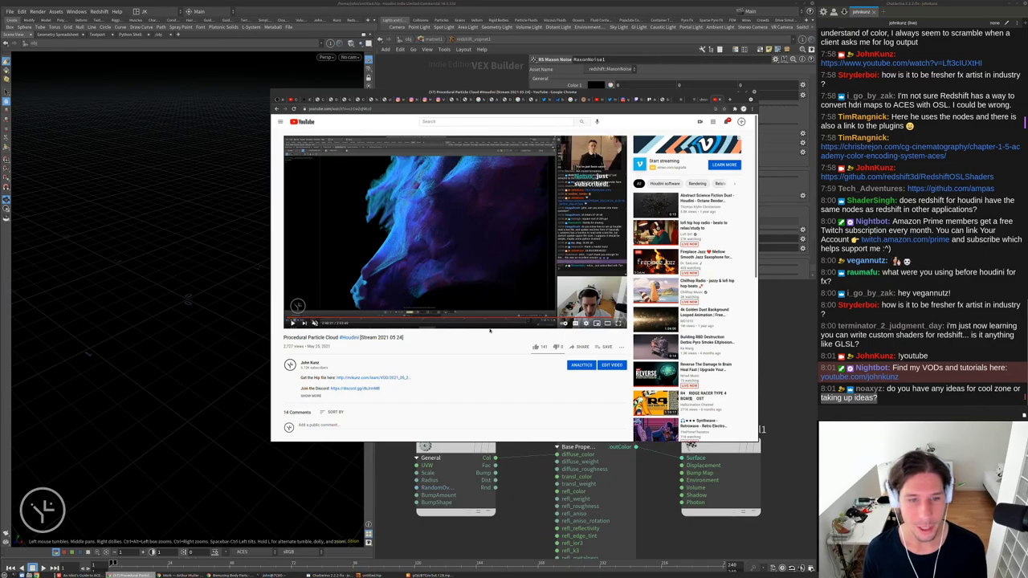
Send the !discord command in the stream chat
click(840, 411)
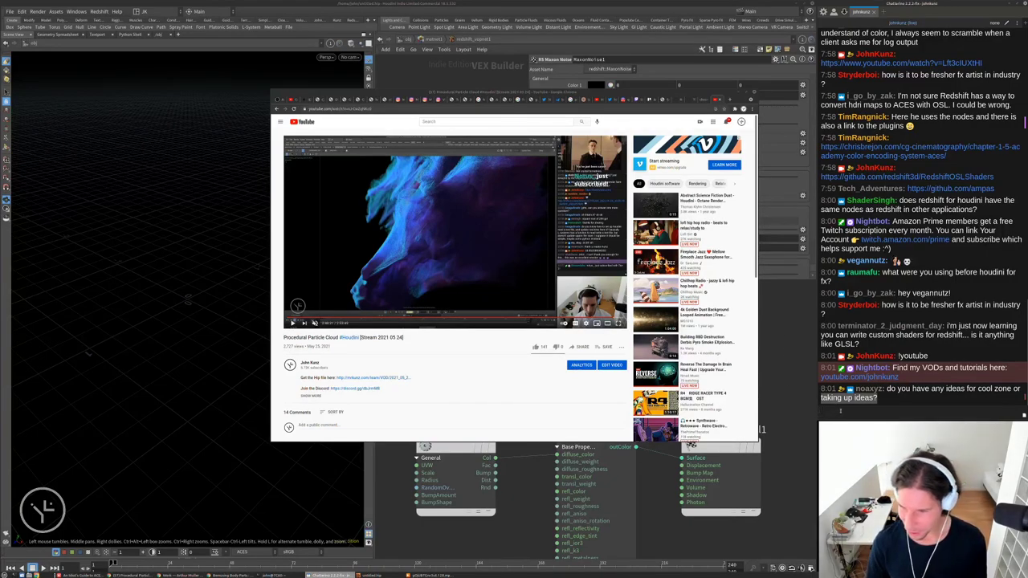
text(!discord)
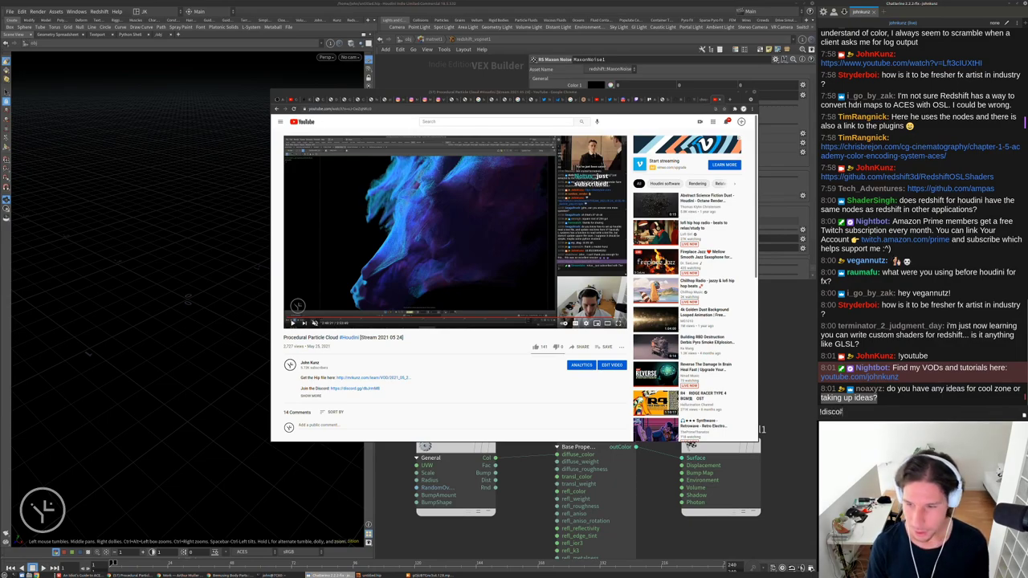
key(Return)
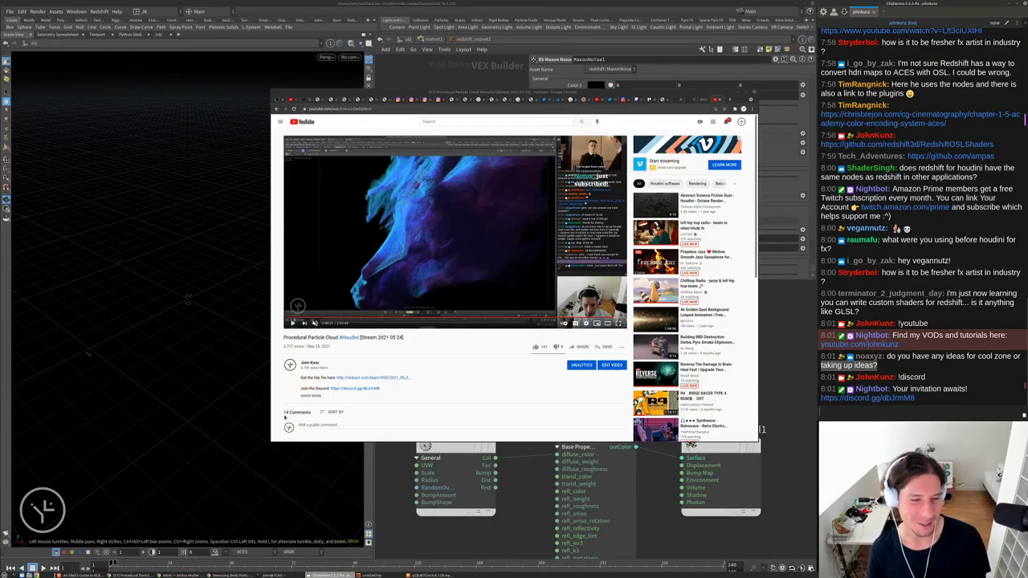
Copy the link address of the Hip file link in the video description
scroll(284, 417, down, 2)
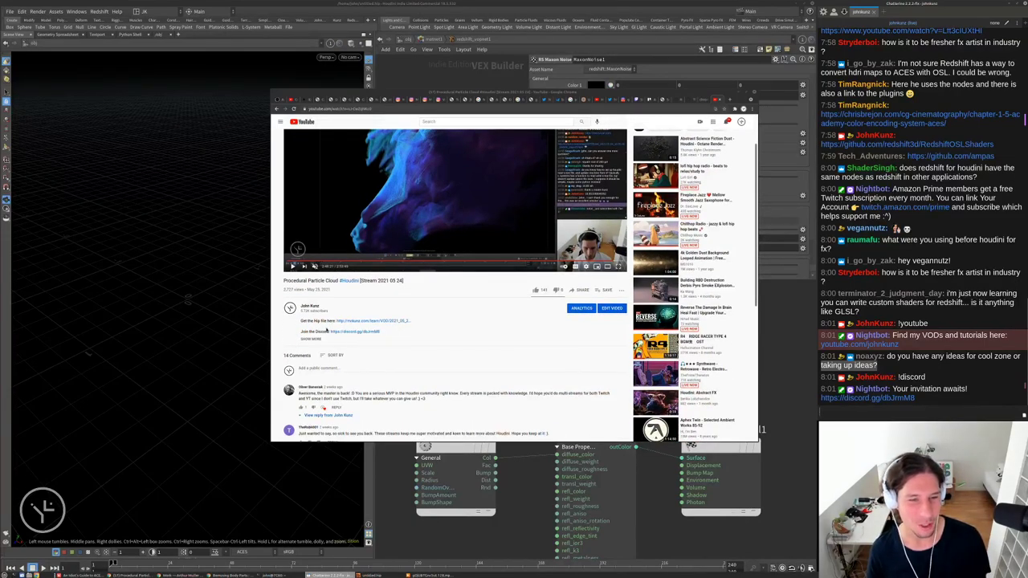
right_click(368, 321)
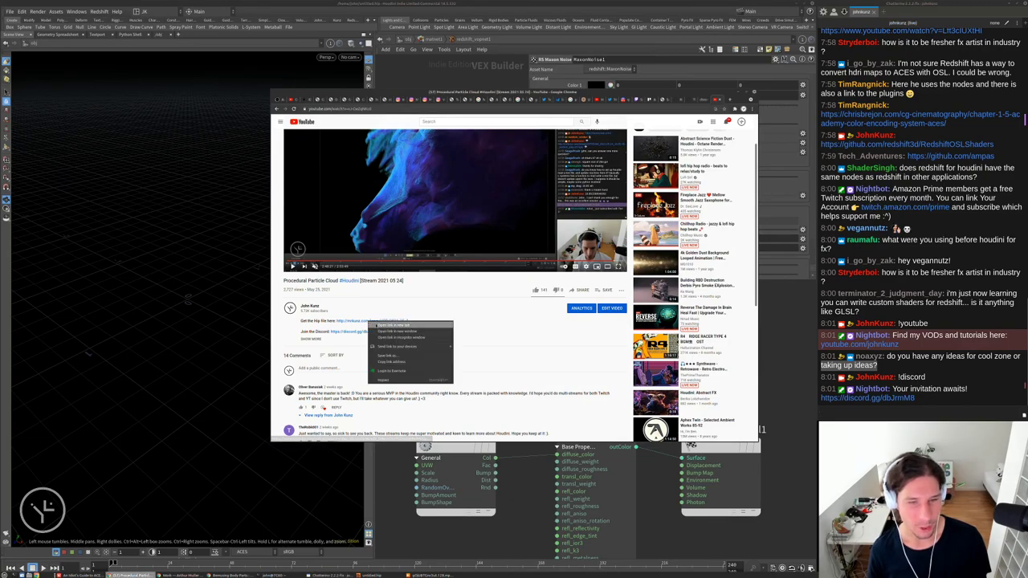
click(394, 361)
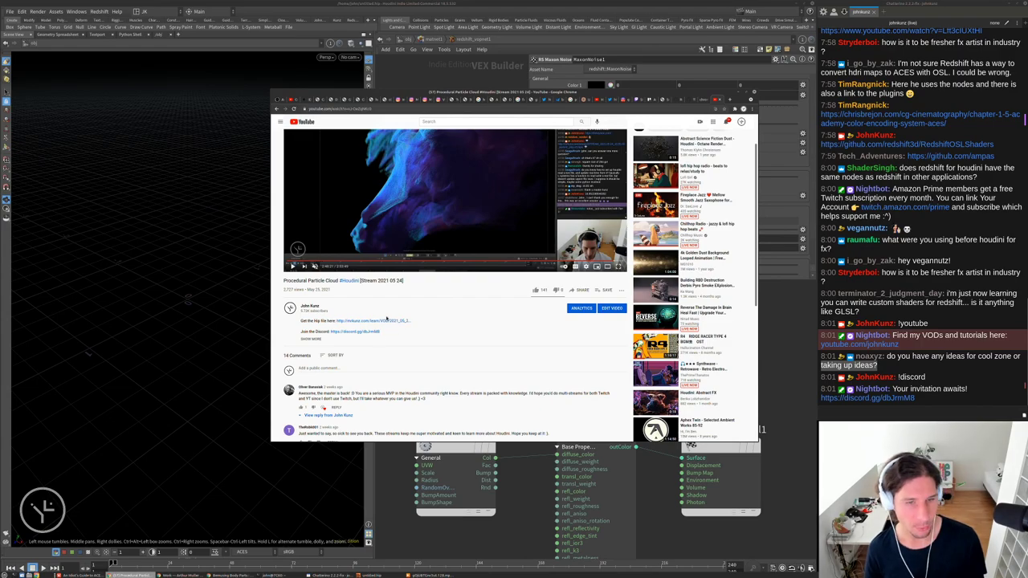
Run houdinifx in the terminal with the copied Hip file link
click(273, 575)
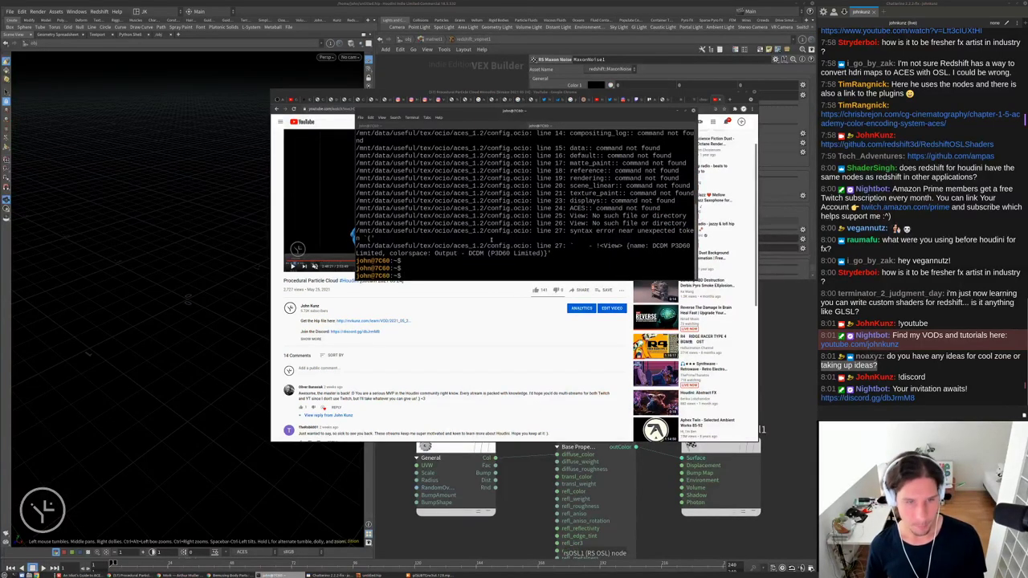
text(houdinifx)
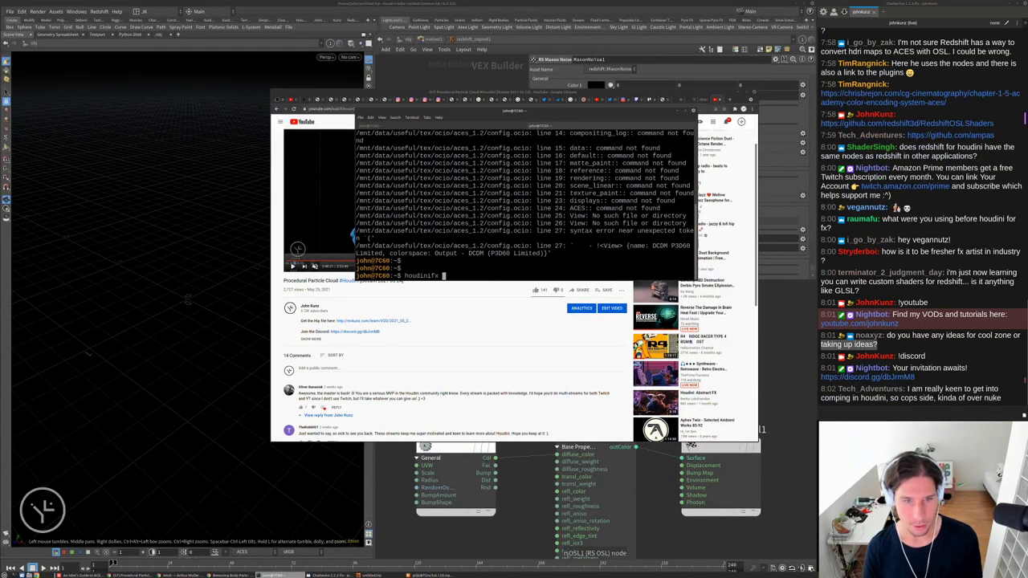
key(ctrl+shift+v)
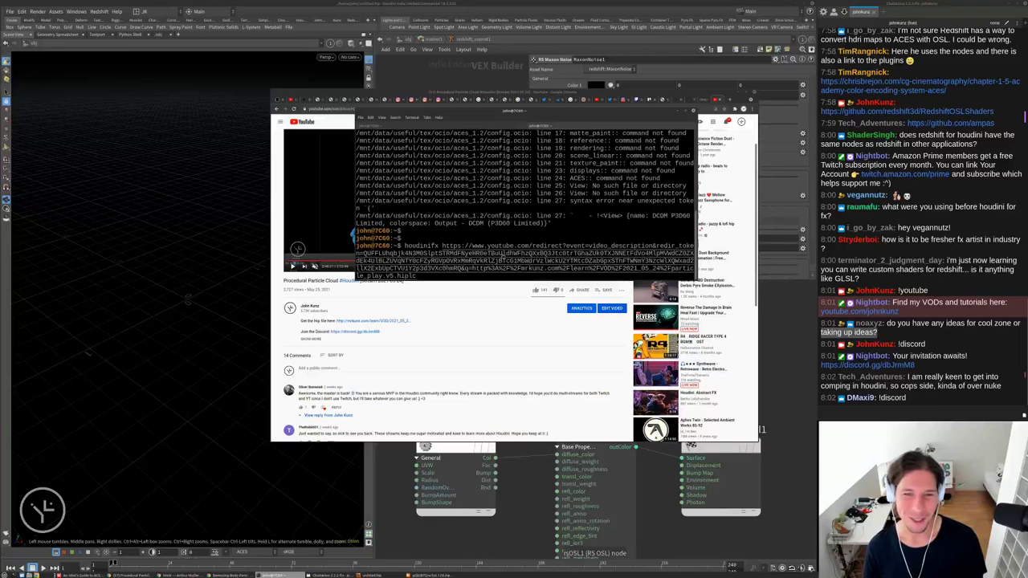
key(Return)
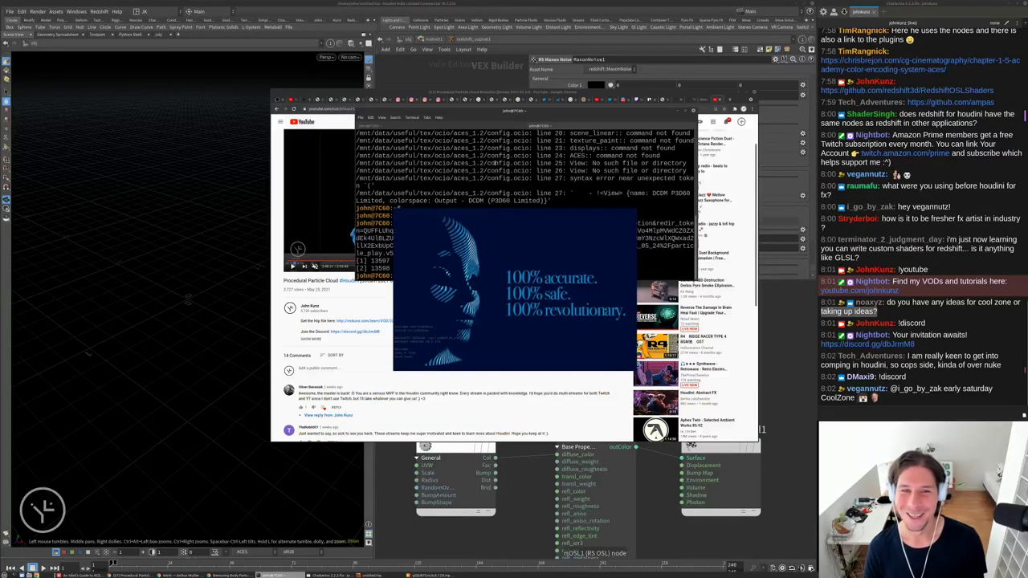
Dismiss the Load failed error and close the new, failed Houdini window
drag(493, 111, 396, 75)
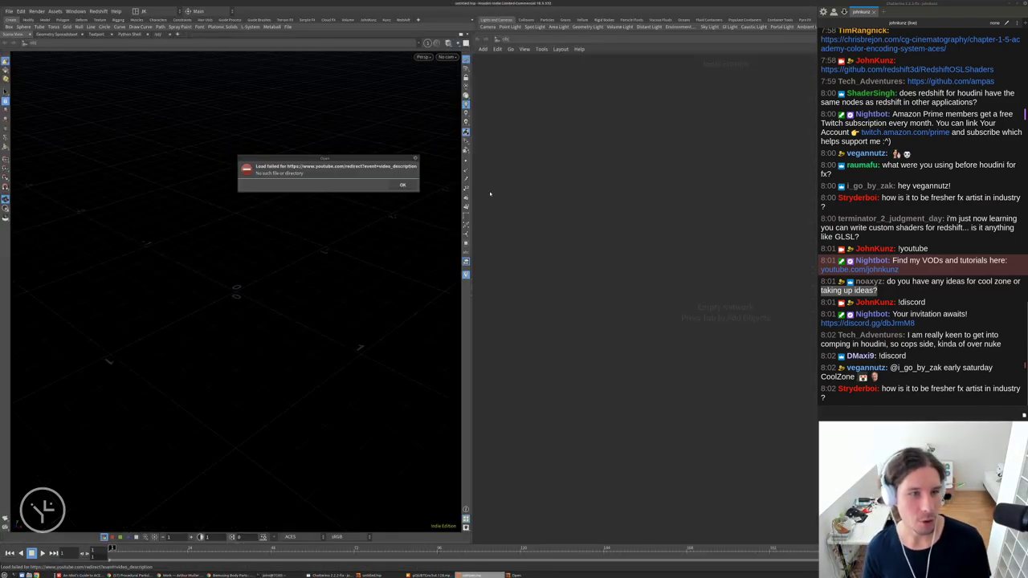
click(403, 185)
drag(626, 13, 689, 136)
key(super+h)
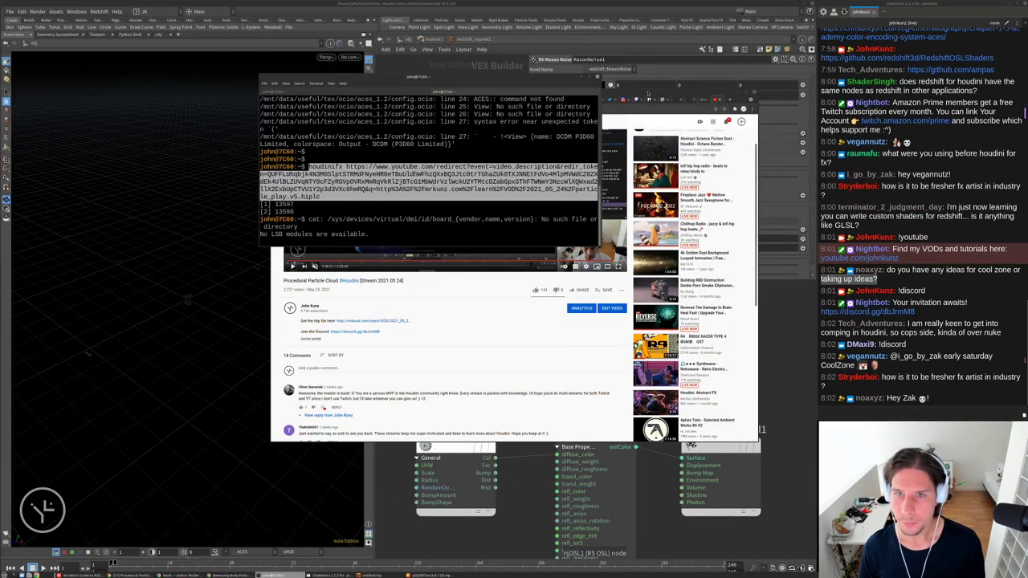
Expand the video's full description and open its details page in YouTube Studio
click(435, 301)
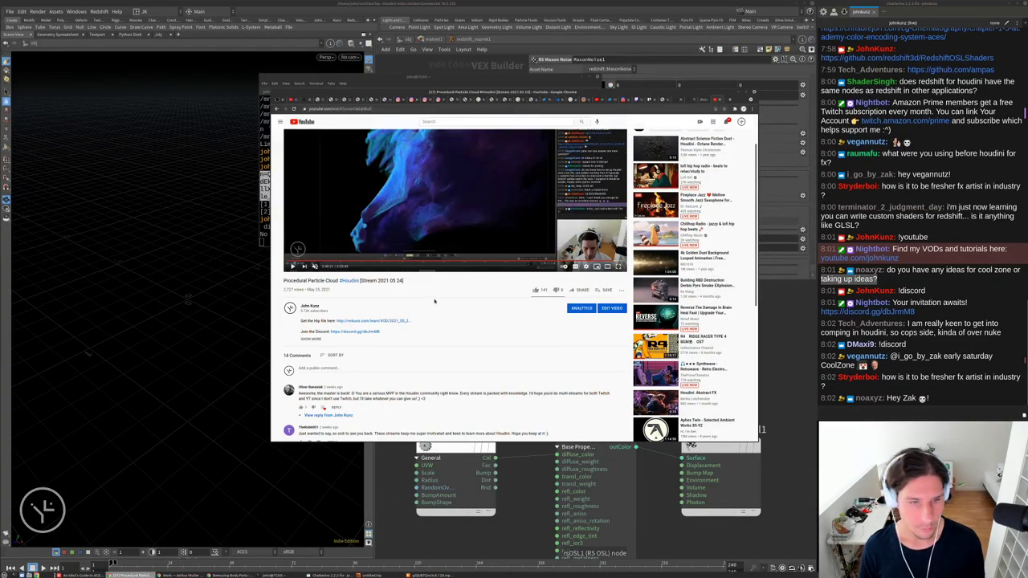
click(308, 339)
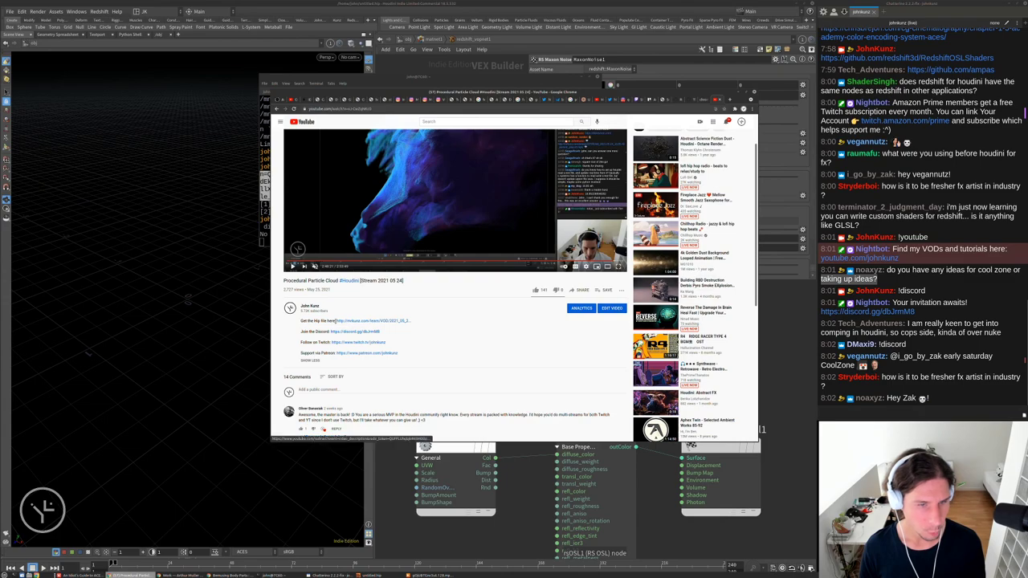
click(338, 320)
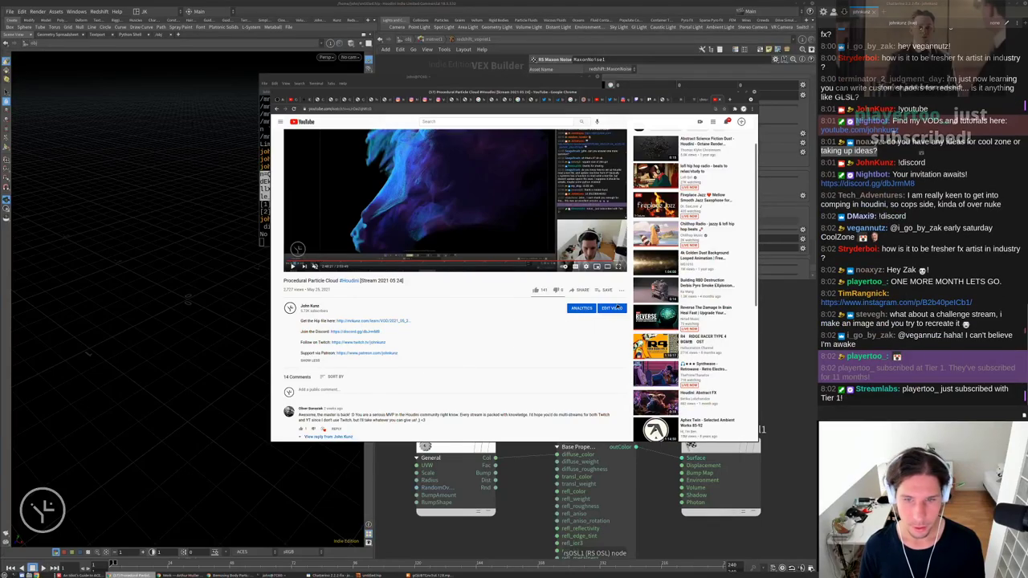
click(613, 308)
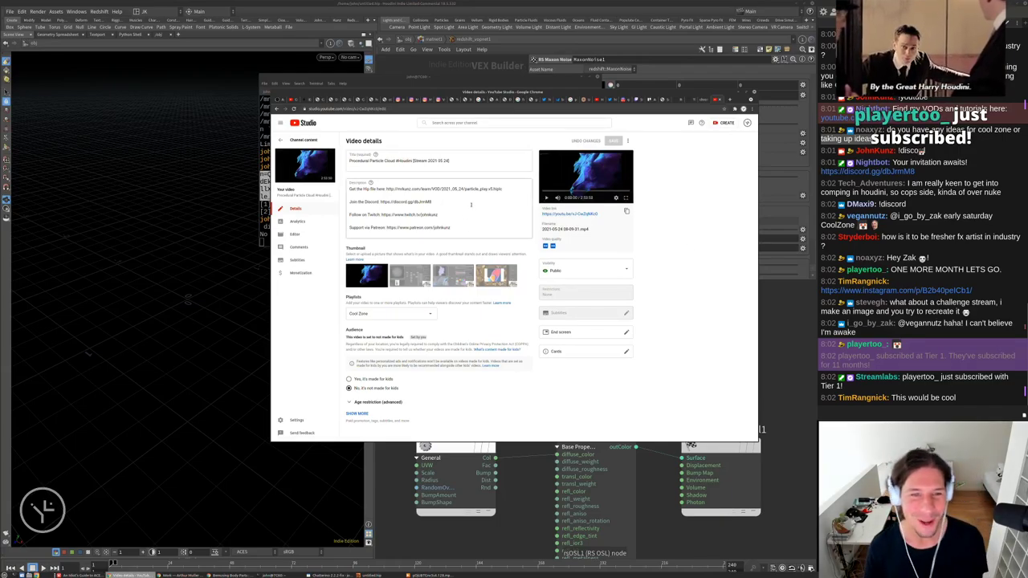
Select the Hip file URL in the Description field, then close the browser
drag(502, 189, 387, 188)
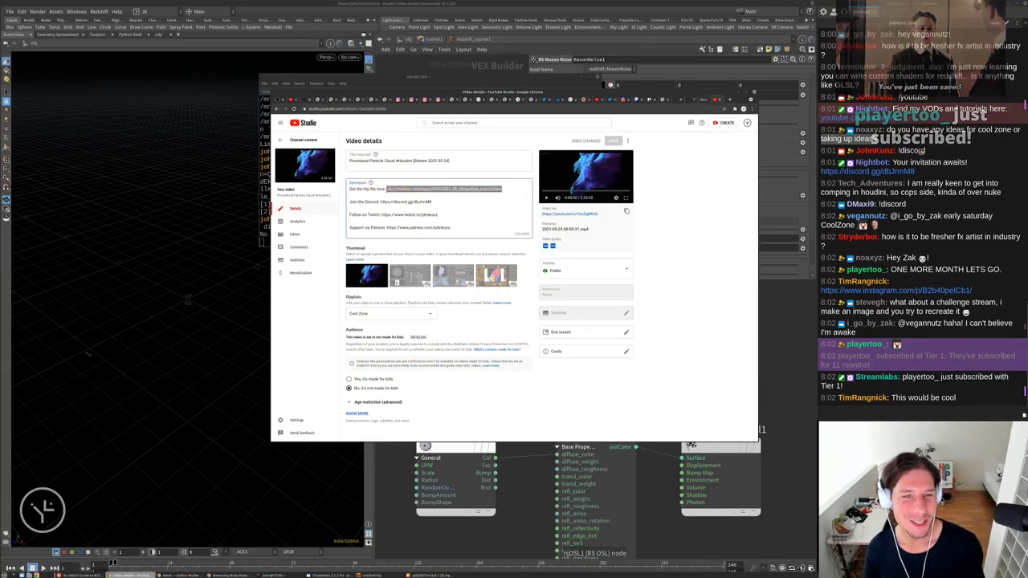
key(ctrl+t)
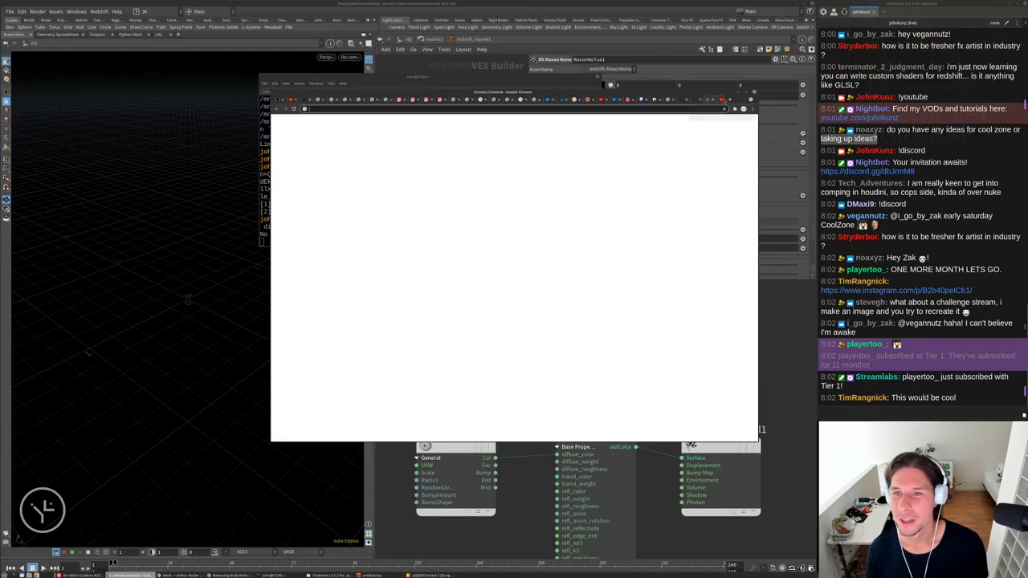
key(ctrl+w)
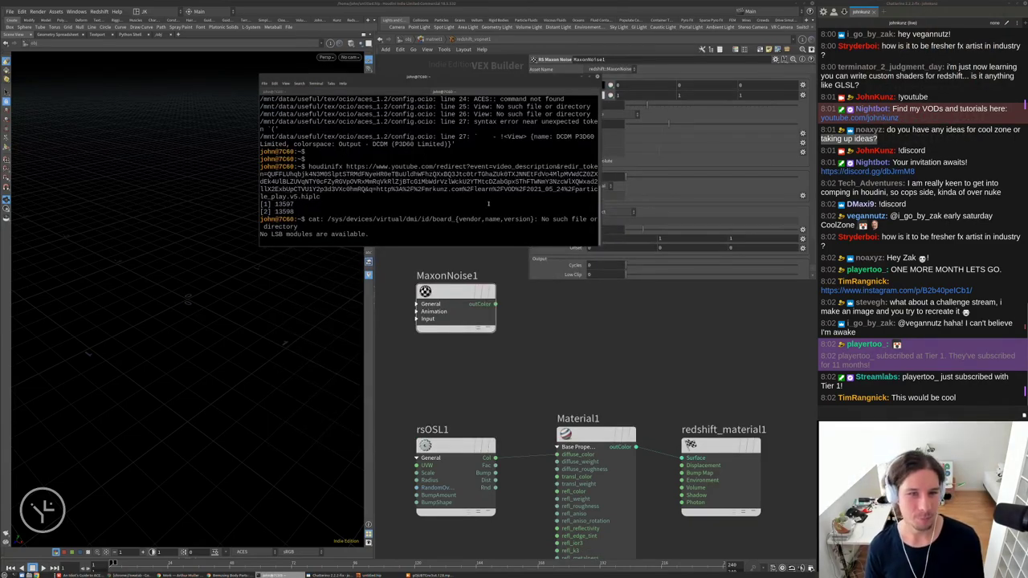
Run houdinifx with the direct Hip file link to open particle_play_v5
key(Return)
text(ho)
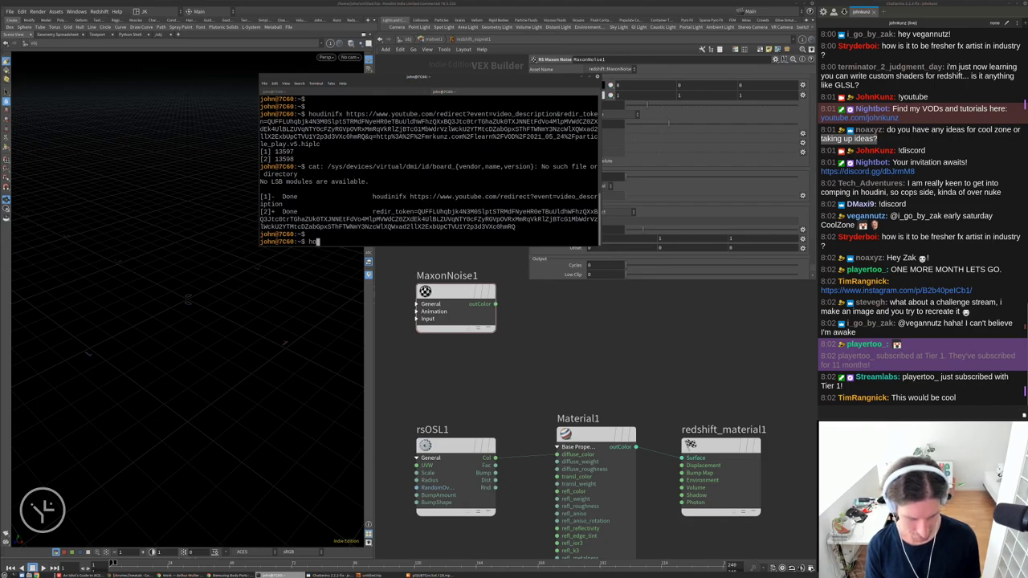
text(udinifx http://mrkunz.com/learn/VOD/2021_05_24/particle_play.v5.hiplc)
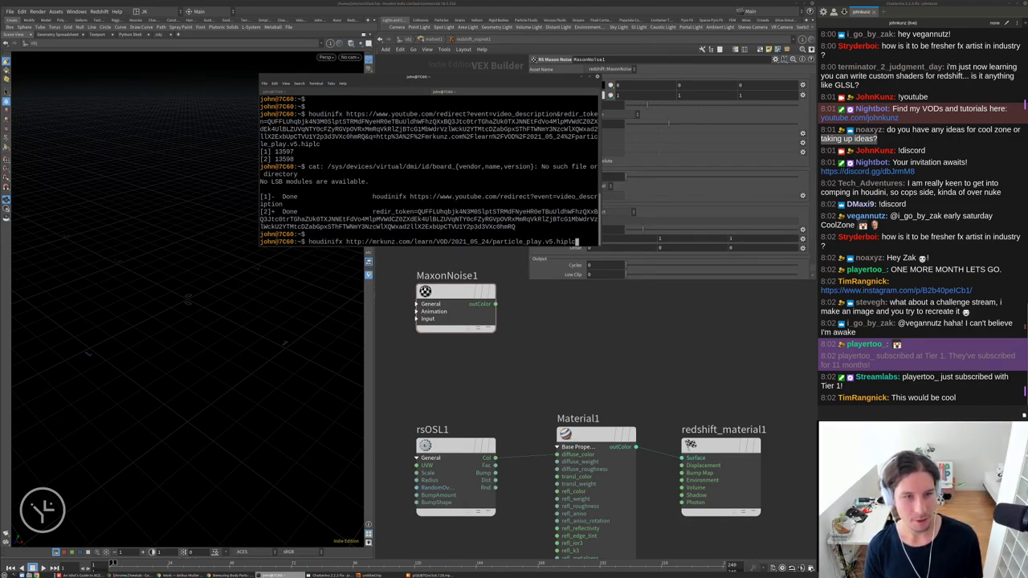
text(http://mrkunz.com/learn/VOD/2021_05_24/particle_play.v5.hiplc)
key(Return)
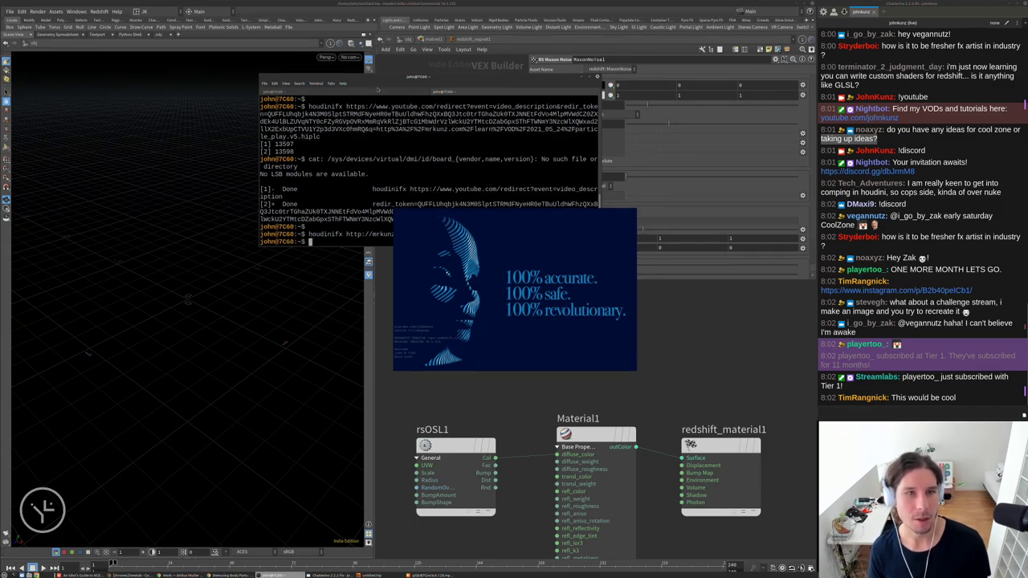
drag(450, 78, 367, 66)
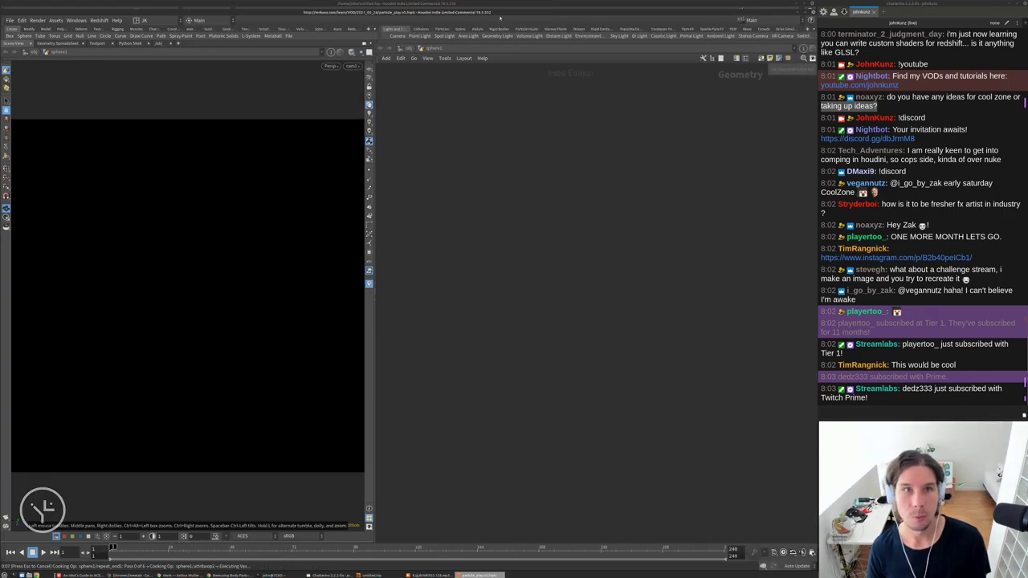
Quit the old untitled Houdini session without saving untitled.hip
key(alt+Tab)
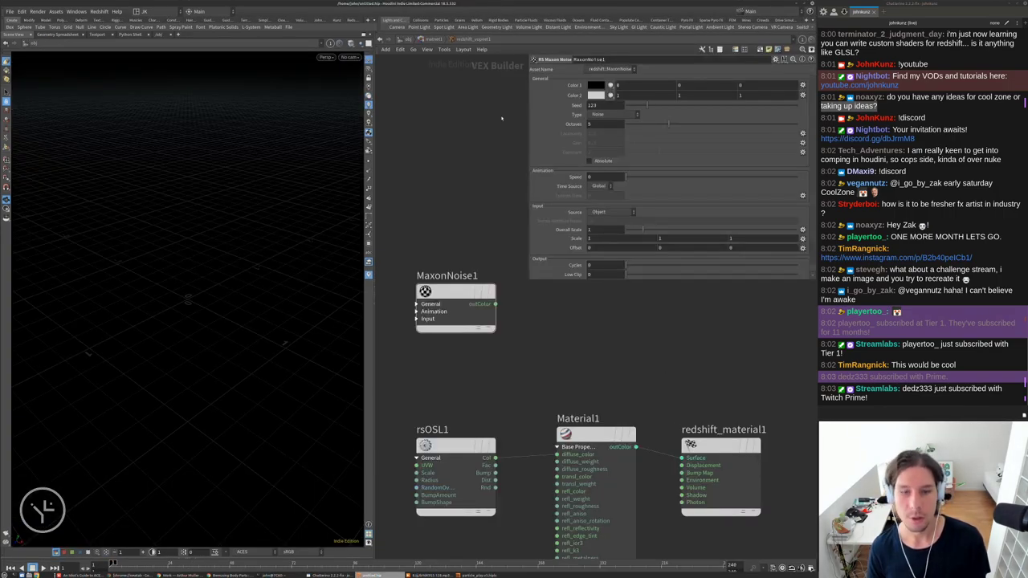
key(ctrl+q)
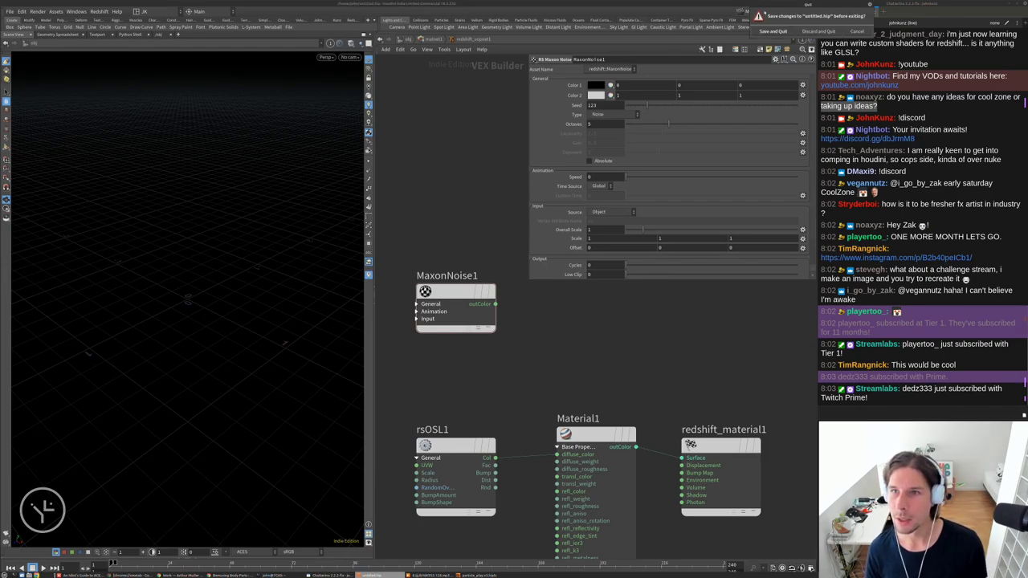
click(817, 32)
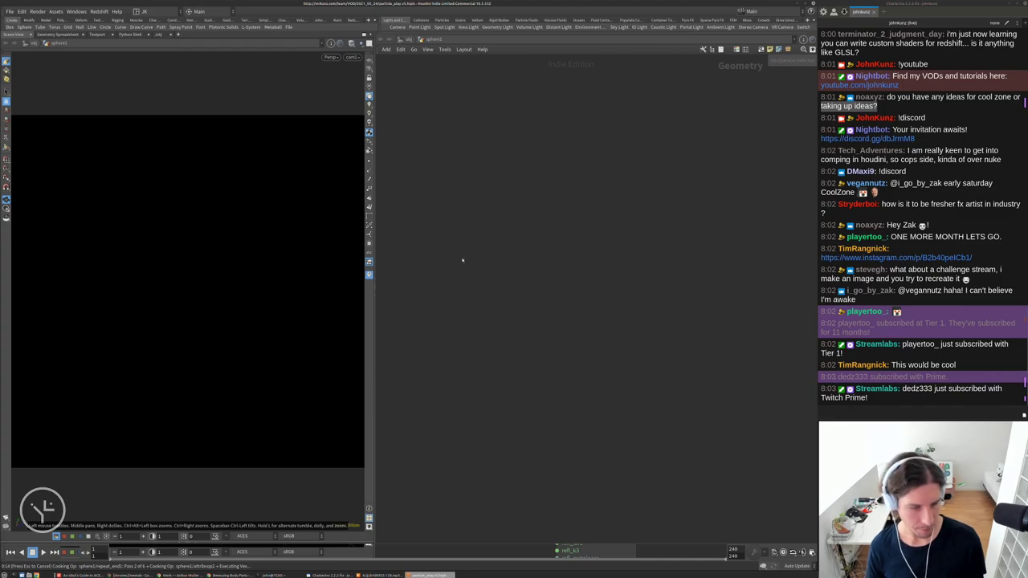
In Discord, visit the stream-archive channel, then scroll through the wip channel
click(130, 575)
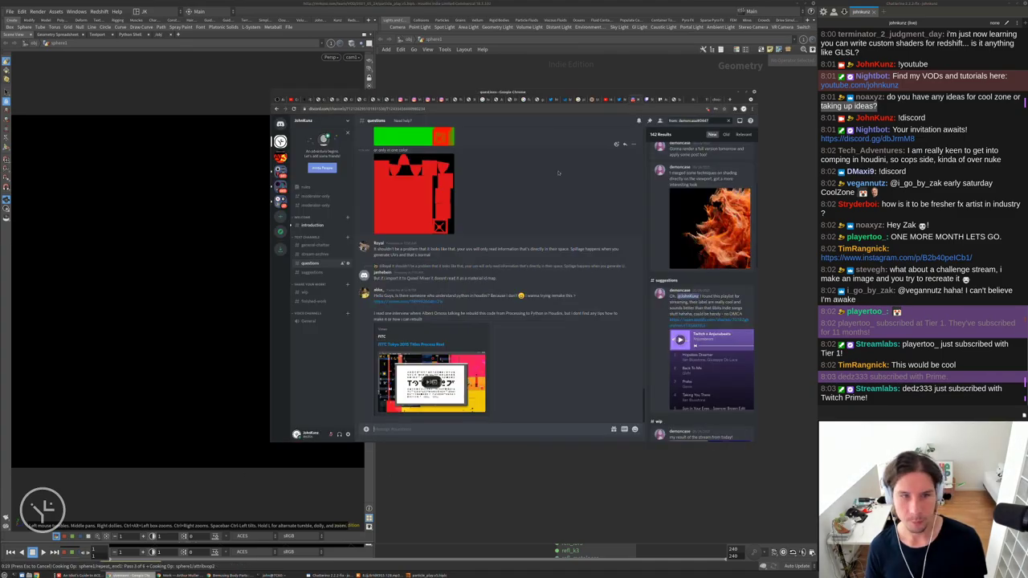
click(320, 255)
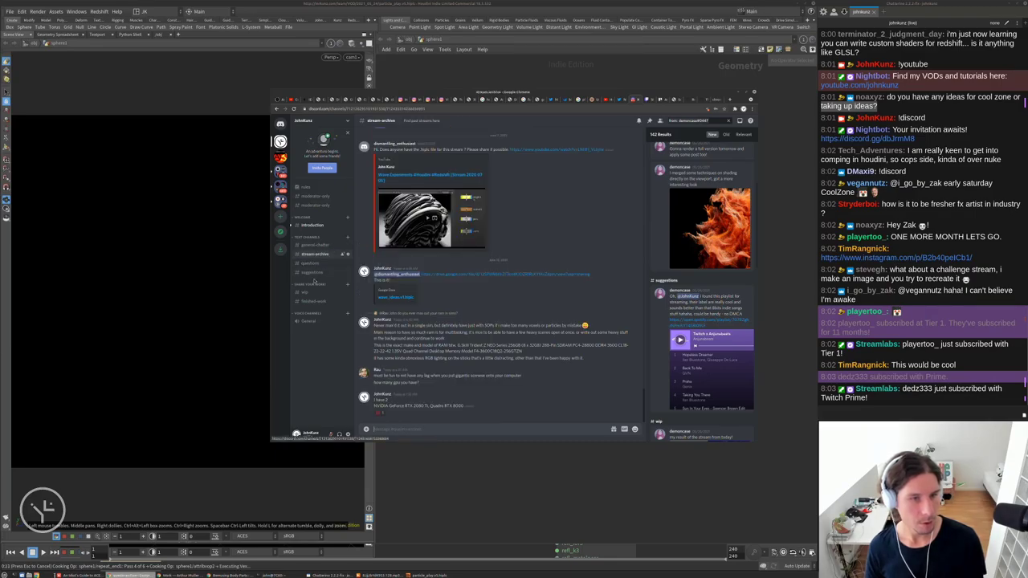
click(306, 293)
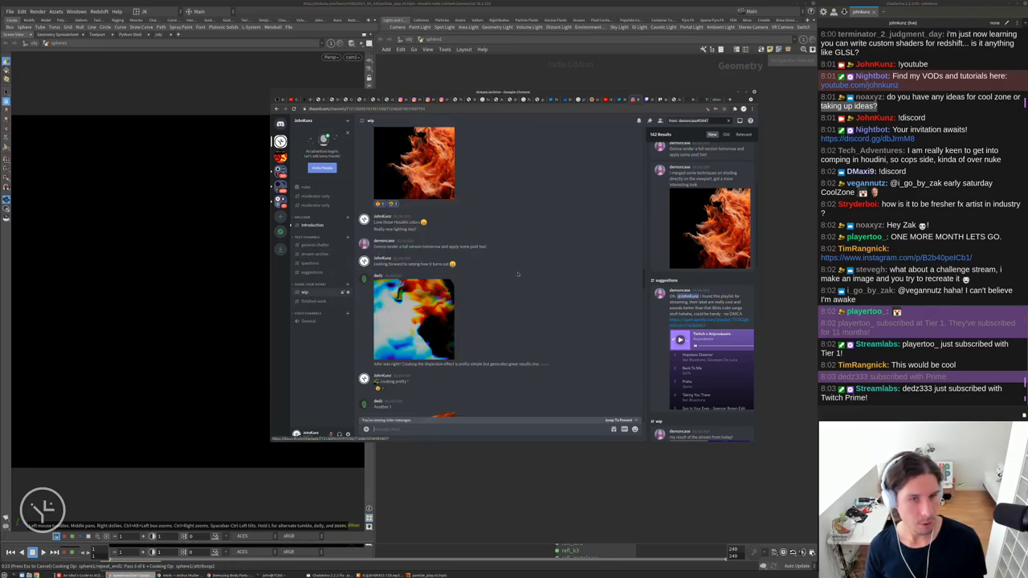
scroll(497, 312, down, 10)
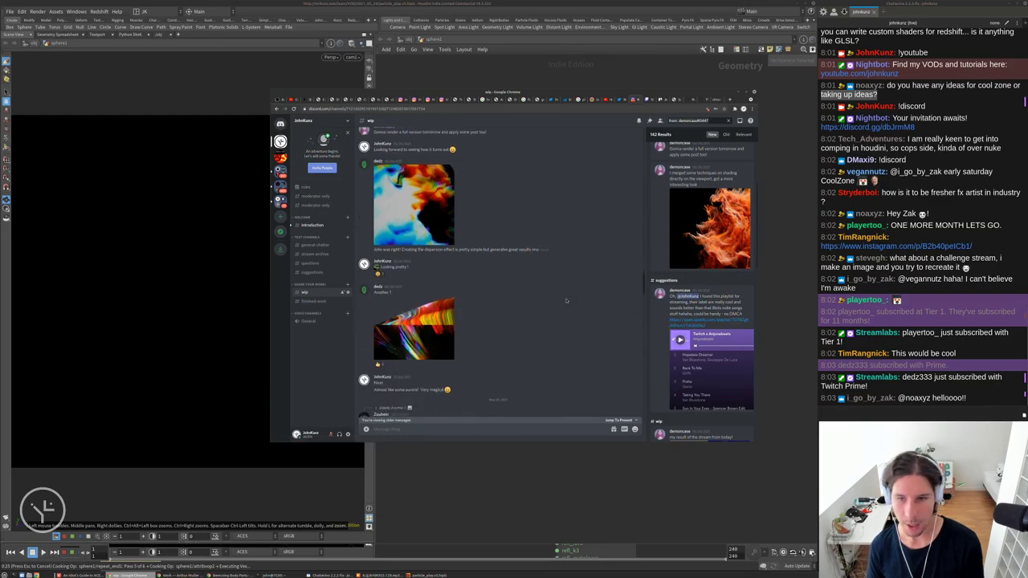
scroll(497, 312, down, 15)
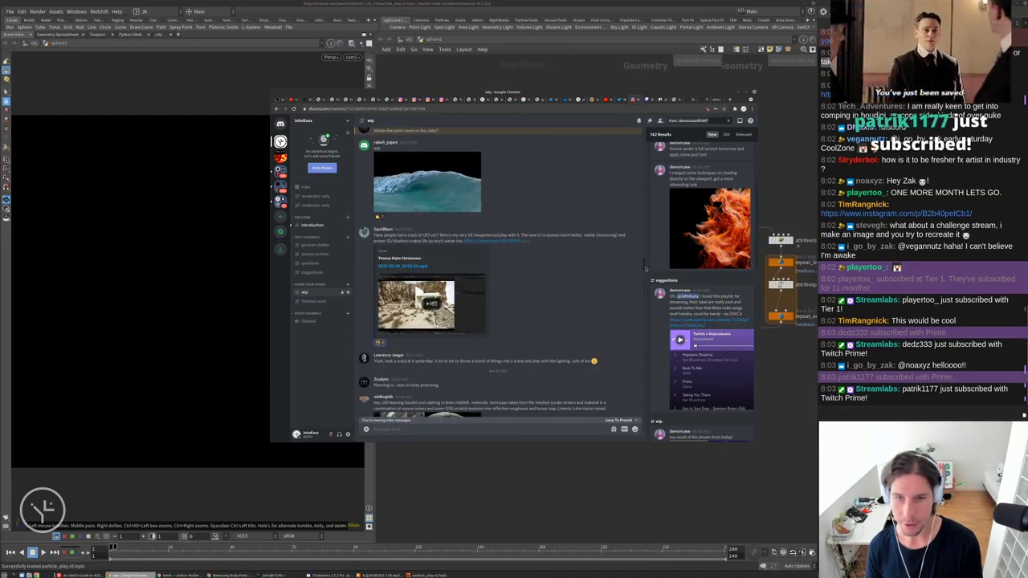
scroll(411, 309, down, 15)
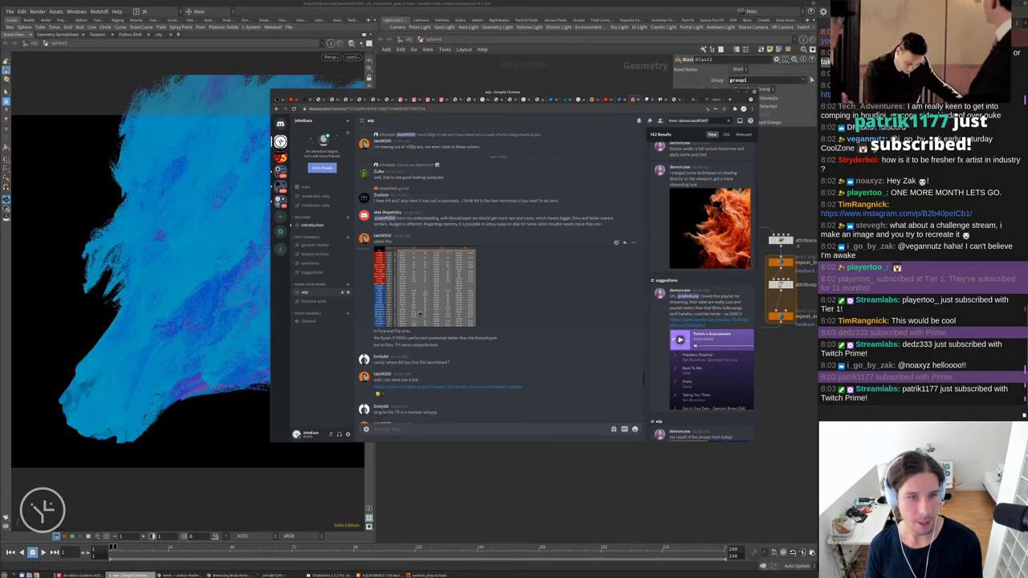
scroll(411, 307, down, 5)
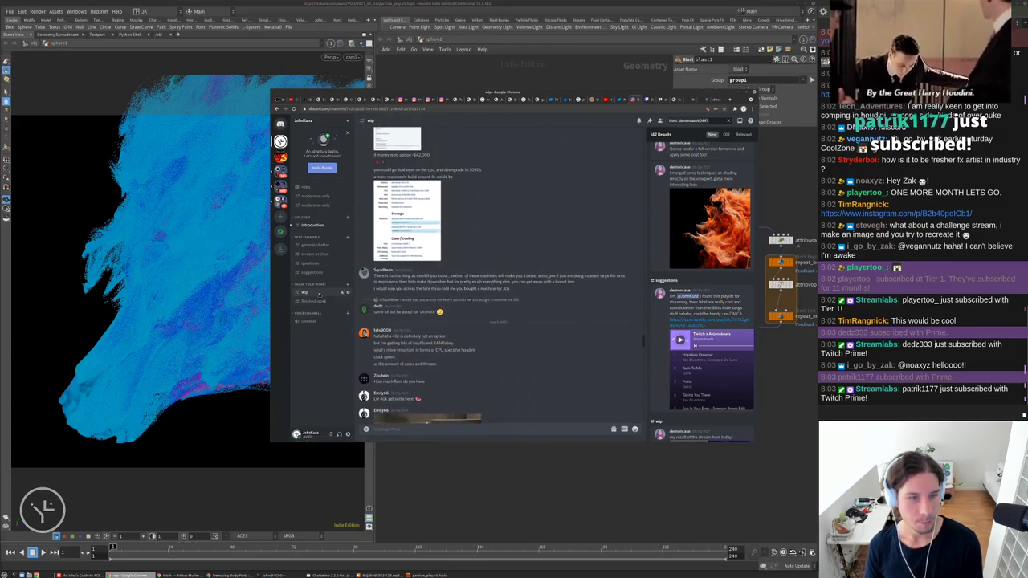
Jump to #finished-work, browse its renders, then return to Houdini
key(alt+Down)
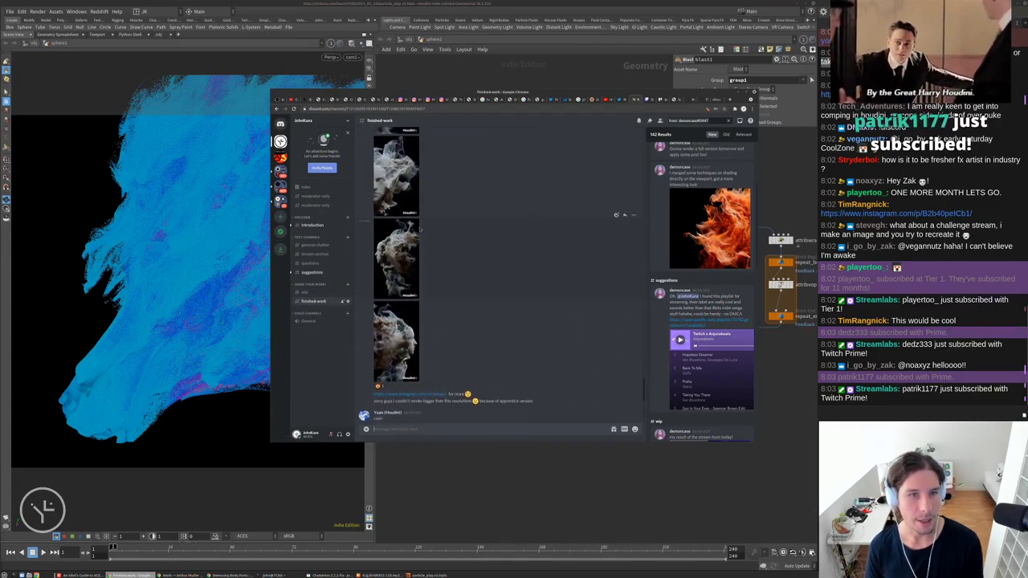
scroll(414, 277, up, 5)
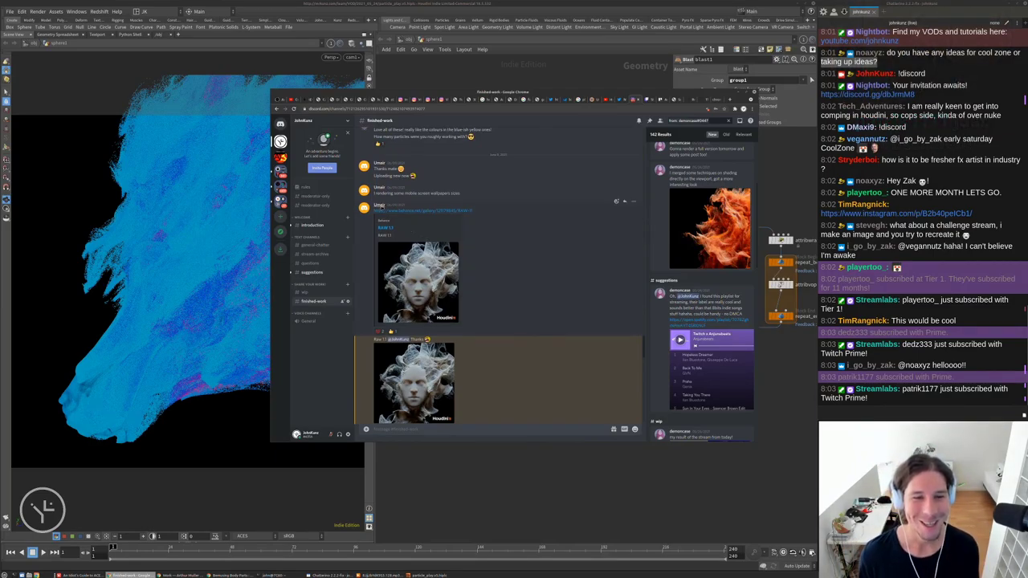
scroll(408, 237, down, 4)
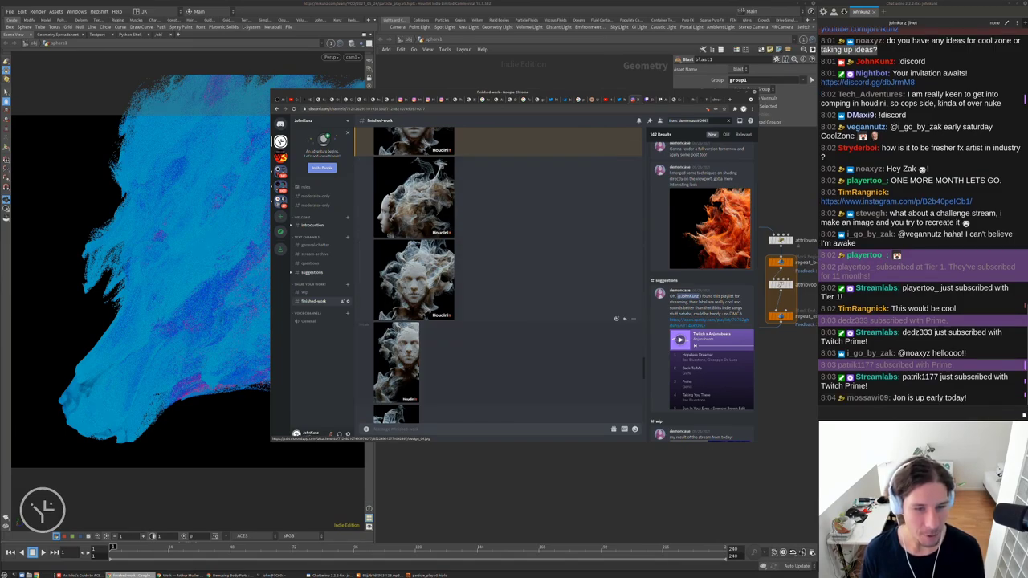
scroll(407, 238, down, 3)
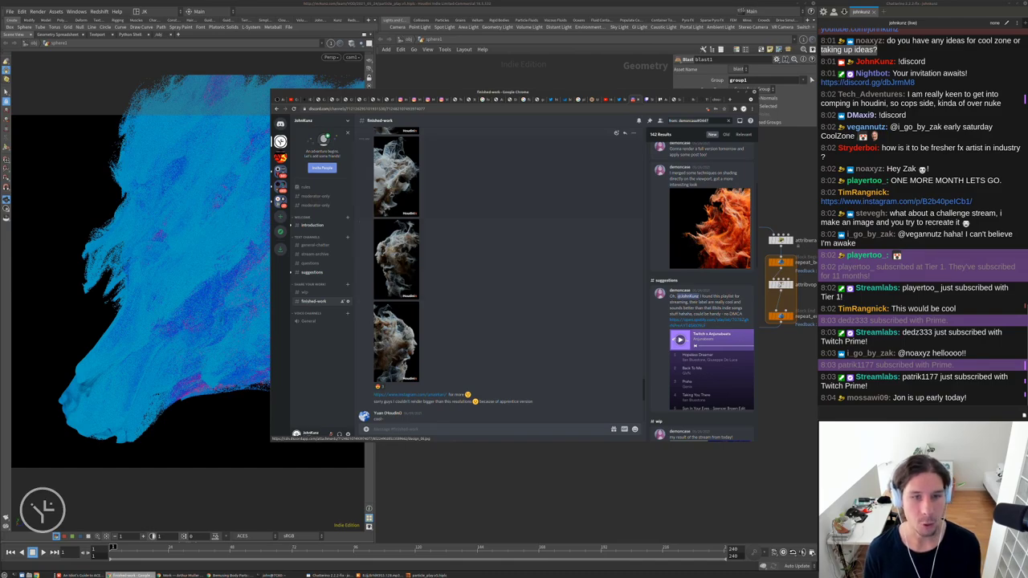
scroll(474, 376, down, 5)
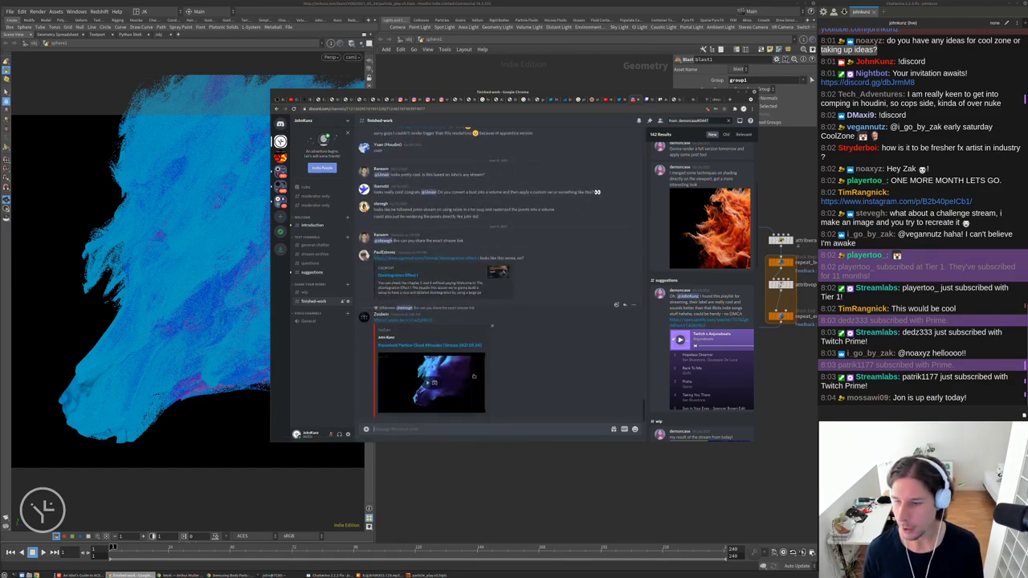
click(544, 467)
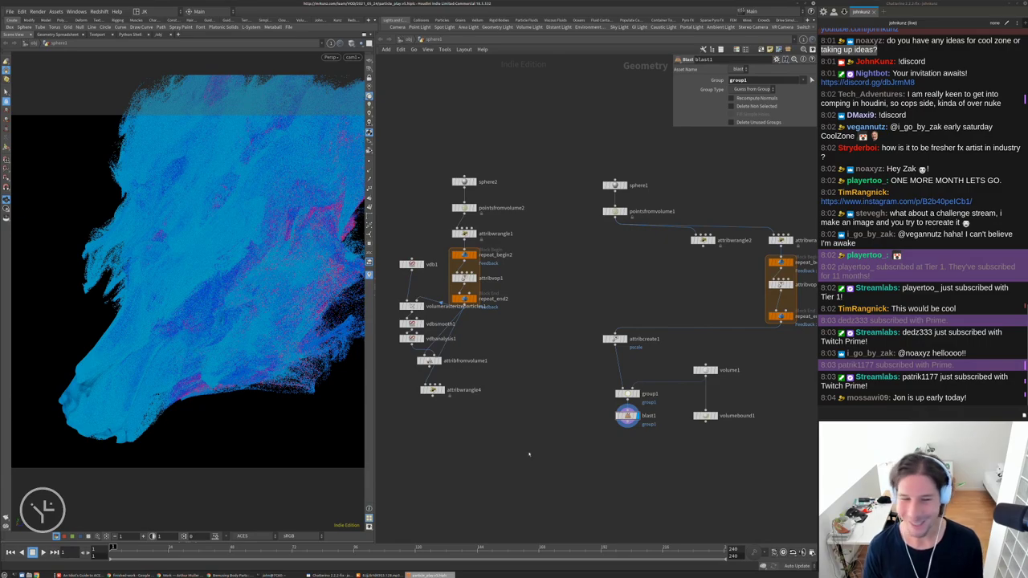
Pan the particle network view, then open the Instagram post linked in the stream chat
middle_drag(506, 421, 502, 361)
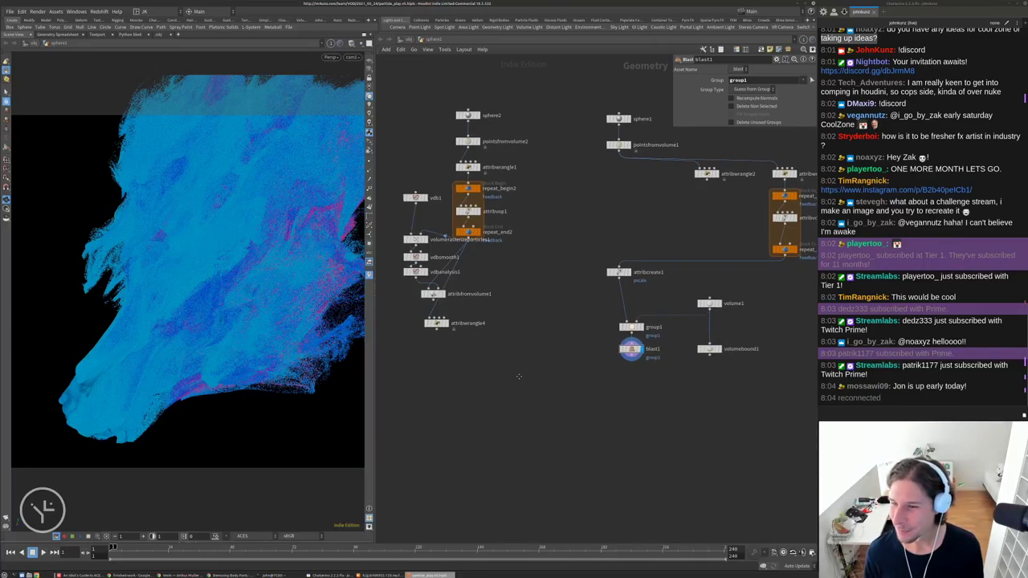
middle_drag(502, 363, 522, 364)
middle_drag(566, 404, 576, 395)
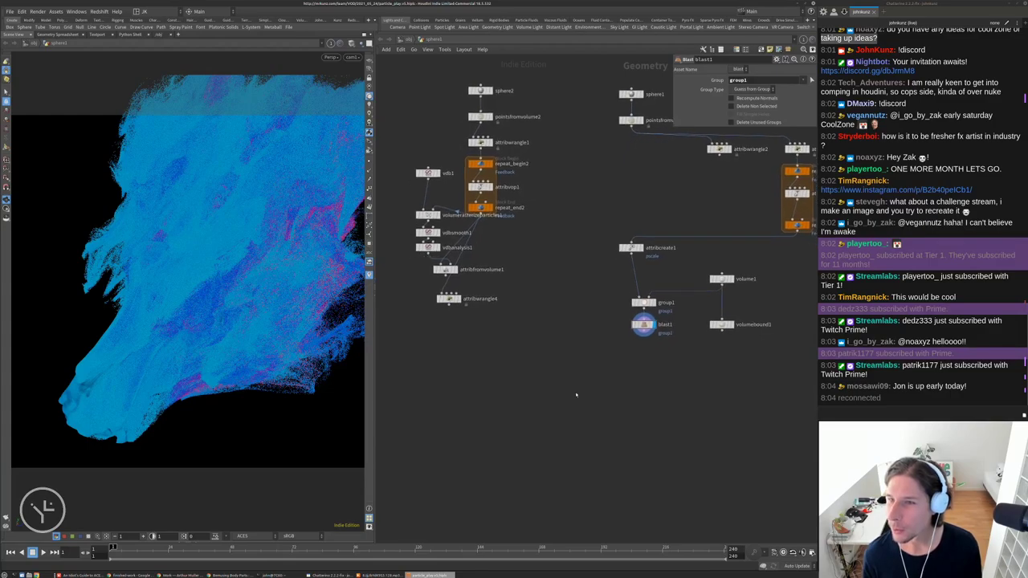
click(895, 189)
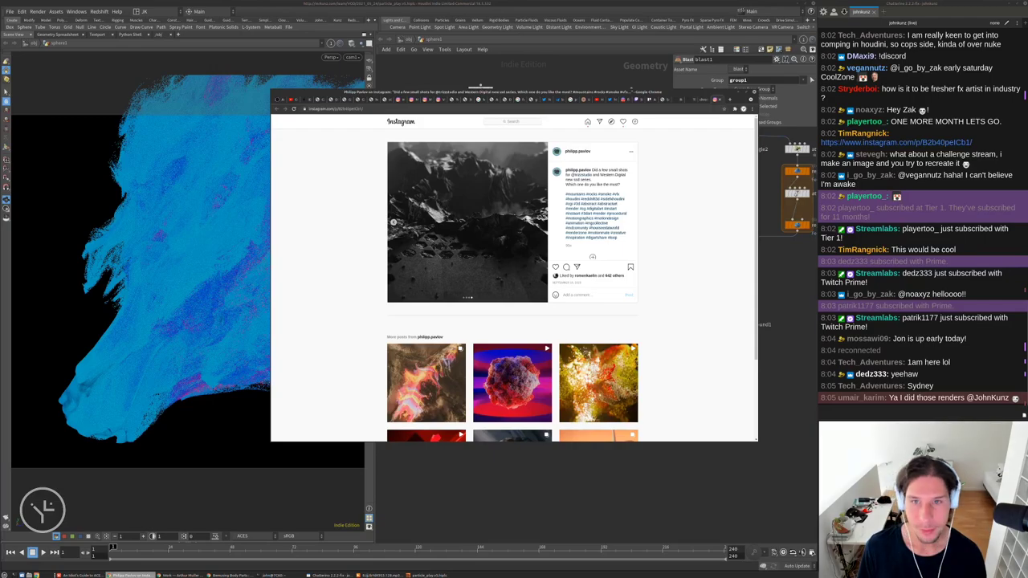
Switch to Discord's #finished-work channel and scroll up to the smoky head renders
click(616, 97)
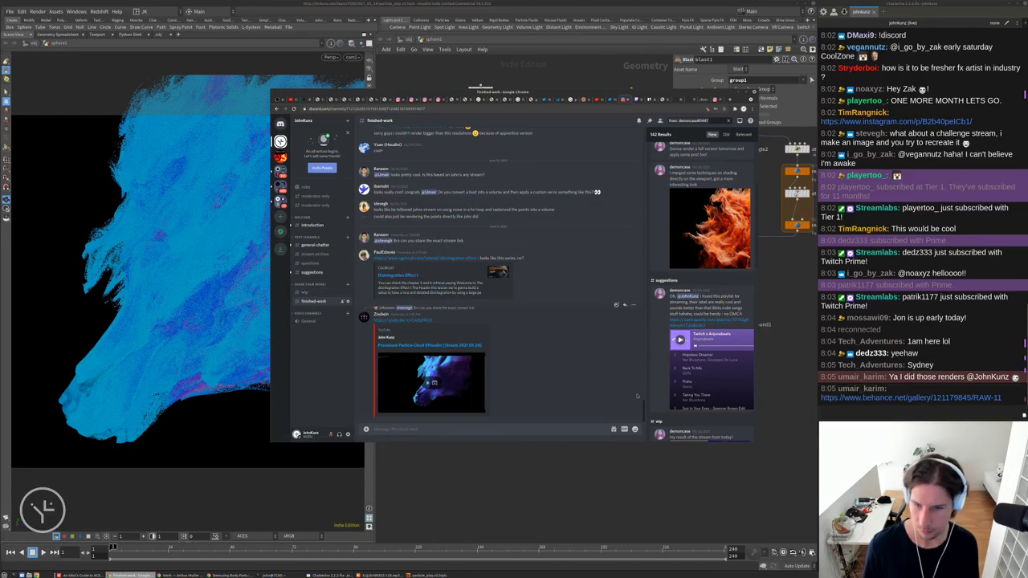
scroll(644, 356, up, 10)
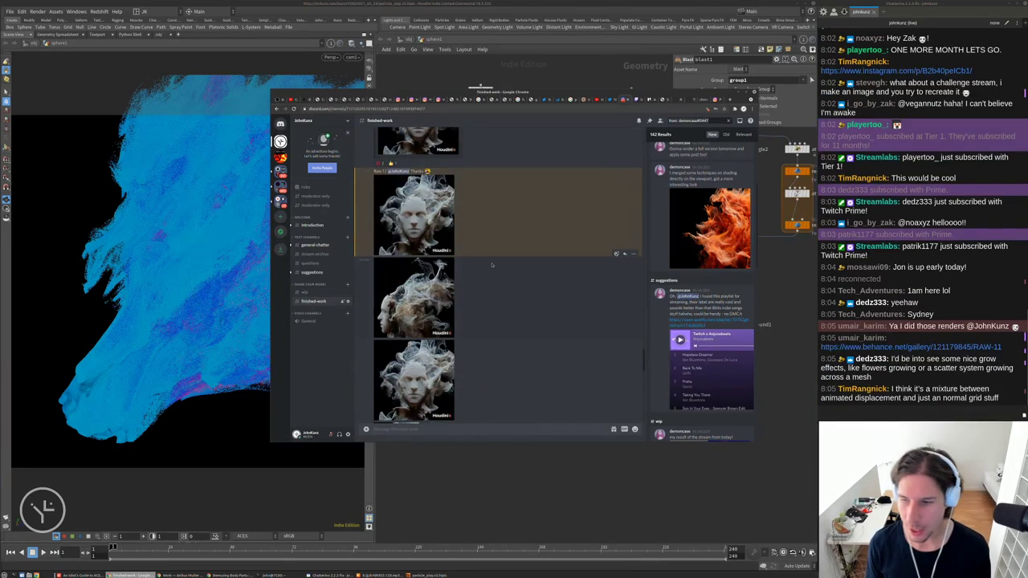
Return to Houdini and read group1's node info showing about 114.8 million points
click(545, 494)
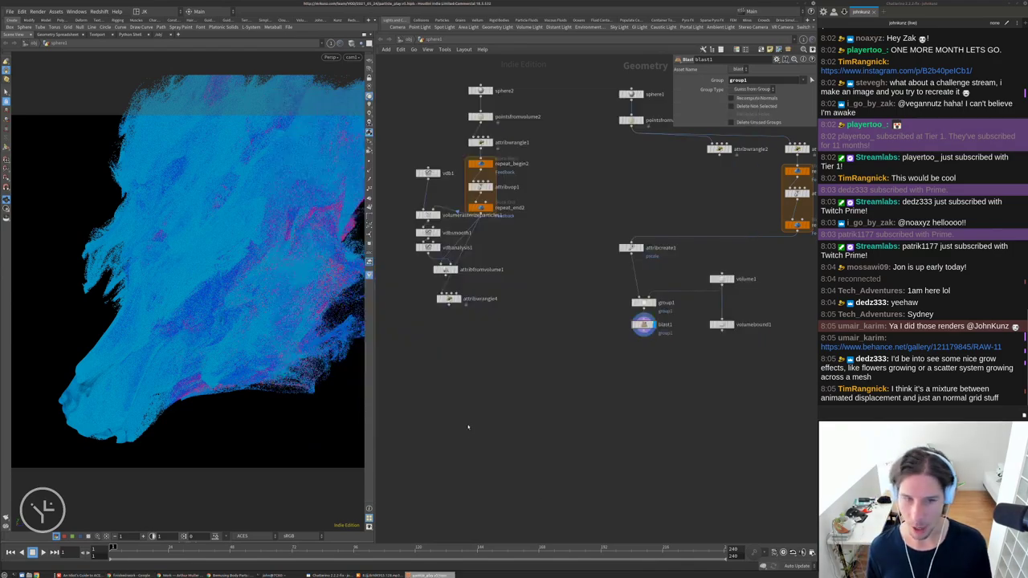
middle_drag(545, 494, 579, 336)
middle_drag(575, 258, 598, 249)
scroll(480, 259, up, 3)
middle_click(505, 289)
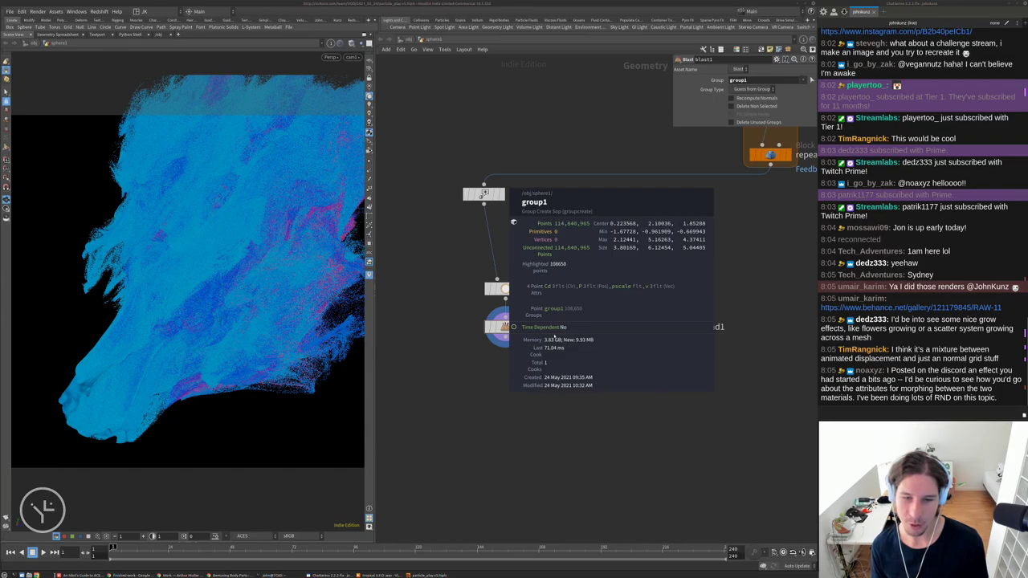
middle_drag(505, 420, 505, 375)
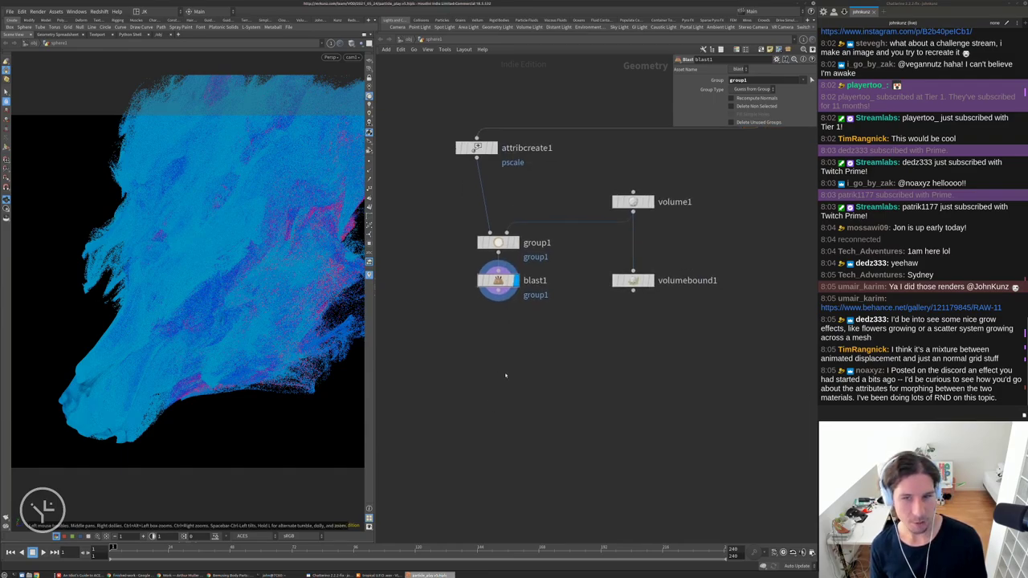
middle_drag(599, 357, 607, 335)
Add a VDB node by searching 'vdb' and place it in the network
key(Tab)
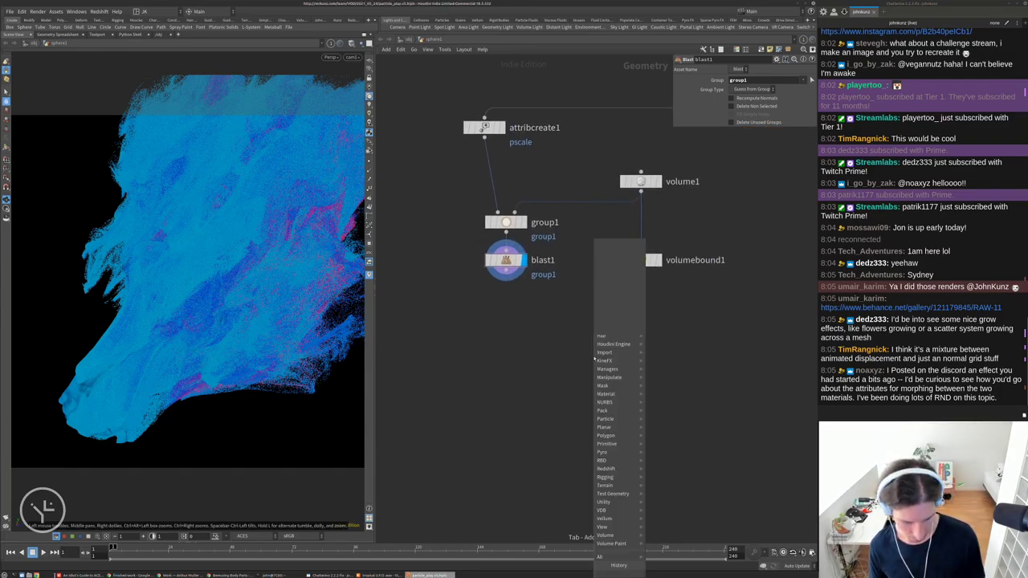
text(vdb)
key(Down)
key(Down)
key(Down)
key(Down)
key(Up)
key(Up)
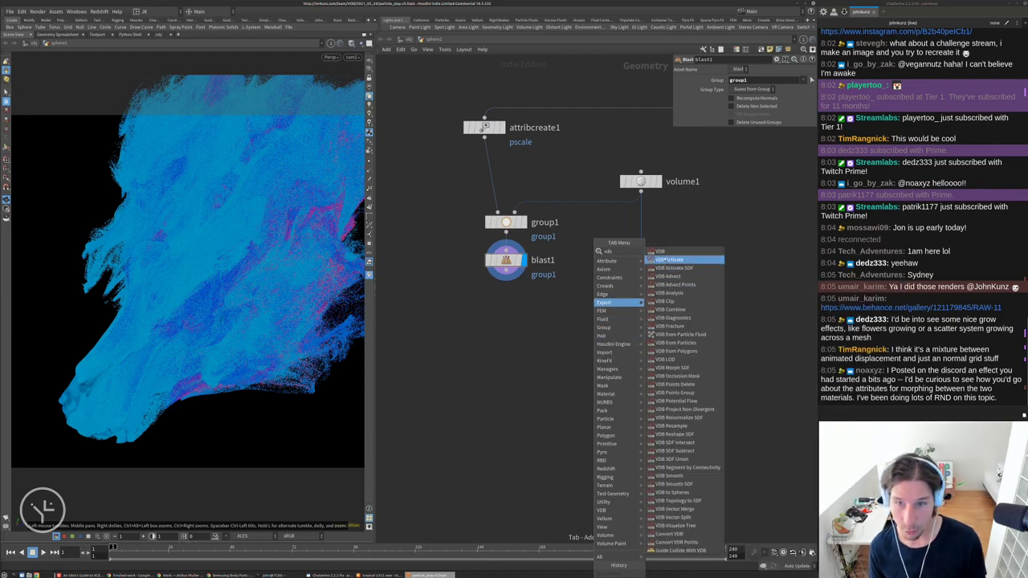
key(Up)
key(Up)
key(Return)
click(477, 351)
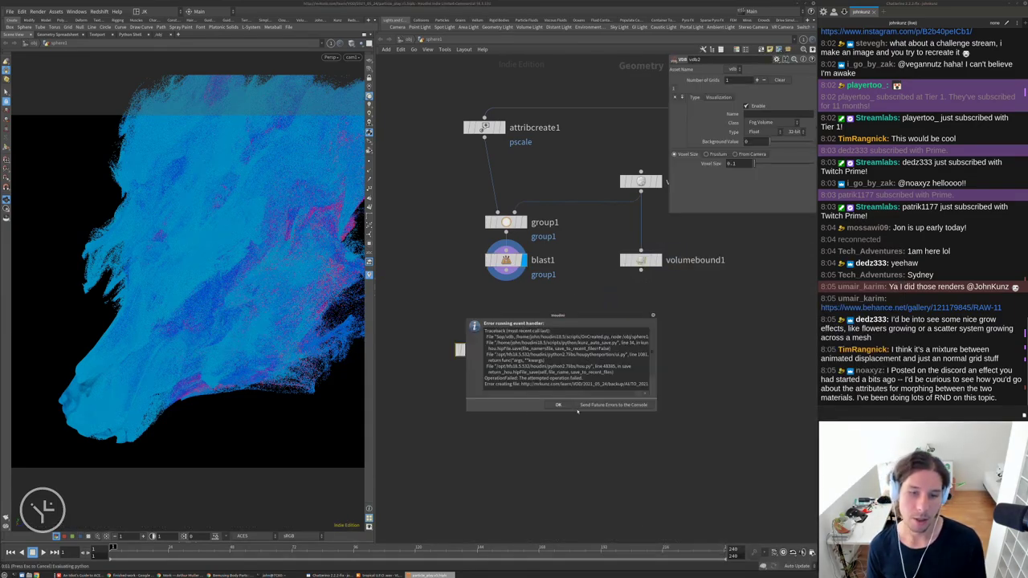
click(559, 406)
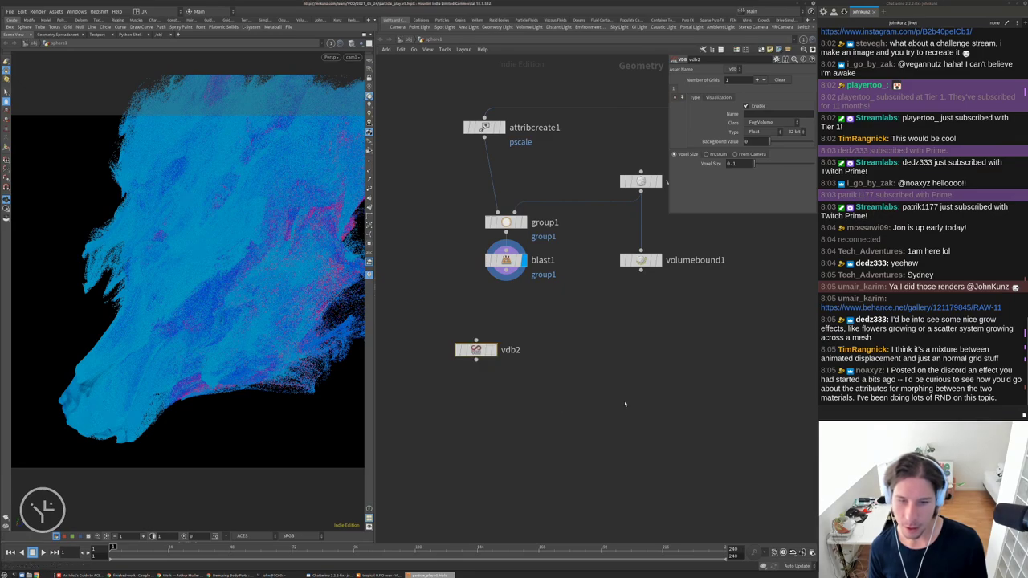
Move vdb2 to sit left of group1
click(11, 13)
click(483, 322)
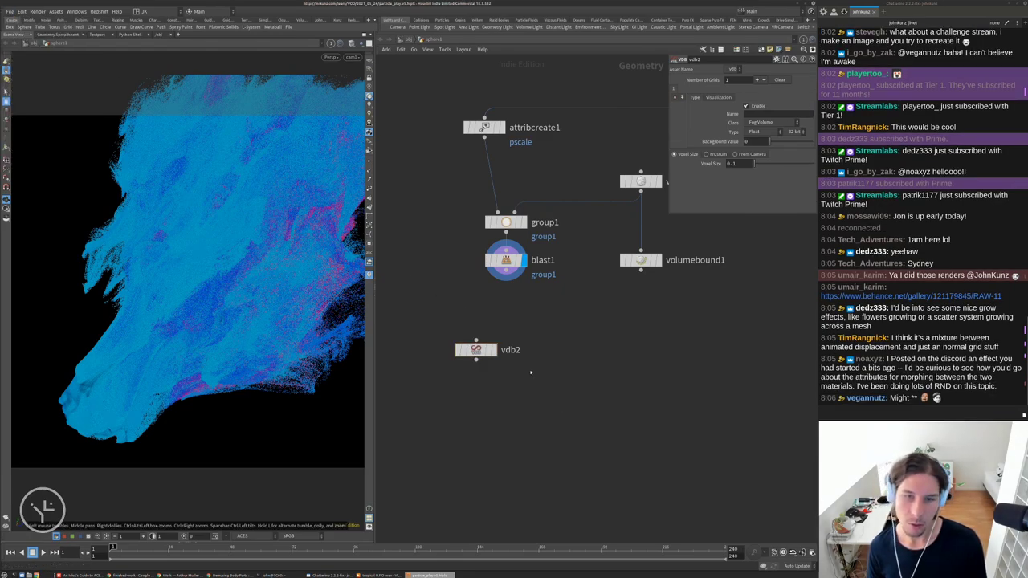
middle_drag(516, 386, 527, 387)
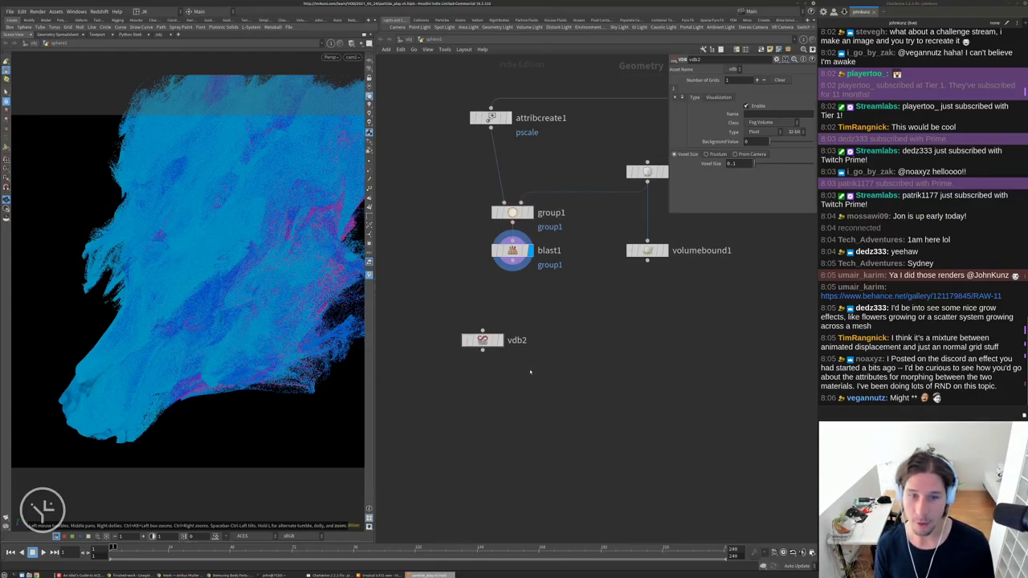
drag(482, 340, 459, 314)
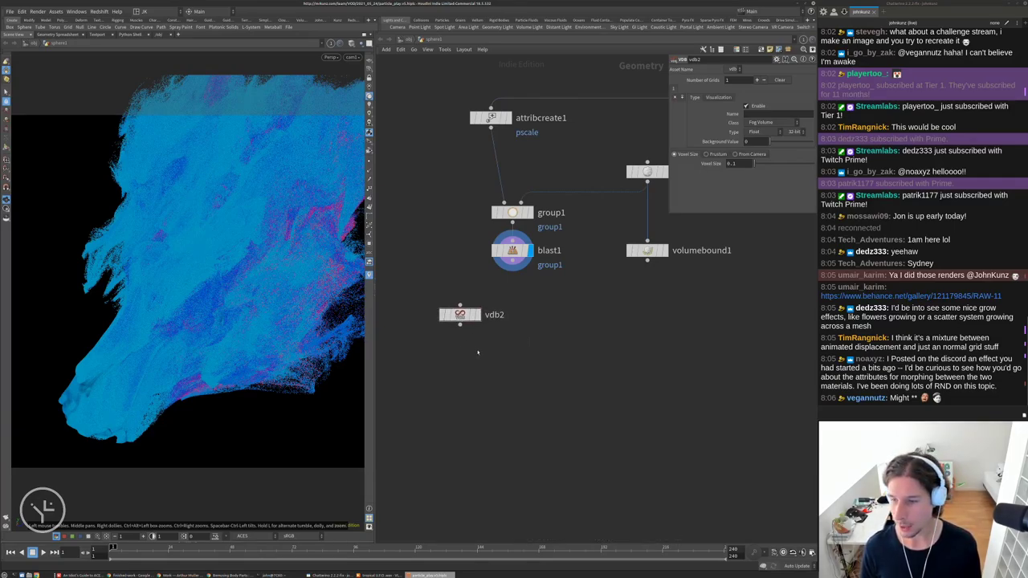
middle_drag(497, 375, 560, 321)
drag(530, 269, 489, 250)
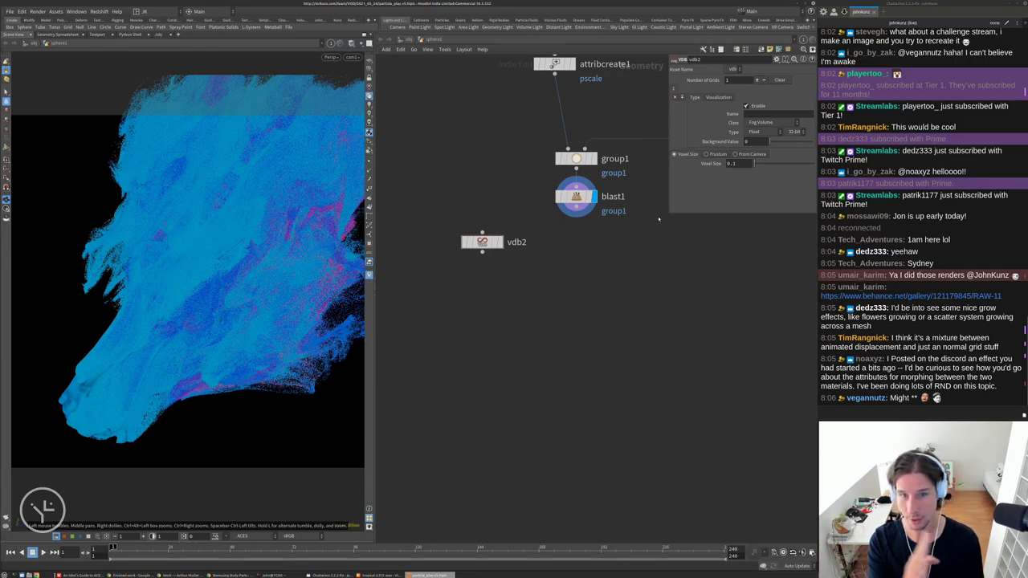
middle_drag(595, 215, 596, 247)
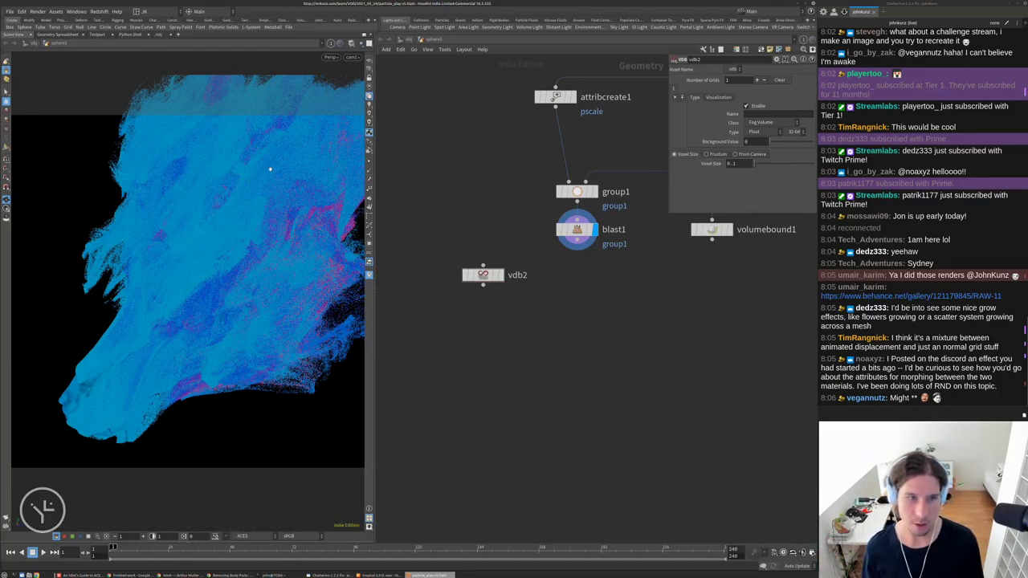
key(Tab)
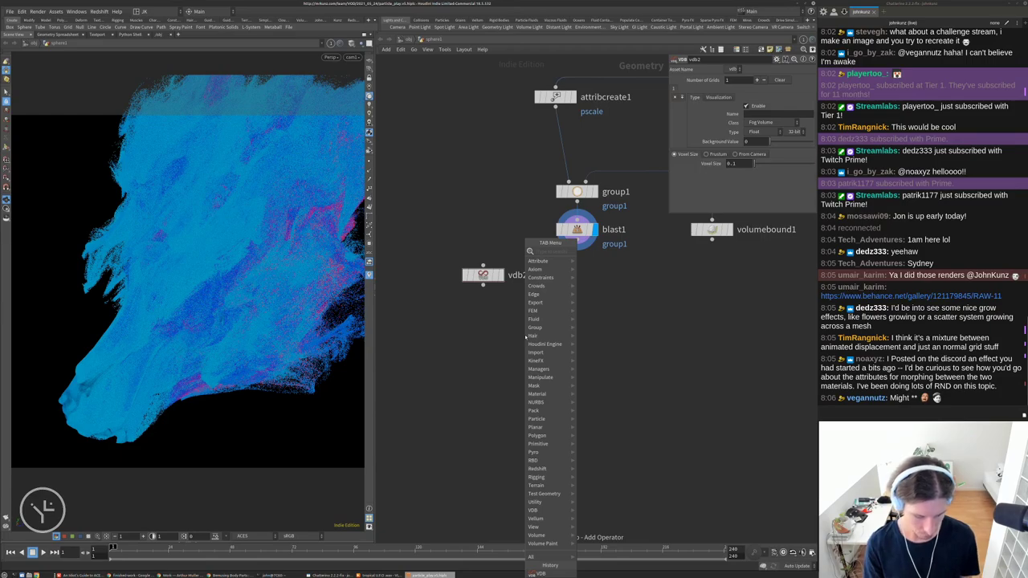
Add a Volume Rasterize Particles node and connect vdb2 into its first input
text(rast)
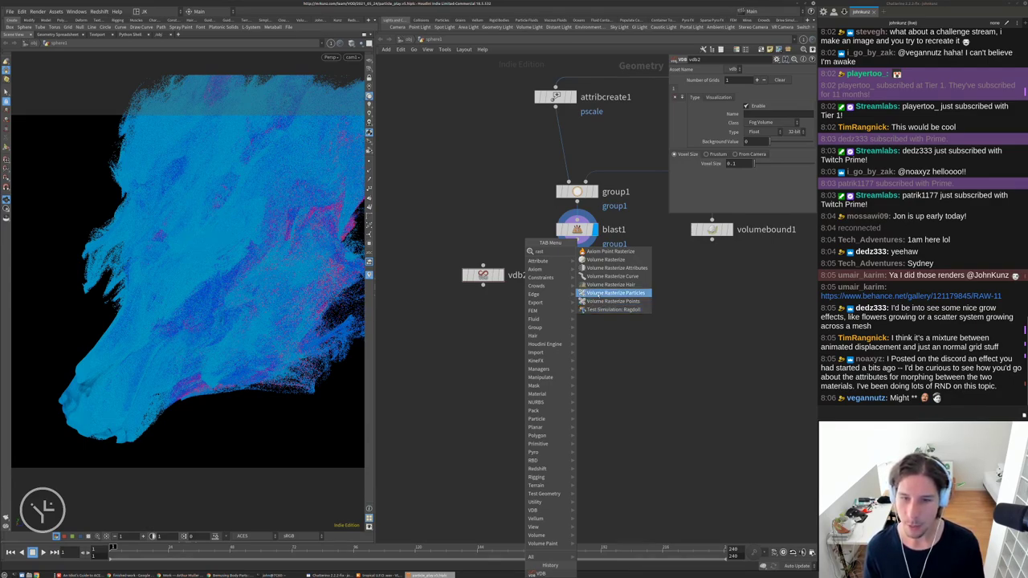
click(579, 294)
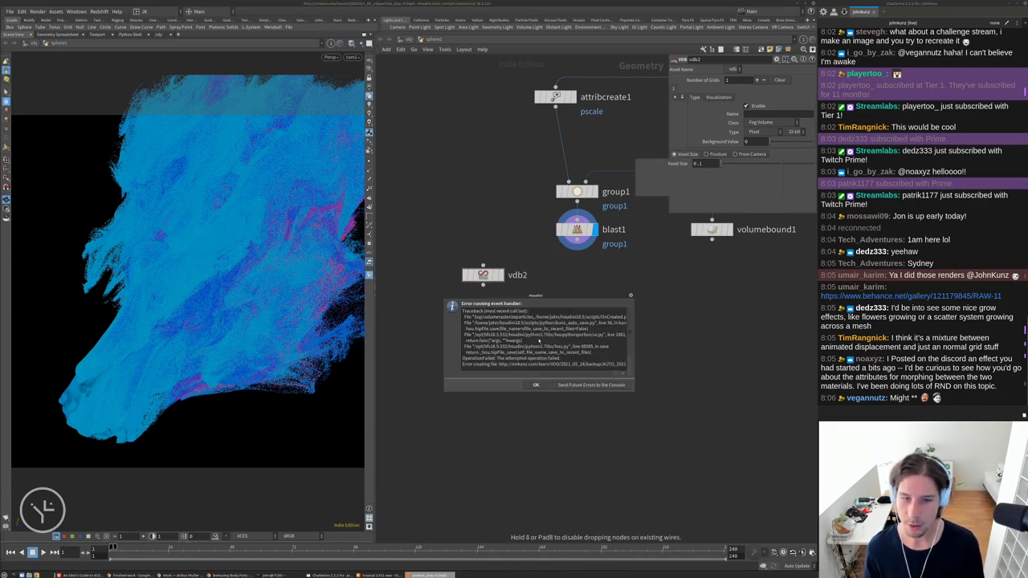
click(564, 385)
drag(542, 338, 540, 381)
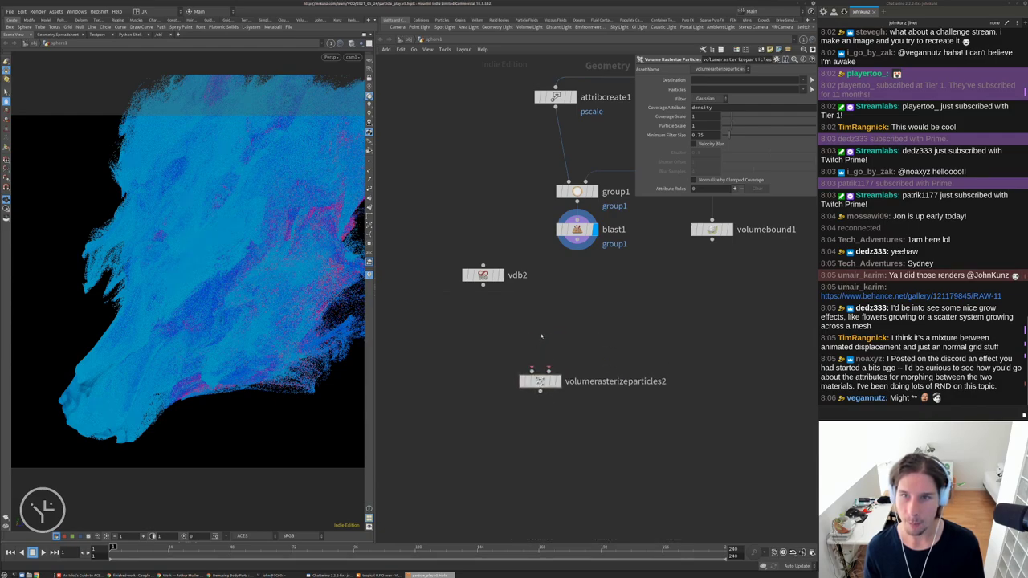
drag(483, 284, 529, 364)
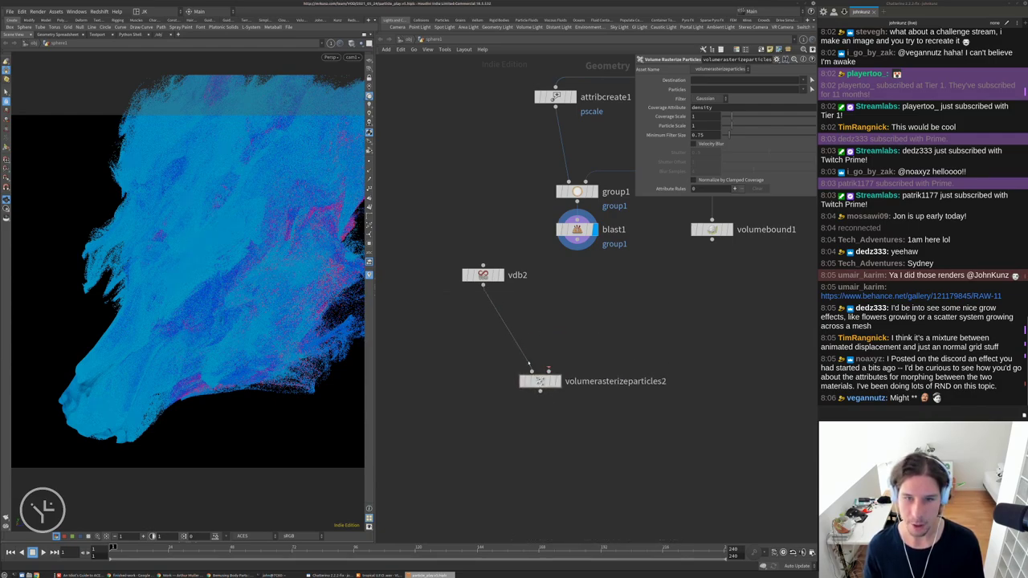
Check the node info of attribcreate1, group1 and blast1
scroll(663, 289, down, 2)
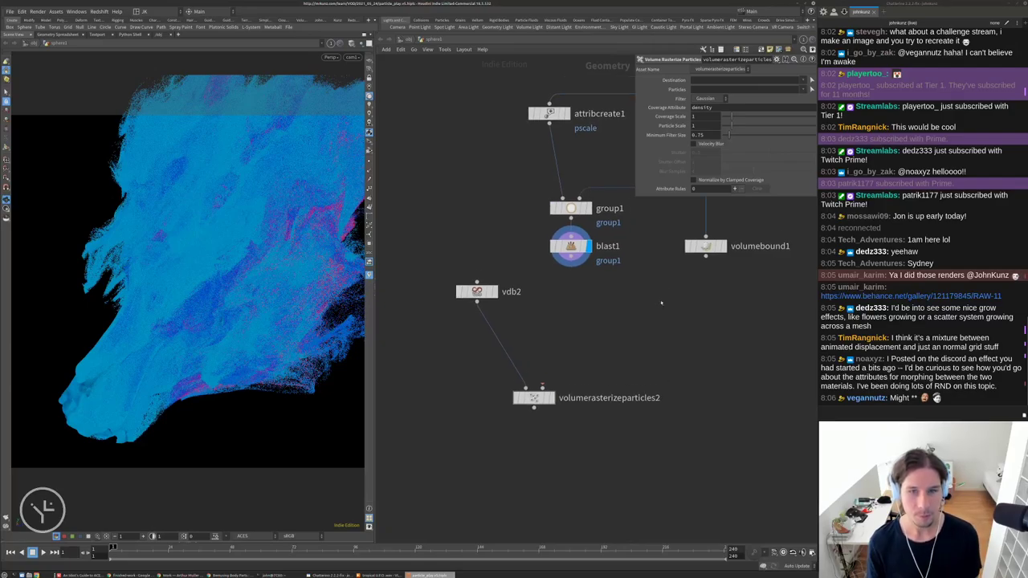
scroll(663, 289, down, 4)
scroll(611, 209, up, 3)
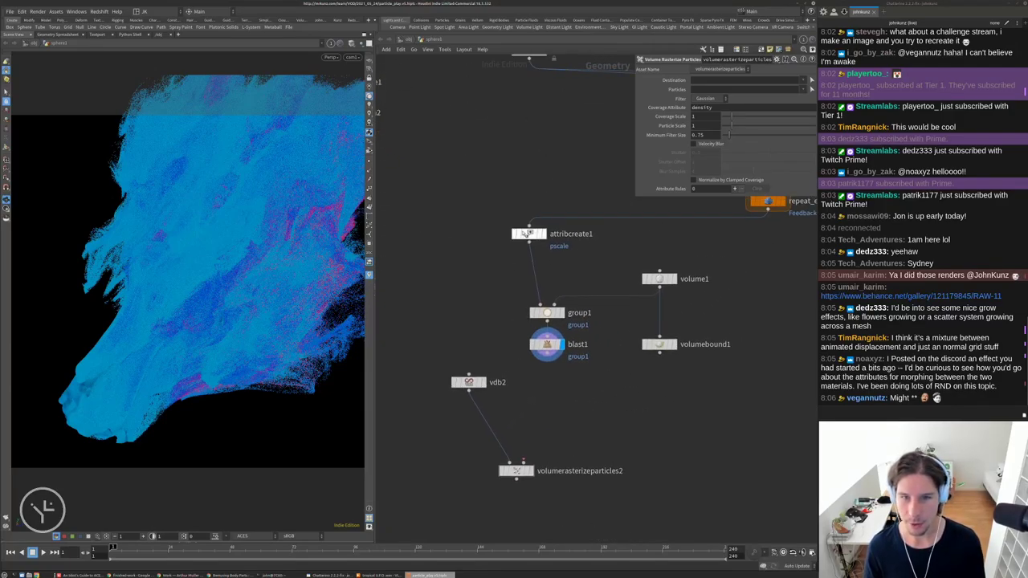
middle_click(523, 234)
middle_click(547, 312)
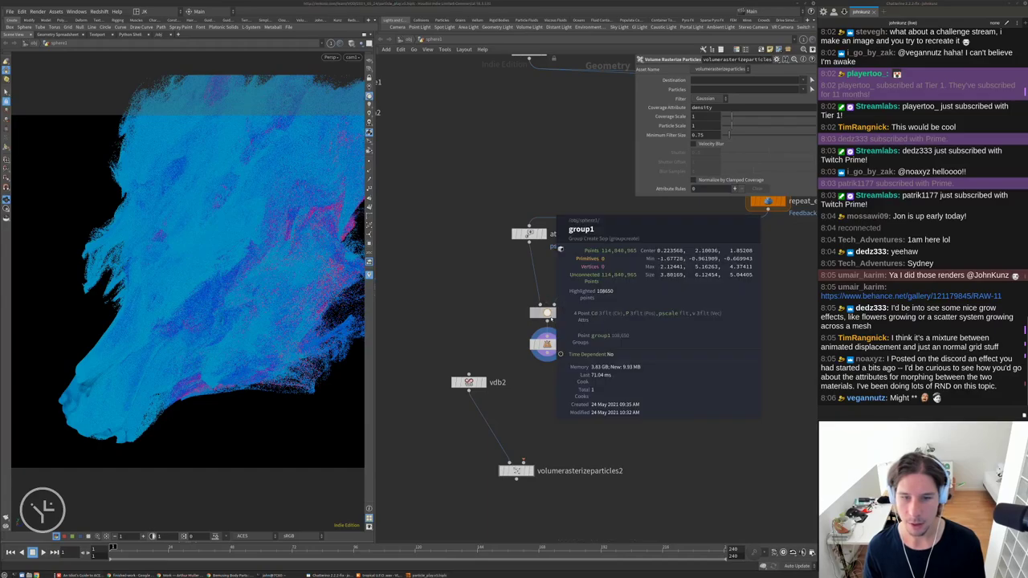
middle_click(547, 345)
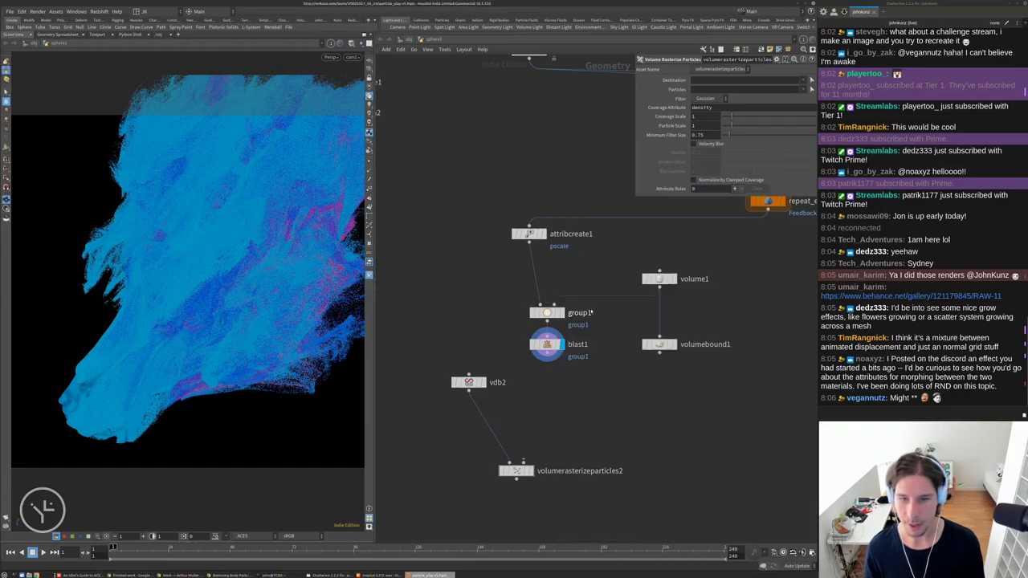
scroll(620, 353, down, 3)
scroll(651, 330, up, 3)
scroll(682, 329, down, 2)
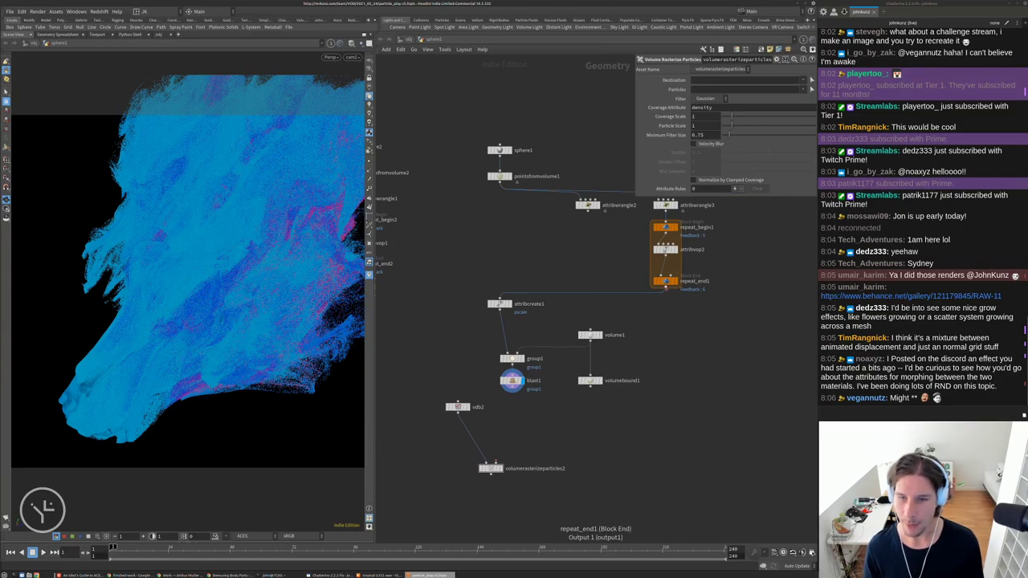
Wire repeat_end1's output into volumerasterizeparticles2's second input
click(664, 287)
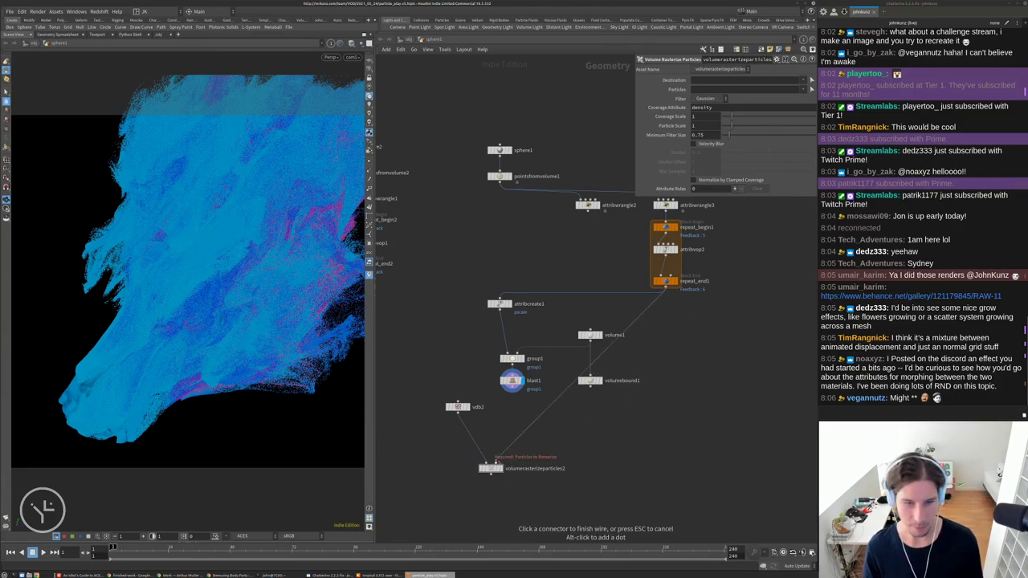
click(497, 460)
scroll(562, 442, up, 4)
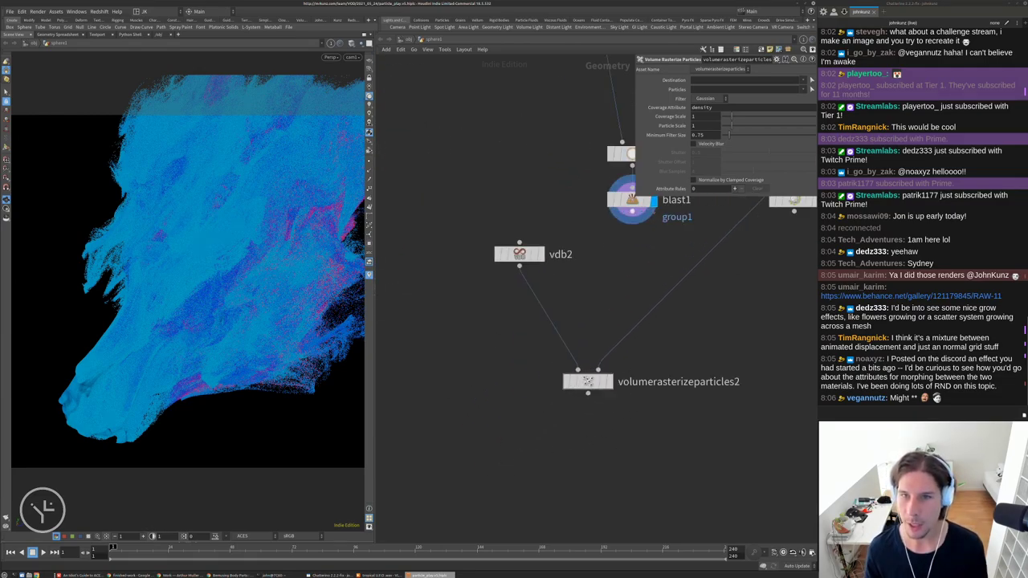
mouse_move(678, 128)
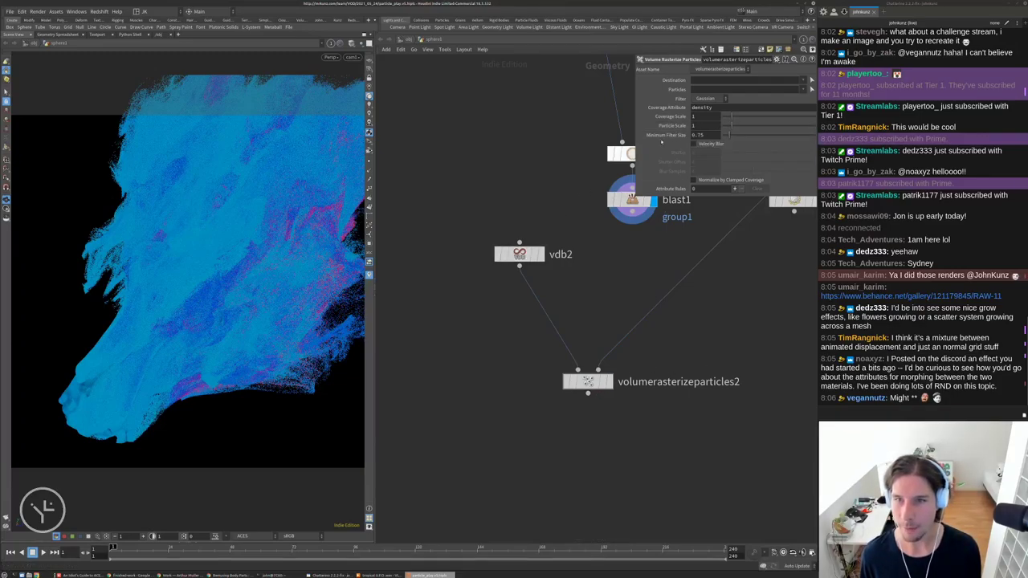
Set the particle rasterizer's Particle Scale to 0.005
drag(728, 126, 724, 130)
click(721, 126)
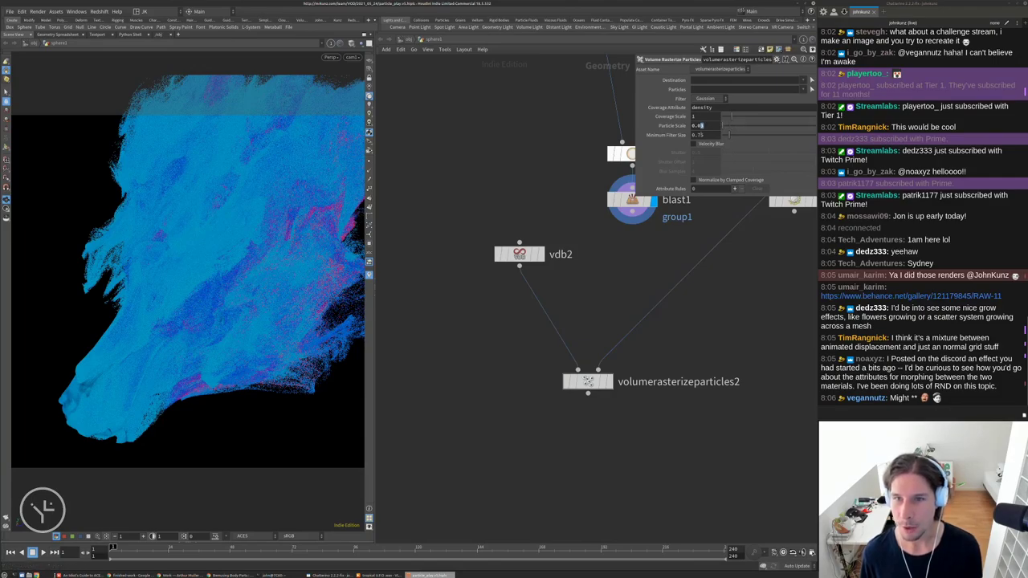
text(0.005)
key(Return)
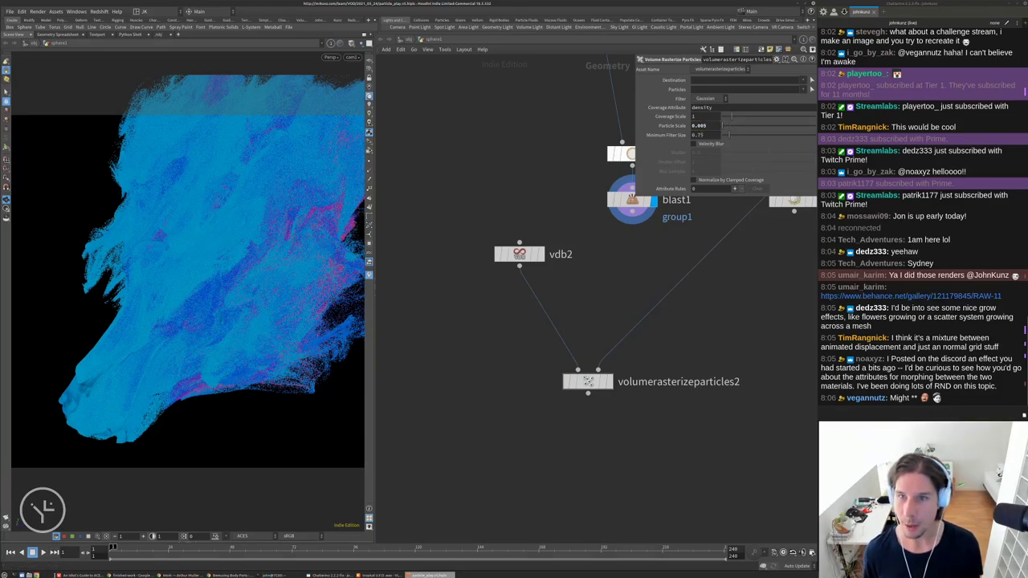
Give vdb2 a Voxel Size of 0.005 and the grid name density
click(519, 253)
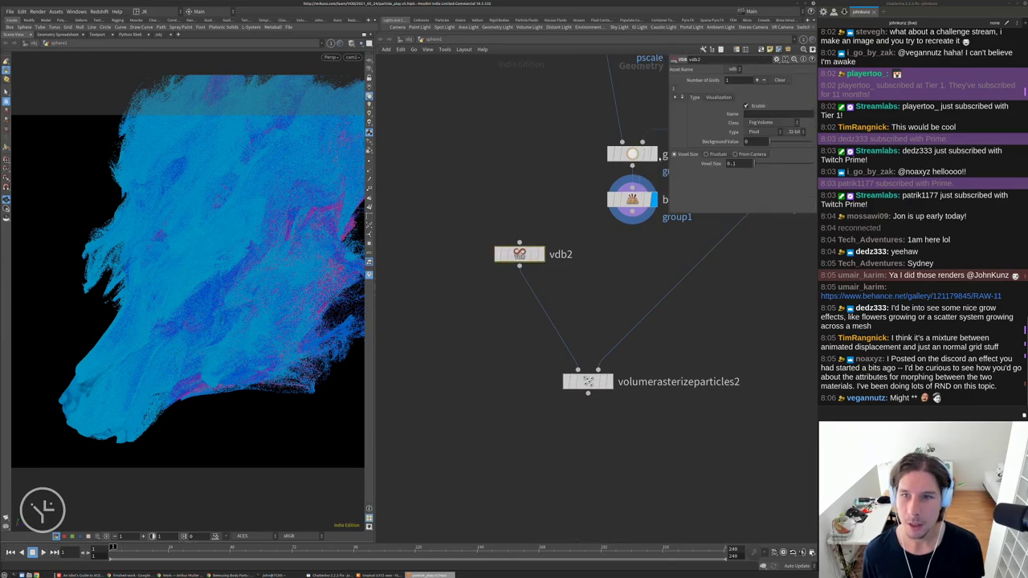
click(748, 164)
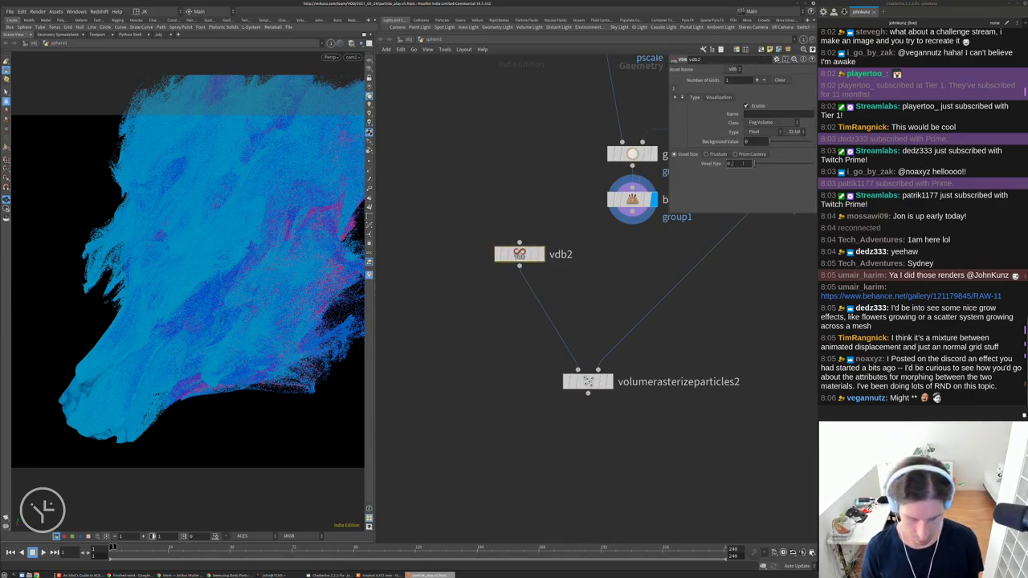
key(Return)
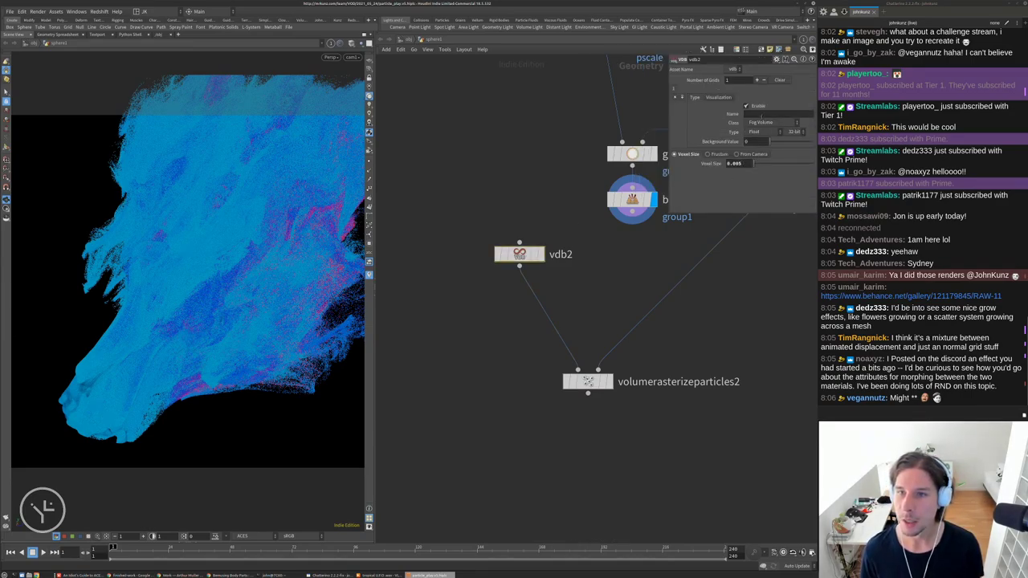
click(759, 115)
text(density)
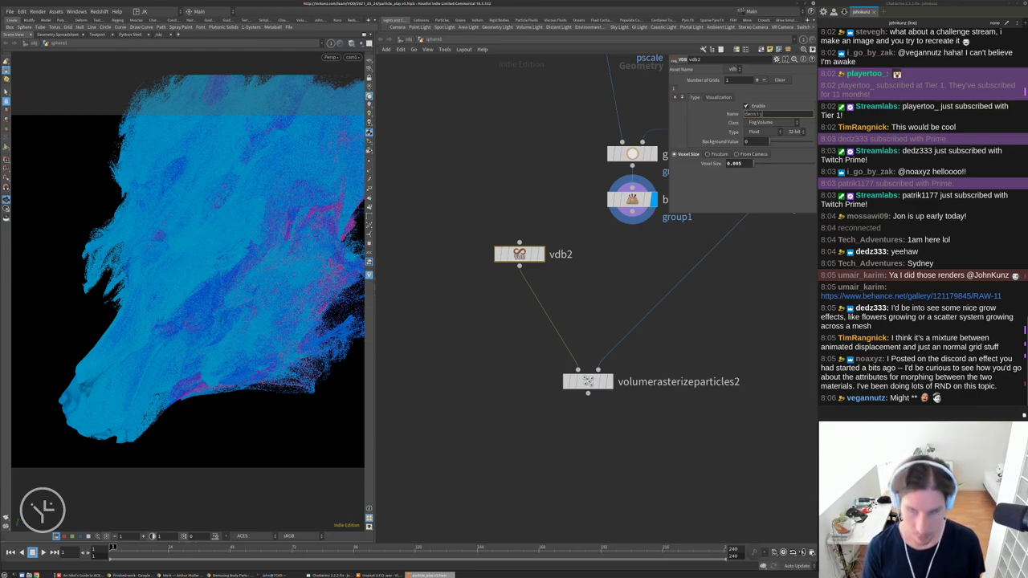
key(Return)
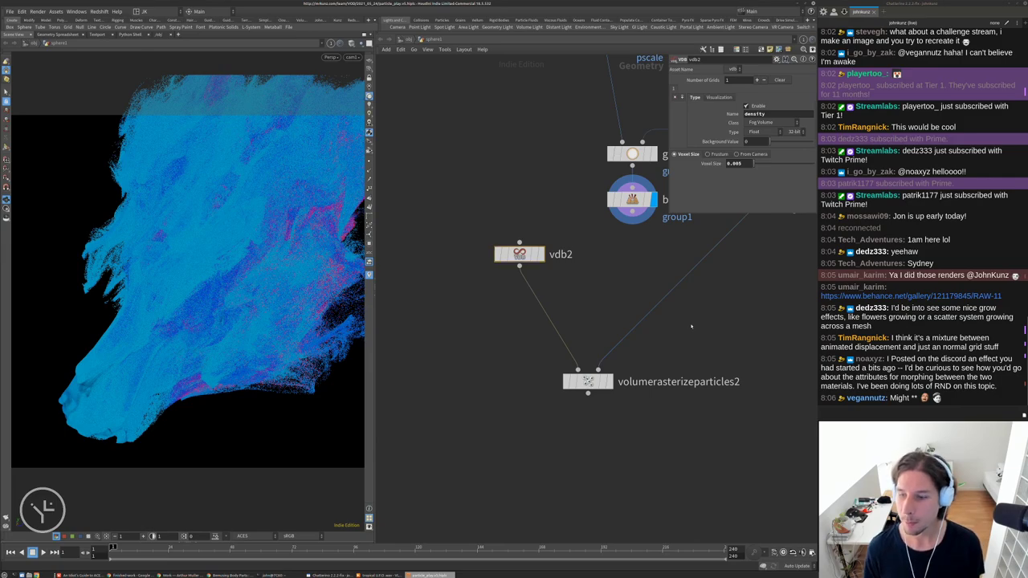
Display volumerasterizeparticles2's grey density volume in the viewport and show its parameters
middle_drag(690, 326, 682, 298)
middle_drag(619, 447, 586, 433)
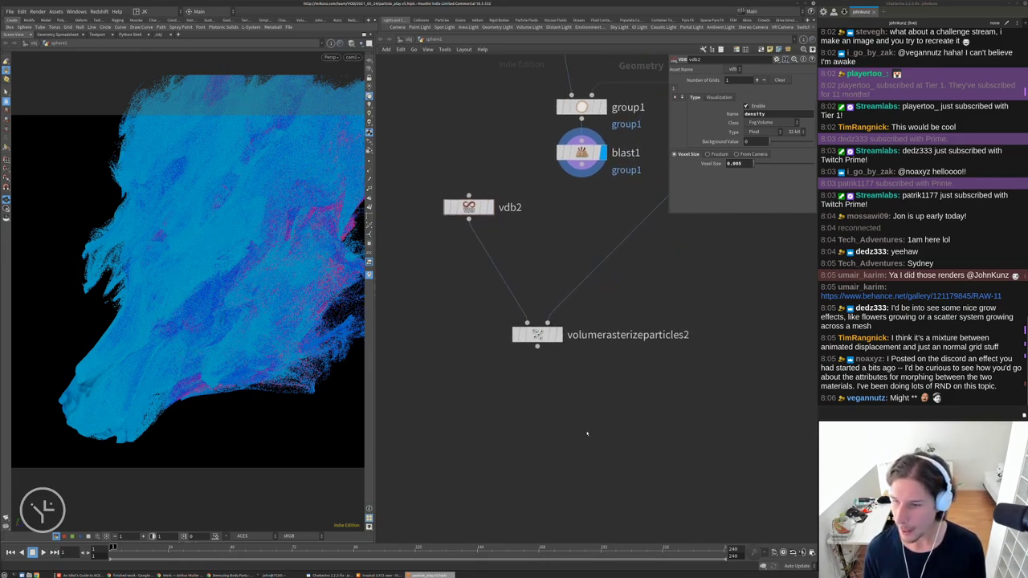
click(557, 334)
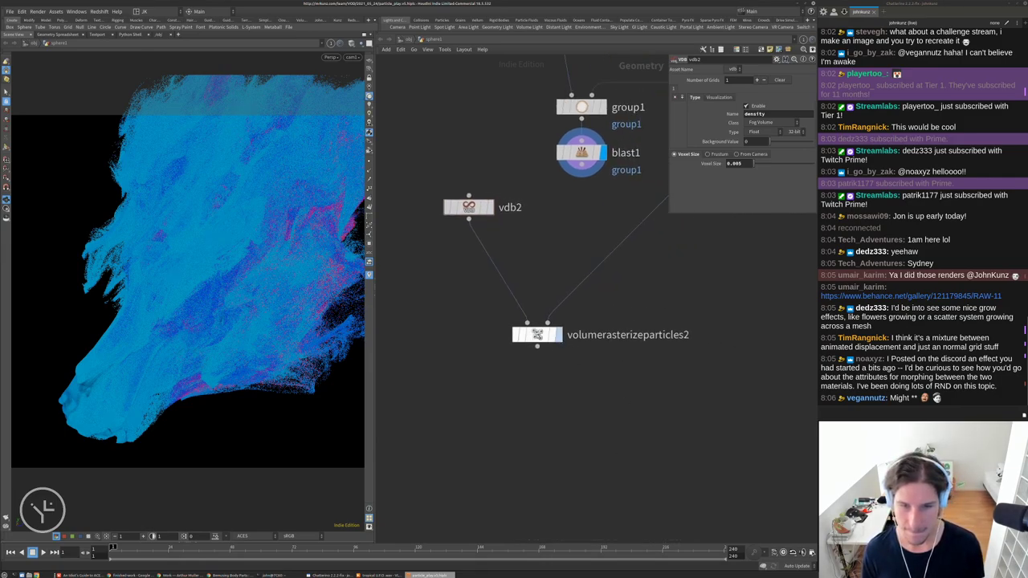
click(540, 335)
Check volumerasterizeparticles2's node info, frame the density volume, and open viewport Display Options
middle_click(541, 335)
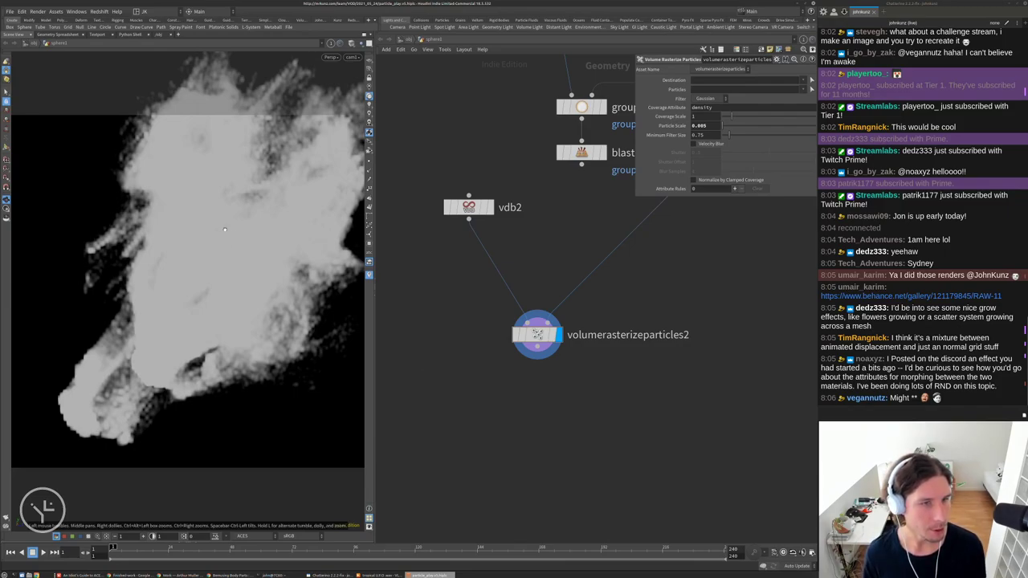
key(g)
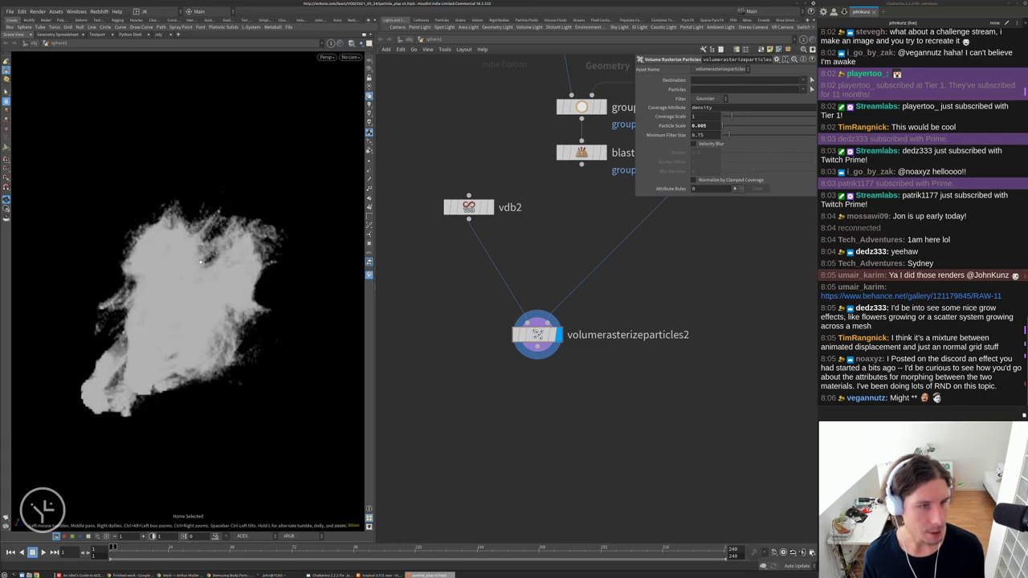
key(d)
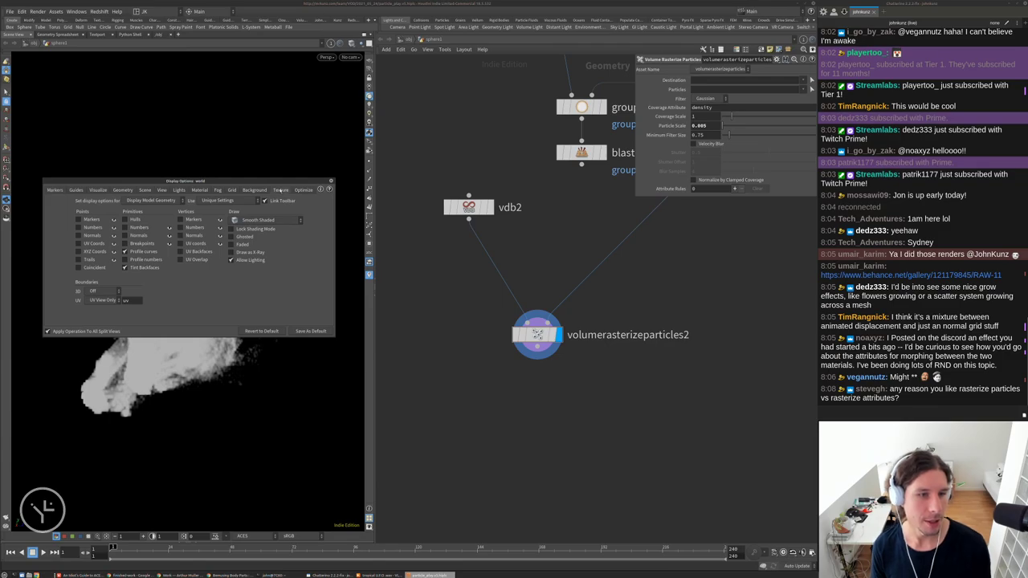
View the Texture display settings, close Display Options, and bypass volumerasterizeparticles2
click(280, 191)
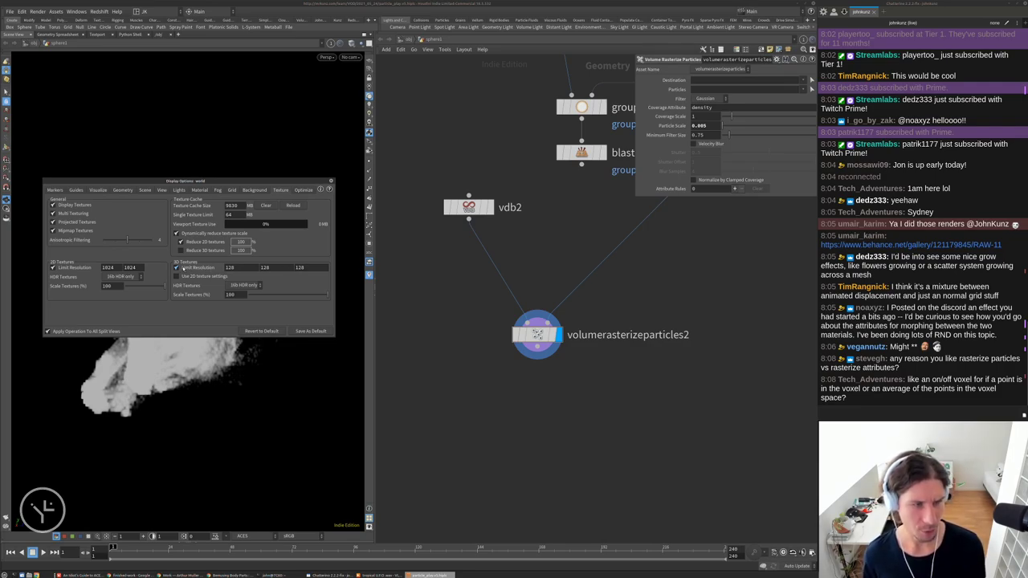
click(330, 183)
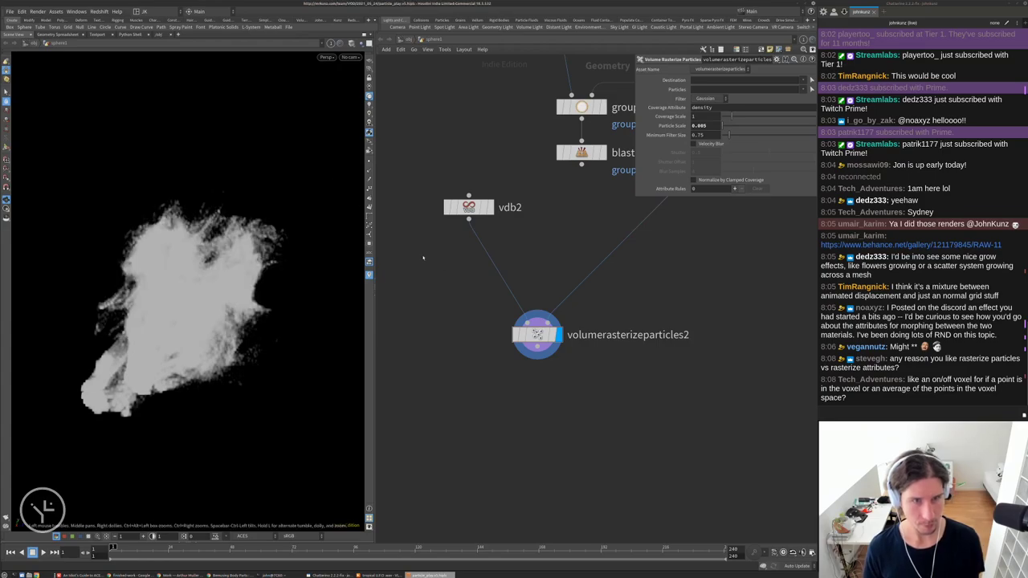
click(516, 334)
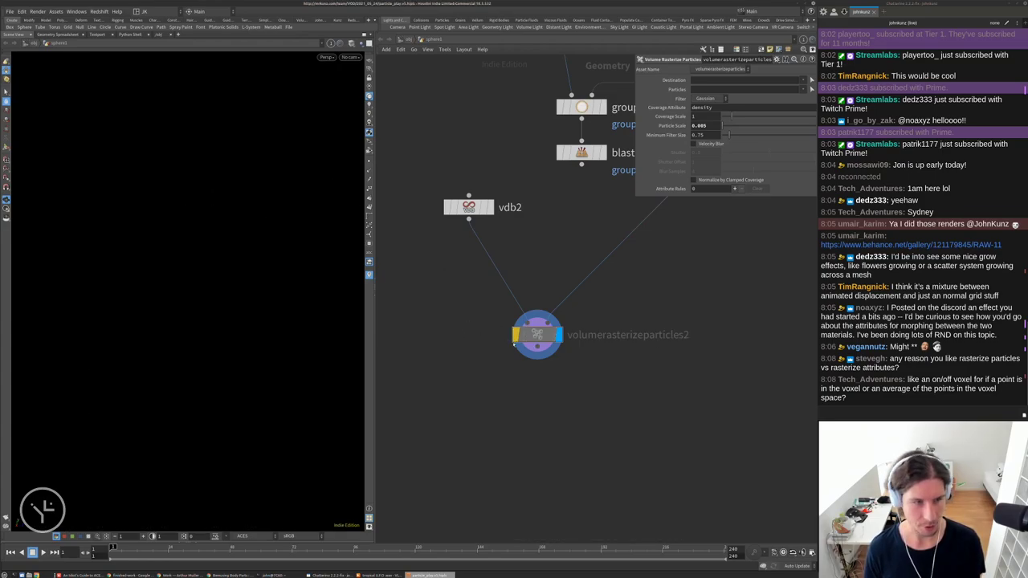
Un-bypass volumerasterizeparticles2 and zoom in on the wispy white smoke cloud
click(537, 334)
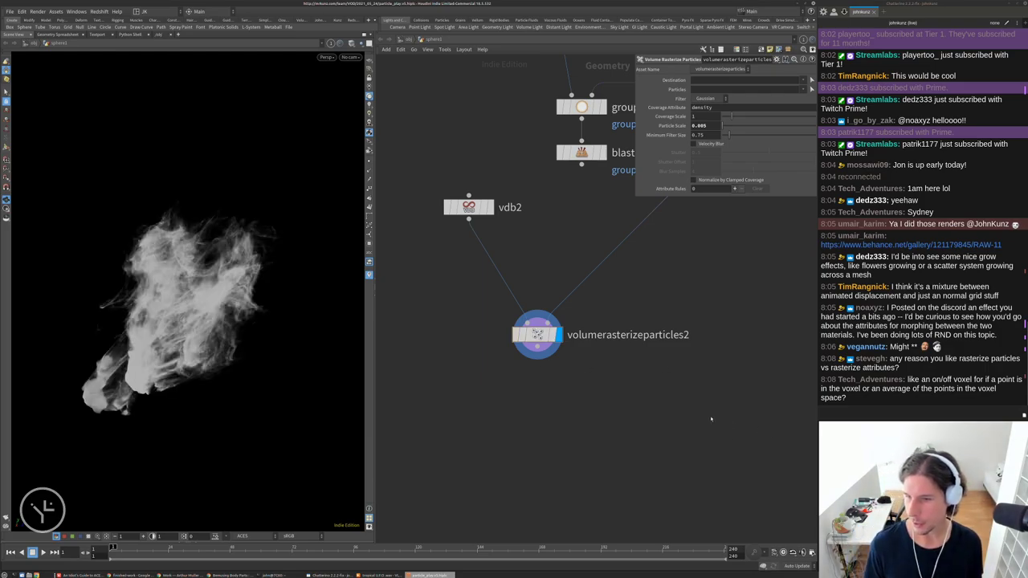
drag(910, 368, 820, 360)
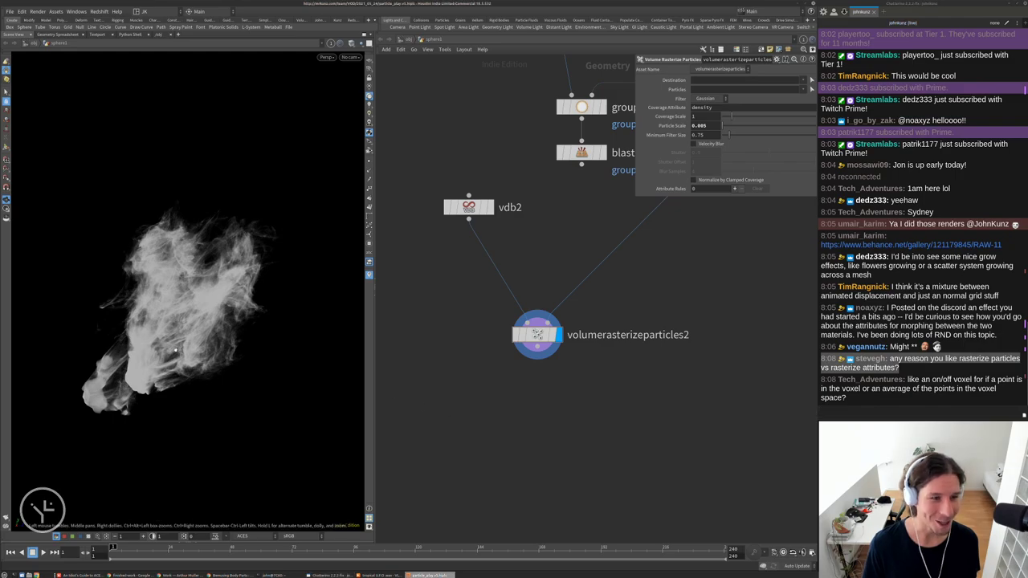
scroll(262, 300, up, 5)
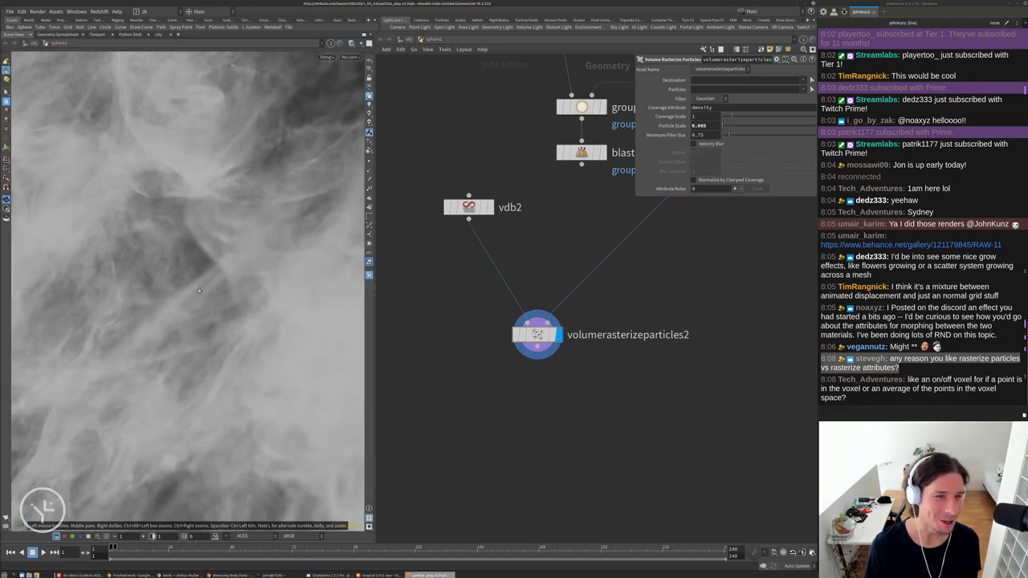
Orbit around the smoke volume, dismiss an accidental shutdown dialog, and briefly check Display Options
drag(199, 289, 120, 297)
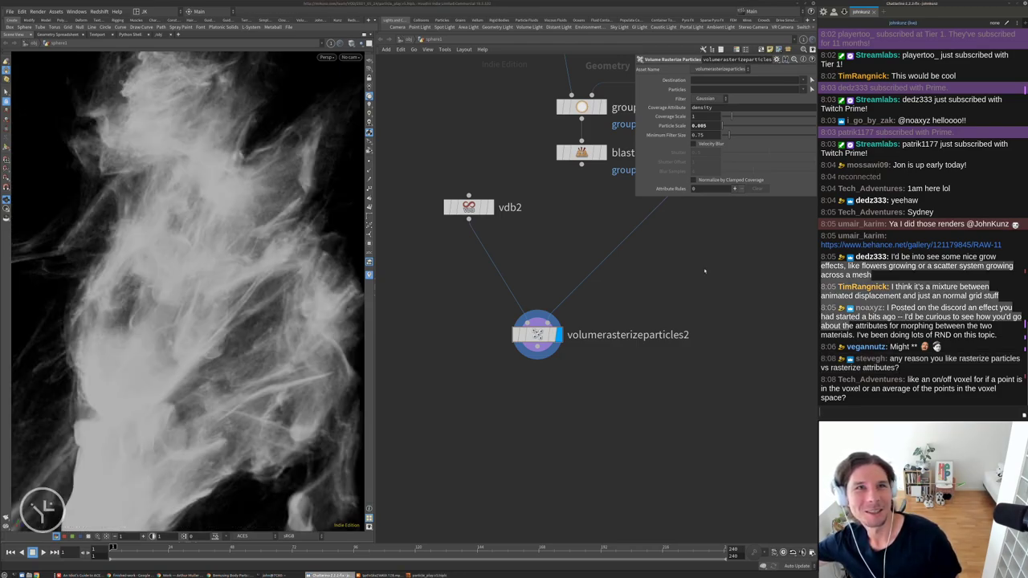
key(XF86PowerOff)
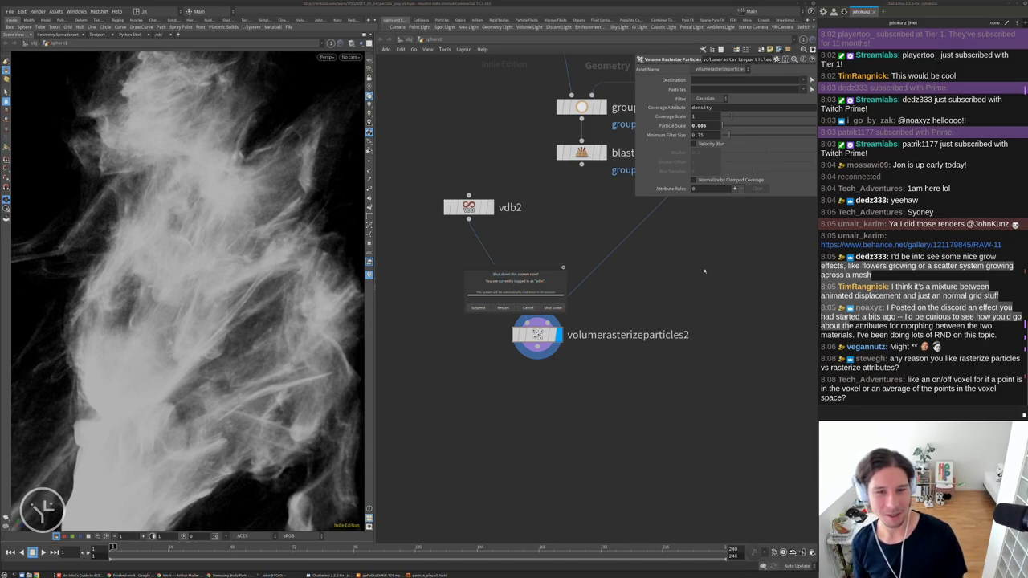
key(Escape)
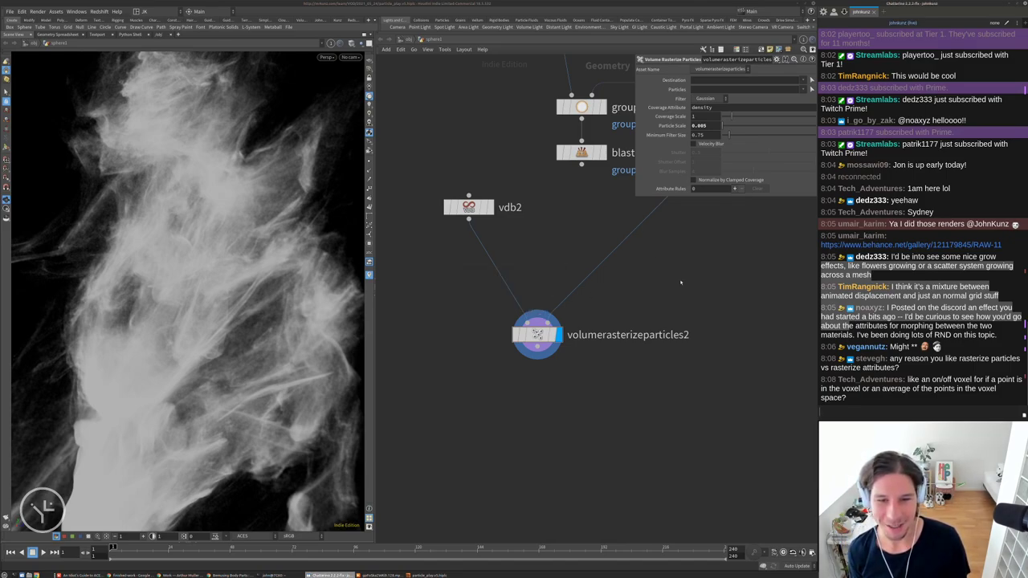
scroll(556, 388, down, 2)
key(d)
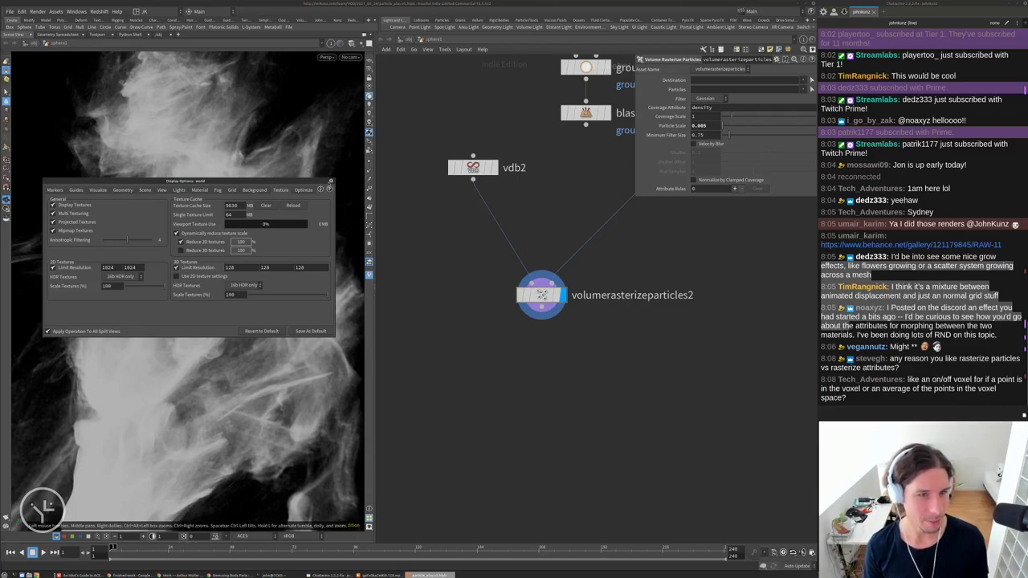
key(Escape)
Toggle the volume rasterize node's bypass off and on, frame the whole cloud, and start a node search
click(520, 296)
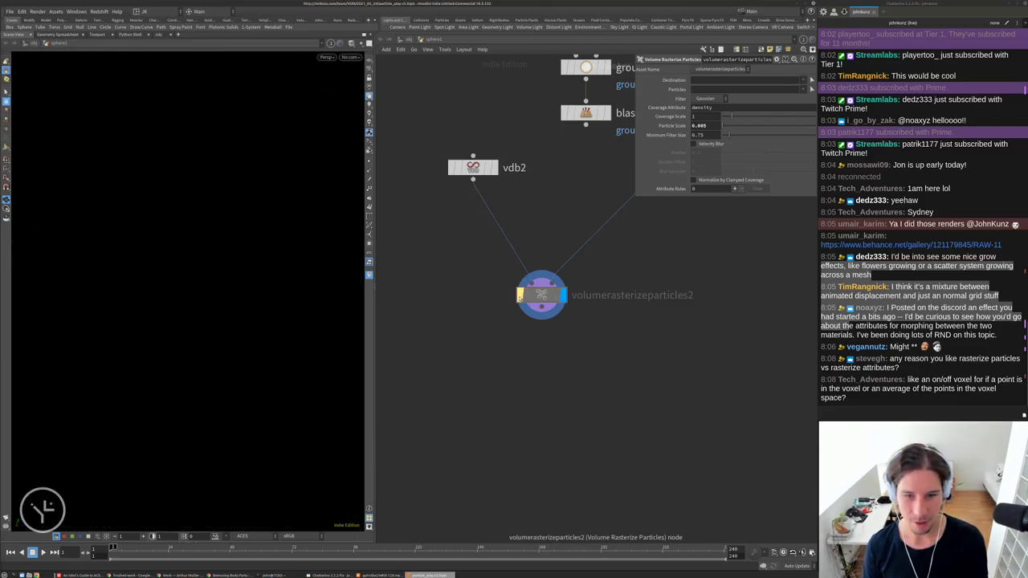
click(520, 295)
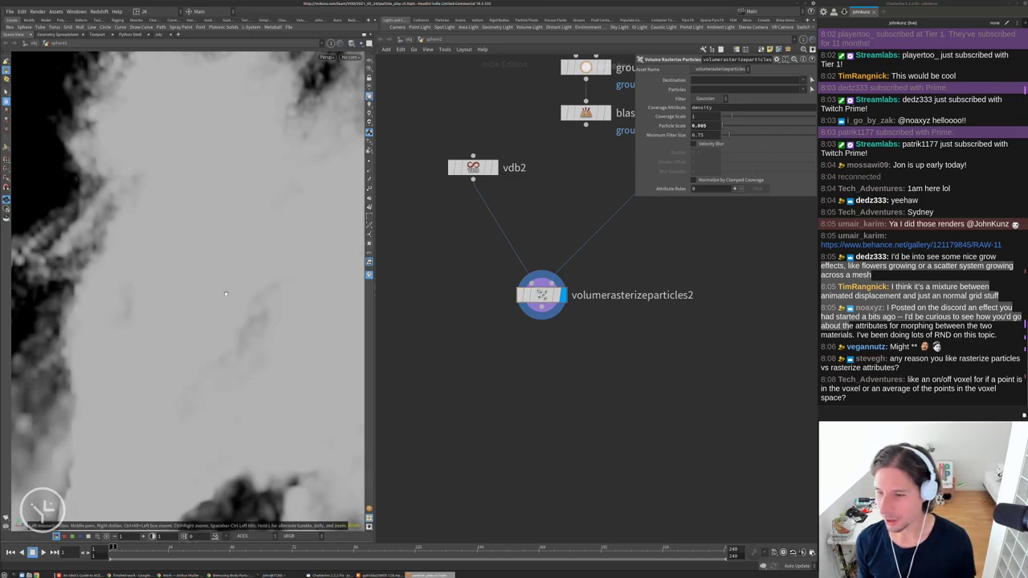
key(g)
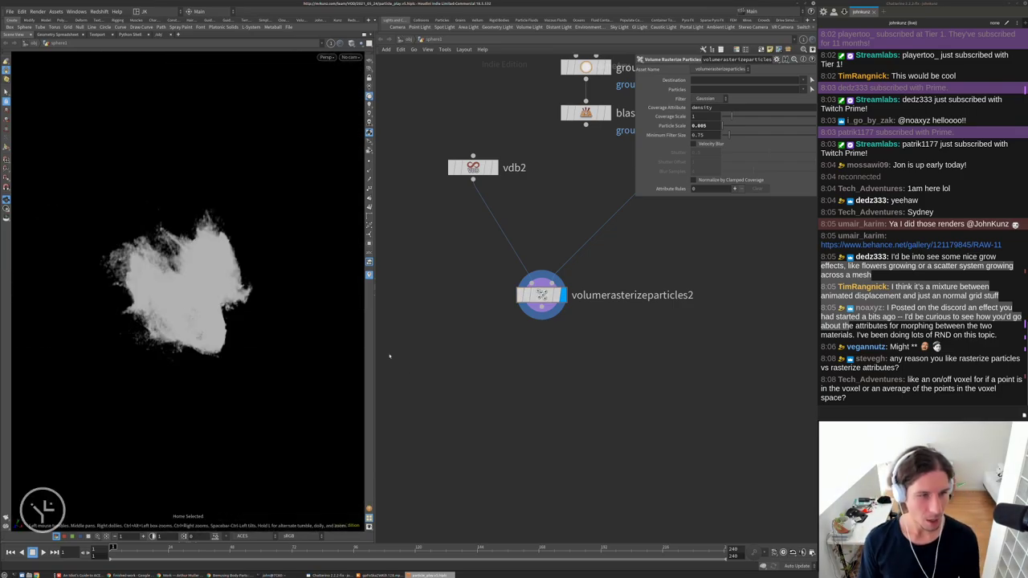
key(Tab)
Add a Volume Slice wired to volumerasterizeparticles2 and view it straight on from the front
text(volume slice)
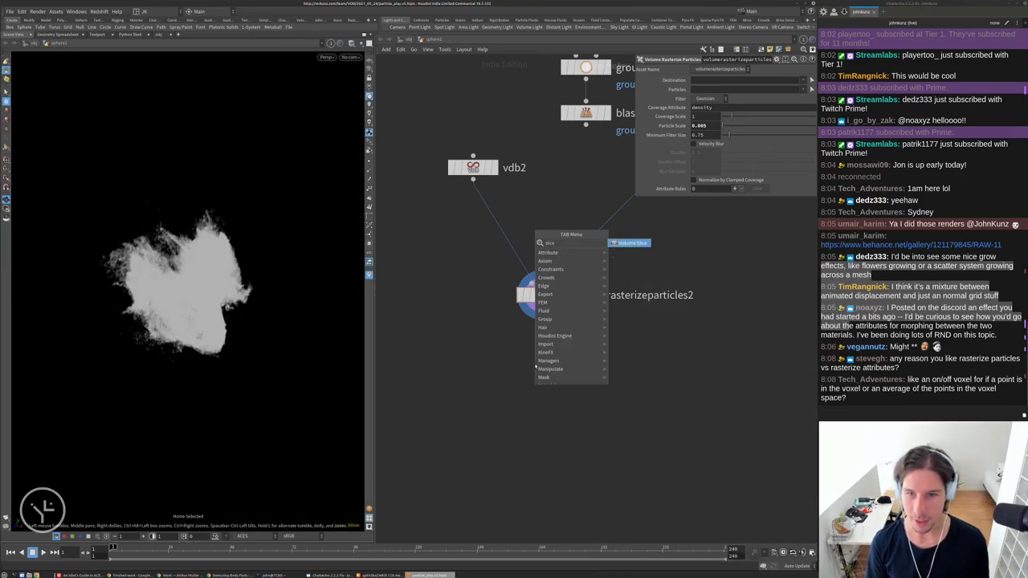
key(Return)
drag(541, 306, 535, 351)
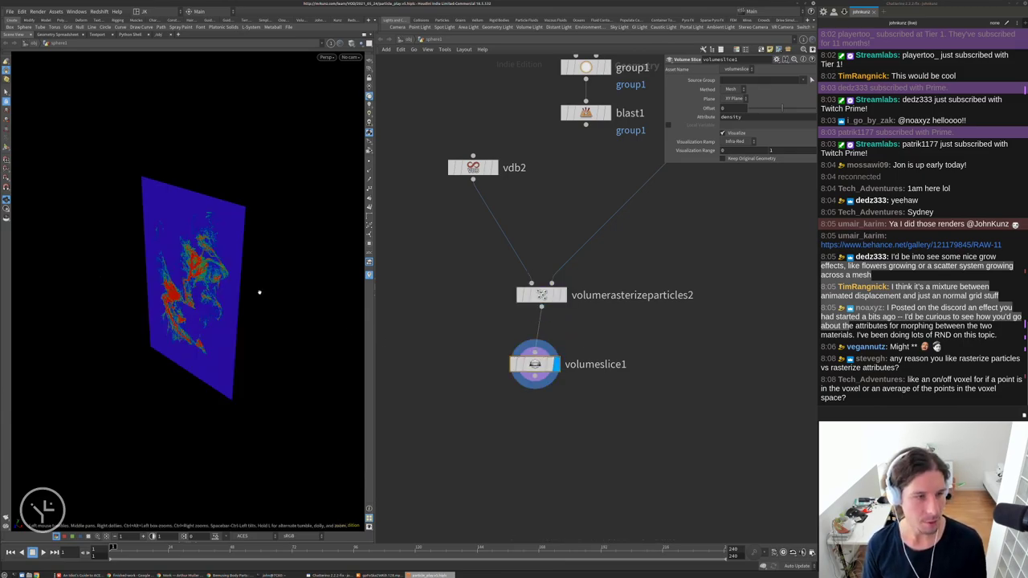
key(space+3)
key(g)
scroll(269, 209, up, 10)
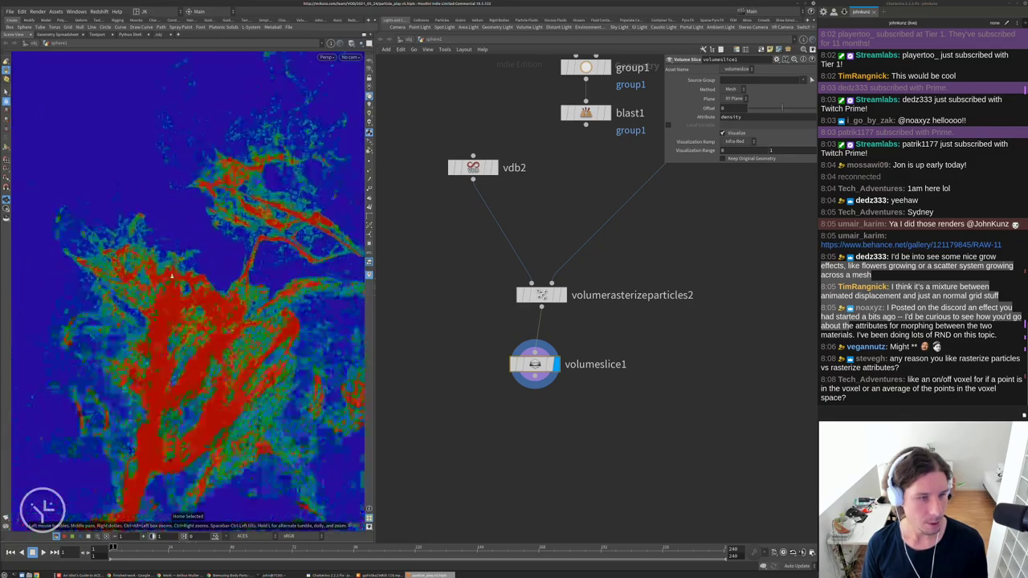
scroll(161, 285, up, 2)
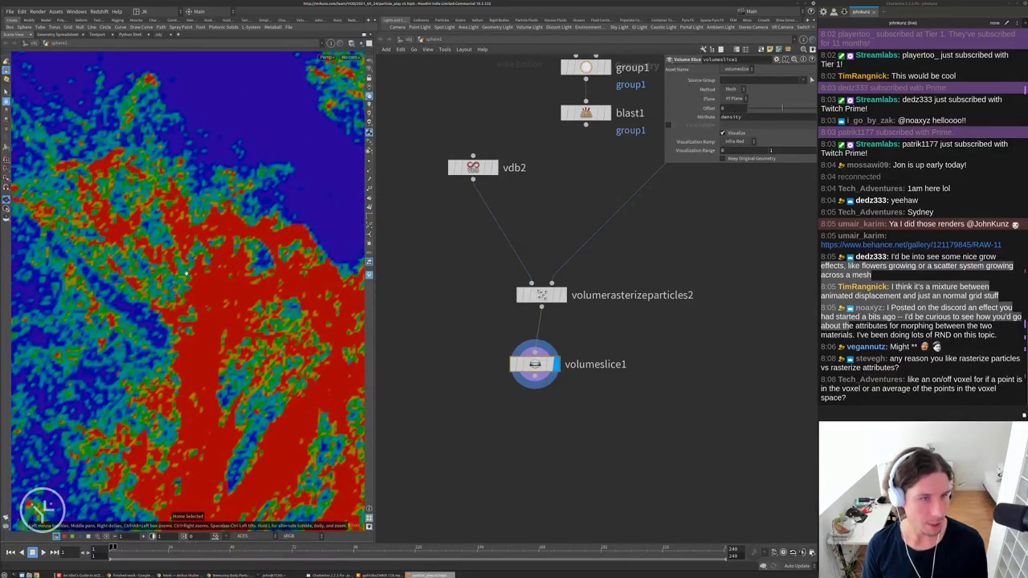
drag(234, 231, 152, 240)
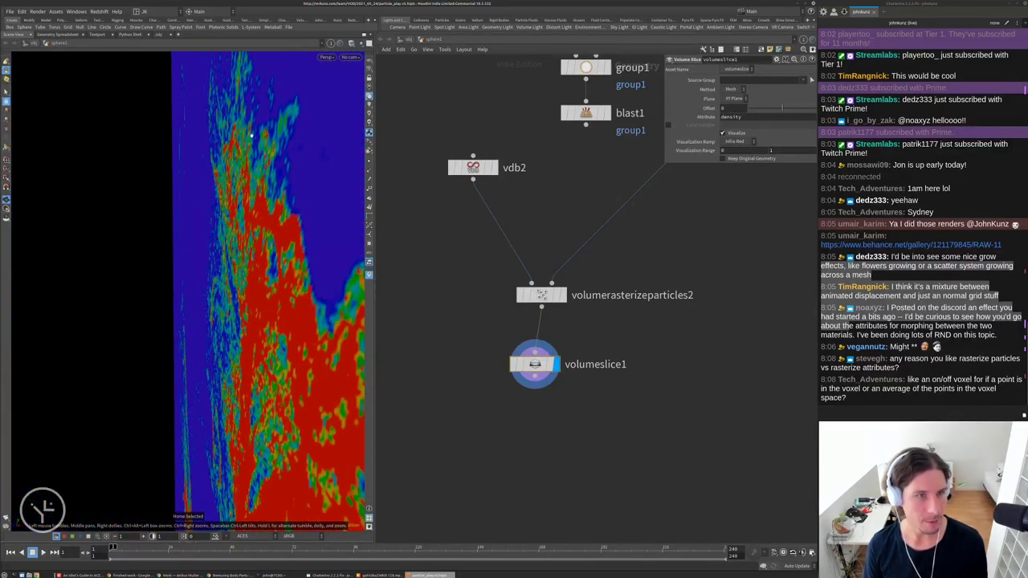
drag(287, 199, 289, 176)
click(352, 44)
click(377, 121)
Widen volumeslice1's visualization range to 0–10 with the value ladder, showing the infra-red heatmap
scroll(275, 196, up, 6)
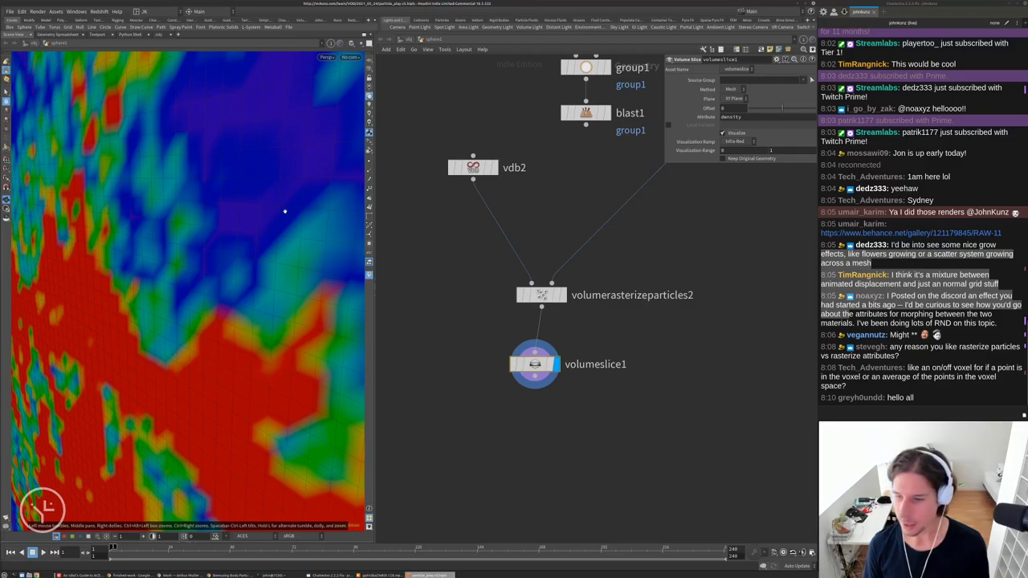
middle_drag(664, 450, 640, 472)
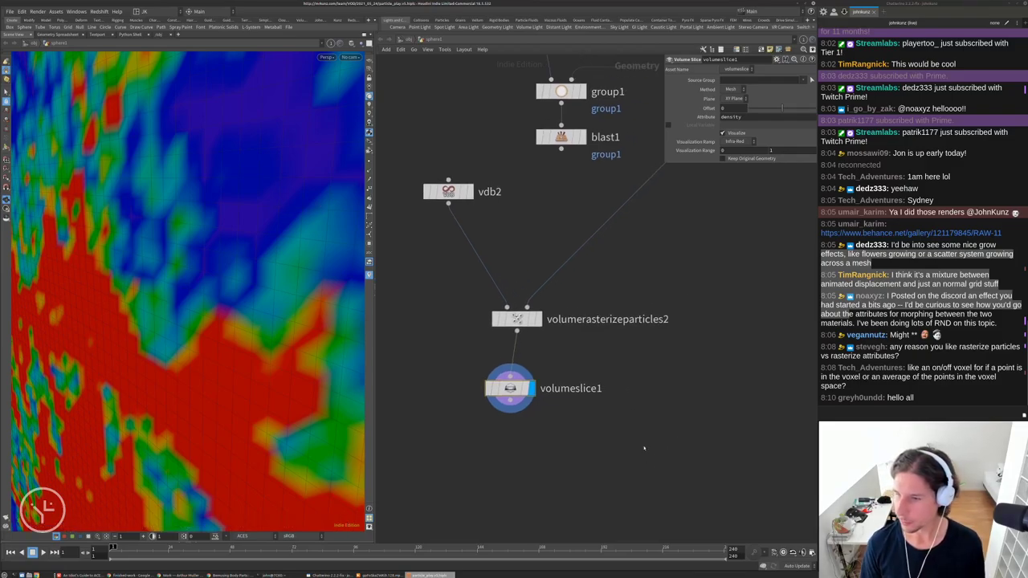
middle_drag(750, 129, 562, 401)
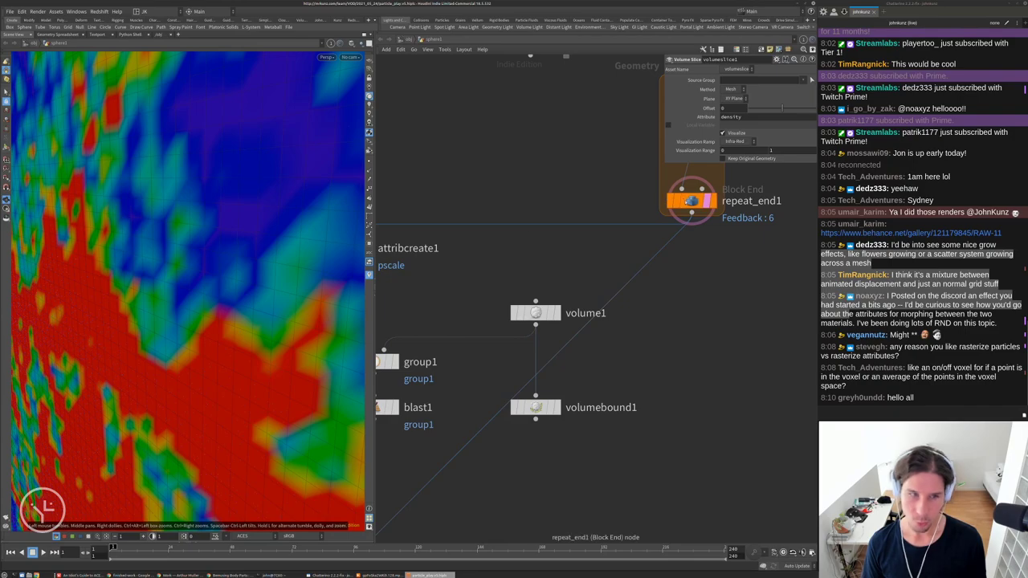
drag(286, 253, 270, 261)
scroll(271, 261, down, 5)
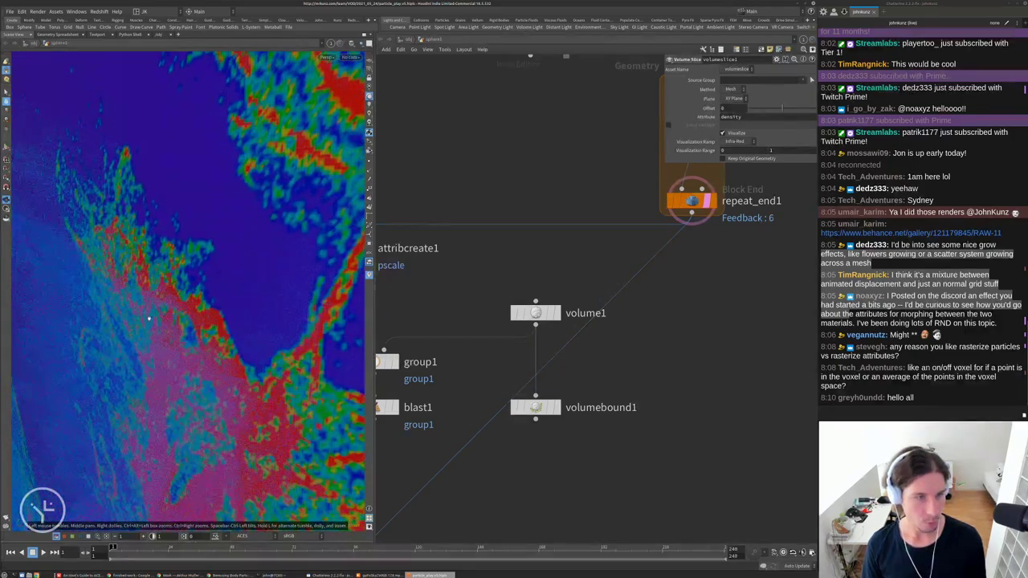
scroll(272, 290, up, 10)
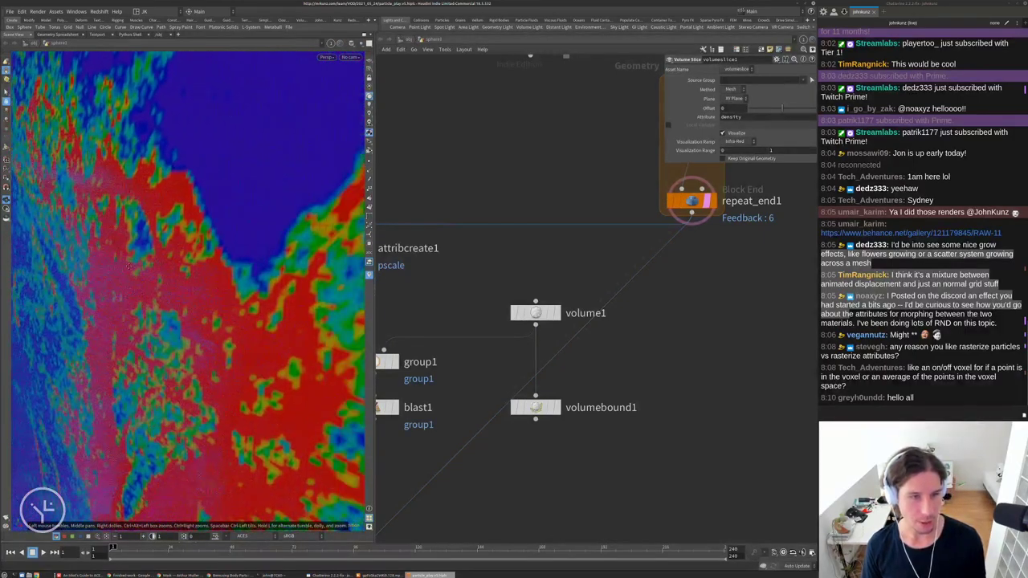
scroll(230, 210, down, 3)
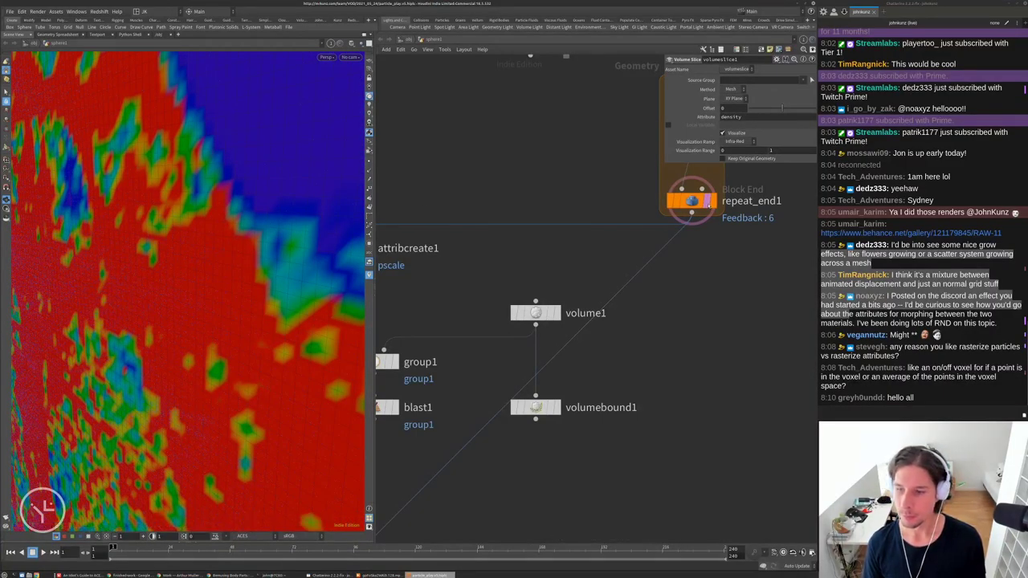
key(f)
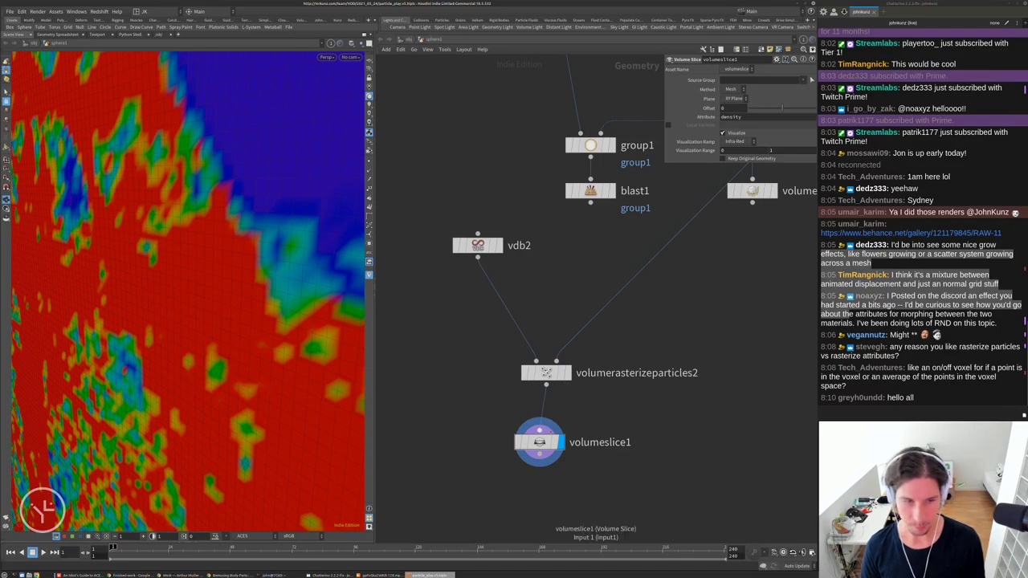
middle_click(781, 151)
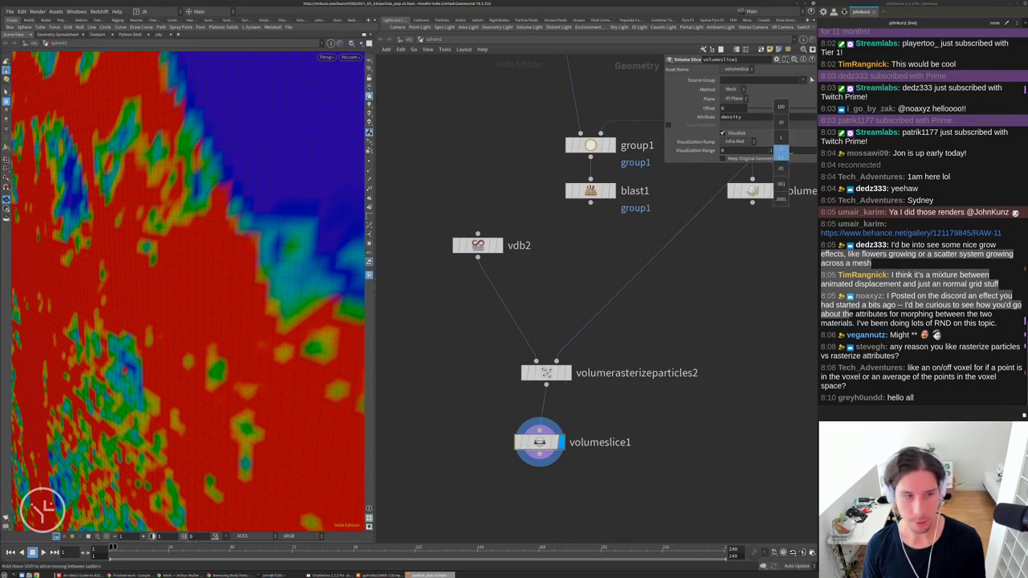
middle_drag(780, 153, 797, 153)
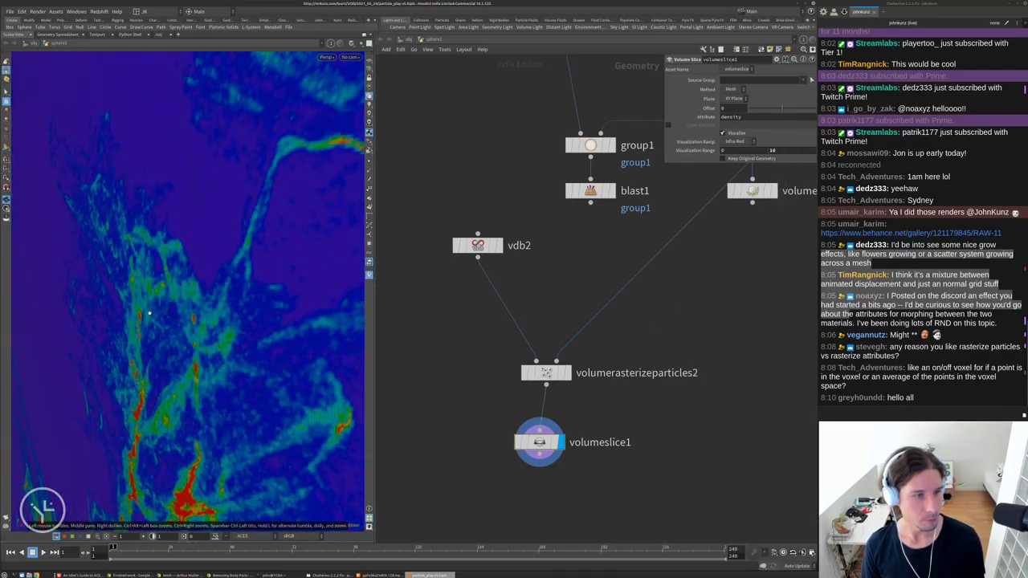
drag(150, 313, 311, 214)
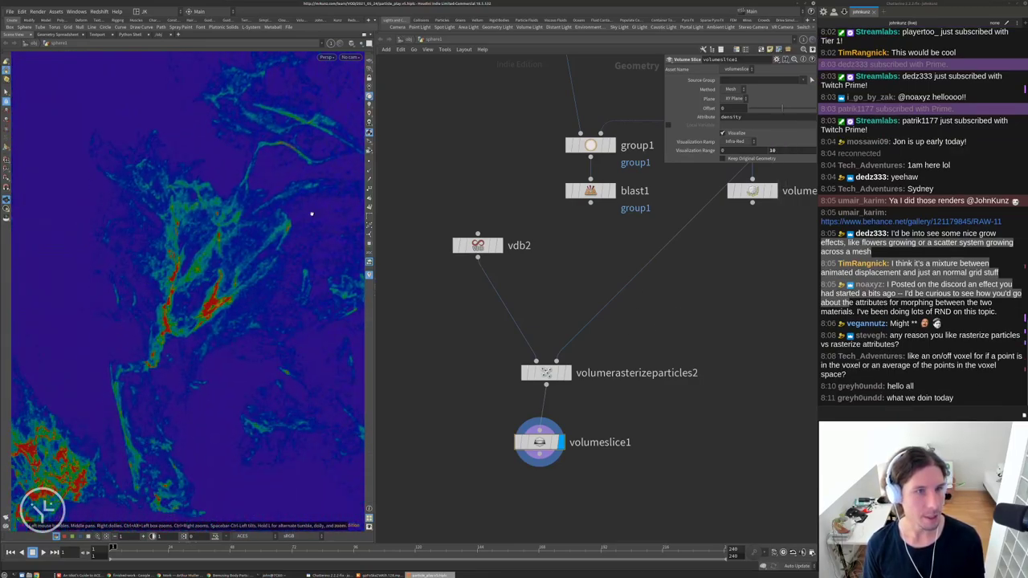
middle_drag(624, 405, 657, 355)
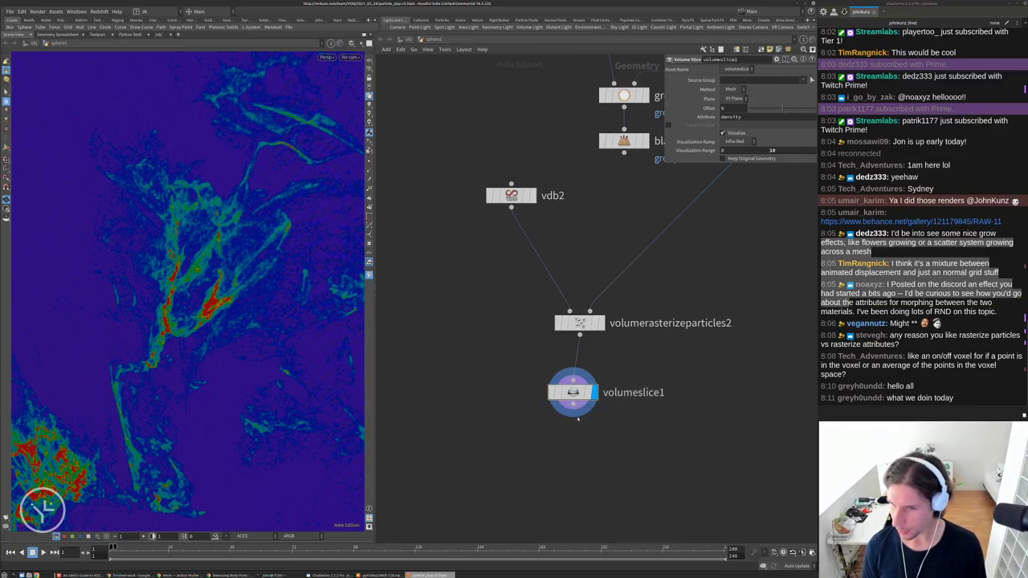
Delete the volume slice node
key(Delete)
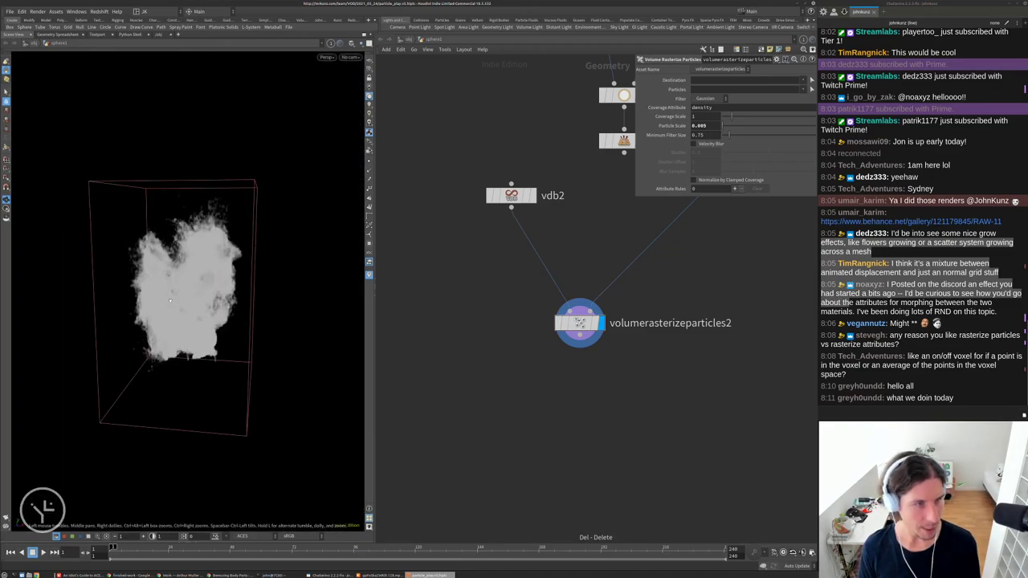
mouse_move(169, 300)
mouse_down()
mouse_move(217, 269)
mouse_move(164, 293)
mouse_move(183, 301)
mouse_move(172, 303)
mouse_up()
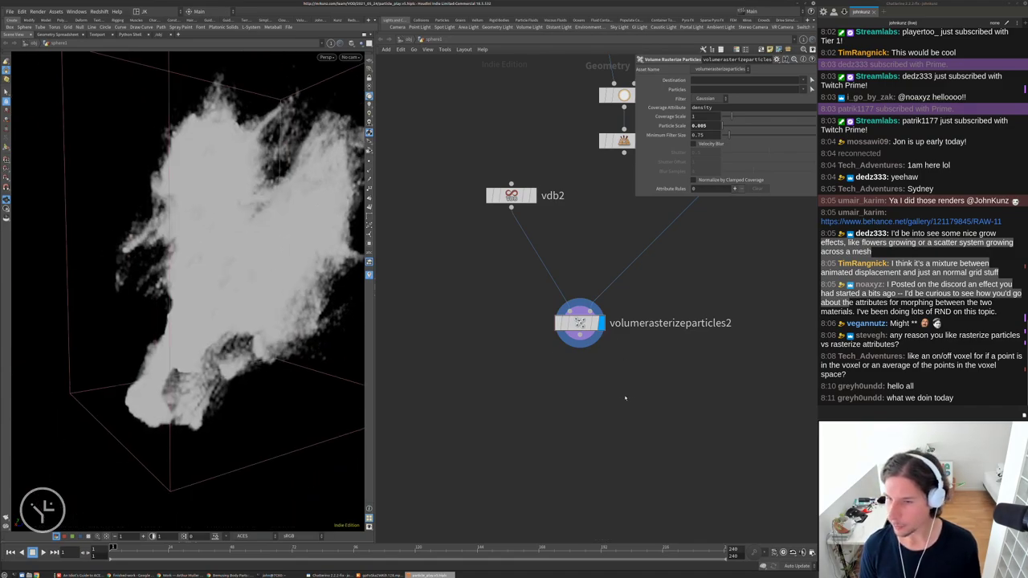
middle_drag(607, 408, 572, 432)
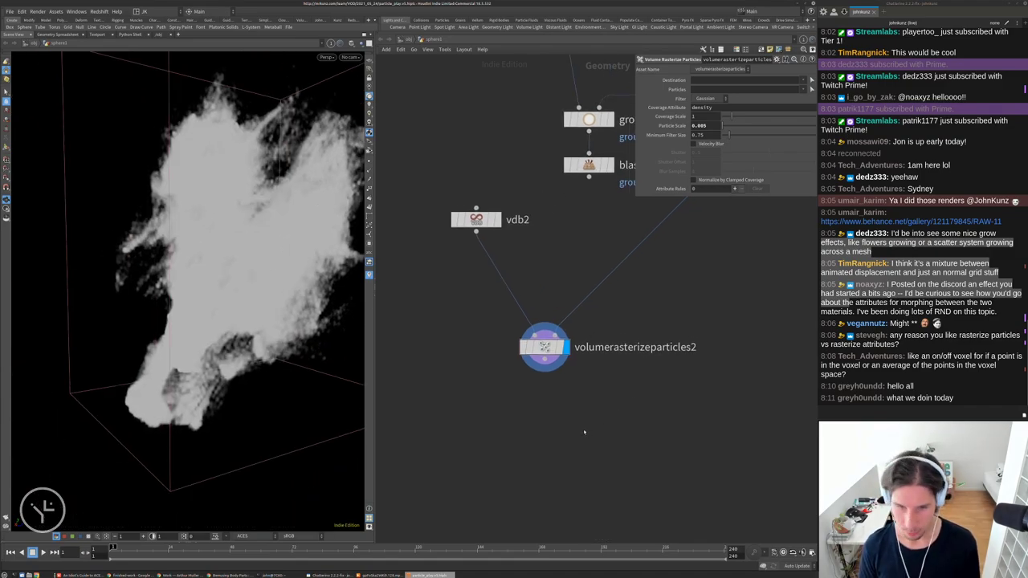
Add a Volume Rasterize Attributes node and inspect its inner rasterize0 node
key(Tab)
text(rast)
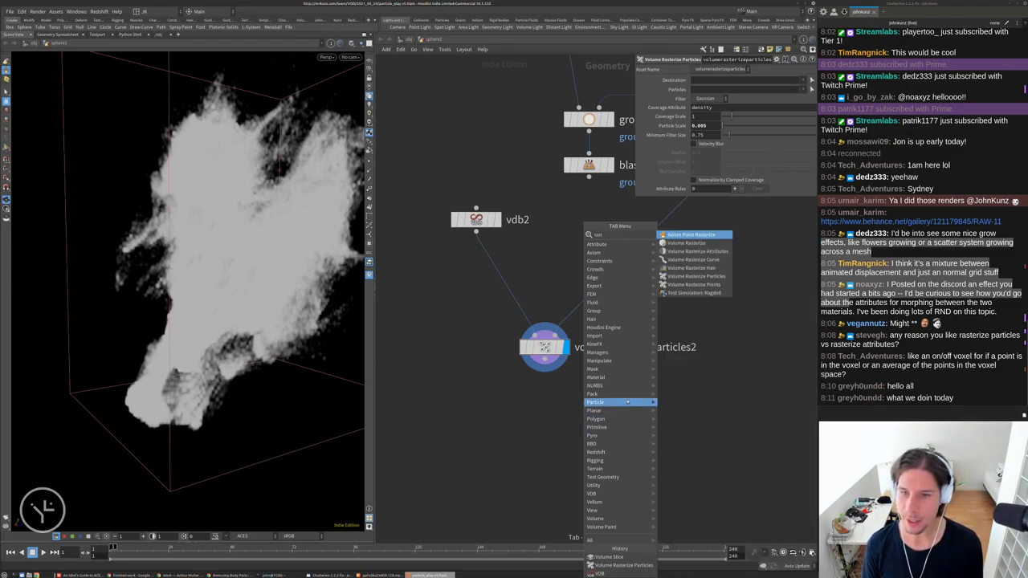
click(690, 249)
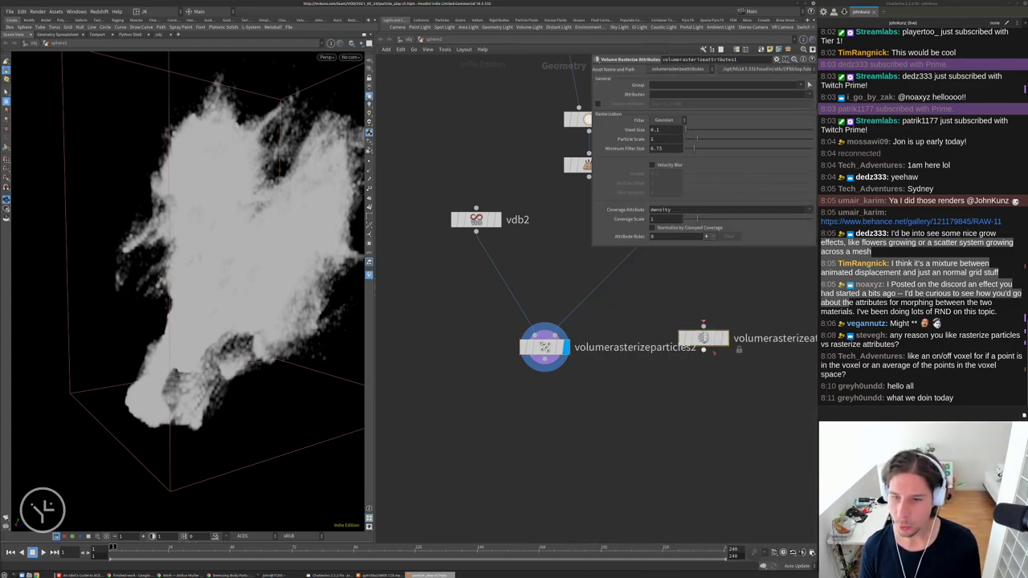
middle_drag(711, 339, 619, 333)
double_click(625, 332)
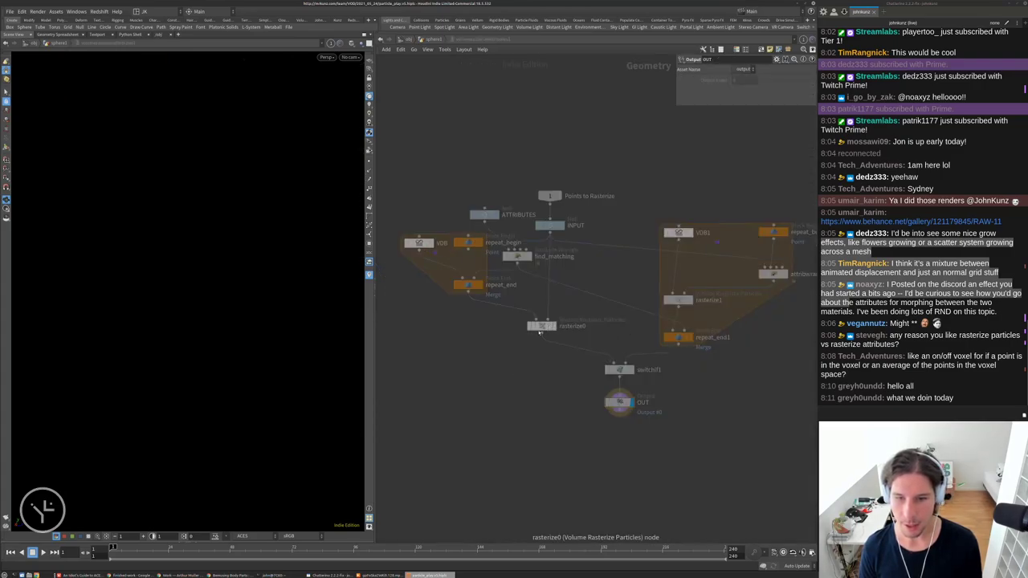
click(540, 329)
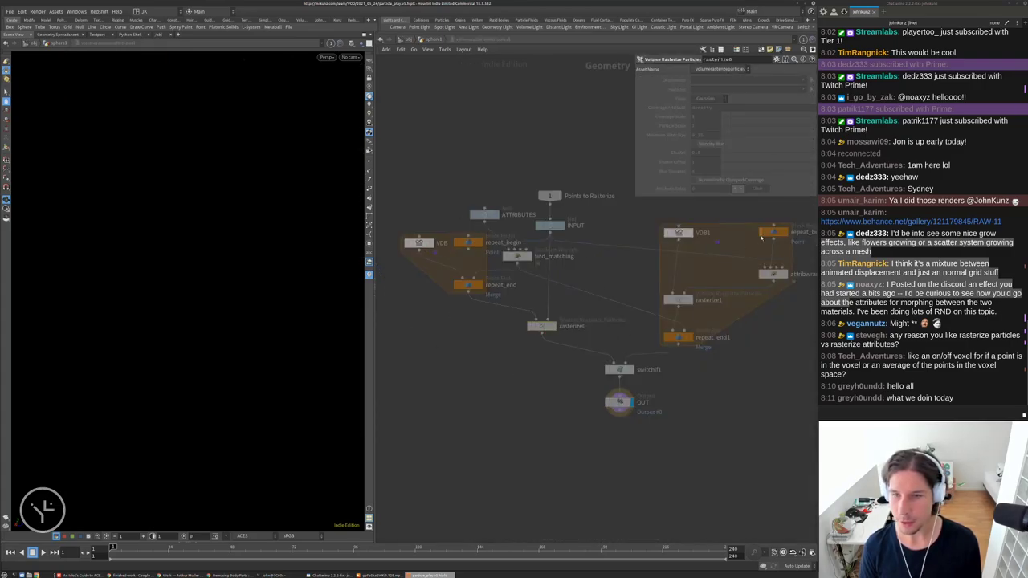
click(435, 40)
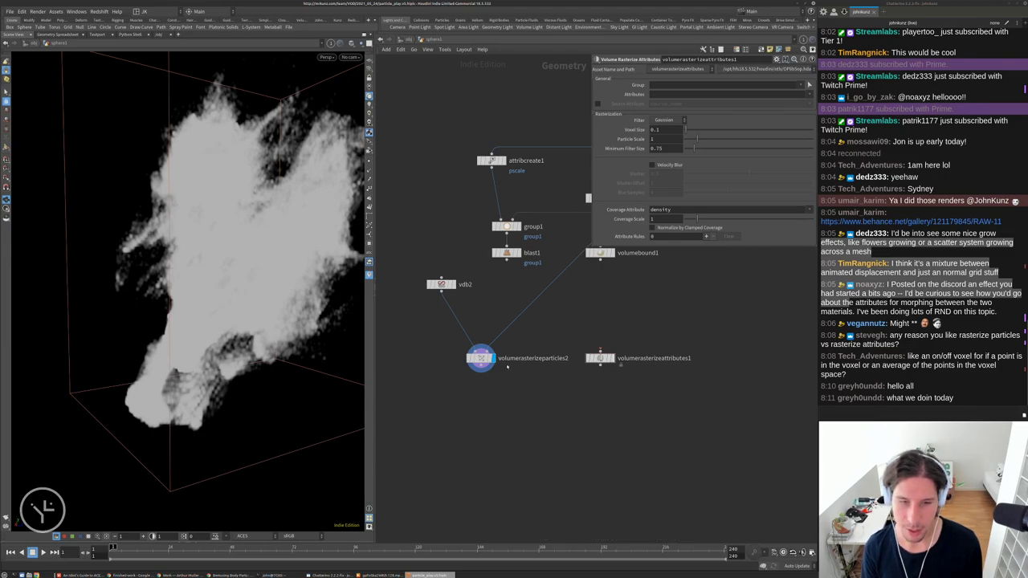
Move vdb2 down near volumerasterizeparticles2 in the network
scroll(560, 378, down, 3)
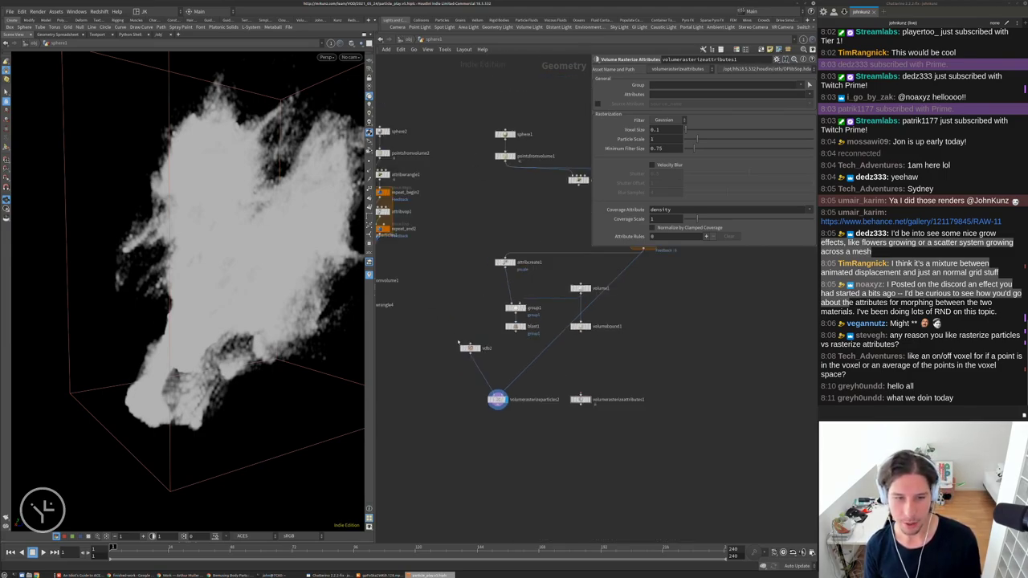
drag(466, 348, 474, 395)
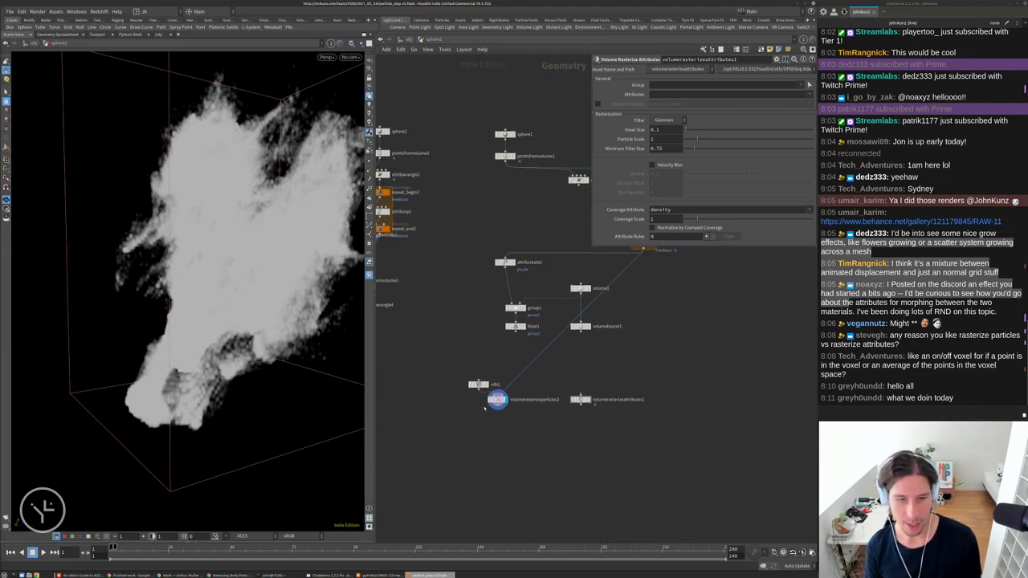
scroll(526, 425, up, 3)
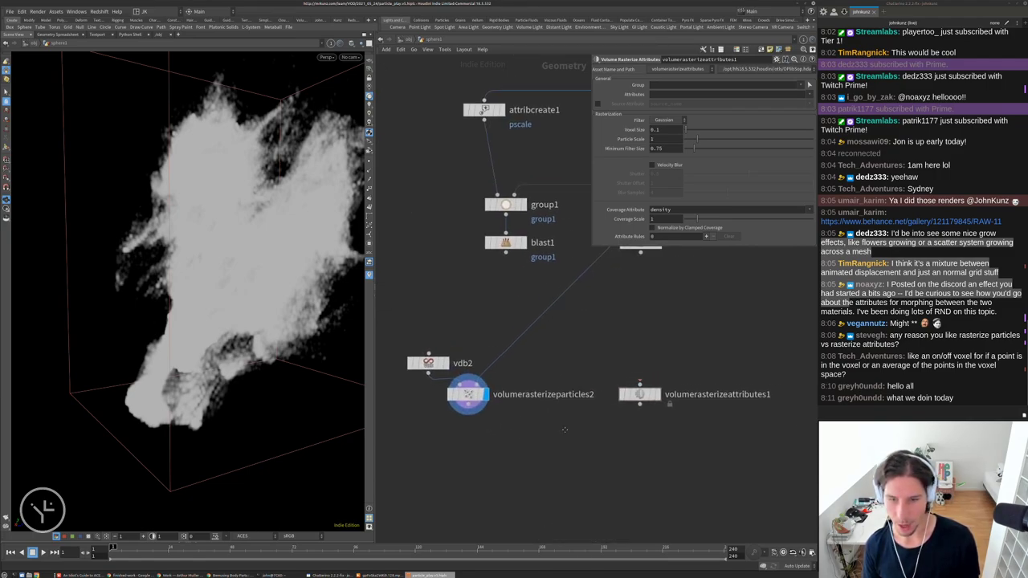
scroll(611, 412, down, 3)
scroll(611, 412, down, 2)
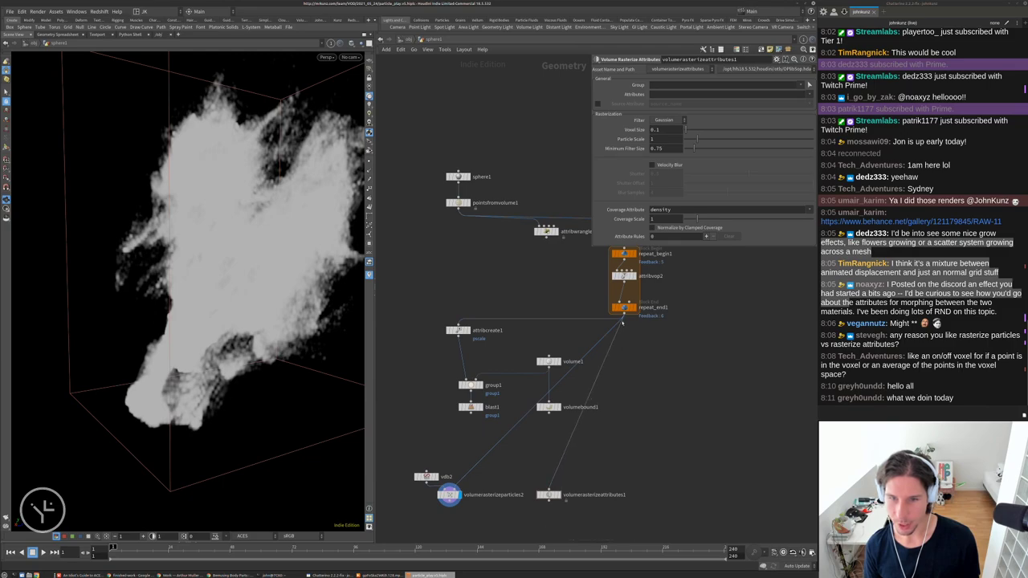
scroll(610, 401, up, 4)
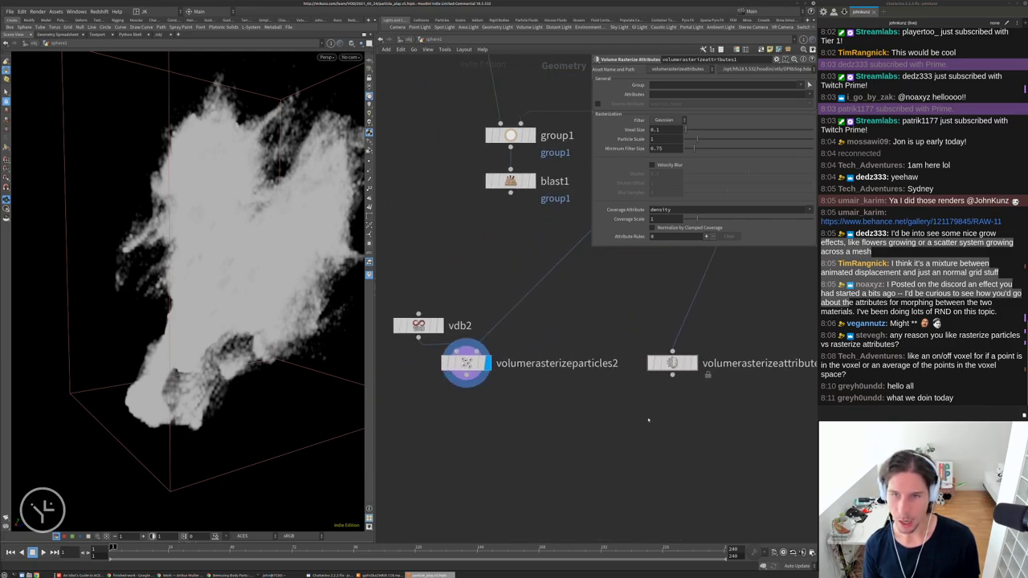
Lower volumerasterizeattributes1's Particle Scale to match volumerasterizeparticles2's 0.005
drag(696, 140, 685, 140)
click(478, 365)
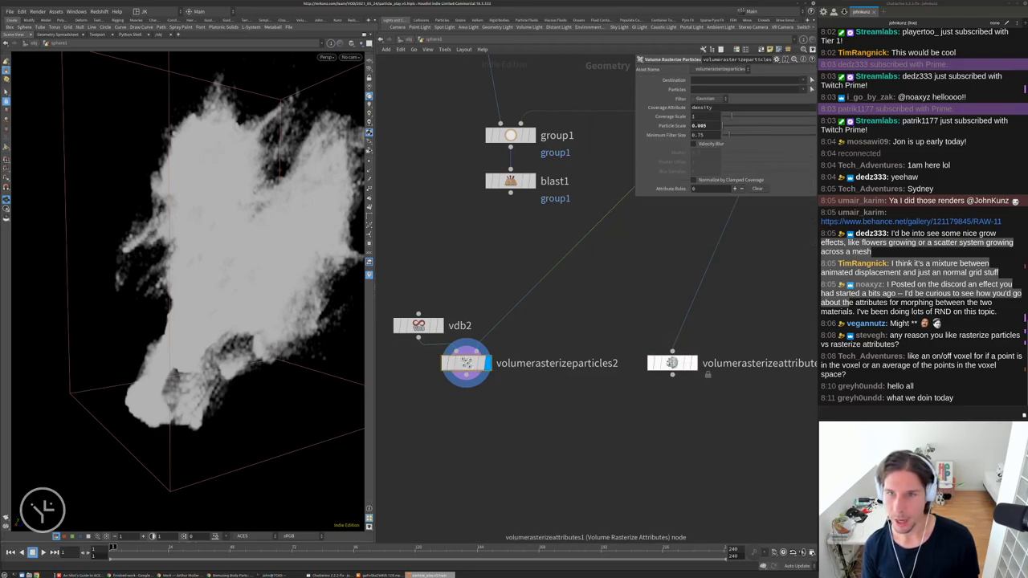
double_click(699, 125)
click(672, 362)
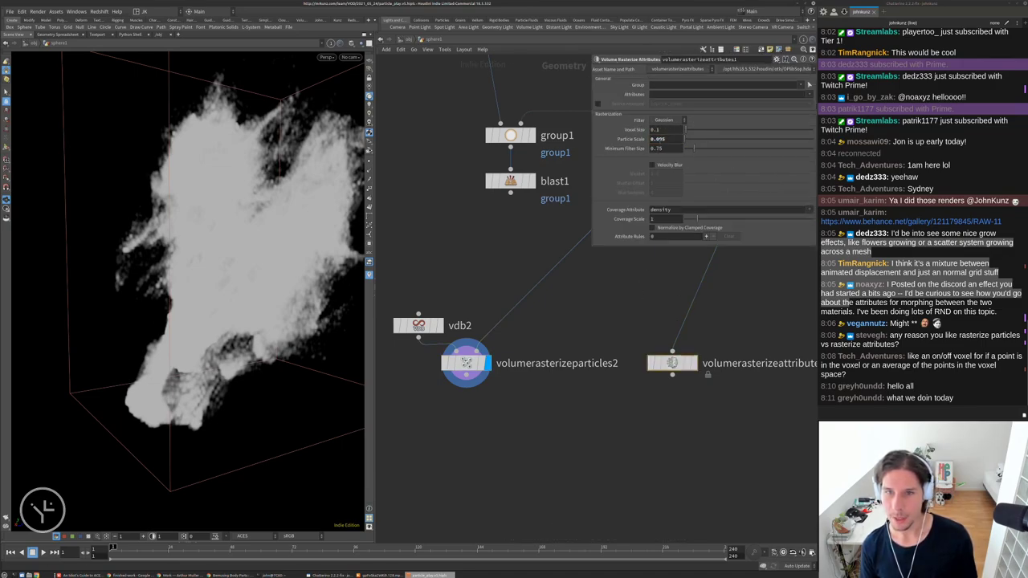
Set volumerasterizeattributes1's Voxel Size to 0.005, matching vdb2
click(419, 325)
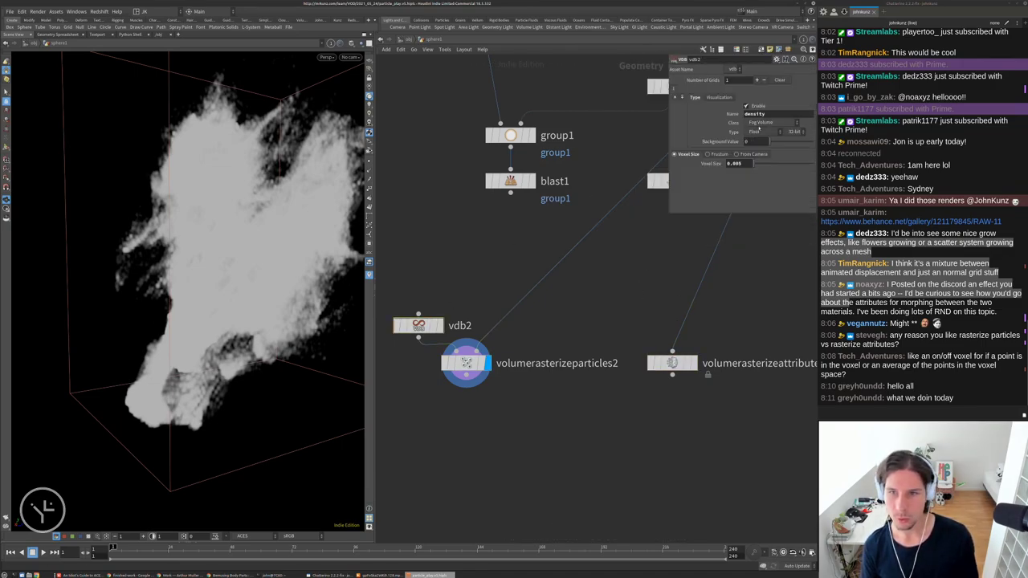
click(672, 362)
double_click(657, 129)
text(0.005)
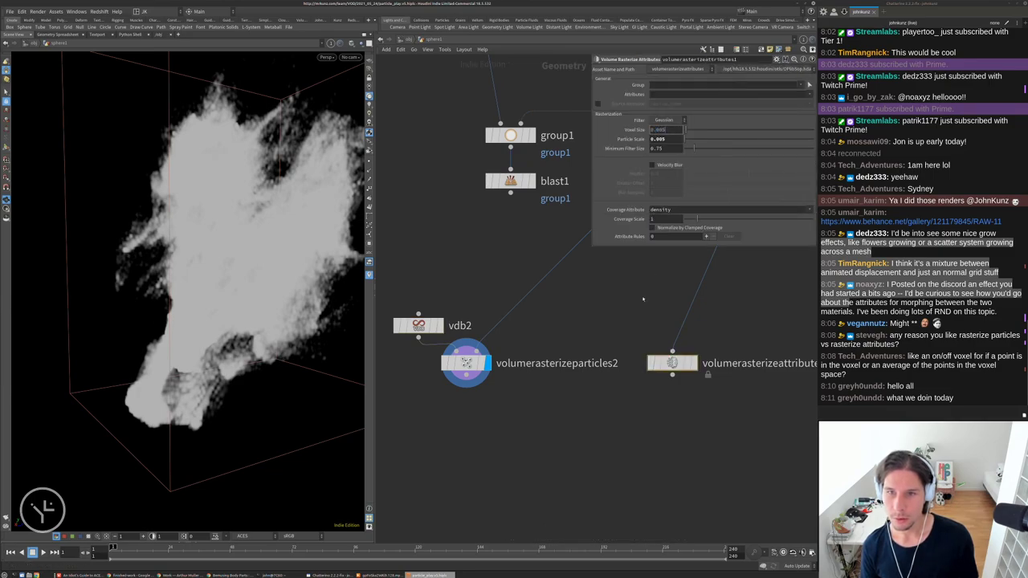
key(Return)
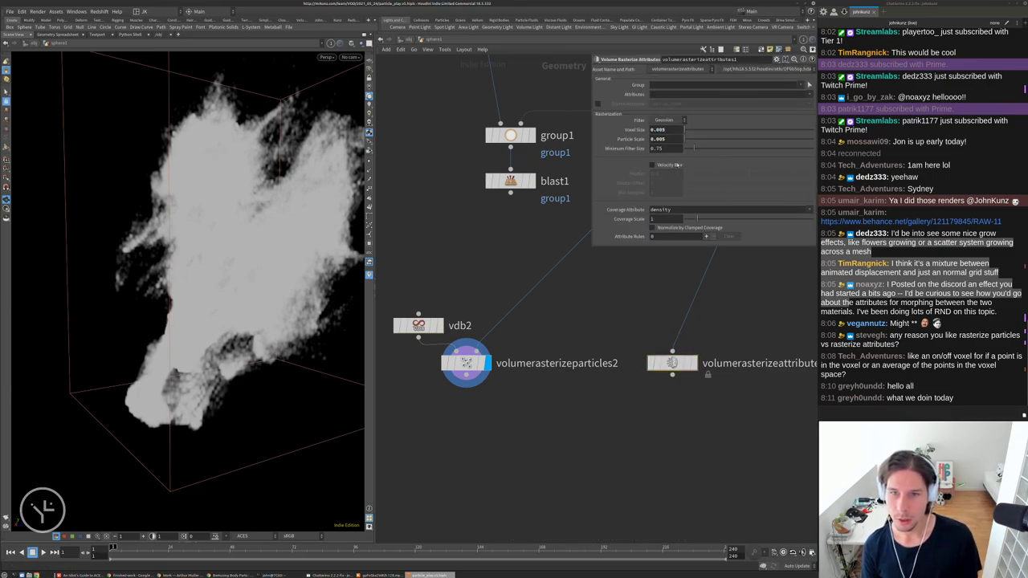
Display volumerasterizeattributes1's empty output and check its available attributes list
click(690, 363)
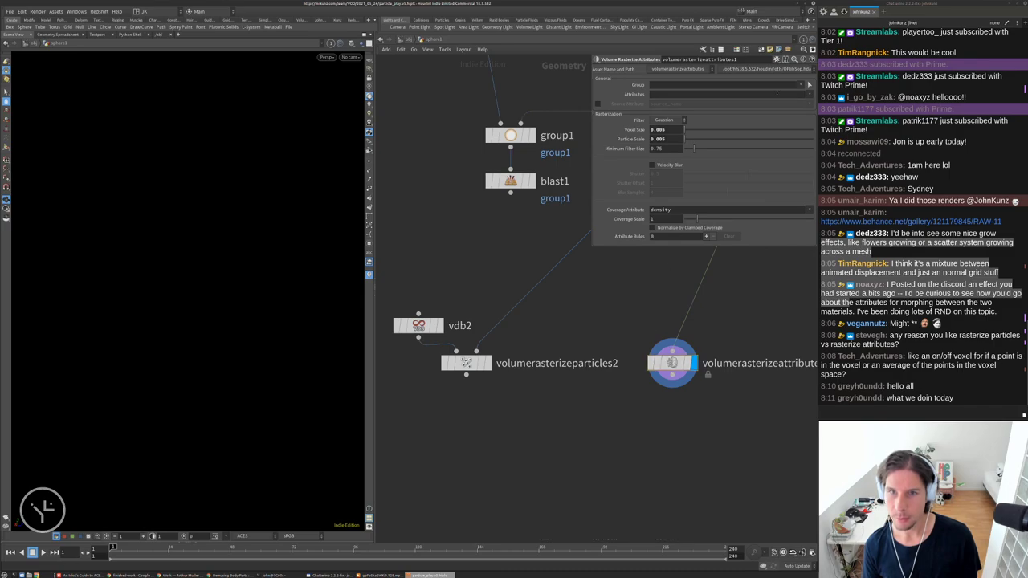
click(810, 94)
click(661, 216)
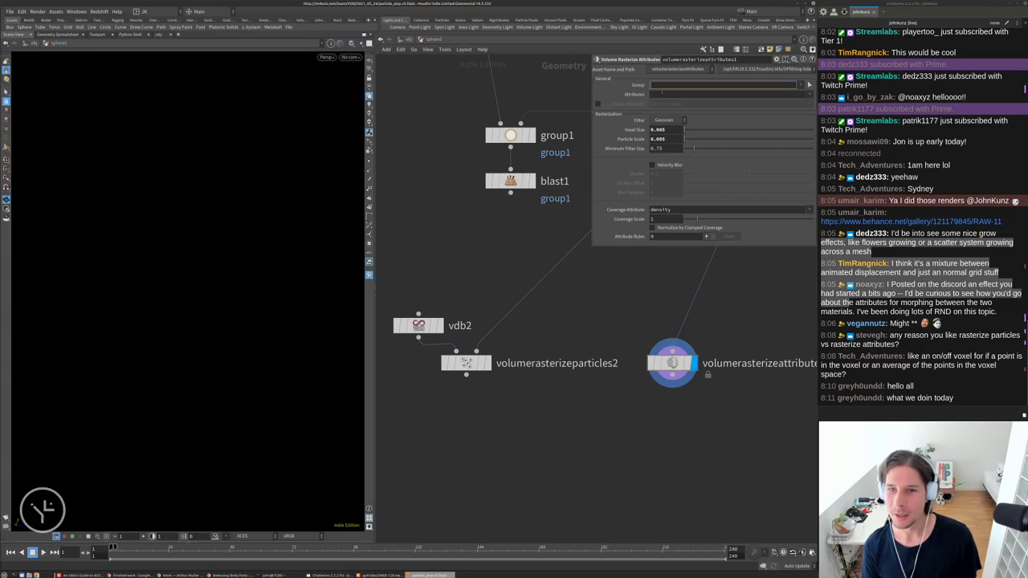
Add attribcreate2 creating a point attribute named density, placed near volumerasterizeattributes1
key(Tab)
mouse_move(754, 287)
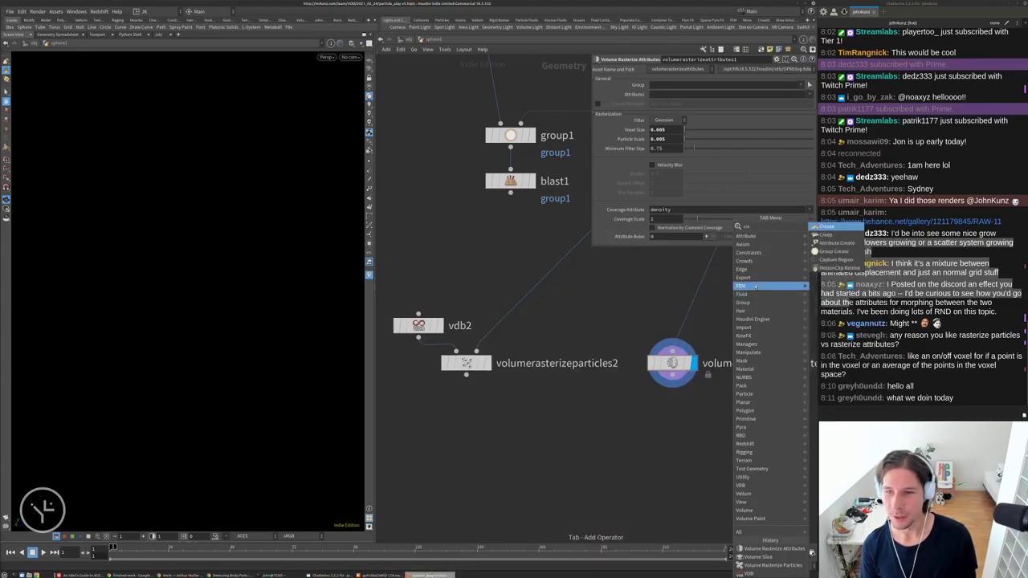
key(Down)
key(Down)
key(Return)
click(755, 290)
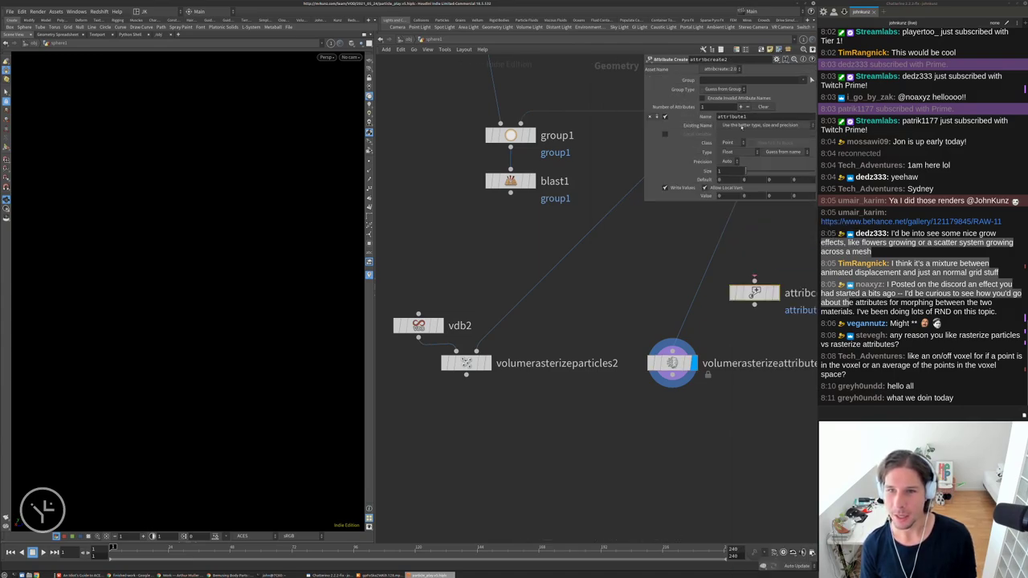
double_click(739, 117)
text(densit)
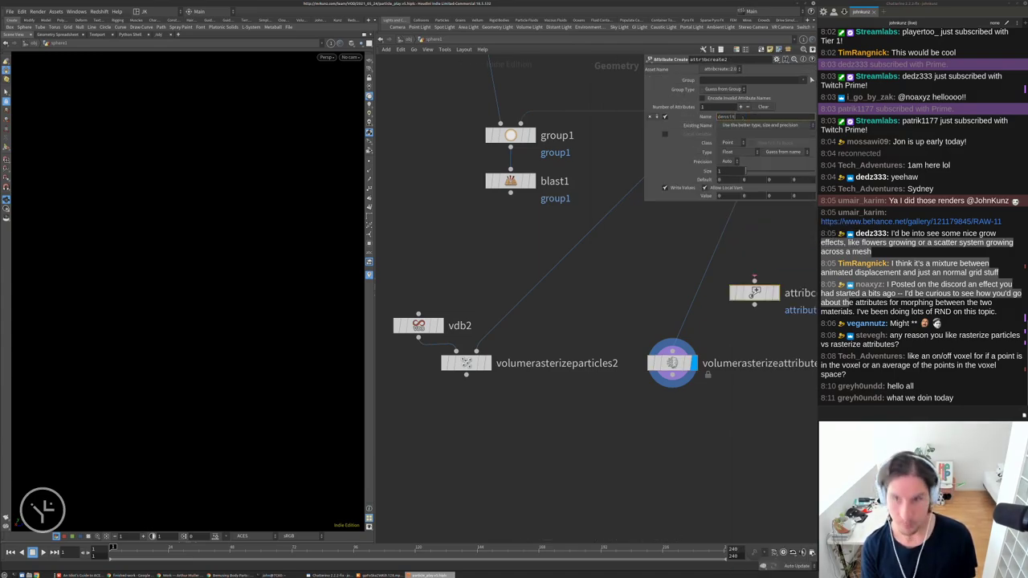
text(y)
key(Return)
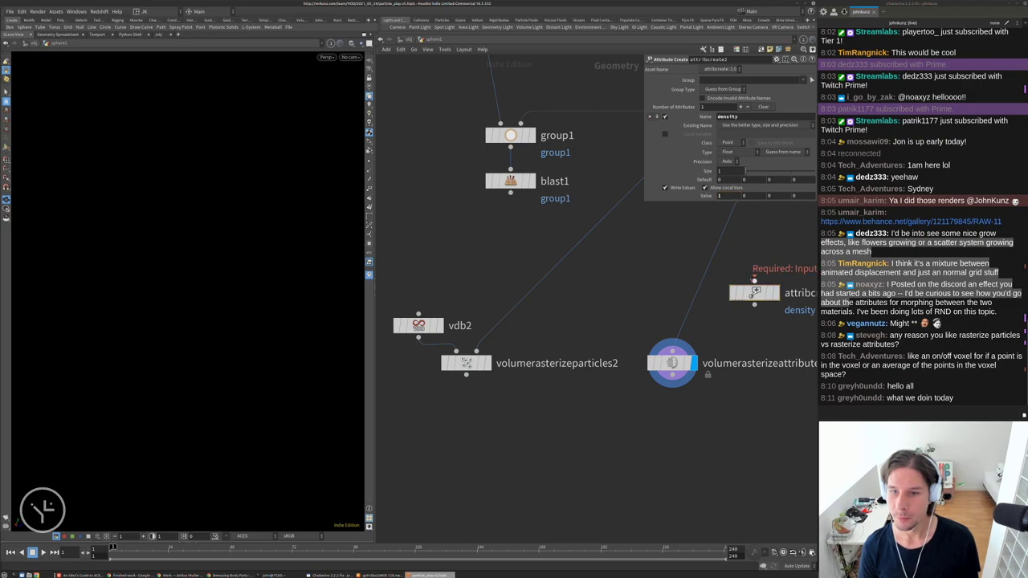
drag(755, 290, 672, 306)
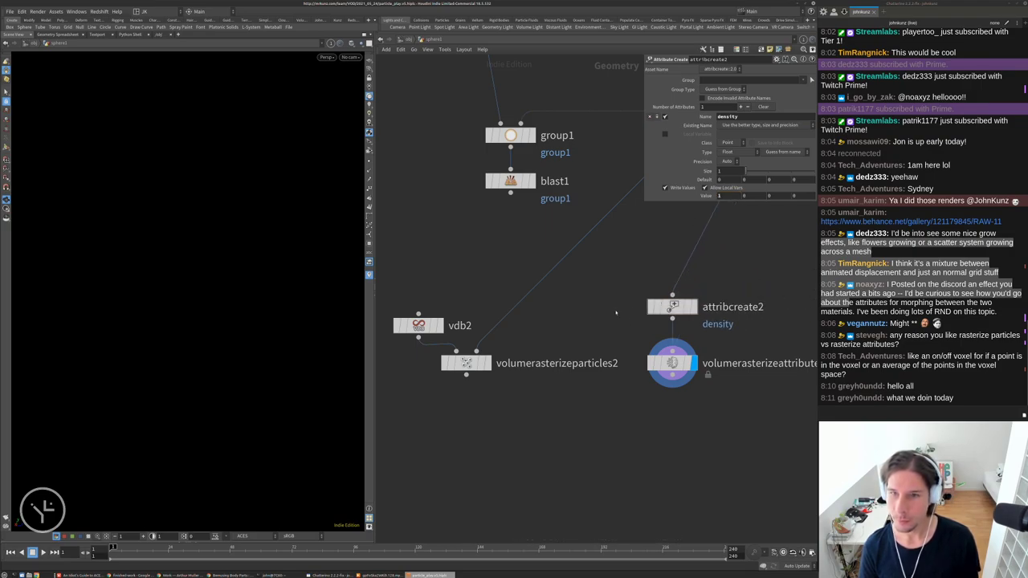
Wire attribcreate2 into volumerasterizeattributes1 and rasterize its density attribute
click(672, 363)
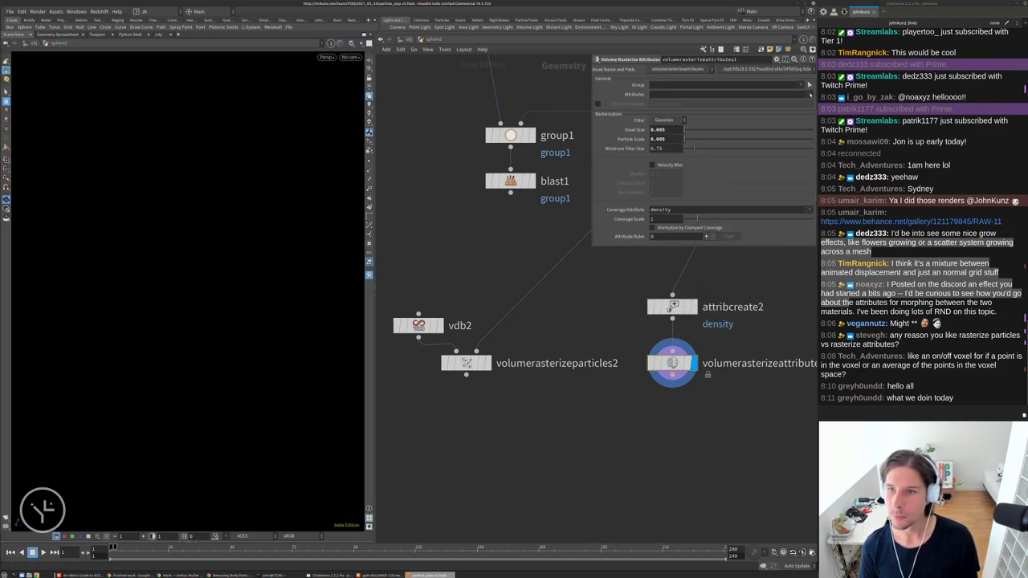
click(808, 94)
click(815, 120)
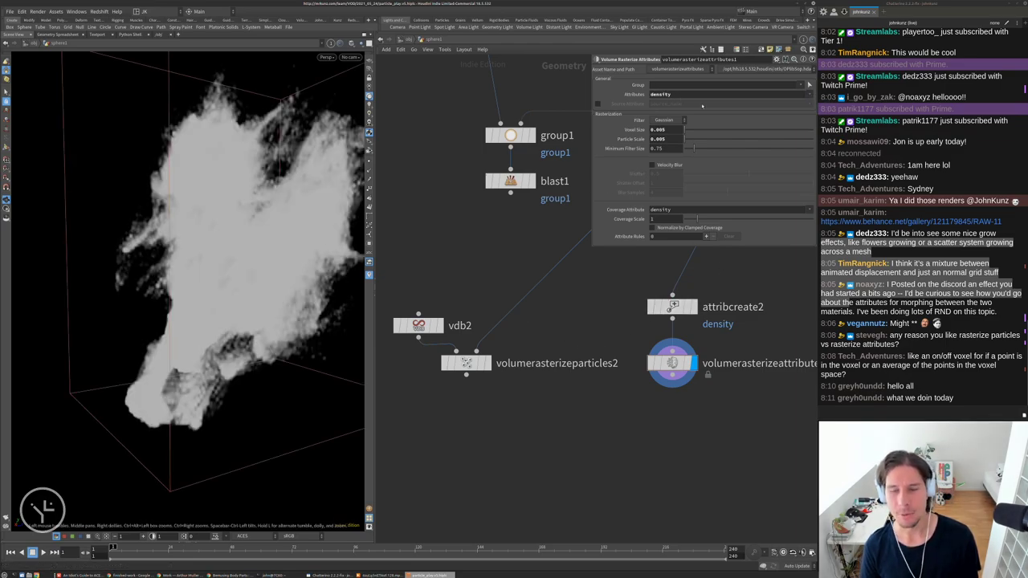
middle_drag(618, 311, 612, 339)
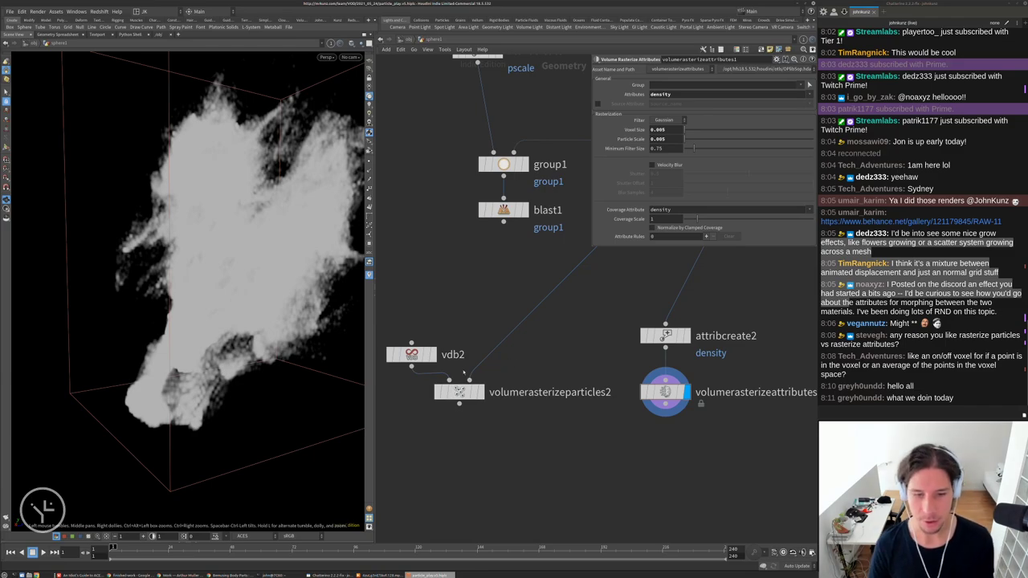
Compare memory and cook stats of volumerasterizeparticles2 and volumerasterizeattributes1
middle_click(461, 391)
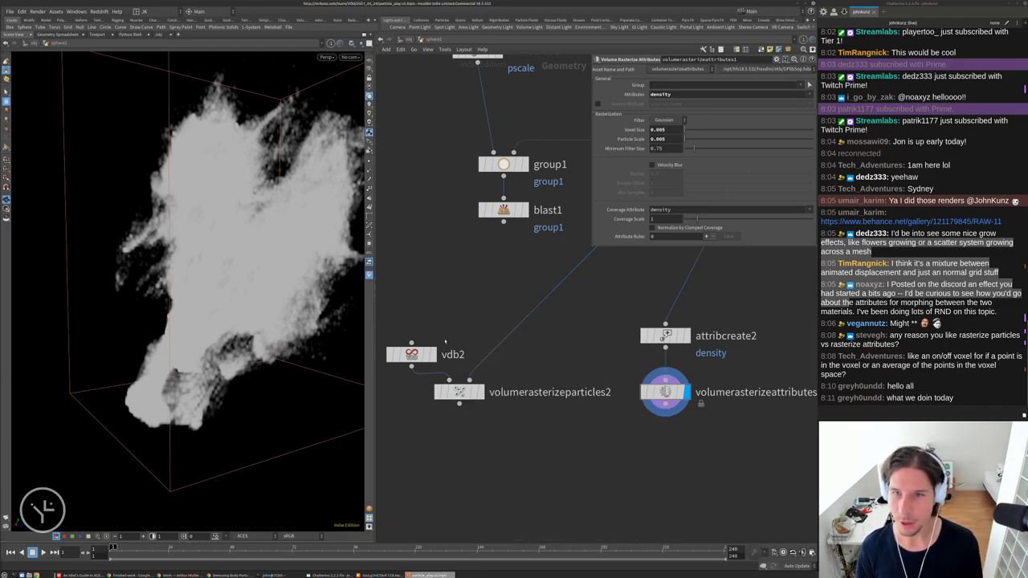
middle_drag(665, 392, 604, 371)
middle_click(604, 371)
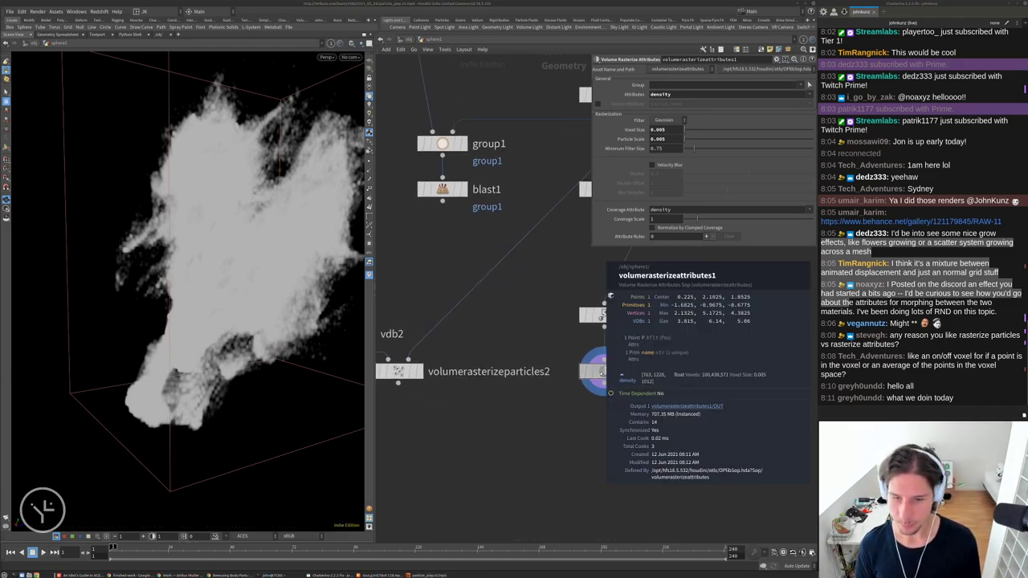
scroll(590, 377, down, 2)
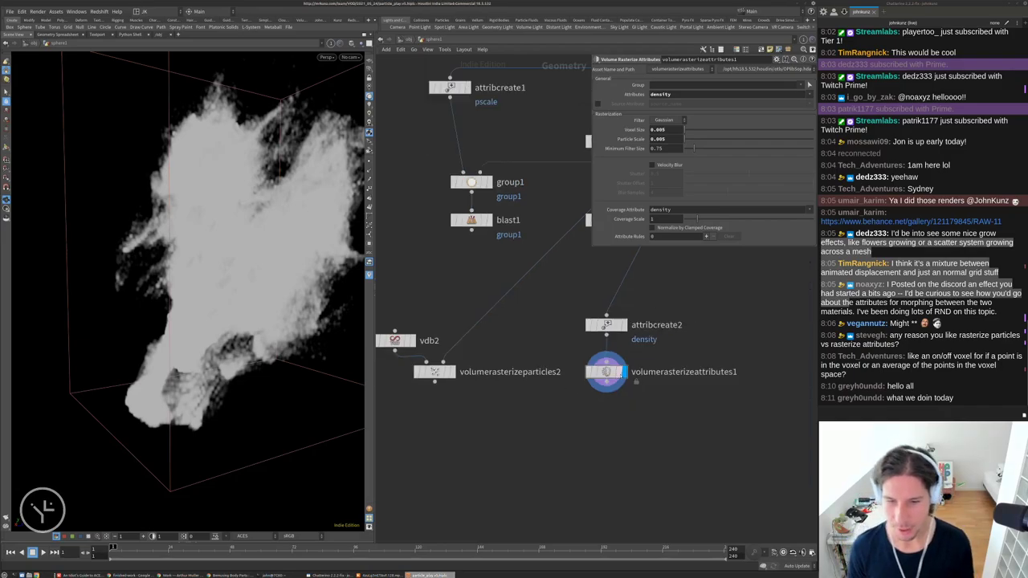
scroll(594, 366, up, 3)
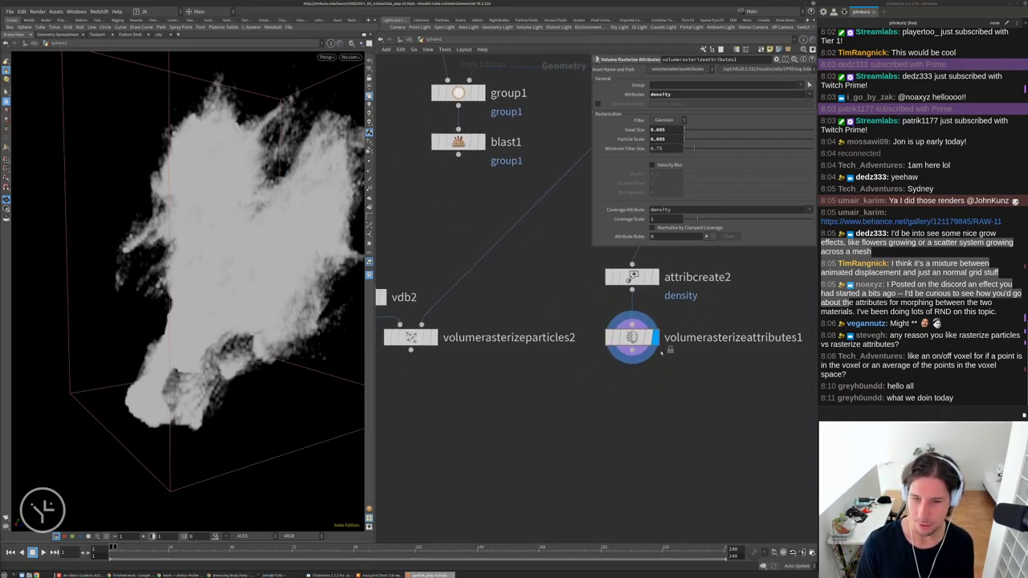
middle_drag(631, 368, 666, 367)
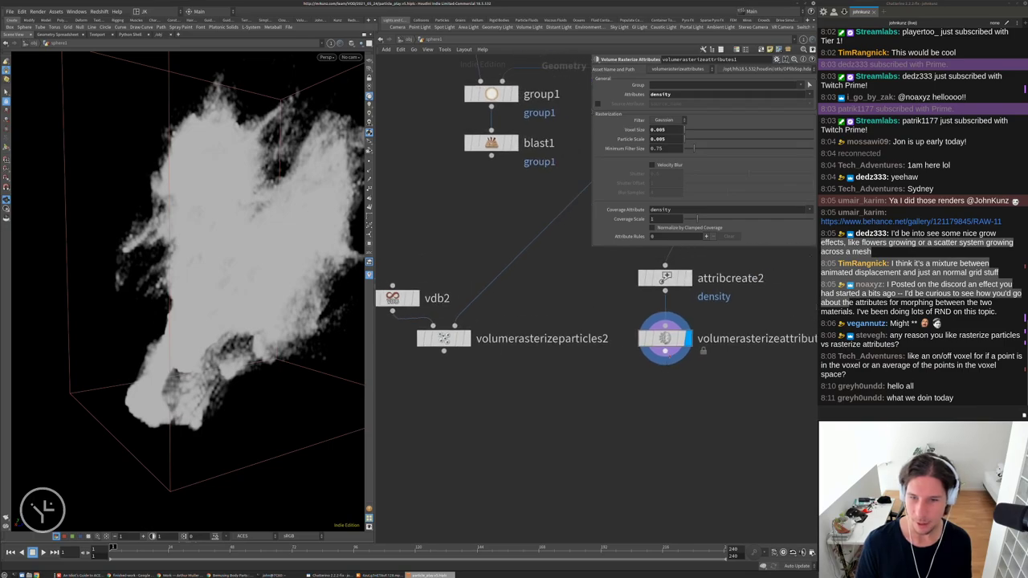
middle_click(438, 337)
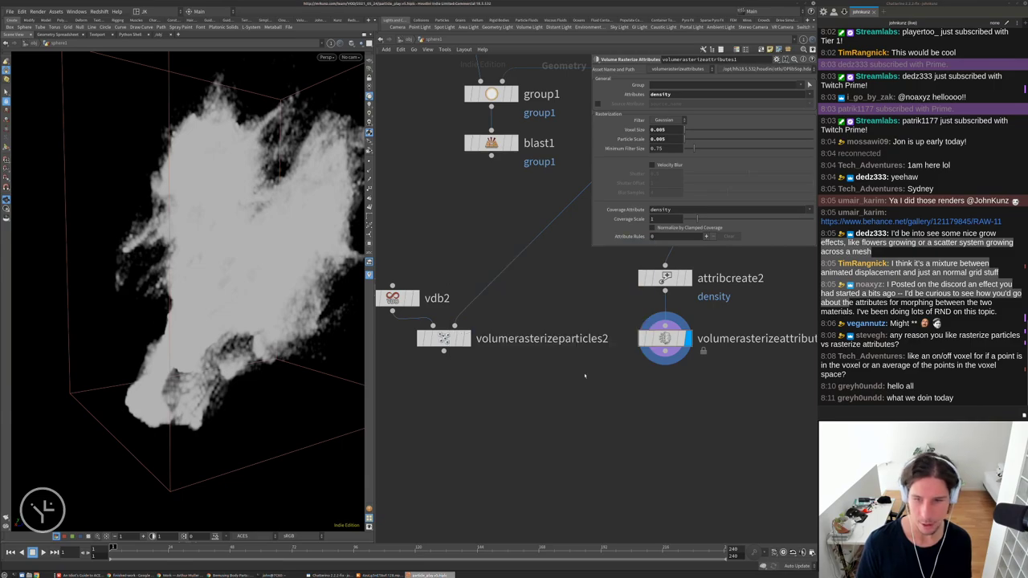
middle_drag(685, 347, 592, 344)
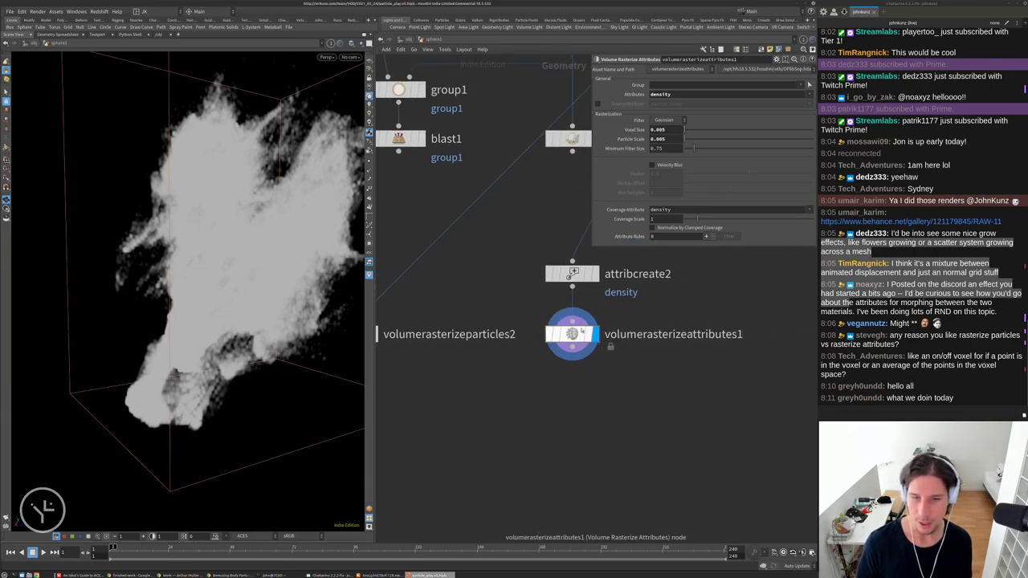
middle_click(590, 342)
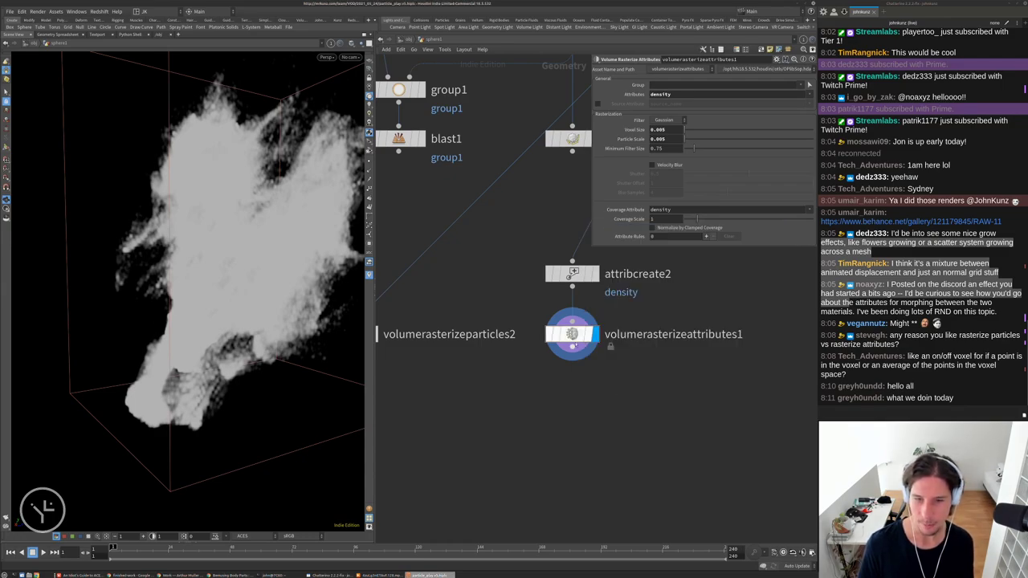
double_click(572, 334)
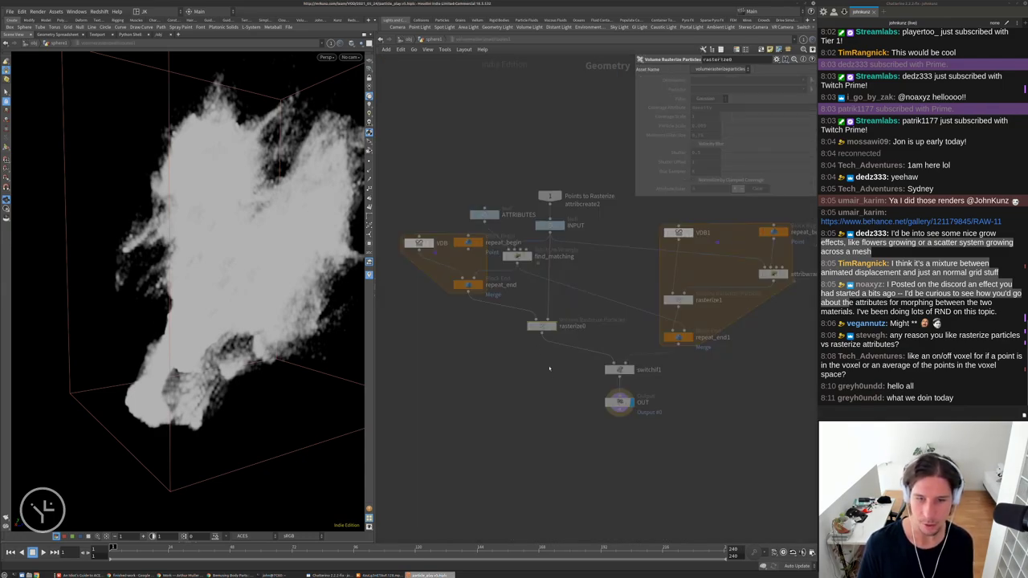
middle_click(522, 296)
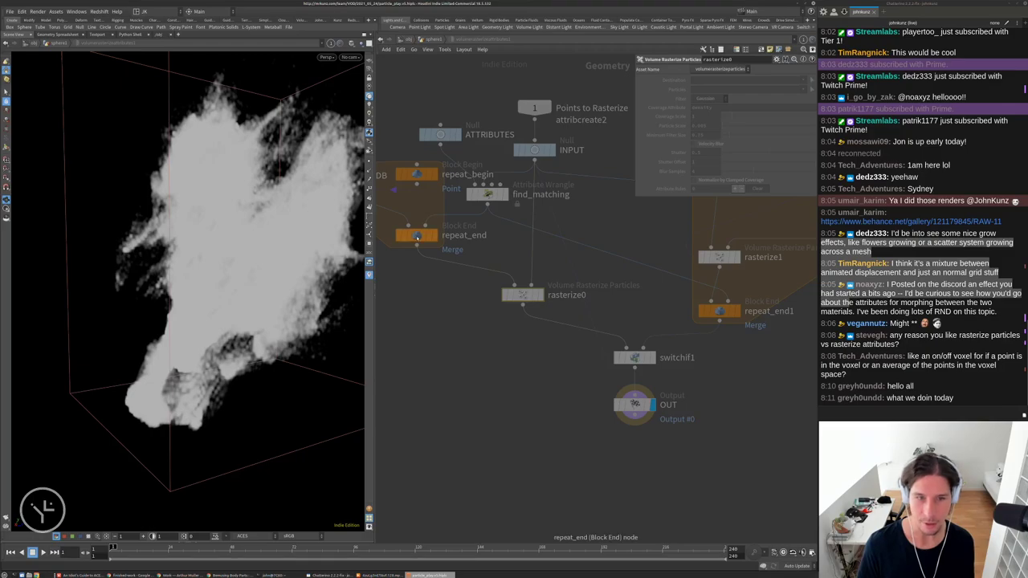
middle_click(417, 237)
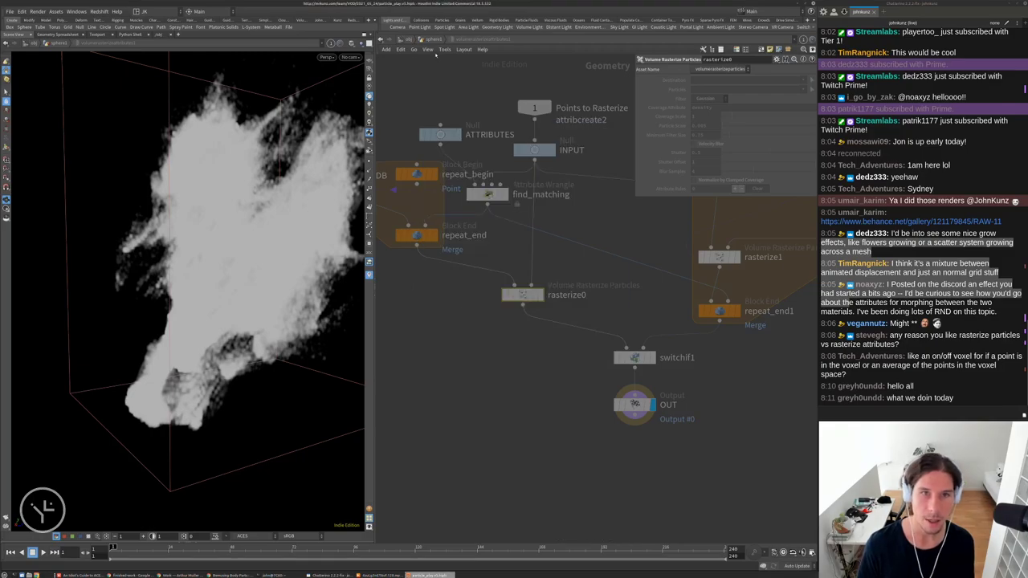
key(u)
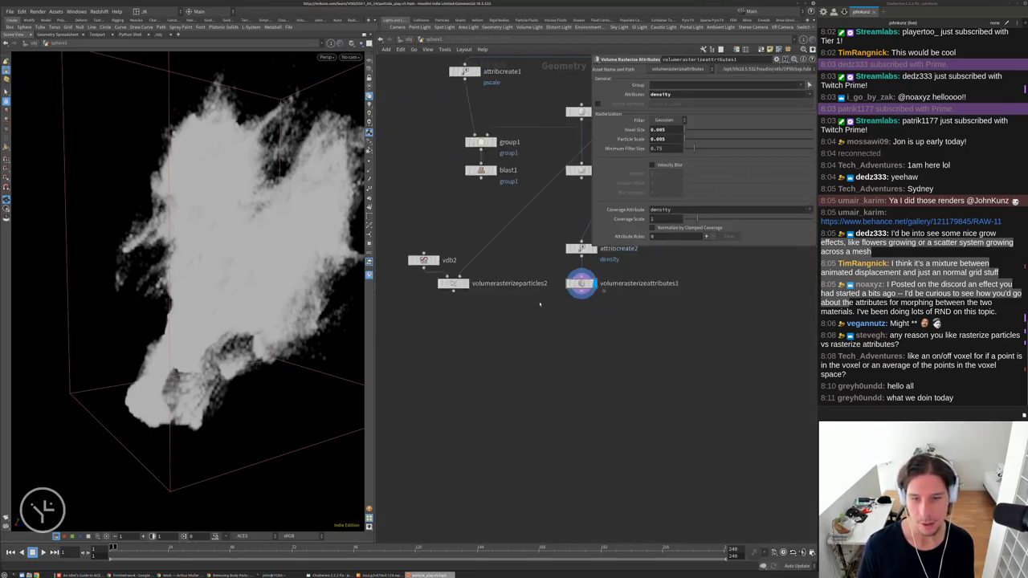
Delete the volumerasterizeattributes1 and attribcreate2 nodes from the network
scroll(658, 354, down, 5)
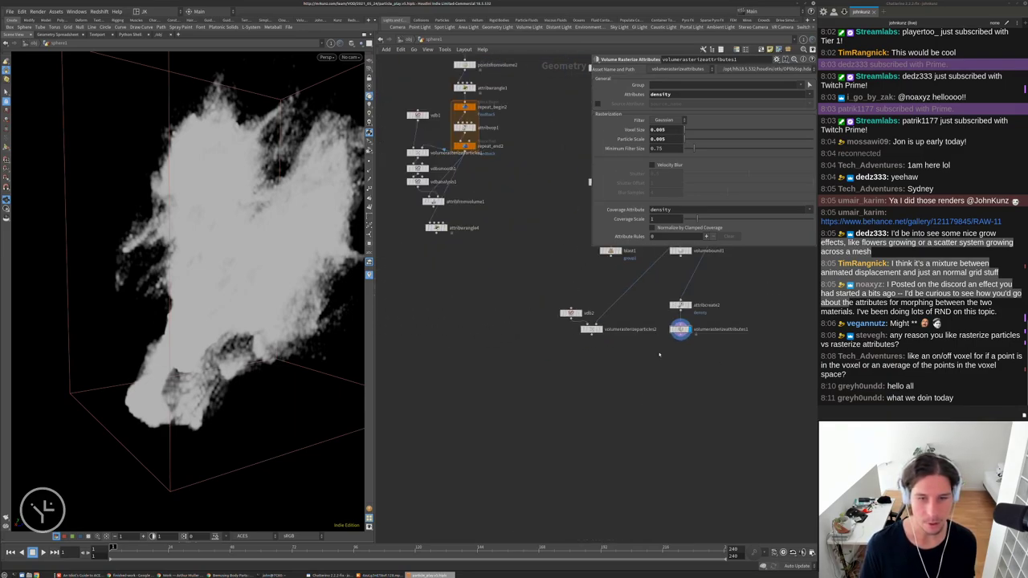
middle_click(679, 329)
middle_drag(769, 323, 671, 343)
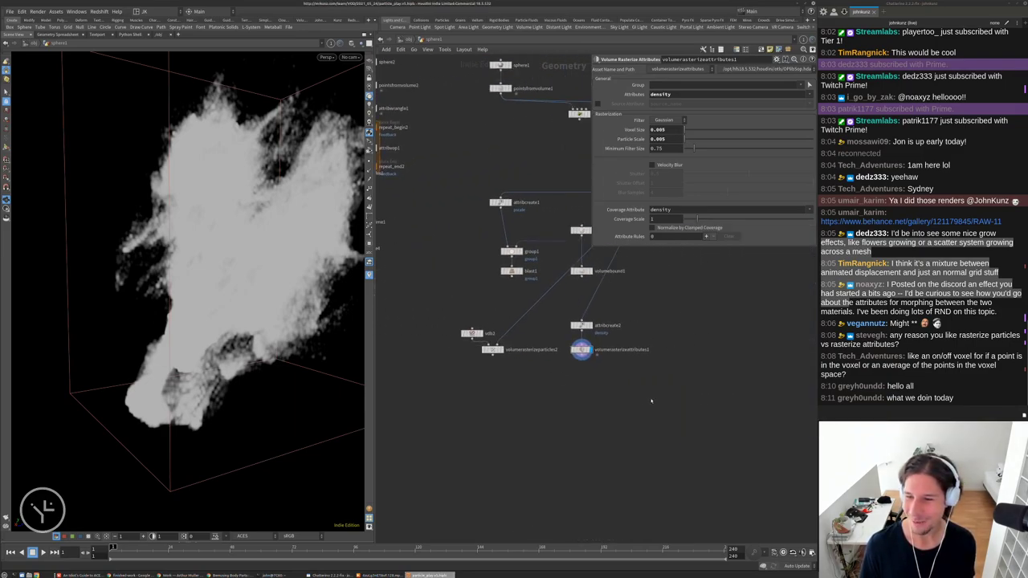
drag(608, 394, 553, 307)
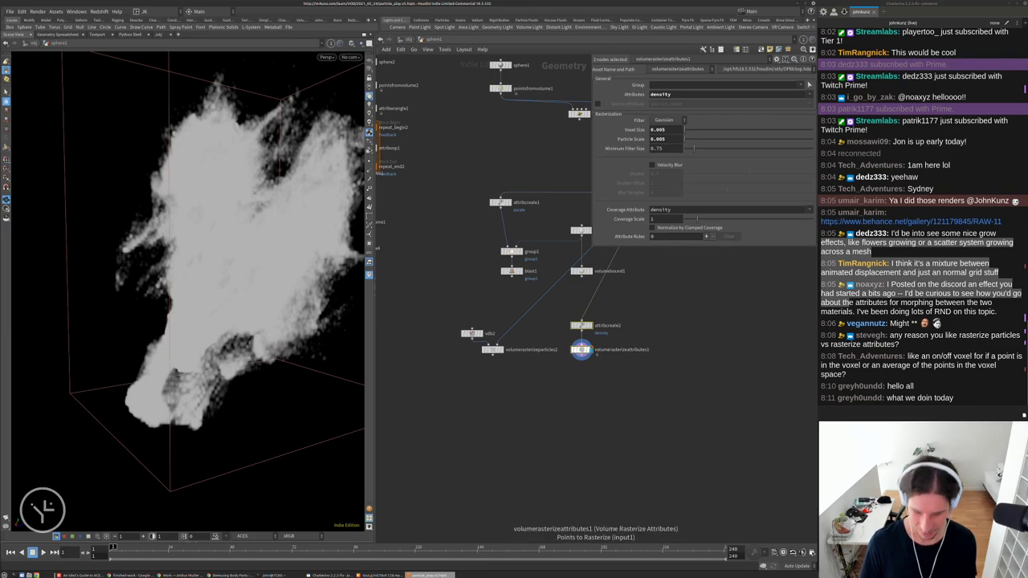
key(Delete)
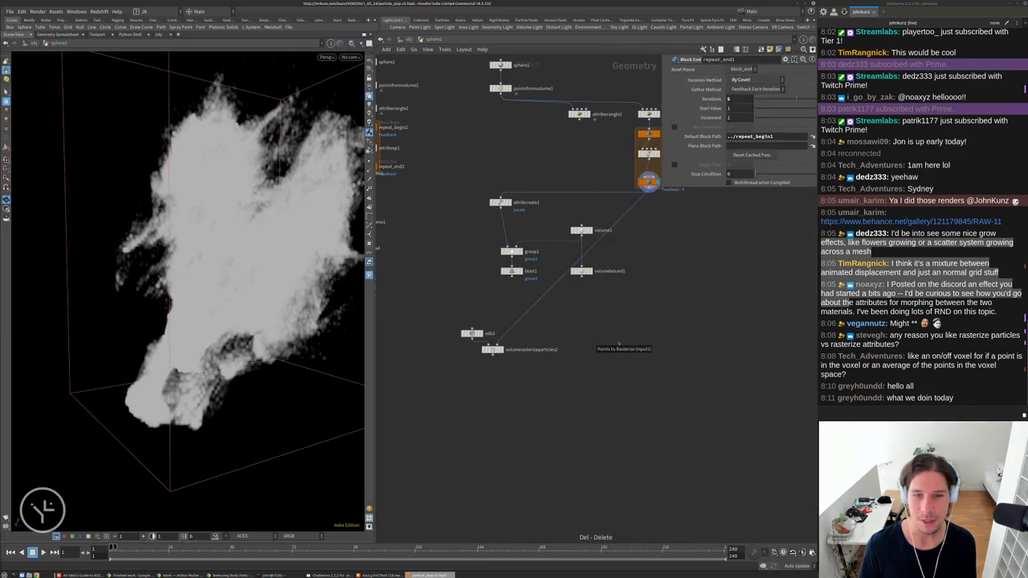
middle_drag(523, 395, 587, 338)
scroll(544, 293, up, 5)
Set the display flag on volumerasterizeparticles2 and look through cam1 in the viewport
click(599, 291)
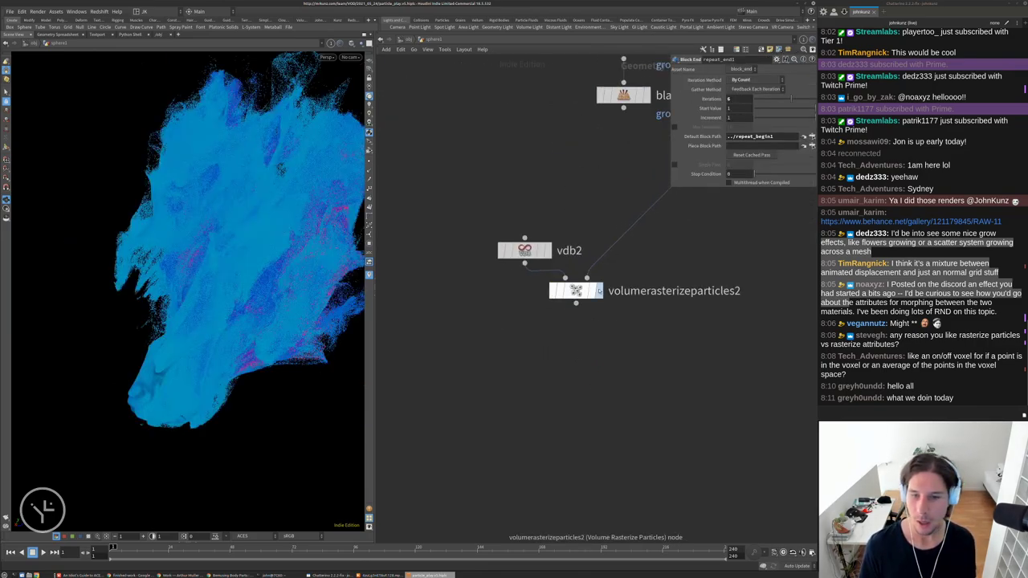
click(576, 315)
key(Escape)
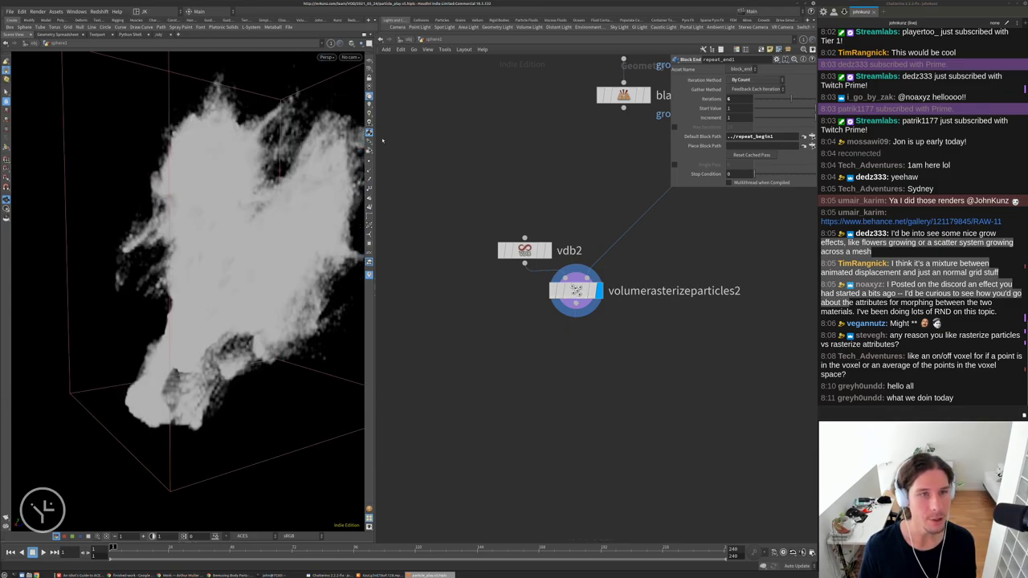
click(350, 57)
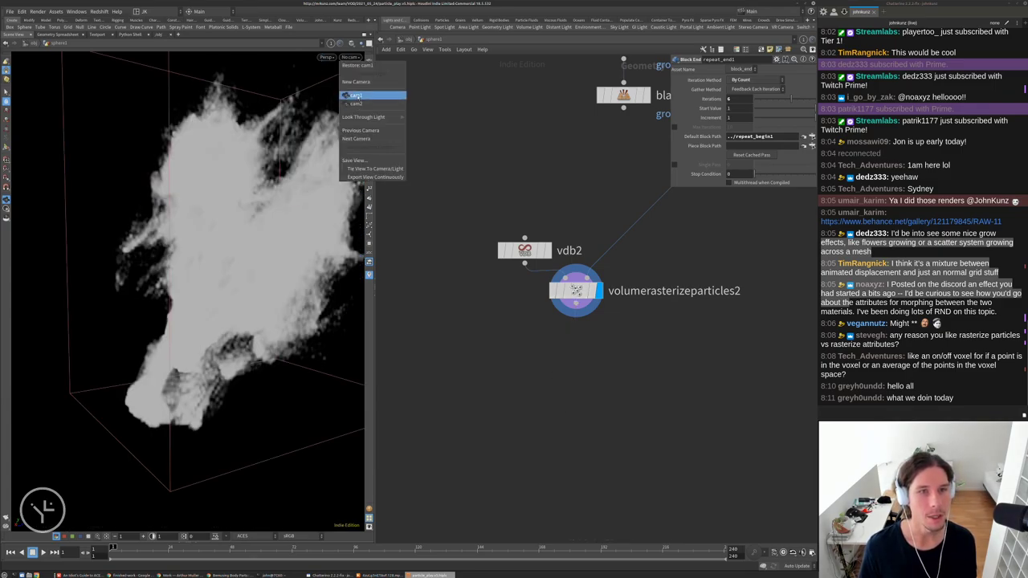
click(350, 95)
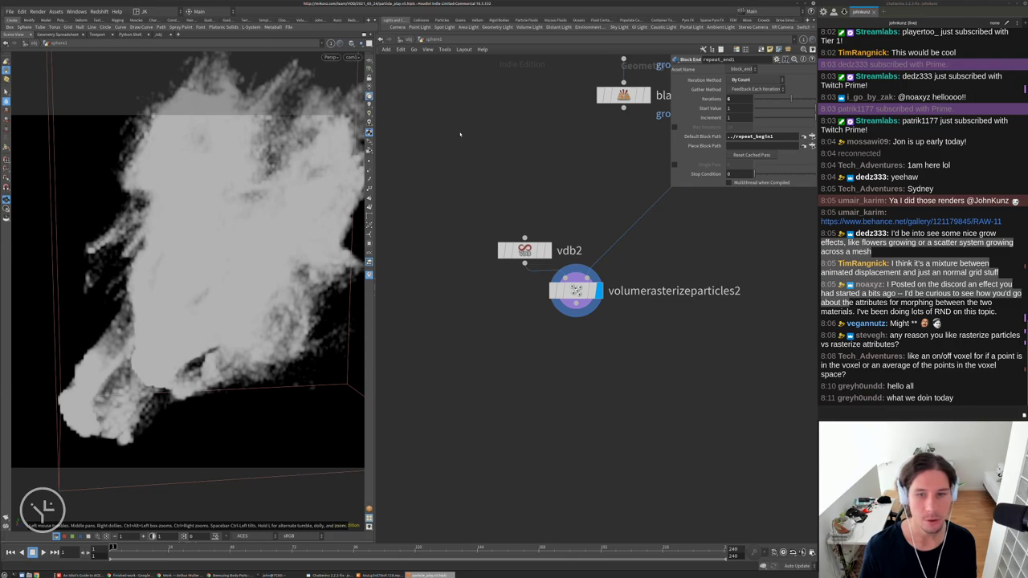
Go up to object level, check sphere1's nodes, then enter the matnet1 material network
middle_drag(460, 134, 451, 150)
click(406, 38)
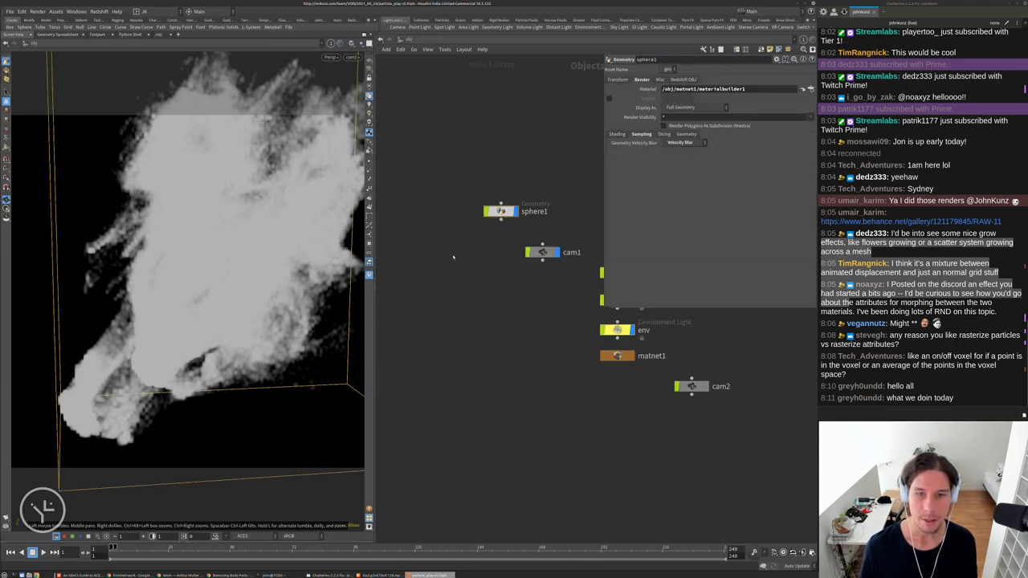
double_click(443, 225)
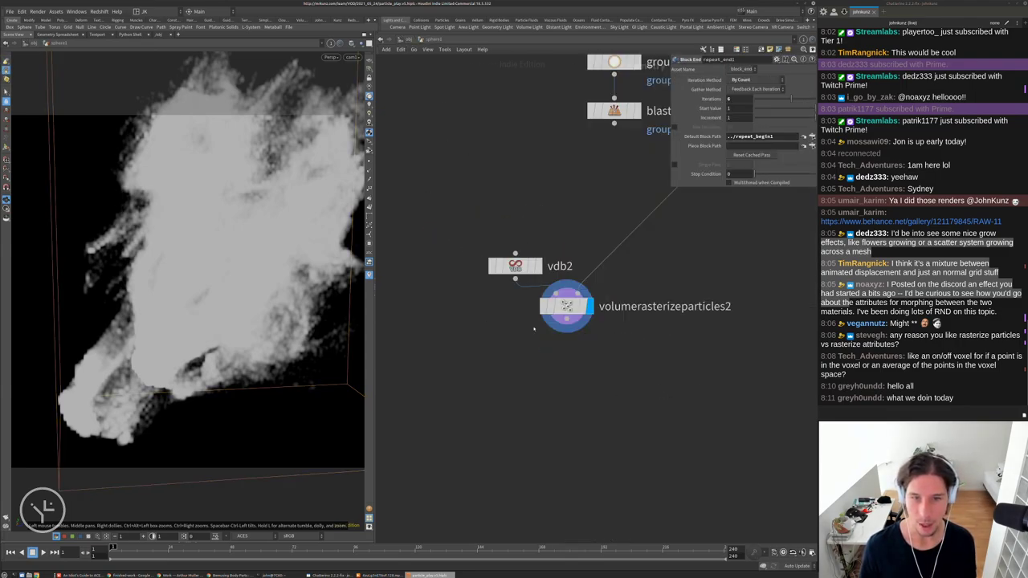
middle_click(565, 308)
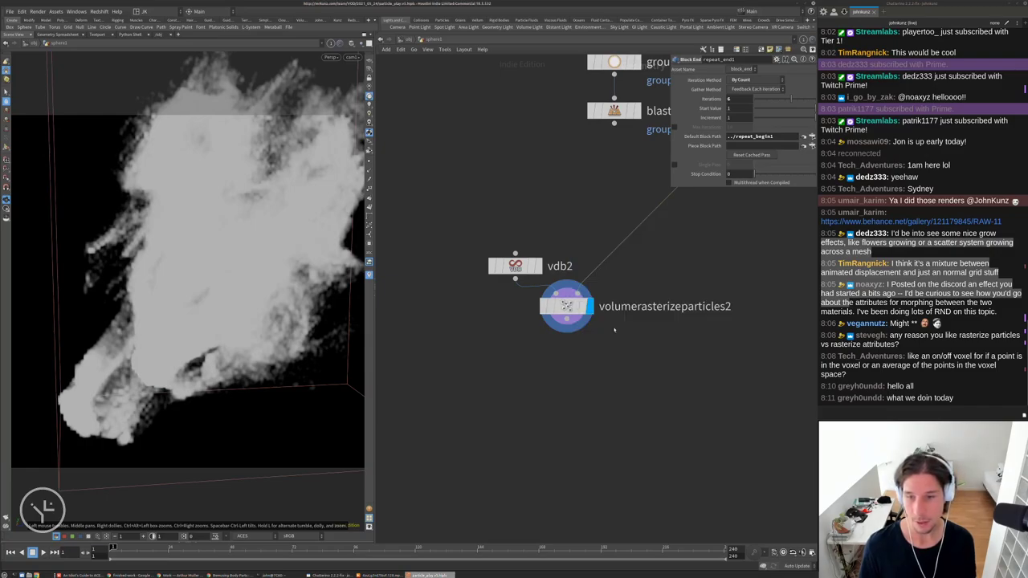
key(u)
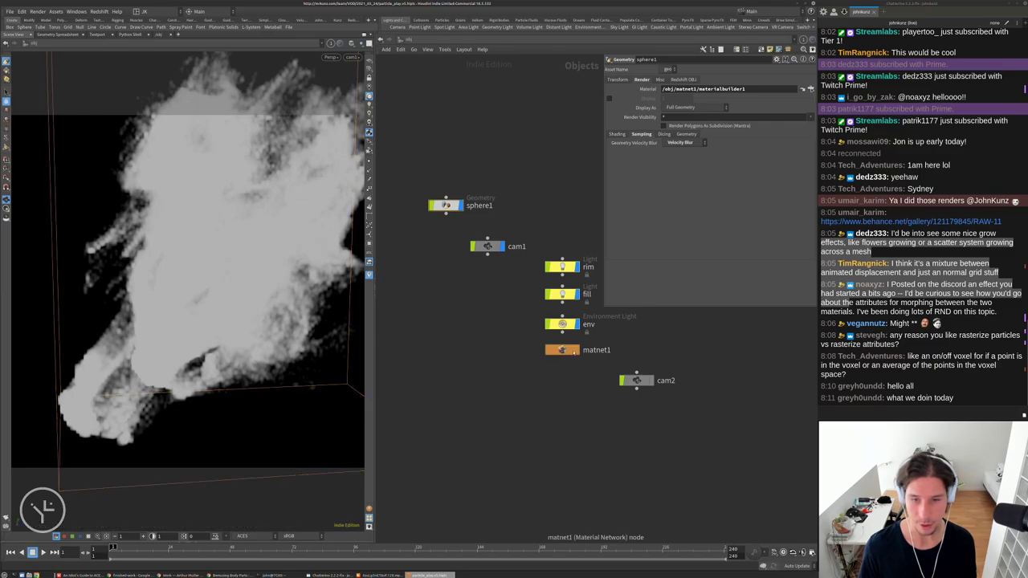
double_click(562, 350)
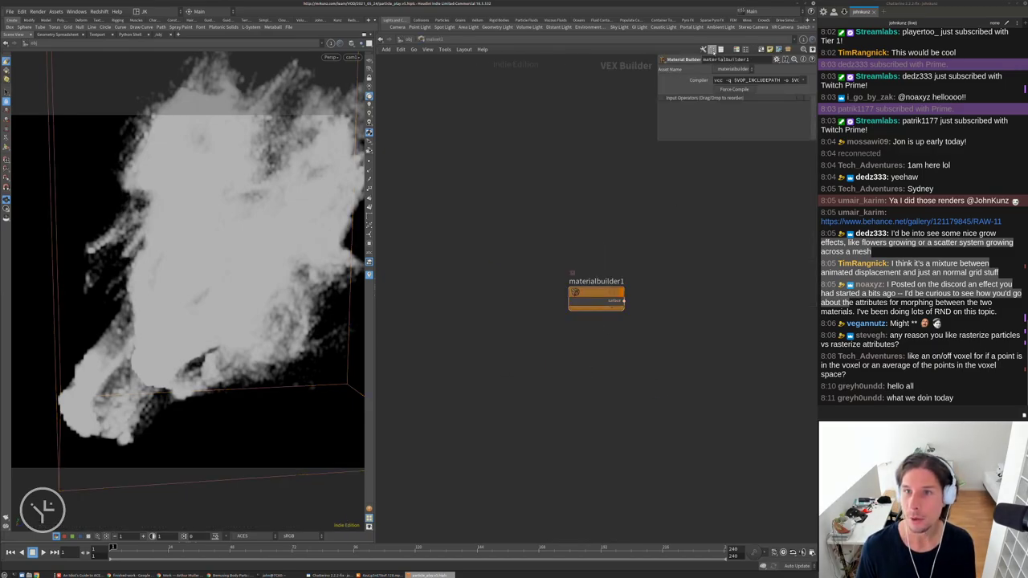
Try a Basic Smoke shader from the palette's Volume presets, then delete it
click(703, 50)
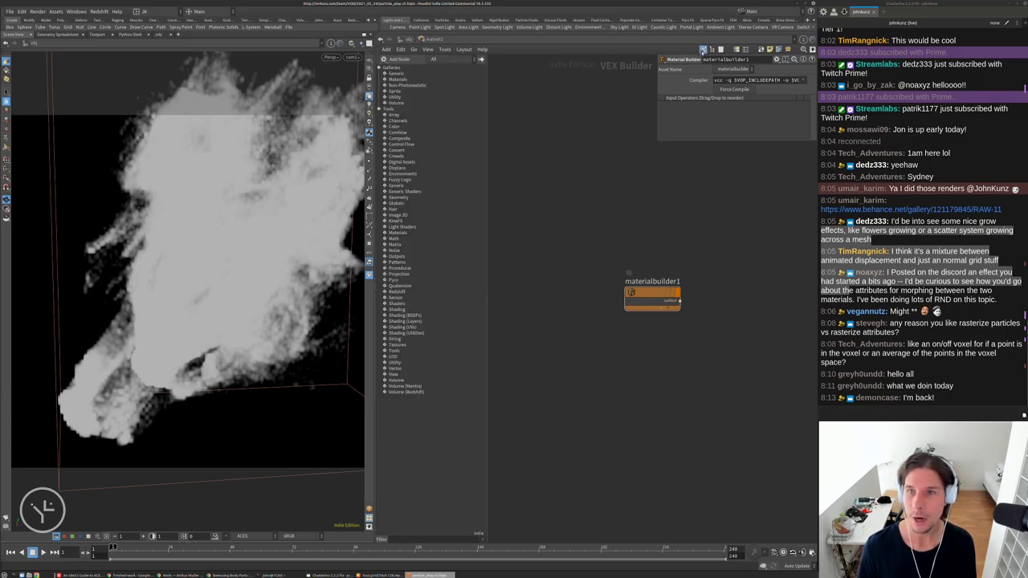
click(385, 103)
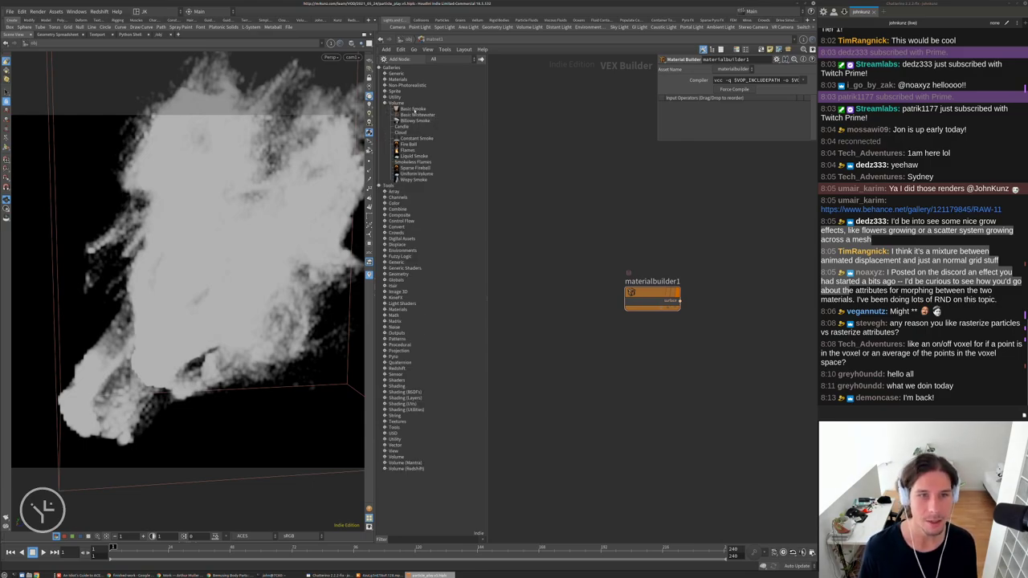
drag(412, 108, 608, 363)
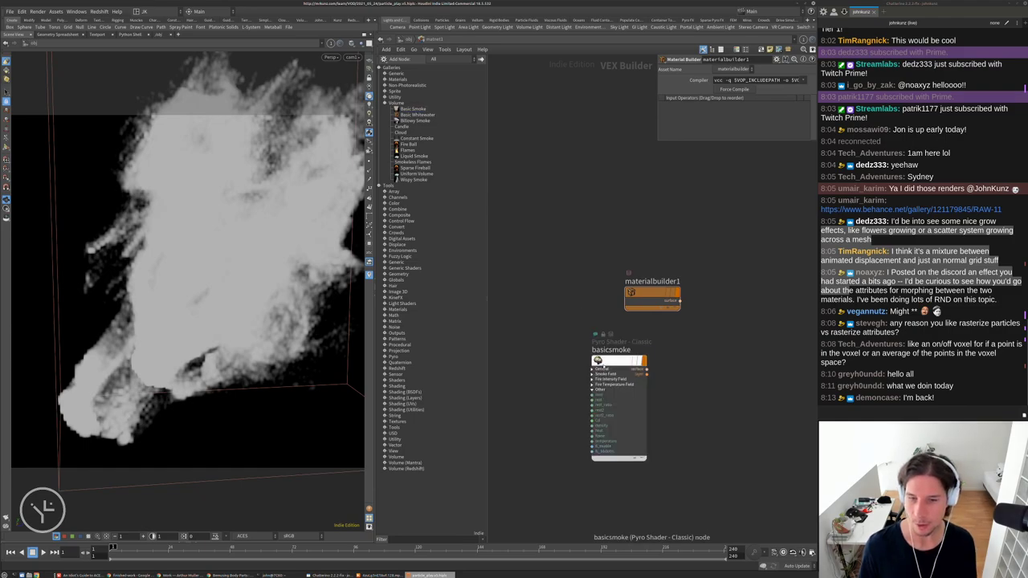
key(Delete)
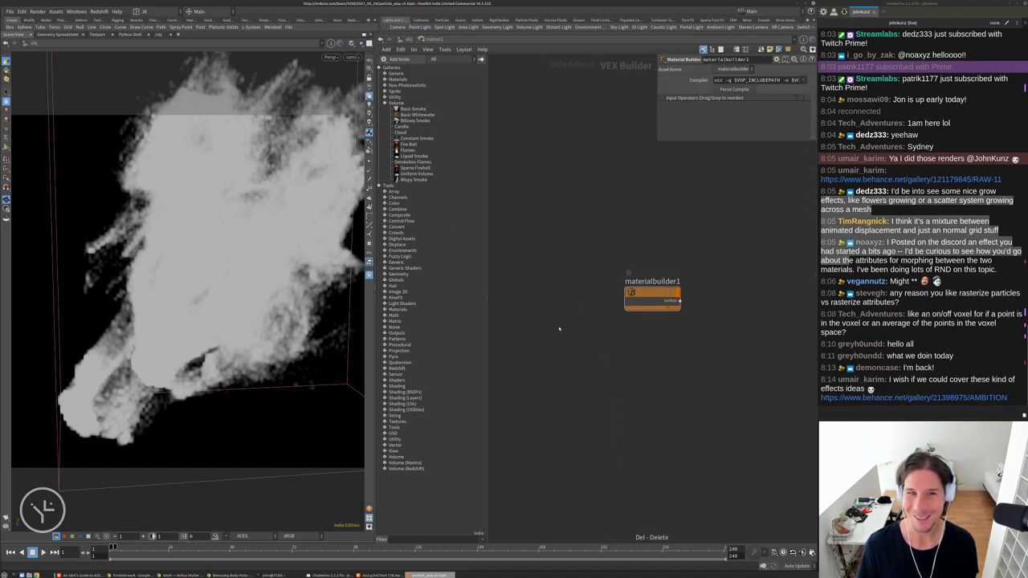
Drop the Billowy Smoke preset into matnet1 as a cloud node beside materialbuilder1
click(410, 120)
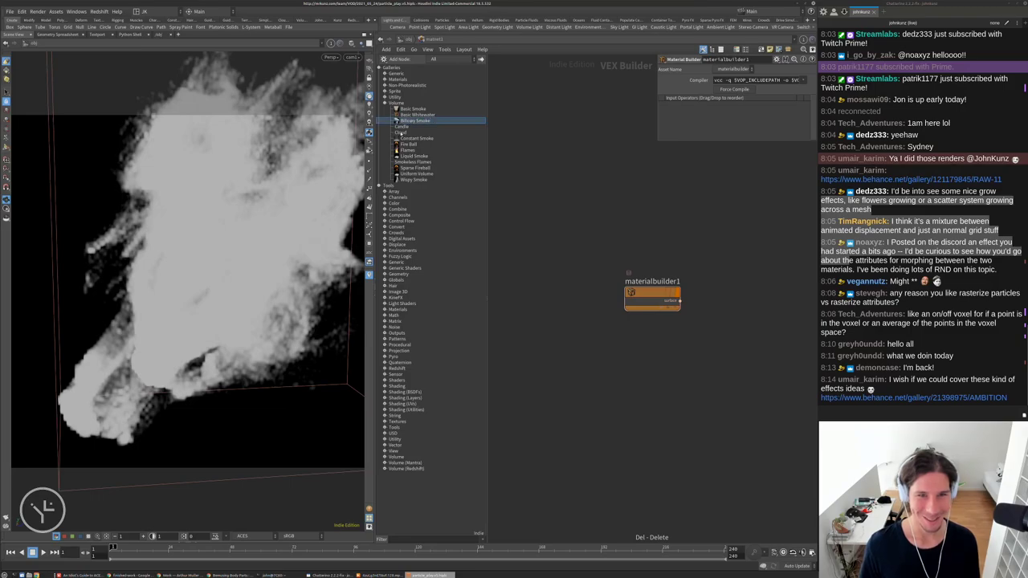
drag(619, 375, 619, 374)
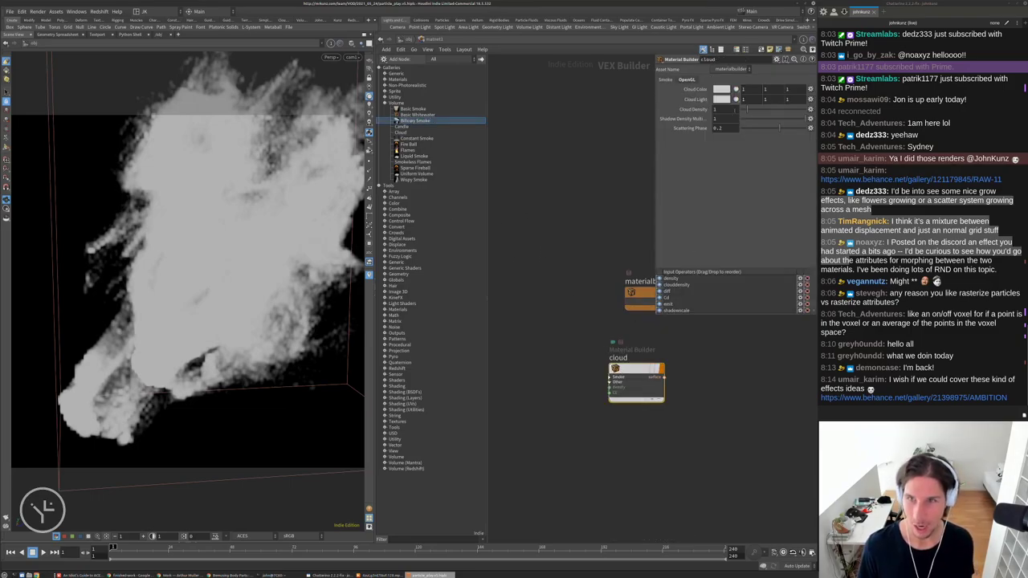
click(704, 49)
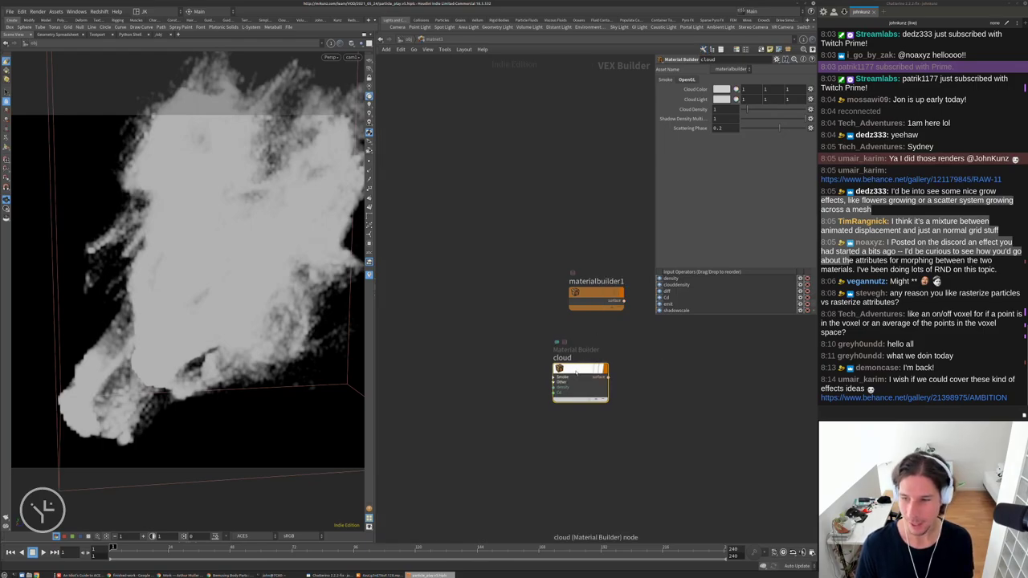
mouse_move(577, 371)
mouse_down()
mouse_move(559, 363)
mouse_move(579, 373)
mouse_up()
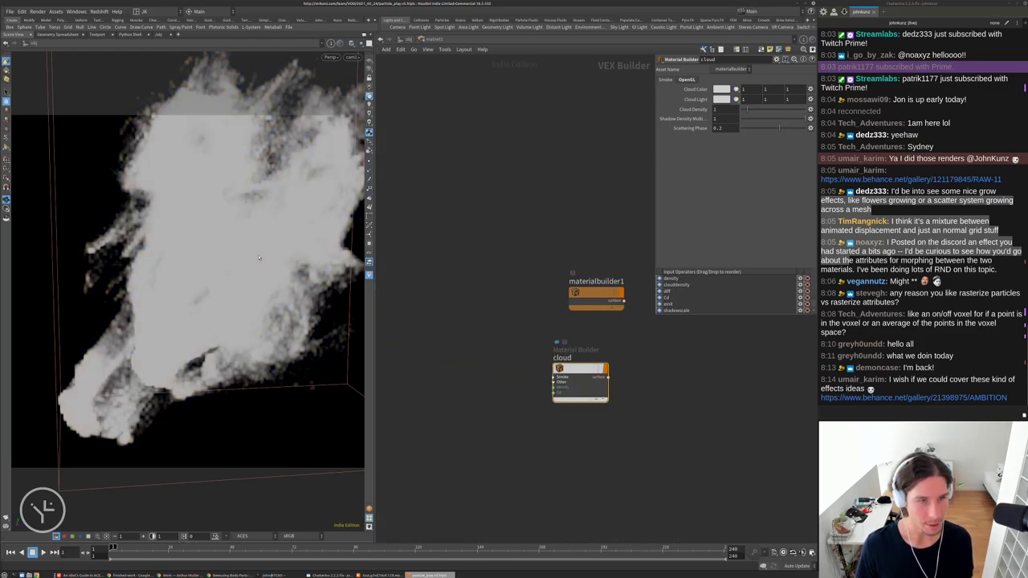
Split the viewport into a Render View pane and test-render the cloud from the ROP Camera
key(ctrl+b)
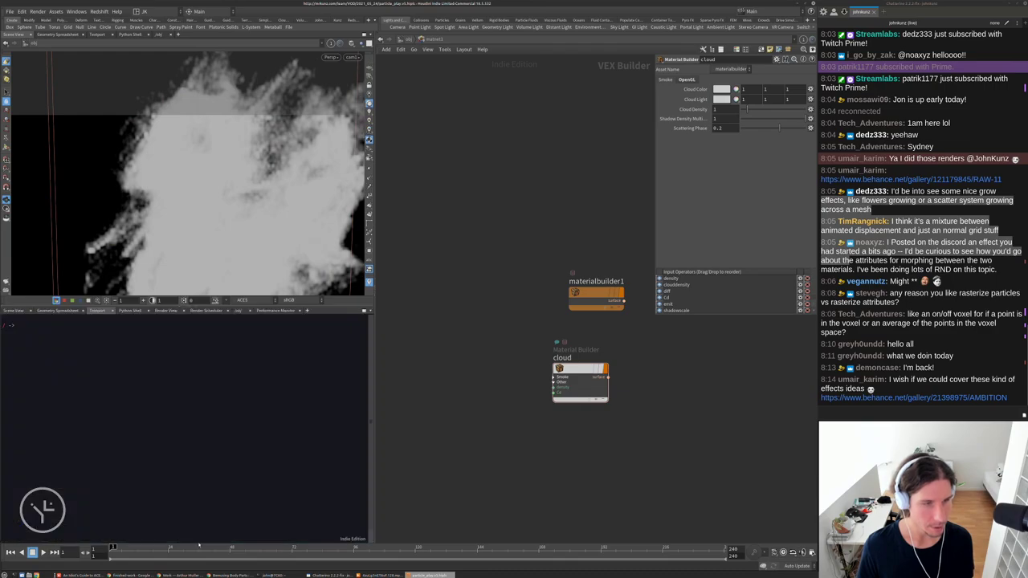
click(166, 310)
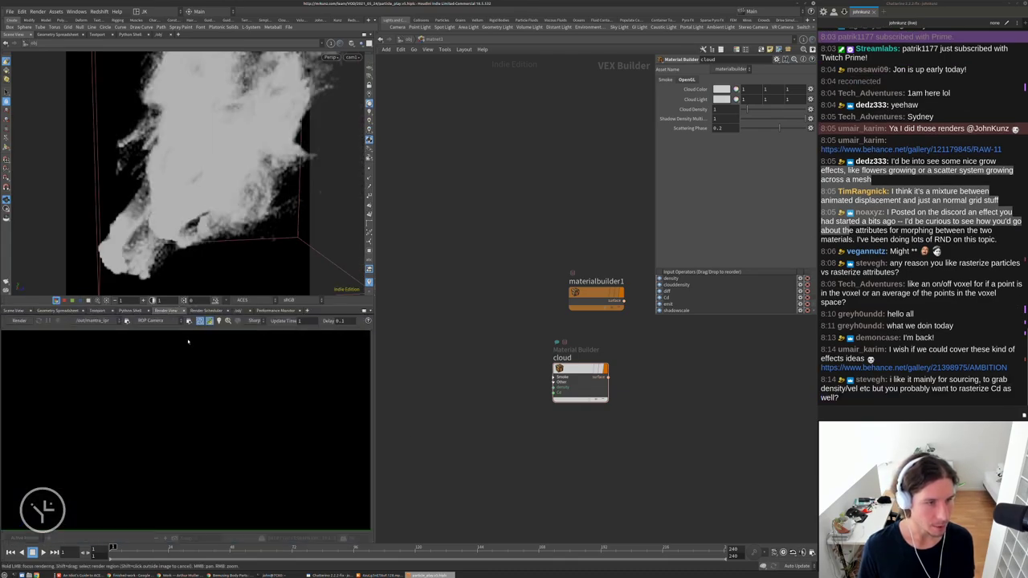
click(164, 321)
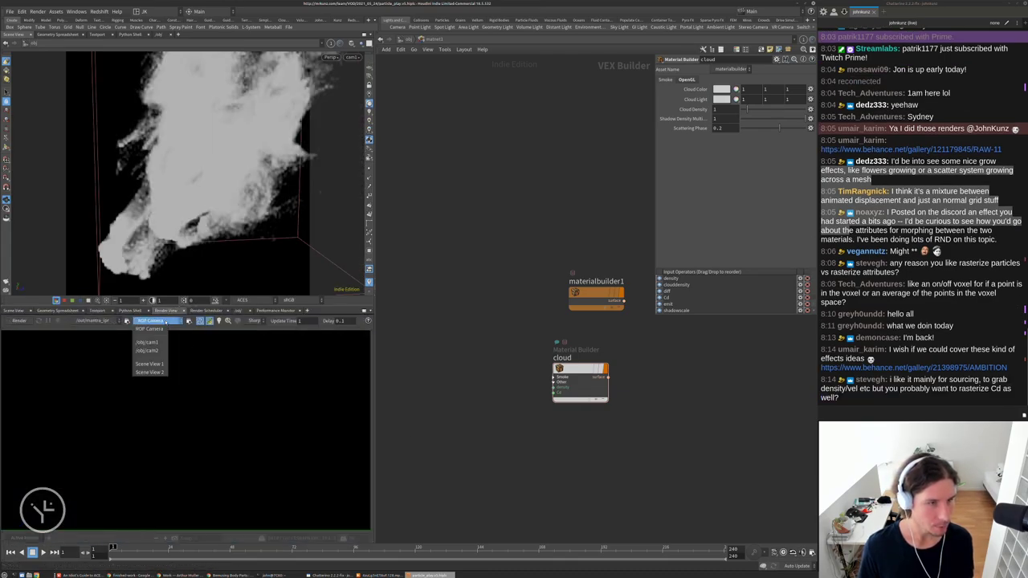
click(165, 321)
click(19, 320)
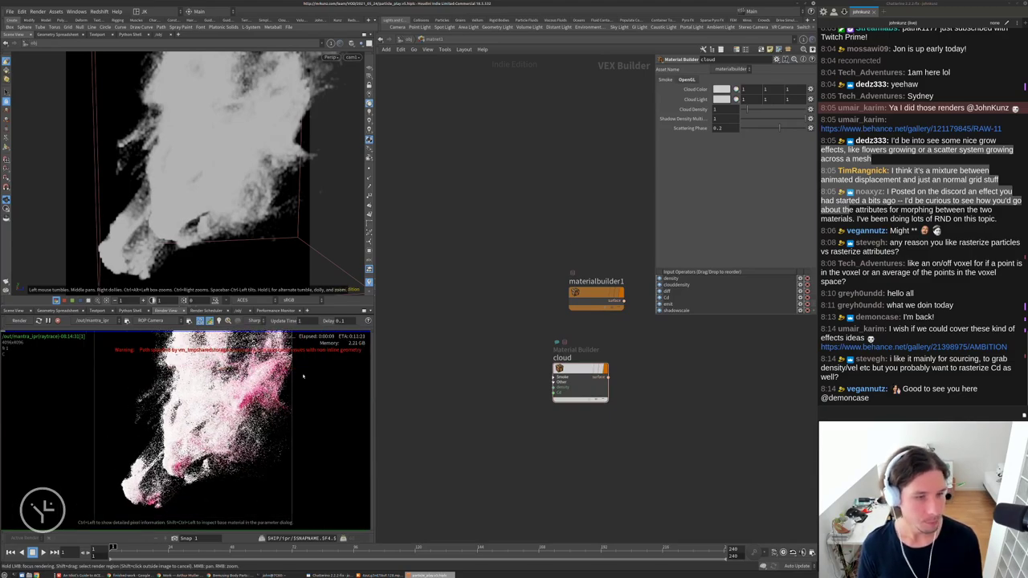
Lower the cloud's Cloud Density to 0.1, then open the AMBITION gallery link from chat
click(715, 110)
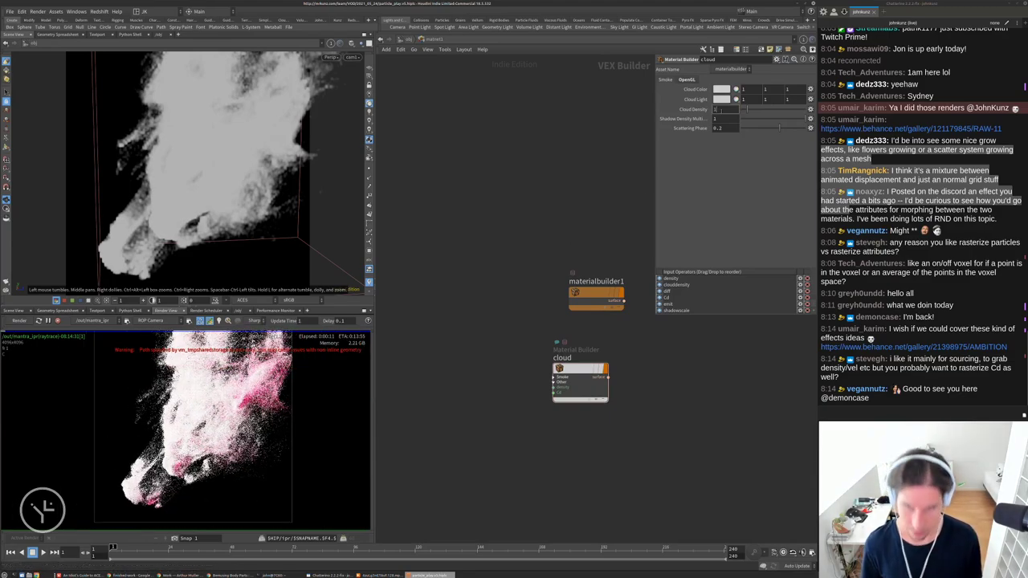
text(0.1)
key(Return)
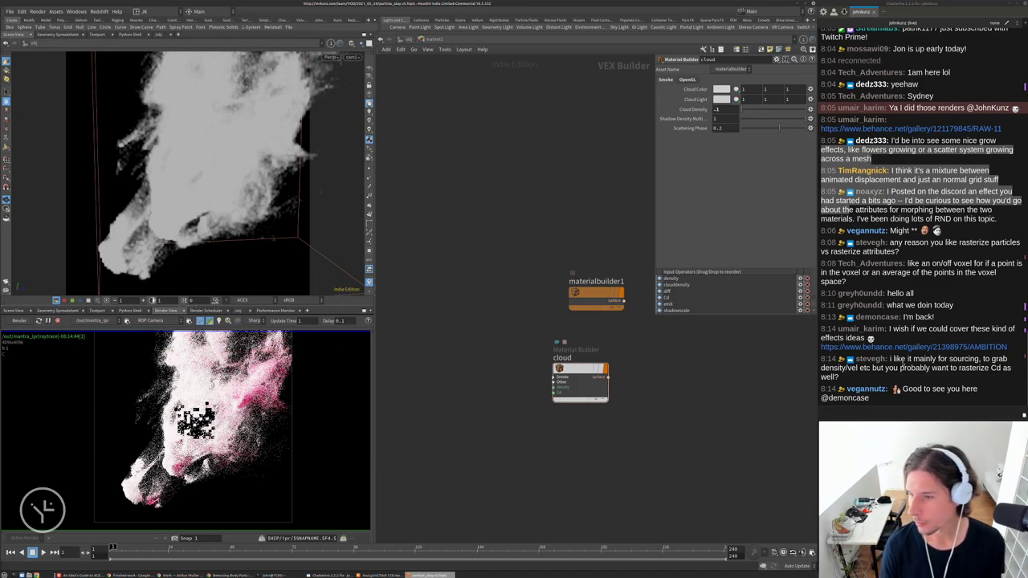
click(906, 347)
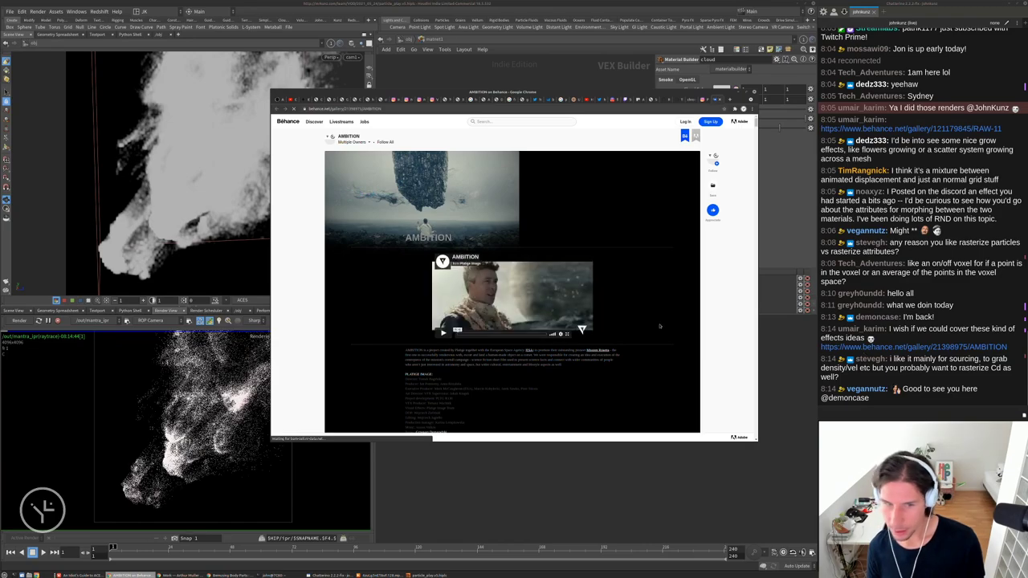
Scroll the AMBITION Behance page through its Making of and Branding sections, then return to Houdini
scroll(456, 313, down, 5)
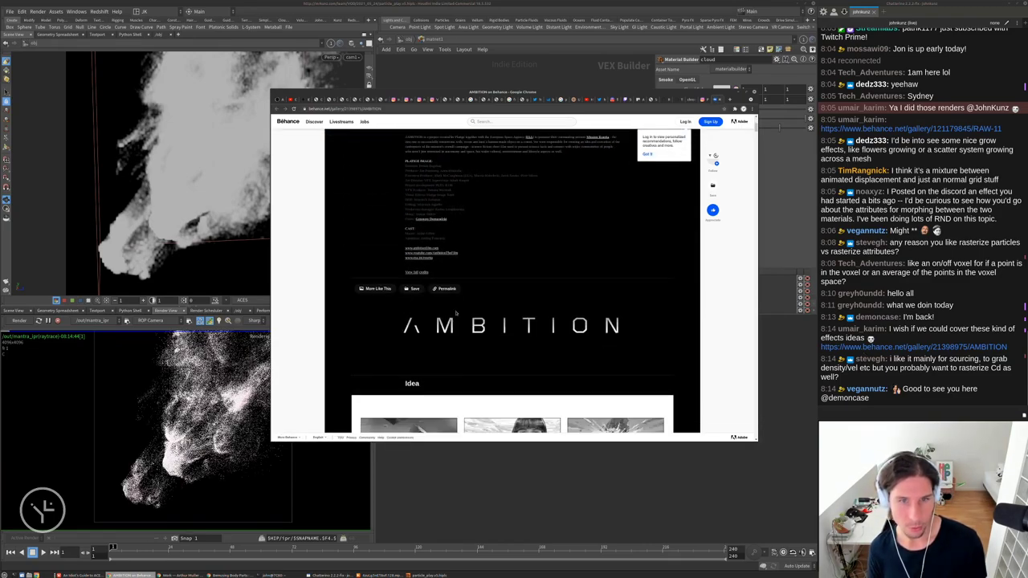
scroll(456, 313, down, 10)
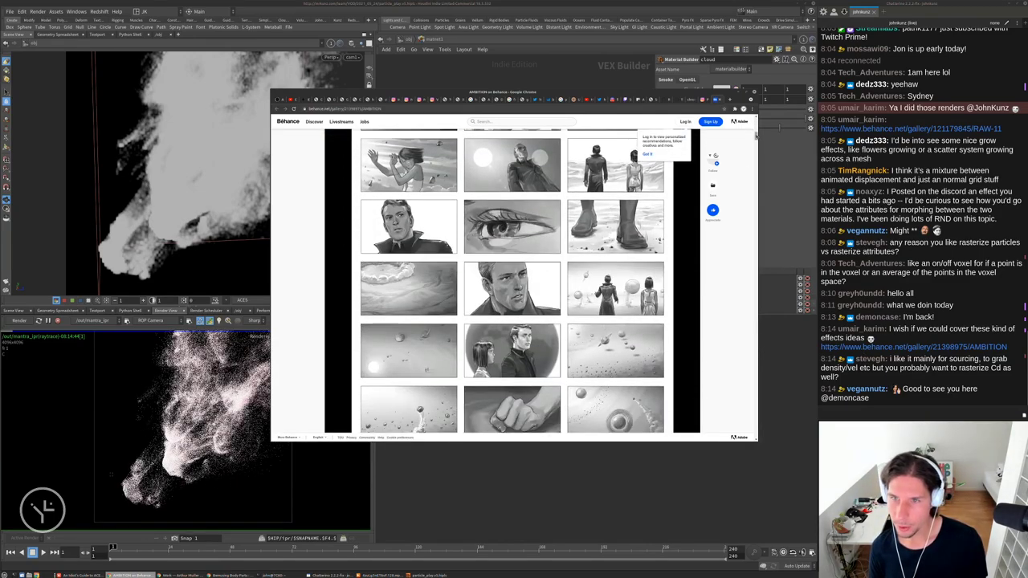
drag(754, 136, 741, 216)
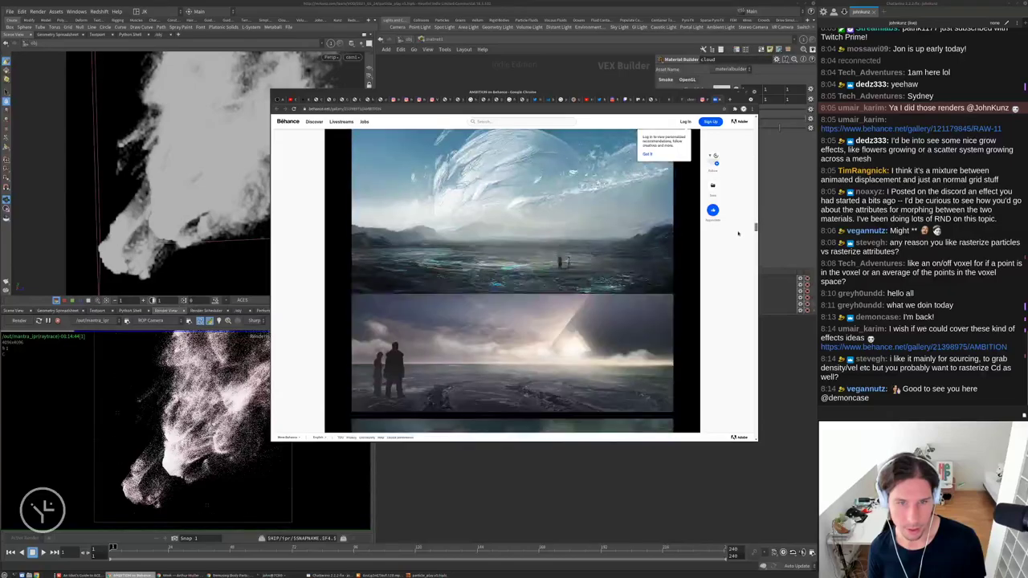
scroll(733, 248, down, 15)
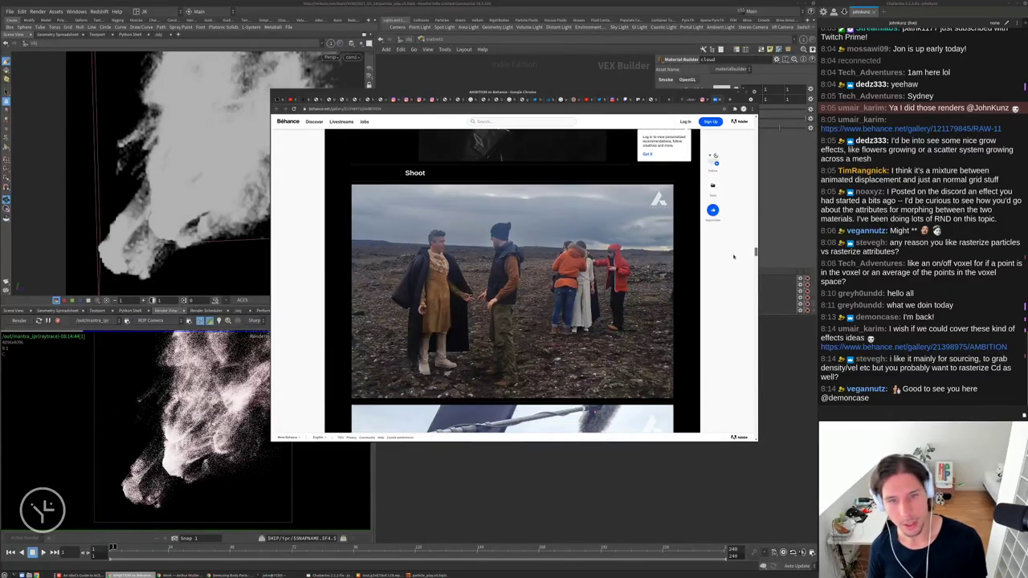
scroll(731, 295, down, 5)
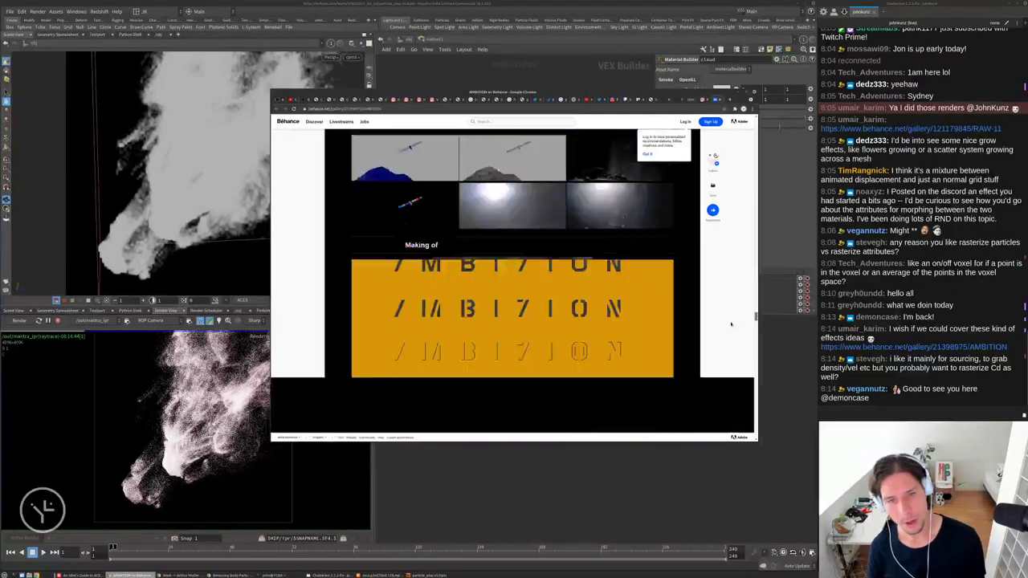
scroll(405, 297, down, 3)
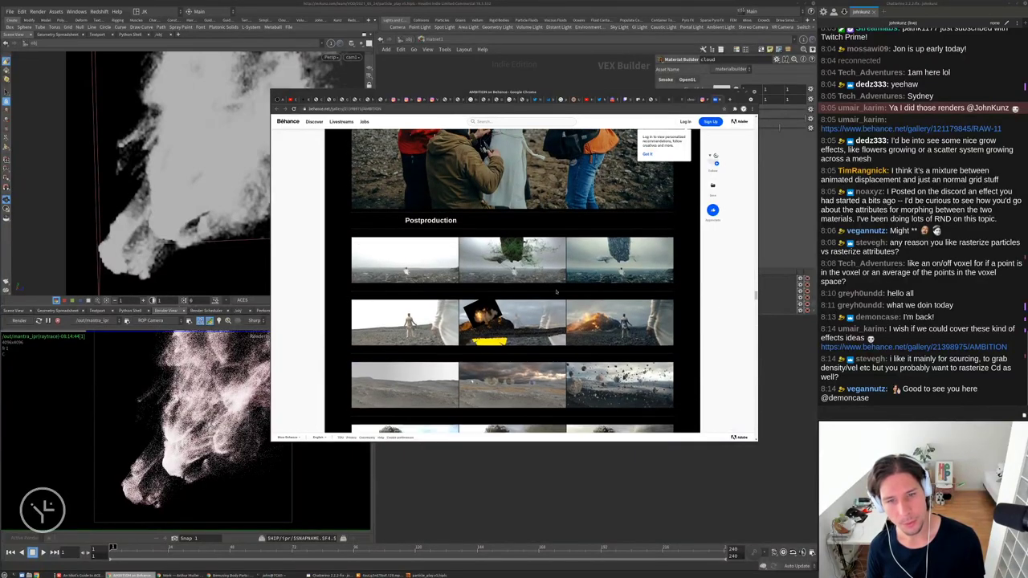
scroll(425, 272, down, 5)
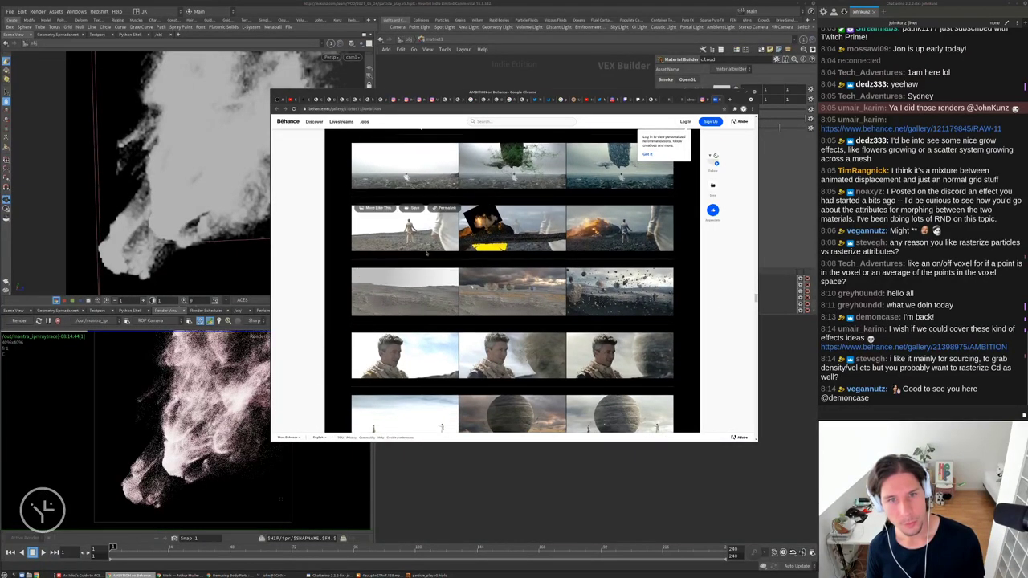
scroll(438, 327, down, 6)
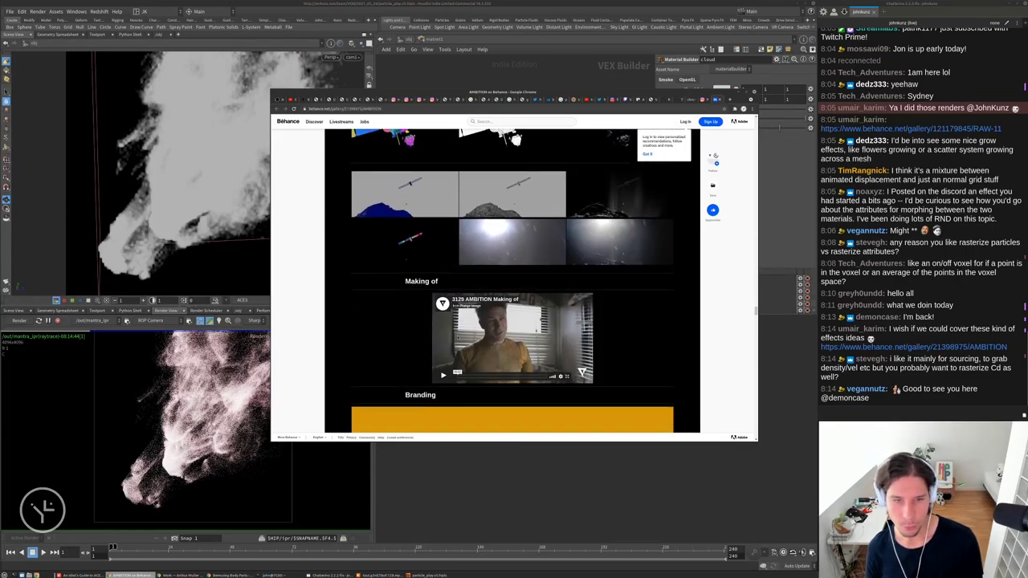
scroll(513, 281, down, 1)
scroll(512, 281, down, 4)
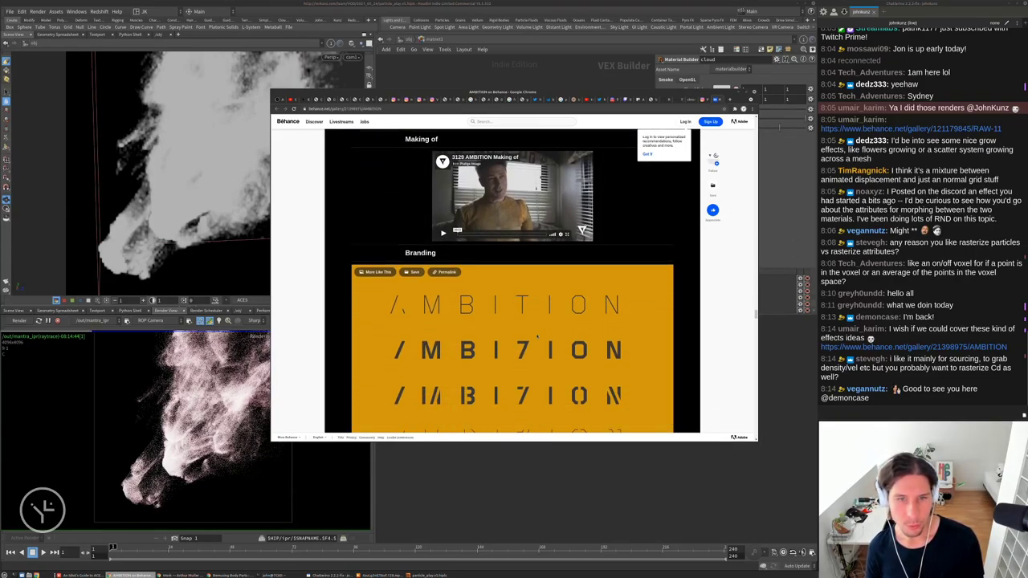
scroll(512, 281, up, 2)
scroll(501, 267, down, 2)
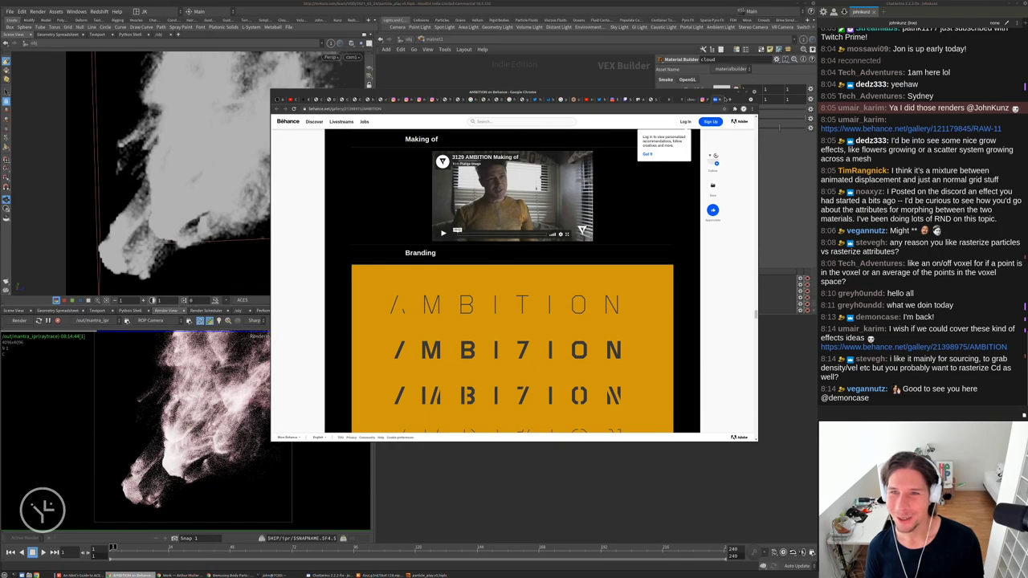
key(alt+Tab)
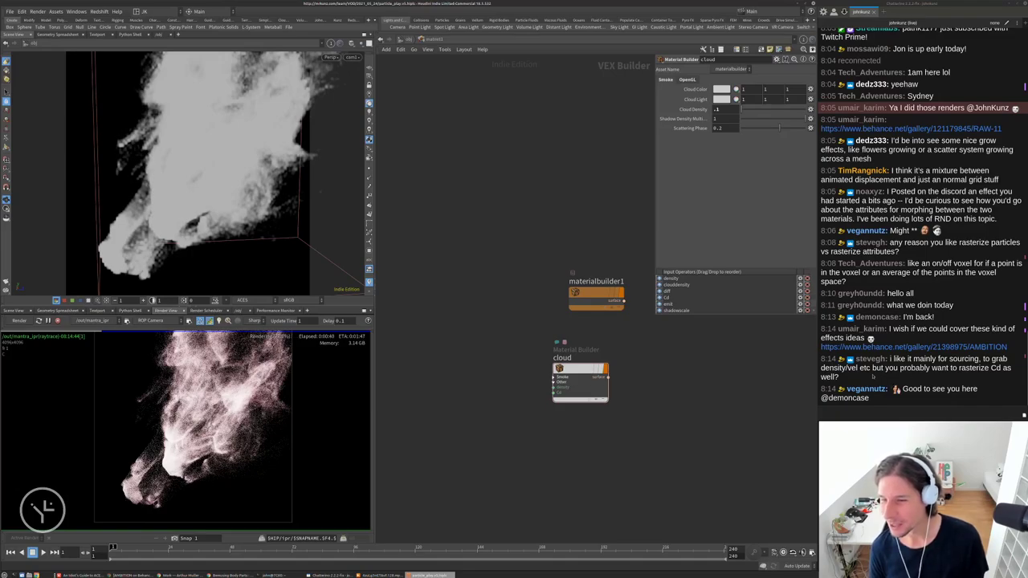
Go back to /obj in Houdini and enter matnet1 to reach the cloud material
mouse_move(853, 367)
mouse_down()
mouse_move(866, 366)
mouse_move(843, 356)
mouse_up()
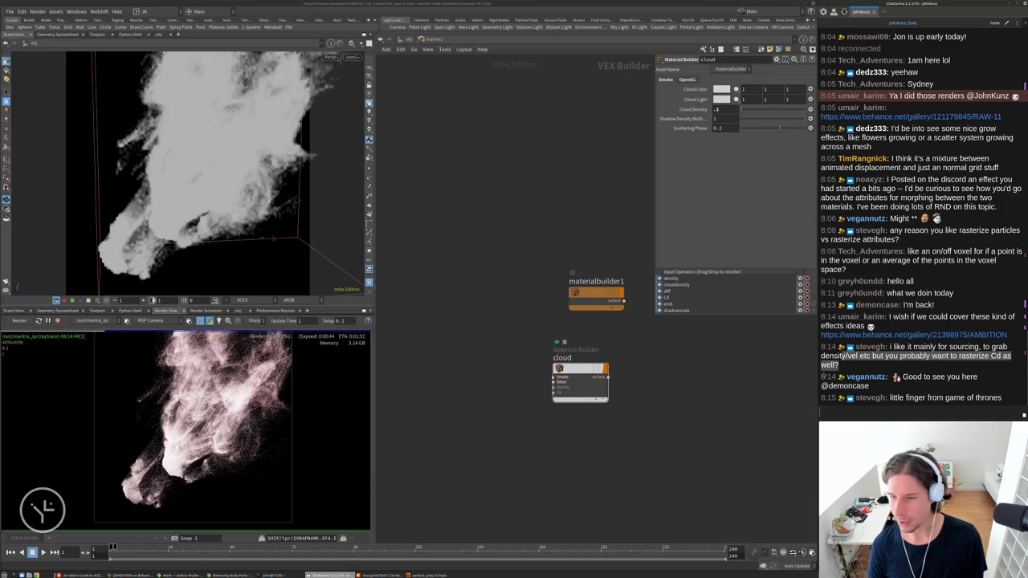
click(432, 52)
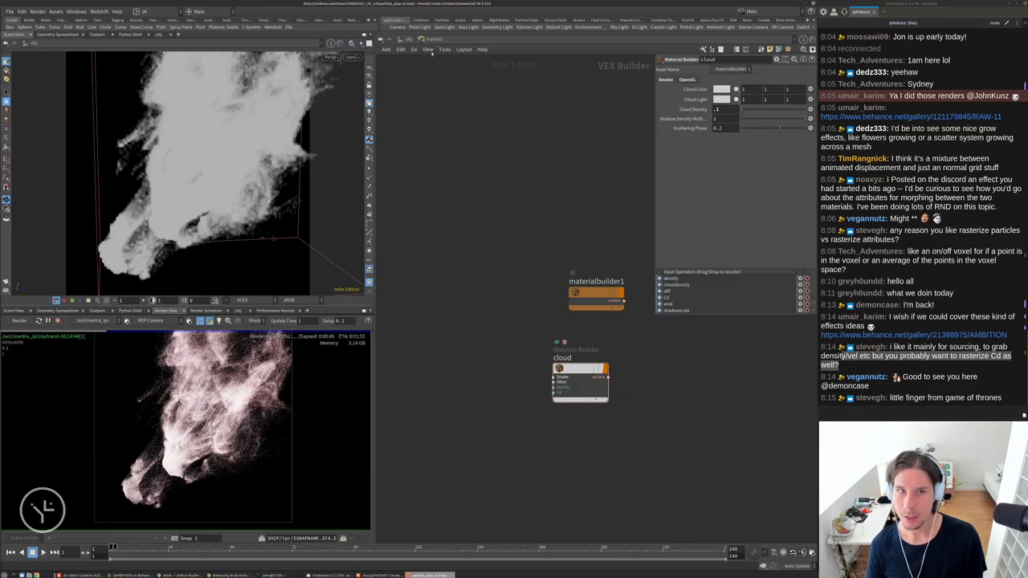
click(399, 40)
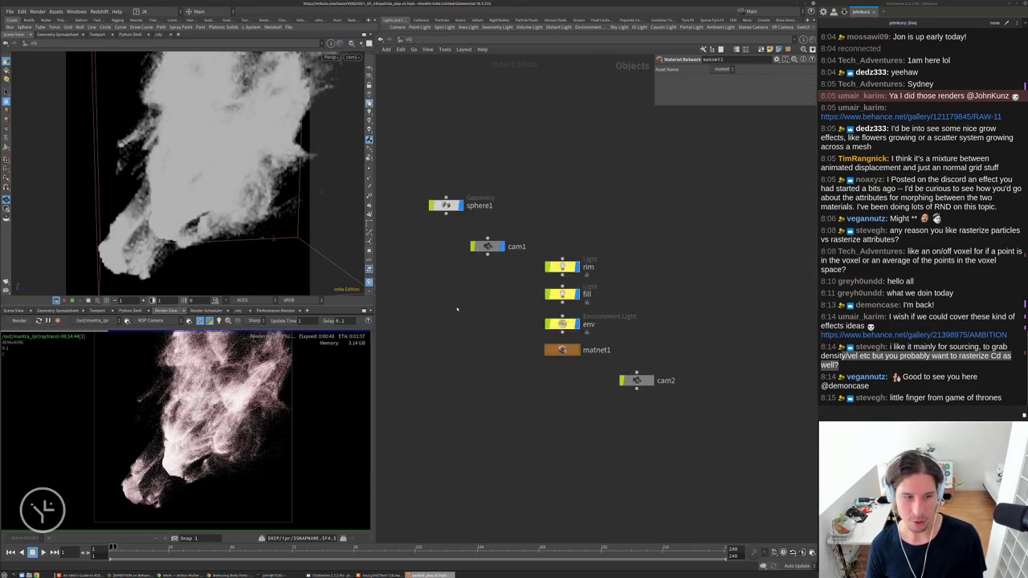
double_click(562, 349)
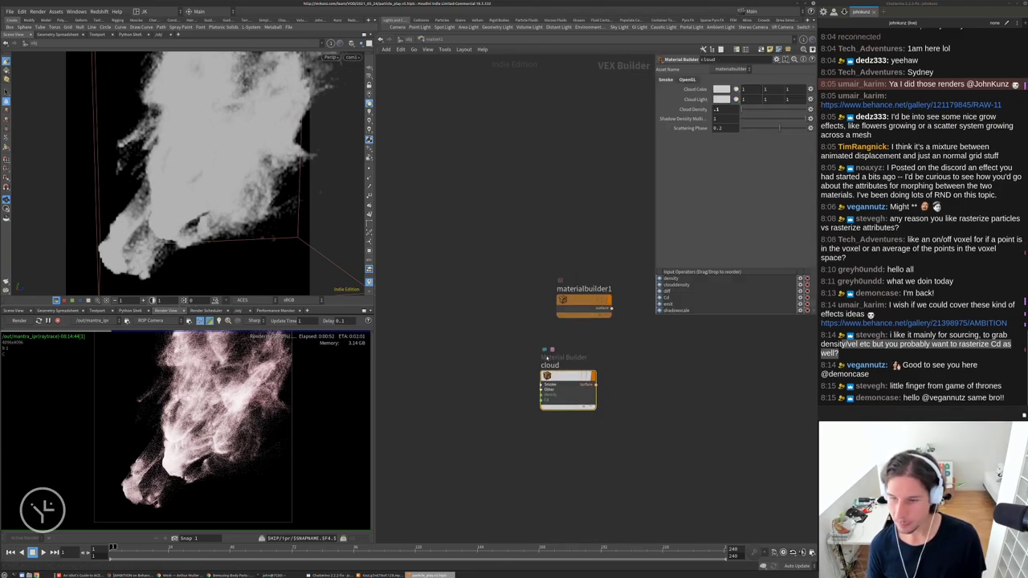
Move the cloud node up beside materialbuilder1 and zoom the Render View on the smoke
scroll(520, 373, up, 2)
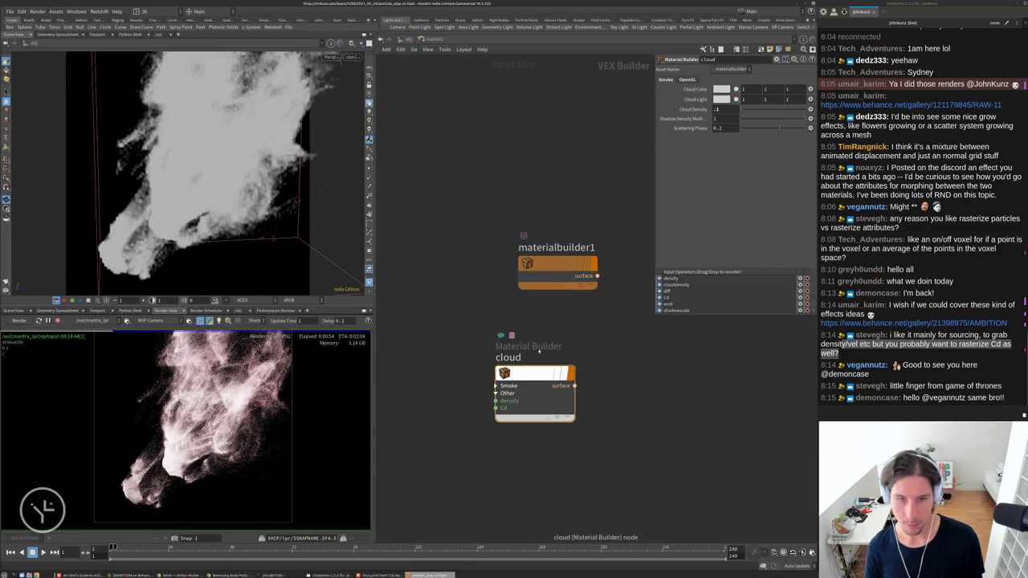
drag(539, 350, 561, 328)
scroll(193, 433, up, 2)
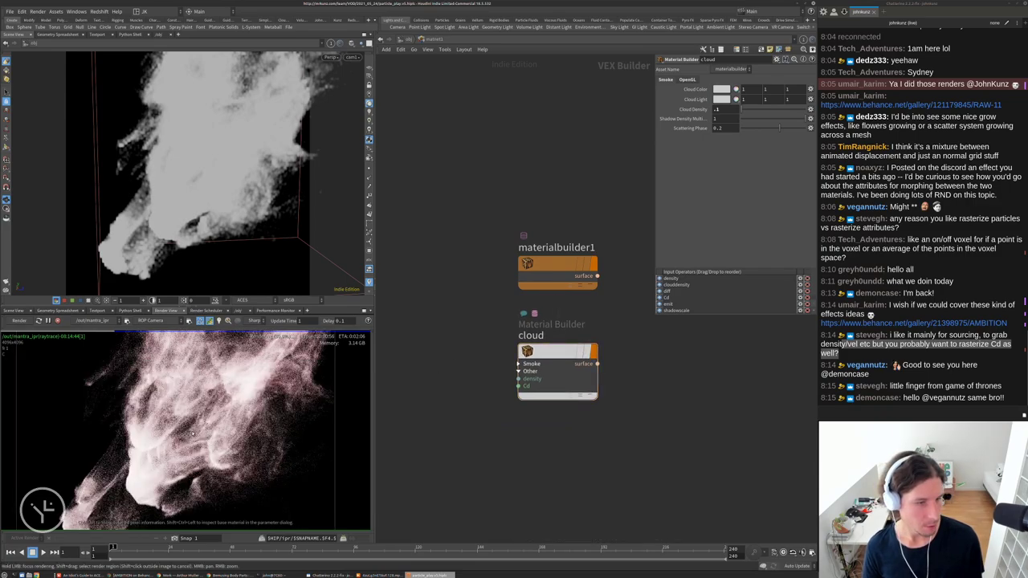
scroll(193, 434, up, 1)
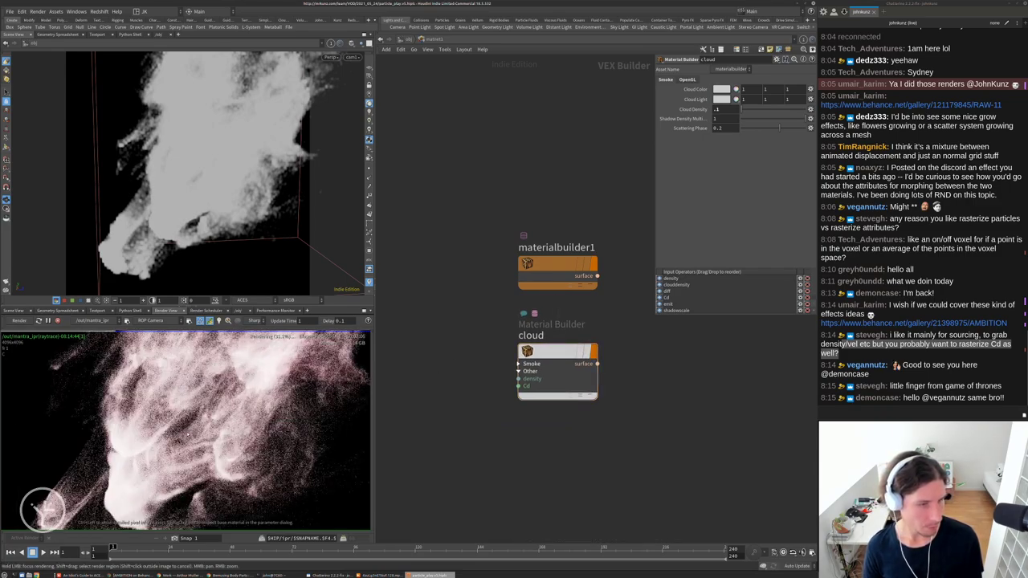
scroll(154, 436, up, 2)
scroll(193, 434, down, 4)
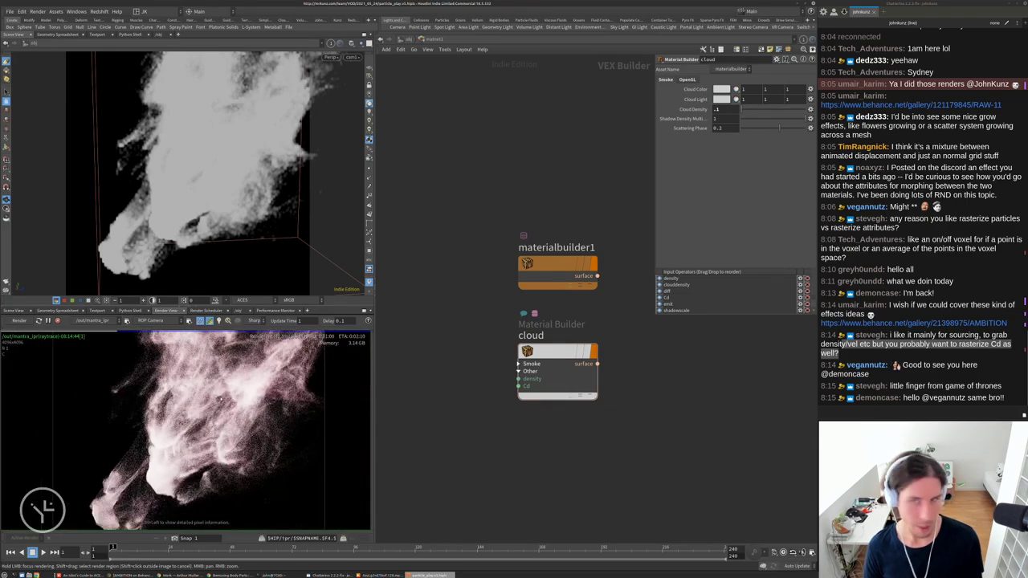
At object level, inspect the env, fill and rim light settings and orbit to the rim light
key(u)
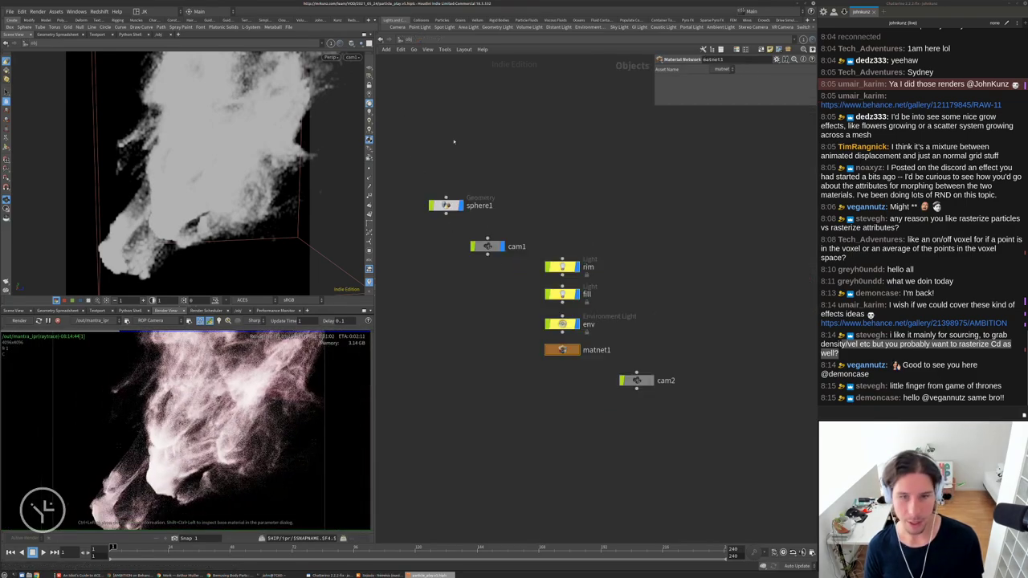
click(554, 323)
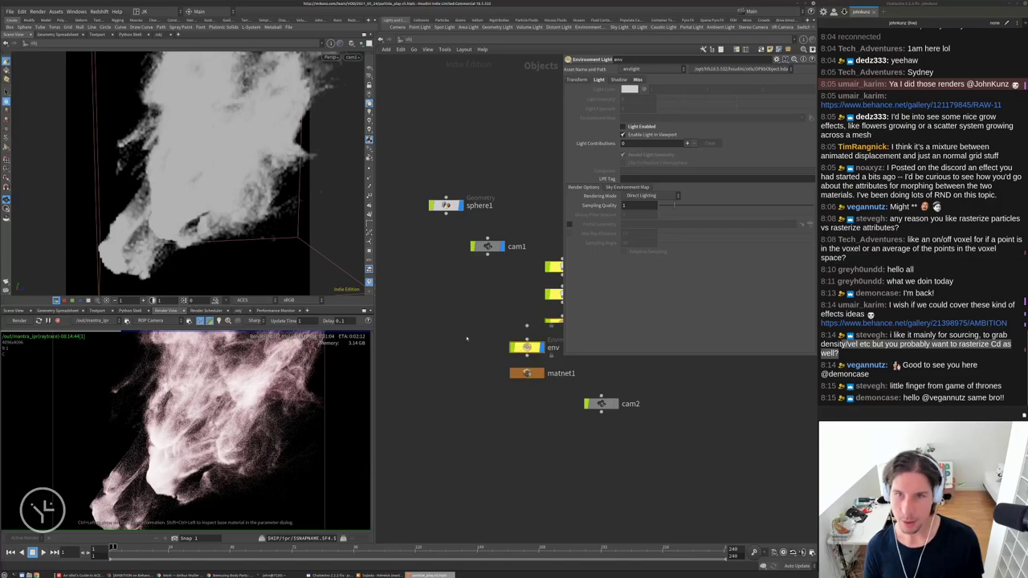
click(504, 325)
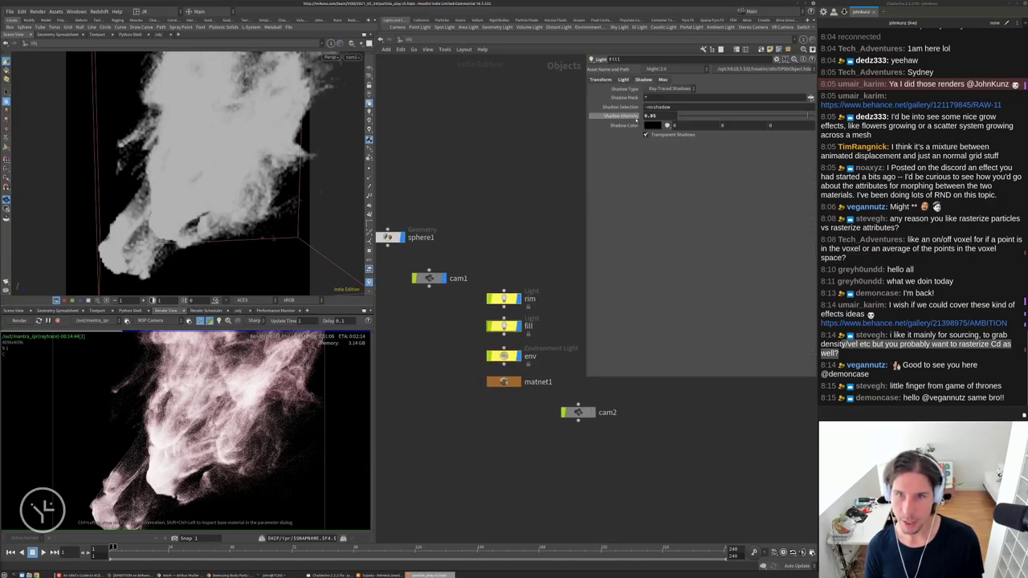
click(504, 298)
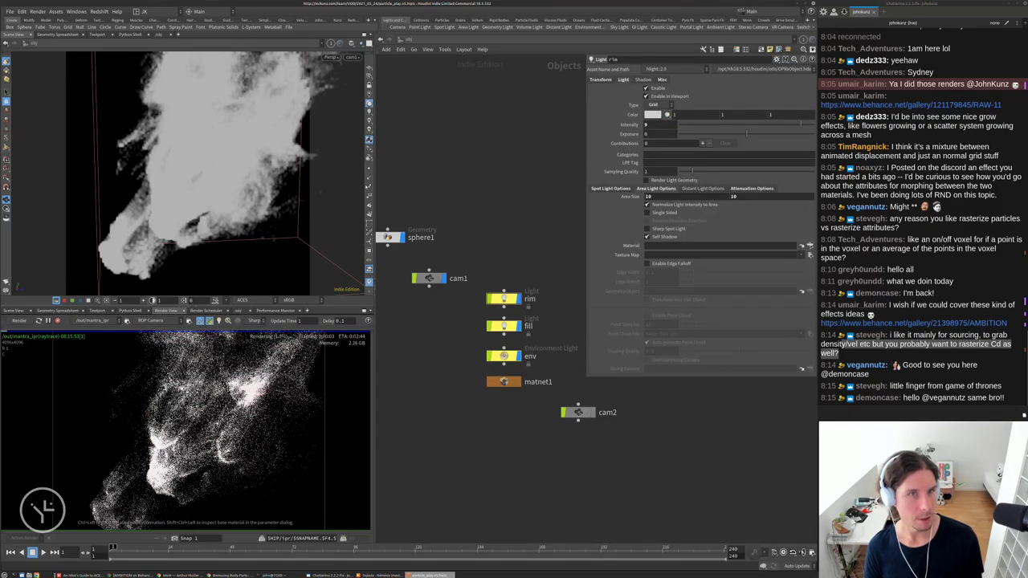
scroll(90, 201, down, 5)
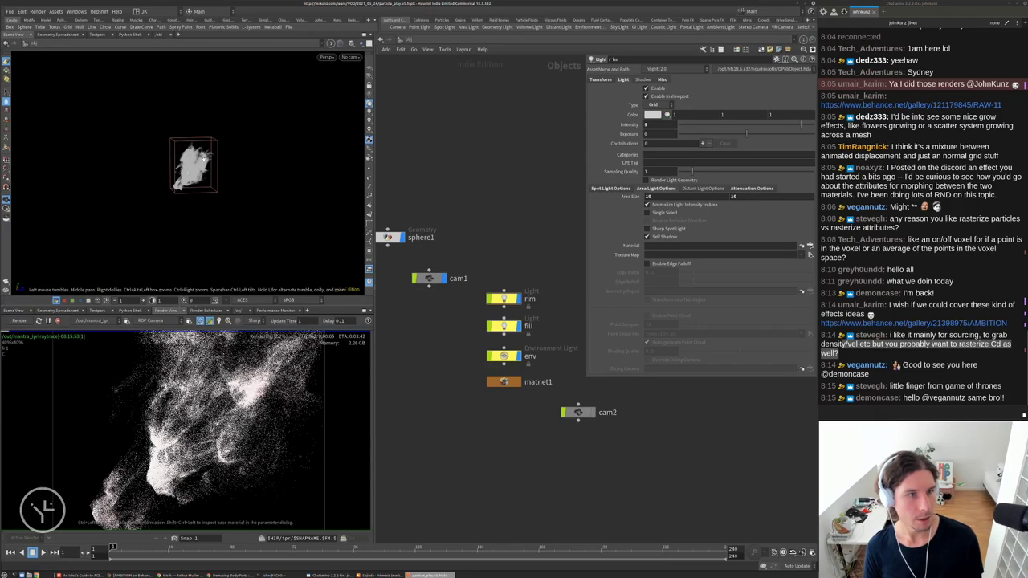
scroll(230, 185, down, 3)
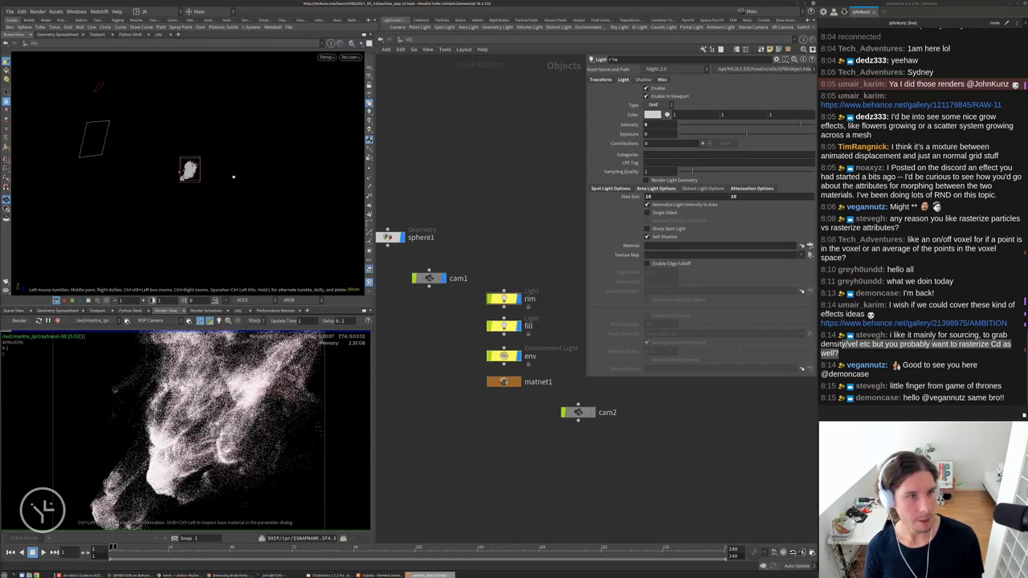
drag(233, 177, 146, 186)
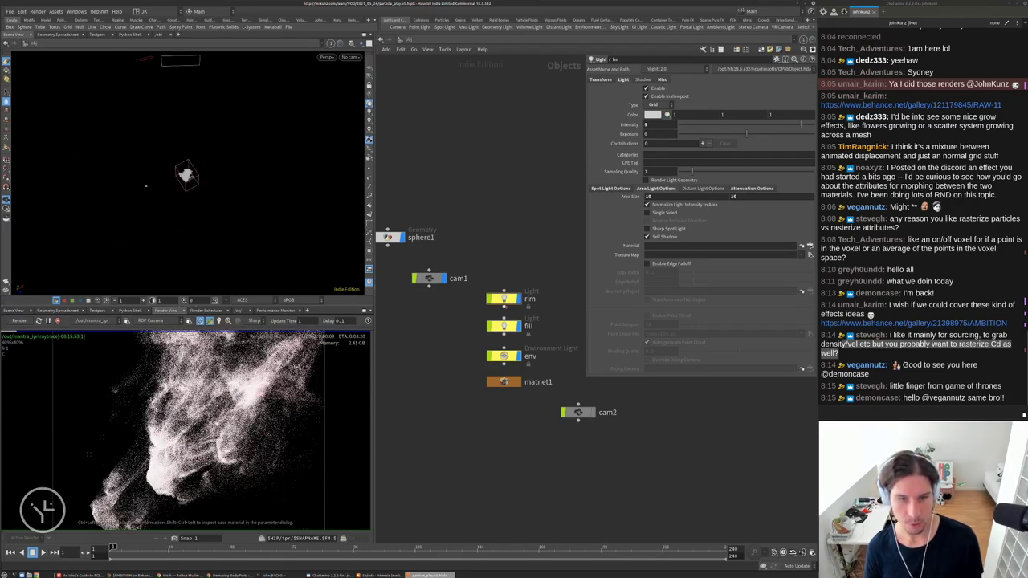
Turn off the fill light, then go back into matnet1
click(508, 325)
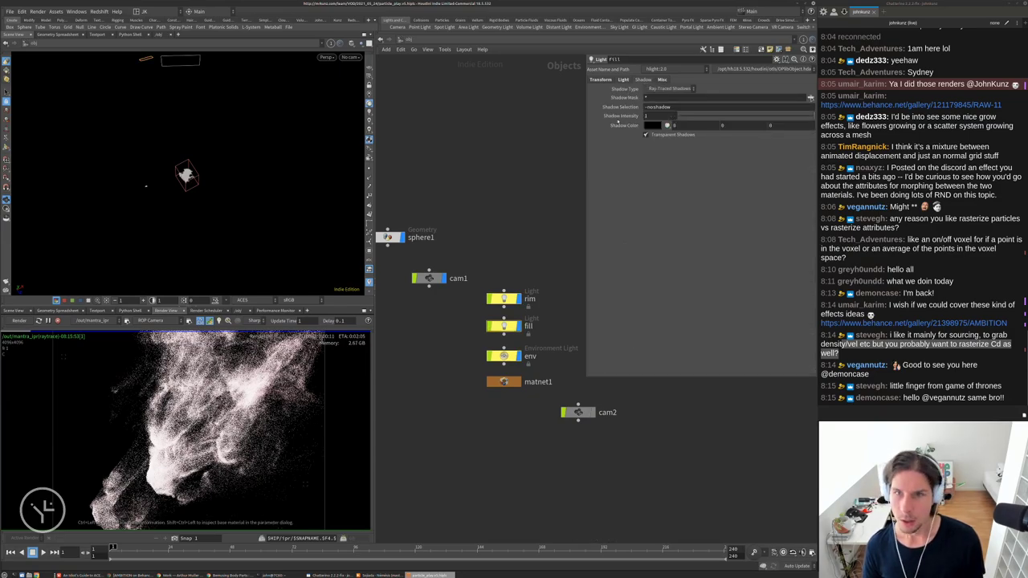
click(623, 80)
click(646, 87)
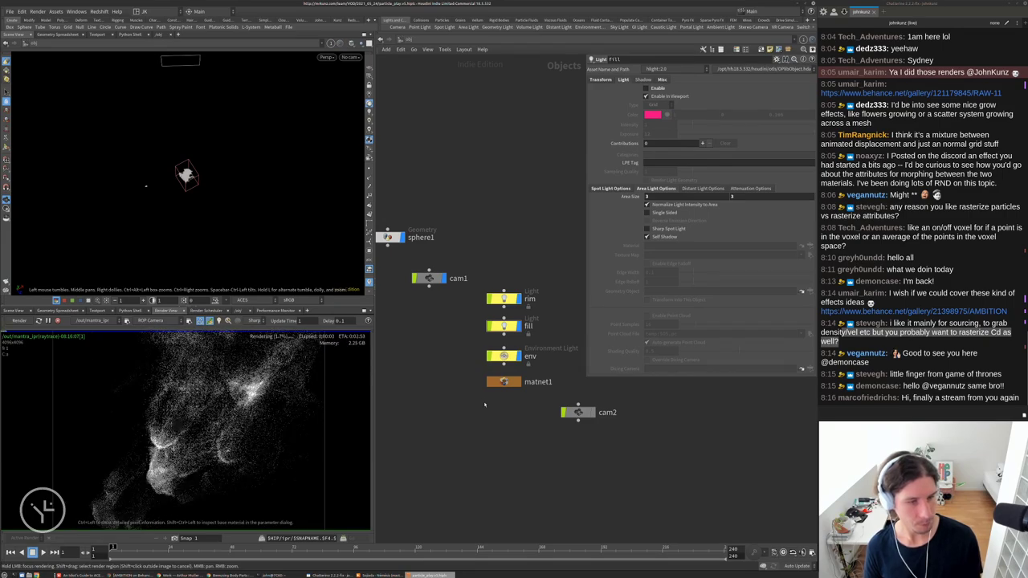
double_click(504, 381)
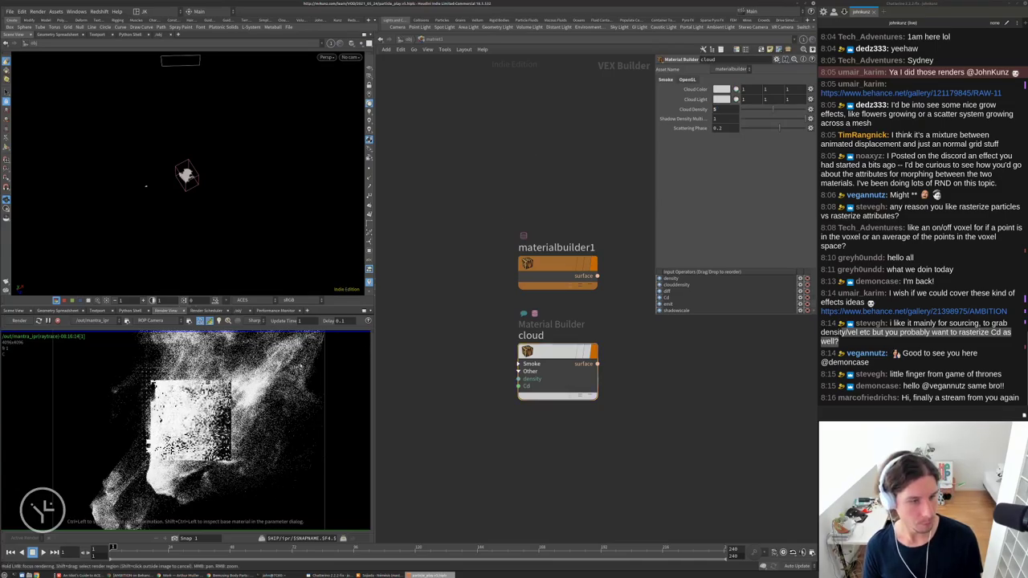
Open the mantra_ipr render node's parameters from the Render View toolbar
scroll(174, 420, up, 6)
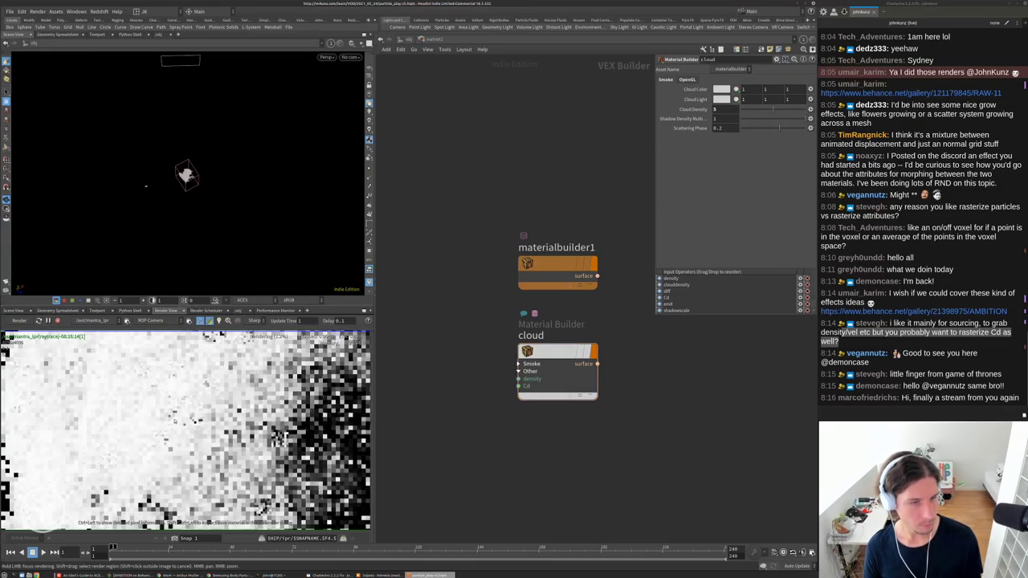
scroll(174, 420, down, 6)
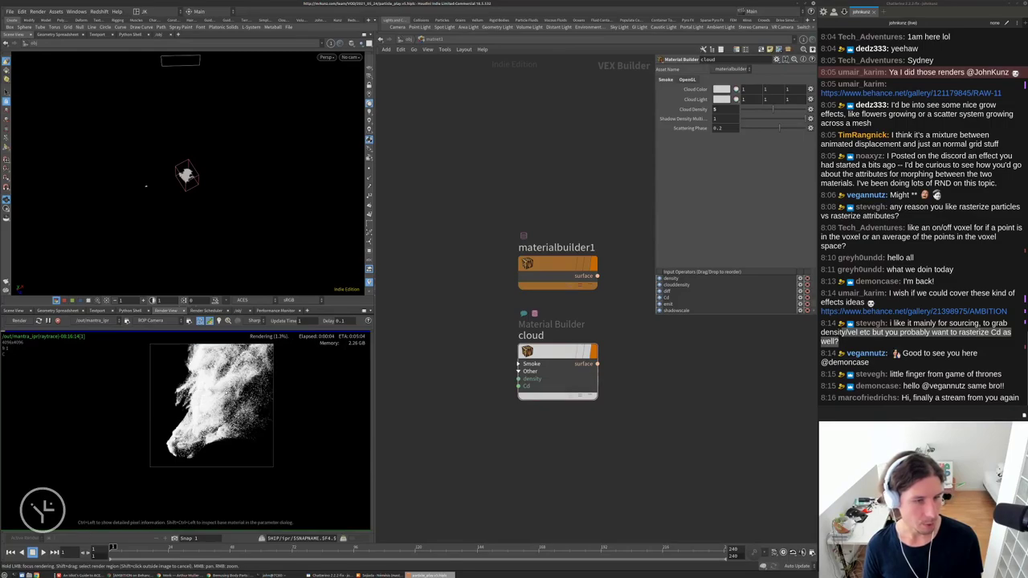
scroll(230, 402, up, 2)
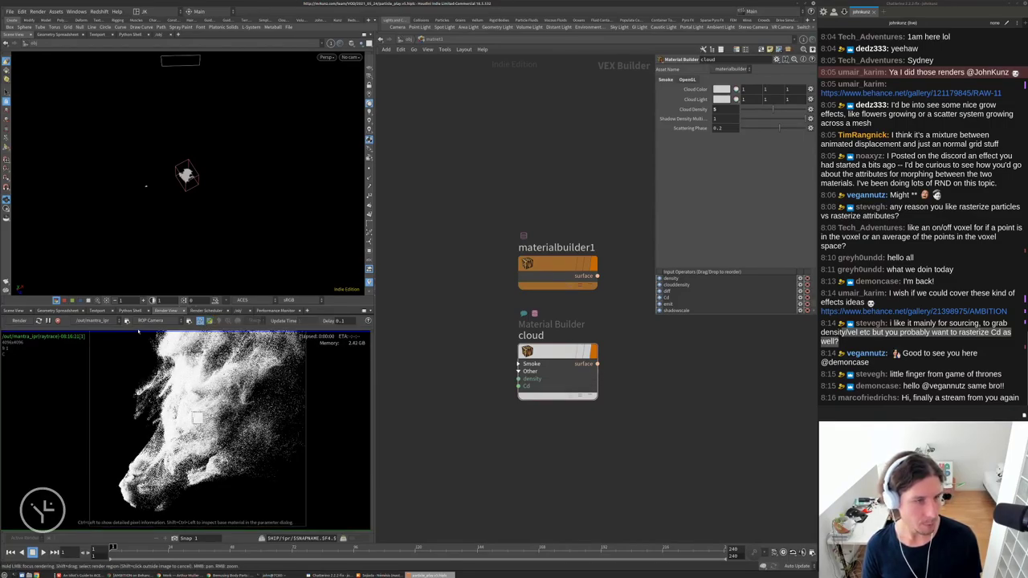
click(126, 320)
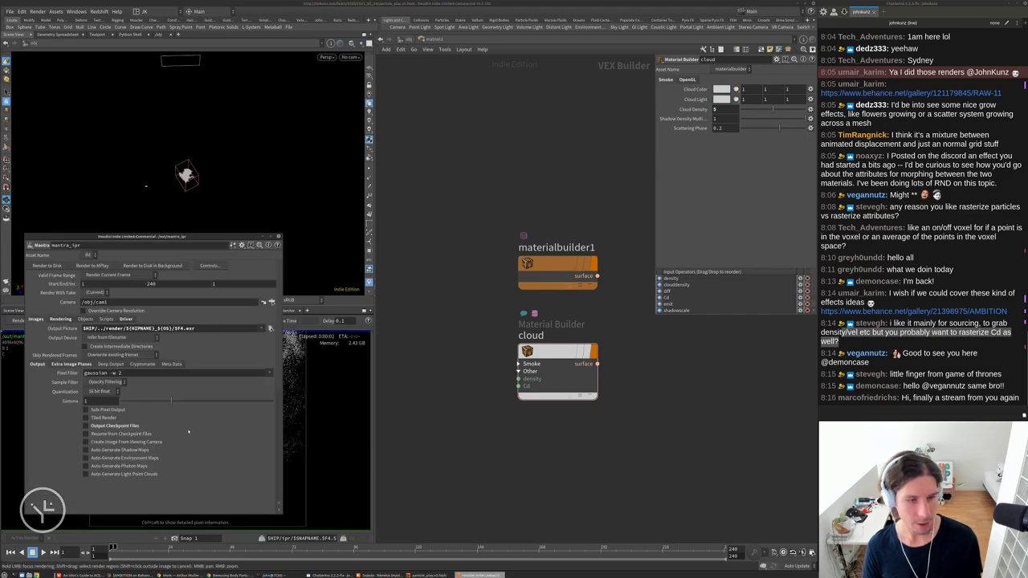
Set mantra_ipr to 2 pixel samples and 1/2 Half camera resolution, then close its window
drag(148, 235, 399, 105)
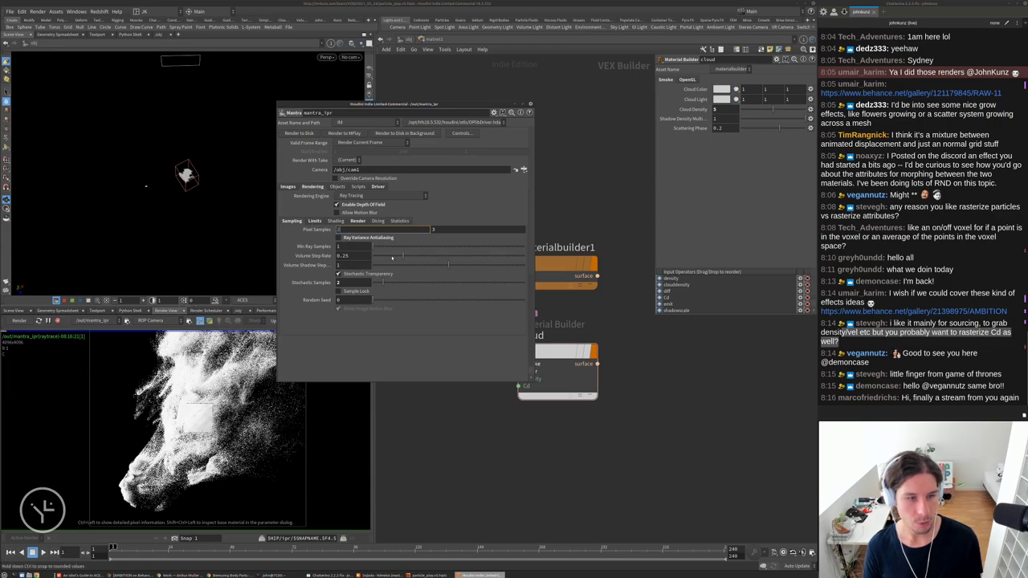
key(Return)
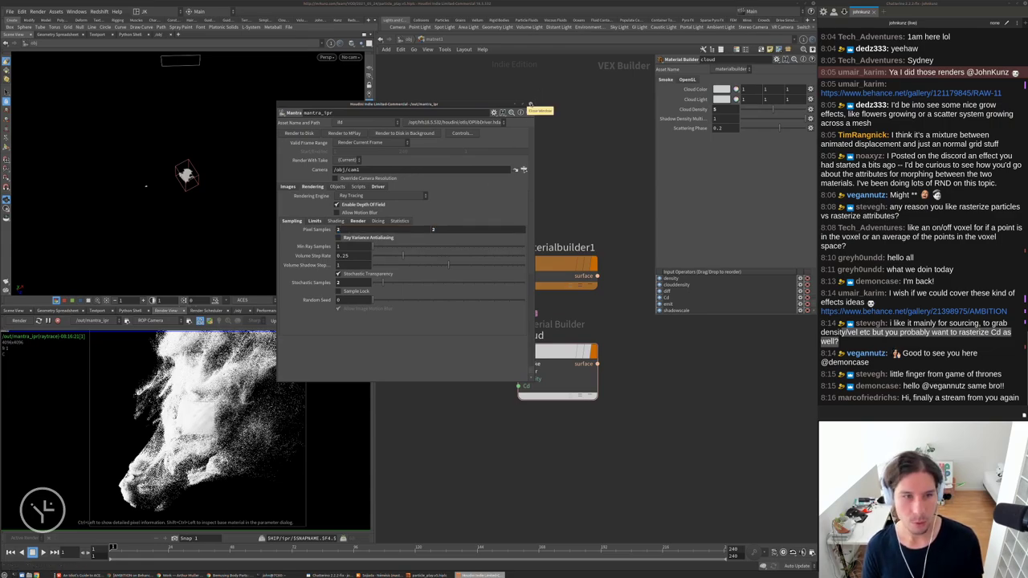
click(287, 186)
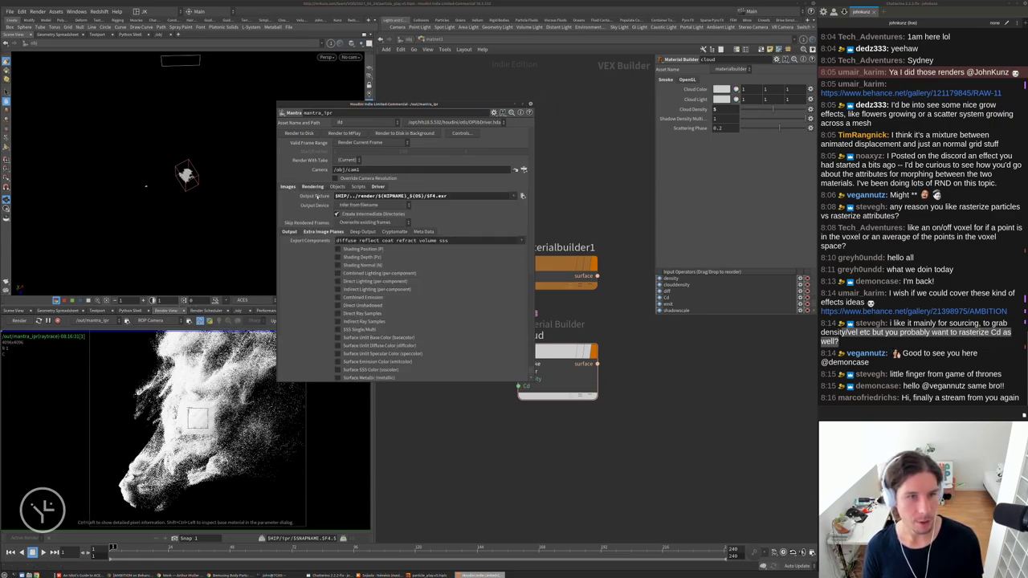
click(337, 178)
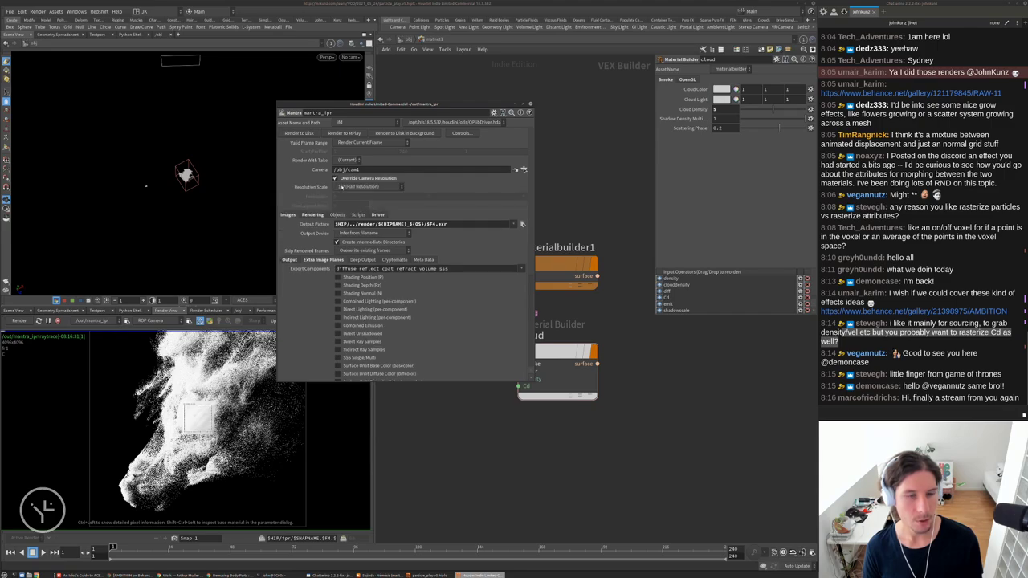
click(530, 106)
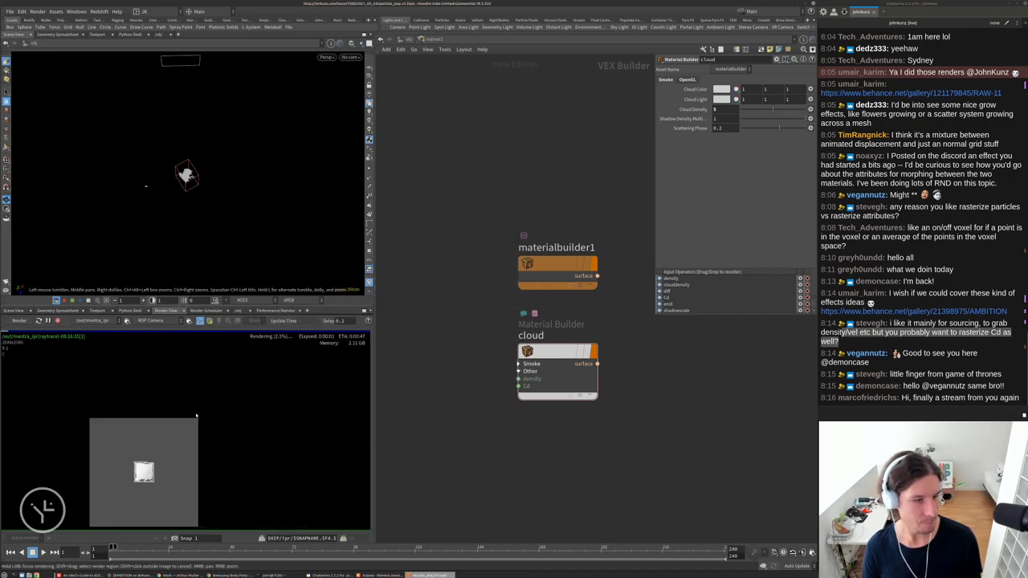
scroll(193, 430, up, 4)
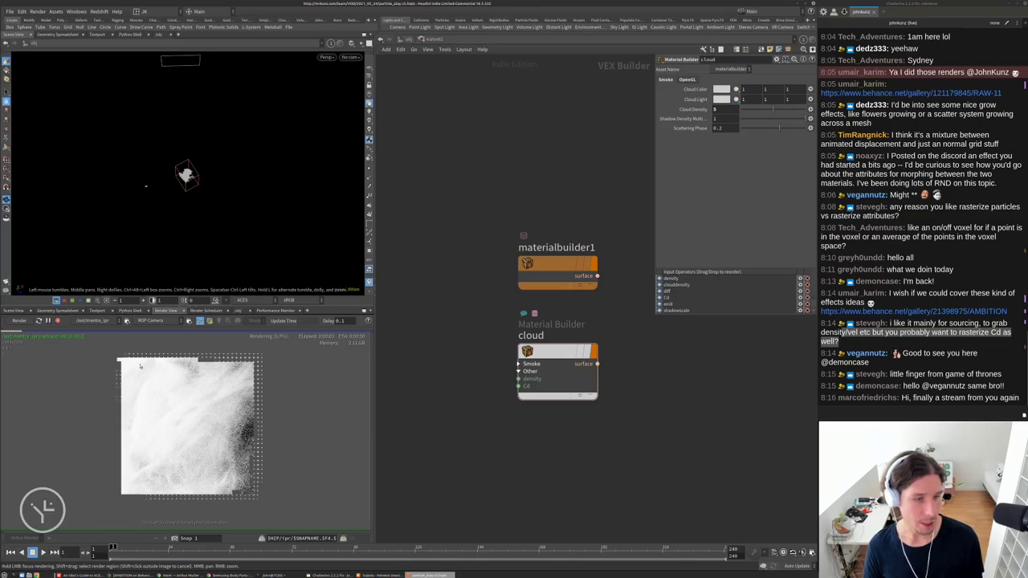
scroll(173, 418, down, 4)
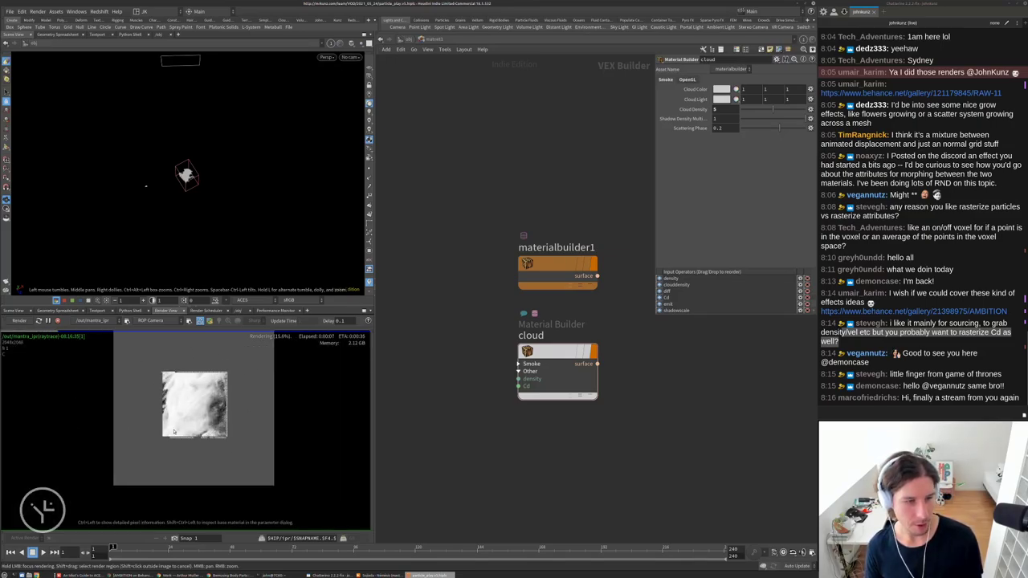
scroll(182, 426, up, 1)
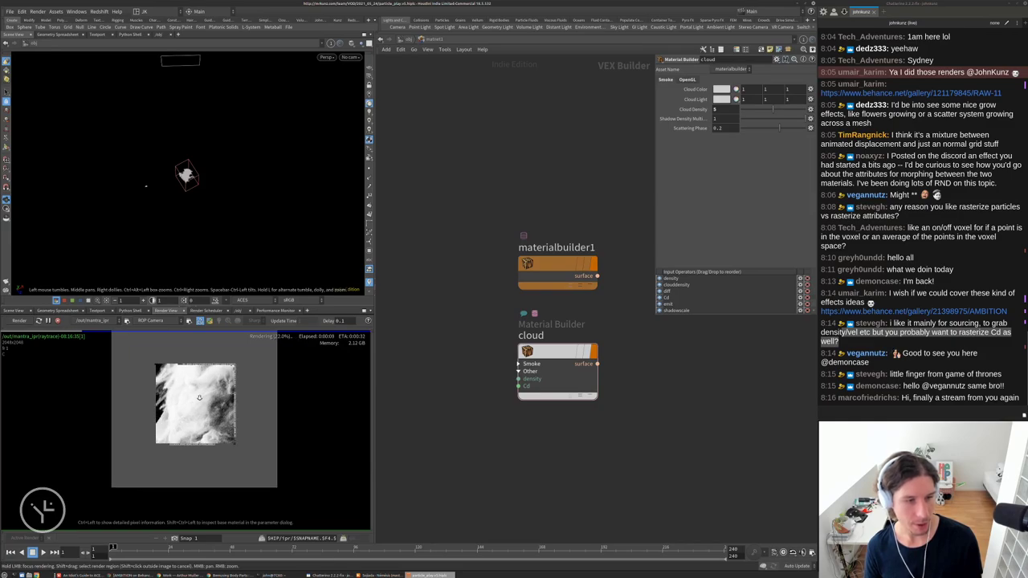
scroll(200, 399, up, 2)
scroll(265, 385, up, 1)
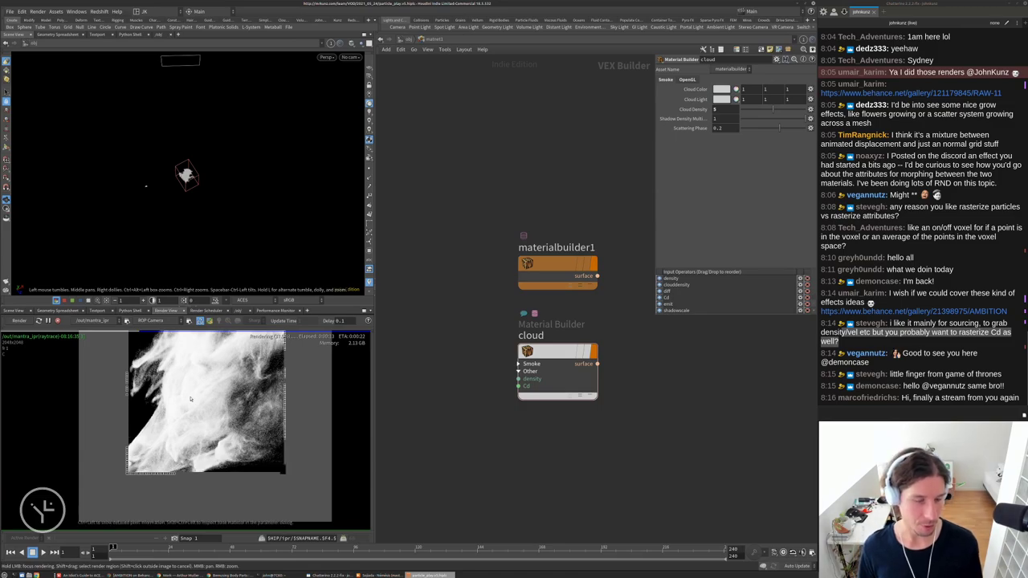
scroll(161, 373, up, 1)
scroll(162, 373, up, 1)
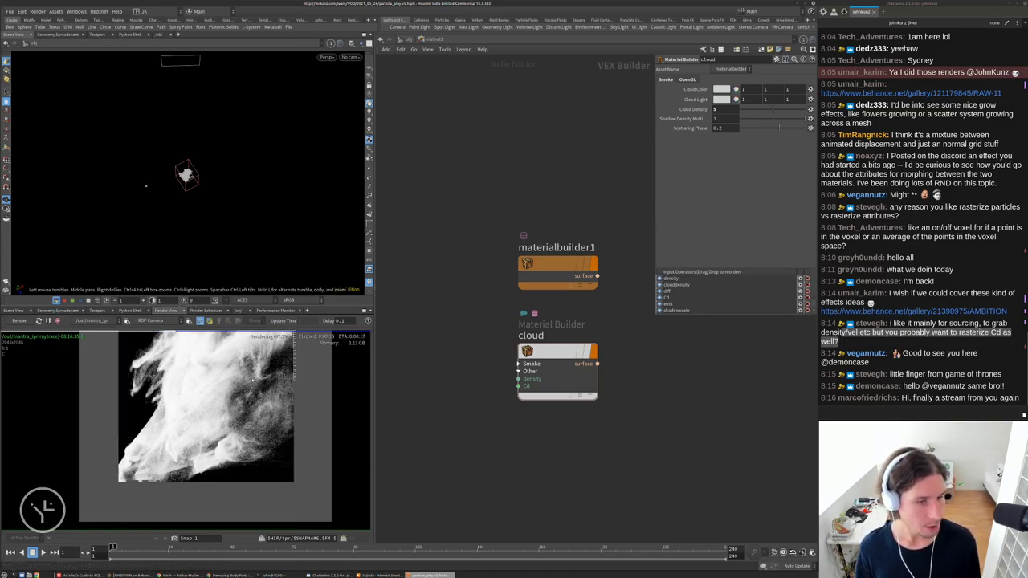
scroll(181, 374, up, 1)
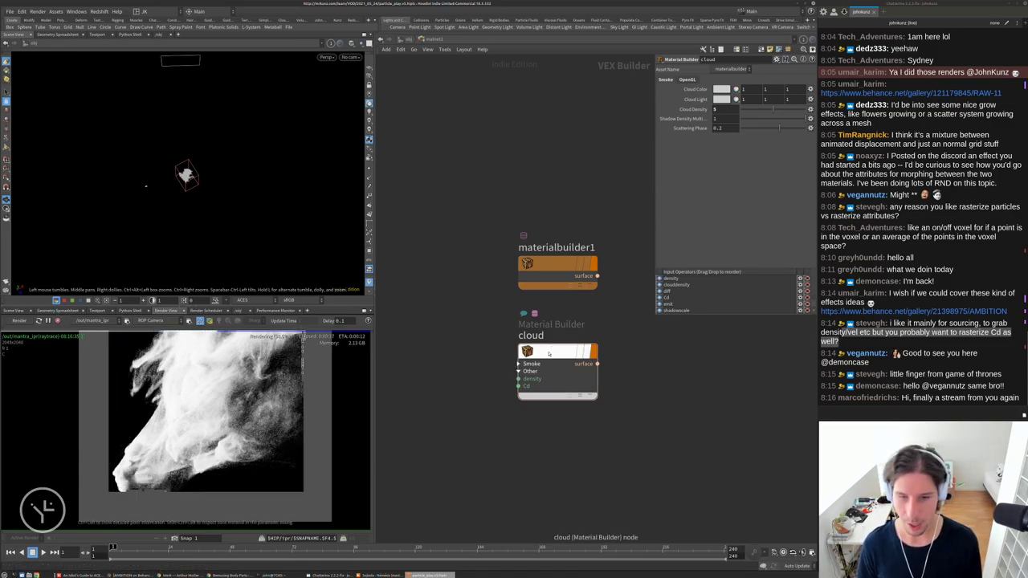
Enter the cloud material and shift output_collect and outputpt1 further right
double_click(549, 354)
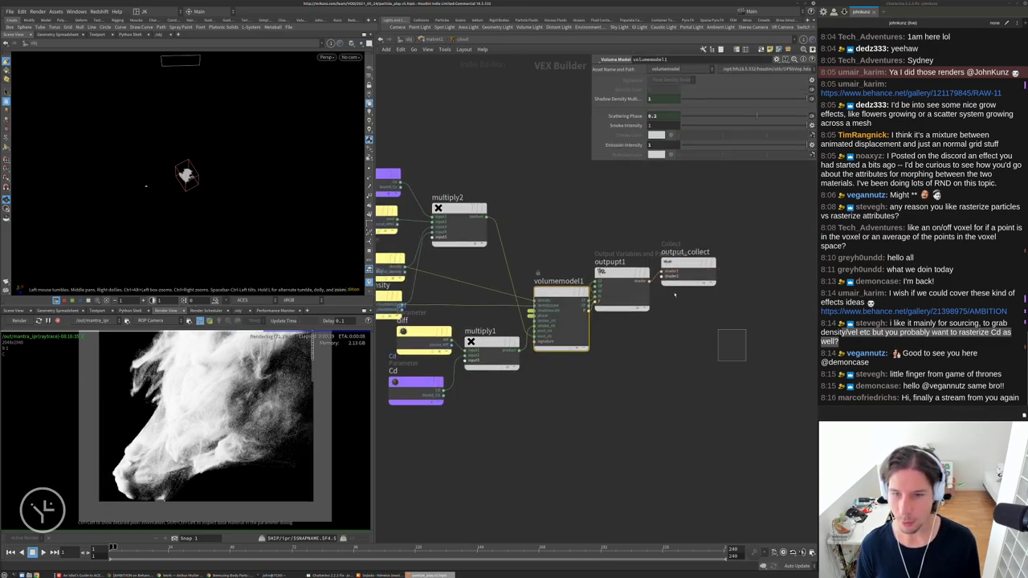
click(614, 246)
drag(676, 263, 769, 285)
middle_drag(628, 177, 615, 201)
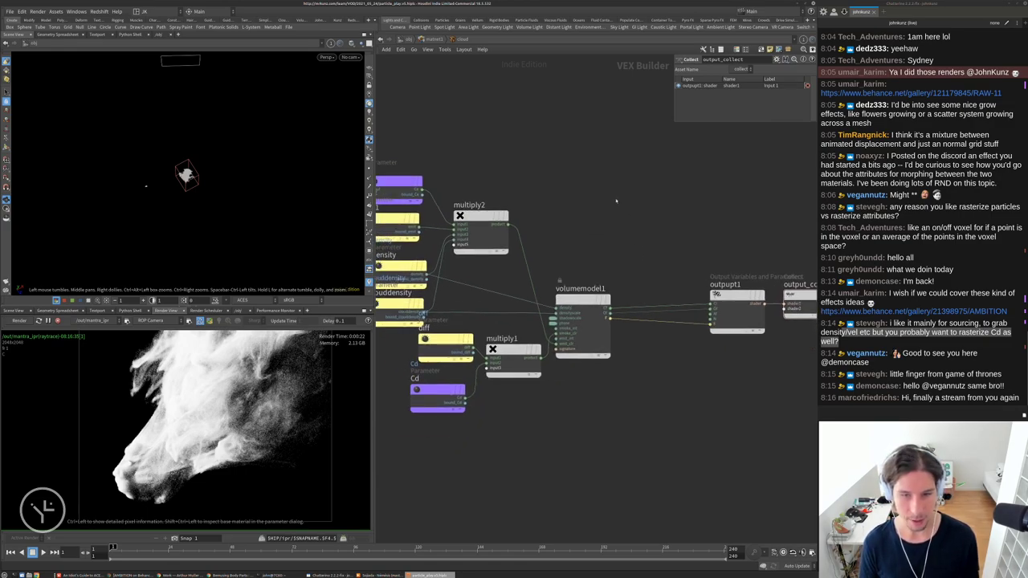
scroll(563, 319, up, 2)
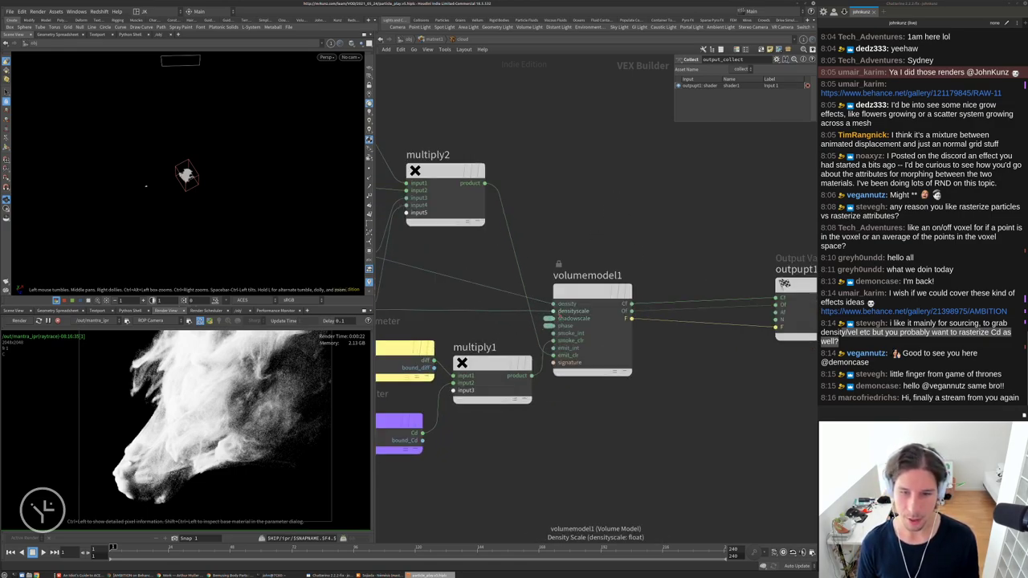
Insert a Multiply node (multiply3) into the density scale wire above volumemodel1
key(Tab)
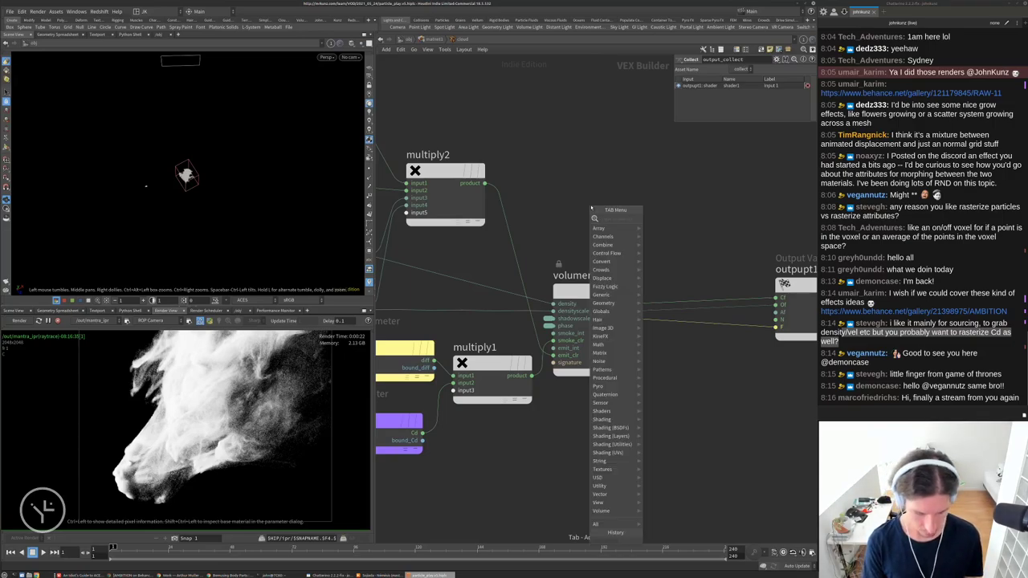
text(mu)
key(Return)
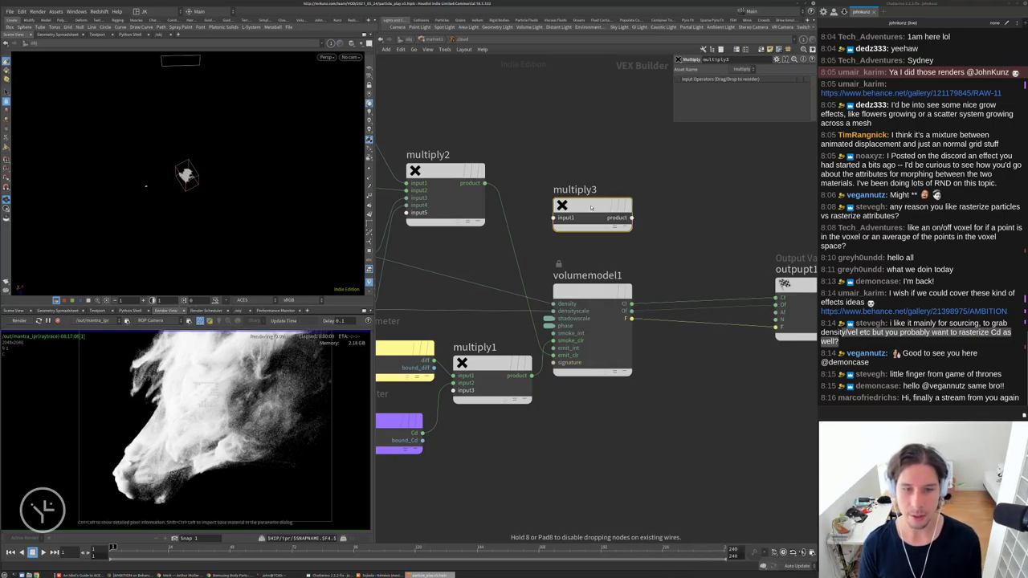
click(464, 317)
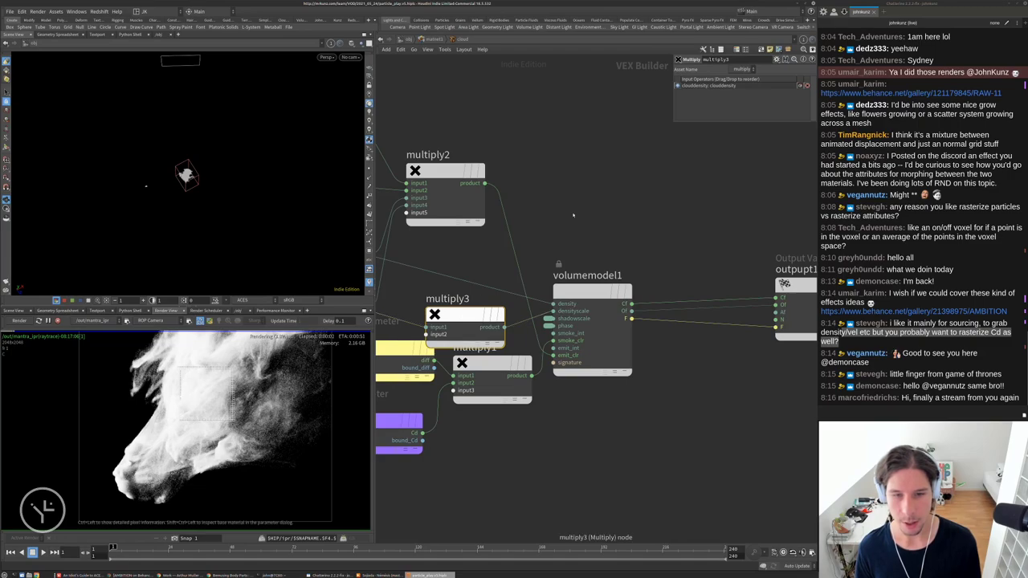
drag(464, 317, 598, 184)
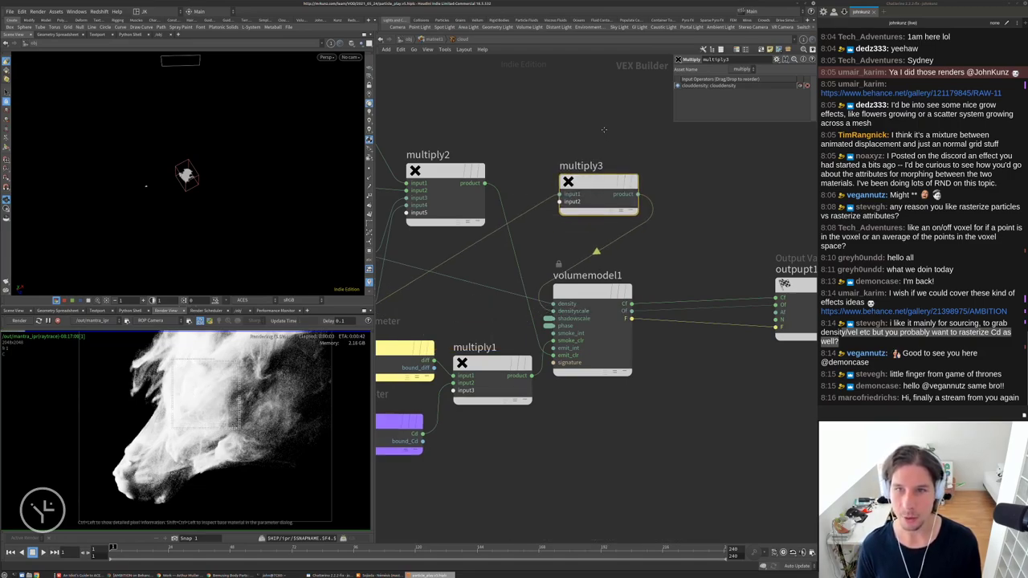
Add a Constant node const1 above multiply3 and set its type to Color
key(Tab)
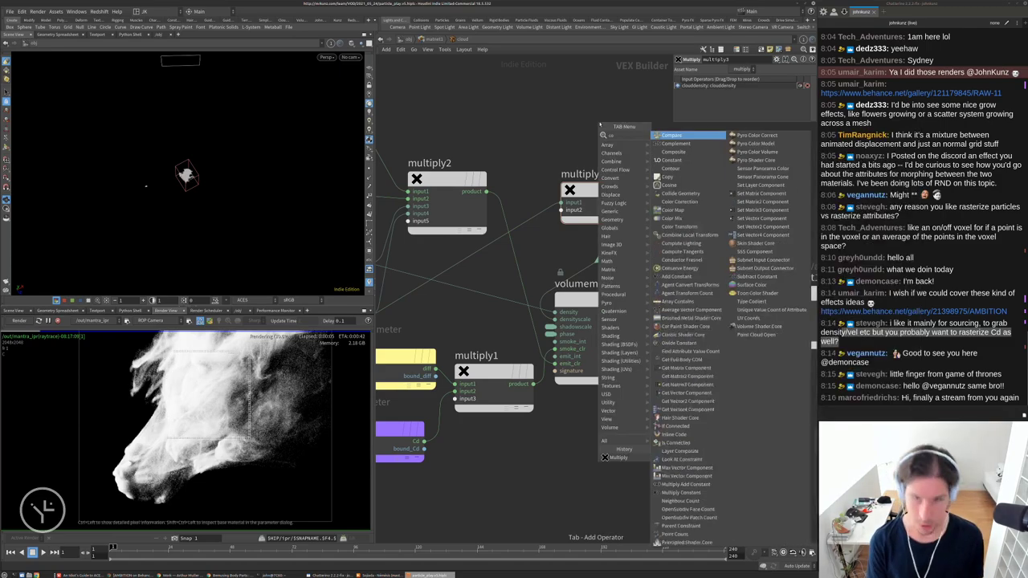
key(Escape)
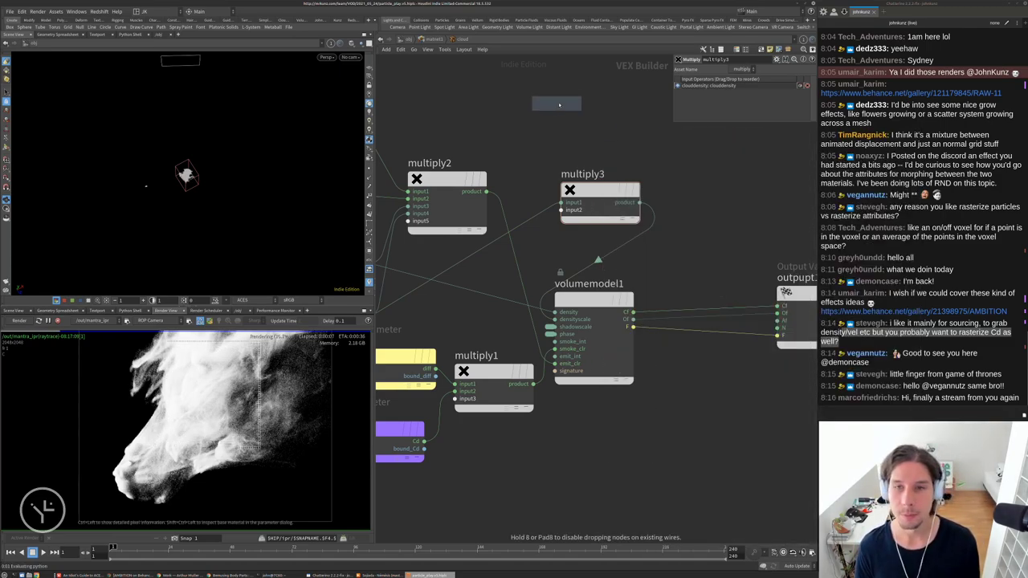
click(557, 105)
click(737, 81)
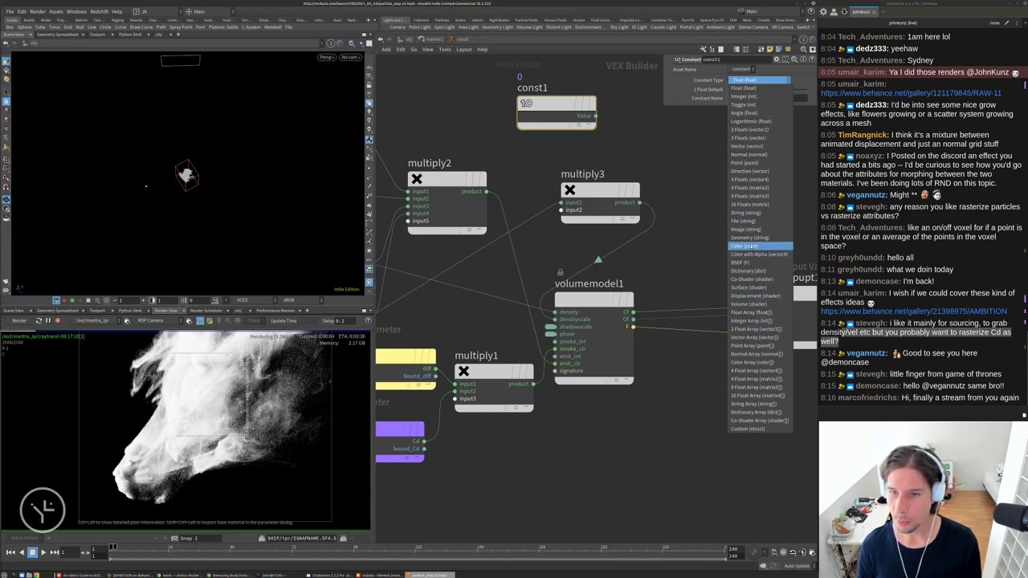
click(746, 245)
Wire const1 into multiply3 and reorder multiply3's inputs
click(595, 116)
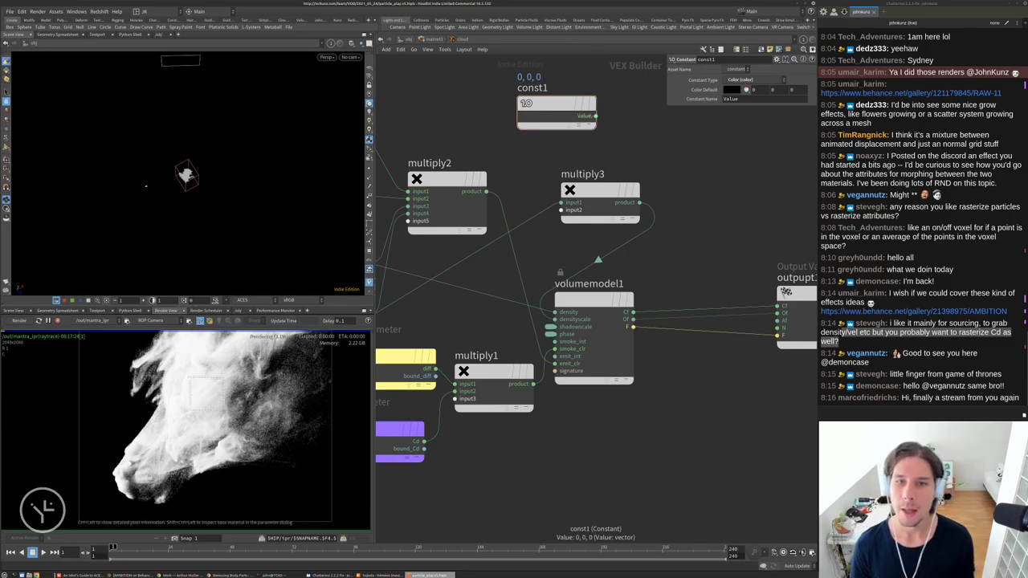
click(562, 209)
click(587, 193)
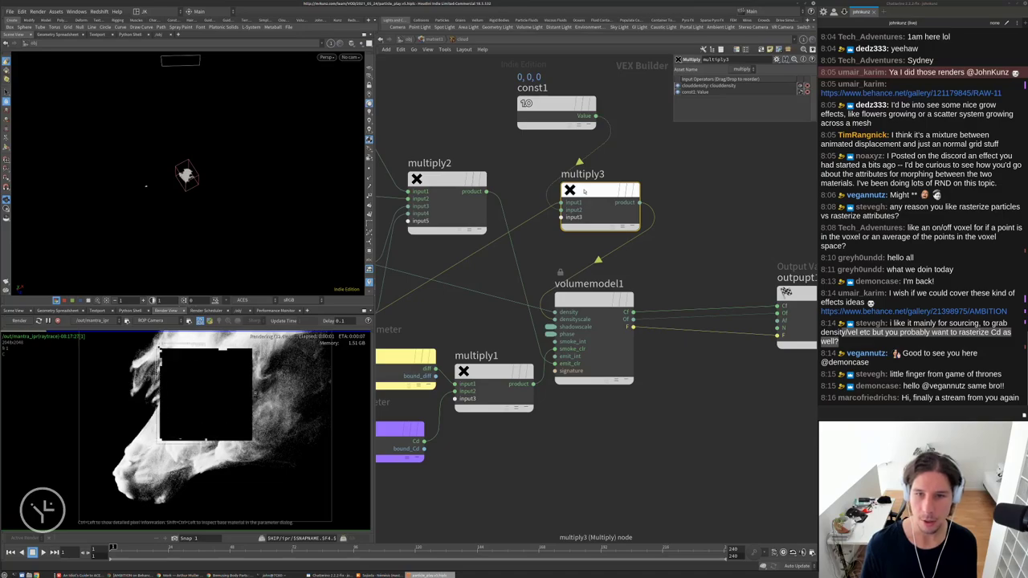
key(shift+r)
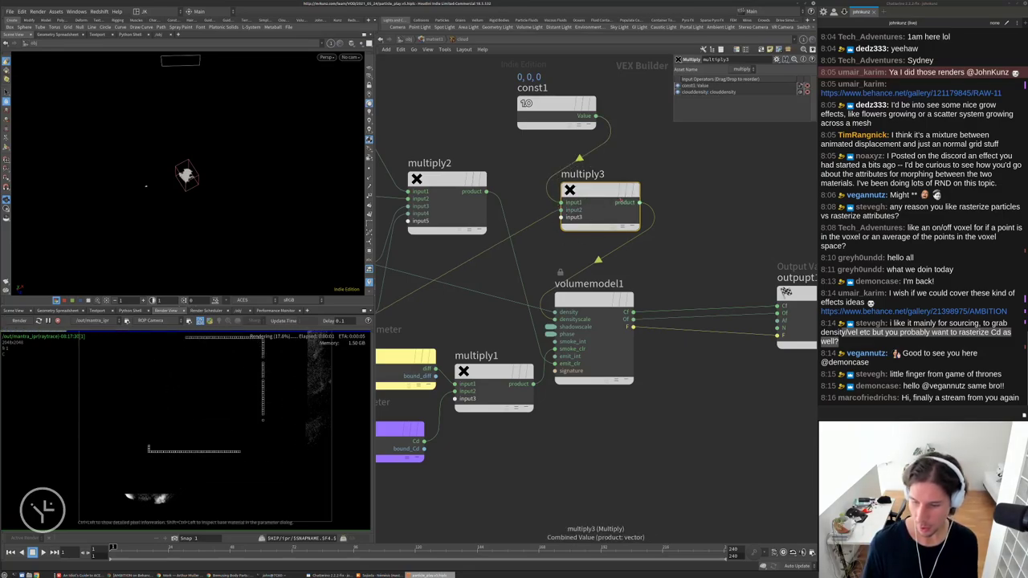
key(shift+r)
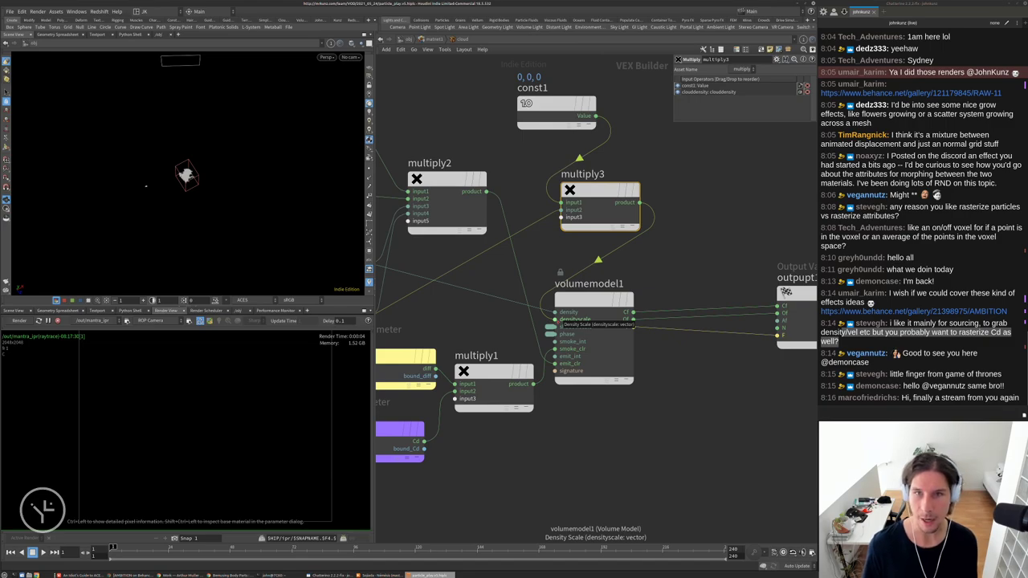
Open const1's colour picker and tint the constant salmon pink
click(557, 104)
click(730, 94)
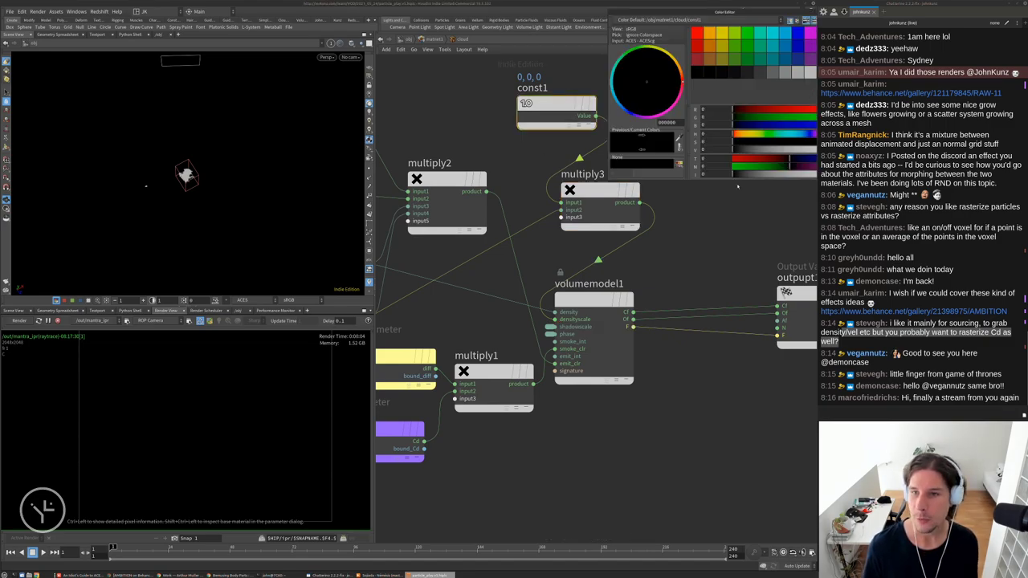
click(682, 81)
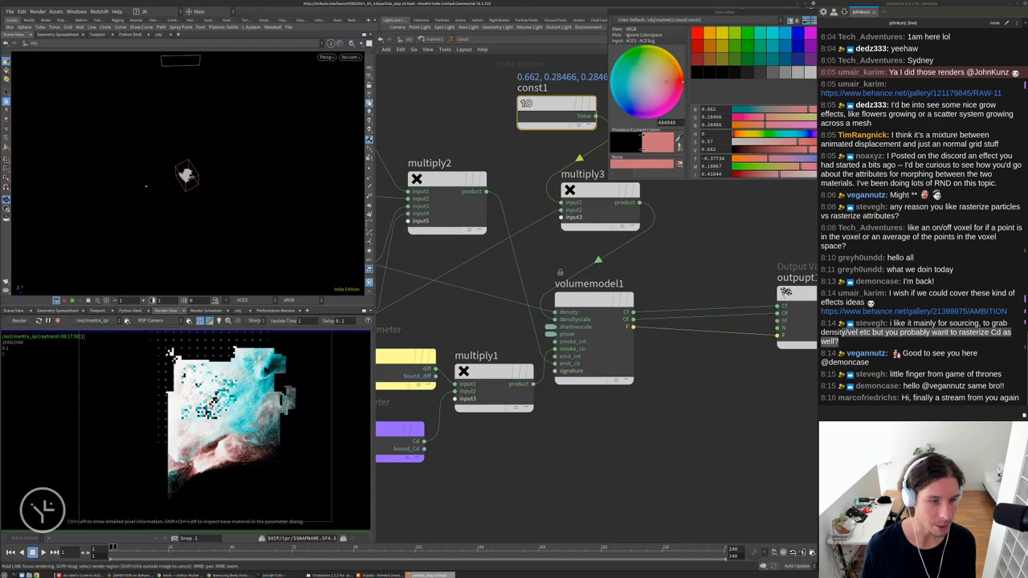
Shift const1's hue to teal-cyan (0.28466, 0.662, 0.656969) and move the Color Editor aside
scroll(186, 410, up, 3)
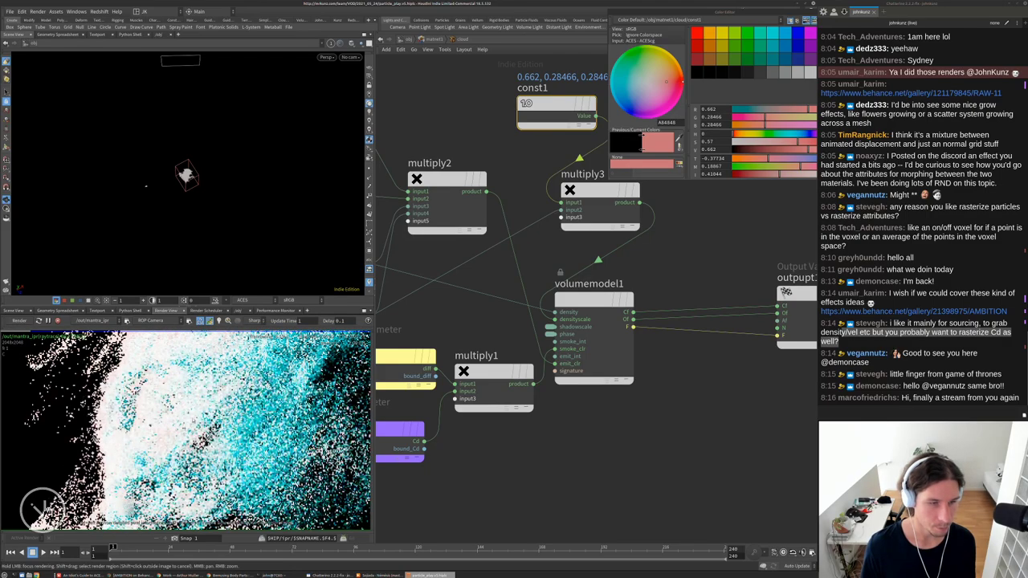
scroll(185, 410, down, 5)
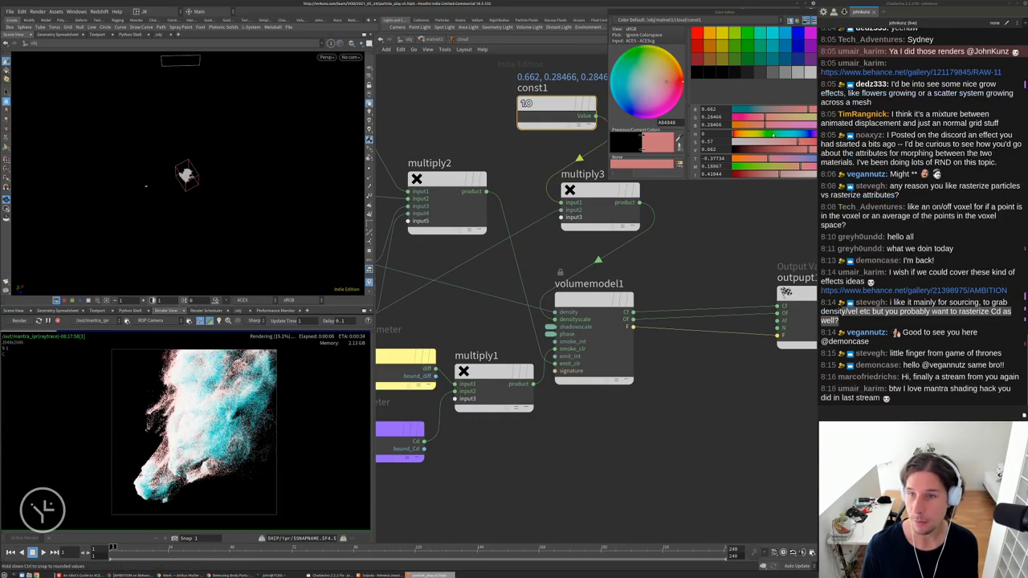
drag(747, 134, 775, 135)
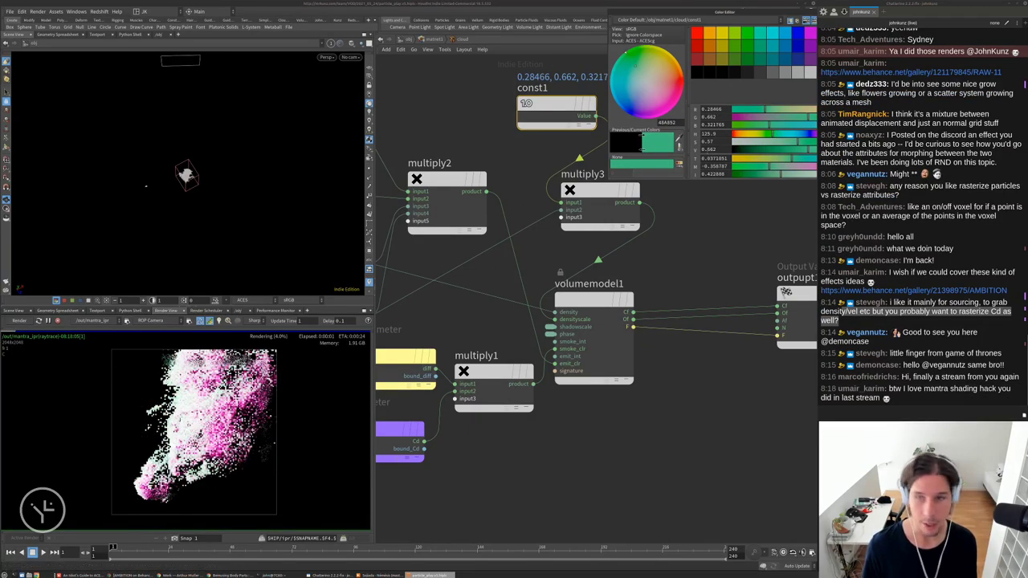
drag(791, 137, 803, 135)
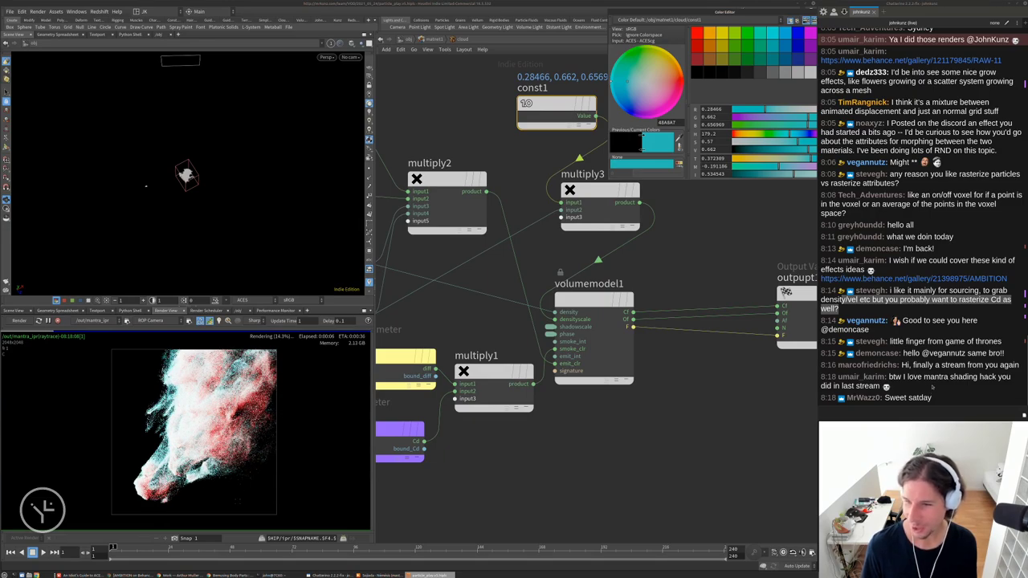
drag(747, 13, 604, 87)
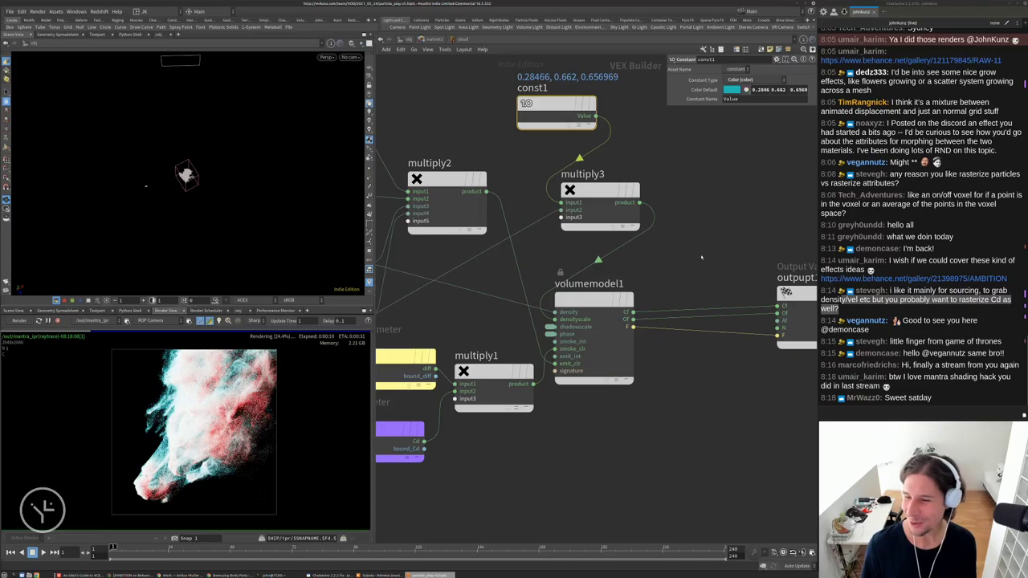
scroll(591, 399, down, 3)
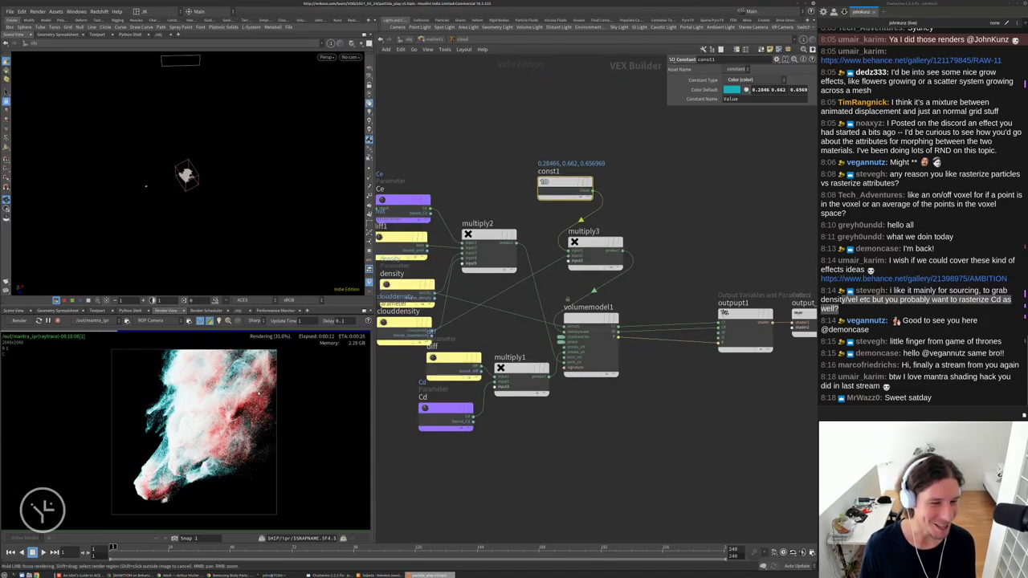
Make room and insert a Multiply node (multiply4) between volumemodel1 and output1
middle_drag(724, 275, 607, 252)
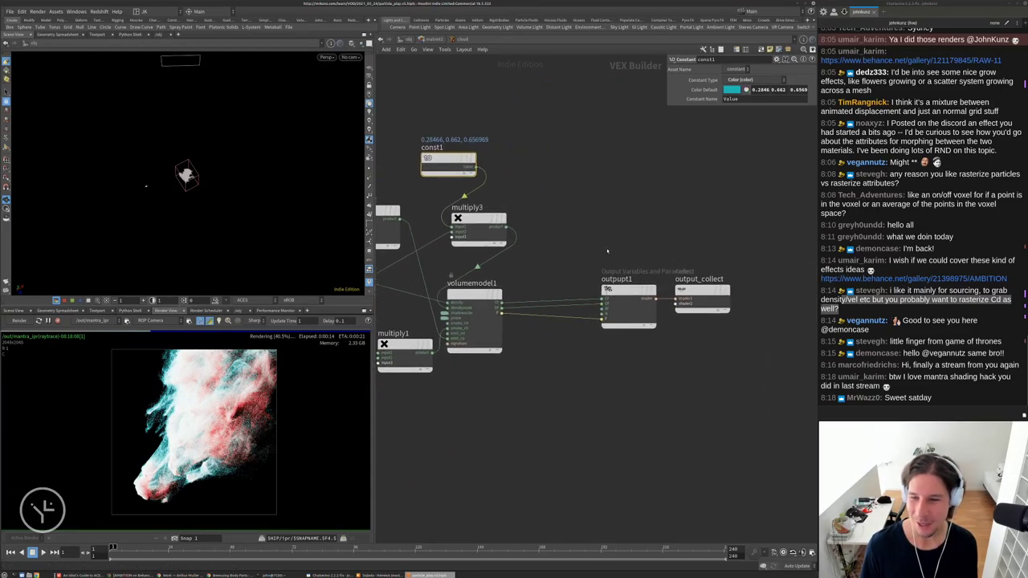
drag(739, 349, 601, 270)
drag(629, 306, 726, 299)
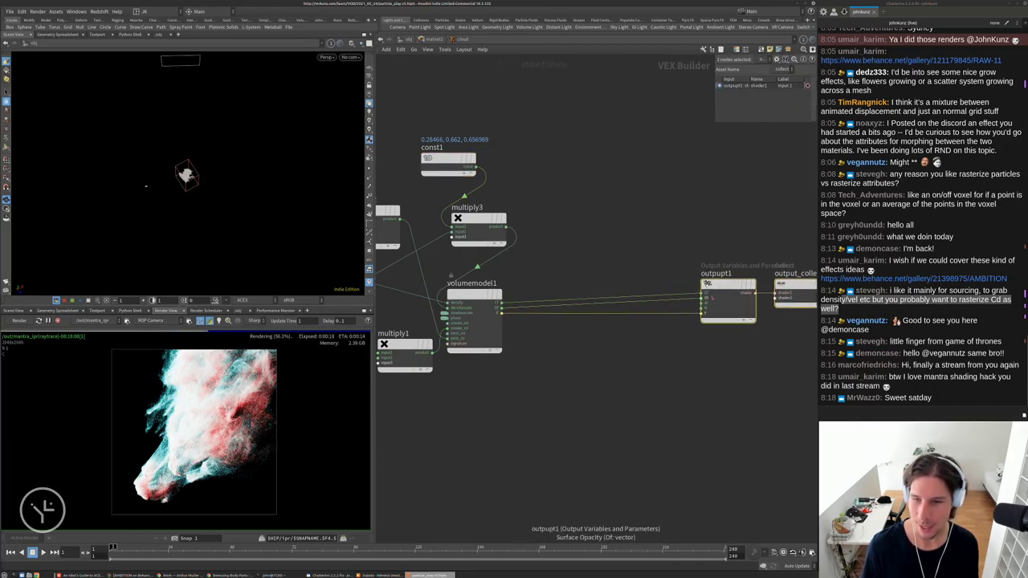
click(607, 330)
key(Tab)
text(mult)
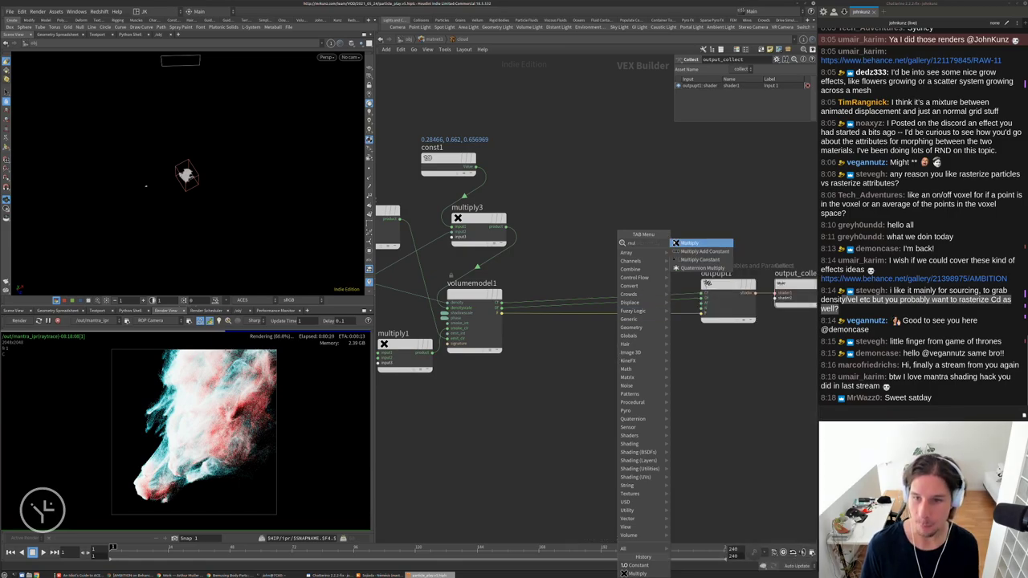
key(Return)
click(595, 363)
drag(595, 362, 661, 235)
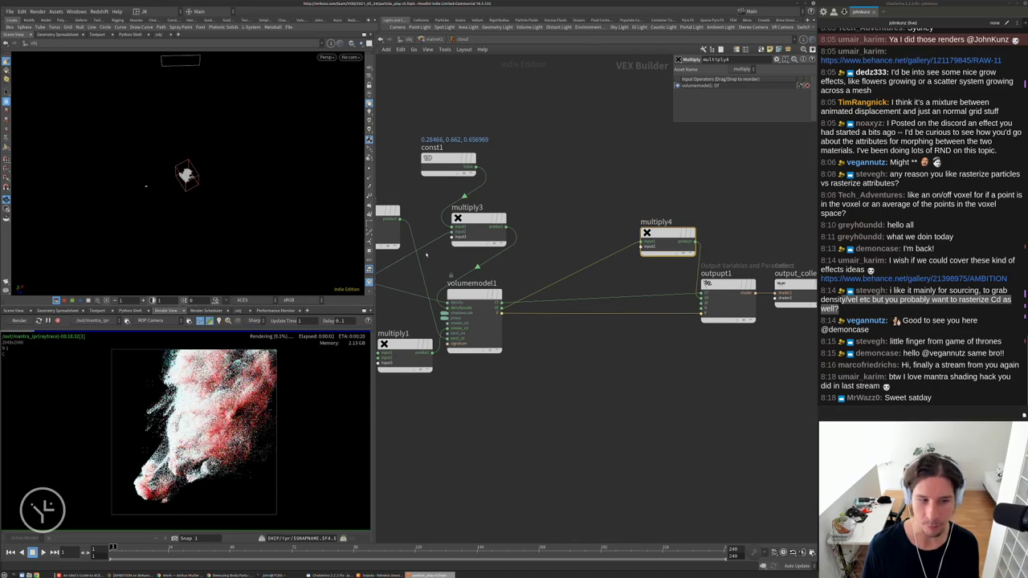
Duplicate const1 as const2, wire it into multiply4, and give it a saturated yellow colour
alt+drag(441, 159, 639, 241)
click(641, 245)
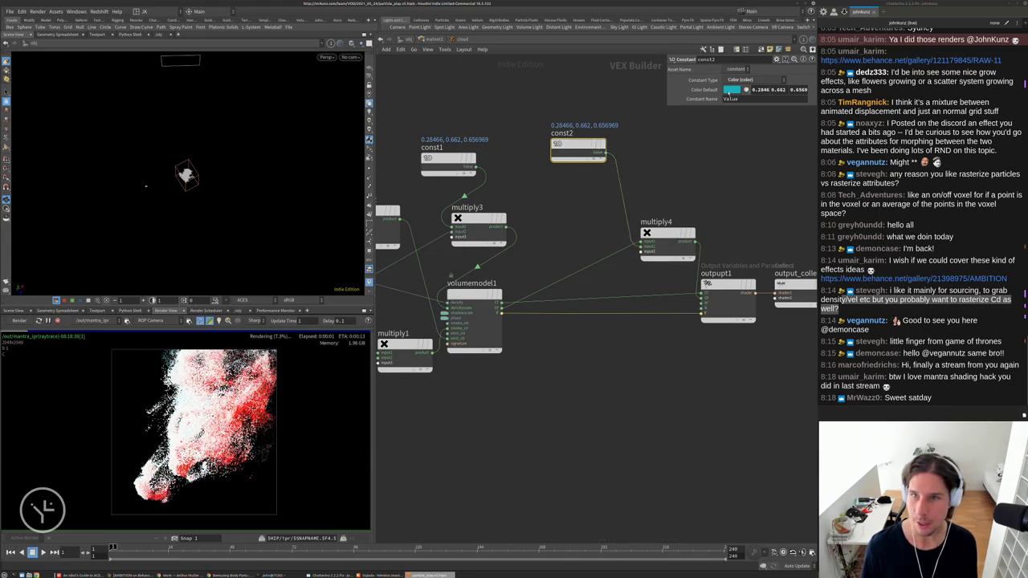
click(732, 89)
click(609, 207)
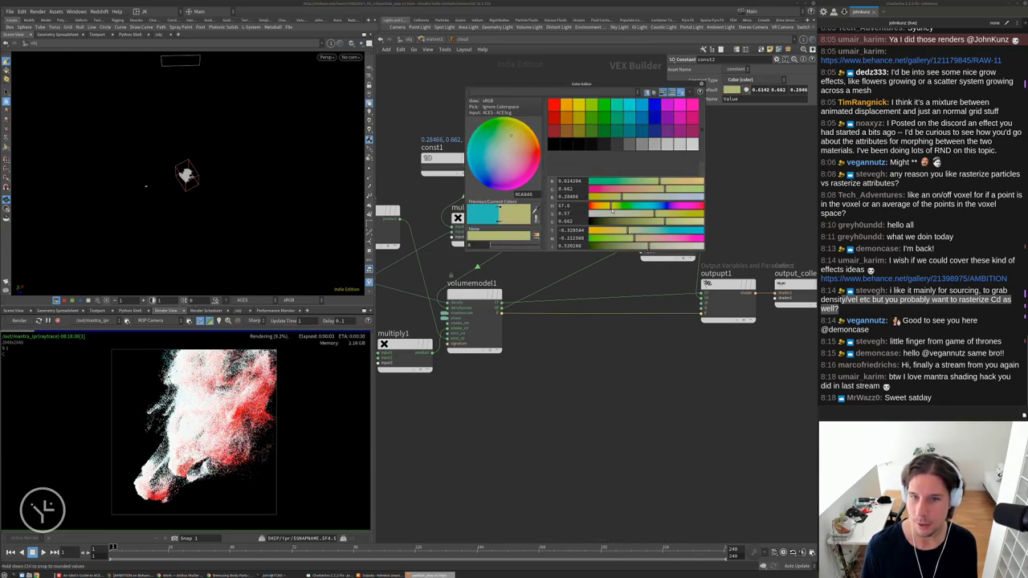
click(701, 213)
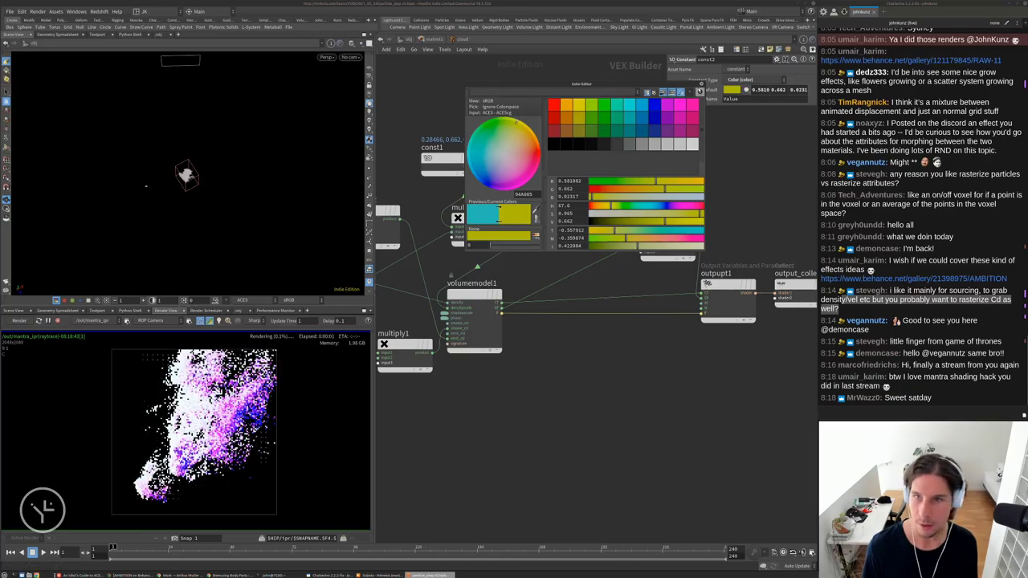
click(700, 90)
Set const1's colour to pure white (1, 1, 1)
middle_drag(463, 165, 516, 135)
click(517, 135)
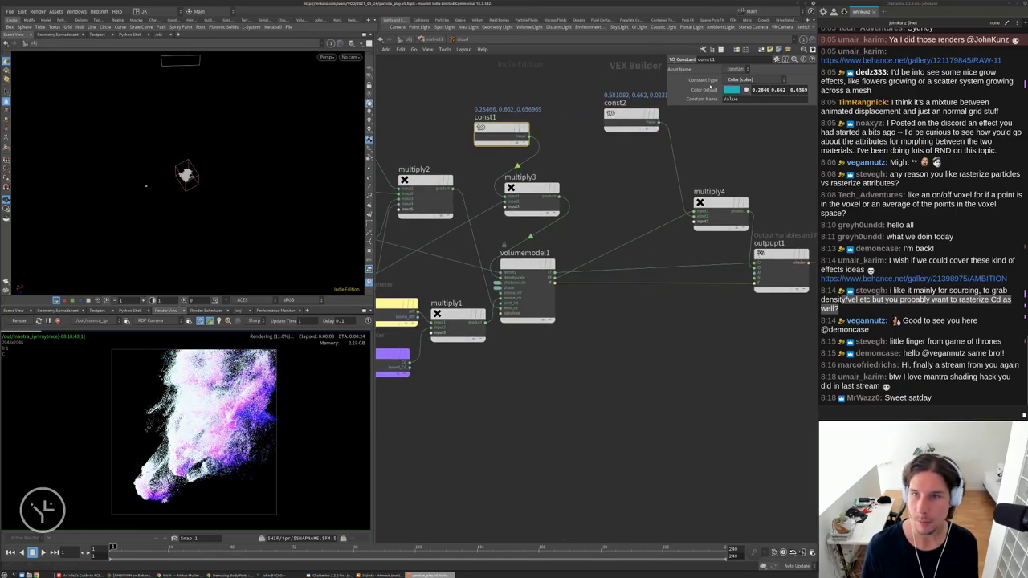
text(1)
key(Tab)
text(1)
key(Tab)
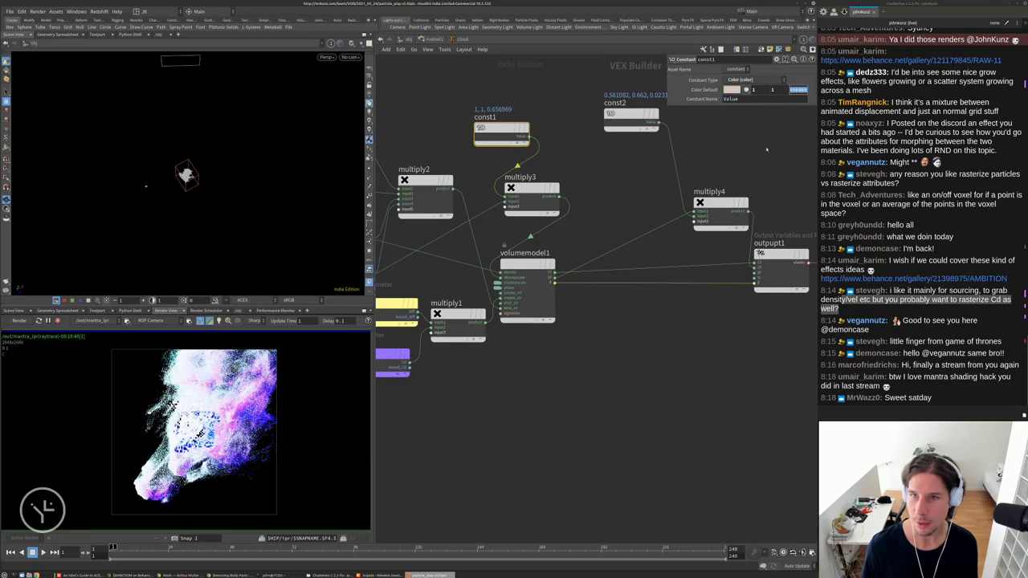
key(Return)
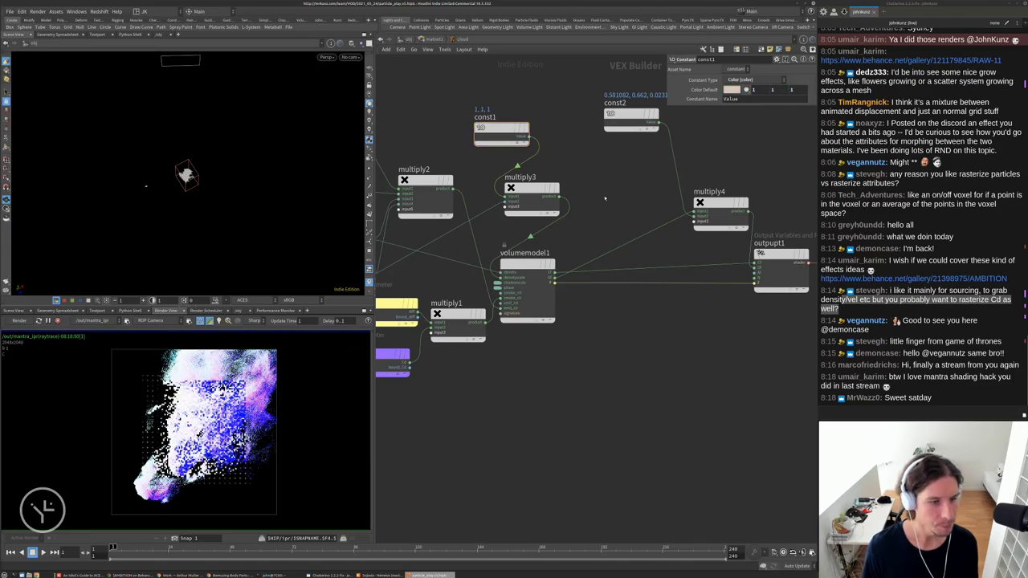
Recolour const2 blue (0.108696, 0.02317, 0.662) and return to the object level
middle_drag(606, 198, 574, 236)
click(601, 155)
click(732, 90)
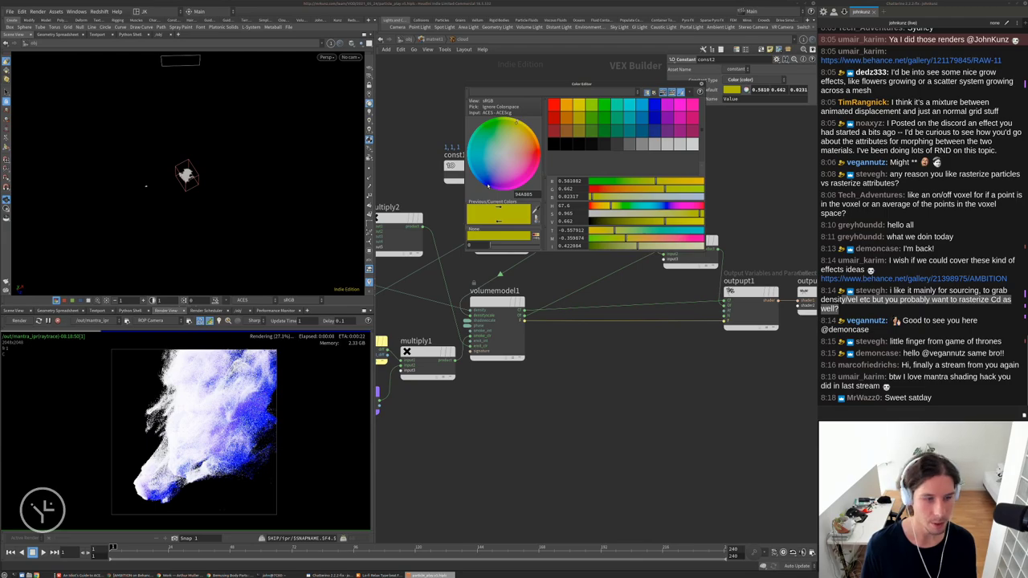
click(201, 424)
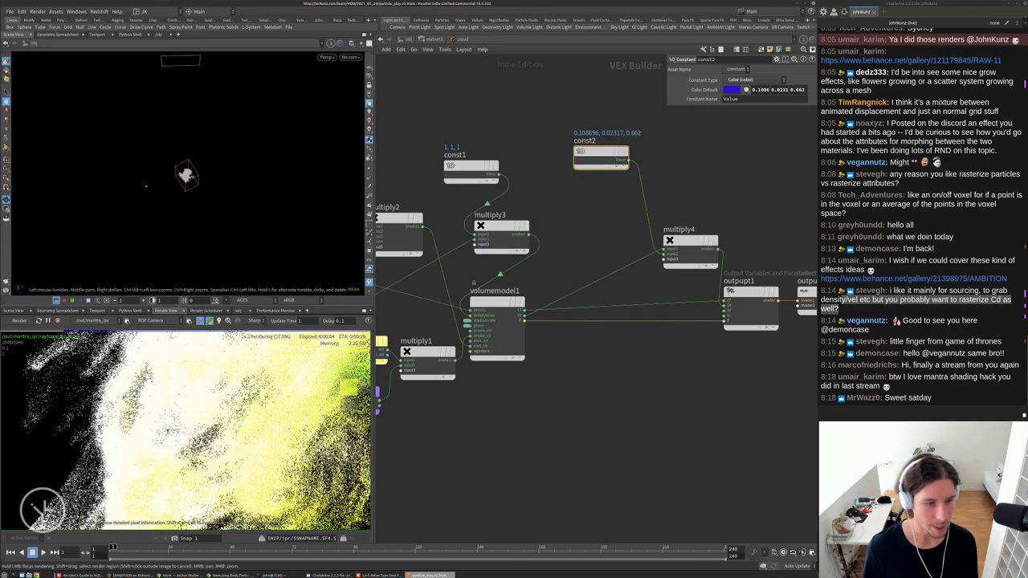
scroll(155, 450, up, 5)
scroll(155, 451, down, 5)
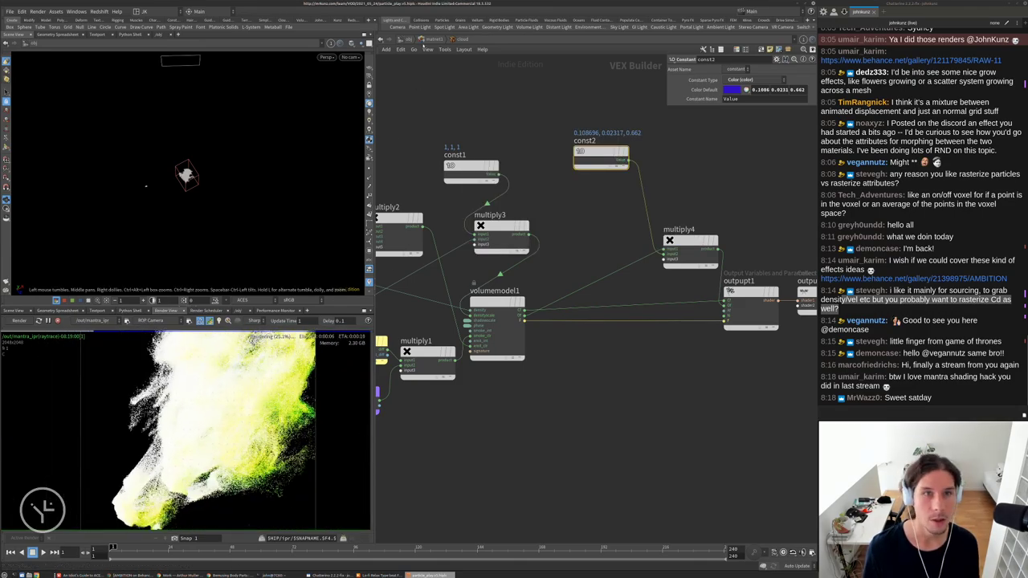
key(u)
key(u)
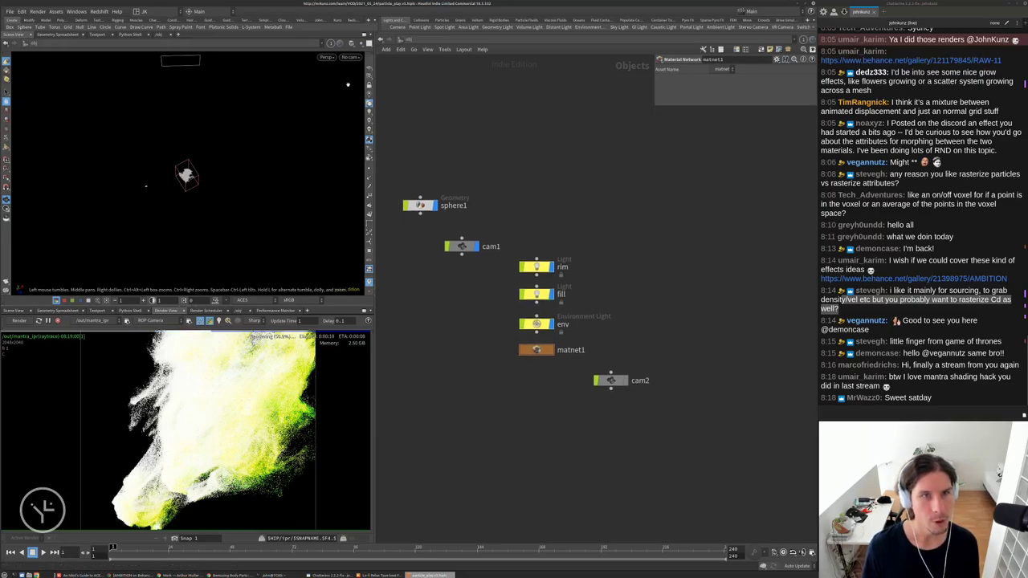
View the scene through the fill light and tumble it around the cloud volume to relight it
click(350, 57)
mouse_move(370, 117)
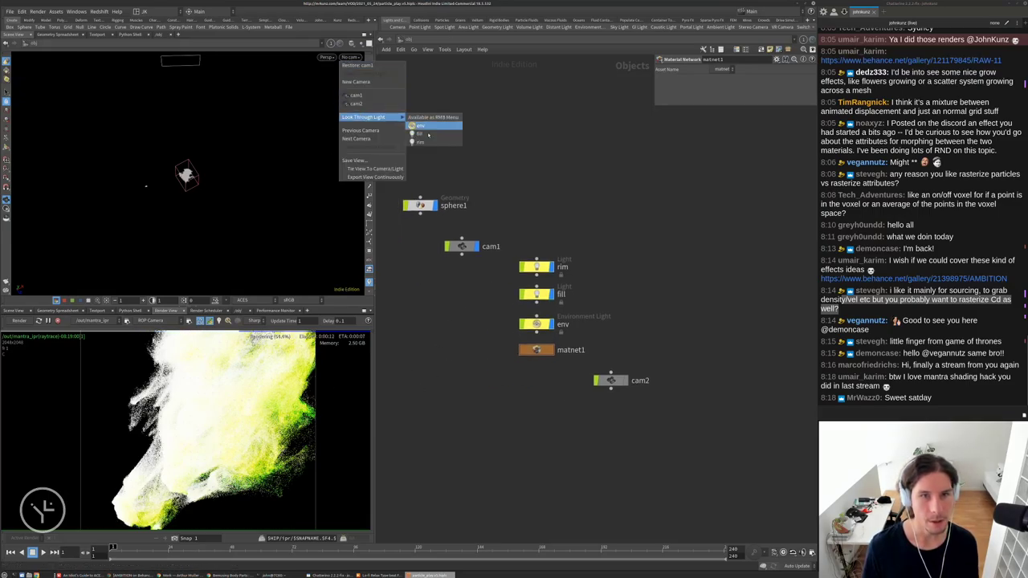
click(537, 293)
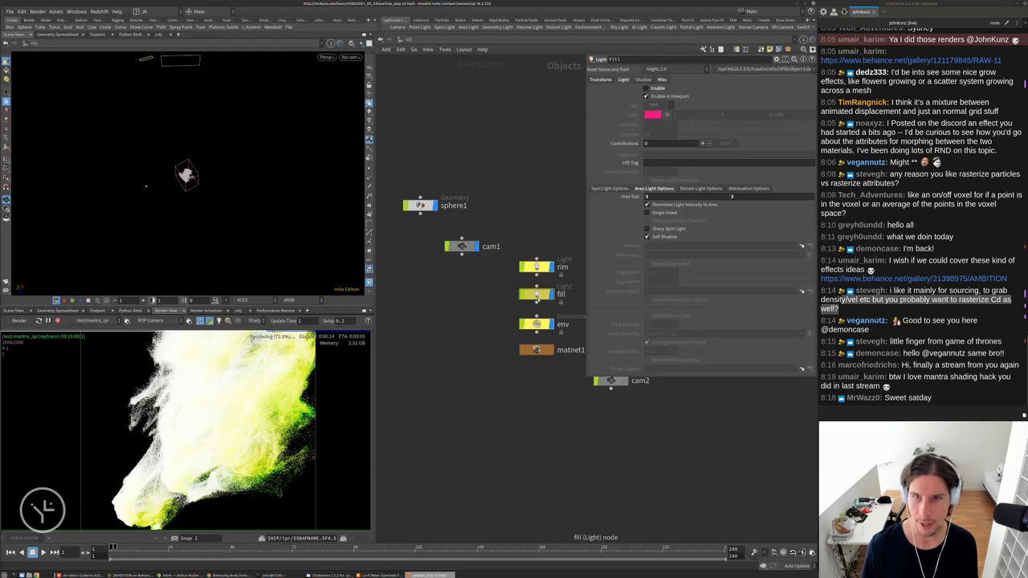
click(356, 58)
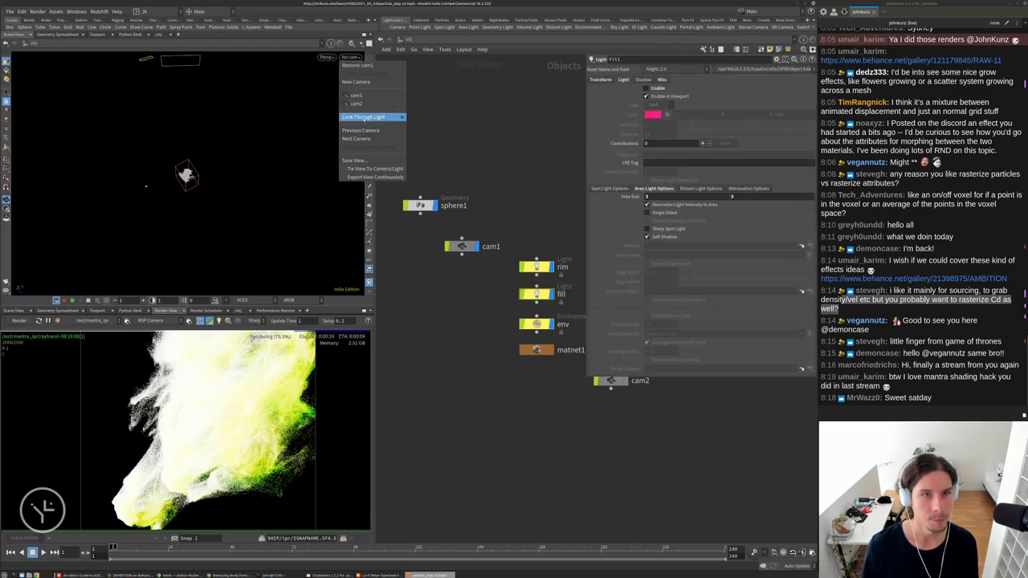
click(429, 146)
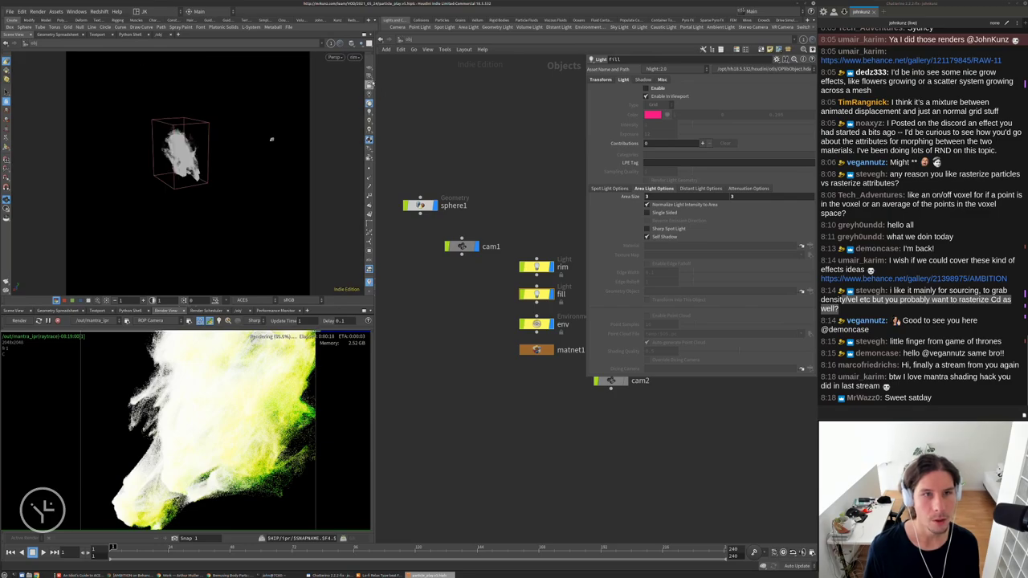
drag(264, 131, 289, 157)
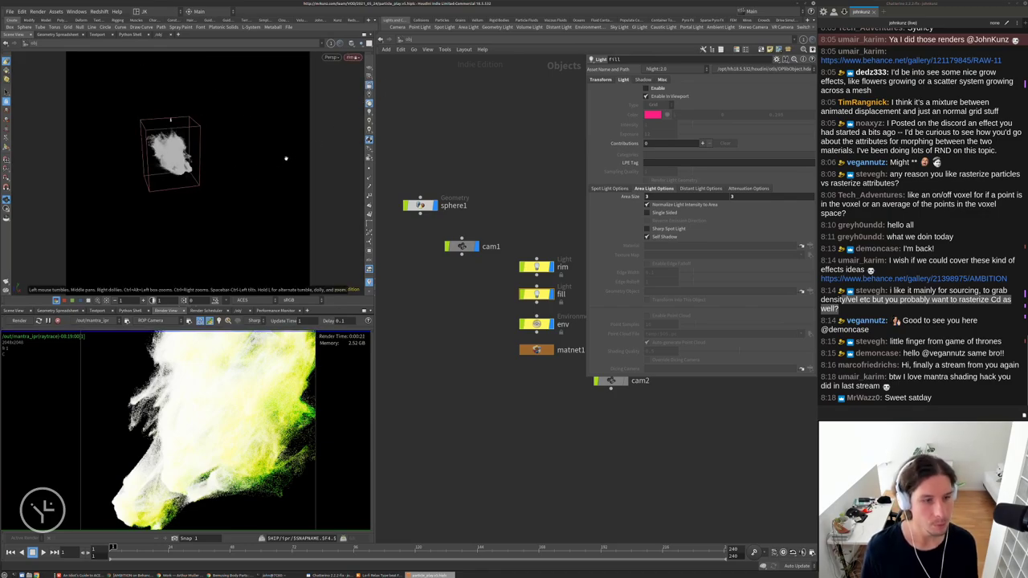
middle_drag(480, 358, 473, 383)
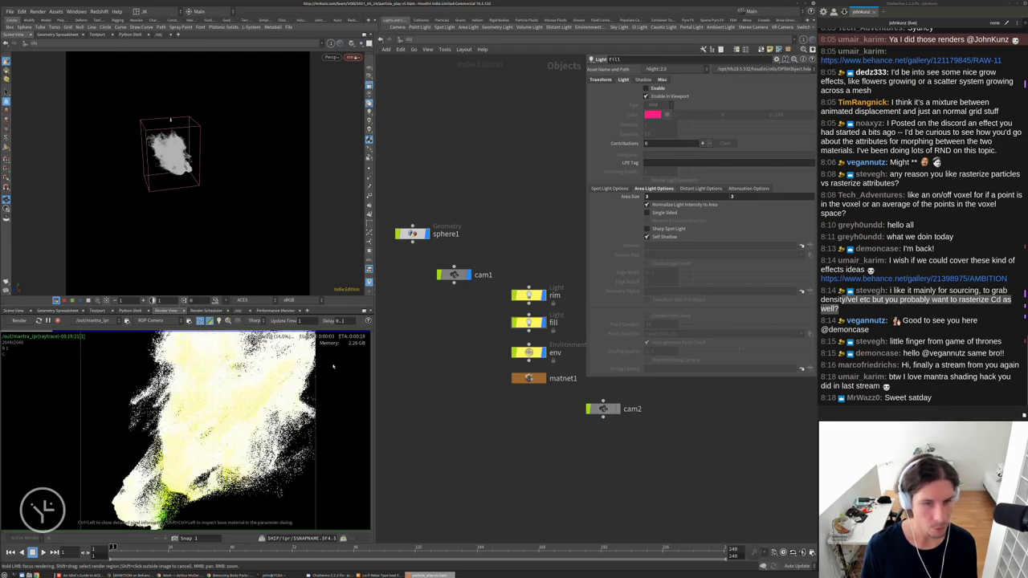
Set Cloud Density to 555 in matnet1's cloud material and focus the render on part of the cloud
double_click(528, 377)
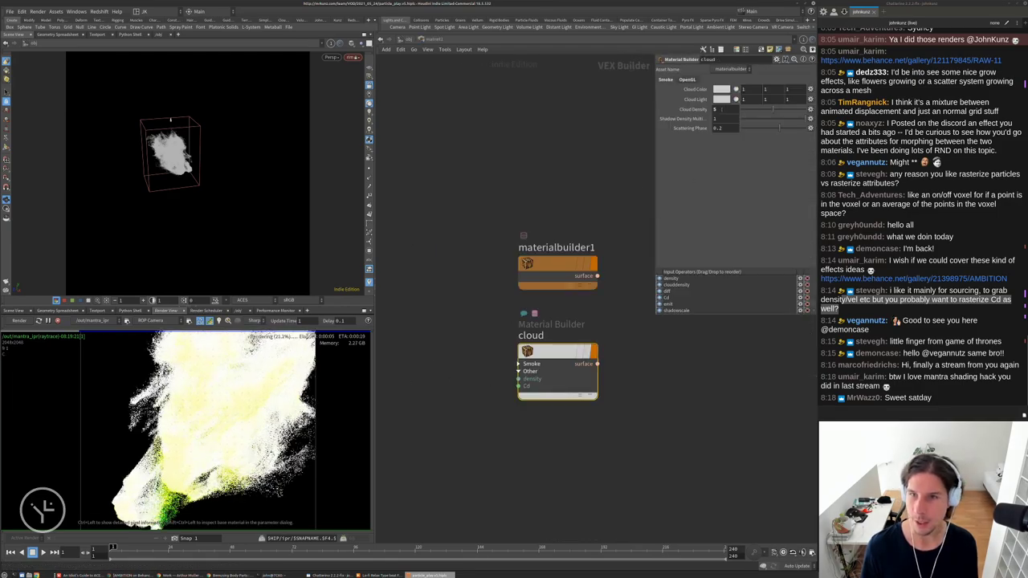
text(5)
key(Return)
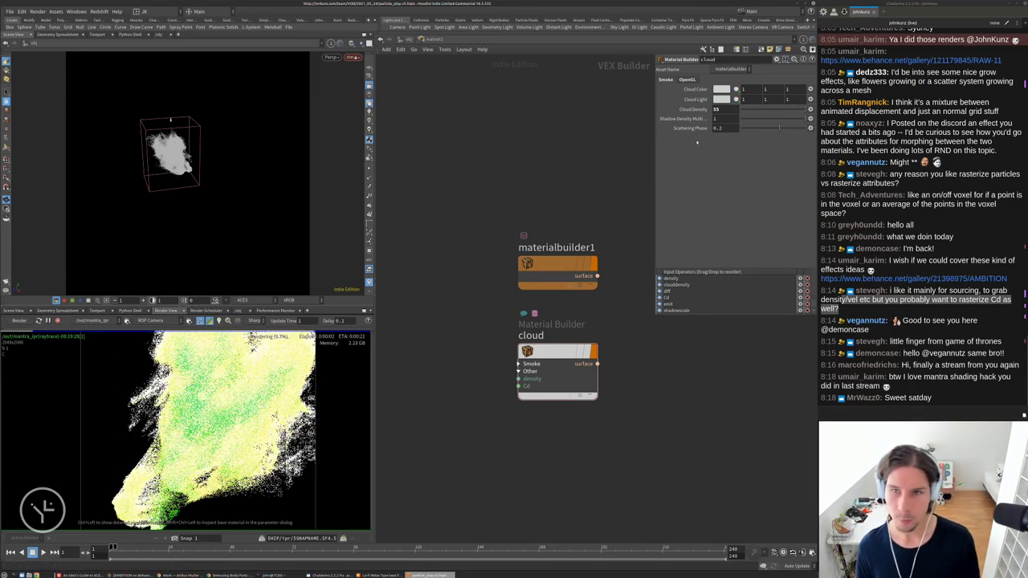
text(5)
key(Return)
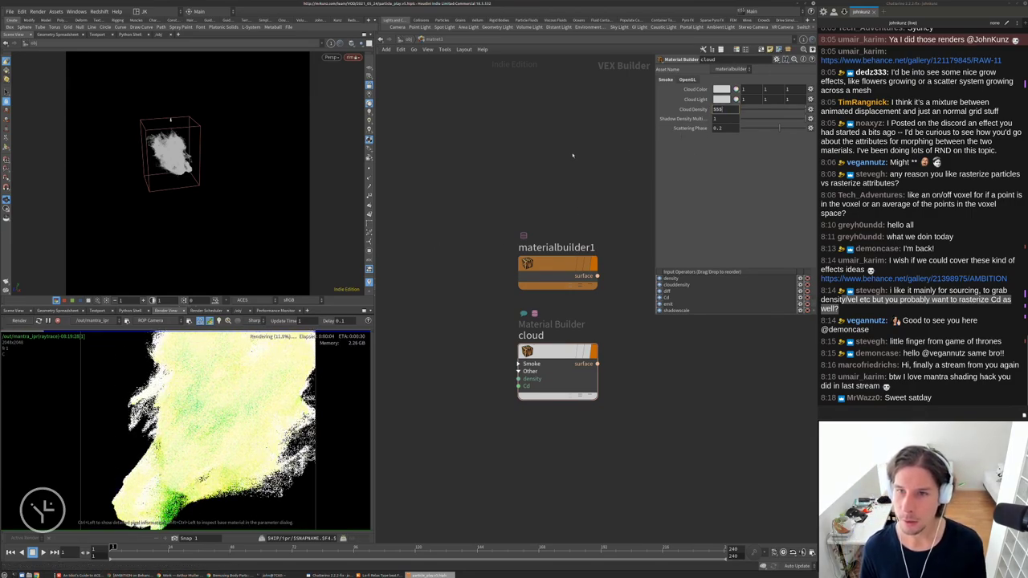
click(205, 421)
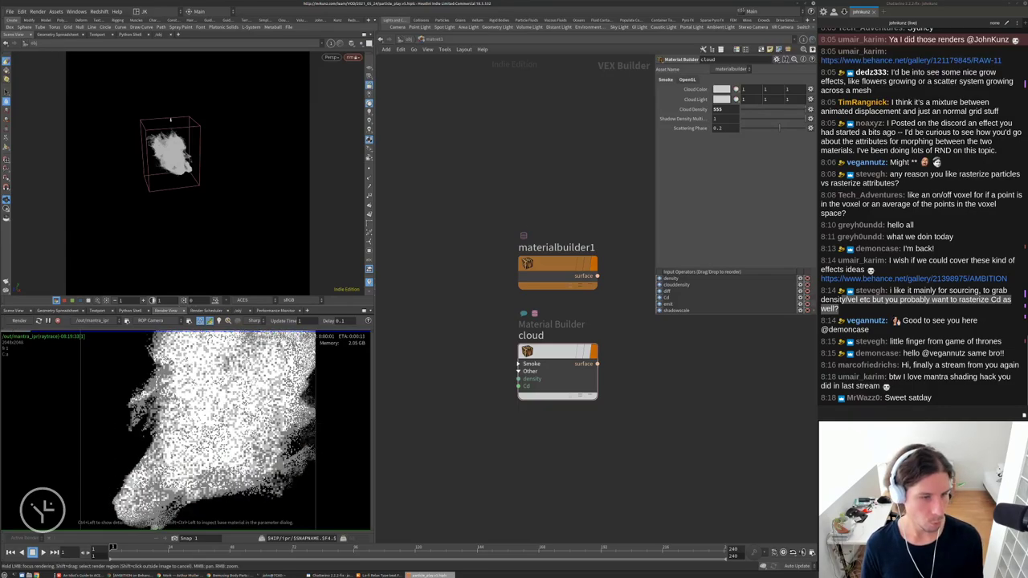
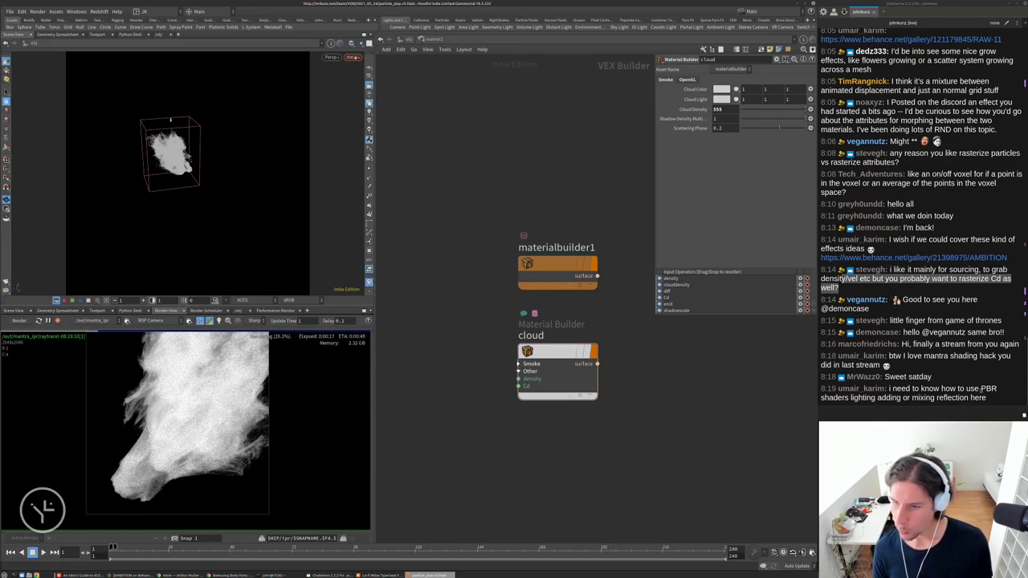
Return to Houdini and dive into the materialbuilder1 shader network
drag(849, 400, 991, 403)
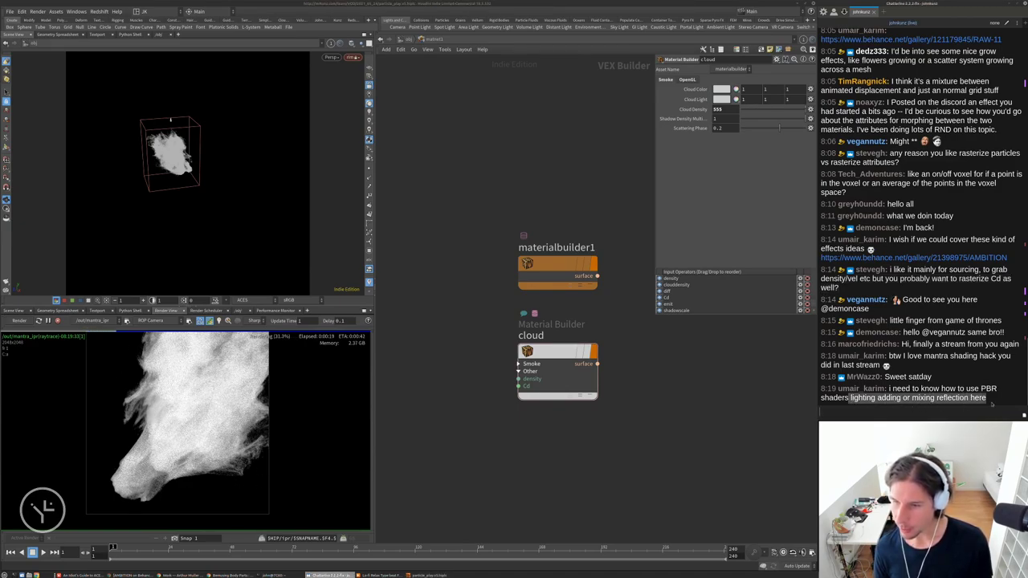
key(alt+Tab)
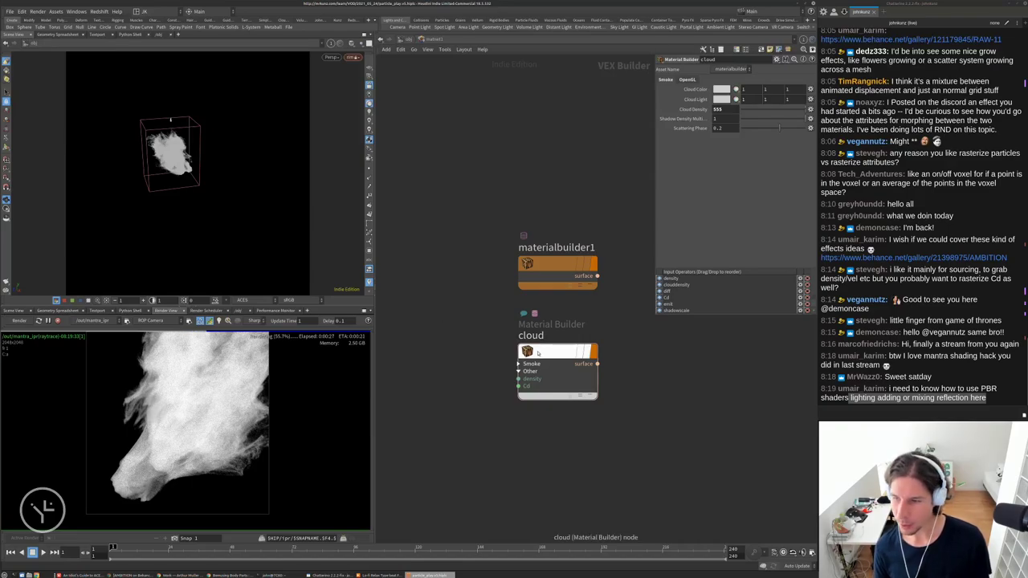
double_click(554, 265)
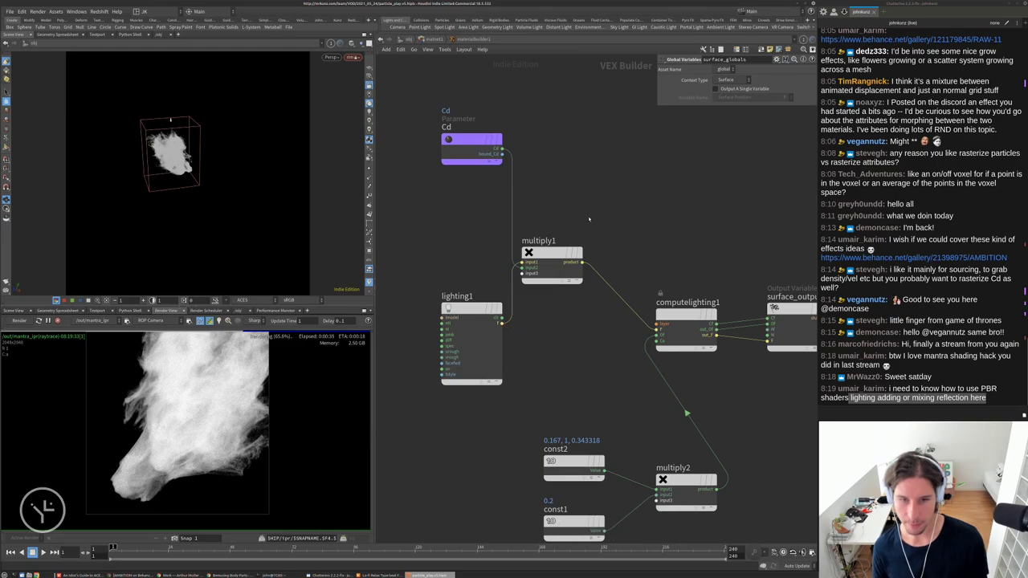
Add a Specular and an Add VOP, wire specular1 into add1, then delete both
key(Tab)
text(sp)
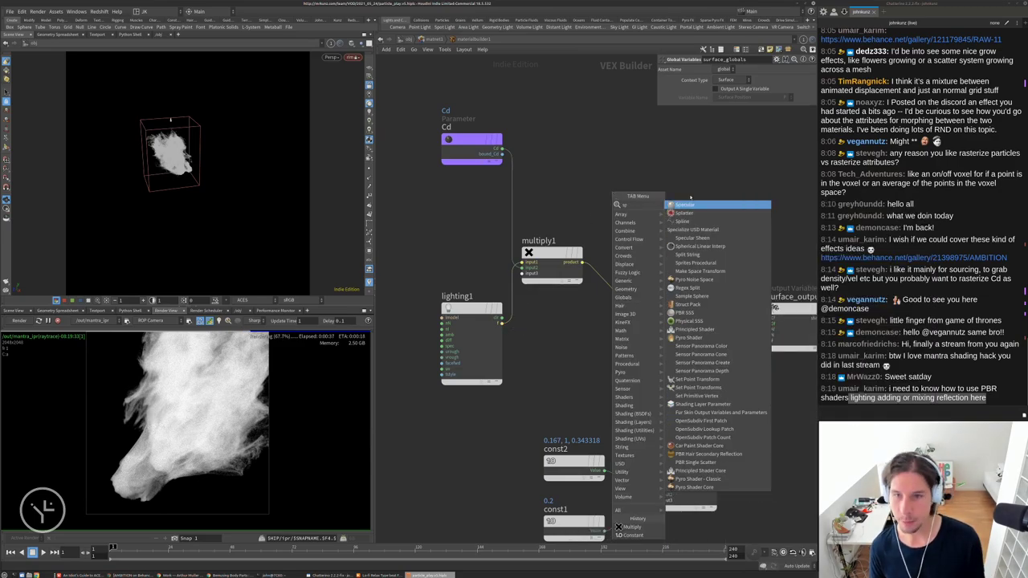
text(e)
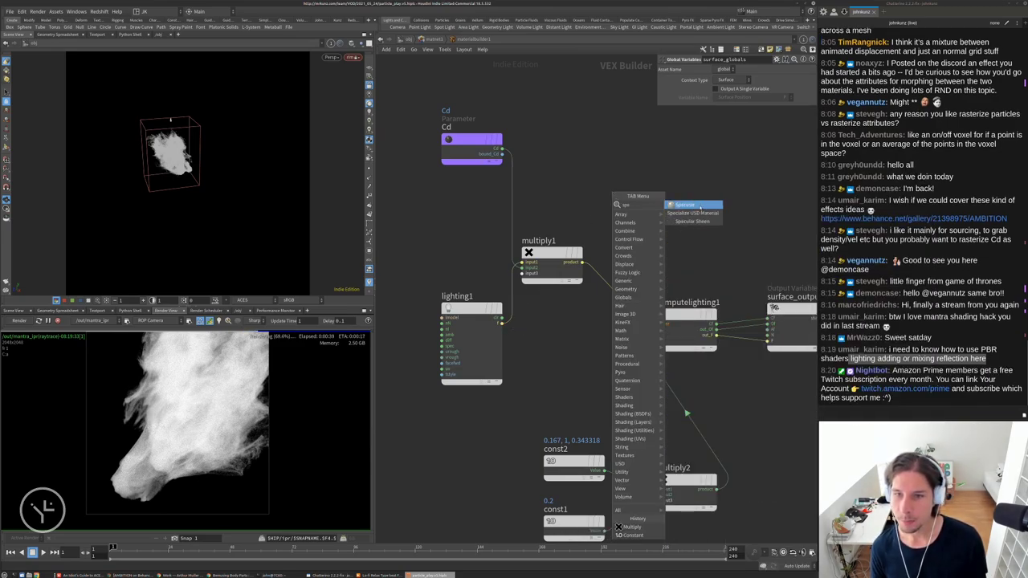
key(Return)
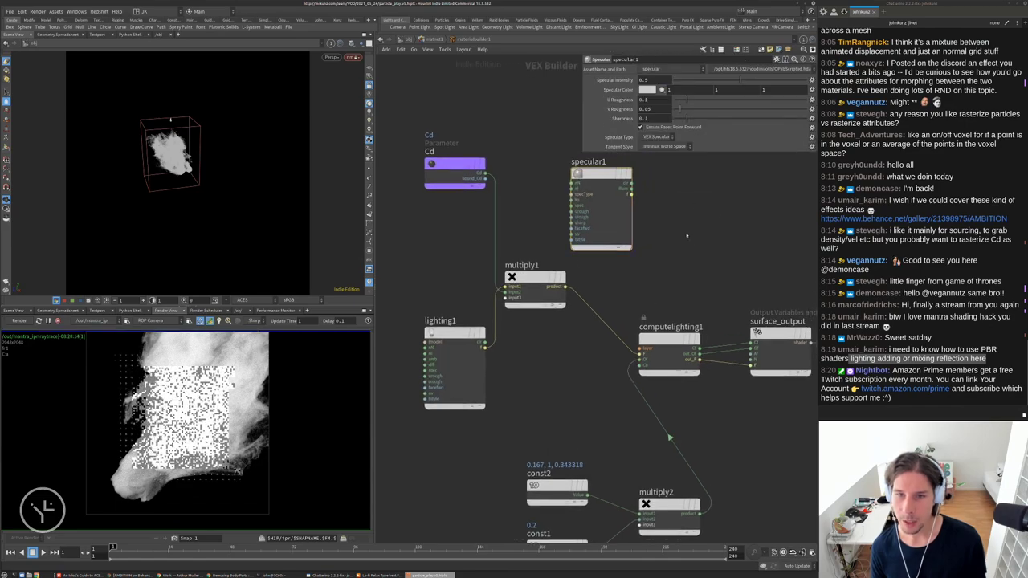
key(Tab)
key(Escape)
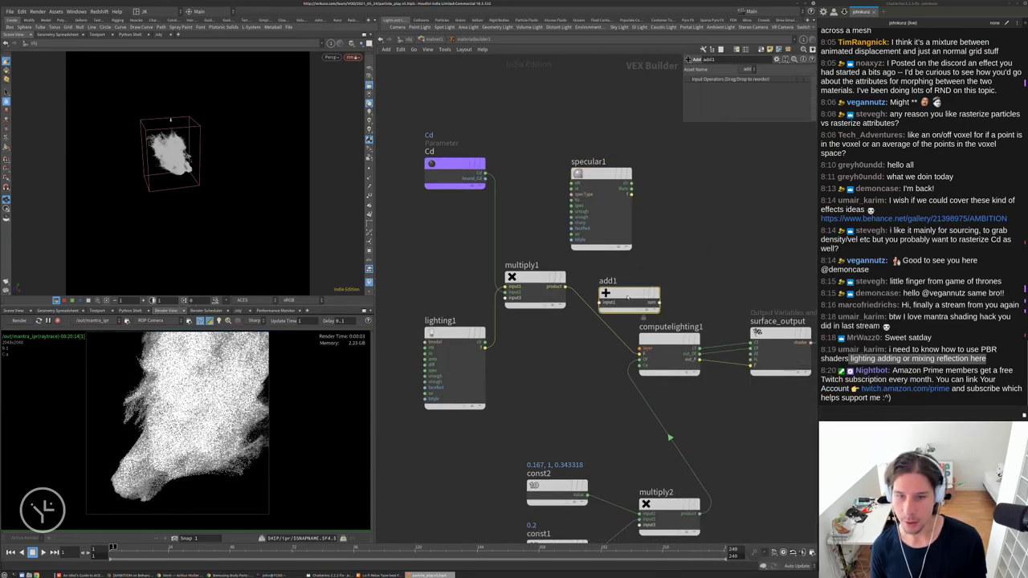
click(689, 264)
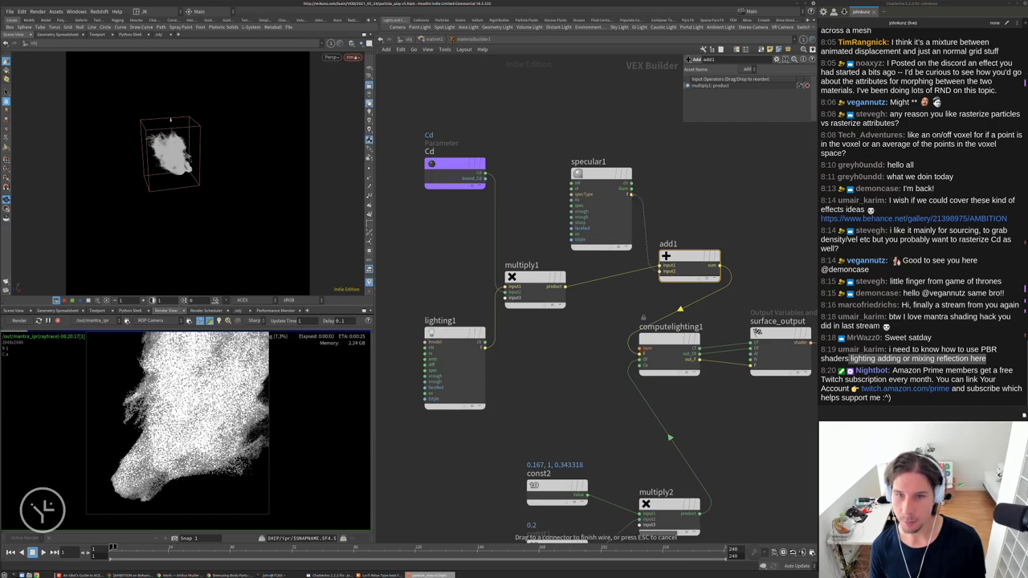
drag(661, 276, 603, 211)
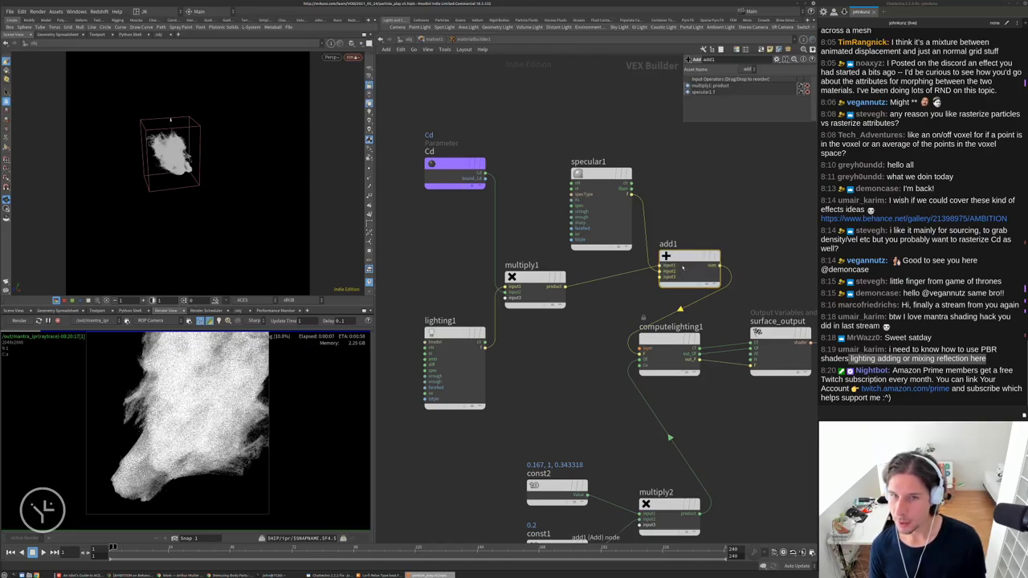
drag(668, 302, 567, 159)
key(Delete)
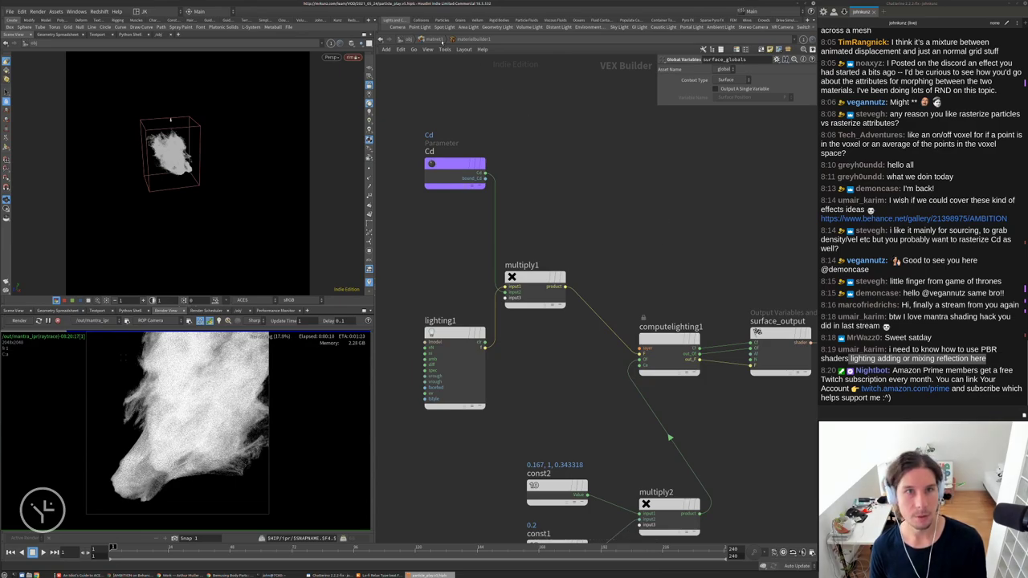
Go back up to the material level via the network path bar
click(441, 40)
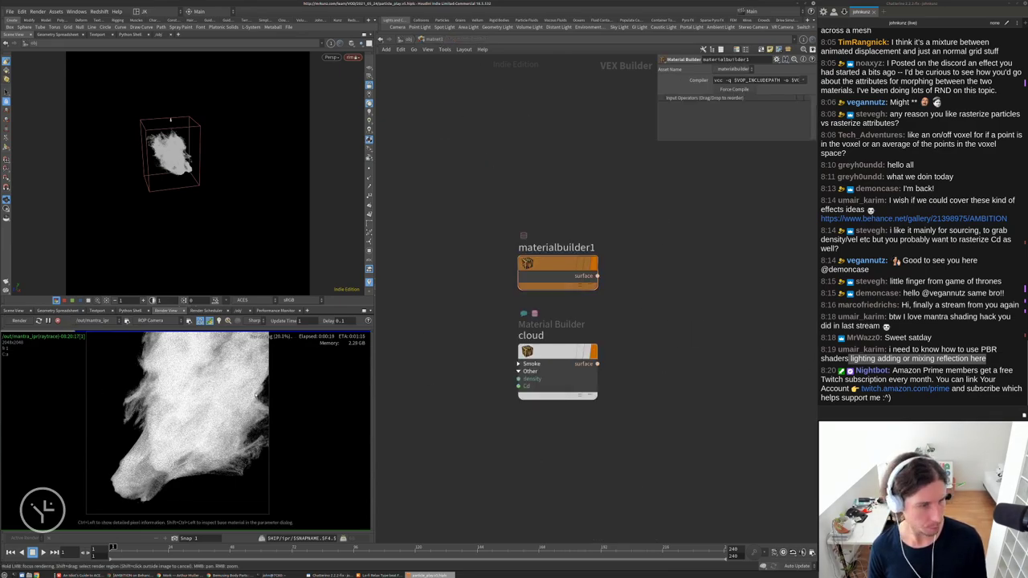
scroll(187, 408, up, 4)
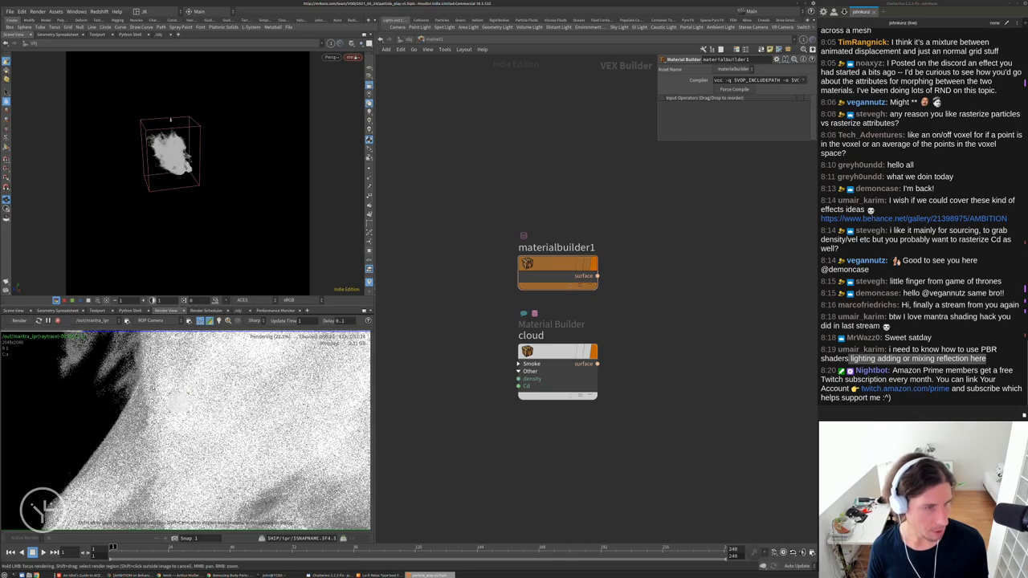
scroll(179, 399, down, 3)
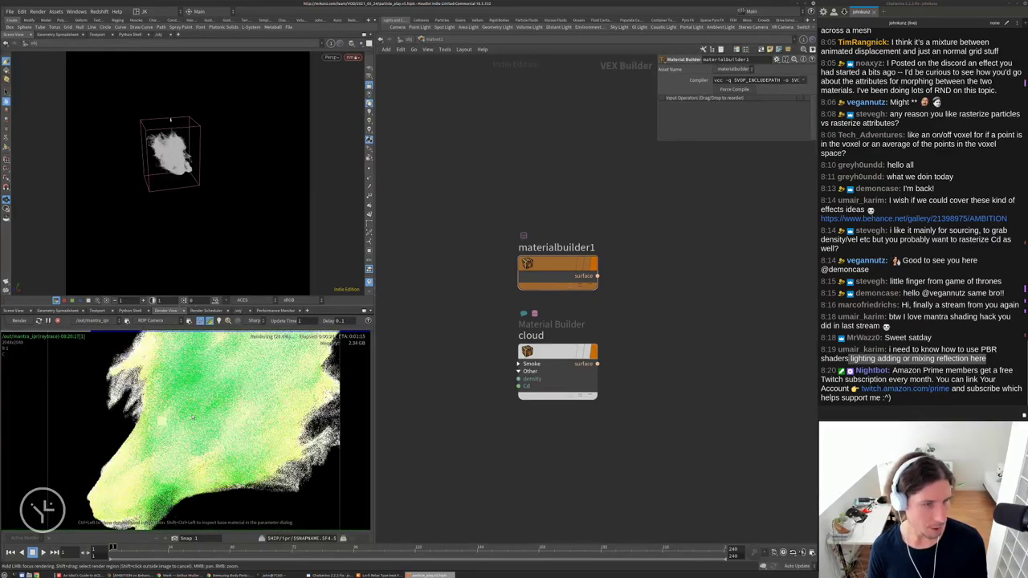
scroll(178, 390, down, 2)
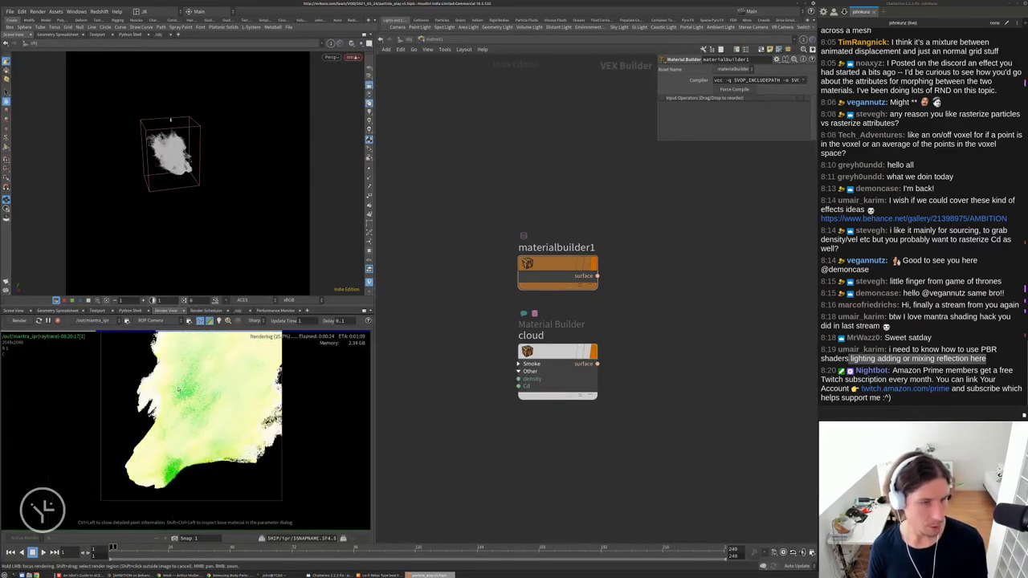
Open the mantra_ipr parameters, move the window off the render, and show the Rendering tab
click(127, 320)
drag(128, 187, 430, 104)
click(344, 216)
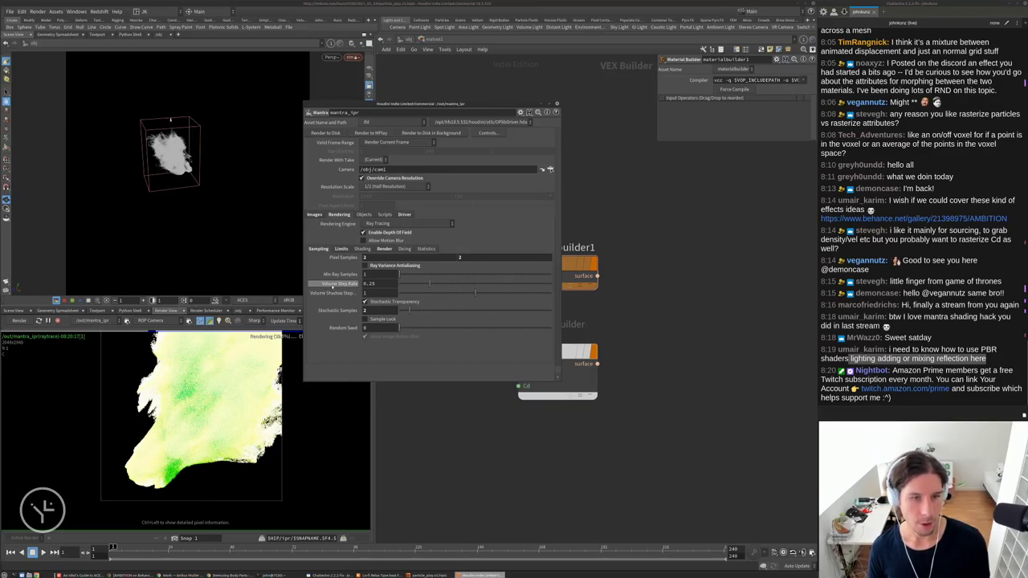
Set the Mantra Volume Step Rate to 1
click(371, 283)
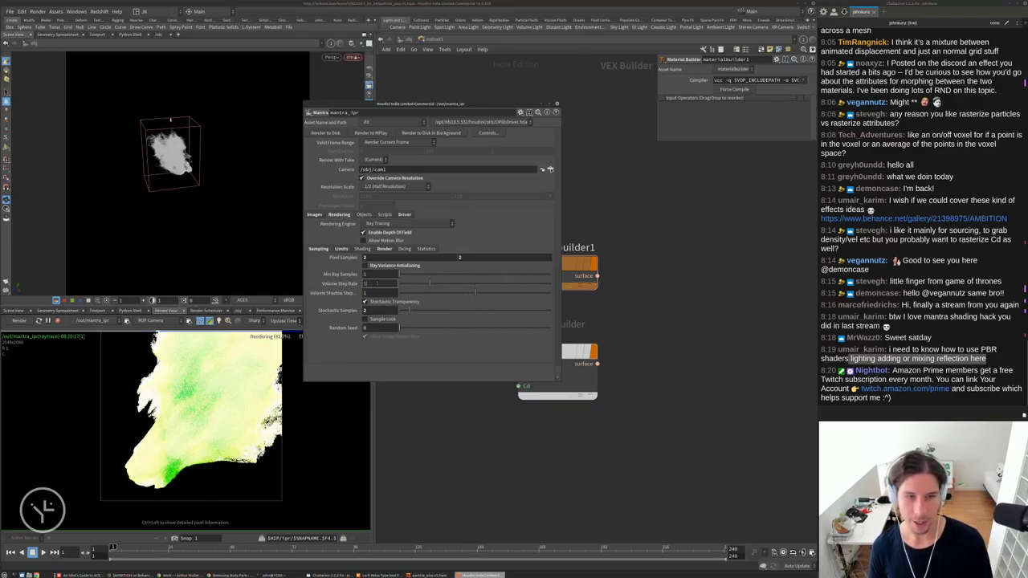
text(1)
key(Return)
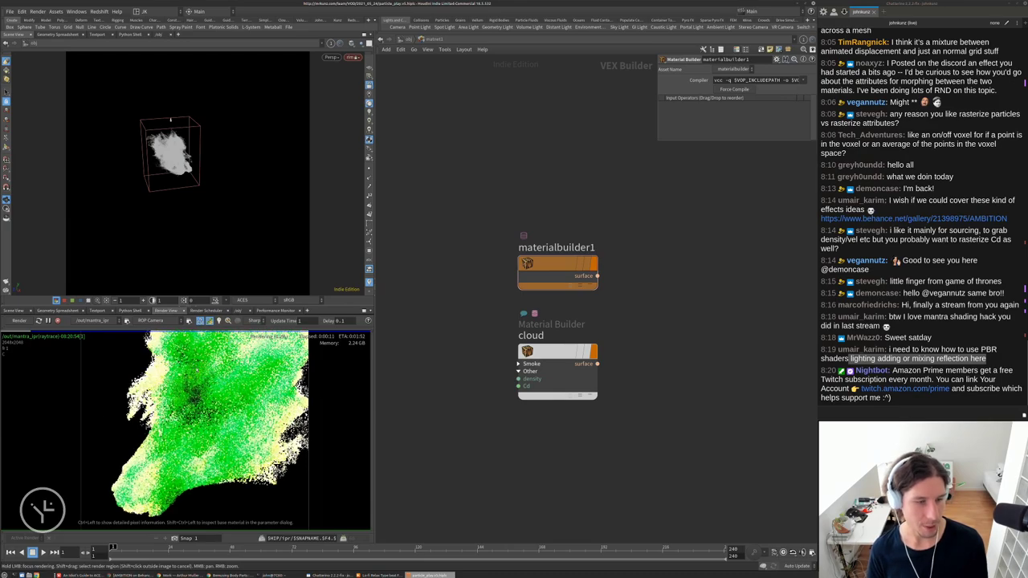
Inside the cloud shader, desaturate const2's dark purple colour in the Color Editor
double_click(535, 351)
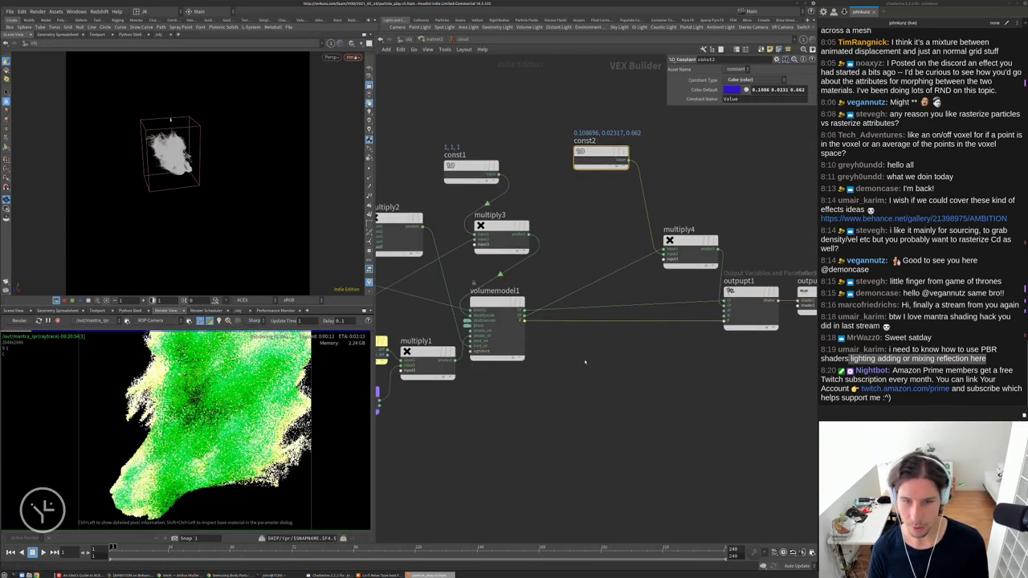
click(732, 89)
mouse_move(692, 214)
mouse_down()
mouse_move(640, 216)
mouse_move(698, 221)
mouse_up()
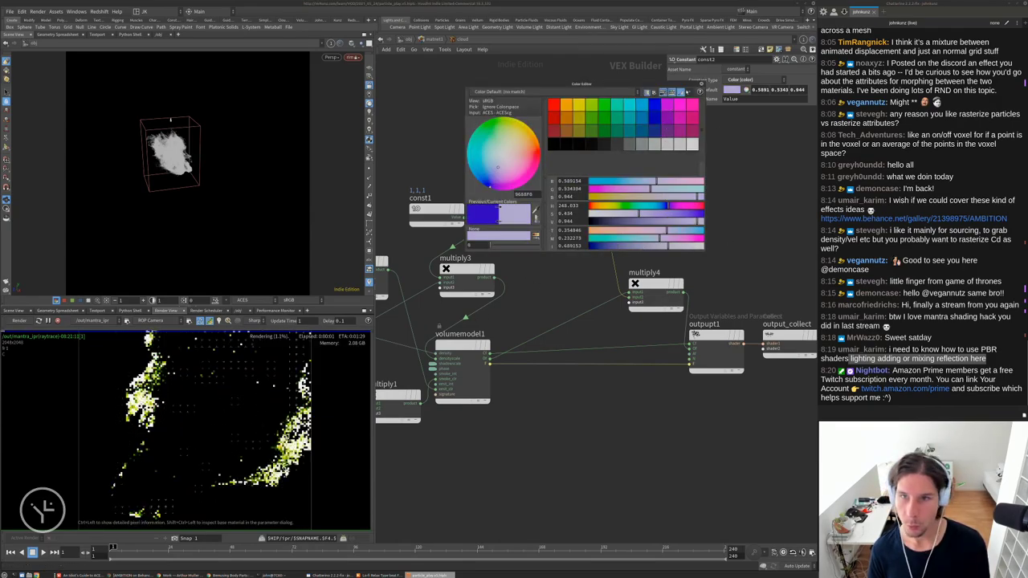
click(699, 91)
At the material level, try Cloud Density values 125 and 45, settling on 15
key(u)
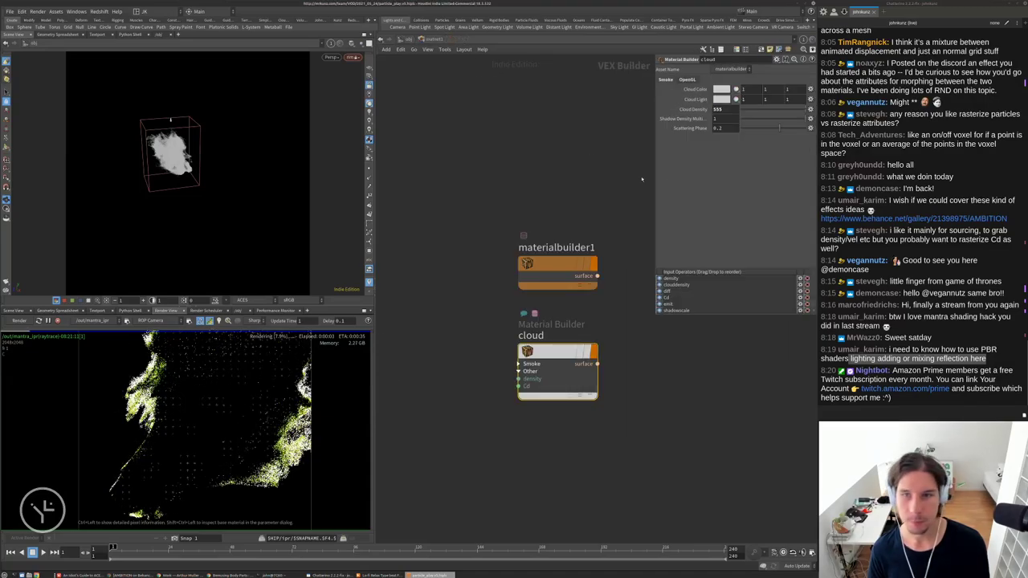
double_click(717, 110)
text(125)
key(Return)
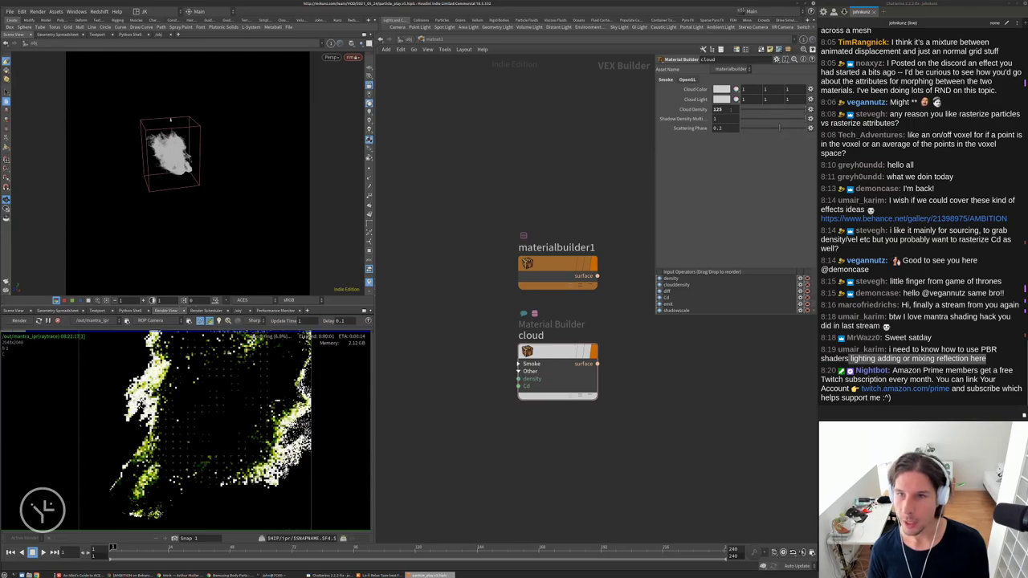
text(45)
key(Return)
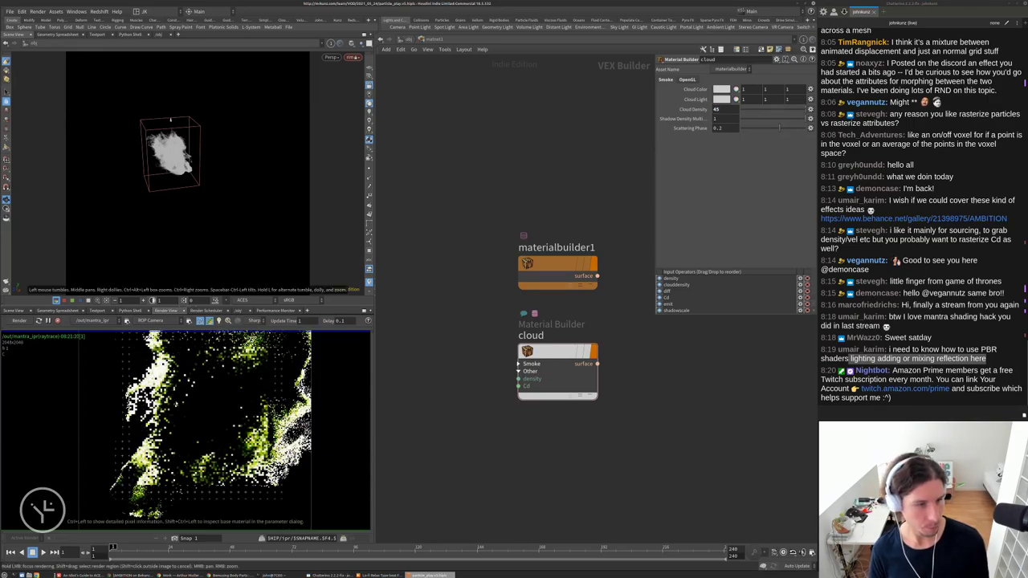
double_click(717, 109)
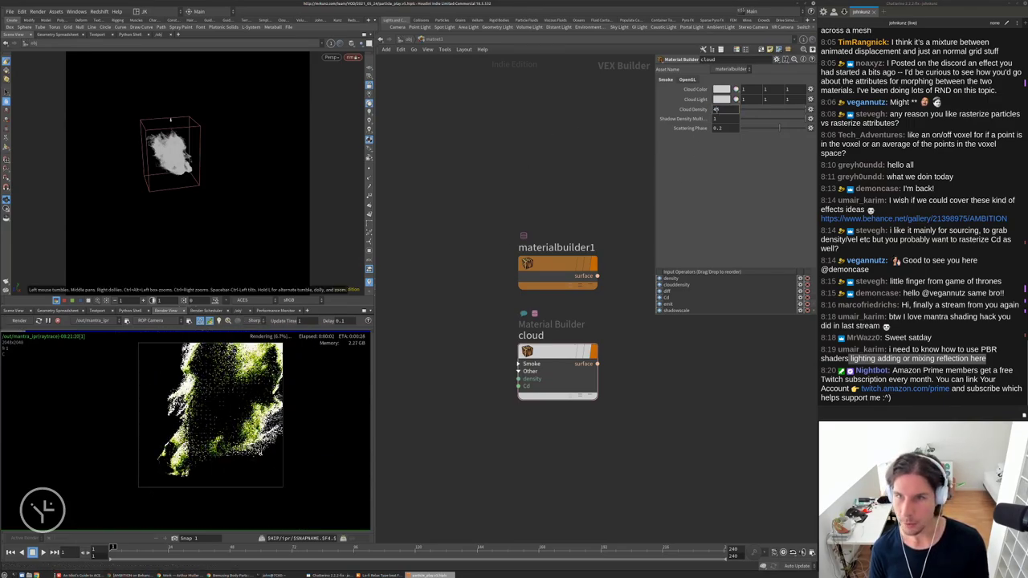
text(15)
key(Return)
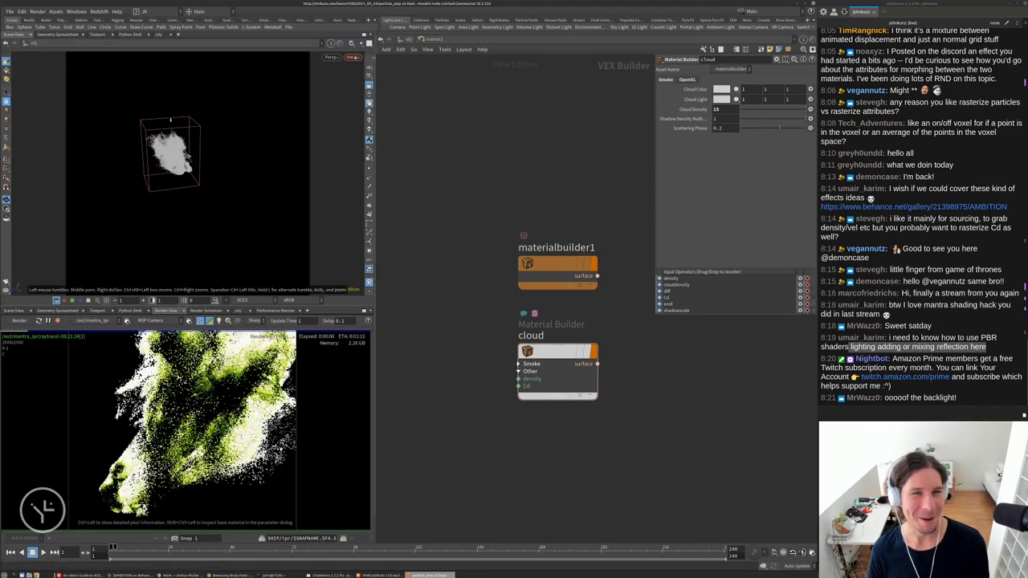
Set the Shadow Density Multiplier to 0.35 and orbit to review the cloud
drag(171, 120, 198, 73)
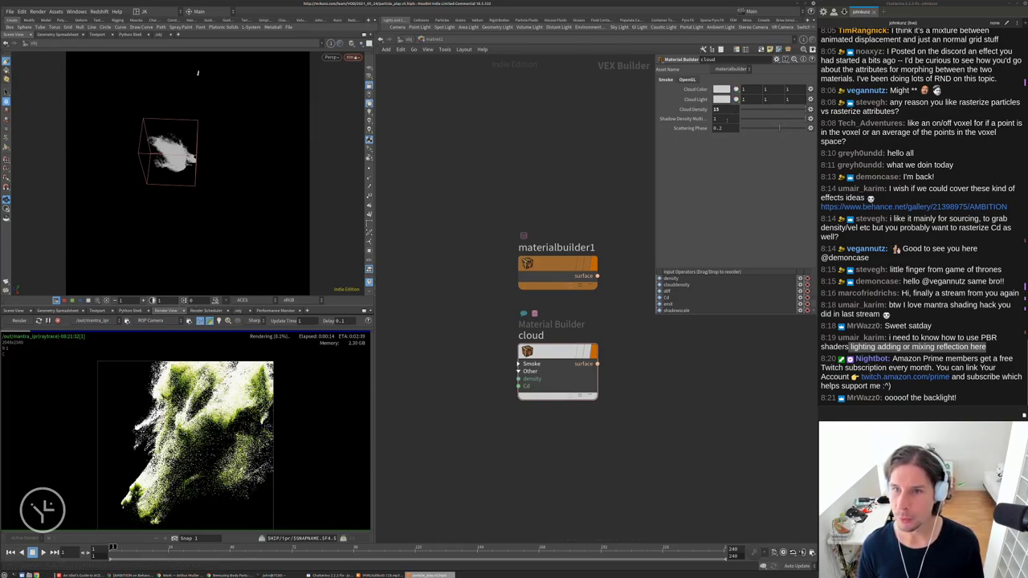
text(.35)
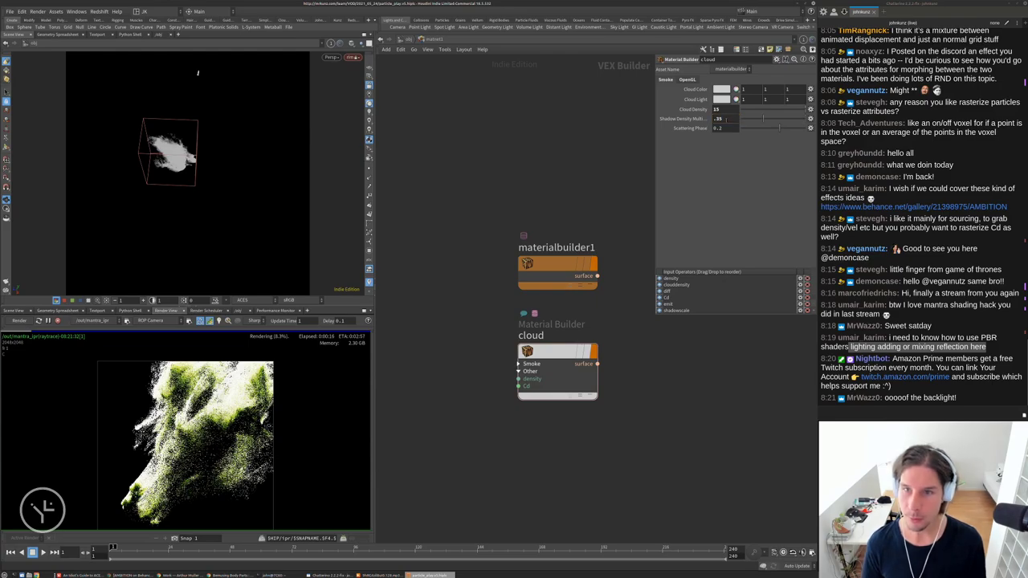
key(Return)
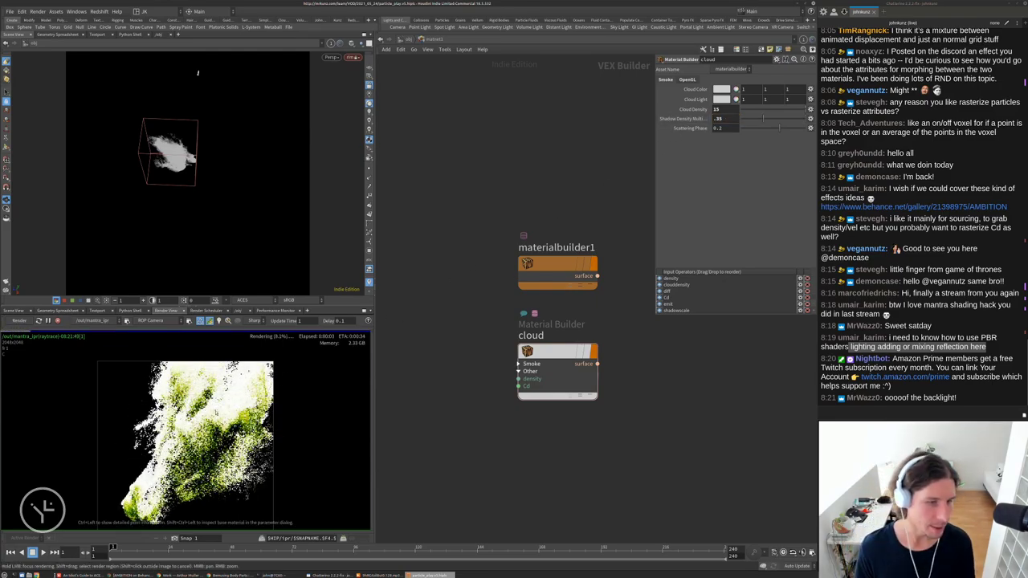
scroll(226, 415, up, 3)
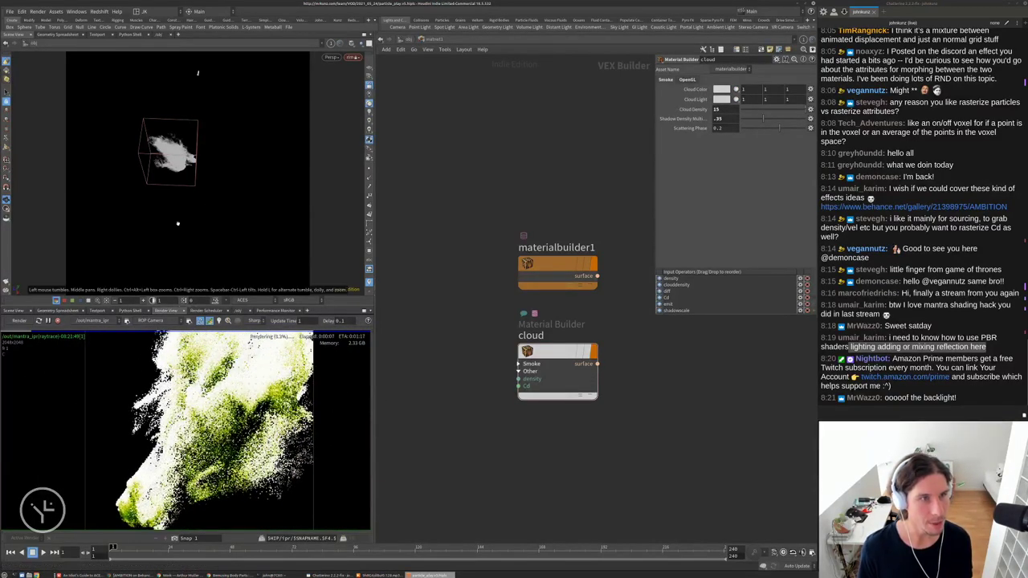
drag(177, 224, 273, 149)
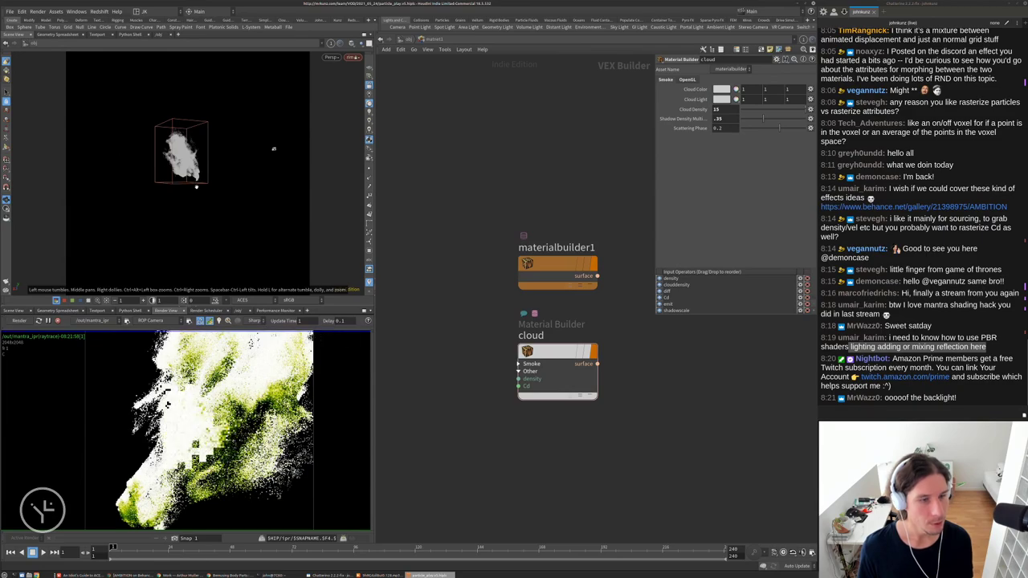
drag(212, 155, 246, 189)
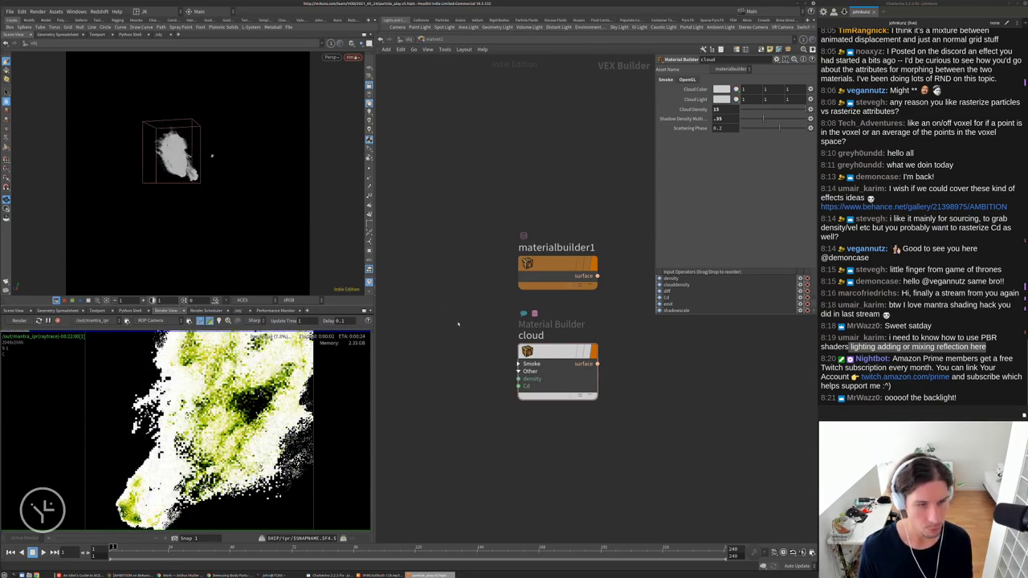
Inside the cloud shader, change const1 from white to light blue (0.528, 0.88672, 1)
double_click(562, 353)
click(455, 210)
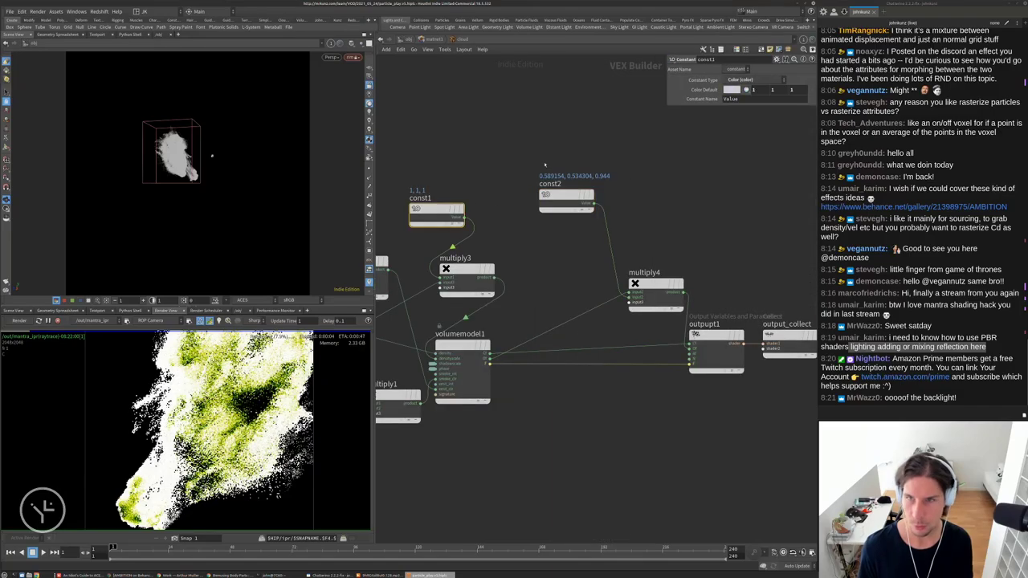
click(733, 89)
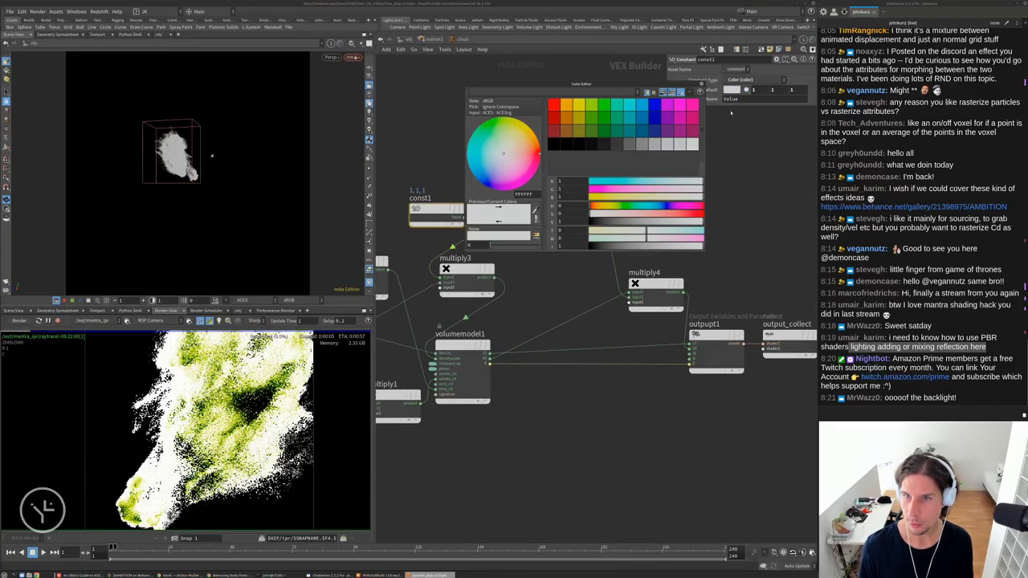
click(656, 207)
click(643, 213)
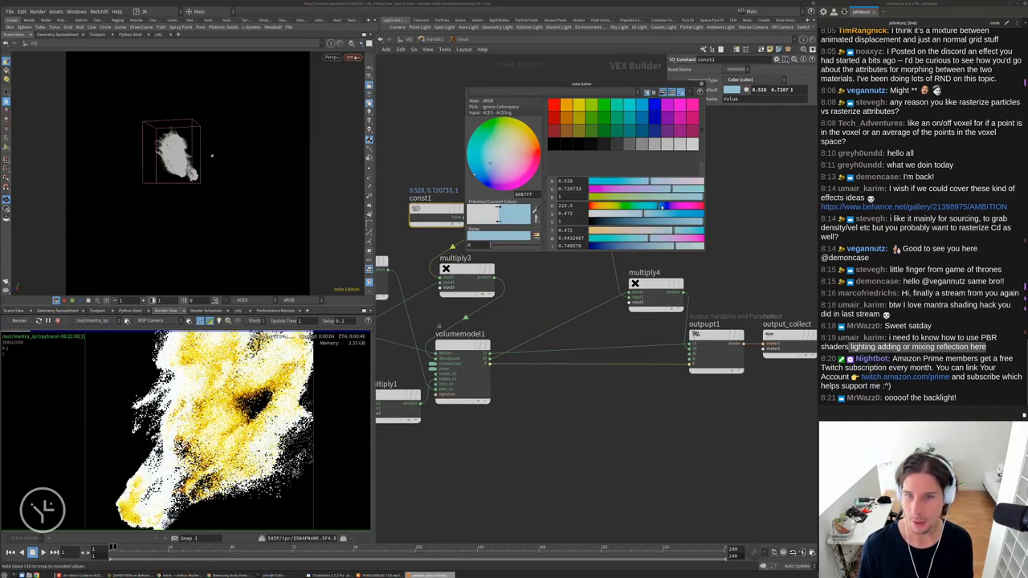
click(661, 208)
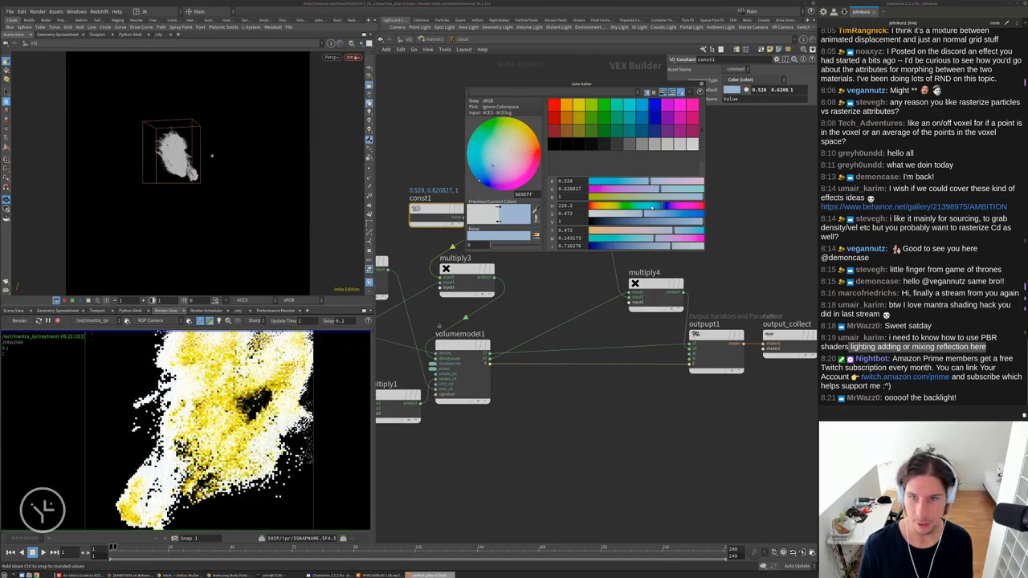
click(652, 207)
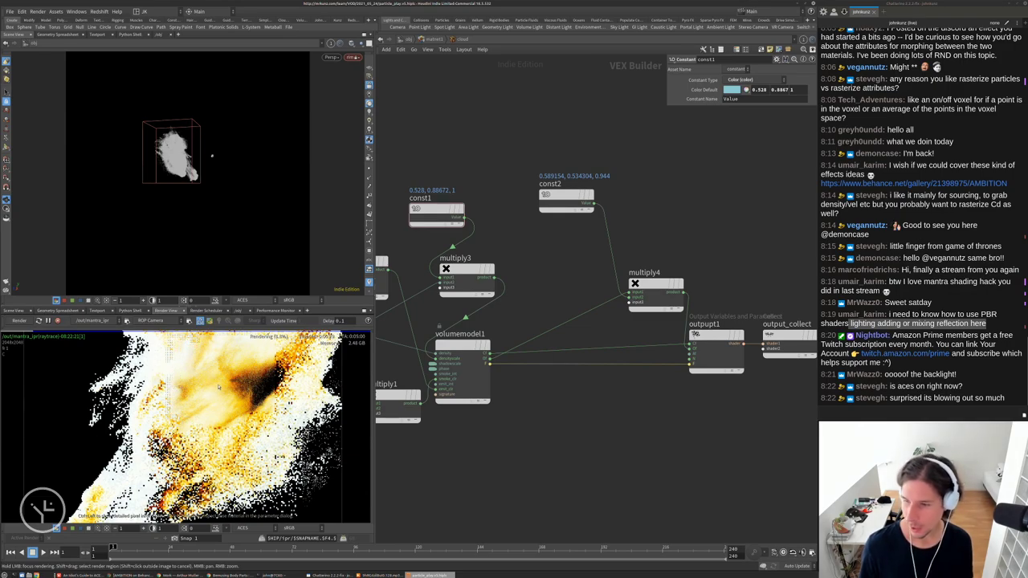
Toggle OpenColorIO off and back on, and change the render view's display transform
scroll(207, 407, up, 5)
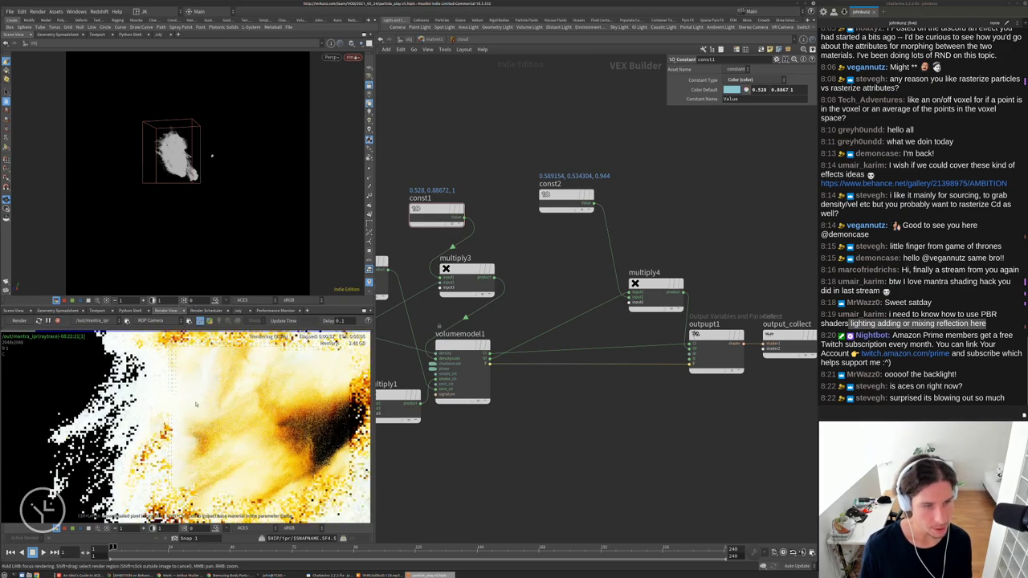
scroll(219, 393, down, 3)
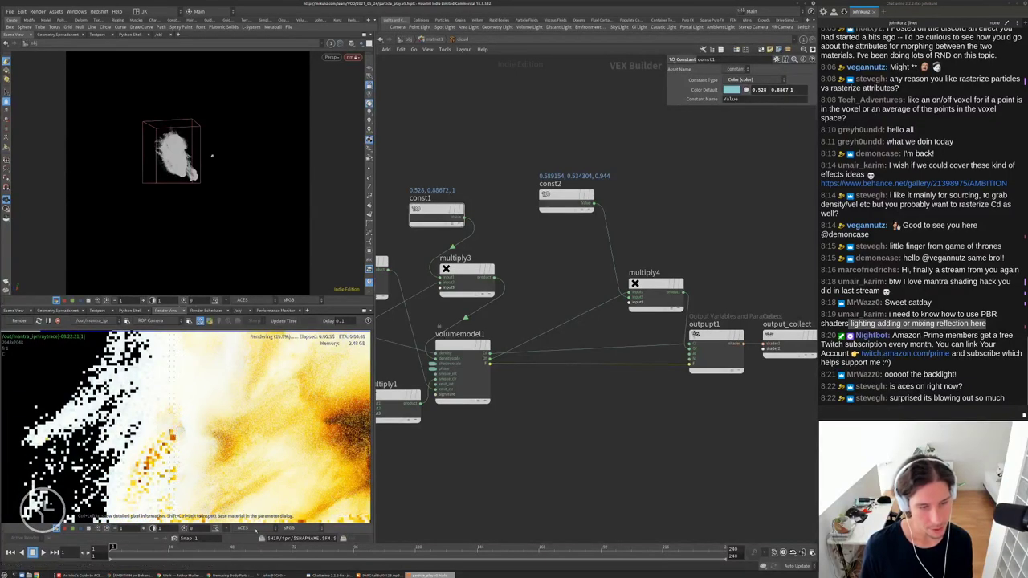
click(242, 527)
click(249, 536)
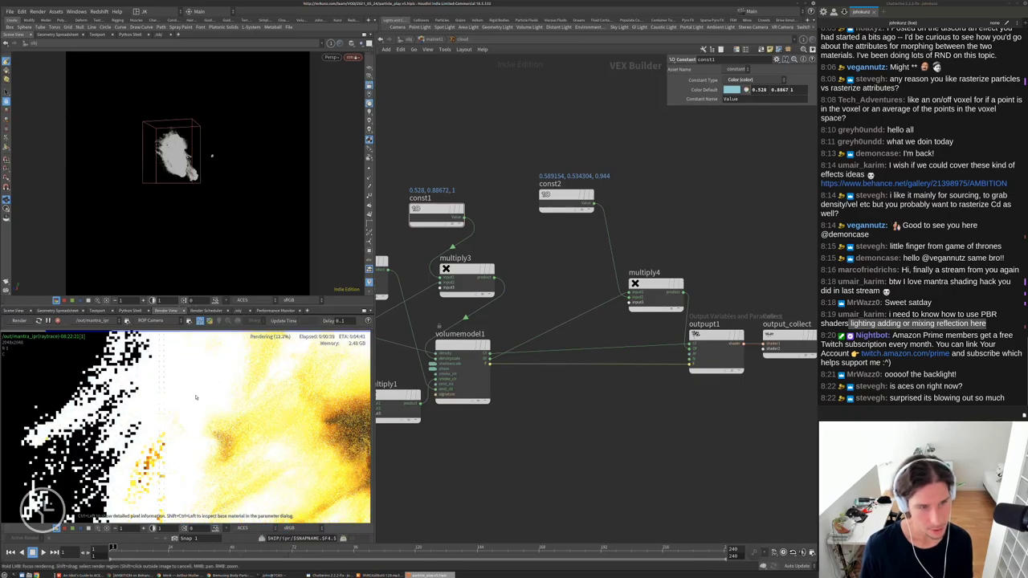
middle_drag(287, 428, 207, 399)
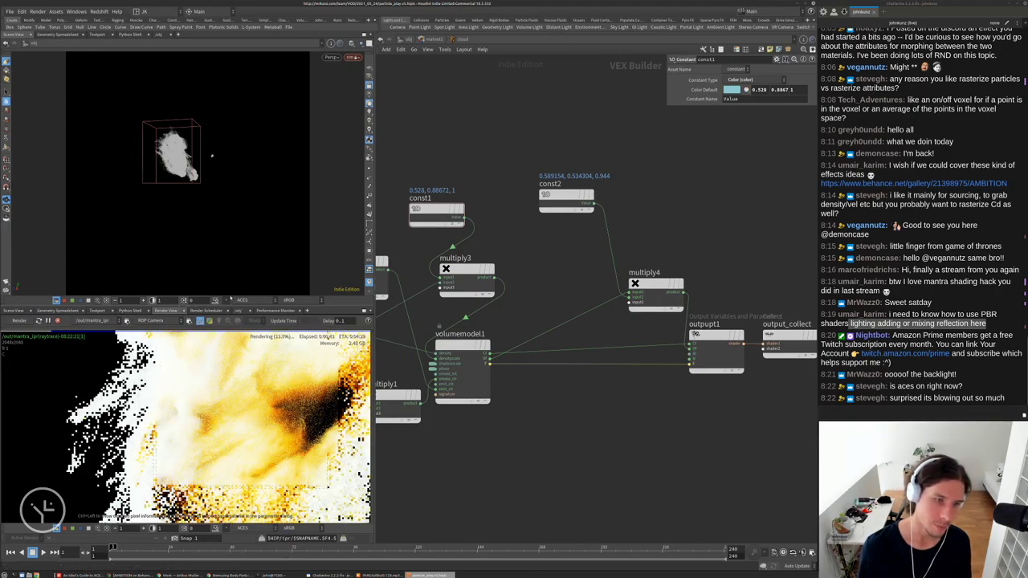
scroll(227, 395, up, 3)
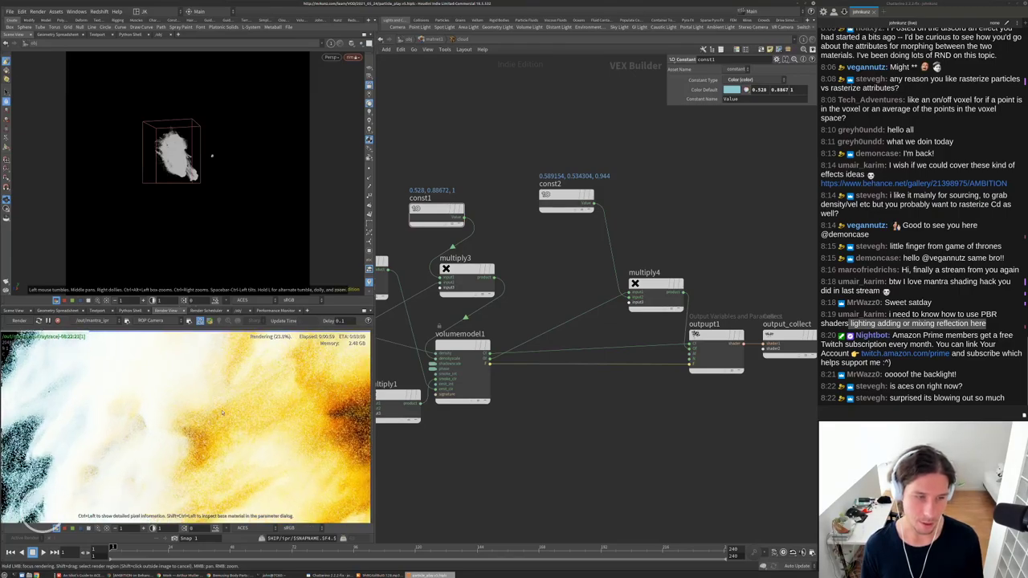
click(242, 527)
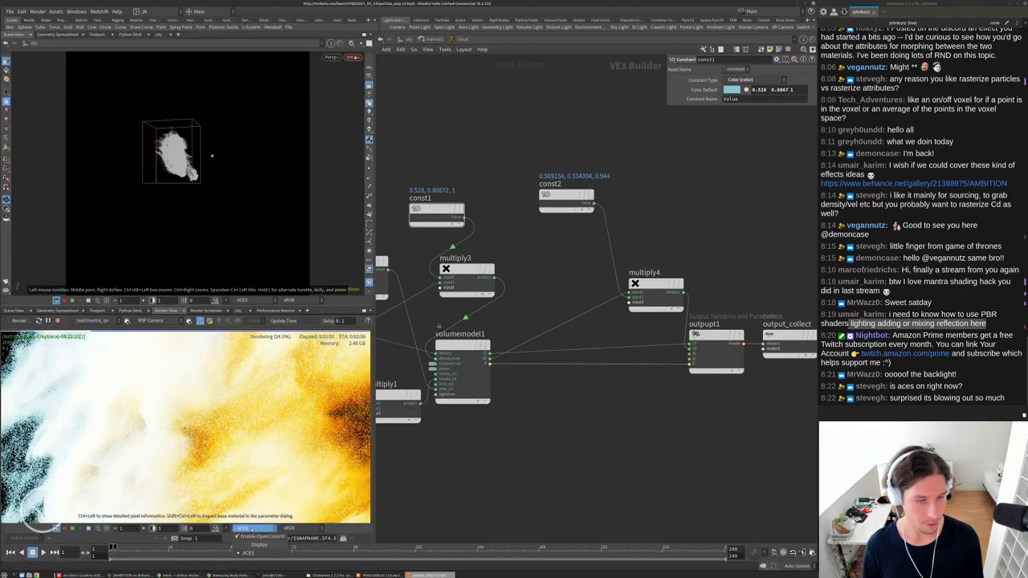
click(249, 536)
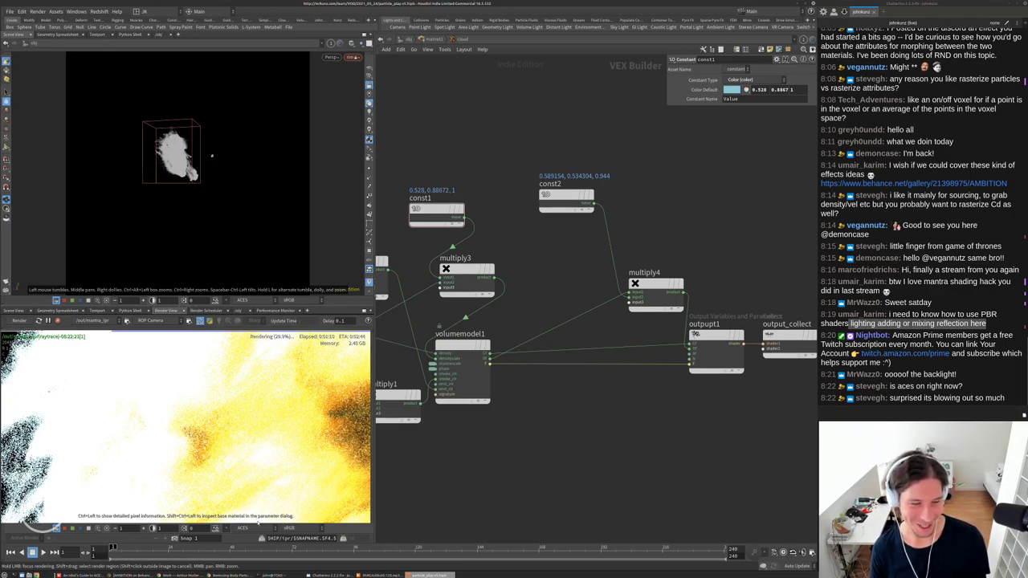
click(259, 528)
click(259, 539)
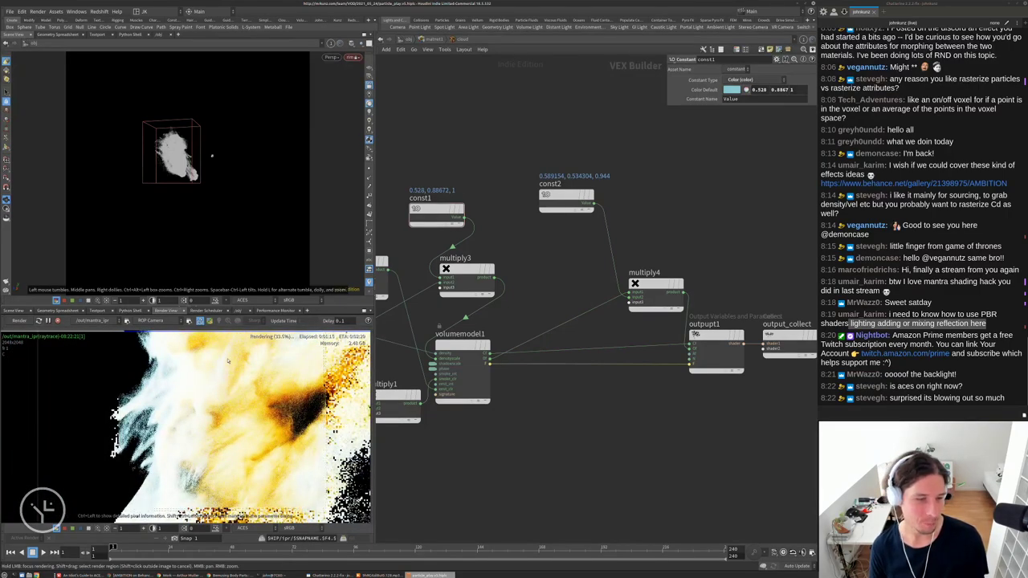
middle_drag(286, 418, 267, 431)
Compare render exposures of 0.5, 0.25 and 0.125, then restore exposure to 1
click(126, 528)
text(0.5)
key(Return)
text(0.25)
key(Return)
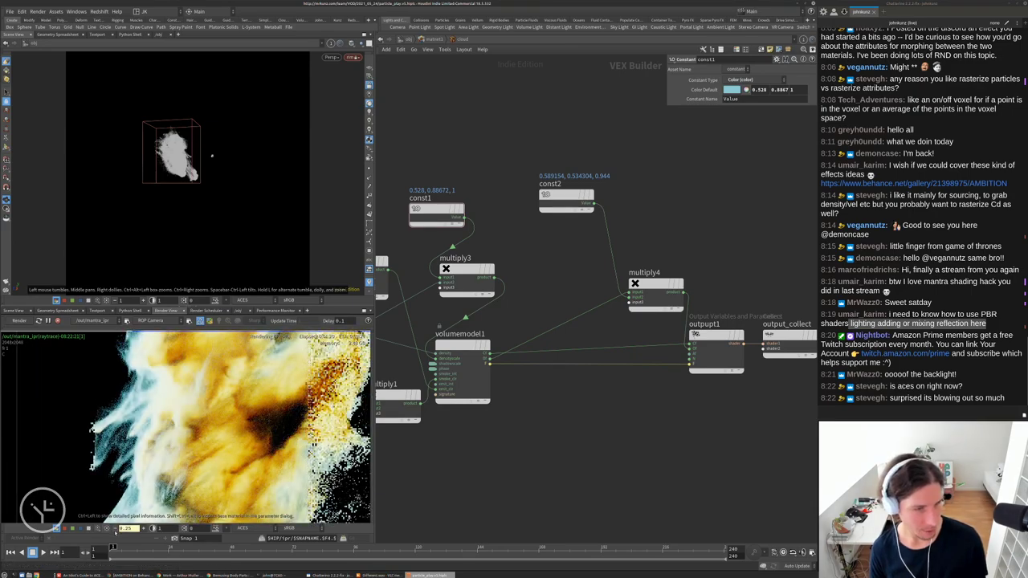
text(0.125)
key(Return)
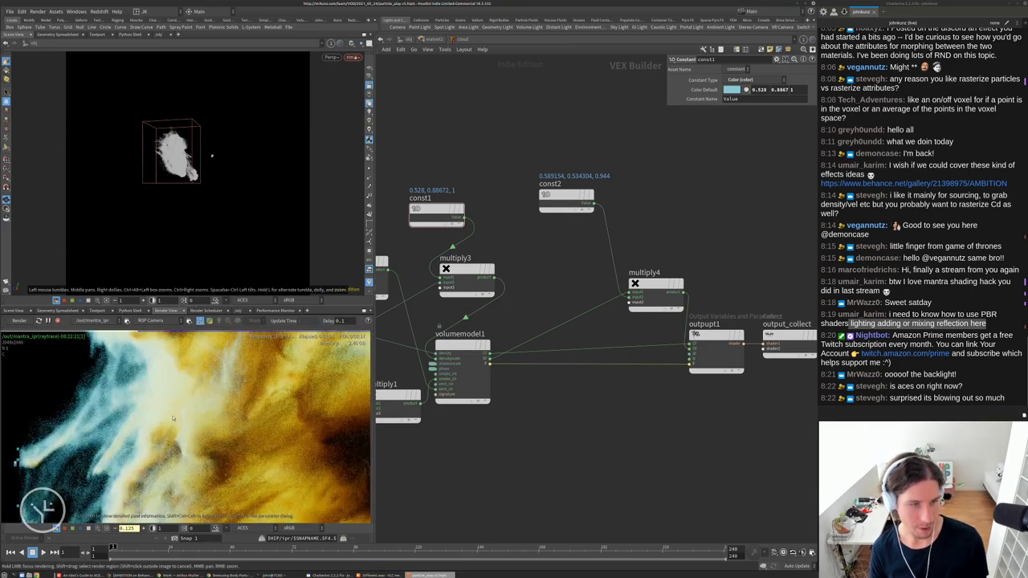
text(1)
key(Return)
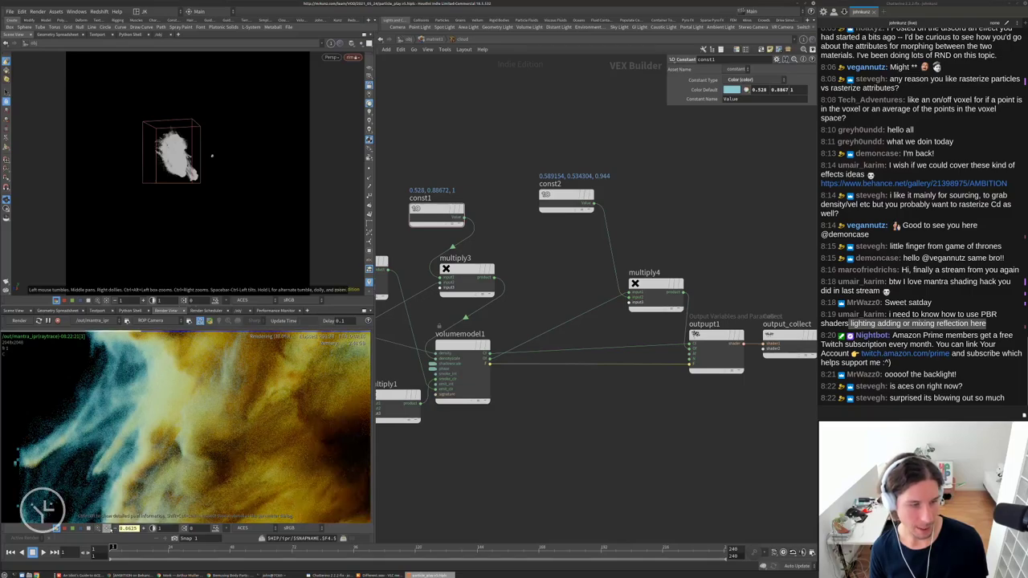
Back at /obj, select the rim light and revise its Intensity twice
key(u)
key(u)
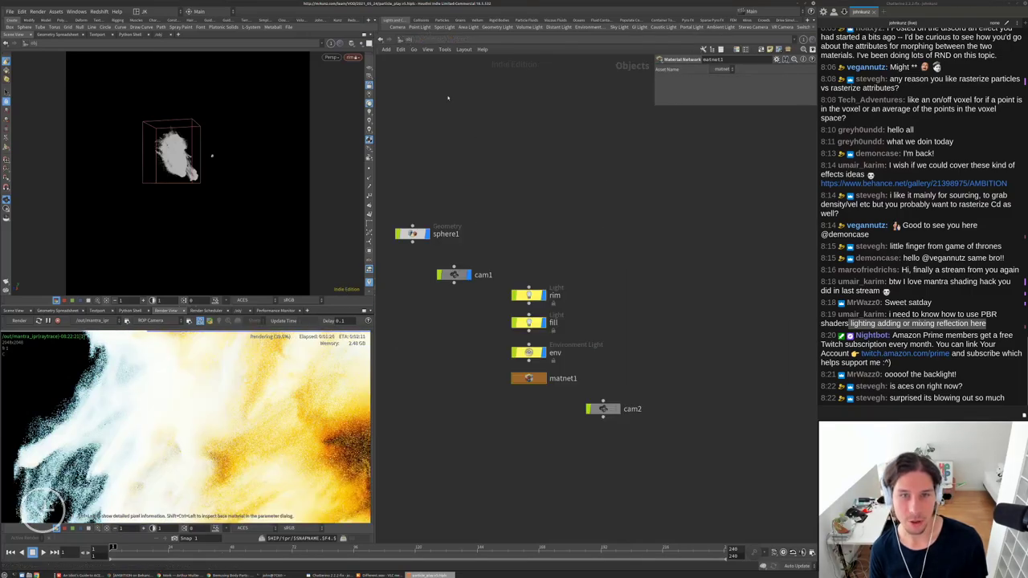
click(529, 322)
click(528, 295)
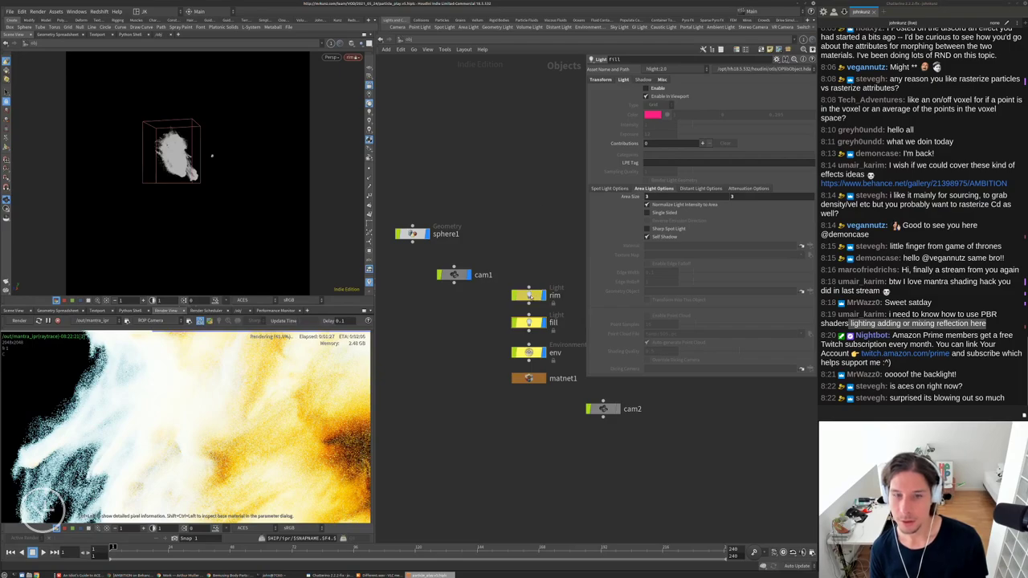
click(647, 124)
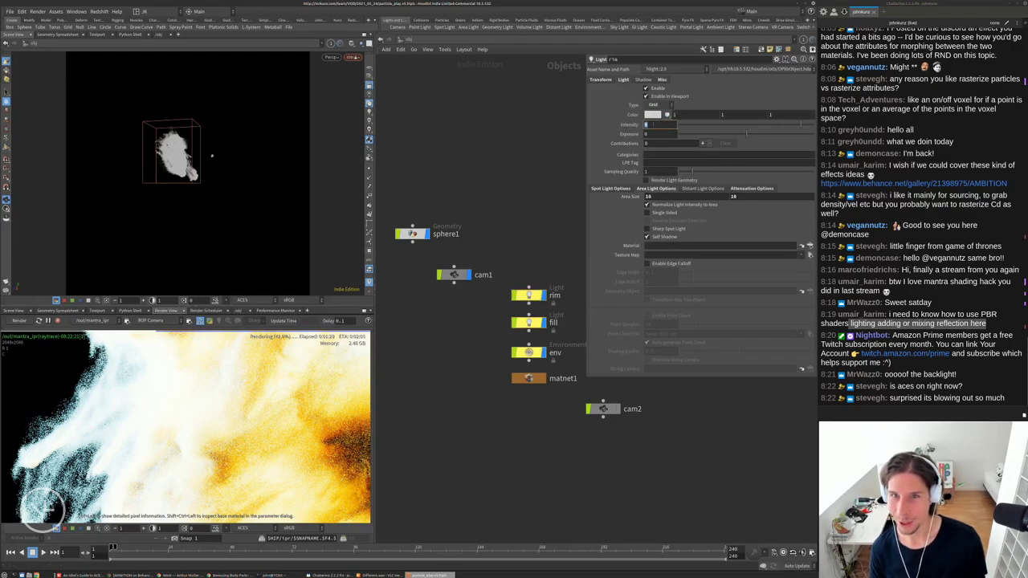
key(Return)
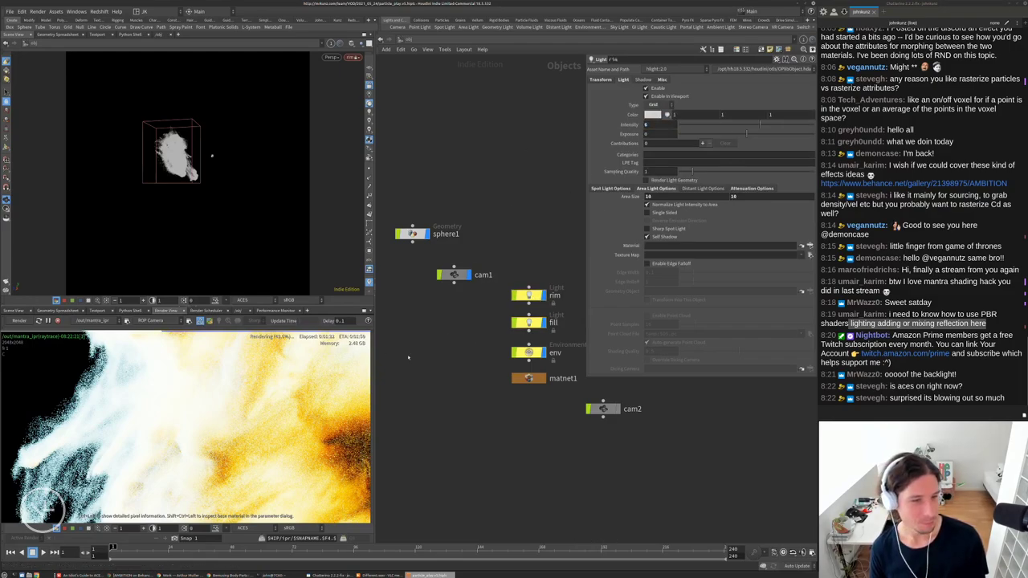
click(647, 124)
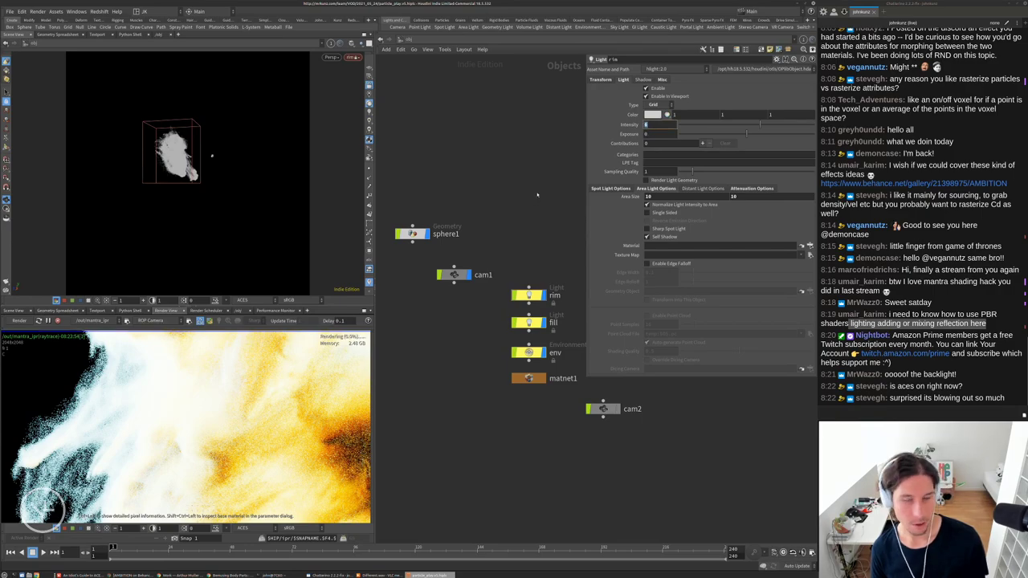
key(Return)
scroll(245, 416, down, 3)
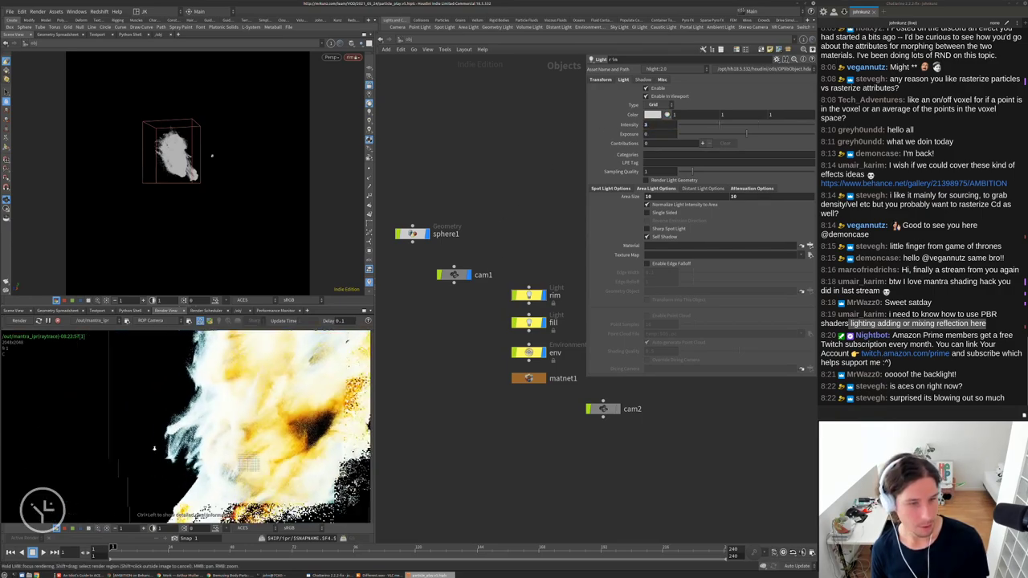
middle_drag(245, 415, 233, 405)
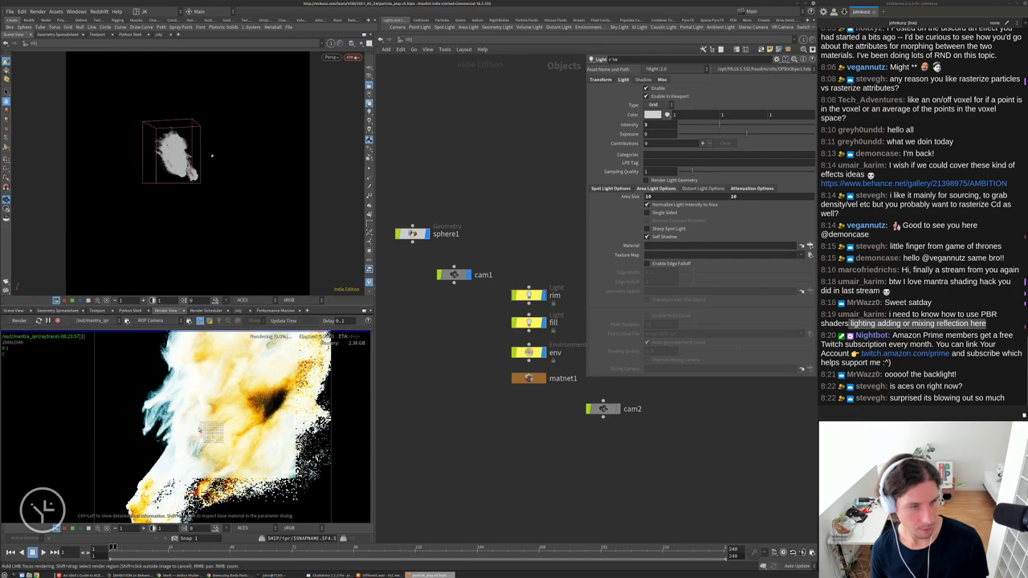
scroll(196, 429, up, 2)
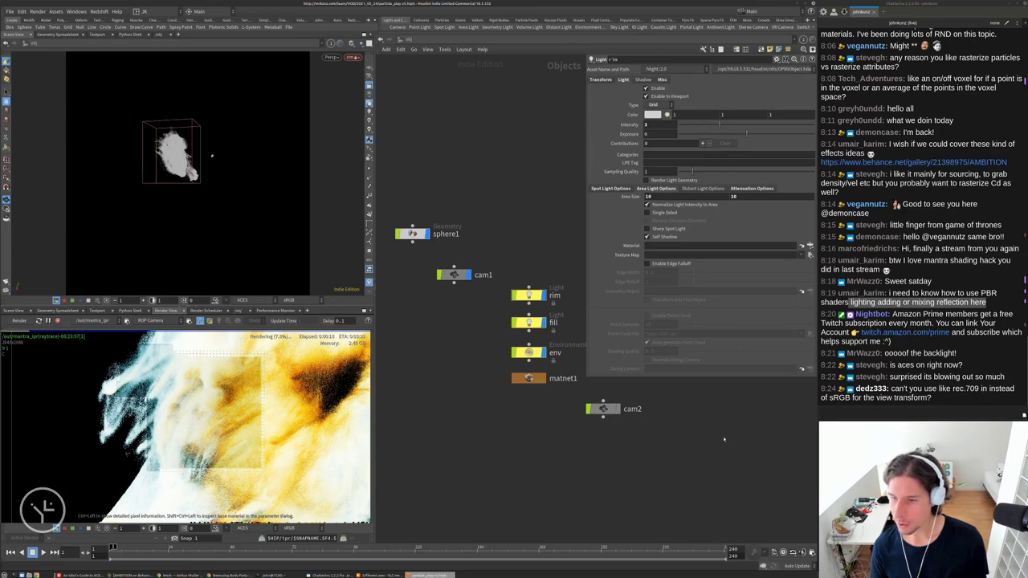
Try the Rec.709 display transform on the render, then switch back to sRGB
click(299, 527)
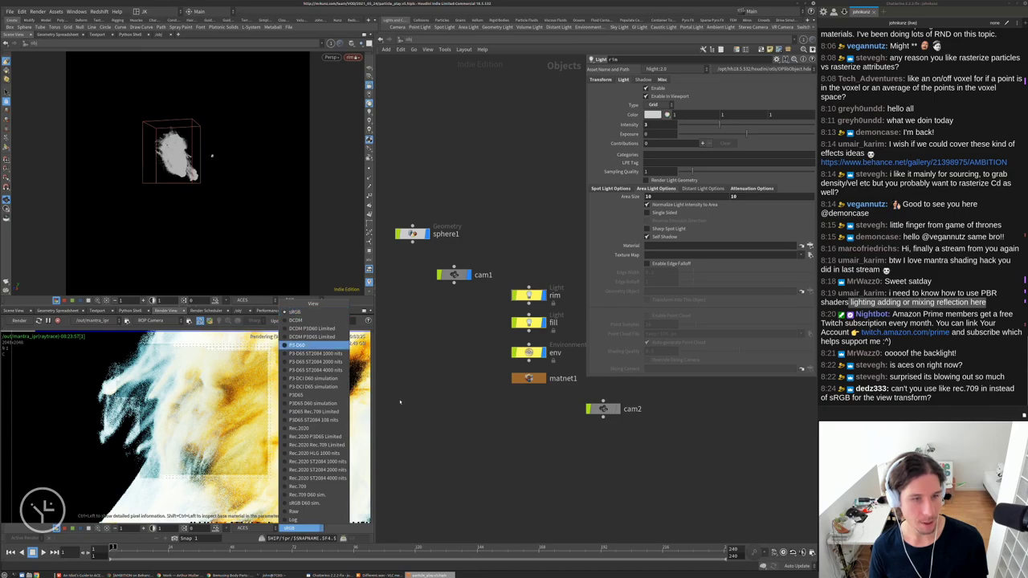
click(310, 487)
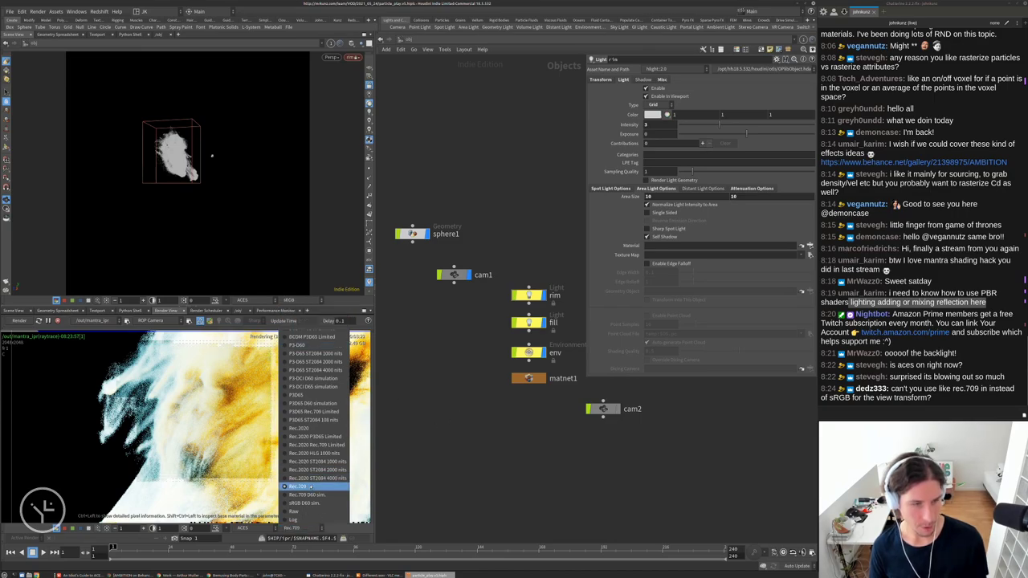
click(293, 527)
click(294, 312)
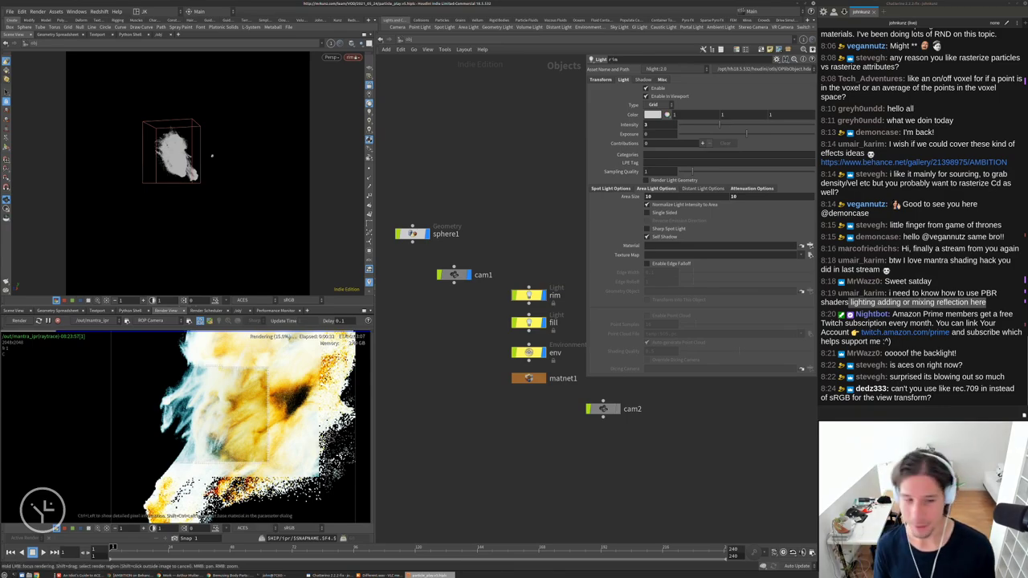
Dive into sphere1 and bring vdb2 and volumerasterizeparticles2 into view
scroll(253, 439, up, 2)
scroll(248, 417, up, 2)
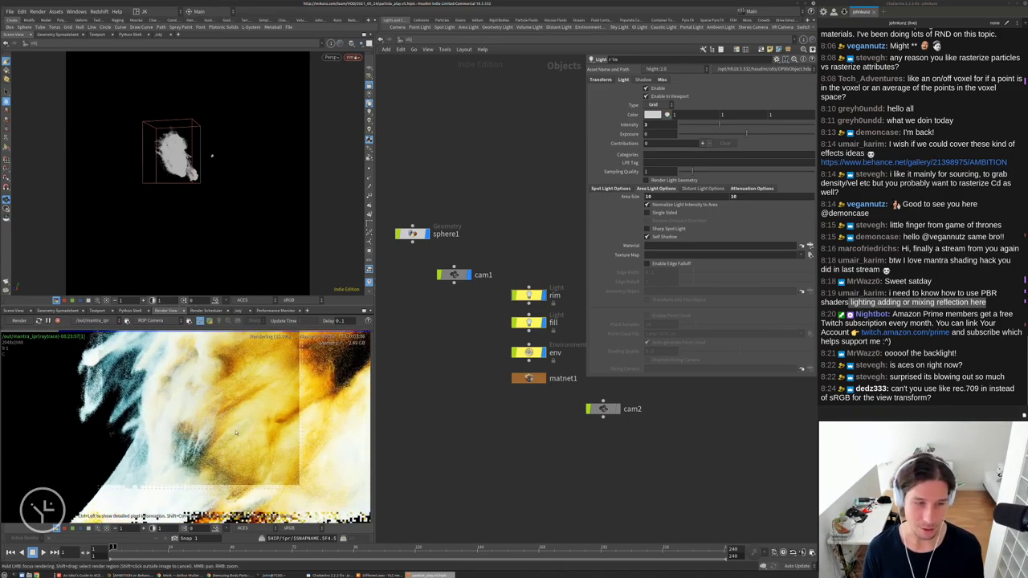
middle_drag(248, 417, 139, 403)
scroll(161, 403, up, 3)
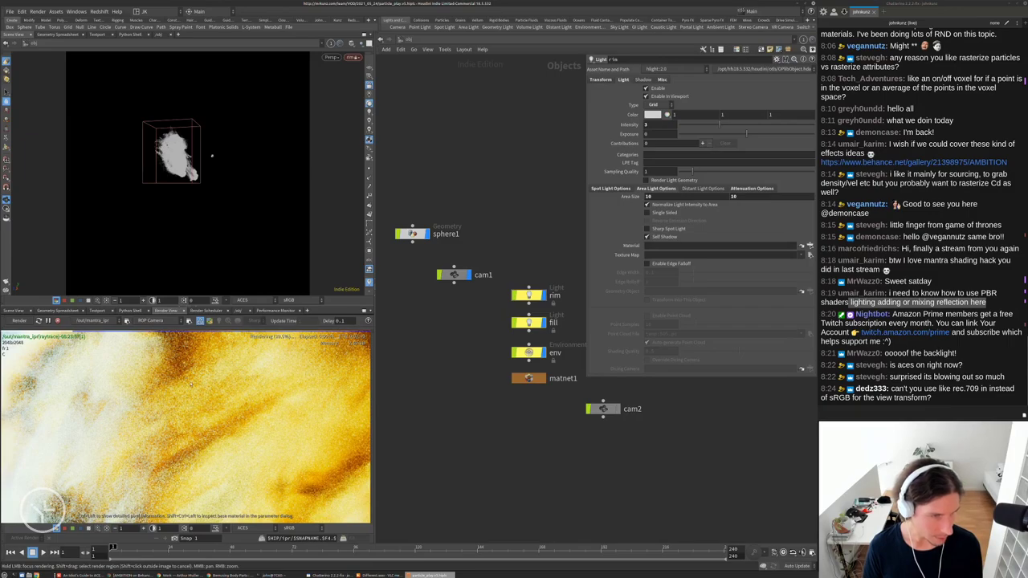
scroll(191, 385, down, 3)
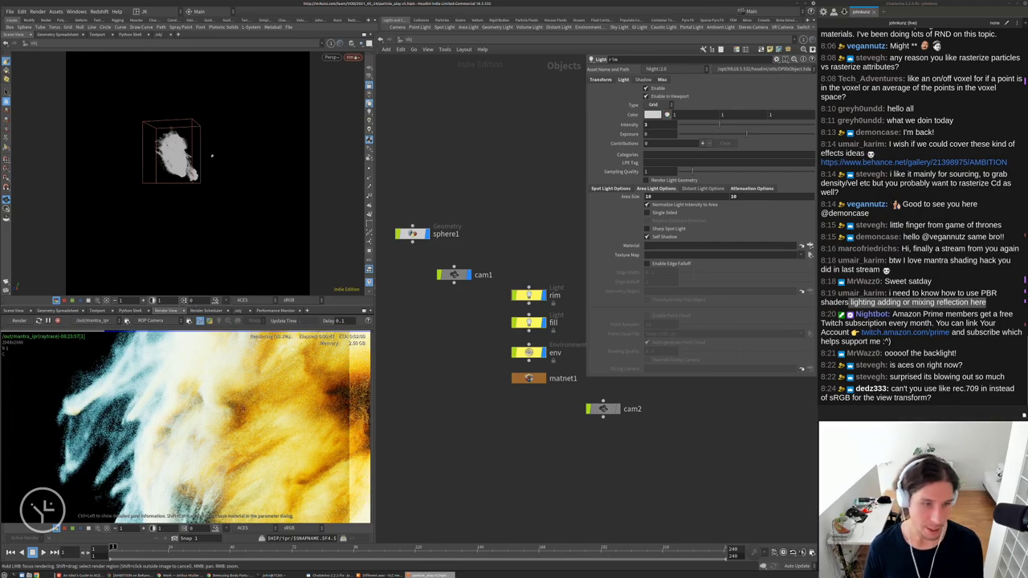
scroll(185, 425, up, 3)
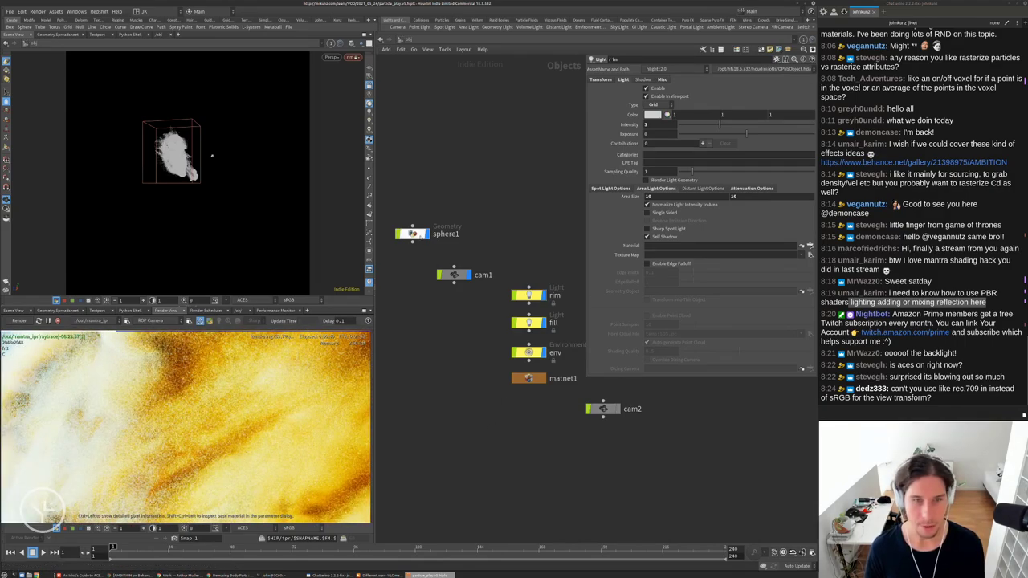
double_click(420, 235)
middle_drag(450, 349, 423, 418)
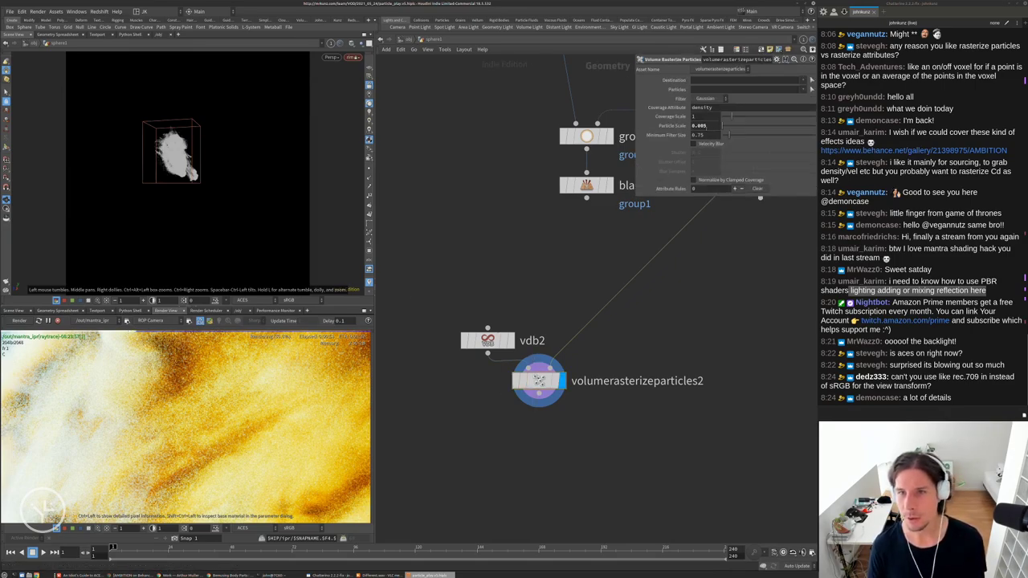
Set the vdb2 Voxel Size to 0.015
click(487, 341)
drag(743, 163, 732, 163)
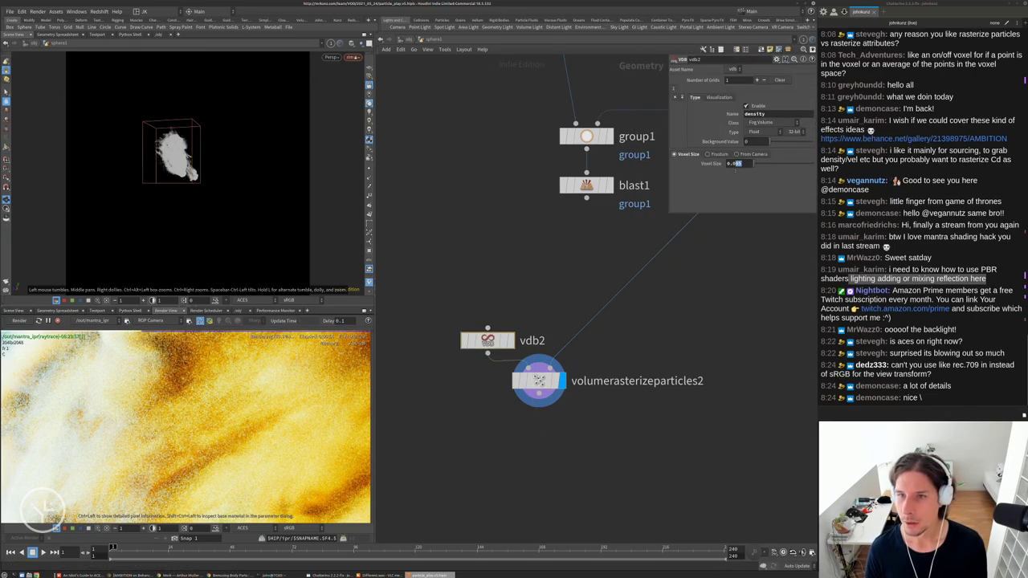
key(Return)
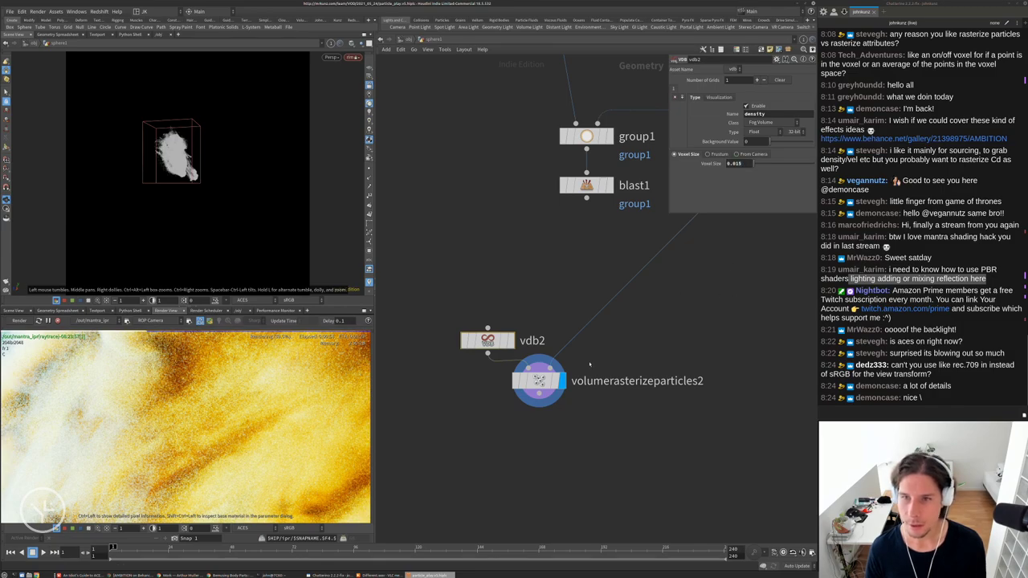
Set volumerasterizeparticles2's Particle Scale to 0.015 and edit its Coverage Scale
click(539, 381)
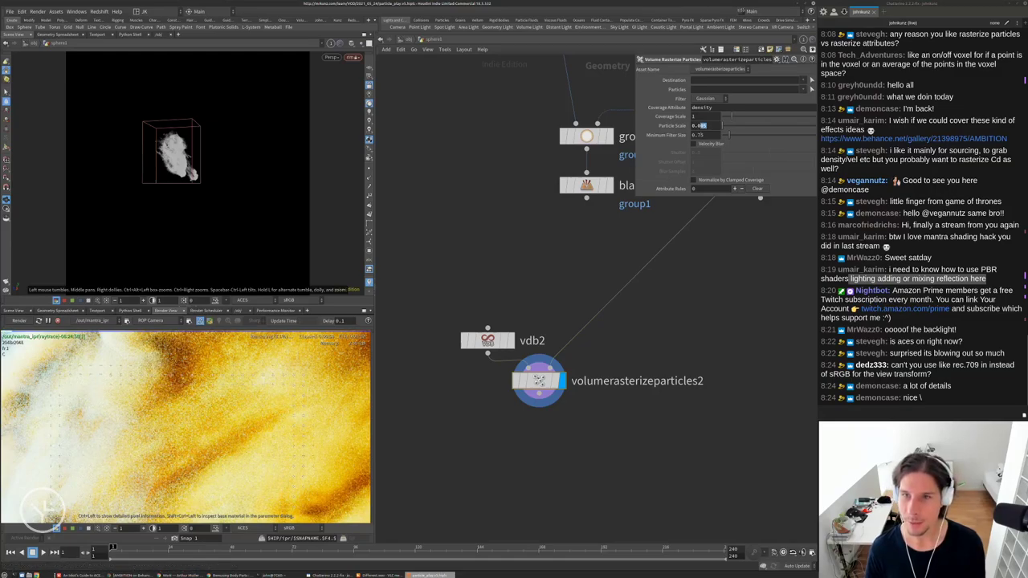
text(15)
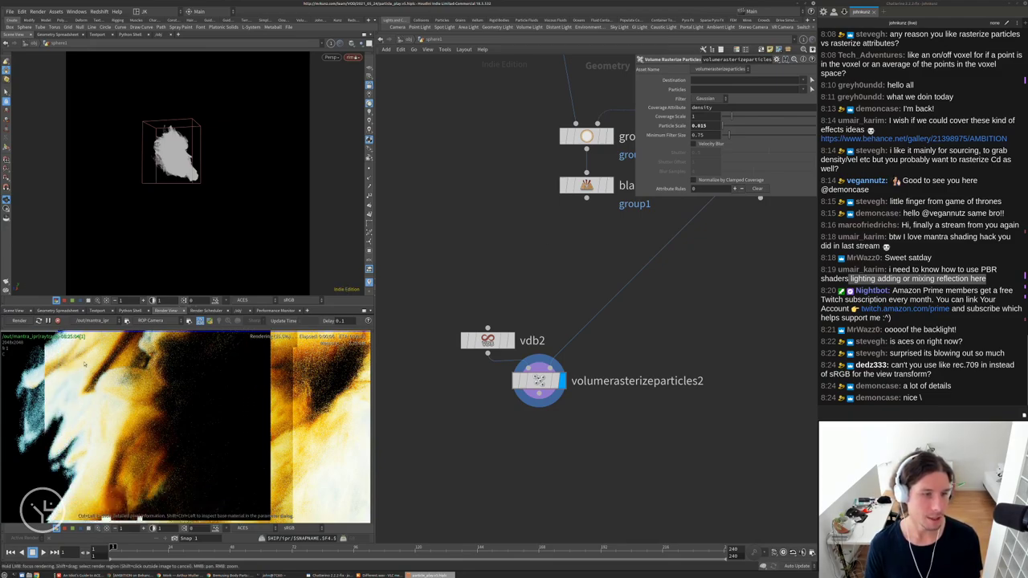
click(710, 116)
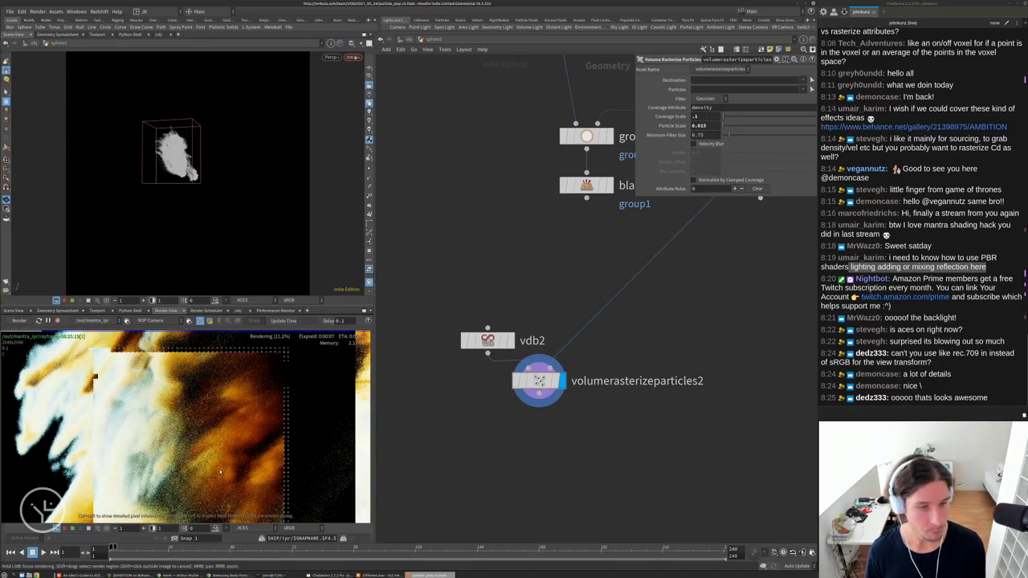
Drag IPR render-focus regions over the lower and upper parts of the cloud
scroll(228, 385, down, 2)
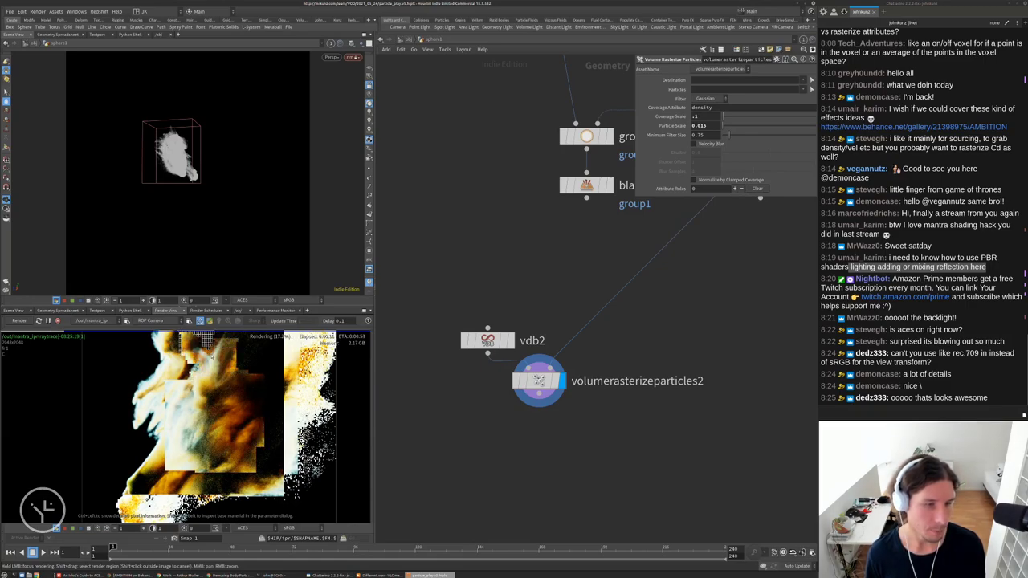
drag(178, 370, 156, 497)
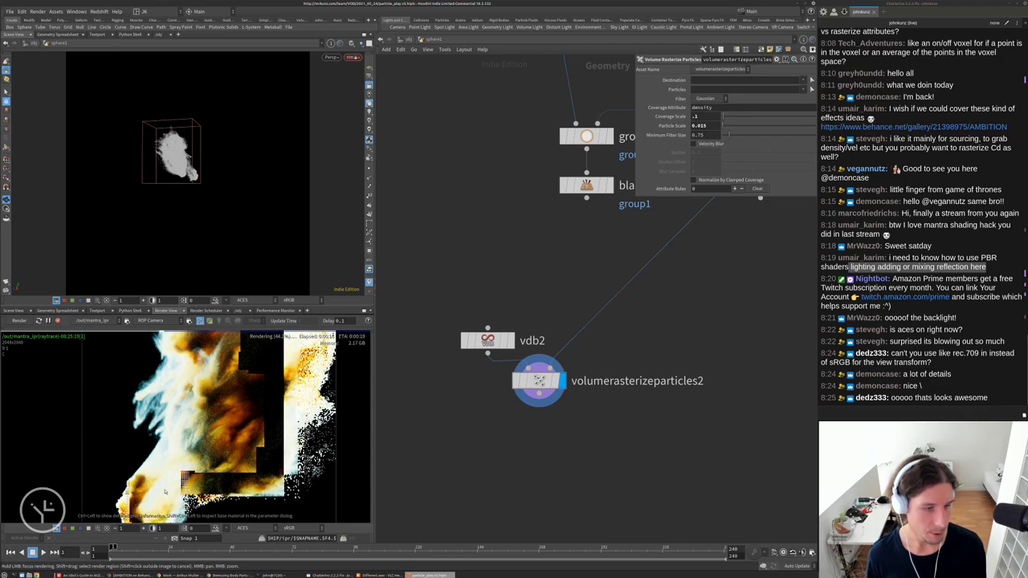
middle_drag(157, 496, 131, 463)
drag(223, 481, 235, 365)
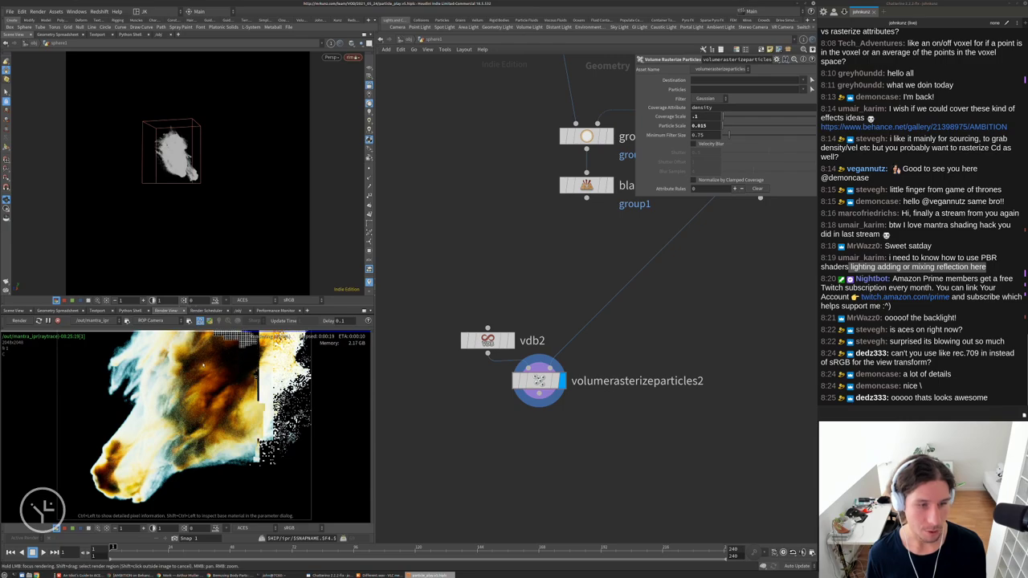
scroll(228, 374, up, 3)
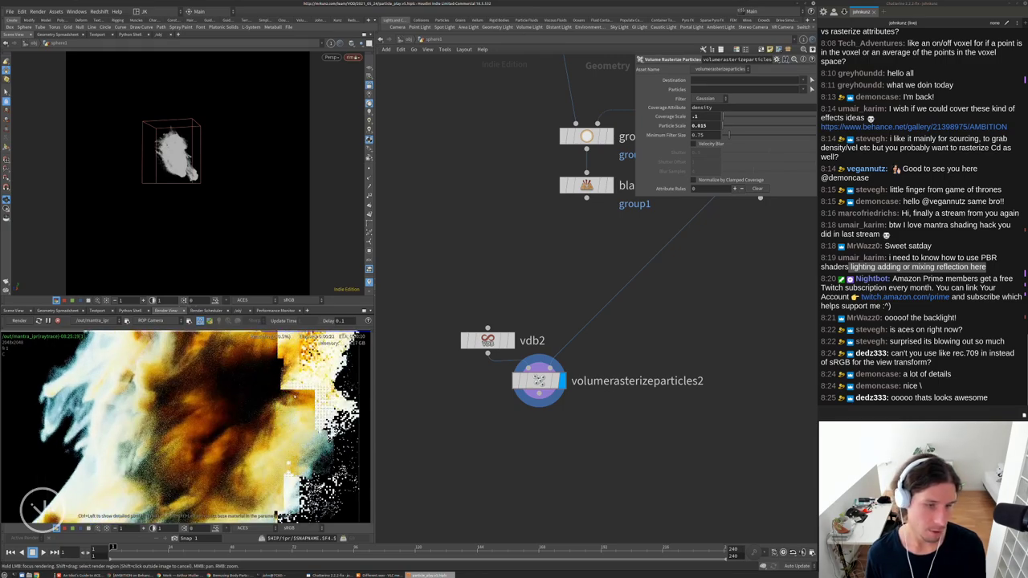
Check the rasterized volume's voxel count and the particle count at the repeat loop's end
scroll(501, 436, down, 5)
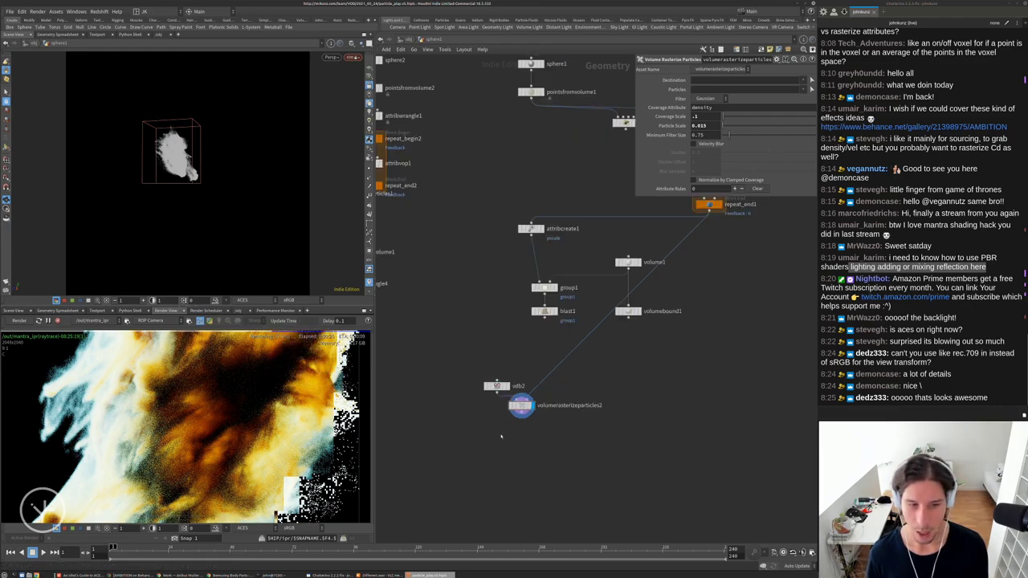
scroll(501, 436, down, 3)
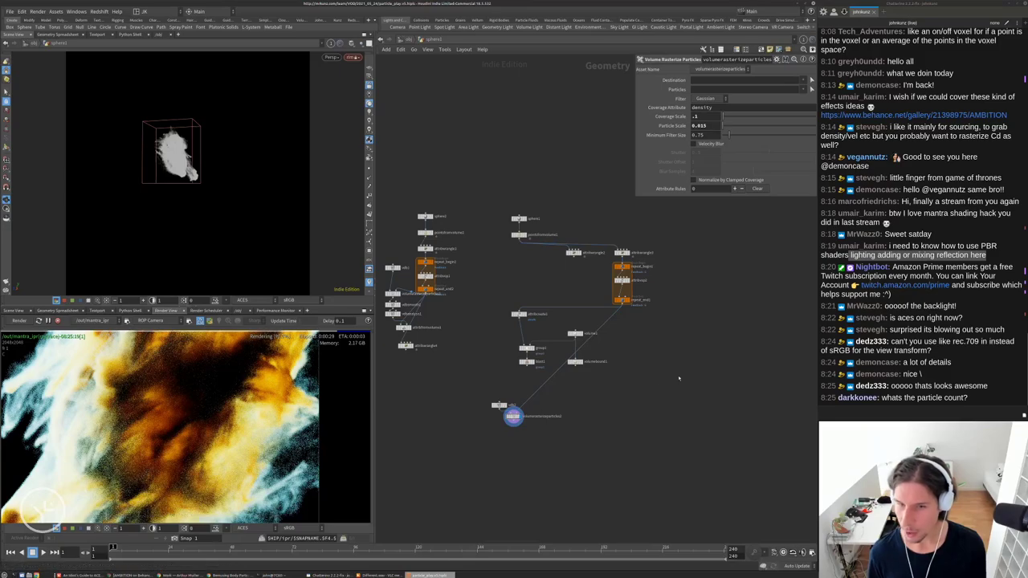
scroll(512, 415, up, 3)
middle_click(492, 413)
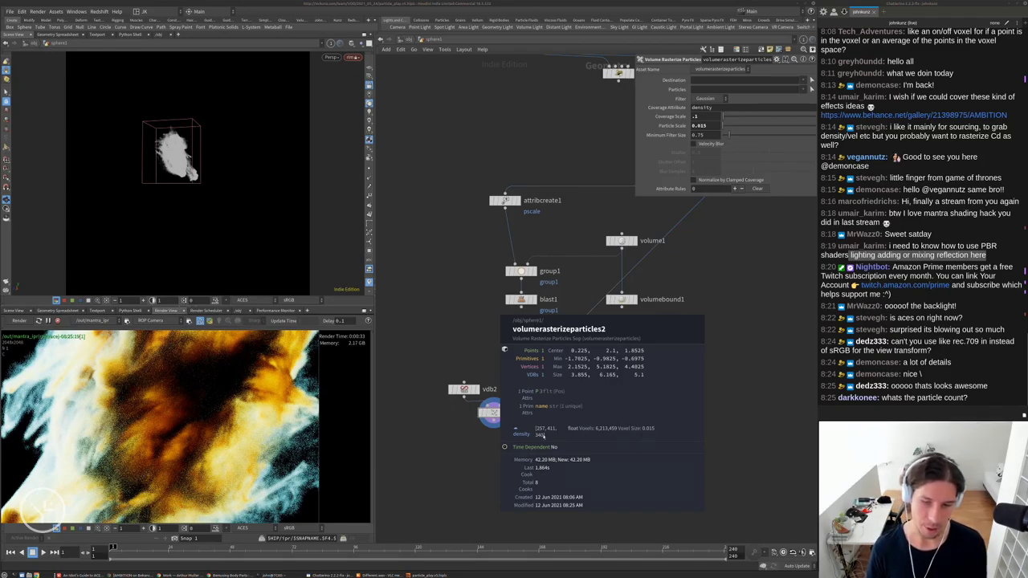
middle_drag(717, 171, 562, 278)
middle_click(562, 279)
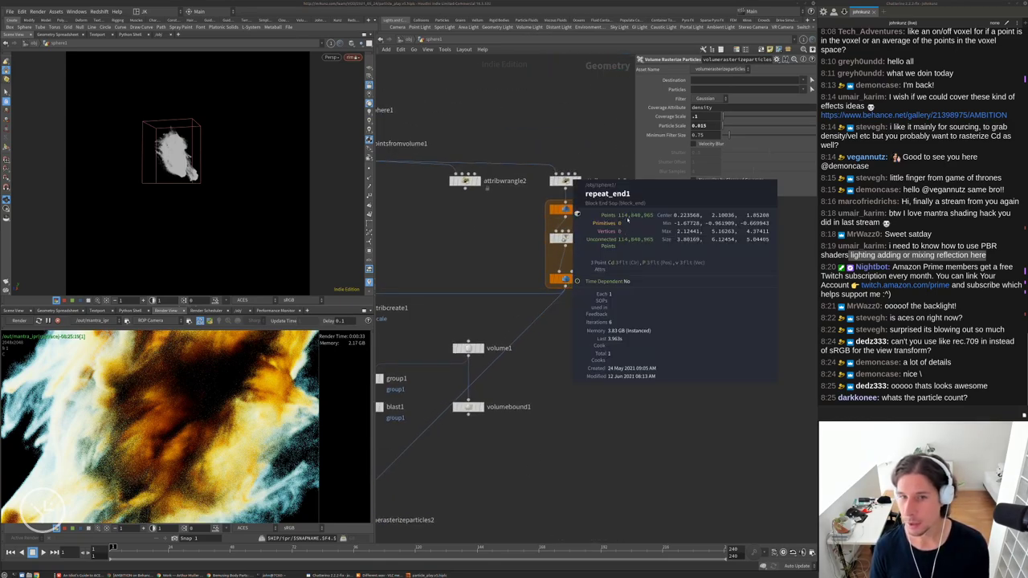
scroll(627, 298, down, 3)
click(462, 425)
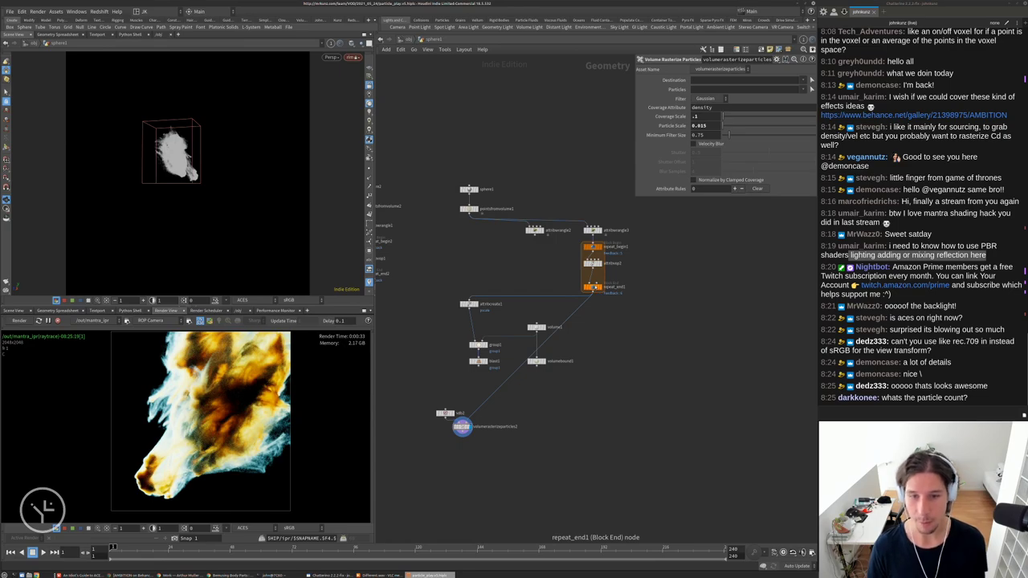
Set pointsfromvolume1's Point Separation to 0.0025 and watch the particle cloud recook
scroll(213, 438, up, 2)
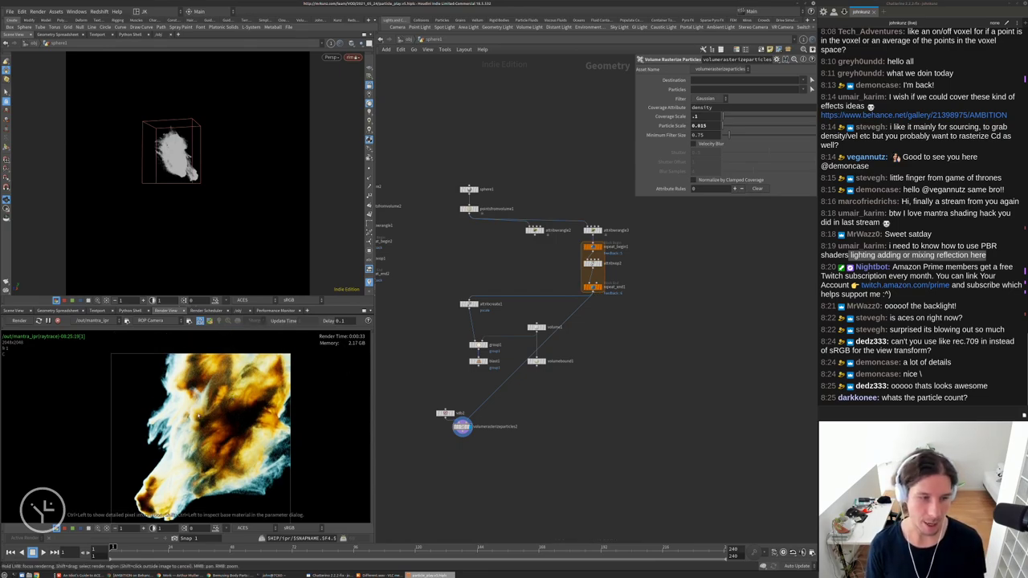
middle_drag(213, 439, 208, 411)
scroll(474, 446, up, 4)
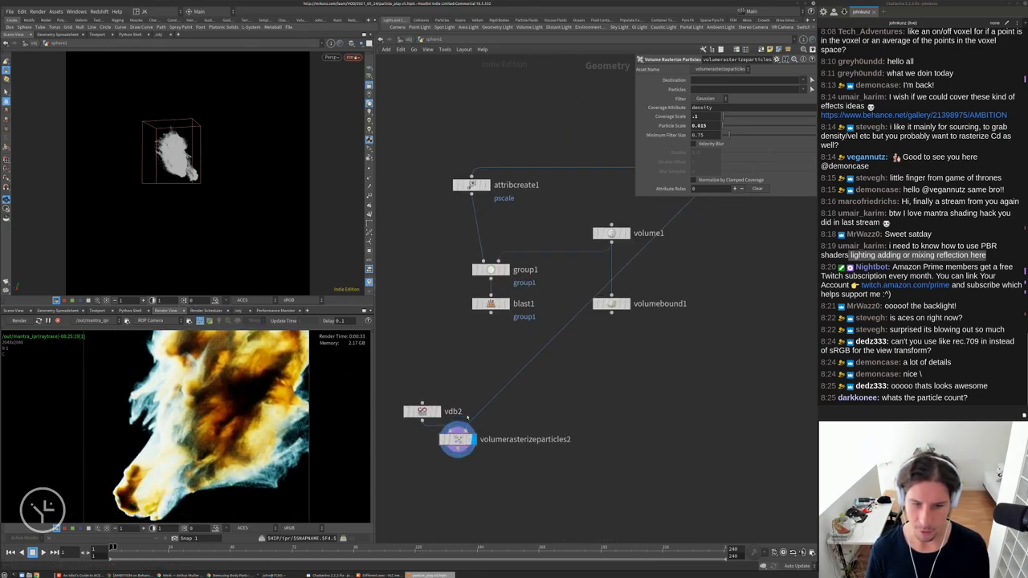
scroll(479, 433, down, 1)
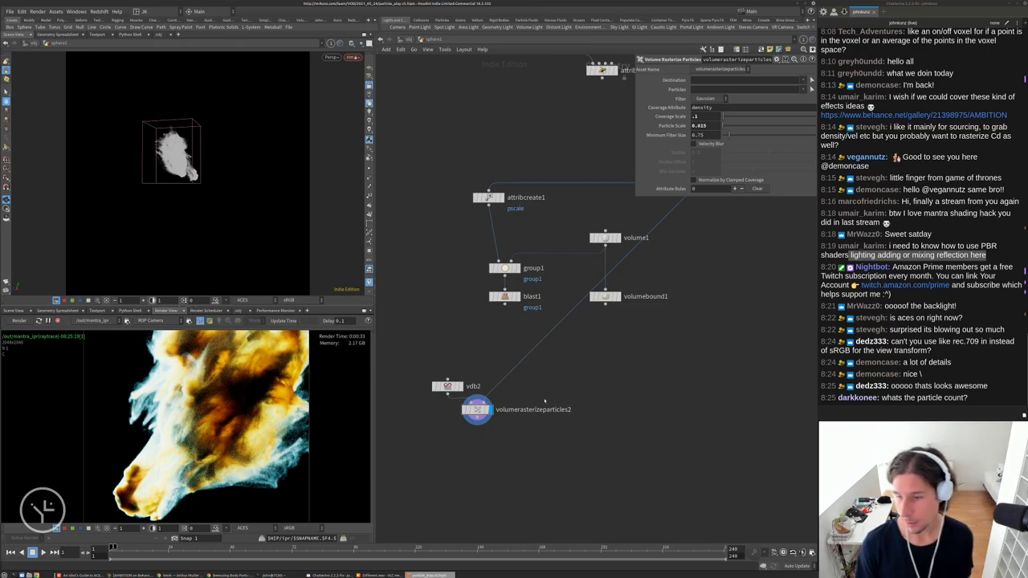
scroll(514, 418, down, 3)
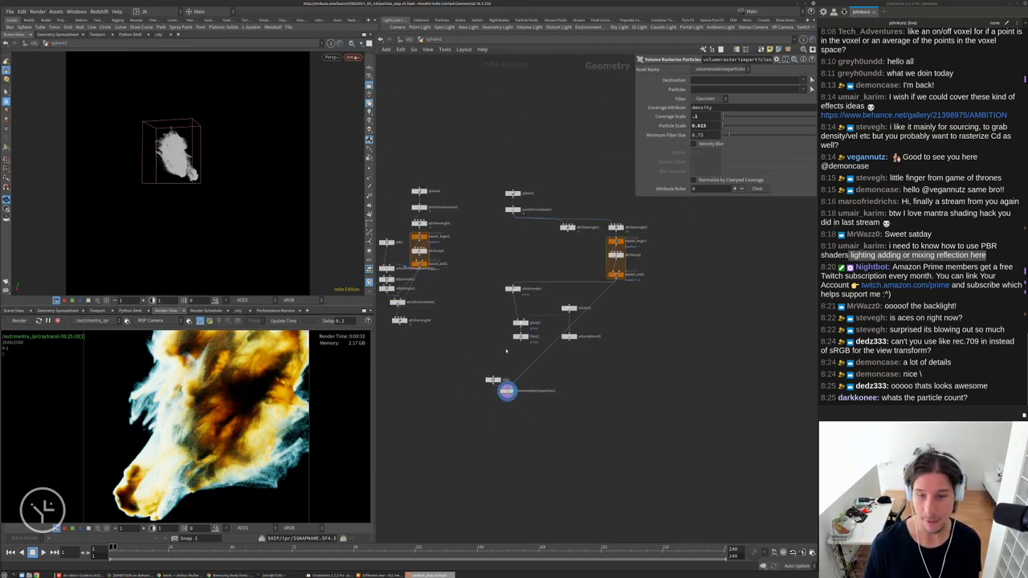
scroll(519, 390, up, 4)
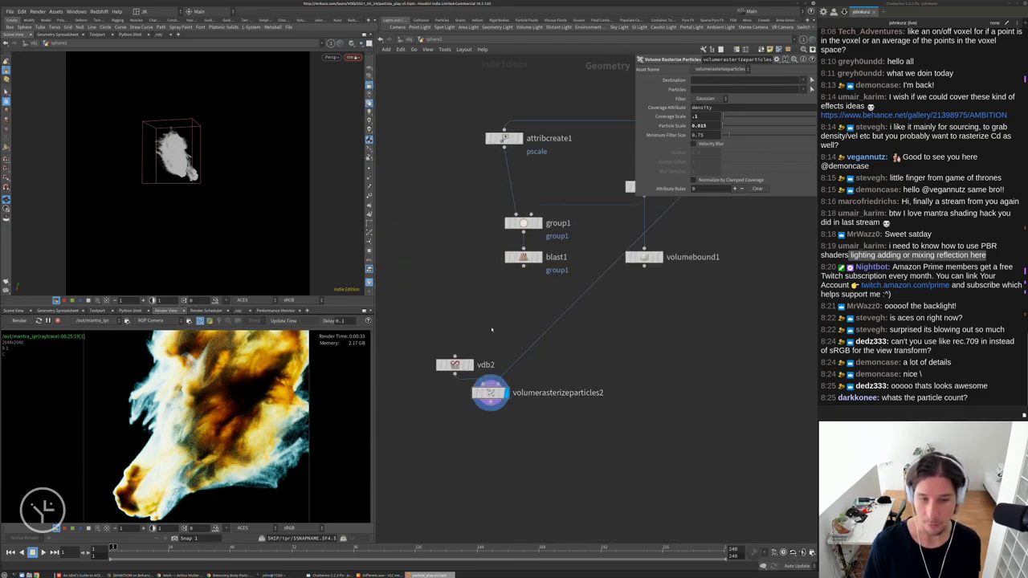
scroll(469, 376, down, 3)
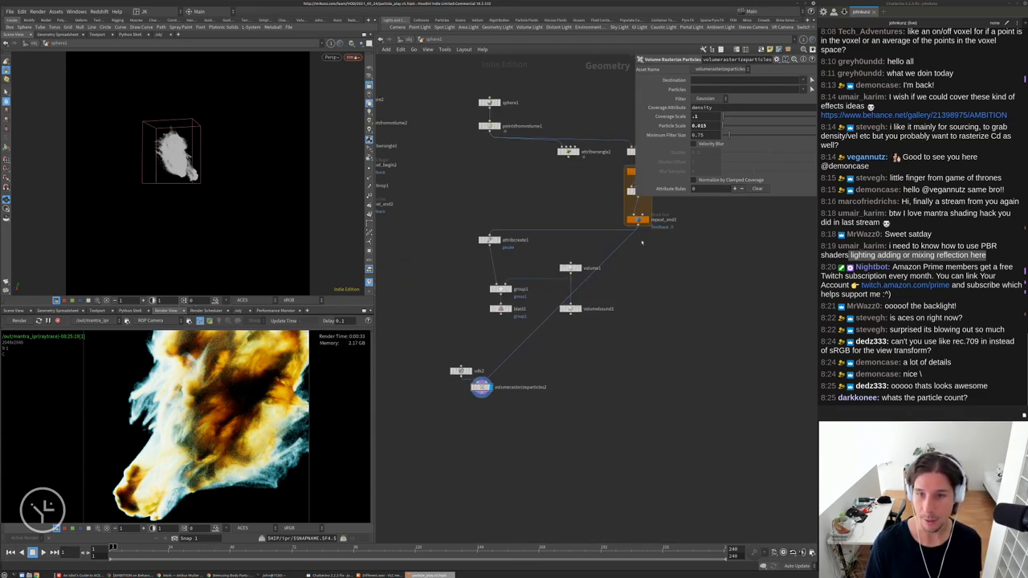
middle_drag(630, 358, 619, 386)
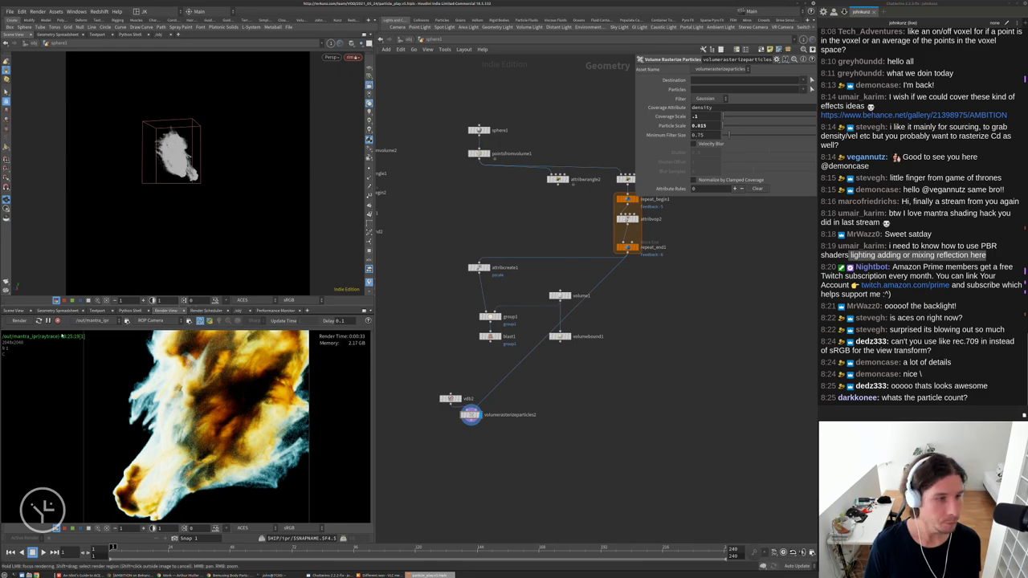
scroll(510, 97, up, 3)
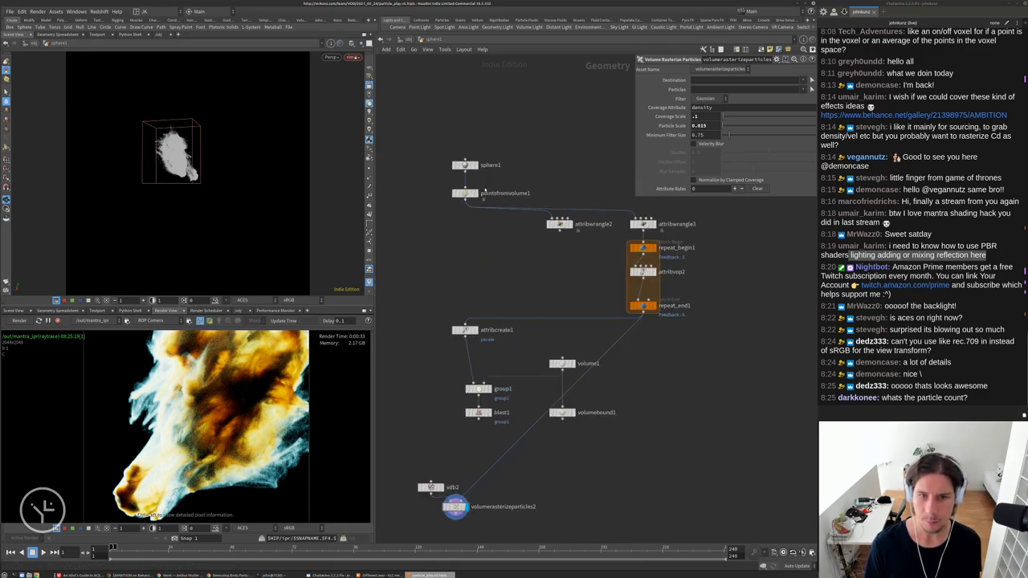
click(458, 196)
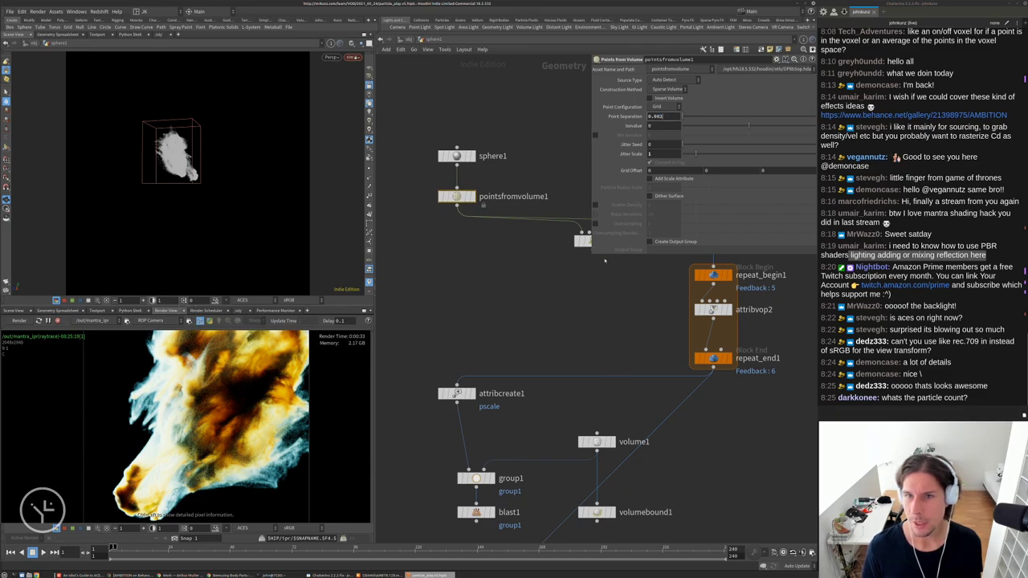
key(Return)
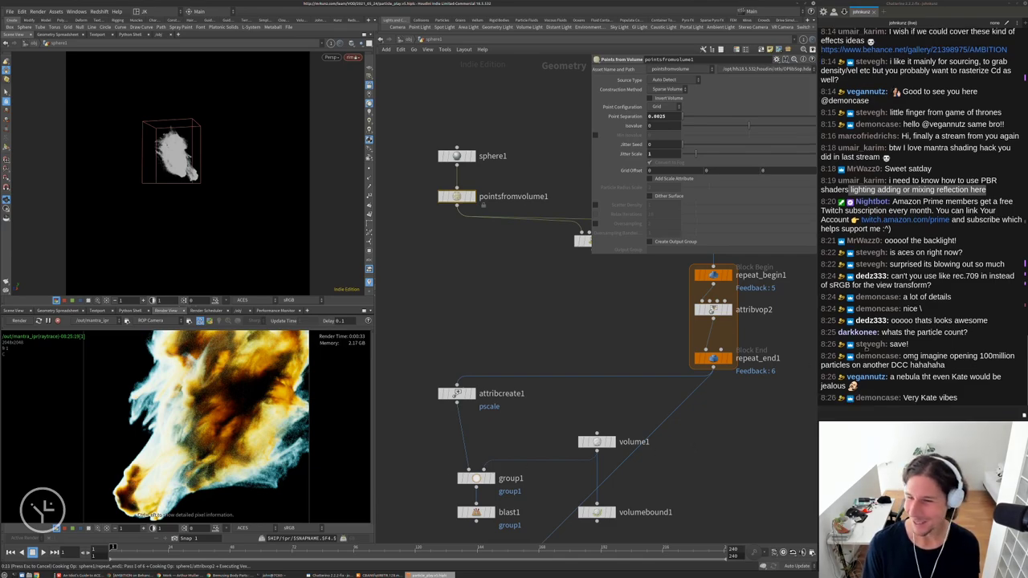
drag(918, 349, 880, 346)
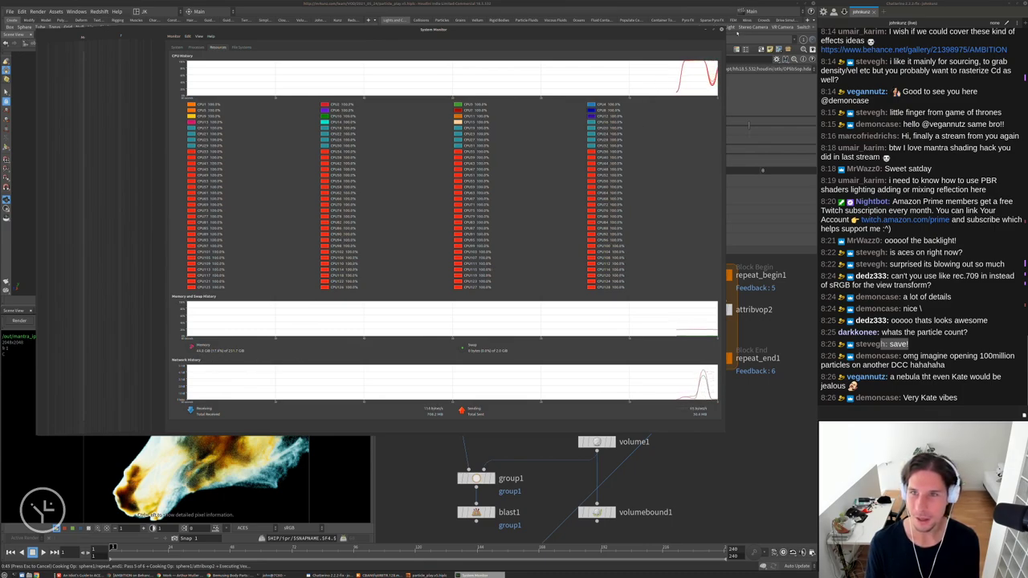
Return to Houdini and read repeat_end1's new particle count
click(727, 94)
click(743, 474)
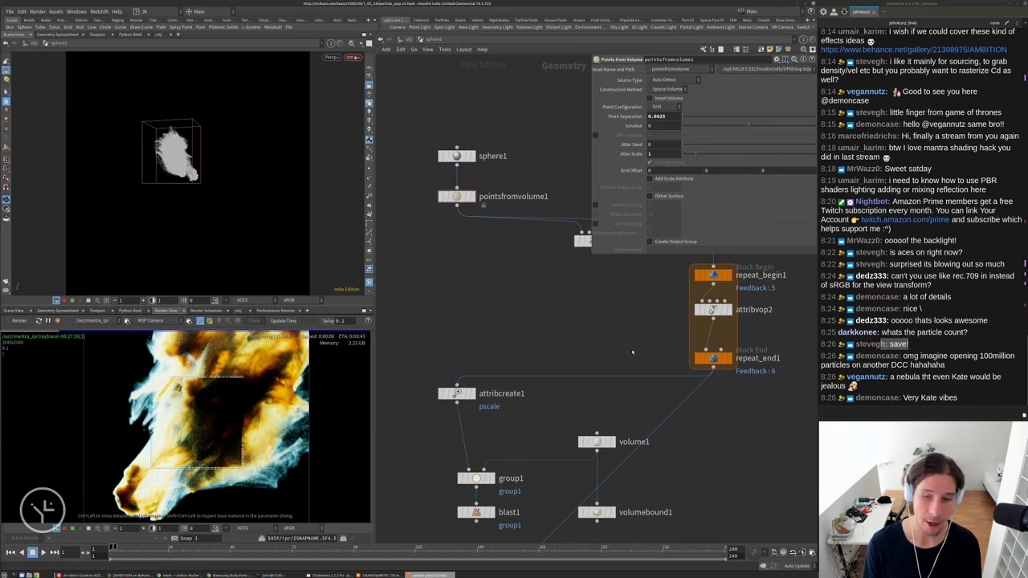
middle_click(713, 358)
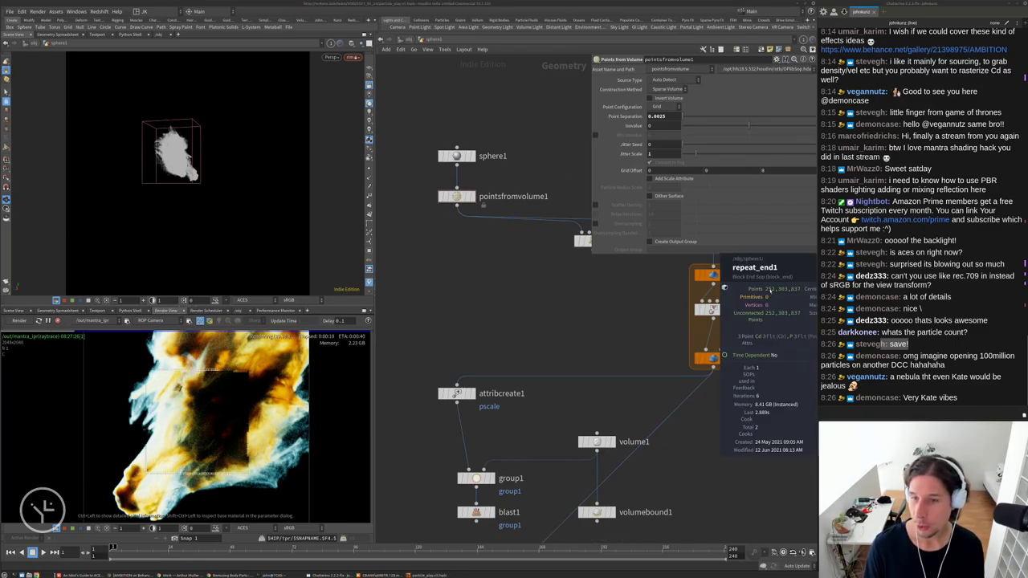
middle_drag(590, 542, 596, 449)
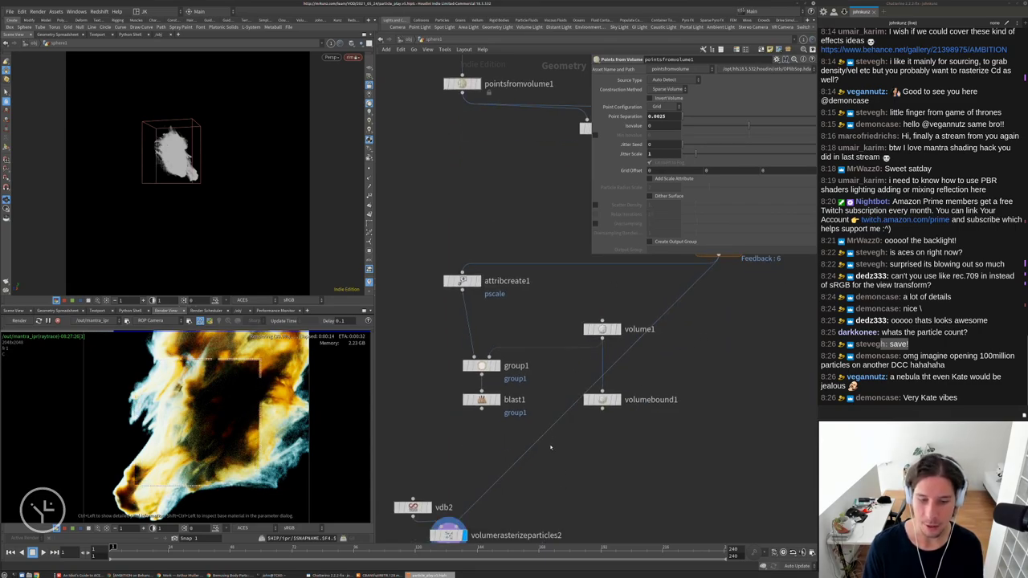
Set volumerasterizeparticles2's Coverage Scale to .05 and inspect the refining cloud render
middle_drag(523, 521, 541, 444)
click(465, 457)
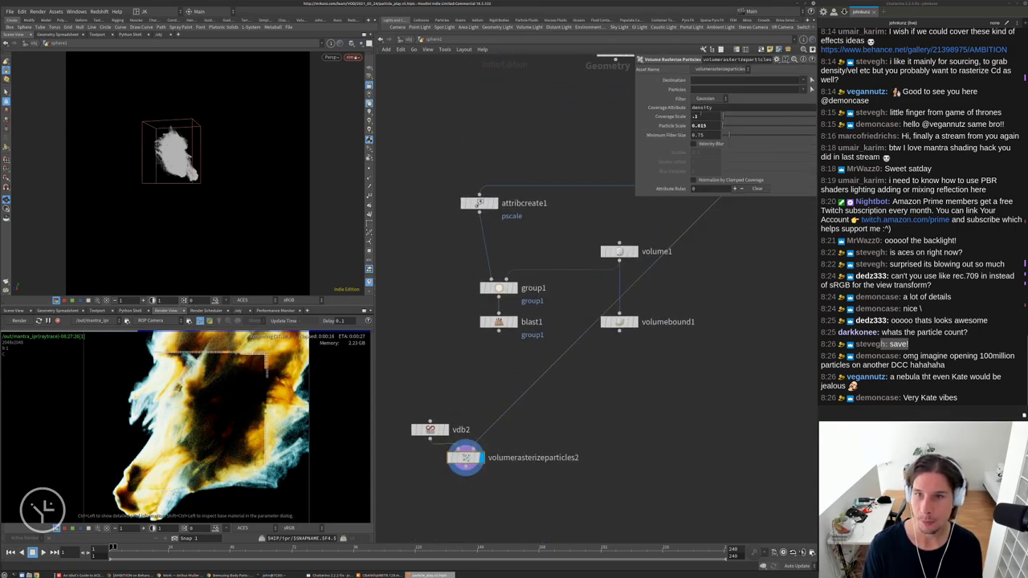
double_click(704, 115)
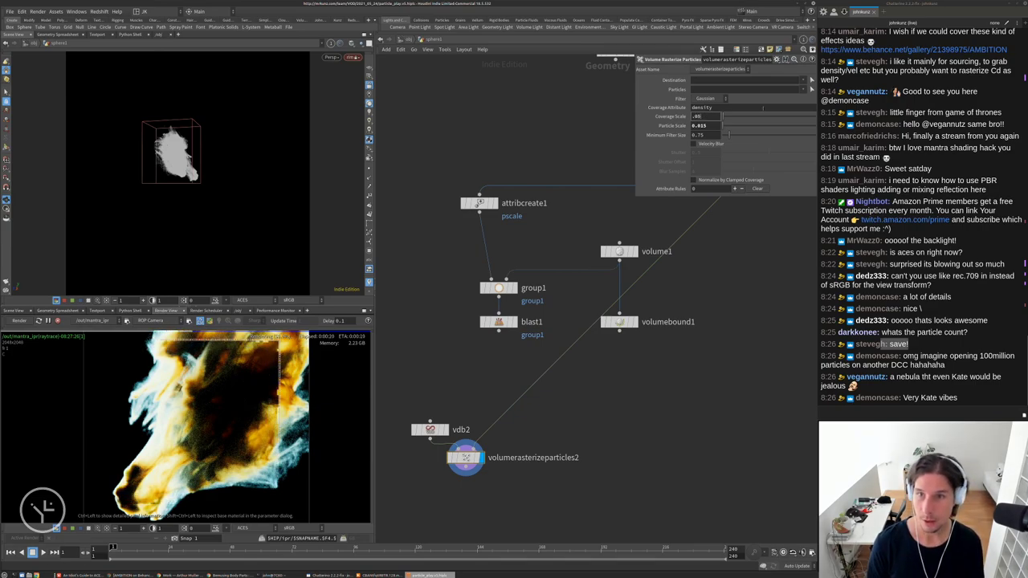
text(.05)
key(Return)
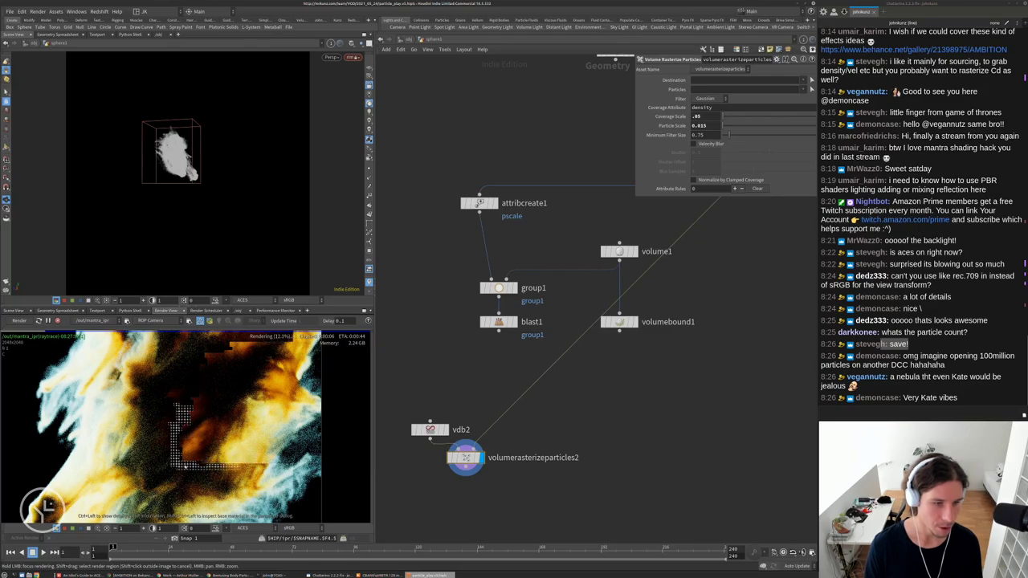
scroll(246, 416, up, 4)
scroll(246, 416, down, 4)
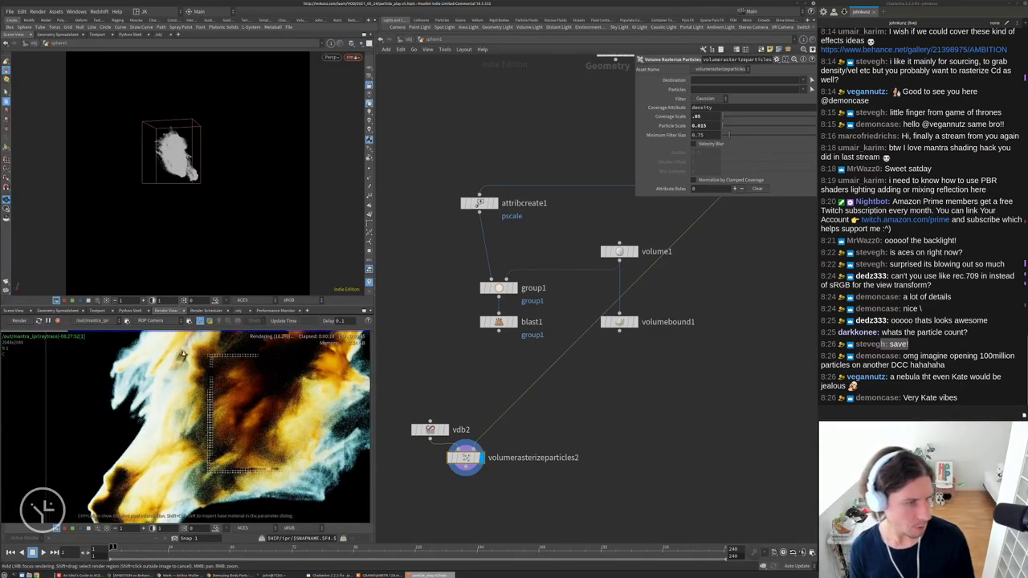
scroll(135, 389, up, 5)
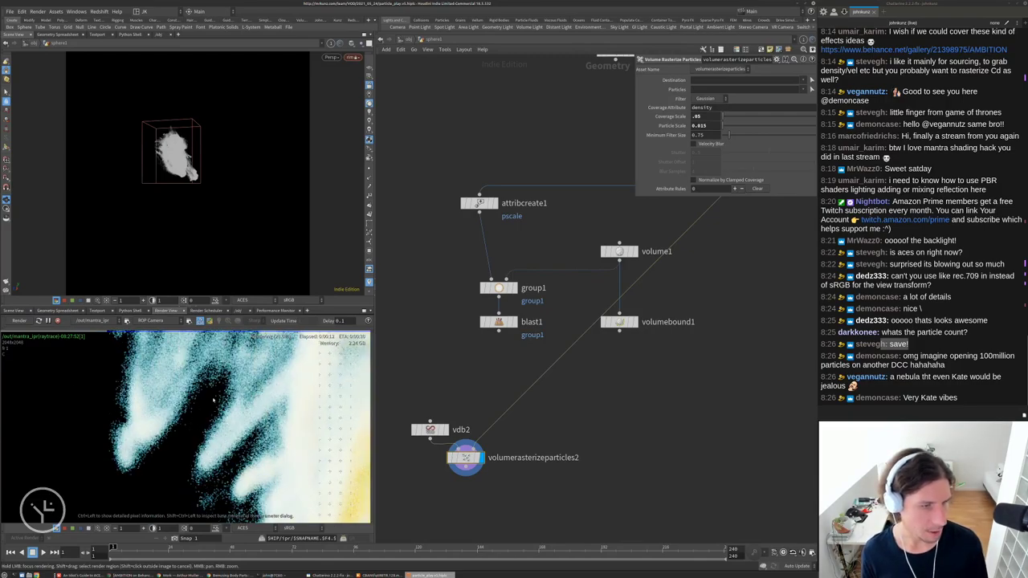
middle_drag(135, 389, 101, 431)
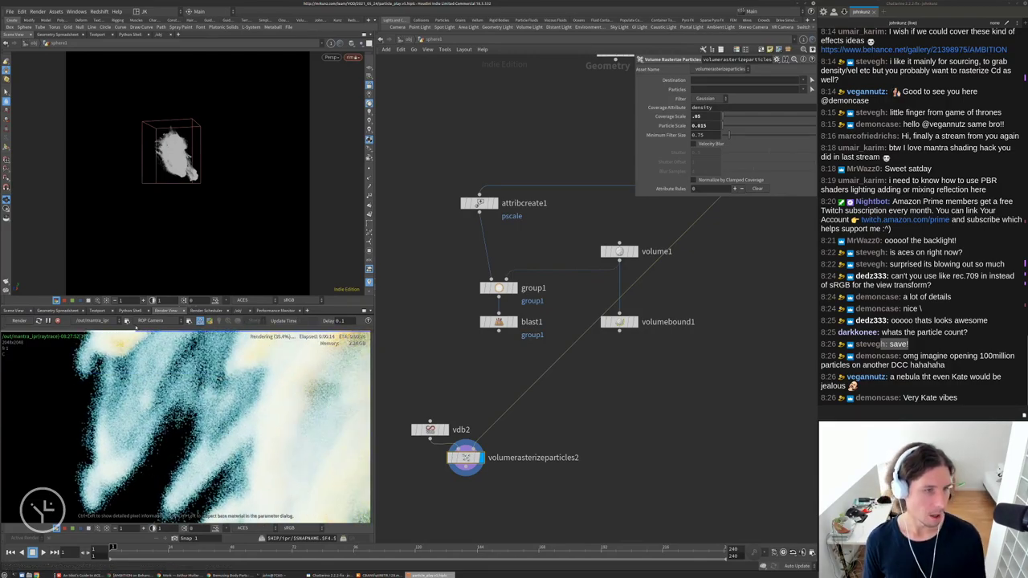
Set the mantra_ipr Pixel Samples to 3 by 3, then stop the restarted IPR render
click(126, 320)
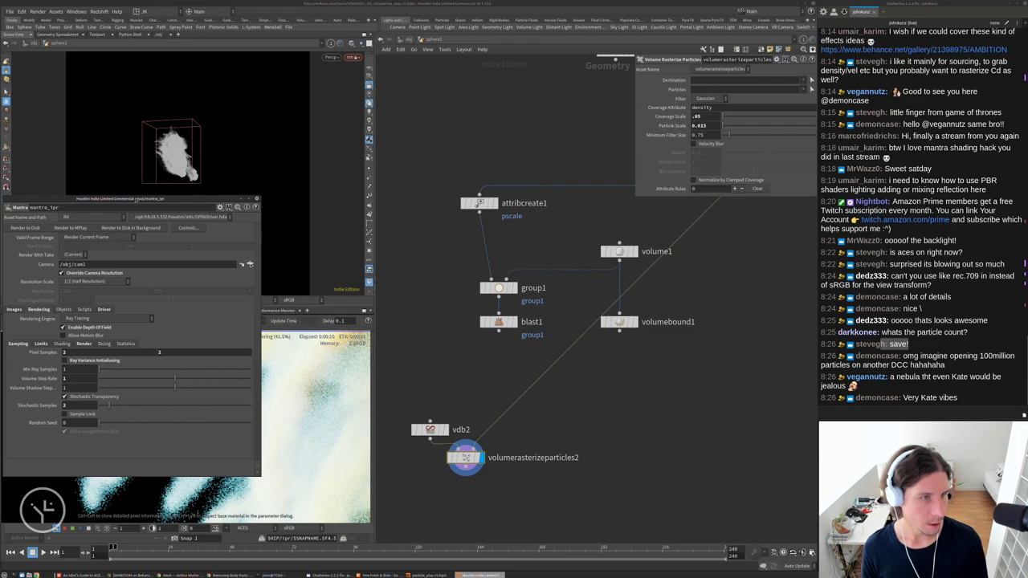
drag(137, 199, 442, 71)
click(371, 223)
text(3)
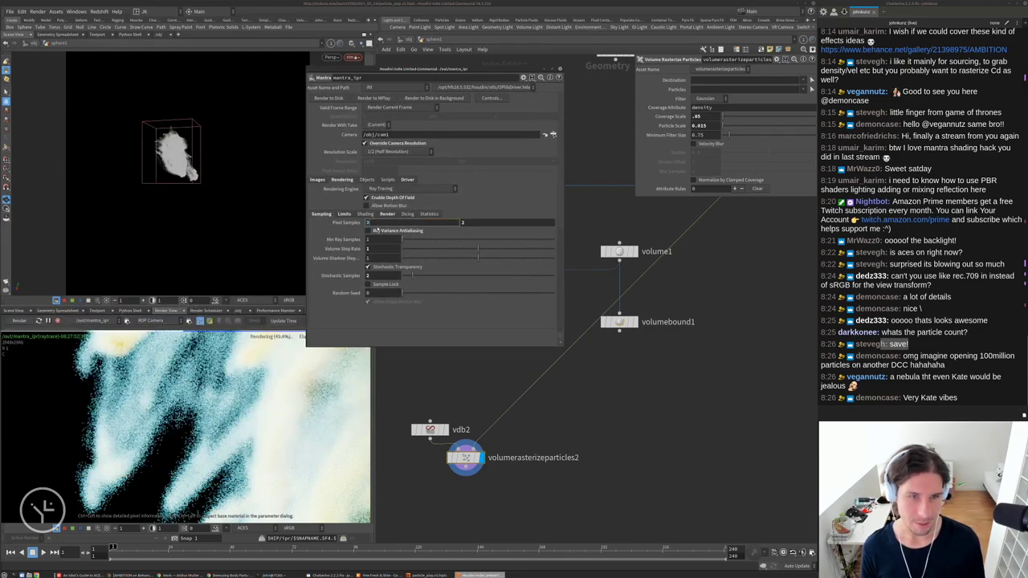
key(Tab)
text(3)
key(Return)
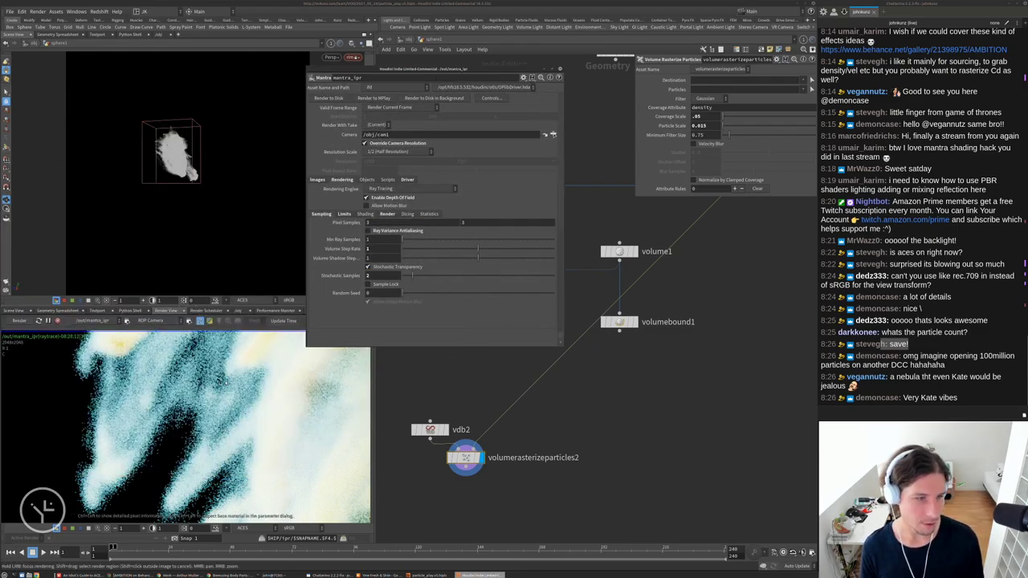
click(480, 202)
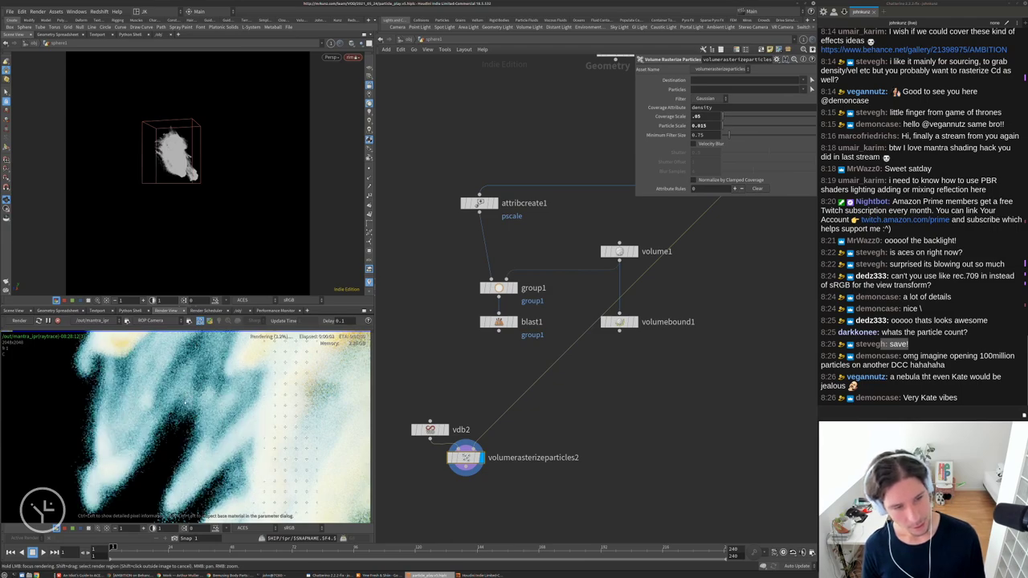
scroll(174, 409, down, 5)
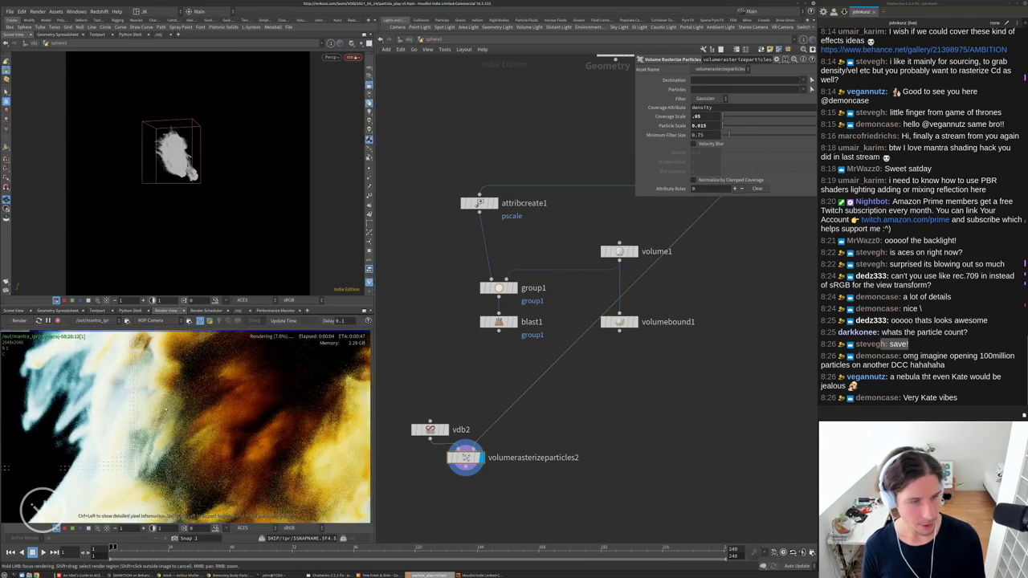
click(56, 320)
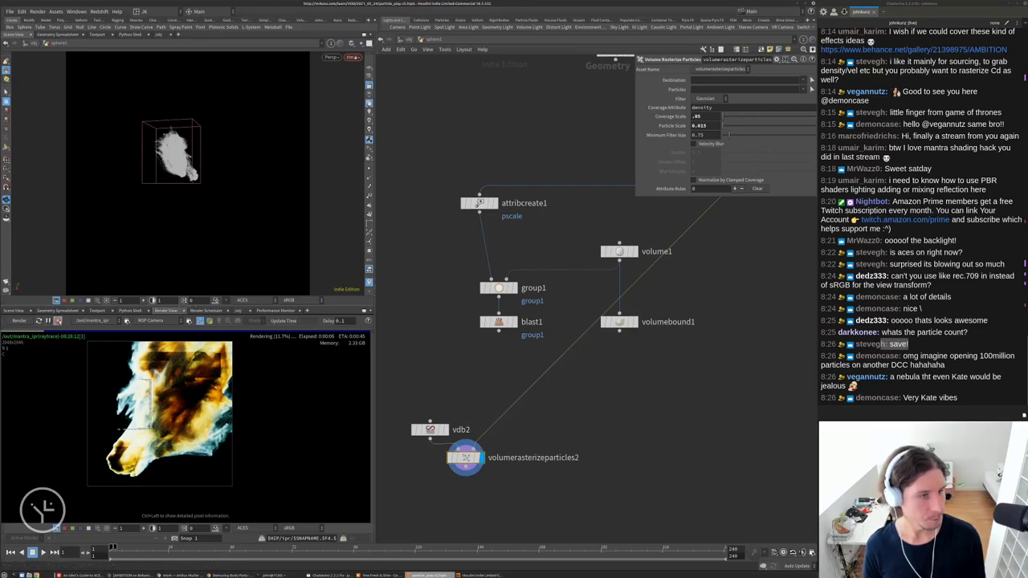
Save the scene as particle_play_rasterize.v5.hiplc in /mnt/data/stream/2021_05_24/scenes/
click(10, 12)
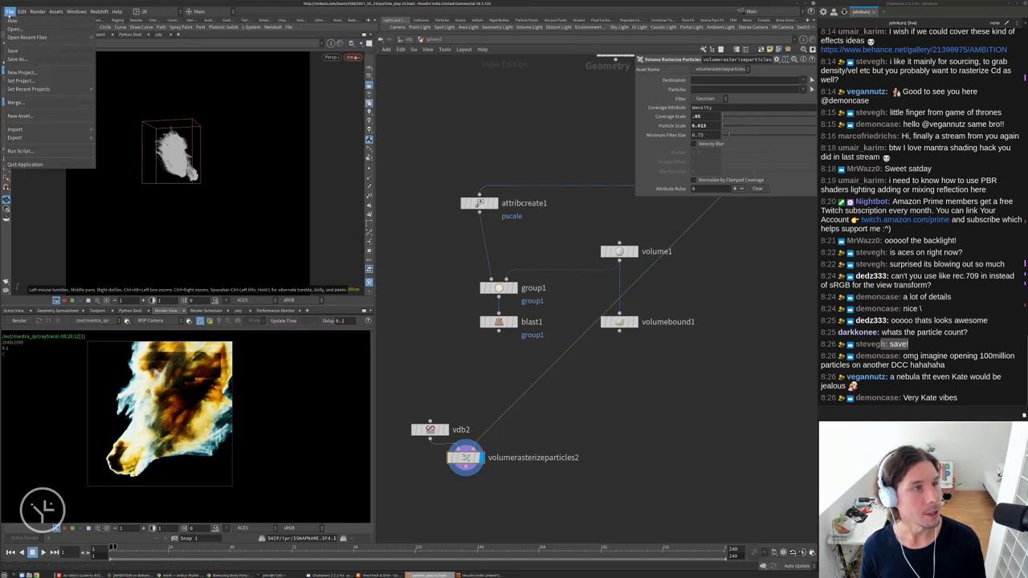
click(32, 59)
drag(164, 5, 484, 36)
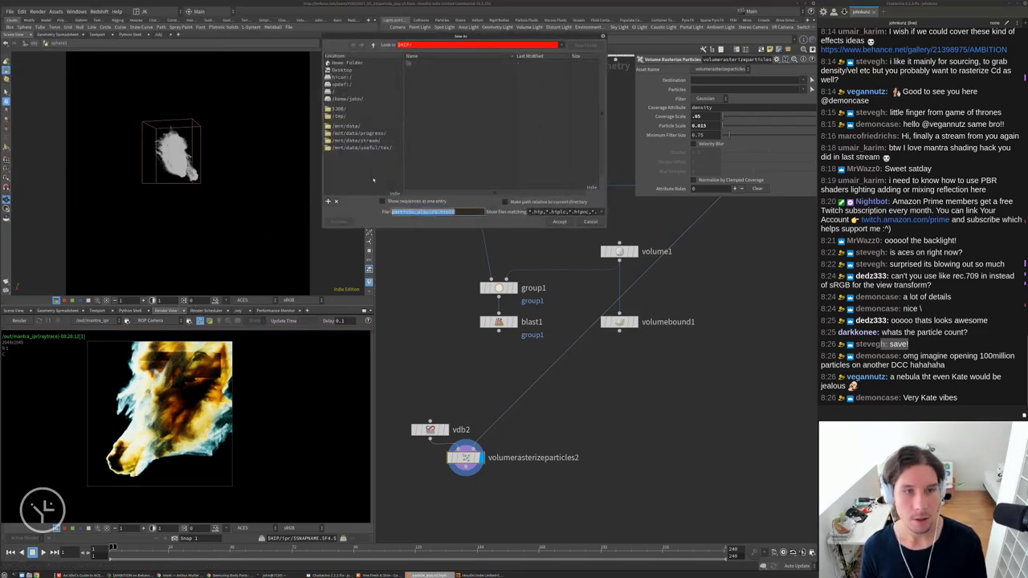
click(362, 141)
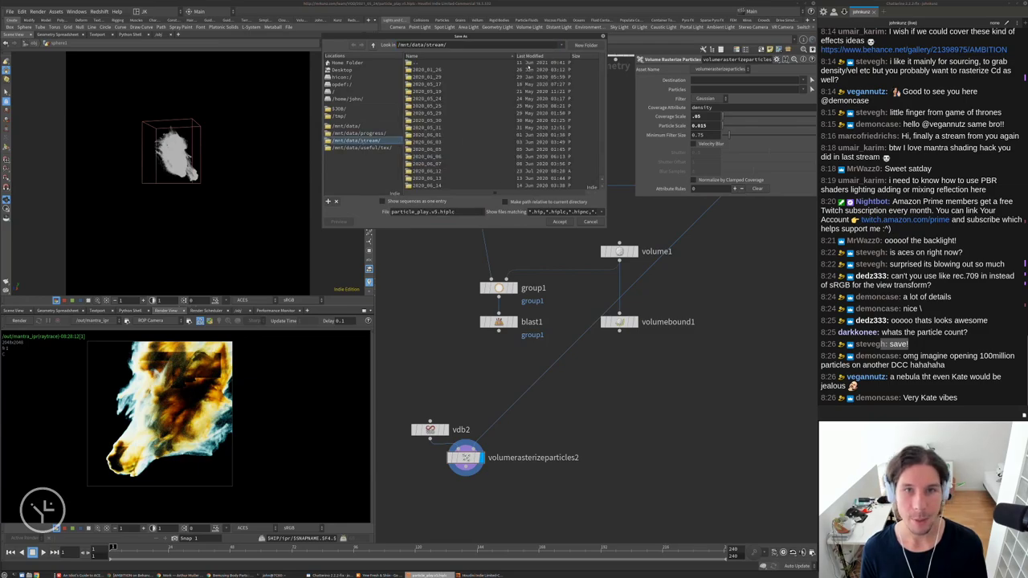
double_click(438, 71)
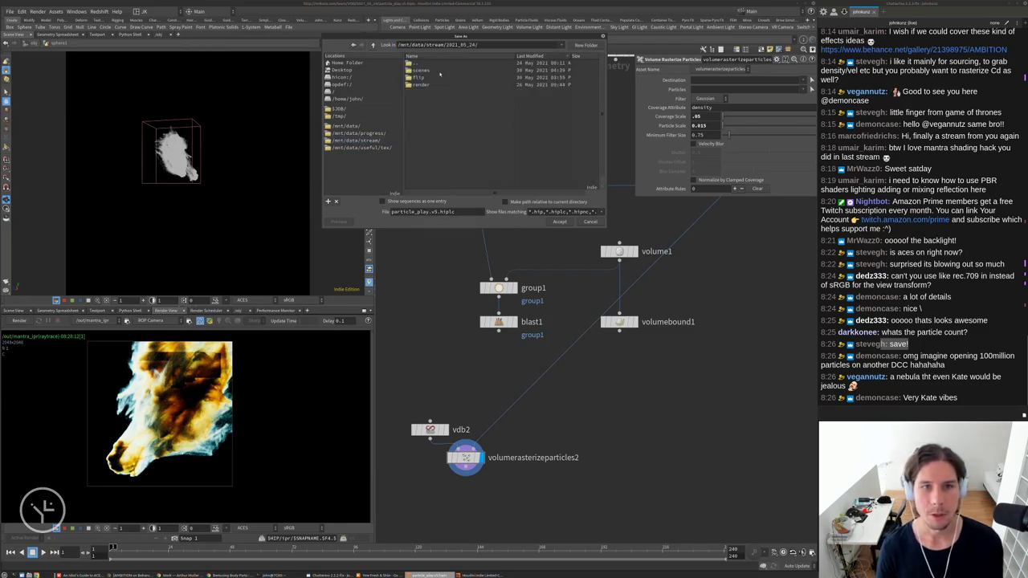
double_click(438, 71)
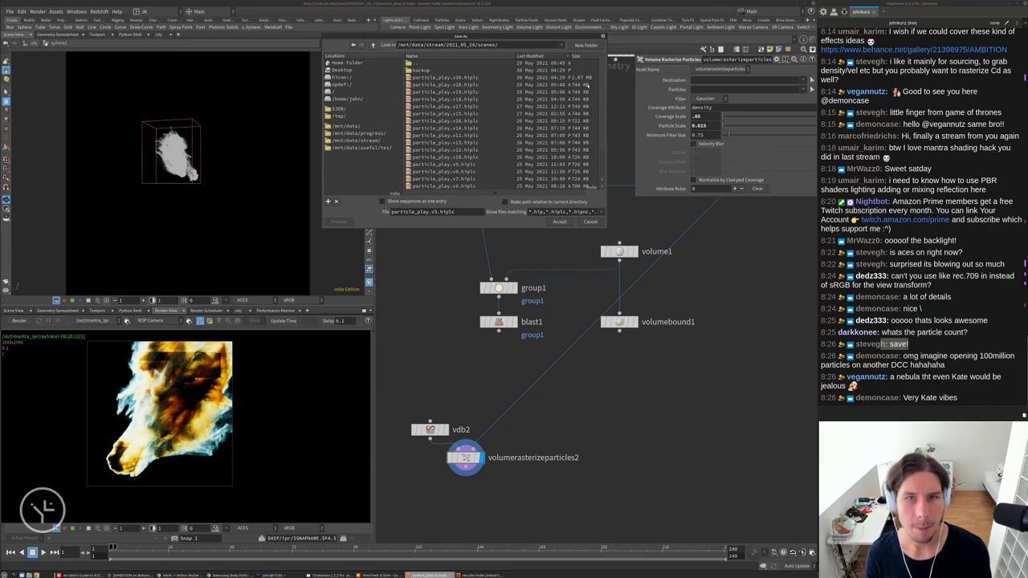
scroll(595, 96, down, 1)
scroll(562, 73, up, 1)
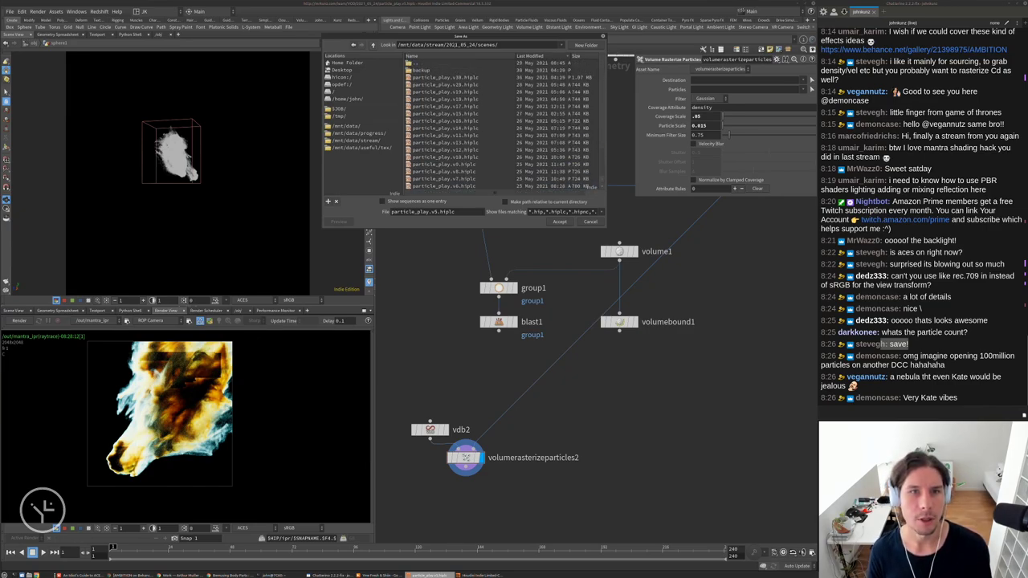
drag(486, 40, 558, 50)
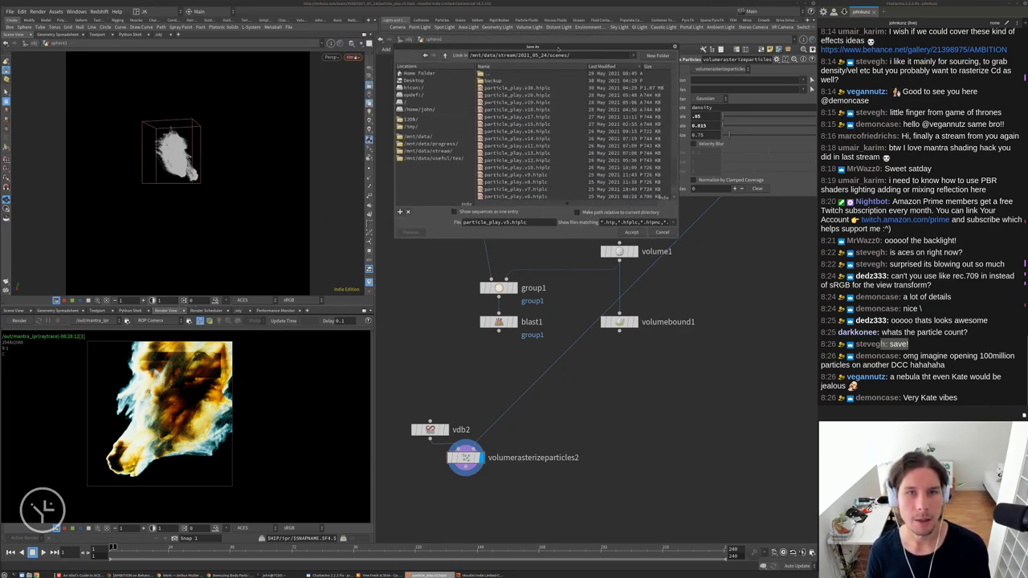
key(ctrl+a)
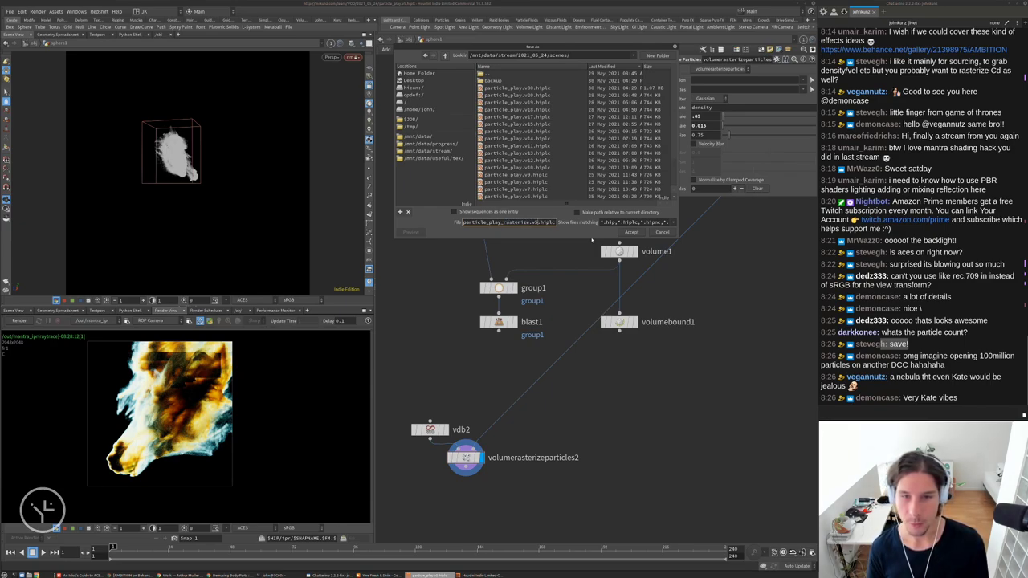
key(Return)
middle_drag(624, 401, 528, 422)
scroll(619, 372, up, 2)
scroll(475, 456, down, 4)
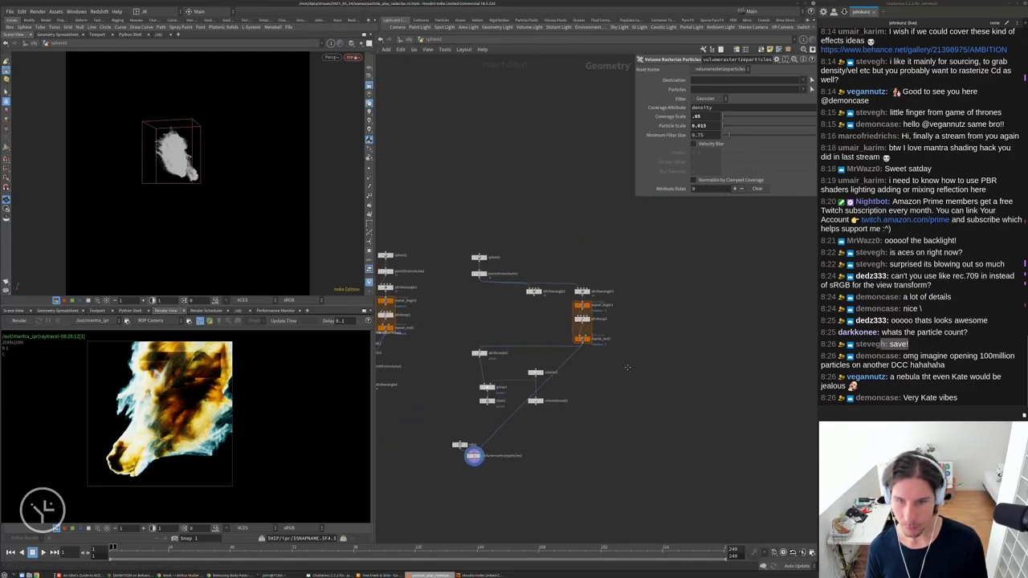
middle_drag(474, 456, 504, 431)
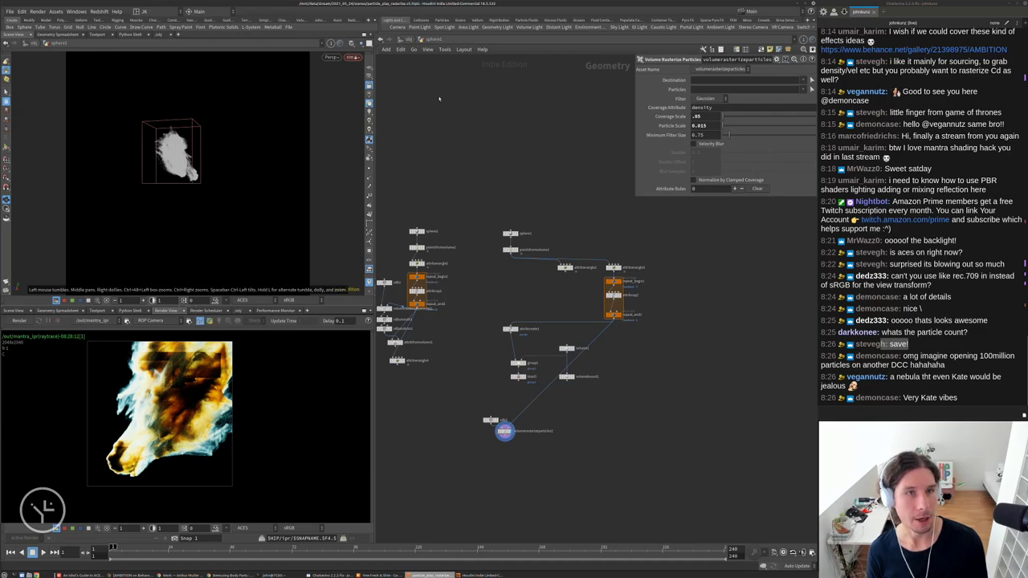
click(339, 21)
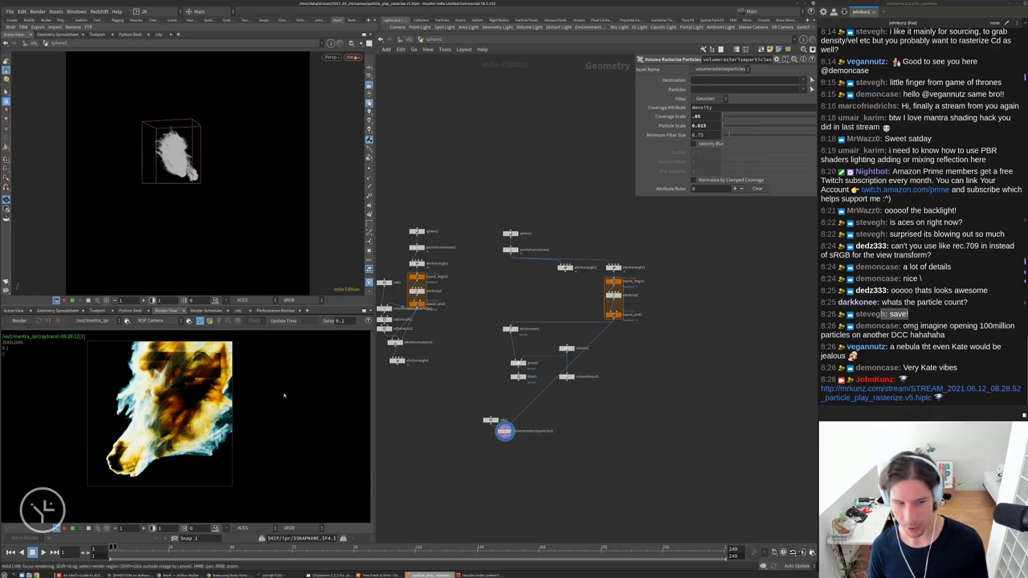
scroll(110, 436, up, 5)
scroll(103, 418, up, 5)
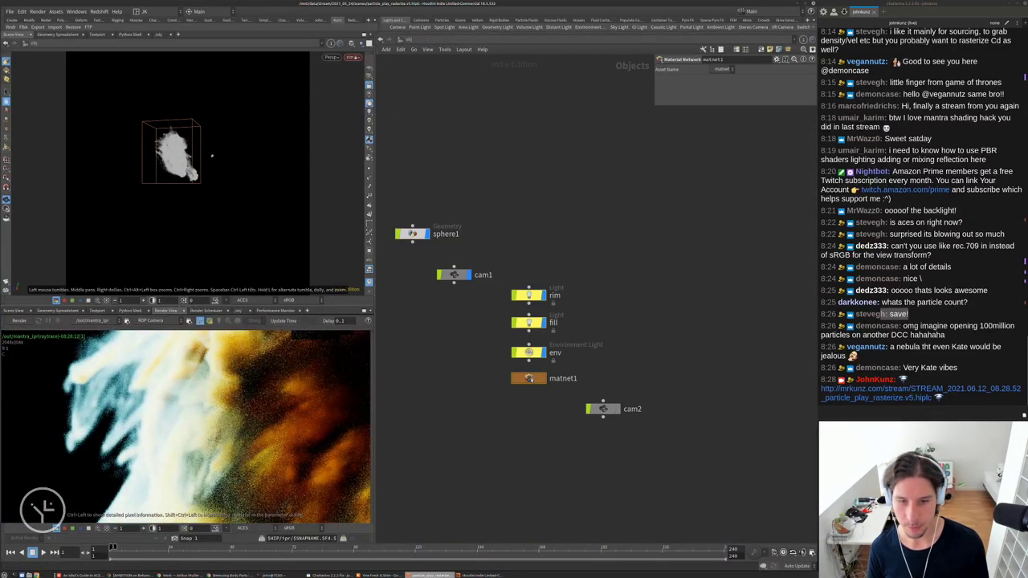
click(550, 351)
double_click(546, 355)
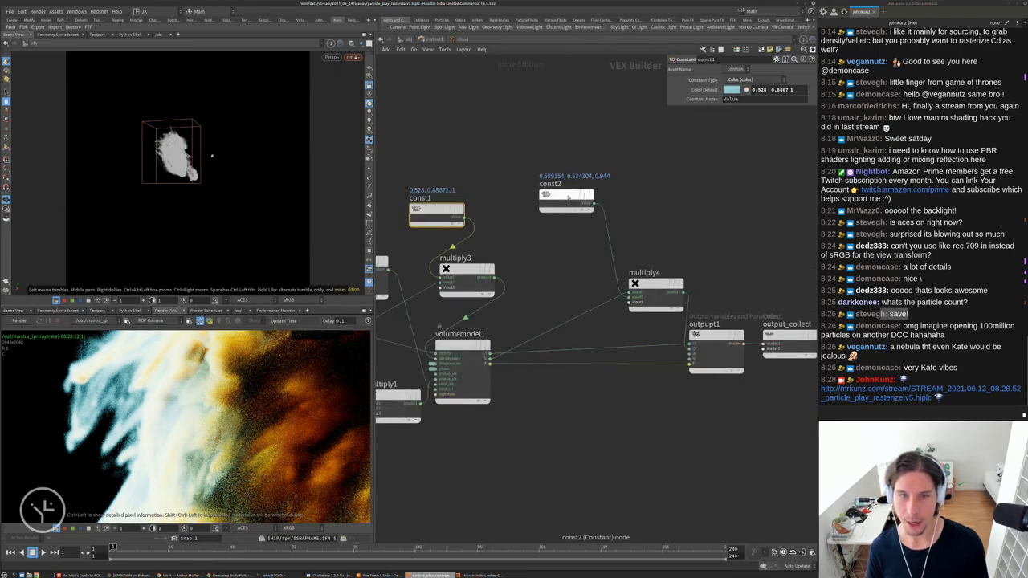
click(566, 204)
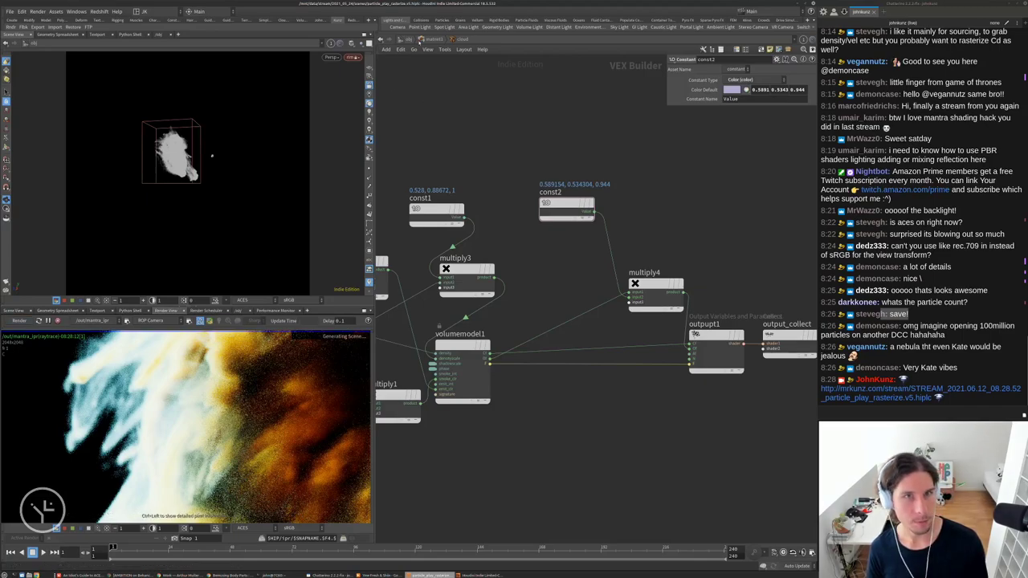
click(406, 39)
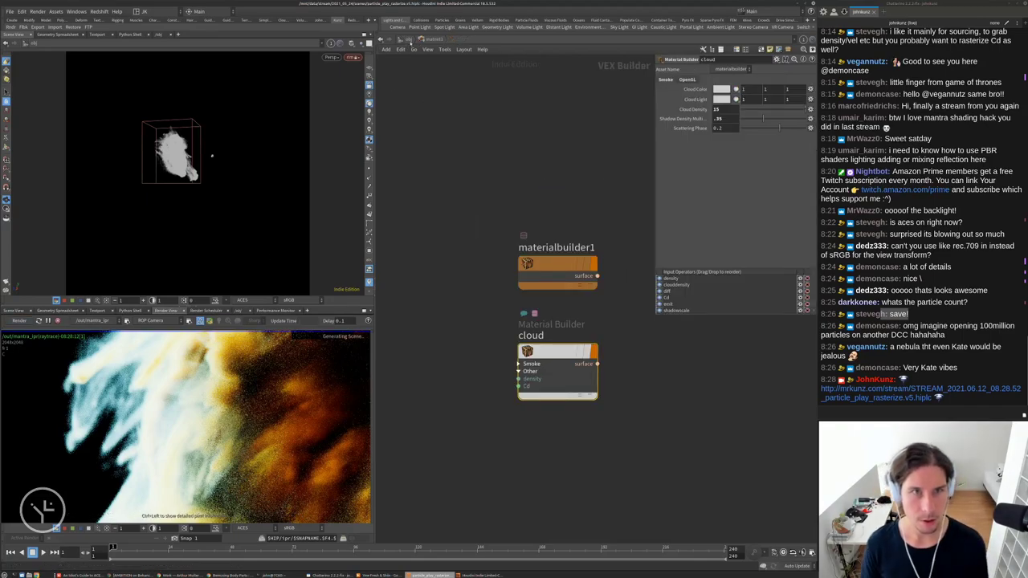
click(402, 40)
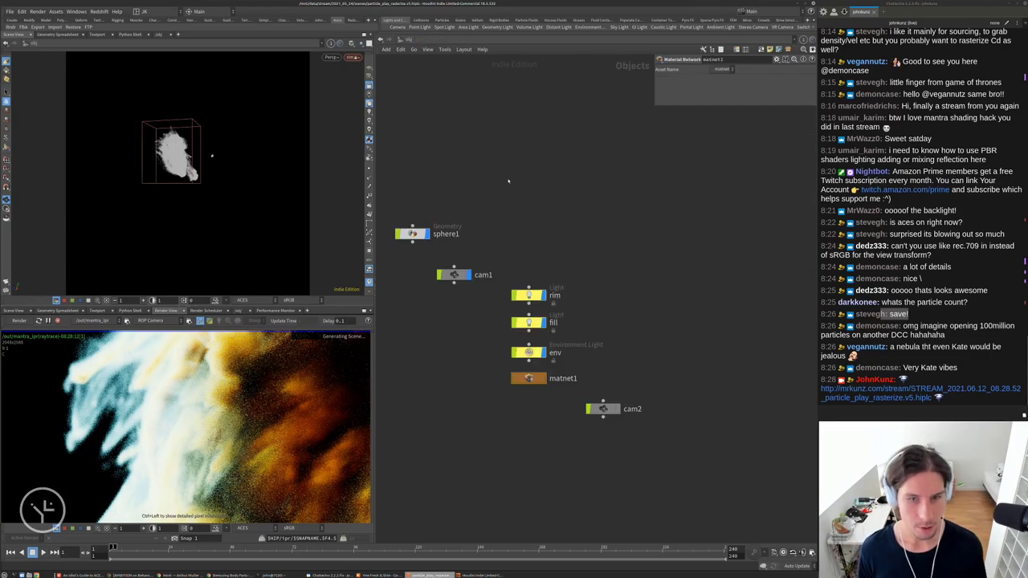
double_click(425, 239)
scroll(512, 461, up, 3)
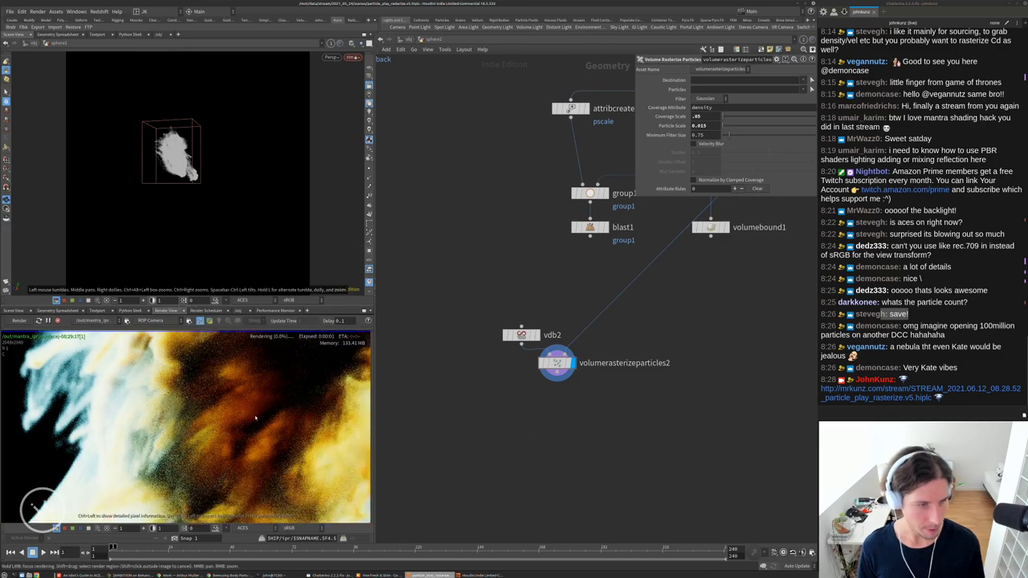
Set volumerasterizeparticles2's Particle Scale to 0.01
click(521, 336)
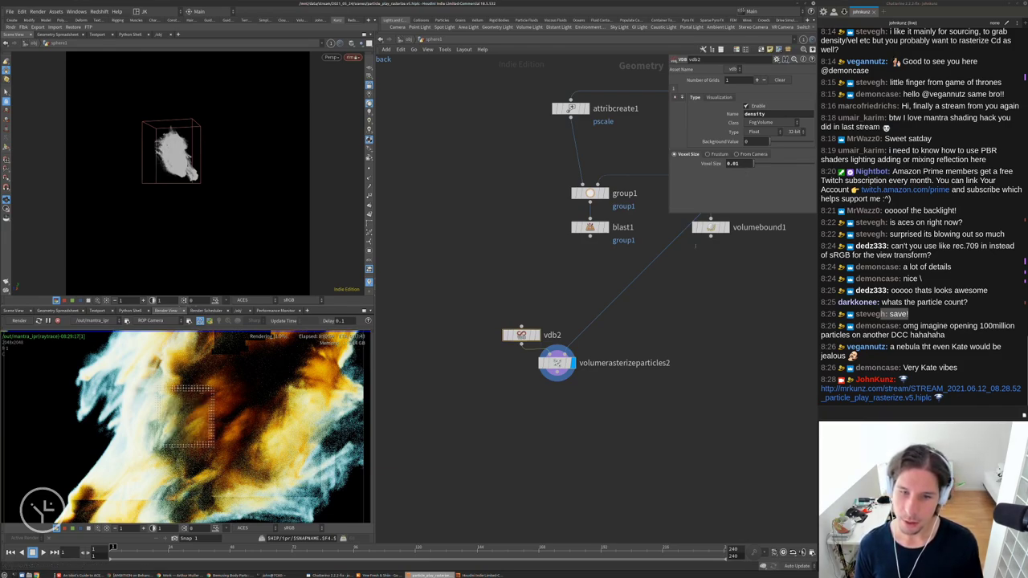
click(557, 363)
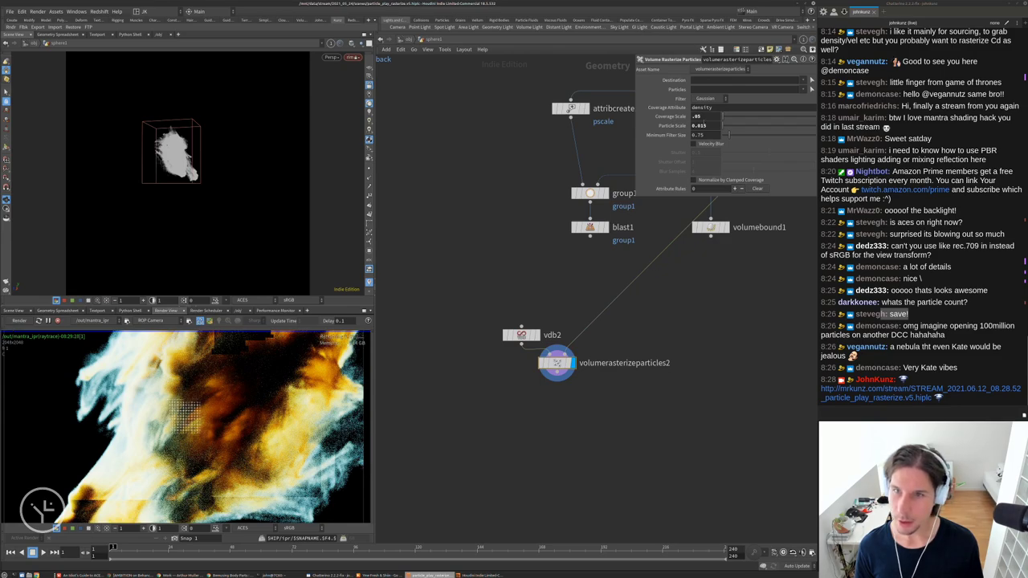
key(BackSpace)
key(Return)
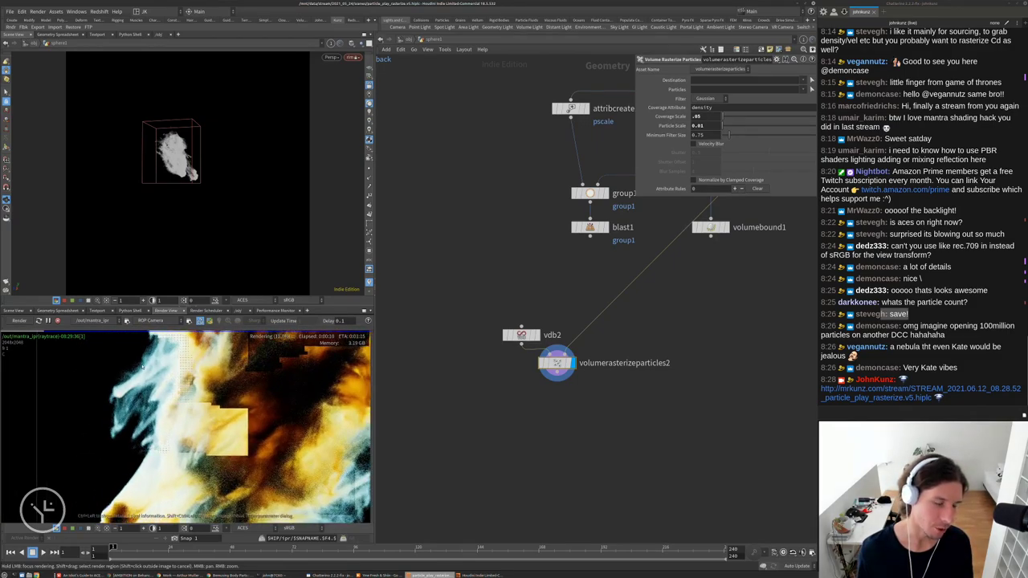
scroll(173, 394, down, 2)
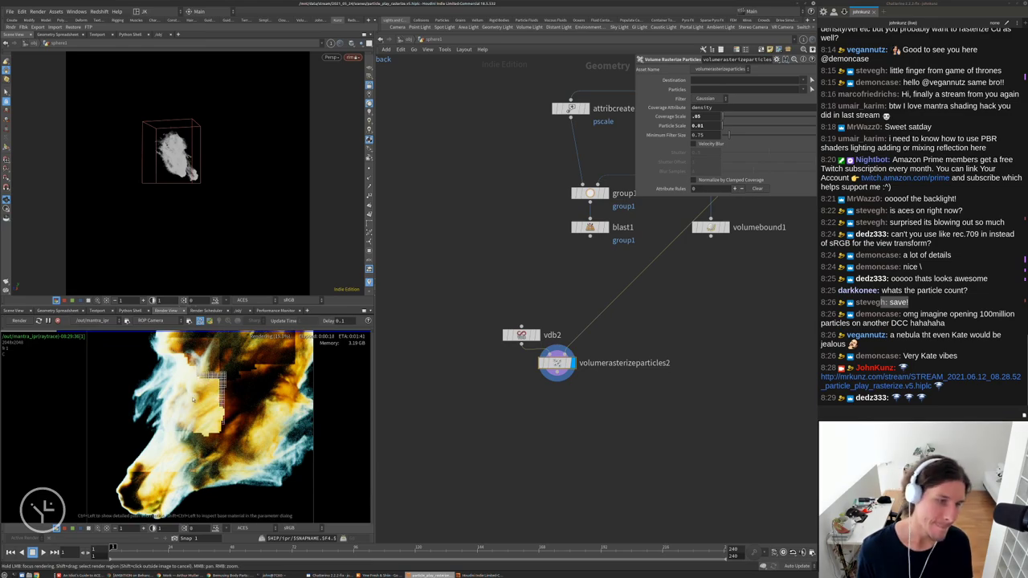
scroll(193, 399, up, 3)
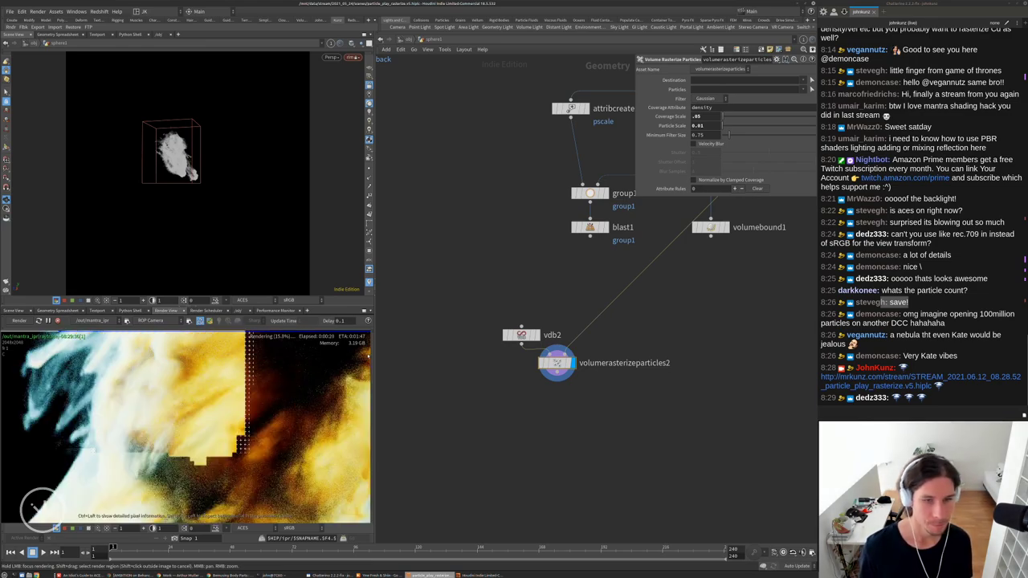
Widen and heighten the Render View pane, then enter the matnet1 material network
drag(376, 353, 575, 353)
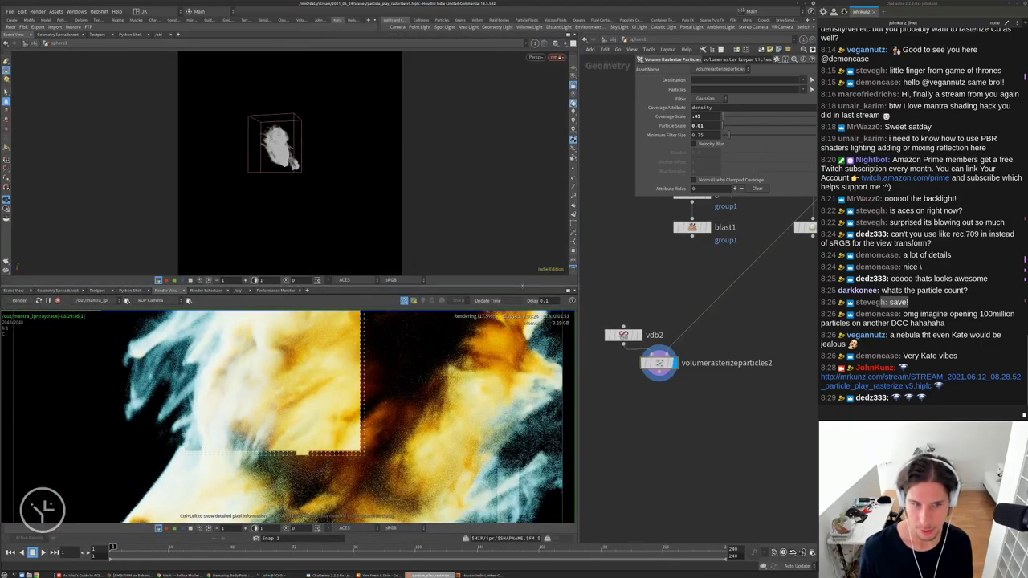
drag(523, 287, 522, 159)
scroll(242, 365, down, 3)
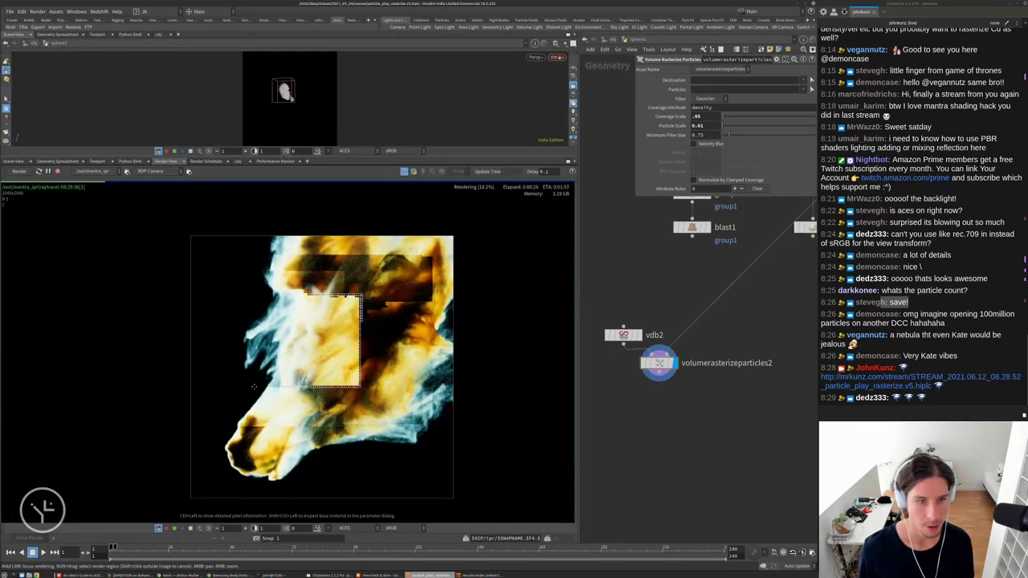
scroll(241, 366, up, 3)
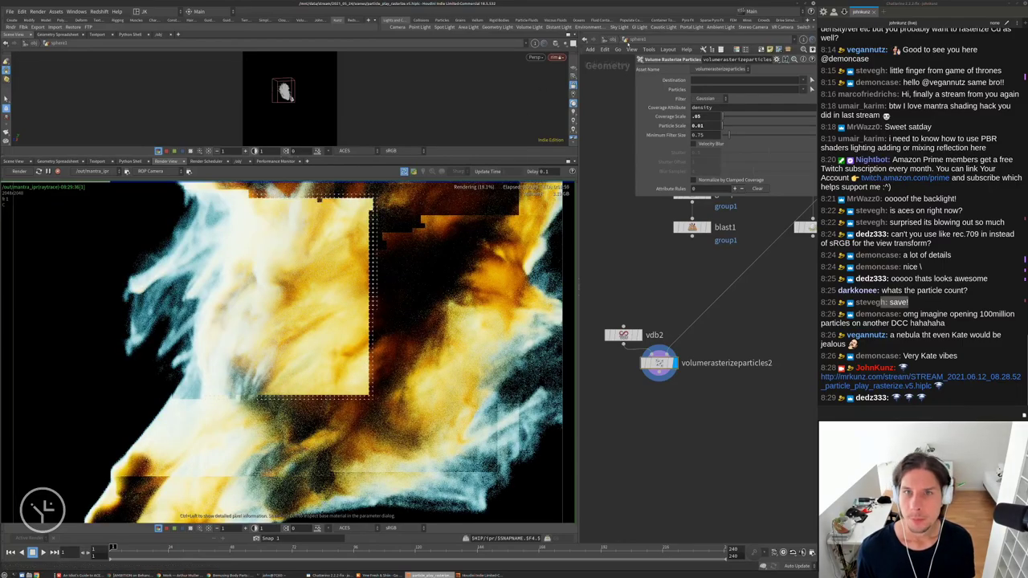
key(u)
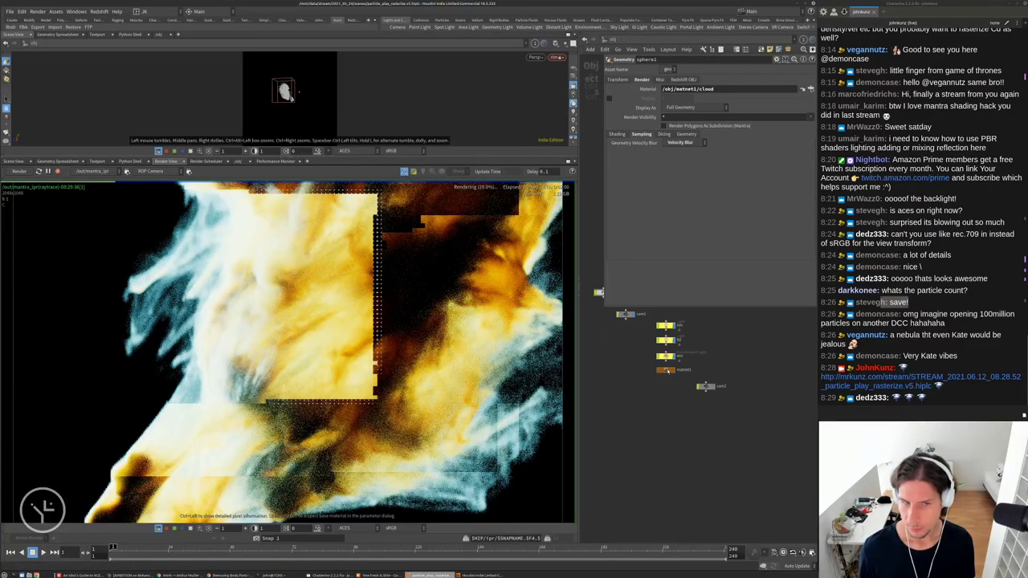
double_click(660, 341)
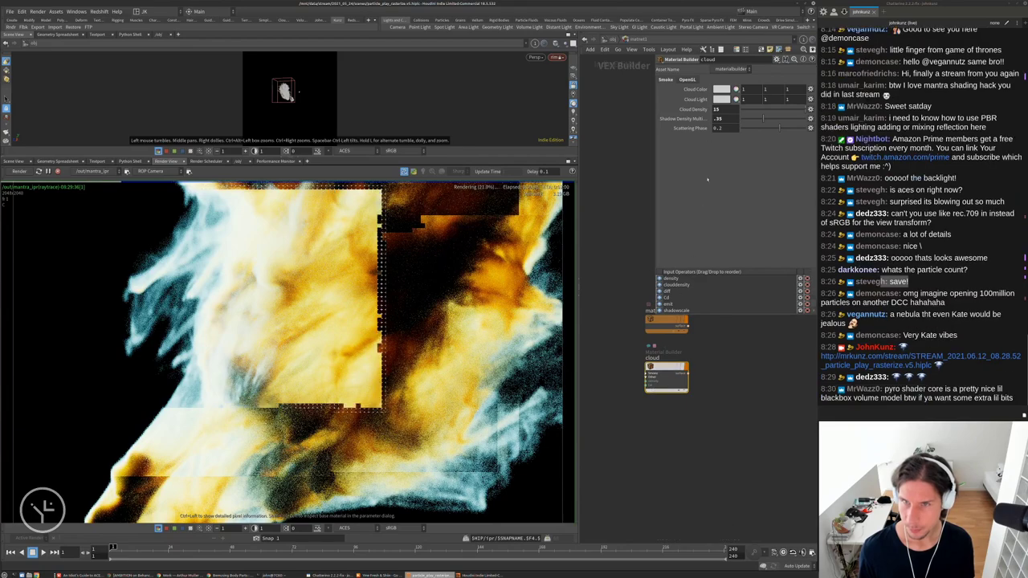
Set the cloud material's Shadow Density Multiplier to .65 and go inside its builder
text(.65)
key(Return)
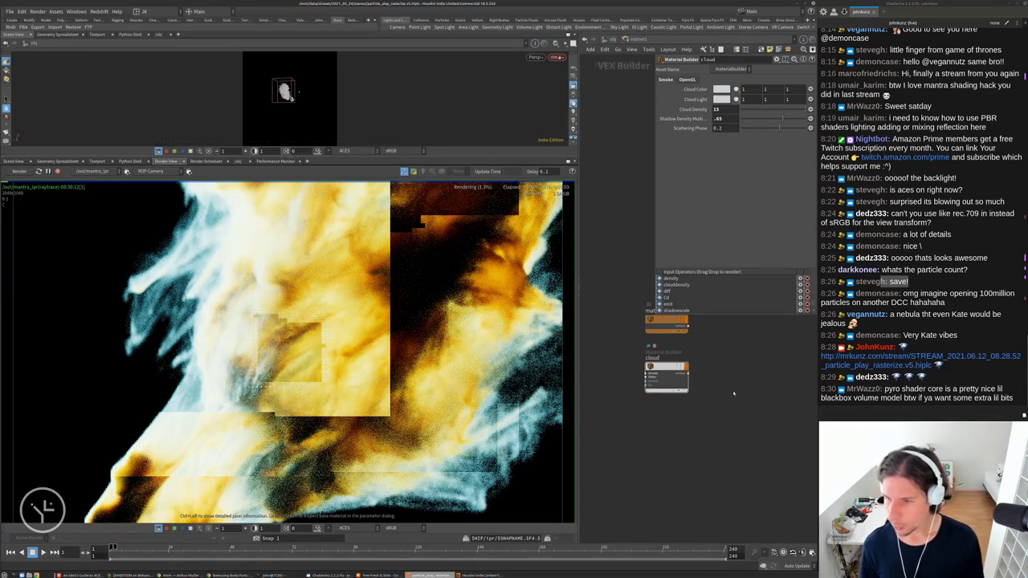
key(h)
double_click(655, 409)
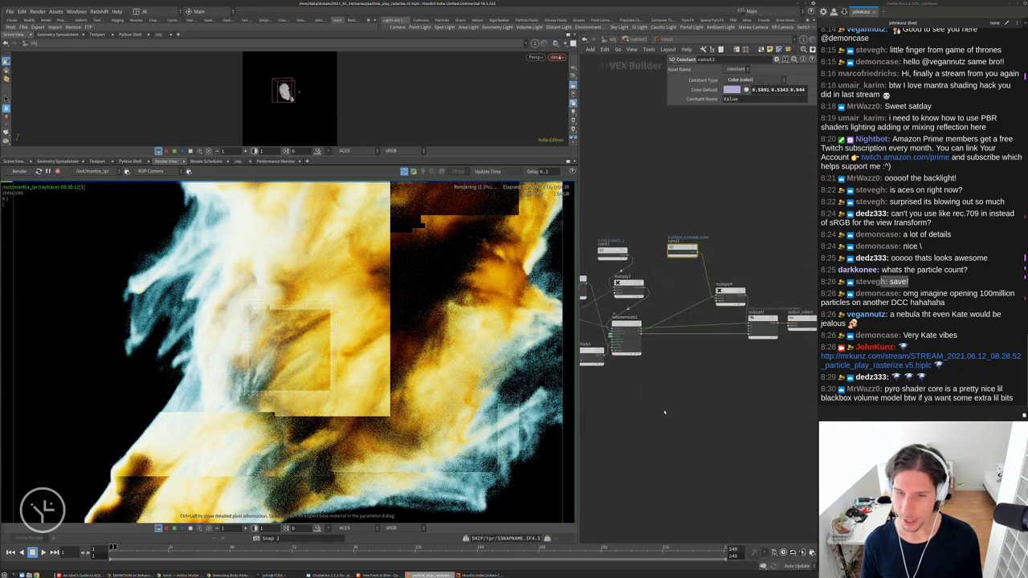
Add a Pyro Shader Core node and place it directly under volumemodel1
key(Tab)
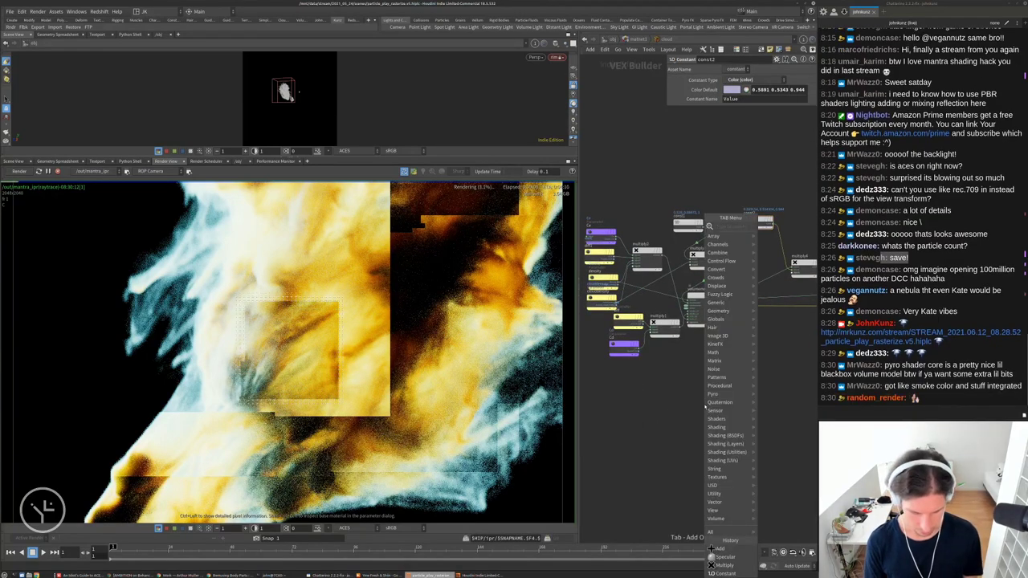
text(py)
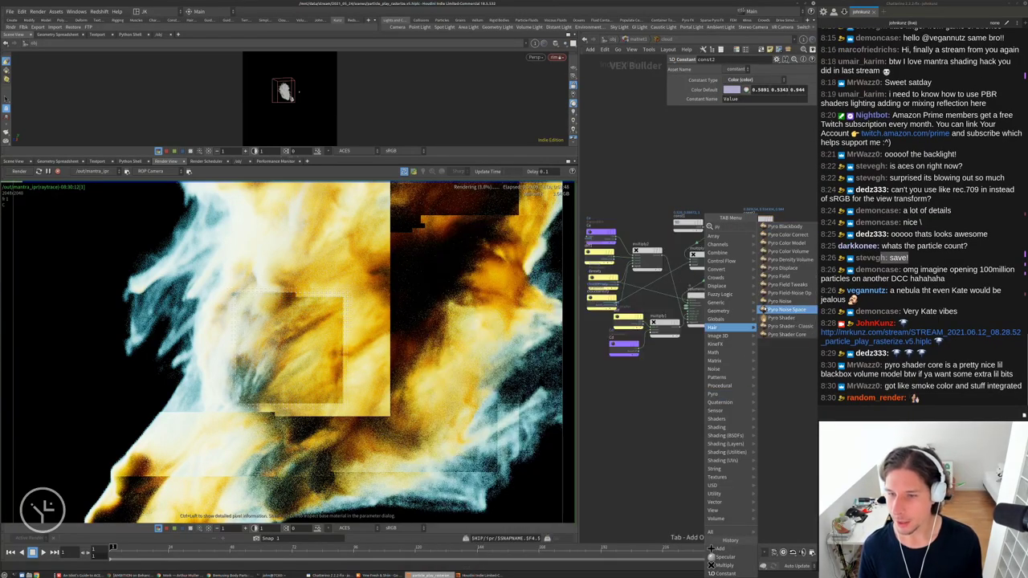
click(787, 334)
click(740, 384)
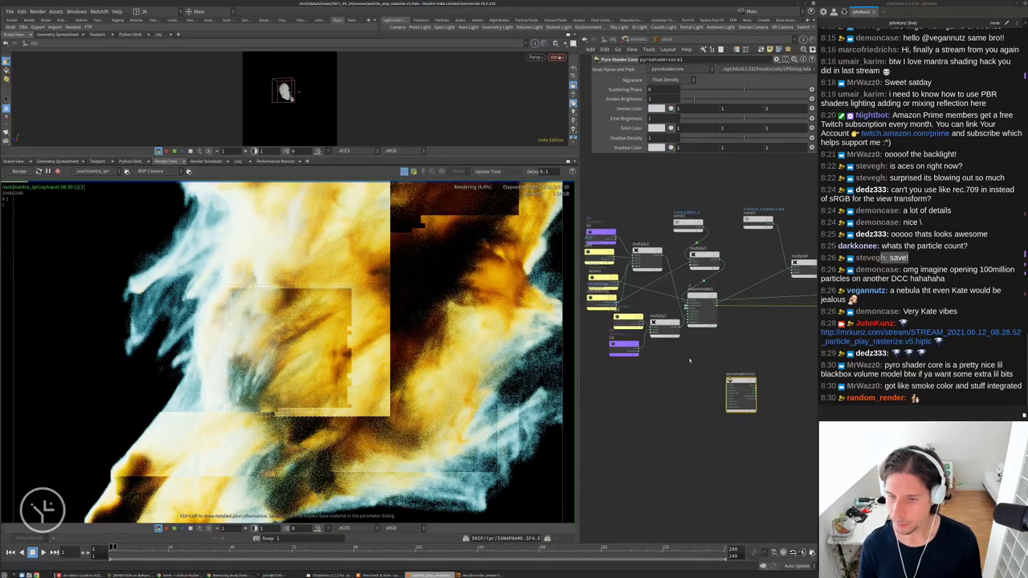
middle_drag(666, 385, 654, 405)
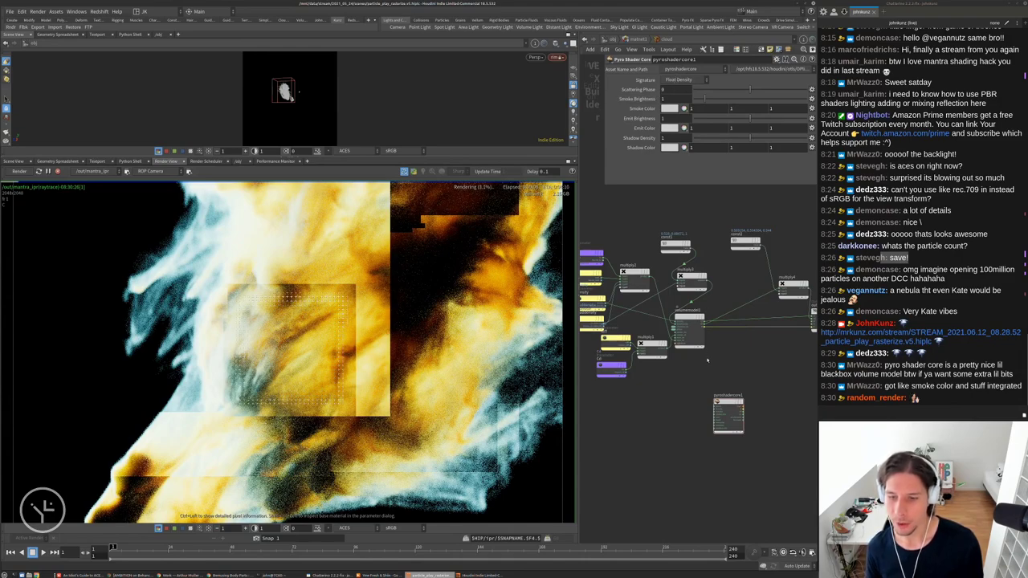
scroll(706, 360, up, 5)
drag(725, 408, 644, 323)
shift+click(649, 281)
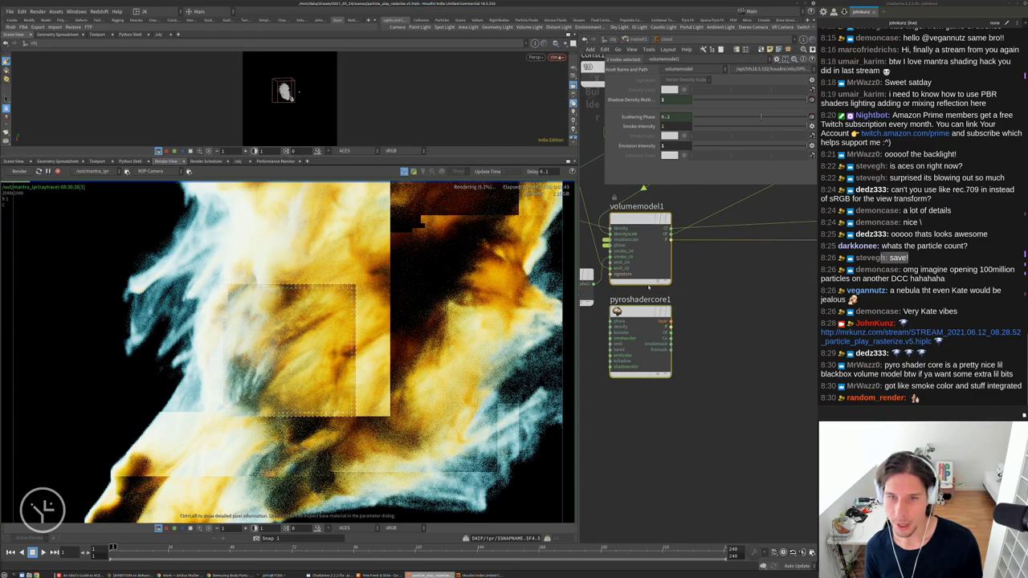
click(639, 312)
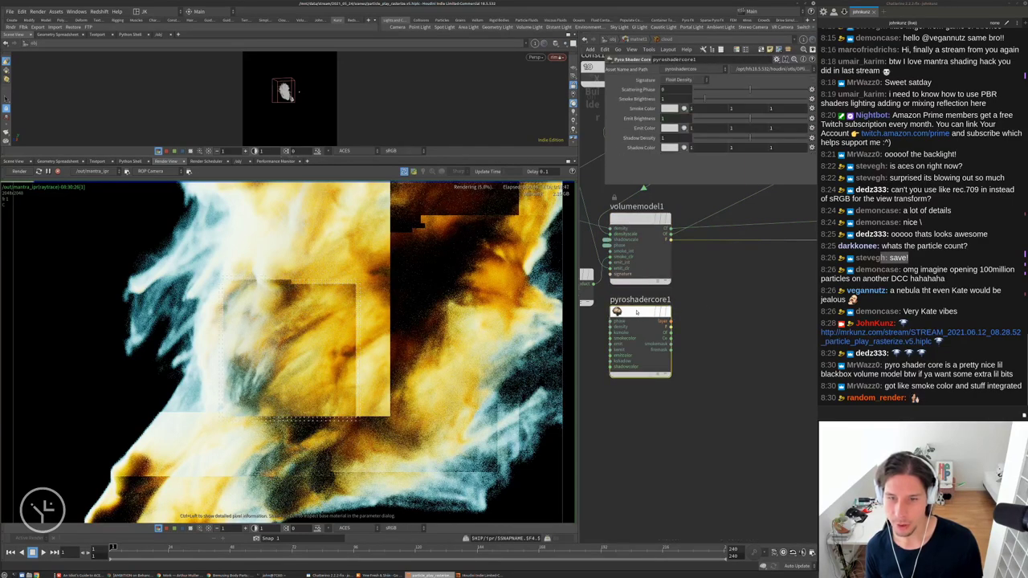
right_click(633, 311)
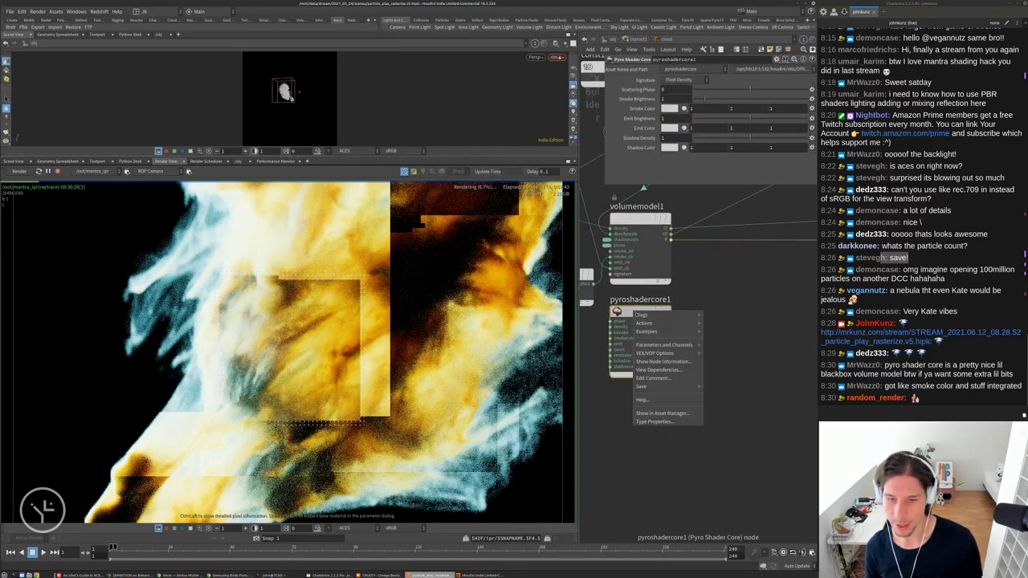
click(650, 422)
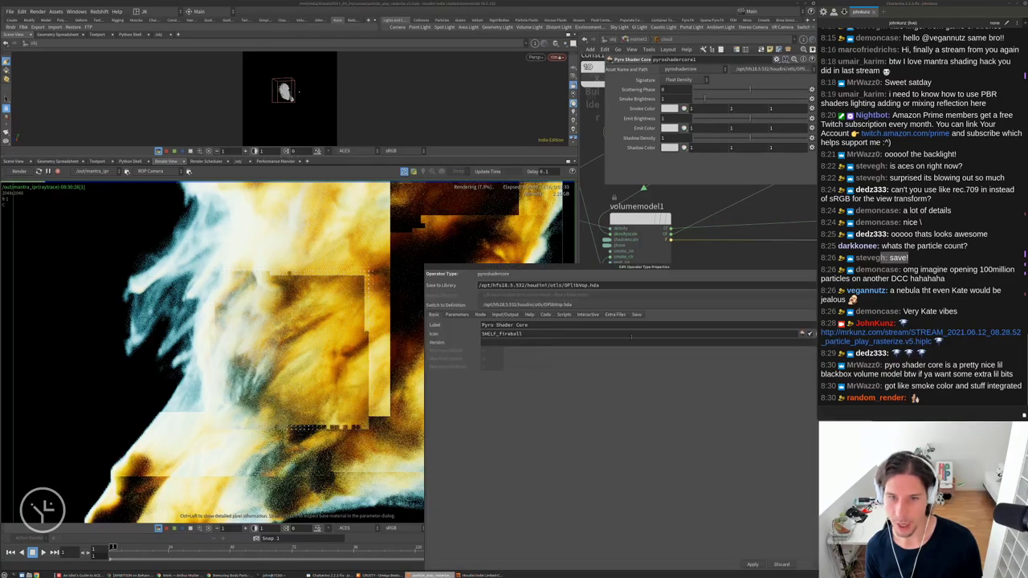
click(545, 314)
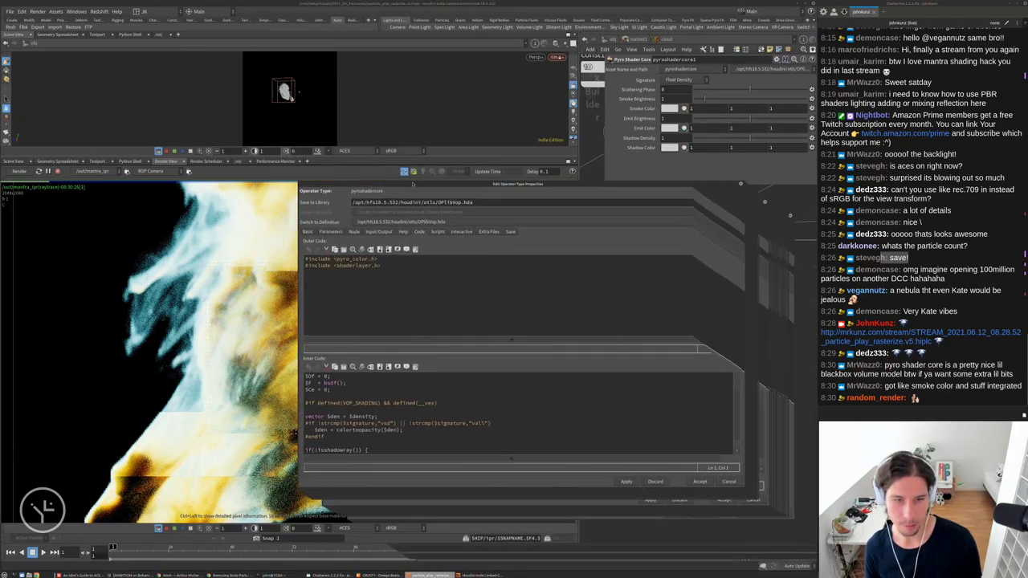
scroll(417, 397, down, 4)
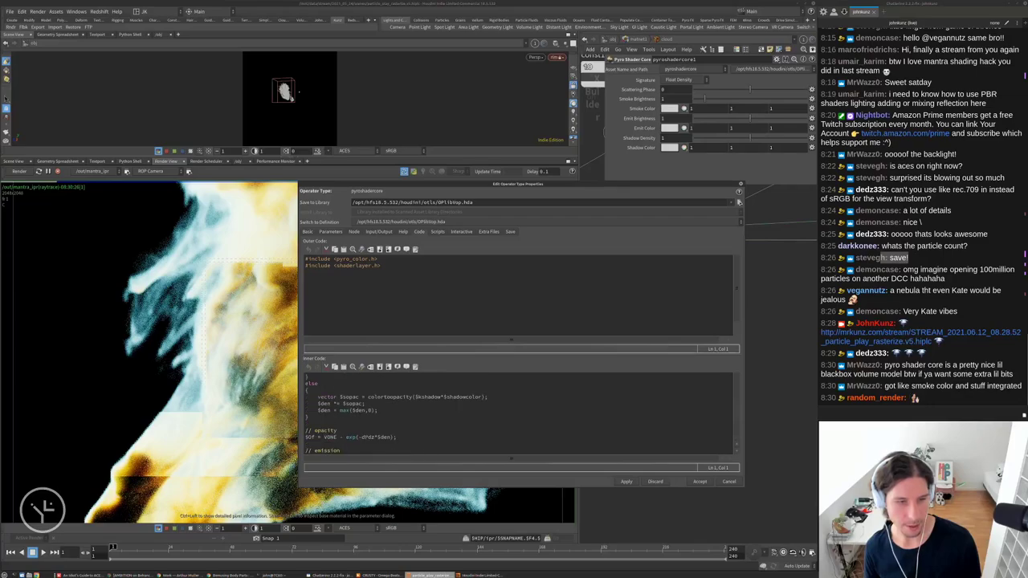
scroll(367, 434, up, 4)
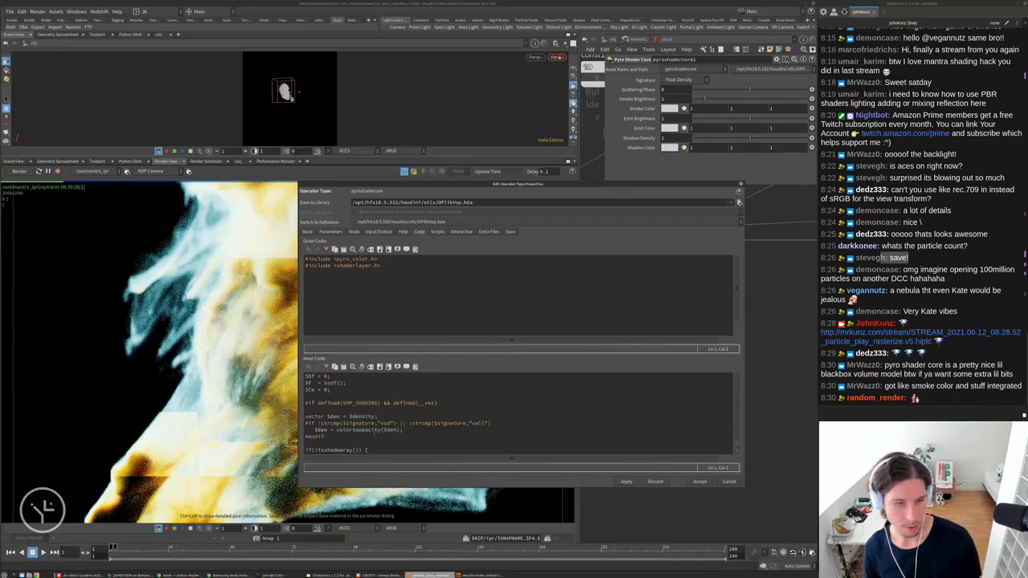
click(739, 184)
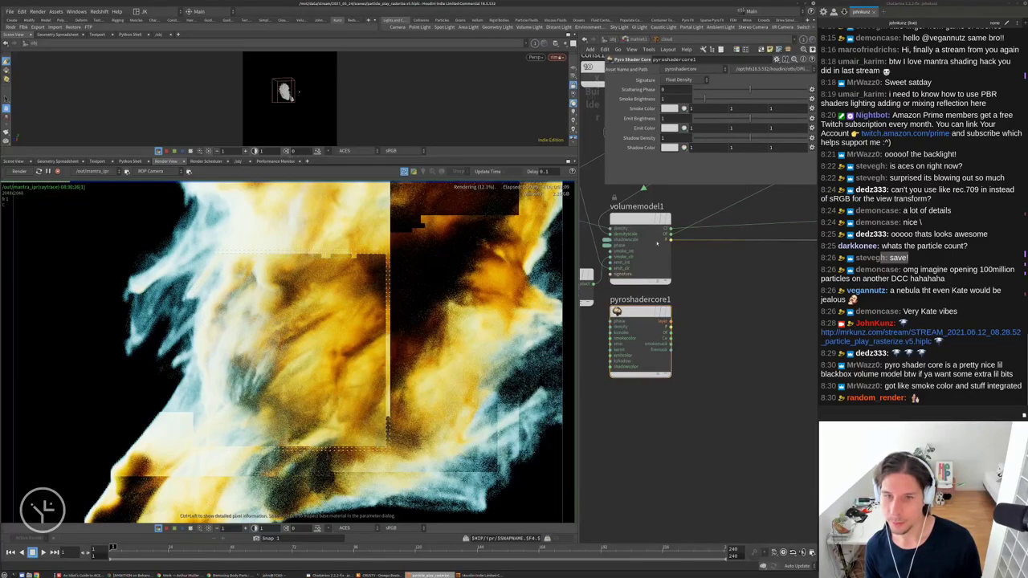
Inspect const2's colour, then go up from pyroshadercore1 to the cloud level to add a node
scroll(635, 257, up, 3)
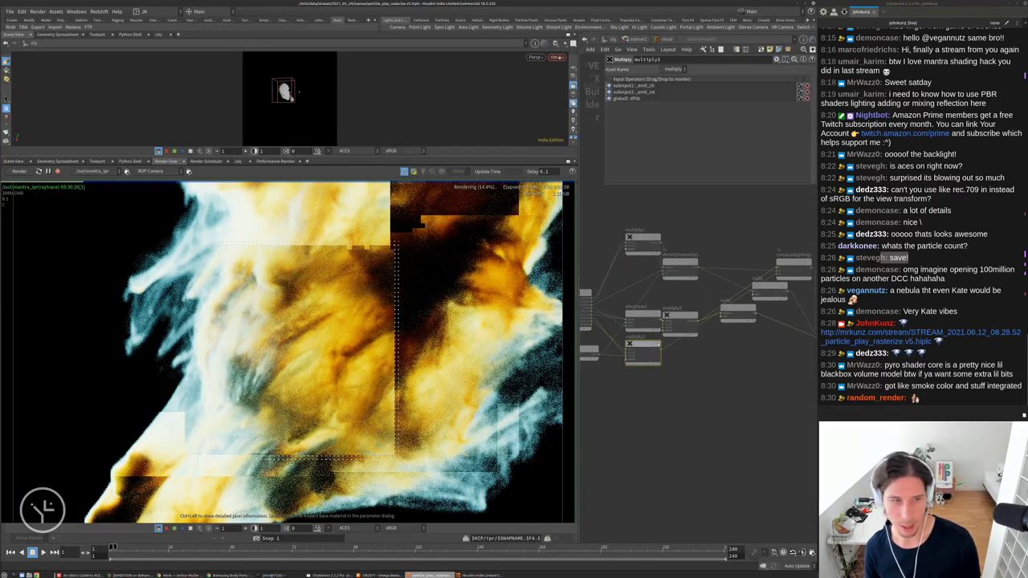
key(u)
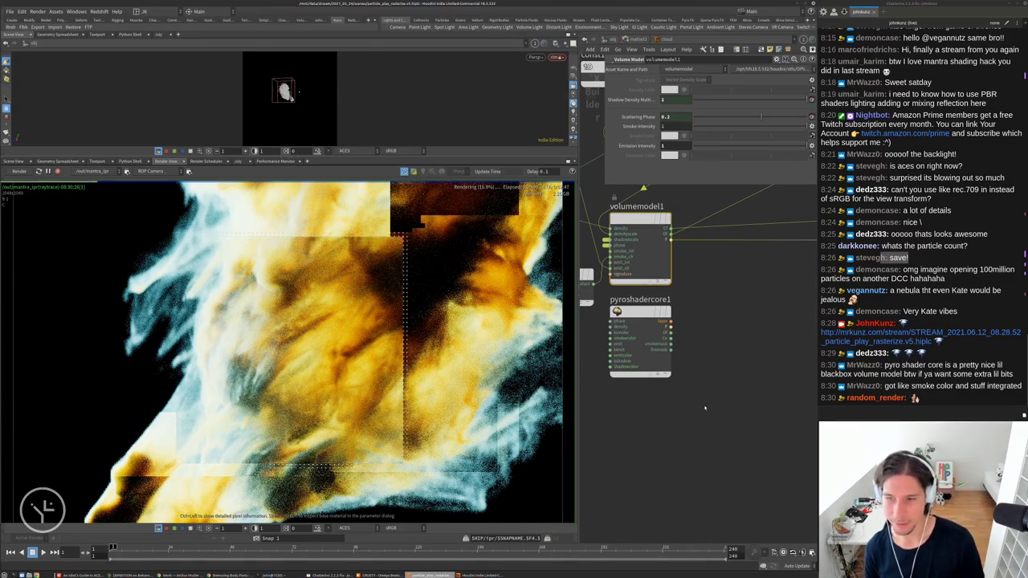
drag(705, 408, 610, 307)
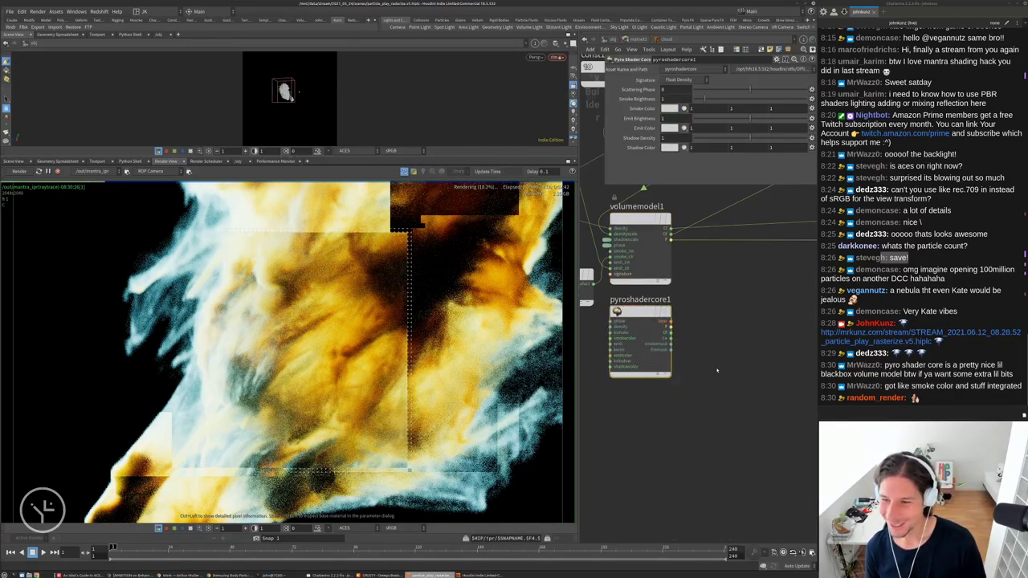
middle_drag(707, 305, 722, 341)
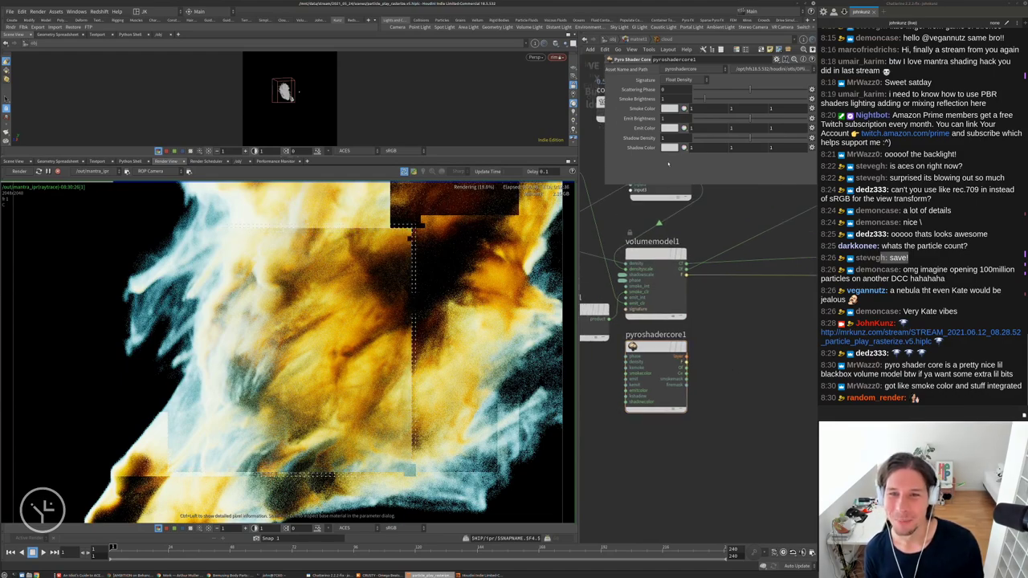
key(h)
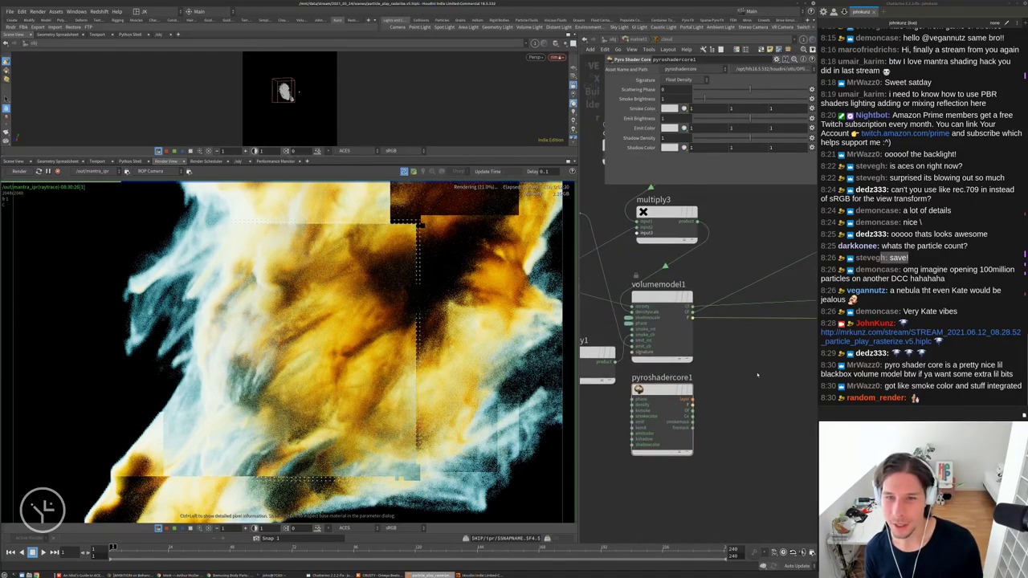
click(768, 207)
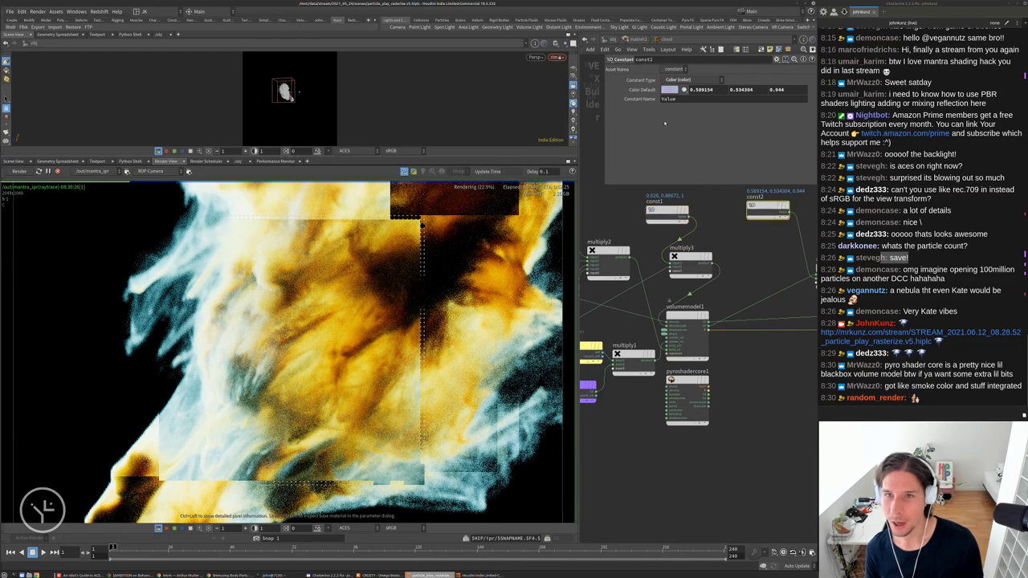
click(687, 383)
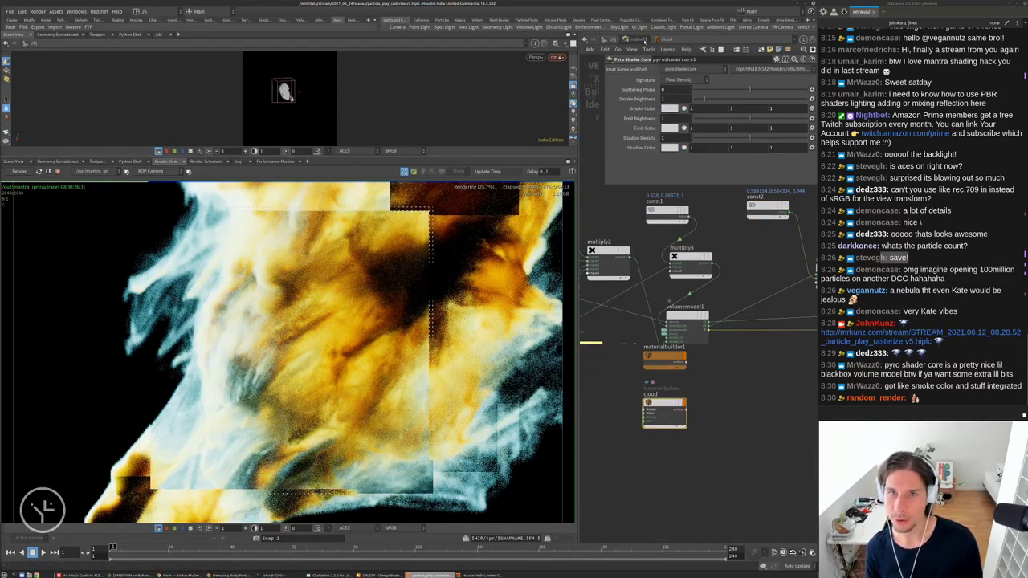
key(u)
key(Tab)
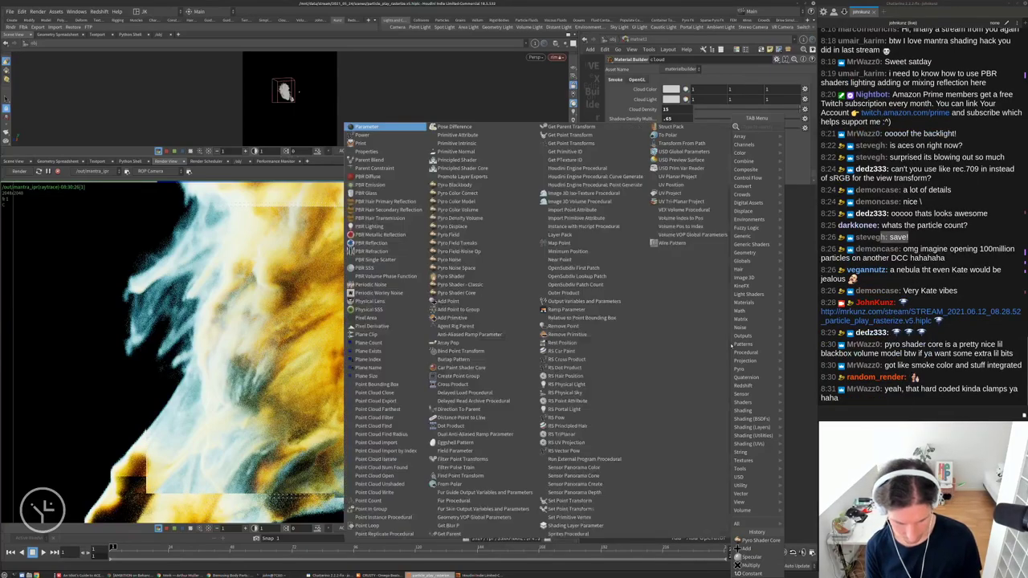
text(pyro)
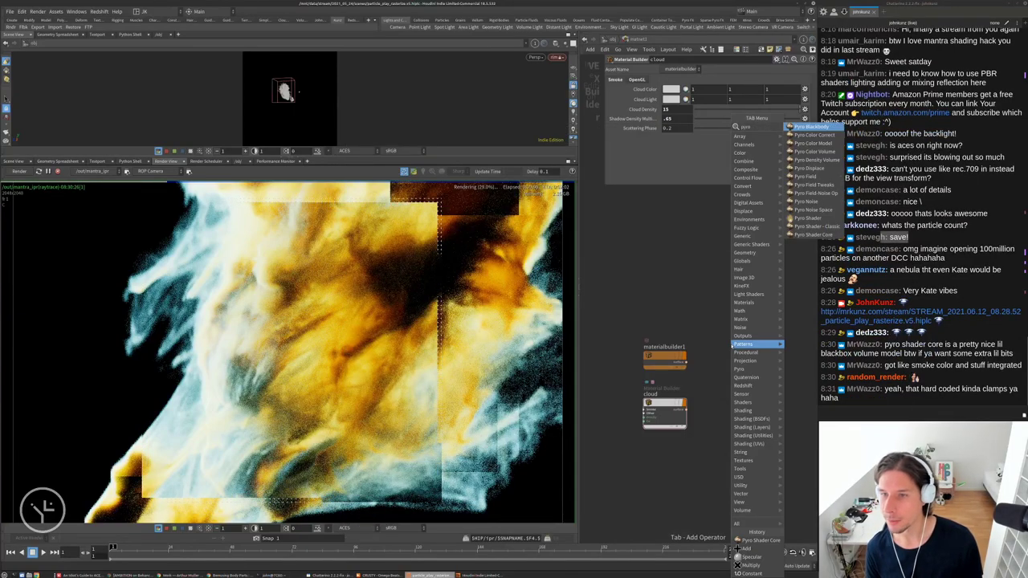
click(801, 228)
click(758, 268)
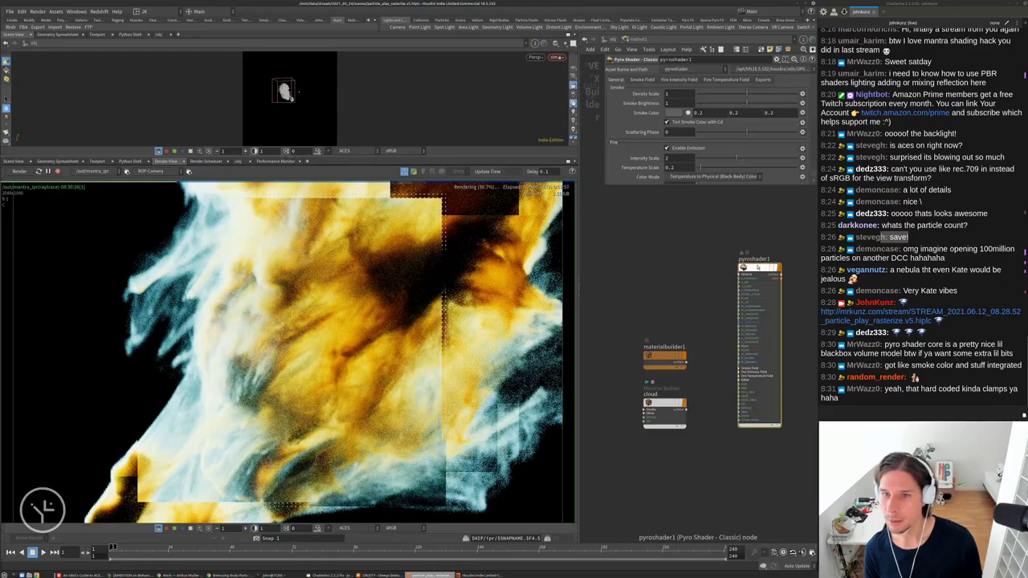
click(642, 80)
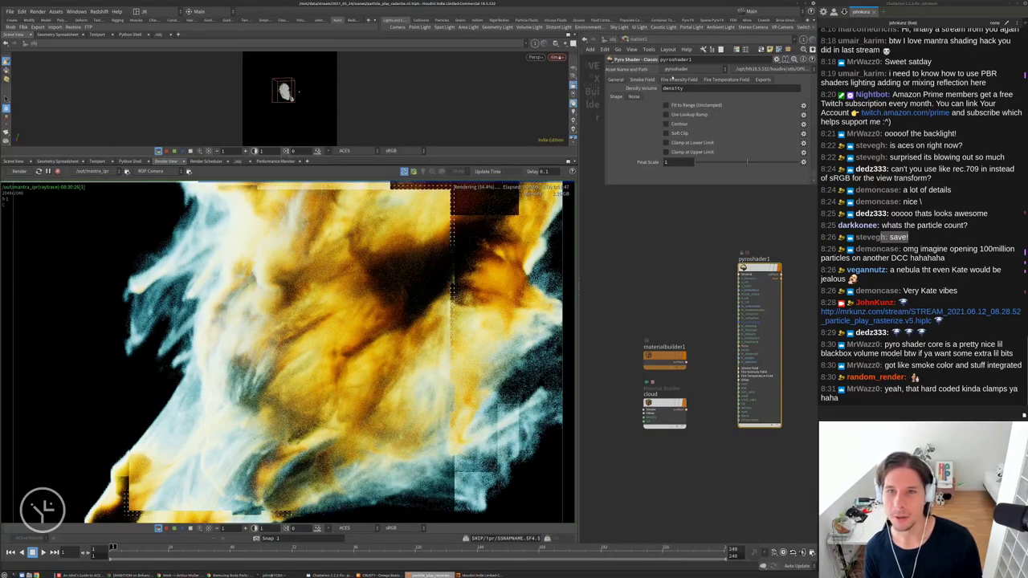
click(679, 80)
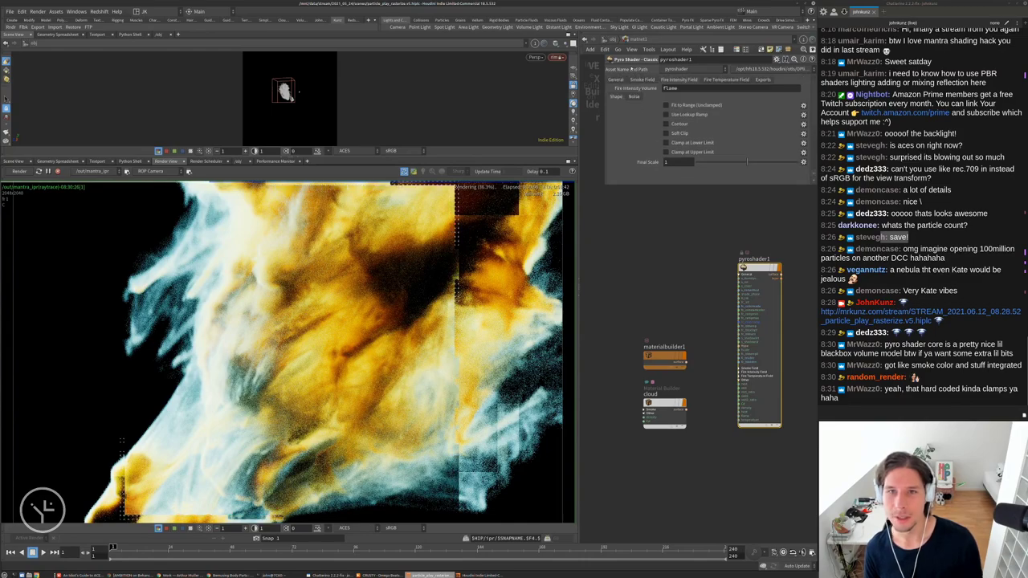
click(620, 80)
scroll(638, 161, down, 5)
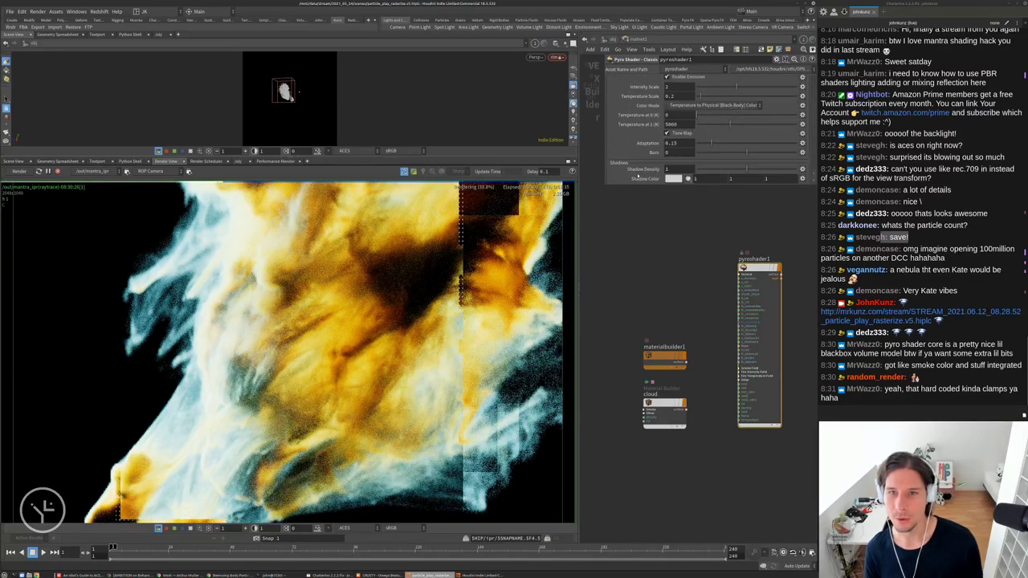
scroll(638, 178, up, 5)
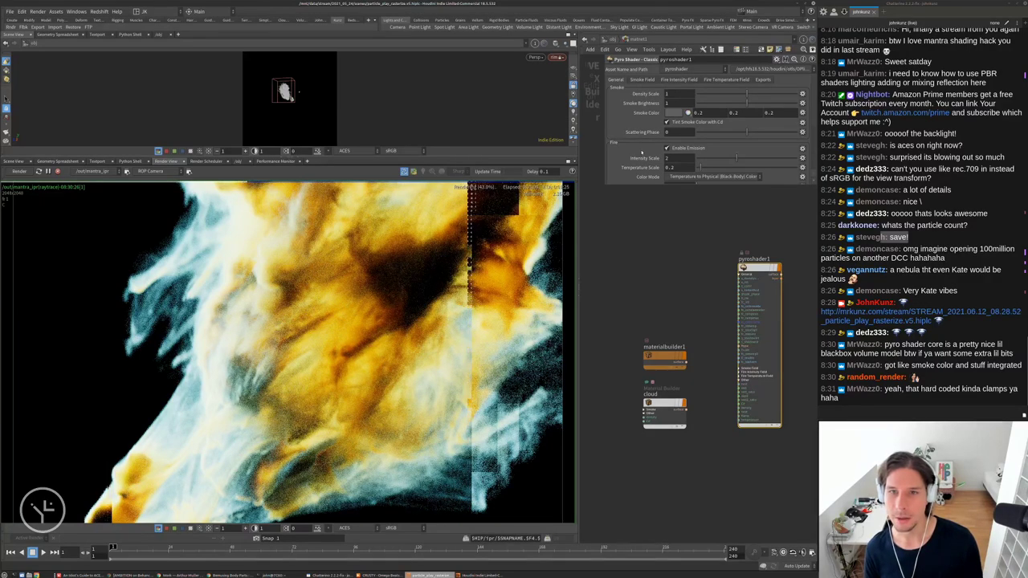
scroll(642, 152, down, 5)
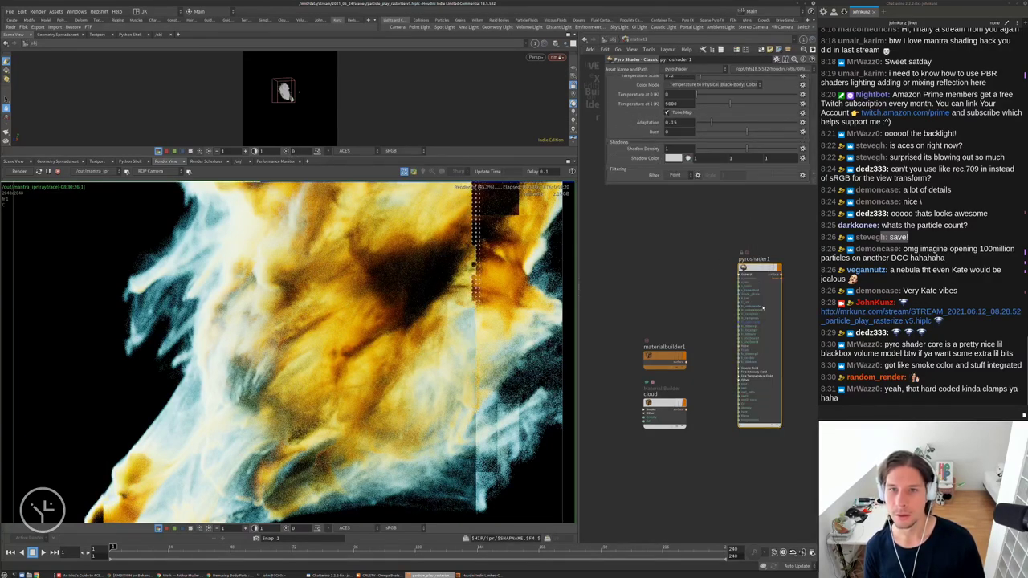
key(Delete)
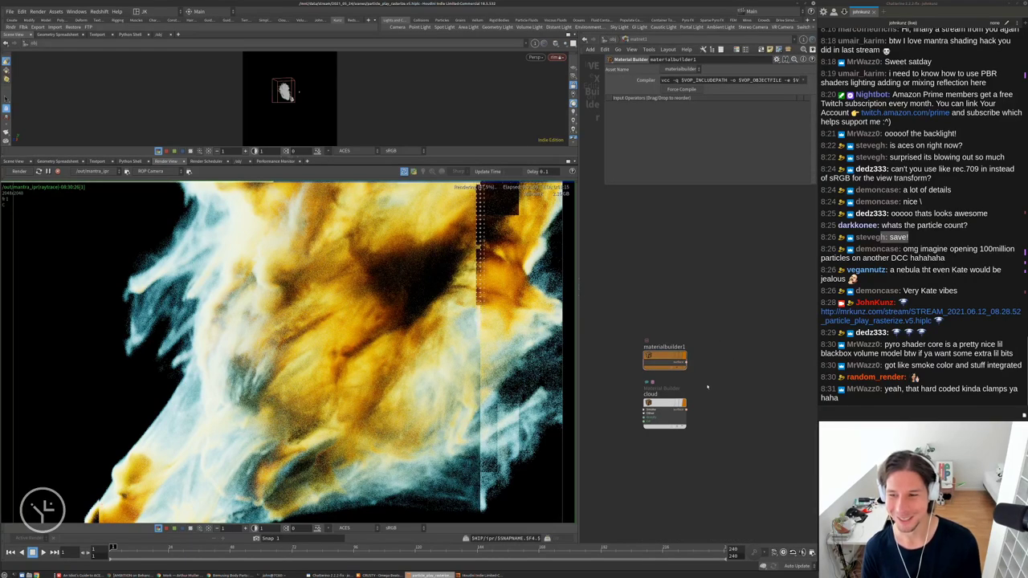
Enter the cloud material builder and move multiply4 down beside the colour constants
double_click(649, 407)
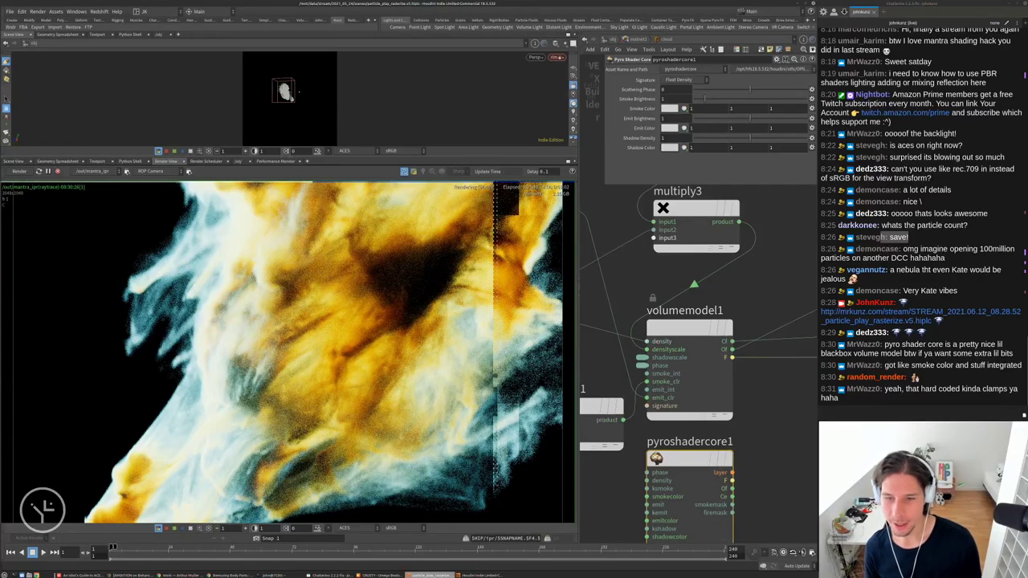
scroll(651, 385, down, 4)
click(649, 251)
middle_drag(756, 293, 673, 281)
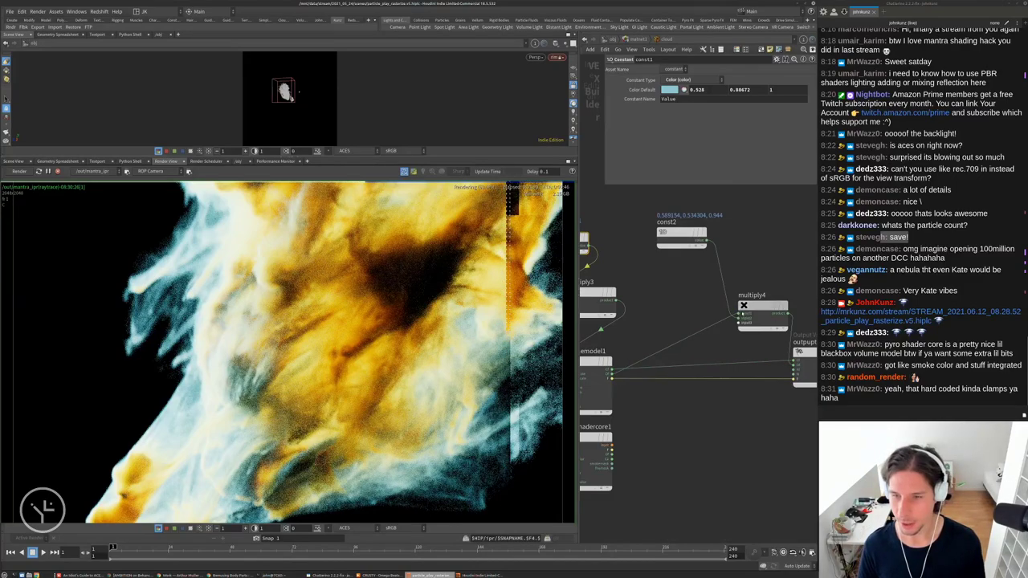
drag(762, 306, 710, 322)
Compare const2's colour, then open const1's Color Default editor
click(681, 234)
scroll(793, 245, down, 3)
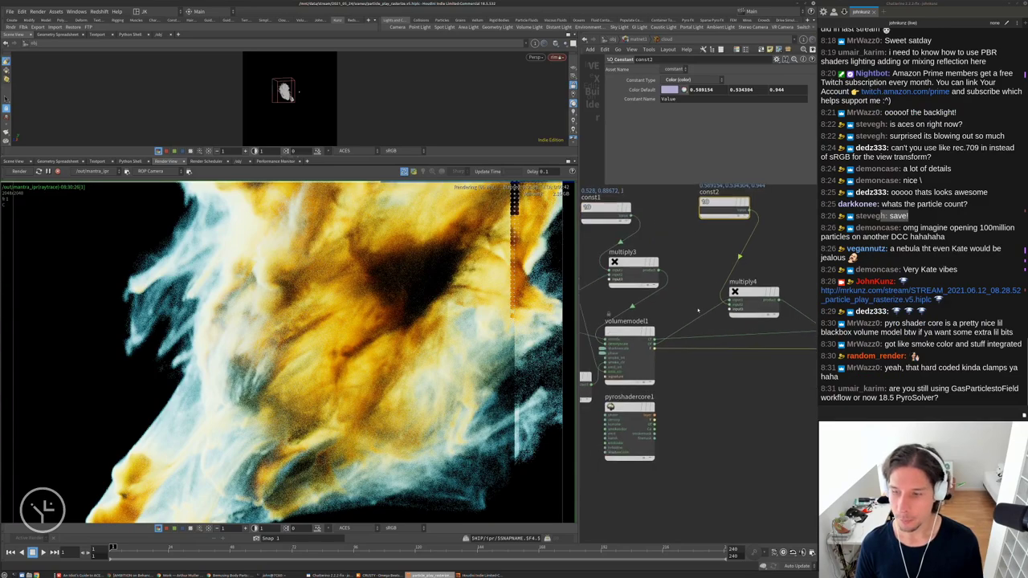
scroll(726, 320, up, 2)
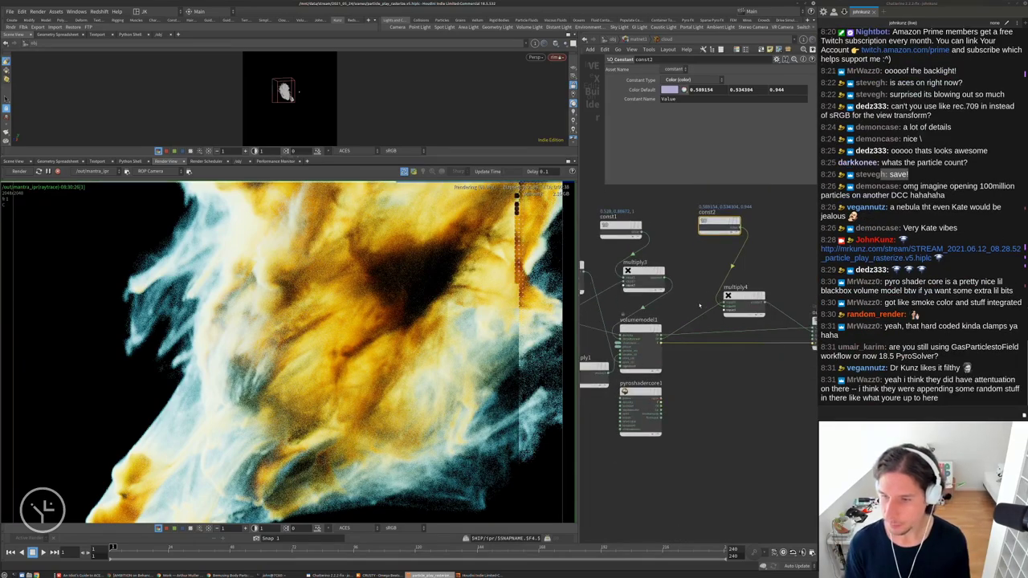
scroll(731, 323, down, 3)
click(656, 259)
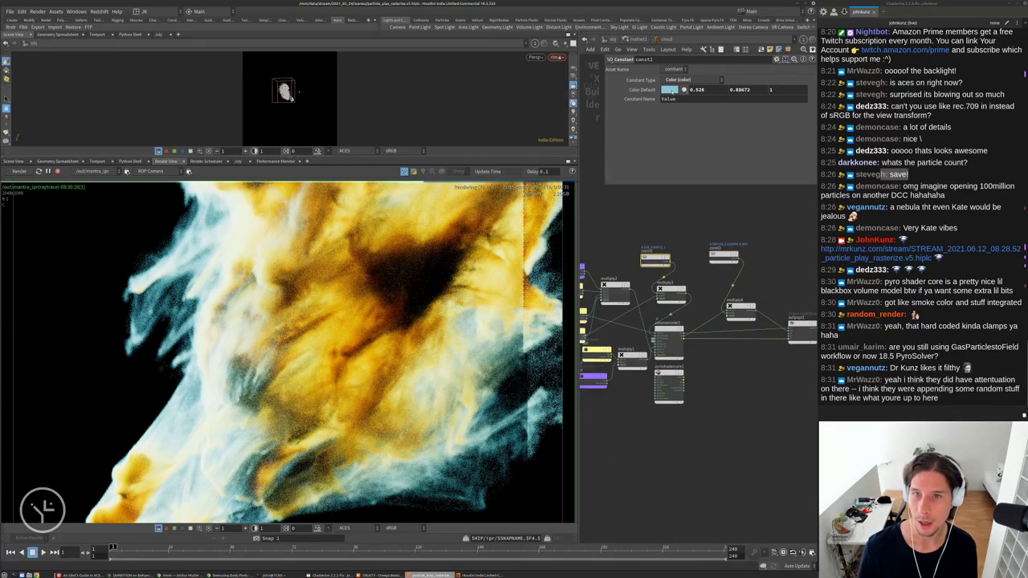
click(669, 89)
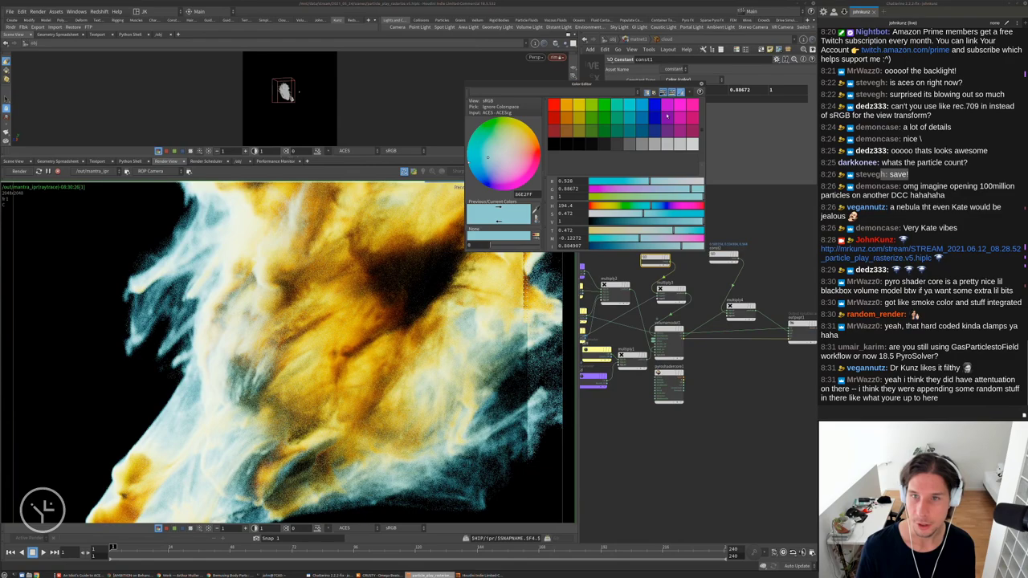
Try teal, orange and pale pink hues for const1's colour
click(669, 205)
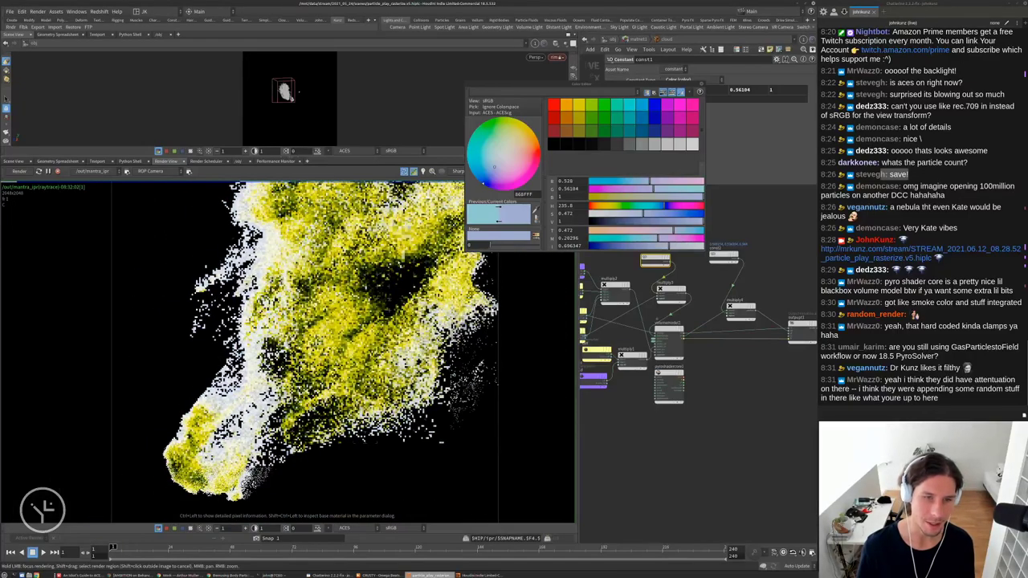
drag(664, 206, 634, 206)
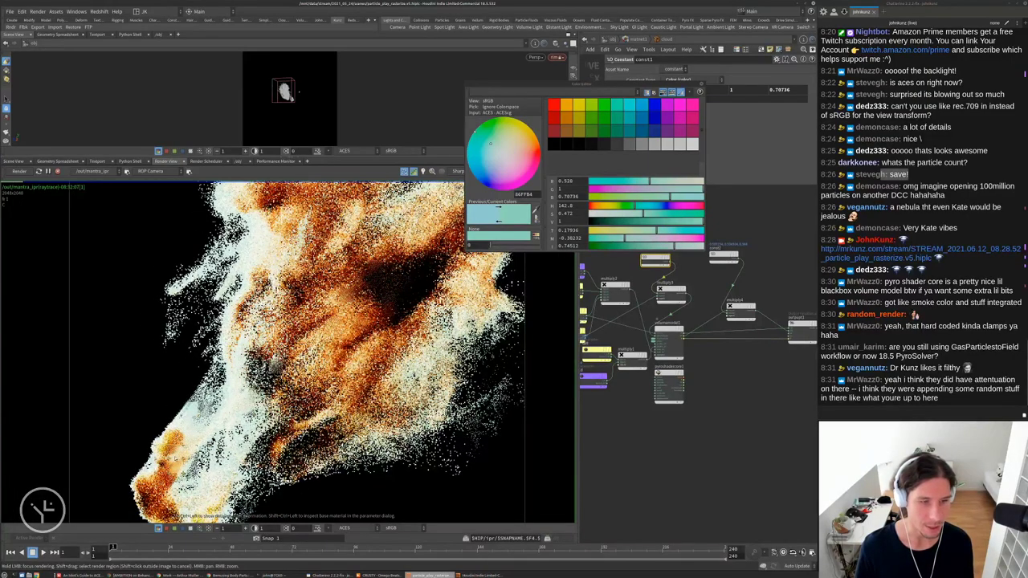
click(599, 206)
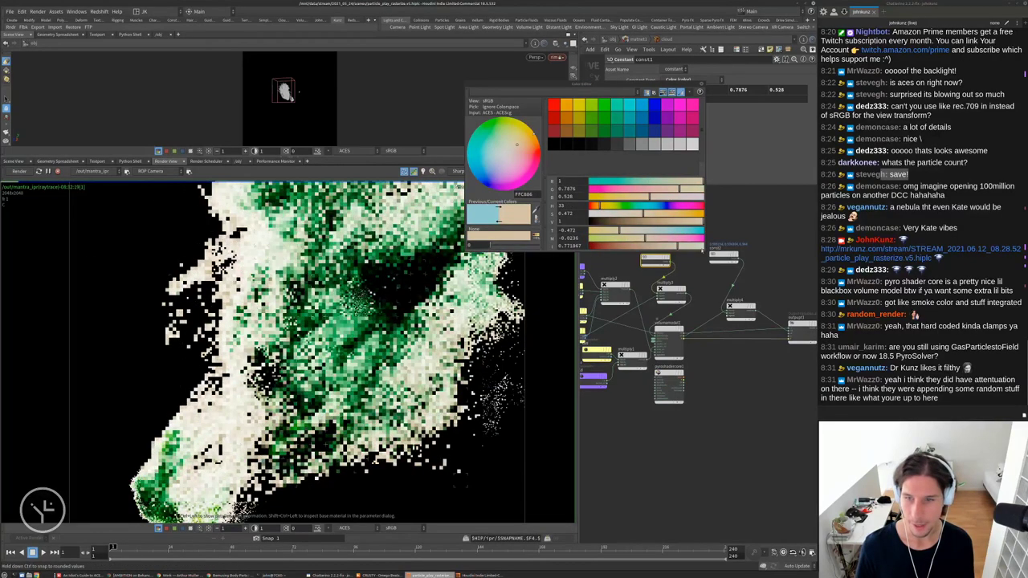
click(694, 206)
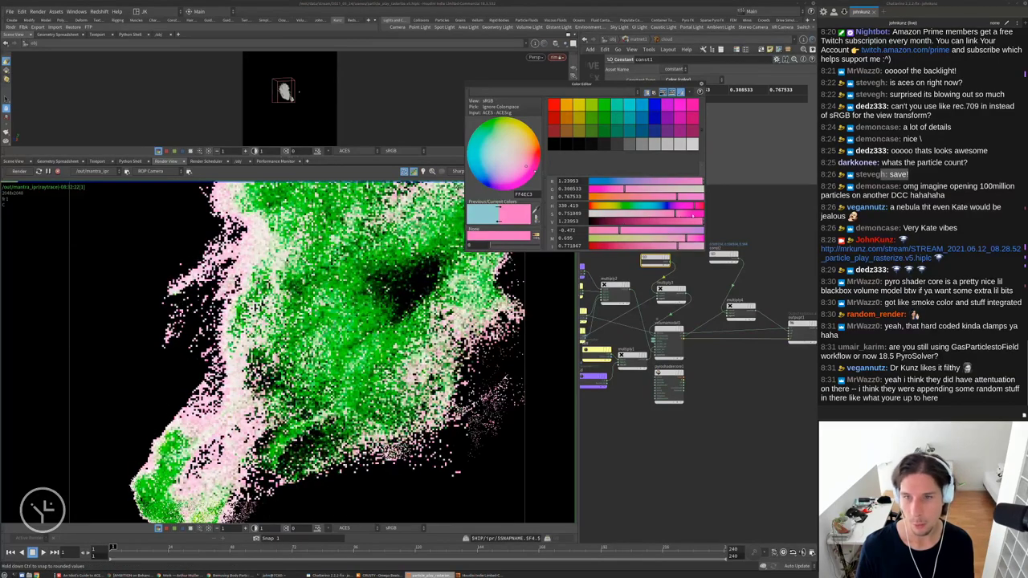
mouse_move(643, 214)
mouse_down()
mouse_move(599, 220)
mouse_move(639, 219)
mouse_up()
click(700, 83)
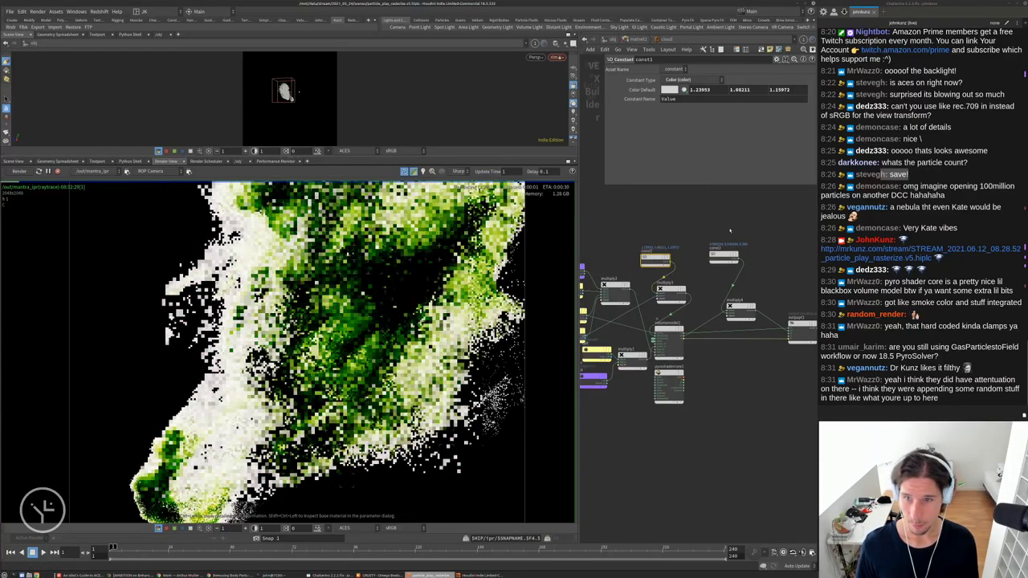
Set const2's colour to a pale lavender brightened to nearly white
click(724, 256)
click(668, 90)
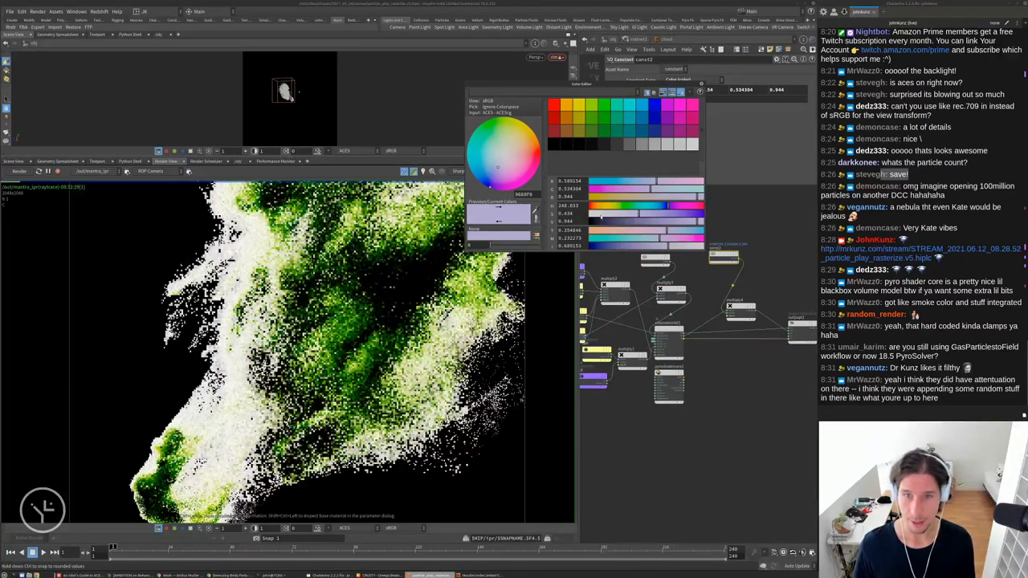
click(502, 157)
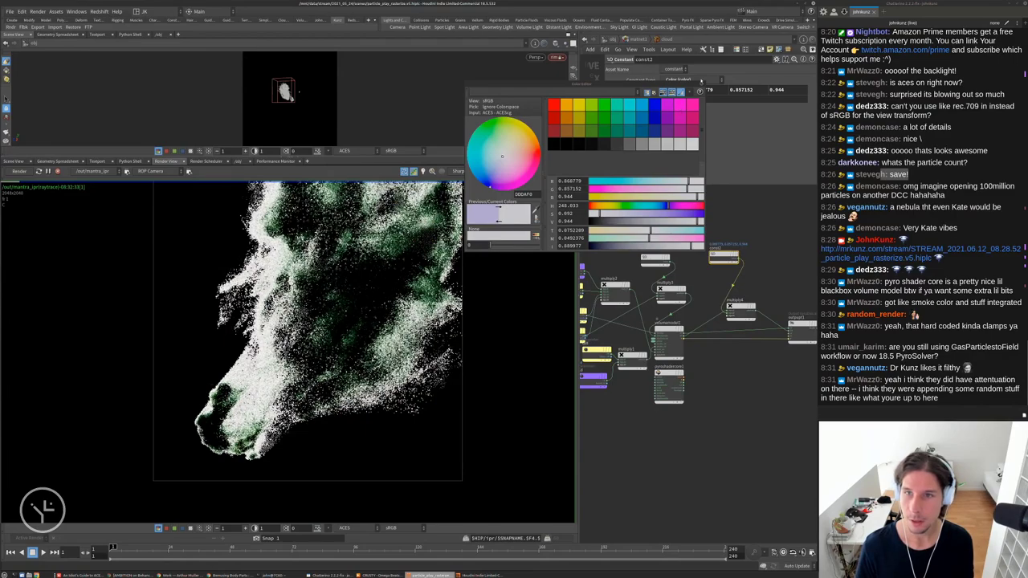
click(670, 90)
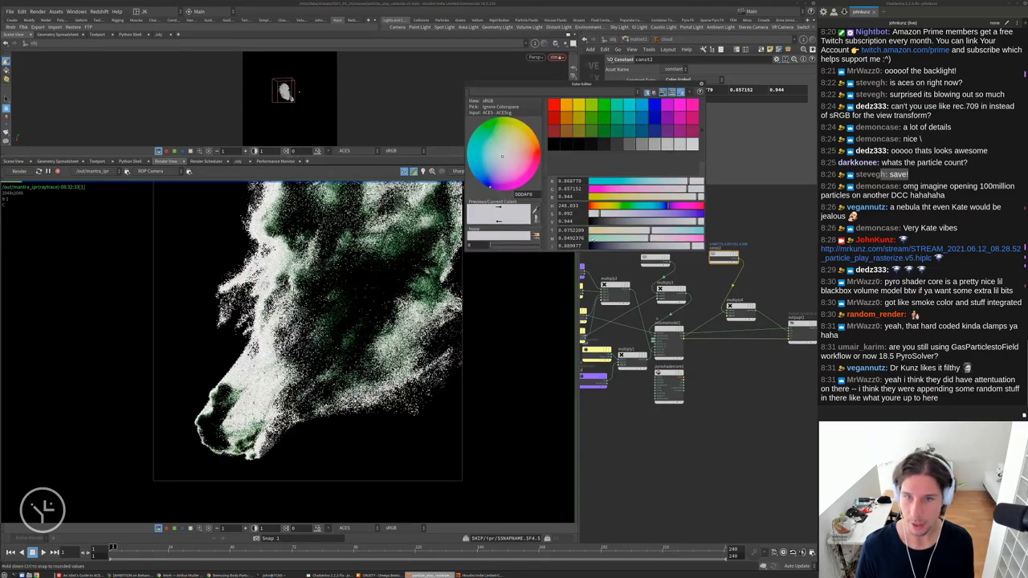
drag(614, 216, 764, 217)
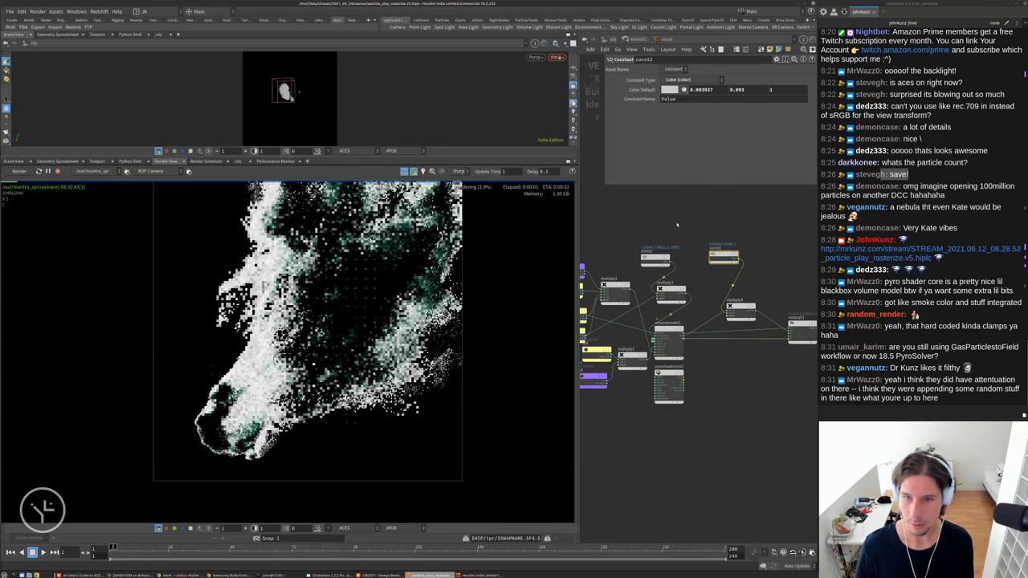
Set const1 to a light blue (0.576, 0.820, 1.240) for pale-blue wisps
click(655, 258)
click(670, 89)
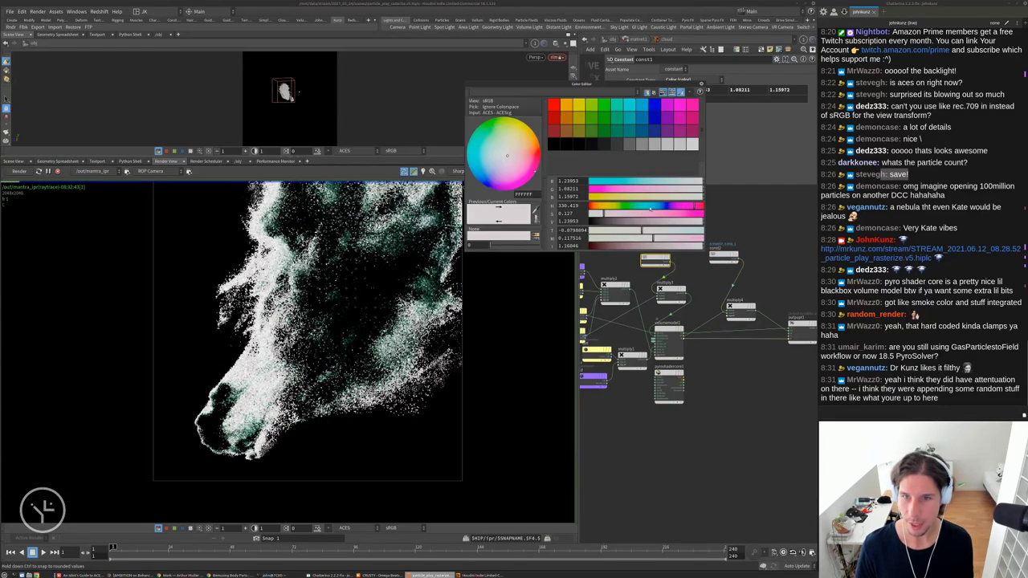
click(659, 206)
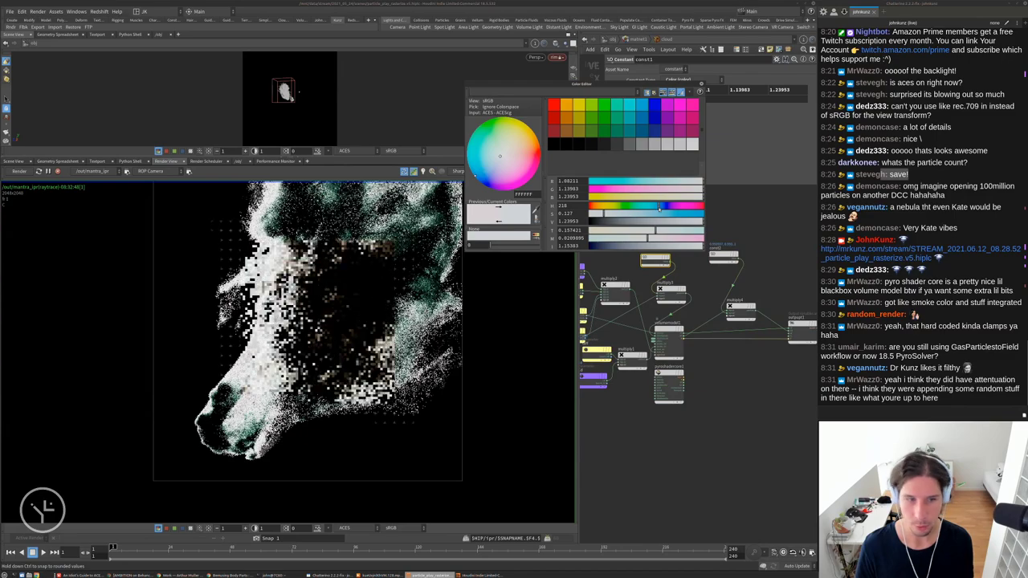
click(620, 217)
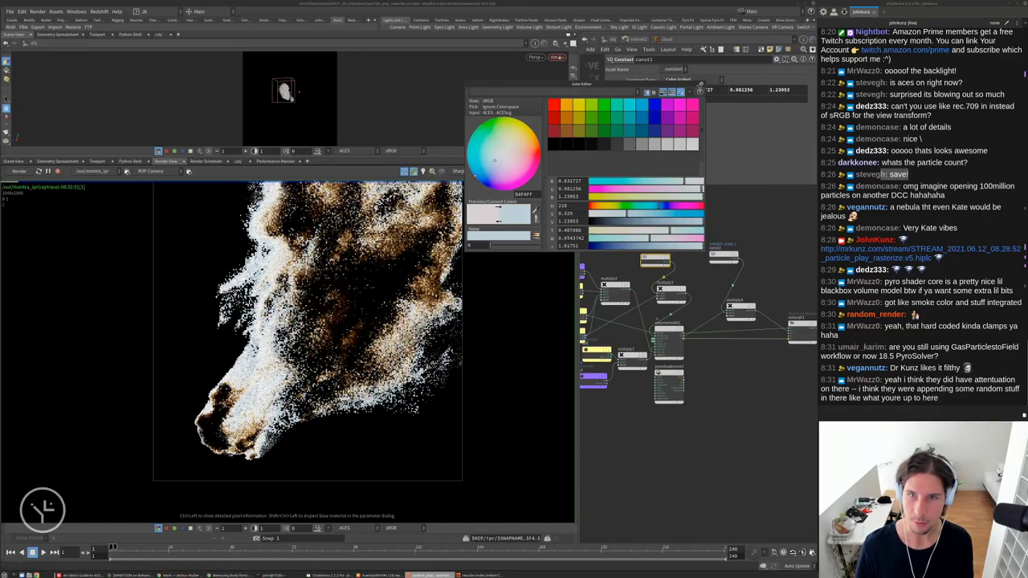
scroll(428, 480, up, 3)
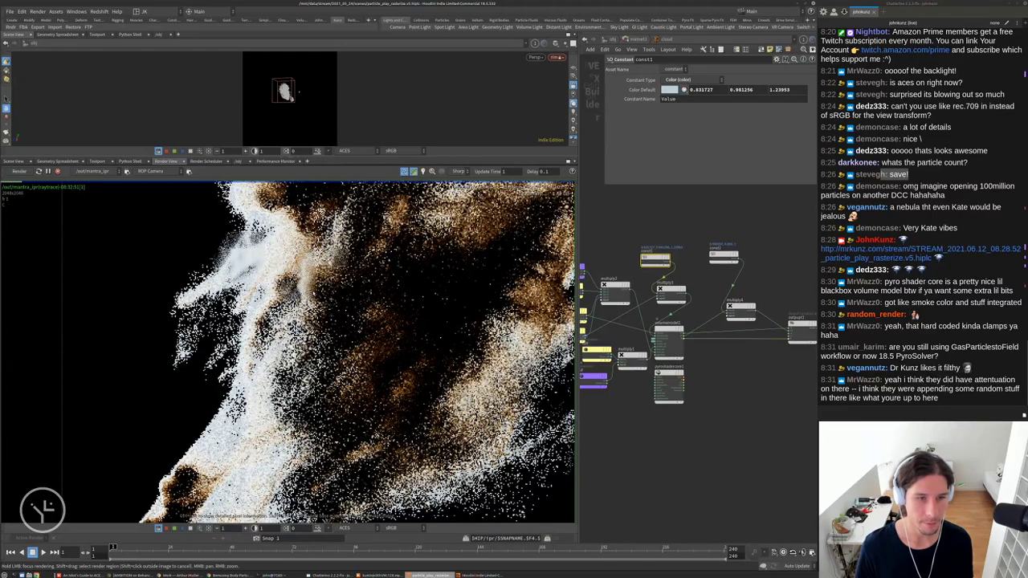
click(669, 89)
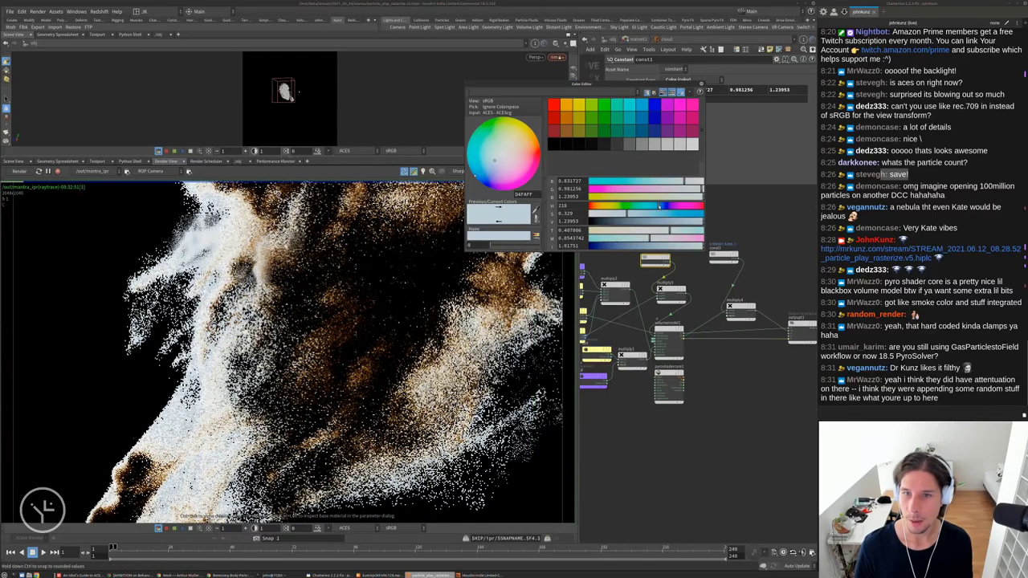
click(305, 345)
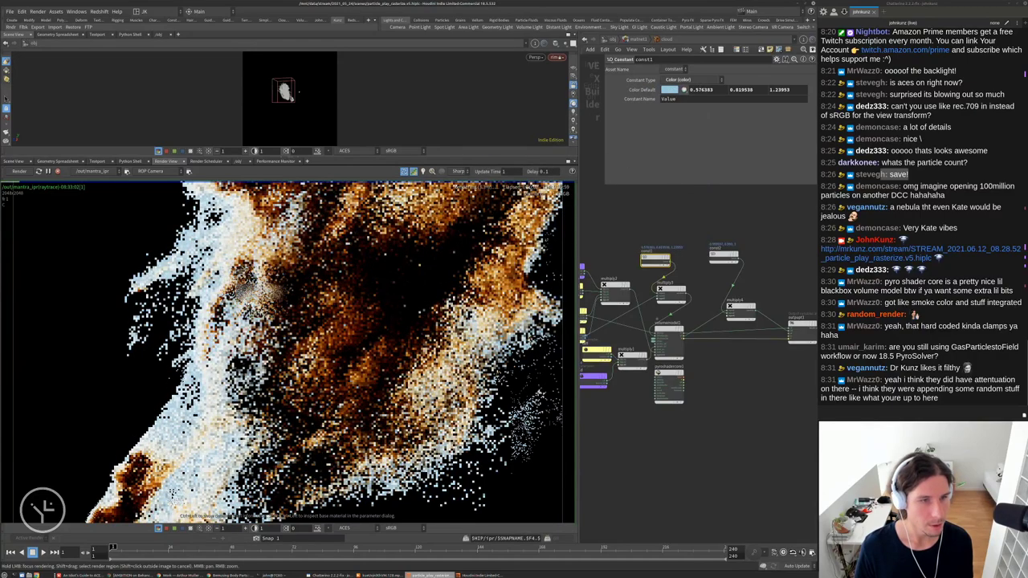
key(h)
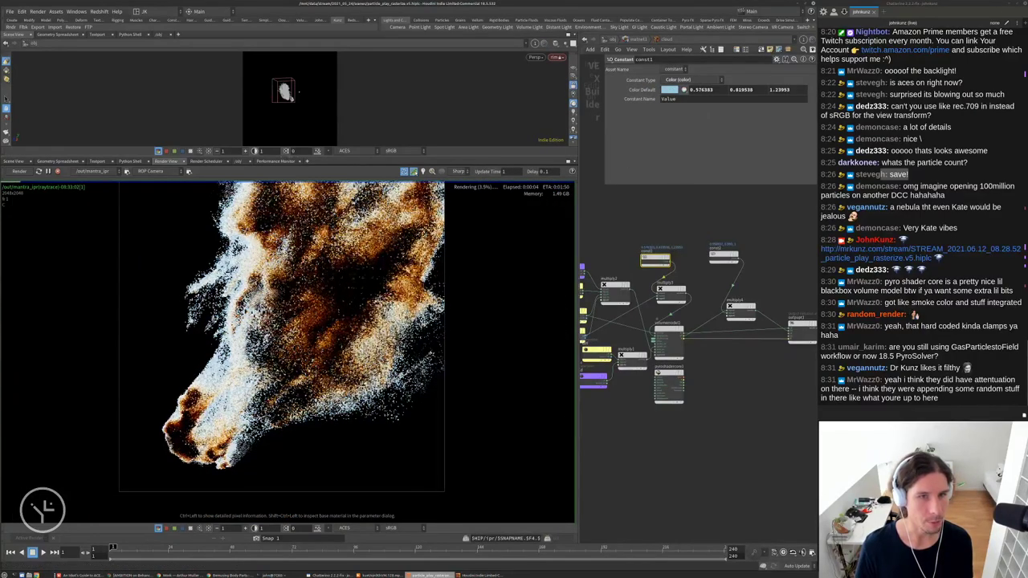
click(227, 302)
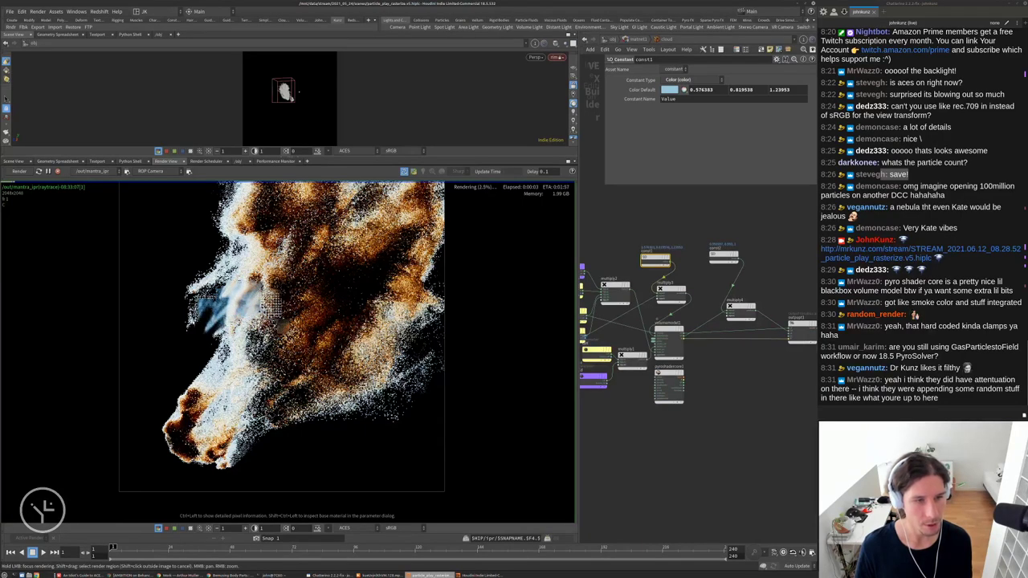
scroll(227, 301, up, 2)
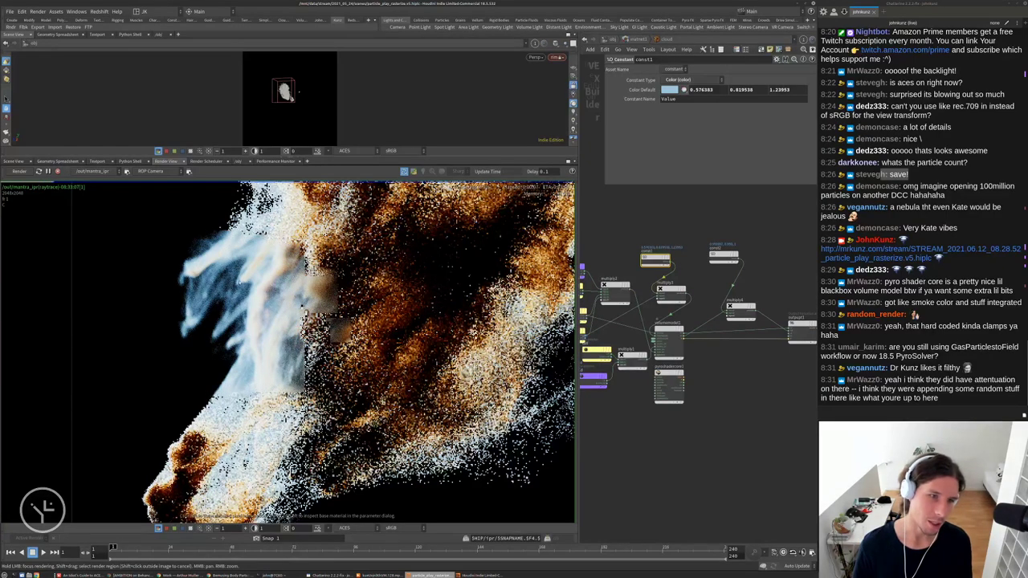
scroll(373, 257, up, 2)
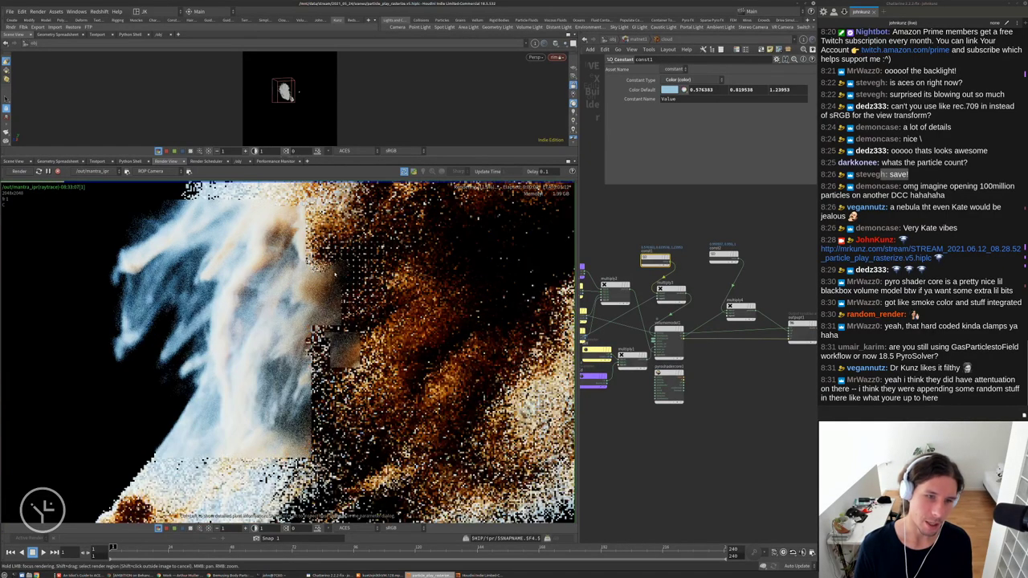
drag(344, 301, 358, 295)
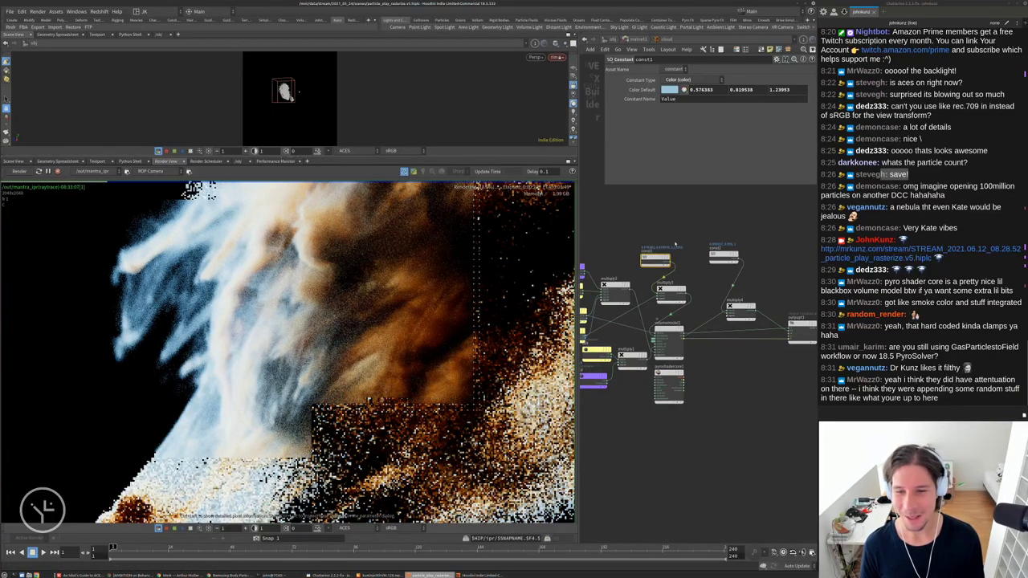
middle_drag(679, 257, 689, 234)
Zoom around the amber-and-blue smoke render, then bring up the mantra_ipr sampling settings
scroll(688, 233, up, 3)
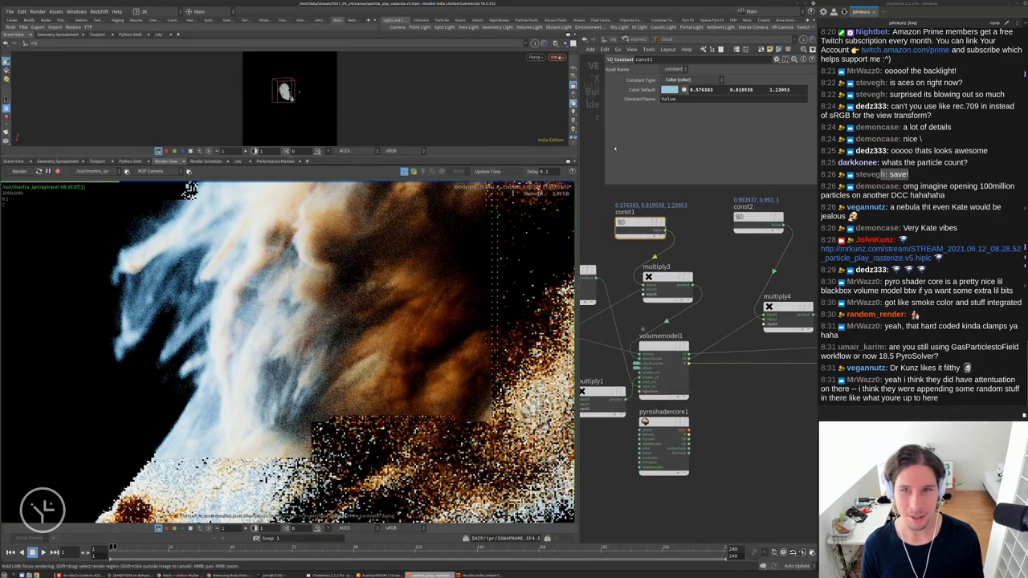
scroll(309, 273, down, 2)
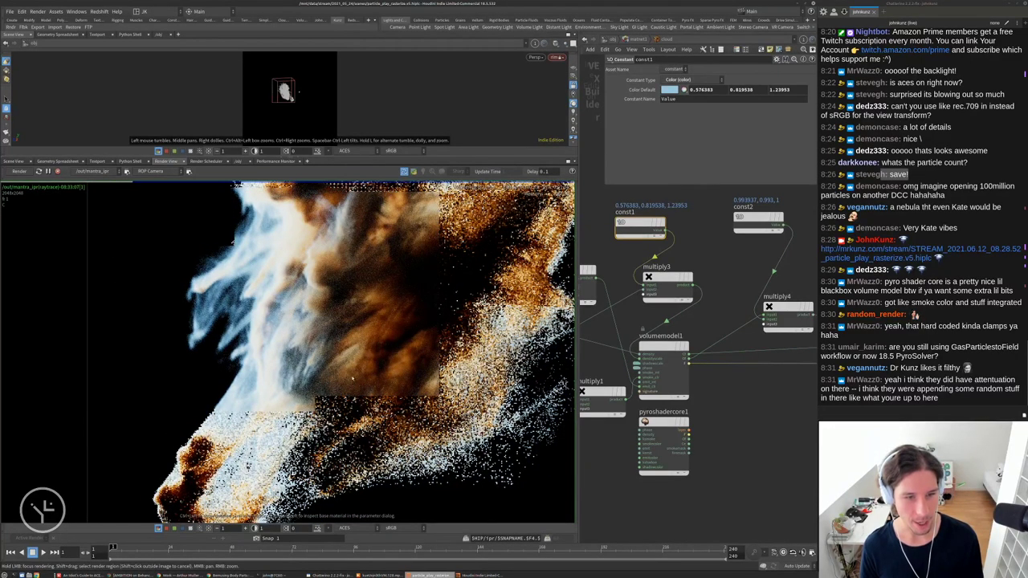
scroll(352, 378, up, 3)
scroll(353, 338, down, 3)
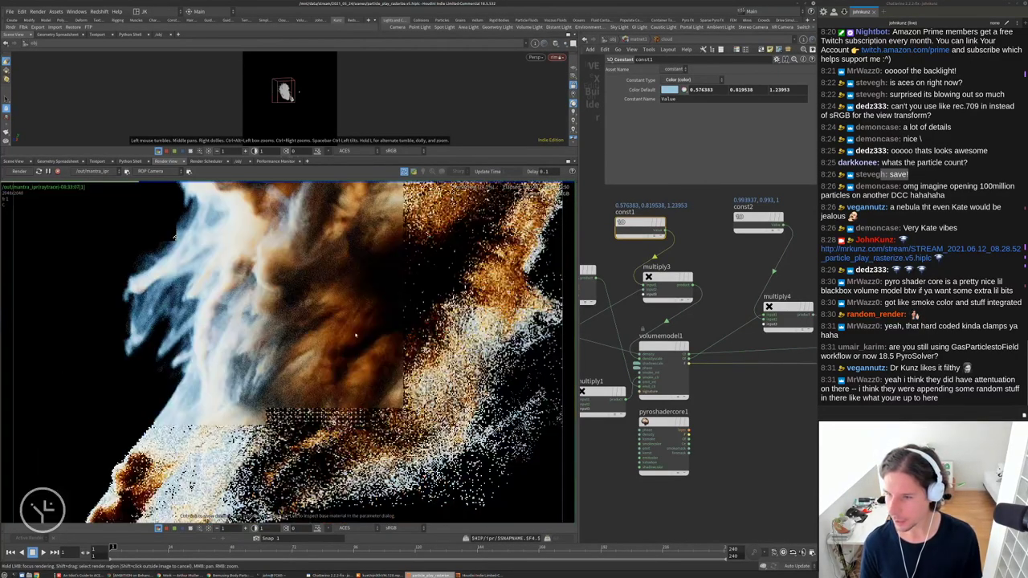
mouse_move(965, 347)
mouse_down()
mouse_move(1017, 348)
mouse_move(961, 356)
mouse_up()
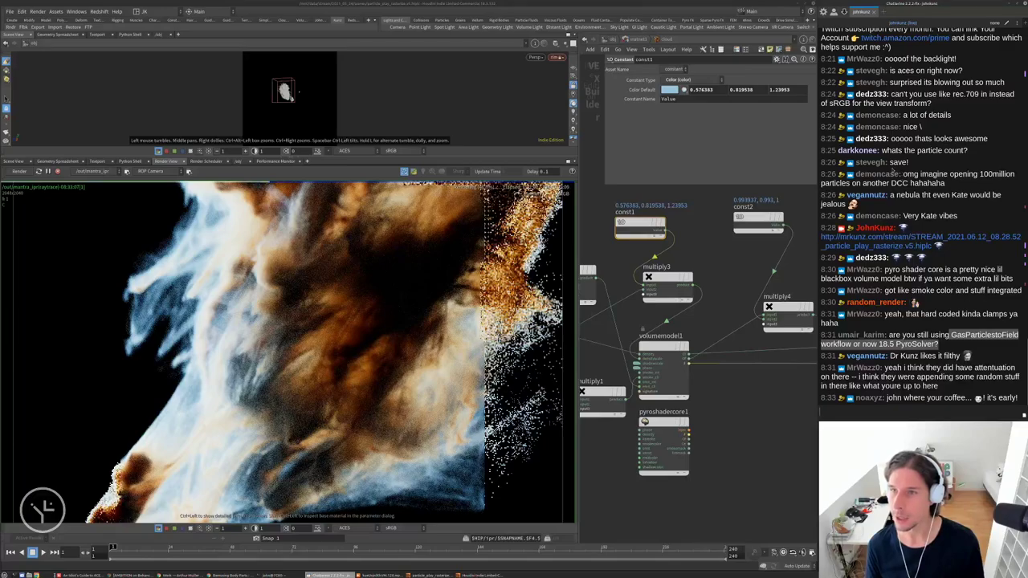
scroll(892, 170, up, 8)
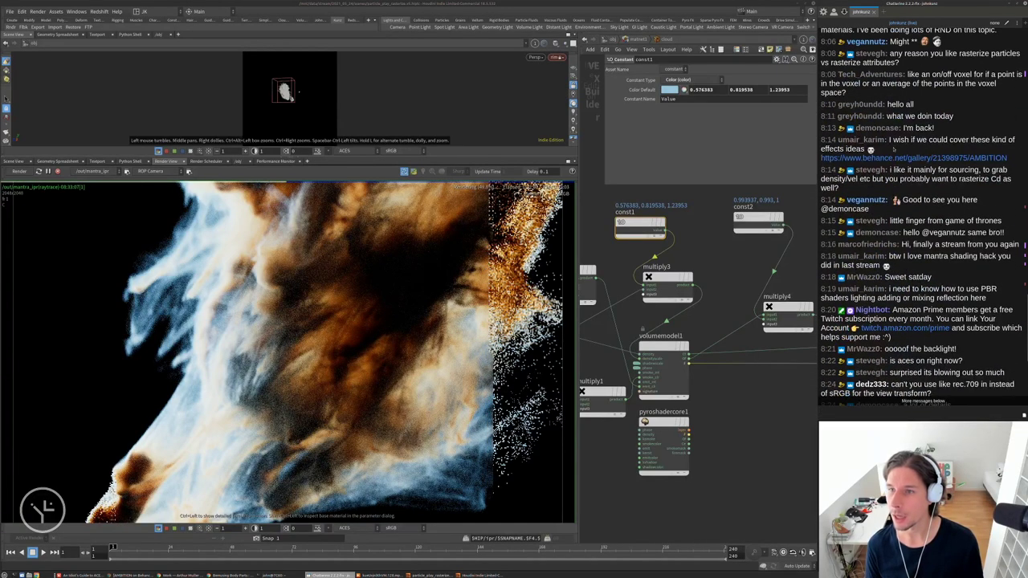
scroll(923, 213, down, 2)
scroll(907, 322, down, 6)
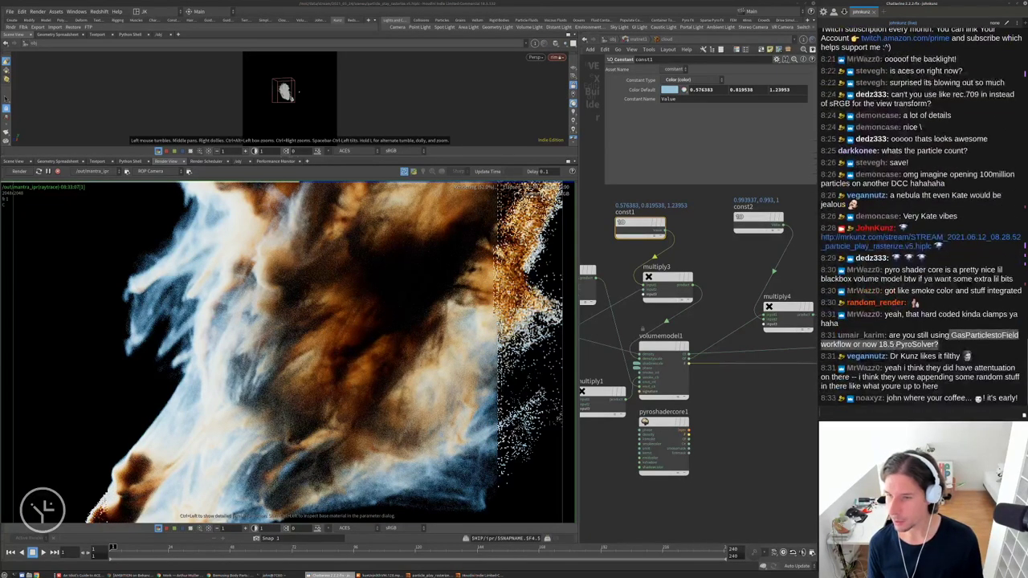
middle_drag(717, 462, 716, 446)
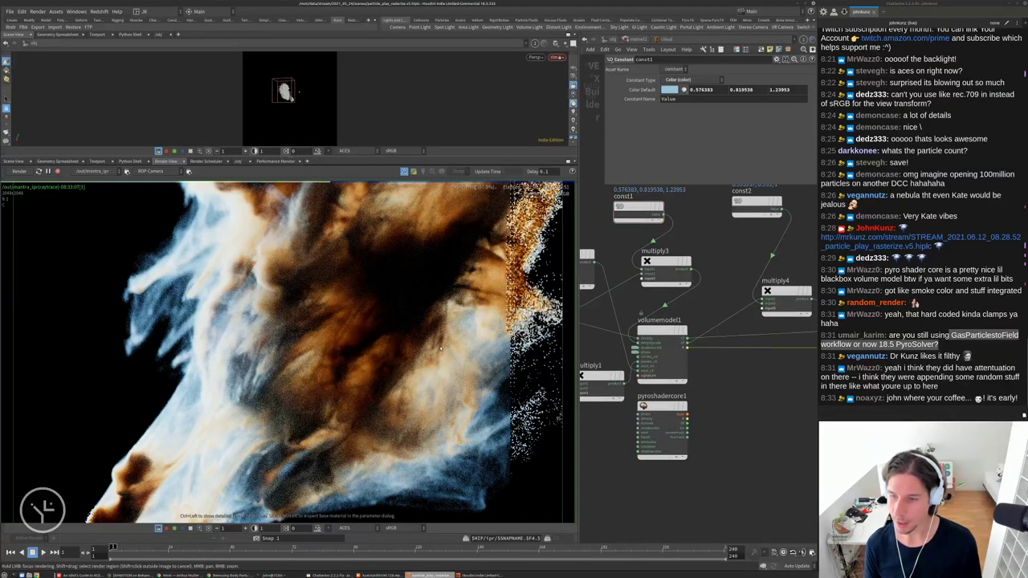
scroll(440, 349, down, 5)
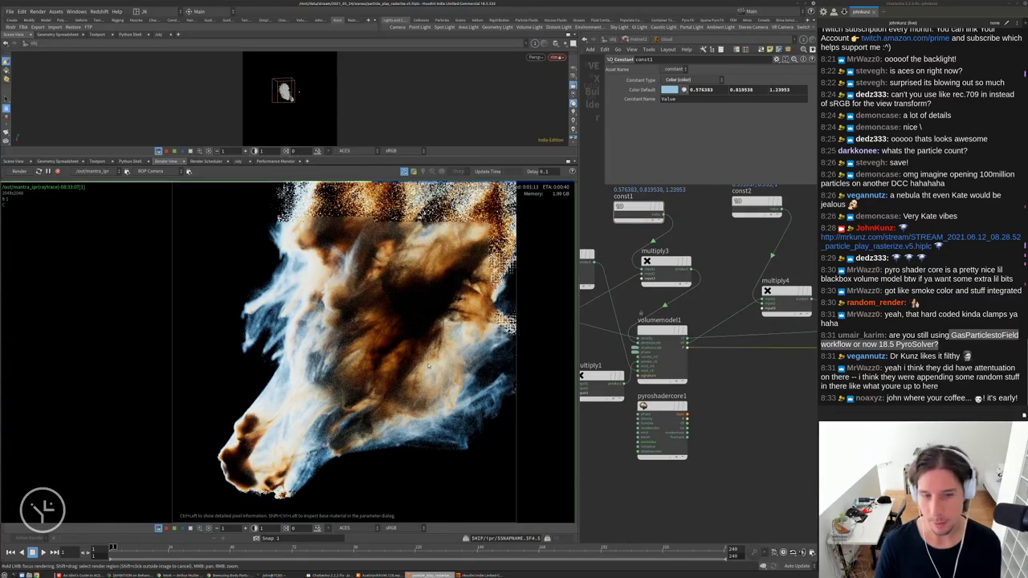
scroll(401, 378, up, 3)
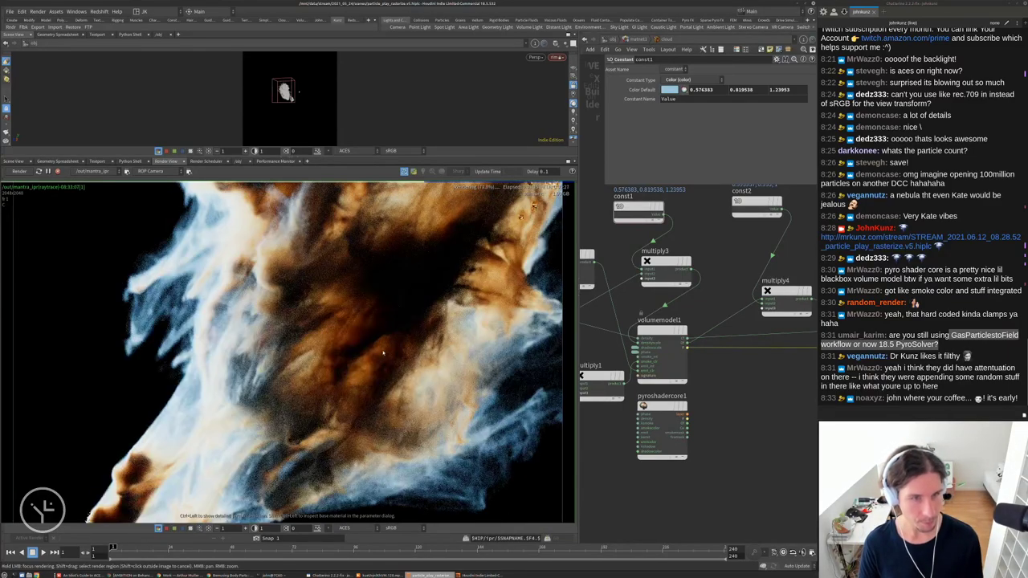
scroll(361, 364, down, 2)
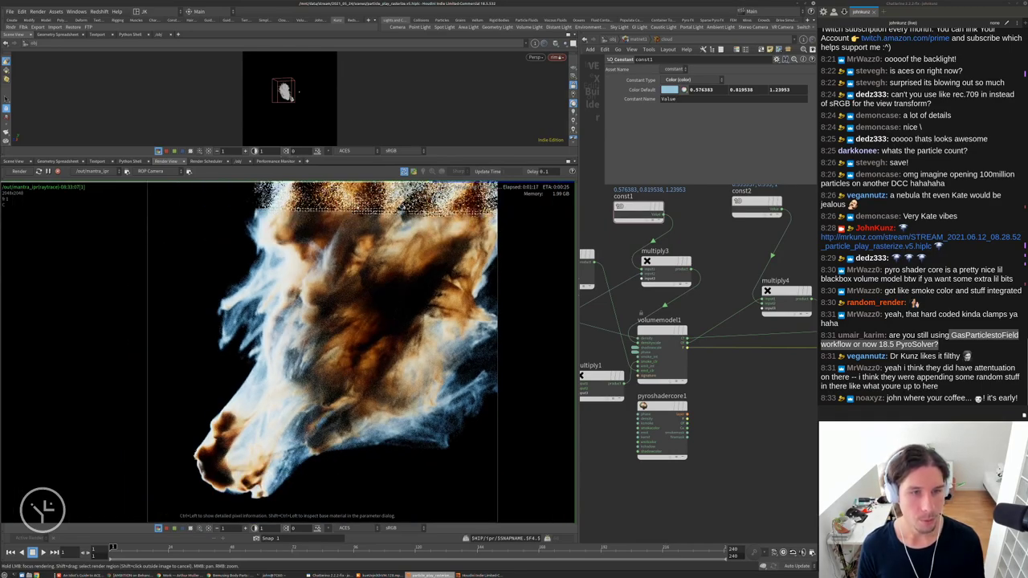
scroll(367, 222, up, 3)
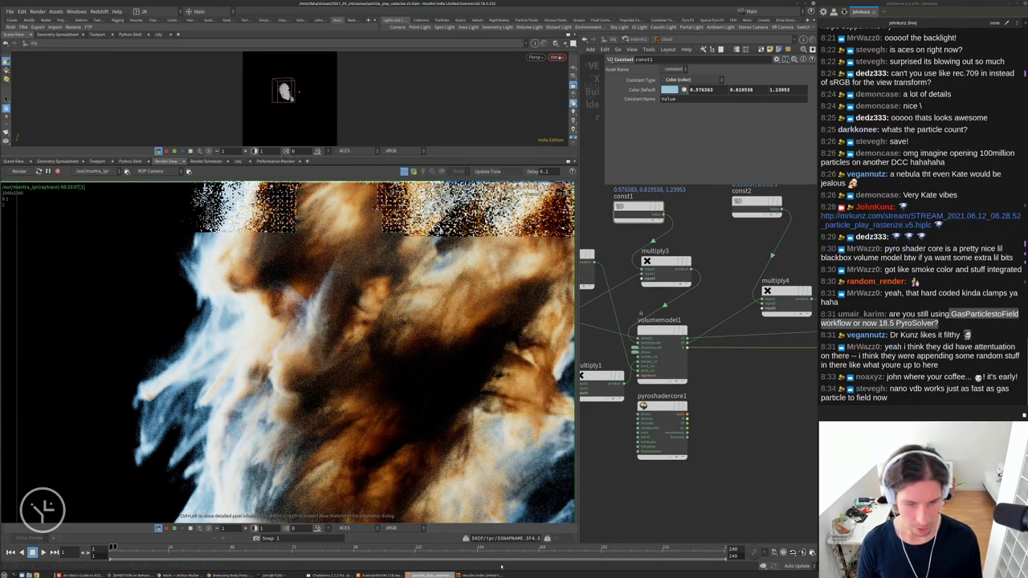
key(p)
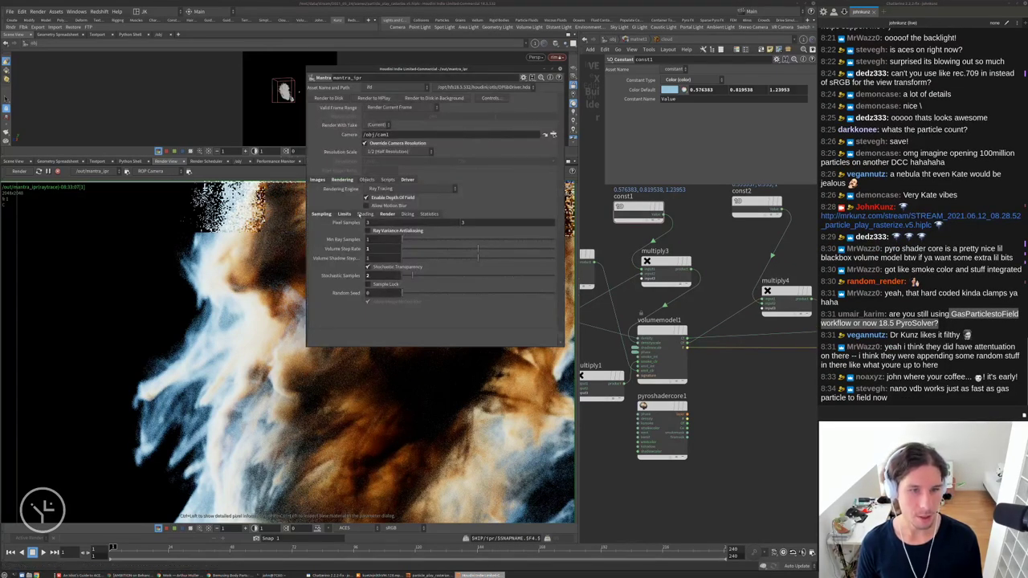
Move the render settings aside and set Stochastic Samples to 8
drag(433, 69, 654, 68)
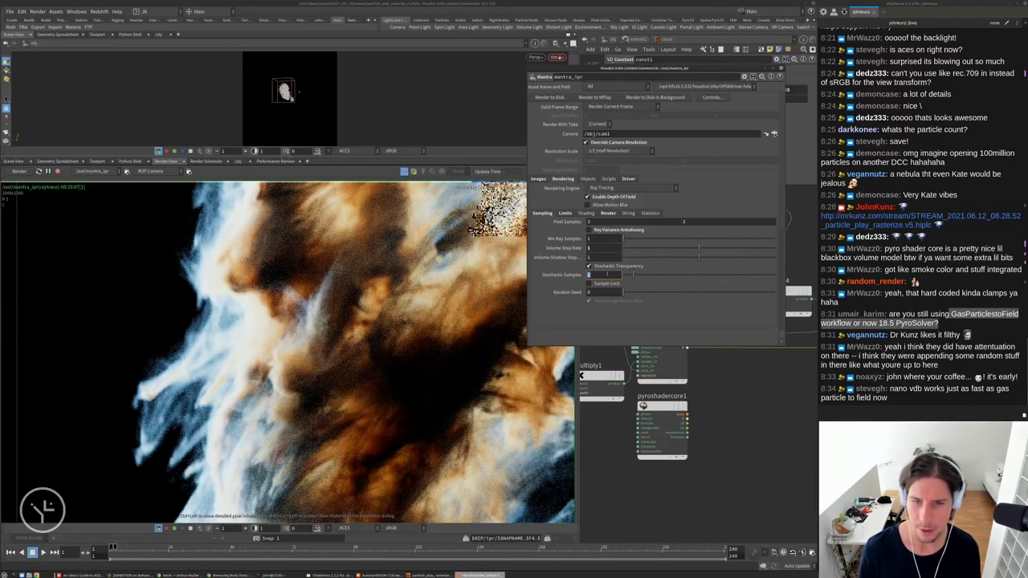
click(604, 274)
text(8)
key(Return)
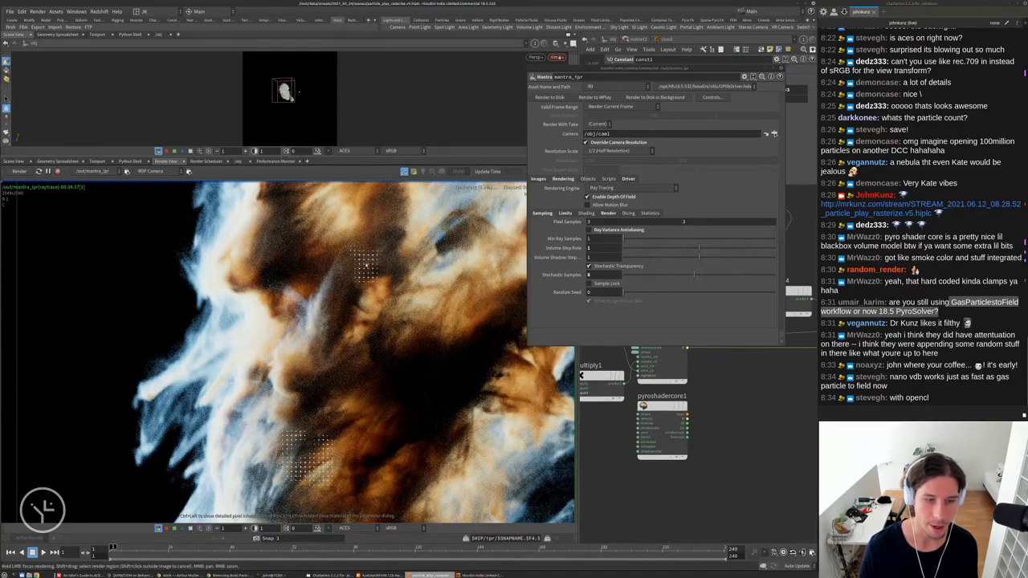
Zoom the re-rendering cloud, then switch to the Behance AMBITION project page
scroll(365, 265, up, 5)
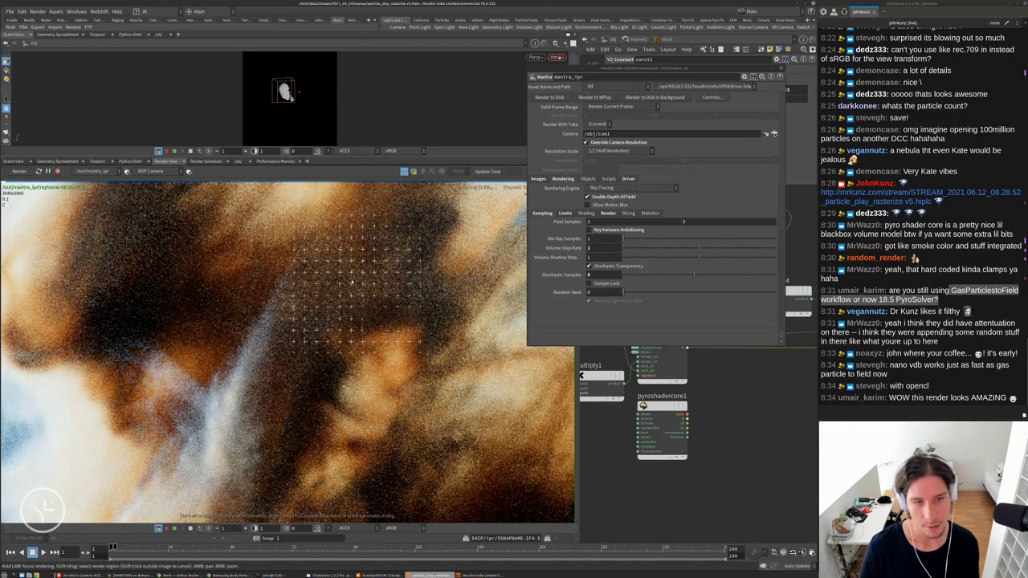
scroll(369, 277, up, 3)
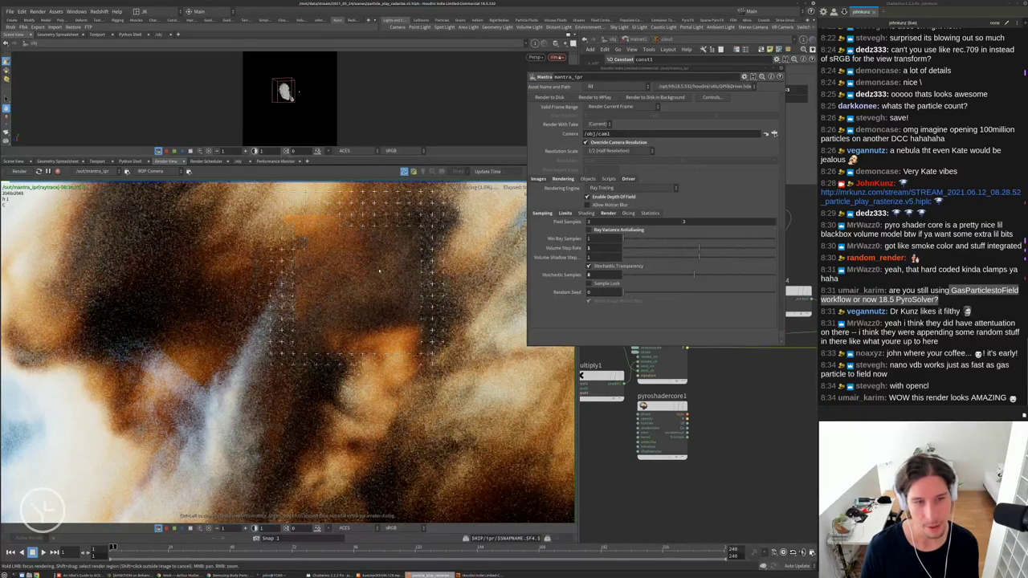
scroll(356, 302, down, 3)
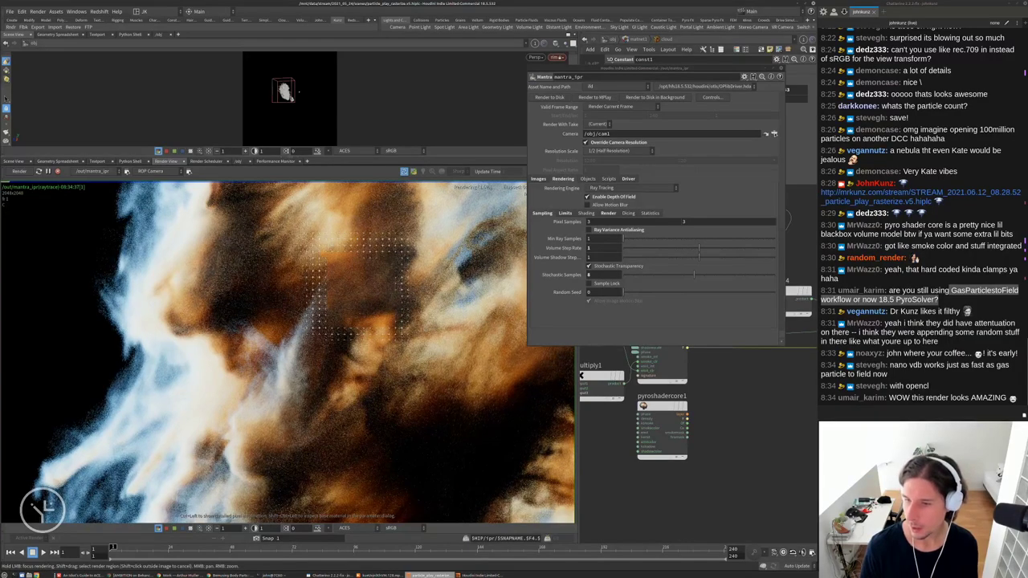
scroll(345, 289, down, 5)
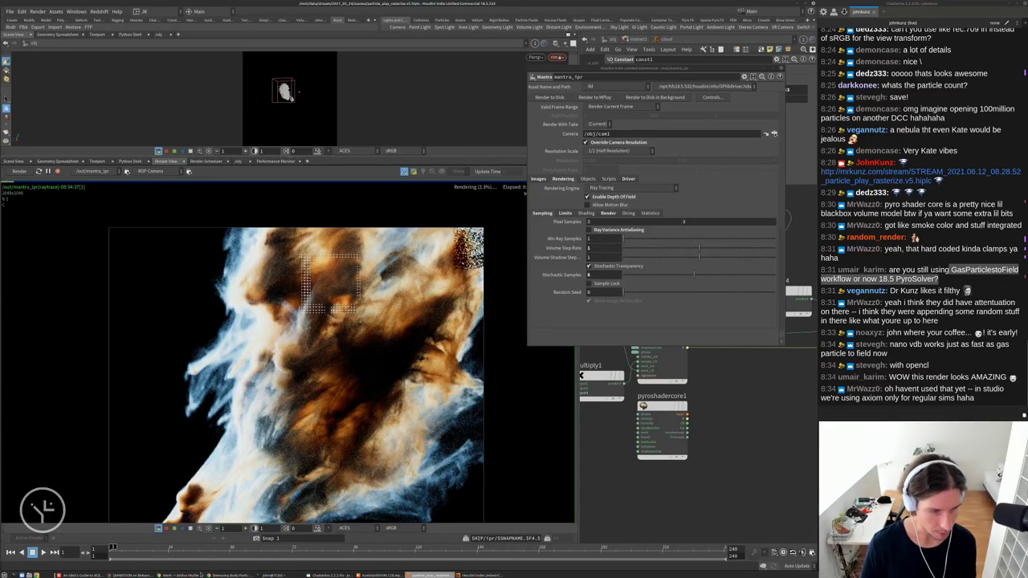
key(alt+Tab)
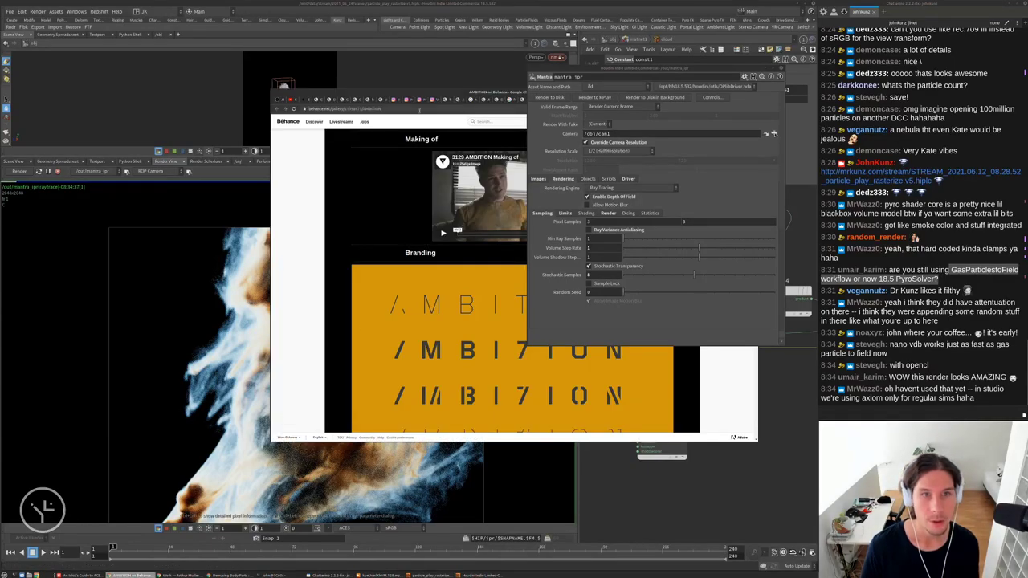
View the smoky face artwork full size in the Discord finished-work channel, then return to Houdini
drag(414, 92, 198, 196)
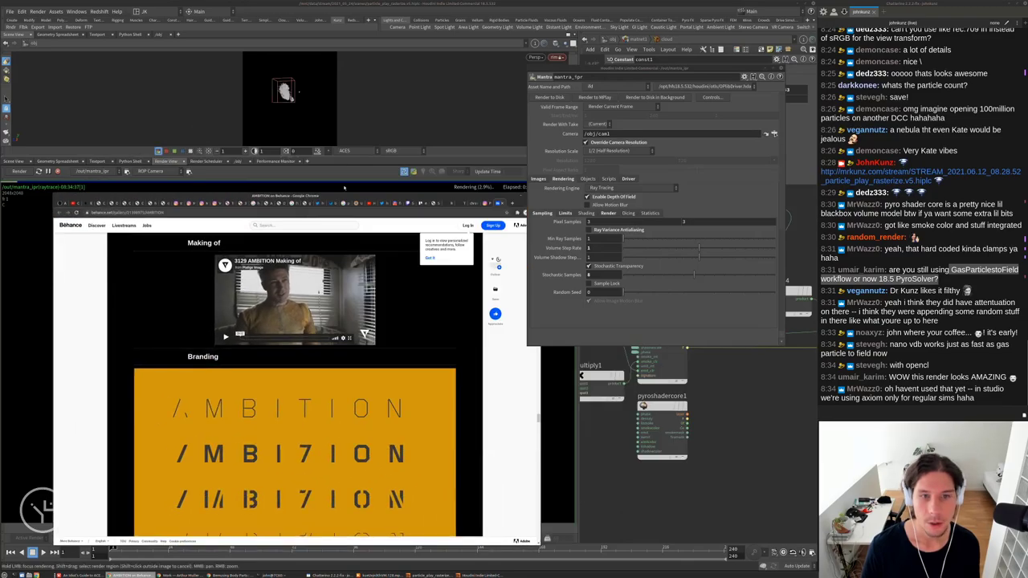
click(394, 204)
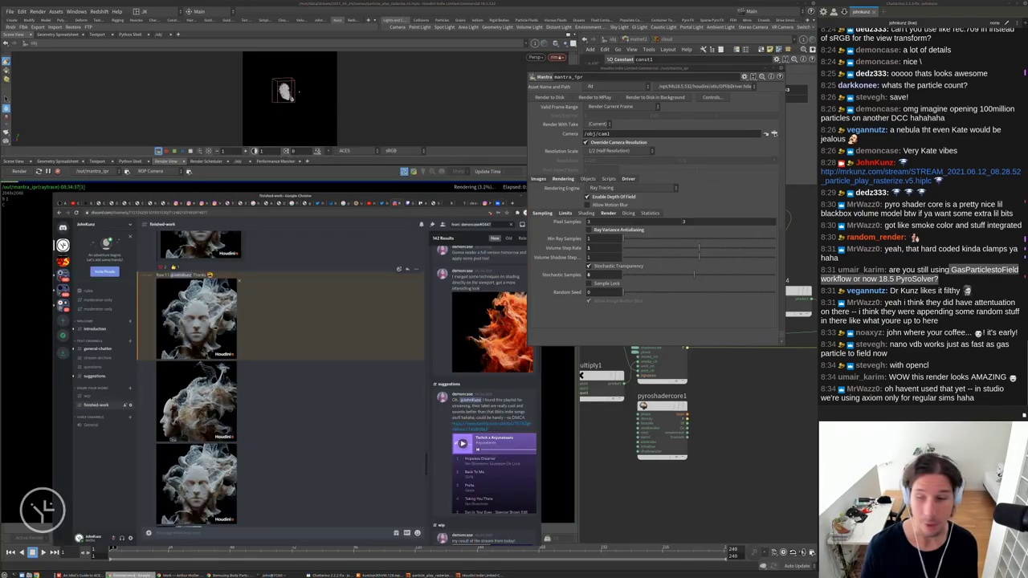
click(196, 400)
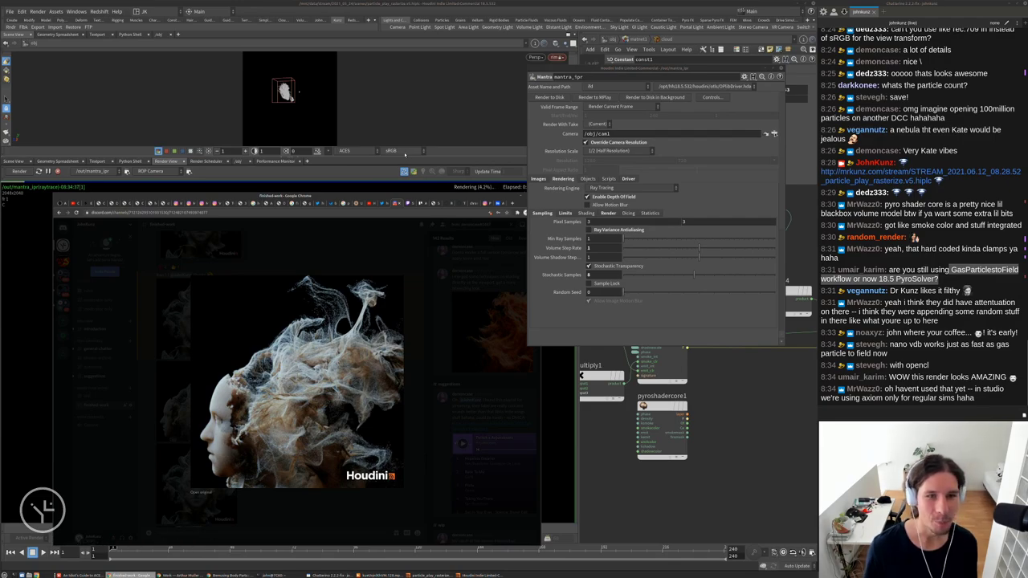
key(alt+Tab)
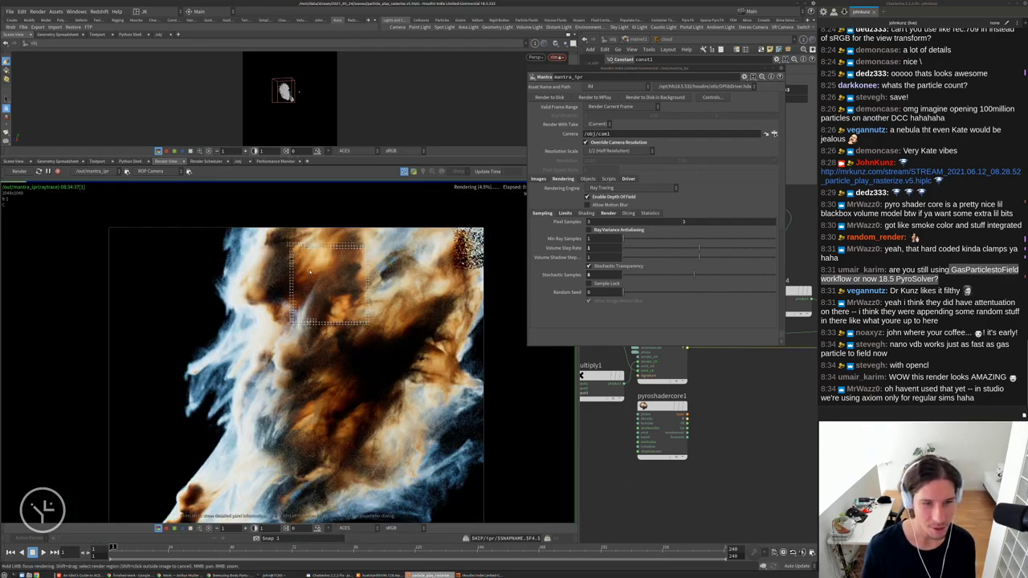
Set the mantra_ipr Volume Step Rate to 0.5, then open the Vimeo link shared in chat
scroll(294, 278, up, 2)
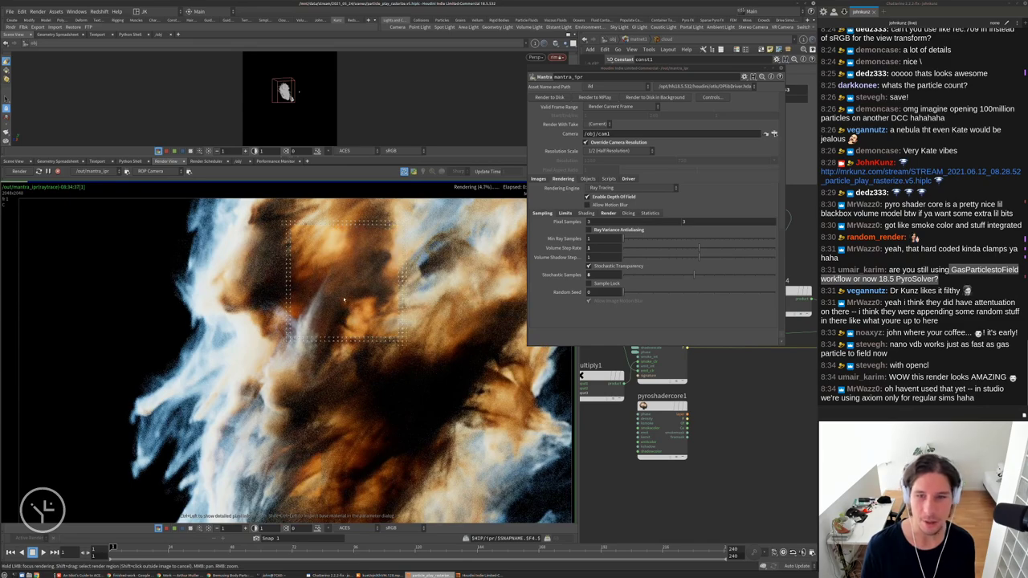
middle_drag(344, 299, 319, 330)
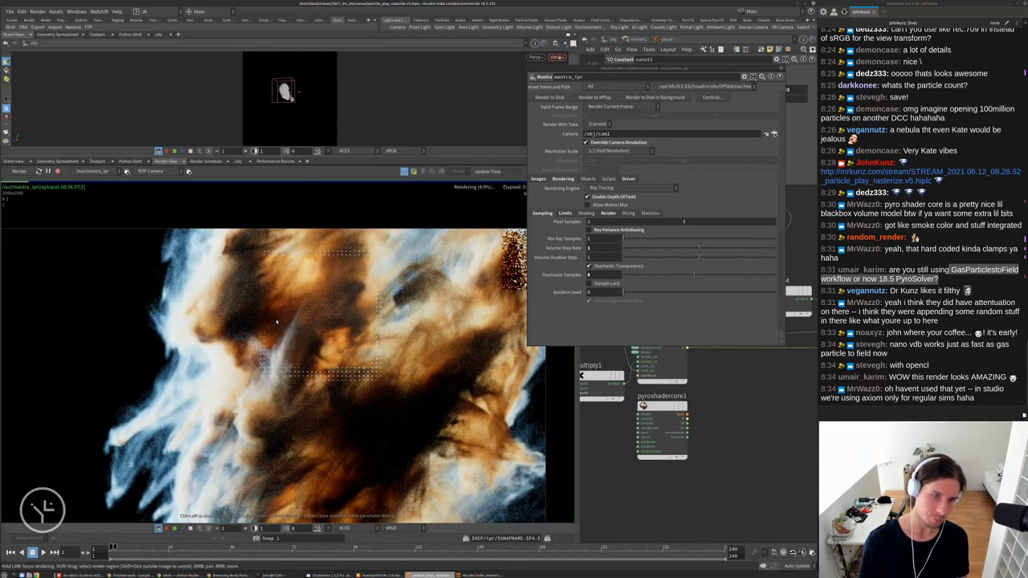
scroll(278, 322, up, 2)
click(598, 249)
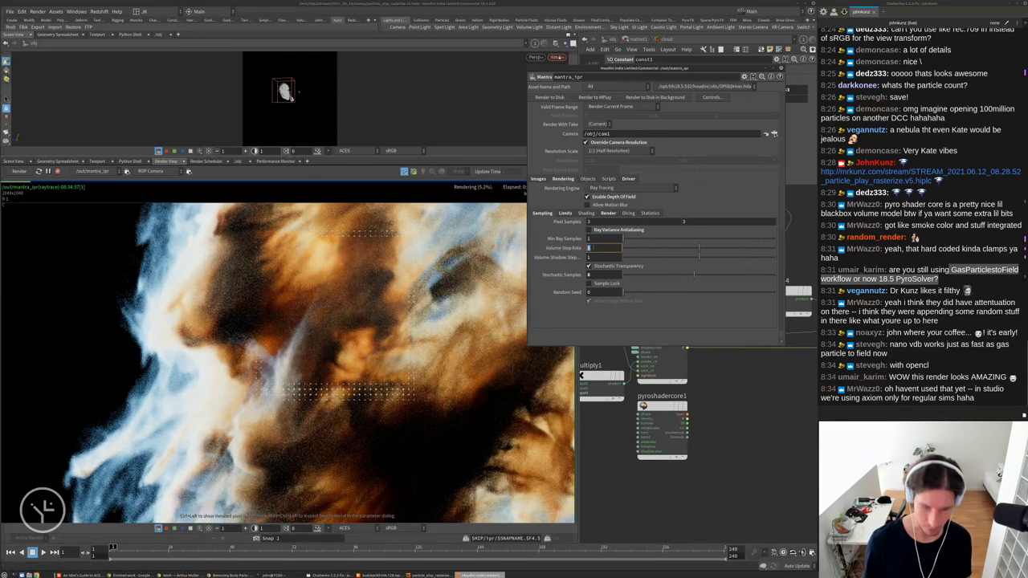
text(.5)
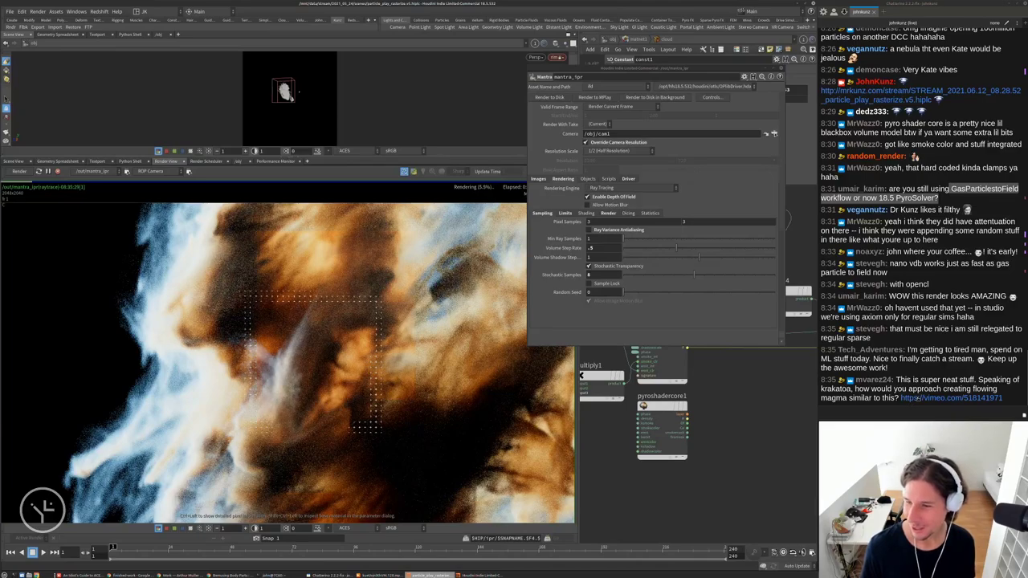
click(915, 398)
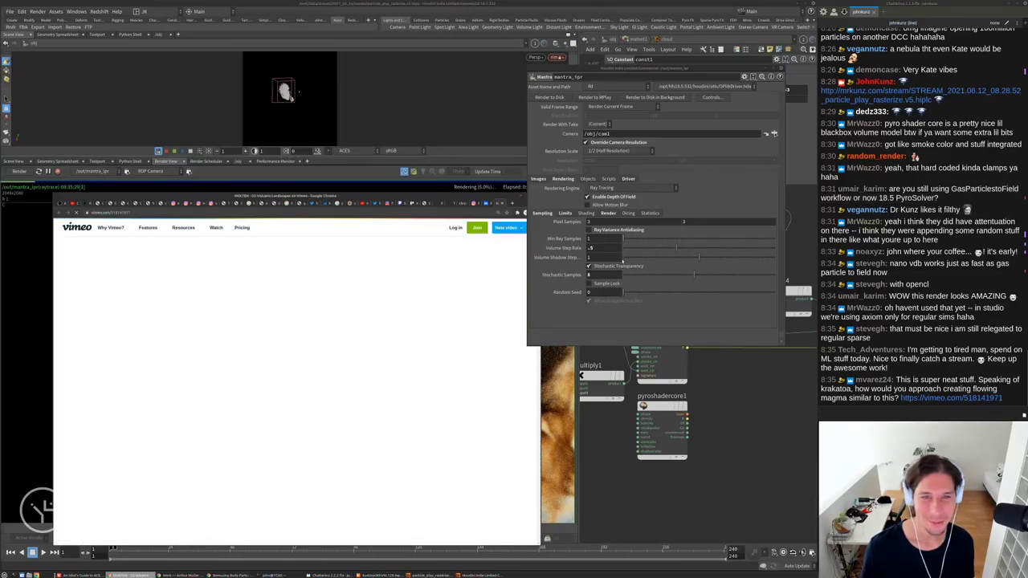
Play the MOLTEN - CG Volcanic Landscapes video and pause it on a lava-field shot
drag(469, 192, 460, 174)
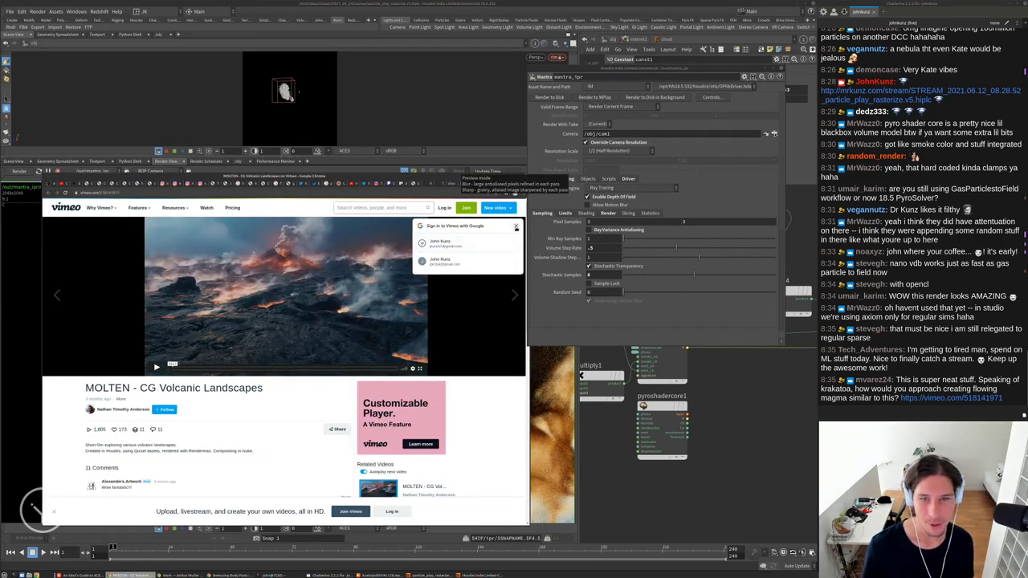
click(157, 367)
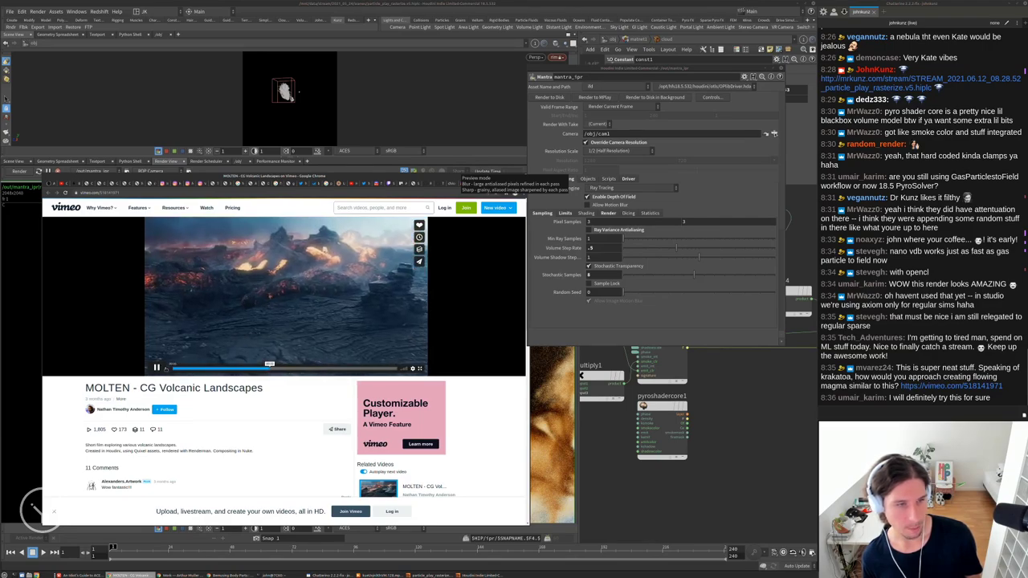
click(270, 305)
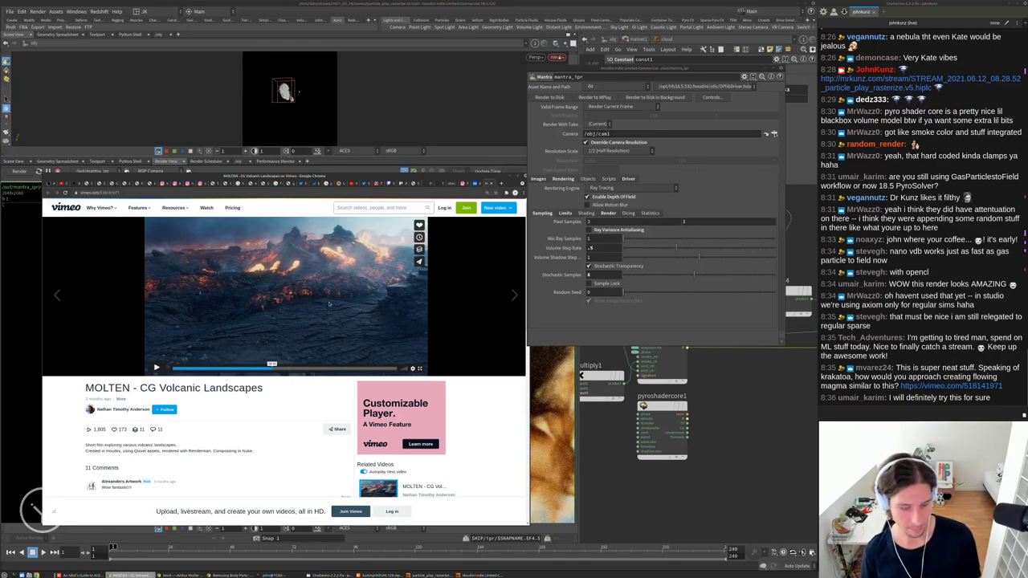
Return to Houdini and zoom and pan the Render View to frame the whole cloud image
key(alt+Tab)
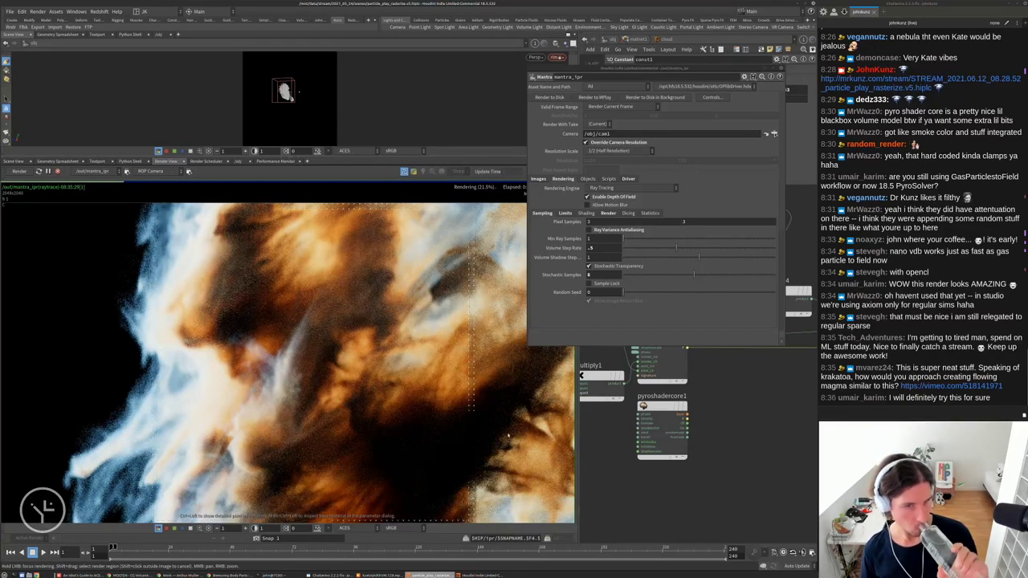
scroll(361, 377, down, 2)
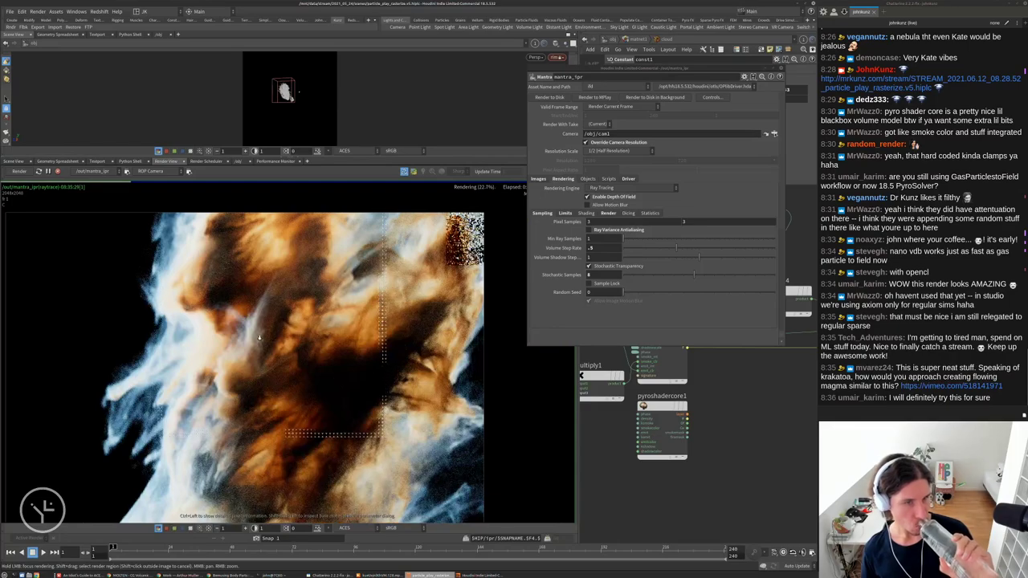
scroll(259, 337, down, 1)
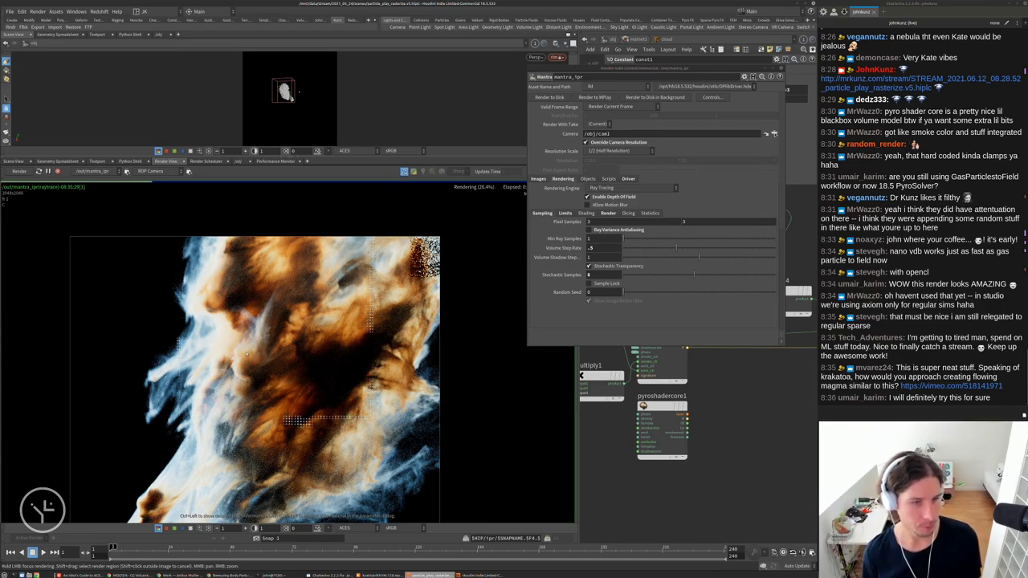
scroll(246, 354, down, 2)
middle_drag(274, 345, 257, 310)
scroll(257, 310, up, 2)
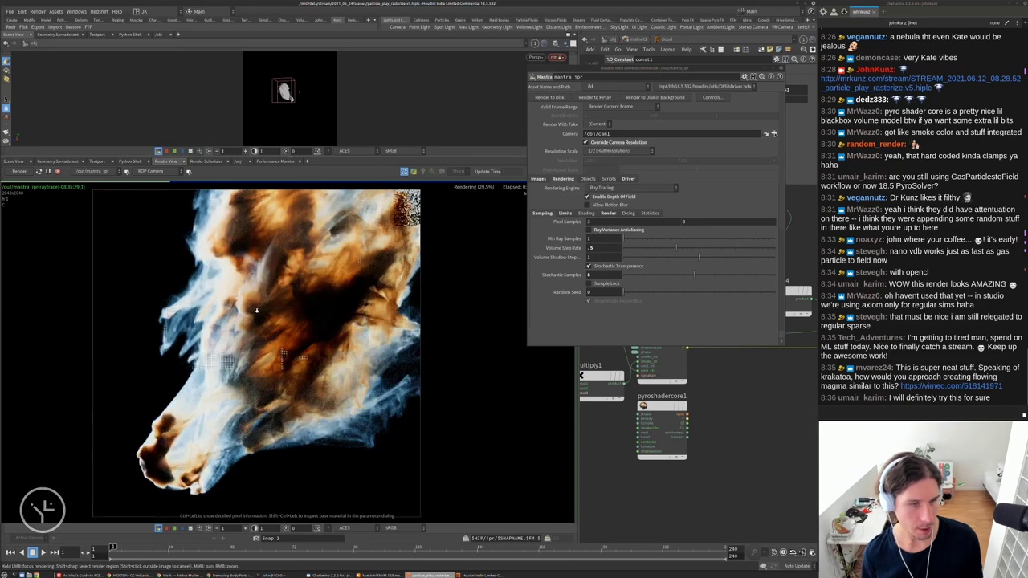
scroll(257, 311, up, 2)
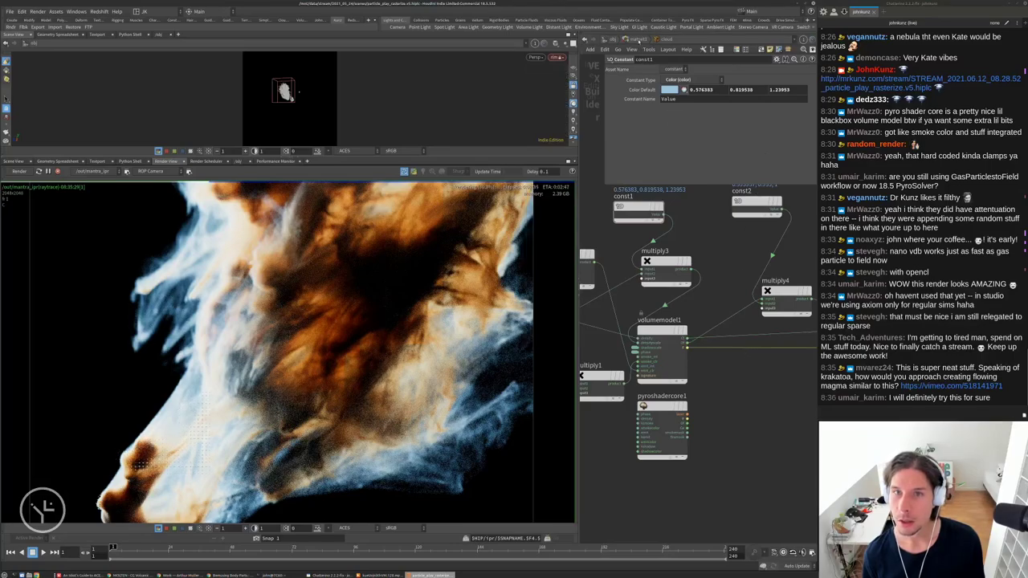
Go up to /obj, enter sphere1, and frame its network around the repeat block
key(u)
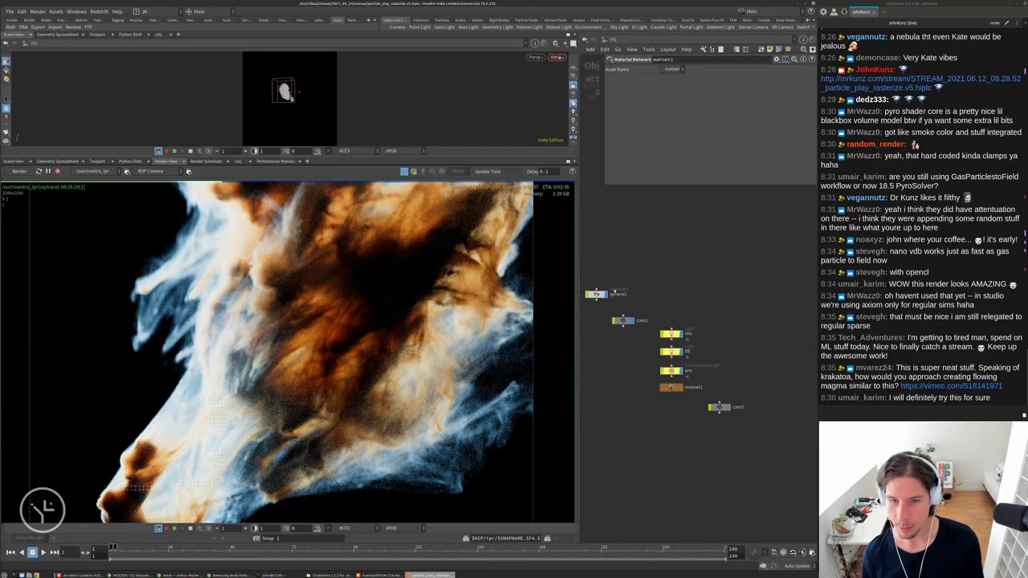
double_click(602, 291)
key(h)
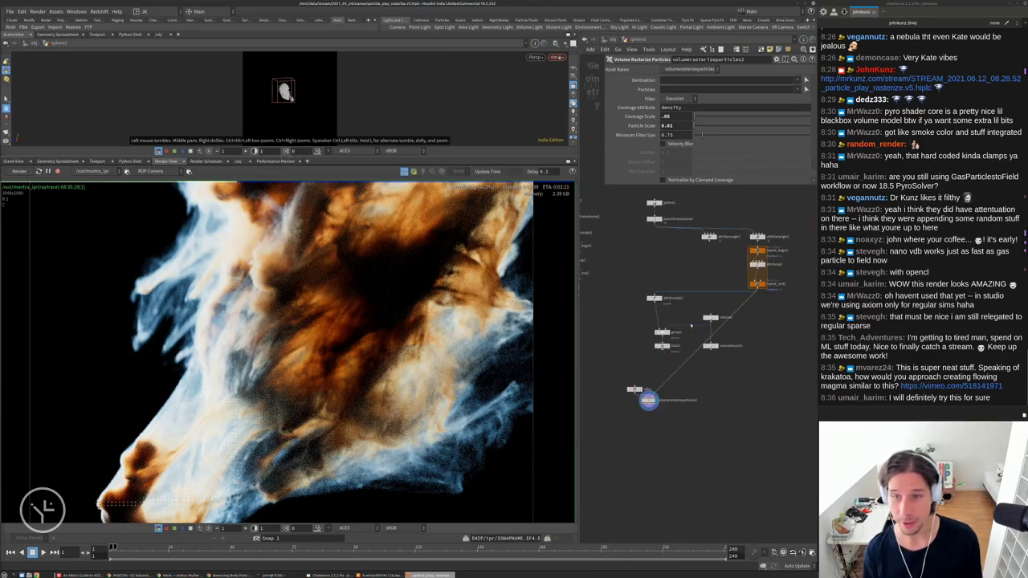
key(h)
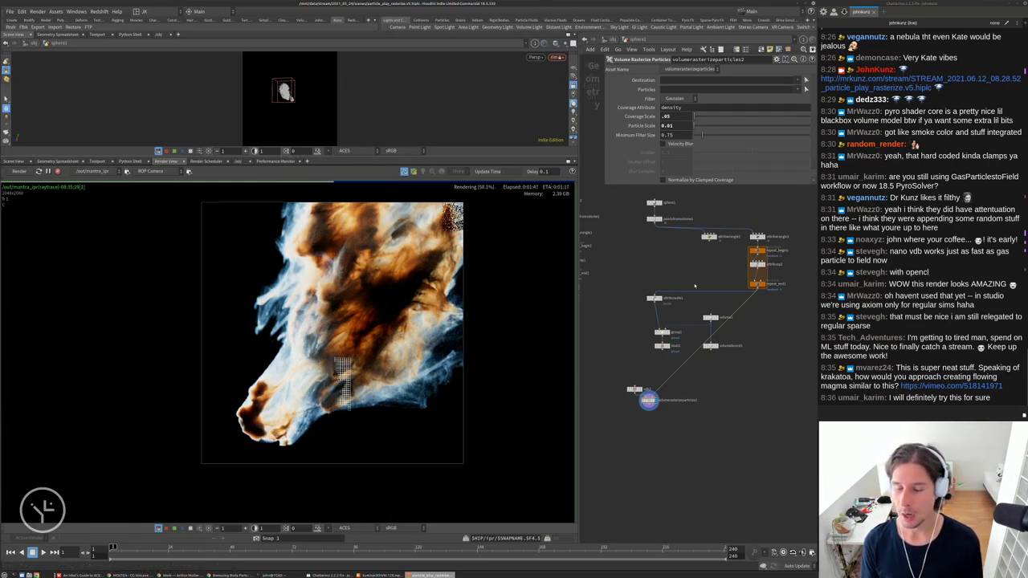
scroll(646, 213, up, 1)
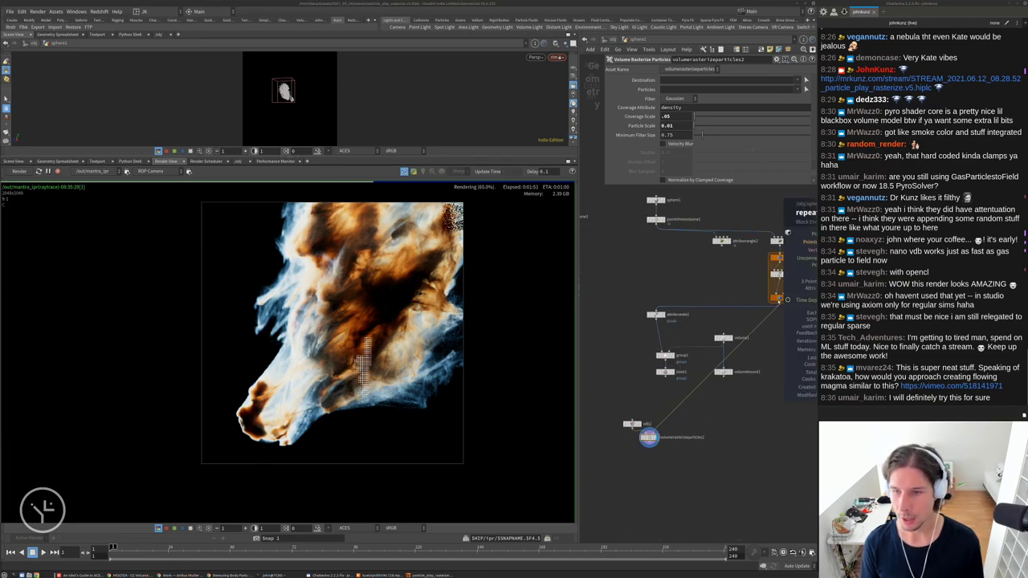
middle_drag(798, 297, 642, 297)
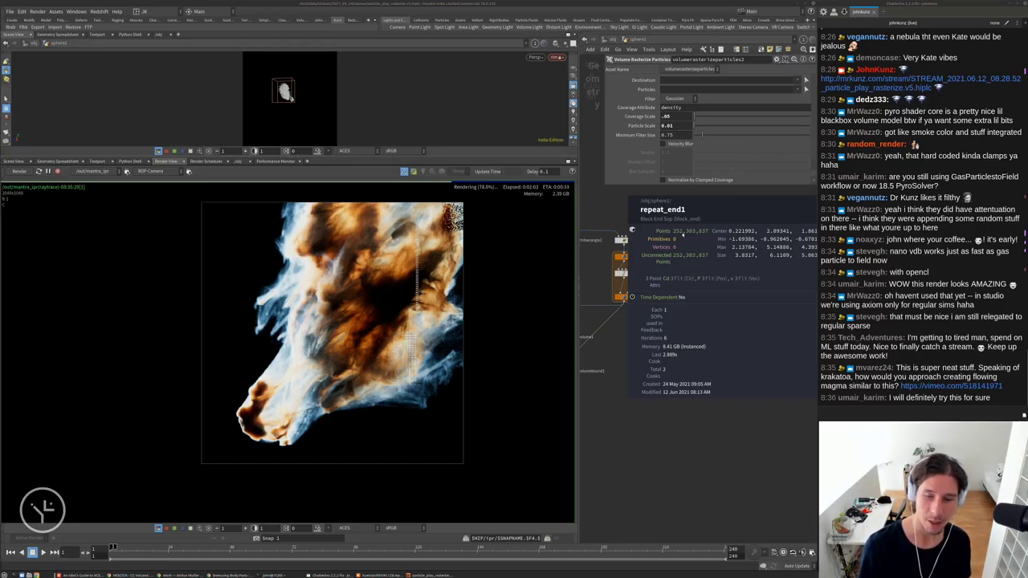
key(h)
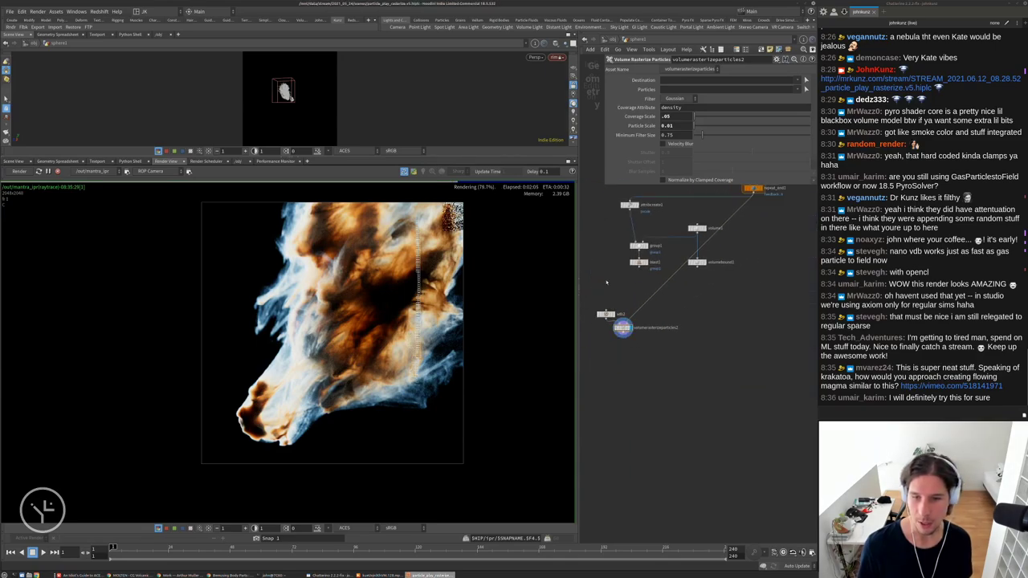
scroll(648, 282, up, 3)
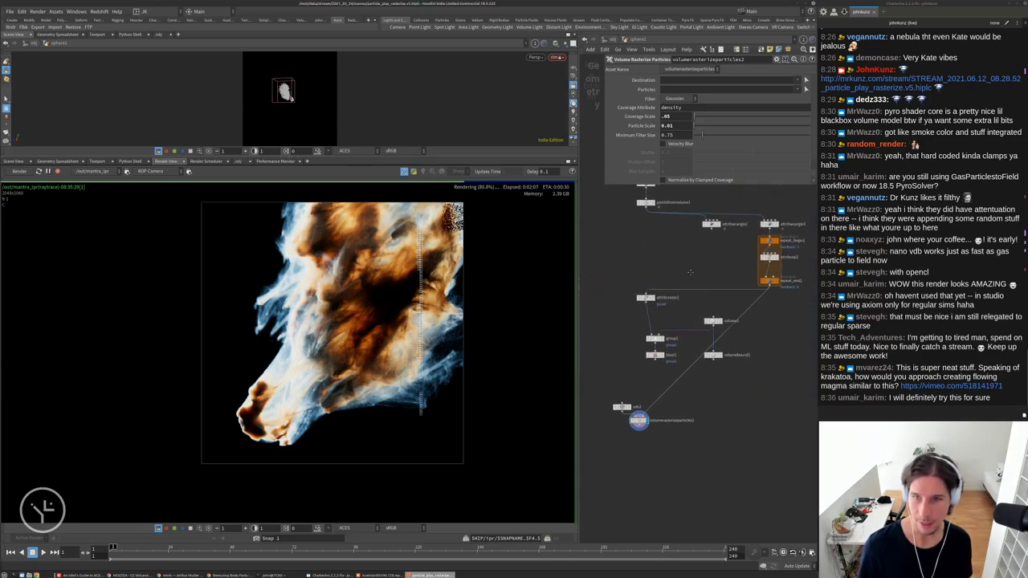
scroll(677, 244, up, 2)
Check pointsfromvolume1's settings and repeat_end1's node info showing about 252 million points
click(659, 226)
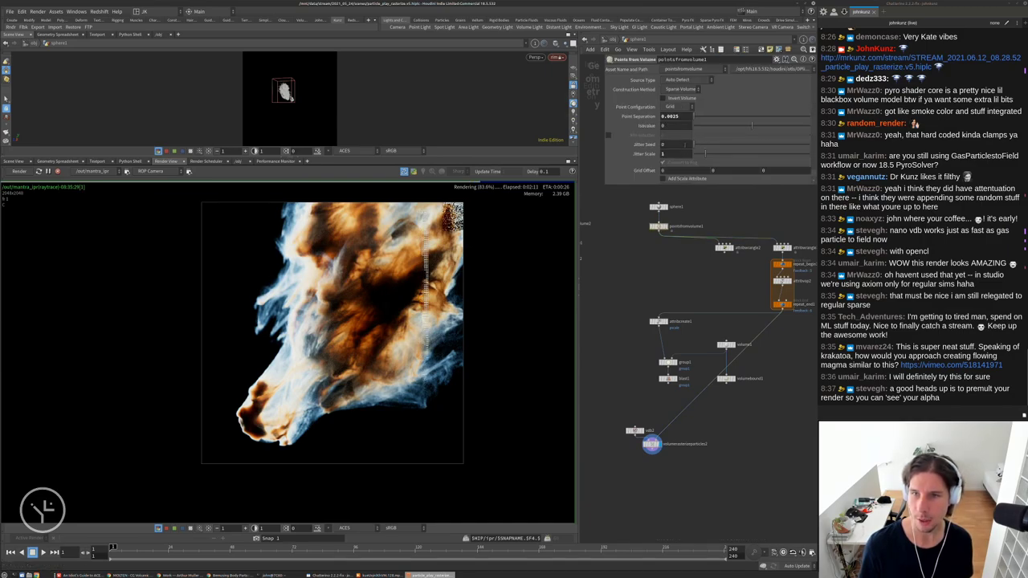
drag(666, 462, 639, 414)
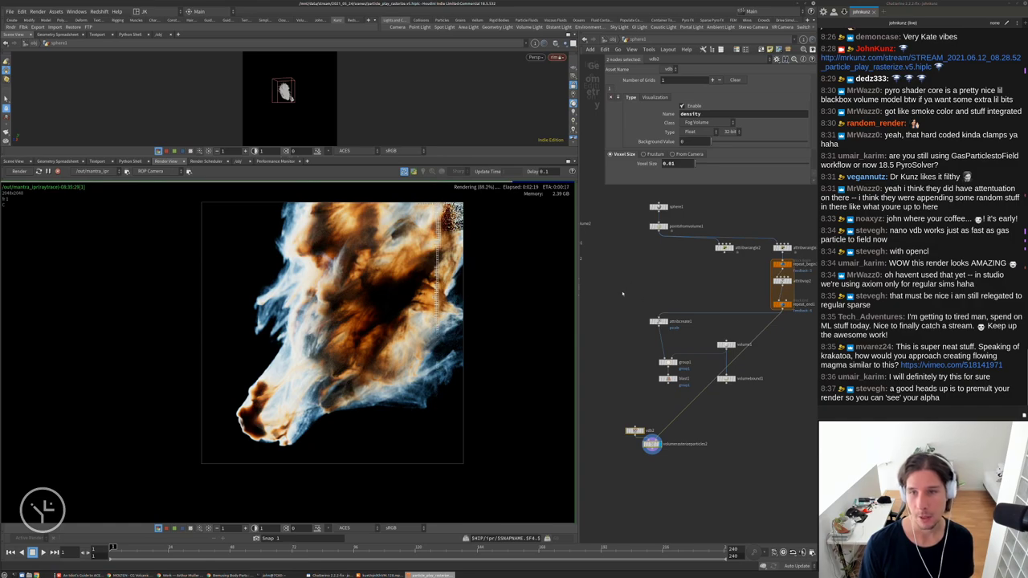
middle_drag(651, 293, 618, 287)
scroll(751, 289, up, 5)
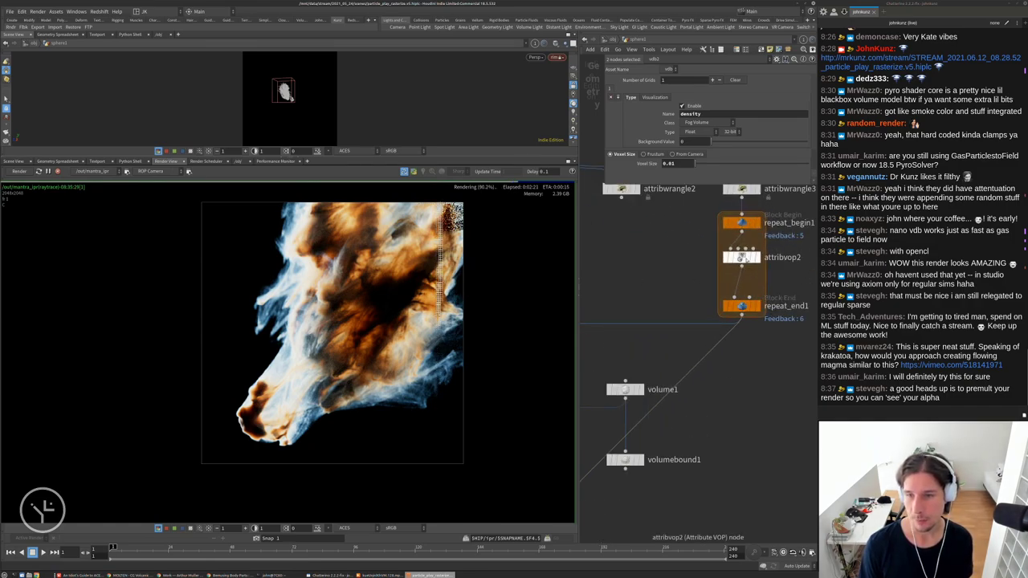
middle_click(744, 298)
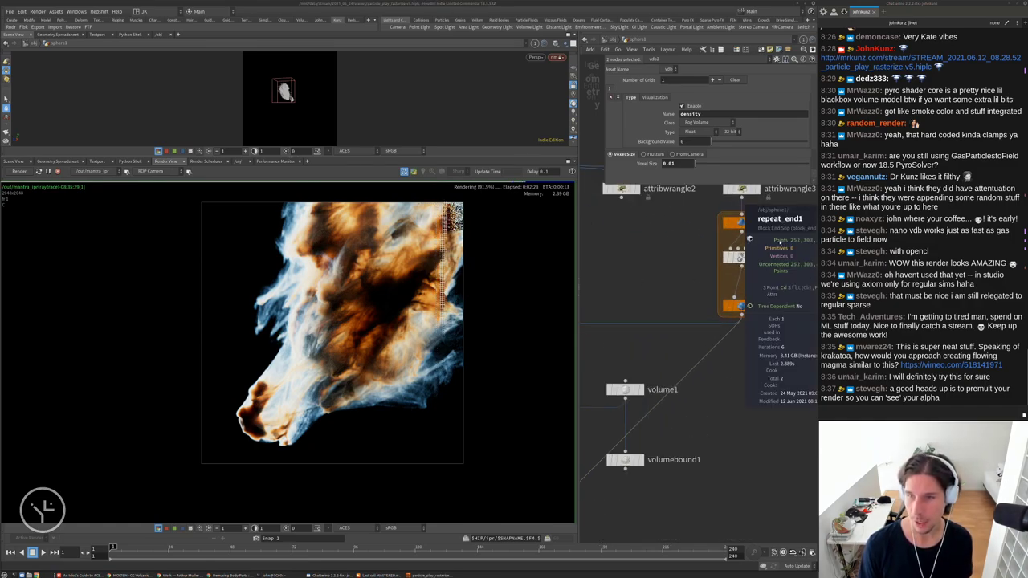
middle_drag(694, 260, 576, 253)
middle_click(624, 299)
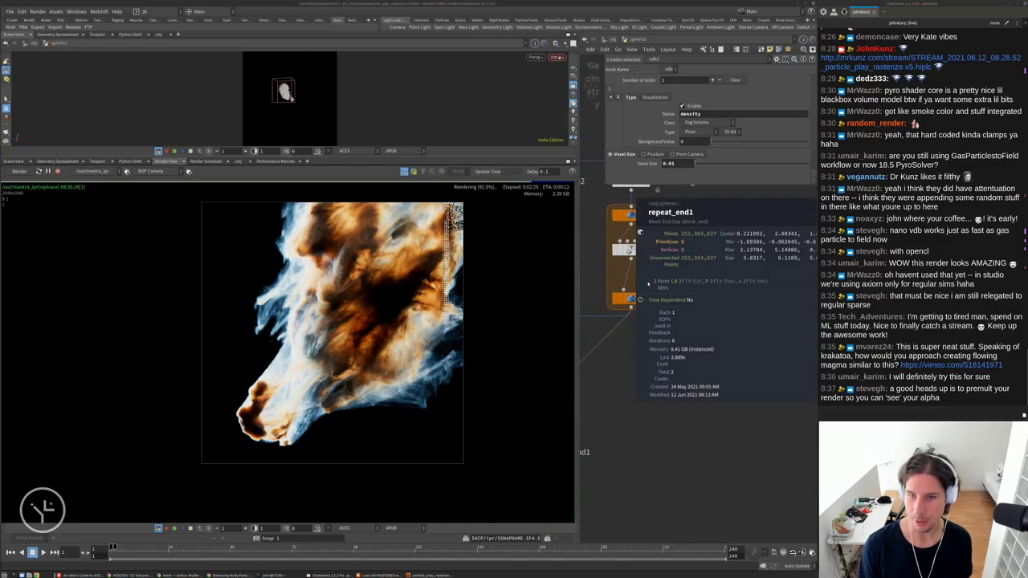
Close the node info and go from sphere1 into matnet1 to reach the cloud material
click(644, 419)
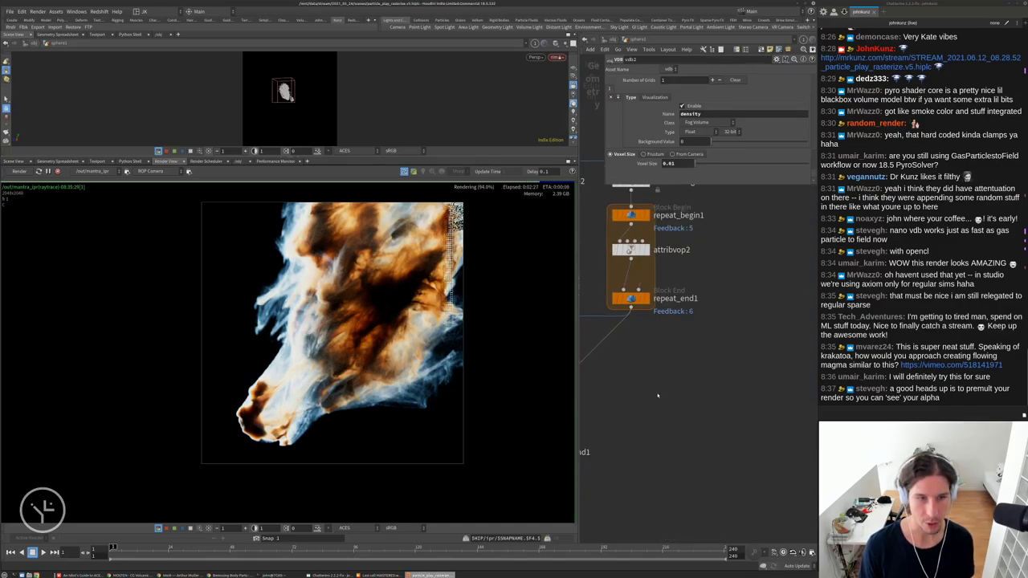
scroll(644, 419, down, 3)
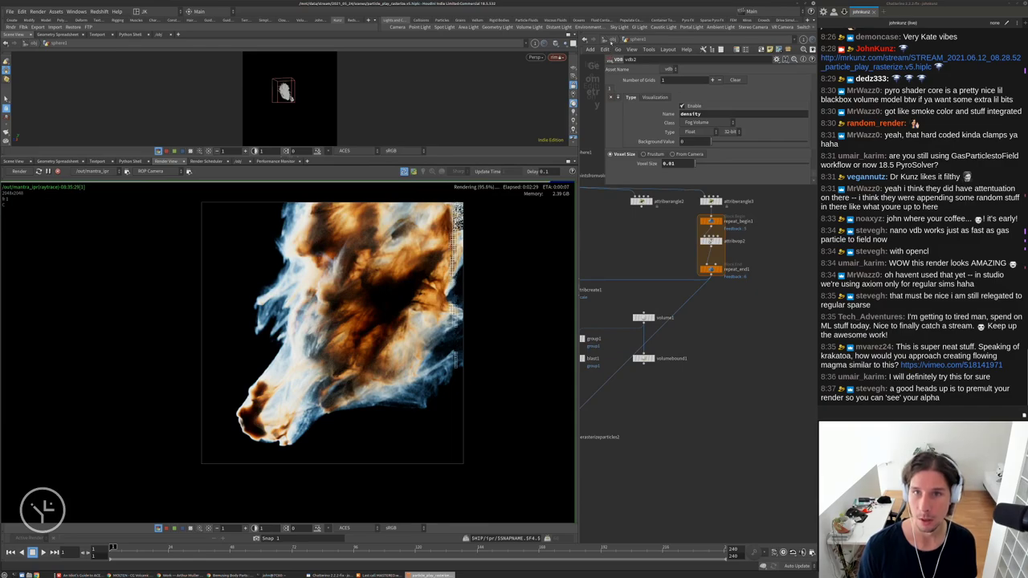
key(u)
double_click(671, 387)
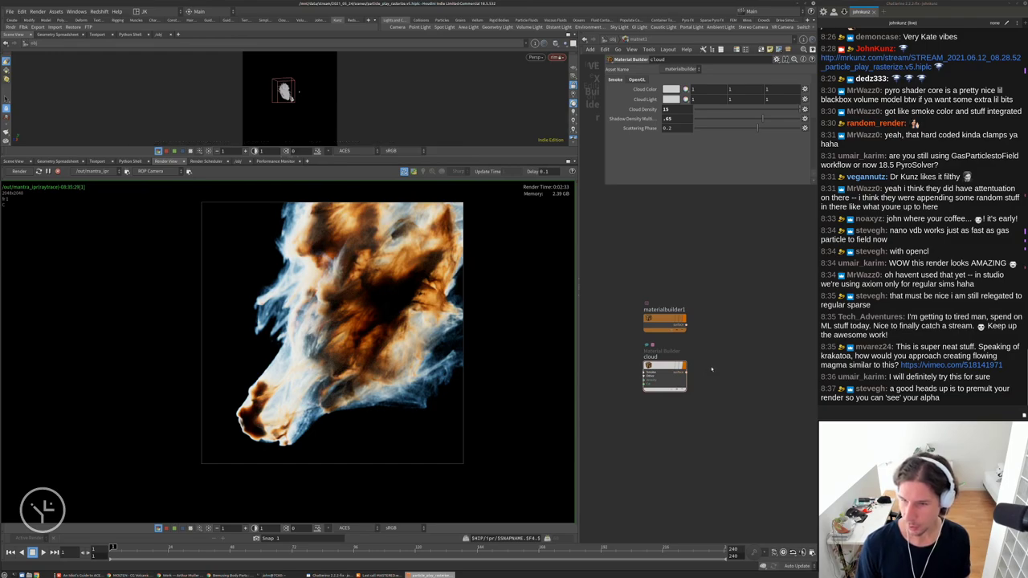
Preview the render without its blue tint using the Render View display options
click(575, 290)
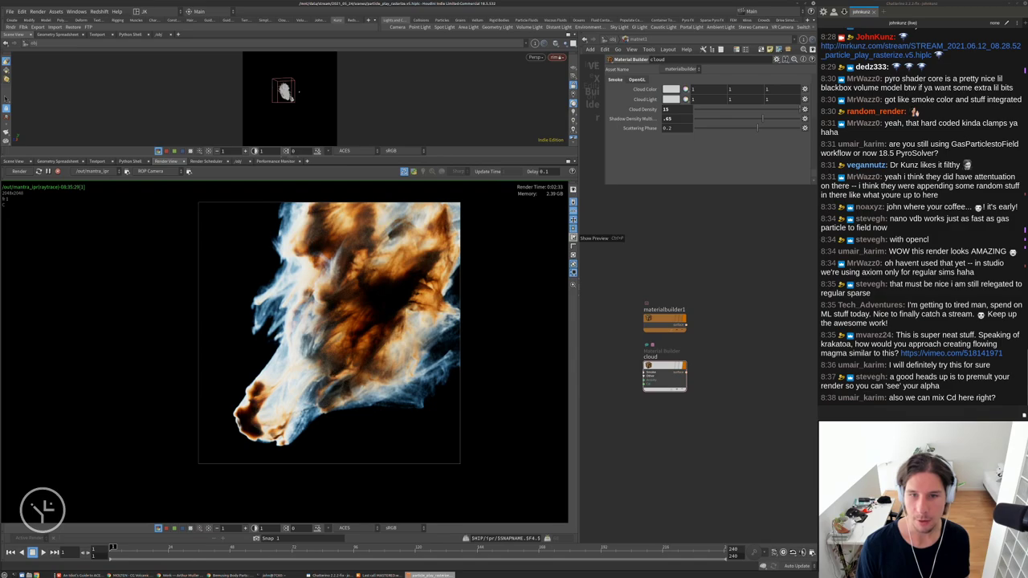
click(573, 258)
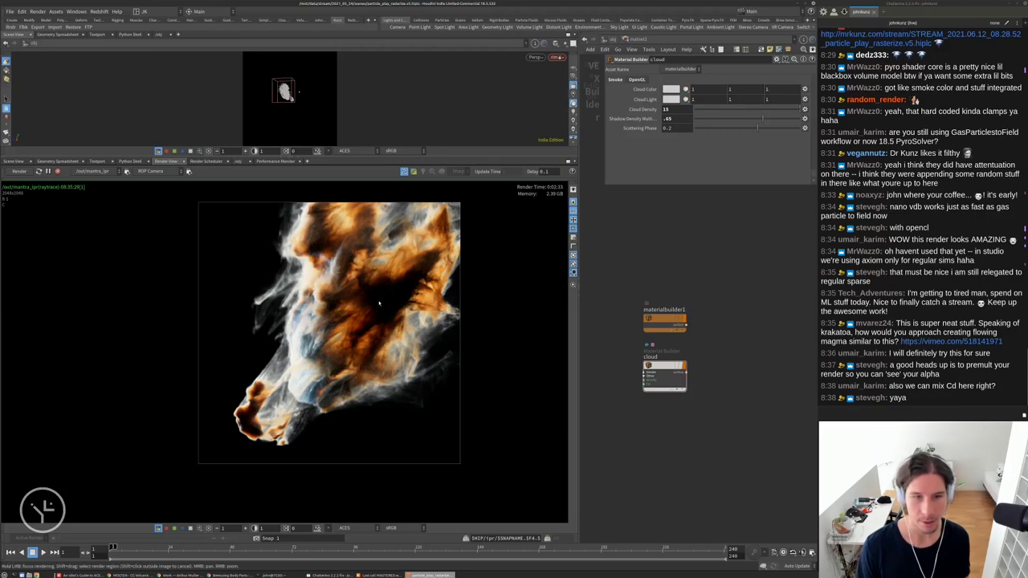
scroll(377, 306, up, 2)
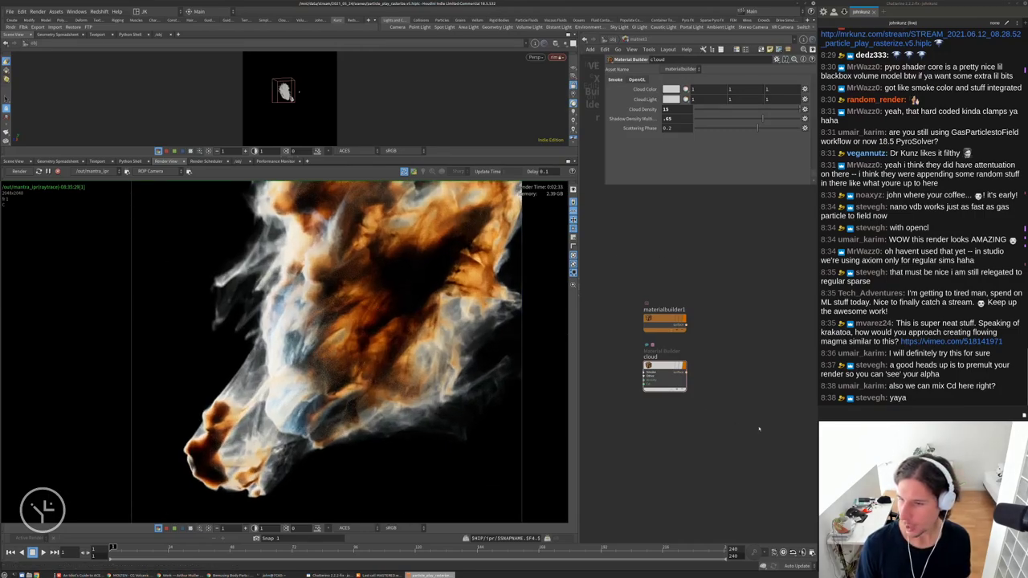
middle_drag(759, 429, 761, 433)
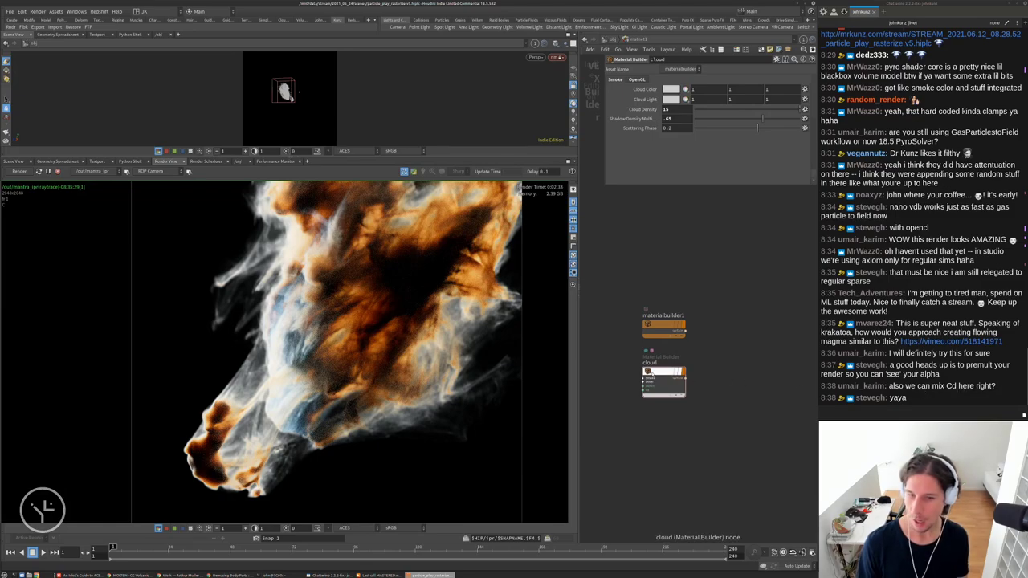
Dive into the cloud Material Builder and move the Cd parameter node down-left
double_click(660, 372)
scroll(748, 396, down, 5)
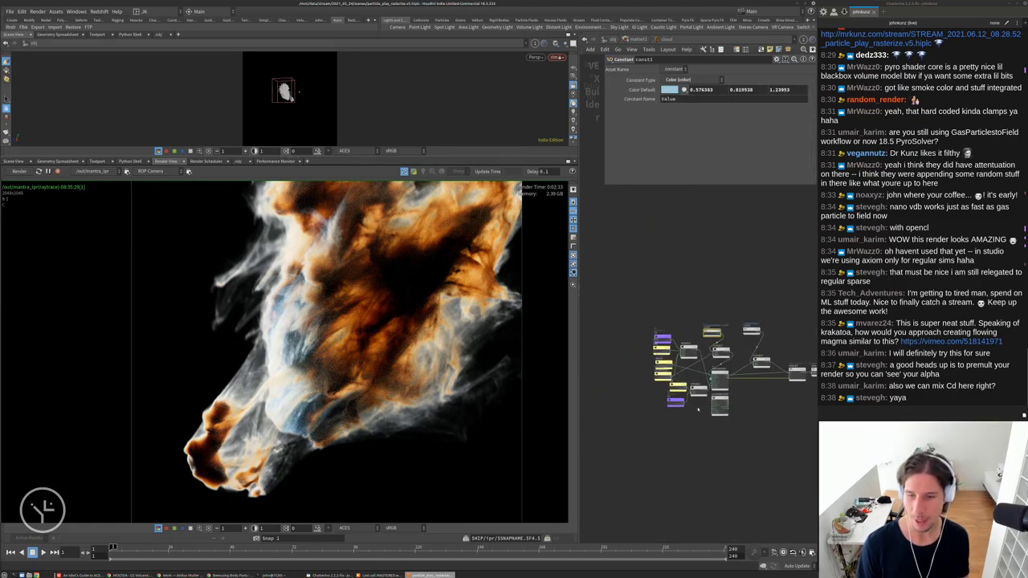
scroll(667, 422, up, 4)
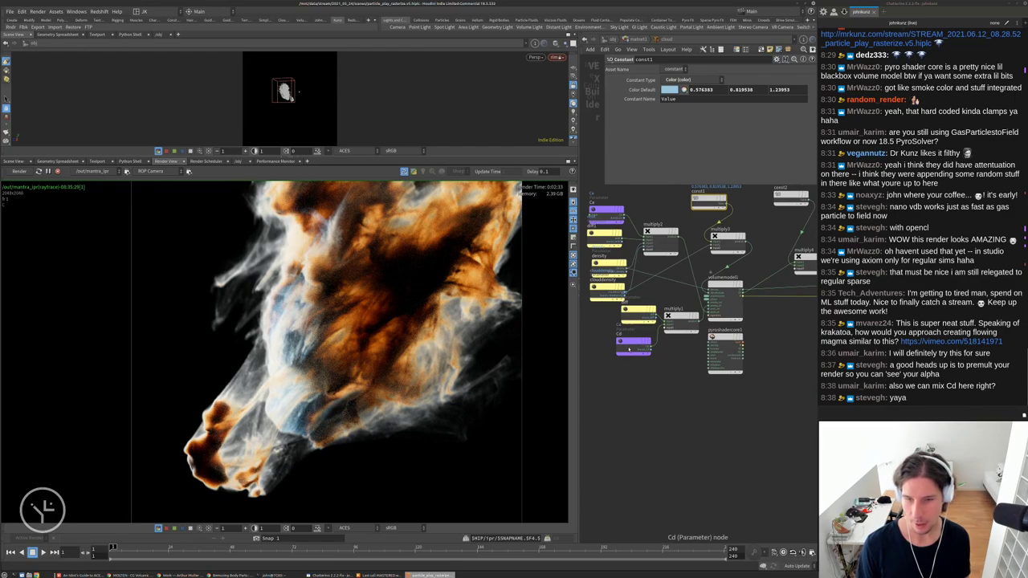
drag(634, 342, 619, 384)
middle_drag(619, 384, 615, 359)
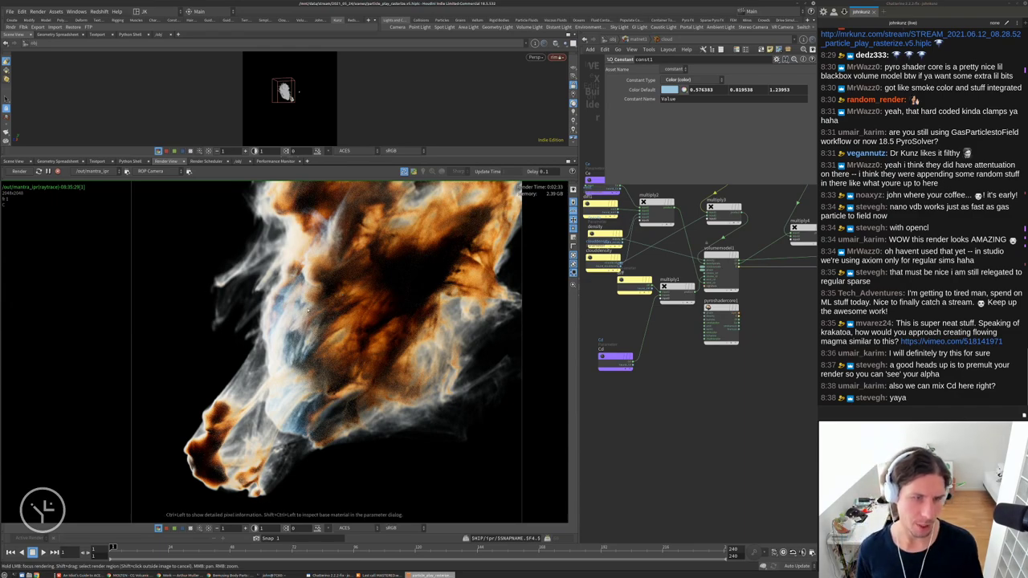
middle_drag(671, 417, 676, 395)
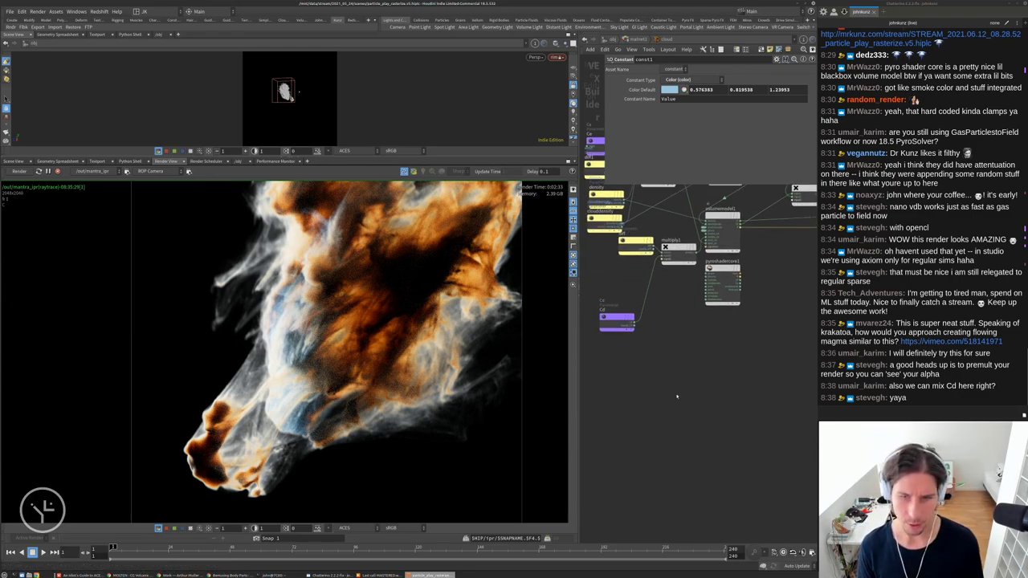
Add an Anti-Aliased Noise node and a Color Mix node, feeding the noise into colormix1
key(Tab)
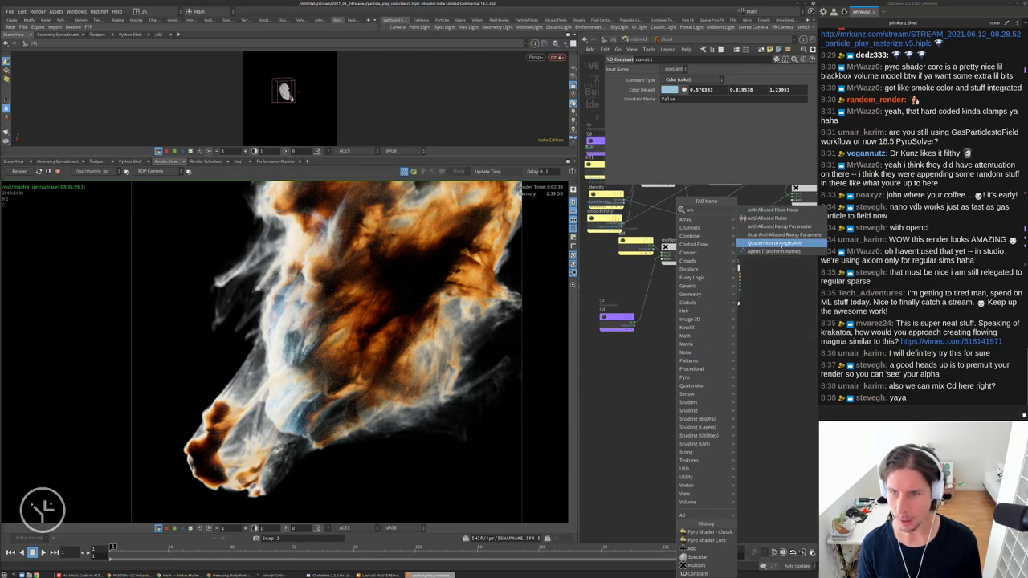
click(775, 227)
click(688, 377)
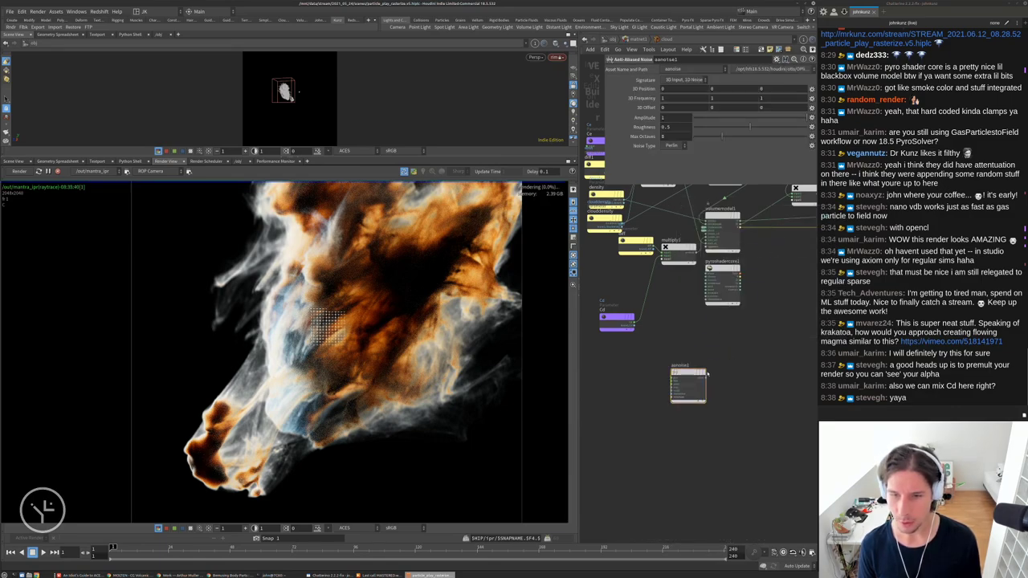
scroll(726, 369, up, 2)
key(Tab)
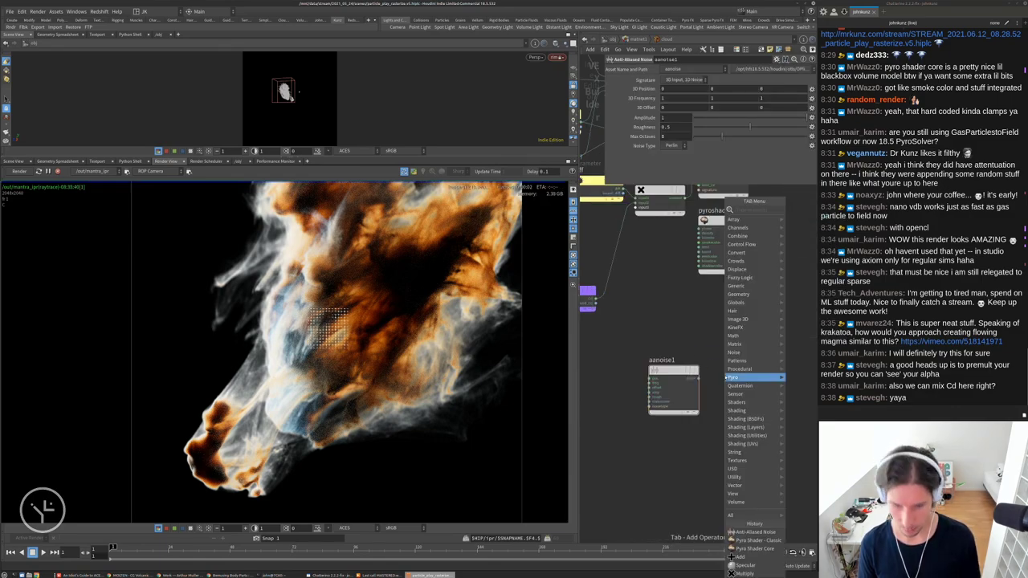
mouse_move(735, 377)
text(mi)
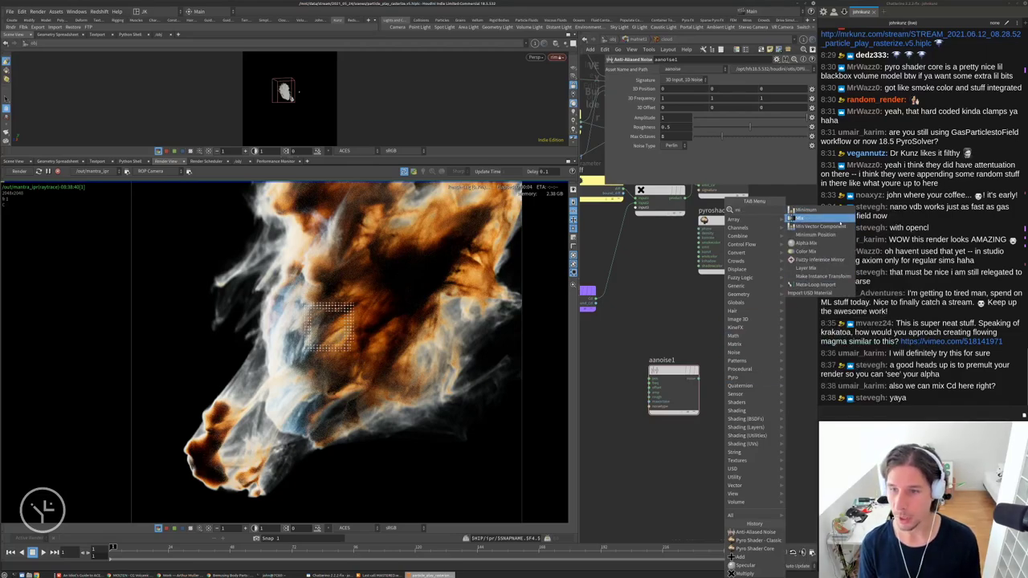
click(806, 251)
click(753, 329)
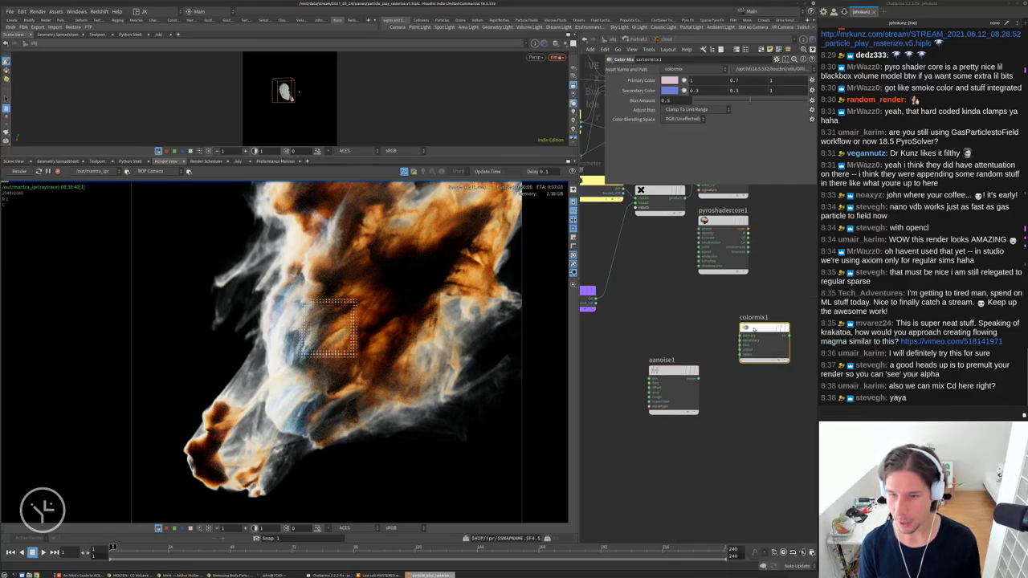
drag(753, 330, 747, 339)
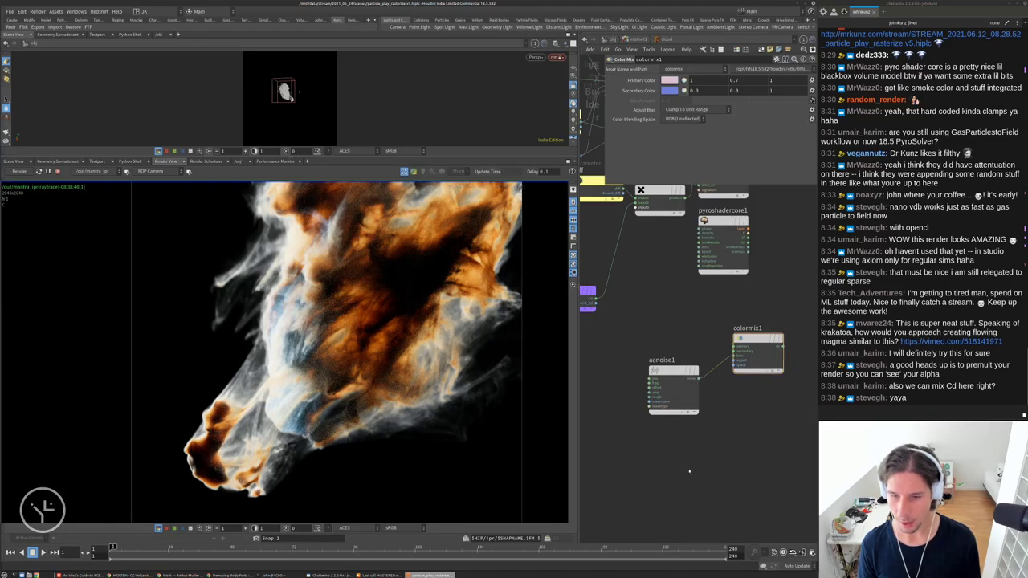
Add a Global Variables node and wire its position P into aanoise1
key(Tab)
mouse_move(707, 302)
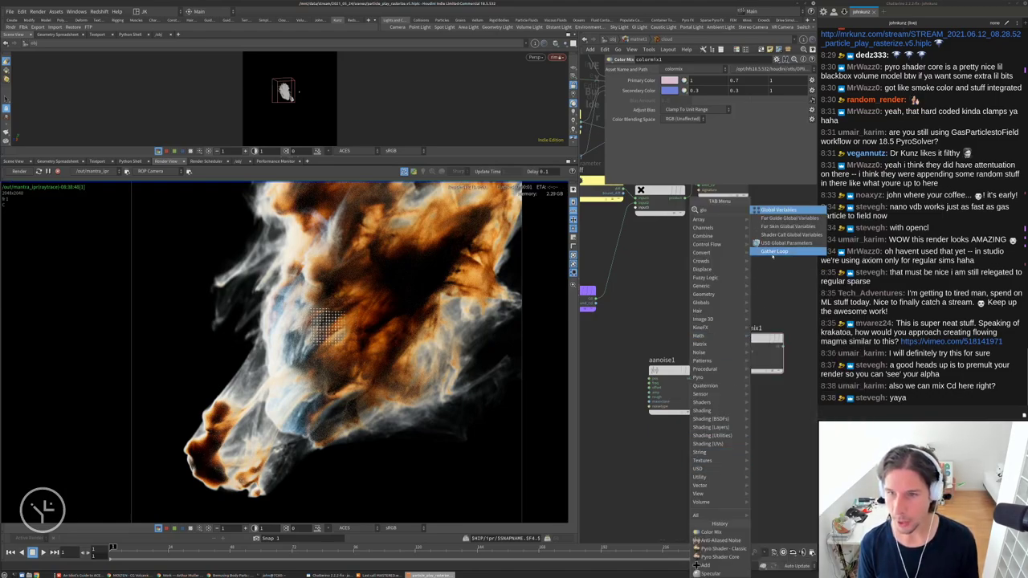
click(778, 210)
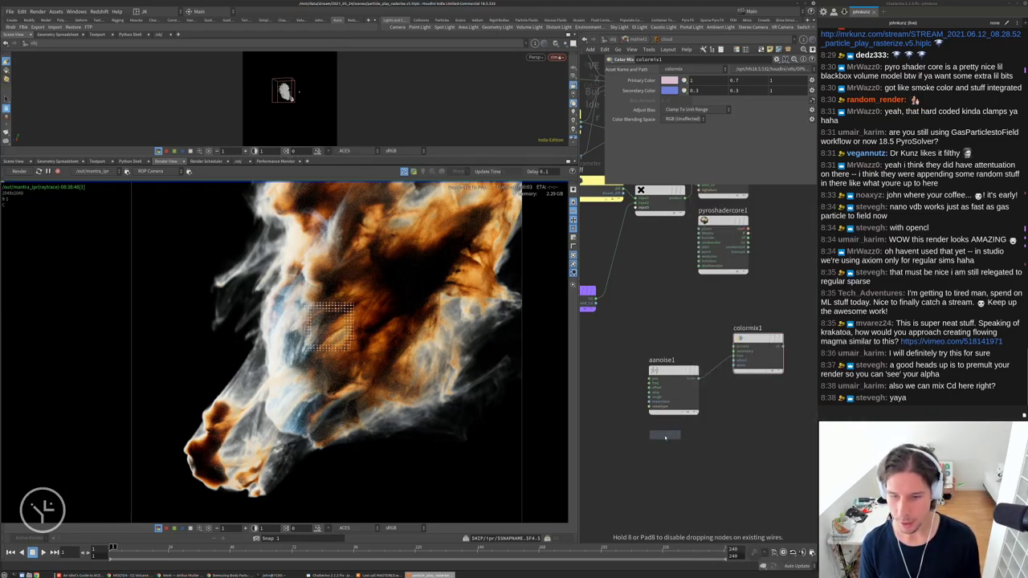
click(652, 459)
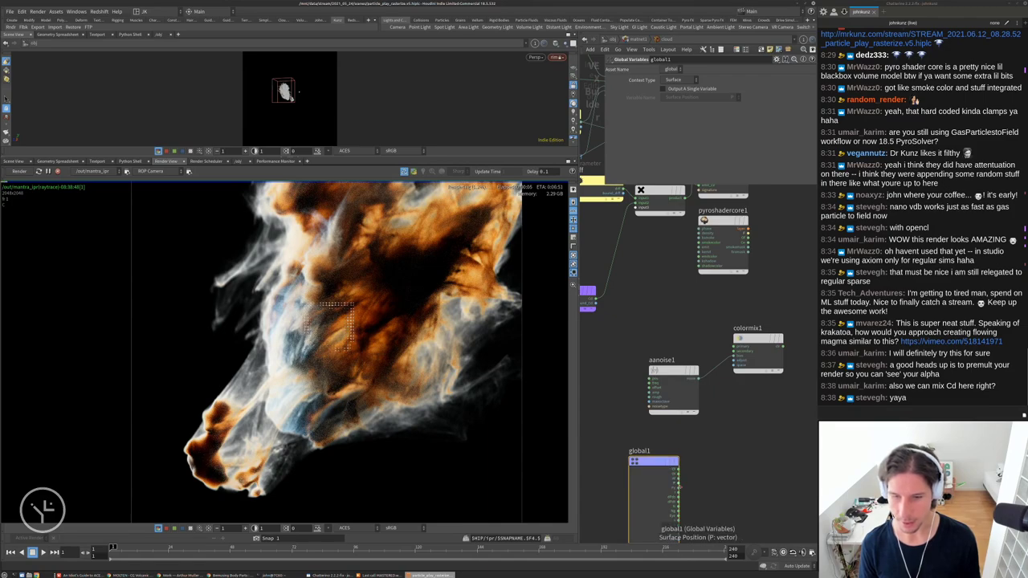
drag(679, 484, 651, 369)
middle_drag(656, 466, 703, 415)
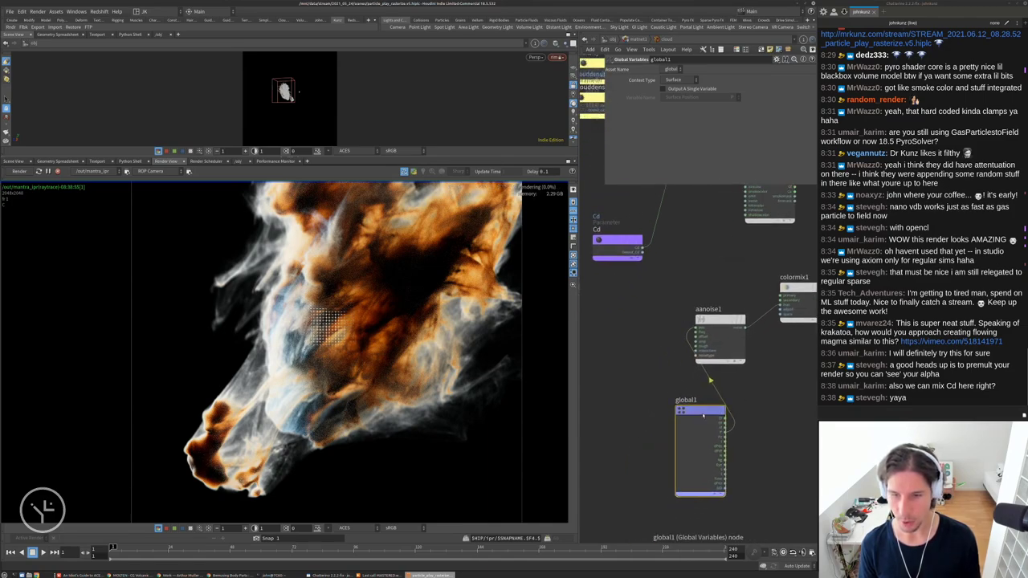
drag(703, 415, 613, 384)
Insert a Transform node between global1 and aanoise1
key(Tab)
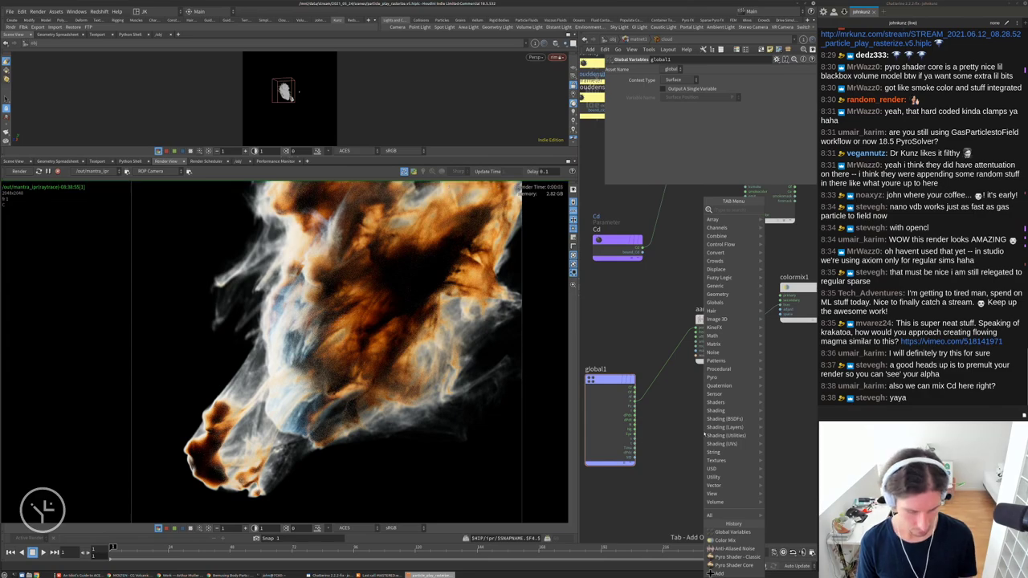
mouse_move(715, 485)
click(803, 217)
click(735, 408)
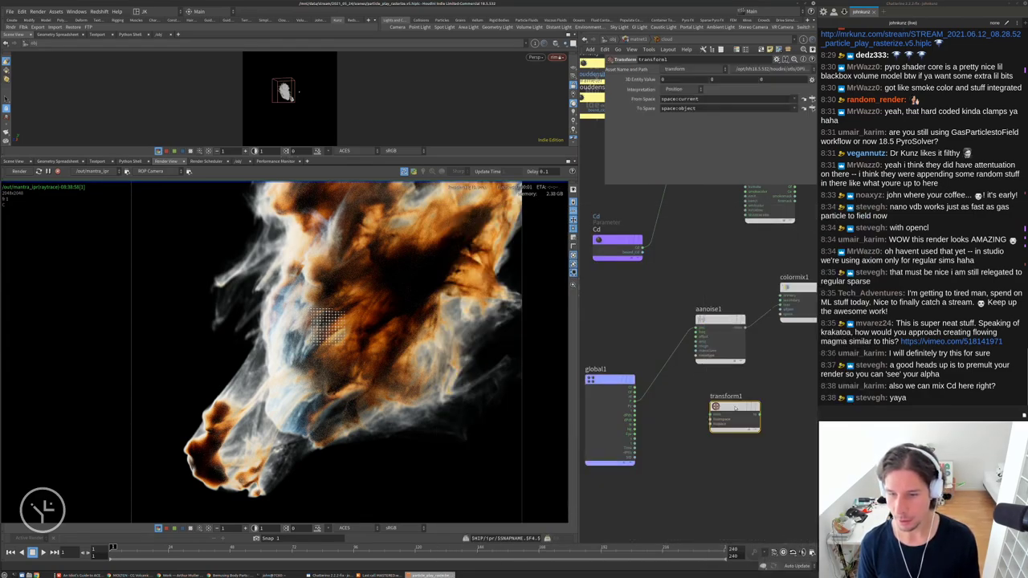
drag(735, 408, 688, 401)
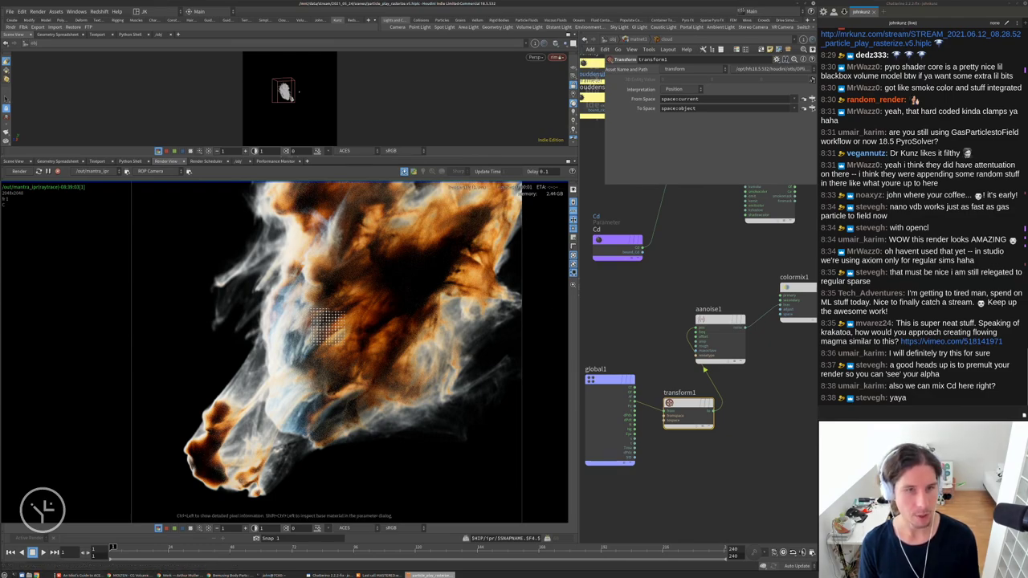
Wire colormix1's output so the colour mix drives the cloud colour
scroll(667, 376, down, 4)
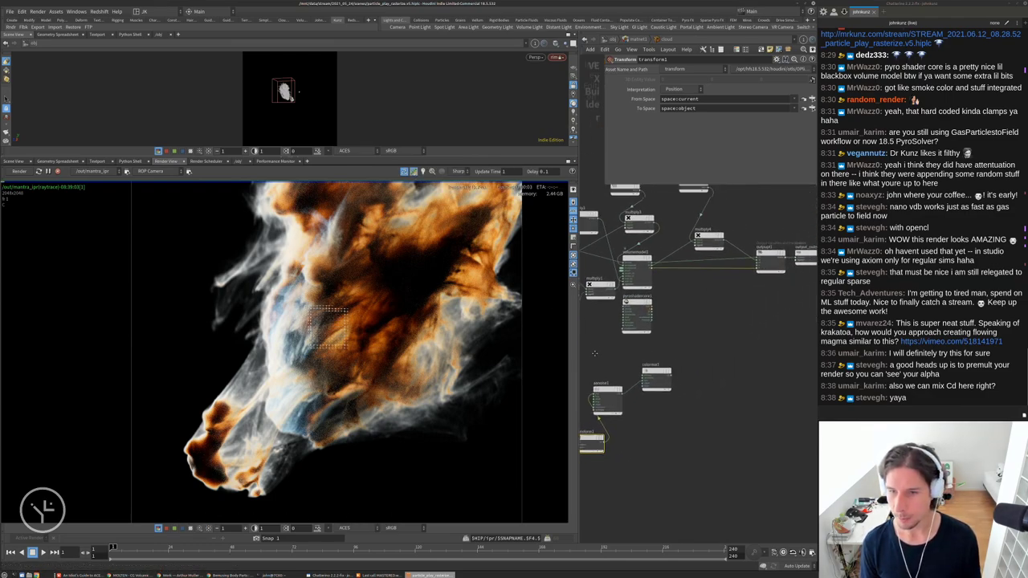
click(648, 391)
scroll(674, 353, up, 3)
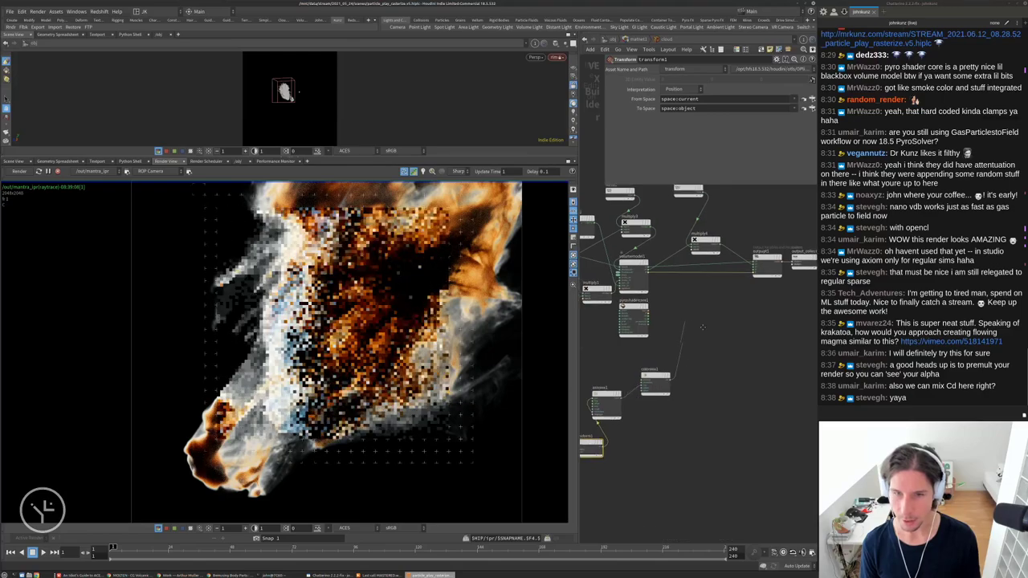
scroll(686, 338, up, 2)
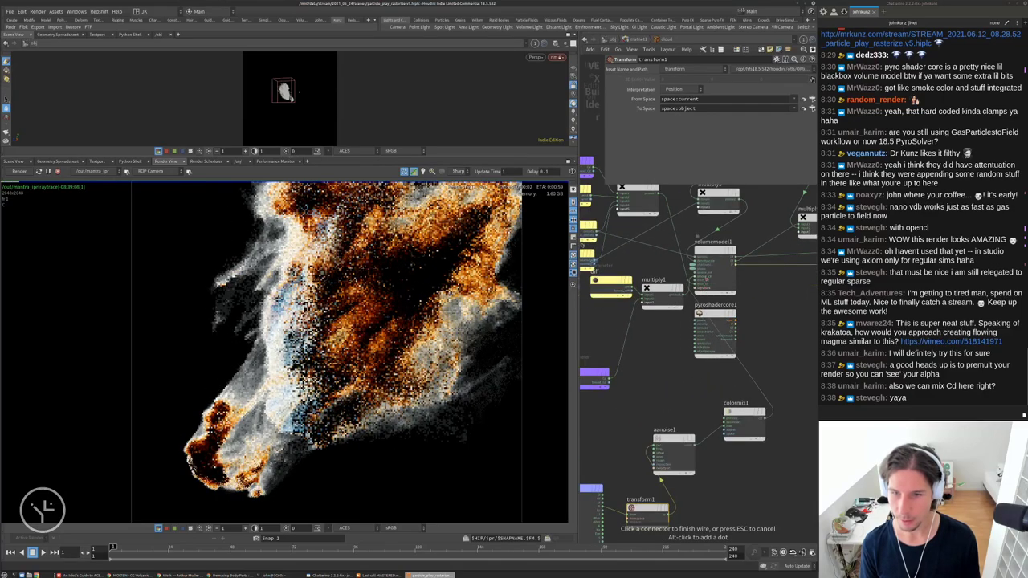
click(744, 412)
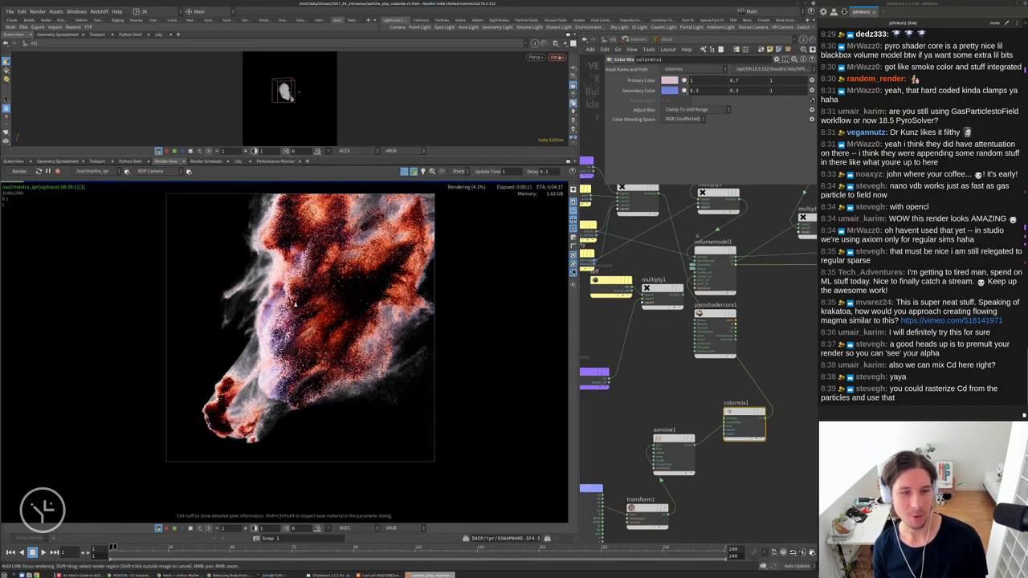
Limit the IPR render to a framed region of the cloud and mark the chat tip on rasterizing Cd
middle_drag(762, 493, 767, 467)
scroll(766, 467, down, 2)
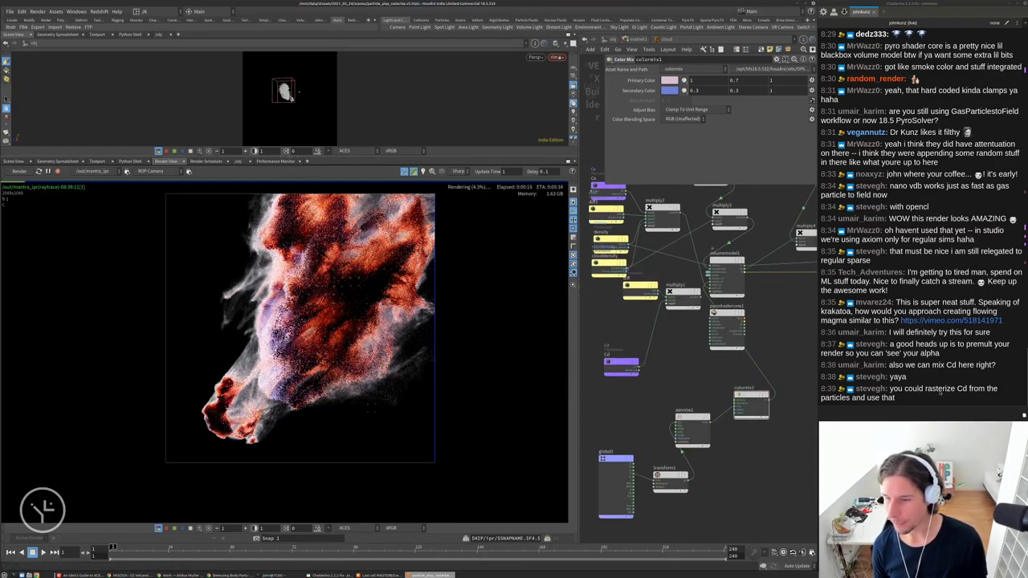
drag(958, 389, 1000, 397)
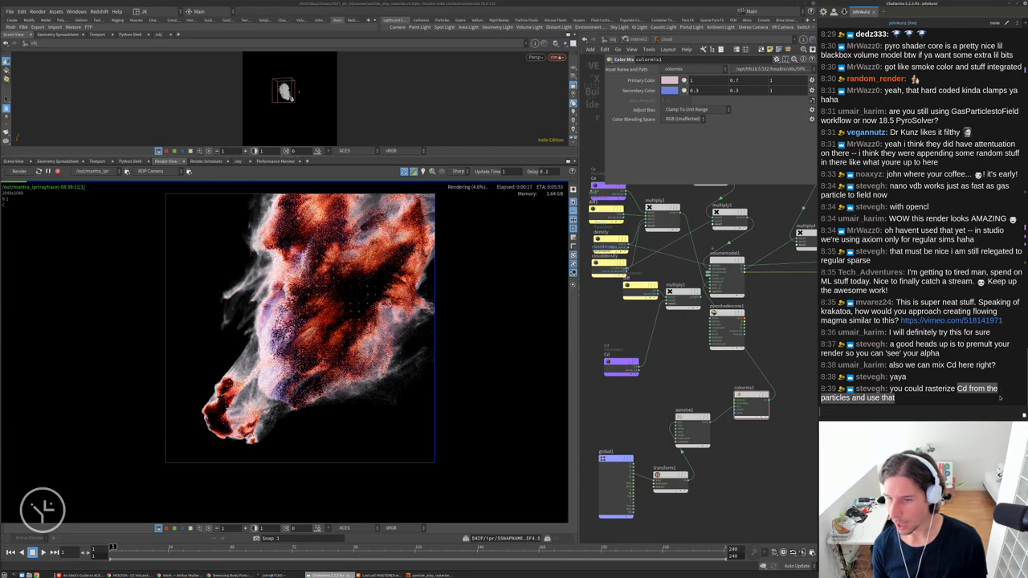
scroll(639, 366, up, 2)
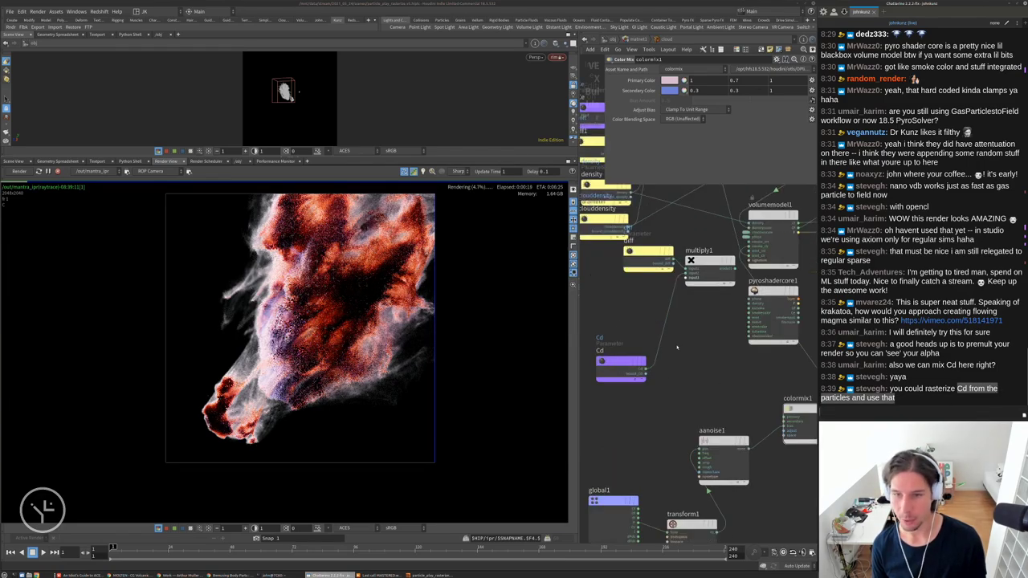
Inspect the Cd parameter node, re-enter the cloud material builder, and tidy its node layout
click(631, 363)
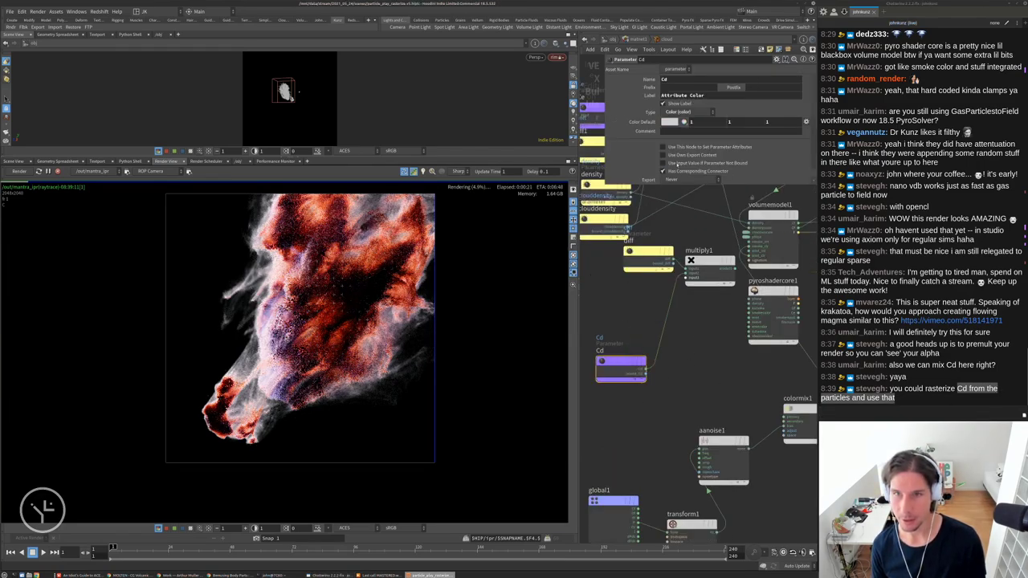
click(641, 39)
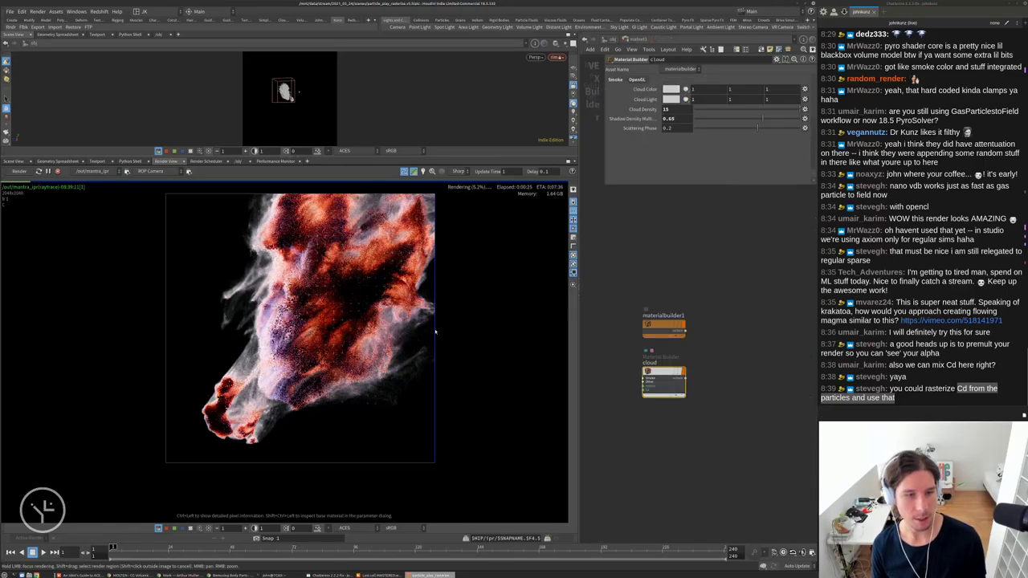
double_click(663, 378)
key(l)
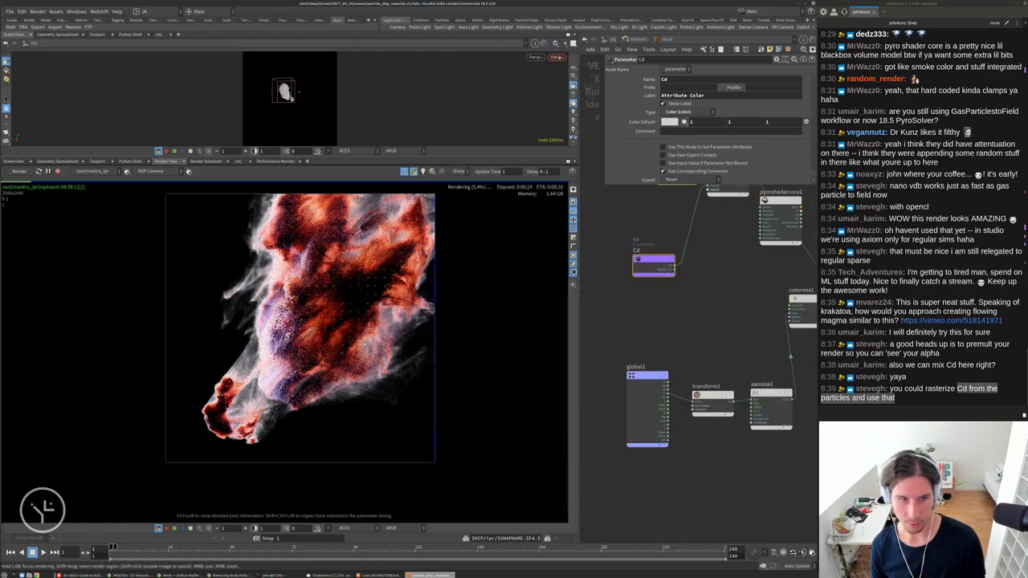
middle_drag(734, 367, 715, 369)
Set aanoise1's 3D Frequency to 4, 4, 4
click(743, 413)
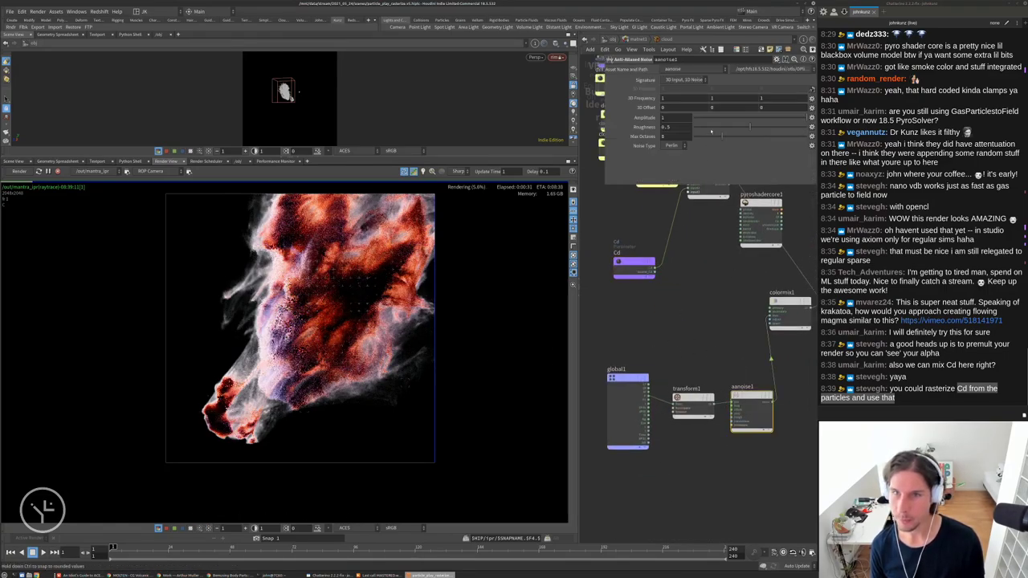
text(4)
key(Tab)
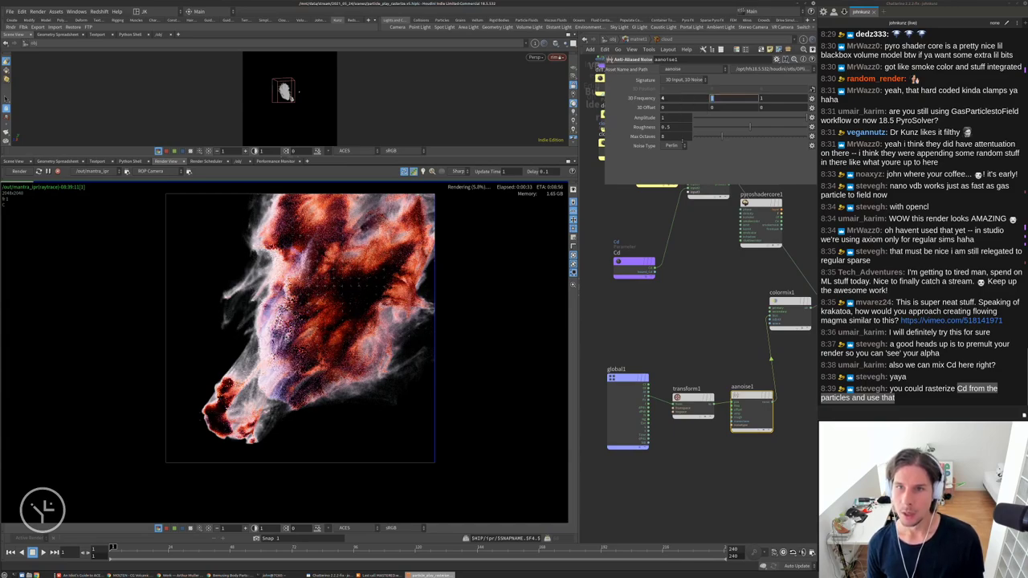
text(4)
key(Tab)
text(4)
key(Return)
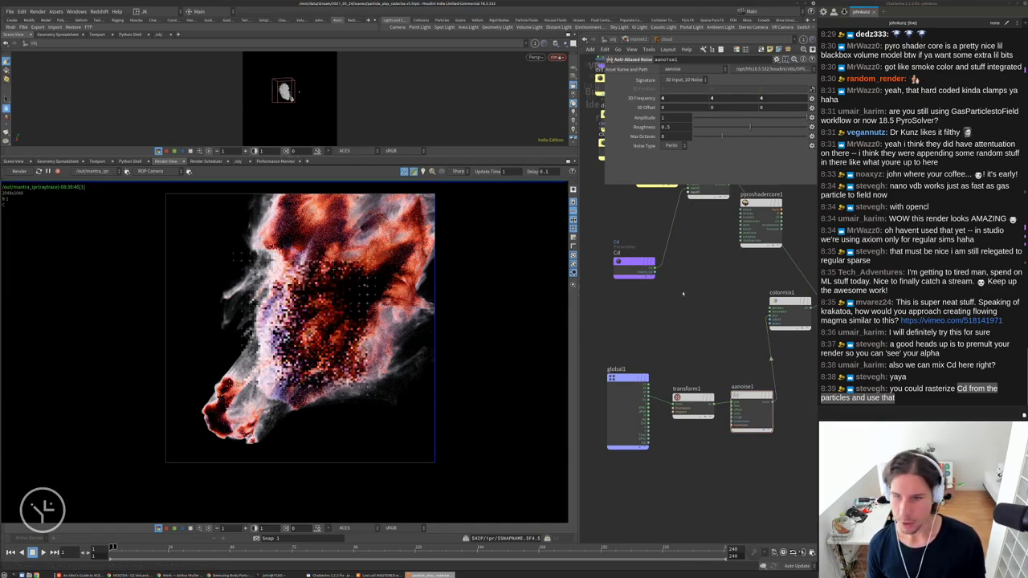
Make colormix1's Primary Color pure red (1,0,0) and Secondary Color pure blue (0,0,1)
click(790, 311)
click(733, 80)
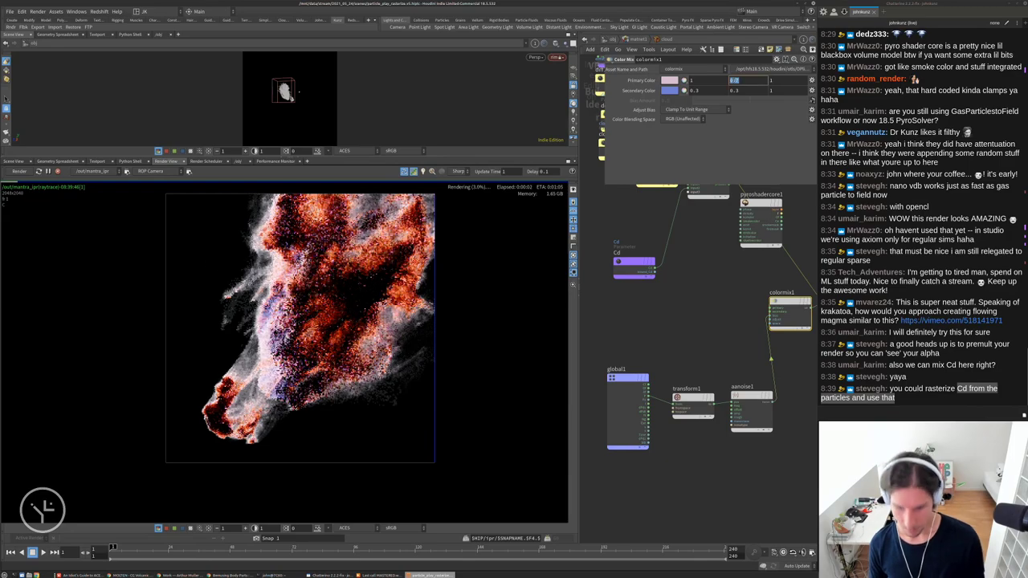
text(0)
key(Tab)
text(0)
key(Return)
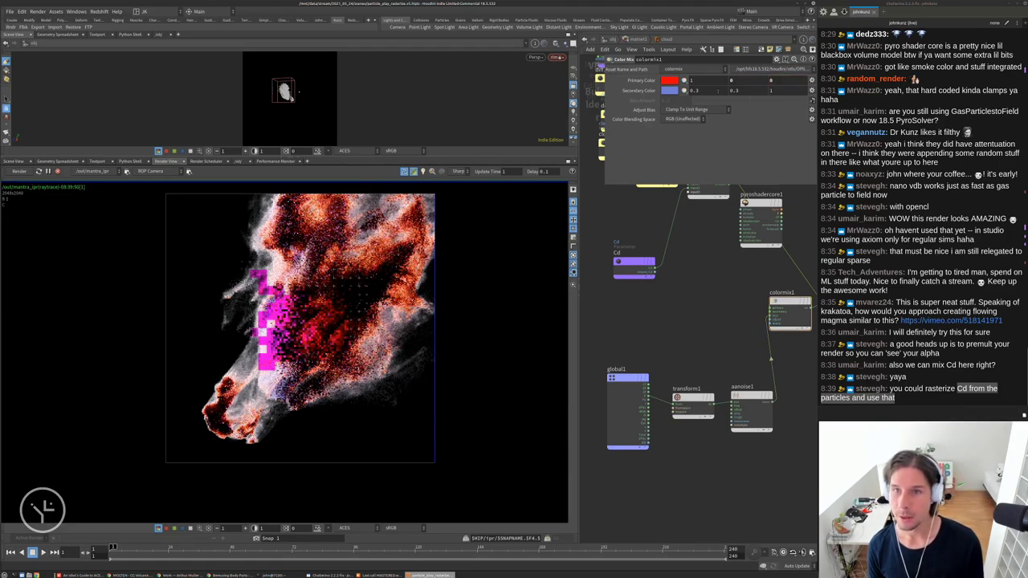
click(734, 90)
text(1)
key(Tab)
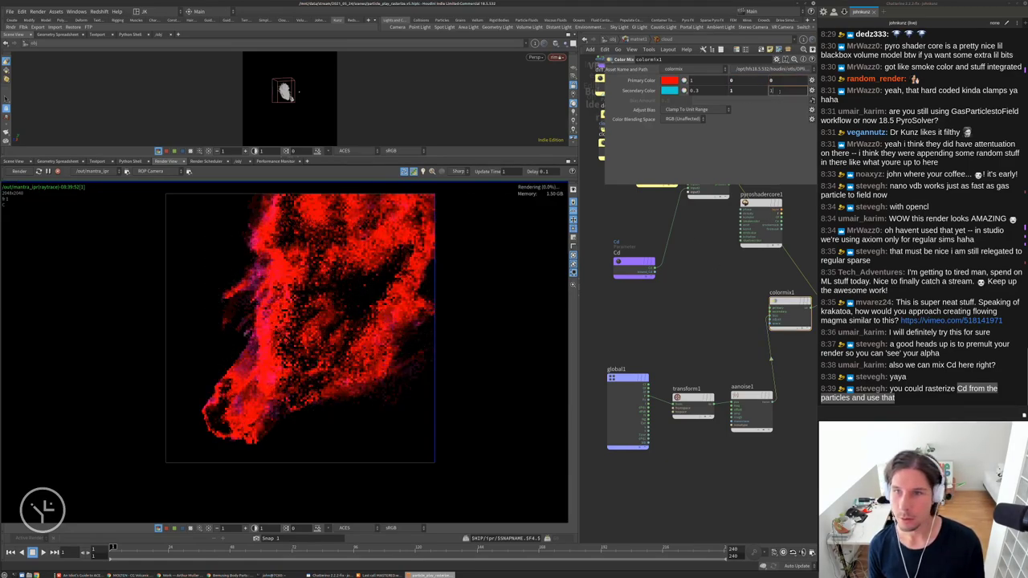
click(694, 90)
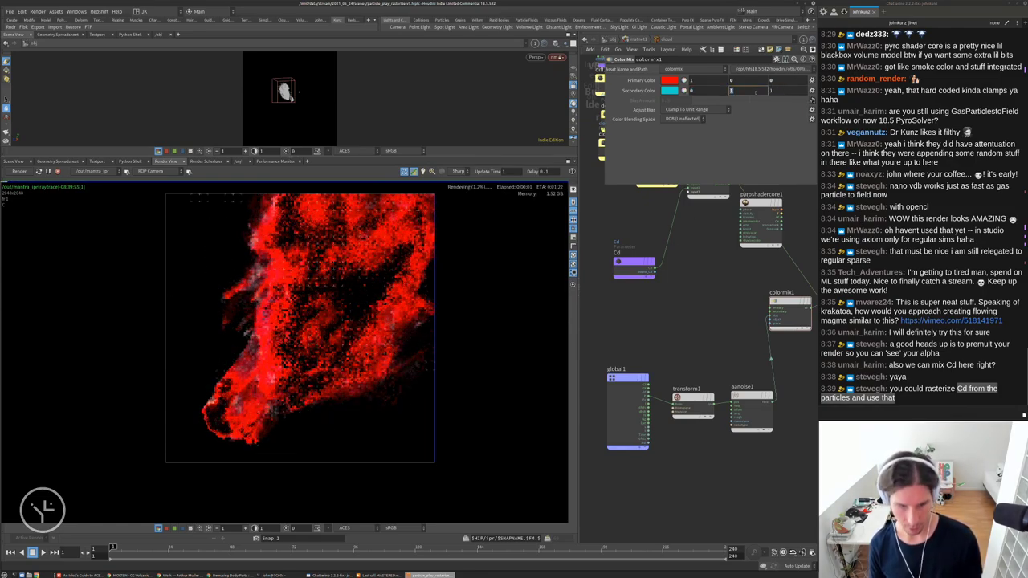
text(0)
key(Return)
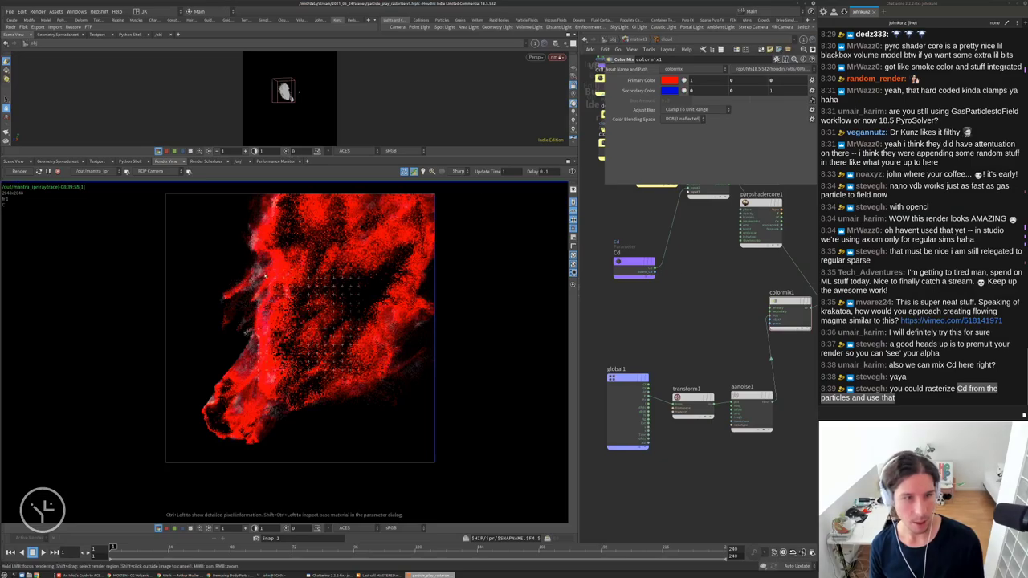
Set aanoise1's 3D Offset to 450, 42, 12
click(750, 395)
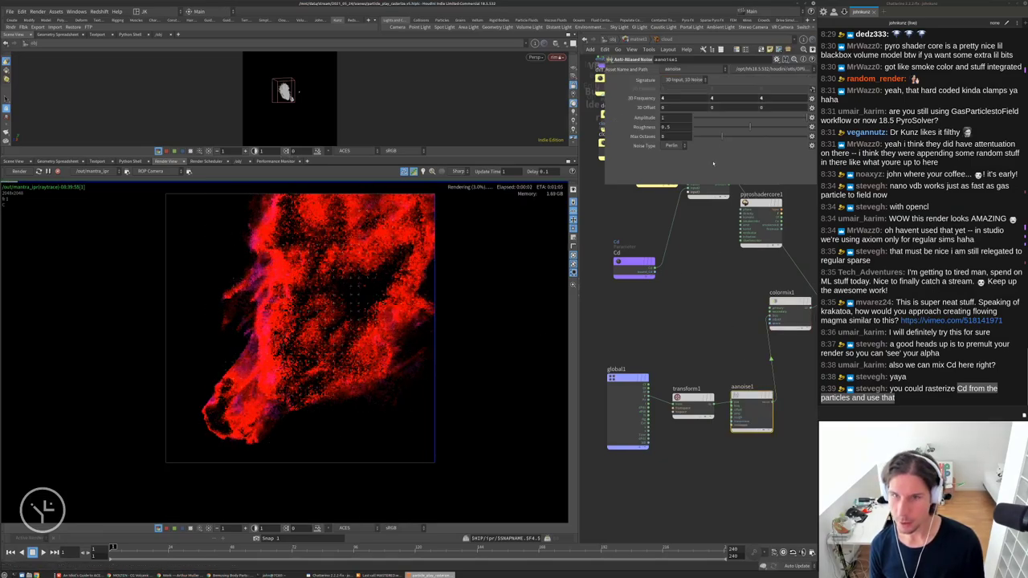
middle_drag(687, 107, 683, 84)
click(711, 107)
text(42)
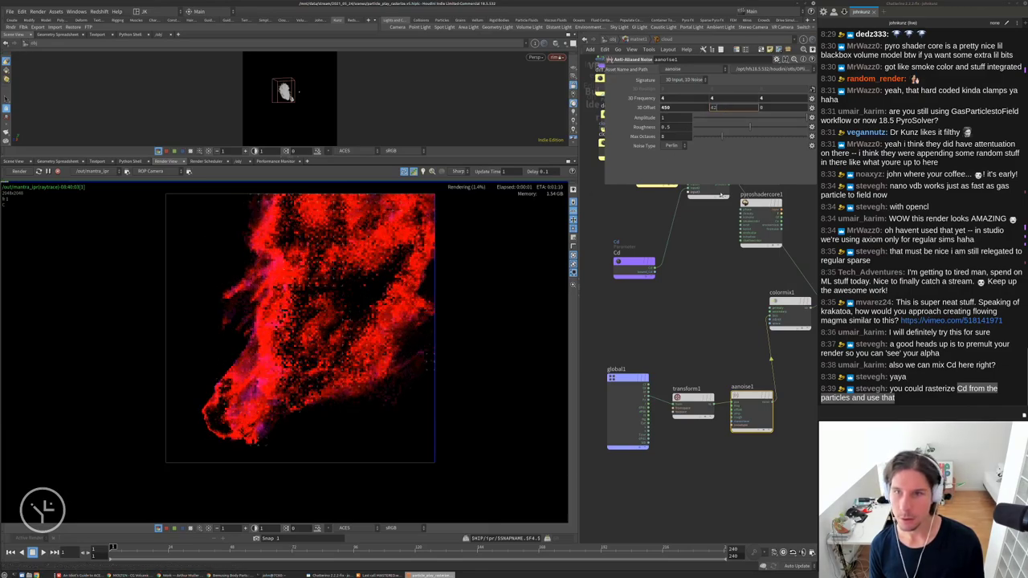
key(Return)
middle_drag(687, 355, 674, 323)
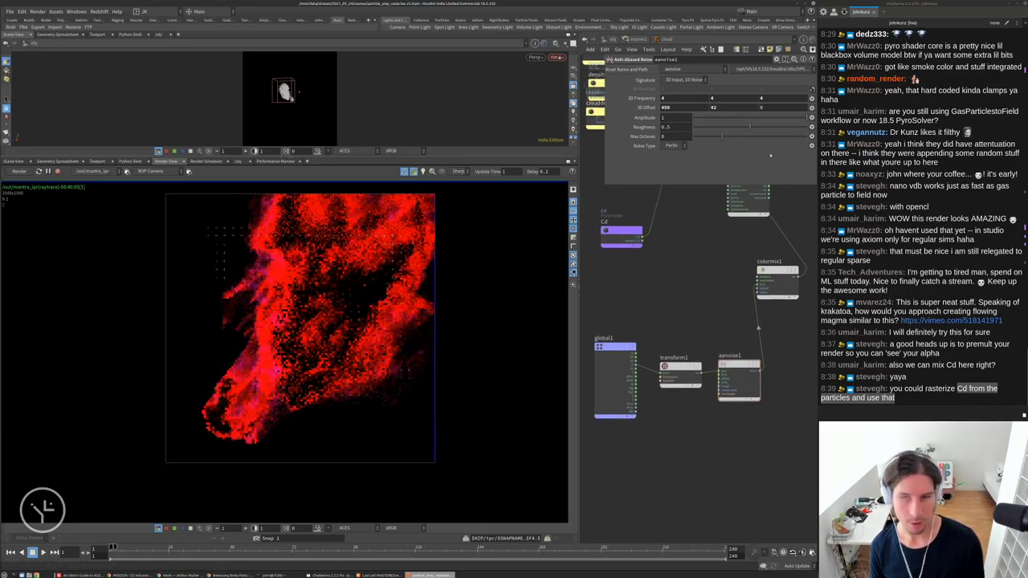
click(761, 107)
text(12)
key(Return)
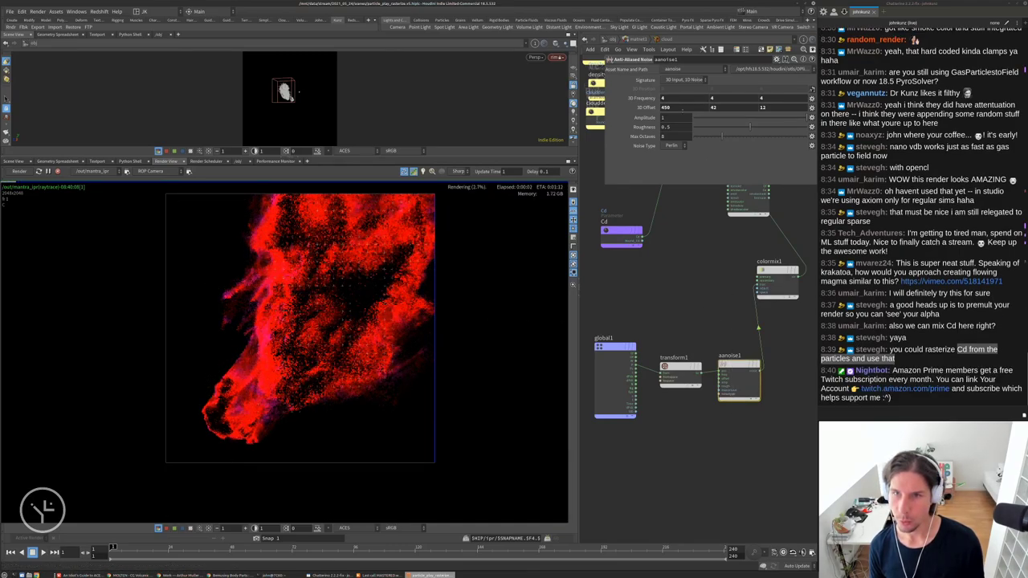
middle_drag(722, 241, 705, 287)
click(759, 322)
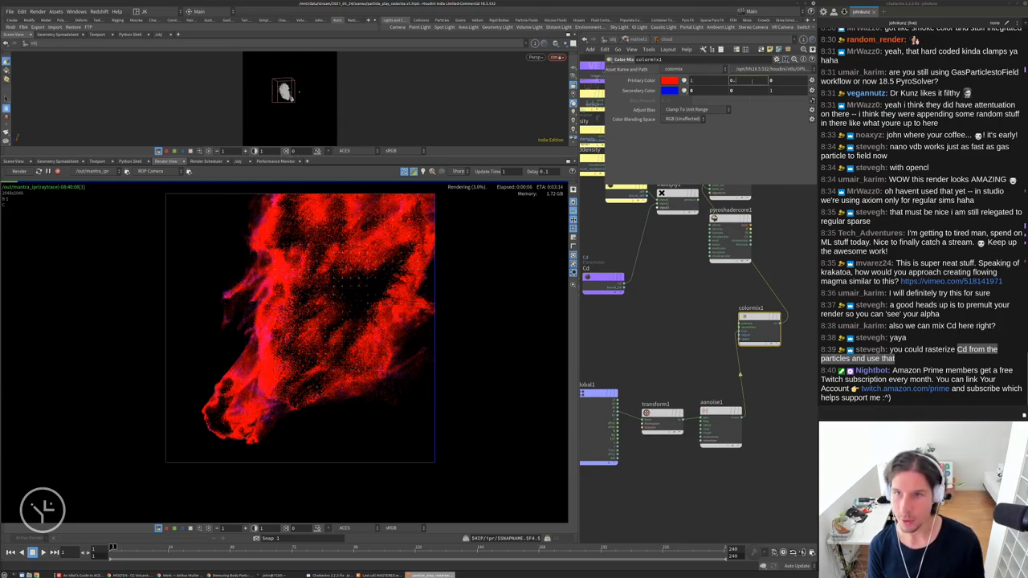
Raise both colormix1 colours' green and blue to 0.5, then move colormix1 beside aanoise1
middle_drag(752, 81, 753, 80)
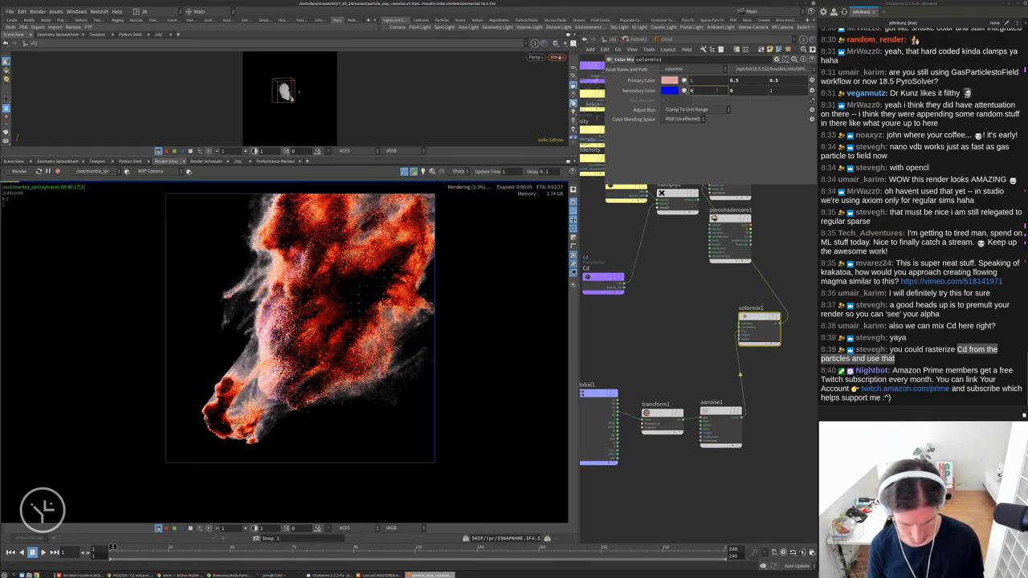
middle_drag(717, 90, 717, 90)
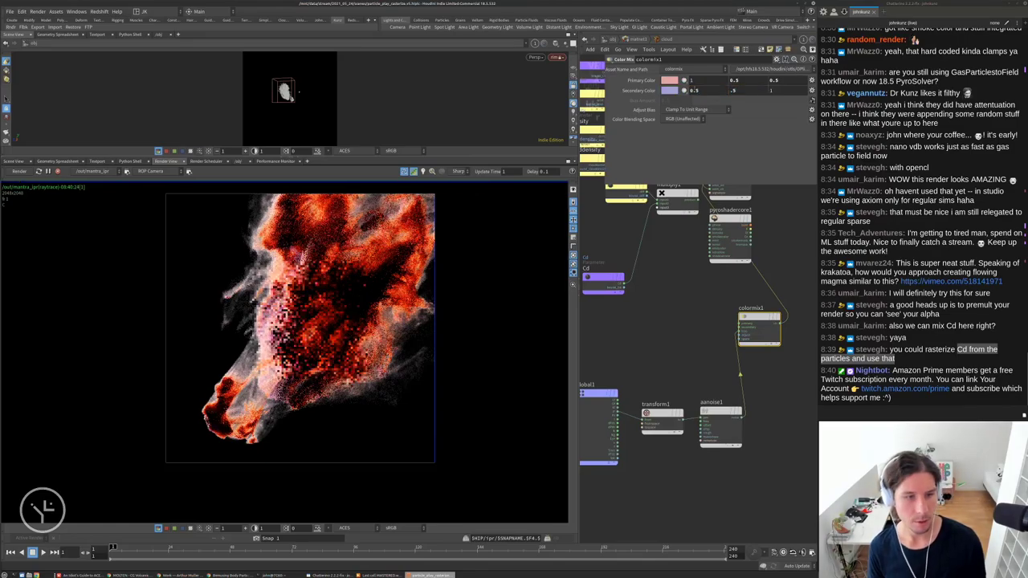
middle_drag(745, 261, 679, 333)
middle_drag(697, 391, 695, 368)
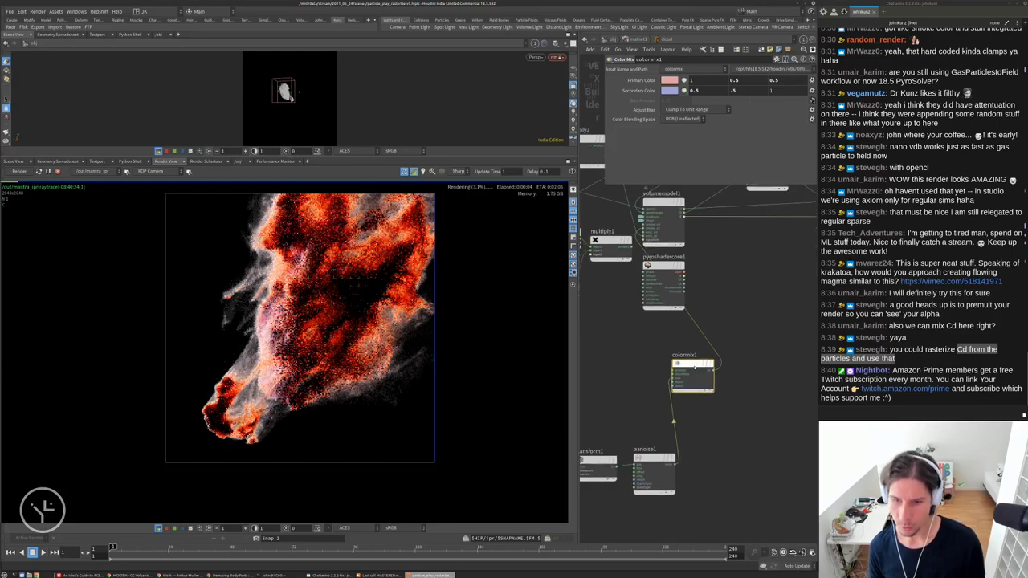
drag(694, 367, 734, 464)
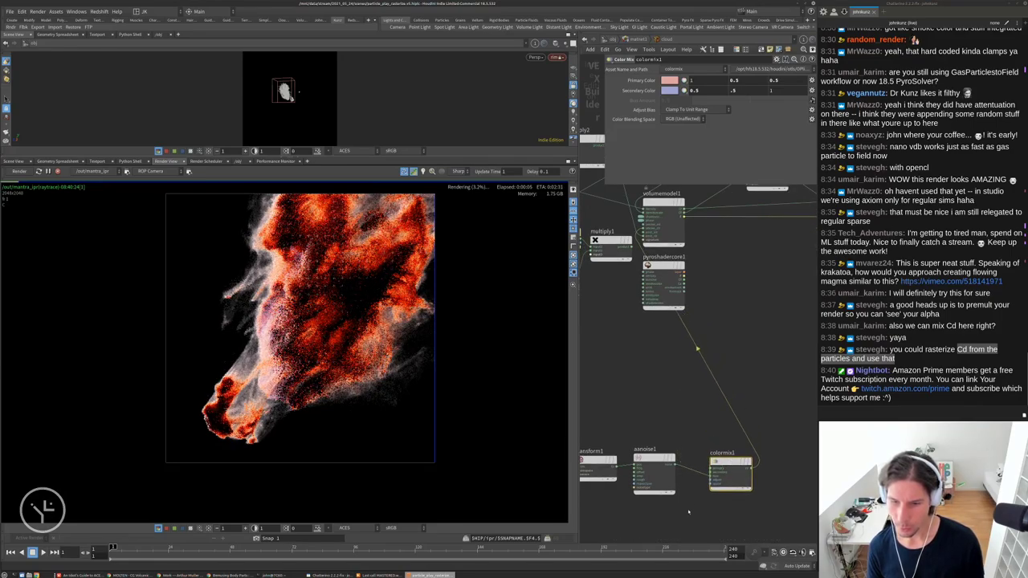
middle_drag(688, 511, 685, 506)
scroll(705, 416, up, 3)
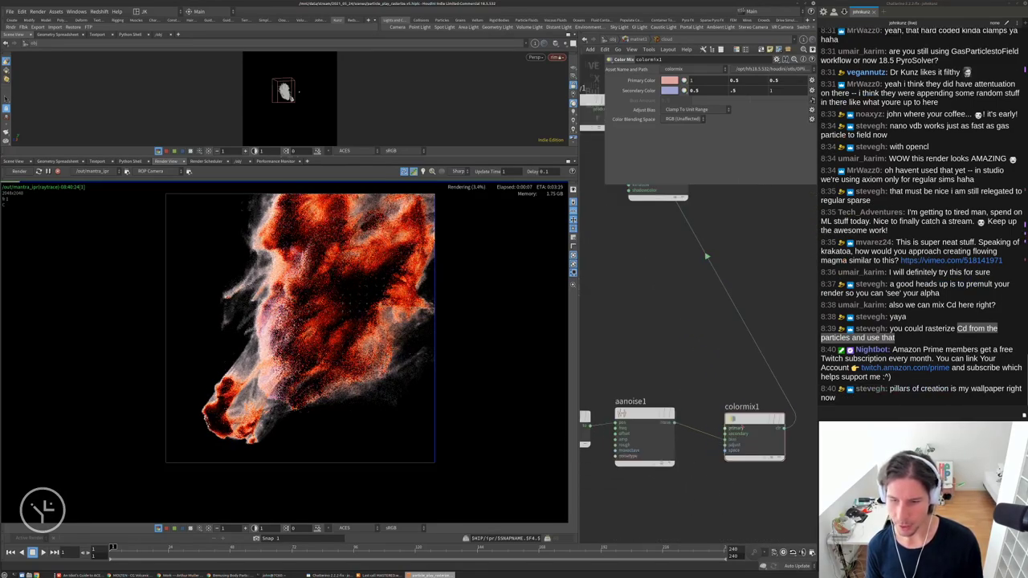
Delete an accidentally added Add Attribute node and wire aanoise1 into colormix1
key(Tab)
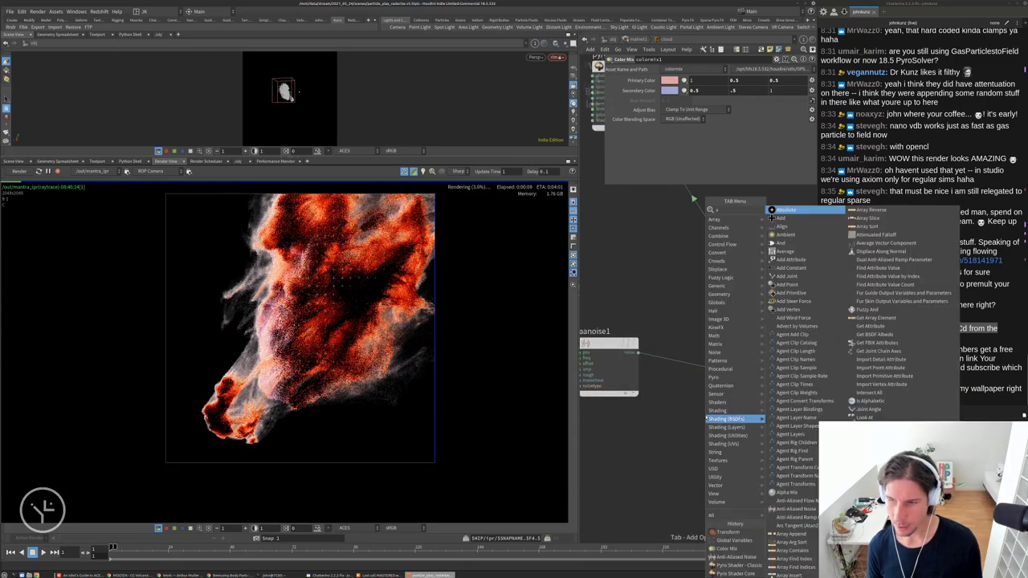
mouse_move(734, 352)
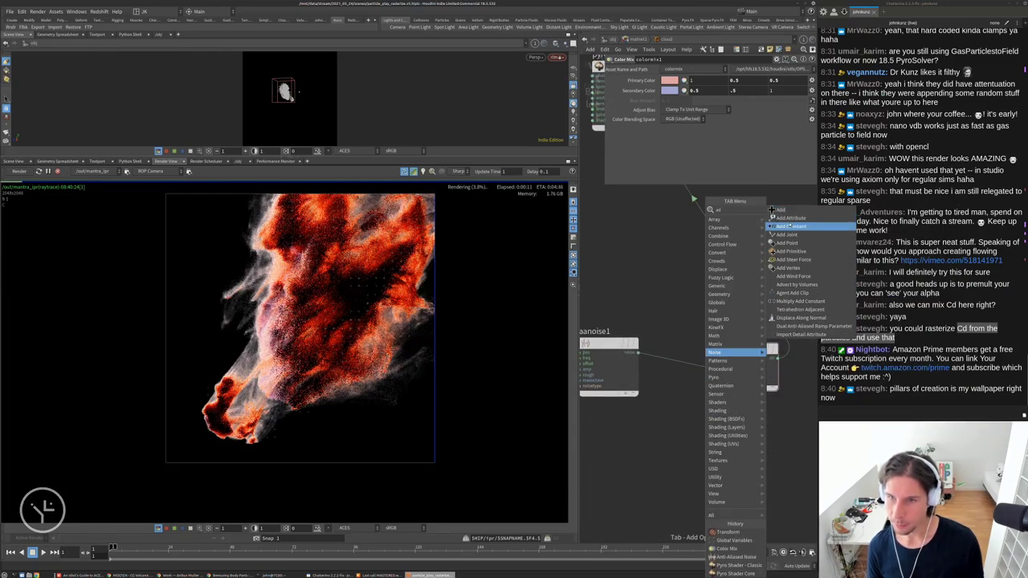
click(790, 218)
click(679, 464)
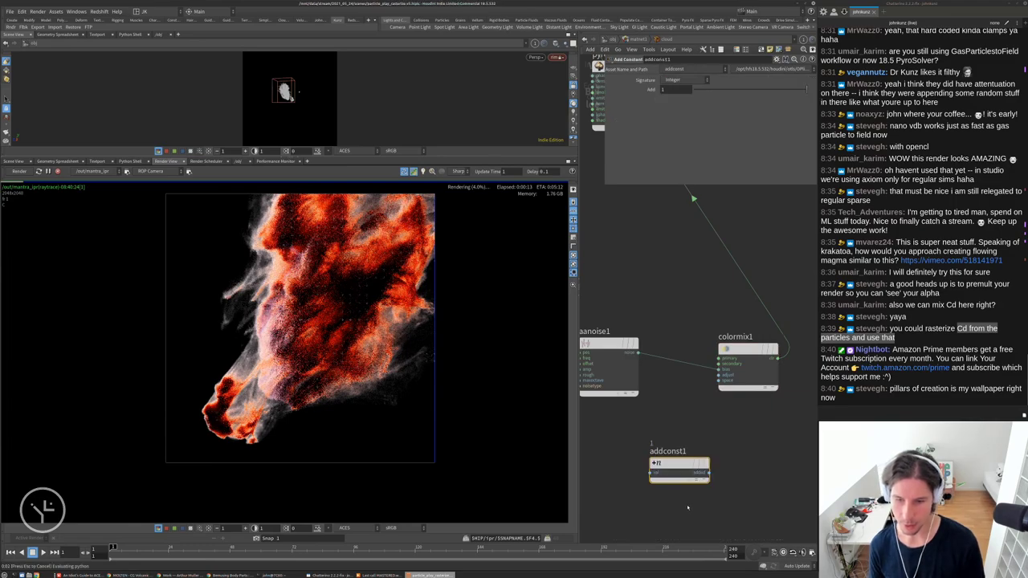
key(Delete)
click(609, 344)
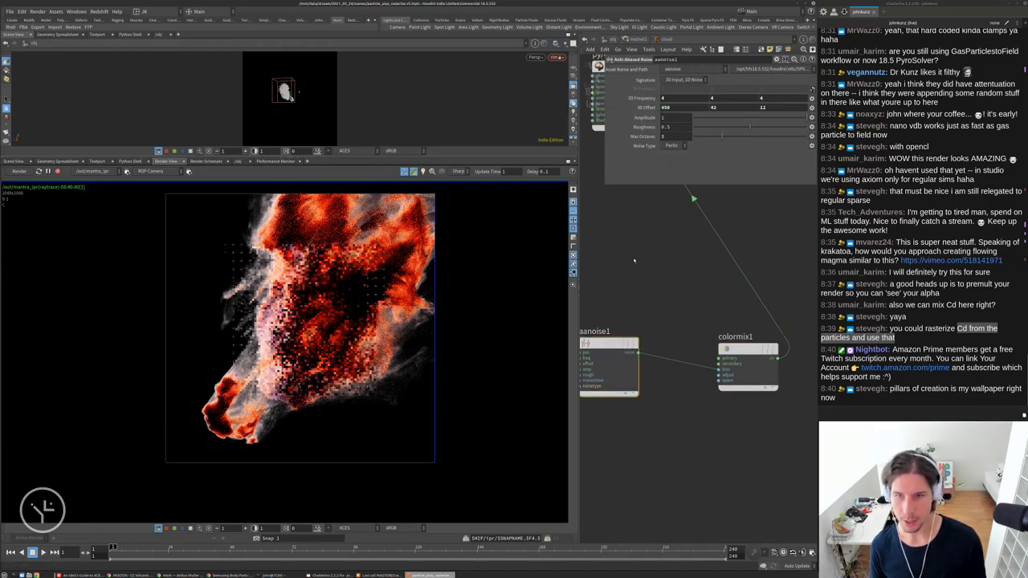
drag(637, 351, 719, 367)
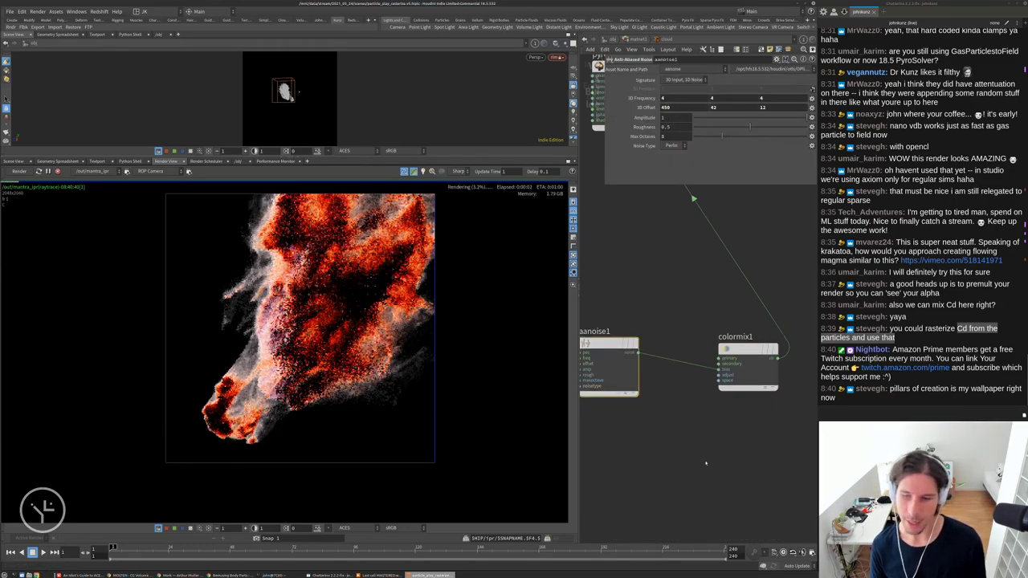
Insert a Fit Range node (fit1) with Source Min -0.1 and Source Max 0.1
key(Tab)
text(fi)
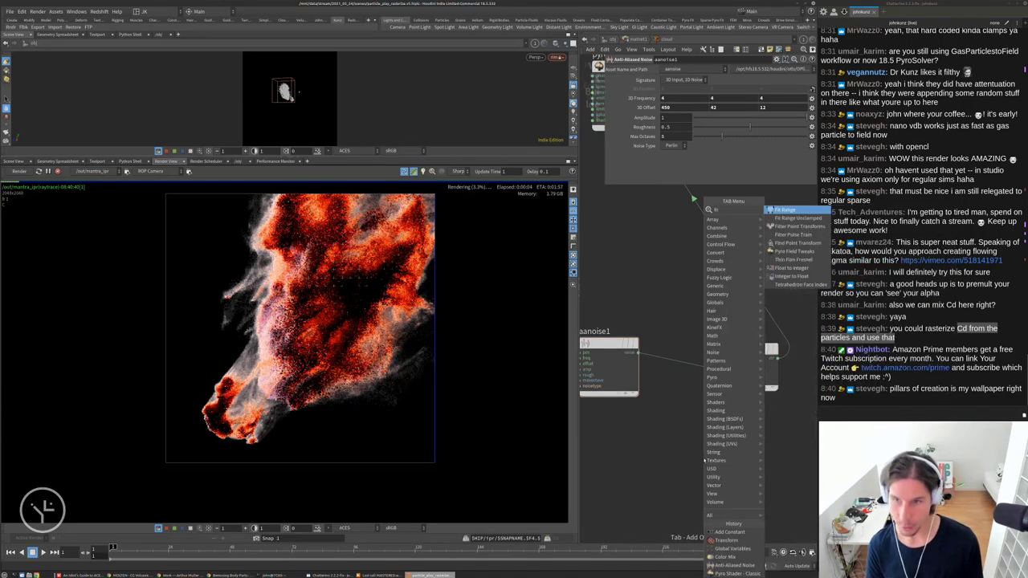
key(Return)
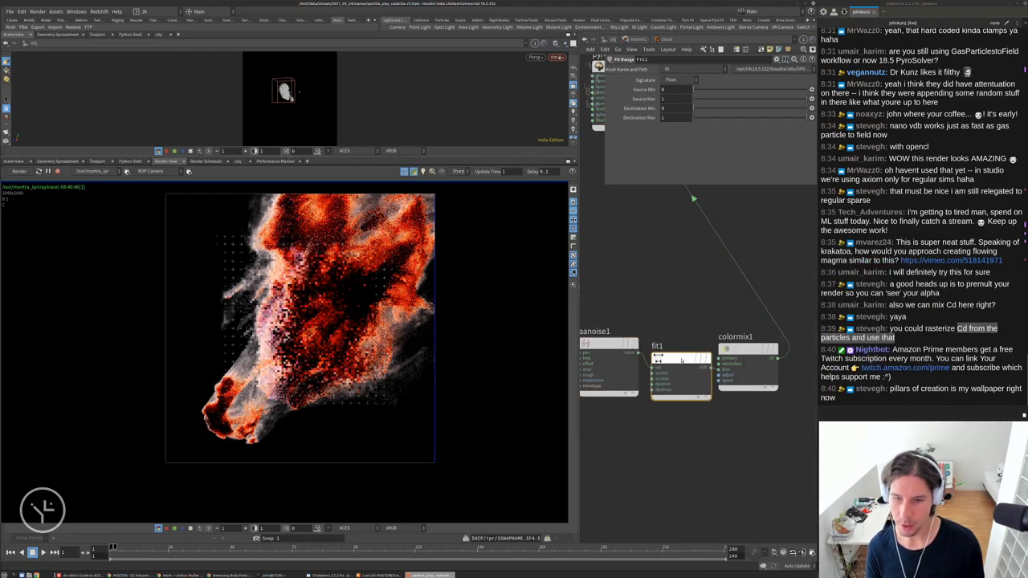
click(683, 414)
click(670, 351)
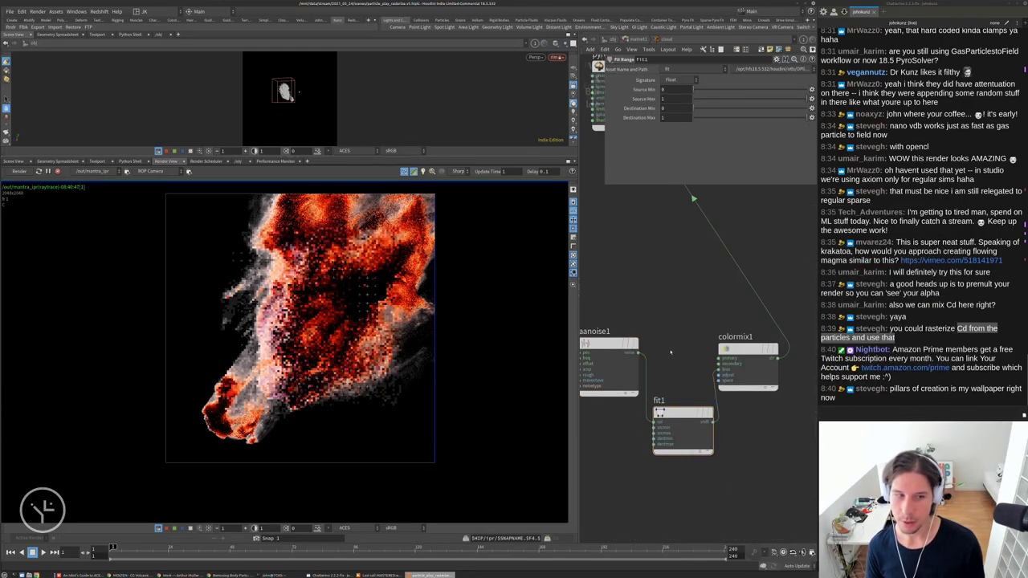
click(668, 89)
text(-0)
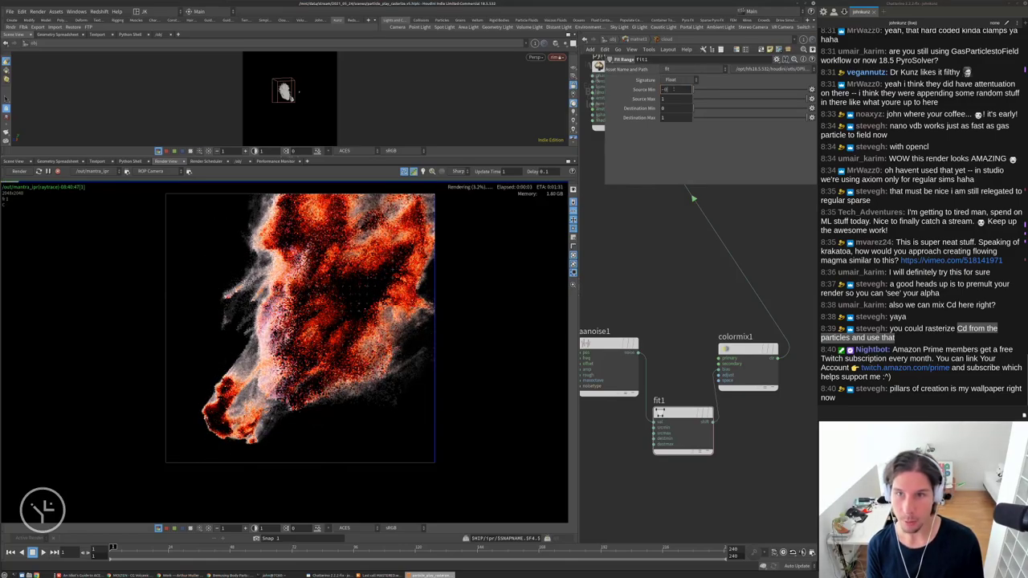
text(.1)
key(Tab)
text(0.1)
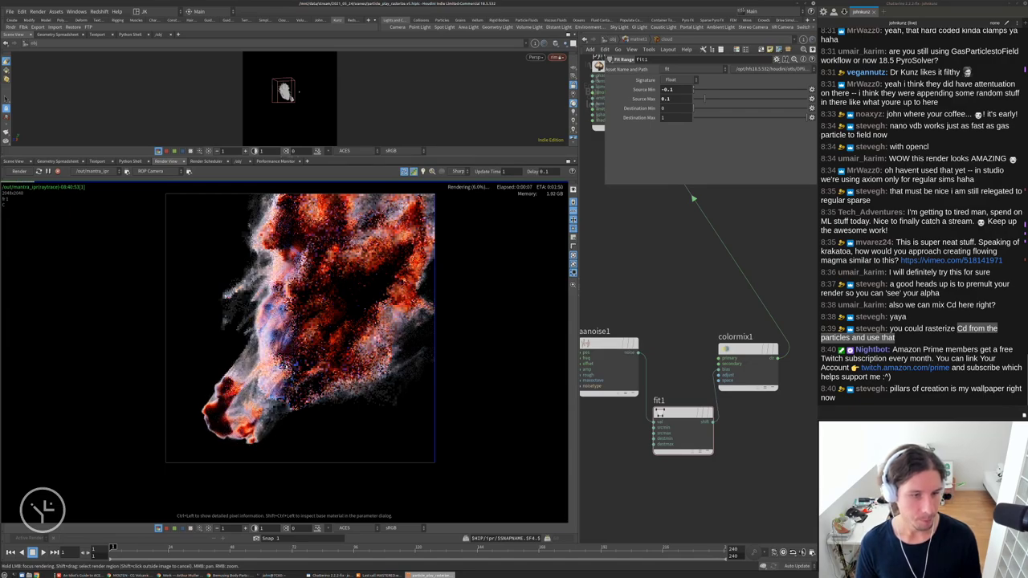
Open the Pillars of Creation image from chat and move its window off the render
scroll(311, 334, up, 3)
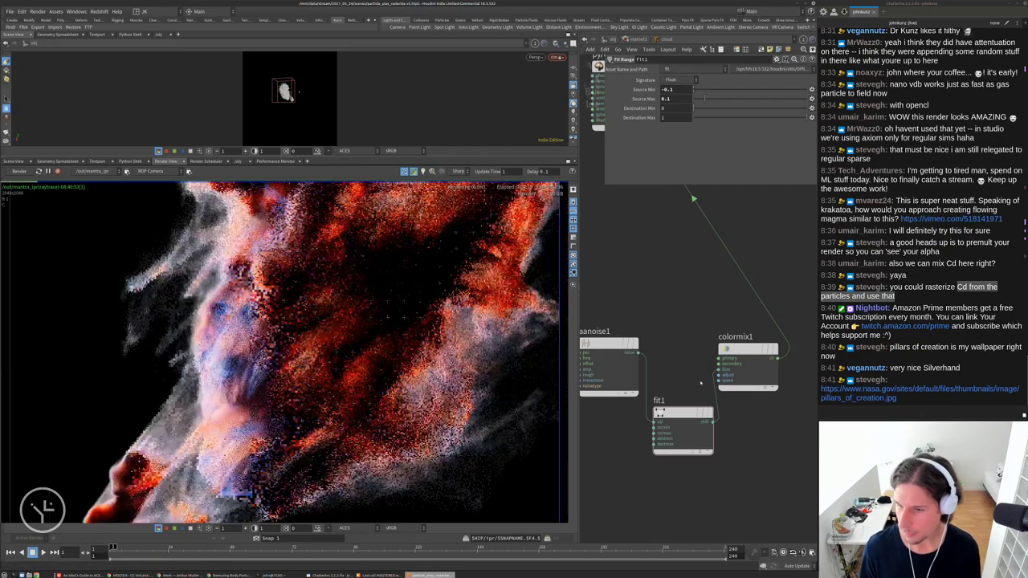
click(839, 388)
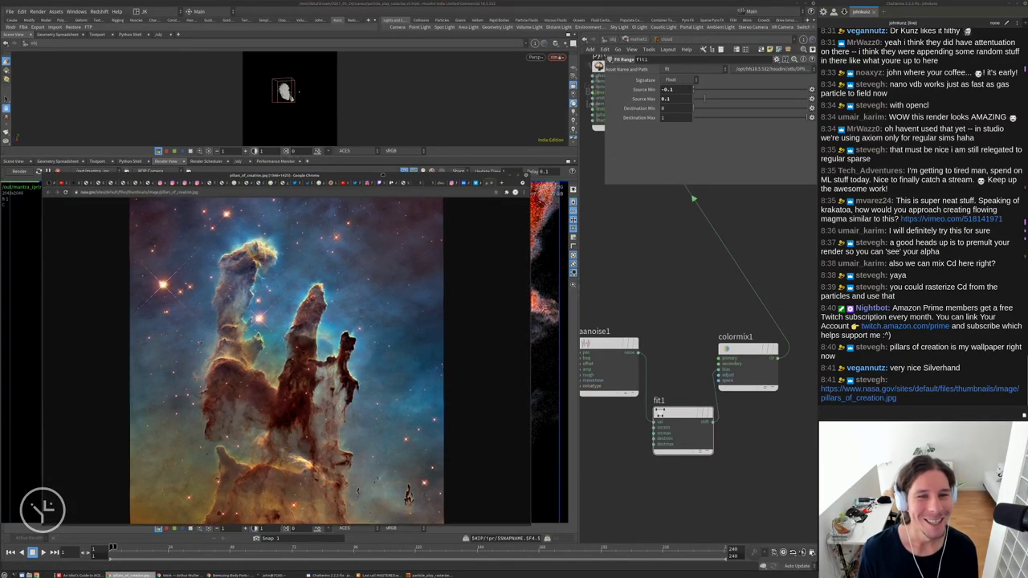
drag(385, 173, 485, 71)
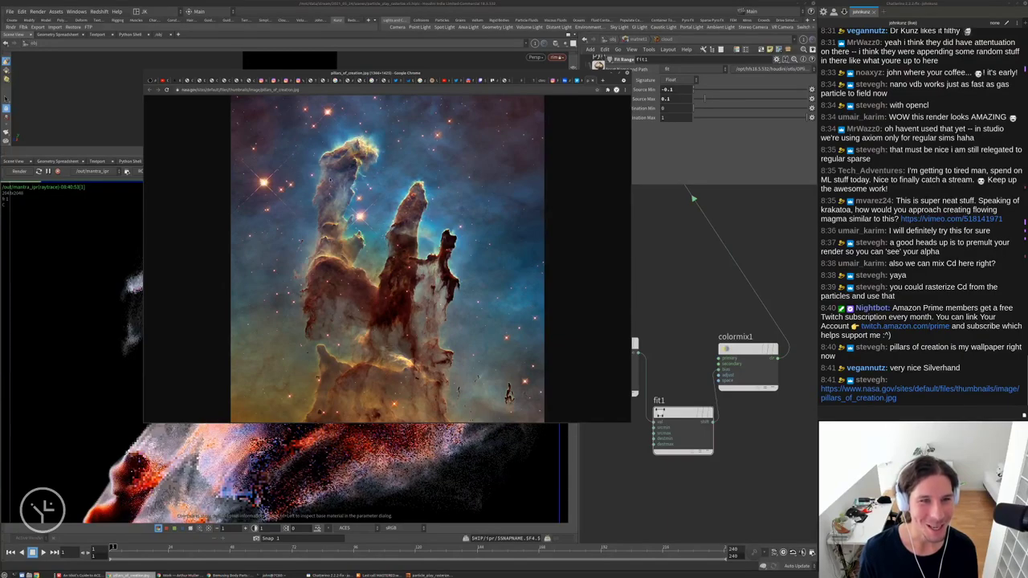
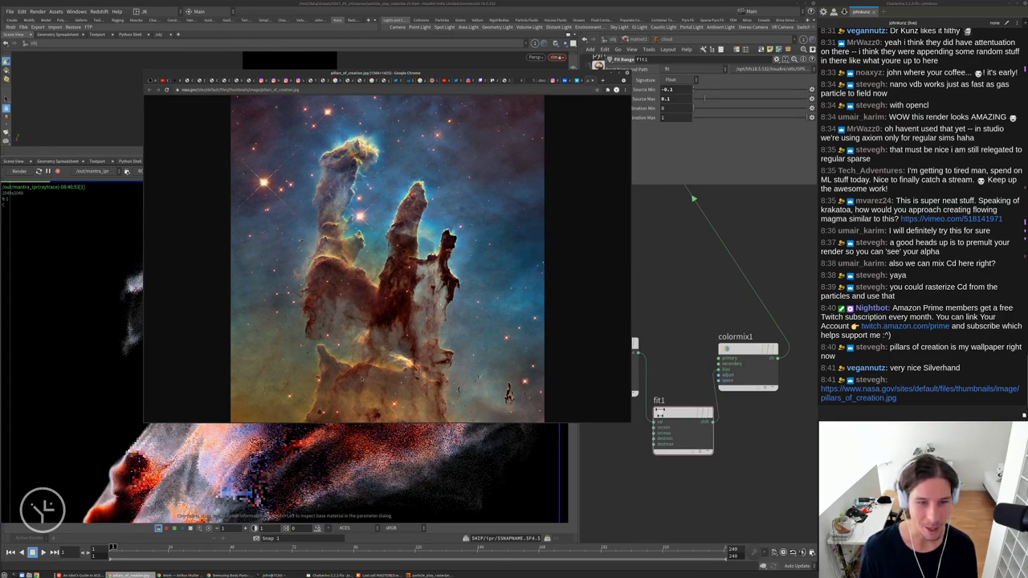
Leave the noise nodes for the materialbuilder1/cloud material parameters beside the live render
key(alt+Tab)
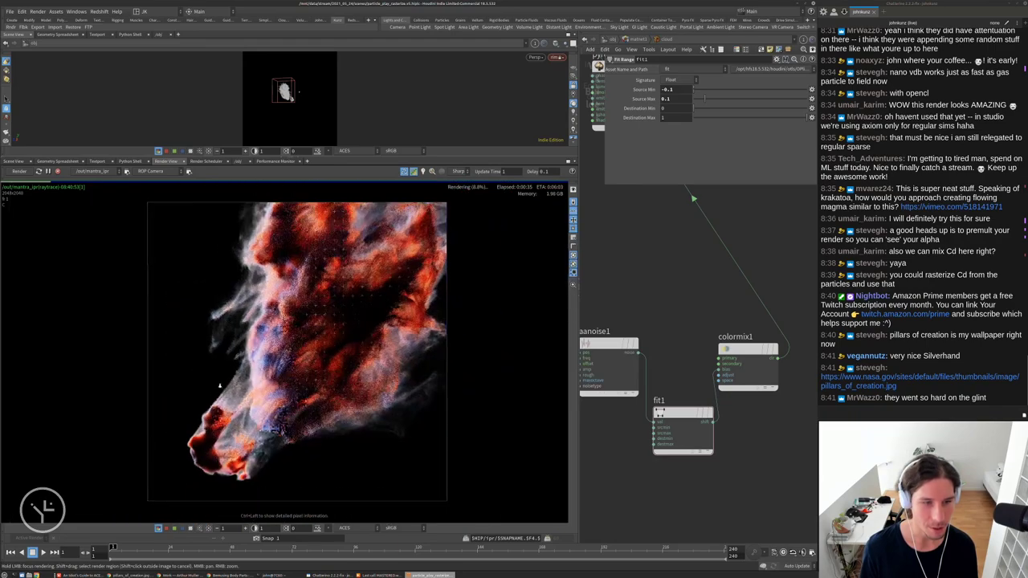
scroll(264, 385, down, 3)
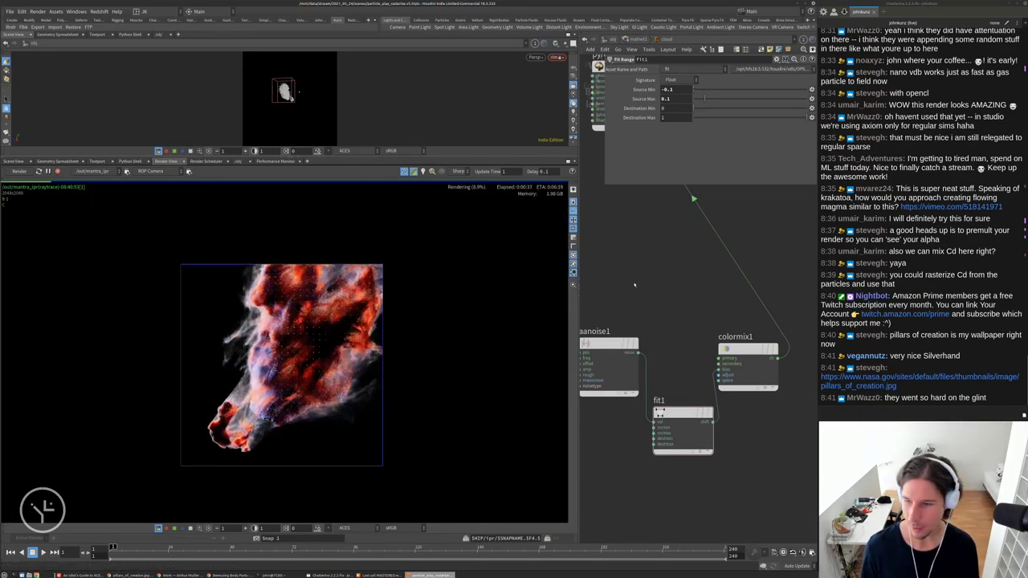
key(u)
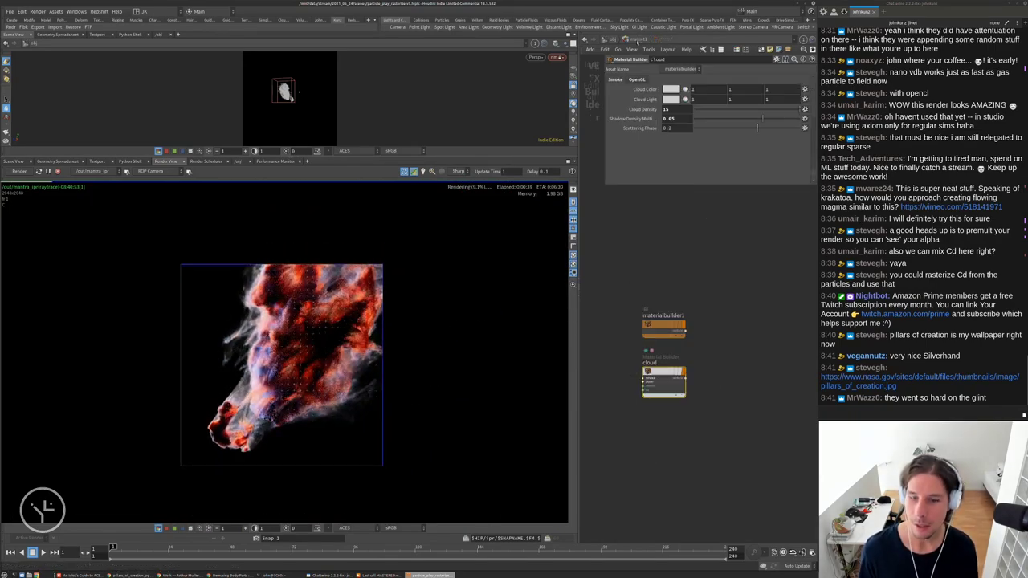
key(alt+Tab)
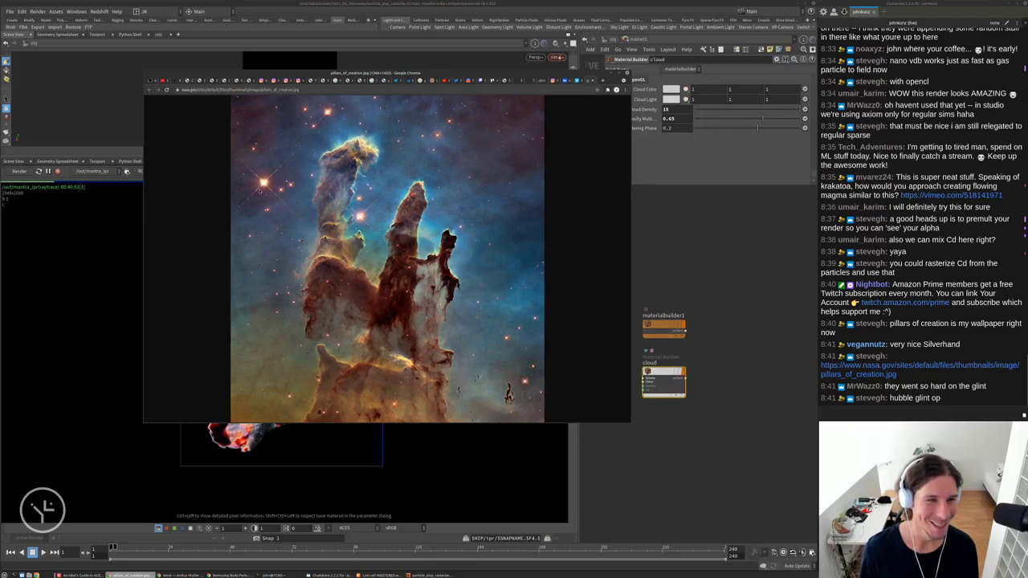
click(719, 249)
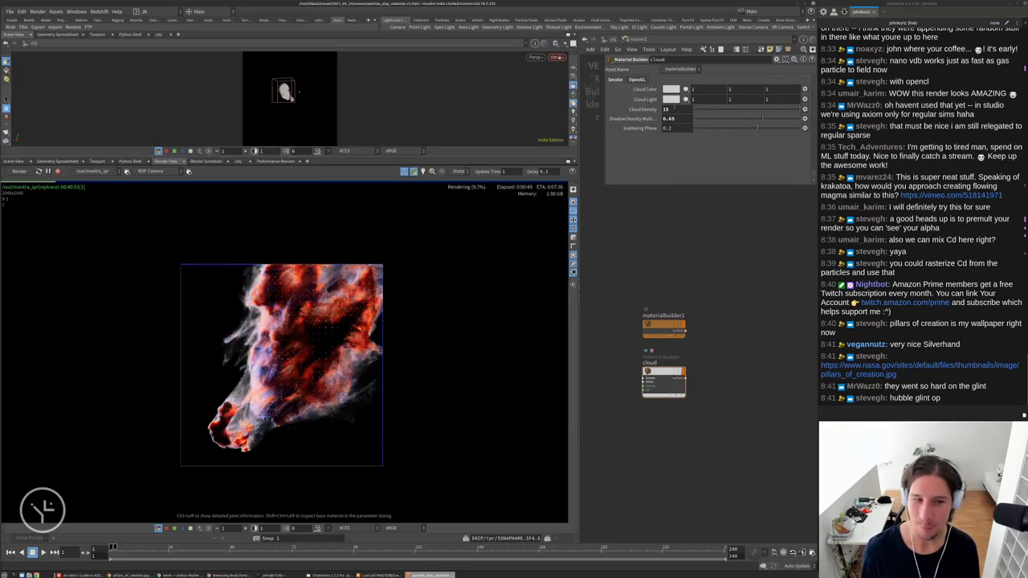
Test Cloud Density values of 5 and then 1 on the cloud material
double_click(666, 108)
text(5)
key(Return)
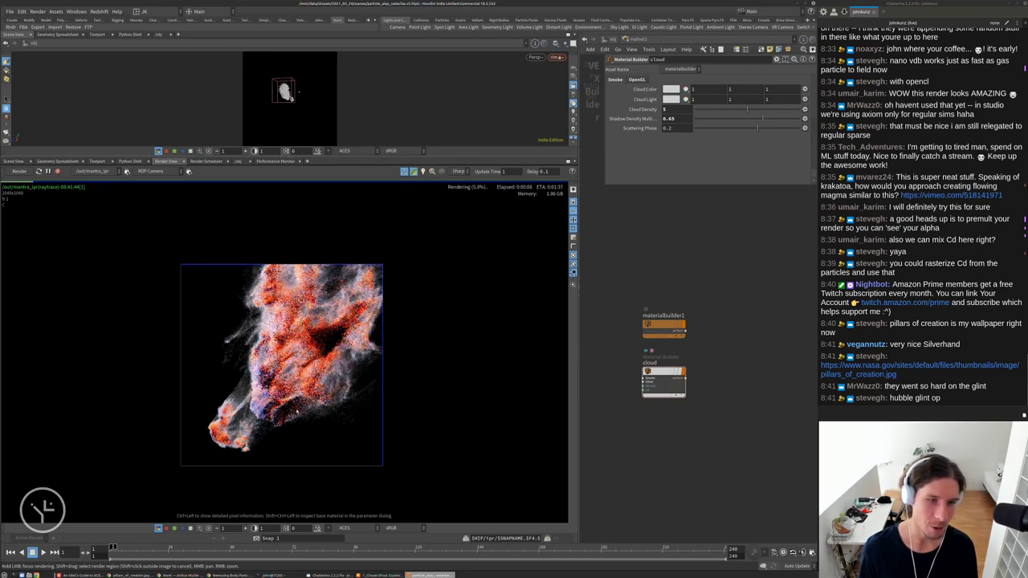
double_click(665, 108)
text(1)
key(Return)
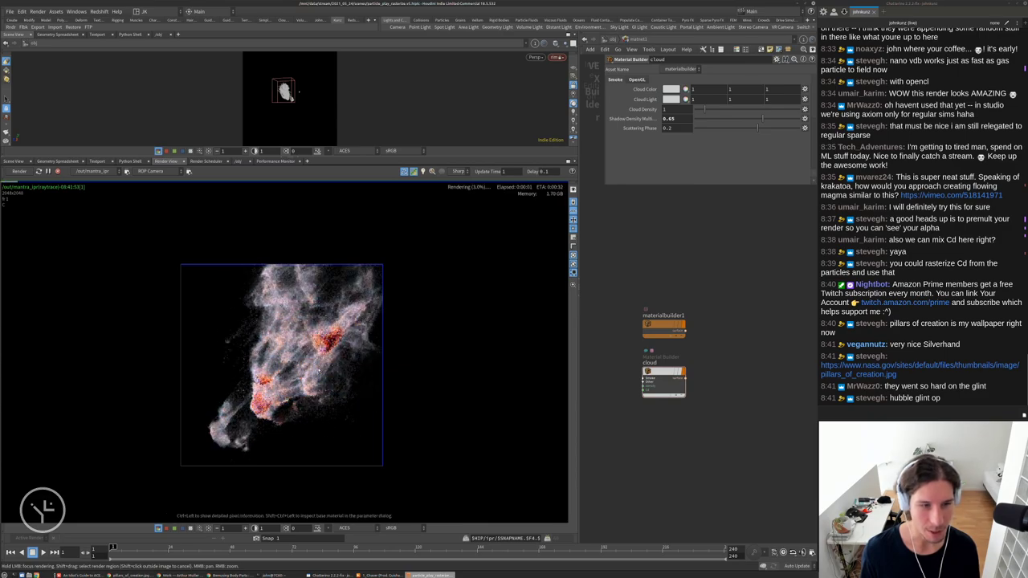
scroll(277, 369, up, 3)
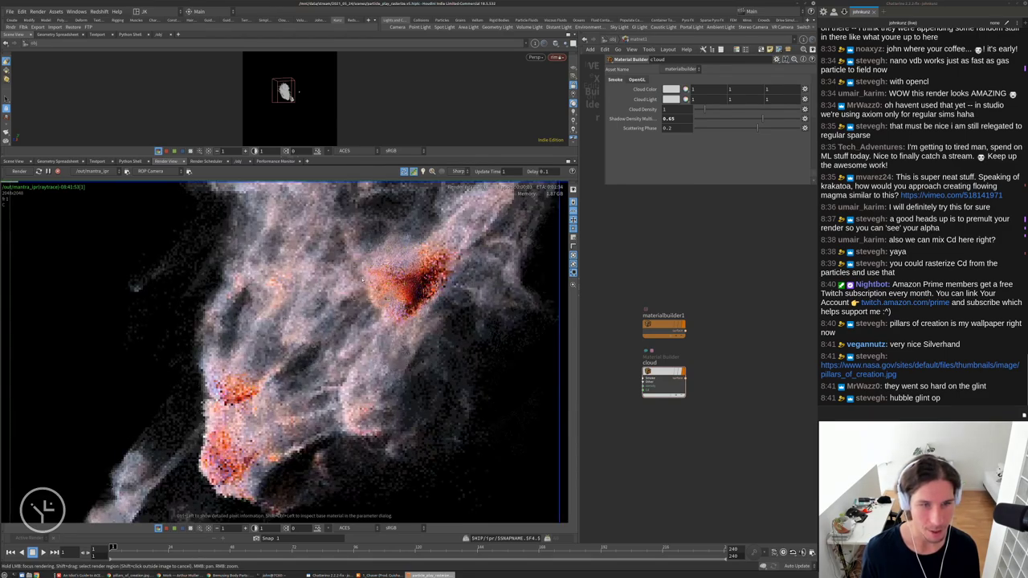
scroll(336, 233, down, 4)
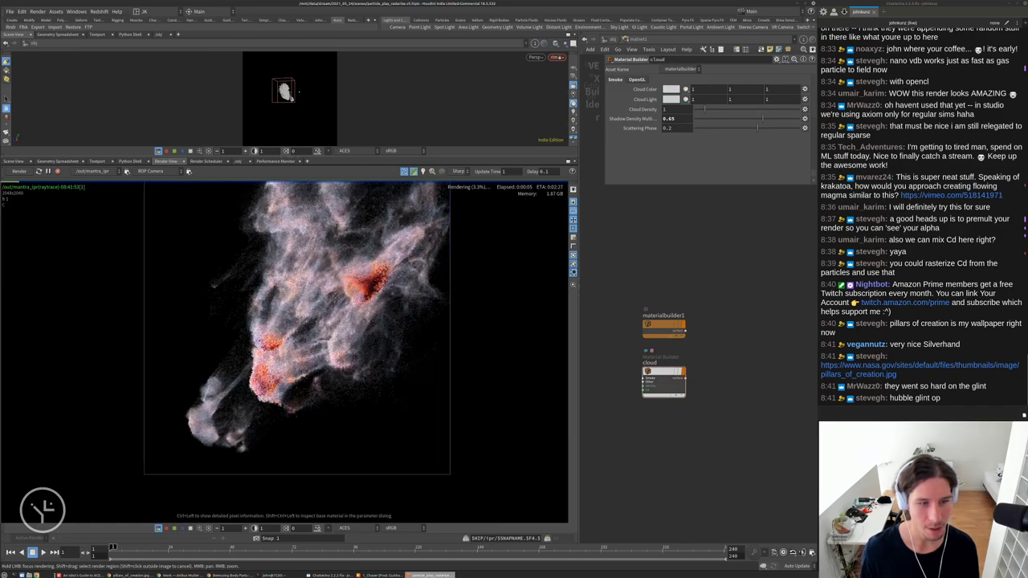
Try a Cloud Density of 175, then 375
click(665, 110)
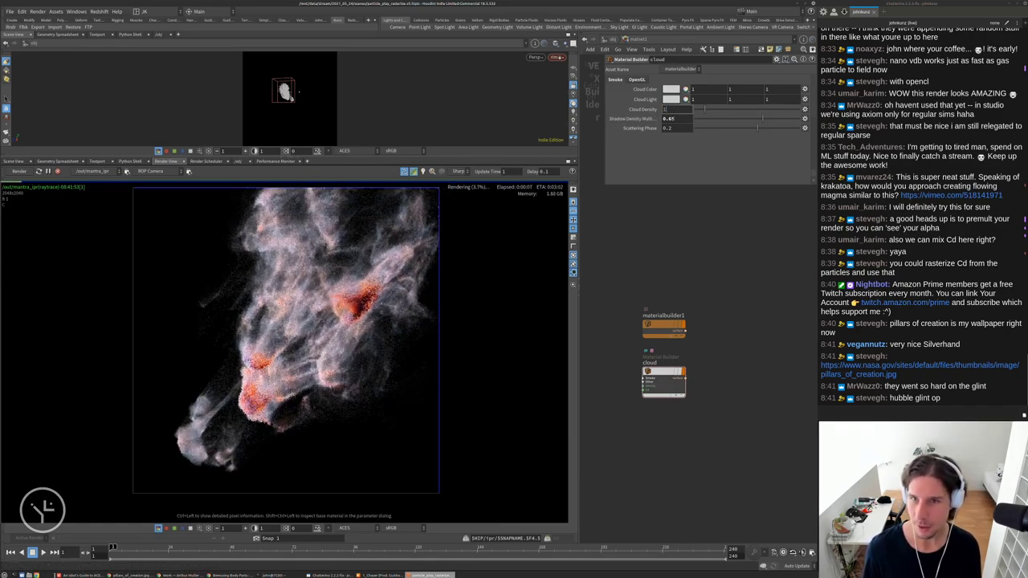
text(175)
key(Return)
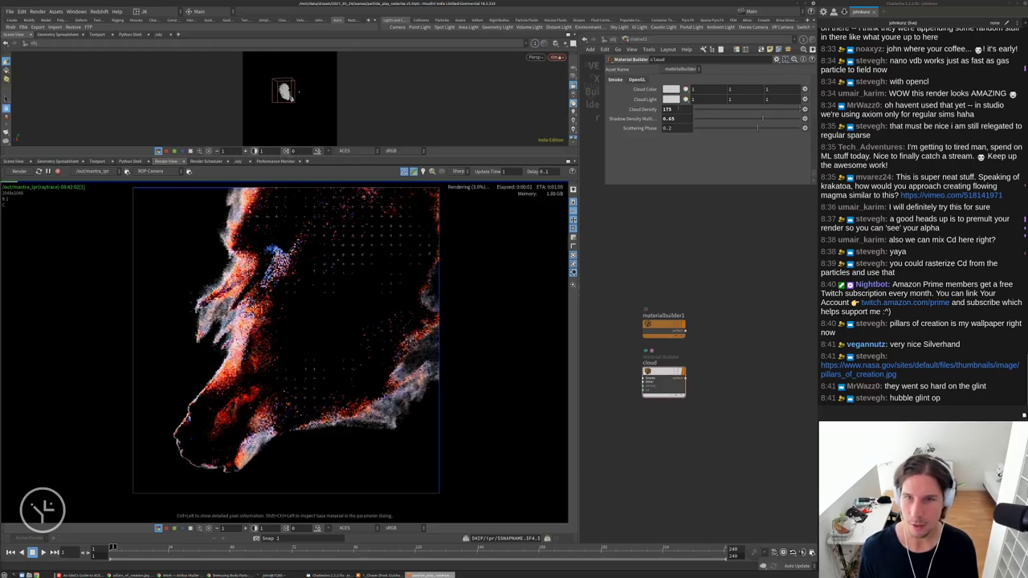
click(666, 109)
text(375)
key(Return)
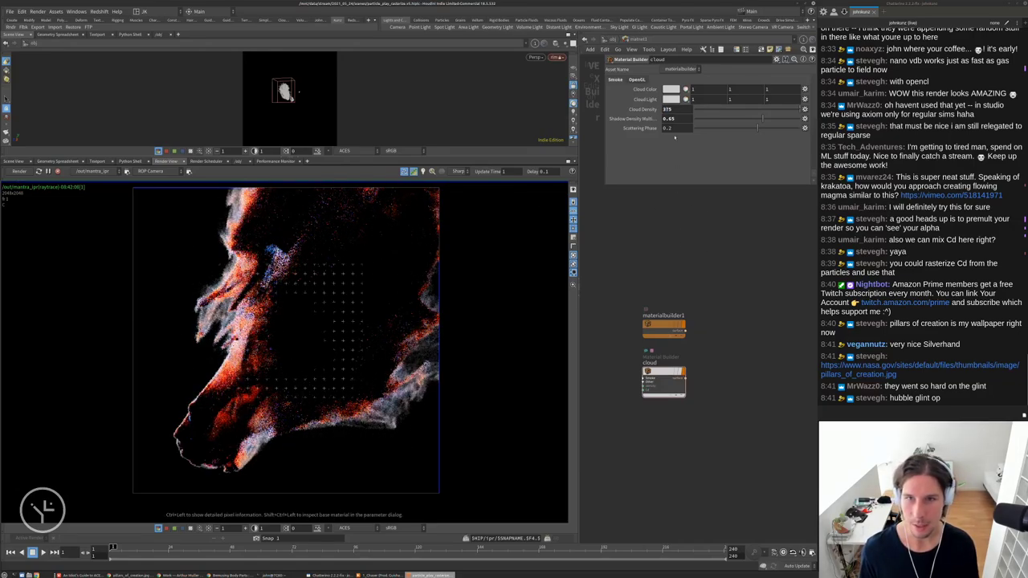
Set Shadow Density Multiplier to 0.025 and settle Cloud Density back at 175
text(0.1)
key(Return)
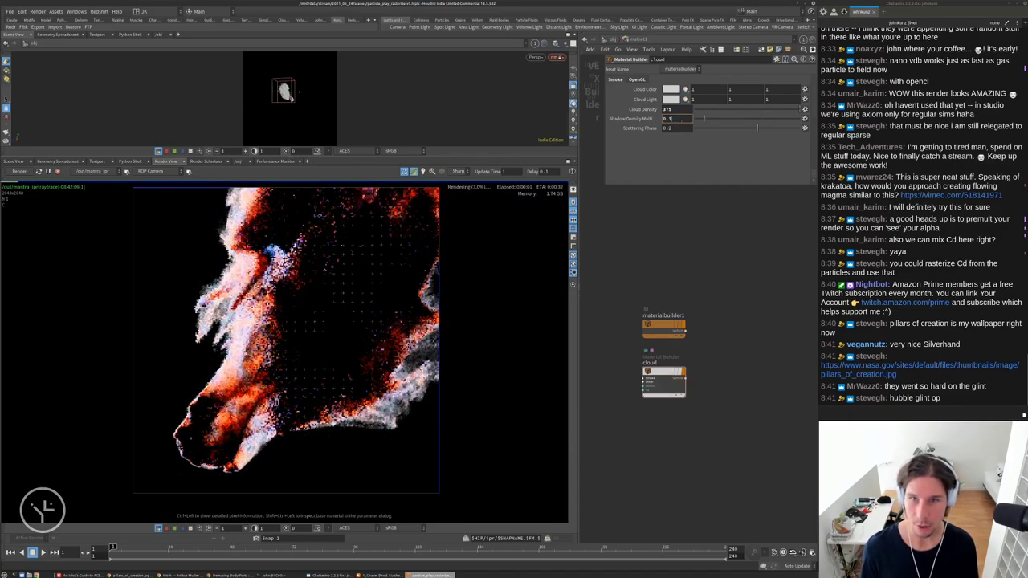
text(0.025)
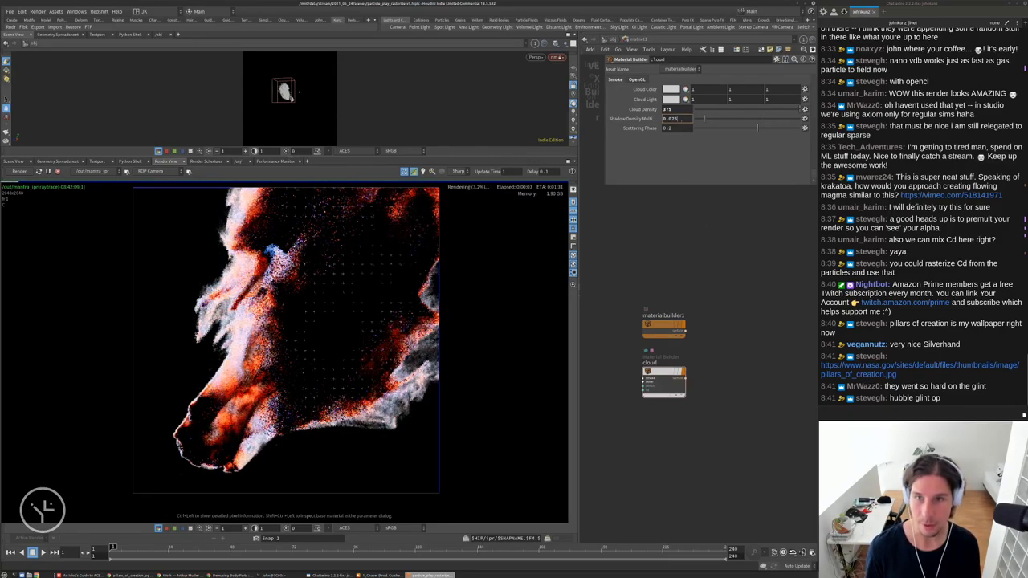
key(Return)
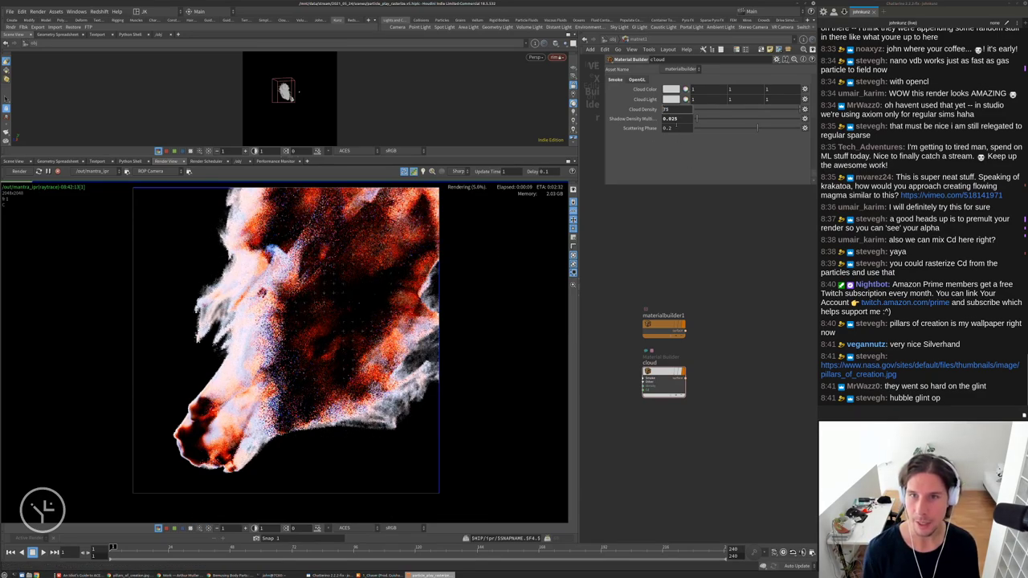
key(Return)
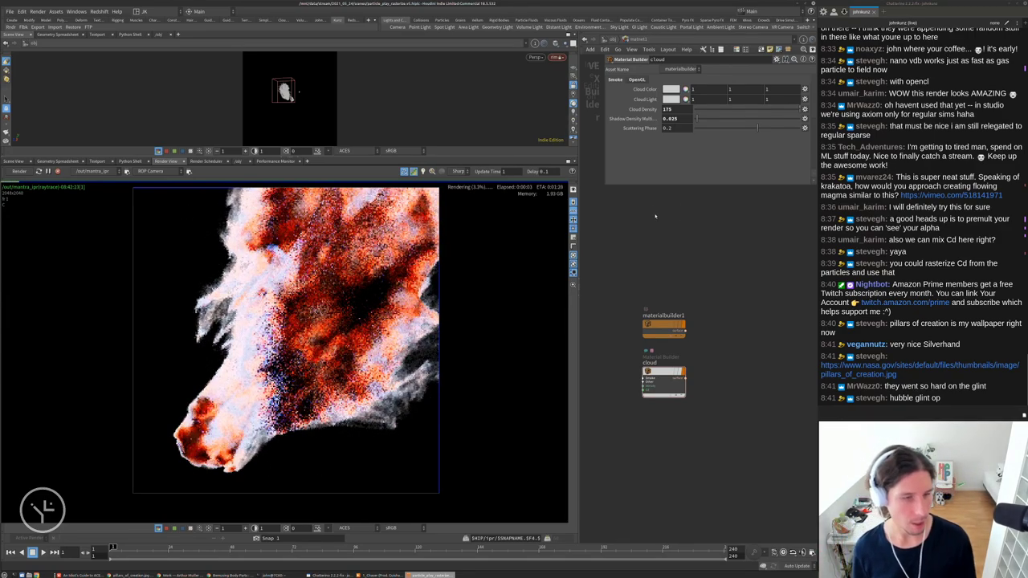
Zoom the Render View and narrow the floating parameter overlay before saving
scroll(281, 261, up, 3)
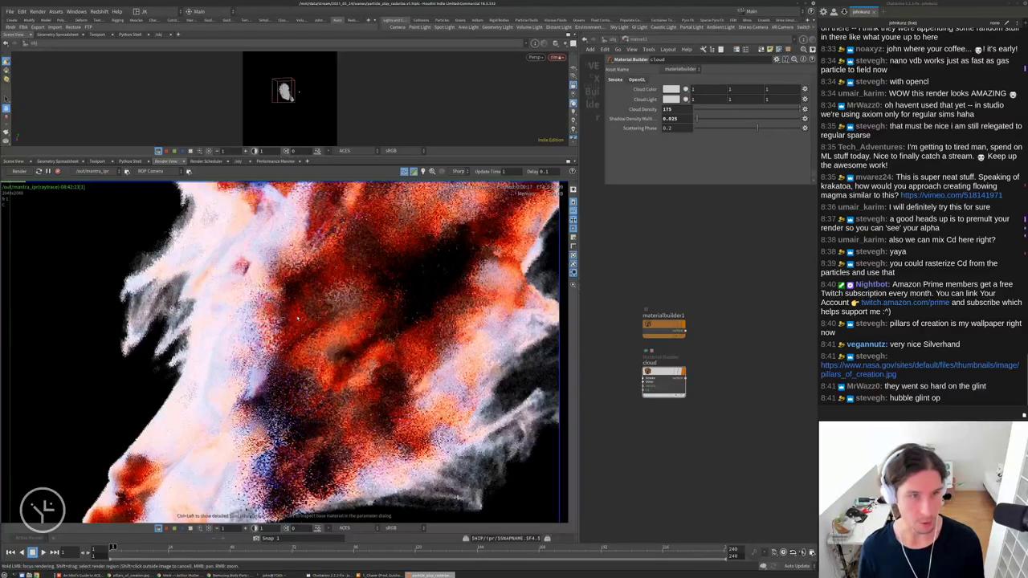
scroll(289, 338, up, 2)
scroll(264, 384, down, 2)
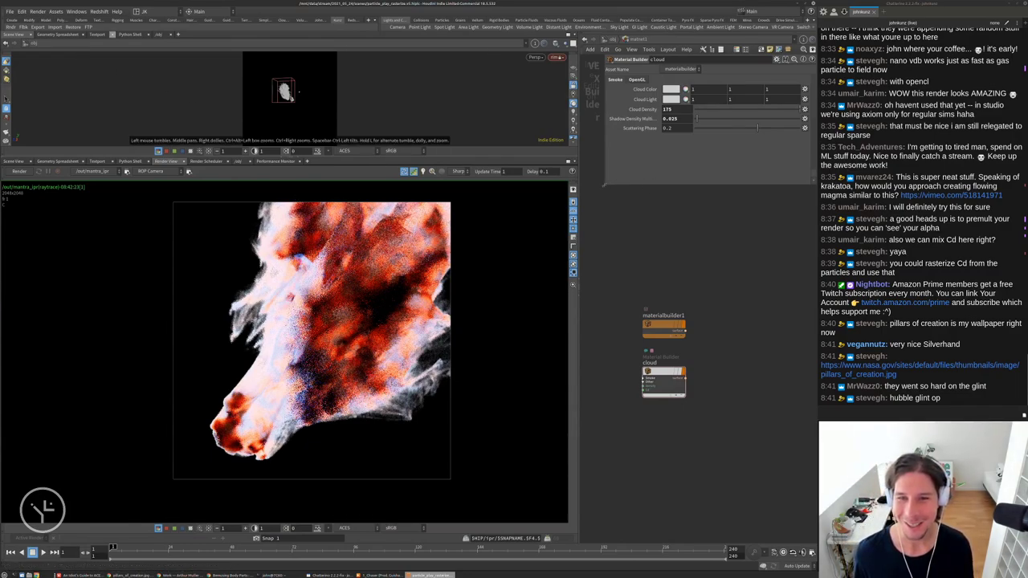
drag(604, 186, 644, 184)
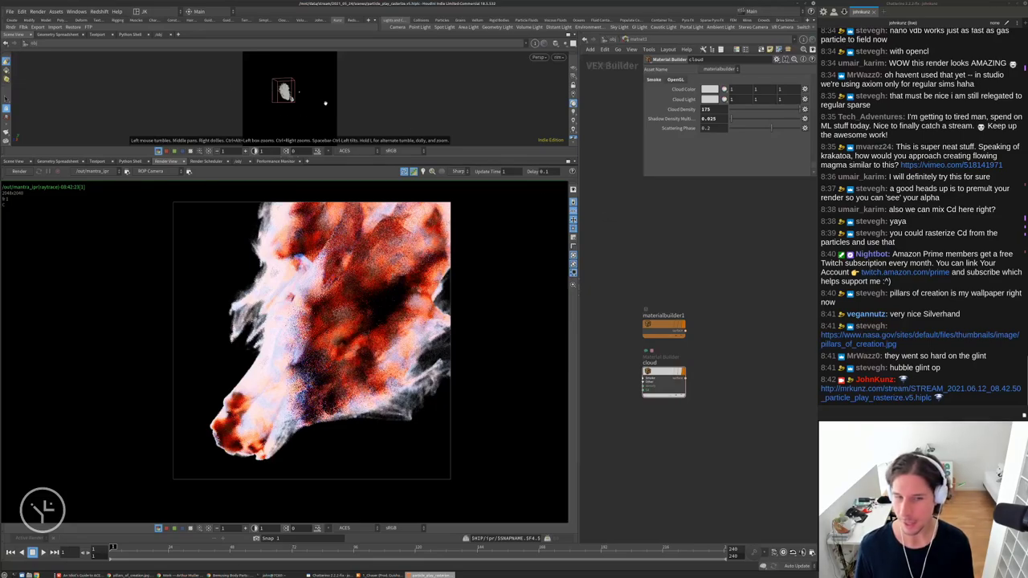
click(10, 12)
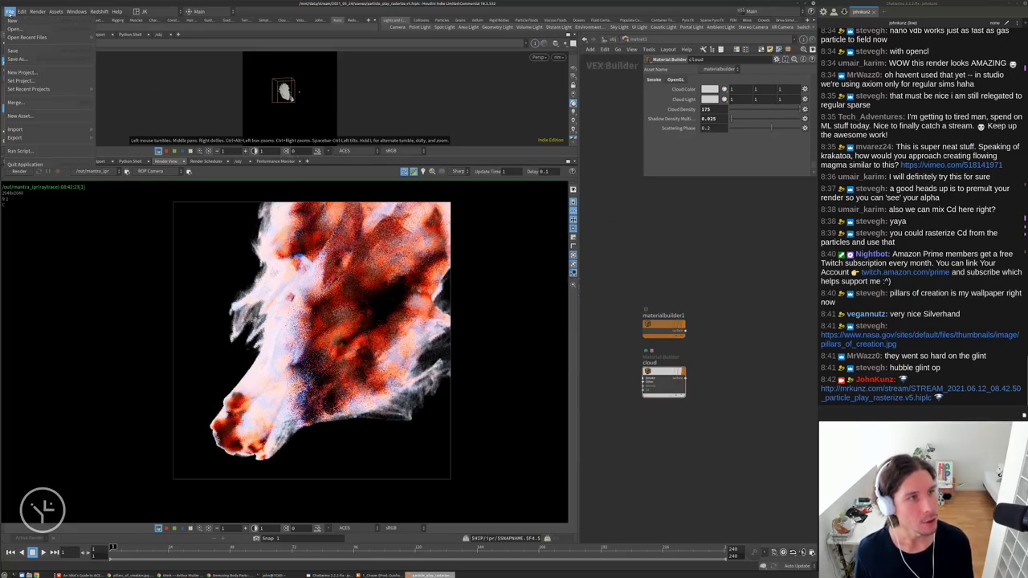
Save the scene, start a new one, and enlarge the 3D viewer and network editor
click(24, 52)
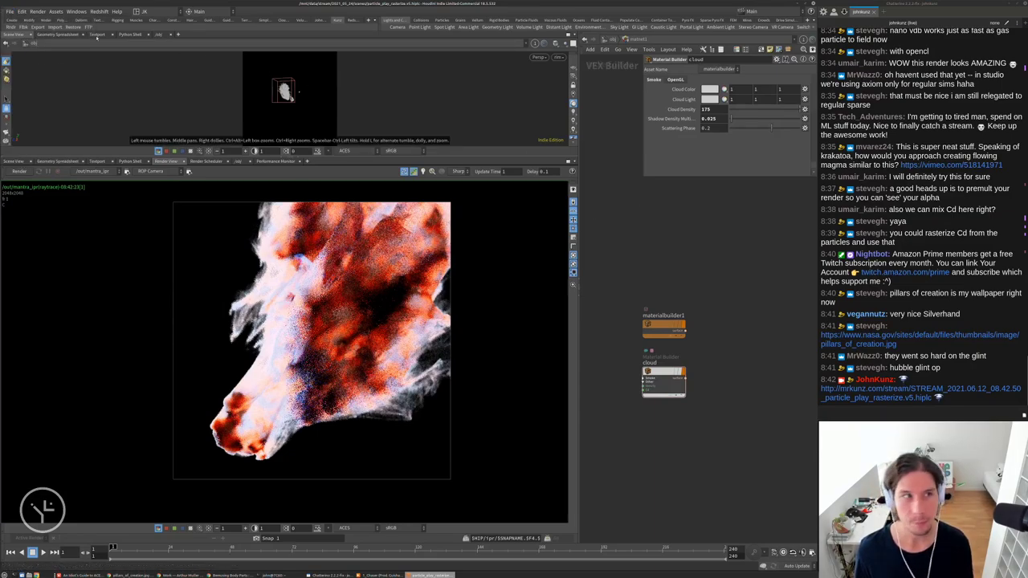
click(9, 14)
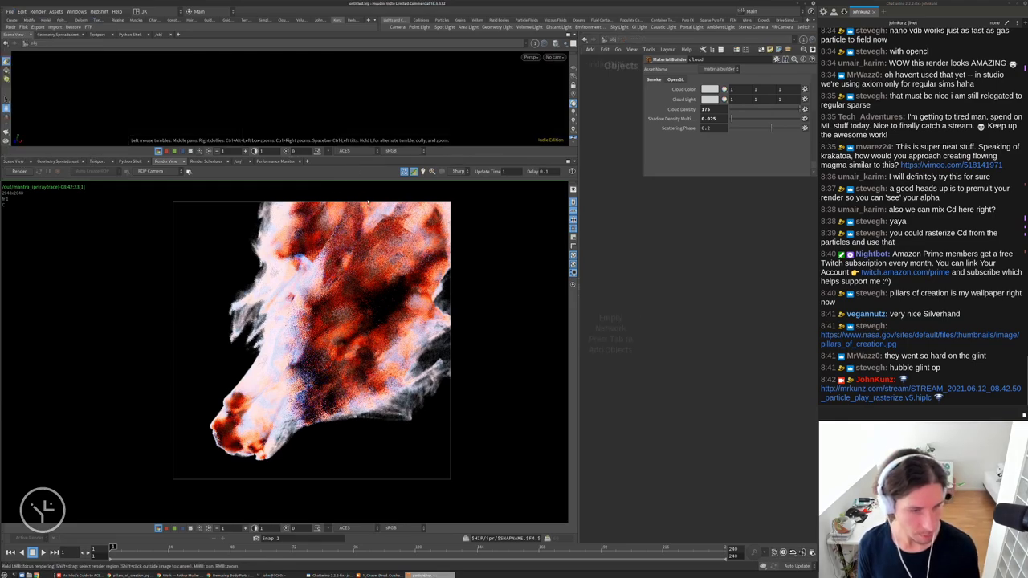
drag(507, 159, 507, 347)
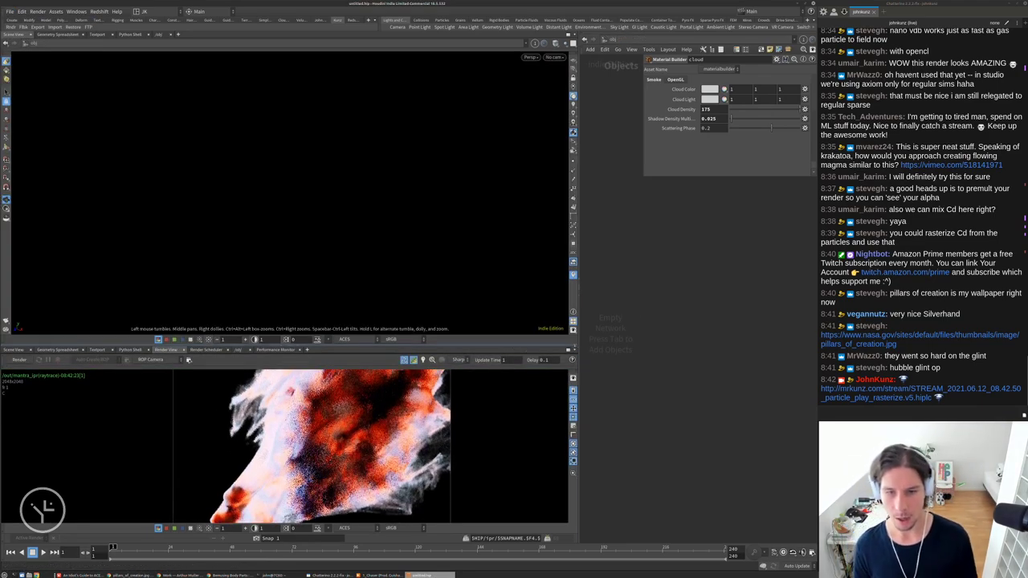
drag(576, 343, 413, 343)
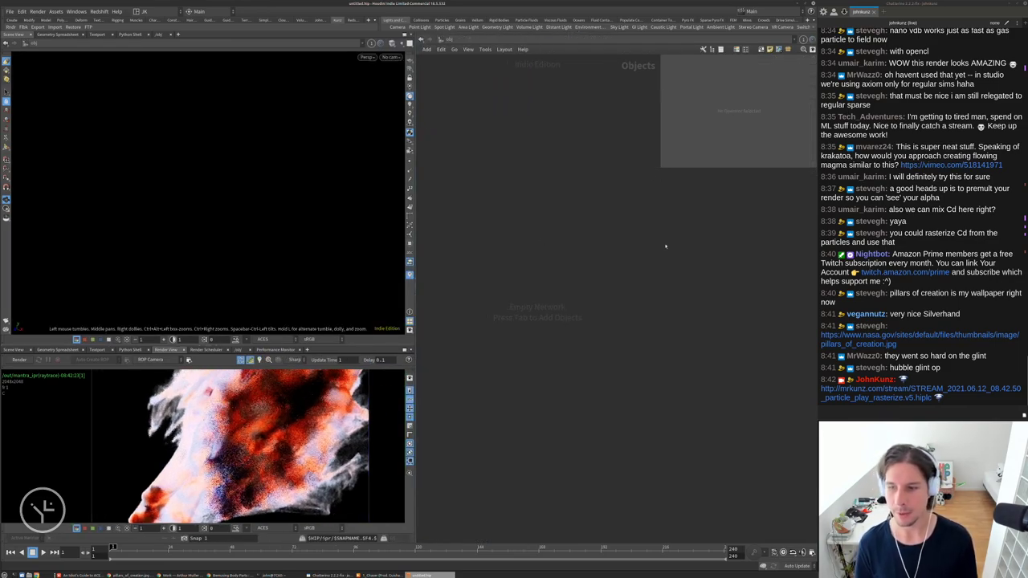
Create a geometry container with the 'geo' search and step inside it
key(Tab)
text(geo)
key(Return)
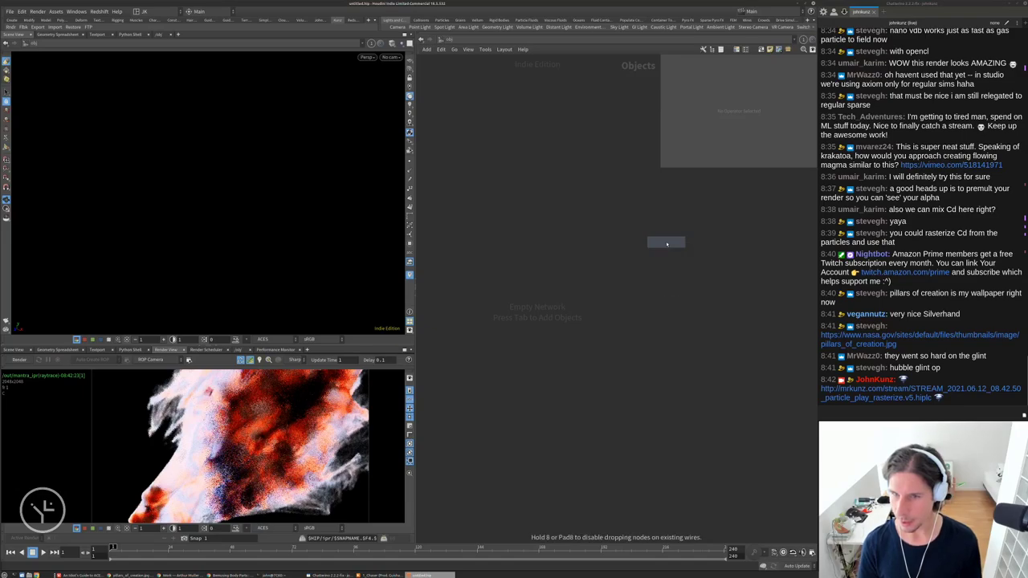
key(Return)
Place a Volume VOP node, then a Volume node, volume1, above it
key(Tab)
mouse_move(600, 270)
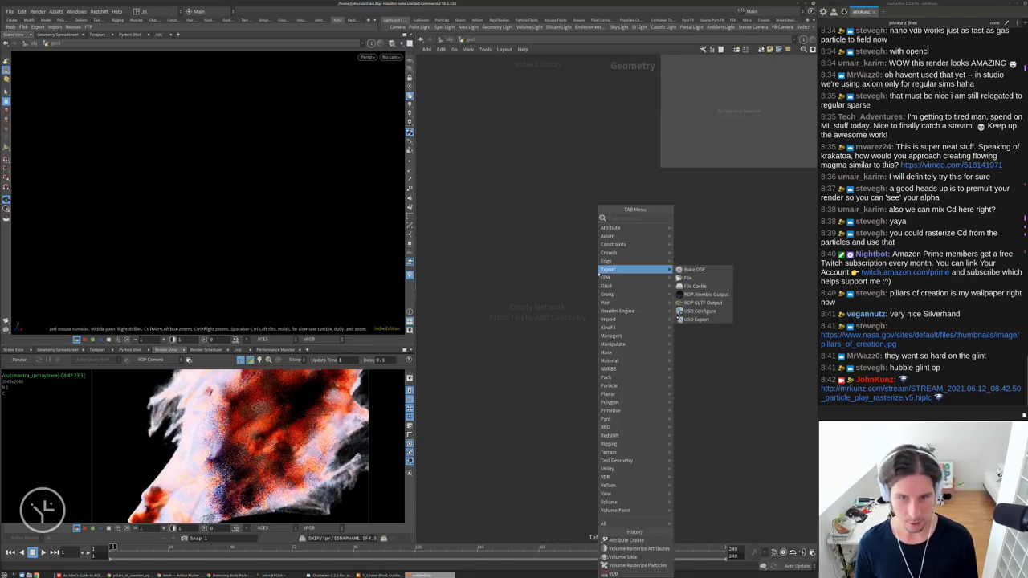
text(vop)
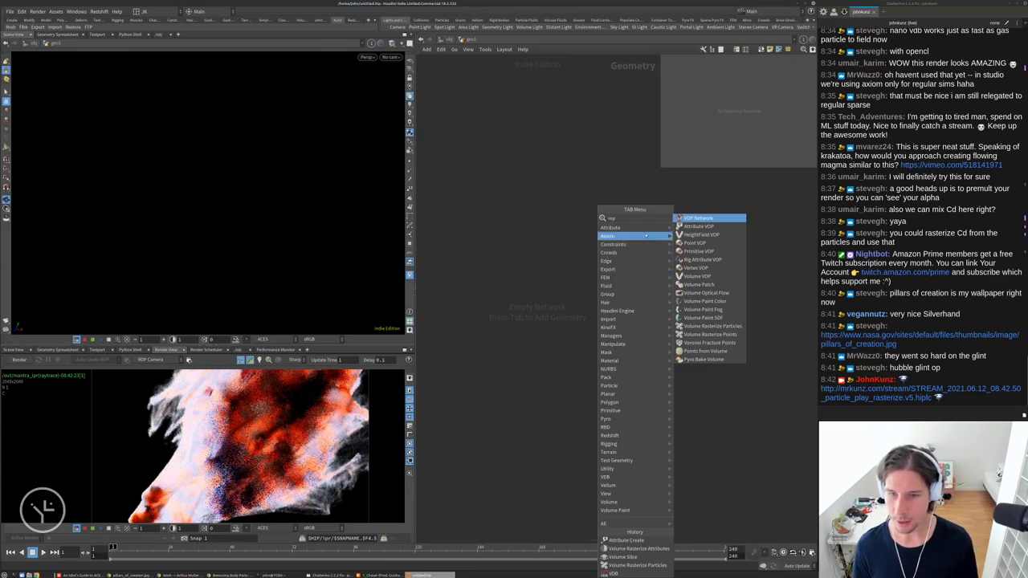
click(695, 276)
click(562, 231)
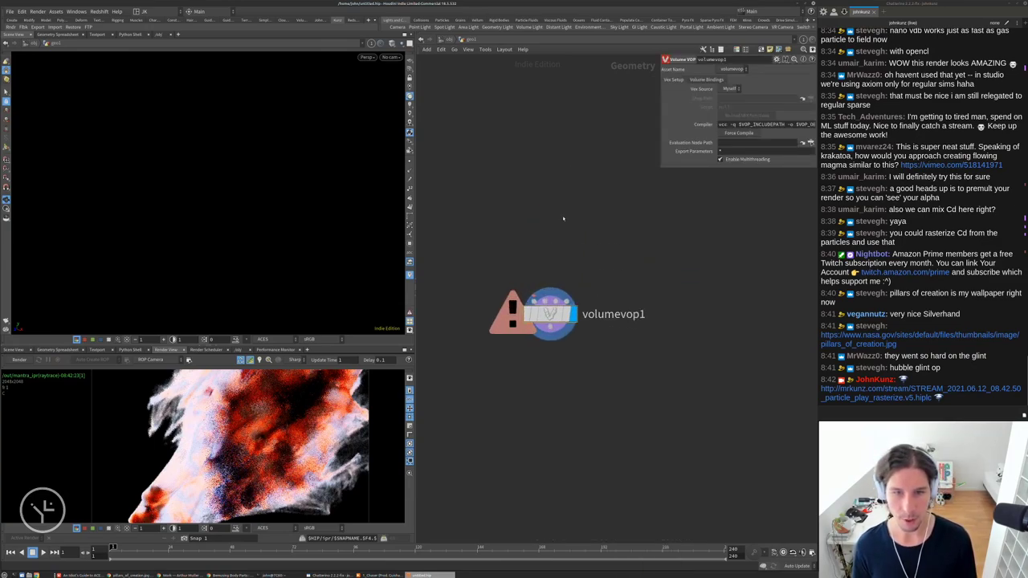
key(Tab)
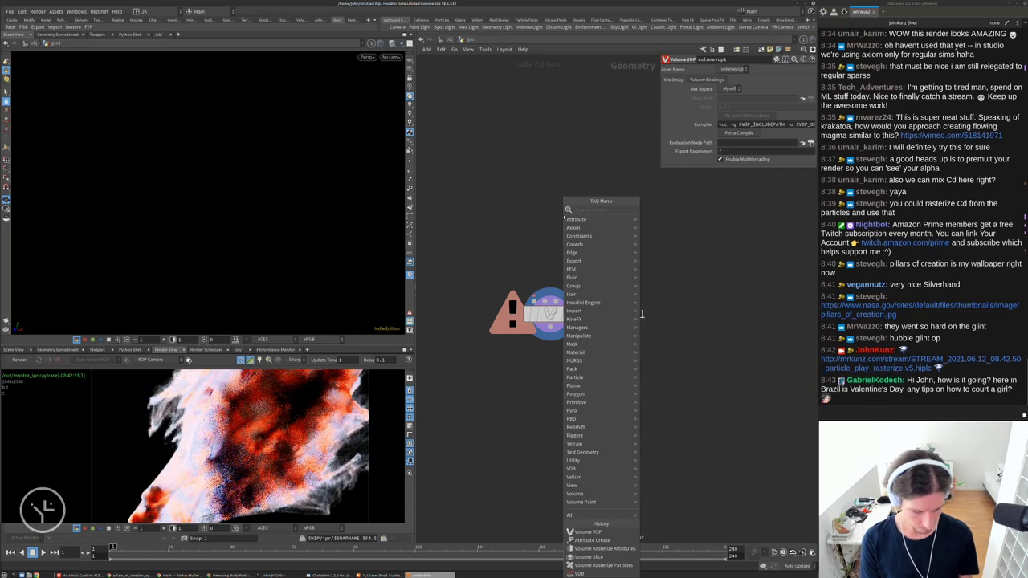
mouse_move(577, 493)
click(675, 337)
click(562, 215)
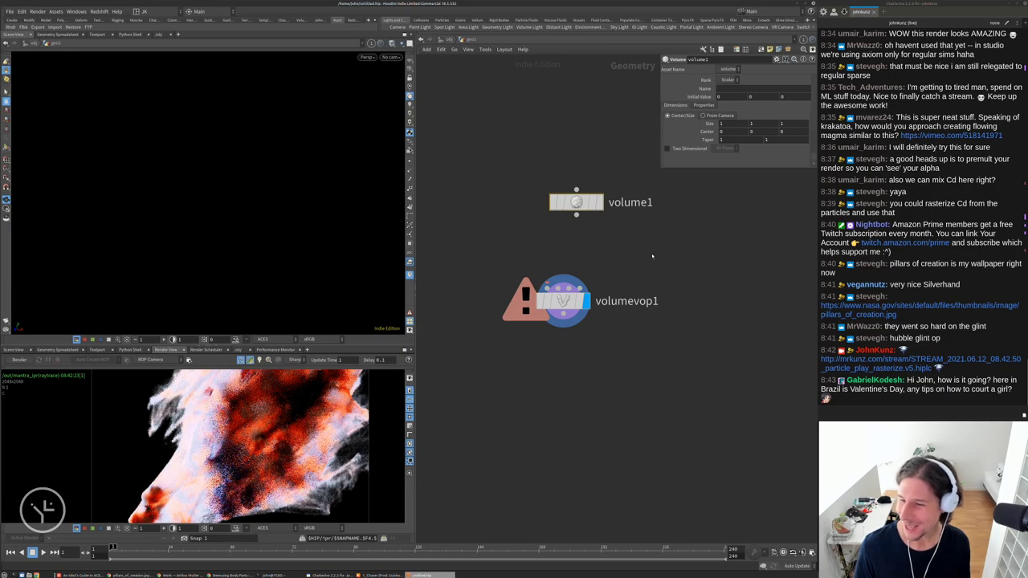
Wire volume1 into volumevop1, auto-arrange, and name the volume 'density'
drag(576, 215, 563, 277)
key(l)
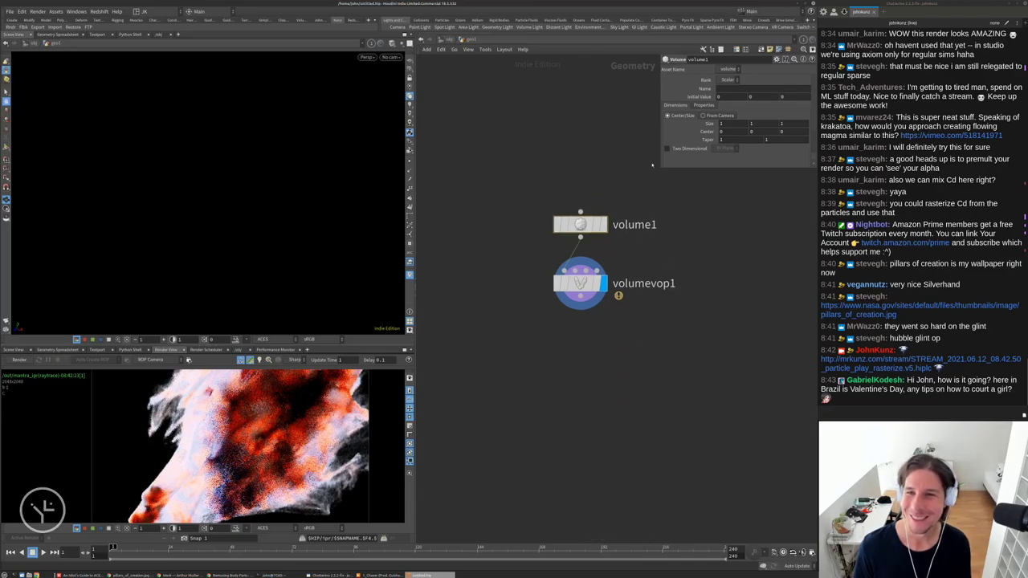
click(723, 88)
text(den)
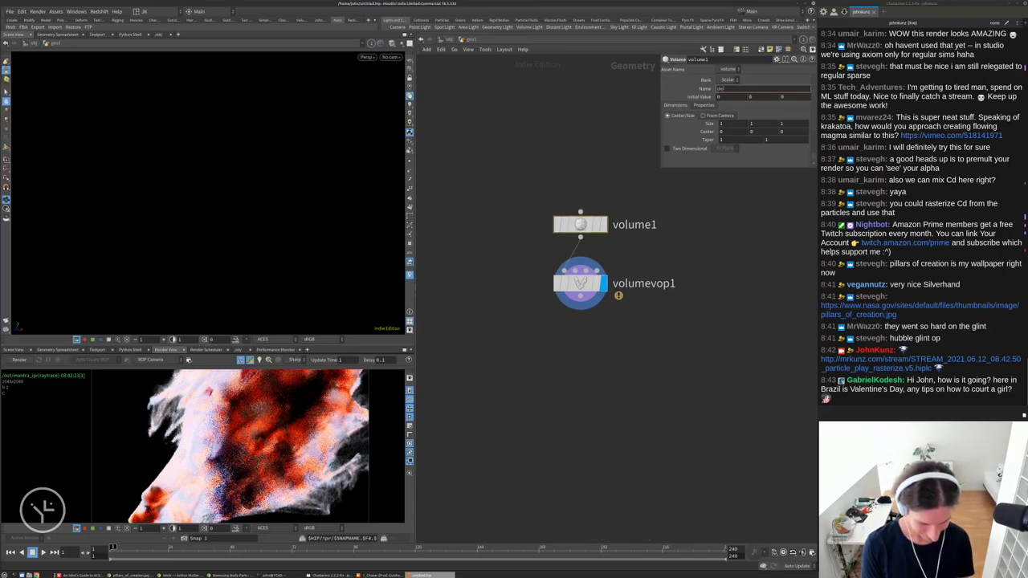
text(sity)
key(Return)
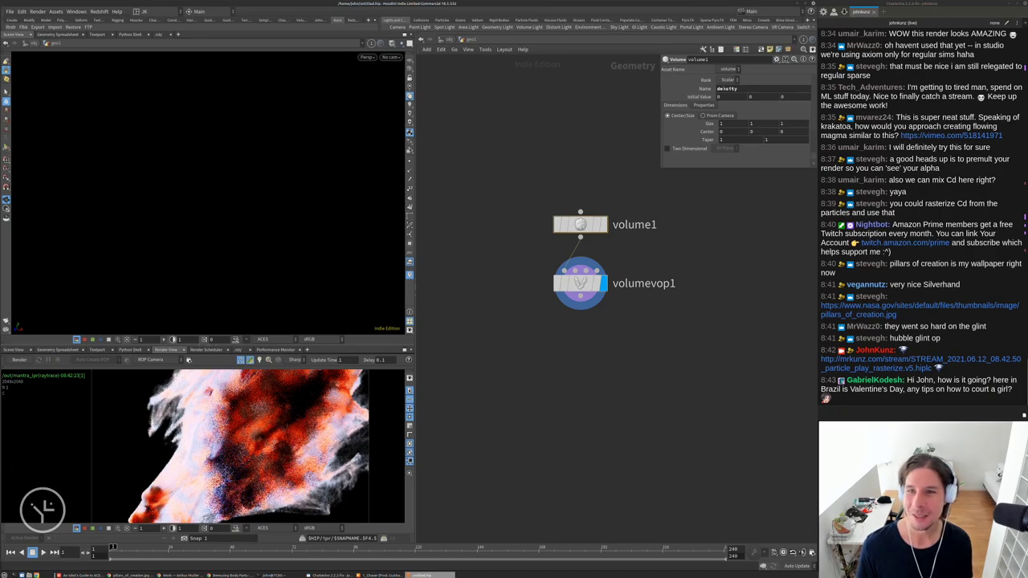
middle_drag(710, 272, 707, 250)
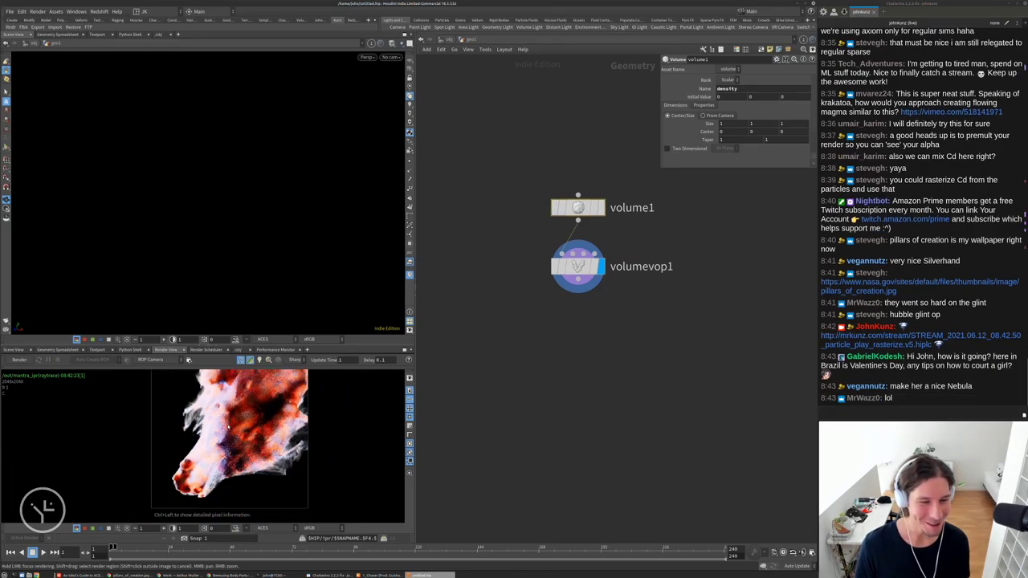
scroll(241, 428, up, 5)
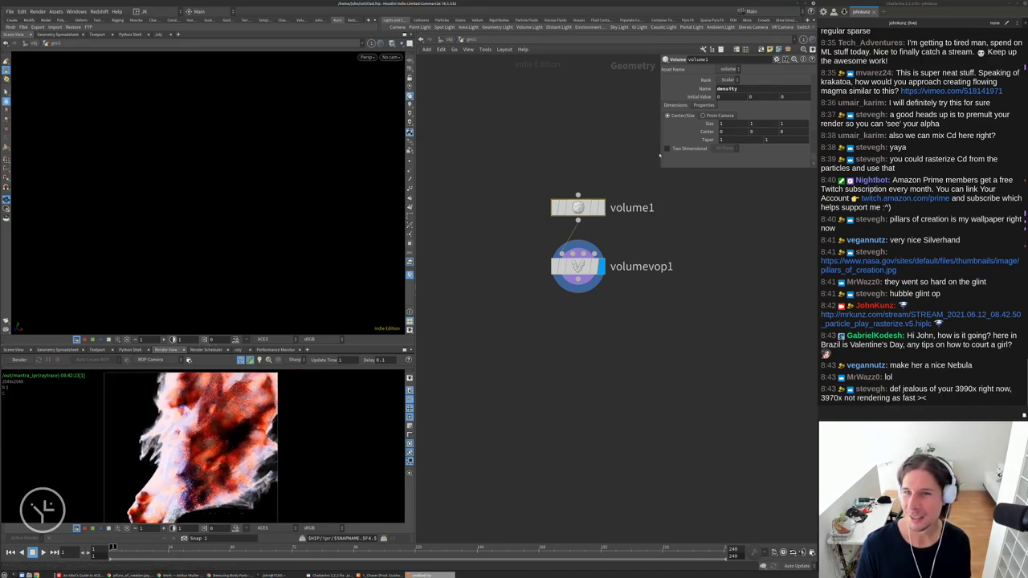
Set the volume's Initial Value to 1 and maximize the viewport showing the cube
double_click(735, 95)
text(1)
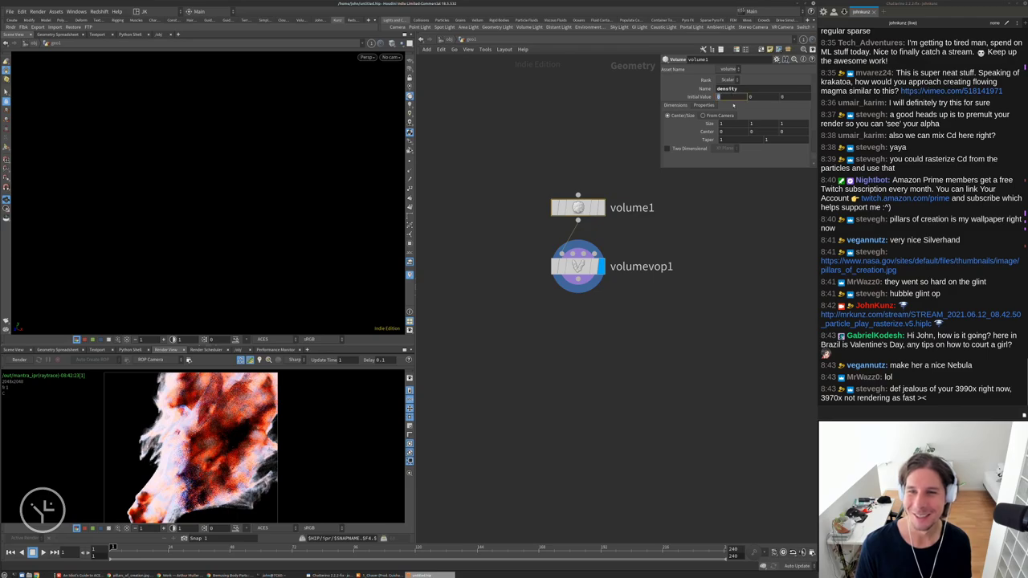
key(Return)
key(F2)
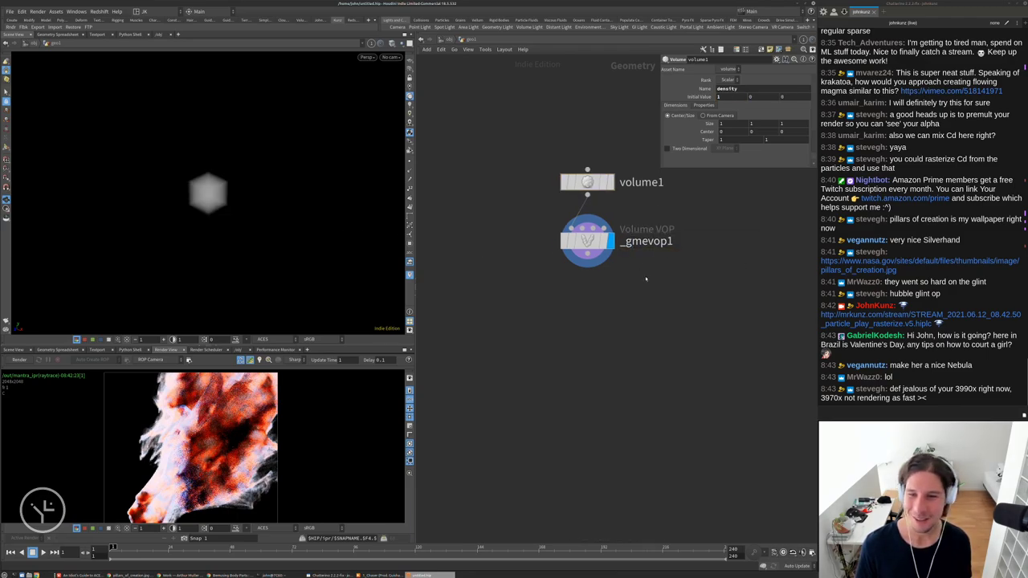
key(Return)
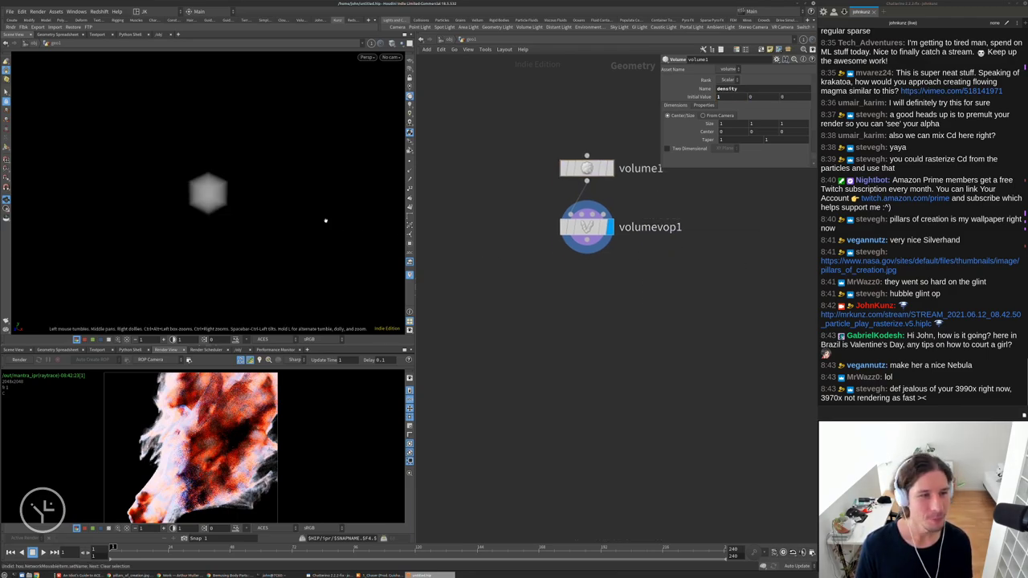
scroll(326, 220, up, 5)
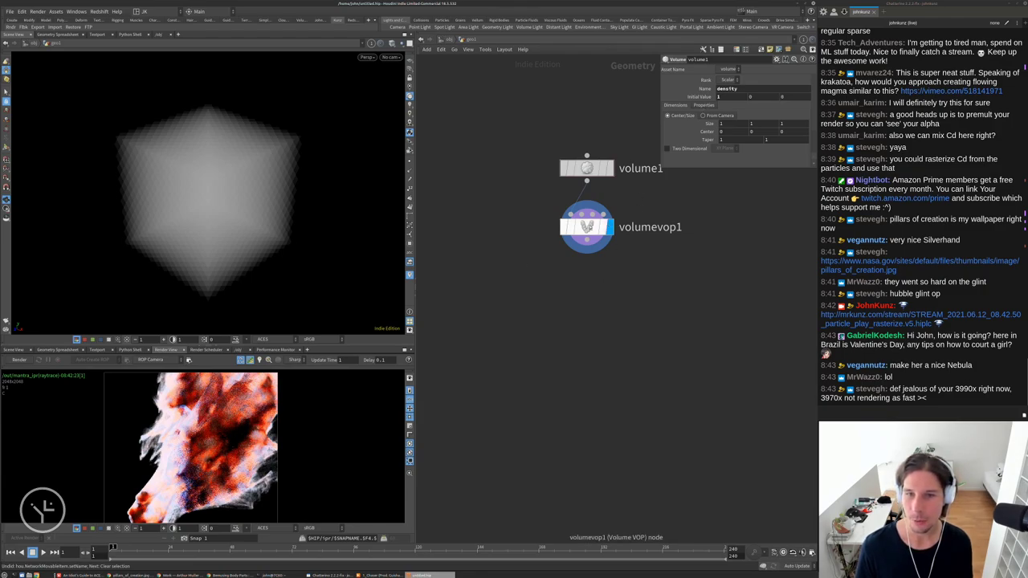
alt+drag(233, 211, 277, 226)
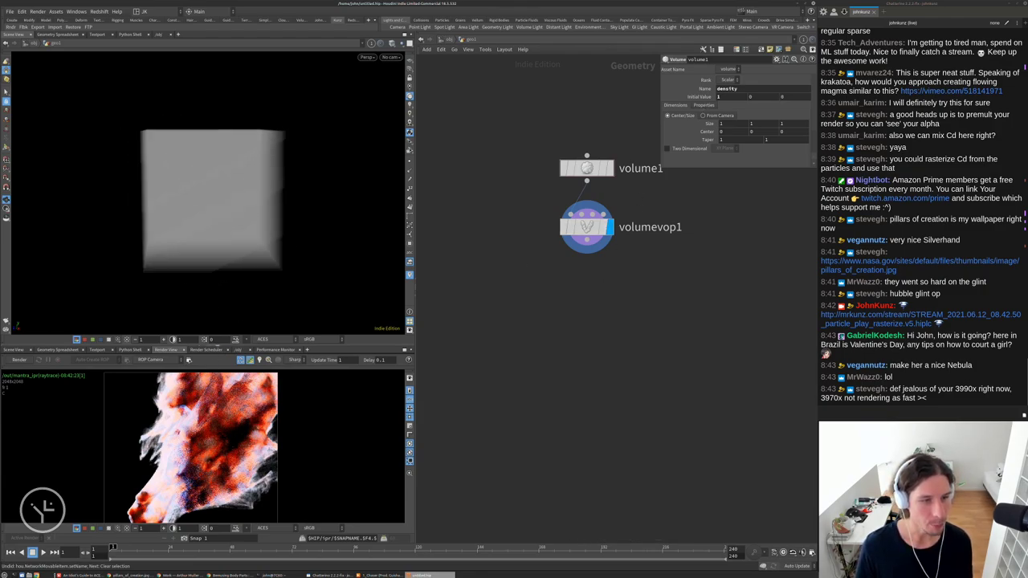
key(ctrl+b)
Dive into volumevop1 and line up volumevopoutput1 with volumevopglobal1
double_click(579, 250)
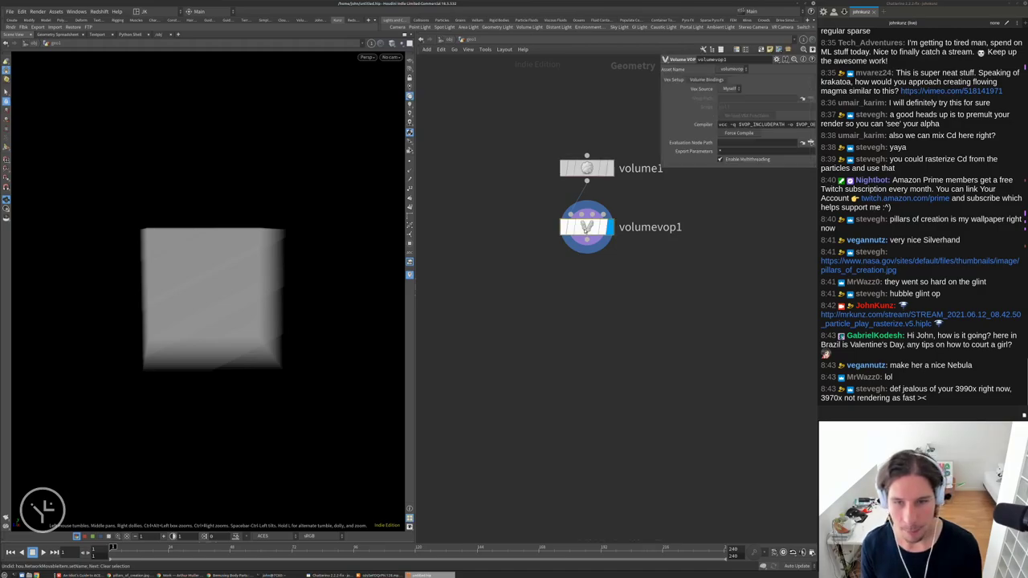
drag(698, 216, 707, 280)
drag(179, 257, 217, 259)
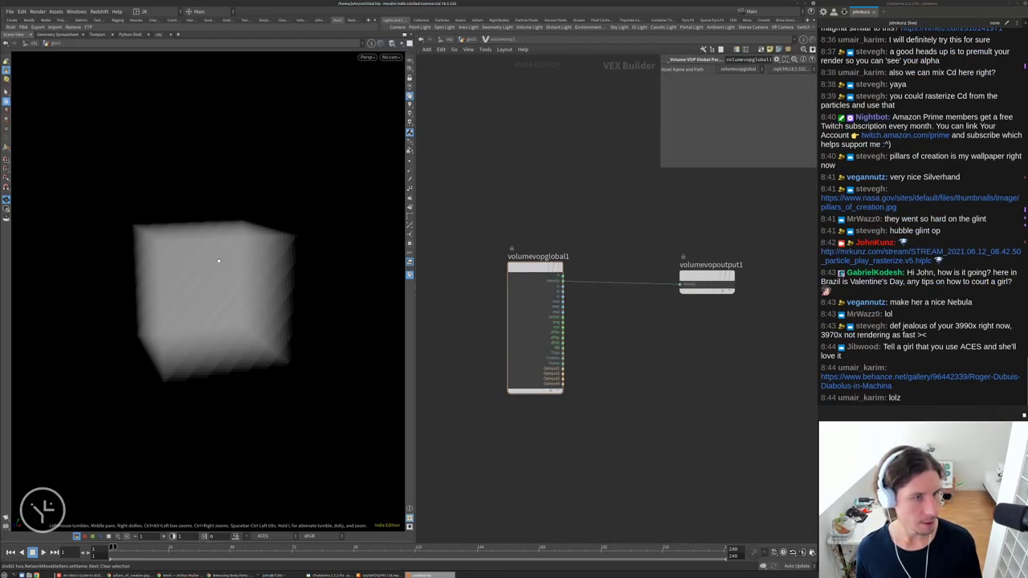
middle_drag(677, 378, 666, 351)
Add an Anti-Aliased Noise node fed by P and driving density
key(Tab)
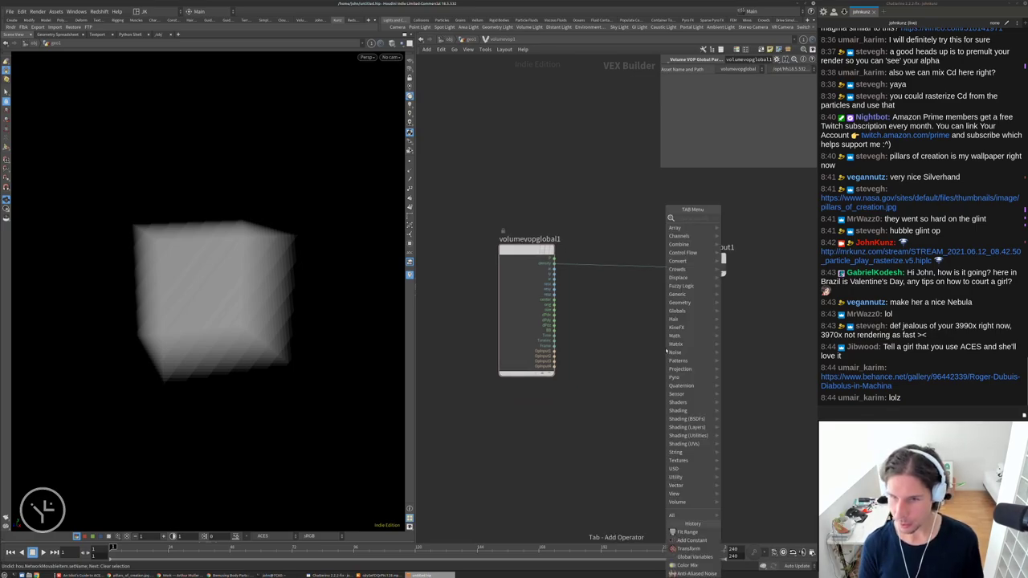
text(anti)
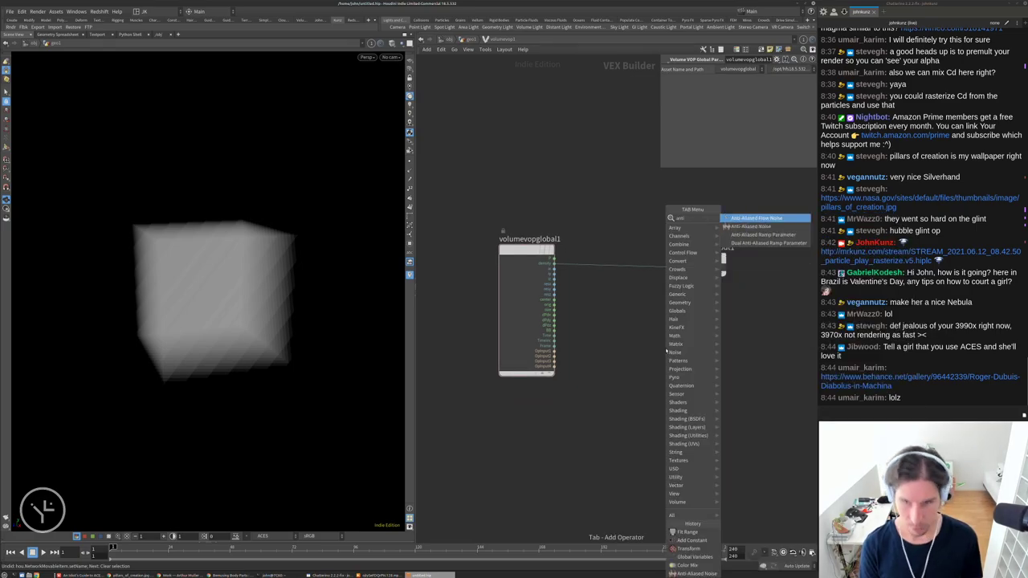
key(Return)
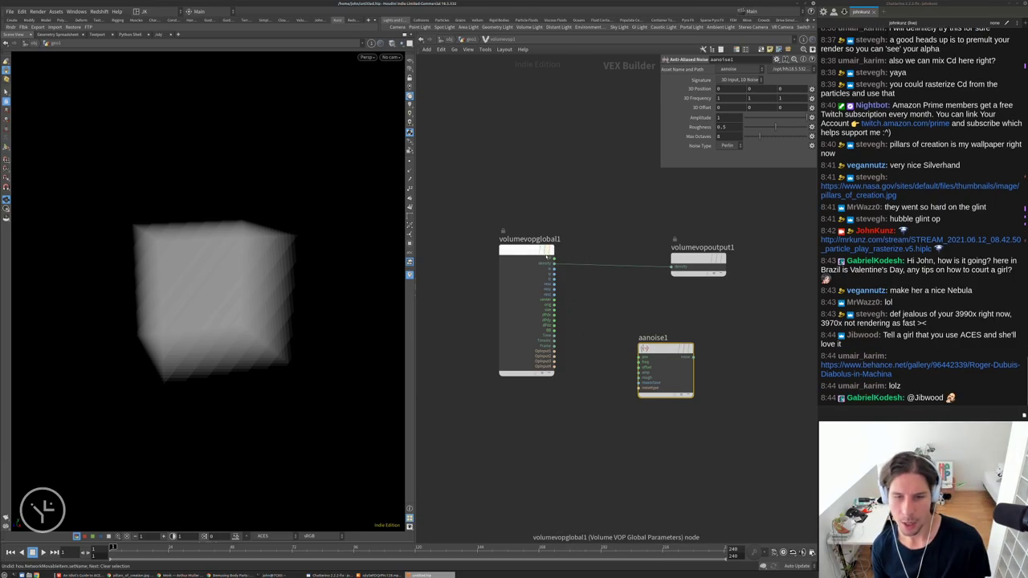
drag(553, 268, 673, 267)
click(640, 355)
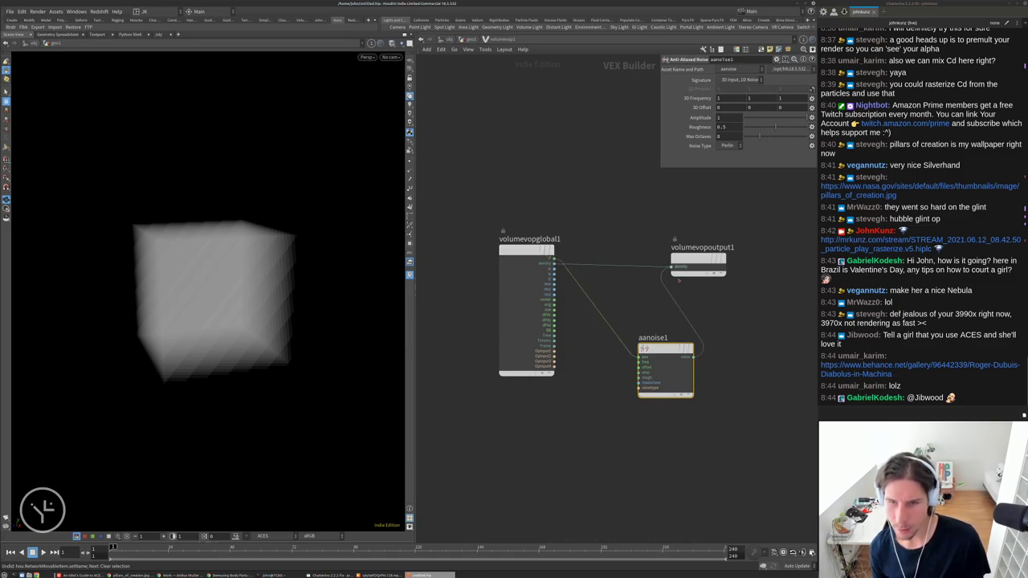
drag(247, 279, 183, 234)
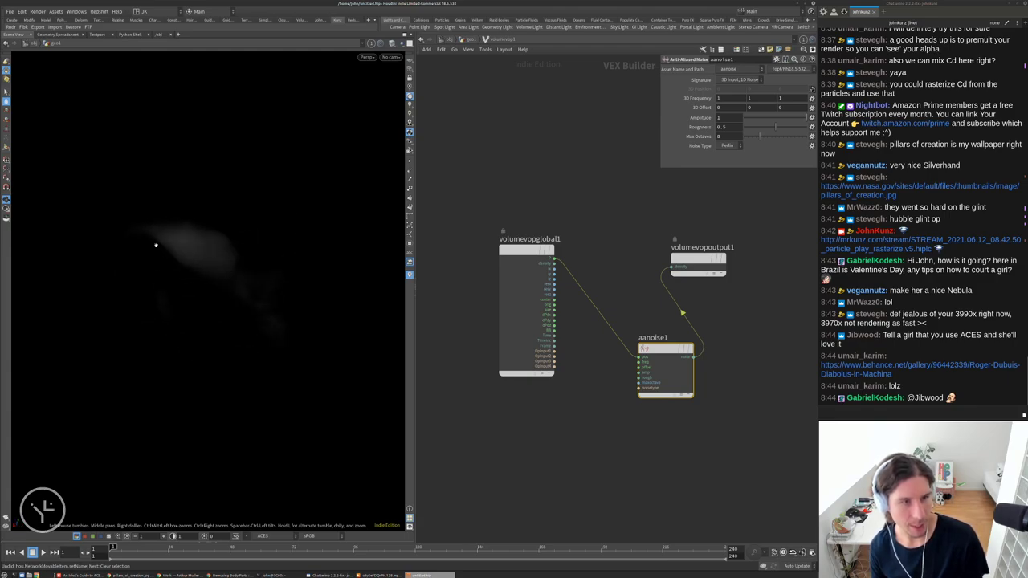
click(903, 366)
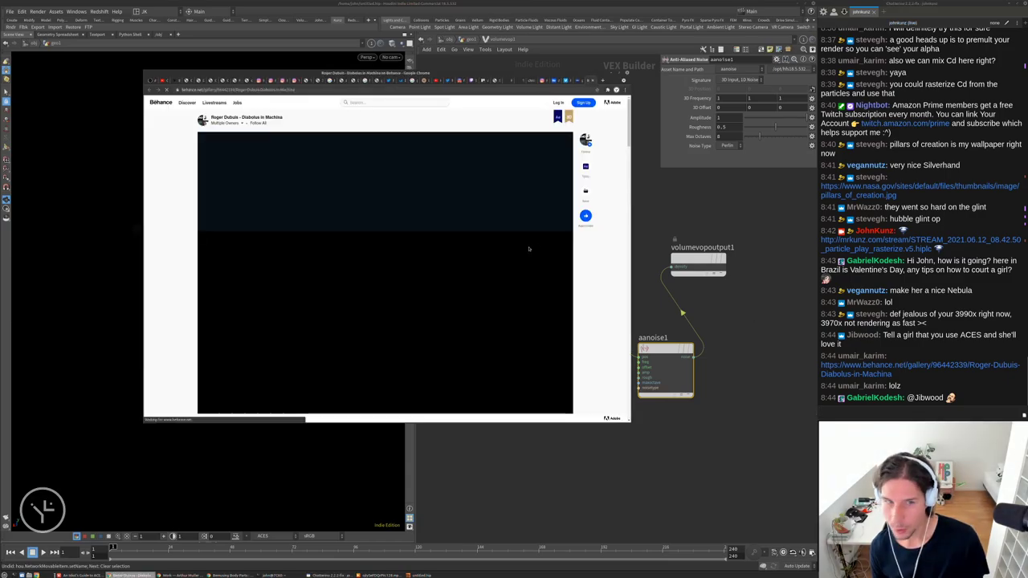
Scroll through the Behance Diabolus in Machina reference gallery
scroll(528, 248, down, 4)
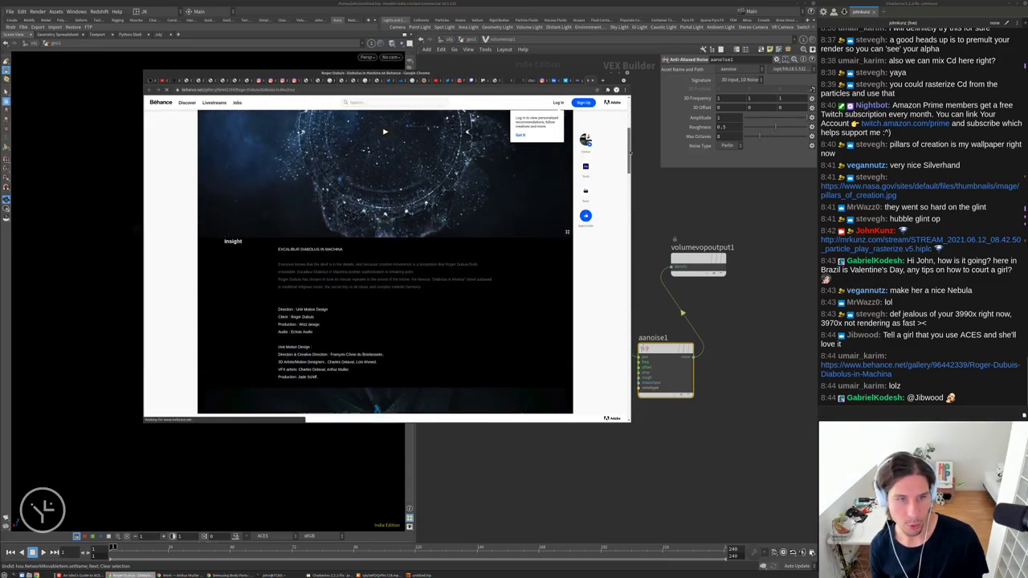
scroll(435, 191, down, 3)
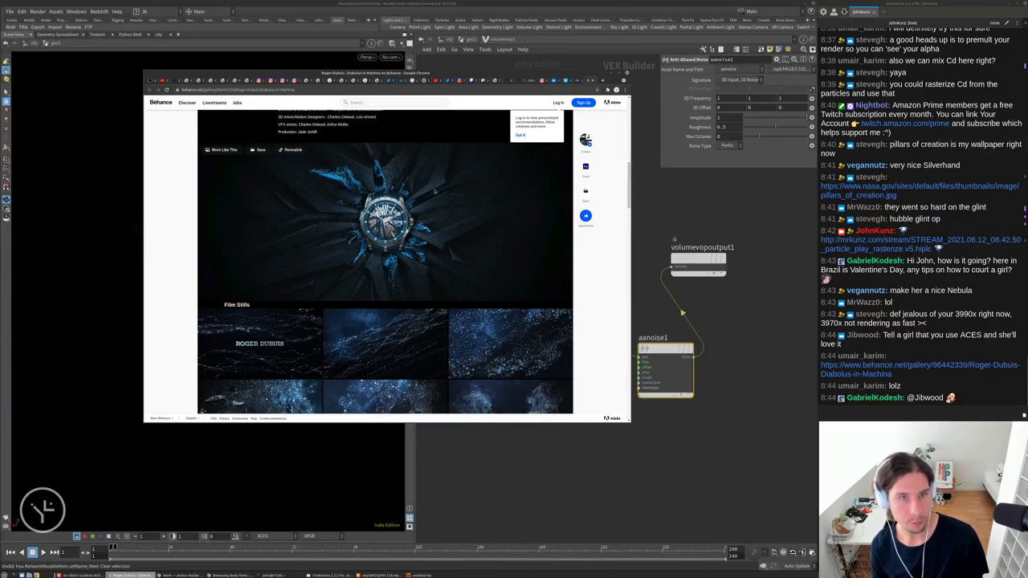
scroll(397, 282, down, 10)
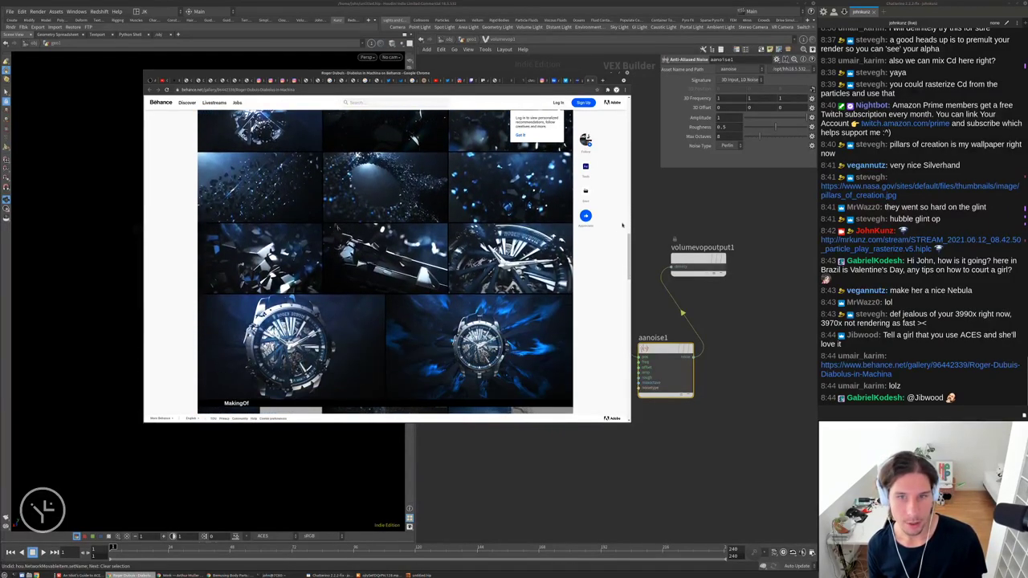
scroll(385, 261, down, 5)
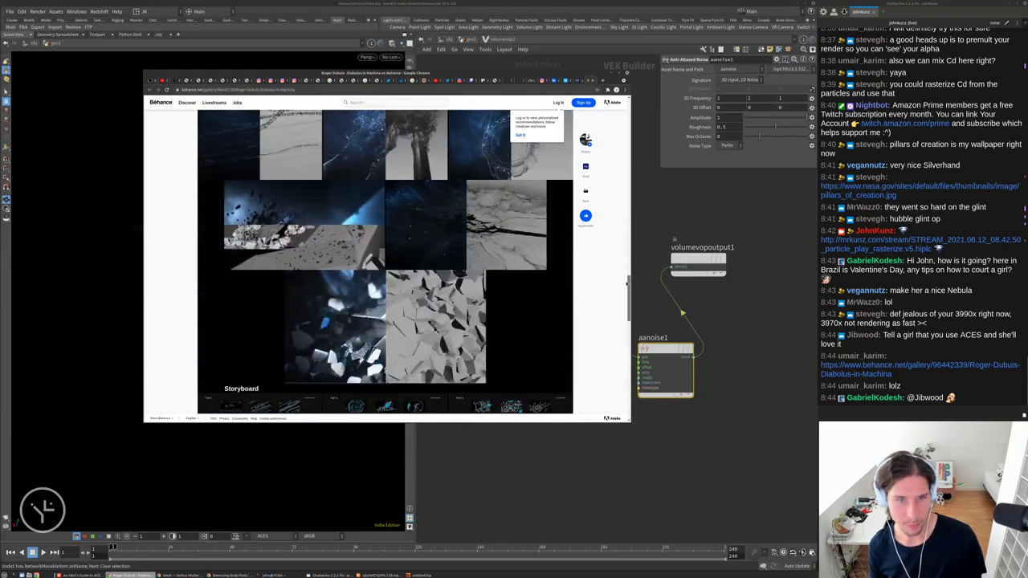
scroll(623, 309, down, 3)
scroll(621, 299, up, 2)
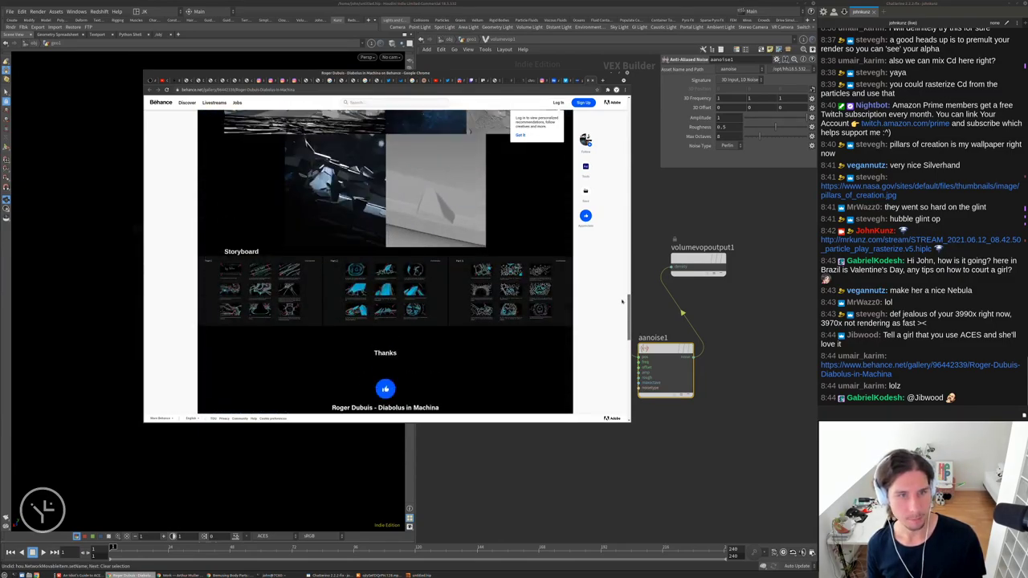
drag(619, 287, 620, 142)
scroll(423, 283, down, 2)
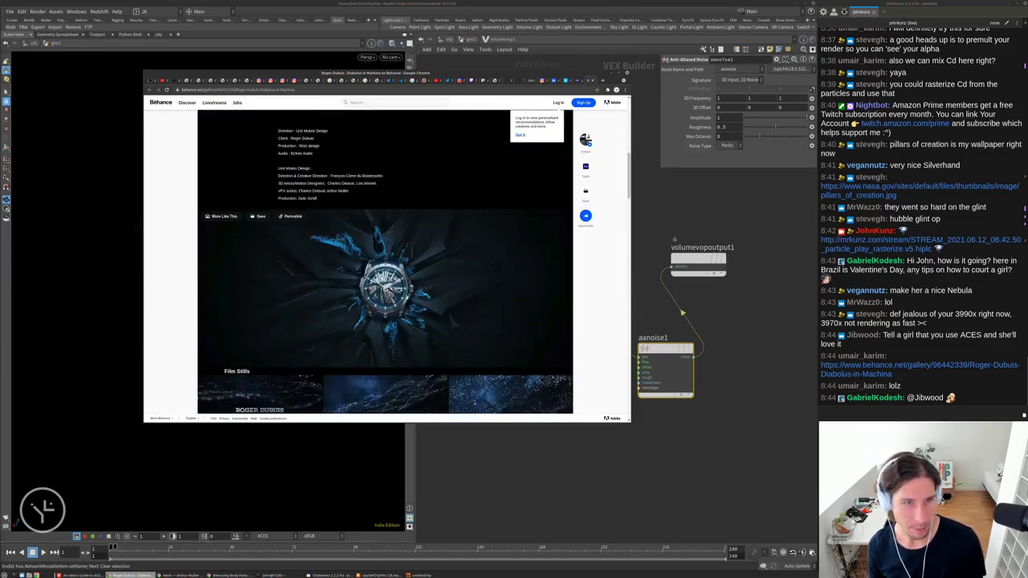
View the watch image full-page, close it, and continue scrolling the gallery
right_click(368, 279)
click(340, 272)
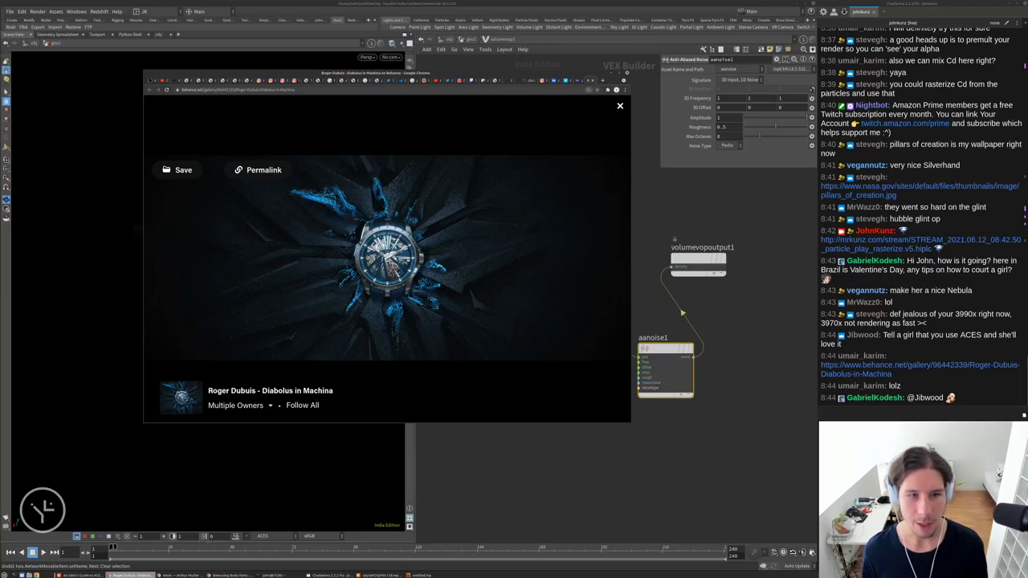
right_click(375, 239)
click(344, 310)
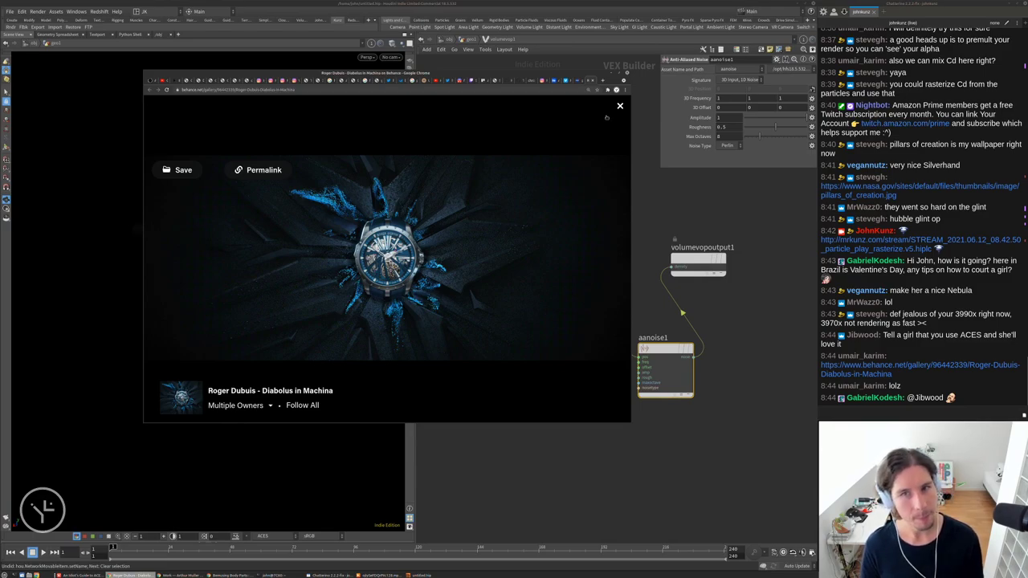
click(619, 105)
scroll(386, 329, down, 5)
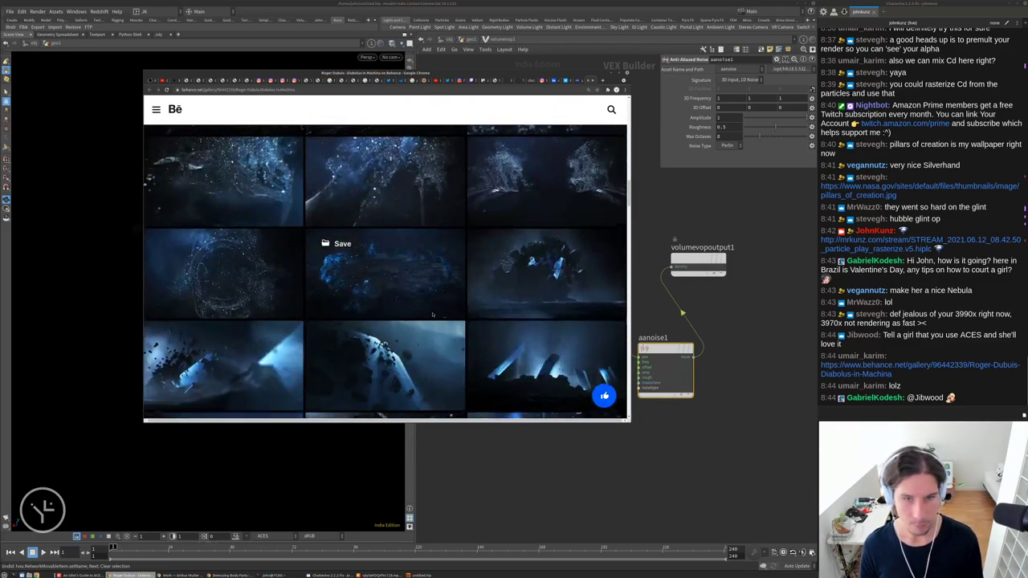
scroll(432, 315, down, 5)
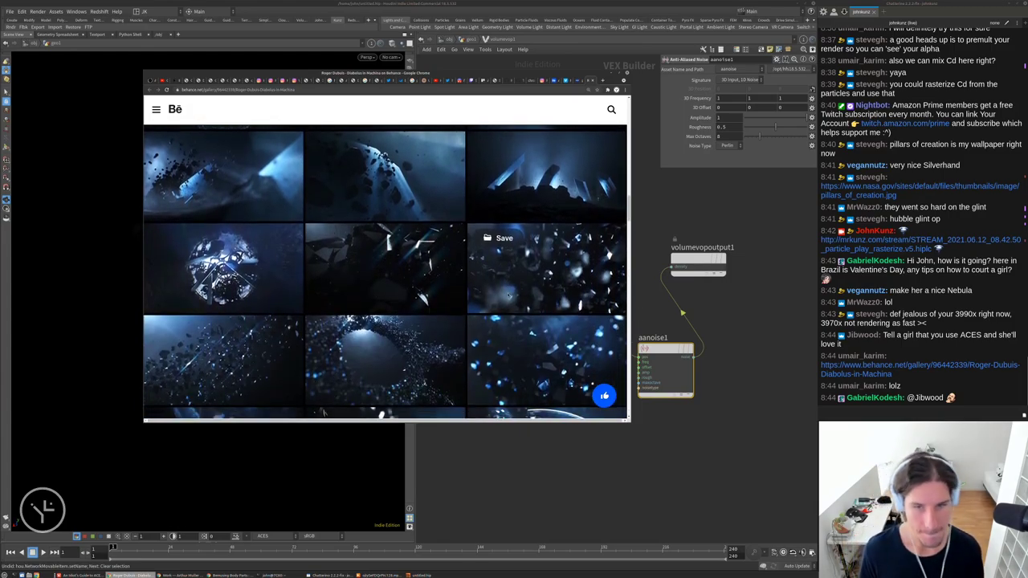
scroll(508, 296, down, 2)
Tidy the noise and output VOP nodes and go up to the geo1 level
click(692, 394)
middle_drag(692, 394, 668, 372)
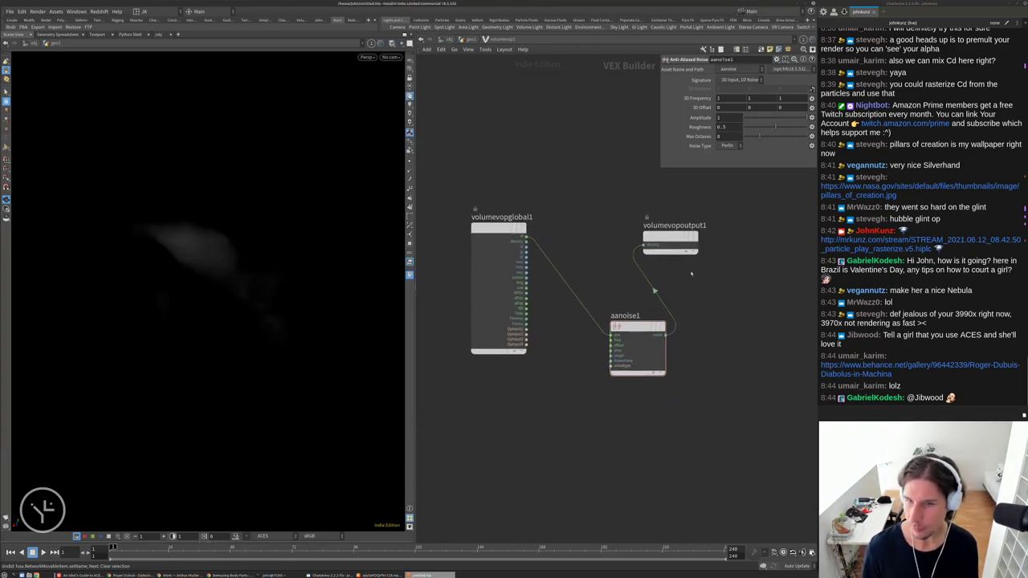
drag(672, 238, 748, 266)
drag(638, 345, 640, 305)
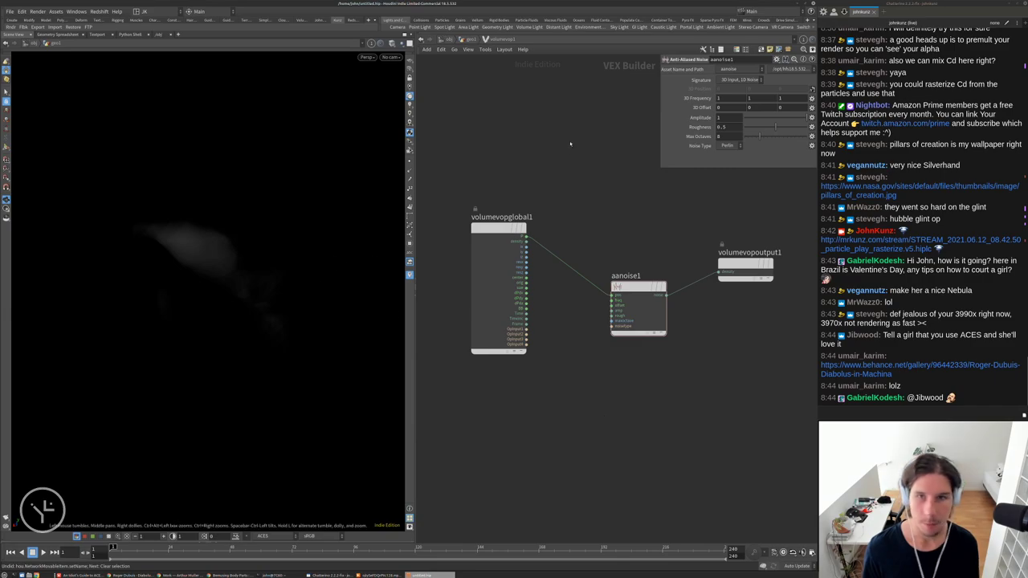
click(470, 38)
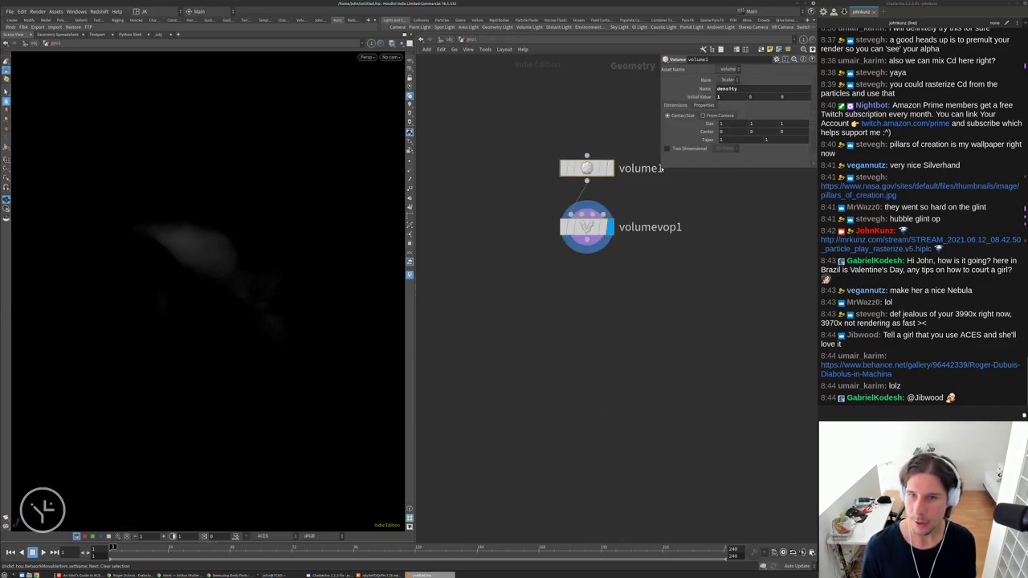
Expand volume1's parameter pane to reveal its sampling settings and frame the nodes
drag(661, 156, 661, 321)
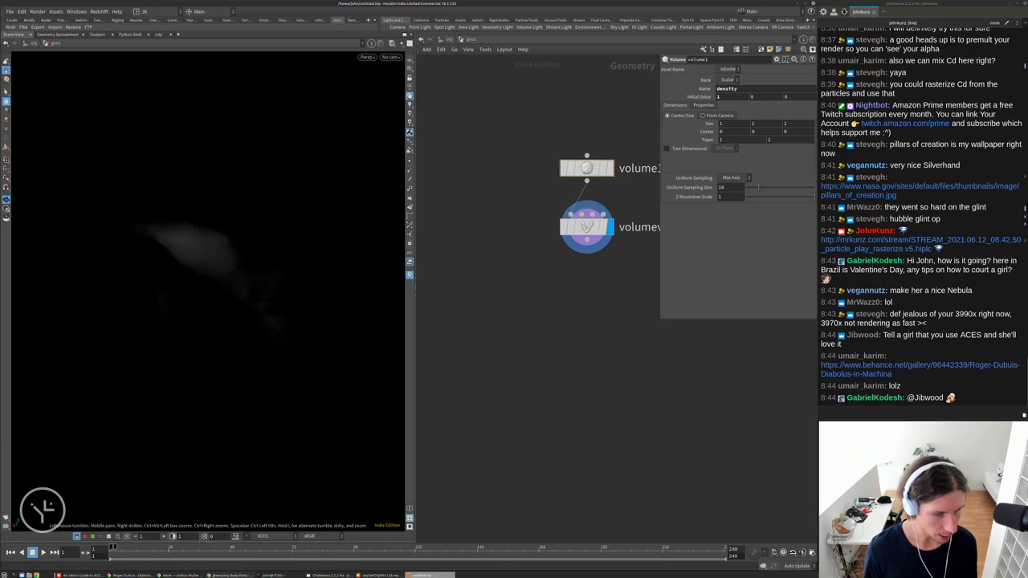
key(alt+Tab)
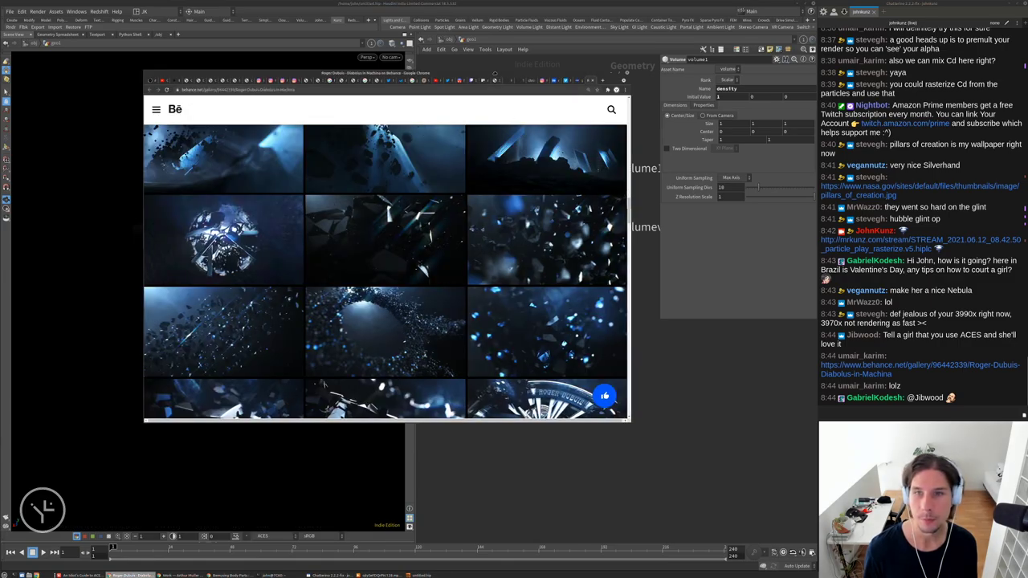
key(alt+Tab)
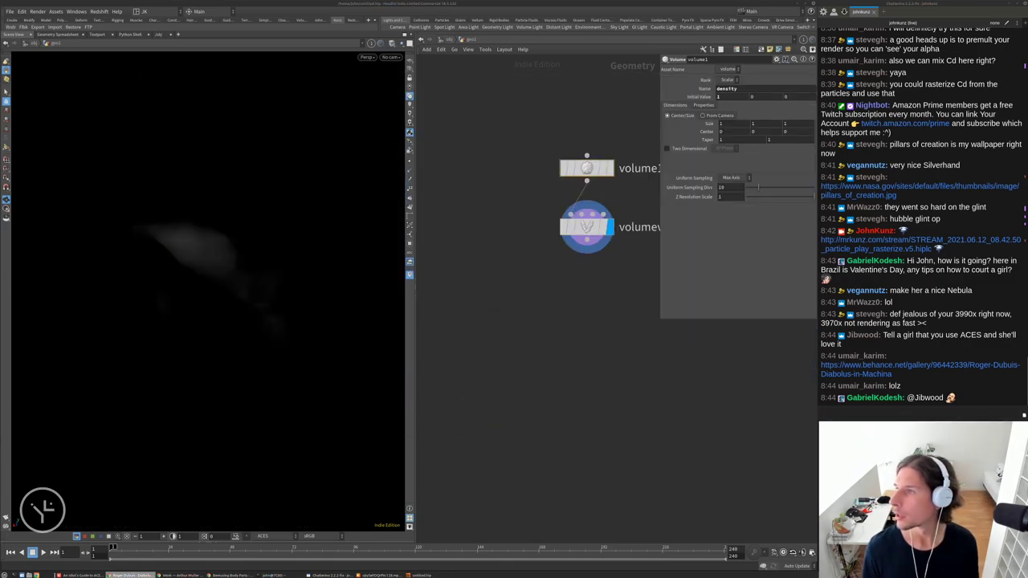
key(h)
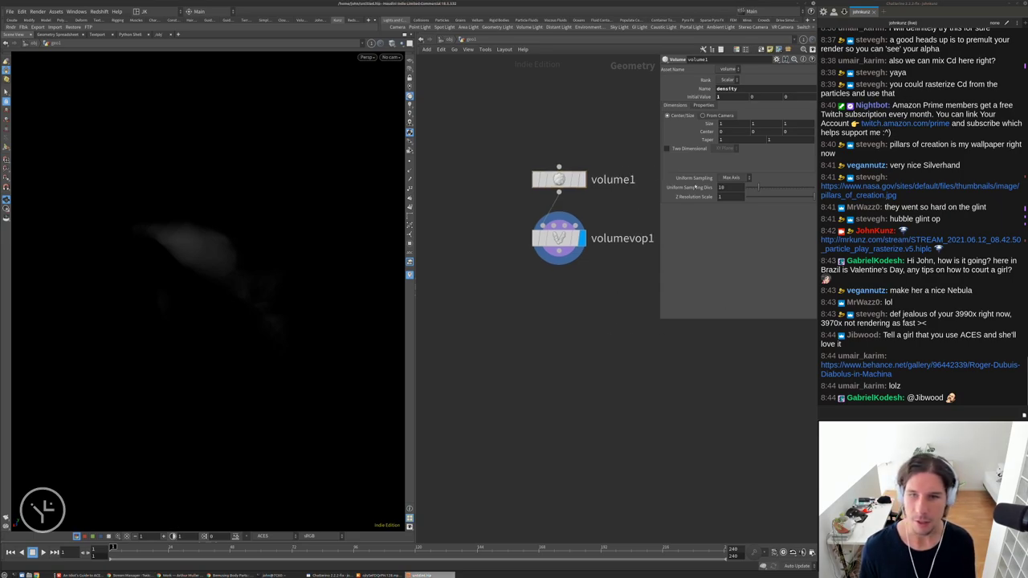
Set Uniform Sampling Divs to 128 and go back inside volumevop1
click(722, 187)
text(6)
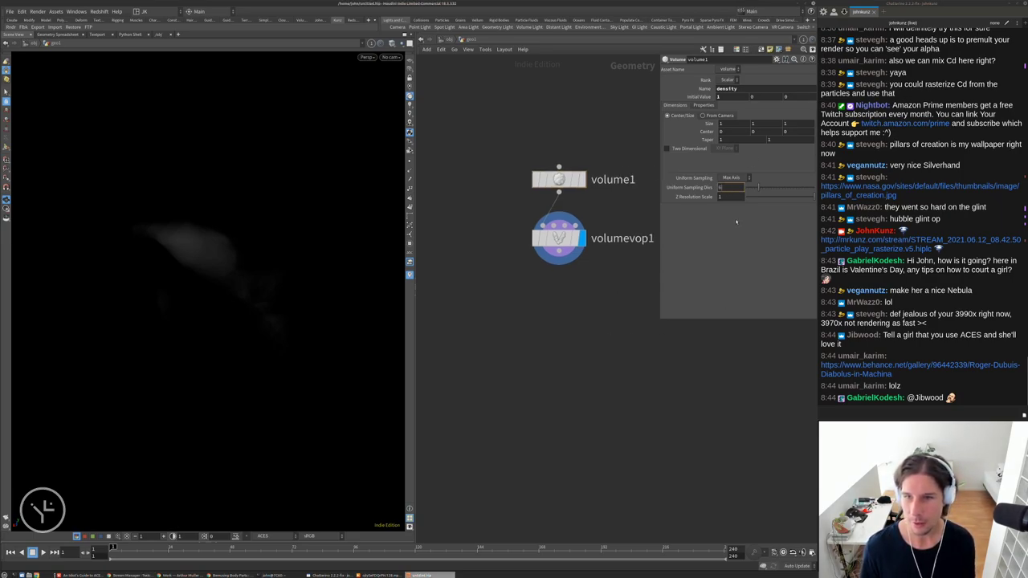
key(Return)
click(722, 187)
text(12)
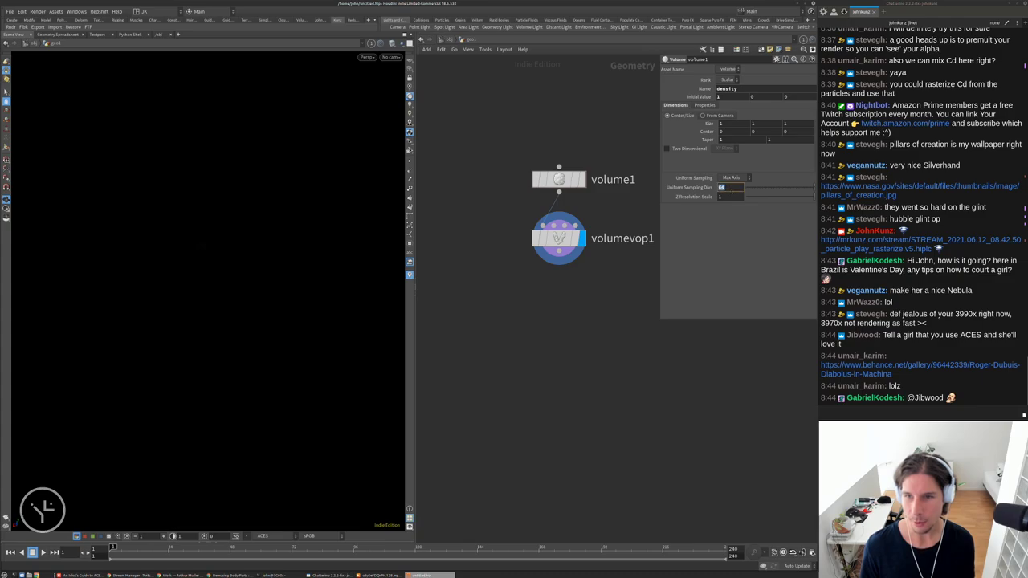
text(8)
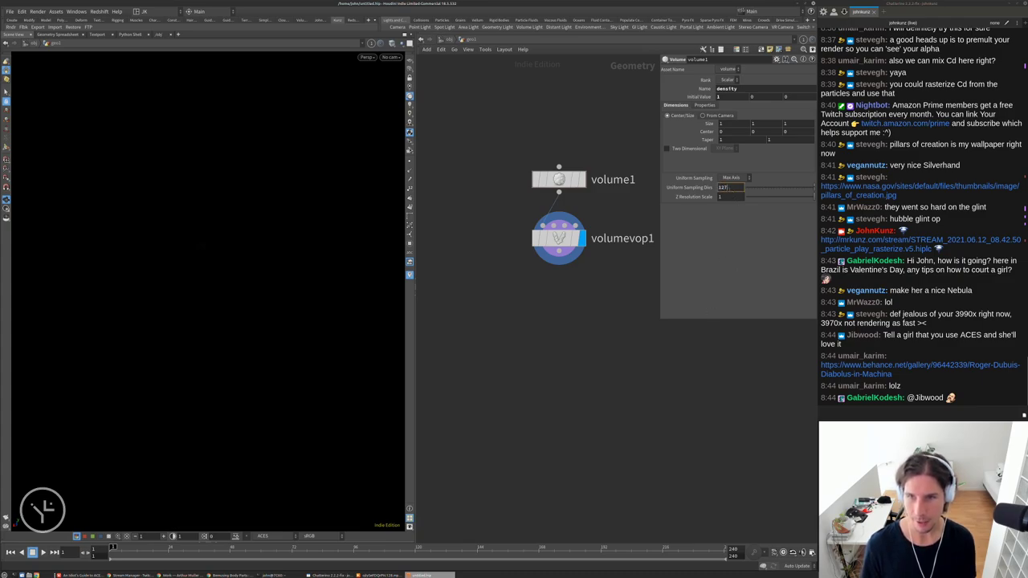
key(Return)
key(g)
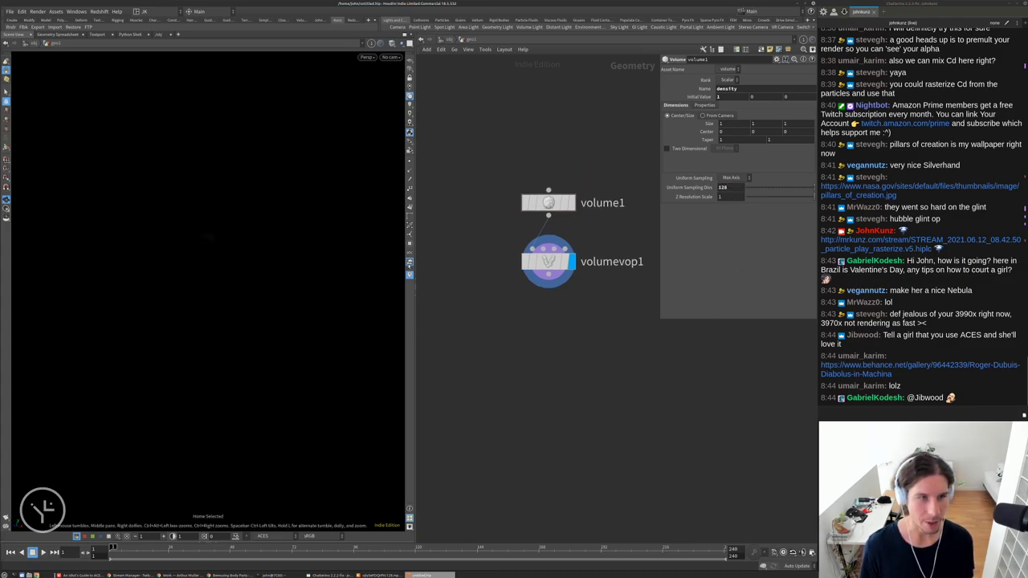
double_click(524, 261)
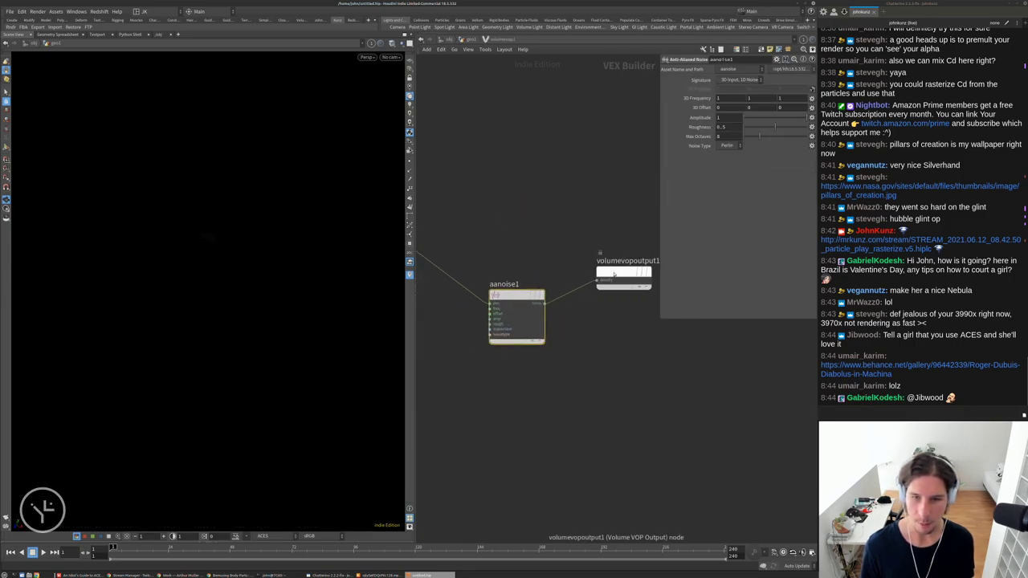
Insert a Fit Range node, fit1, between aanoise1 and the output
drag(614, 274, 674, 346)
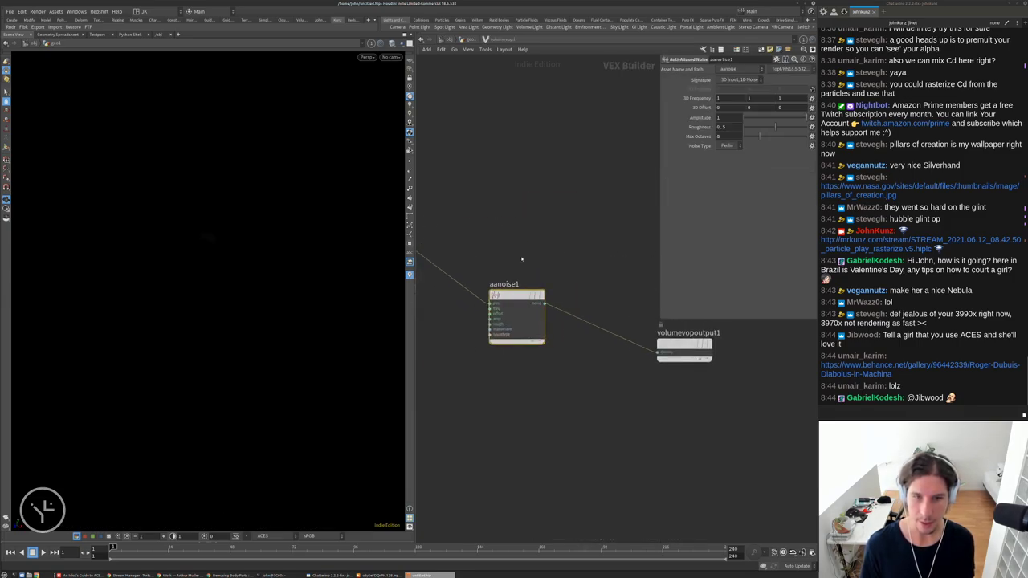
scroll(594, 363, down, 1)
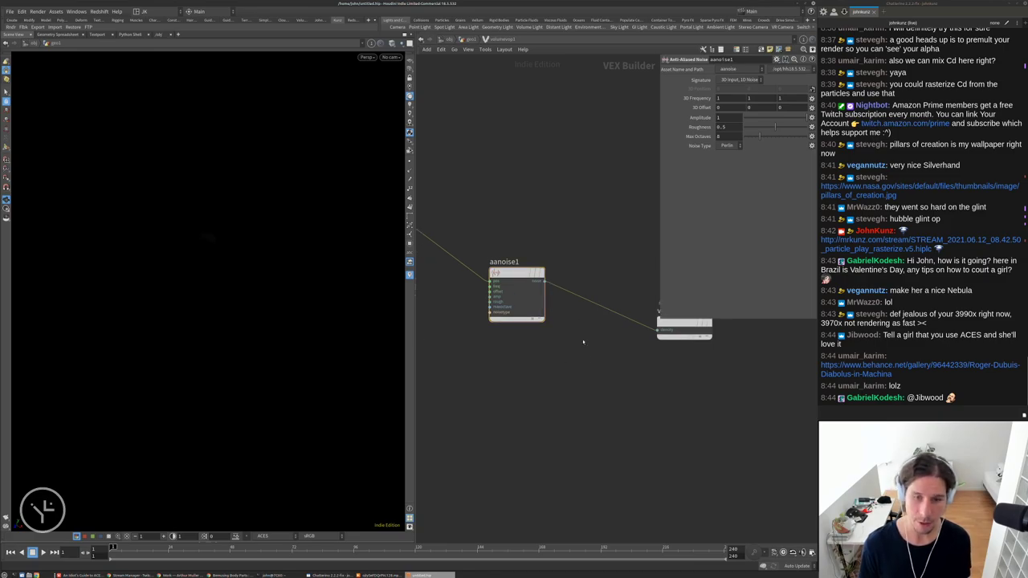
key(Tab)
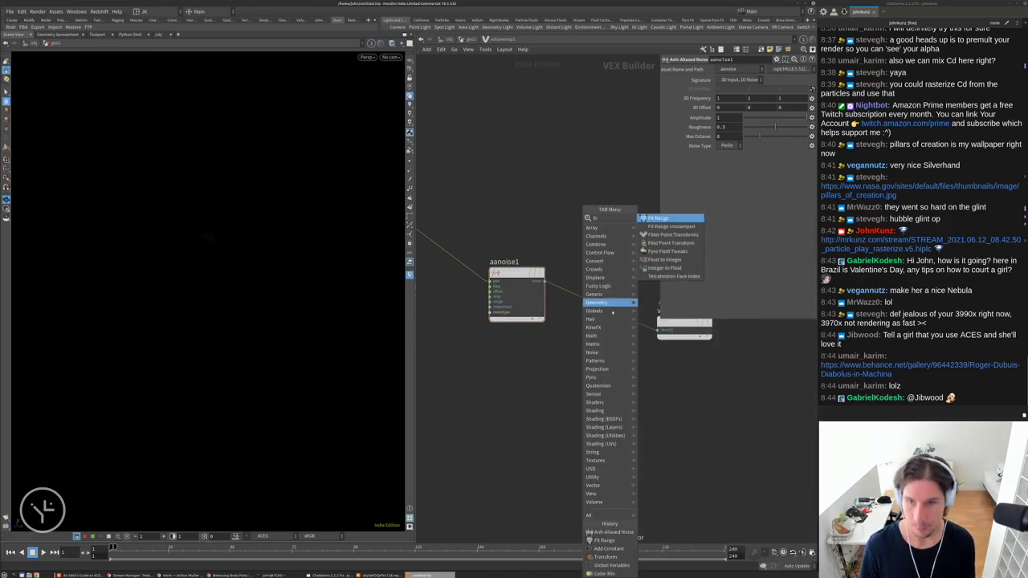
click(671, 223)
click(608, 309)
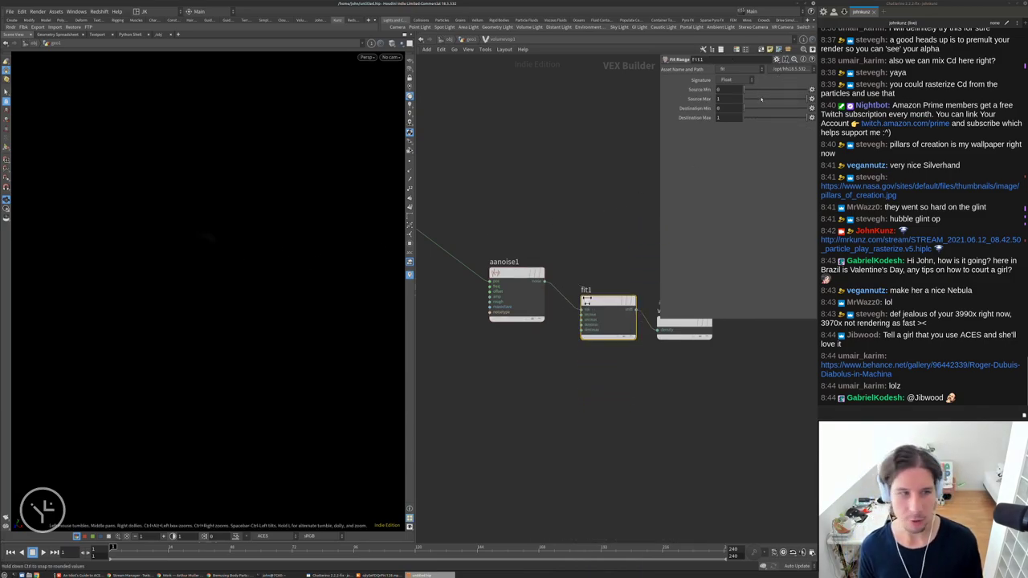
Lower fit1's Source Max to 0.265, then to 0.124, for a denser cloud
drag(761, 98, 755, 98)
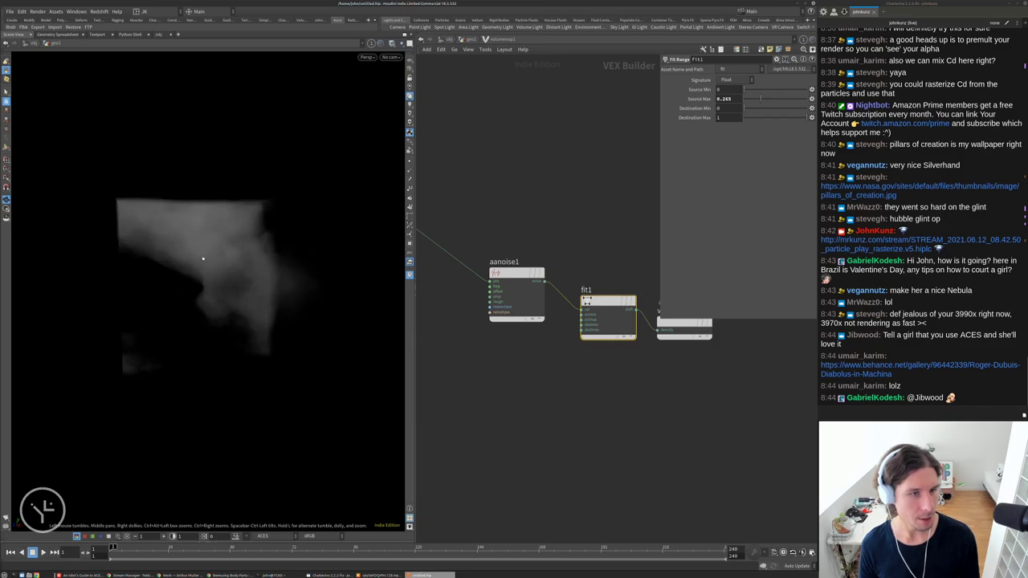
drag(203, 260, 165, 238)
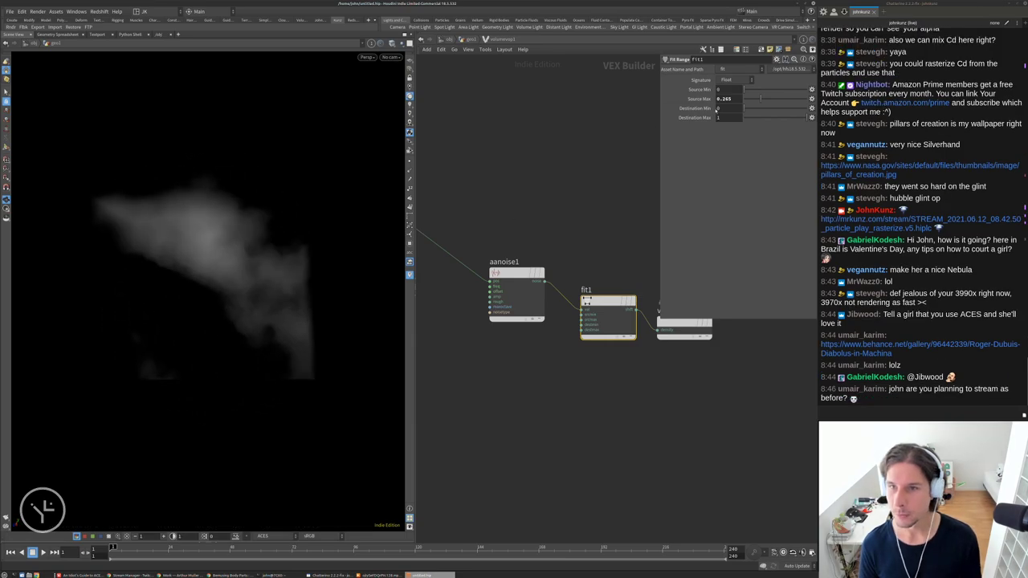
drag(761, 98, 752, 99)
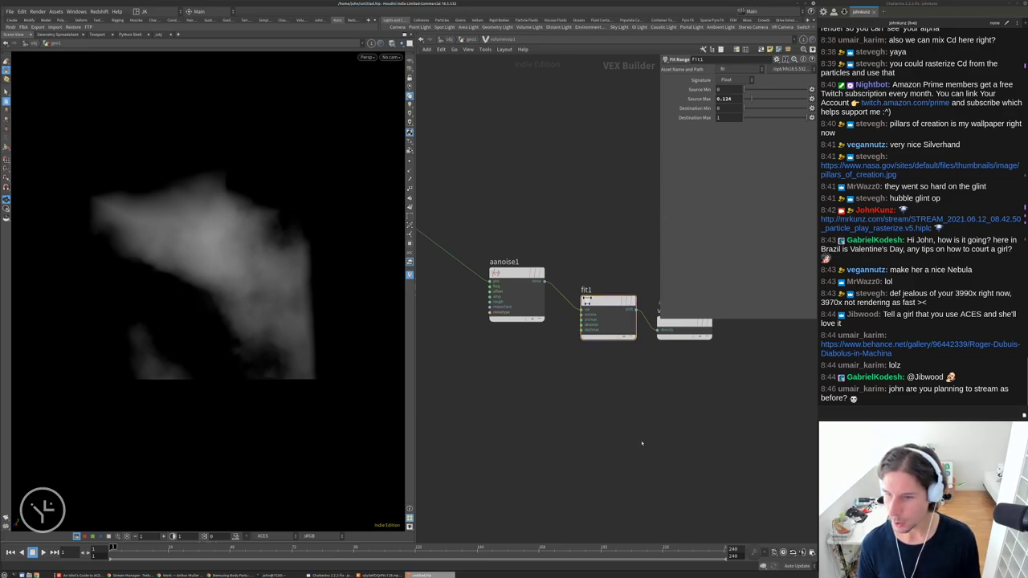
scroll(642, 443, down, 5)
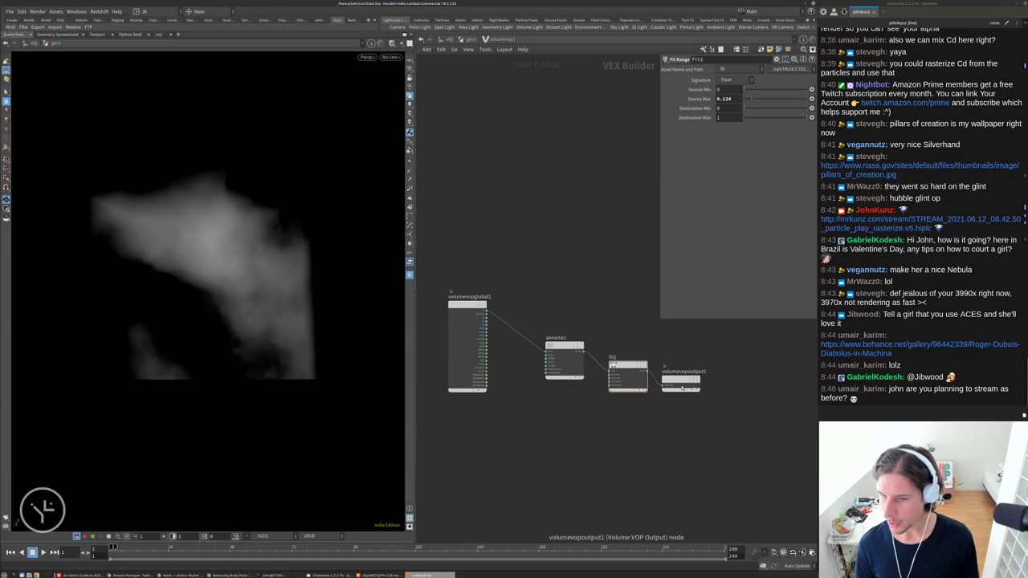
Nudge the output node up level with fit1
drag(679, 379, 687, 370)
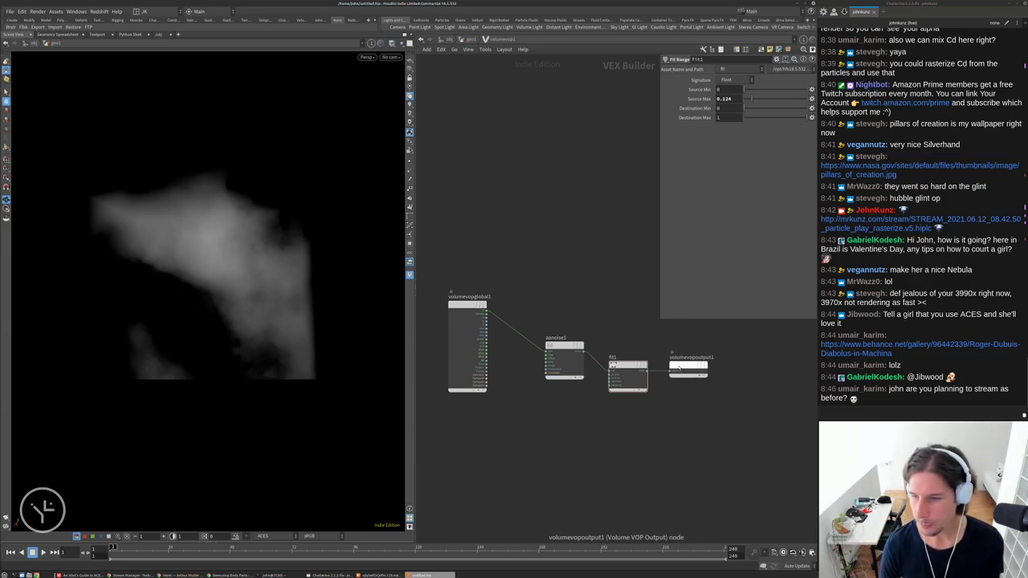
drag(703, 425, 651, 362)
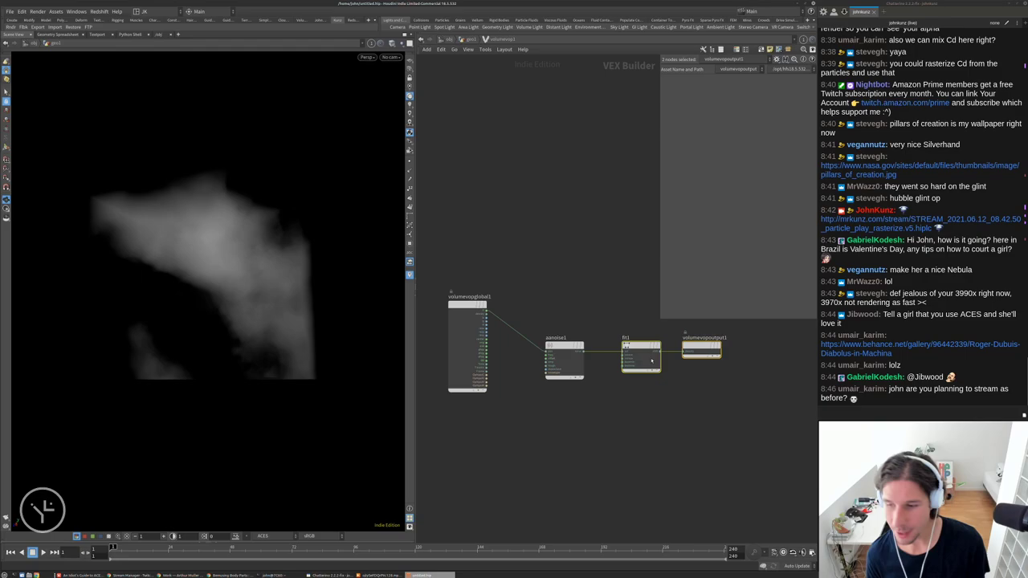
click(709, 401)
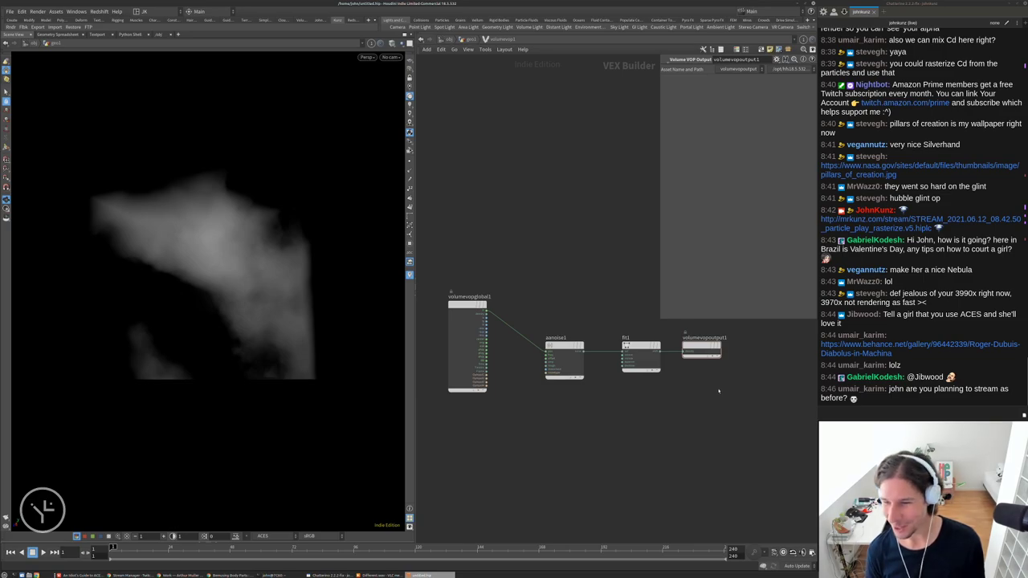
middle_drag(665, 406, 657, 410)
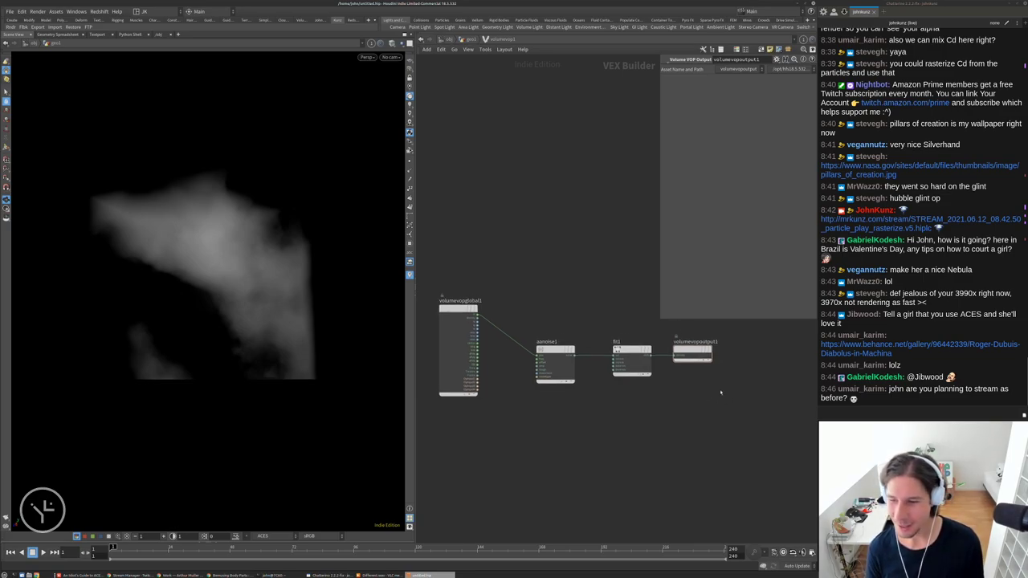
Shift aanoise1, fit1 and volumevopoutput1 into a neat row and recentre the network
drag(720, 392, 554, 344)
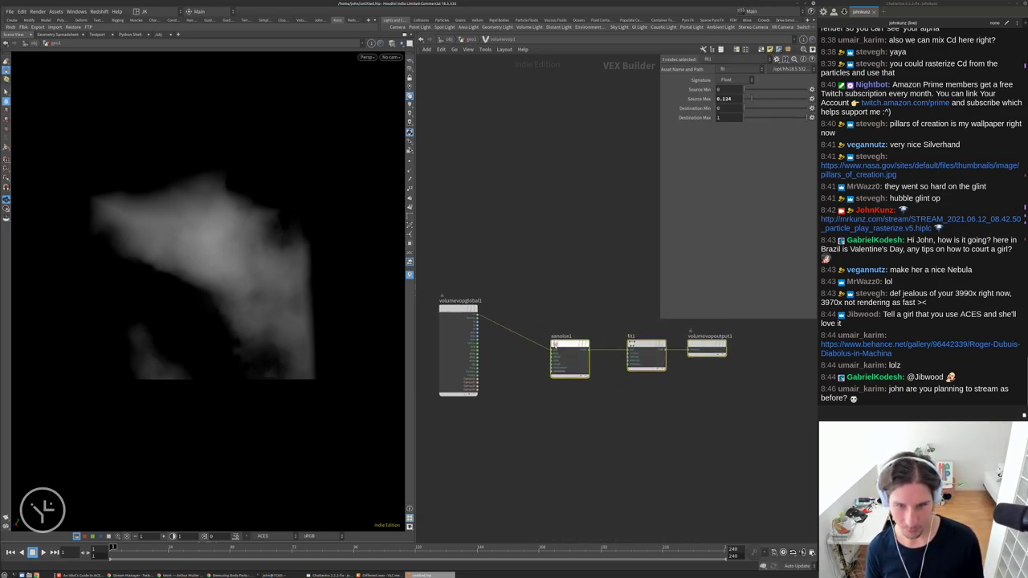
scroll(557, 352, down, 2)
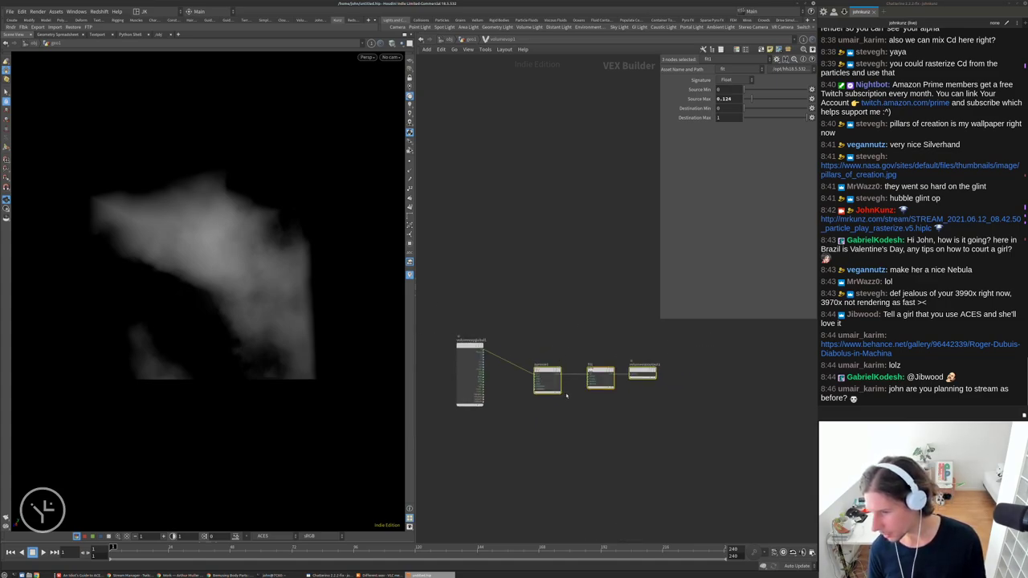
scroll(592, 408, up, 2)
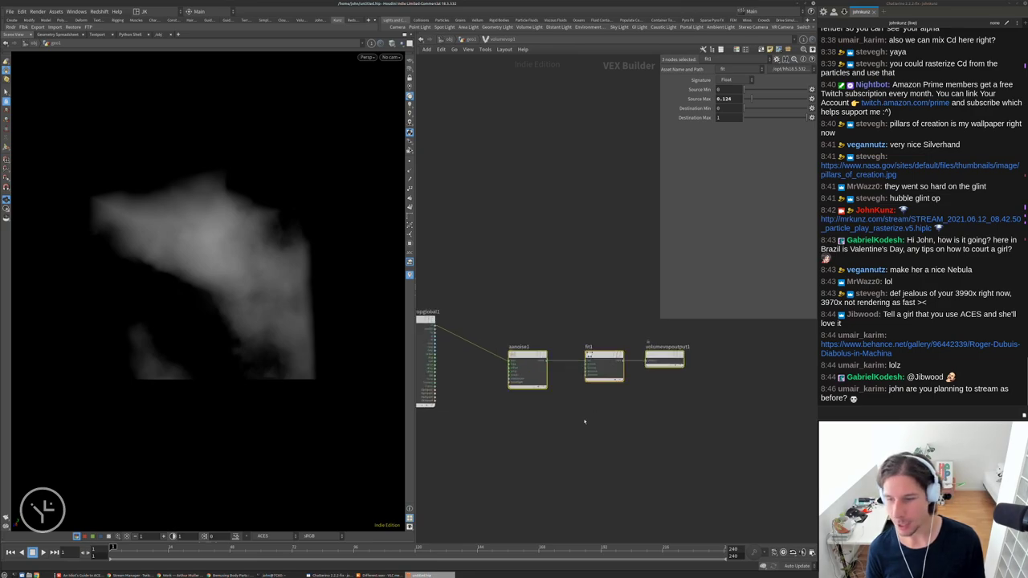
middle_drag(558, 430, 563, 415)
click(563, 414)
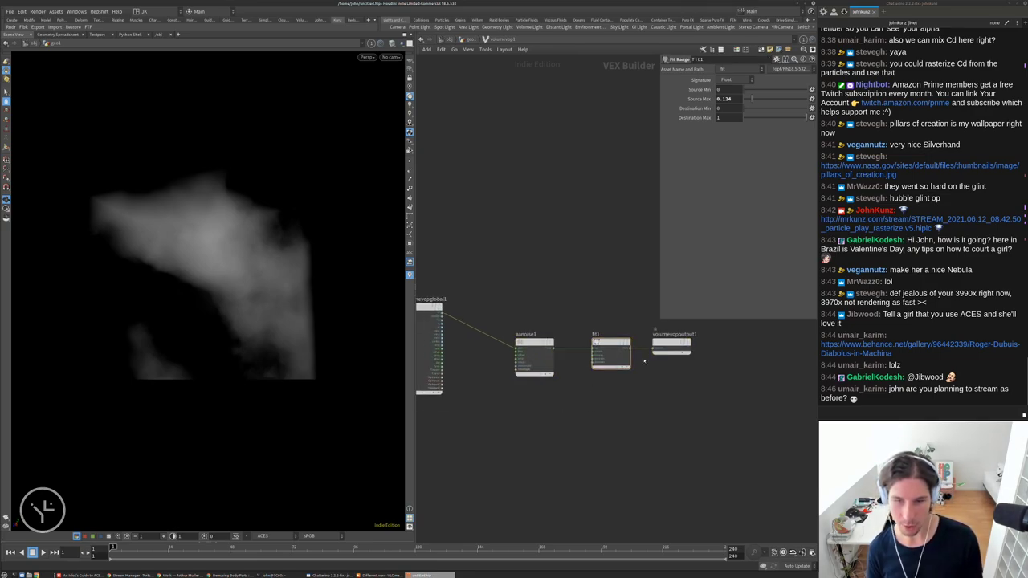
middle_drag(532, 395, 570, 375)
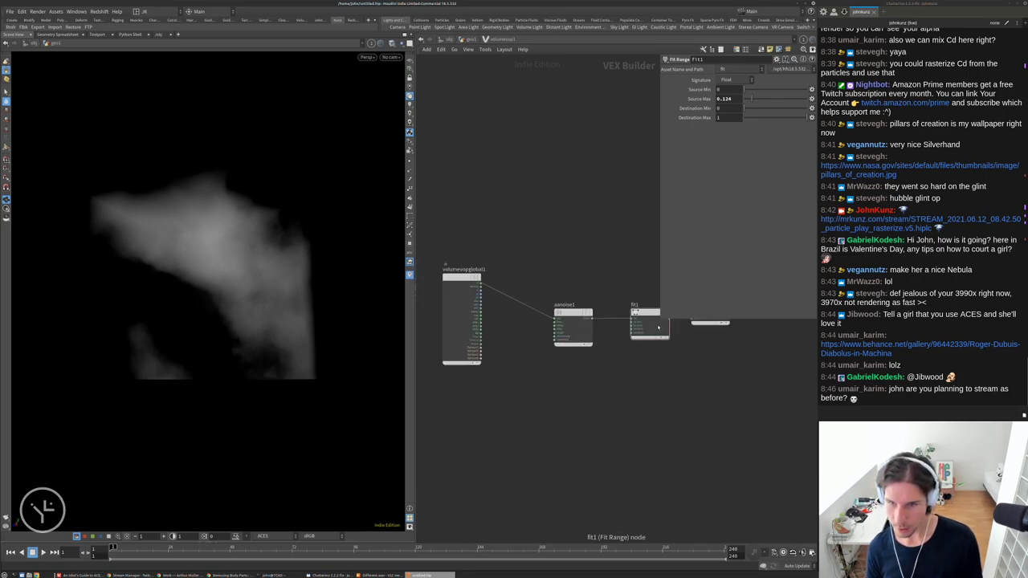
middle_drag(634, 389, 633, 382)
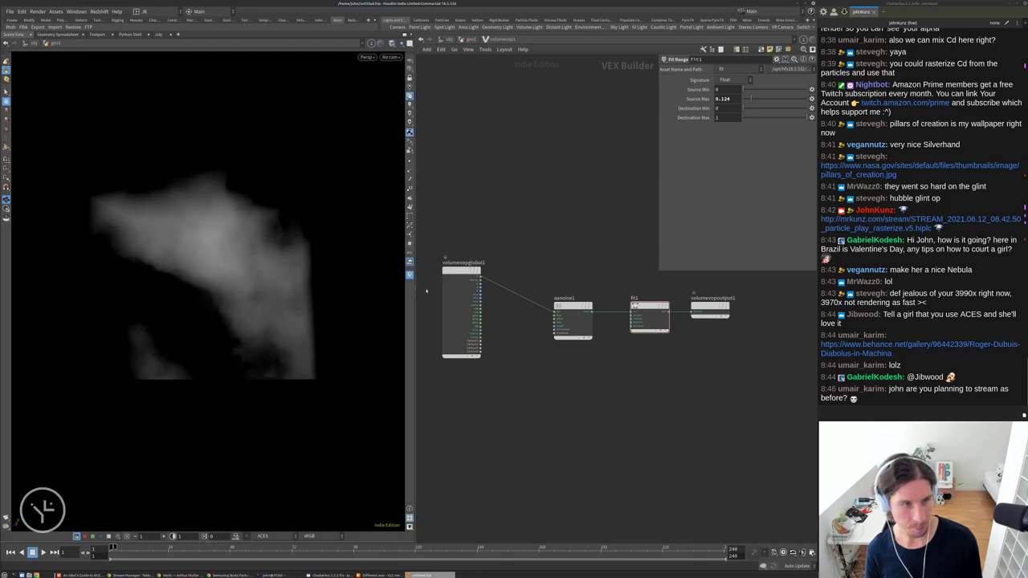
drag(330, 281, 250, 296)
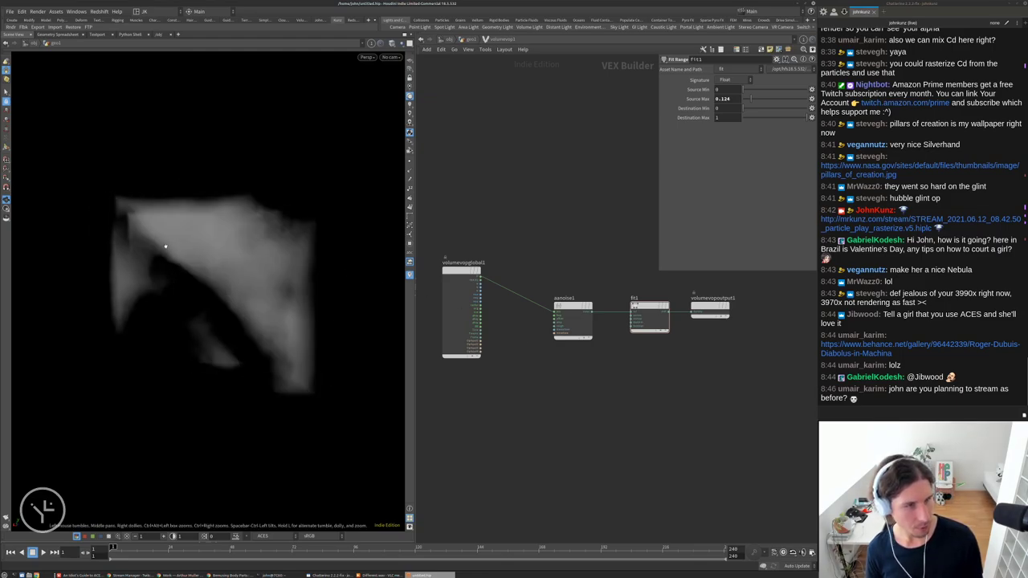
click(572, 321)
Insert a Multiply Constant node (mulconst1) on aanoise1's position input with Multiplier 4
key(Tab)
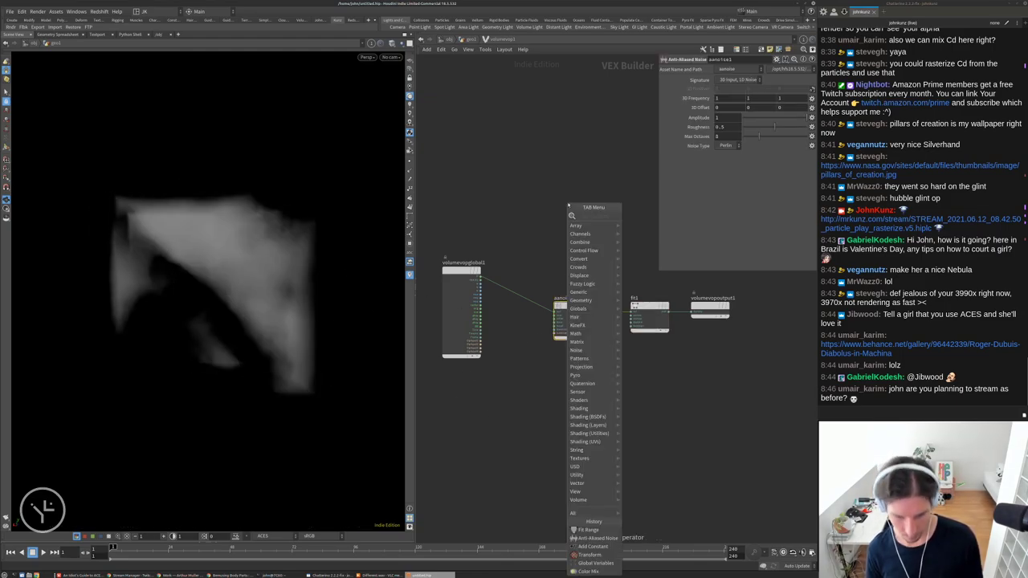
text(mult)
click(650, 229)
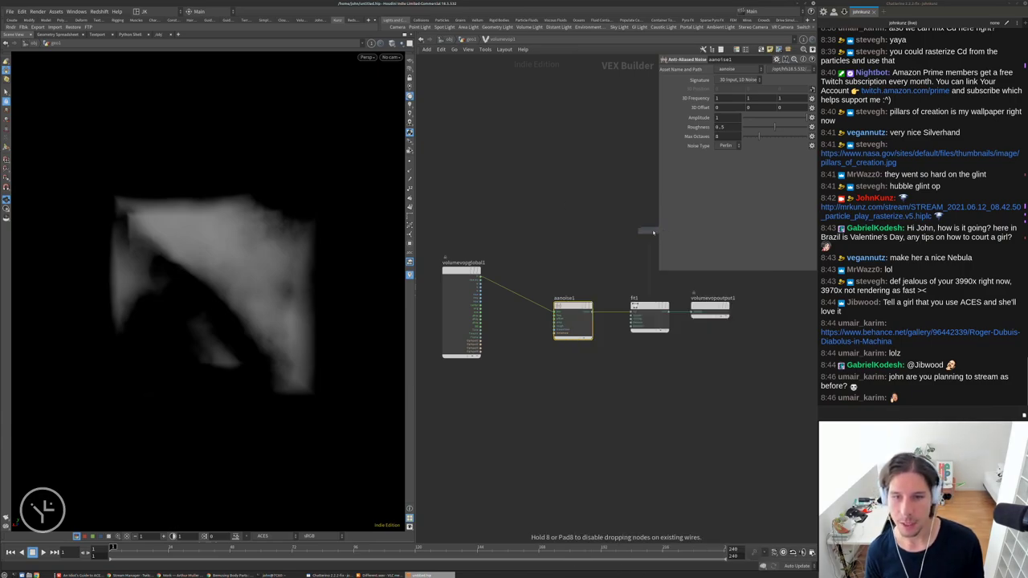
click(523, 297)
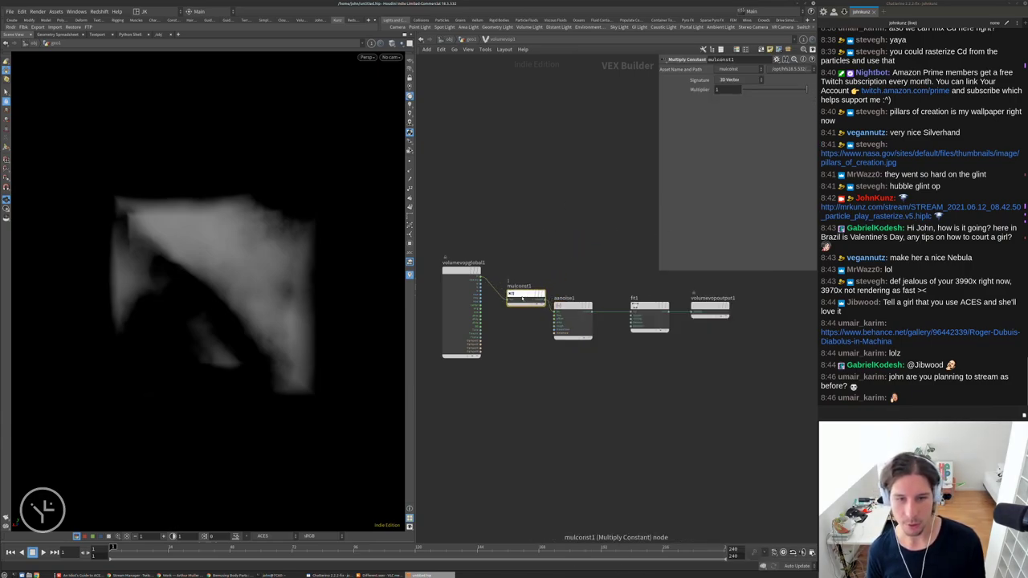
drag(523, 299, 520, 292)
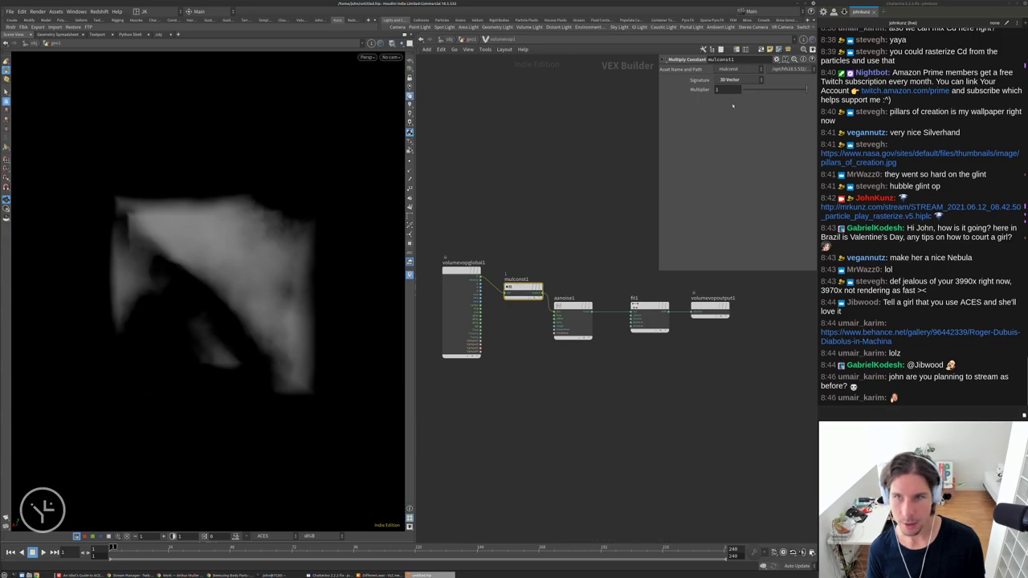
click(717, 89)
text(4)
key(Return)
drag(160, 273, 241, 185)
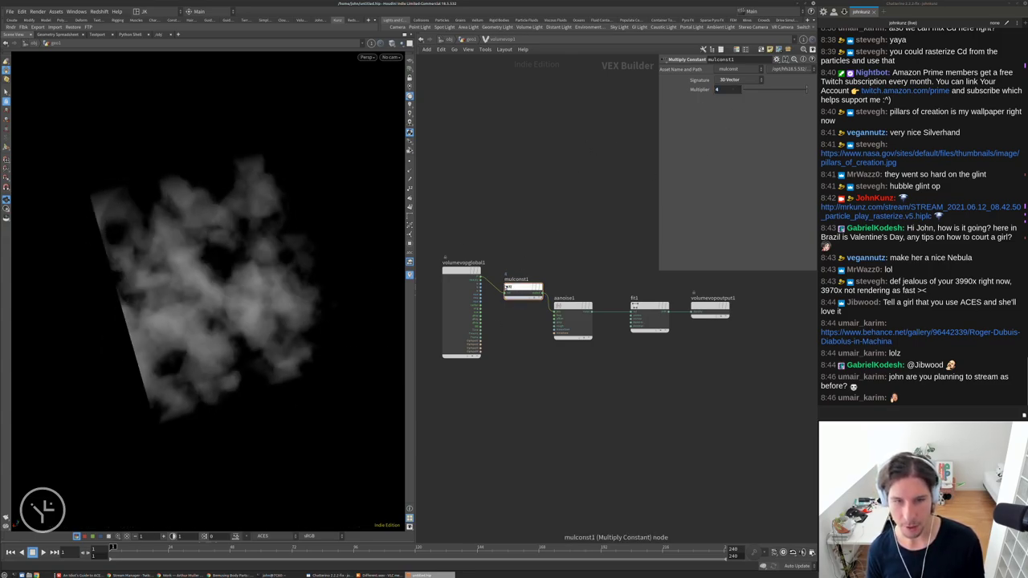
scroll(508, 286, up, 3)
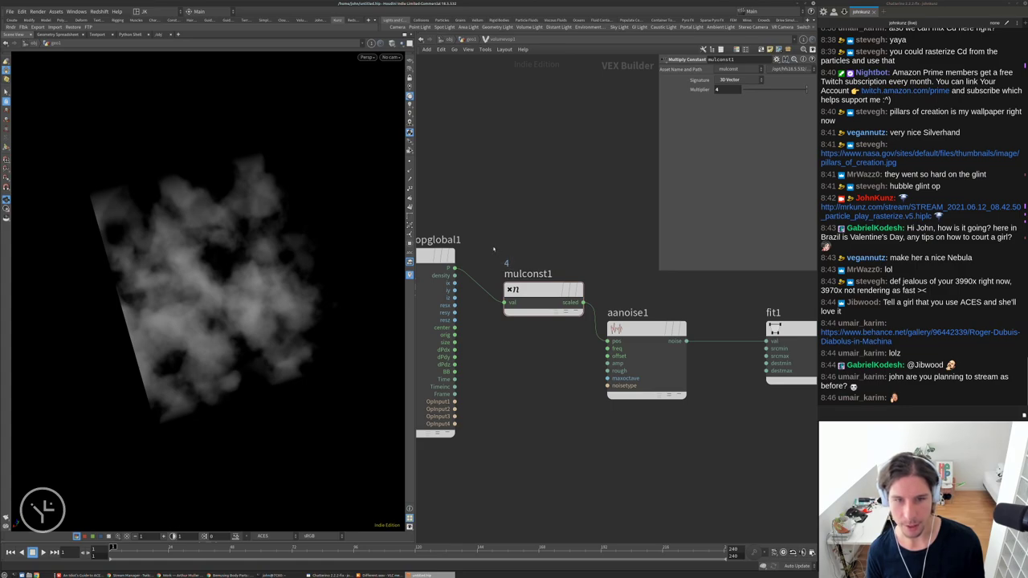
click(654, 332)
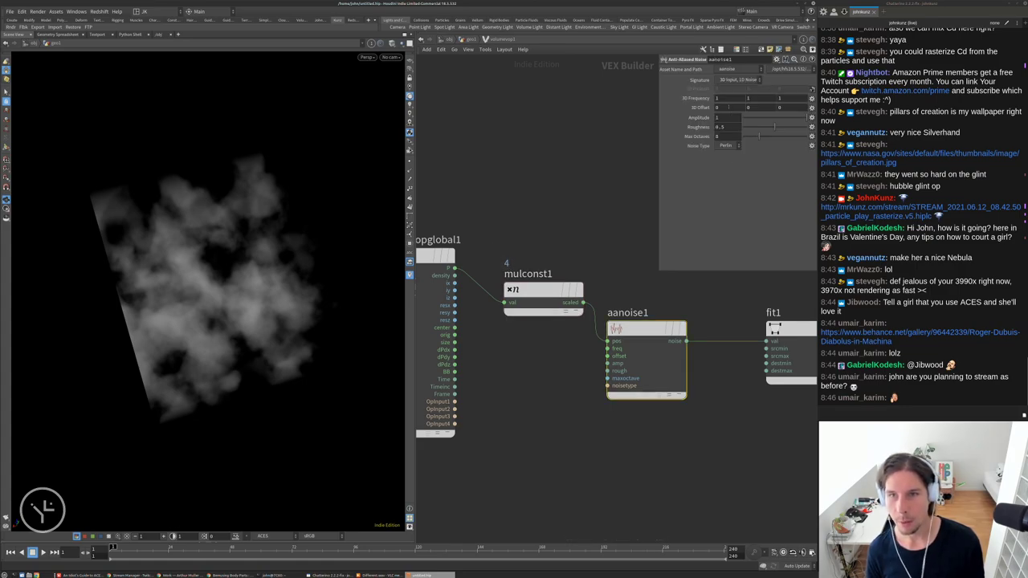
key(Return)
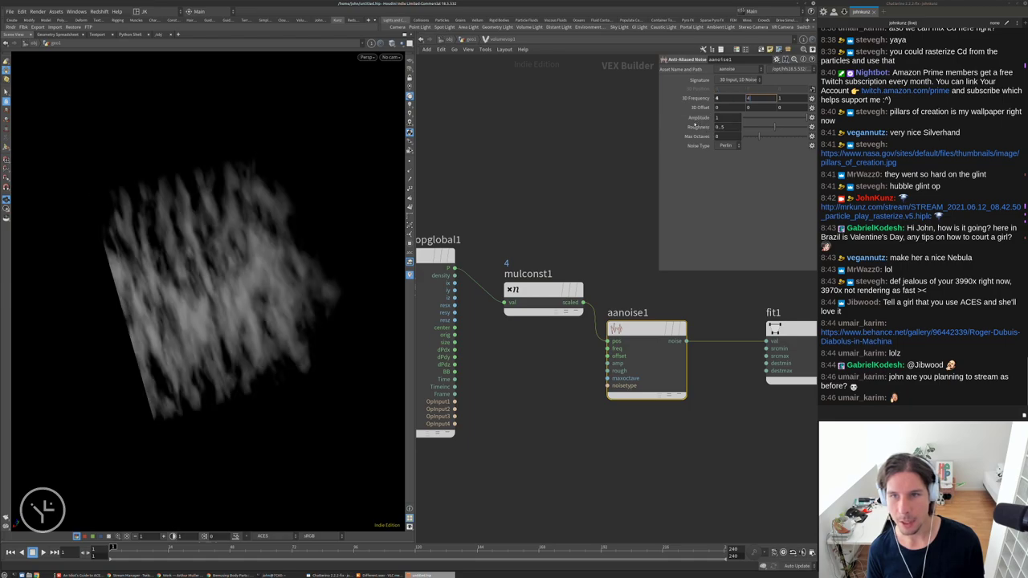
text(.5)
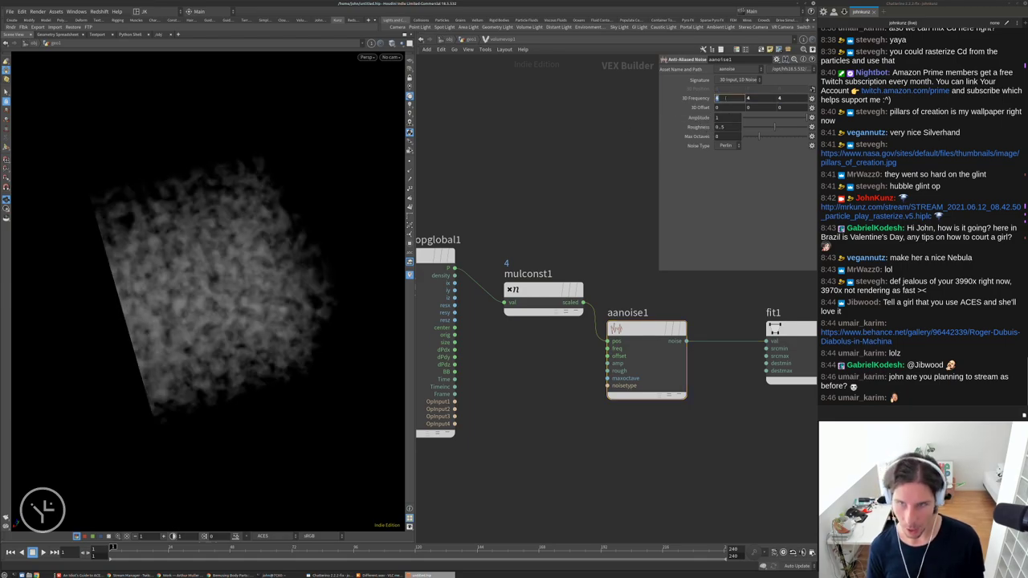
key(Tab)
text(.5)
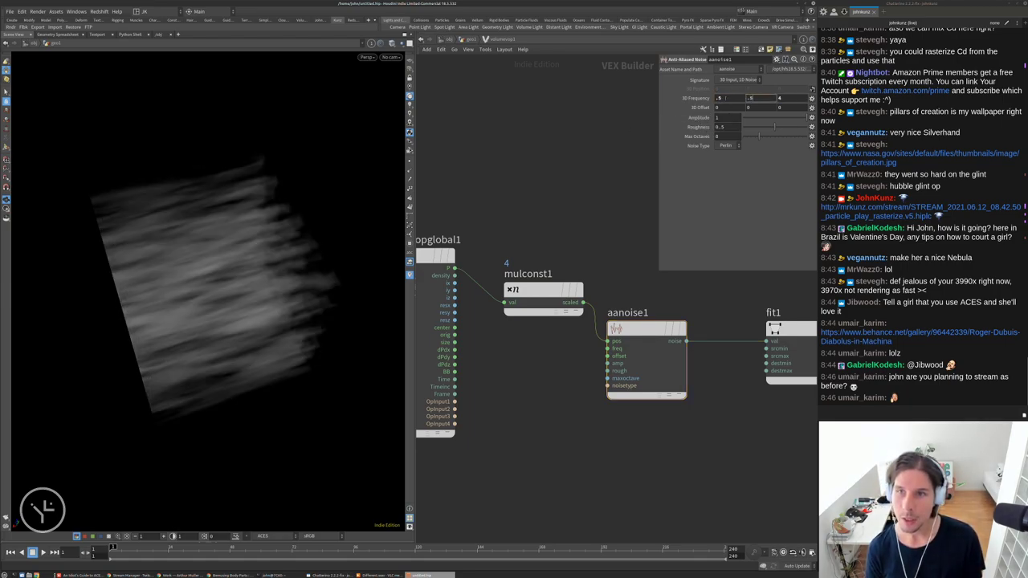
key(Tab)
text(.5)
key(Return)
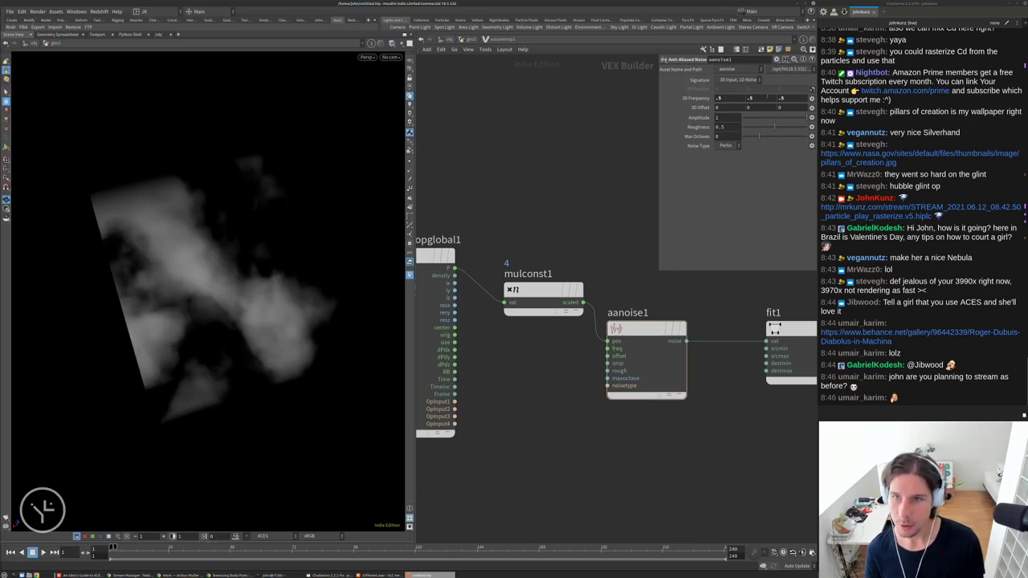
key(shift+Tab)
text(1)
key(Return)
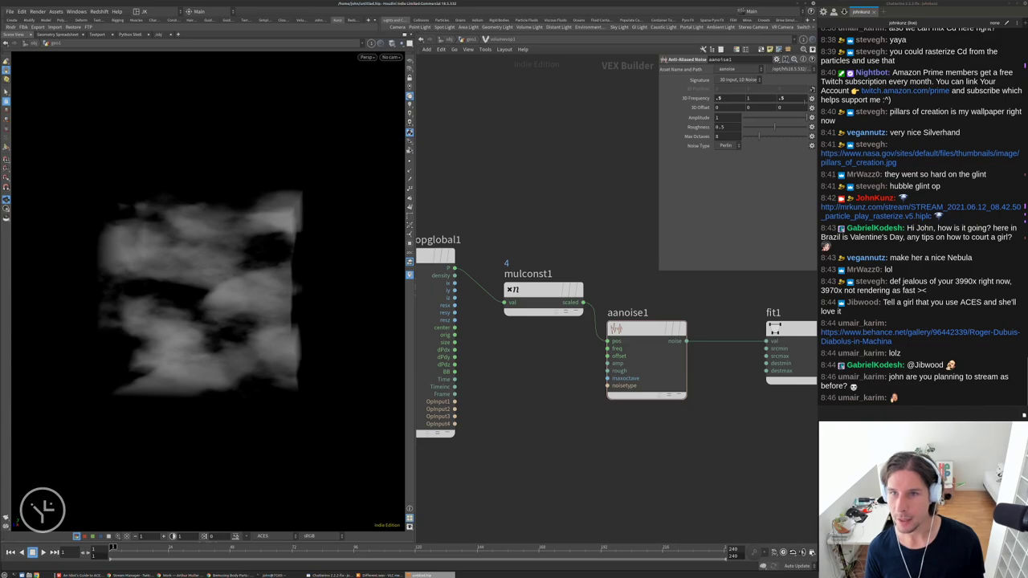
text(3)
key(Return)
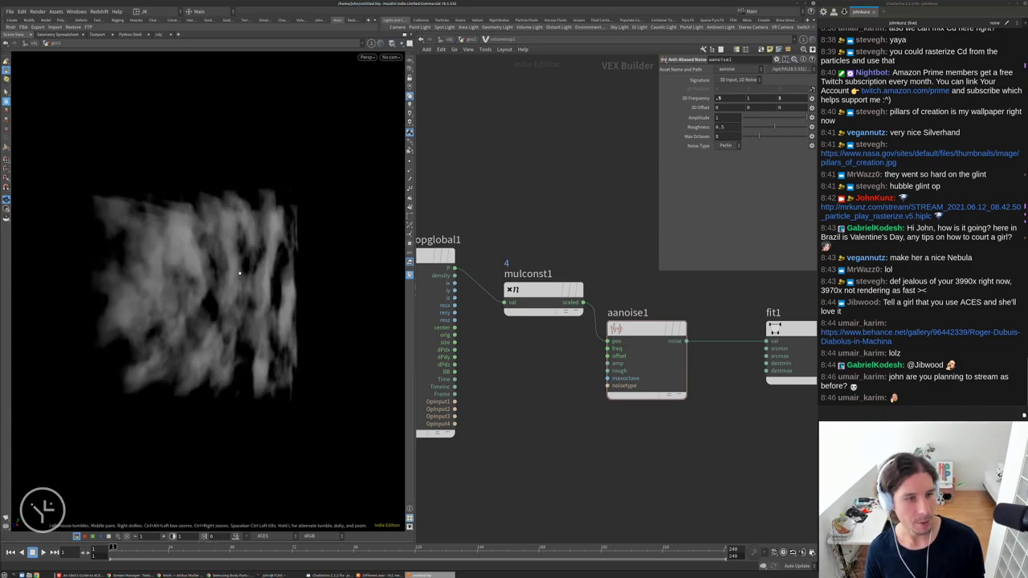
drag(104, 282, 260, 276)
click(720, 97)
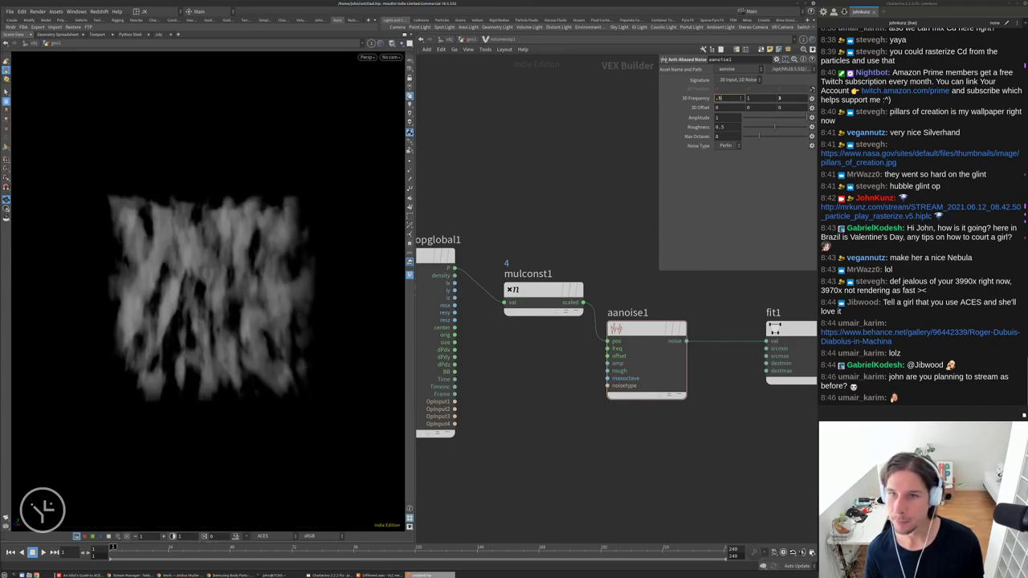
text(1)
key(Tab)
text(1)
key(Tab)
text(1)
key(Return)
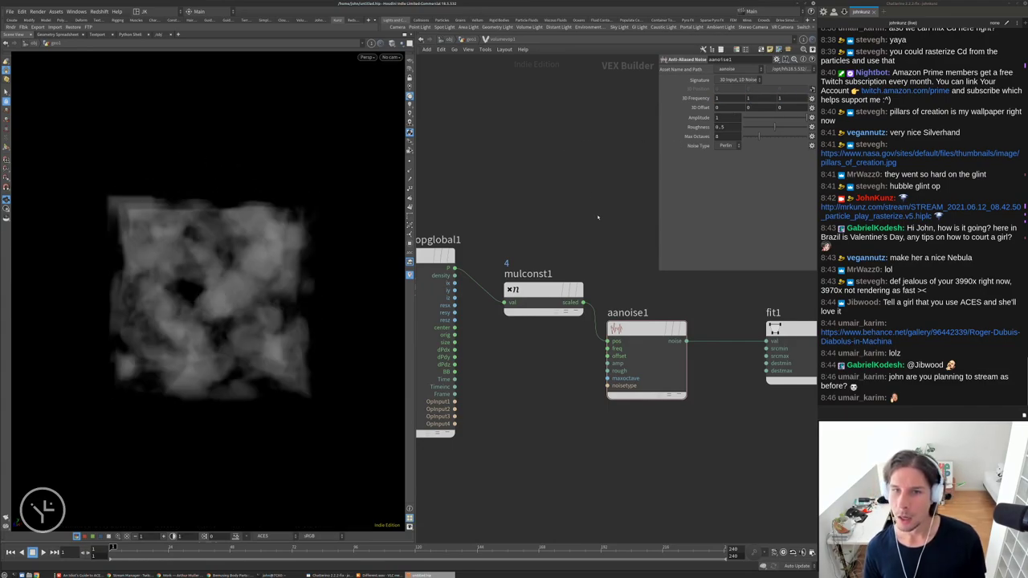
drag(253, 265, 245, 292)
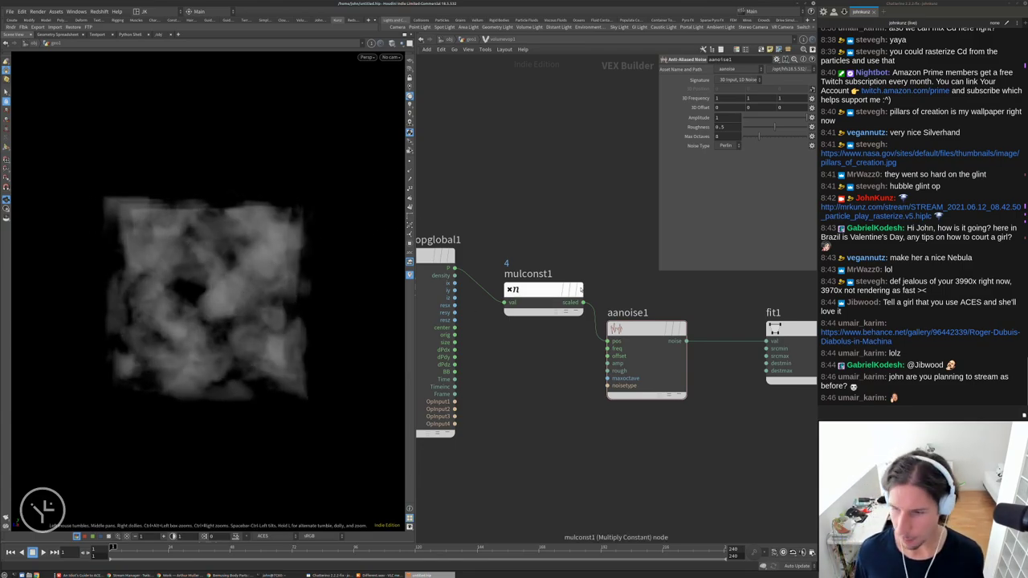
scroll(582, 289, down, 3)
middle_drag(575, 218, 578, 257)
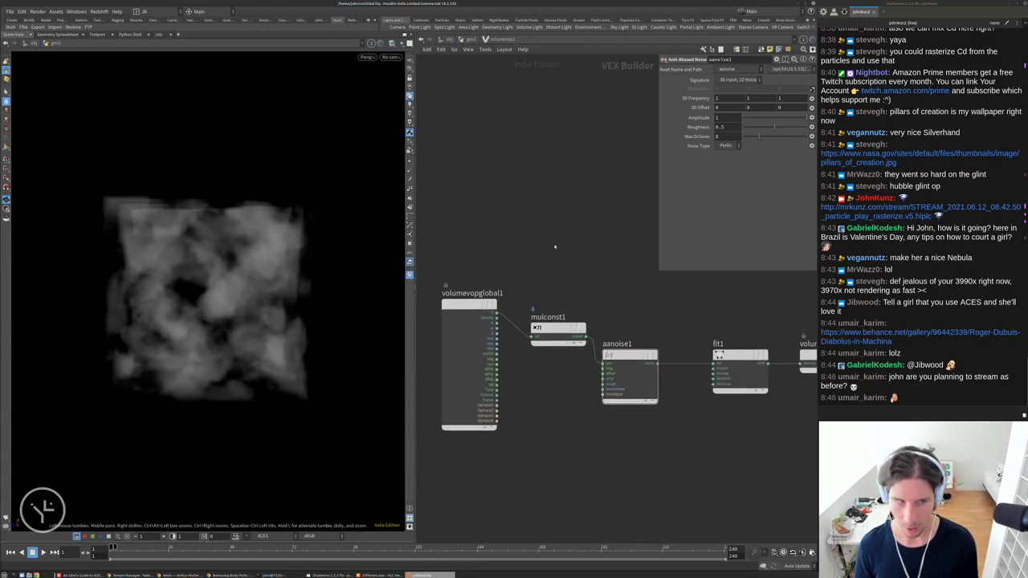
drag(265, 265, 296, 293)
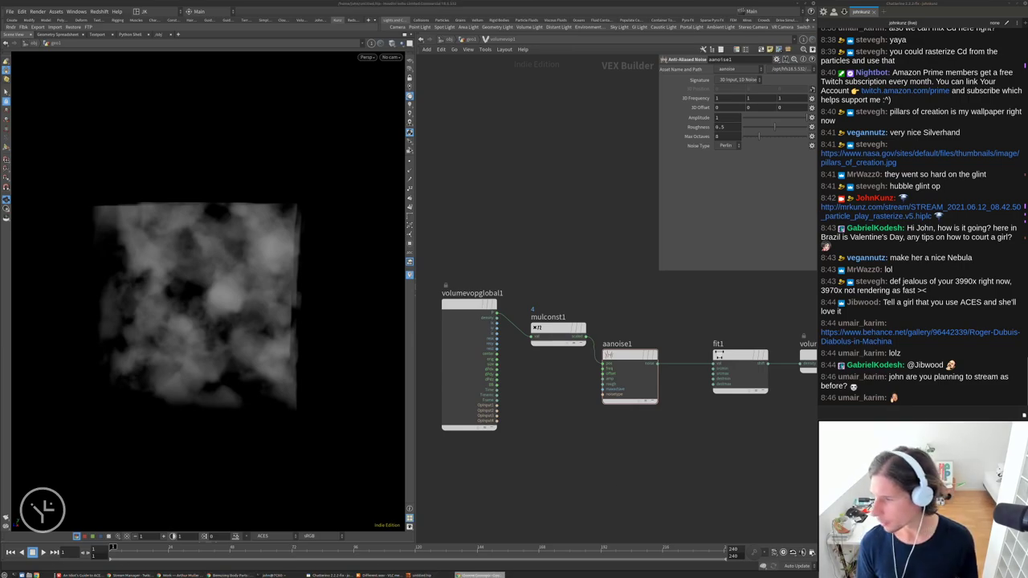
click(480, 575)
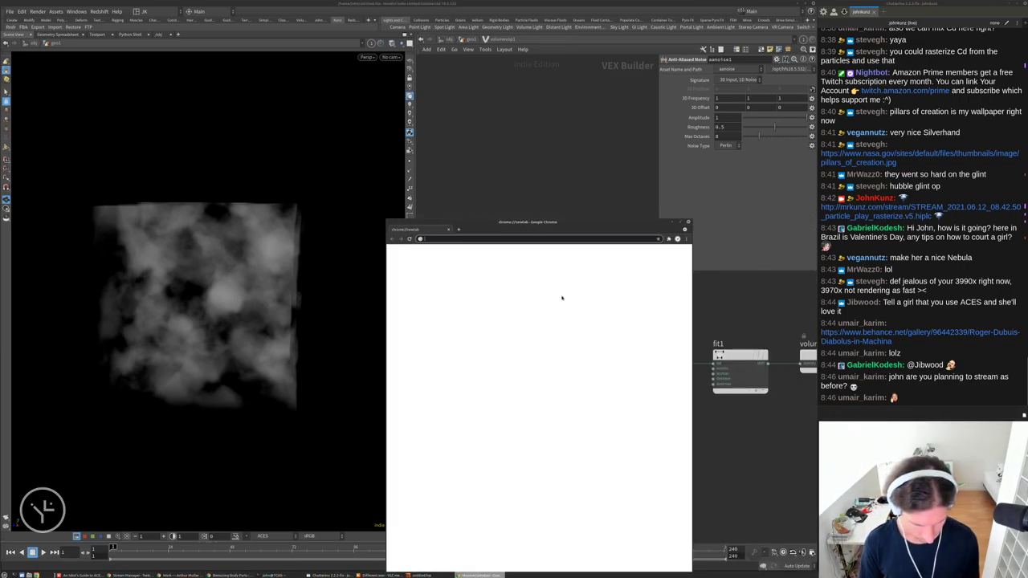
text(rorsac)
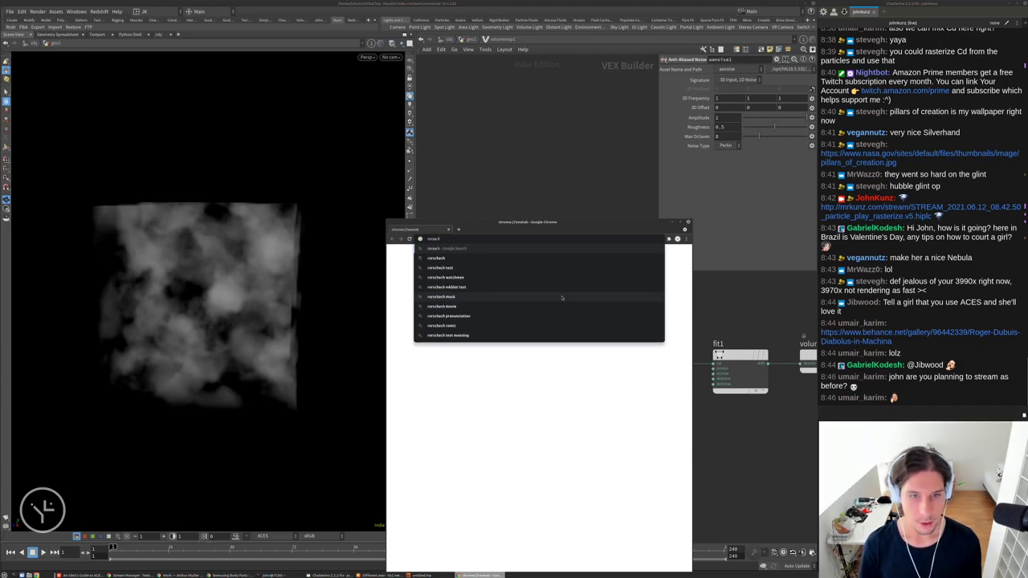
text(h)
key(Escape)
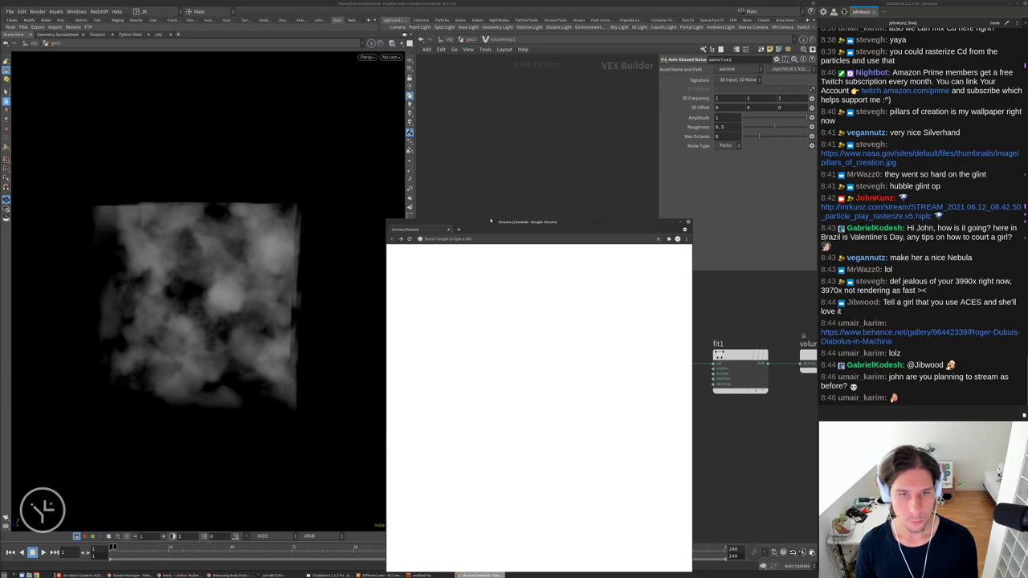
drag(490, 220, 490, 319)
click(485, 335)
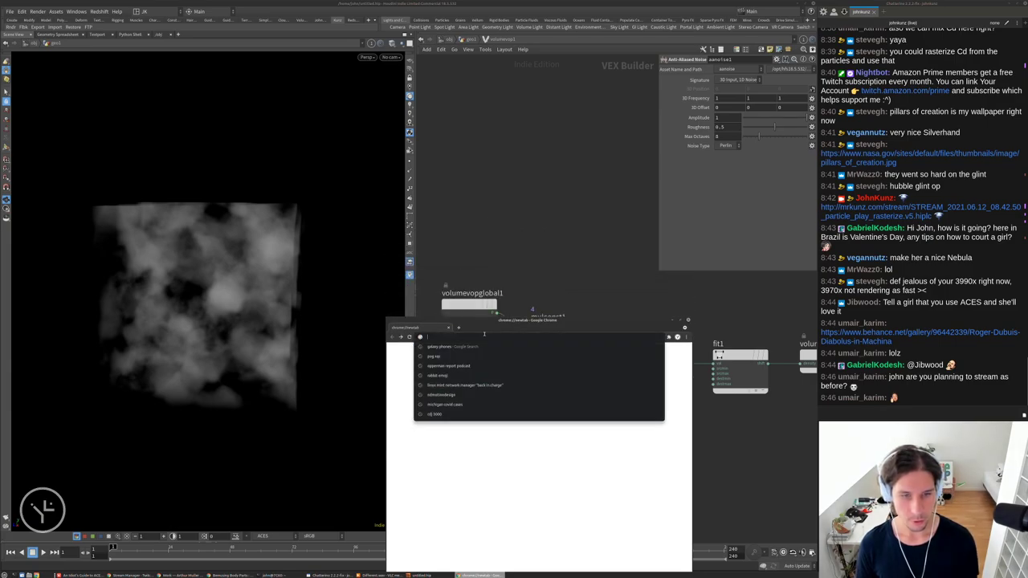
text(rorschach)
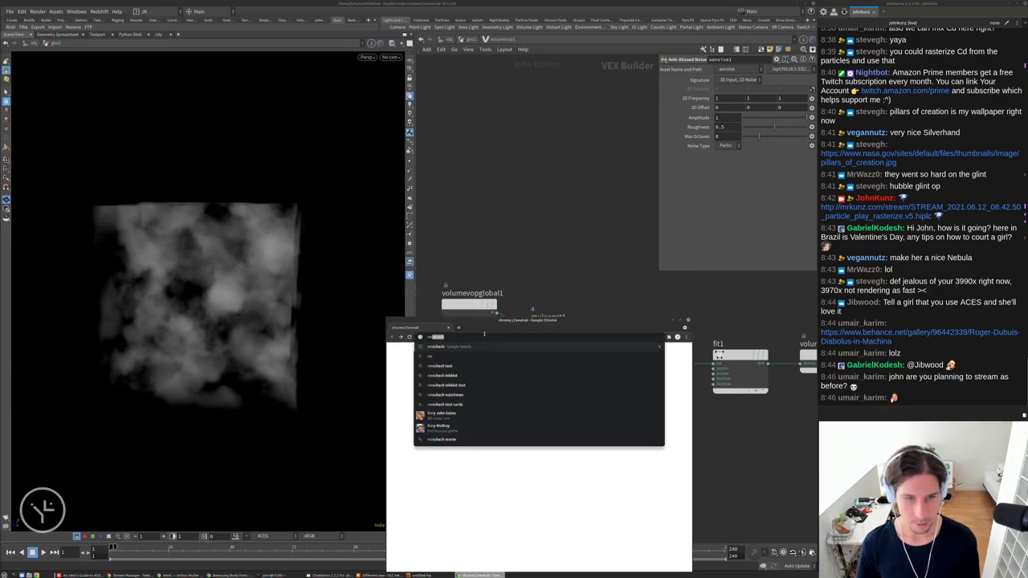
key(Return)
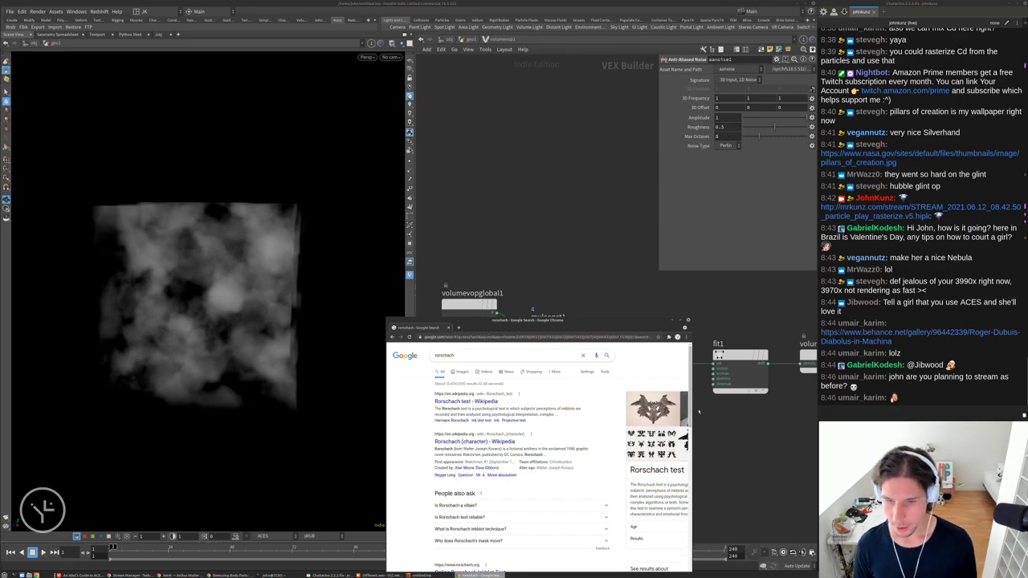
click(459, 372)
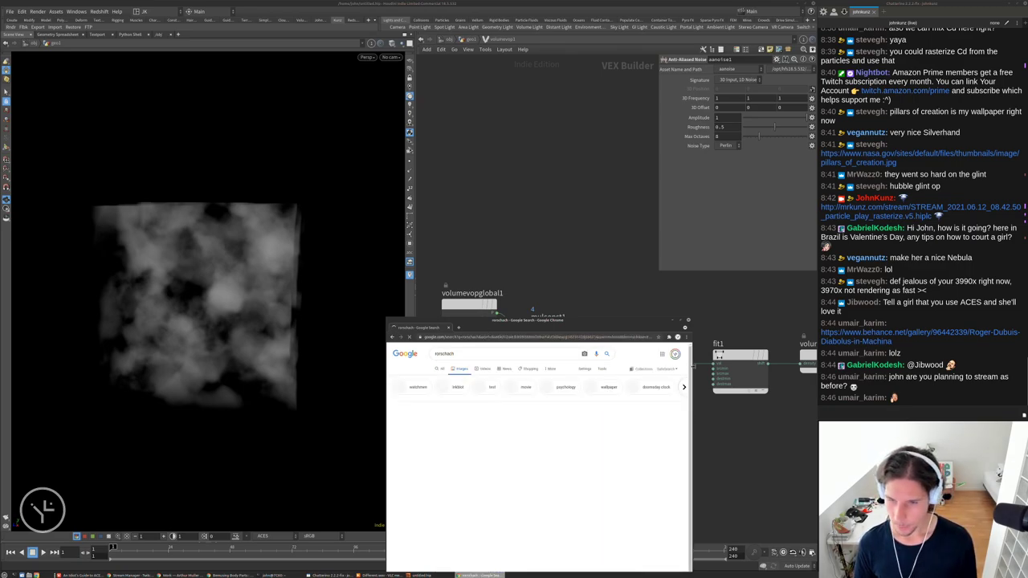
drag(690, 442, 800, 442)
drag(708, 319, 491, 311)
scroll(373, 418, down, 3)
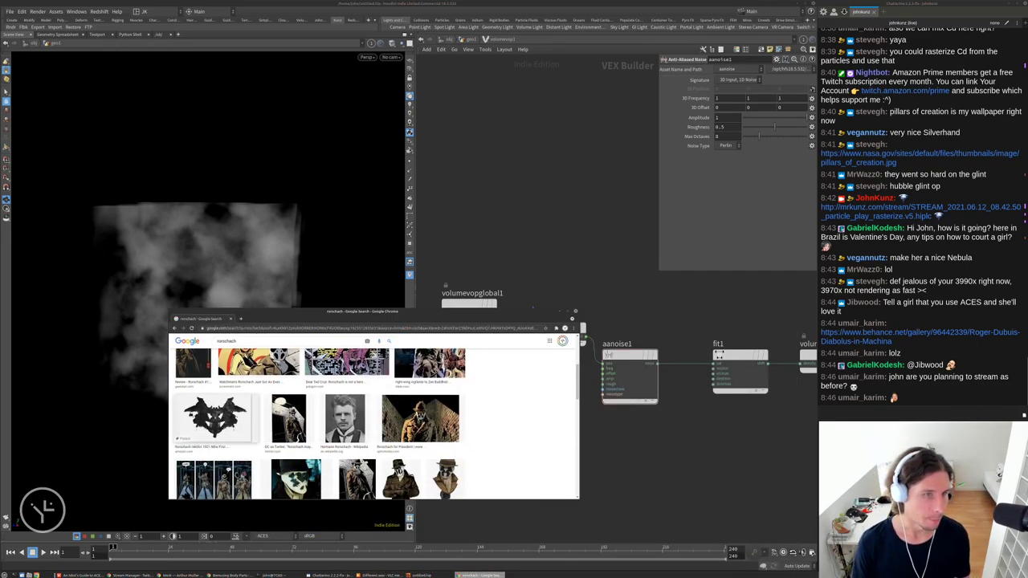
click(206, 188)
drag(206, 188, 178, 261)
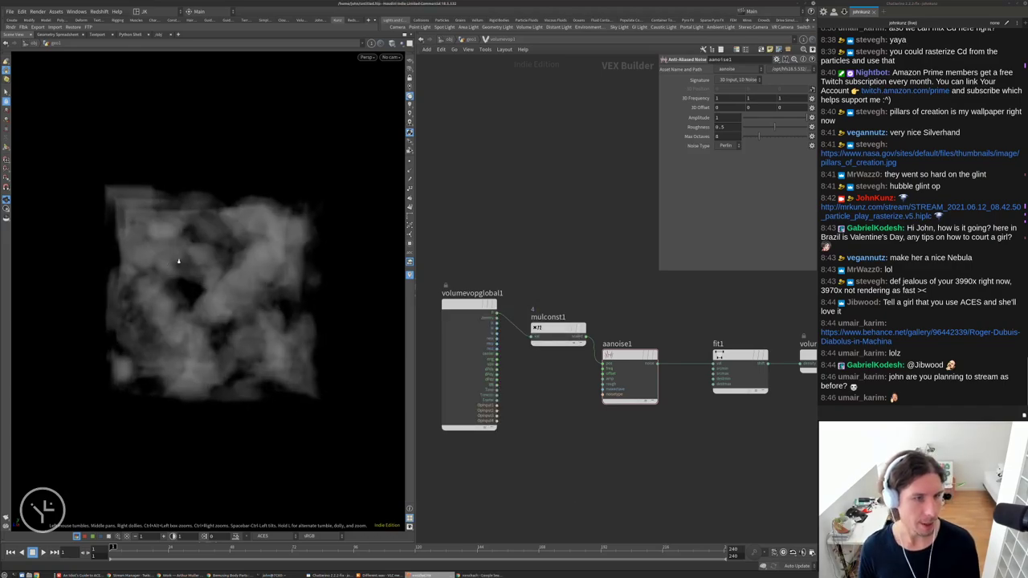
Add an Absolute node (abs1) to the volume network
right_drag(179, 261, 215, 263)
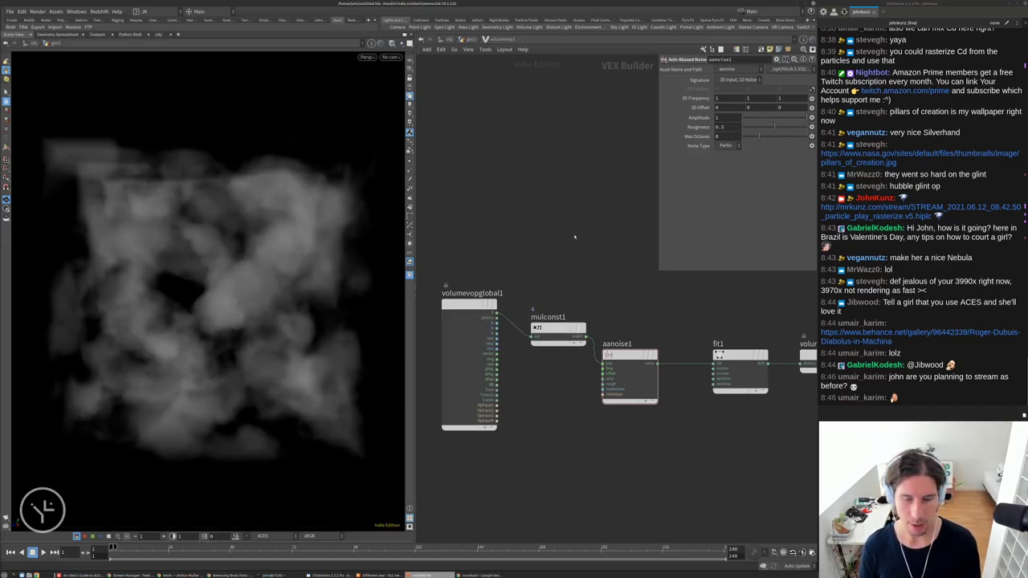
key(Tab)
text(ab)
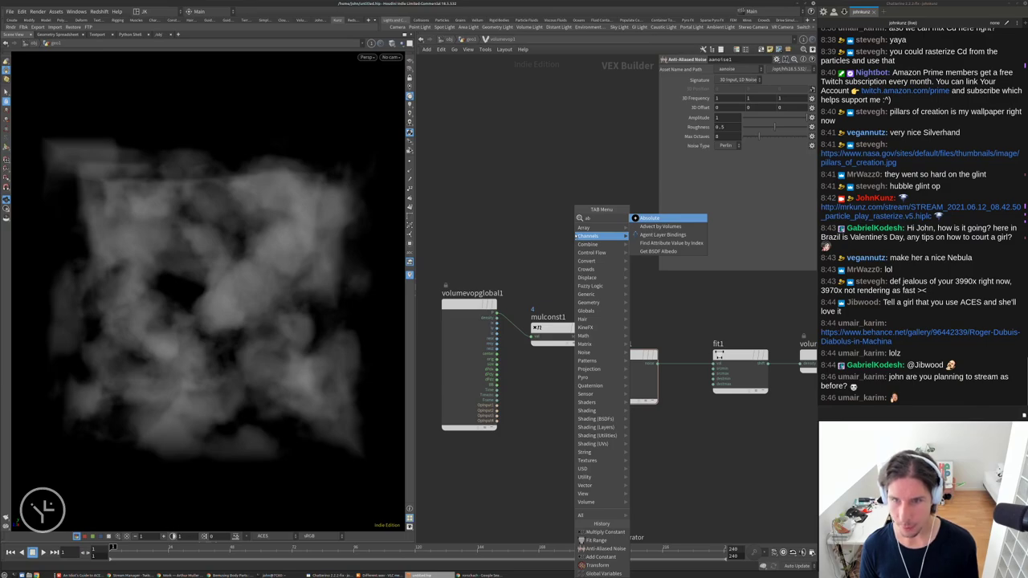
key(Return)
click(505, 179)
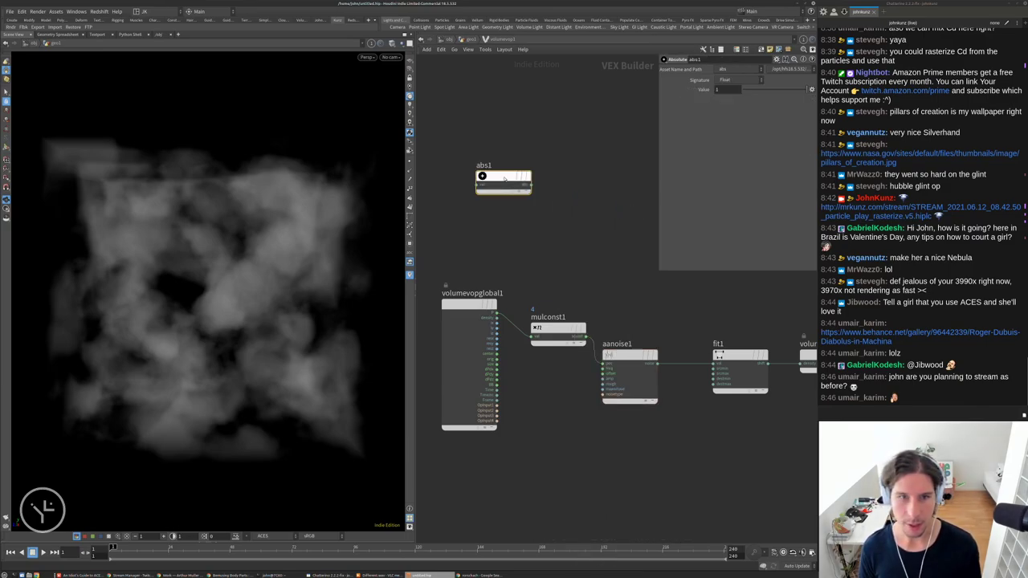
drag(504, 179, 509, 167)
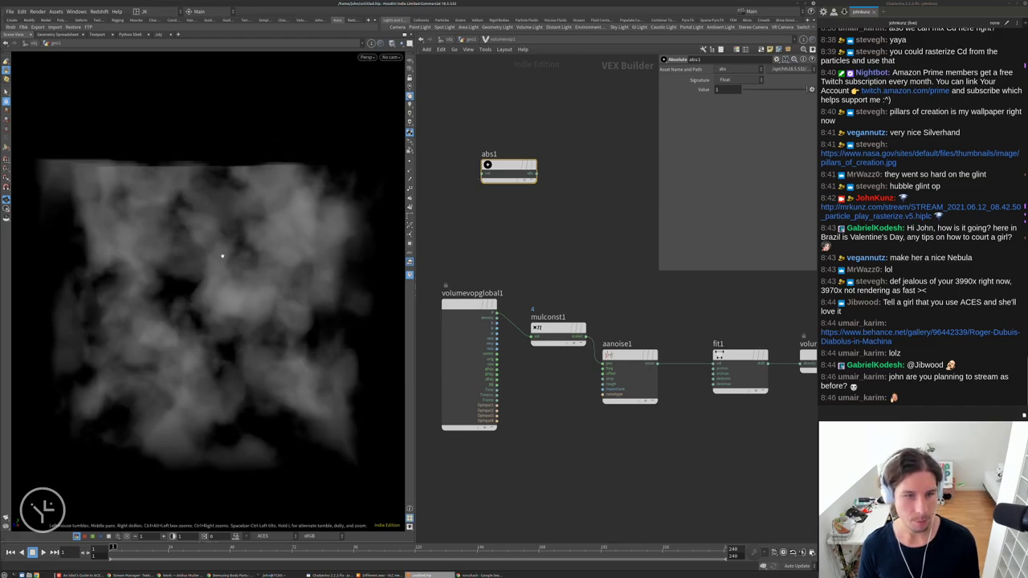
Add a Vector to Float node fed by global P, sending one component into abs1
middle_drag(473, 252, 521, 241)
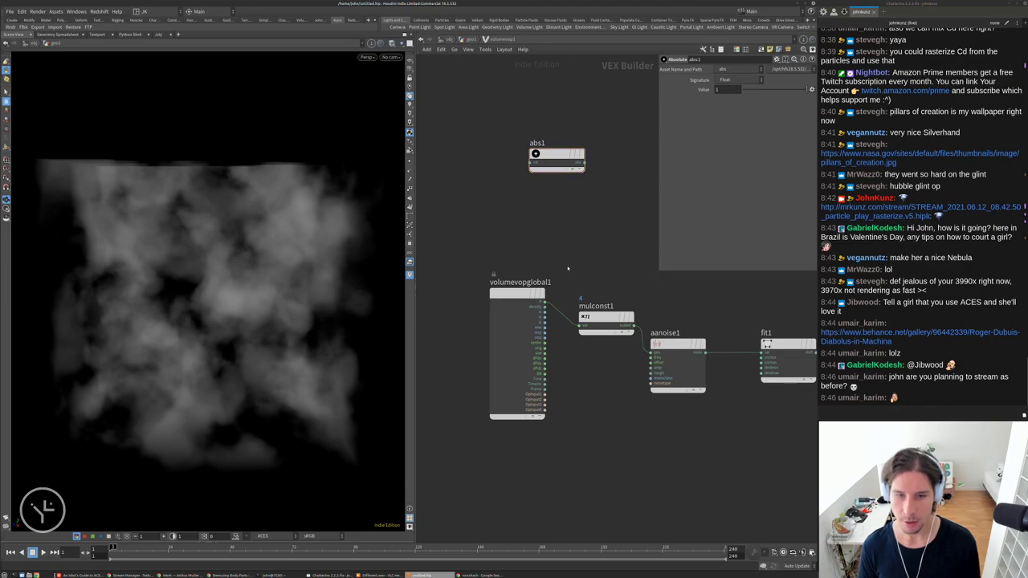
middle_drag(567, 269, 631, 320)
drag(578, 341, 475, 334)
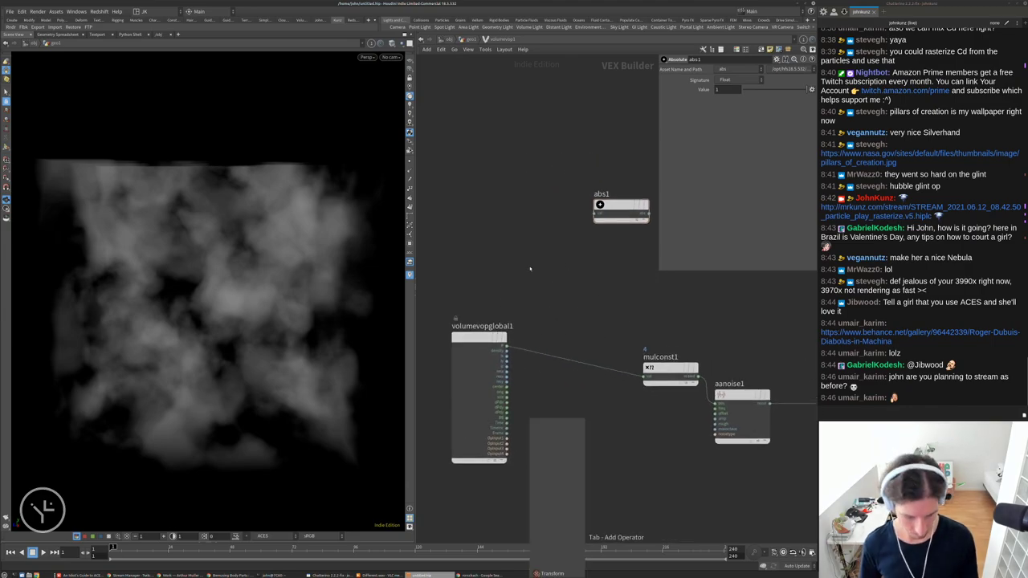
key(Tab)
text(vec)
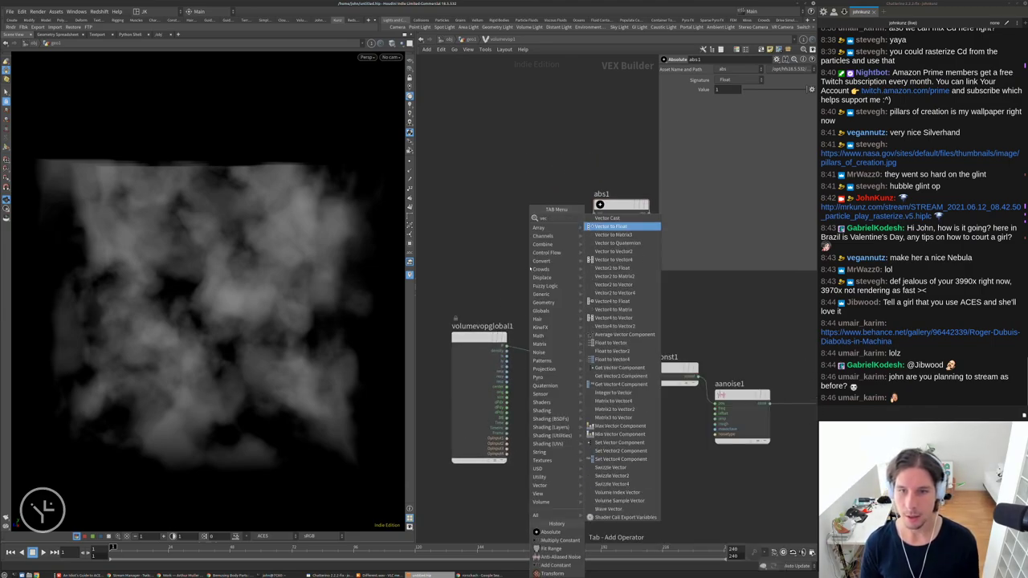
click(610, 226)
click(529, 273)
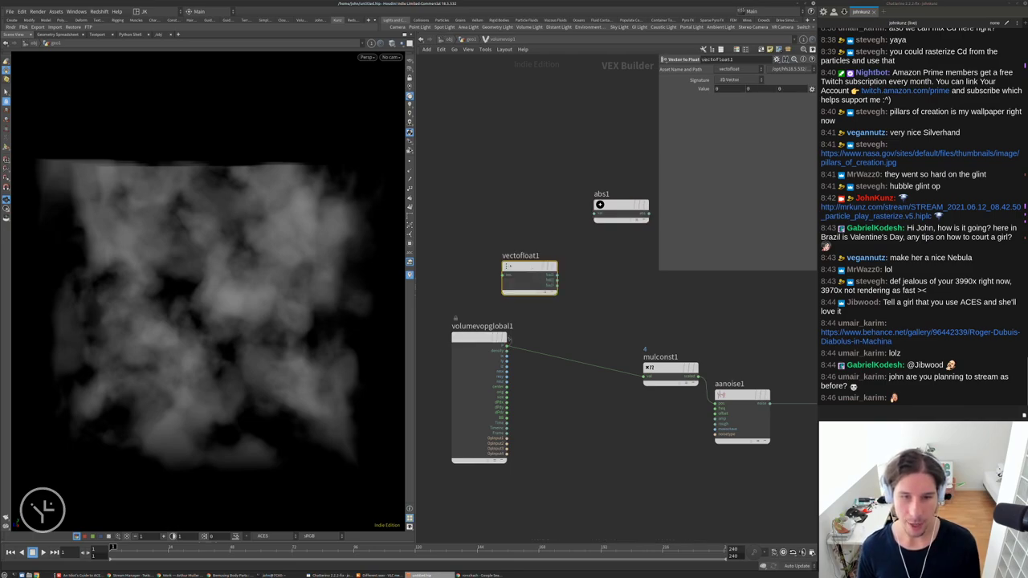
drag(506, 346, 505, 228)
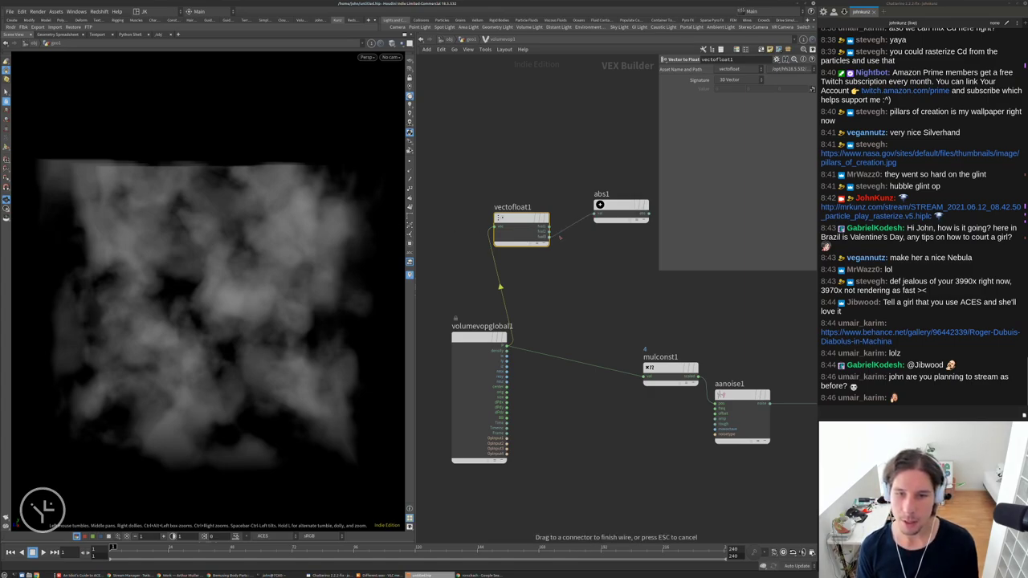
drag(597, 213, 549, 236)
Add a Float to Vector node, then open the Behance link shared in chat
middle_drag(599, 206, 514, 225)
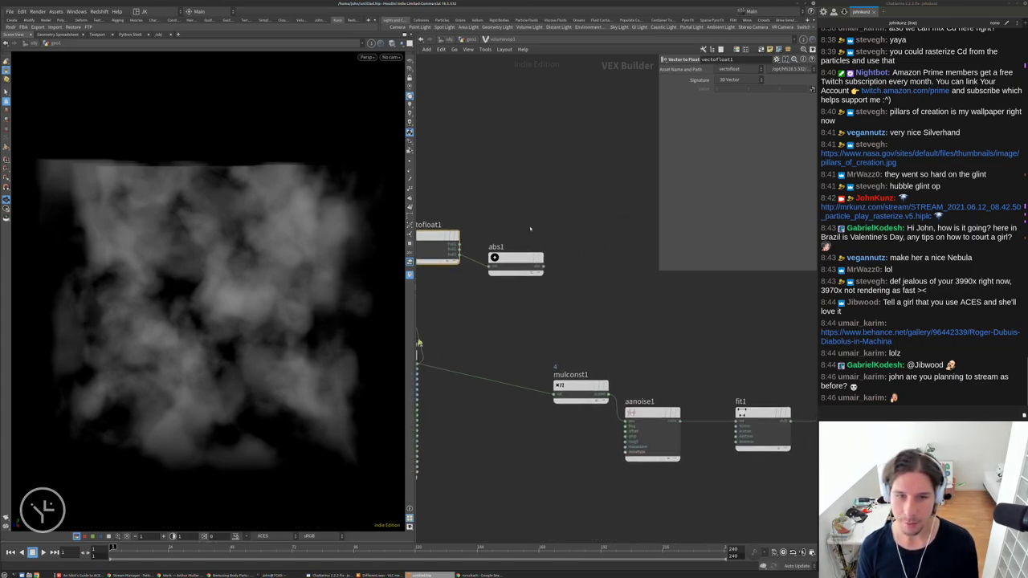
key(Tab)
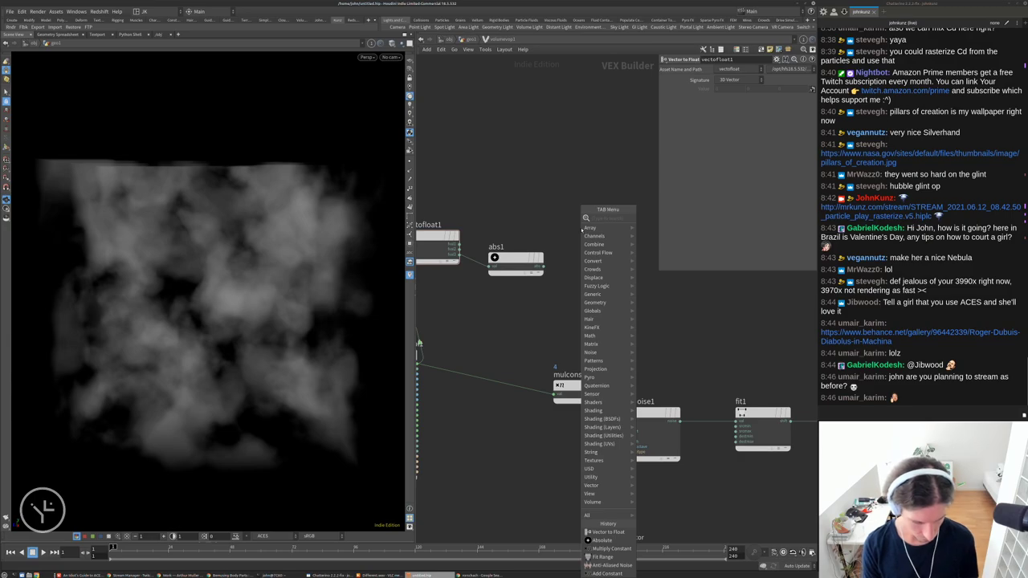
text(v)
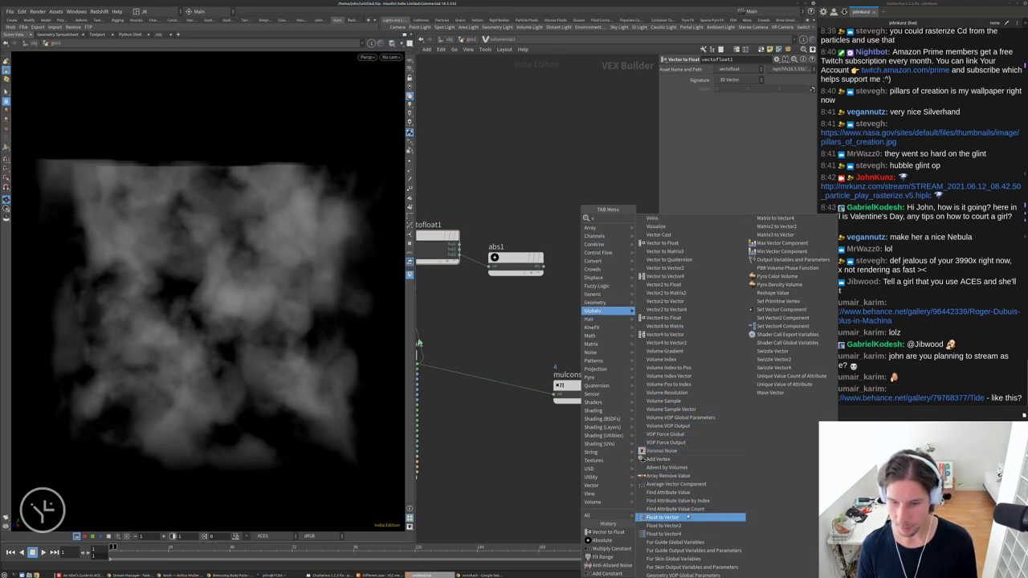
click(615, 565)
click(642, 265)
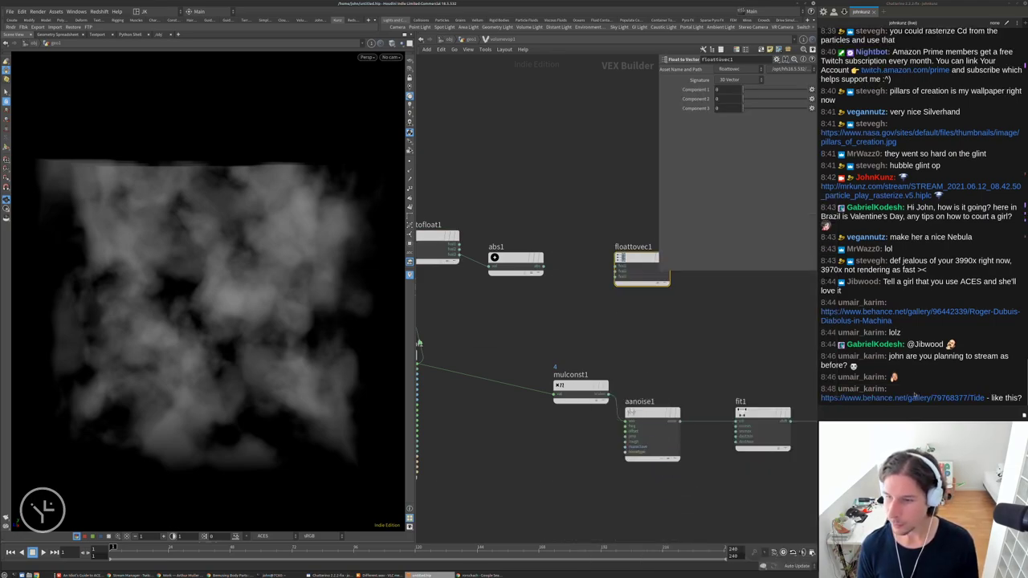
click(914, 397)
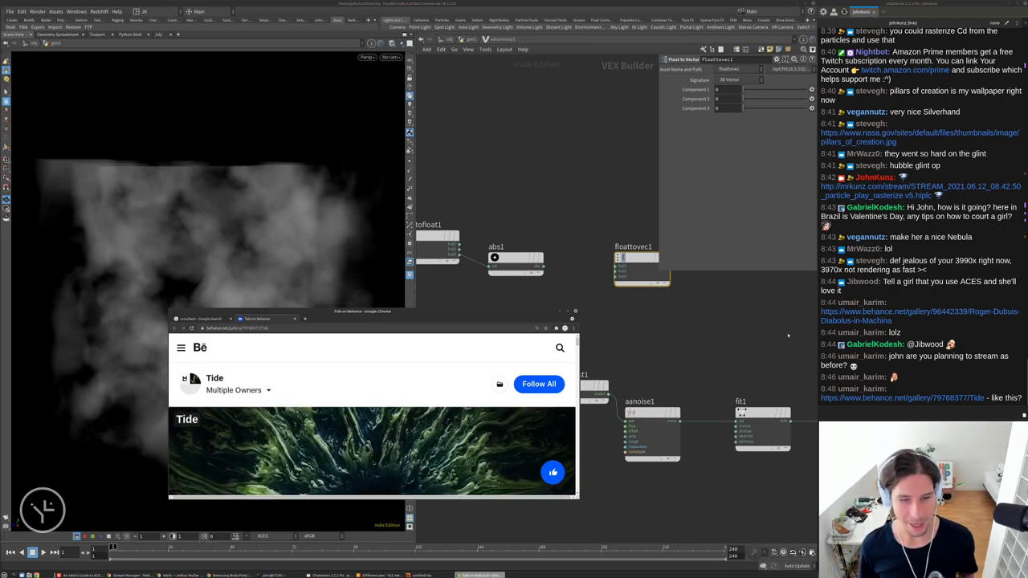
Browse the Behance Tide gallery, view the third image full size, then close Chrome
scroll(370, 442, down, 5)
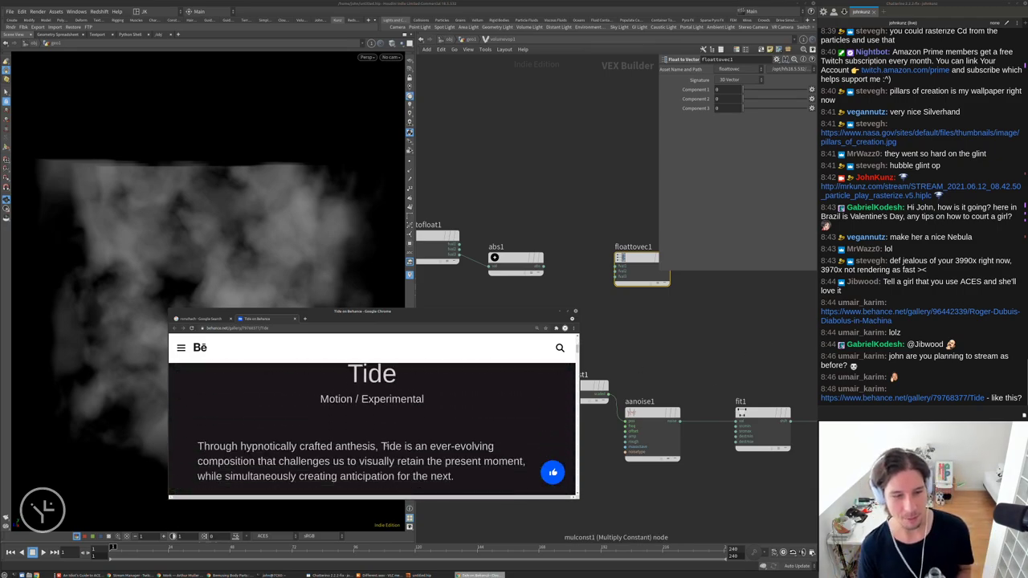
scroll(369, 442, down, 5)
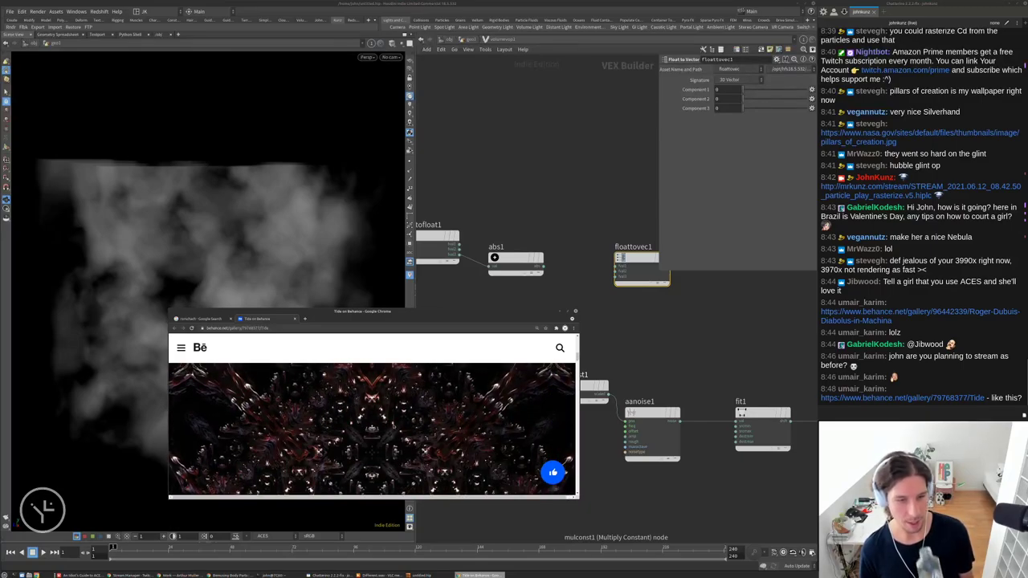
scroll(490, 449, up, 3)
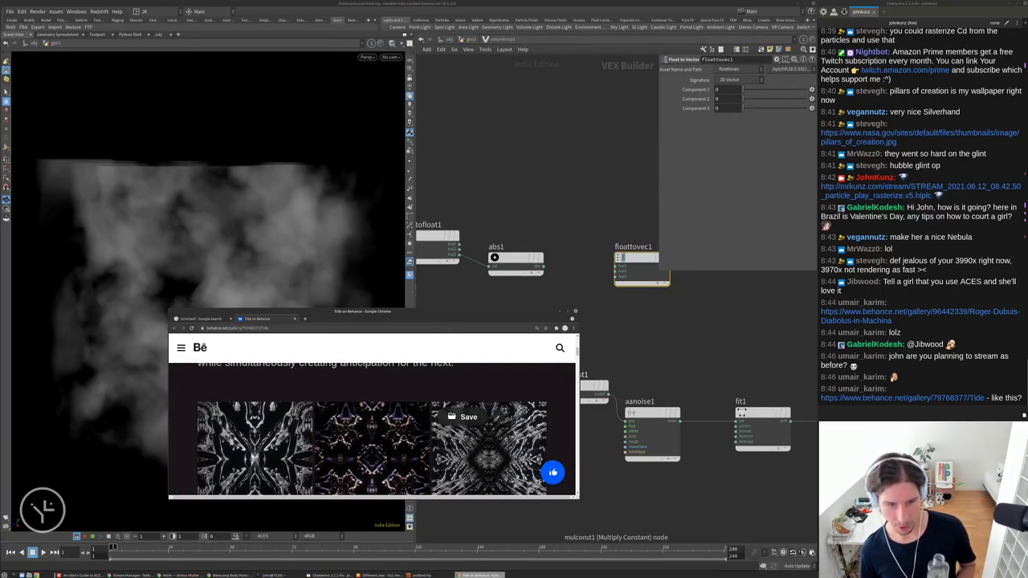
click(490, 449)
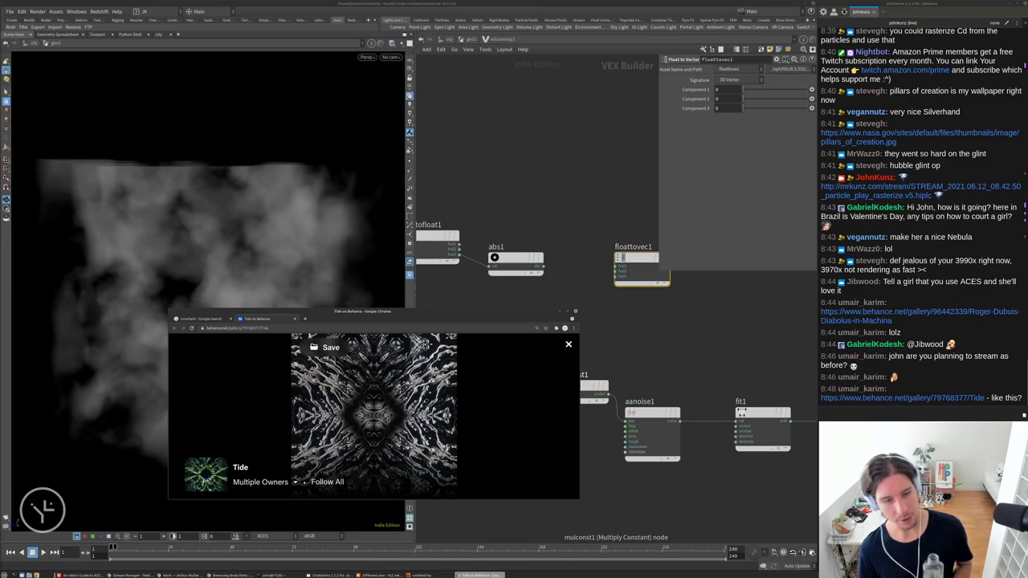
click(636, 354)
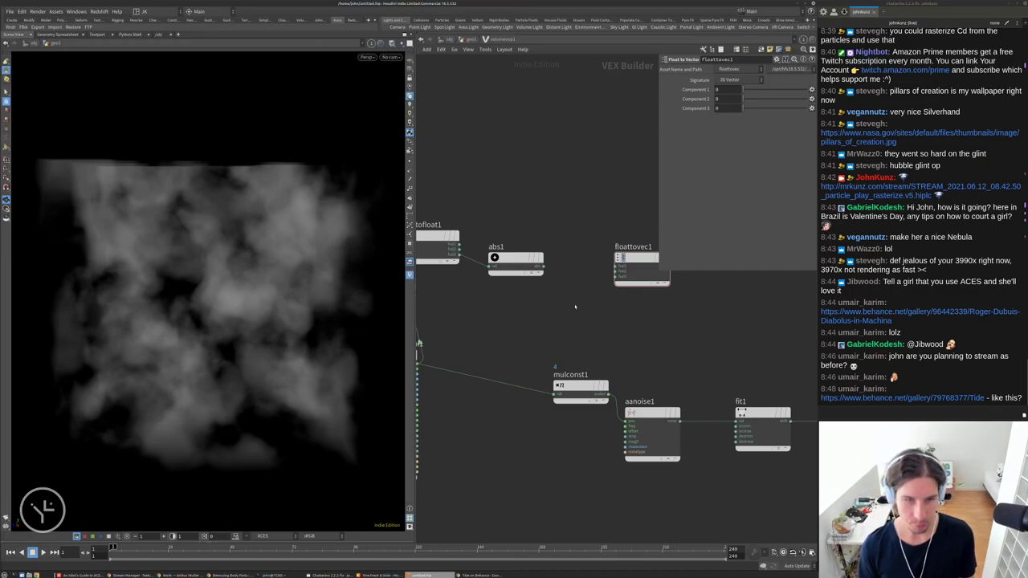
Recombine the components, one via abs1, in Float to Vector and feed it into mulconst1
click(552, 236)
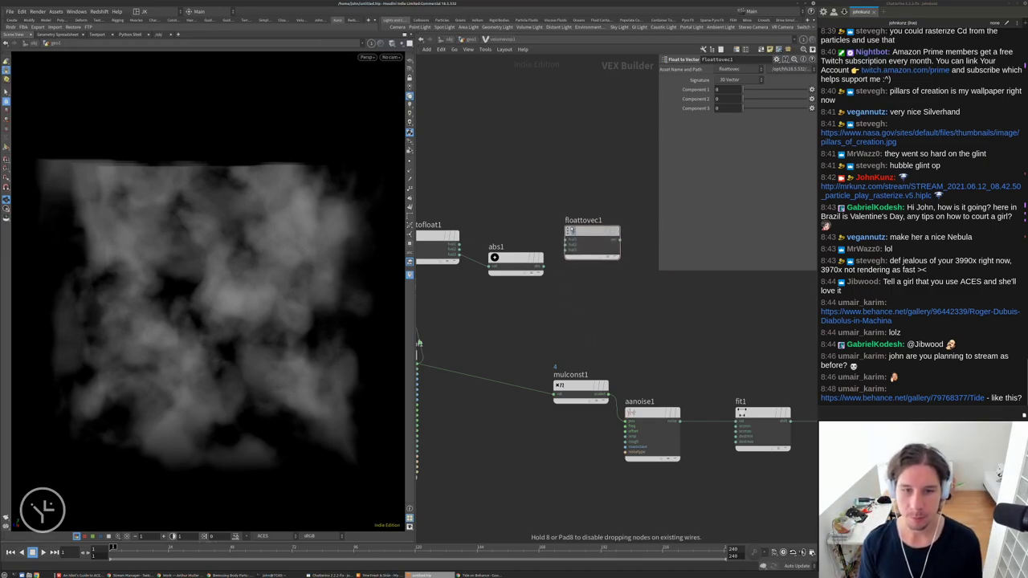
mouse_move(565, 241)
mouse_down()
mouse_move(469, 245)
mouse_move(496, 230)
mouse_move(566, 244)
mouse_up()
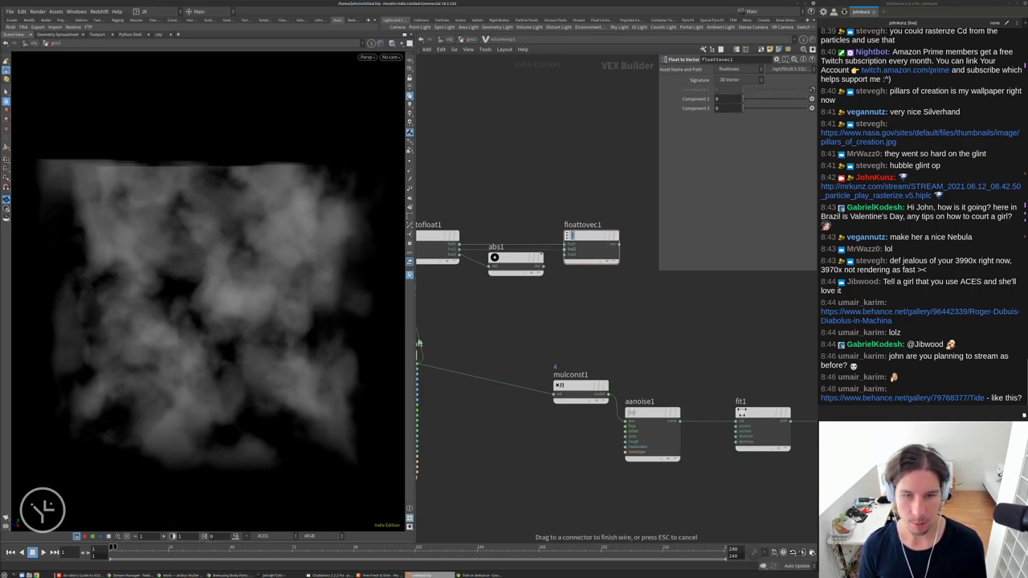
drag(459, 249, 566, 249)
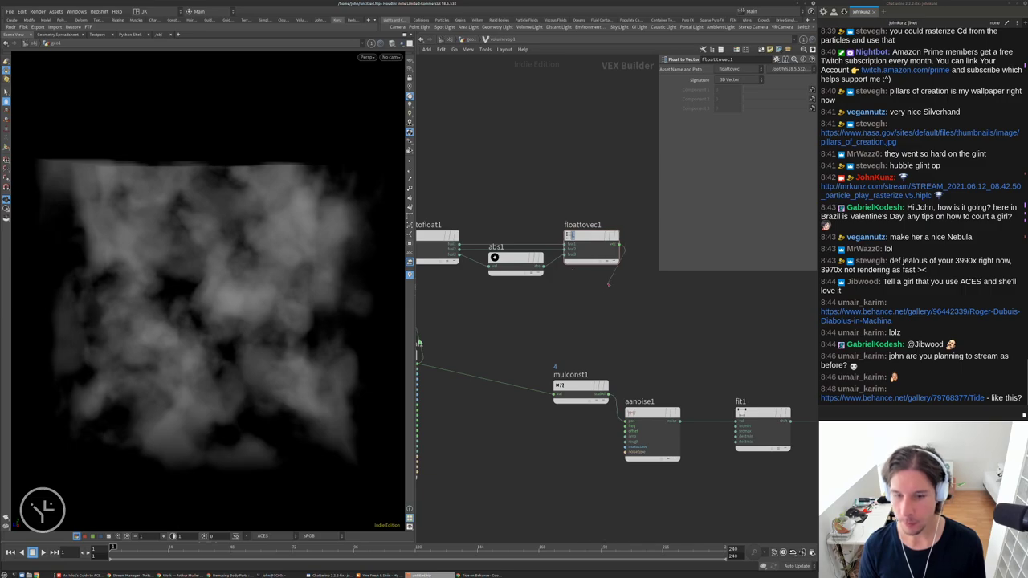
click(619, 254)
click(555, 371)
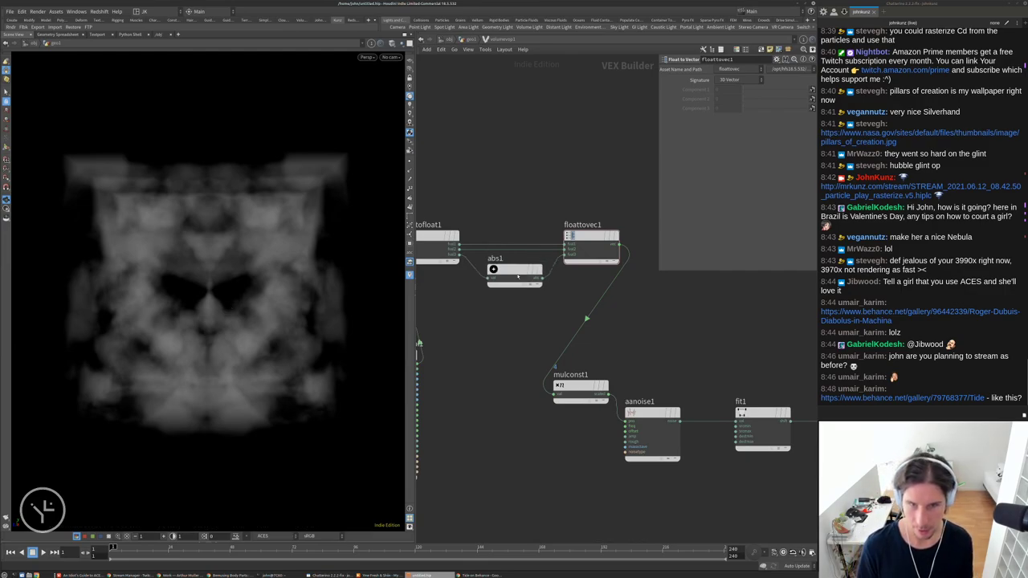
Rearrange the global parameters and neighbouring nodes, check abs1, and inspect the mirrored cloud
scroll(470, 345, down, 3)
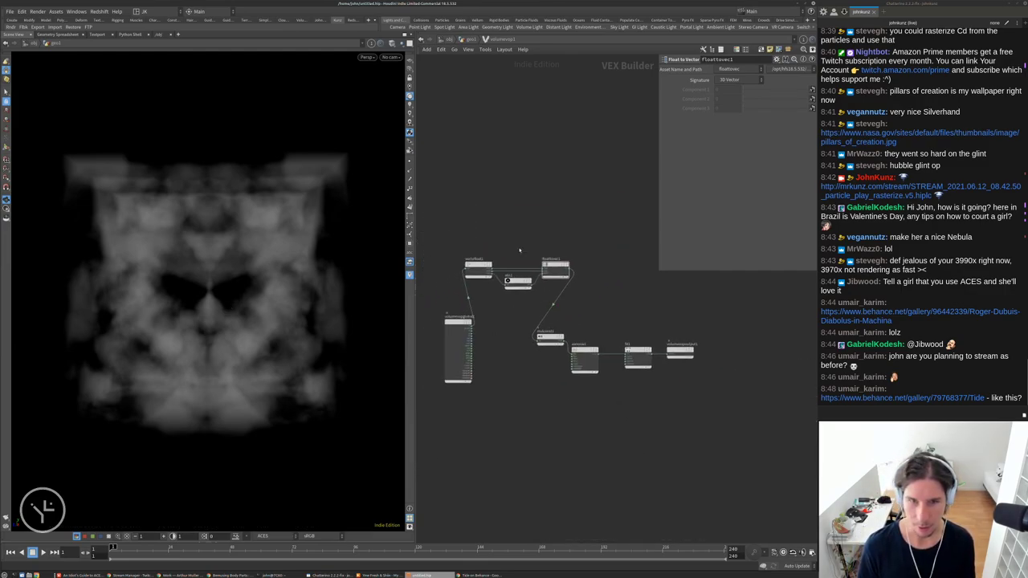
drag(481, 311, 440, 281)
drag(730, 400, 653, 312)
scroll(511, 270, up, 2)
click(535, 275)
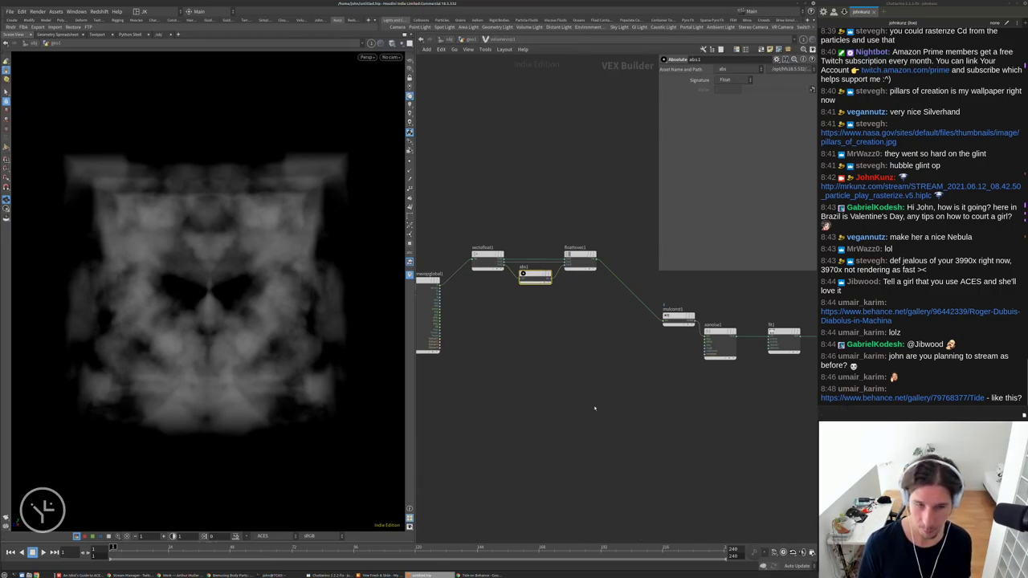
scroll(511, 273, up, 3)
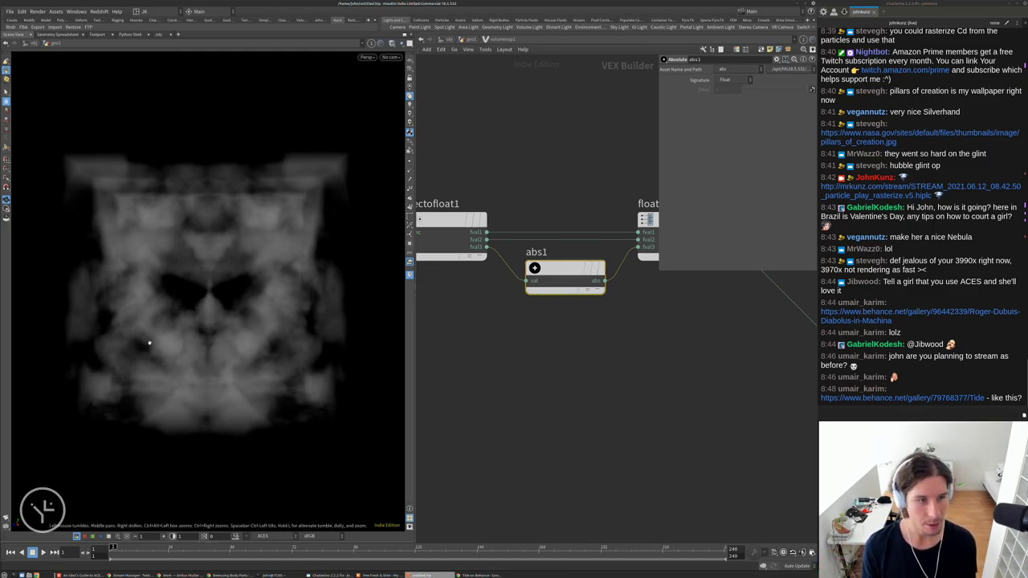
mouse_move(193, 358)
mouse_down()
mouse_move(206, 365)
mouse_move(219, 337)
mouse_up()
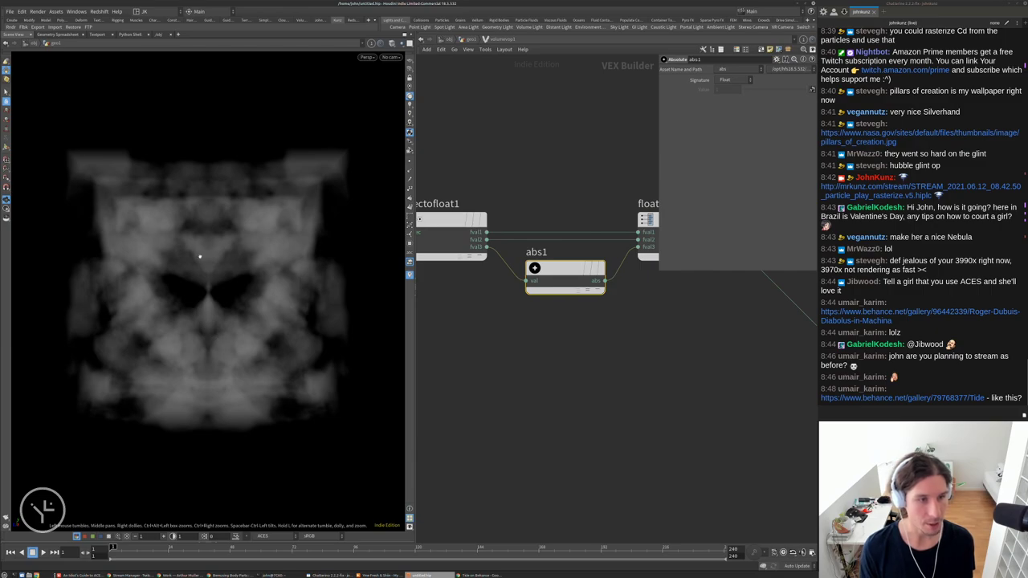
scroll(637, 424, down, 6)
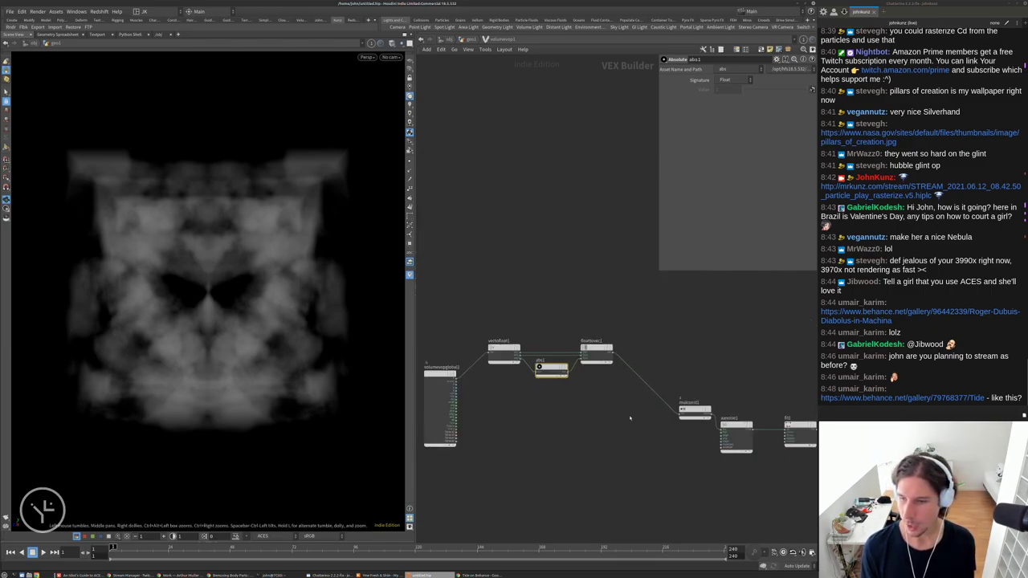
Auto-layout the noise chain from mulconst1 onward and move the output node right
middle_drag(636, 423, 561, 412)
drag(752, 448, 562, 369)
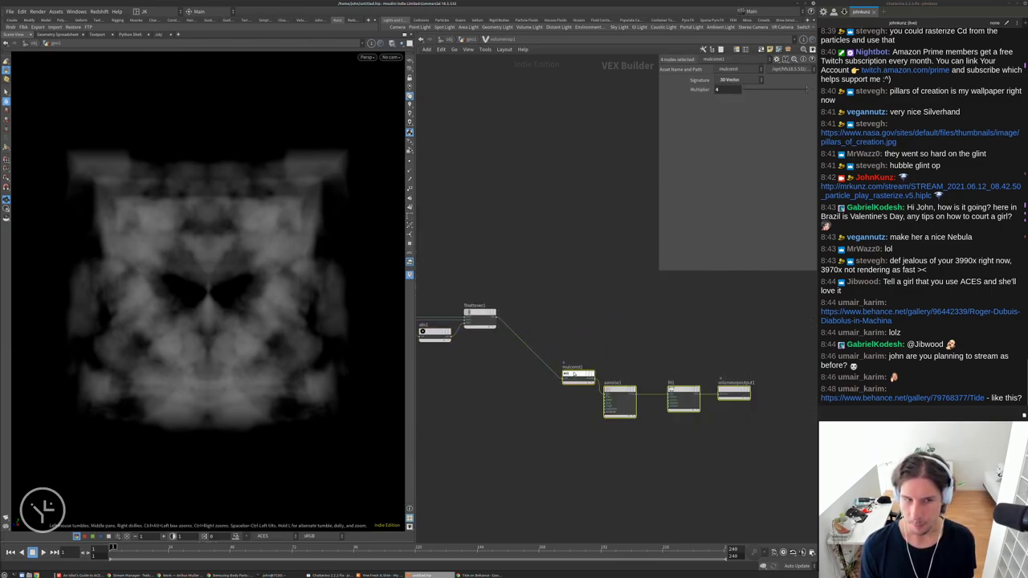
key(l)
click(538, 386)
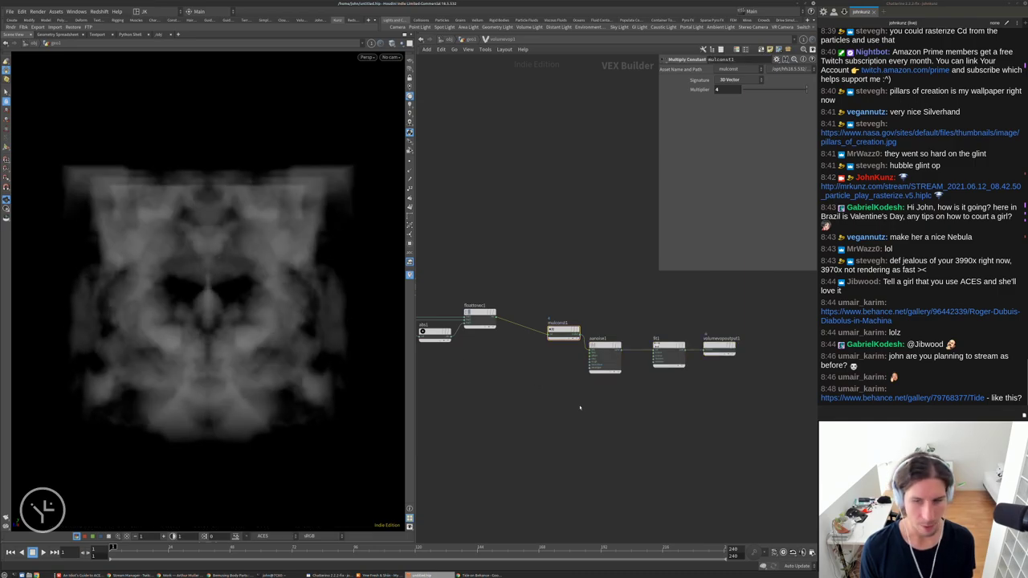
drag(719, 346, 760, 347)
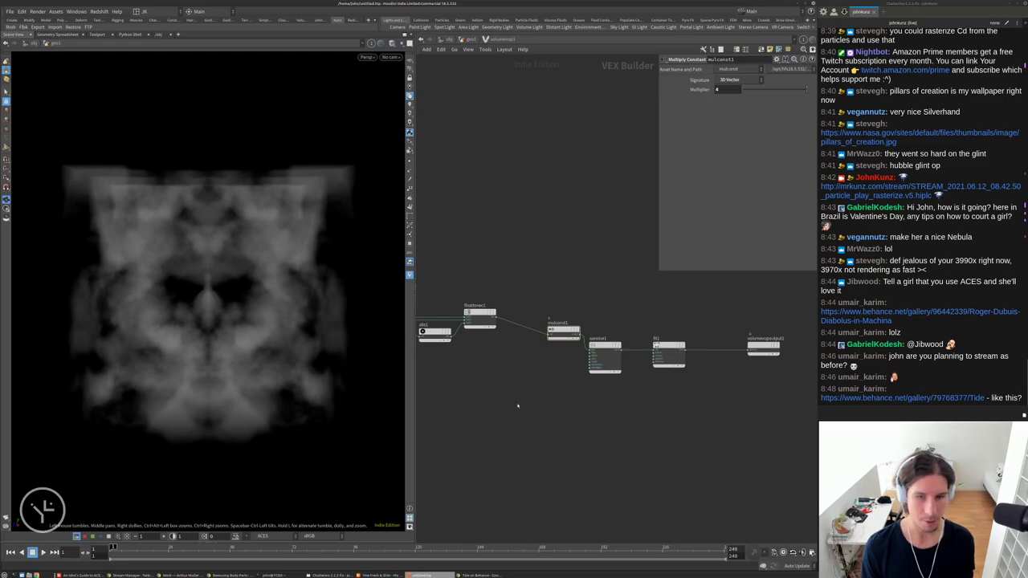
middle_drag(522, 408, 585, 393)
Add a Length node (length1) fed by mulconst1's scaled position
middle_drag(618, 256, 604, 270)
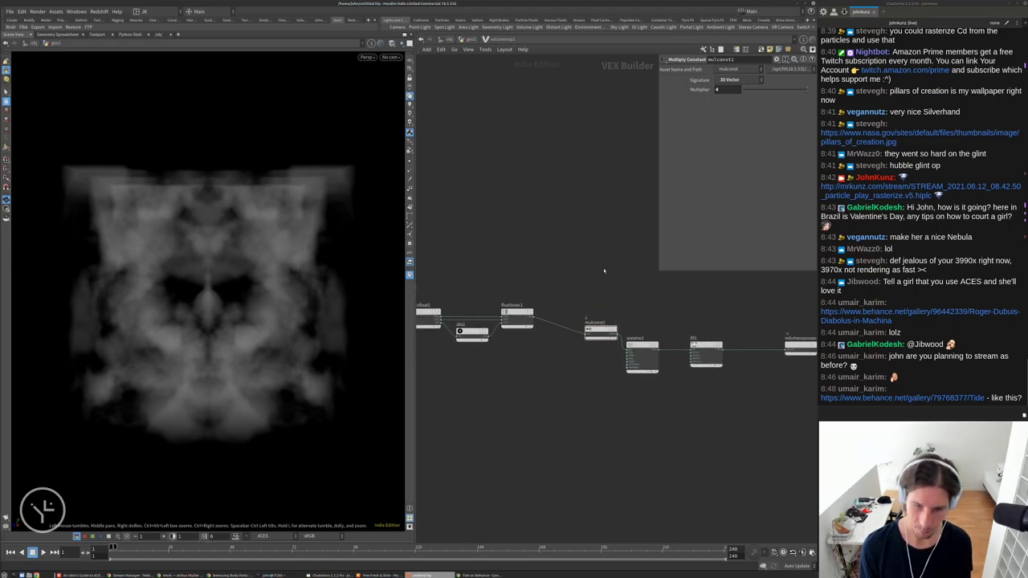
key(Tab)
text(len)
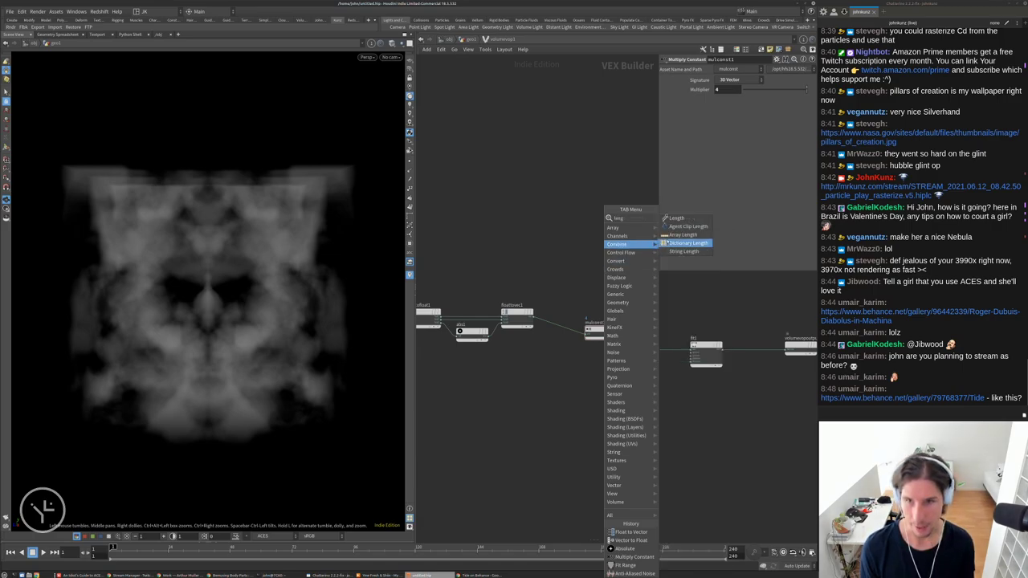
key(Return)
click(624, 258)
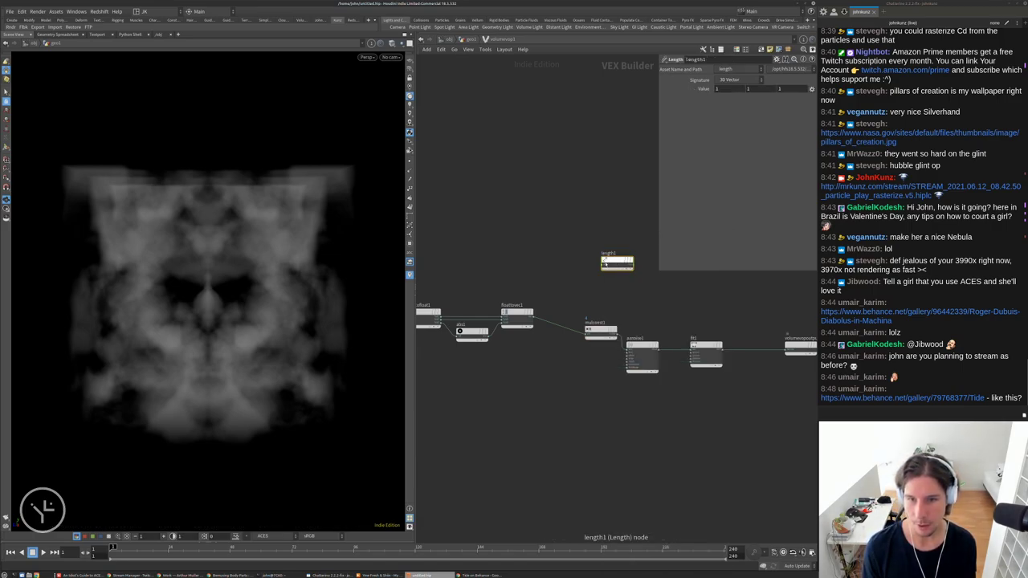
drag(596, 332, 566, 316)
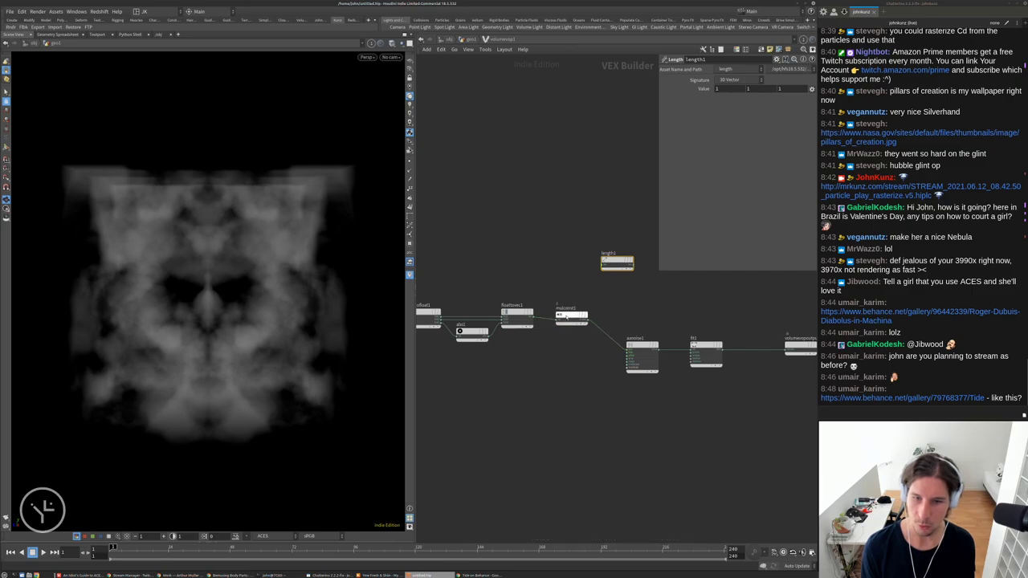
mouse_move(616, 262)
mouse_down()
mouse_move(606, 311)
mouse_move(629, 274)
mouse_up()
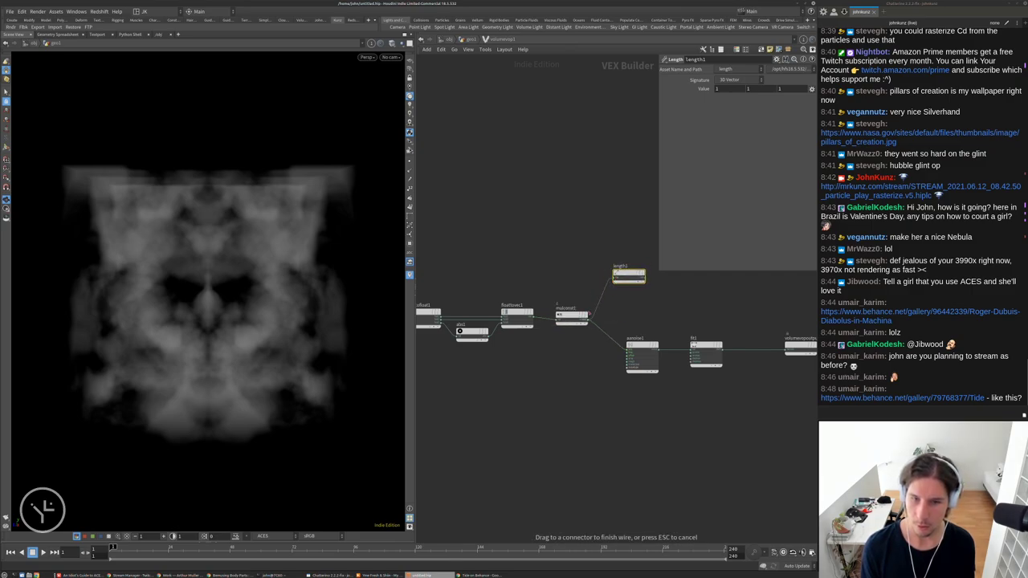
drag(586, 316, 613, 275)
middle_drag(648, 307, 603, 320)
drag(583, 289, 602, 294)
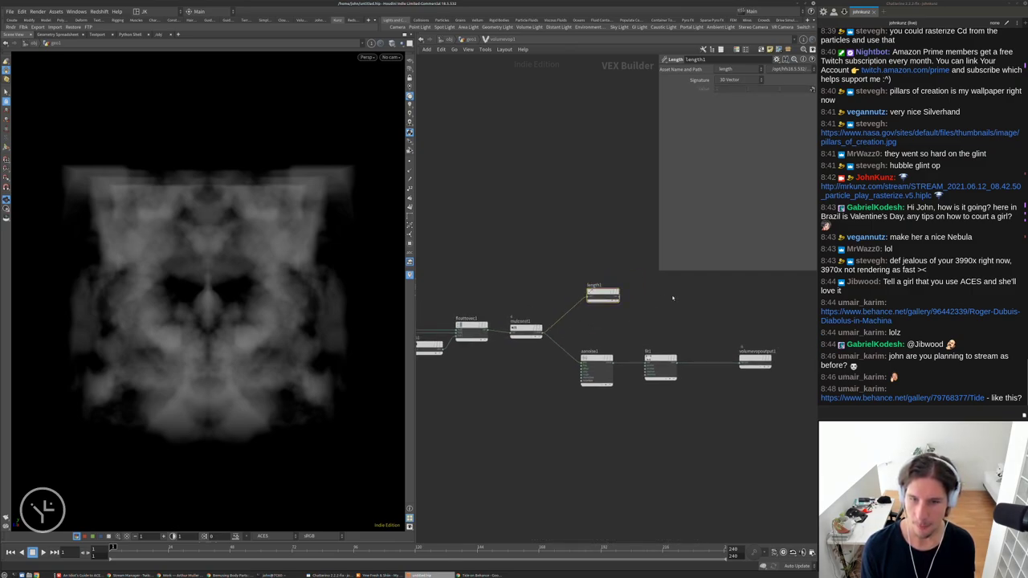
Add a Fit Range node (fit2) after length1 and wire it into the output density
key(Tab)
text(fit)
key(Return)
click(657, 305)
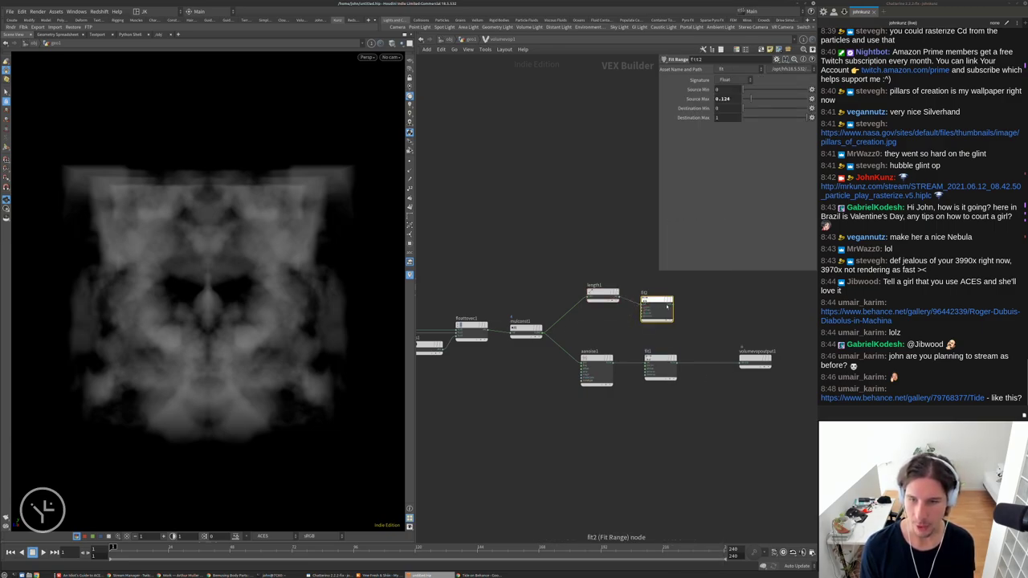
drag(673, 303, 739, 363)
click(739, 362)
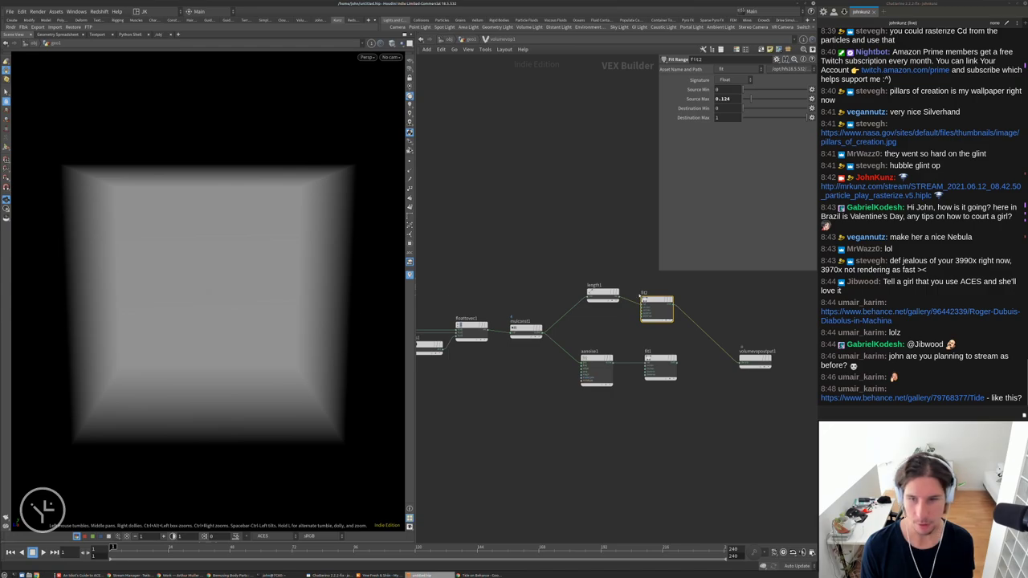
click(567, 286)
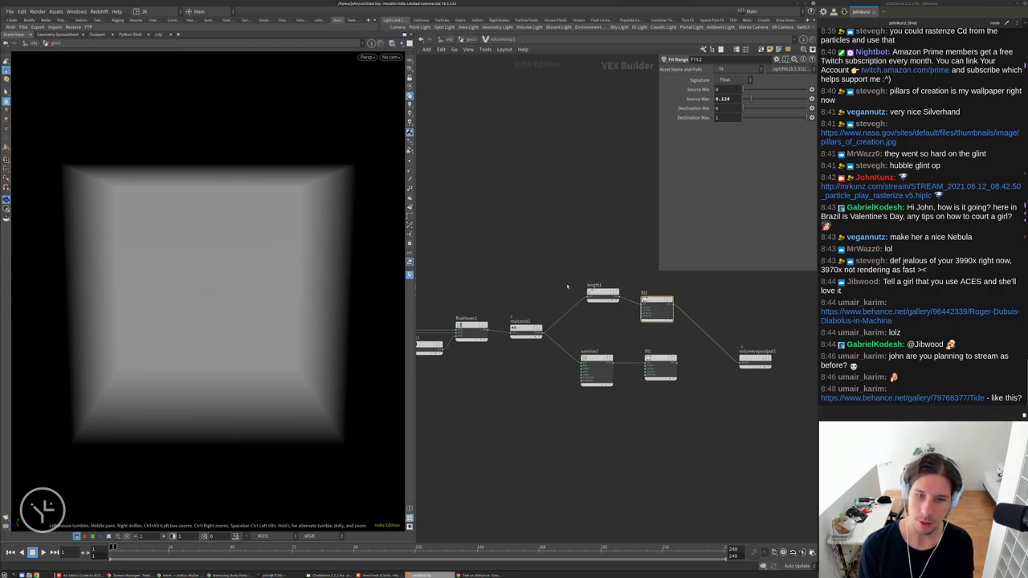
Set fit2's Source Min to 0.749 and Source Max to 0.723 to shape the sphere
drag(752, 102, 763, 101)
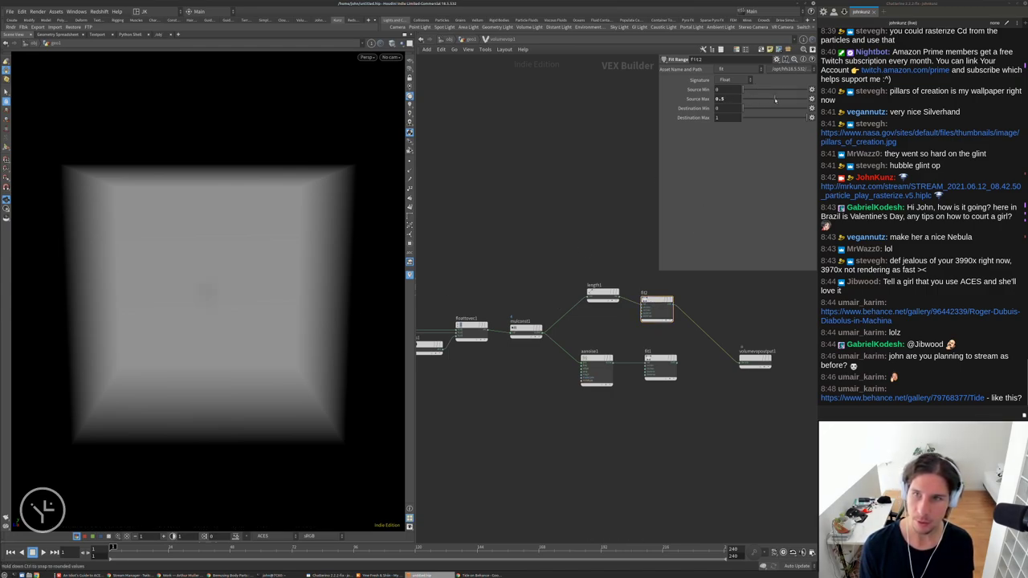
click(767, 89)
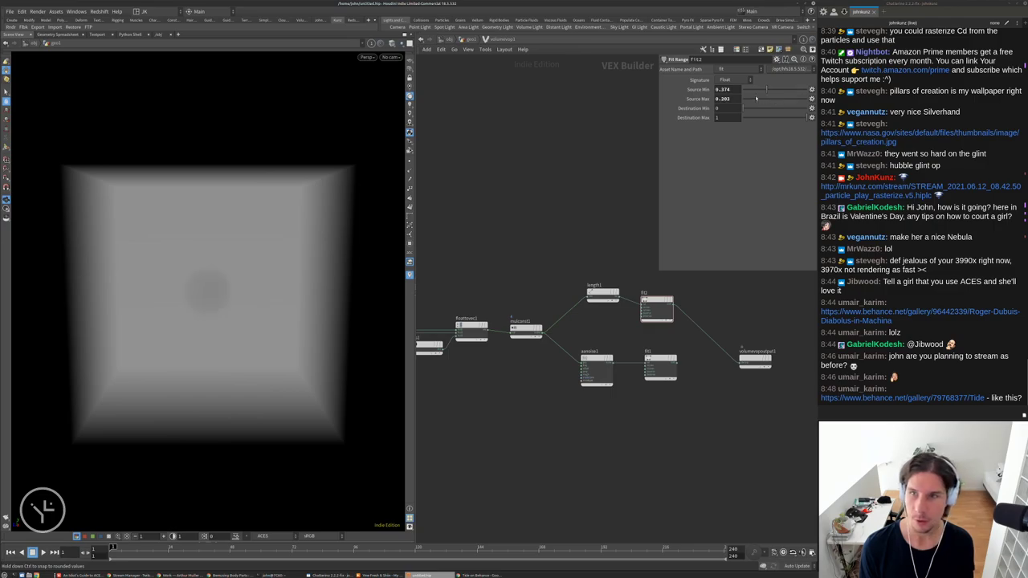
drag(760, 98, 764, 98)
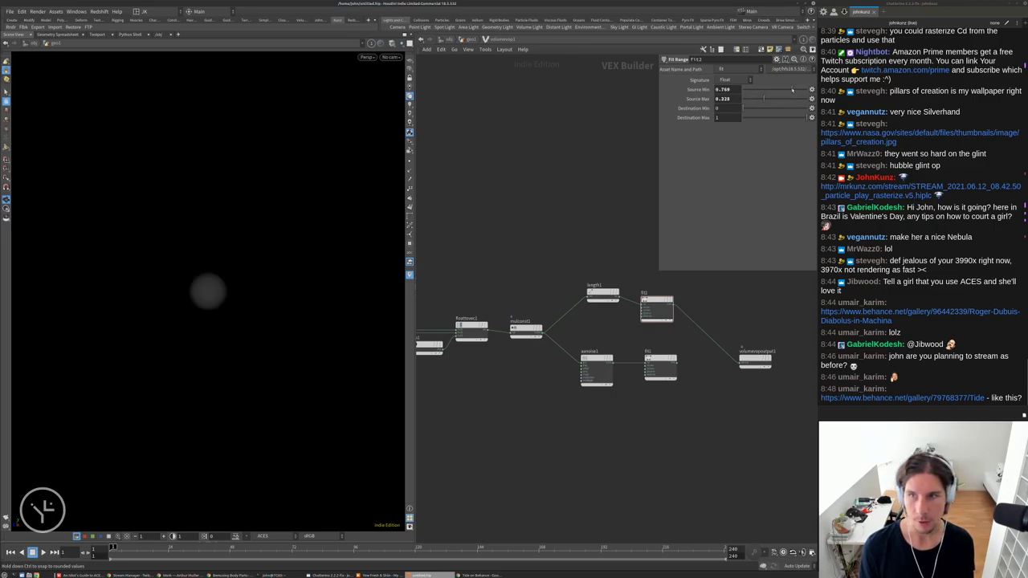
click(789, 98)
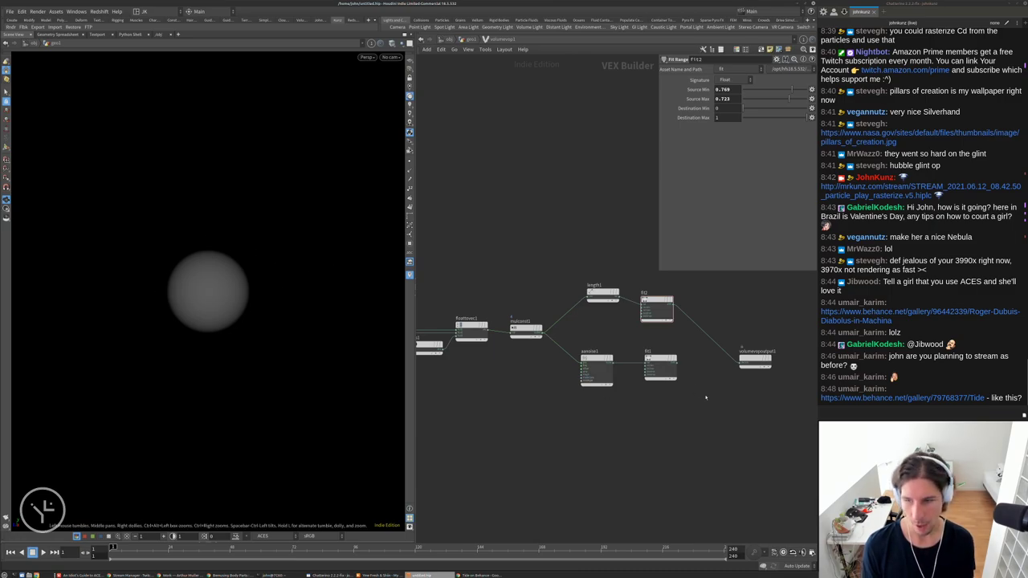
key(Tab)
Multiply fit1 and fit2 with a Multiply node placed before the volume output
text(mul)
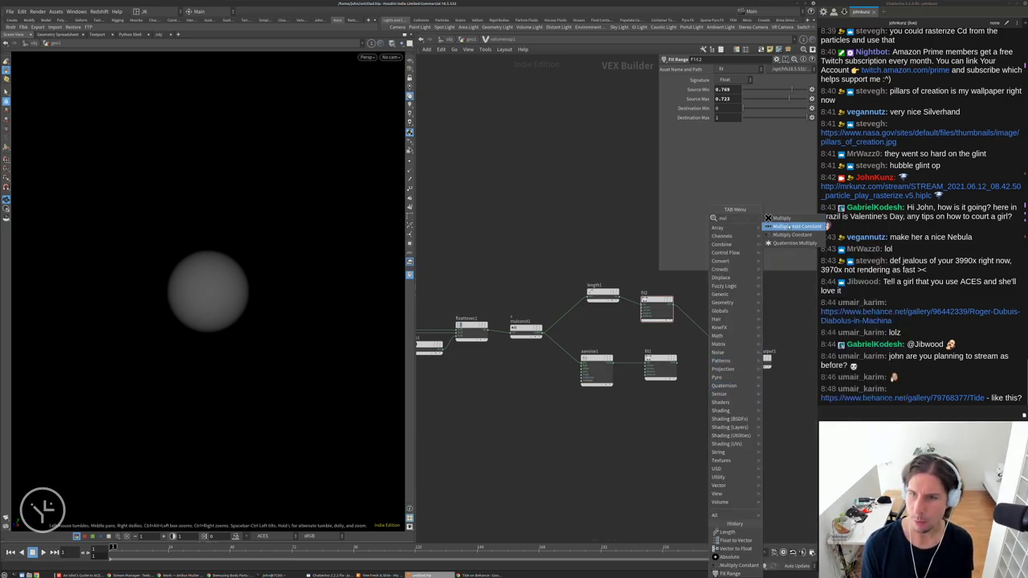
click(782, 219)
click(721, 380)
drag(721, 381, 704, 339)
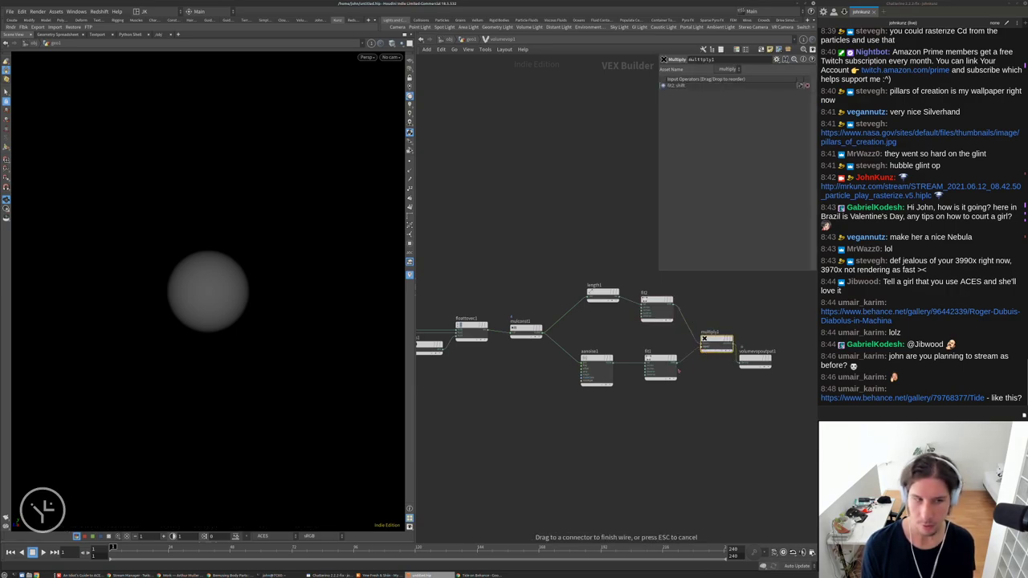
mouse_move(266, 292)
mouse_down()
mouse_move(217, 261)
mouse_move(176, 266)
mouse_up()
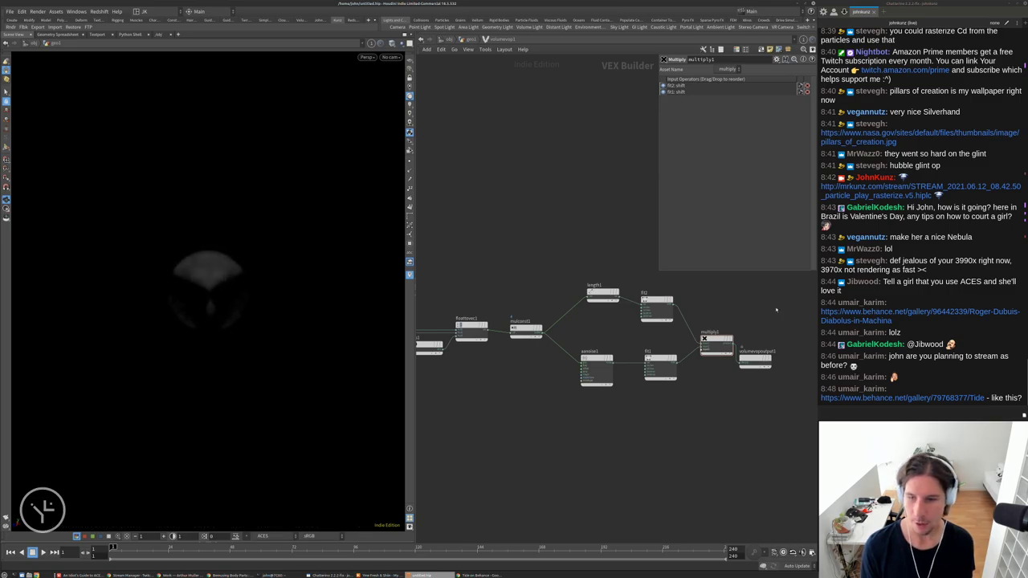
drag(755, 359, 674, 303)
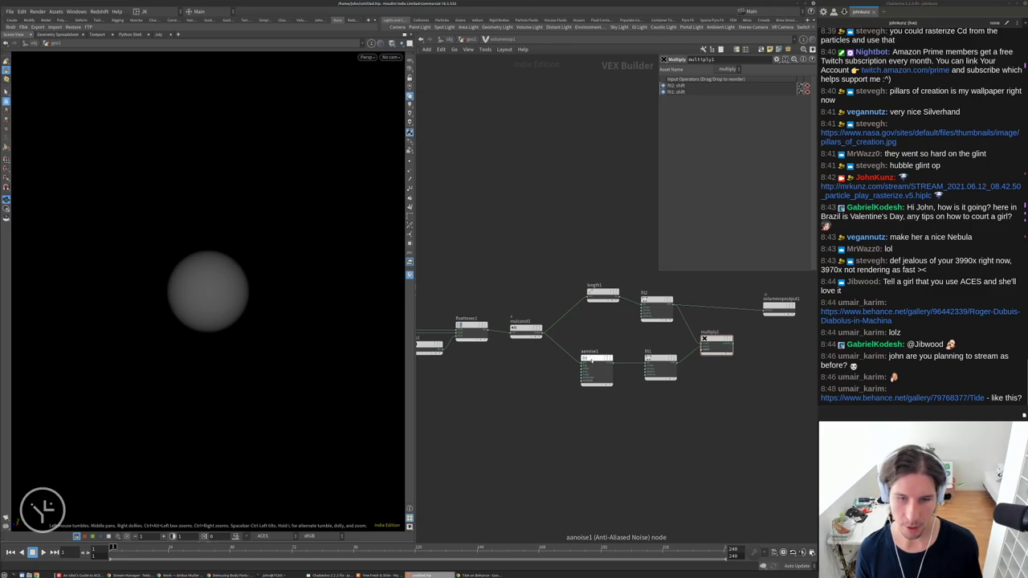
drag(594, 359, 523, 235)
scroll(569, 282, up, 5)
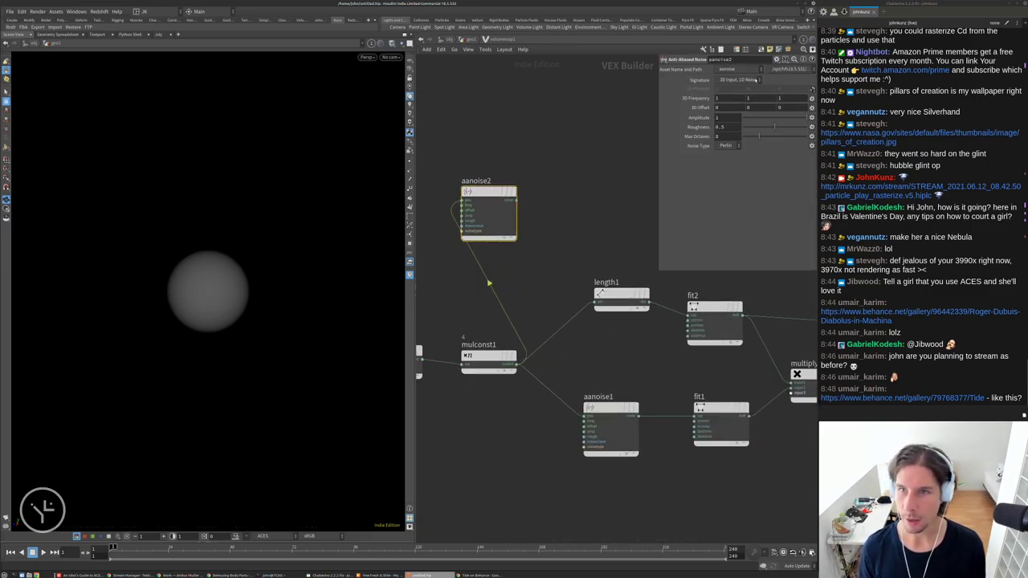
Set aanoise2 to 3D Noise and add it to mulconst1's position via an Add node
click(756, 80)
click(749, 96)
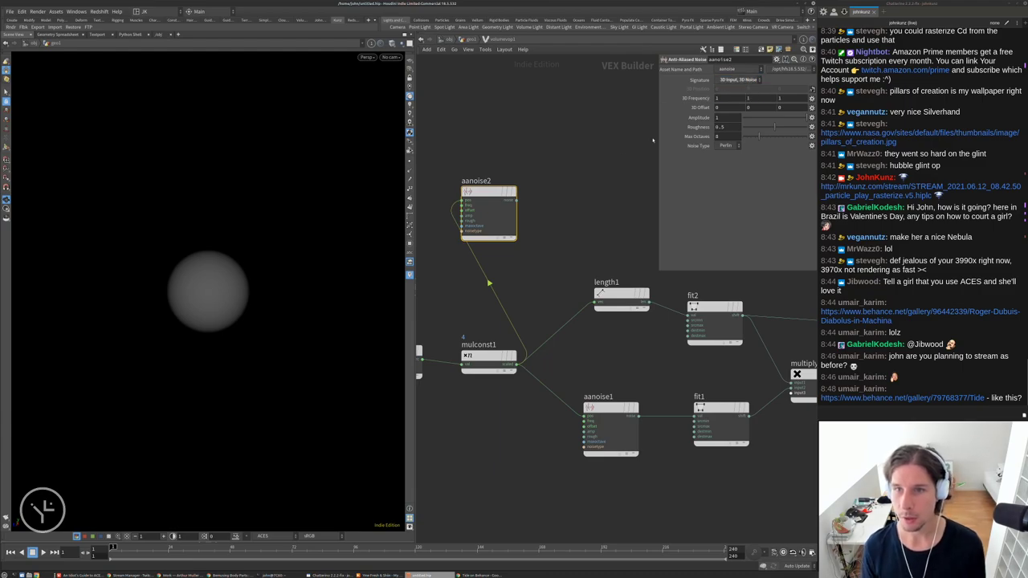
key(Tab)
text(ad)
key(Return)
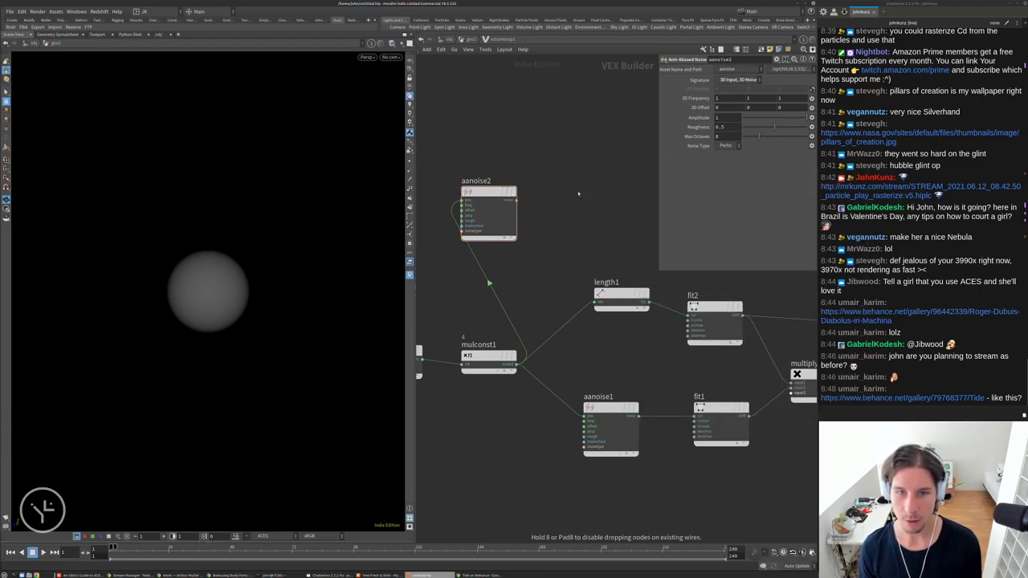
click(566, 303)
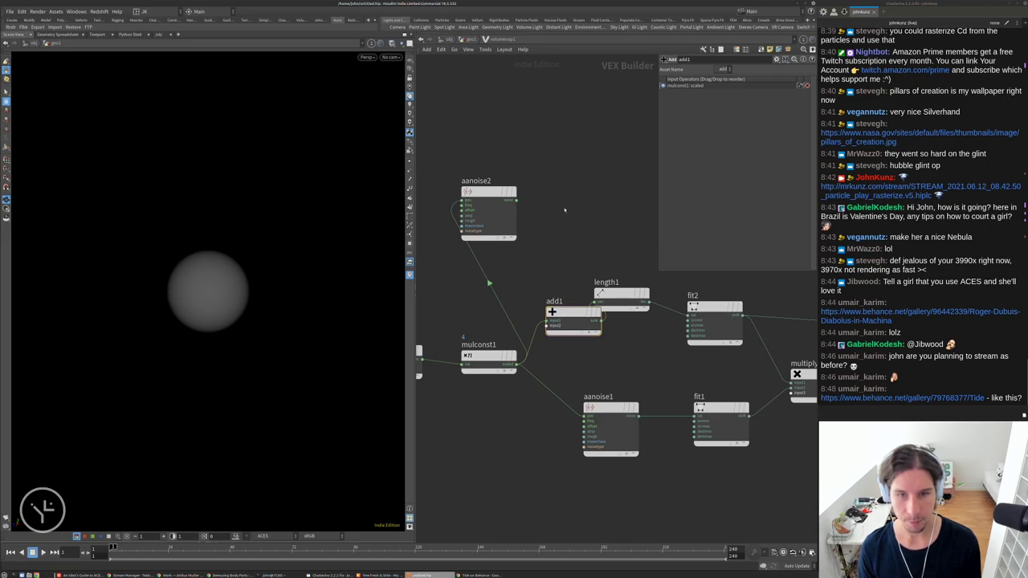
drag(566, 314, 516, 206)
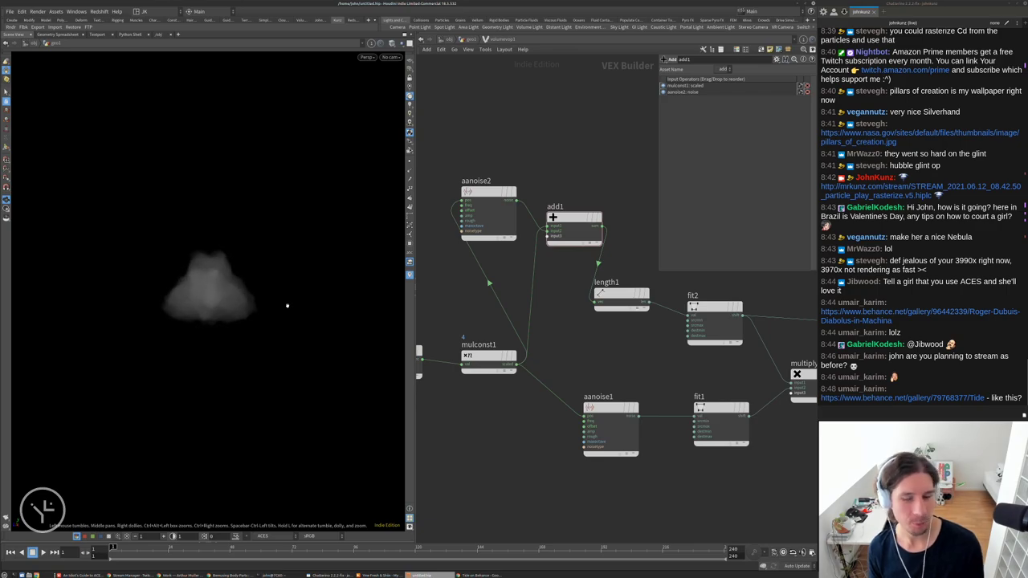
scroll(598, 166, down, 2)
Display volume1 at the geometry level, inspect it, then return into the Volume VOP
key(u)
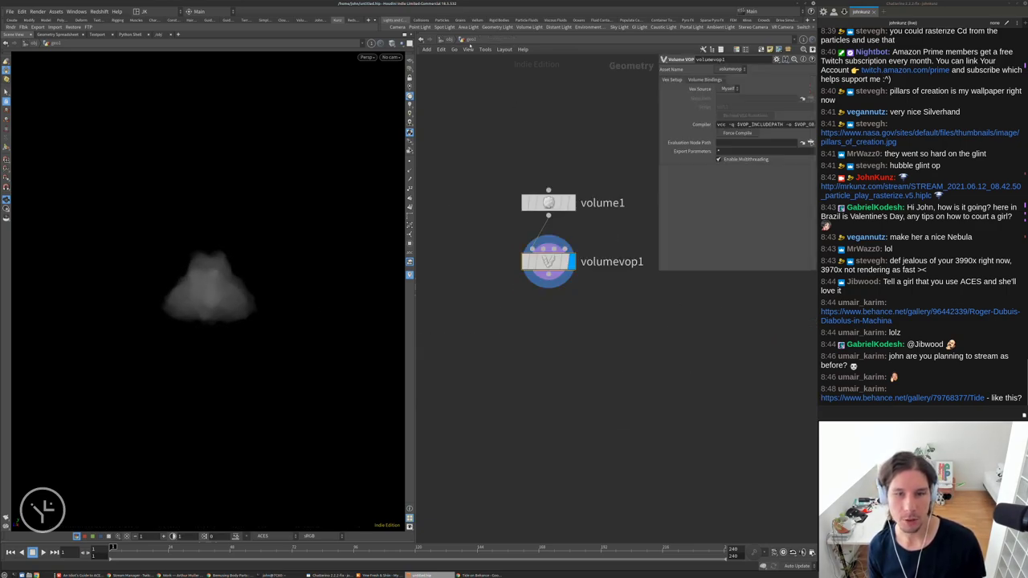
click(568, 203)
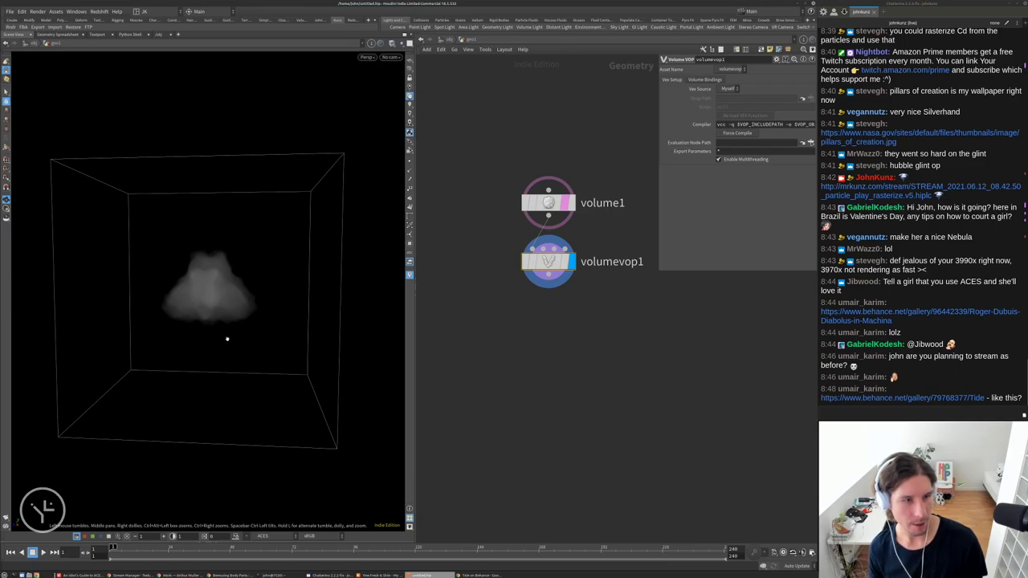
drag(227, 339, 201, 247)
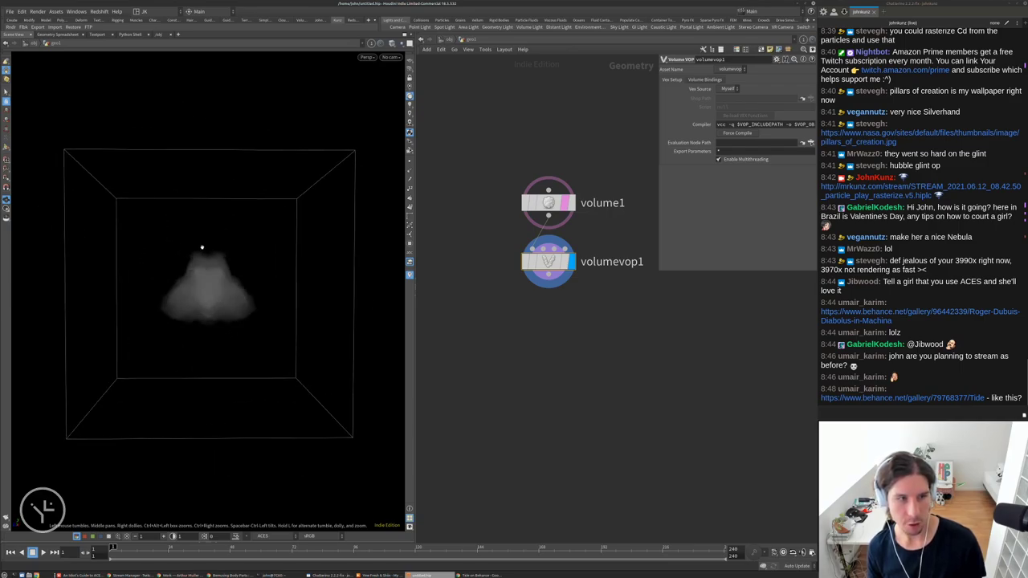
key(i)
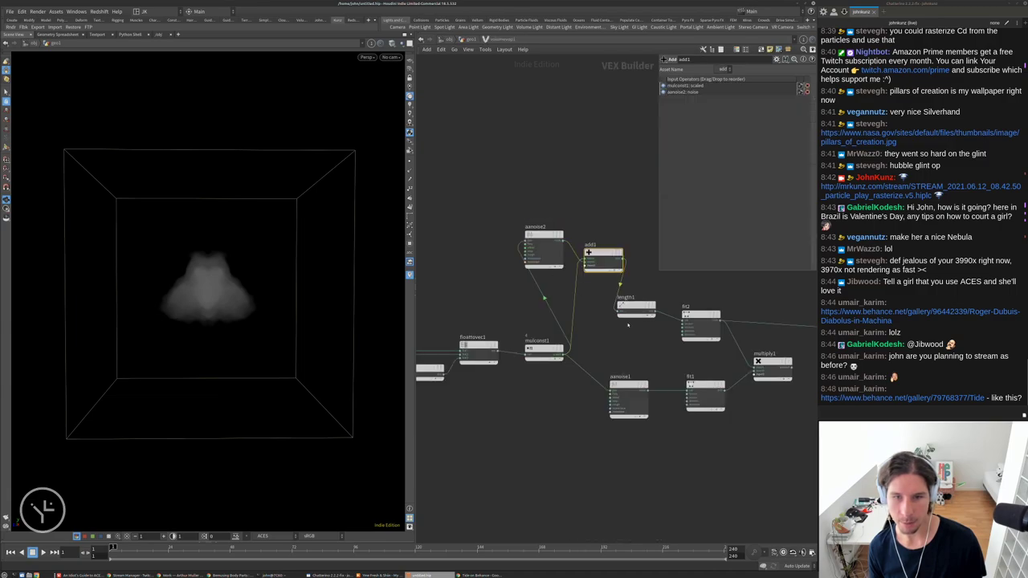
Remap fit2 with Source Min 1.5 and Source Max 1.4 to enlarge the cloud
middle_drag(619, 334, 572, 354)
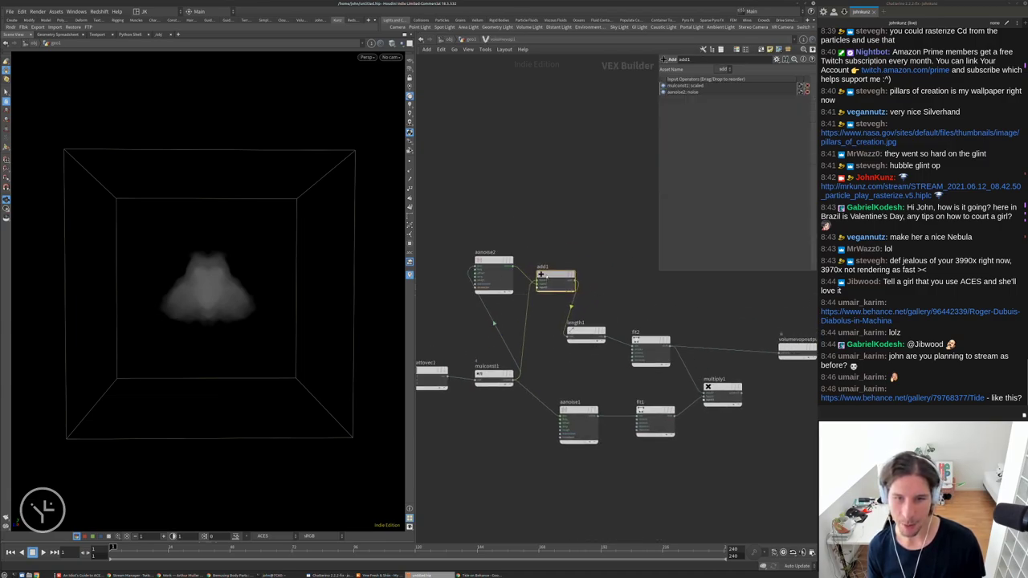
click(650, 349)
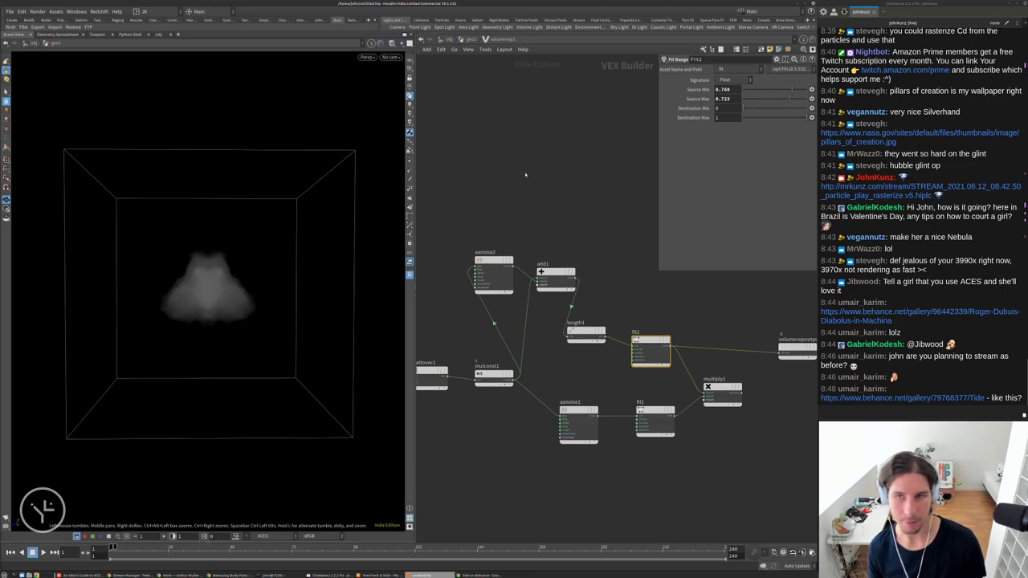
double_click(723, 89)
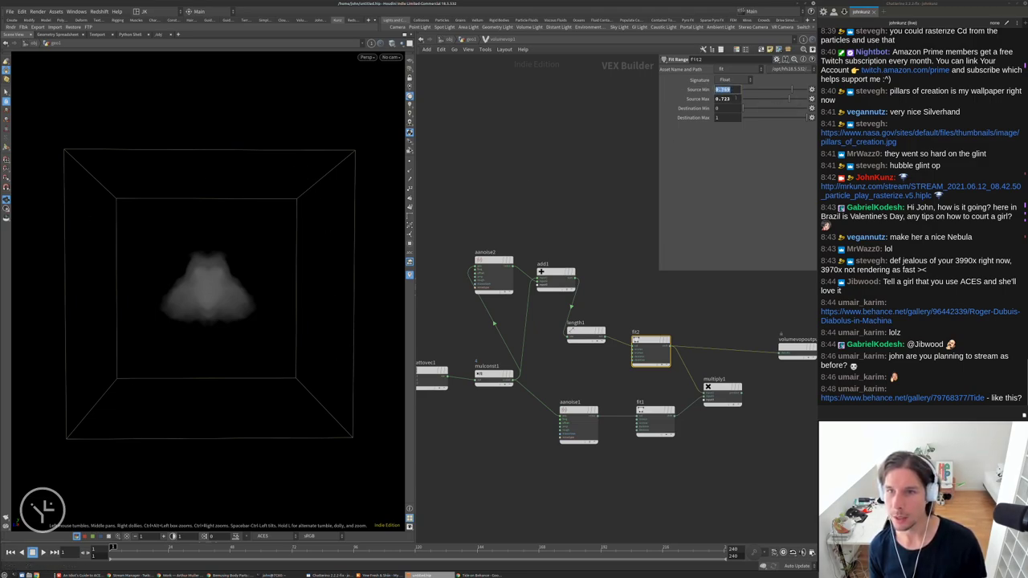
text(1)
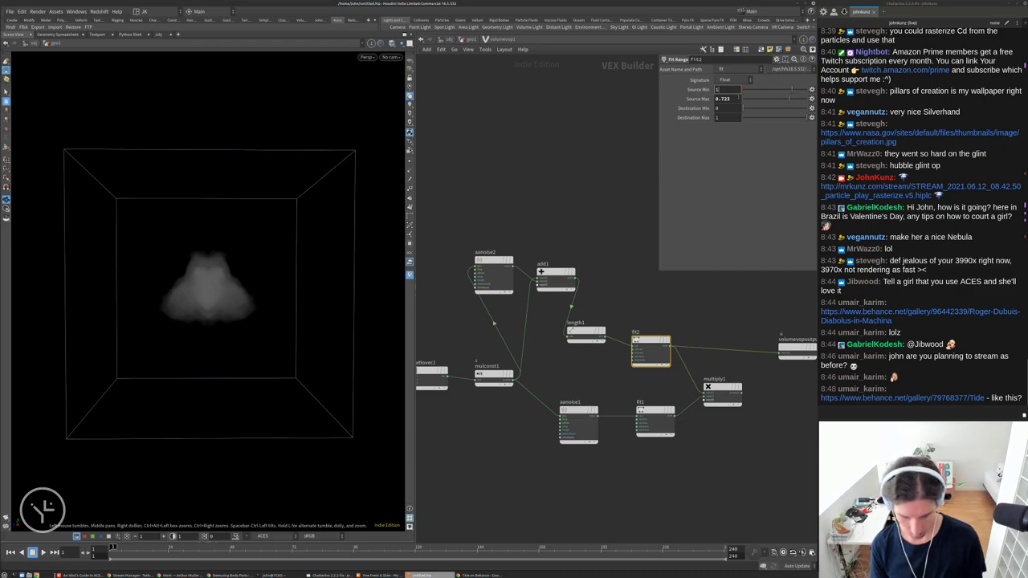
text(.5)
key(Tab)
text(.8)
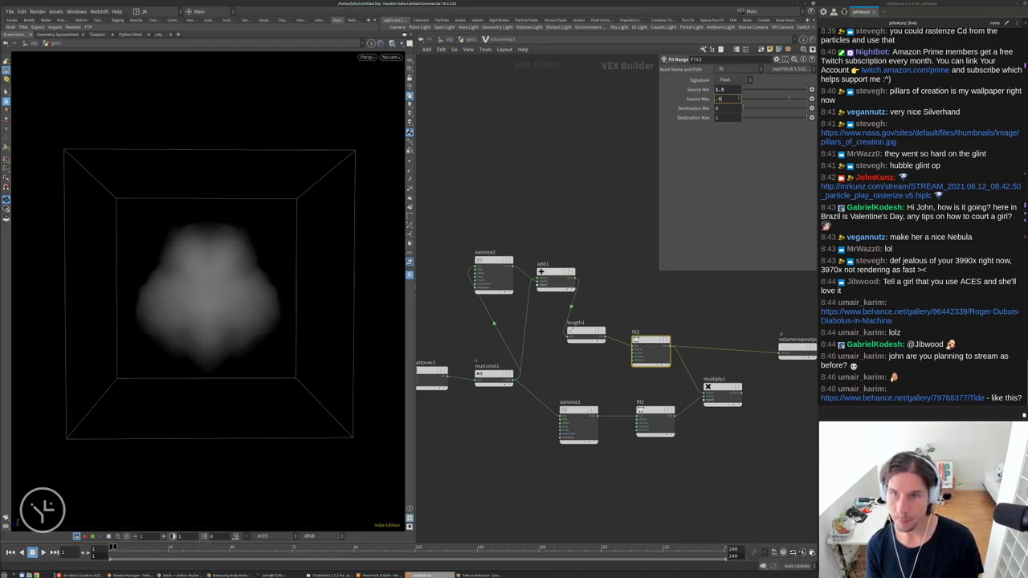
key(Return)
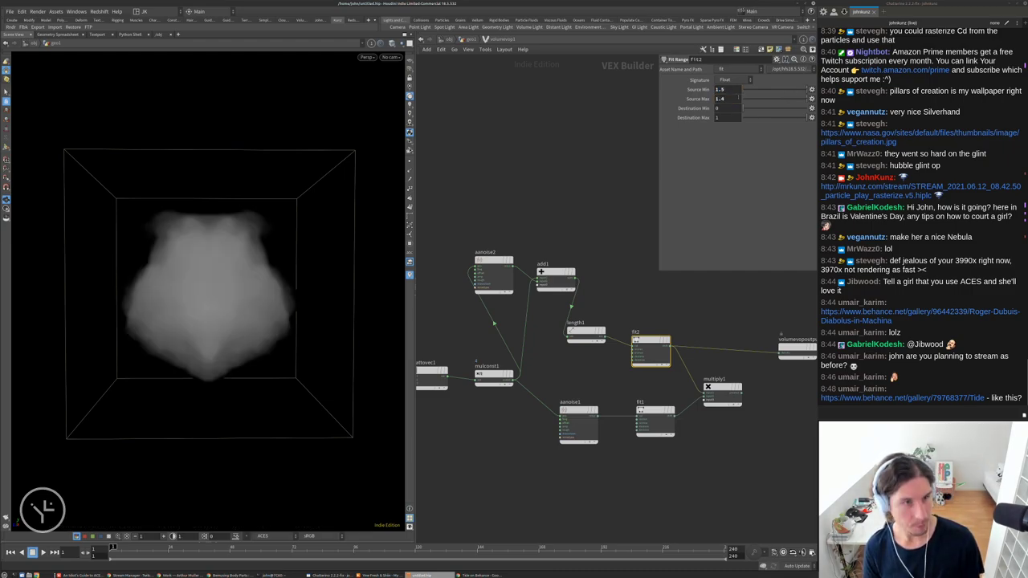
Inspect the enlarged volume and bring up multiply1's parameters
mouse_move(252, 257)
mouse_down()
mouse_move(154, 265)
mouse_move(161, 218)
mouse_move(166, 341)
mouse_move(246, 253)
mouse_move(252, 259)
mouse_up()
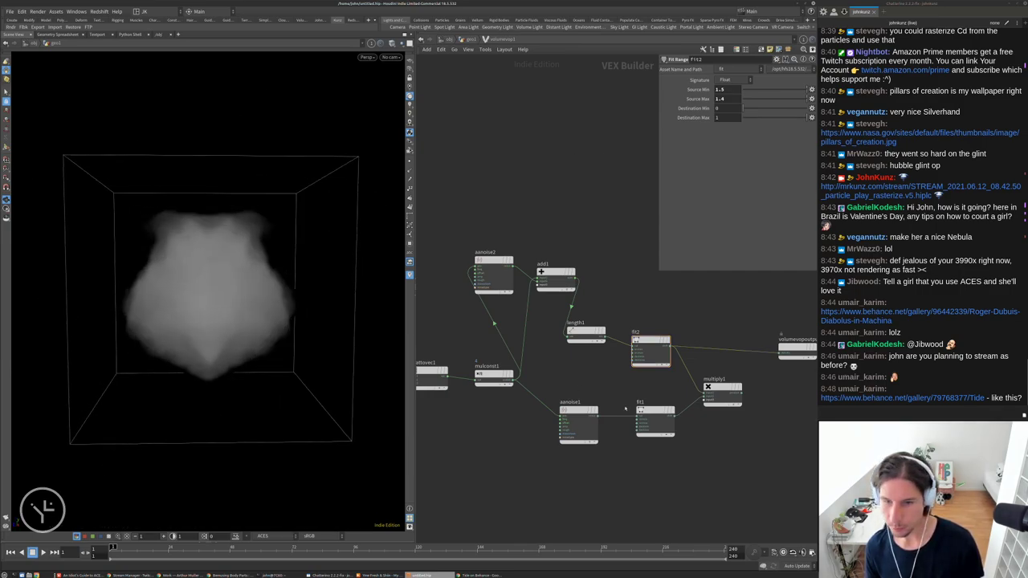
scroll(651, 414, down, 3)
scroll(642, 415, up, 2)
drag(681, 464, 565, 390)
click(624, 388)
Wire multiply1's result into volumevopoutput1 and frame the whole network
scroll(624, 388, up, 2)
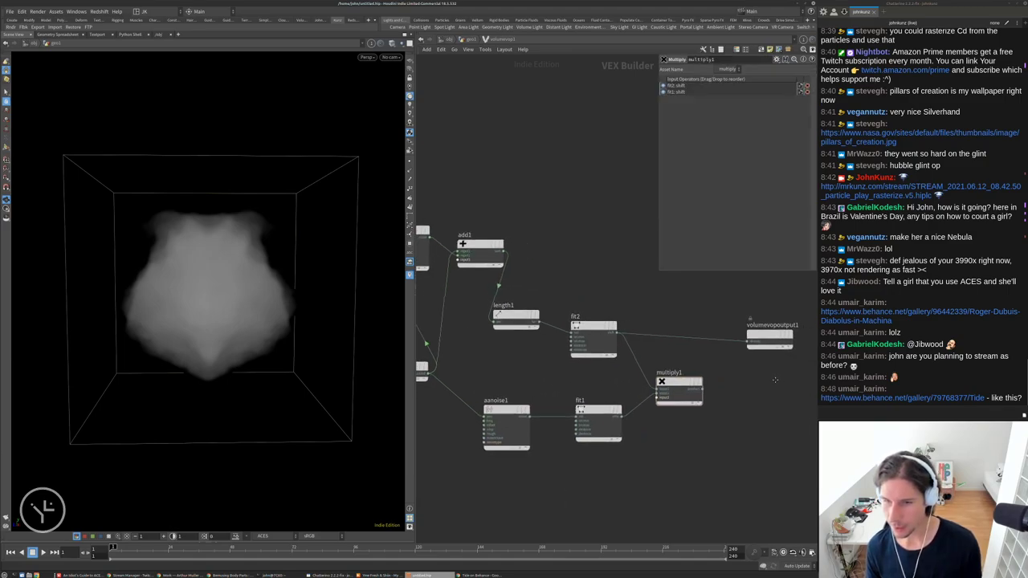
drag(740, 338, 694, 386)
drag(230, 303, 220, 283)
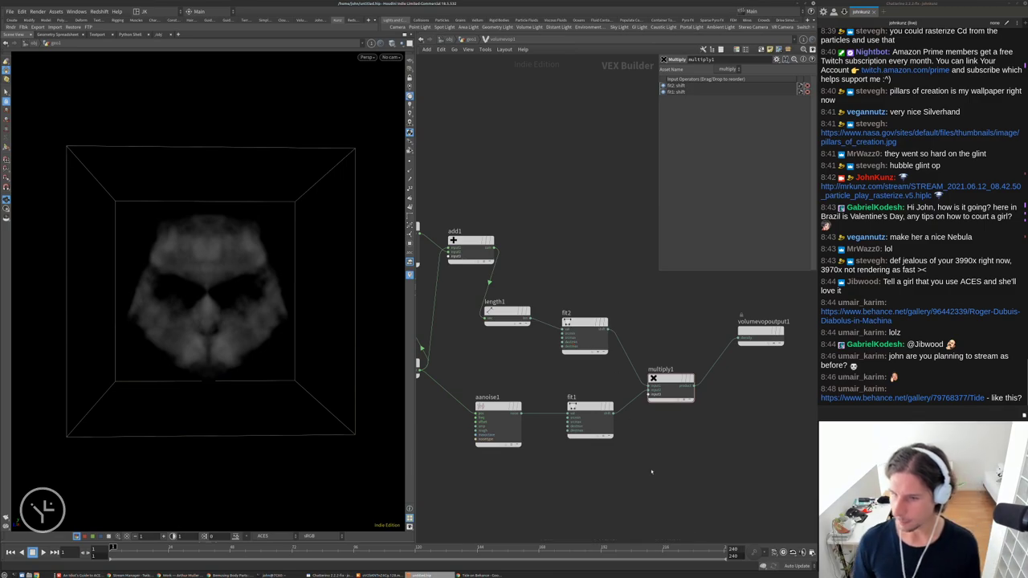
key(h)
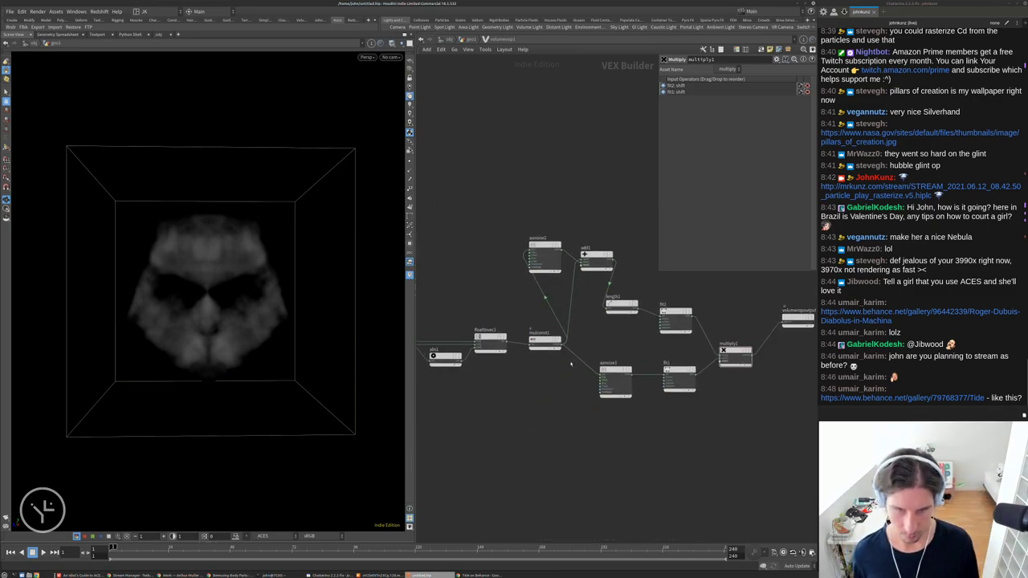
Rewire aanoise2's output and recentre the network view
click(553, 252)
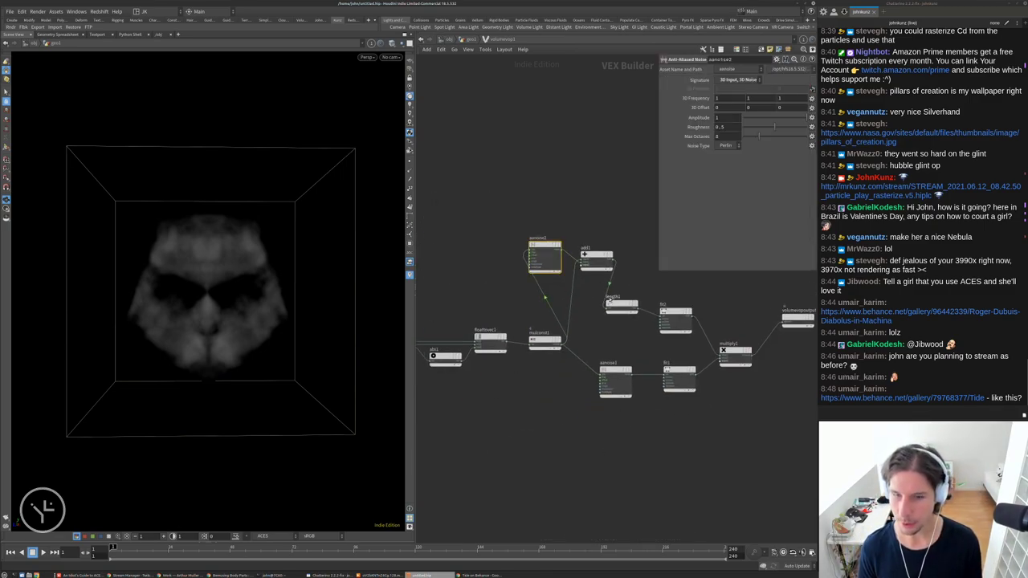
click(560, 252)
click(604, 371)
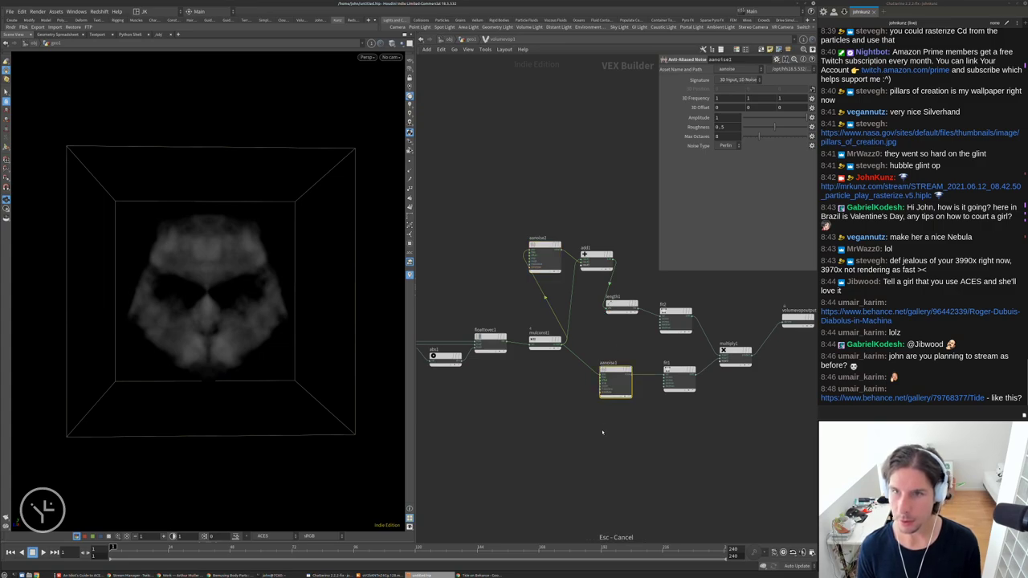
middle_drag(564, 451, 574, 451)
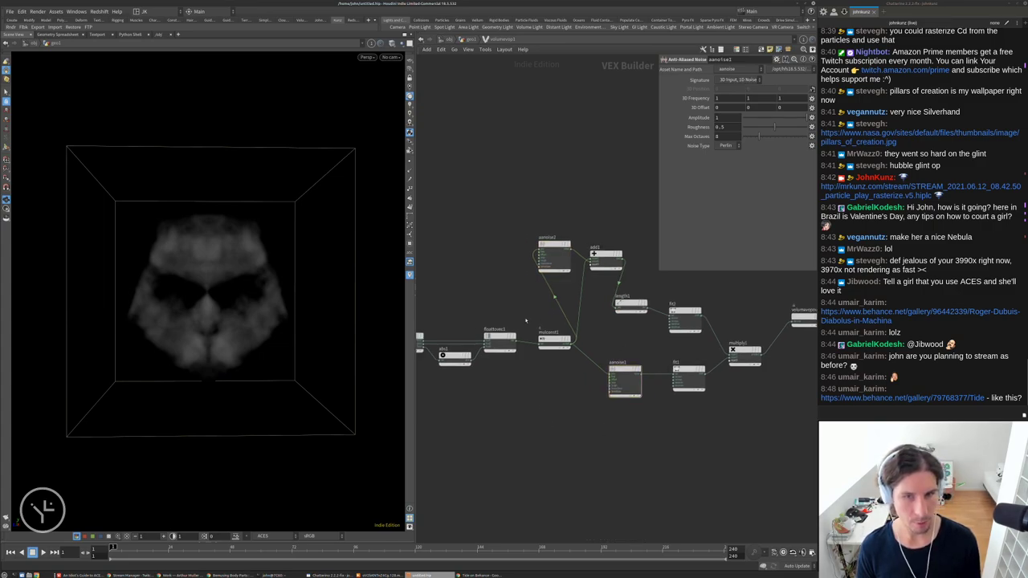
middle_drag(526, 321, 541, 318)
key(Tab)
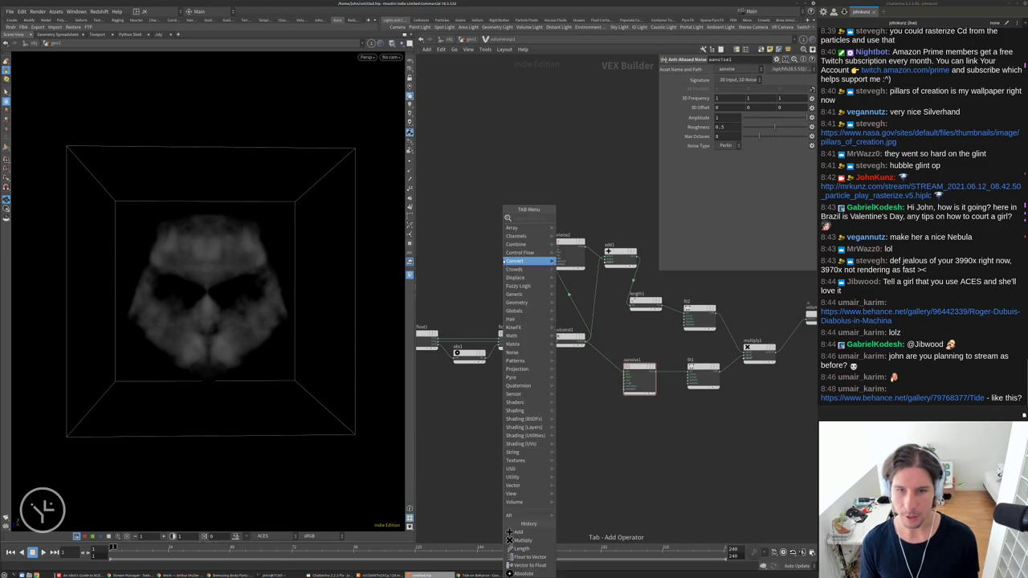
Insert a Vector to Vector4 node, vectohvec1, on aanoise2's input wire
mouse_move(522, 269)
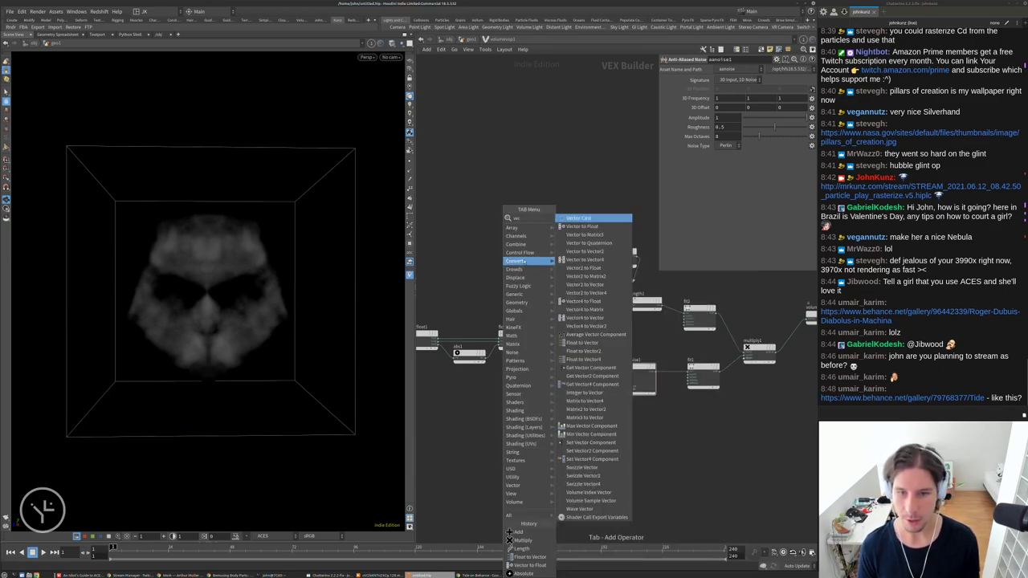
click(584, 259)
click(515, 275)
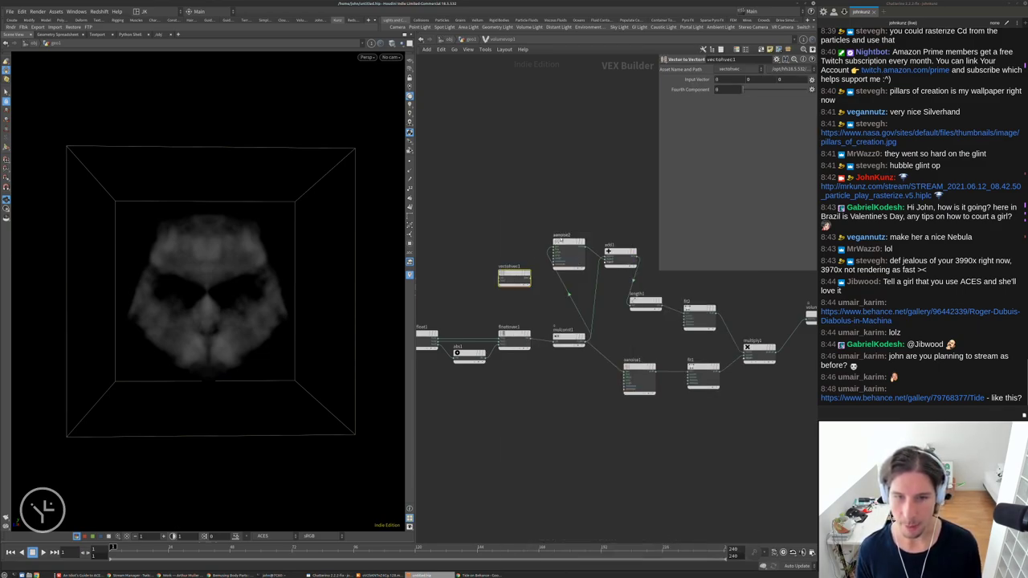
scroll(515, 275, up, 4)
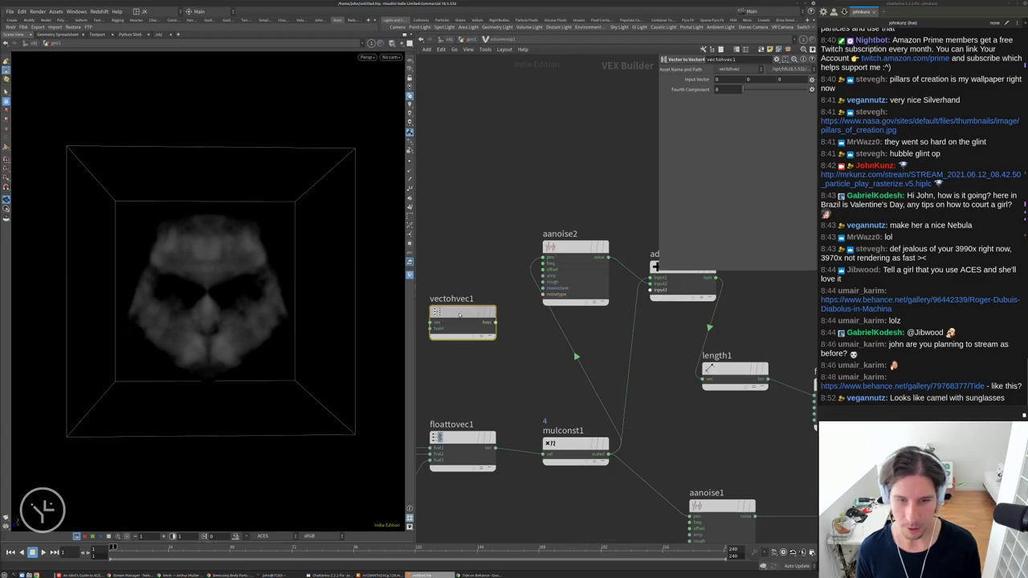
drag(459, 316, 553, 333)
Wire Global Time into vectohvec1's fourth component and play back to watch the cloud animate
scroll(474, 312, down, 3)
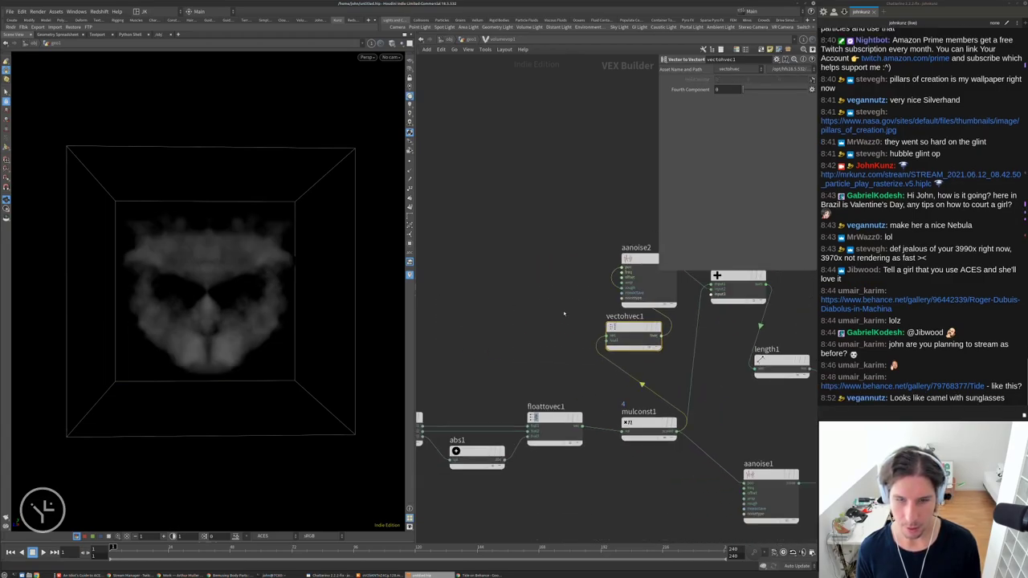
middle_drag(514, 309, 622, 305)
click(665, 311)
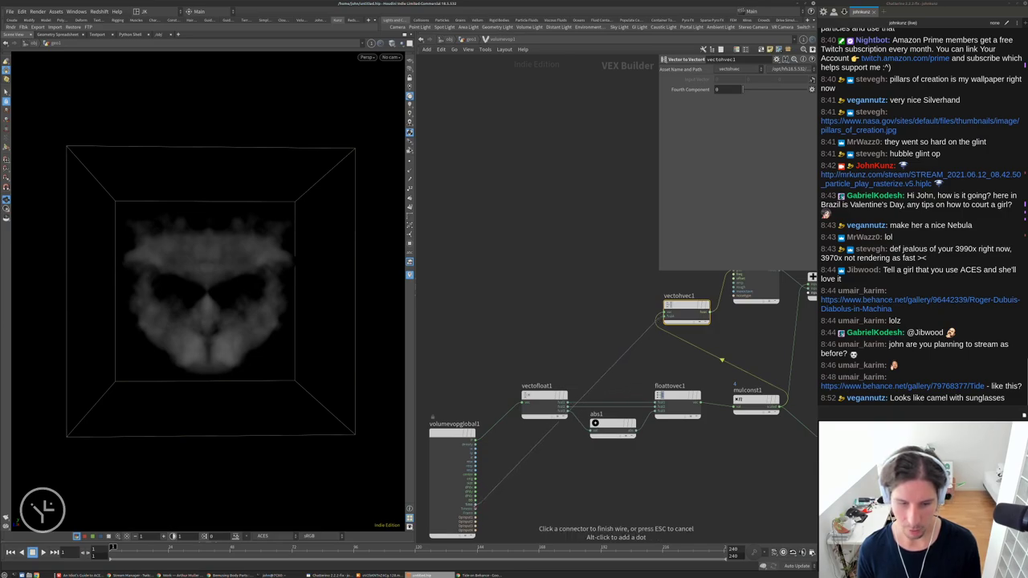
click(475, 507)
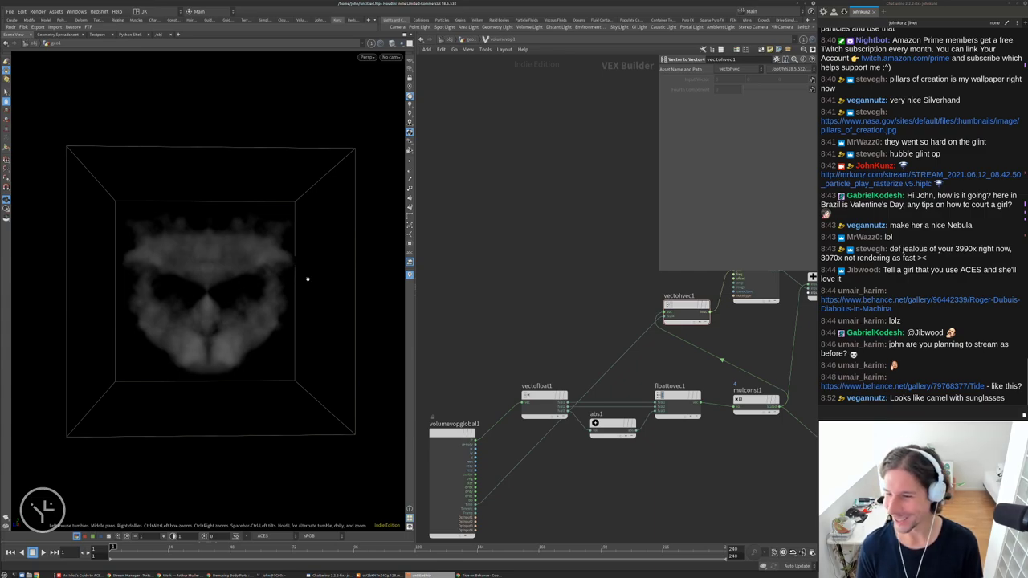
key(Up)
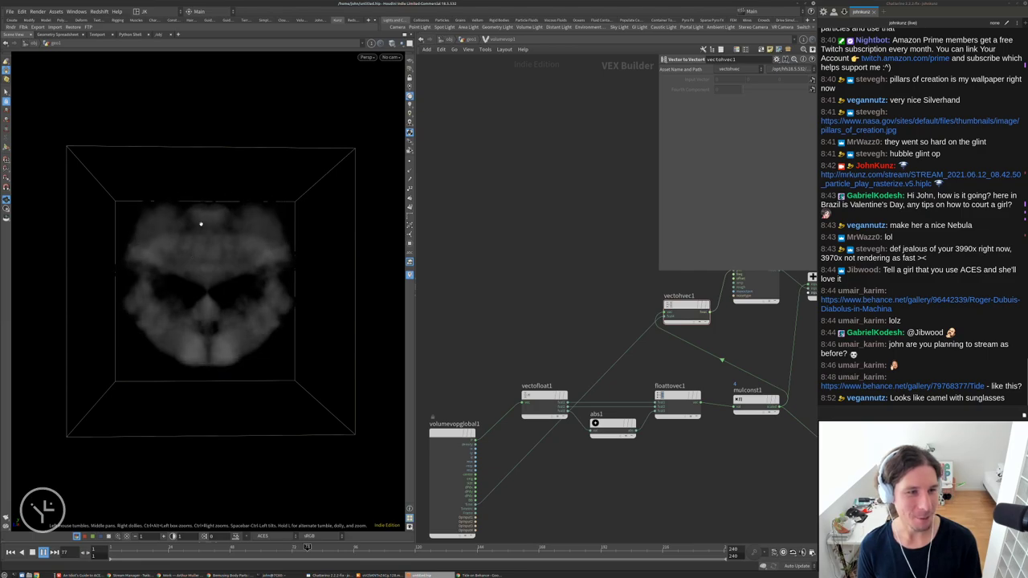
key(Up)
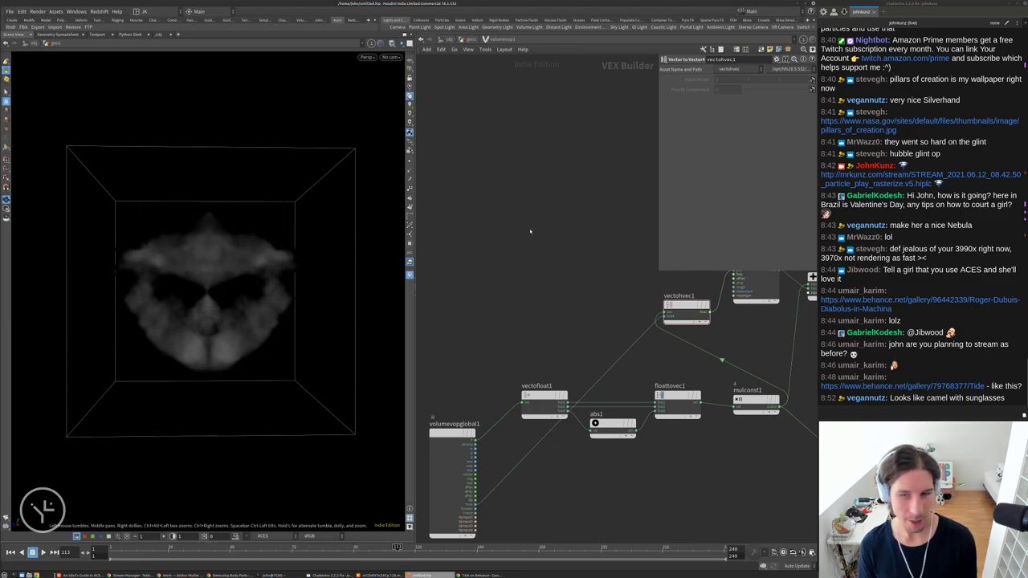
Insert a second Vector to Vector4 node, vectohvec2, on aanoise1's input wire and preview playback
key(h)
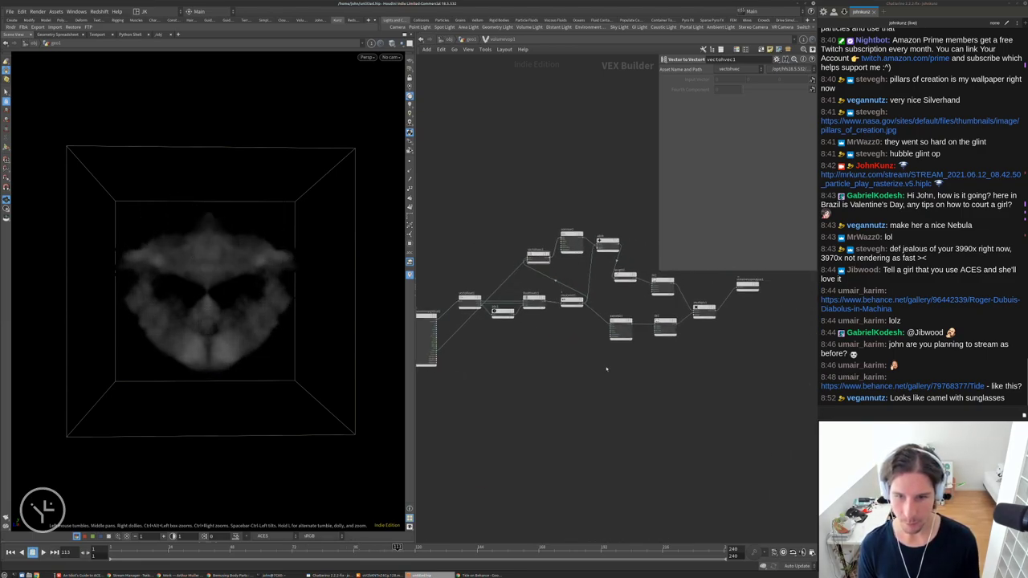
key(Tab)
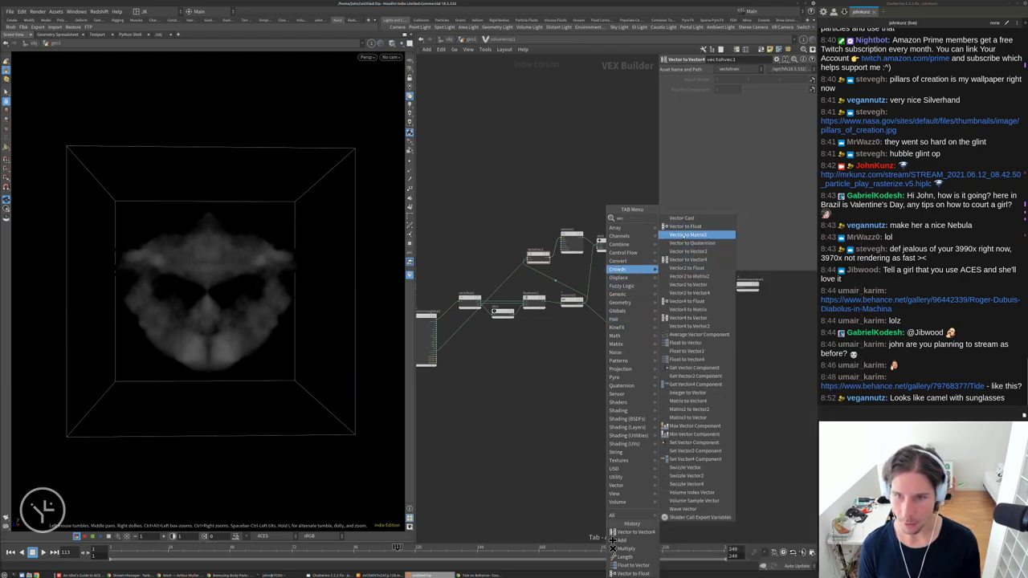
click(688, 260)
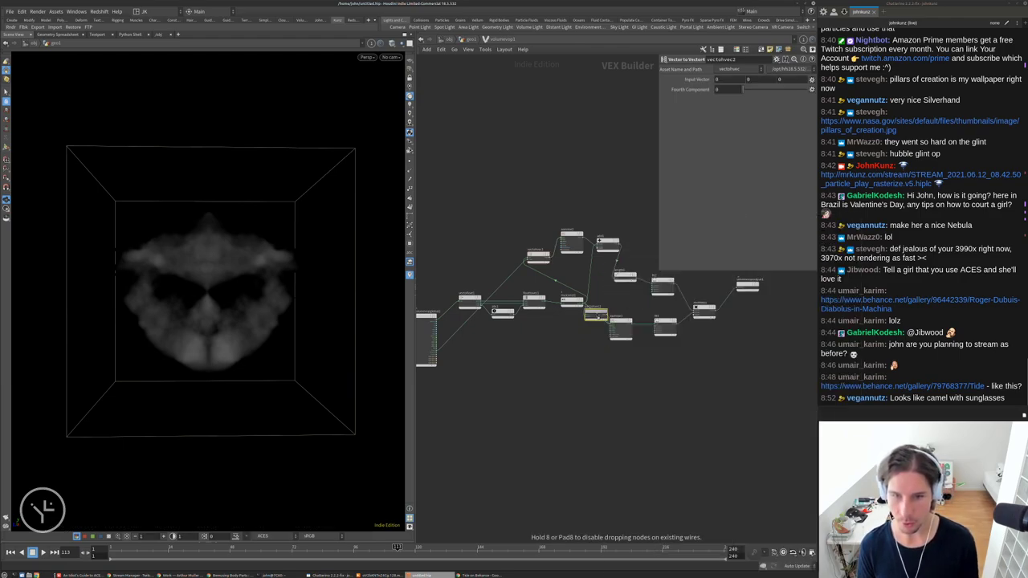
click(575, 340)
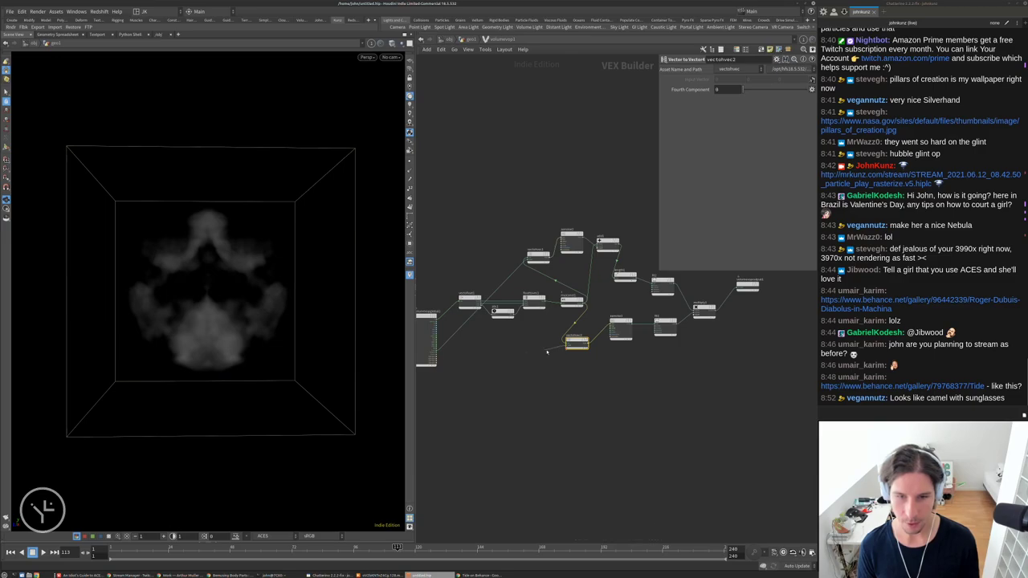
scroll(546, 351, up, 4)
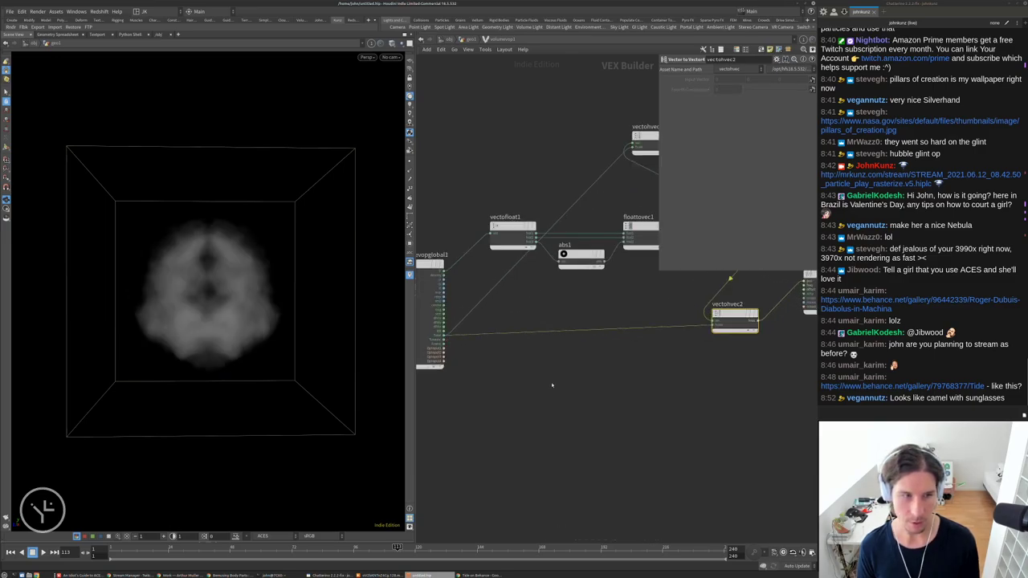
key(Up)
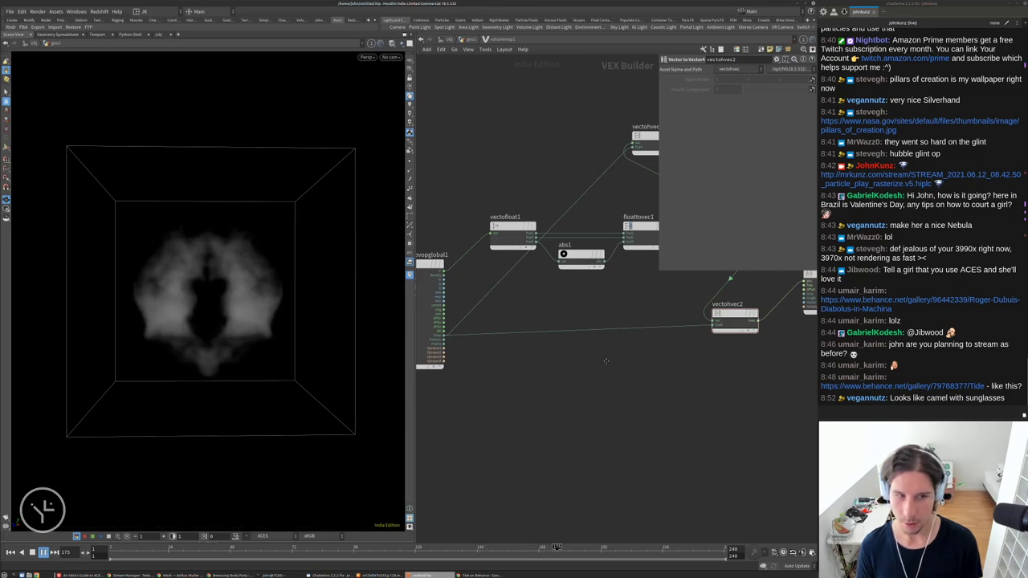
middle_drag(606, 361, 587, 375)
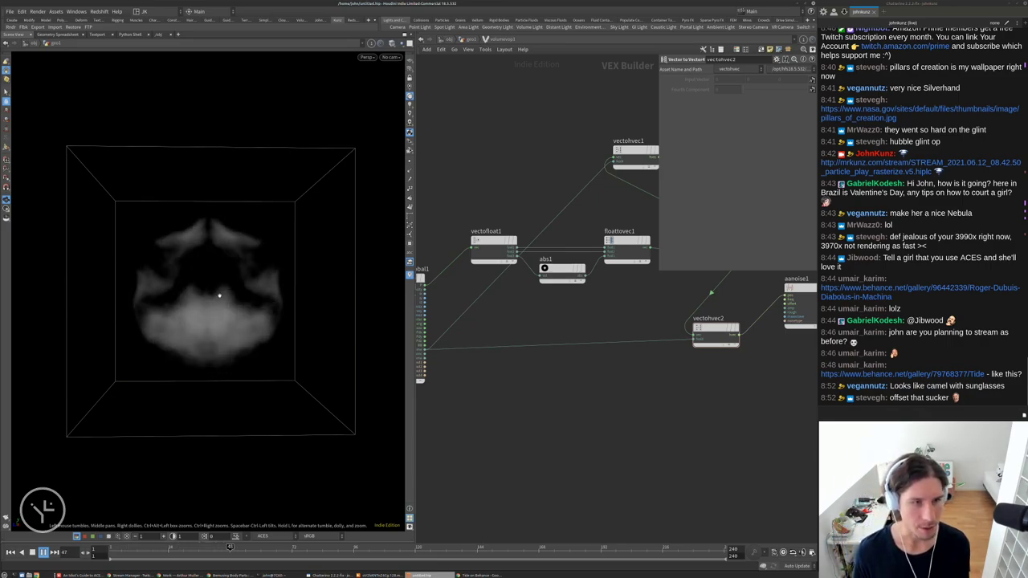
Set aanoise1's second 4D Offset value to 2.421
scroll(657, 436, down, 3)
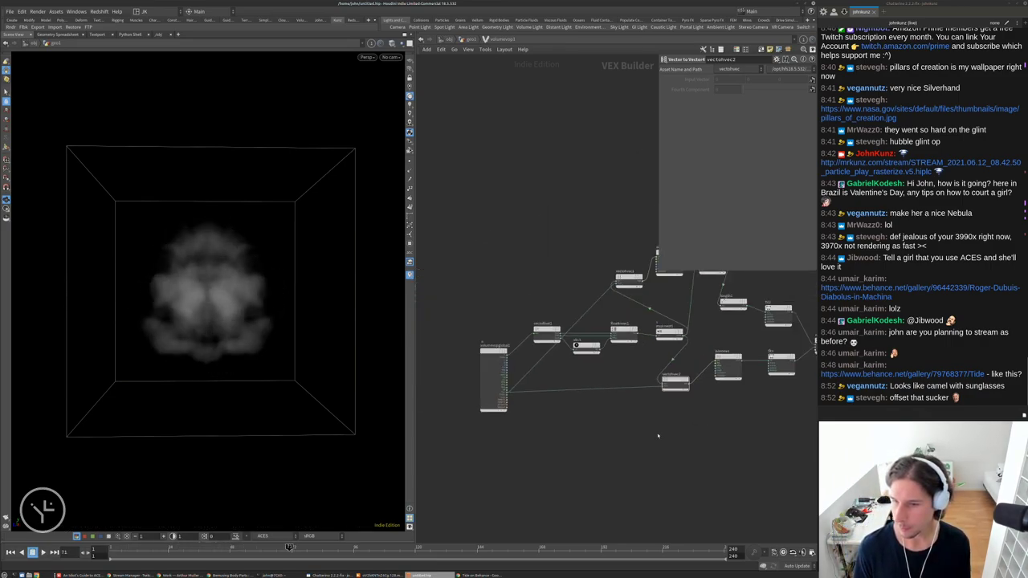
scroll(662, 430, up, 3)
click(684, 363)
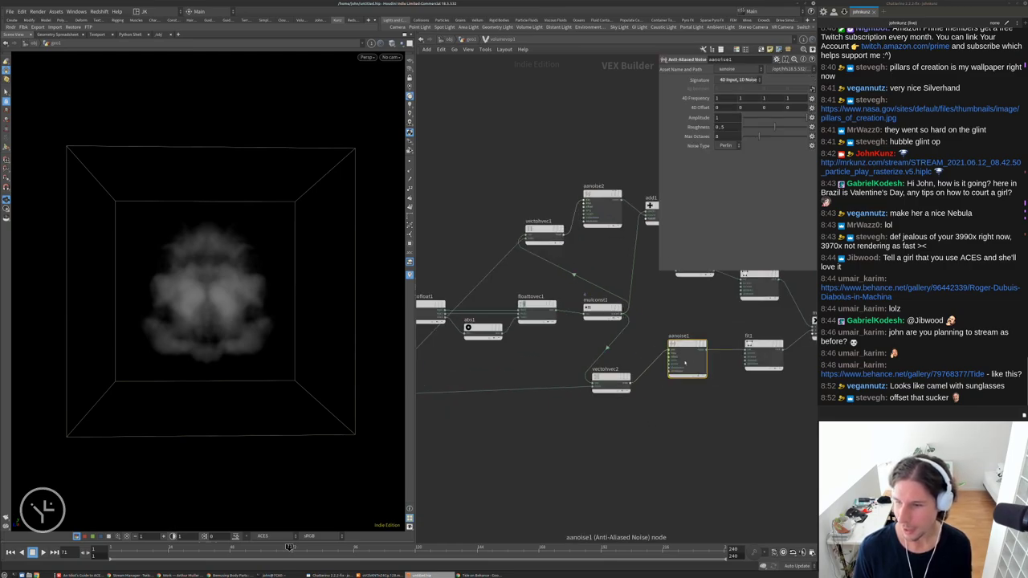
click(743, 108)
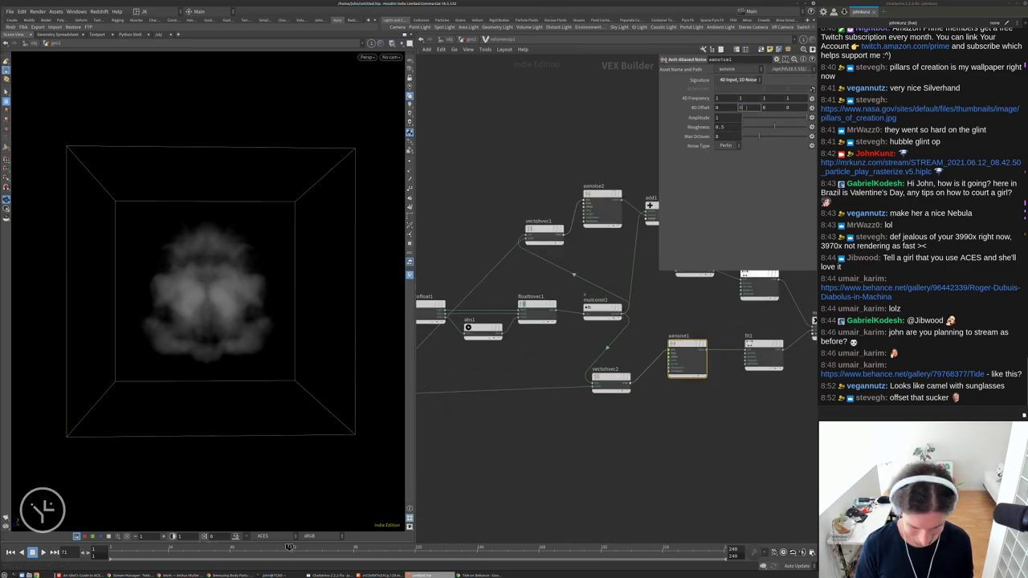
text(2.421)
key(Return)
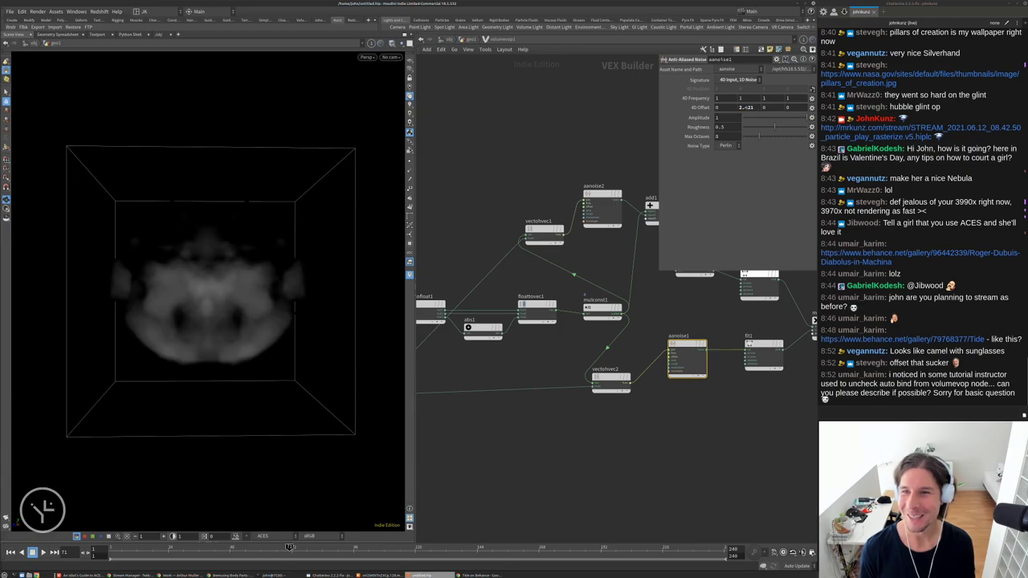
Set aanoise2's second 4D Offset value to 1.532
click(594, 218)
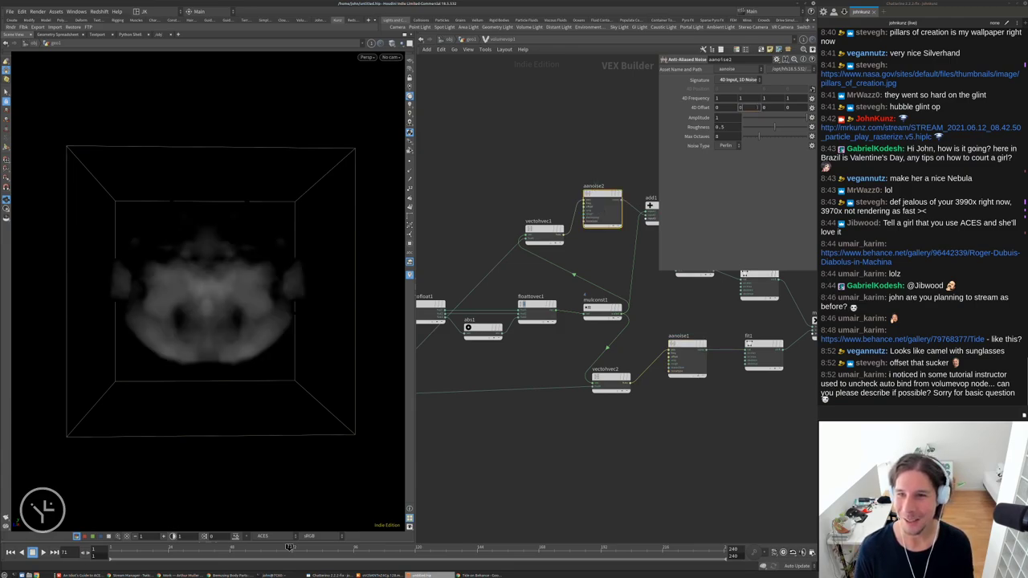
click(743, 108)
text(1.532)
key(Return)
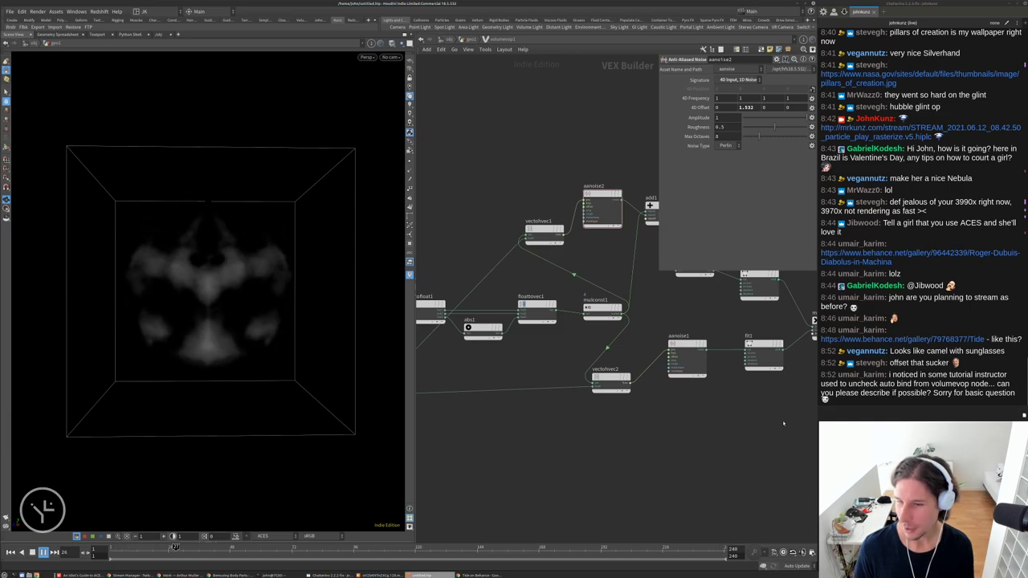
Back at geo1, view volumevop1's binding settings and move it away from volume1
click(464, 39)
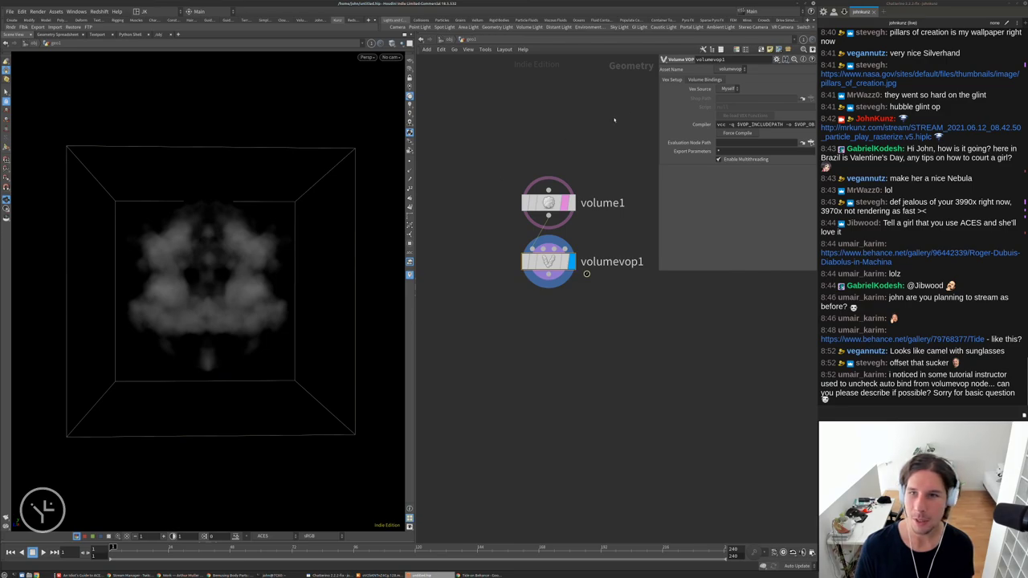
click(703, 81)
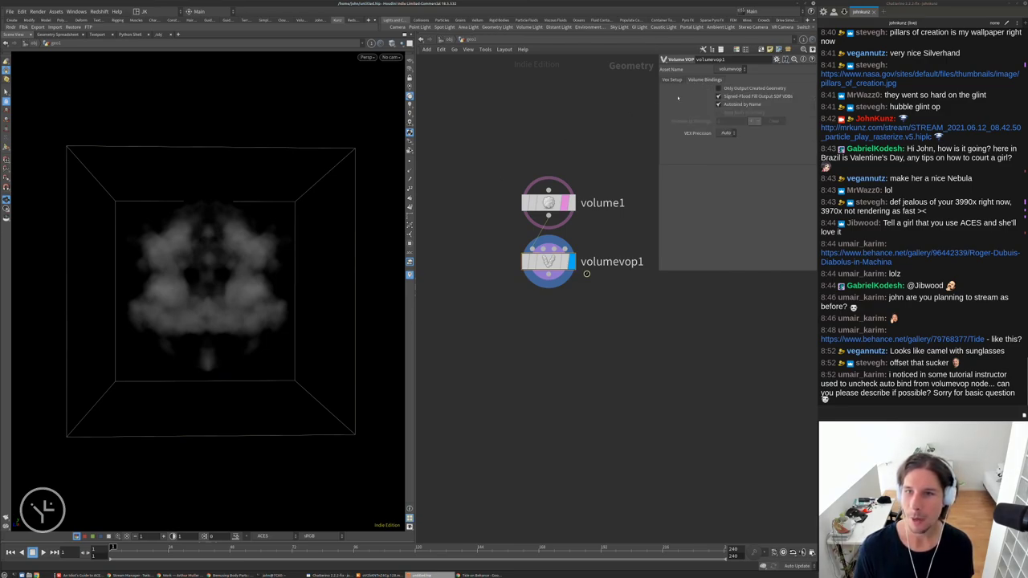
mouse_move(723, 108)
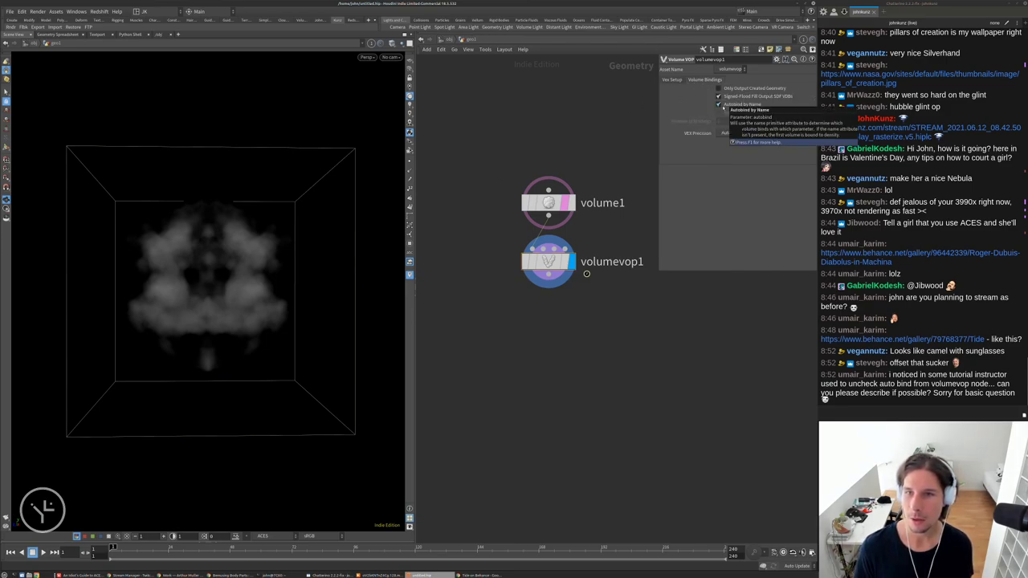
middle_drag(631, 118, 579, 169)
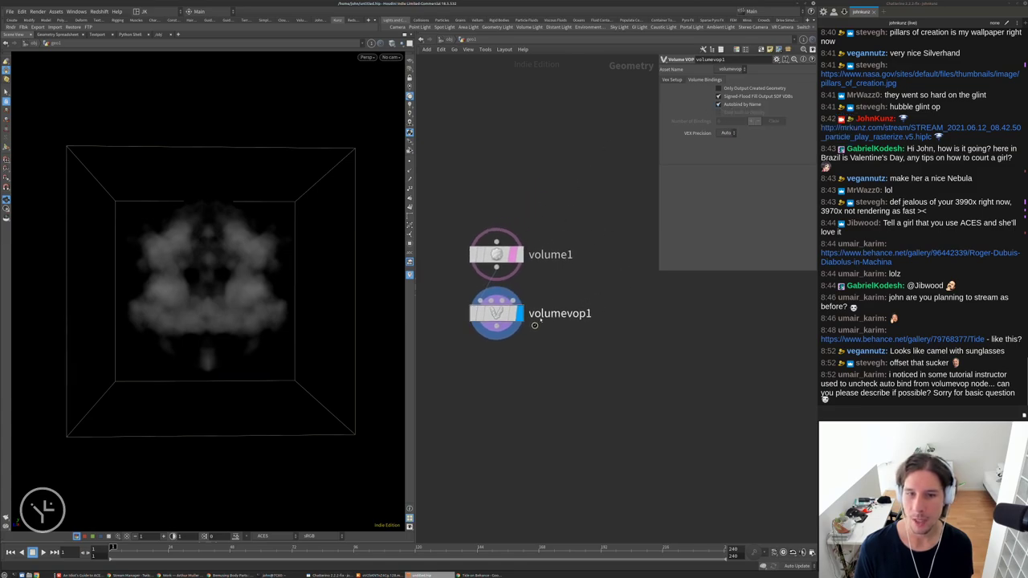
drag(493, 310, 551, 352)
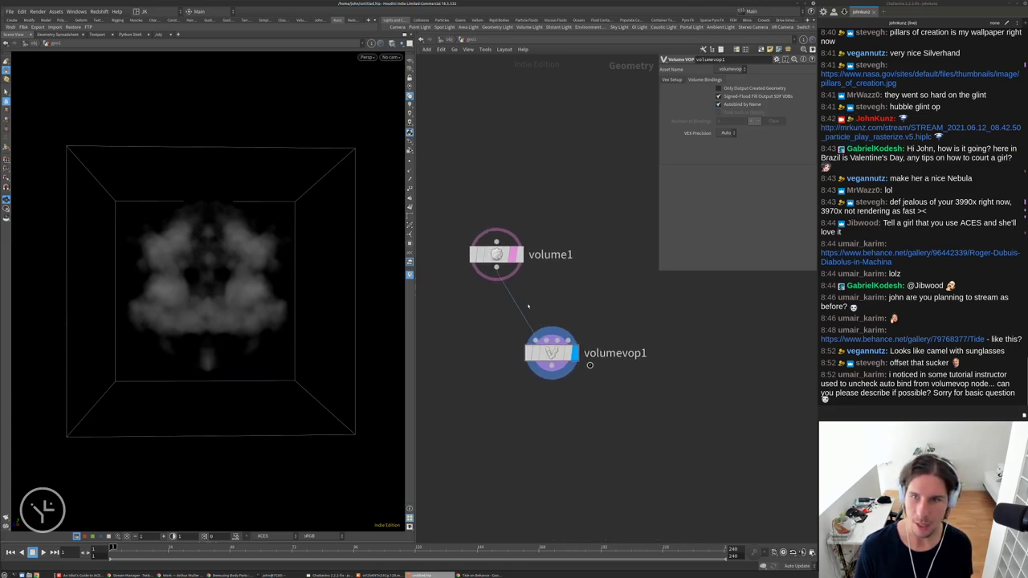
Rename volume1's volume from density to cloud and check its node info
click(496, 256)
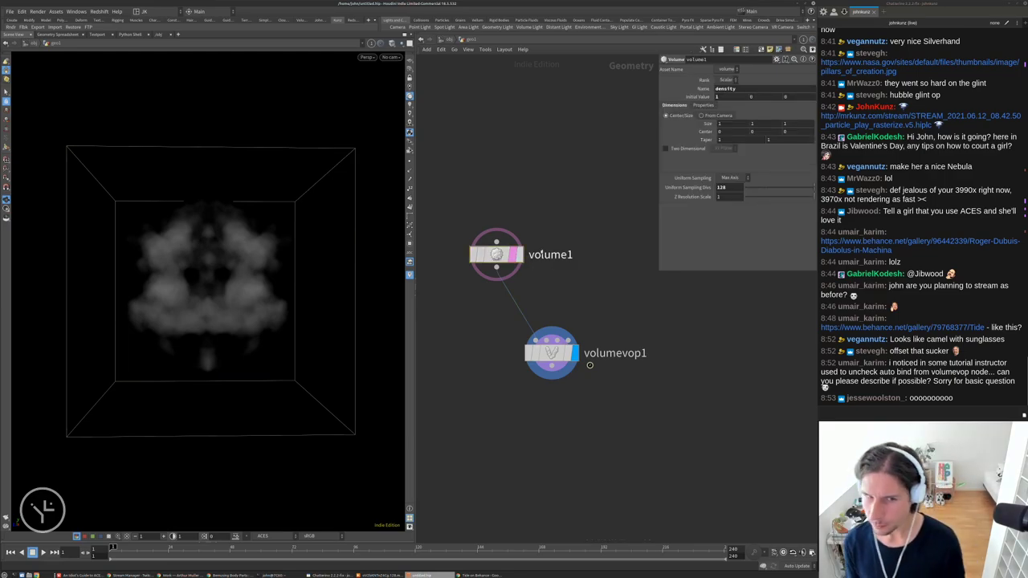
double_click(754, 87)
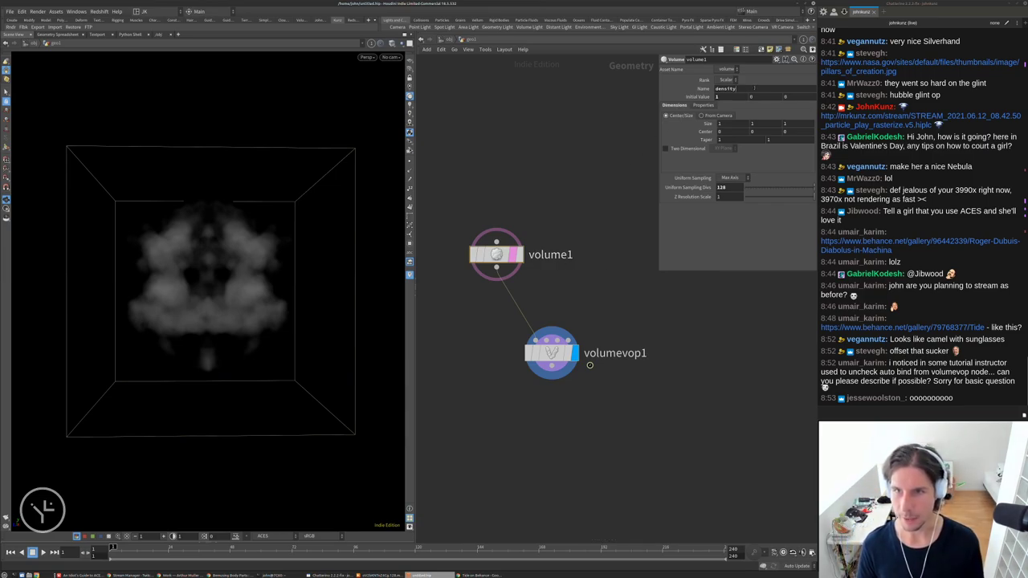
key(BackSpace)
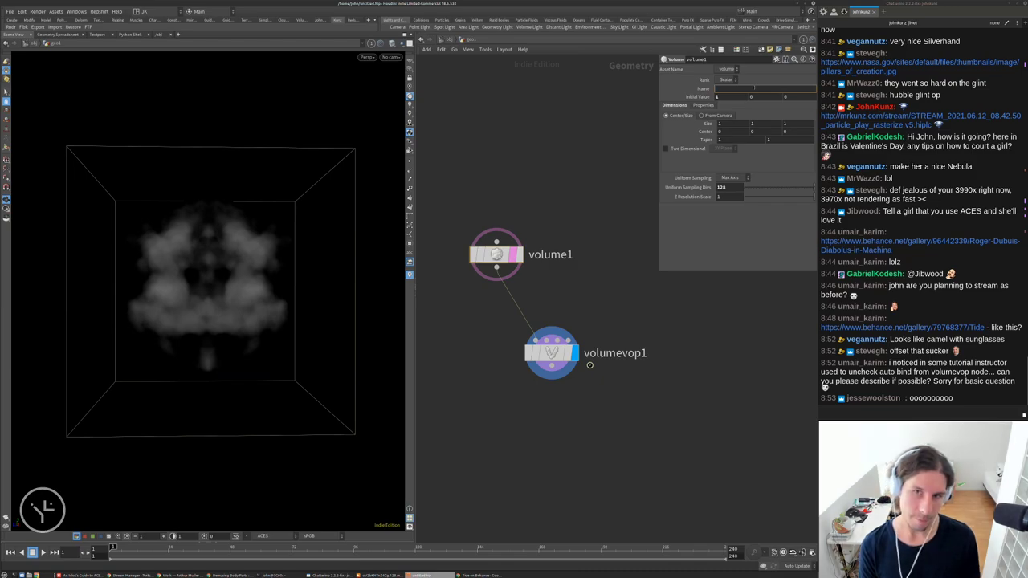
key(Return)
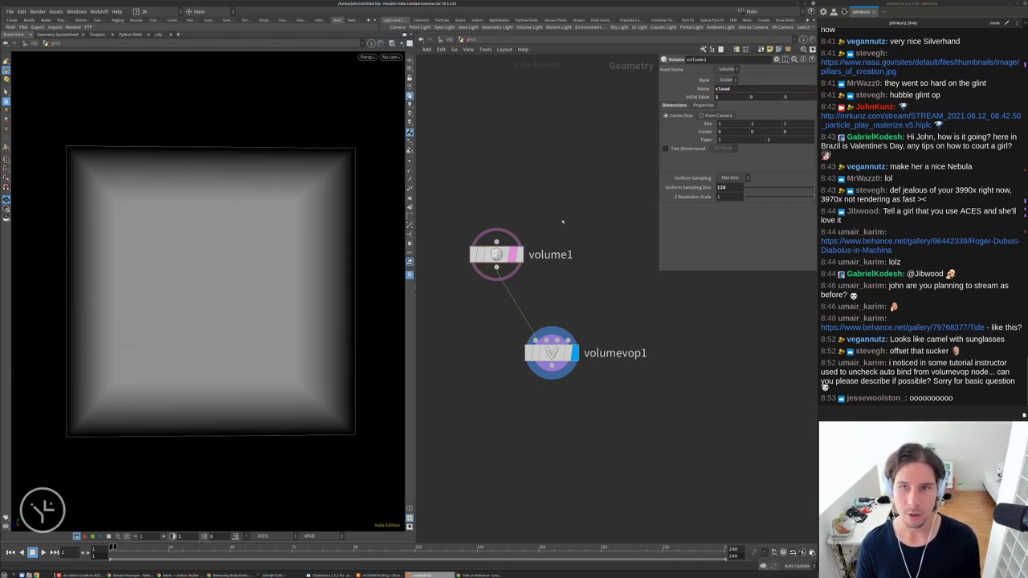
middle_click(519, 254)
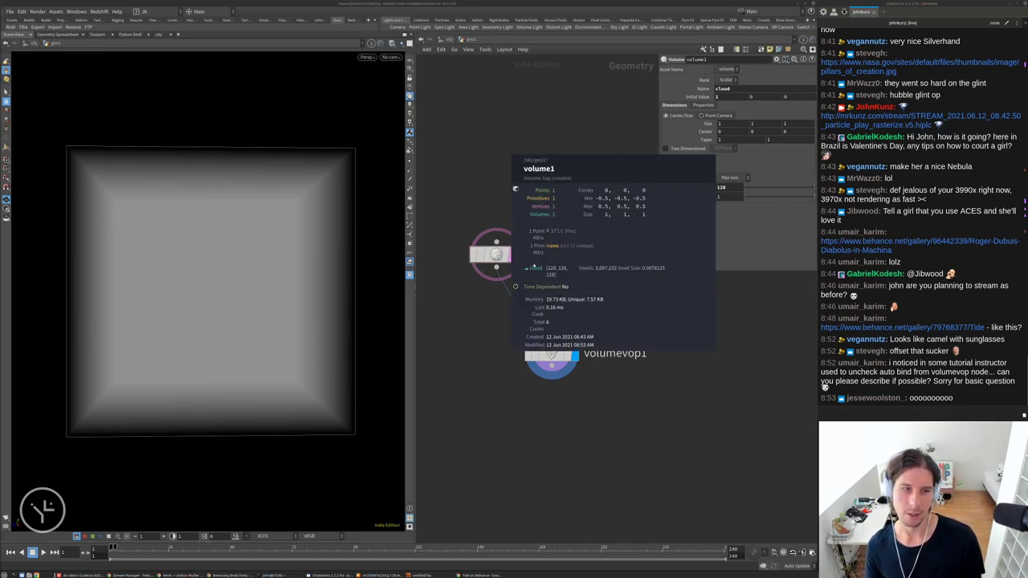
Recheck volume1's info, then reopen the volumevop1 network zoomed in around its output
double_click(550, 358)
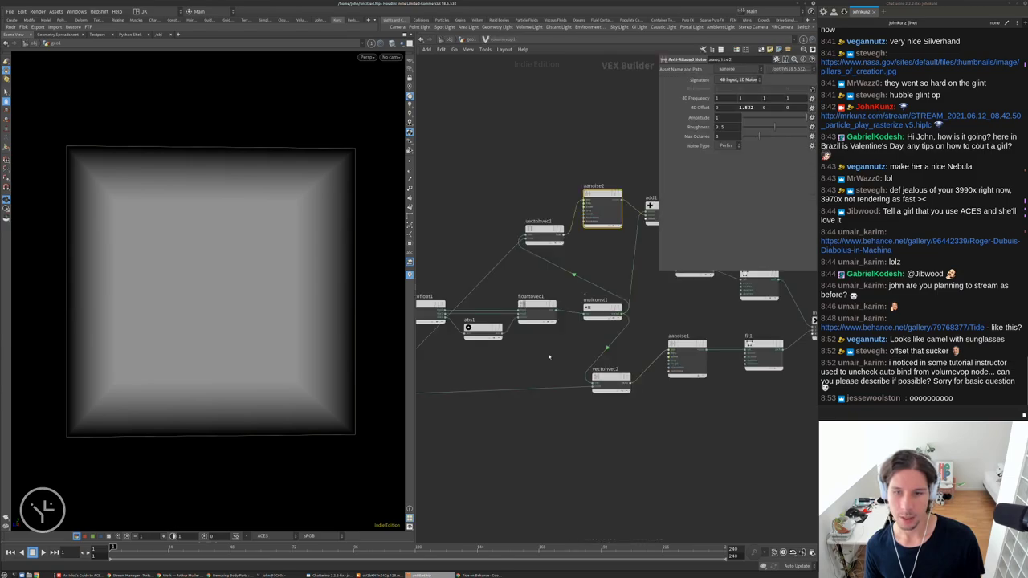
click(468, 39)
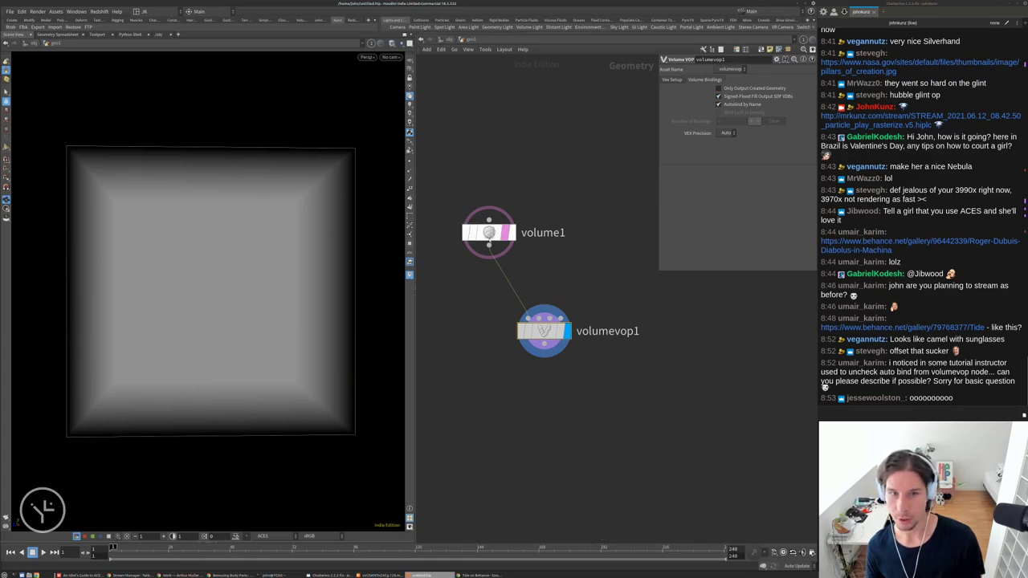
middle_click(518, 239)
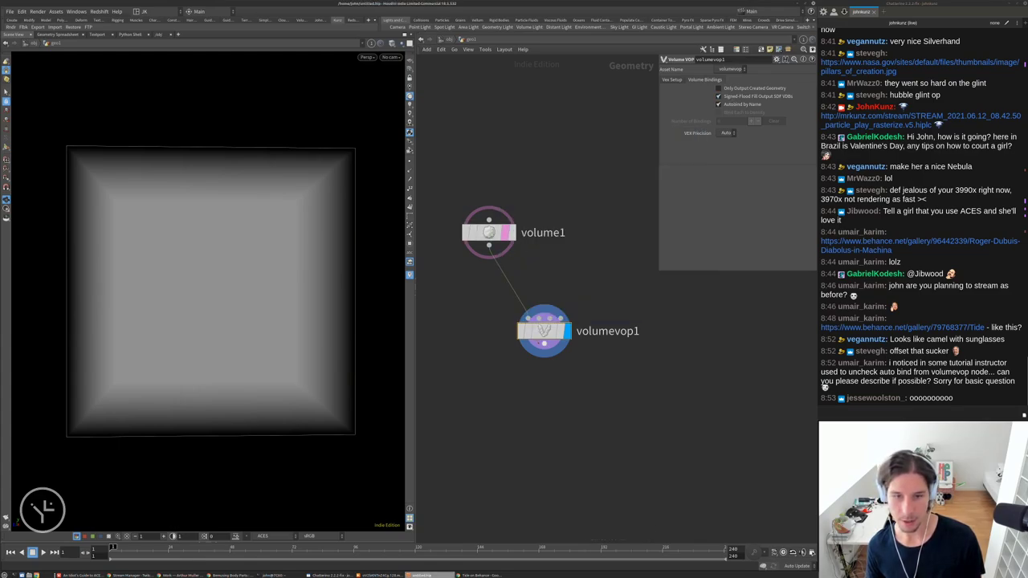
double_click(544, 337)
scroll(771, 322, up, 5)
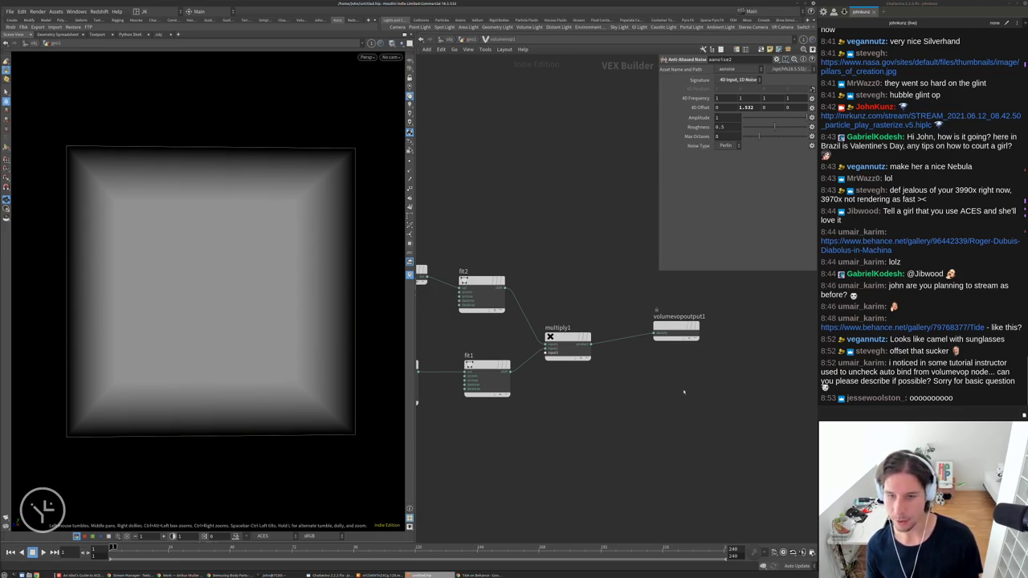
Add a Bind VOP named cloud below the output node, then delete it
key(Tab)
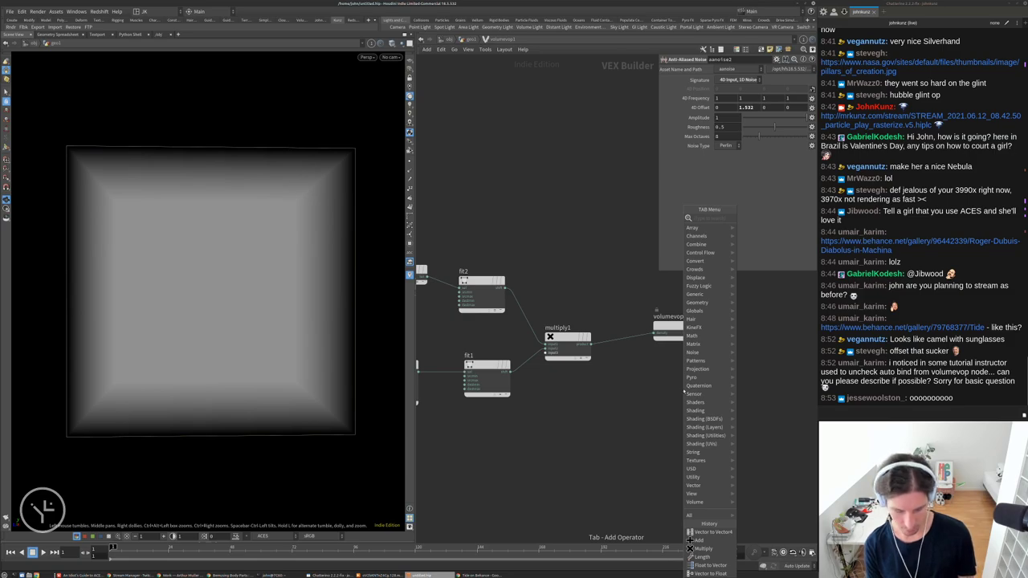
text(bind)
key(Return)
click(684, 390)
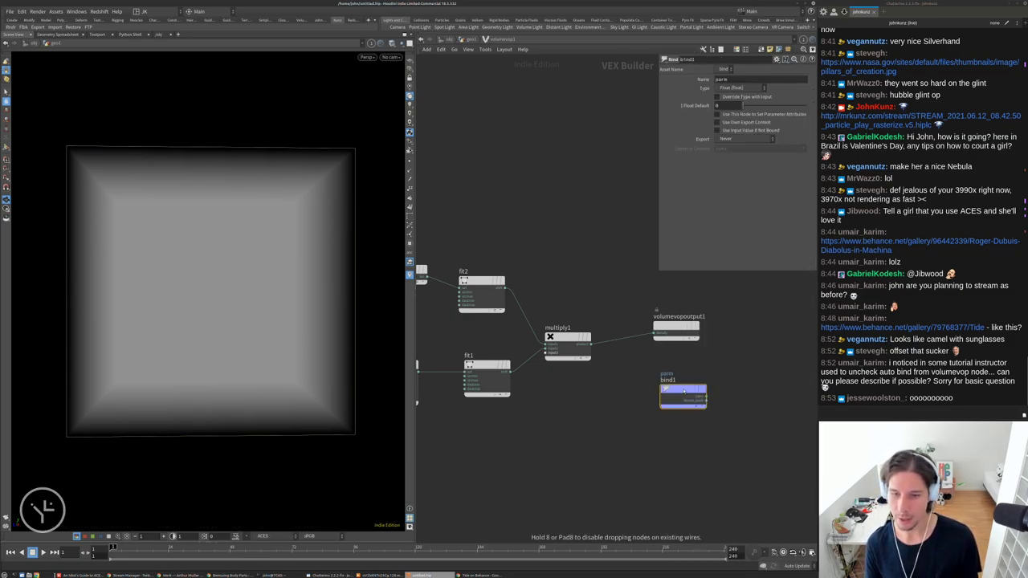
key(Delete)
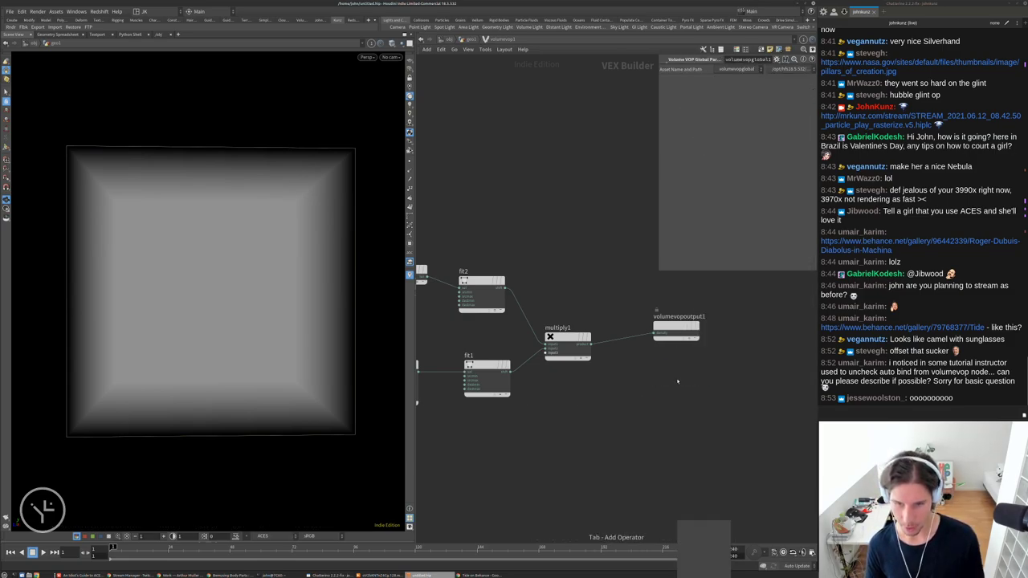
key(Tab)
key(Return)
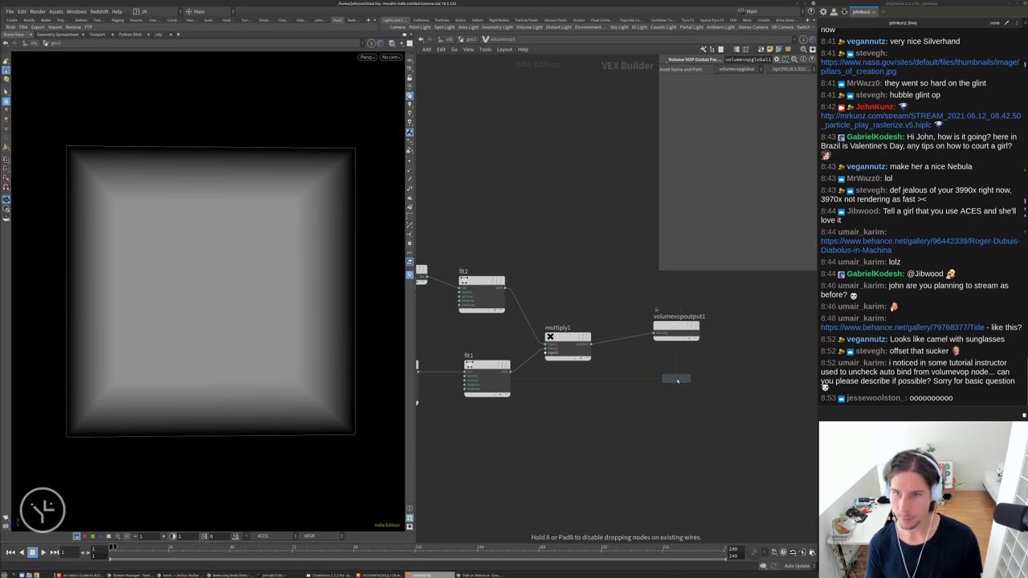
click(677, 380)
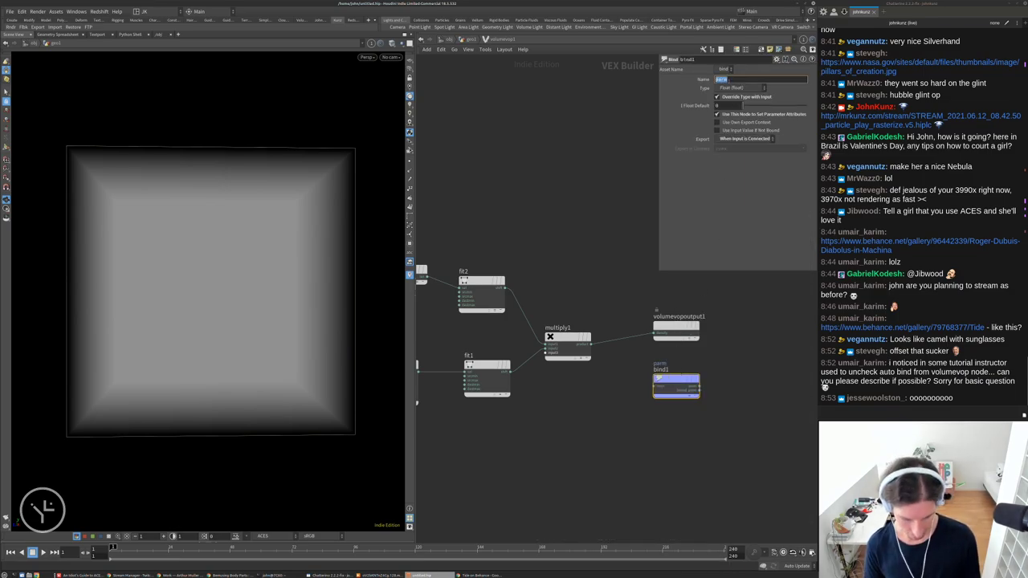
text(cloud)
key(Return)
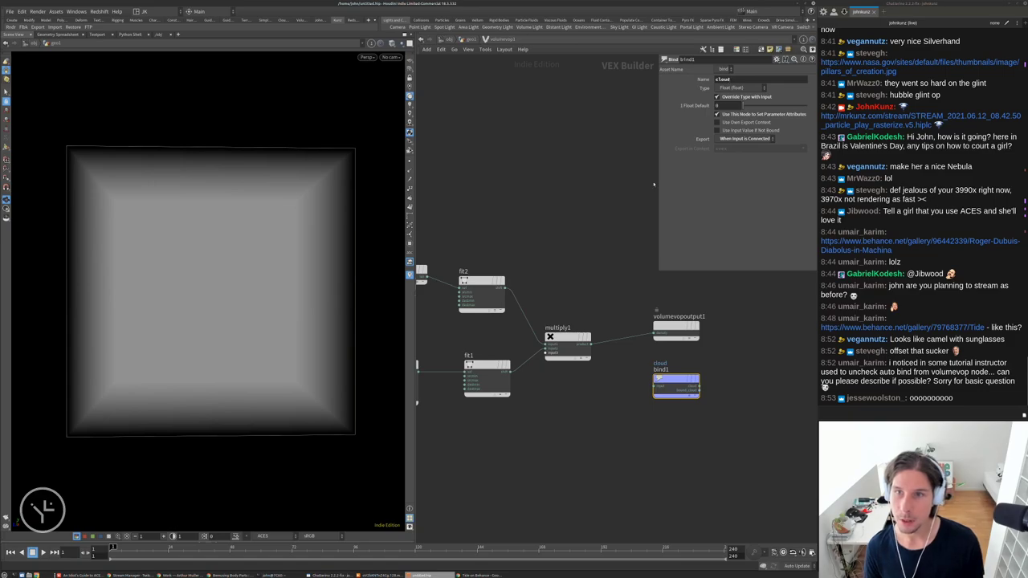
scroll(602, 321, up, 3)
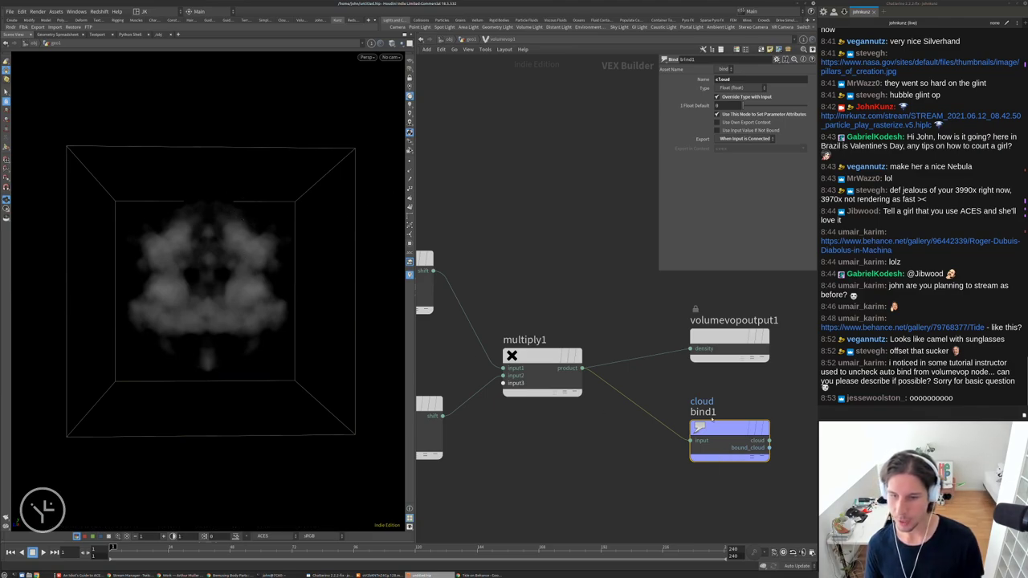
key(Delete)
On volumevop1 at geo1, disable Autobind by Name and enable Bind Each to Density
click(467, 40)
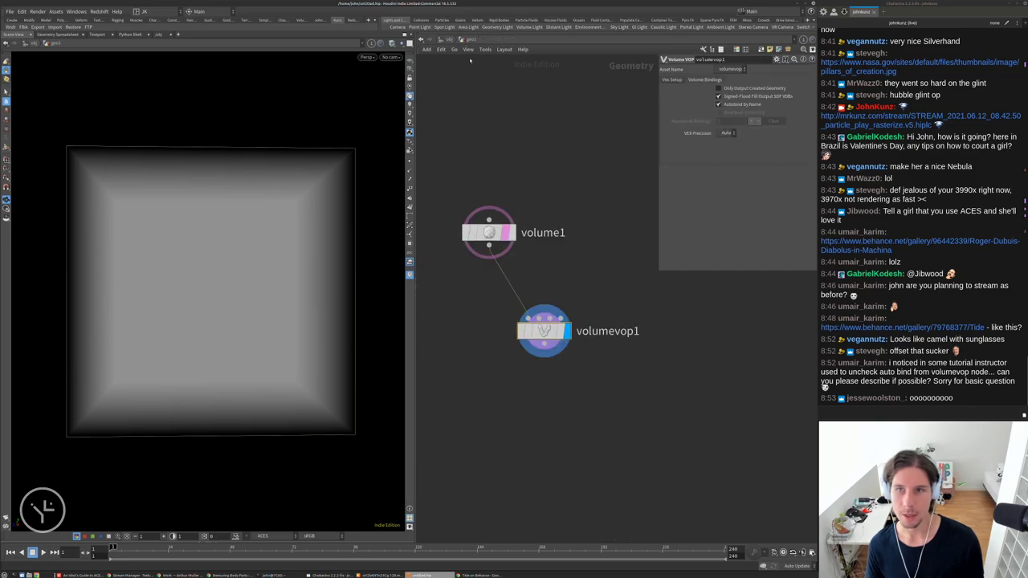
click(720, 105)
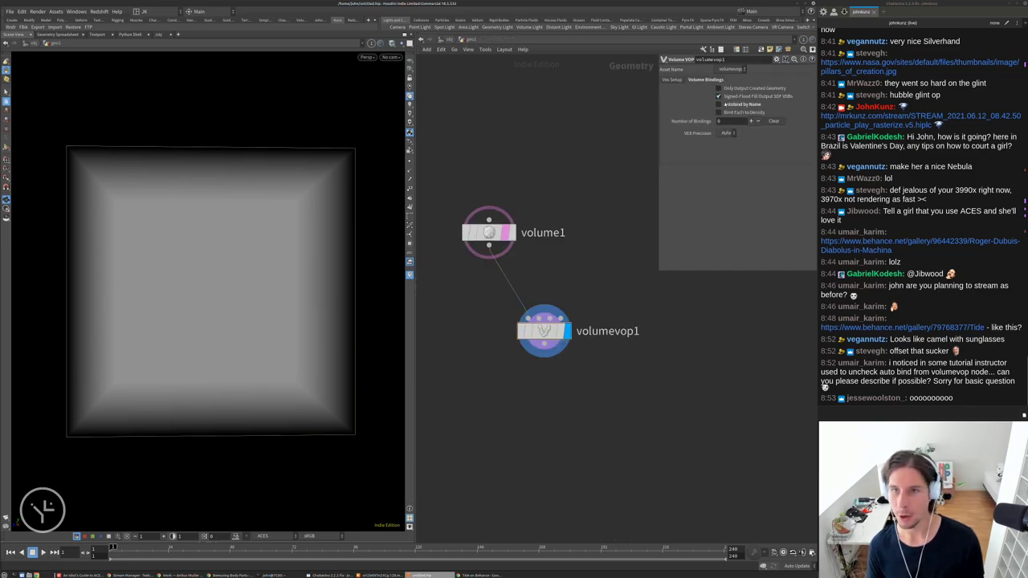
click(719, 113)
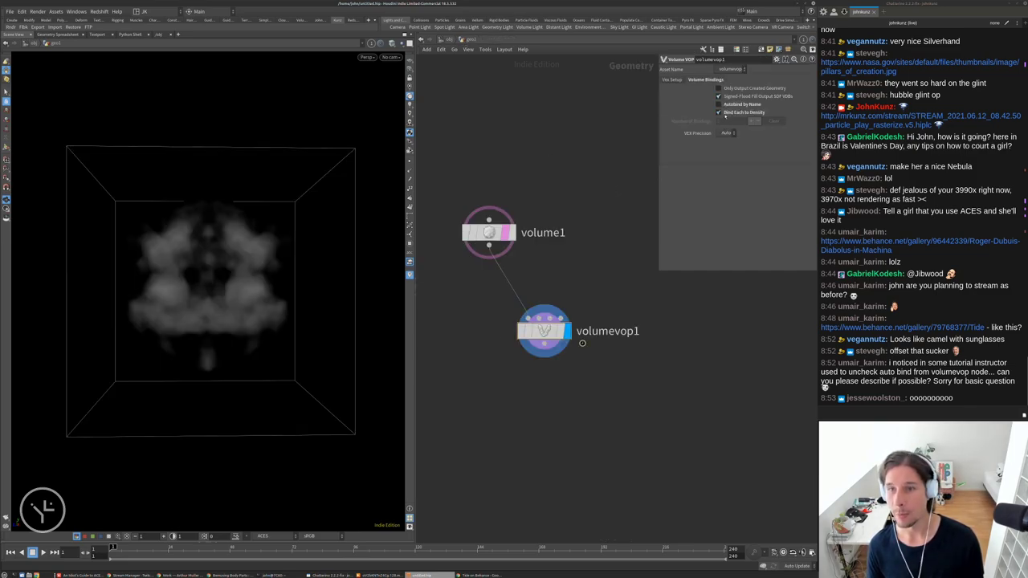
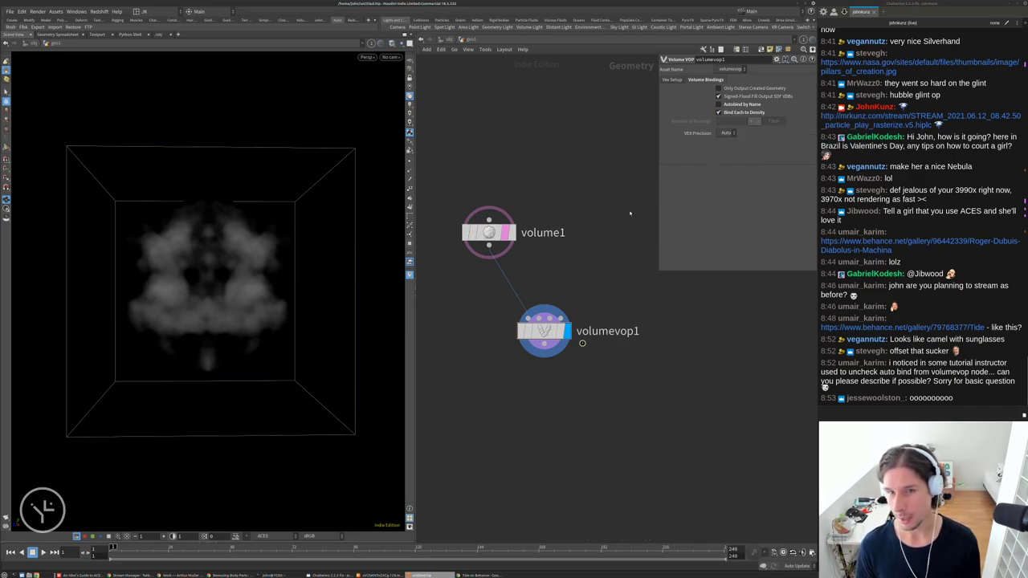
Inside the Volume VOP, wire the product into the density output and return to geometry level
double_click(544, 329)
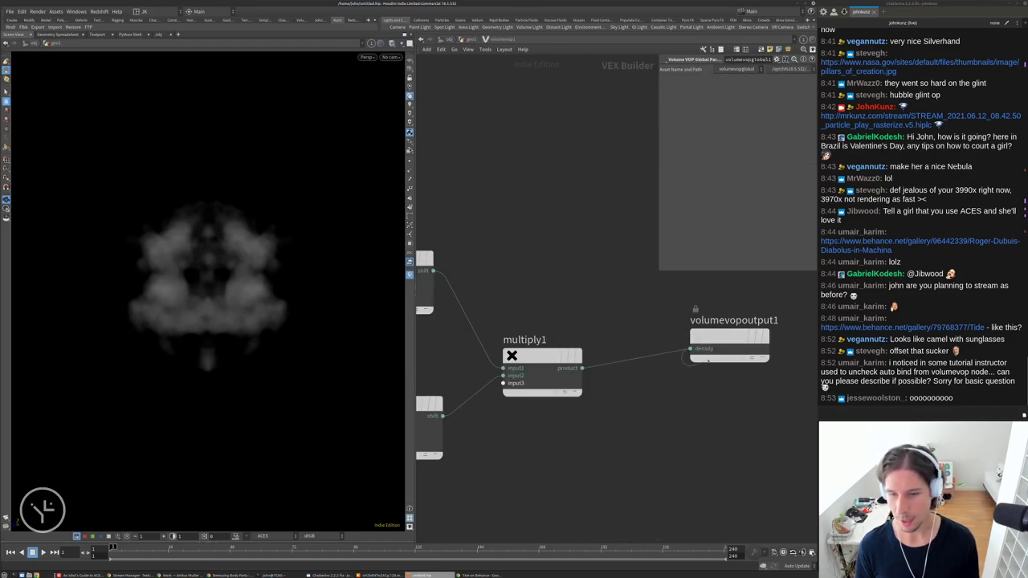
click(692, 351)
click(698, 354)
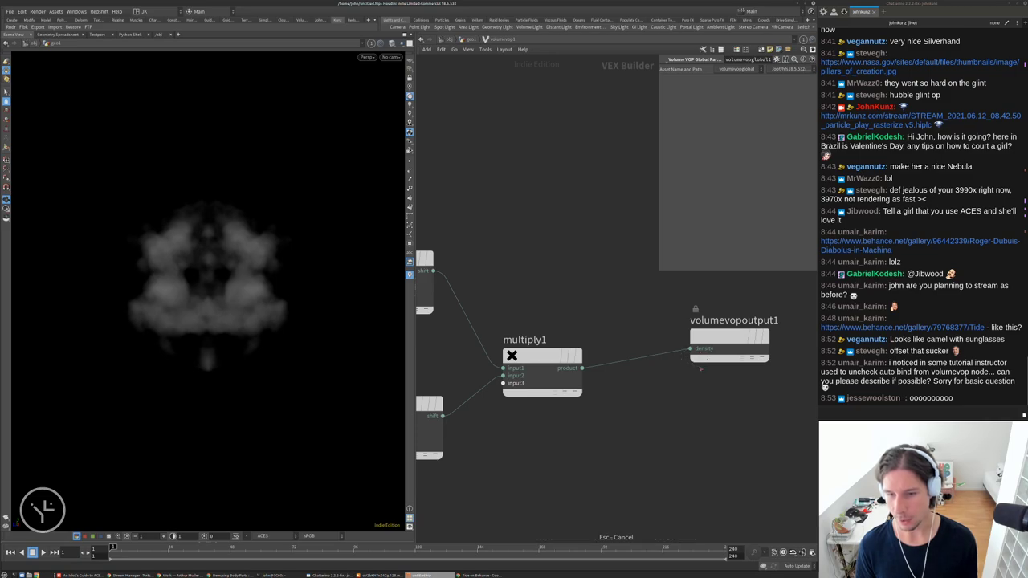
click(755, 355)
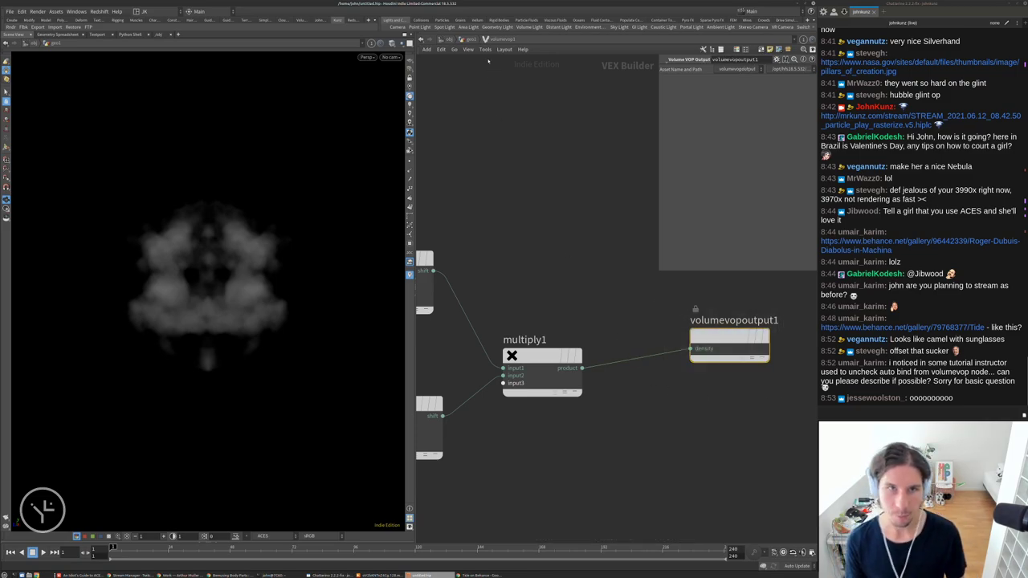
key(u)
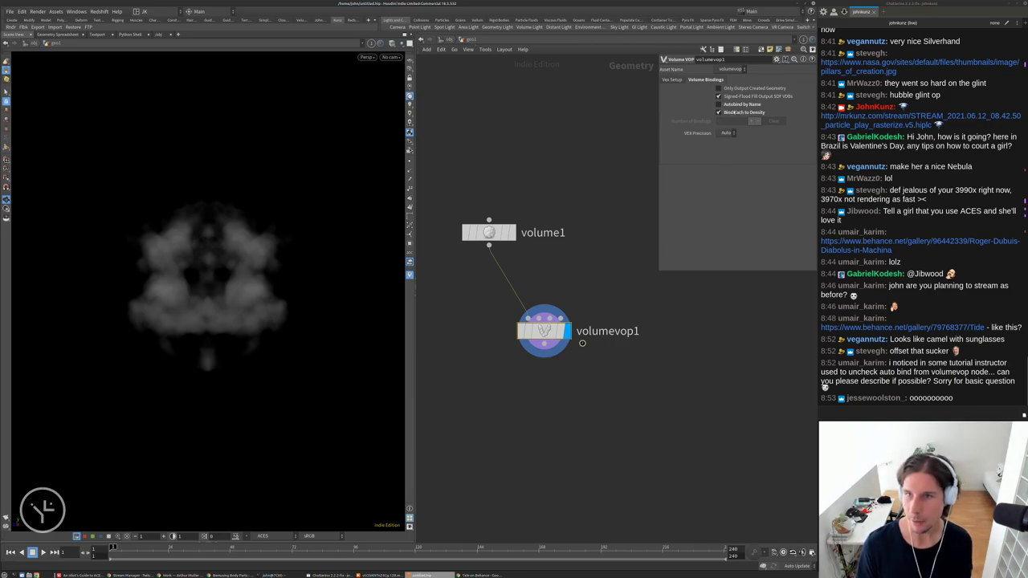
Switch volumevop1's Autobind by Name off so manual bindings can be added
click(740, 105)
click(742, 105)
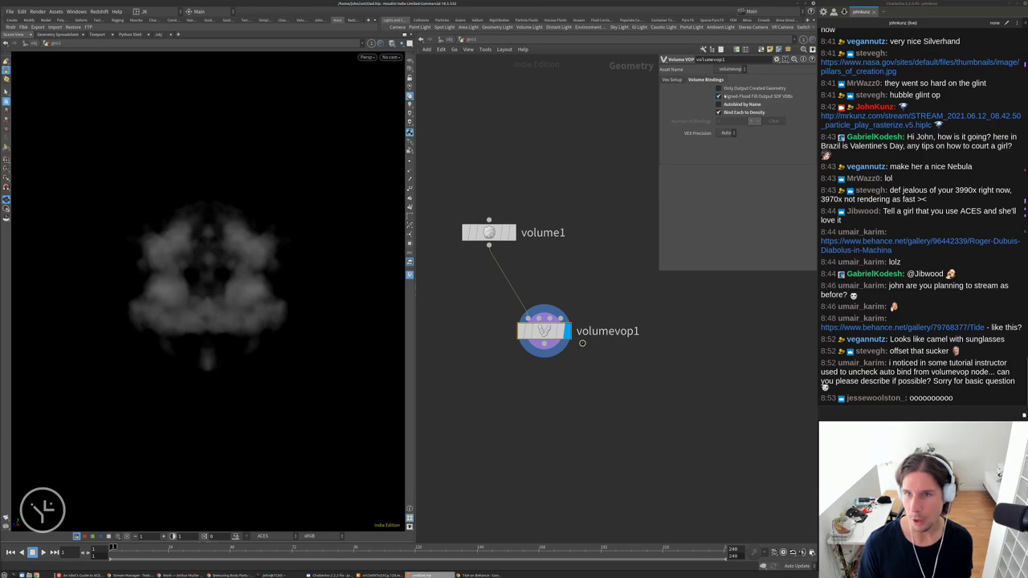
mouse_move(727, 114)
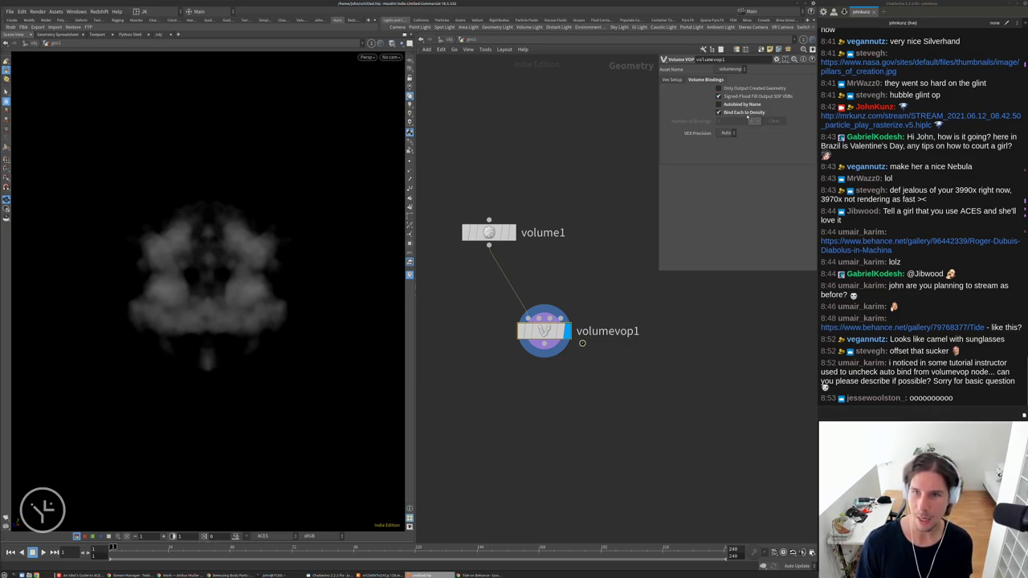
click(746, 105)
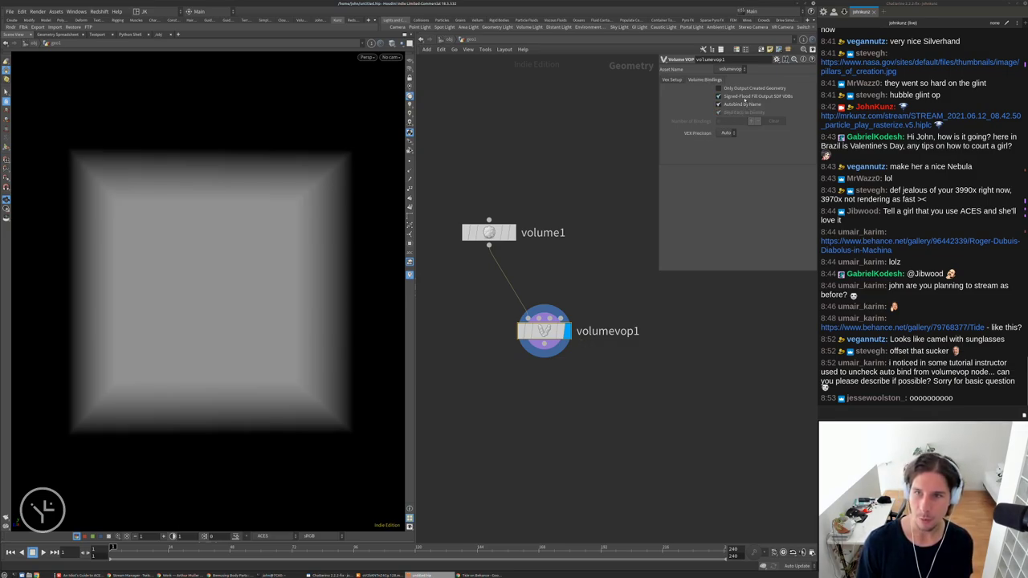
click(742, 105)
click(742, 106)
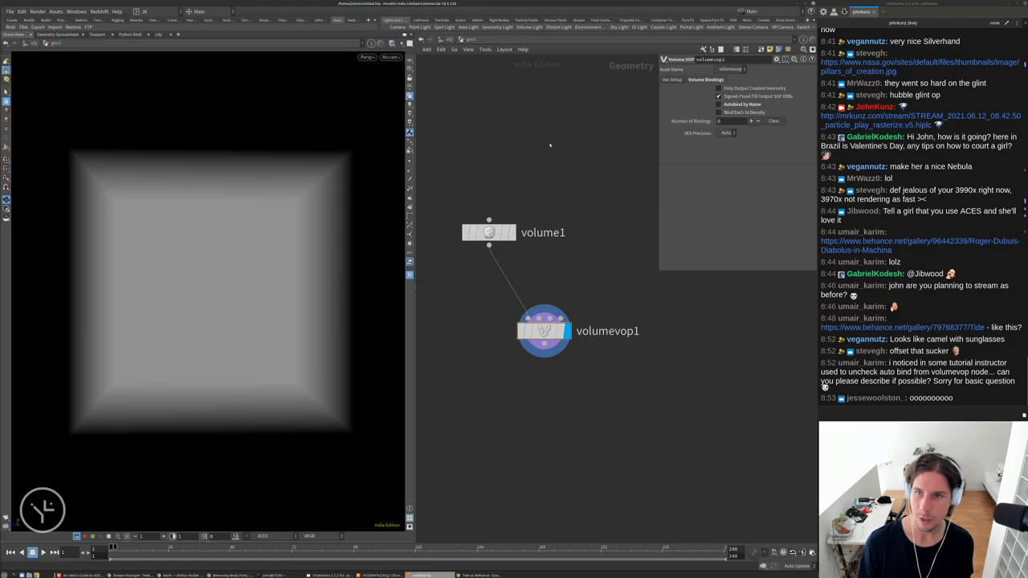
Add a manual binding mapping cloud to density, then remove it again
click(751, 120)
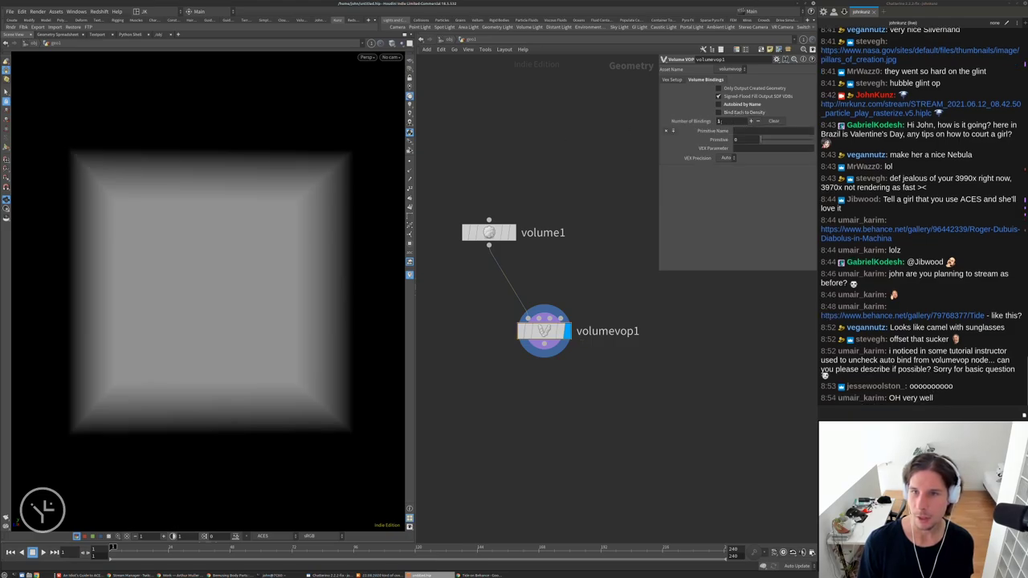
click(737, 131)
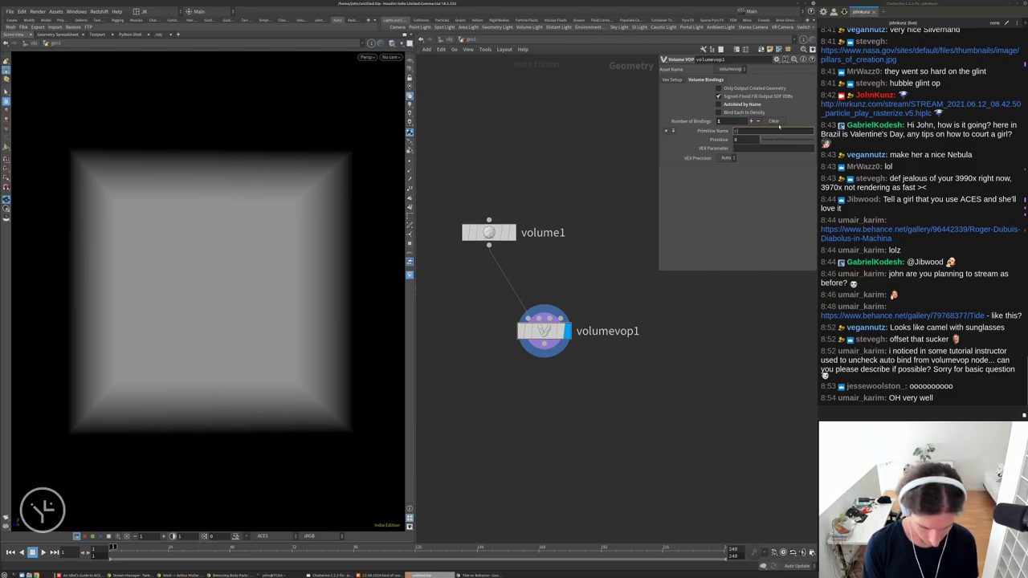
key(Tab)
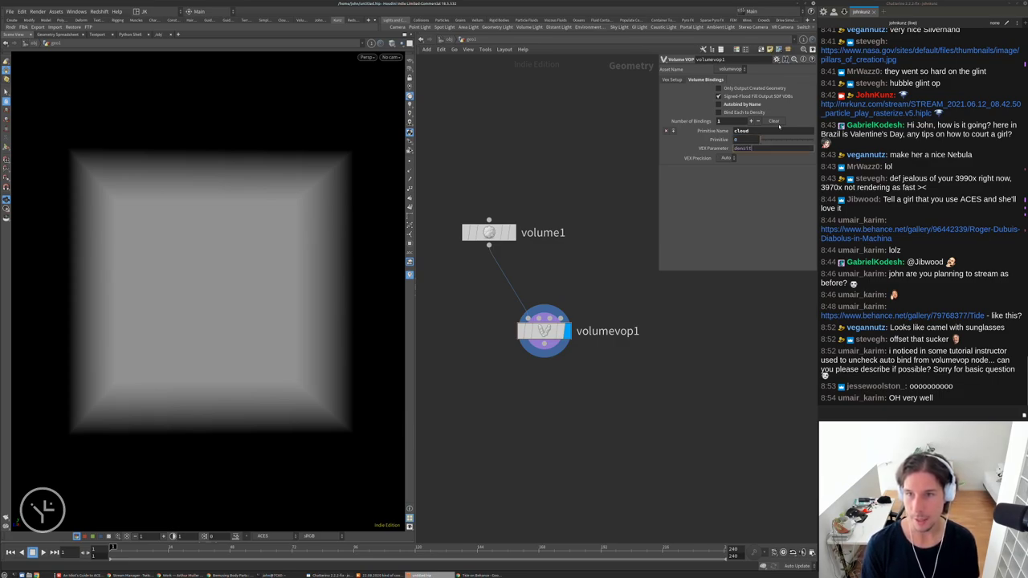
key(Return)
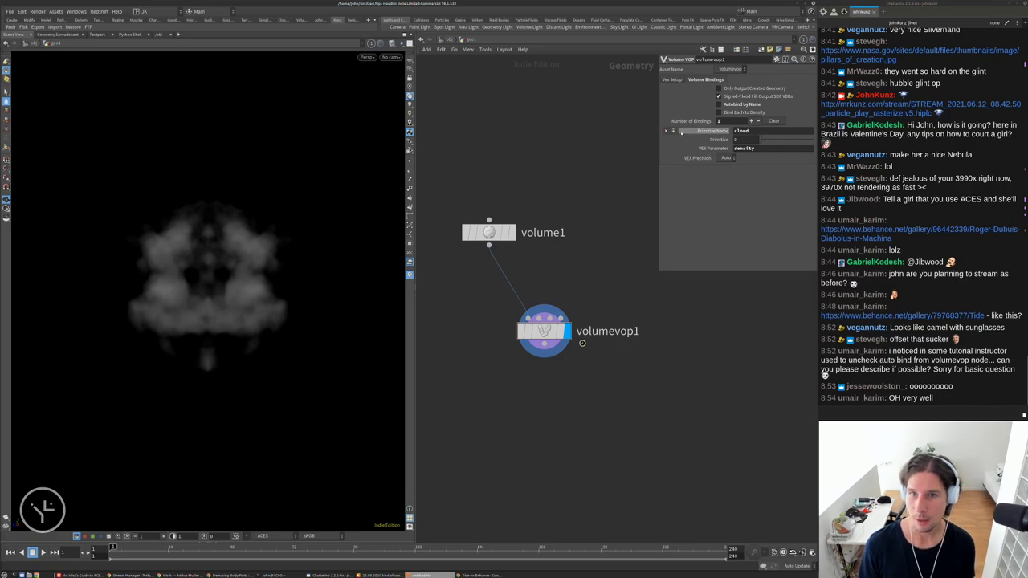
click(666, 130)
Re-enable Autobind by Name and rename volume1's field from cloud to density
click(739, 105)
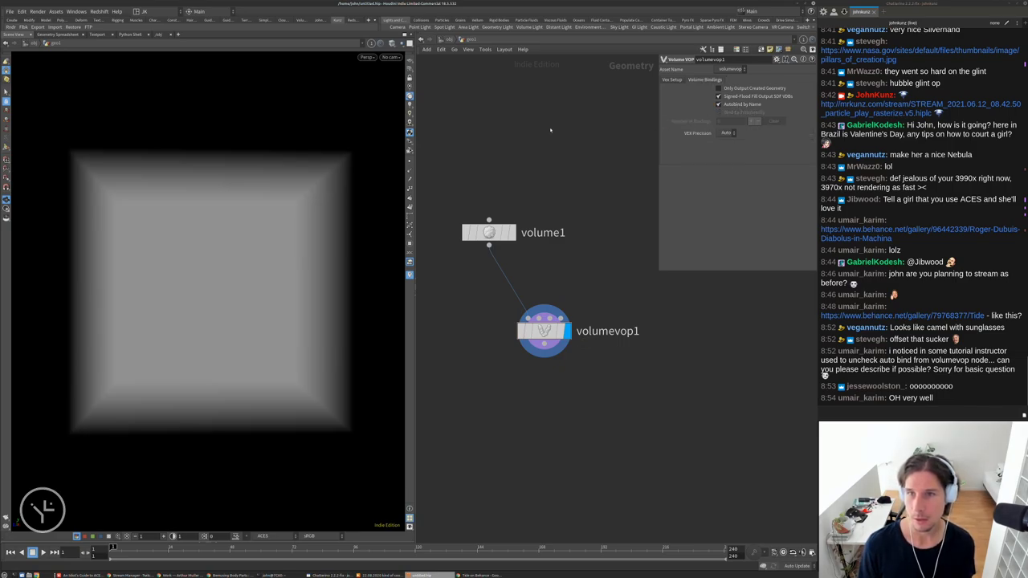
click(504, 230)
double_click(723, 89)
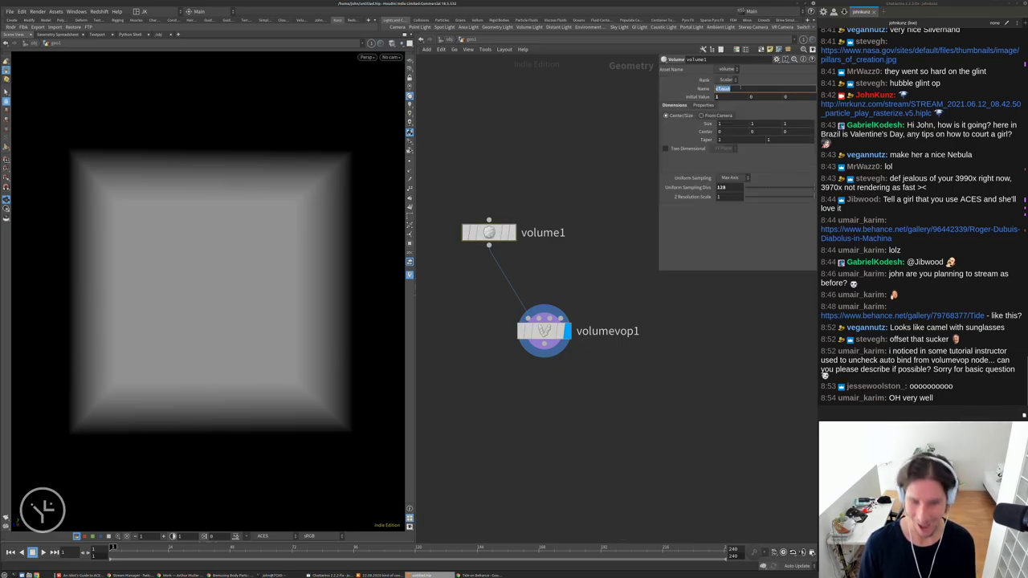
text(density)
key(Return)
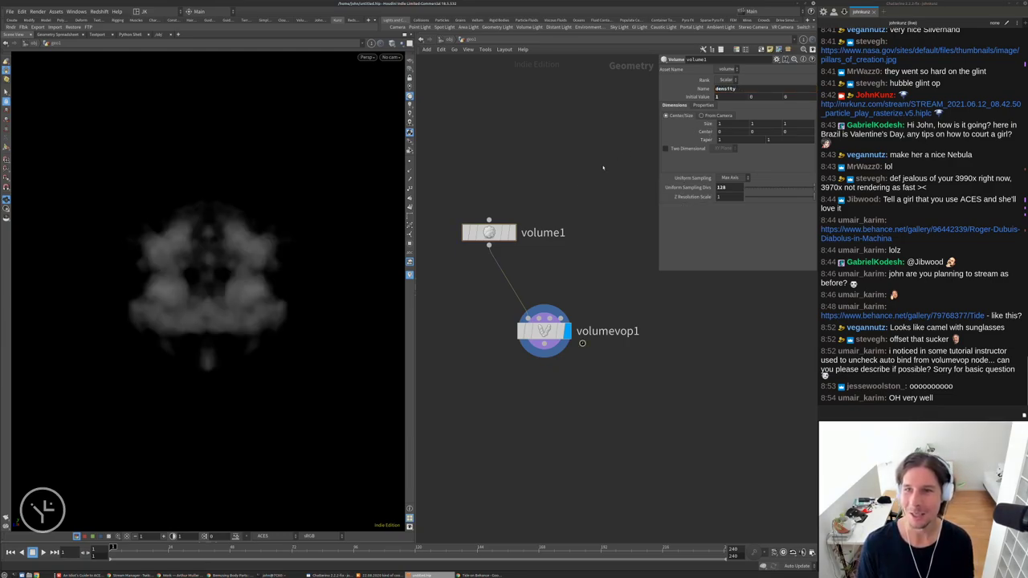
Lay out the nodes so the Volume VOP stacks under volume1, then open the File menu
middle_drag(561, 195, 559, 172)
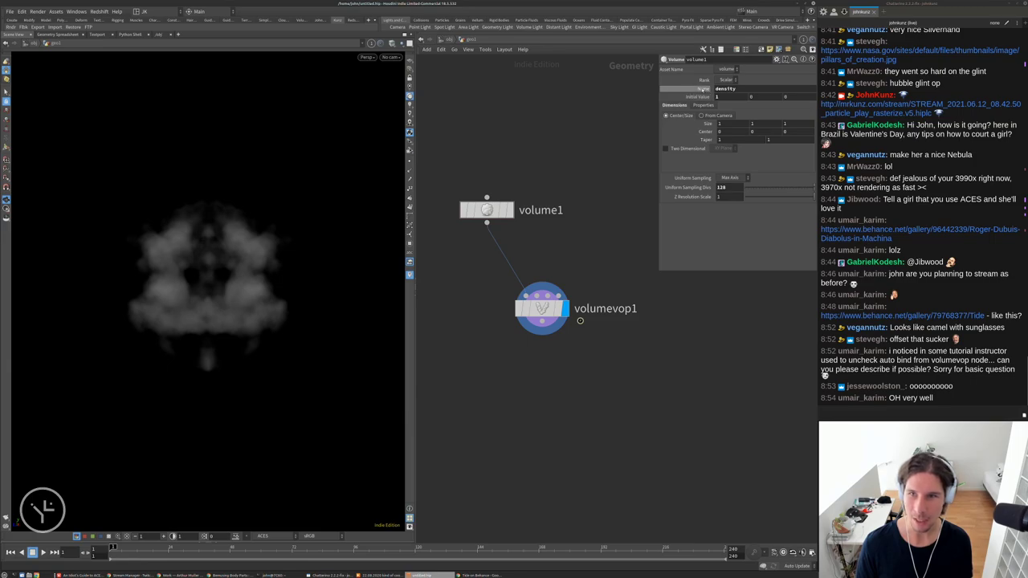
click(717, 90)
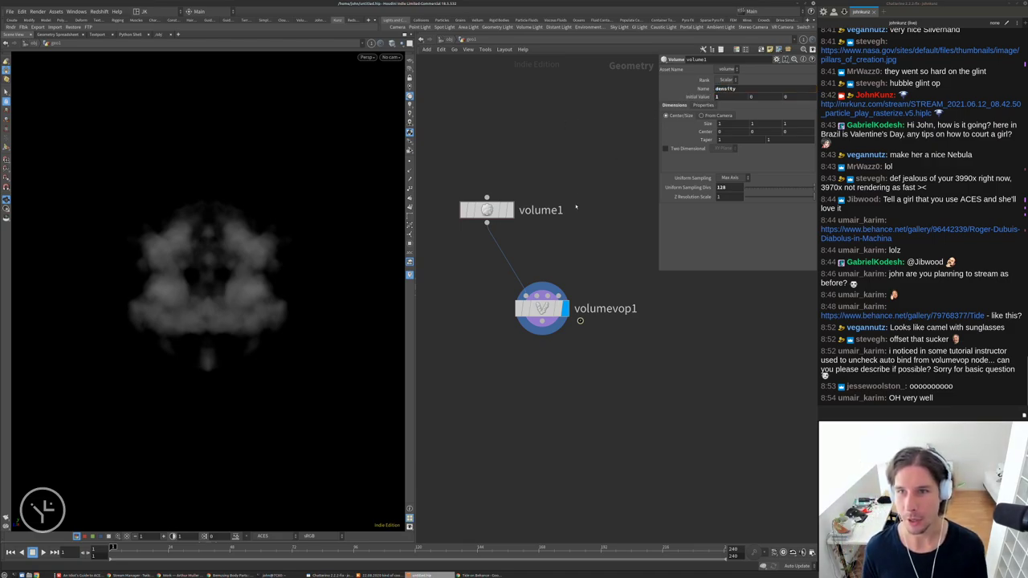
key(l)
key(l)
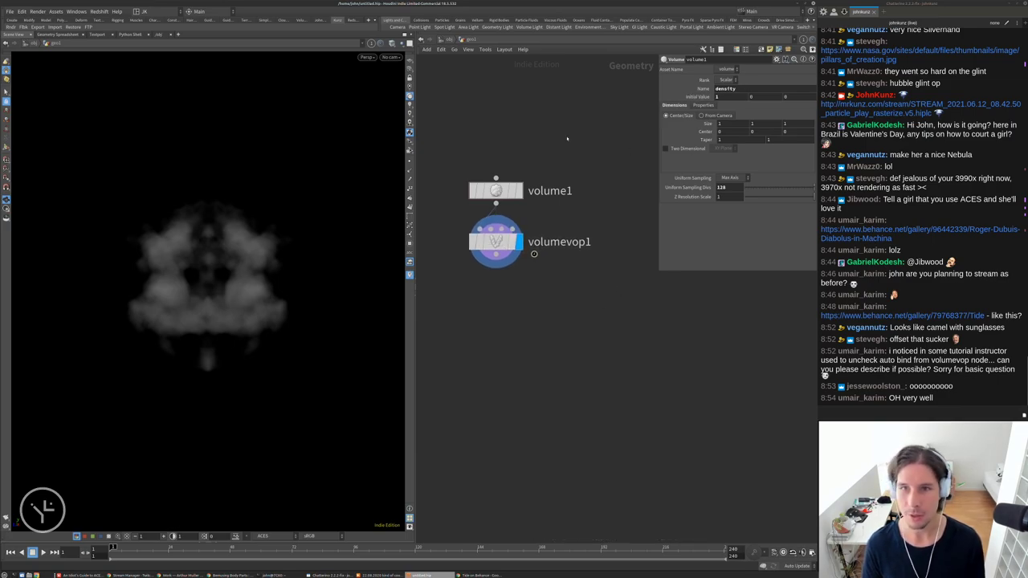
click(11, 11)
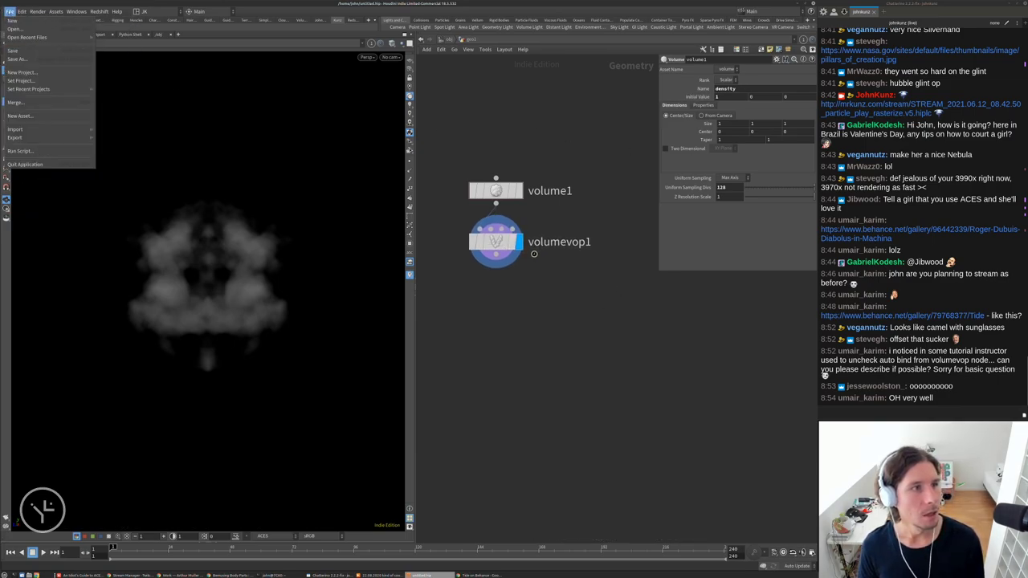
In Save As, create a 2021_06_12 folder with a scenes subfolder inside it
click(20, 61)
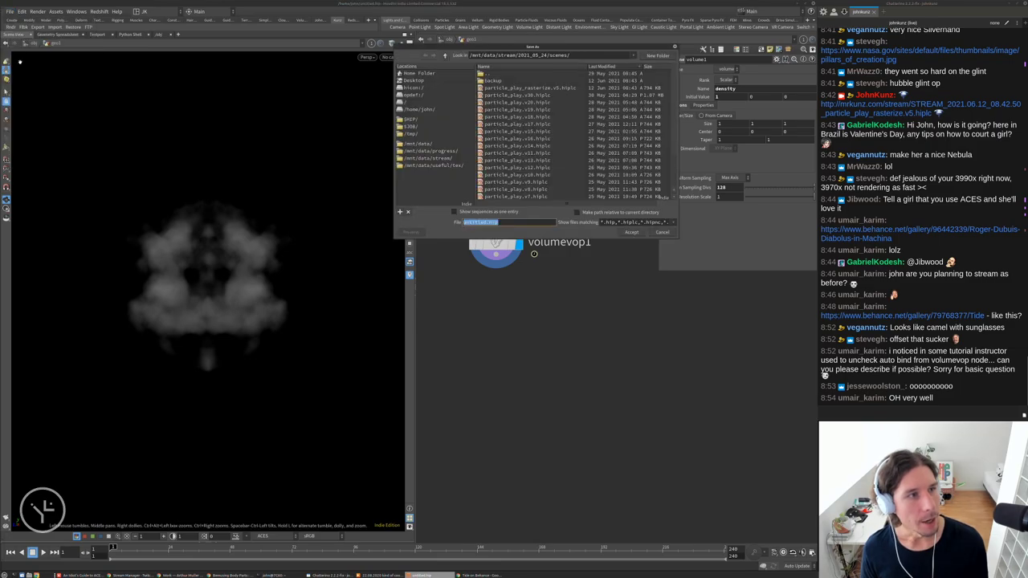
double_click(517, 73)
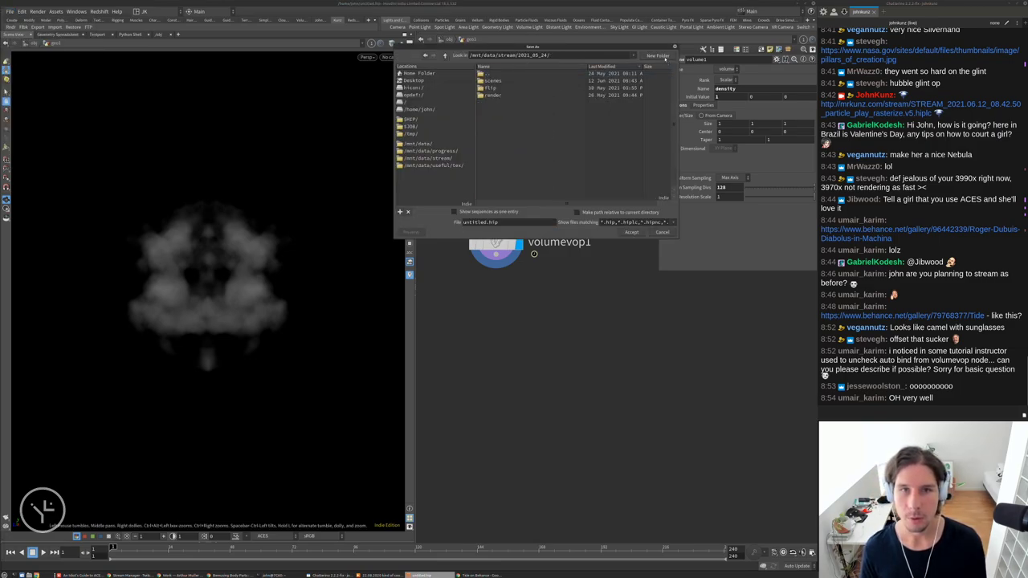
double_click(517, 73)
click(660, 56)
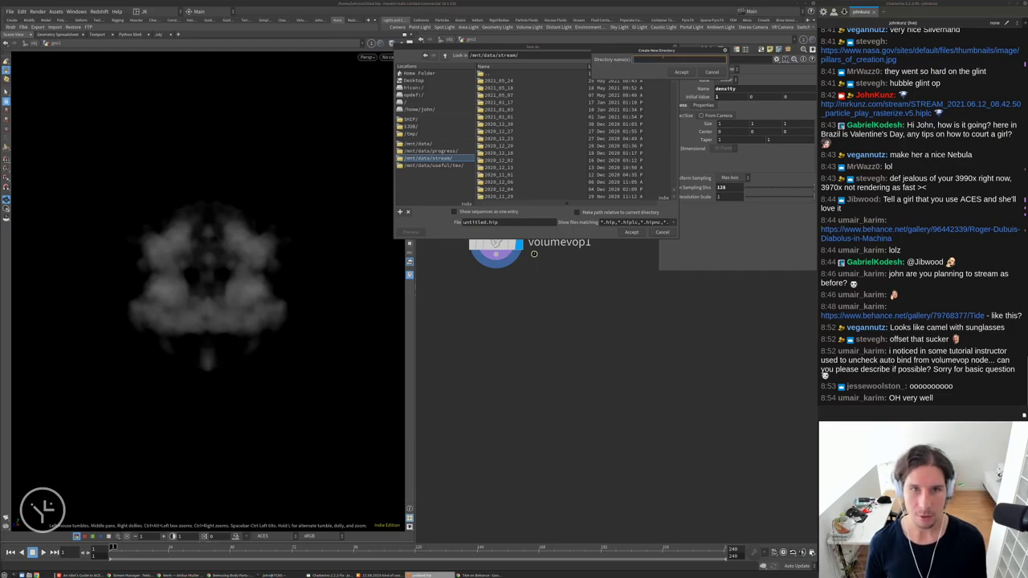
text(2021_06_12)
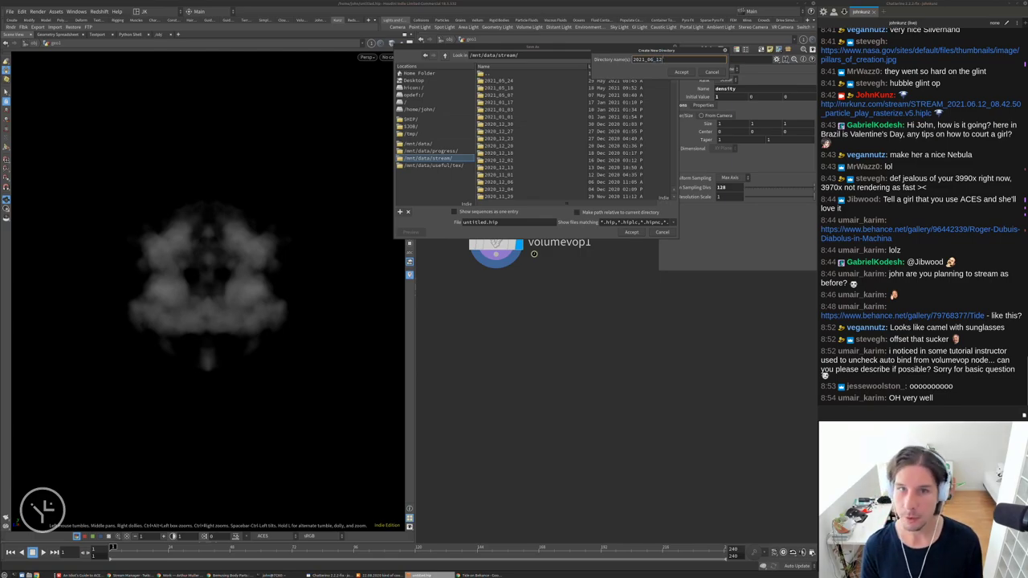
key(Return)
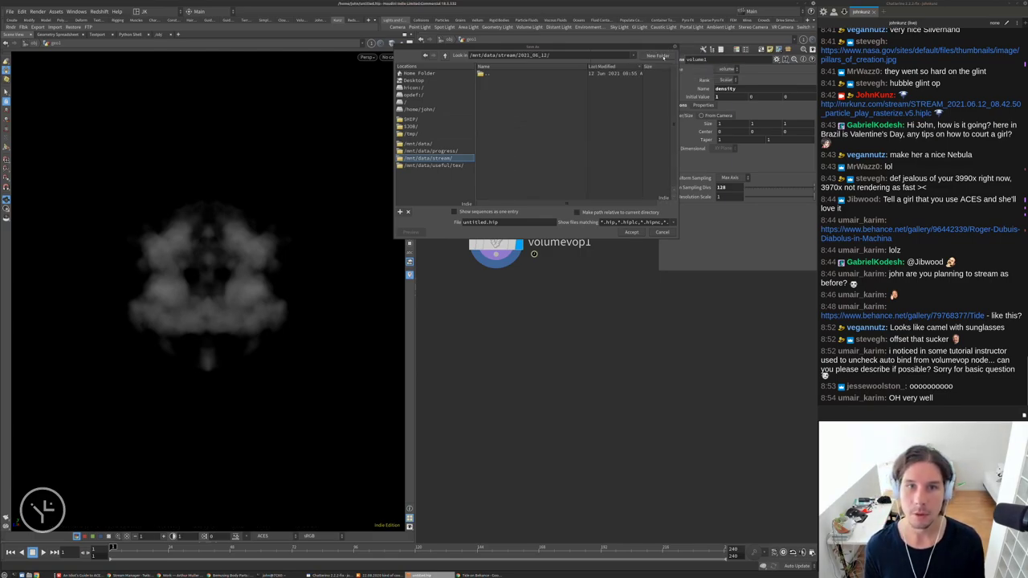
click(656, 56)
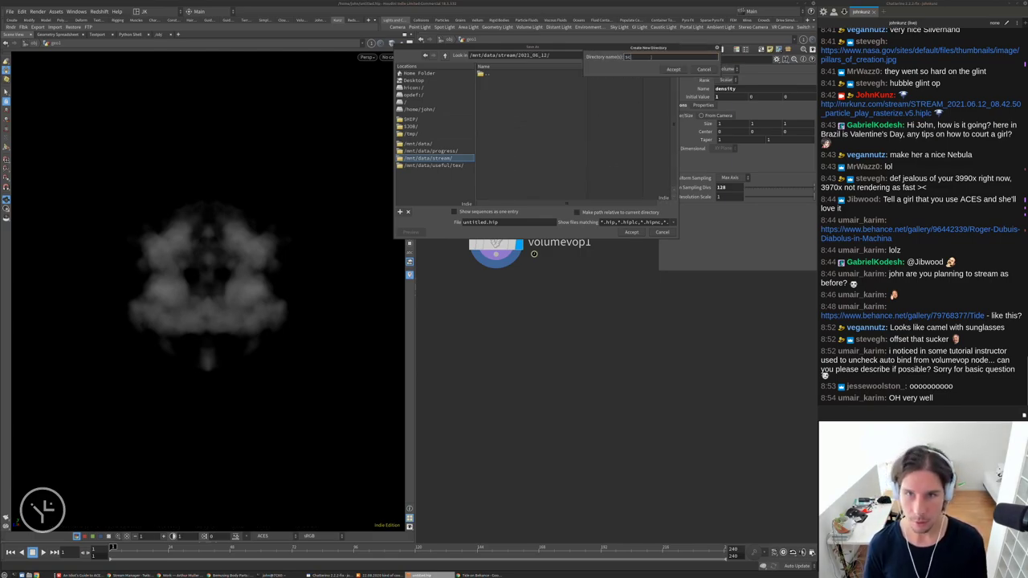
text(scenes)
key(Return)
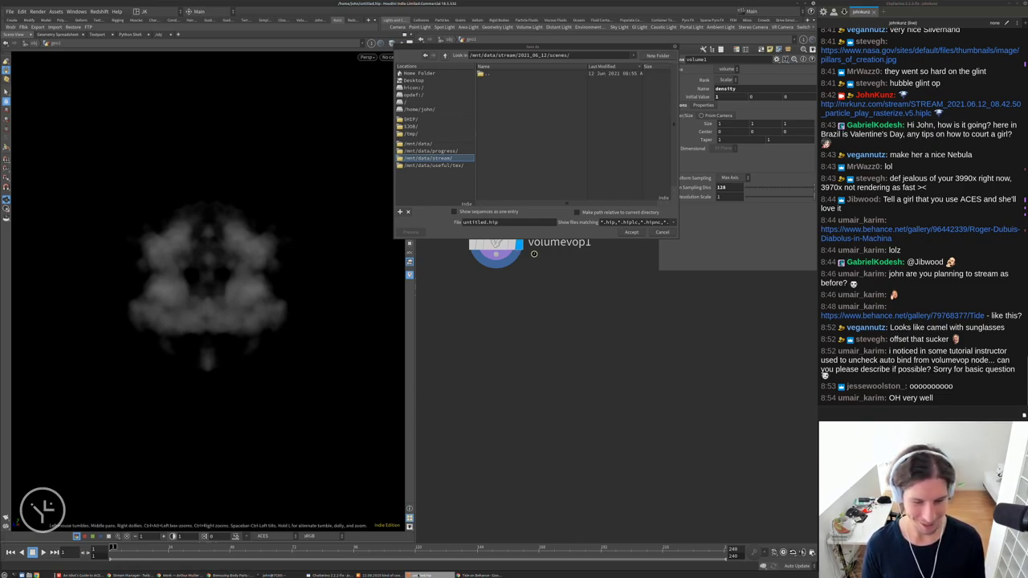
Name the file rorschach_shape.v1.hip and save the scene
click(479, 575)
key(ctrl+1)
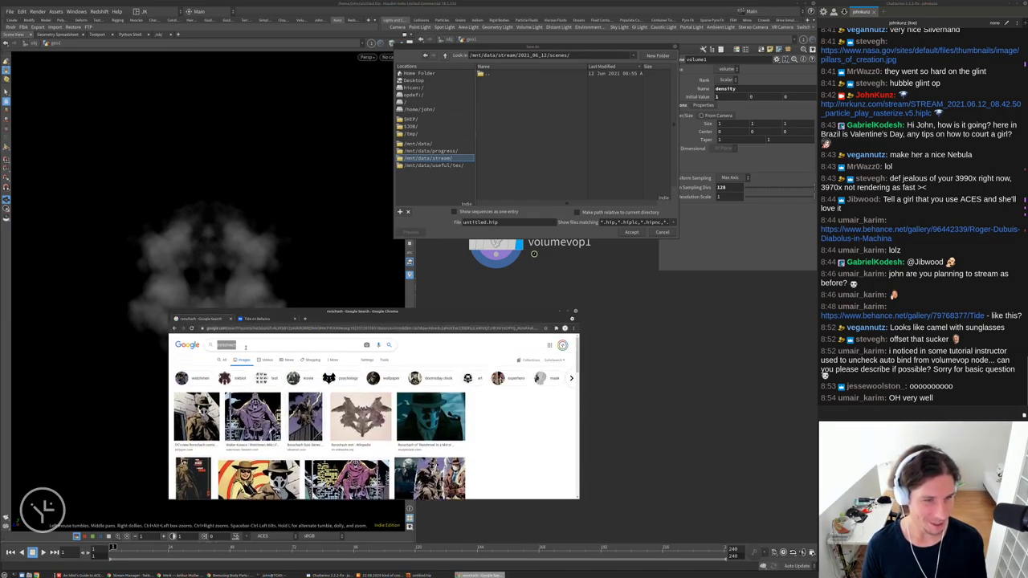
click(480, 233)
double_click(474, 223)
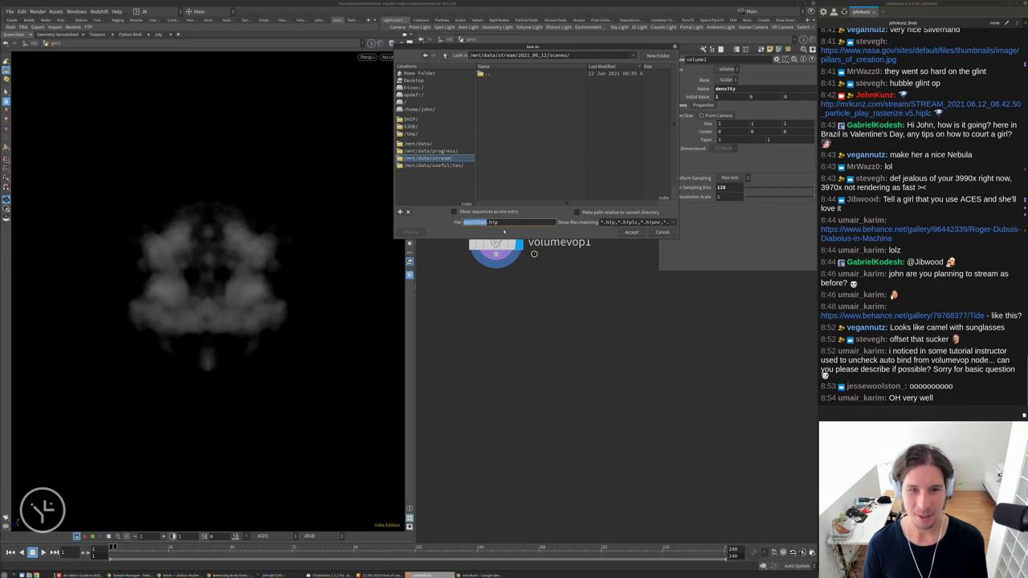
text(rorschach)
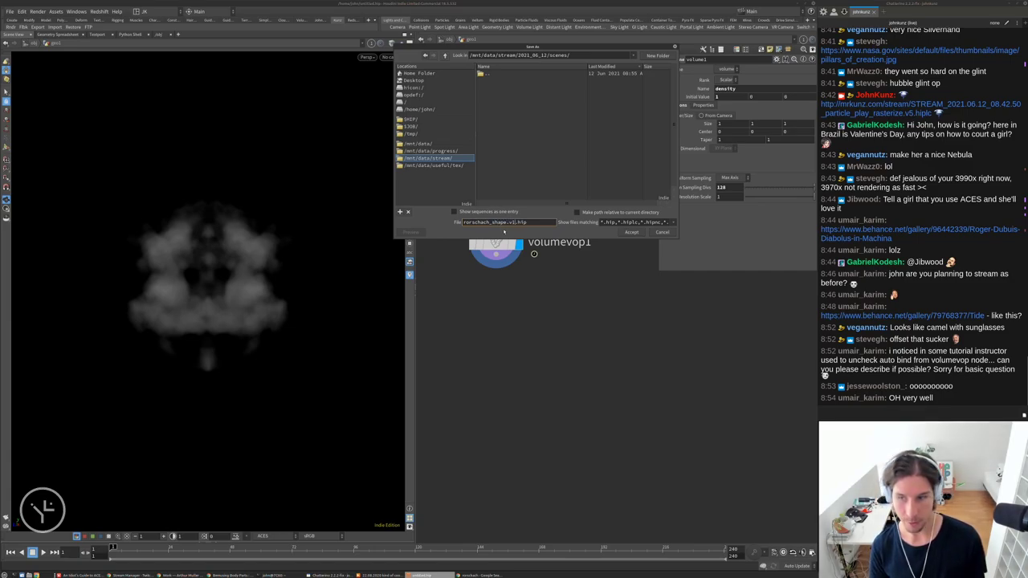
key(Return)
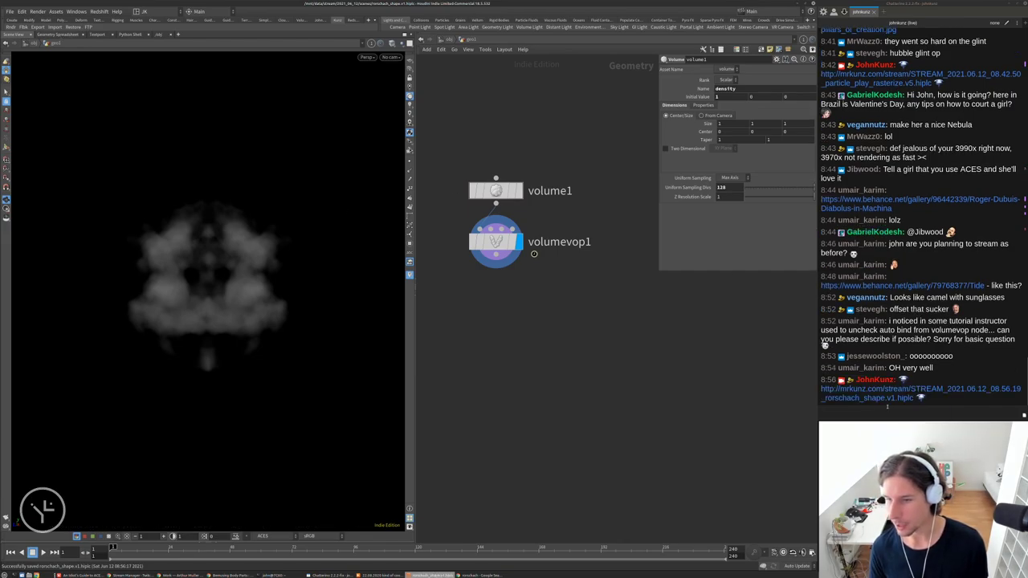
Inside volumevop1, start playback and set the lower noise's Max Octaves to 1
double_click(496, 241)
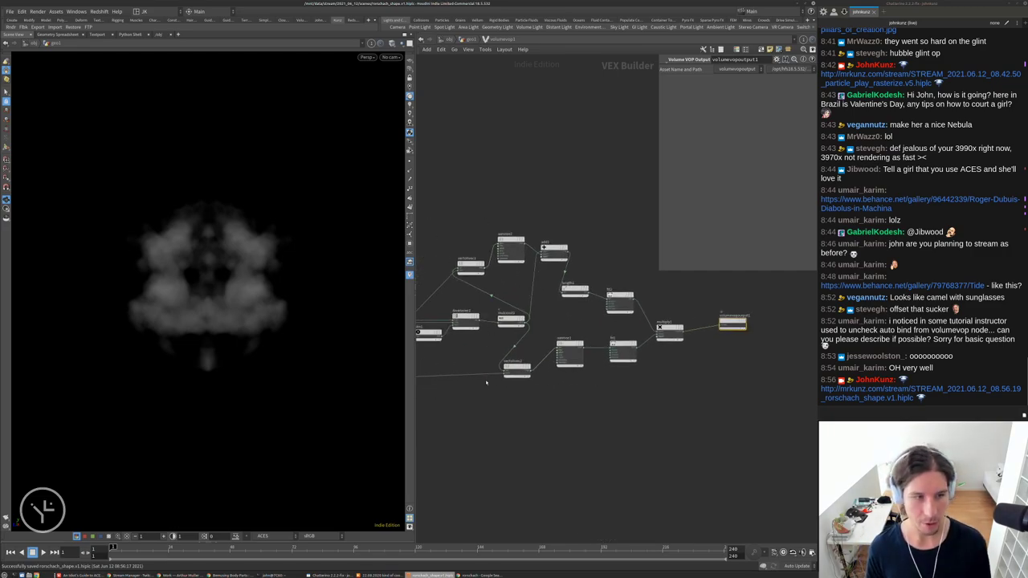
middle_drag(485, 383, 569, 368)
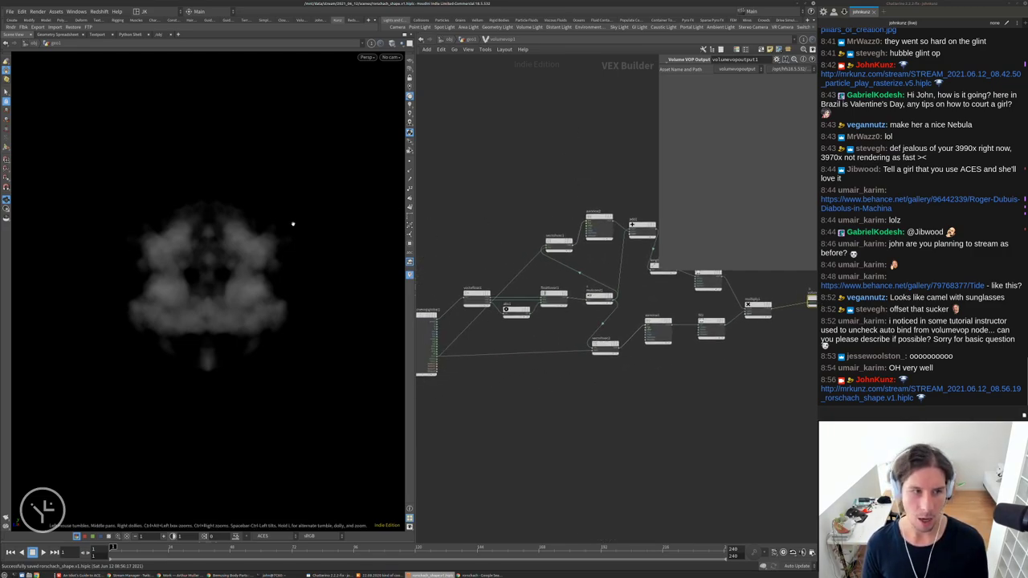
key(Up)
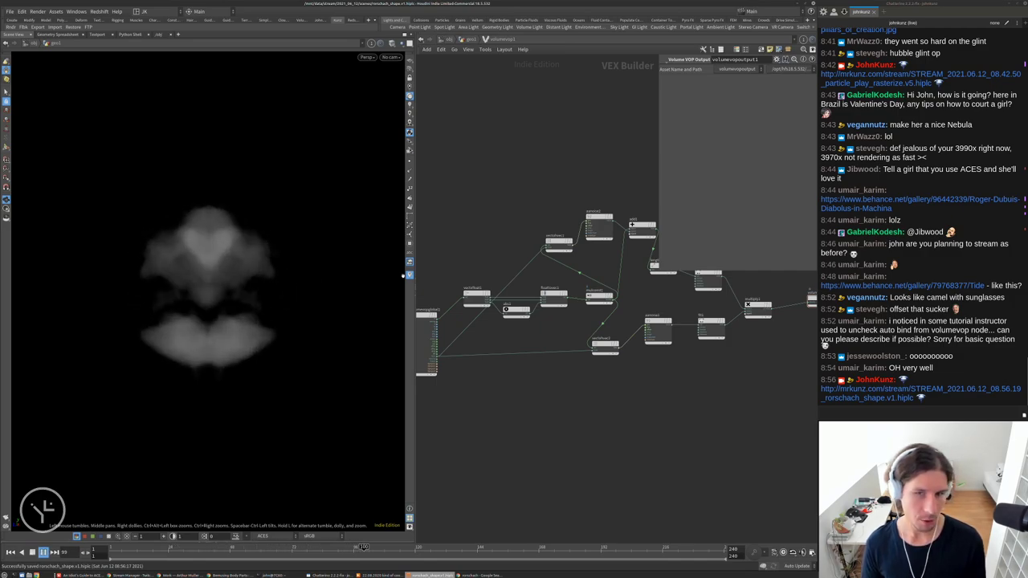
click(599, 226)
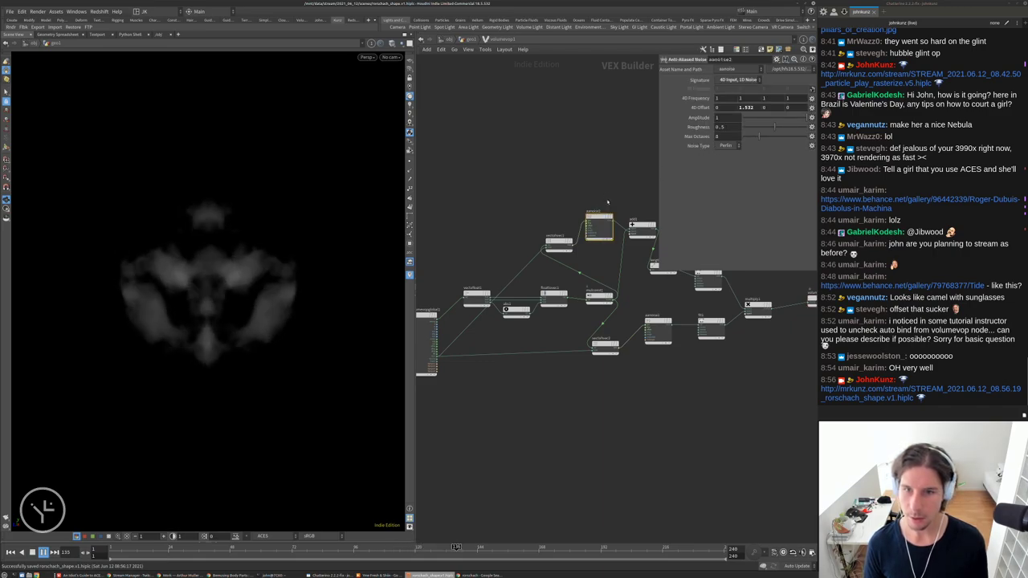
middle_drag(626, 257, 569, 261)
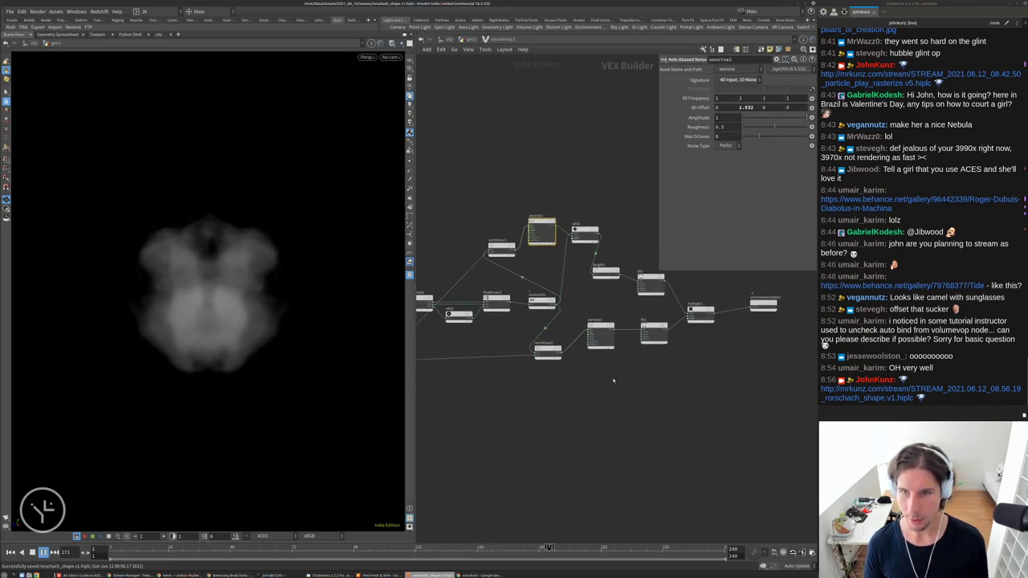
click(600, 336)
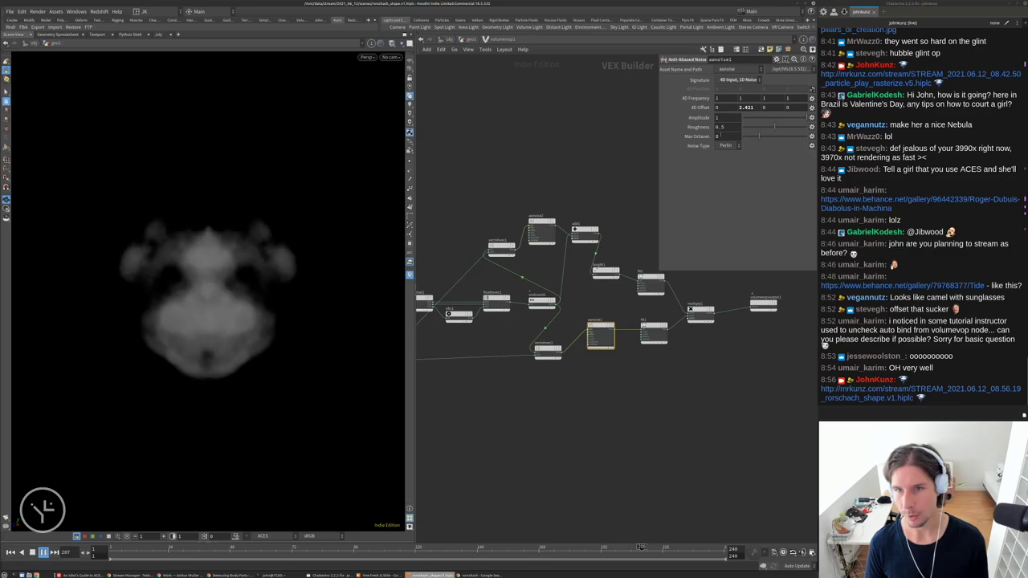
click(727, 137)
text(1)
key(Return)
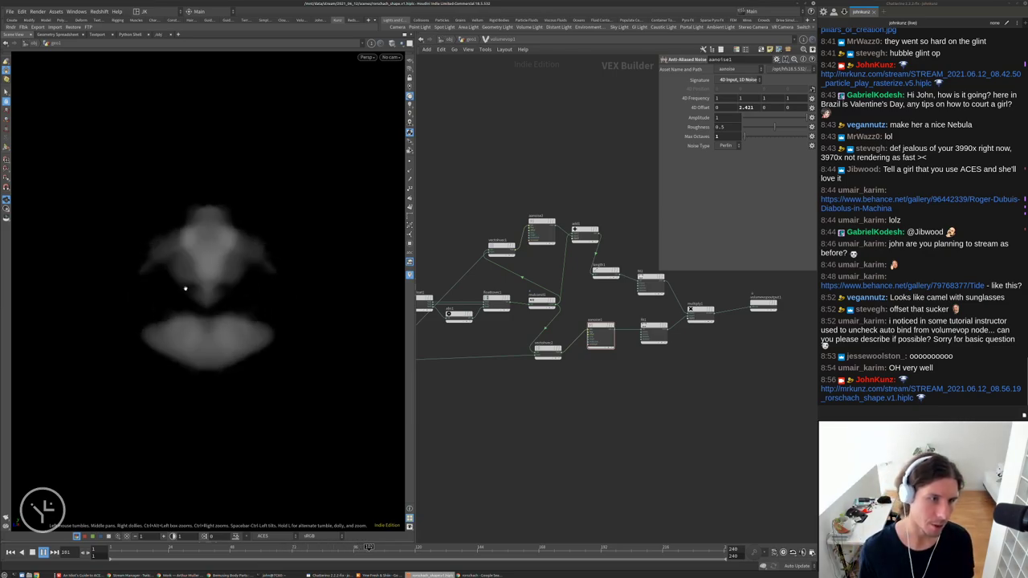
Compare the two noise nodes' offset settings, then stop playback
middle_drag(576, 411, 599, 406)
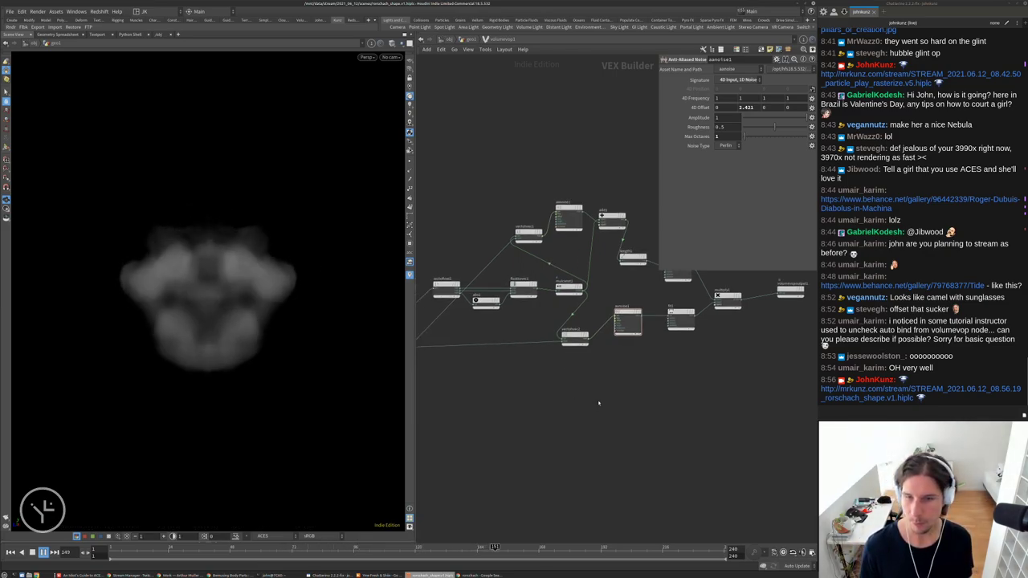
click(628, 322)
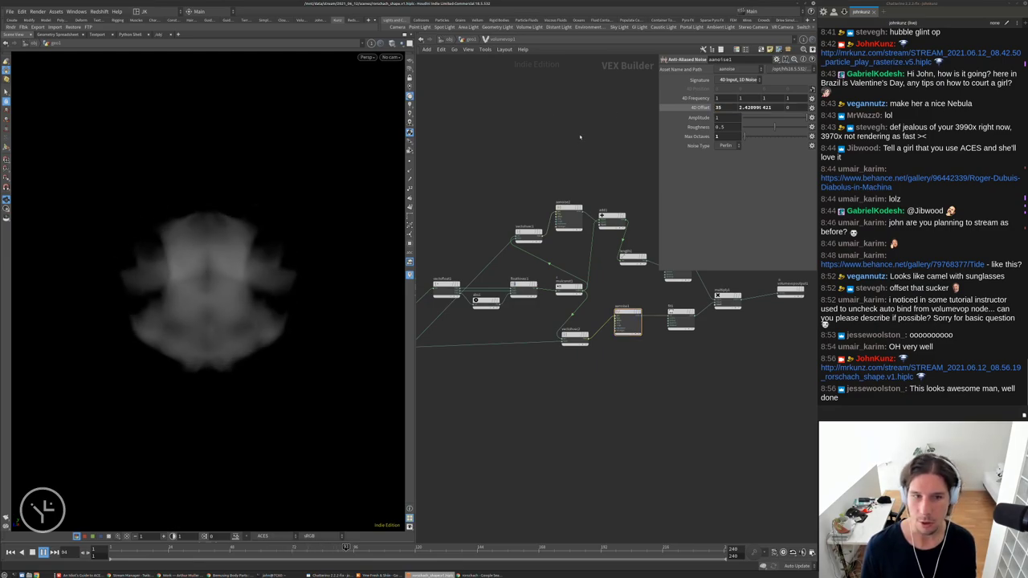
click(567, 212)
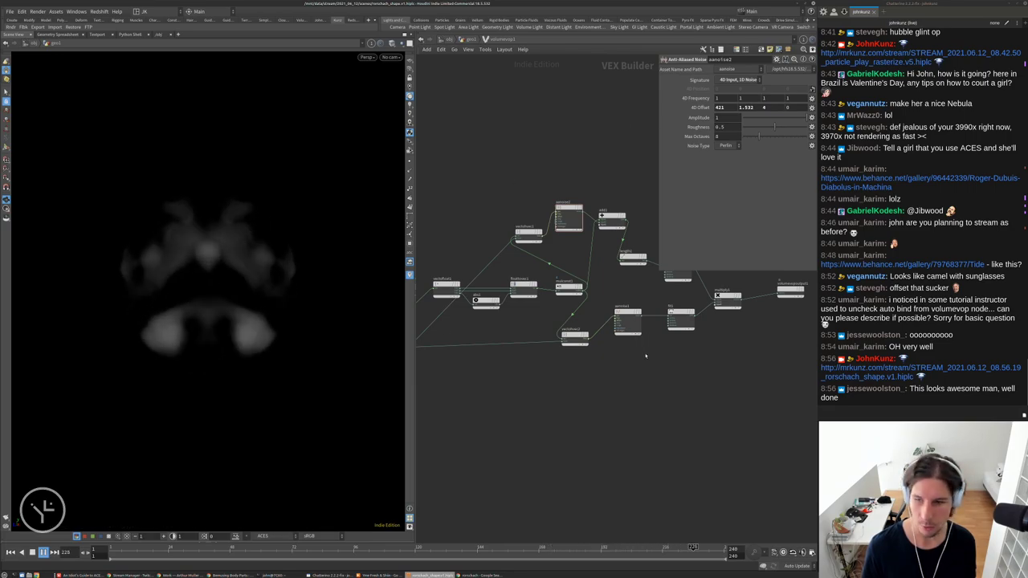
click(627, 322)
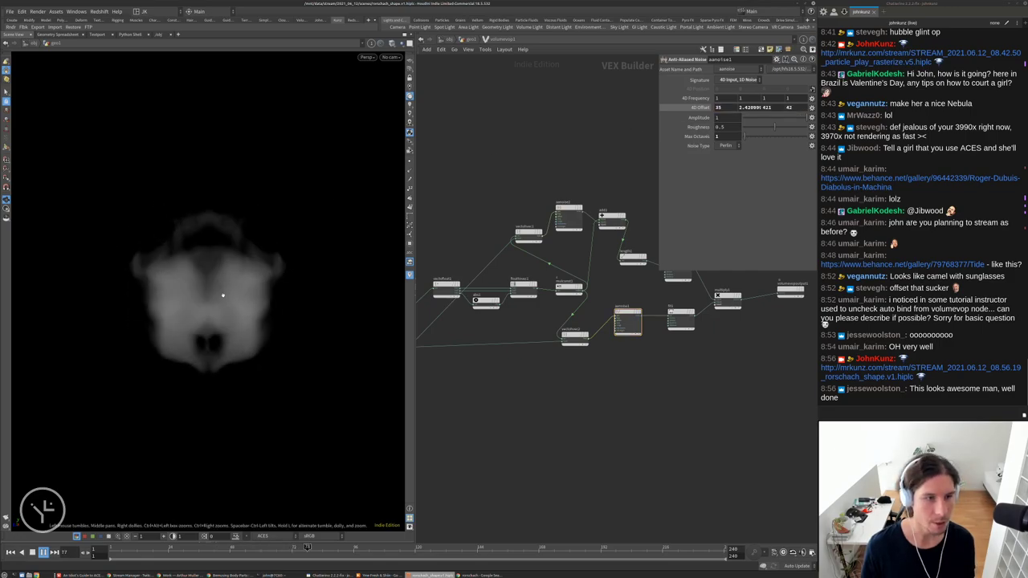
key(Up)
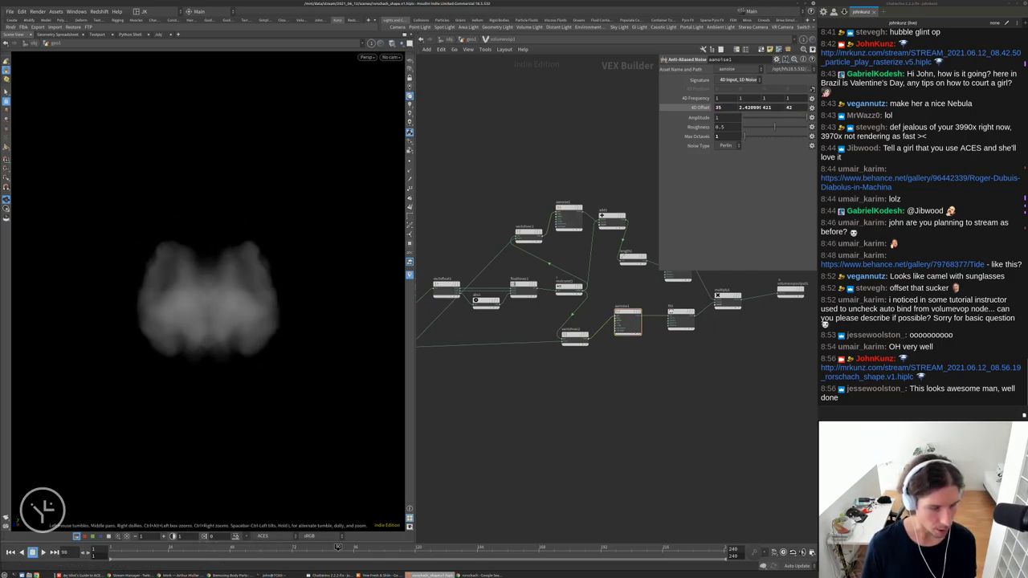
Browse Google image results for 'rorschach', enlarge the first inkblot, and return to Houdini
click(479, 575)
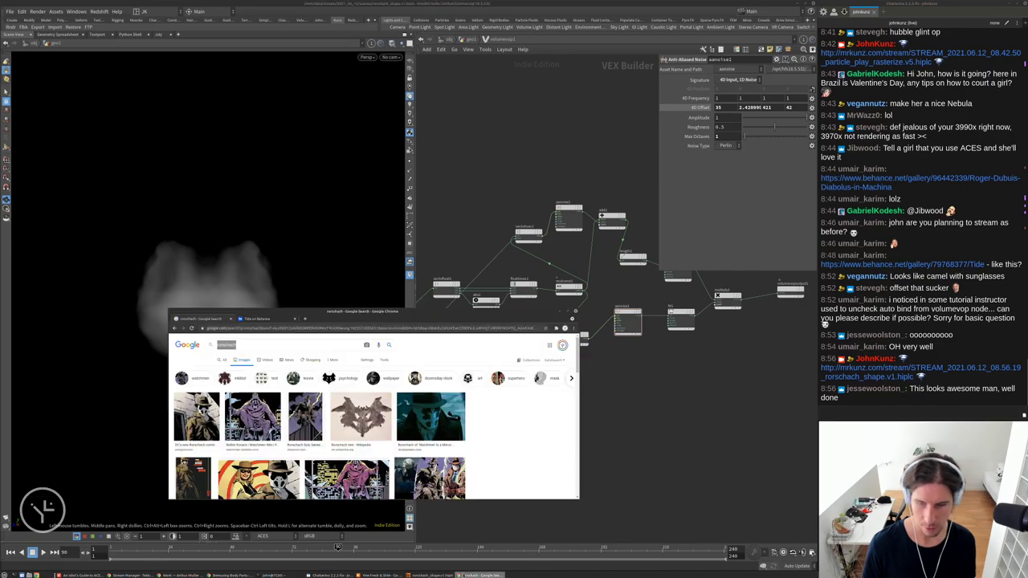
click(223, 360)
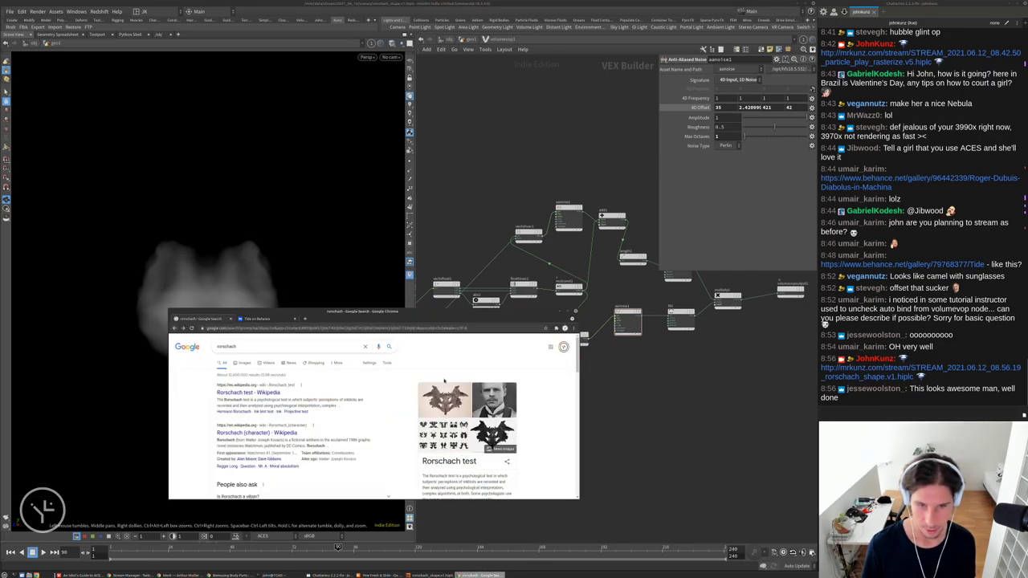
click(243, 363)
click(210, 374)
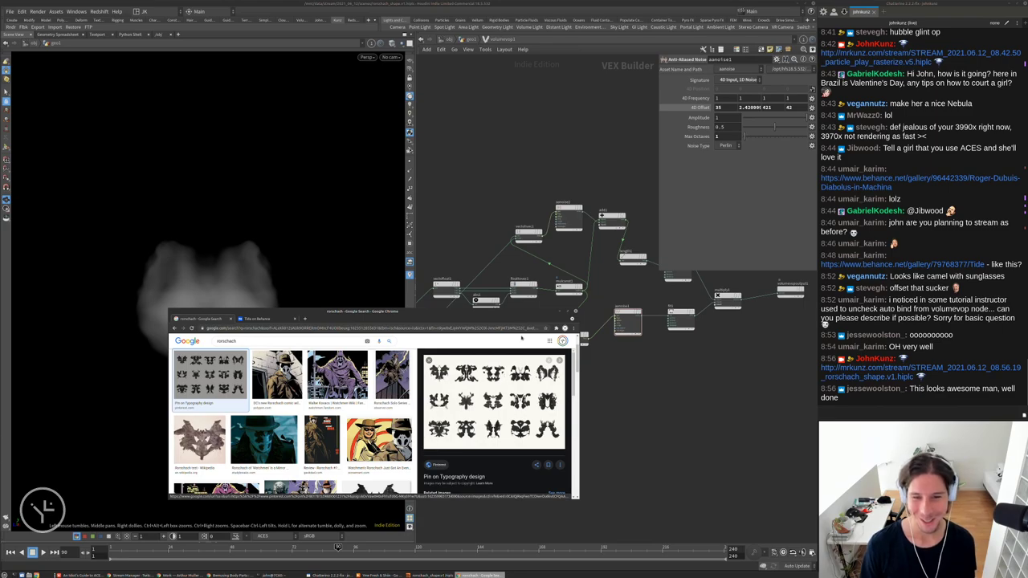
click(603, 406)
middle_drag(603, 405, 572, 398)
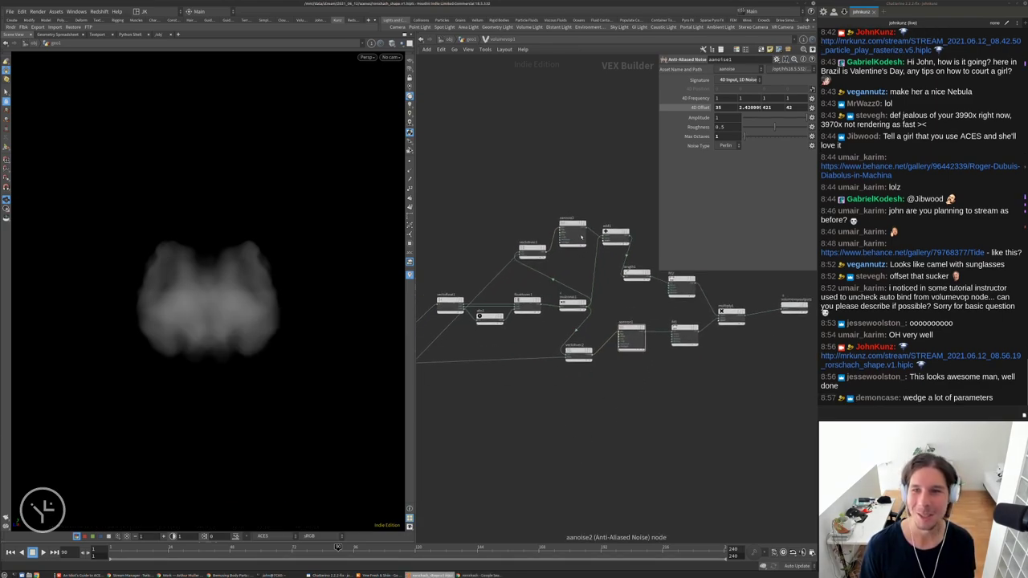
Set the upper noise's Amplitude to 3 and play the animation
click(573, 232)
click(719, 117)
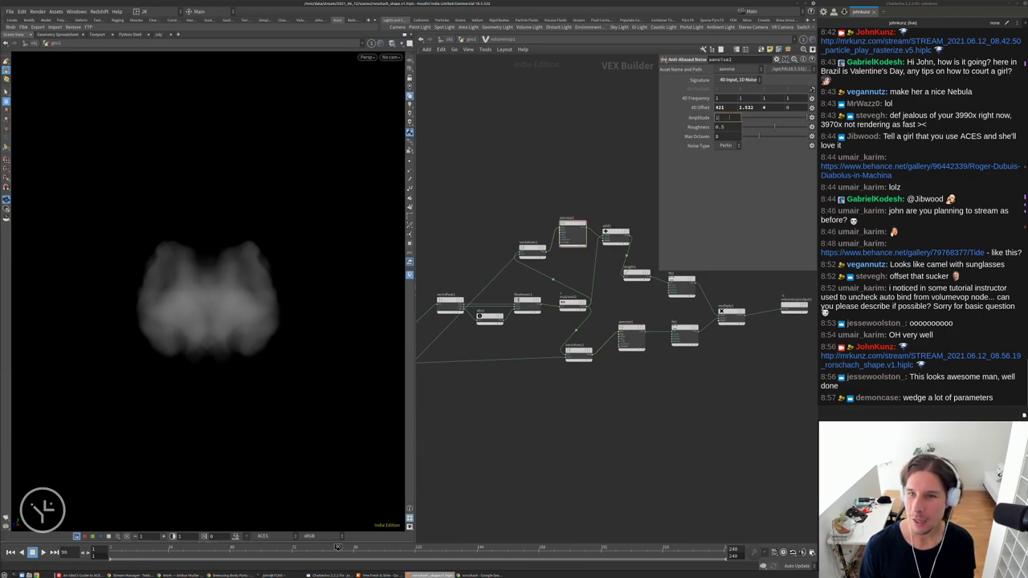
text(3)
key(Return)
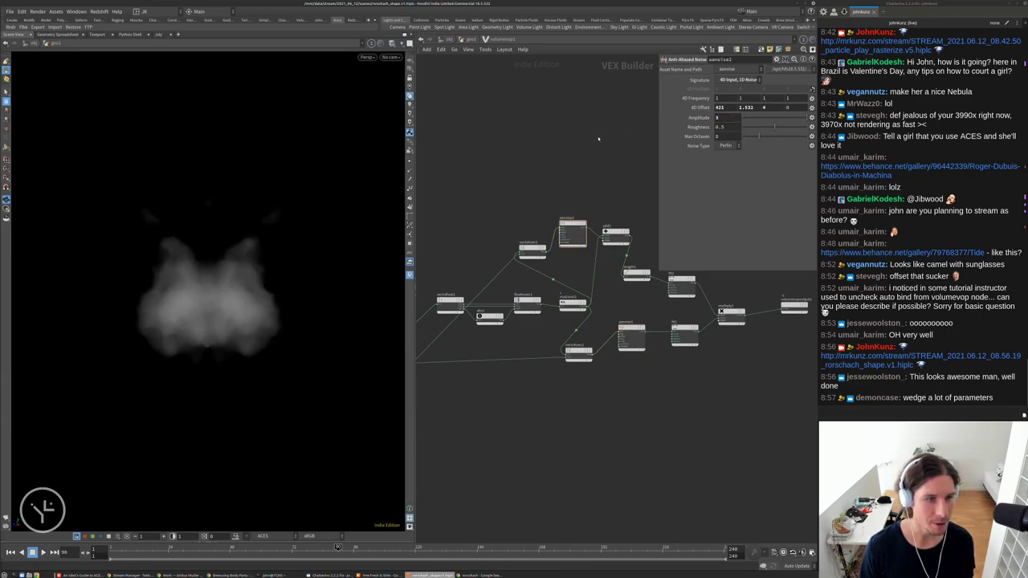
key(Up)
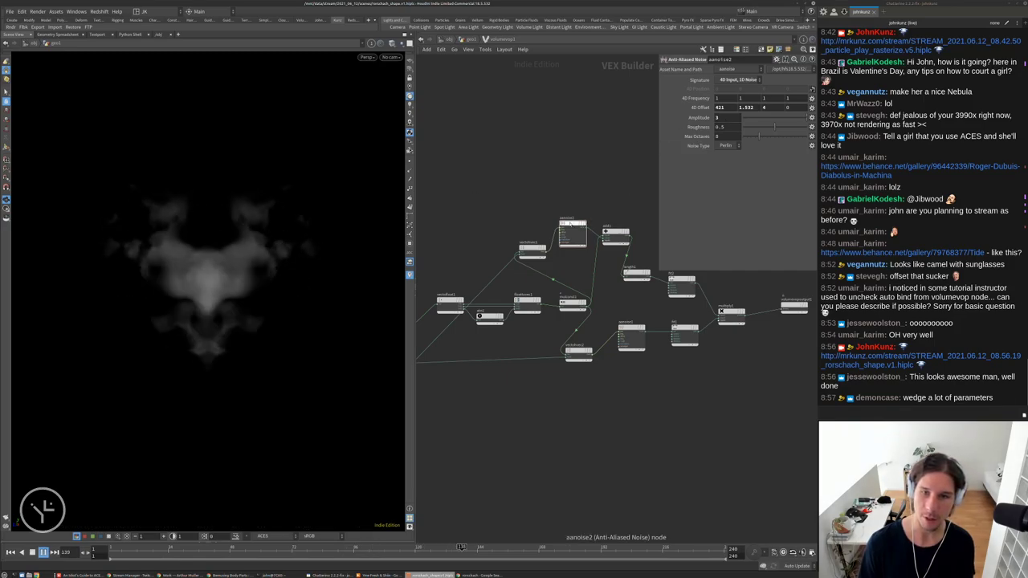
Rename aanoise2 to aanoise_distortion and aanoise1 to aanoise_mask
scroll(573, 219, up, 5)
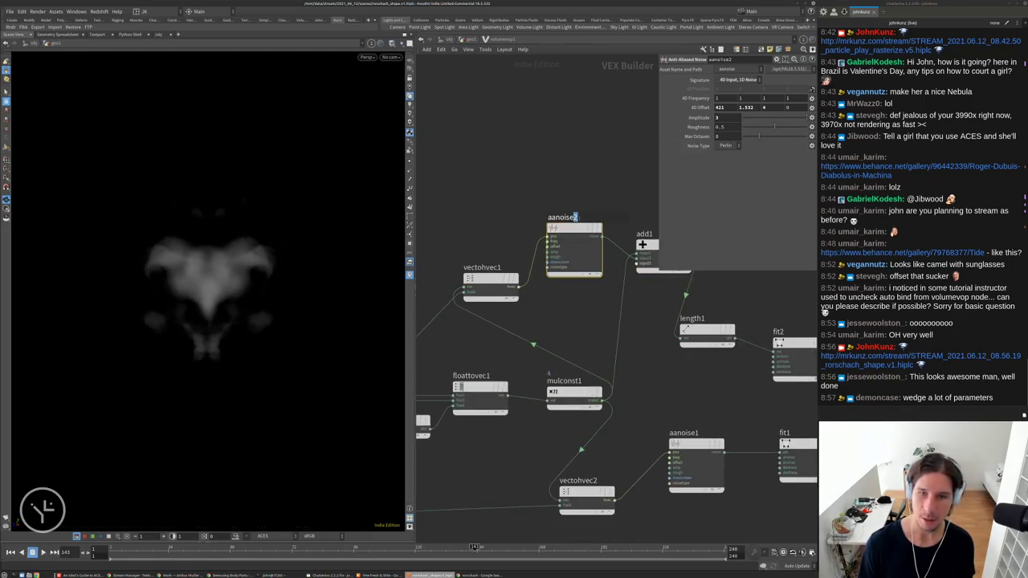
double_click(575, 216)
key(BackSpace)
text(distor)
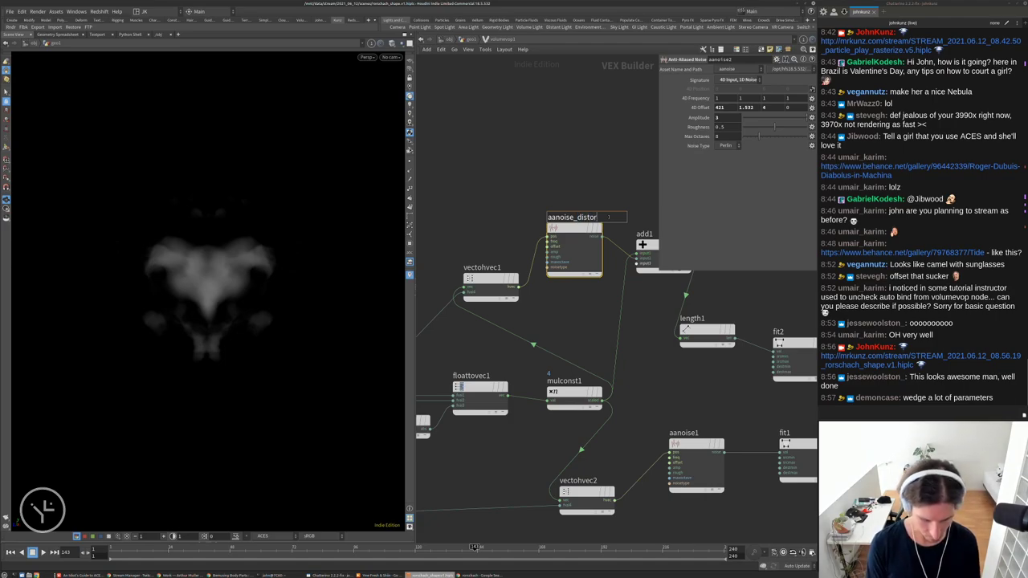
text(tion)
key(Return)
middle_drag(626, 371, 566, 323)
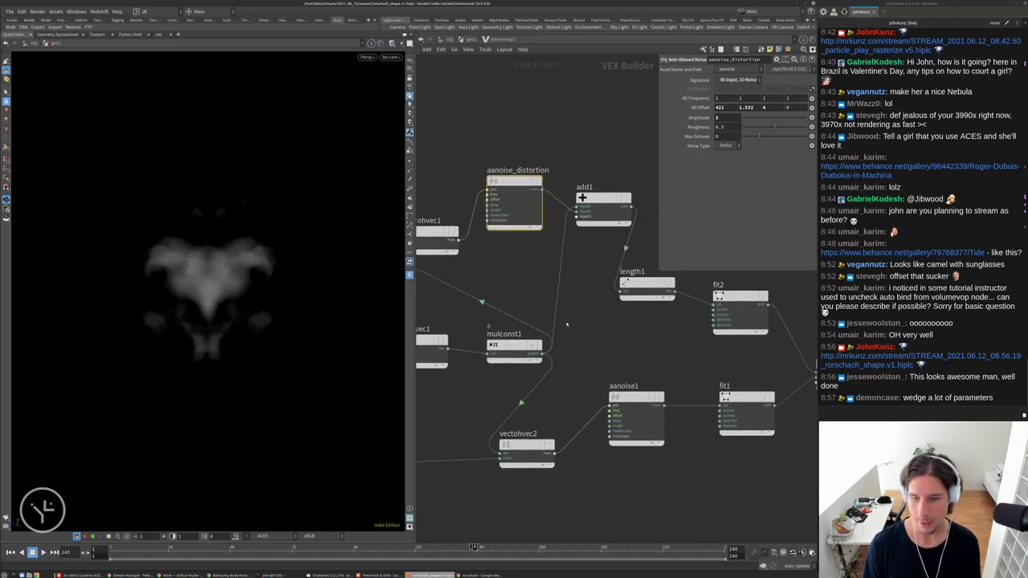
scroll(643, 390, up, 3)
double_click(623, 386)
key(BackSpace)
text(_ma)
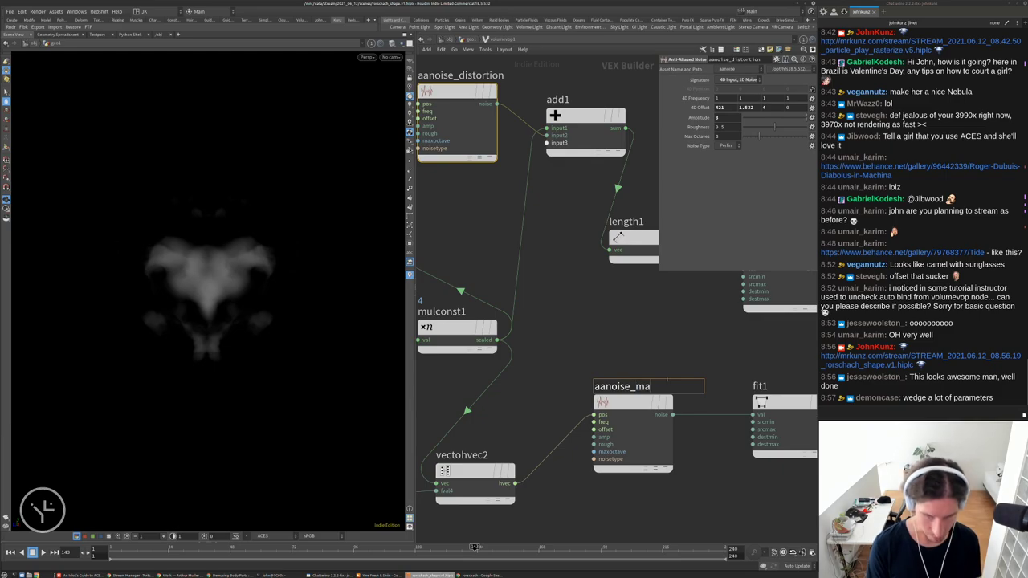
text(sk)
key(Return)
scroll(622, 292, down, 3)
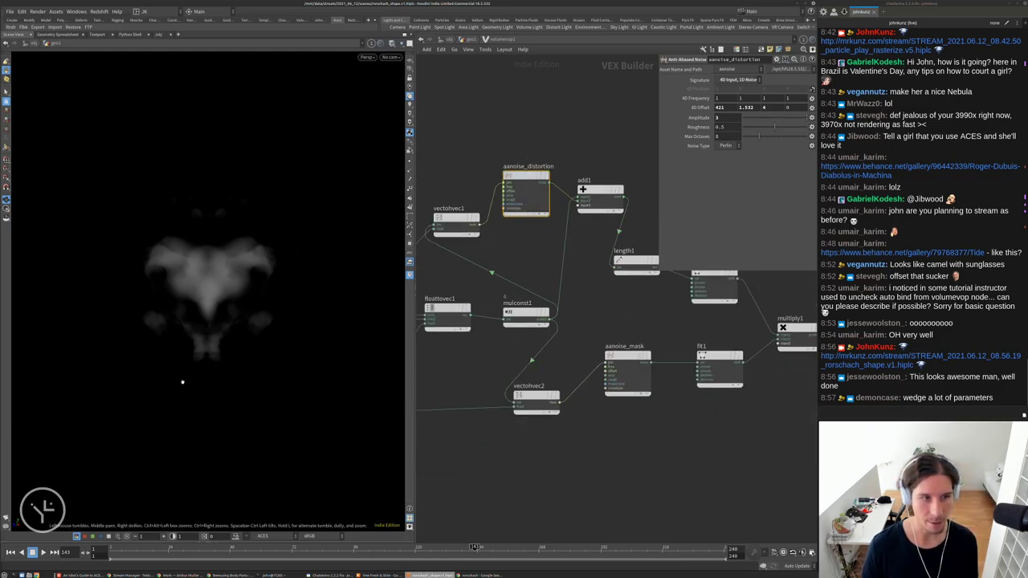
Display multiply1 and move aanoise_mask and fit1 down level with vectohvec2
click(628, 368)
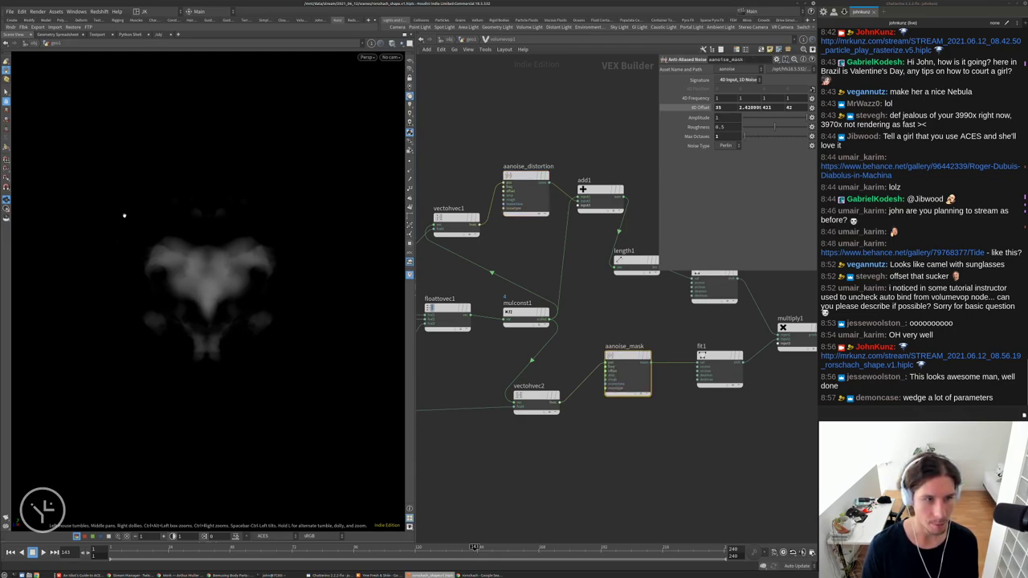
scroll(642, 331, up, 3)
click(665, 330)
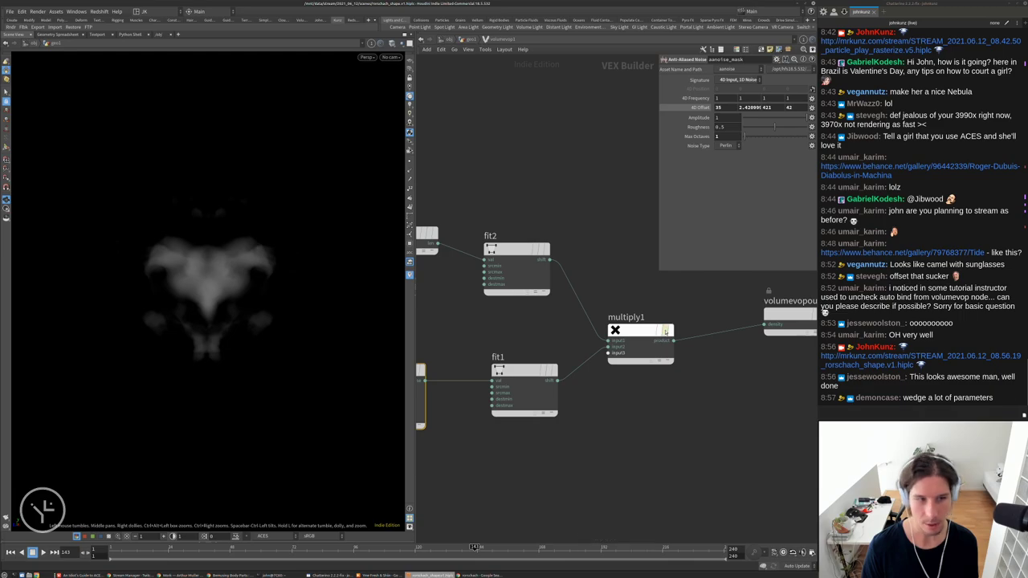
middle_drag(666, 332, 811, 322)
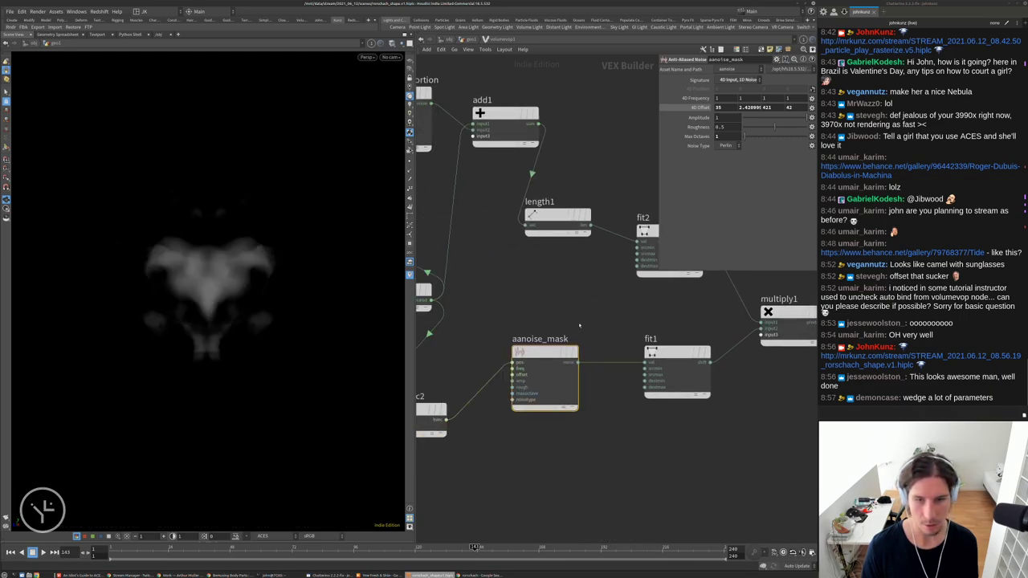
scroll(556, 366, down, 2)
drag(542, 342, 706, 422)
drag(578, 377, 578, 428)
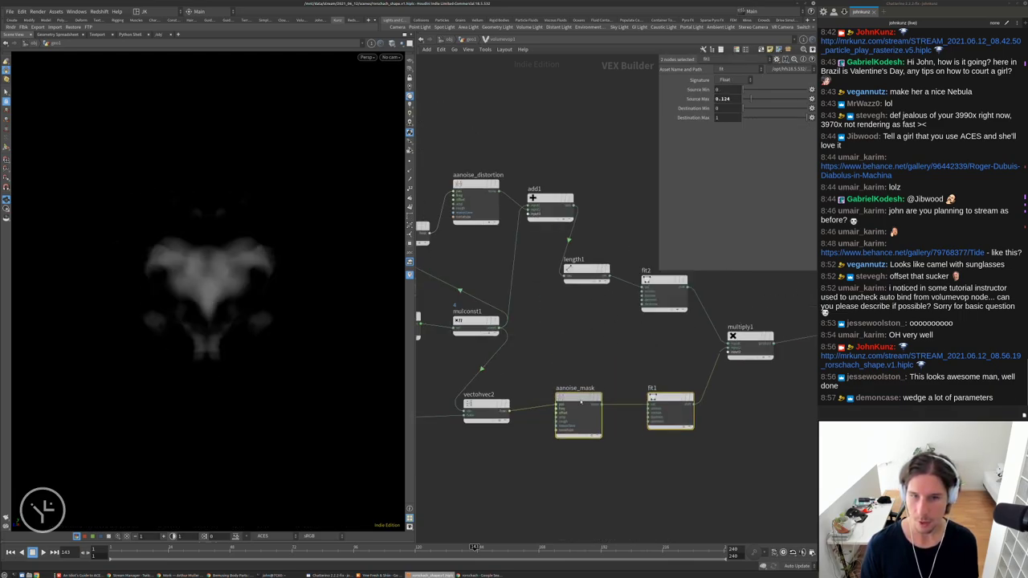
scroll(574, 354, down, 1)
Set aanoise_distortion's Amplitude to 4 and play the animation
click(493, 225)
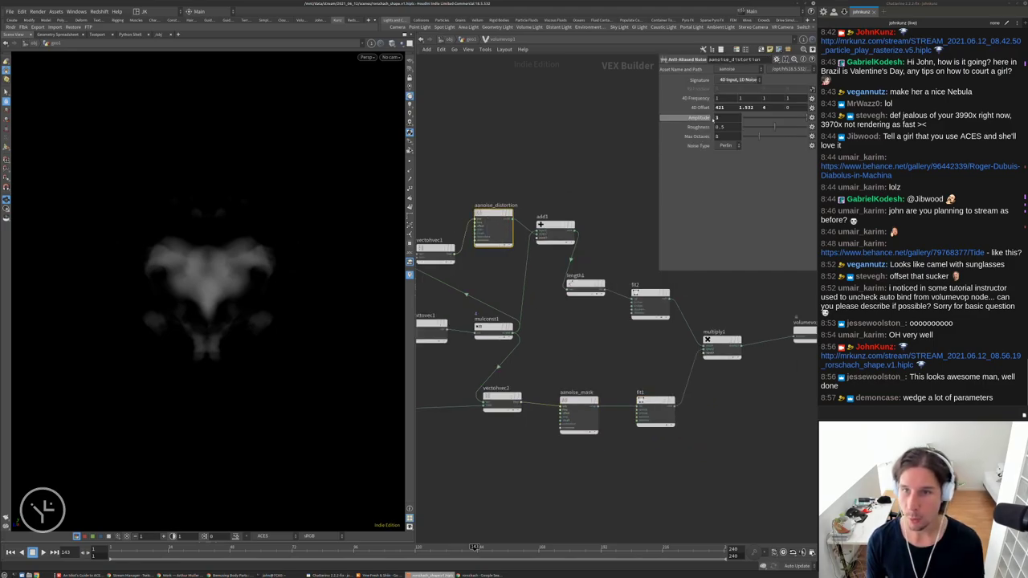
click(726, 117)
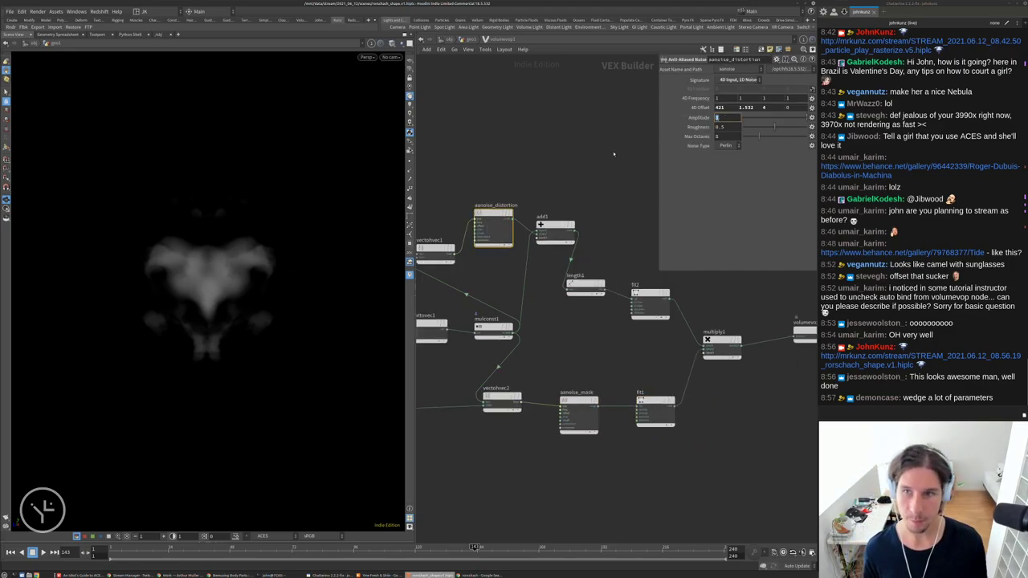
key(Return)
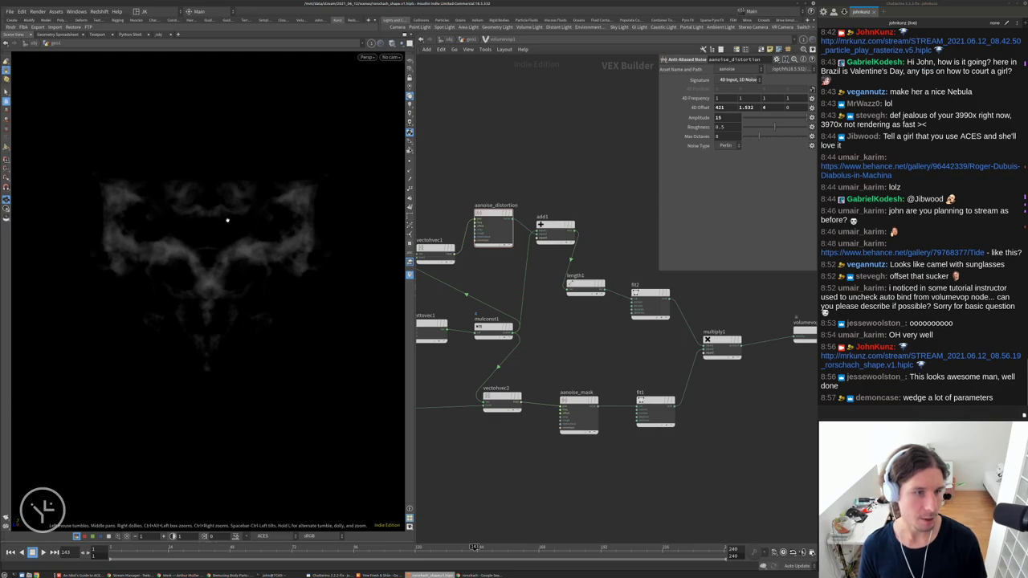
key(Up)
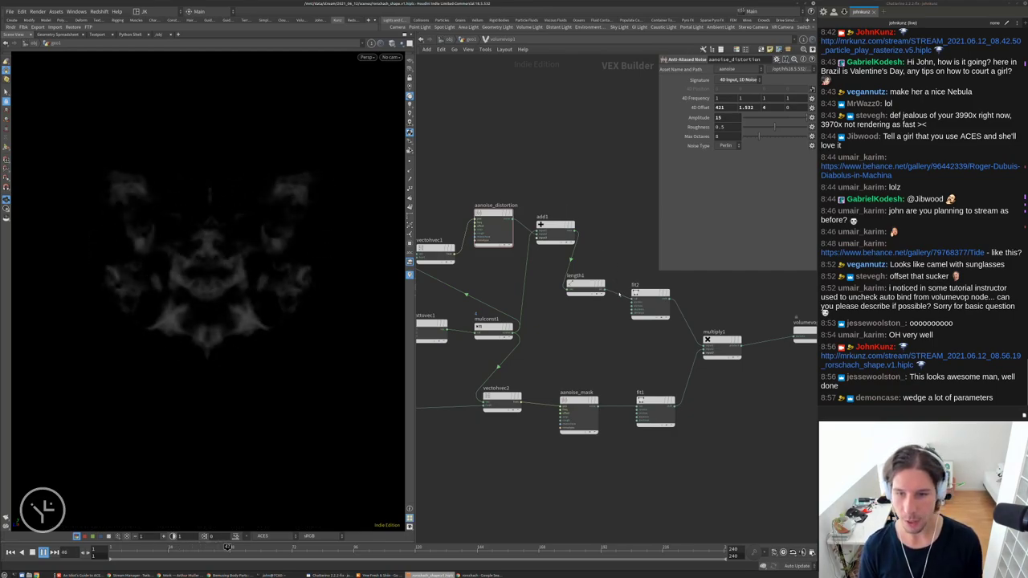
Adjust fit2's Source Min and Max, then bring up aanoise_distortion's 4D Offset options
drag(646, 294, 631, 281)
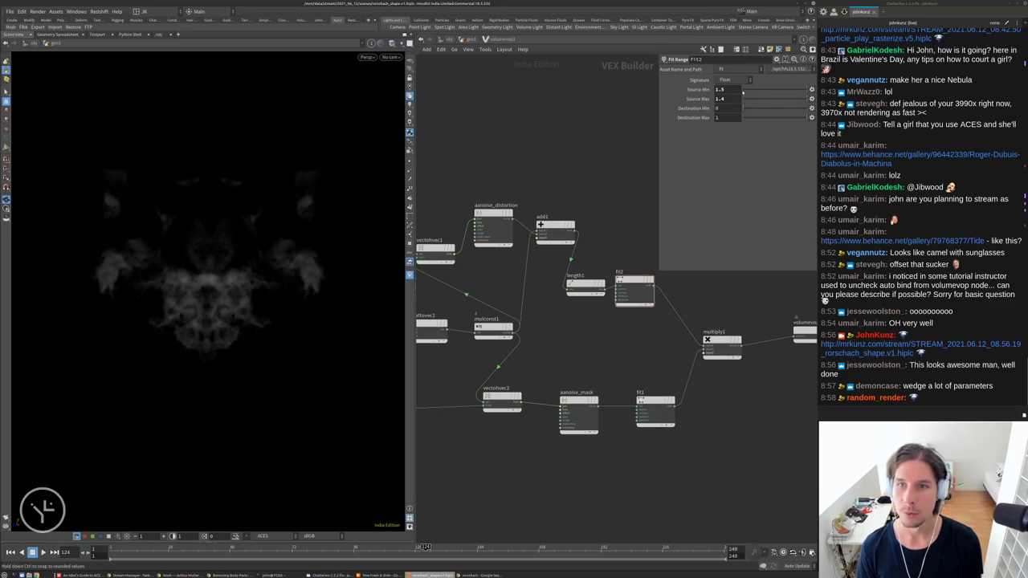
click(776, 90)
click(767, 97)
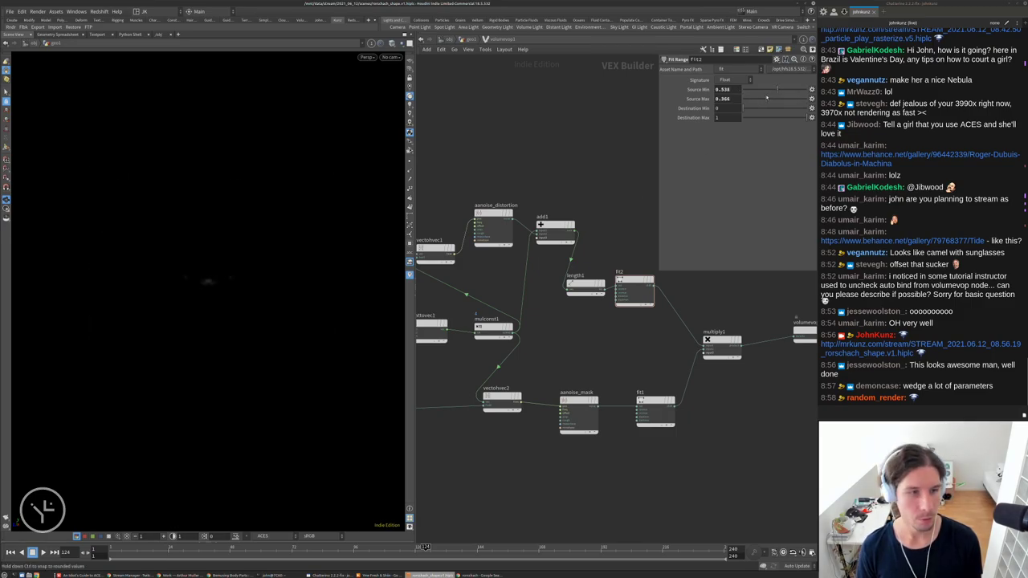
drag(771, 98, 797, 98)
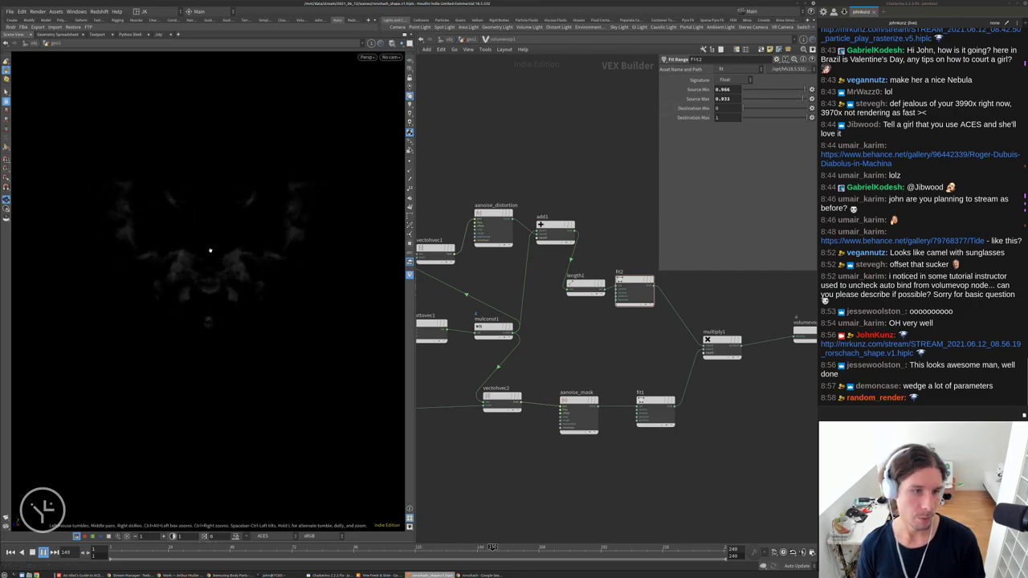
click(493, 226)
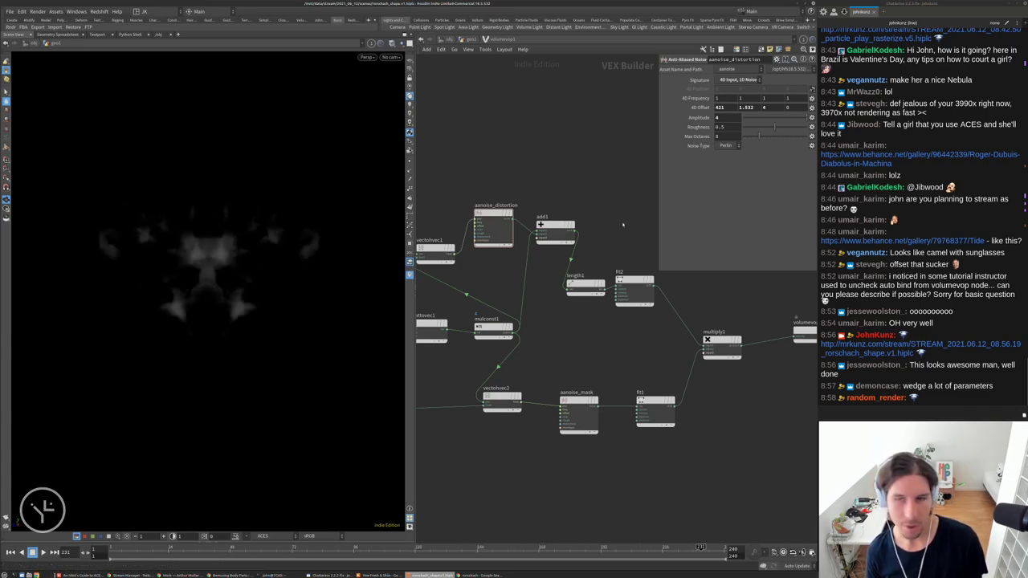
click(811, 107)
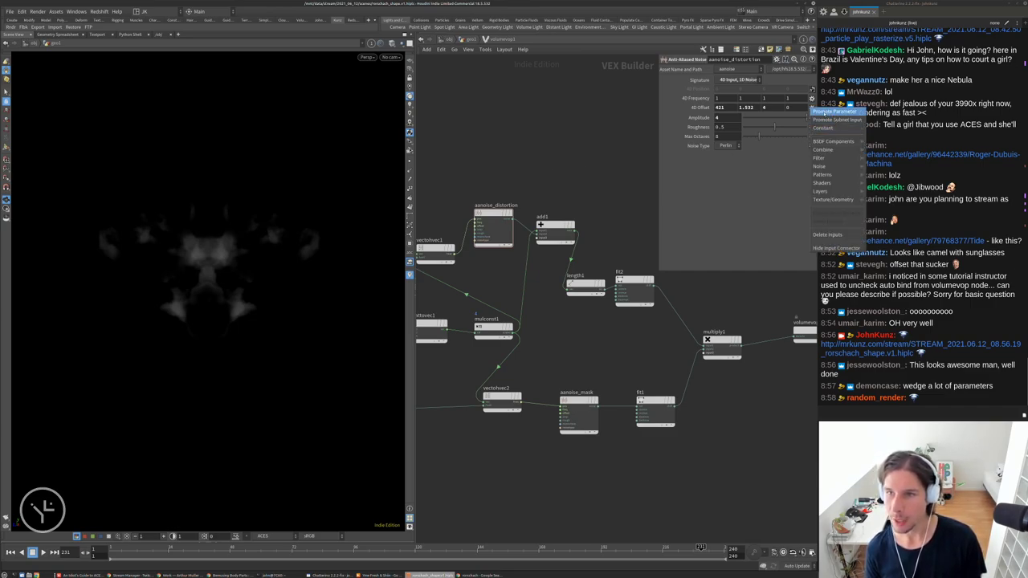
Promote the noise's 4D Offset and set it to 421, 2.532, 4, 5 on volumevop1
click(821, 112)
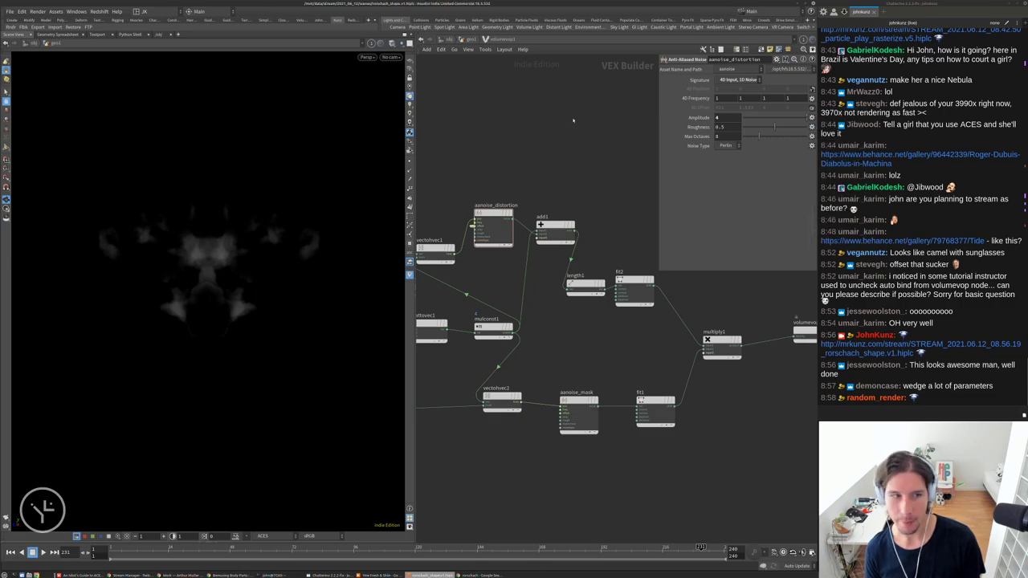
click(473, 40)
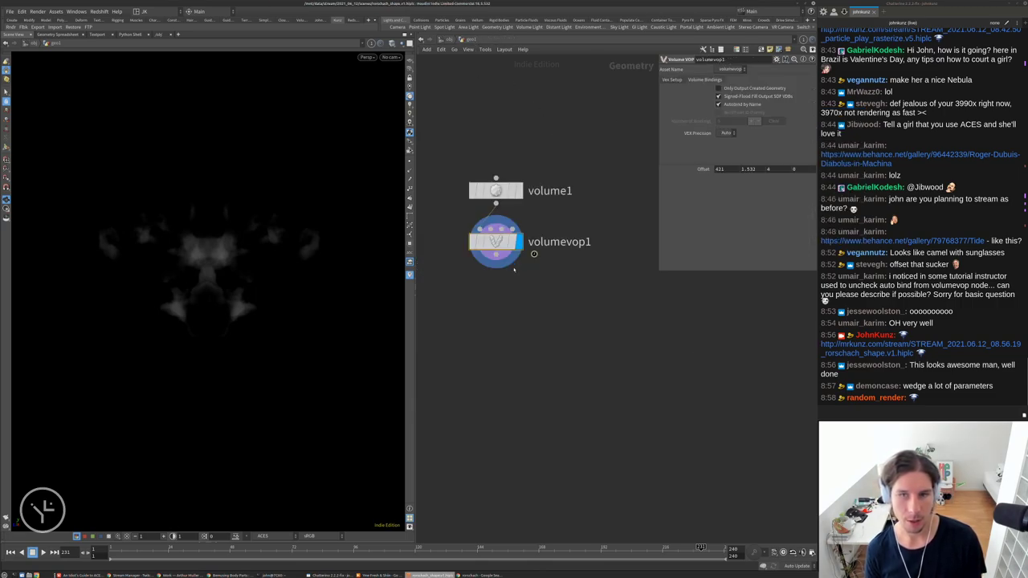
key(h)
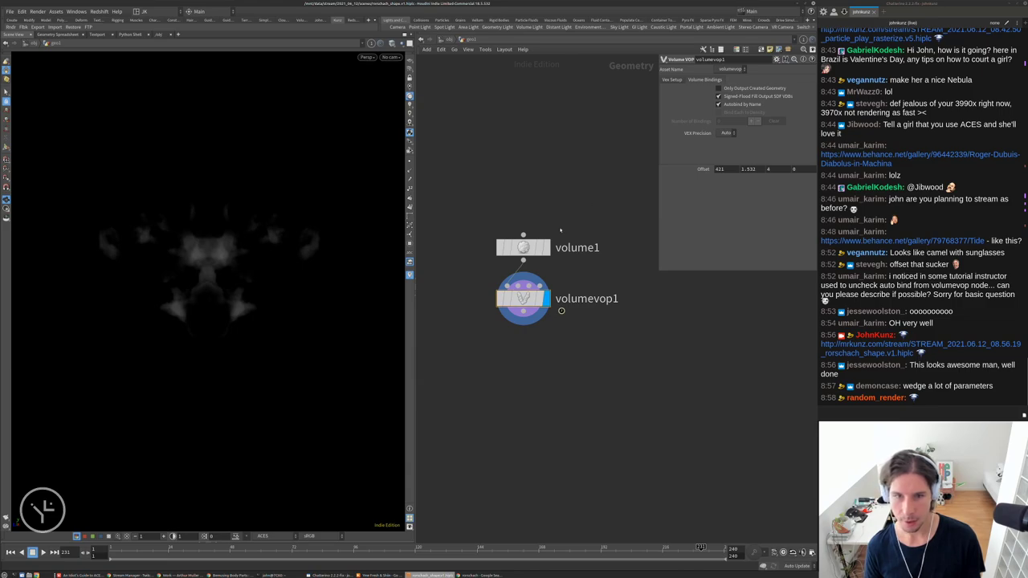
drag(524, 247, 524, 229)
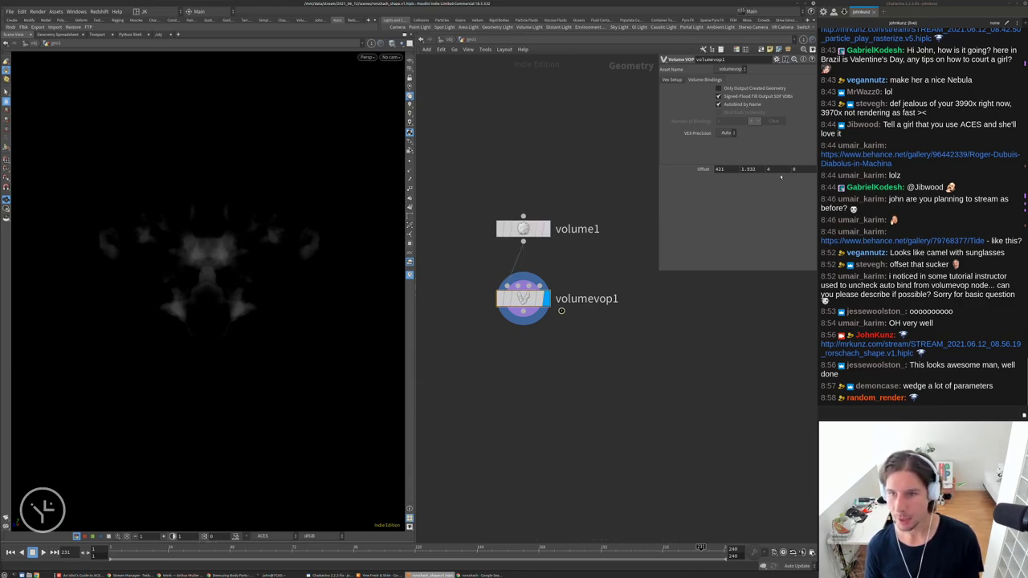
middle_drag(798, 170, 740, 185)
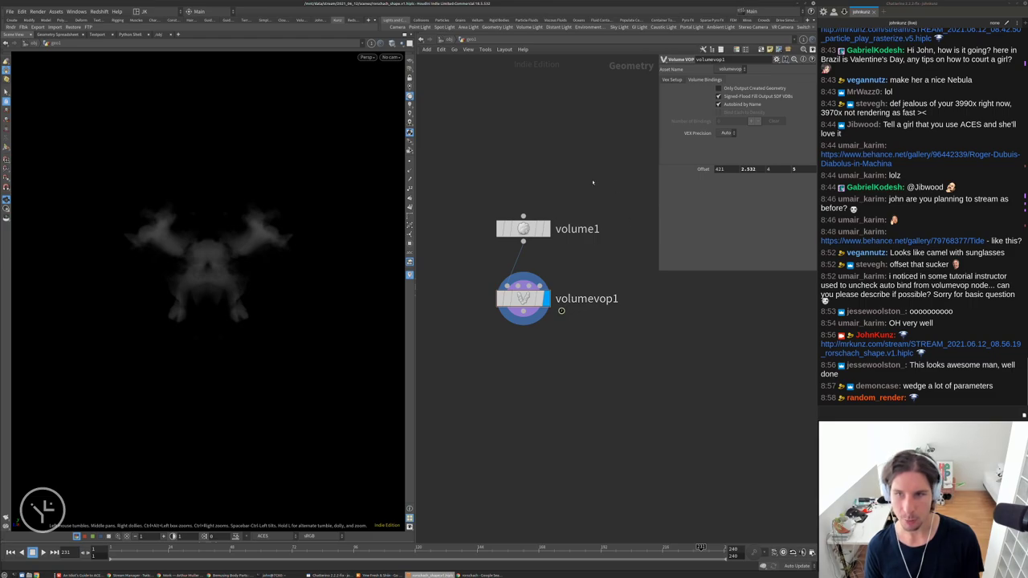
Tidy volumevop1 beneath volume1 and play the animation to inspect the new cloud
drag(512, 296, 512, 272)
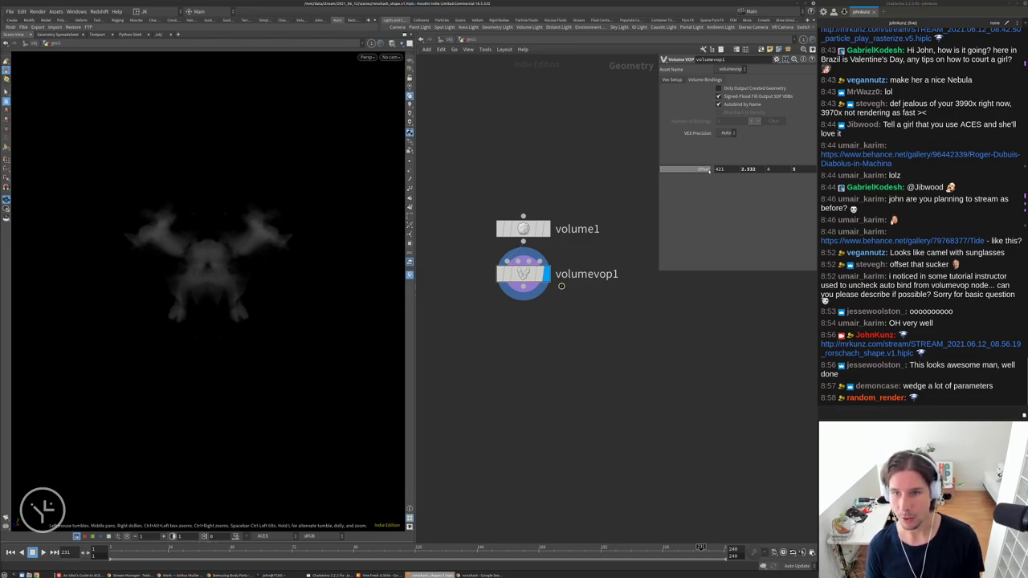
click(675, 80)
key(l)
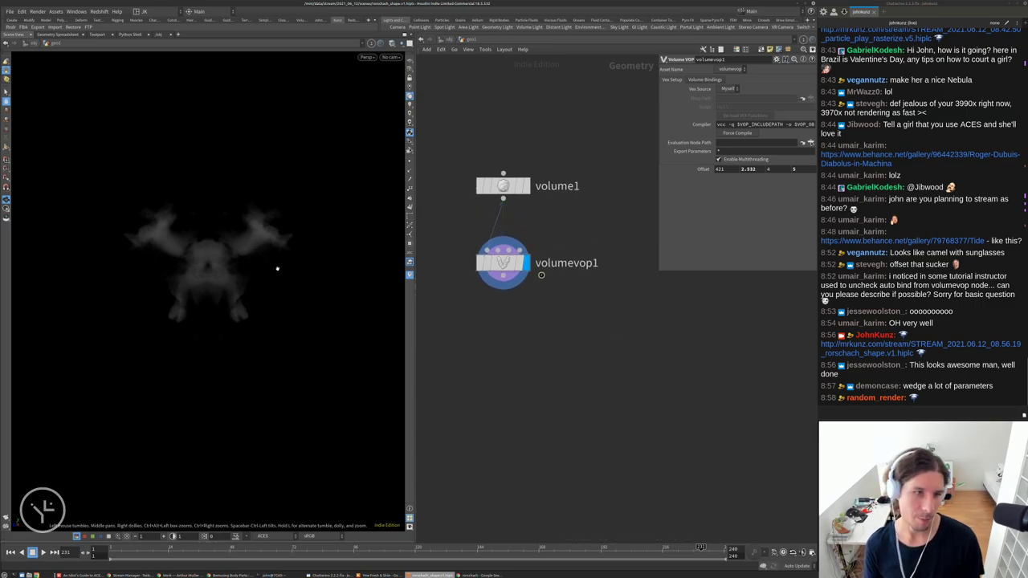
drag(336, 275, 185, 291)
key(Up)
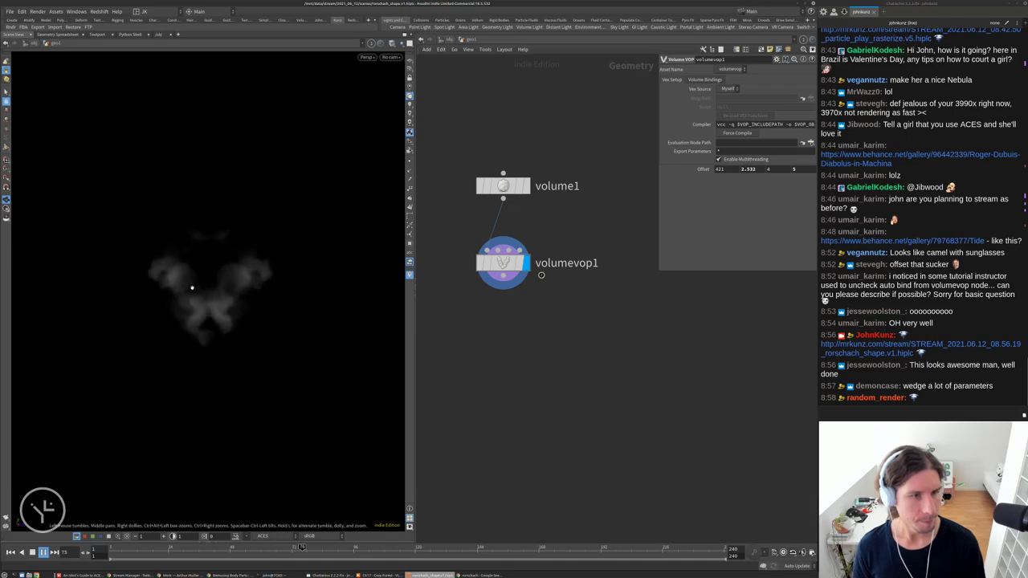
middle_drag(540, 274, 575, 240)
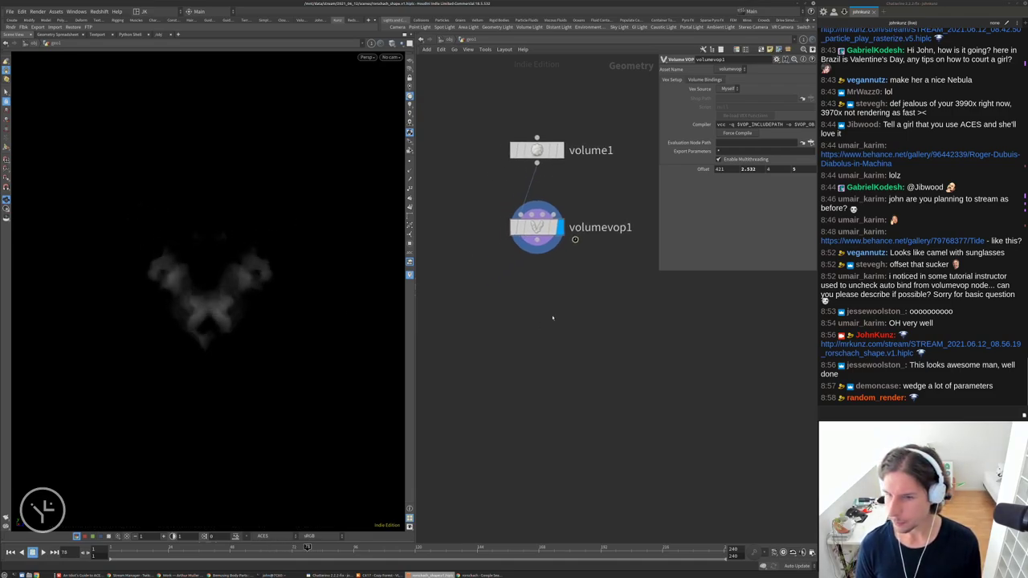
scroll(249, 294, up, 5)
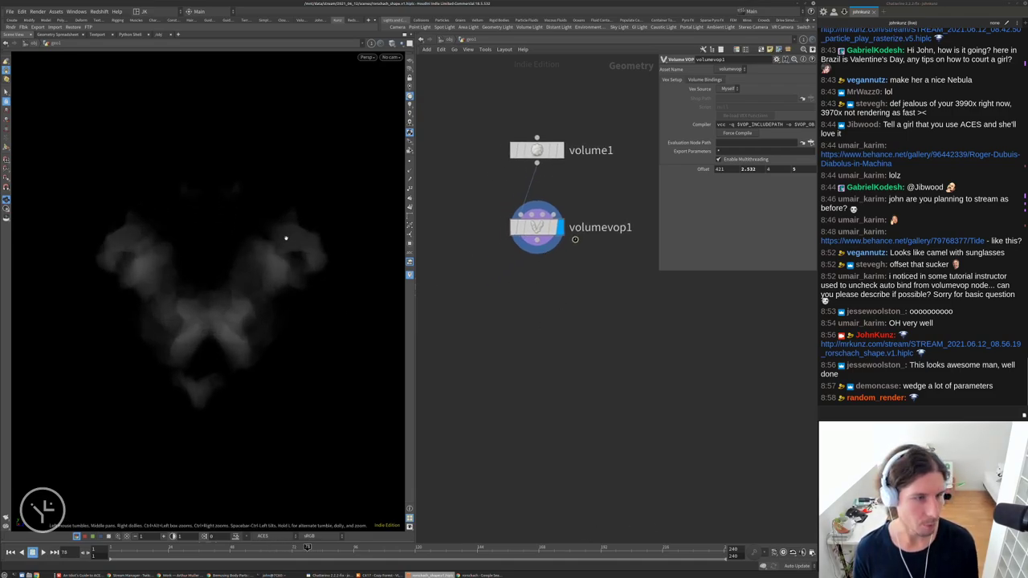
drag(281, 327, 293, 241)
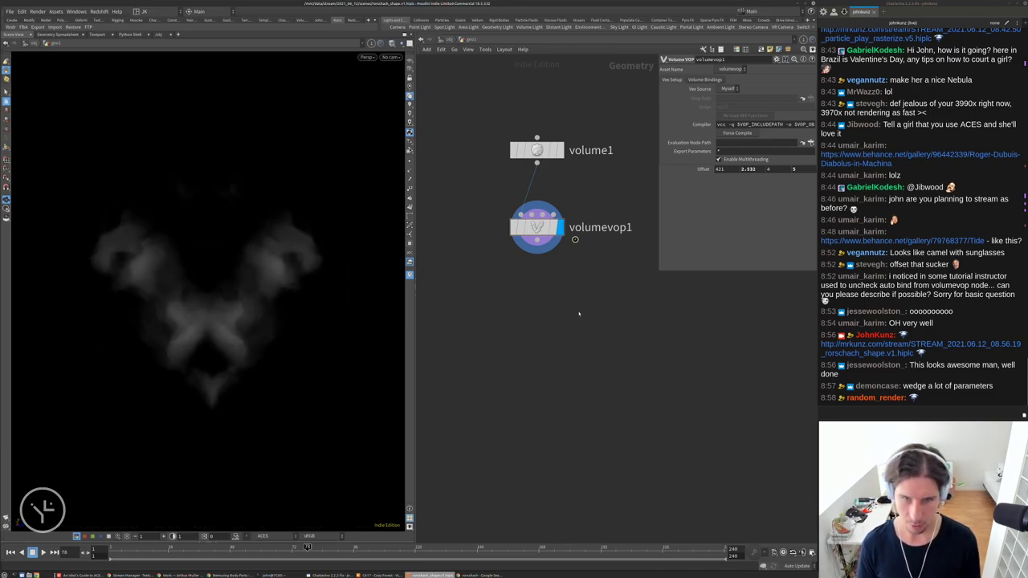
Add convertvdb1 below volumevop1, wire and display it, with Convert To set to VDB
key(Tab)
text(conv)
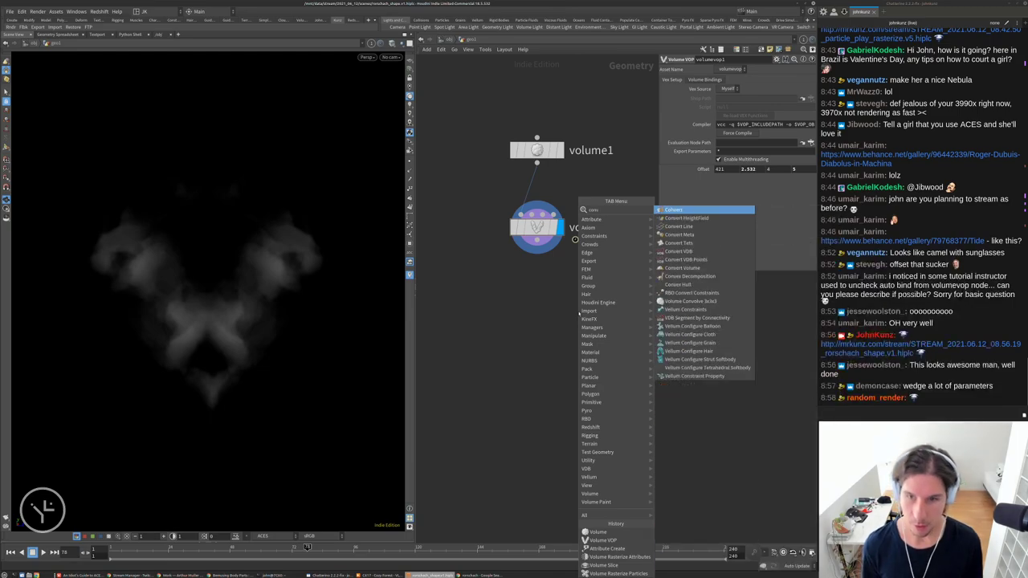
click(679, 251)
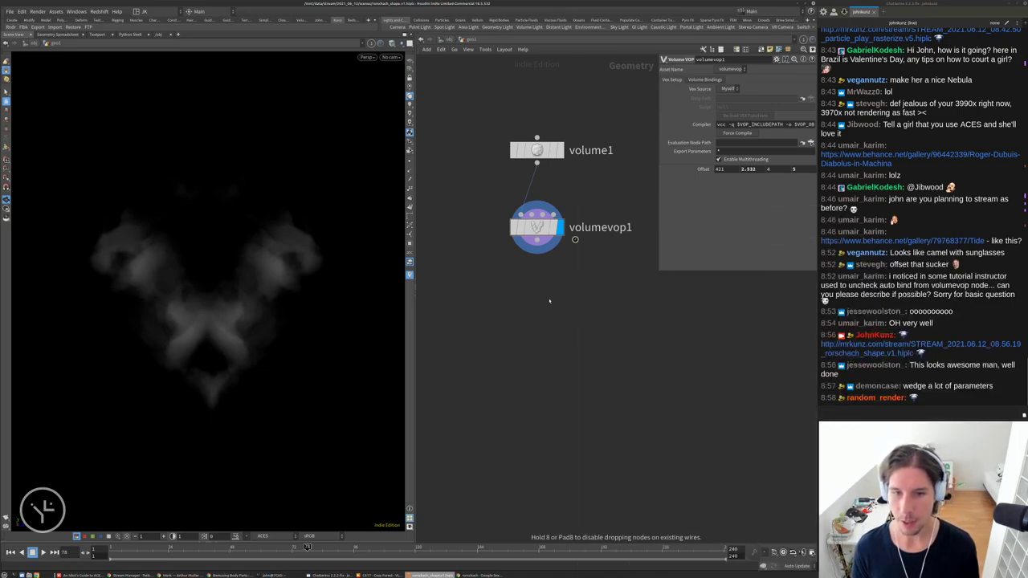
click(549, 298)
drag(536, 240, 534, 287)
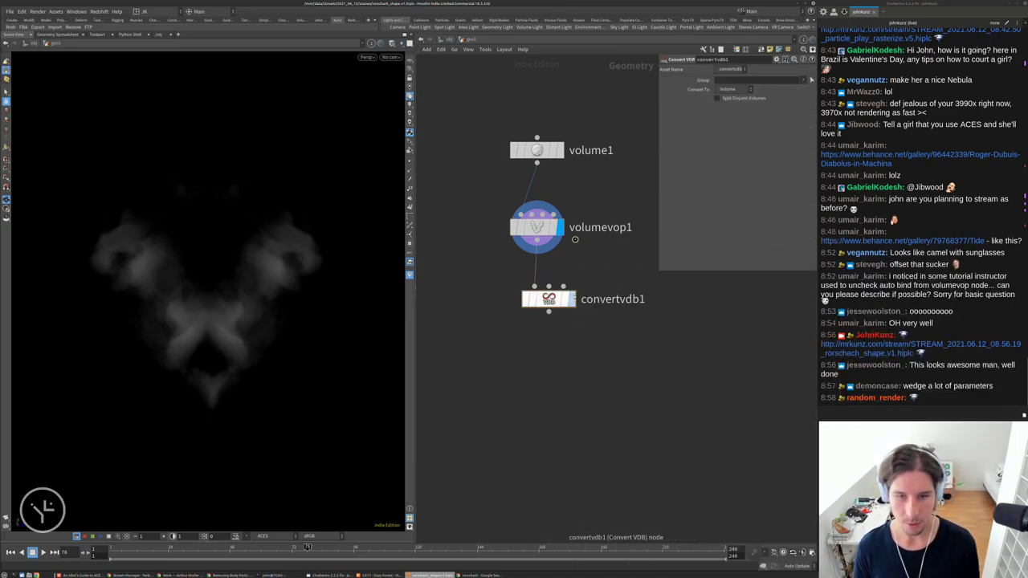
click(570, 299)
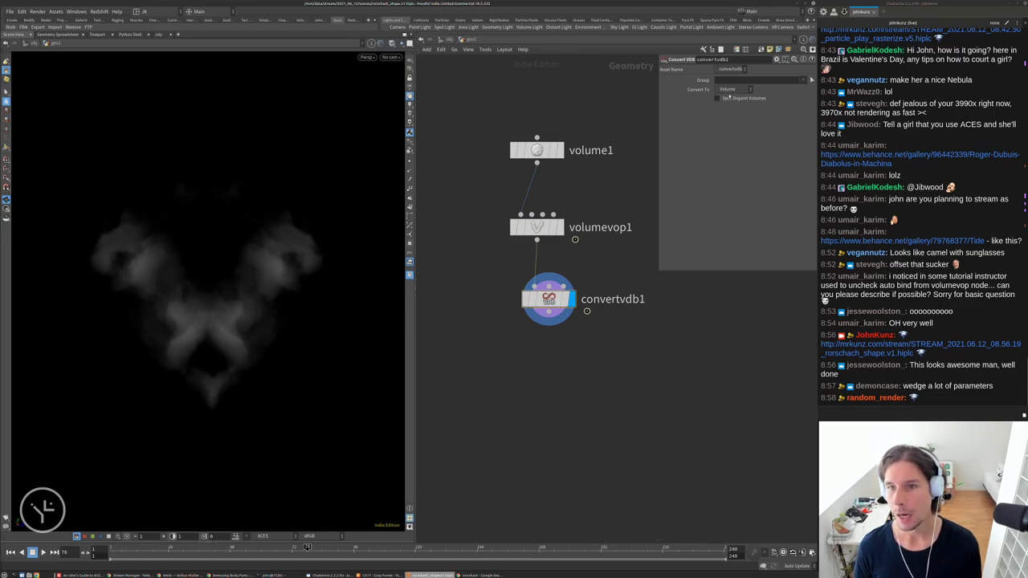
click(730, 89)
click(729, 105)
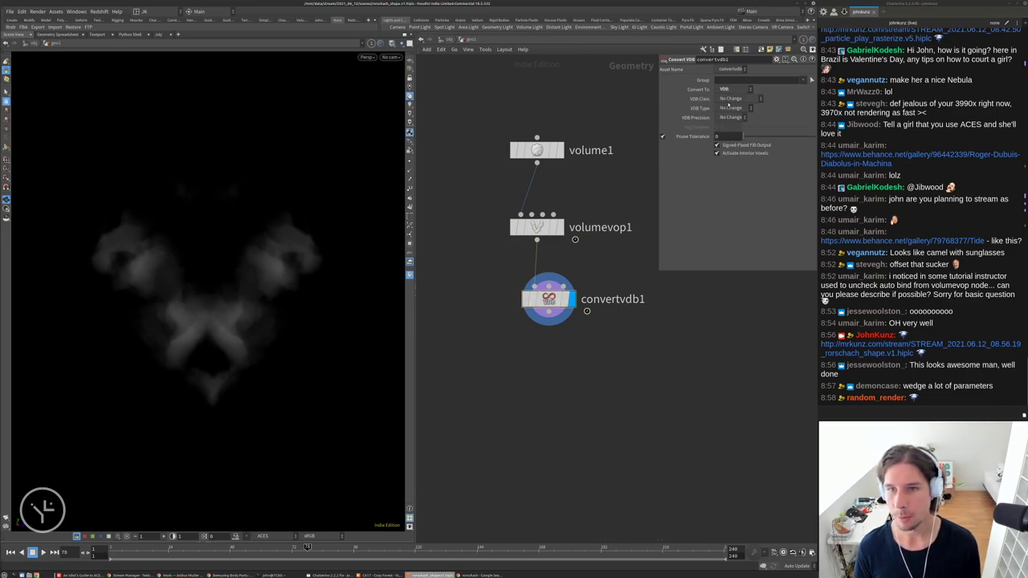
middle_drag(692, 380, 684, 354)
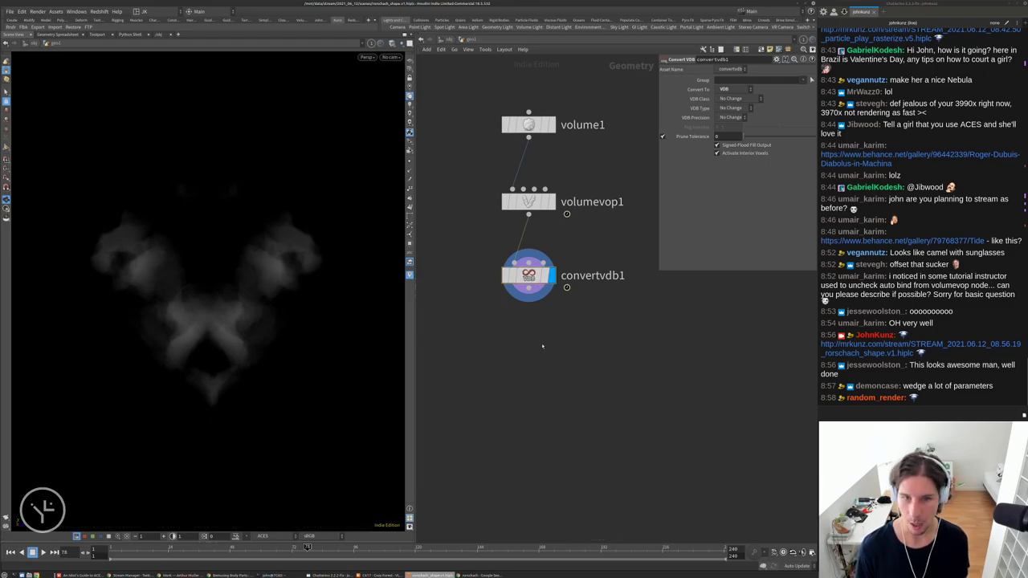
key(Tab)
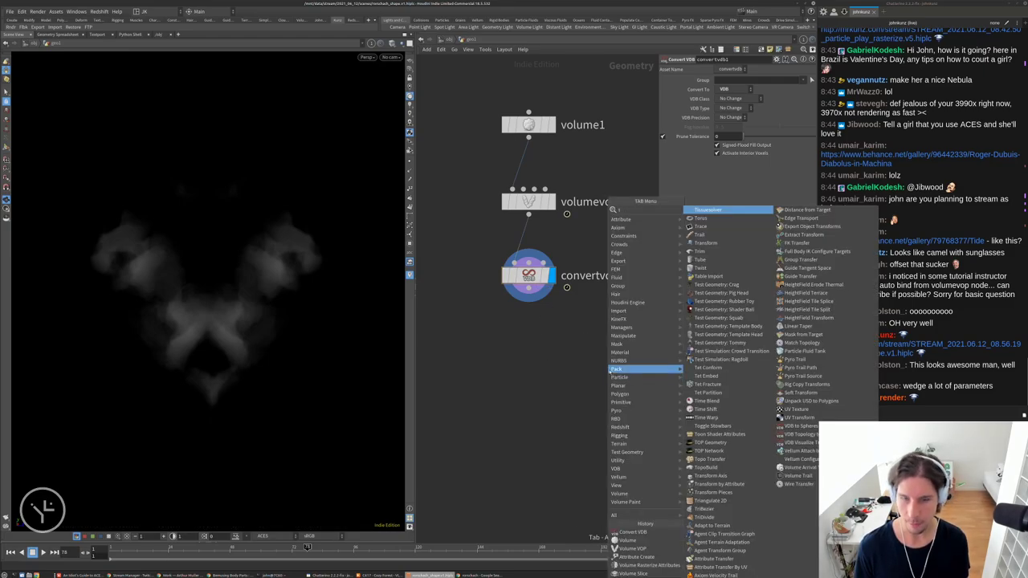
Add a vdbvisualizetree1 node under convertvdb1 and overlay it in the viewport
mouse_move(643, 319)
text(tree)
key(Return)
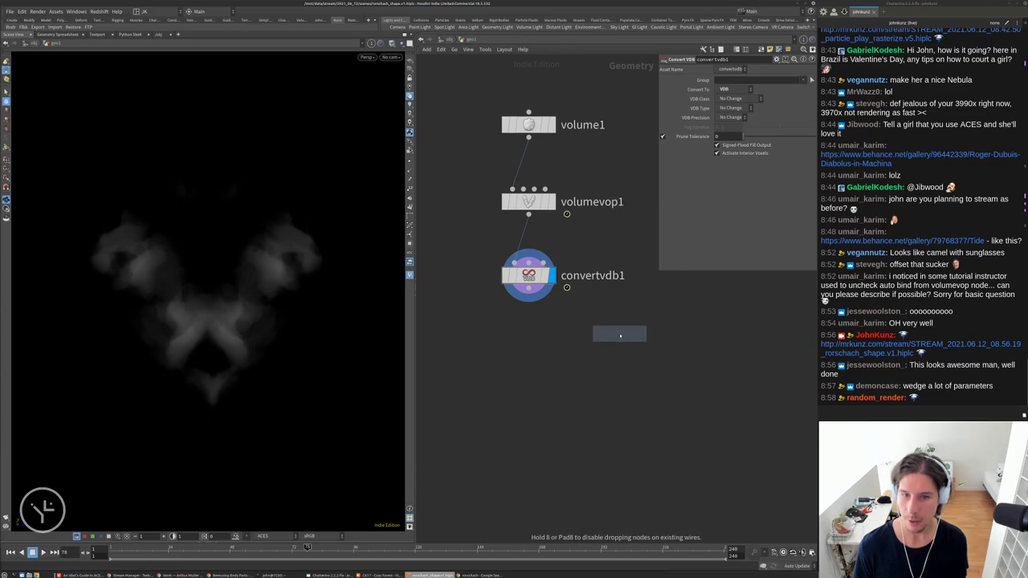
click(619, 331)
click(642, 333)
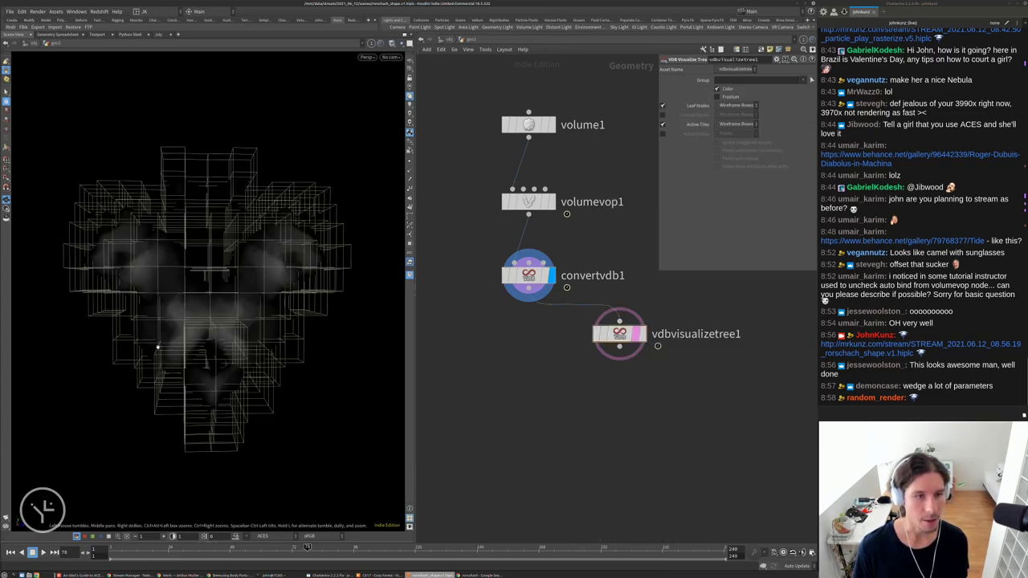
Hide leaf nodes, draw active voxels as Wireframe Boxes, then display and select volumevop1
click(663, 105)
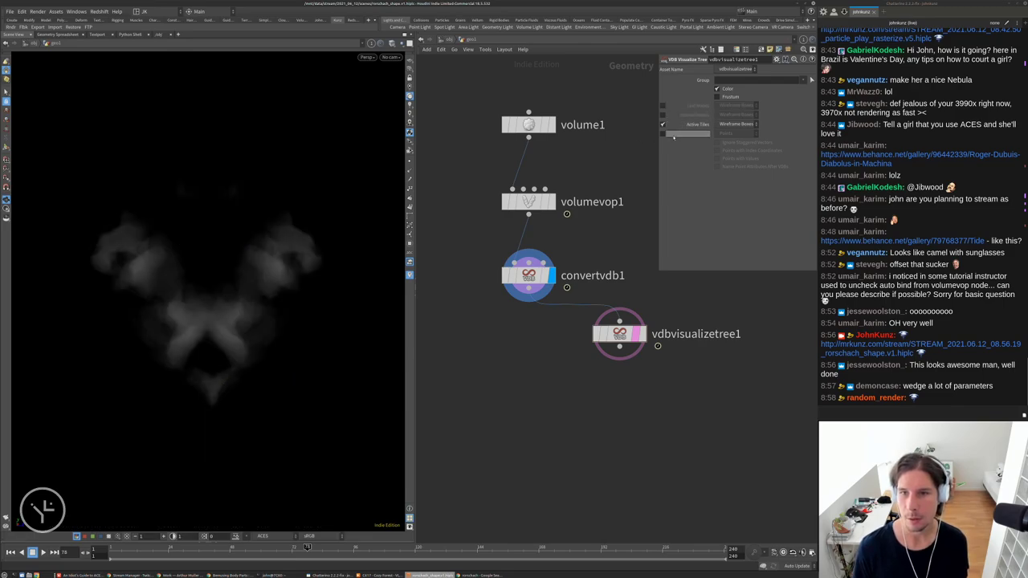
click(662, 134)
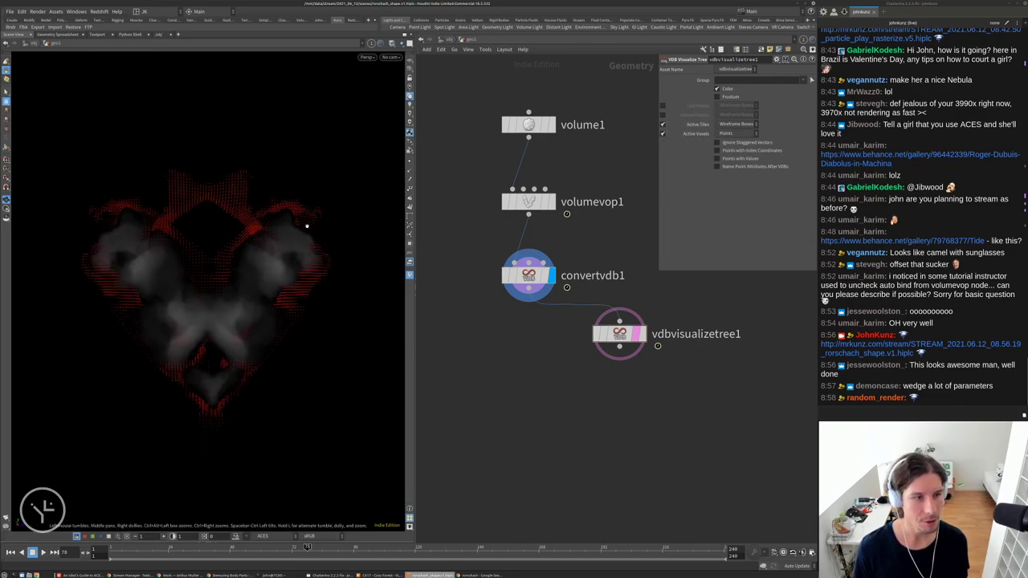
click(737, 133)
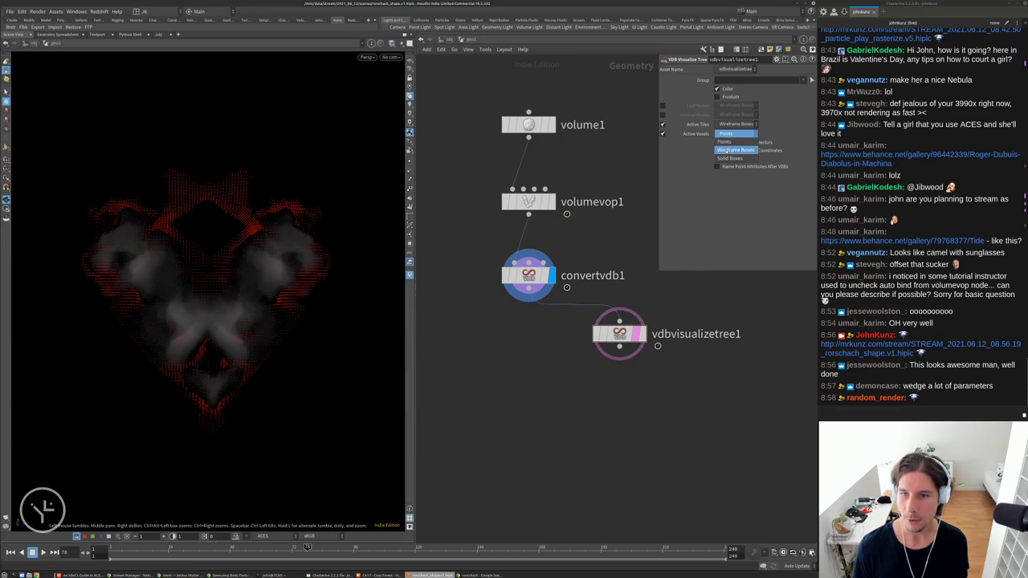
click(737, 151)
drag(298, 218, 241, 257)
scroll(241, 257, up, 3)
click(549, 203)
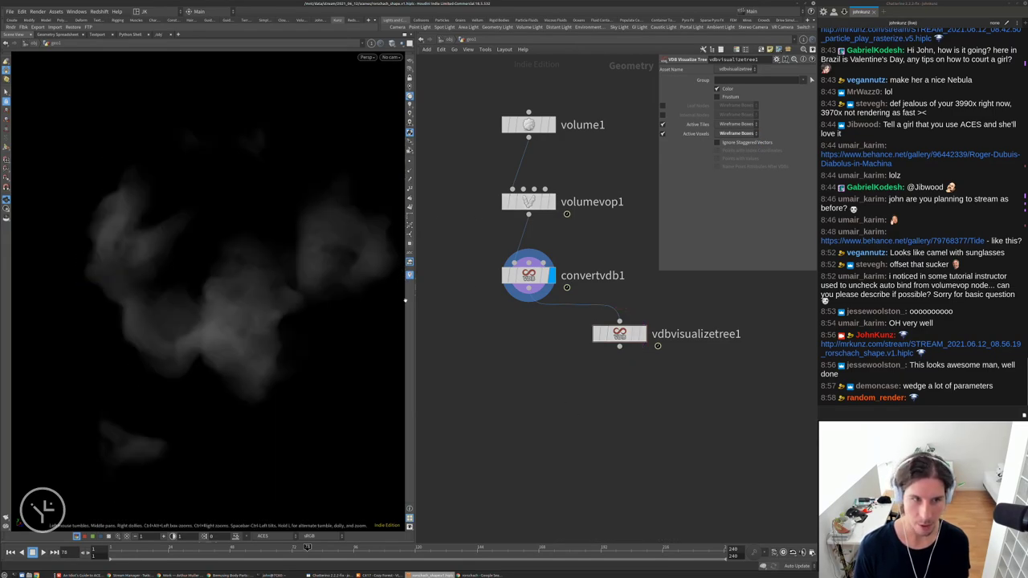
click(538, 201)
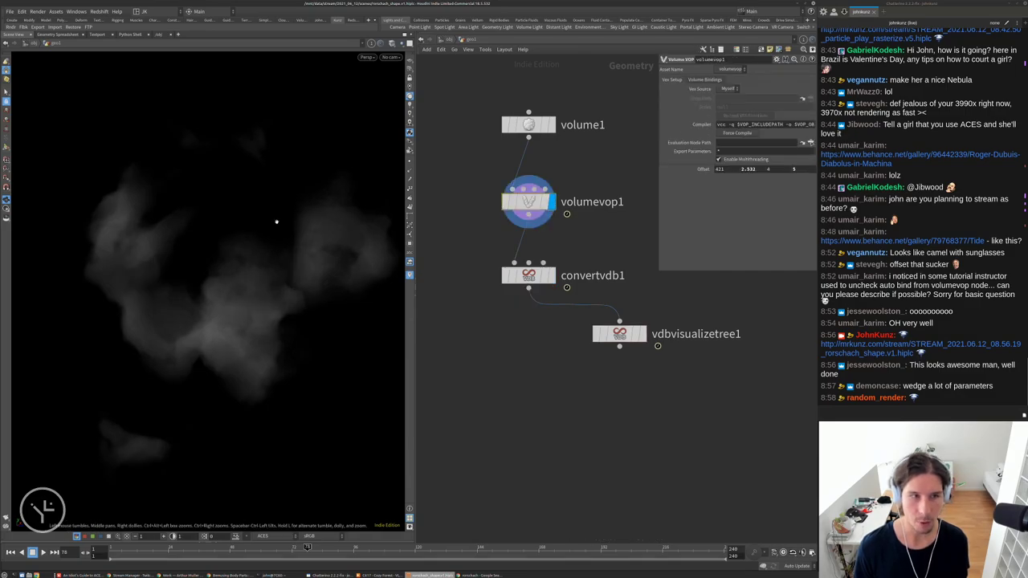
Template volume1 to see its bounding box and inspect convertvdb1's VDB statistics
click(547, 124)
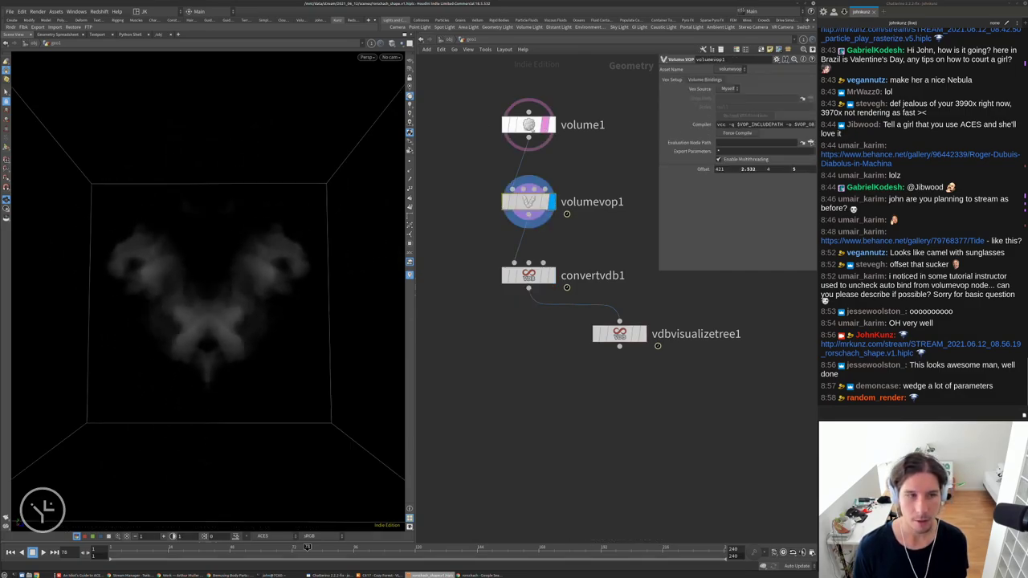
right_drag(273, 193, 158, 159)
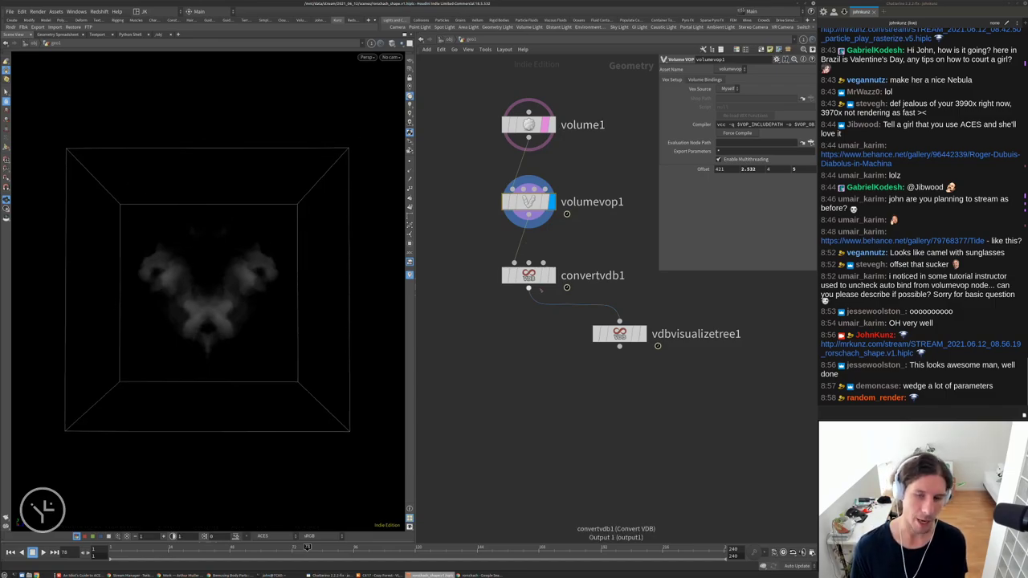
middle_click(542, 280)
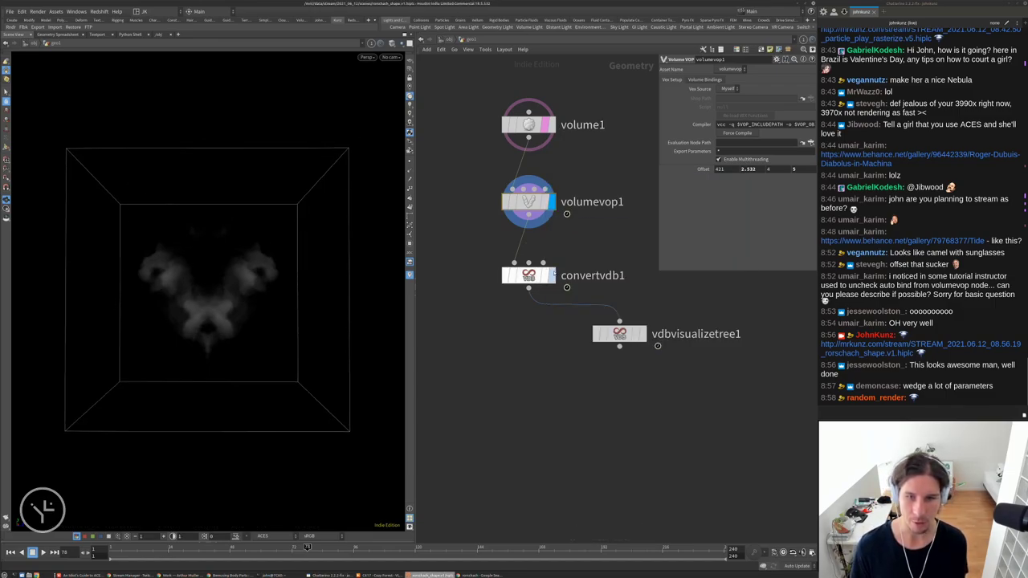
click(529, 276)
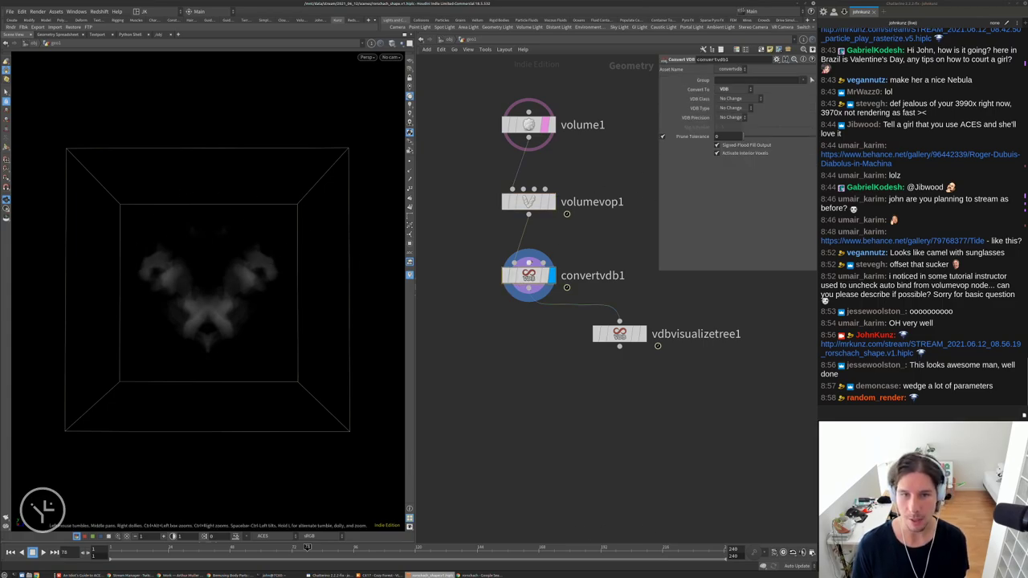
Copy convertvdb1 and insert the copy between volume1 and volumevop1
middle_drag(532, 139, 521, 94)
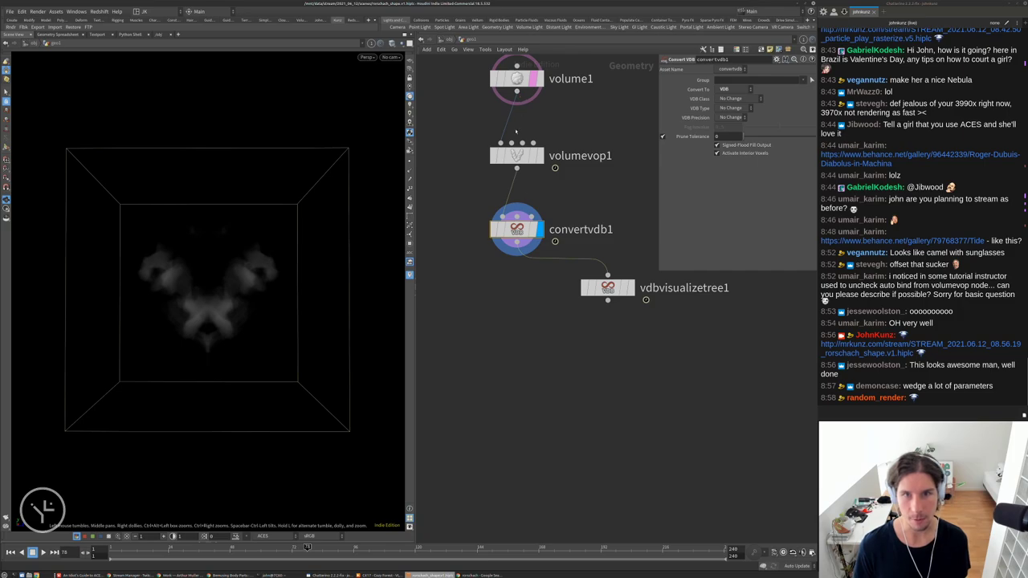
drag(506, 231, 506, 243)
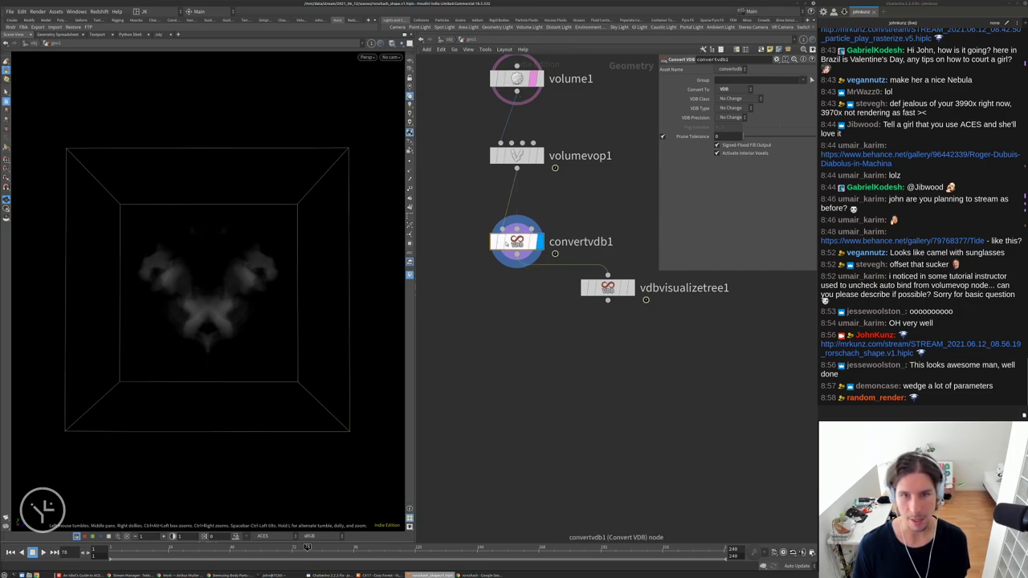
key(ctrl+c)
key(ctrl+v)
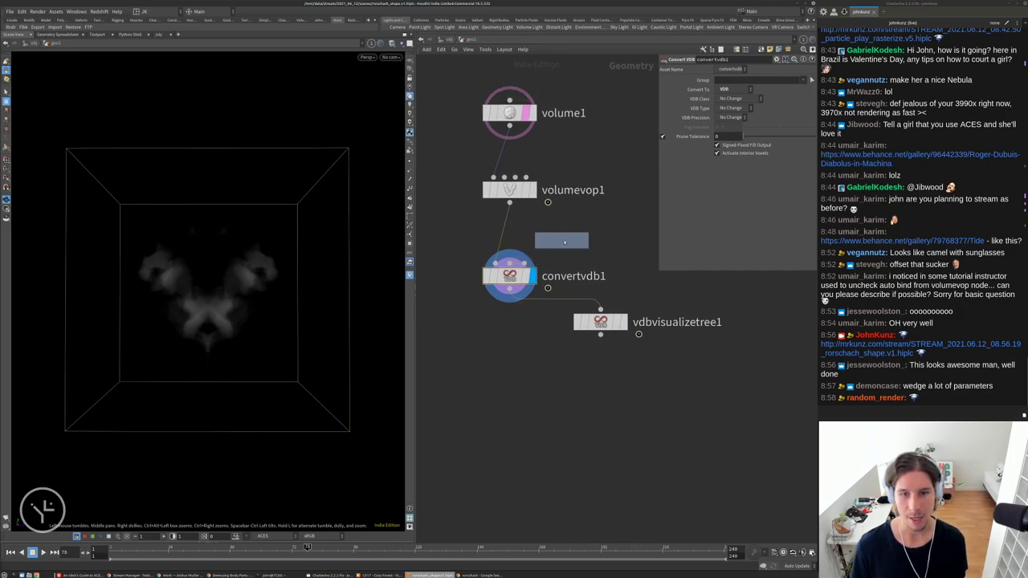
drag(563, 239, 509, 151)
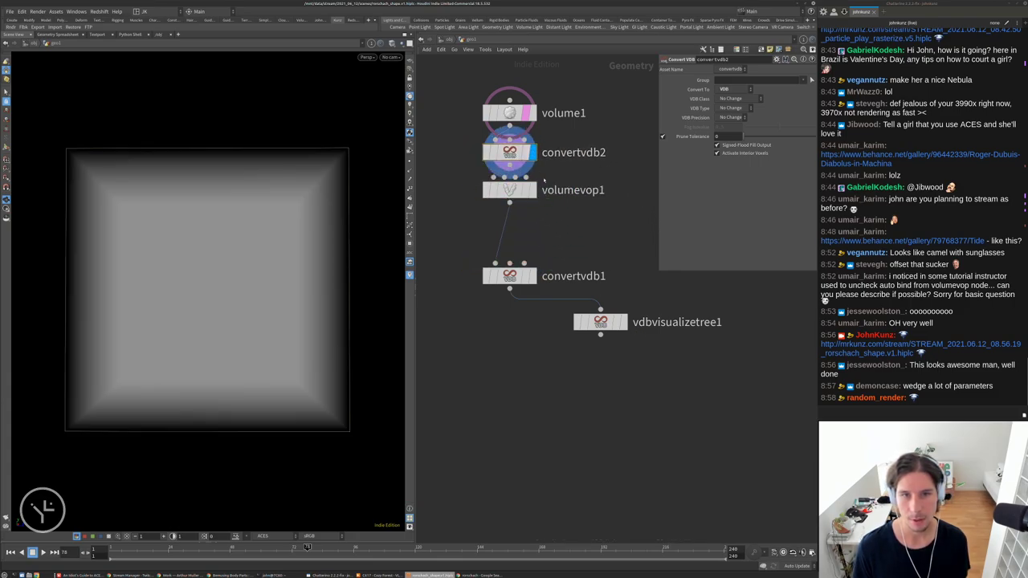
drag(509, 112, 509, 88)
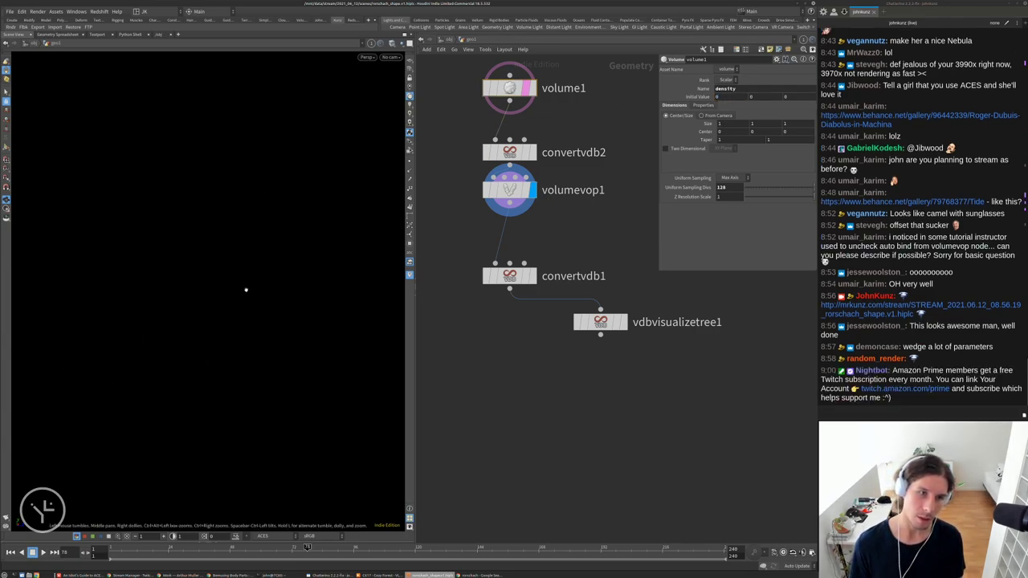
Delete the extra convertvdb2 node and display convertvdb1's cloud output
drag(491, 152, 558, 135)
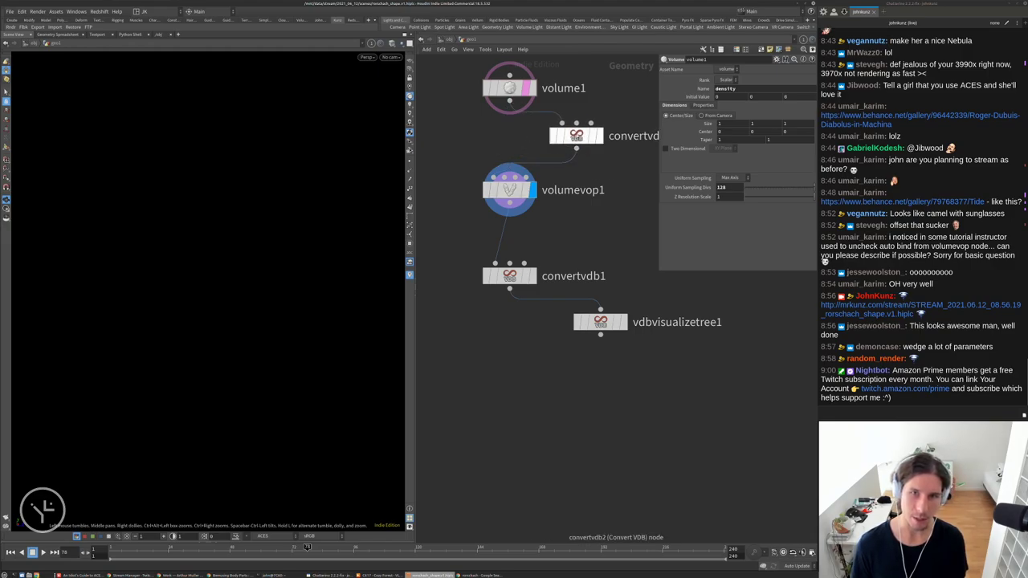
click(583, 140)
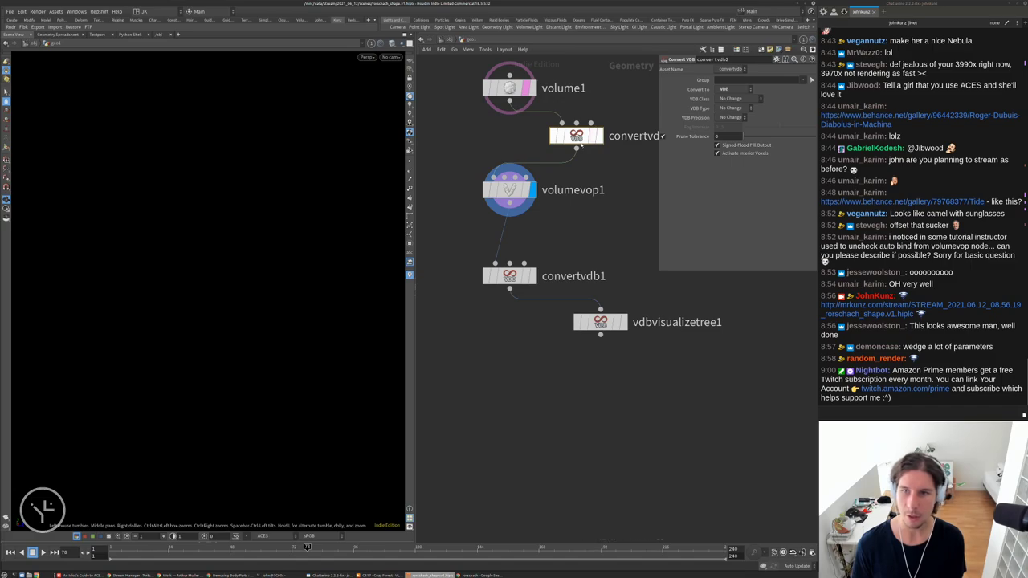
key(Delete)
click(532, 275)
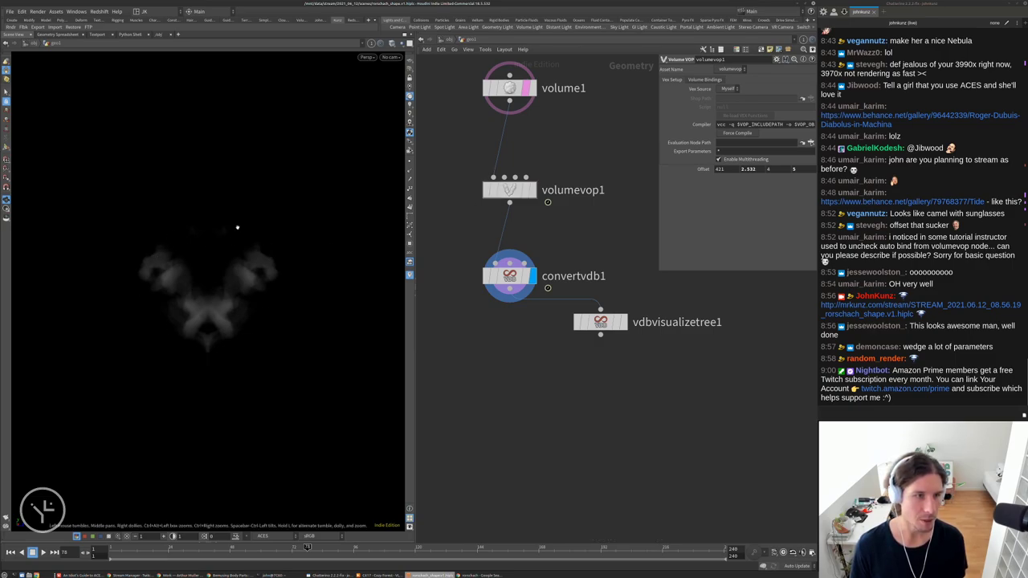
click(509, 273)
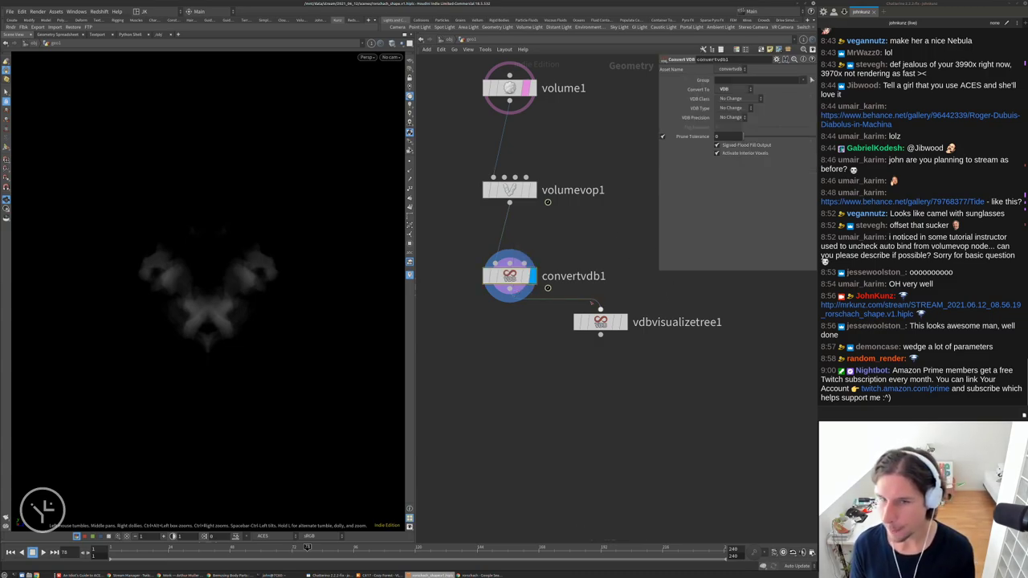
middle_drag(506, 374, 517, 357)
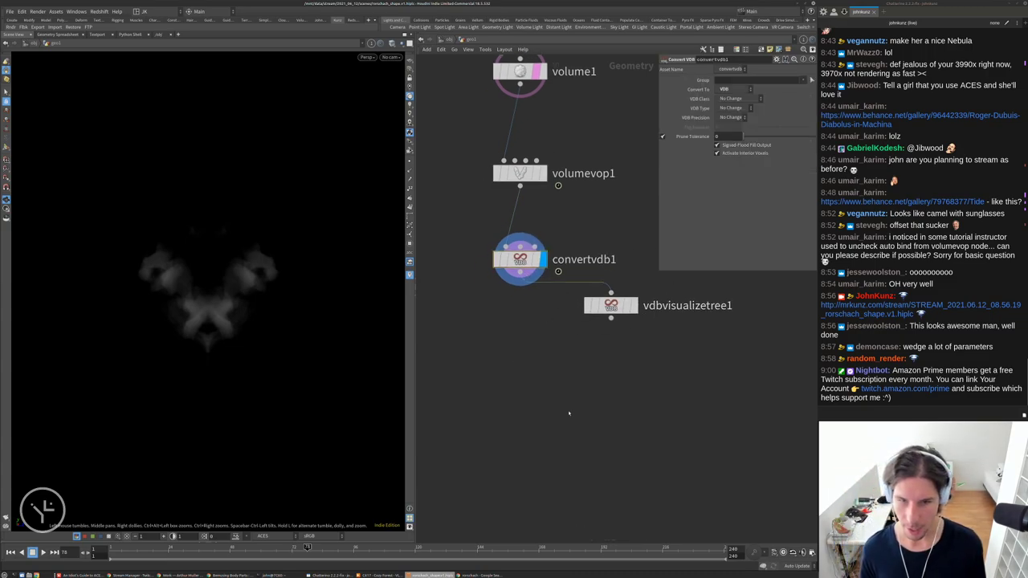
Add a Convert VDB node below convertvdb1 and make it the displayed output
key(Tab)
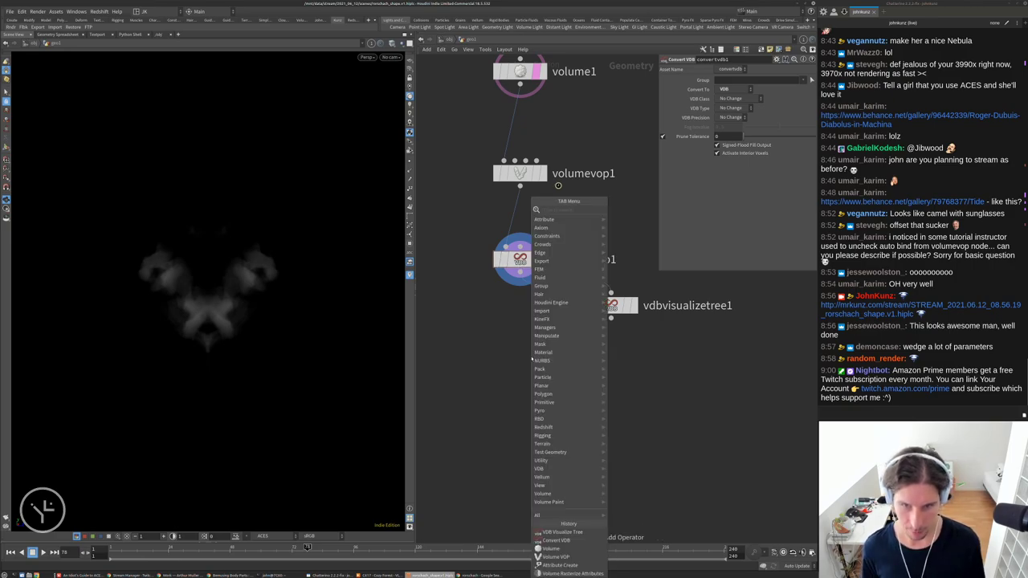
text(convert)
key(Down)
key(Down)
key(Down)
key(Down)
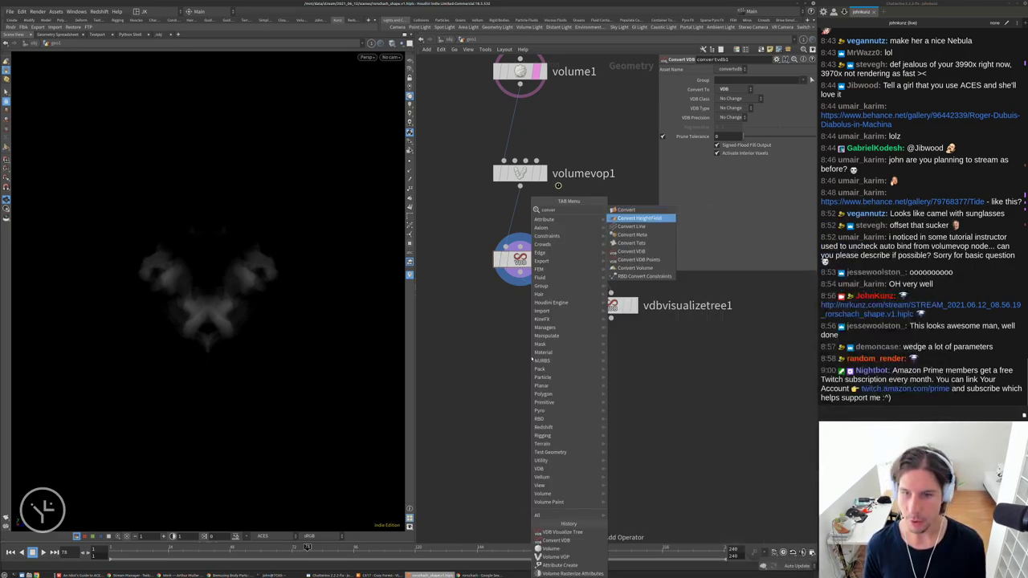
key(Return)
click(531, 358)
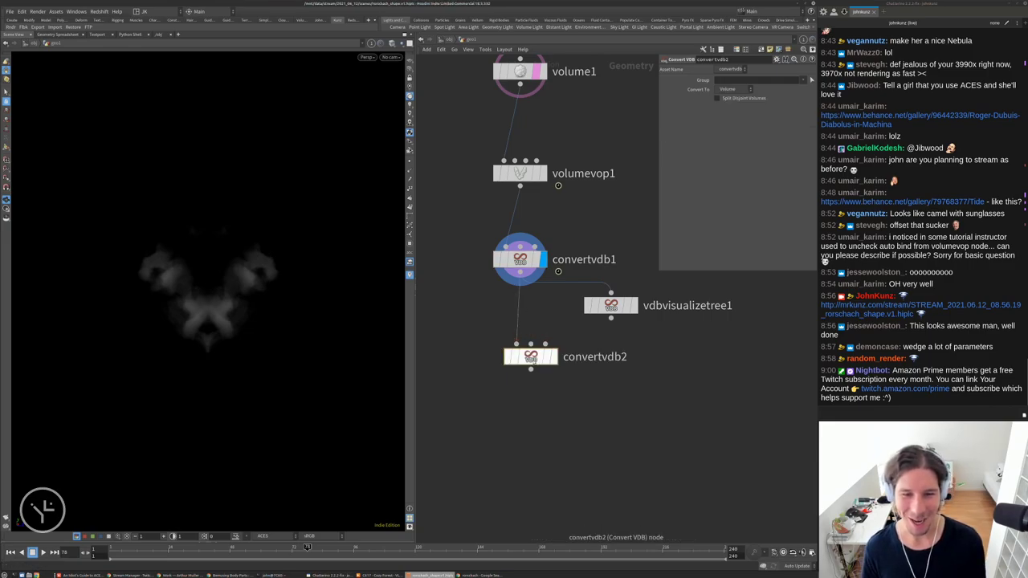
drag(526, 357, 526, 321)
click(543, 321)
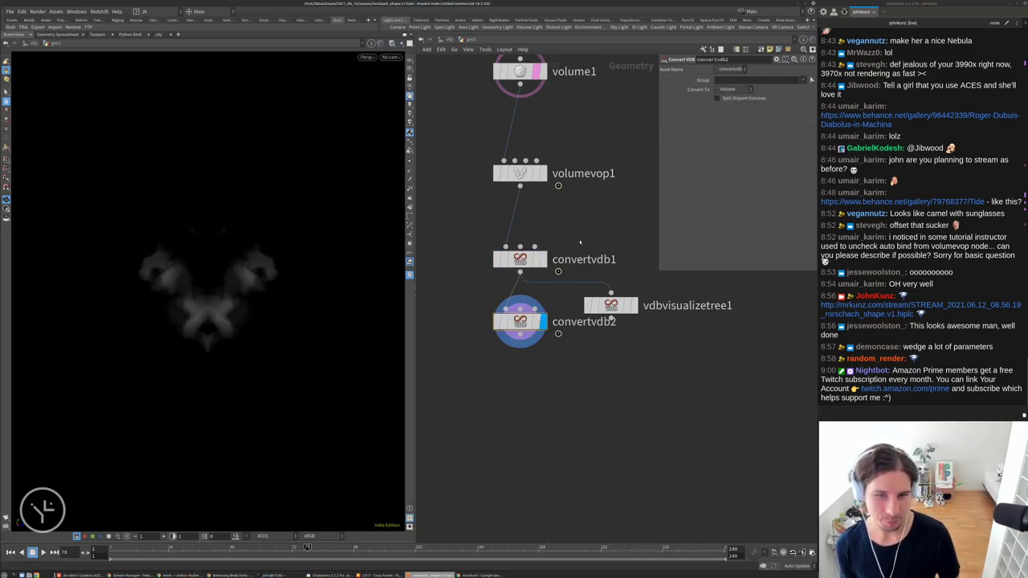
Rename convertvdb1 to dense_to_sparse and the new node to fog_to_sdf
double_click(581, 259)
text(de)
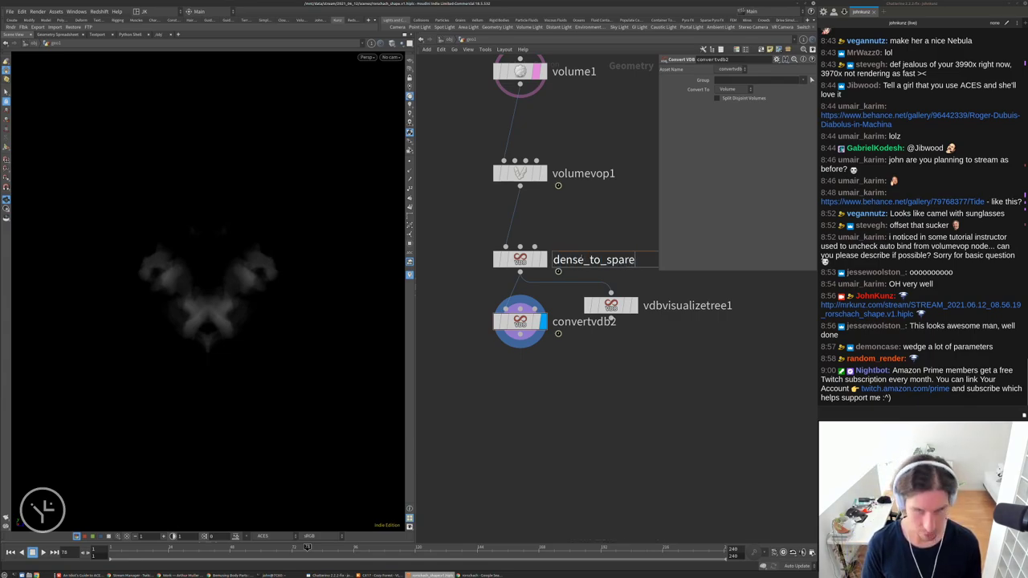
text(nse_to_sparse)
key(BackSpace)
text(se)
key(Return)
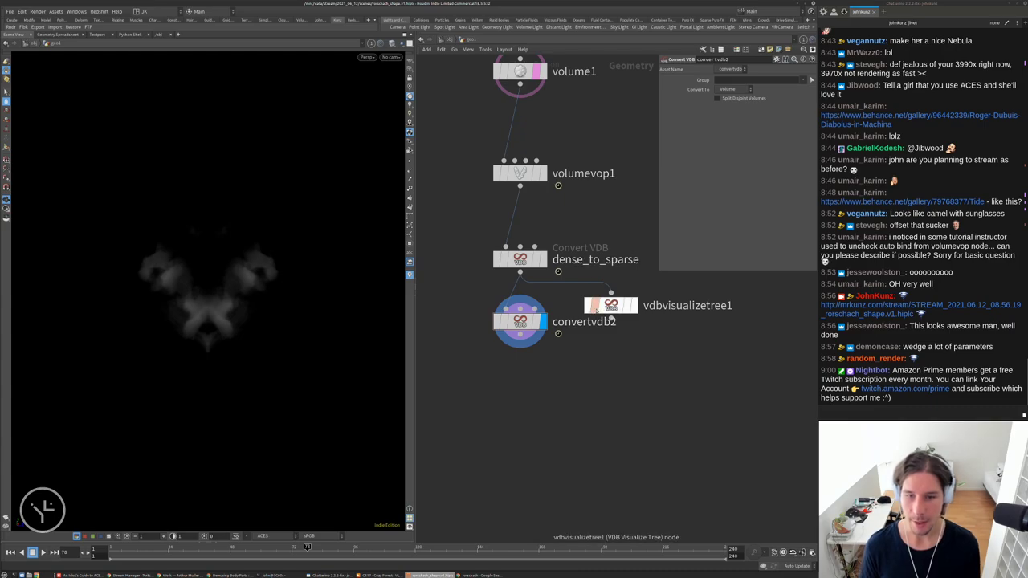
double_click(583, 339)
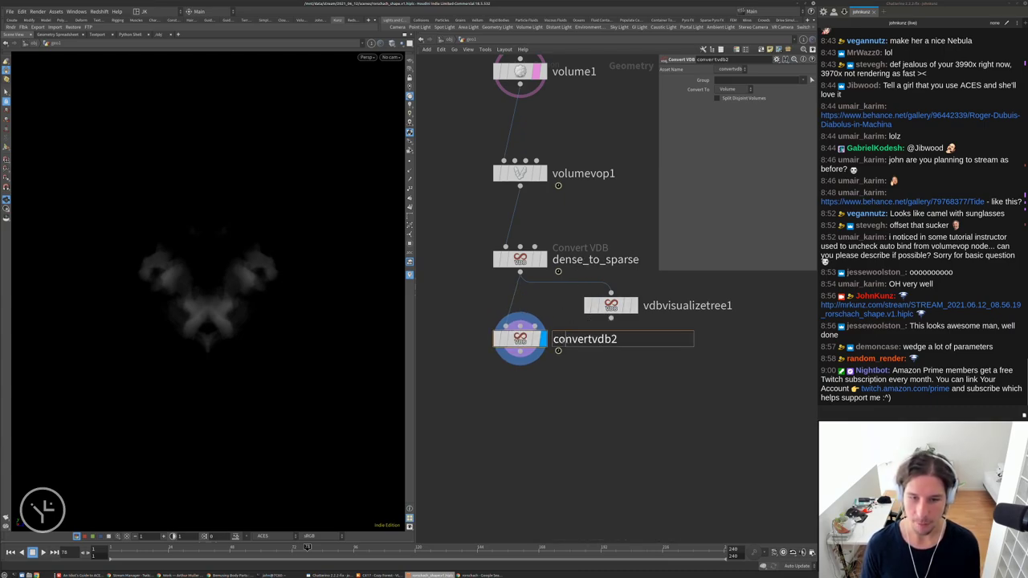
text(fog_to_)
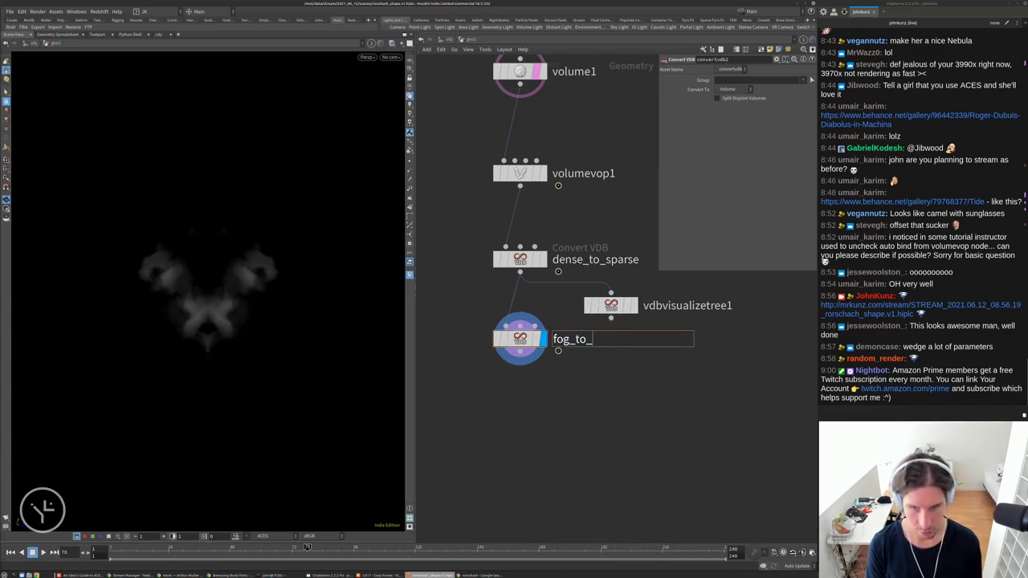
text(sdf)
key(Return)
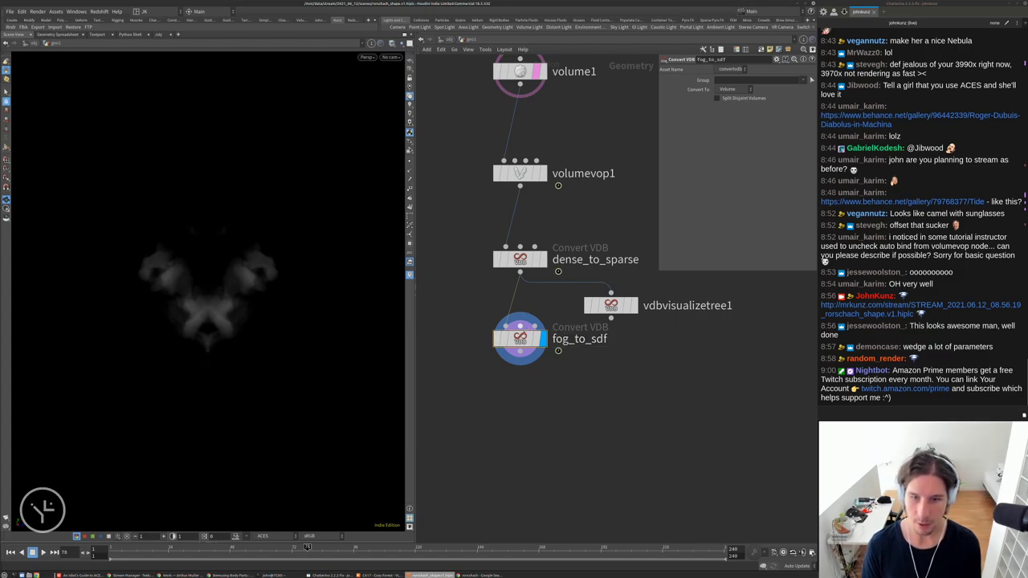
Set fog_to_sdf to output a VDB with VDB Class Convert Fog to SDF
click(733, 90)
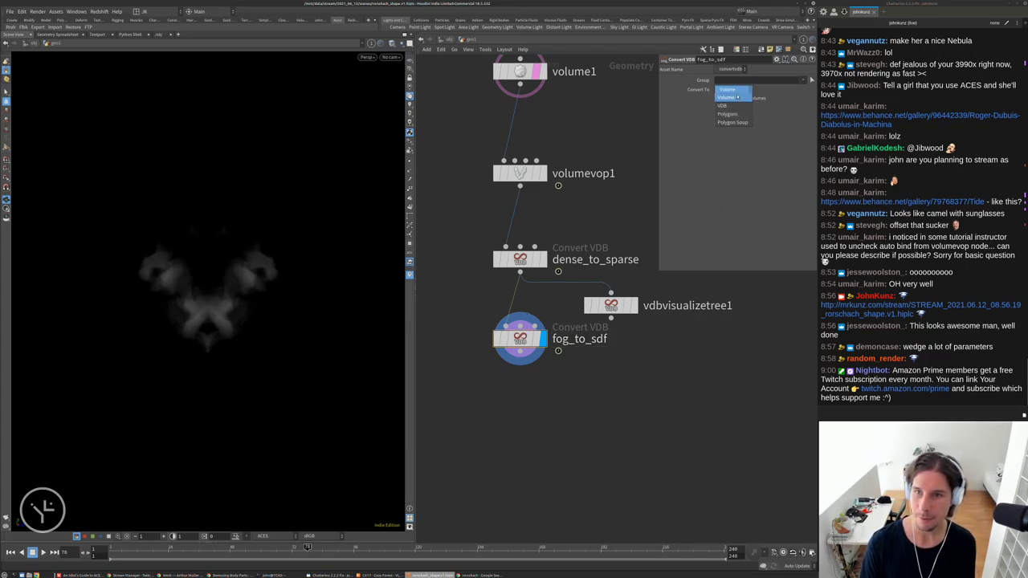
click(726, 106)
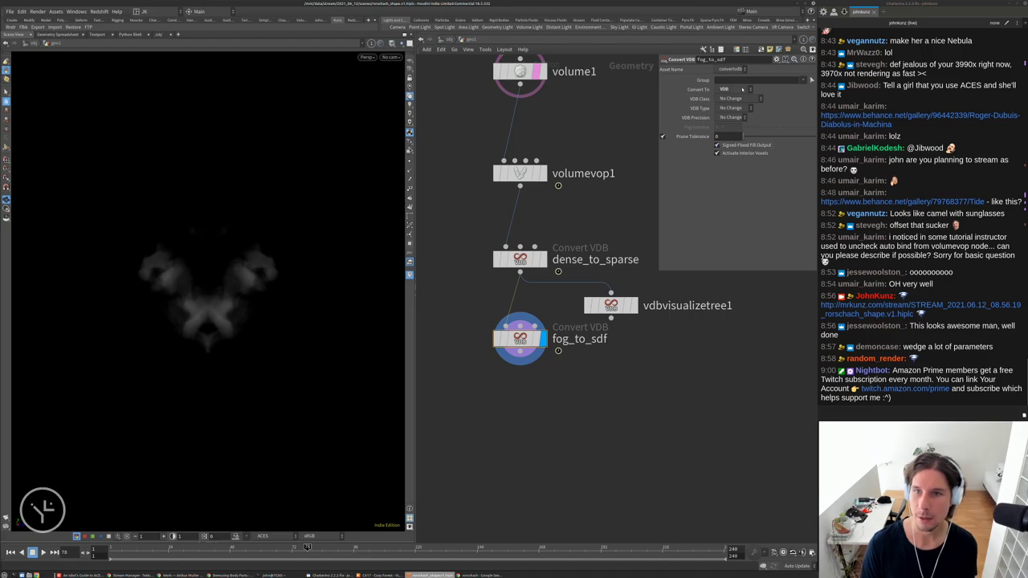
click(741, 99)
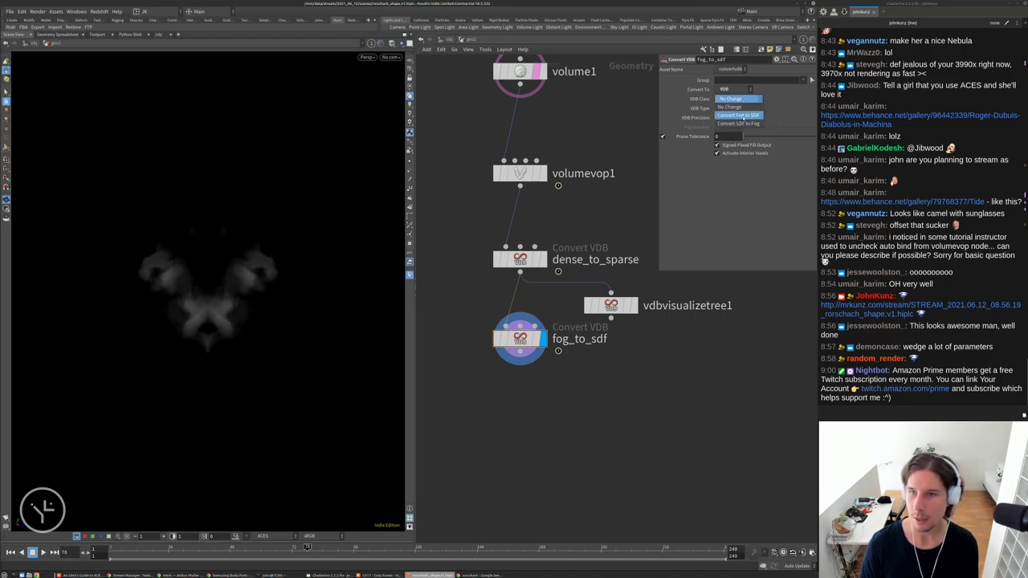
click(755, 117)
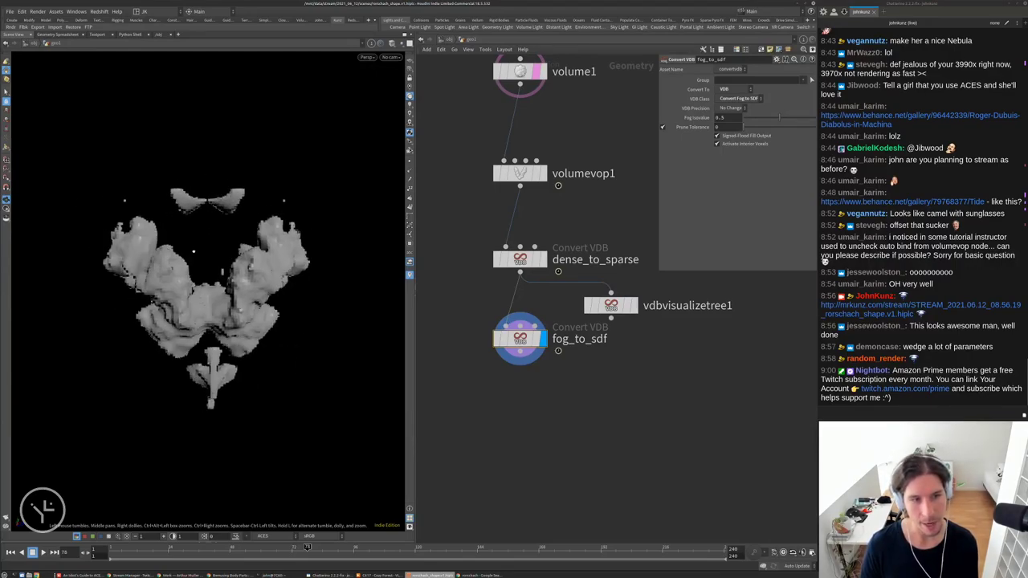
Compare fog and SDF outputs while trying Fog Isovalues 0.328, 1 and about 0.5
click(545, 259)
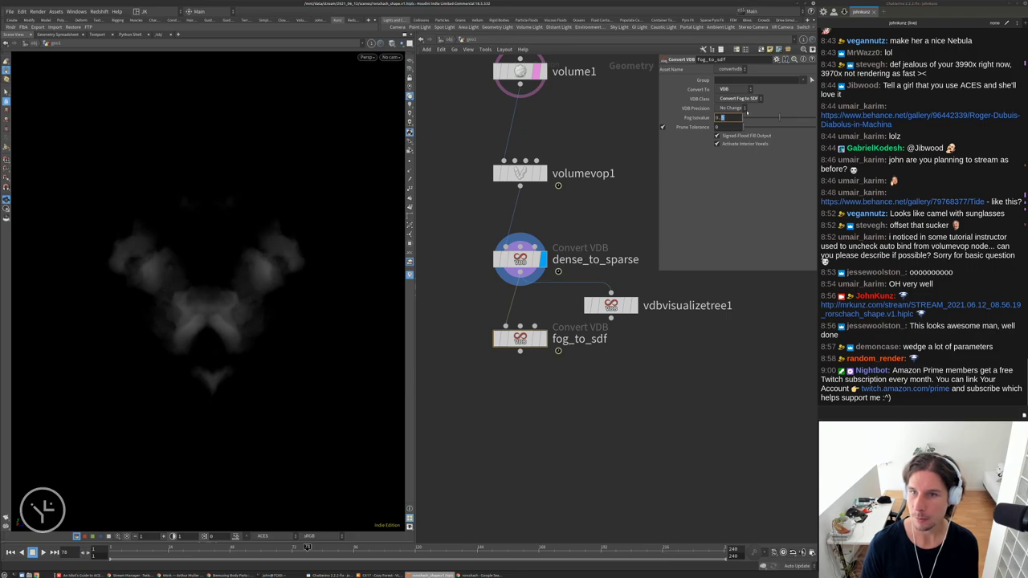
key(Return)
click(544, 339)
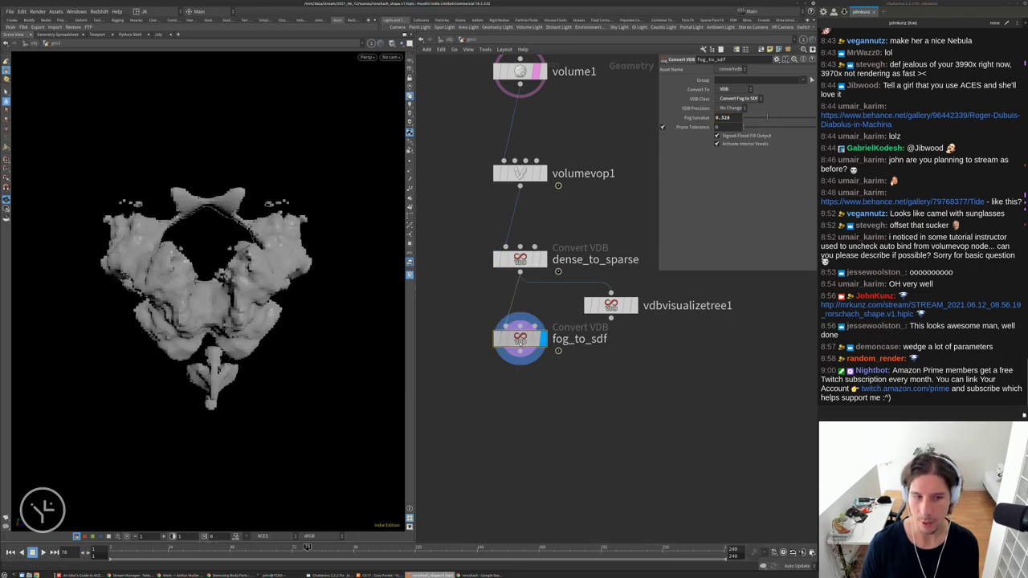
click(724, 117)
text(1)
key(Return)
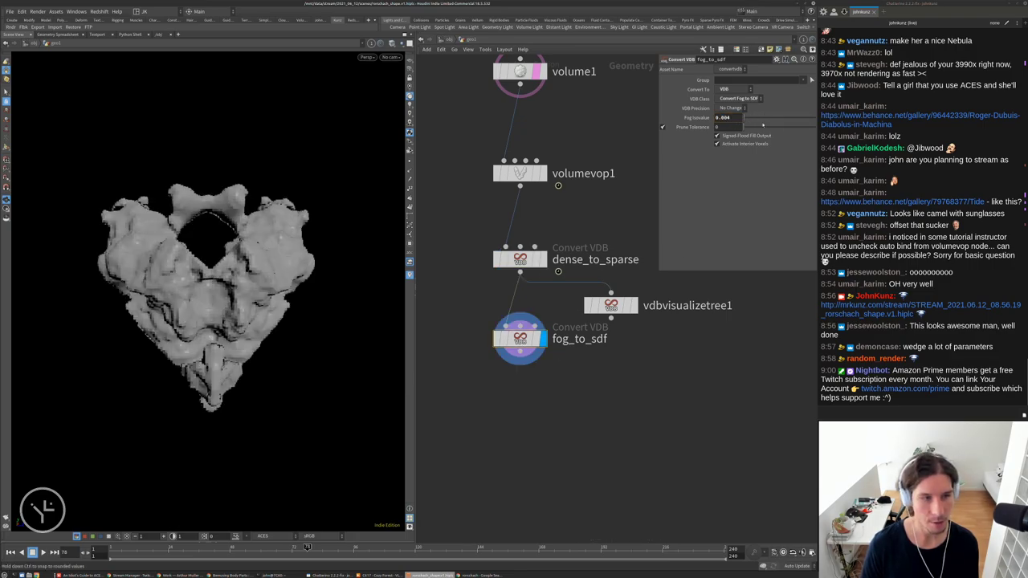
drag(813, 118, 733, 116)
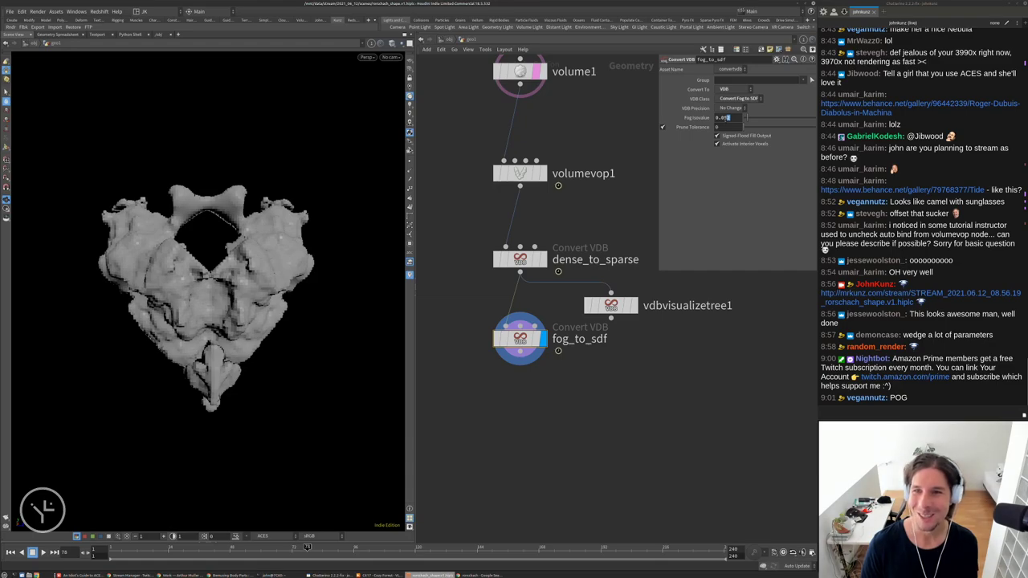
middle_drag(514, 308, 523, 247)
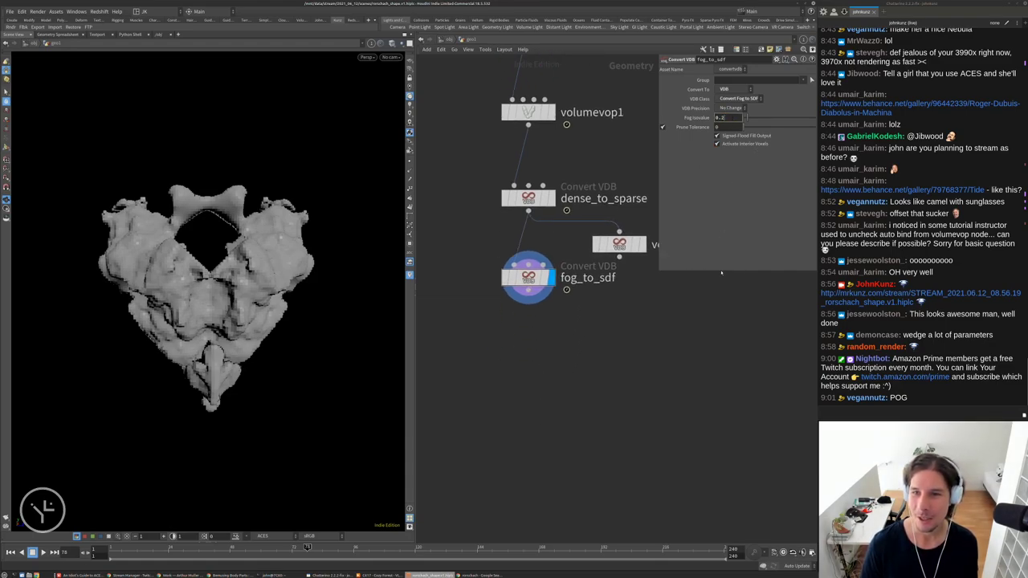
Commit a Fog Isovalue of 0.25, then add a displayed Convert VDB fed by fog_to_sdf
text(5)
key(Return)
key(Tab)
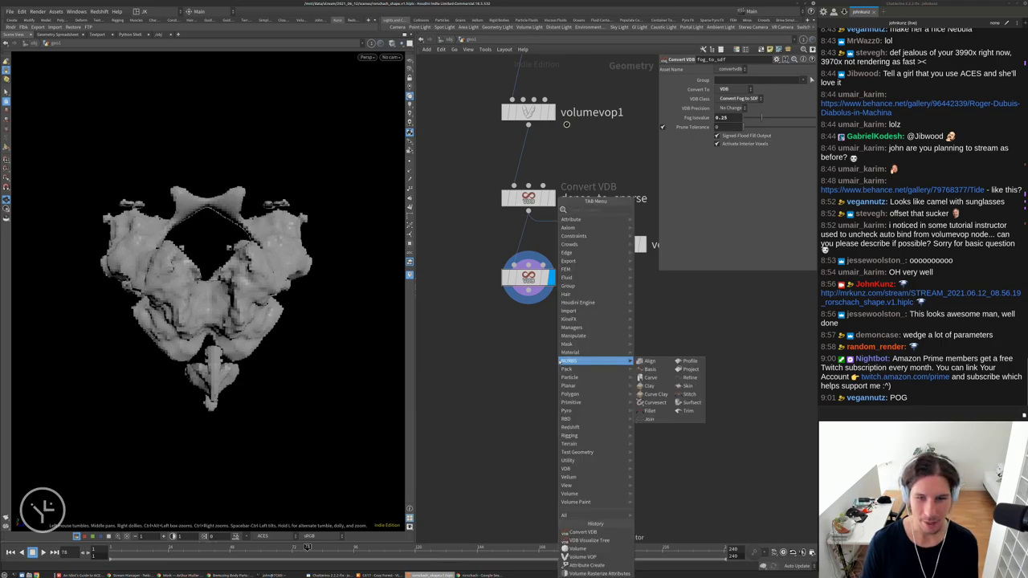
text(con)
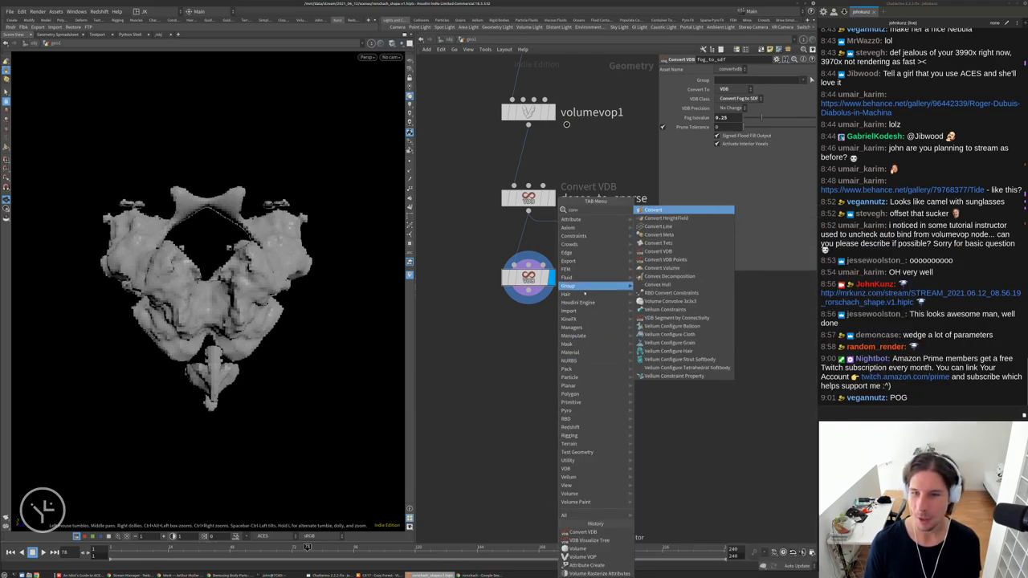
click(658, 251)
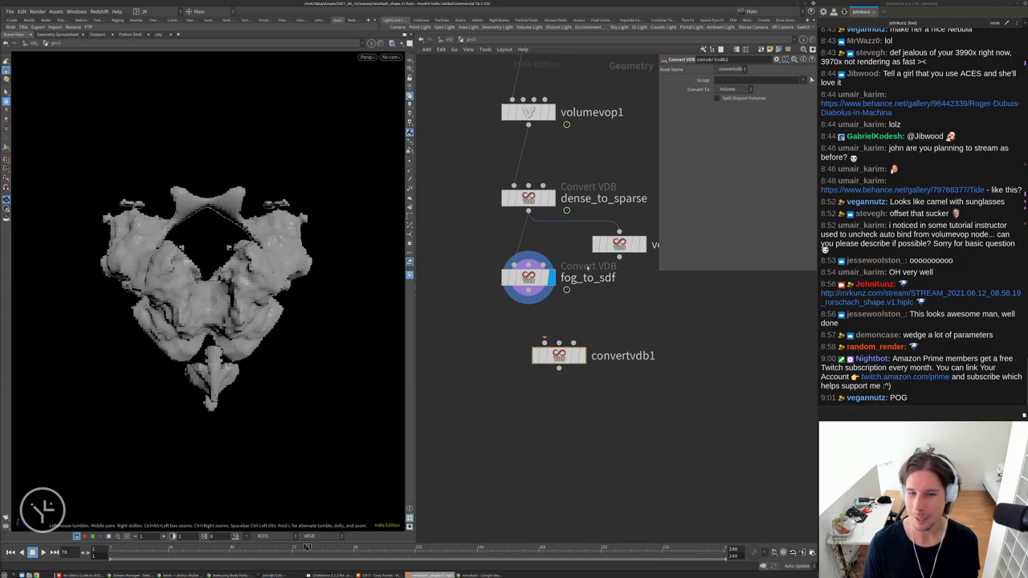
drag(566, 289, 531, 374)
click(583, 355)
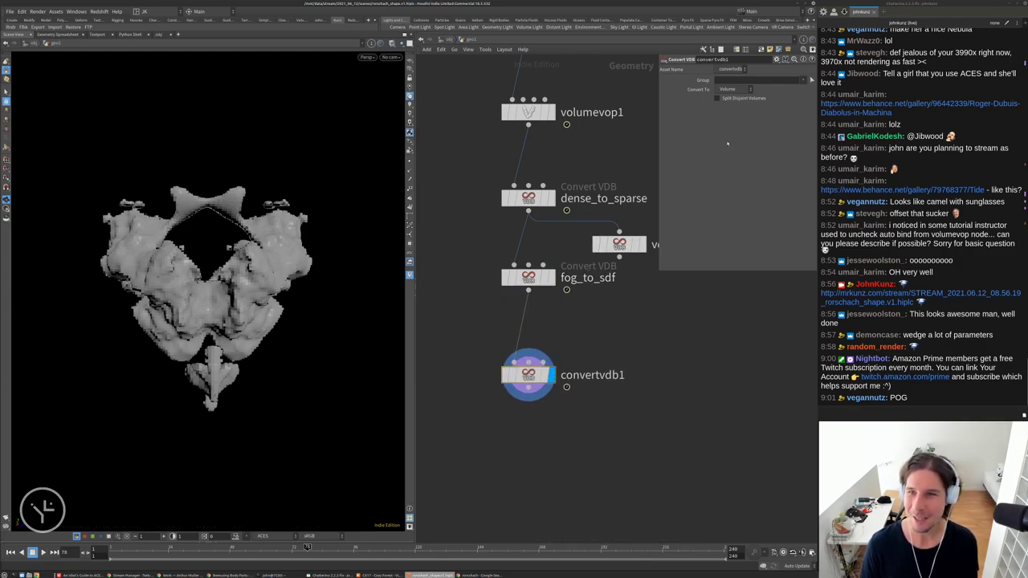
Convert the SDF to Polygon Soup and view it Smooth Wire Shaded
click(728, 90)
click(730, 121)
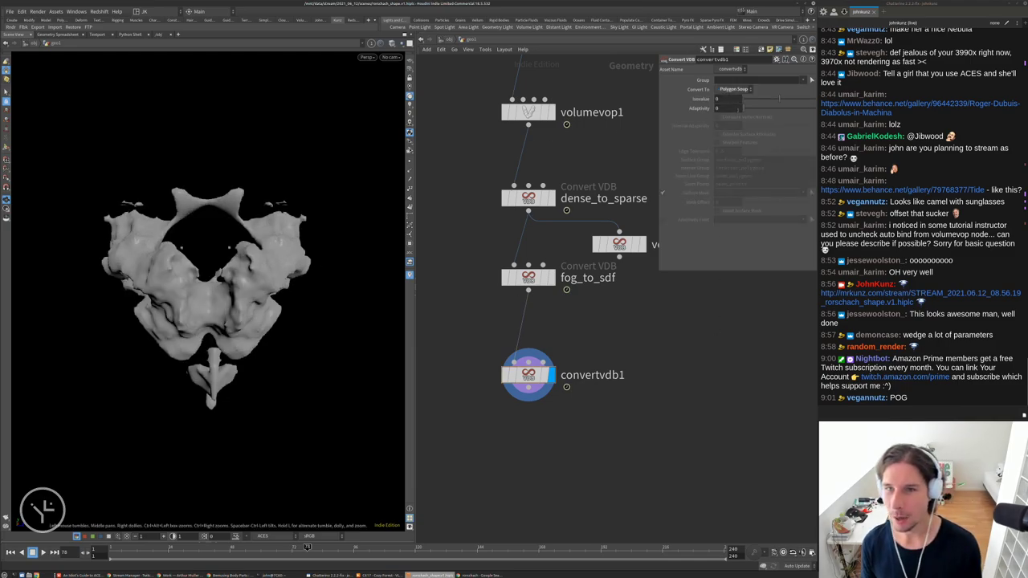
click(393, 45)
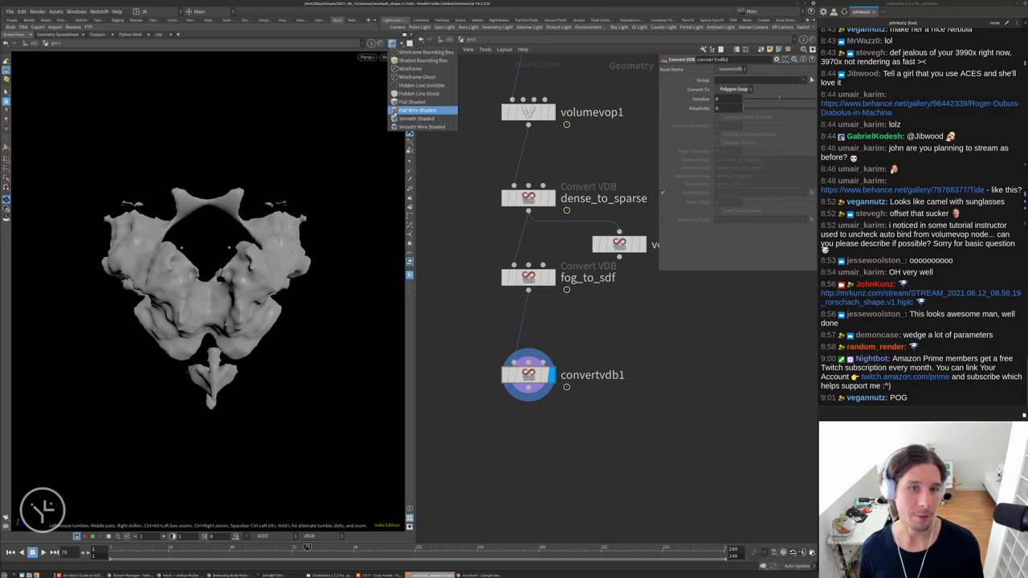
click(421, 128)
drag(208, 265, 137, 199)
scroll(138, 198, up, 3)
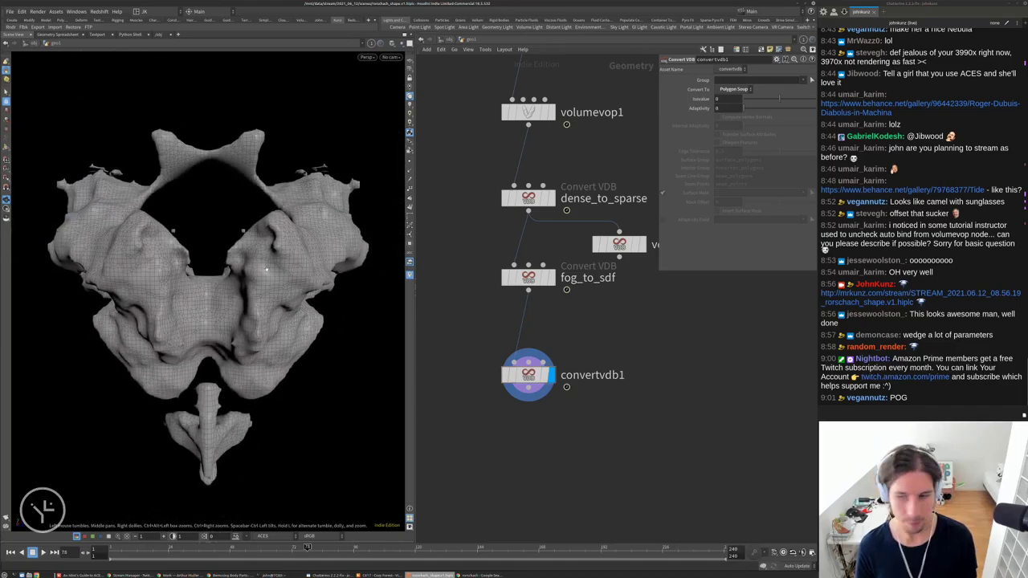
Rename the new Convert VDB node to sdf_to_mesh
double_click(602, 375)
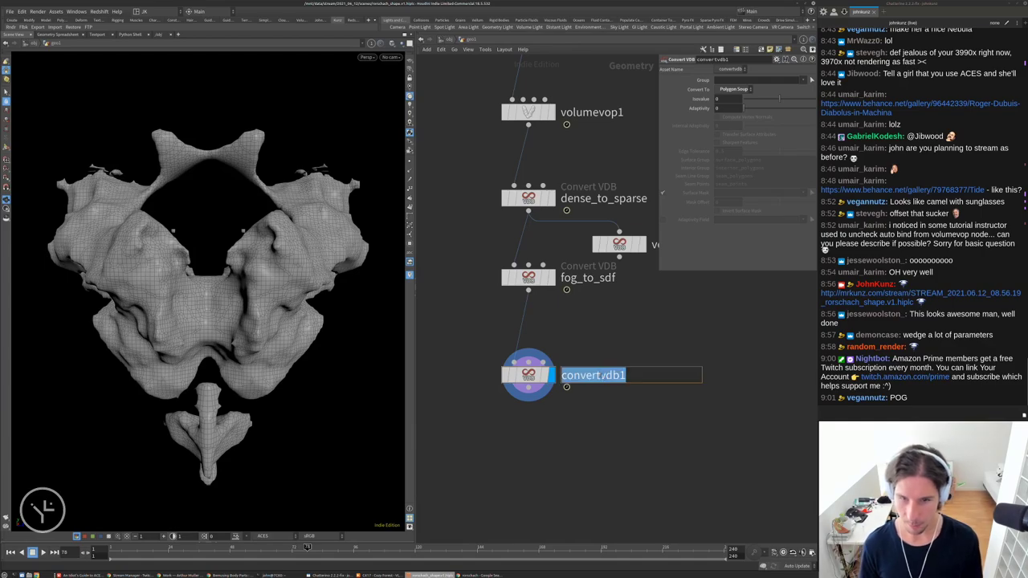
key(BackSpace)
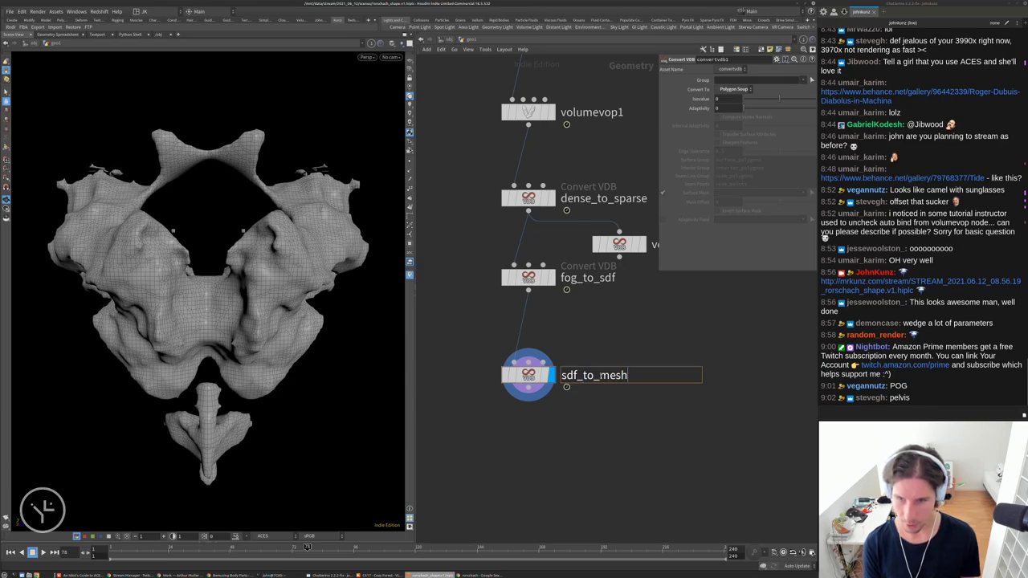
key(Return)
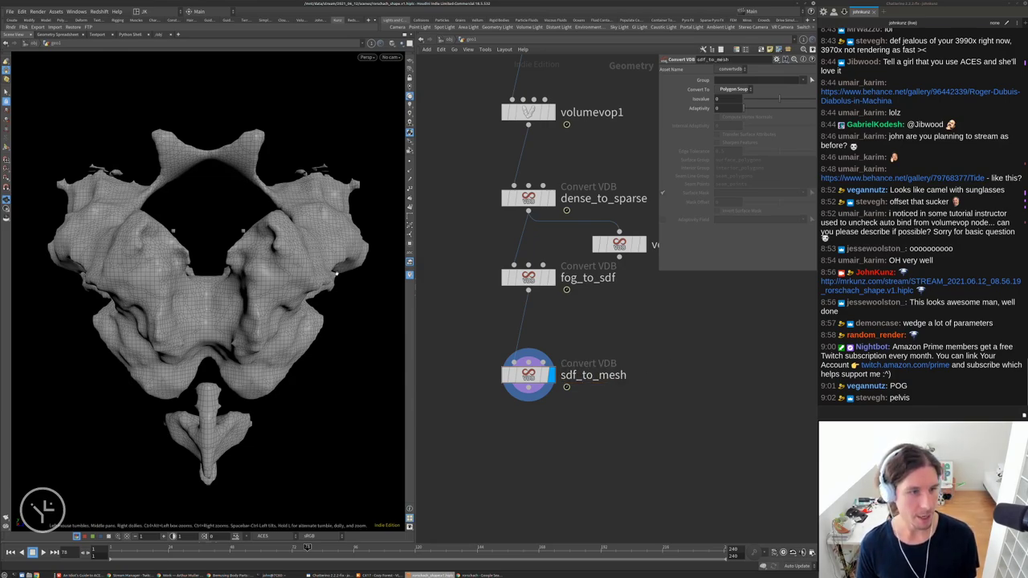
Orbit the mesh, toggle the Render View, and scrub frames to watch it animate
mouse_move(241, 264)
mouse_down()
mouse_move(324, 158)
mouse_move(229, 203)
mouse_move(241, 241)
mouse_move(226, 250)
mouse_up()
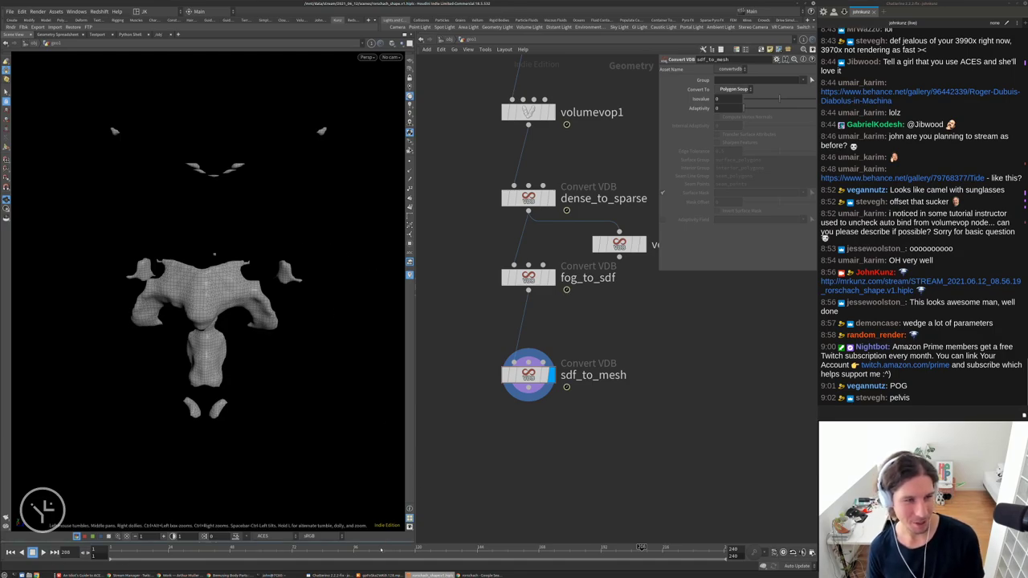
key(ctrl+b)
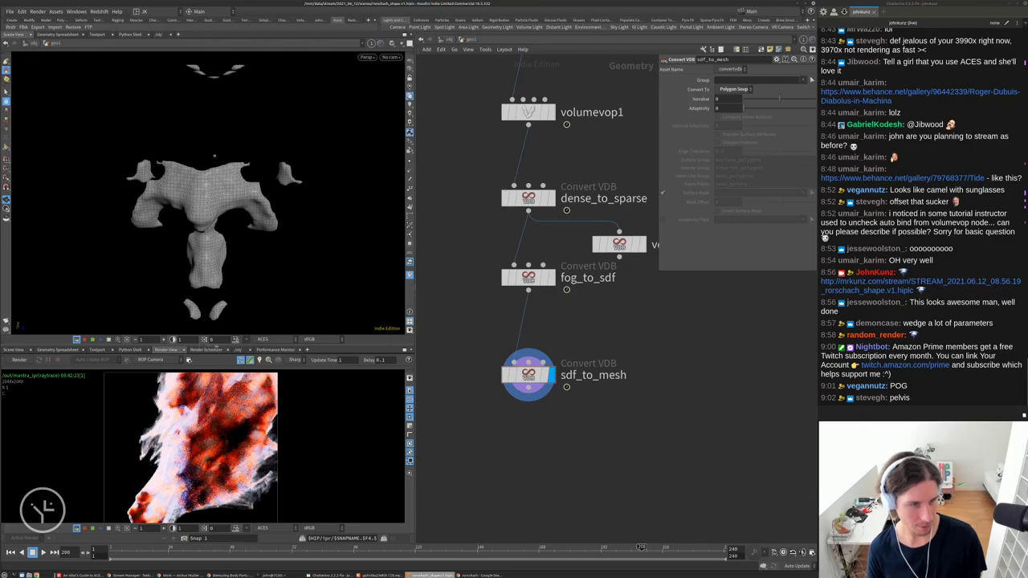
key(ctrl+b)
drag(243, 310, 229, 308)
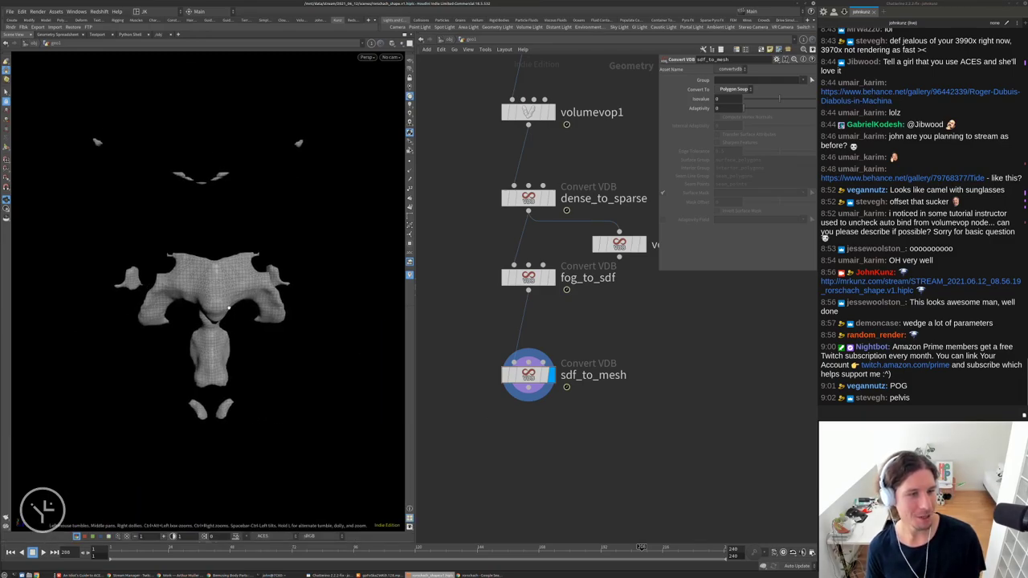
scroll(163, 297, down, 2)
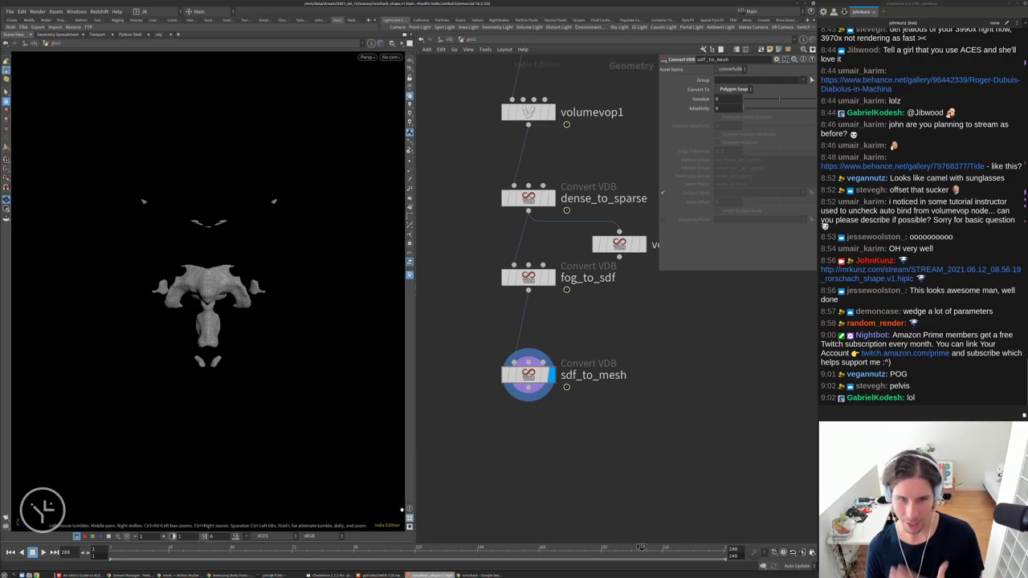
drag(514, 547, 312, 547)
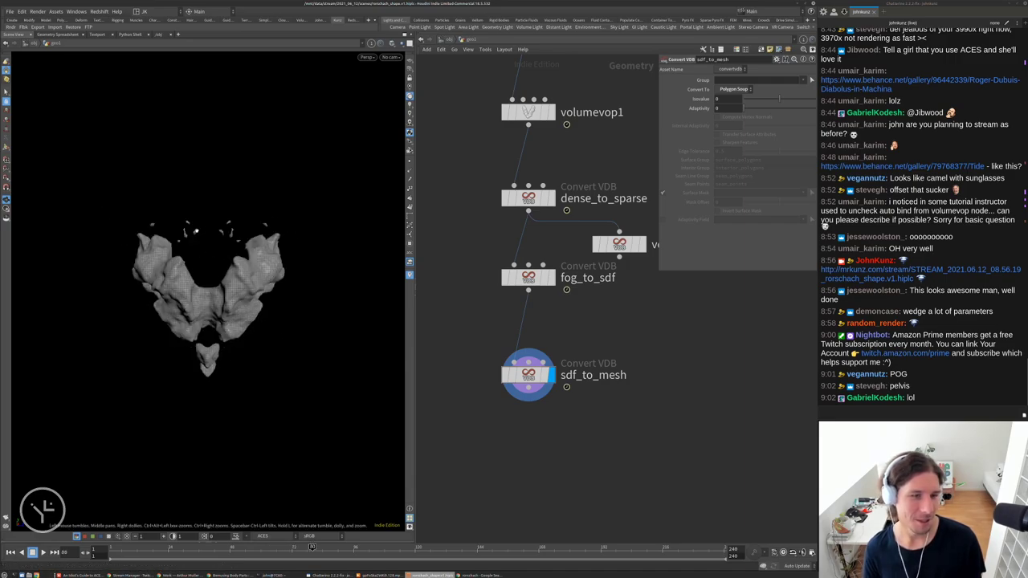
middle_drag(529, 245, 529, 306)
Inside volumevop1, toggle abs1's bypass to compare unmirrored and symmetric noise, then return to geo1
double_click(530, 186)
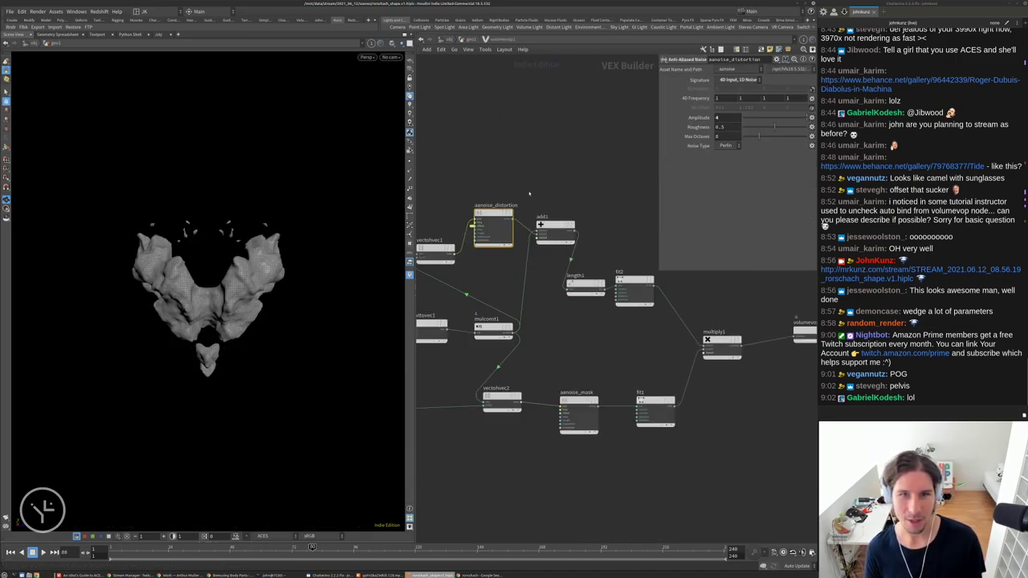
middle_drag(512, 195, 713, 104)
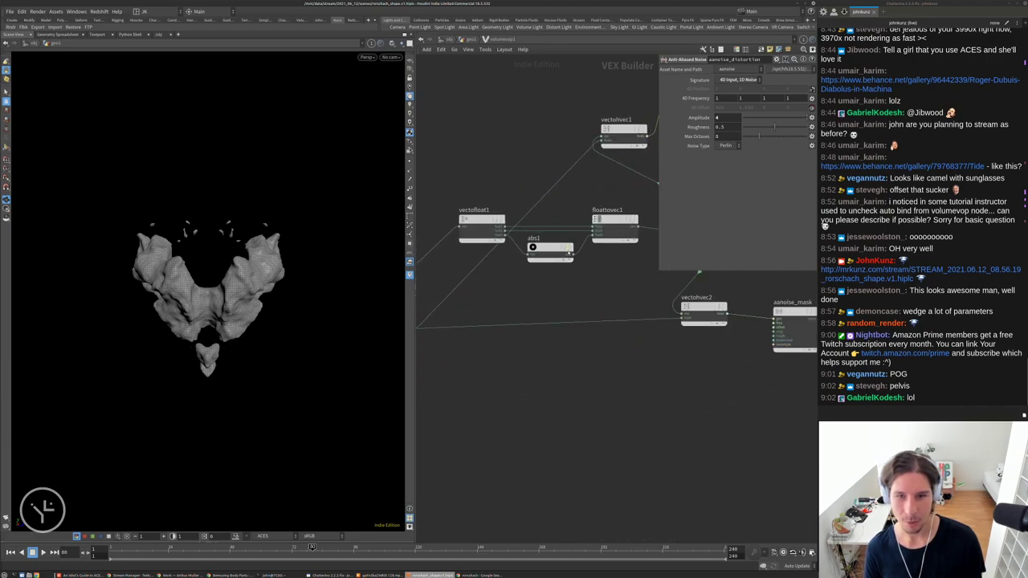
click(567, 247)
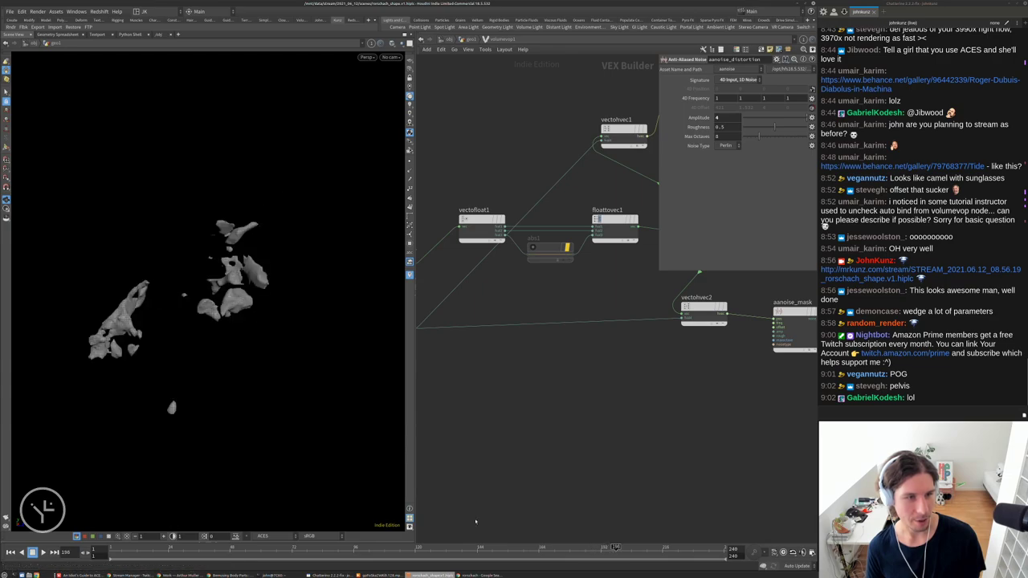
scroll(611, 226, up, 3)
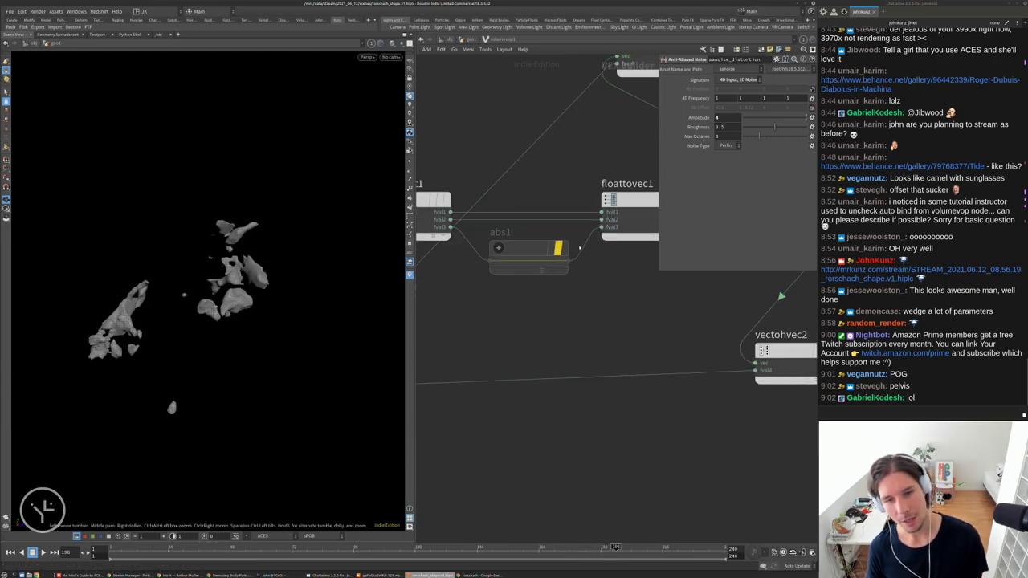
click(562, 248)
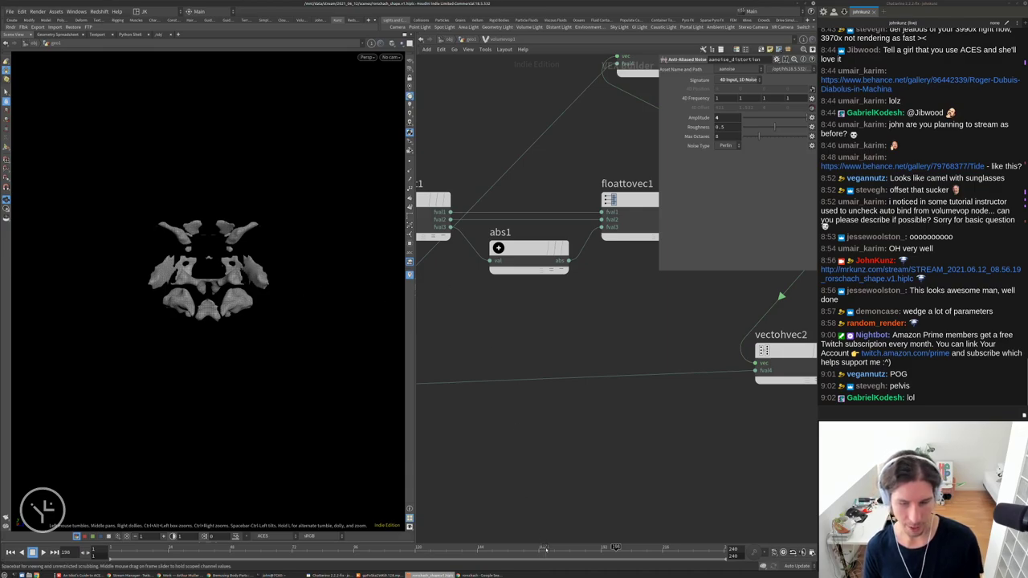
drag(545, 549, 322, 549)
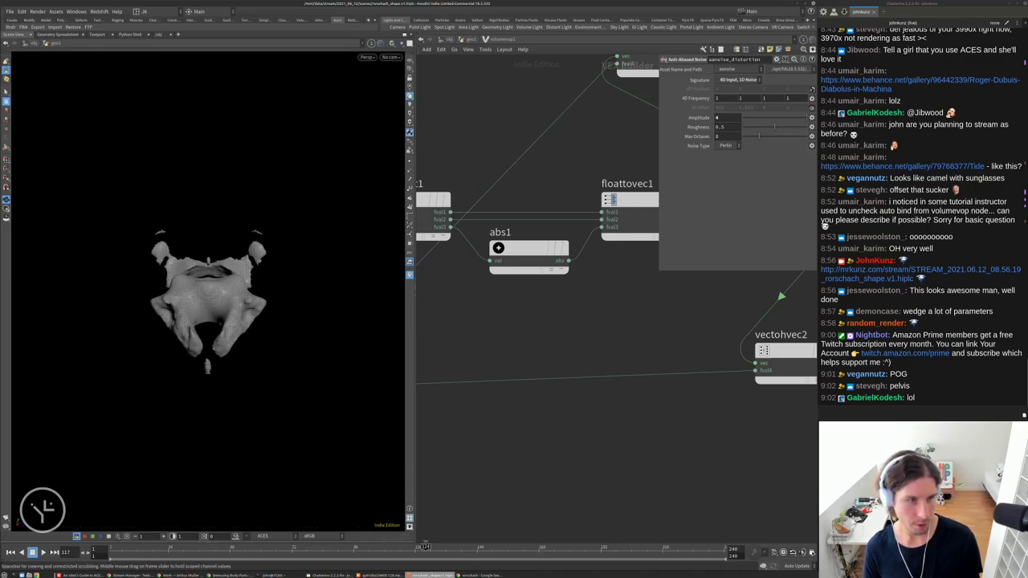
click(468, 39)
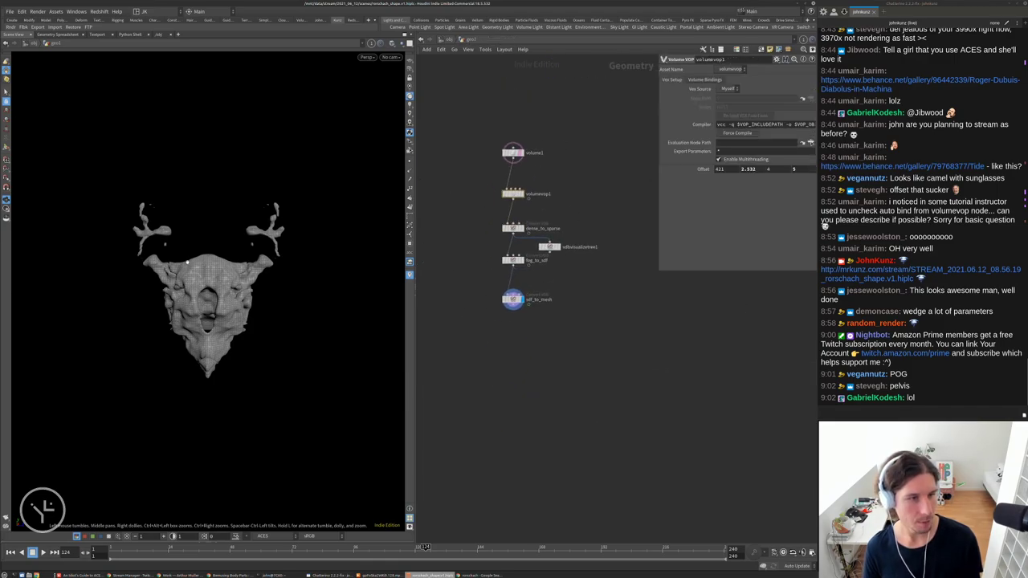
Lower fog_to_sdf's Fog Isovalue to 0.034, then go back inside volumevop1
drag(186, 262, 257, 244)
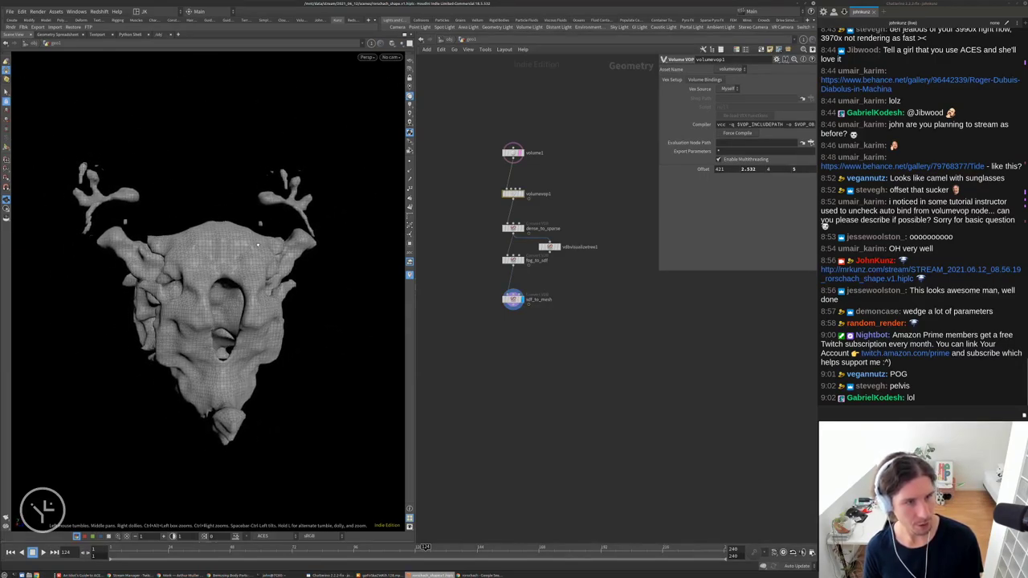
scroll(566, 245, up, 3)
click(488, 267)
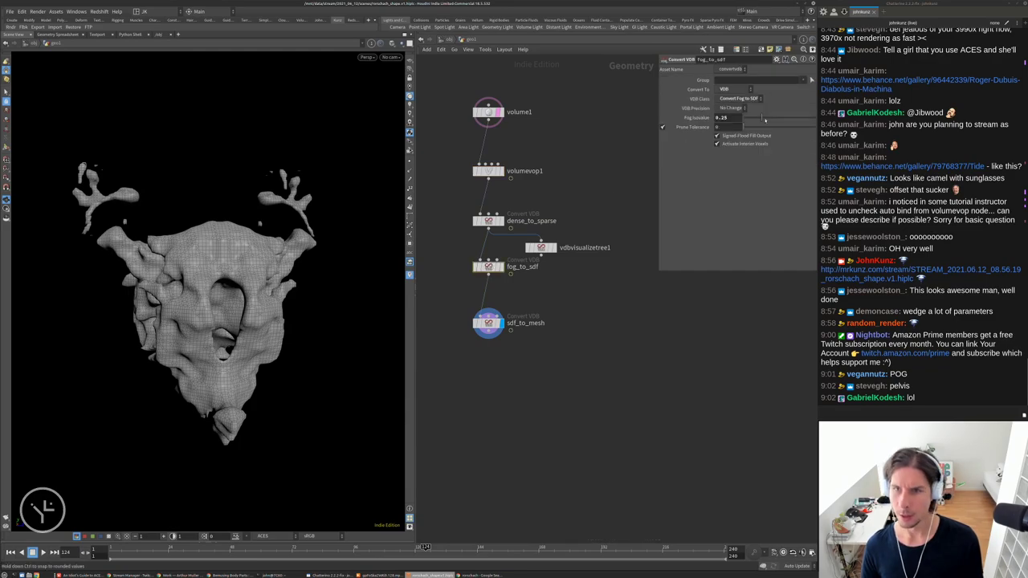
drag(750, 118, 747, 117)
double_click(487, 170)
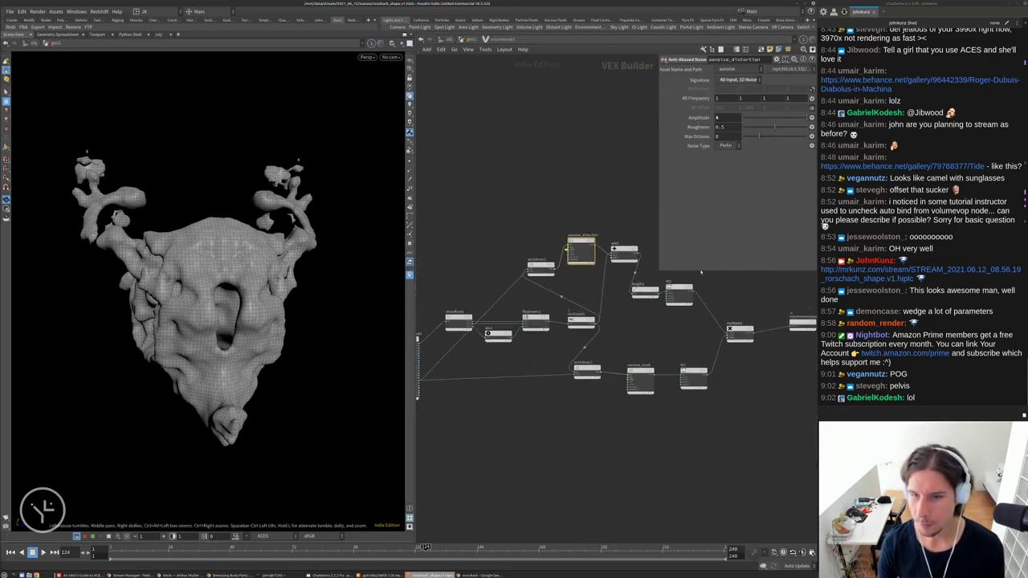
Set fit2's Source Min to 1.4, check the sparser mesh, then select aanoise_mask
scroll(707, 285, up, 2)
click(666, 289)
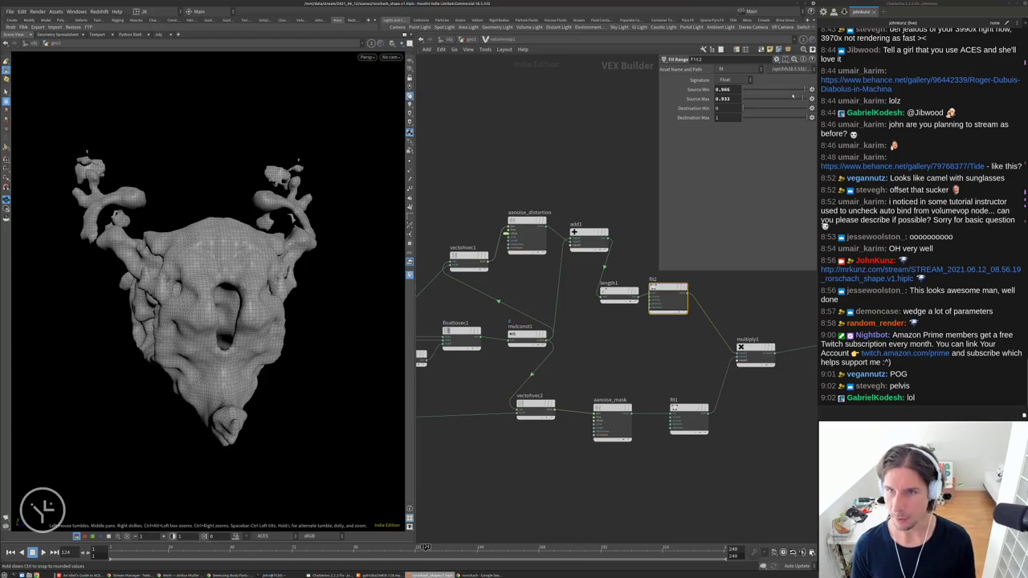
drag(171, 200, 194, 229)
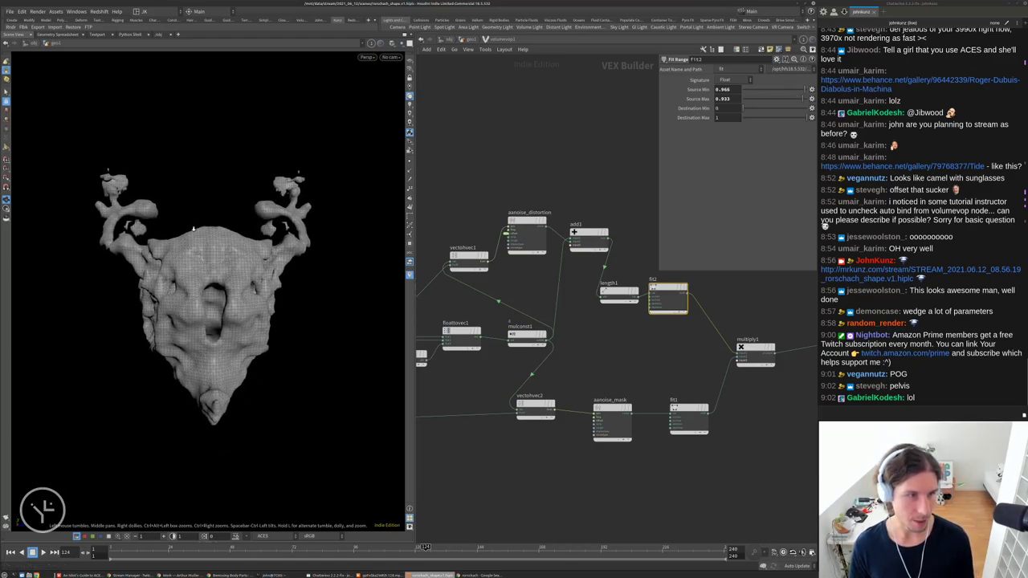
drag(279, 147, 265, 264)
mouse_move(729, 90)
middle_down()
mouse_move(766, 99)
mouse_move(743, 99)
middle_up()
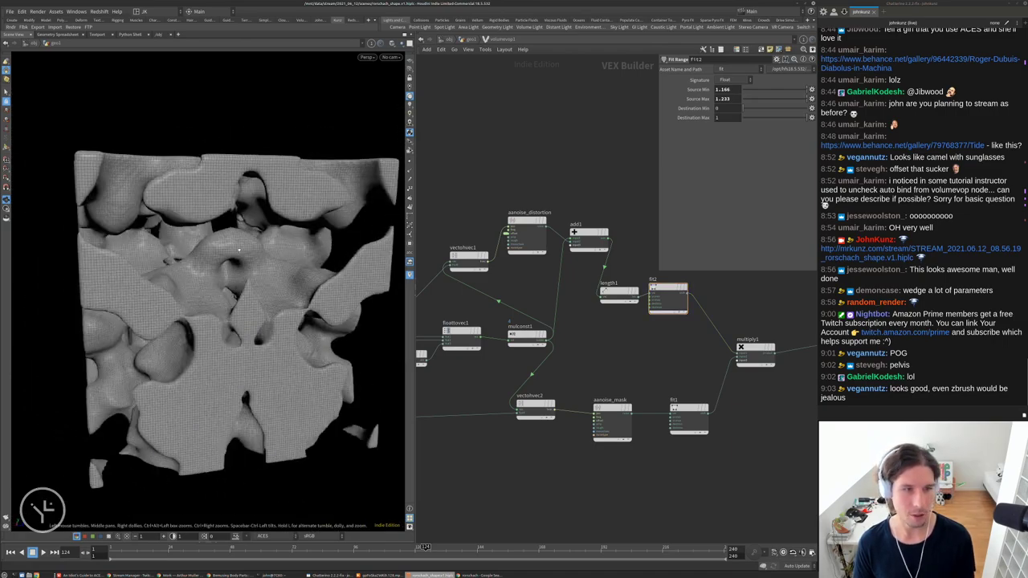
text(1.4)
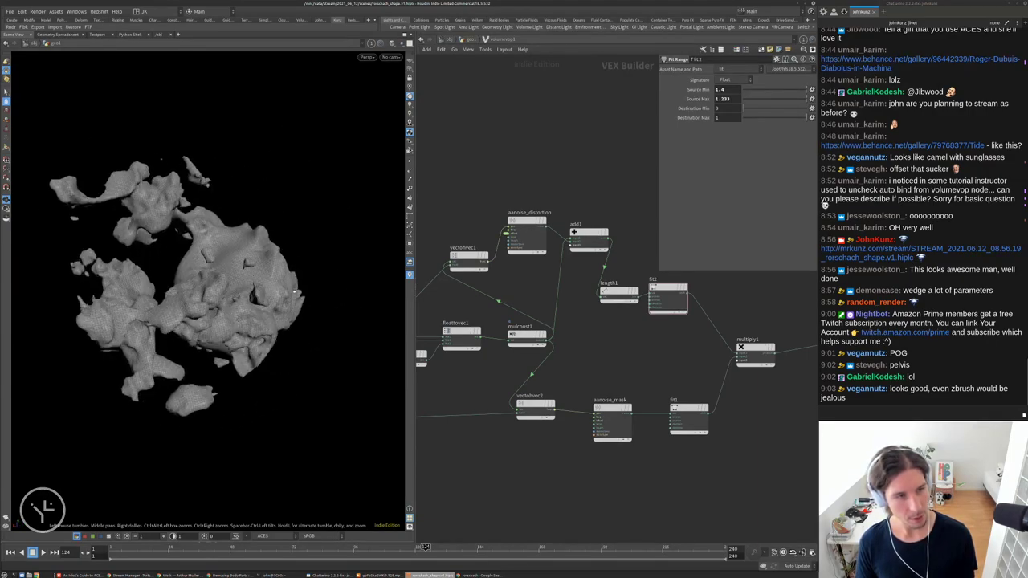
drag(374, 248, 239, 282)
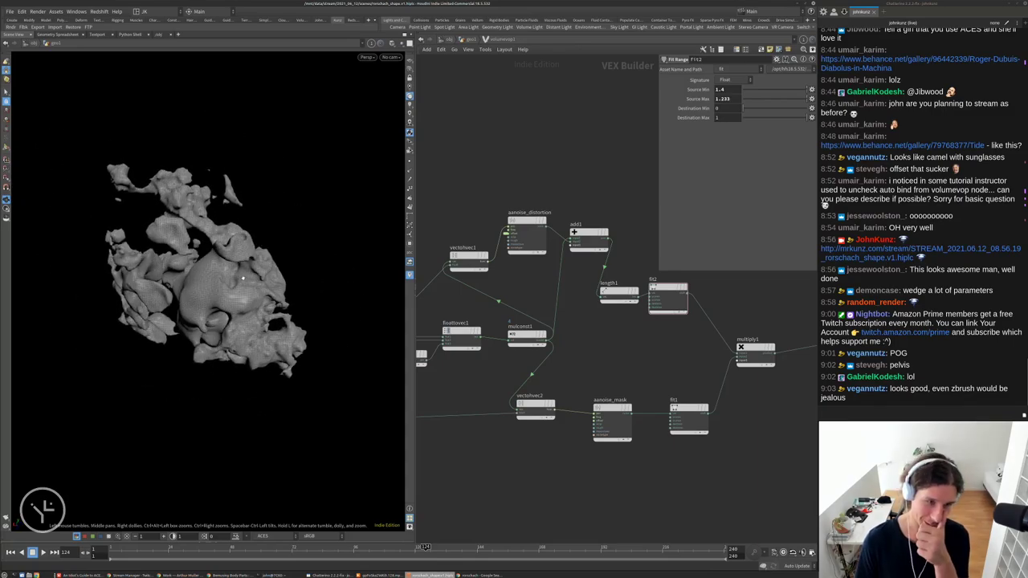
drag(236, 322, 188, 257)
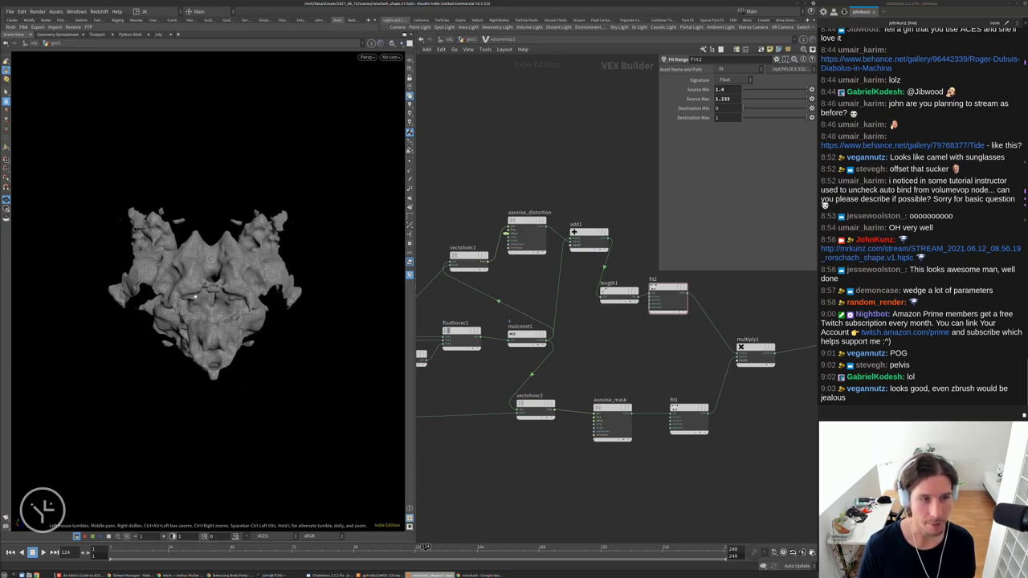
drag(195, 296, 221, 265)
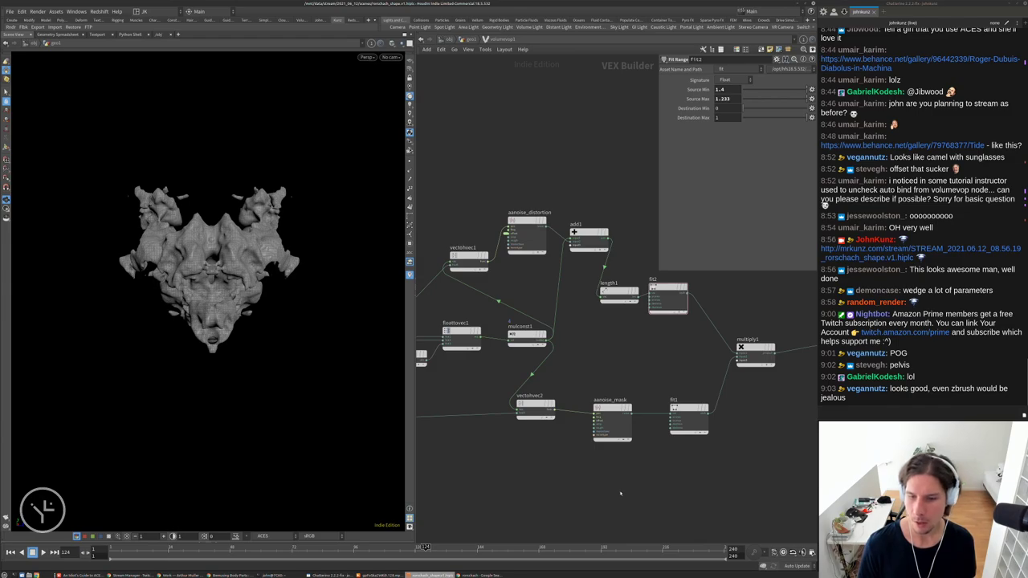
click(616, 424)
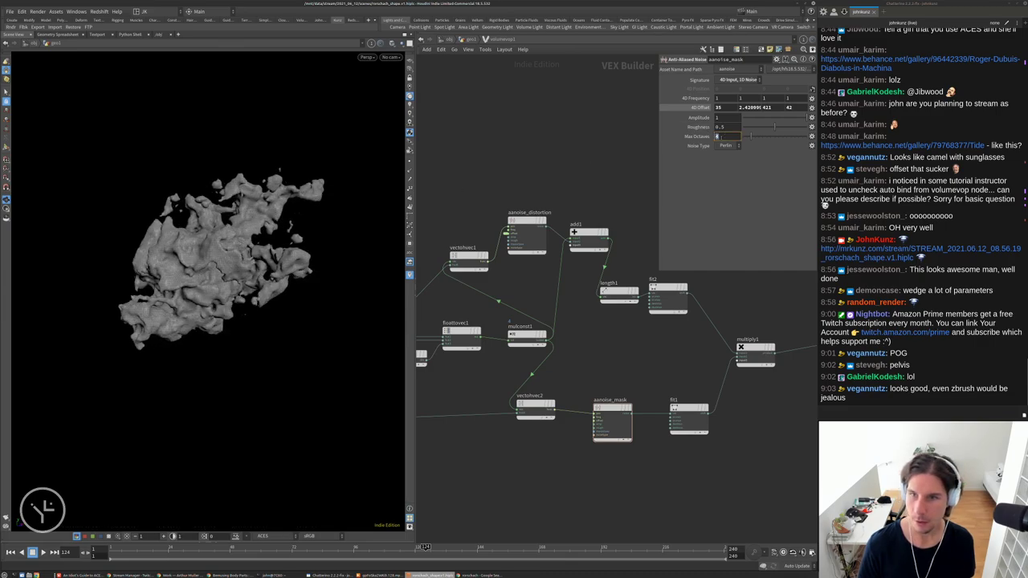
Adjust aanoise_distortion's Max Octaves, trying values like 2 and 7, while inspecting the mesh
click(526, 232)
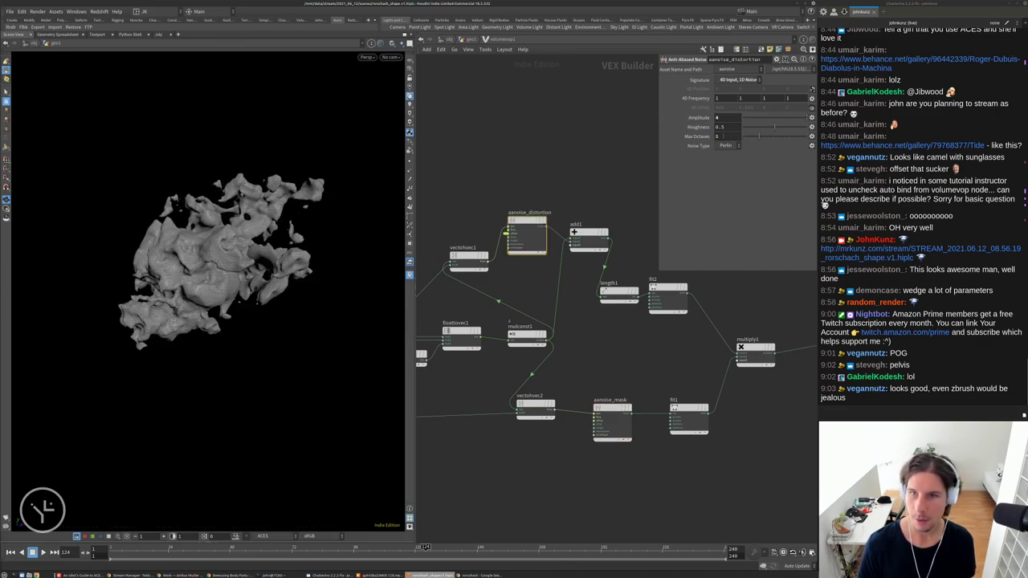
drag(759, 136, 745, 136)
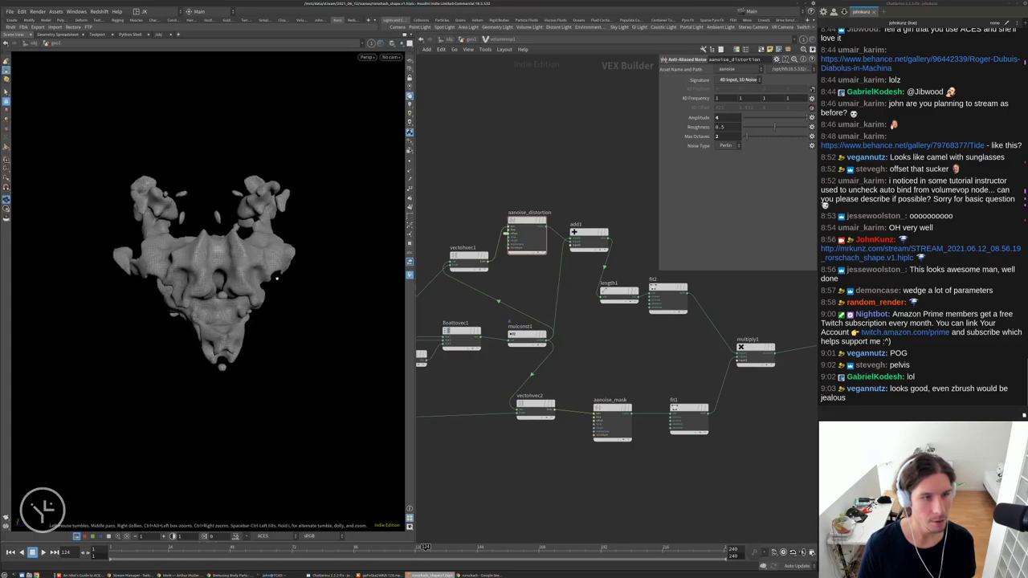
drag(745, 136, 760, 138)
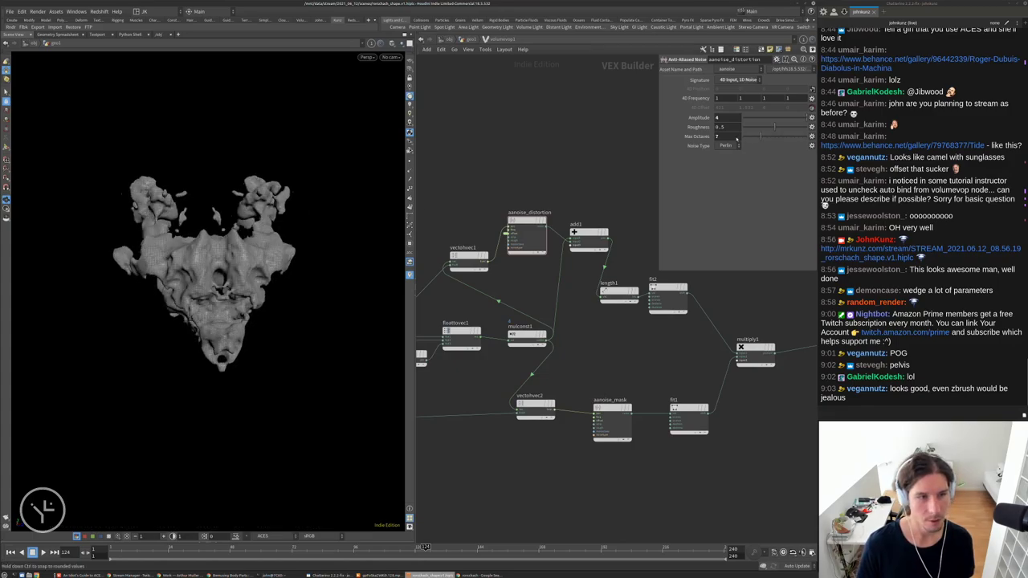
click(736, 138)
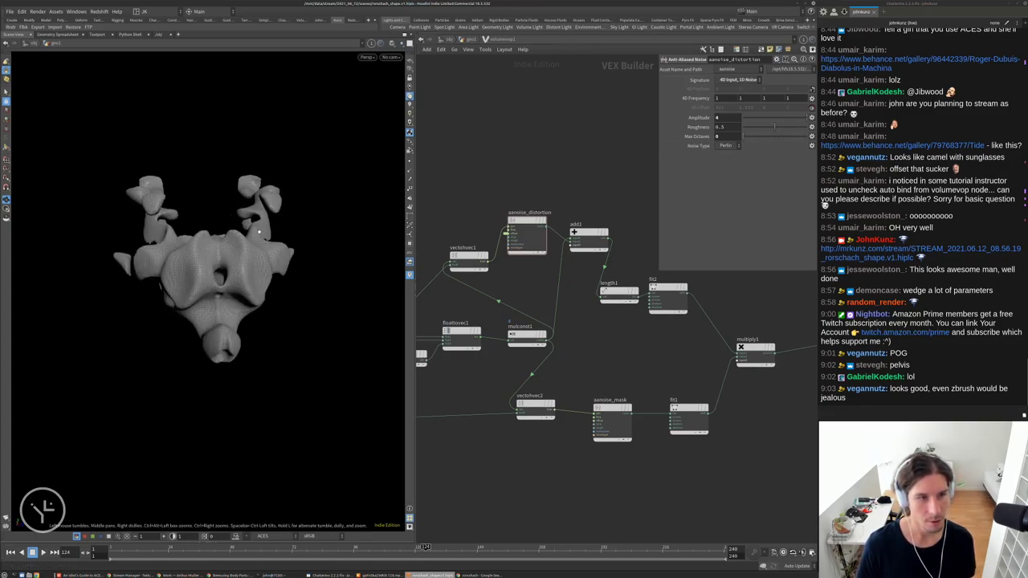
drag(259, 232, 233, 248)
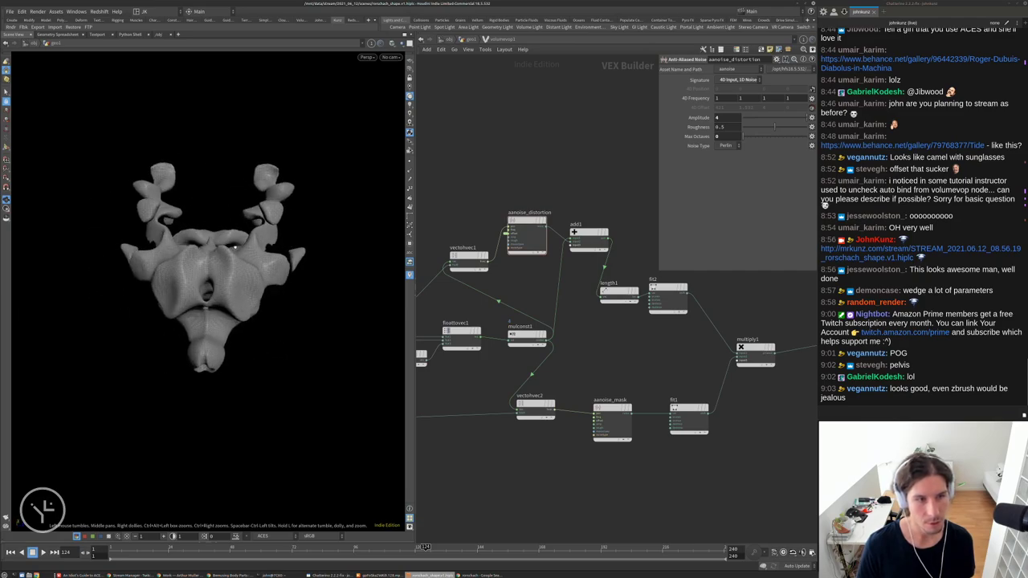
drag(348, 174, 306, 260)
right_drag(305, 259, 389, 195)
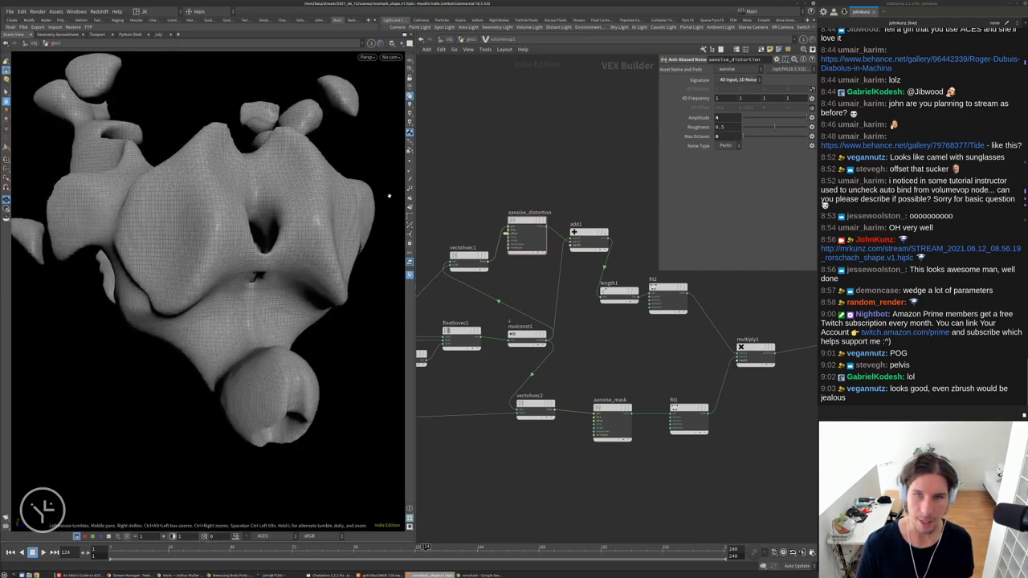
drag(265, 241, 241, 273)
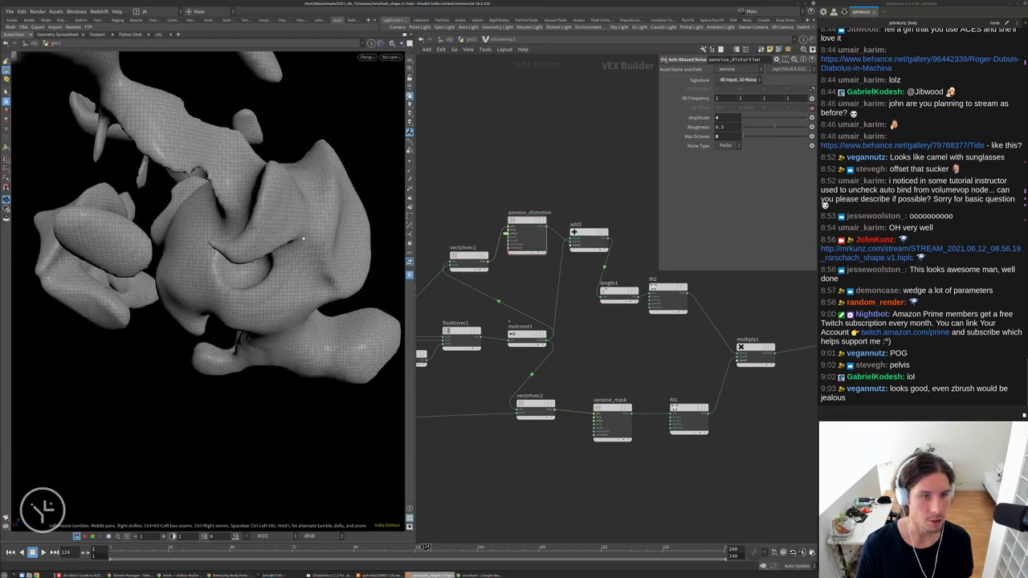
scroll(241, 273, down, 5)
scroll(250, 335, up, 2)
drag(250, 335, 164, 236)
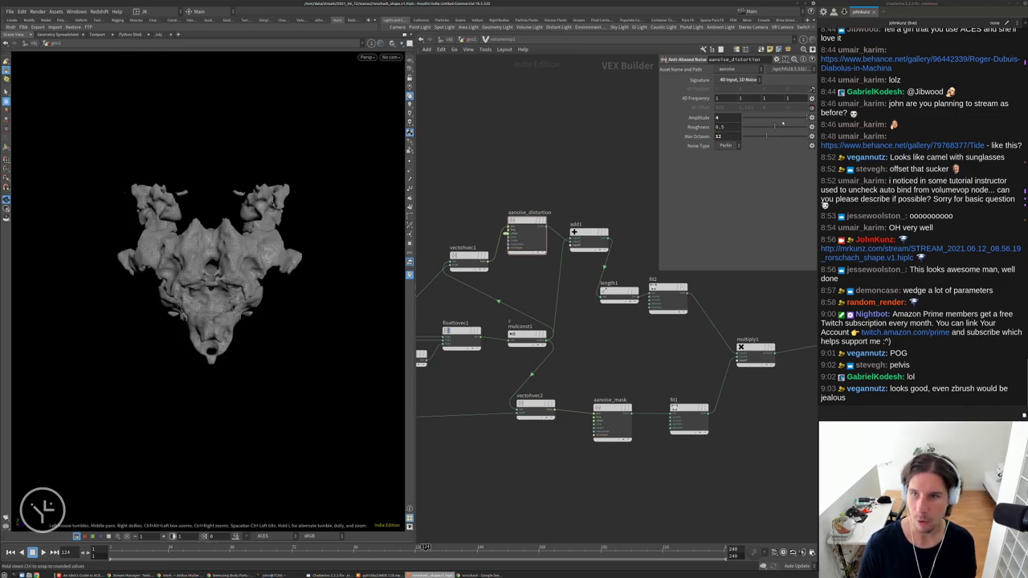
Set the distortion Roughness to 0.416 after trying 0.718 and 0.277
click(789, 126)
drag(378, 265, 324, 235)
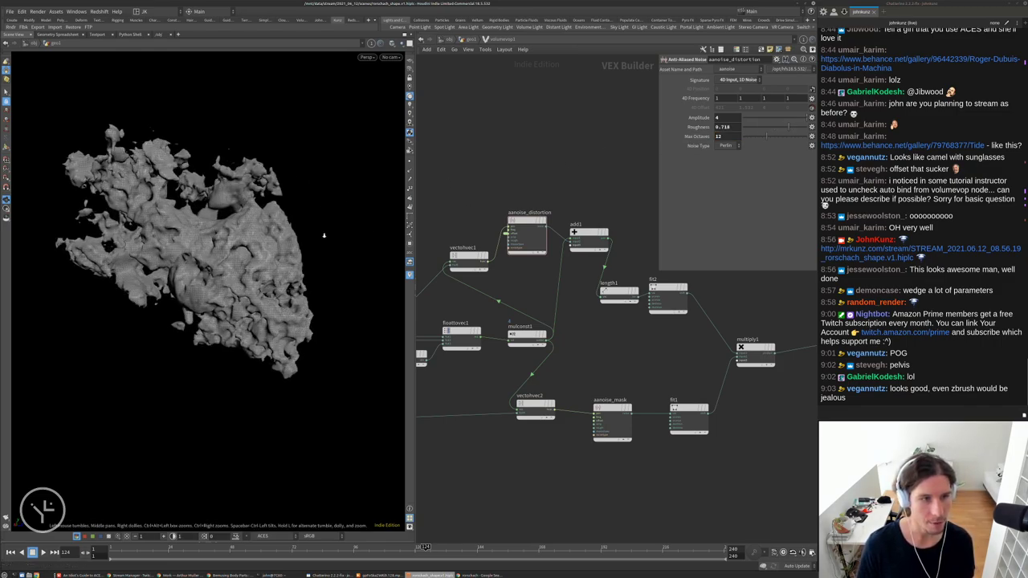
click(761, 126)
click(768, 126)
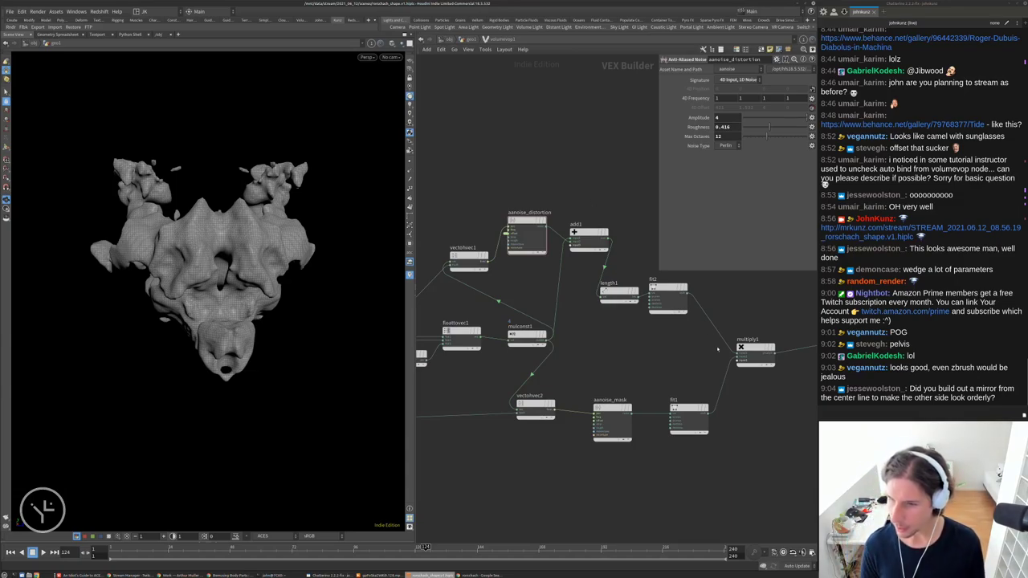
scroll(717, 348, down, 3)
scroll(550, 398, up, 4)
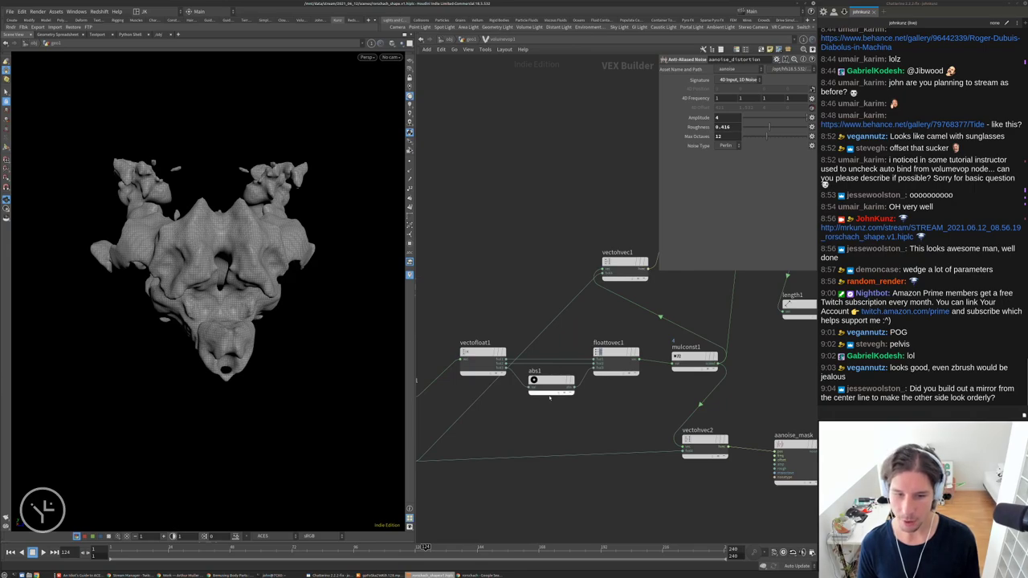
Move vectofloat1, abs1 and floattovec1 up-left and toggle abs1's bypass to compare shapes
drag(638, 428, 460, 341)
middle_drag(461, 340, 503, 365)
drag(526, 379, 470, 228)
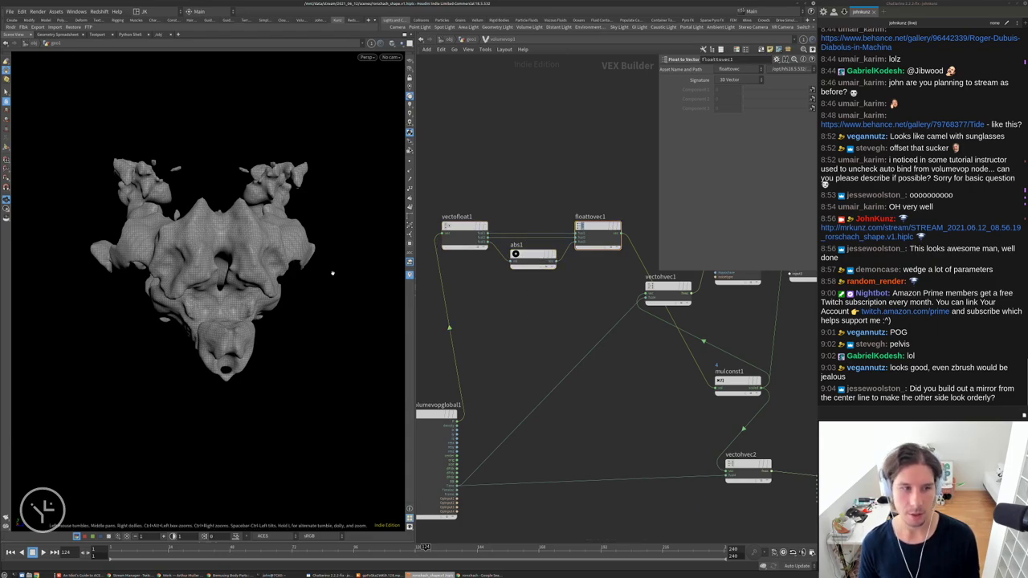
click(550, 255)
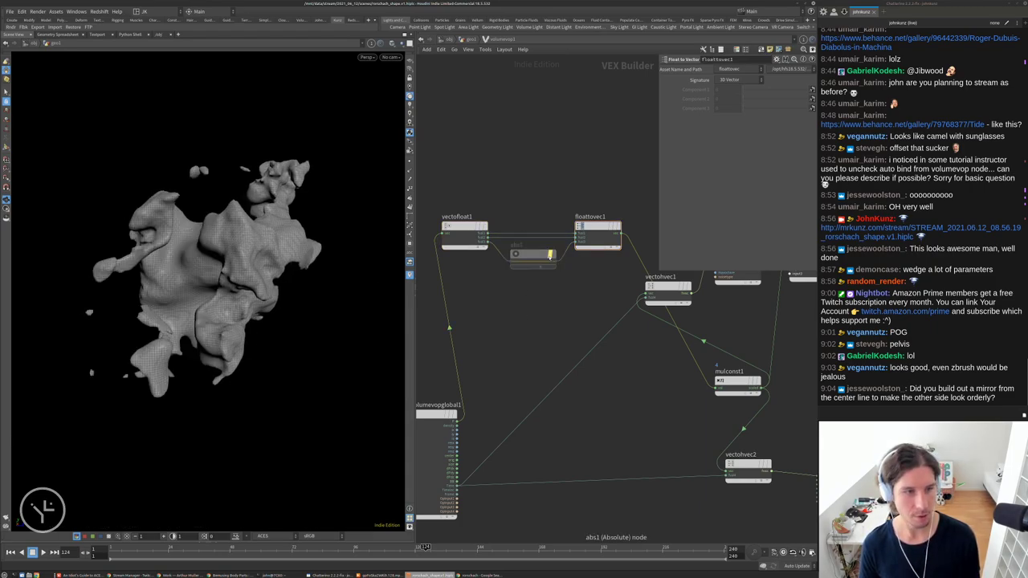
click(550, 254)
click(550, 255)
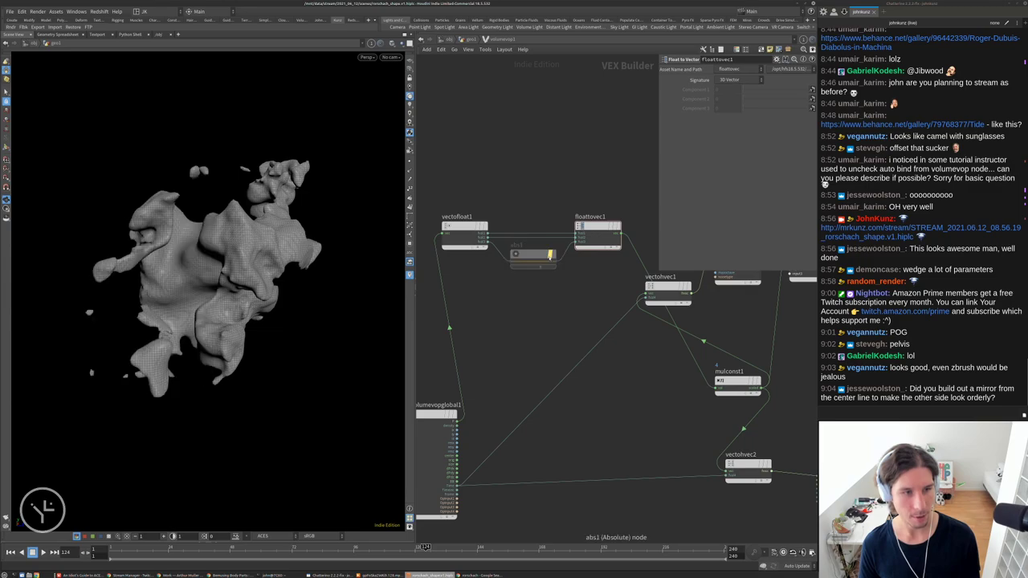
click(550, 255)
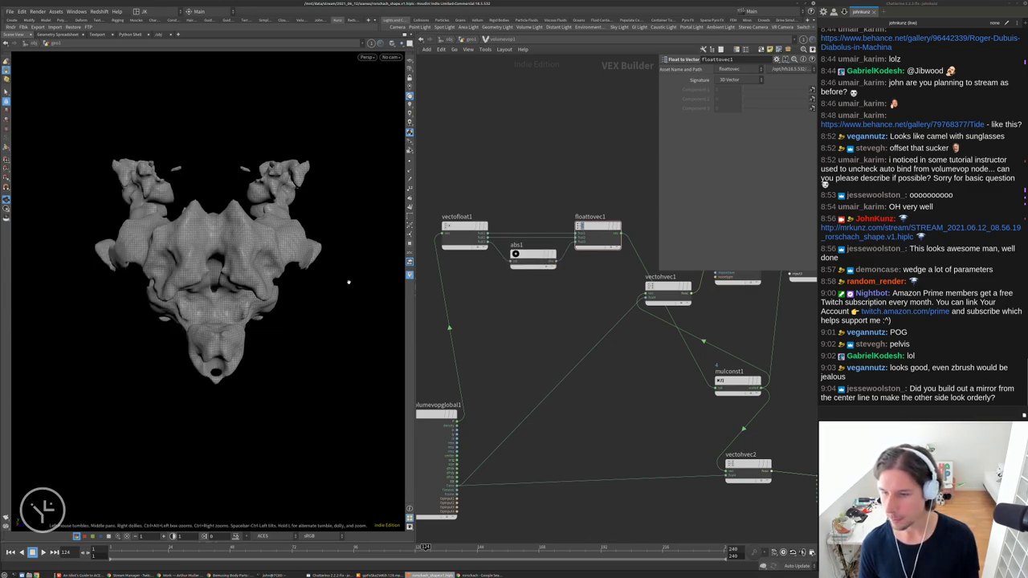
Wire a duplicate abs2 between vectofloat1 and floattovec1, check the mesh, then delete abs2
alt+drag(543, 267, 479, 229)
drag(555, 201, 583, 228)
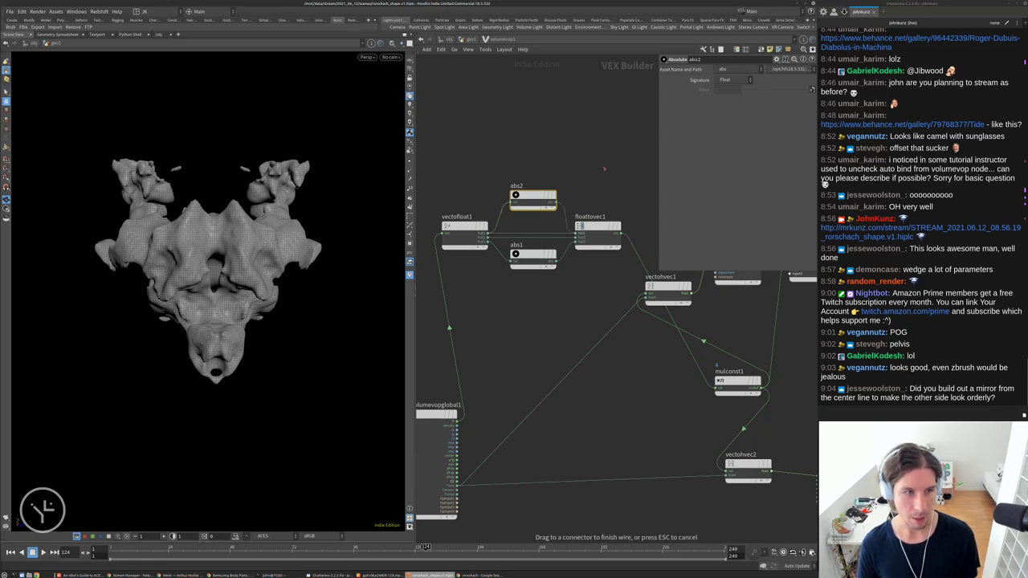
mouse_move(261, 239)
mouse_down()
mouse_move(297, 241)
mouse_move(229, 234)
mouse_move(273, 244)
mouse_move(251, 239)
mouse_up()
drag(265, 320, 241, 225)
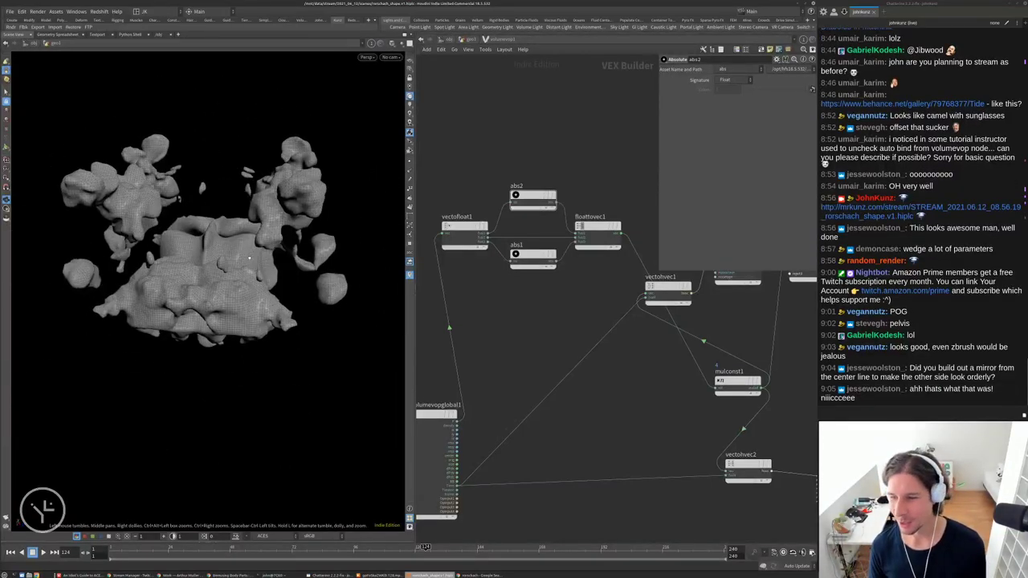
key(Delete)
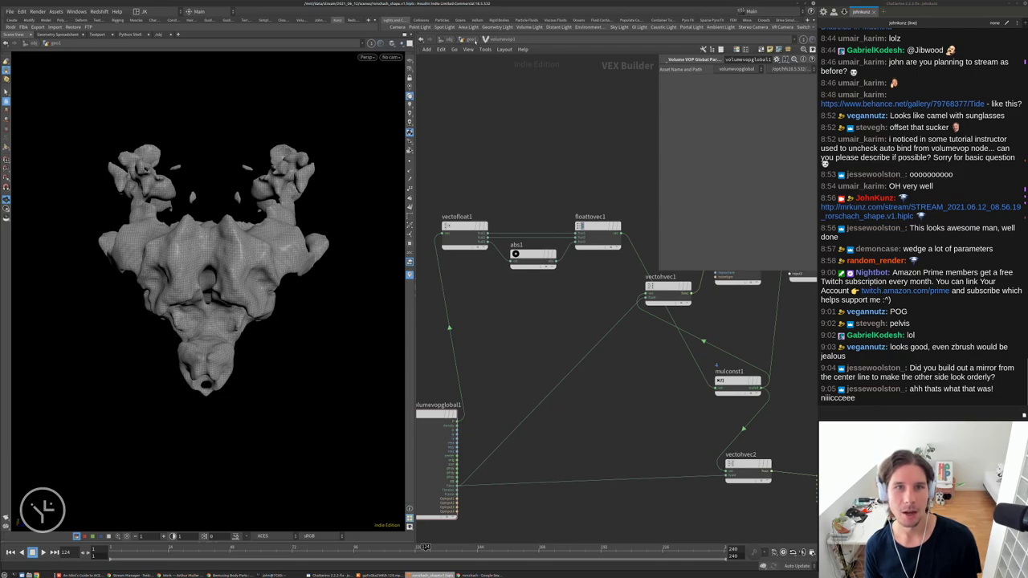
In geo1, add a Mirror node fed by sdf_to_mesh and display it
click(473, 40)
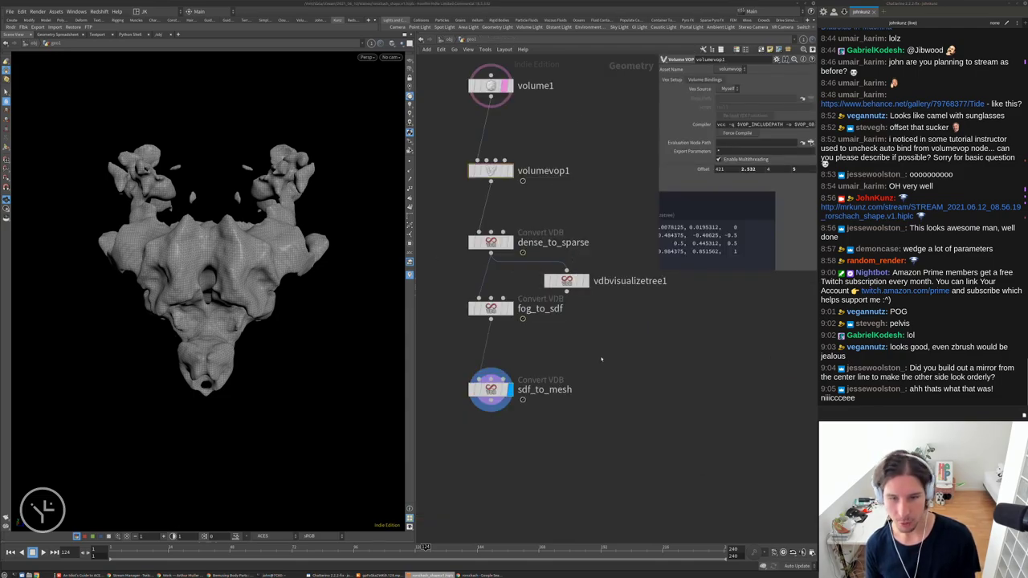
key(Tab)
text(mirror)
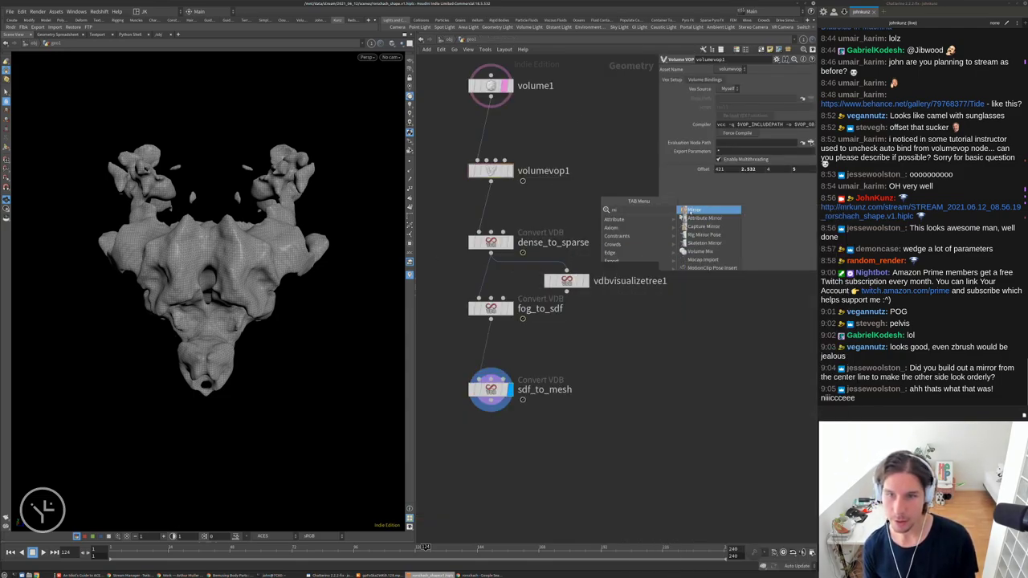
key(Return)
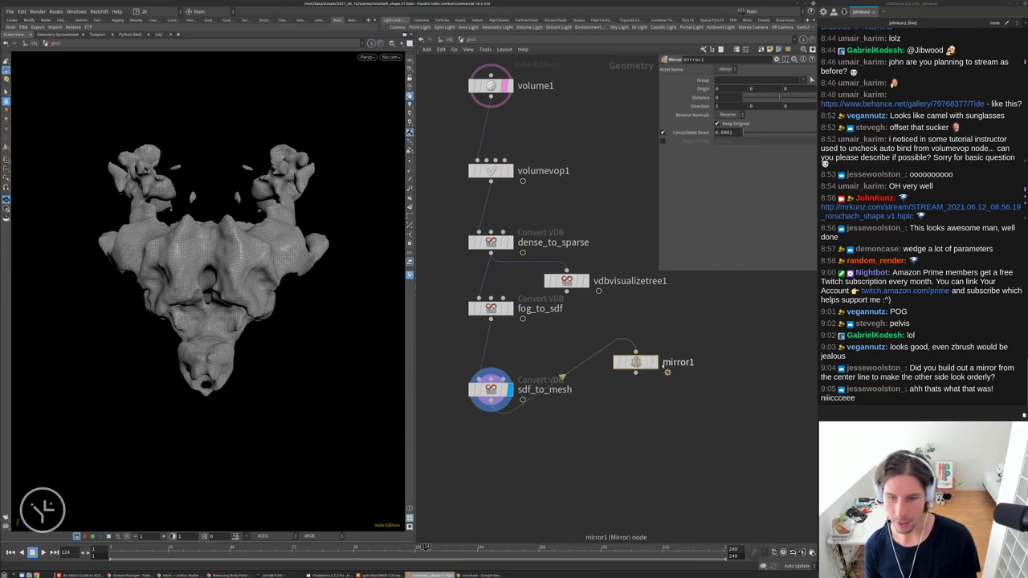
drag(635, 351, 562, 377)
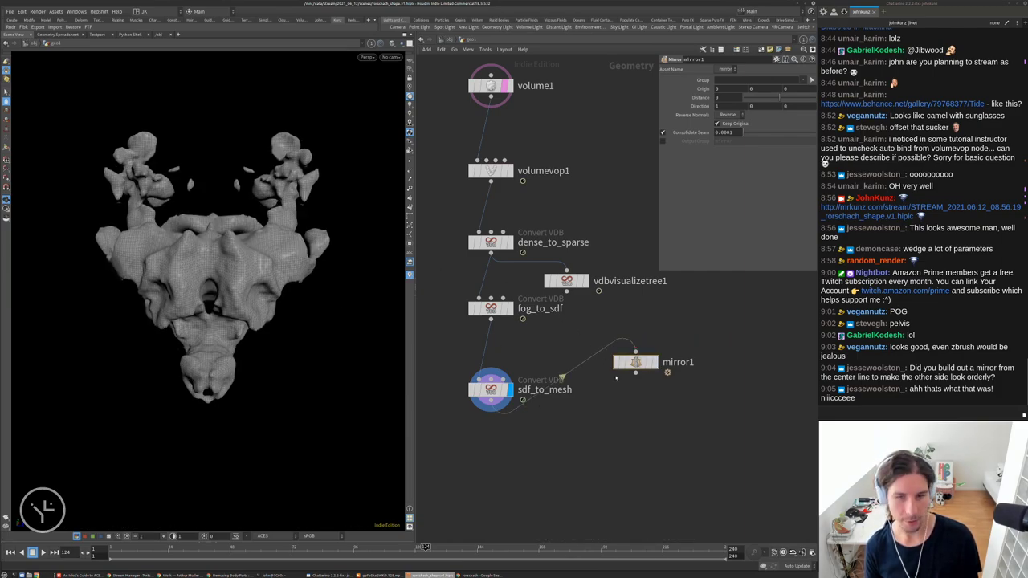
scroll(229, 275, up, 5)
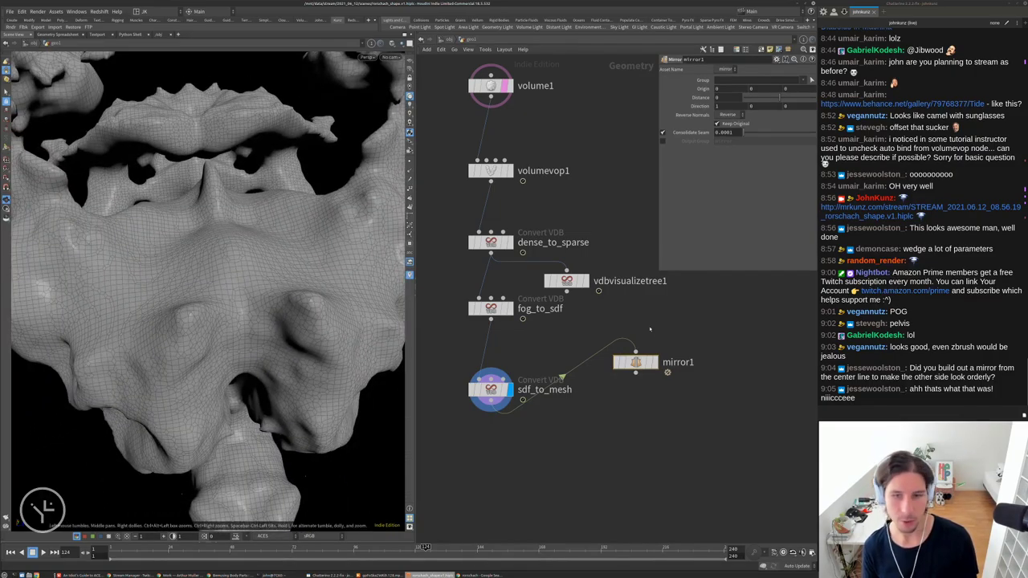
click(654, 362)
Inspect the mirrored mesh, then delete mirror1
scroll(282, 227, down, 5)
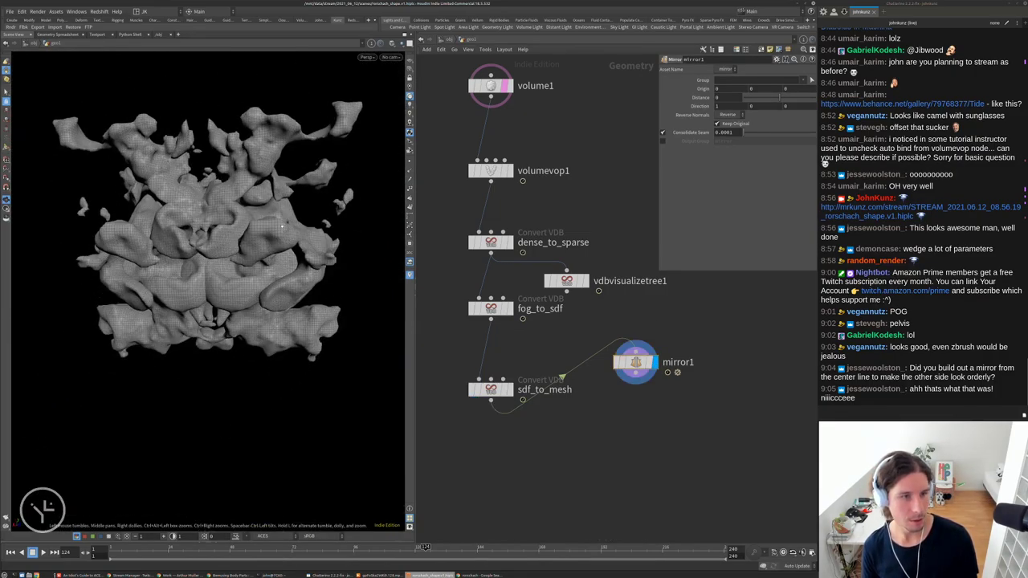
drag(283, 228, 180, 184)
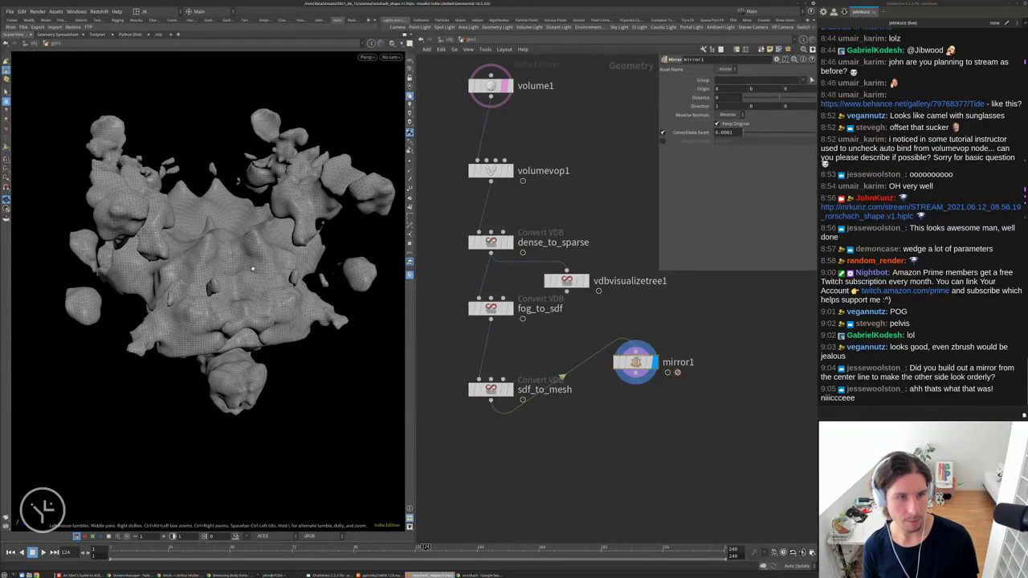
scroll(634, 361, up, 1)
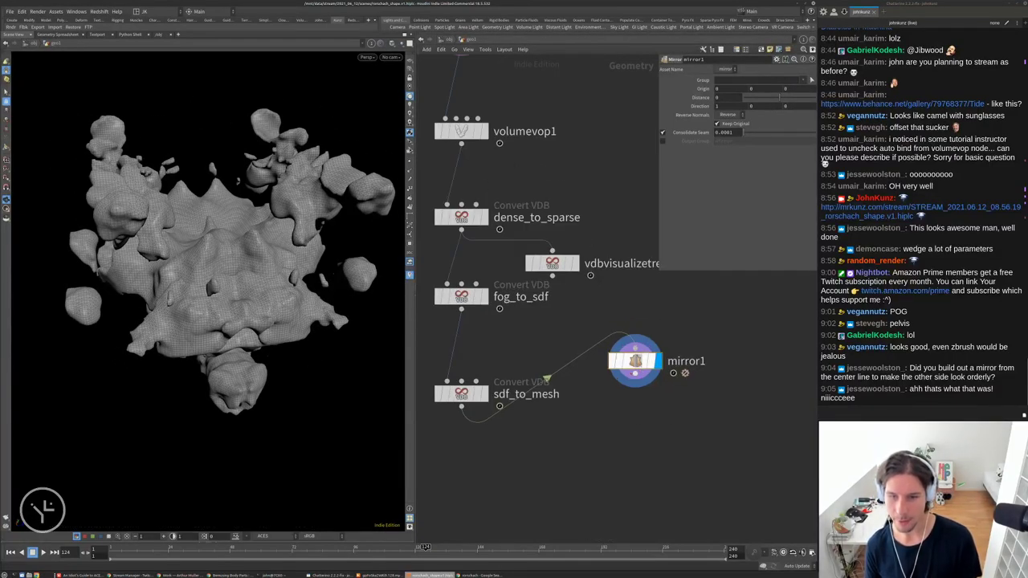
key(Delete)
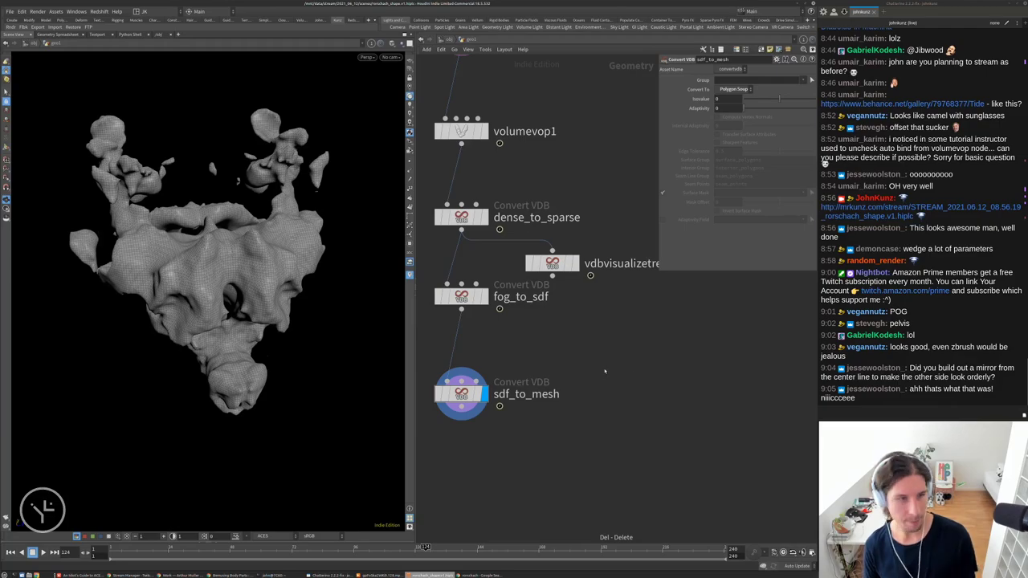
Inside volumevop1, change fit1's Source Min to slim the mesh, then return to geo1
drag(209, 273, 249, 278)
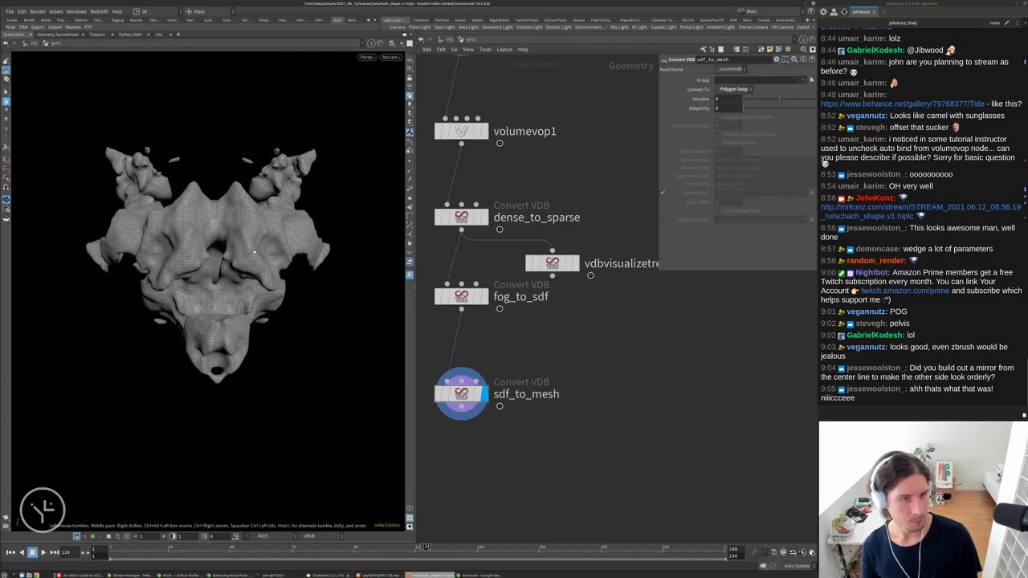
double_click(472, 136)
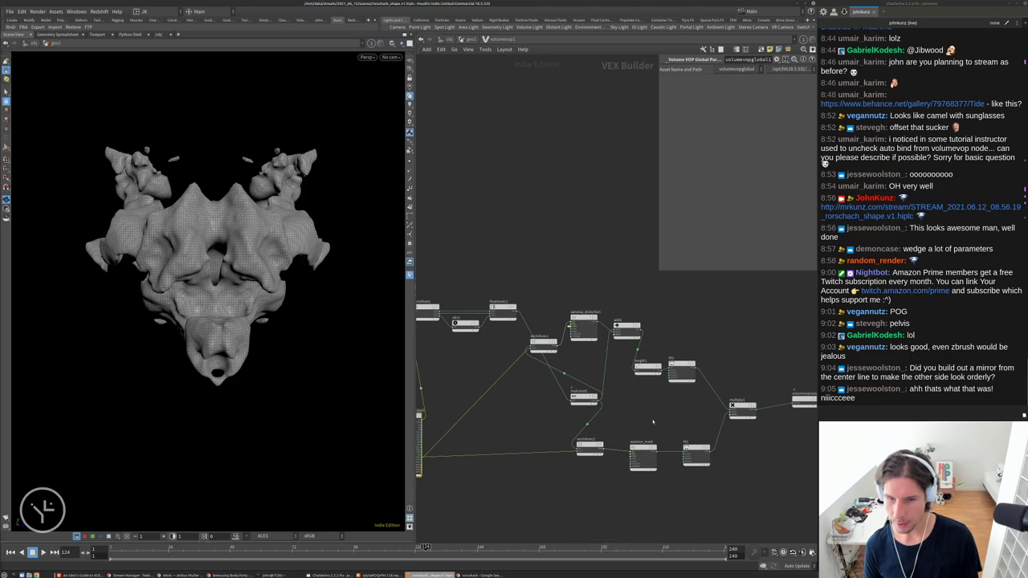
middle_drag(653, 421, 591, 402)
click(620, 350)
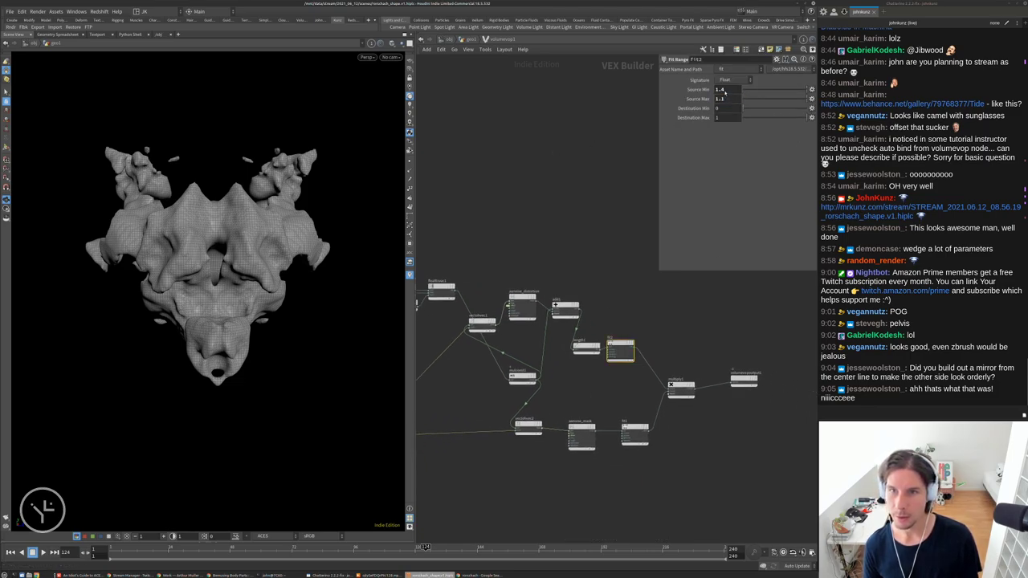
text(1.5)
key(Return)
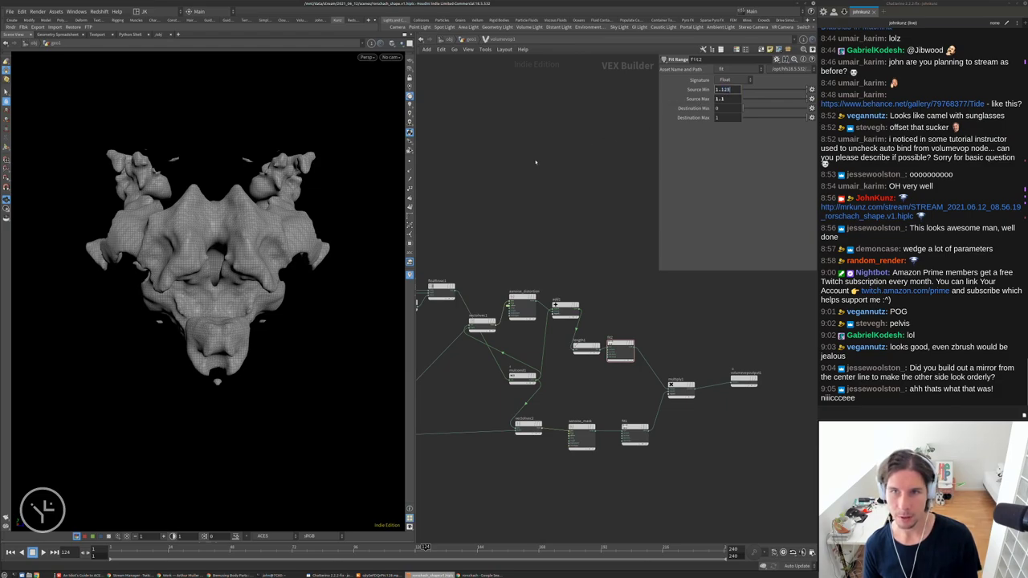
key(Return)
mouse_move(201, 241)
mouse_down()
mouse_move(115, 179)
mouse_move(181, 278)
mouse_move(222, 176)
mouse_move(243, 267)
mouse_move(212, 241)
mouse_up()
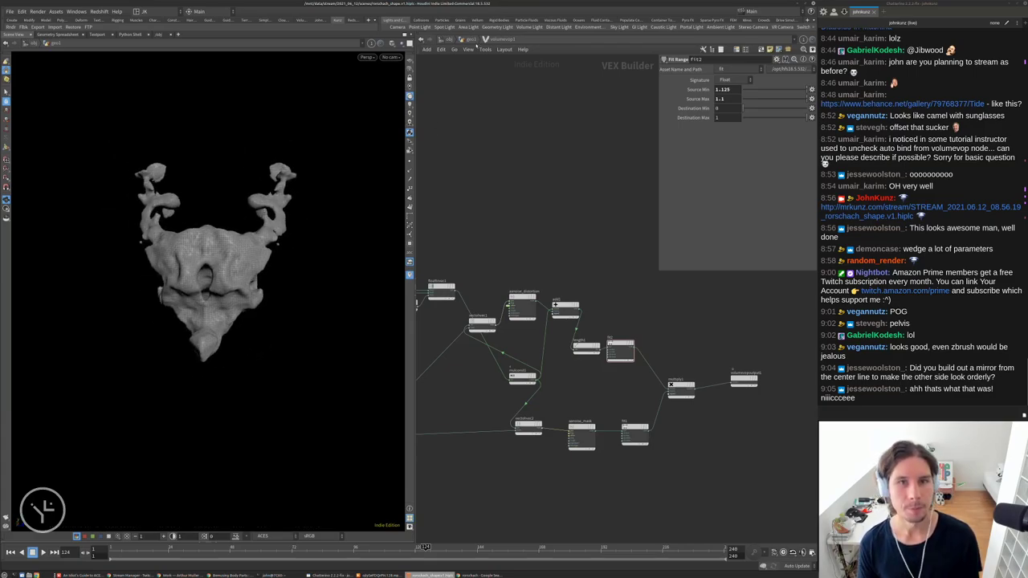
key(u)
scroll(608, 257, down, 3)
Add a Time Shift node below sdf_to_mesh and delete its Frame channel to hold frame 124
scroll(594, 310, up, 3)
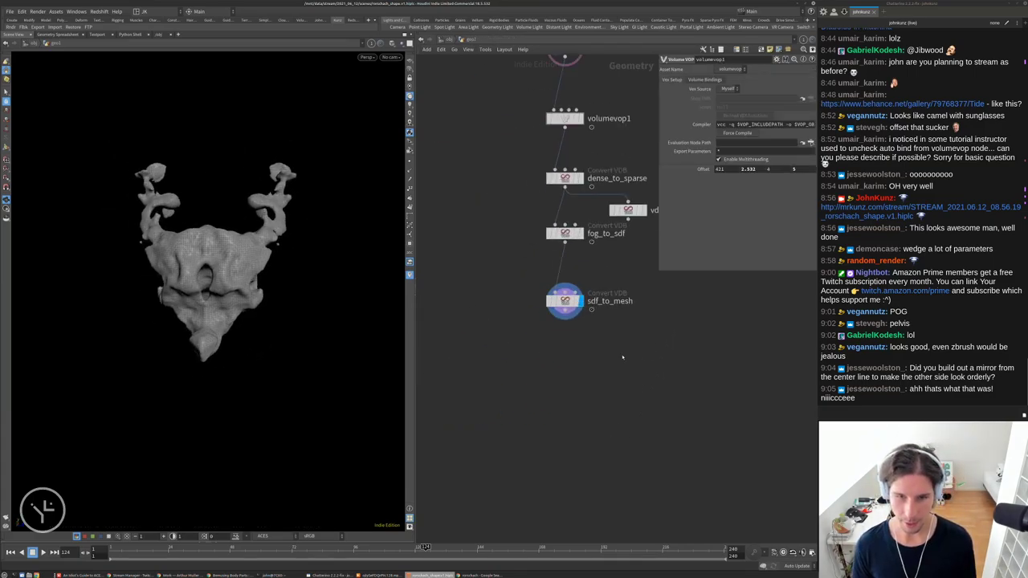
middle_drag(560, 327, 531, 386)
scroll(458, 365, down, 1)
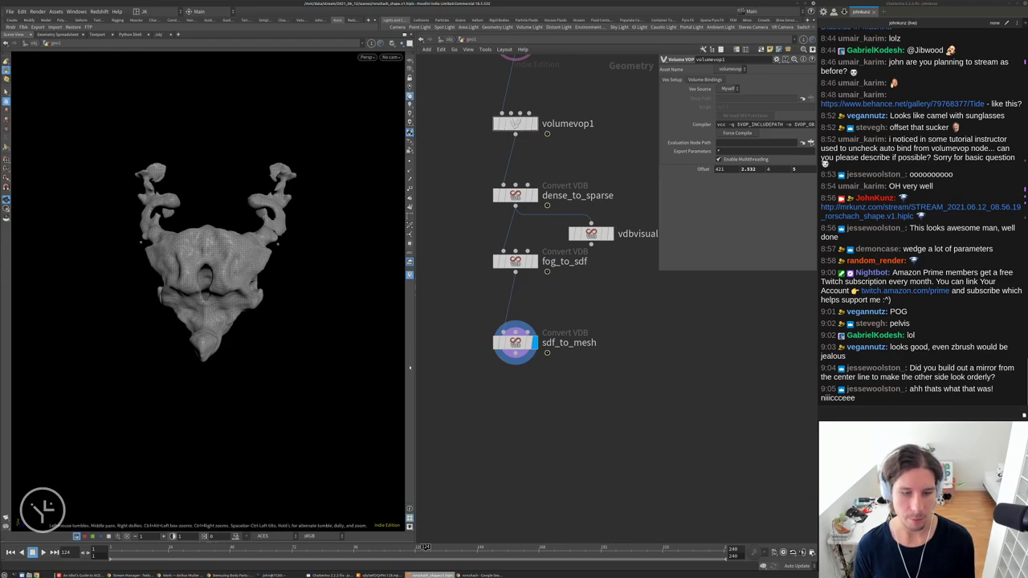
key(Tab)
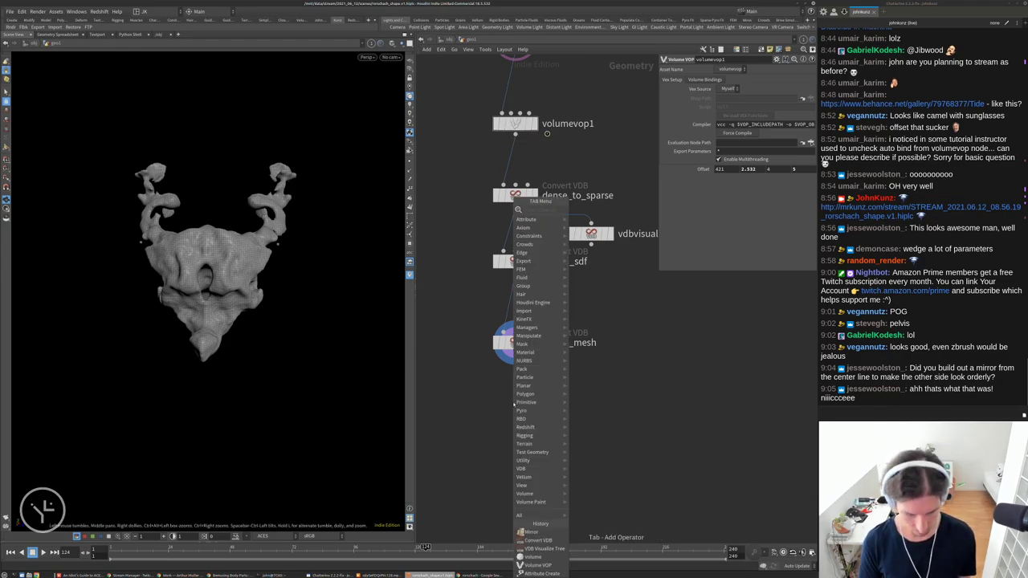
text(null)
key(Return)
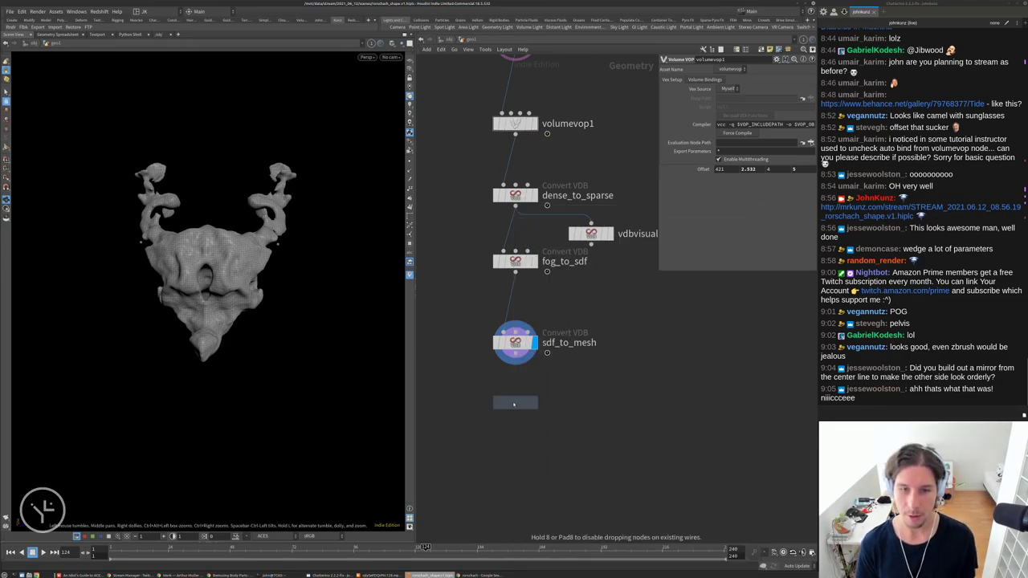
click(514, 404)
right_click(738, 88)
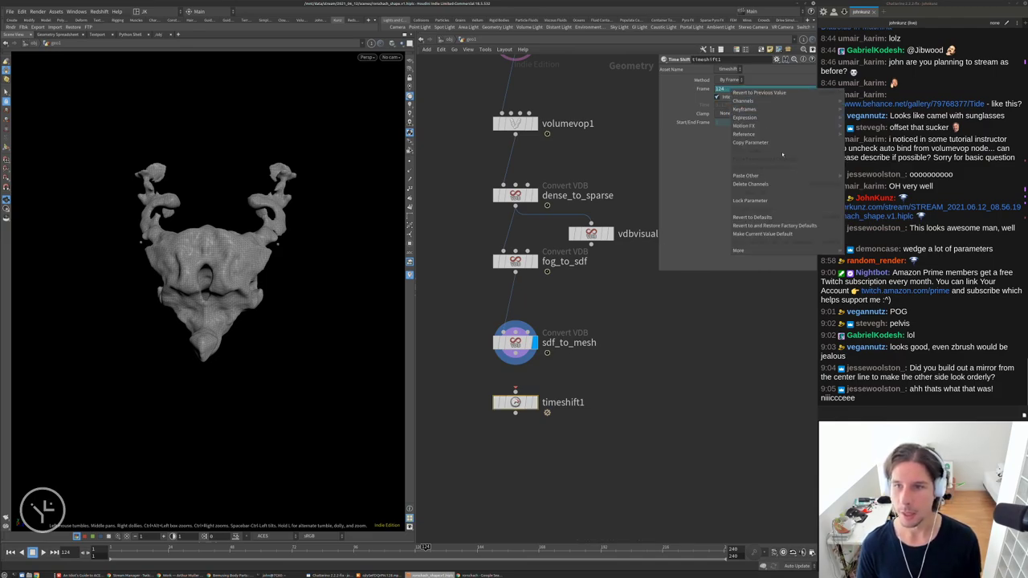
click(747, 178)
Wire sdf_to_mesh into it, rename it hold_specific_frame, and make a wired copy
drag(547, 352, 515, 422)
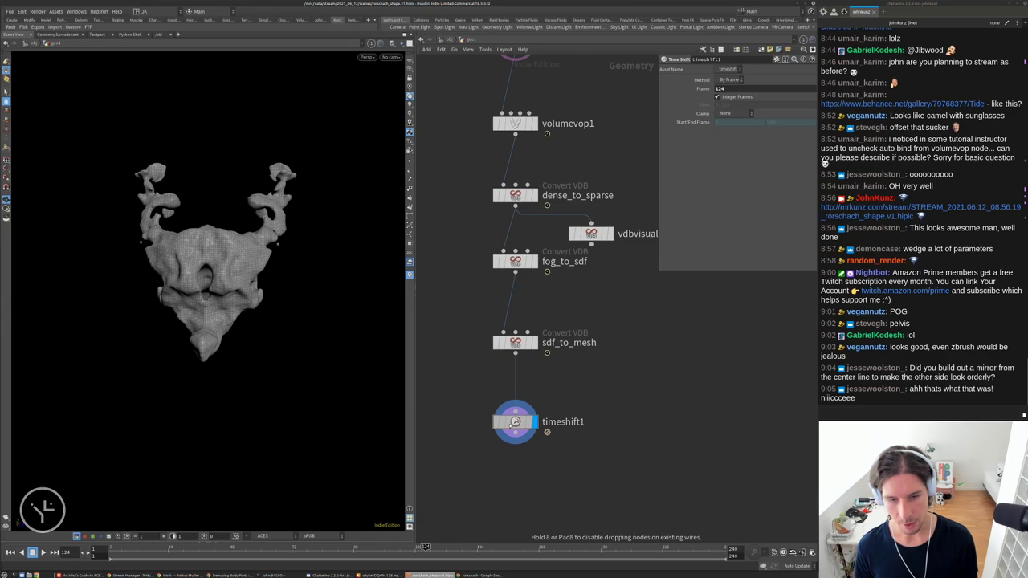
double_click(562, 421)
text(hold_specific_frame)
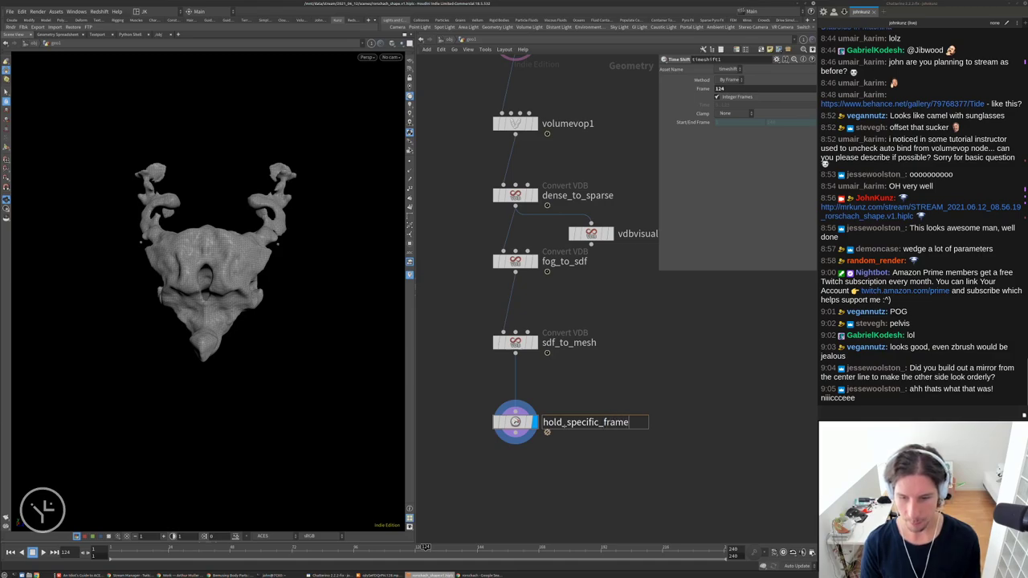
key(Return)
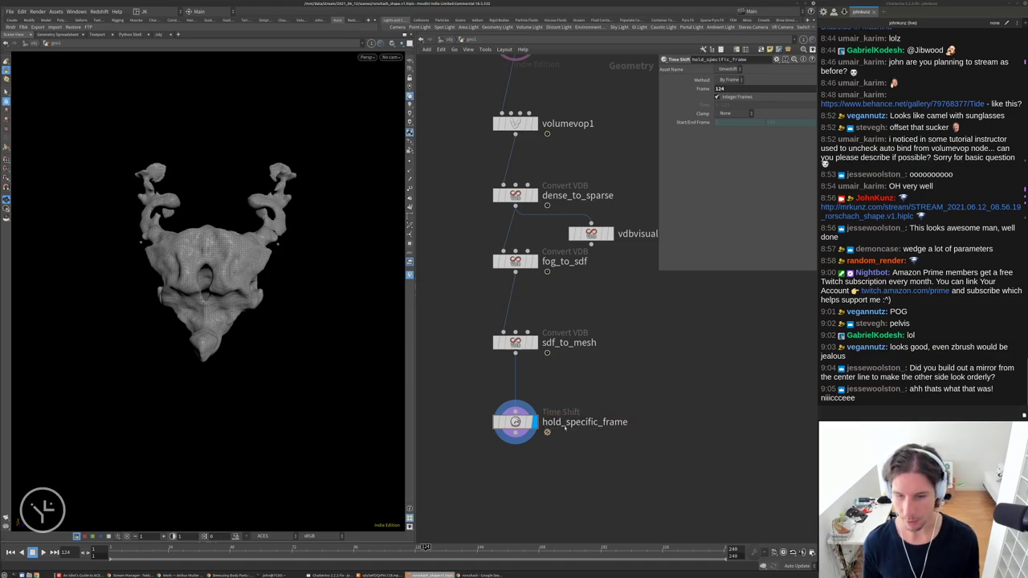
scroll(591, 404, down, 2)
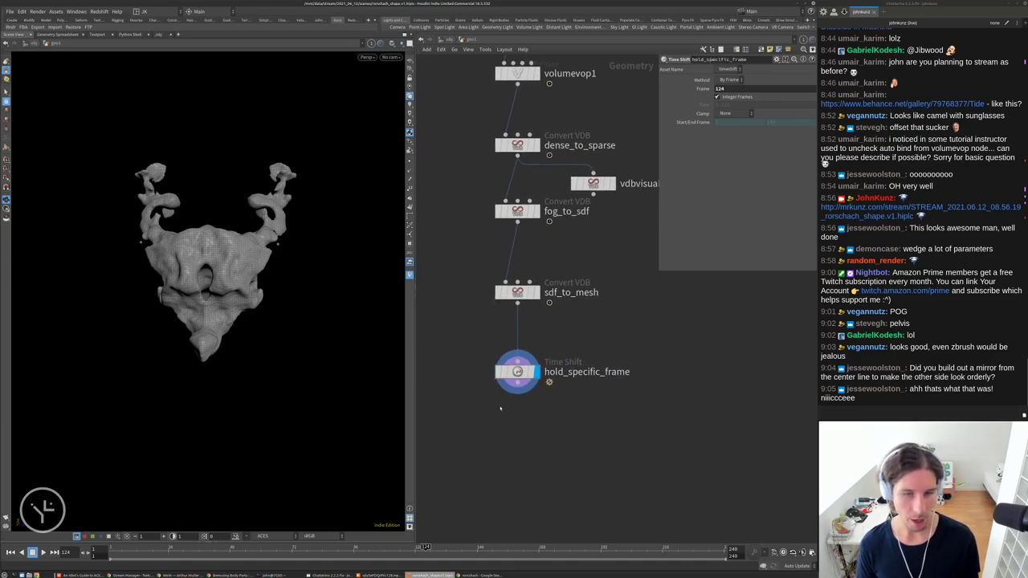
middle_drag(499, 409, 538, 338)
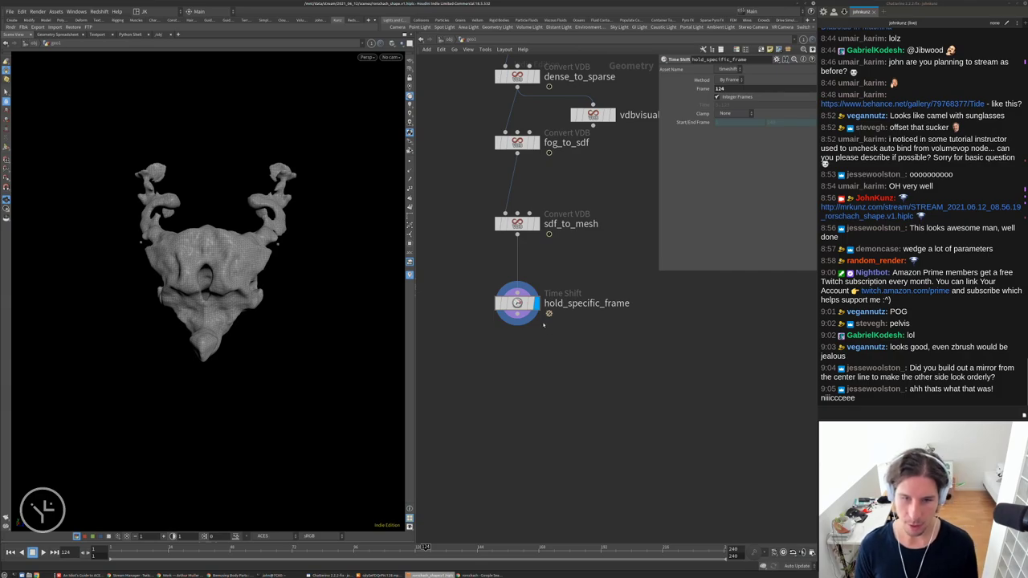
middle_drag(725, 381, 713, 394)
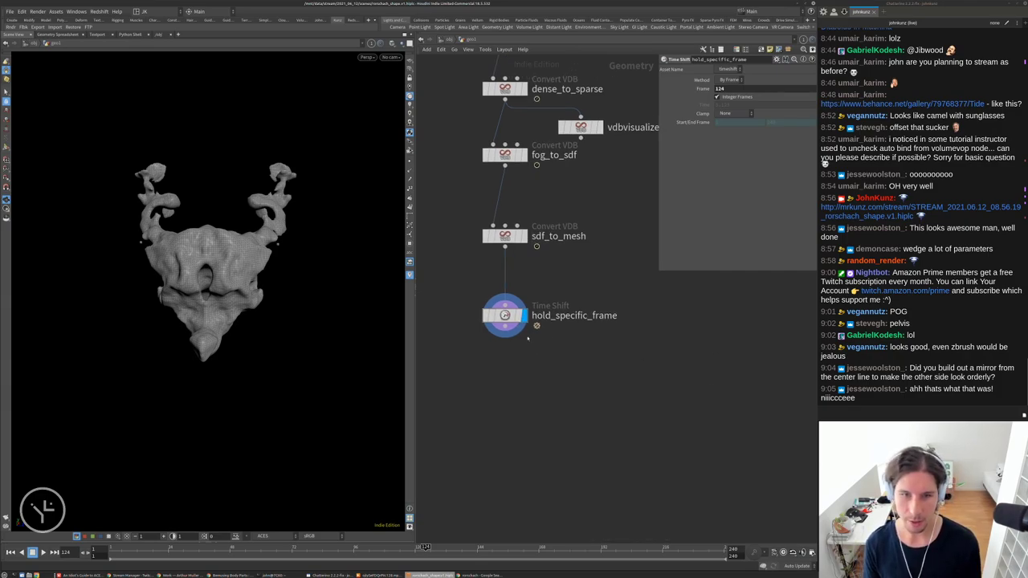
alt+drag(504, 315, 658, 318)
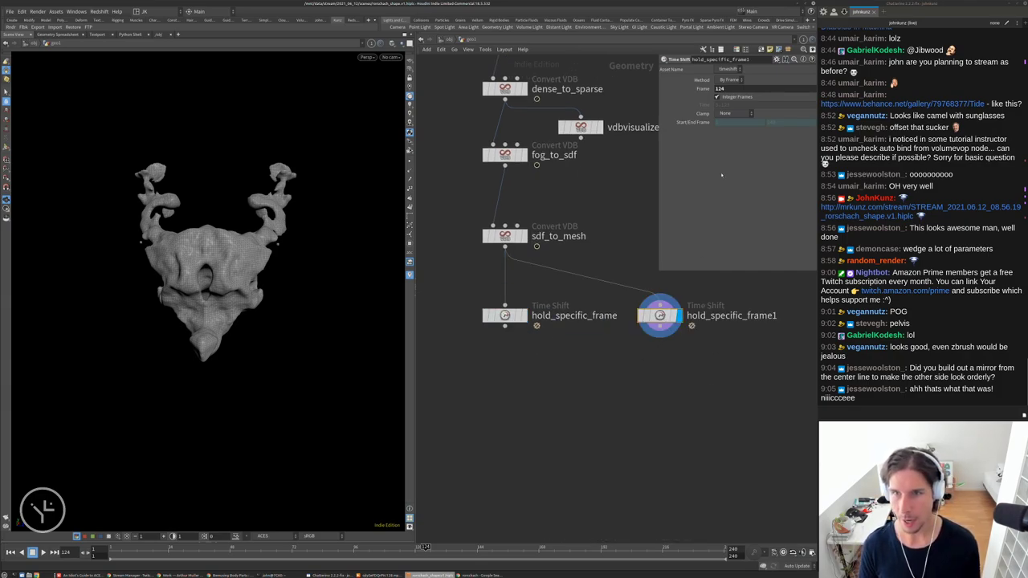
Set hold_specific_frame1's Frame to 5226, compare both variants, then redisplay hold_specific_frame
middle_drag(739, 83, 712, 159)
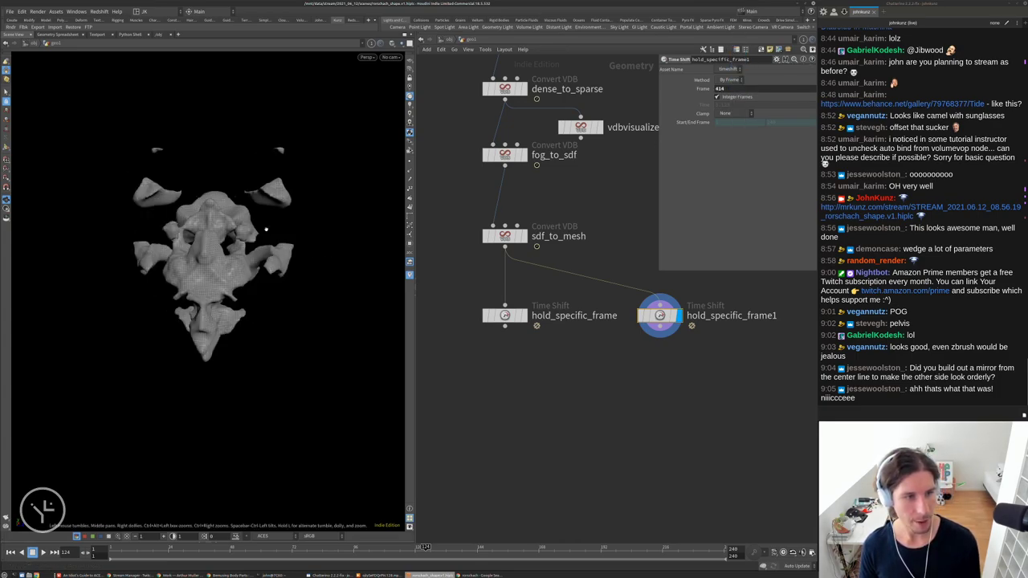
click(524, 315)
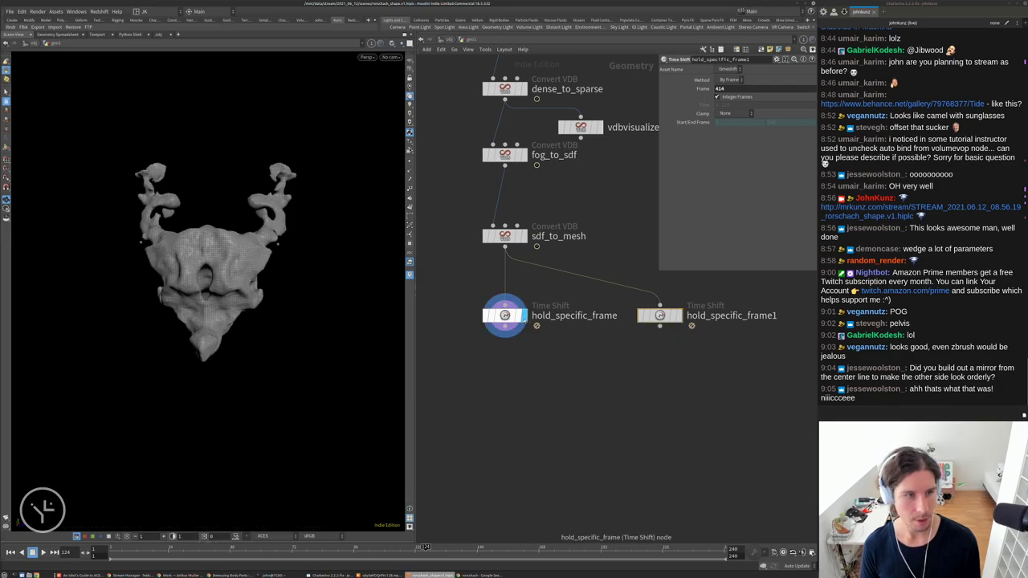
key(ctrl+z)
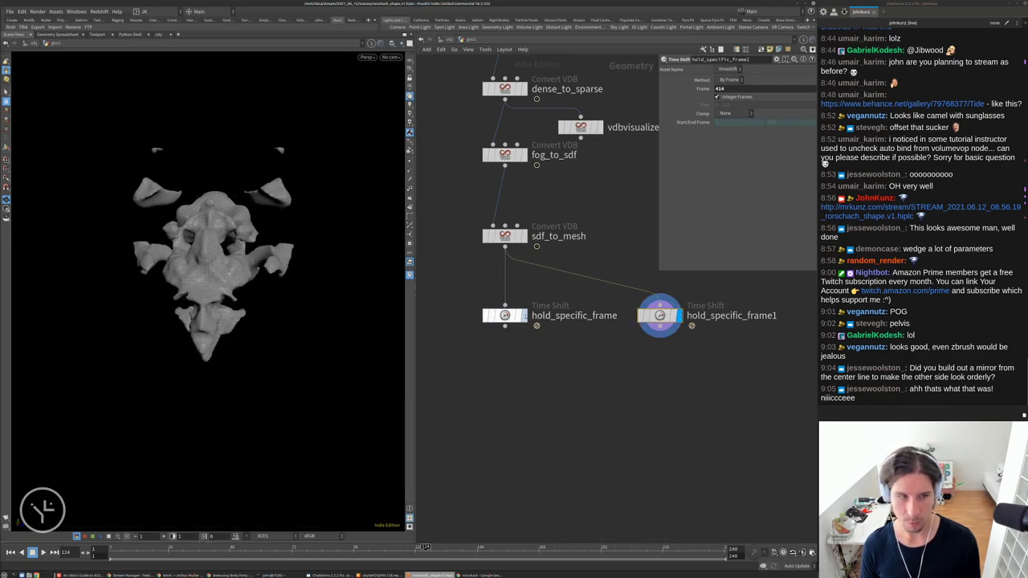
key(ctrl+shift+z)
key(ctrl+z)
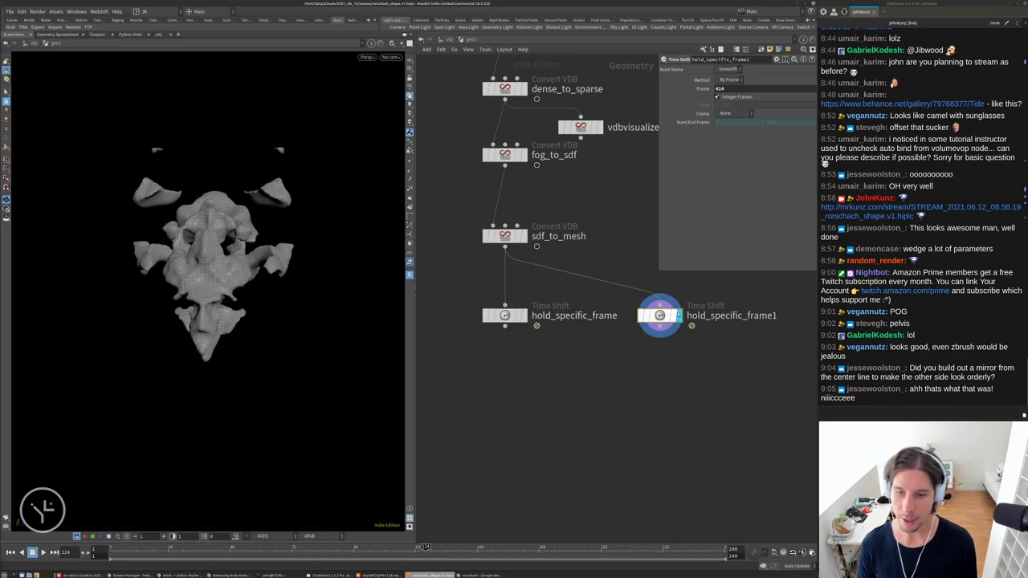
middle_drag(733, 86, 643, 145)
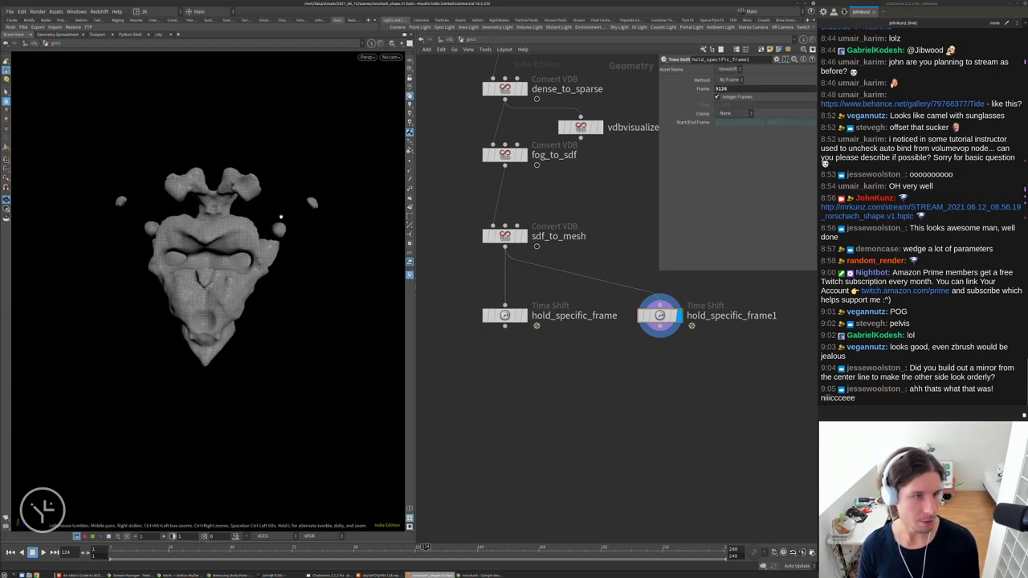
mouse_move(283, 216)
mouse_down()
mouse_move(255, 233)
mouse_move(281, 232)
mouse_up()
drag(277, 293, 258, 251)
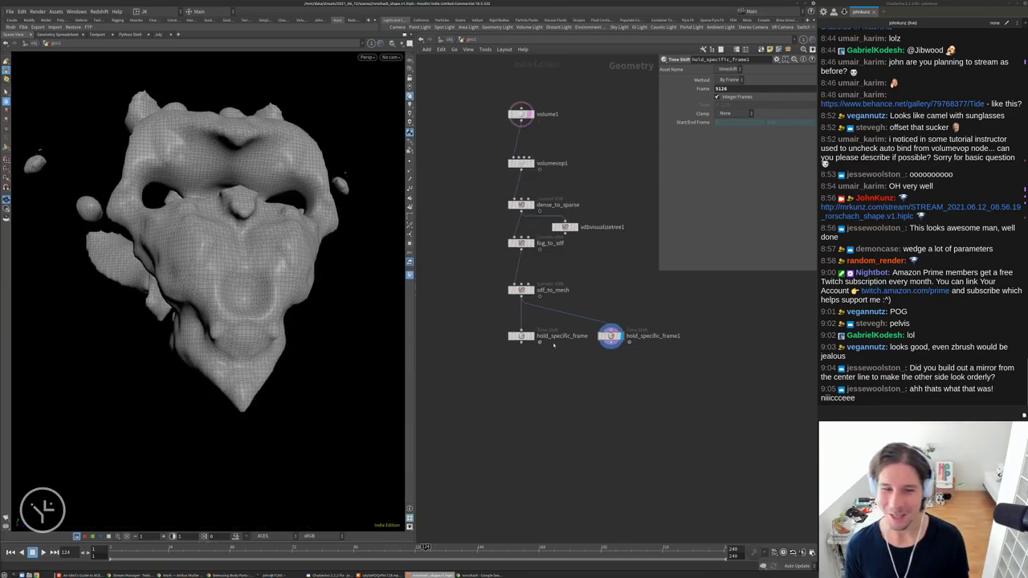
click(498, 330)
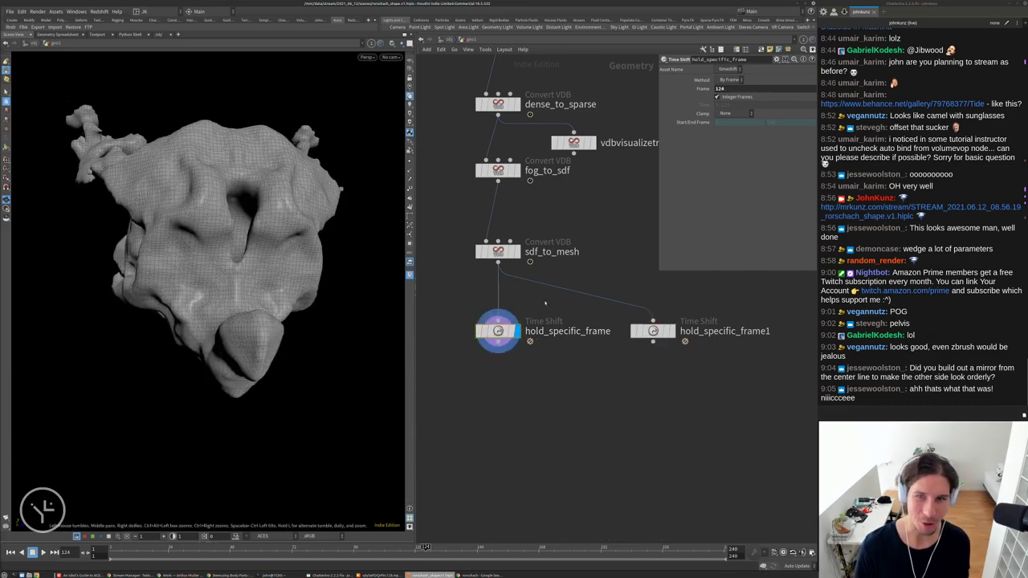
Duplicate hold_specific_frame1 as hold_specific_frame2 and try its Frame at 2356 and 125
middle_drag(654, 331, 608, 338)
alt+drag(608, 338, 763, 338)
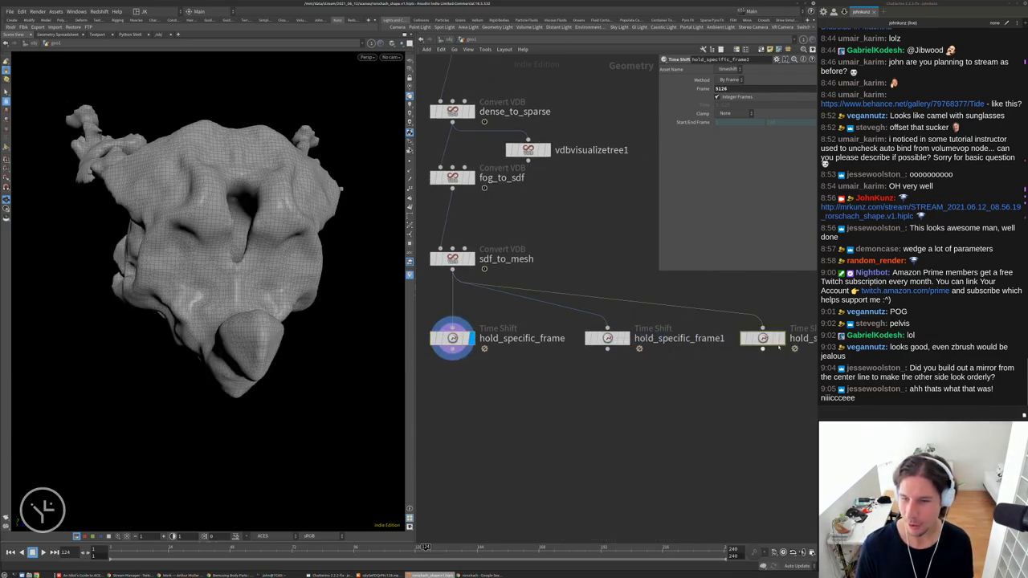
click(763, 338)
middle_drag(754, 89, 681, 152)
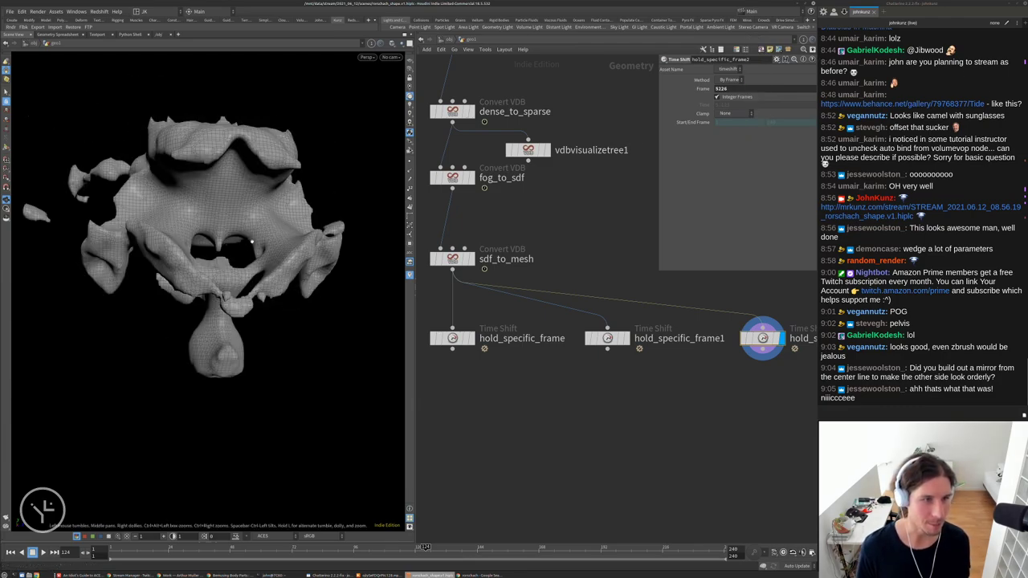
click(747, 89)
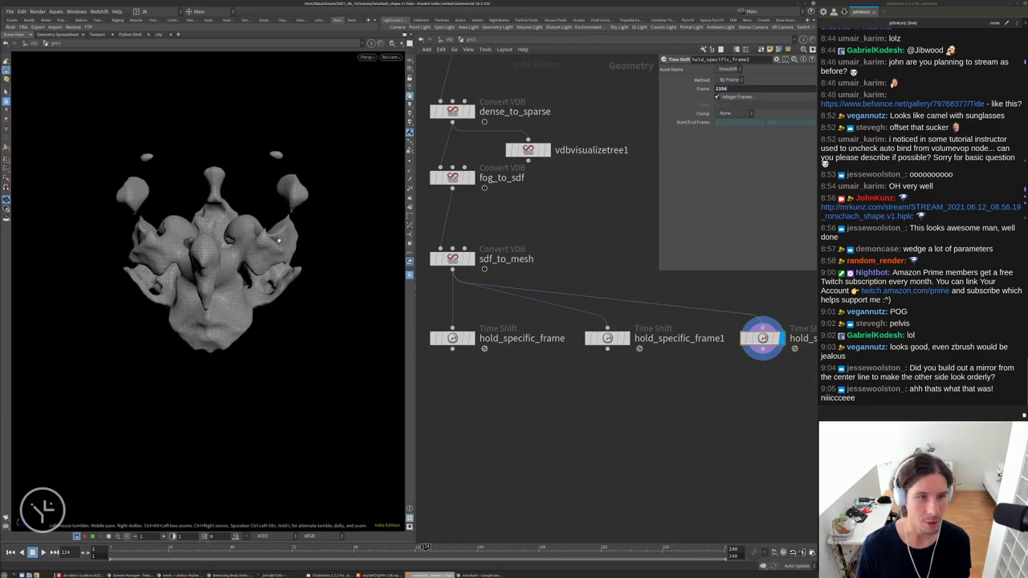
double_click(731, 91)
text(125)
key(Return)
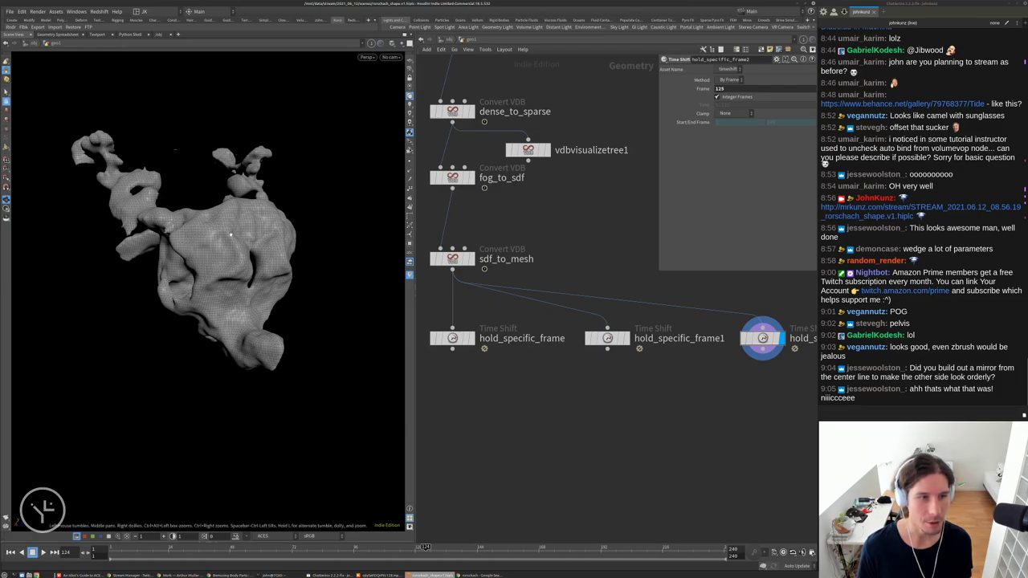
drag(289, 209, 401, 273)
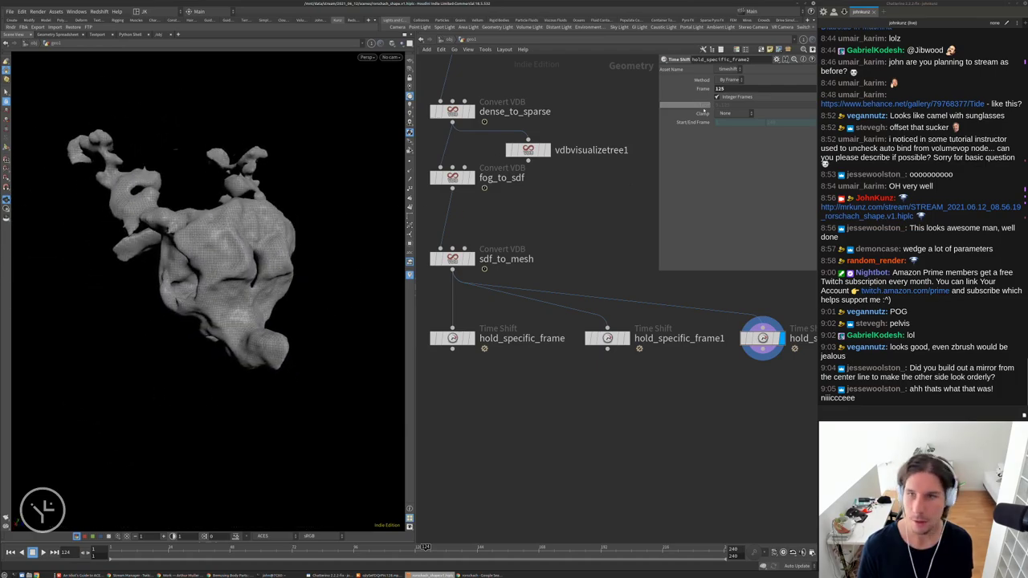
middle_drag(723, 88, 811, 127)
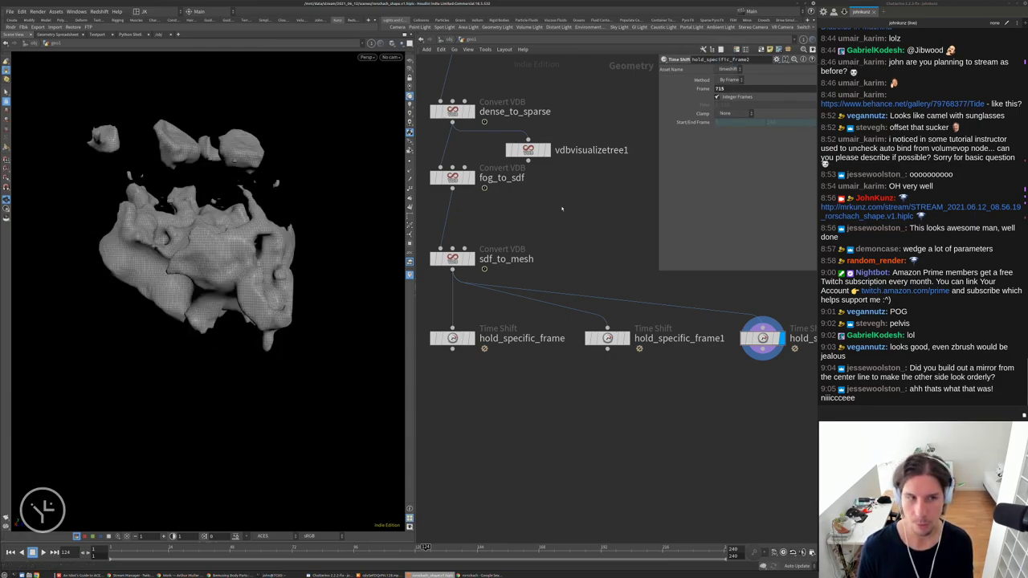
drag(332, 230, 357, 213)
scroll(683, 401, down, 5)
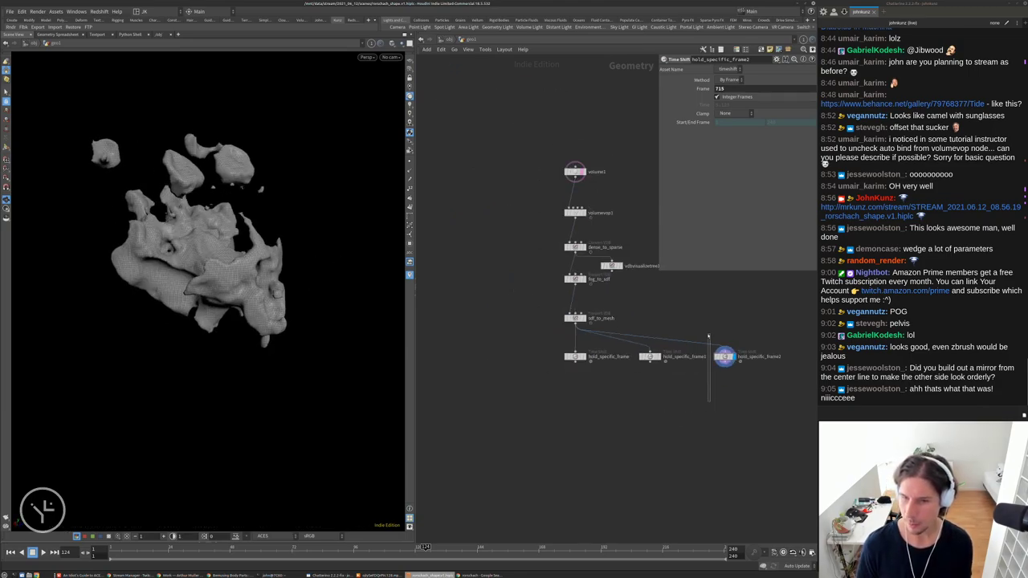
Delete hold_specific_frame2 and display hold_specific_frame1 again
key(Delete)
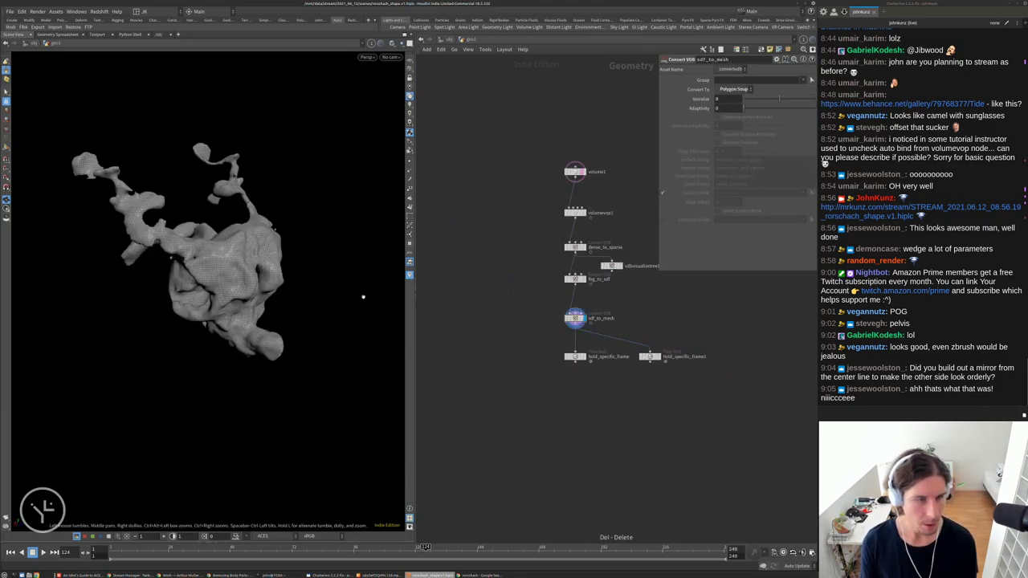
click(575, 318)
scroll(300, 227, up, 5)
drag(298, 226, 265, 213)
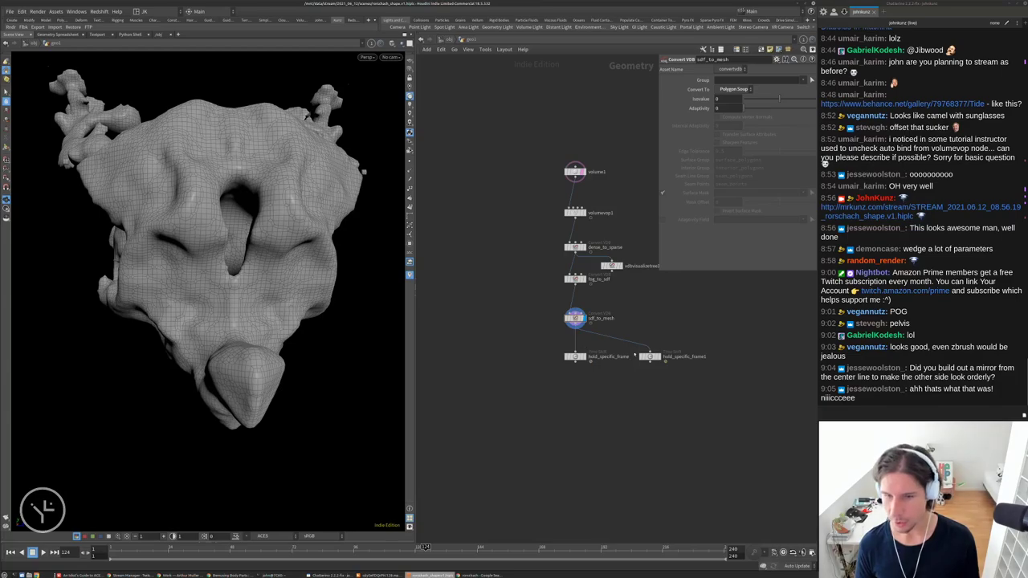
scroll(639, 355, up, 3)
click(657, 355)
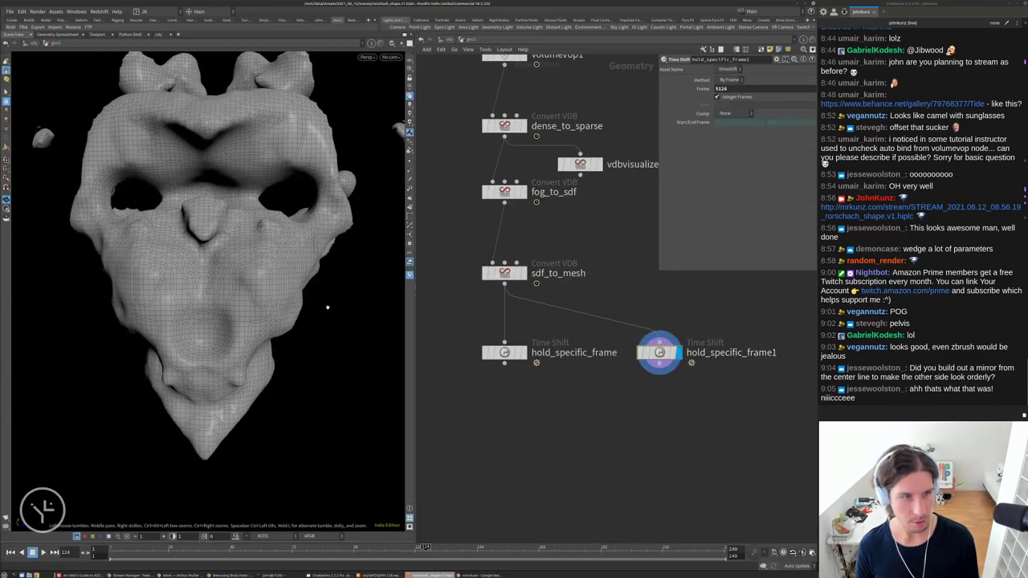
middle_drag(668, 427, 612, 423)
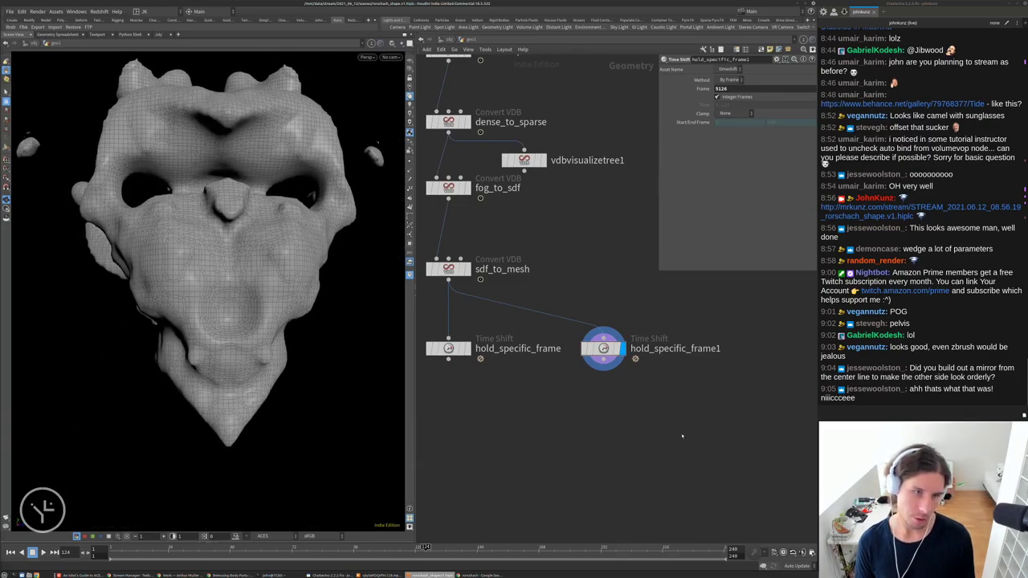
key(Tab)
Add scatter1 below hold_specific_frame1 and compare its 1000 points with the mask mesh
text(scatter)
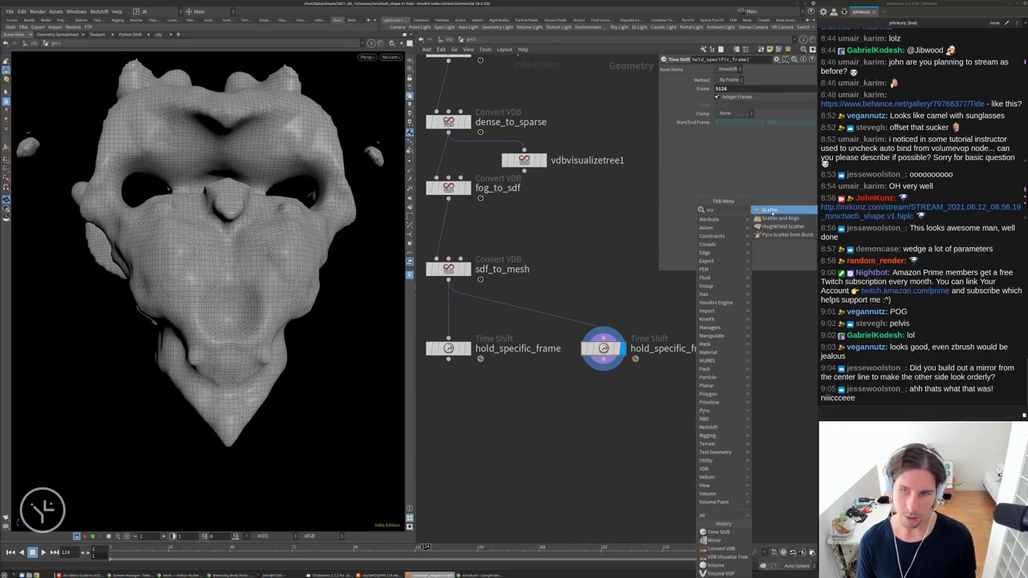
key(Return)
click(658, 406)
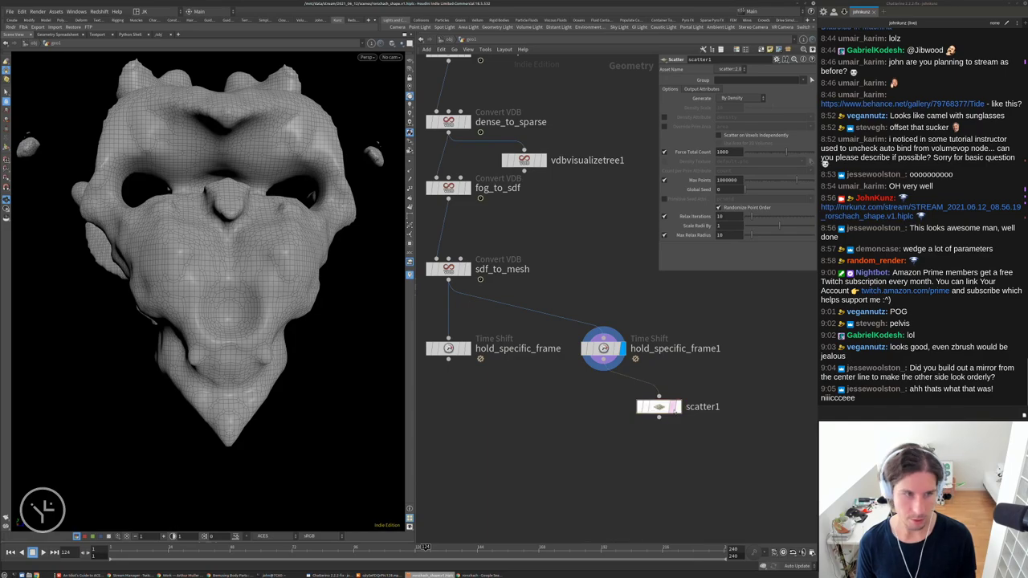
click(676, 407)
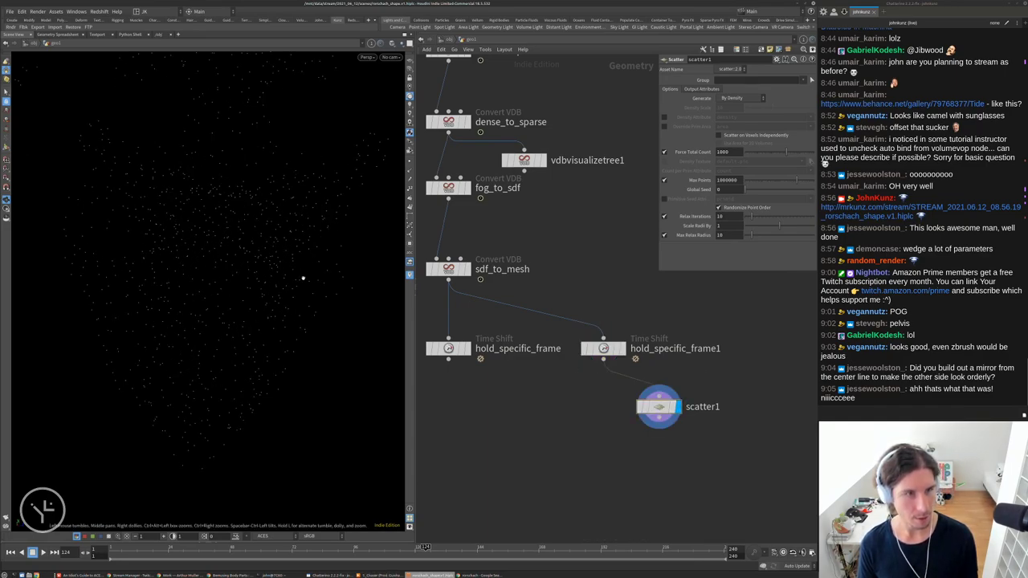
drag(659, 406, 706, 410)
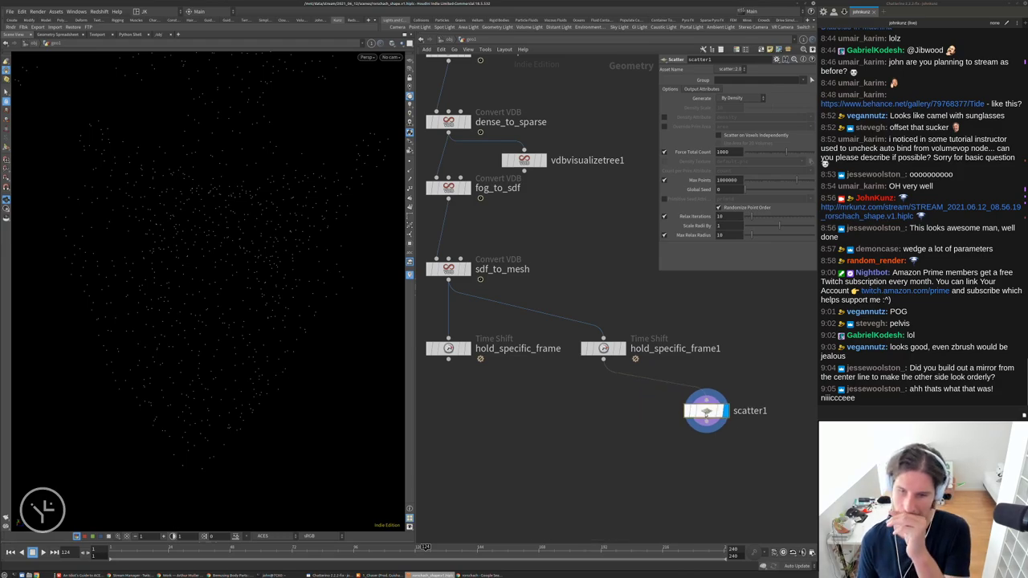
click(622, 348)
click(604, 349)
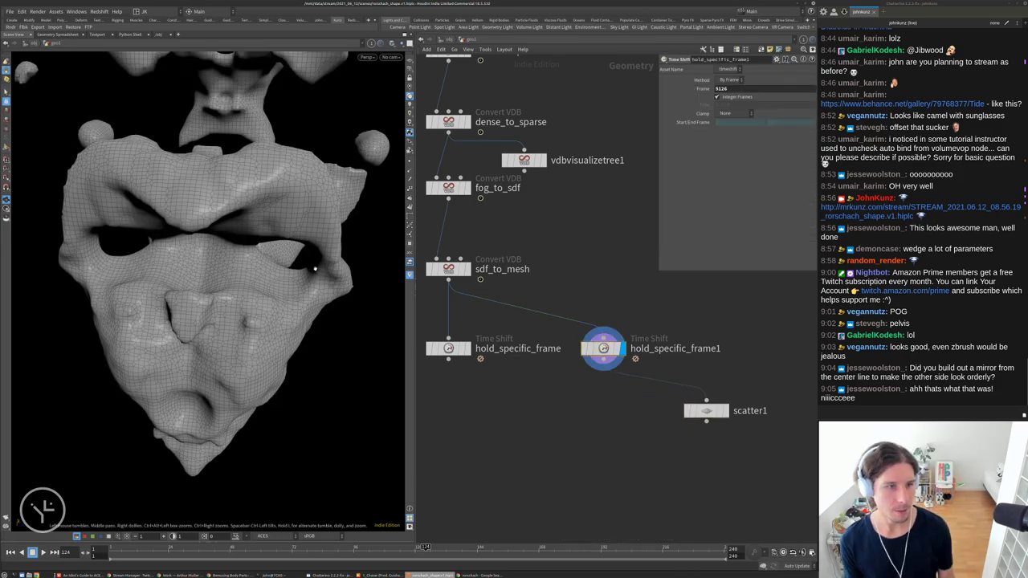
drag(313, 270, 336, 288)
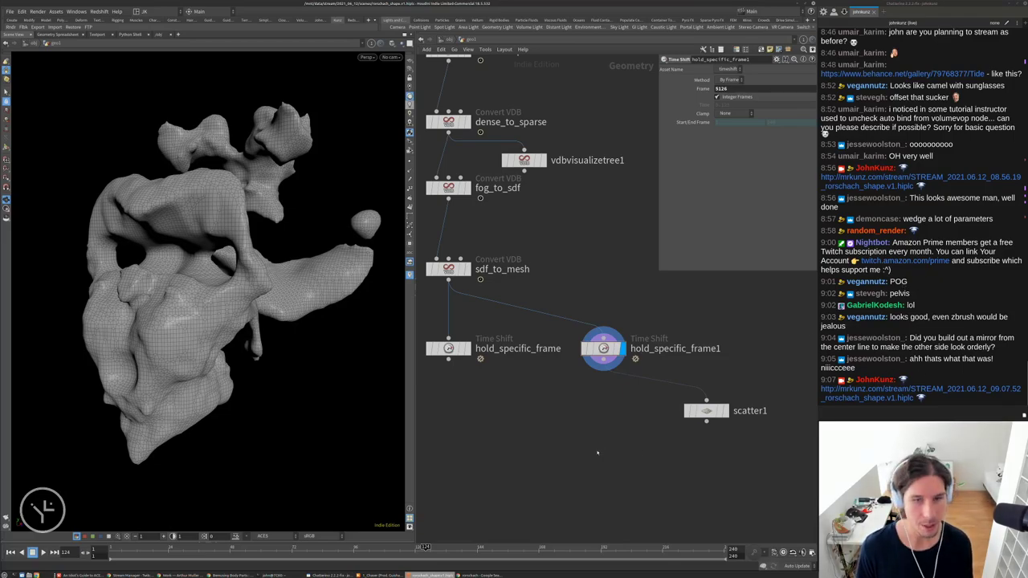
middle_drag(608, 462, 549, 423)
click(665, 373)
Add attribwrangle1 fed by hold_specific_frame1 and display it
key(Tab)
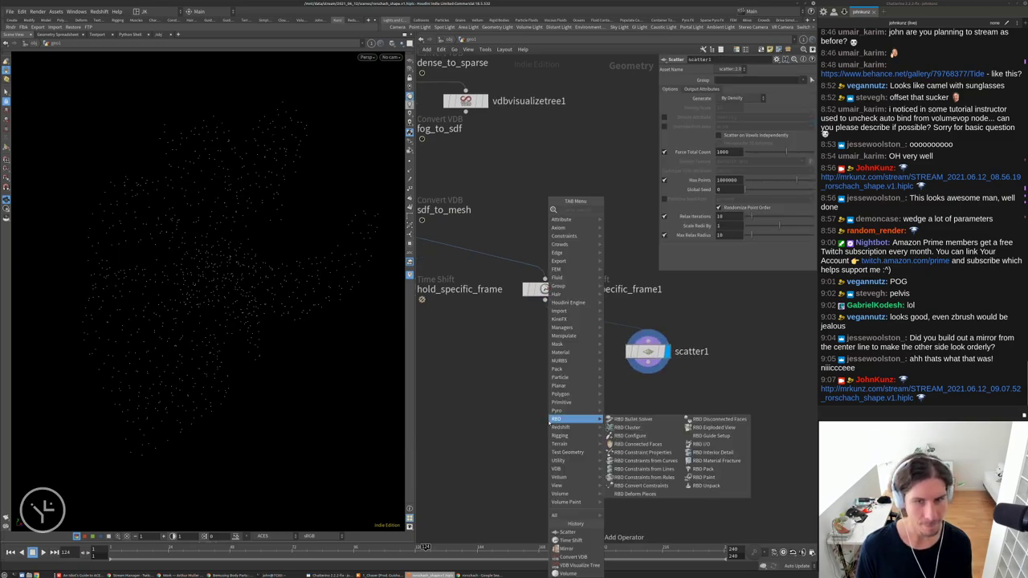
text(wrangle)
key(Return)
click(556, 396)
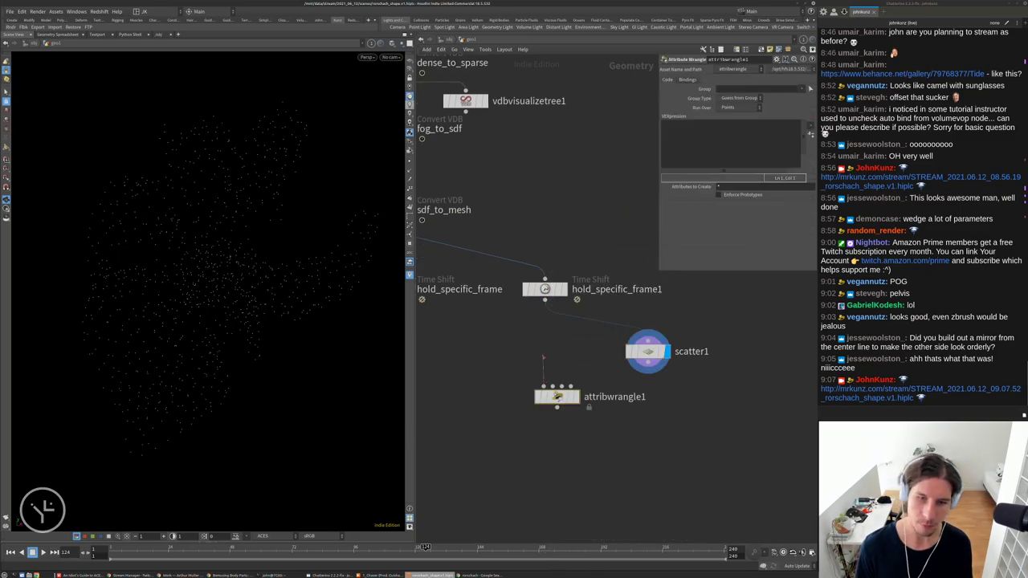
drag(547, 387, 545, 301)
click(574, 397)
drag(557, 397, 545, 385)
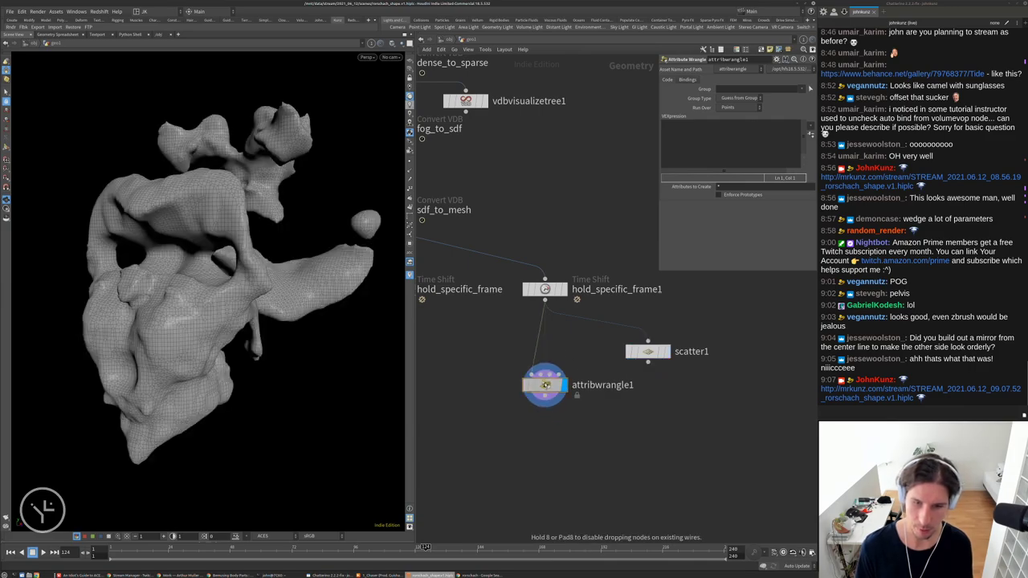
drag(255, 318, 269, 315)
Start the wrangle's VEX expression with v@ and inspect the cyan normals
click(700, 160)
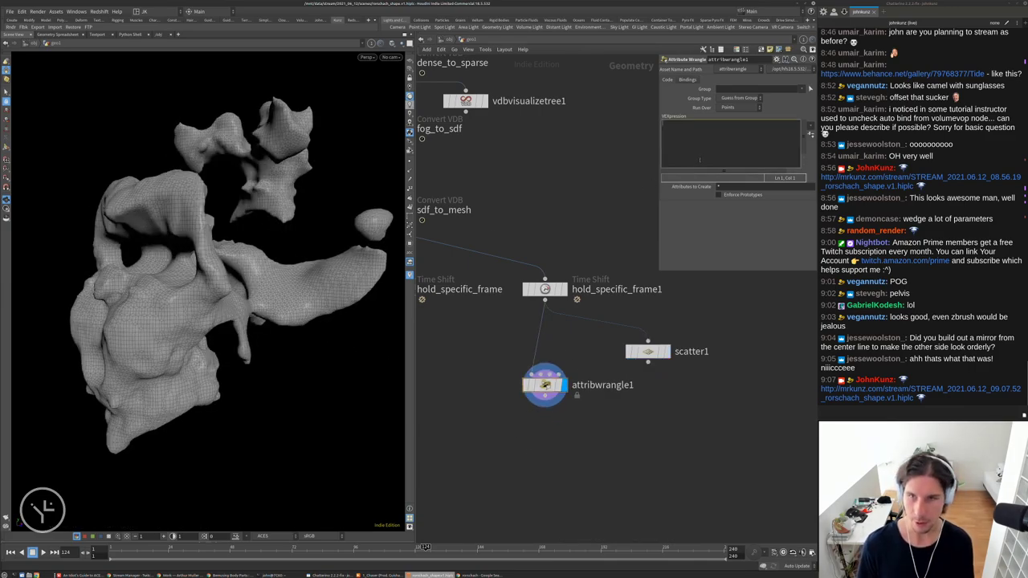
text(v@N;)
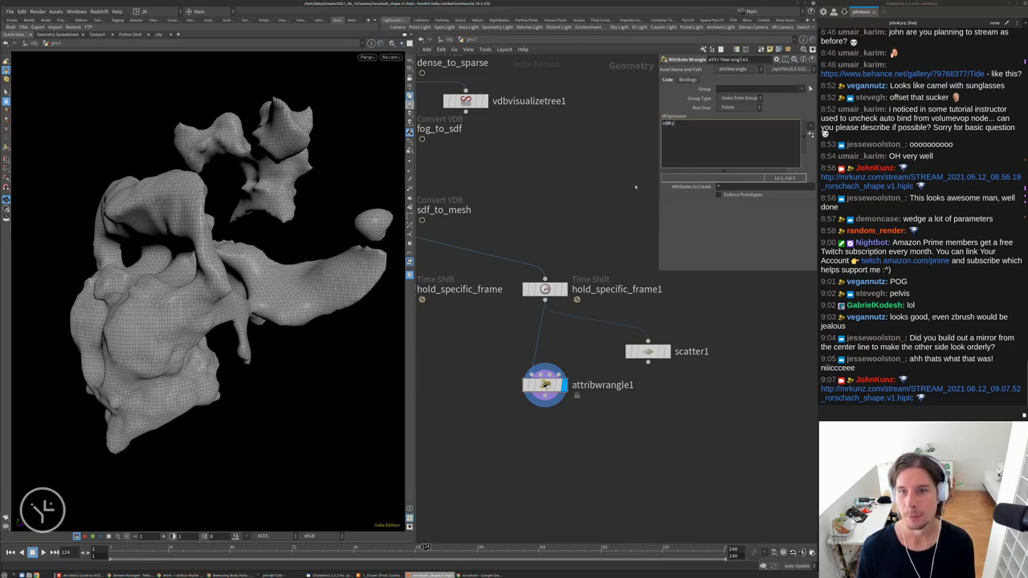
middle_click(546, 384)
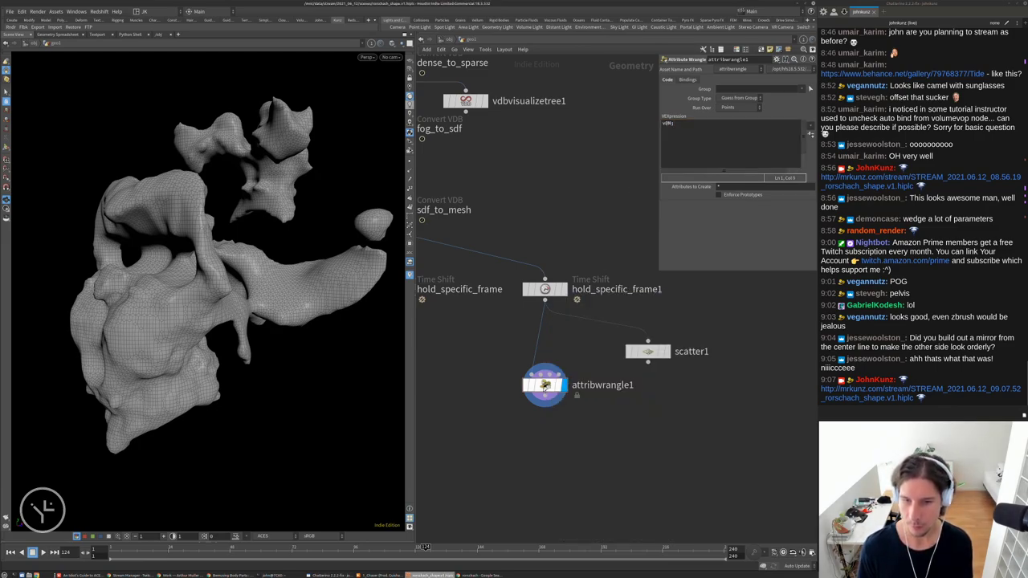
middle_click(526, 385)
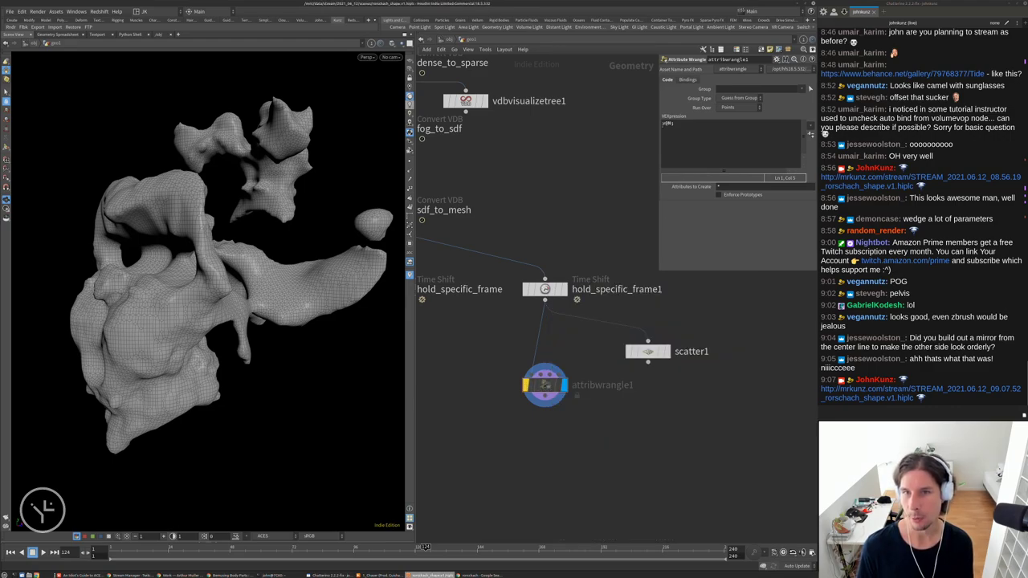
double_click(667, 123)
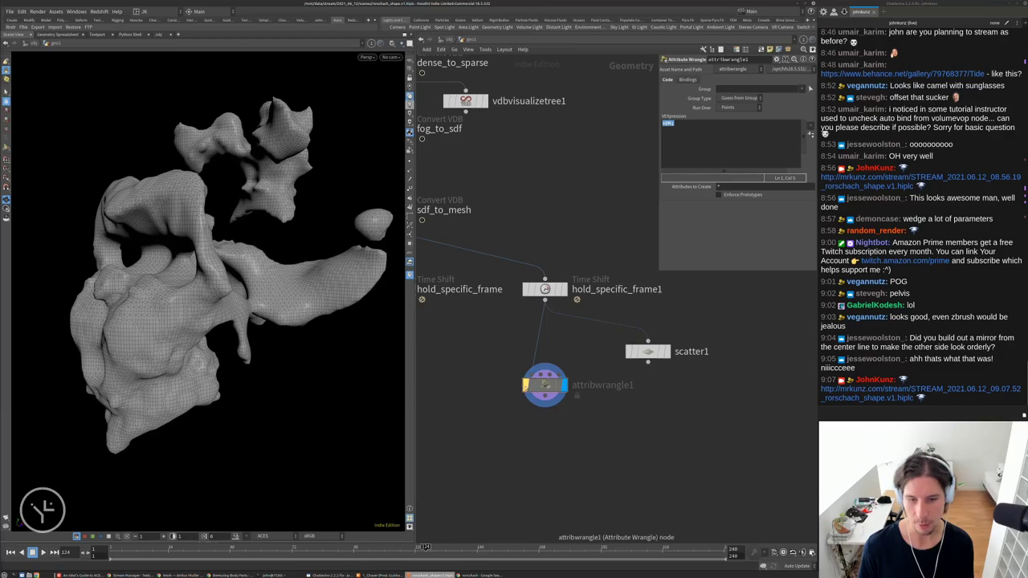
click(544, 385)
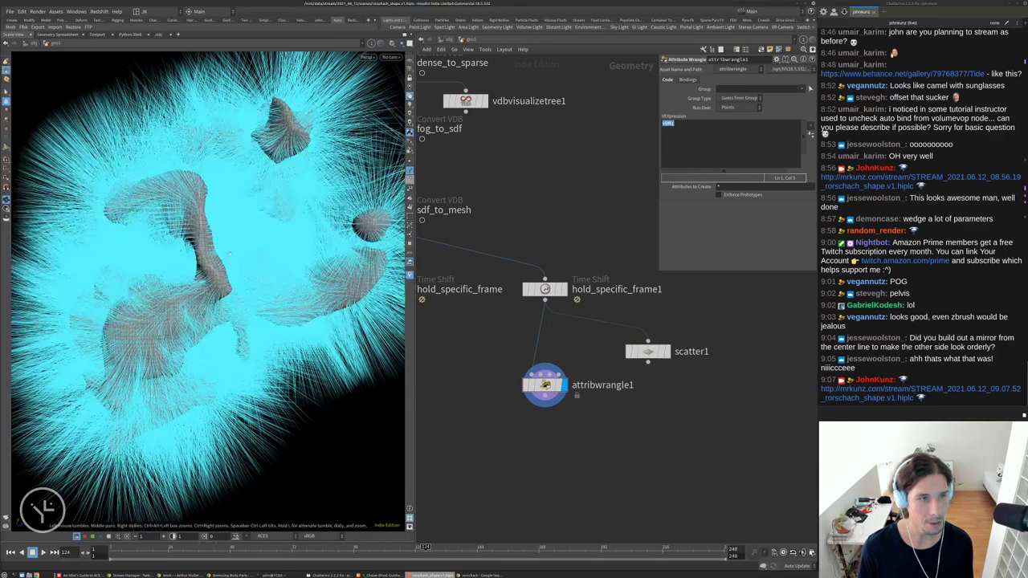
drag(210, 265, 290, 261)
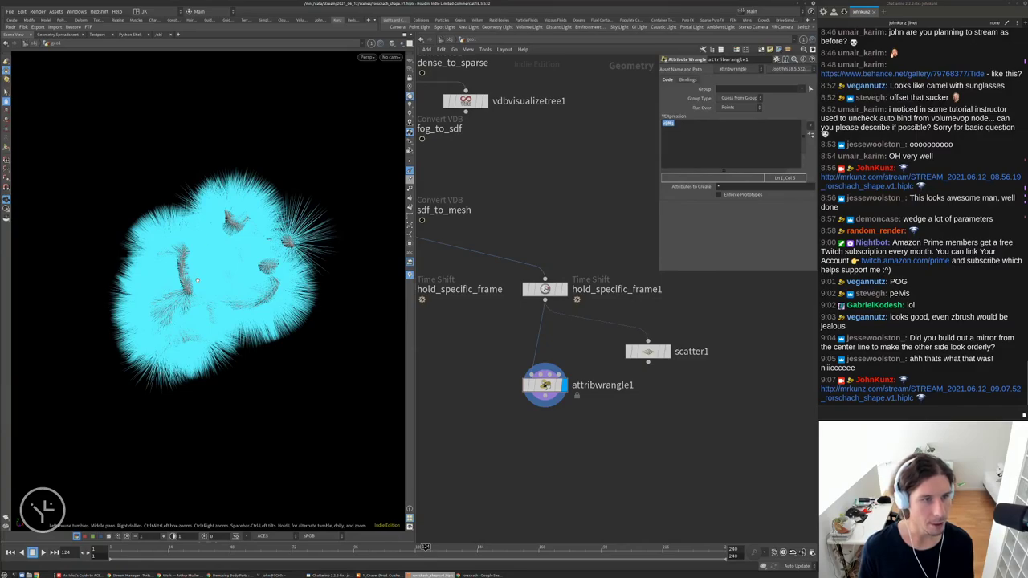
drag(196, 280, 341, 241)
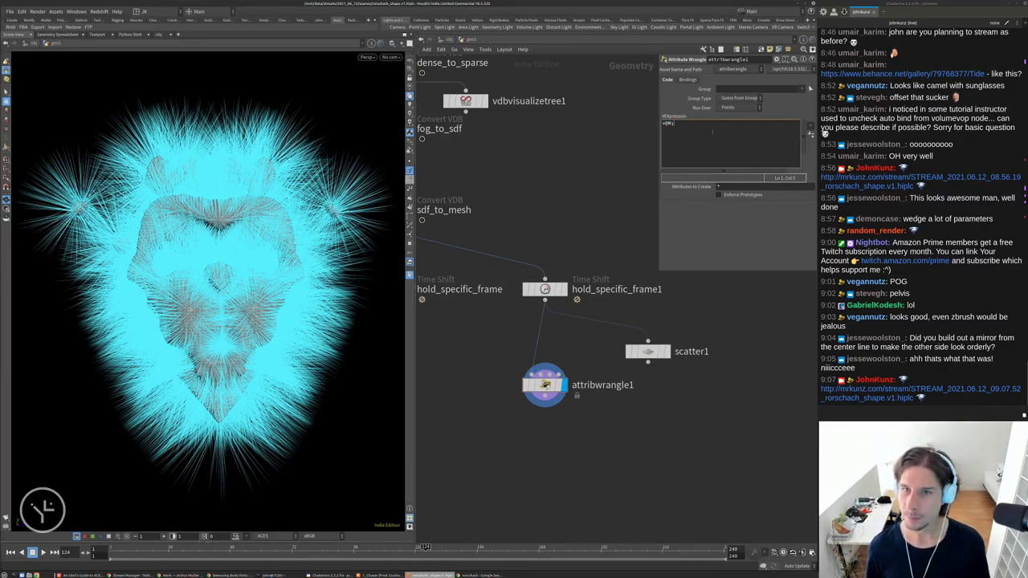
Enter v@N = cross(v@N, set(0,1,0)); and inspect the sideways normals
text(= )
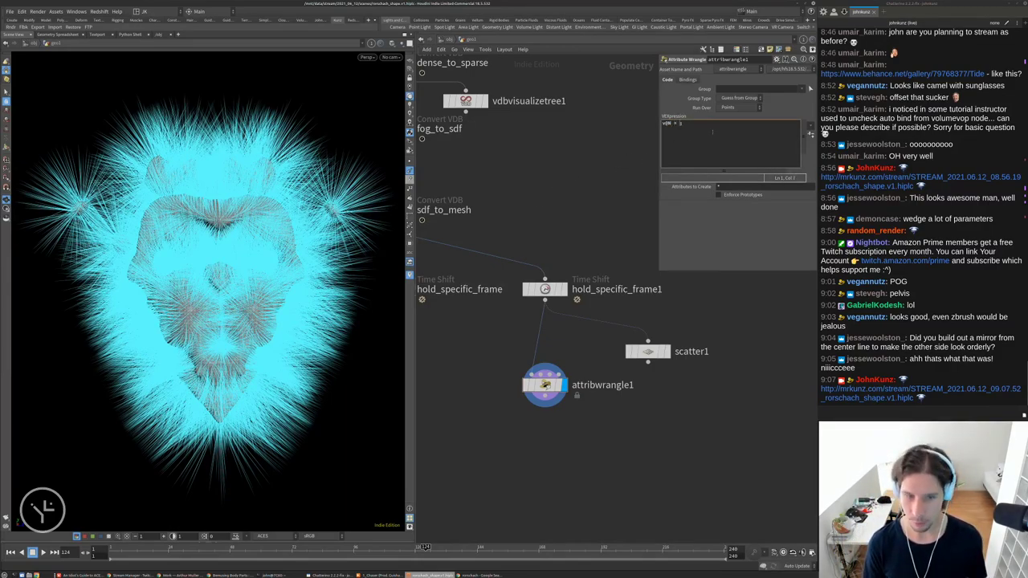
text(cross()
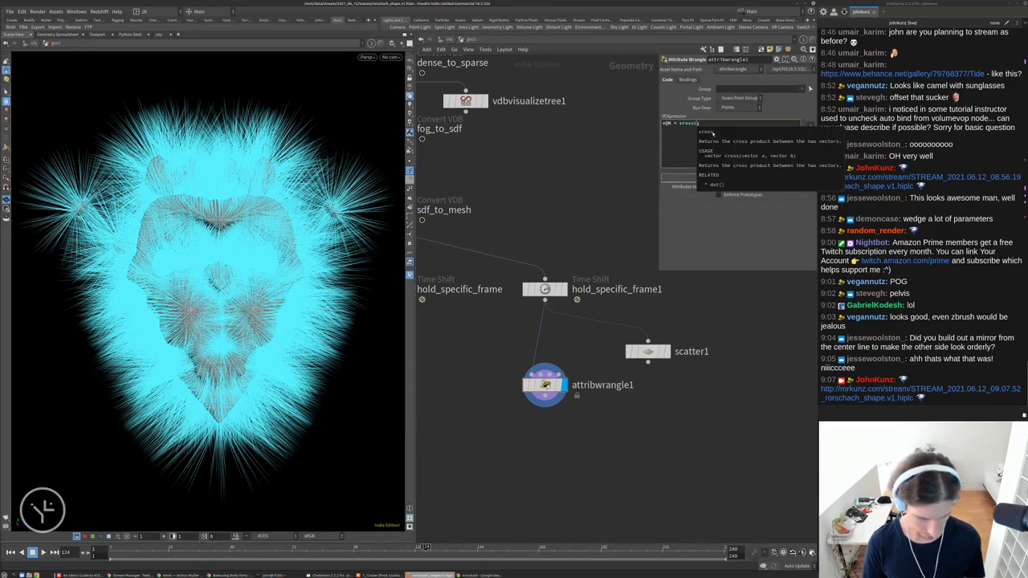
text(v@N)
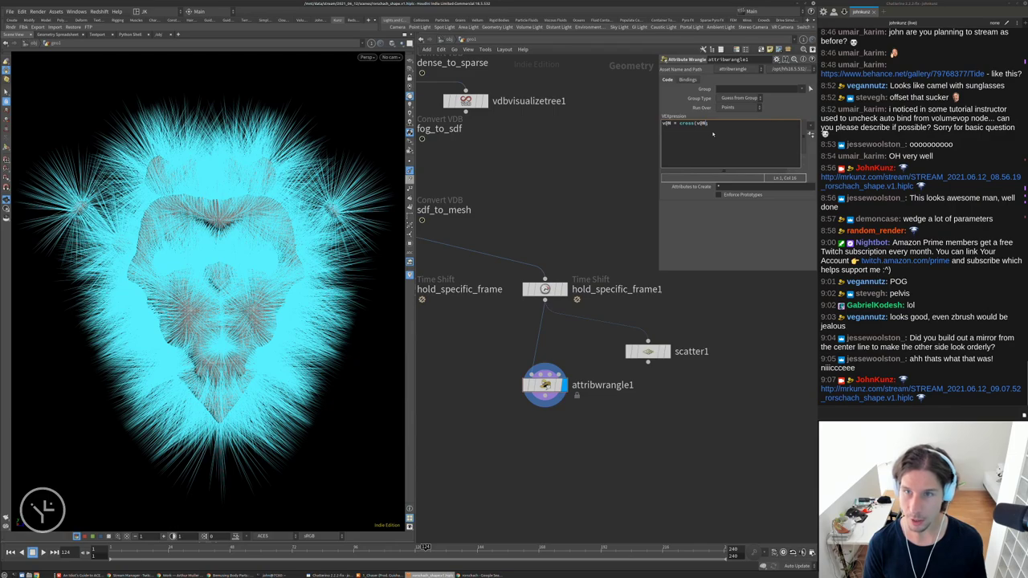
text(, set)
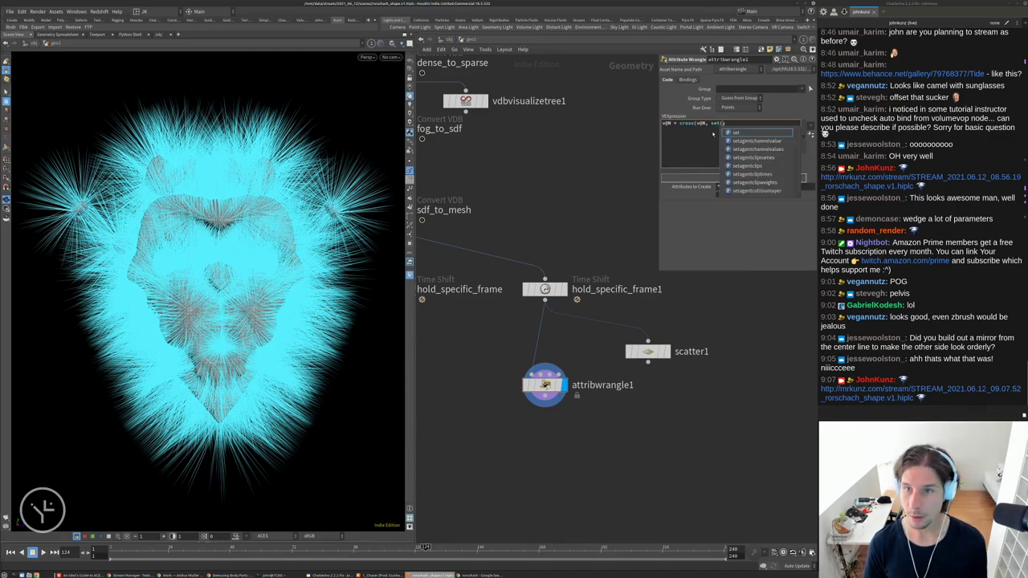
text(()
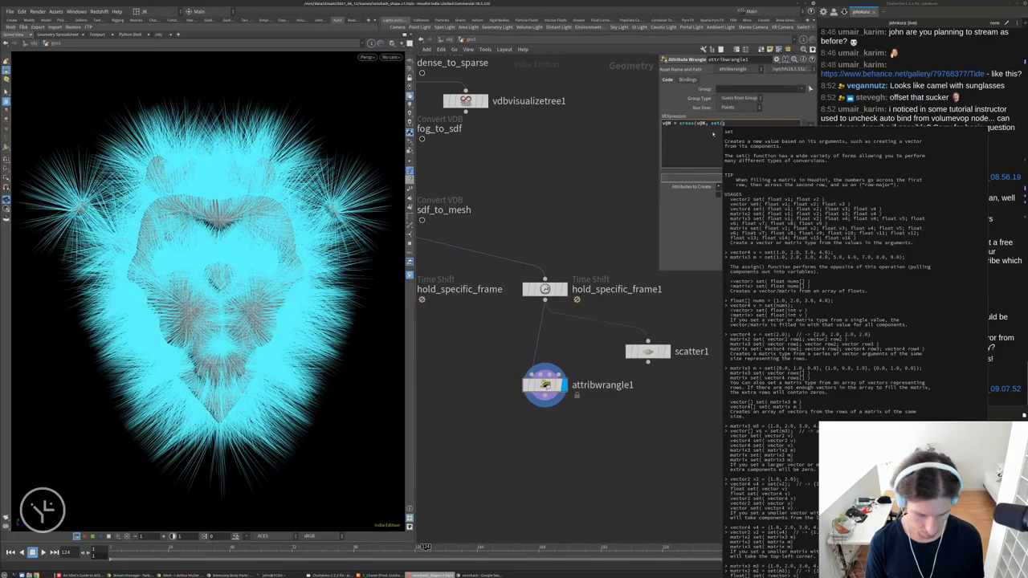
text(0,1)
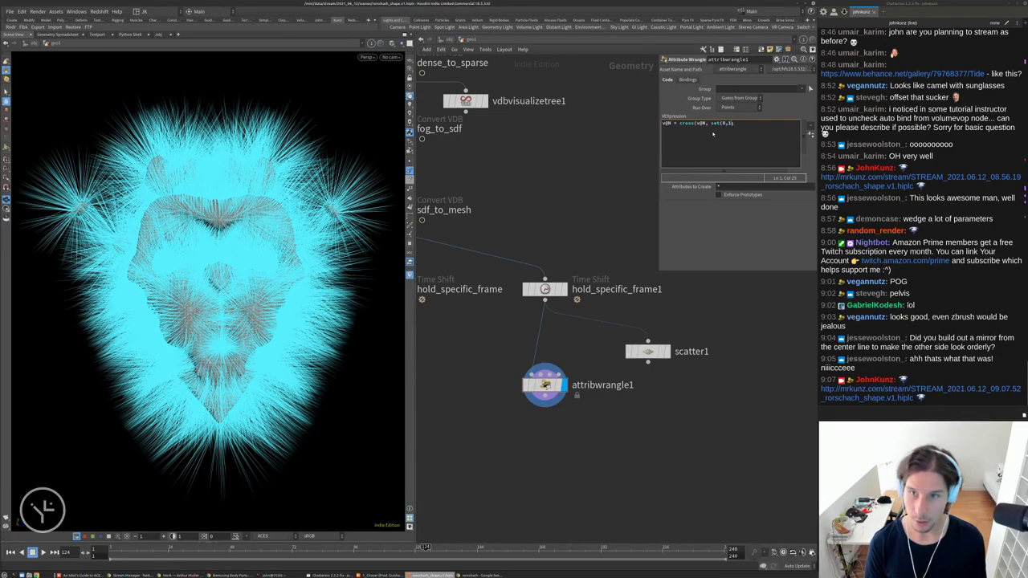
text(,0)
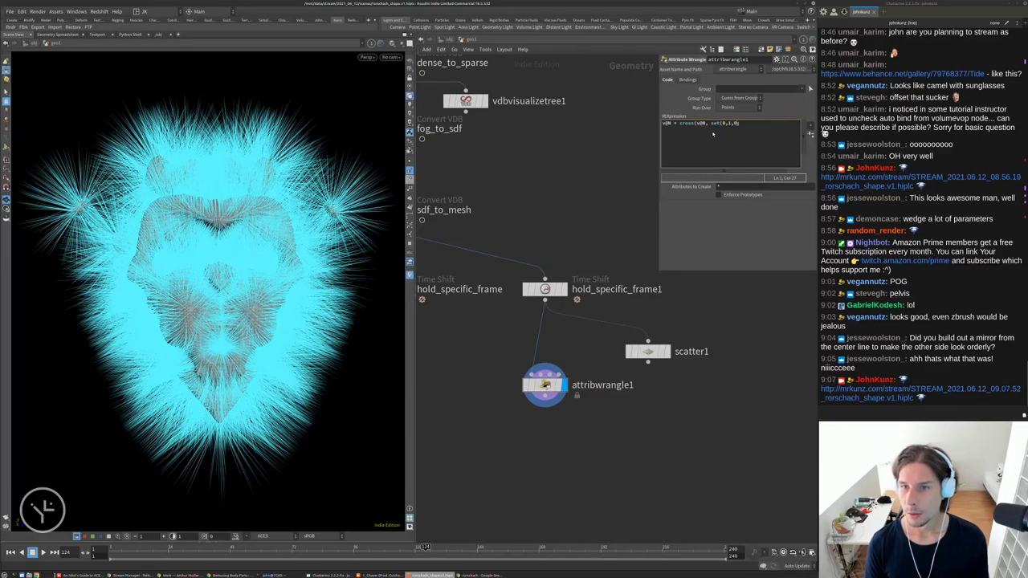
text() );)
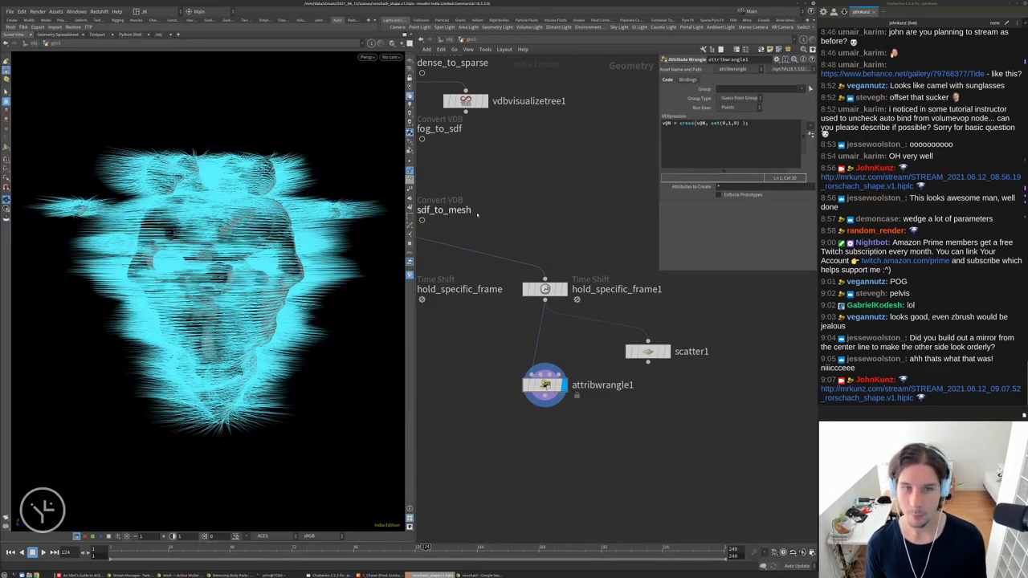
drag(241, 281, 208, 229)
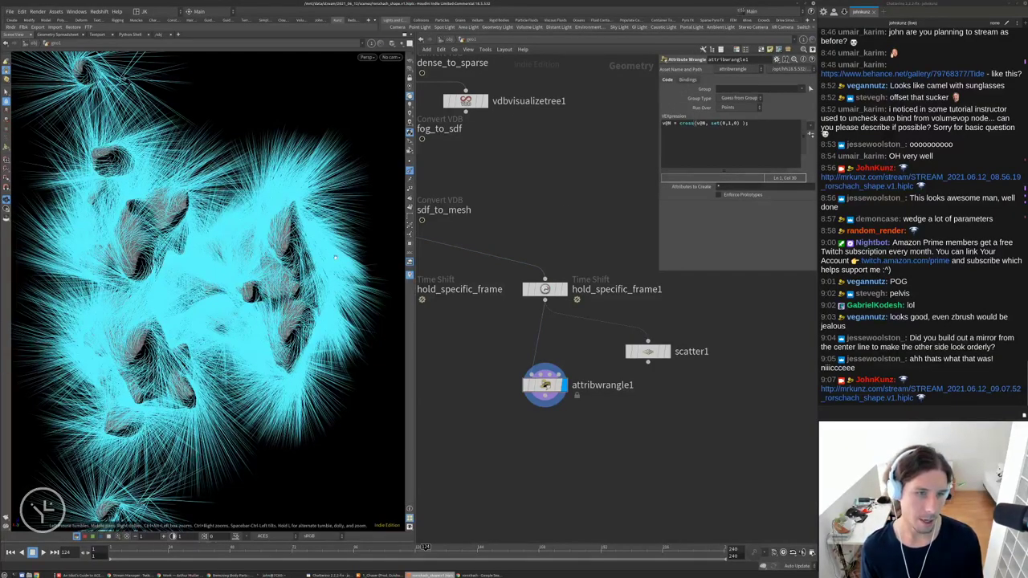
scroll(335, 257, up, 10)
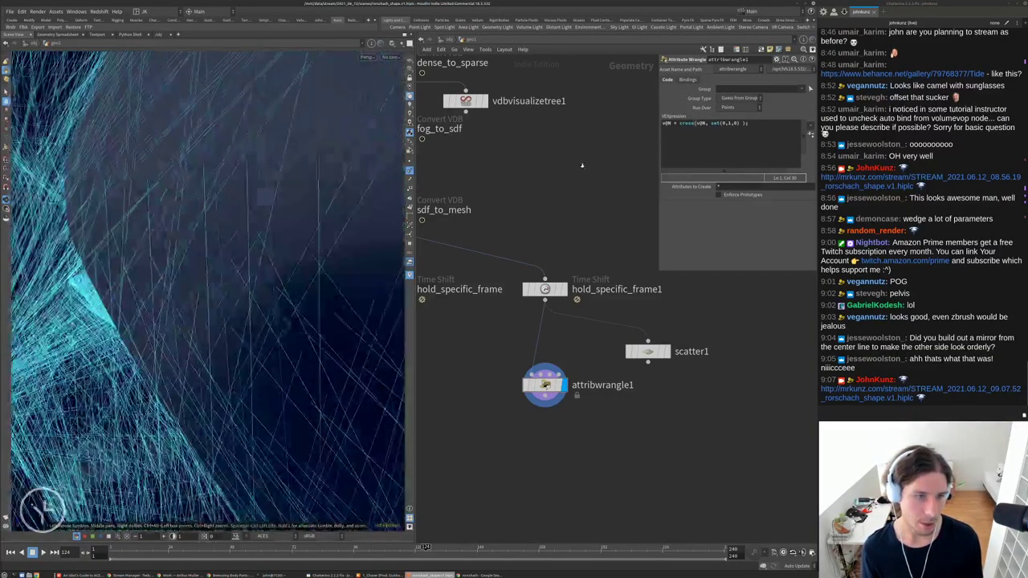
scroll(250, 249, down, 8)
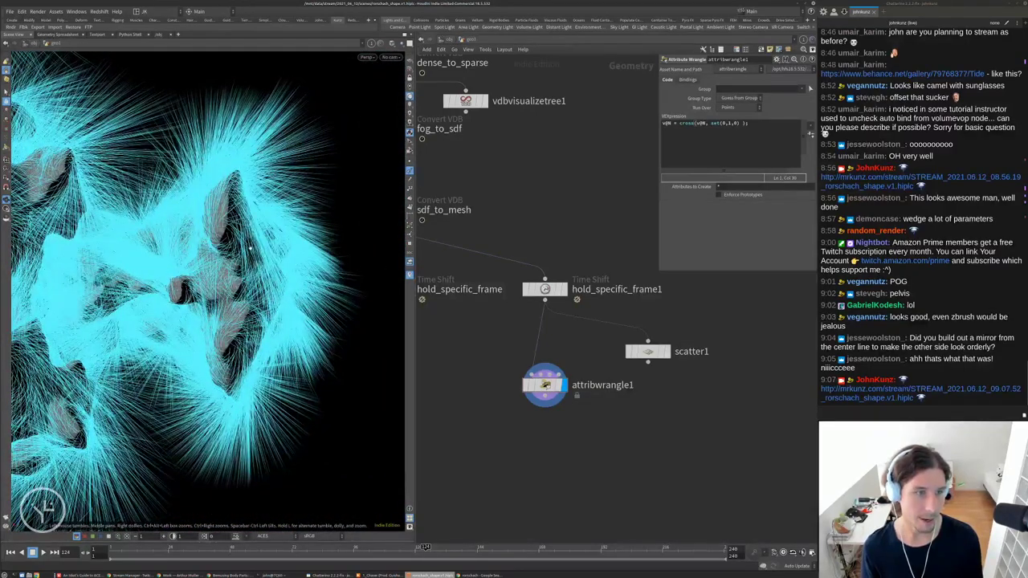
drag(250, 249, 187, 227)
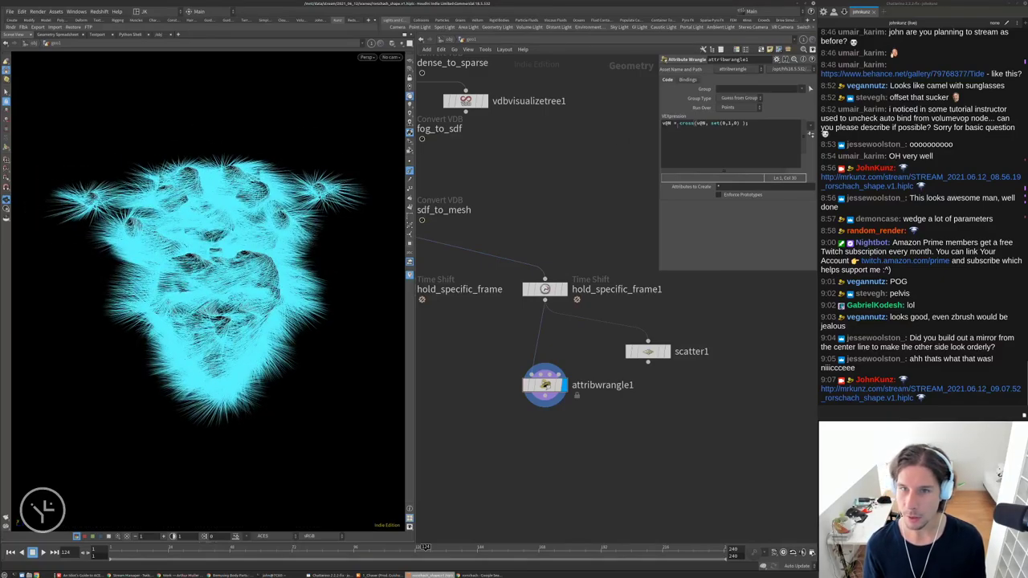
Nest it as v@N = cross(v@N, cross(v@N, set(0,1,0))); and inspect the drooping normals
click(768, 144)
text(cross)
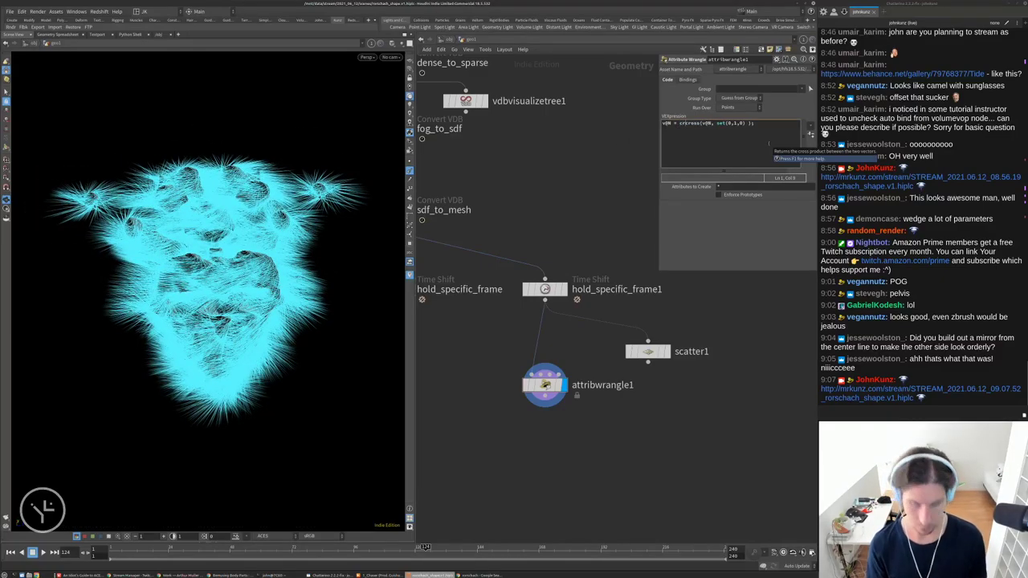
text((v@)
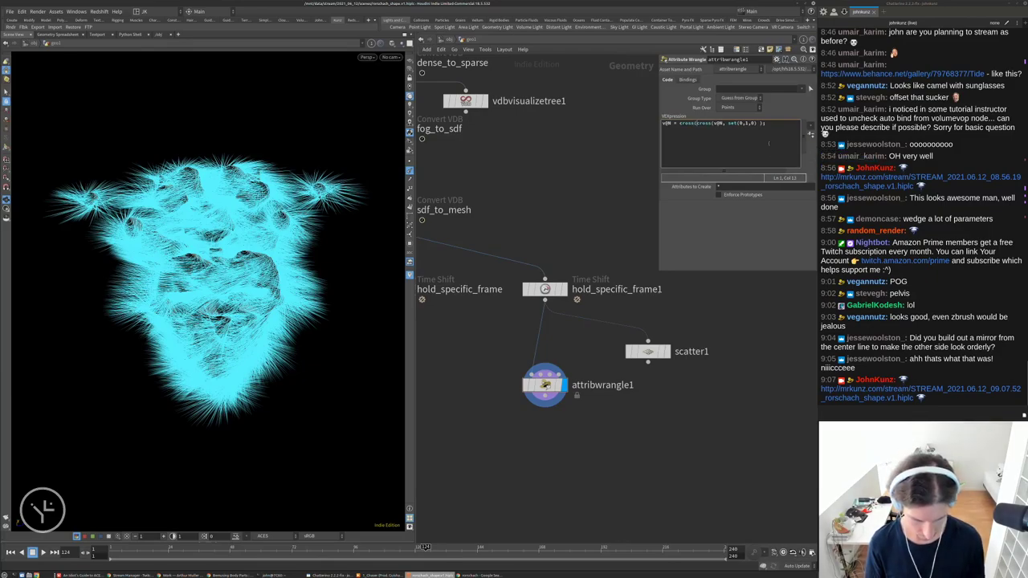
text(N, set(0,1,0)
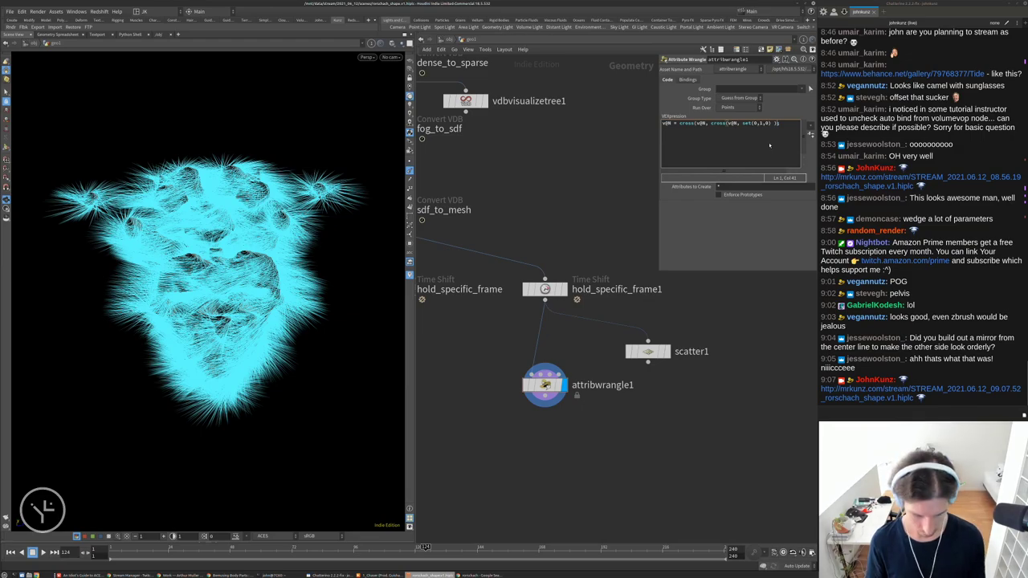
text();)
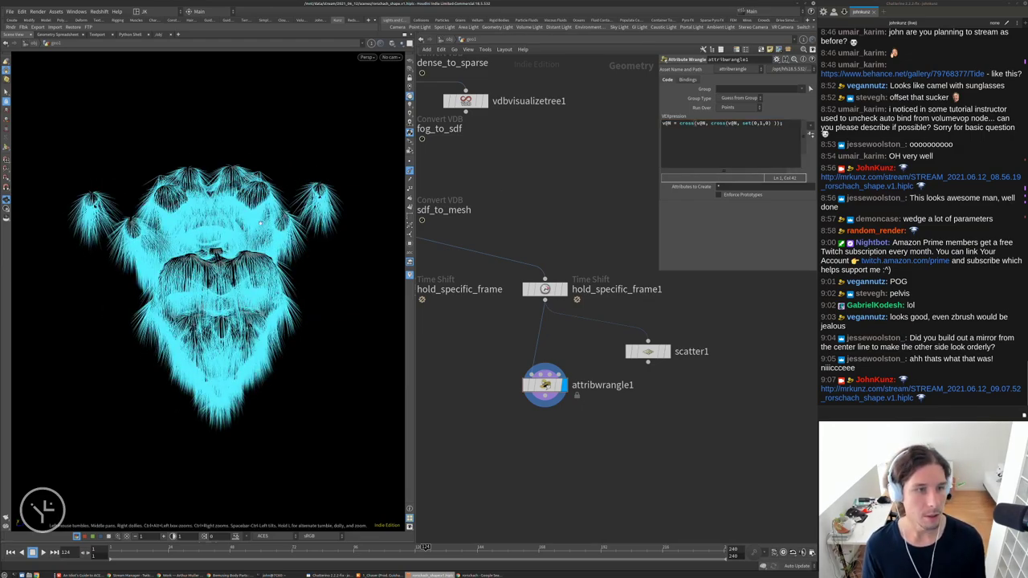
drag(201, 281, 261, 240)
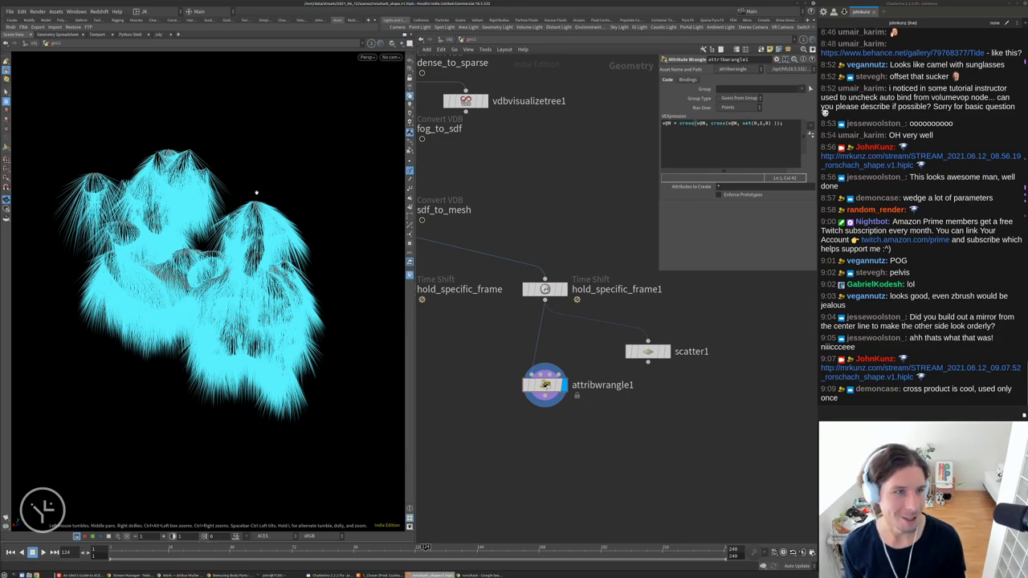
drag(257, 189, 218, 125)
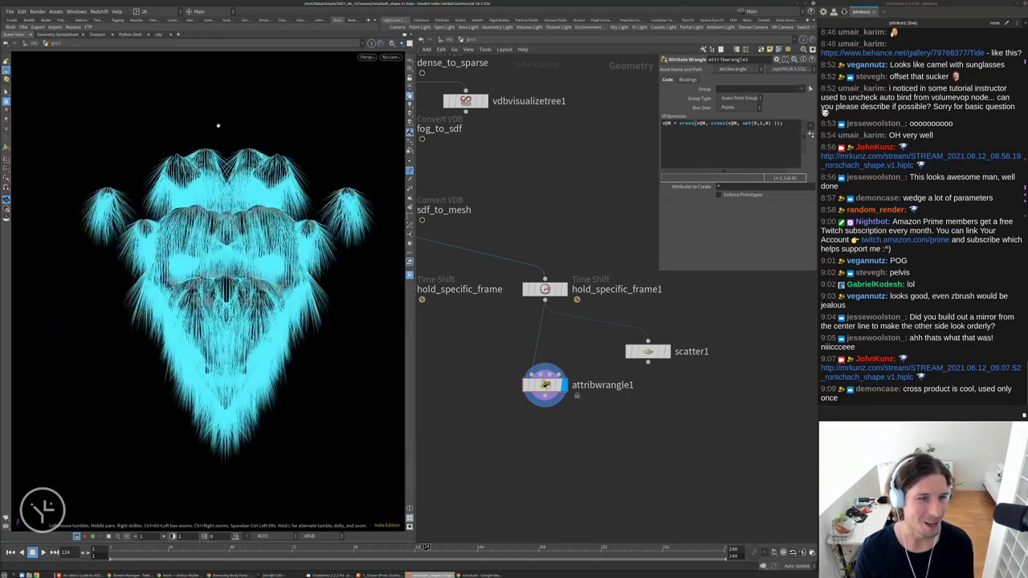
right_drag(177, 205, 207, 141)
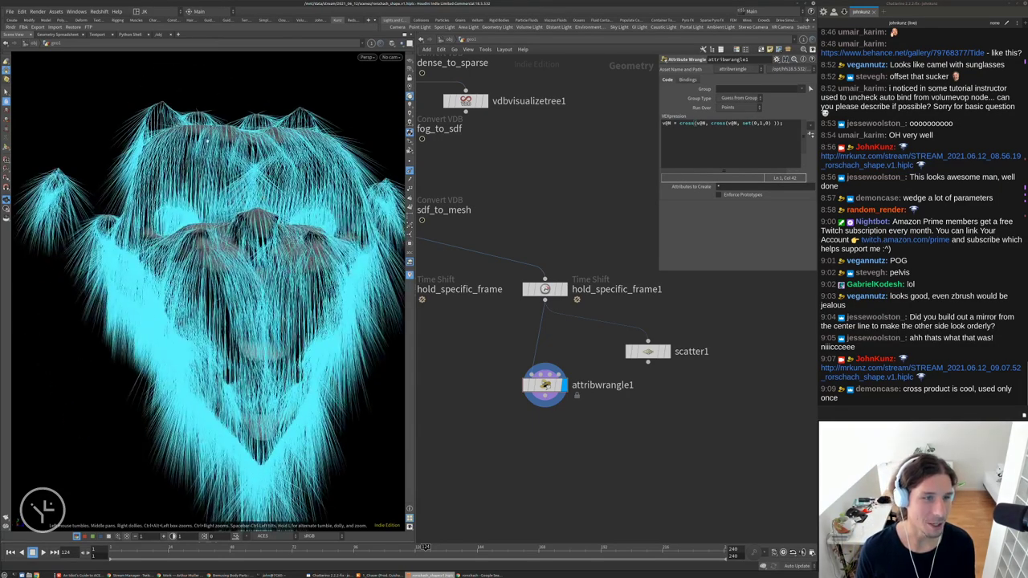
drag(191, 325, 186, 181)
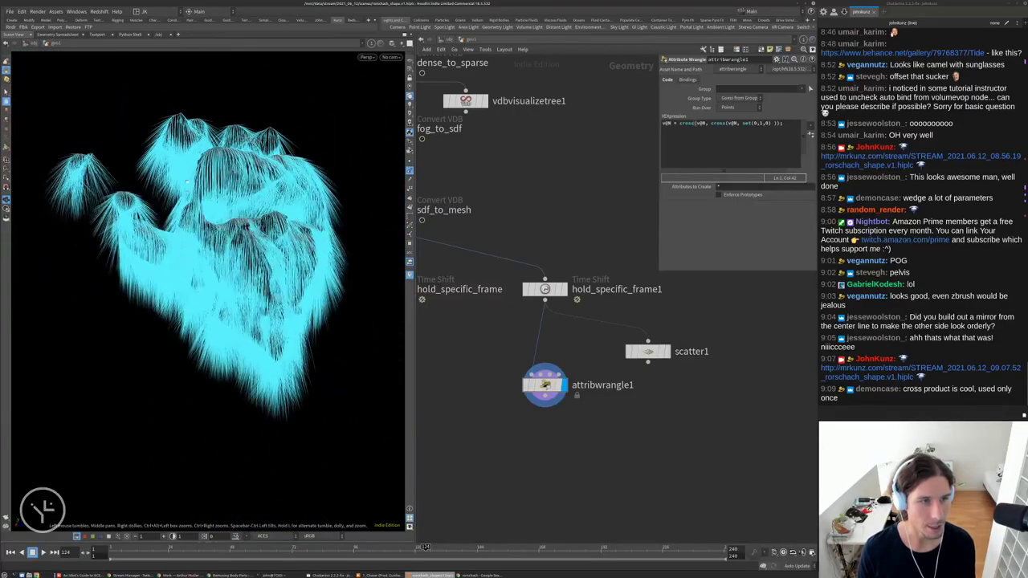
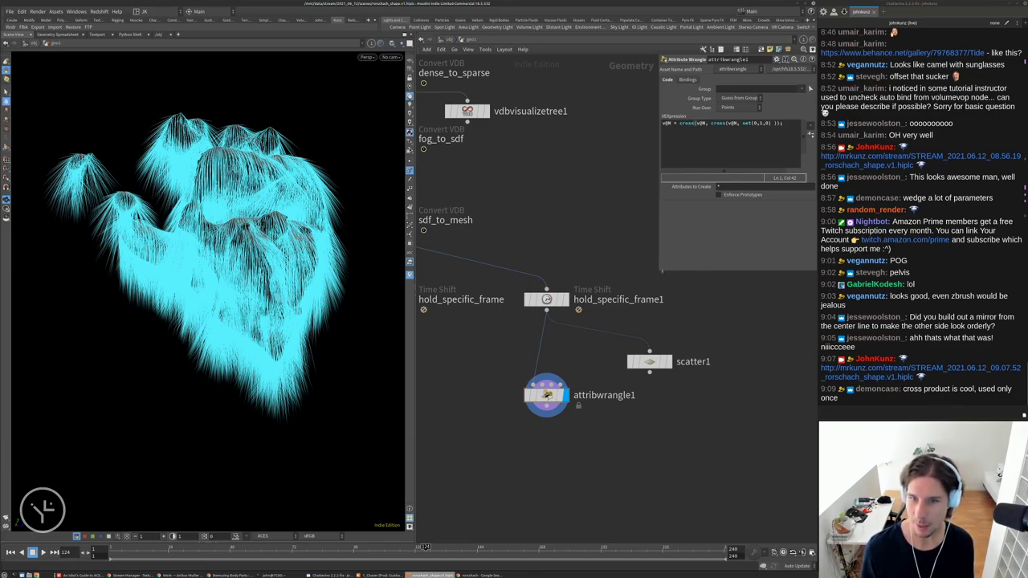
Drag the floating attribwrangle1 pane's lower-left corner leftward so the VEX expression has more room
drag(660, 271, 555, 242)
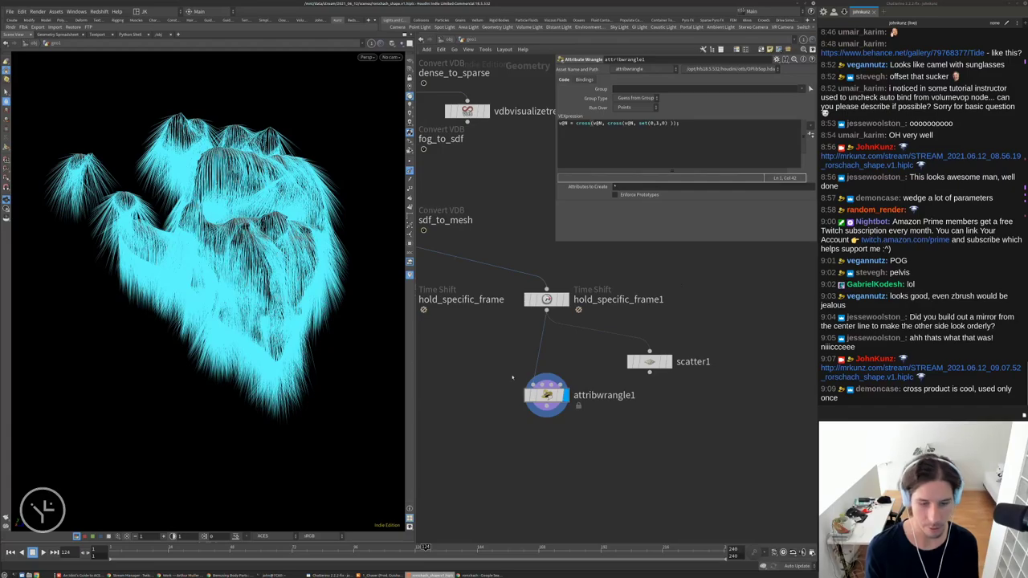
In a new Chrome tab, search Google for 'cross product orthogonal'
key(alt+Tab)
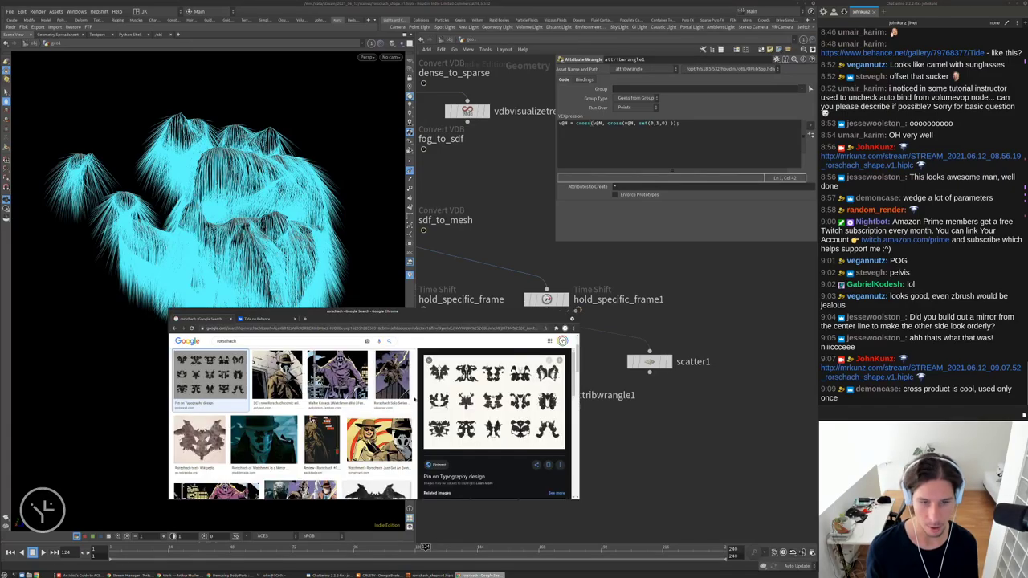
key(ctrl+t)
text(cross)
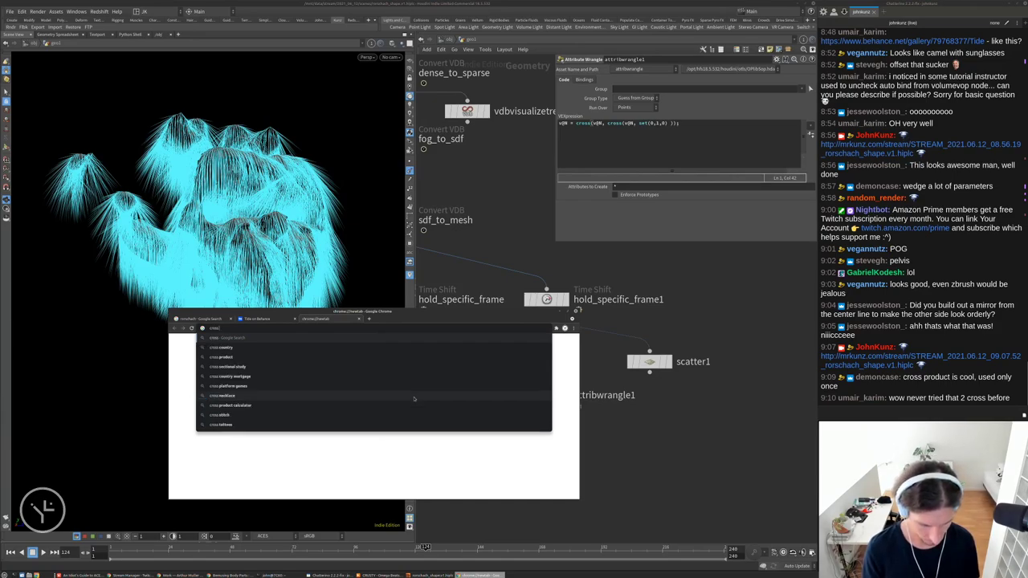
text( product p)
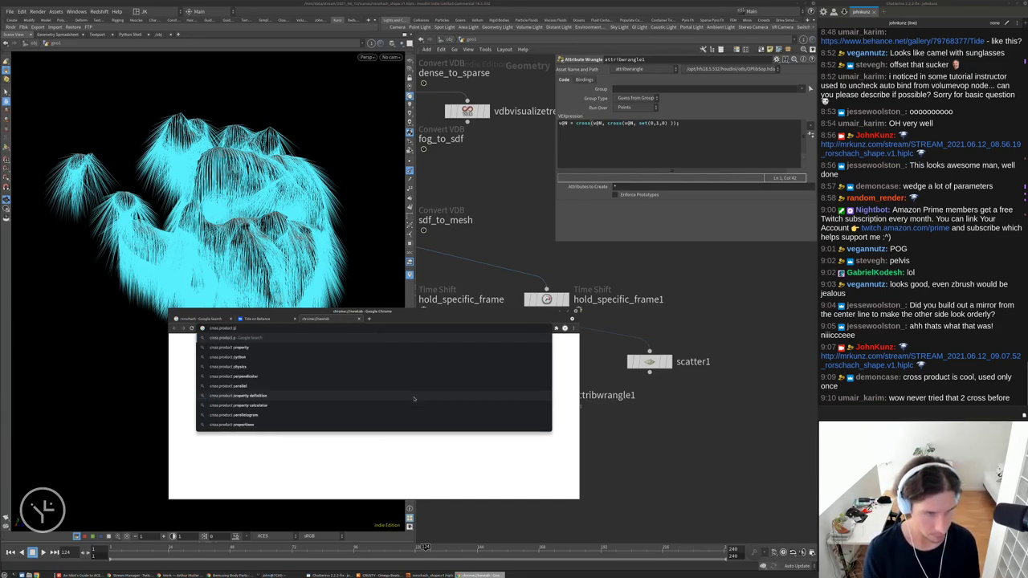
key(BackSpace)
text(or)
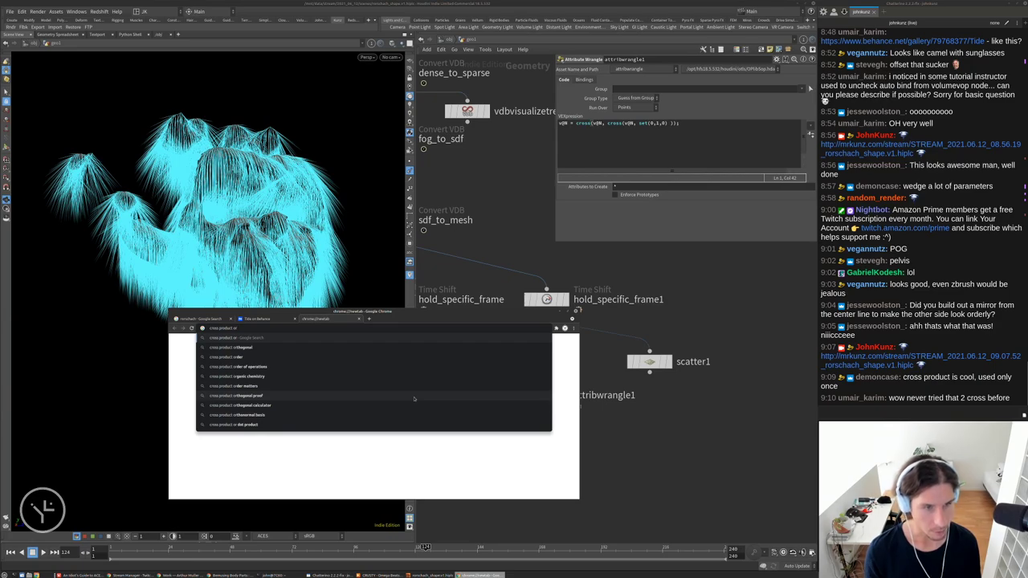
key(Down)
key(Return)
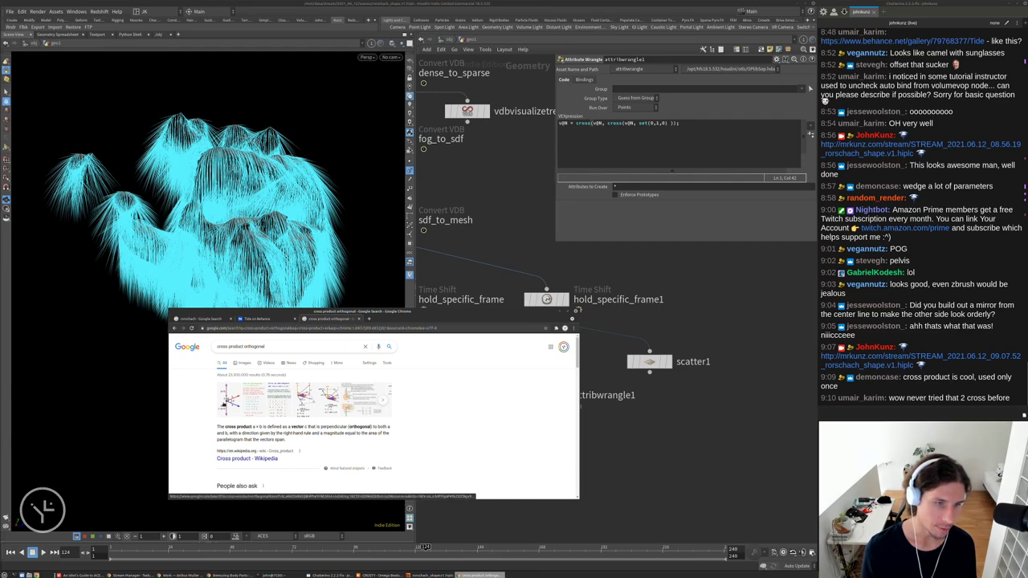
Browse the image results, preview the Cross product - Wikipedia hand diagram, and return to Houdini
click(224, 408)
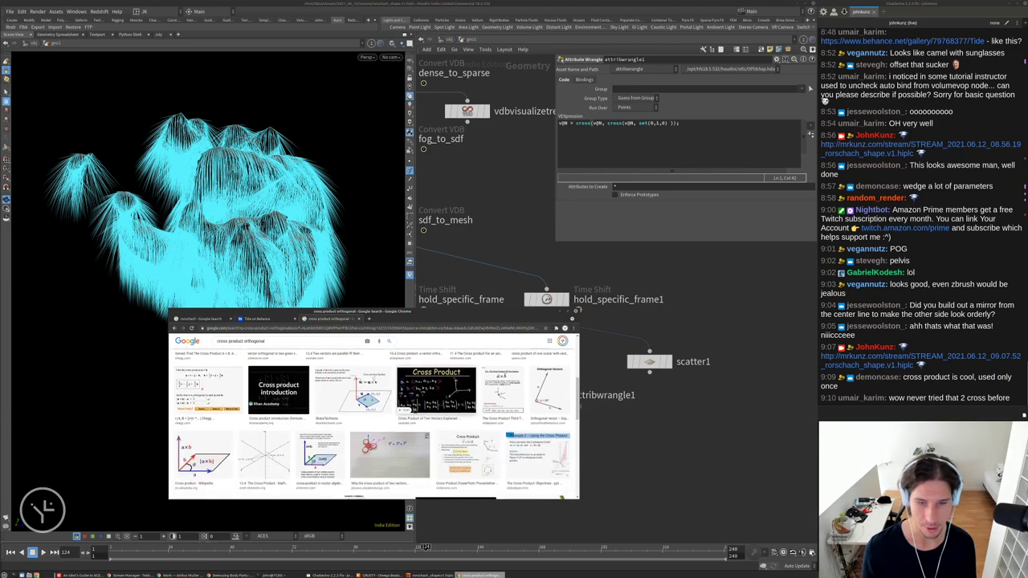
scroll(412, 432, down, 5)
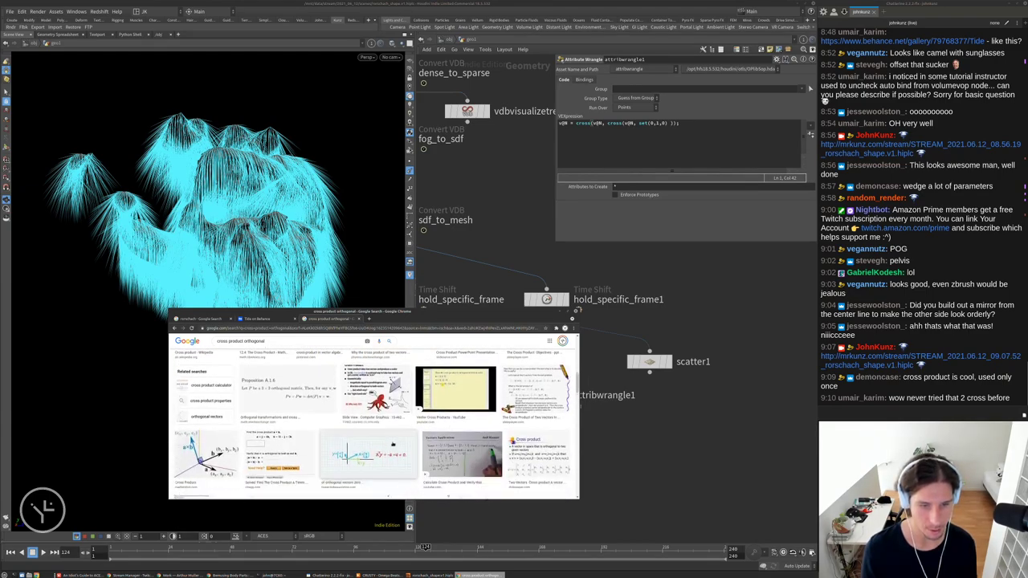
scroll(412, 432, down, 5)
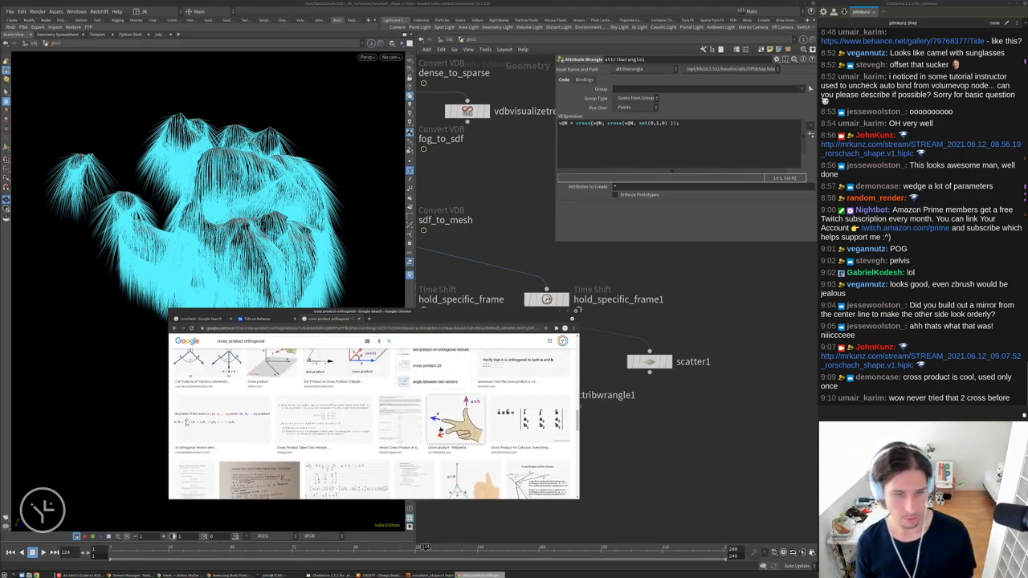
click(440, 453)
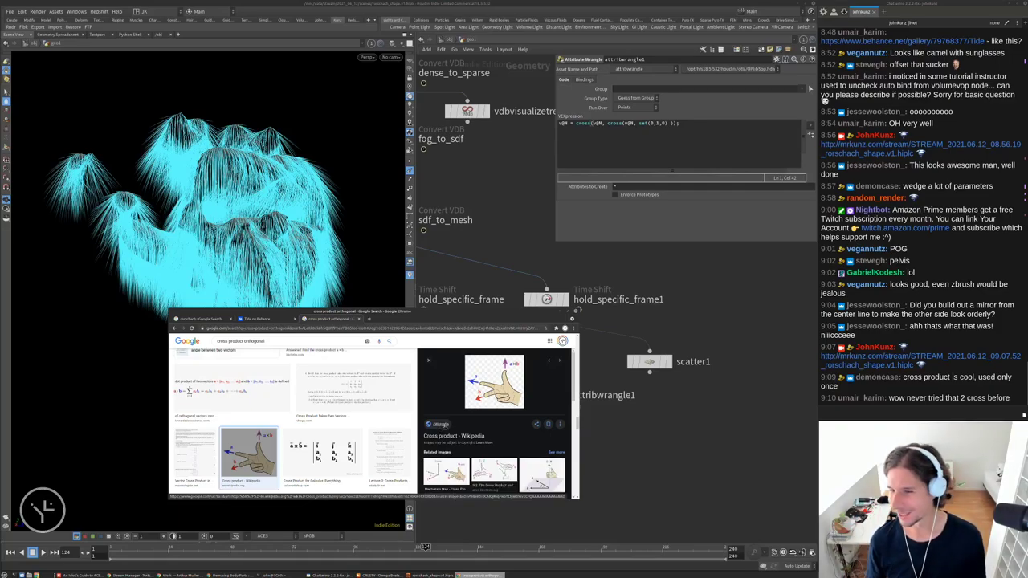
click(612, 410)
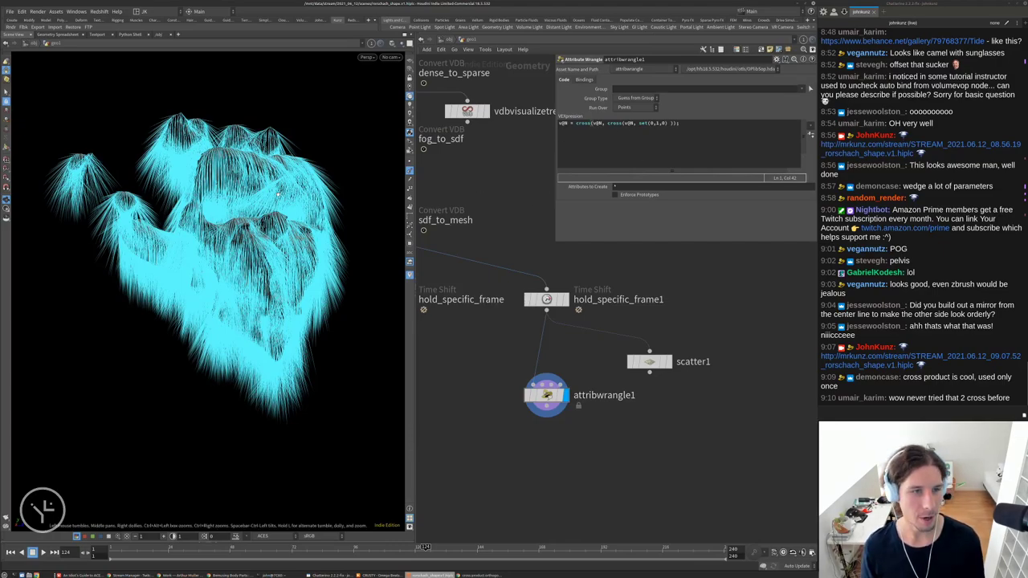
Orbit to a frontal view of the hair and change the vector's 1 to 0
drag(277, 195, 237, 150)
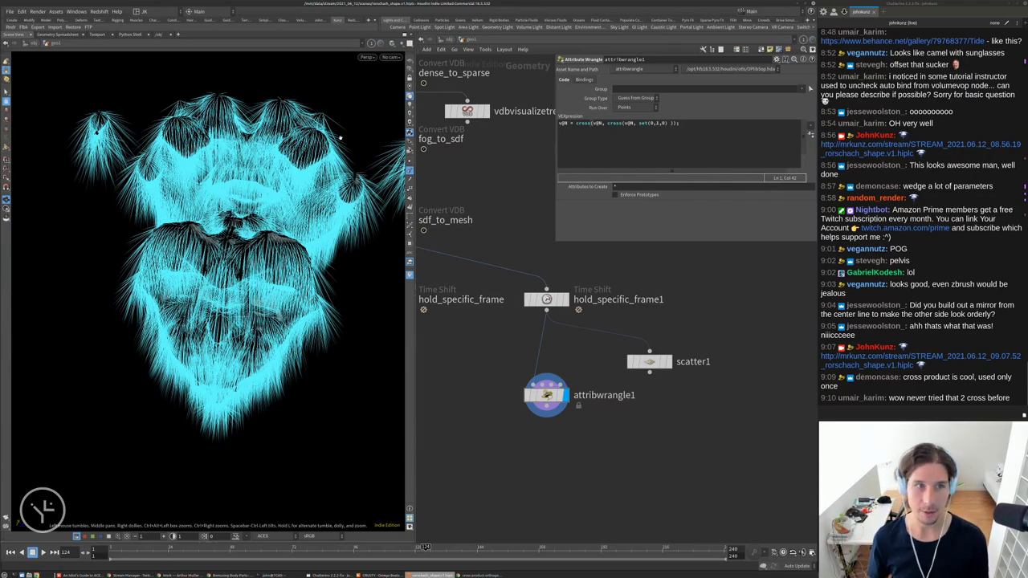
drag(339, 134, 309, 166)
drag(272, 204, 193, 292)
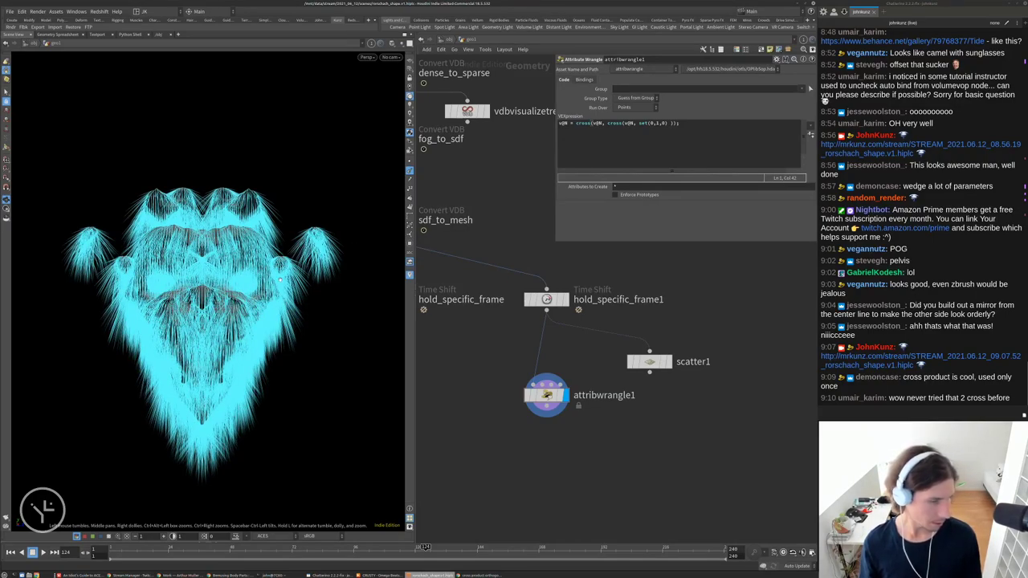
key(Left)
key(Left)
key(Left)
key(Left)
key(Left)
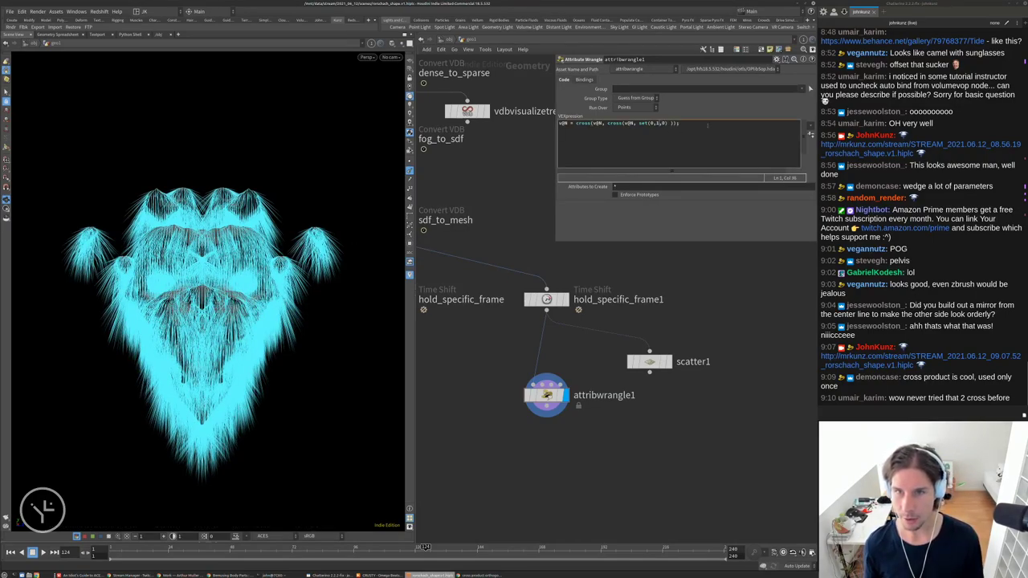
key(BackSpace)
text(0)
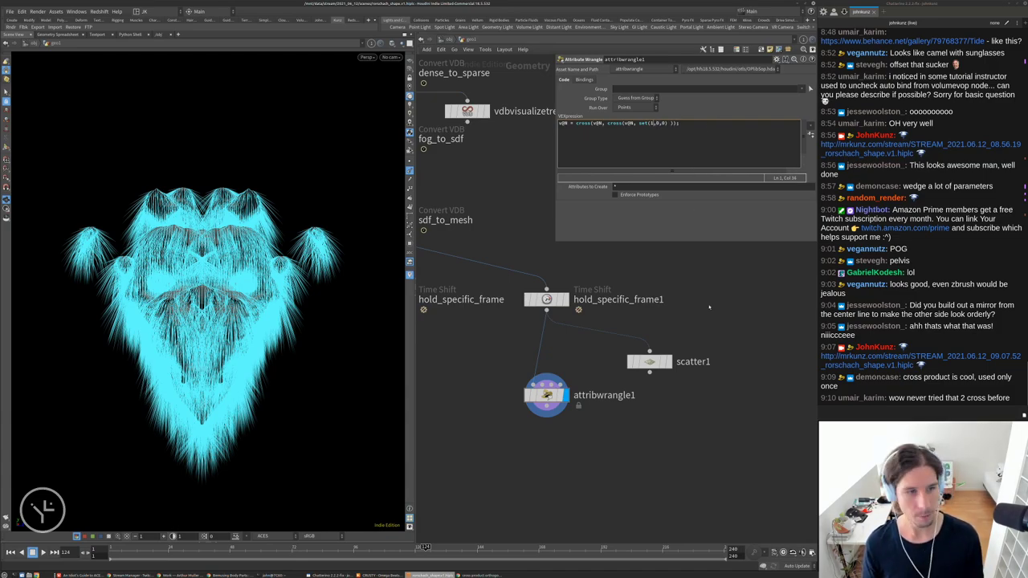
Make the first component negative so the vector reads set(-1,0,0), checking the re-combed hair
drag(345, 282, 307, 294)
click(649, 124)
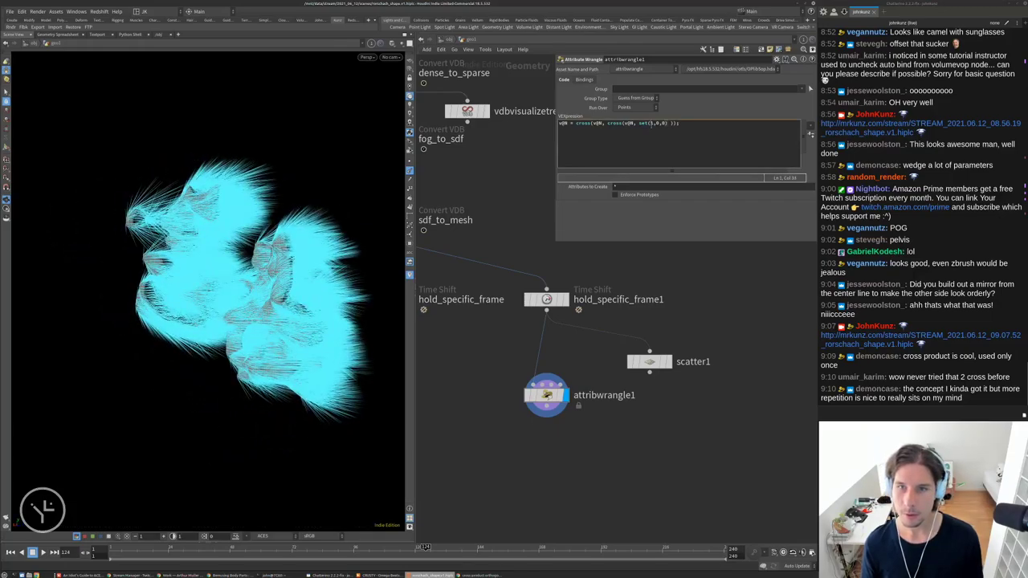
text(-)
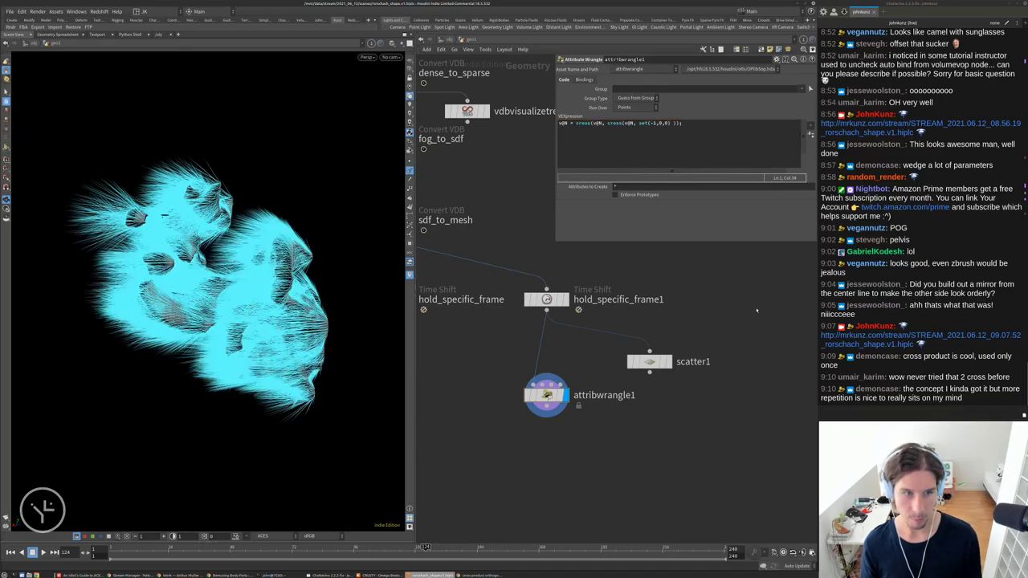
drag(382, 321, 291, 303)
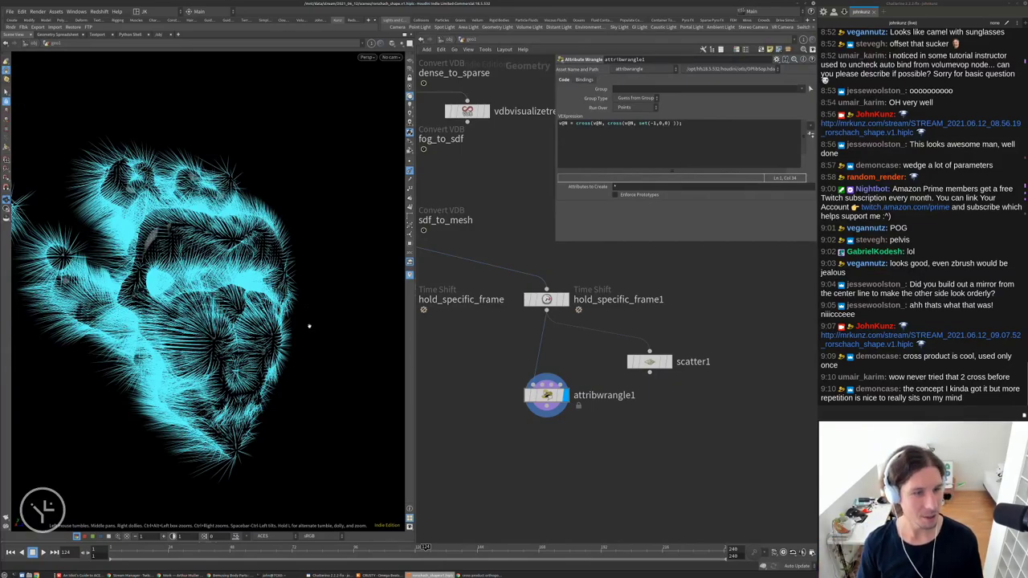
drag(309, 326, 255, 311)
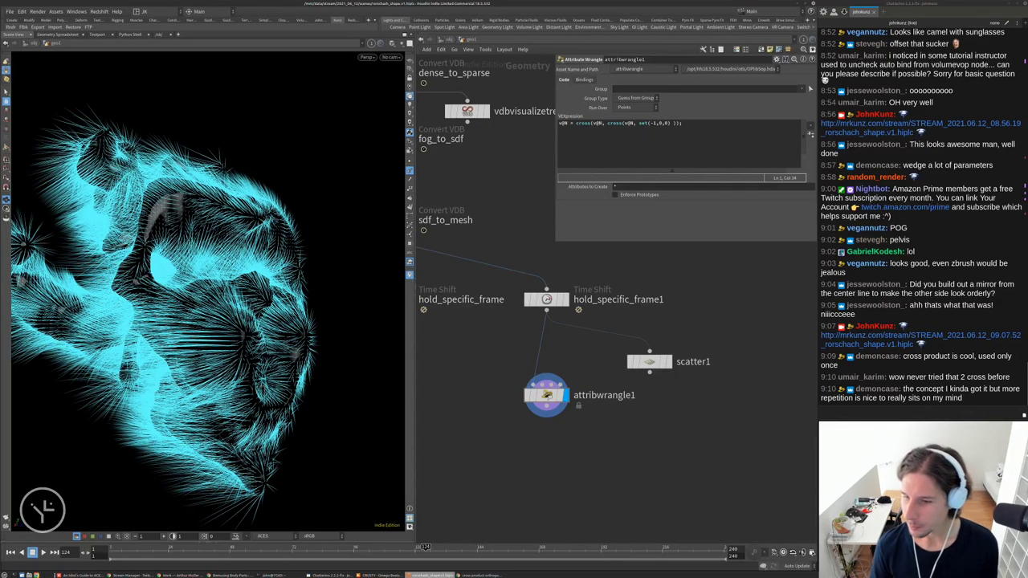
scroll(699, 454, down, 4)
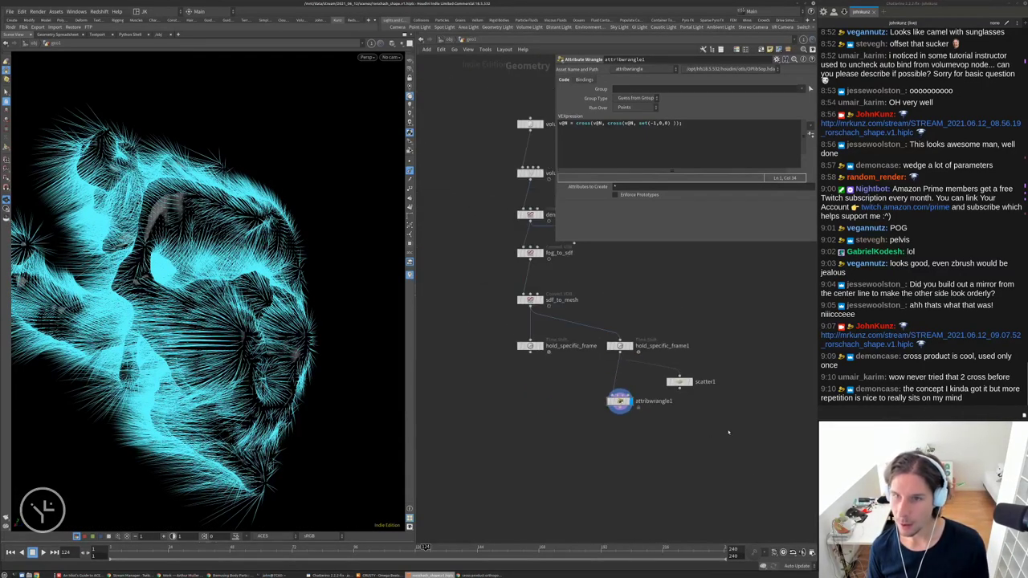
click(656, 123)
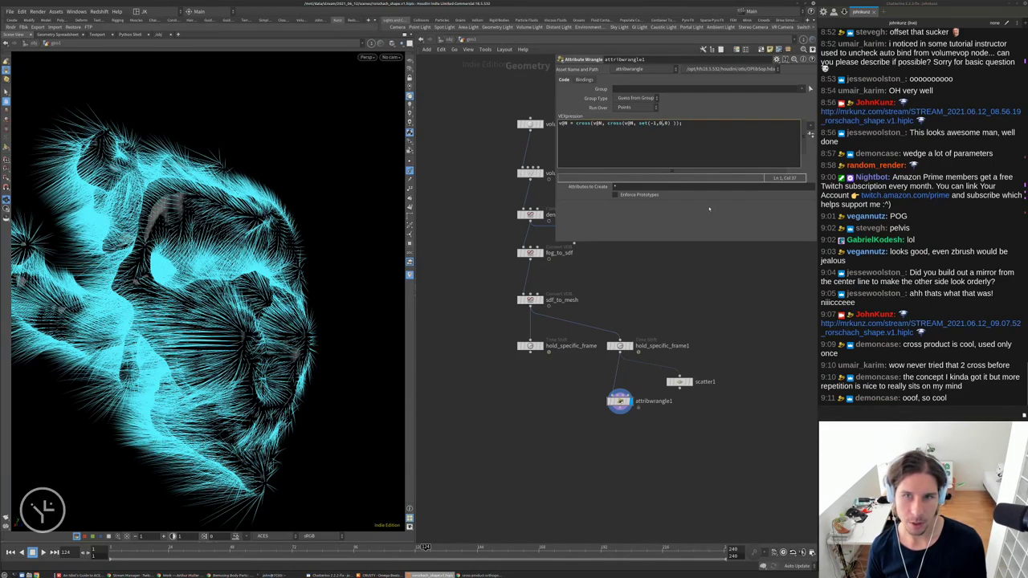
Replace the inner vector with normalize(set(-1,-.5,0)), close the parenthesis, and view from the front
key(BackSpace)
text(-1)
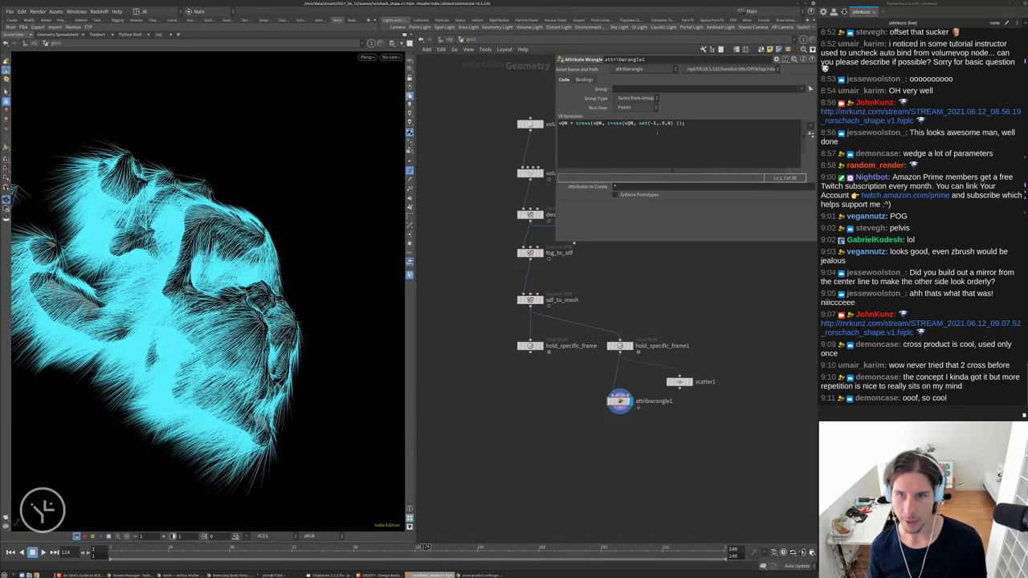
click(656, 123)
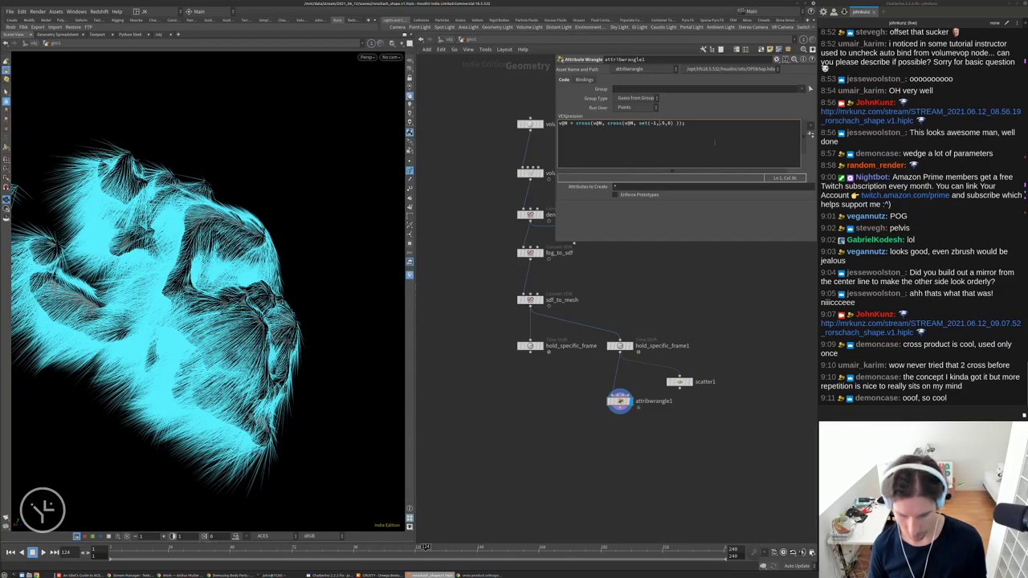
text(-)
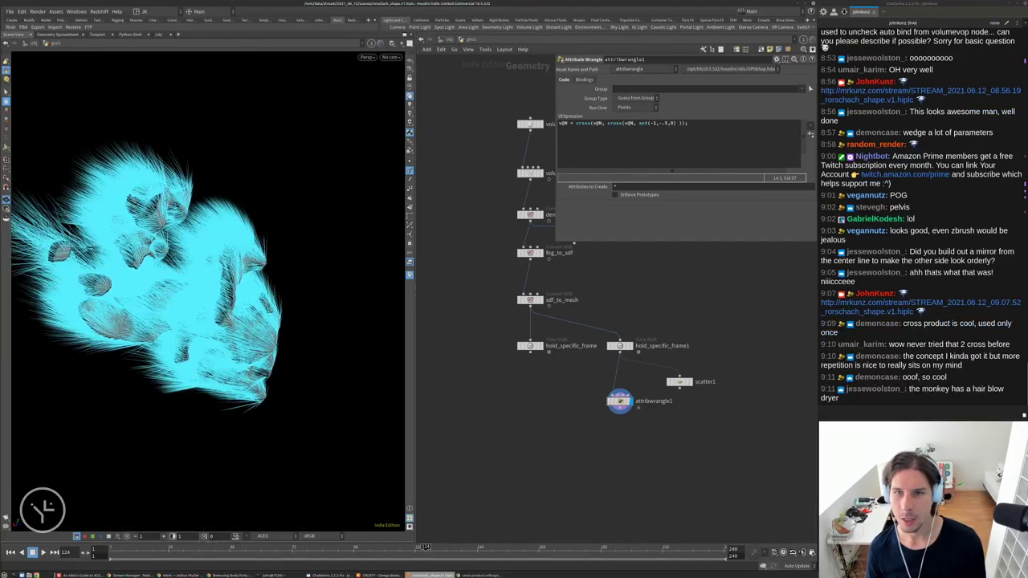
click(638, 123)
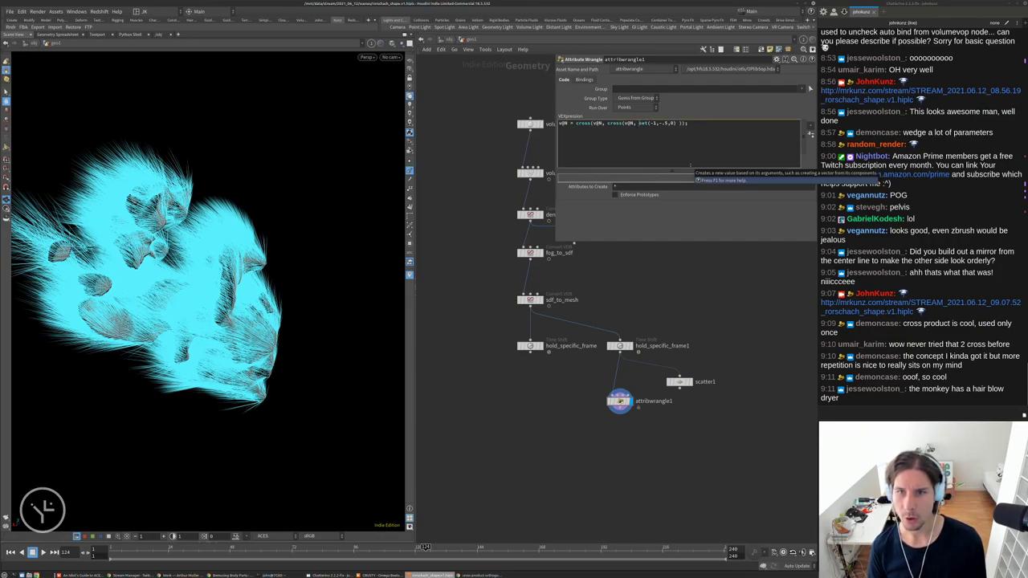
text(normalize(set)
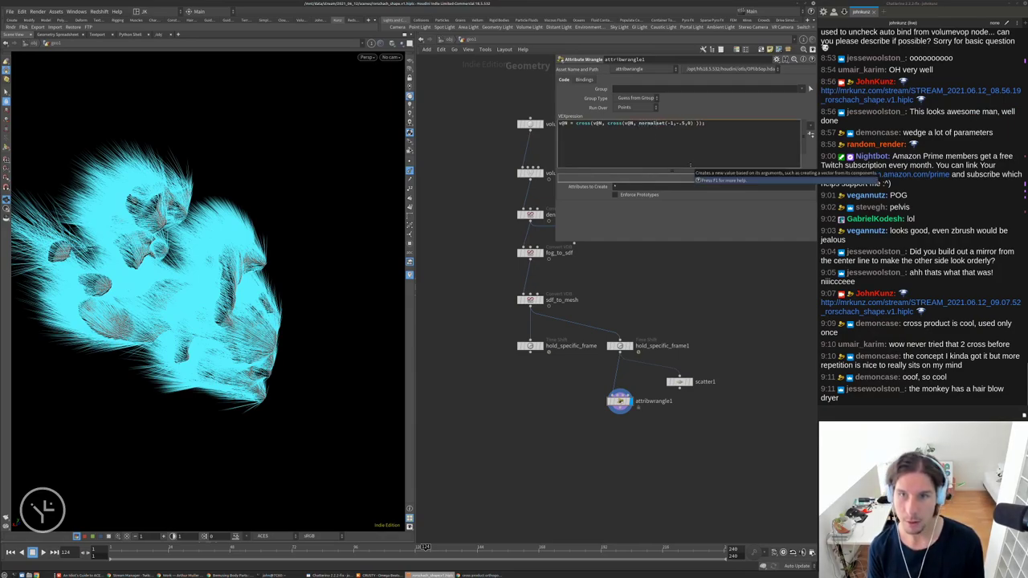
text((-1,-.5,0)
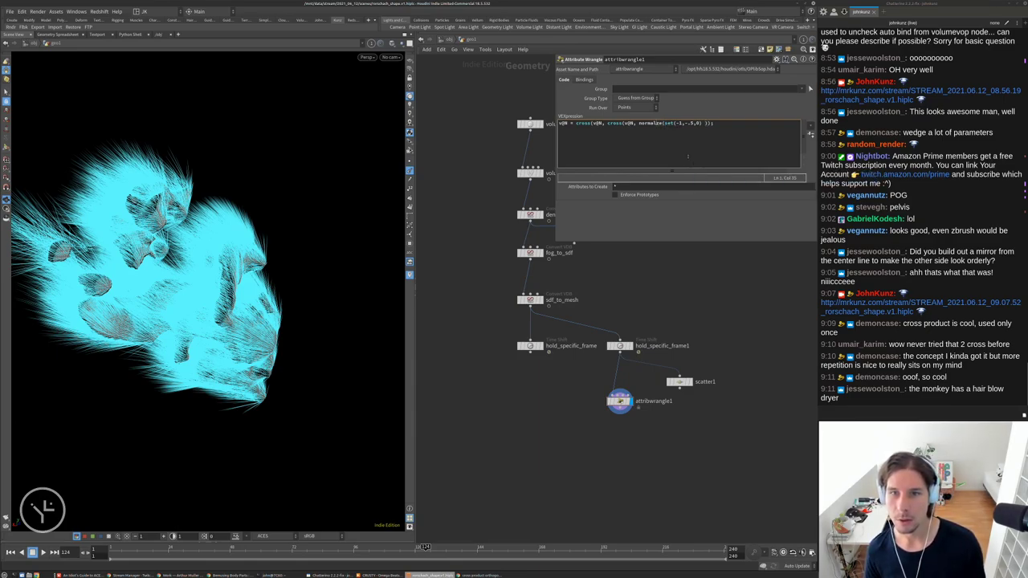
text())
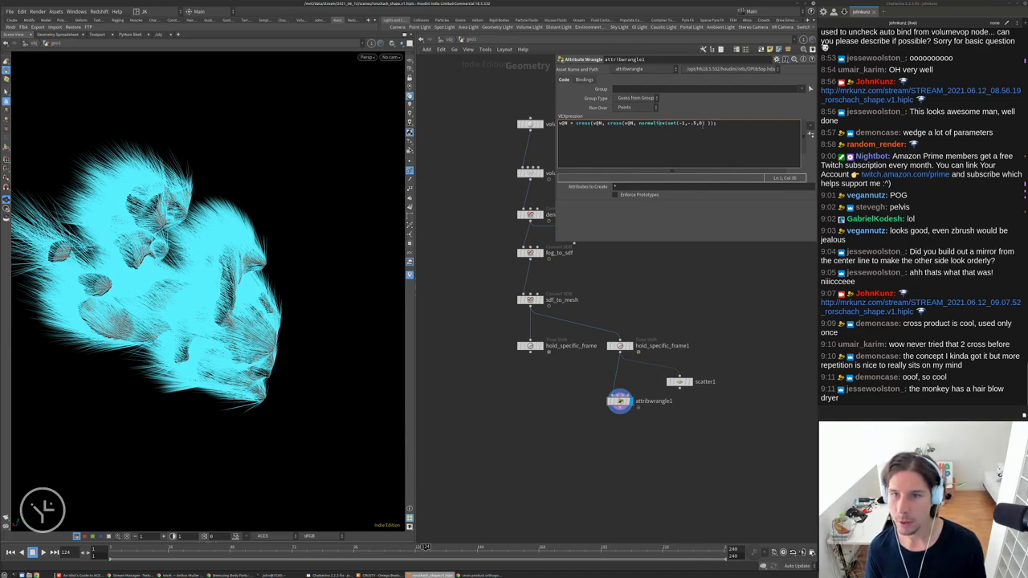
drag(685, 123, 687, 123)
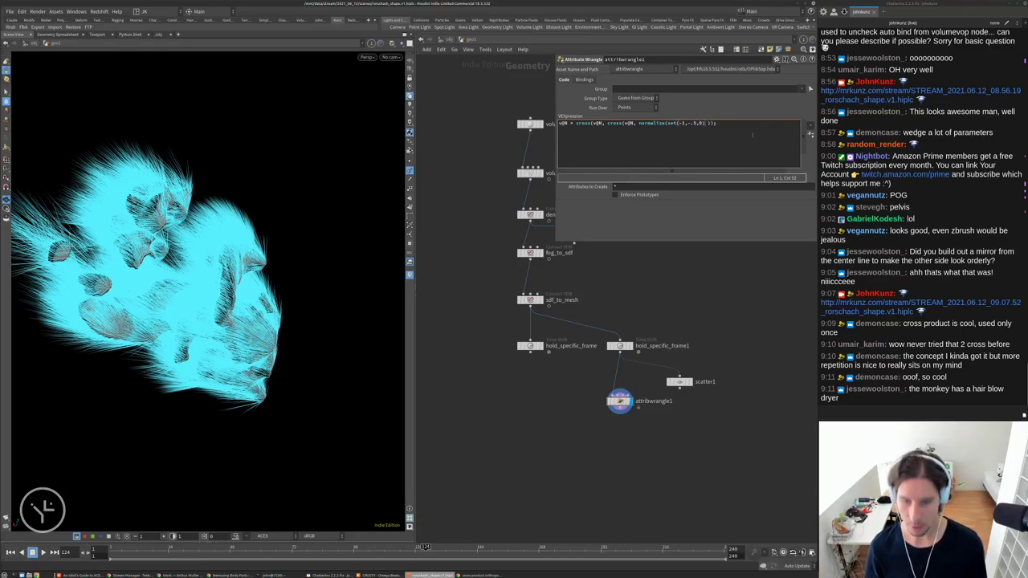
text())
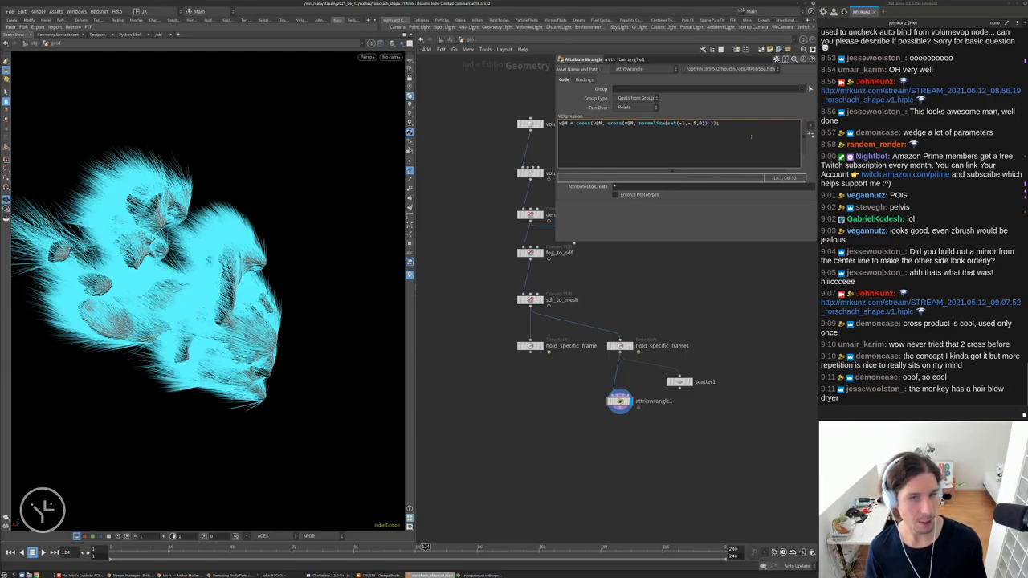
drag(233, 265, 160, 269)
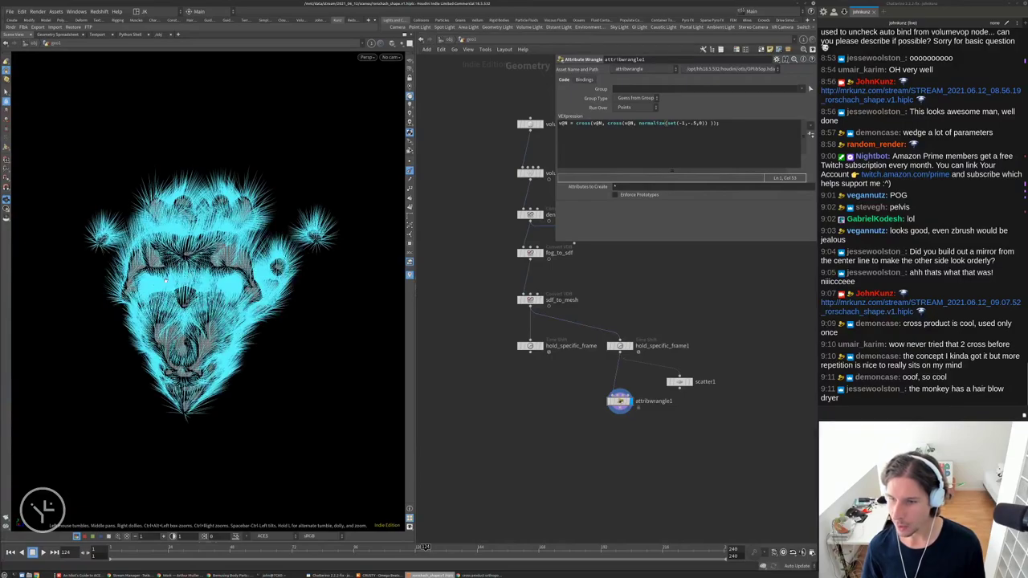
Toggle attribwrangle1's bypass flag to compare the hair with and without it
scroll(166, 280, up, 2)
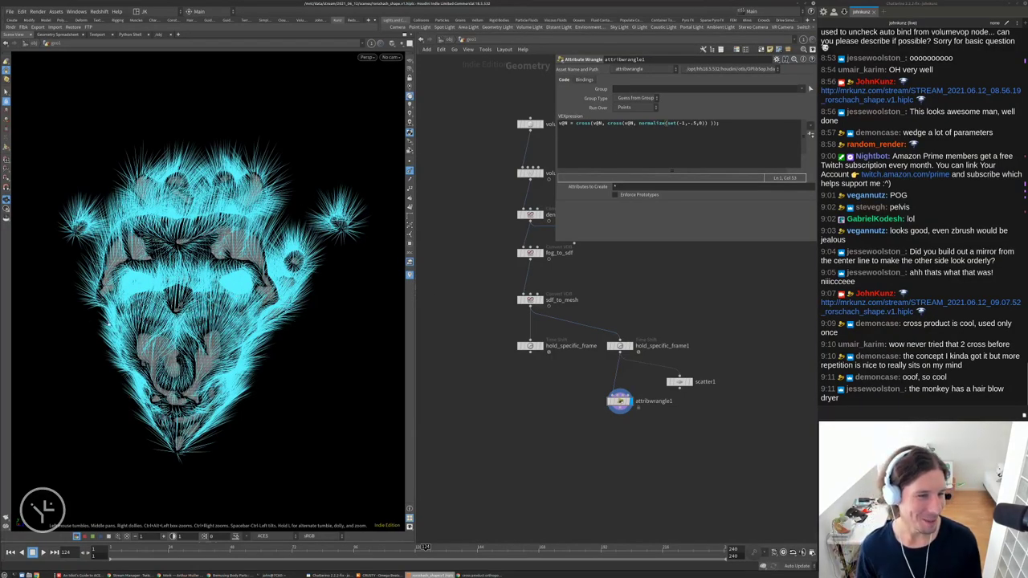
drag(166, 279, 188, 202)
scroll(615, 389, up, 4)
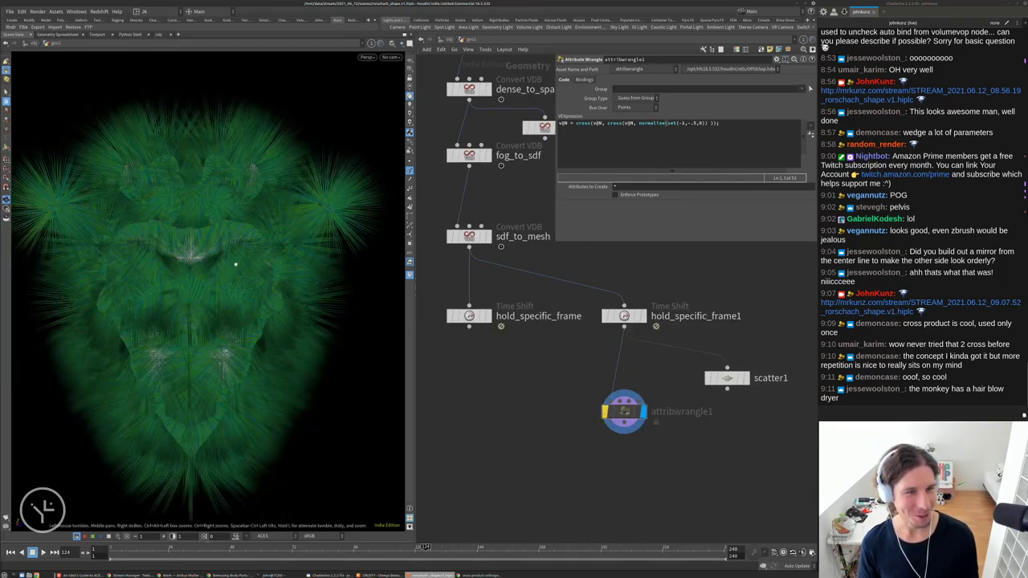
click(605, 411)
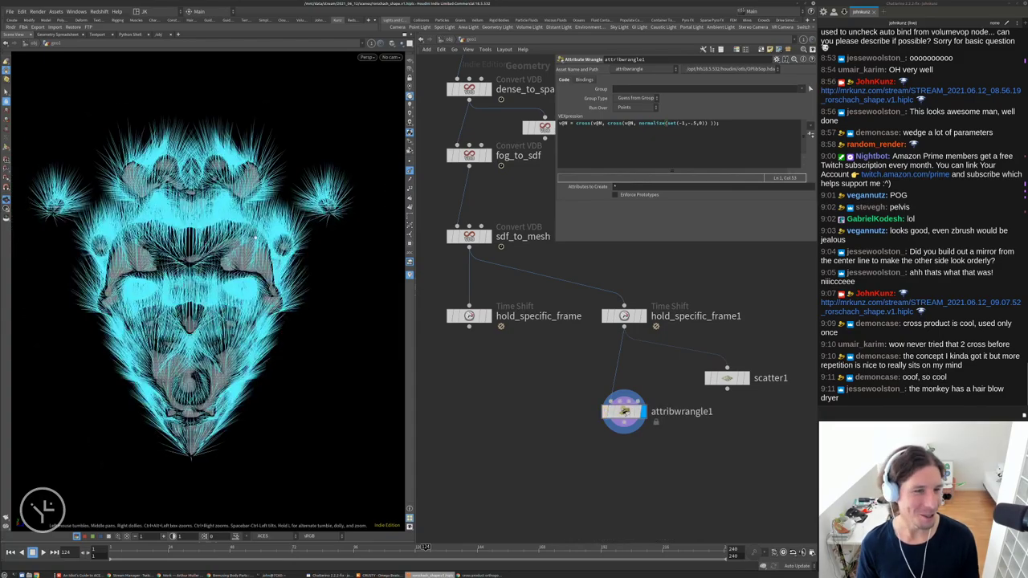
drag(241, 248, 362, 315)
scroll(287, 327, down, 5)
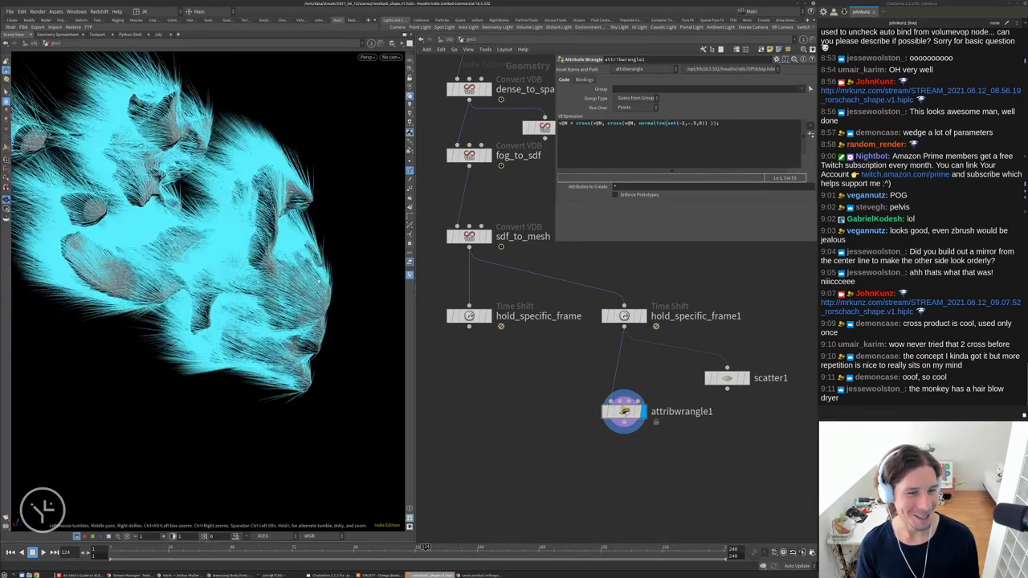
drag(273, 305, 237, 332)
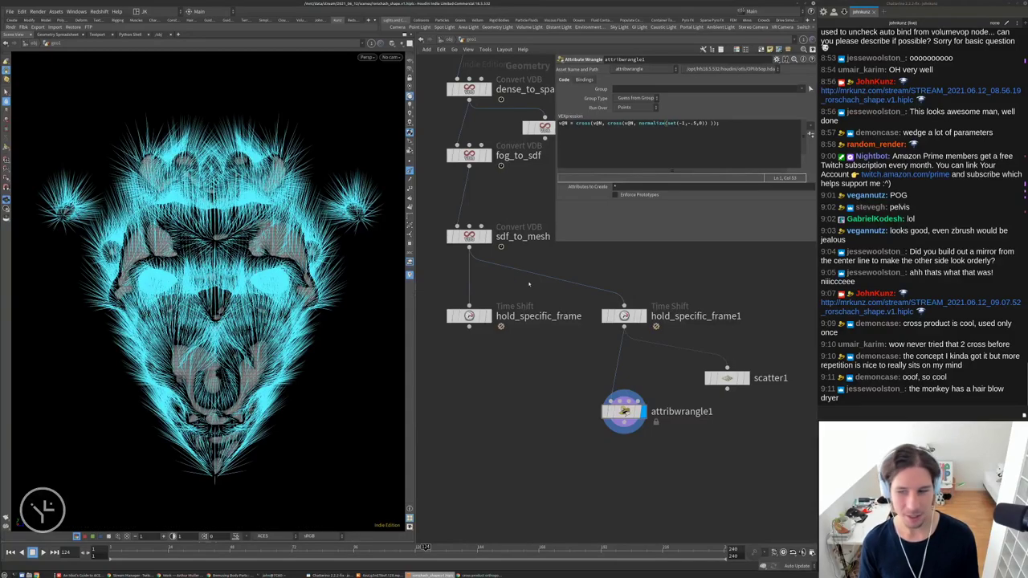
Wire attribwrangle1's output into scatter1's input
scroll(689, 474, down, 2)
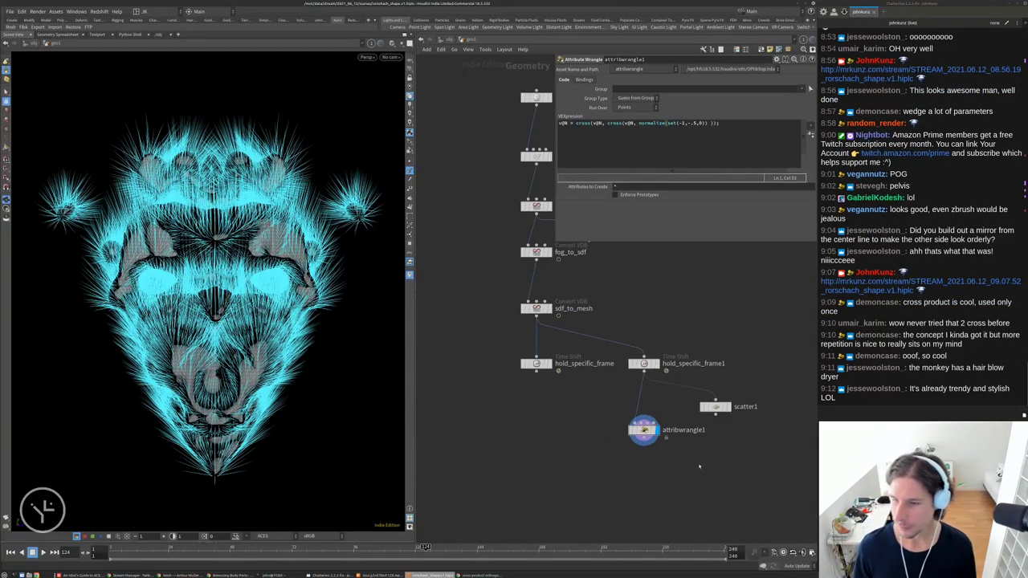
scroll(642, 429, up, 3)
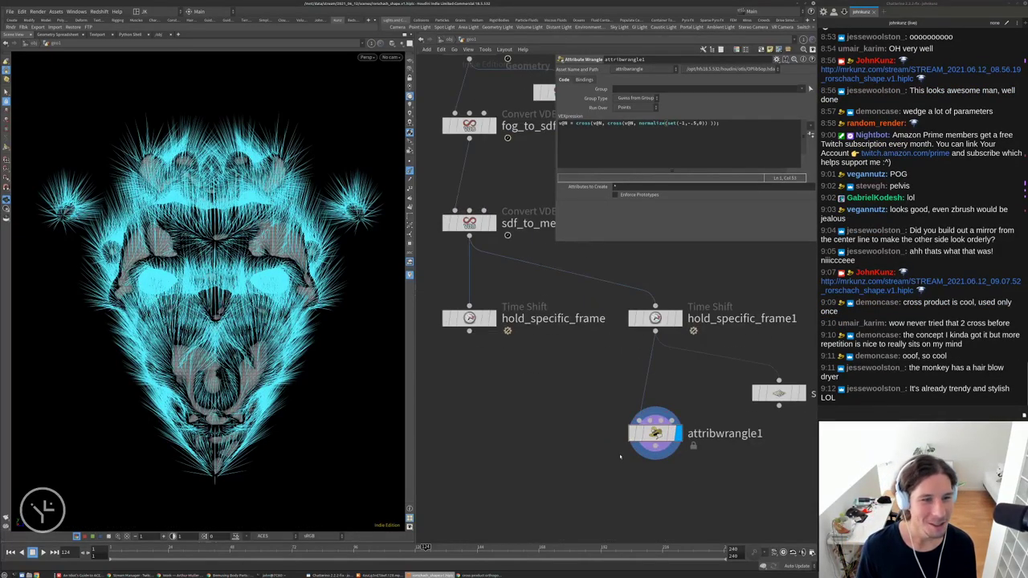
middle_drag(560, 459, 528, 433)
drag(623, 435, 749, 429)
Display scatter1's sparse line cloud from the front and recentre the node network
click(768, 367)
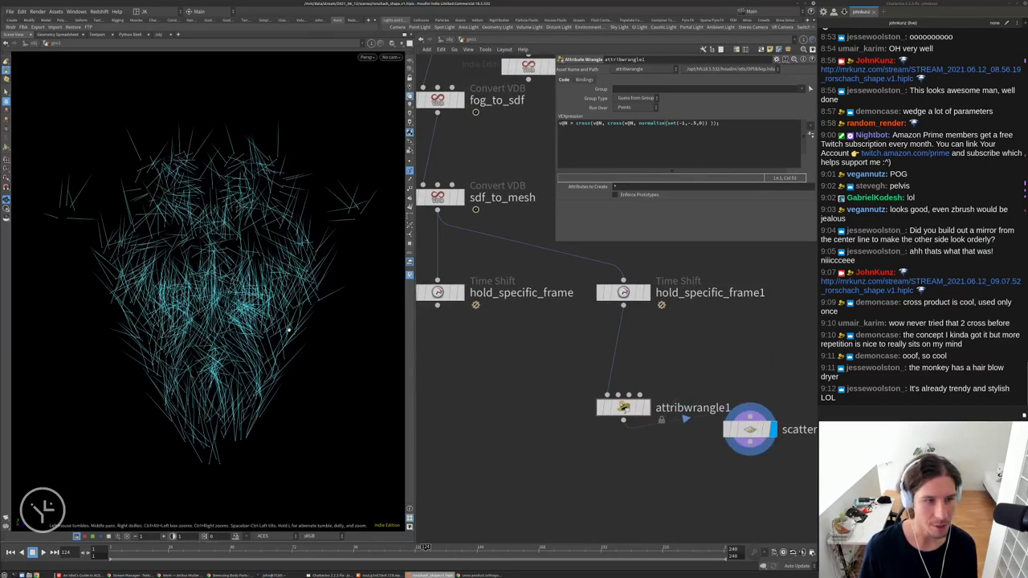
drag(289, 337, 338, 335)
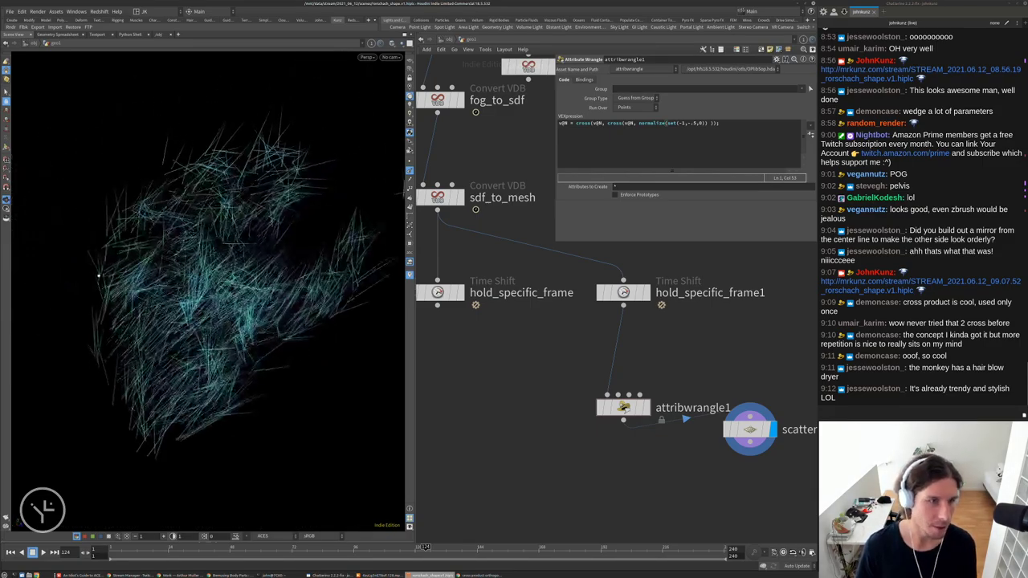
drag(218, 257, 265, 172)
middle_drag(595, 305, 554, 271)
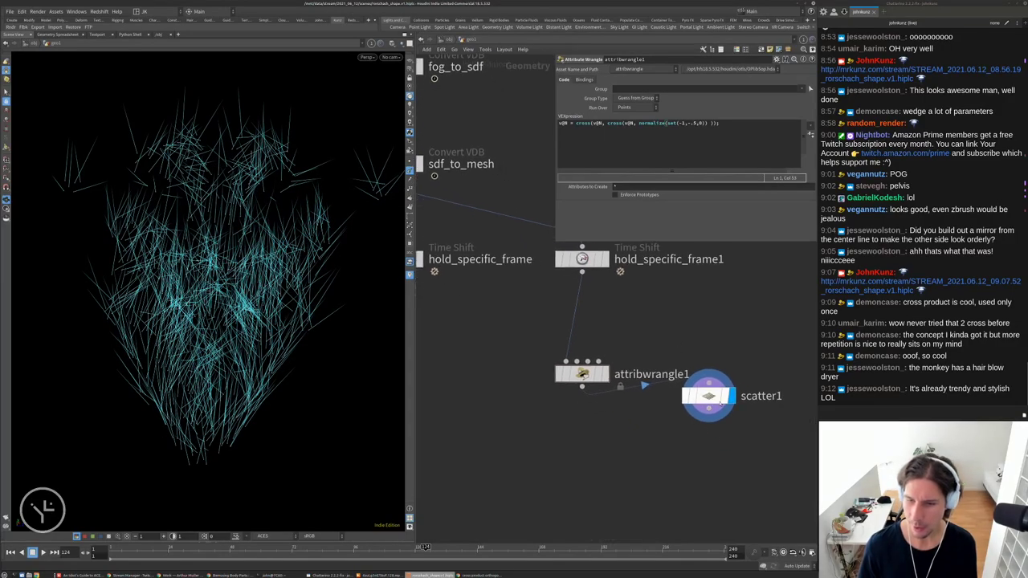
middle_drag(603, 460, 523, 405)
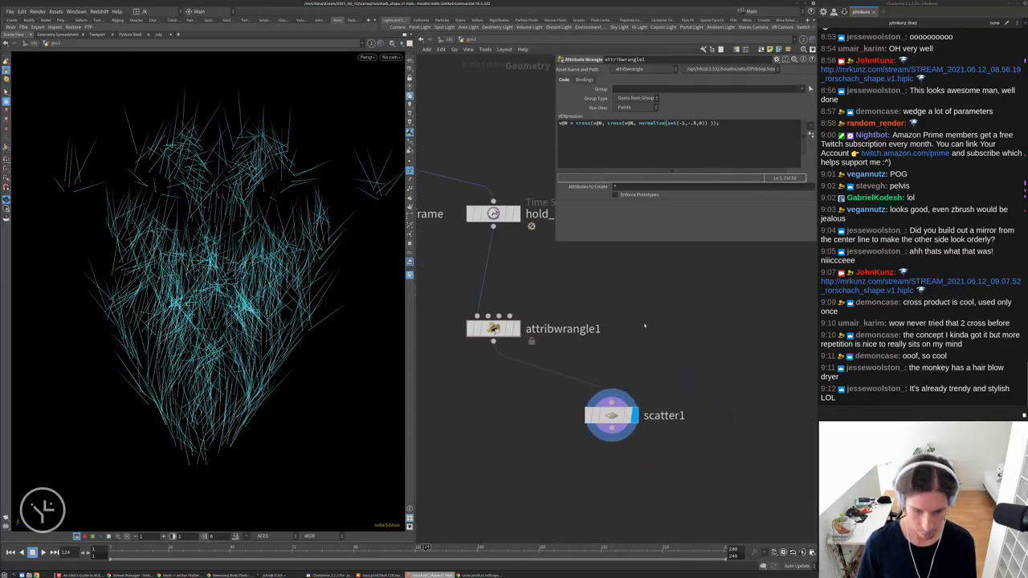
Add a Volume Rasterize Attributes node to the network via the 'rast' search
key(Tab)
text(rast)
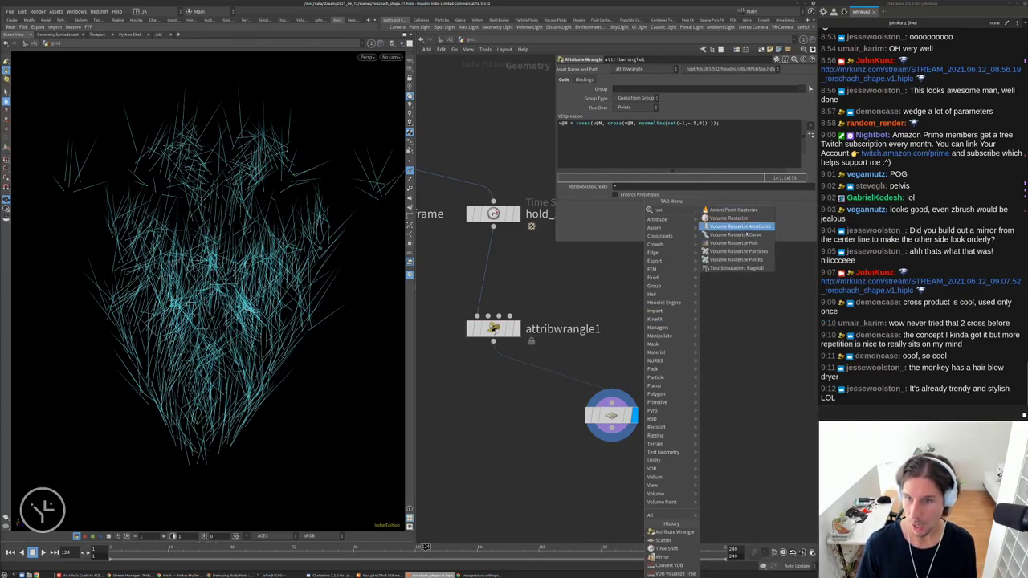
click(746, 227)
click(699, 315)
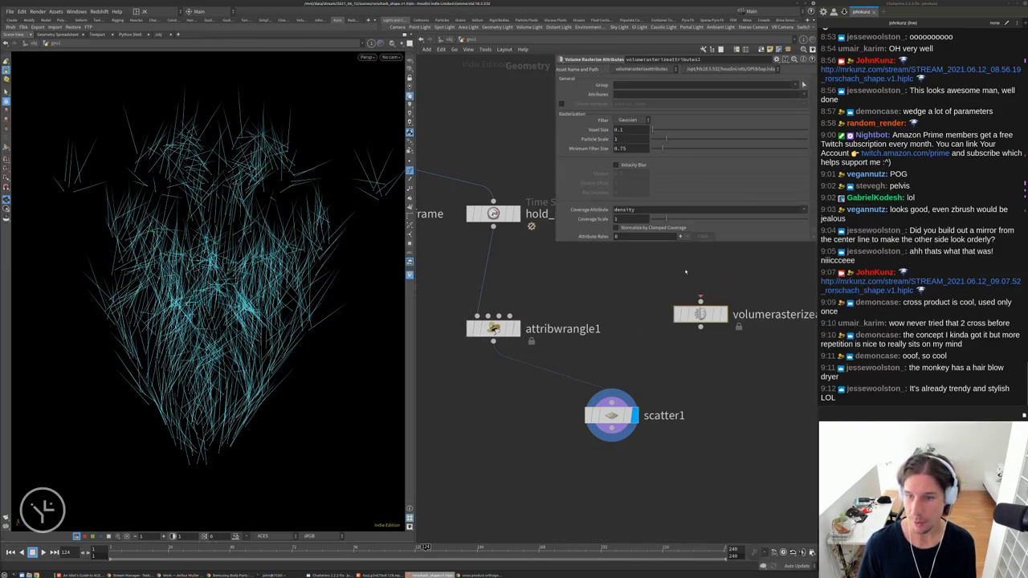
middle_drag(725, 249, 643, 279)
Add a VDB from Polygons node fed by attribwrangle1 and display its result
scroll(642, 278, down, 3)
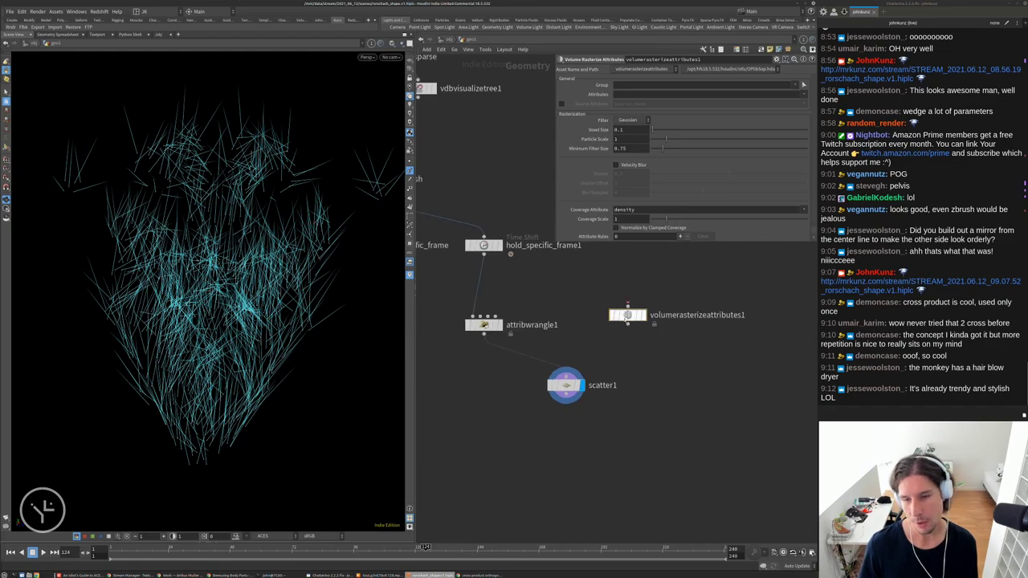
drag(634, 312, 638, 295)
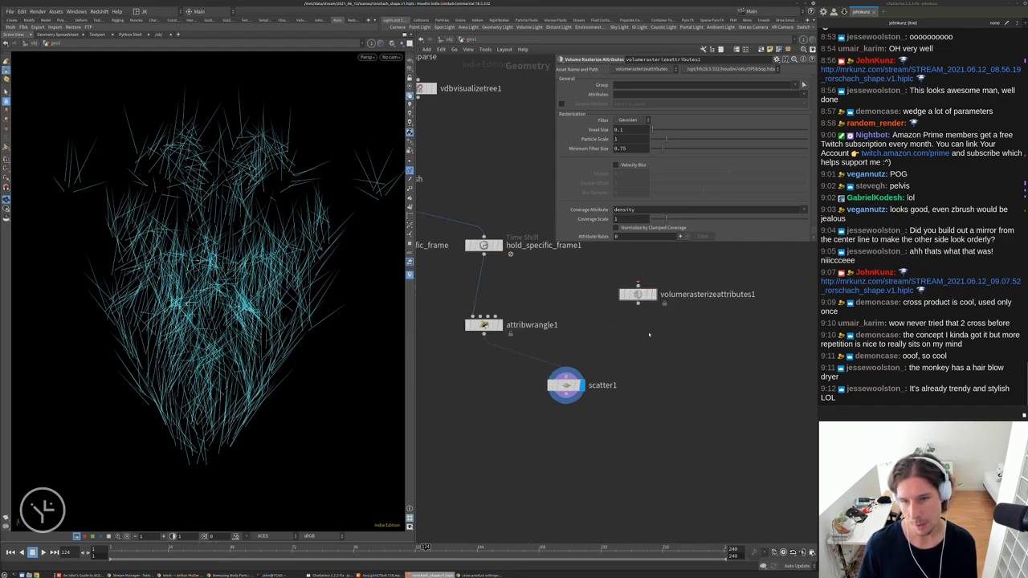
key(Tab)
text(vd)
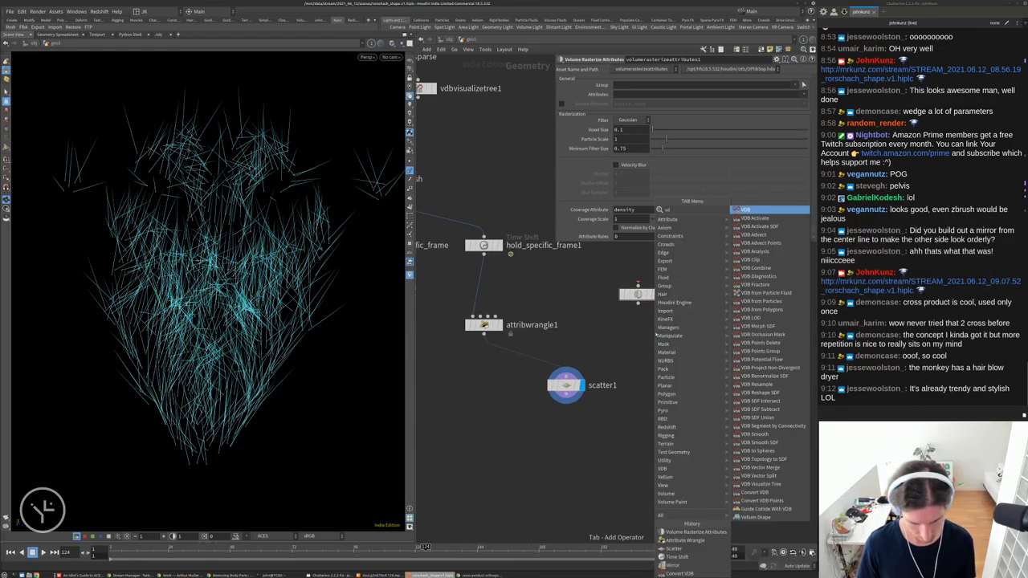
text(bfr)
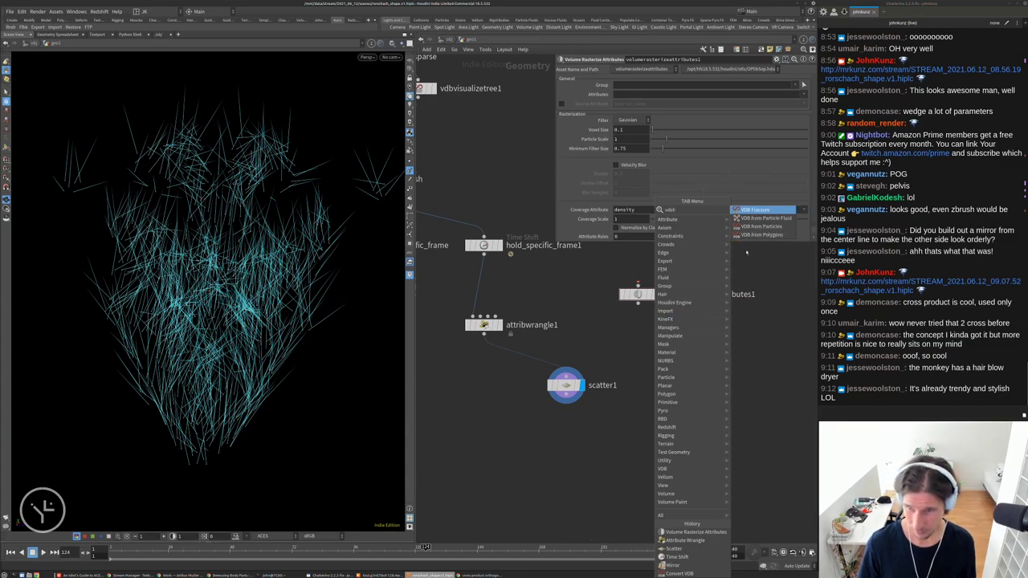
click(754, 235)
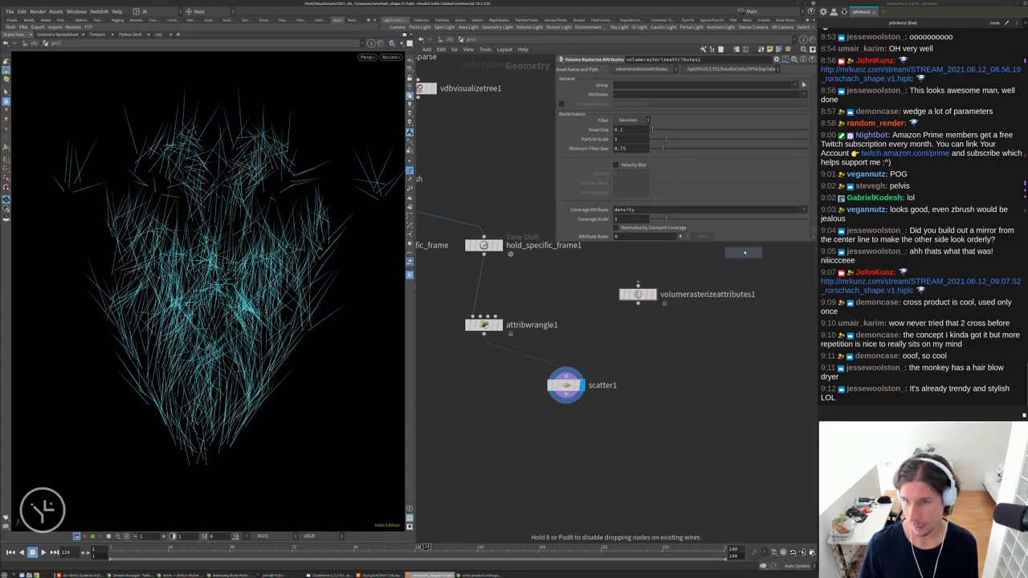
click(708, 365)
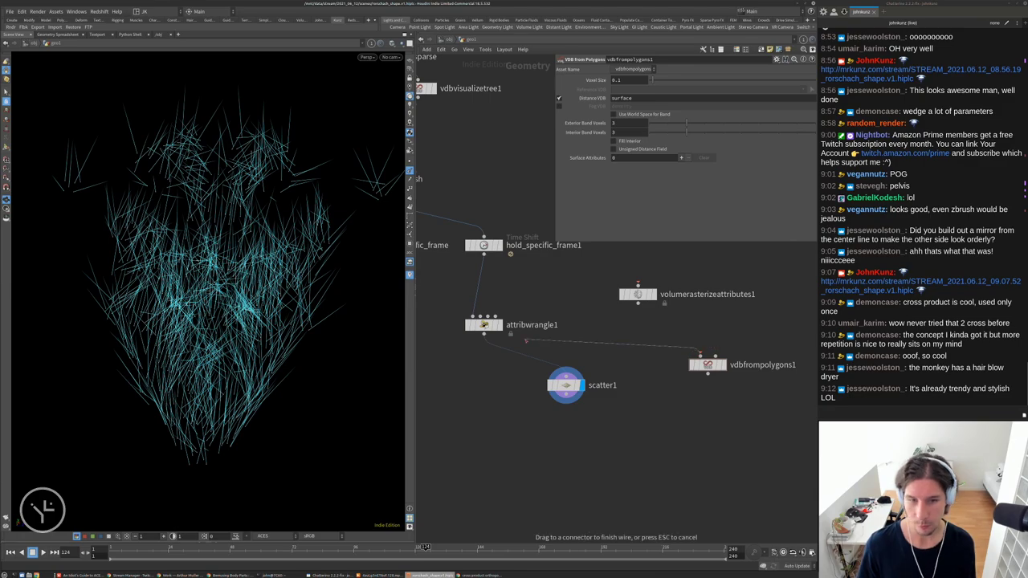
drag(483, 332, 701, 359)
click(722, 366)
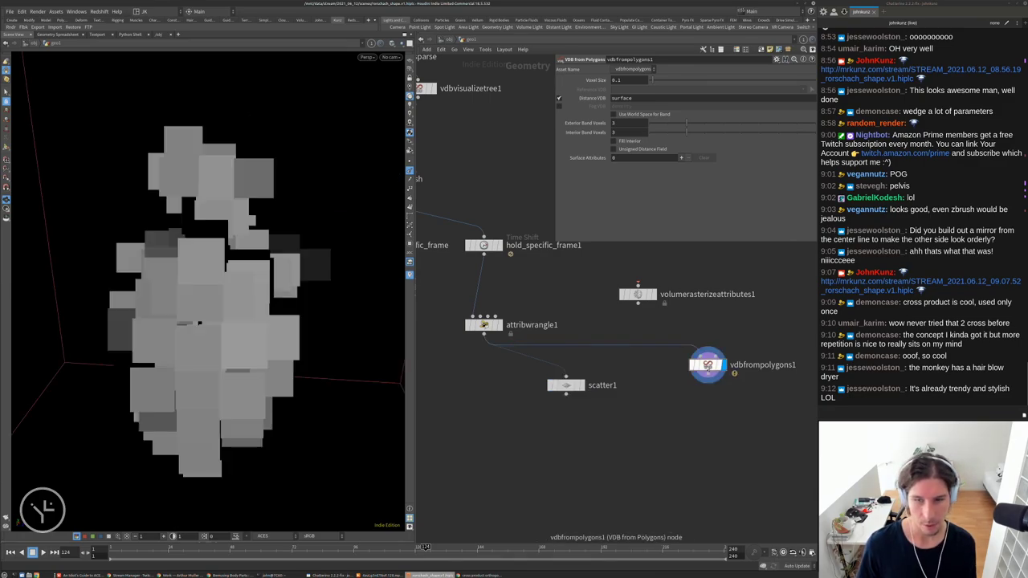
Disable the distance VDB and rasterize point.N into a 'vel' VDB of Displacement/Velocity/Acceleration type
click(559, 97)
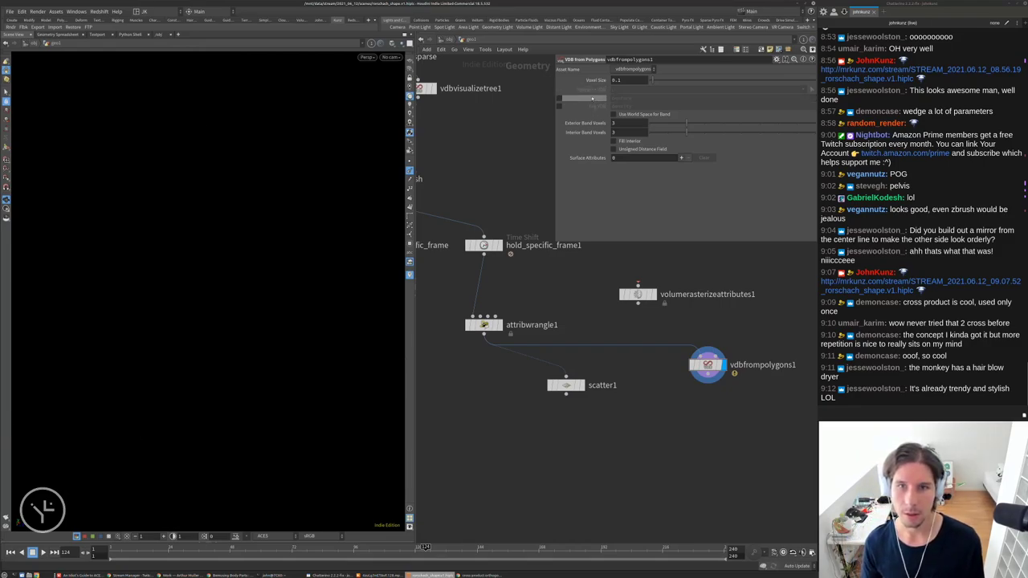
click(682, 158)
click(810, 169)
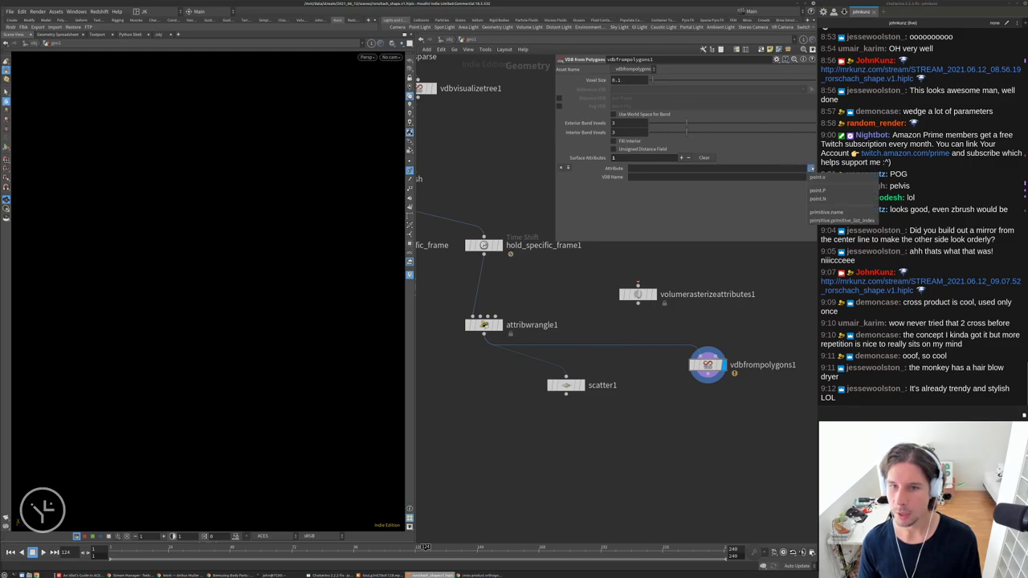
click(818, 199)
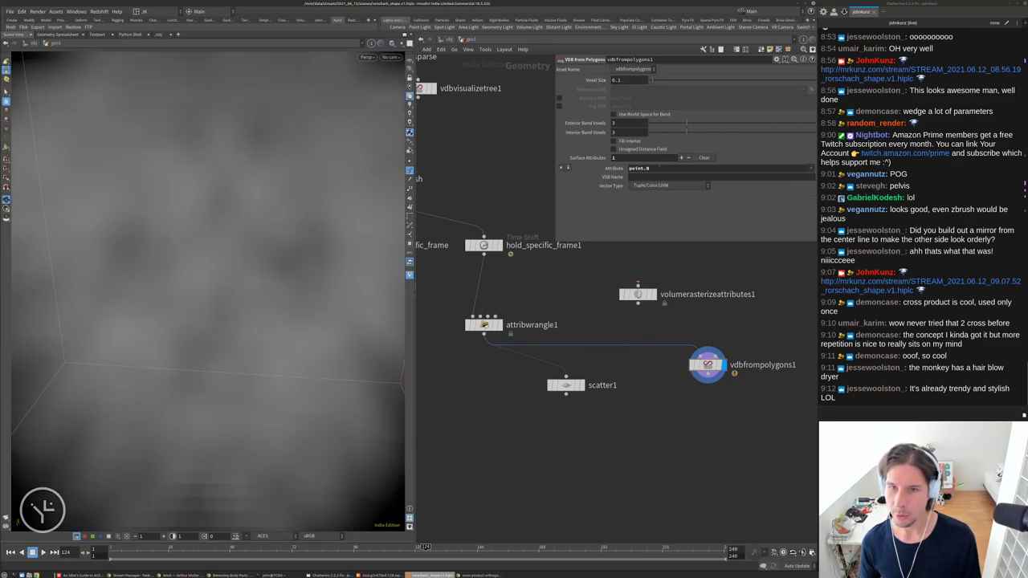
click(634, 177)
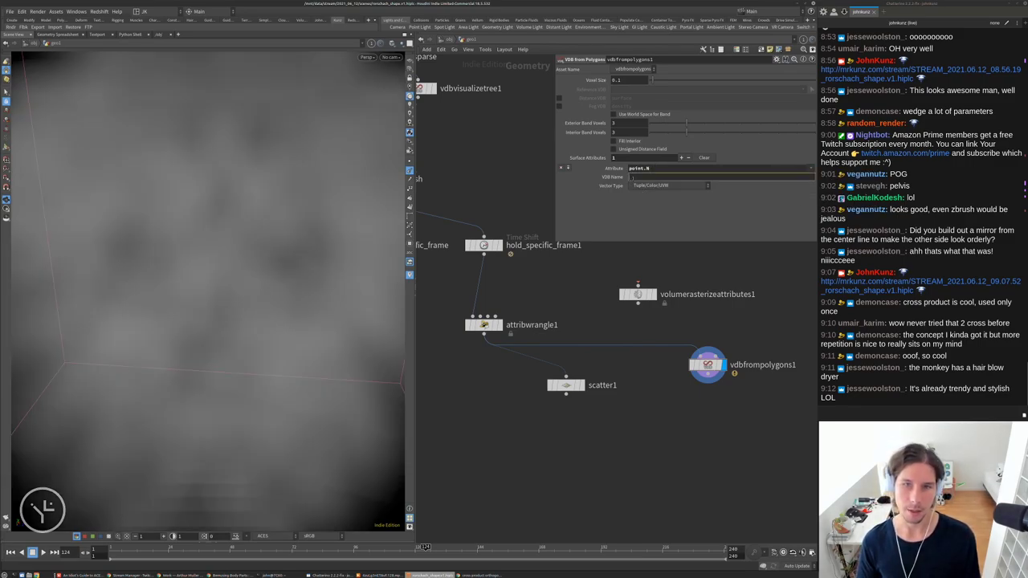
text(vel)
key(Return)
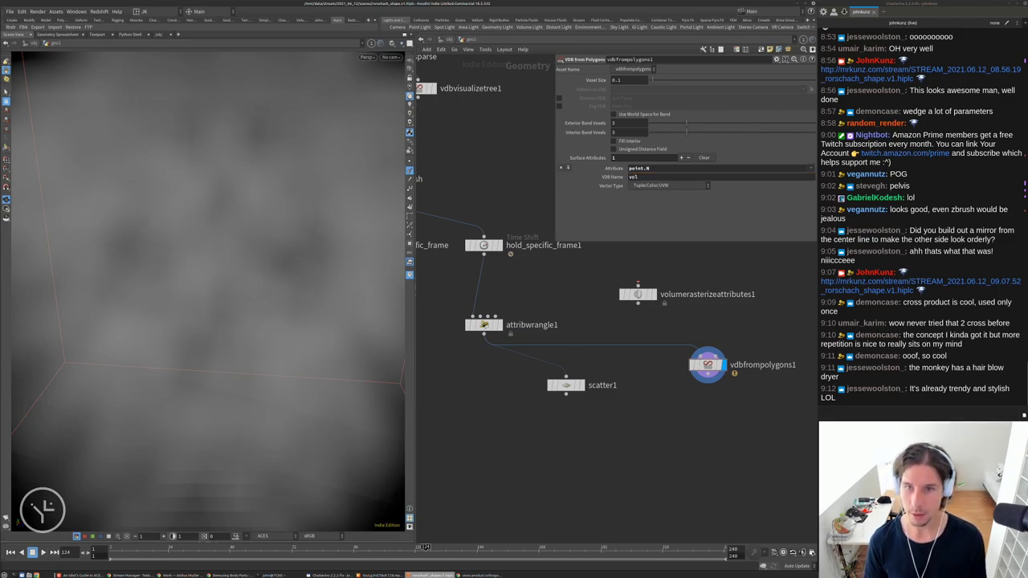
double_click(635, 177)
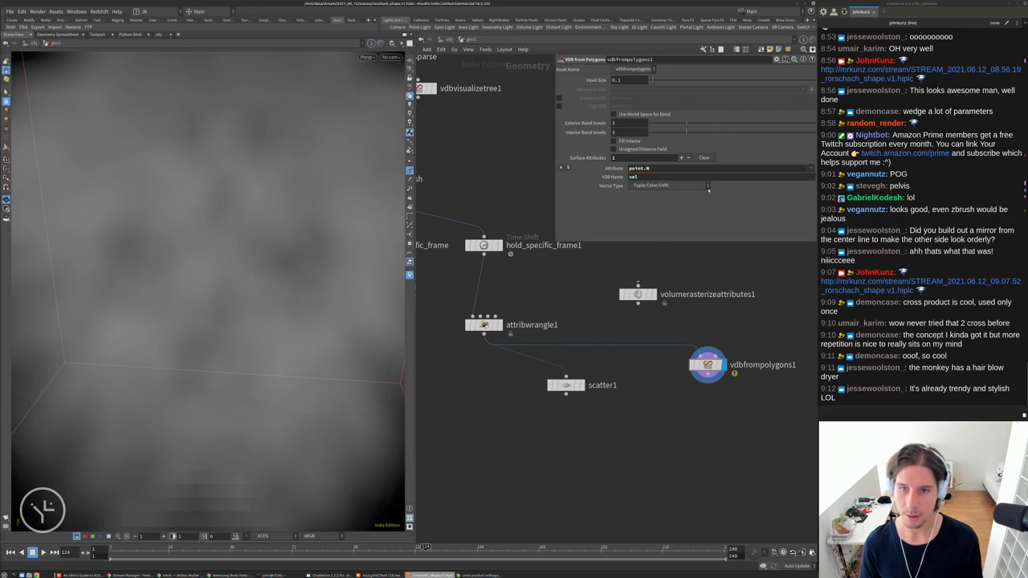
click(671, 186)
click(667, 215)
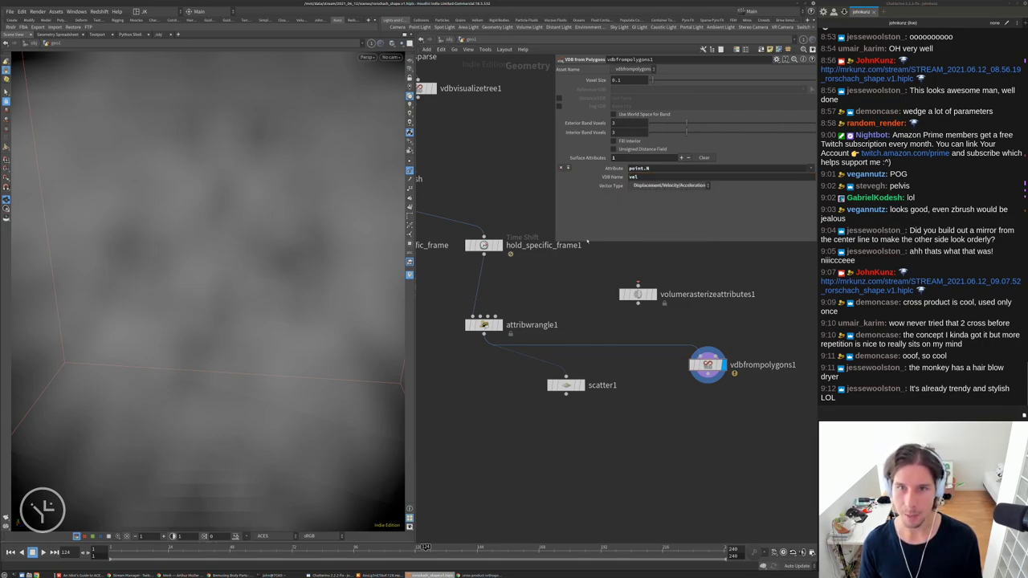
Rename vdbfrompolygons1 to build_vel_field_from_N
scroll(613, 254, down, 3)
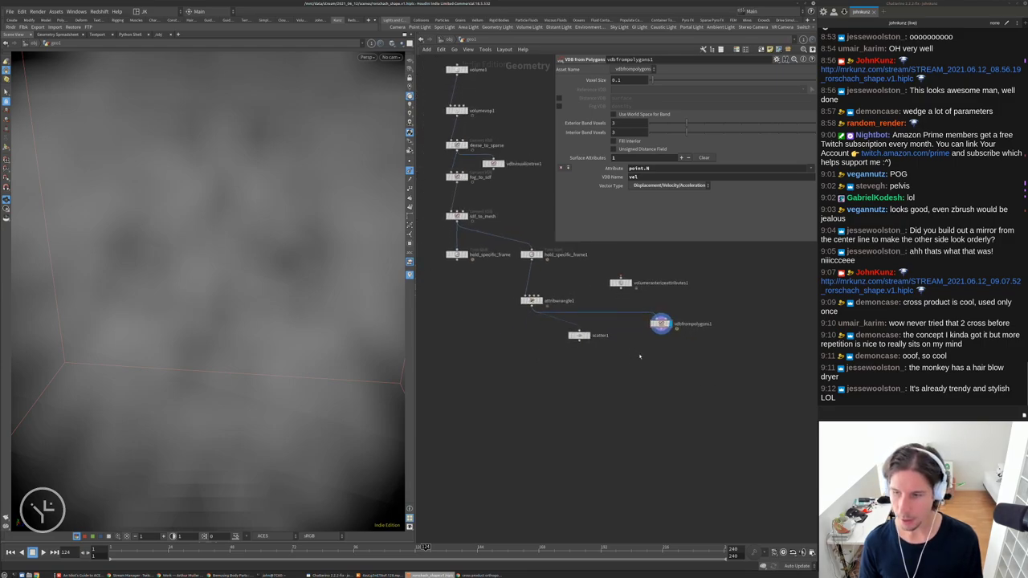
scroll(252, 245, down, 6)
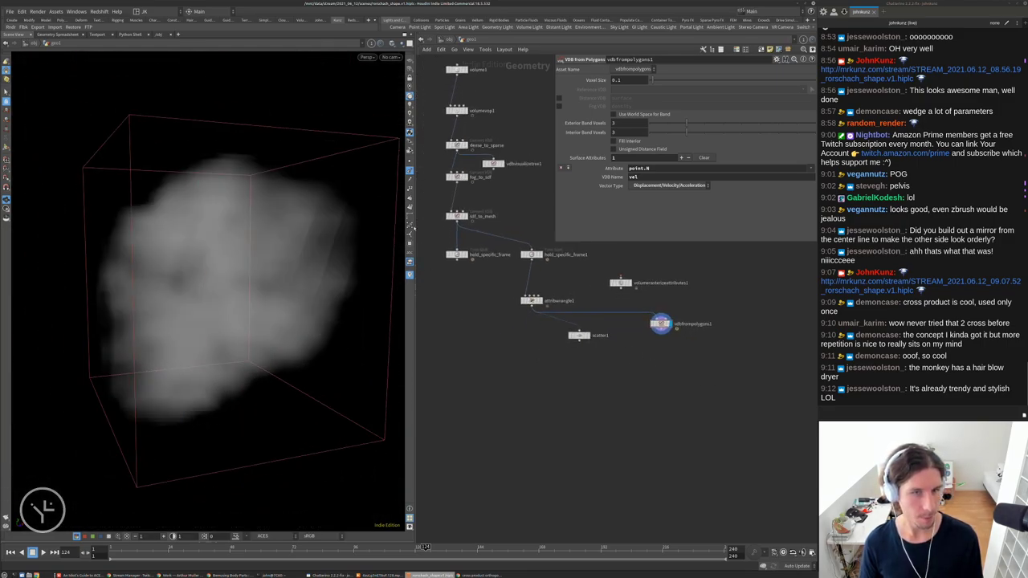
scroll(650, 337, up, 2)
middle_drag(705, 344, 681, 340)
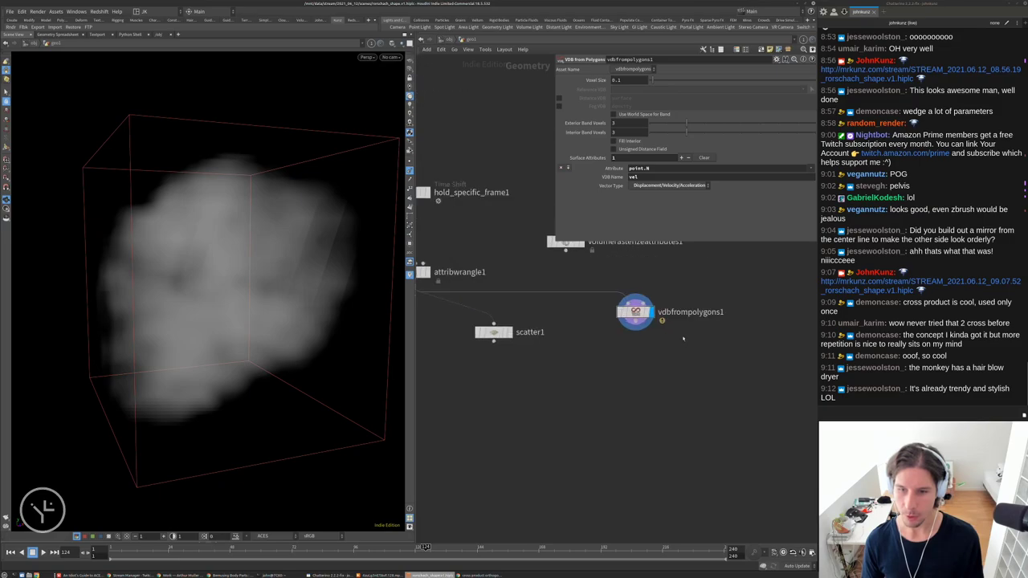
double_click(689, 316)
key(BackSpace)
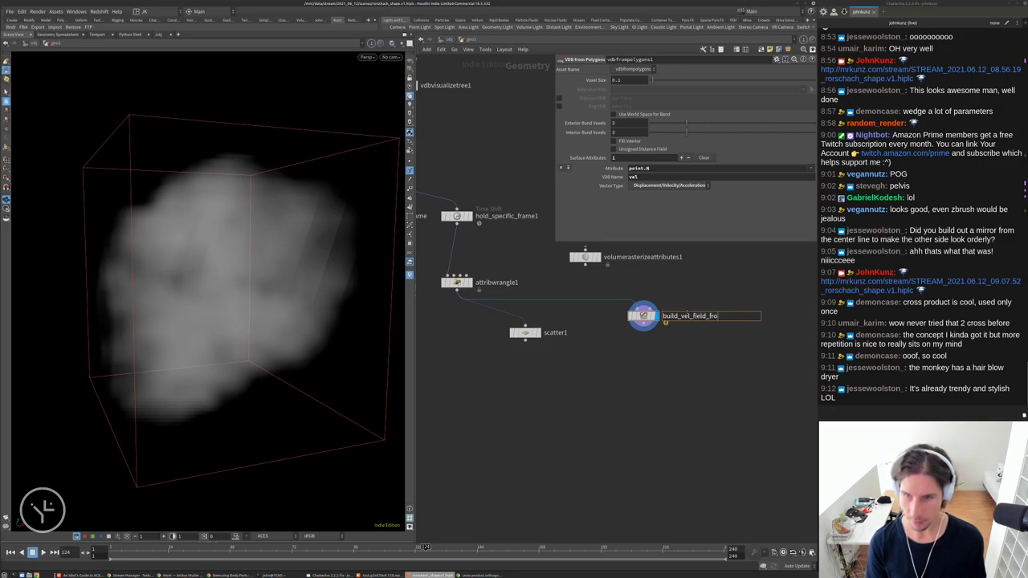
text(build_vel_field_from_N)
key(Return)
scroll(669, 325, down, 2)
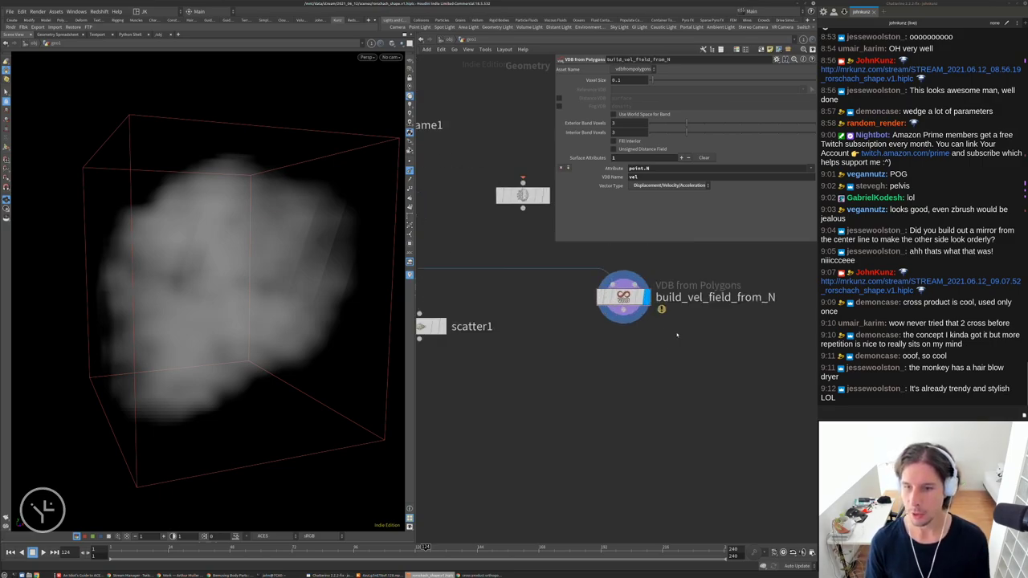
scroll(668, 313, up, 2)
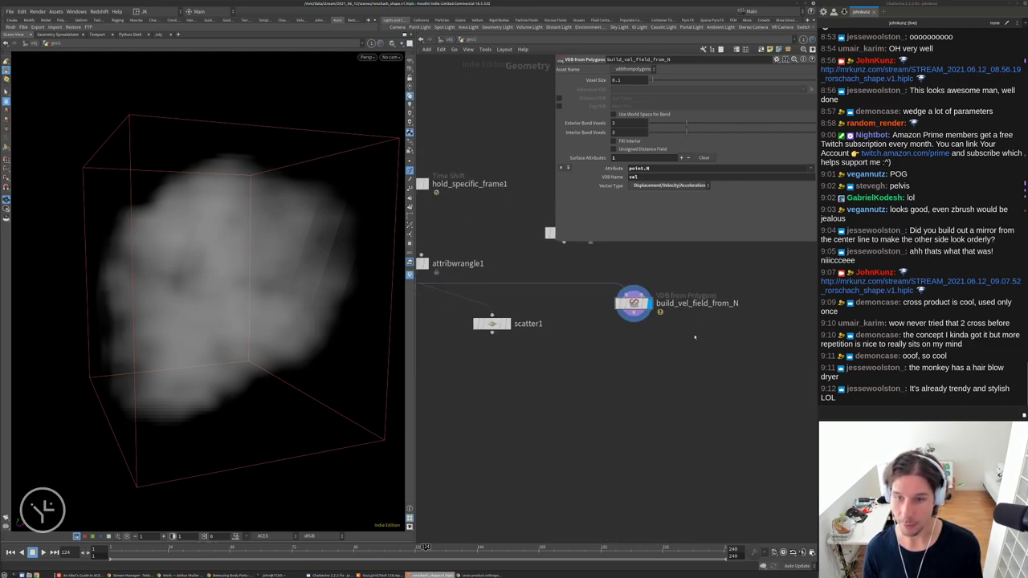
Add a Volume Slice node and display it in the viewport
key(Tab)
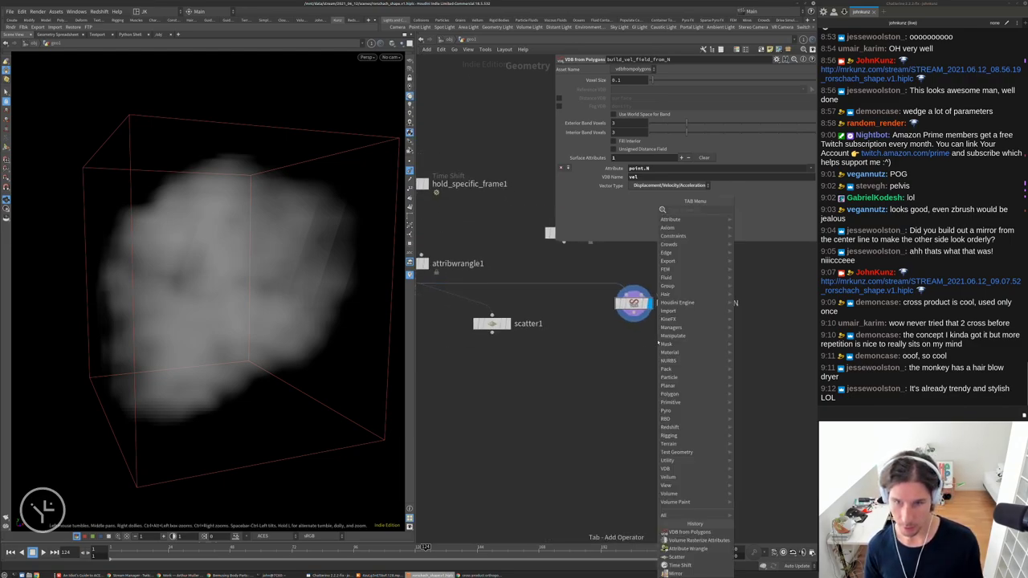
text(slic)
key(Return)
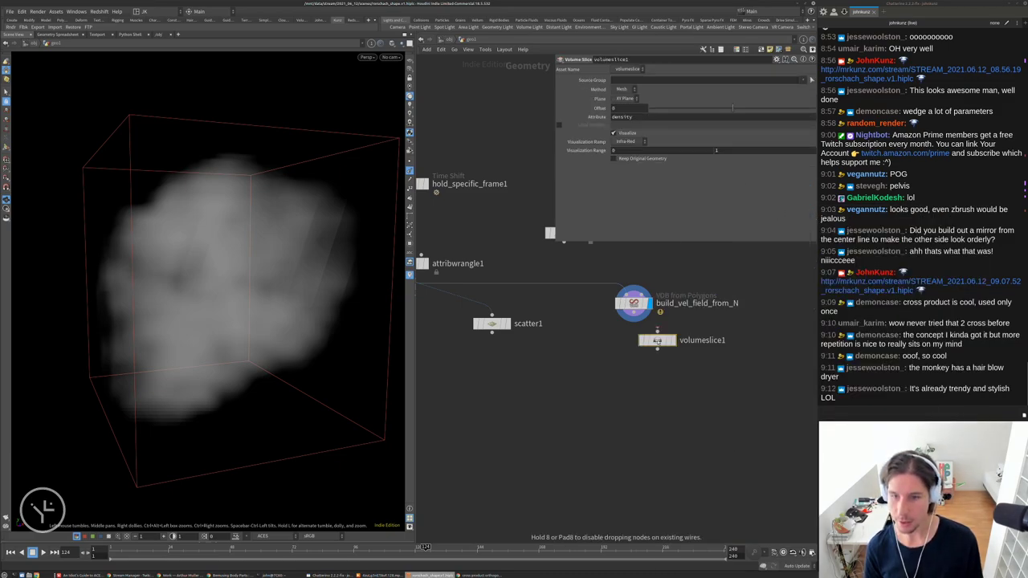
click(707, 362)
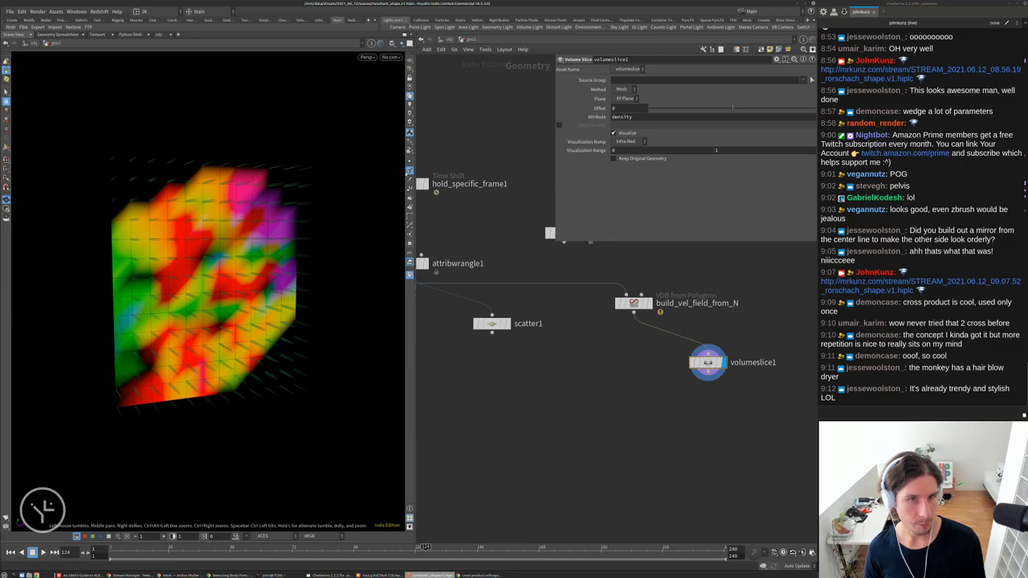
drag(205, 297, 238, 303)
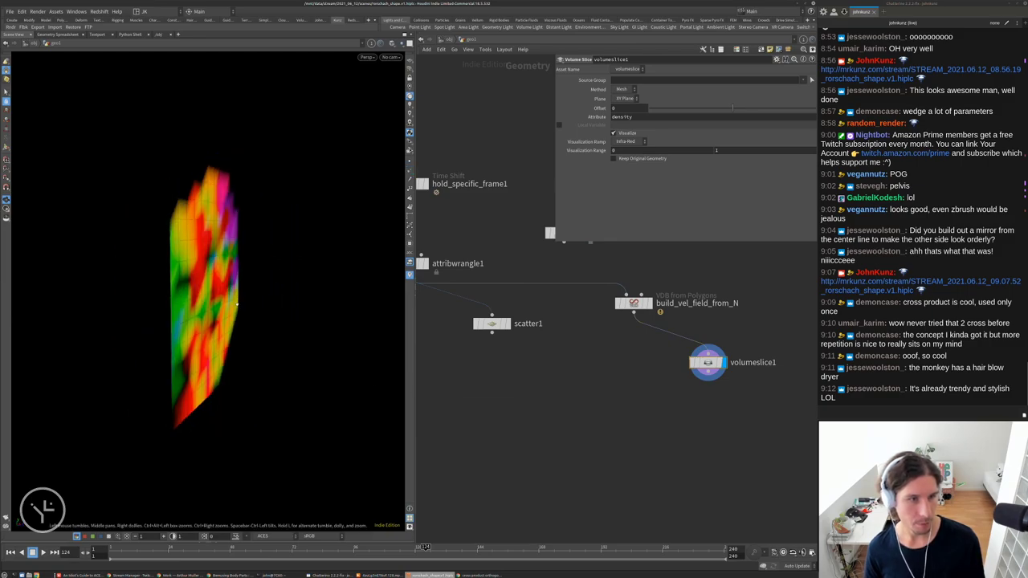
Add a Volume Trail node fed by build_vel_field_from_N and display its trail curves
key(Tab)
mouse_move(701, 311)
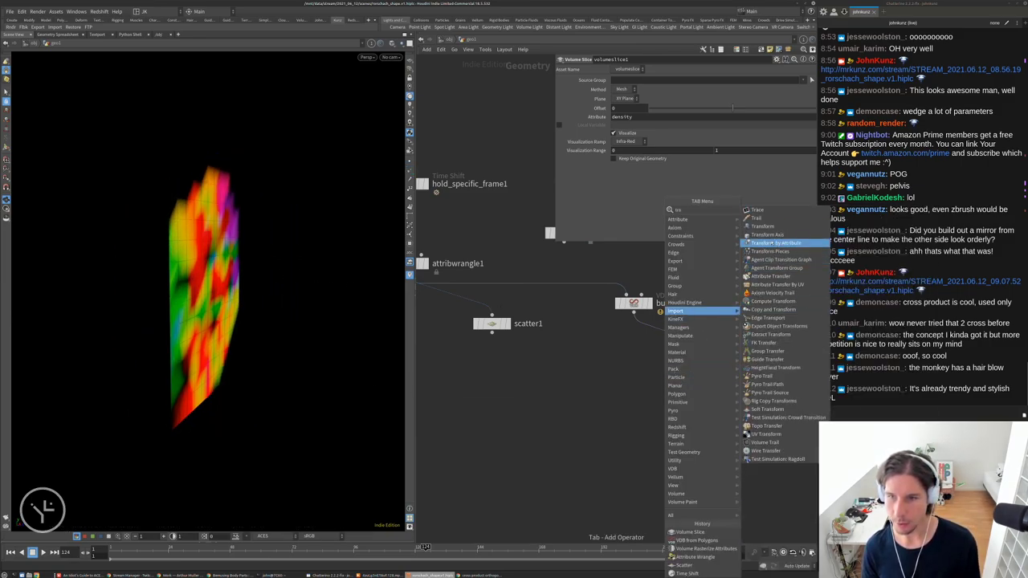
click(783, 443)
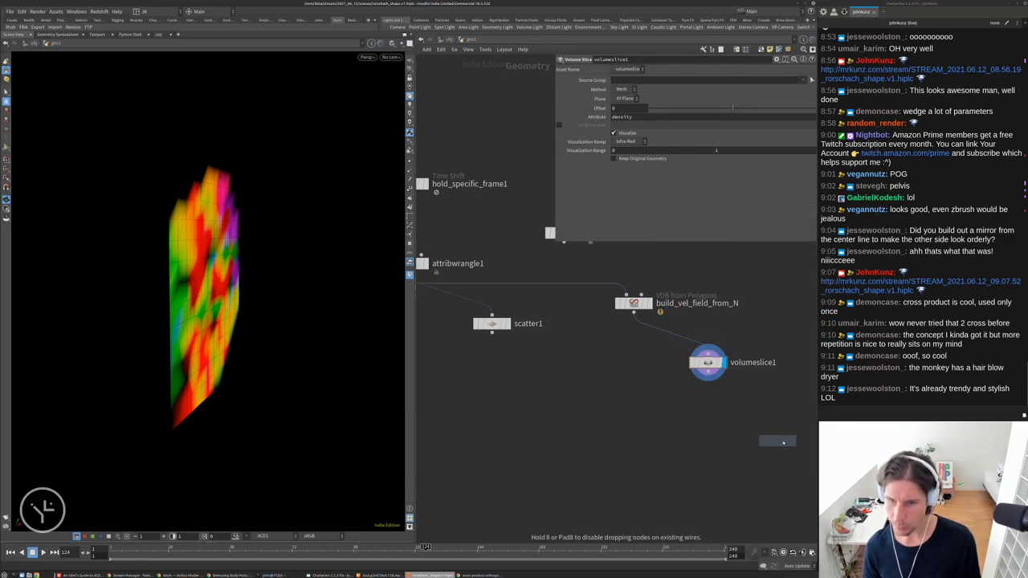
click(649, 434)
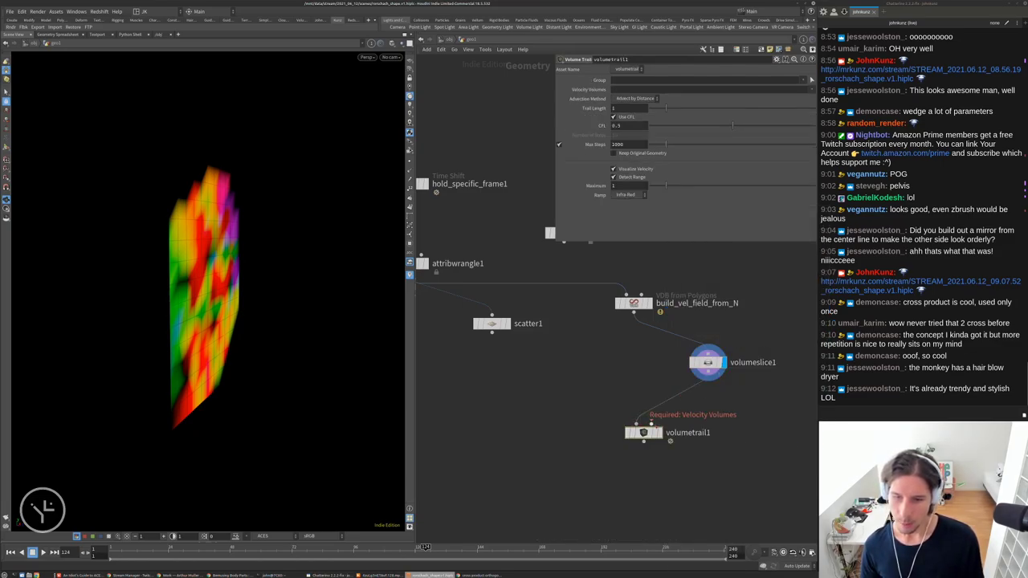
drag(639, 424, 634, 309)
click(660, 432)
mouse_move(643, 432)
mouse_down()
mouse_move(622, 427)
mouse_move(634, 424)
mouse_up()
drag(177, 299, 204, 297)
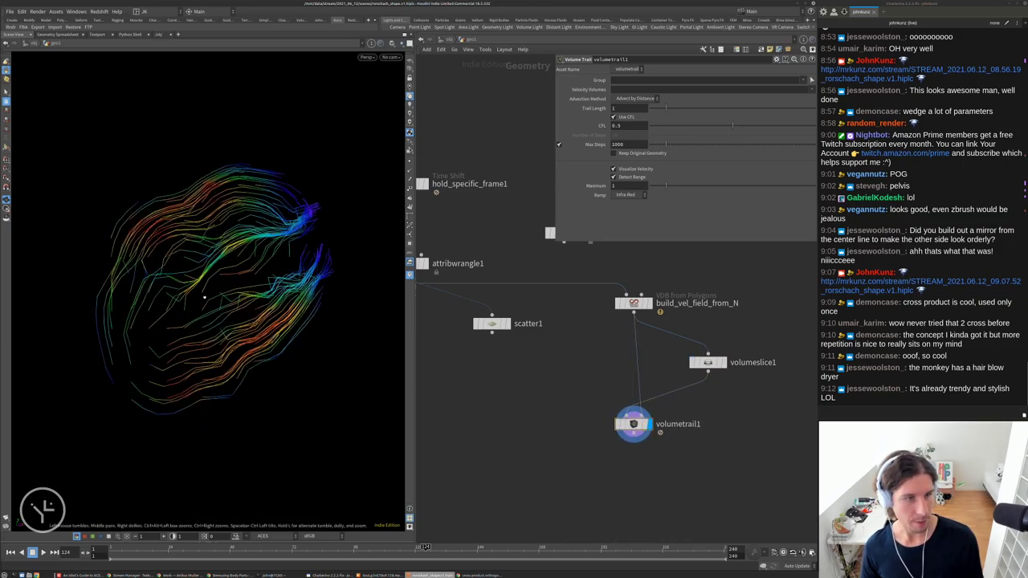
right_drag(231, 288, 164, 284)
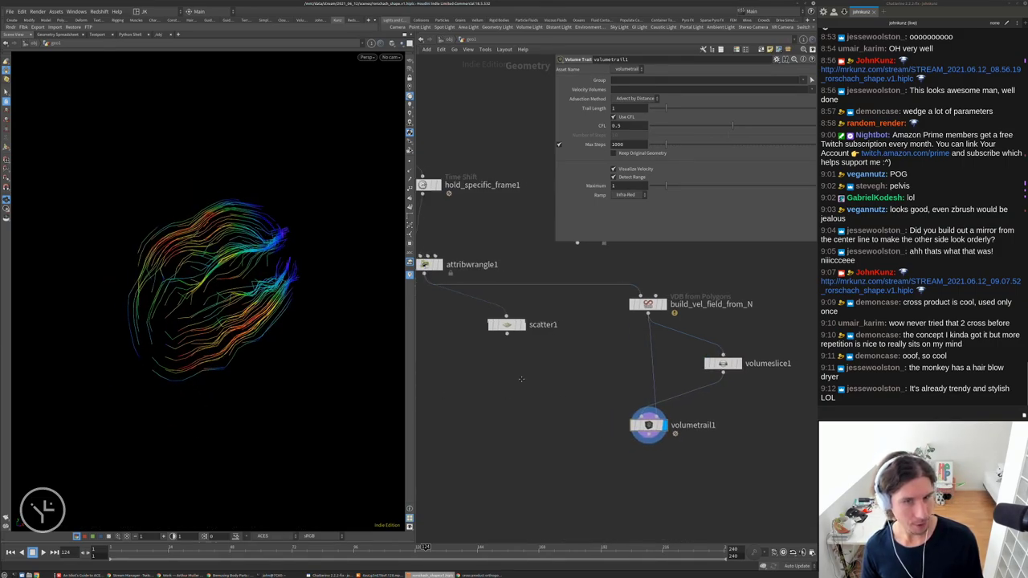
scroll(562, 321, down, 2)
Template hold_specific_frame1 so the grey mesh shows alongside the trails
middle_drag(482, 240, 514, 265)
click(503, 242)
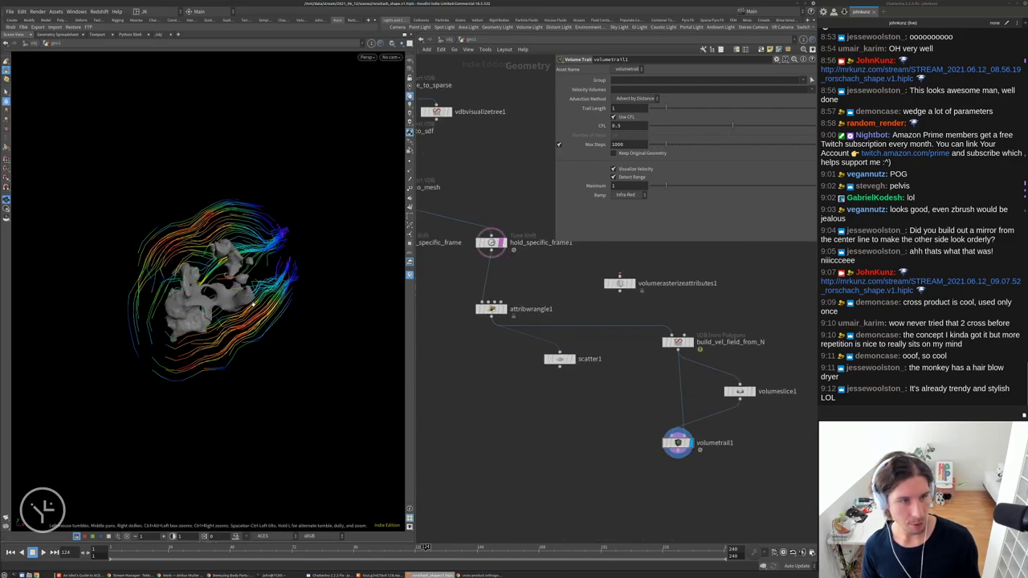
drag(241, 289, 374, 294)
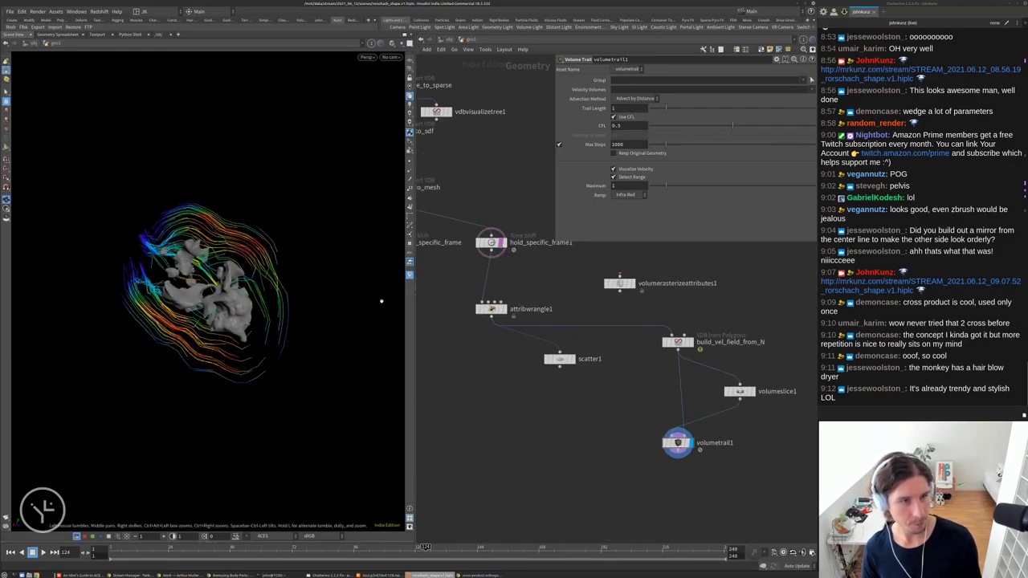
scroll(377, 297, up, 3)
scroll(676, 329, up, 3)
Set build_vel_field_from_N's Voxel Size to 0.025 for a finer velocity field
click(677, 329)
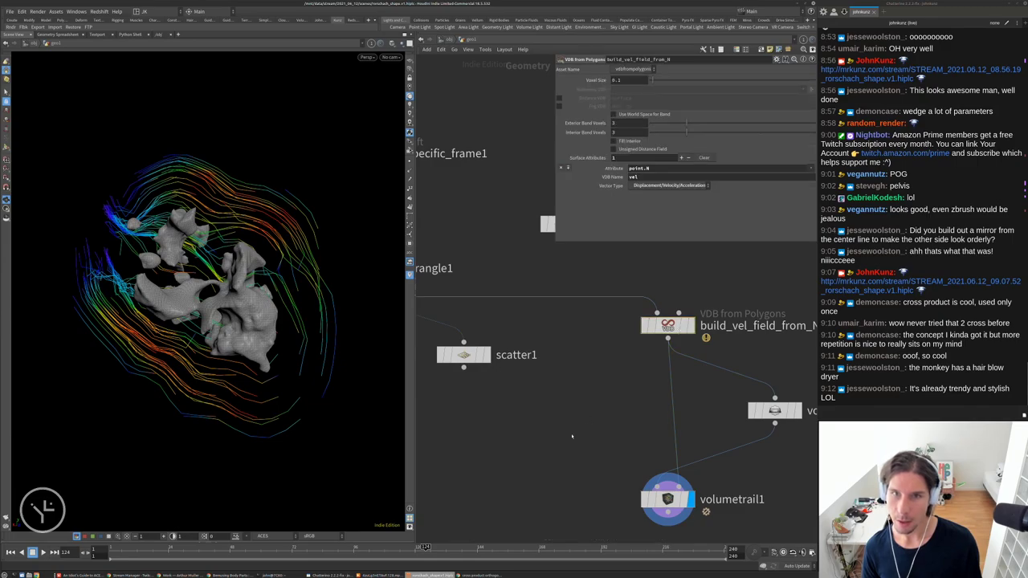
click(631, 80)
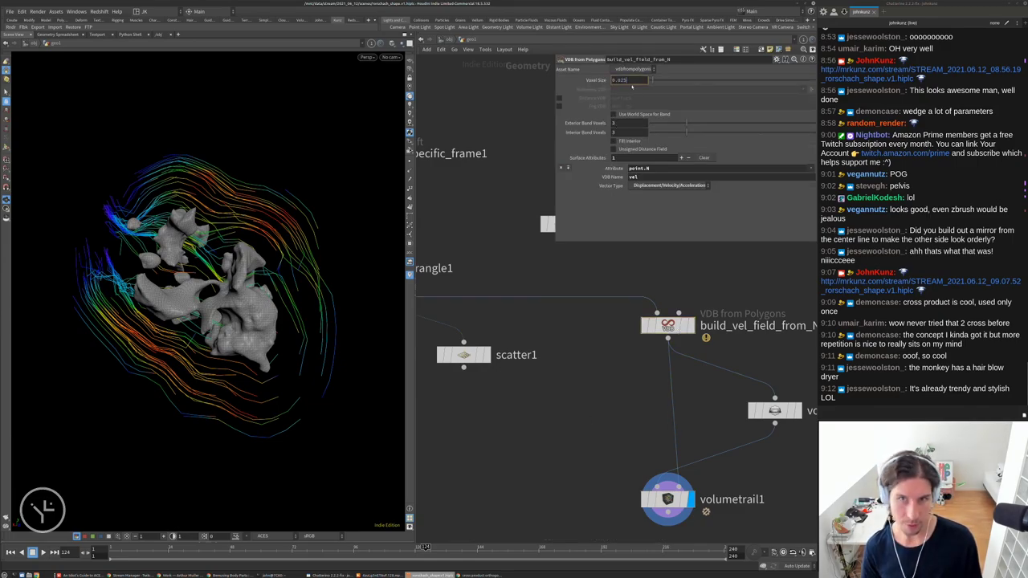
key(Return)
scroll(358, 210, up, 5)
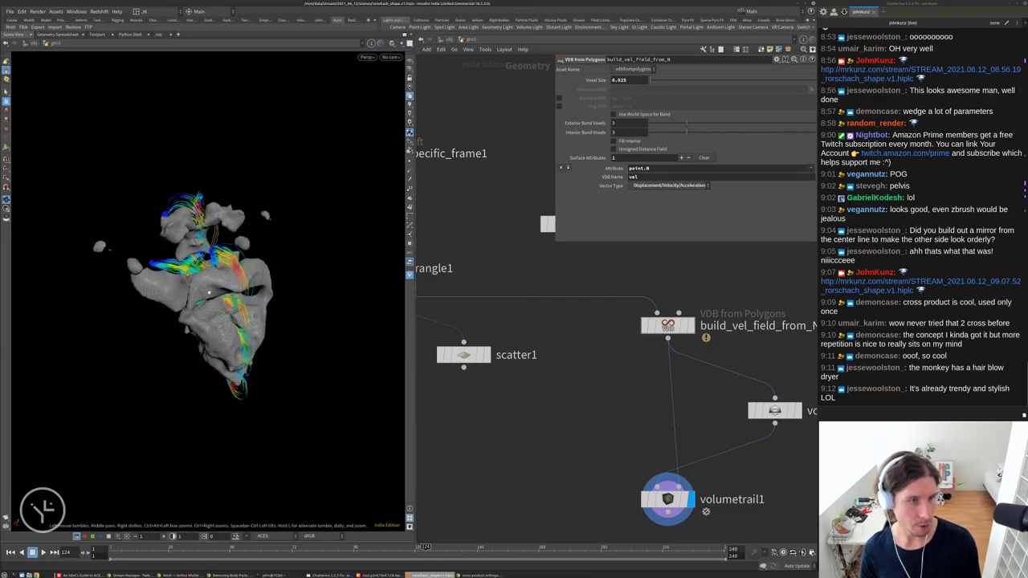
drag(359, 210, 358, 238)
scroll(633, 335, down, 3)
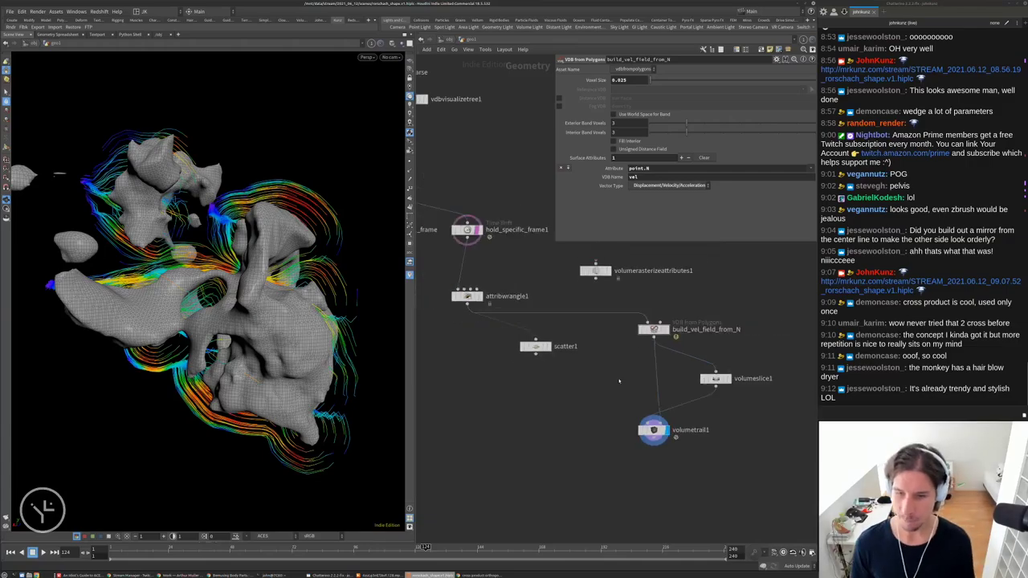
scroll(716, 364, up, 2)
Wire scatter1 into volumetrail1's first input and move volumeslice1 aside to the right
click(686, 374)
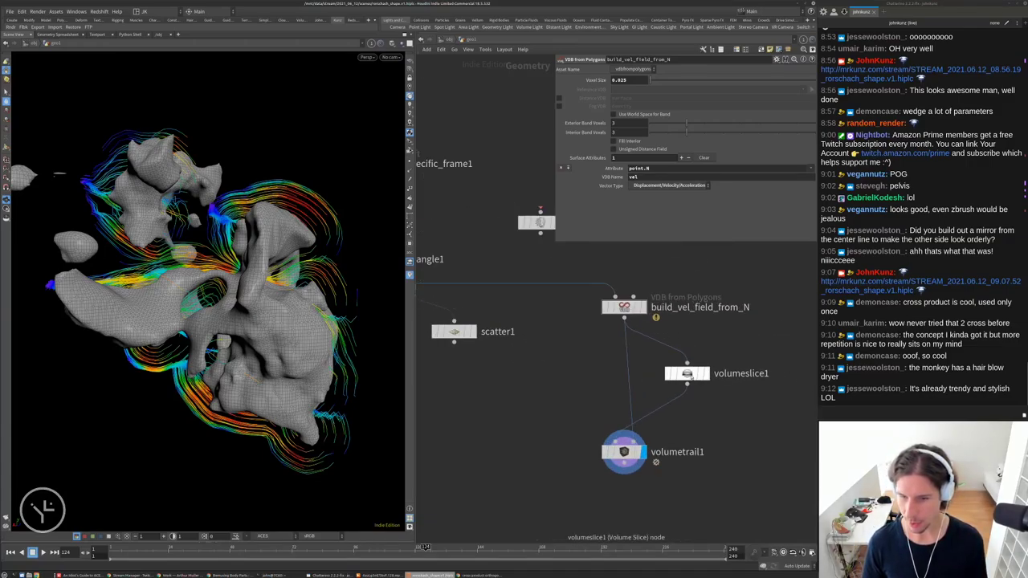
drag(454, 343, 623, 438)
drag(240, 281, 353, 293)
scroll(498, 257, down, 2)
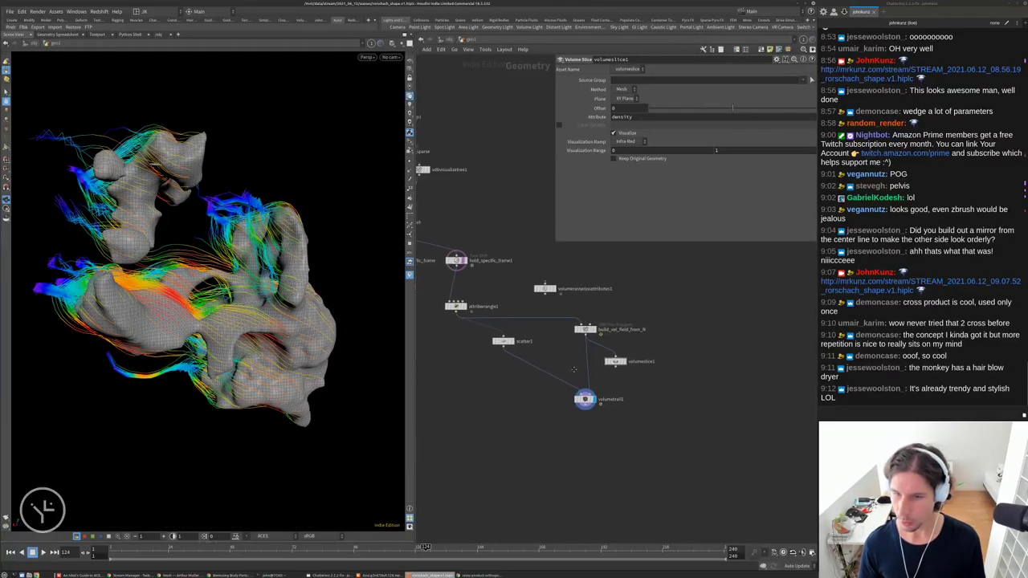
scroll(497, 257, up, 1)
drag(601, 355, 712, 360)
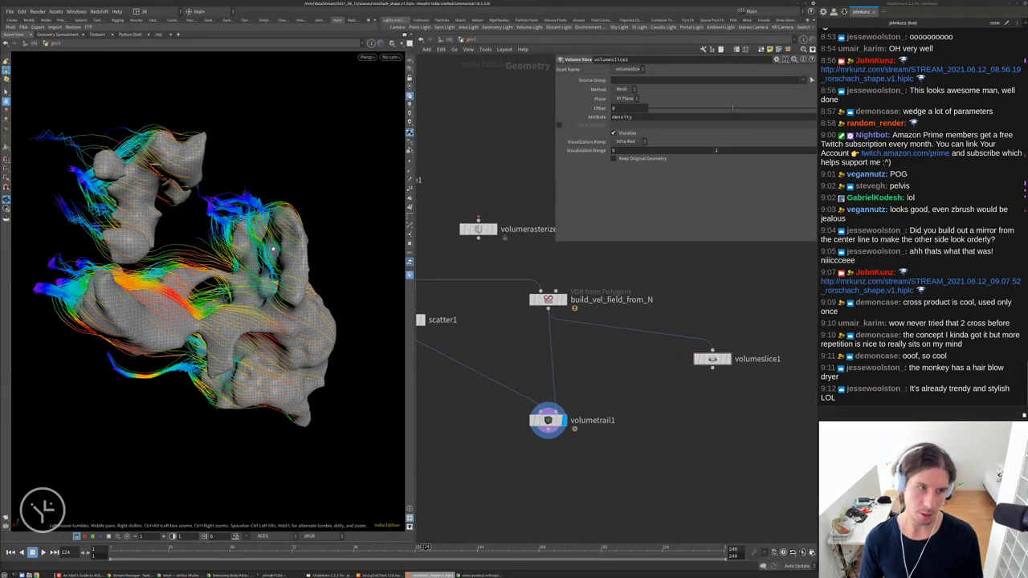
drag(129, 241, 393, 318)
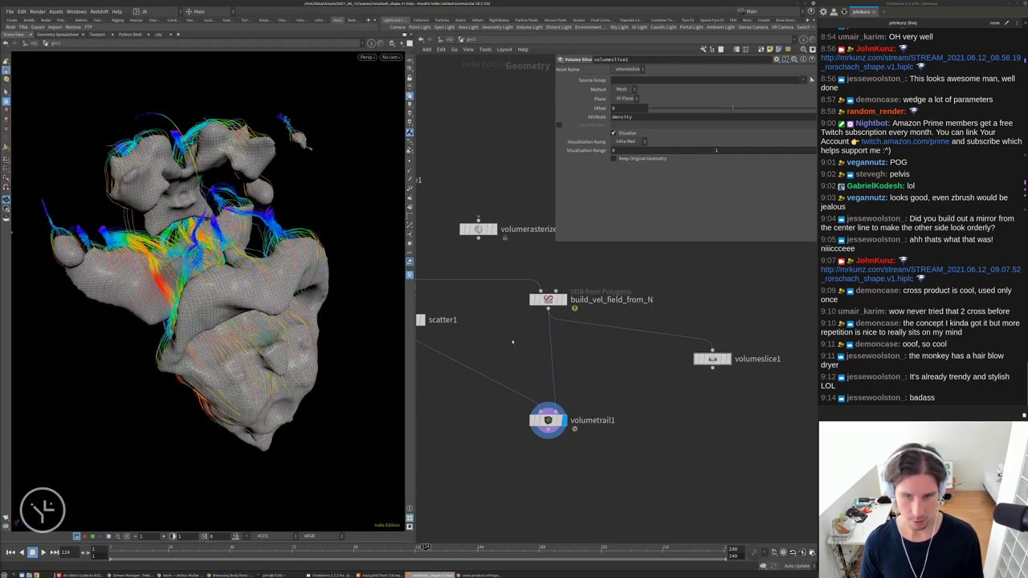
Insert a Volume VOP between the velocity field and the trail, then dive inside it
key(Tab)
text(vop)
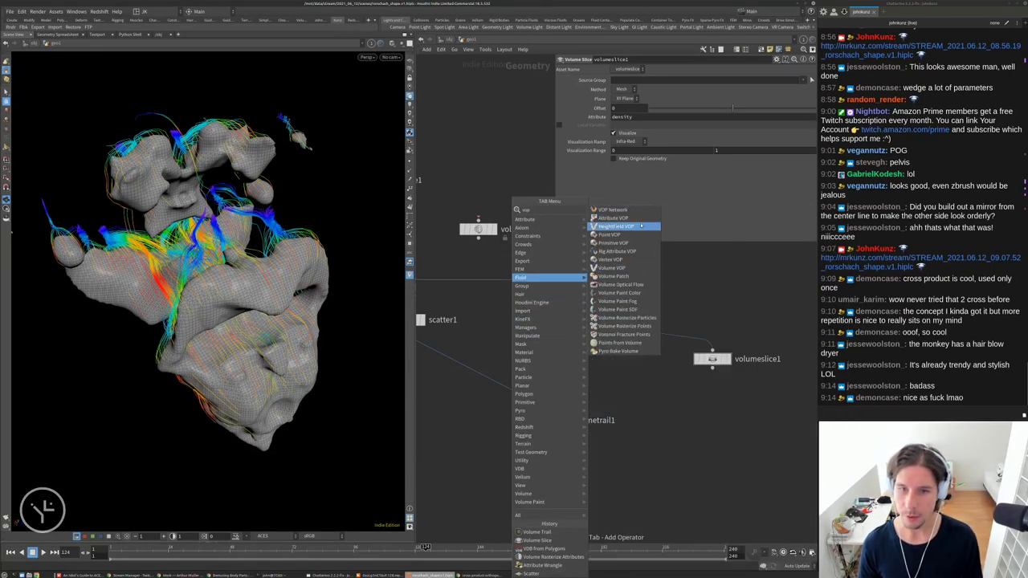
click(613, 268)
click(610, 338)
drag(611, 338, 556, 362)
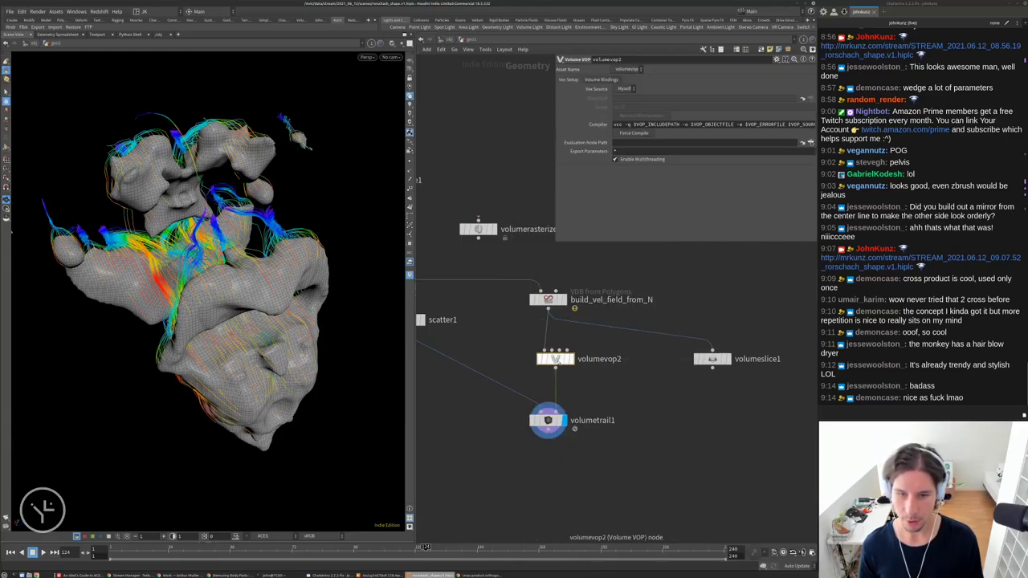
double_click(556, 360)
Add a Curl Noise node inside the VOP network
key(Tab)
text(c)
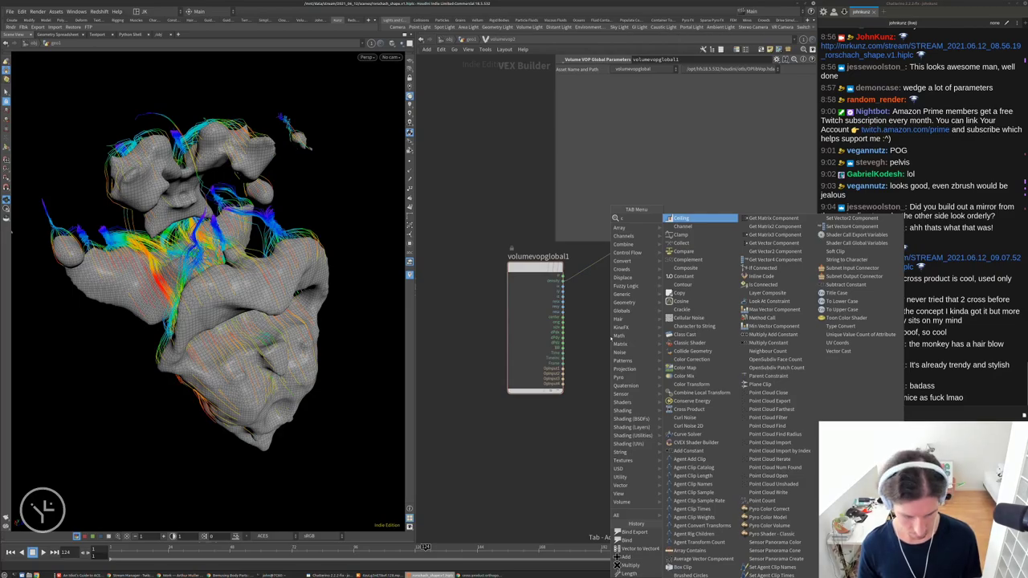
text(url)
key(Return)
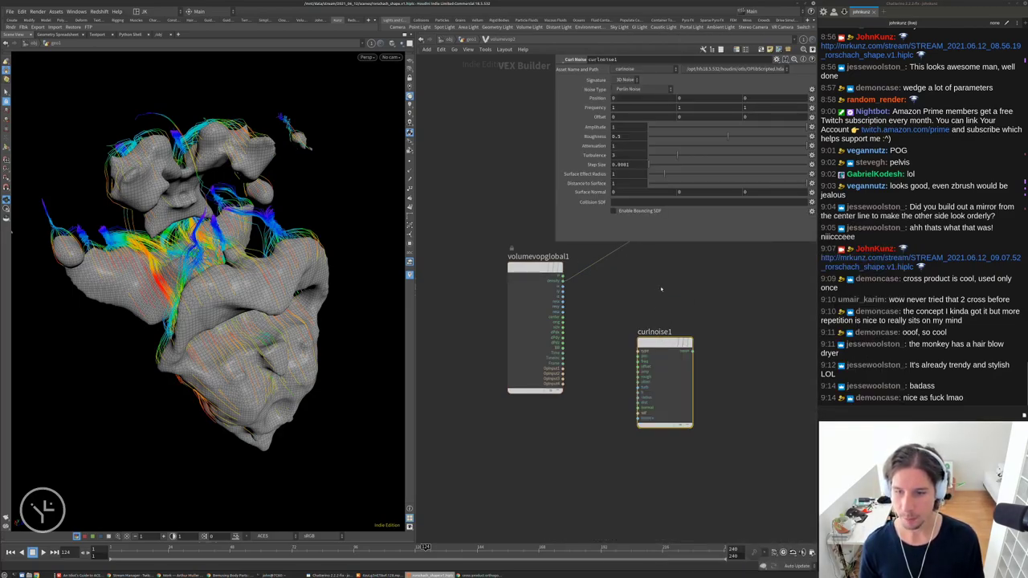
middle_drag(660, 290, 569, 352)
scroll(585, 356, down, 2)
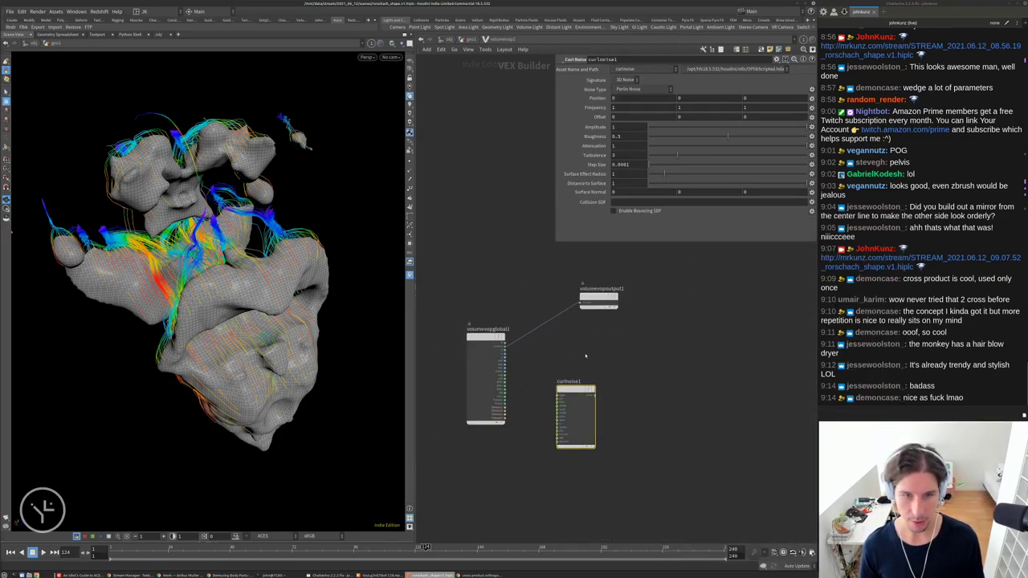
scroll(585, 356, up, 2)
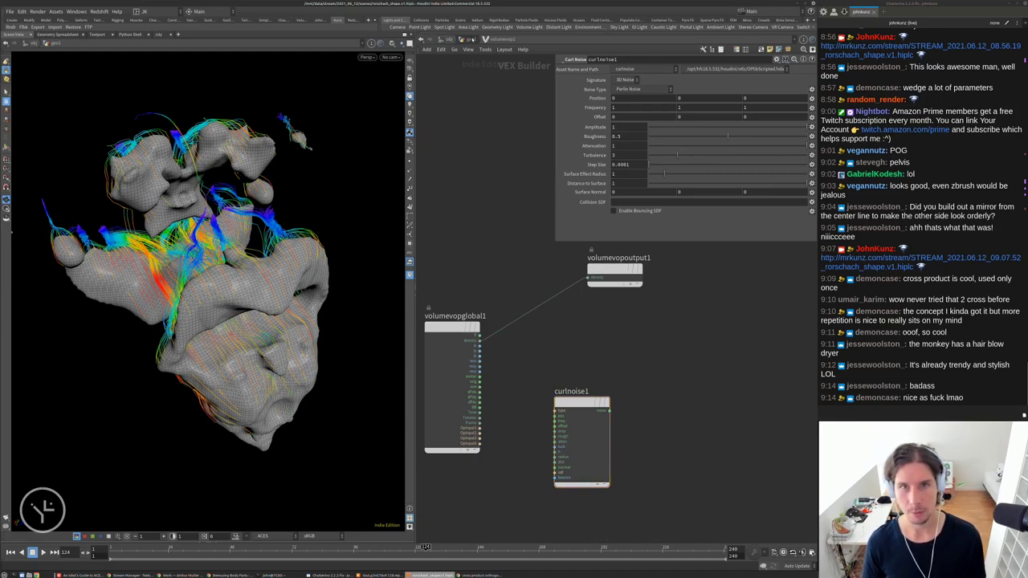
Review volumevop2's volume binding settings and build_vel_field_from_N's info, then re-enter volumevop2
key(u)
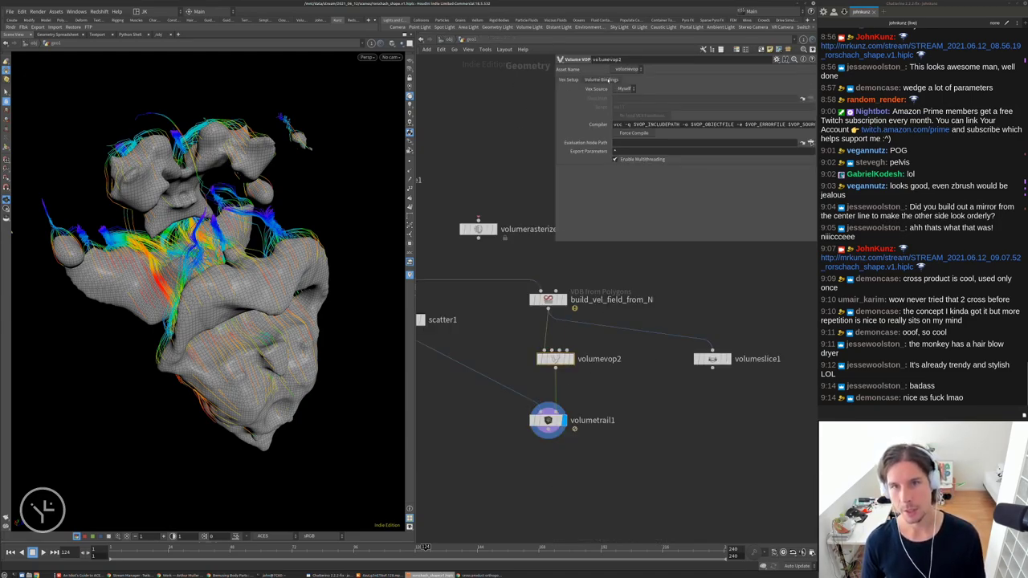
click(608, 80)
click(567, 79)
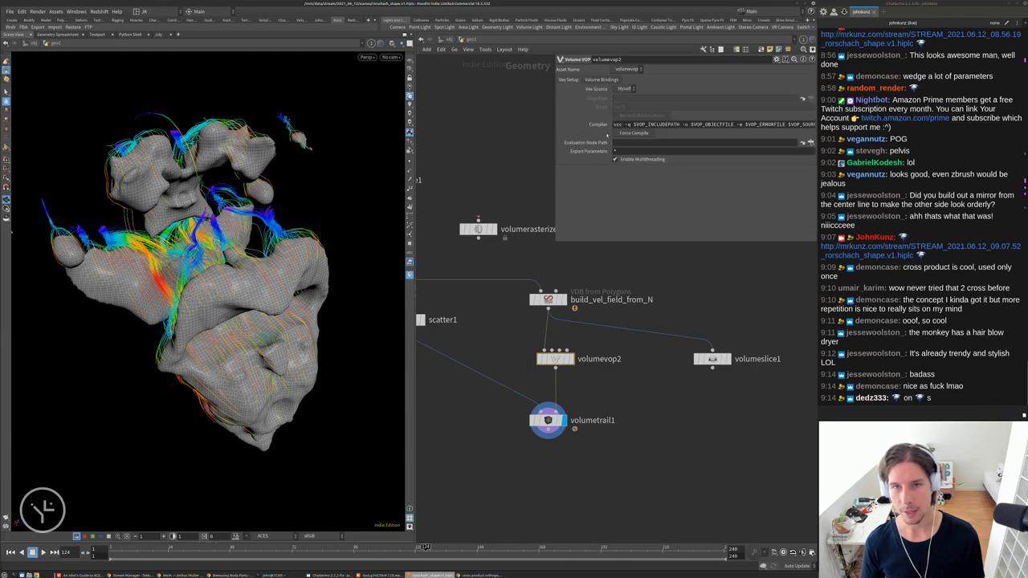
middle_click(547, 299)
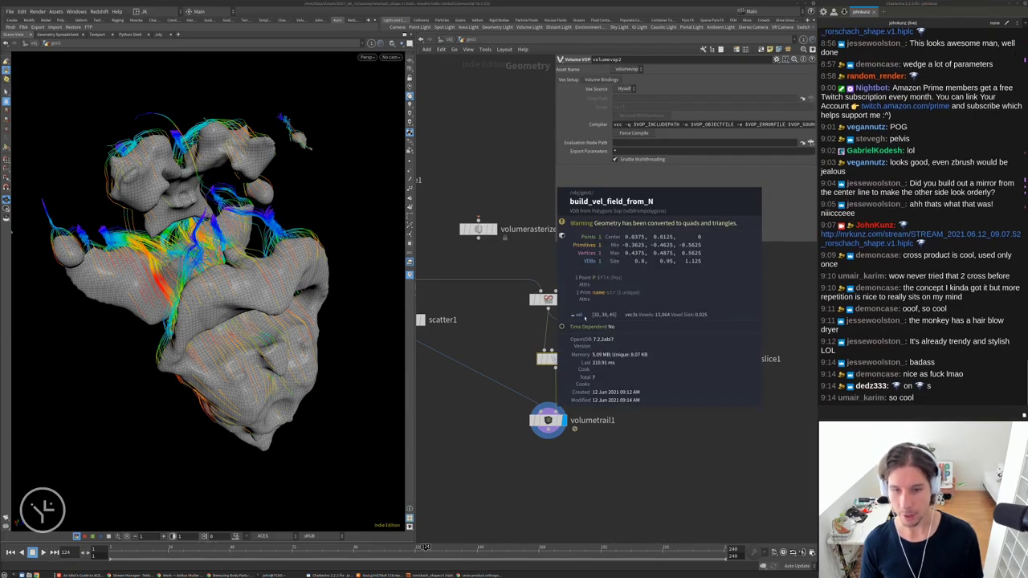
key(i)
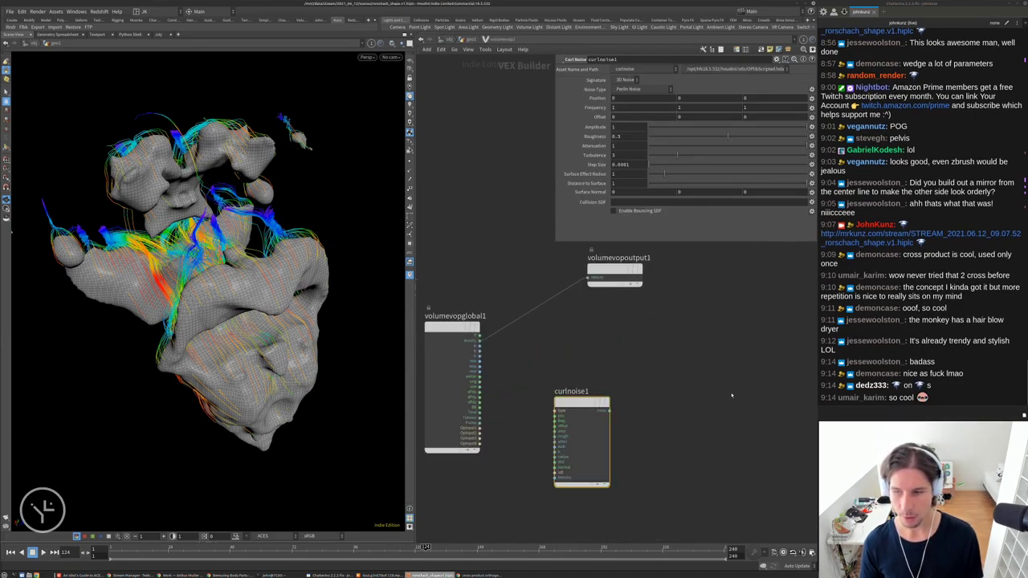
Create a Bind node with attribute name vel and type Vector
key(Tab)
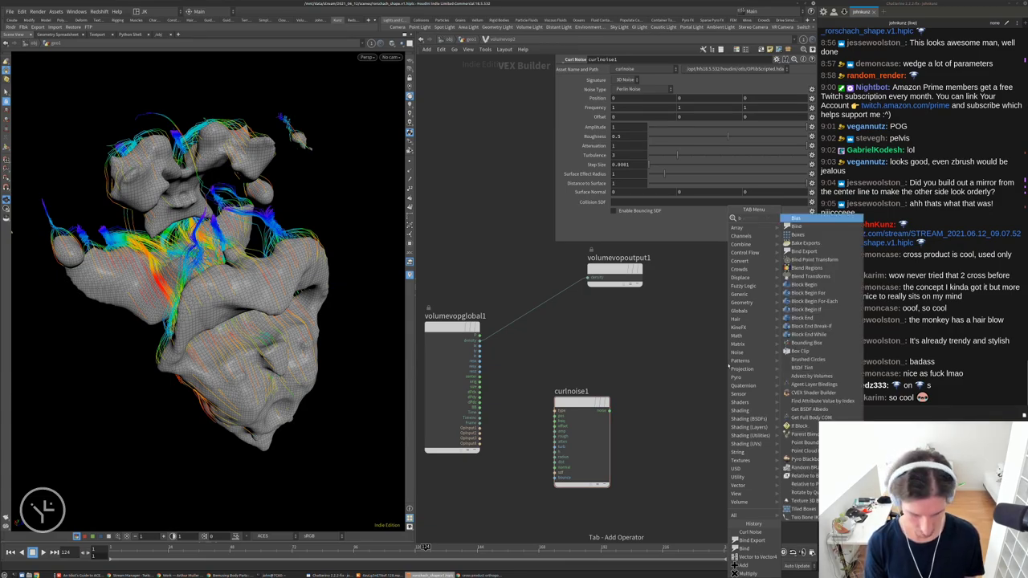
text(b)
key(Down)
key(Return)
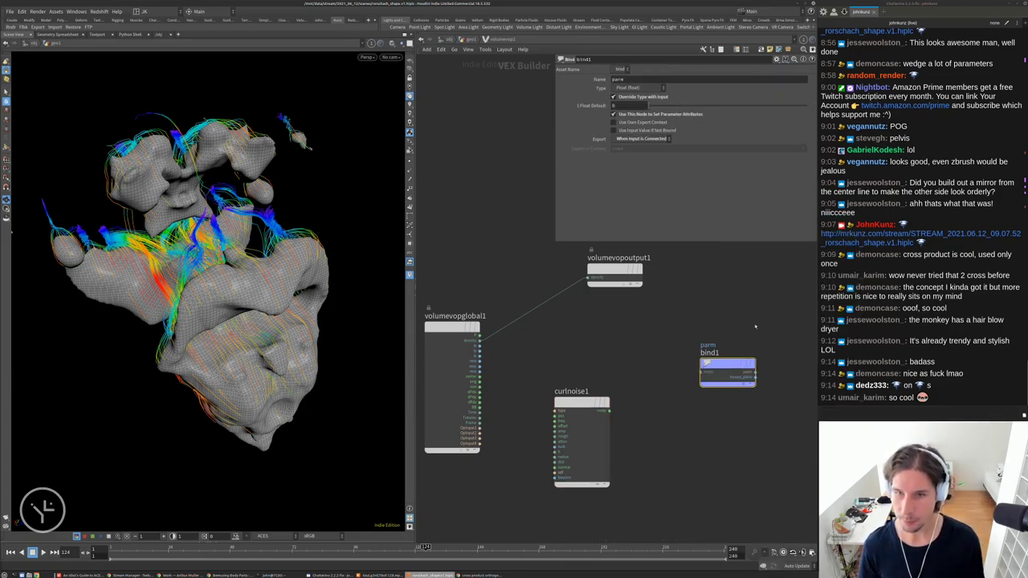
double_click(636, 78)
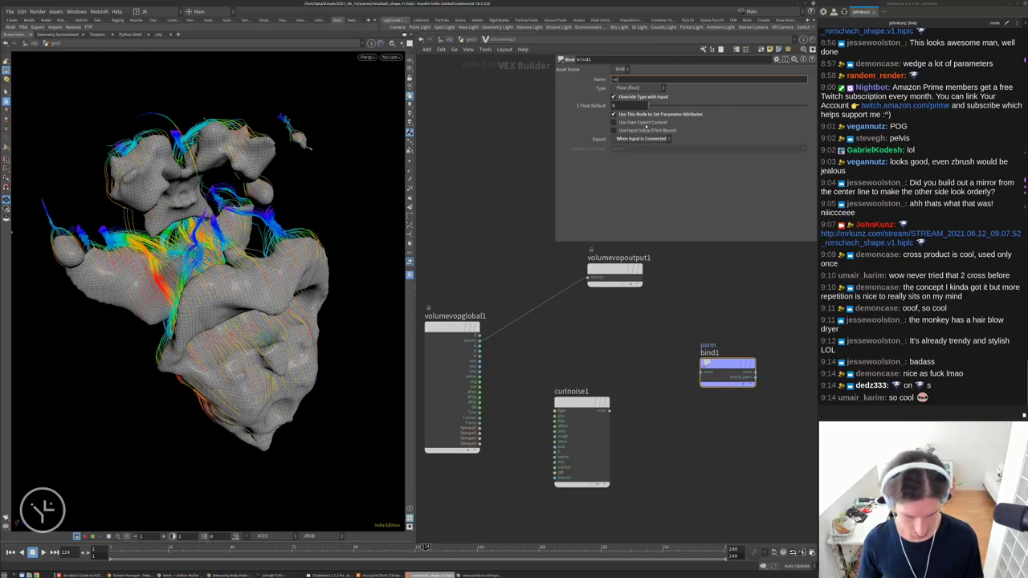
key(Return)
click(636, 88)
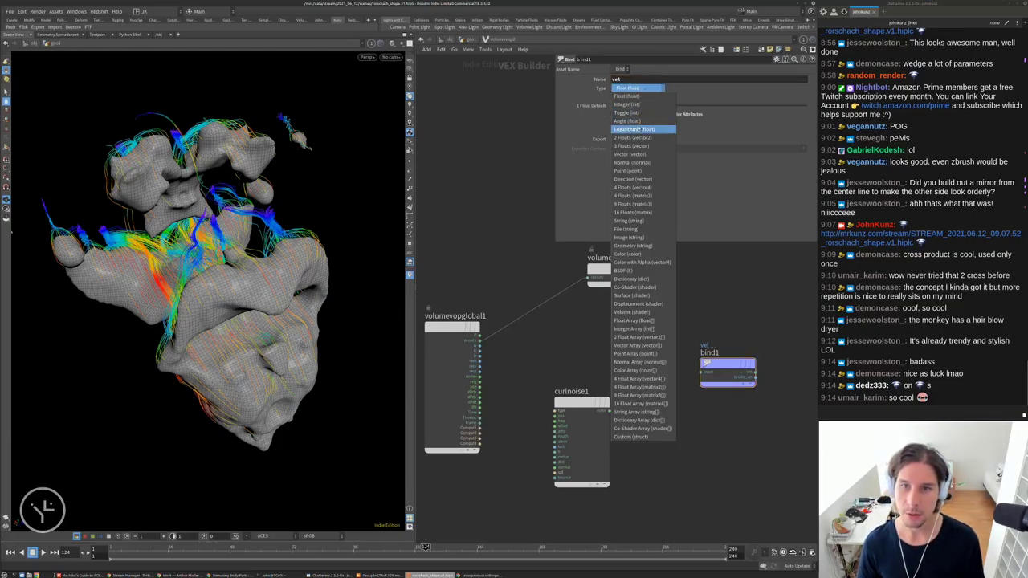
click(632, 154)
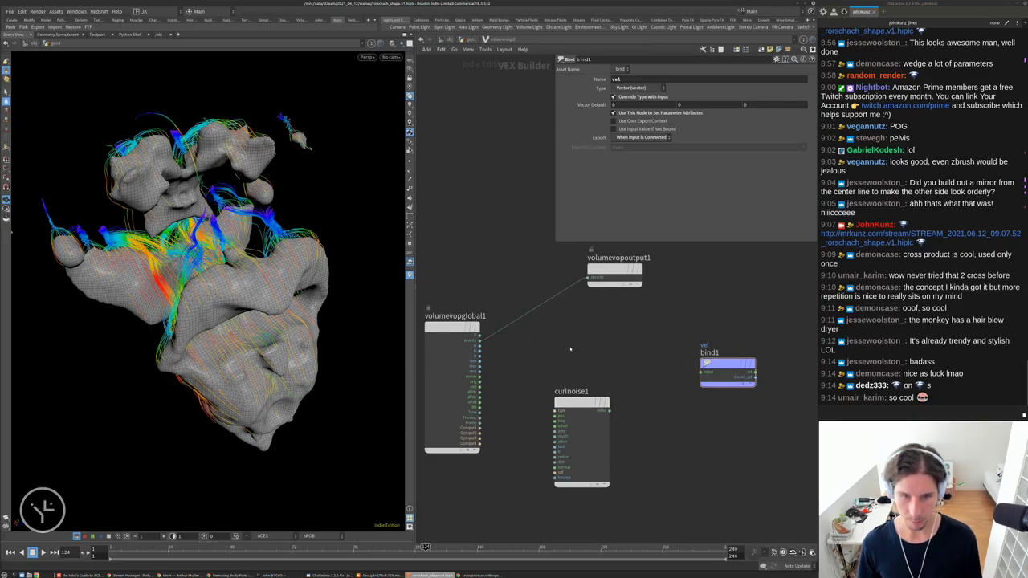
Feed the global parameters through a Vector to Vector4 node into curlnoise1, wired to bind1
key(Tab)
text(vec)
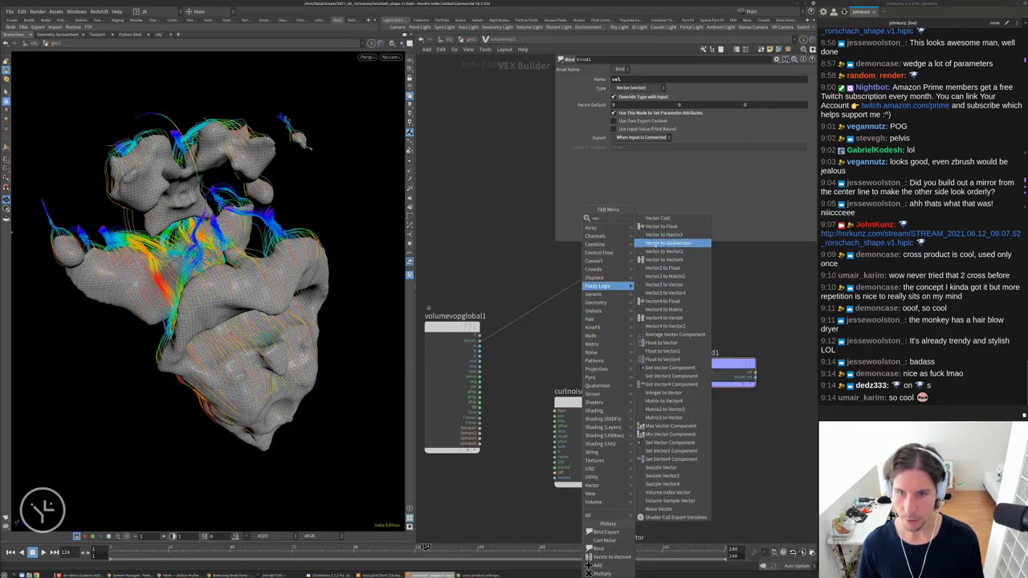
click(664, 259)
click(573, 331)
click(479, 340)
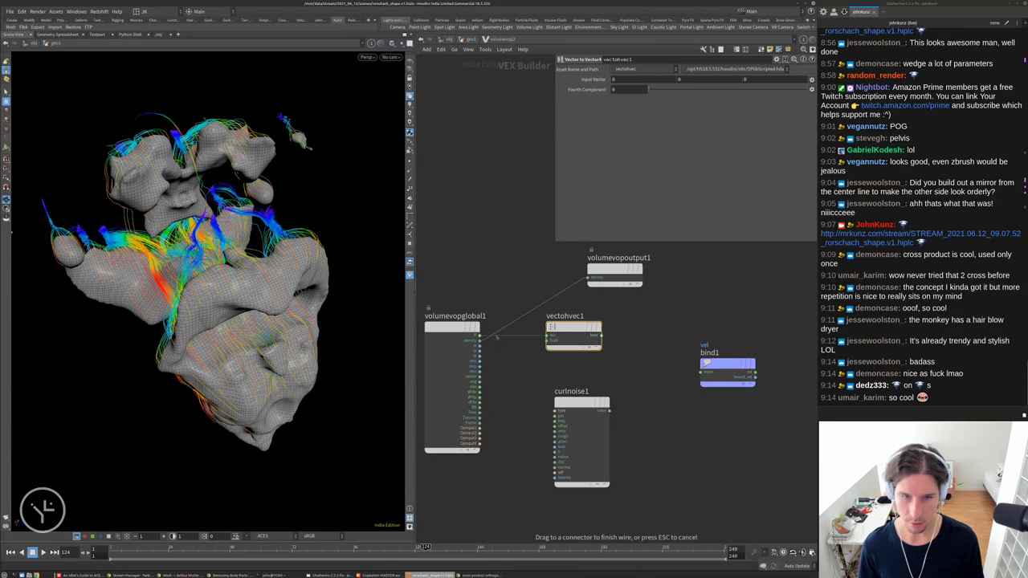
click(549, 335)
drag(572, 327, 549, 351)
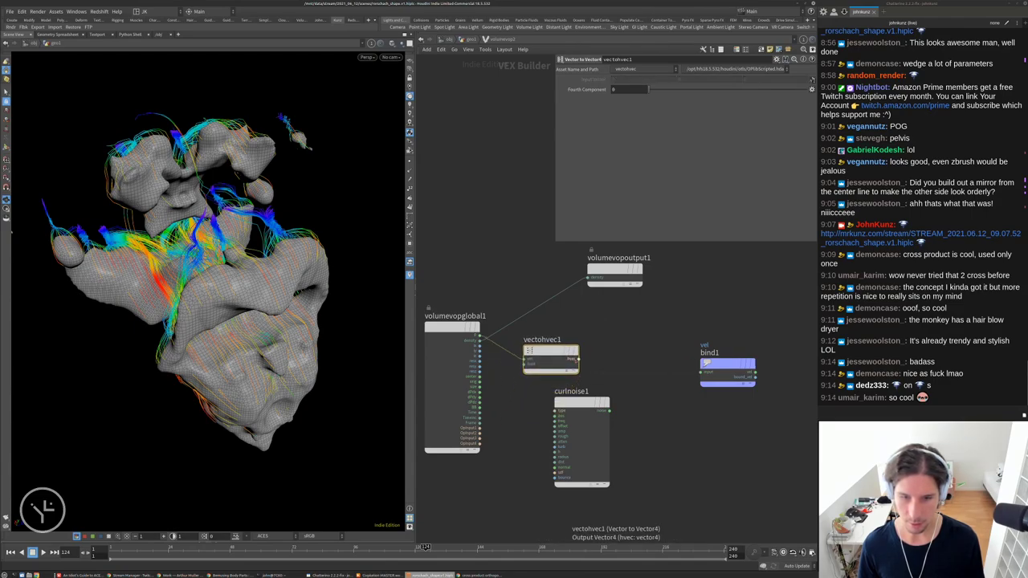
click(577, 359)
click(555, 410)
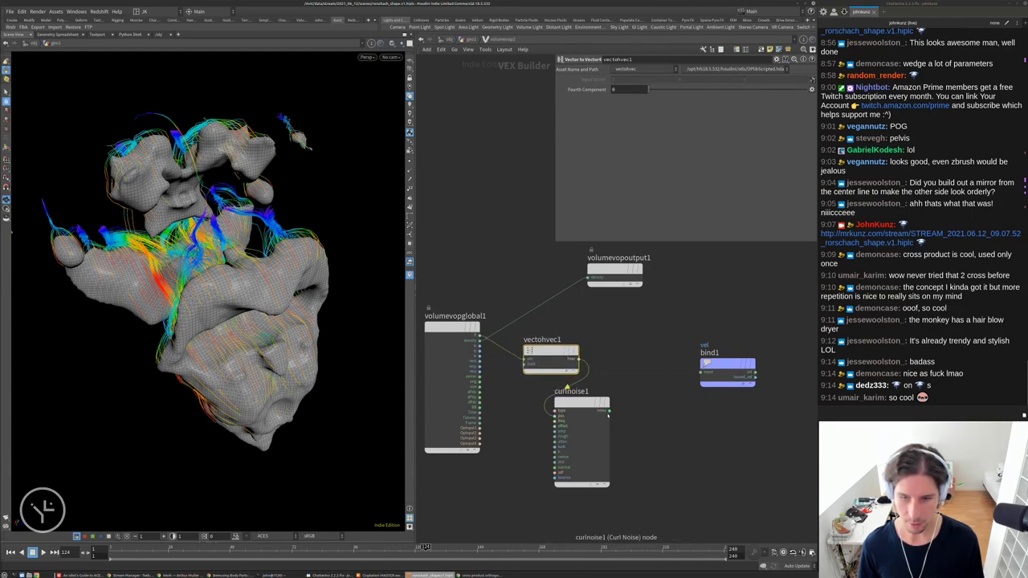
drag(608, 416, 669, 383)
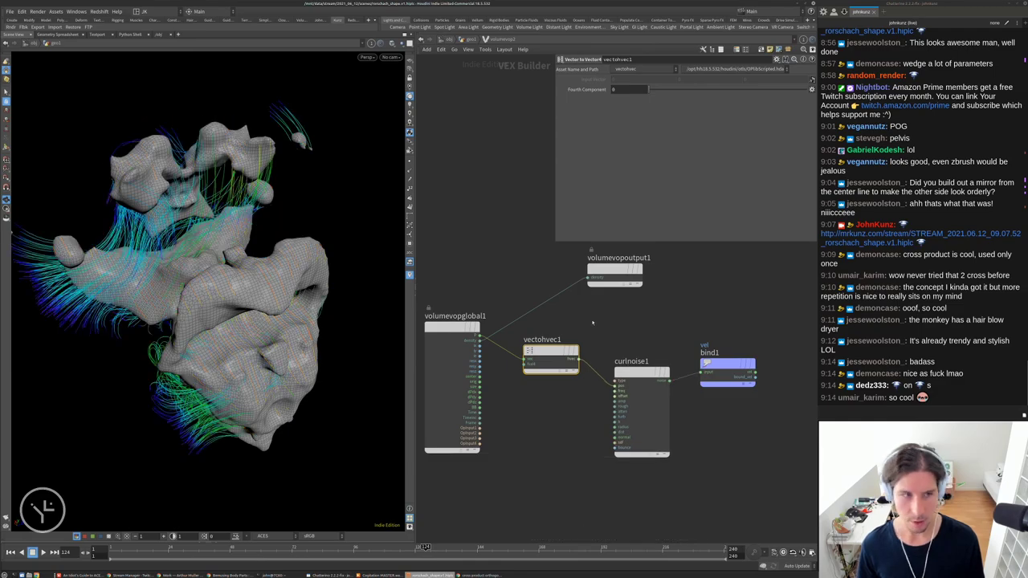
Duplicate bind1 into a second vel binding, bind2
drag(193, 236, 337, 249)
middle_drag(653, 321, 612, 305)
drag(595, 362, 592, 394)
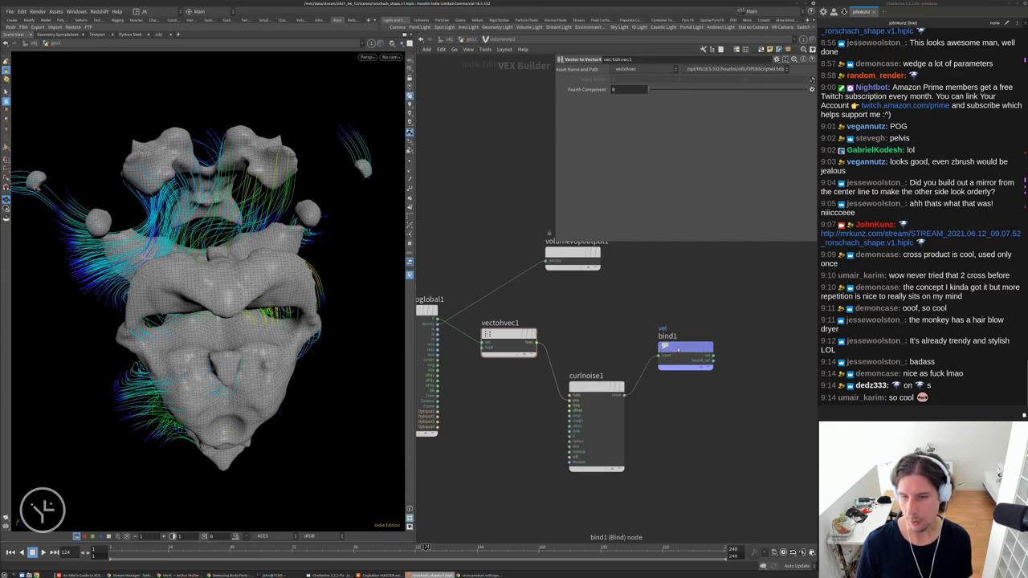
drag(685, 354, 615, 312)
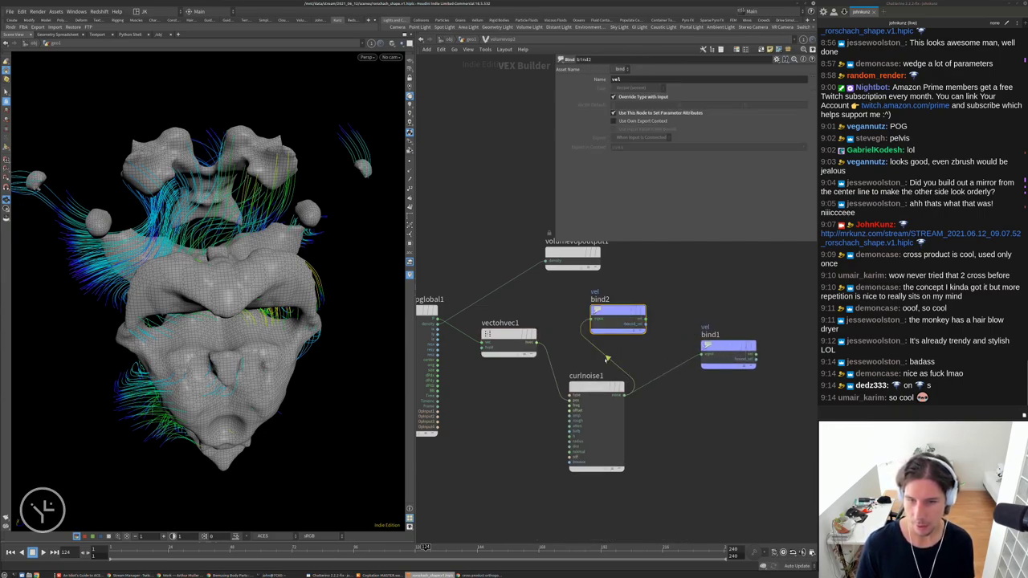
Disconnect curlnoise1 from bind2 and line bind1 up level with bind2
right_click(607, 359)
key(Escape)
right_click(607, 359)
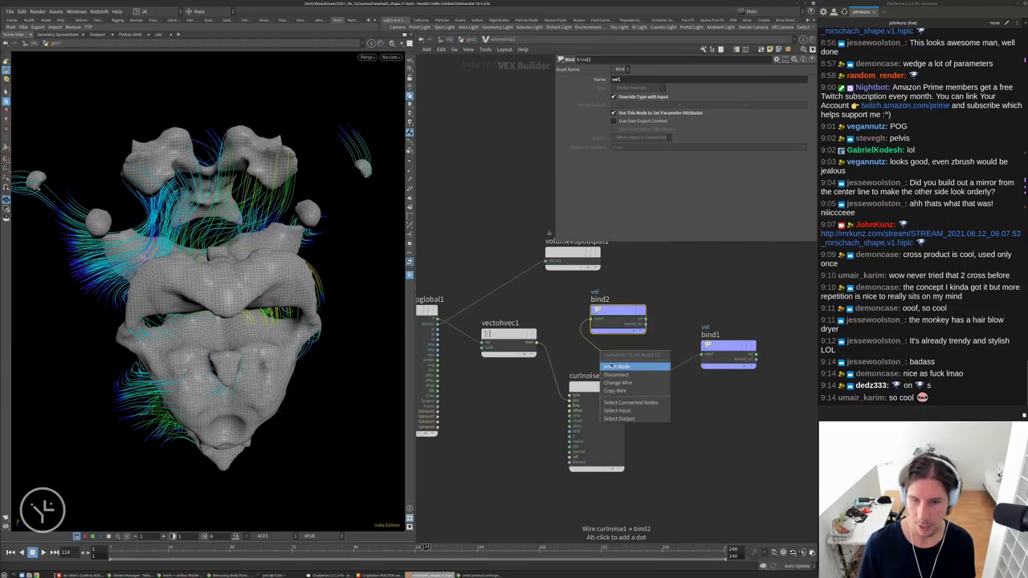
click(616, 375)
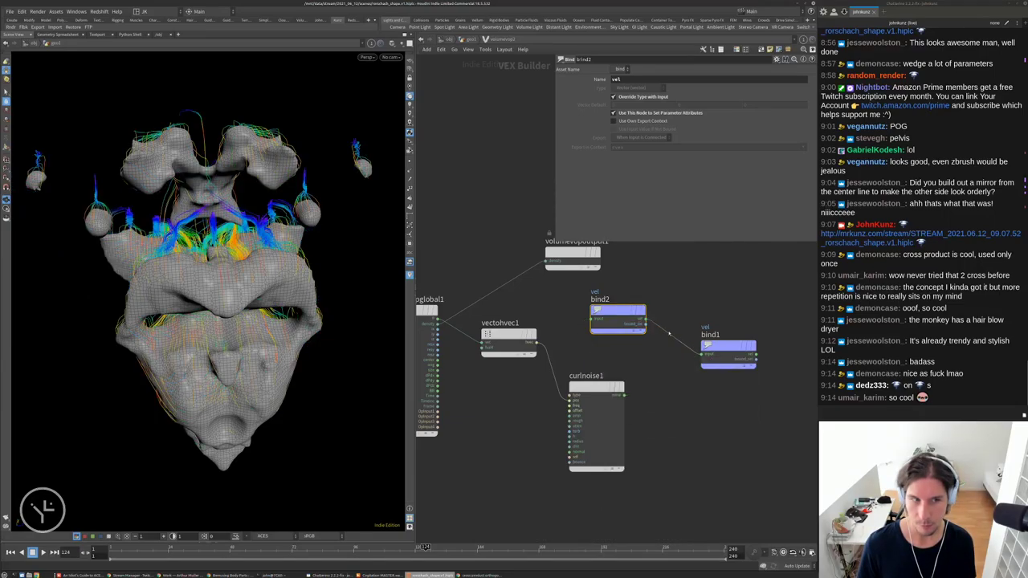
drag(714, 346, 754, 302)
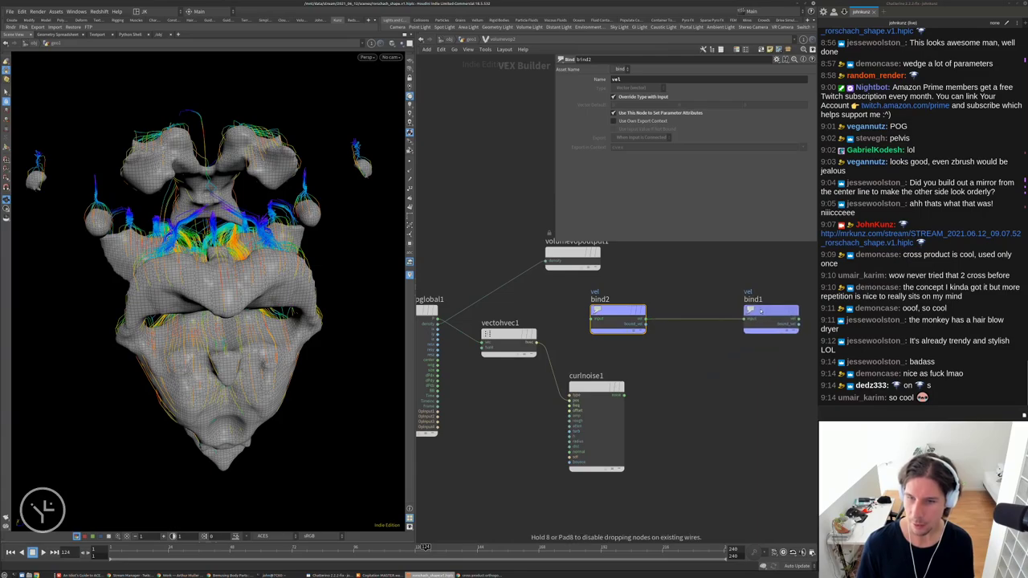
Insert an Add node between bind2 and bind1, with curlnoise1 wired into it
key(Tab)
text(add)
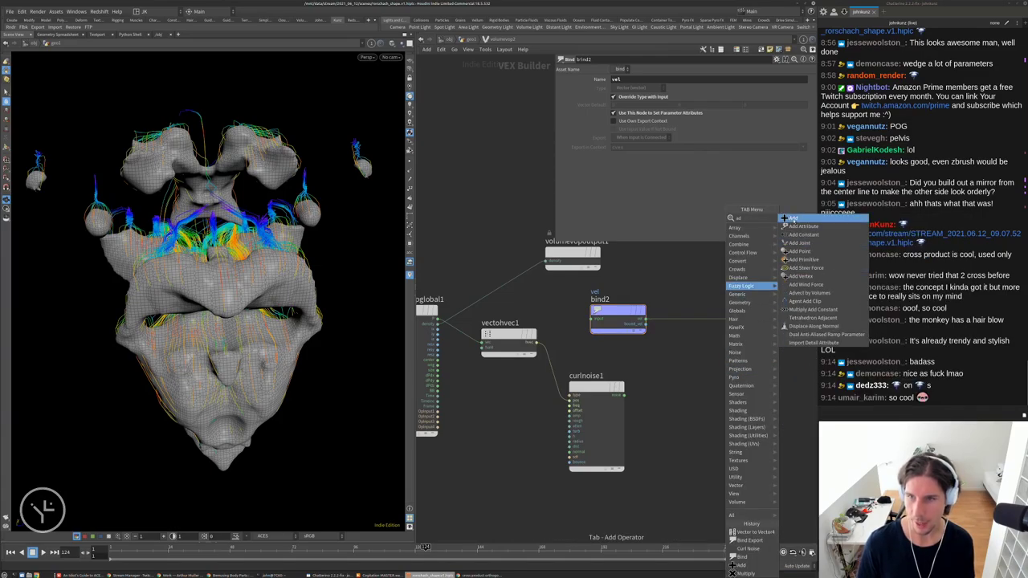
key(Return)
click(695, 341)
drag(623, 395, 673, 363)
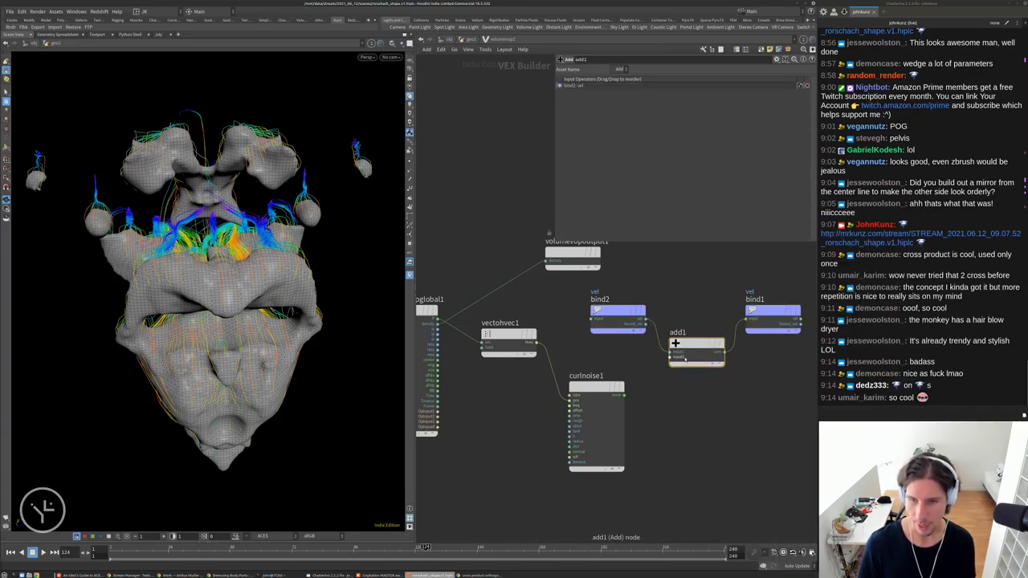
drag(209, 257, 321, 253)
Set curlnoise1's amplitude to about 0.063 and its noise type to Analytic Simplex Noise
click(589, 386)
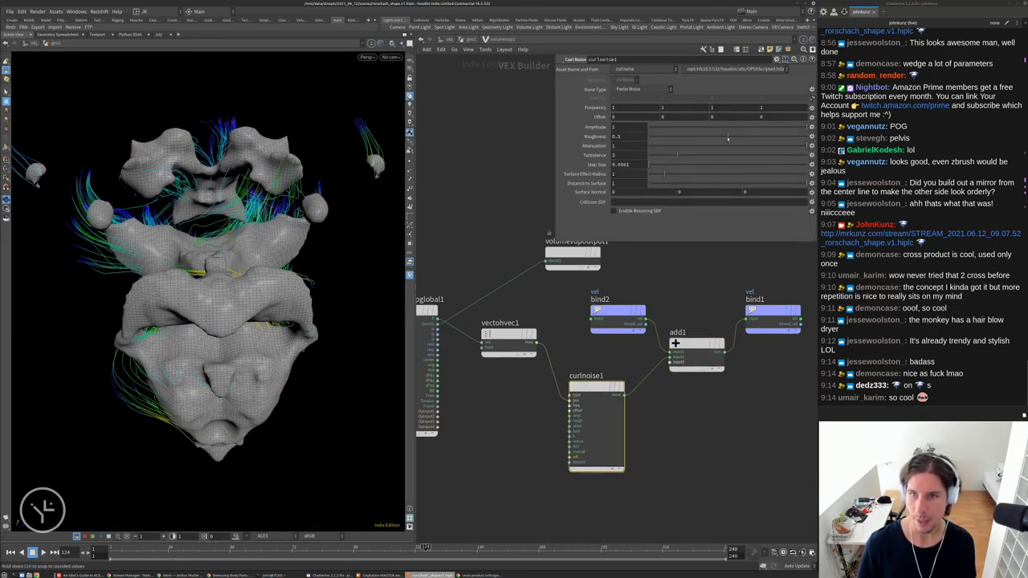
click(729, 129)
drag(731, 128, 733, 129)
click(630, 90)
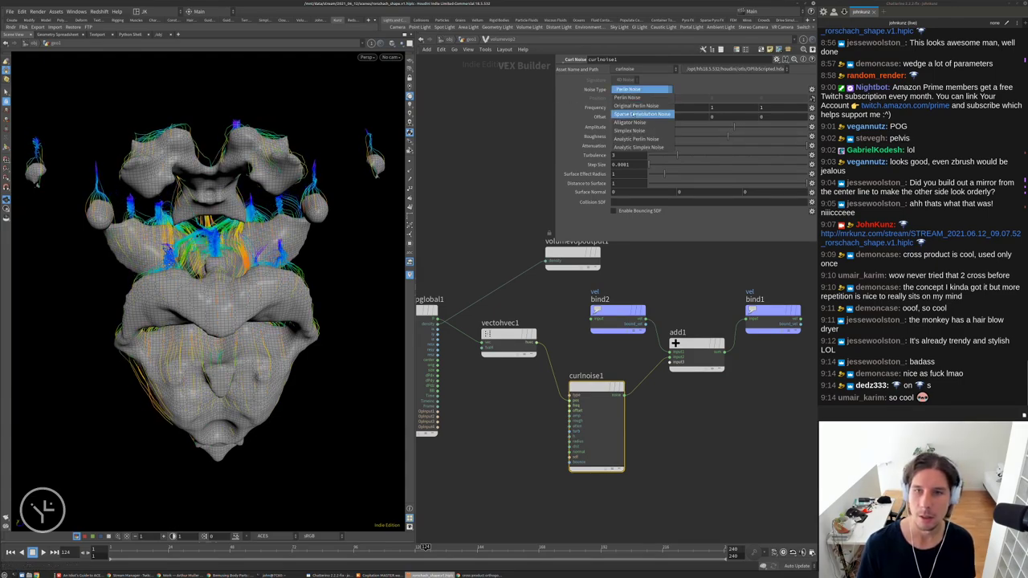
click(635, 144)
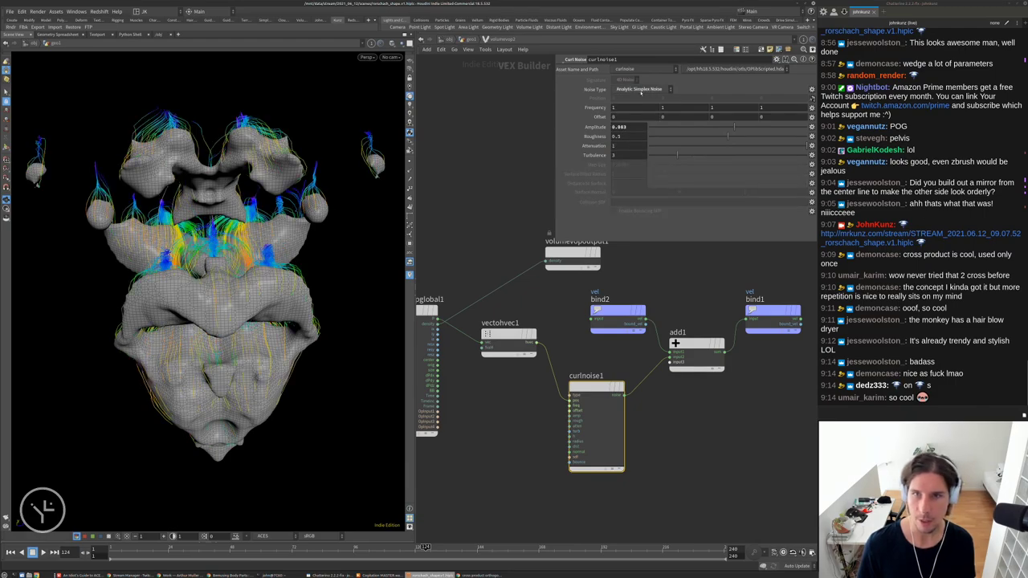
scroll(217, 289, down, 3)
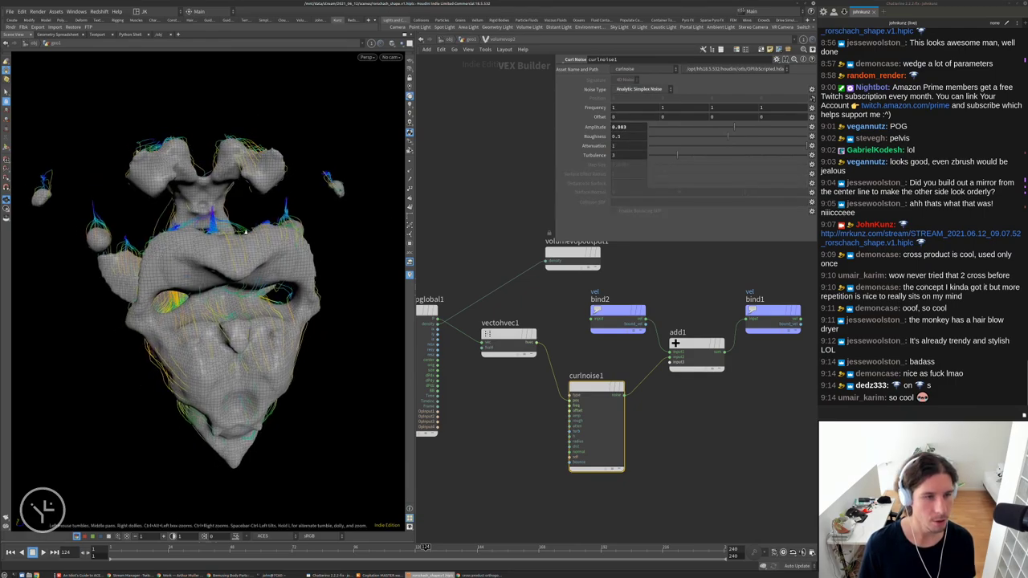
scroll(551, 374, down, 4)
Delete volumevopoutput1 and move volumevopglobal1 further left
click(586, 300)
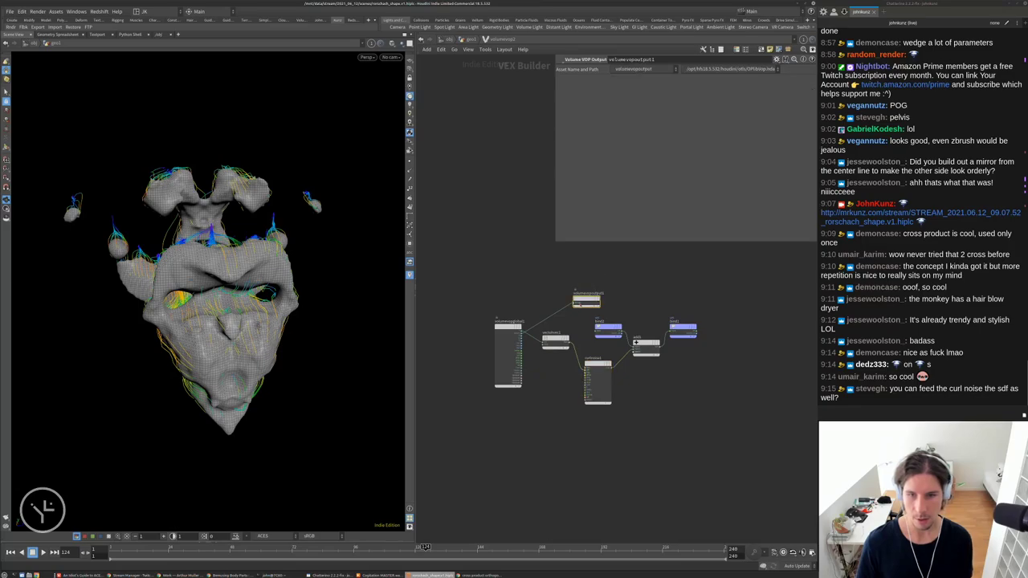
scroll(586, 300, up, 3)
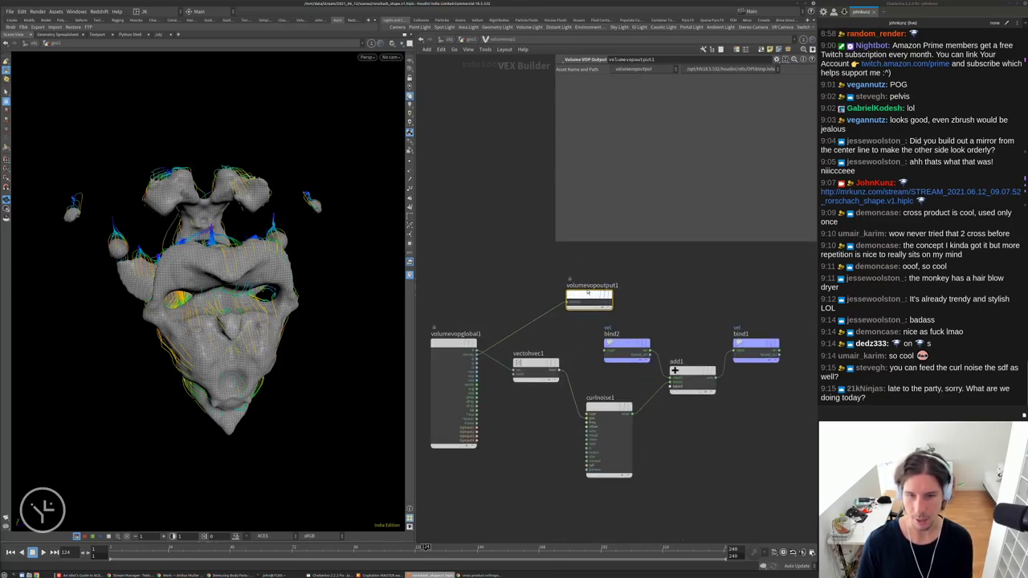
key(Delete)
scroll(531, 320, down, 2)
drag(485, 321, 452, 321)
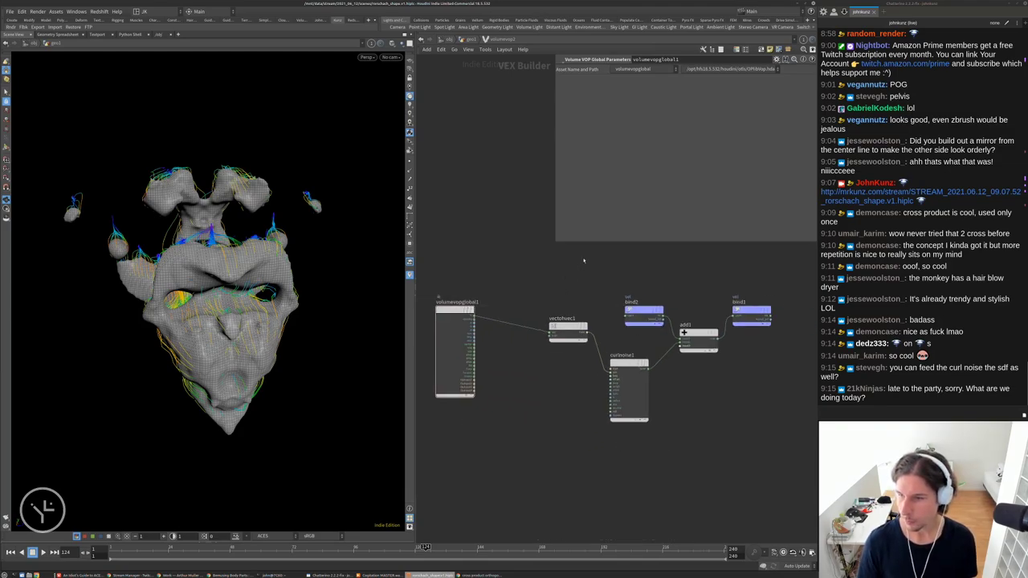
Bring the Chrome 'cross product orthogonal' image search in front of Houdini
scroll(583, 260, up, 1)
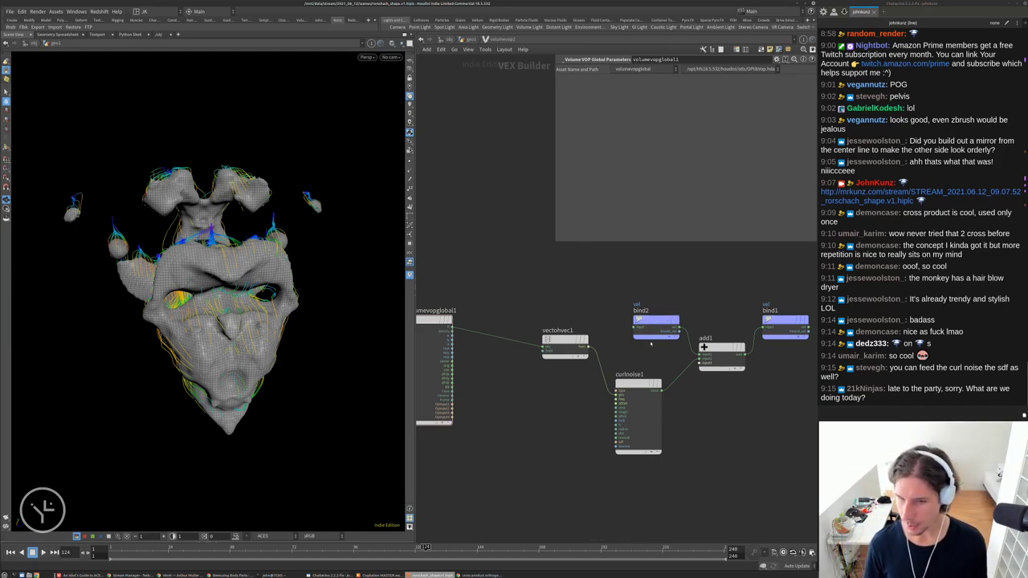
scroll(651, 353, up, 3)
scroll(653, 393, up, 2)
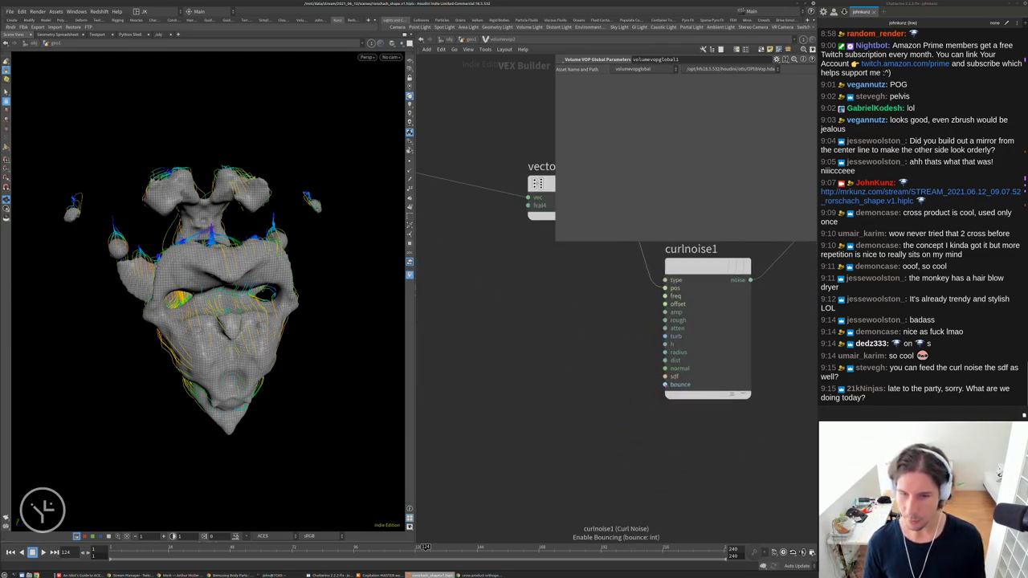
scroll(653, 375, down, 2)
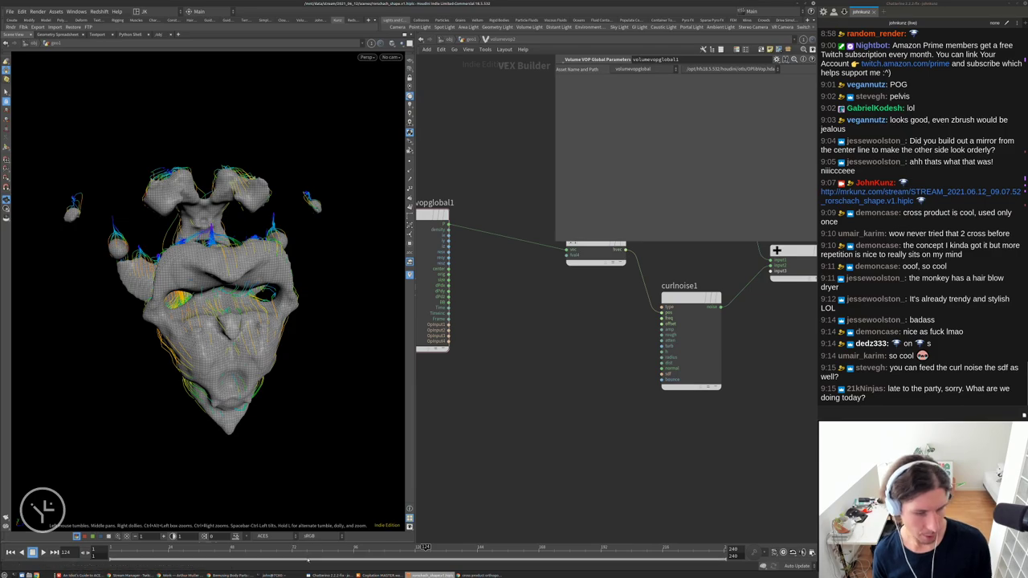
click(479, 575)
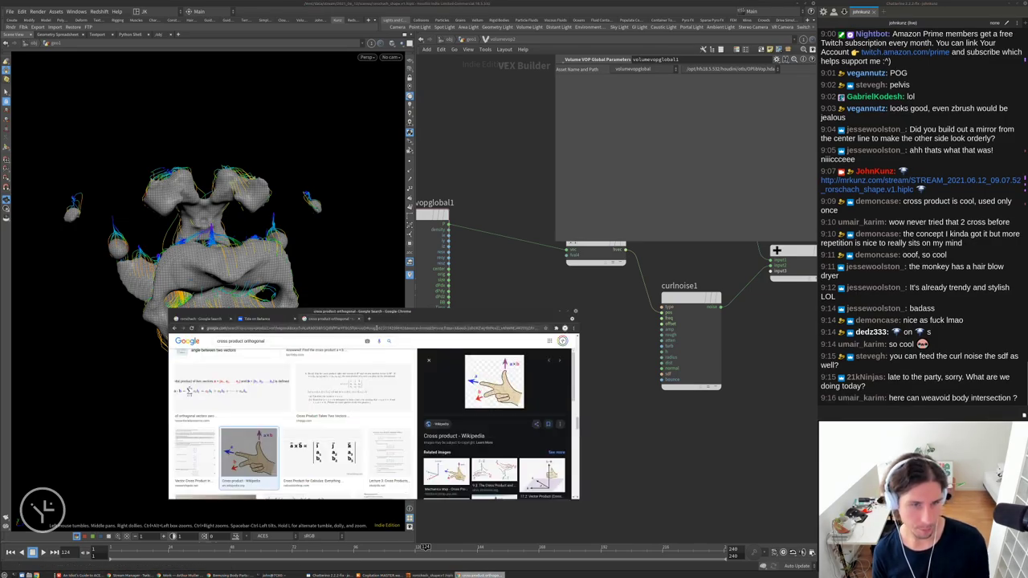
Search Google for 'bridson robert curl' and view the Curl-Noise paper PDF
click(329, 327)
text(b)
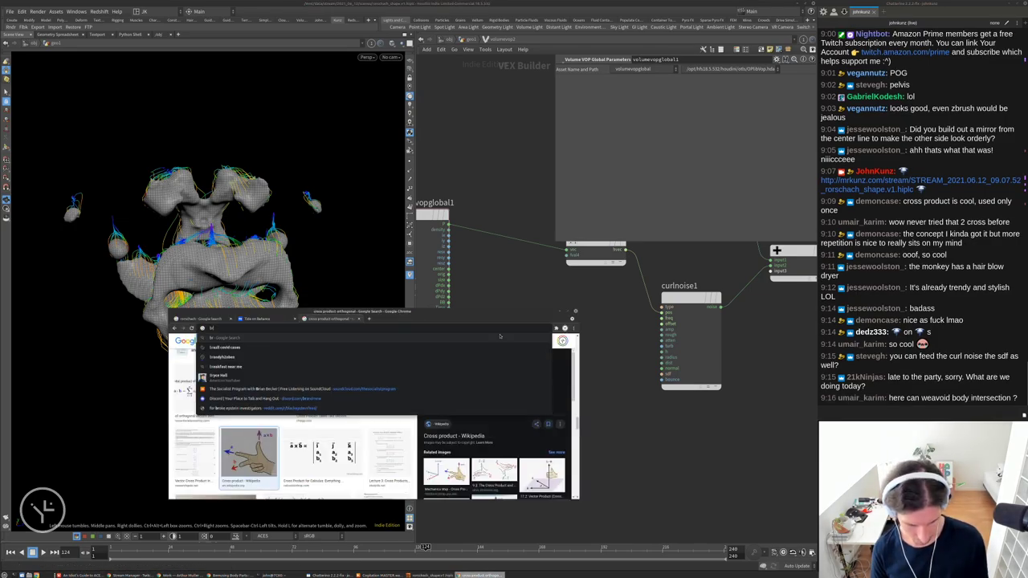
text(ridson)
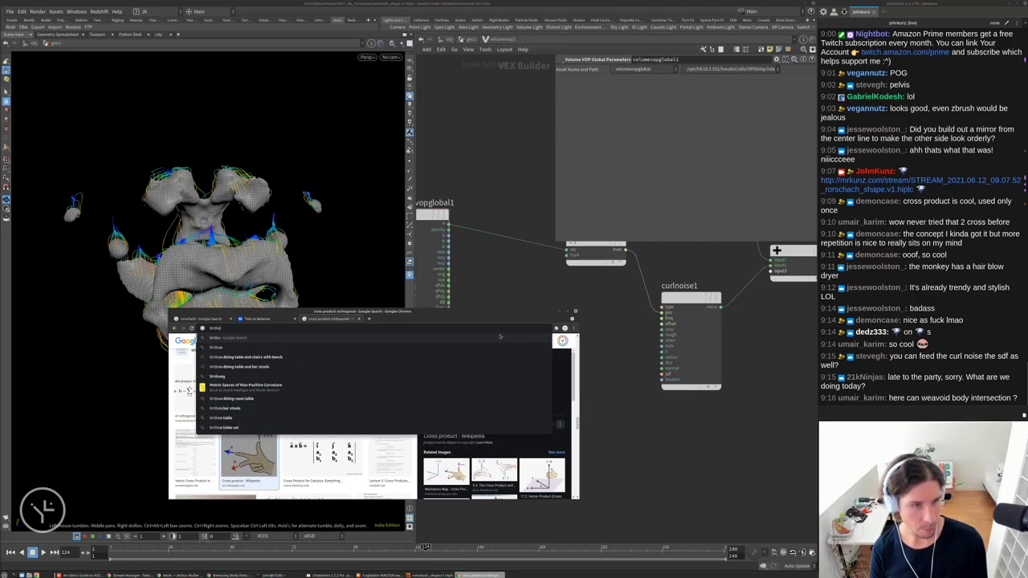
text( robert)
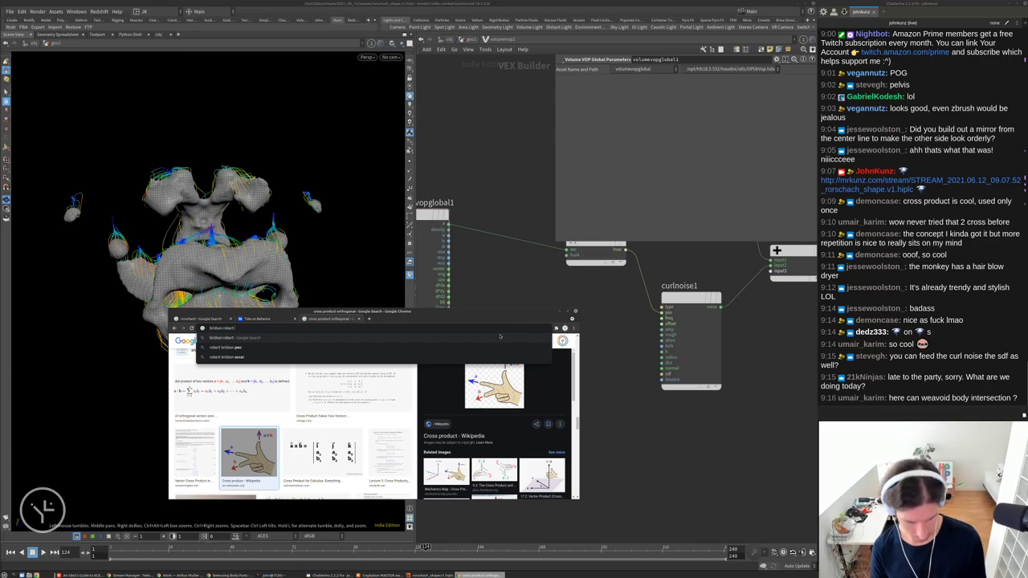
text( curl)
key(Return)
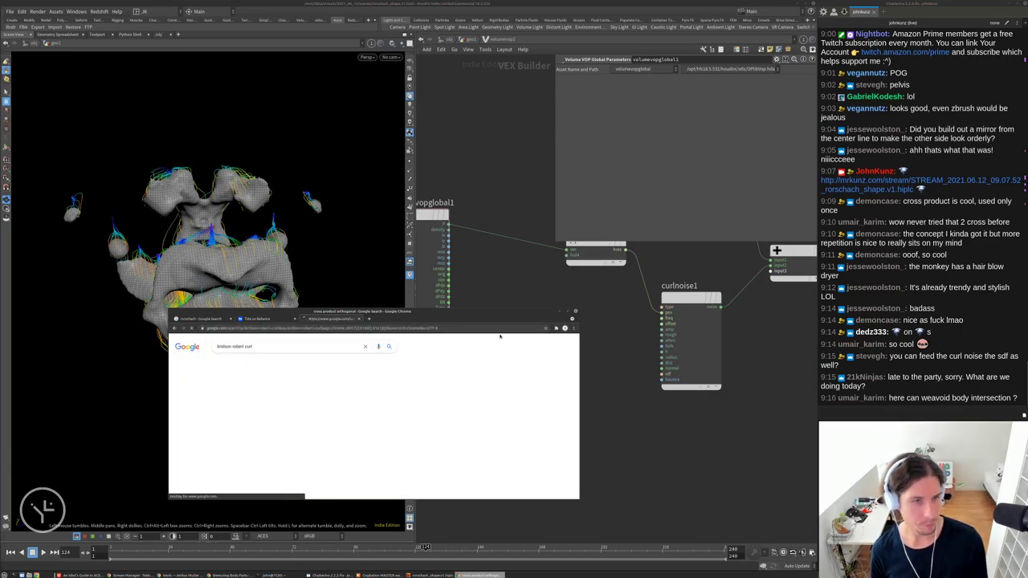
click(255, 397)
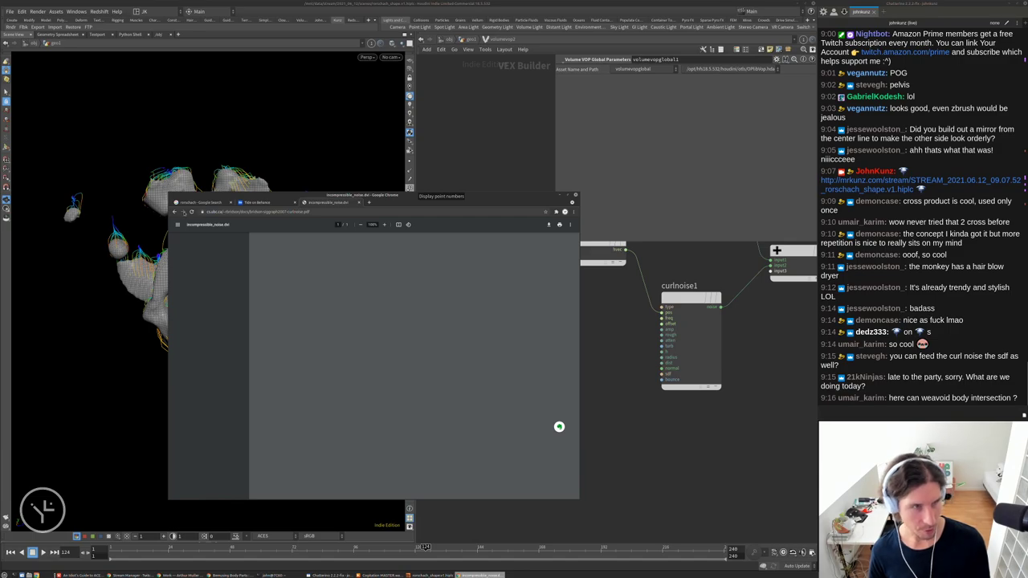
click(182, 211)
Browse the curl-noise image results, previewing the Curl-Noise paper and Semantic Scholar figures
click(249, 251)
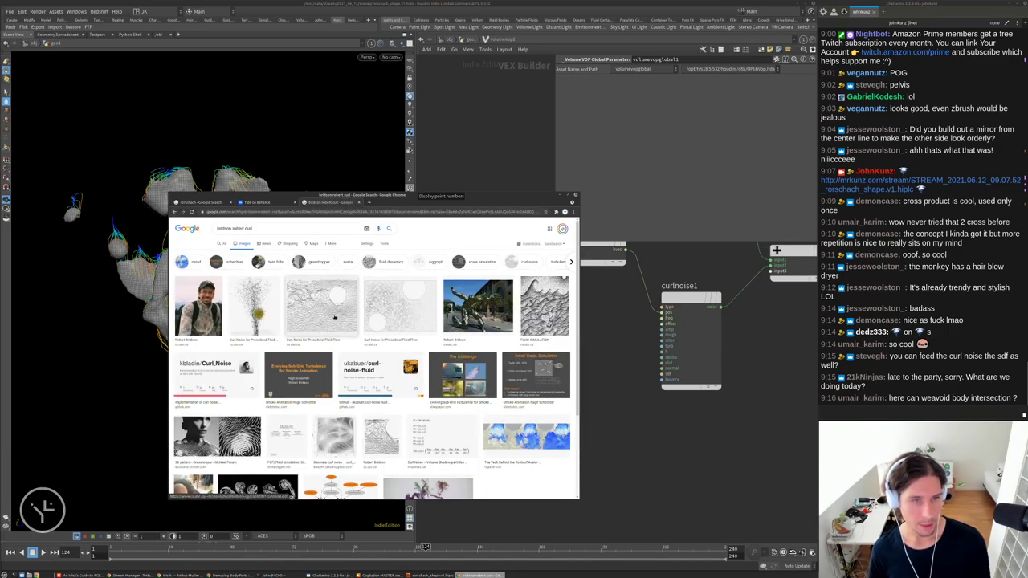
click(394, 307)
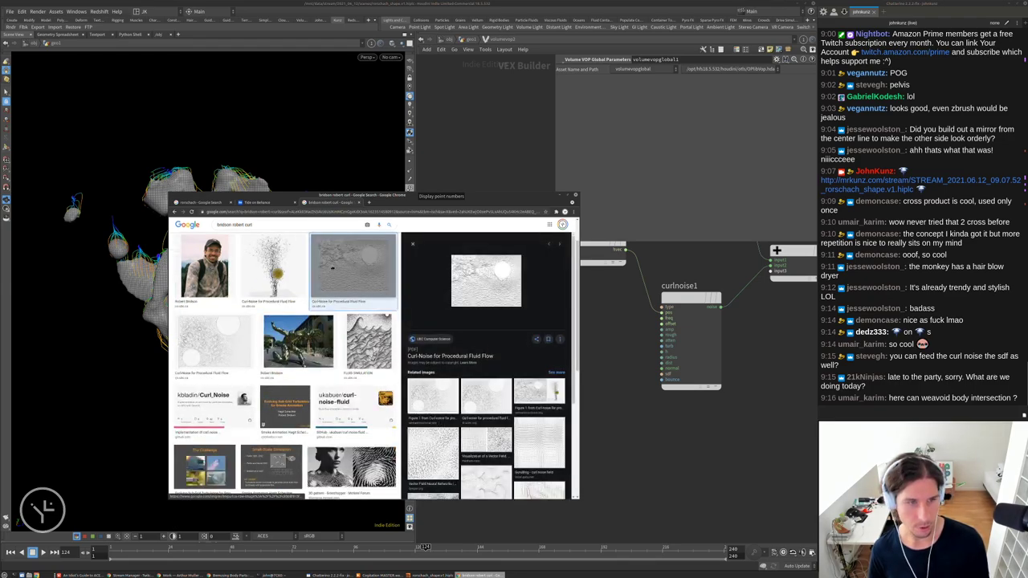
click(533, 388)
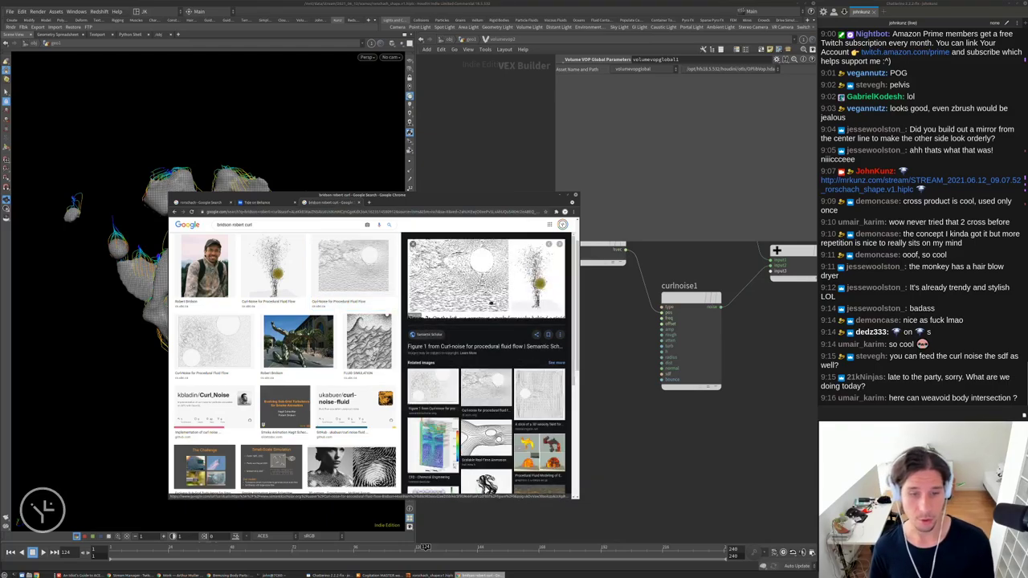
scroll(511, 376, down, 5)
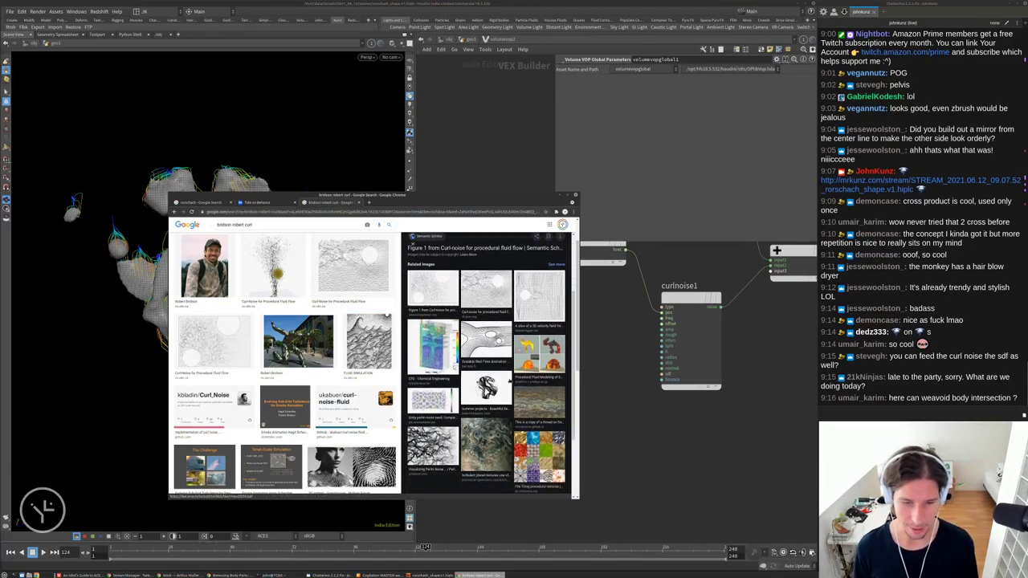
scroll(351, 369, down, 1)
scroll(351, 369, down, 5)
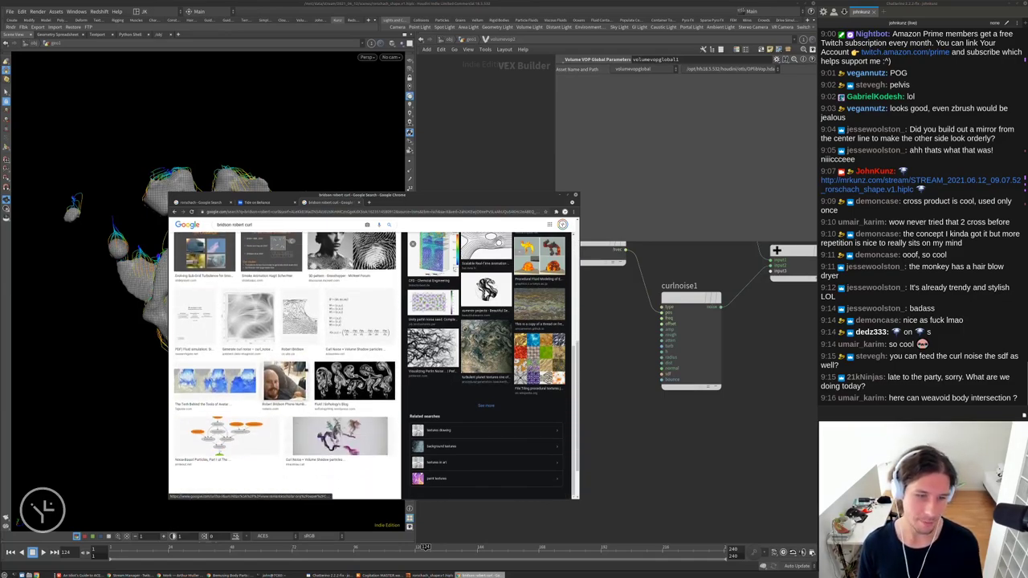
Open the author's homepage from the image results and cancel the save dialog
click(304, 296)
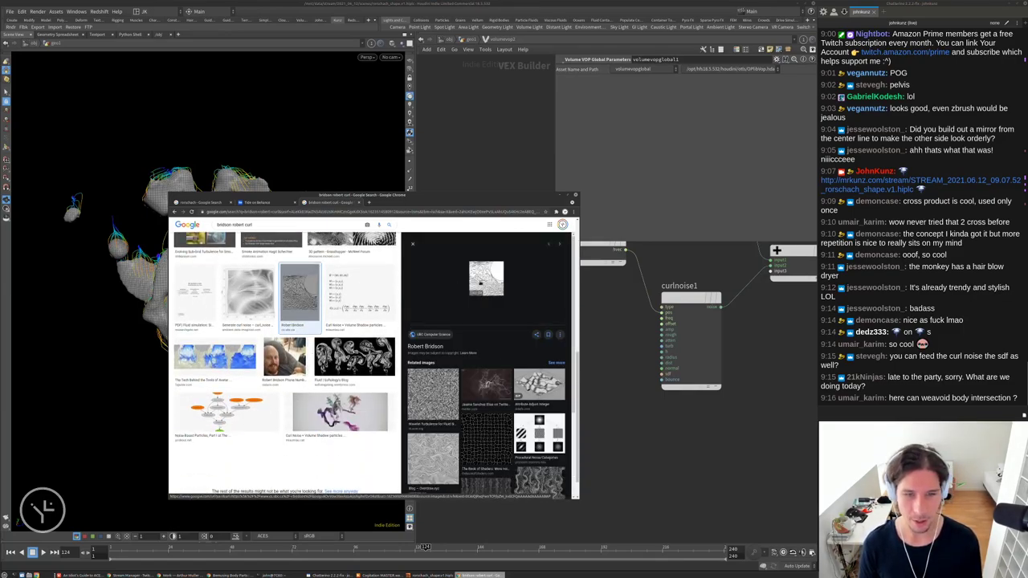
click(488, 280)
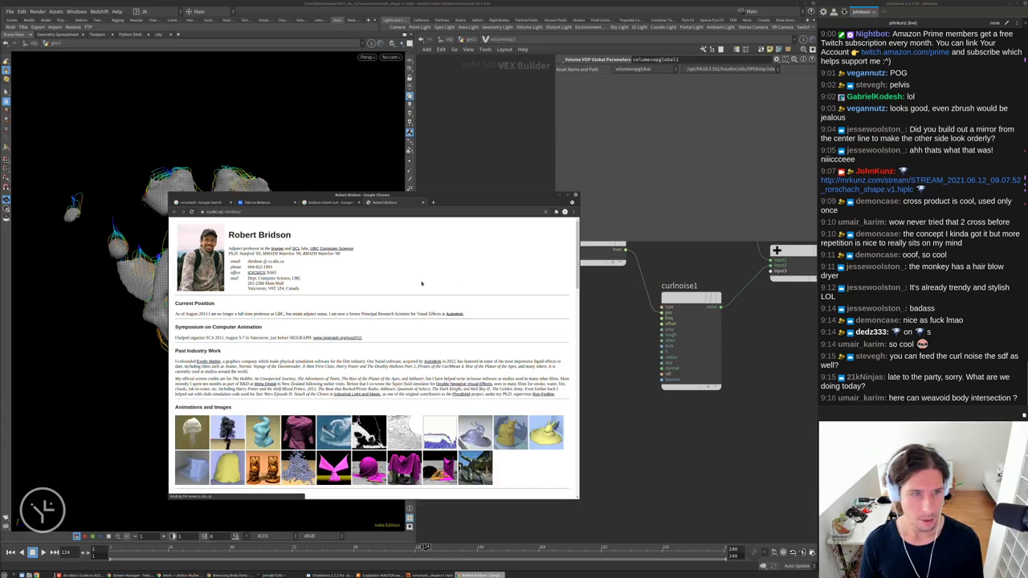
scroll(373, 358, down, 5)
key(ctrl+s)
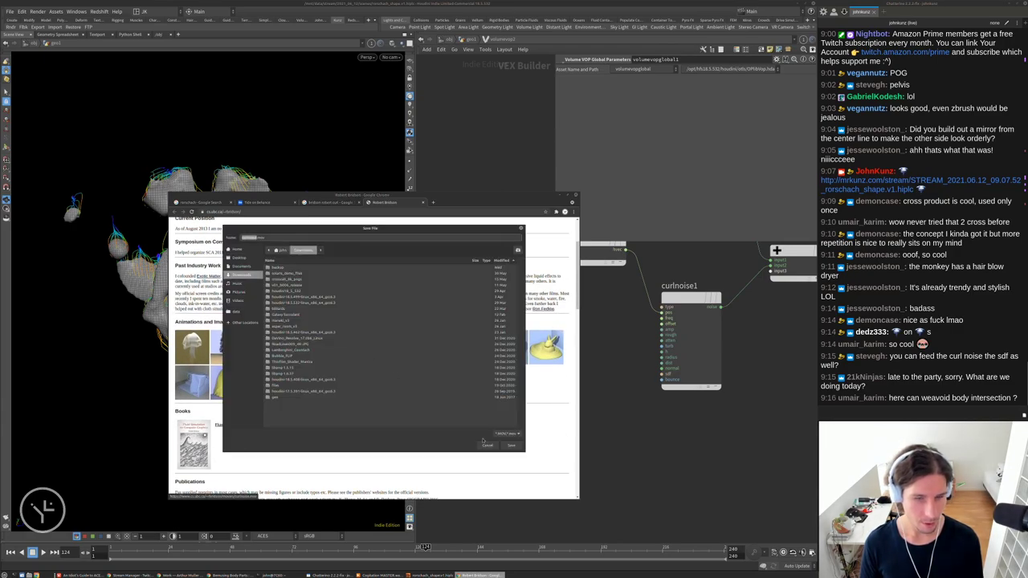
click(488, 445)
scroll(405, 371, up, 4)
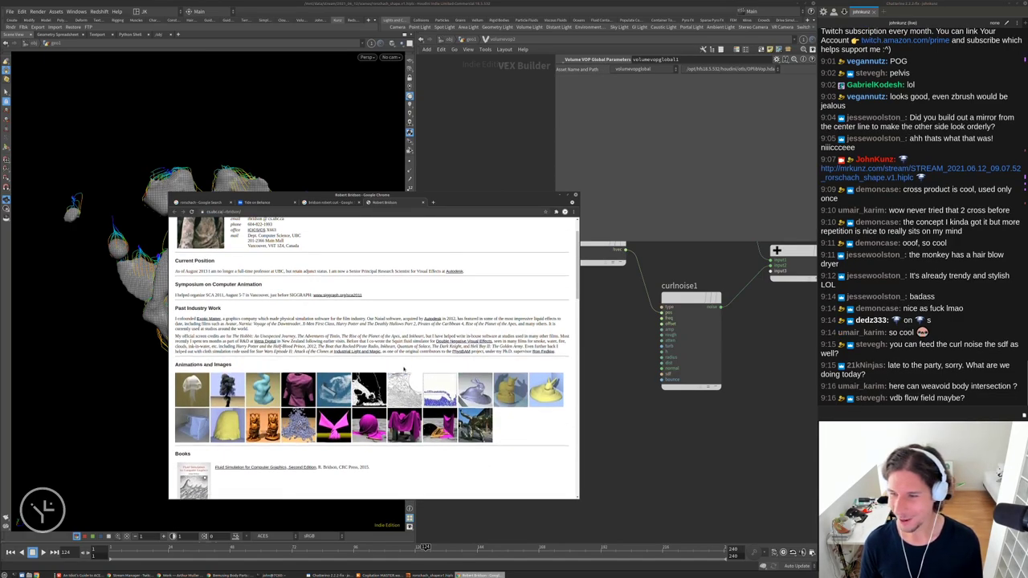
Return to Houdini, go up to the geometry network, and select volumevop2
key(alt+Tab)
scroll(696, 420, down, 3)
scroll(695, 421, up, 5)
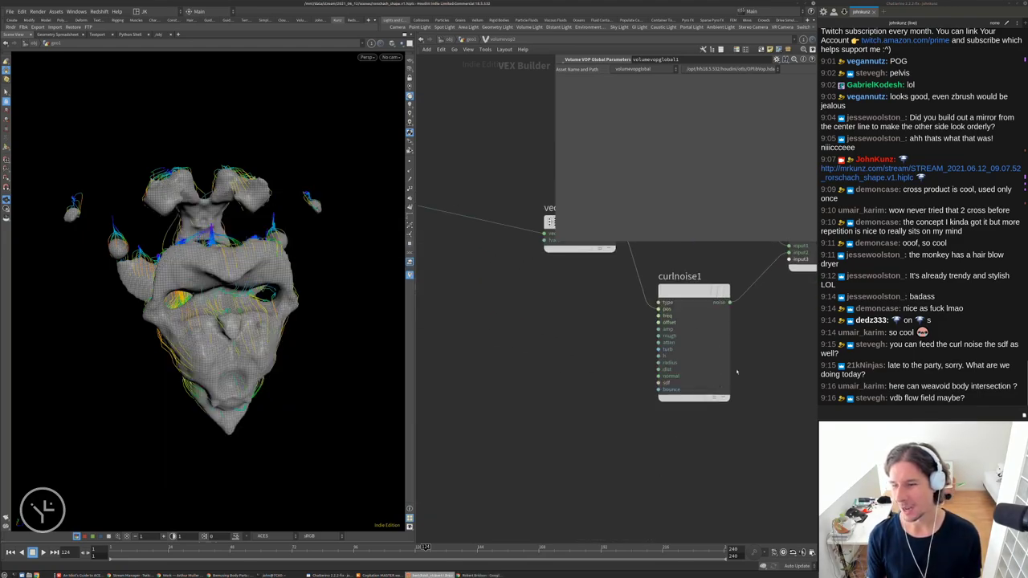
scroll(695, 421, down, 2)
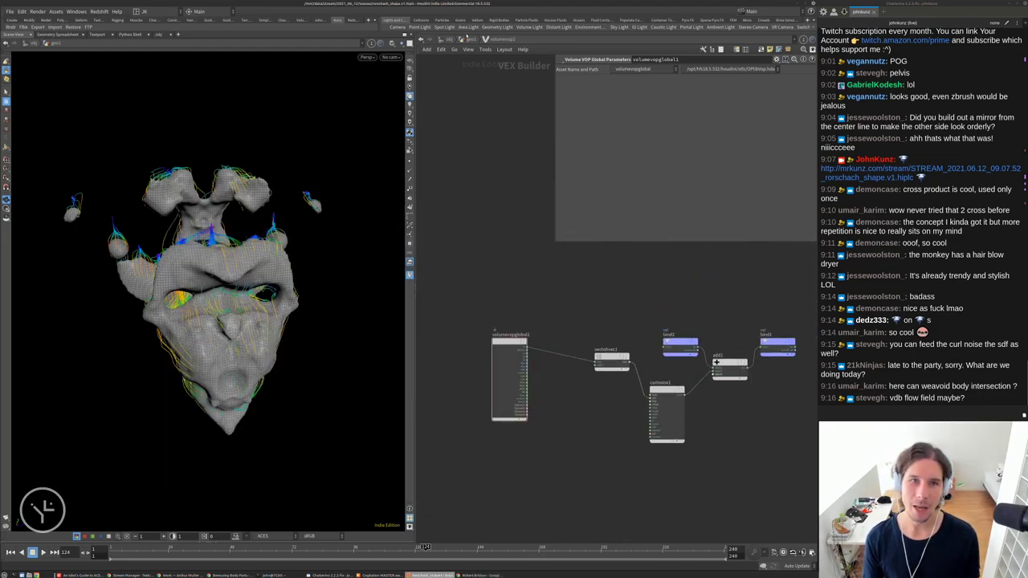
key(u)
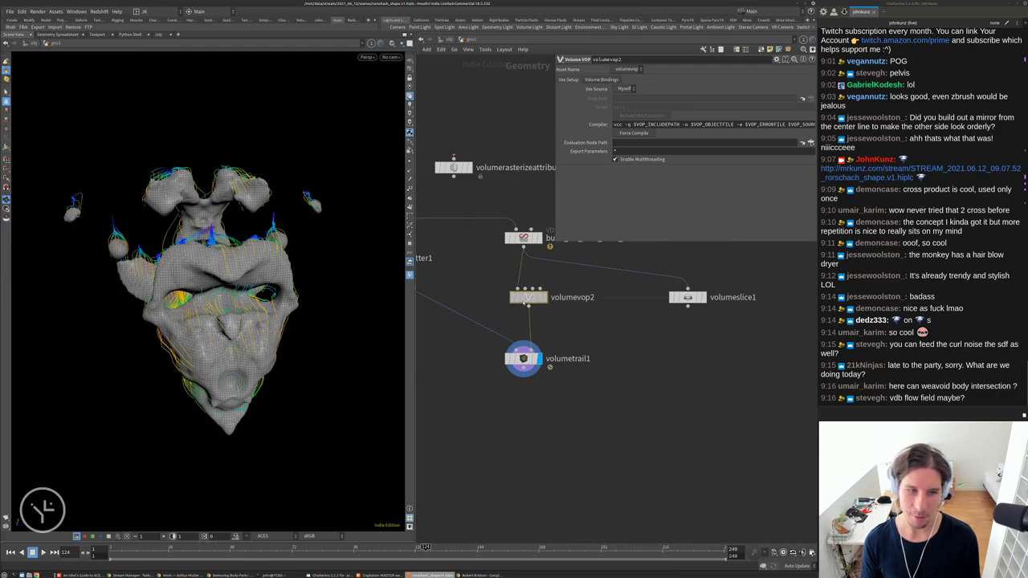
drag(526, 299, 521, 294)
key(Tab)
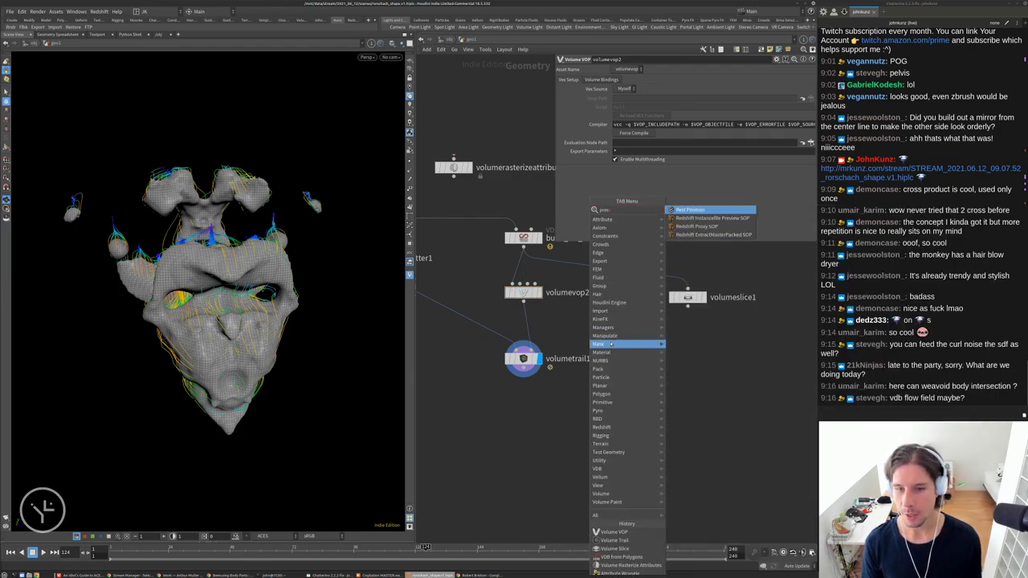
mouse_move(618, 343)
text(vd)
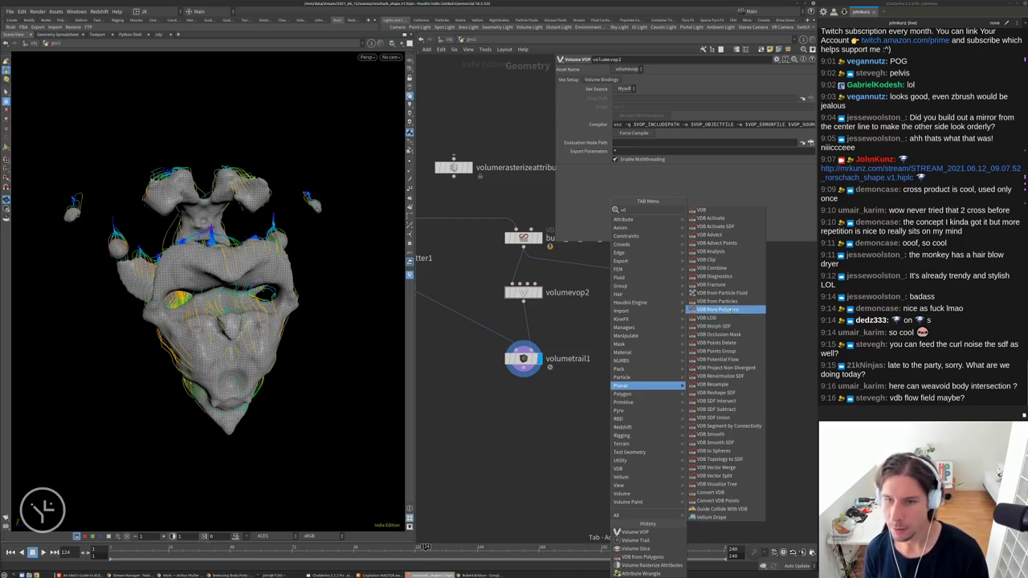
click(743, 367)
click(523, 318)
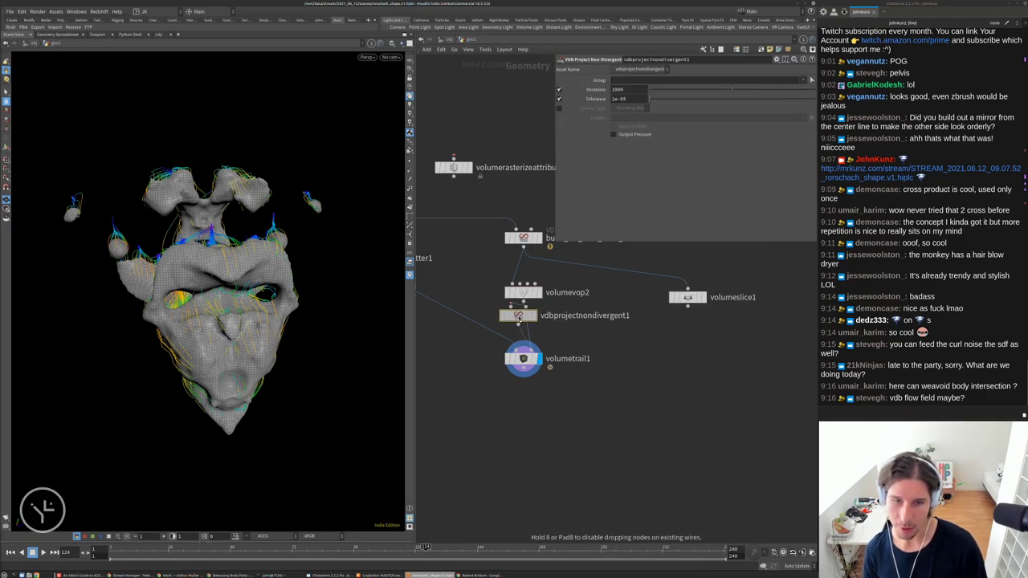
drag(233, 256, 354, 239)
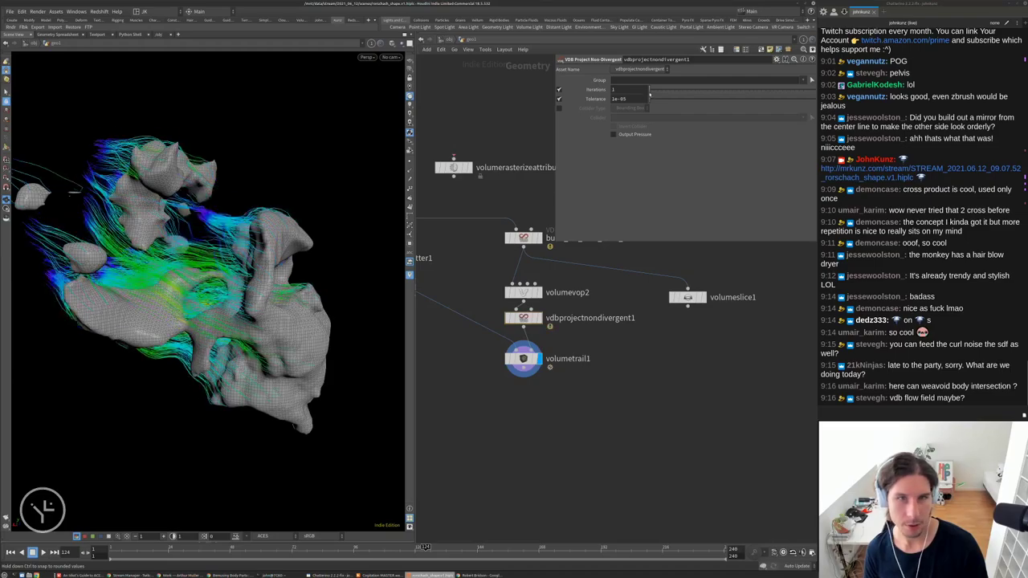
drag(649, 92, 651, 94)
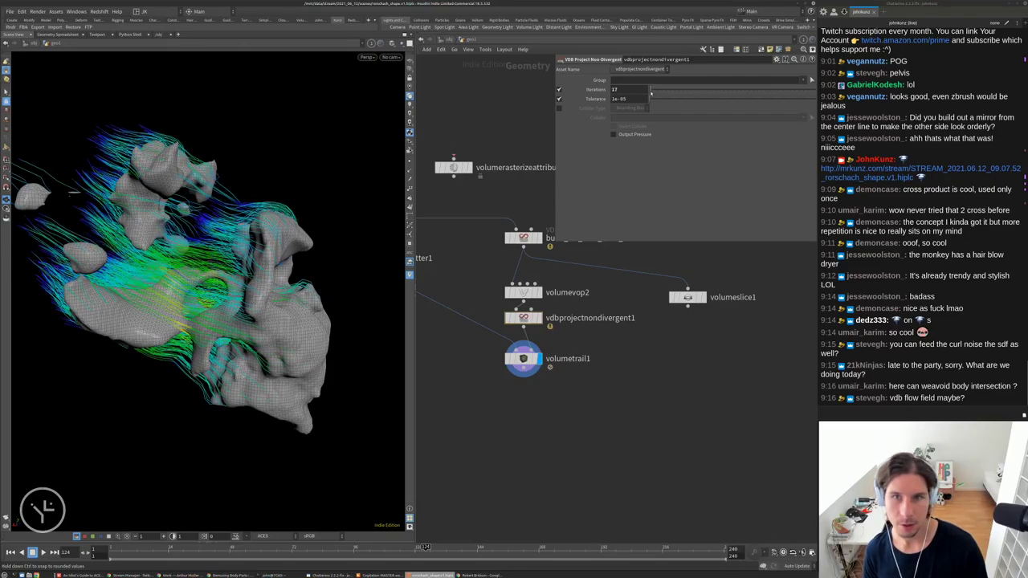
drag(121, 152, 175, 210)
scroll(524, 318, up, 3)
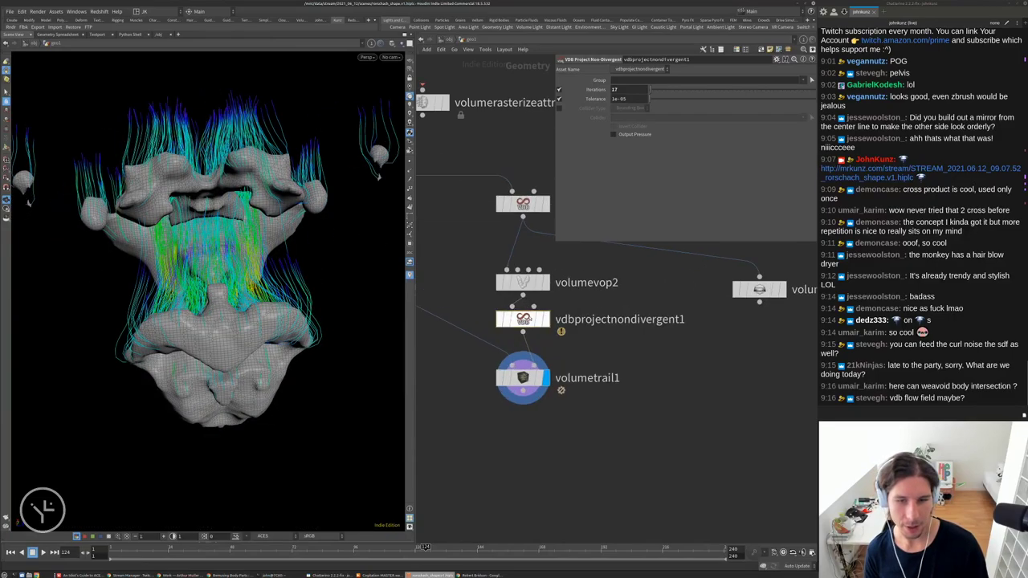
drag(523, 318, 604, 336)
click(581, 337)
click(580, 338)
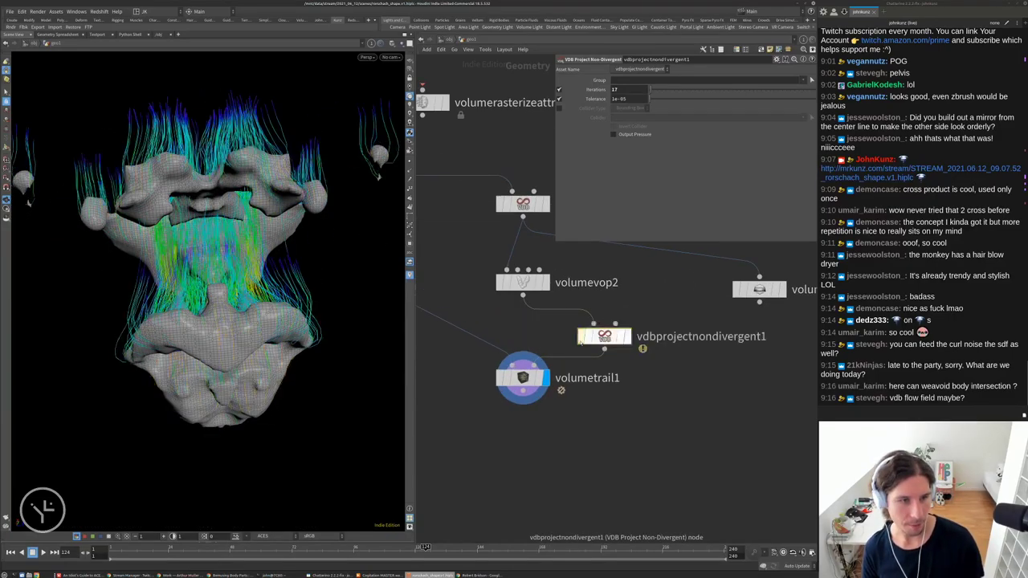
click(580, 337)
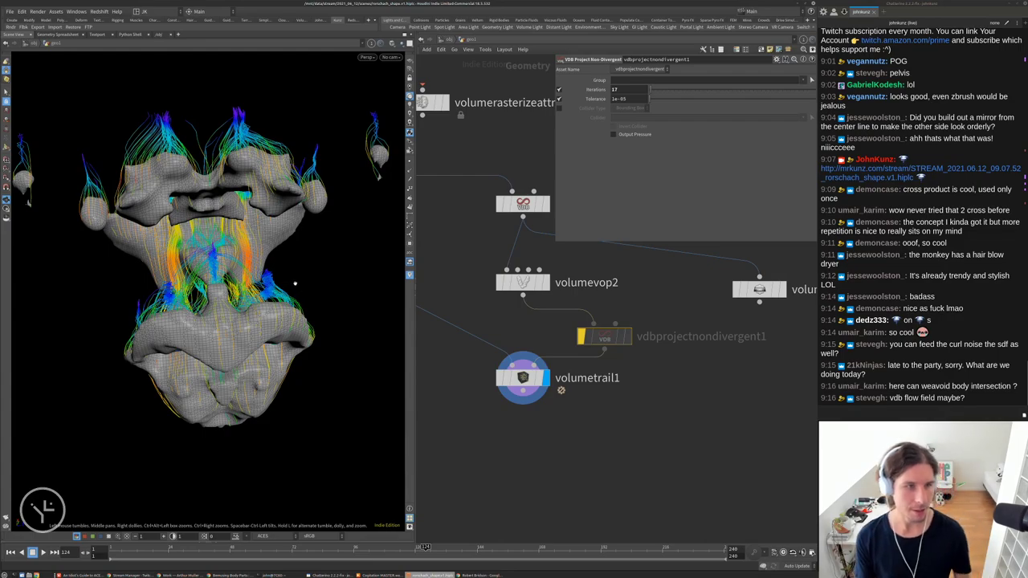
drag(295, 284, 337, 273)
Delete the projection node and select volumevop2, reframing the viewport and network
key(Delete)
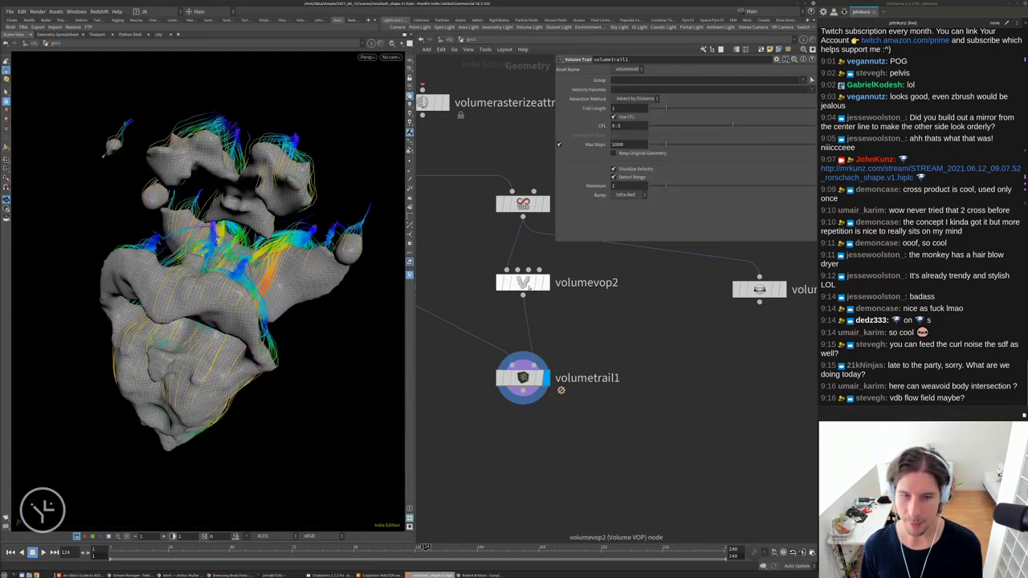
click(524, 282)
drag(241, 281, 245, 182)
scroll(233, 271, up, 3)
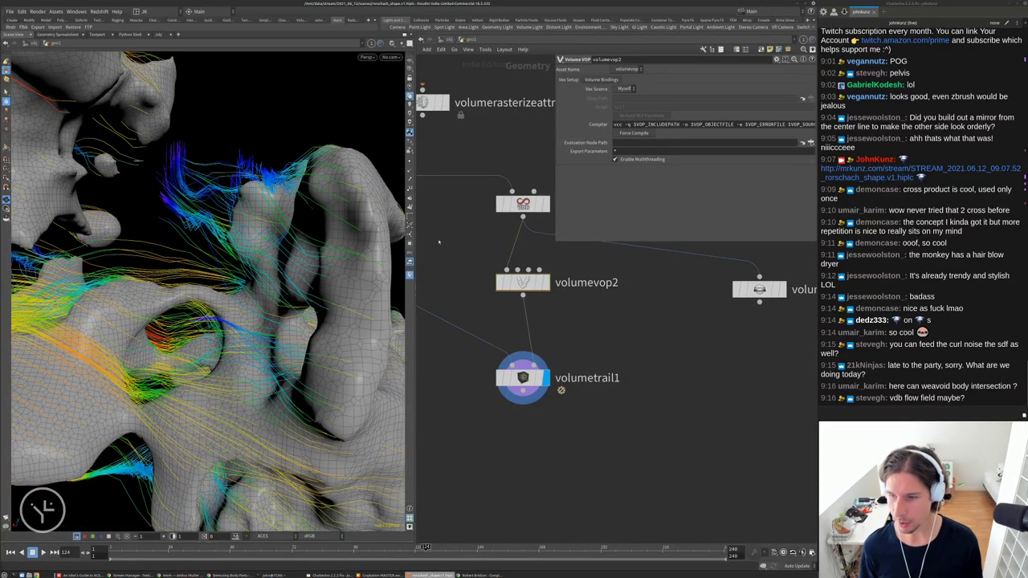
middle_drag(729, 366, 729, 418)
Enter volumevop2's VEX network and select the curl noise node
double_click(517, 332)
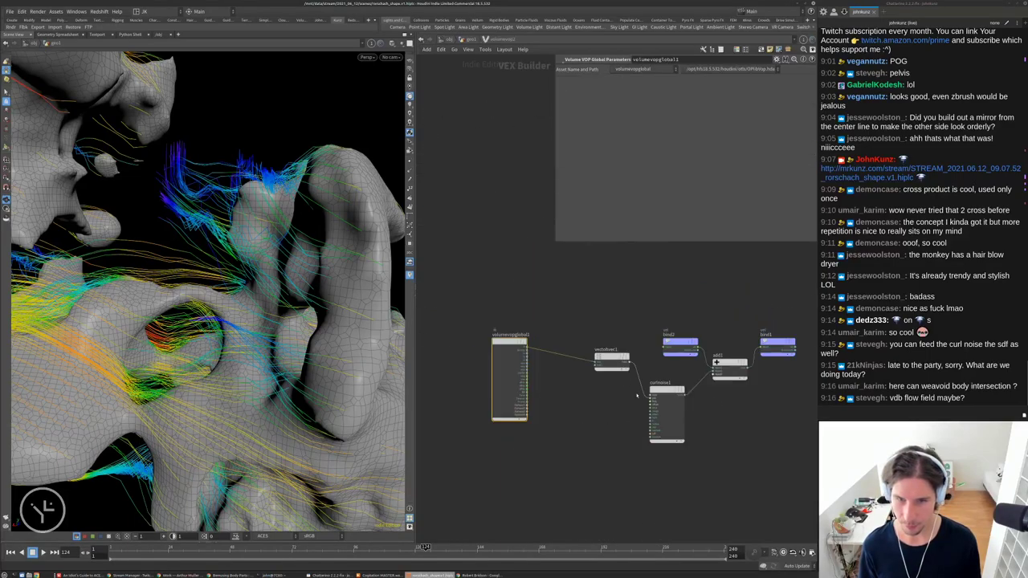
scroll(590, 421, up, 3)
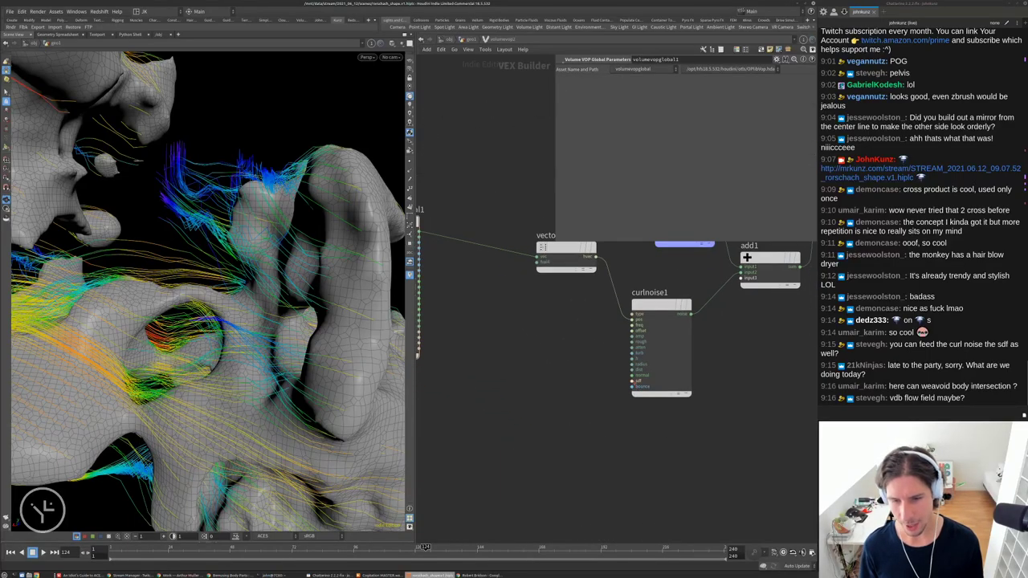
click(657, 342)
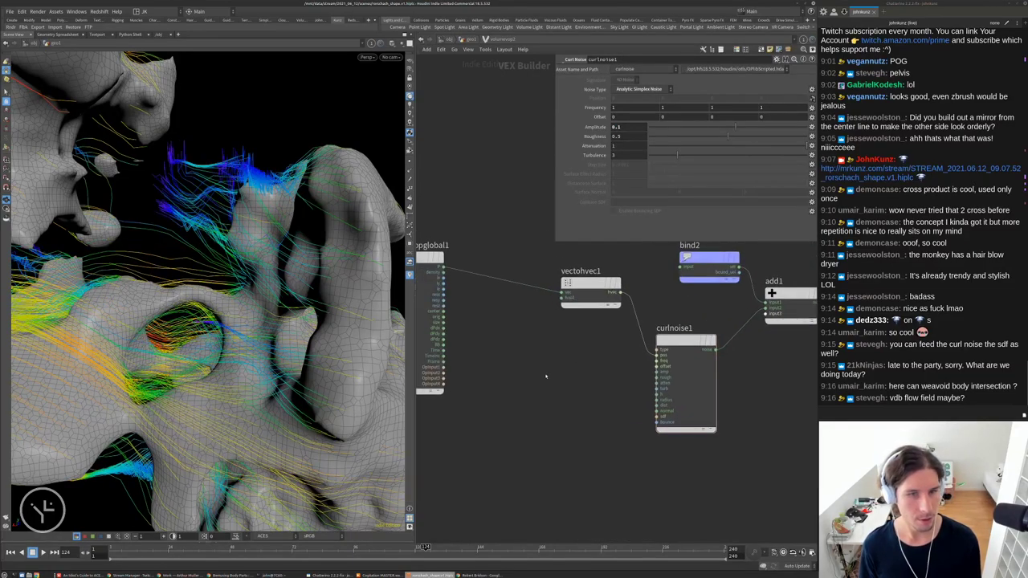
Insert a Multiply Constant node before vectohvec1 with multiplier 4
key(Tab)
text(add)
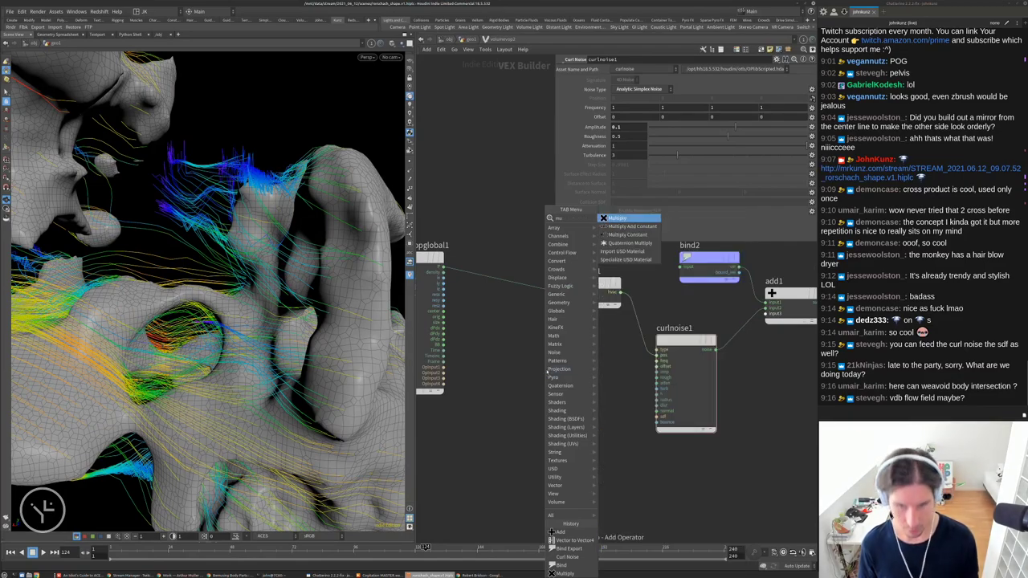
key(Return)
click(529, 376)
drag(514, 384, 506, 291)
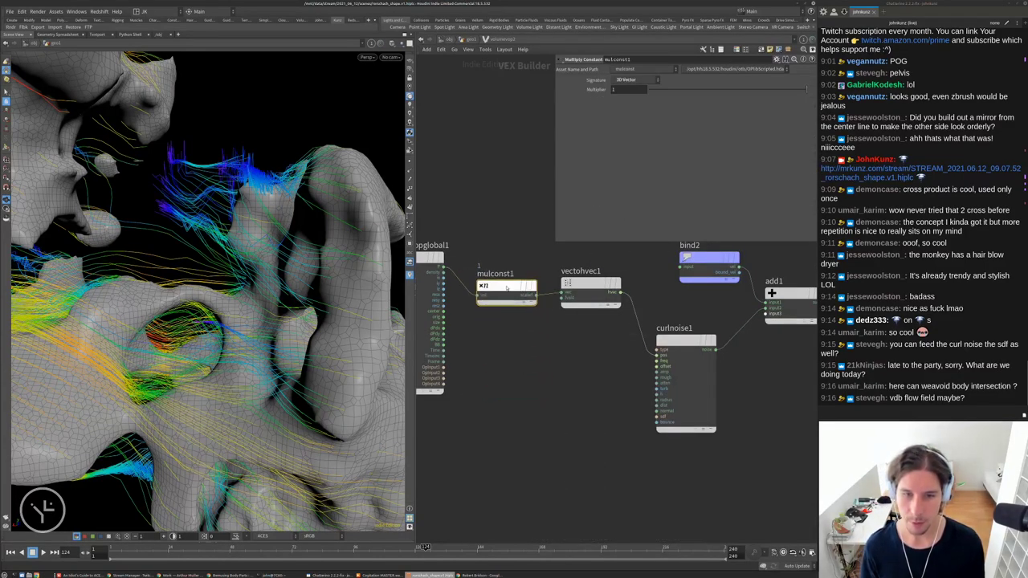
text(4)
key(Return)
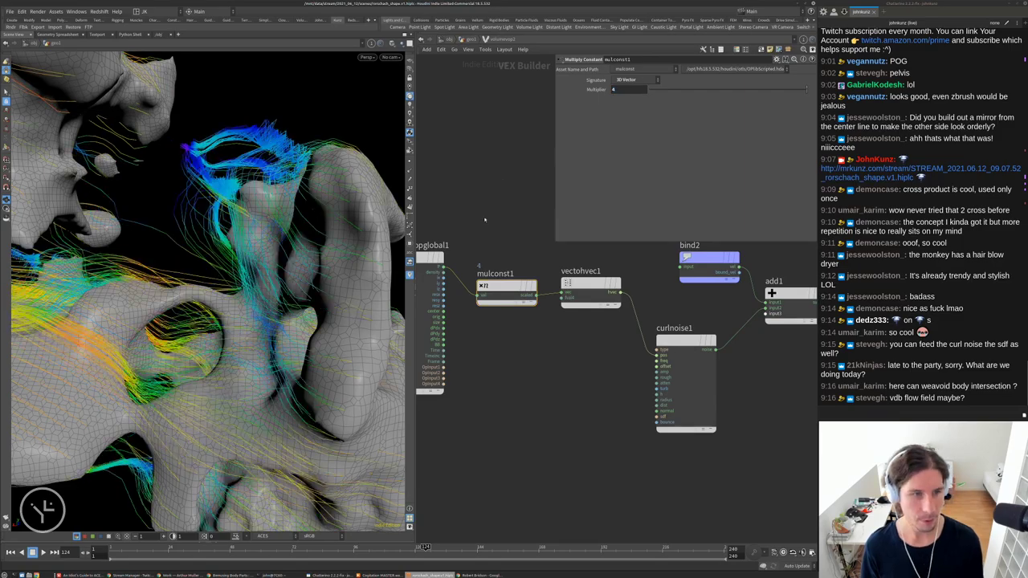
Set the curl noise amplitude to 0.25 and return to the geometry network
drag(265, 257, 199, 249)
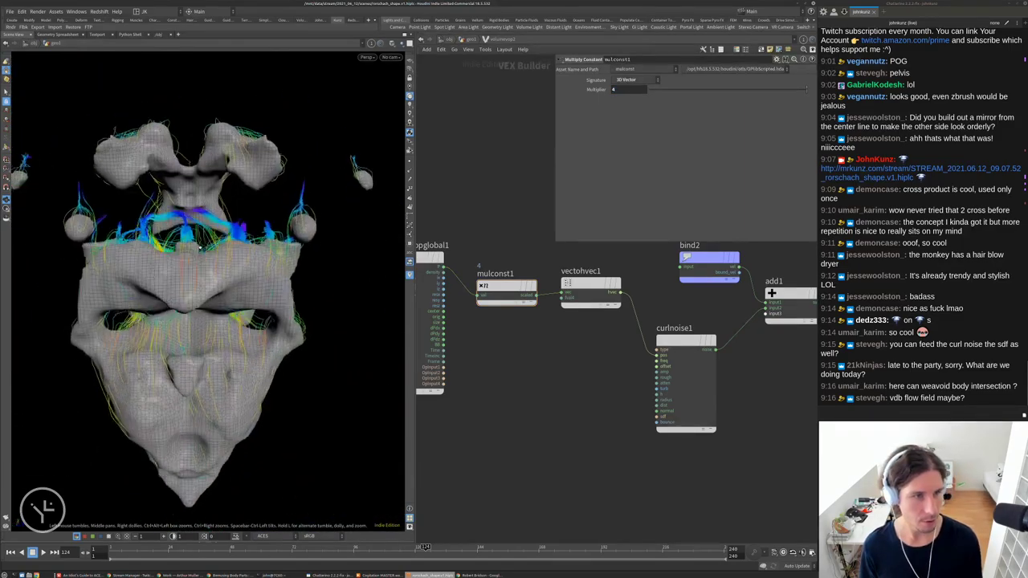
click(686, 382)
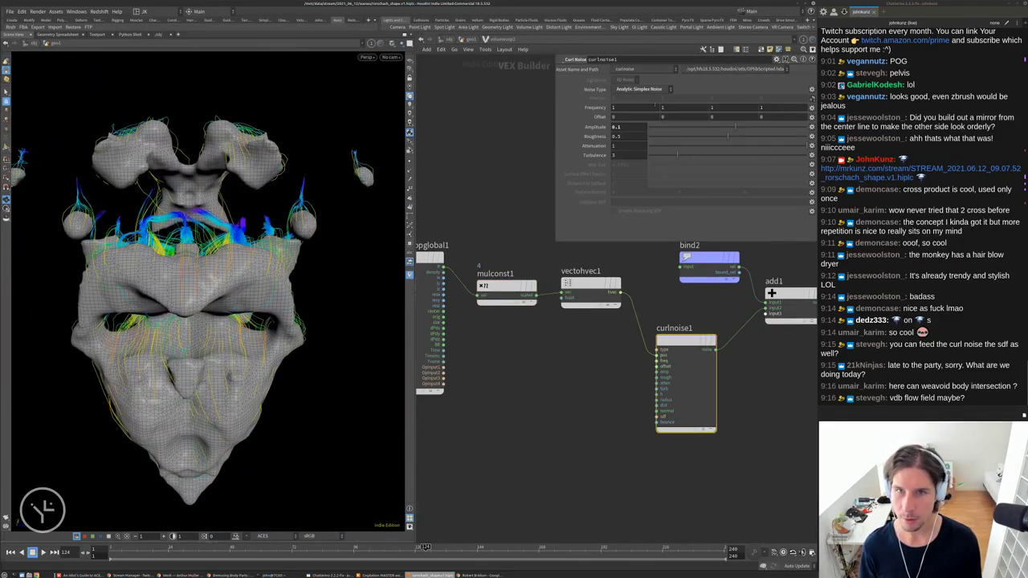
drag(241, 241, 357, 217)
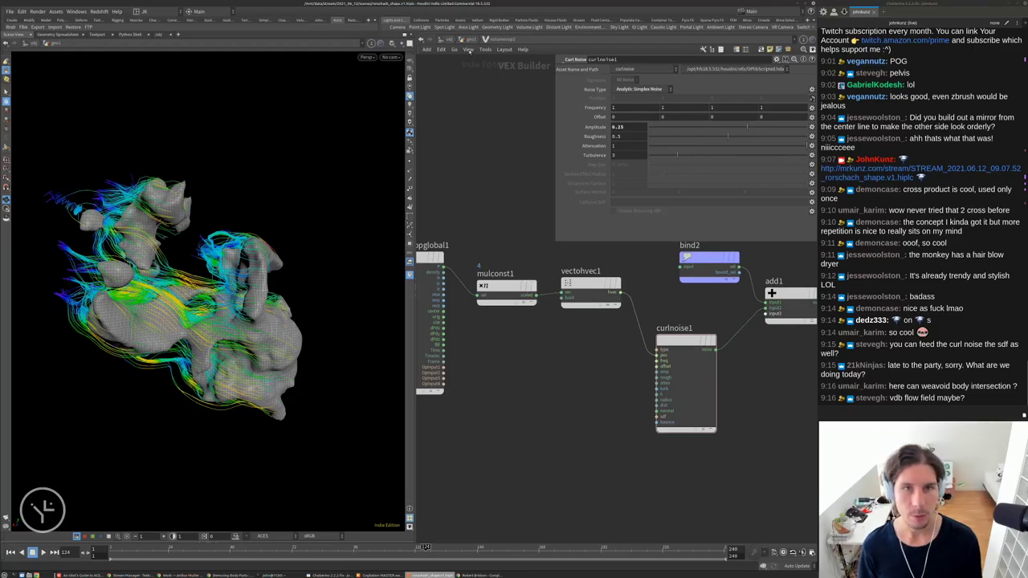
key(u)
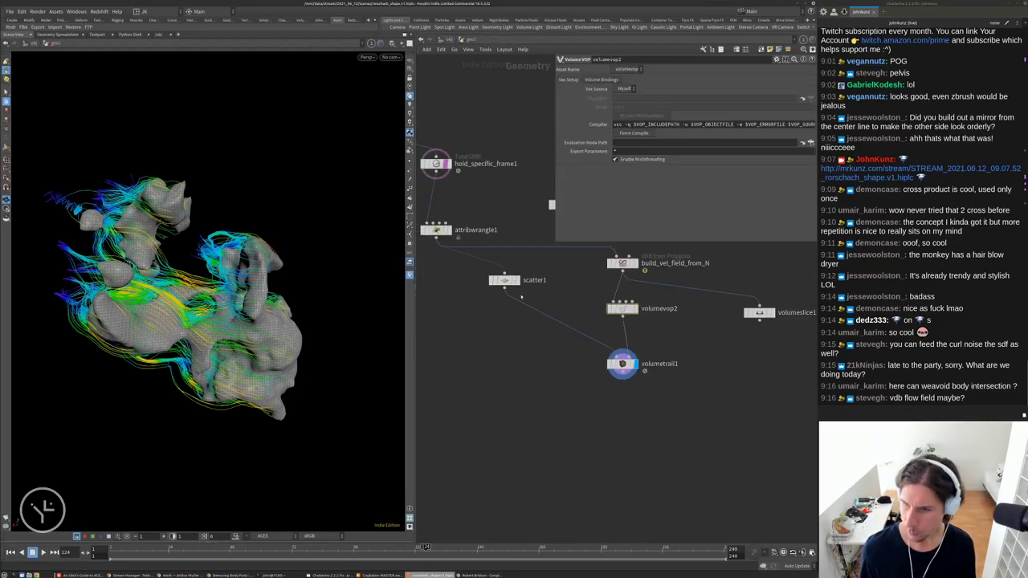
Turn on hold_specific_frame's template flag to show its grey mesh under the trail curves
middle_drag(782, 456, 764, 466)
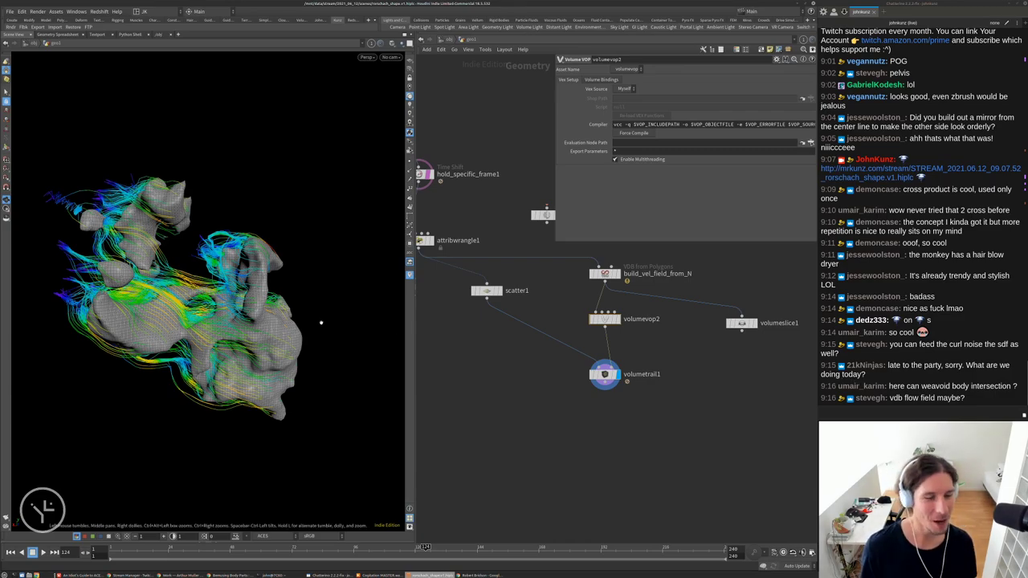
drag(319, 385, 217, 242)
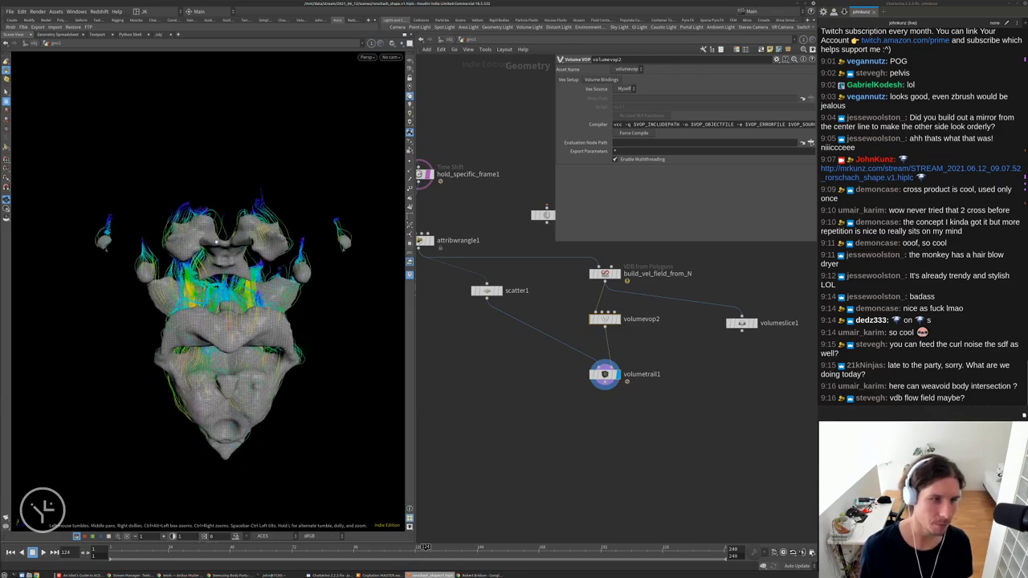
drag(191, 306, 206, 321)
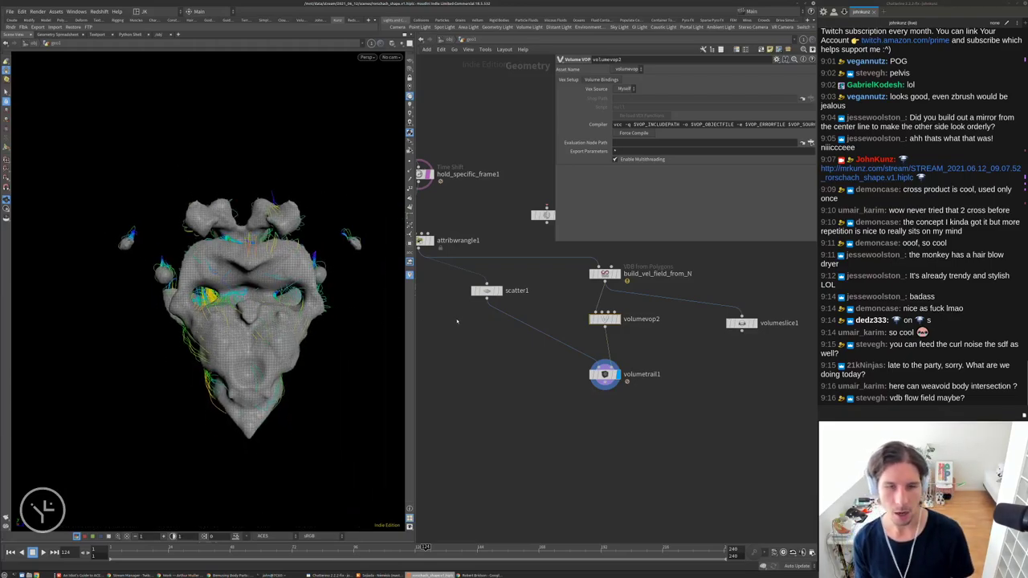
middle_drag(457, 321, 625, 456)
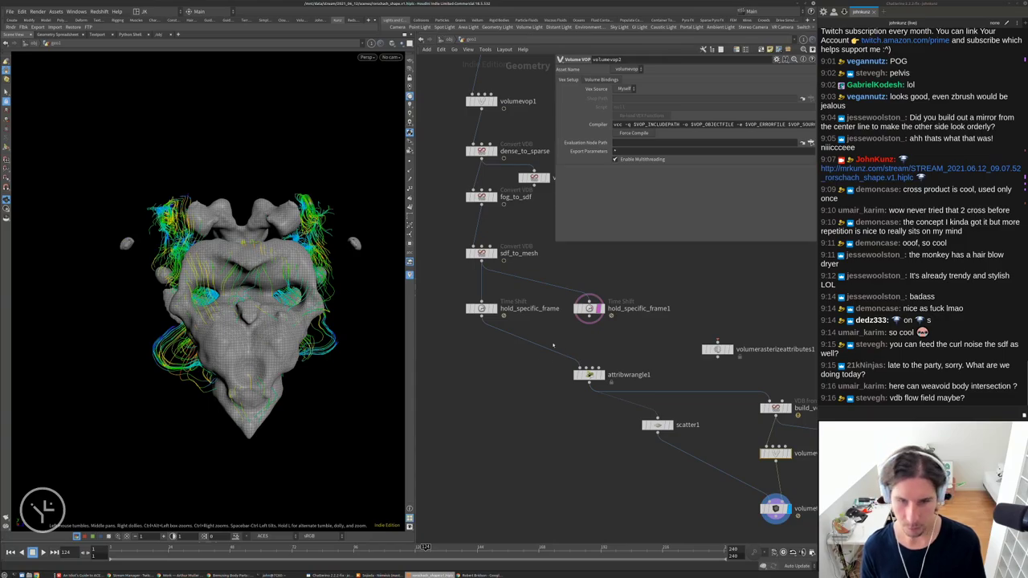
click(482, 308)
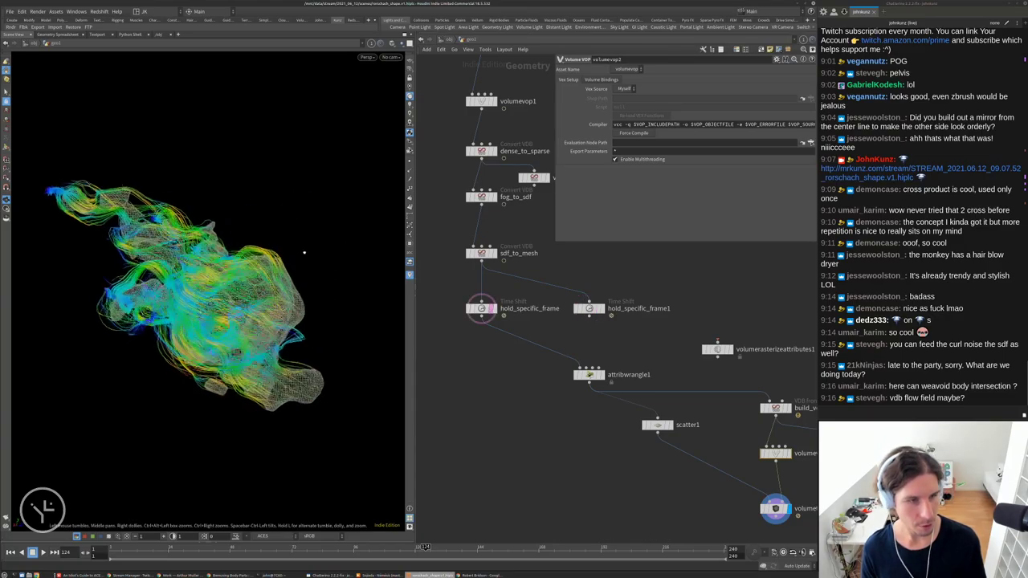
drag(304, 253, 385, 298)
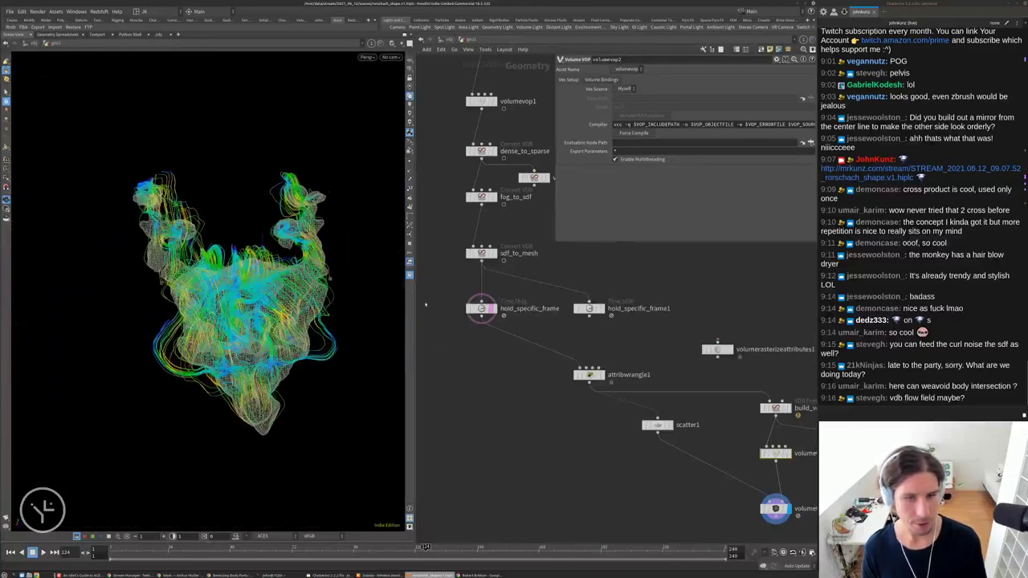
click(482, 308)
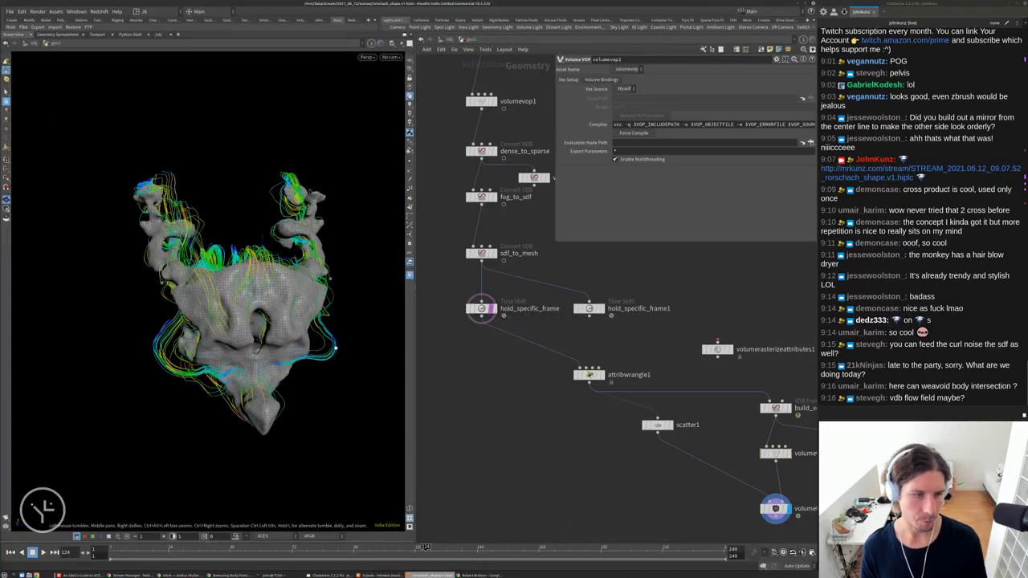
drag(335, 349, 307, 317)
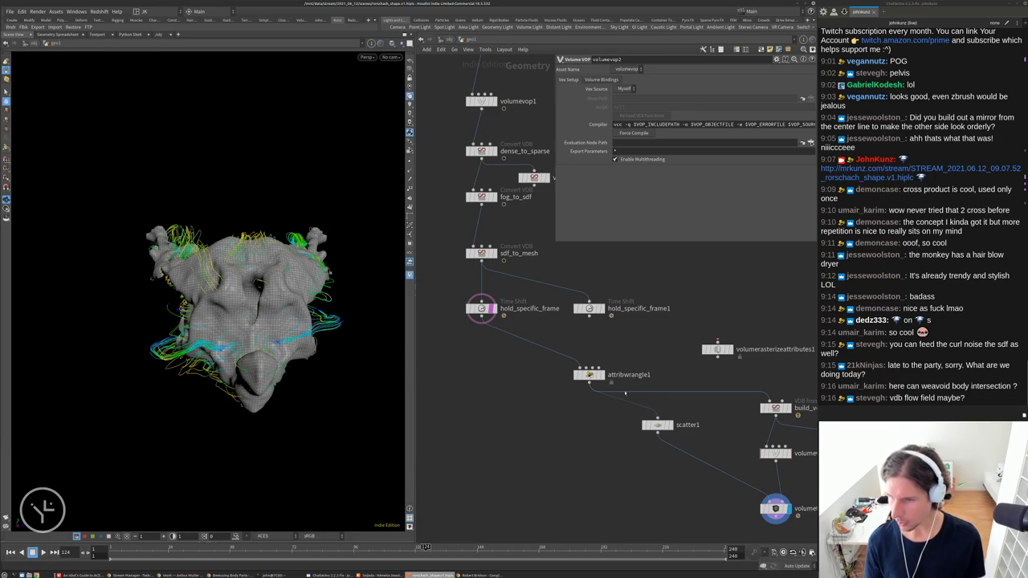
middle_drag(567, 405, 542, 379)
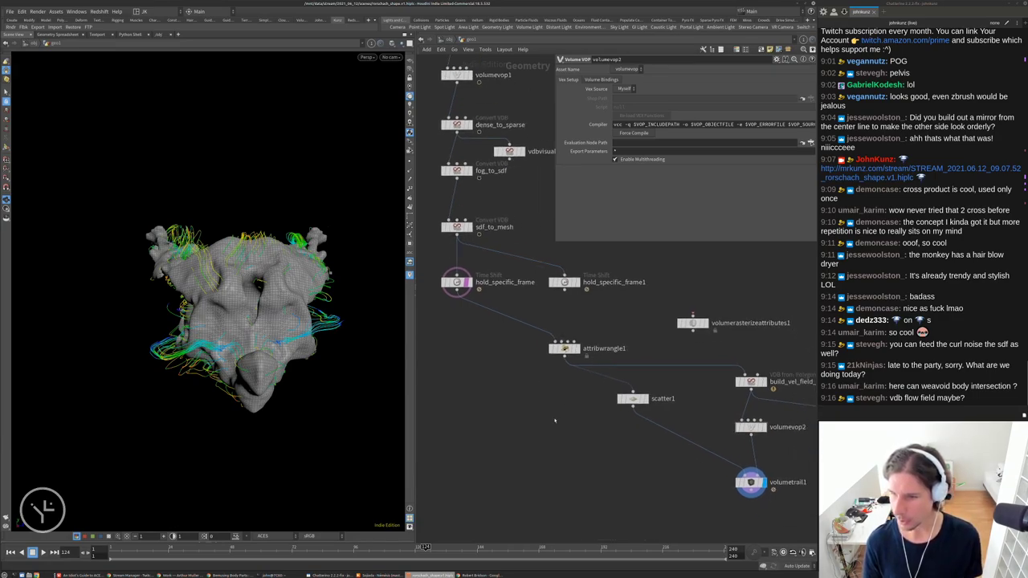
middle_drag(554, 420, 527, 403)
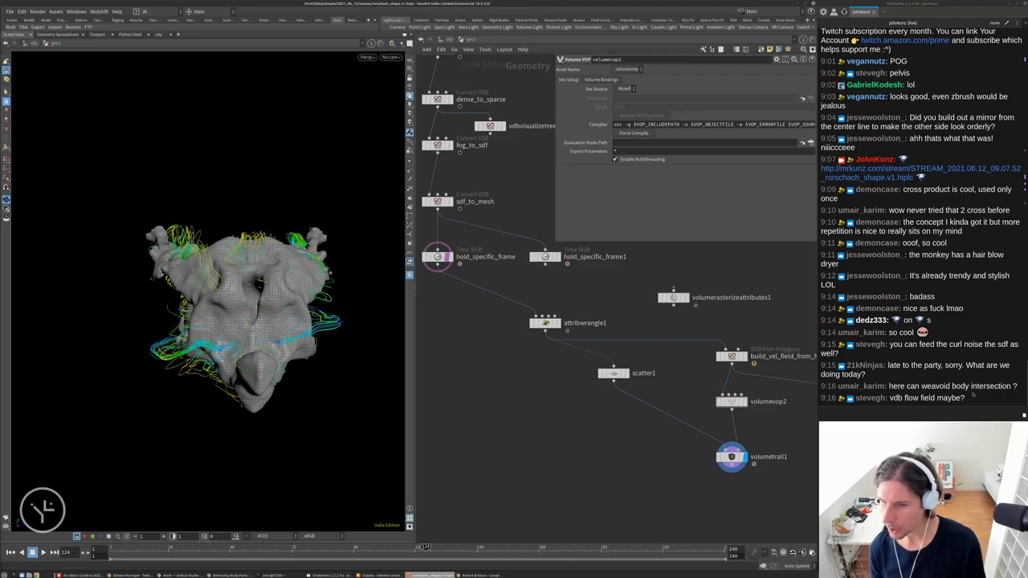
drag(353, 308, 245, 302)
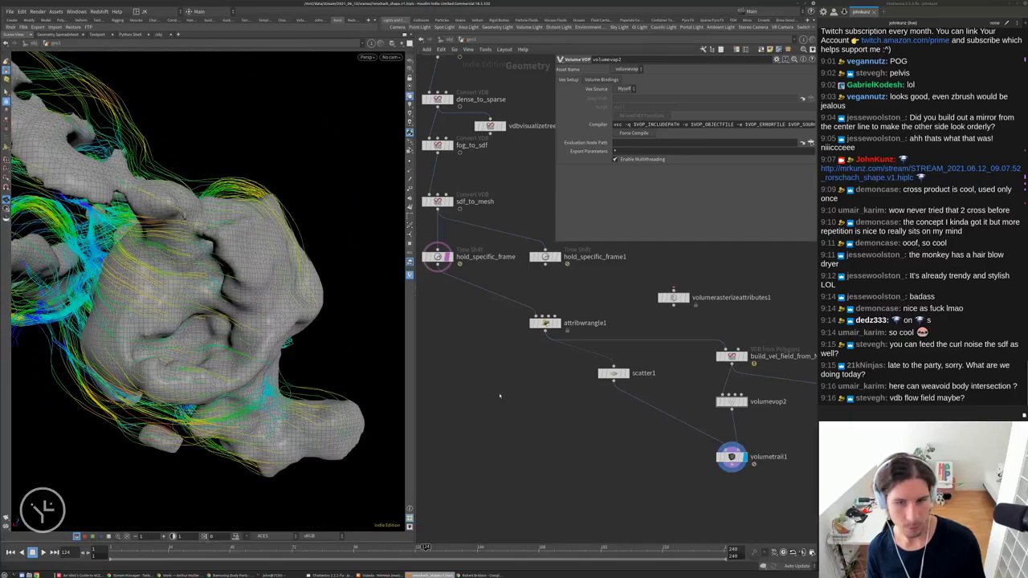
middle_drag(703, 419, 564, 369)
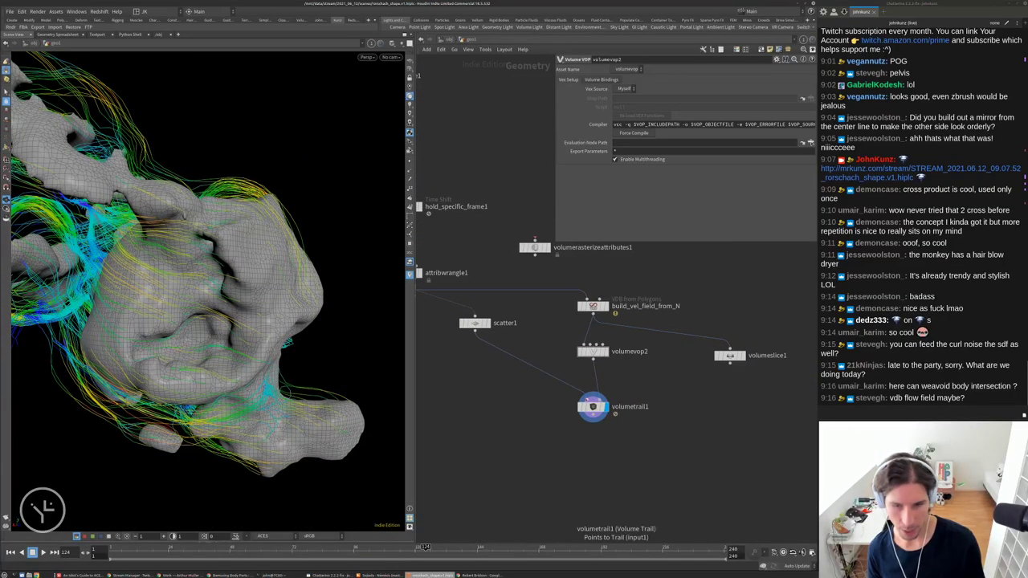
Lower volumetrail1's CFL from 0.5 to 0.2, then to about 0.1
click(594, 407)
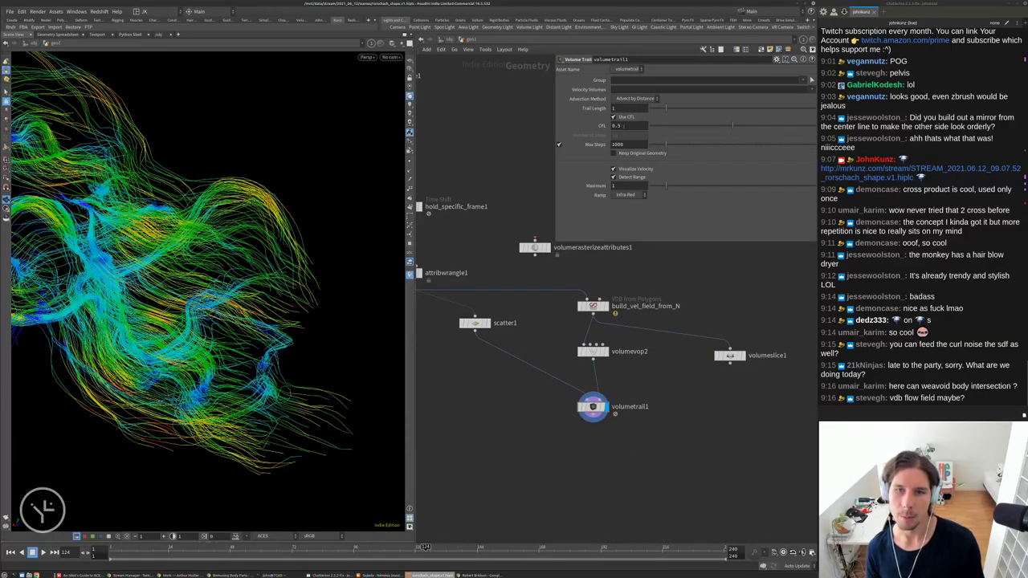
key(Return)
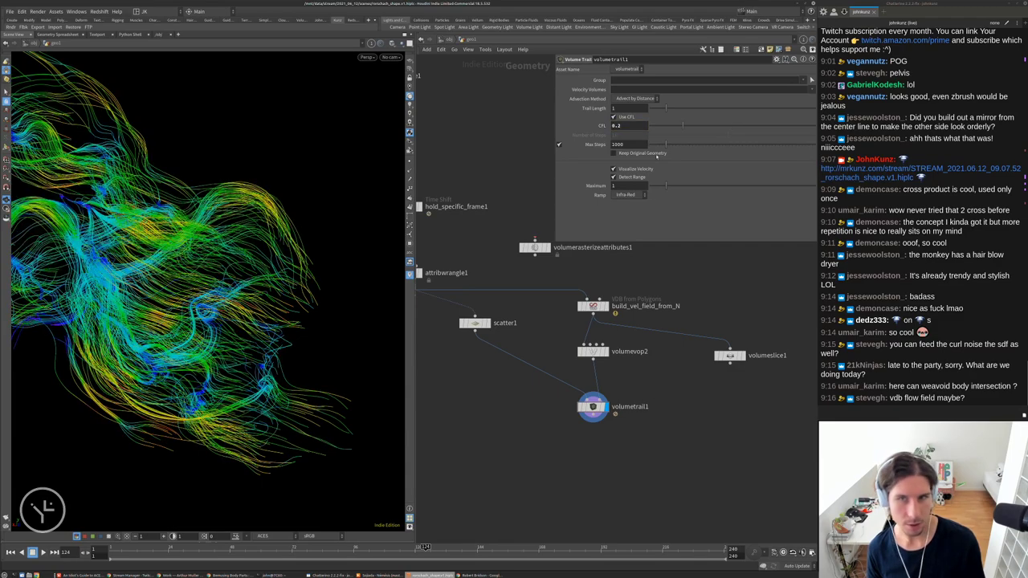
drag(682, 125, 666, 126)
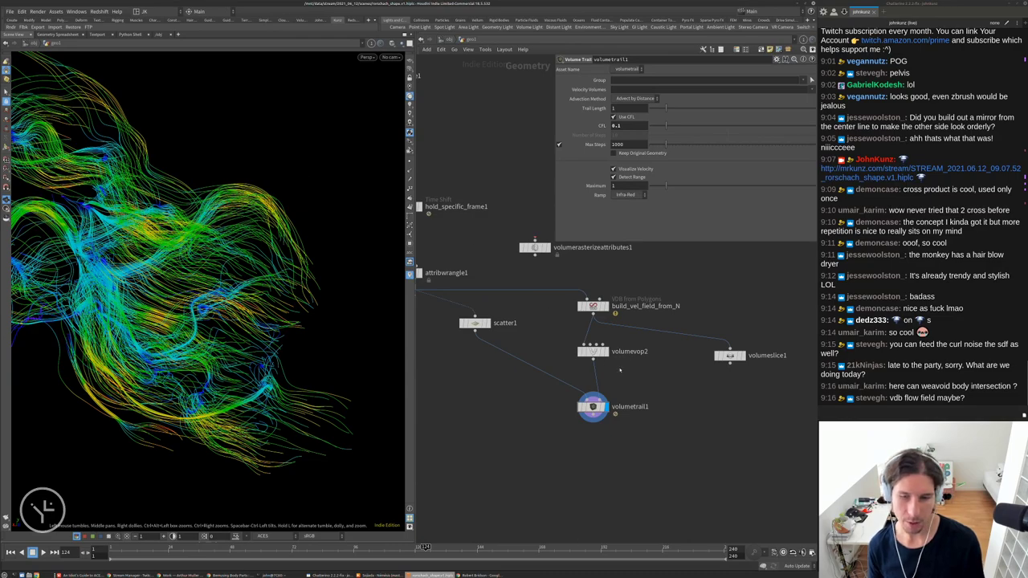
middle_drag(619, 371, 610, 377)
middle_drag(638, 333, 643, 315)
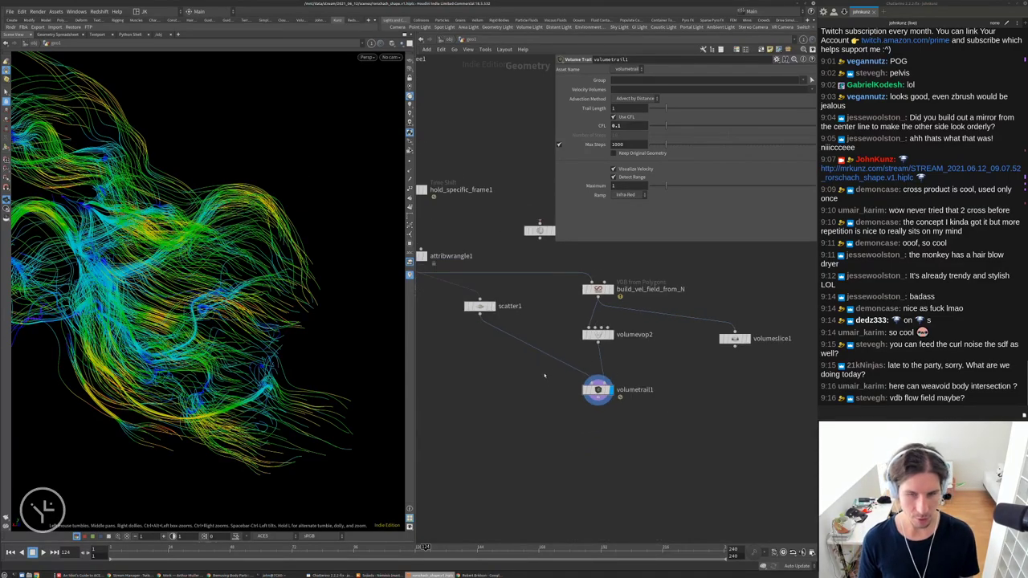
Tidy the network, moving volumerasterizeattributes1 up and to the right
scroll(580, 347, up, 3)
middle_drag(468, 382, 559, 385)
scroll(541, 407, down, 2)
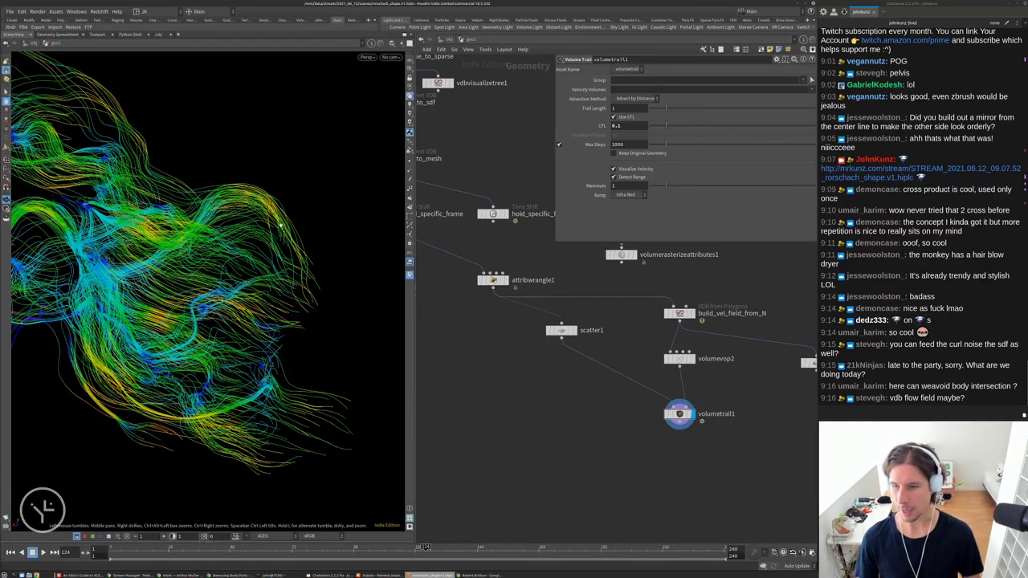
middle_drag(598, 399, 585, 431)
middle_drag(680, 316, 670, 321)
drag(597, 289, 611, 267)
Add a VDB from Polygons node fed by attribwrangle1 and display its result
key(Tab)
mouse_move(711, 320)
text(vd)
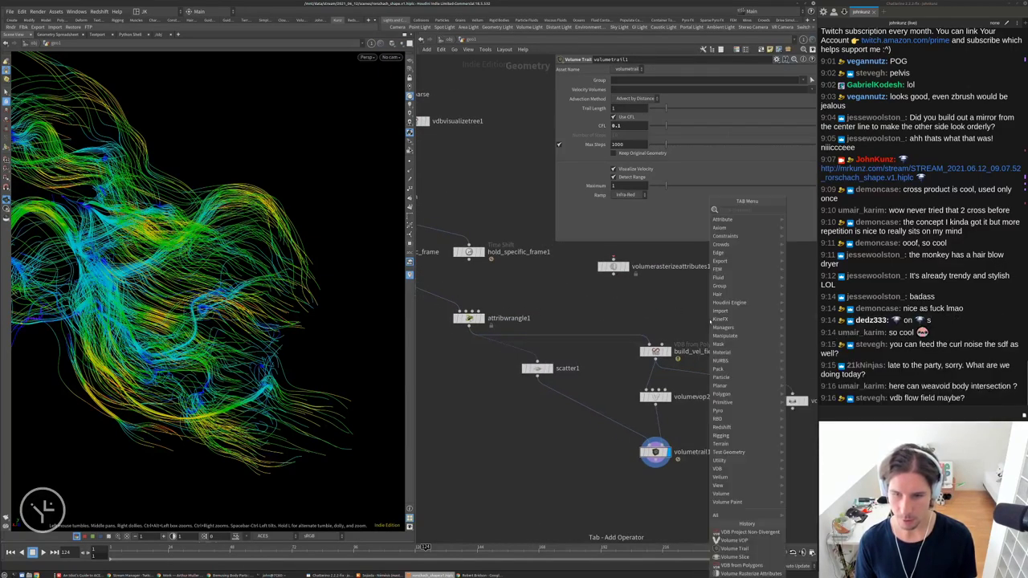
text(b from)
key(Down)
key(Down)
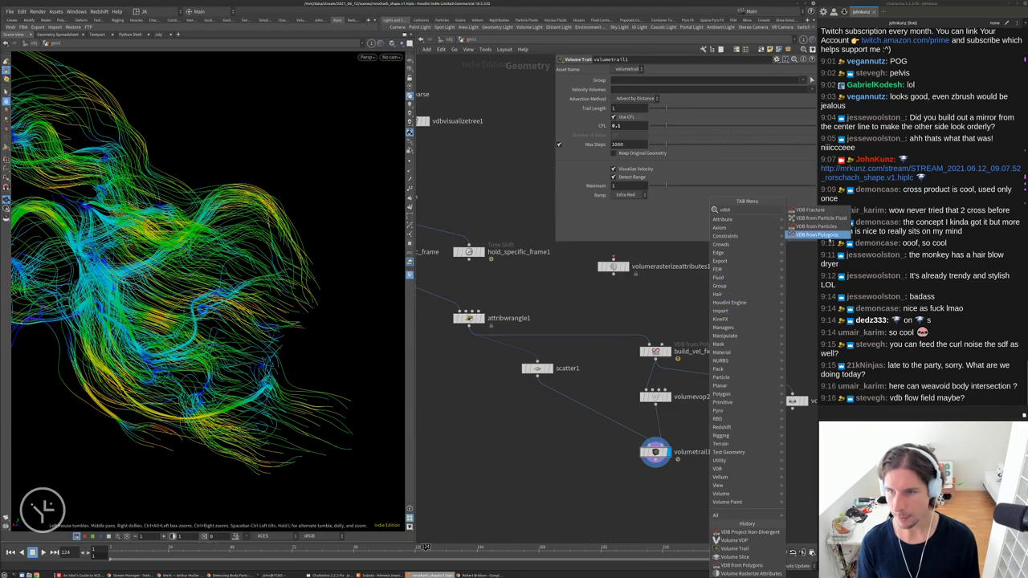
key(Return)
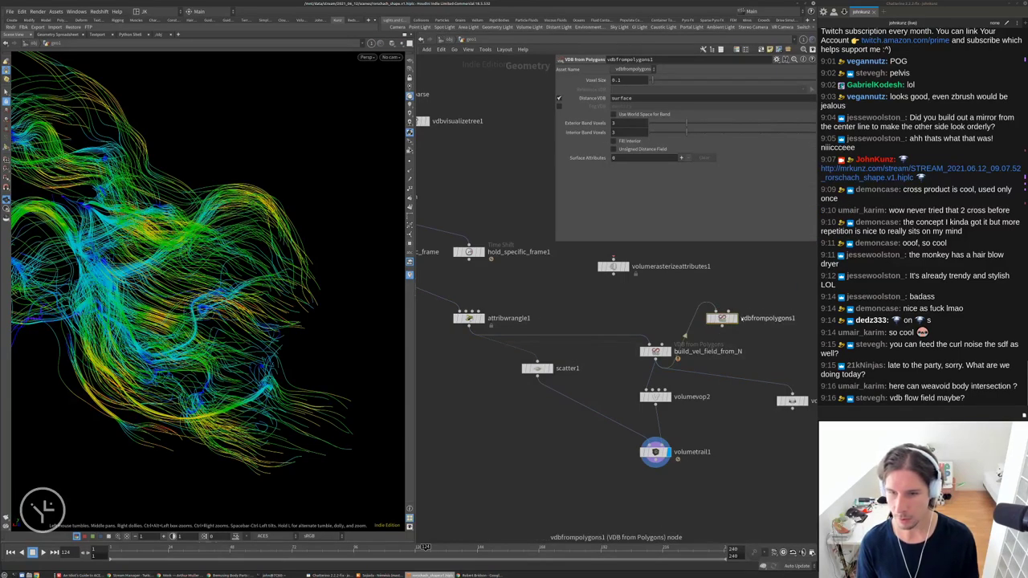
click(722, 312)
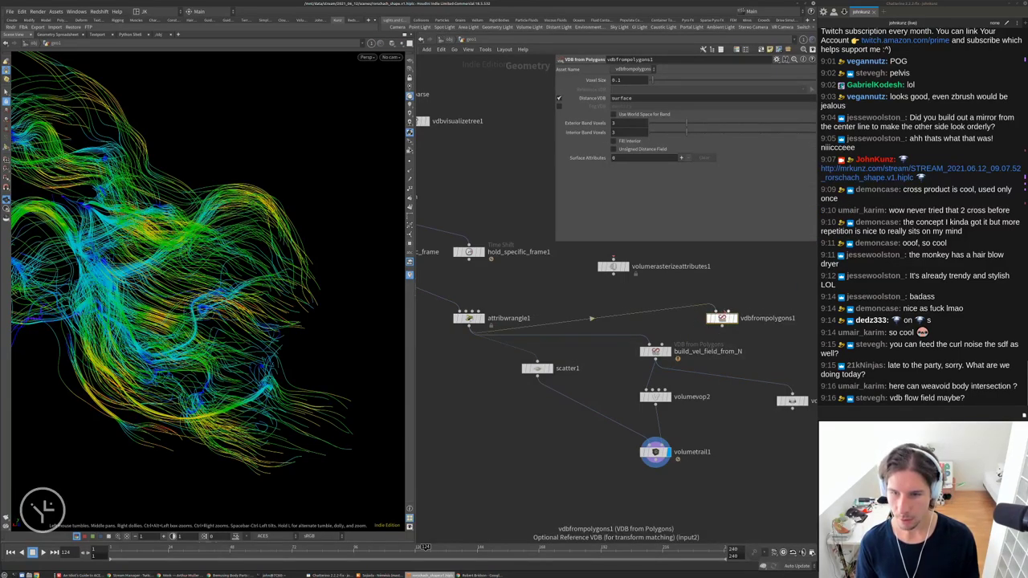
click(691, 338)
click(731, 317)
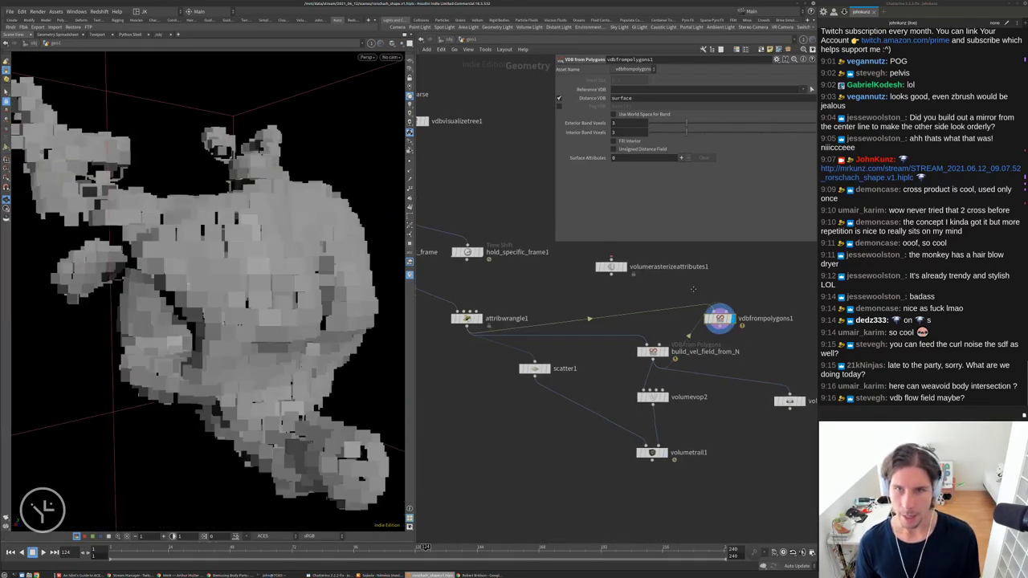
scroll(571, 310, up, 2)
Add a VDB Analysis node after vdbfrompolygons1, set to compute the Gradient
key(Tab)
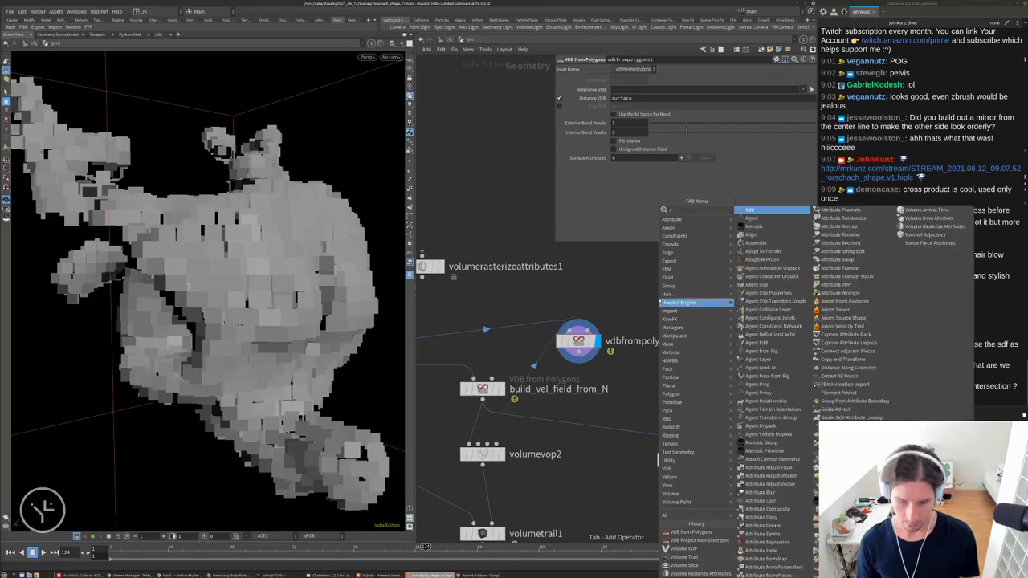
mouse_move(708, 239)
click(759, 218)
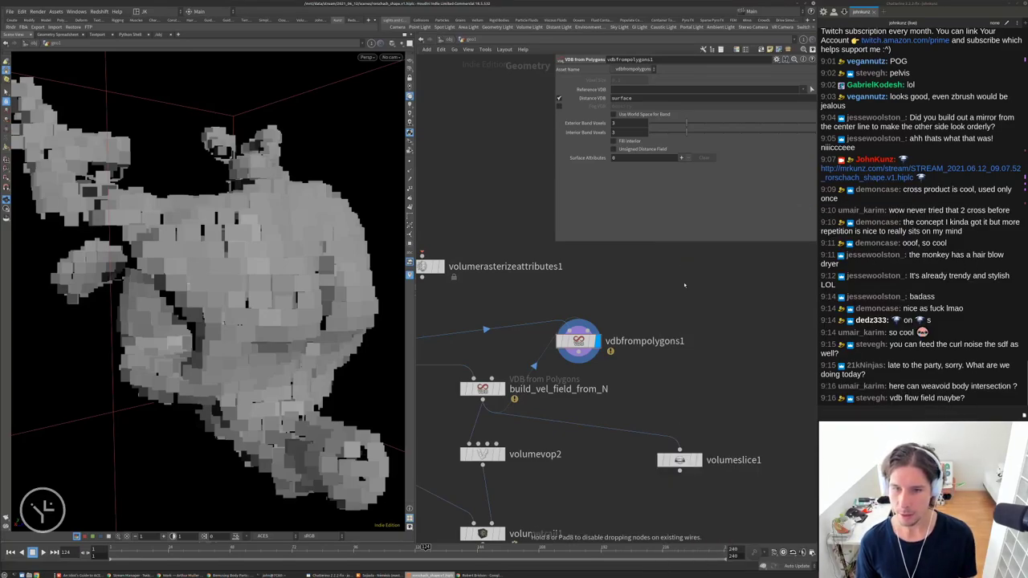
click(679, 282)
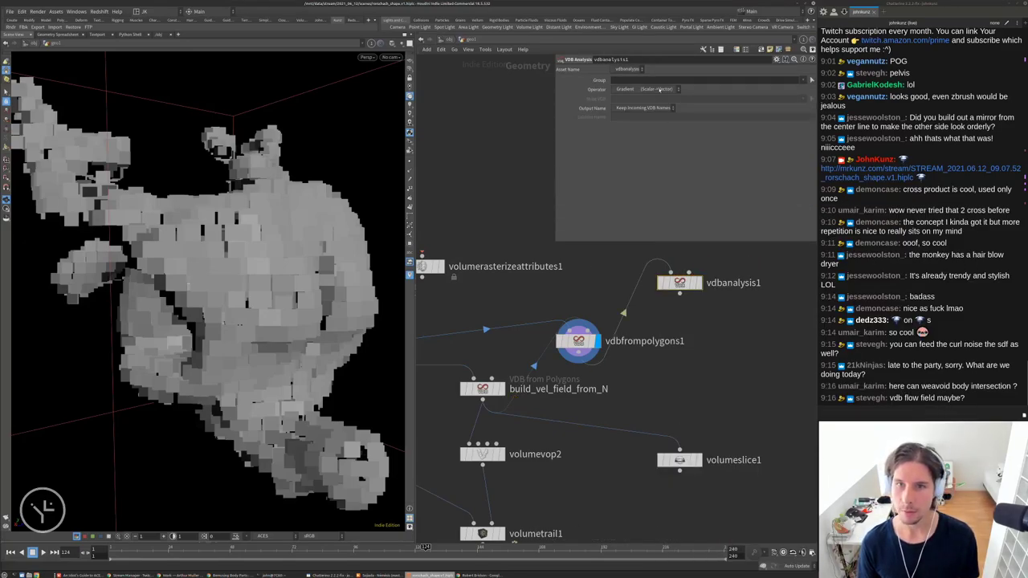
Line up vdbfrompolygons1, vdbanalysis1 and volumeslice1 in a column beside build_vel_field_from_N
click(700, 283)
drag(679, 283, 622, 375)
middle_drag(652, 423, 623, 415)
key(l)
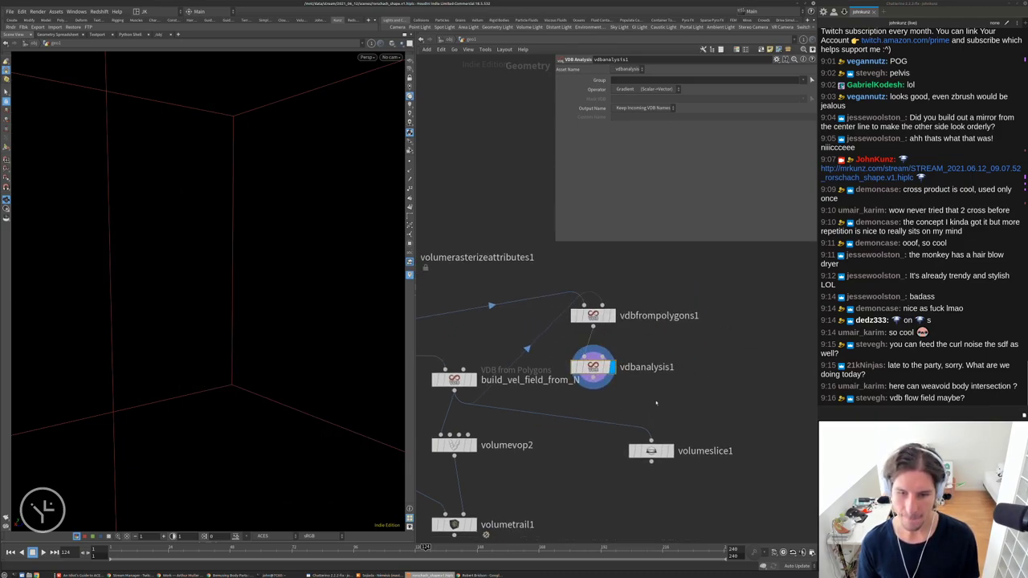
click(667, 451)
drag(650, 451, 635, 429)
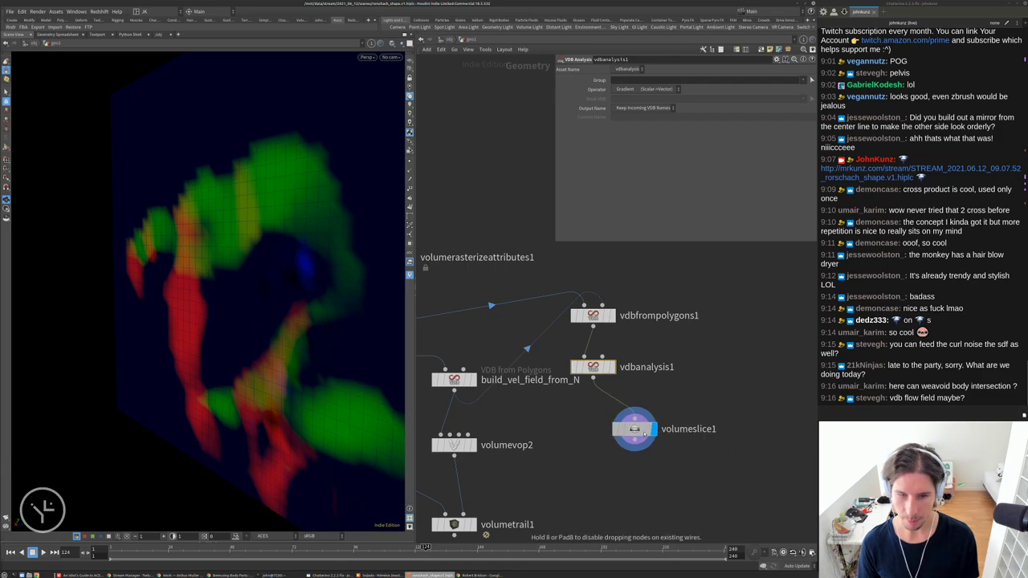
middle_drag(603, 467, 597, 432)
Wire volumeslice1 and the vdbanalysis1 gradient volume into volumetrail1
drag(629, 416, 458, 482)
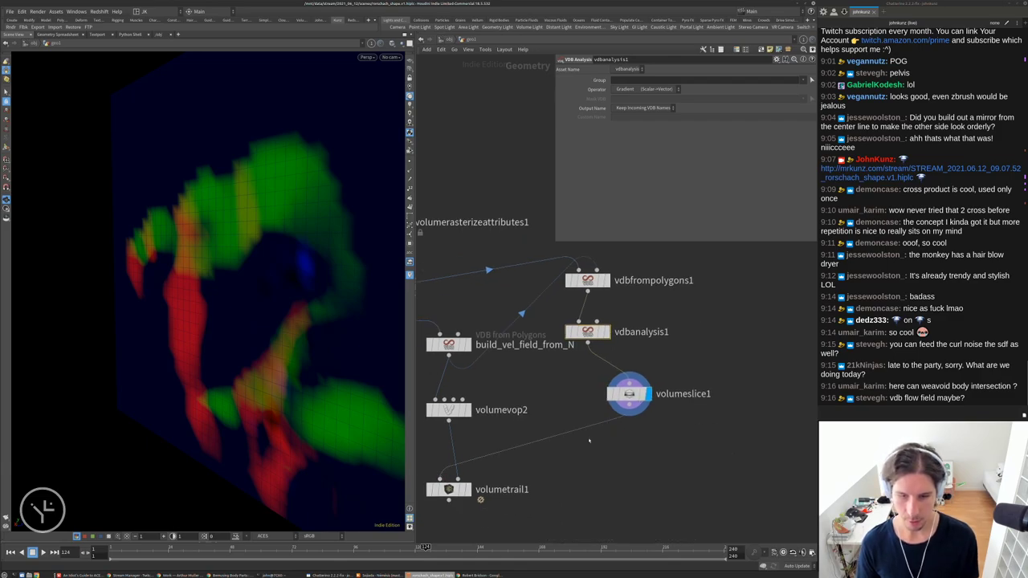
click(466, 489)
click(448, 489)
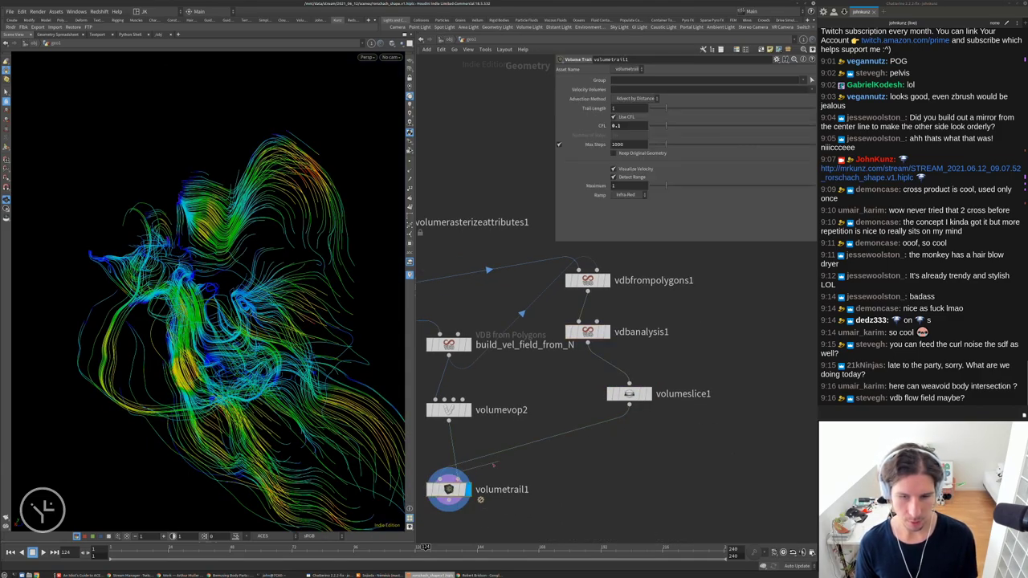
drag(628, 405, 598, 416)
click(453, 475)
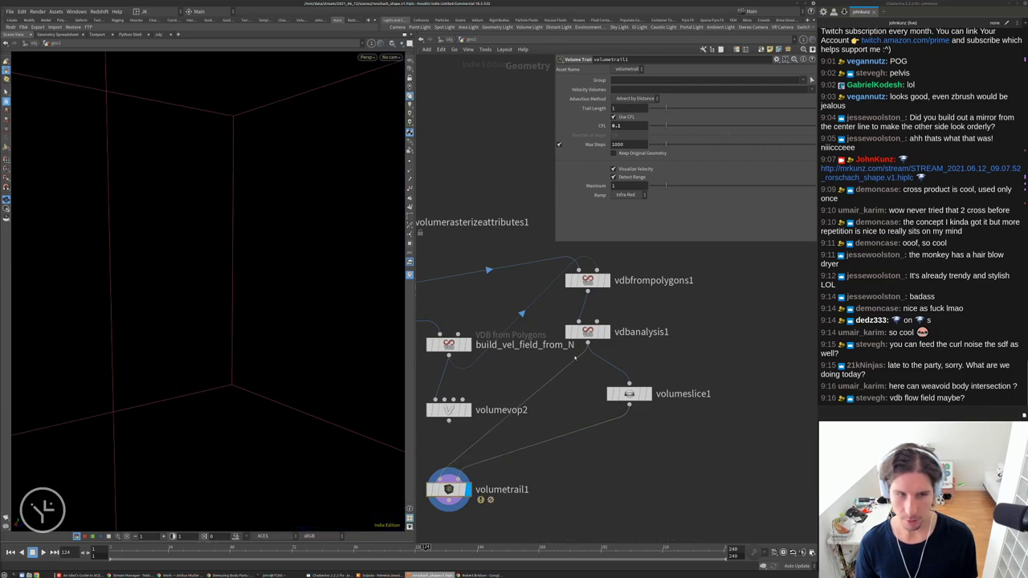
drag(454, 486, 593, 474)
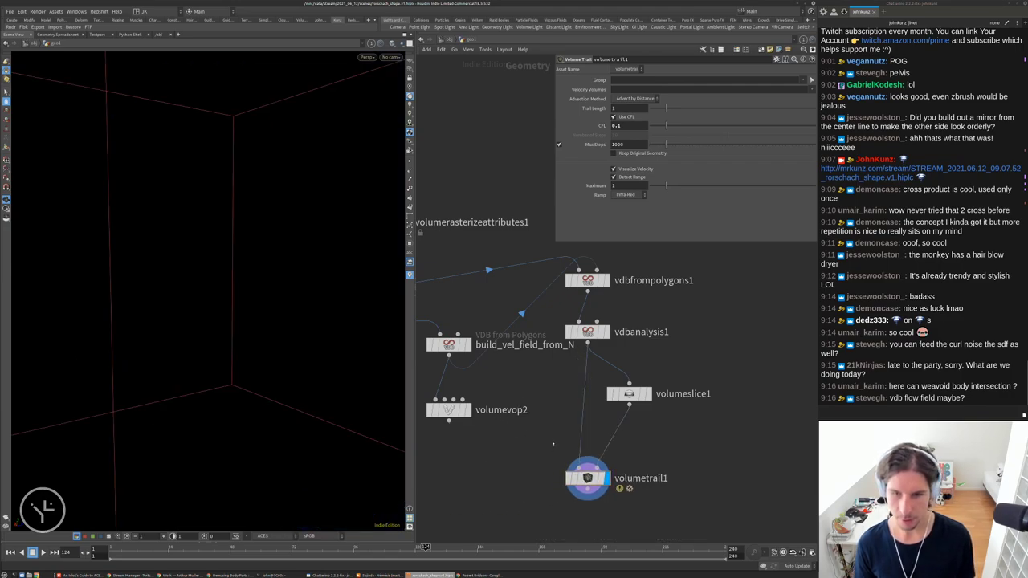
Set vdbanalysis1's output to the custom name 'vel'
click(629, 393)
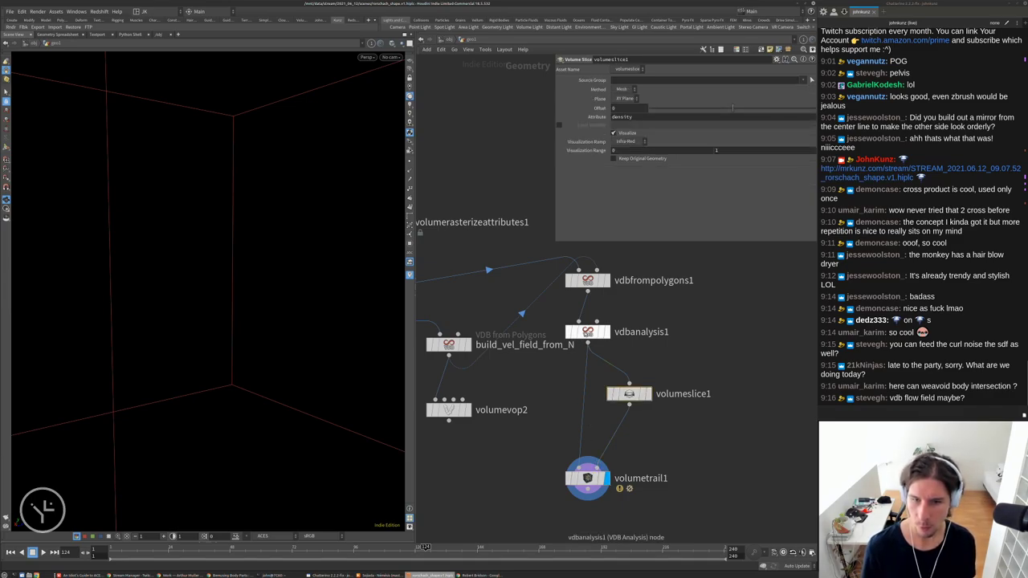
click(587, 331)
middle_click(587, 331)
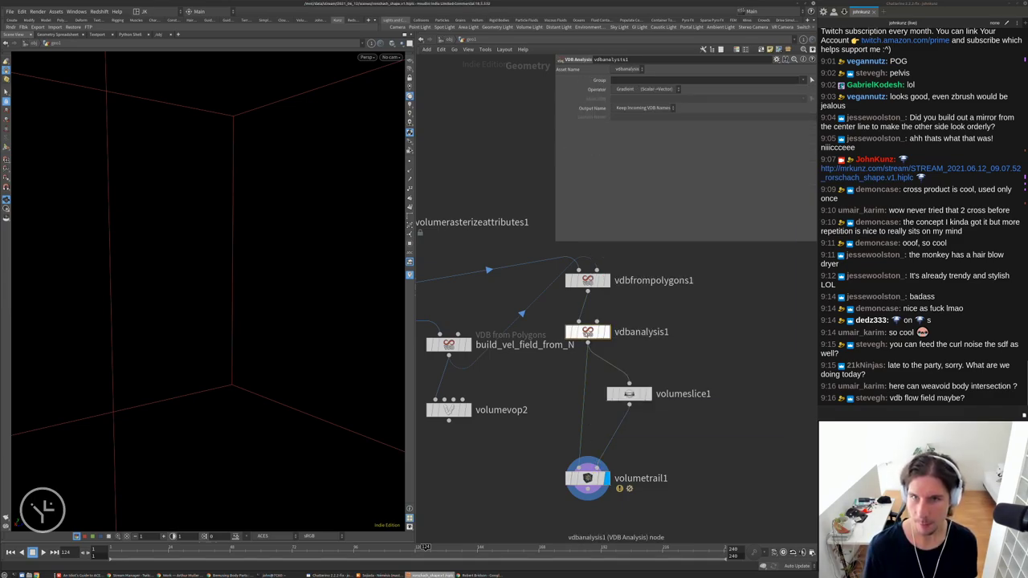
click(642, 108)
click(635, 130)
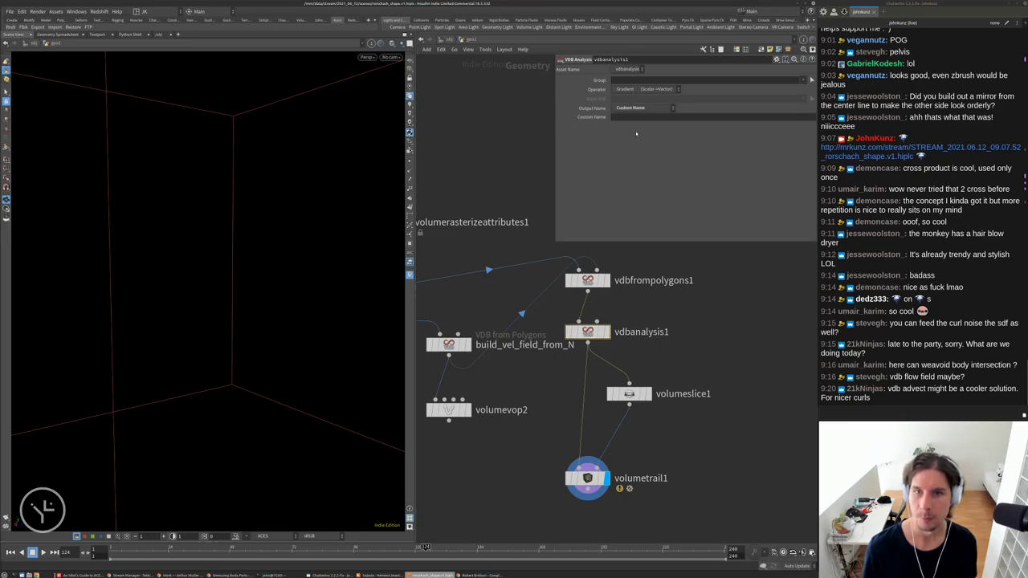
text(vel)
key(Return)
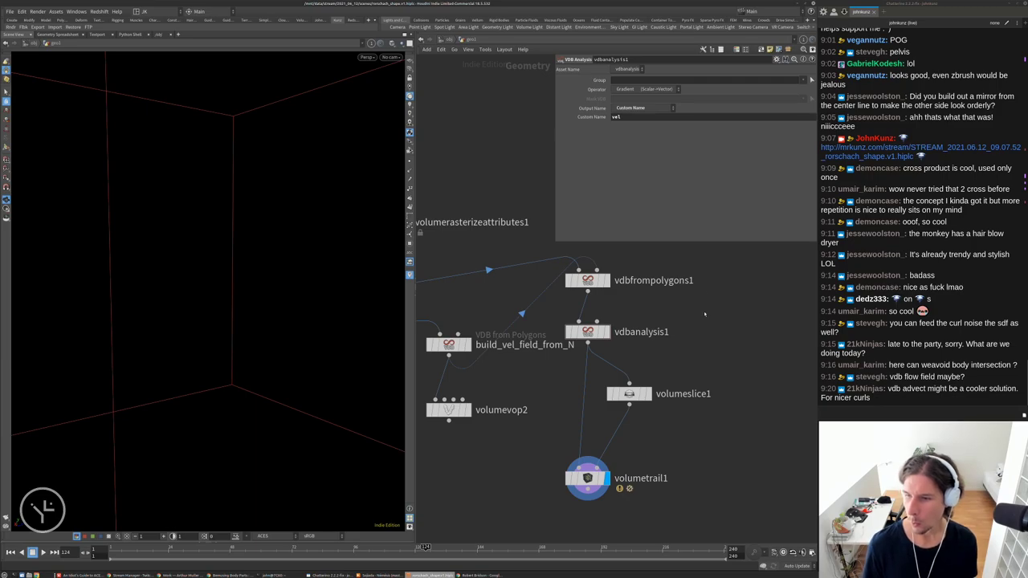
Swap volumetrail1's inputs with Shift+R so the trails radiate from the shape
scroll(694, 359, down, 2)
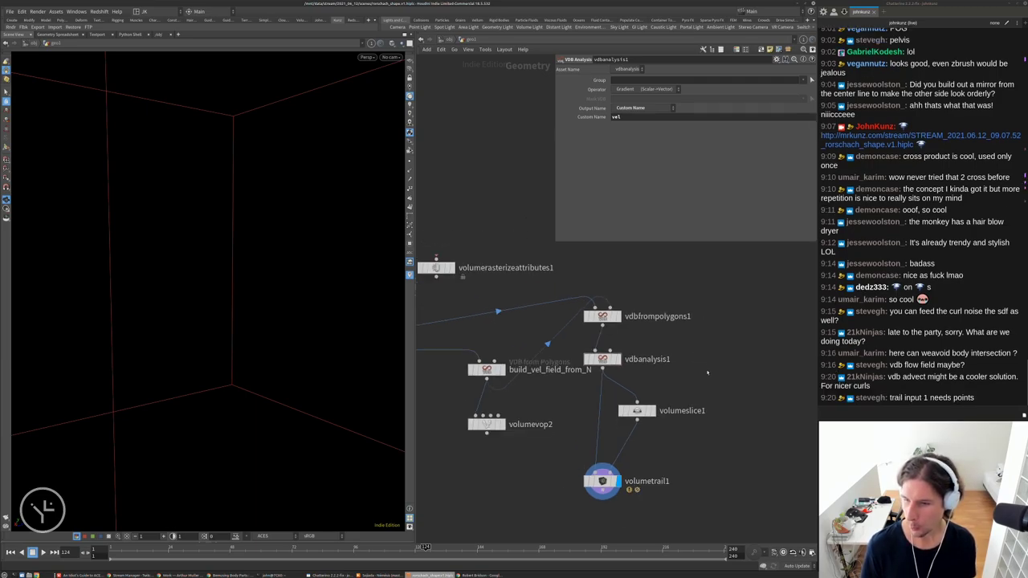
scroll(660, 444, up, 2)
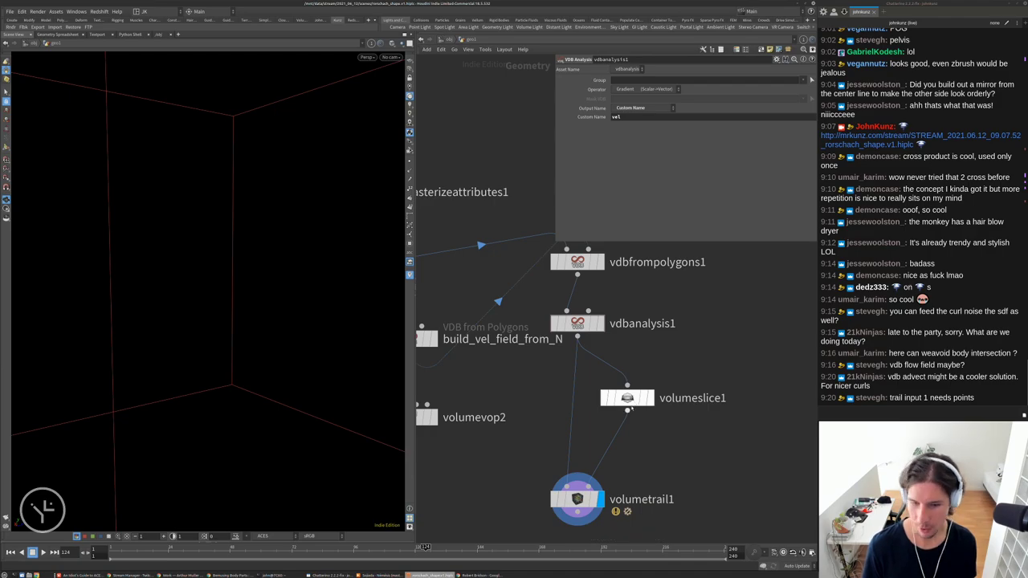
key(shift+r)
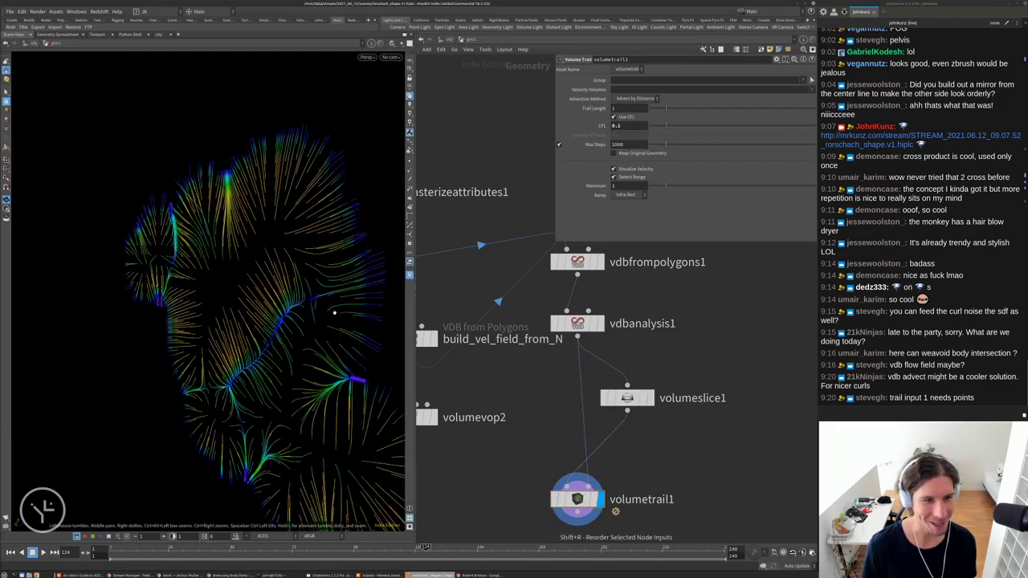
Show the attribwrangle1 mask mesh as a template over the trails
drag(340, 310, 292, 298)
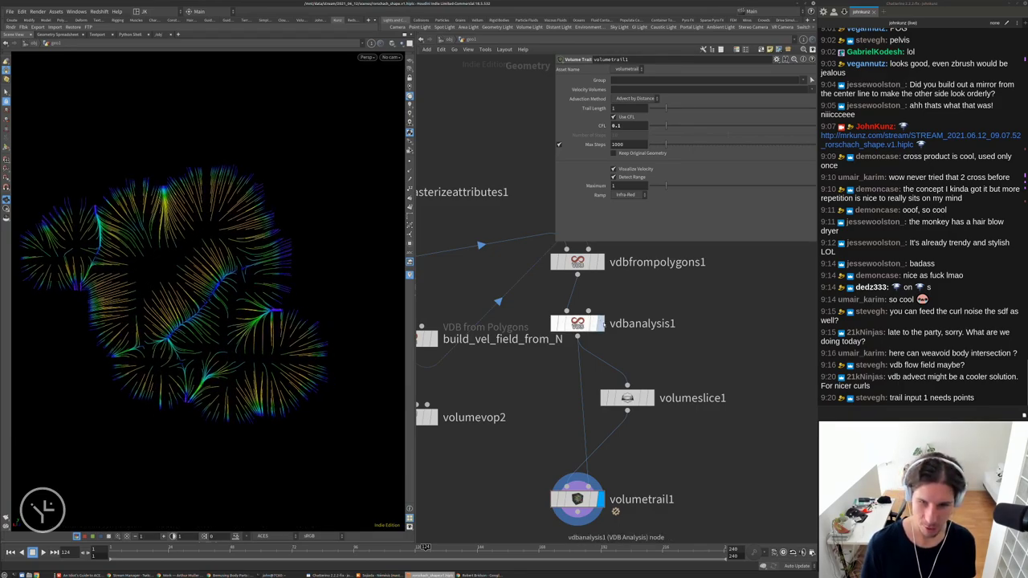
scroll(603, 329, down, 3)
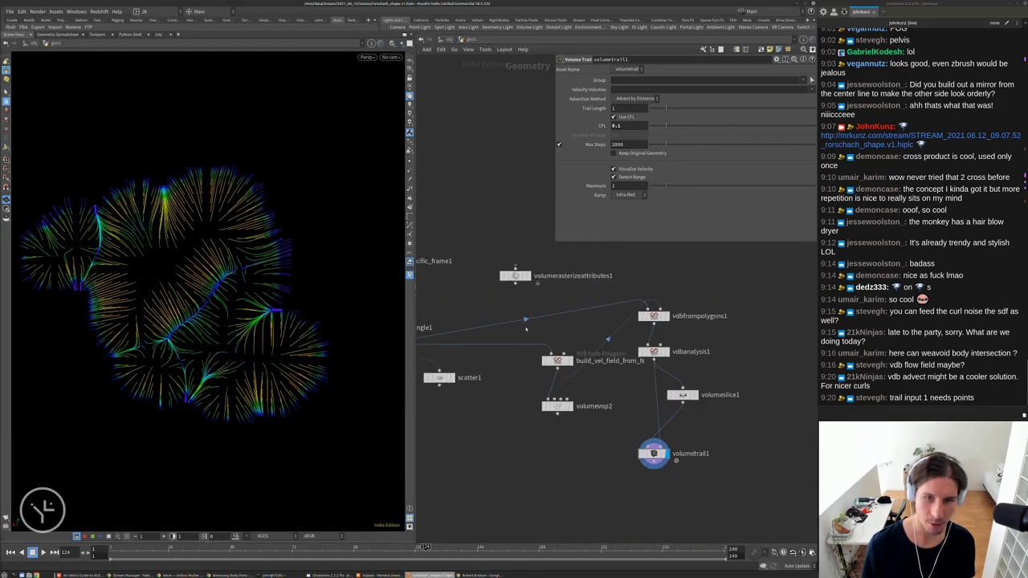
middle_drag(437, 330, 599, 331)
click(495, 317)
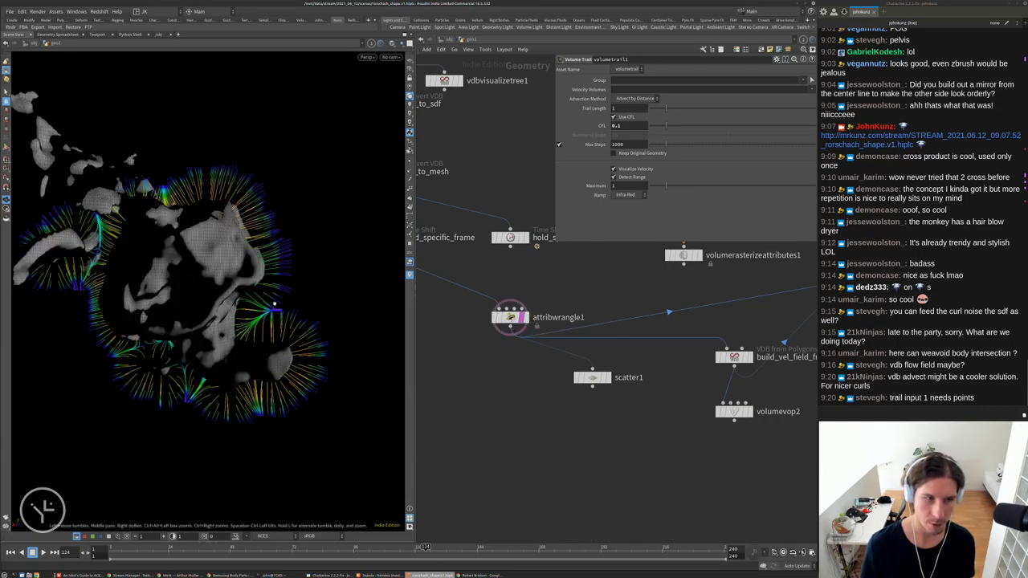
middle_drag(606, 288, 444, 248)
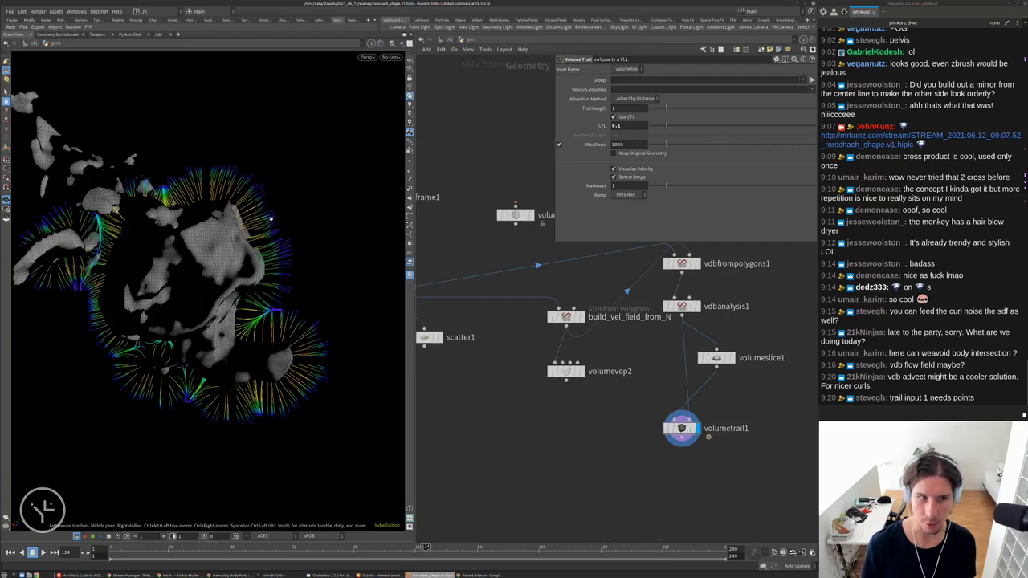
drag(241, 321, 249, 233)
scroll(613, 402, up, 3)
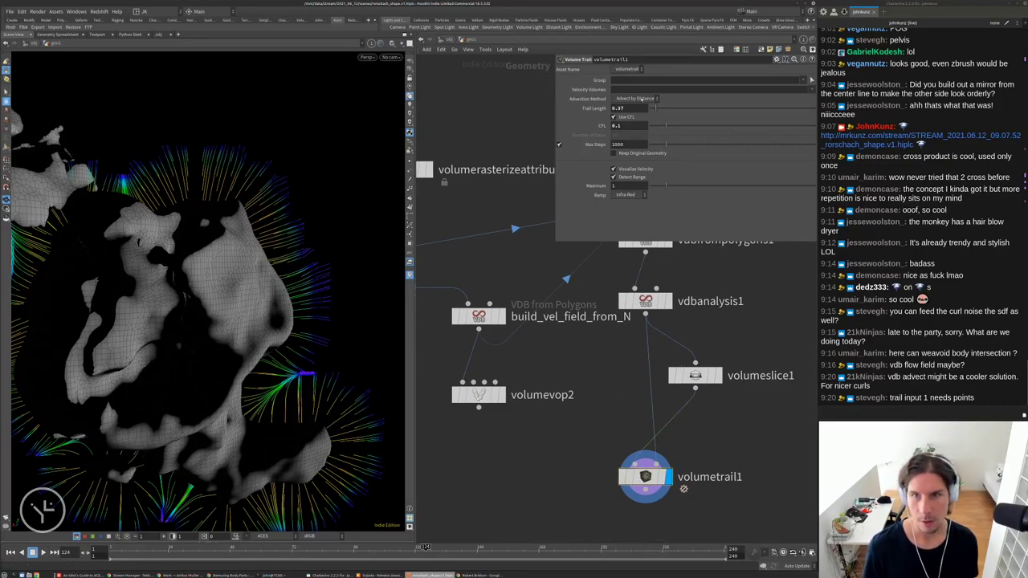
Set volumetrail1 to Advect by Time with a trail length of 0.05
click(653, 99)
click(639, 107)
drag(656, 107, 650, 108)
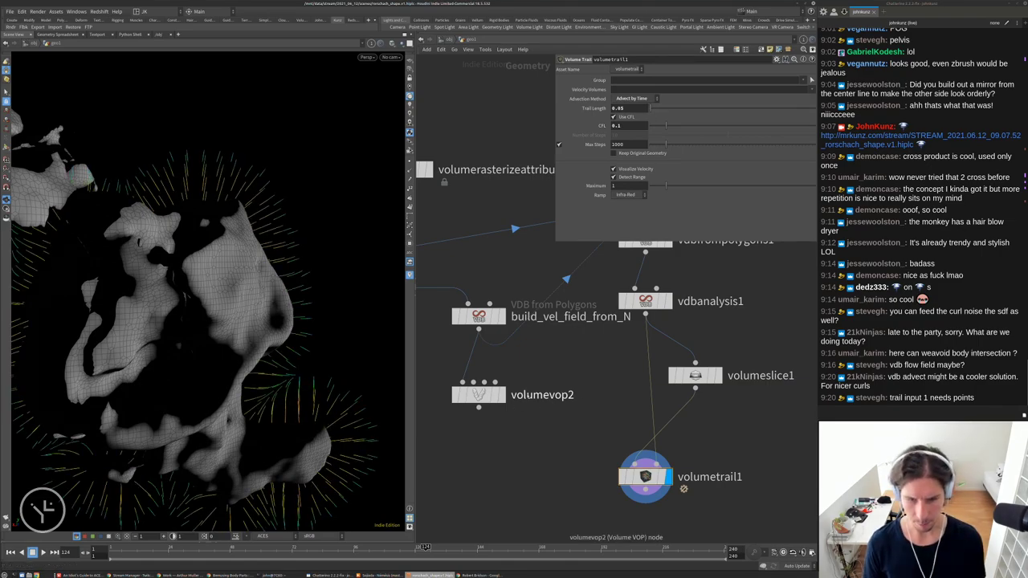
scroll(590, 426, down, 2)
Add a second Volume Trail node, volumetrail2, fed by scatter1 and displayed
key(Tab)
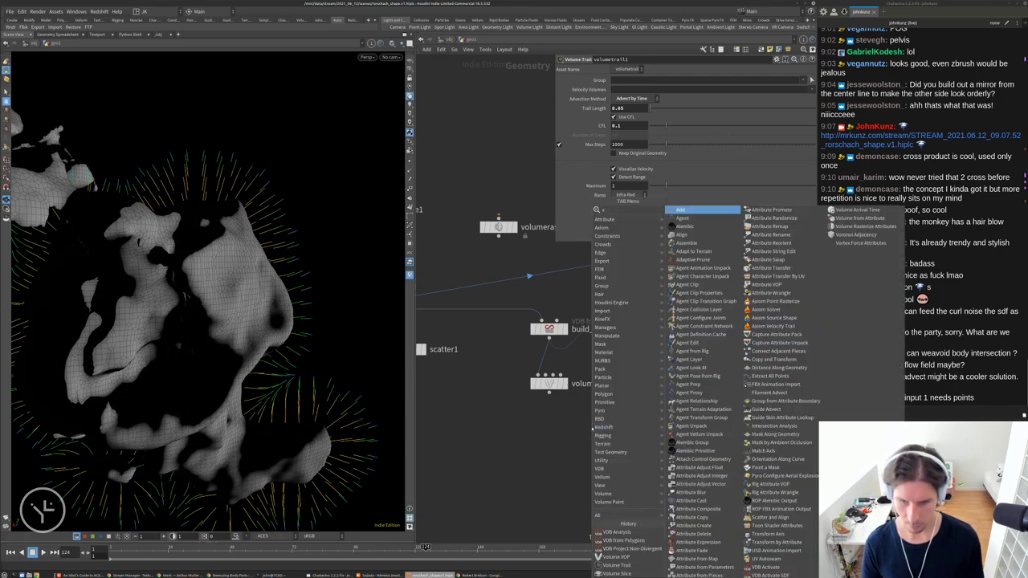
key(Escape)
key(Tab)
text(tra)
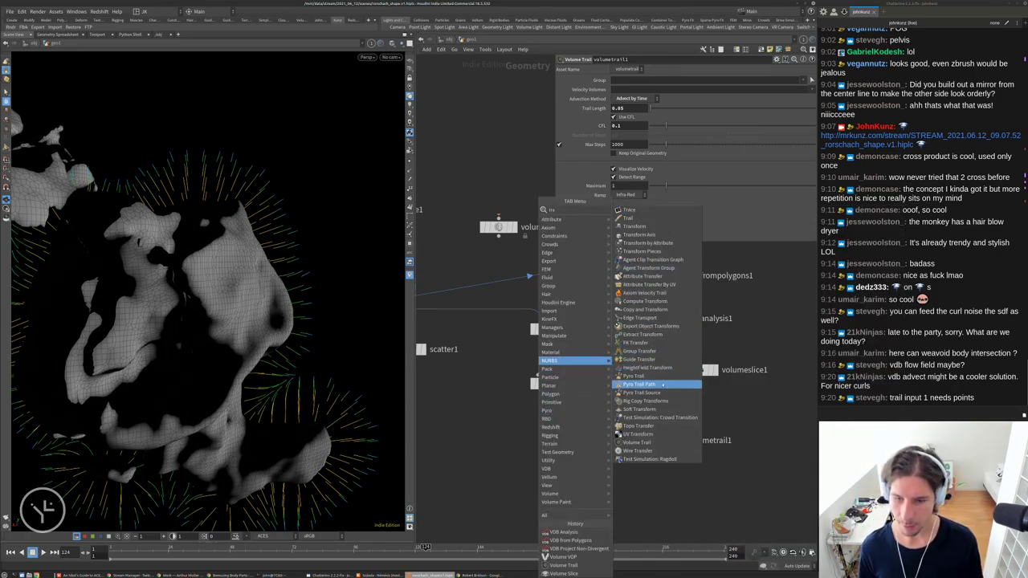
key(Escape)
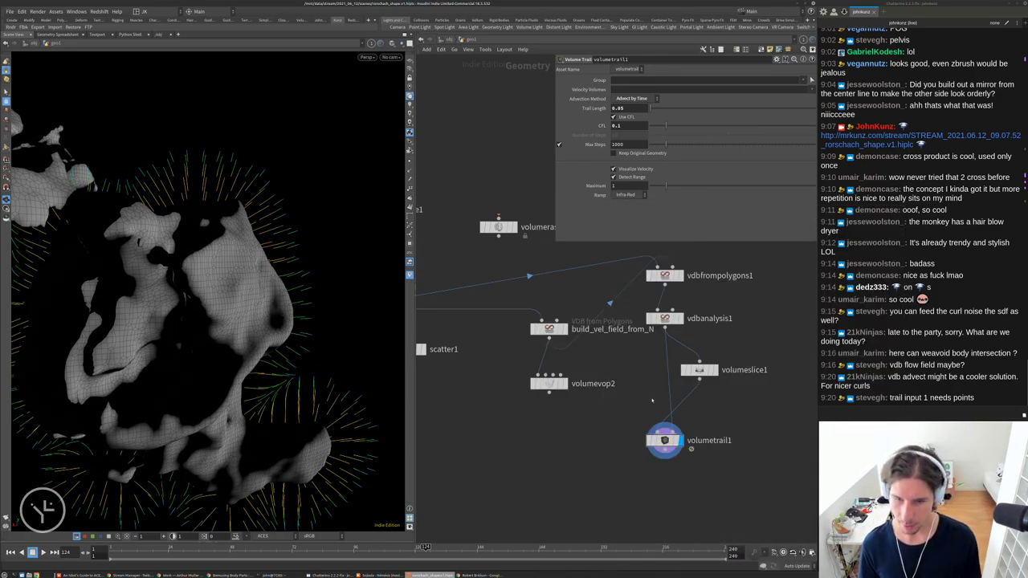
key(Tab)
mouse_move(650, 394)
text(trail)
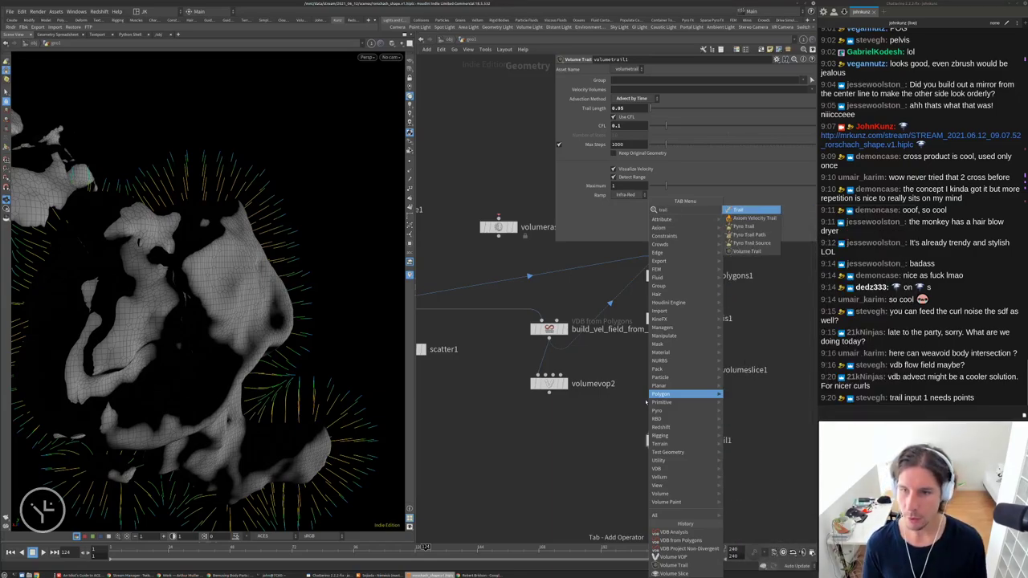
click(747, 251)
click(484, 474)
middle_drag(432, 383, 543, 323)
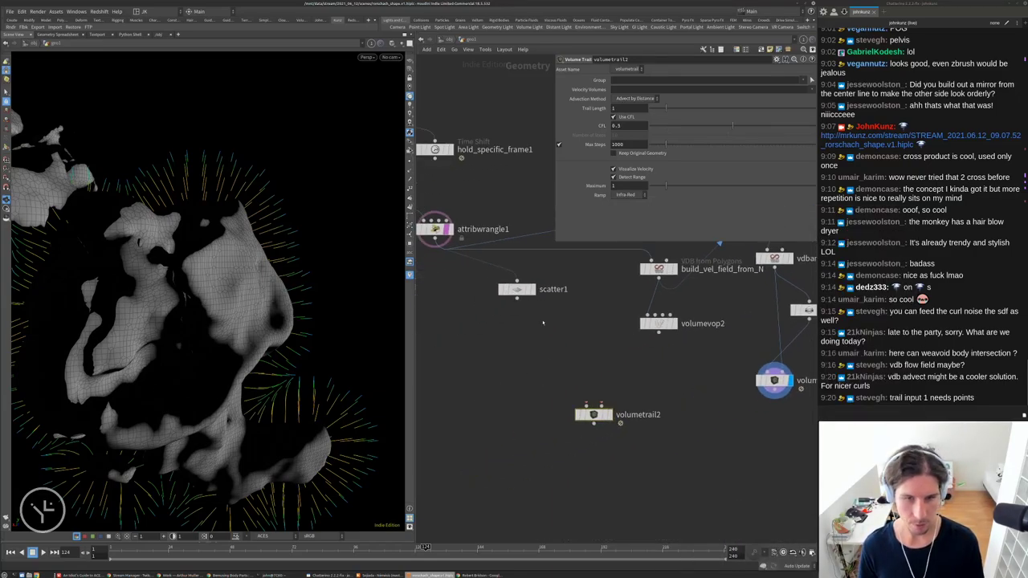
drag(516, 296, 673, 347)
click(608, 415)
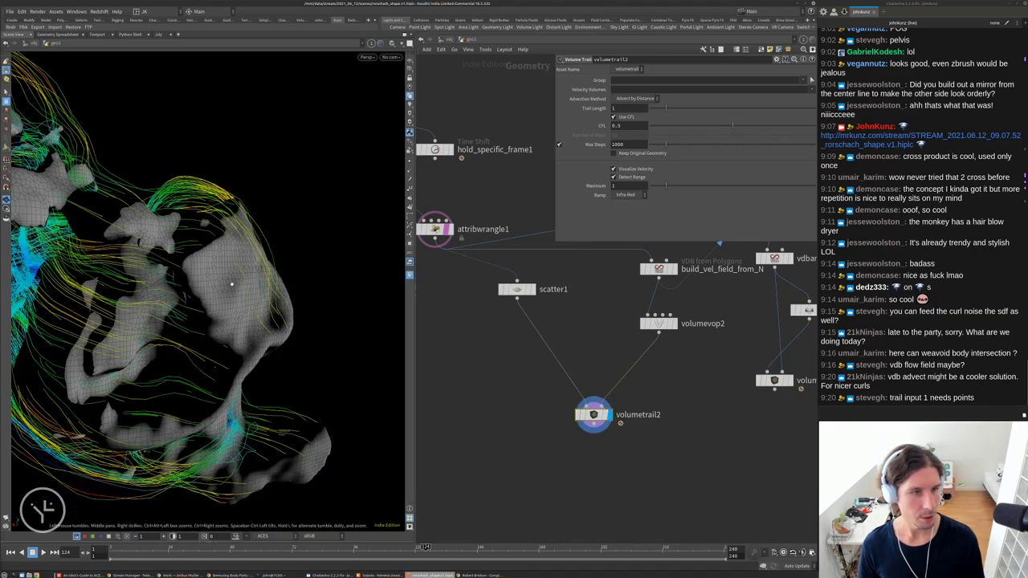
Search the node list for 'comb' and highlight VDB Combine
key(Tab)
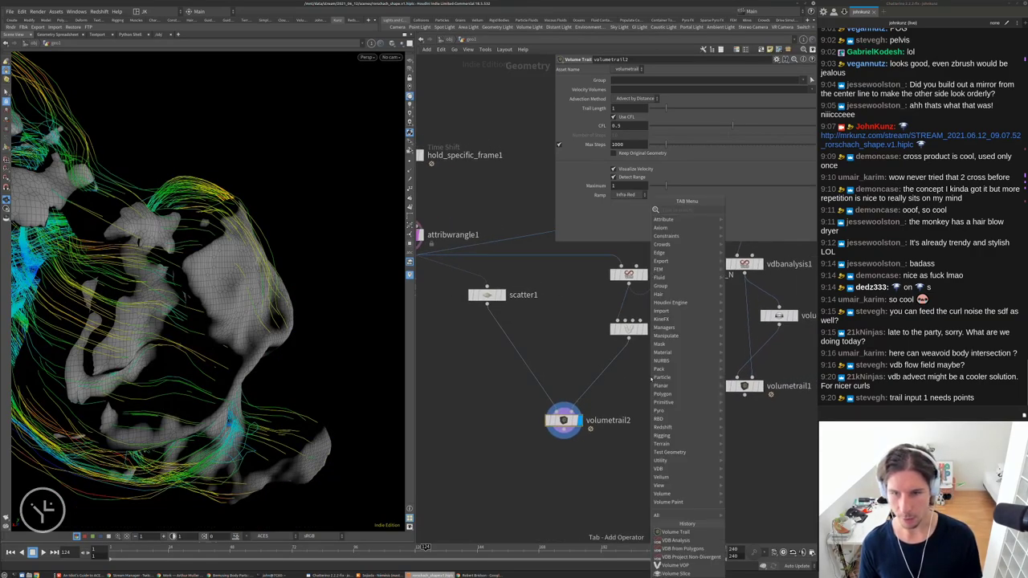
text(comb)
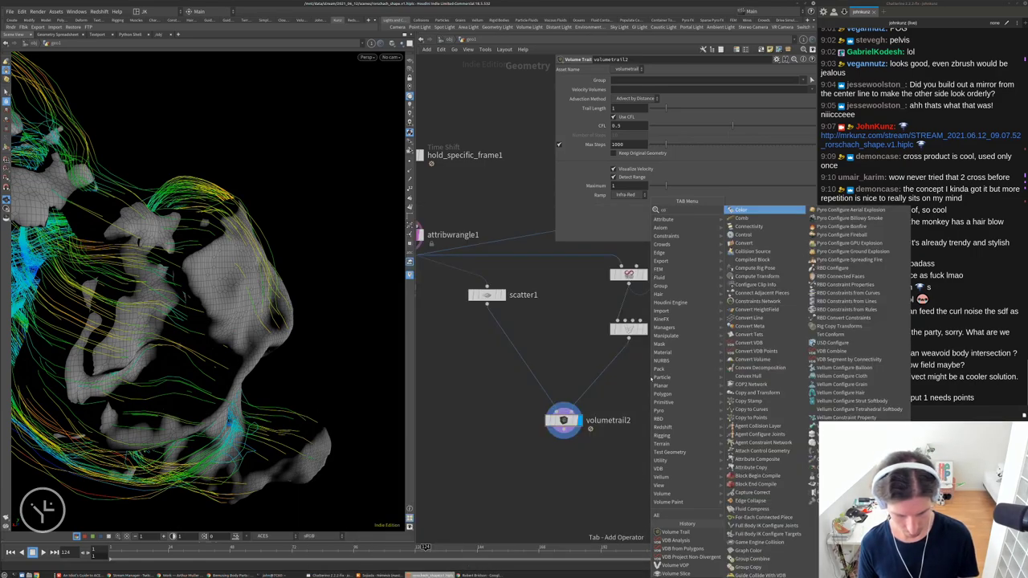
key(Down)
key(Down)
key(Down)
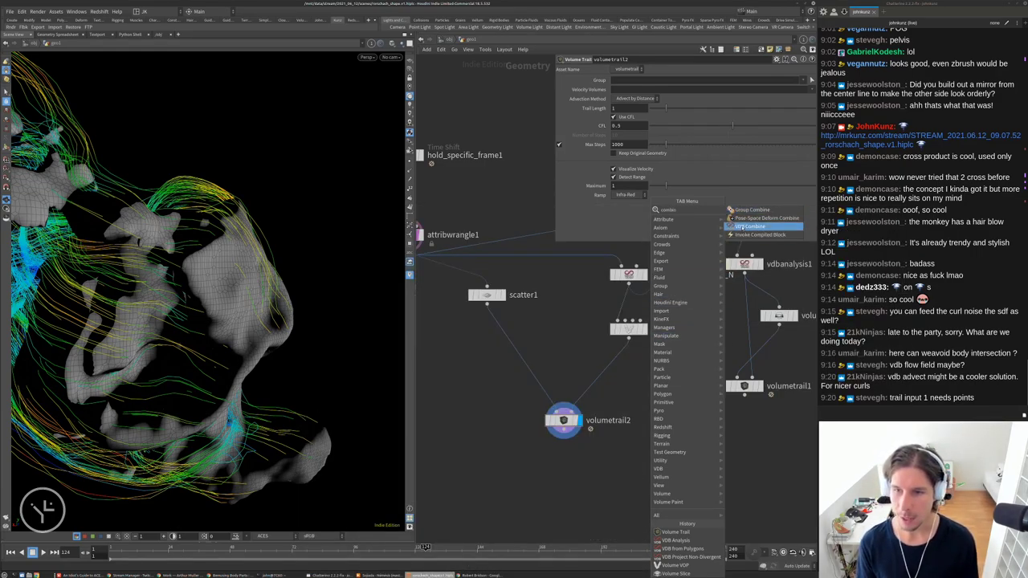
key(Return)
Insert VDB Combine between volumevop2 and volumetrail2 with the operation set to Add
click(650, 354)
drag(651, 354, 721, 289)
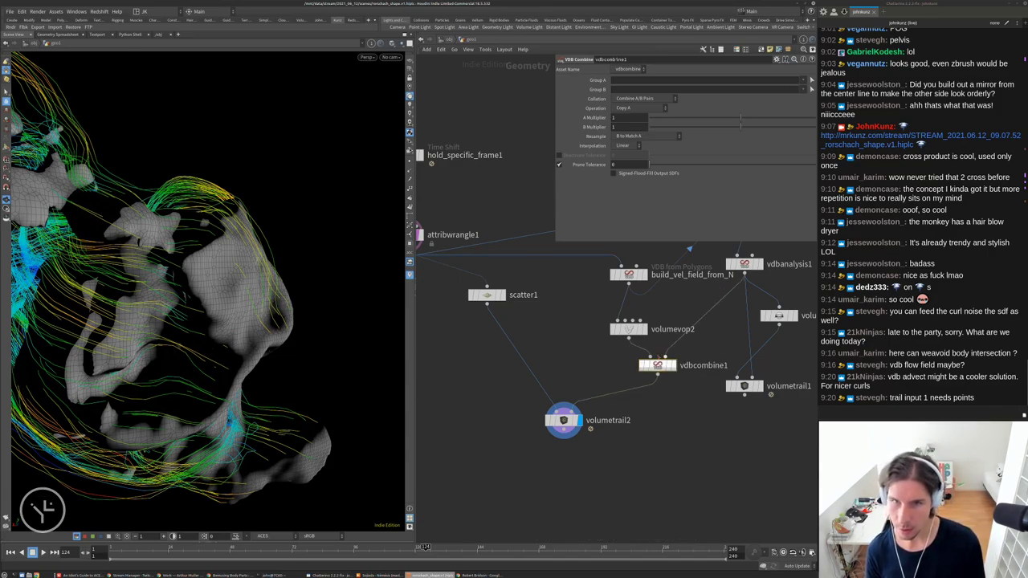
click(626, 98)
click(628, 98)
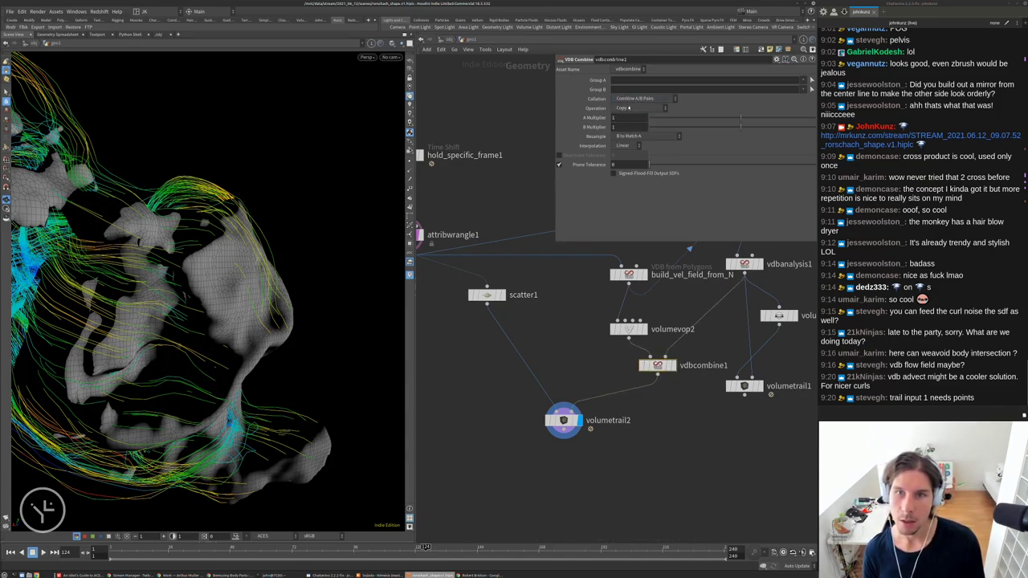
click(634, 107)
click(618, 141)
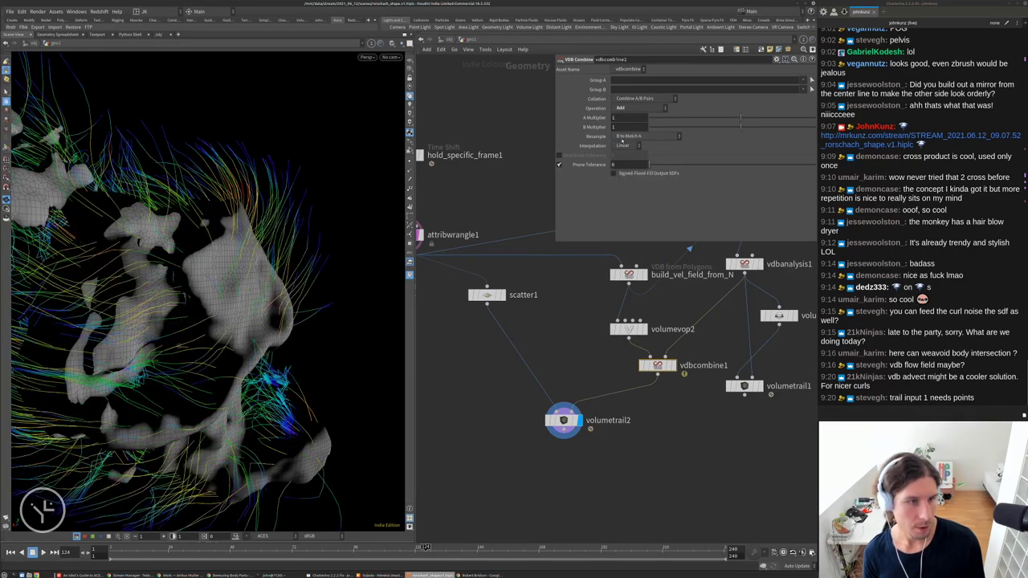
Set the VDB Combine B Multiplier to 0.15
drag(243, 263, 215, 341)
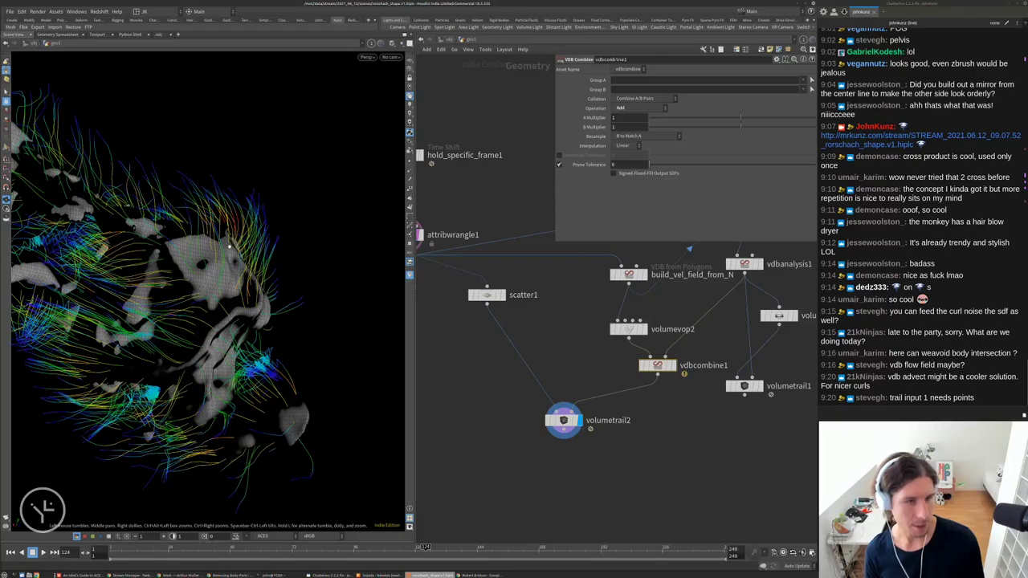
drag(230, 245, 163, 289)
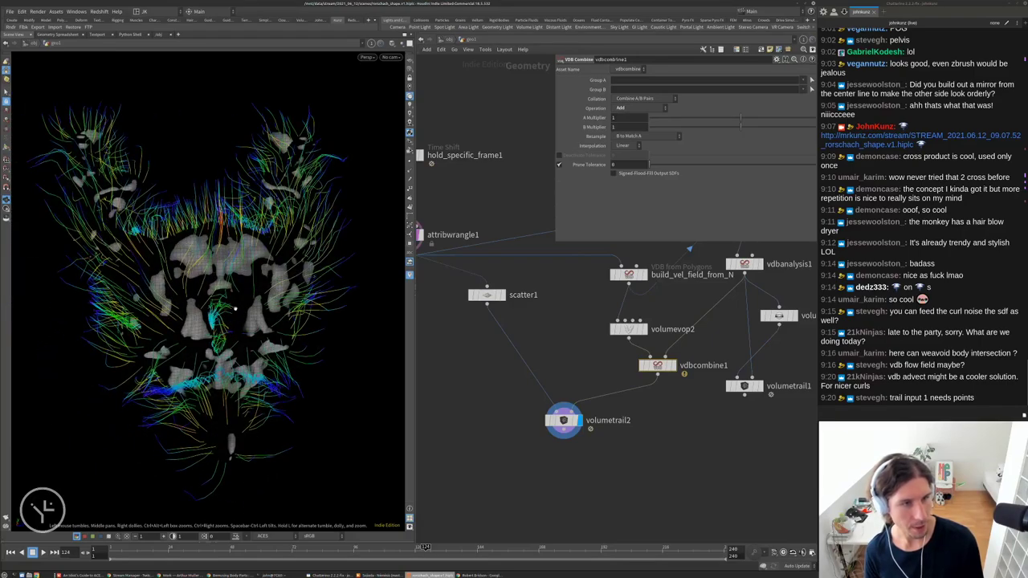
drag(235, 308, 265, 256)
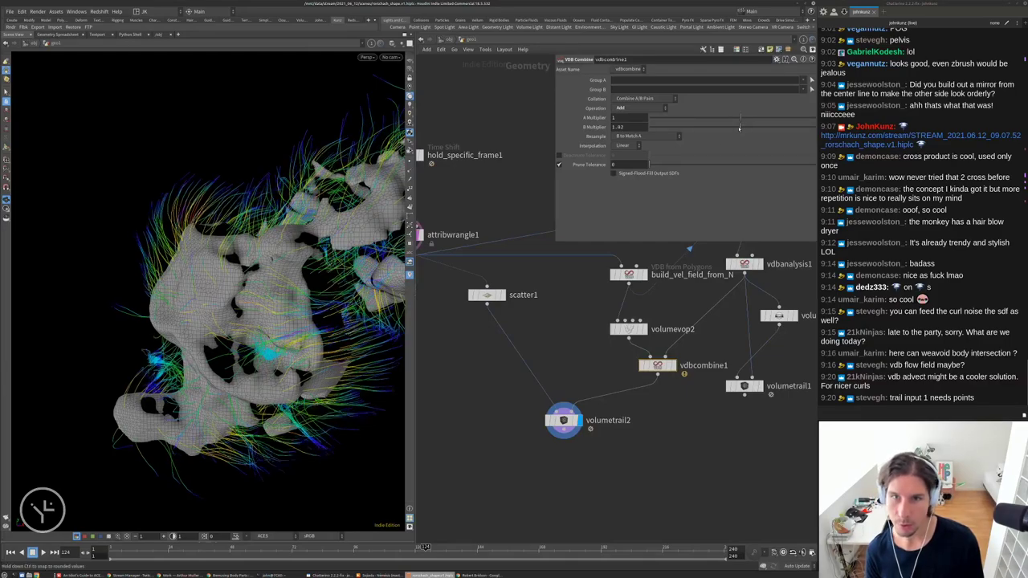
mouse_move(740, 127)
mouse_down()
mouse_move(717, 128)
mouse_move(734, 129)
mouse_up()
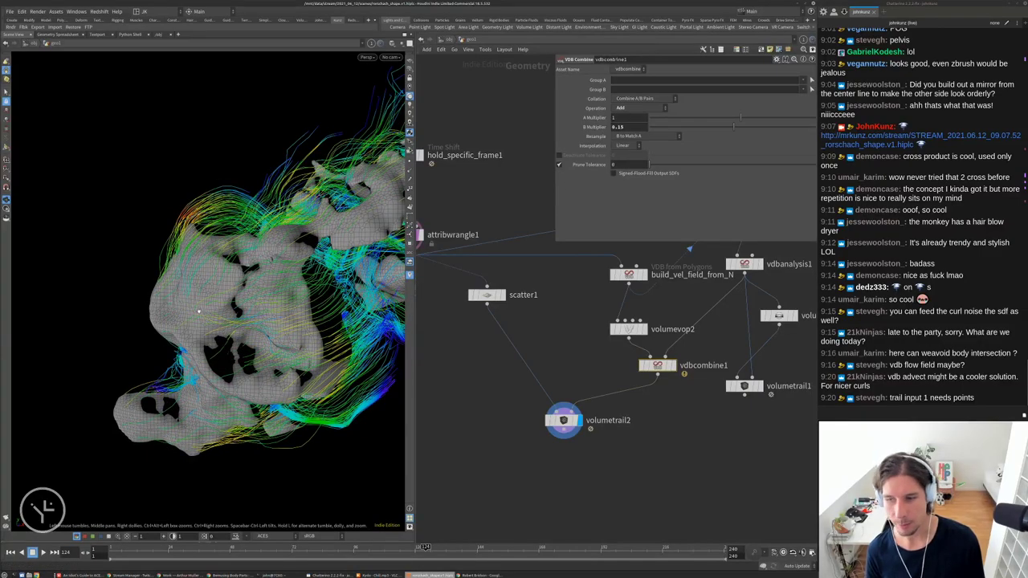
drag(201, 290, 232, 359)
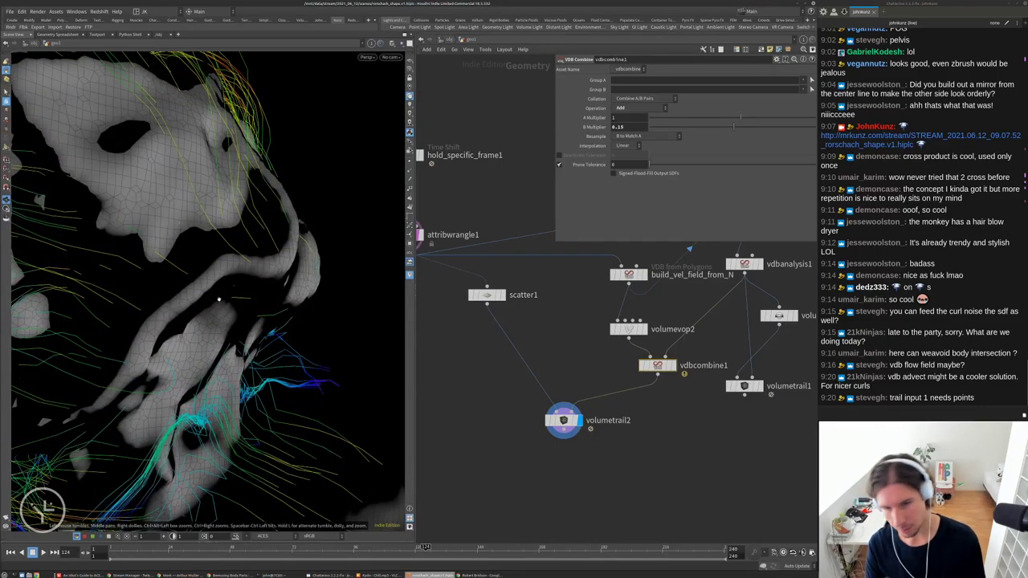
drag(230, 281, 249, 337)
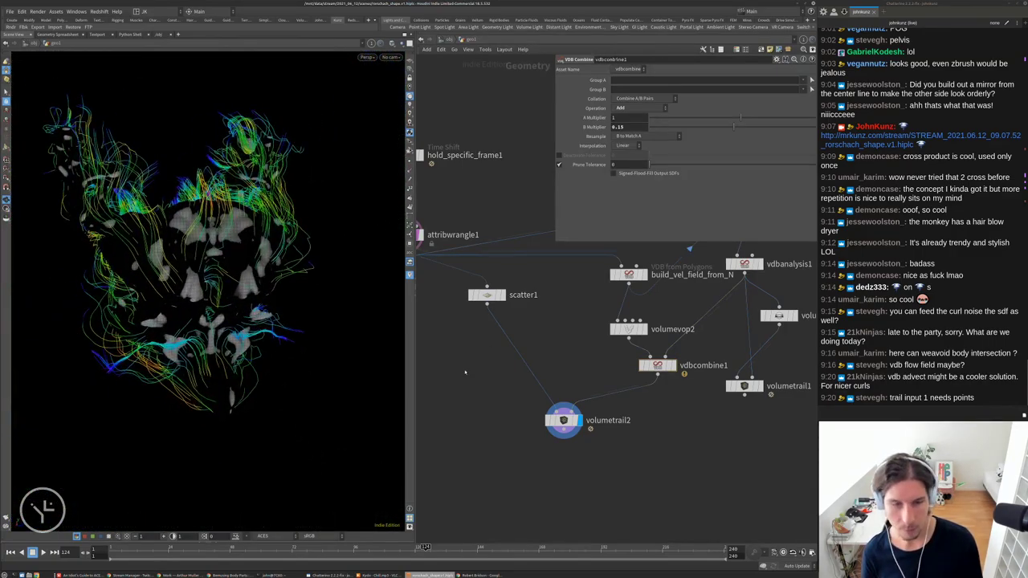
Raise scatter1's Force Total Count to 10000
middle_drag(464, 371, 529, 338)
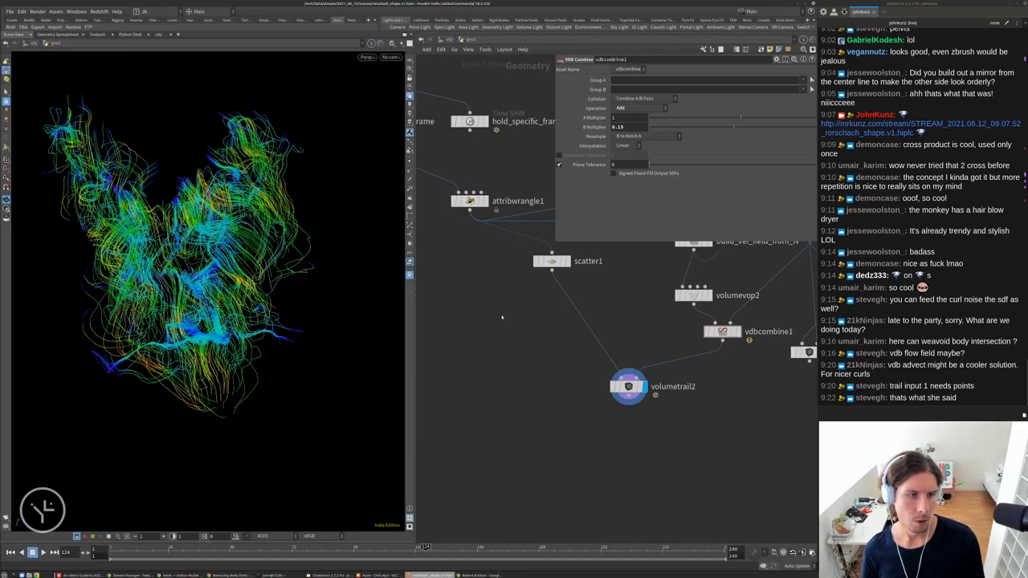
scroll(580, 254, up, 3)
drag(648, 444, 605, 486)
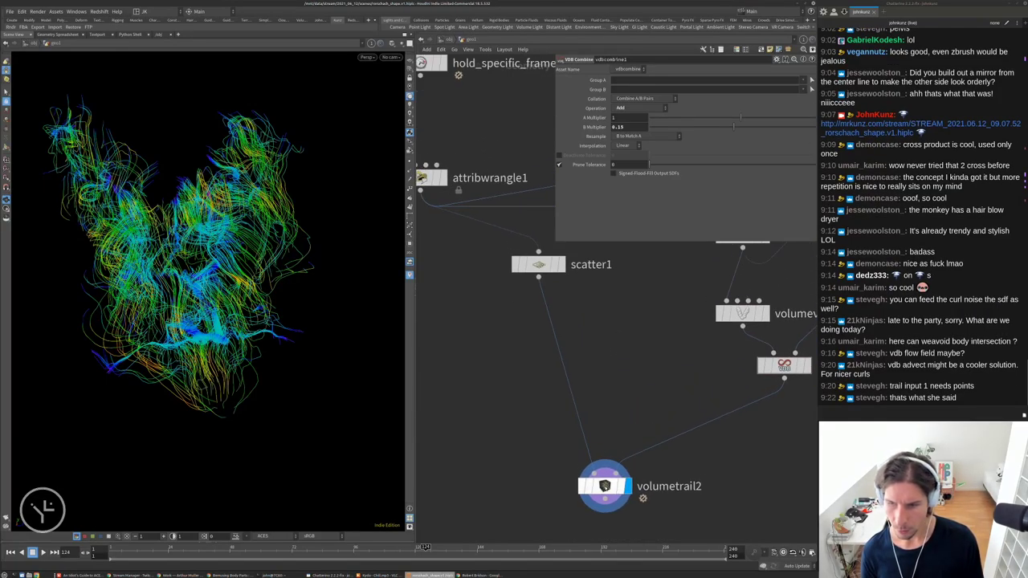
click(539, 264)
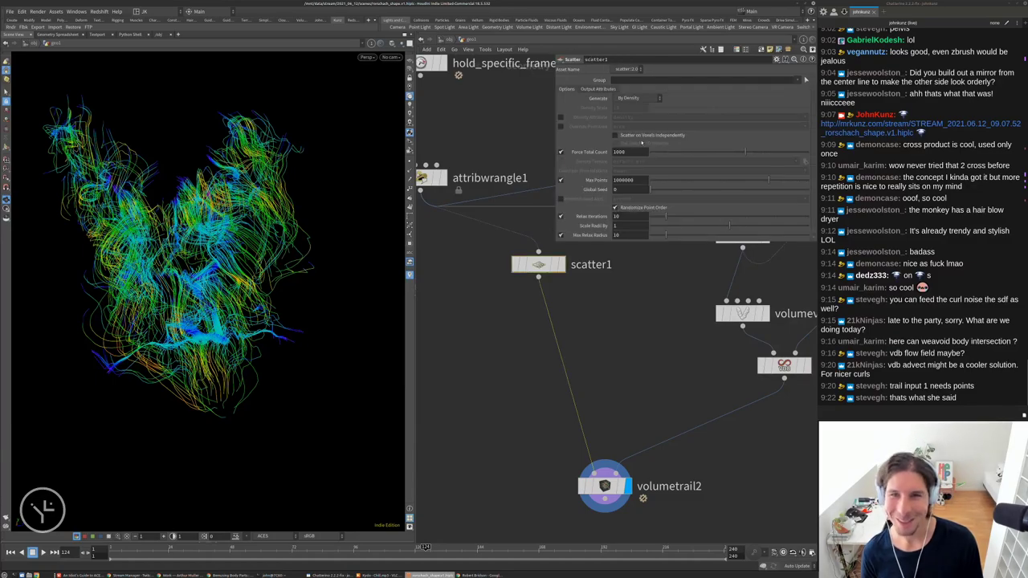
text(0)
key(Return)
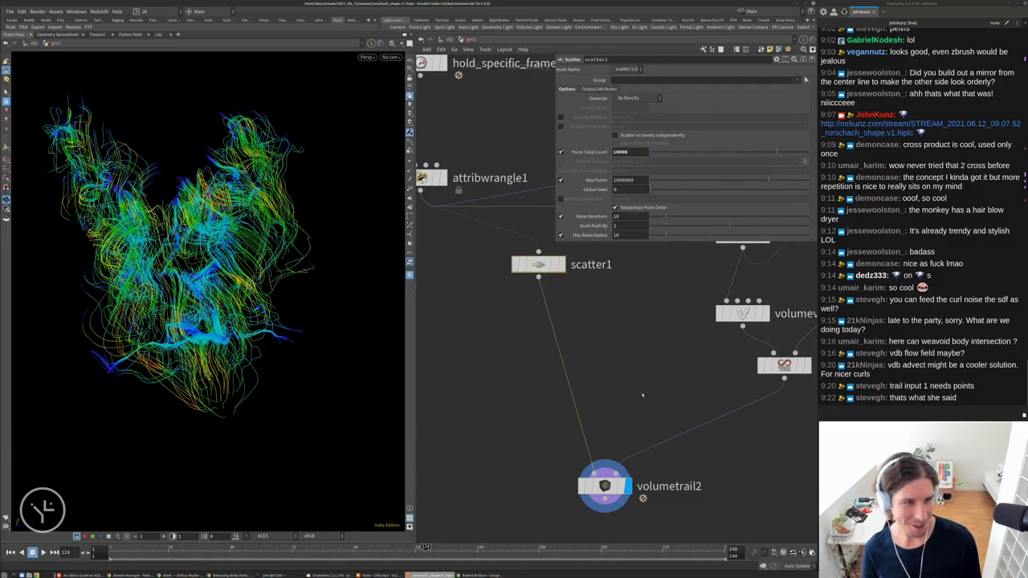
drag(265, 265, 337, 264)
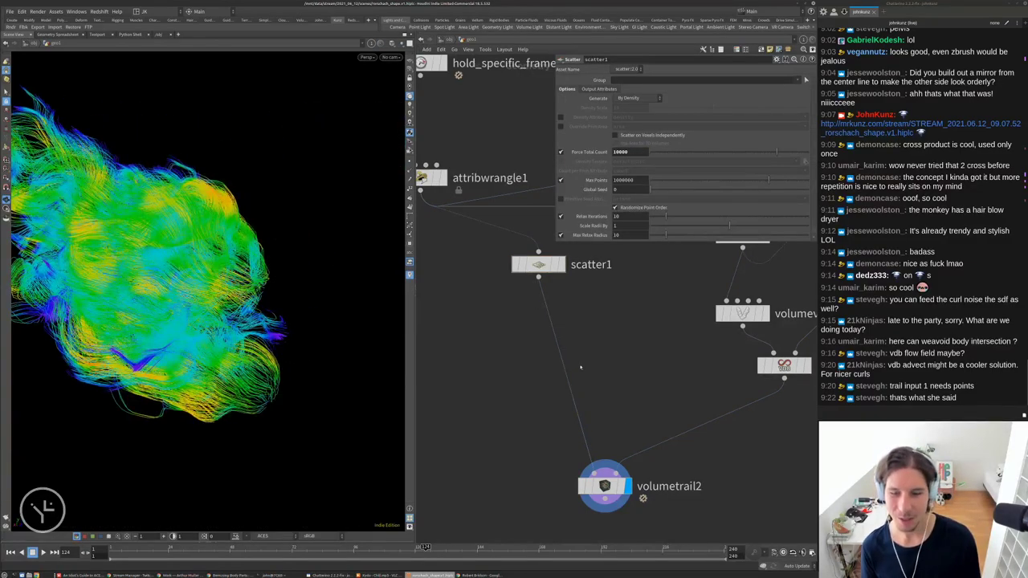
Turn off Visualize Velocity on volumetrail2 so the trails render plain white
click(605, 485)
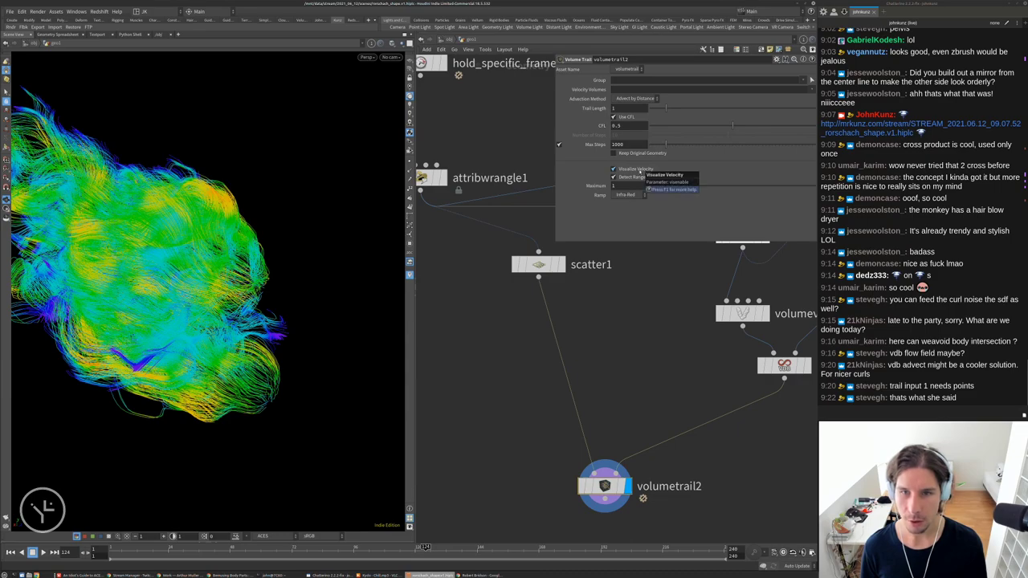
click(639, 170)
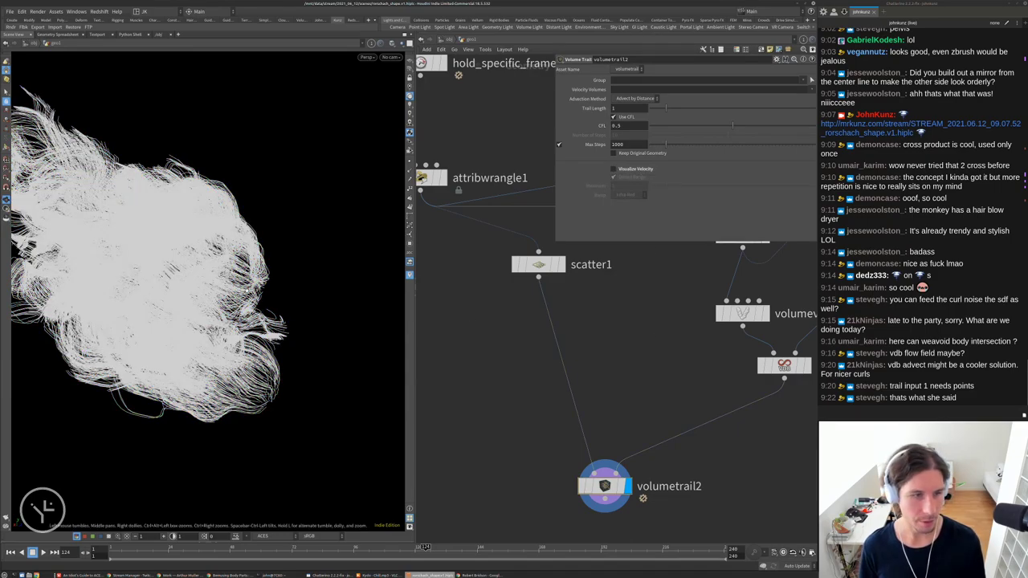
key(g)
drag(257, 279, 363, 261)
scroll(363, 260, up, 3)
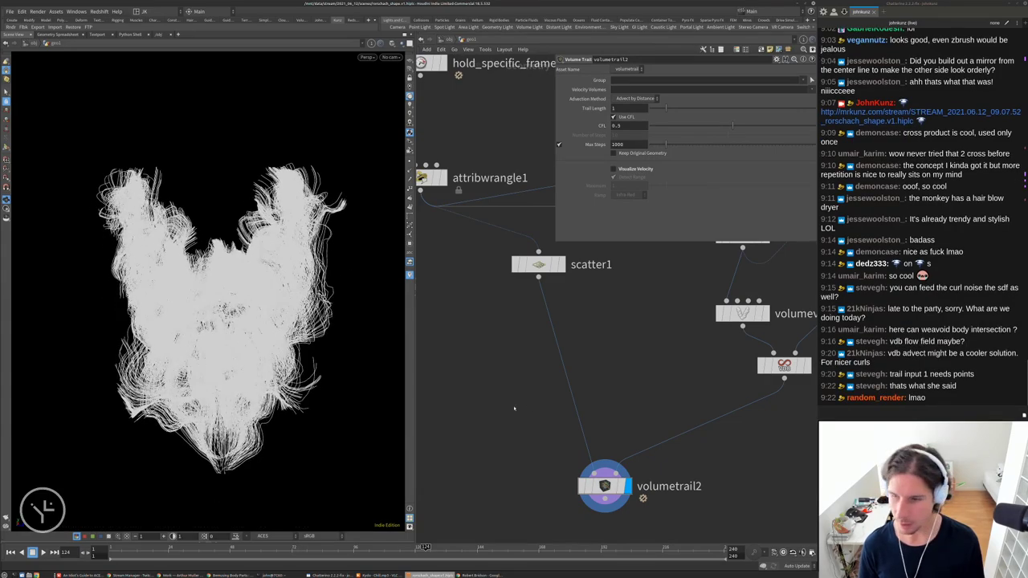
middle_drag(579, 419, 520, 298)
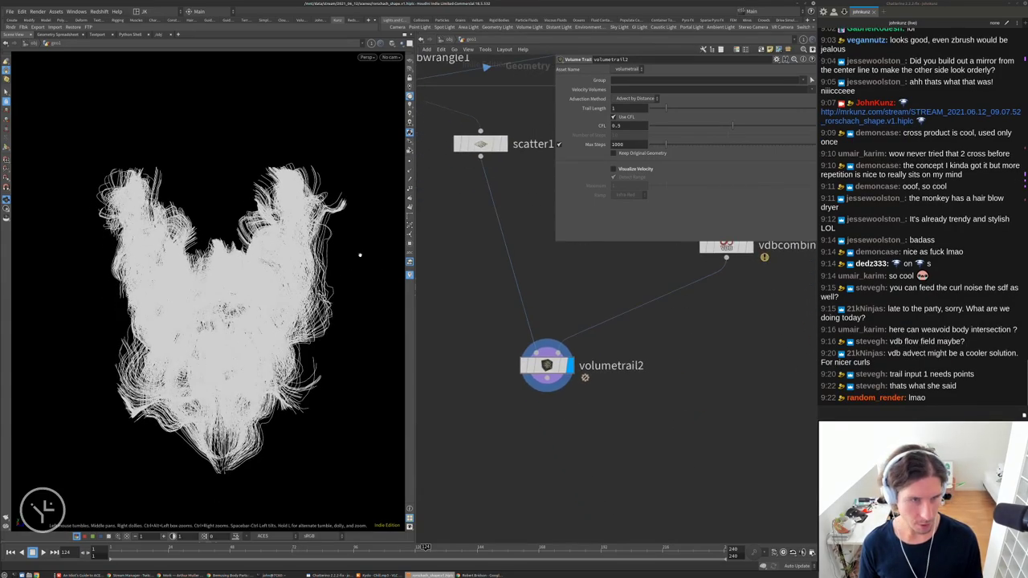
key(Tab)
text(curve)
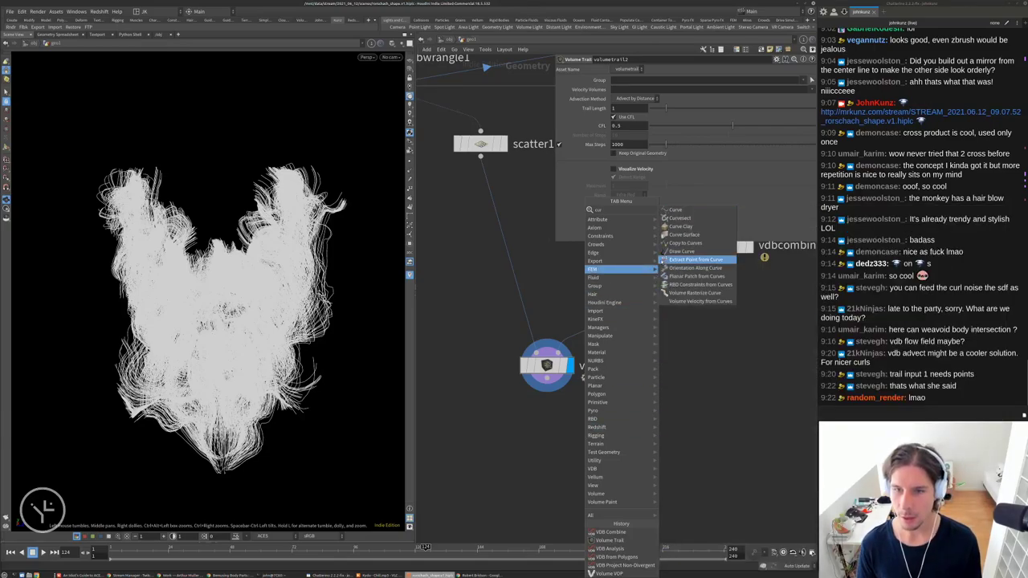
key(Escape)
key(Tab)
text(sw)
key(Return)
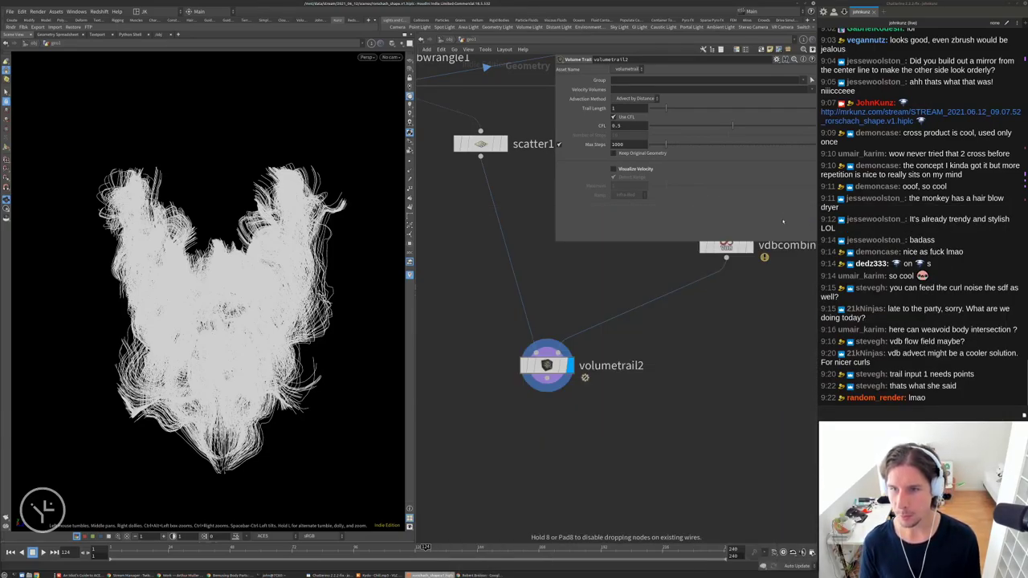
click(668, 401)
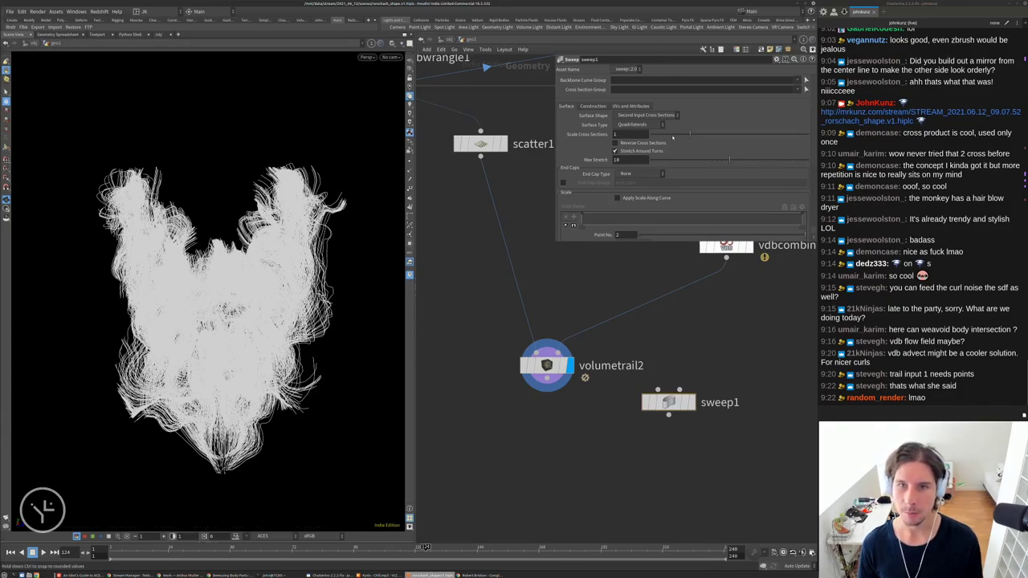
click(654, 126)
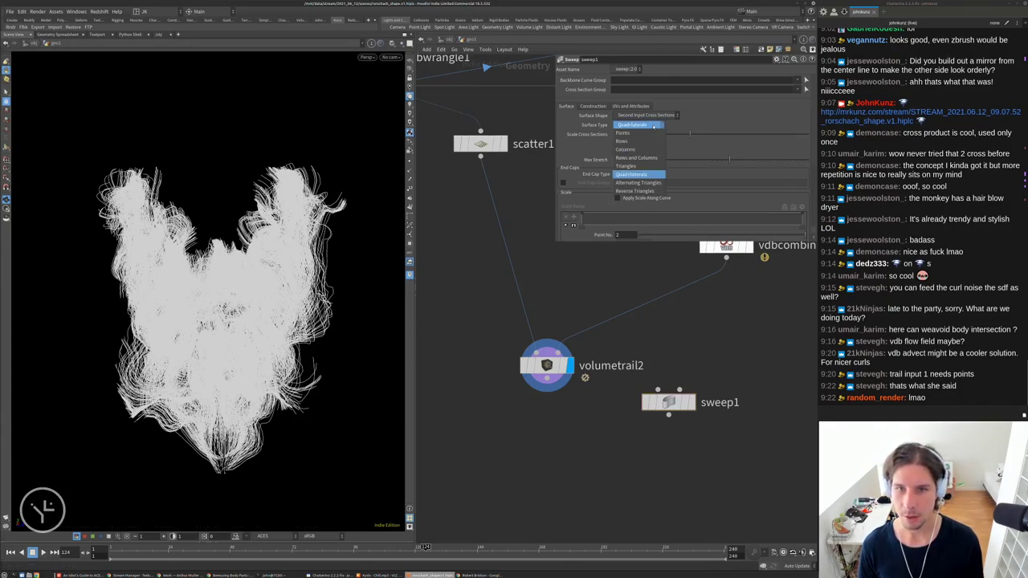
click(654, 126)
click(644, 115)
click(634, 148)
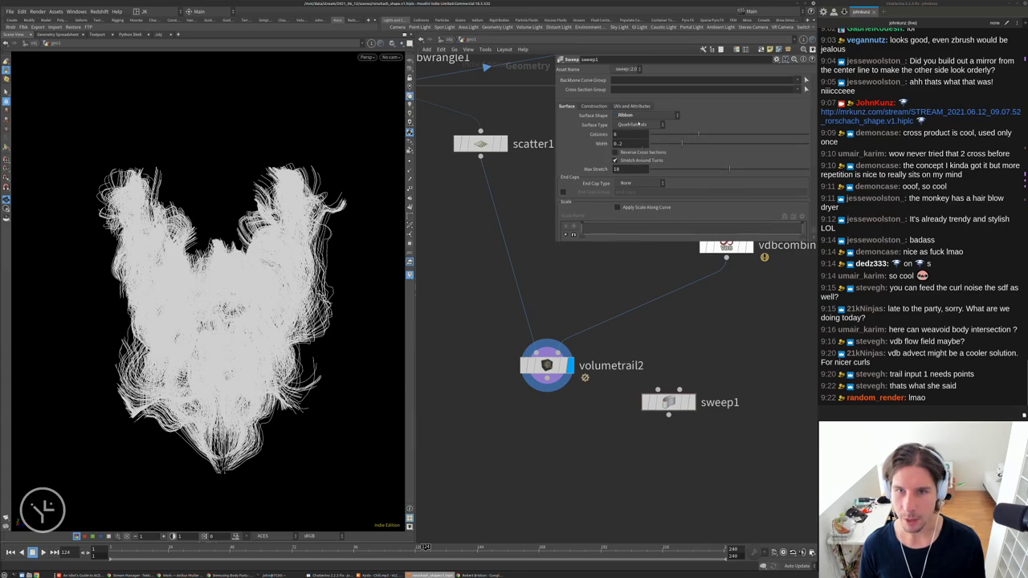
text(2)
key(Return)
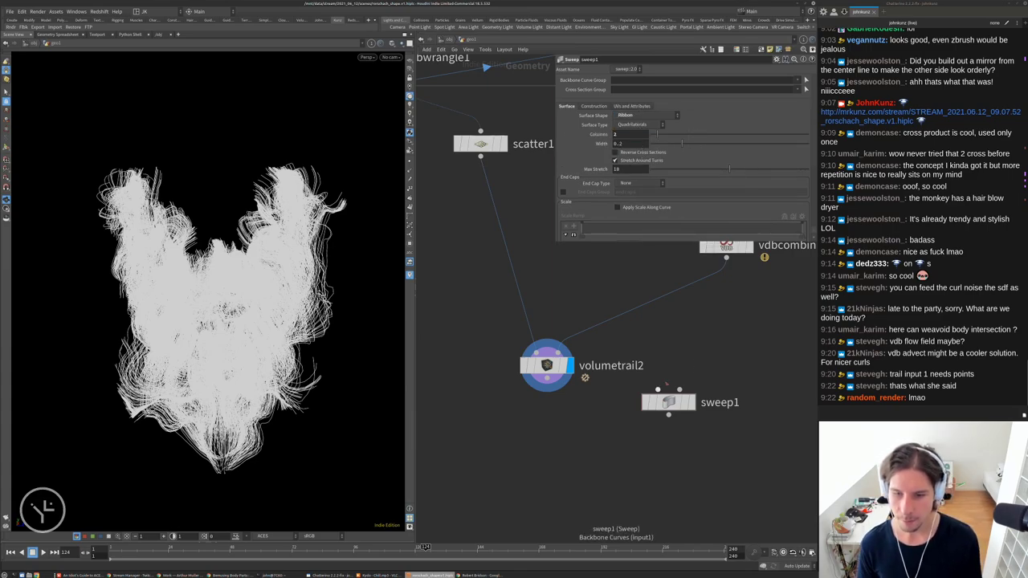
drag(667, 148, 654, 160)
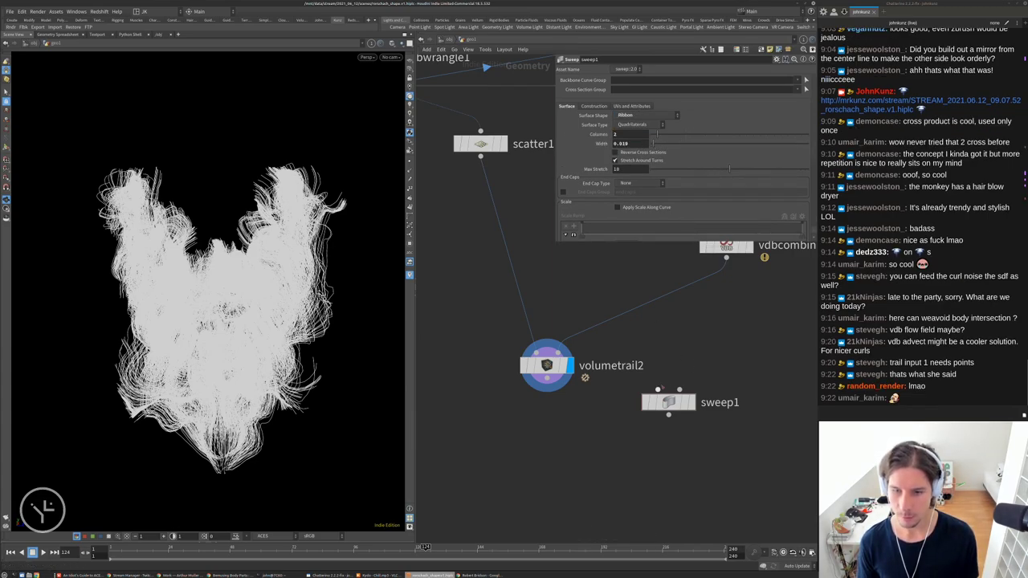
click(690, 402)
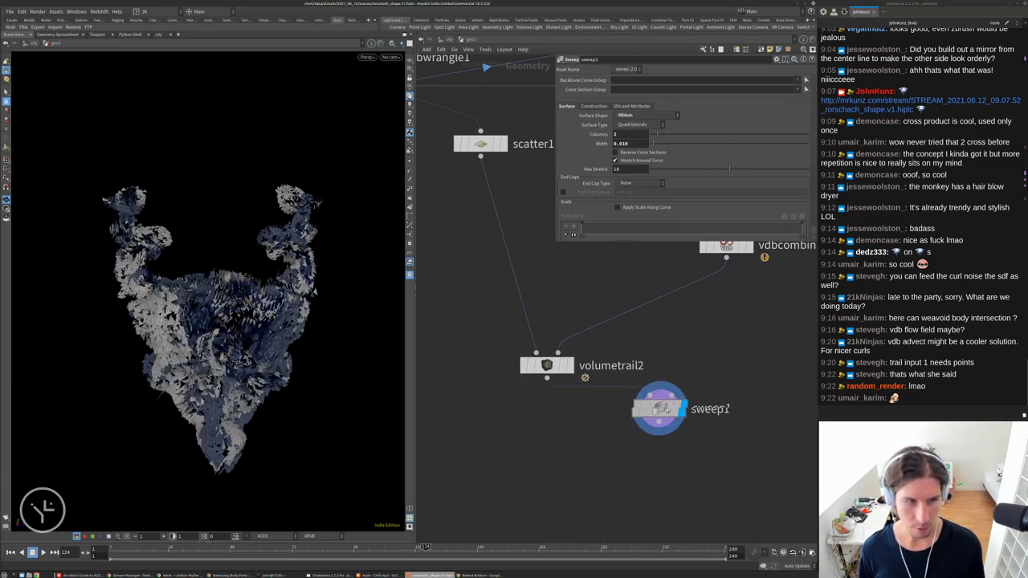
drag(658, 409, 568, 449)
drag(241, 305, 109, 301)
scroll(283, 255, up, 5)
scroll(304, 240, up, 5)
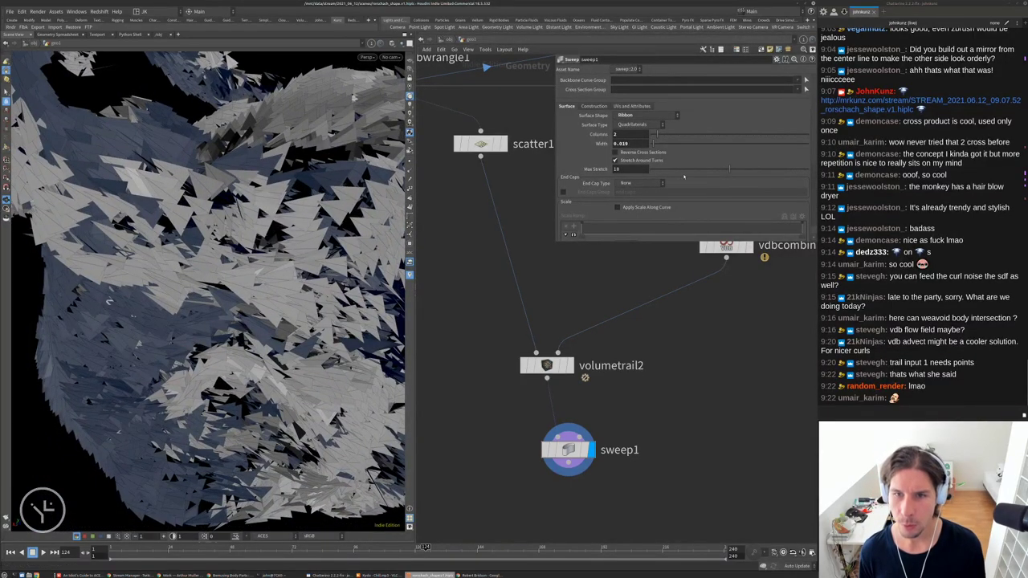
drag(683, 176, 599, 170)
drag(653, 143, 653, 144)
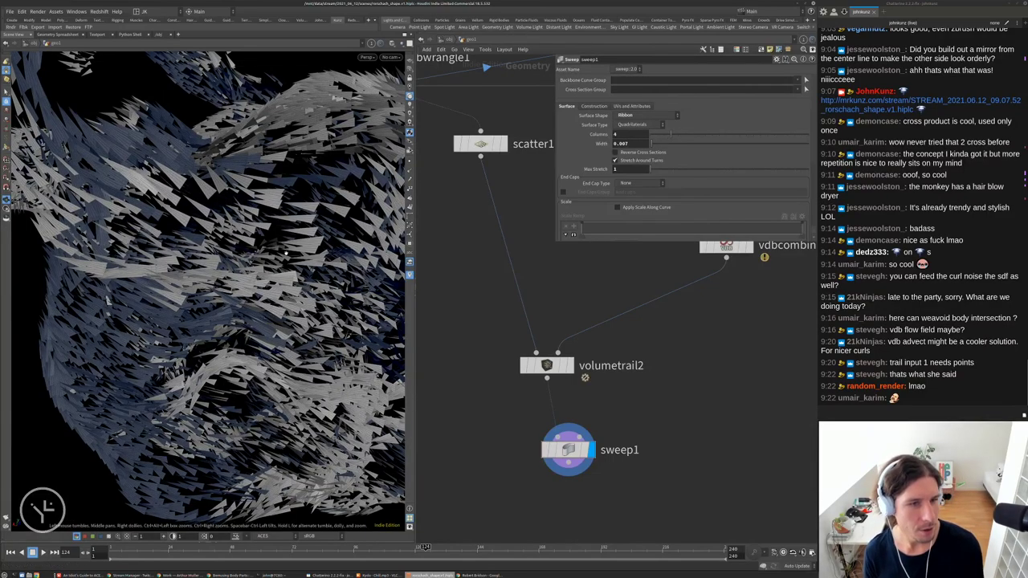
middle_click(545, 366)
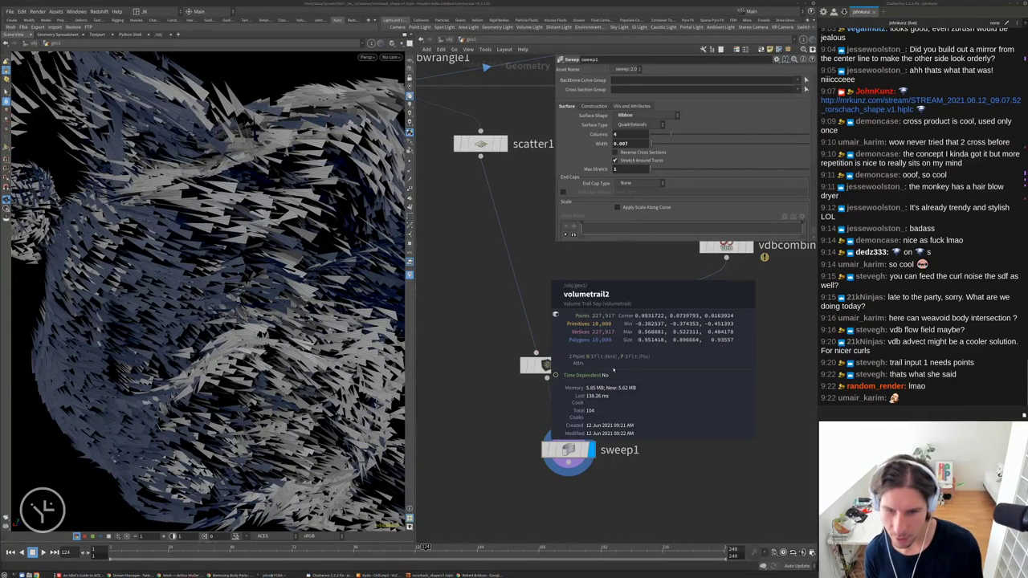
middle_click(608, 370)
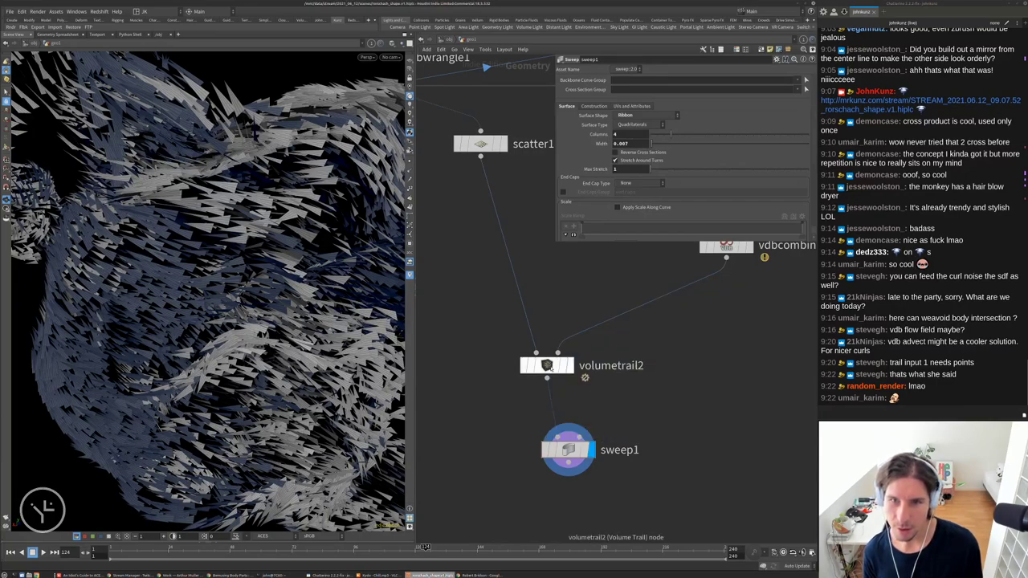
middle_click(570, 450)
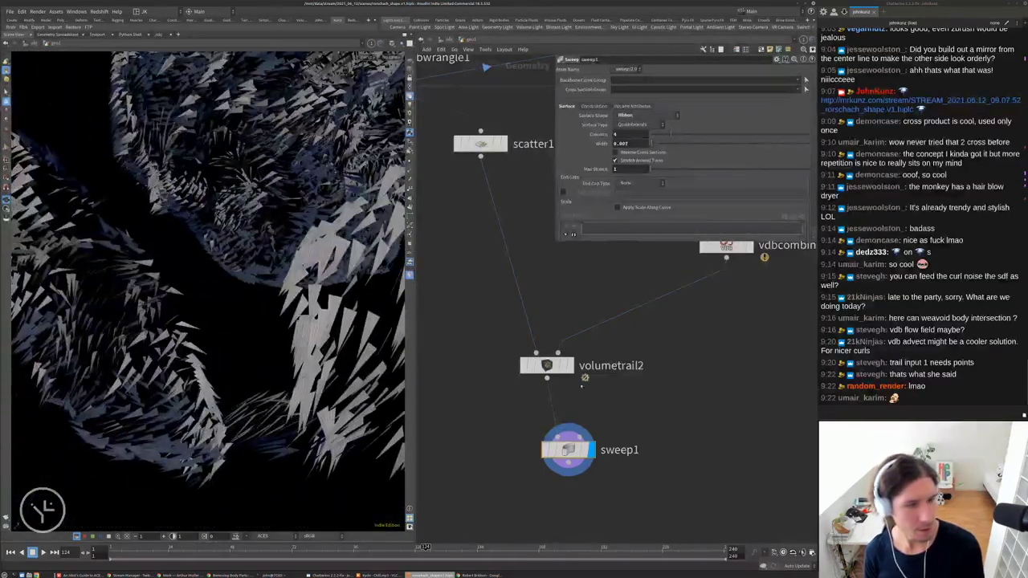
Add an Attribute Create node after volumetrail2 and display its output
click(569, 366)
key(Tab)
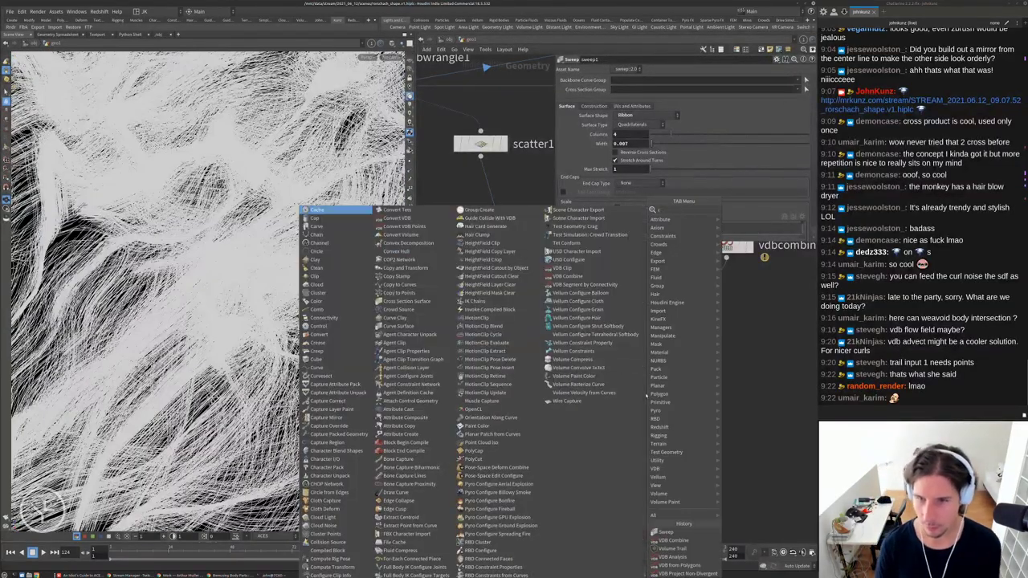
text(crea)
key(Return)
click(504, 420)
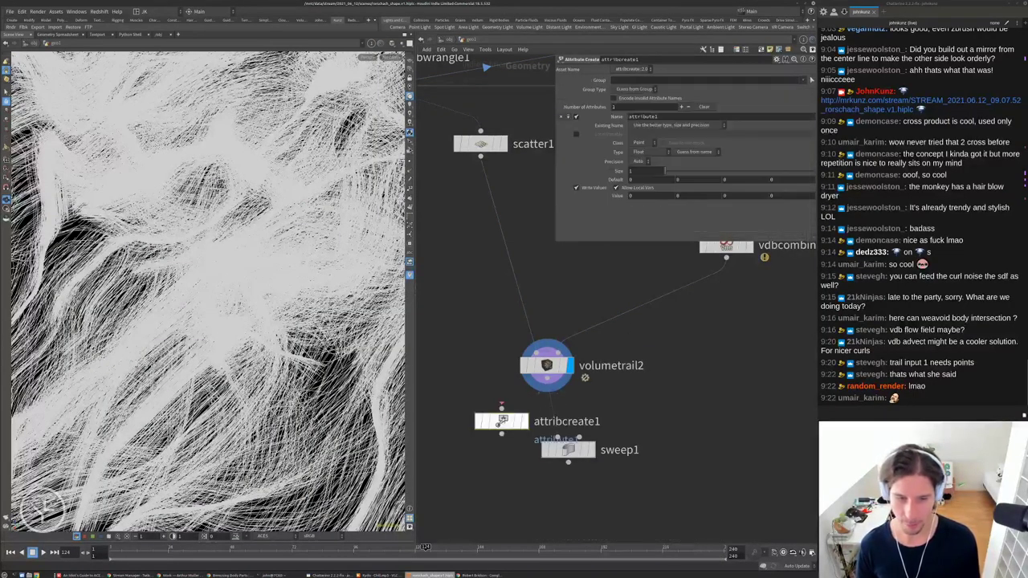
click(525, 421)
drag(502, 420, 469, 430)
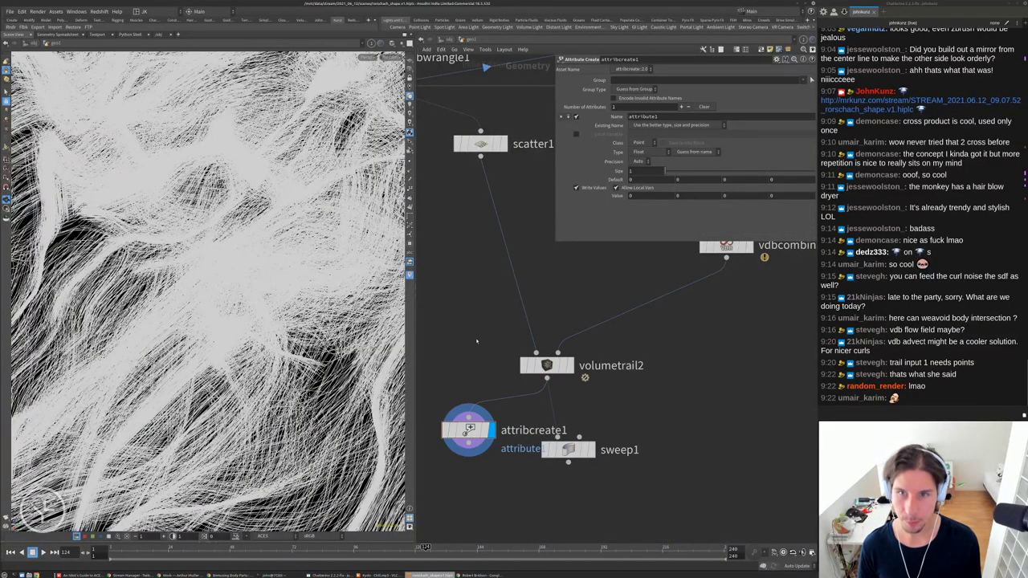
Name the new attribute 'width' and set its value to 0.001
double_click(642, 116)
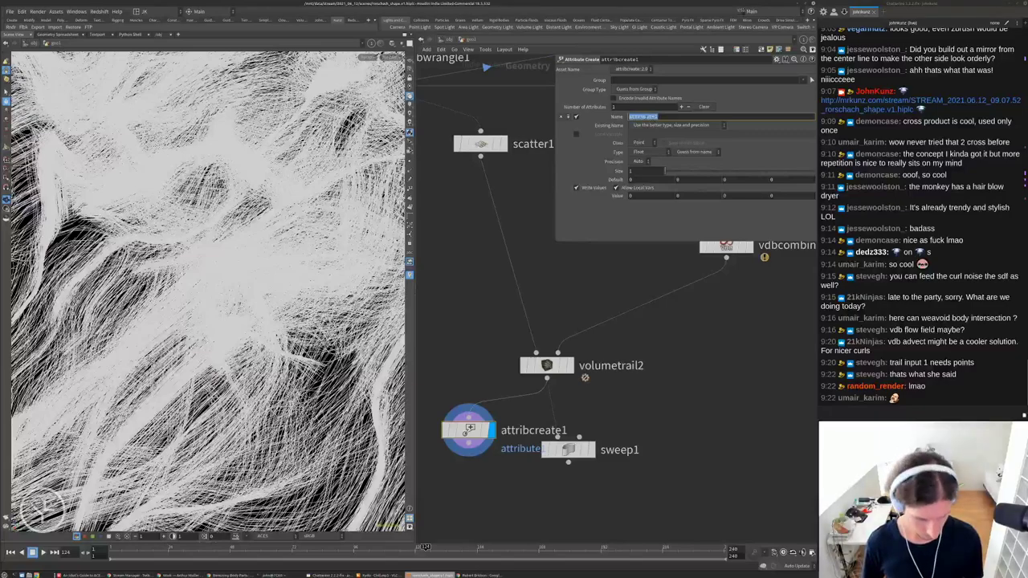
text(width)
key(Return)
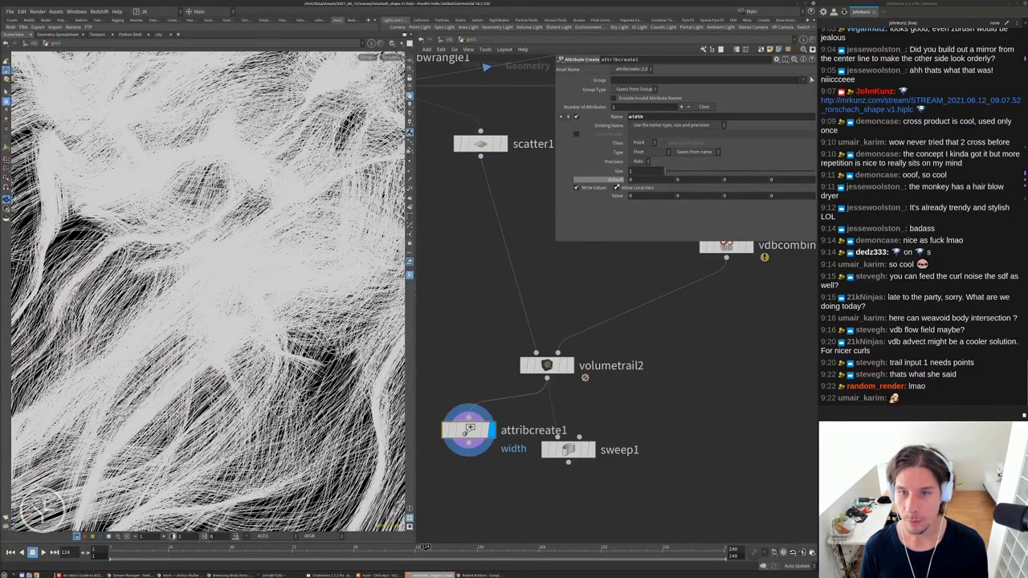
click(642, 195)
text(.05)
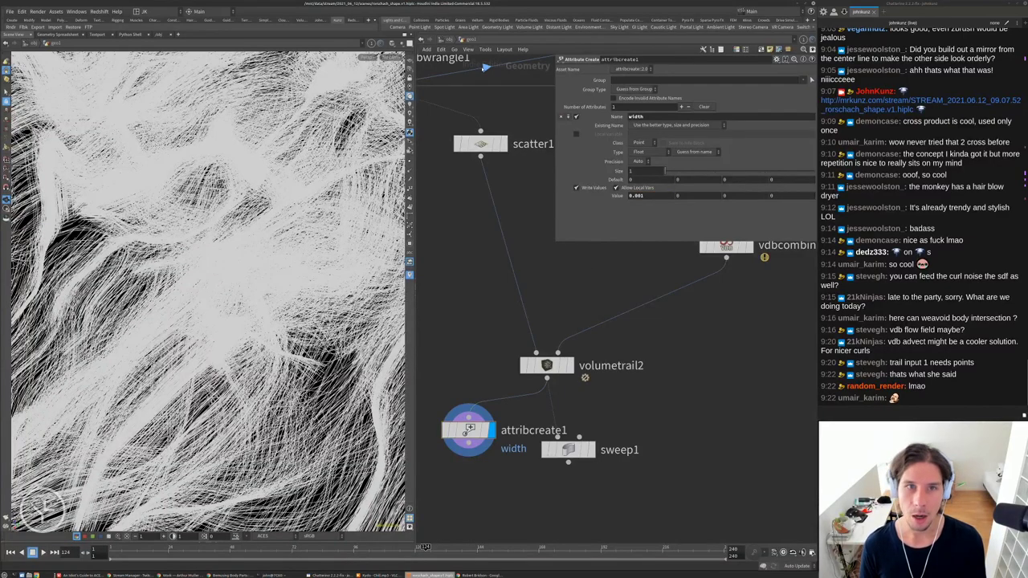
text(u)
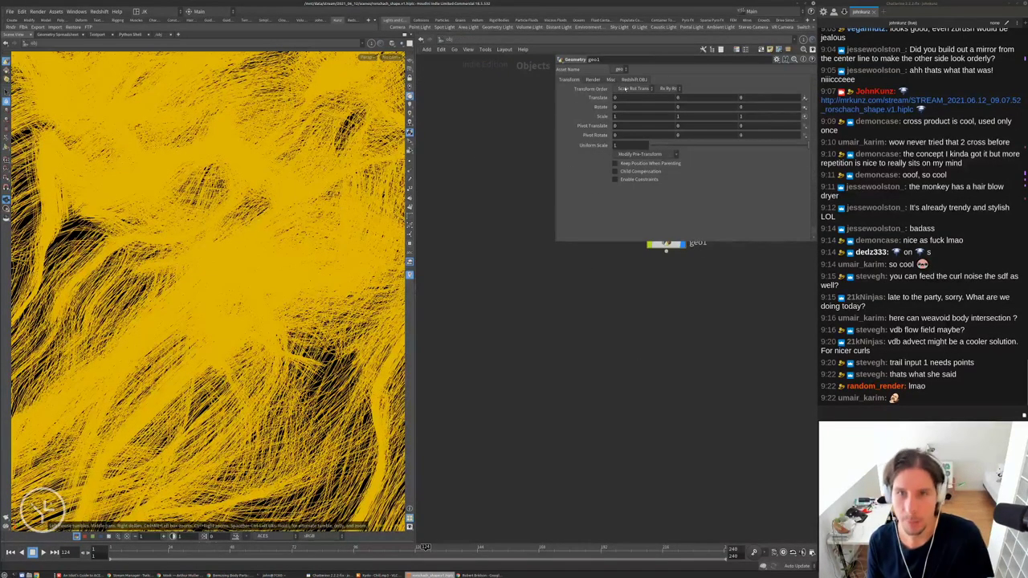
text(h)
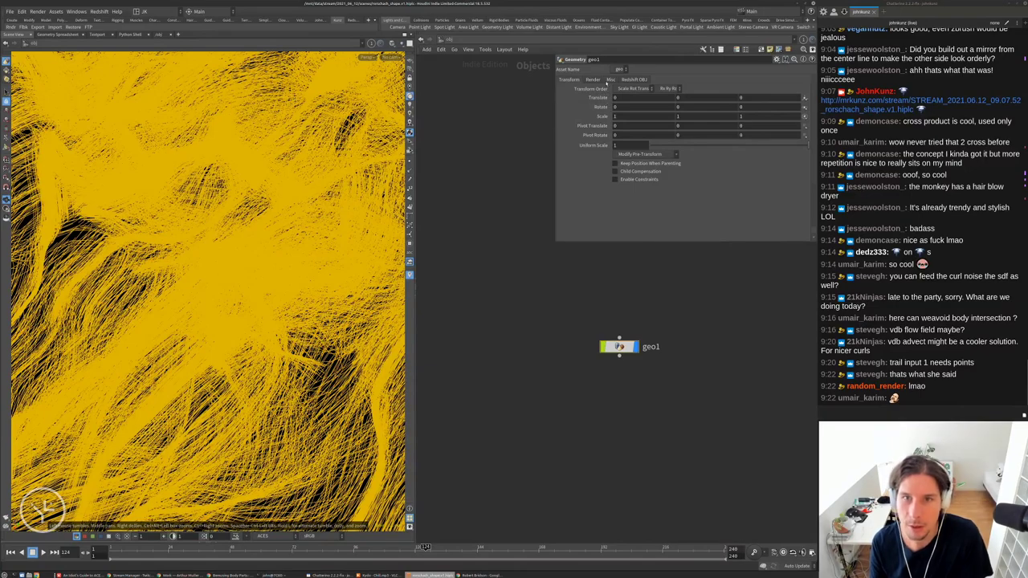
Enable Shade Open Curves In Viewport on geo1's Misc tab, then go back inside geo1
click(610, 79)
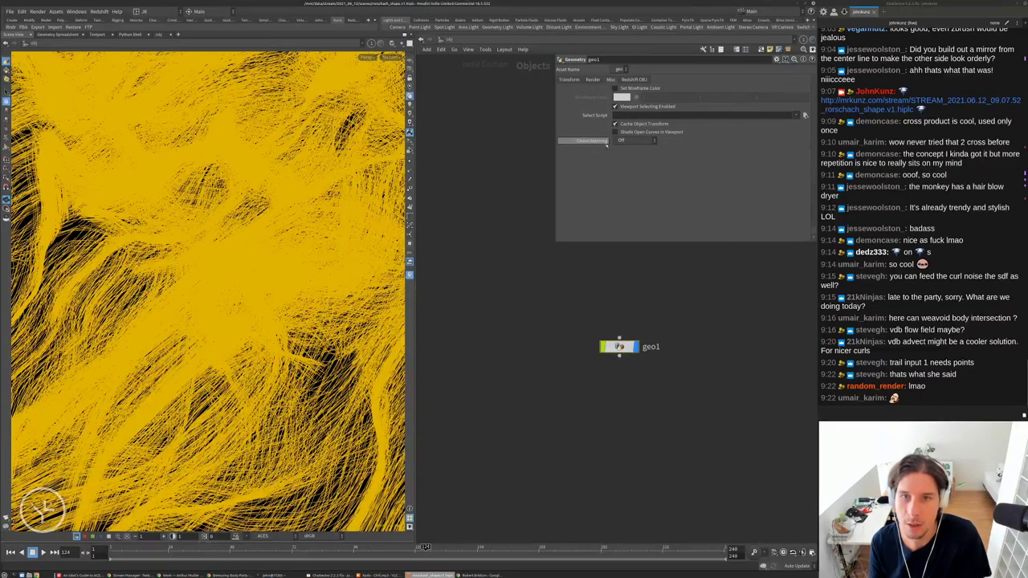
click(635, 132)
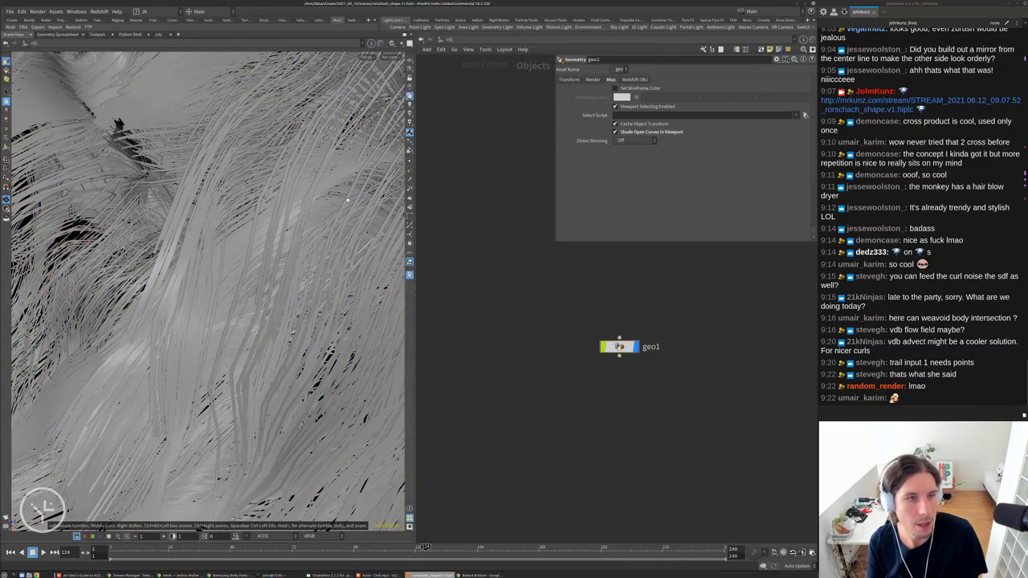
drag(347, 200, 231, 350)
scroll(209, 253, up, 5)
click(619, 347)
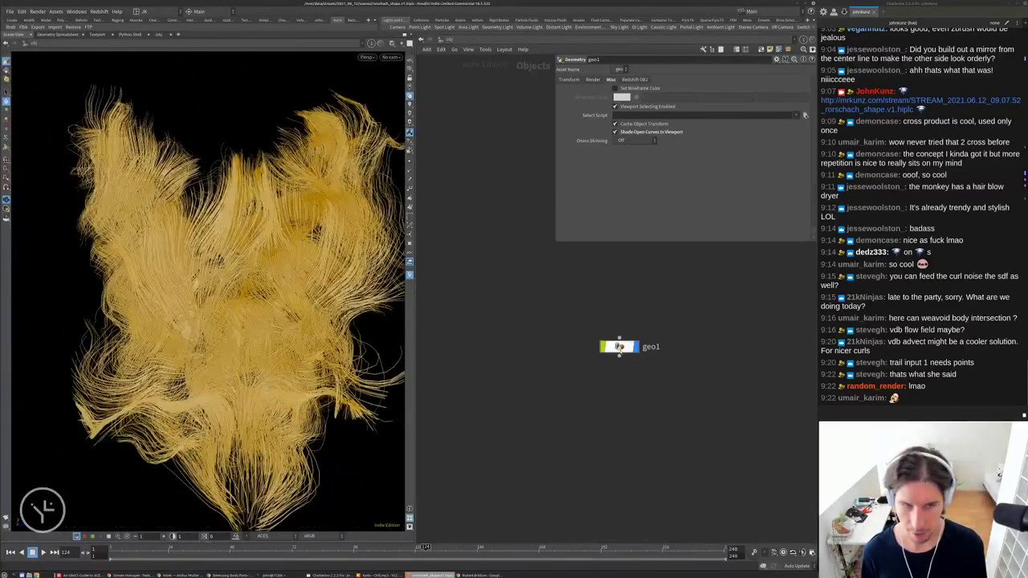
double_click(619, 347)
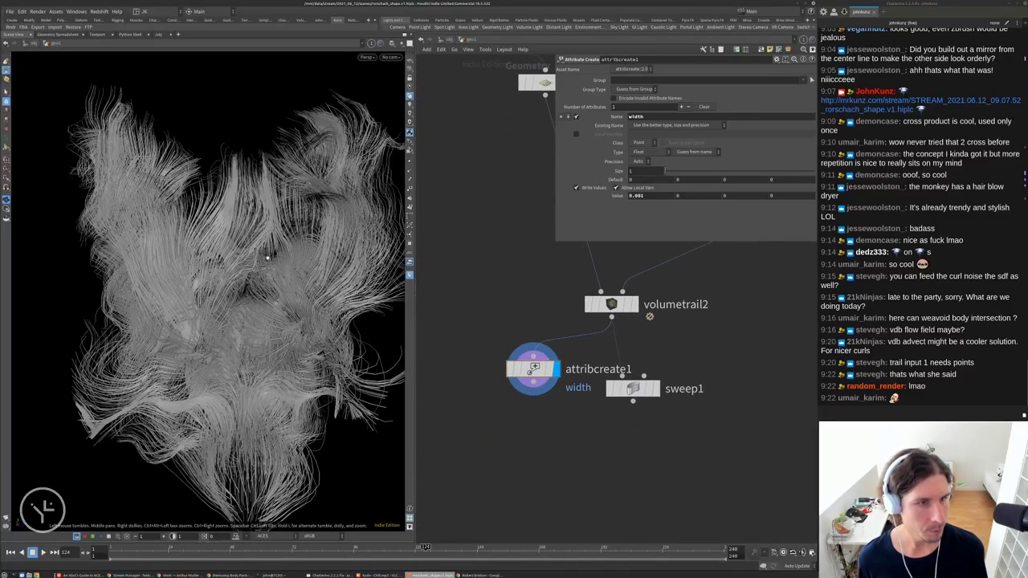
Add a Hair Generate node, hairgen1, to the network
drag(267, 257, 153, 305)
scroll(543, 313, down, 3)
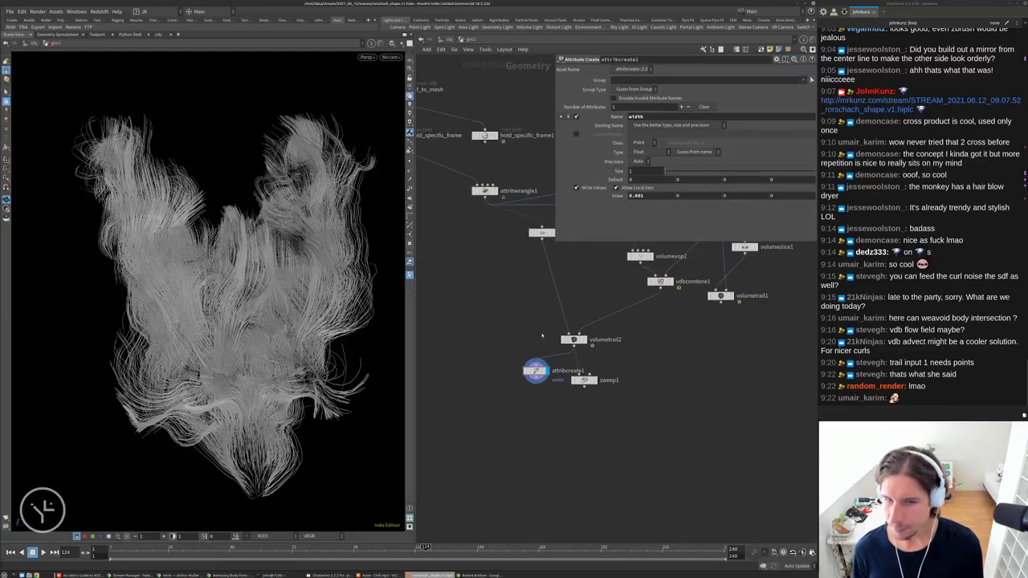
scroll(497, 283, down, 3)
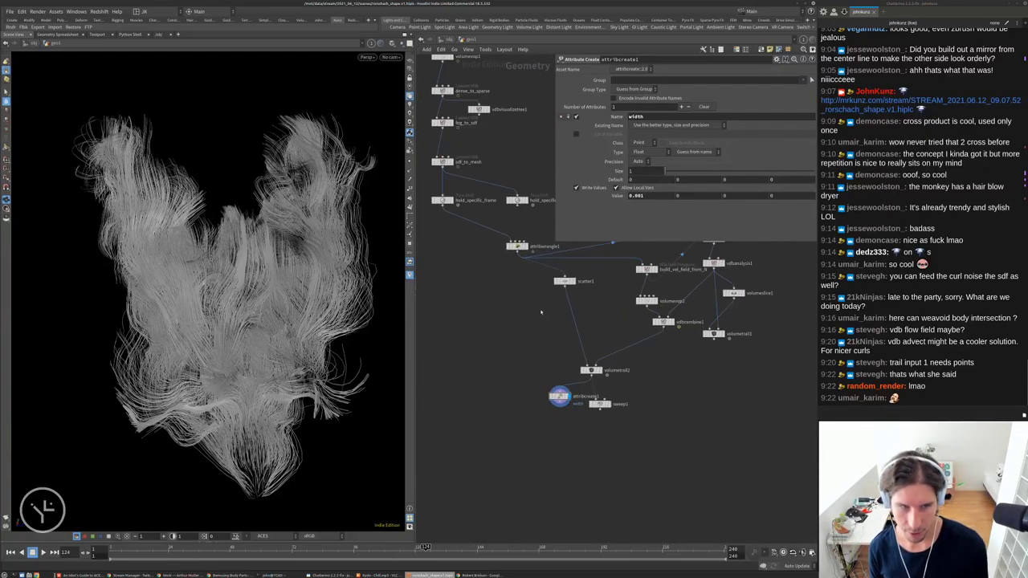
key(Tab)
mouse_move(543, 310)
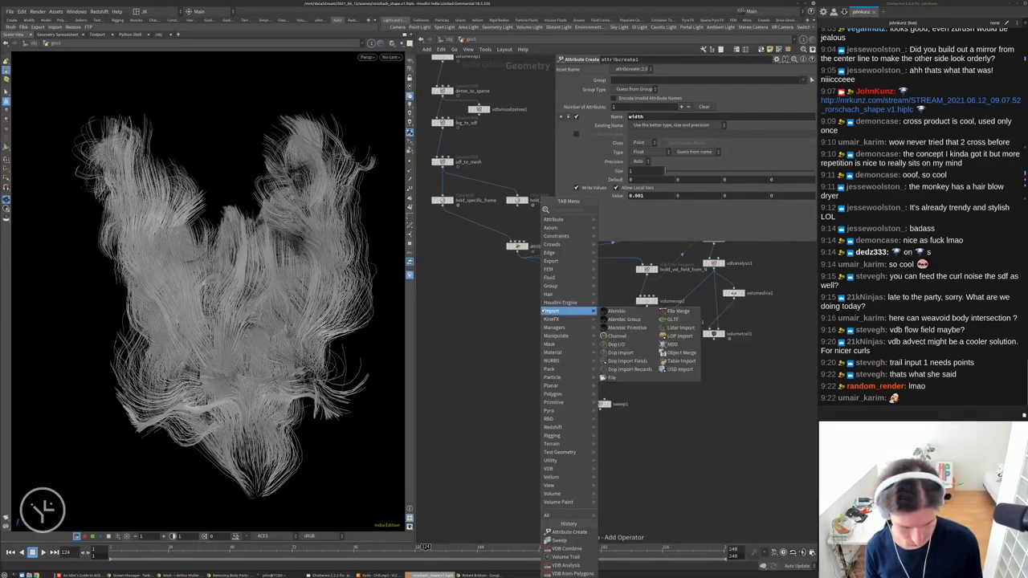
text(hai)
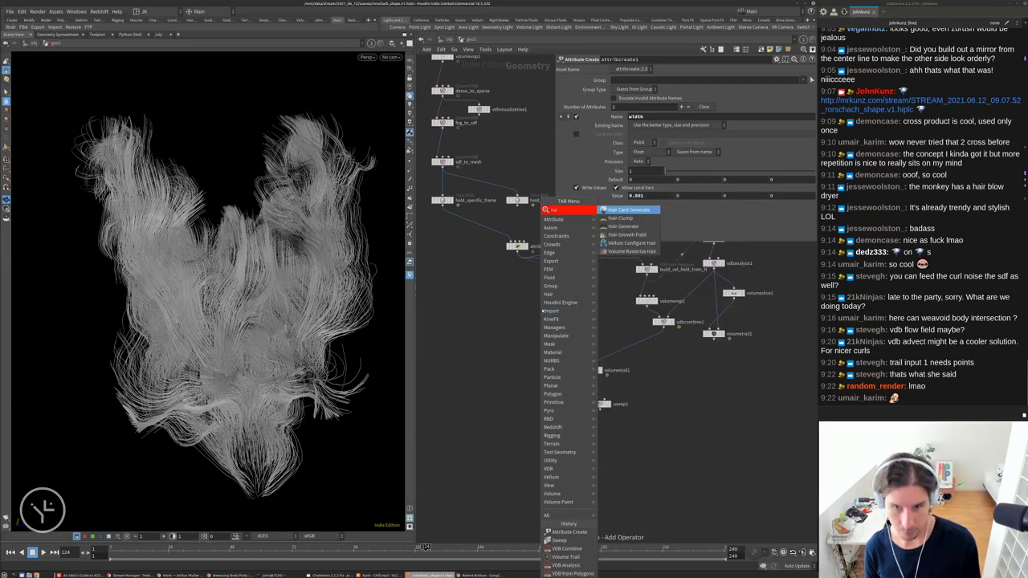
click(633, 226)
click(523, 319)
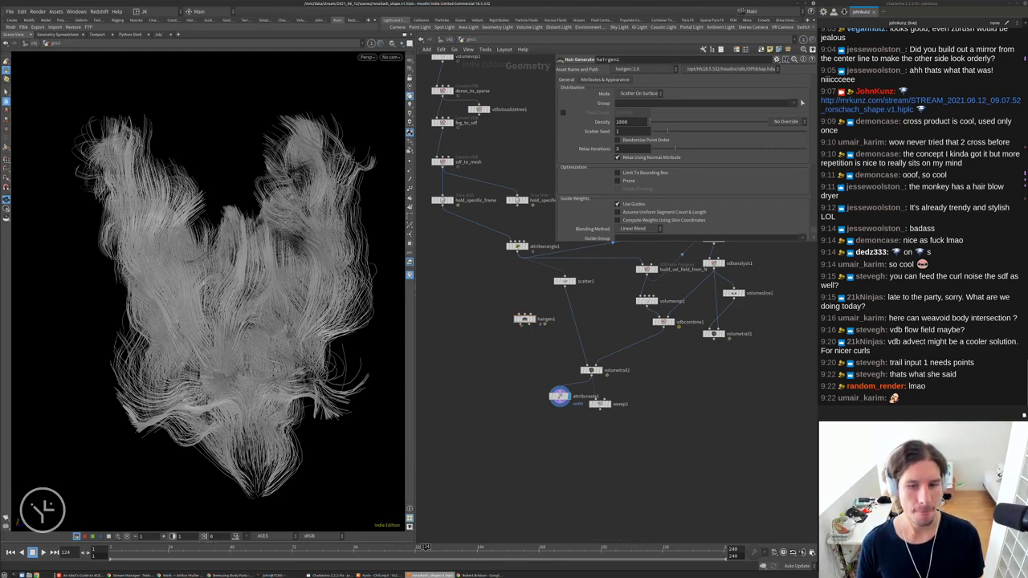
Bypass hold_specific_frame and extend the timeline end to frame 1240
scroll(518, 321, up, 2)
drag(241, 297, 188, 351)
scroll(529, 371, down, 4)
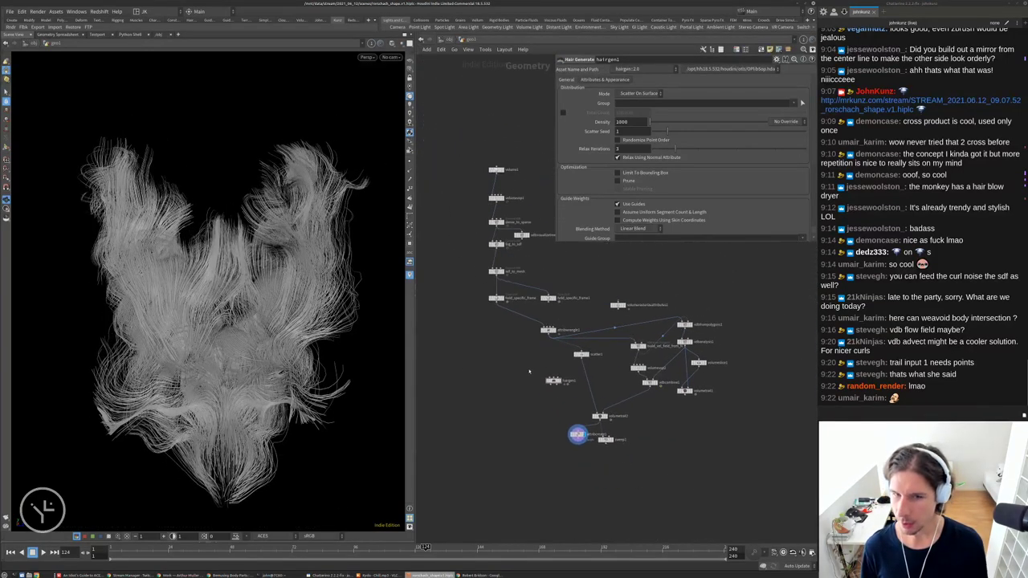
scroll(463, 271, up, 3)
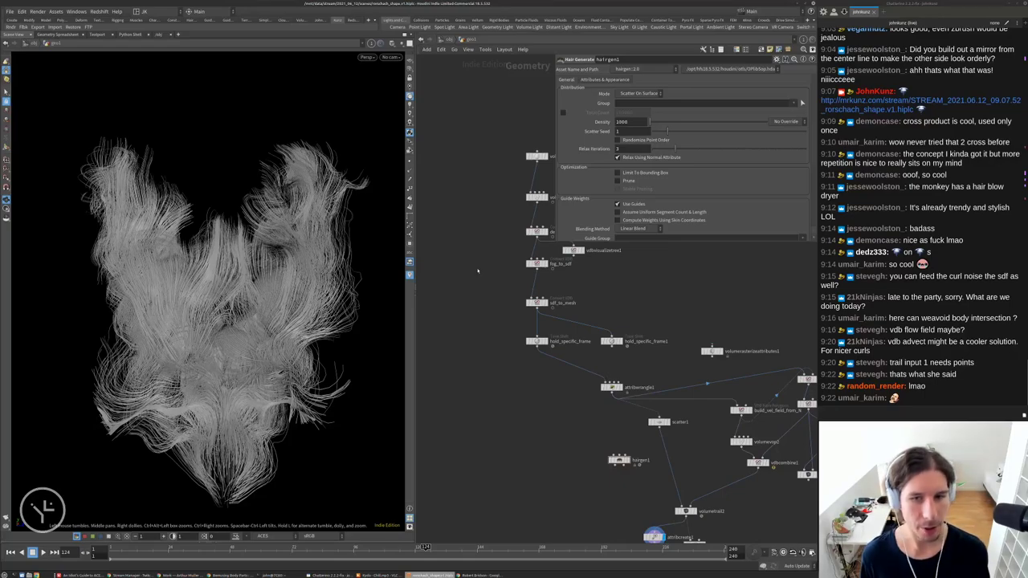
scroll(506, 265, up, 3)
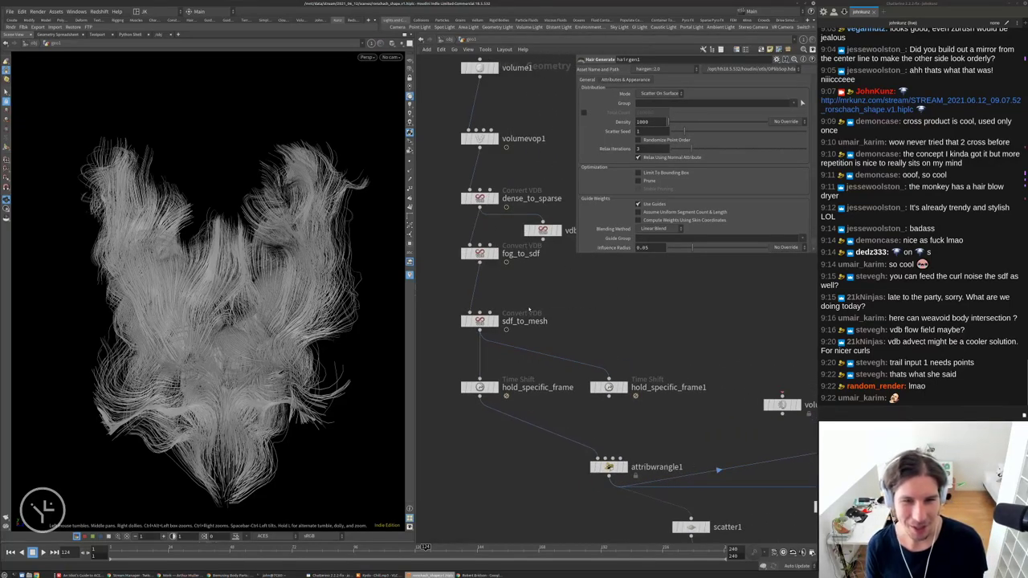
scroll(502, 313, down, 2)
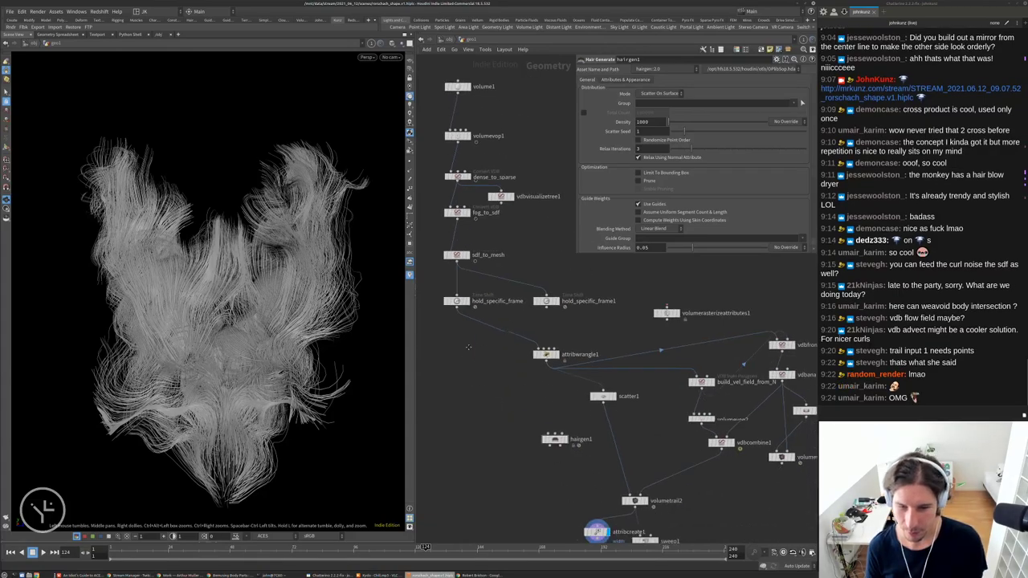
scroll(485, 338, up, 2)
middle_drag(485, 339, 508, 311)
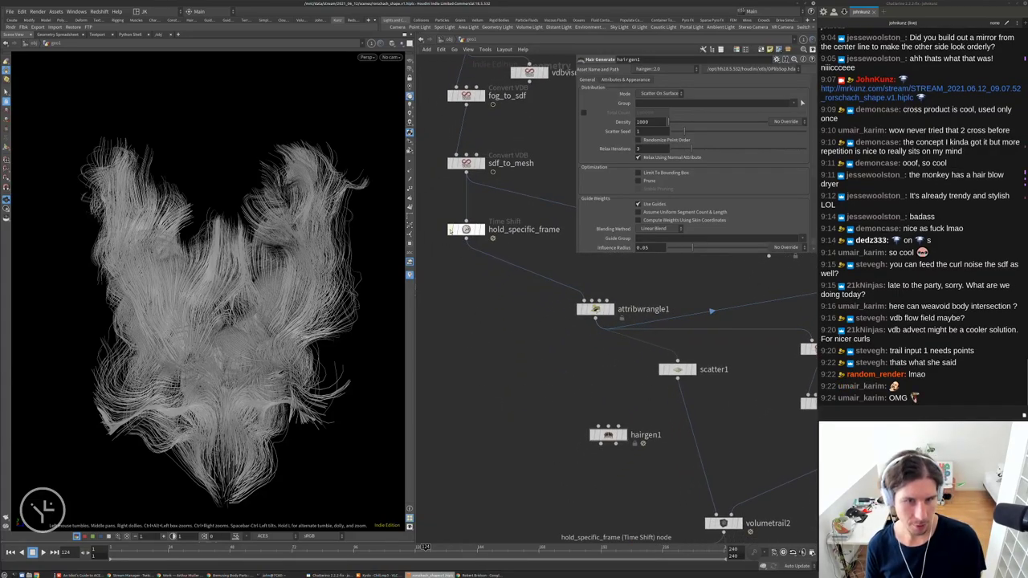
key(b)
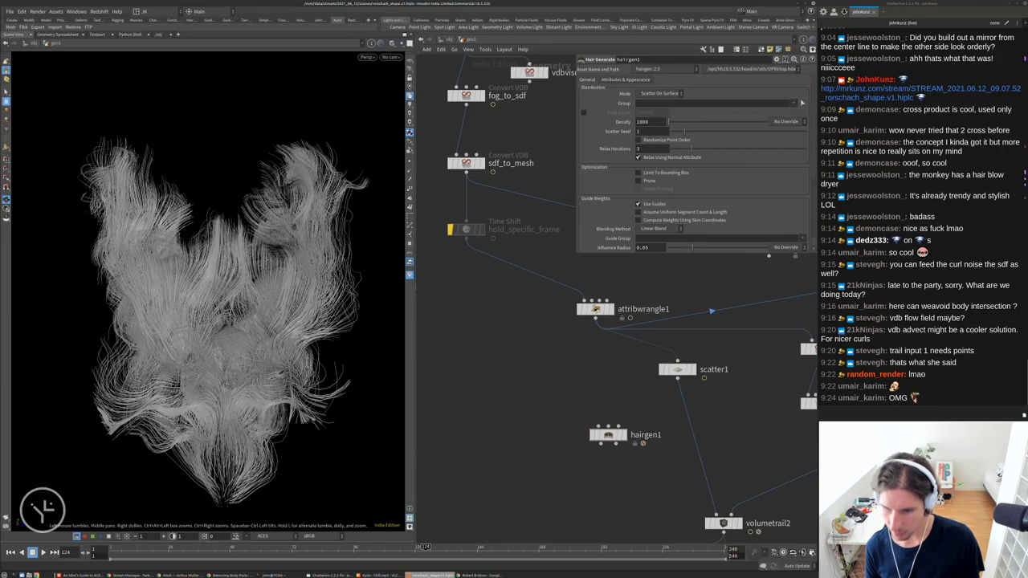
key(Return)
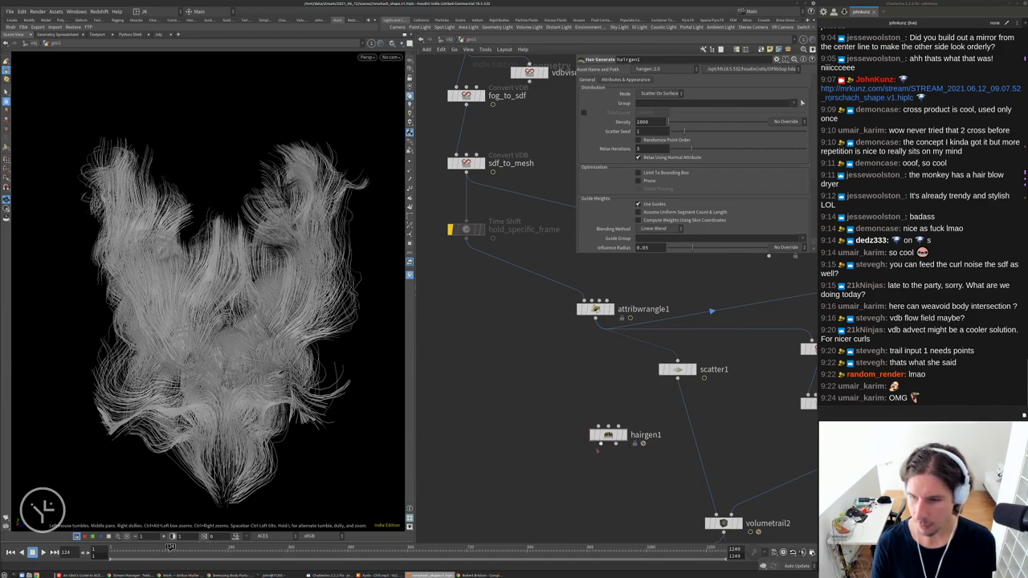
click(600, 446)
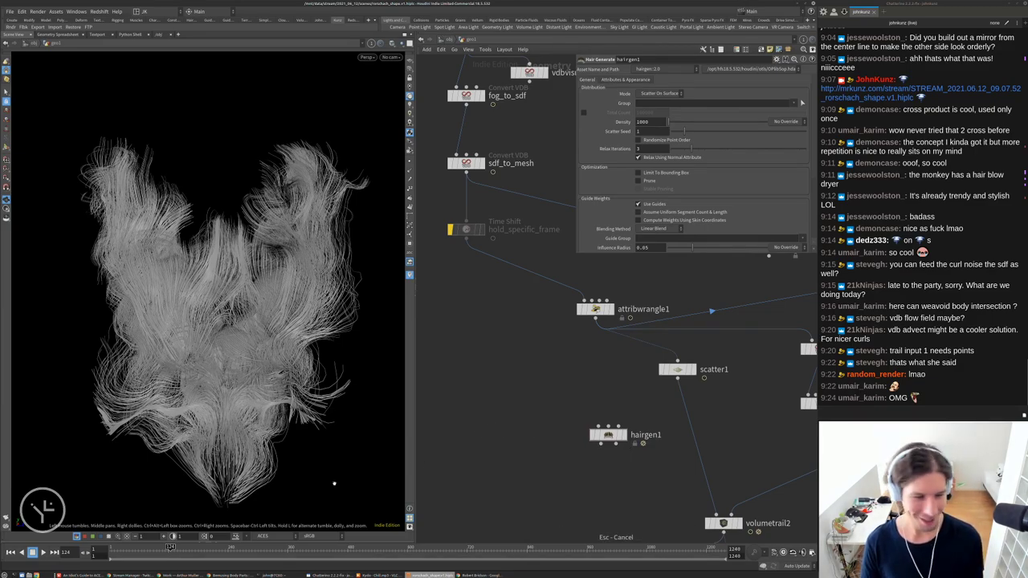
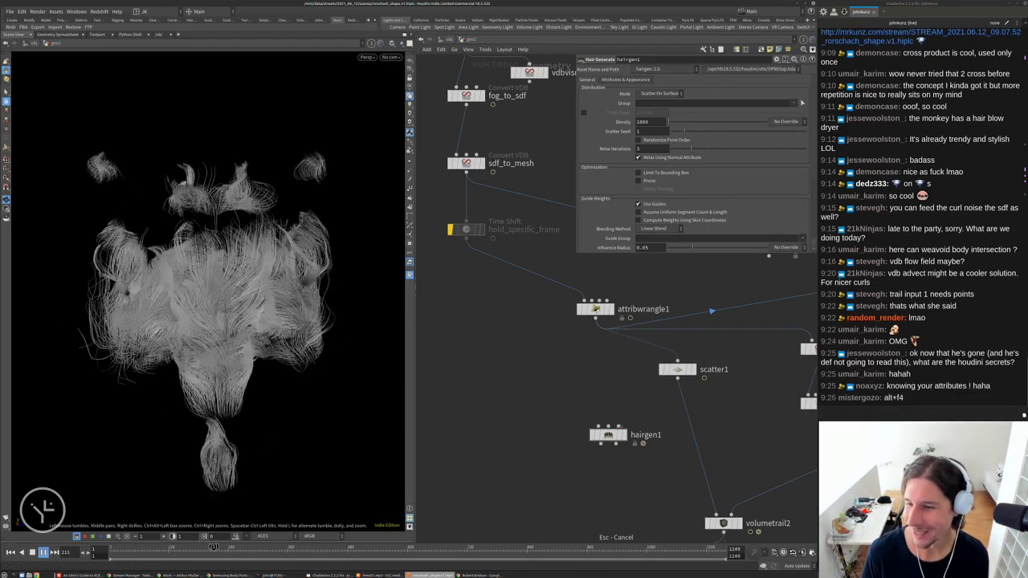
Unbypass the hold_specific_frame node and frame the 3D view on the hair
middle_drag(533, 370, 509, 368)
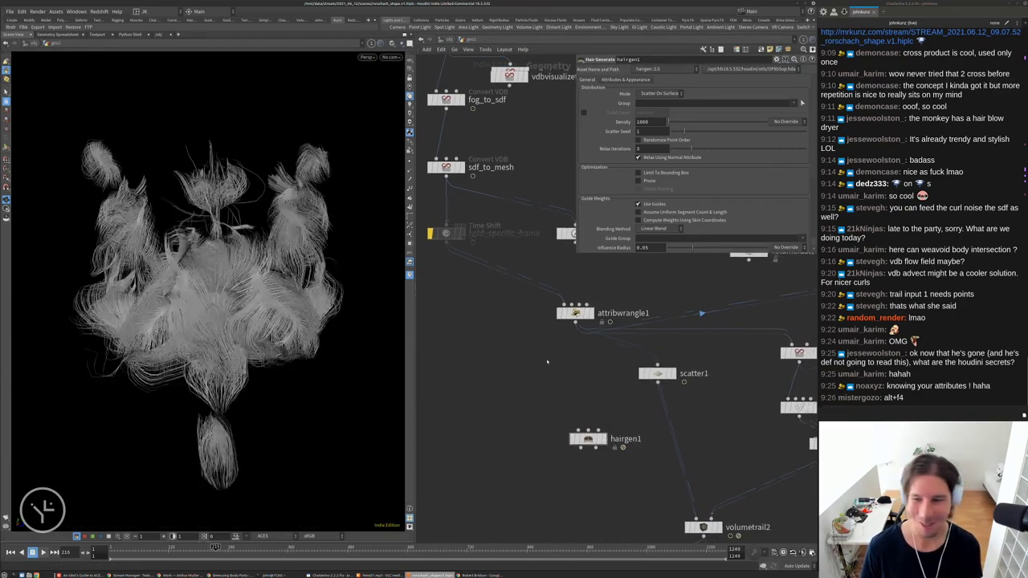
scroll(523, 379, down, 5)
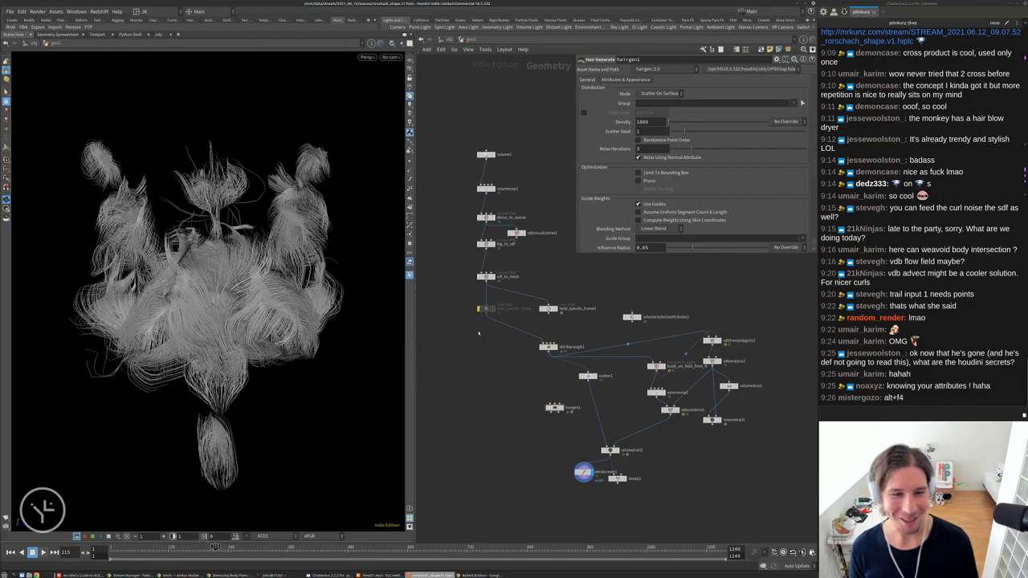
scroll(479, 333, up, 5)
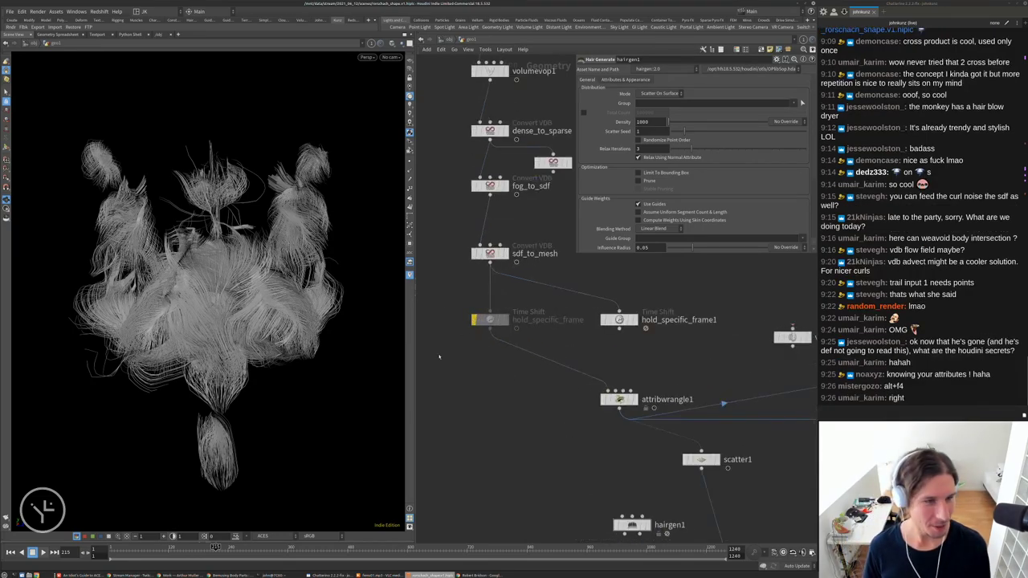
key(q)
key(g)
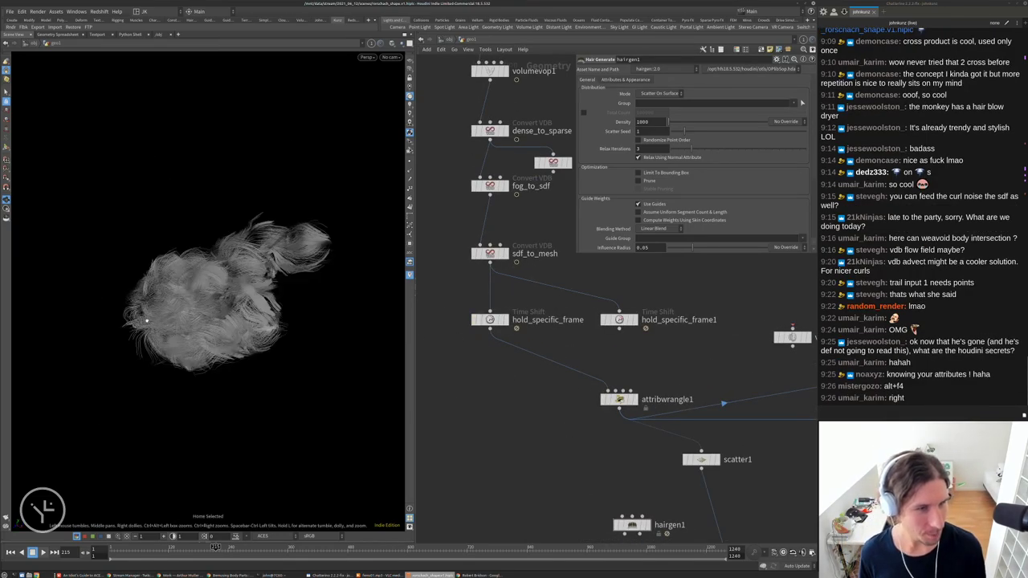
middle_drag(619, 522, 627, 469)
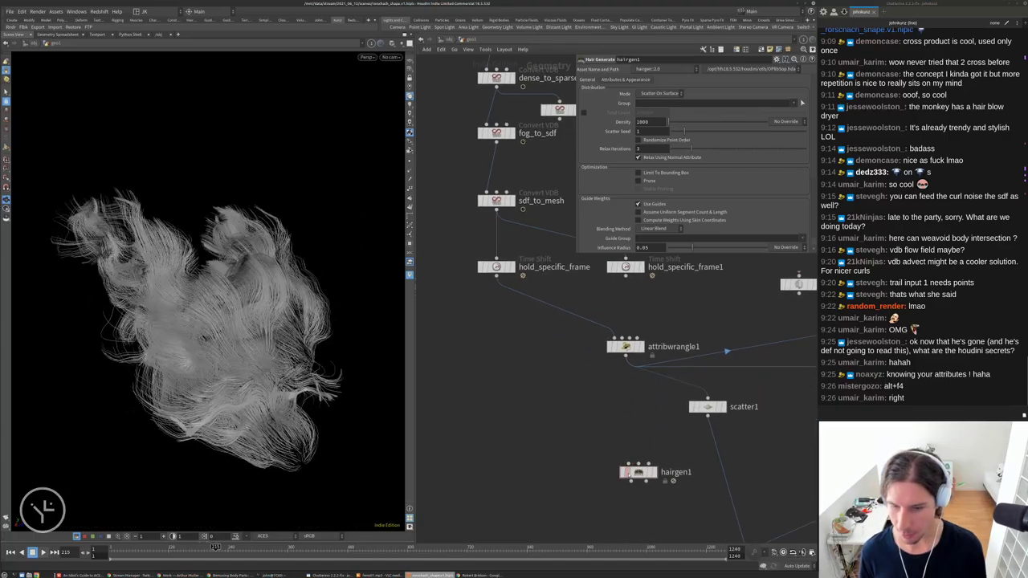
Rewire hairgen1's input from attribwrangle1 to hold_specific_frame and display hairgen1's hair
drag(638, 472, 507, 449)
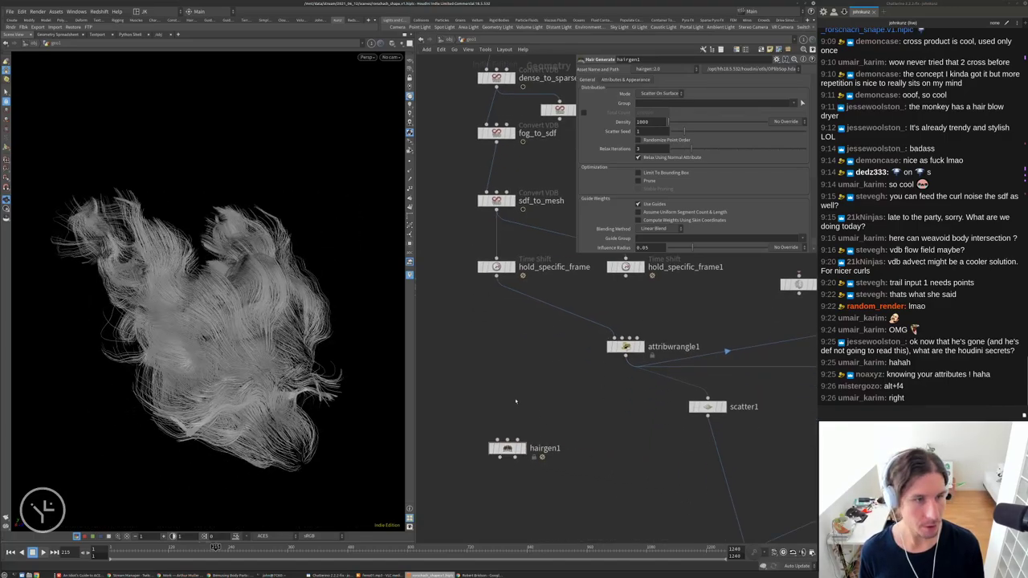
middle_drag(515, 401, 506, 350)
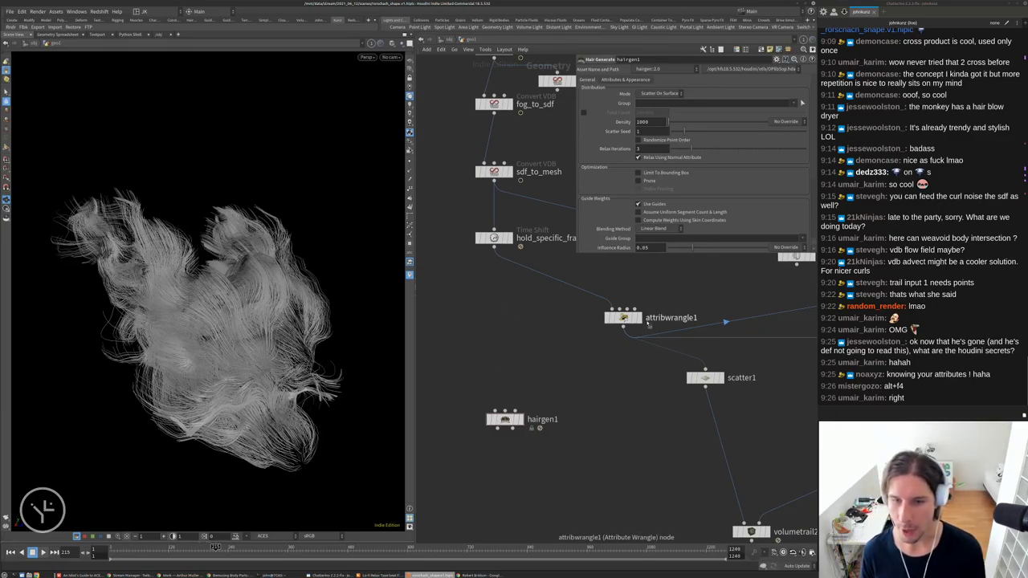
click(638, 317)
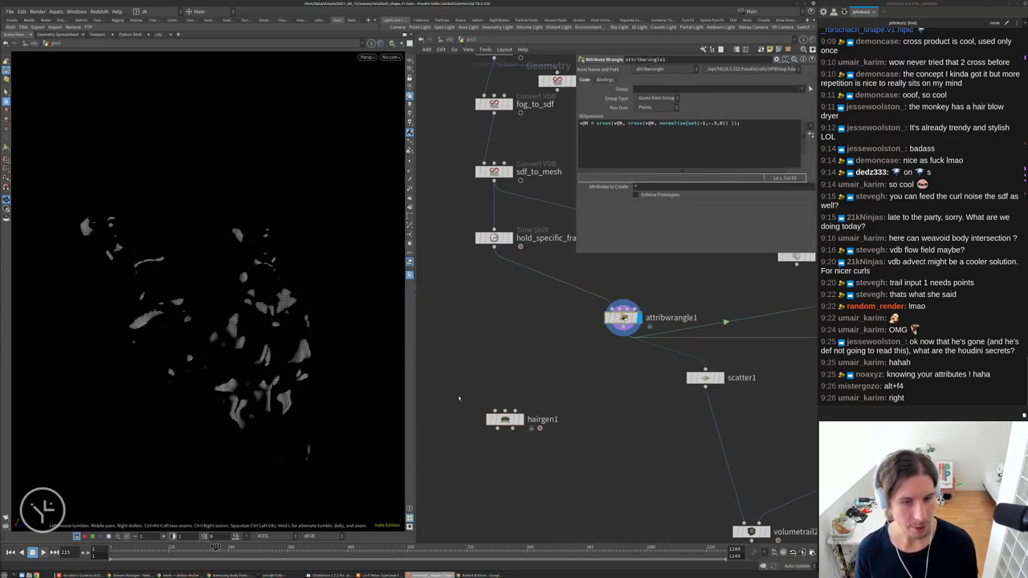
drag(495, 410, 606, 343)
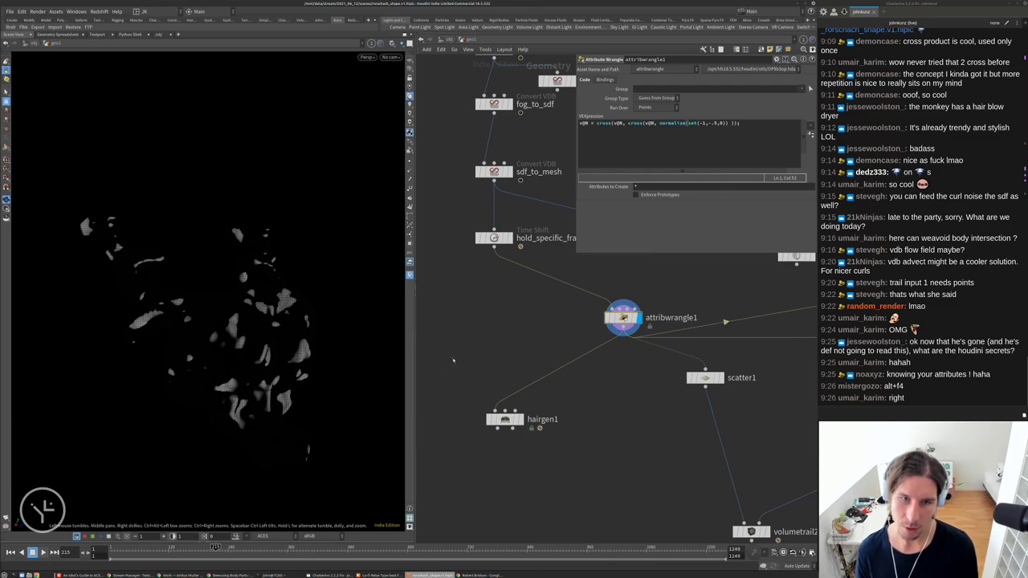
drag(495, 411, 494, 249)
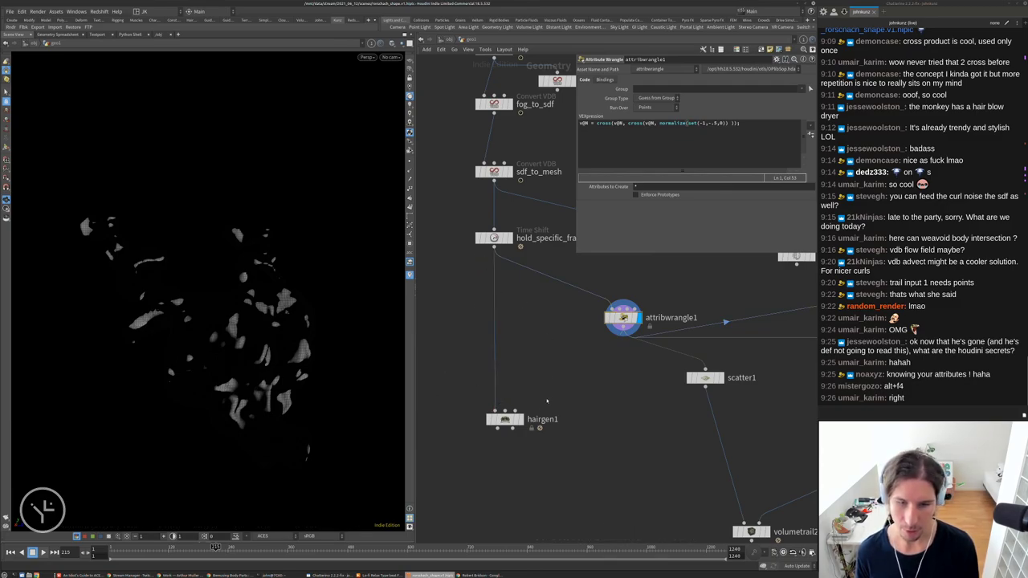
click(518, 419)
key(l)
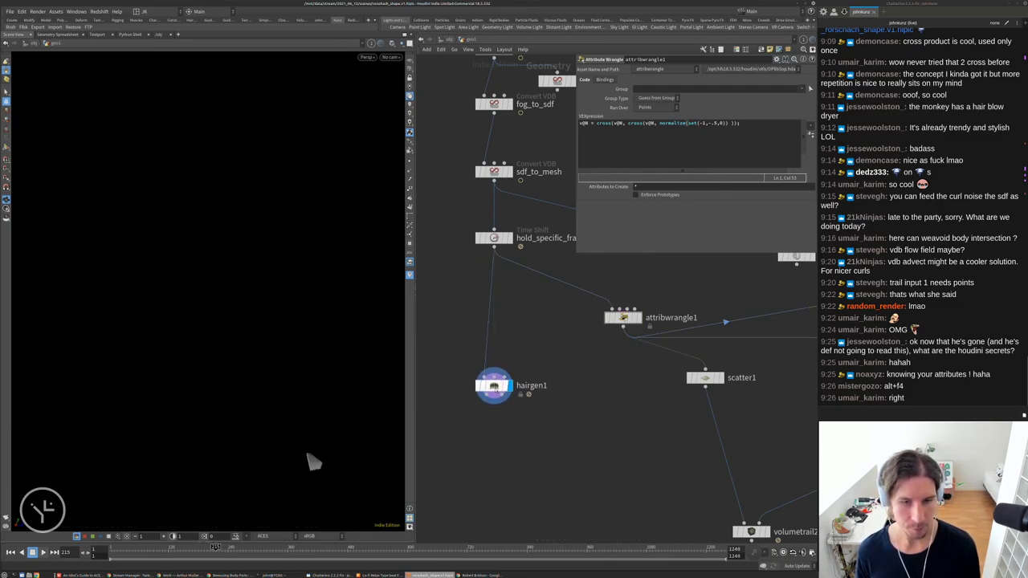
drag(293, 301, 316, 289)
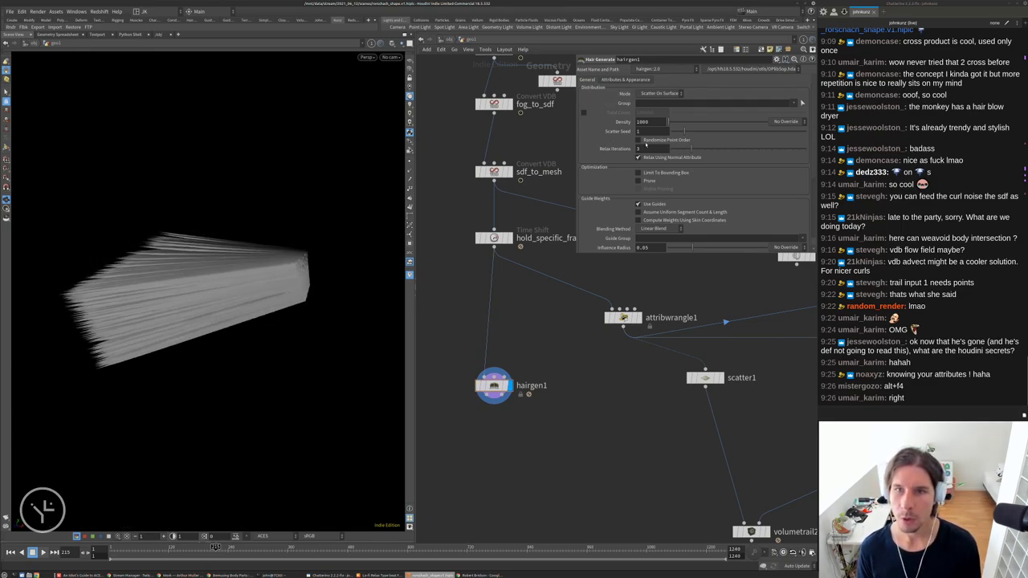
middle_click(494, 239)
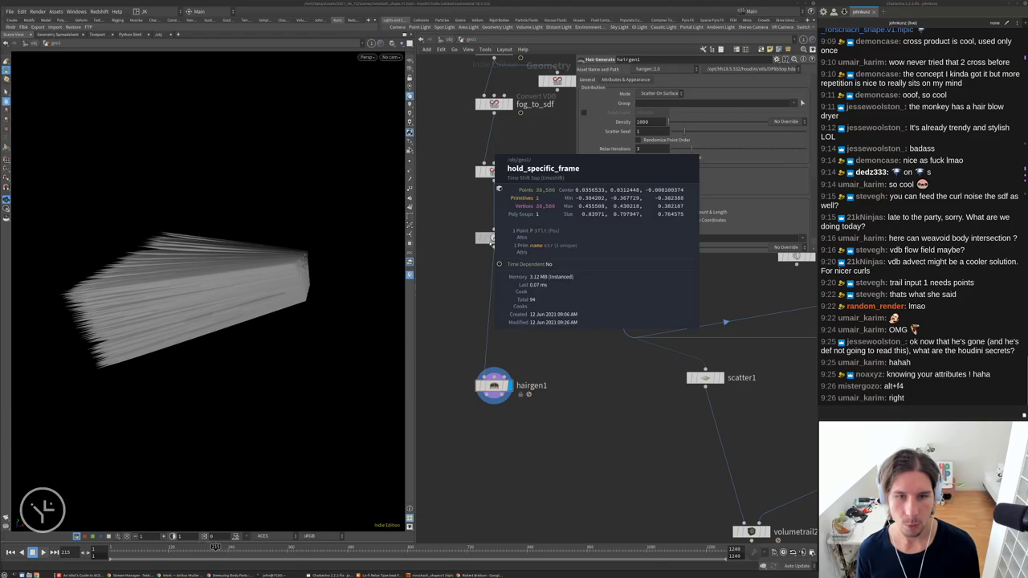
Insert a Convert node (convert1) between hold_specific_frame and hairgen1
key(Tab)
text(conv)
key(Return)
click(474, 282)
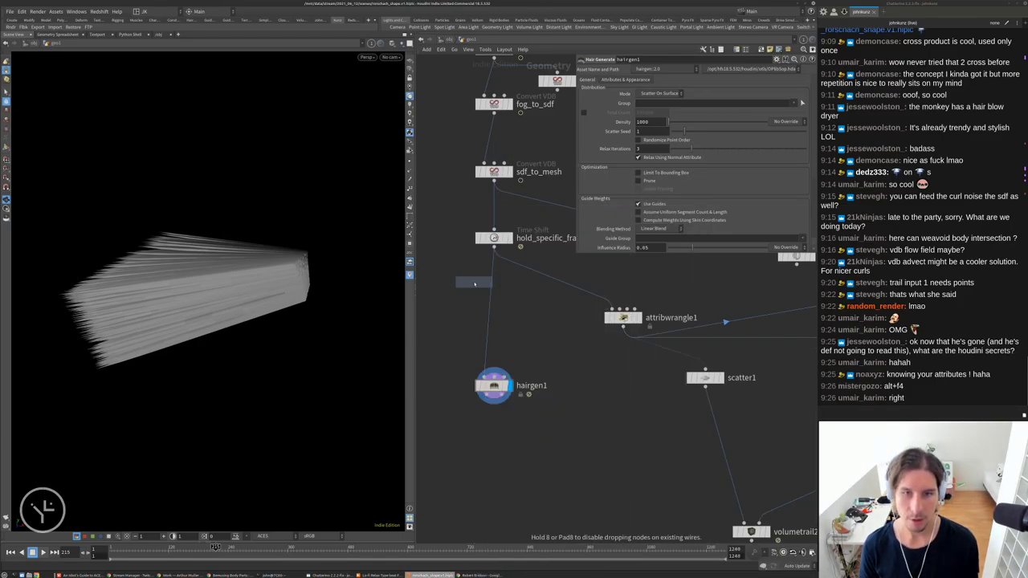
drag(475, 283, 494, 304)
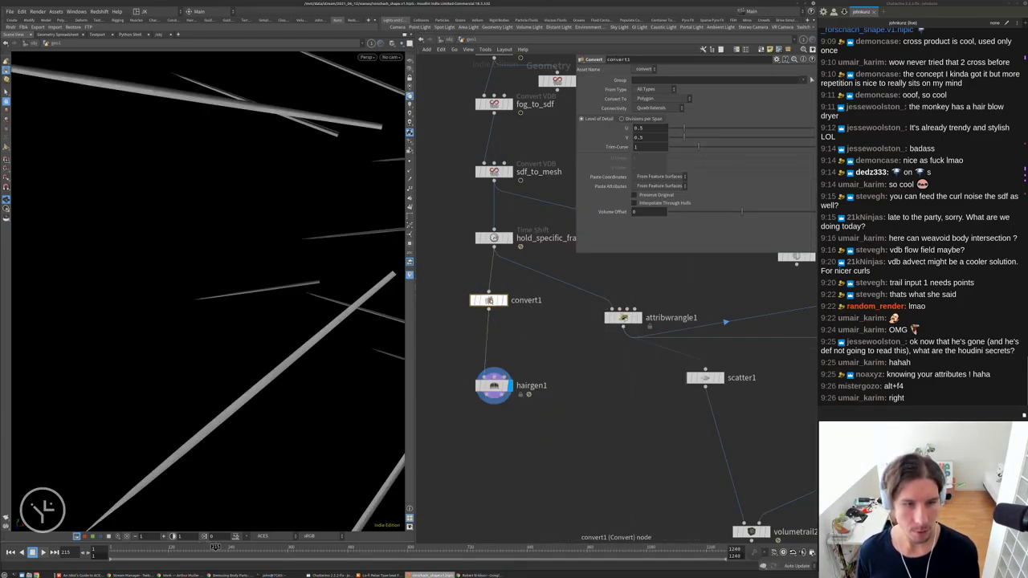
Display the held-frame mesh from the front and show its primitive numbers
middle_drag(547, 141, 540, 171)
click(486, 201)
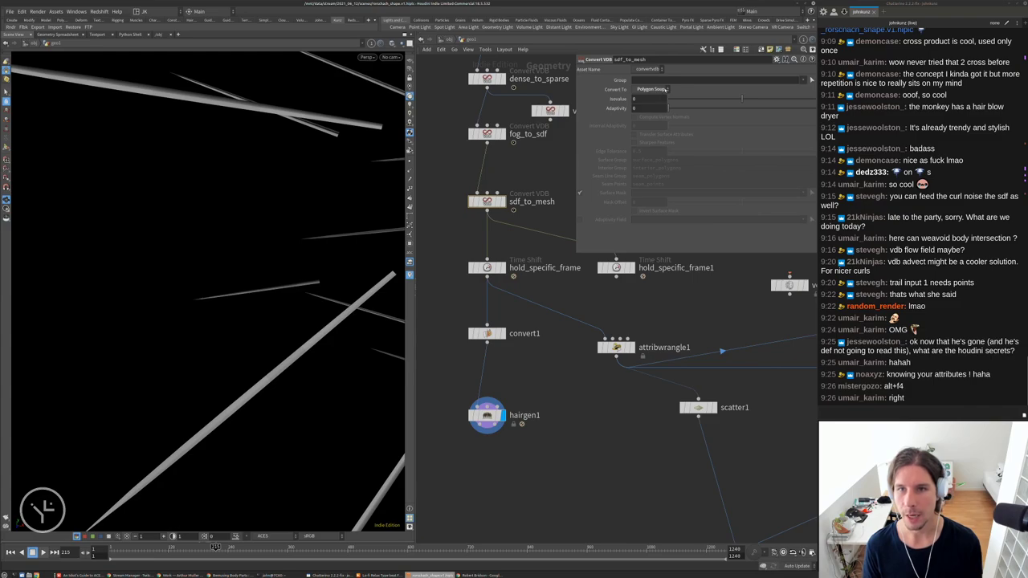
click(488, 267)
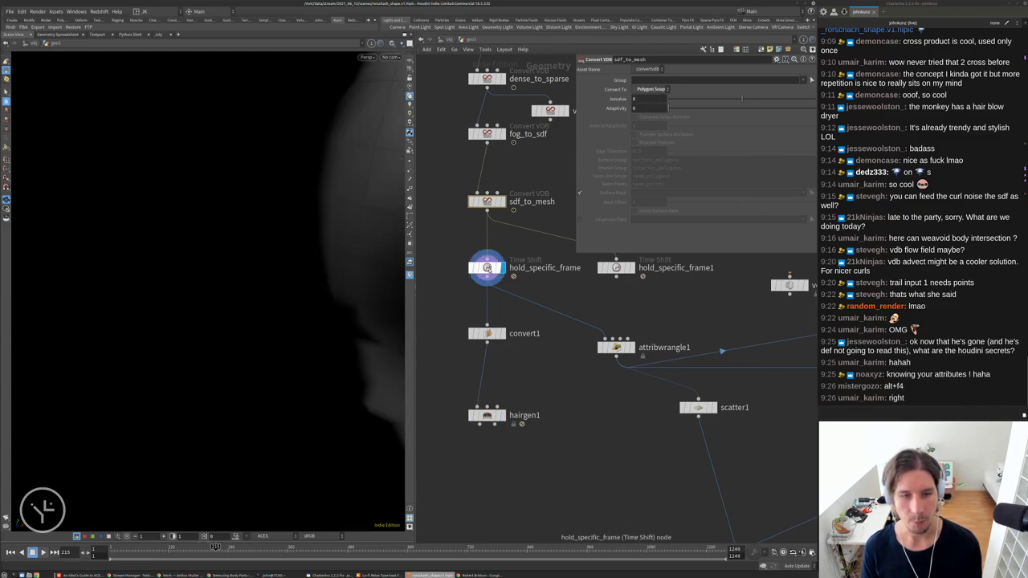
drag(281, 223, 247, 291)
scroll(241, 209, up, 3)
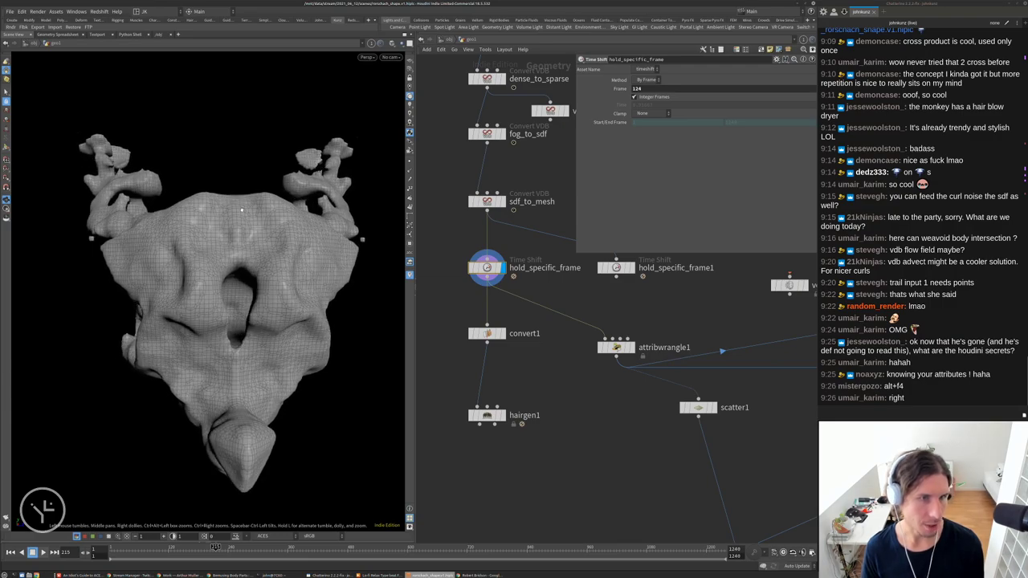
scroll(241, 223, up, 5)
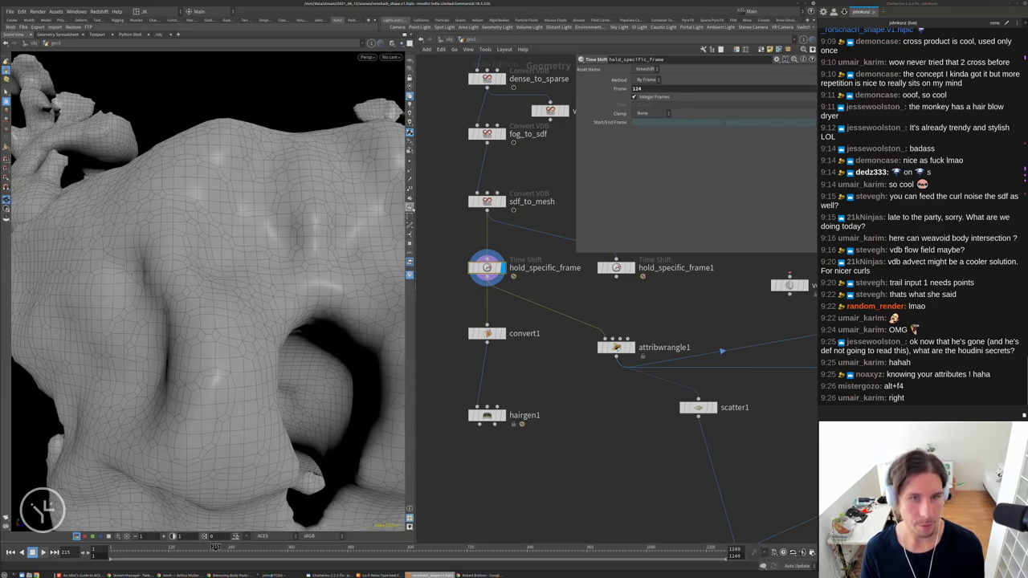
click(410, 206)
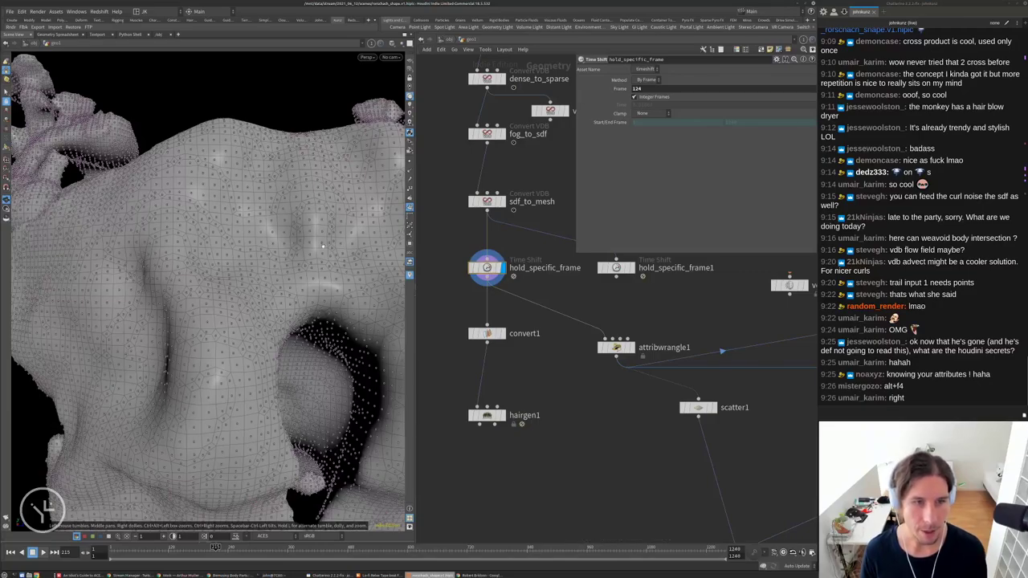
scroll(273, 281, up, 10)
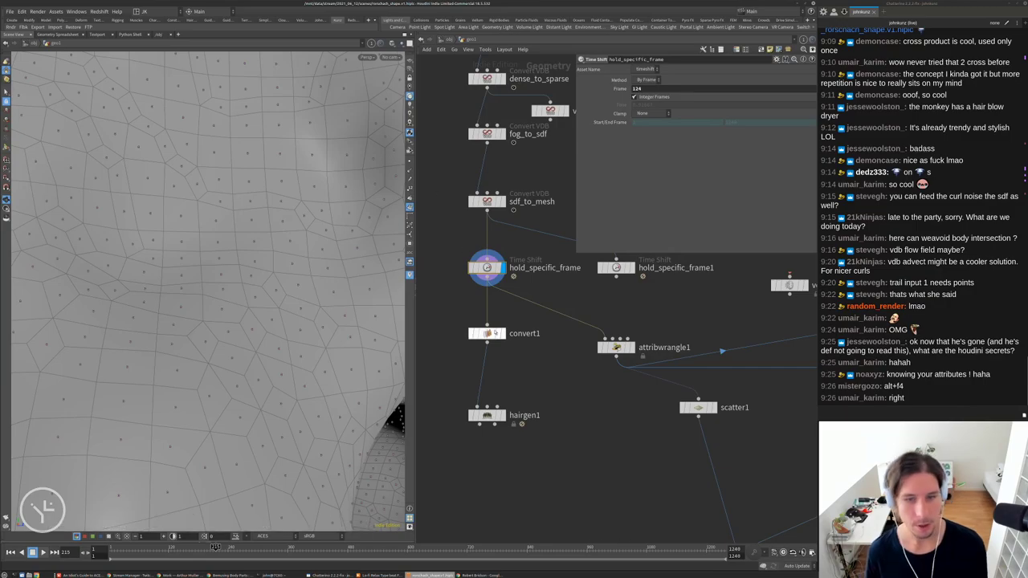
Display convert1's result, then hairgen1's hair, and bring up hairgen1's parameters
key(Down)
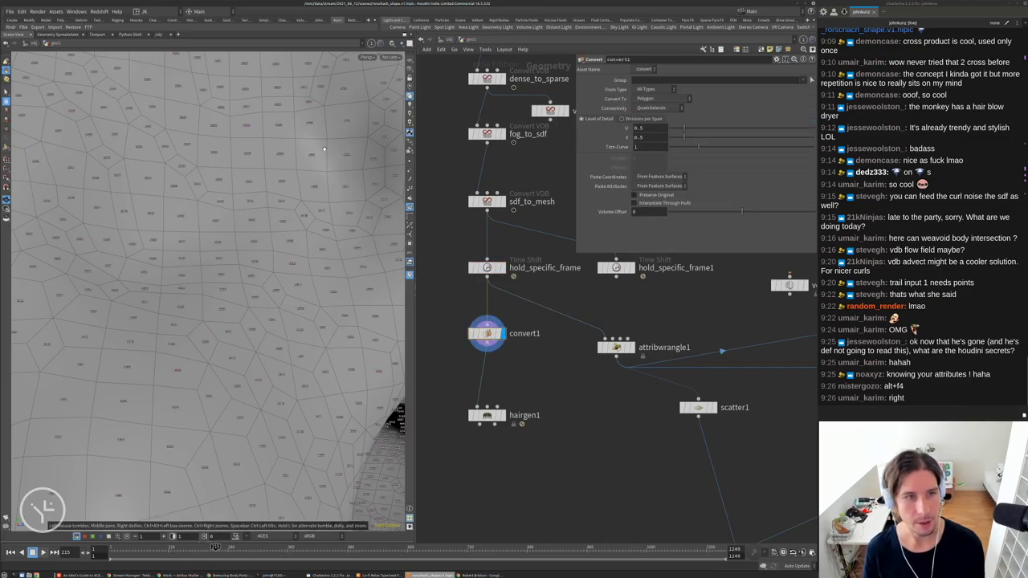
scroll(273, 154, down, 10)
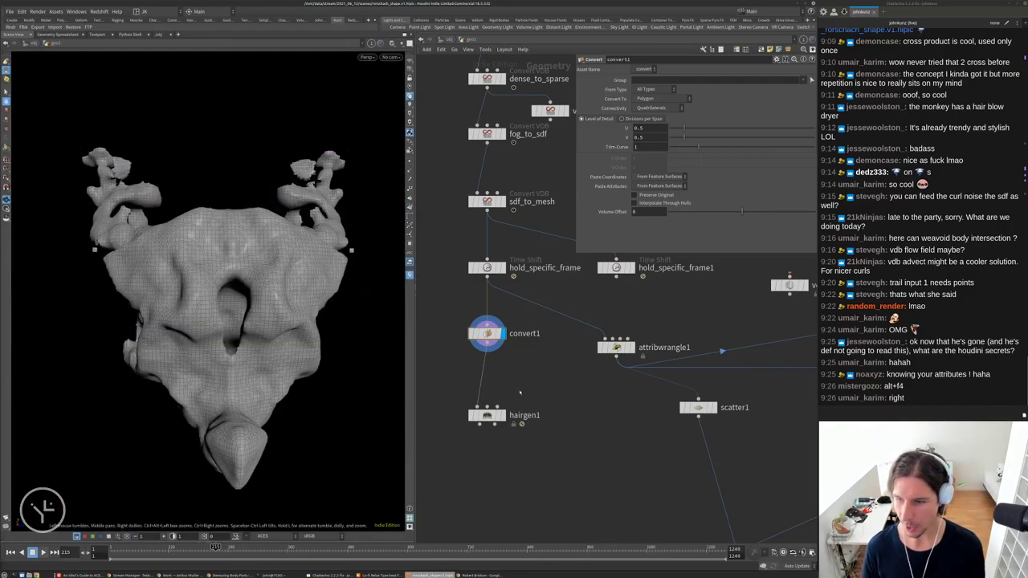
scroll(532, 405, up, 3)
click(489, 419)
click(467, 419)
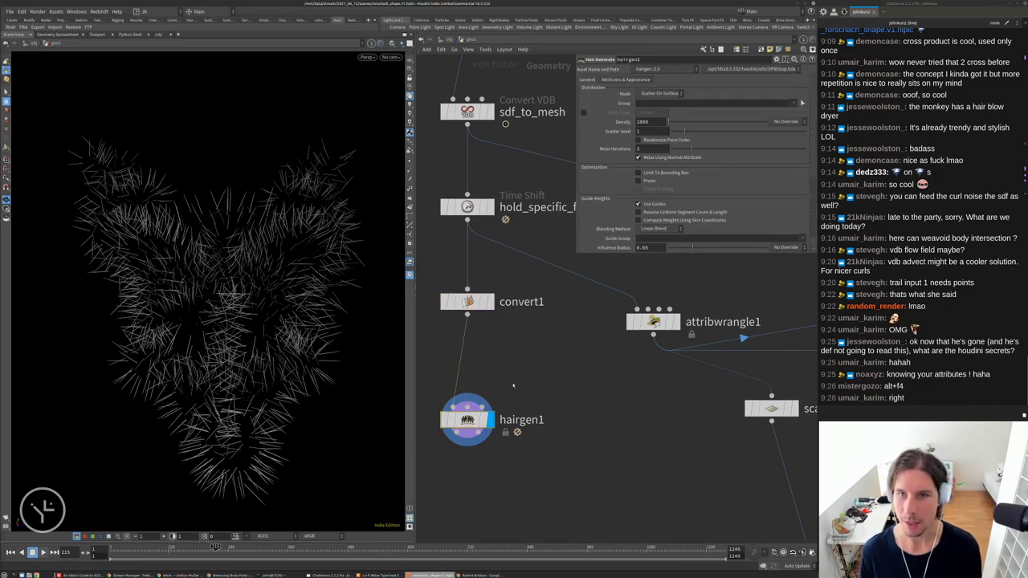
Create a Guide Advect node below hairgen1 and feed hairgen1's hair into it
drag(467, 304, 467, 367)
drag(183, 239, 424, 287)
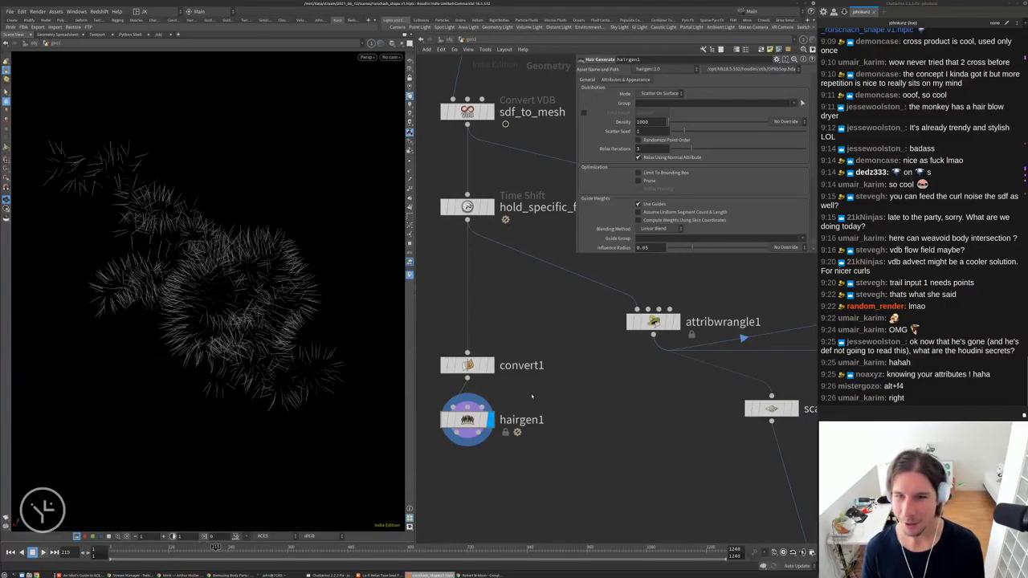
scroll(555, 411, down, 2)
key(Tab)
text(adv)
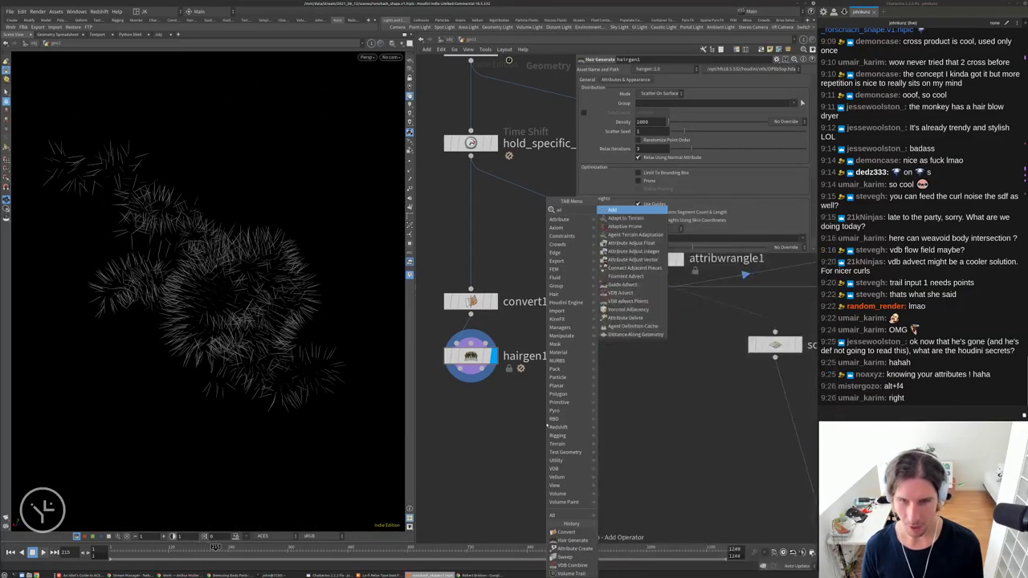
key(Up)
key(Up)
key(Up)
key(Up)
key(Up)
key(Return)
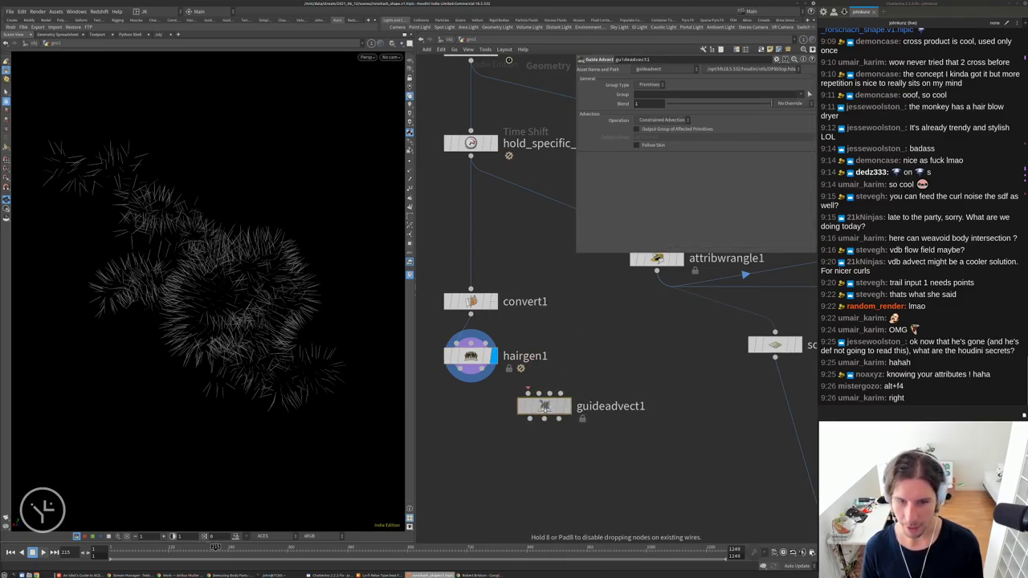
click(544, 407)
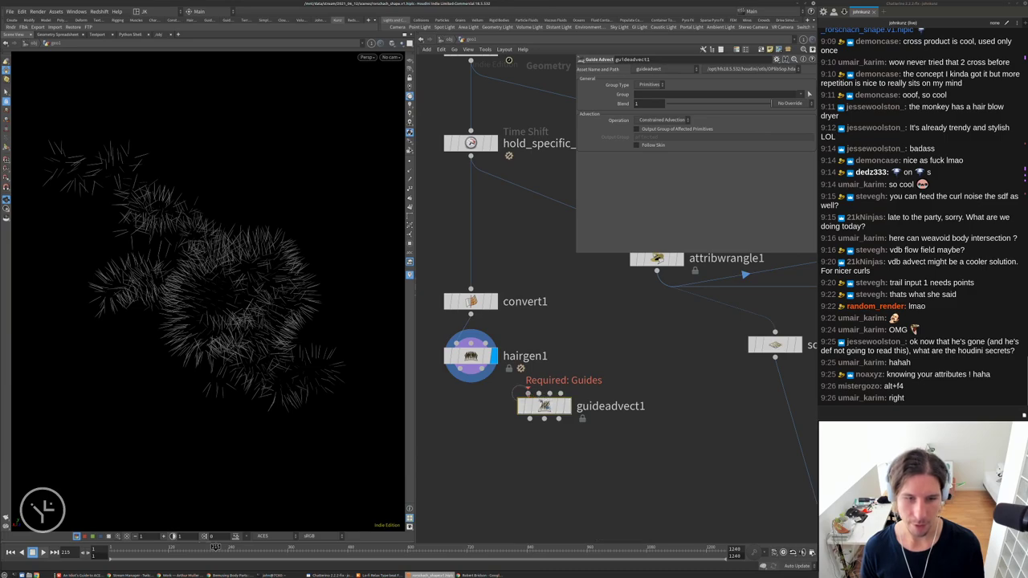
click(471, 382)
click(530, 393)
Connect convert1 to guideadvect1's skin input and display the advected hair
drag(545, 407, 535, 449)
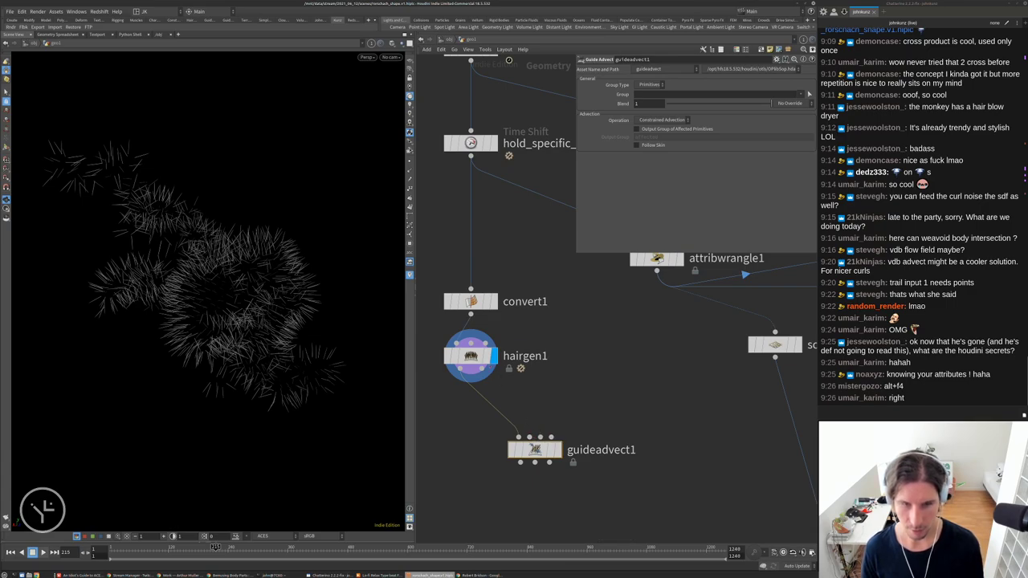
drag(470, 356, 445, 362)
drag(470, 314, 527, 436)
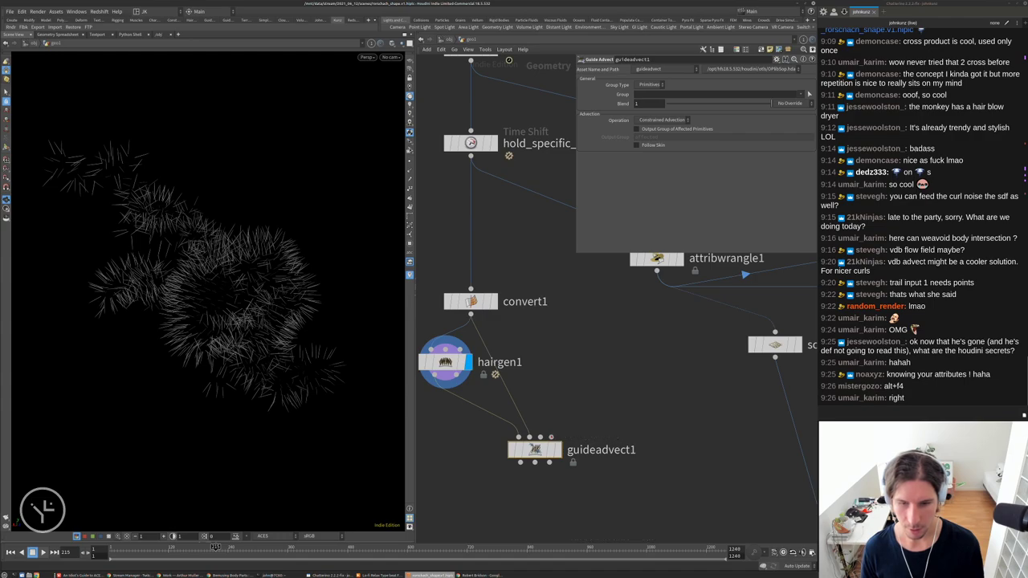
scroll(523, 313, down, 5)
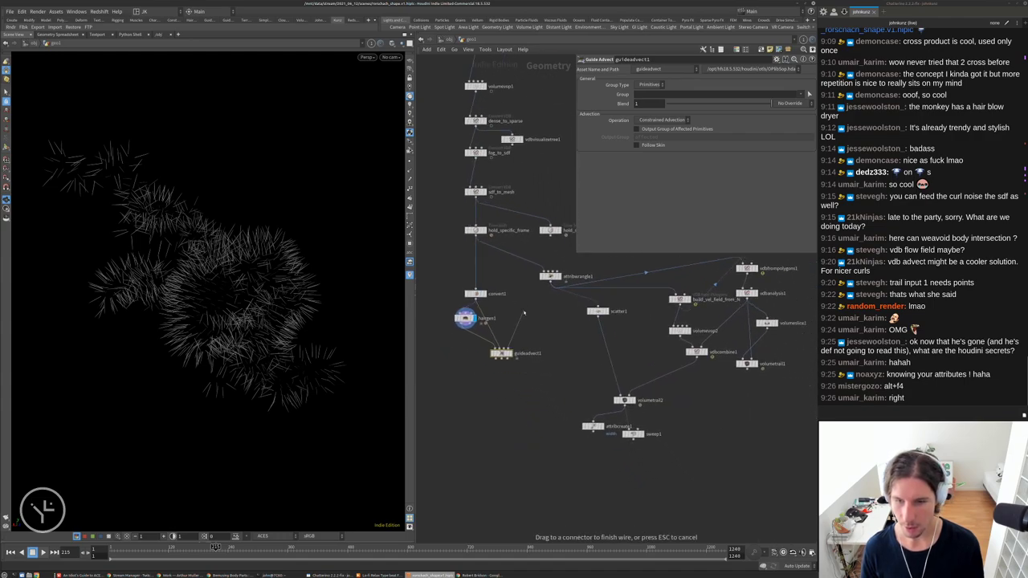
click(509, 349)
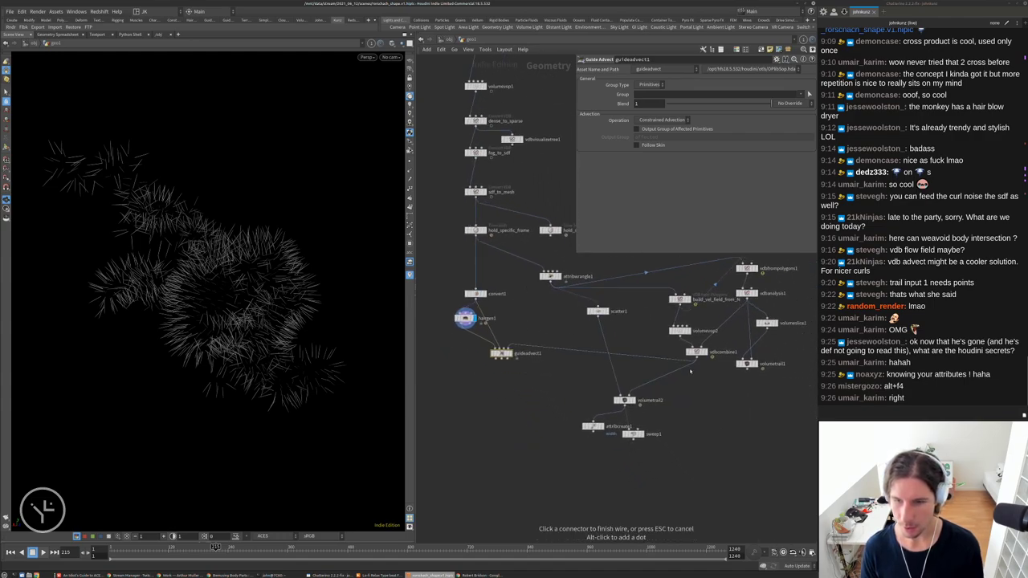
scroll(490, 374, up, 5)
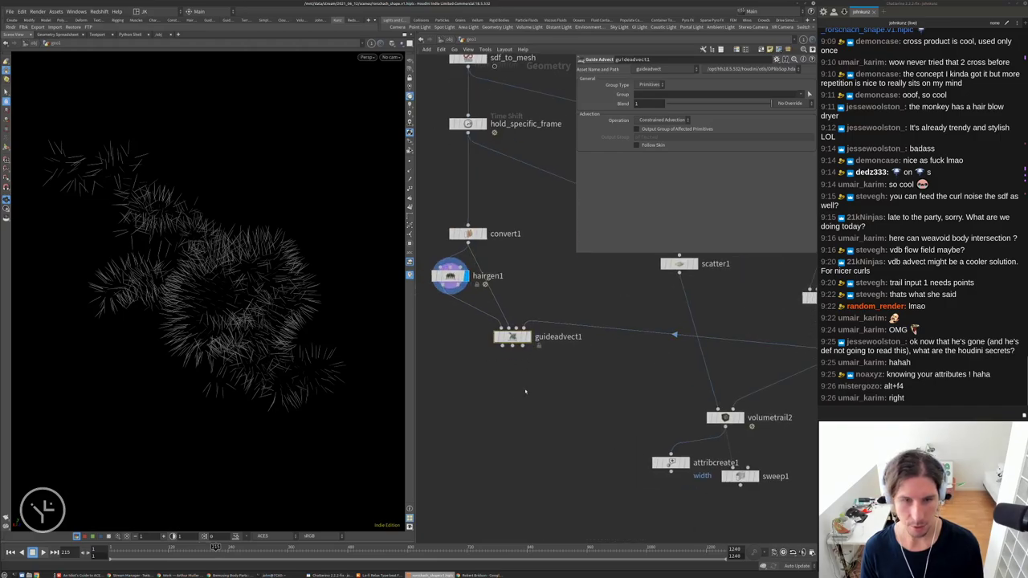
click(526, 337)
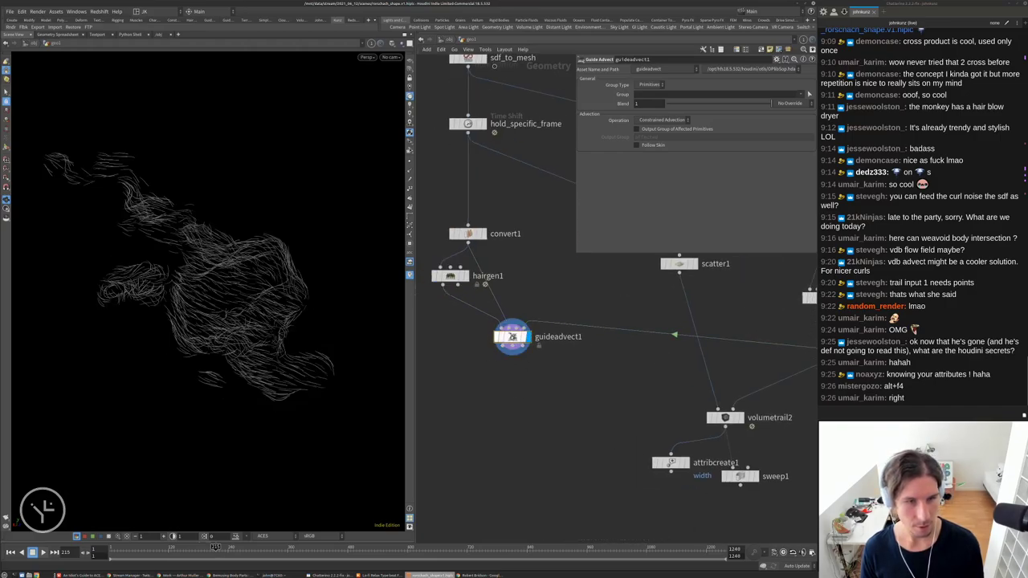
Arrange guideadvect1 beneath hairgen1, test hair density 10000, then revert to 1000
drag(288, 325, 241, 340)
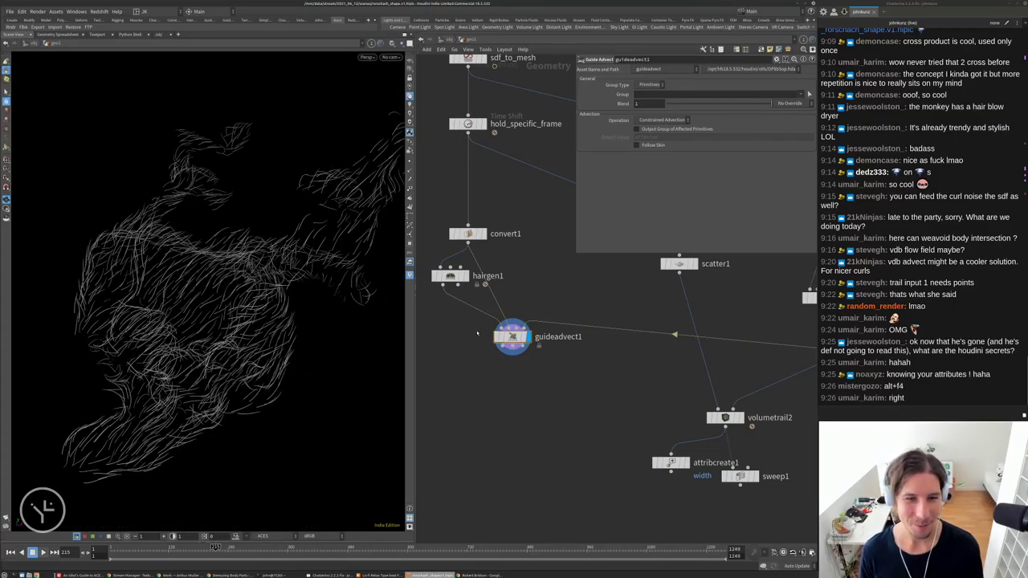
middle_drag(477, 333, 517, 305)
drag(550, 307, 503, 302)
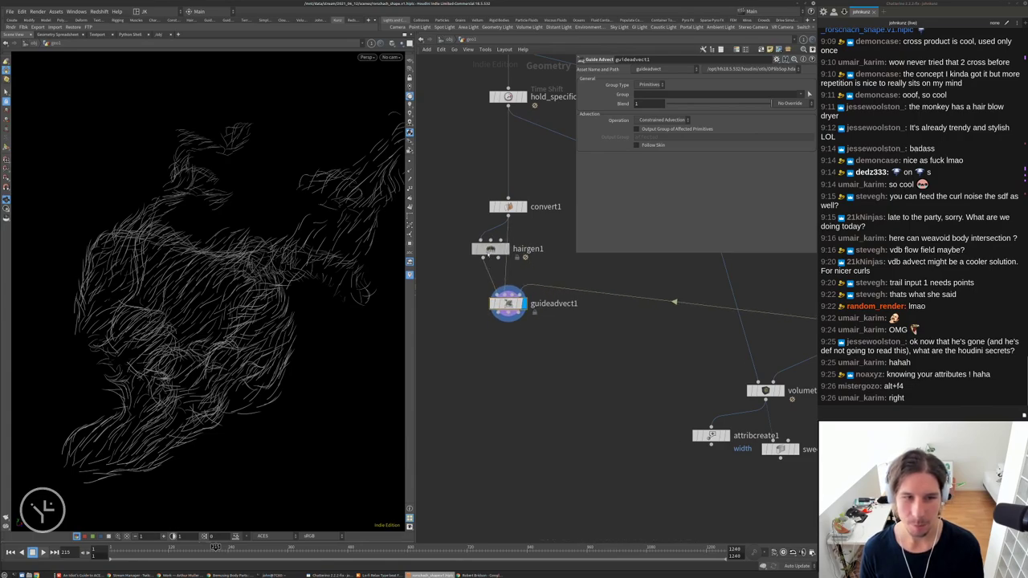
drag(492, 249, 463, 260)
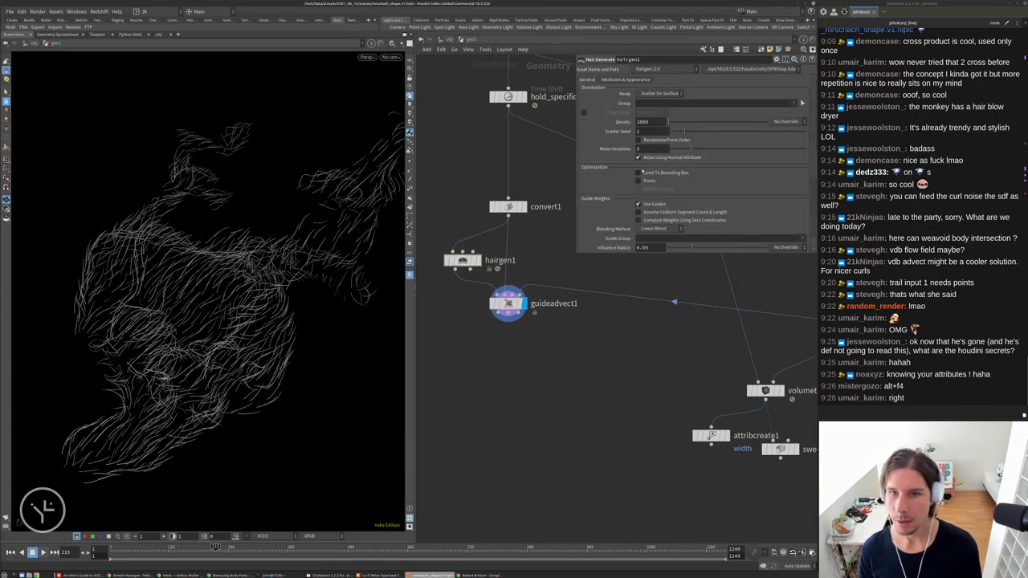
click(646, 122)
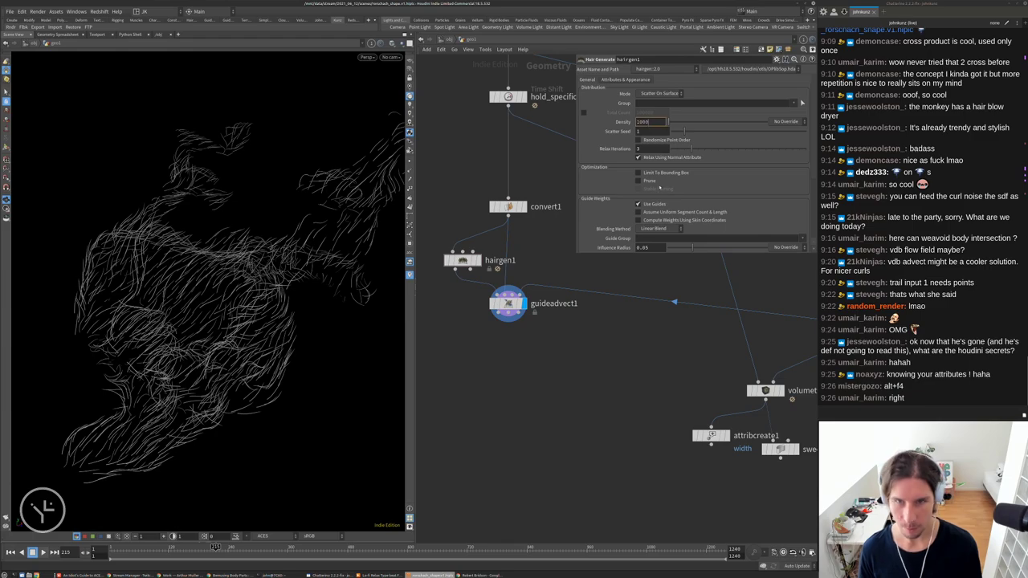
text(10000)
key(Return)
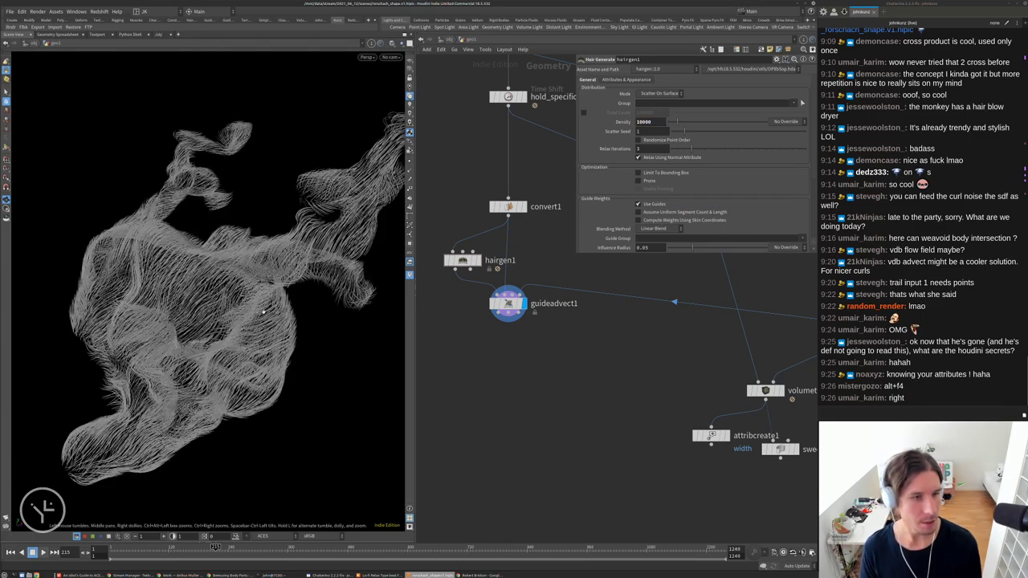
drag(209, 265, 321, 283)
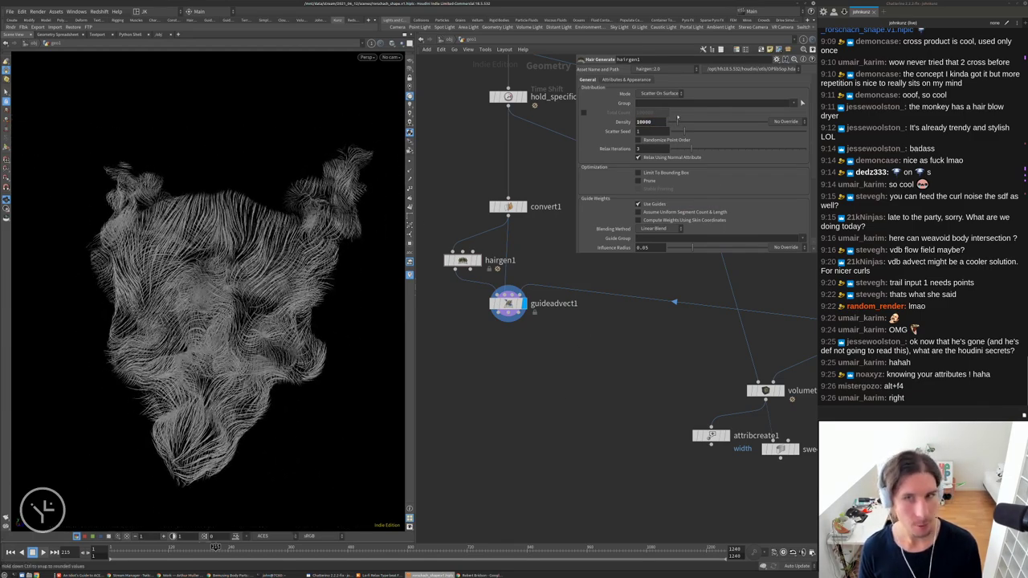
key(ctrl+z)
Add a Guide Process (Frizz) node under guideadvect1 and wire guideadvect1's outputs into it
click(507, 304)
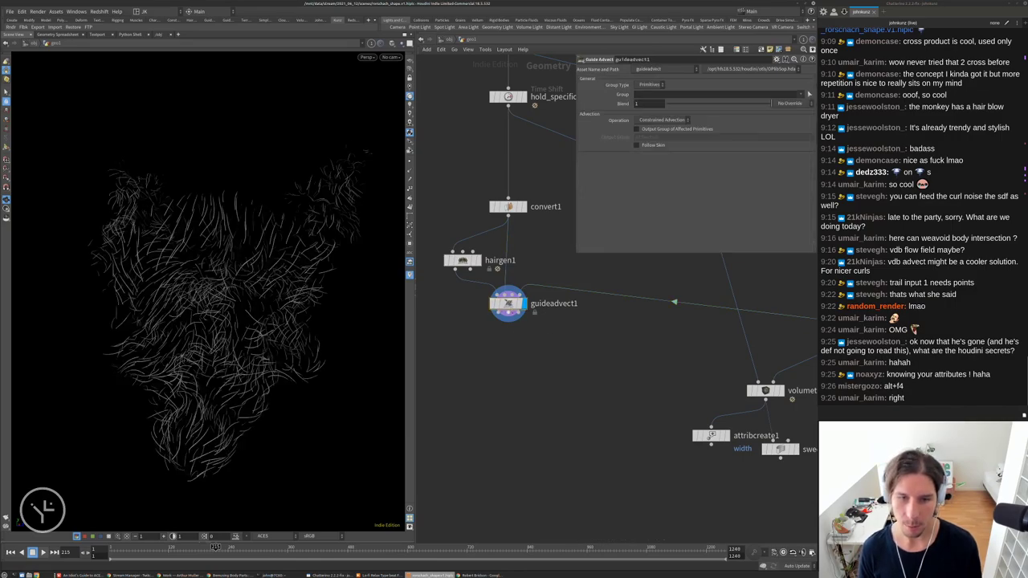
key(Tab)
mouse_move(543, 378)
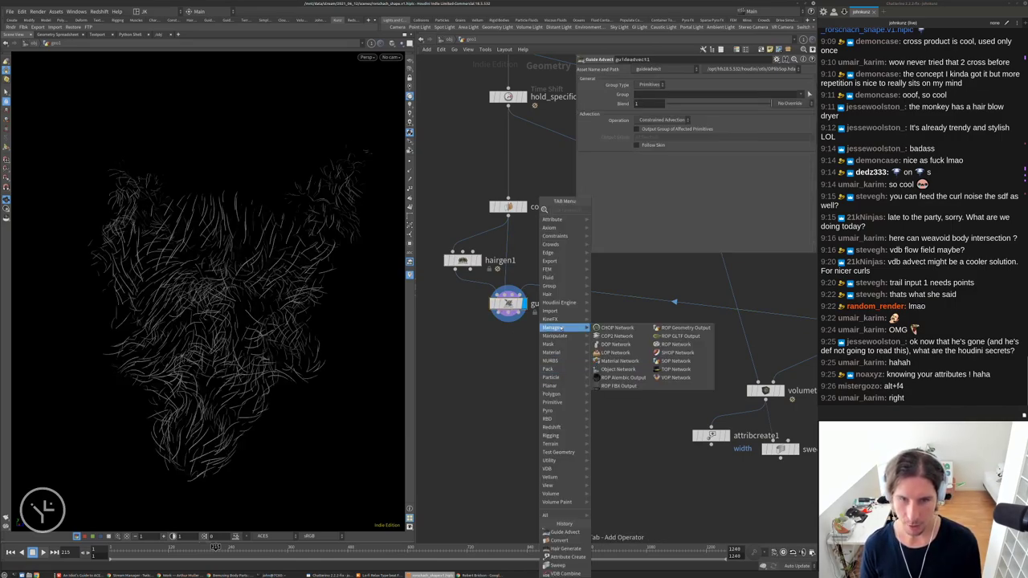
mouse_move(549, 295)
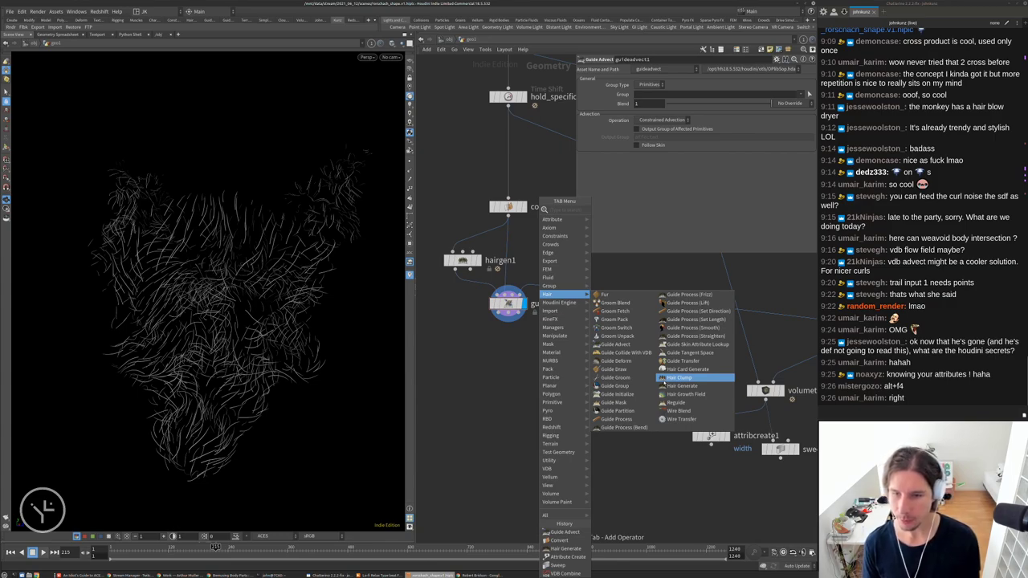
click(689, 294)
click(558, 367)
drag(558, 367, 507, 355)
drag(516, 313, 516, 356)
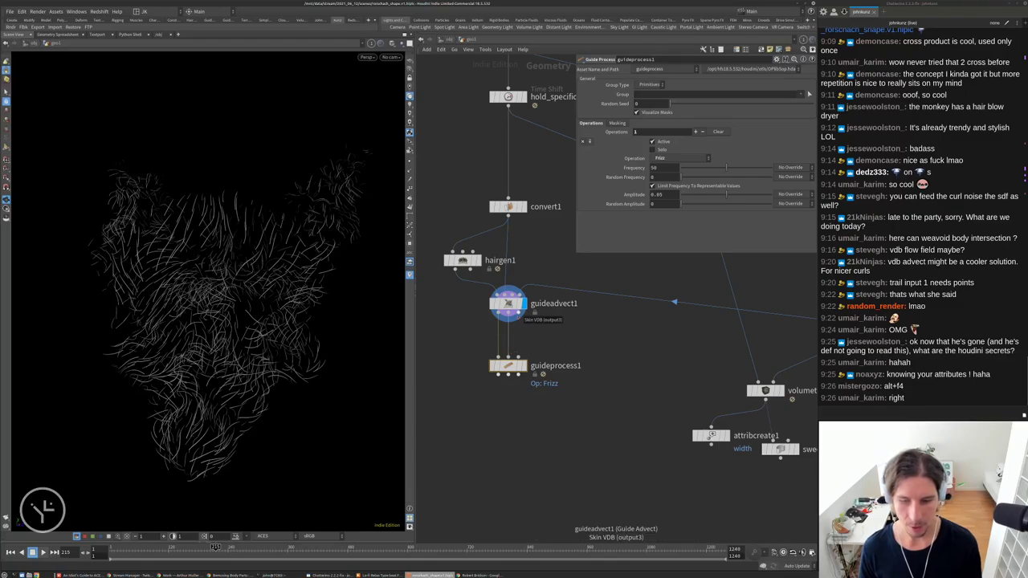
Display guideprocess1 and preview the Displace operation before returning to Frizz
click(523, 365)
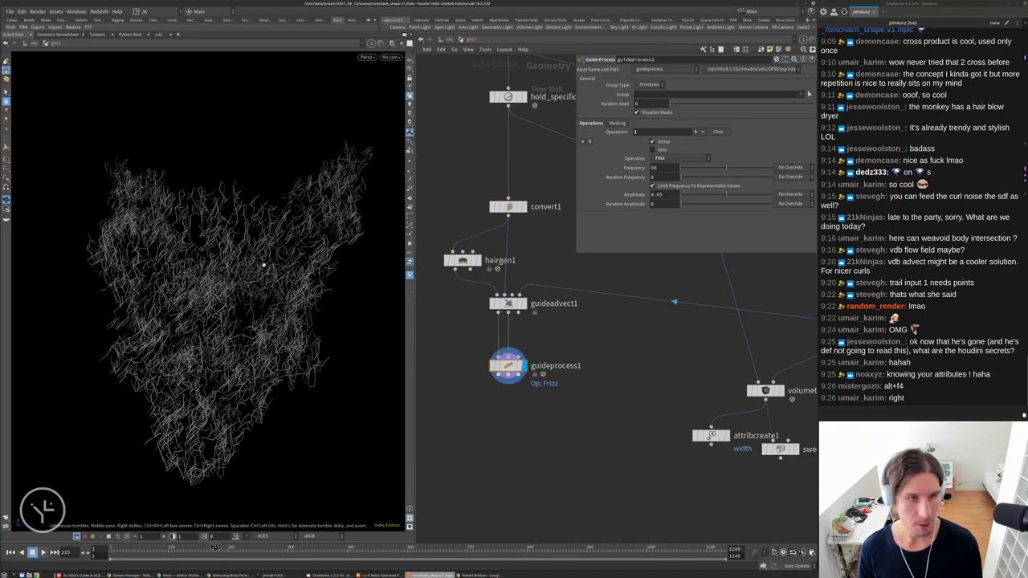
drag(193, 265, 156, 213)
drag(325, 201, 261, 286)
click(667, 158)
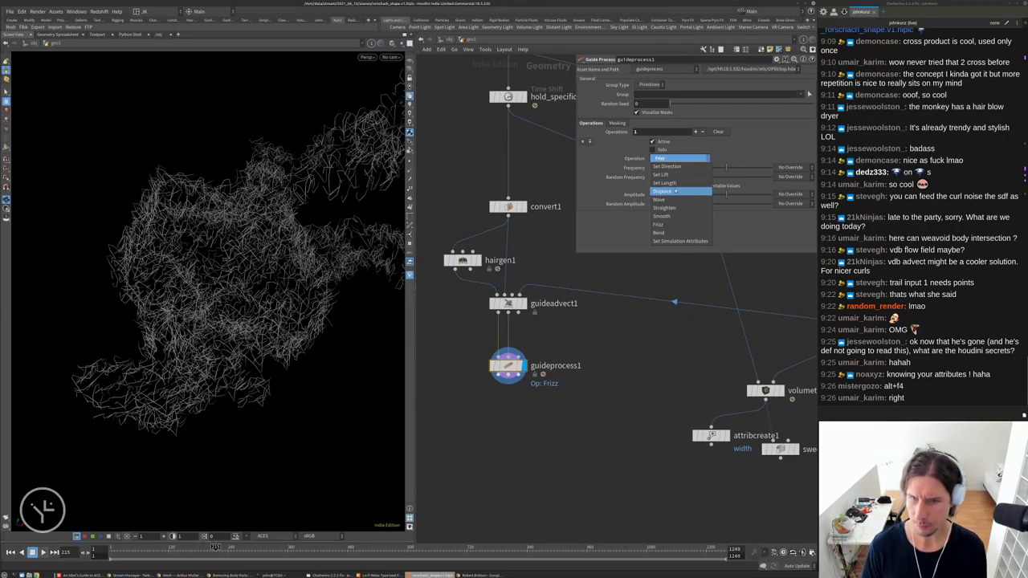
click(675, 191)
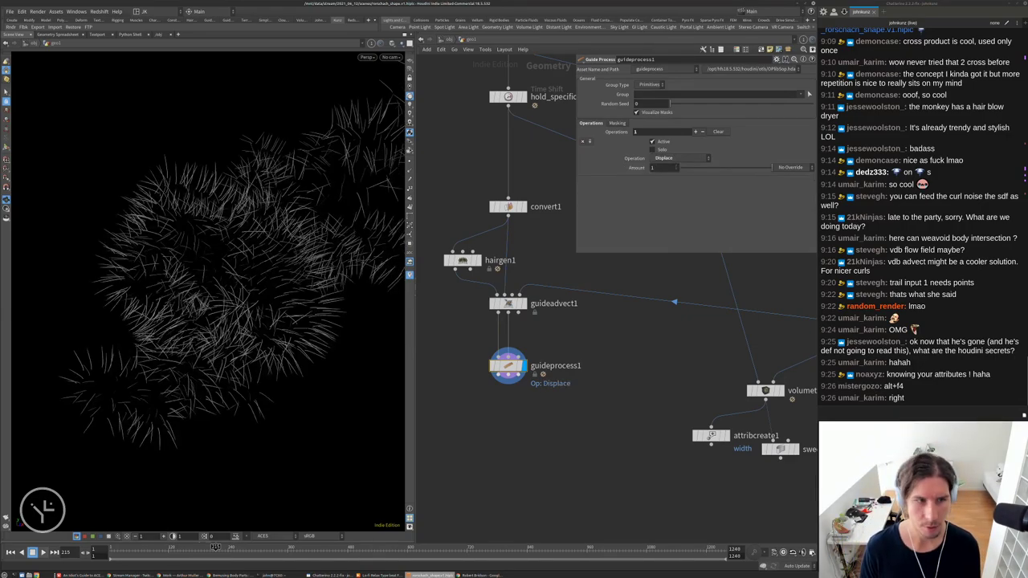
click(680, 158)
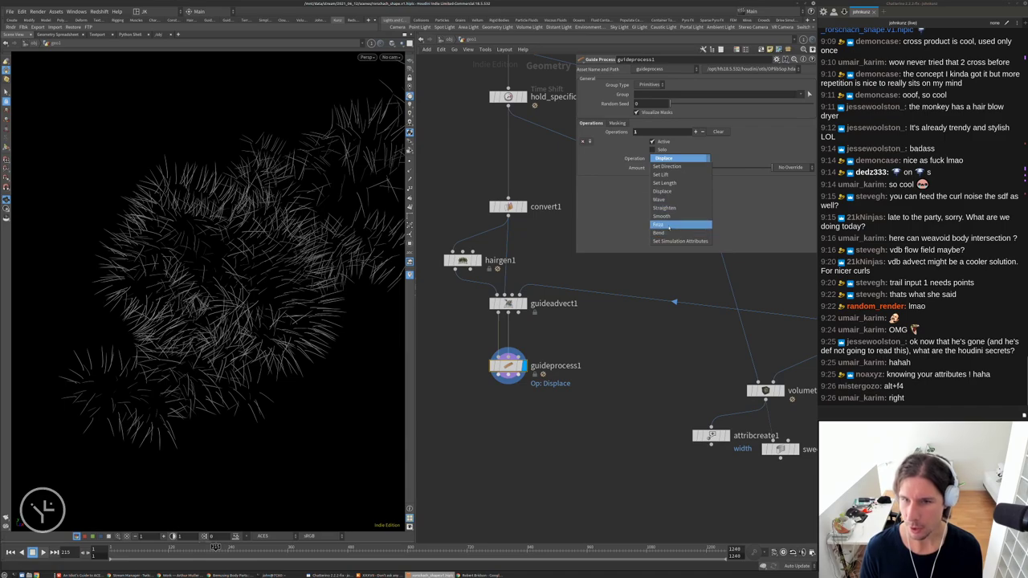
click(668, 225)
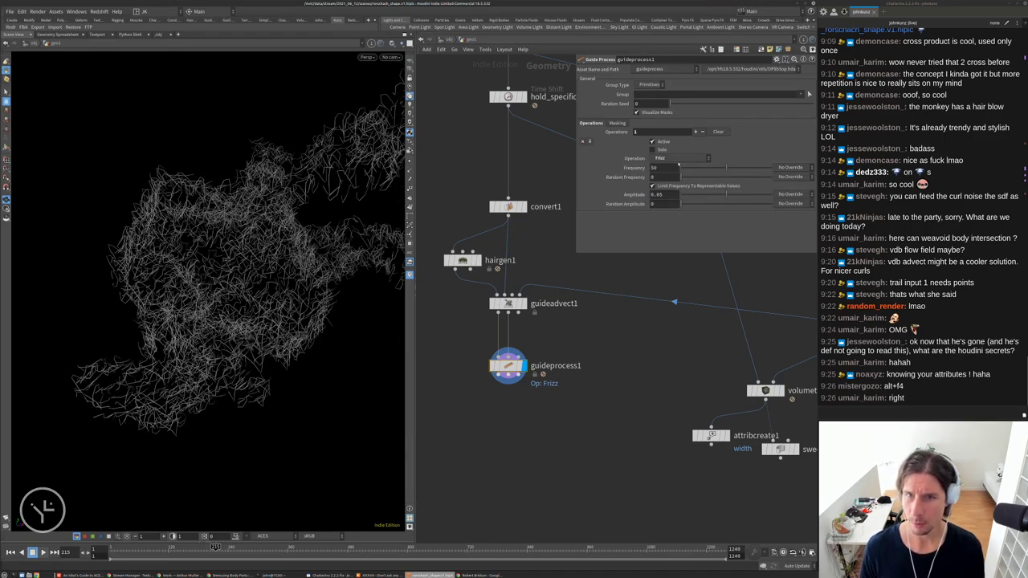
Preview the Wave operation on the hair, then set the operation back to Frizz
click(684, 159)
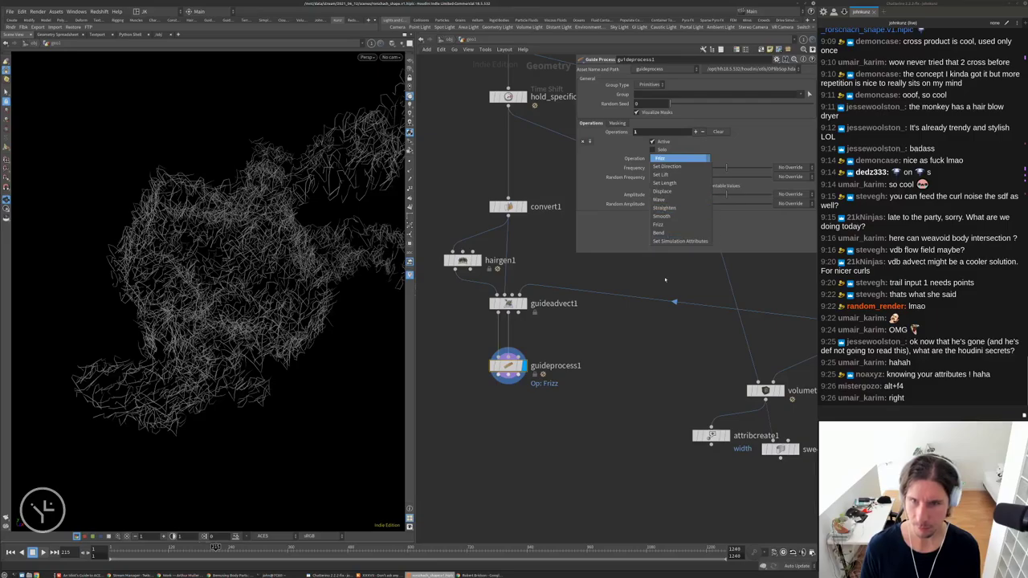
click(661, 200)
drag(225, 269, 269, 278)
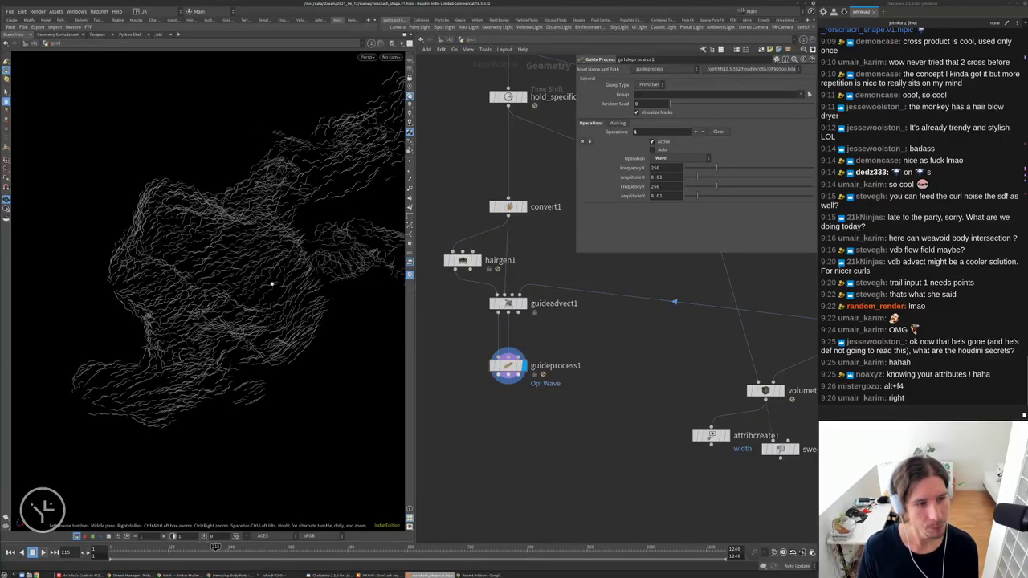
scroll(272, 283, up, 5)
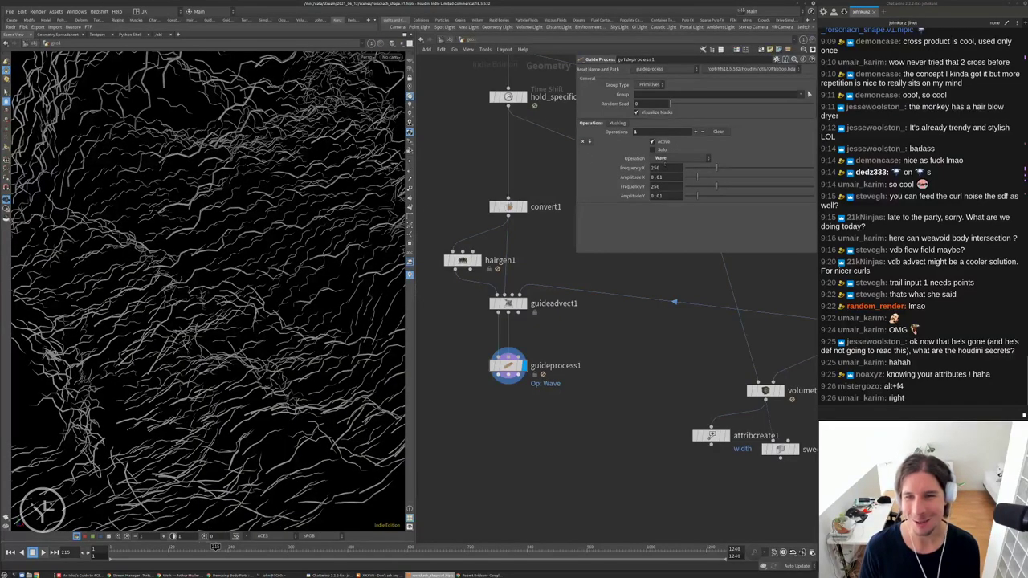
click(661, 158)
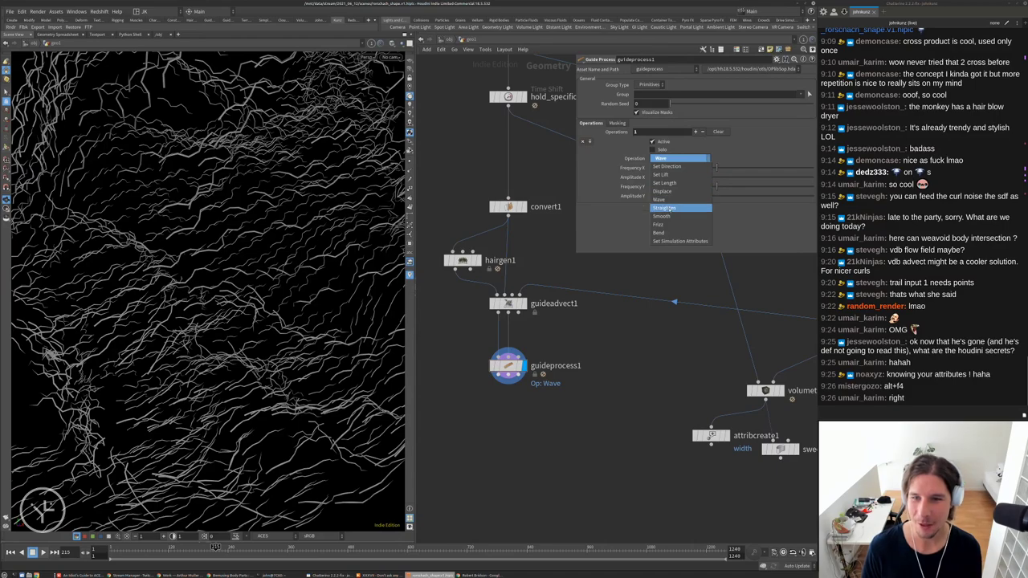
click(660, 224)
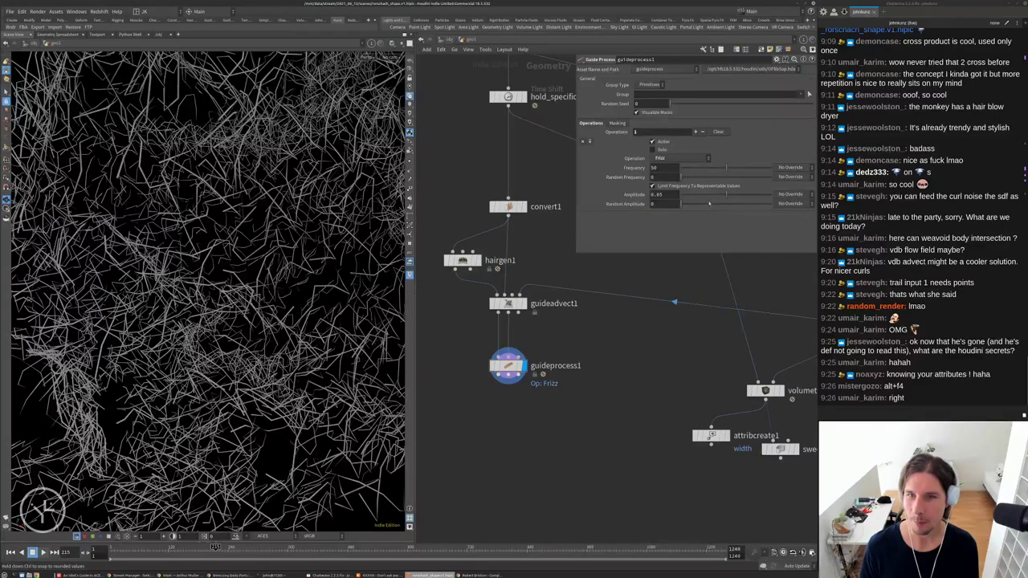
scroll(690, 305, down, 3)
Dismiss the node creation menu without adding anything, keeping the operation on Frizz
key(Tab)
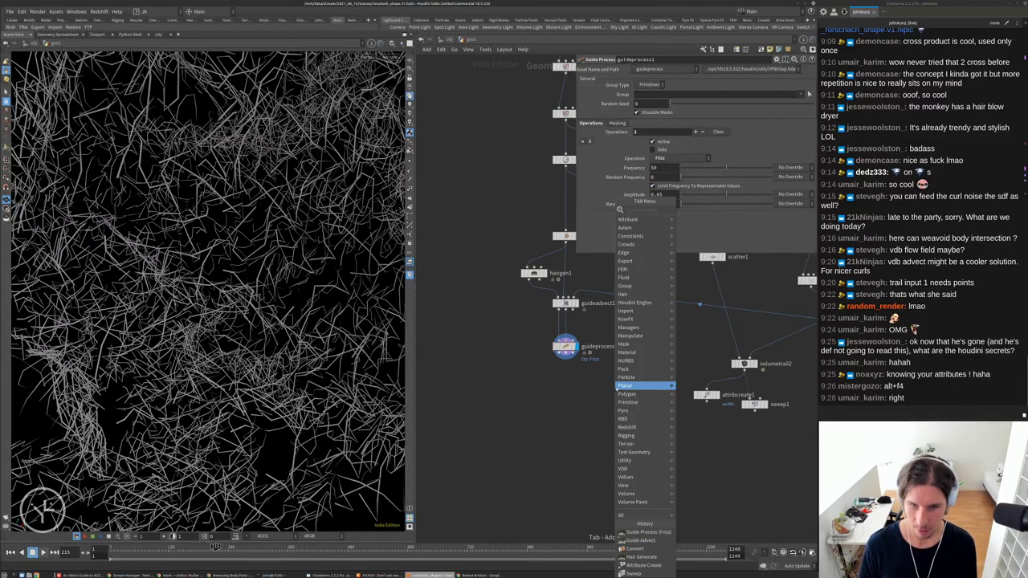
mouse_move(624, 387)
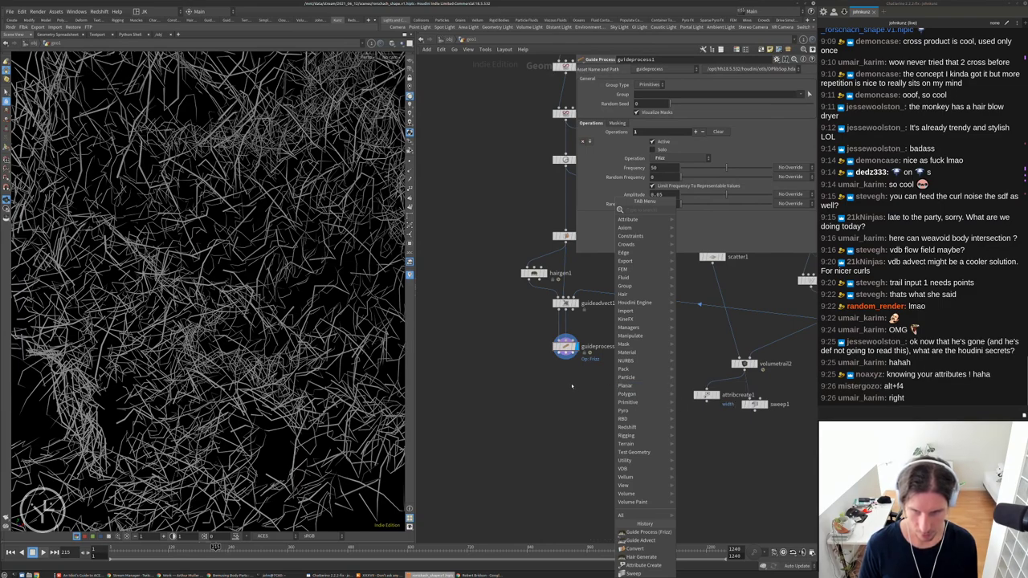
text(g)
key(Escape)
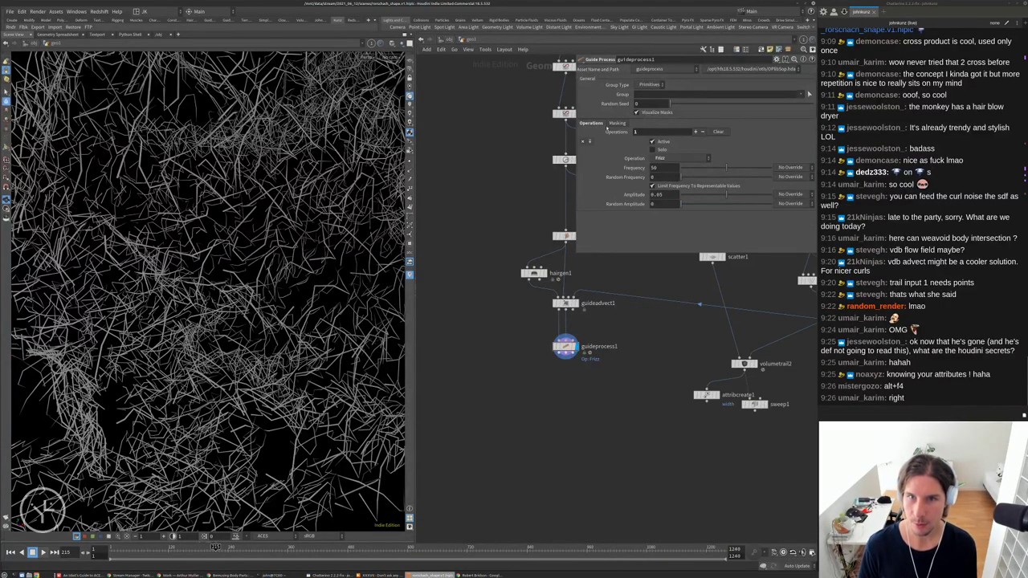
click(668, 158)
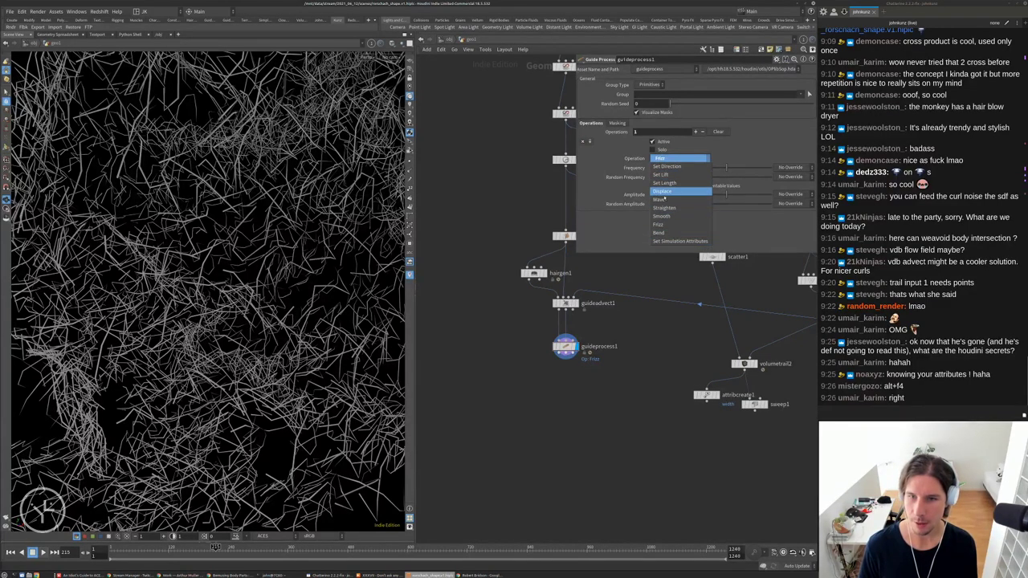
click(647, 305)
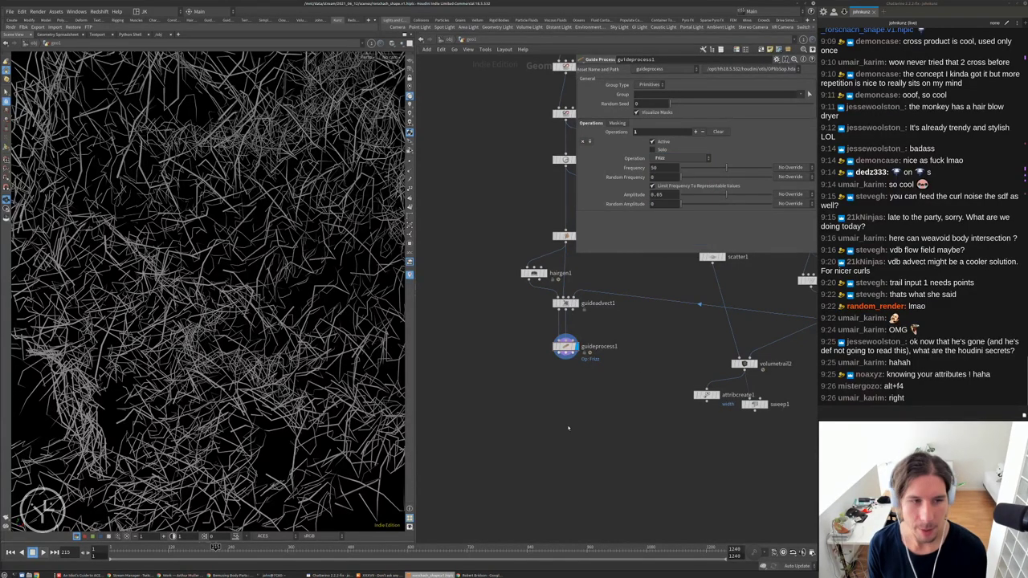
scroll(249, 338, down, 5)
Lower guideprocess1's Frizz amplitude to about 0.0074
scroll(619, 342, up, 3)
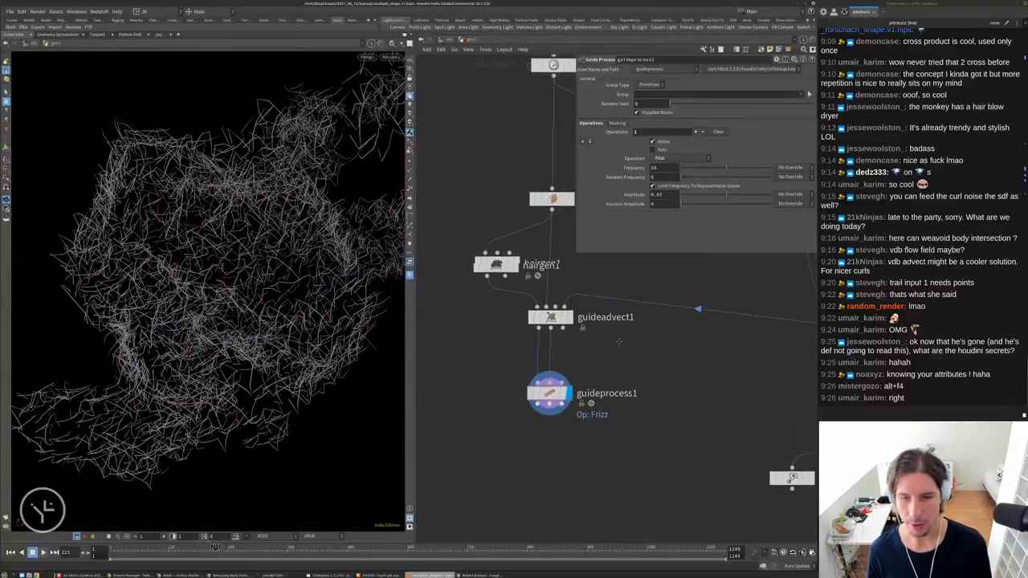
middle_drag(619, 341, 579, 380)
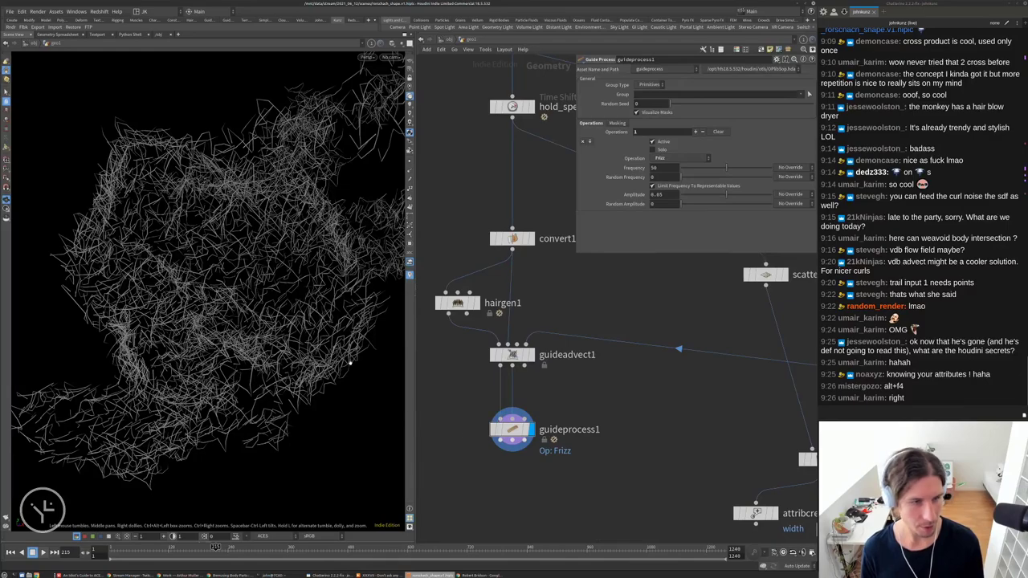
middle_drag(478, 395, 486, 372)
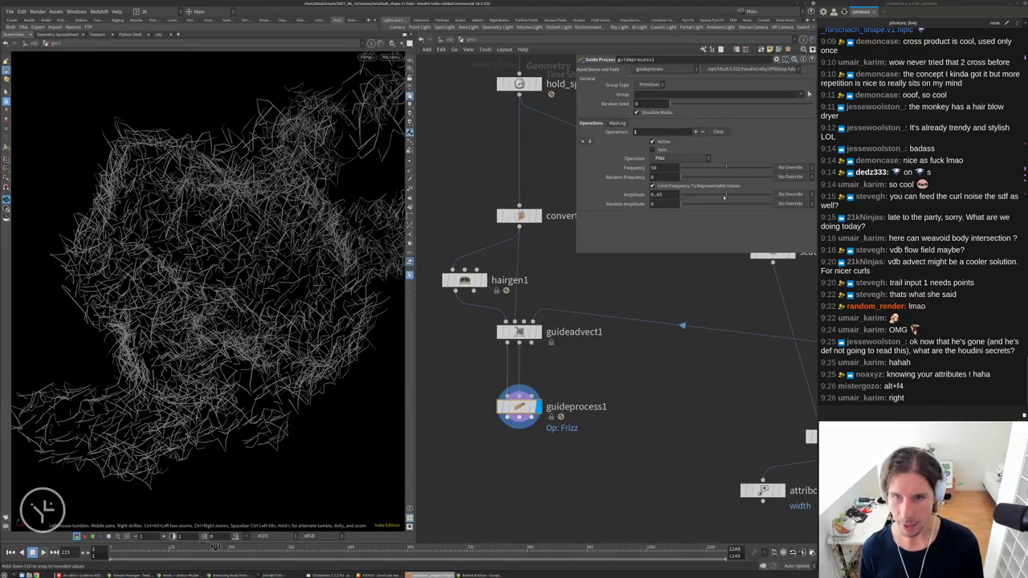
drag(723, 197, 679, 203)
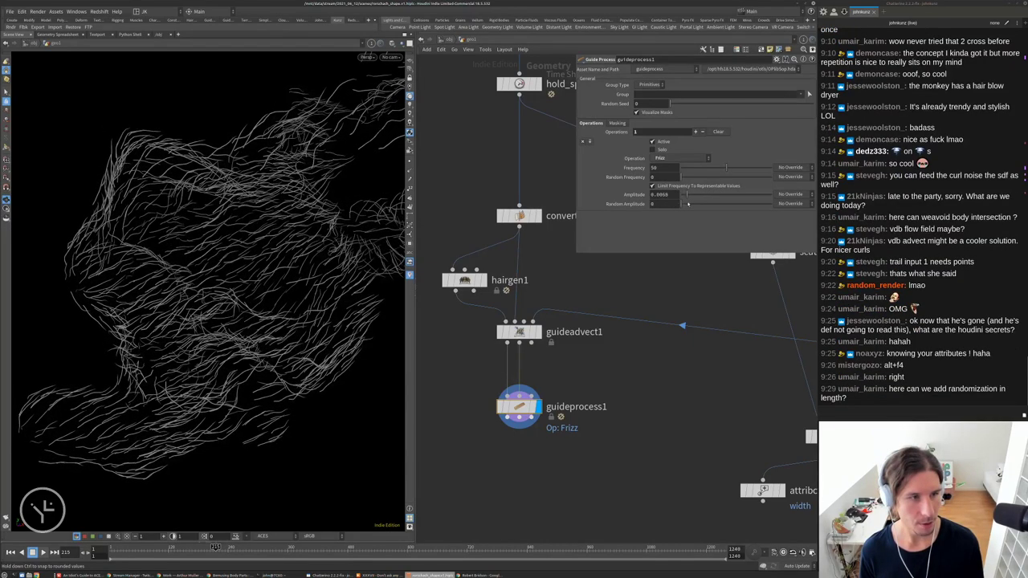
drag(257, 241, 228, 217)
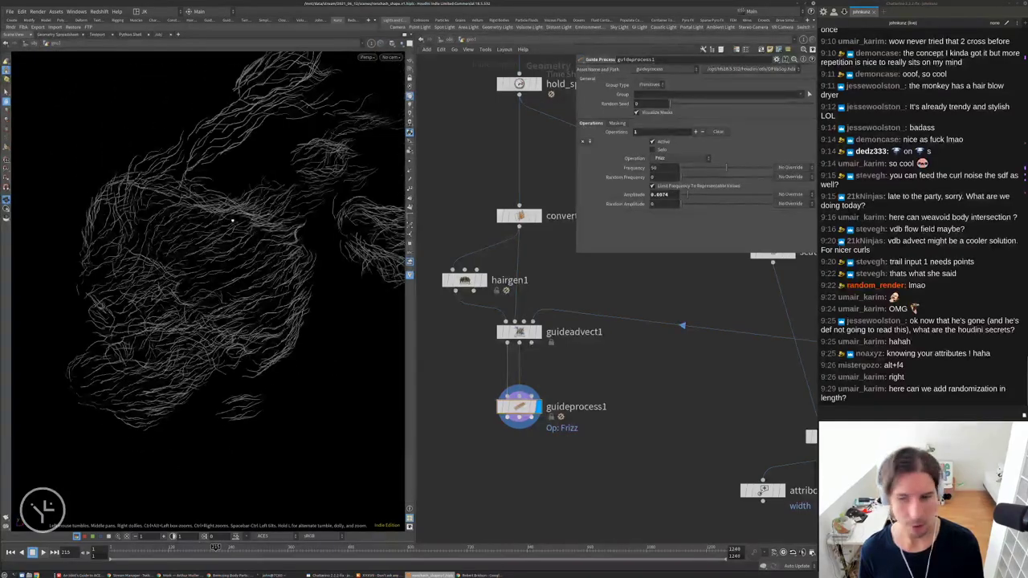
Nudge guideprocess1 slightly lower and select hairgen1 to edit its parameters
scroll(605, 387, down, 2)
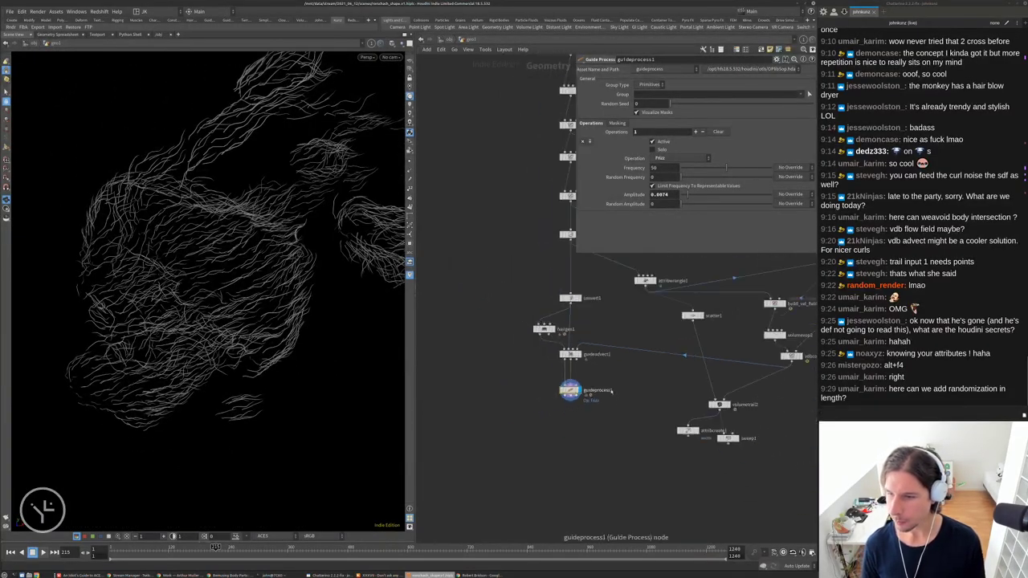
scroll(614, 384, up, 2)
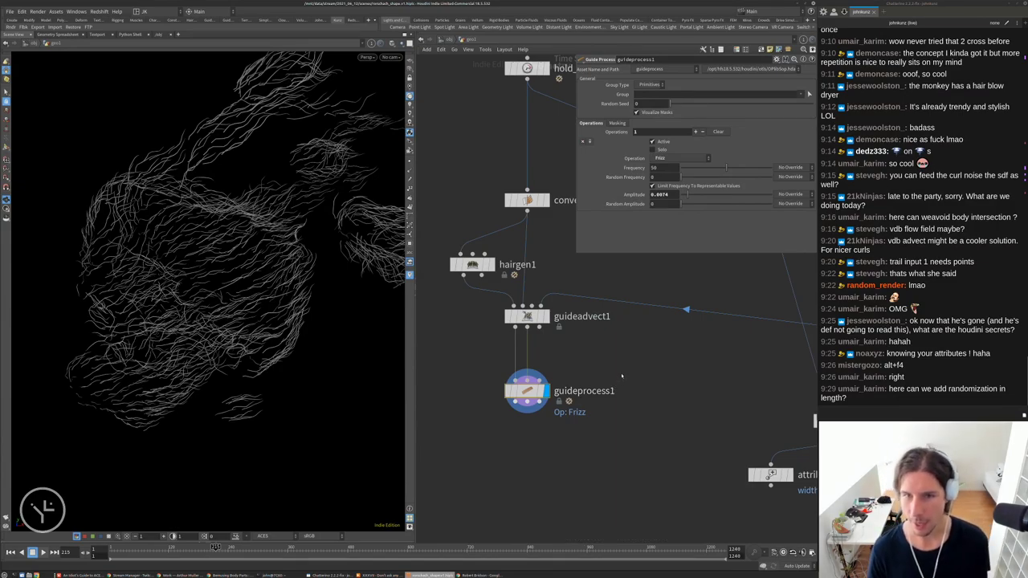
middle_drag(628, 367, 631, 399)
middle_drag(636, 274, 650, 224)
drag(552, 384, 552, 400)
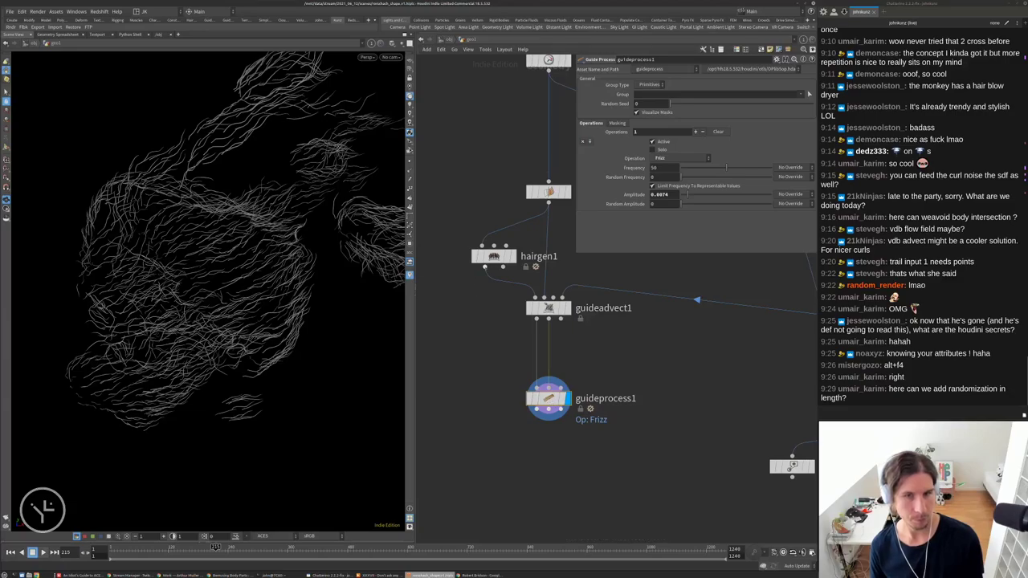
click(492, 256)
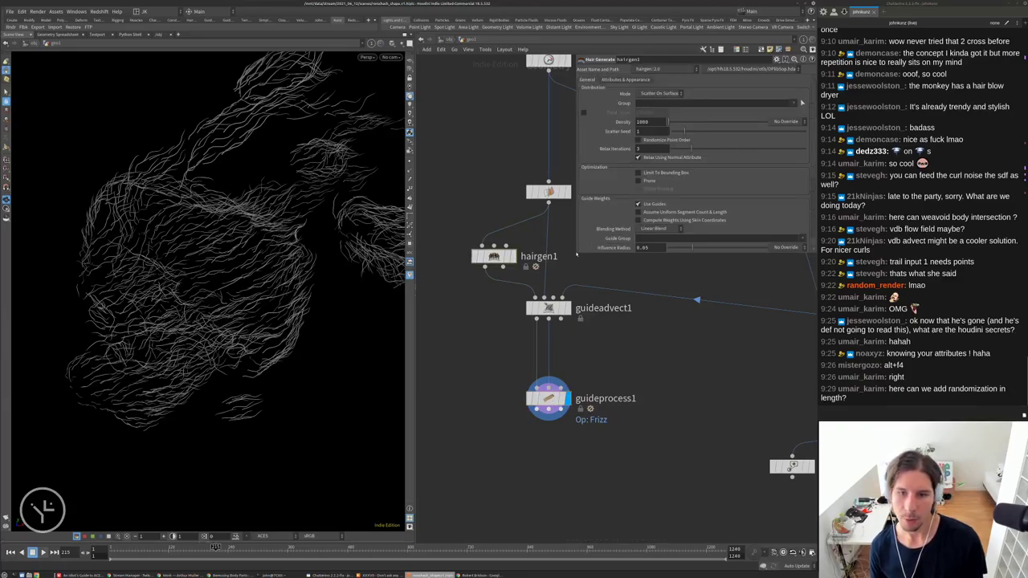
Set hairgen1's unguided hair Length override to Skin Attribute and copy the 'unguidedlengthscale' name
drag(575, 253, 617, 378)
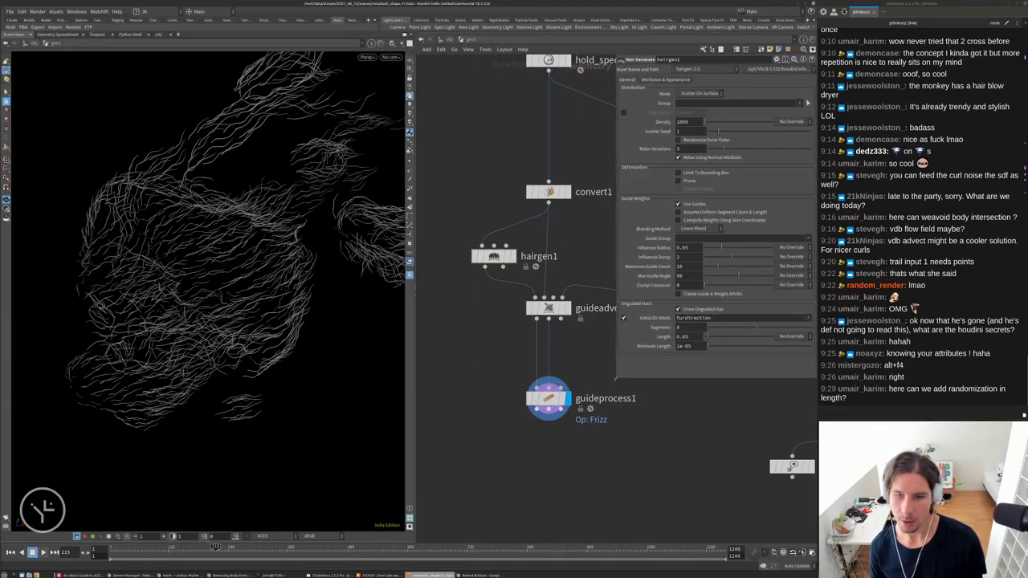
click(791, 336)
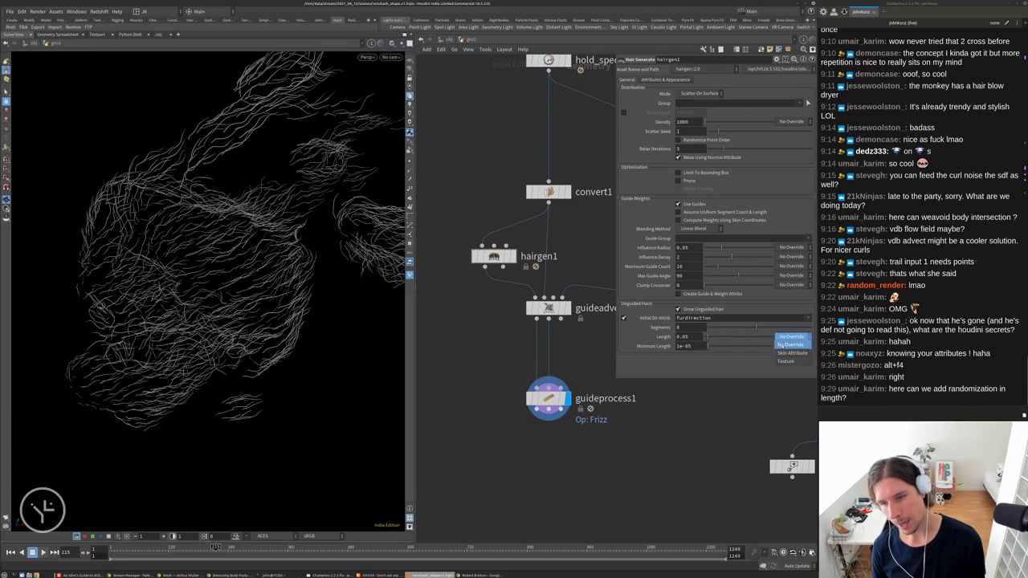
click(787, 353)
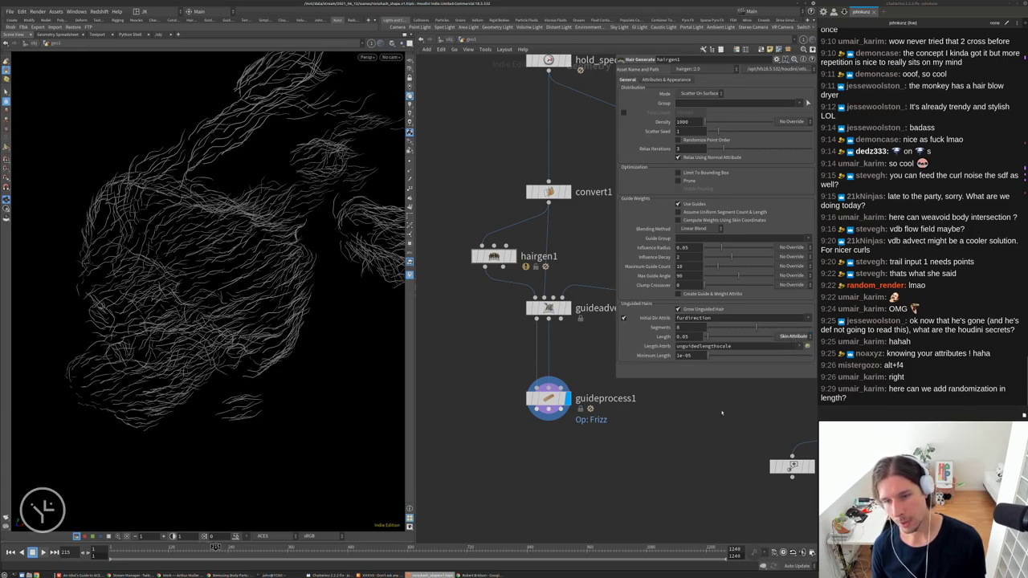
double_click(703, 346)
key(ctrl+c)
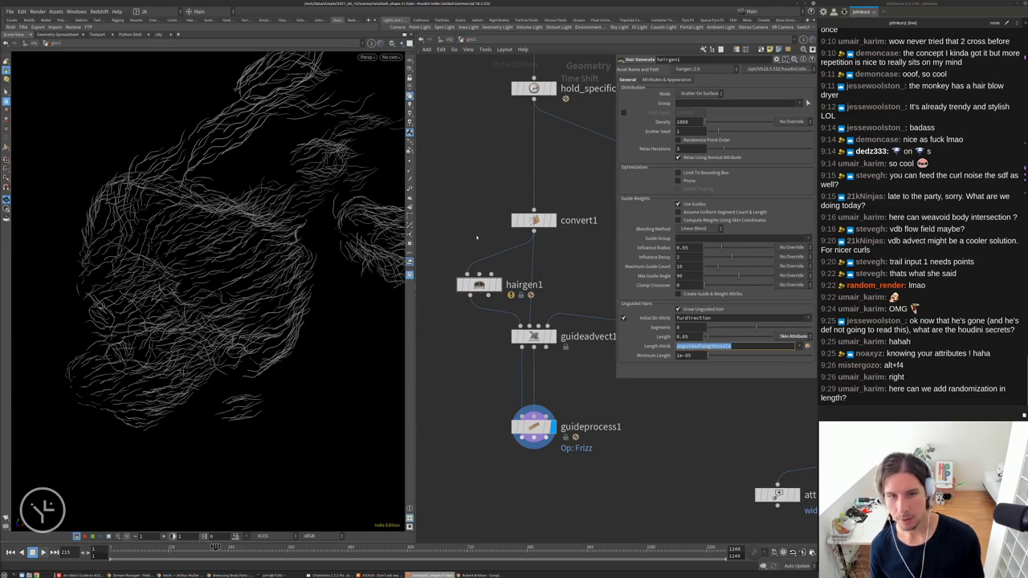
key(Escape)
key(Tab)
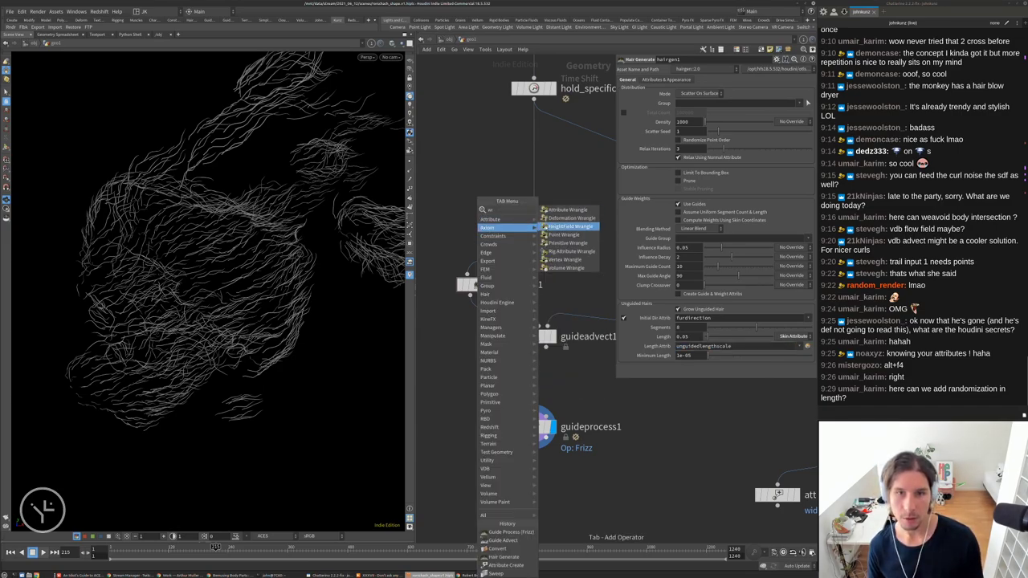
Discard a stray wrangle and place a displayed Attribute Noise node beside convert1
key(Escape)
click(470, 235)
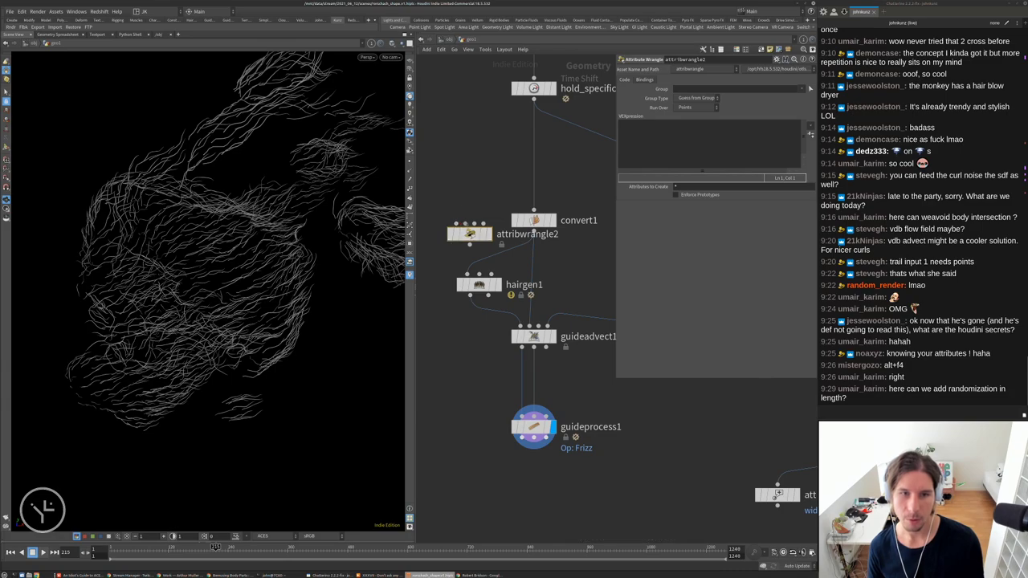
key(Delete)
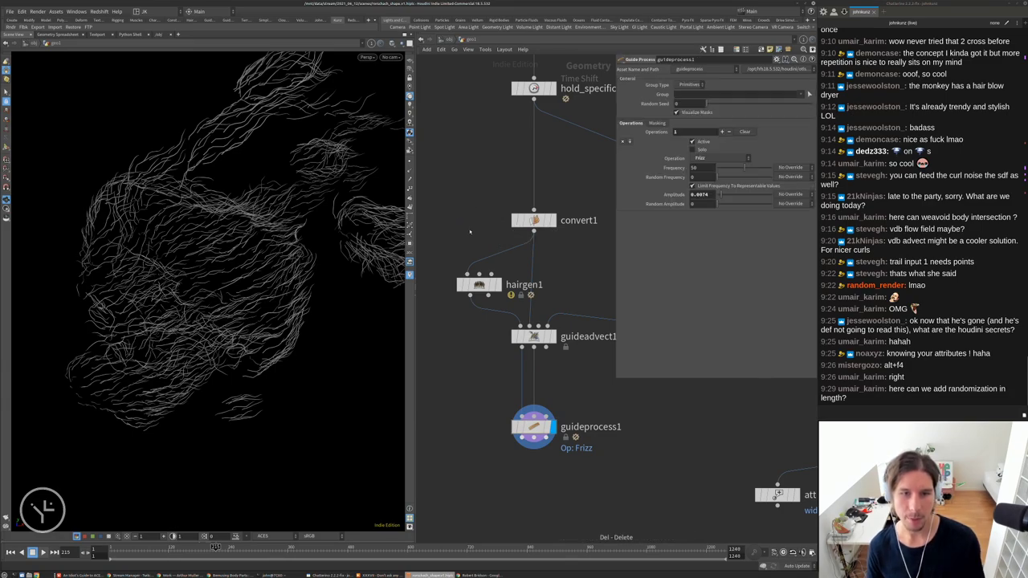
key(Tab)
text(no)
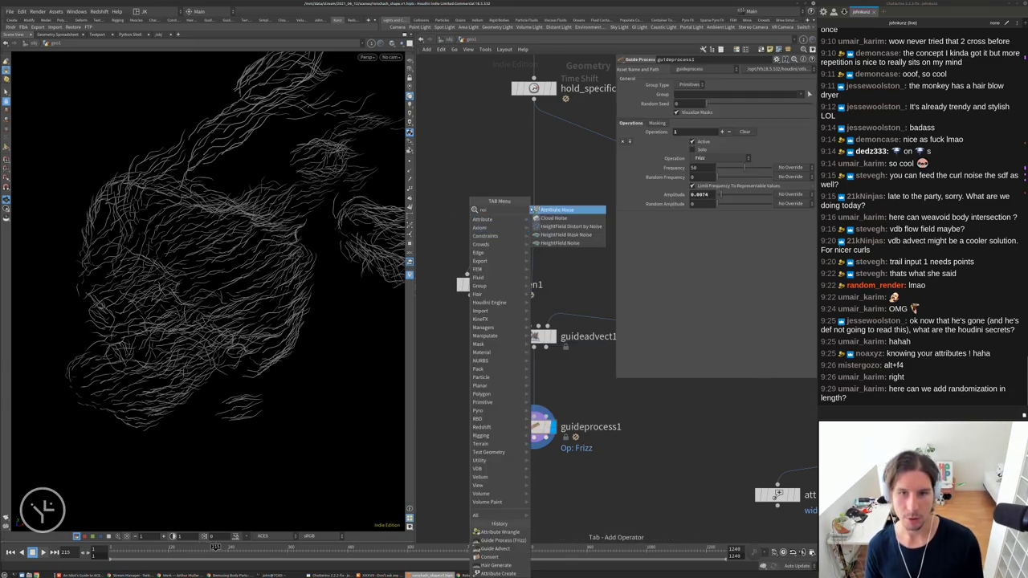
key(Return)
click(464, 207)
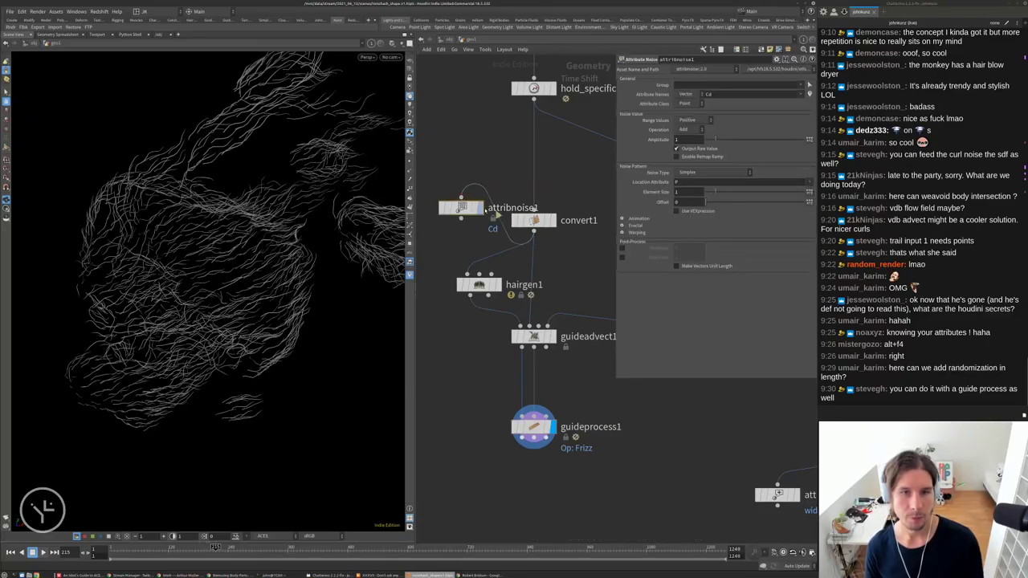
click(481, 207)
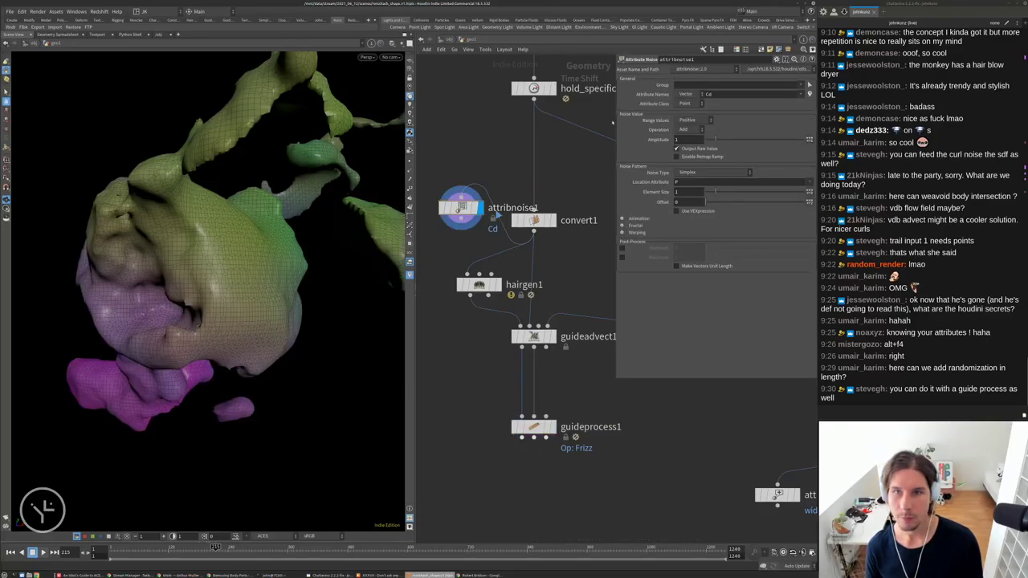
Set attribnoise1's attribute name to unguidedlengthscale with a single Float type
double_click(737, 92)
key(ctrl+v)
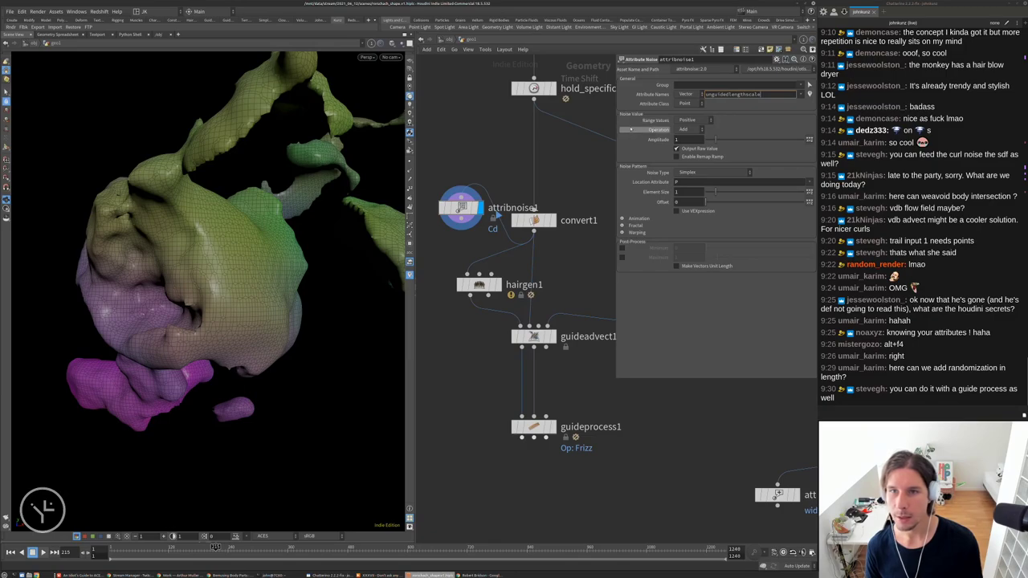
key(Return)
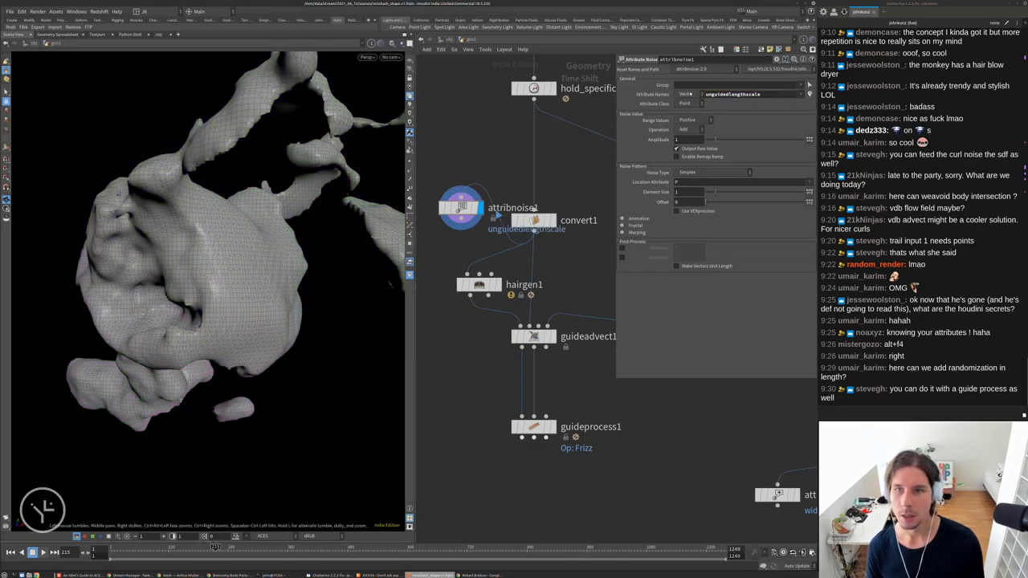
click(689, 94)
click(689, 95)
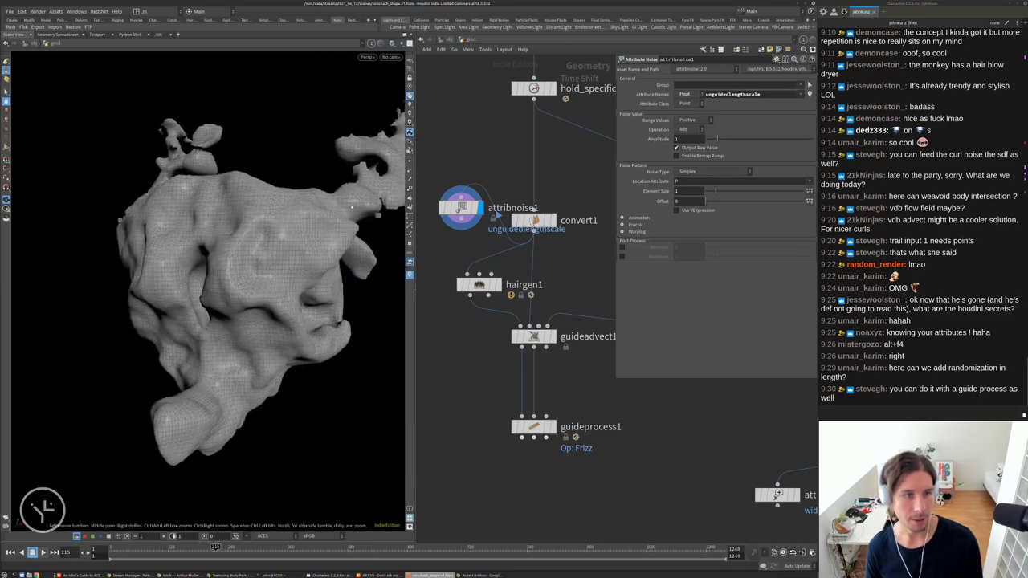
Check attribnoise1's attribute info, wire it into hairgen1, and view the varied-length hair
middle_drag(579, 200, 614, 229)
middle_click(499, 238)
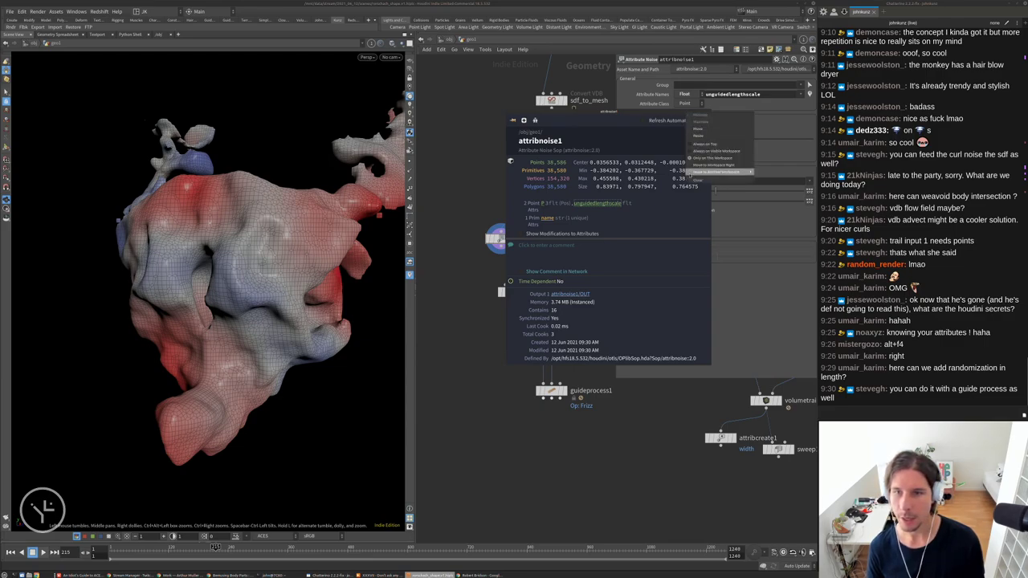
click(573, 211)
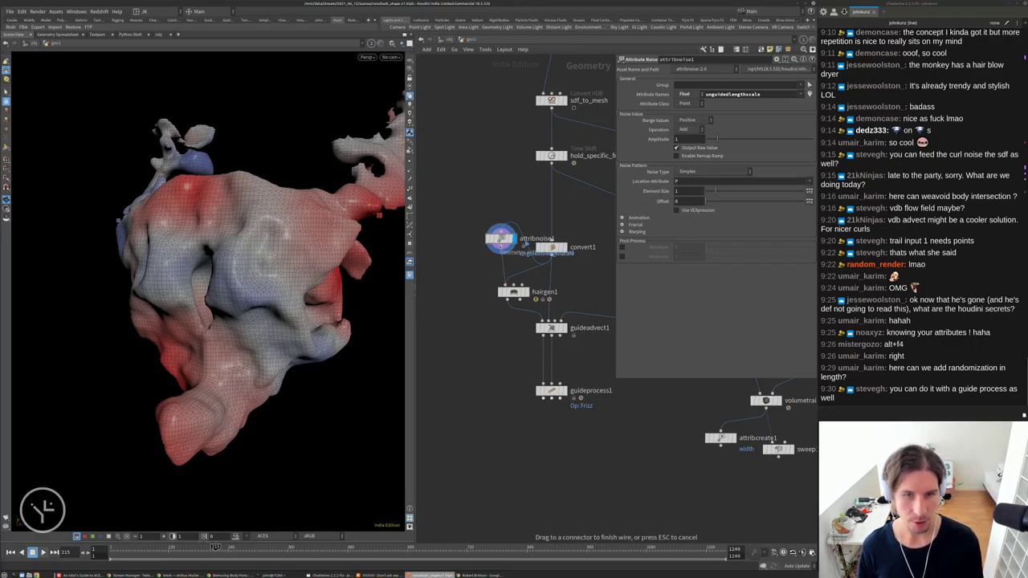
drag(499, 239, 464, 259)
click(514, 291)
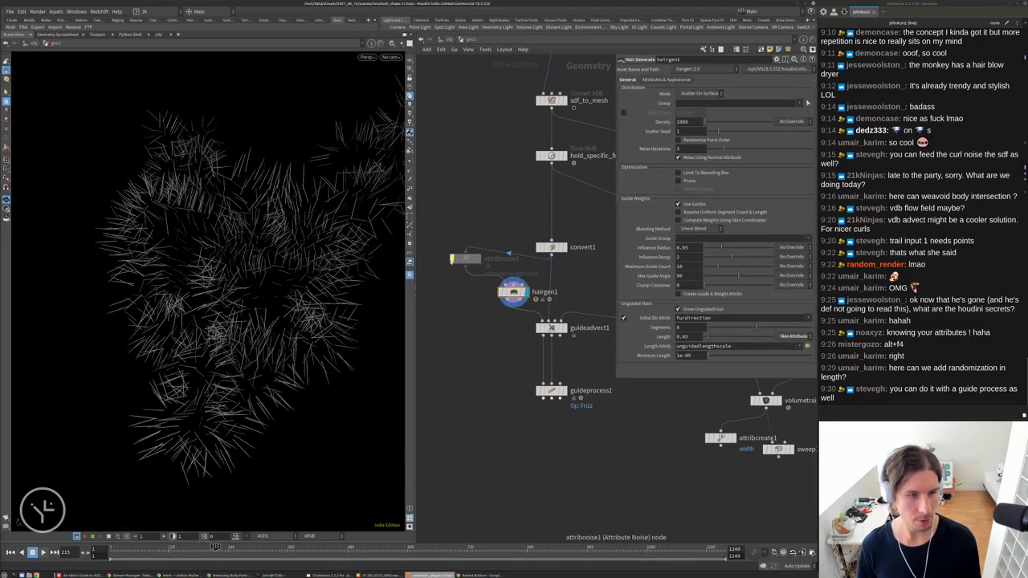
drag(340, 225, 212, 190)
drag(296, 163, 333, 212)
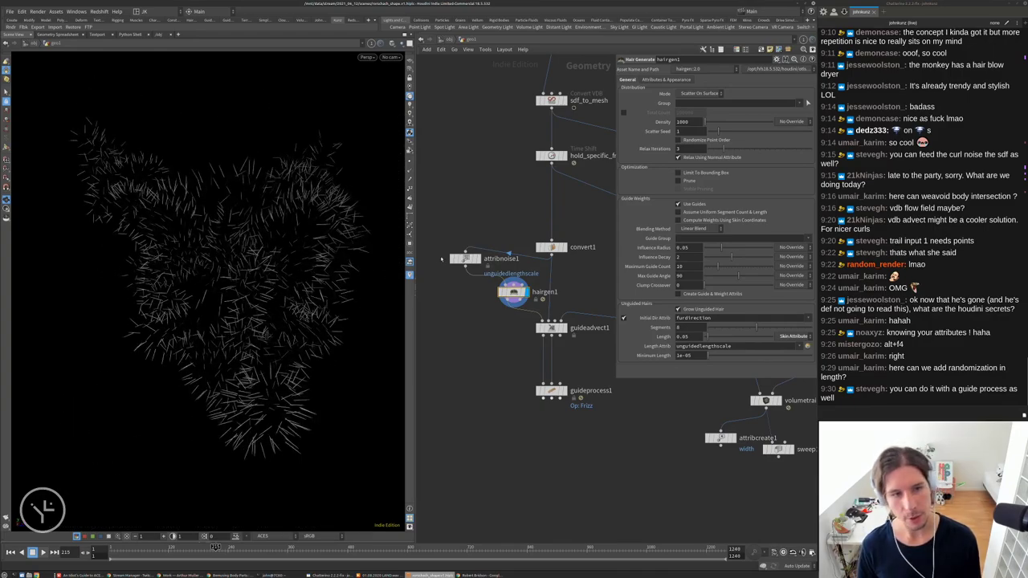
Set hairgen1's hair Density to 10000 and unguided hair Length to 0.2
click(551, 329)
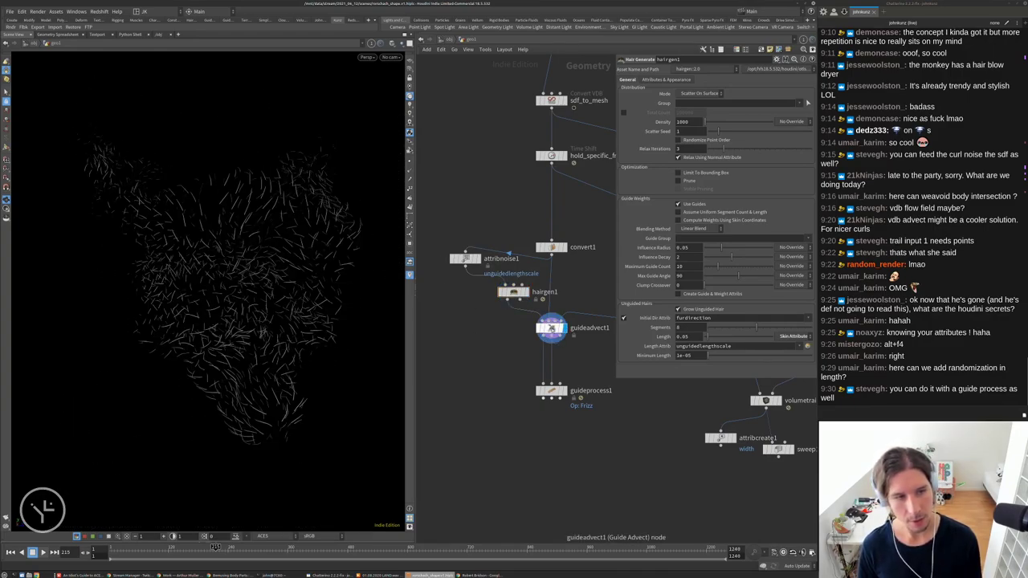
text(0)
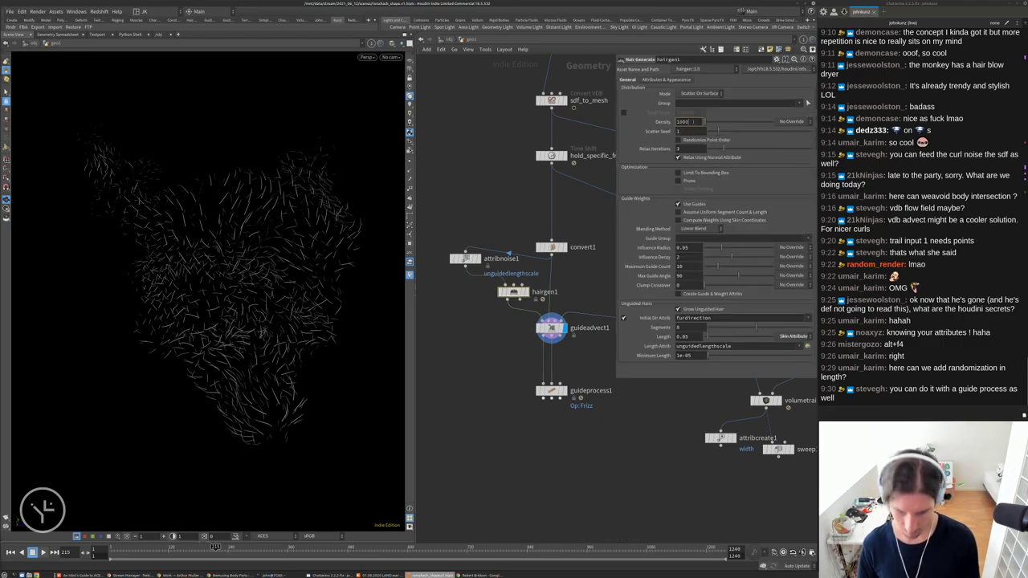
key(Return)
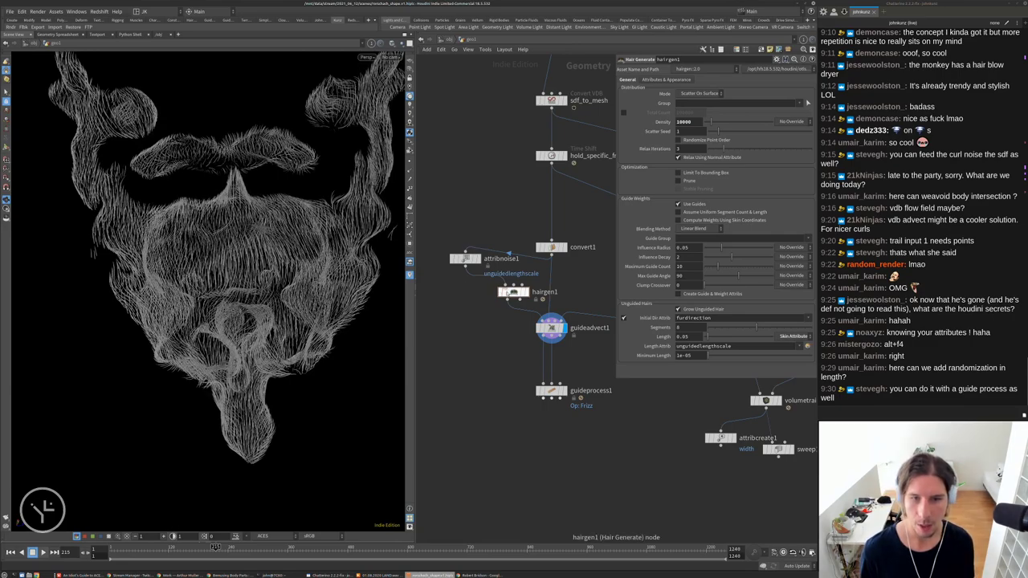
double_click(686, 336)
text(0.01)
key(Return)
text(0.2)
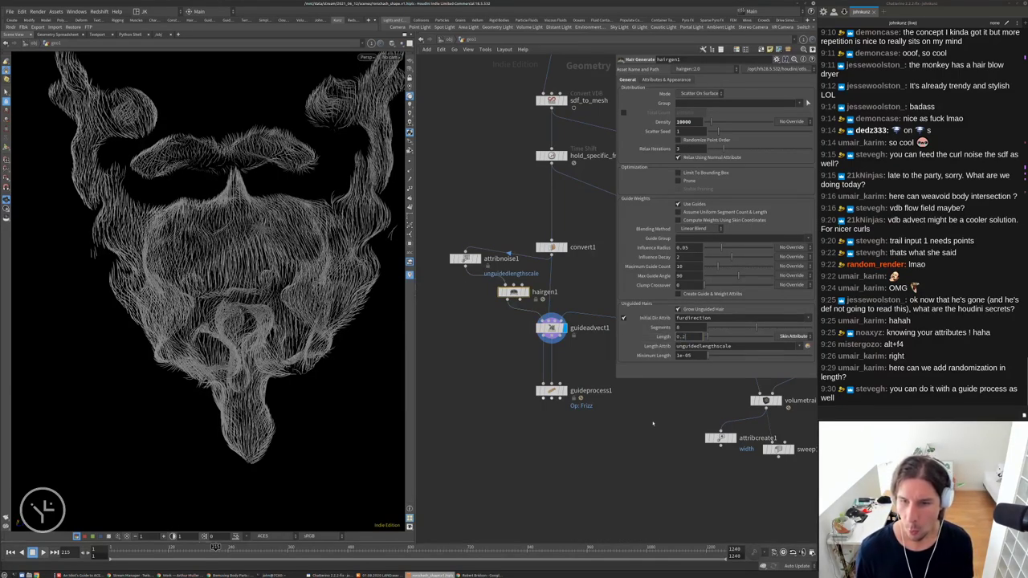
key(Return)
mouse_move(241, 241)
mouse_down()
mouse_move(293, 197)
mouse_move(162, 314)
mouse_move(252, 282)
mouse_move(209, 314)
mouse_move(159, 233)
mouse_move(249, 241)
mouse_up()
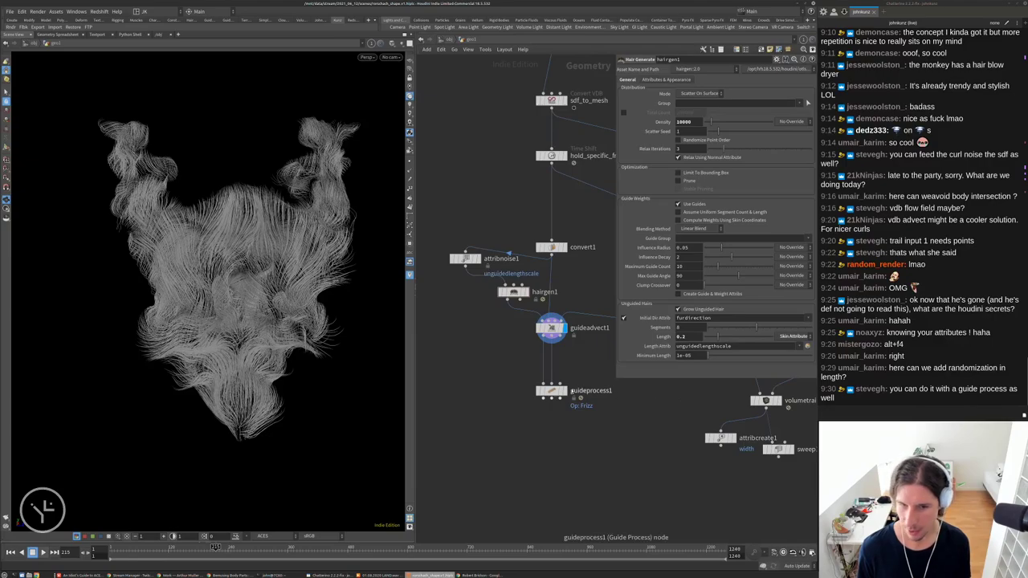
Copy guideprocess1 onto the wire above it as guideprocess2 and display it
click(552, 391)
alt+drag(551, 391, 551, 361)
click(466, 402)
Switch guideprocess2 to Set Length, multiplying lengths by a random scale with Min Scale Factor 0.2
click(715, 158)
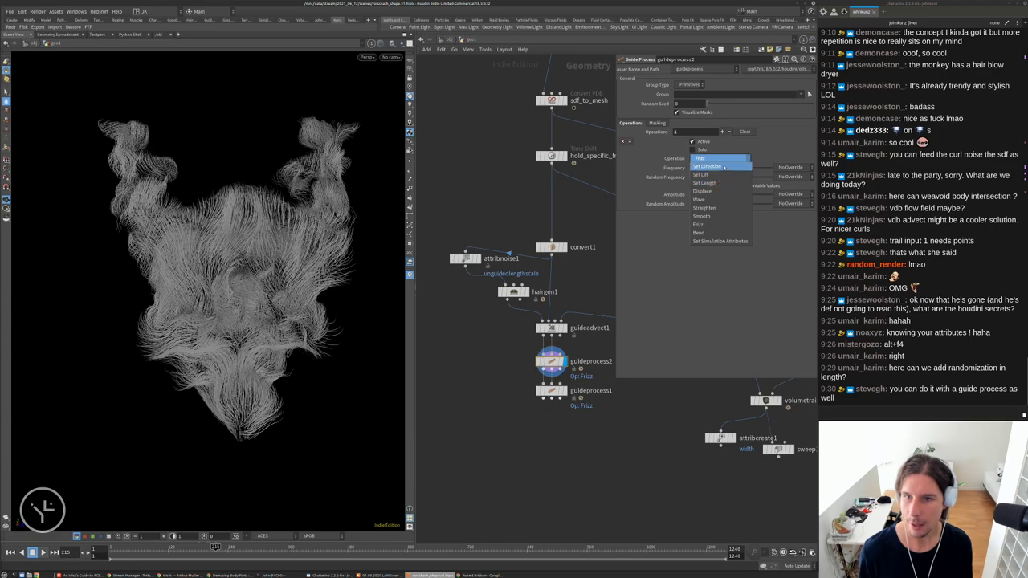
click(705, 183)
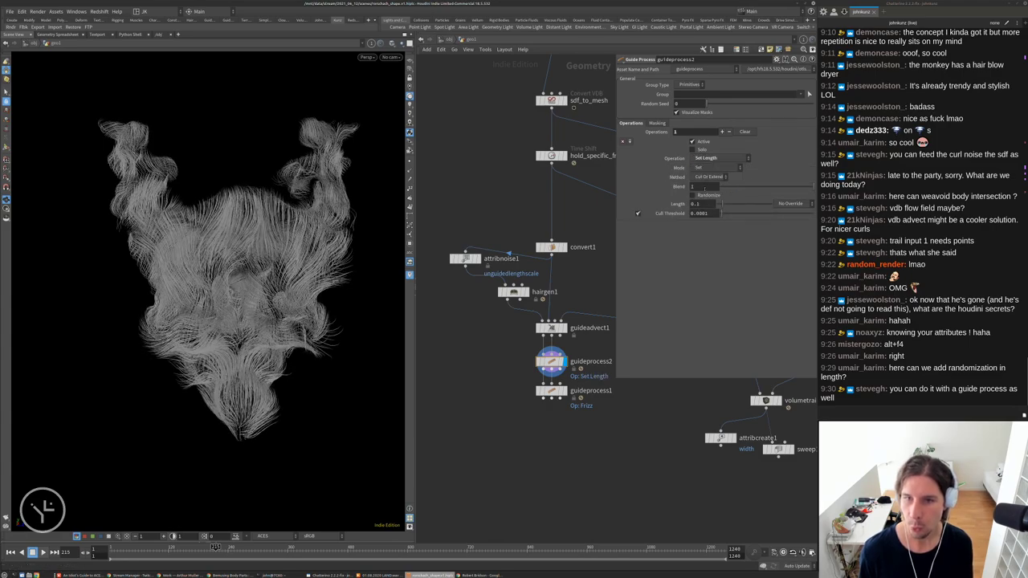
click(725, 168)
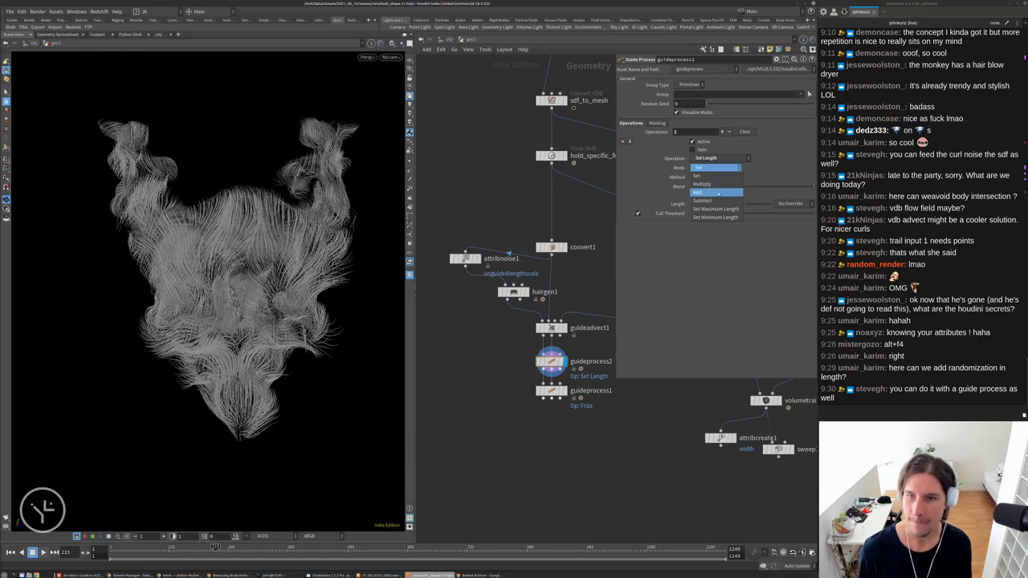
click(707, 184)
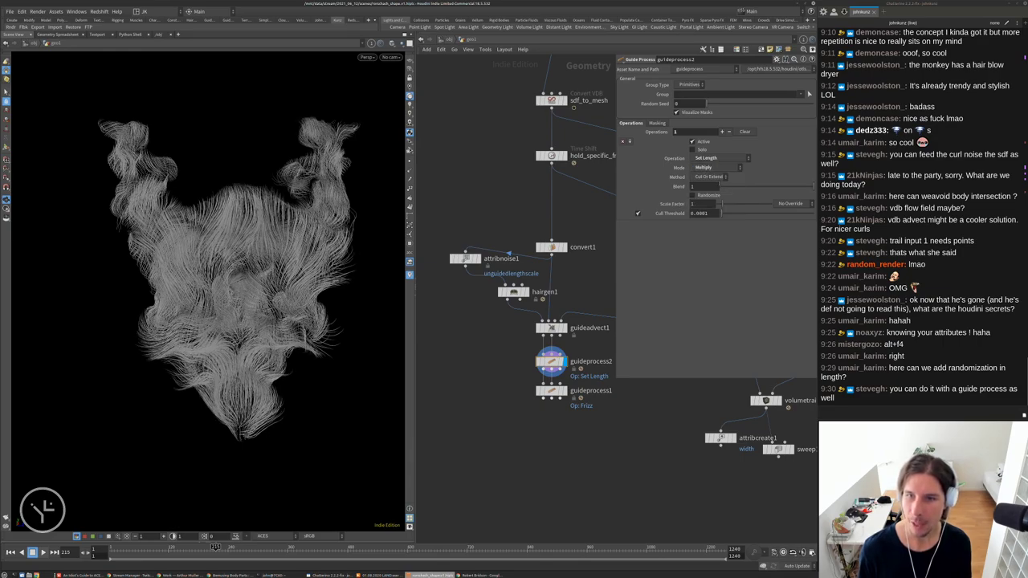
click(708, 196)
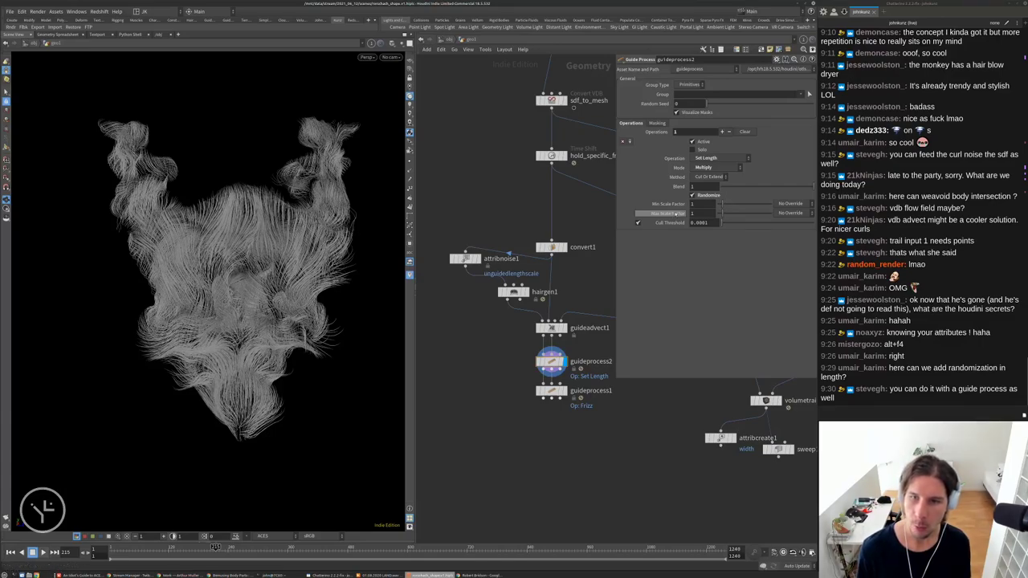
drag(723, 205, 717, 204)
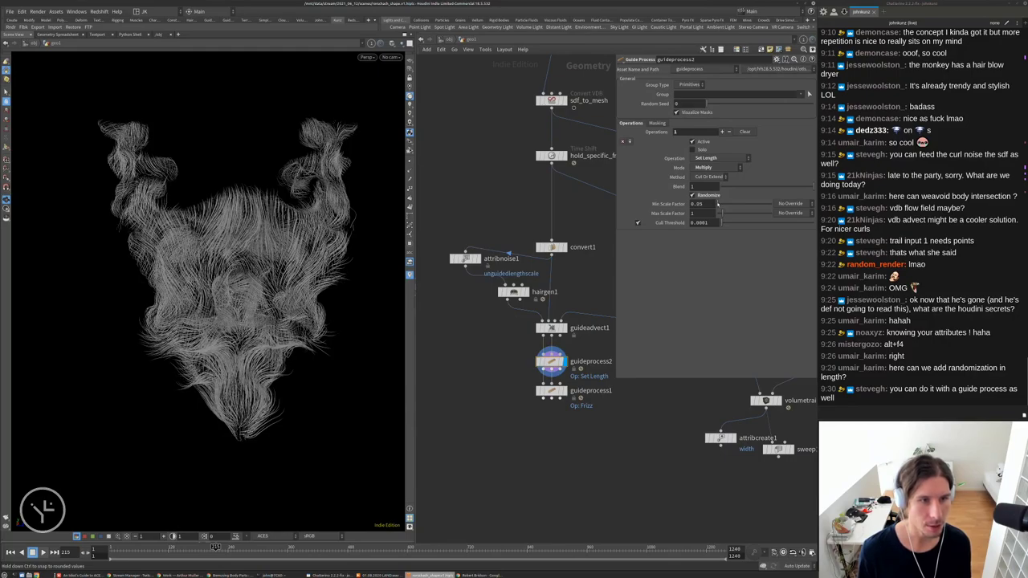
drag(377, 201, 450, 204)
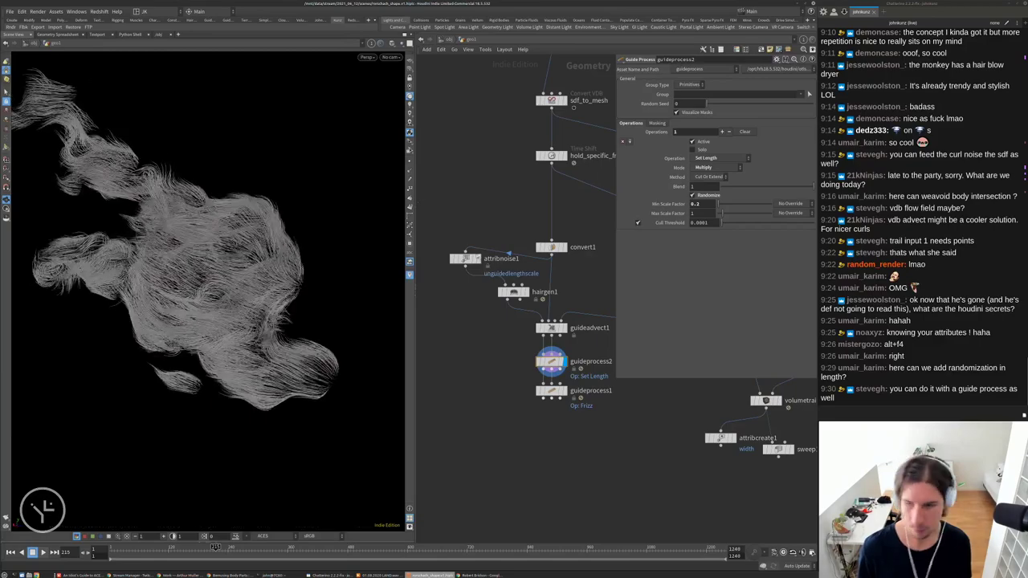
scroll(592, 369, up, 3)
Display guideprocess1's frizzed hair result and orbit the viewport to inspect it
click(543, 399)
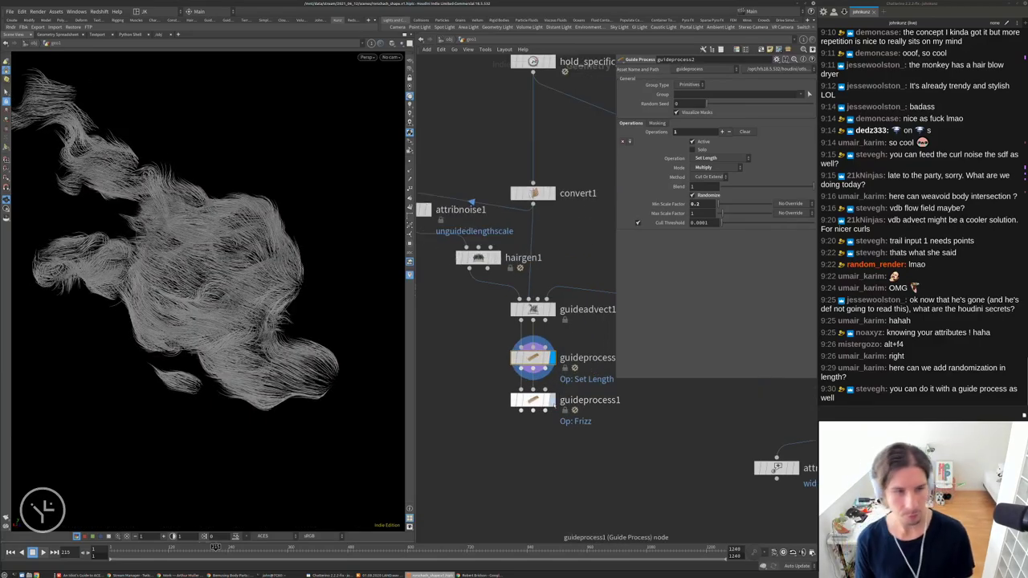
scroll(355, 337, up, 6)
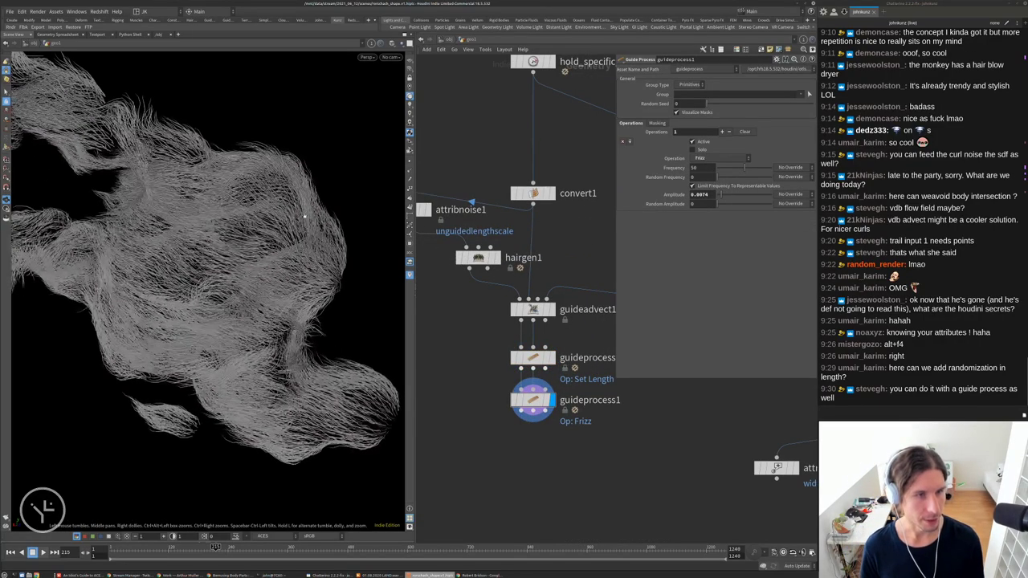
drag(243, 310, 257, 293)
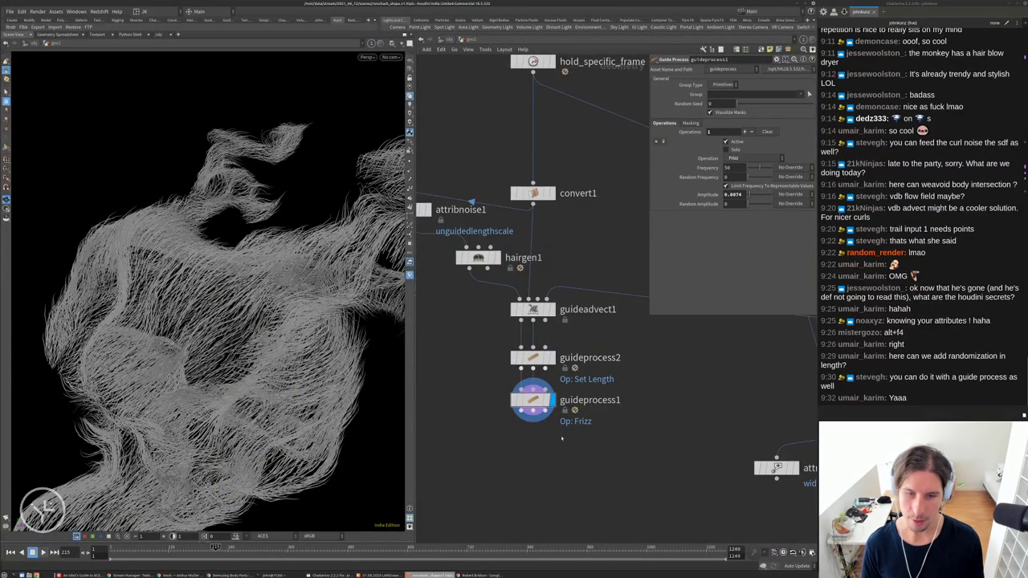
scroll(552, 299, down, 3)
Move hairgen1 directly below attribnoise1 and orbit around the hair again
drag(500, 270, 452, 264)
scroll(467, 347, down, 2)
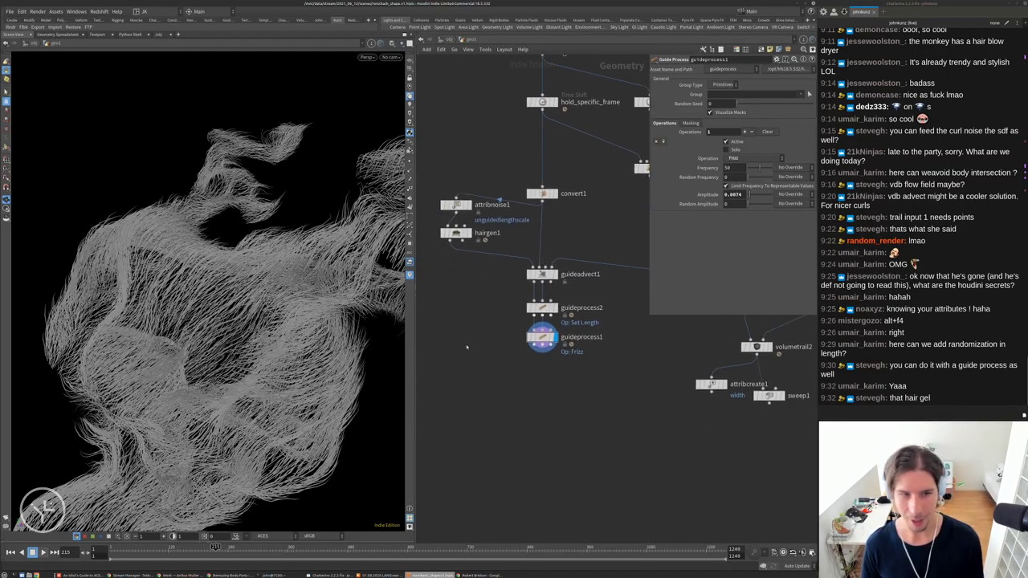
drag(273, 369, 252, 253)
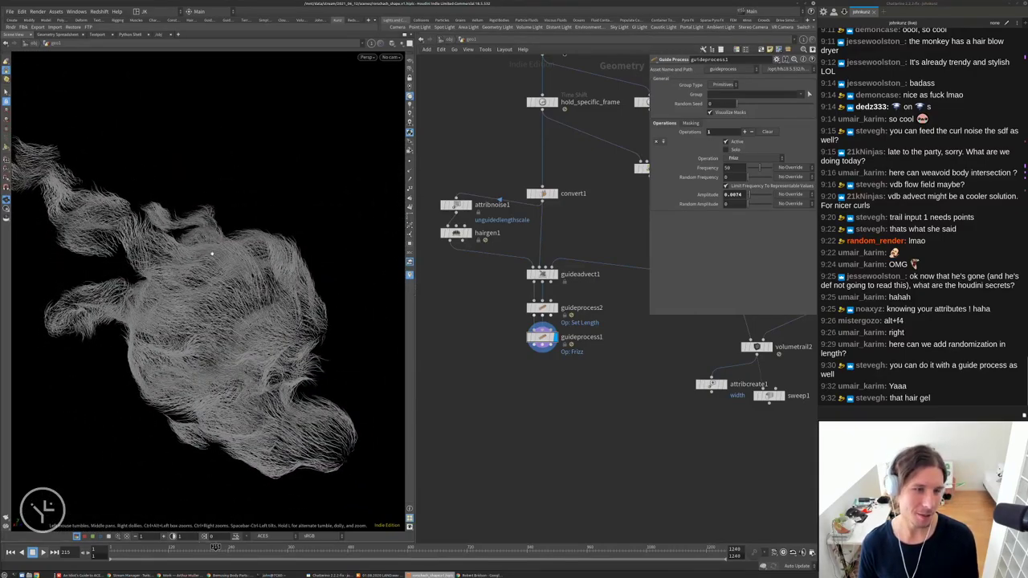
Add a Hair Generate node (hairgen2) via the 'ha' search and place it below the guide chain
key(Tab)
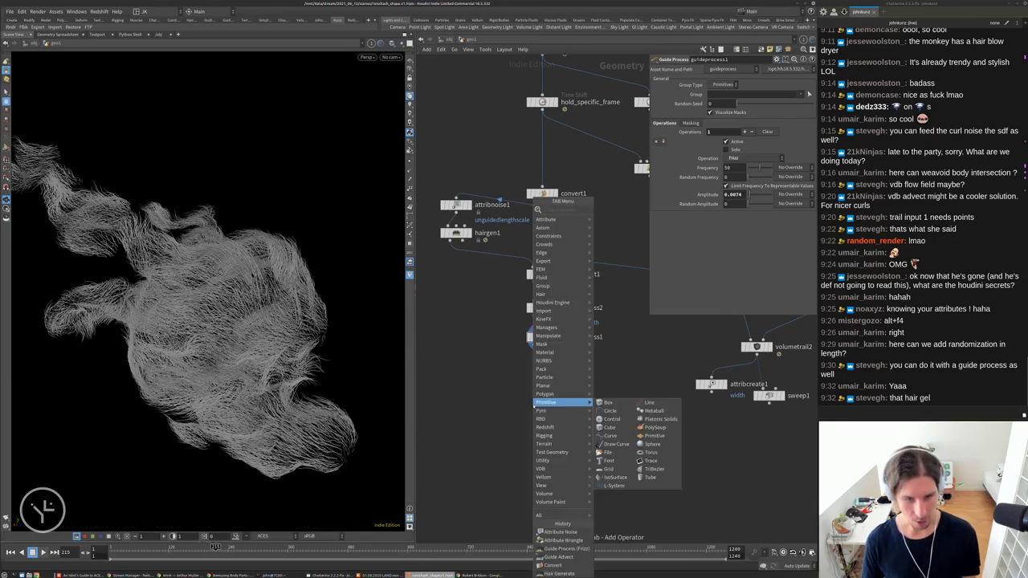
text(hair)
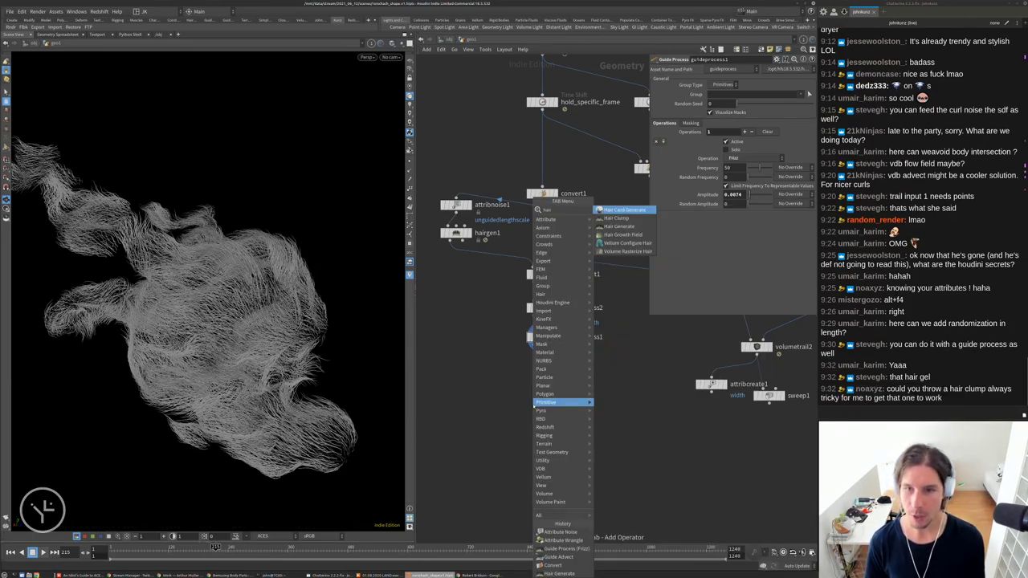
key(Down)
key(Down)
key(Return)
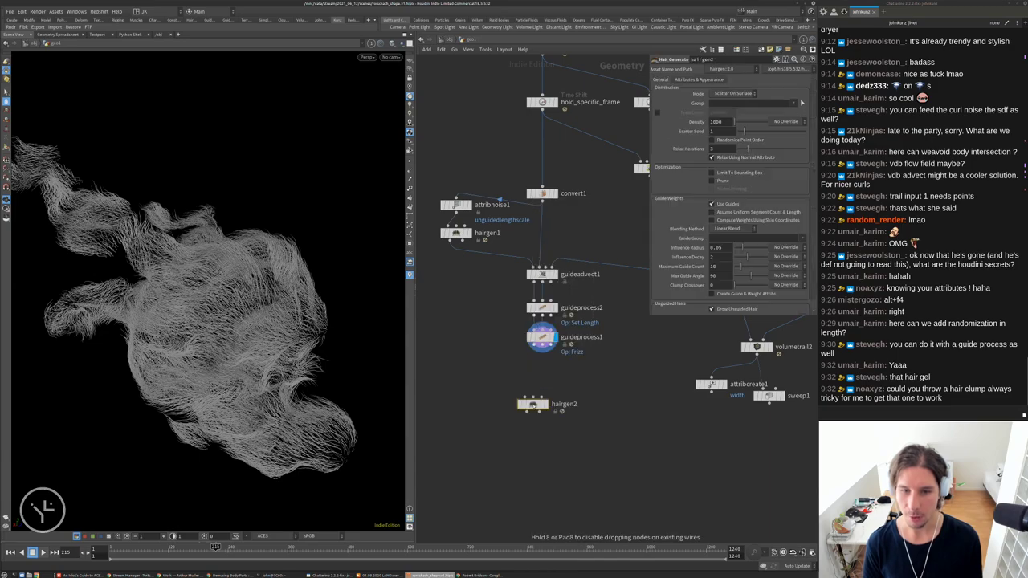
click(533, 404)
middle_drag(611, 375, 641, 344)
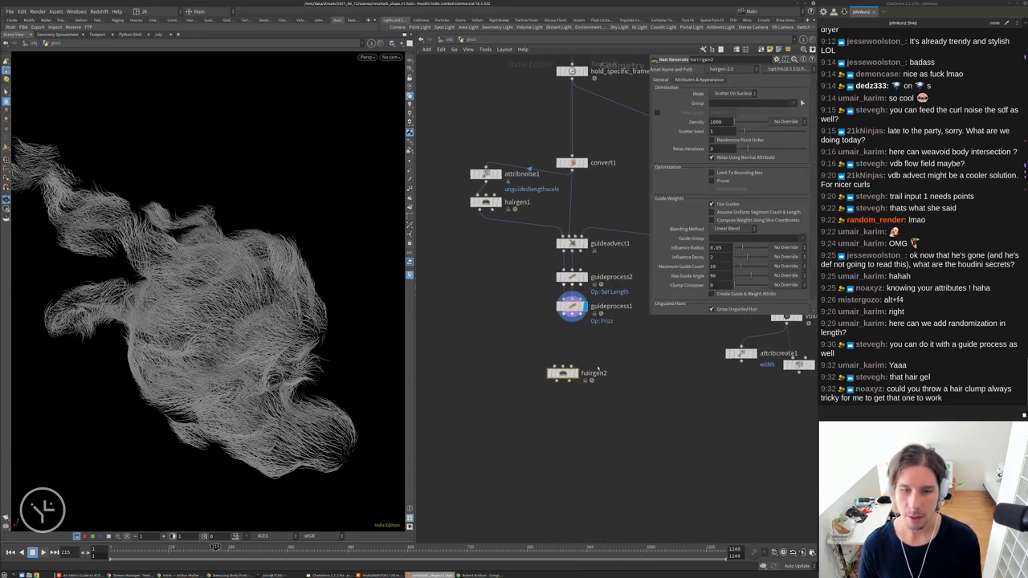
drag(563, 373, 480, 396)
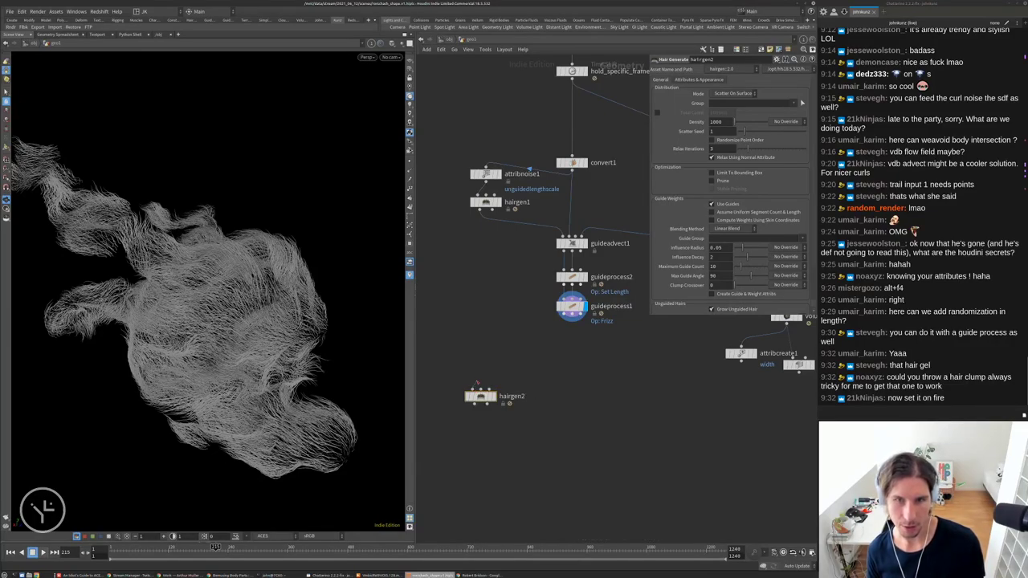
Wire guideprocess1's output into hairgen2, display it, and check its stats
drag(490, 391, 566, 183)
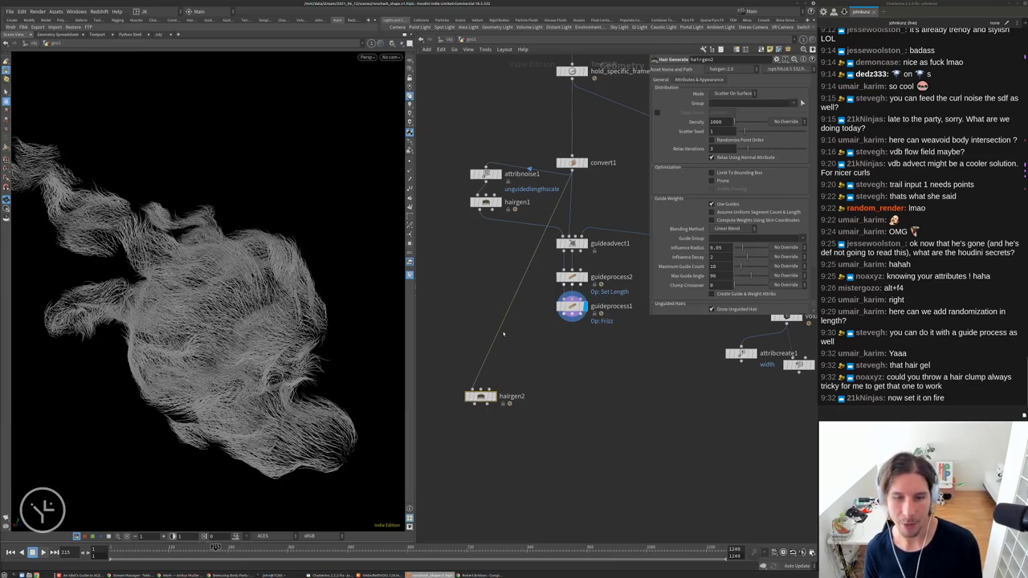
drag(570, 171, 560, 333)
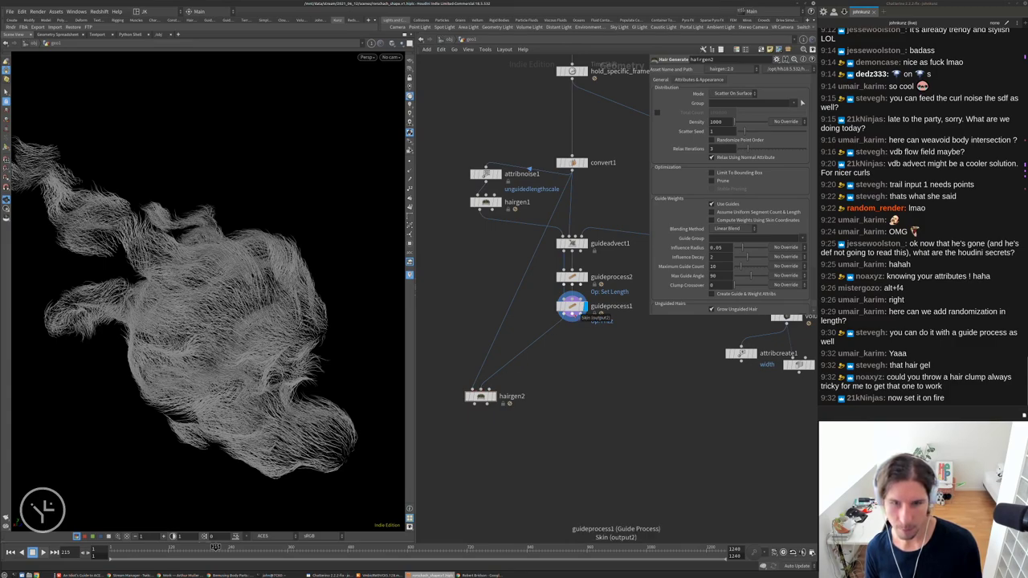
drag(572, 320, 573, 375)
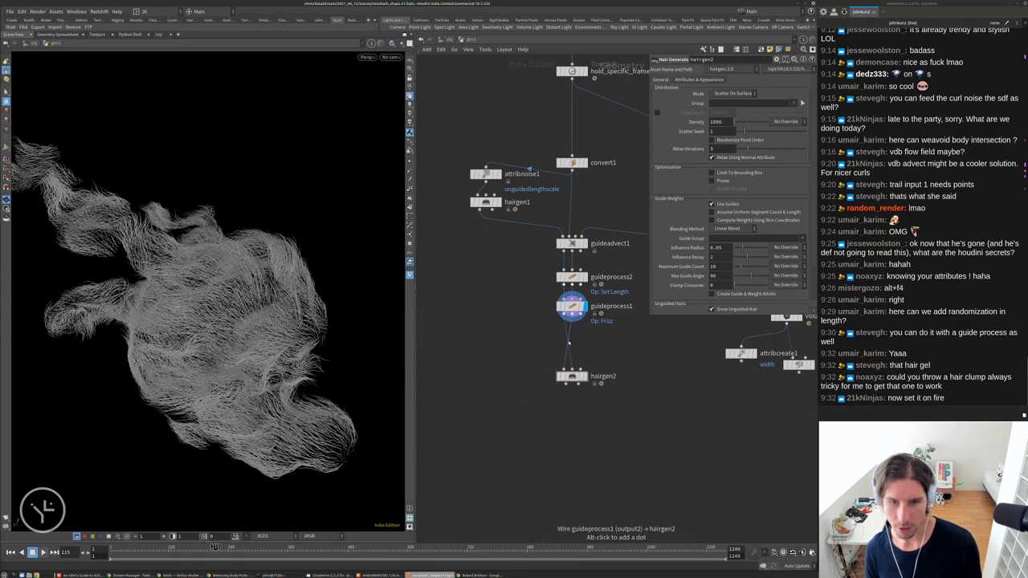
click(585, 377)
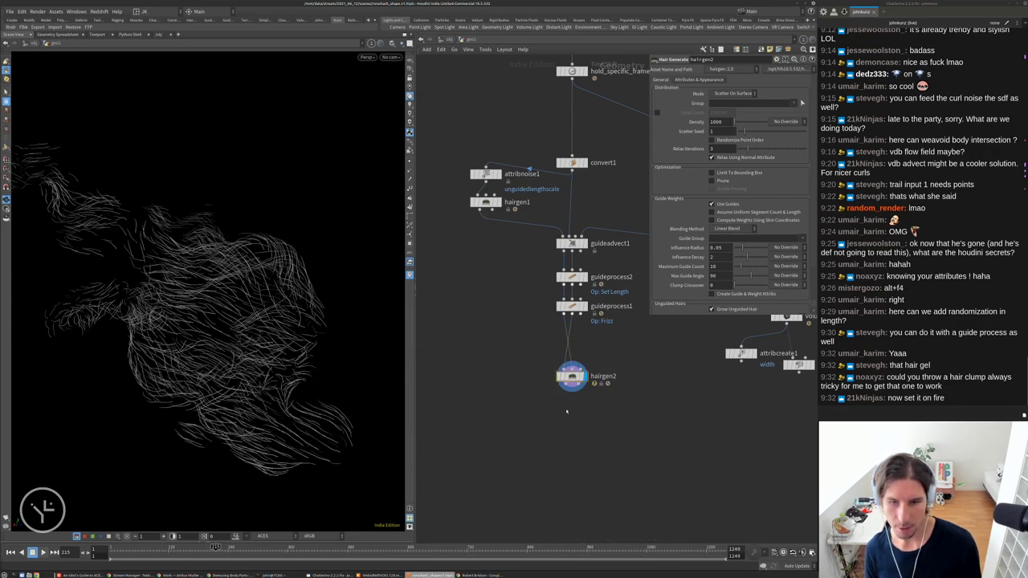
middle_click(577, 377)
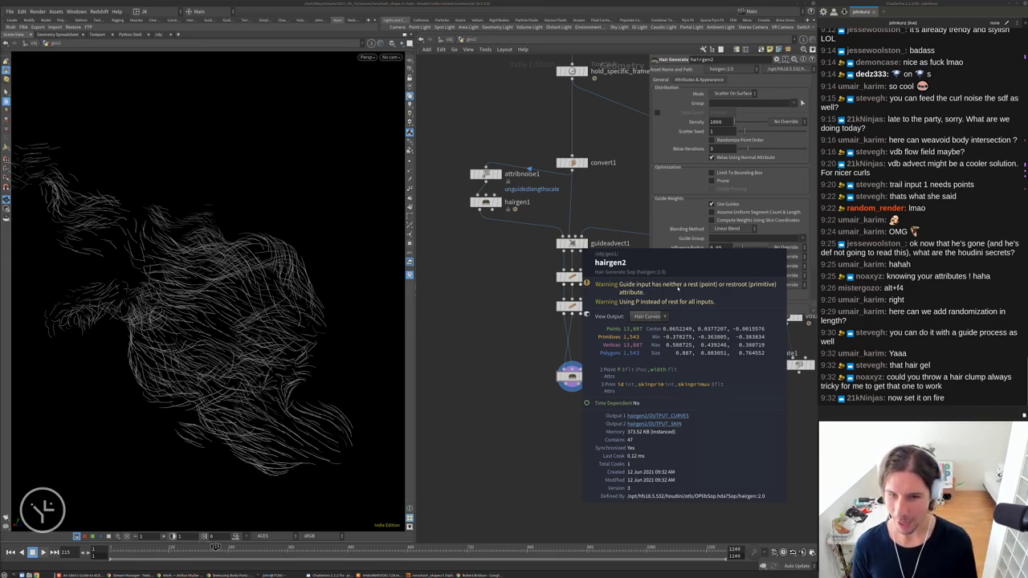
Insert a Rest Position node (rest1) between convert1 and guideadvect1, then check hairgen2's warnings
key(Tab)
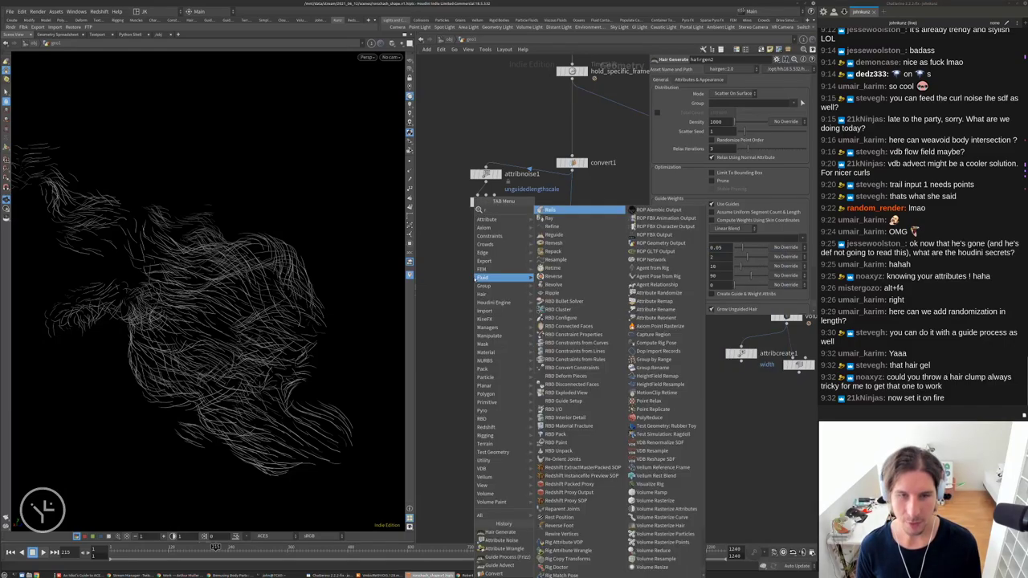
text(res)
click(552, 217)
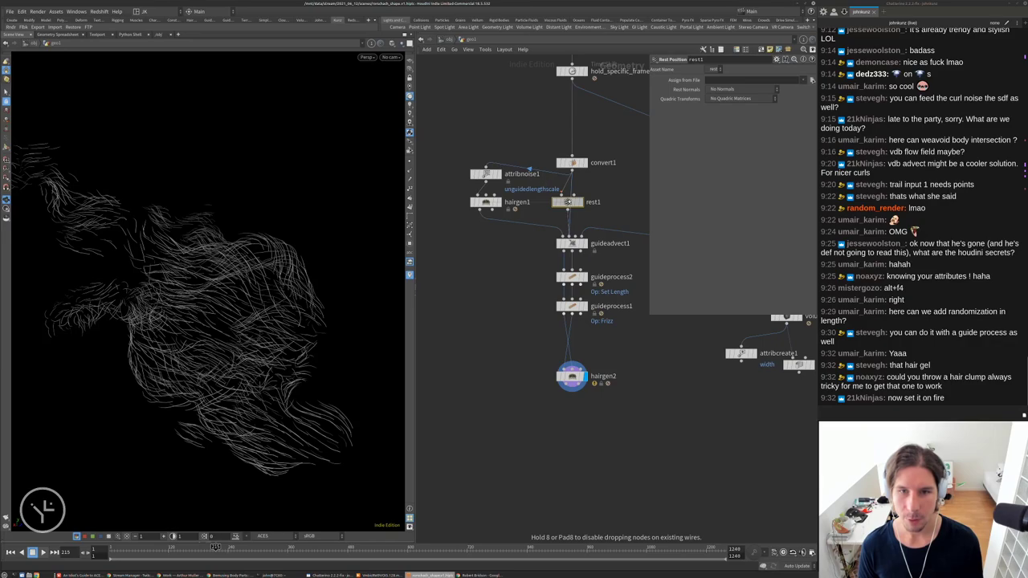
click(569, 199)
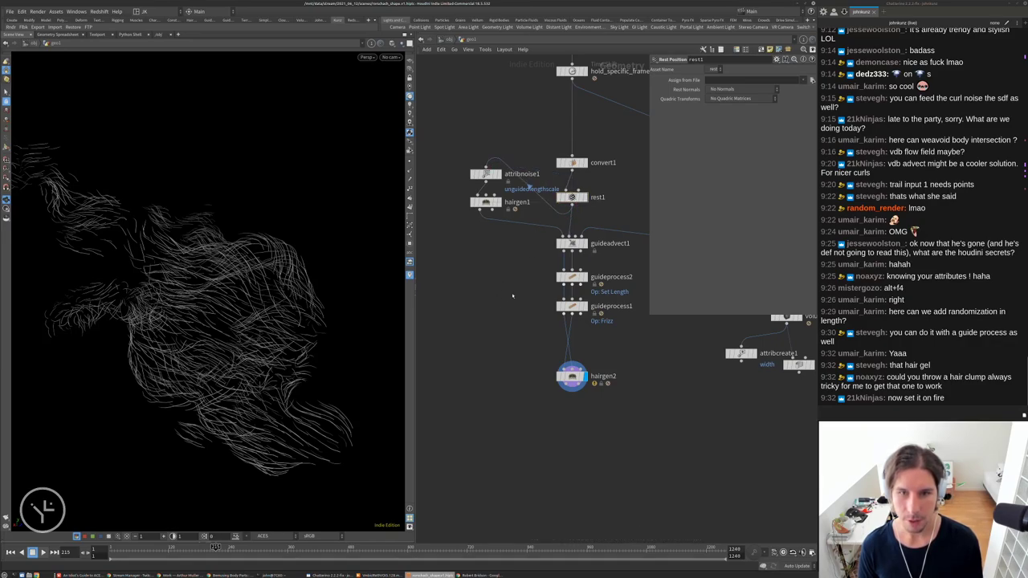
middle_click(572, 376)
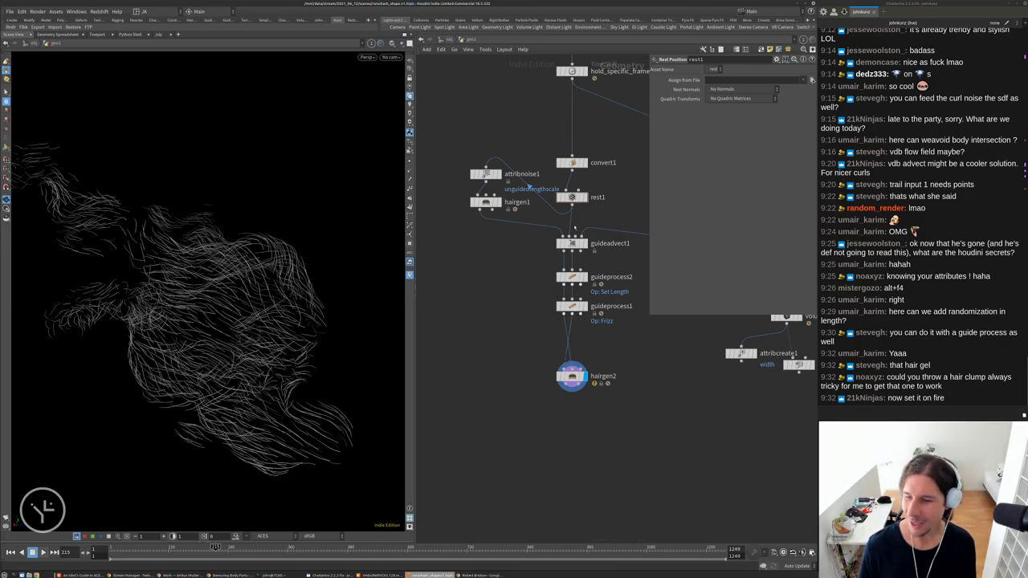
scroll(558, 222, down, 2)
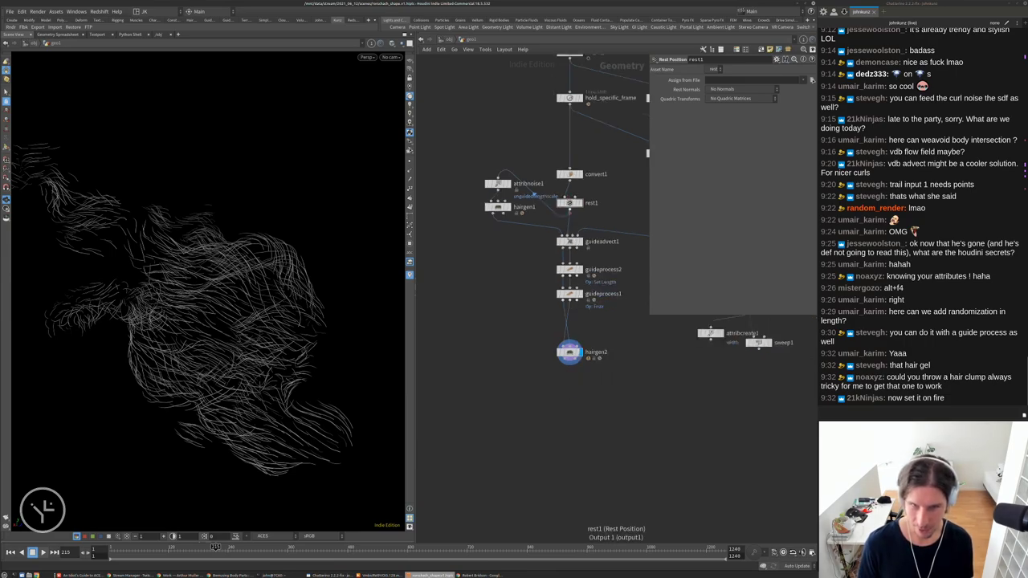
scroll(536, 265, up, 1)
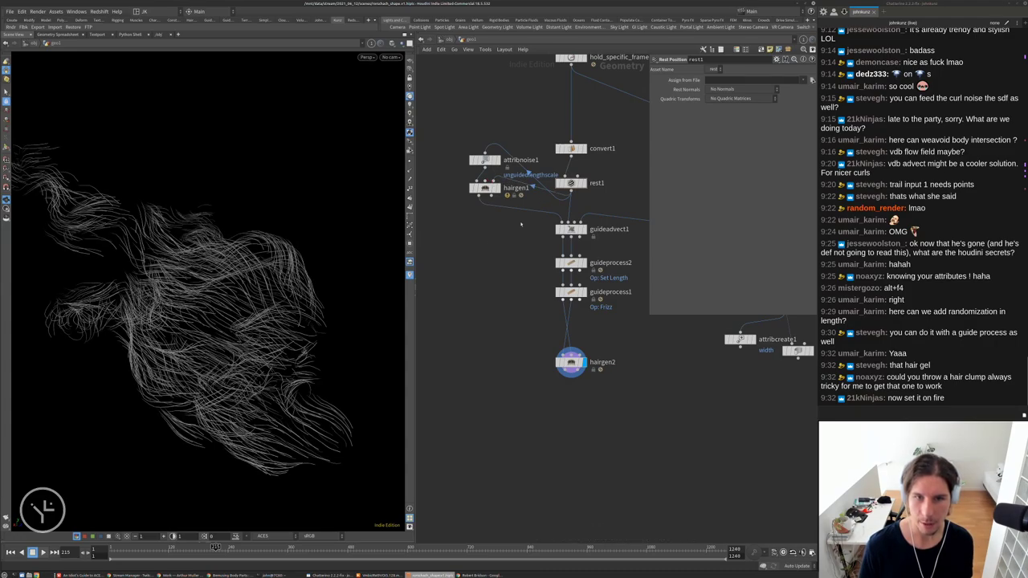
Inspect hairgen1's skin attribute warning and bypass attribnoise1 to try clearing it
click(491, 198)
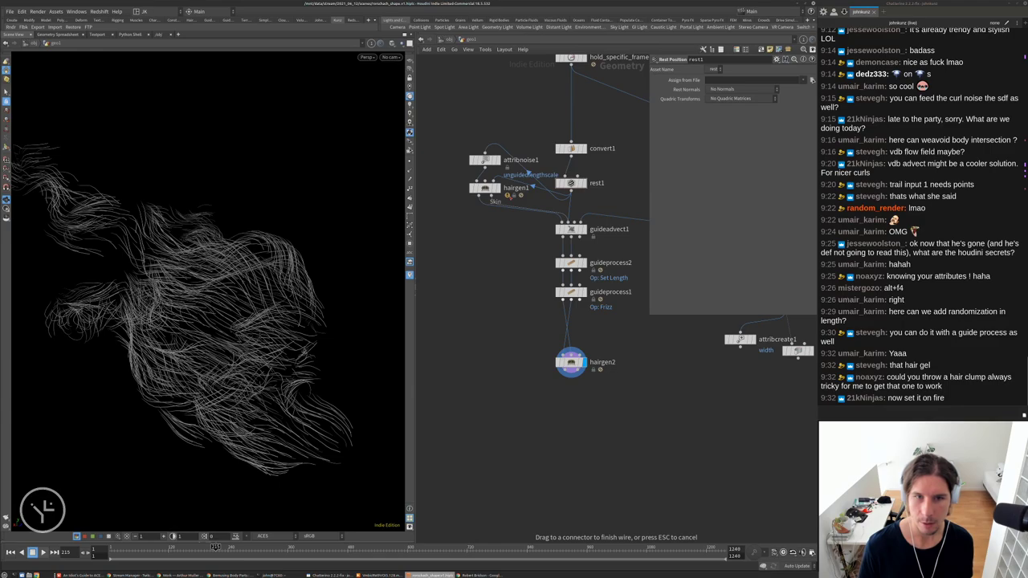
key(Escape)
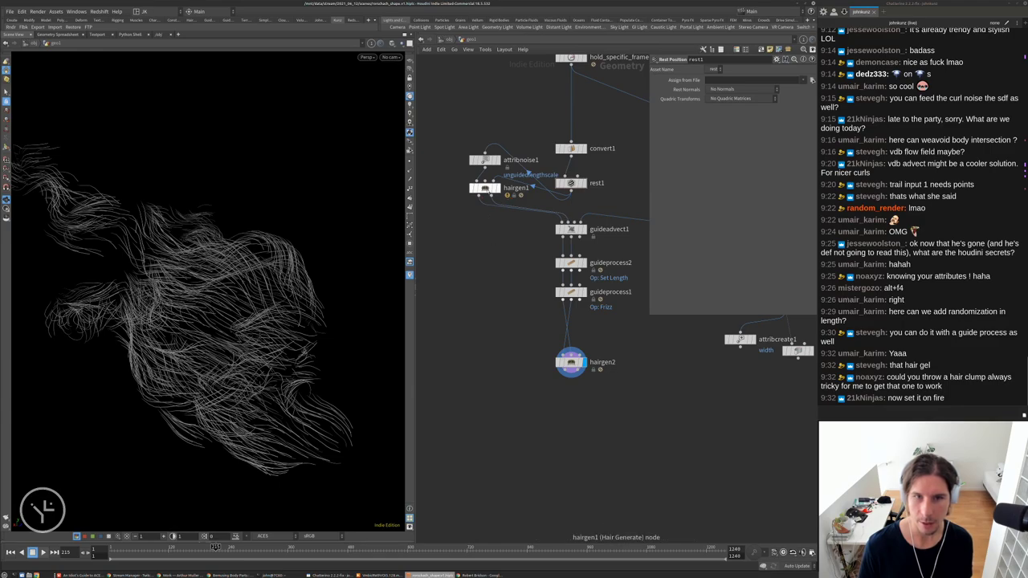
middle_click(484, 188)
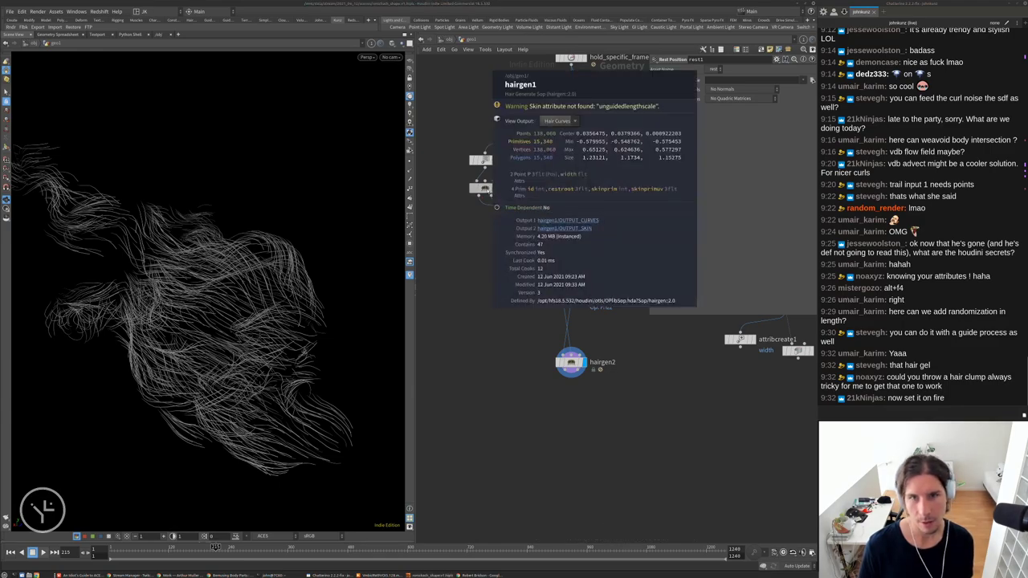
drag(480, 160, 480, 142)
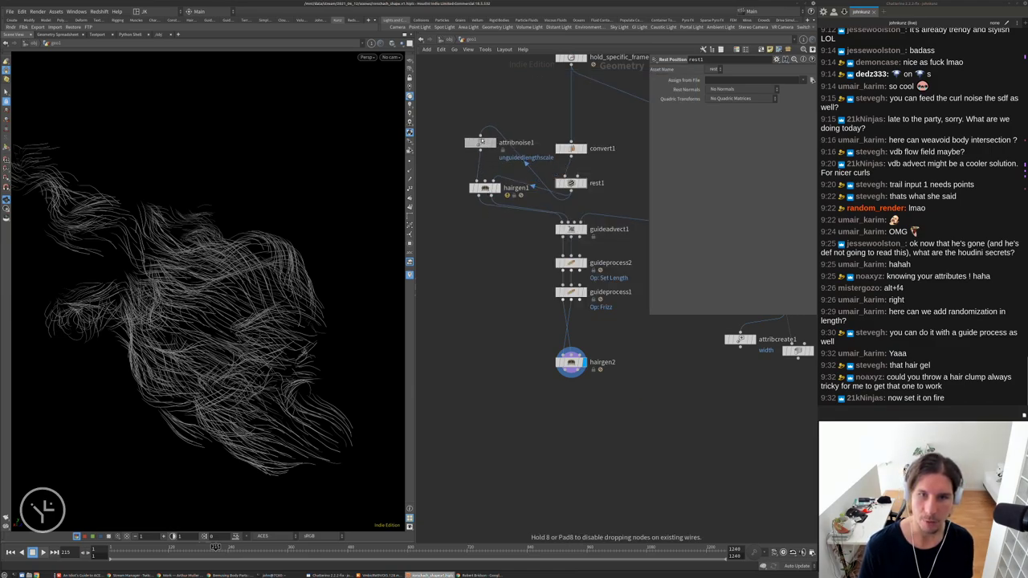
middle_drag(446, 231, 452, 240)
scroll(579, 223, up, 2)
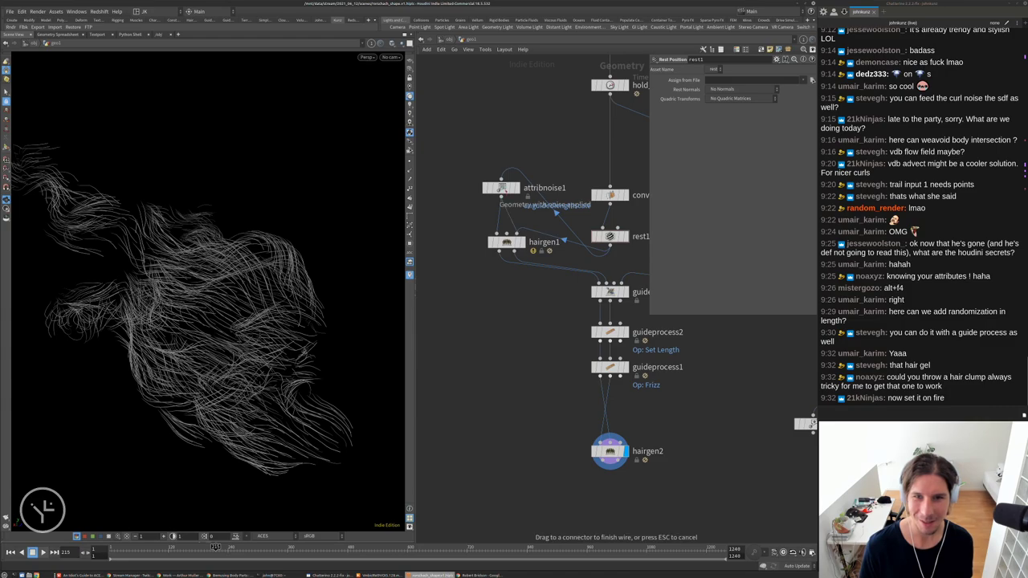
click(486, 188)
drag(497, 189, 504, 191)
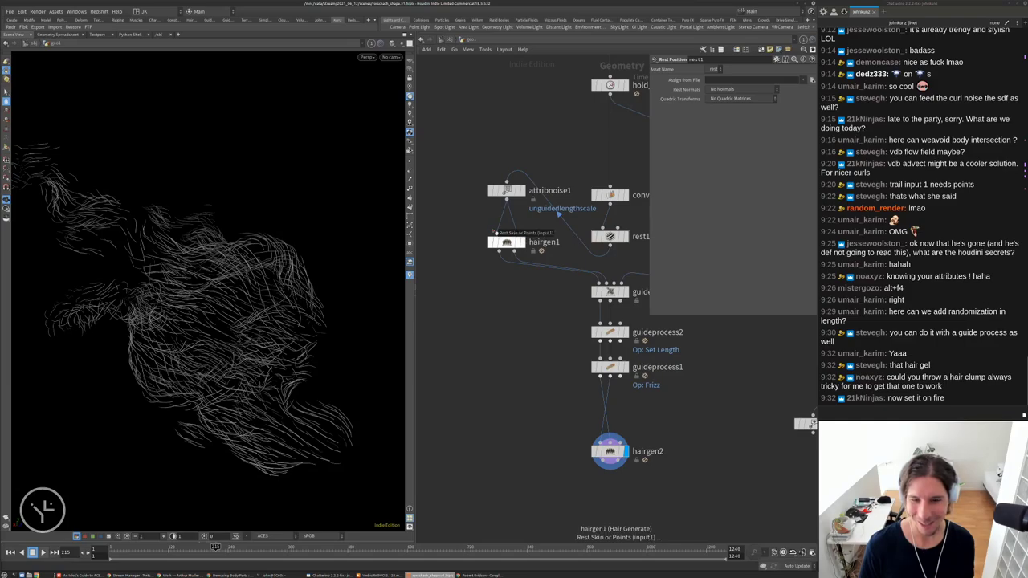
Check hairgen2's node info and the attribnoise1-to-hairgen1 wire options without changes
scroll(486, 276, down, 3)
middle_click(571, 396)
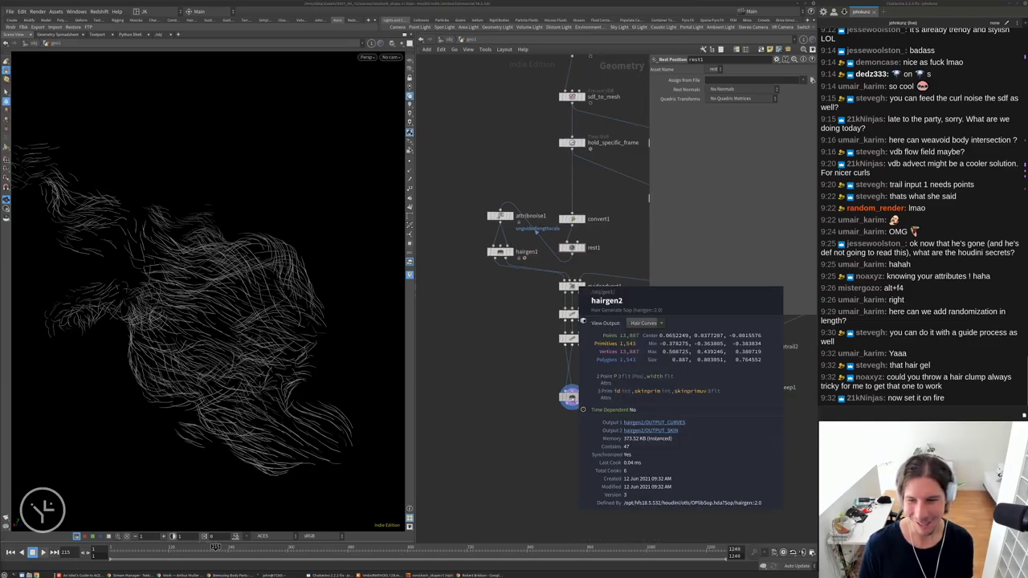
scroll(495, 258, up, 3)
right_click(506, 224)
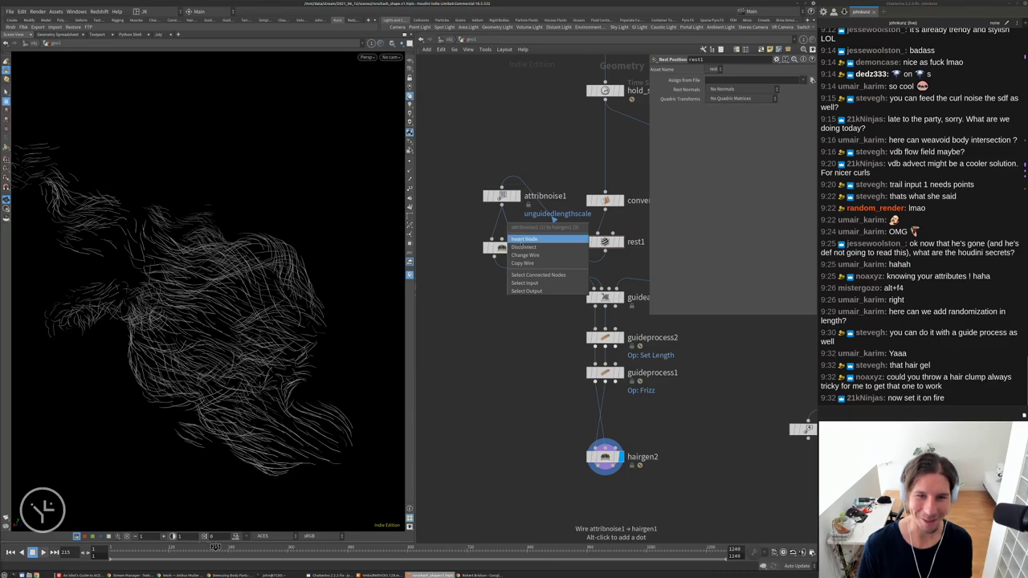
key(Escape)
middle_drag(533, 369, 517, 352)
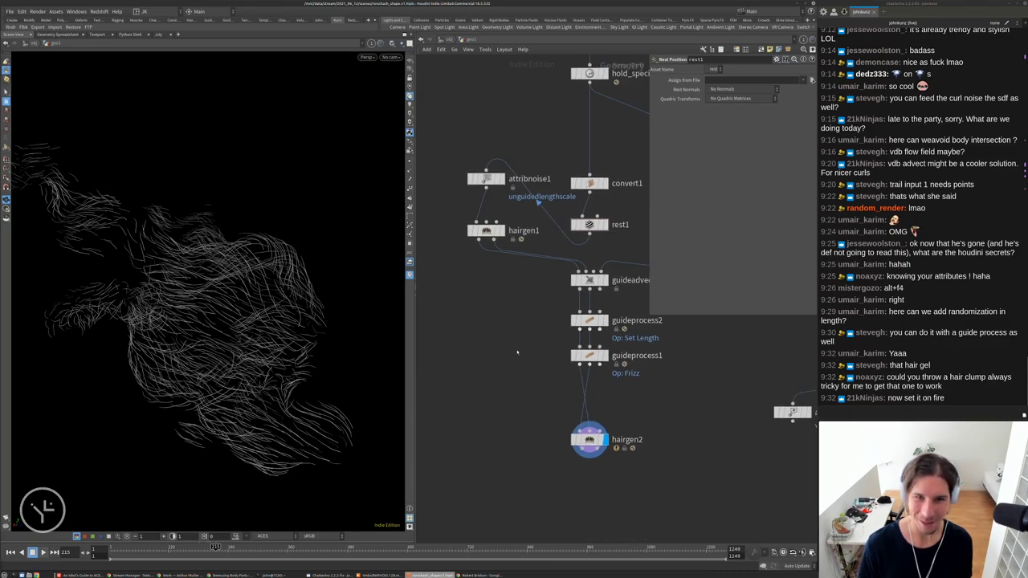
middle_click(599, 440)
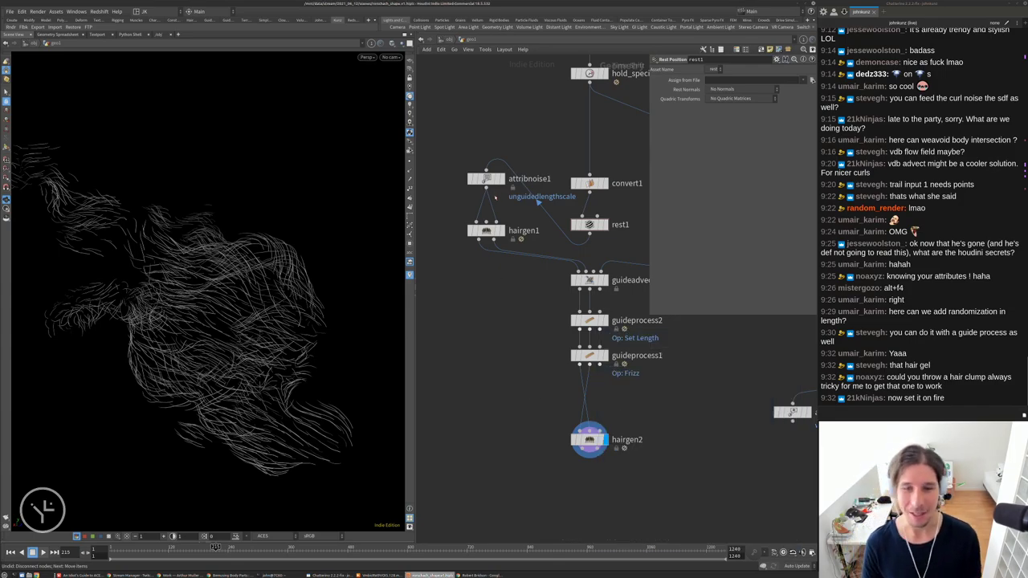
scroll(487, 167, down, 2)
Shift the guide nodes down, insert hairgen1 above guideadvect1, and select hairgen2
drag(601, 394, 562, 285)
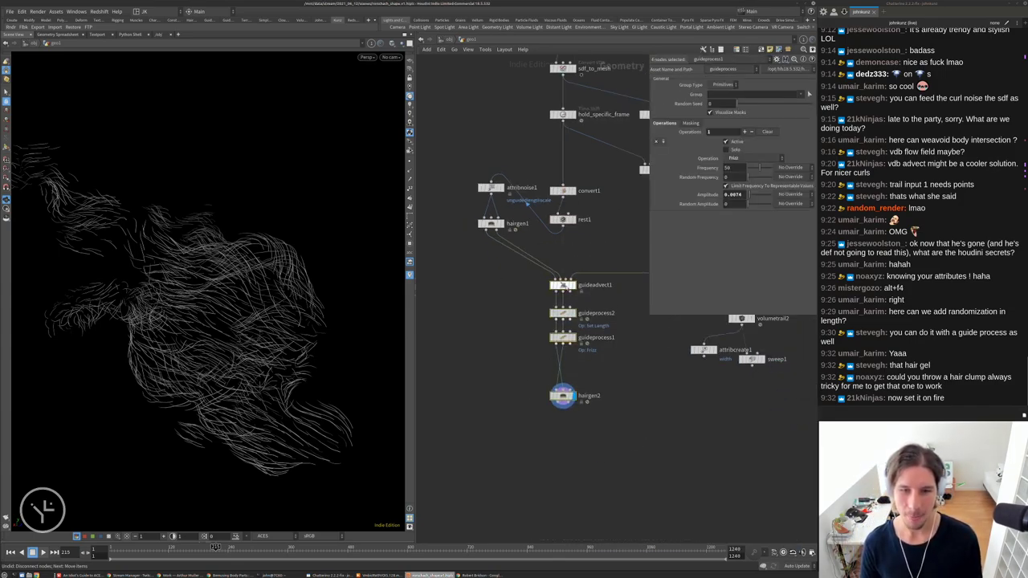
drag(492, 223, 562, 260)
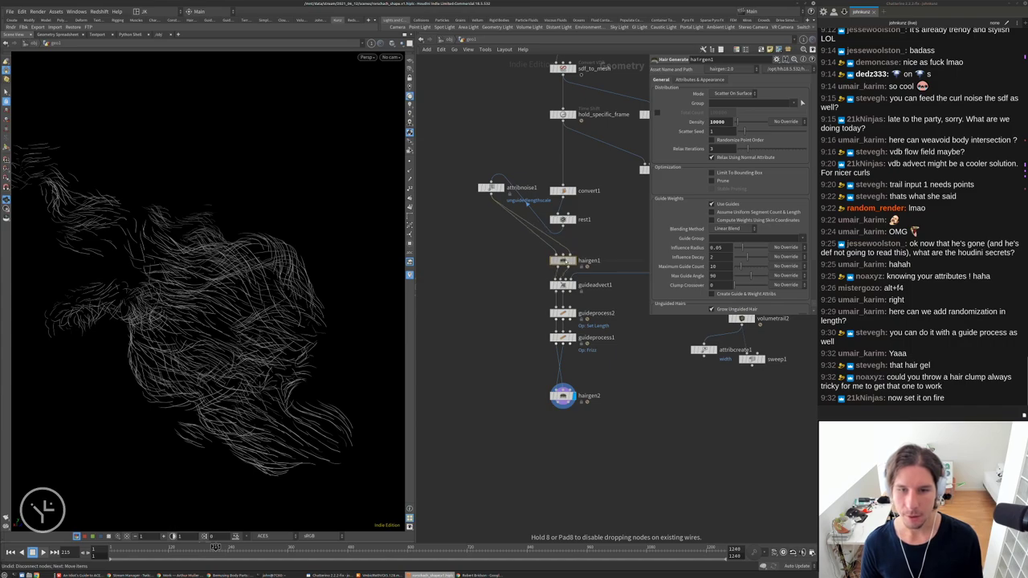
drag(491, 188, 562, 212)
click(562, 395)
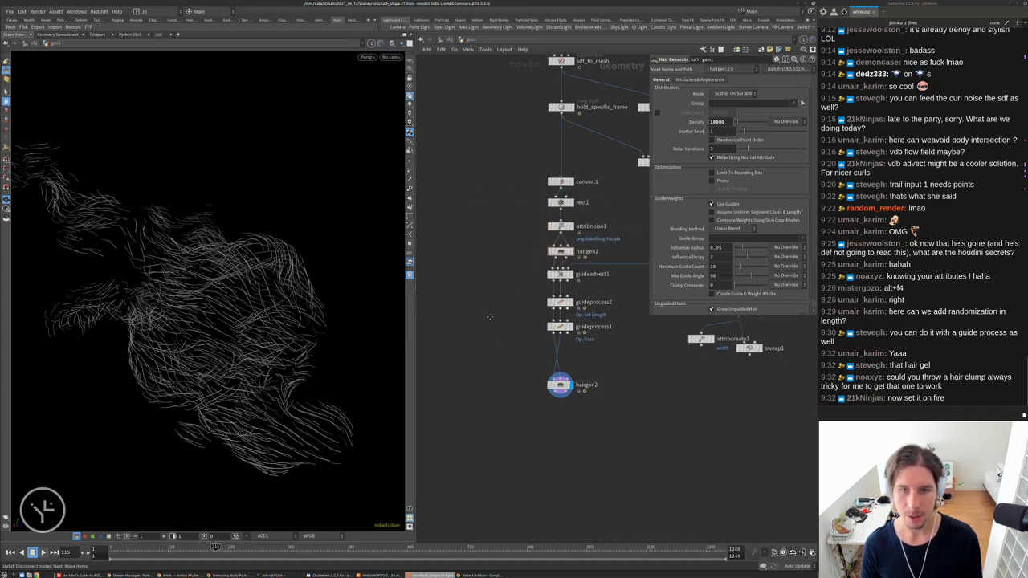
scroll(562, 385, up, 3)
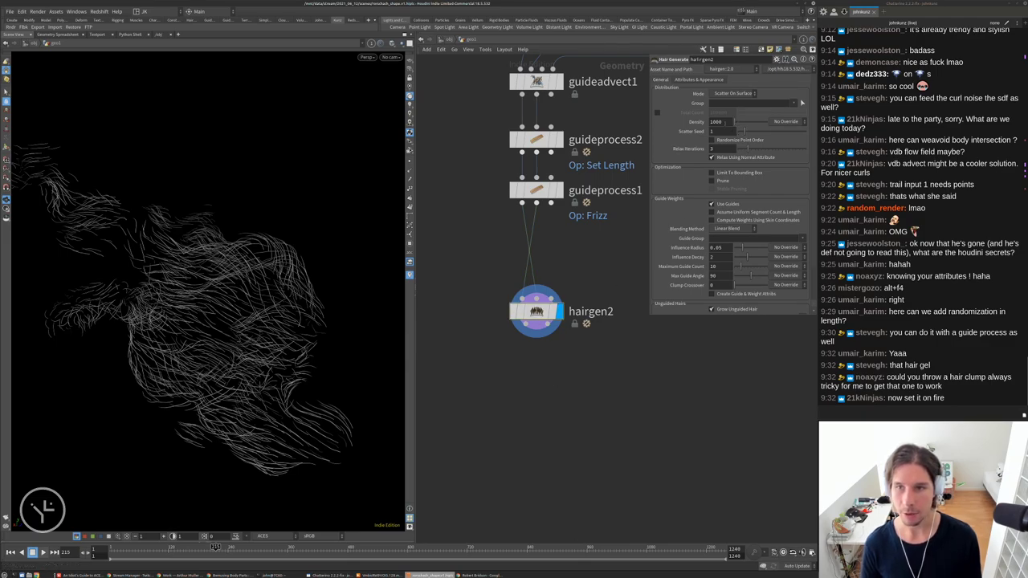
Set hairgen2's Density to 100000, orbit the furry mesh, and move hairgen2 lower
double_click(718, 122)
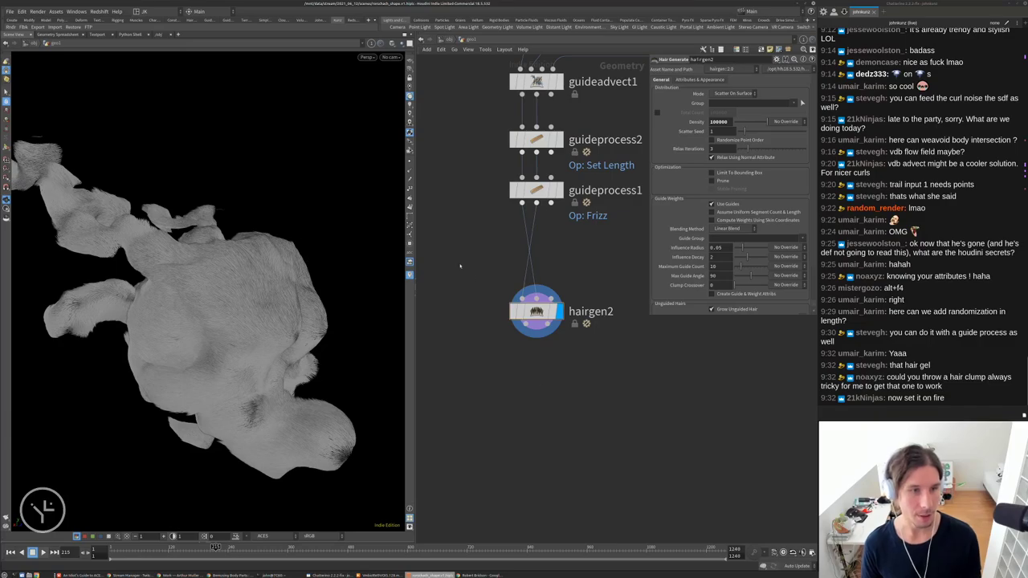
scroll(256, 270, up, 10)
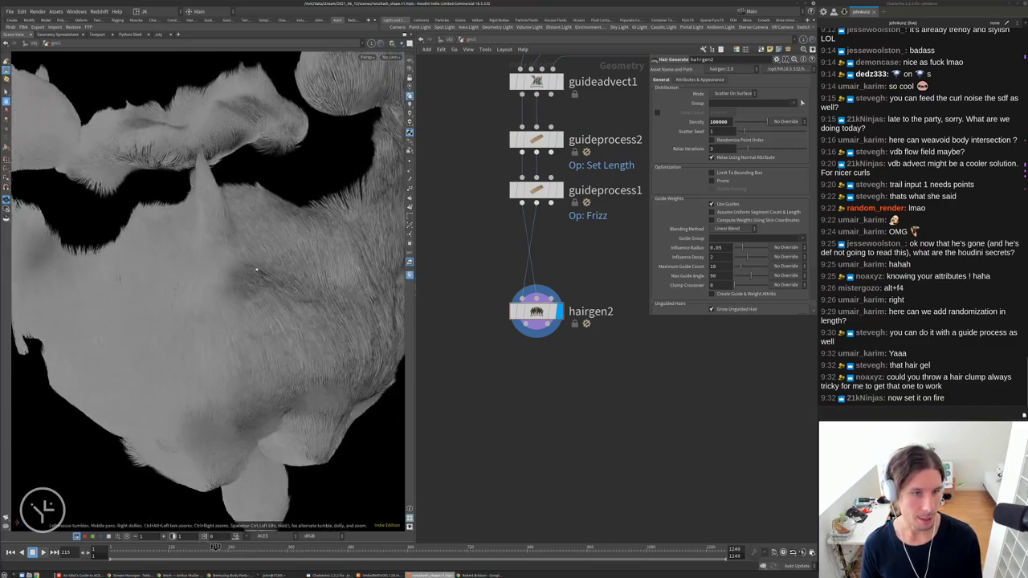
drag(256, 269, 225, 207)
drag(257, 243, 302, 311)
middle_drag(536, 241, 537, 345)
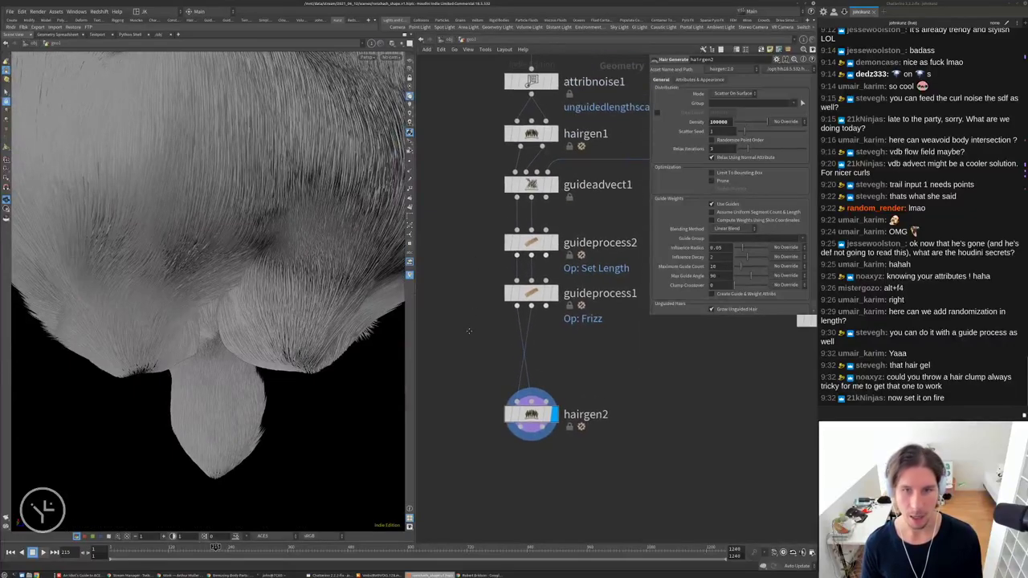
drag(531, 412, 509, 420)
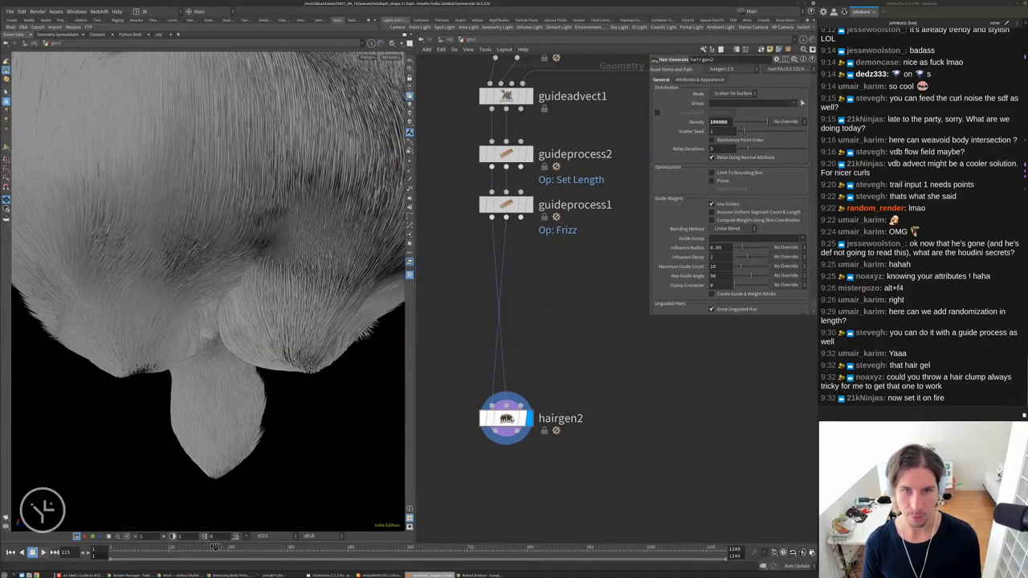
scroll(509, 420, down, 2)
Display guideprocess1's frizzed guide curves, frame them, and browse Hair > Guide Process
click(522, 254)
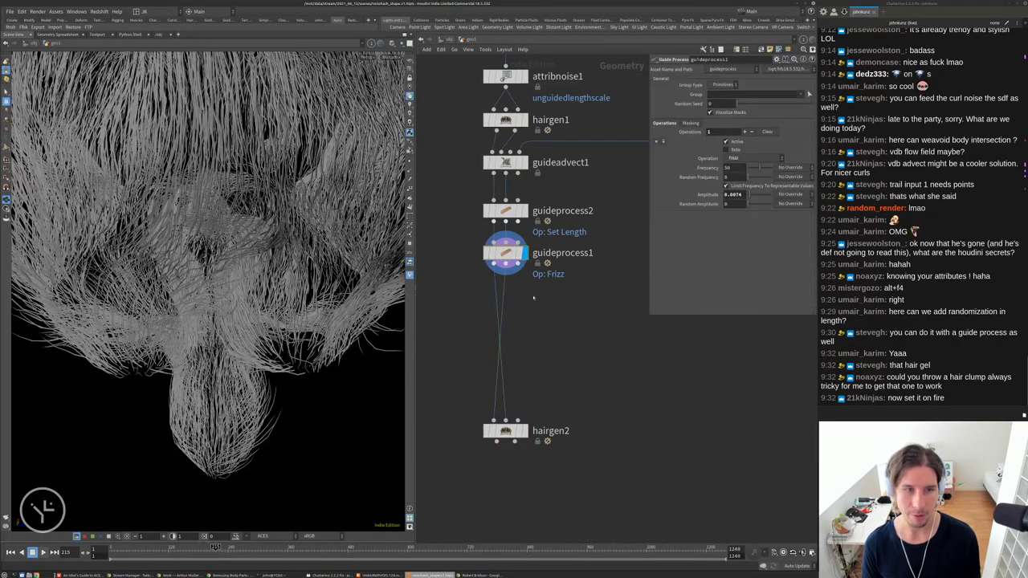
click(505, 255)
key(g)
drag(180, 297, 234, 223)
scroll(235, 223, up, 5)
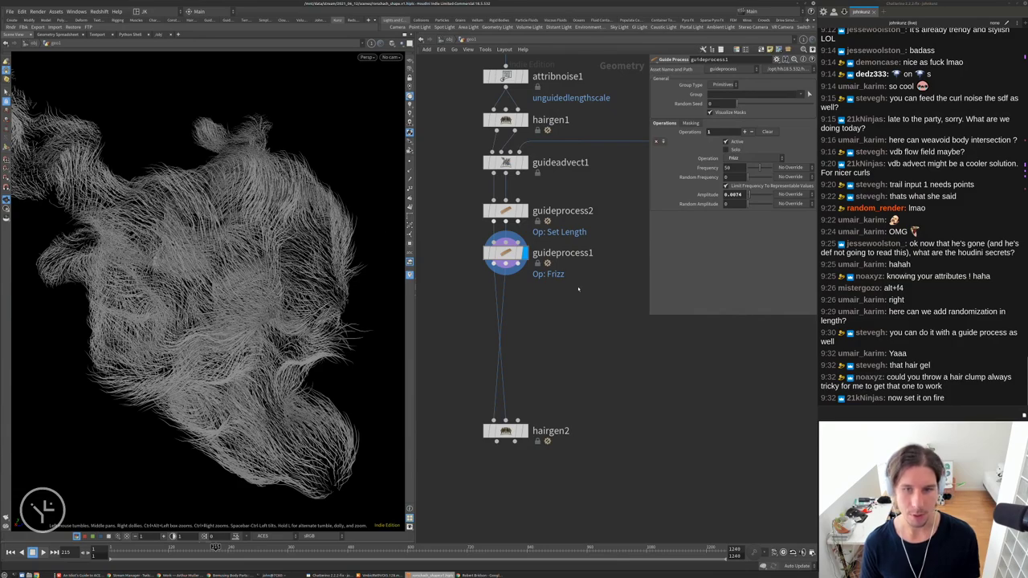
key(Tab)
mouse_move(614, 303)
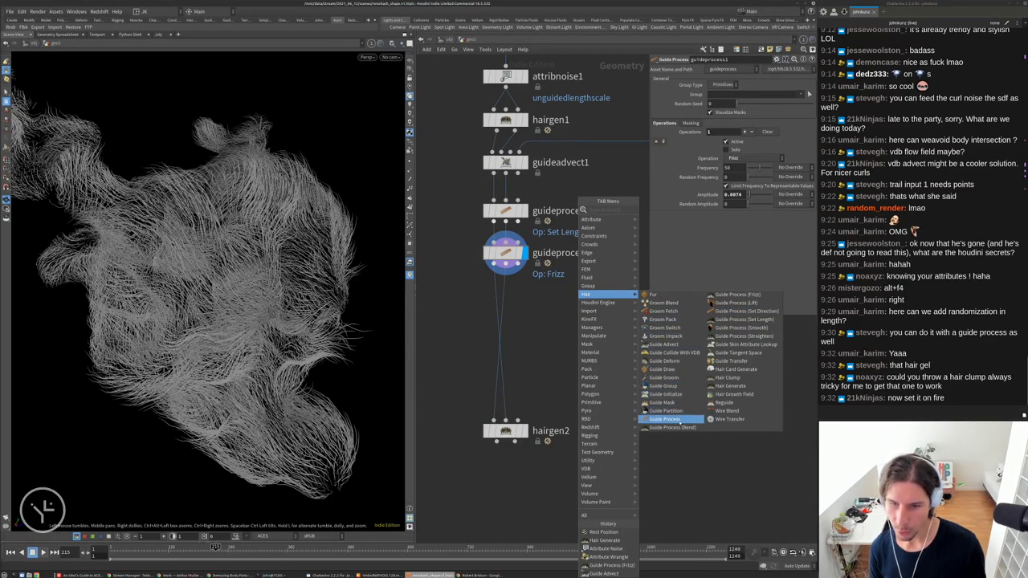
click(664, 418)
click(647, 407)
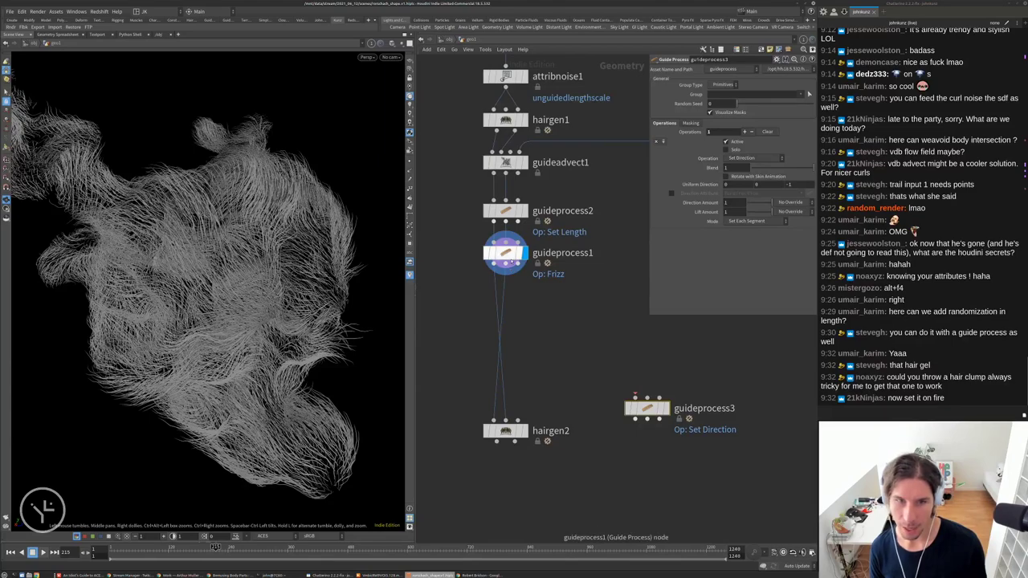
drag(505, 254, 527, 298)
drag(505, 211, 505, 239)
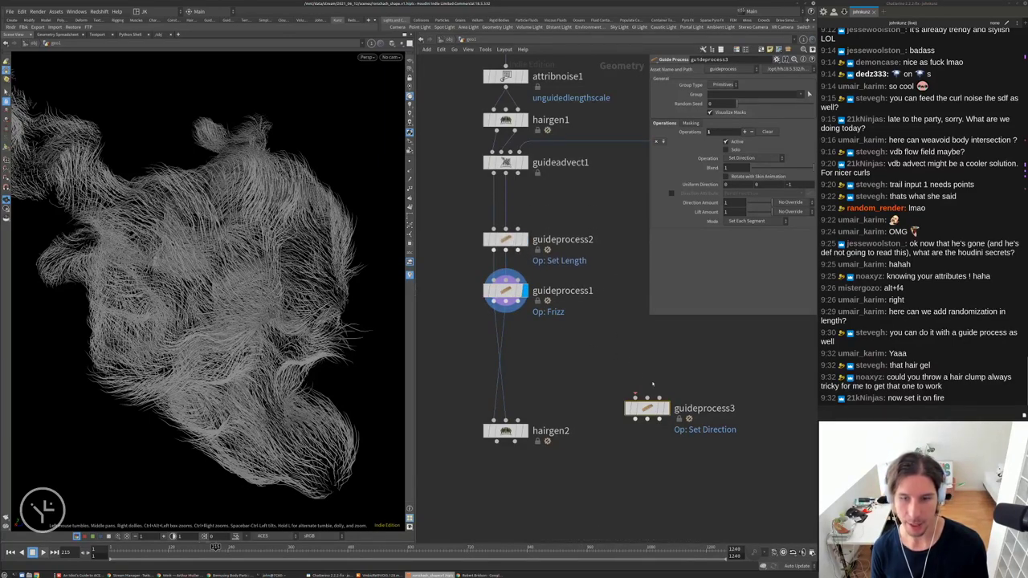
drag(646, 408, 542, 208)
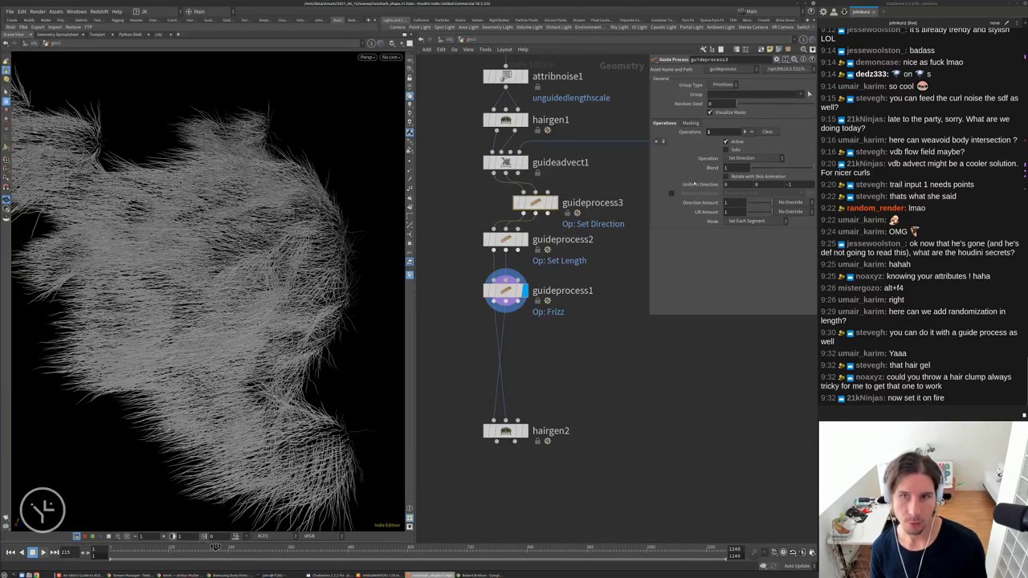
drag(233, 191, 261, 186)
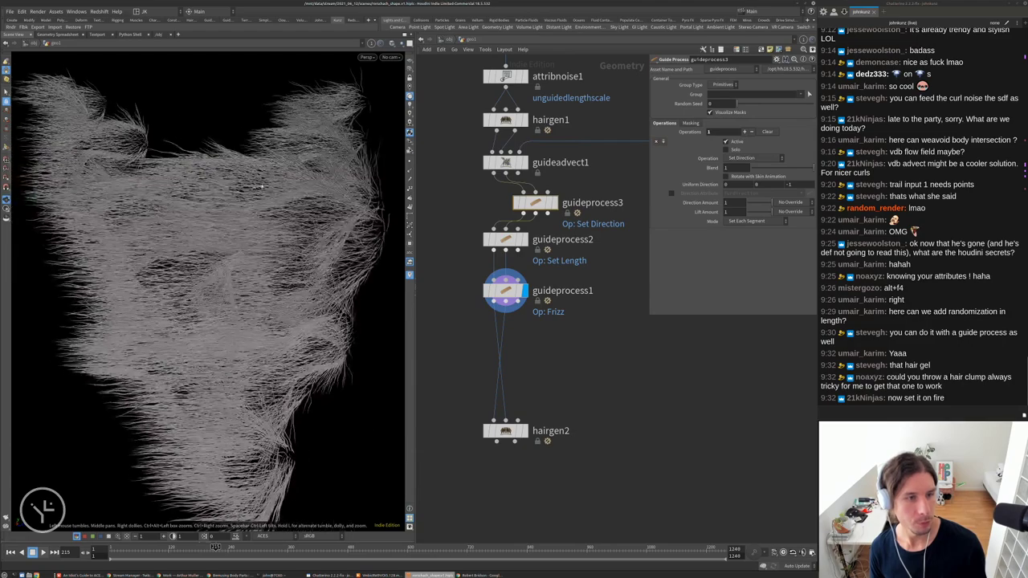
scroll(261, 186, down, 3)
key(Delete)
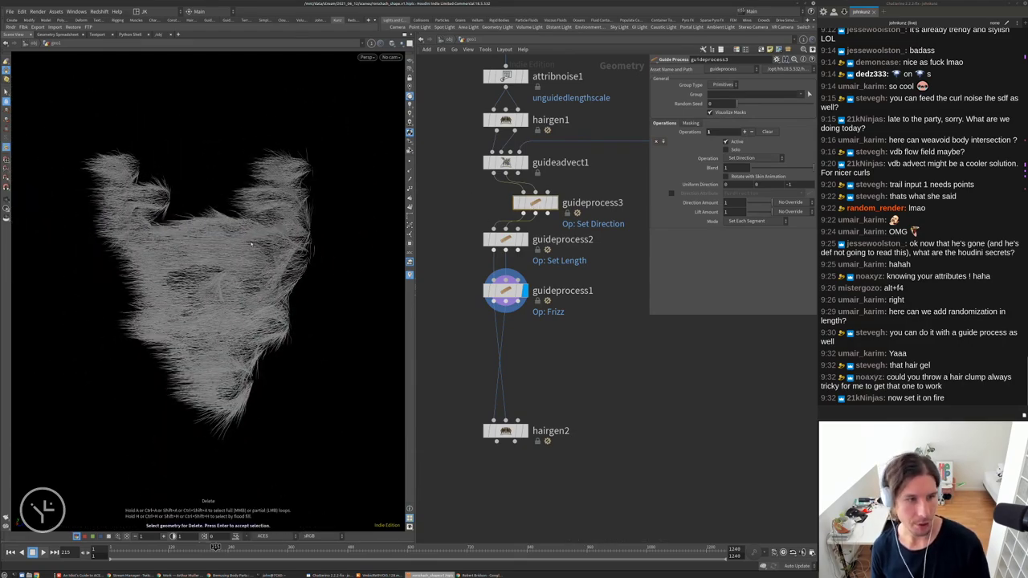
key(Delete)
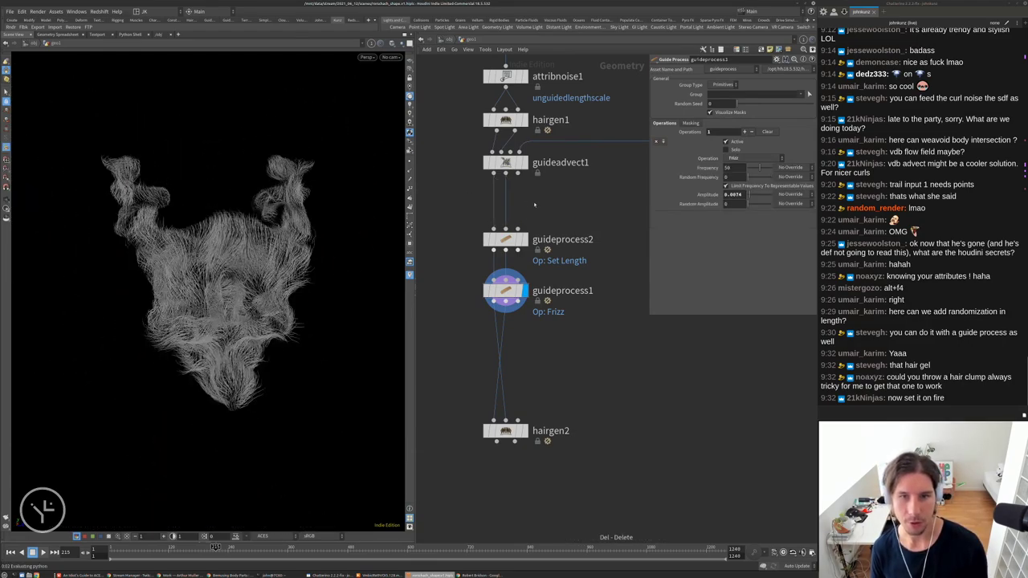
drag(240, 227, 277, 215)
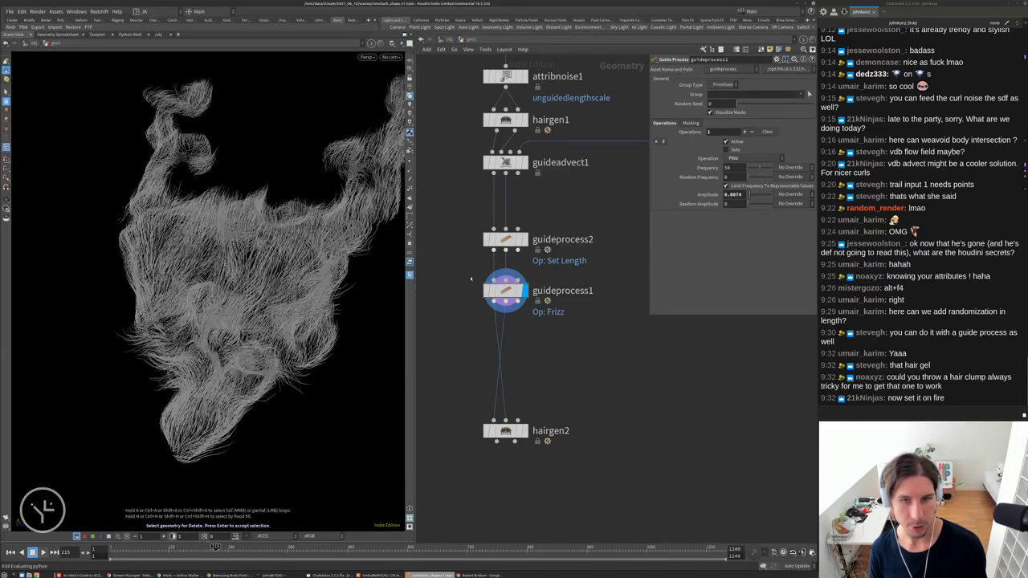
Display hairgen2's dense fur and orbit around the model
click(524, 431)
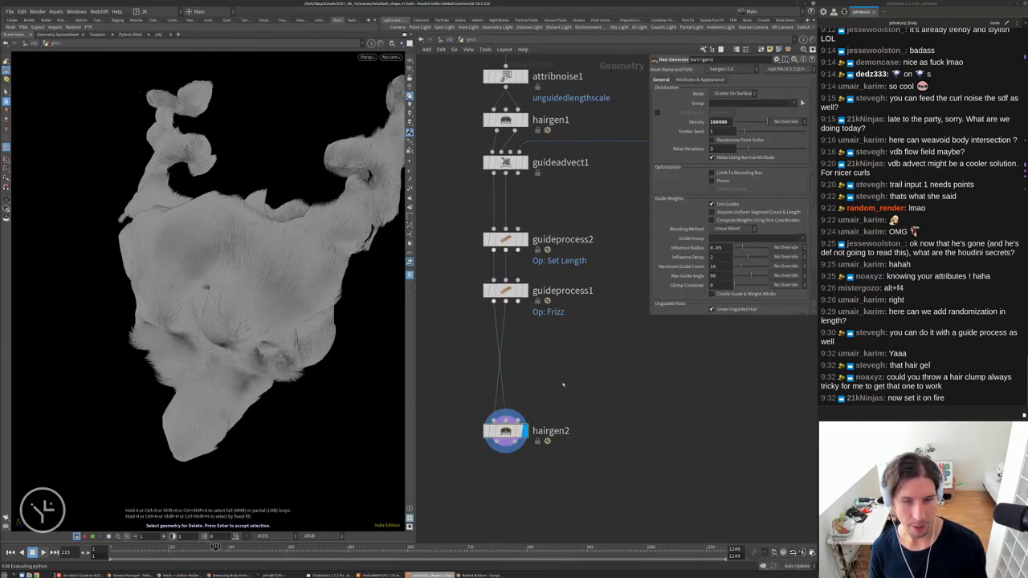
drag(203, 271, 221, 248)
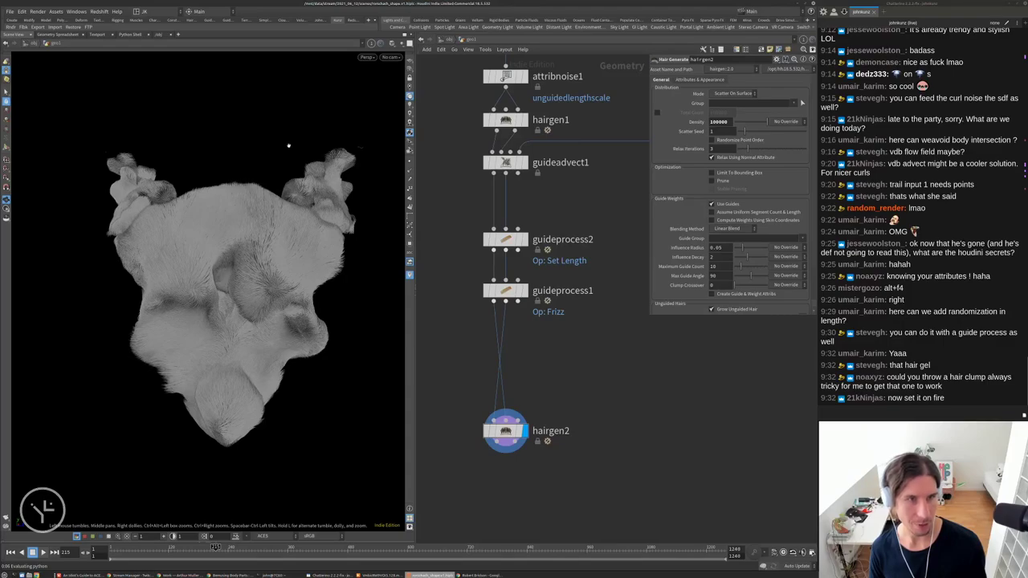
drag(298, 149, 191, 249)
scroll(190, 249, up, 10)
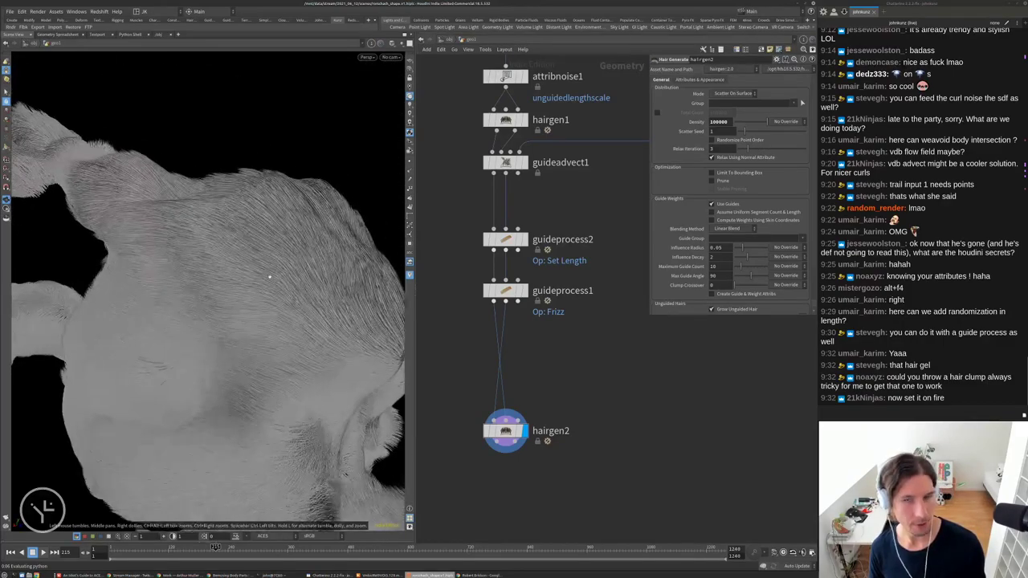
Display guideprocess1's frizzed curves, then set hairgen1's hair segments to 12
middle_drag(618, 380, 608, 436)
click(496, 346)
click(514, 346)
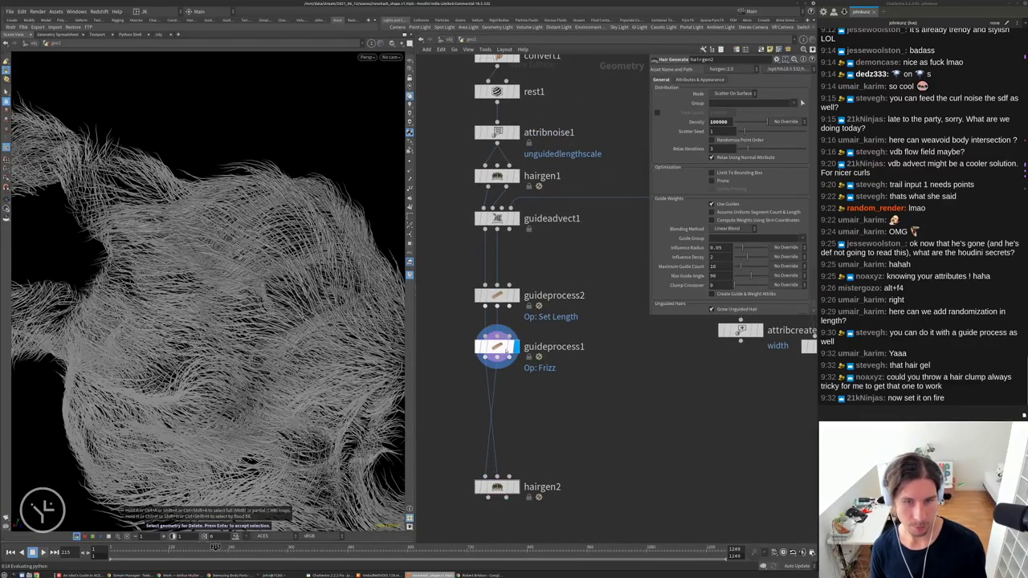
middle_drag(442, 224, 441, 259)
click(497, 210)
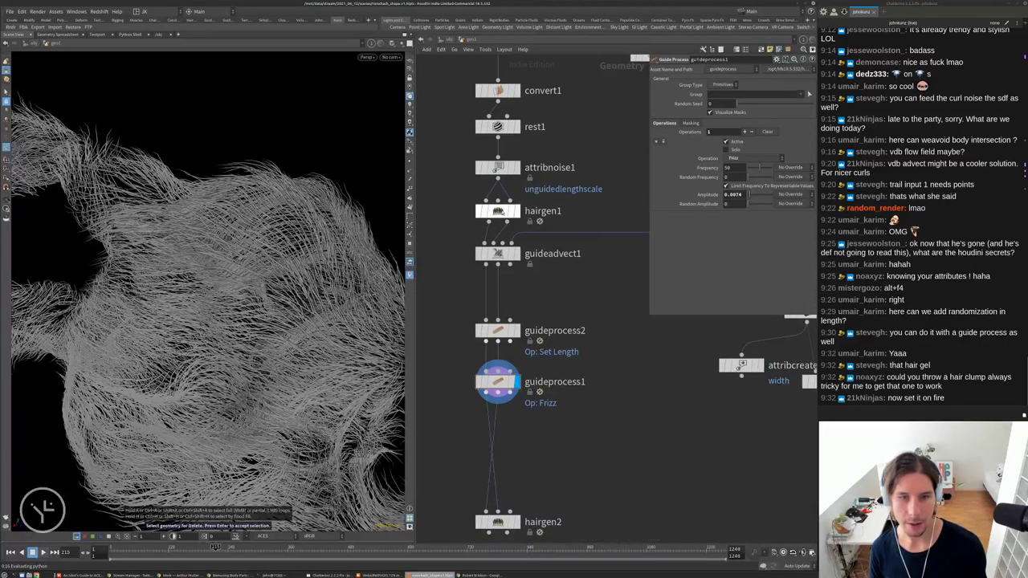
scroll(673, 277, down, 1)
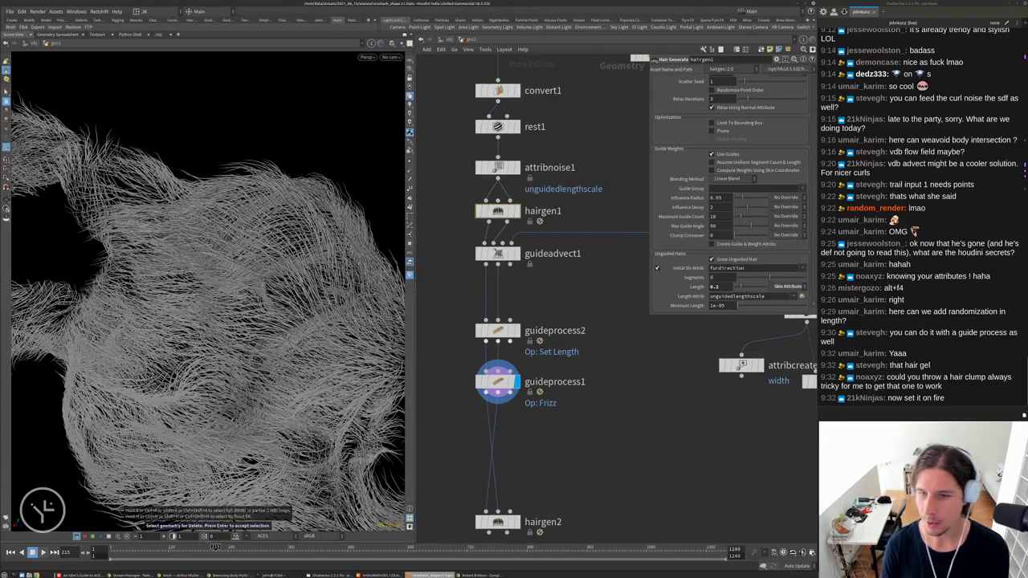
text(12)
key(Return)
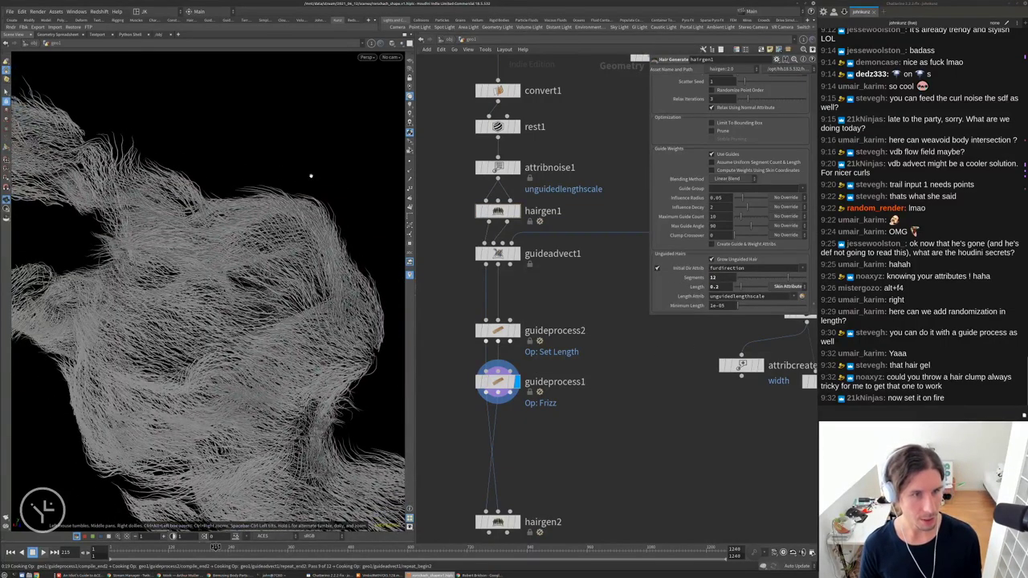
Exit delete selection mode, orbit the hair clump, and redisplay hairgen2's dense fur
key(Delete)
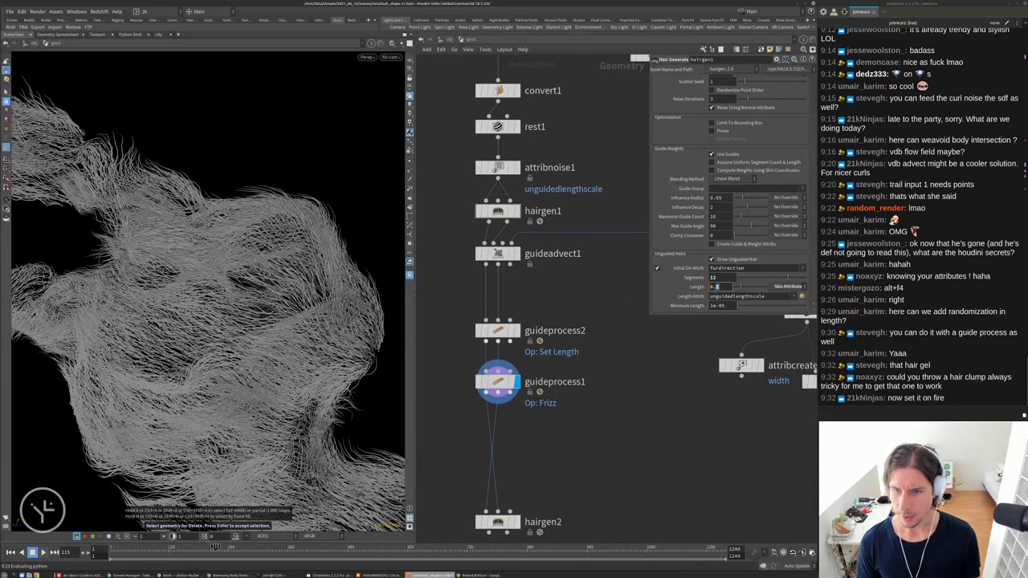
key(Escape)
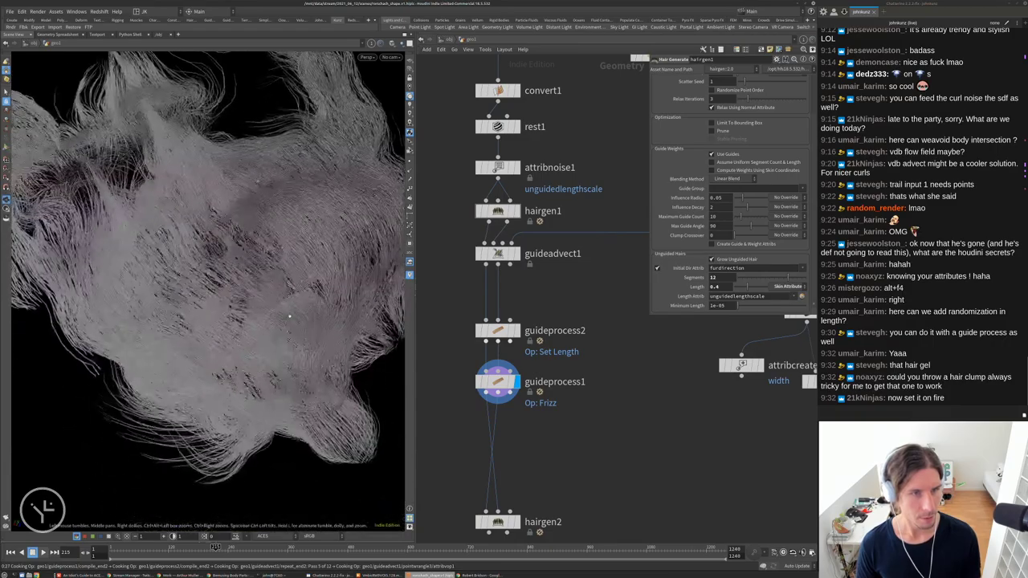
drag(266, 272, 165, 233)
drag(285, 333, 217, 309)
middle_drag(489, 464, 492, 420)
click(516, 479)
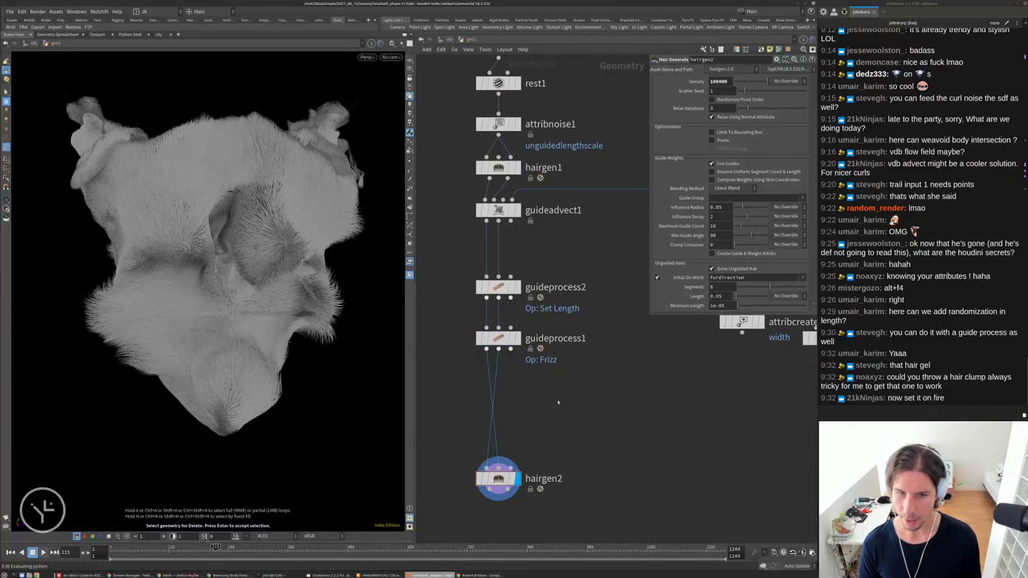
drag(257, 361, 253, 317)
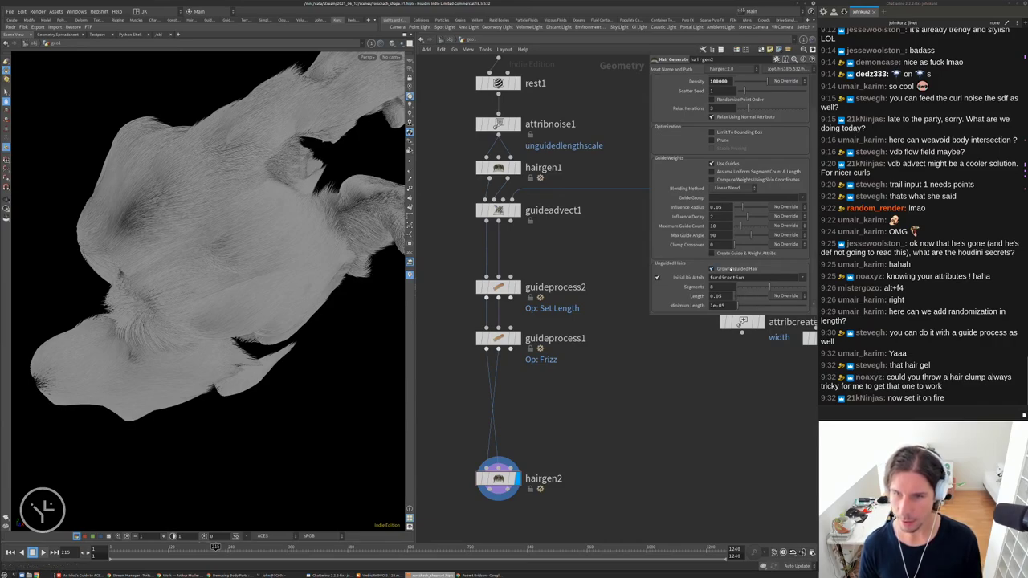
Keep unguided hairs growing, orient them by furdirection, and try deleting hairgen2
click(729, 269)
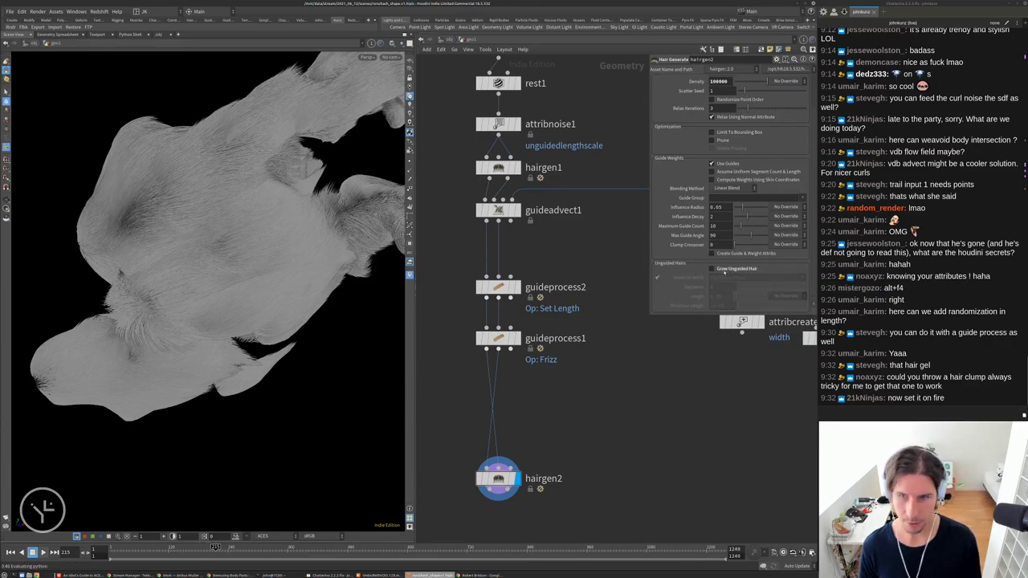
click(725, 270)
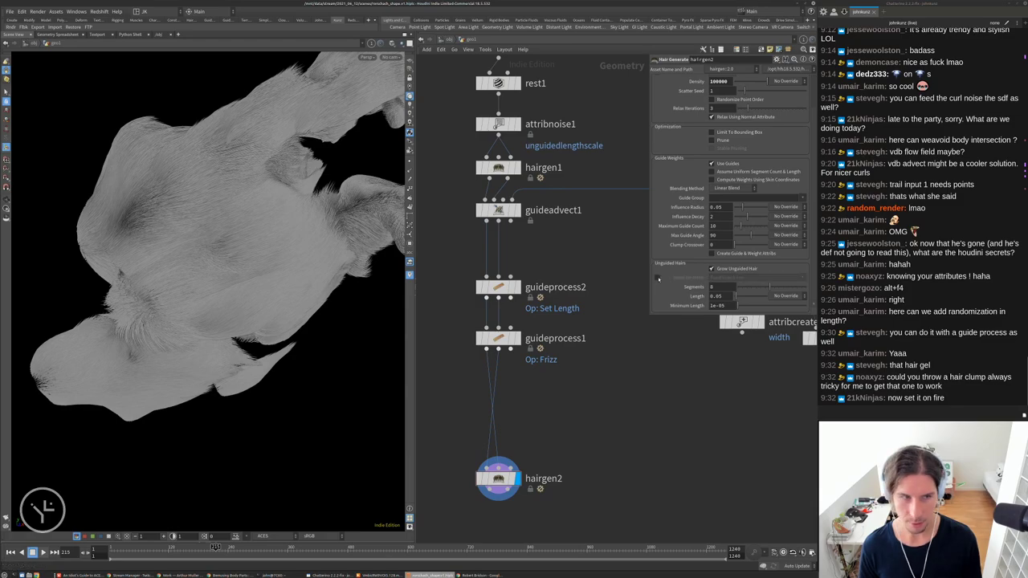
click(658, 278)
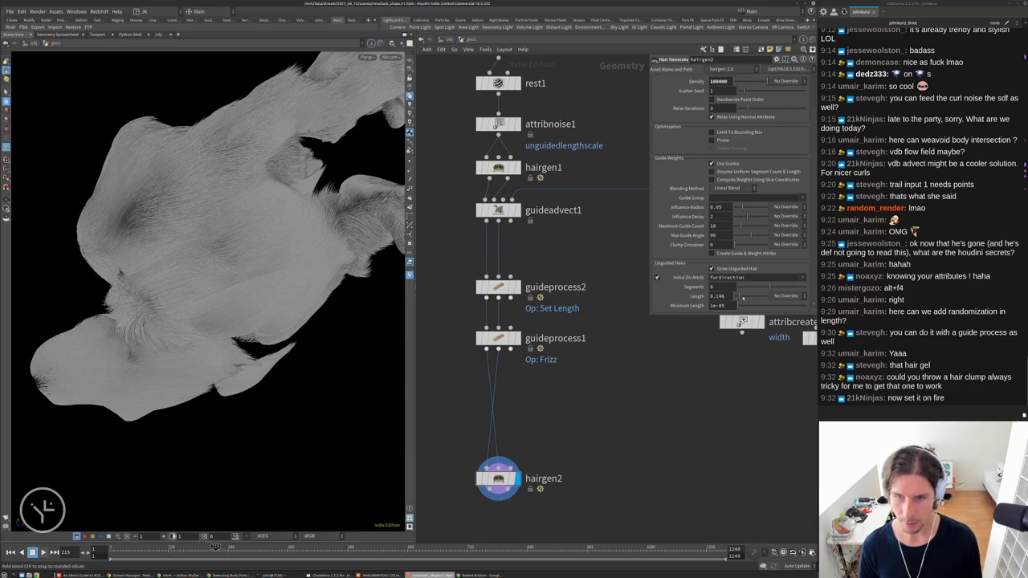
key(Delete)
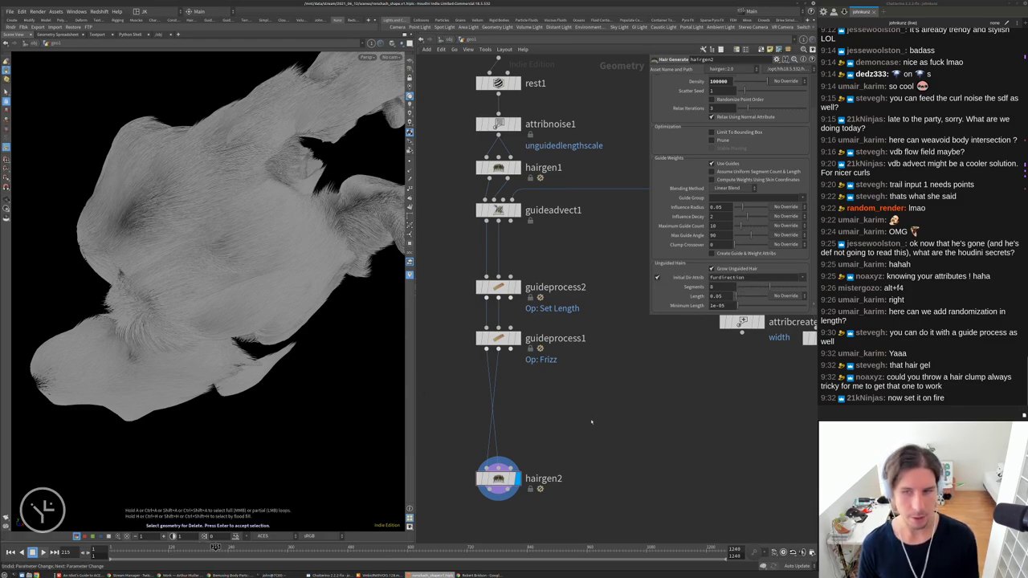
middle_drag(593, 423, 616, 371)
Delete hairgen2, review hairgen1's settings, and orbit around the fur
key(Delete)
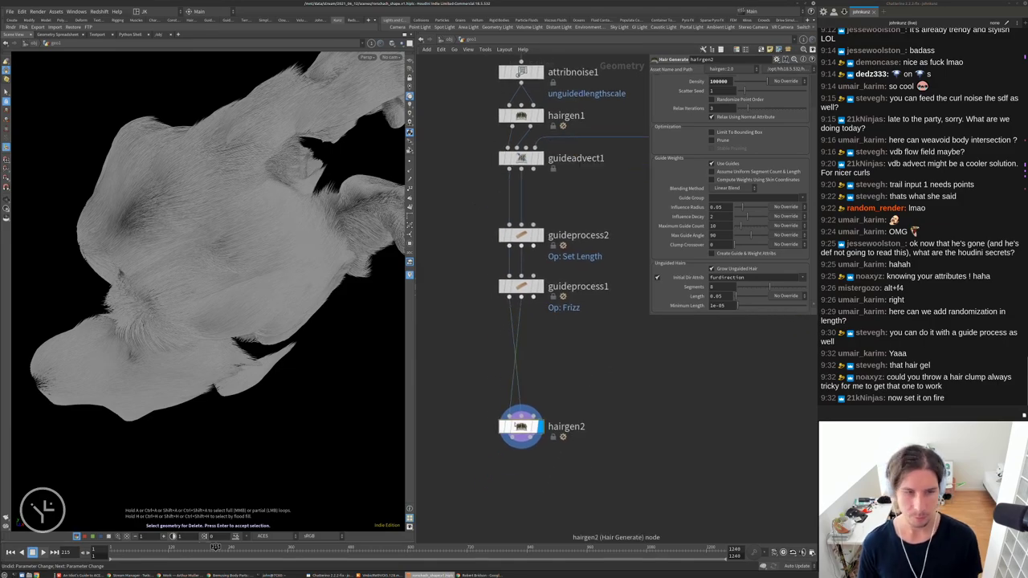
scroll(514, 409, down, 5)
scroll(510, 271, up, 4)
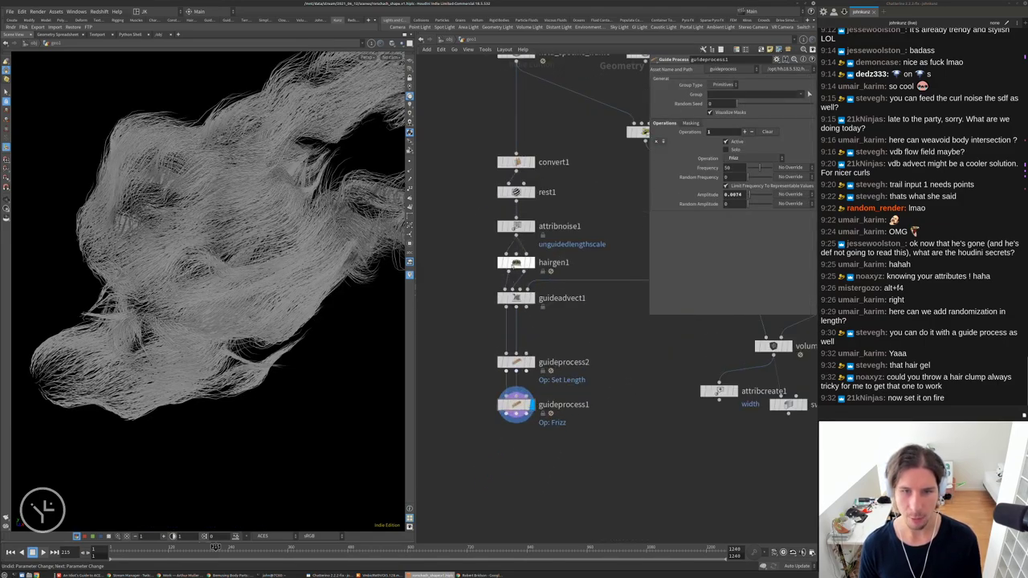
click(514, 263)
scroll(669, 173, up, 2)
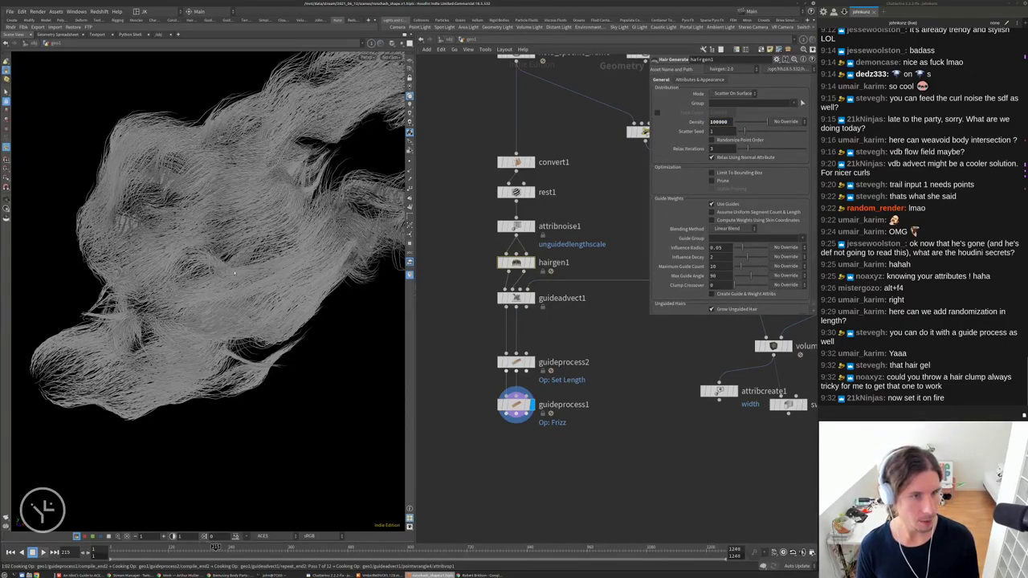
drag(234, 273, 264, 316)
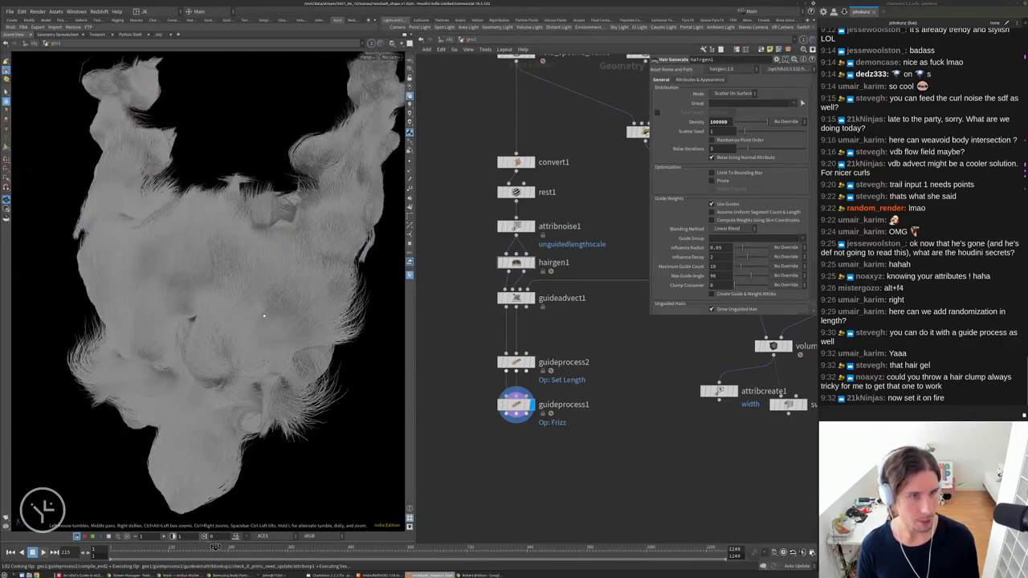
key(Delete)
scroll(546, 325, up, 2)
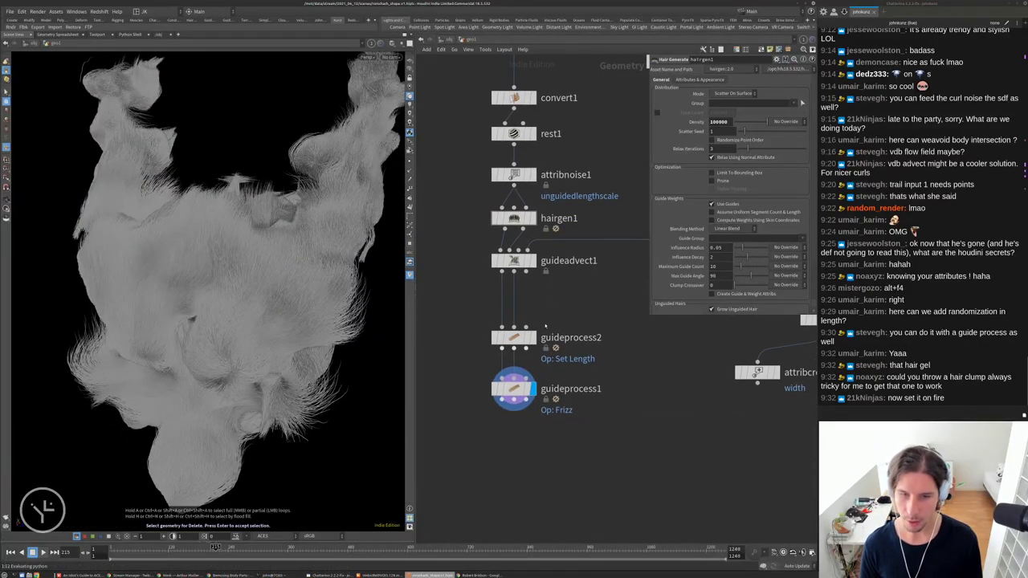
Set guideprocess1's Frizz amplitude to 0.01
click(514, 390)
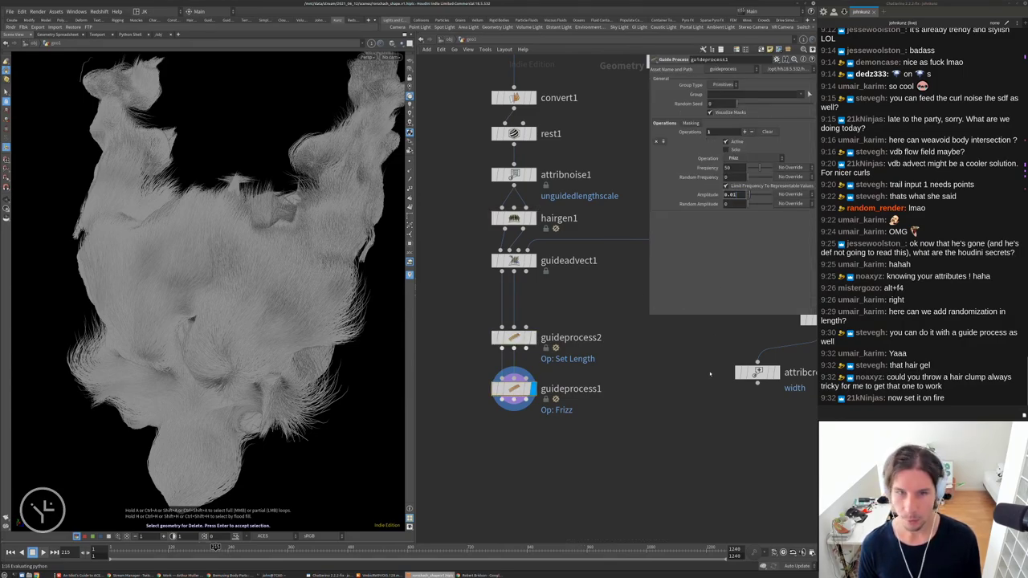
key(Return)
key(Escape)
scroll(336, 298, up, 8)
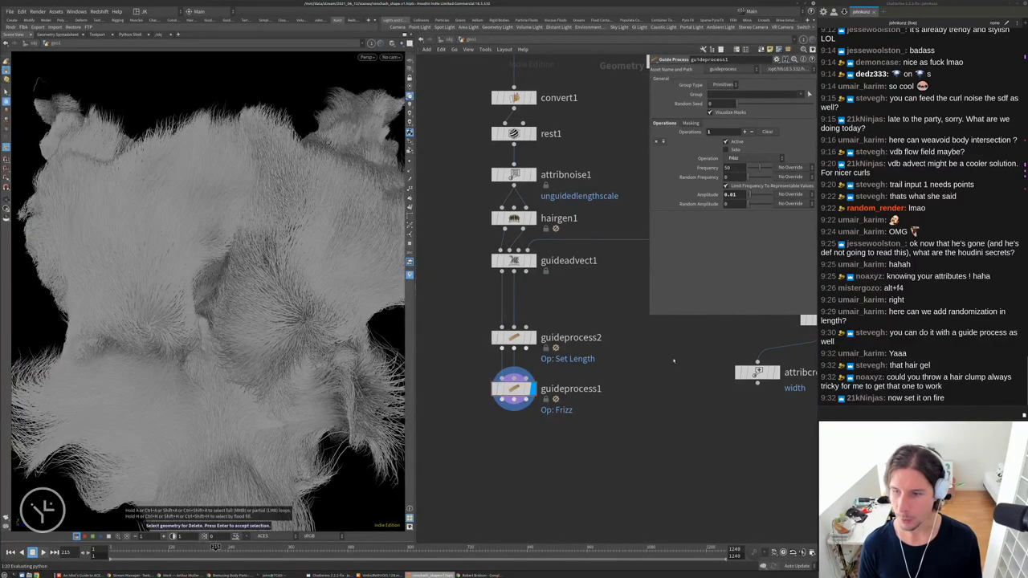
middle_drag(672, 361, 680, 333)
middle_drag(580, 425, 579, 413)
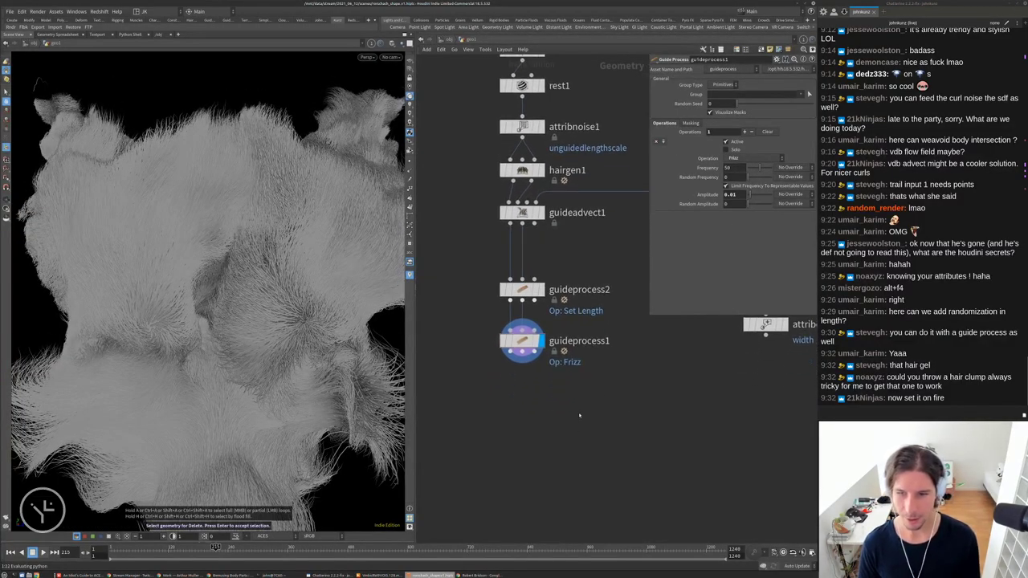
key(Tab)
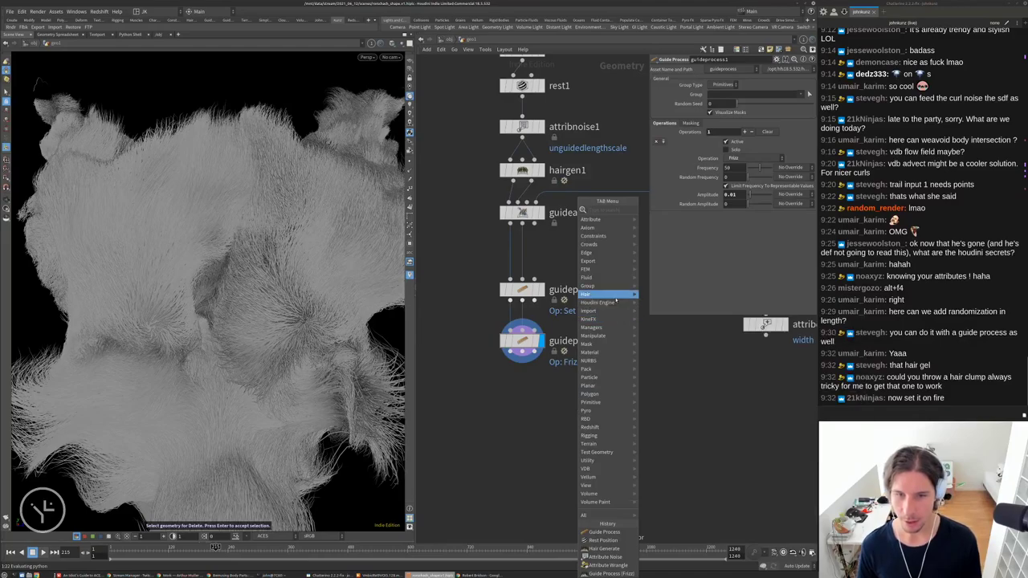
Insert a Hair Clump node between guideprocess2 and guideprocess1 with Clump Size 0.01
mouse_move(594, 295)
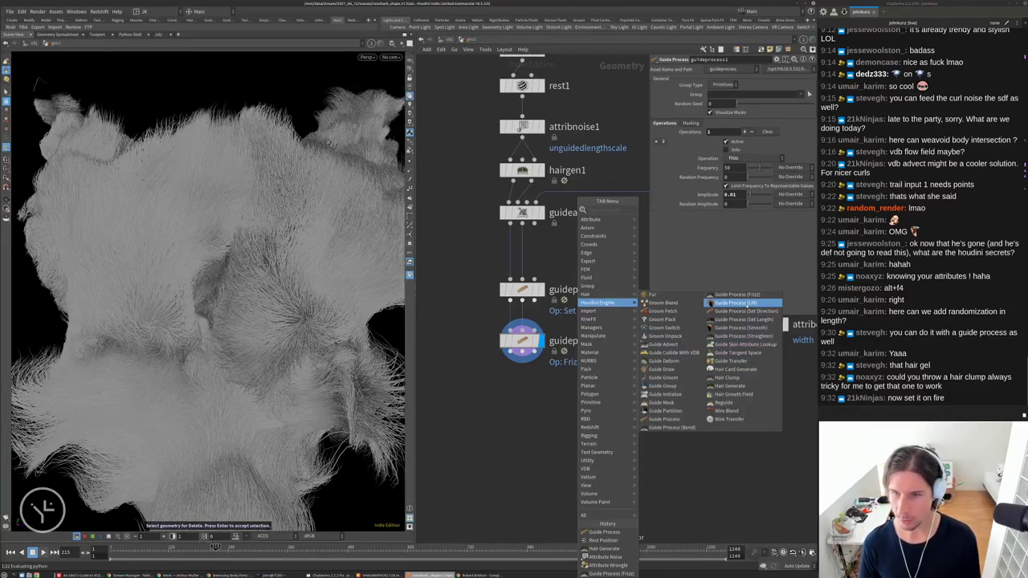
click(729, 378)
click(650, 432)
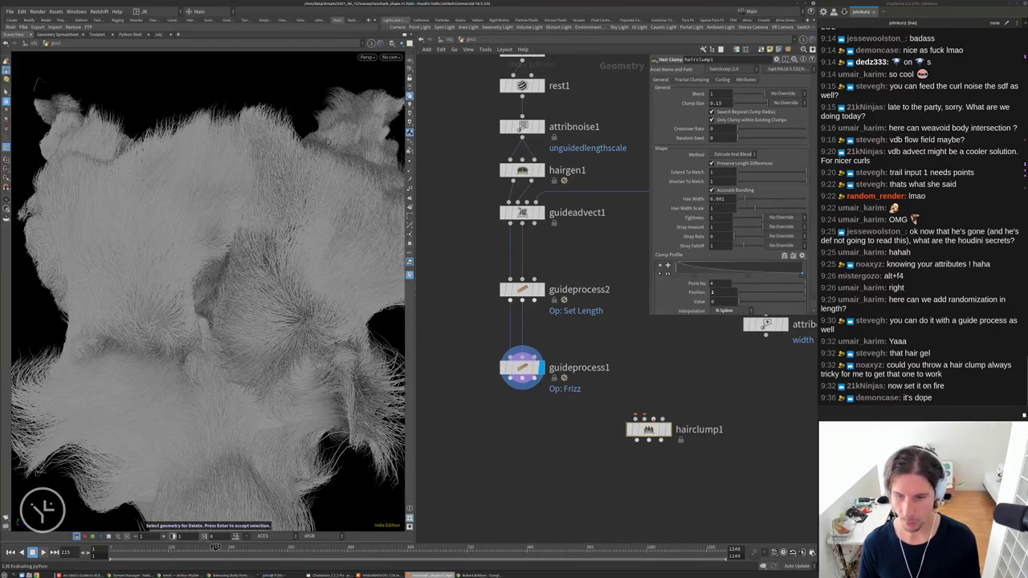
drag(650, 431, 518, 331)
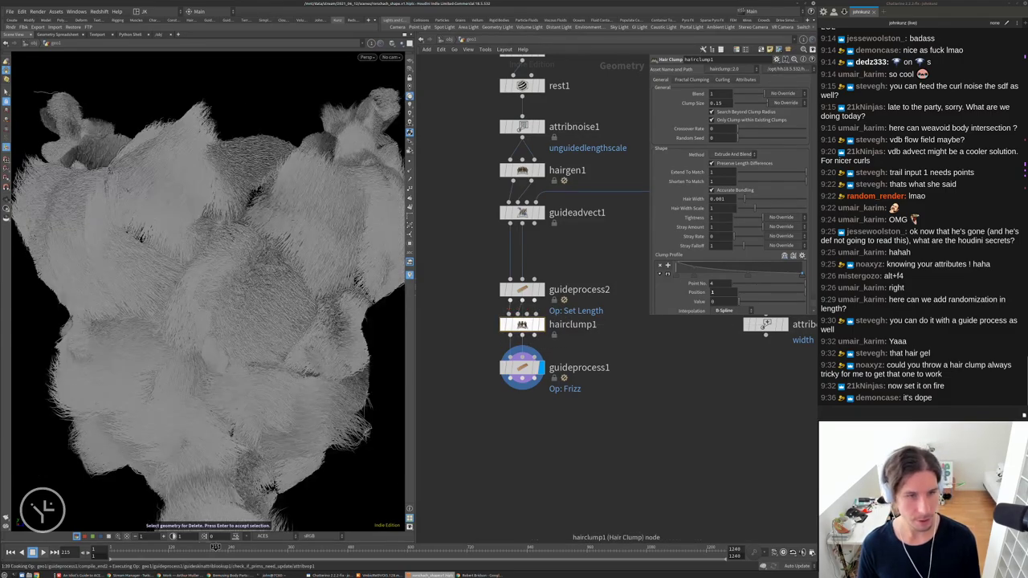
drag(271, 306, 165, 358)
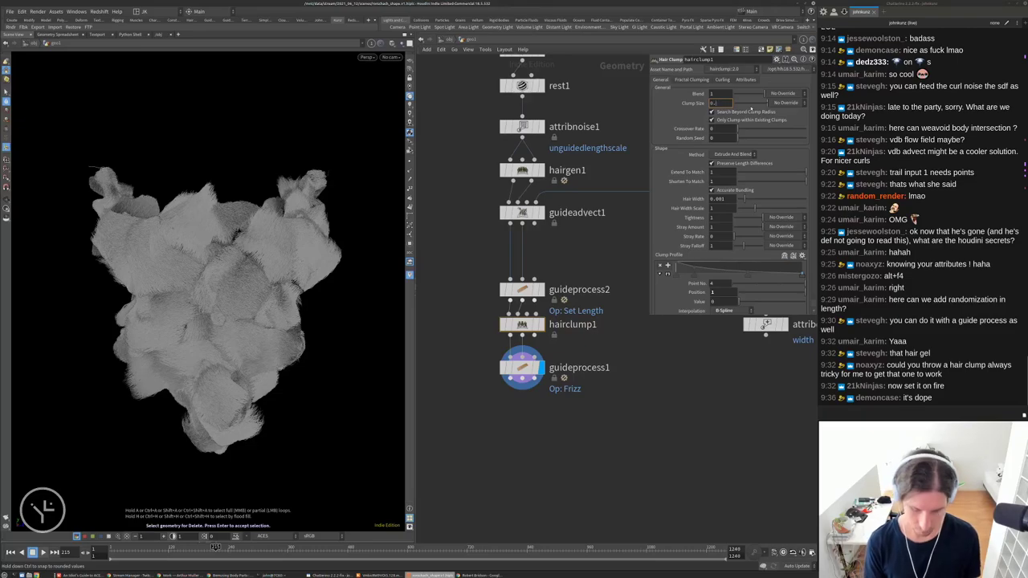
text(035)
key(Return)
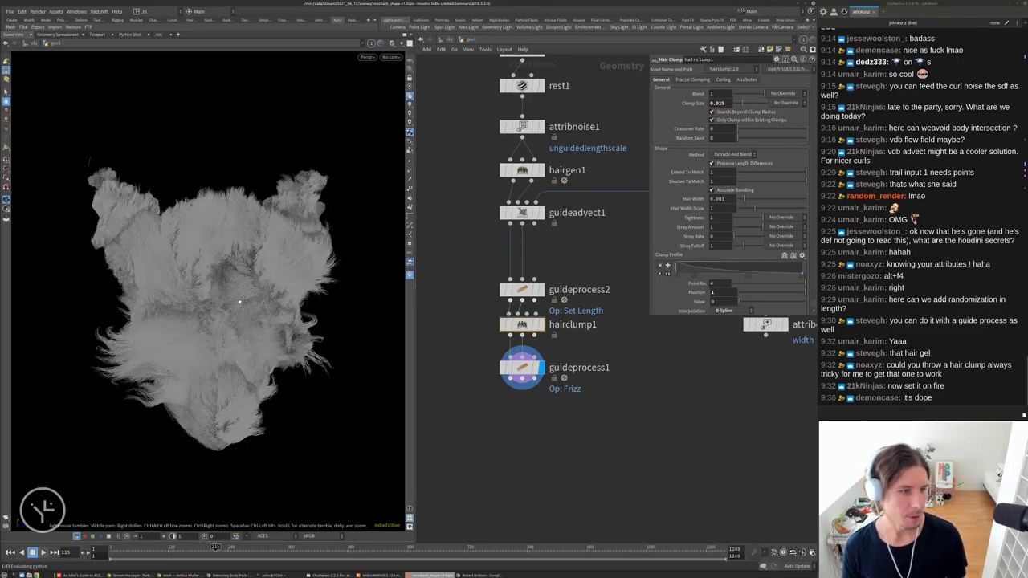
Toggle hairclump1's bypass to compare fur with and without clumping, leaving it enabled
scroll(134, 332, up, 3)
drag(134, 332, 206, 291)
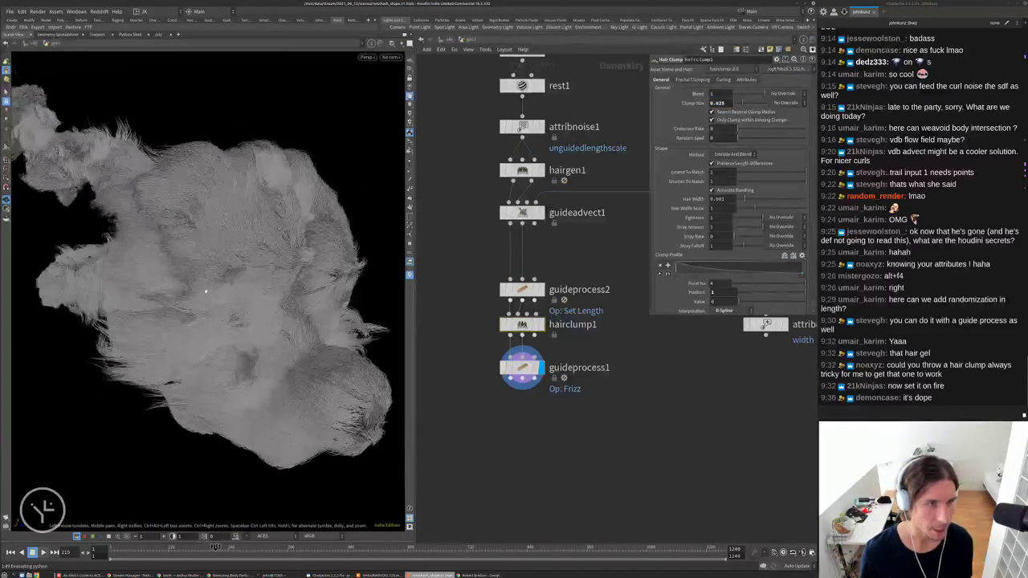
drag(233, 236, 213, 266)
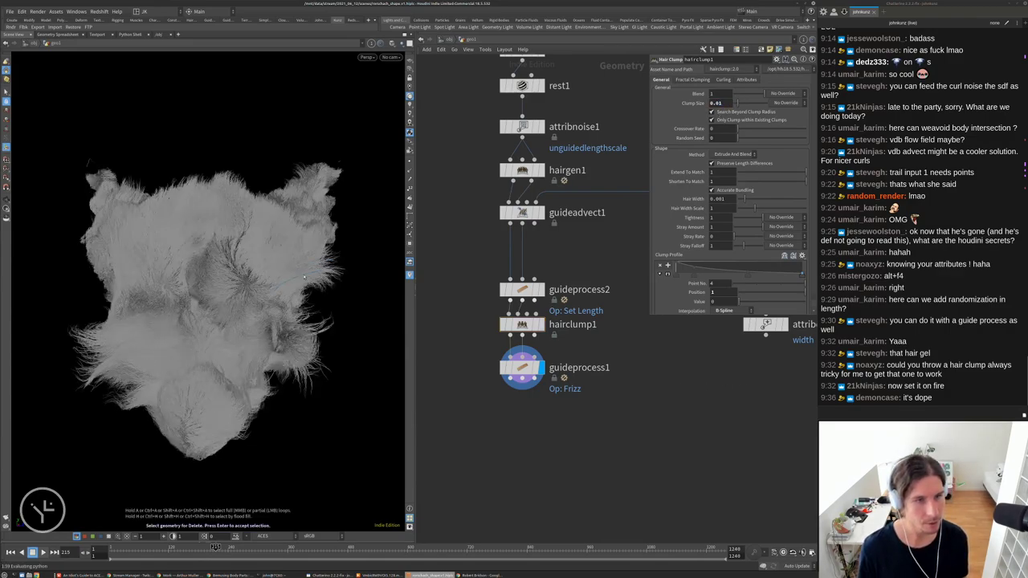
click(503, 324)
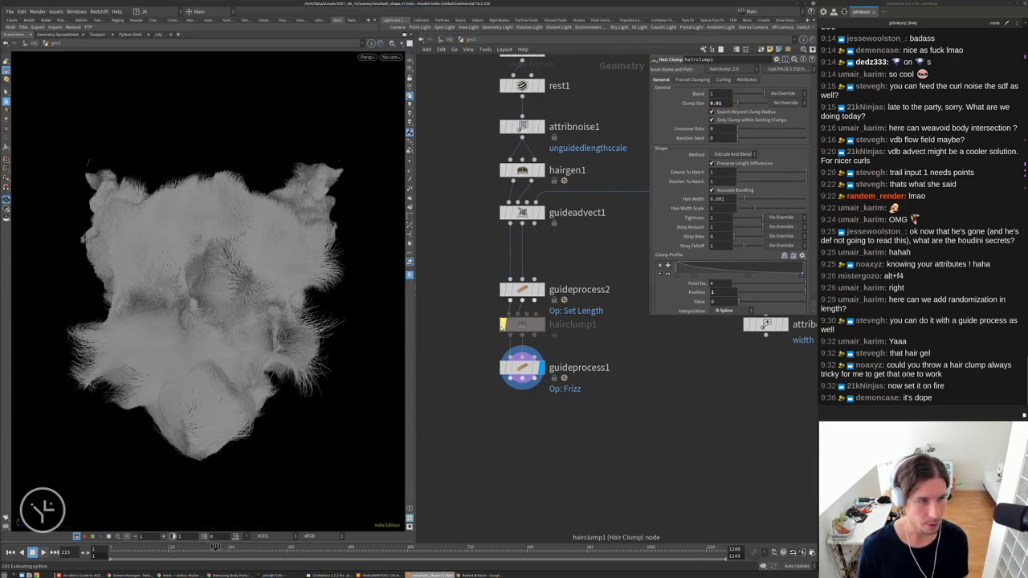
click(502, 324)
click(502, 324)
click(503, 324)
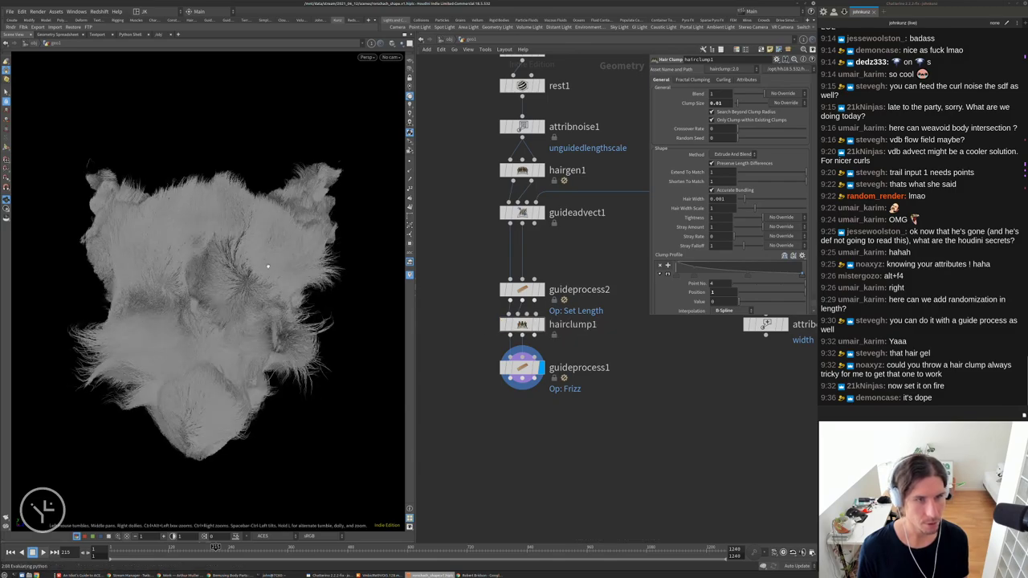
Check guideprocess1's info and attribute list and inspect the clumped fur up close
scroll(255, 281, up, 10)
drag(256, 281, 379, 321)
scroll(494, 258, down, 2)
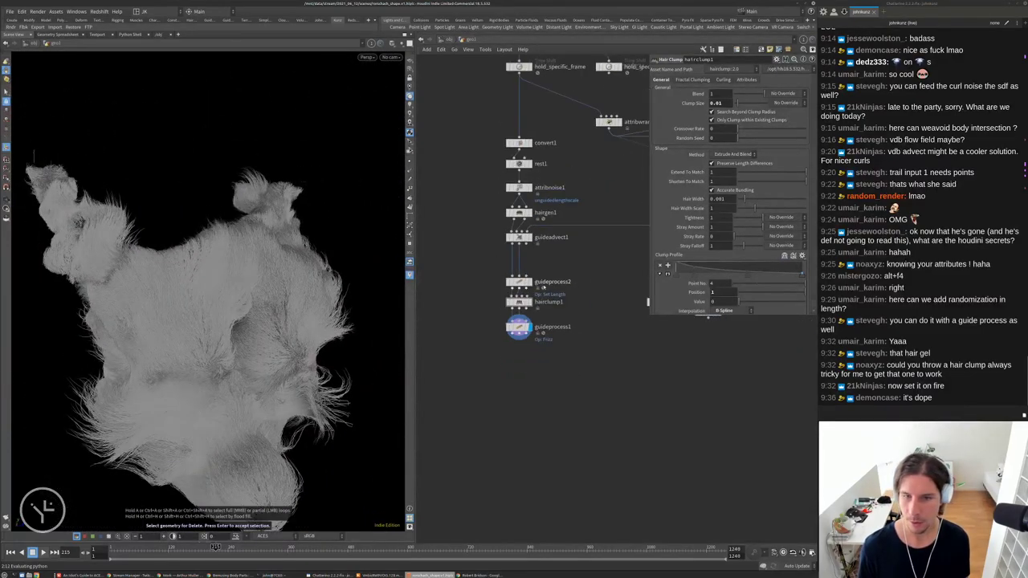
scroll(562, 337, up, 2)
middle_drag(623, 403, 675, 475)
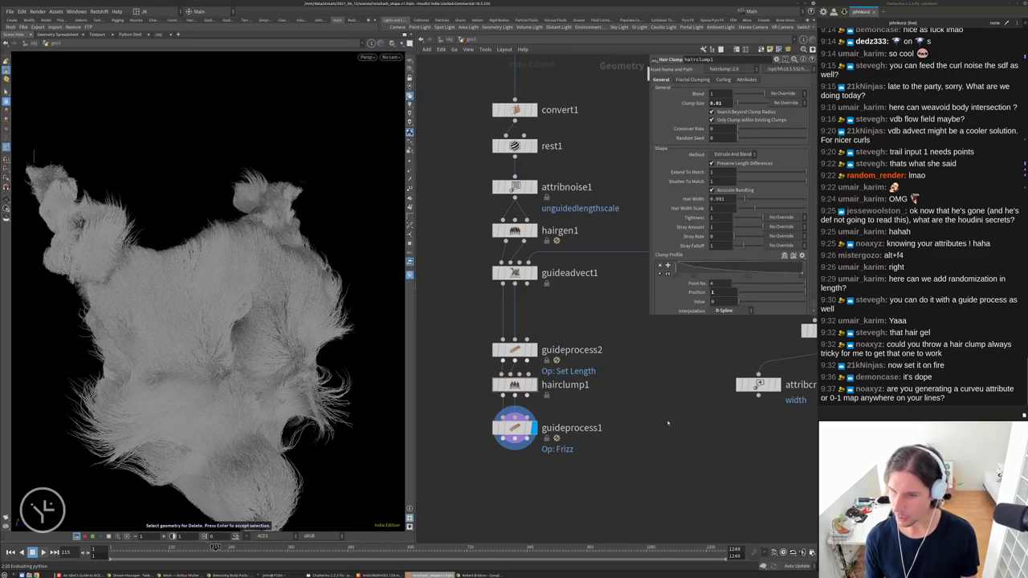
middle_drag(656, 419, 656, 395)
middle_click(520, 408)
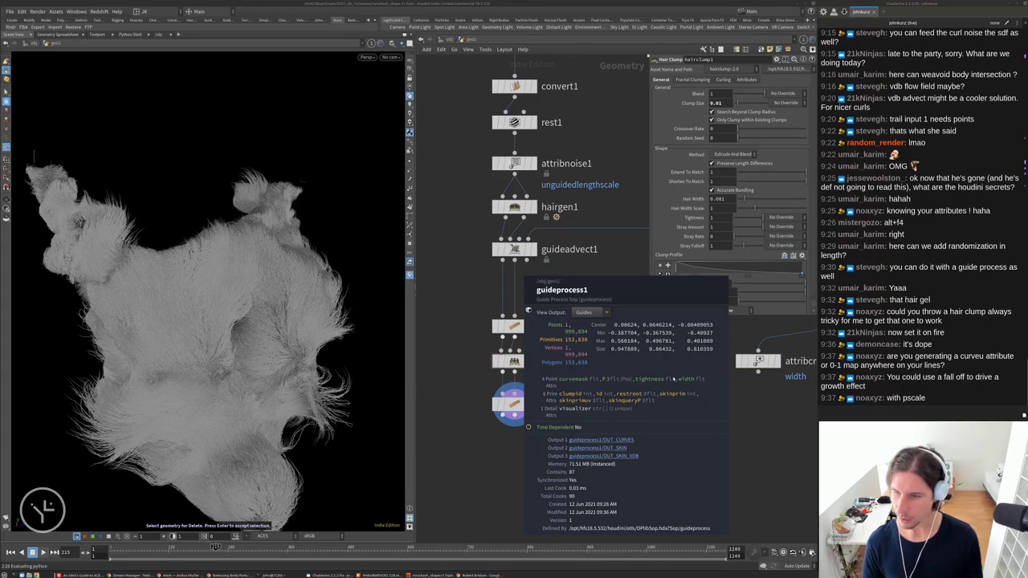
middle_drag(583, 476, 598, 428)
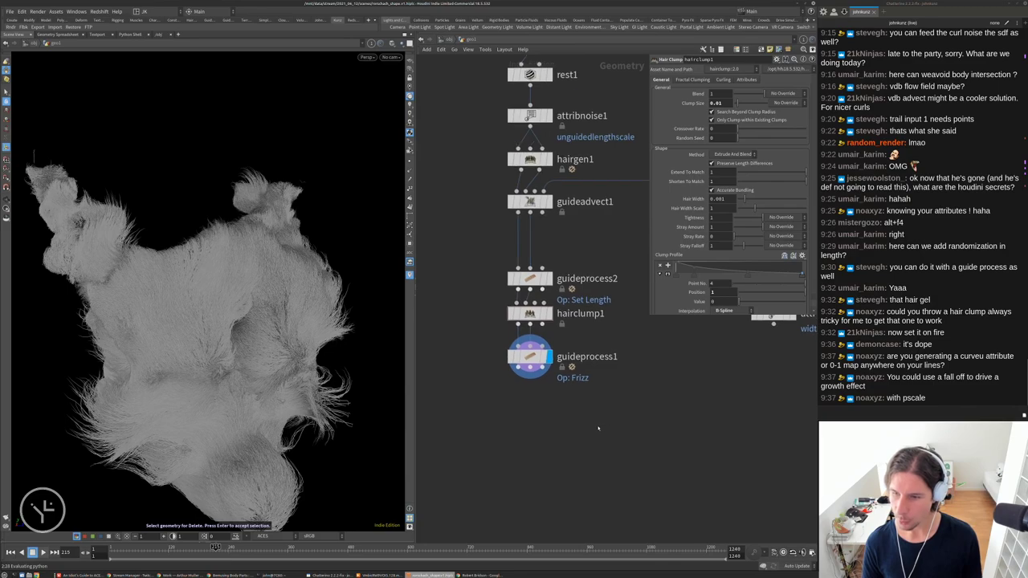
alt+drag(240, 289, 281, 273)
scroll(285, 282, up, 5)
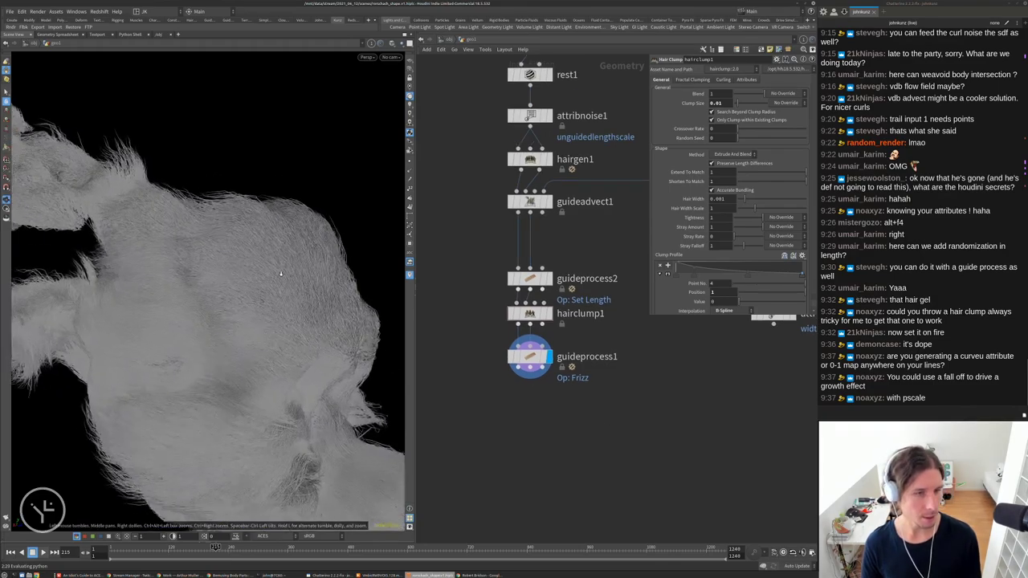
Add a Resample node beside guideprocess1 with segment-length limit off and curveu output enabled
key(Tab)
text(res)
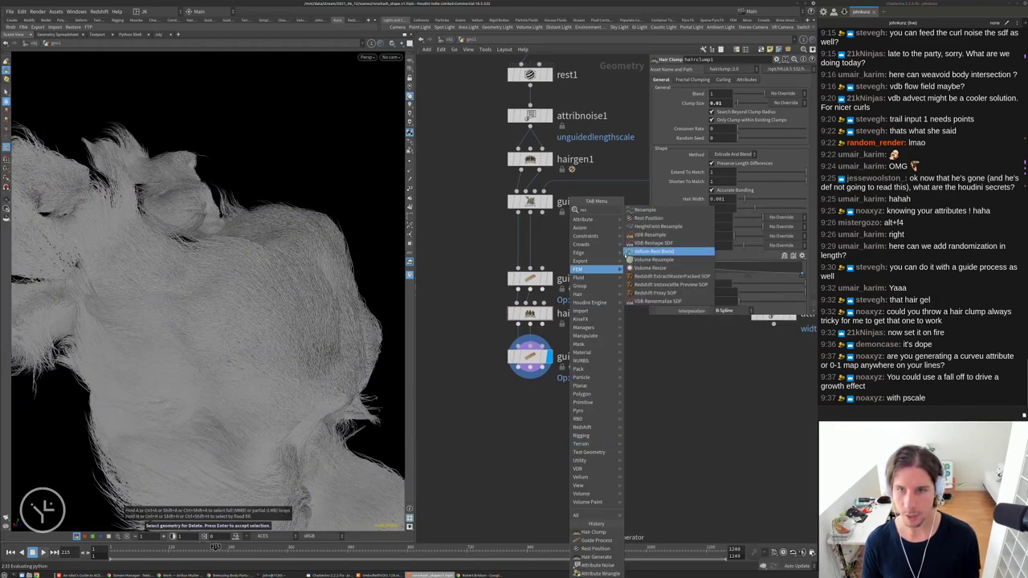
click(644, 210)
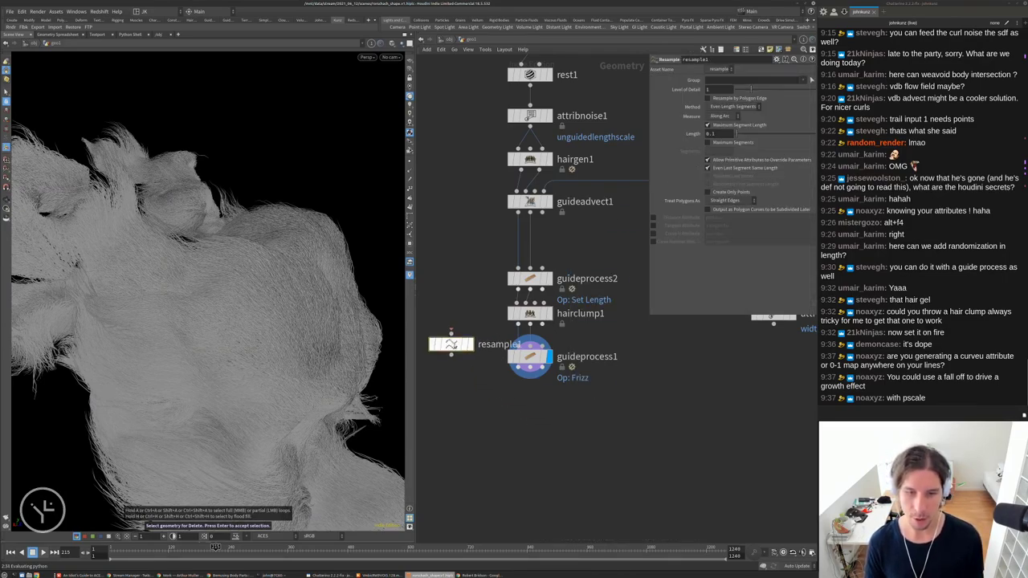
click(501, 353)
click(728, 127)
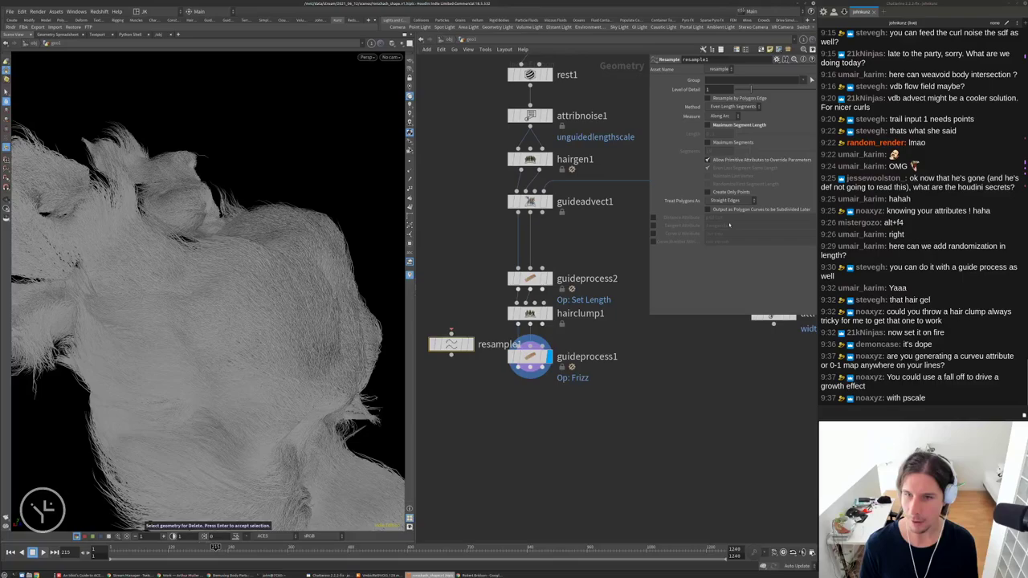
click(654, 233)
Wire resample1 below guideprocess1 and display its output
scroll(628, 374, down, 1)
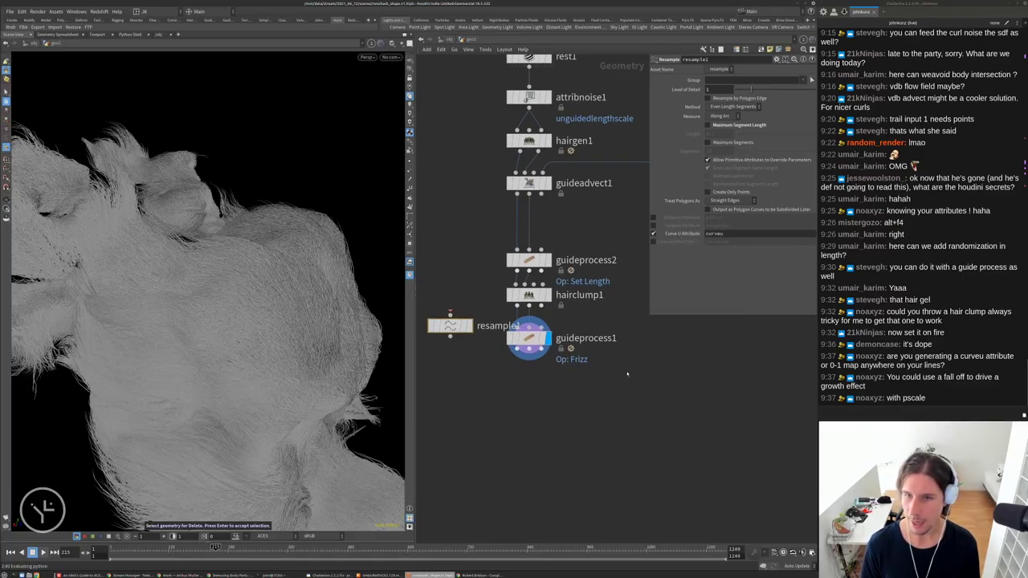
drag(450, 327, 546, 402)
click(495, 402)
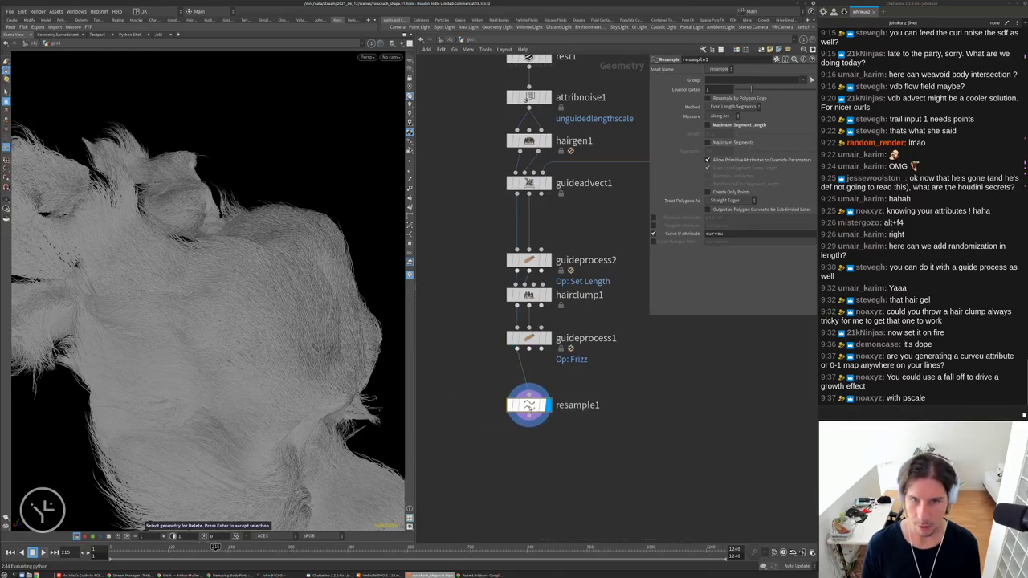
scroll(558, 400, down, 2)
scroll(557, 400, down, 2)
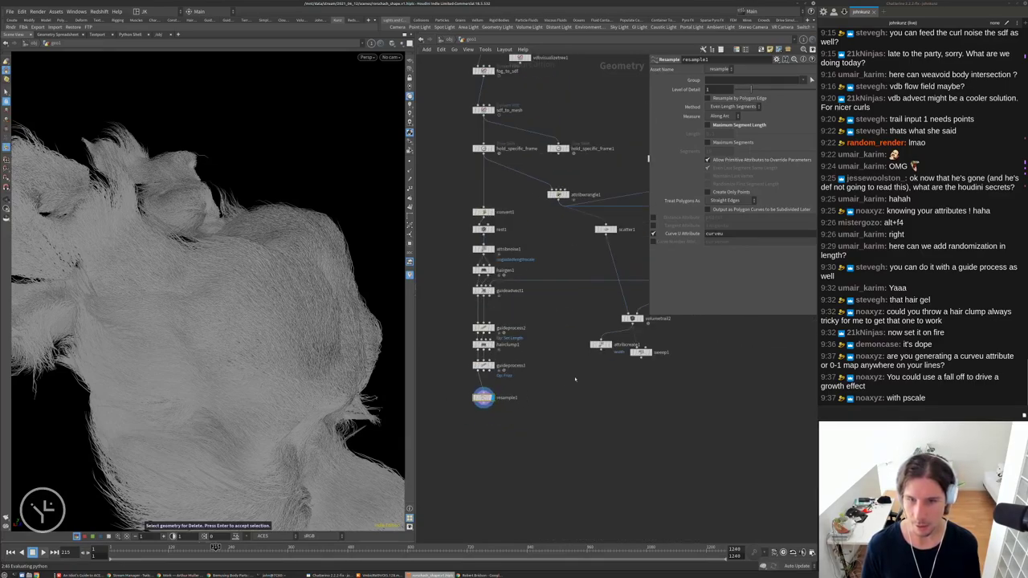
Delete the stray attribcreate2 copy and bring up node search under resample1
alt+drag(600, 344, 478, 436)
scroll(478, 435, up, 2)
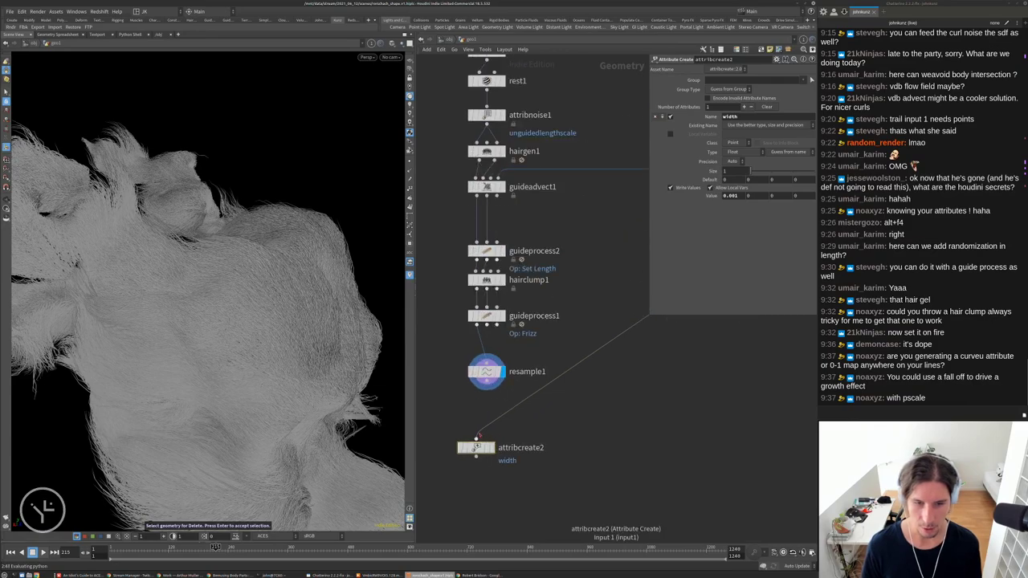
drag(486, 389, 494, 441)
key(Delete)
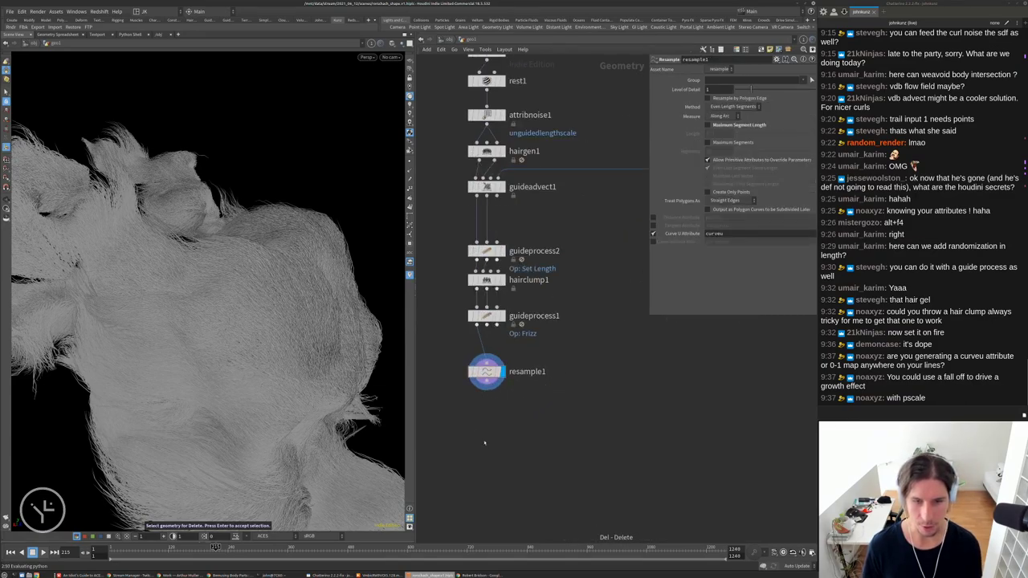
key(Tab)
key(Escape)
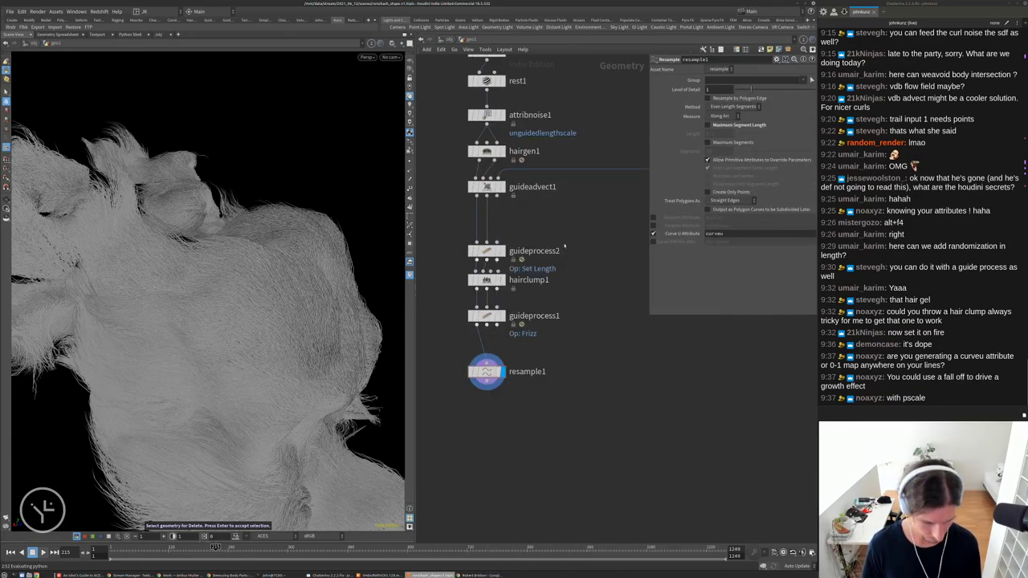
key(Tab)
Add attribwrangle2 with 'wr' below resample1 and display its output
text(wr)
key(Return)
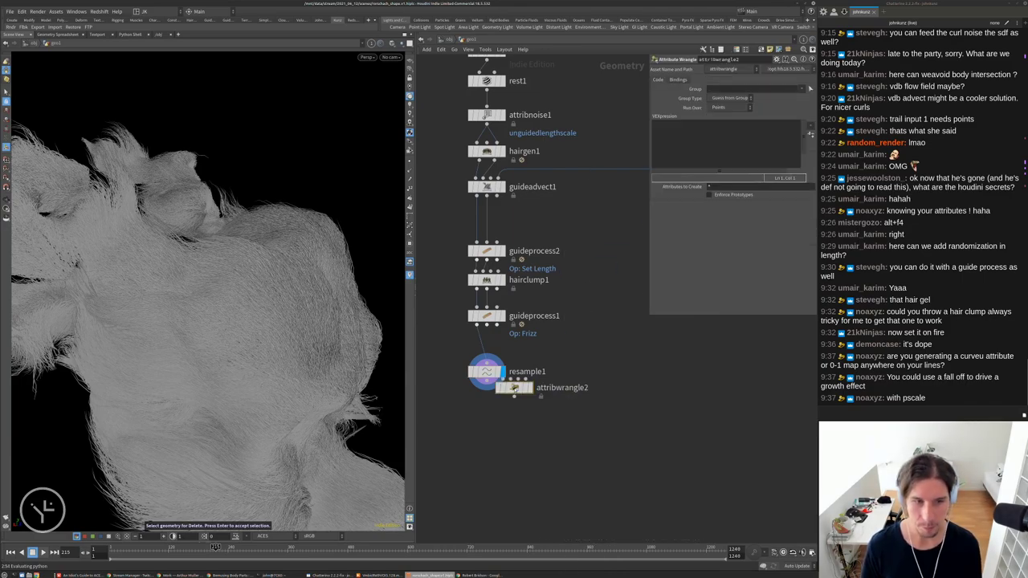
click(510, 399)
drag(524, 401, 489, 406)
click(511, 422)
Write f@width = (1-f@curveu) * 0.01 in attribwrangle2 so strands taper
click(687, 159)
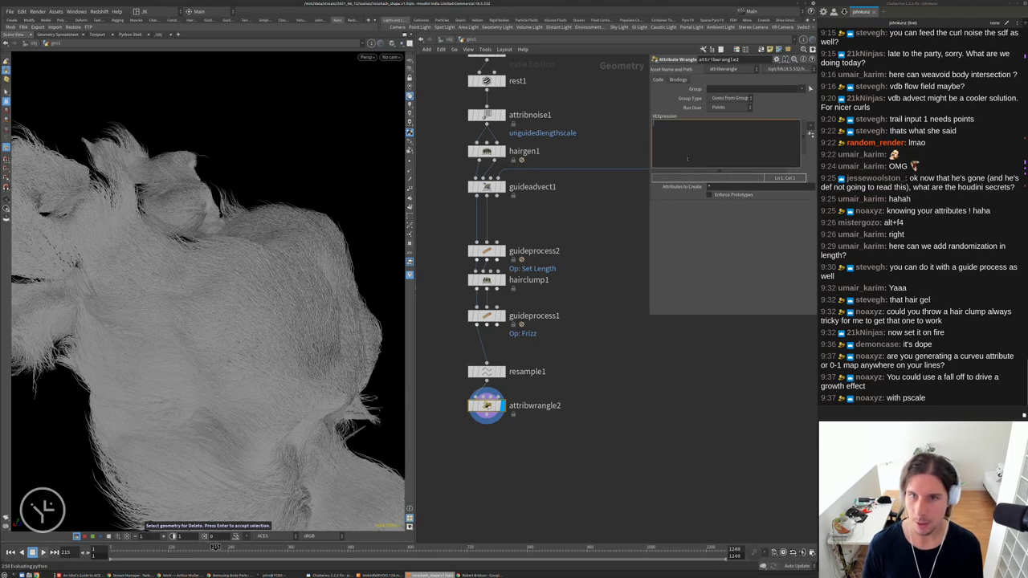
text(fioat)
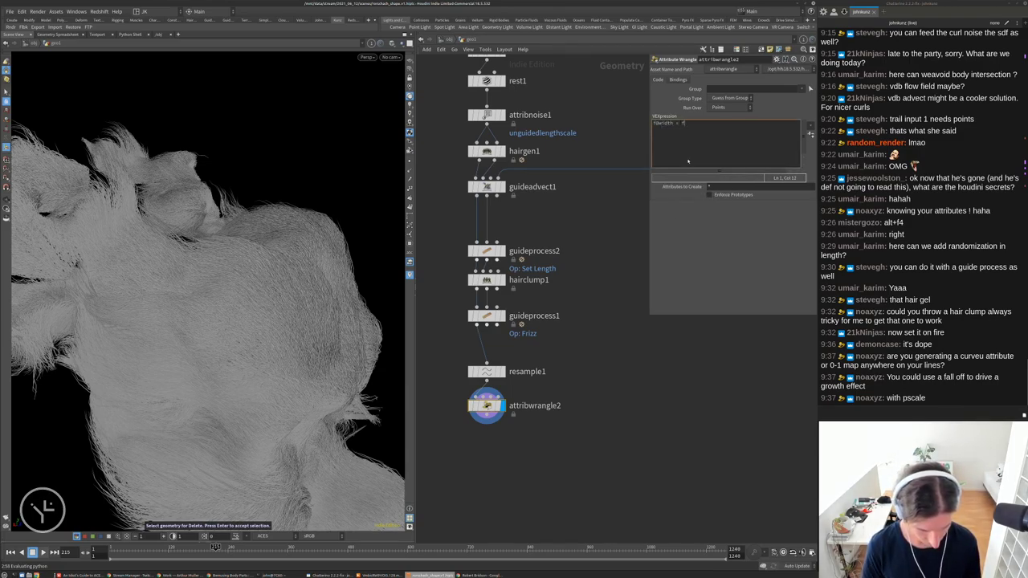
text(th = f@curveu )
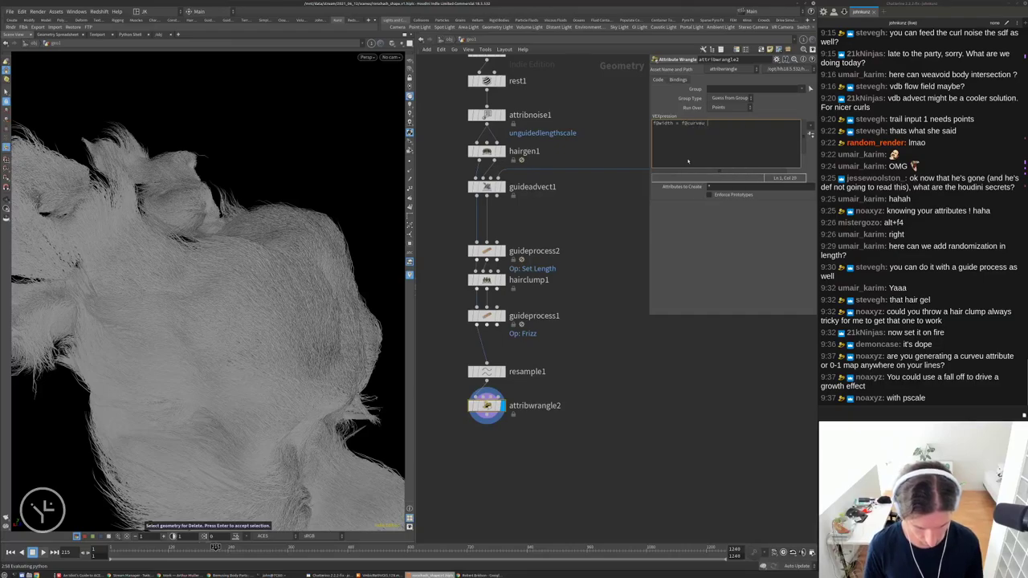
text(* 0.01;)
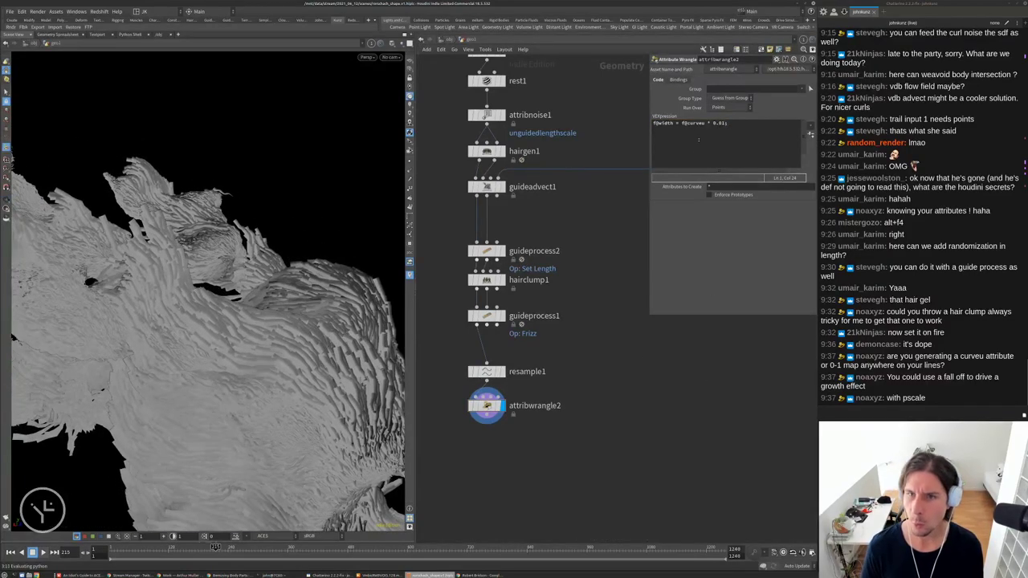
click(486, 372)
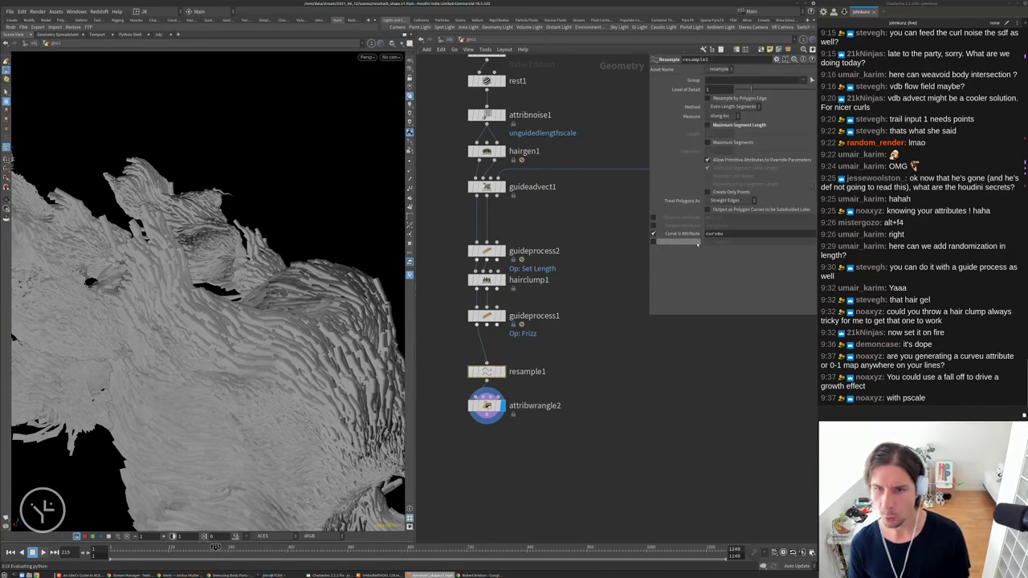
key(Escape)
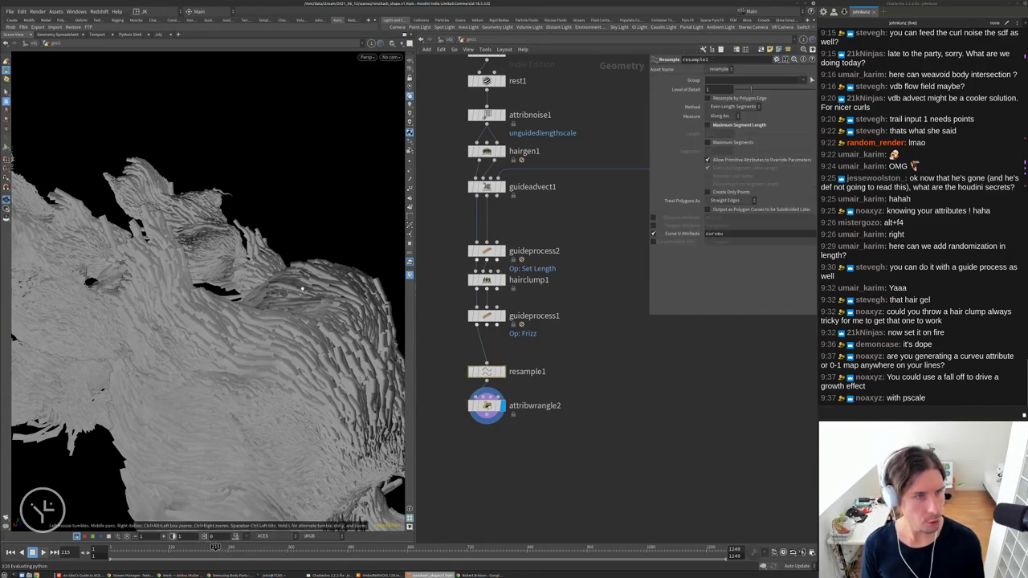
mouse_move(265, 241)
mouse_down()
mouse_move(322, 305)
mouse_move(253, 232)
mouse_up()
key(Delete)
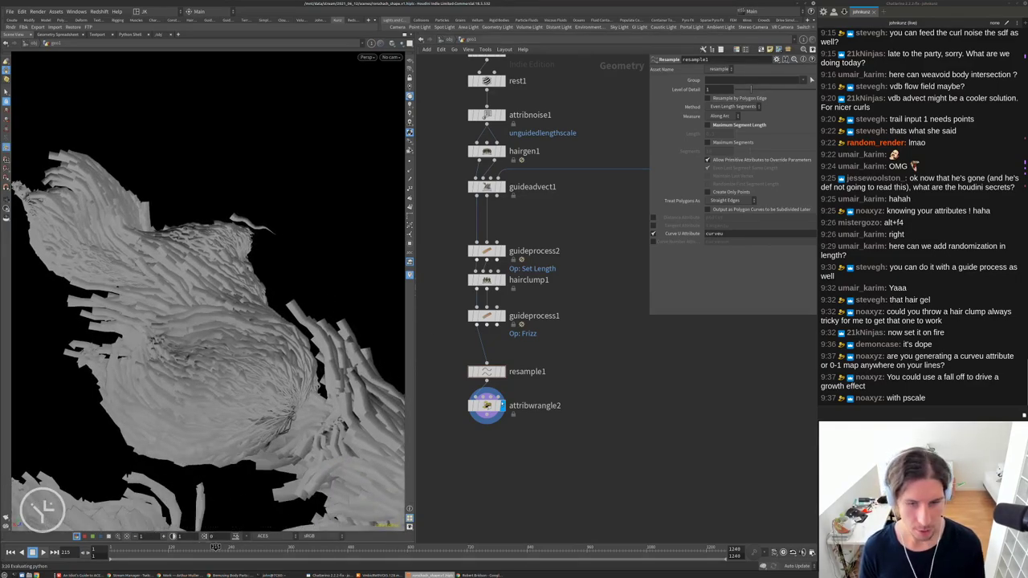
click(487, 406)
click(731, 161)
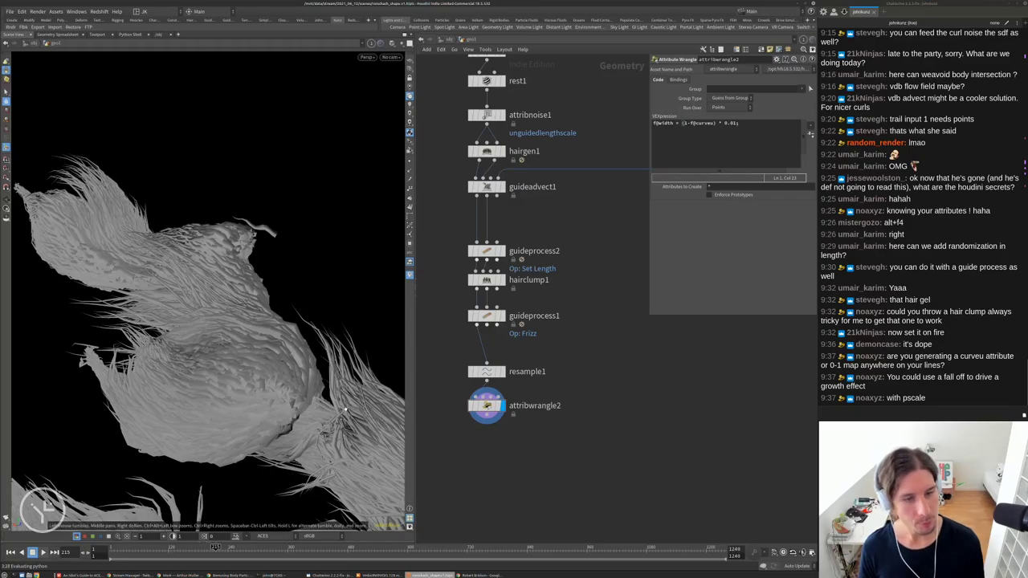
Inspect the tapered strands, then display guideprocess1's frizzed guides again
drag(240, 305, 267, 284)
scroll(267, 282, up, 5)
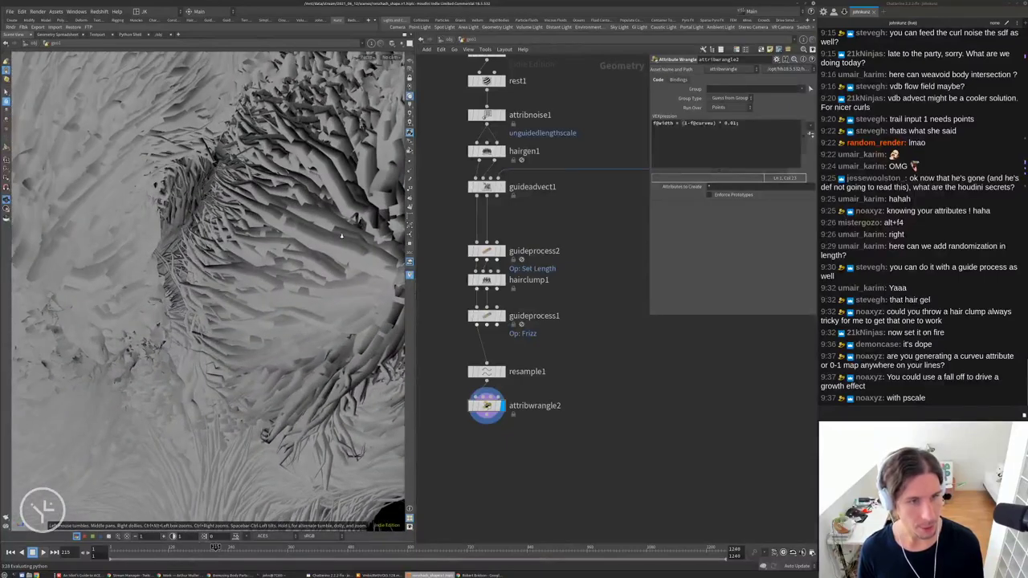
scroll(460, 356, up, 2)
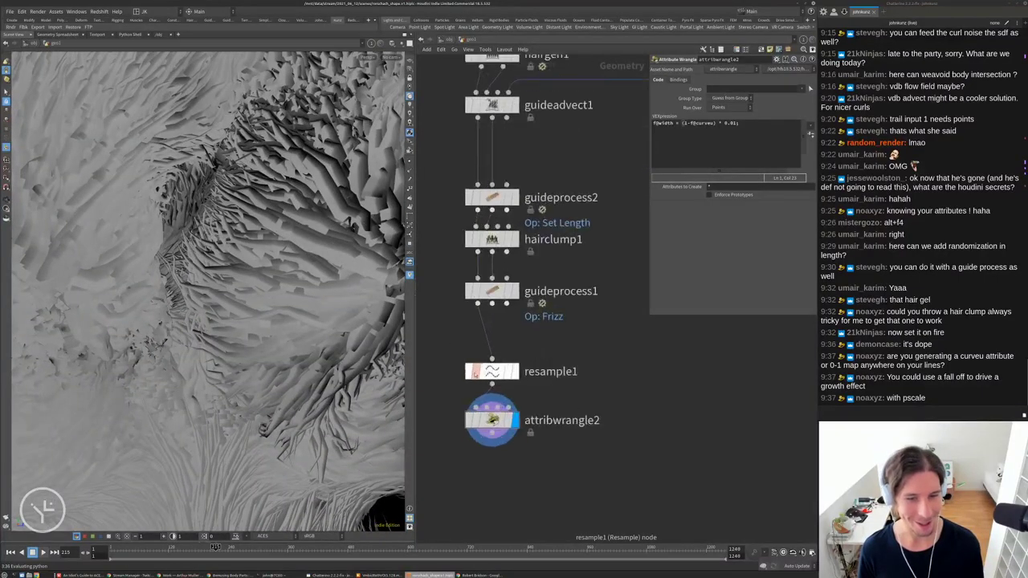
click(517, 291)
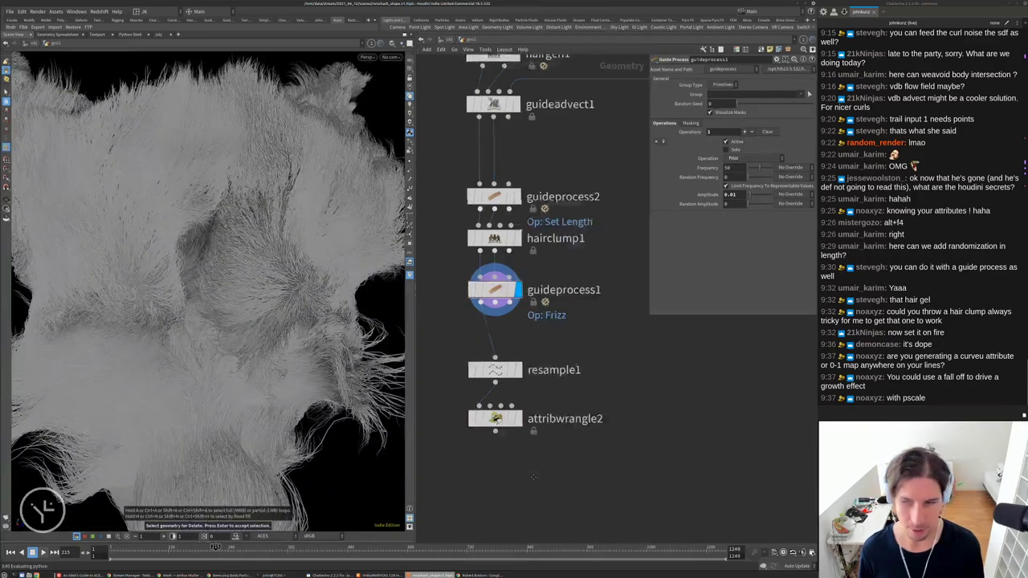
Select resample1 and attribwrangle2 together and move them left of the main chain
middle_drag(514, 353, 609, 319)
drag(554, 318, 642, 405)
drag(588, 336, 472, 332)
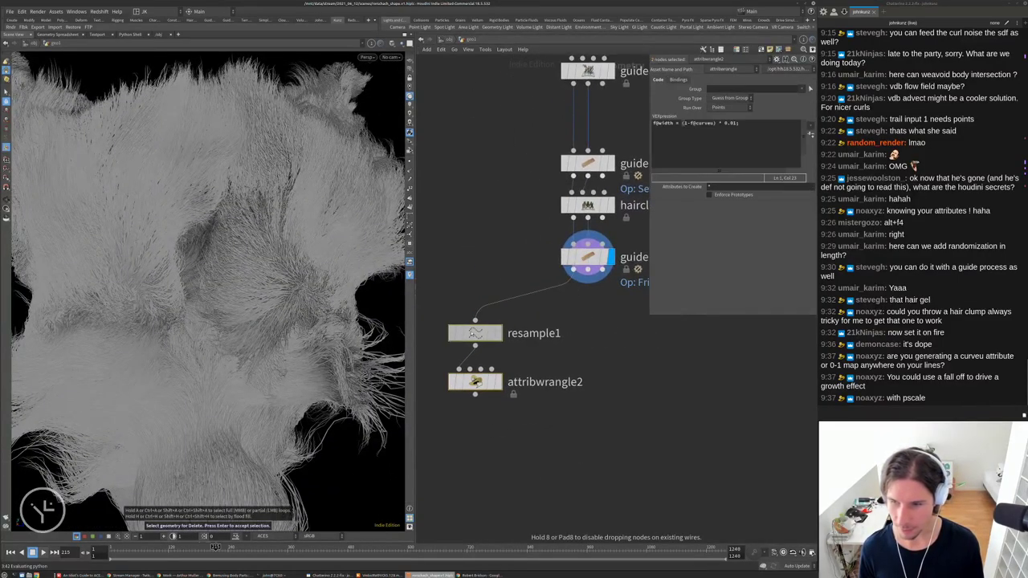
click(675, 347)
scroll(675, 346, down, 2)
middle_drag(653, 328, 550, 368)
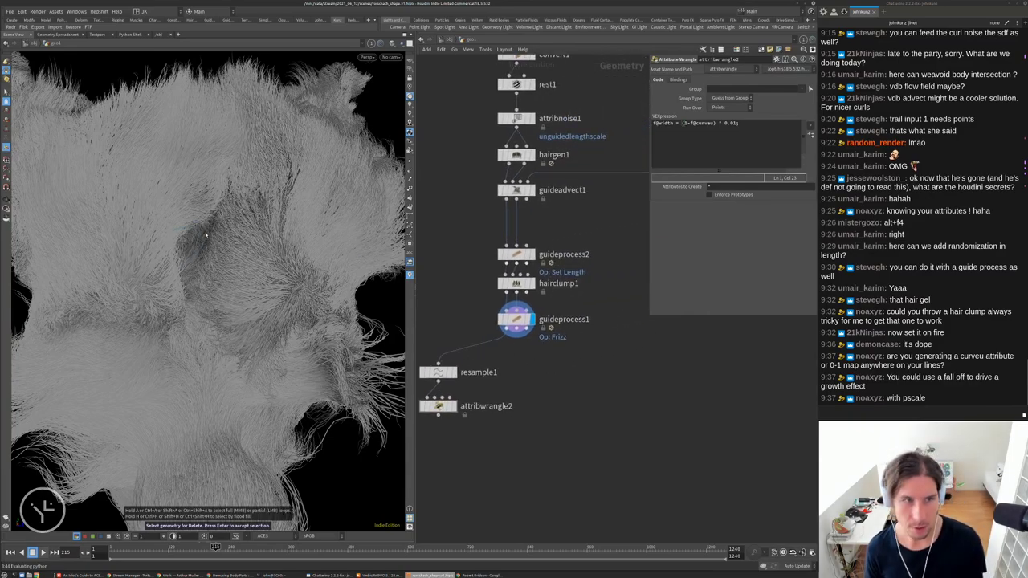
Orbit and zoom the viewport to inspect the frizzed fur from new angles
key(Escape)
scroll(209, 241, down, 5)
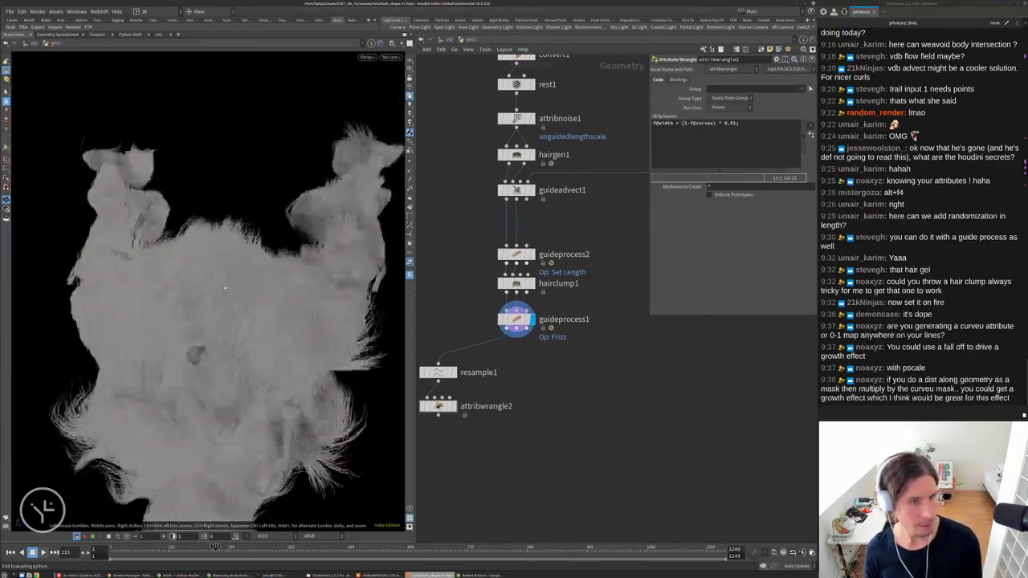
drag(225, 288, 265, 273)
scroll(642, 321, up, 3)
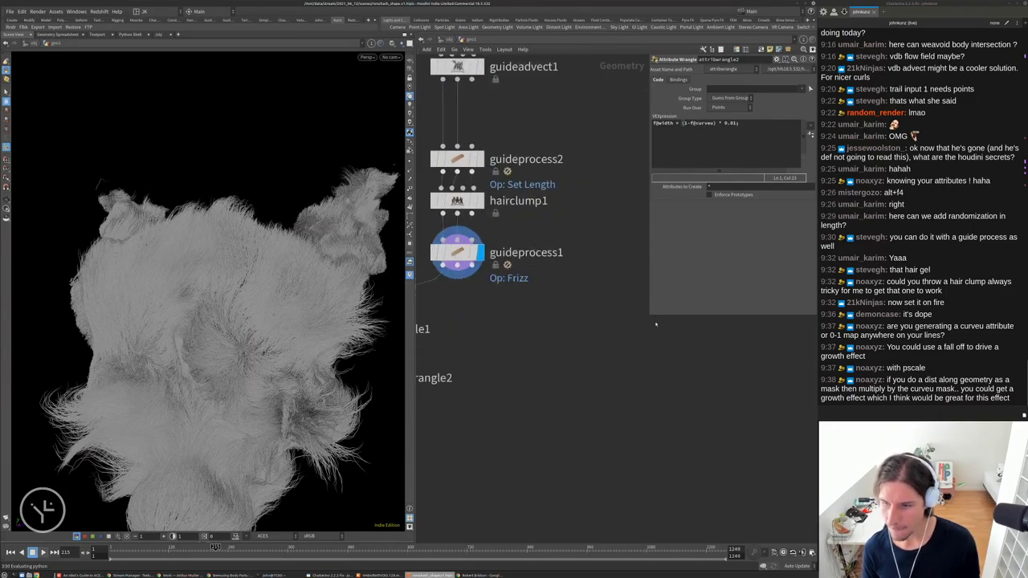
scroll(656, 325, down, 3)
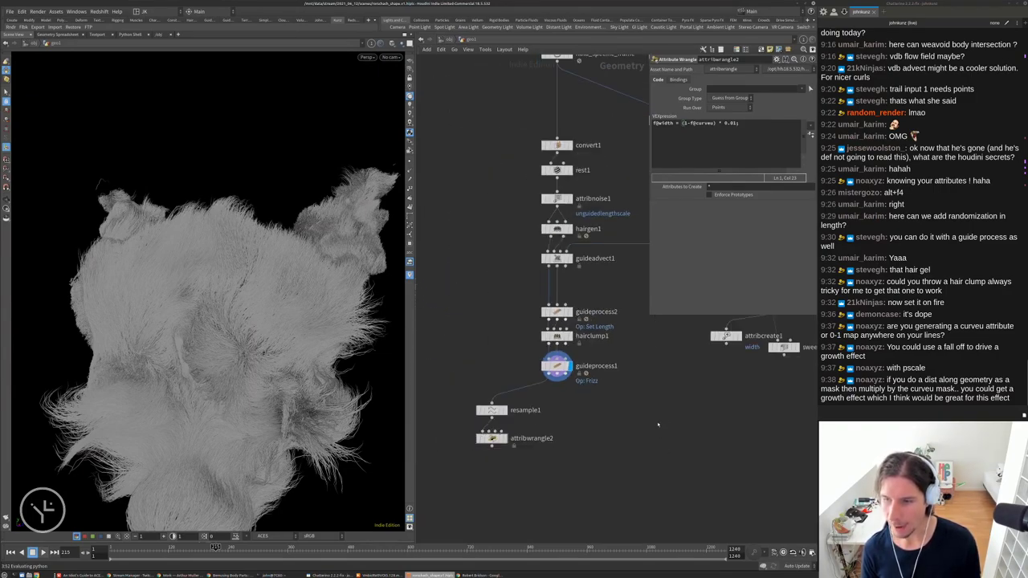
middle_drag(530, 342, 536, 382)
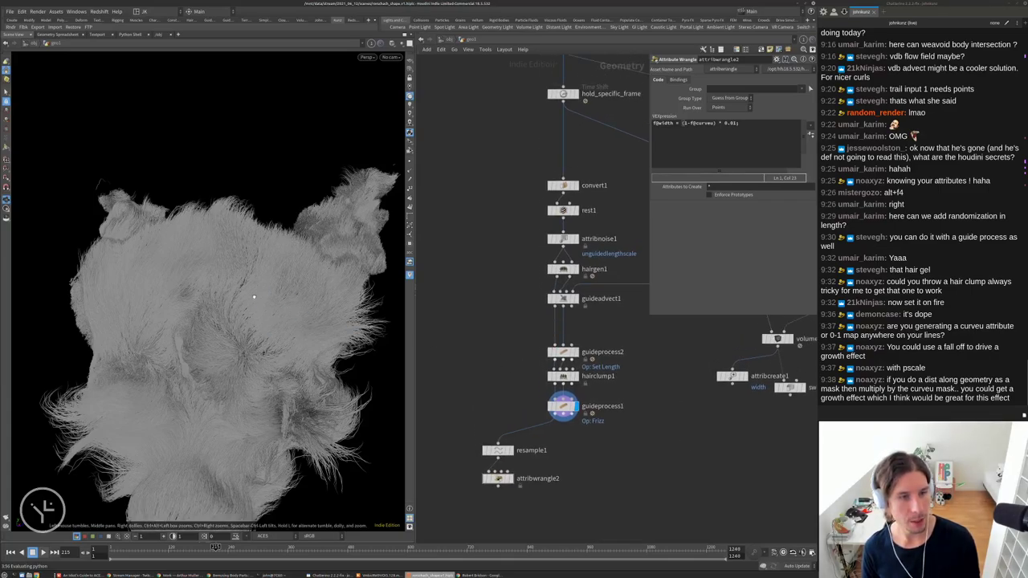
right_drag(257, 337, 231, 291)
key(Escape)
drag(224, 305, 184, 340)
Shrink the floating parameter panel and orbit to a top-down view of the groom
middle_drag(648, 273, 634, 314)
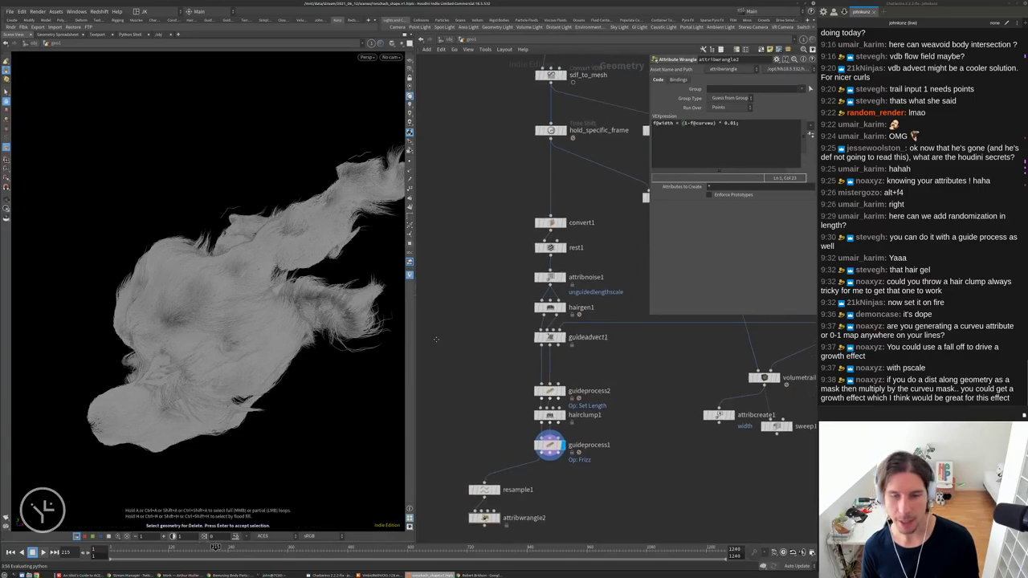
drag(651, 316, 671, 285)
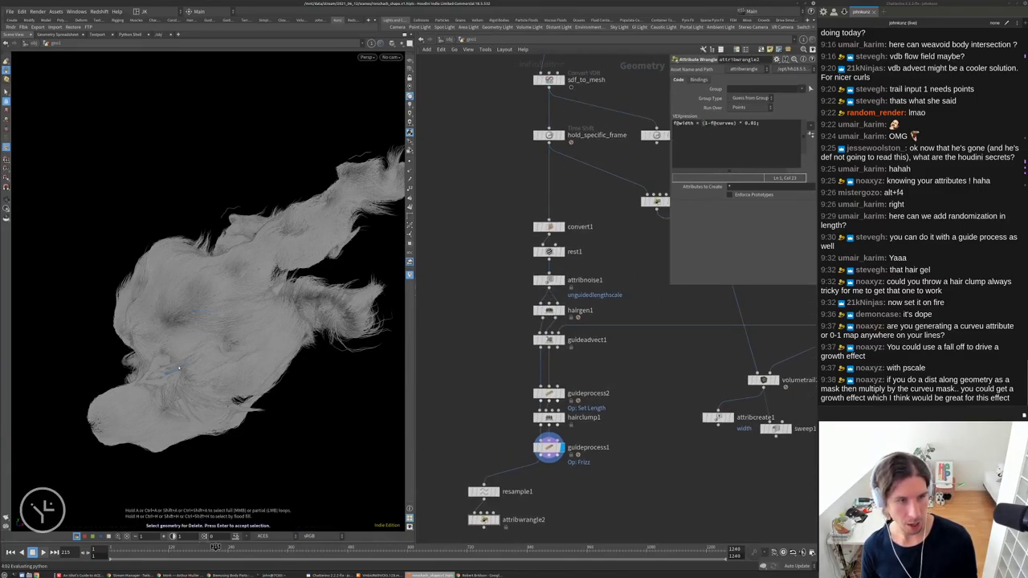
key(Escape)
drag(179, 368, 255, 366)
Search for the artist's Instagram in a new Chrome tab and open the furry creature post
key(s)
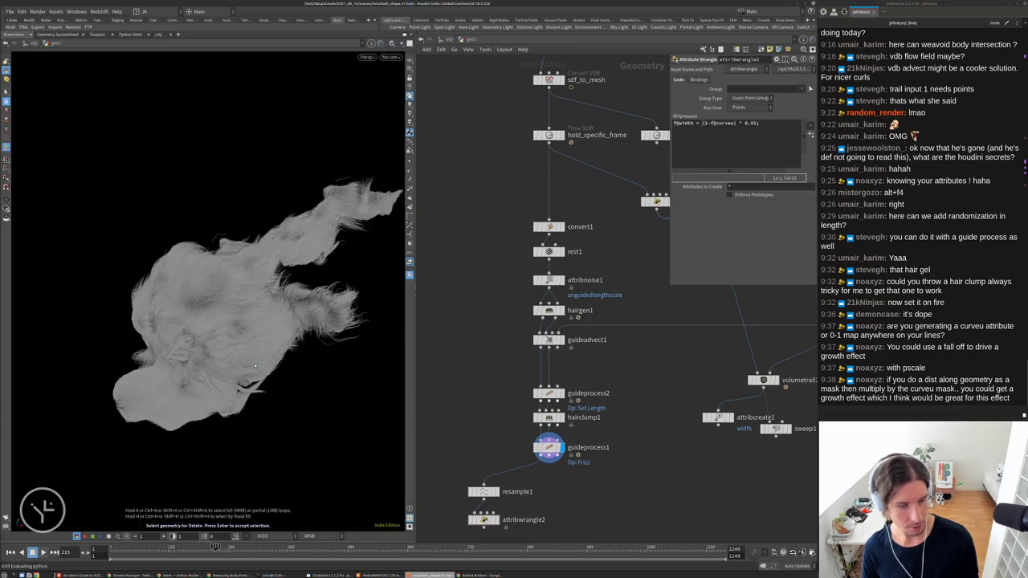
click(456, 575)
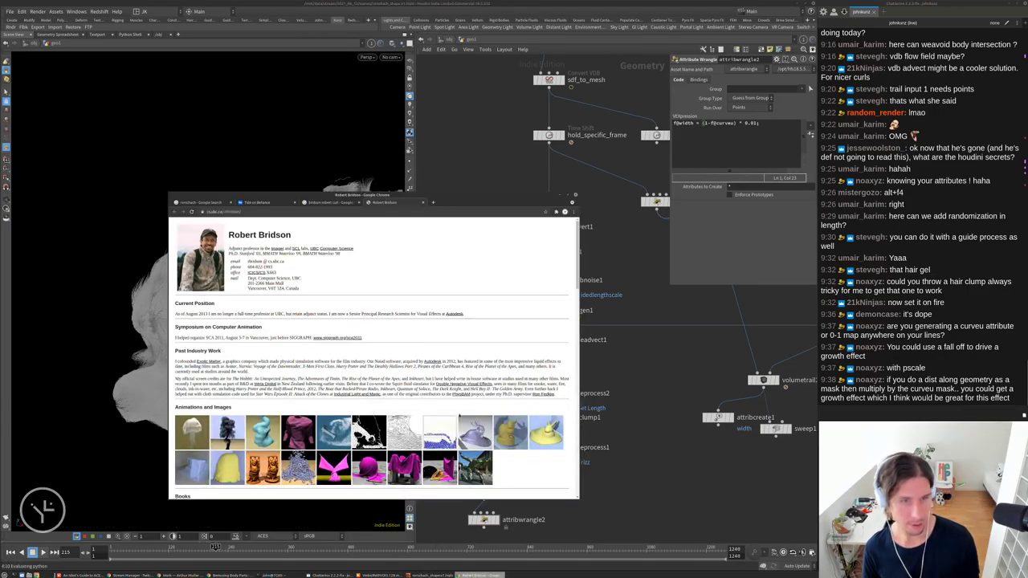
key(ctrl+t)
text(simon)
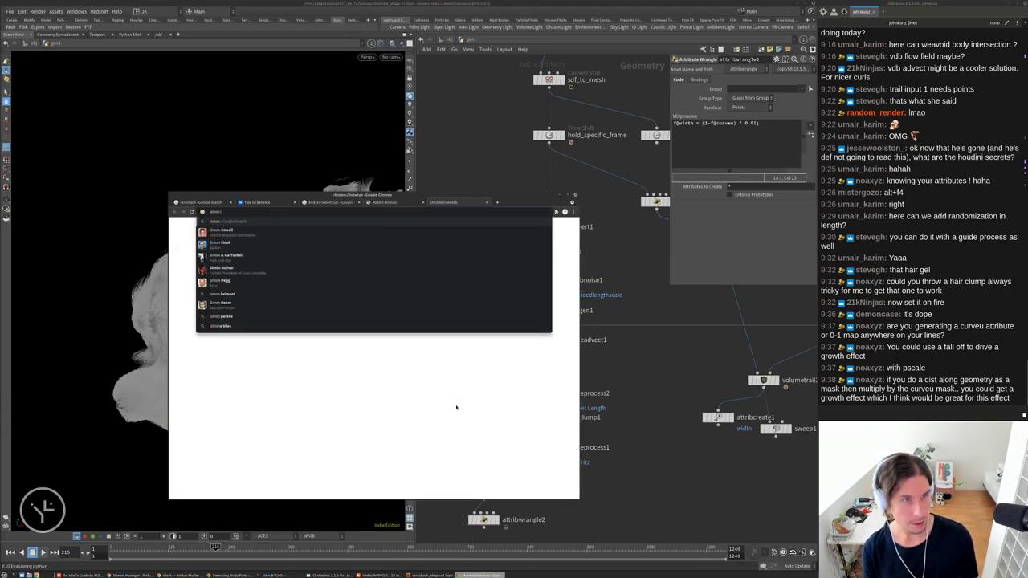
text( hol)
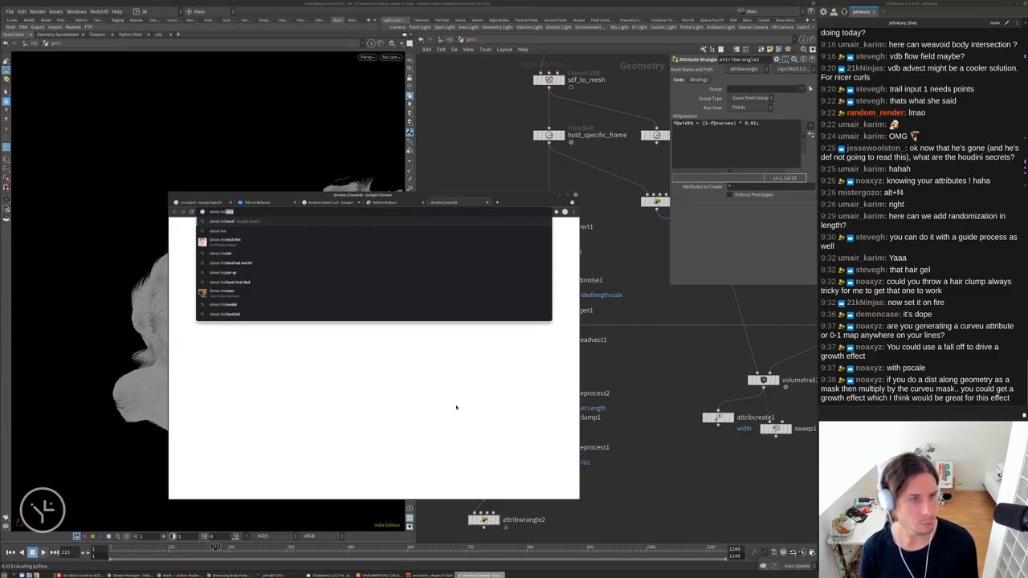
text(medal)
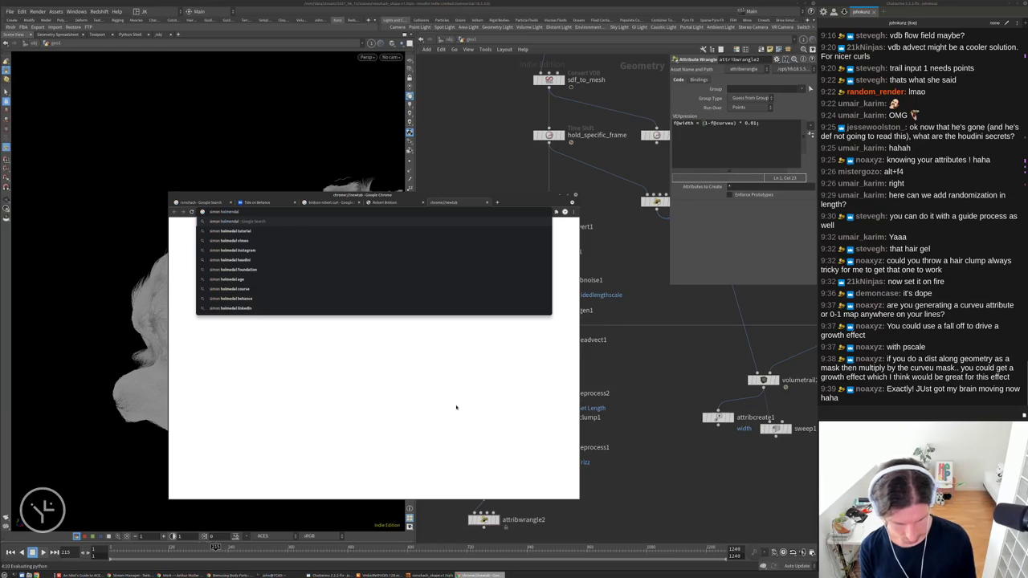
text( instagram)
key(Return)
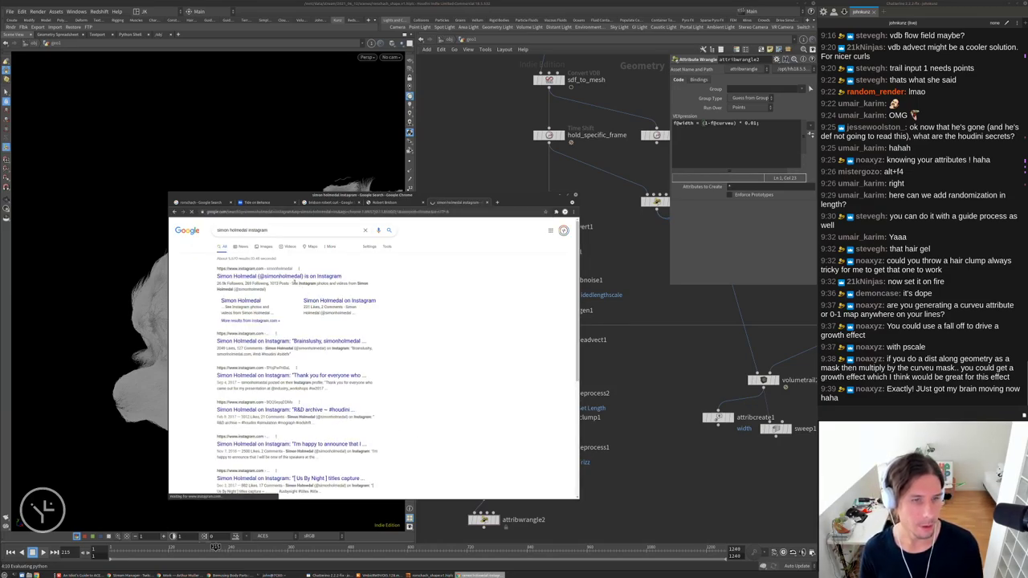
scroll(424, 360, down, 2)
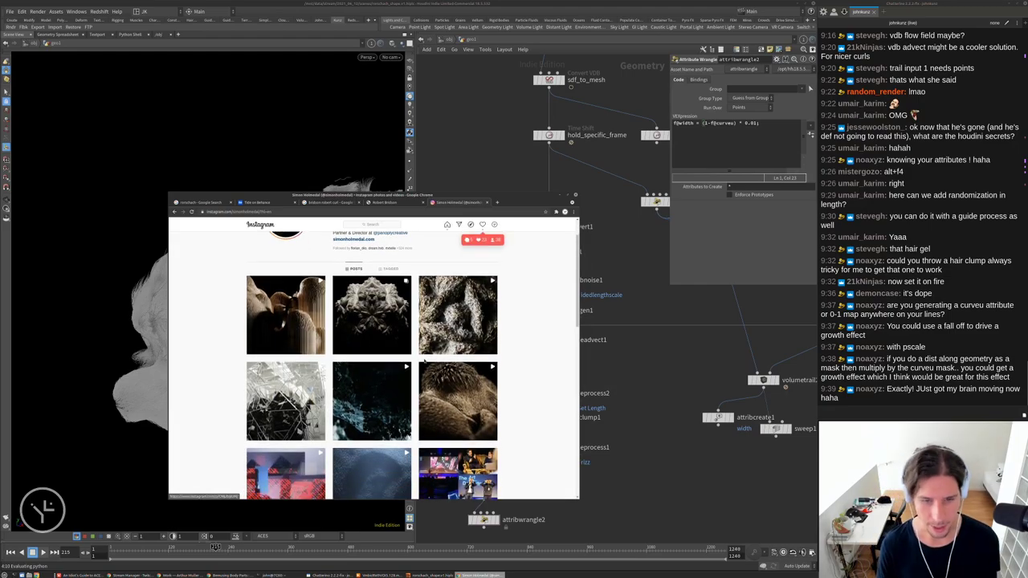
click(434, 375)
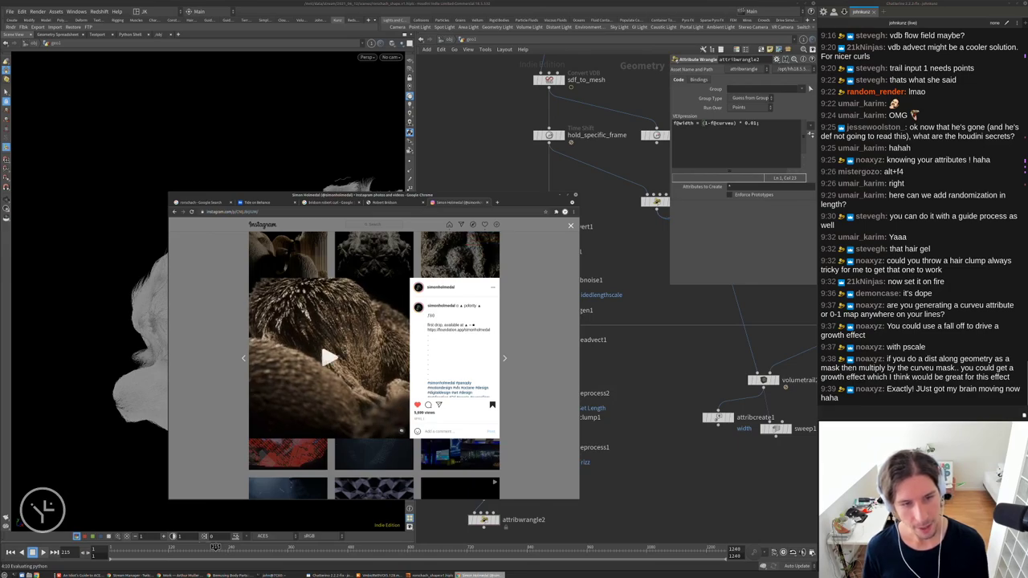
Back in Houdini, select hairclump1 and orbit in close around the fur
click(633, 367)
scroll(534, 378, up, 3)
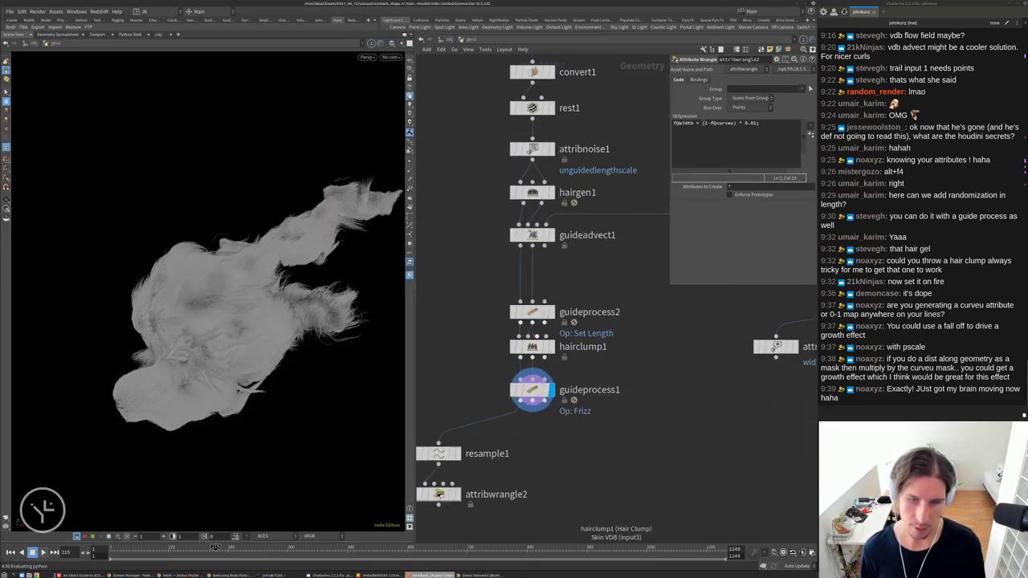
click(532, 346)
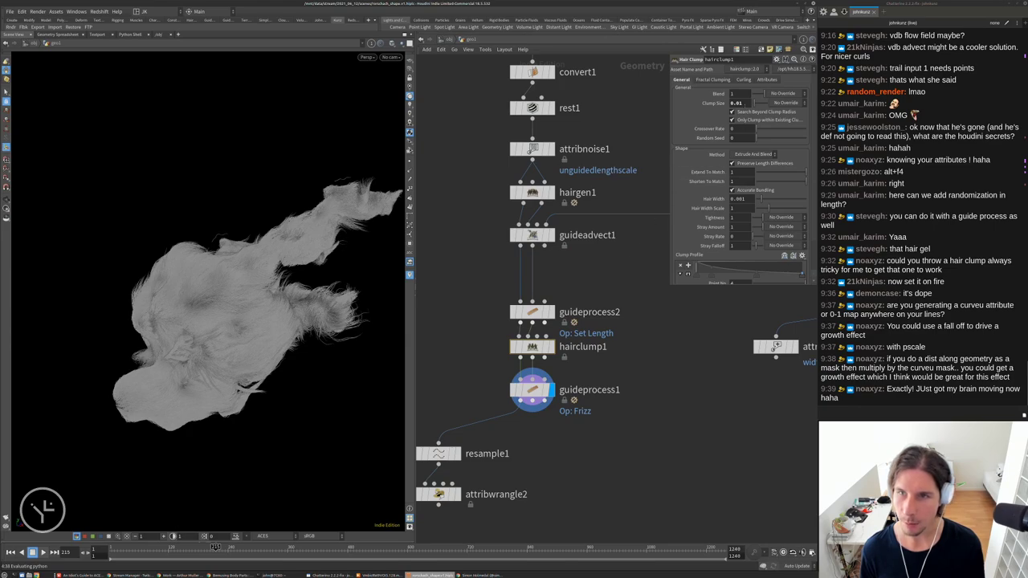
drag(321, 265, 323, 305)
scroll(324, 255, up, 5)
scroll(325, 255, up, 3)
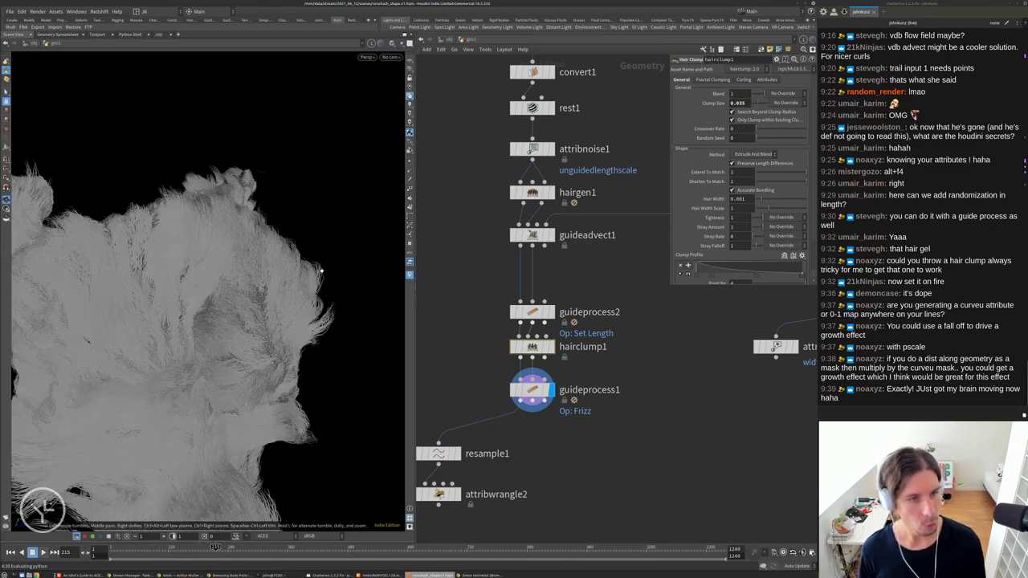
drag(325, 256, 353, 273)
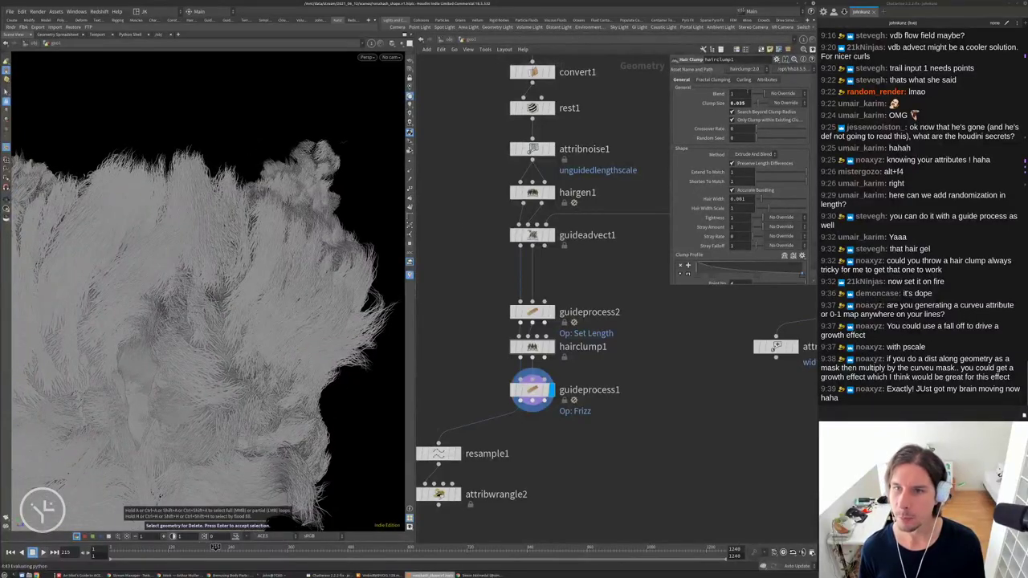
Bypass the frizz node and drag hairclump1's clump Blend slider toward 0
middle_drag(617, 352, 623, 324)
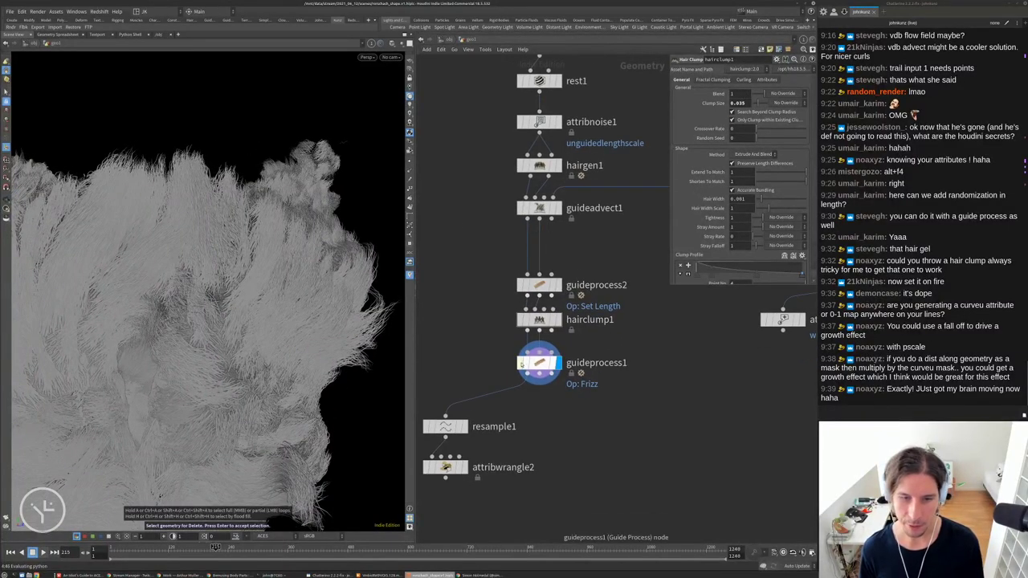
click(521, 366)
drag(241, 265, 304, 250)
key(Delete)
key(Escape)
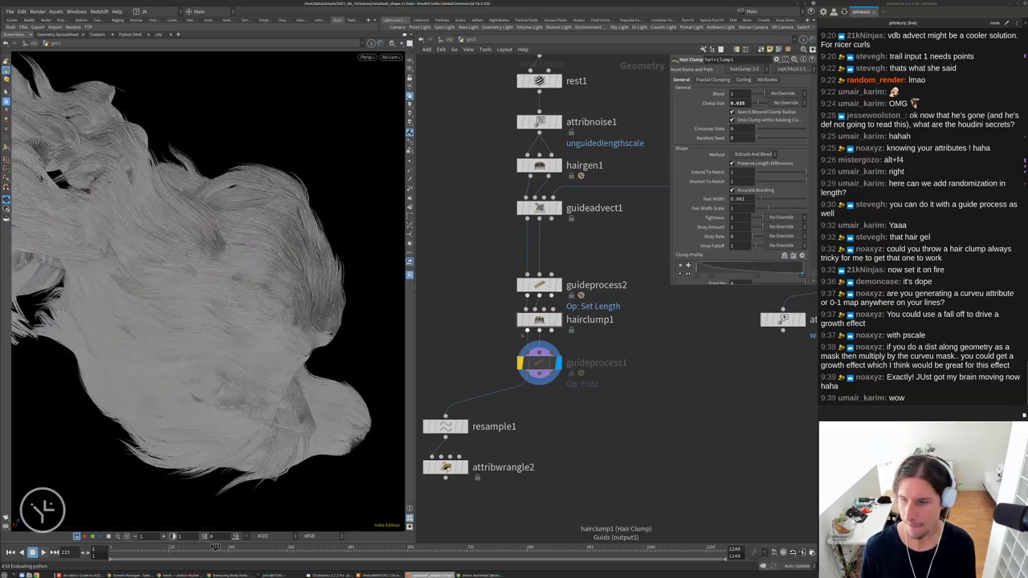
mouse_move(758, 96)
mouse_down()
mouse_move(742, 102)
mouse_move(776, 102)
mouse_up()
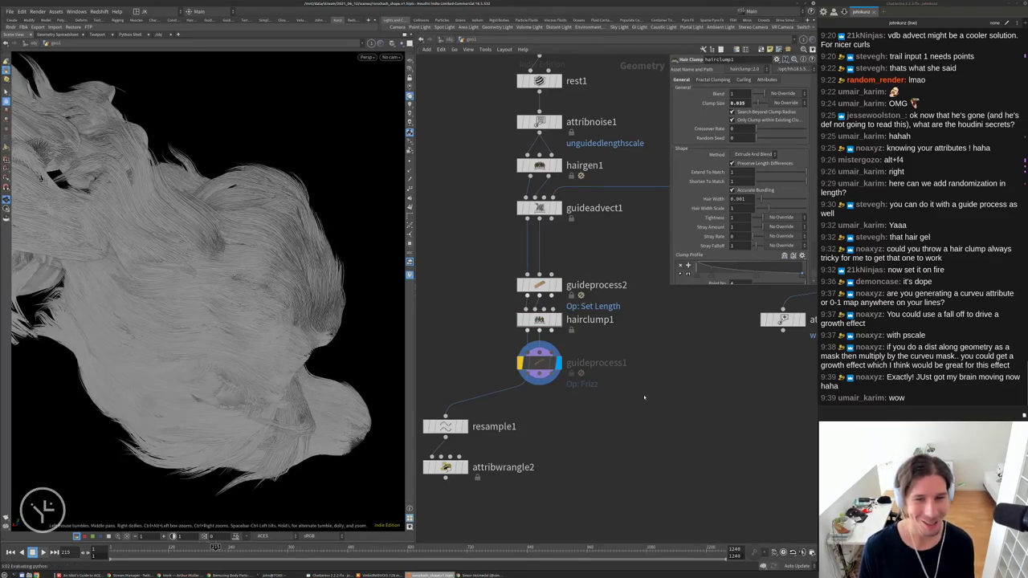
scroll(475, 371, down, 5)
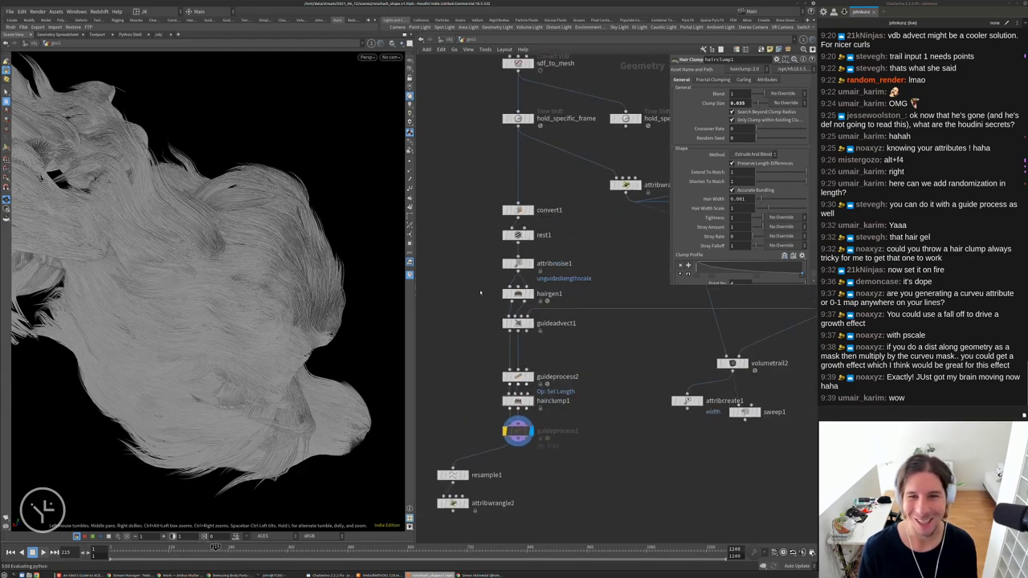
Add a Distance Along Geometry node wired under rest1 and display it
key(Tab)
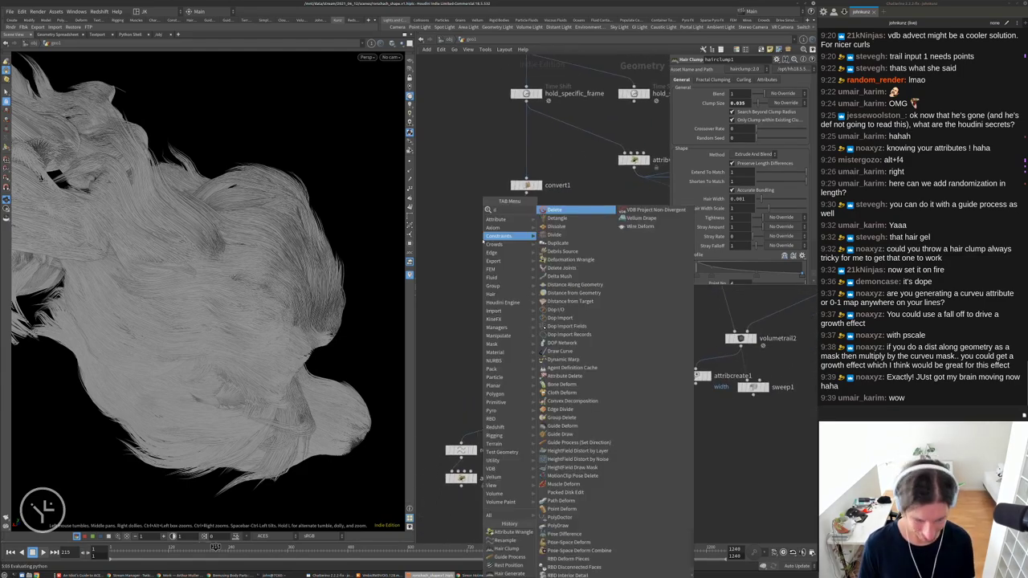
text(dis)
key(Down)
key(Return)
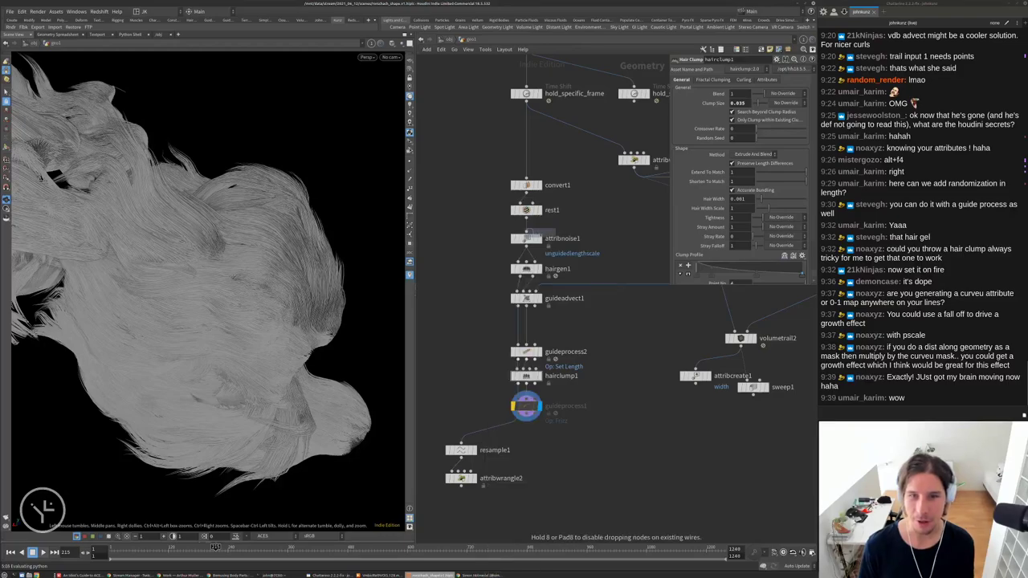
click(446, 318)
middle_drag(452, 286, 498, 229)
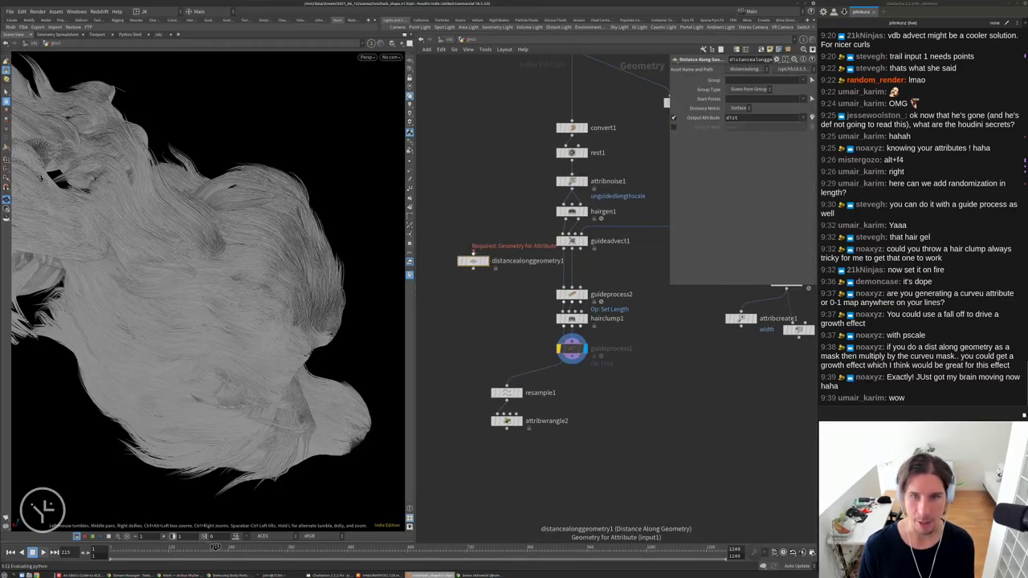
drag(473, 252, 571, 159)
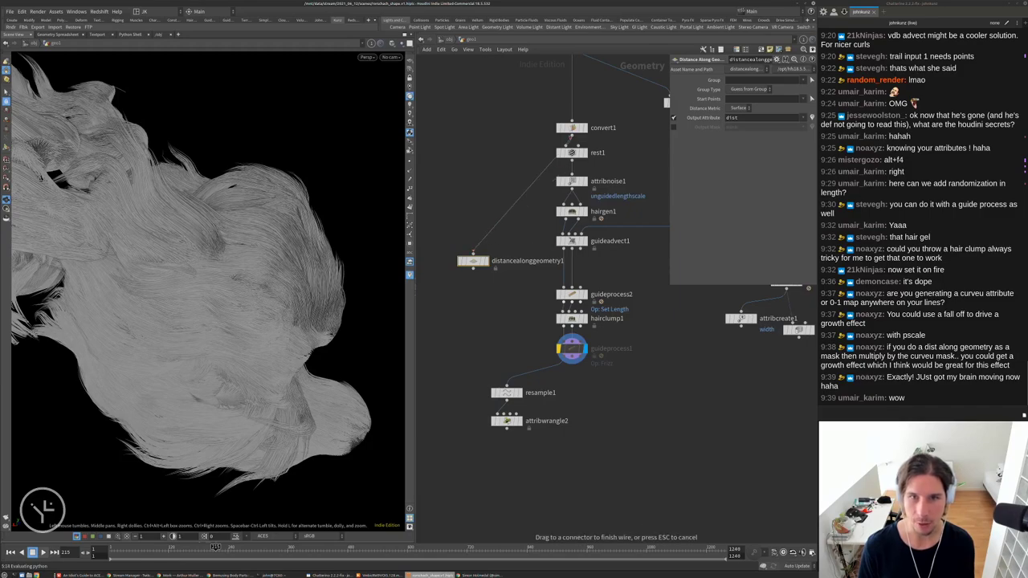
click(484, 261)
drag(473, 261, 454, 169)
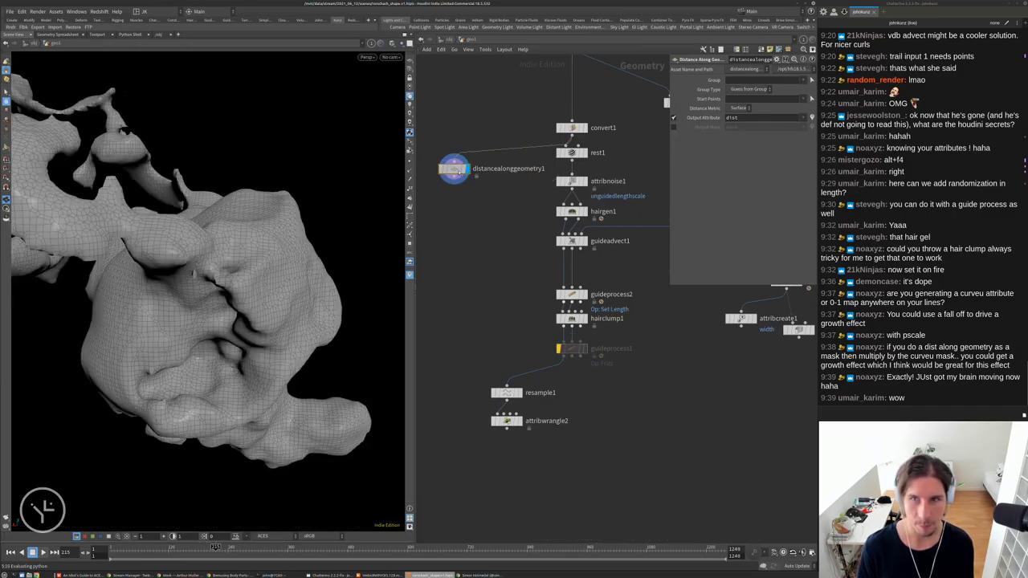
Clear the distance node's Group field, leaving it empty
scroll(505, 190, up, 5)
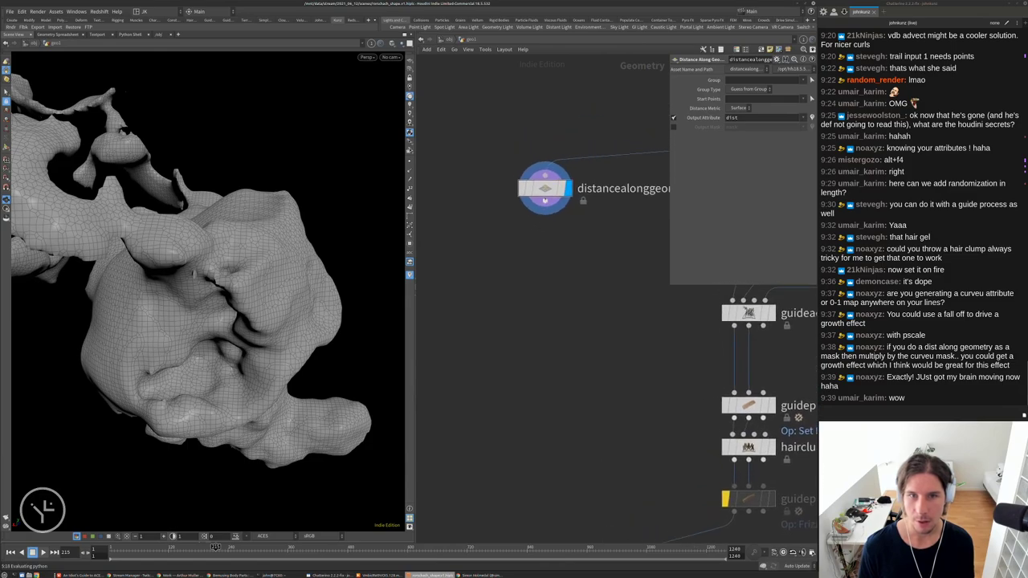
drag(314, 232, 257, 267)
key(Delete)
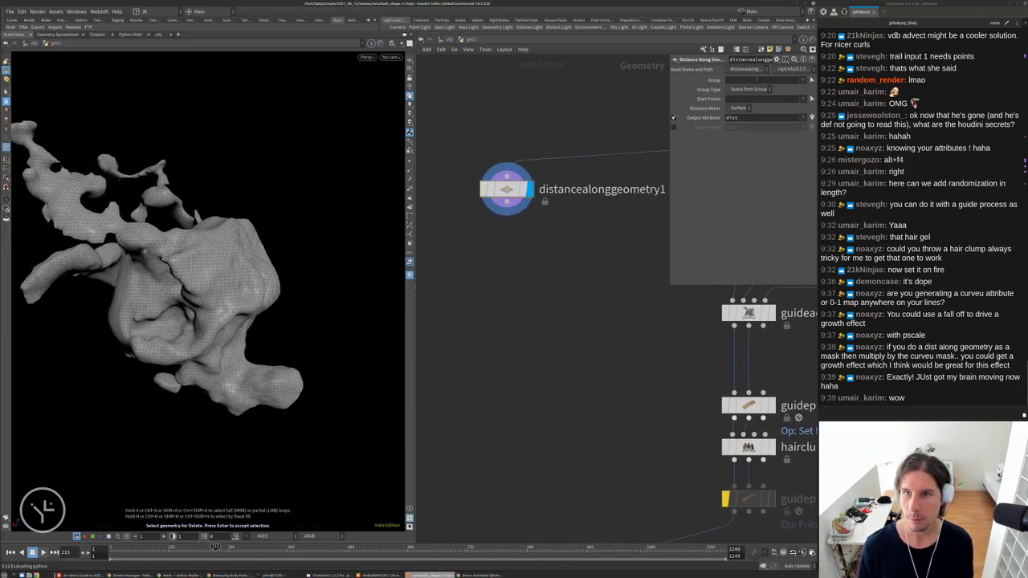
key(Tab)
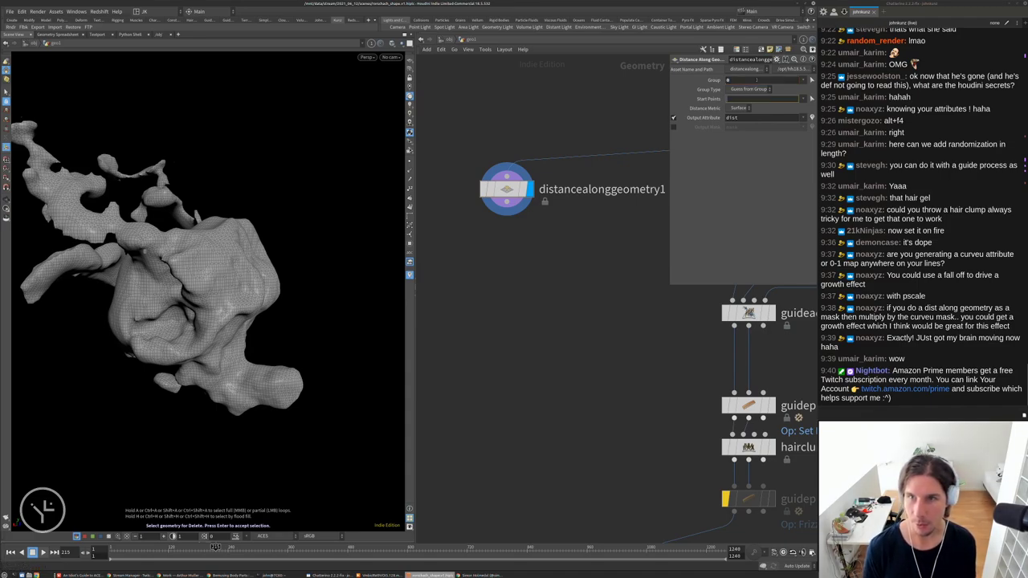
click(757, 79)
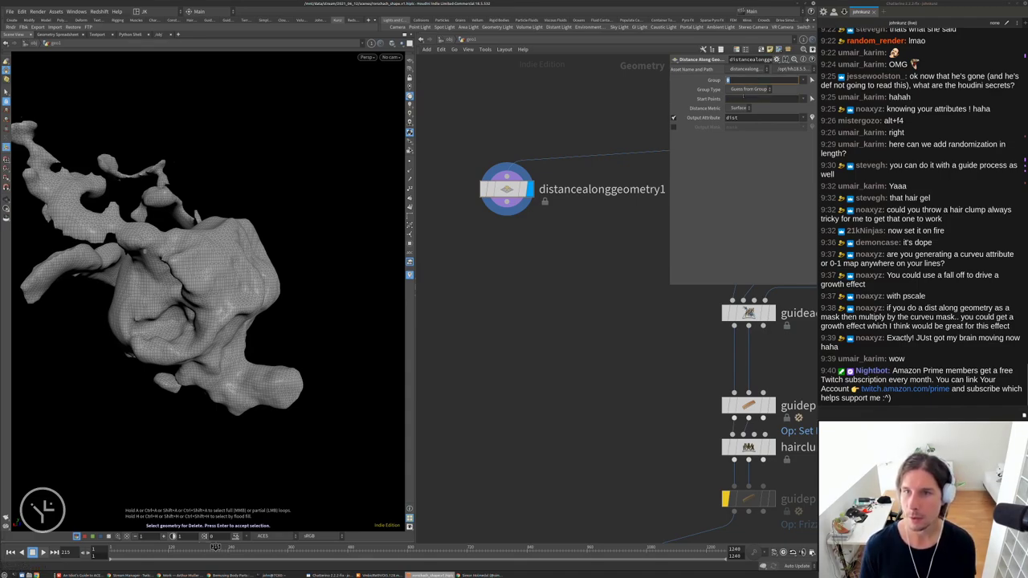
key(BackSpace)
key(Tab)
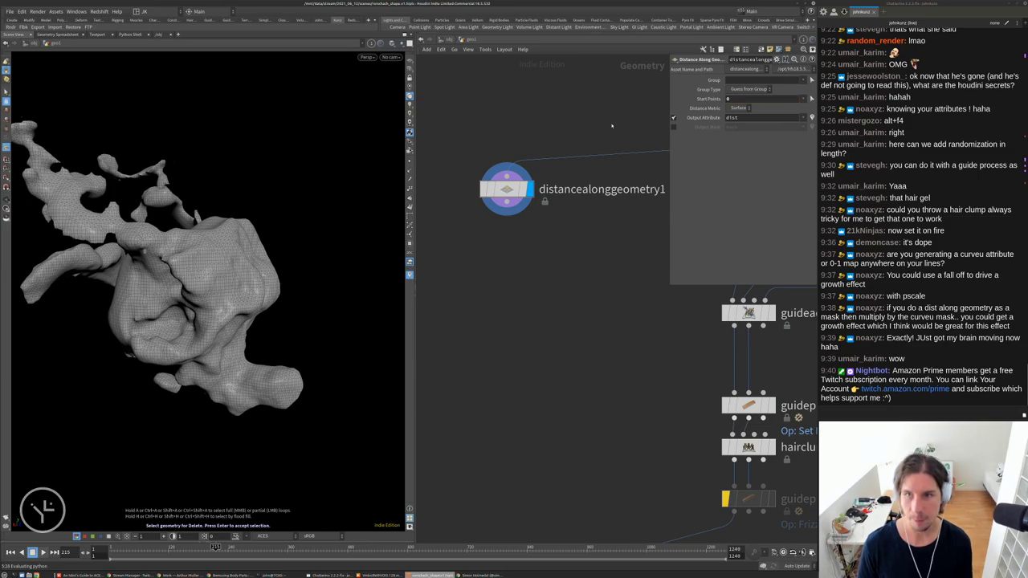
Visualise the dist attribute as a colour gradient across the Rorschach mesh
middle_click(508, 190)
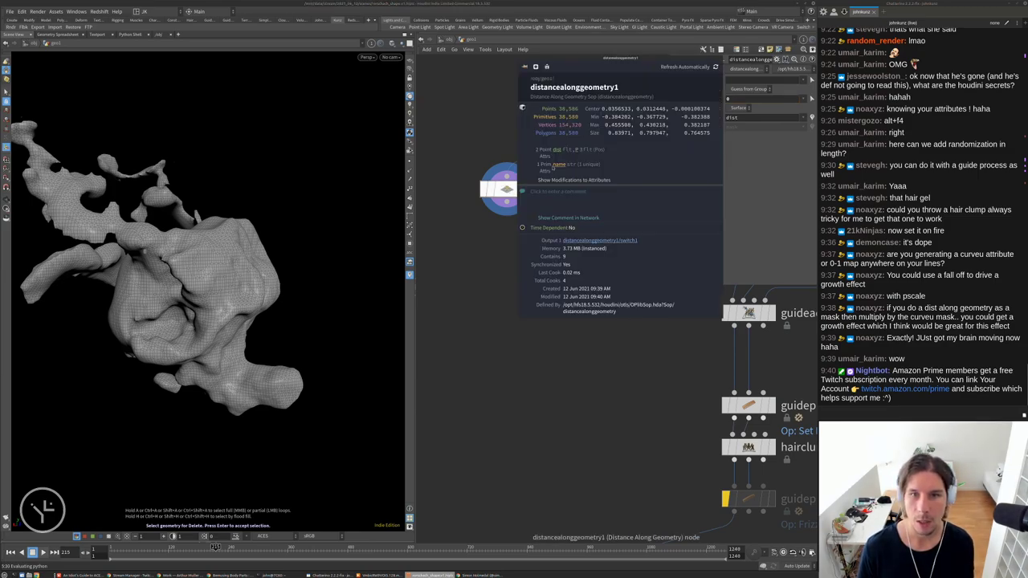
click(557, 149)
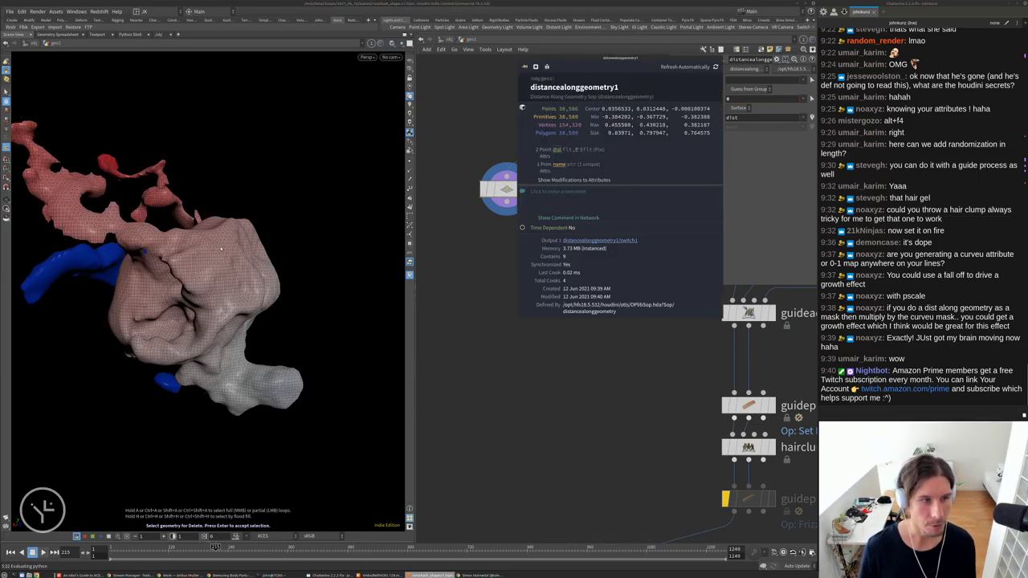
drag(291, 225, 143, 347)
right_click(143, 347)
key(Escape)
key(Delete)
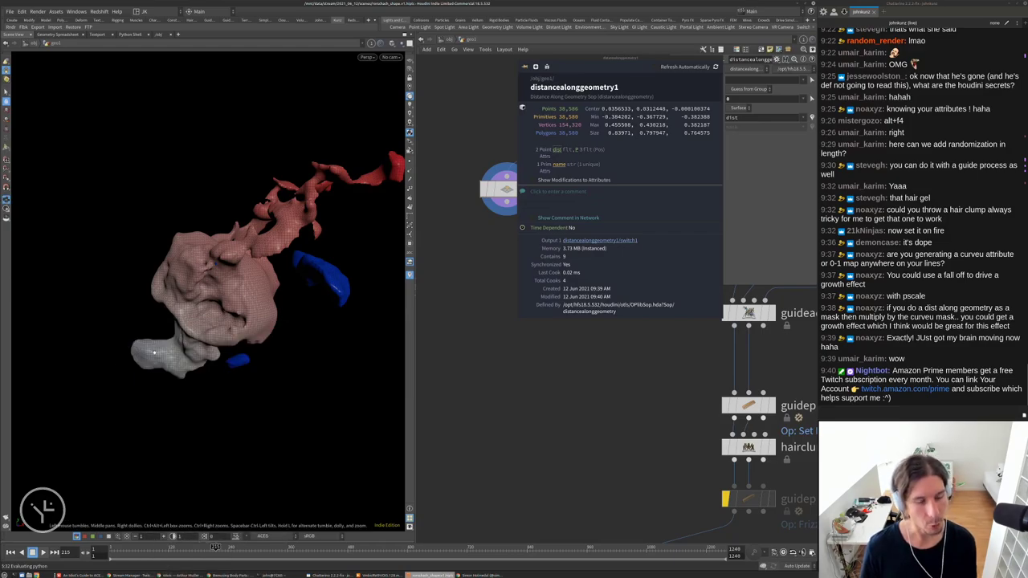
drag(123, 360, 115, 372)
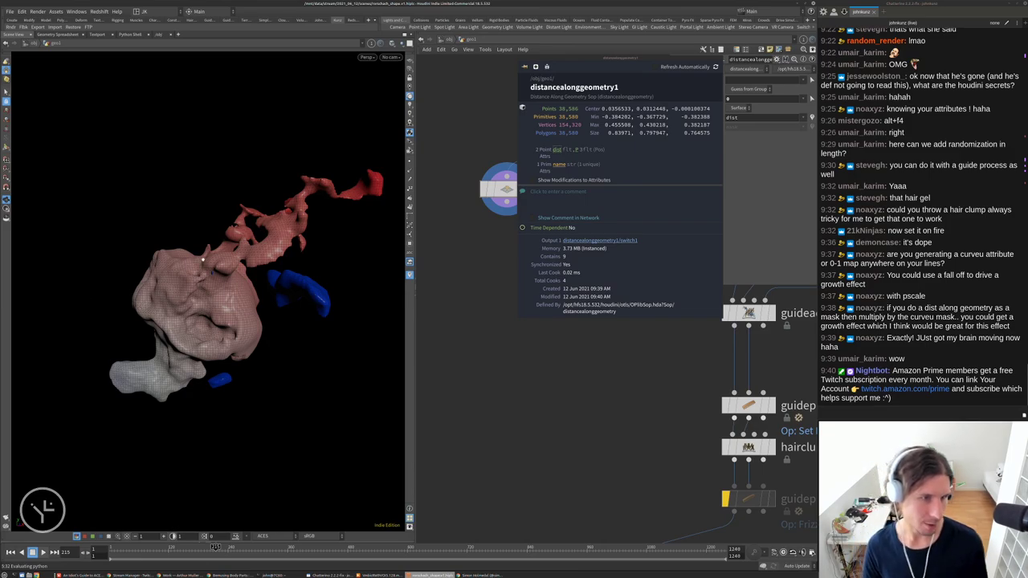
key(Delete)
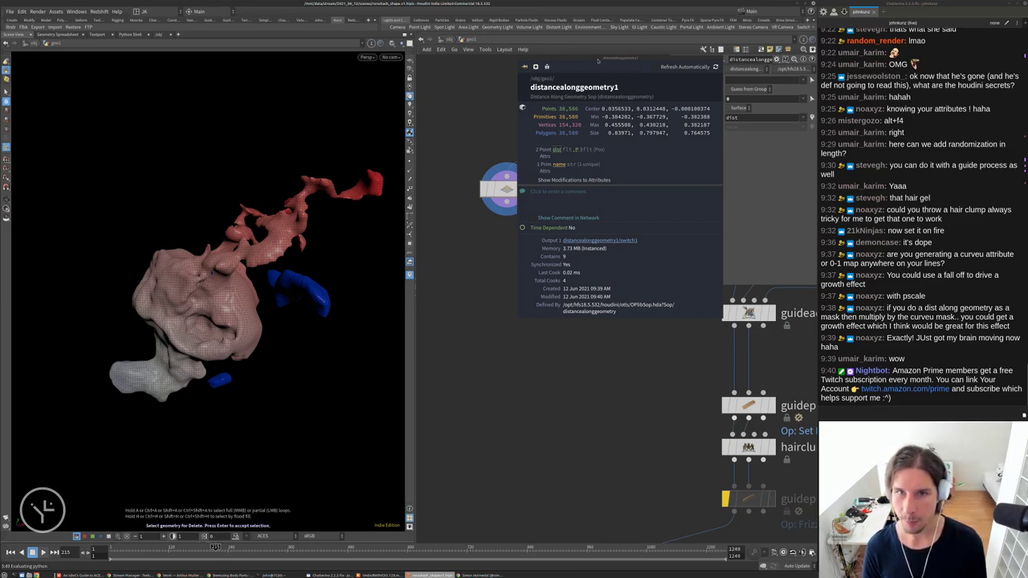
key(Tab)
Add attribwrangle3 just below distancealonggeometry1
text(wr)
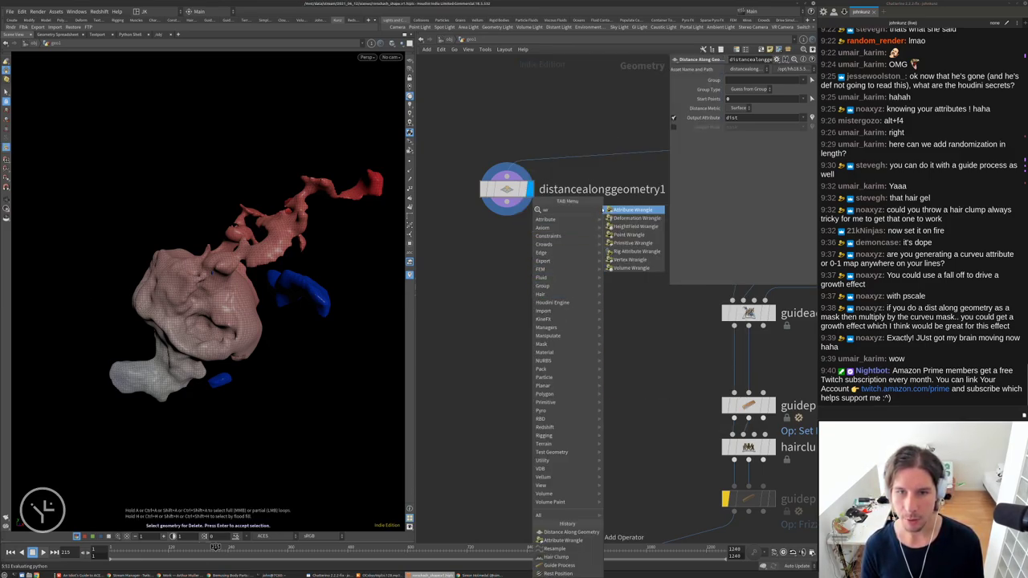
key(Return)
click(522, 261)
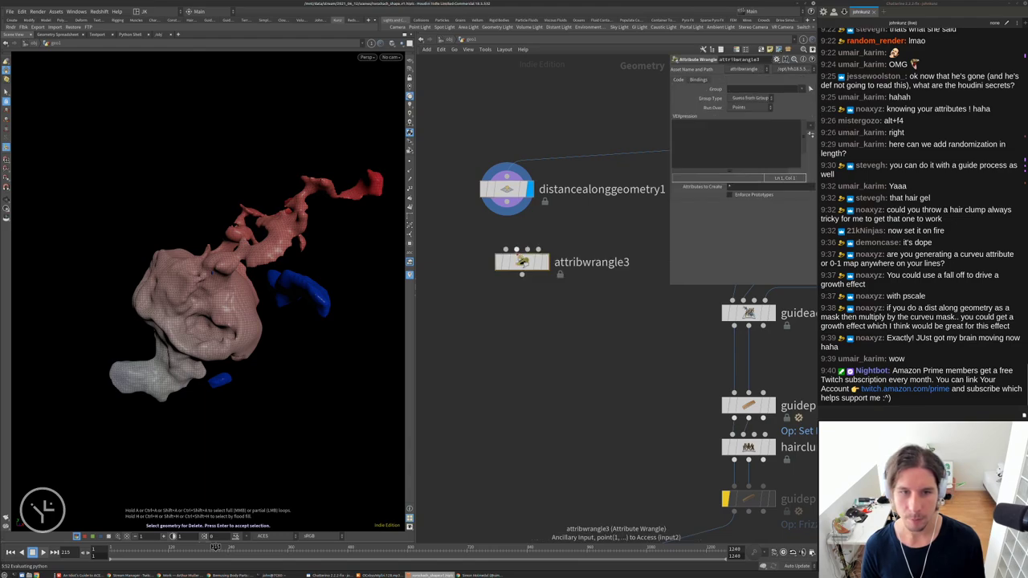
middle_click(505, 194)
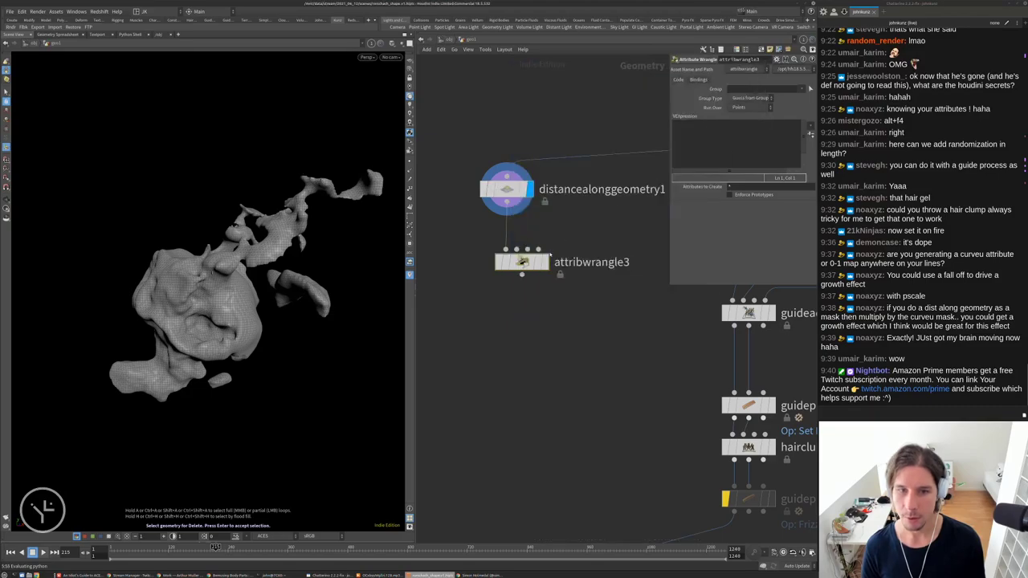
drag(522, 261, 505, 250)
Write v@Cd = min(1.0, f@Time - f@dist); in attribwrangle3's VEXpression
click(693, 134)
text(v@Cd)
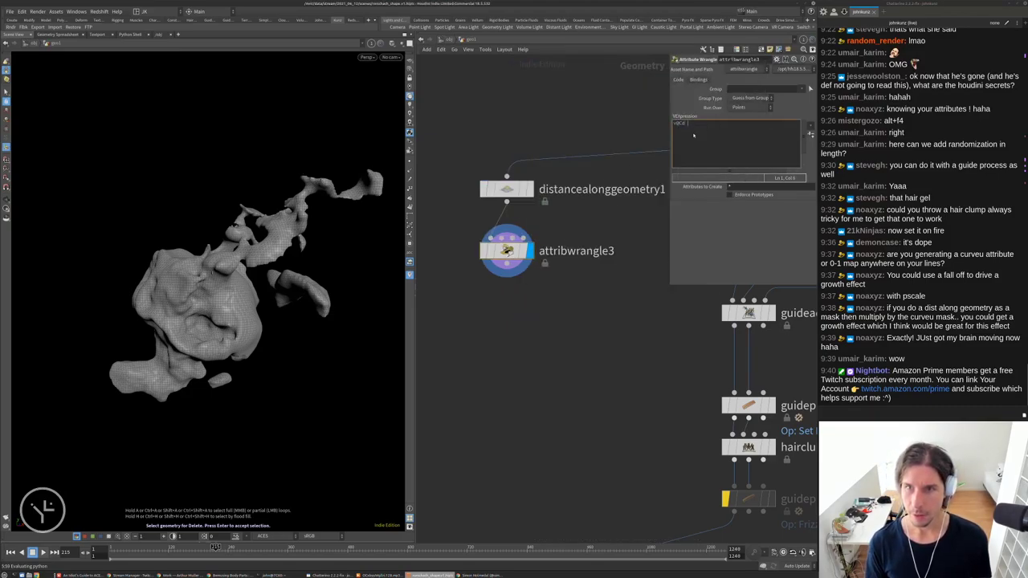
key(XF86AudioLowerVolume)
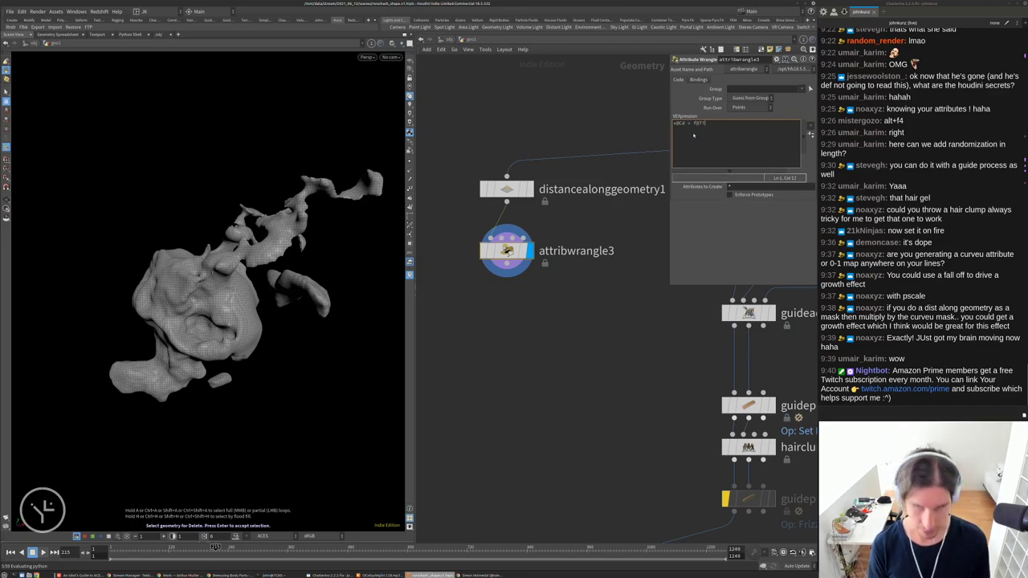
text(d = f@Time - f@de)
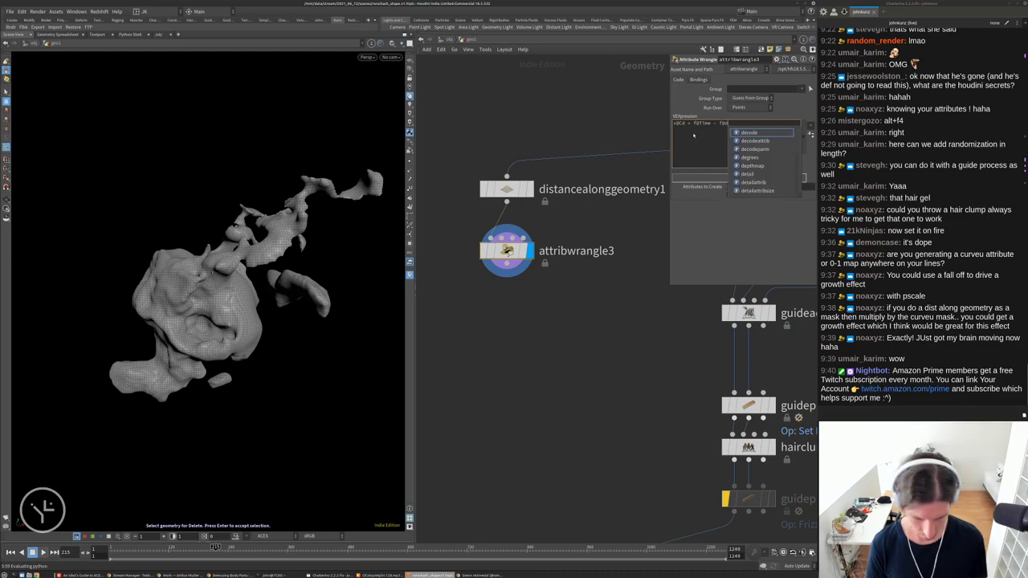
key(BackSpace)
text(ist;)
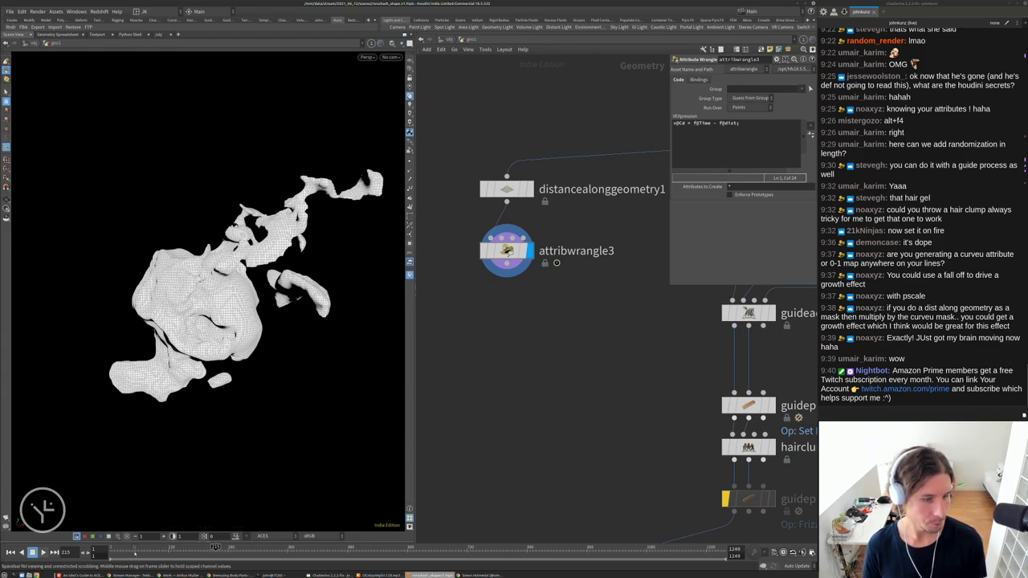
drag(215, 547, 136, 547)
key(Delete)
click(686, 130)
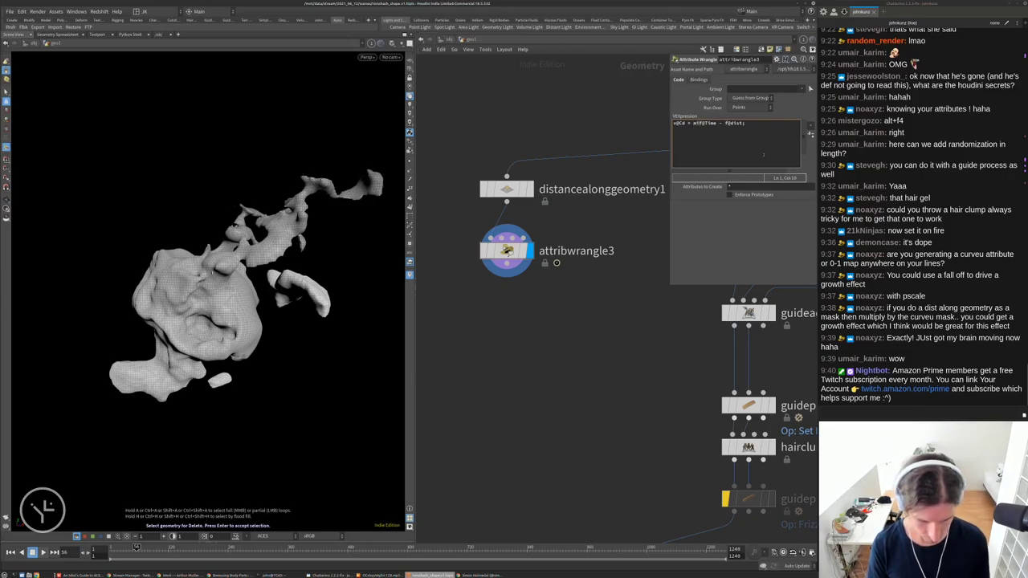
text(1,)
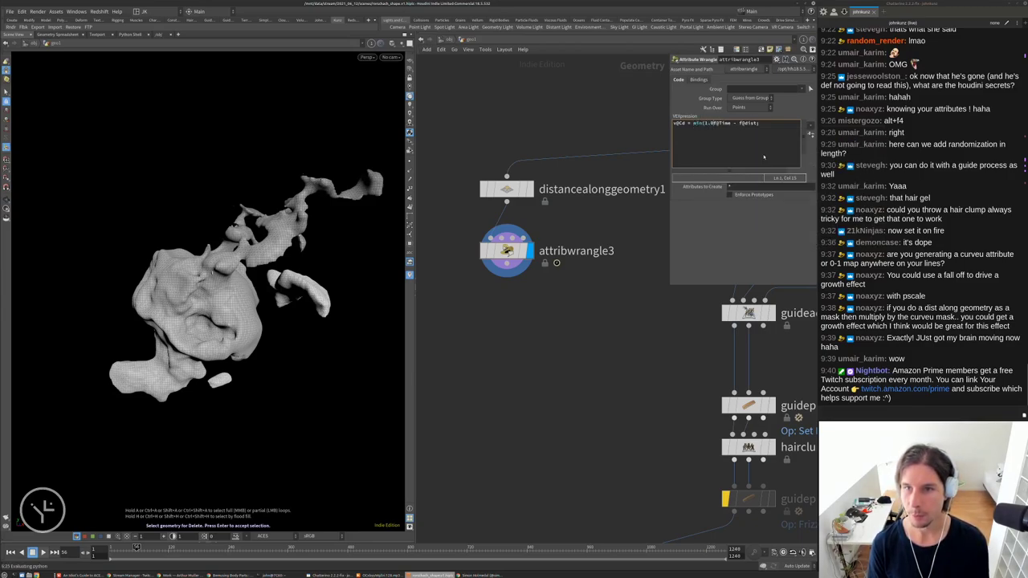
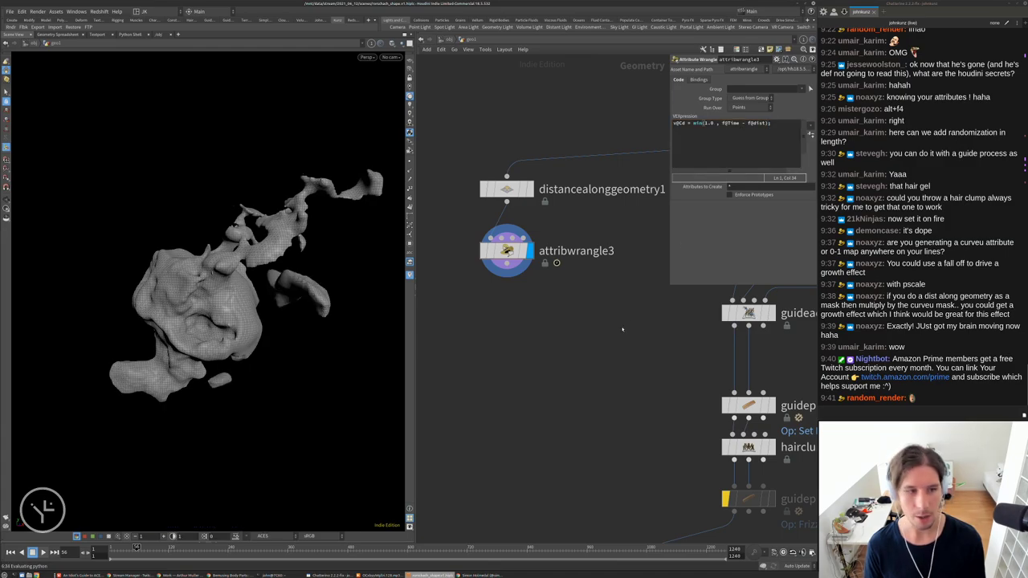
Scrub back to frame 2 and play the hair growth animation
click(112, 547)
drag(113, 548, 131, 548)
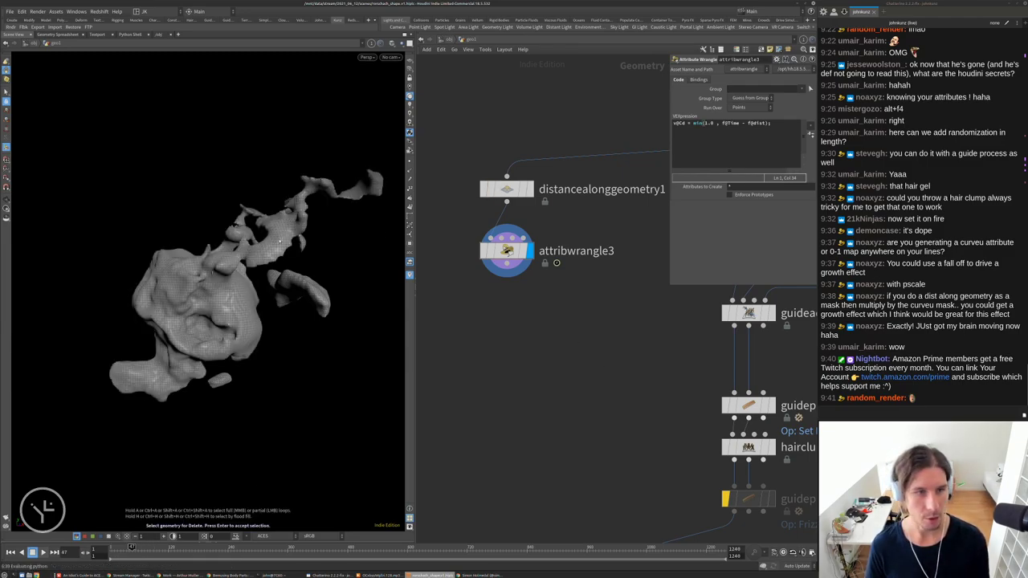
key(Up)
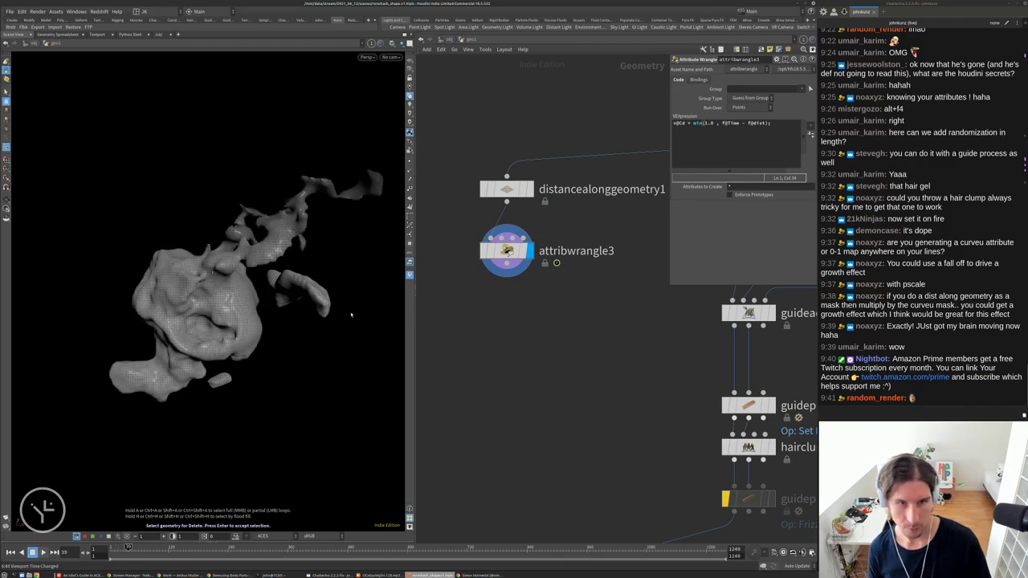
scroll(559, 301, down, 3)
scroll(560, 301, up, 3)
In attribwrangle3's VEX, replace v@Cd with f@unguidedlengthscale
click(593, 344)
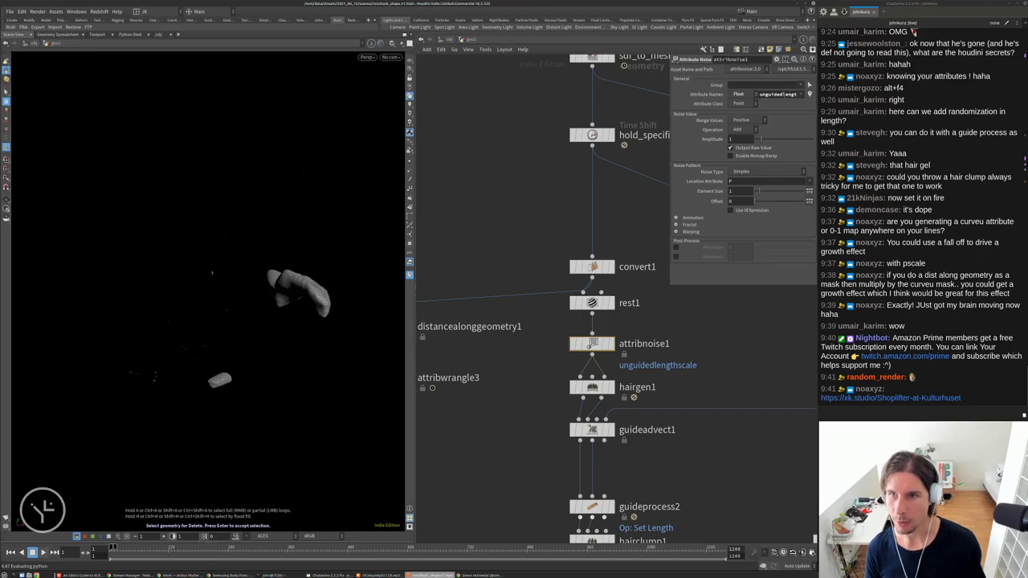
scroll(515, 263, down, 3)
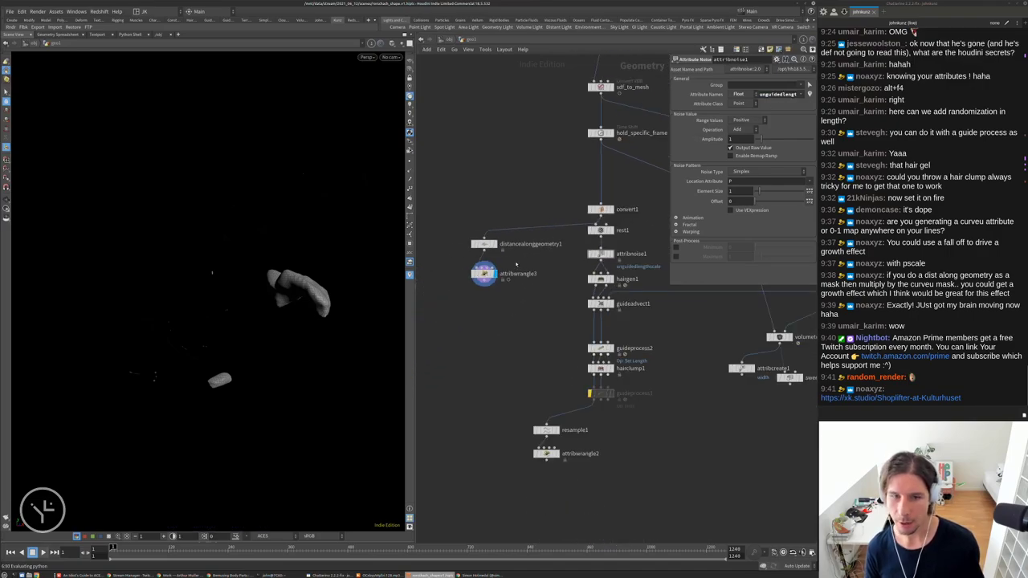
scroll(515, 263, up, 2)
click(484, 274)
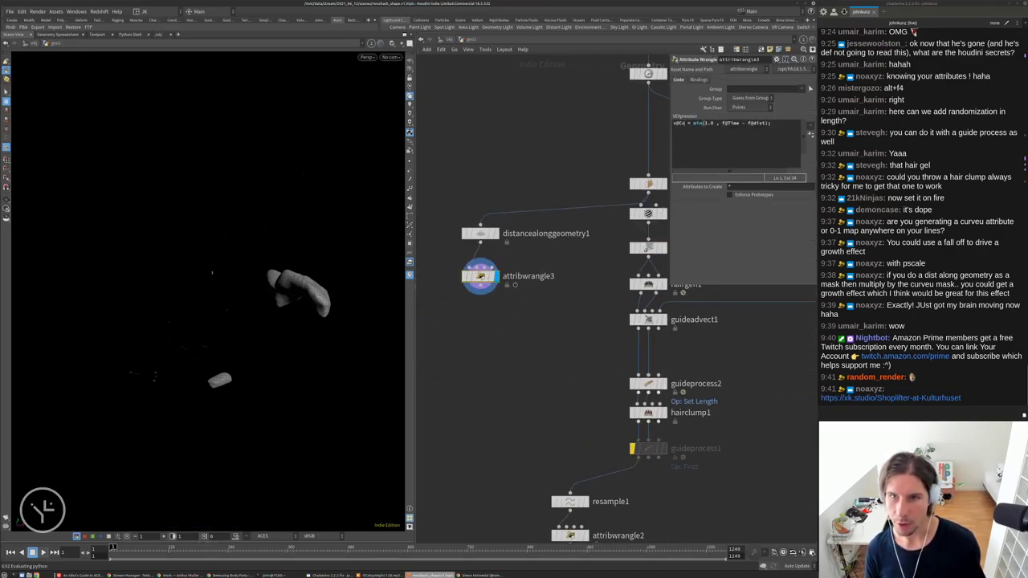
click(673, 124)
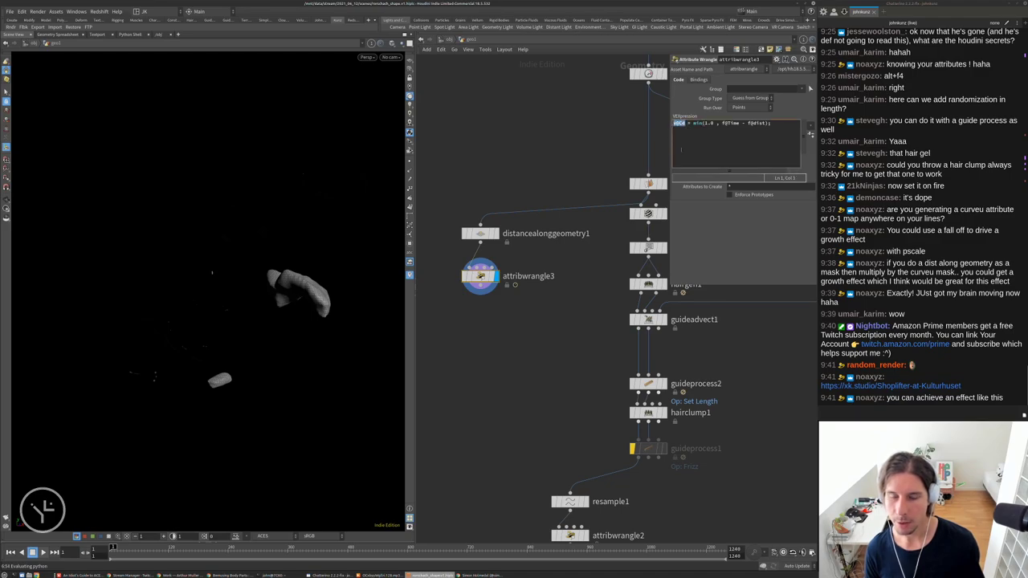
text(f@unguidedlengthscale)
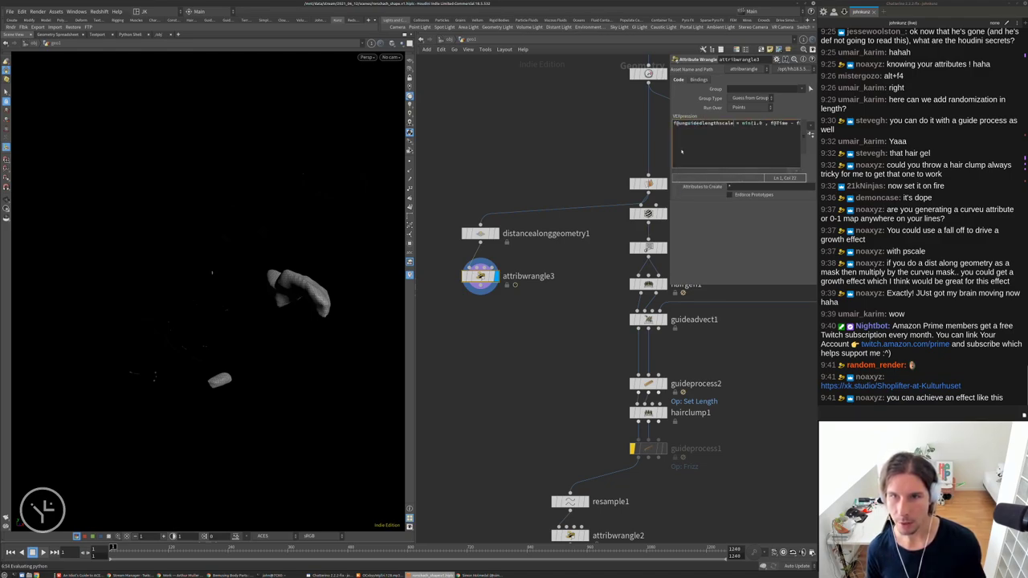
scroll(521, 266, down, 3)
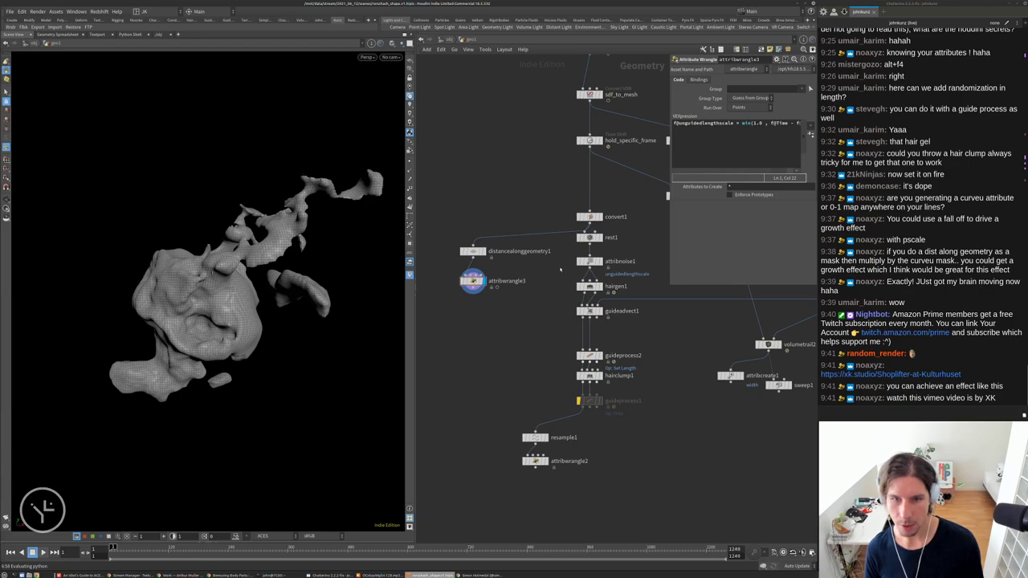
scroll(578, 321, up, 2)
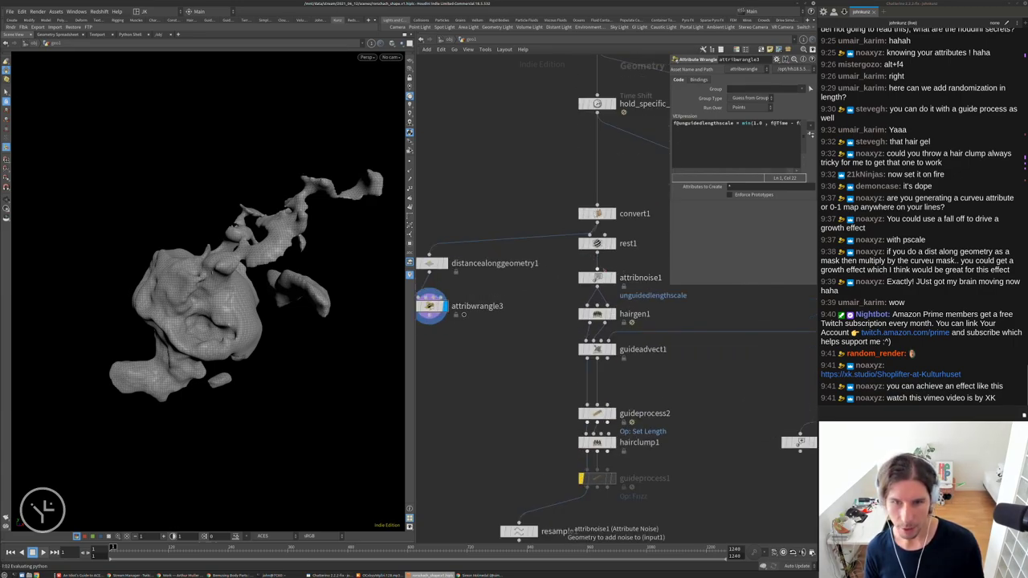
Set attribnoise1's Operation to Multiply
click(597, 287)
key(Escape)
click(596, 277)
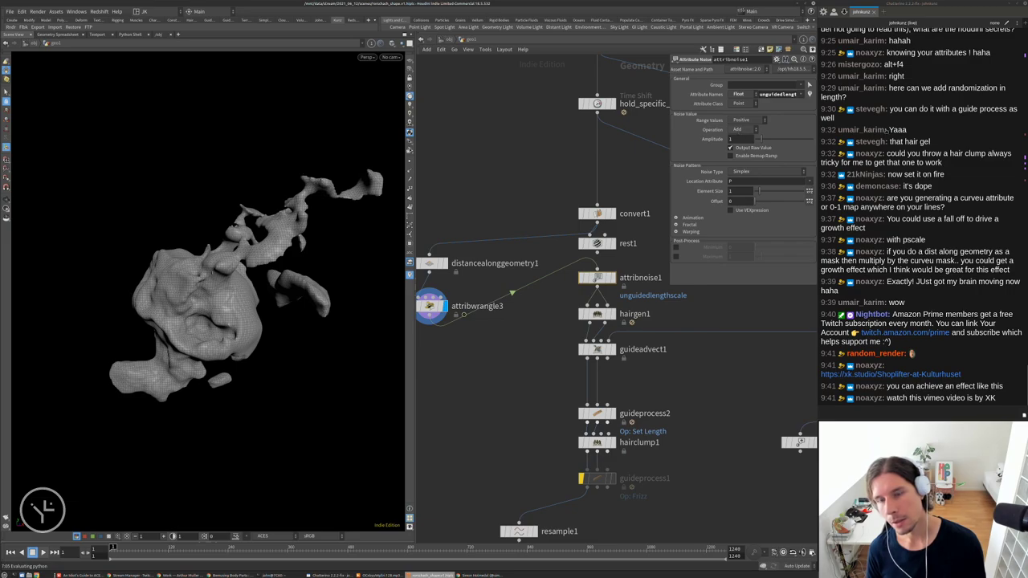
click(741, 129)
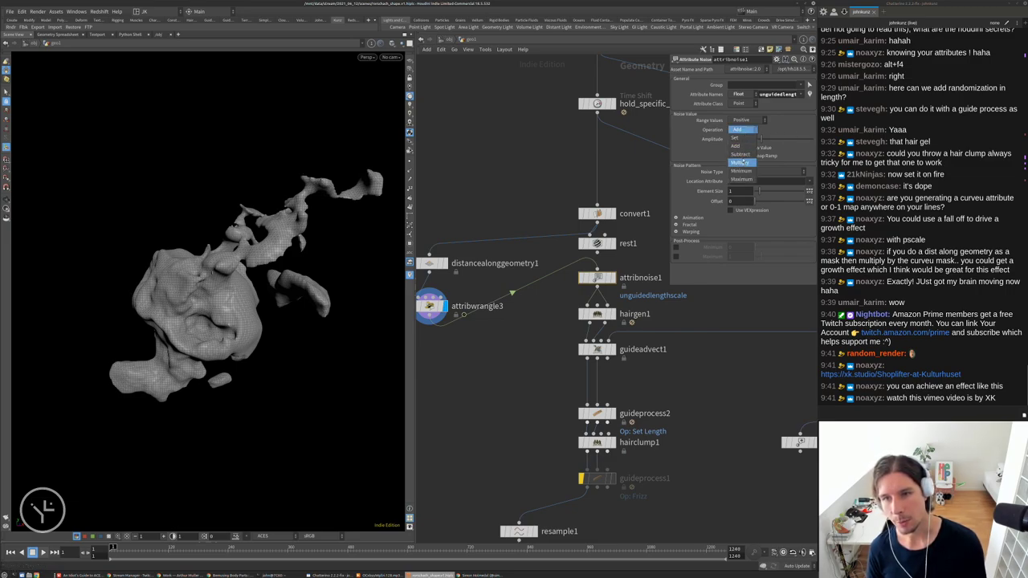
click(742, 163)
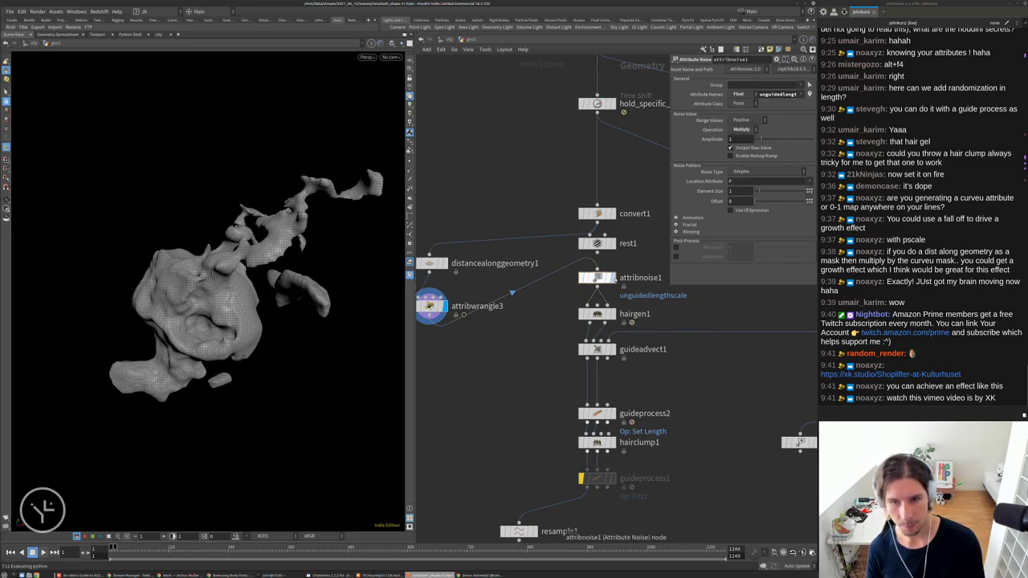
Display hairgen1's output and orbit to see the dense fur from the front
click(598, 314)
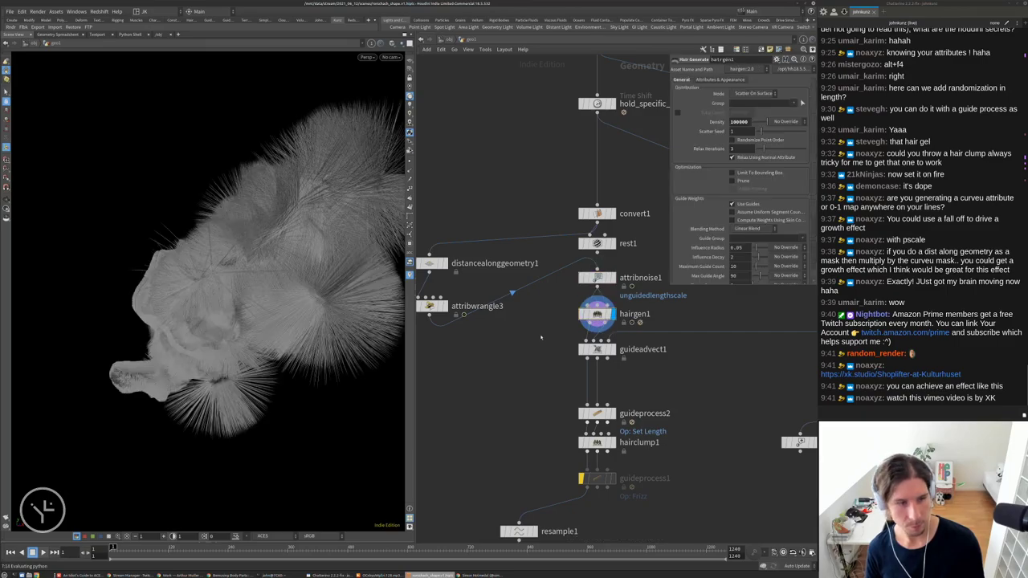
key(Delete)
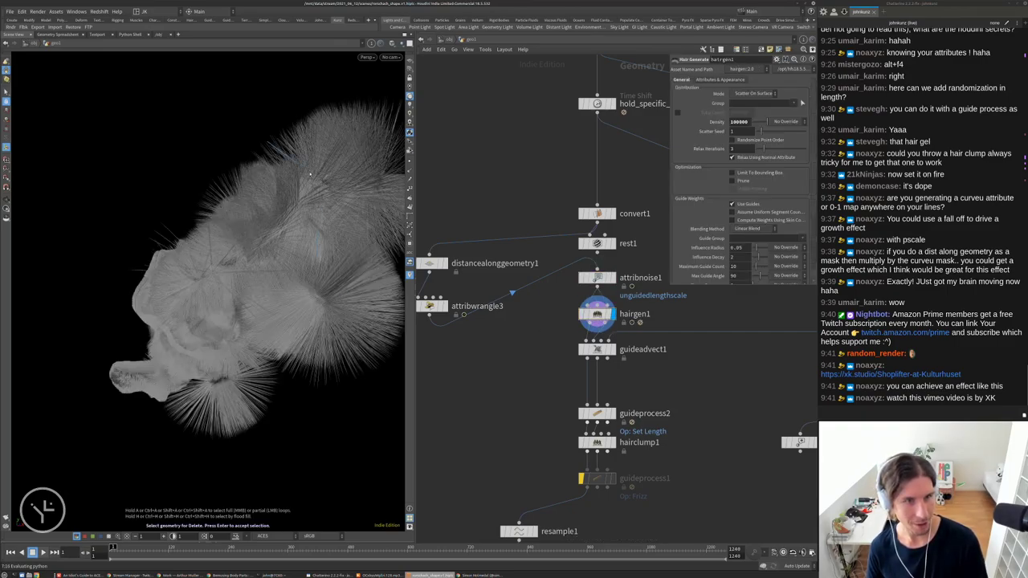
alt+drag(213, 273, 298, 281)
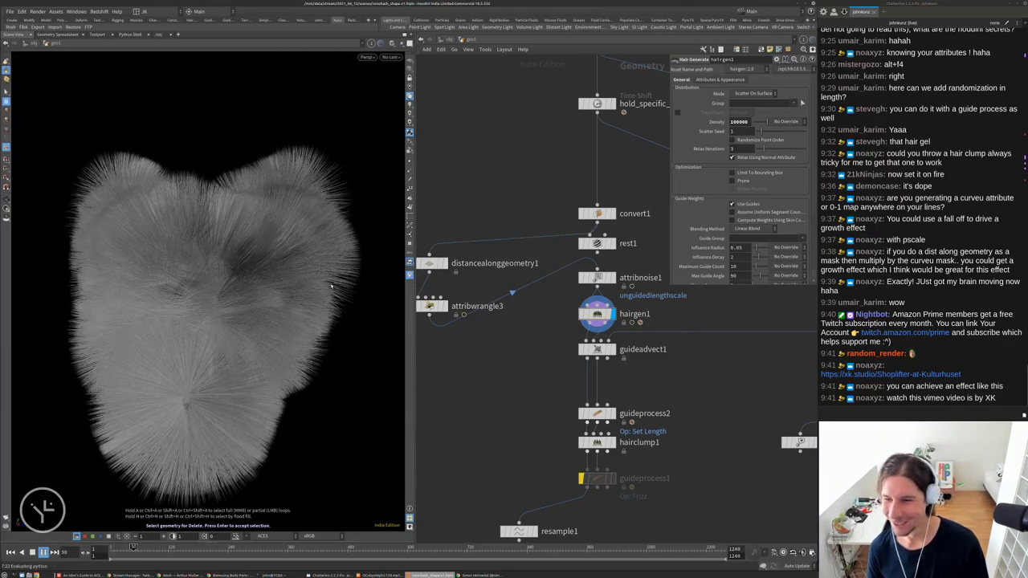
Open the xk.studio Shoplifter page in Chrome and browse its fur artwork, including Chroma Zones
click(854, 375)
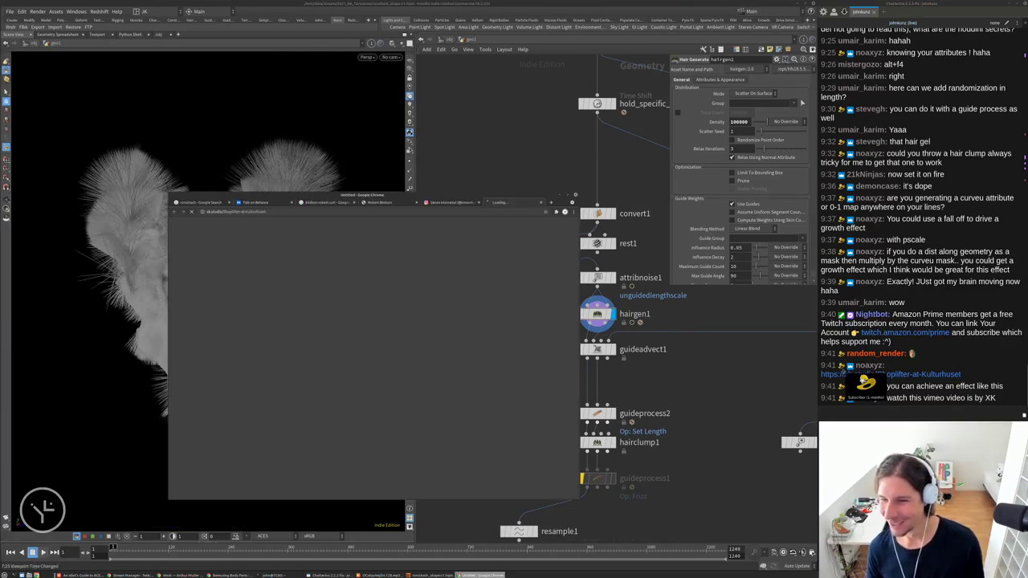
scroll(397, 331, down, 5)
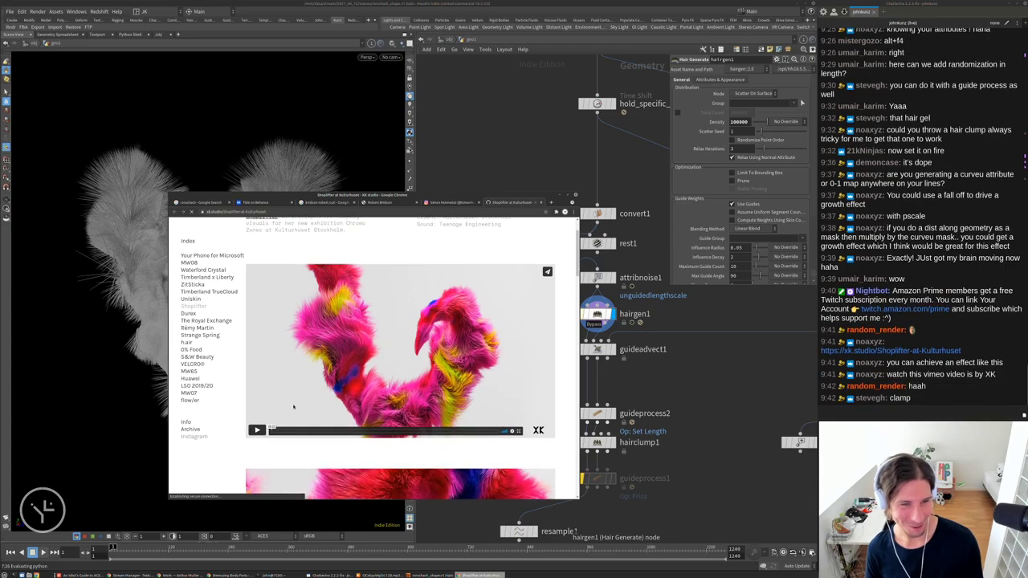
scroll(402, 357, down, 6)
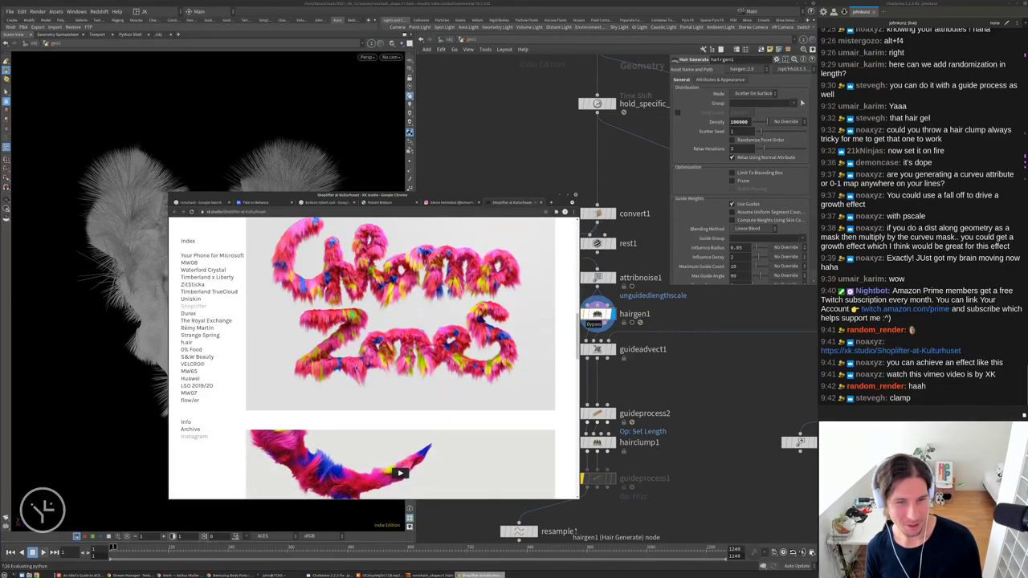
scroll(379, 334, down, 3)
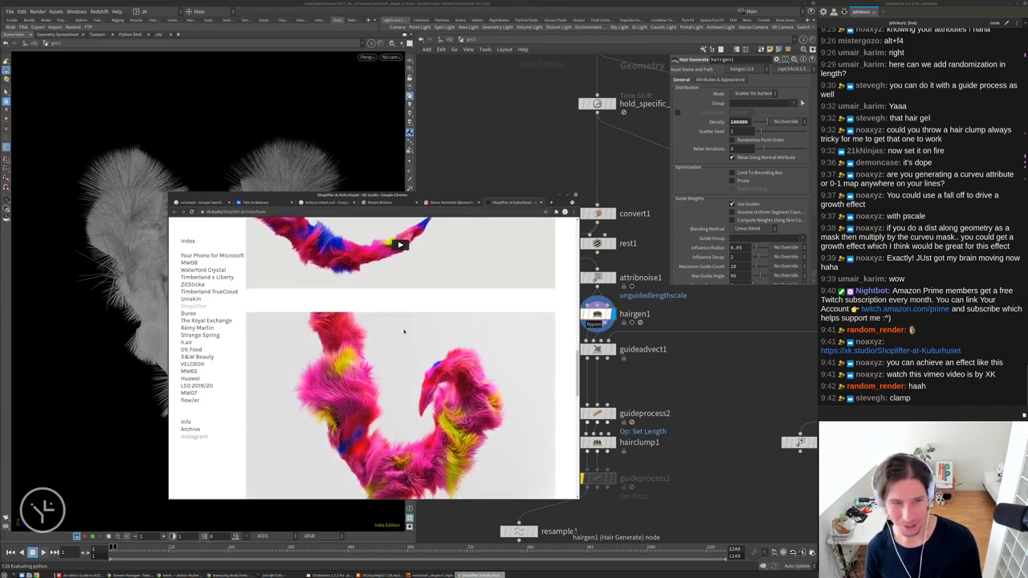
scroll(406, 337, down, 2)
scroll(418, 366, up, 2)
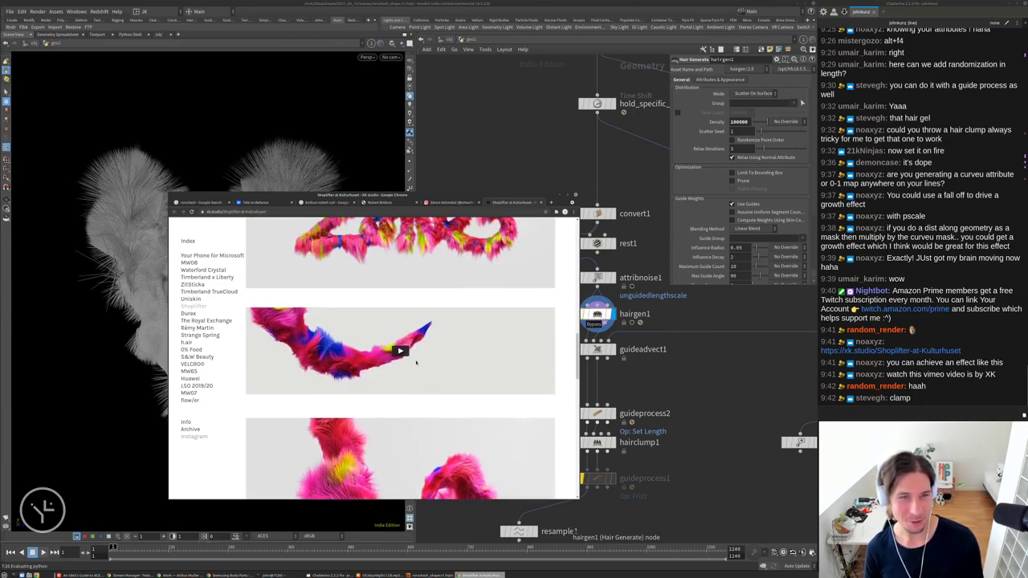
scroll(413, 376, up, 4)
scroll(406, 383, up, 5)
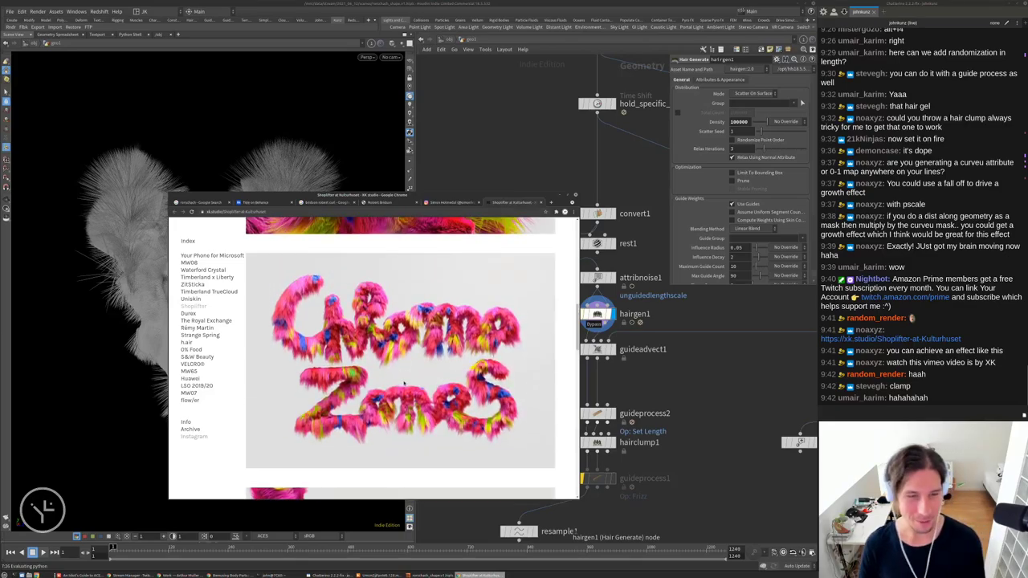
Back in Houdini, bypass attribnoise1 and replay the growth from frame 1
click(634, 389)
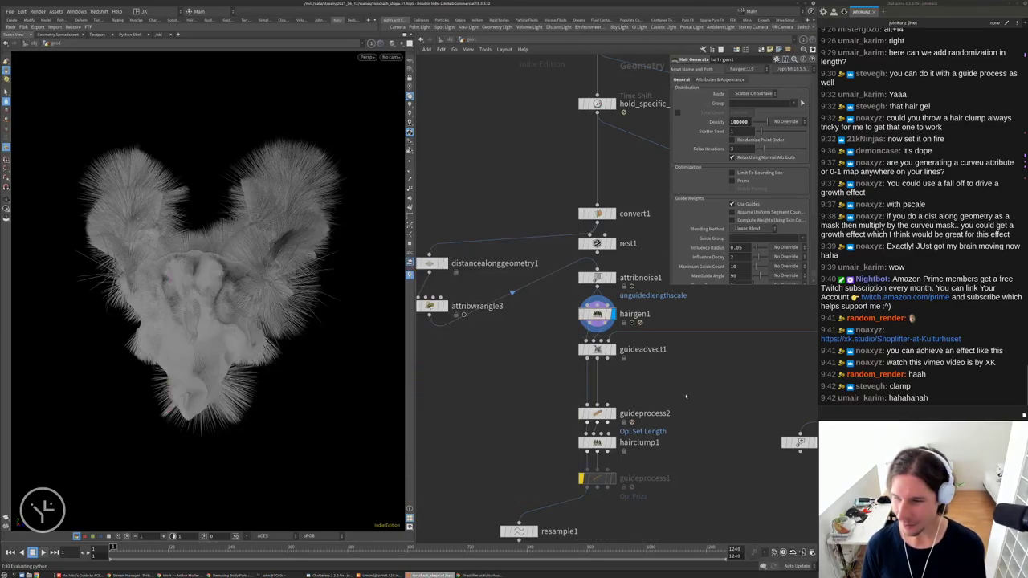
middle_drag(489, 383, 519, 353)
click(620, 254)
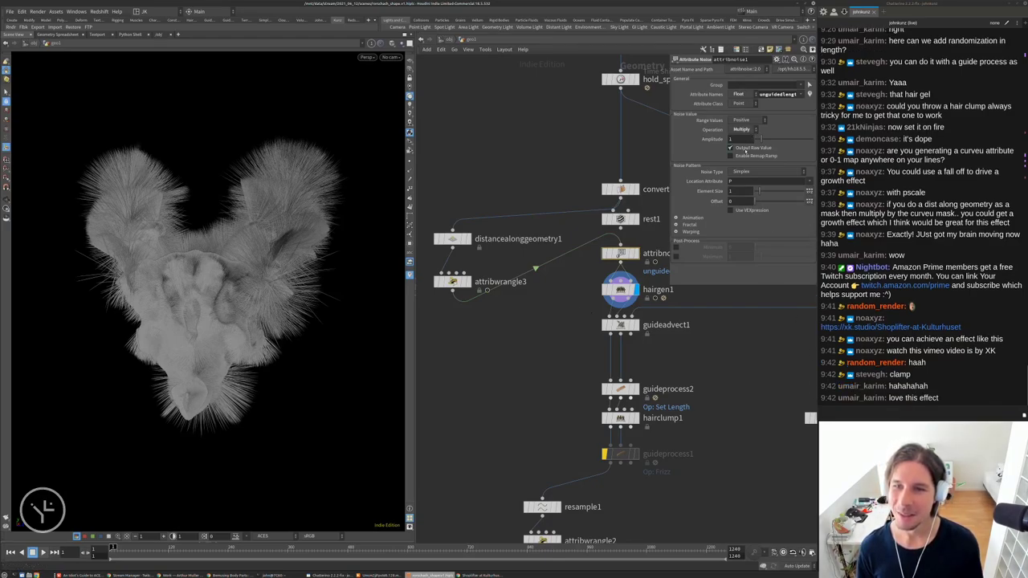
click(605, 254)
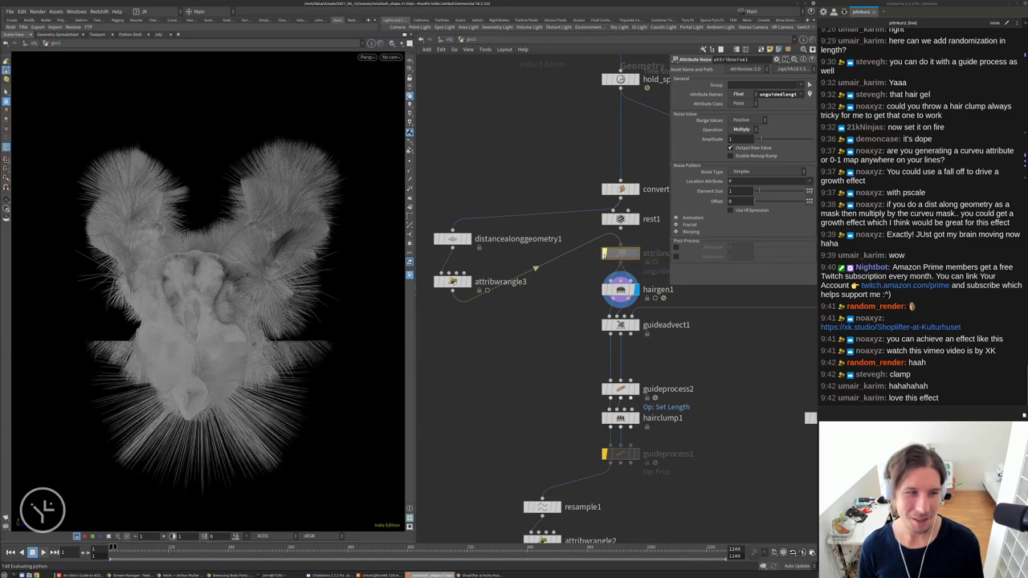
click(452, 281)
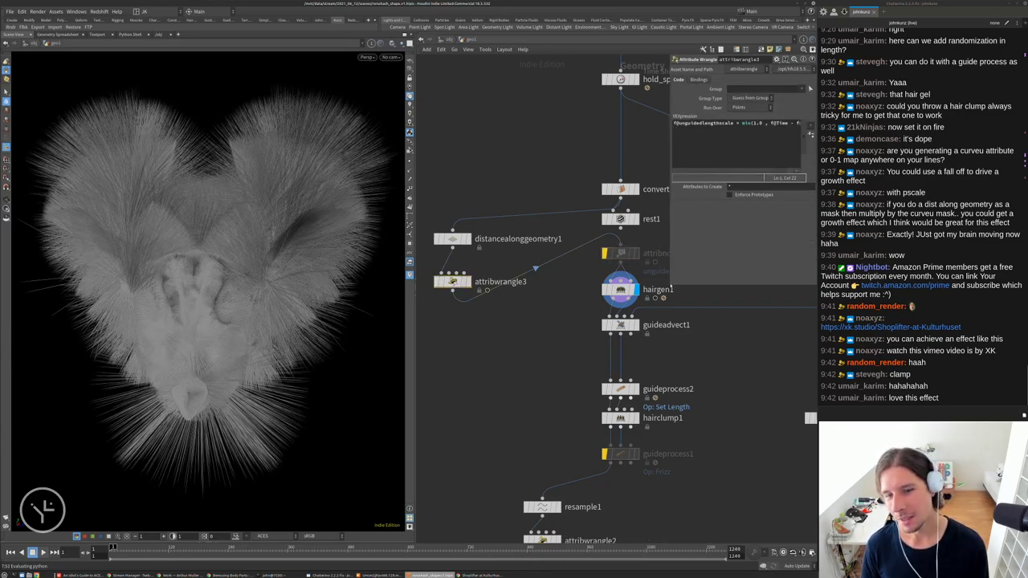
drag(672, 201, 517, 201)
key(Up)
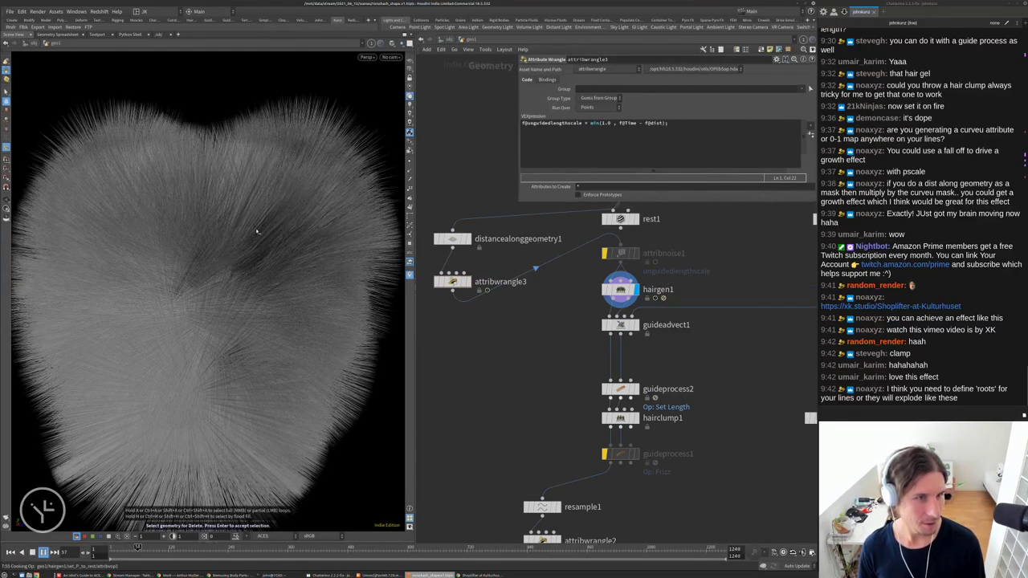
key(ctrl+Up)
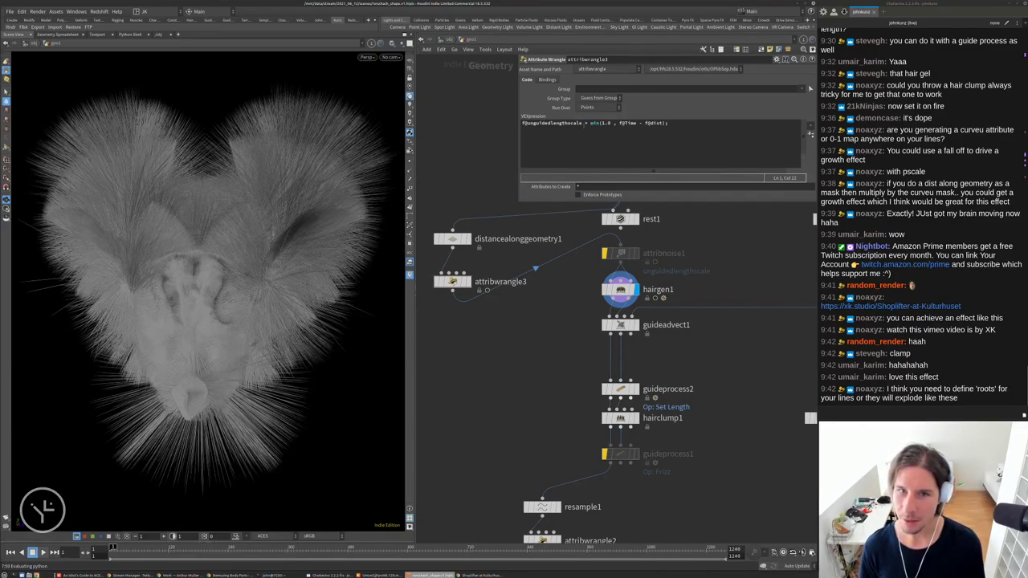
Rewrite the wrangle line as f@unguidedlengthscale = clamp(f@Time - f@dist, 0, 1)
drag(584, 123, 507, 128)
key(ctrl+c)
click(591, 123)
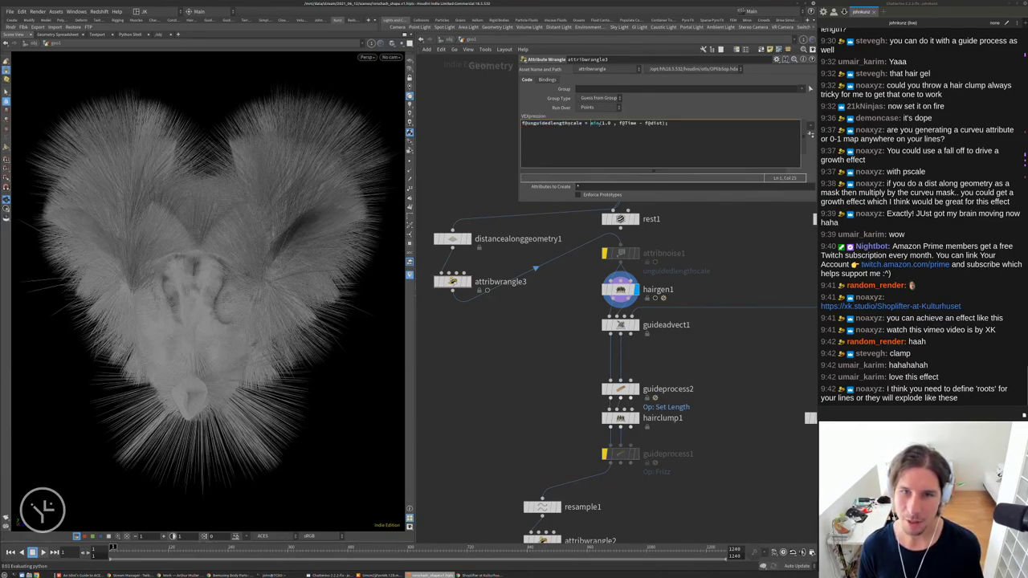
key(Return)
key(ctrl+v)
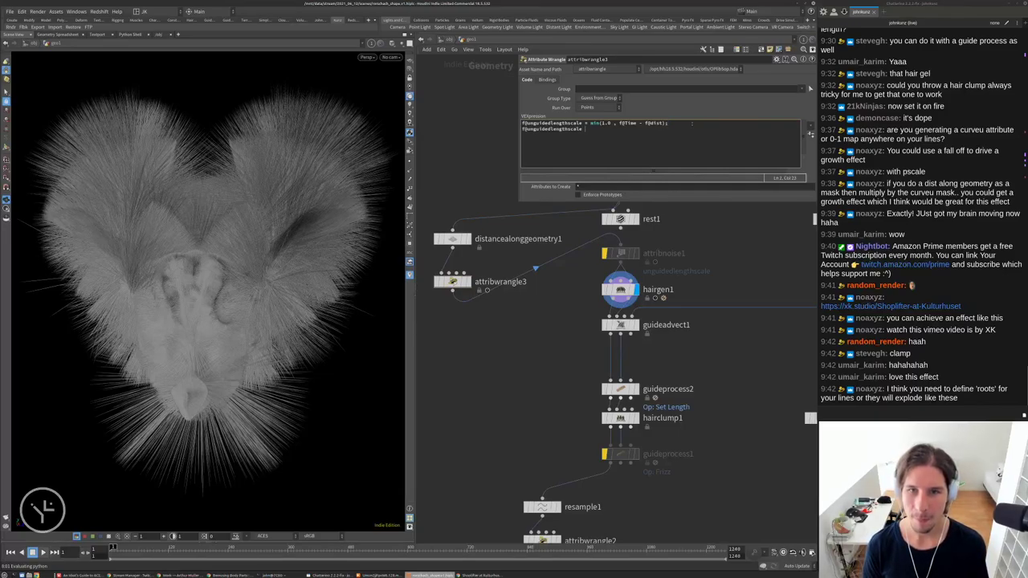
text(= f@x(0,)
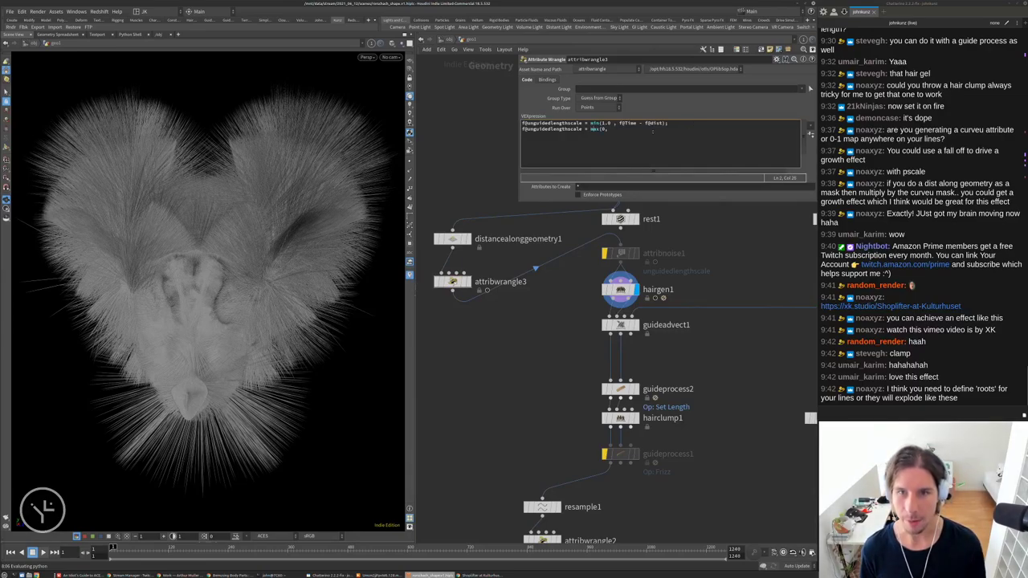
key(End)
key(shift+Home)
key(BackSpace)
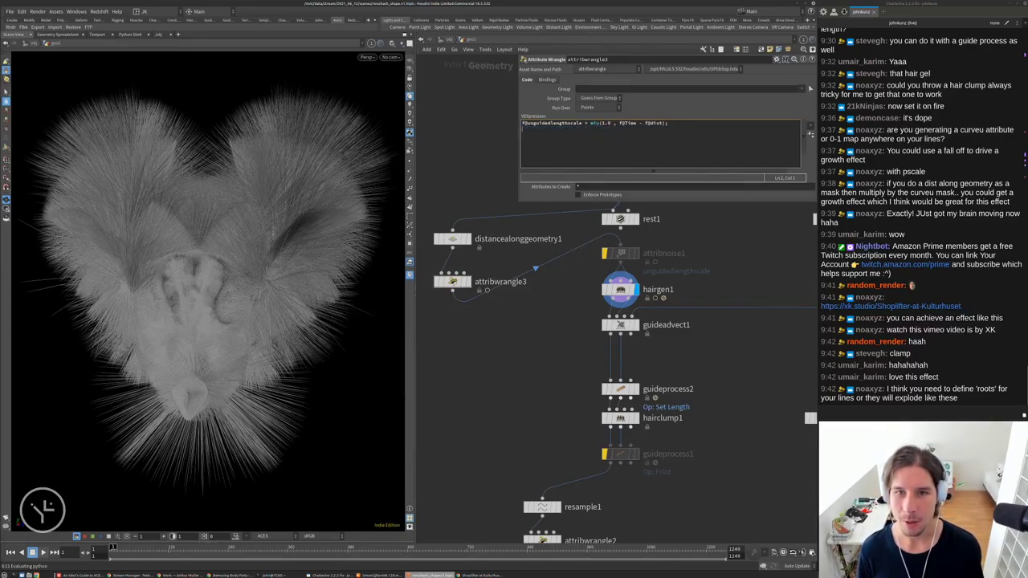
text(clamp)
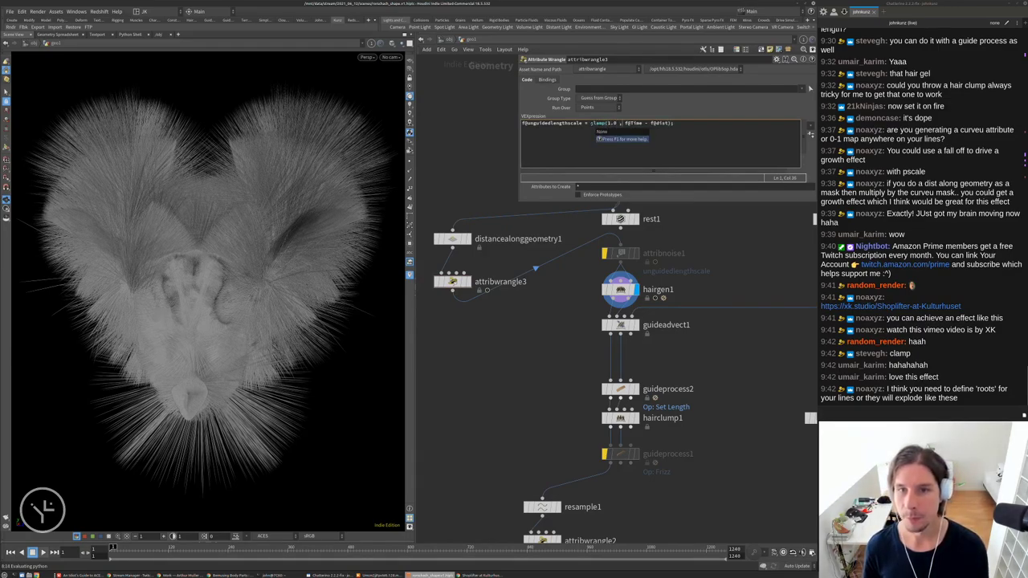
key(BackSpace)
key(BackSpace)
key(BackSpace)
key(BackSpace)
key(BackSpace)
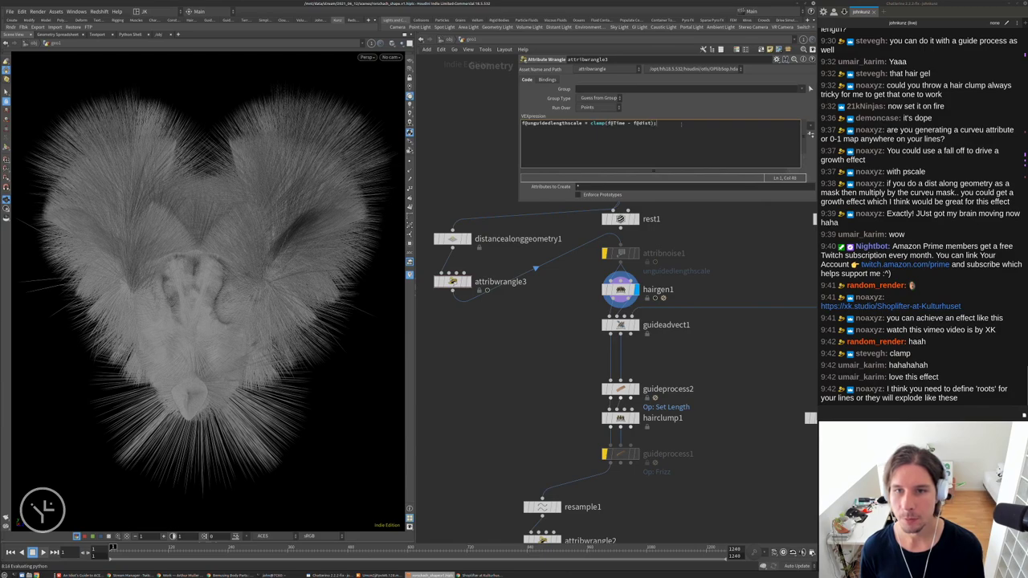
text(, 0, 1)
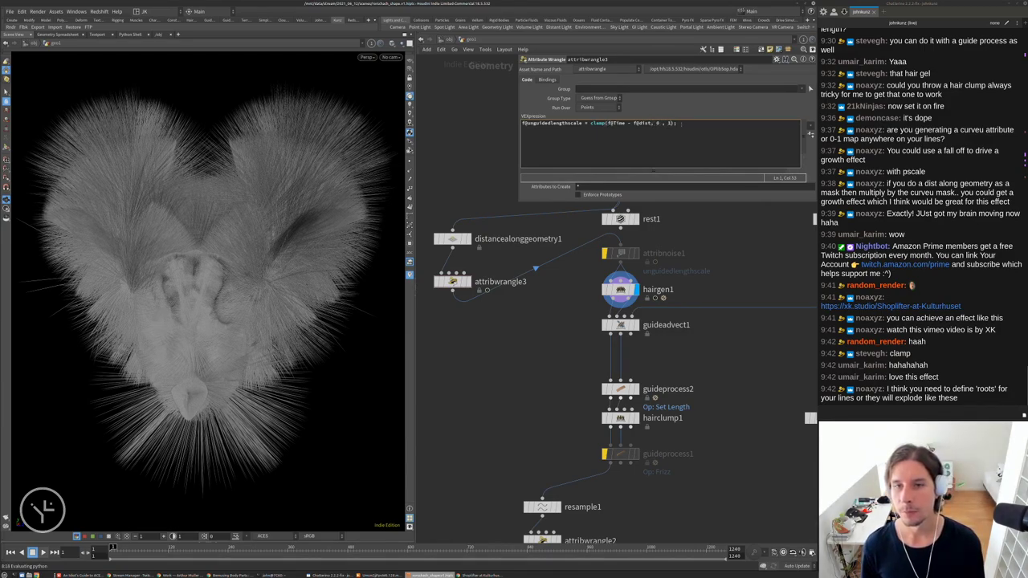
Commit the clamp code, orbit the hair ball, and play the growth
click(718, 218)
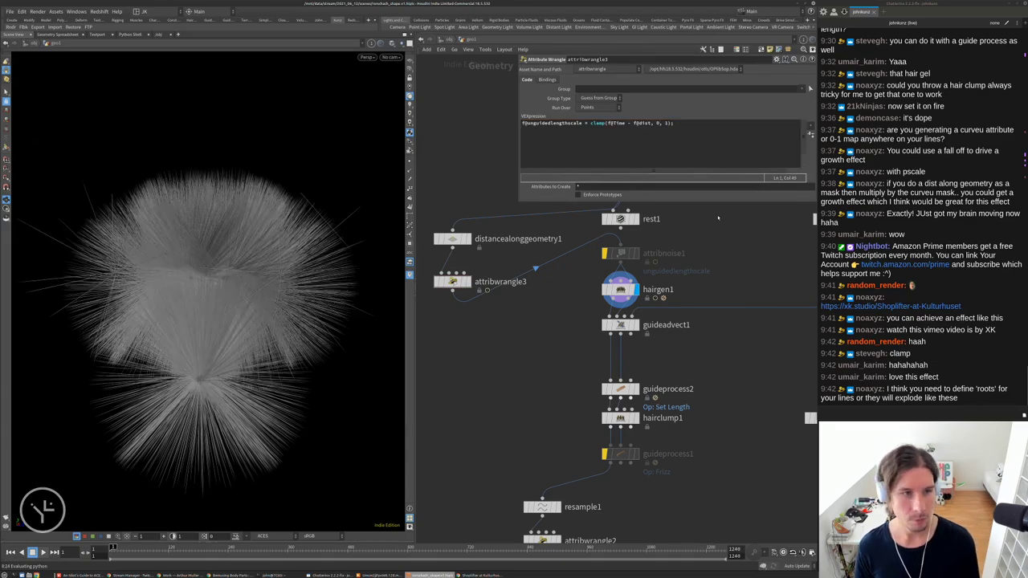
drag(340, 259, 280, 306)
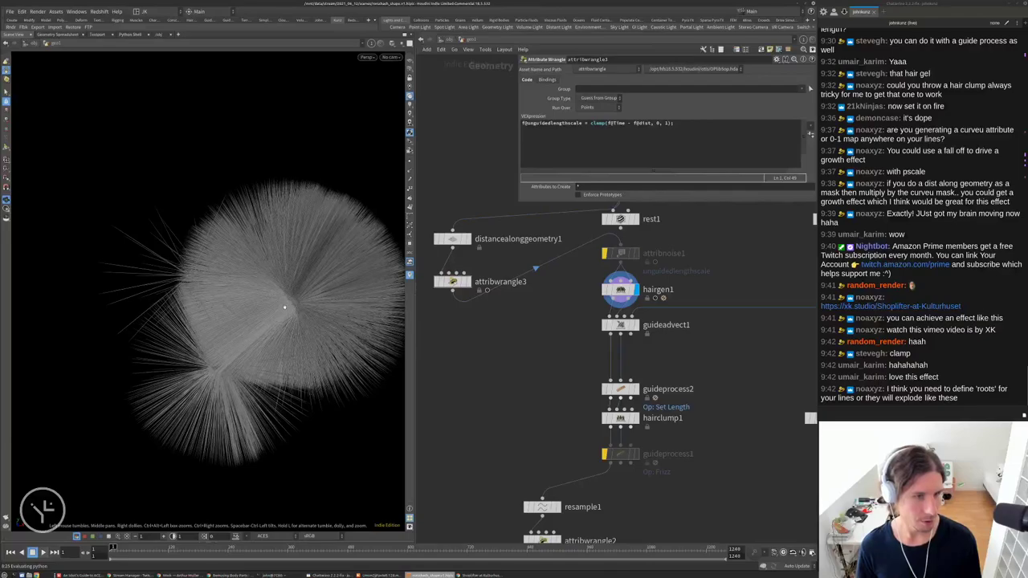
key(Delete)
key(Up)
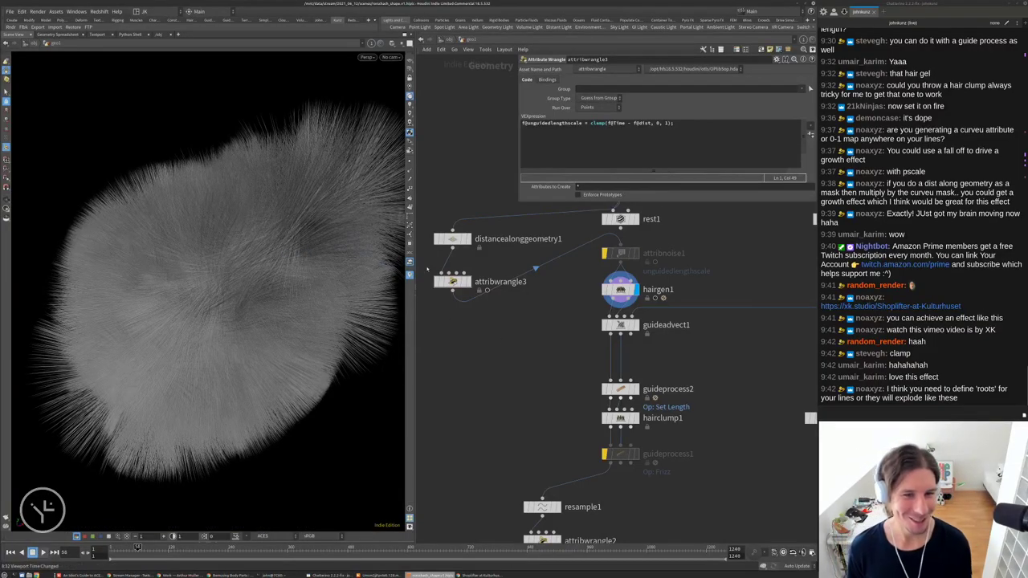
key(Escape)
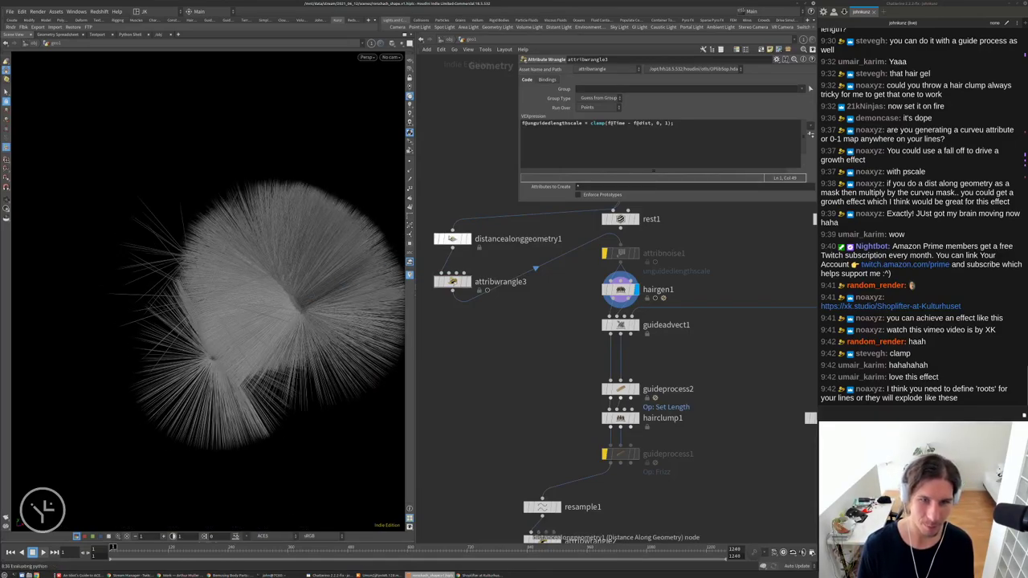
Open the Geometry Spreadsheet for distancealonggeometry1
drag(452, 240, 452, 227)
click(452, 226)
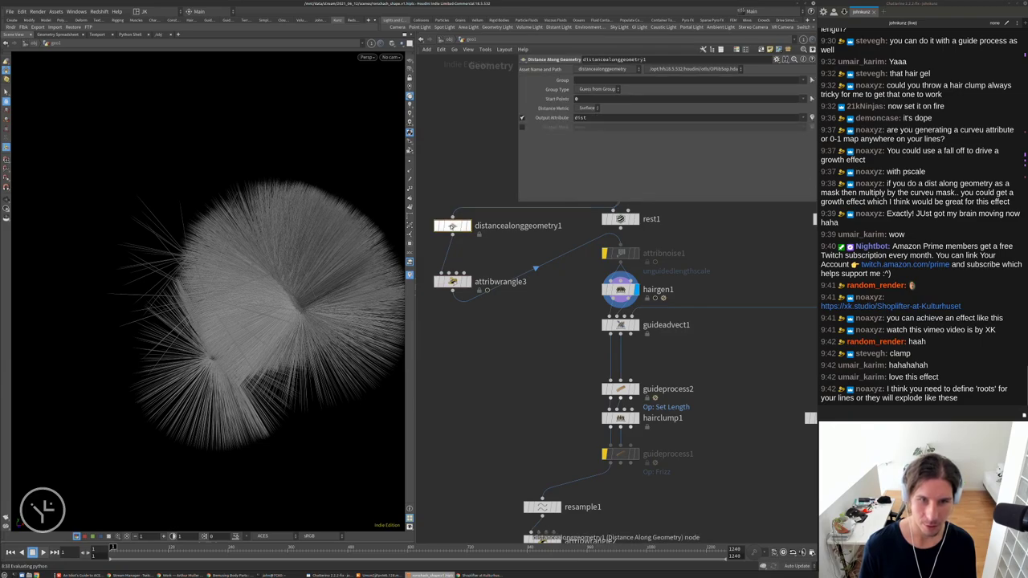
right_click(452, 227)
click(472, 279)
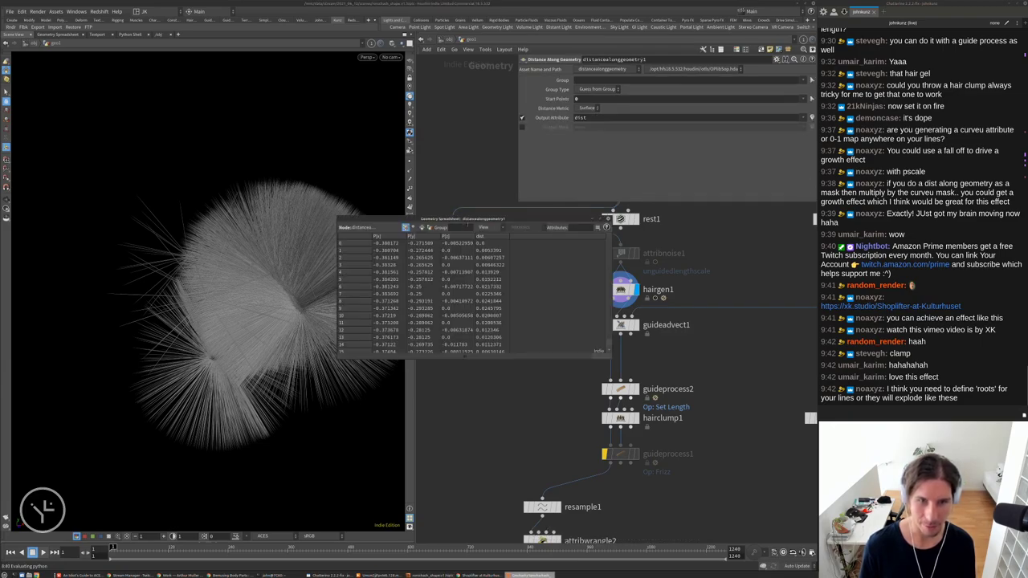
Sort the spreadsheet by dist, check the -1.0 rows, and close it
click(490, 237)
drag(608, 238, 598, 328)
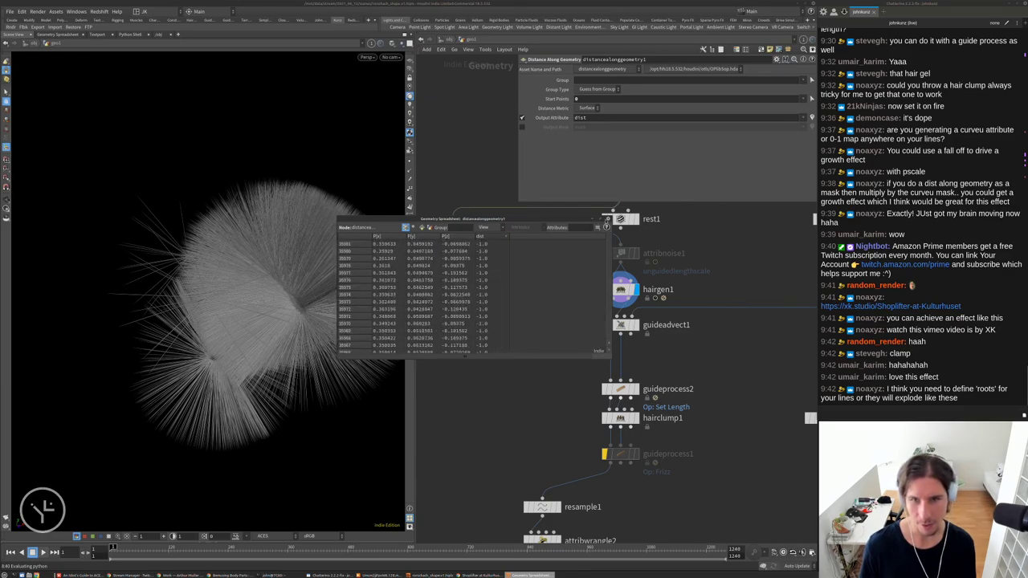
click(608, 220)
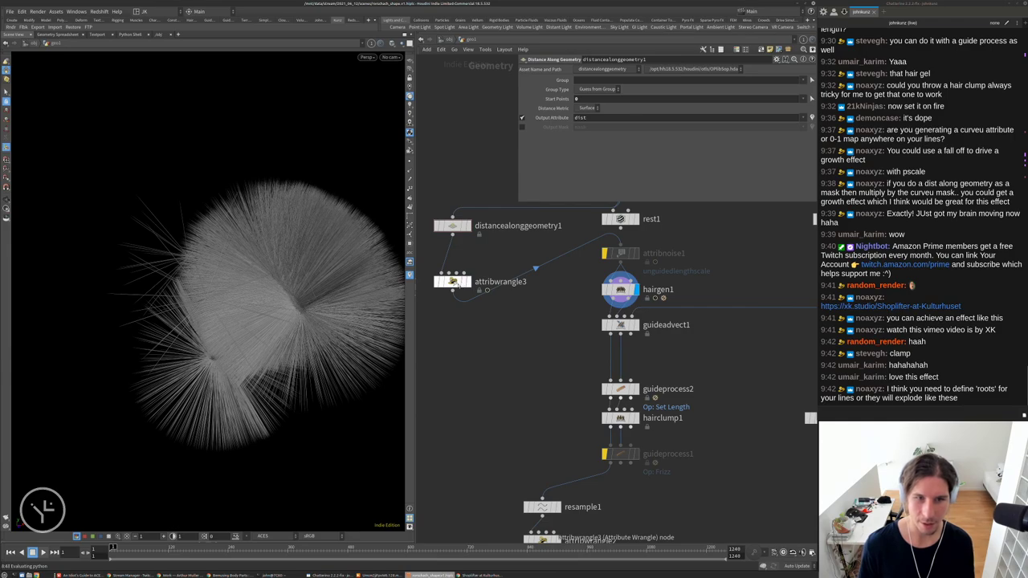
Add a Blast node onto the wire below distancealonggeometry1
key(Tab)
text(blast)
key(Return)
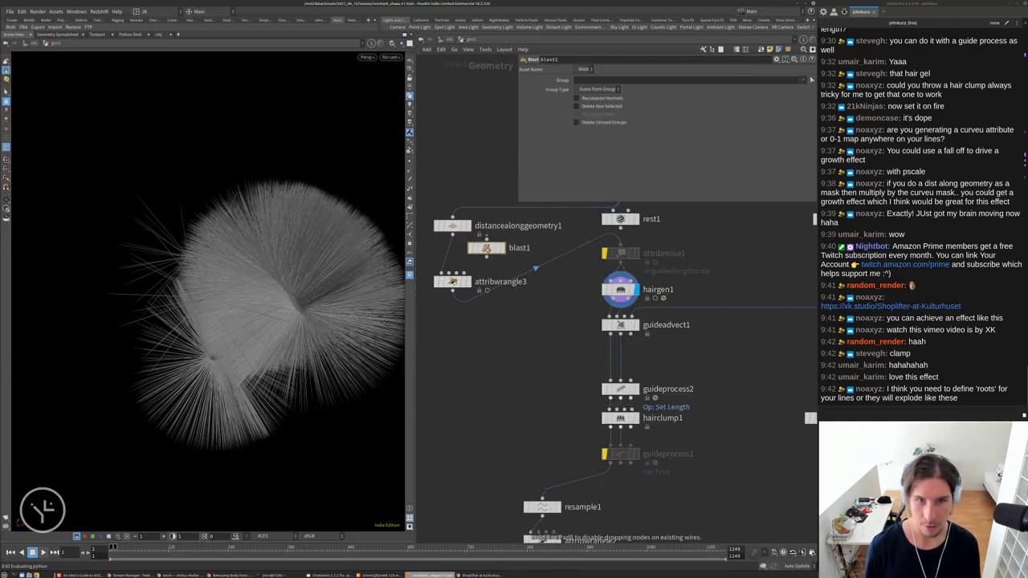
click(452, 250)
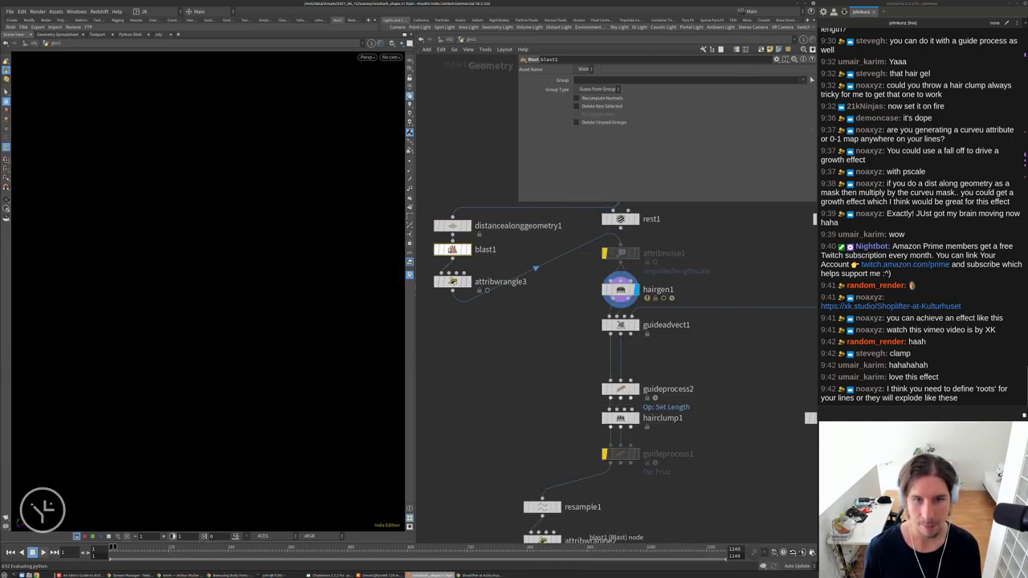
click(578, 80)
text(@)
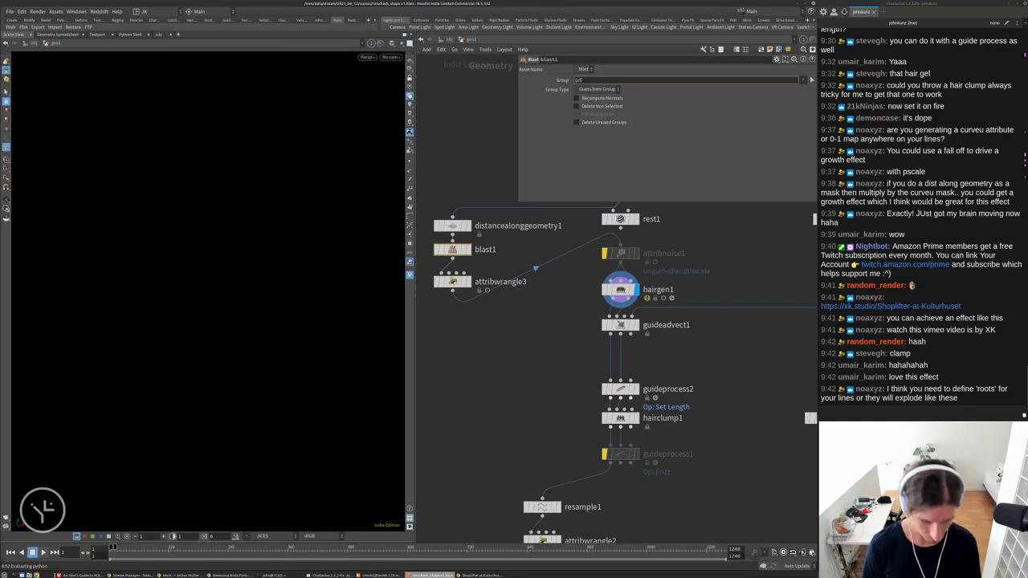
text(dist)
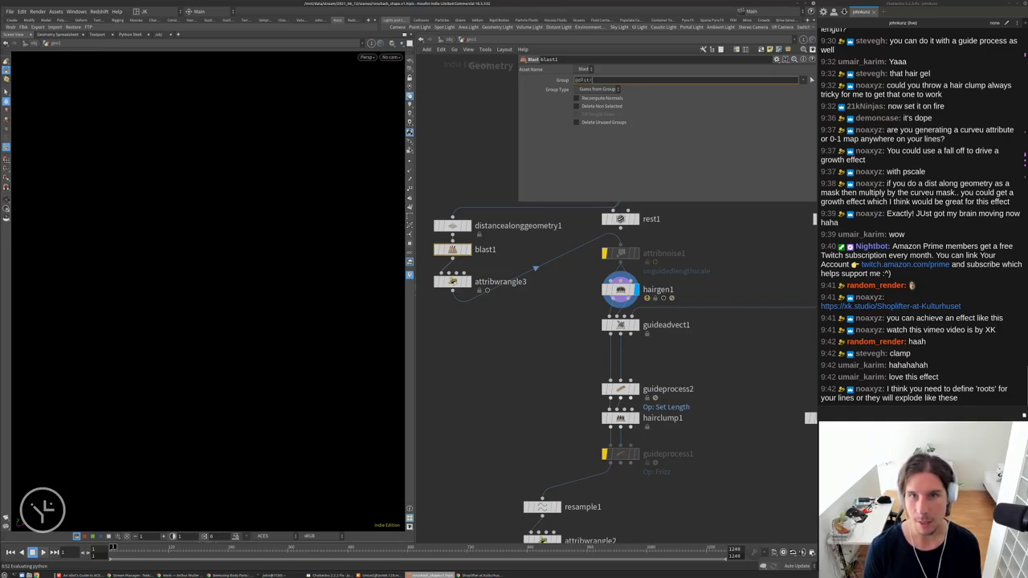
text(<0)
key(Return)
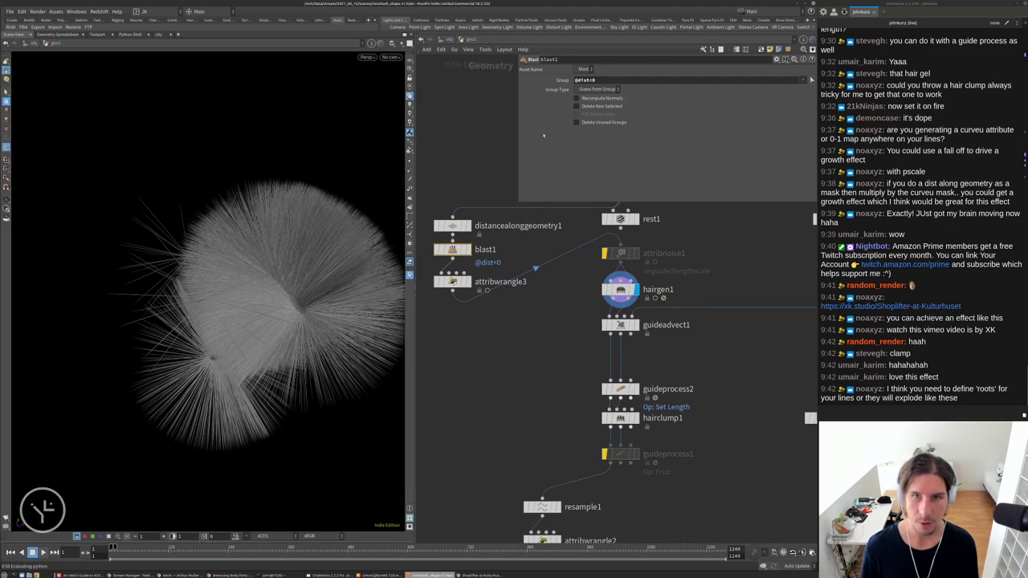
click(467, 249)
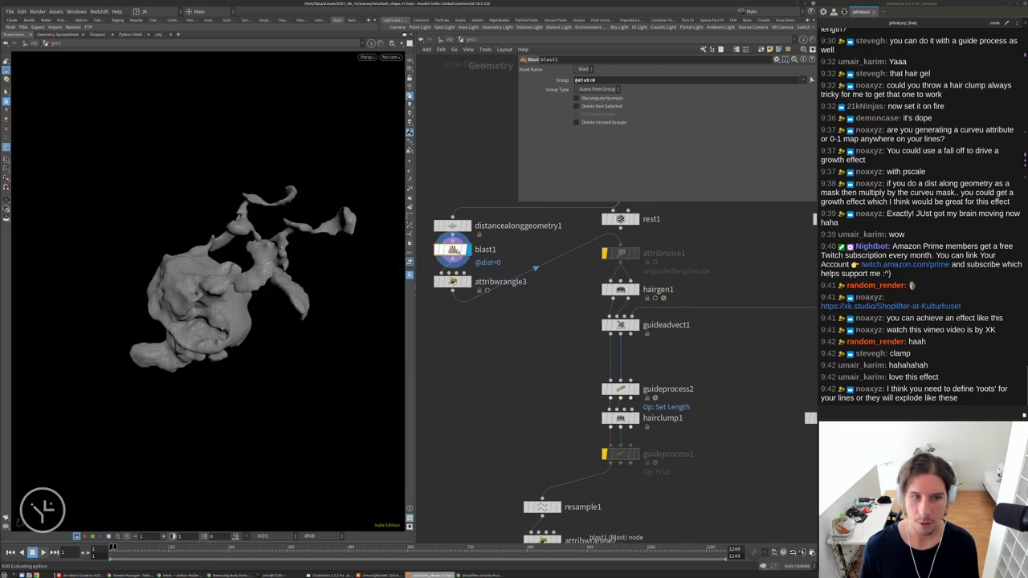
click(596, 89)
click(583, 123)
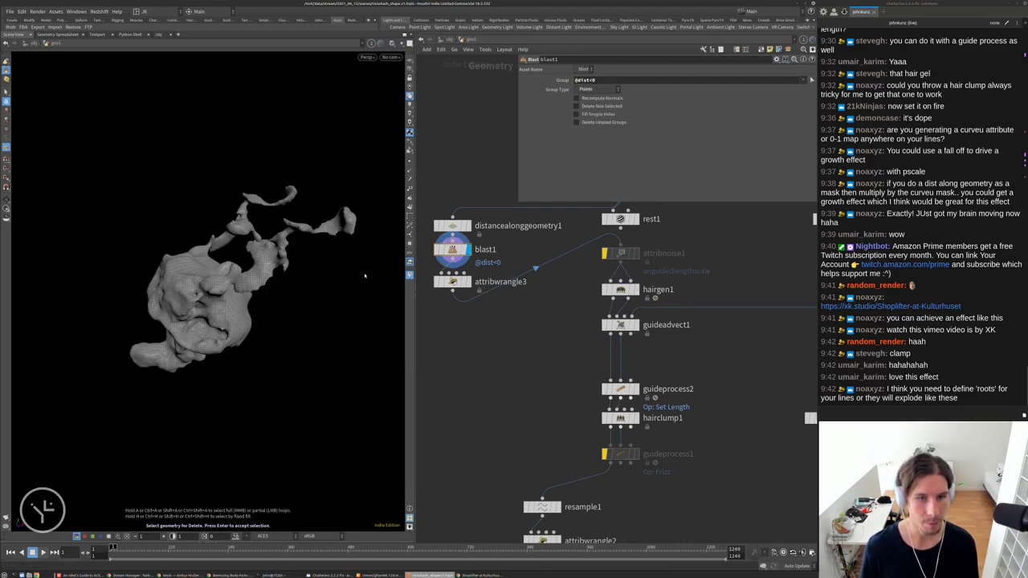
middle_drag(563, 343, 563, 323)
click(634, 272)
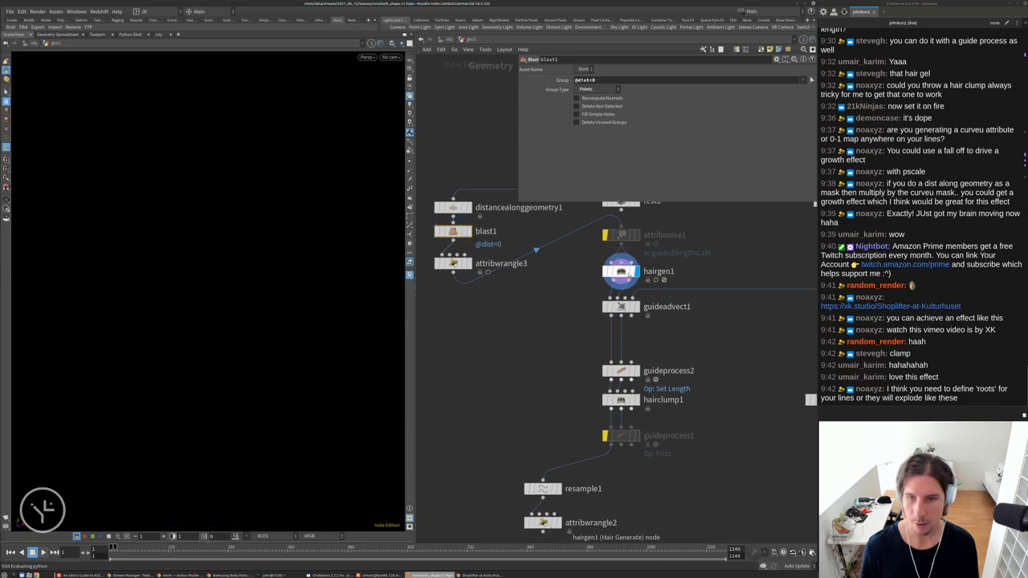
Re-enable attribnoise1 and play the animation with guideprocess1 selected
click(621, 271)
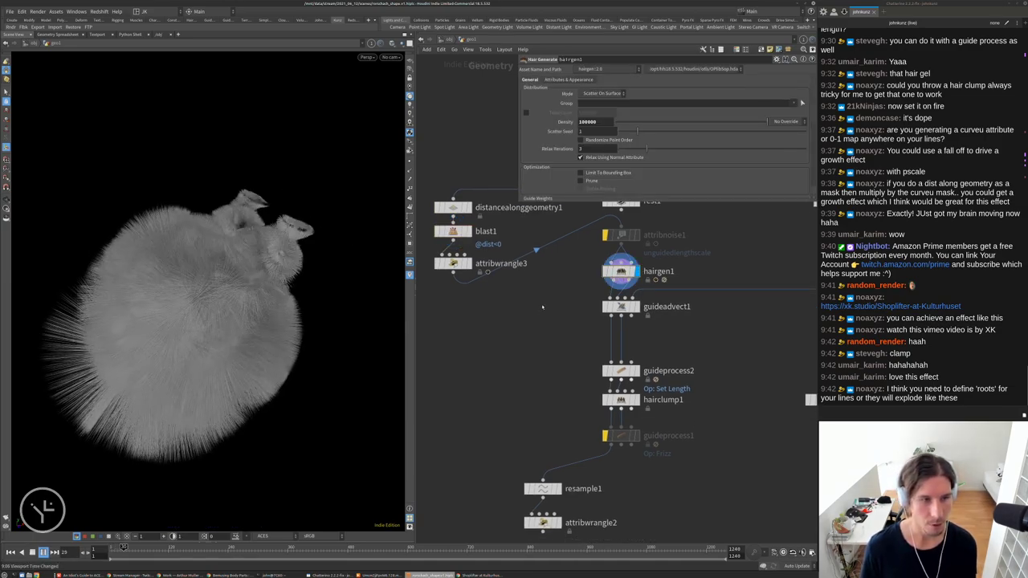
click(605, 235)
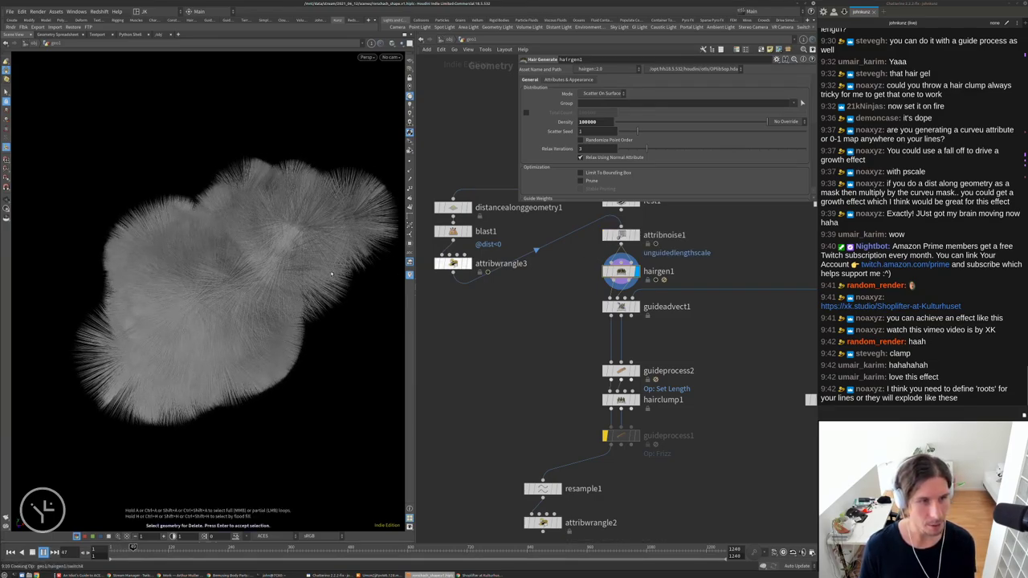
middle_drag(678, 470, 669, 404)
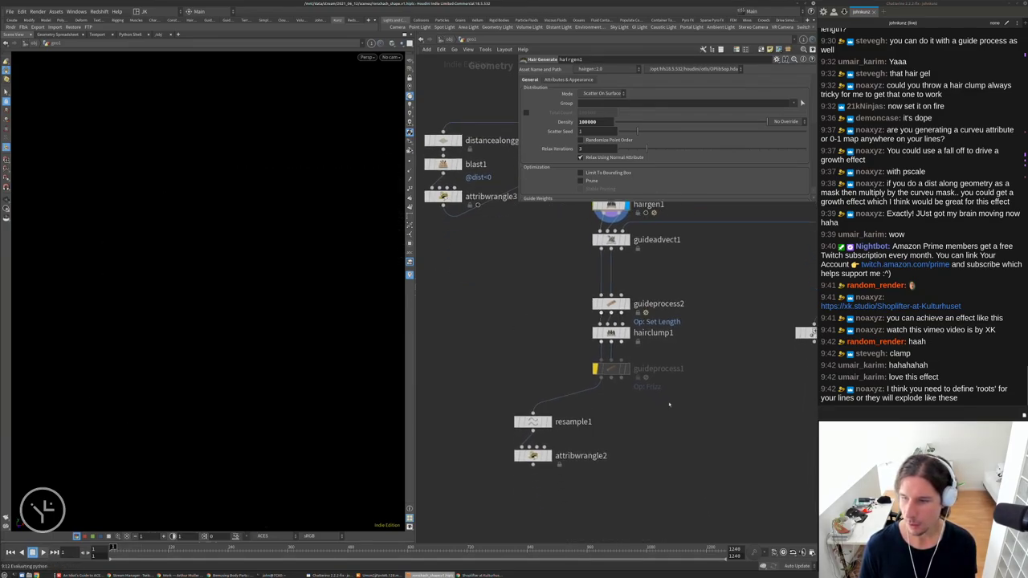
middle_drag(628, 455, 609, 450)
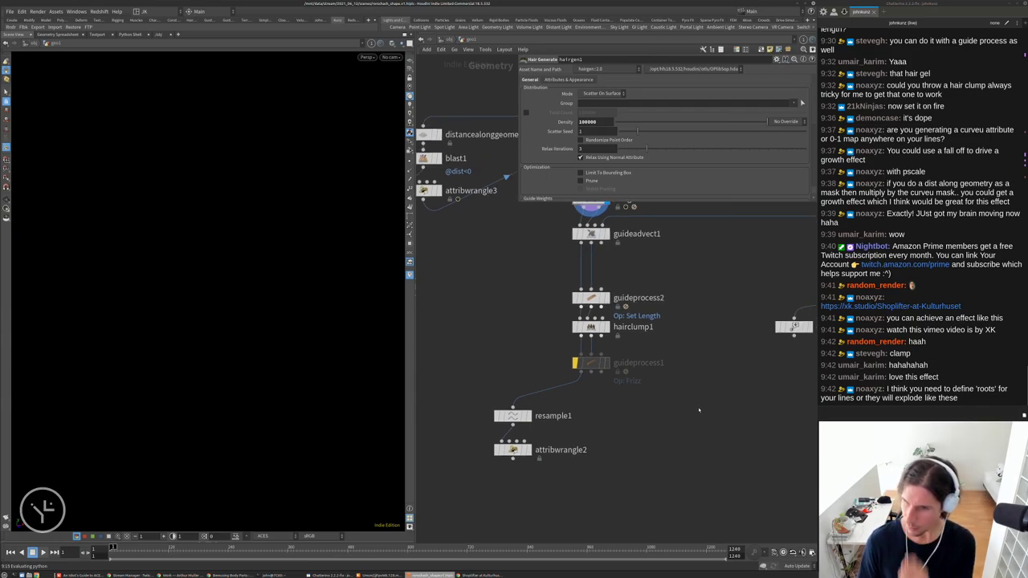
middle_drag(677, 413, 665, 451)
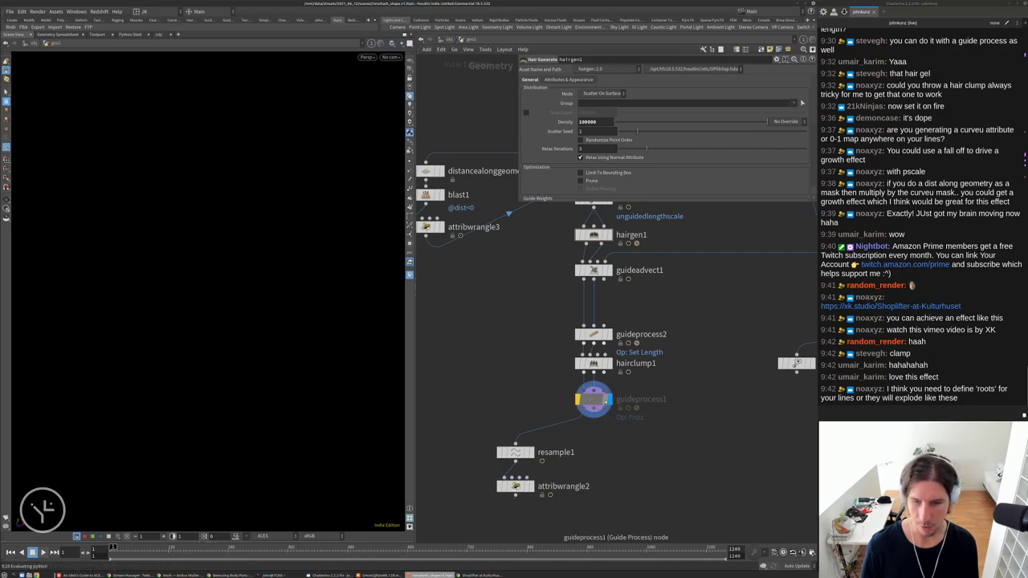
click(594, 398)
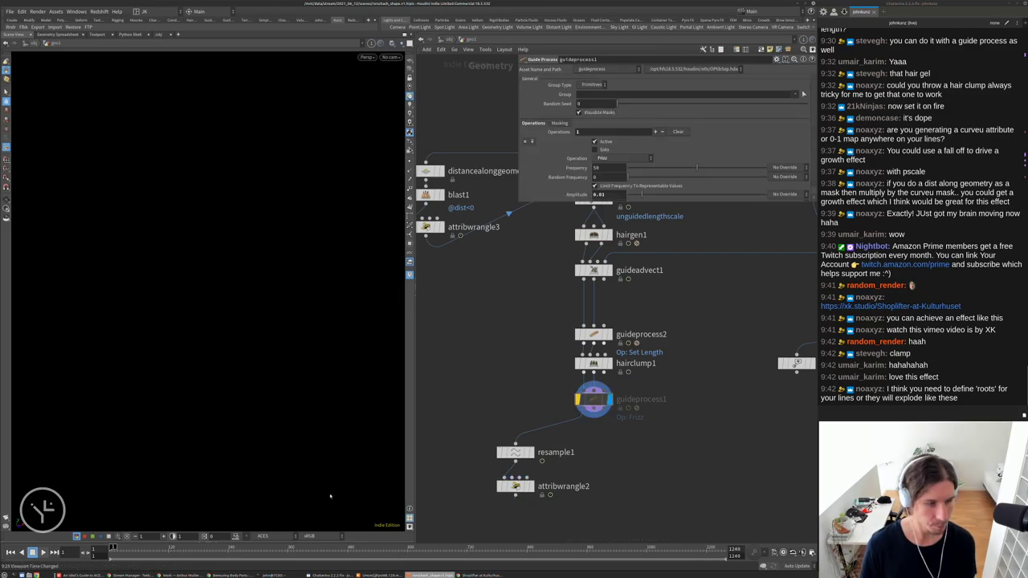
key(Up)
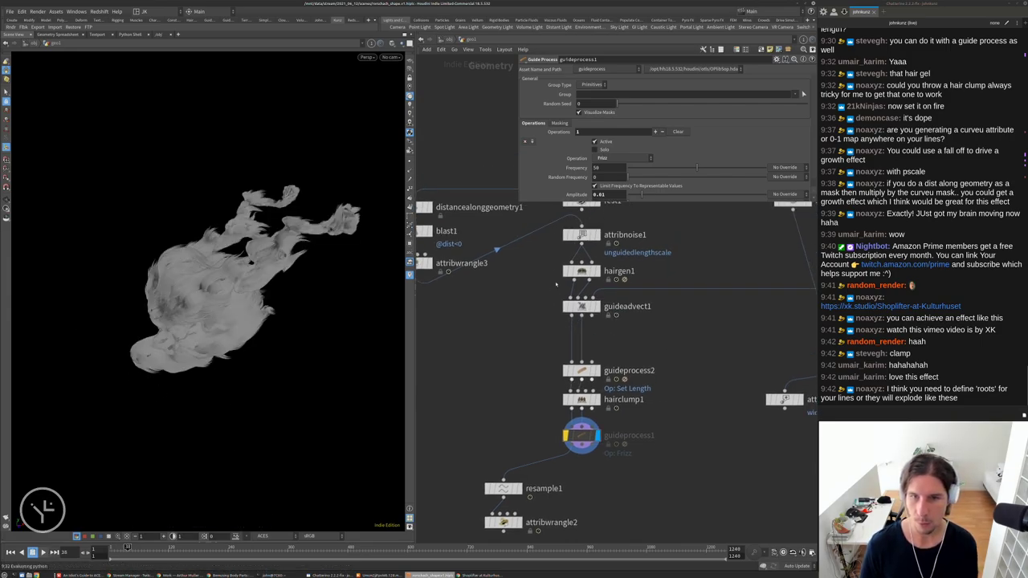
Lower hairgen1's Density to 10000 and orbit the rewound hair
click(581, 270)
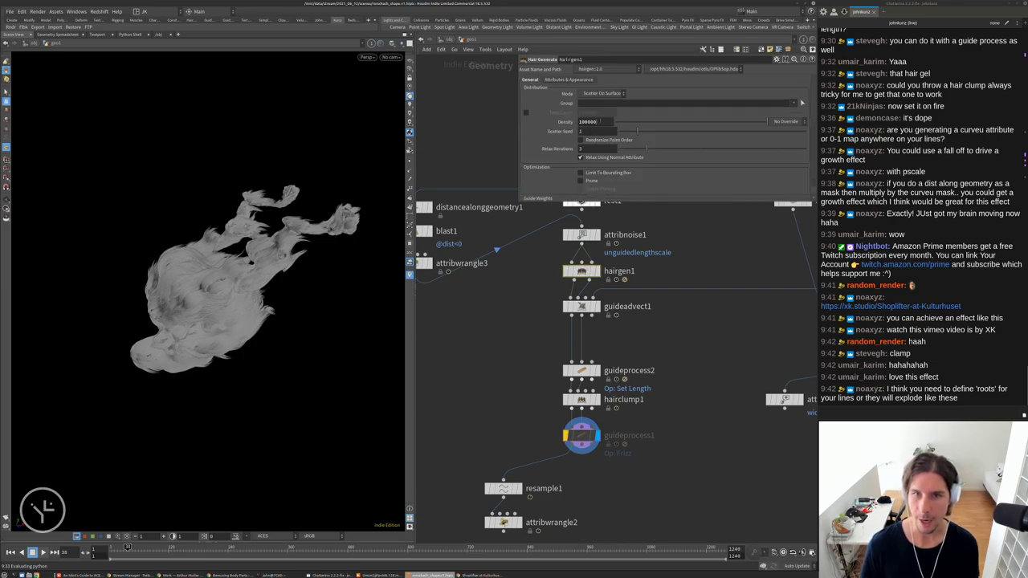
key(BackSpace)
key(Return)
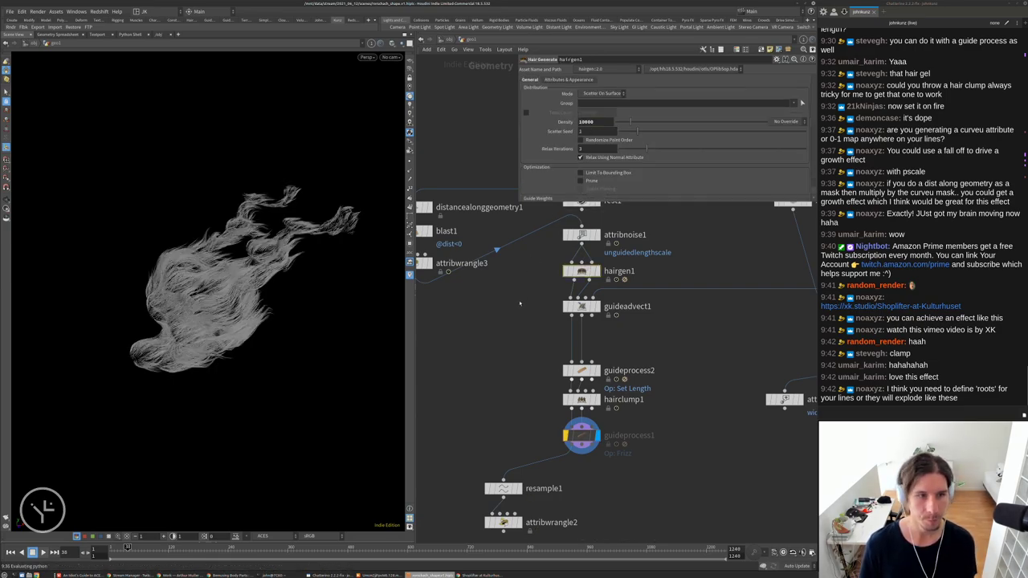
click(112, 549)
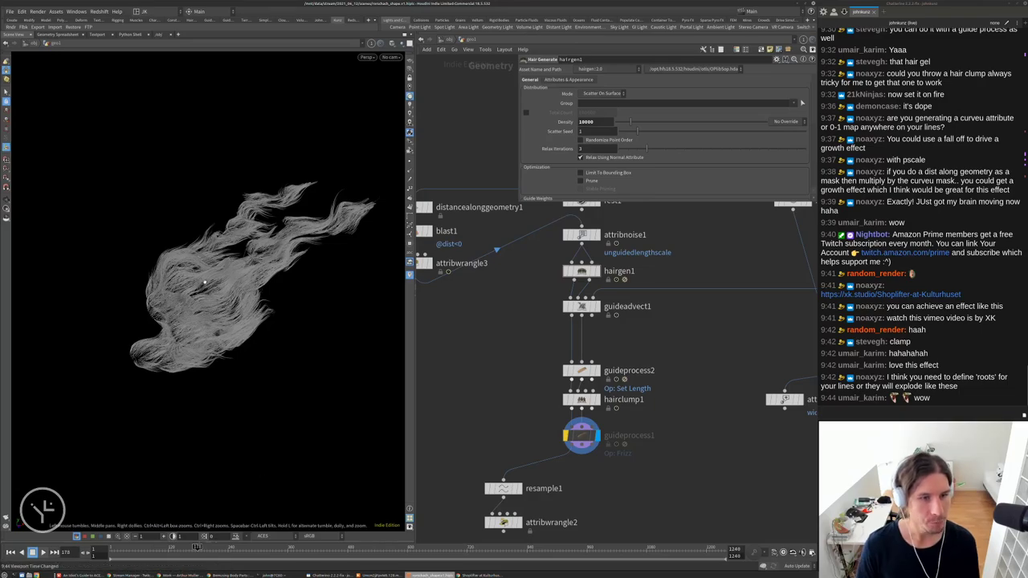
key(Escape)
drag(257, 265, 249, 338)
key(Delete)
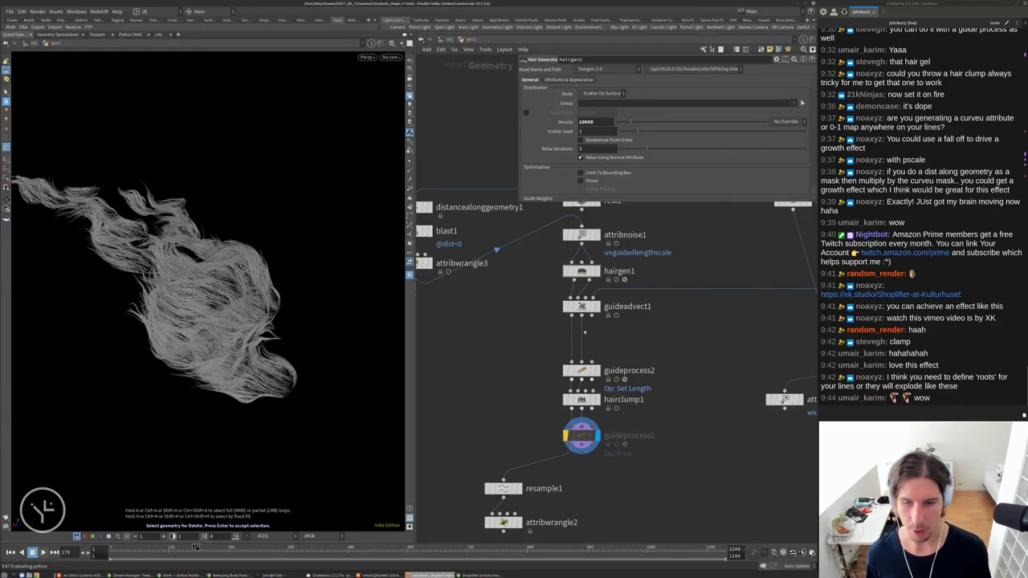
scroll(579, 302, up, 2)
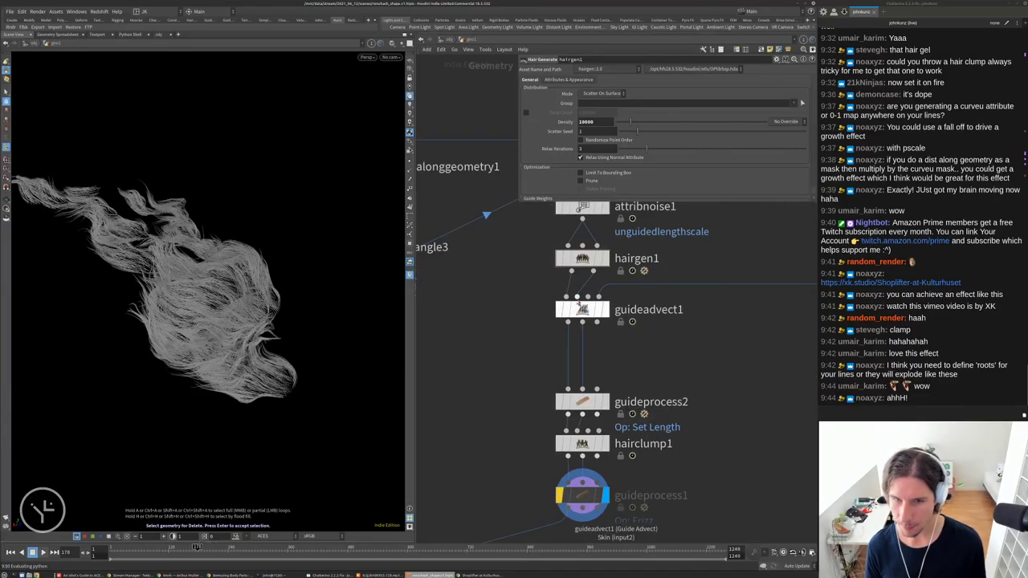
Try a different guide advection blend, then turn the frizz guideprocess1 back on
click(582, 310)
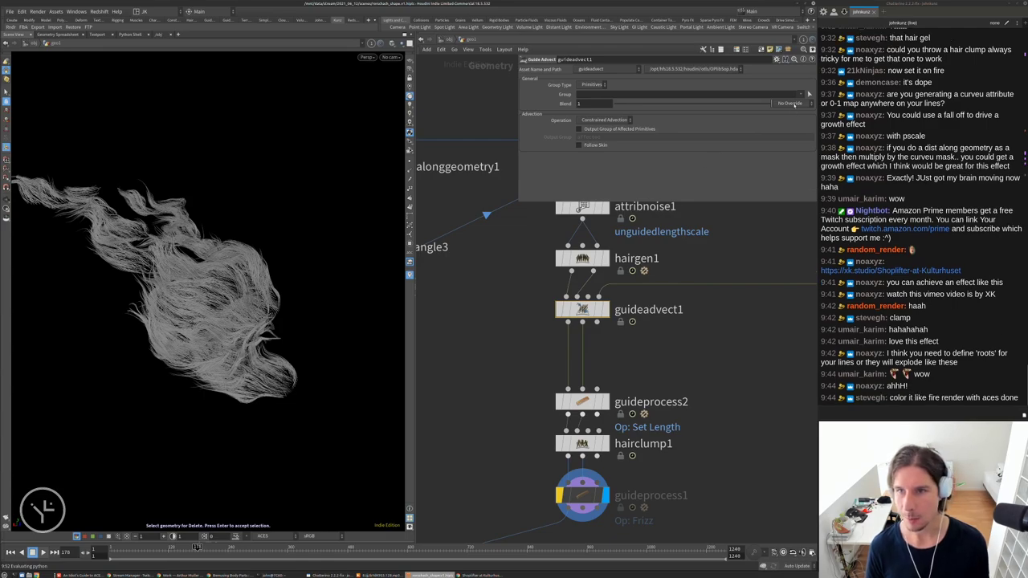
mouse_move(699, 110)
mouse_down()
mouse_move(663, 113)
mouse_move(791, 111)
mouse_up()
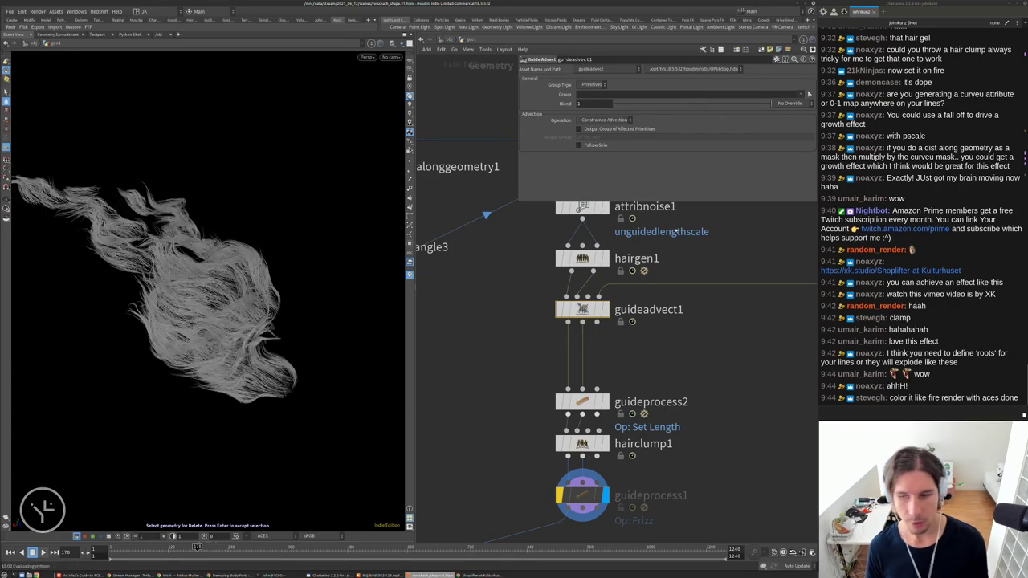
scroll(671, 391, down, 4)
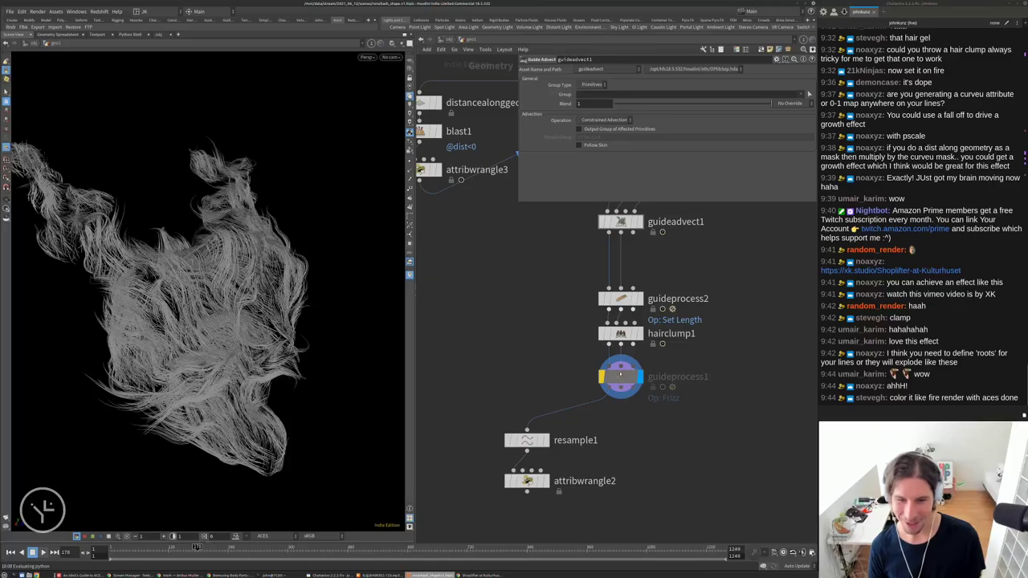
click(602, 377)
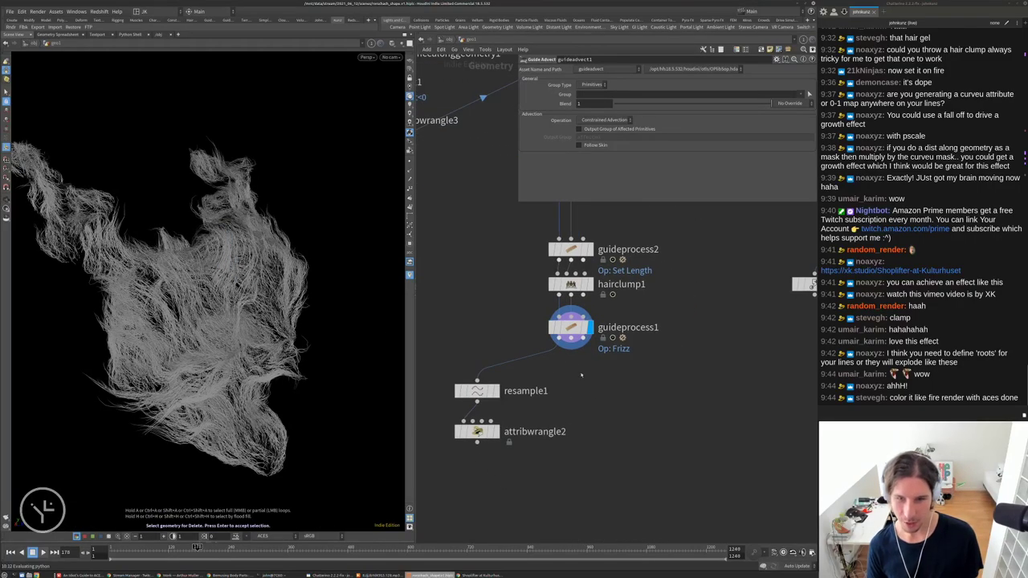
Place a new Attribute Wrangle node below the frizz step
key(Tab)
click(757, 212)
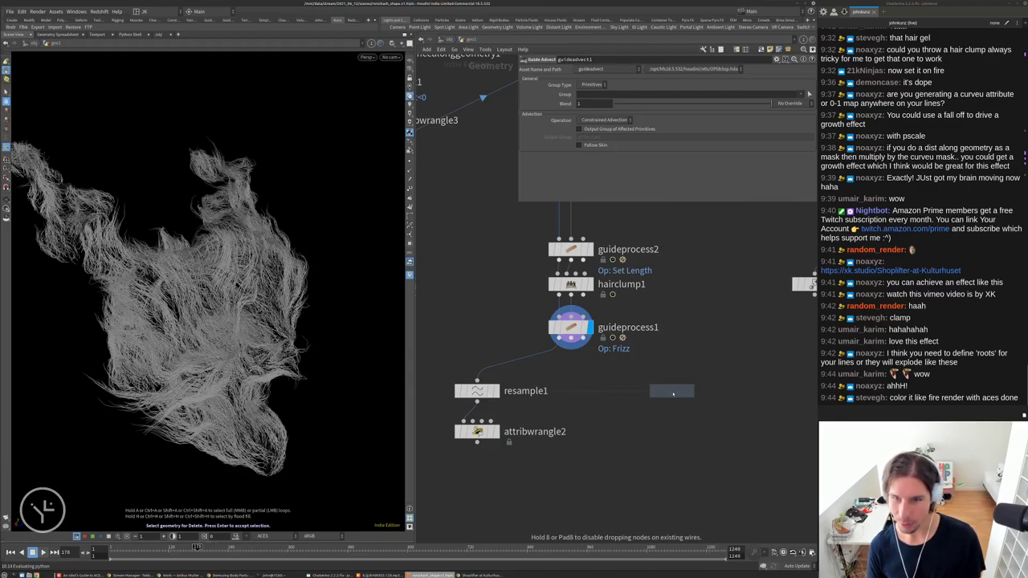
click(664, 385)
Wire guideprocess1's frizzed output into attribwrangle4
click(671, 379)
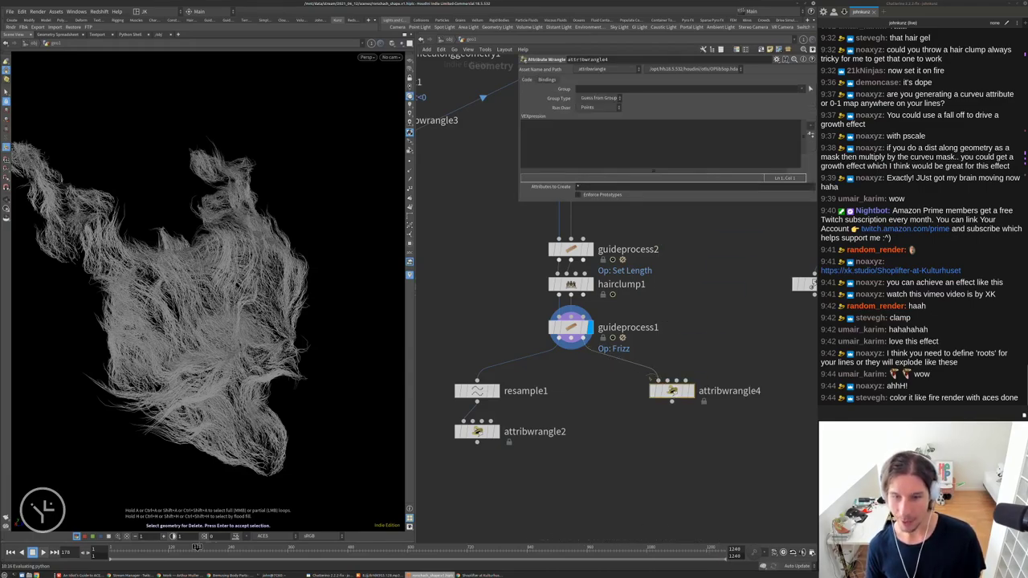
click(570, 329)
drag(671, 390, 570, 420)
scroll(605, 436, down, 5)
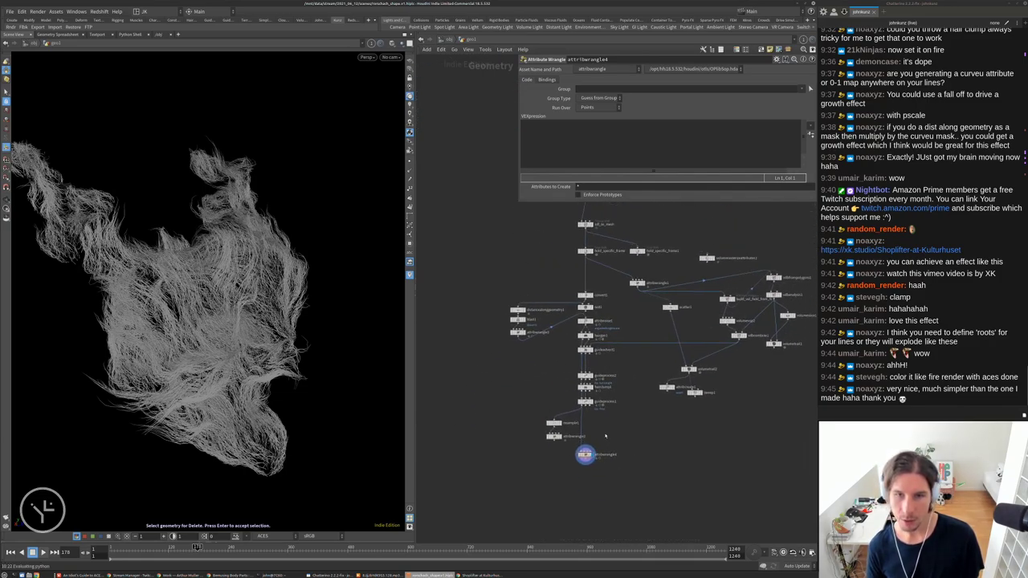
Enter v@Cd = abs(float(xnoise(@P*8))) as attribwrangle4's VEX code
click(602, 141)
text(v)
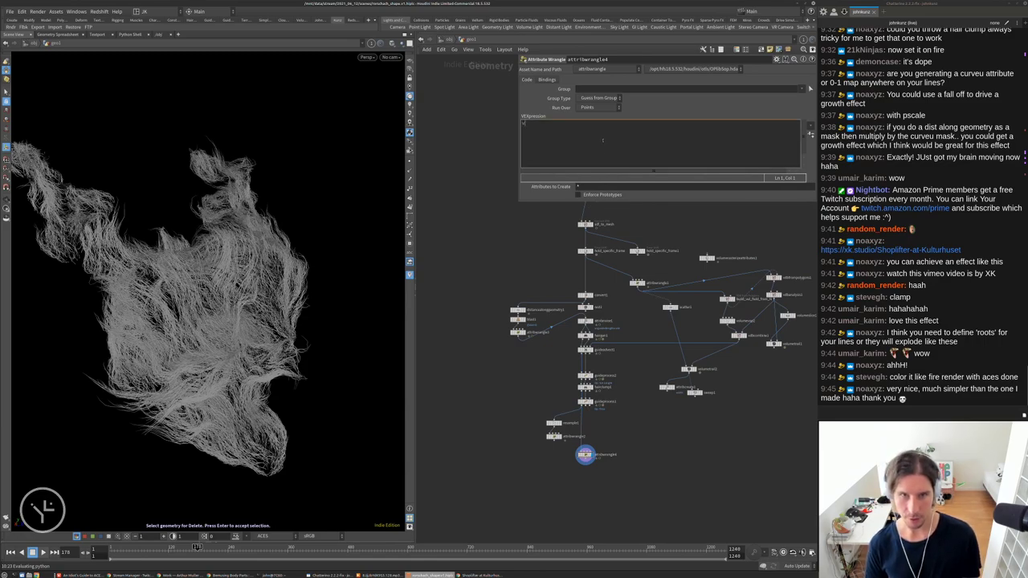
text(@Cd)
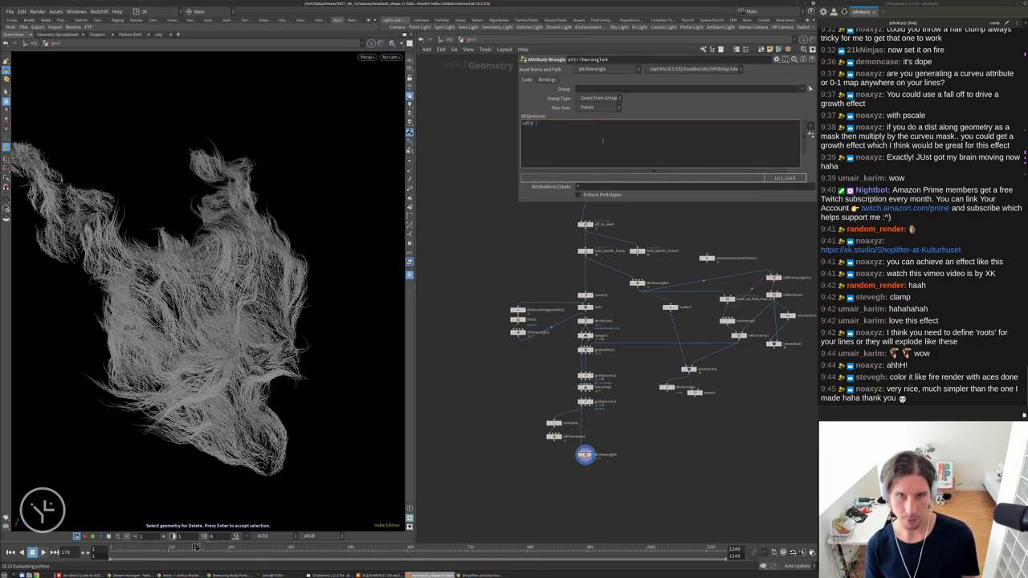
text( = abs)
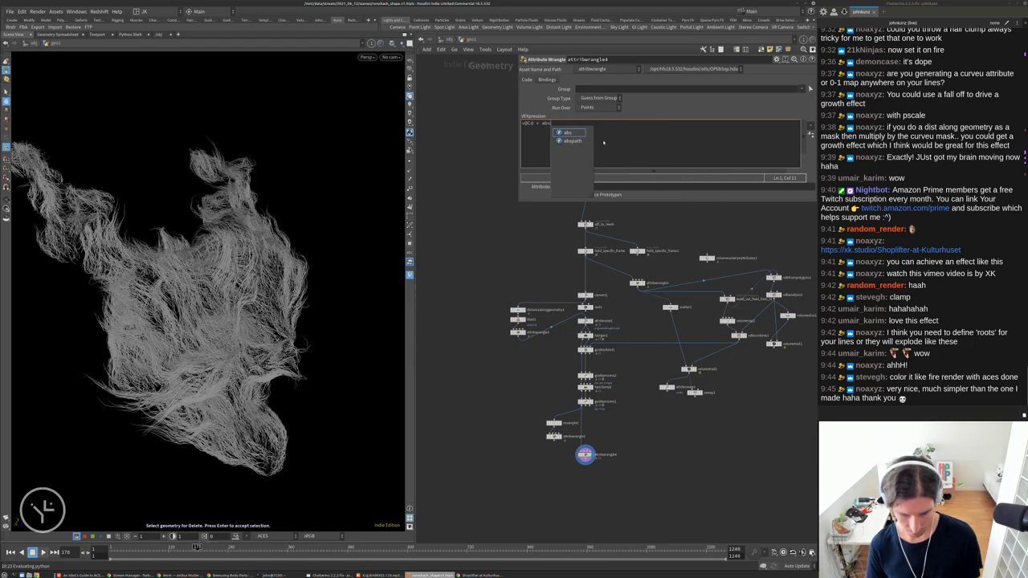
text((xnoise(@P)
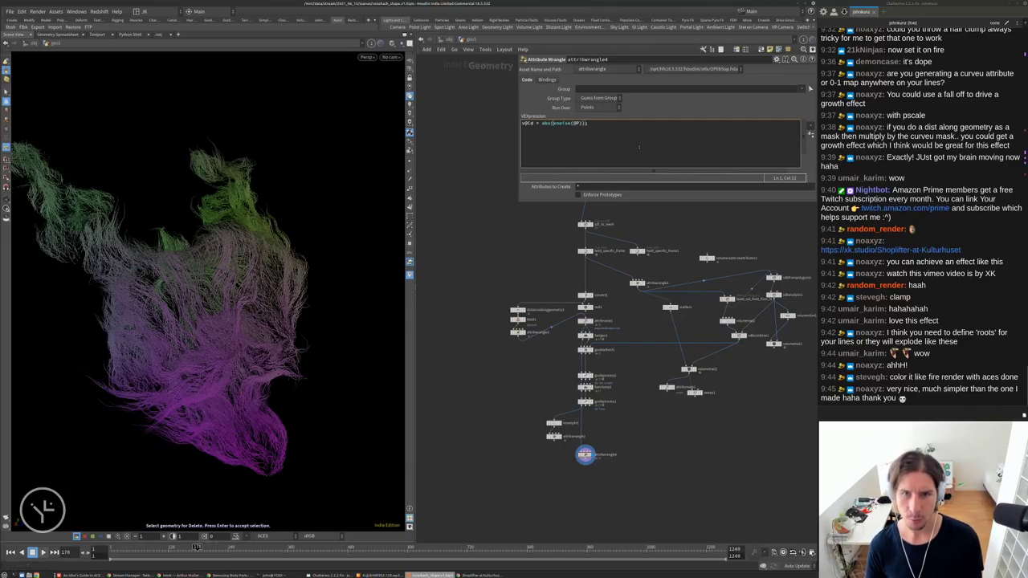
text(float()
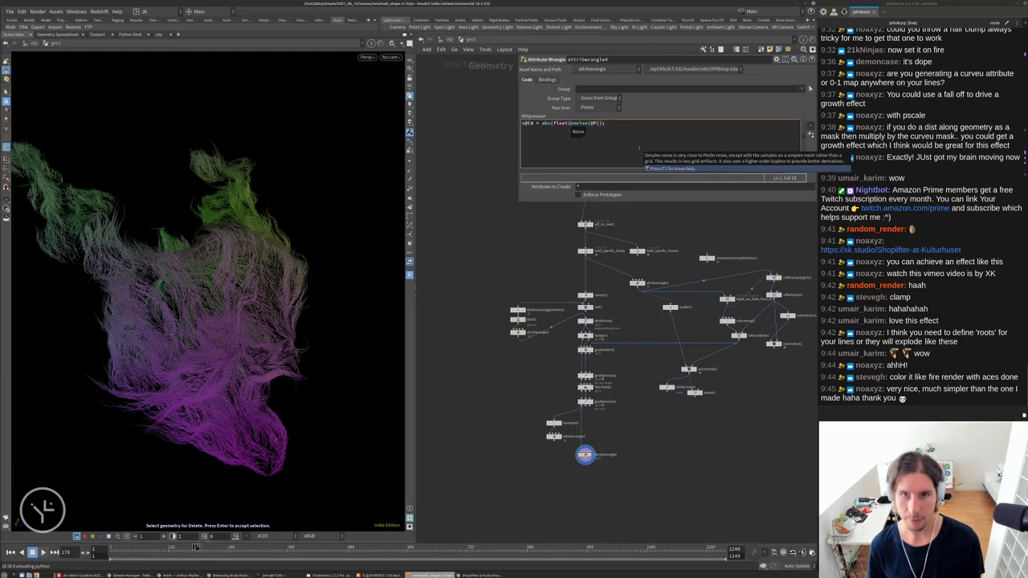
text())
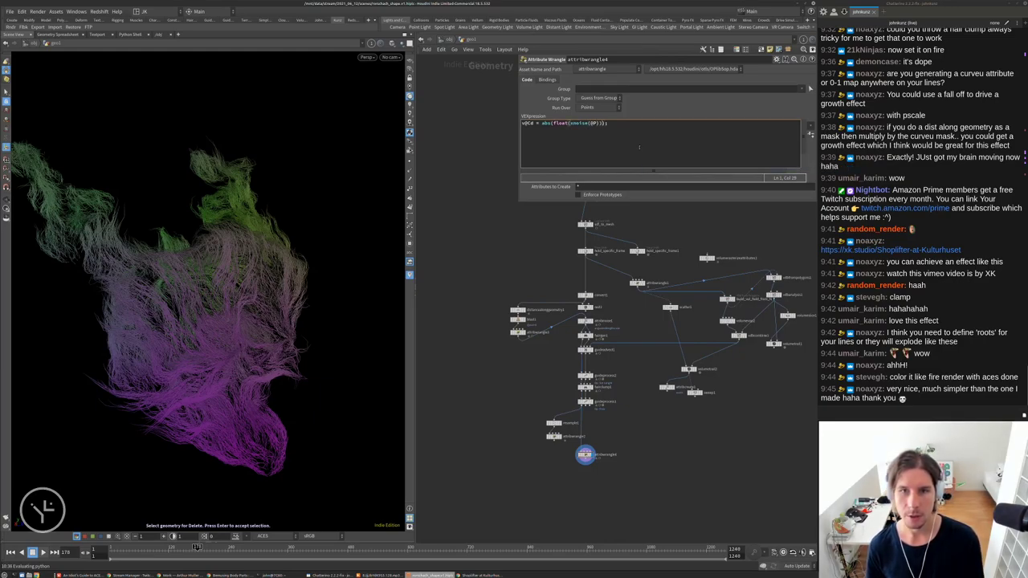
key(Left)
key(Left)
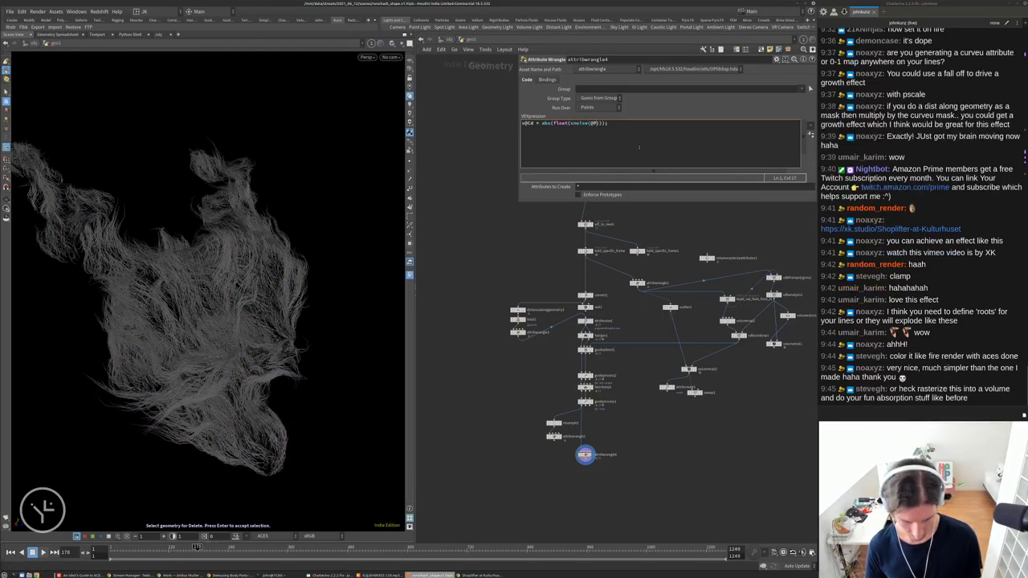
text(*8)
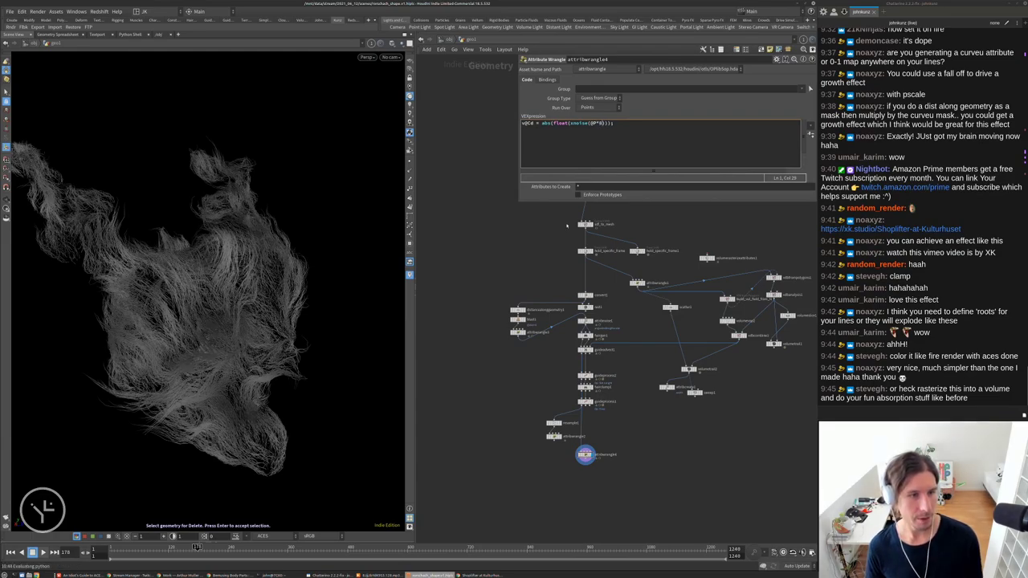
alt+drag(306, 256, 236, 230)
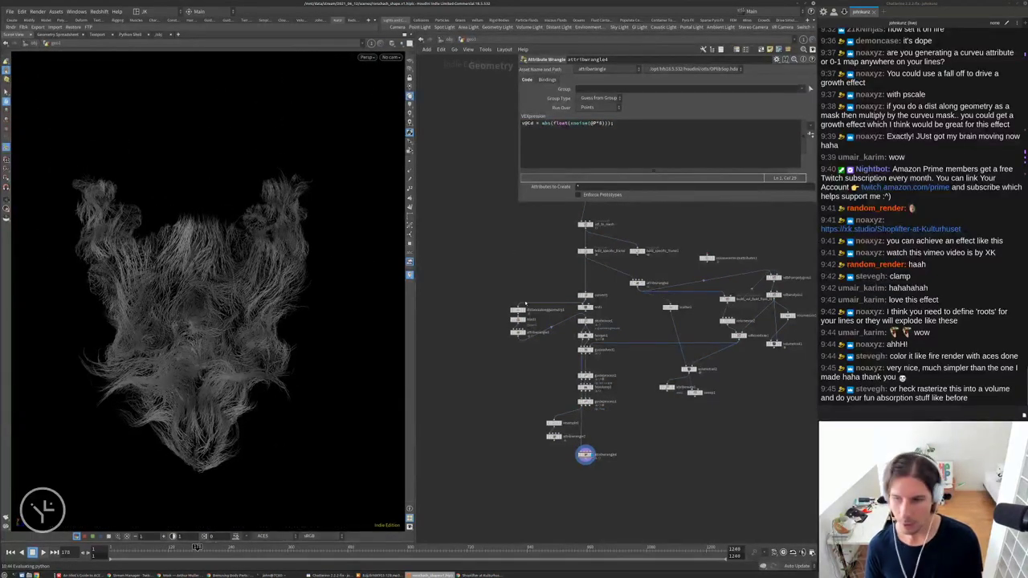
Splice attribwrangle4 into the wire feeding attribnoise1 and orbit the mesh
scroll(663, 424, up, 2)
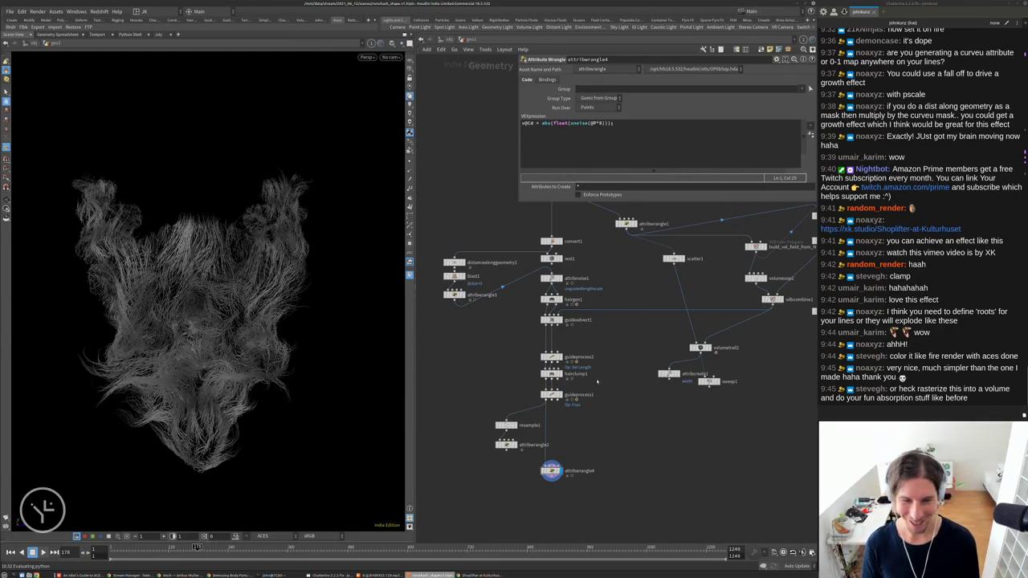
scroll(597, 382, up, 2)
drag(532, 448, 481, 273)
scroll(601, 404, up, 1)
scroll(482, 273, up, 2)
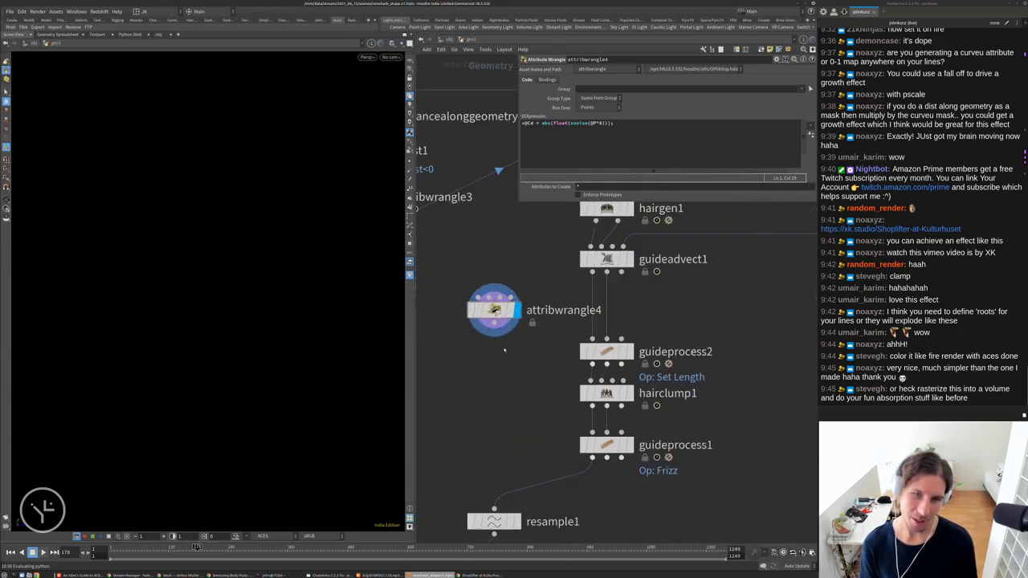
middle_drag(504, 349, 529, 434)
middle_drag(529, 297, 528, 323)
scroll(531, 381, down, 1)
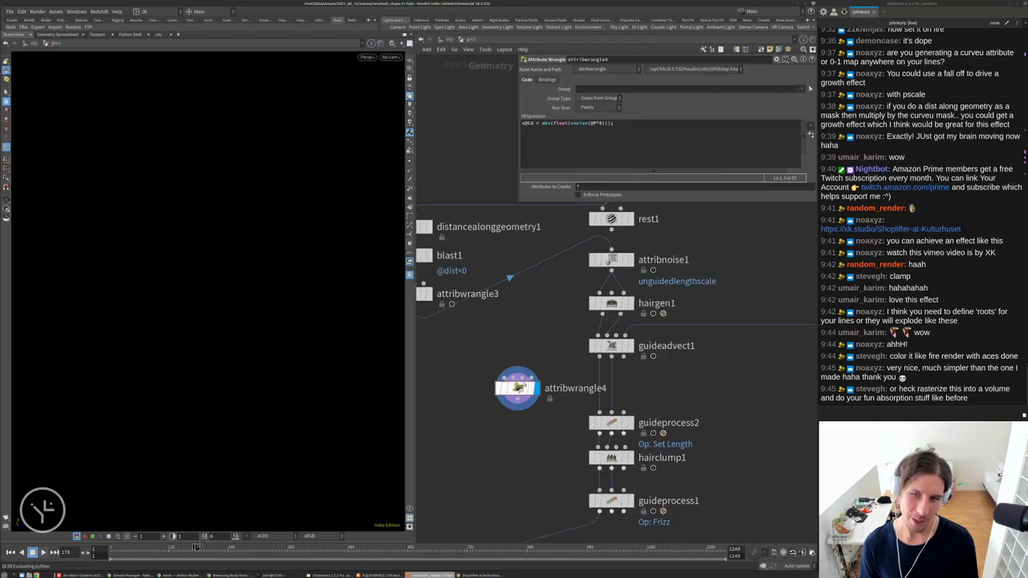
drag(517, 388, 475, 371)
drag(197, 280, 263, 280)
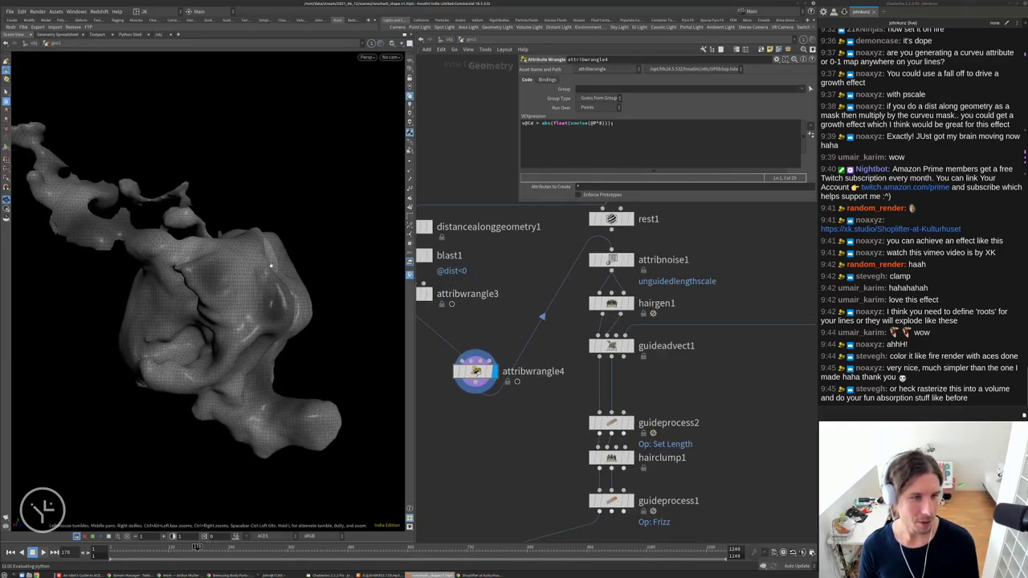
drag(201, 253, 147, 275)
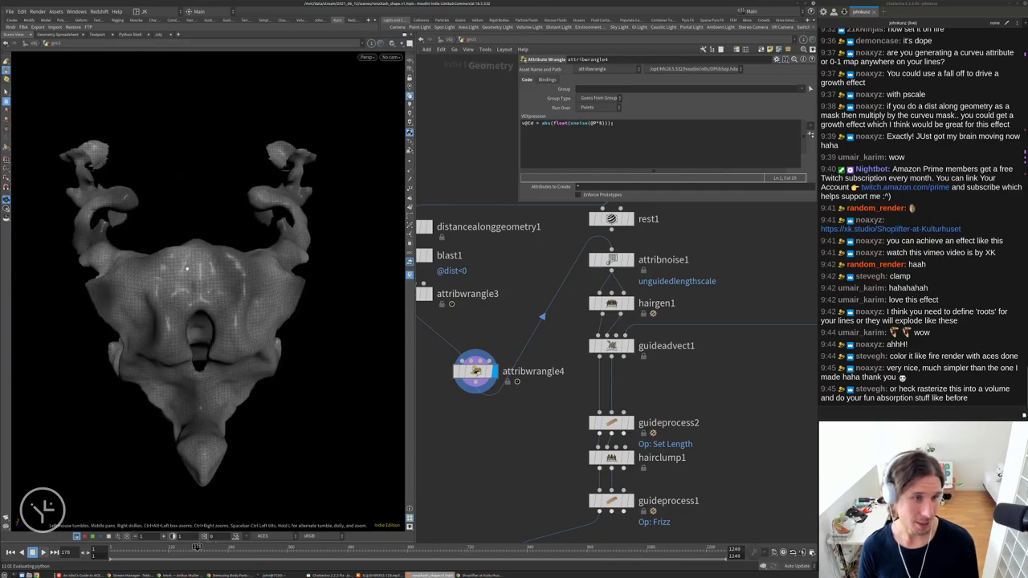
middle_drag(617, 502, 633, 410)
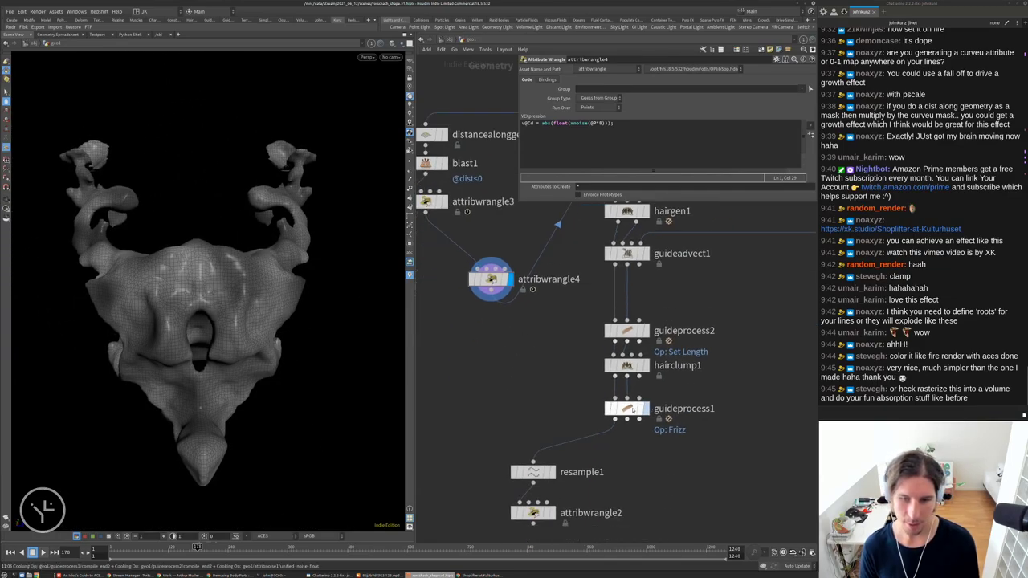
Add Cd to hairgen1's transferred Point Attributes
click(633, 409)
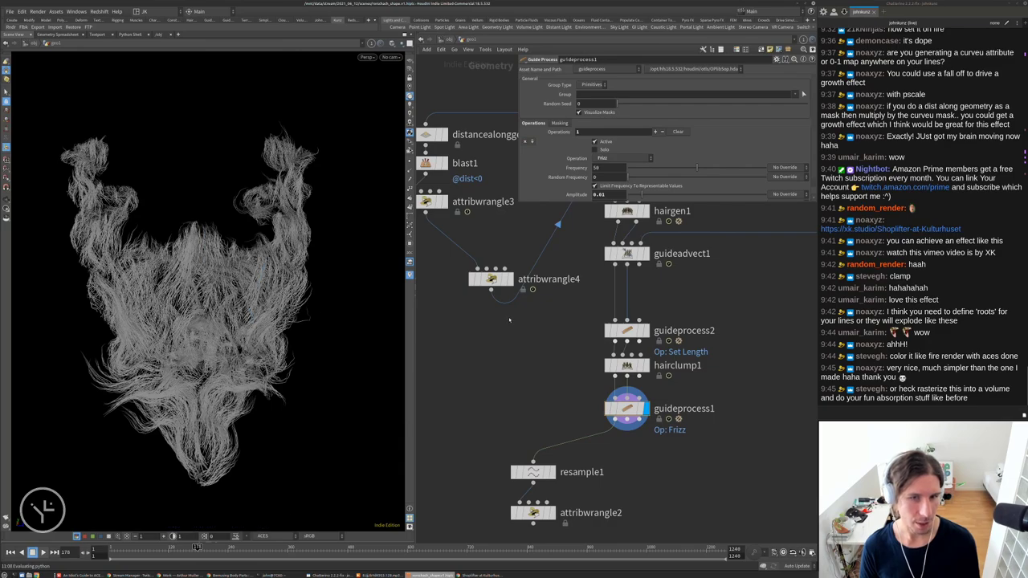
scroll(546, 398, down, 2)
middle_drag(546, 385, 546, 413)
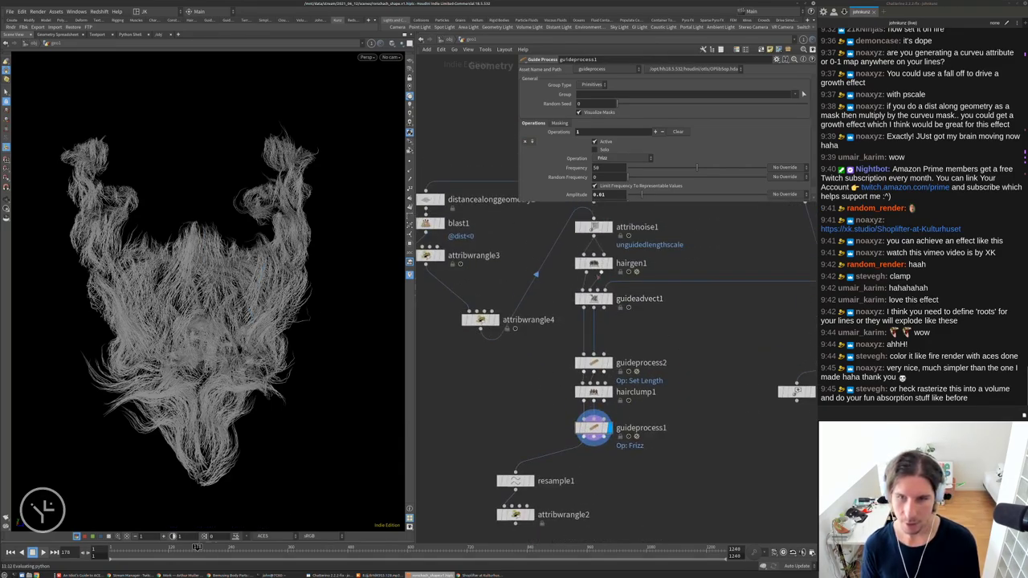
click(594, 263)
middle_click(594, 262)
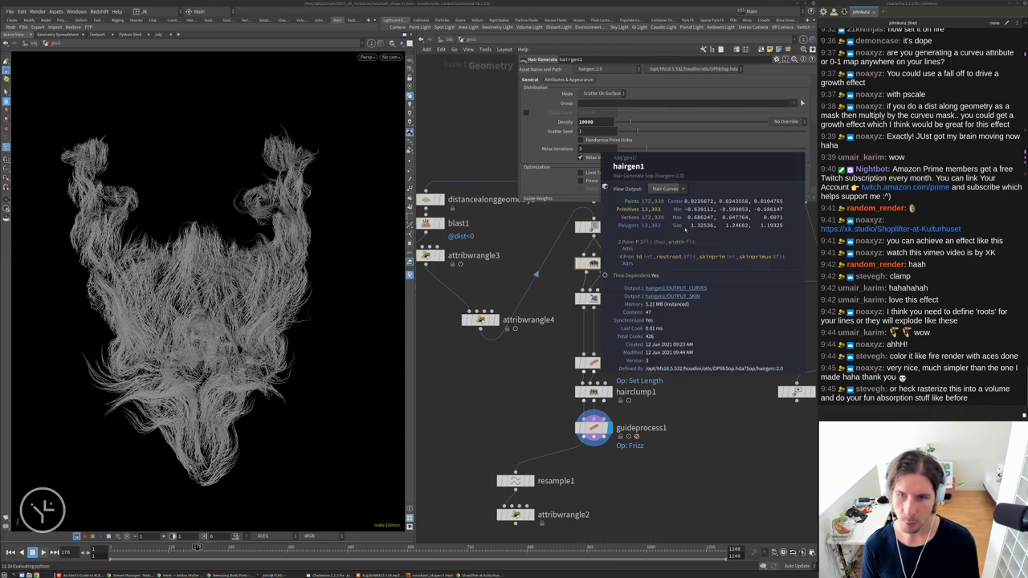
scroll(562, 120, down, 6)
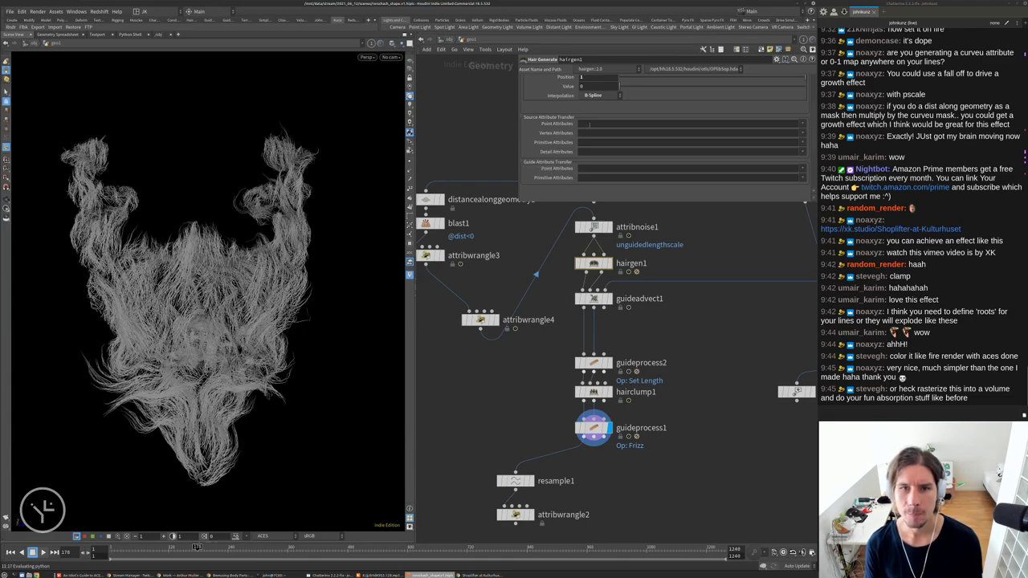
click(584, 123)
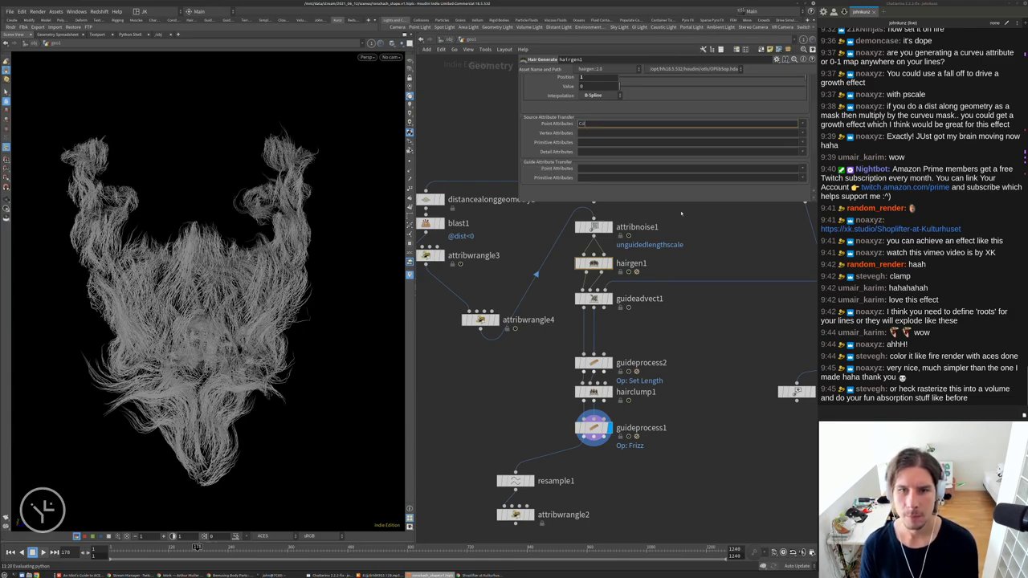
text(Cd)
key(Return)
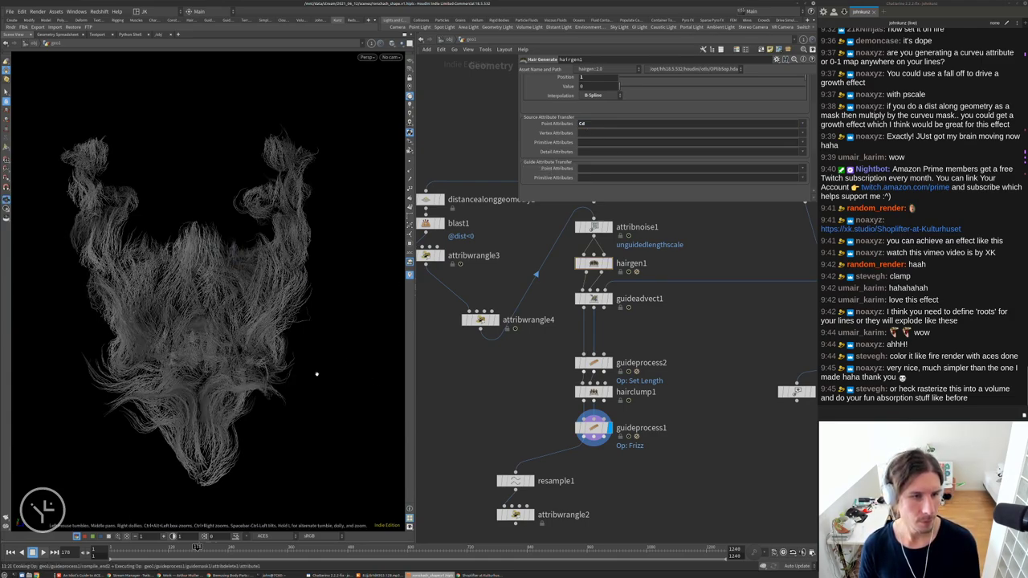
Select attribwrangle4 and orbit to inspect the noise-shaded fur
drag(316, 374, 233, 341)
click(480, 320)
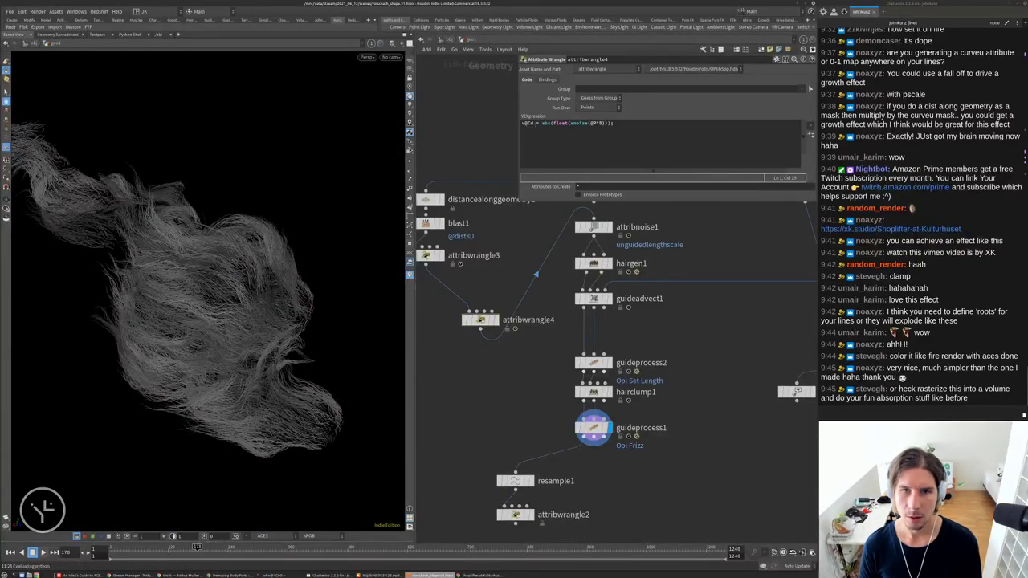
mouse_move(300, 284)
mouse_down()
mouse_move(140, 277)
mouse_move(223, 246)
mouse_move(302, 276)
mouse_up()
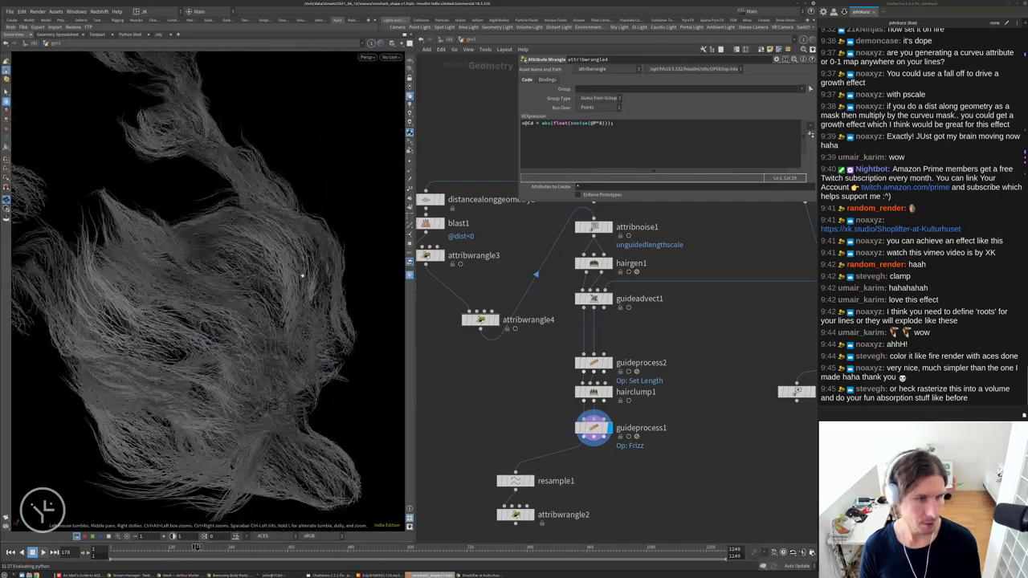
middle_drag(514, 370, 530, 403)
key(Tab)
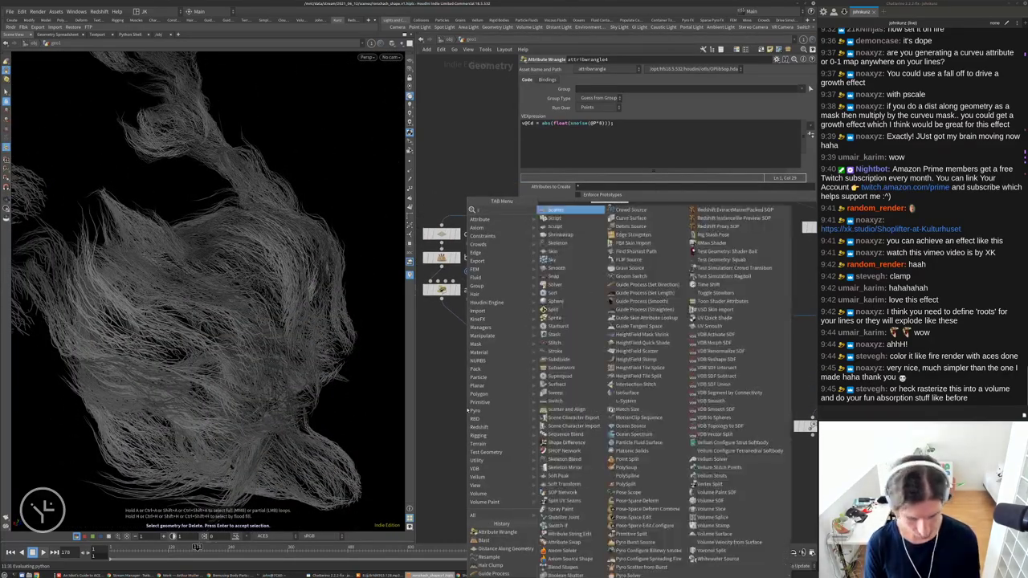
Add a Subdivide node (subd) and move subdivide1 up beside distancealonggeometry1
text(subd)
key(Return)
click(472, 405)
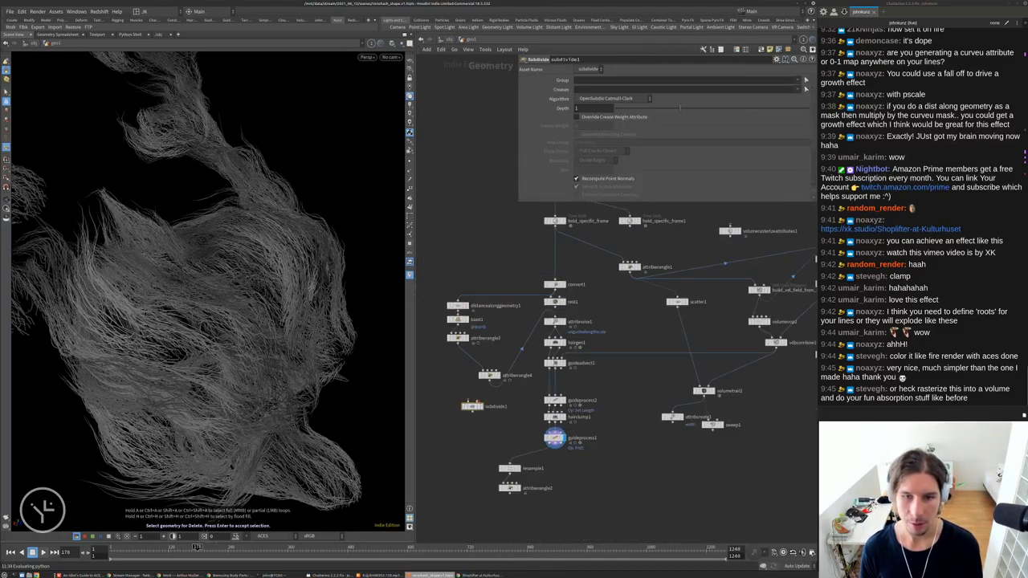
scroll(477, 377, up, 3)
drag(470, 418, 512, 265)
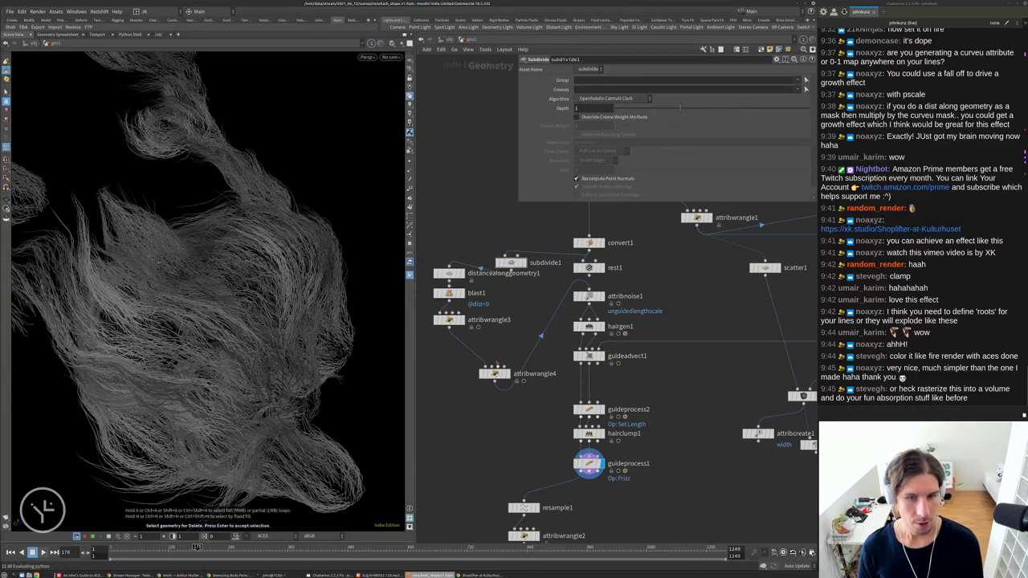
Display attribwrangle4's noise-coloured mesh and orbit it to a front view
click(496, 374)
click(505, 373)
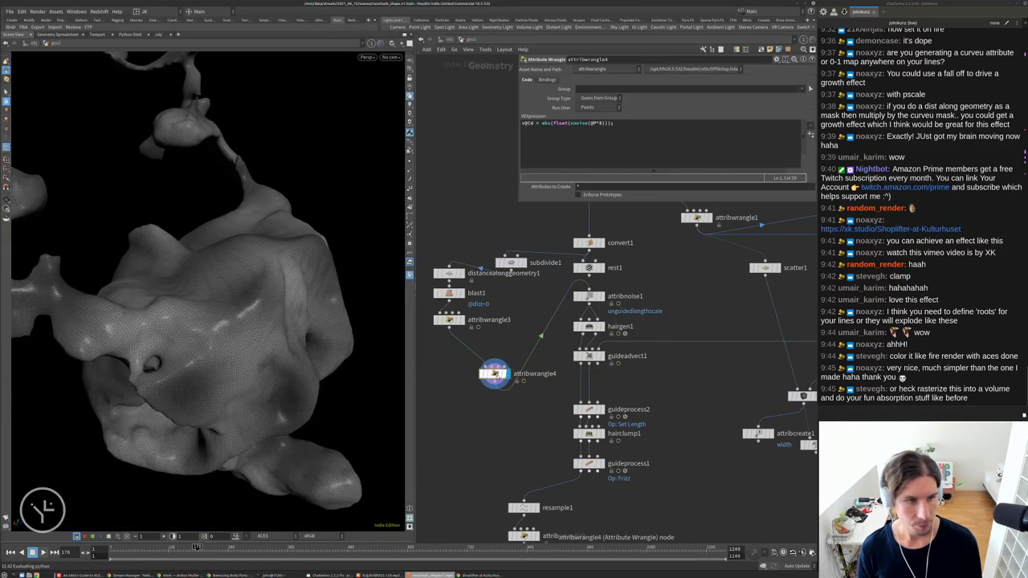
drag(189, 266, 240, 270)
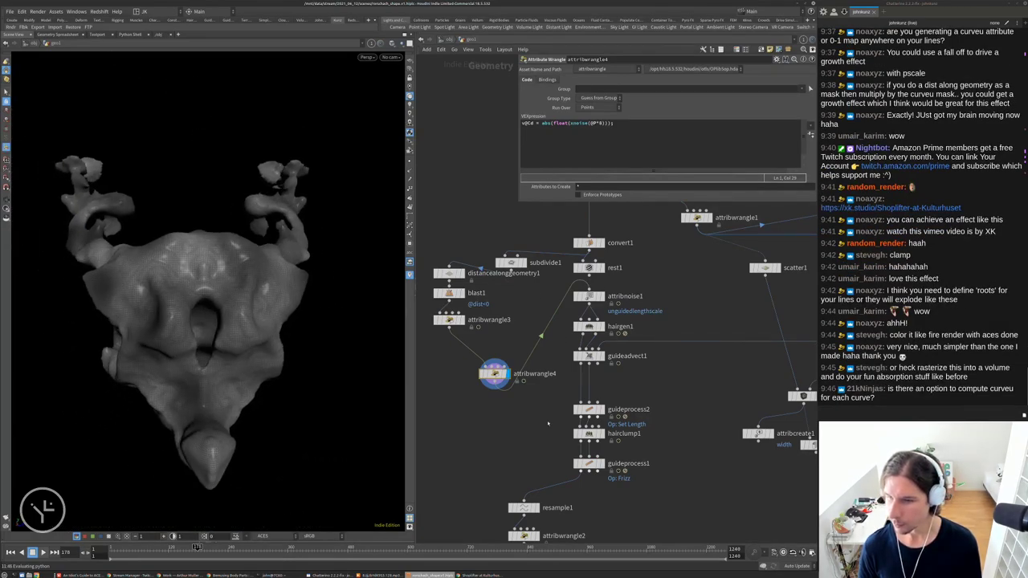
middle_drag(549, 423, 568, 379)
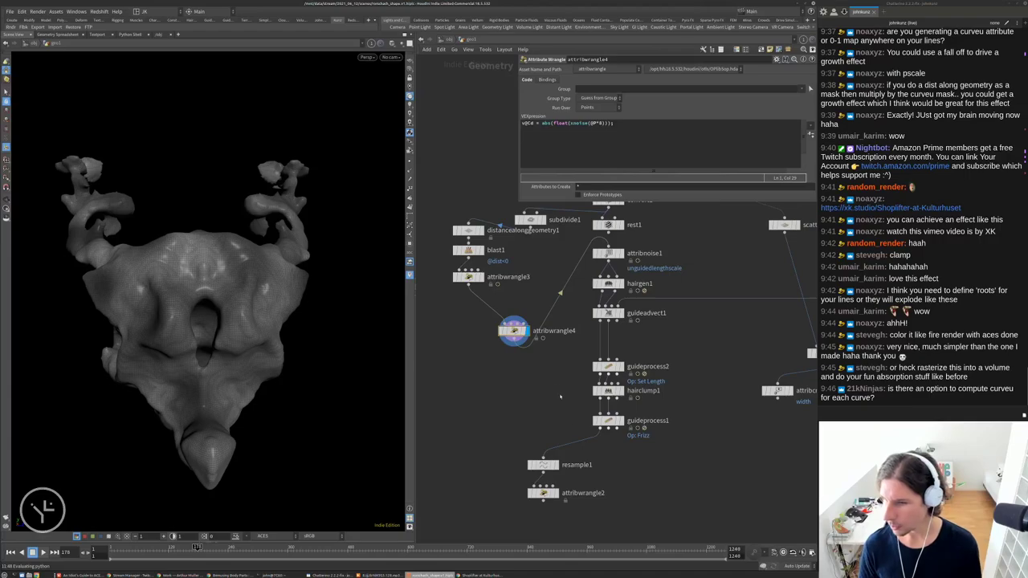
Select resample1 and enlarge the parameter pane to reveal its Curve U Attribute setting
scroll(525, 472, up, 3)
click(554, 458)
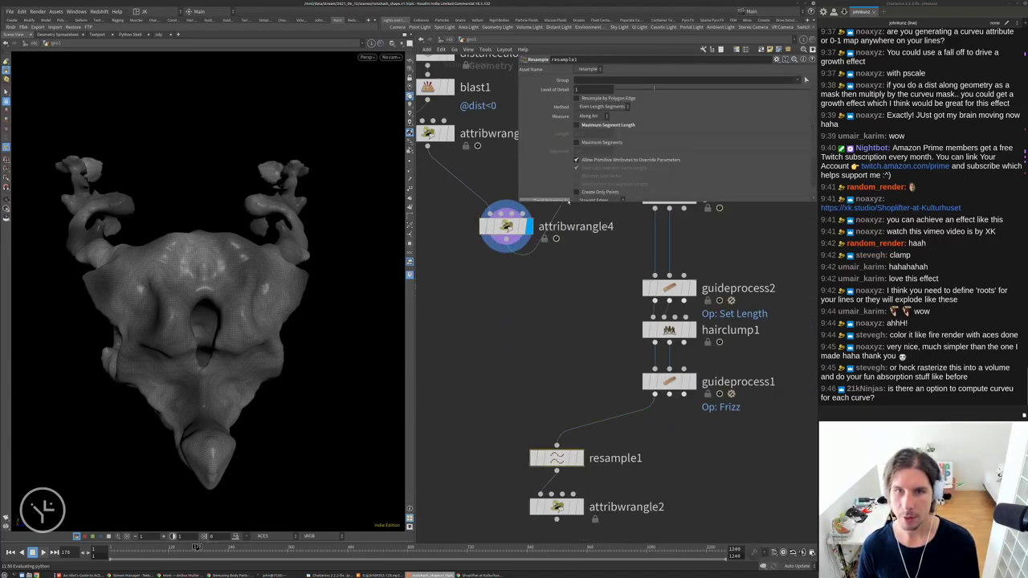
drag(520, 201, 560, 325)
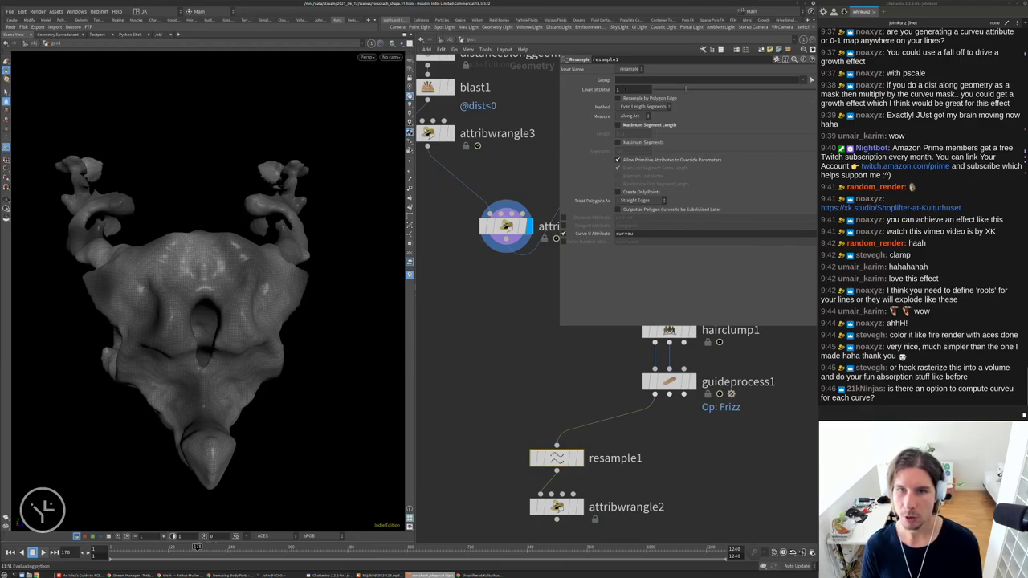
Rename the resample1 node to calc_curveu
double_click(615, 458)
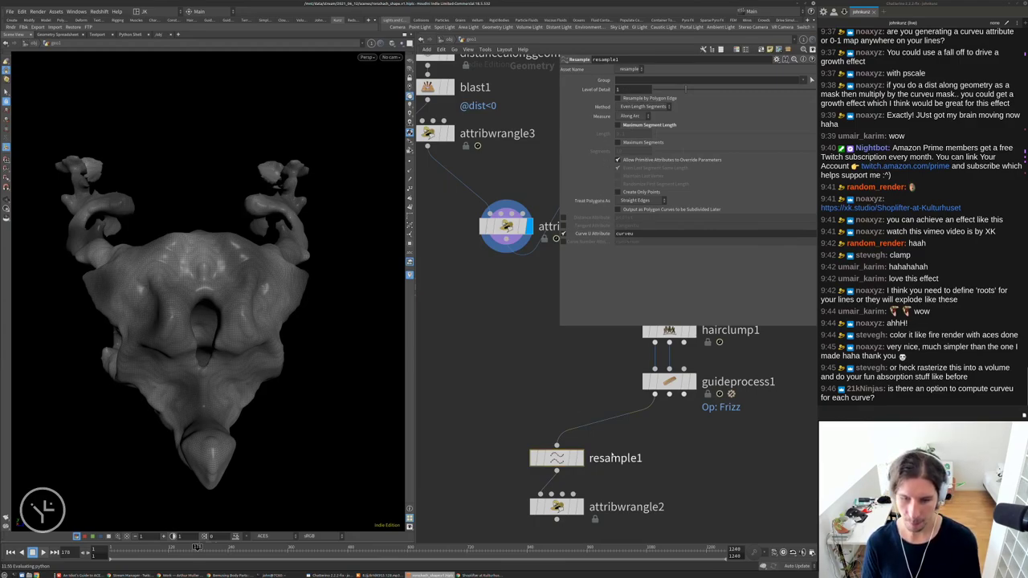
text(curve)
key(Return)
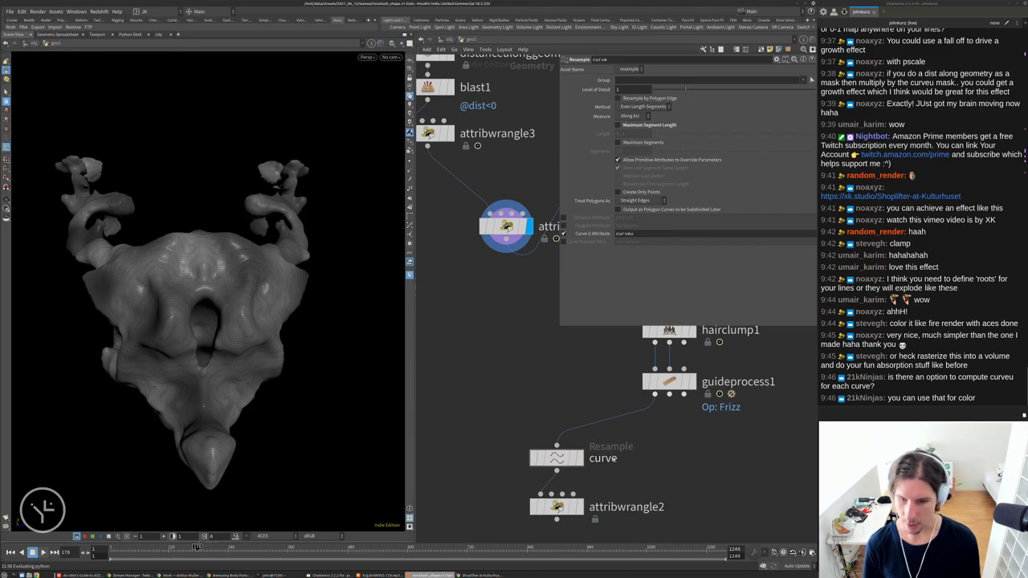
double_click(623, 458)
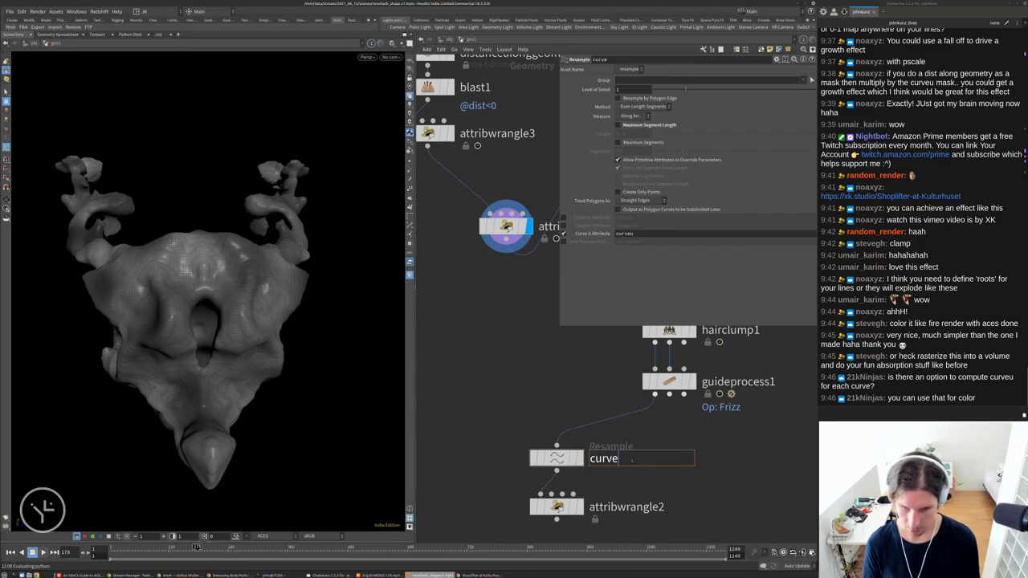
text(u)
key(Home)
text(calc_)
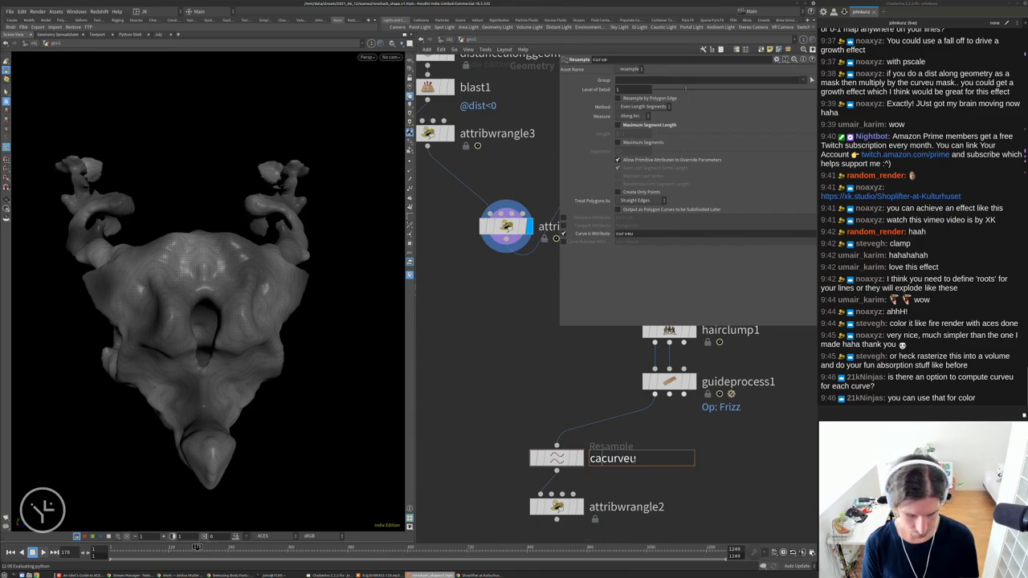
key(Return)
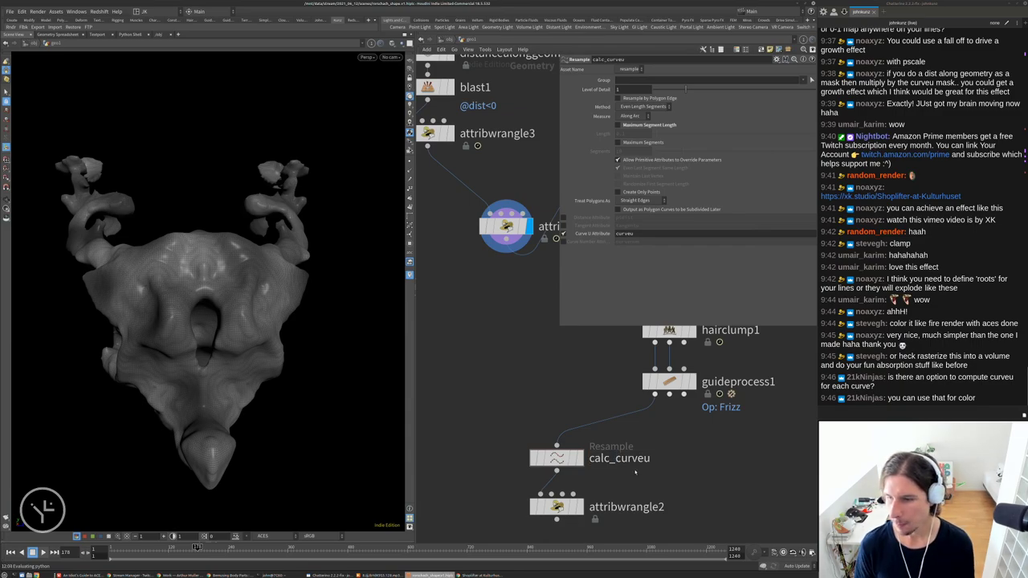
Move attribwrangle4 up and left in the network
scroll(646, 451, down, 2)
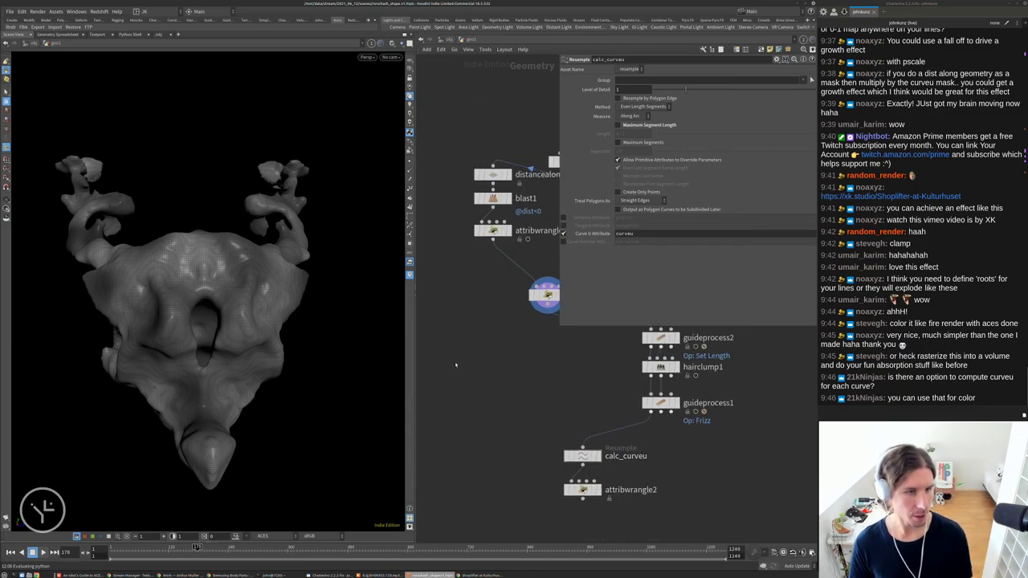
middle_drag(513, 359, 487, 387)
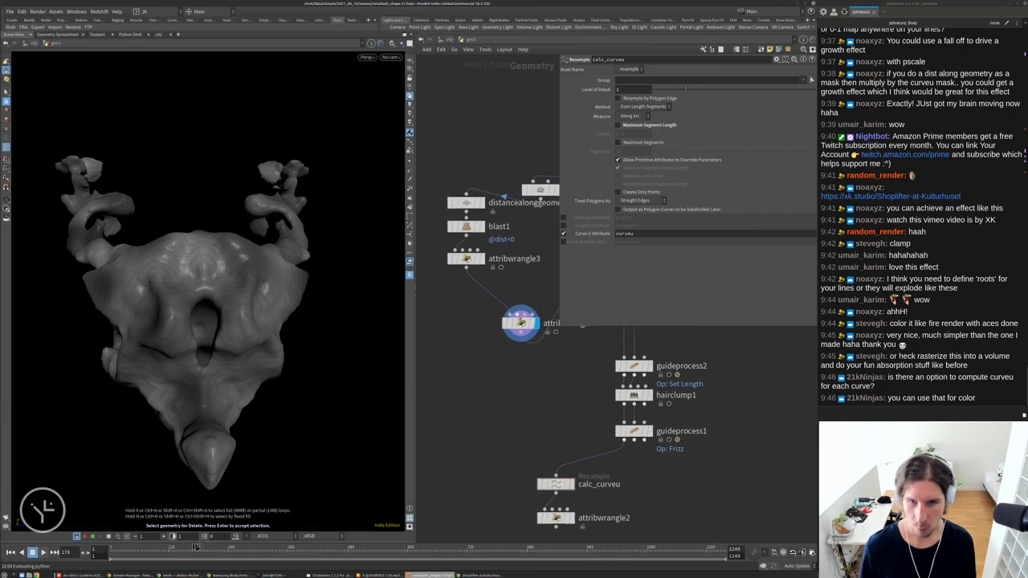
drag(518, 324, 465, 296)
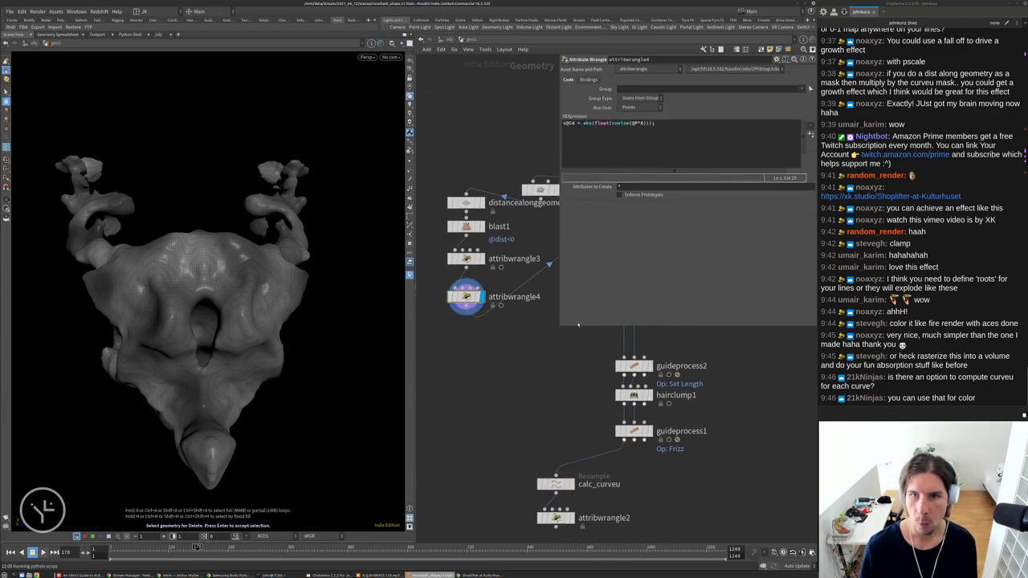
Change attribwrangle4's code from xnoise to onoise so points are coloured by abs(onoise(@P*8))
middle_drag(546, 362, 506, 362)
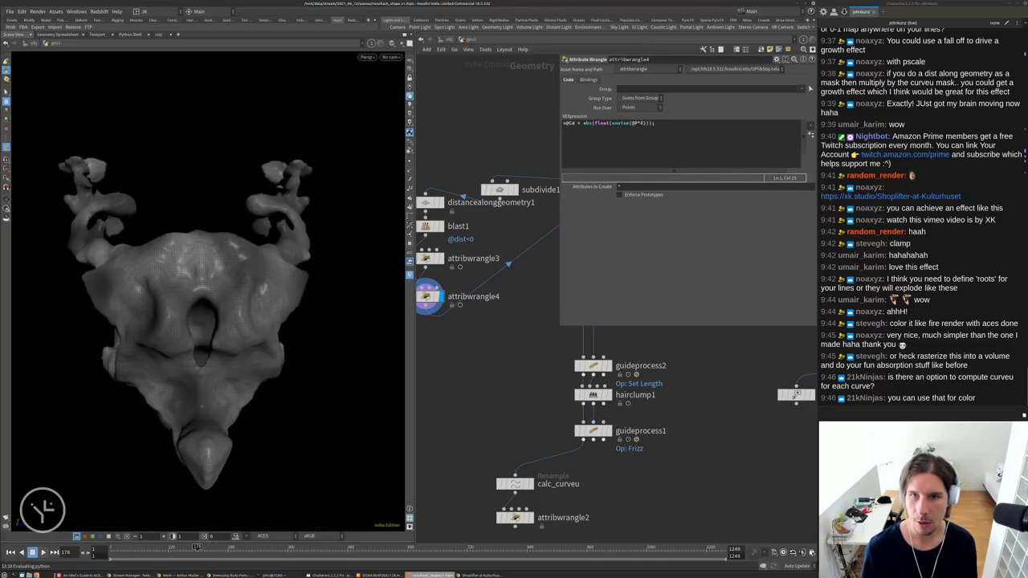
key(Delete)
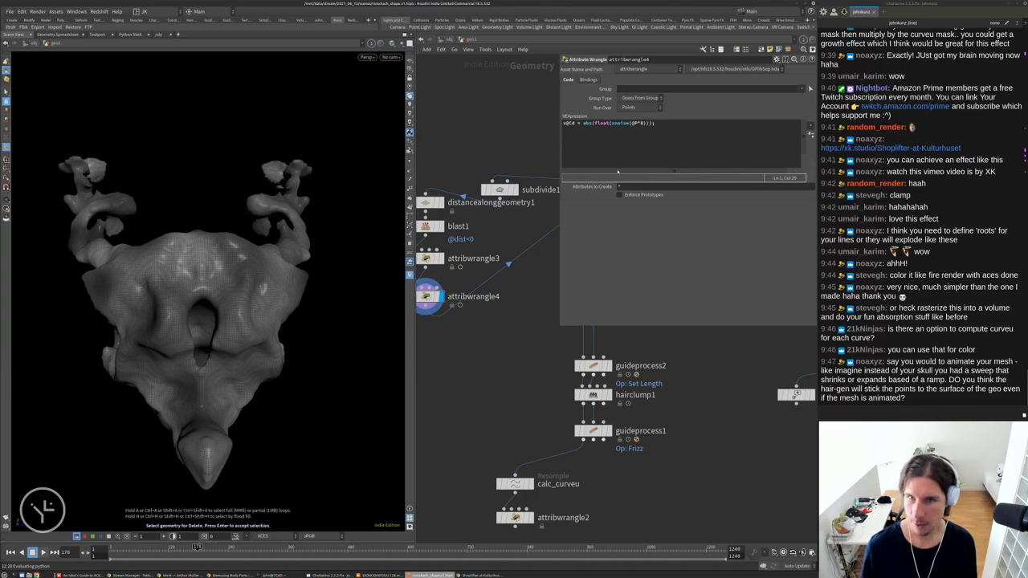
click(612, 123)
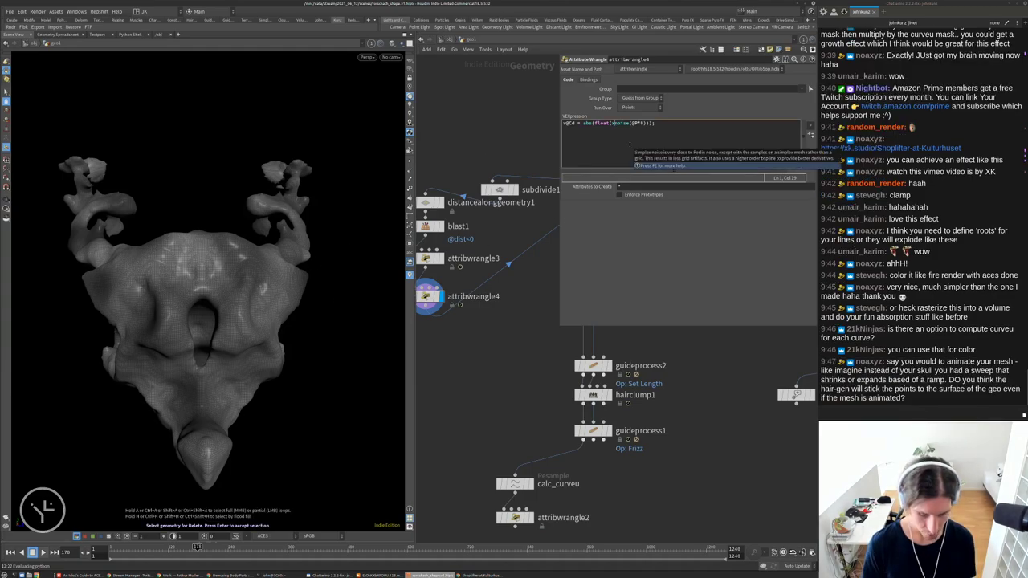
key(BackSpace)
text(o)
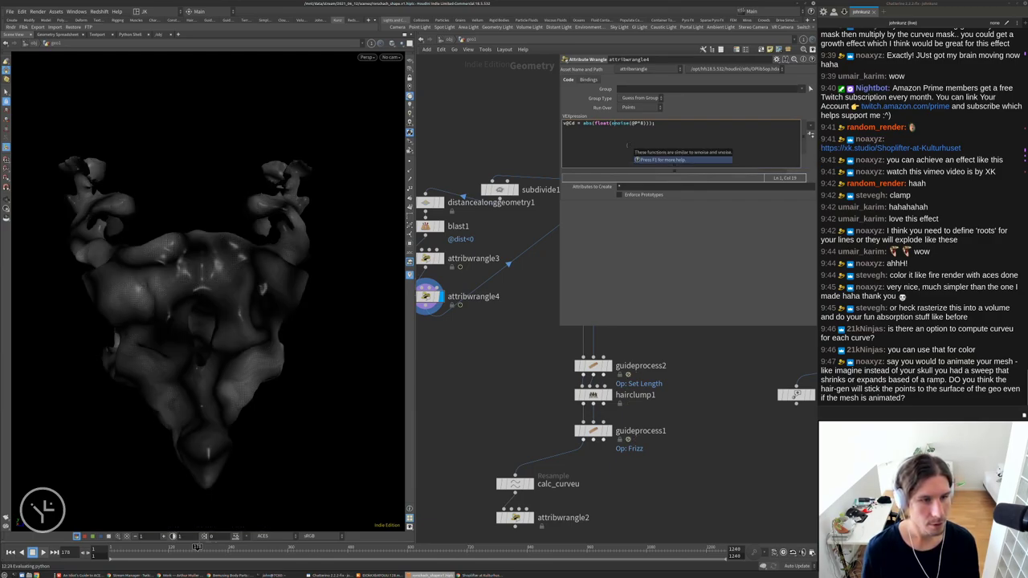
drag(201, 265, 289, 302)
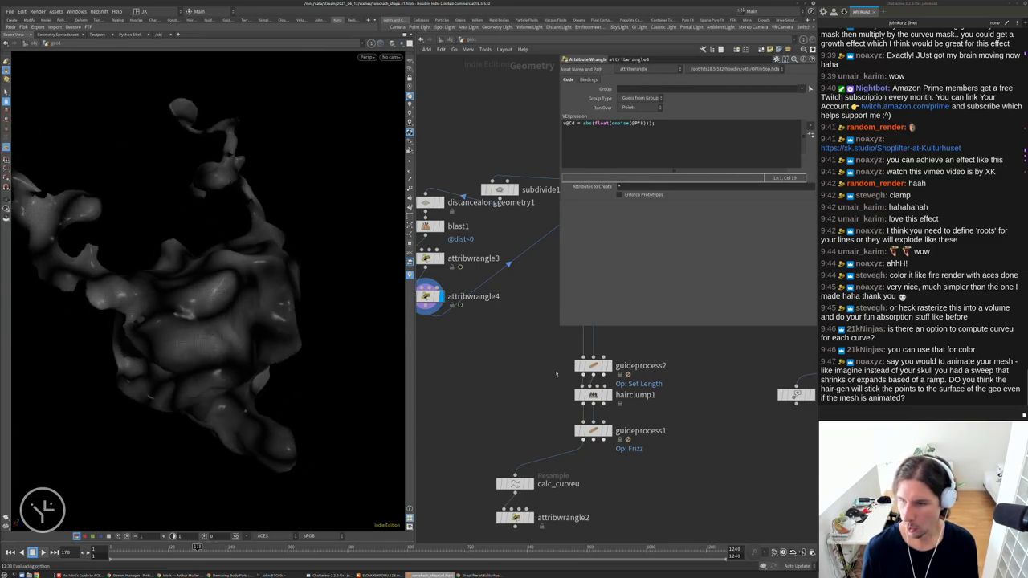
middle_drag(556, 373, 545, 327)
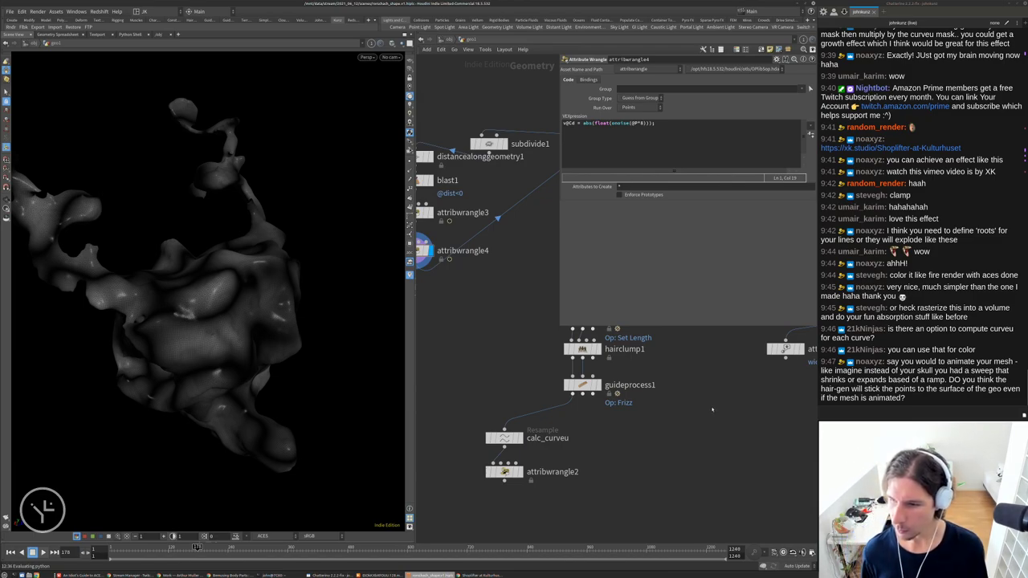
middle_drag(688, 409, 690, 424)
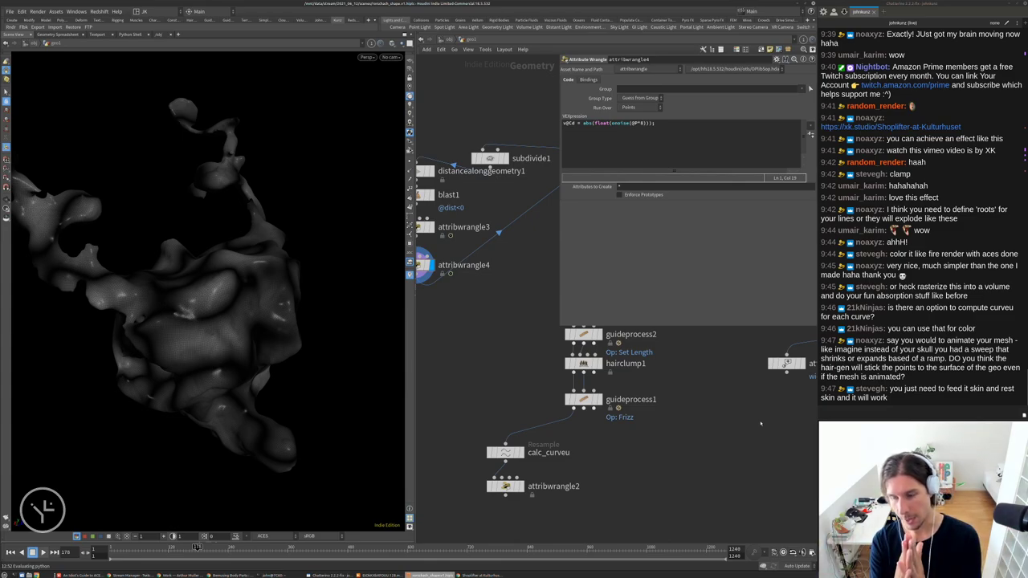
scroll(586, 474, down, 2)
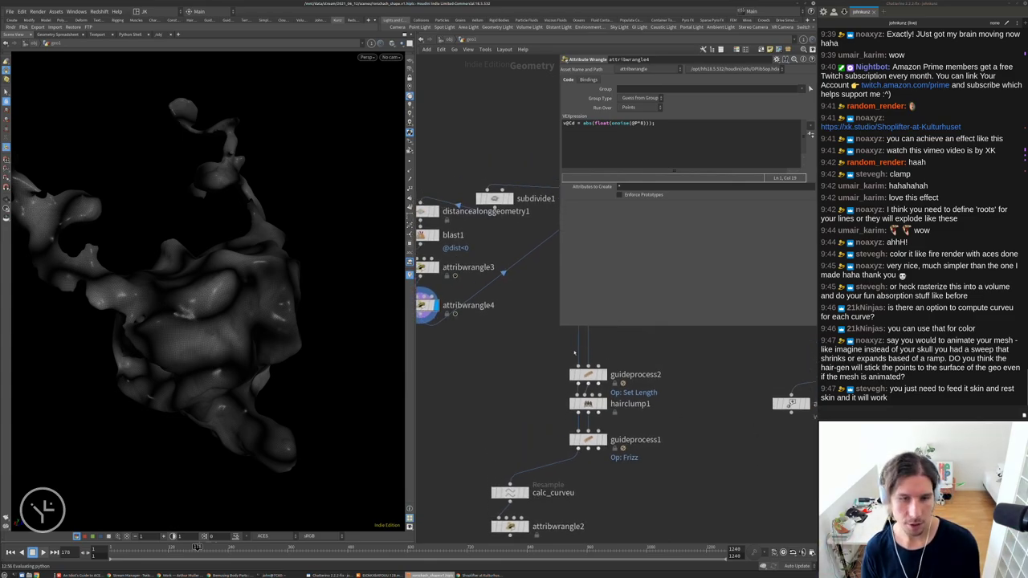
Display guideprocess1's hair and insert a Peak node between attribwrangle3 and attribwrangle4
click(578, 467)
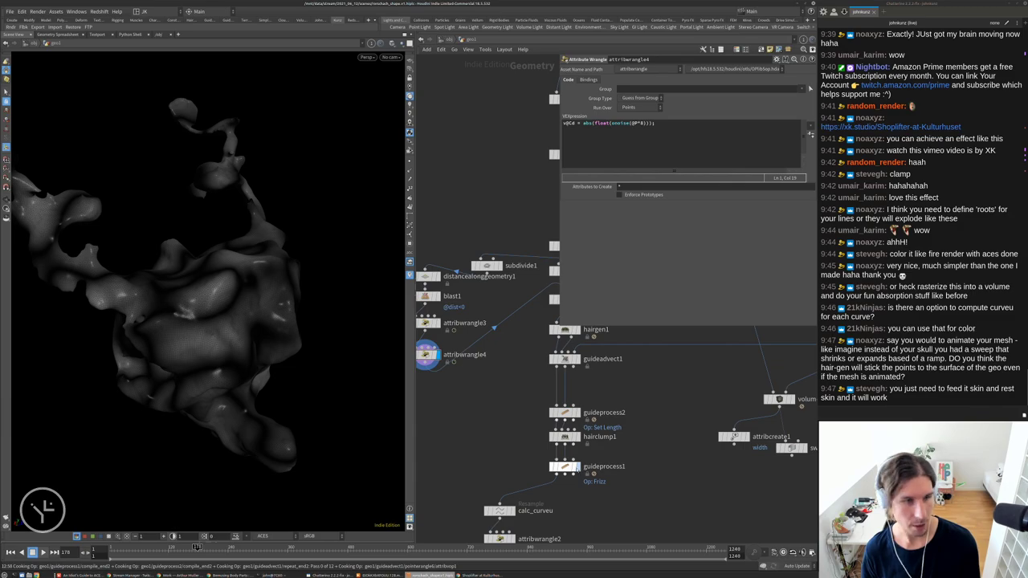
middle_drag(496, 394, 498, 440)
key(Tab)
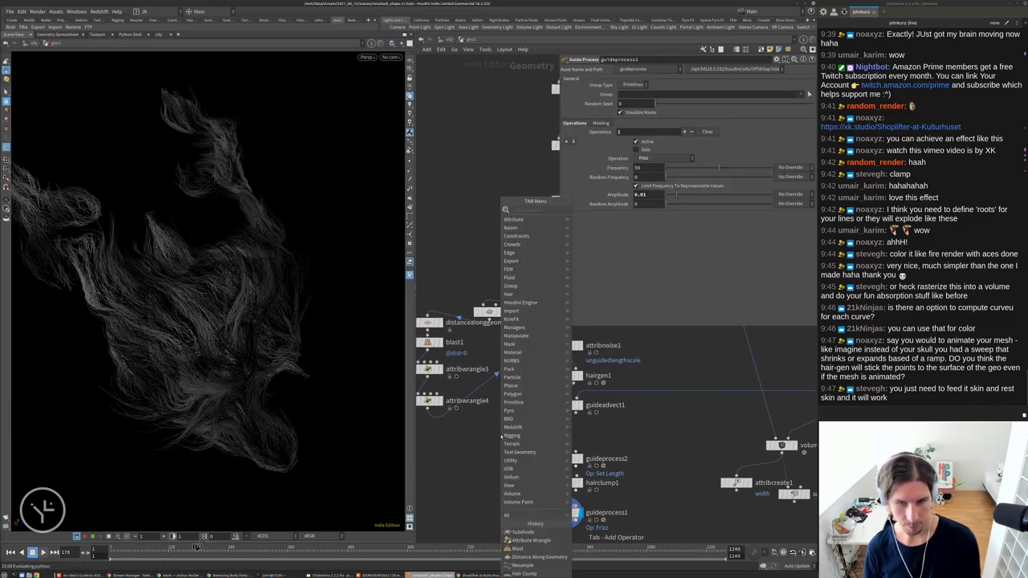
text(pea)
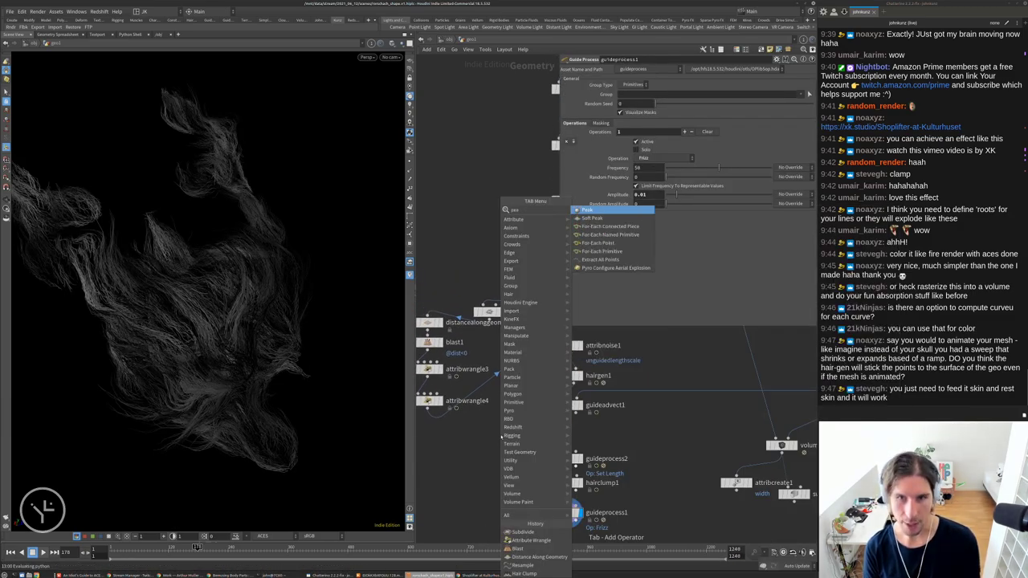
key(Return)
click(484, 418)
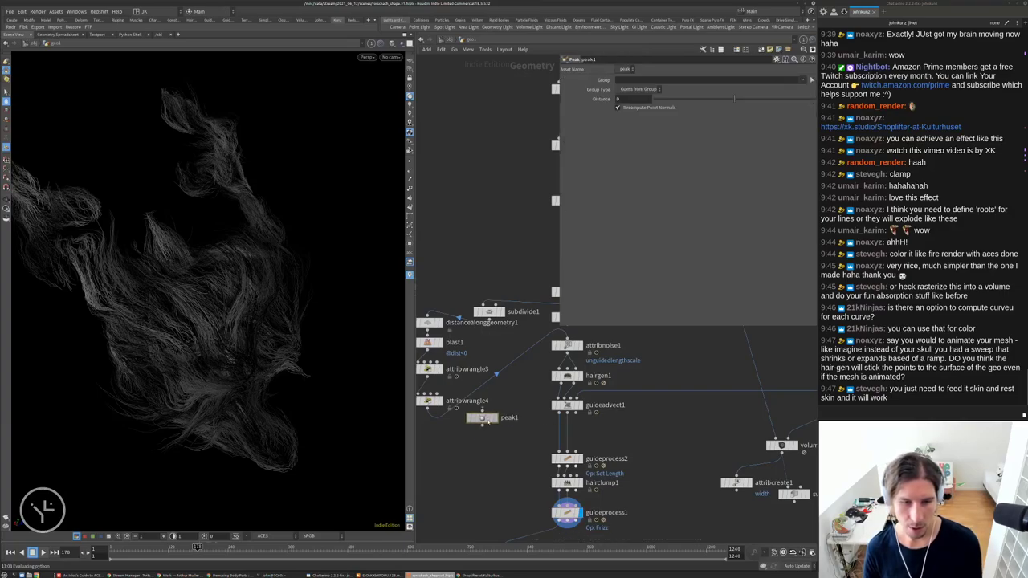
drag(482, 418, 475, 388)
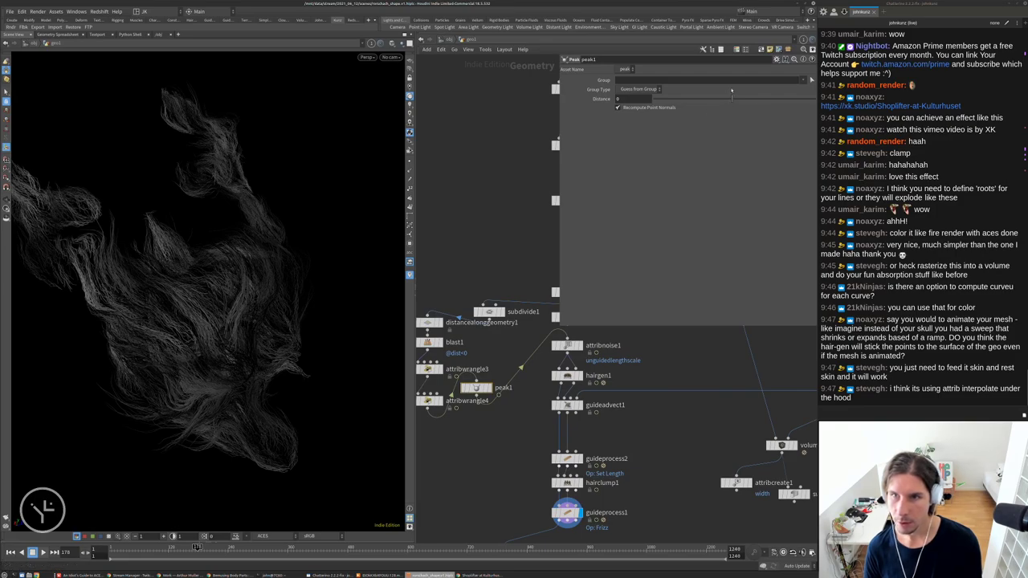
Adjust peak1's Distance and move peak1 below attribwrangle4
drag(731, 99, 725, 100)
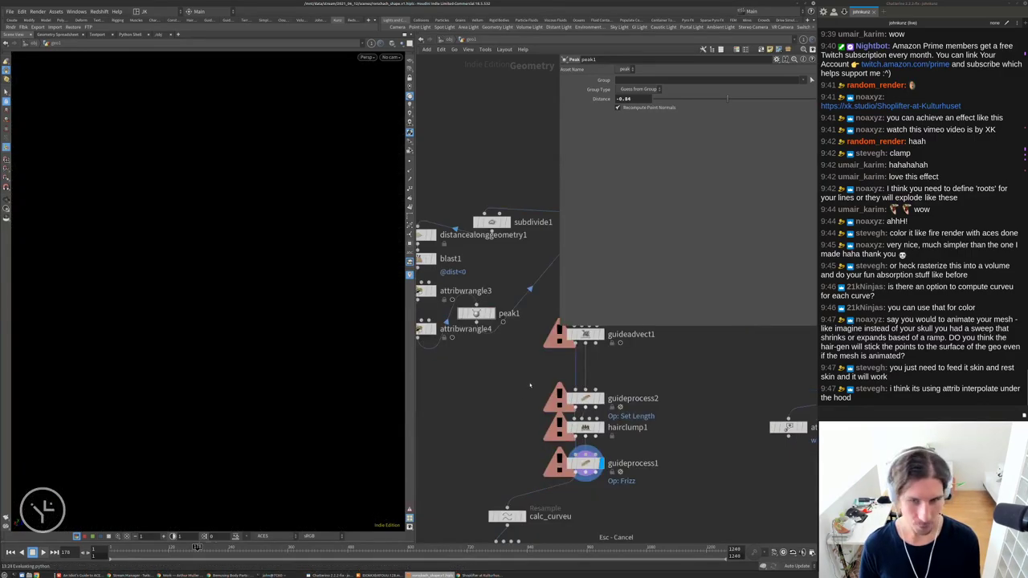
scroll(492, 389, up, 2)
drag(492, 388, 500, 423)
scroll(554, 361, up, 2)
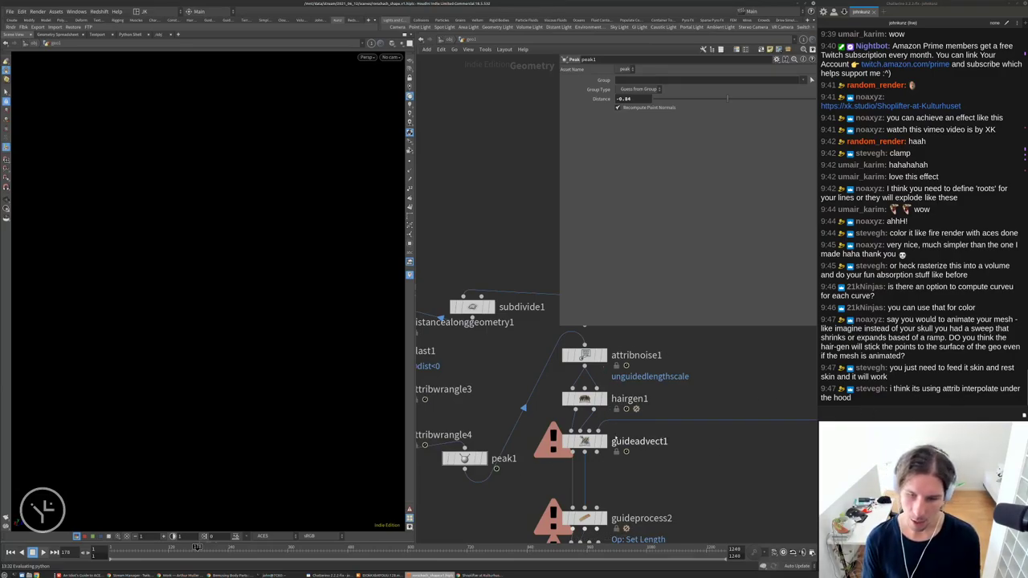
Inspect the hair generator's distribution and density settings
click(585, 440)
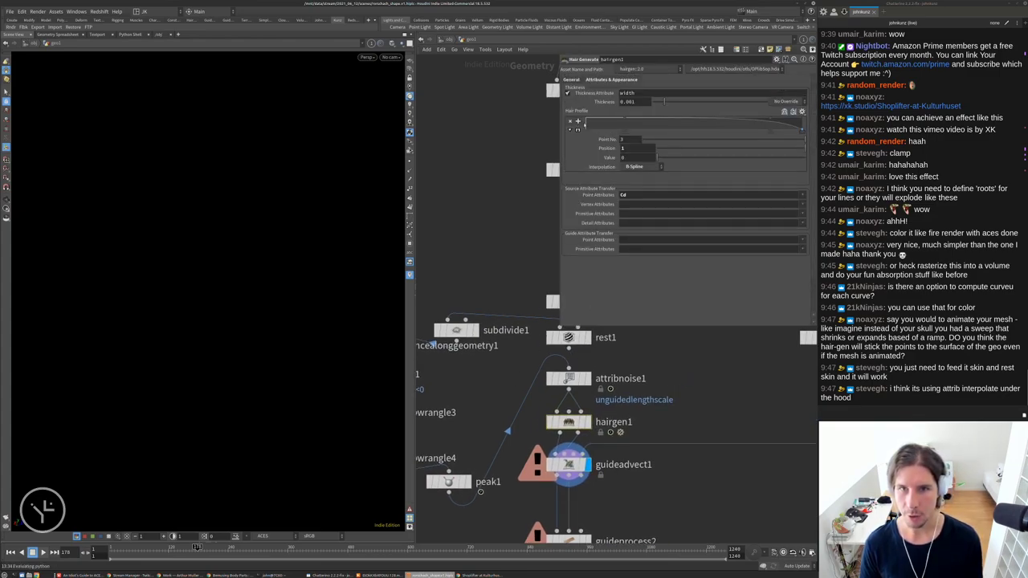
click(571, 79)
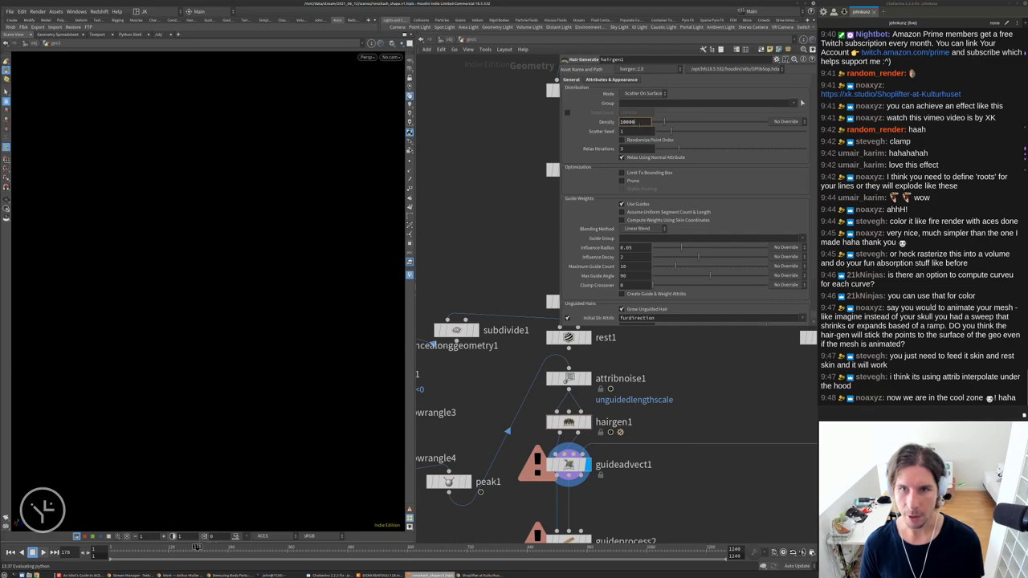
middle_drag(498, 417, 551, 285)
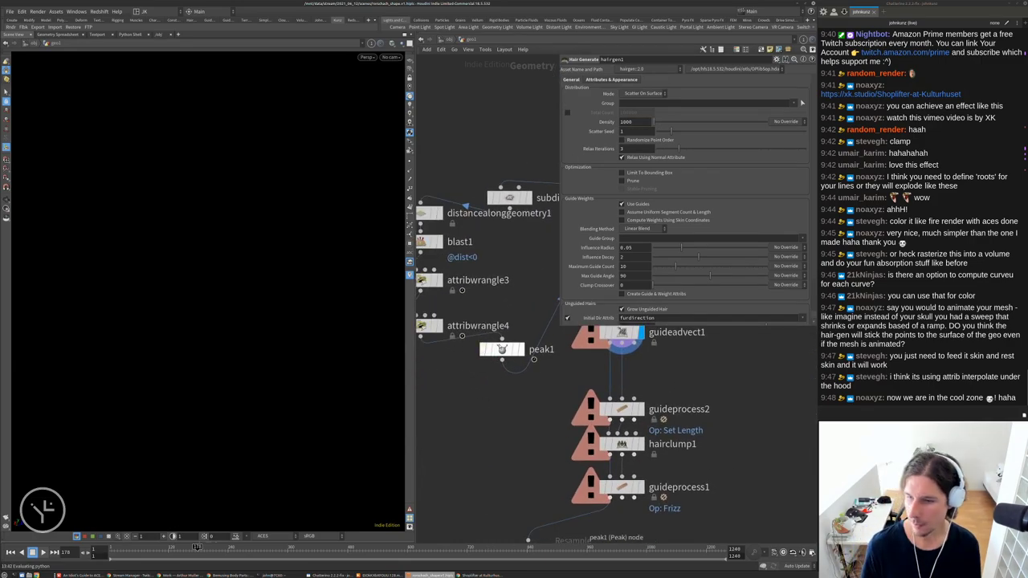
Move attribwrangle4 aside, bypass it, and reselect peak1
click(502, 349)
middle_drag(506, 377, 519, 353)
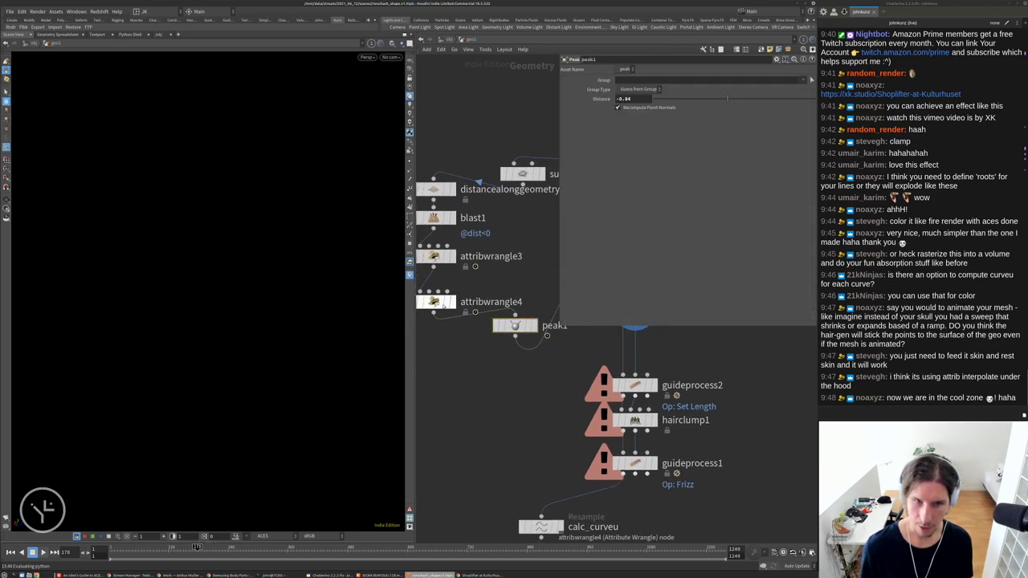
drag(439, 301, 501, 287)
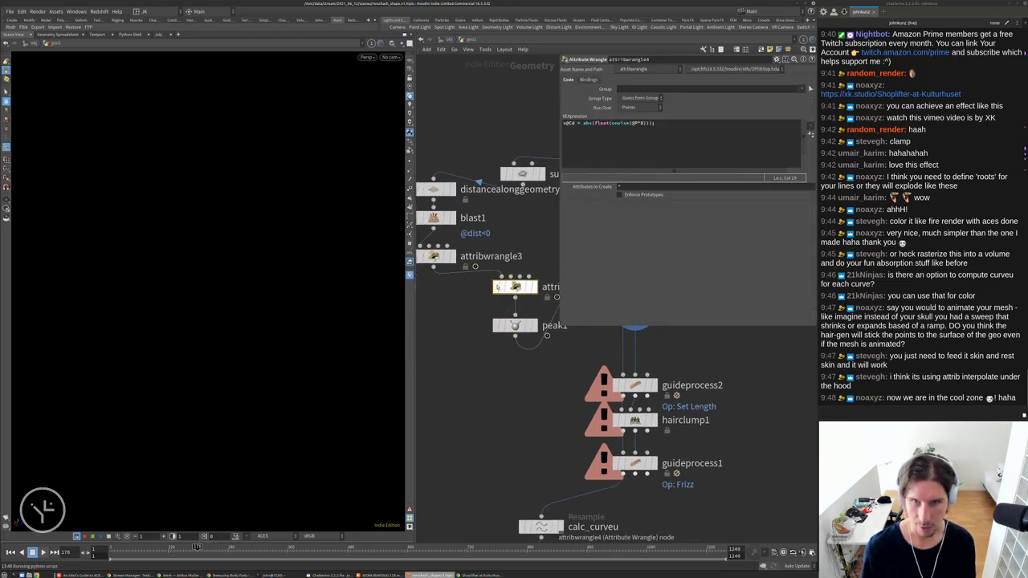
click(494, 287)
middle_drag(498, 305, 497, 356)
click(514, 376)
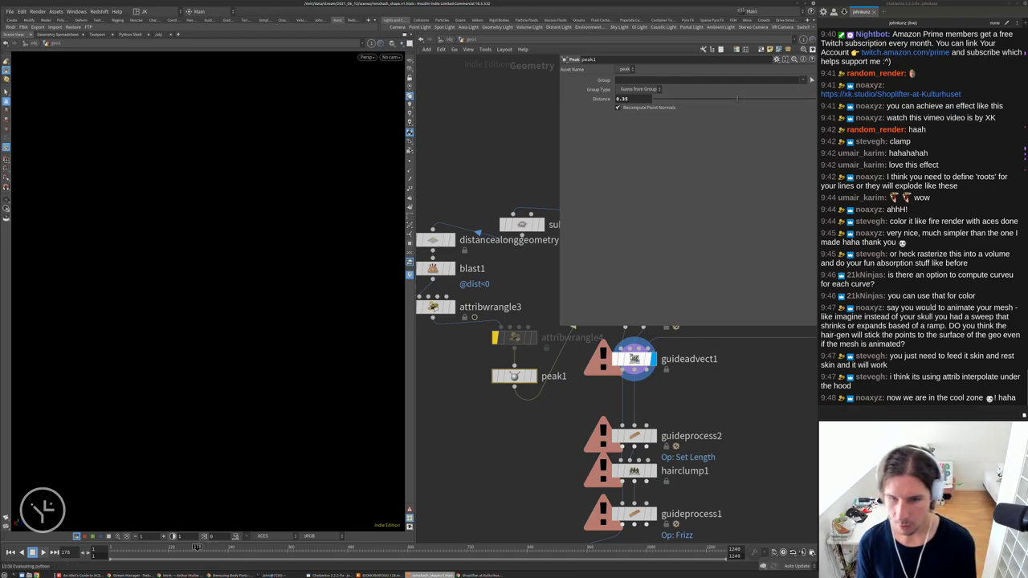
Check guideadvect1's node info and error, then delete the selected node
middle_drag(588, 395, 583, 420)
middle_click(630, 386)
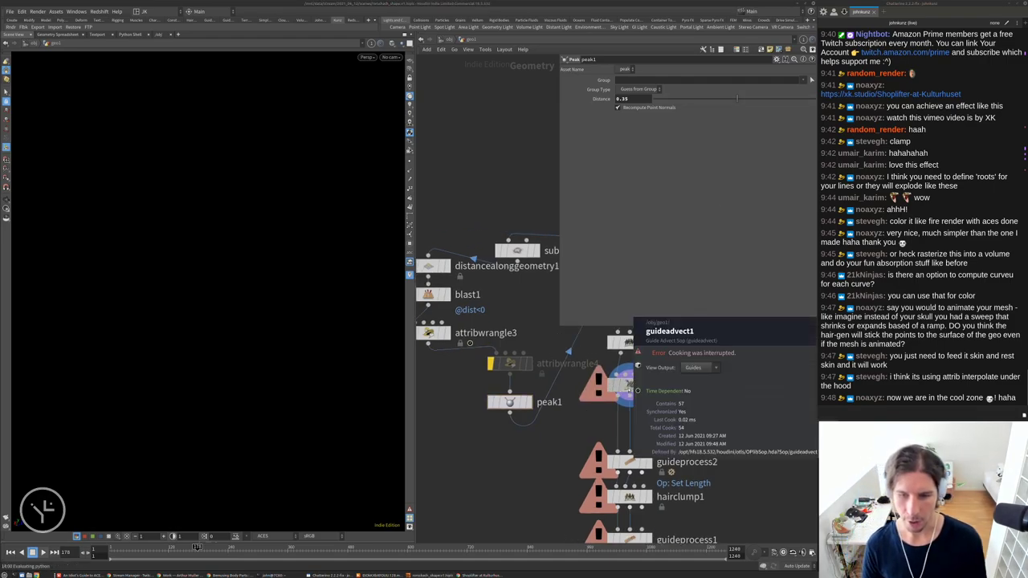
middle_drag(671, 414, 659, 434)
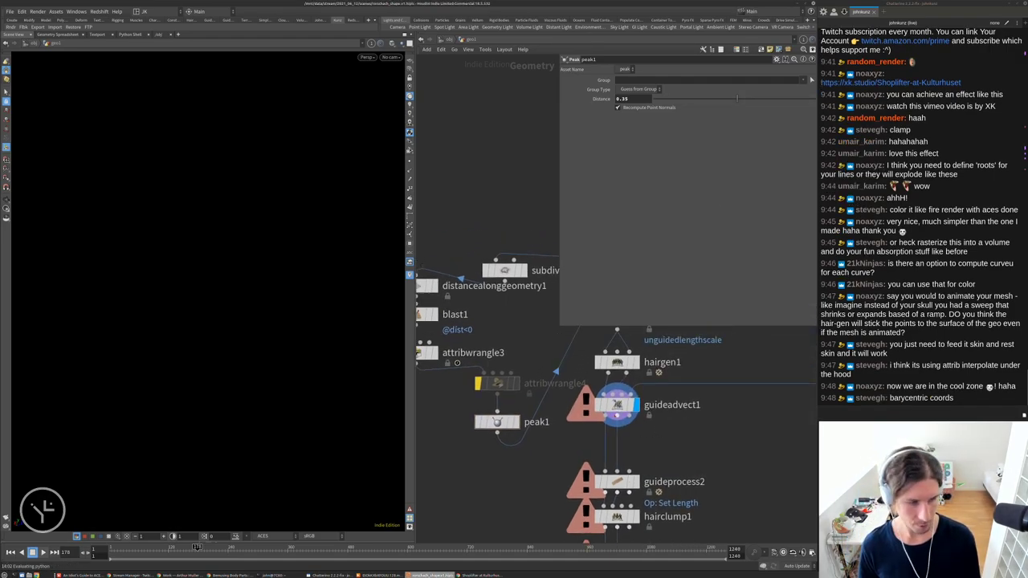
key(Delete)
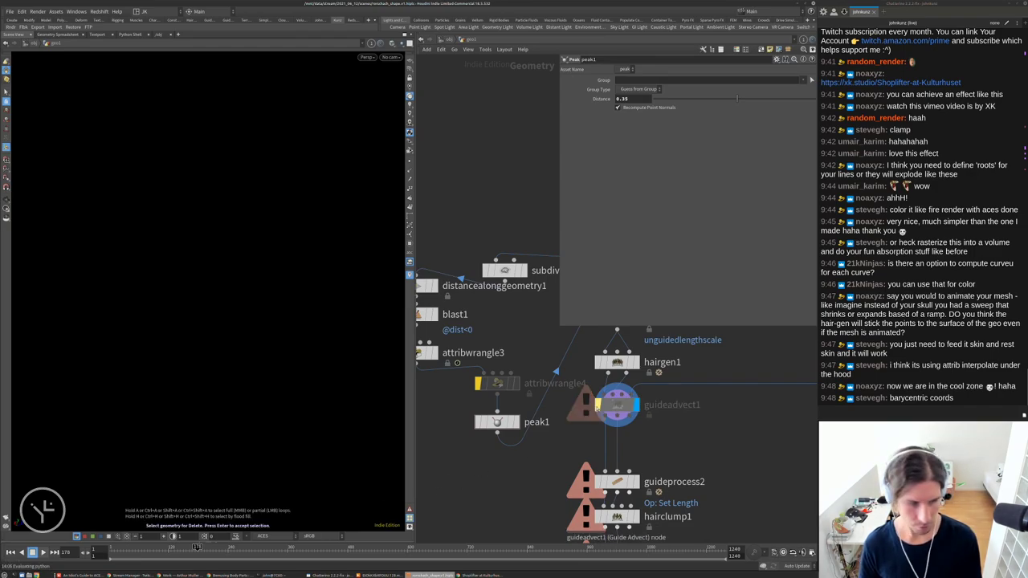
middle_drag(539, 465, 545, 433)
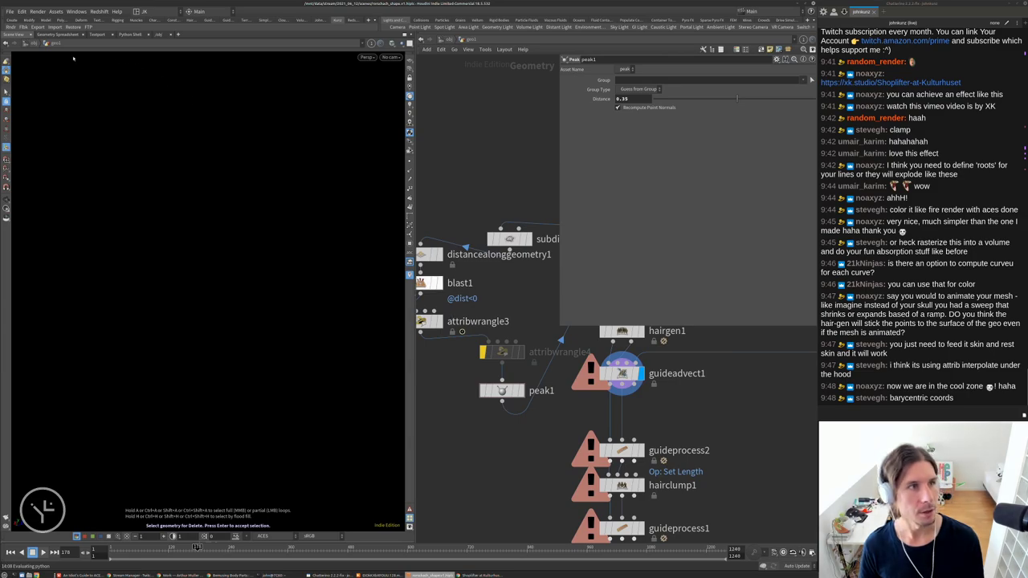
Save the scene as rorschach_shape.v2.hiplc
click(9, 11)
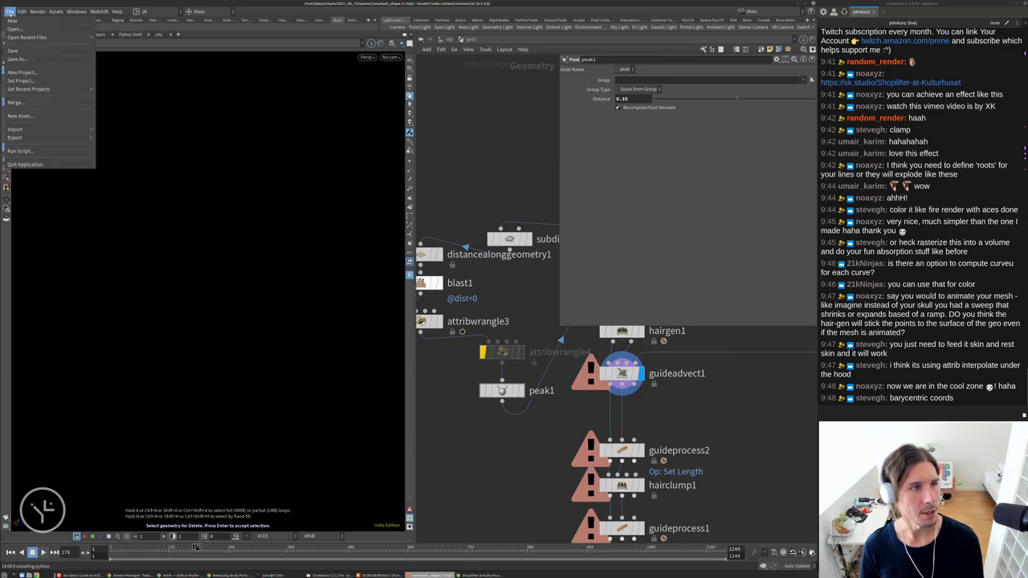
click(32, 58)
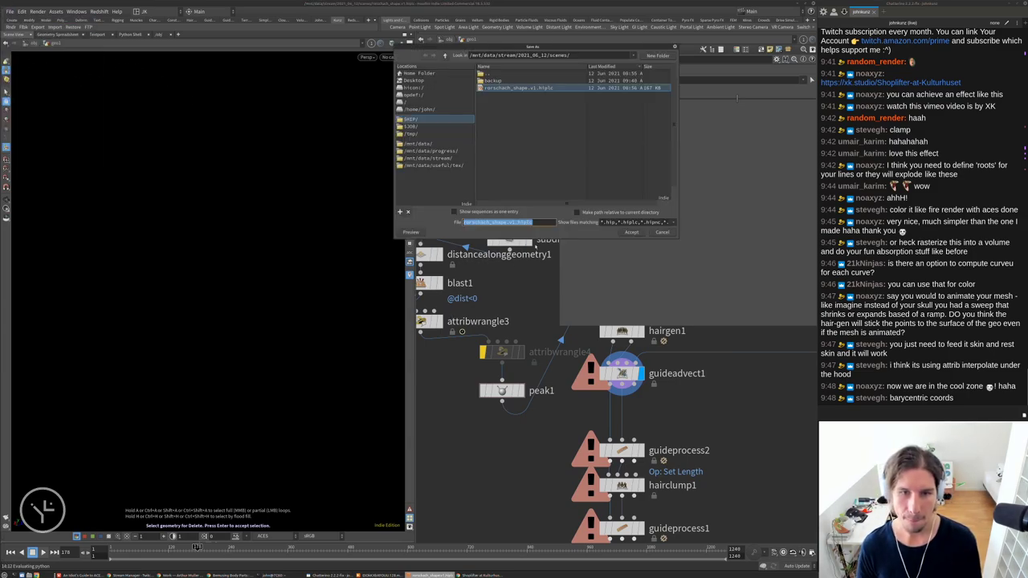
click(554, 223)
key(Return)
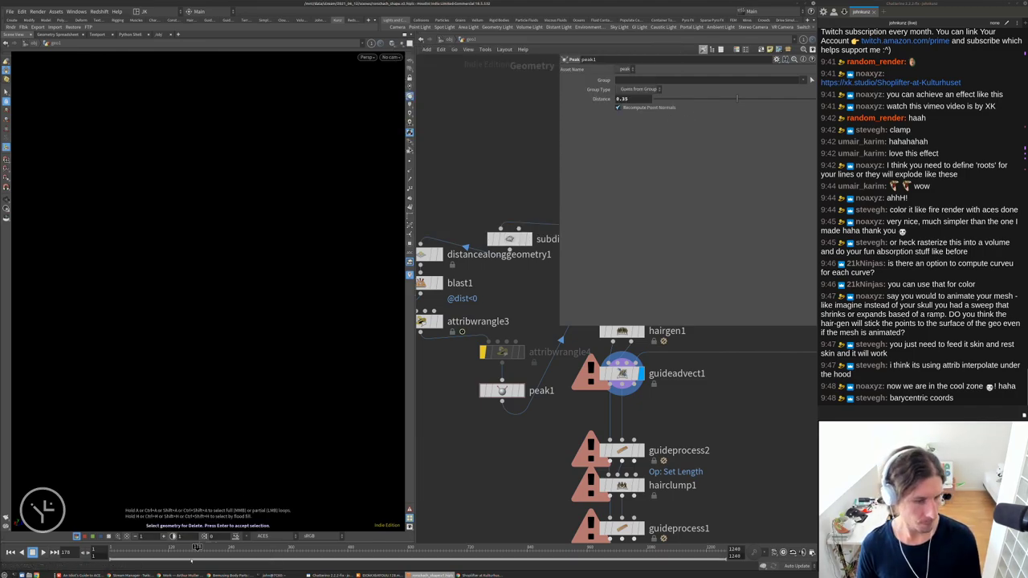
Relaunch Houdini with houdinifx from the terminal and close the stuck session
click(277, 575)
key(ctrl+c)
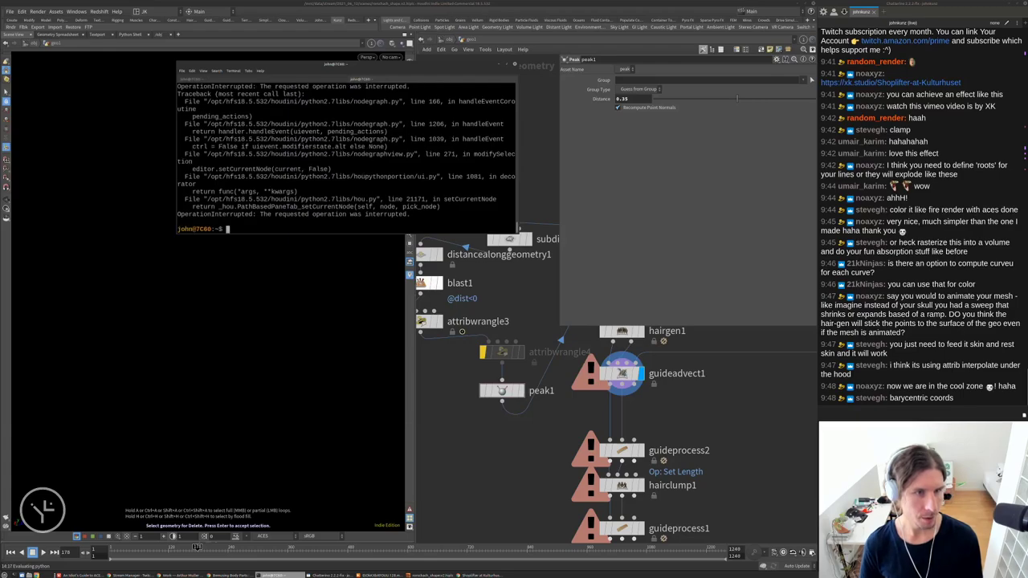
text(houdinifx)
key(Return)
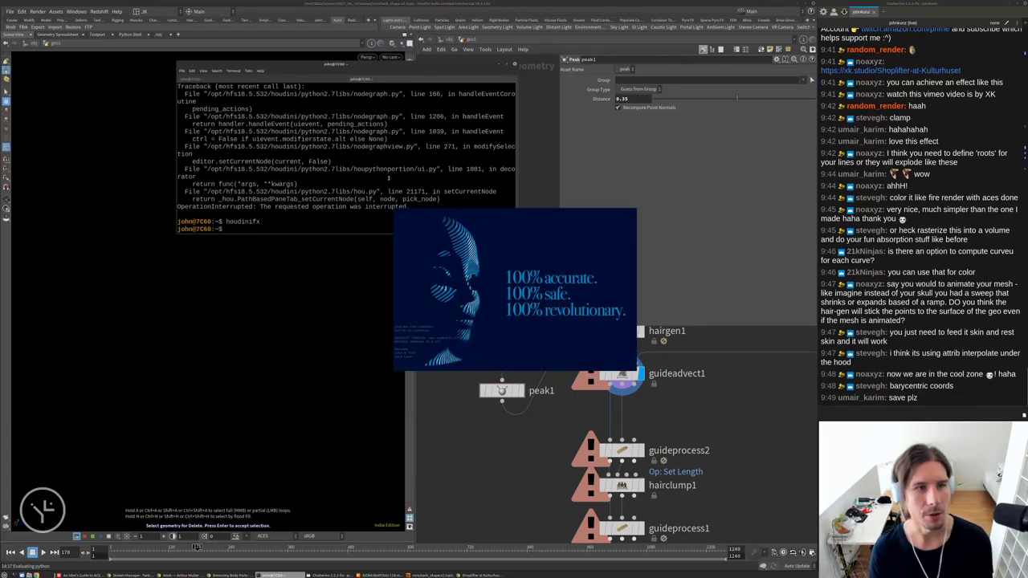
click(435, 254)
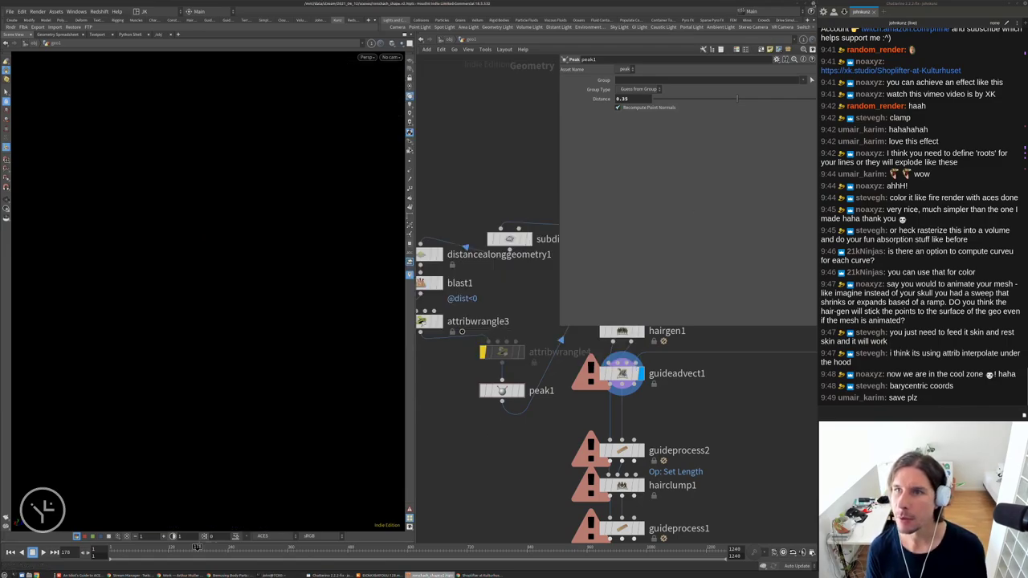
click(813, 4)
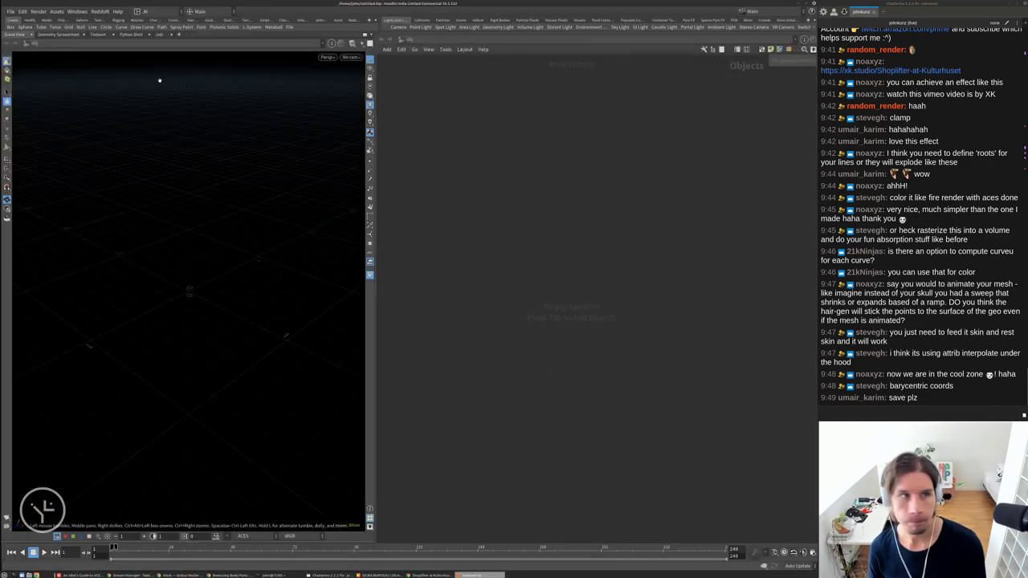
Reopen rorschach_shape.v2.hiplc from the recent files list
click(11, 11)
mouse_move(48, 37)
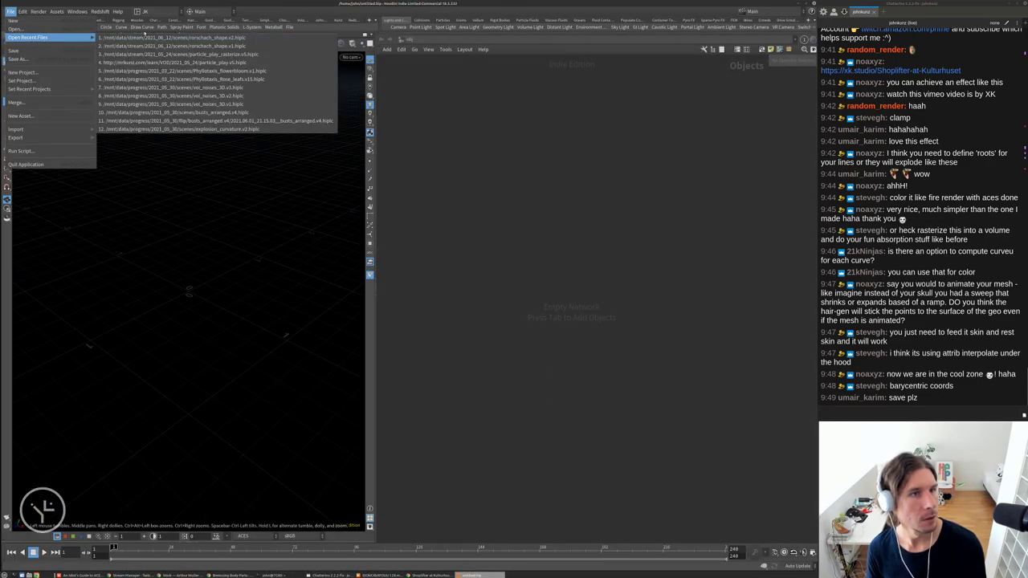
click(149, 37)
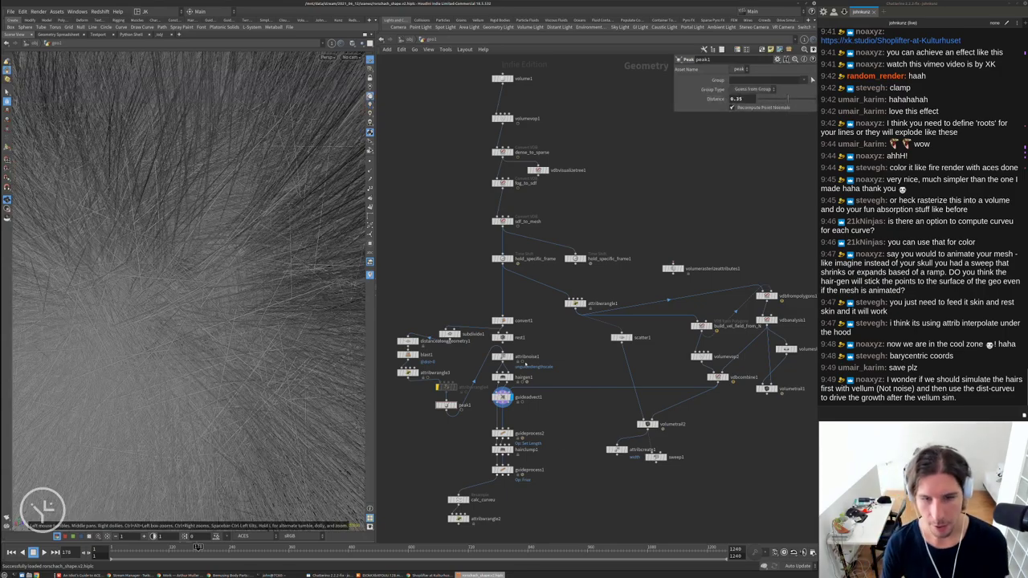
scroll(514, 450, up, 5)
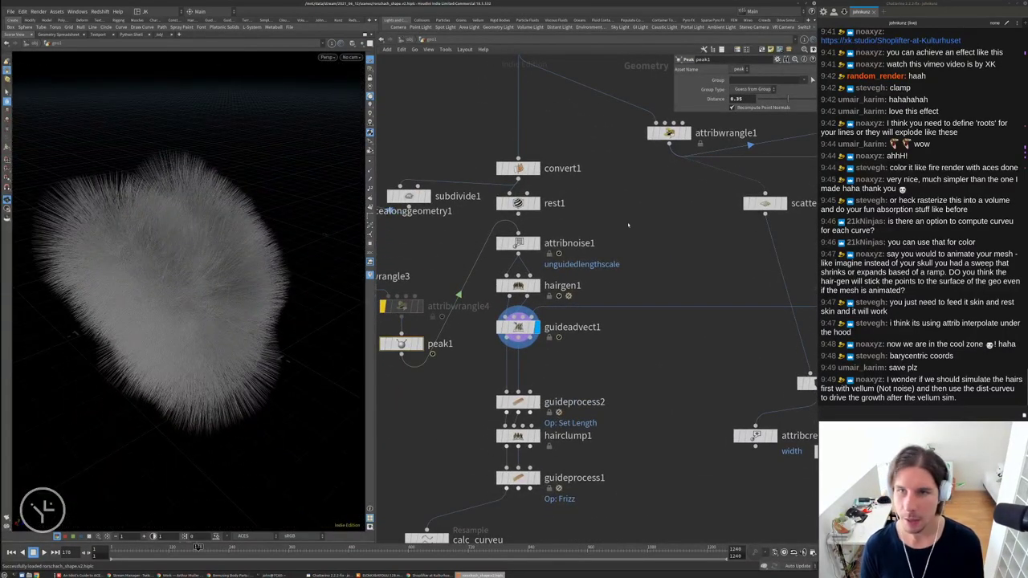
Set peak1's Distance to 0.035 and frame its output mesh in the viewport
double_click(740, 98)
text(0.035)
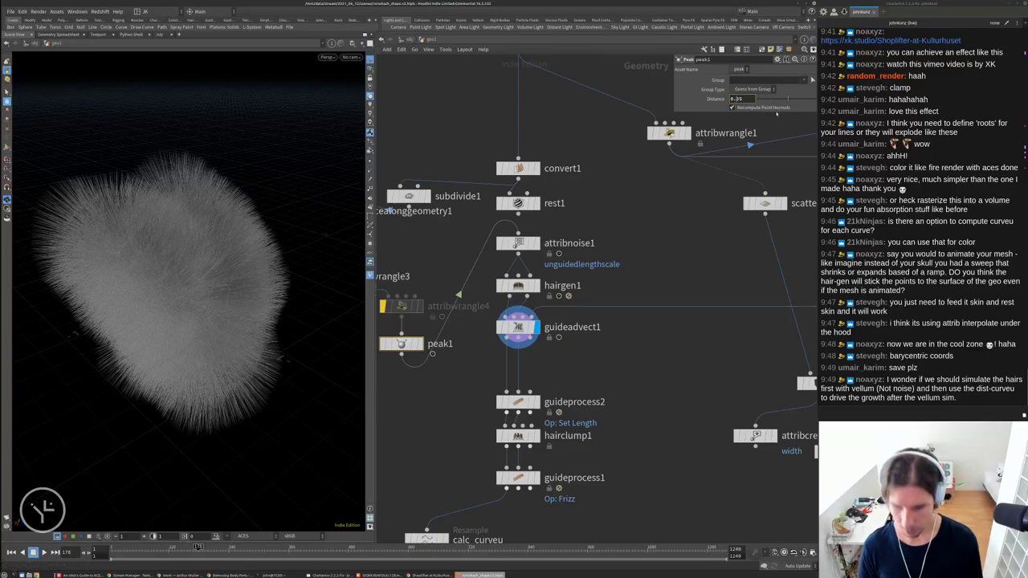
key(Return)
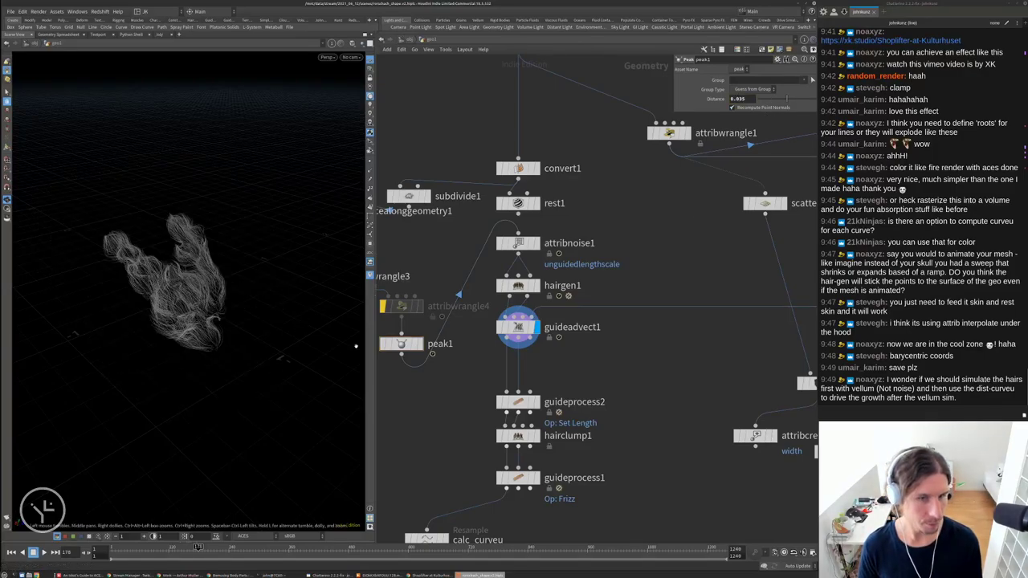
scroll(563, 321, up, 2)
click(491, 265)
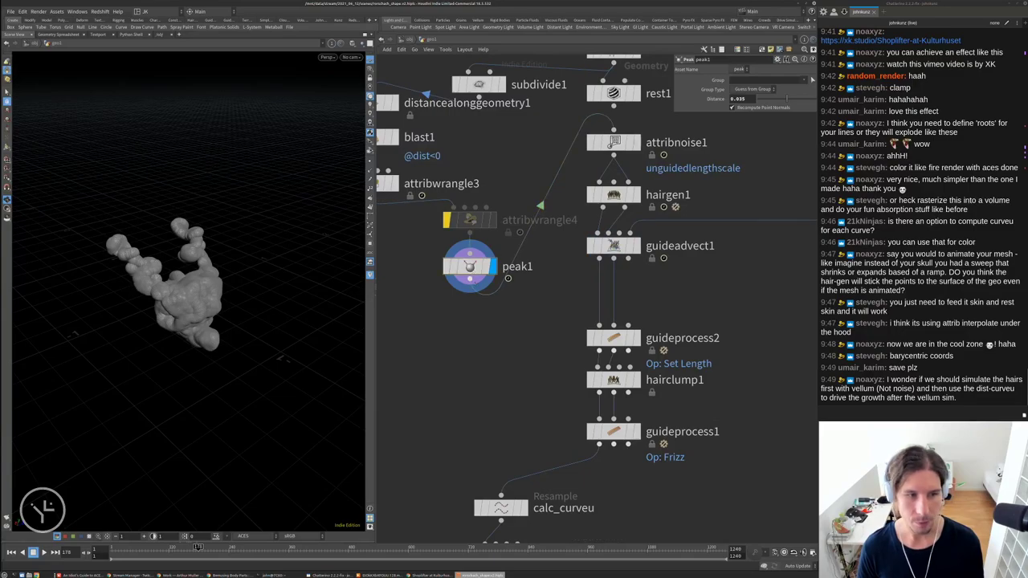
key(h)
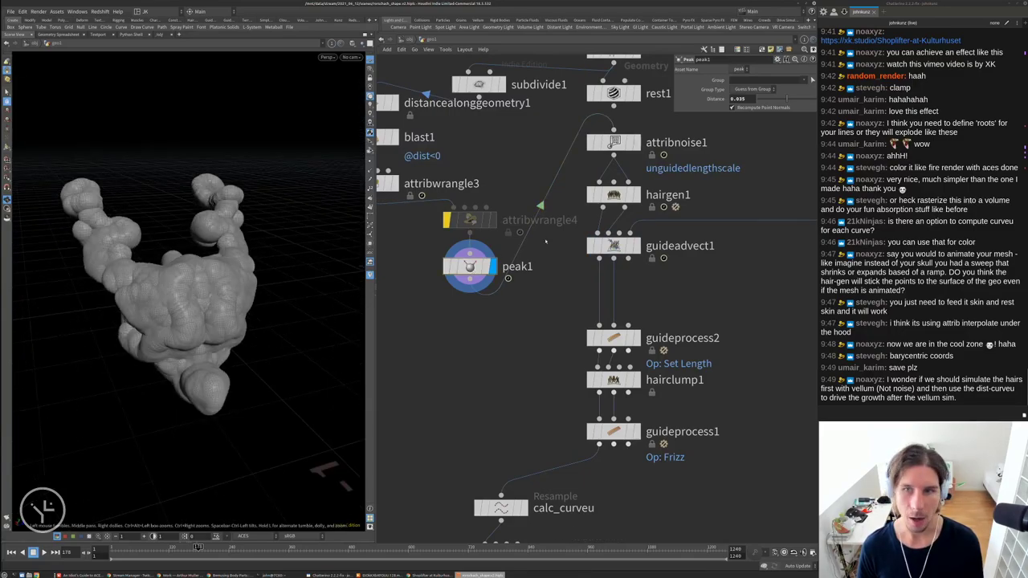
Display guideadvect1's hair and fine-tune peak1's Distance down to about 0.016
click(637, 245)
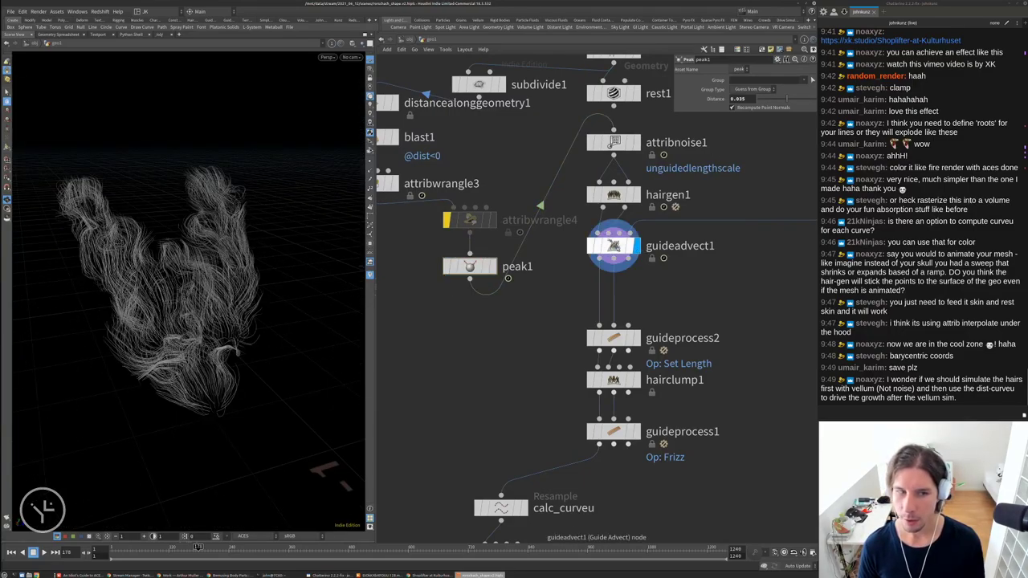
click(614, 244)
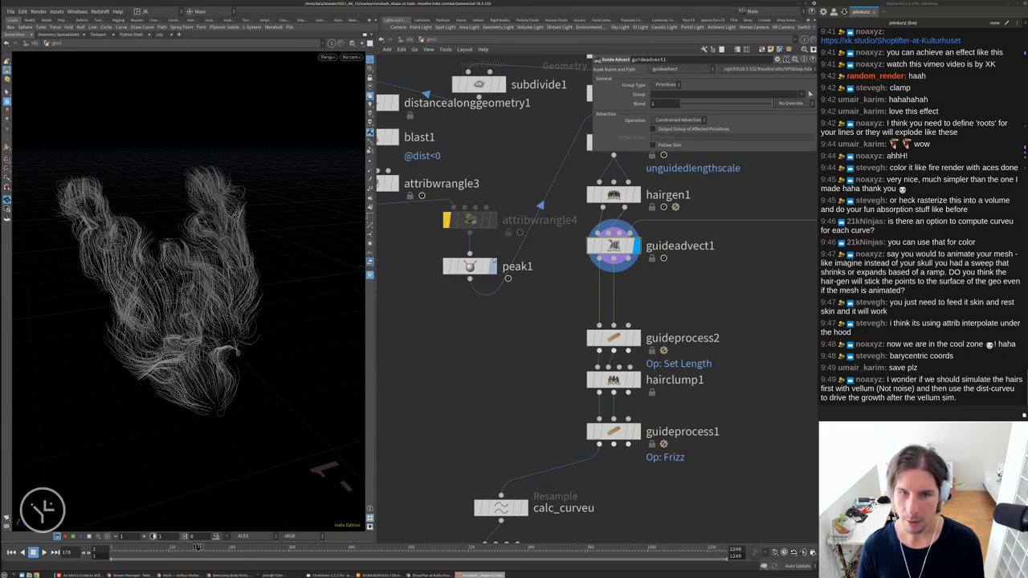
click(470, 265)
middle_drag(746, 98, 750, 128)
Display hairgen1's dense hair and fine-tune peak1's Distance to about 0.0151
scroll(499, 349, down, 3)
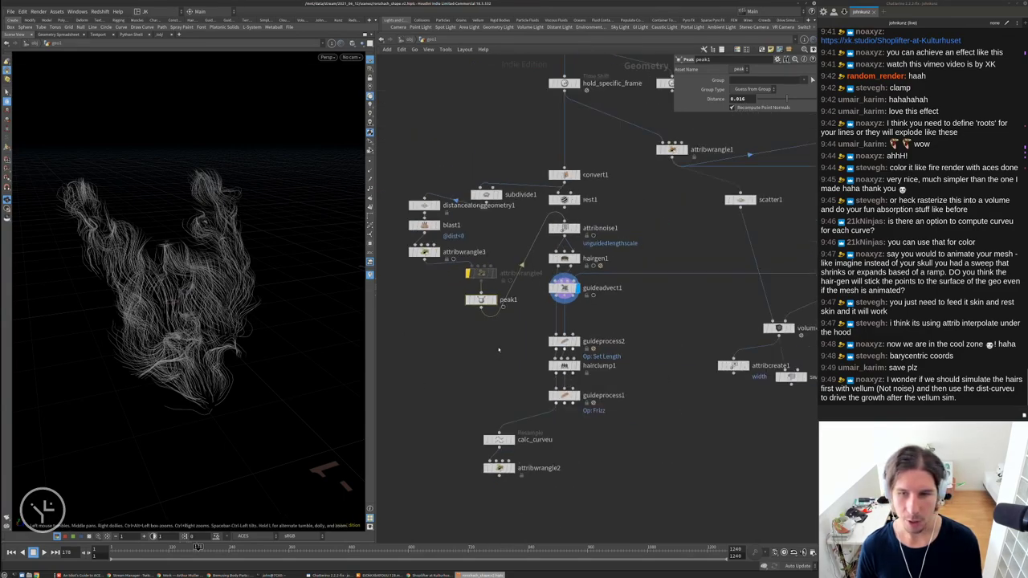
scroll(575, 269, up, 3)
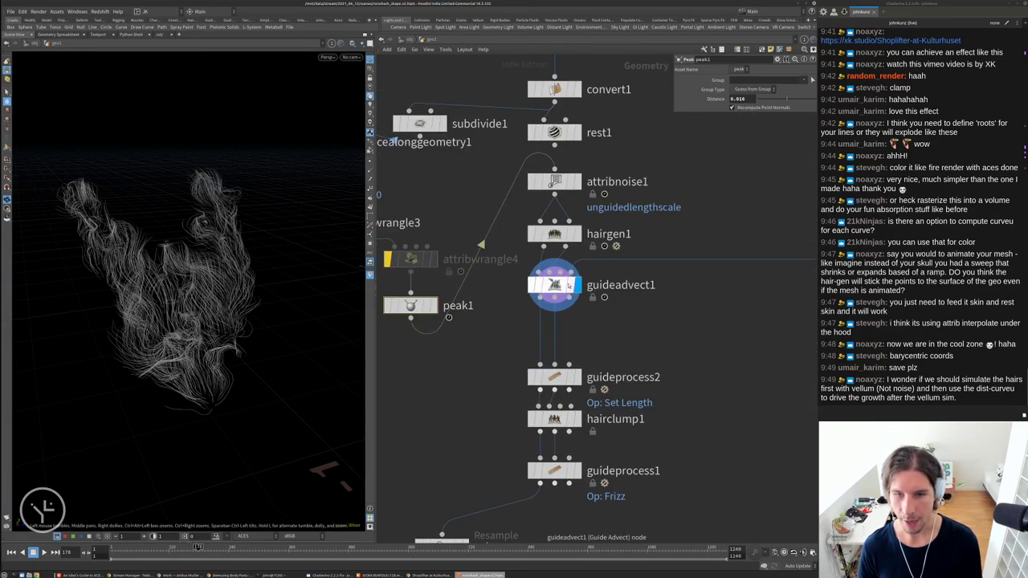
click(577, 234)
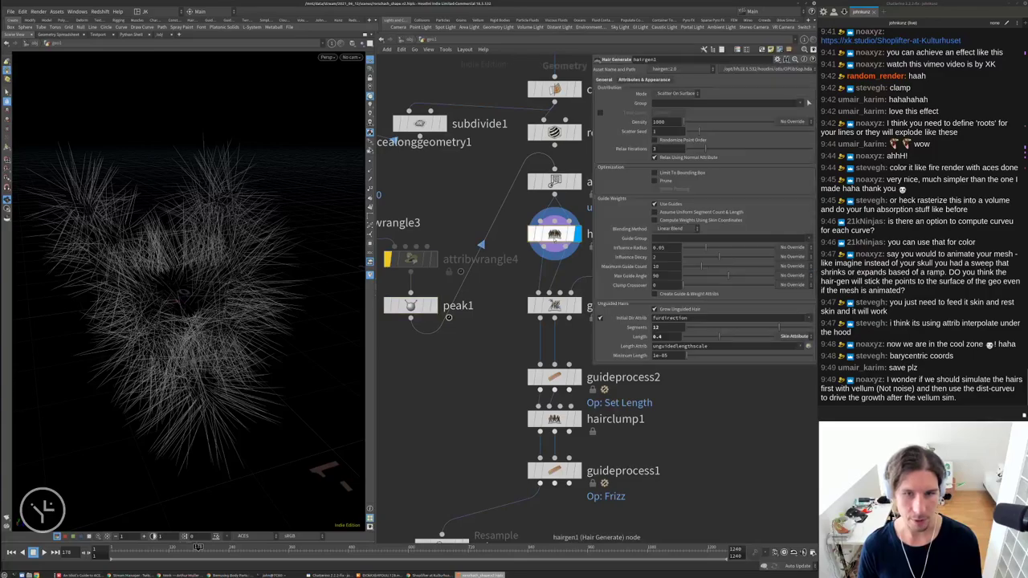
scroll(497, 343, down, 2)
scroll(437, 321, up, 2)
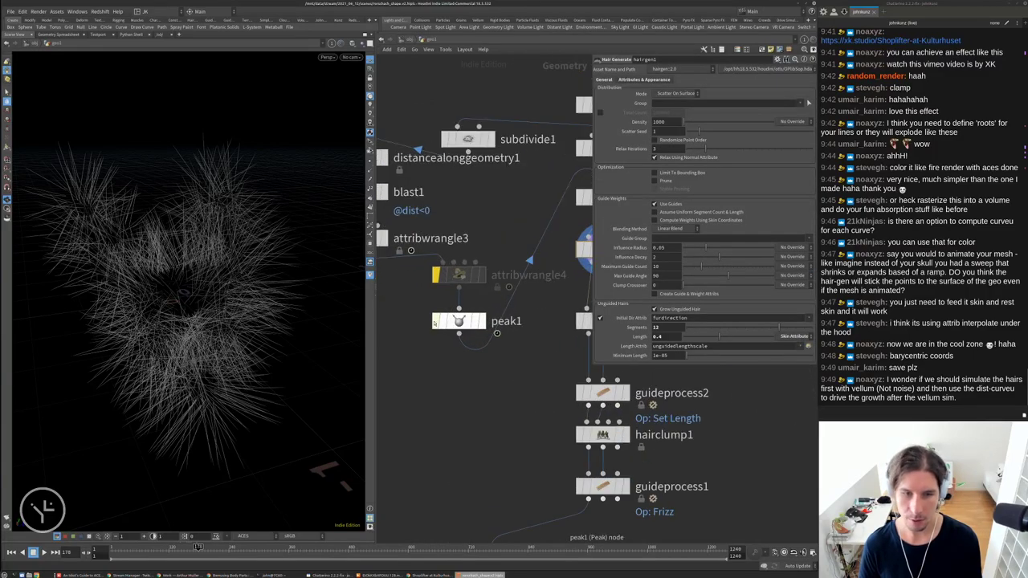
click(447, 321)
middle_drag(737, 98, 746, 148)
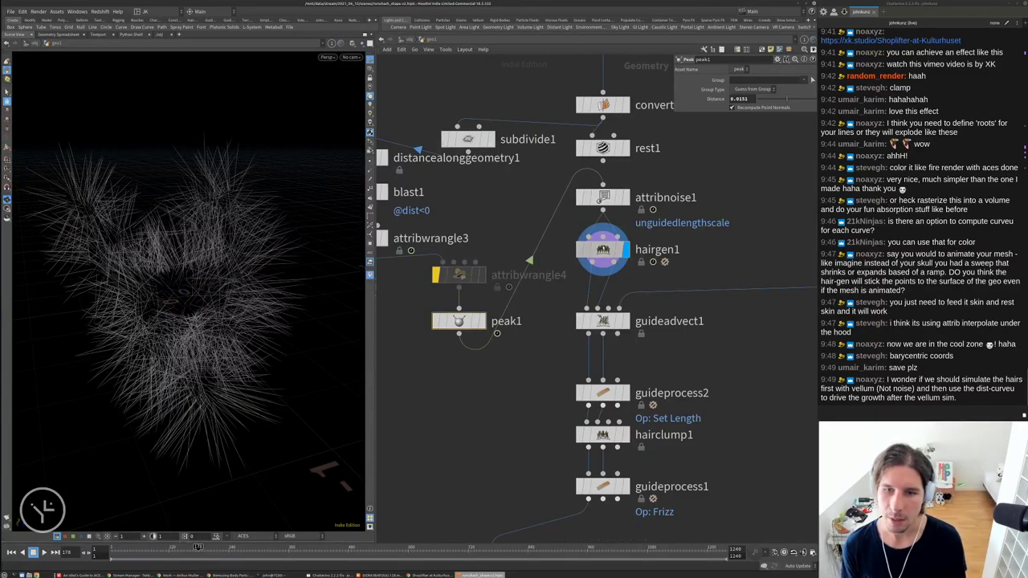
click(602, 250)
Insert peak1 into the wire feeding hairgen1 and lower its Distance to about 0.0061
middle_drag(514, 305, 498, 350)
scroll(497, 351, down, 2)
scroll(497, 351, up, 1)
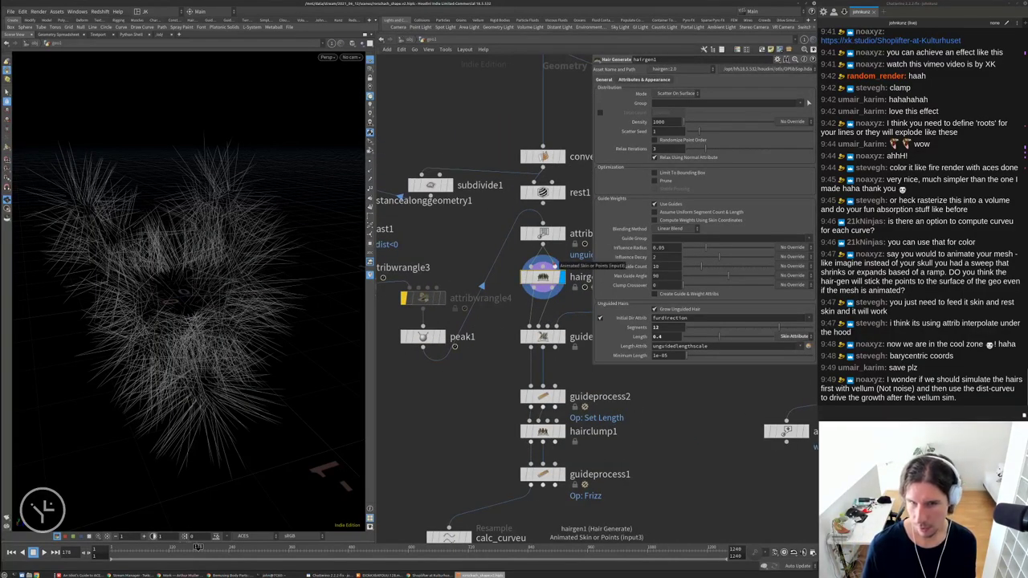
drag(424, 336, 566, 308)
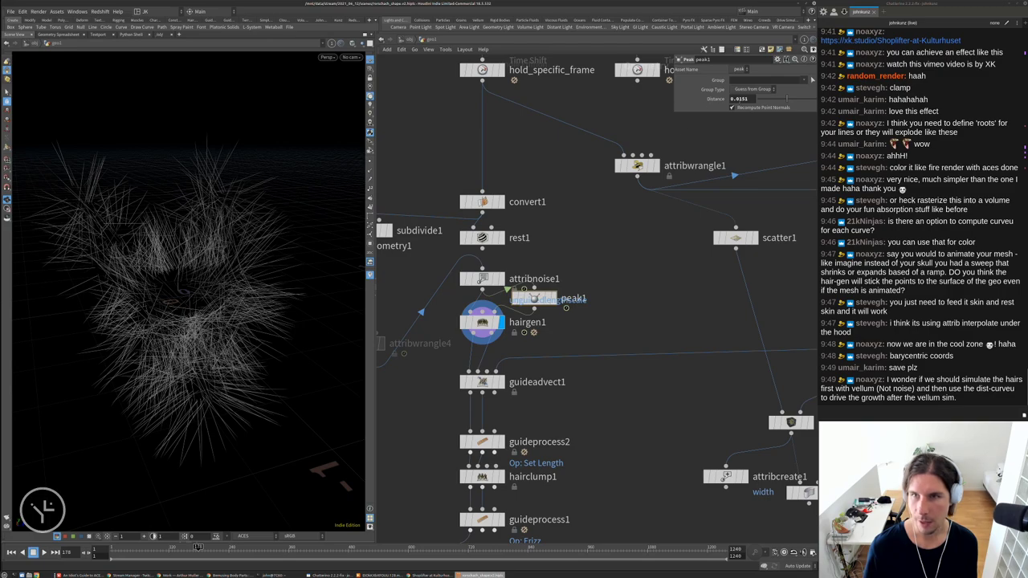
middle_drag(739, 99, 799, 145)
middle_drag(679, 145, 454, 157)
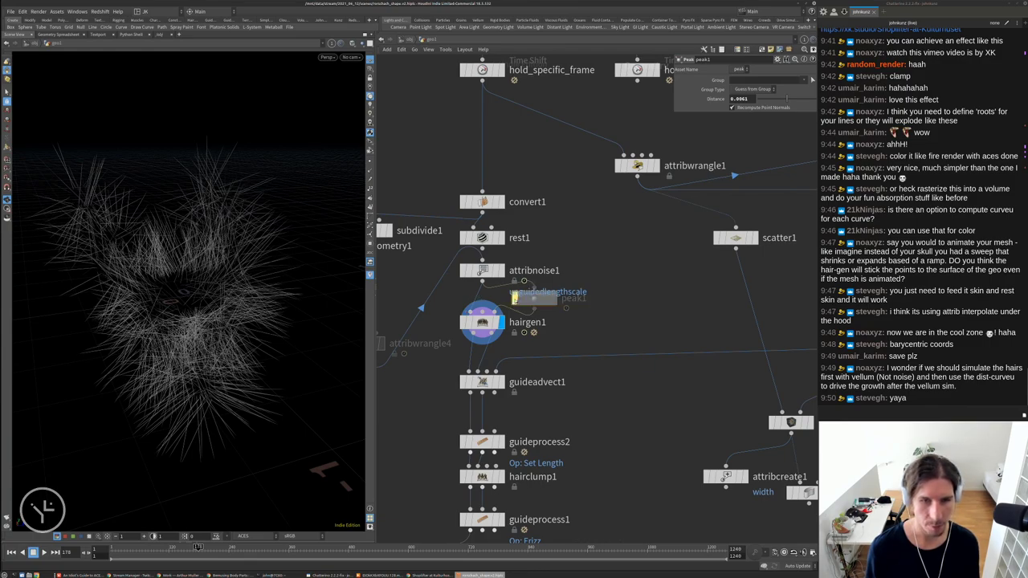
Rename the Peak node to animate_here
scroll(607, 256, down, 3)
scroll(607, 255, up, 3)
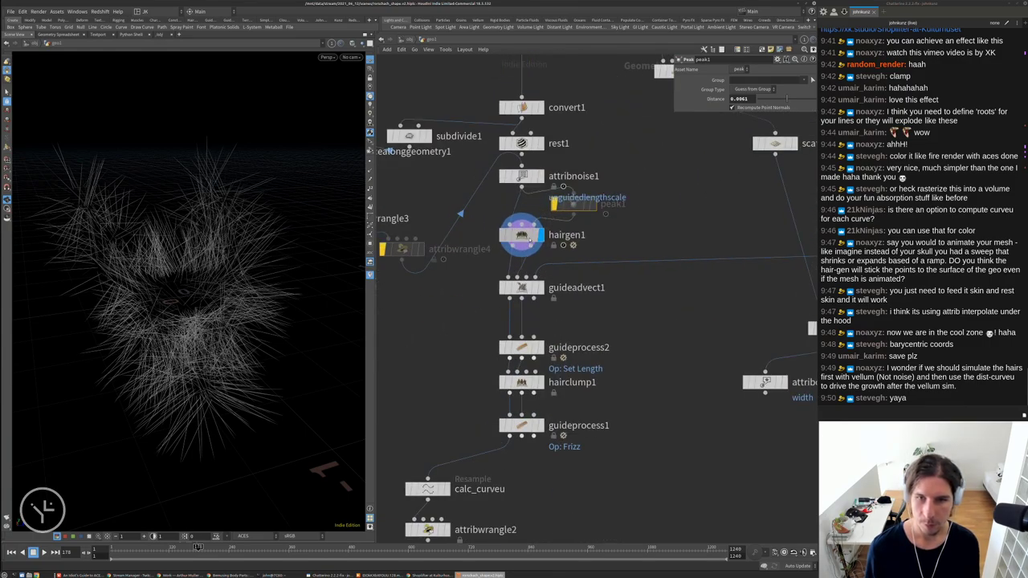
double_click(613, 203)
text(anima)
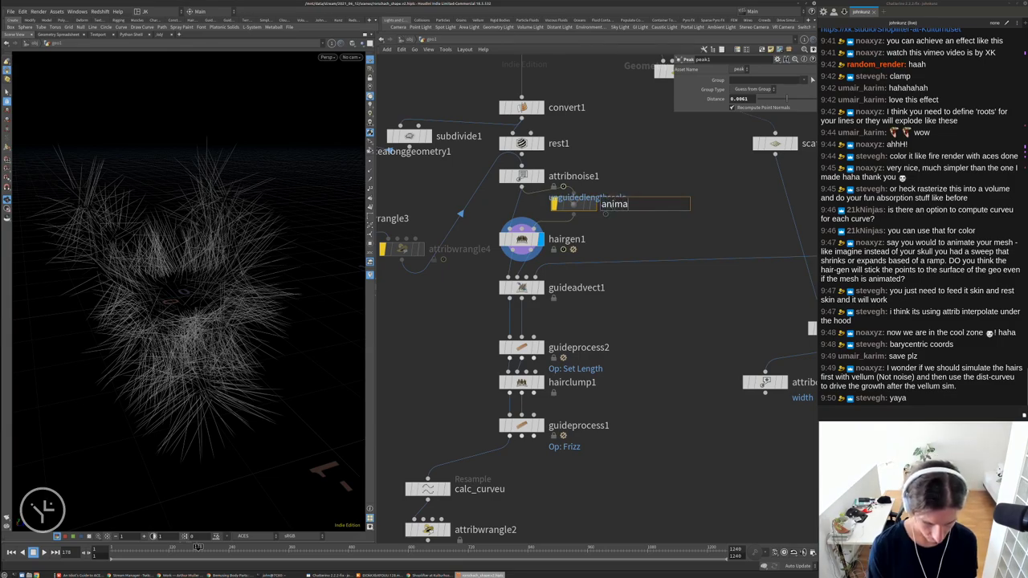
text(te_here)
key(Return)
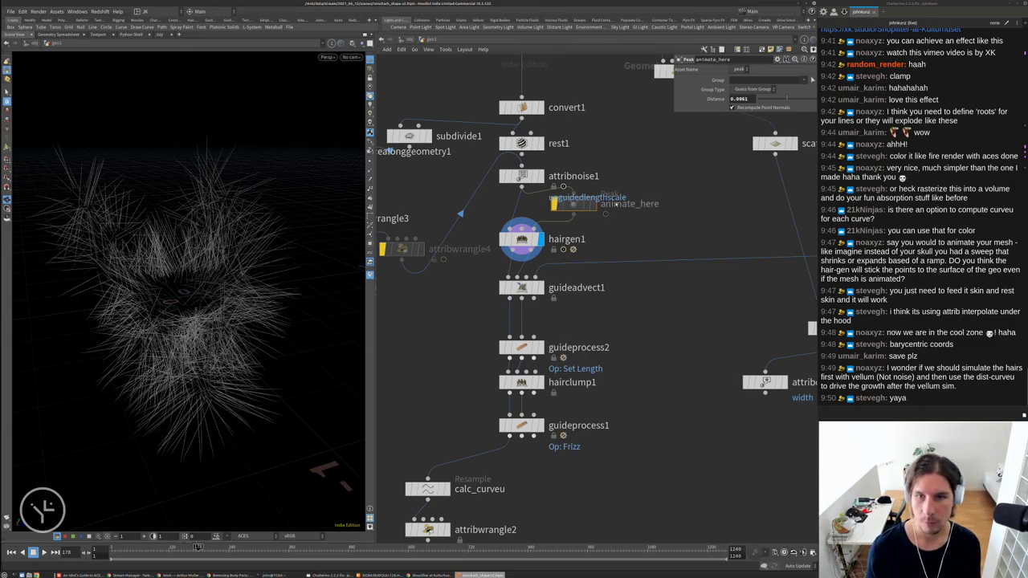
Display guideprocess1's frizzed result, re-enable attribwrangle4, and open its noise expression
scroll(654, 279, down, 2)
middle_drag(653, 279, 656, 267)
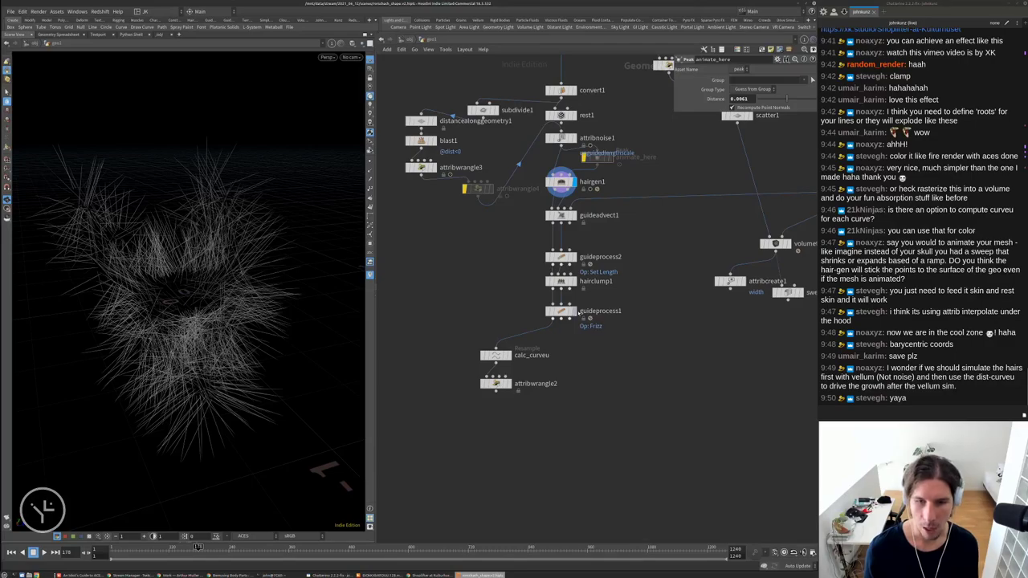
click(573, 311)
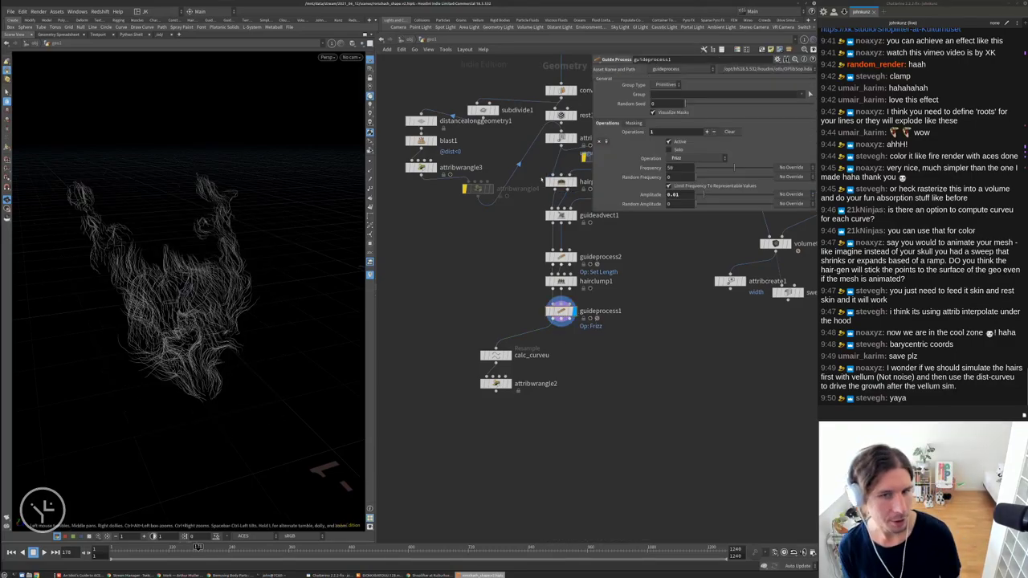
click(466, 191)
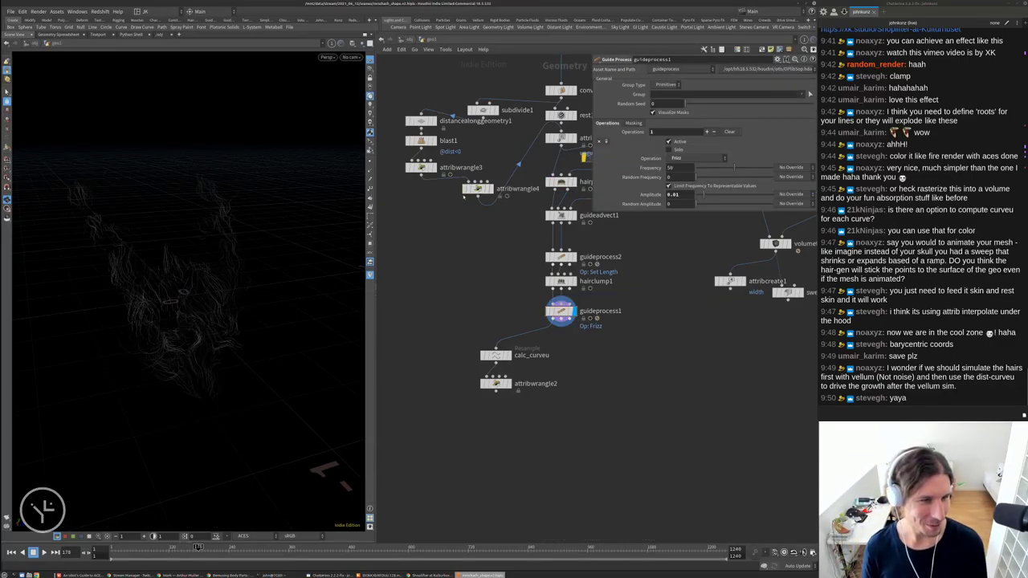
scroll(477, 185, up, 2)
click(473, 200)
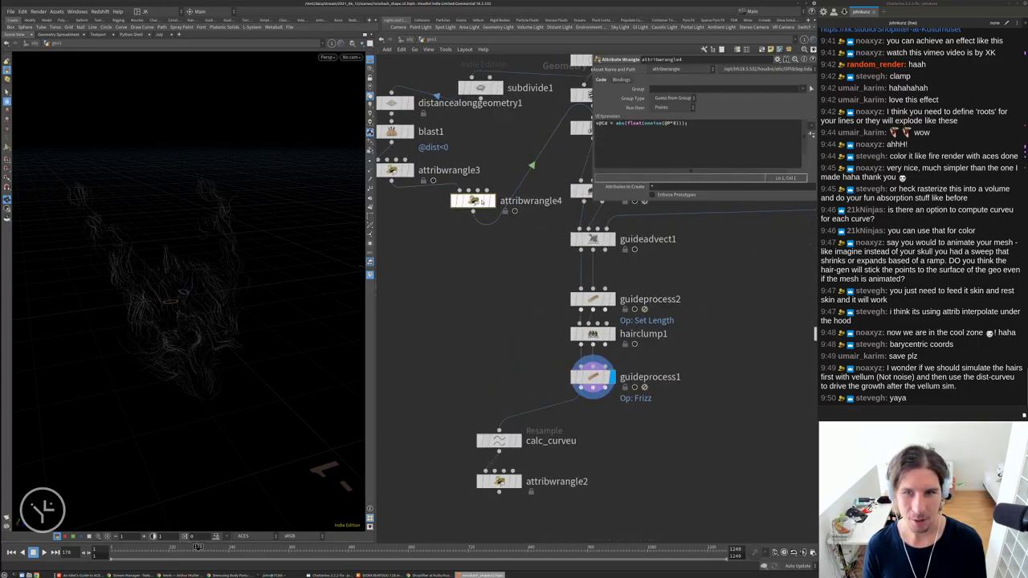
click(717, 123)
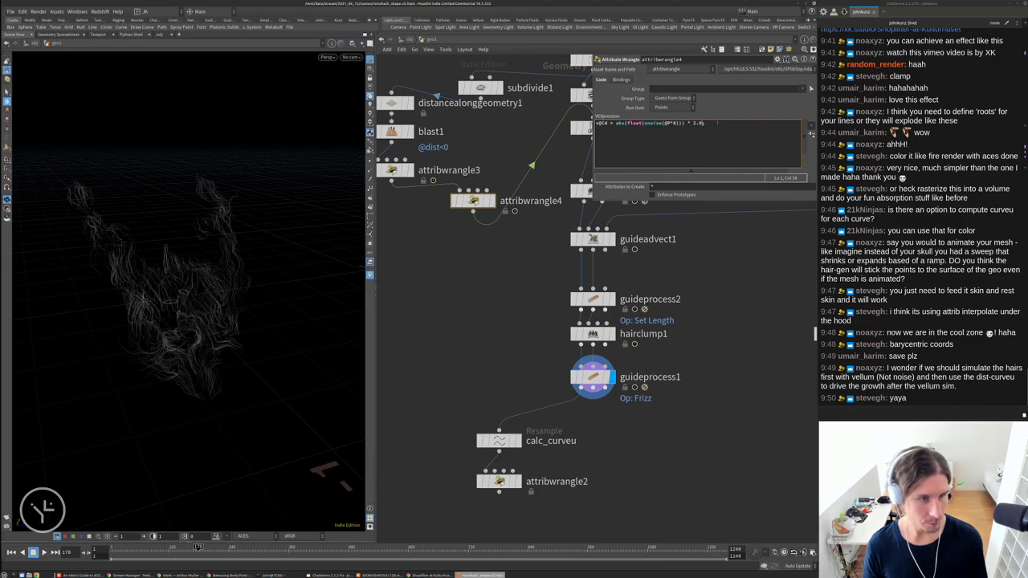
Commit a hairgen1 Density of 10000 and orbit the hair to a front view
middle_drag(529, 312, 501, 391)
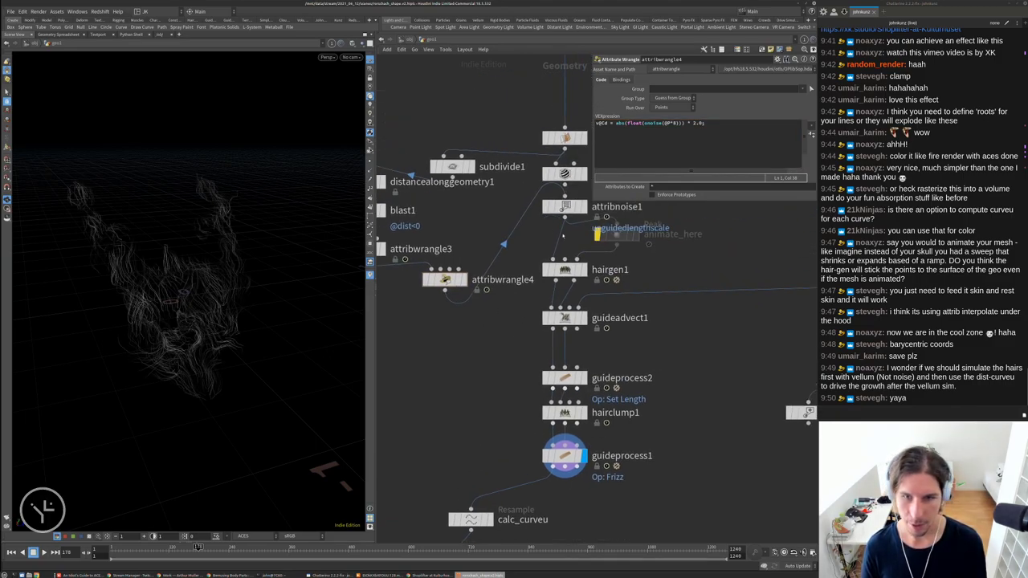
click(564, 270)
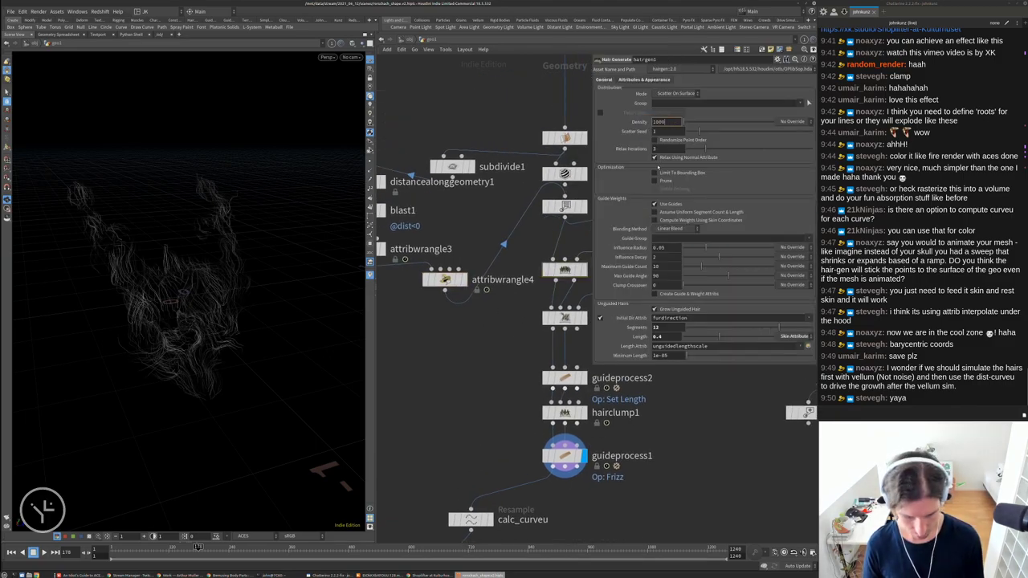
key(Return)
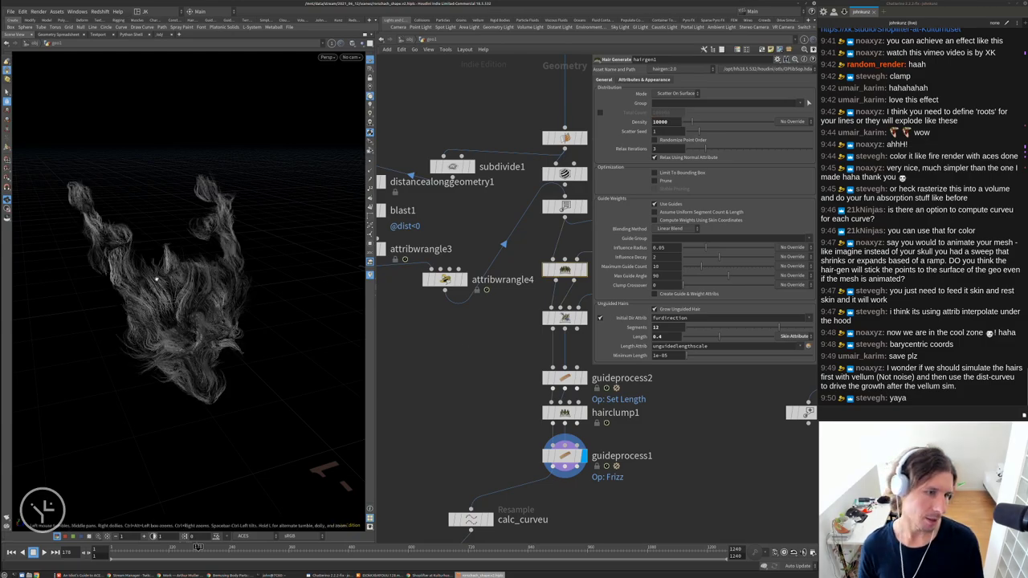
mouse_move(215, 291)
mouse_down()
mouse_move(241, 289)
mouse_move(224, 297)
mouse_up()
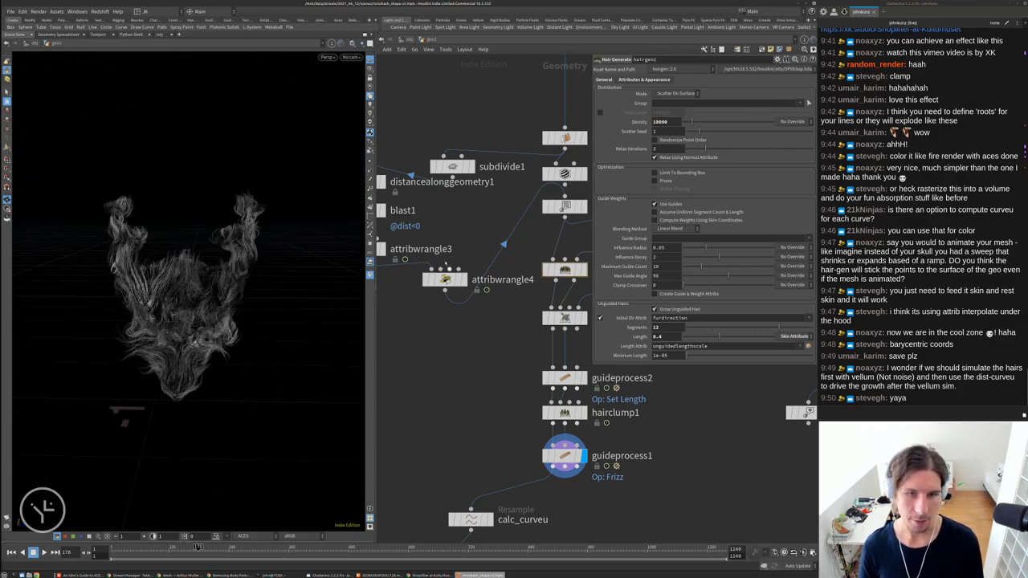
Review attribwrangle4's VEX code again and inspect the hair from another angle
click(444, 279)
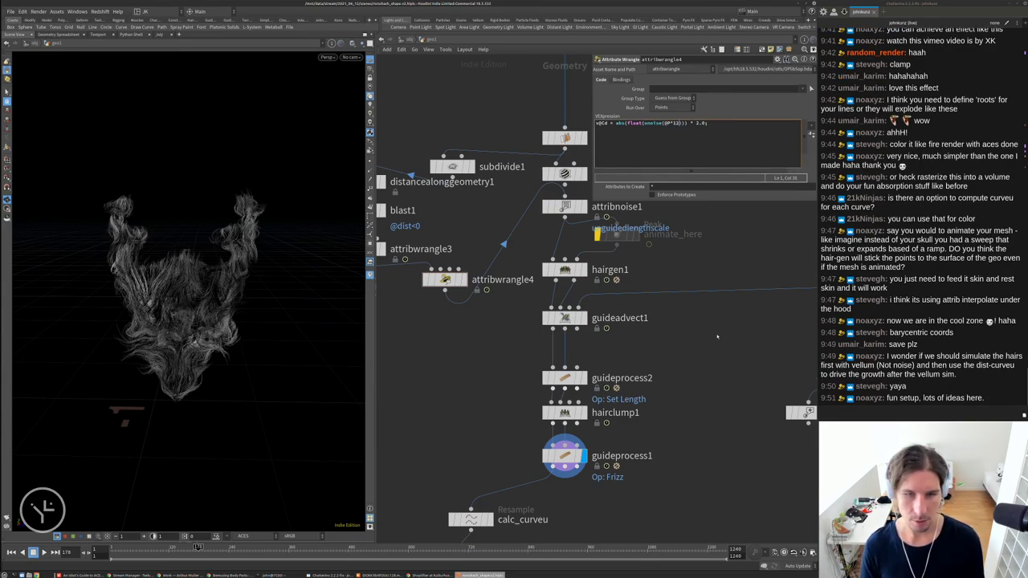
drag(201, 321, 201, 273)
scroll(185, 281, up, 4)
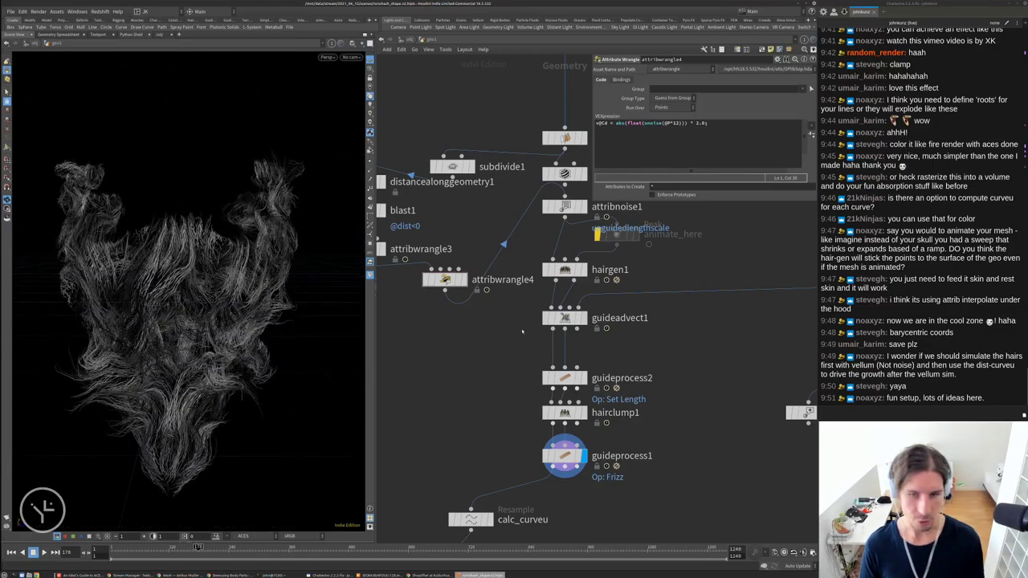
scroll(522, 374, up, 2)
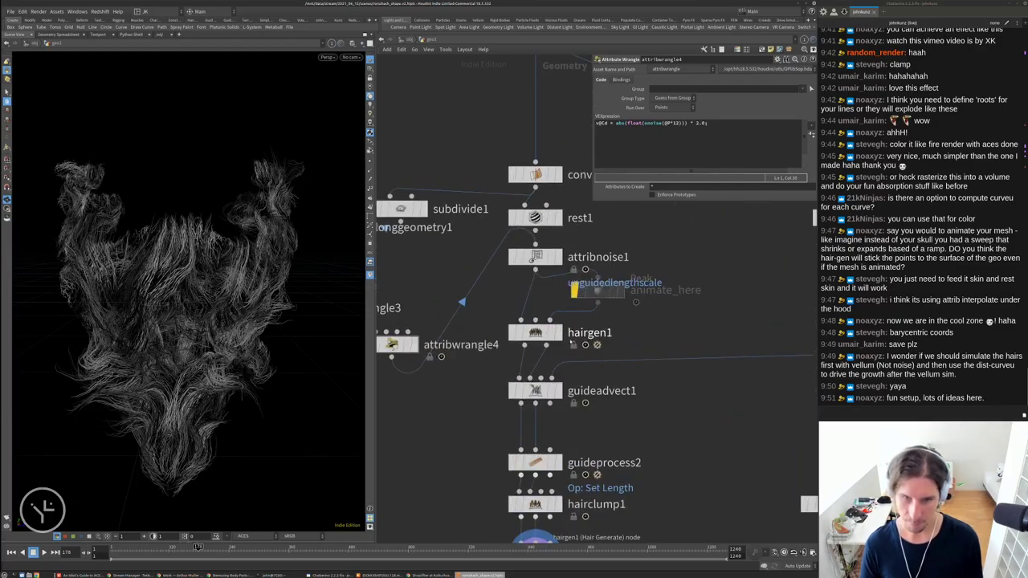
scroll(595, 331, down, 3)
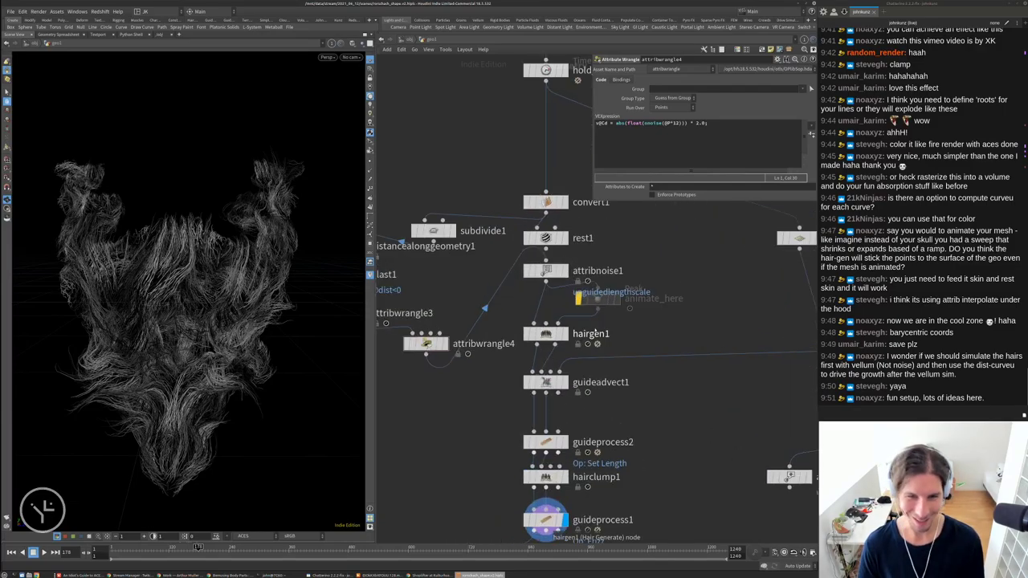
scroll(598, 330, down, 3)
scroll(553, 385, up, 2)
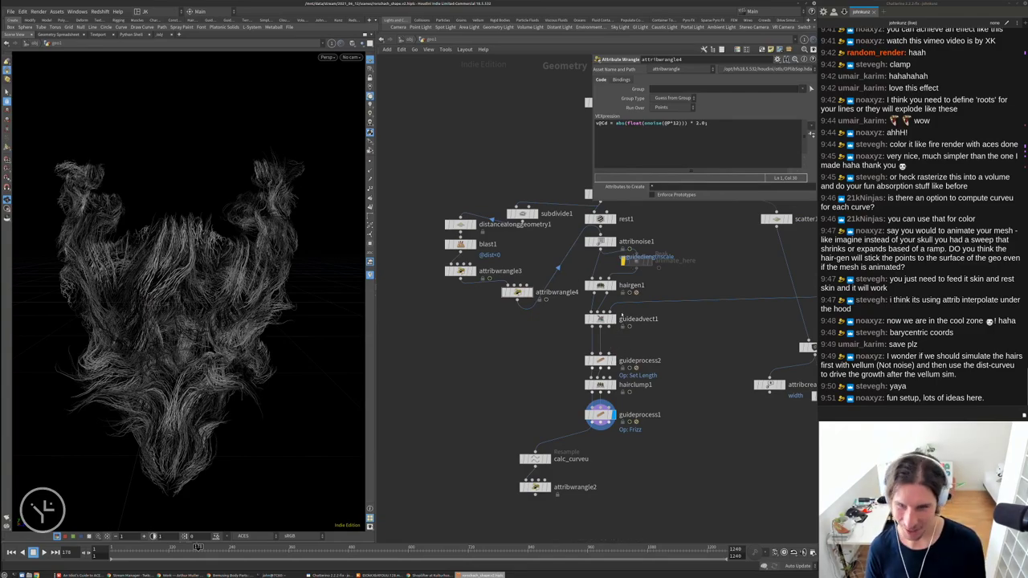
scroll(622, 314, up, 3)
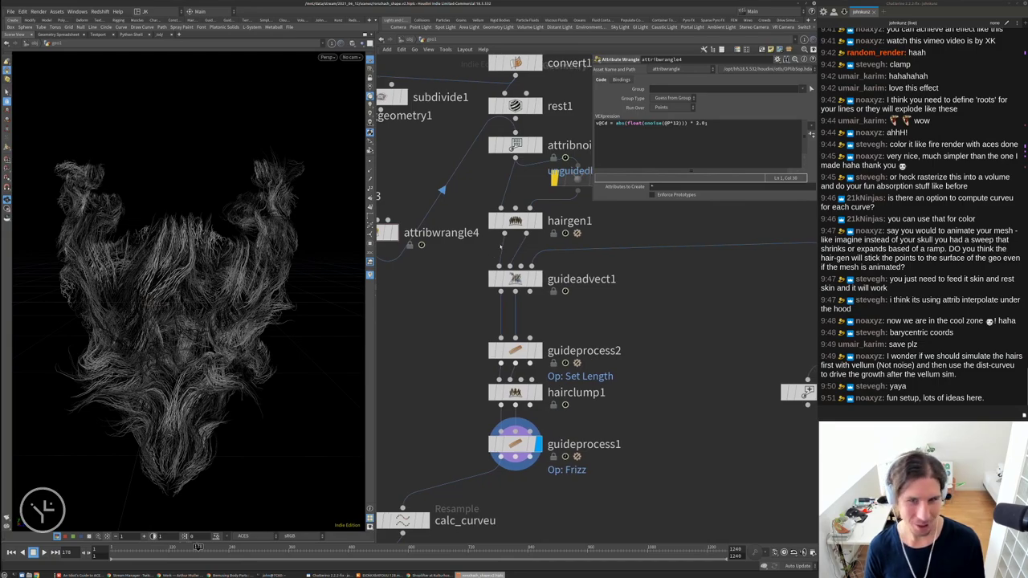
click(515, 220)
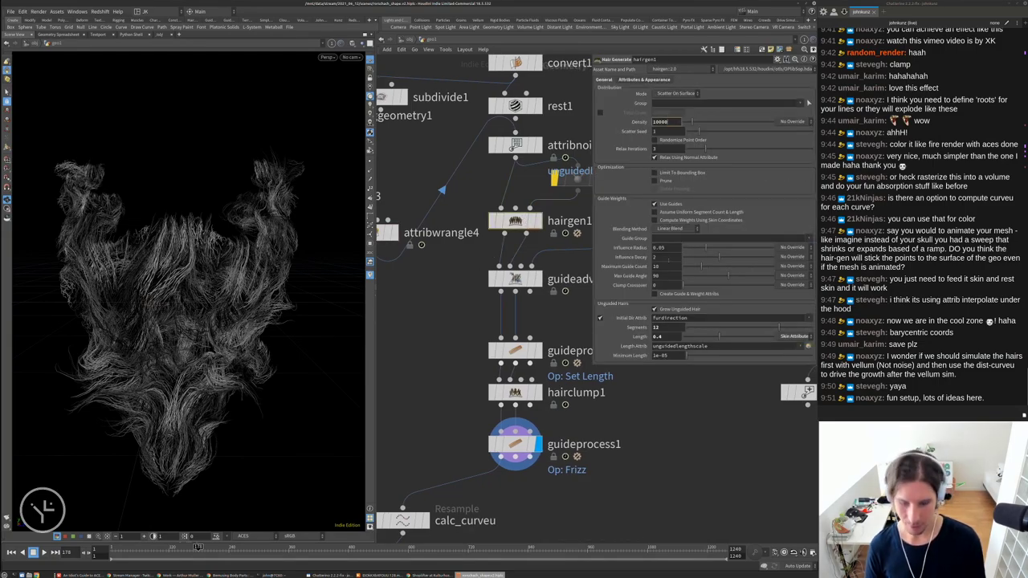
Commit hair Density 100000 and change attribwrangle4's @P*13 to @P*7
key(Return)
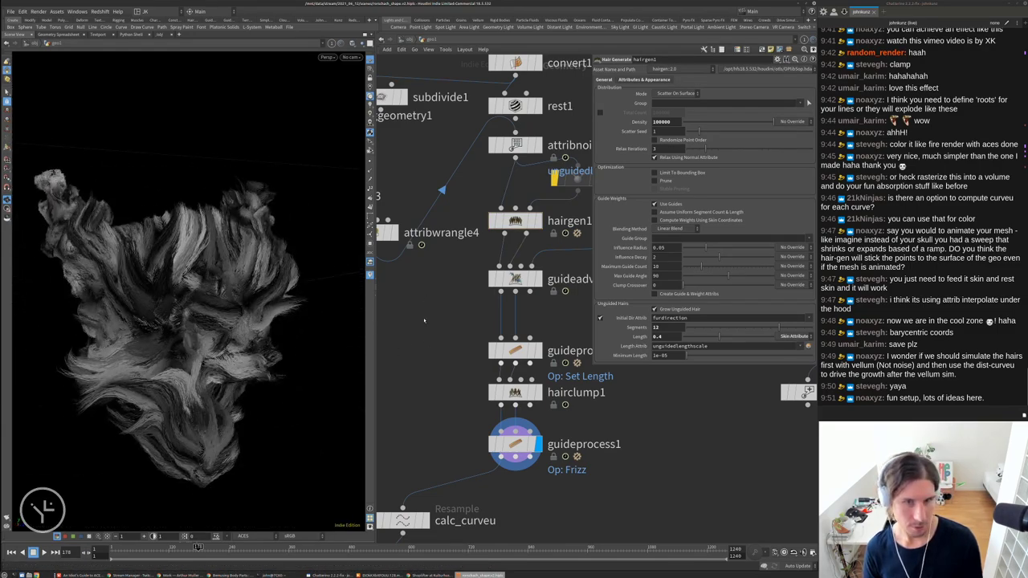
middle_drag(423, 321, 451, 293)
click(401, 205)
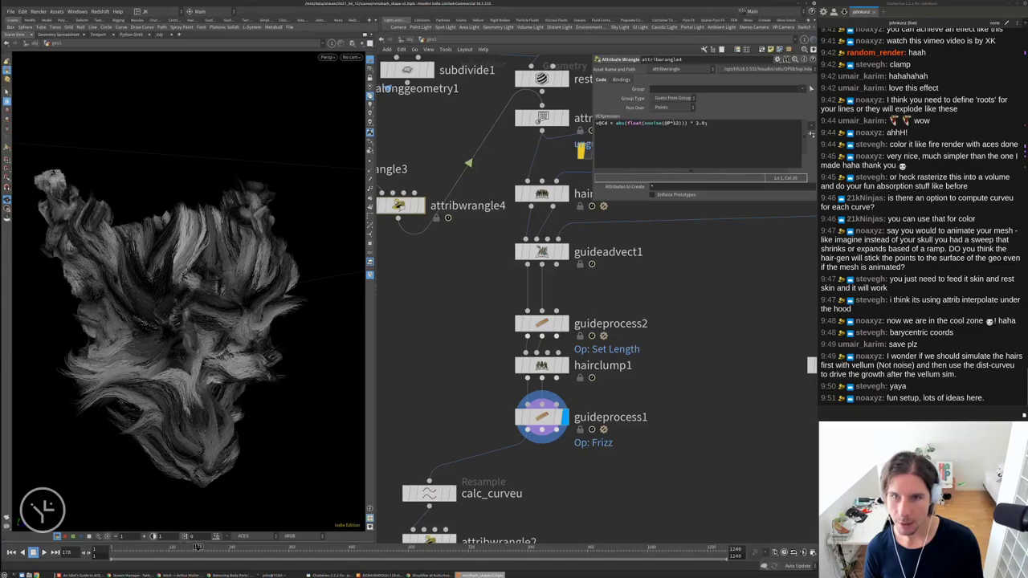
key(BackSpace)
key(BackSpace)
text(7)
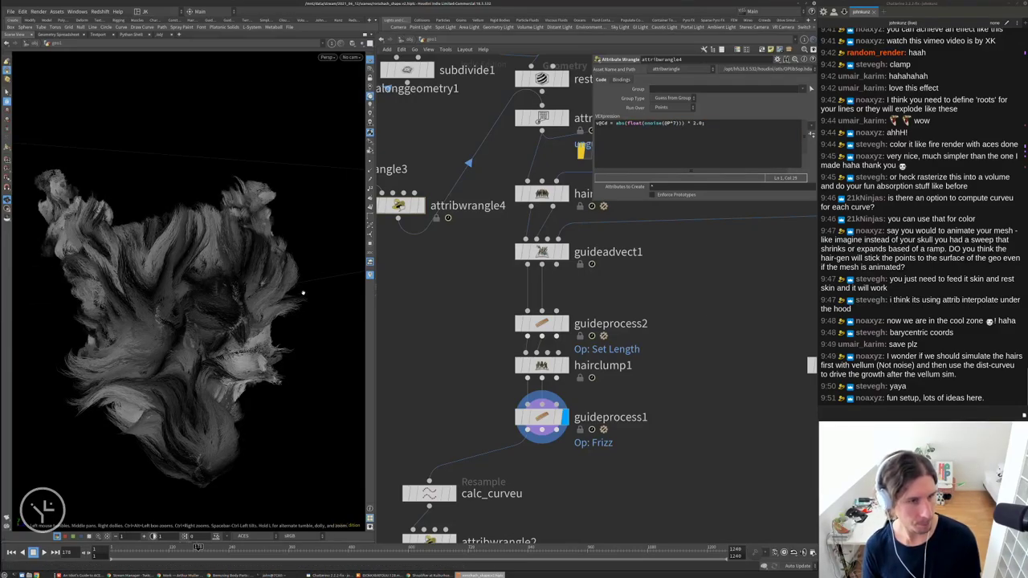
Orbit the hair sculpture and pan the network to blast1, distancealonggeometry1 and attribnoise1
mouse_move(302, 293)
mouse_down()
mouse_move(180, 321)
mouse_move(241, 290)
mouse_up()
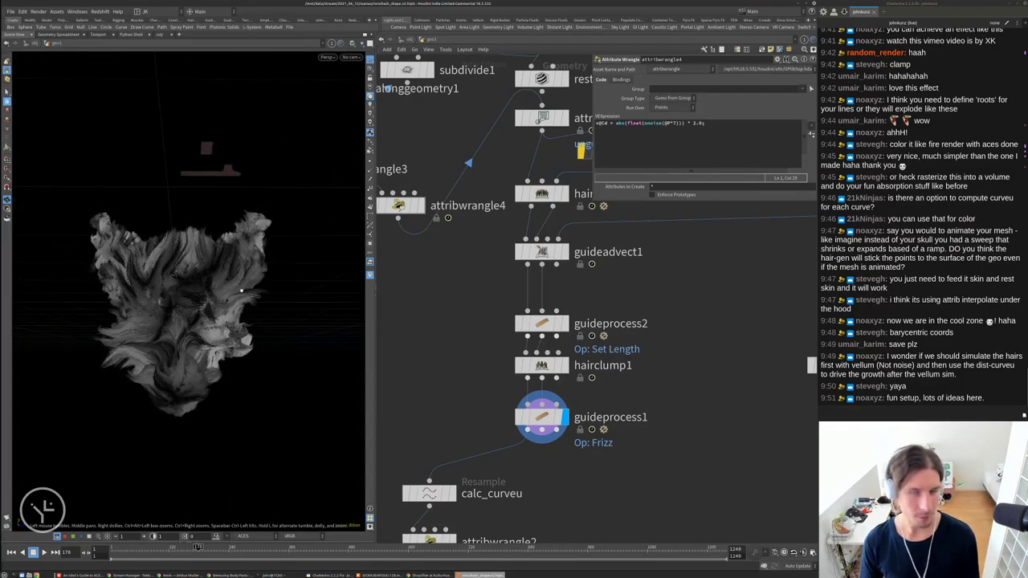
middle_drag(415, 279, 609, 325)
scroll(574, 326, down, 1)
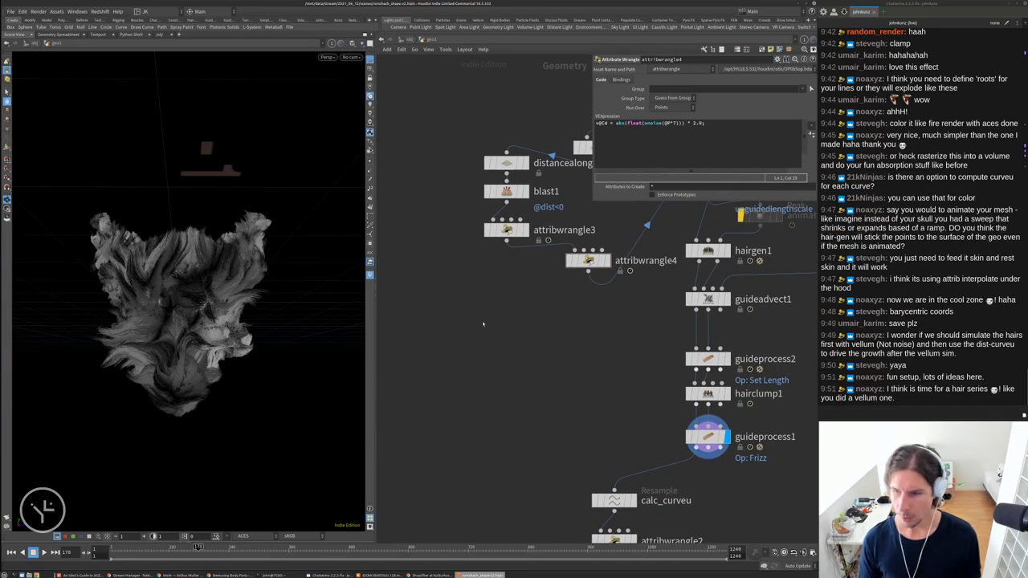
middle_drag(535, 321, 505, 342)
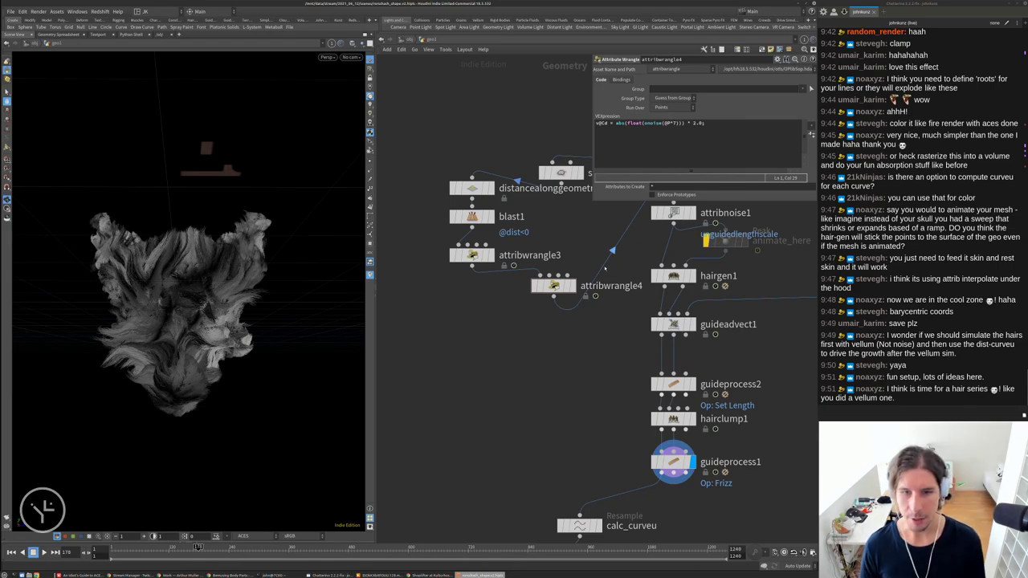
scroll(496, 360, down, 3)
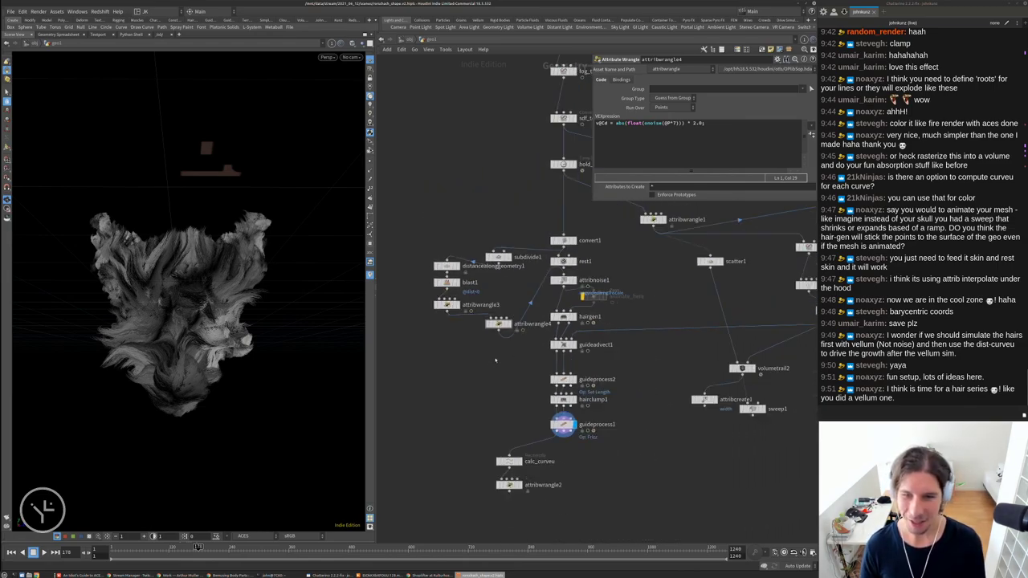
scroll(565, 415, up, 2)
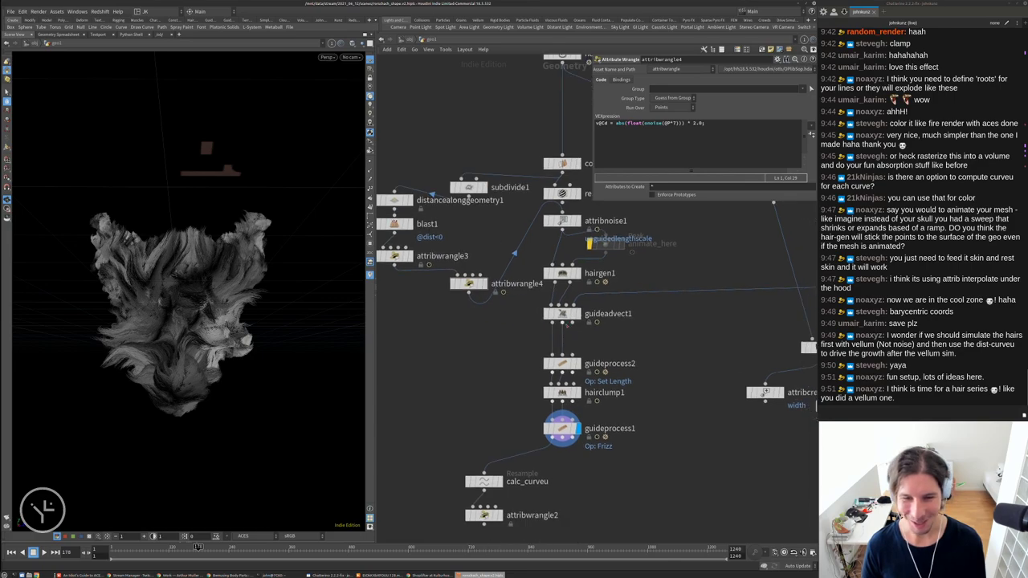
scroll(566, 325, down, 1)
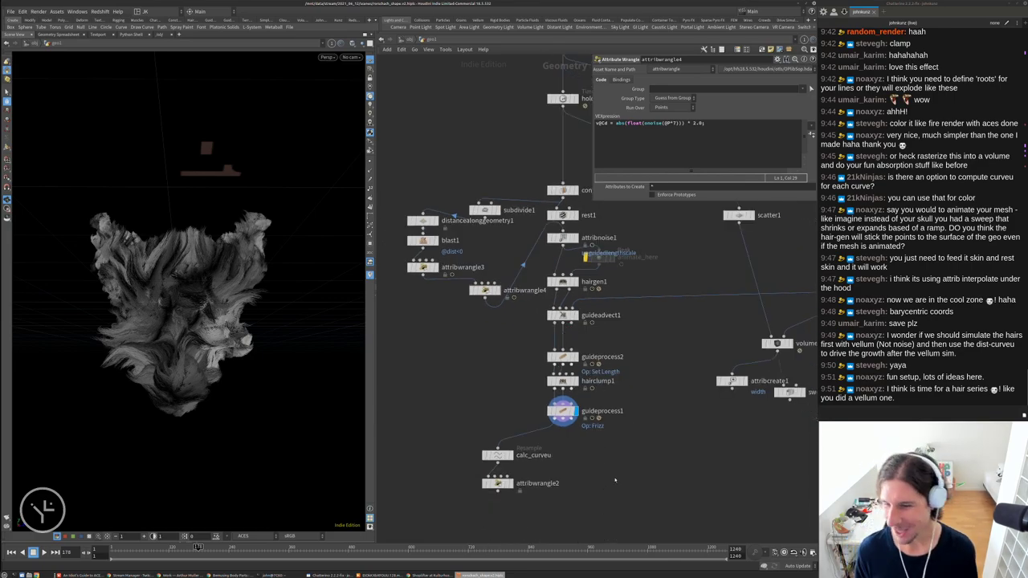
scroll(637, 435, up, 1)
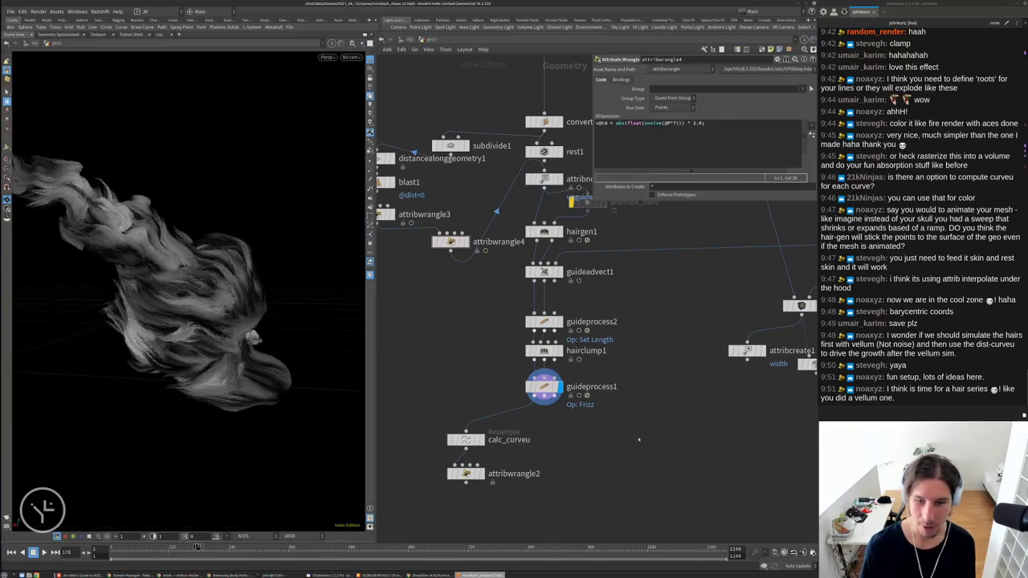
Add a Vellum Configure Hair node (vellumhair1) to the network
key(Tab)
text(vell)
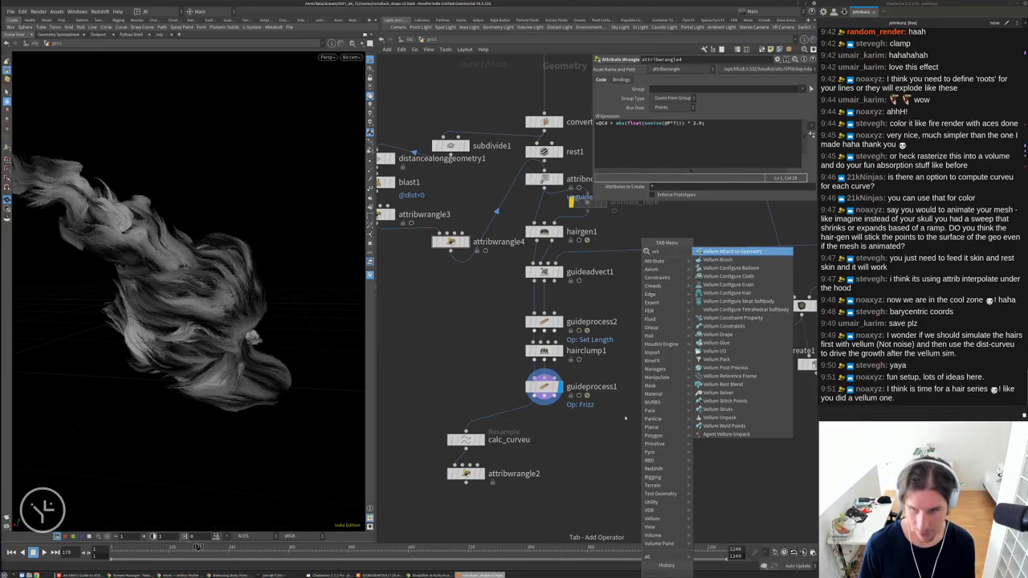
click(727, 292)
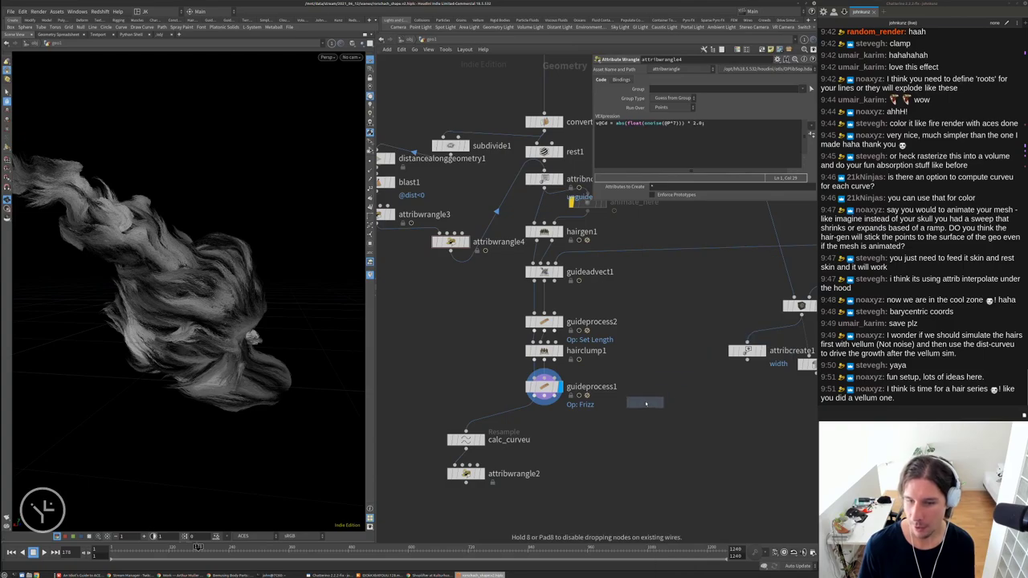
click(646, 403)
scroll(450, 416, up, 3)
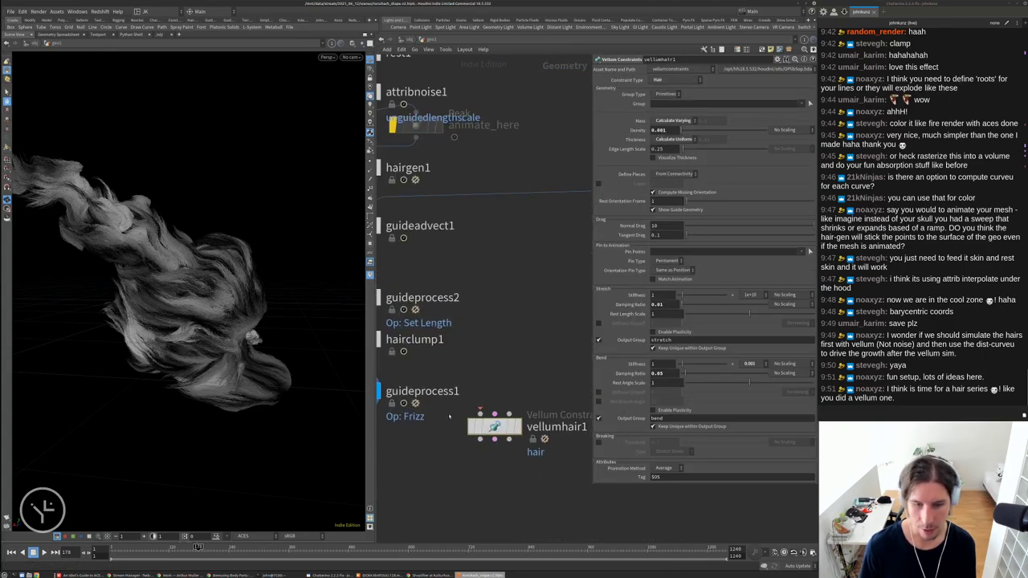
middle_drag(449, 416, 392, 341)
Place a Vellum Solver node below vellumhair1
key(Tab)
mouse_move(481, 426)
text(v)
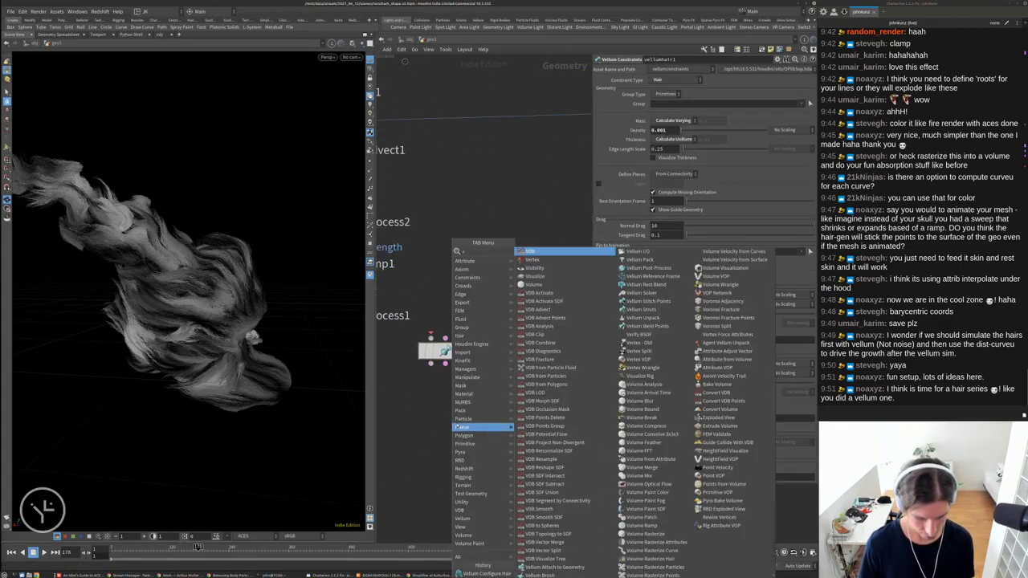
text(ellu)
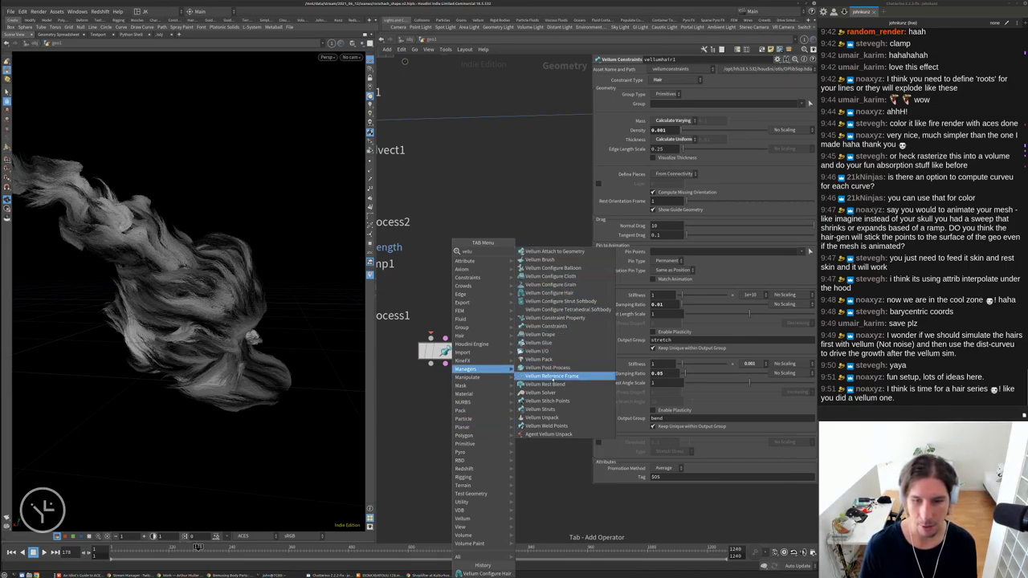
click(546, 393)
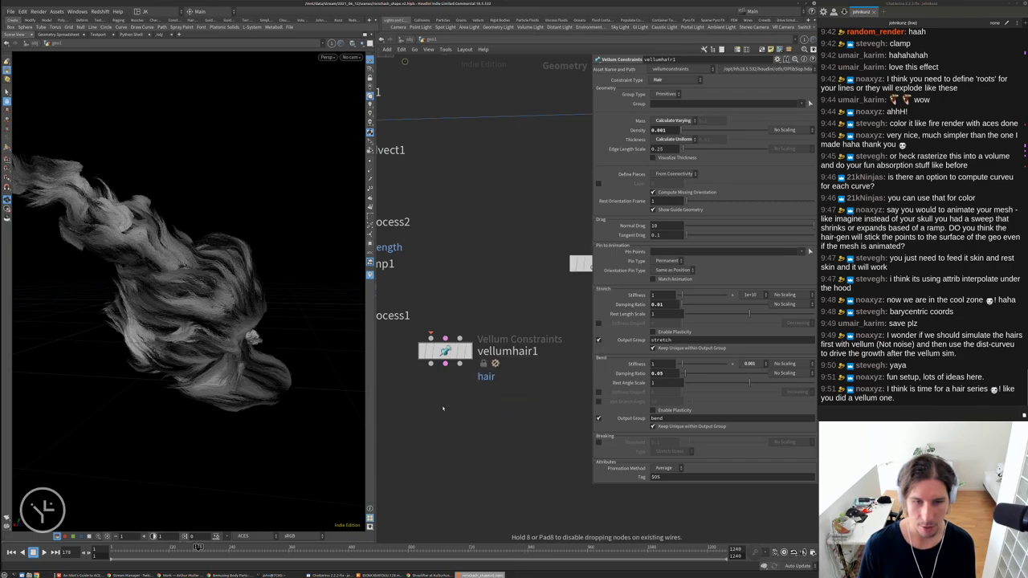
click(444, 408)
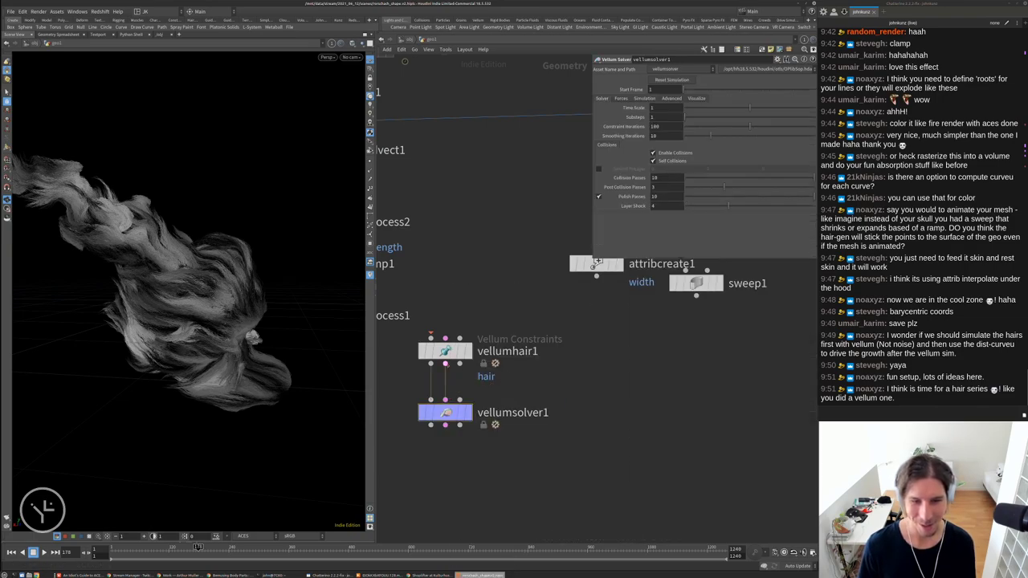
Wire guideprocess1's output into vellumhair1 and shift the vellum nodes left
middle_drag(508, 292, 576, 332)
scroll(576, 332, down, 3)
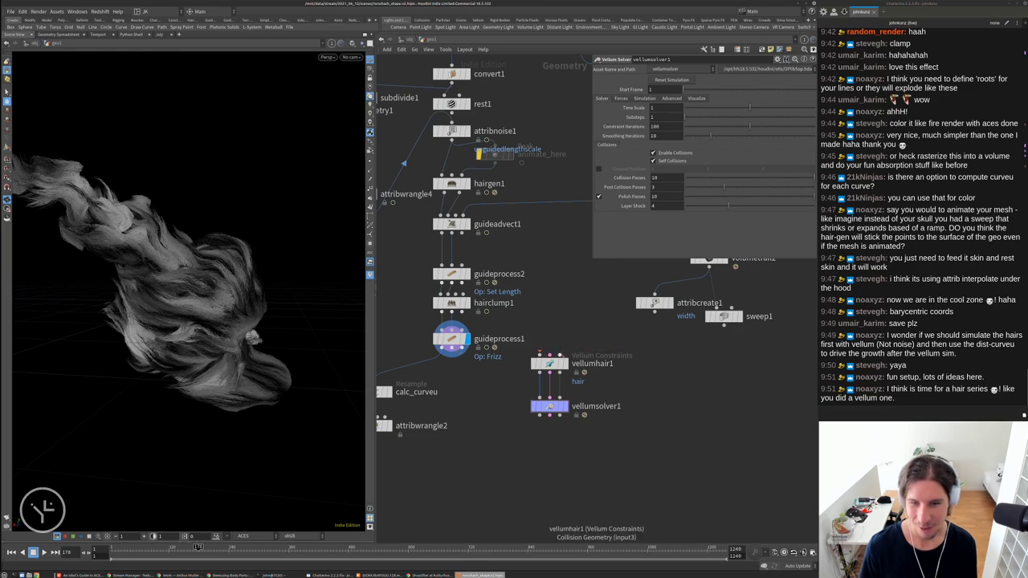
click(560, 354)
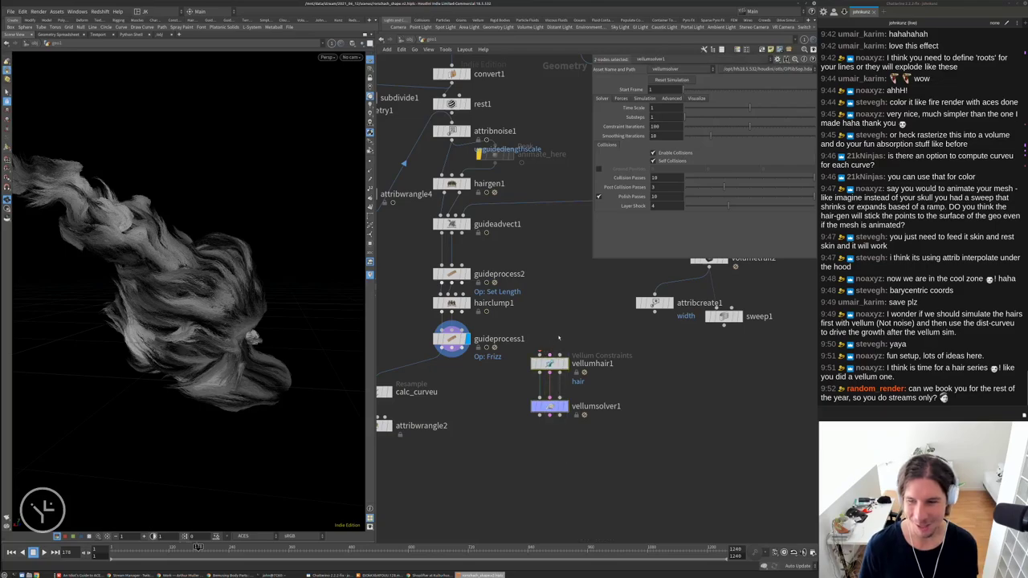
scroll(685, 388, down, 3)
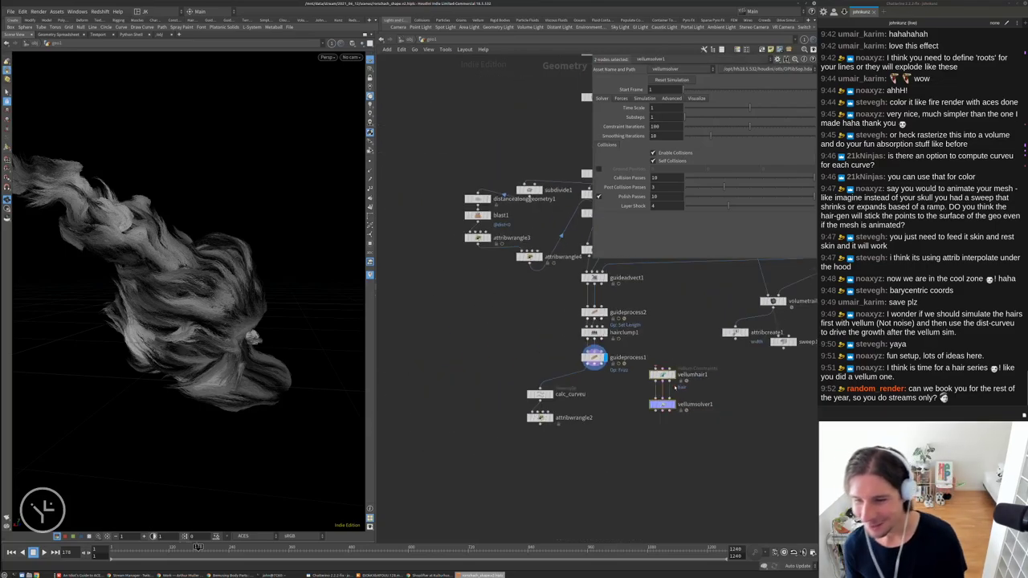
drag(662, 374, 452, 365)
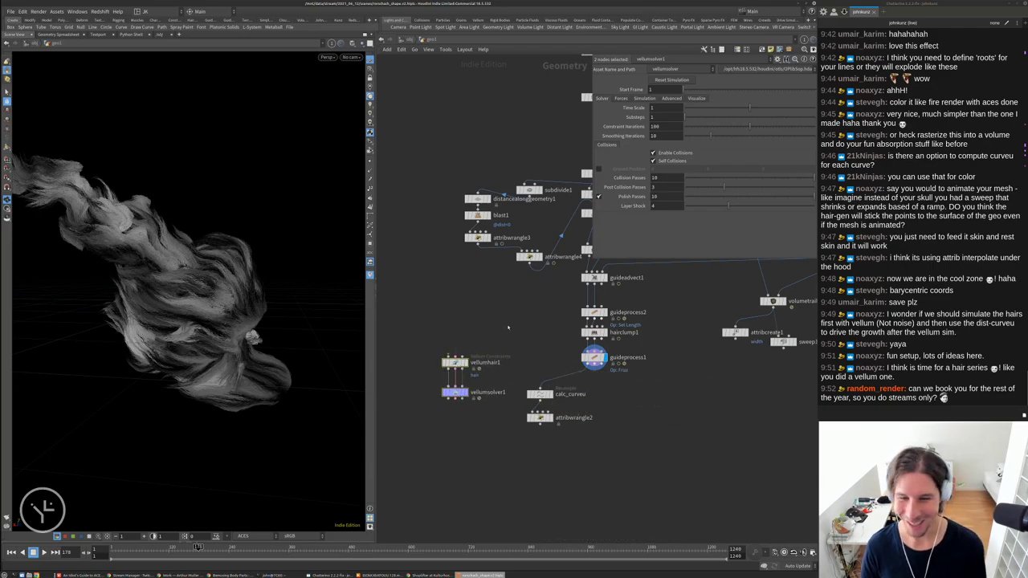
scroll(590, 342, up, 5)
Frame the hair in the viewport and bring up guideprocess1's Frizz settings
click(594, 357)
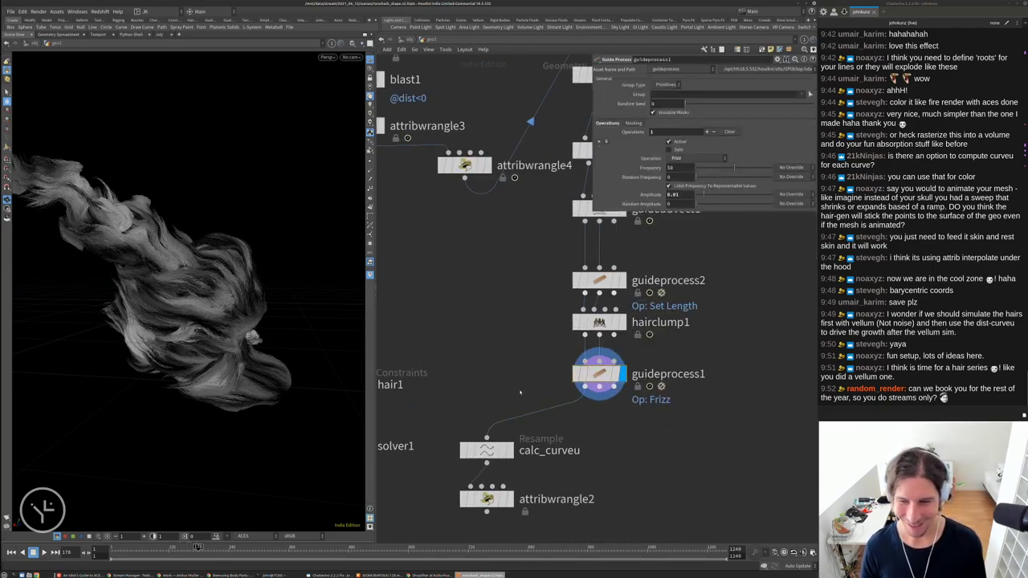
scroll(515, 368, down, 5)
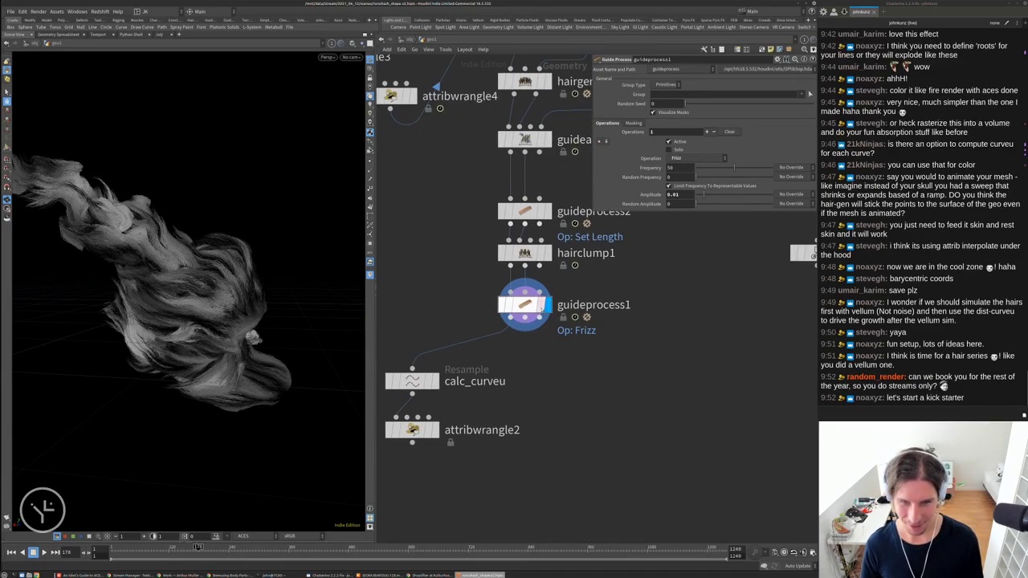
scroll(546, 378, up, 1)
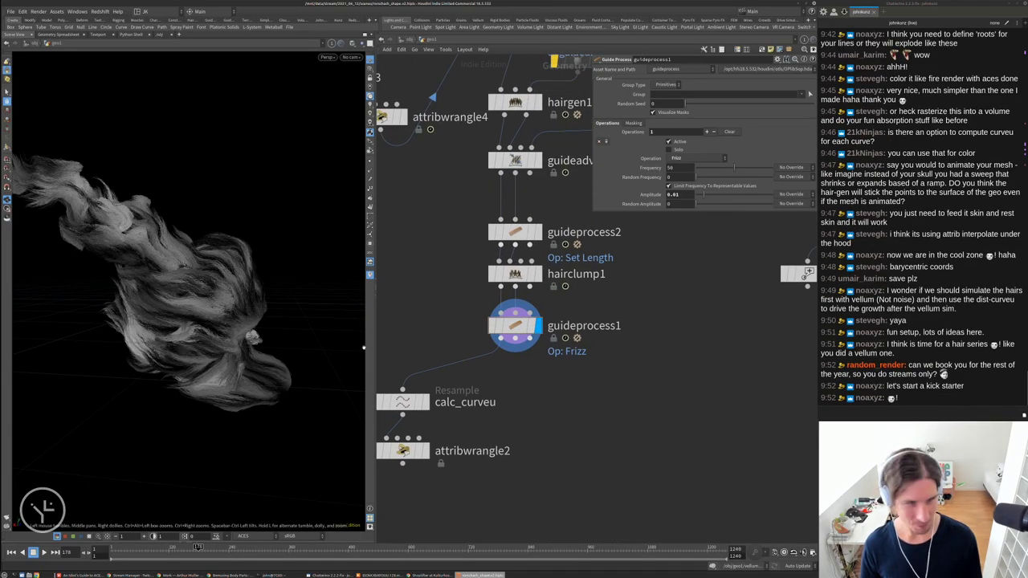
key(space+g)
drag(274, 335, 247, 332)
scroll(246, 333, up, 5)
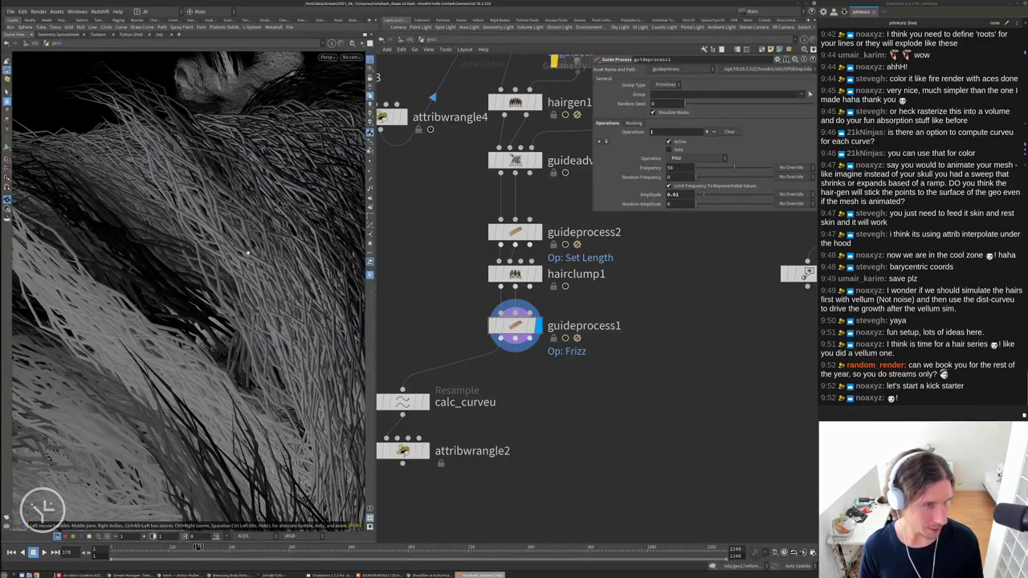
click(515, 274)
click(515, 325)
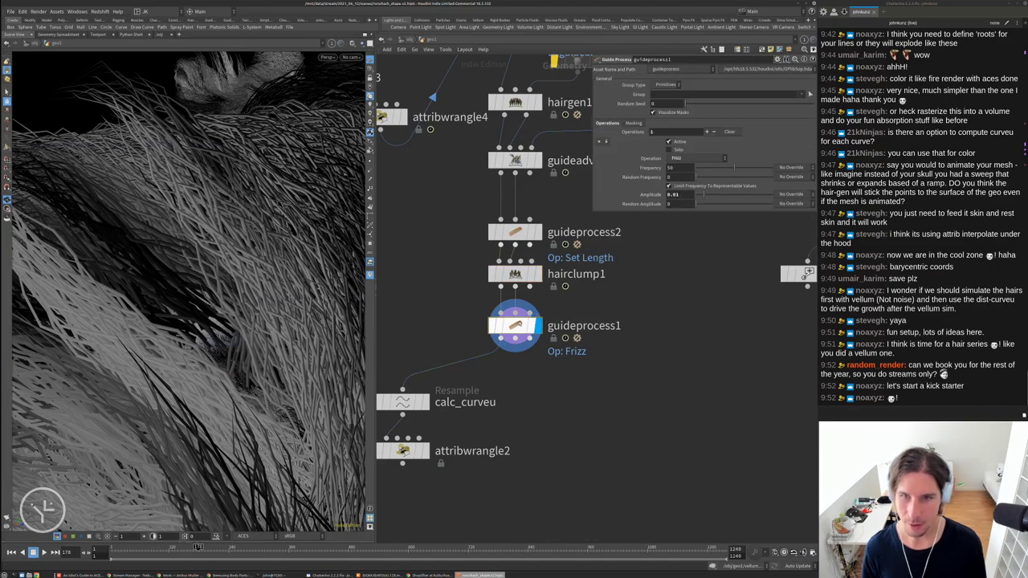
Try frizz Frequency values 15 and 25, settling on 18
double_click(671, 167)
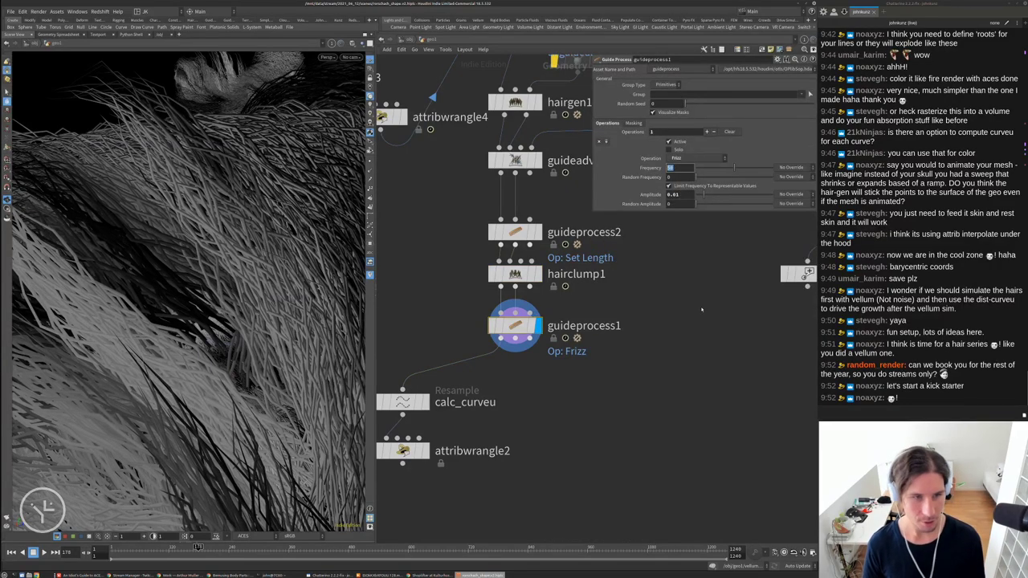
text(15)
key(Return)
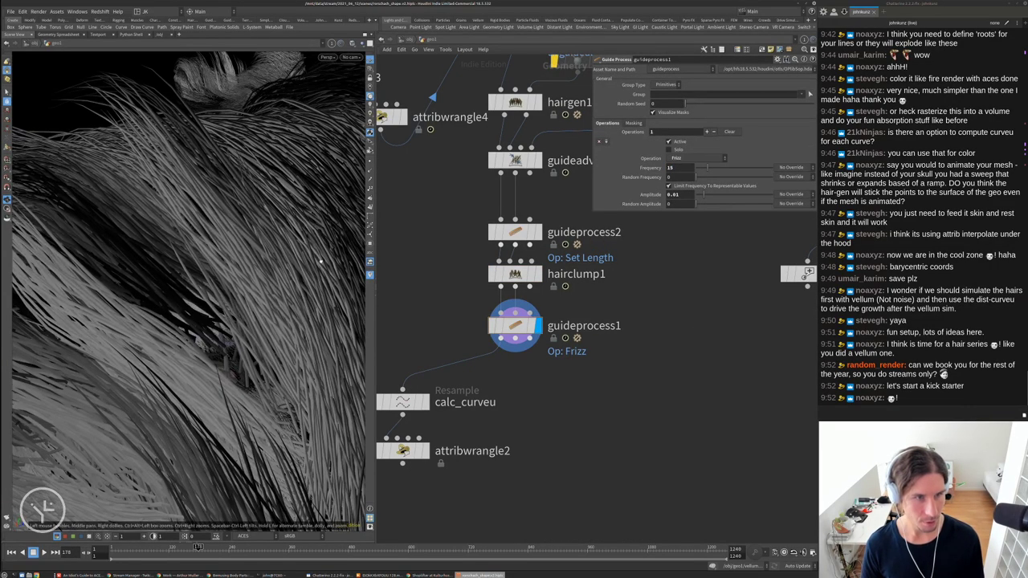
double_click(672, 167)
text(25)
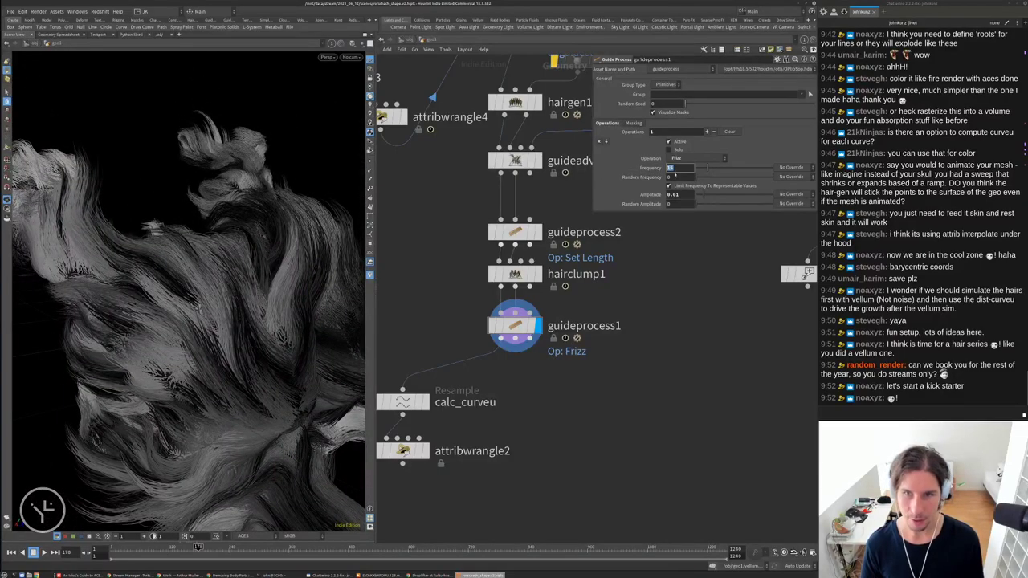
key(Return)
drag(297, 277, 241, 282)
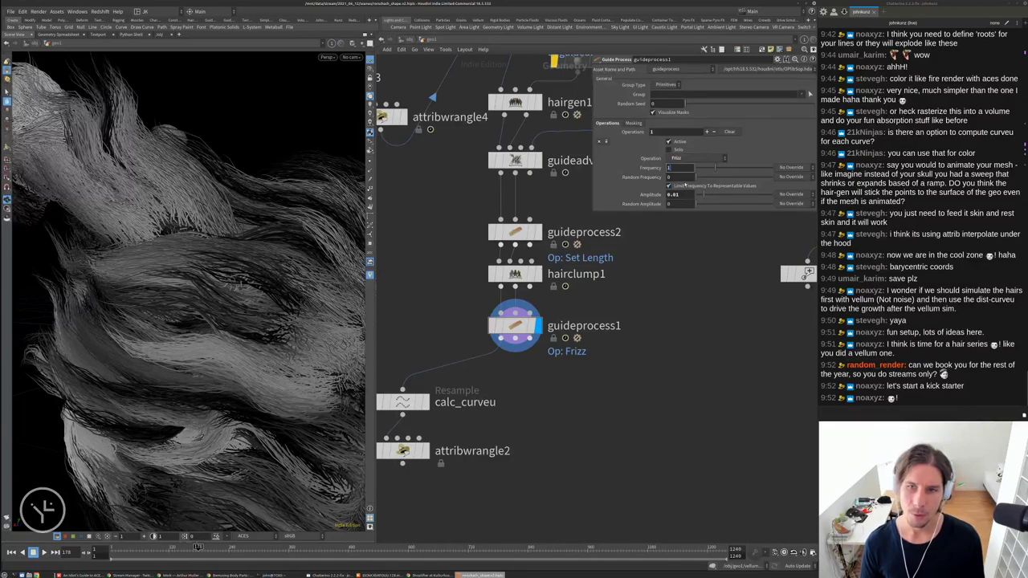
key(Return)
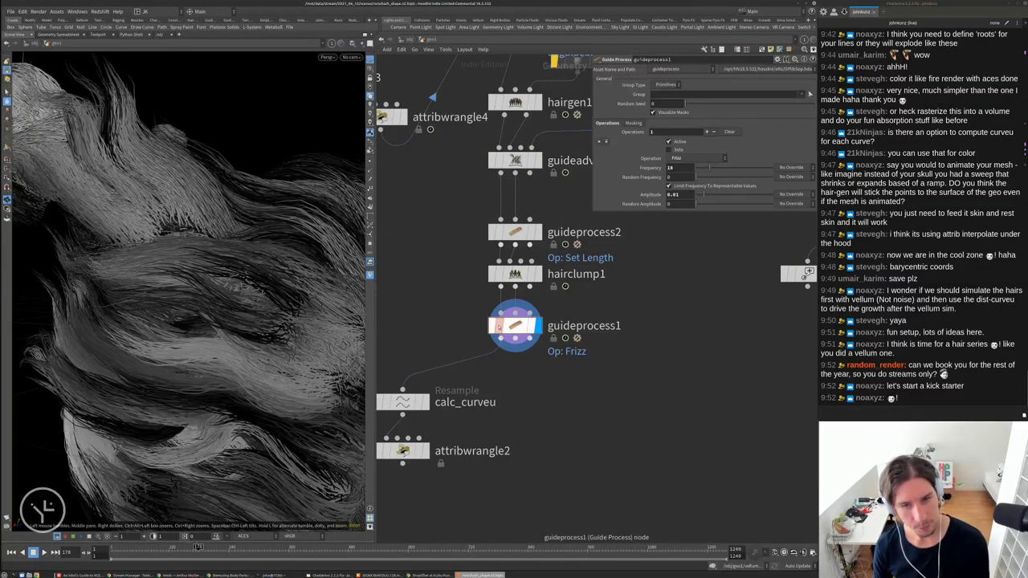
Toggle guideprocess1's bypass to compare smooth and frizzy hair, leaving frizz enabled
click(492, 326)
click(492, 326)
click(492, 326)
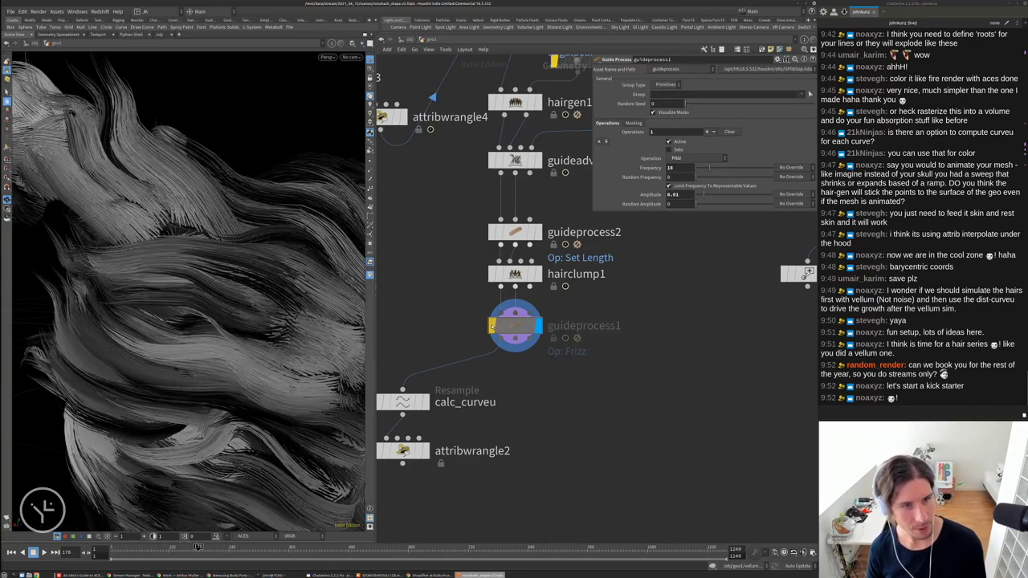
click(492, 326)
Set frizz Amplitude to 0.005 and Random Amplitude to 0.0085
click(679, 194)
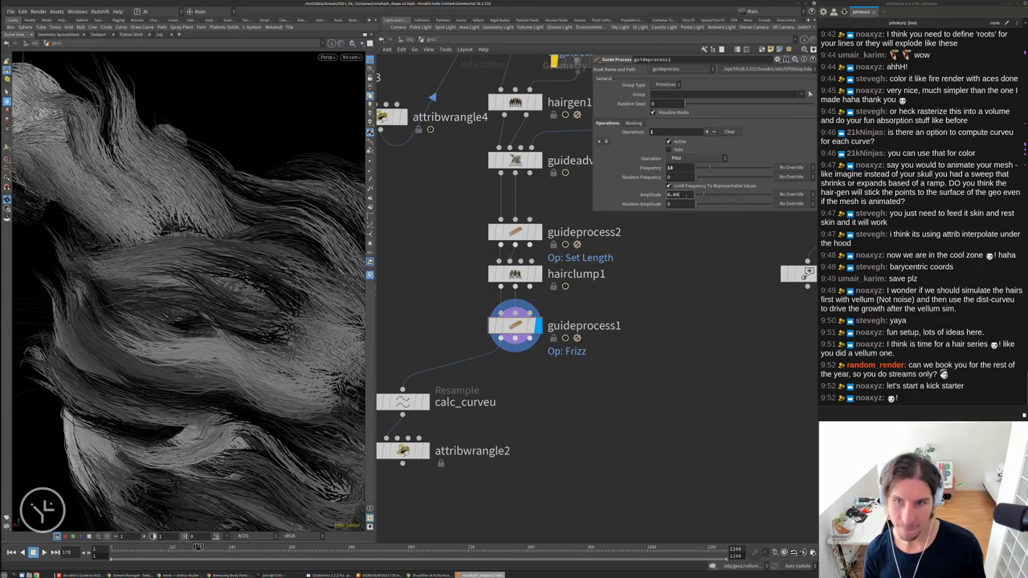
text(0.005)
key(Return)
click(680, 203)
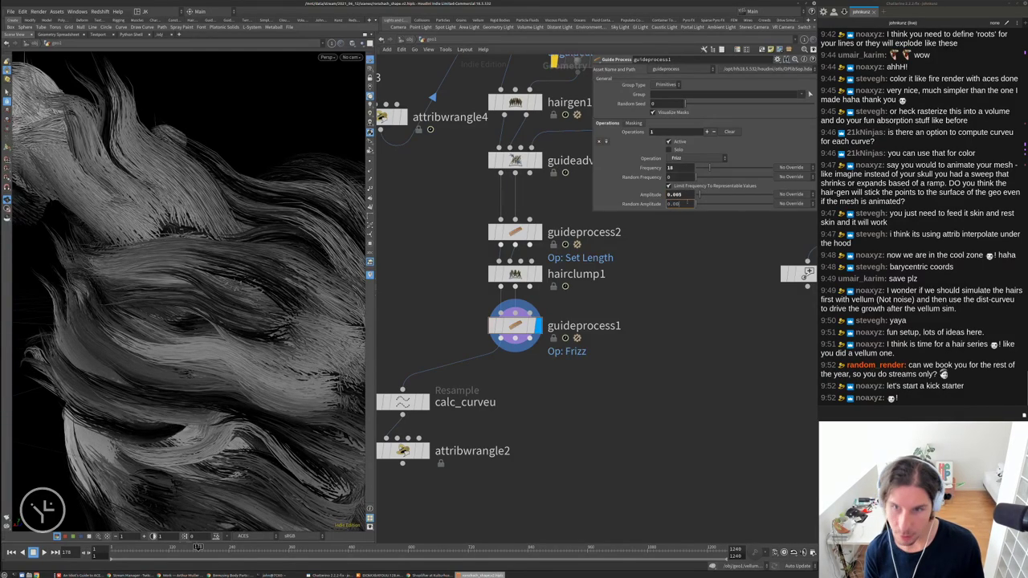
key(Return)
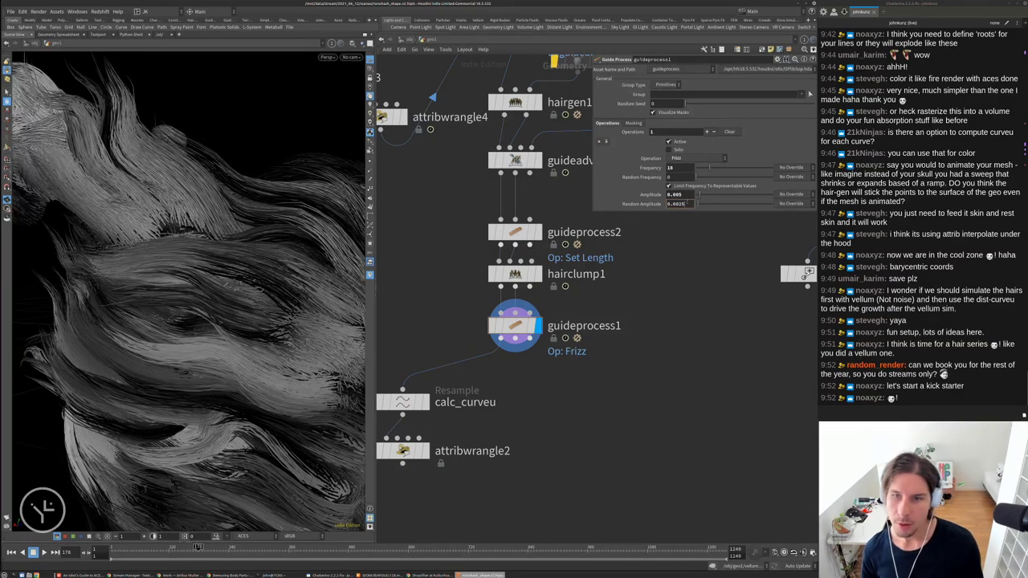
key(Return)
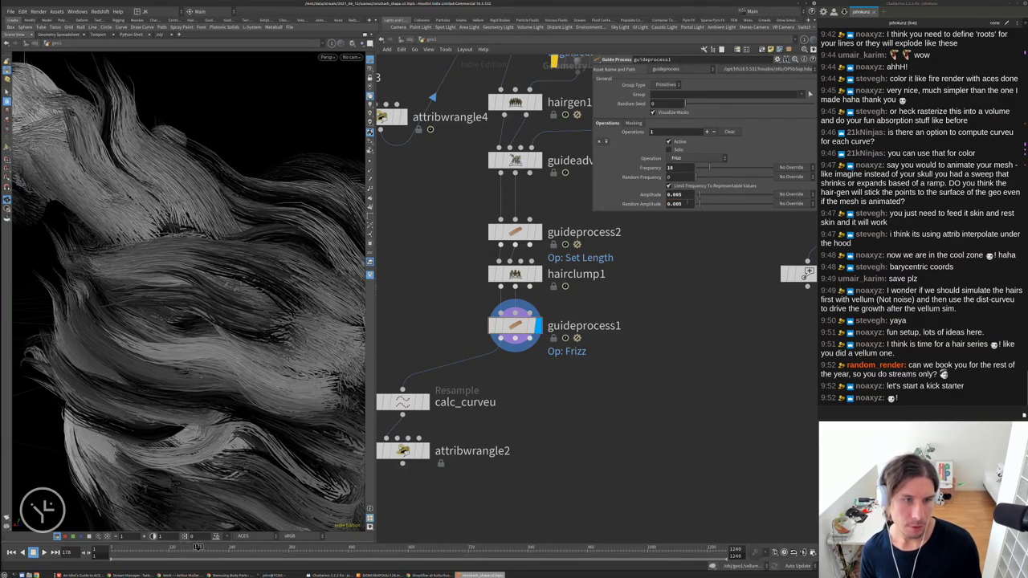
click(678, 203)
key(Return)
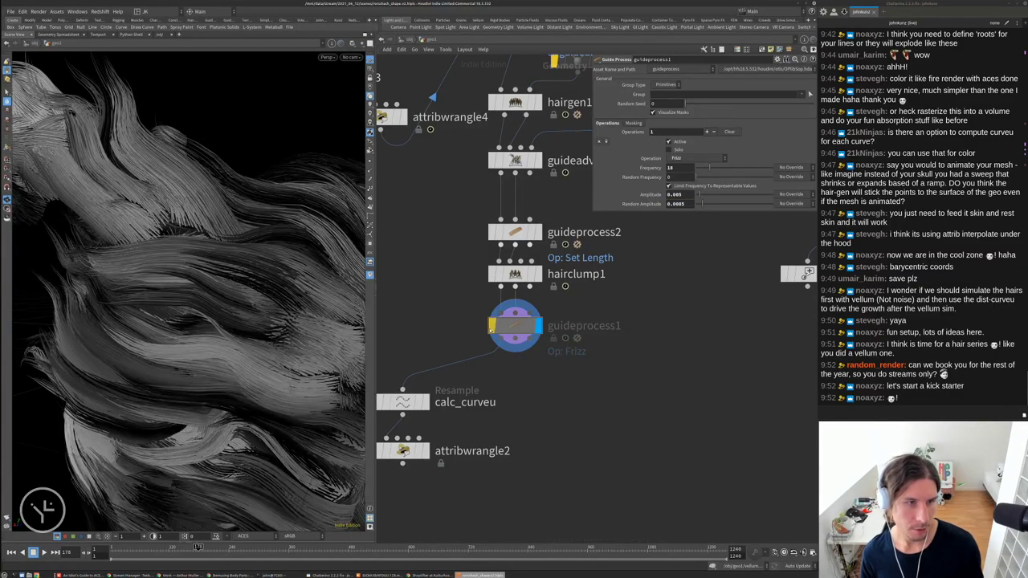
scroll(183, 274, down, 5)
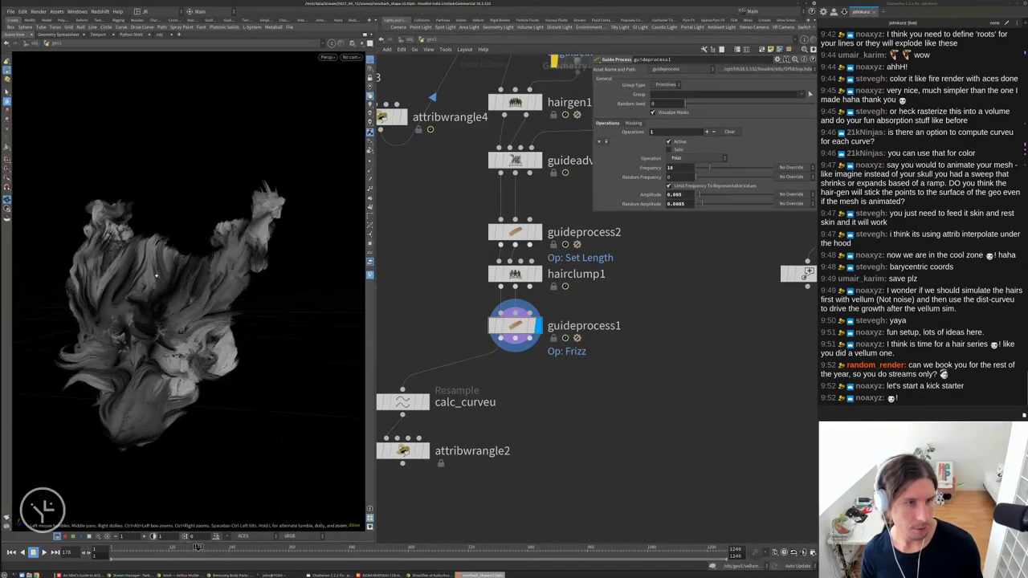
scroll(183, 275, up, 6)
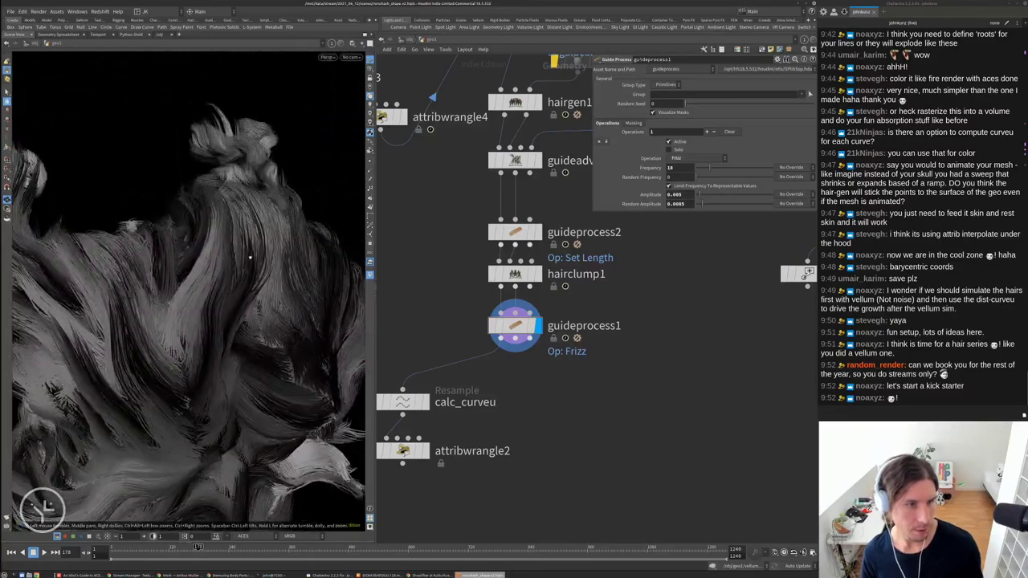
scroll(562, 281, down, 6)
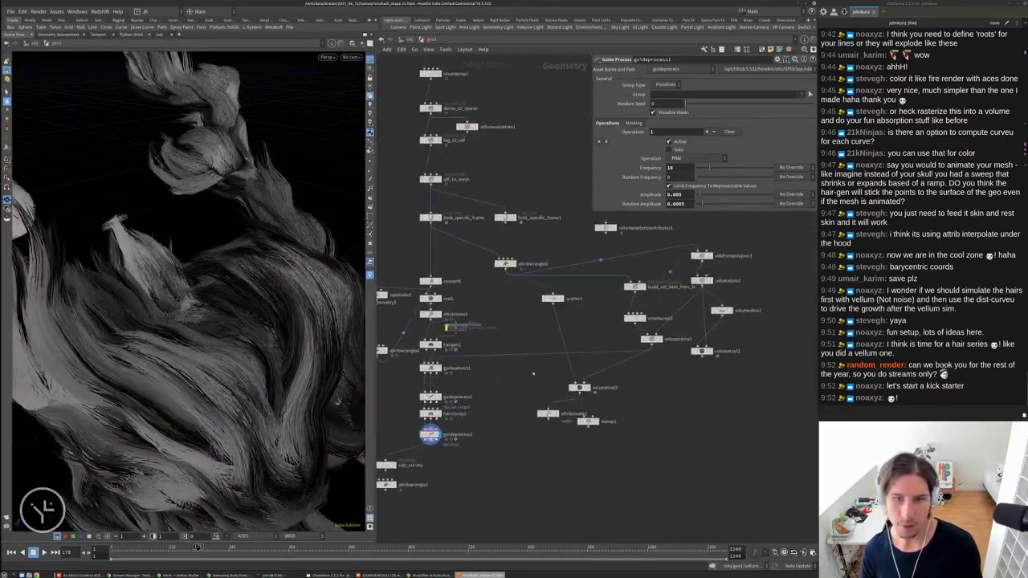
Inspect vdbcombine1's output info and delete the volumerasterizeattributes1 node
scroll(630, 337, up, 5)
middle_click(585, 352)
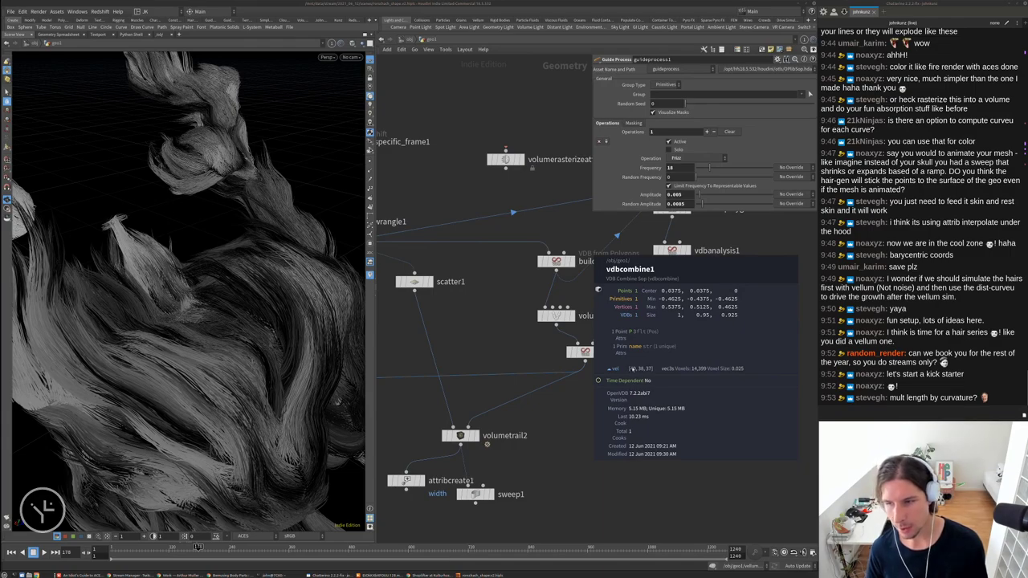
scroll(609, 371, down, 5)
scroll(695, 378, up, 5)
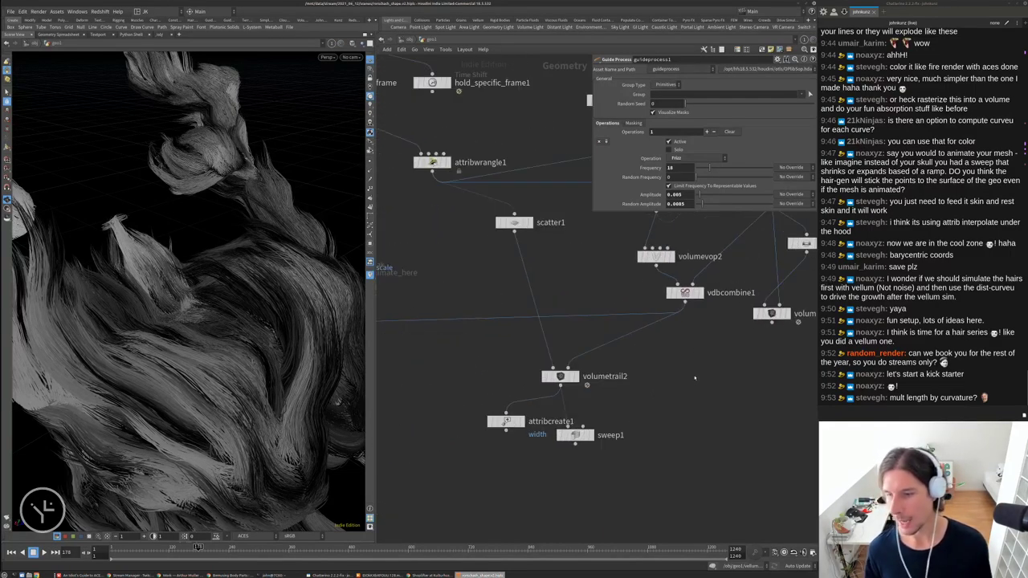
scroll(697, 369, down, 3)
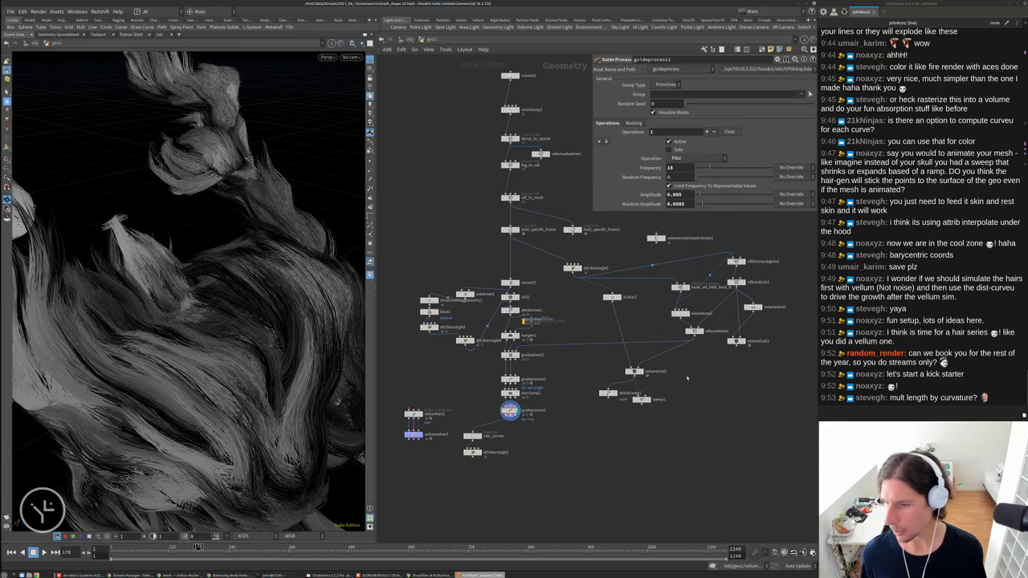
scroll(706, 321, up, 5)
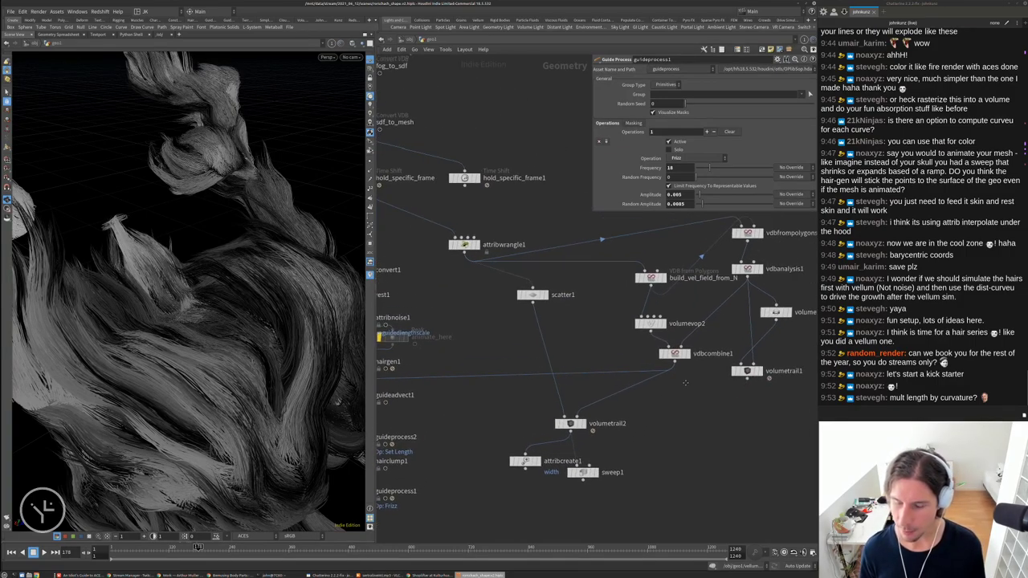
scroll(554, 322, down, 3)
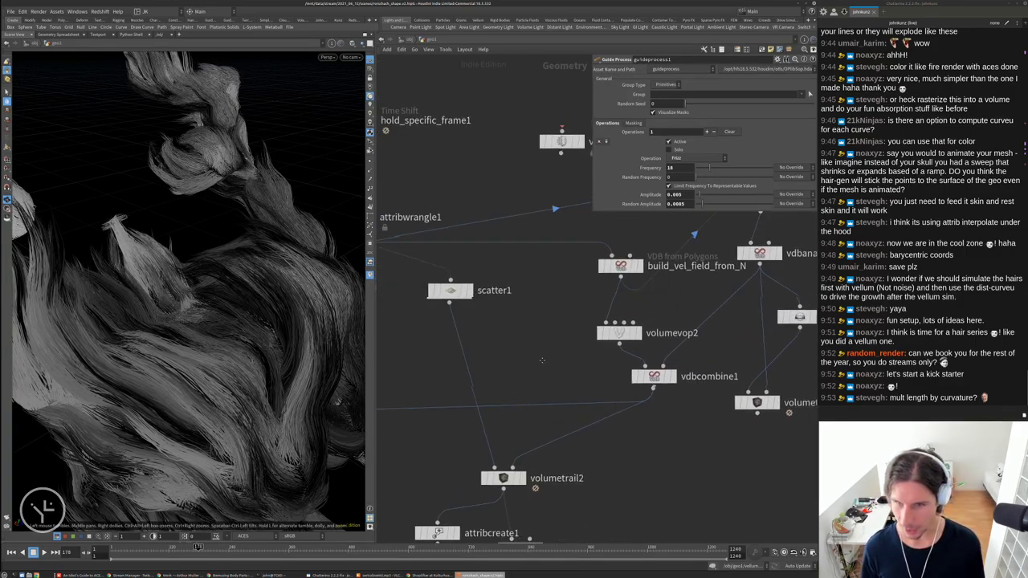
scroll(568, 303, up, 3)
scroll(616, 296, down, 3)
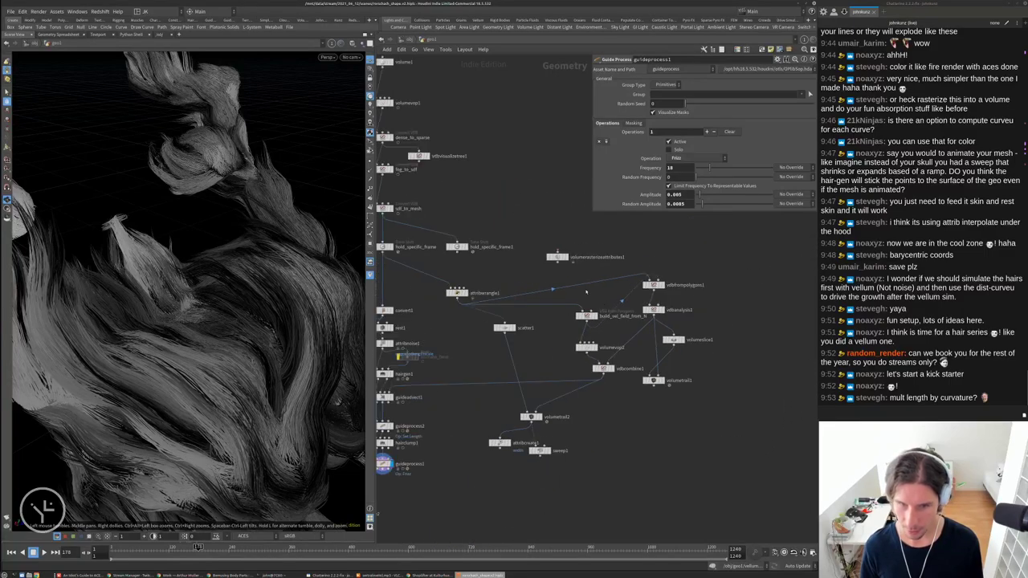
key(Delete)
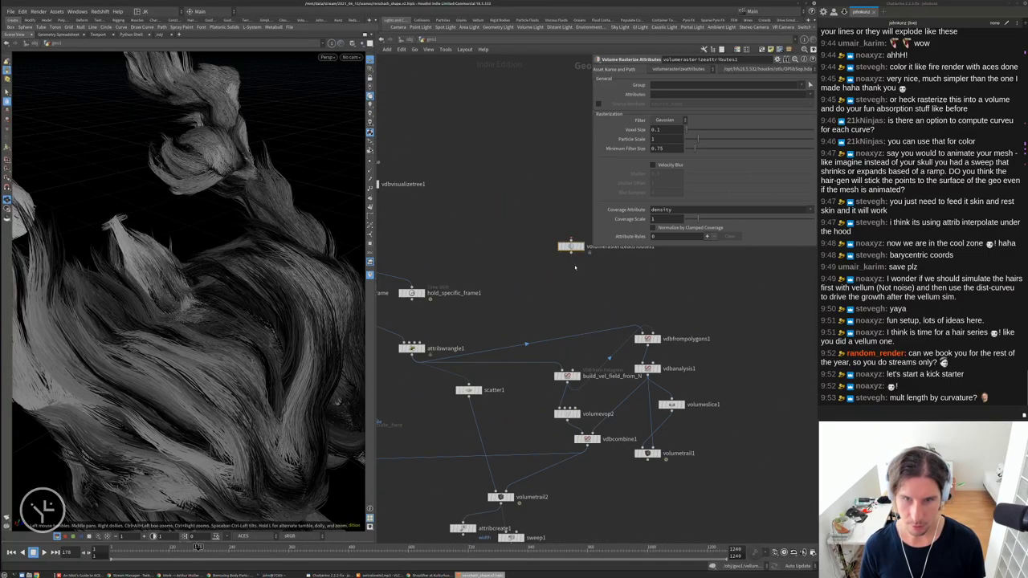
Move build_vel_field_from_N up, nudge vdbfrompolygons1 down, and select build_vel_field_from_N
drag(567, 375, 566, 314)
drag(647, 339, 647, 348)
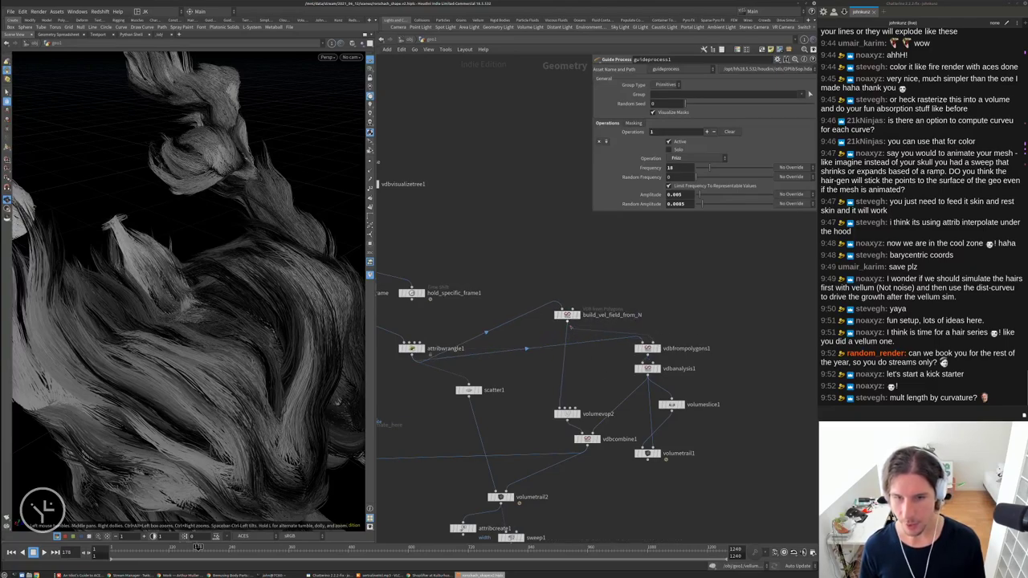
drag(566, 314, 566, 301)
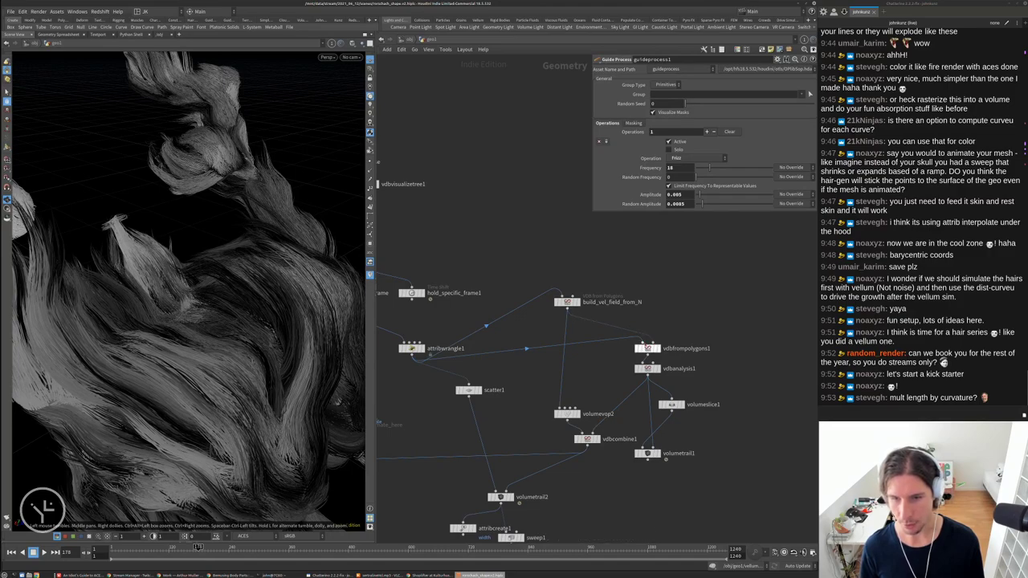
click(567, 302)
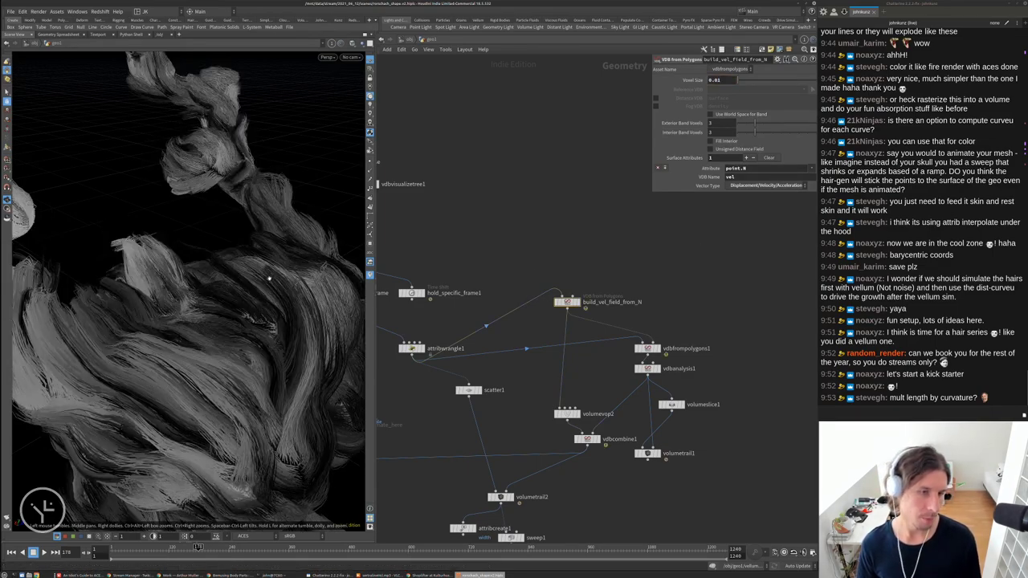
Orbit around the hair, then set the display flag on build_vel_field_from_N
drag(243, 337, 108, 262)
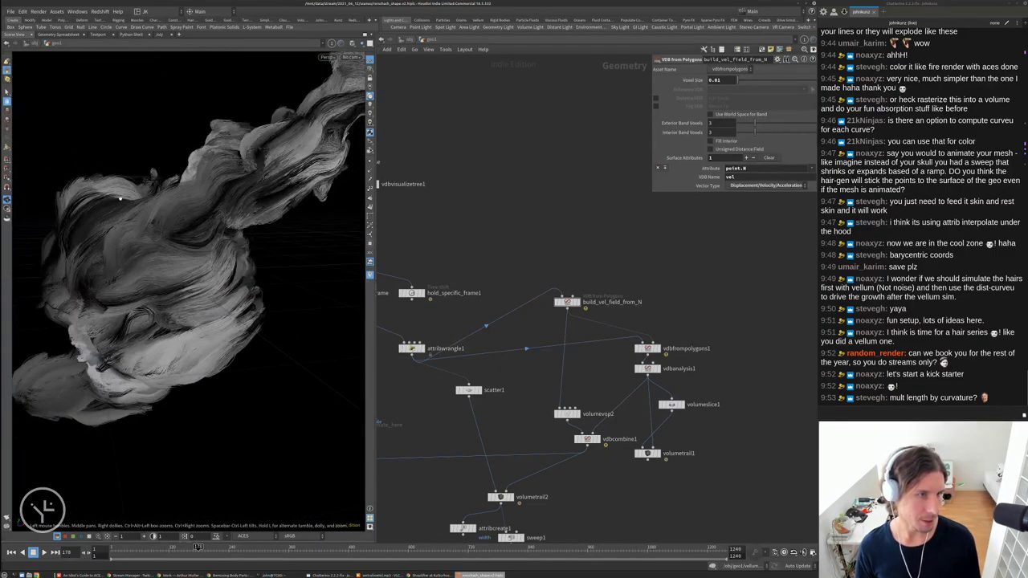
drag(180, 293, 265, 241)
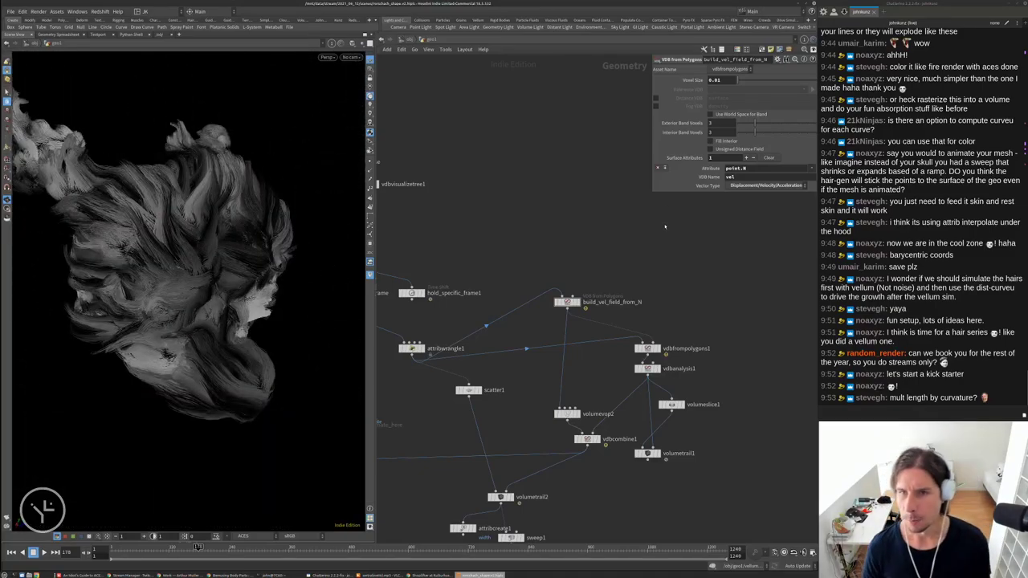
scroll(606, 321, up, 3)
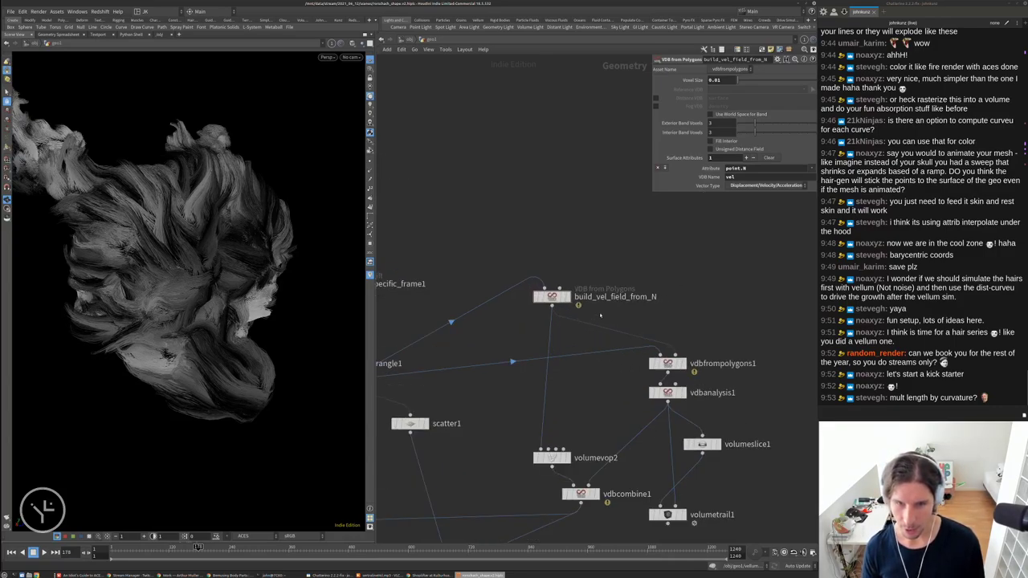
scroll(554, 291, up, 3)
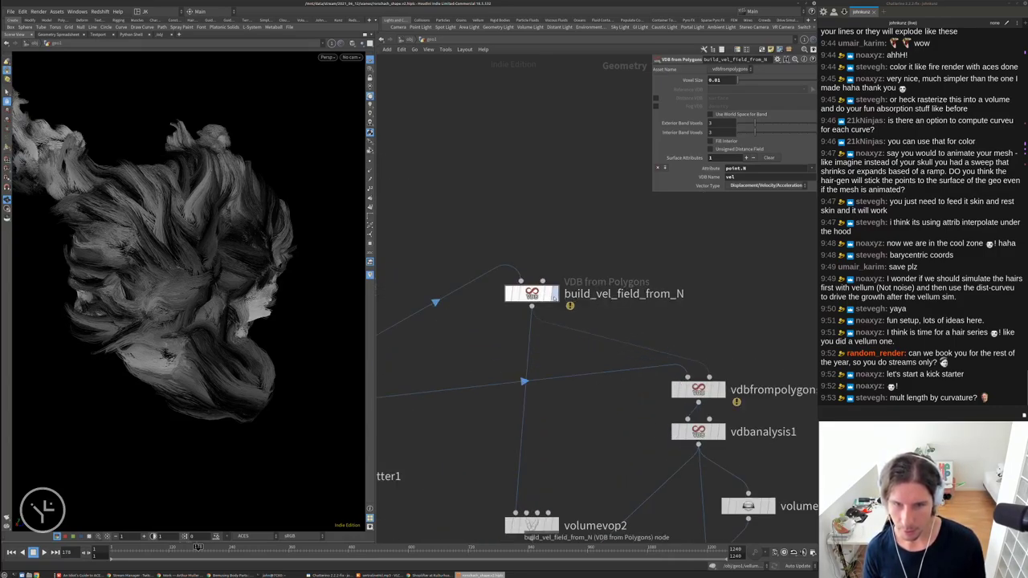
click(554, 294)
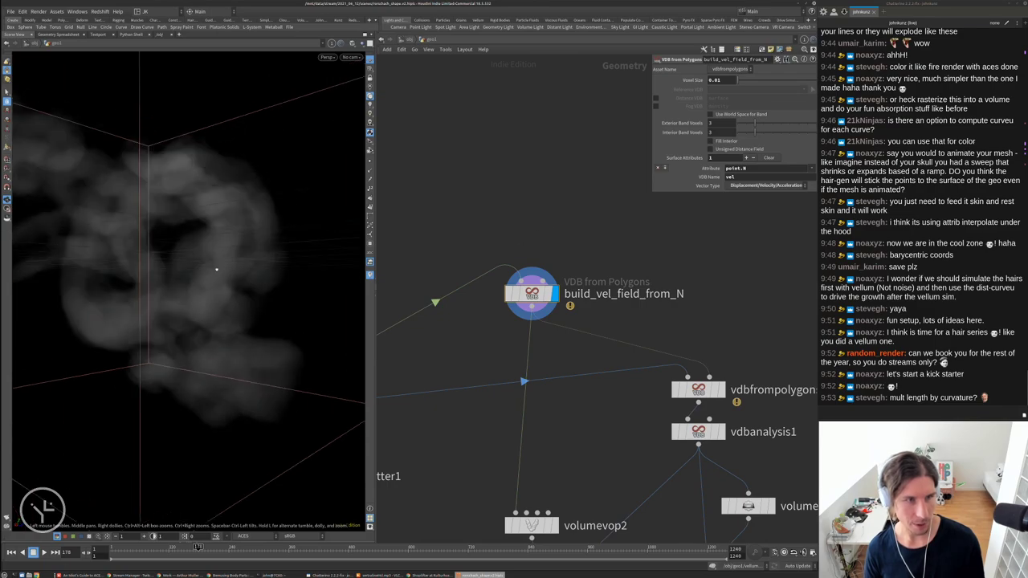
Add a Volume Slice node wired from build_vel_field_from_N
key(Tab)
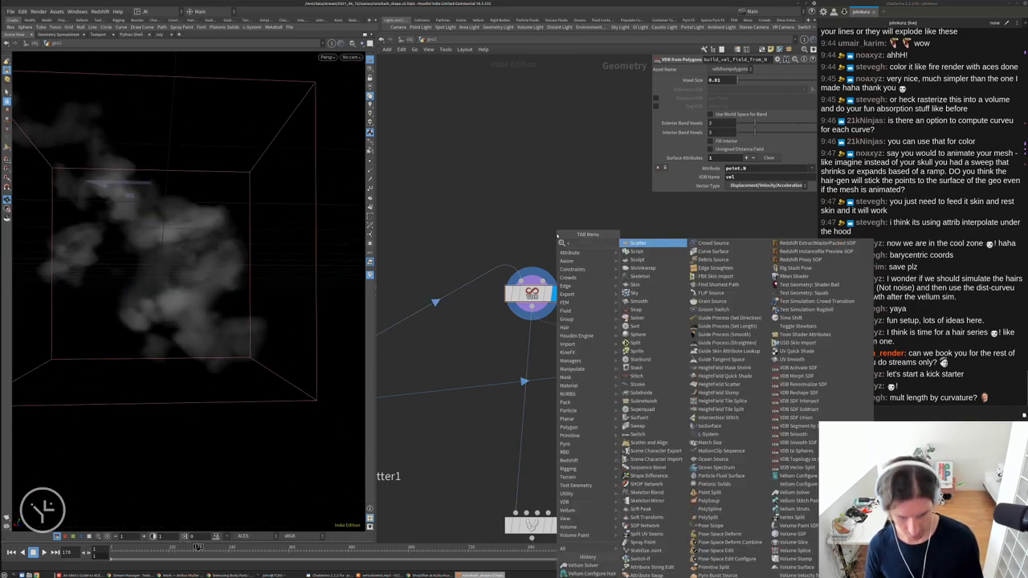
click(628, 241)
click(530, 212)
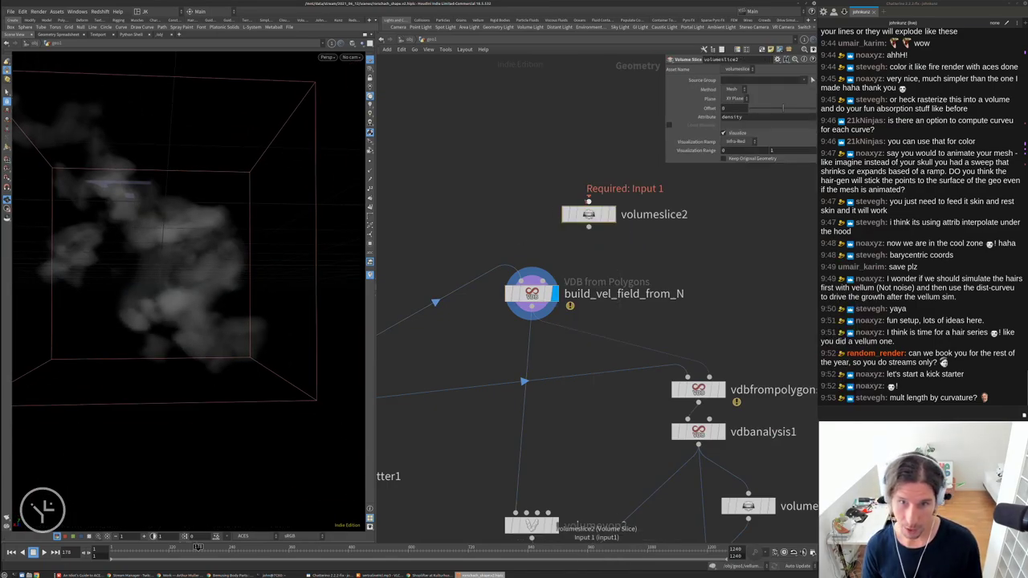
drag(530, 211, 662, 235)
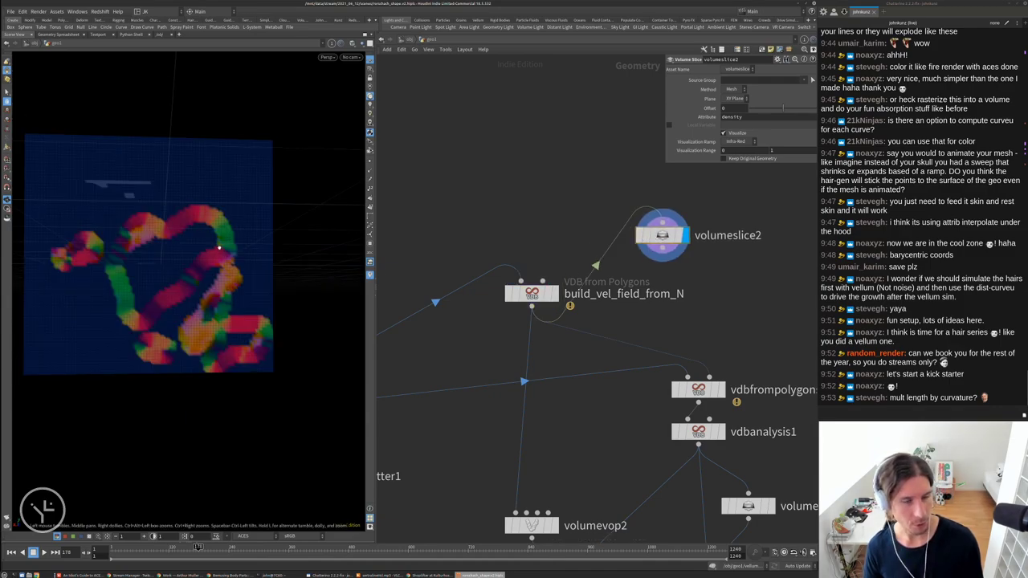
Raise build_vel_field_from_N's Exterior Band Voxels from 3 to 6
click(512, 291)
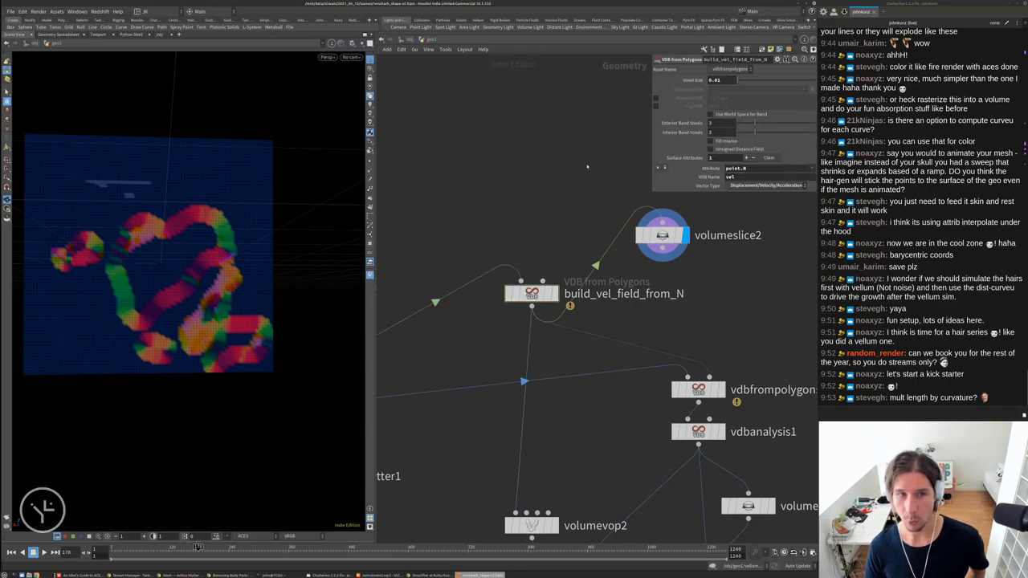
drag(220, 242, 182, 245)
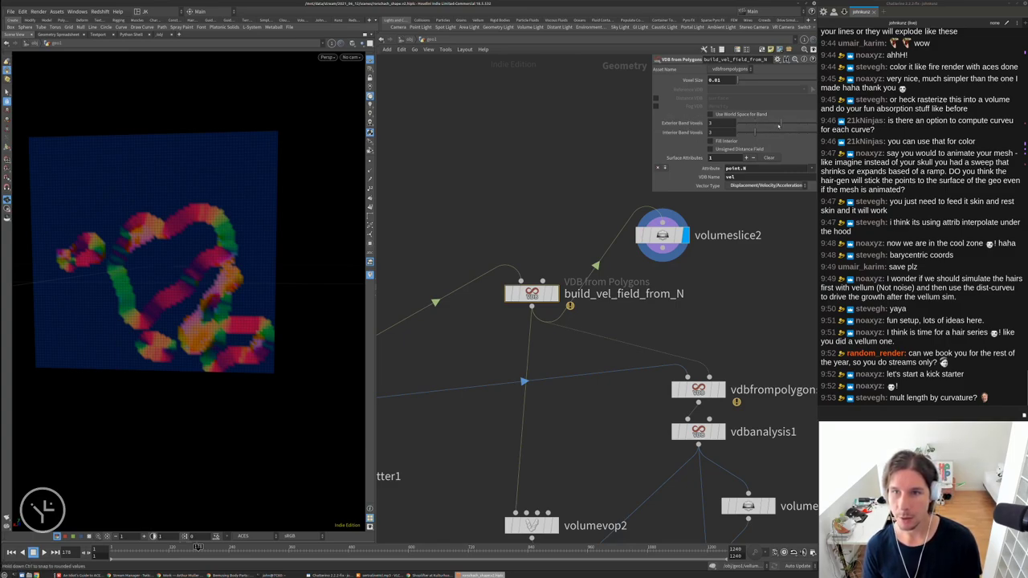
drag(778, 125, 807, 137)
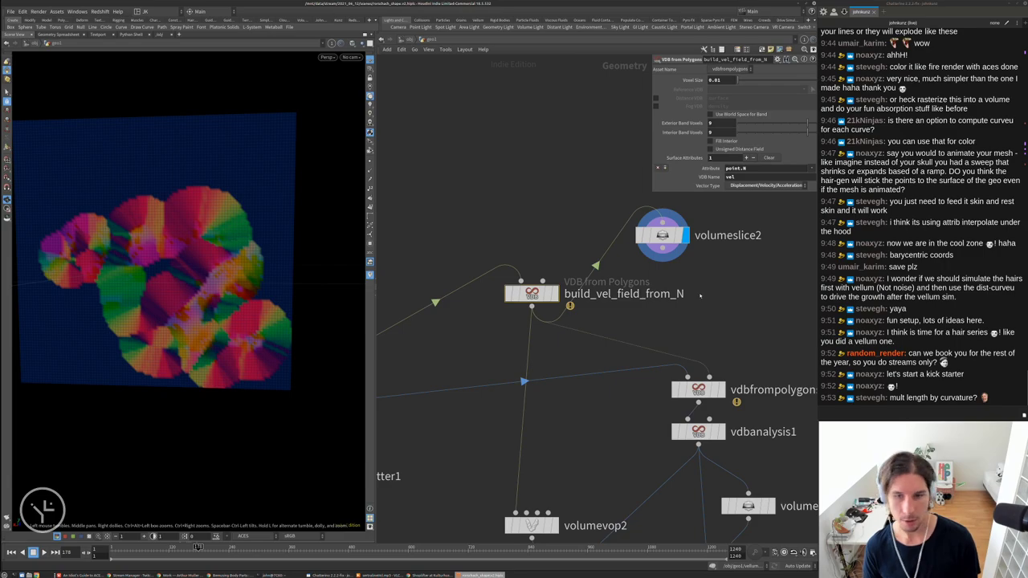
scroll(700, 296, down, 3)
scroll(707, 307, down, 4)
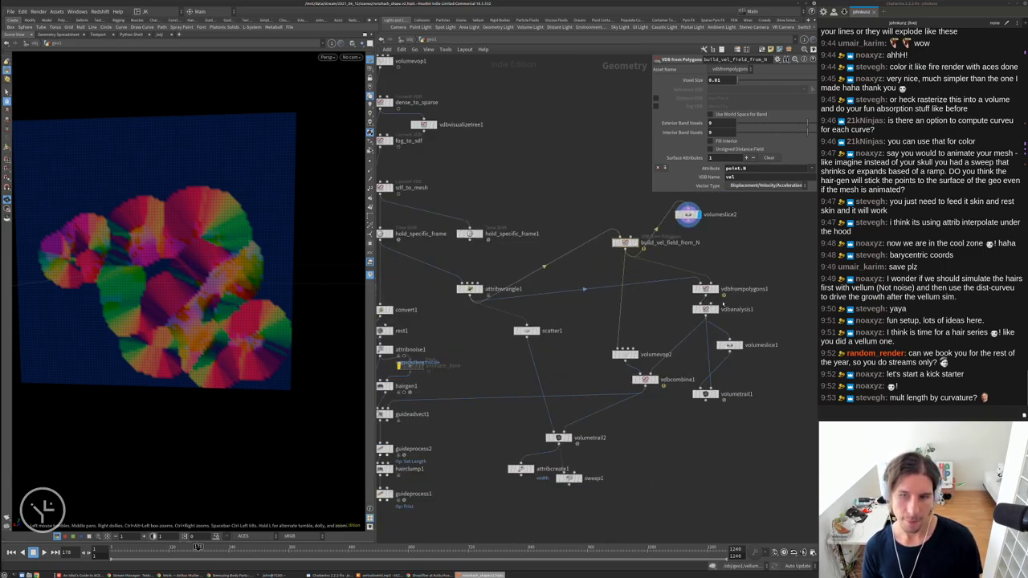
Increase vdbfrompolygons1's Exterior Band Voxels and display volumeslice1's coloured slice
click(706, 289)
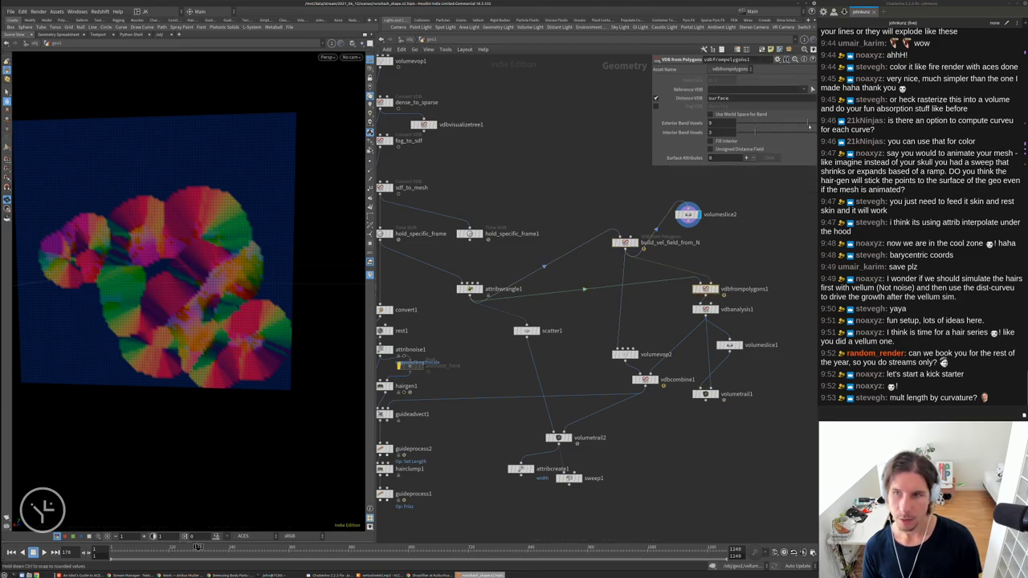
scroll(634, 161, down, 3)
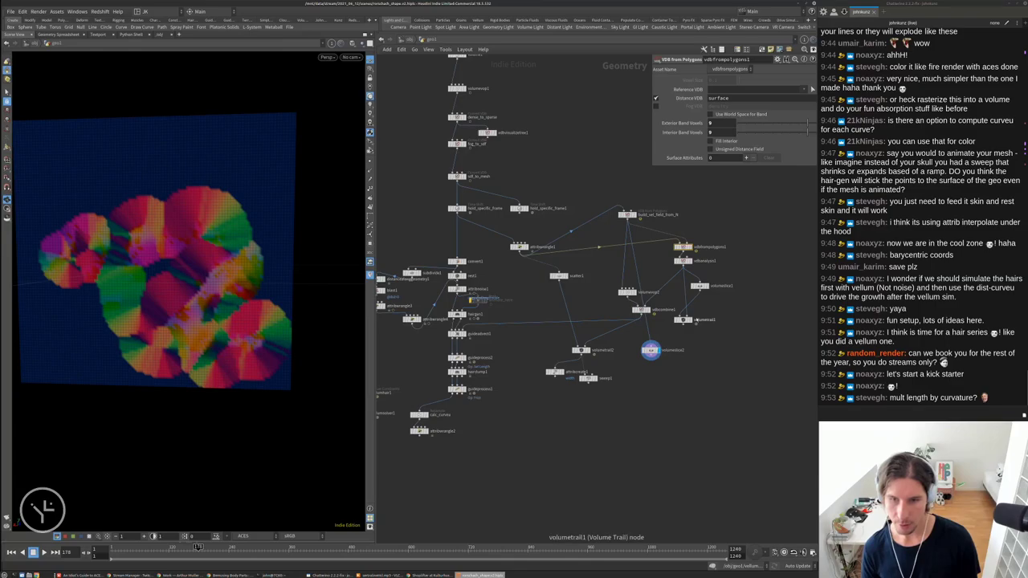
click(682, 319)
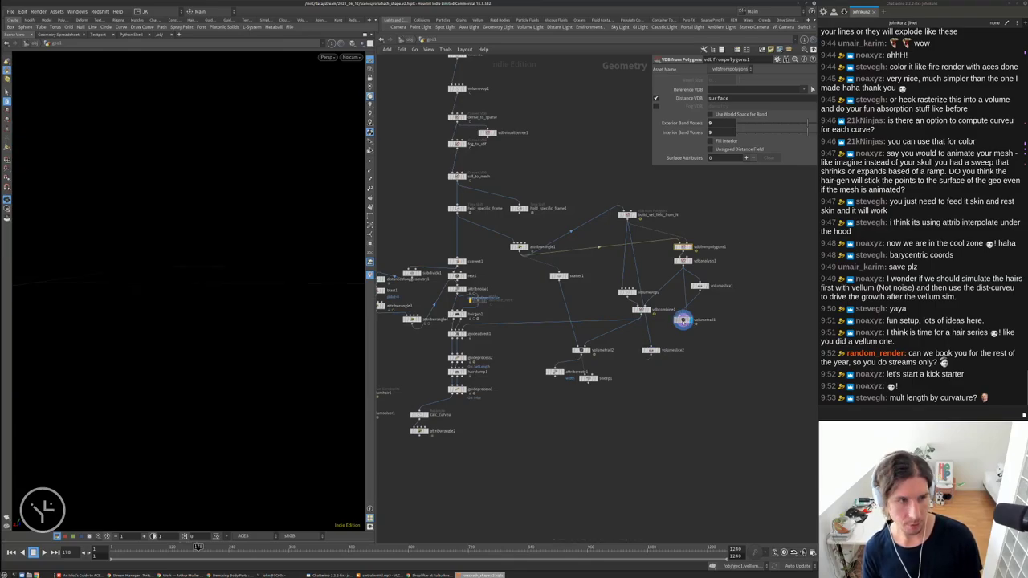
scroll(677, 333, up, 2)
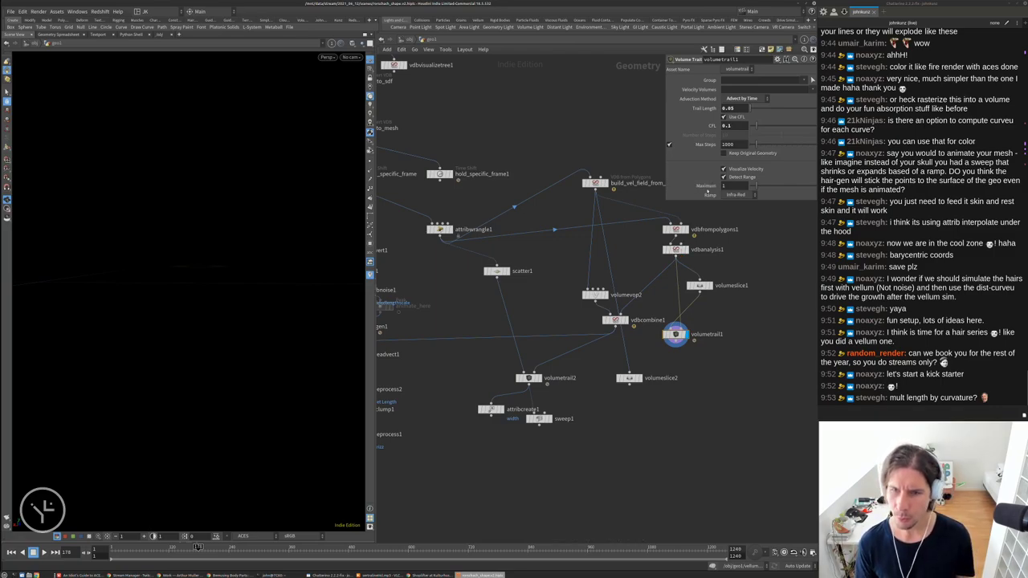
click(669, 230)
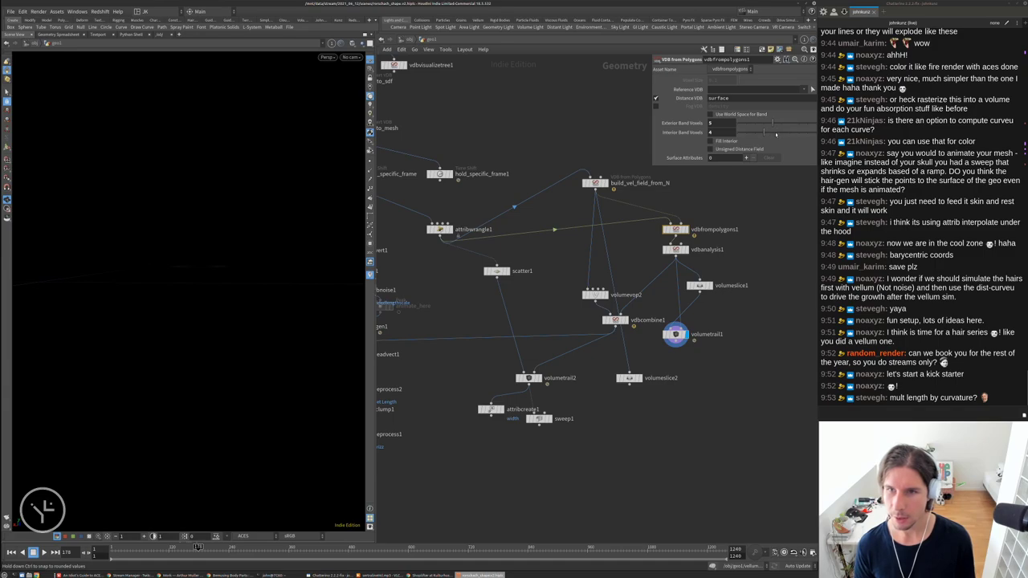
drag(801, 126, 798, 127)
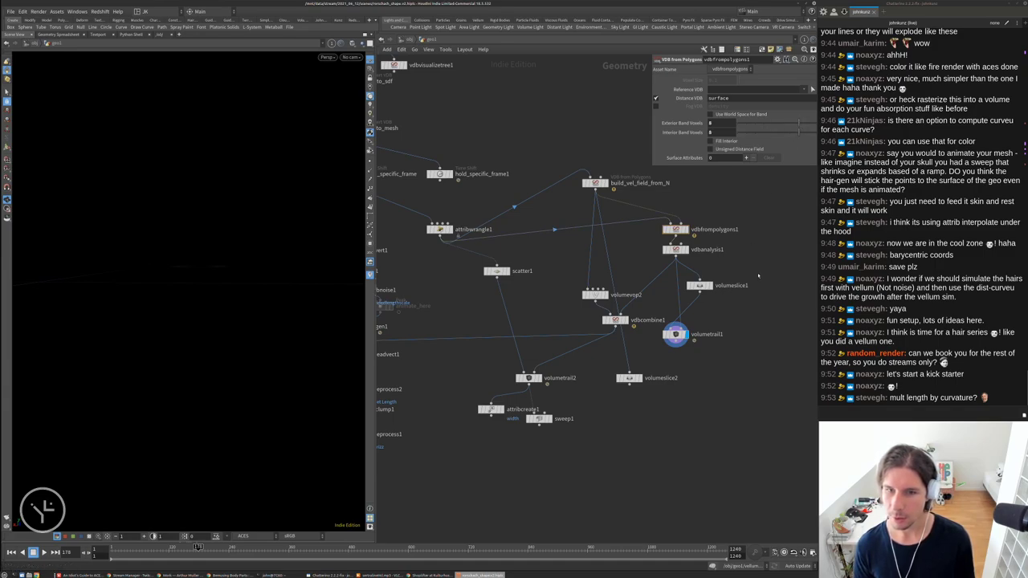
scroll(755, 277, up, 3)
click(686, 284)
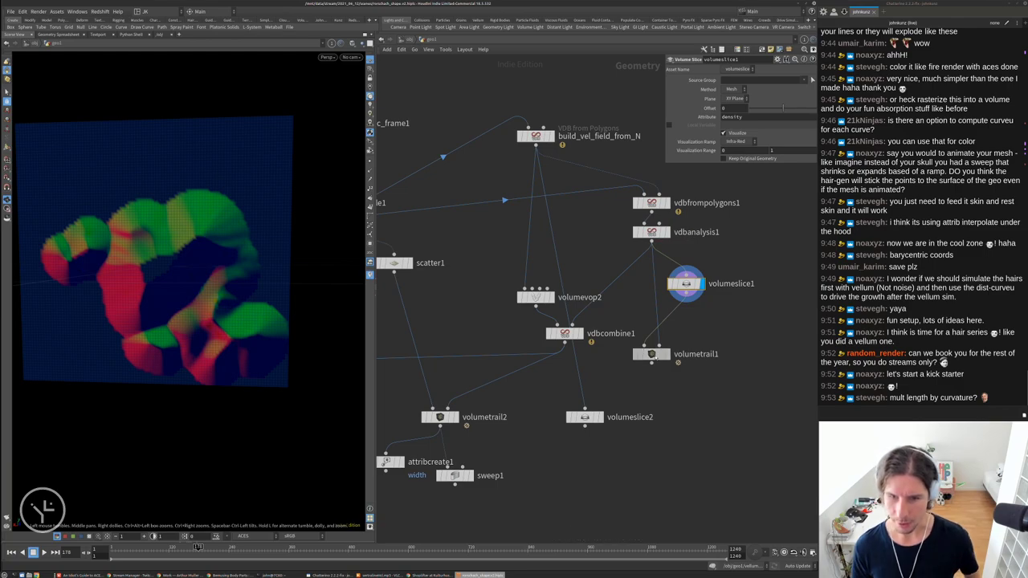
Lengthen volumetrail1's Trail Length from 0.05 to 0.08 and turn off Visualize Velocity
click(654, 354)
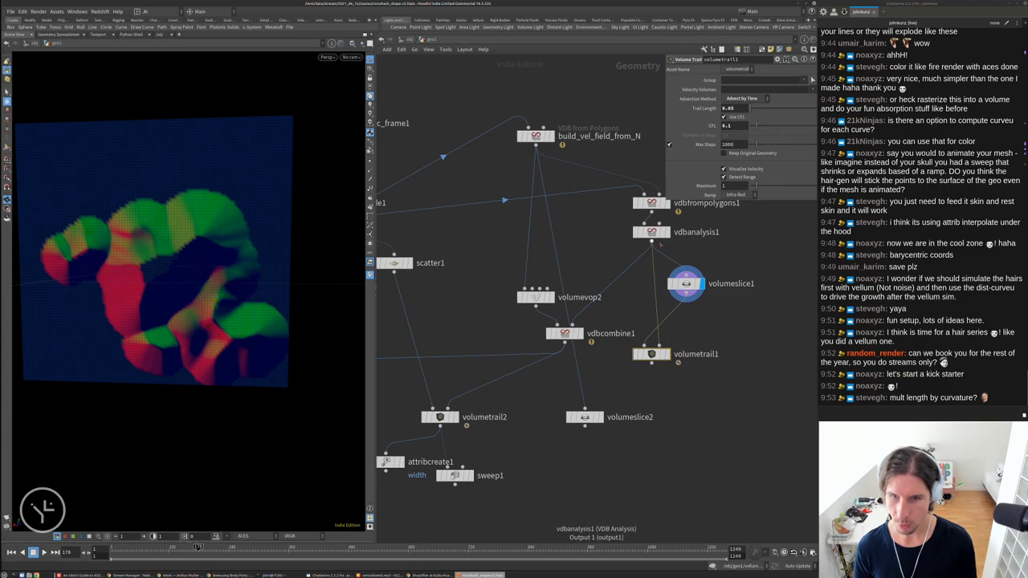
click(654, 232)
click(651, 354)
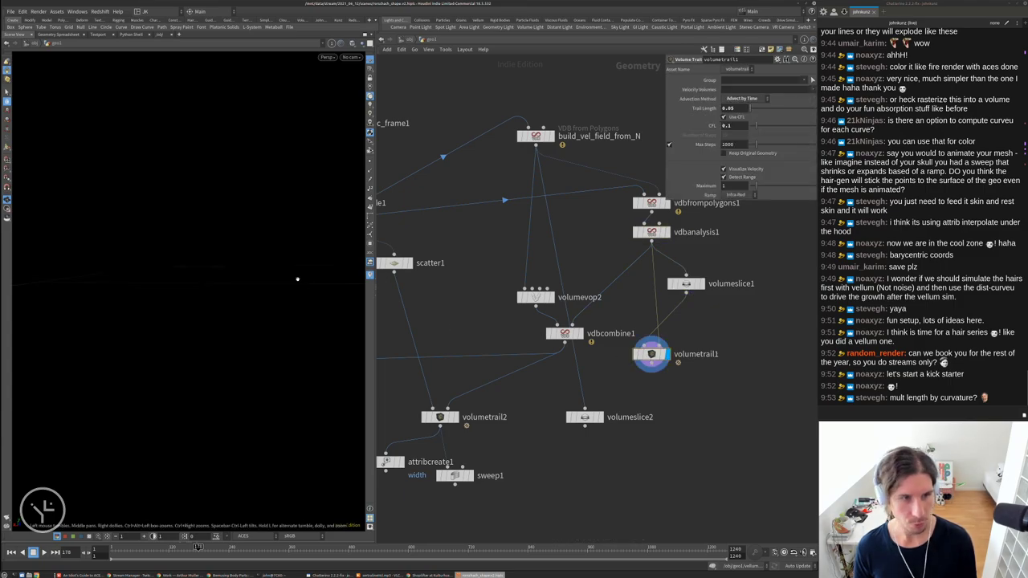
mouse_move(748, 109)
mouse_down()
mouse_move(758, 112)
mouse_move(751, 118)
mouse_up()
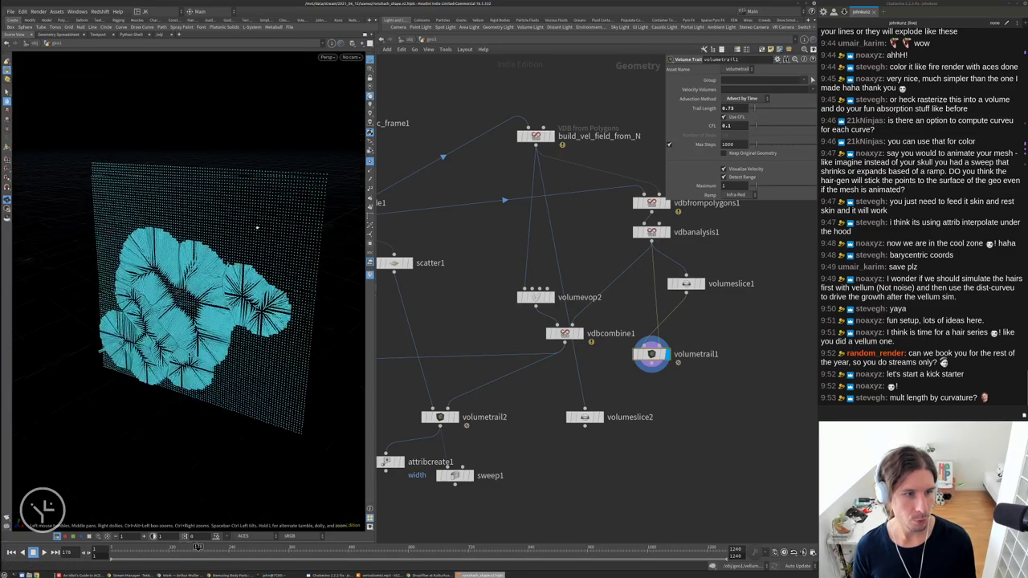
drag(257, 228, 233, 229)
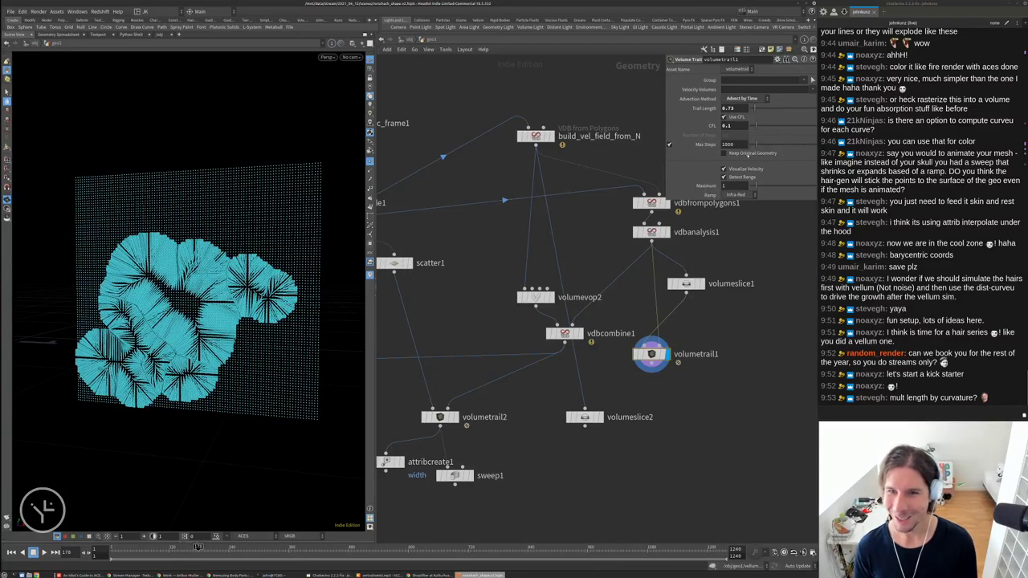
click(723, 169)
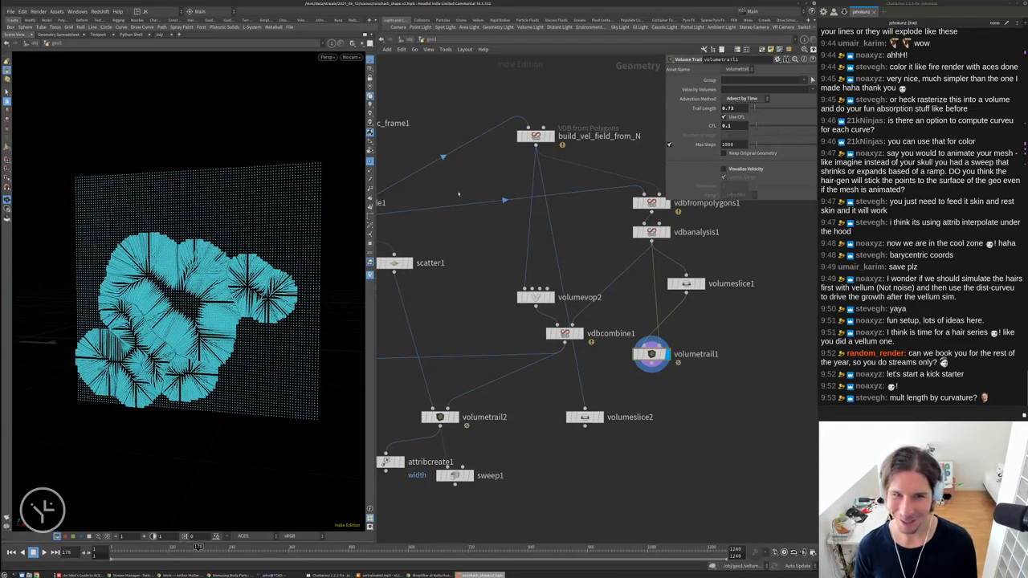
drag(167, 280, 204, 302)
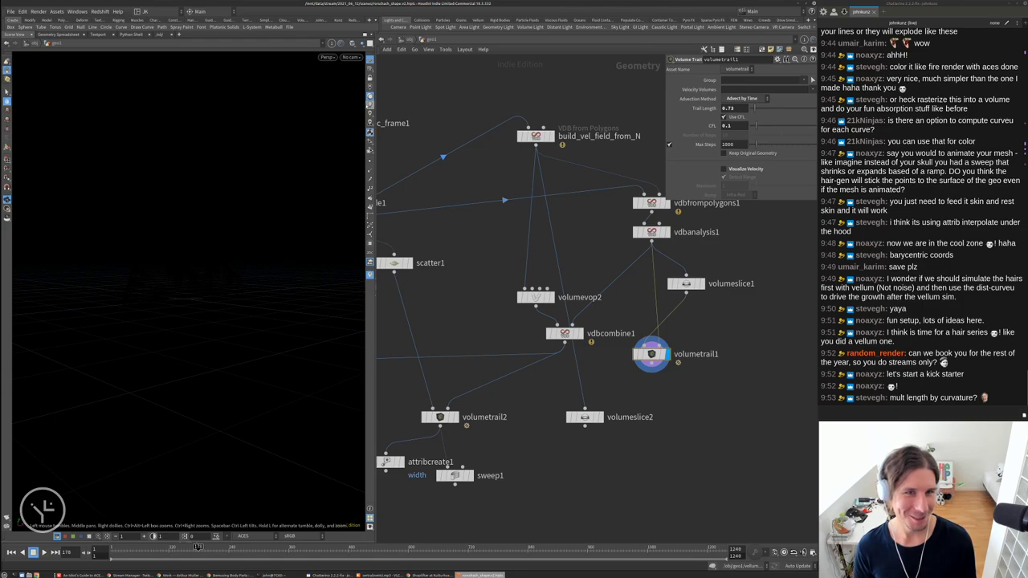
click(370, 89)
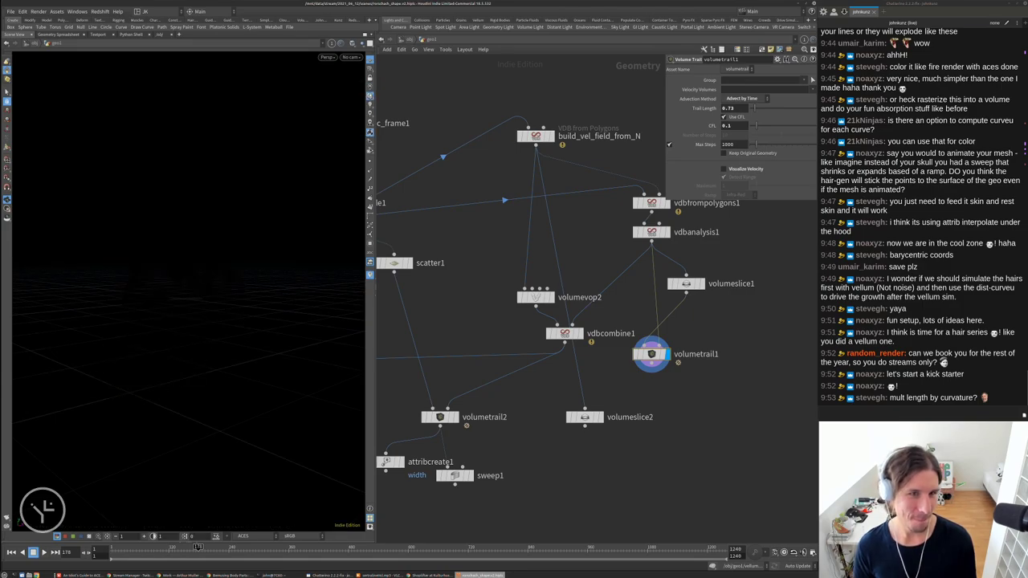
Nudge volumetrail1 up and right, then display volumeslice2's coloured slice
scroll(179, 244, up, 5)
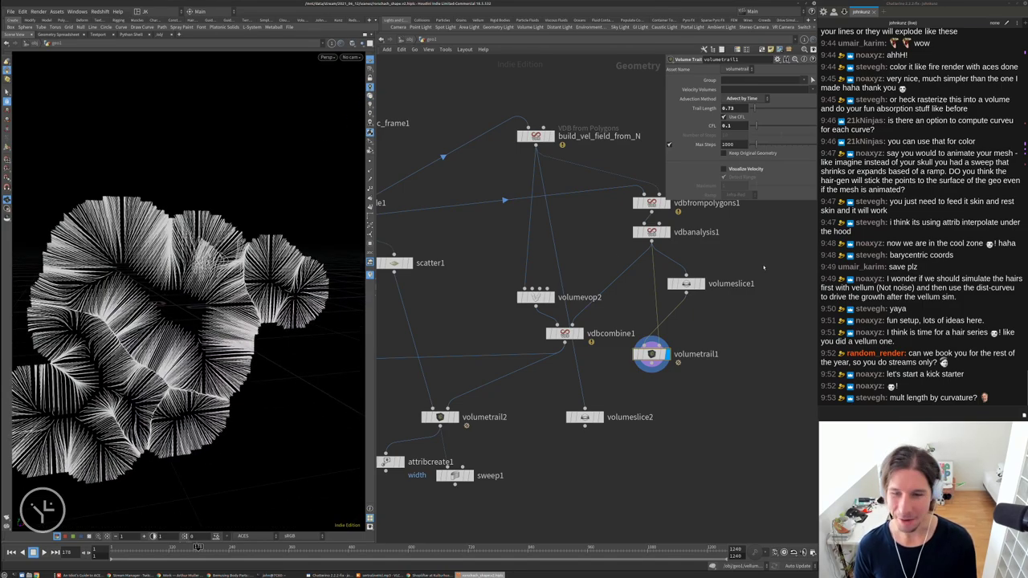
scroll(659, 299, up, 2)
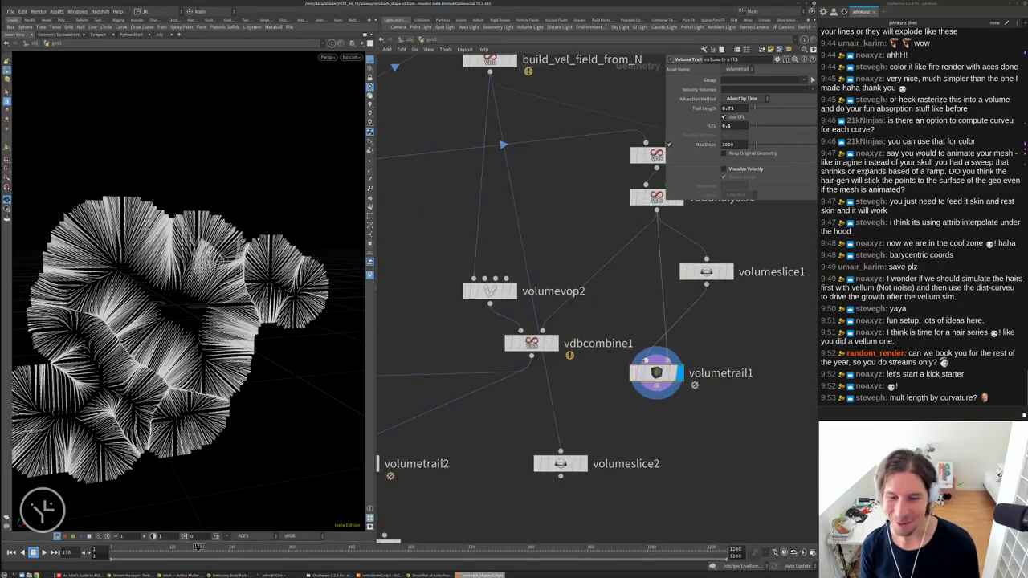
drag(669, 345, 683, 334)
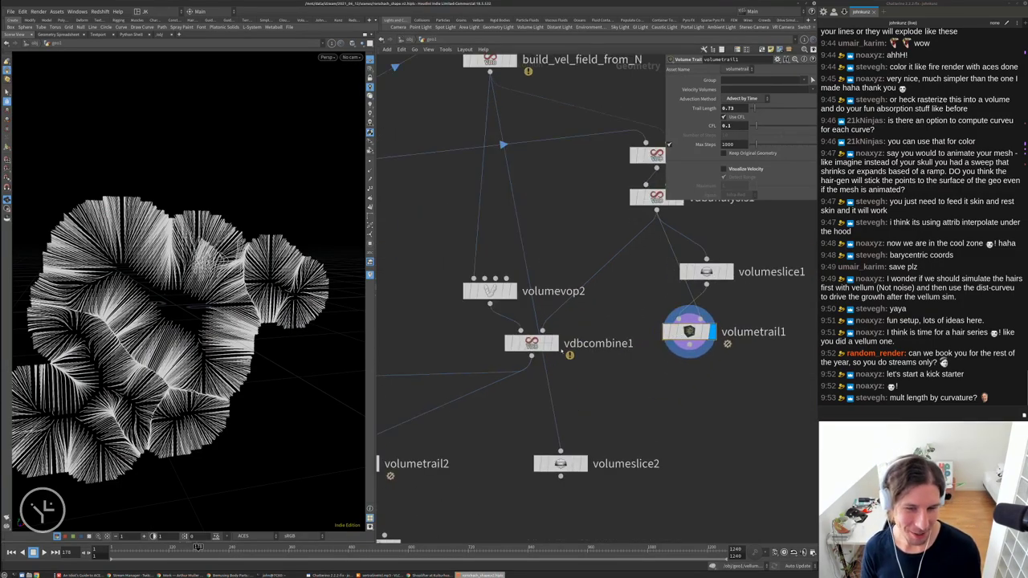
scroll(562, 349, down, 2)
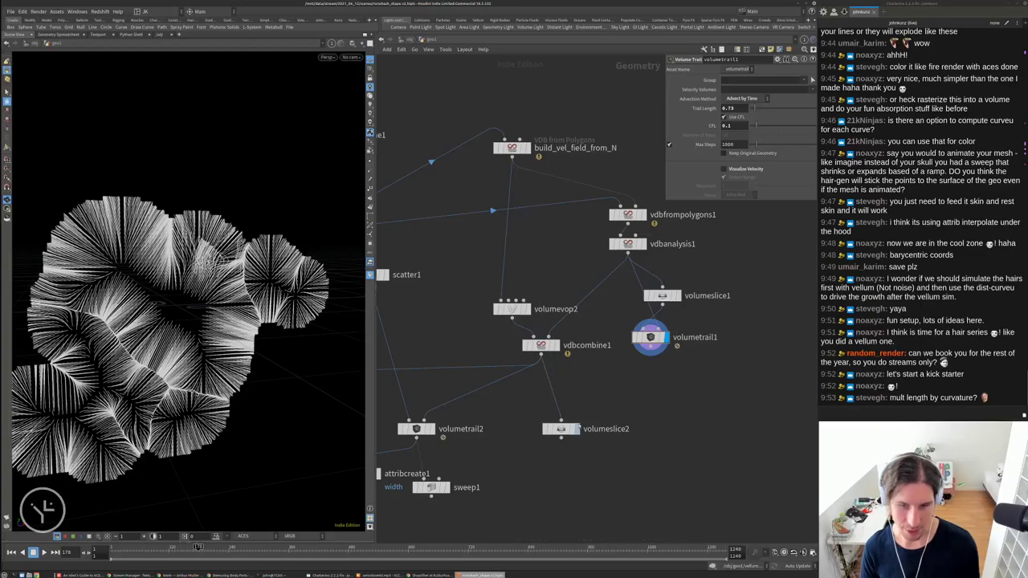
click(562, 429)
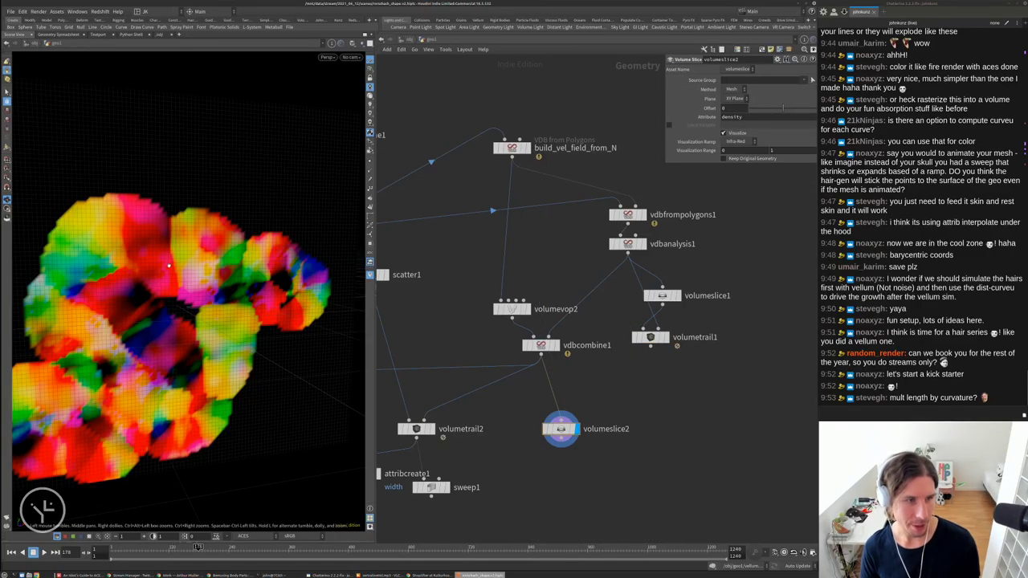
Tumble the viewport around volumeslice2's coloured slice and zoom the network view
drag(148, 233, 255, 235)
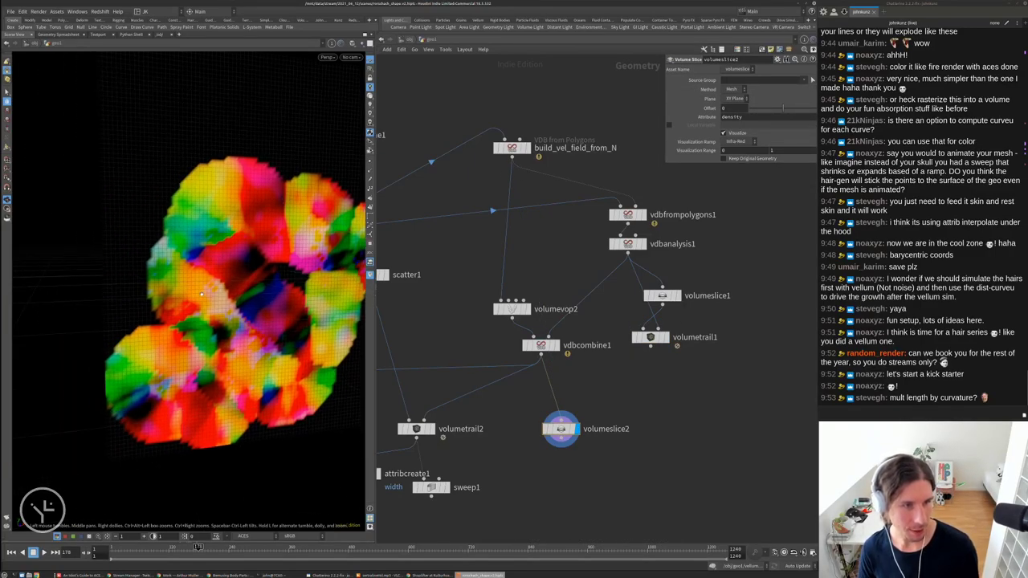
scroll(611, 337, down, 4)
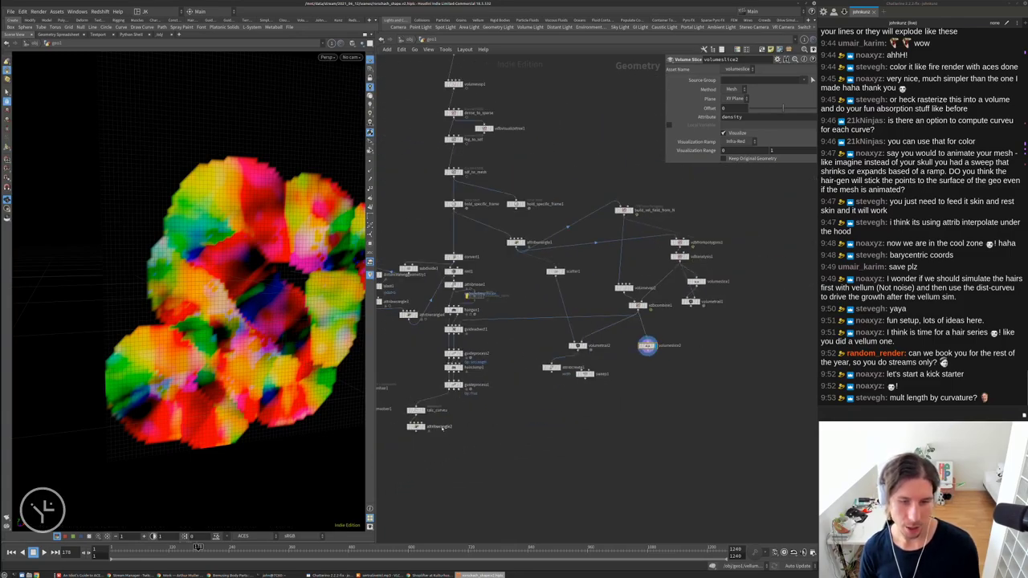
scroll(498, 240, up, 4)
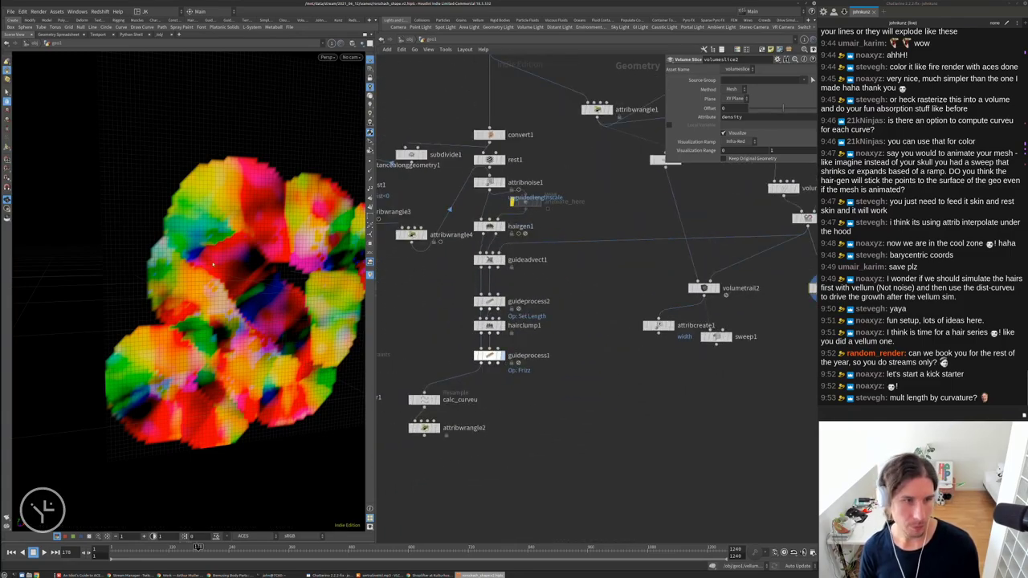
Display guideprocess1 and orbit the frizzy hair to check it from several angles
click(500, 355)
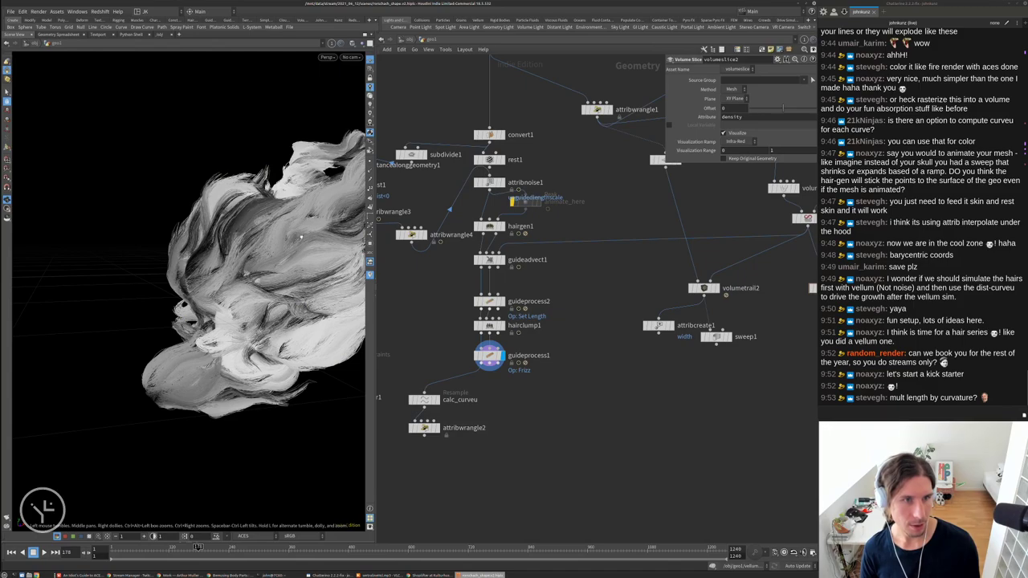
drag(301, 238, 150, 298)
drag(183, 235, 171, 269)
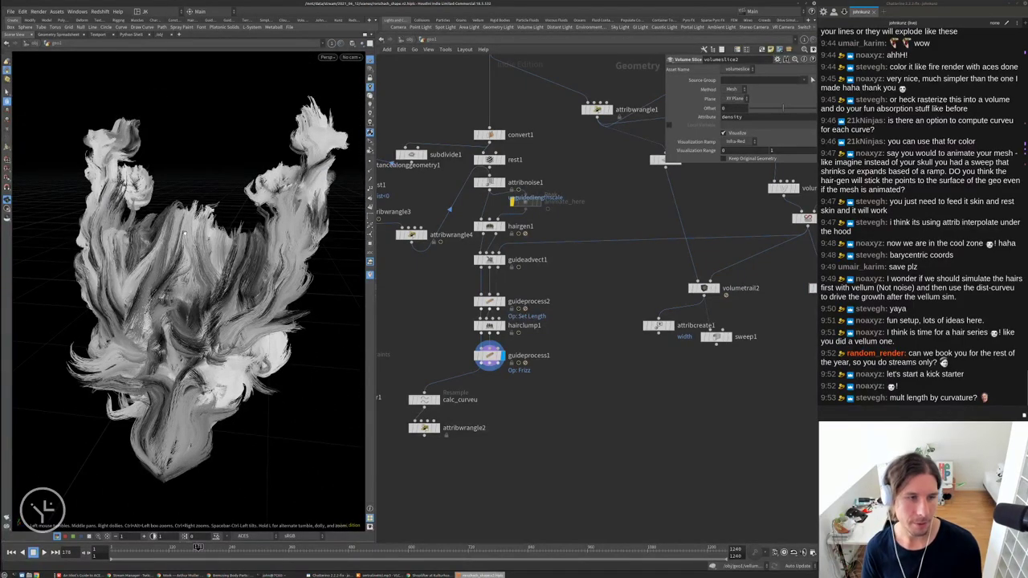
drag(184, 235, 36, 220)
drag(179, 242, 209, 241)
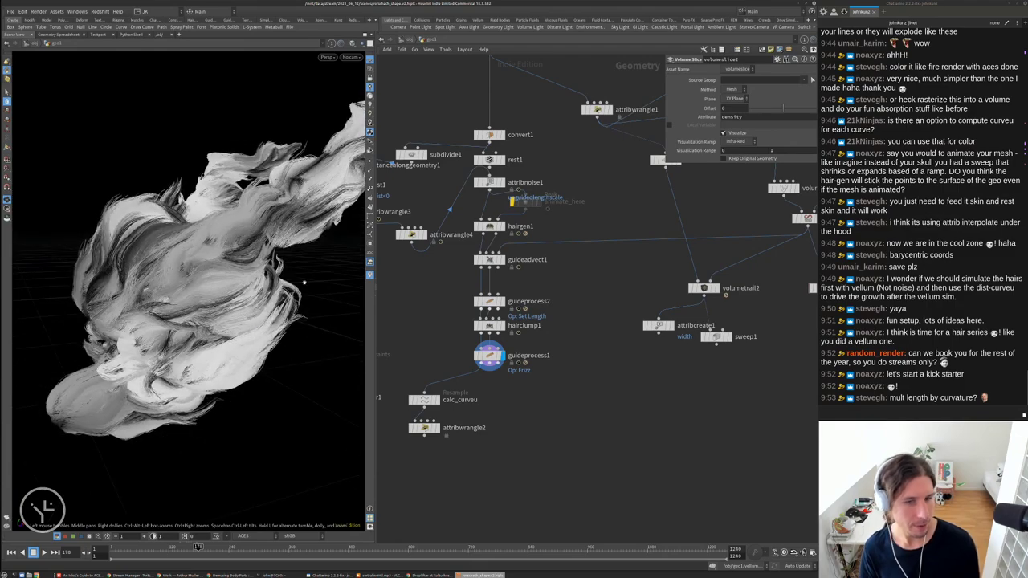
scroll(495, 322, down, 3)
Display the attribwrangle4 blob mesh and begin a node search for Measure
middle_drag(495, 322, 576, 338)
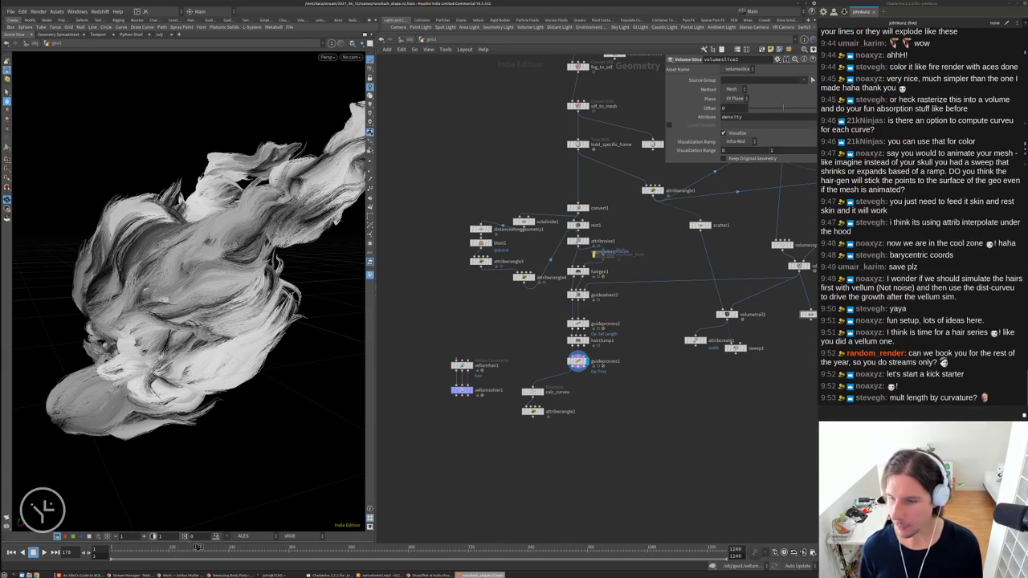
scroll(553, 285, up, 4)
click(508, 267)
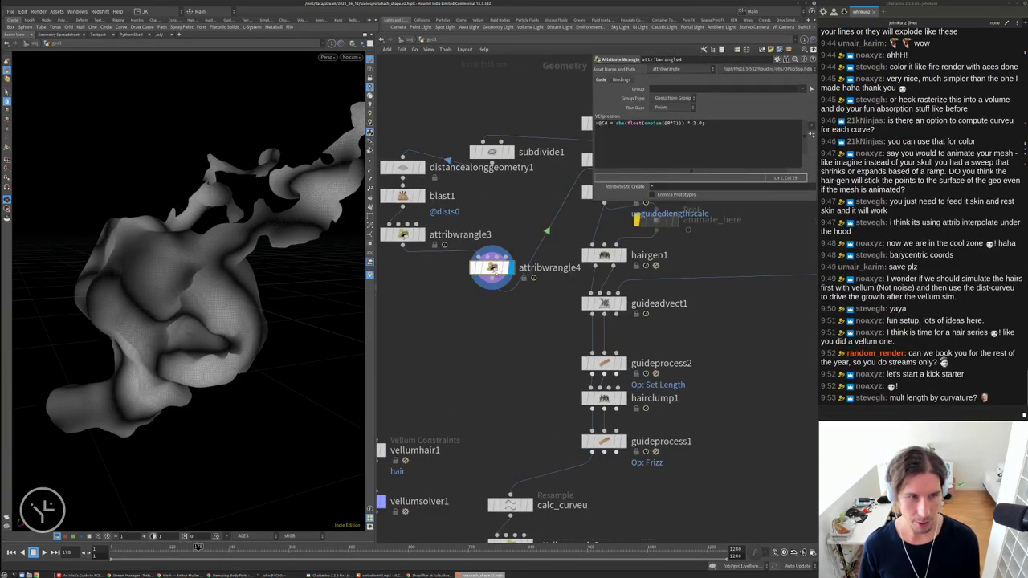
scroll(460, 308, down, 3)
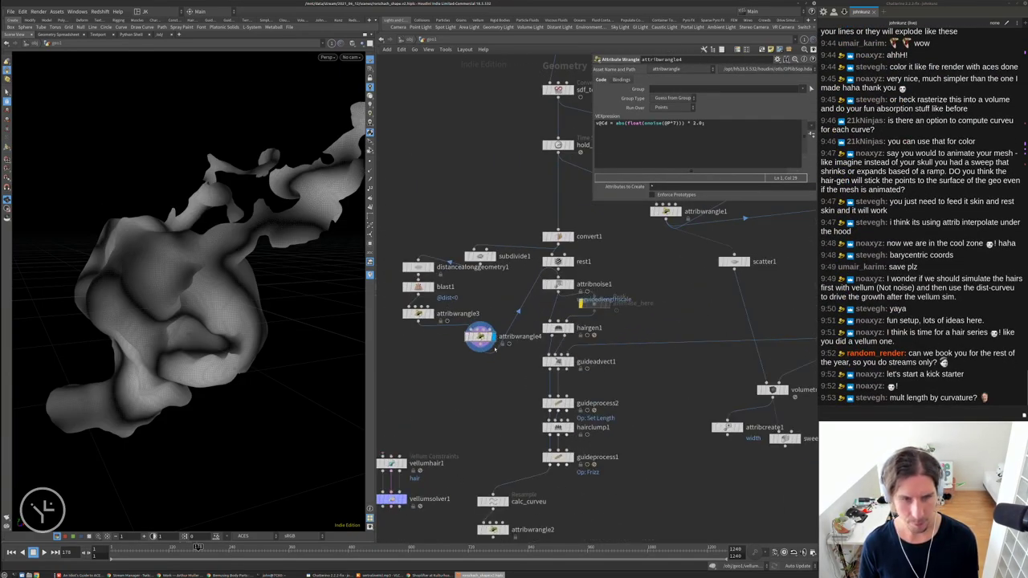
key(Tab)
text(a)
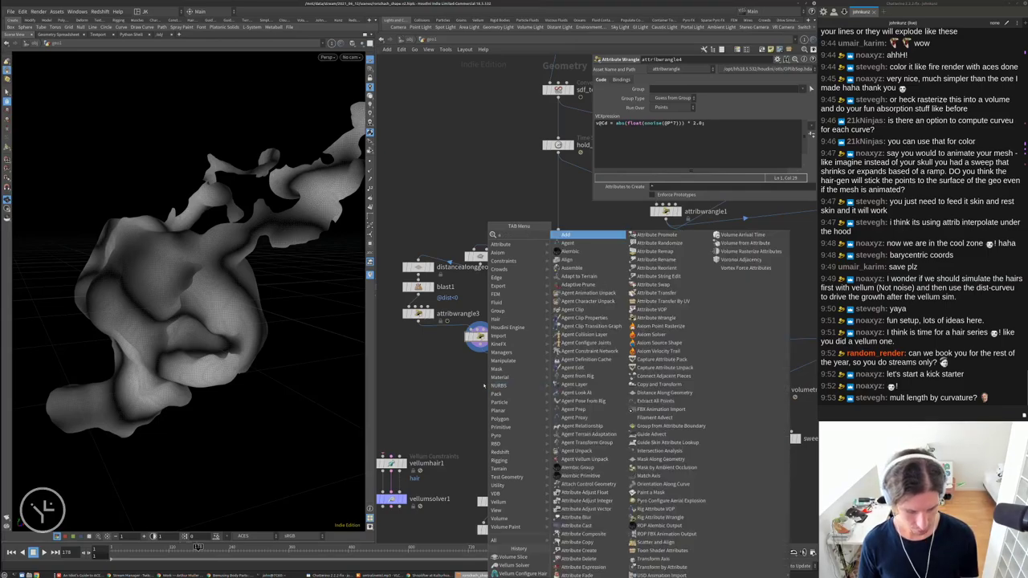
key(BackSpace)
Add a Measure node (measure1) fed by attribwrangle3 and display it
text(meas)
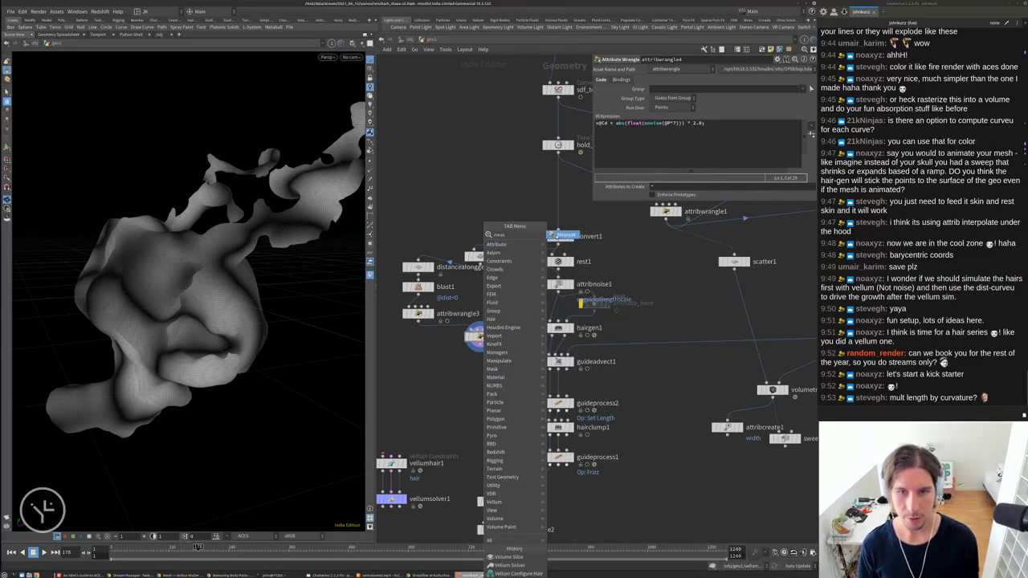
key(Return)
click(435, 359)
scroll(451, 328, up, 3)
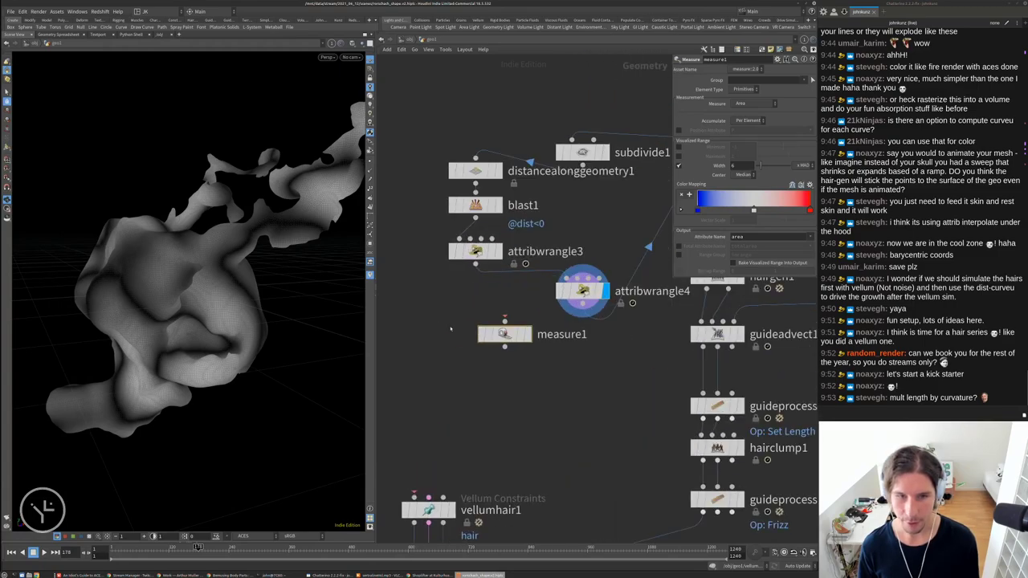
scroll(451, 327, down, 1)
drag(476, 262, 491, 130)
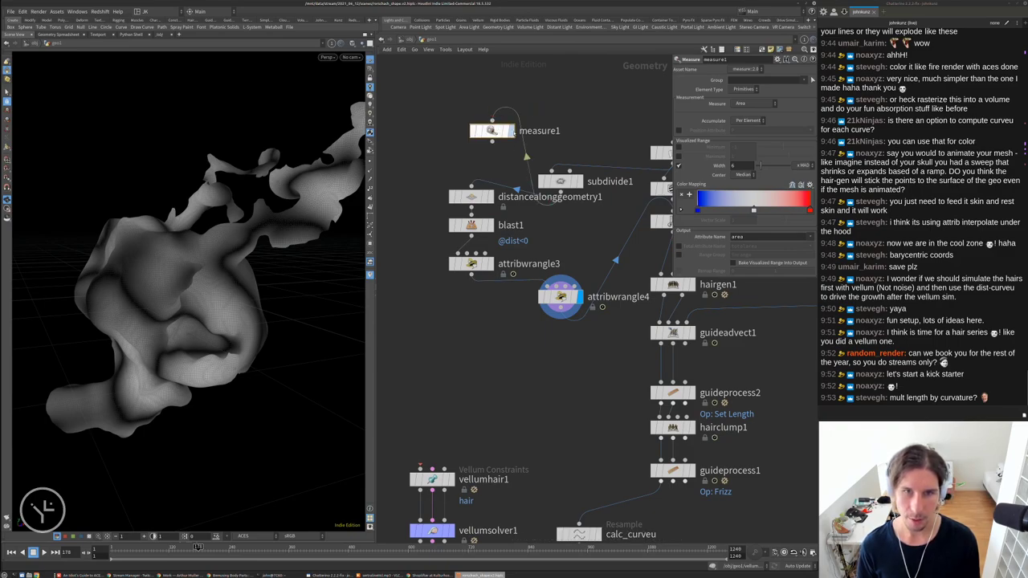
click(510, 130)
Set measure1 to measure Curvature per Point
click(752, 103)
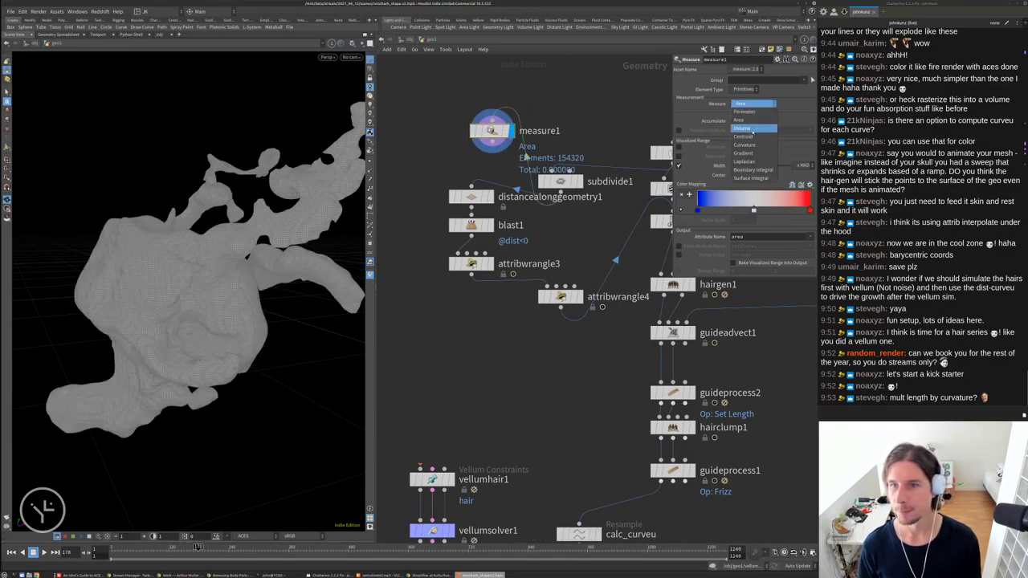
click(753, 145)
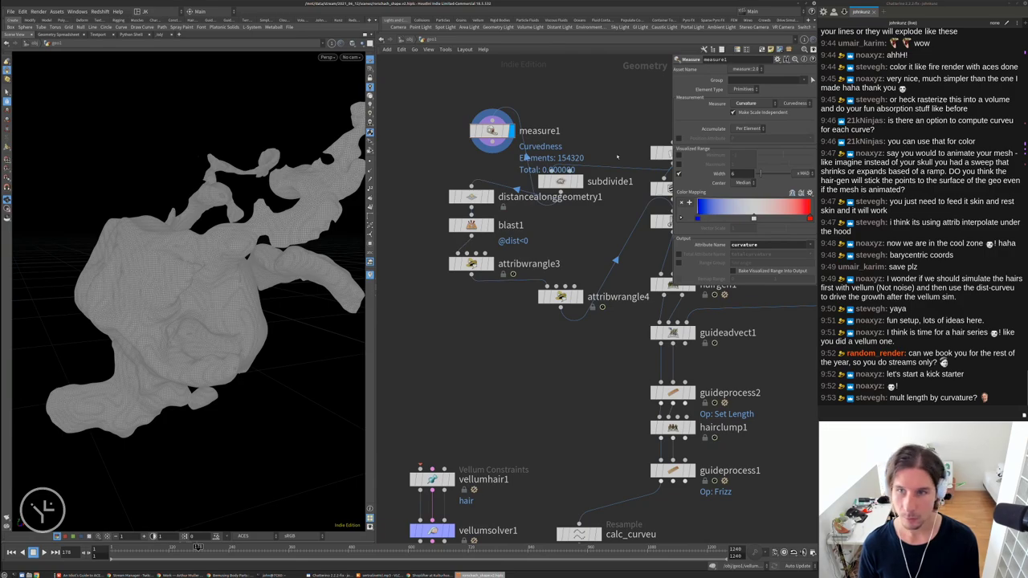
key(Return)
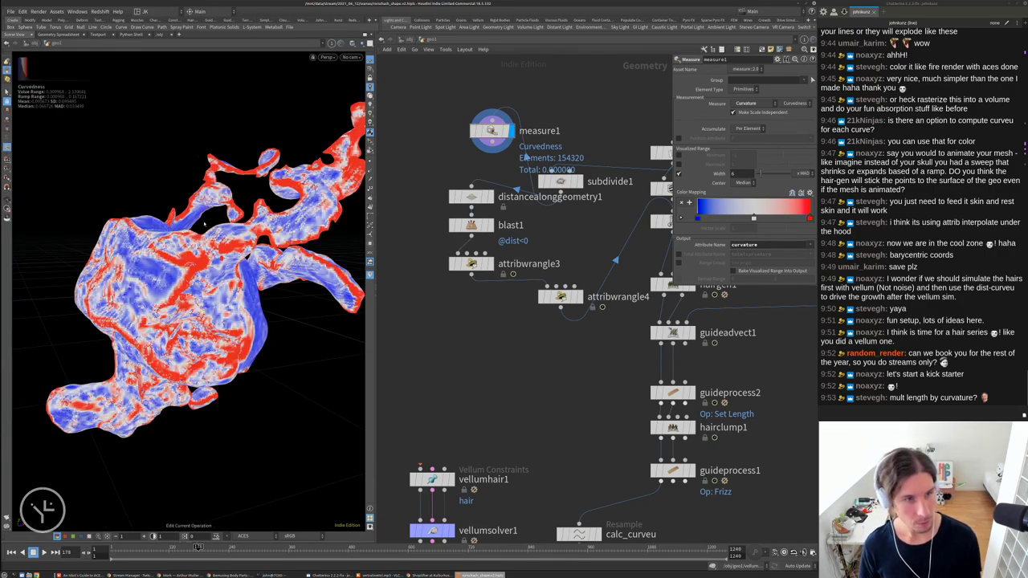
click(744, 90)
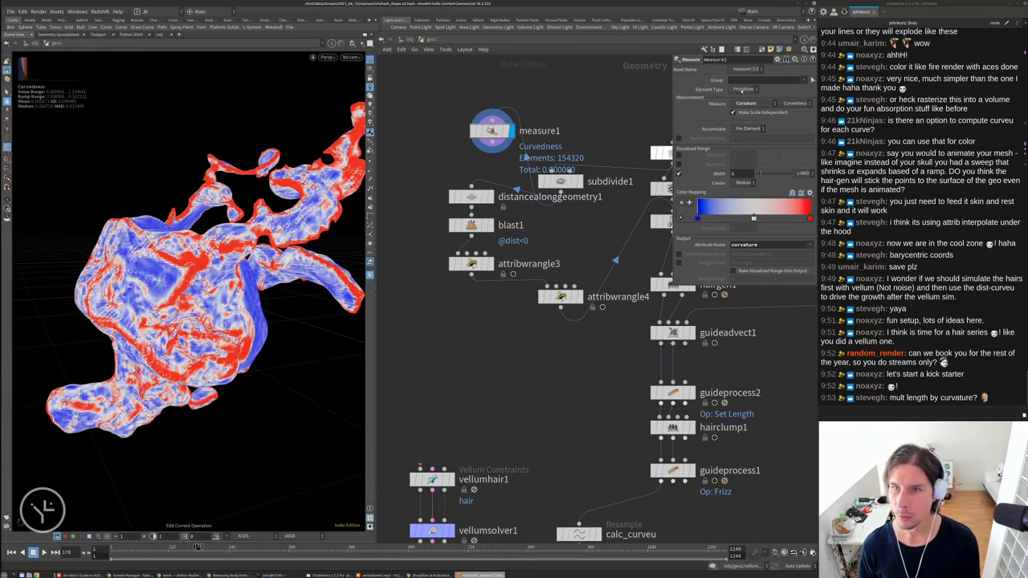
click(737, 97)
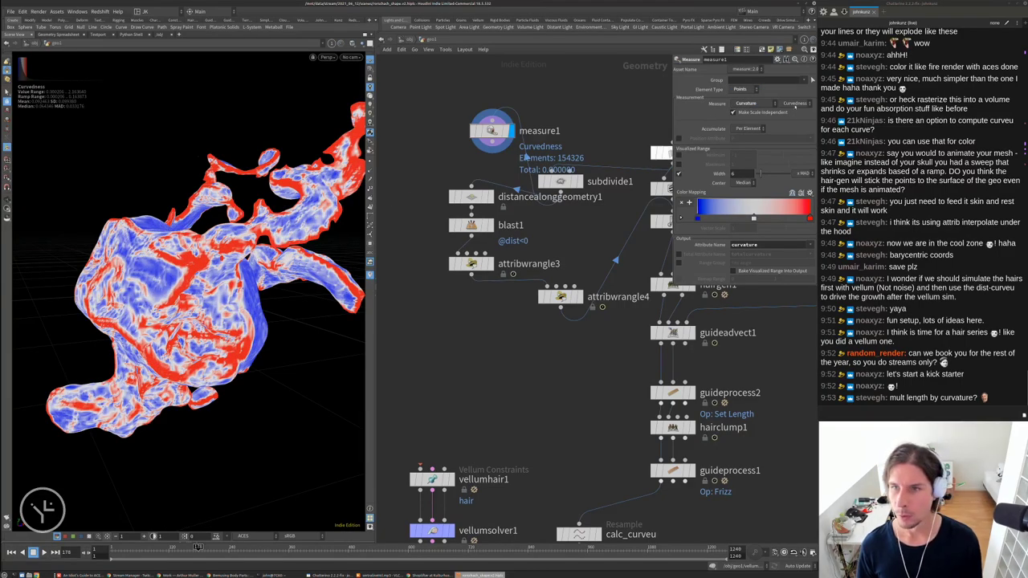
Compare principal, Gaussian, mean and curvedness types, settling on smaller principal curvature
click(794, 102)
click(795, 124)
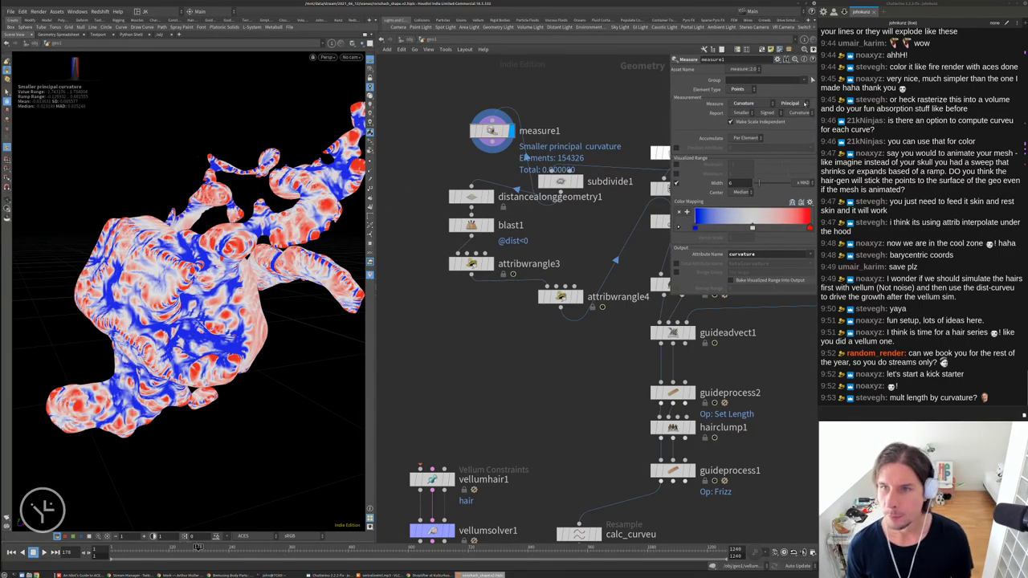
click(805, 104)
click(793, 112)
click(795, 105)
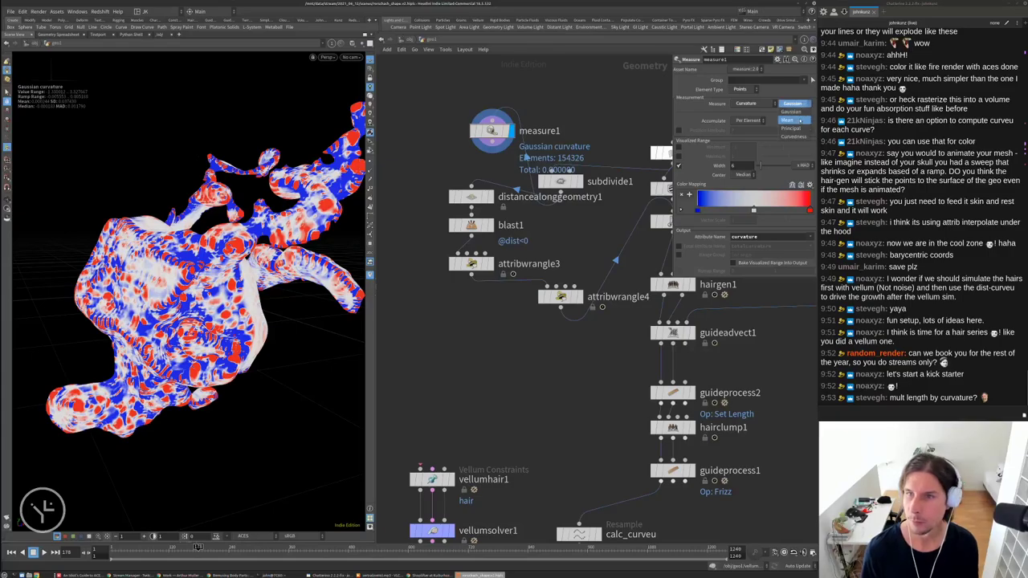
click(800, 120)
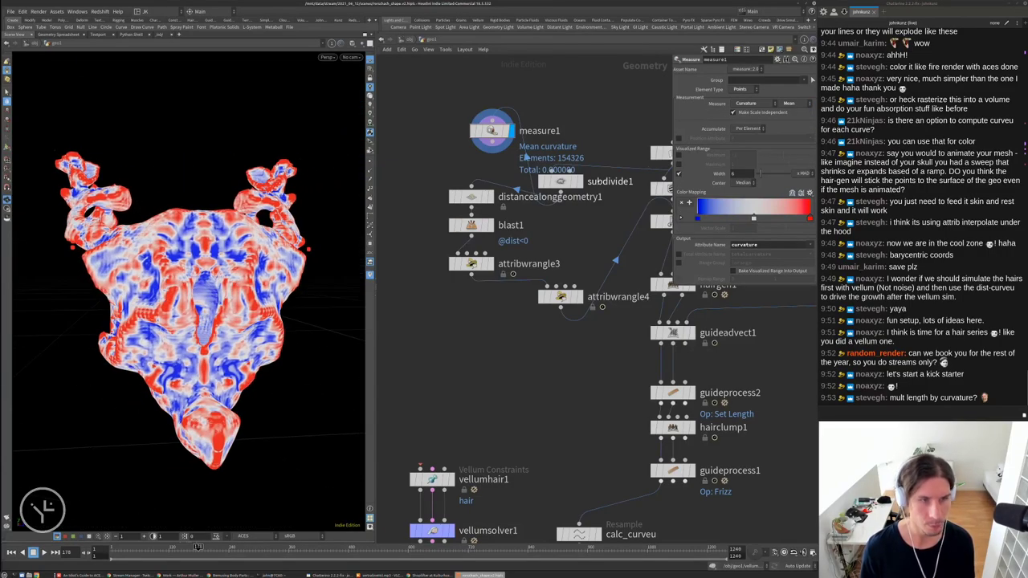
click(795, 102)
click(795, 136)
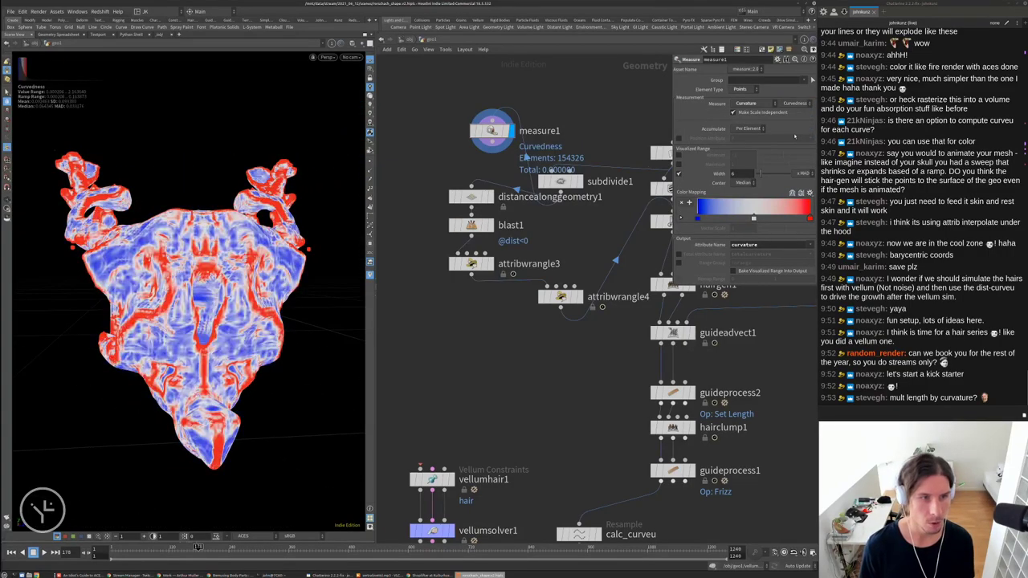
click(800, 107)
click(795, 103)
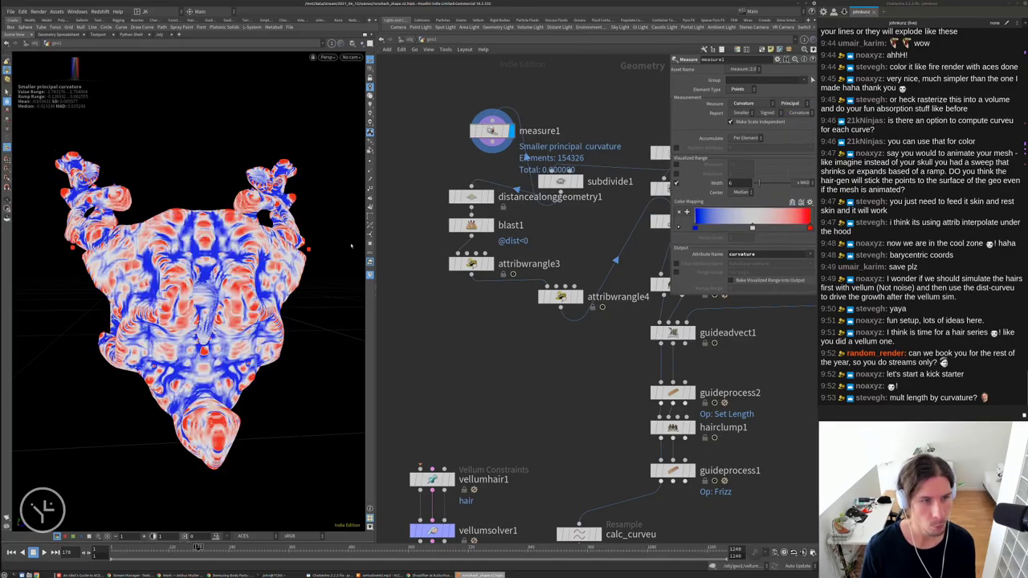
drag(185, 305, 241, 289)
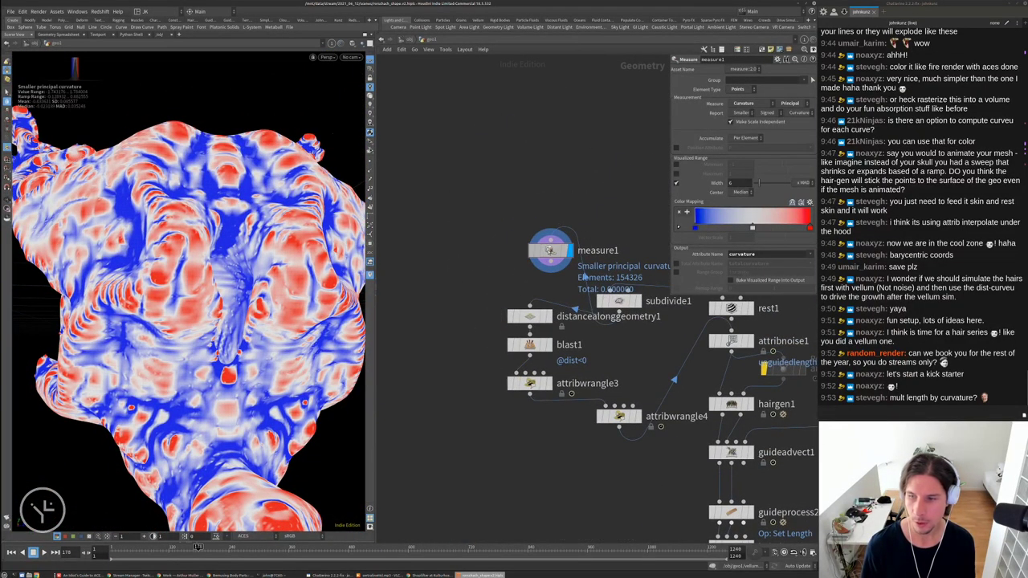
Add an Attribute Blur node, attribblur1, below measure1
key(Tab)
text(blu)
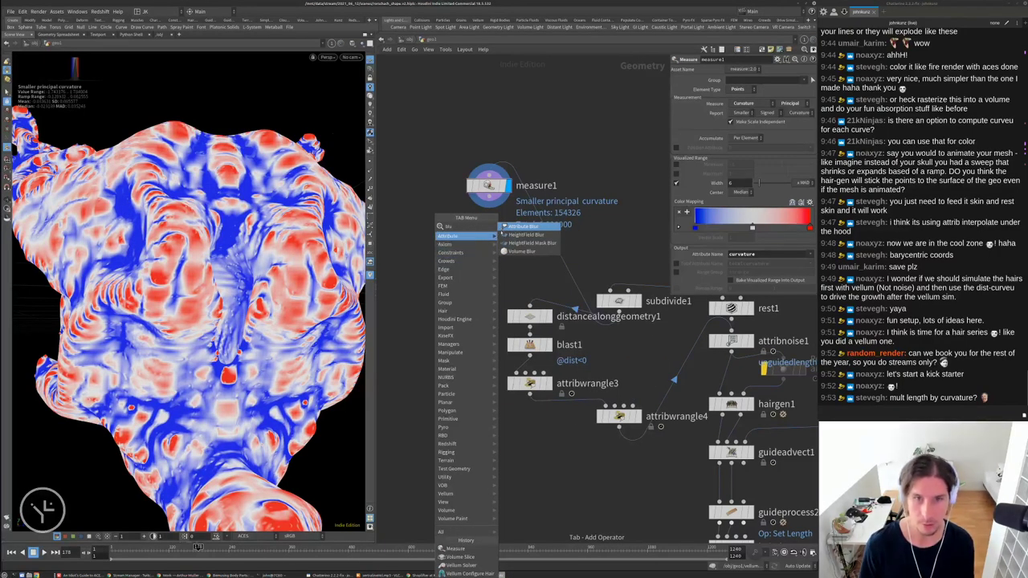
key(Return)
click(468, 245)
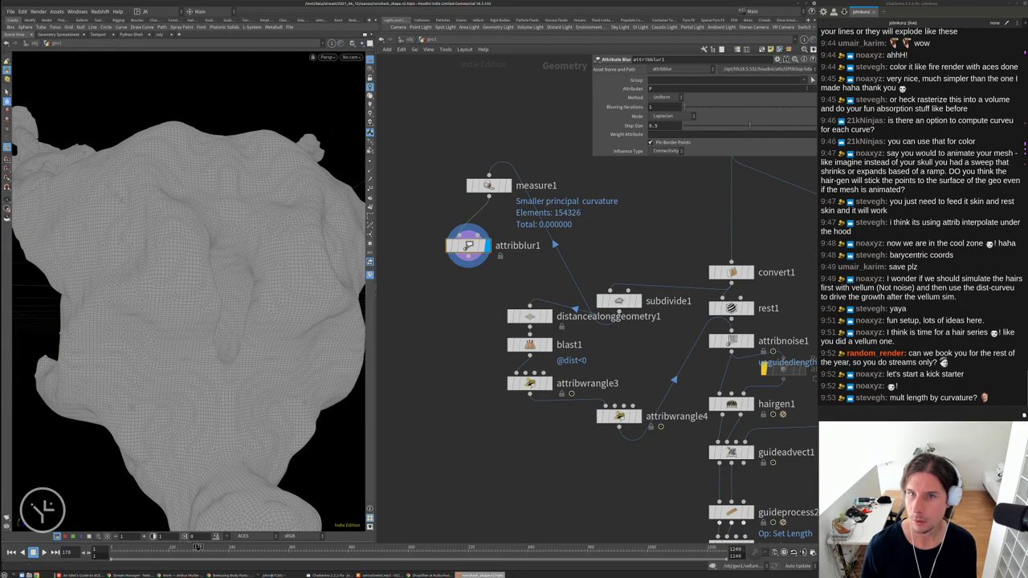
Set attribblur1's Attributes field to 'curvature'
click(667, 88)
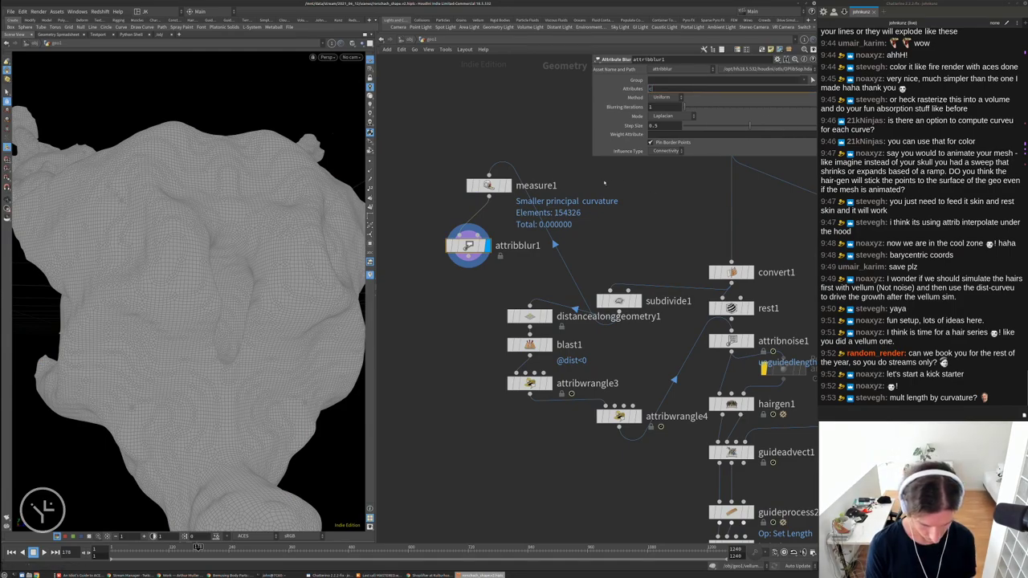
text(curvature)
key(Return)
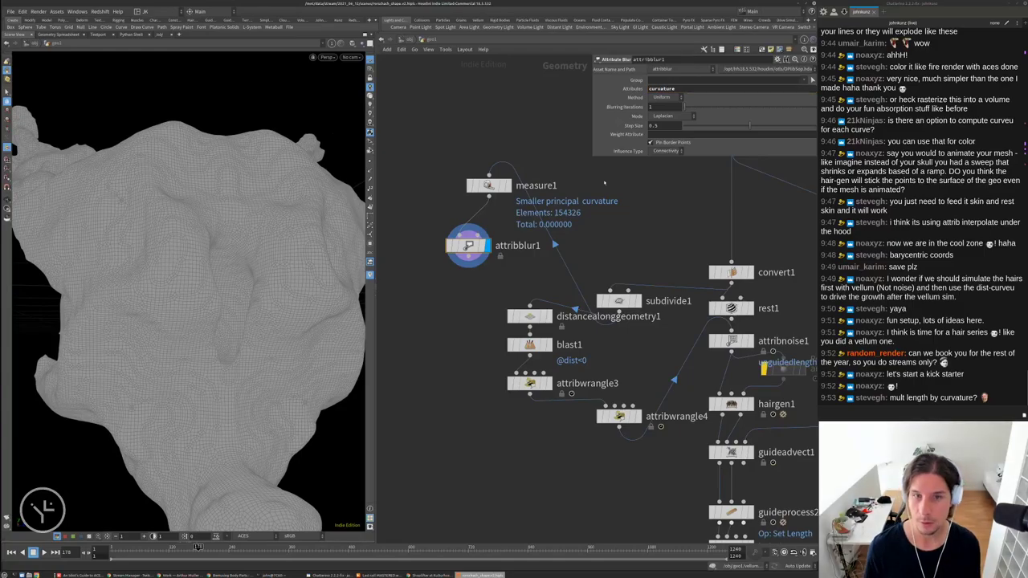
Check attribblur1's info, then raise Blurring Iterations with the slider
middle_click(470, 247)
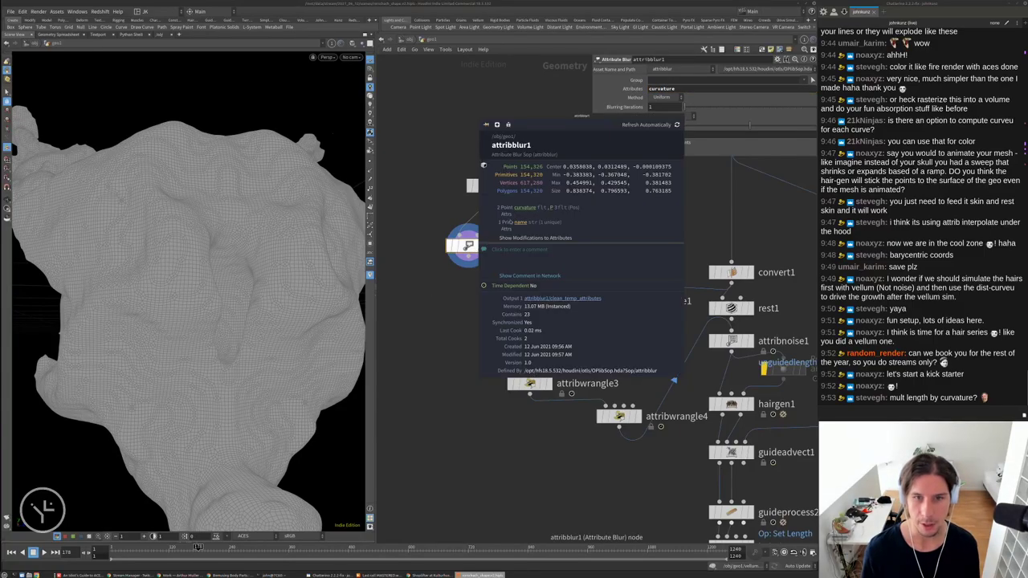
drag(544, 122, 458, 128)
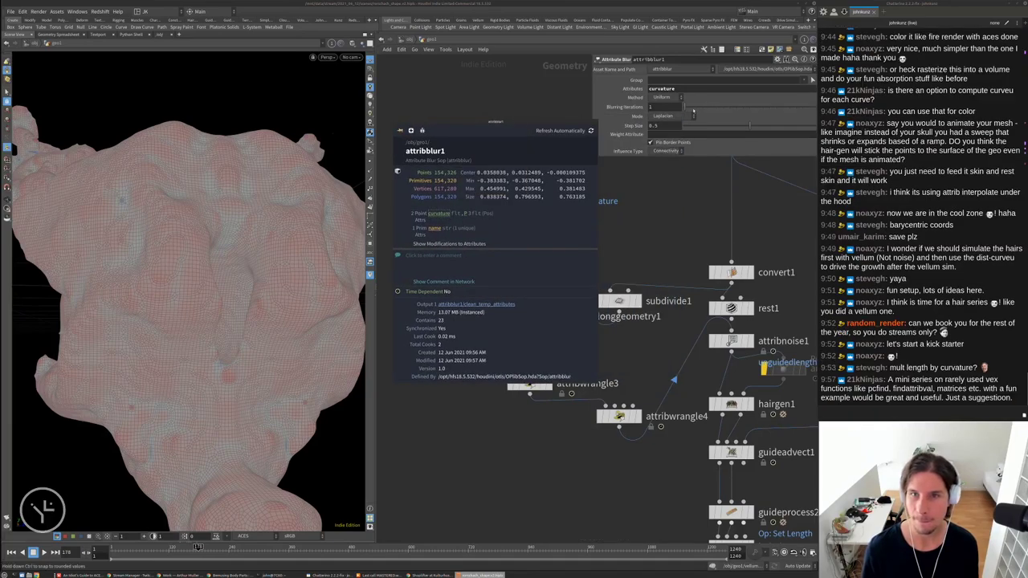
drag(692, 110, 684, 108)
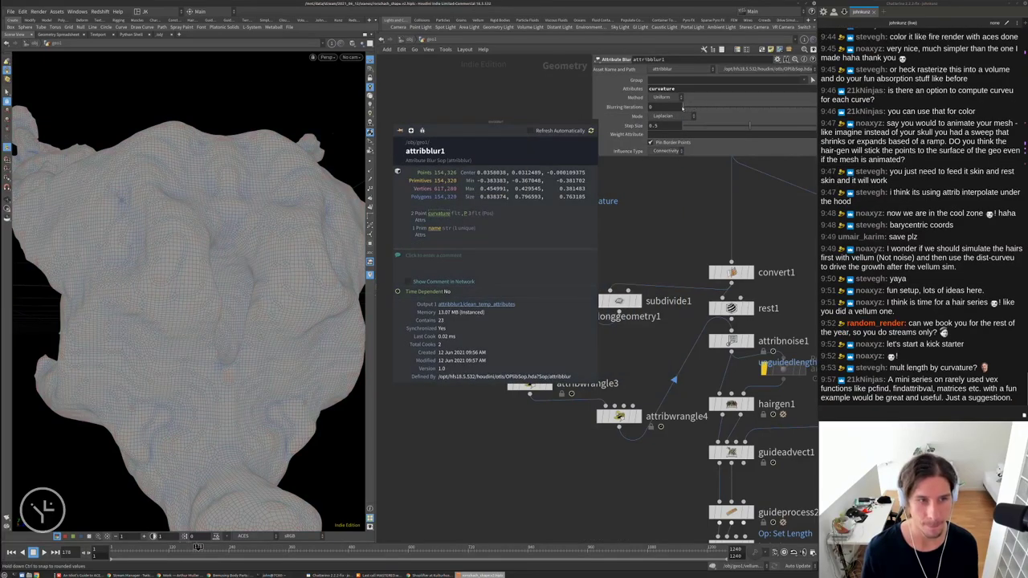
drag(684, 108, 687, 107)
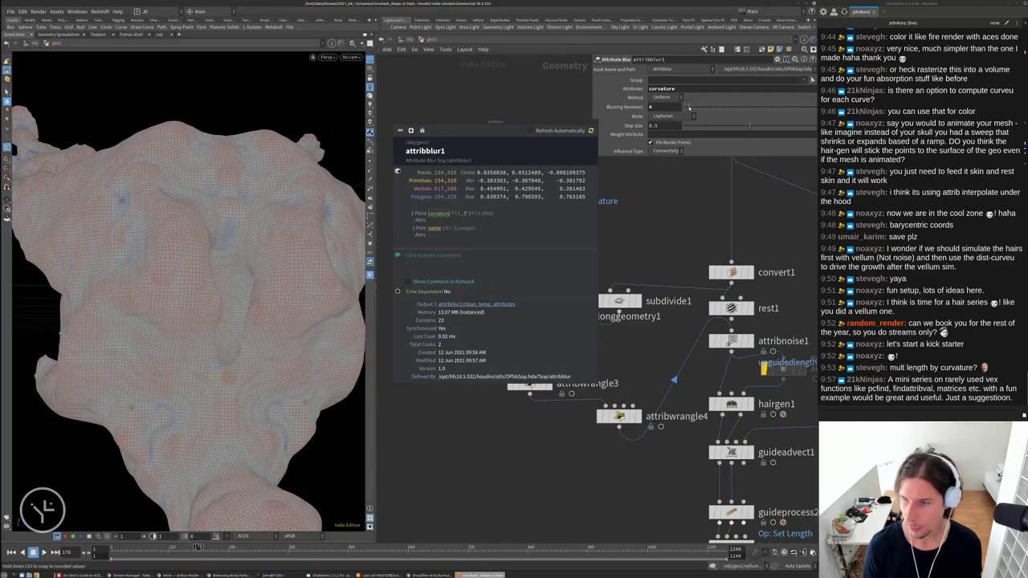
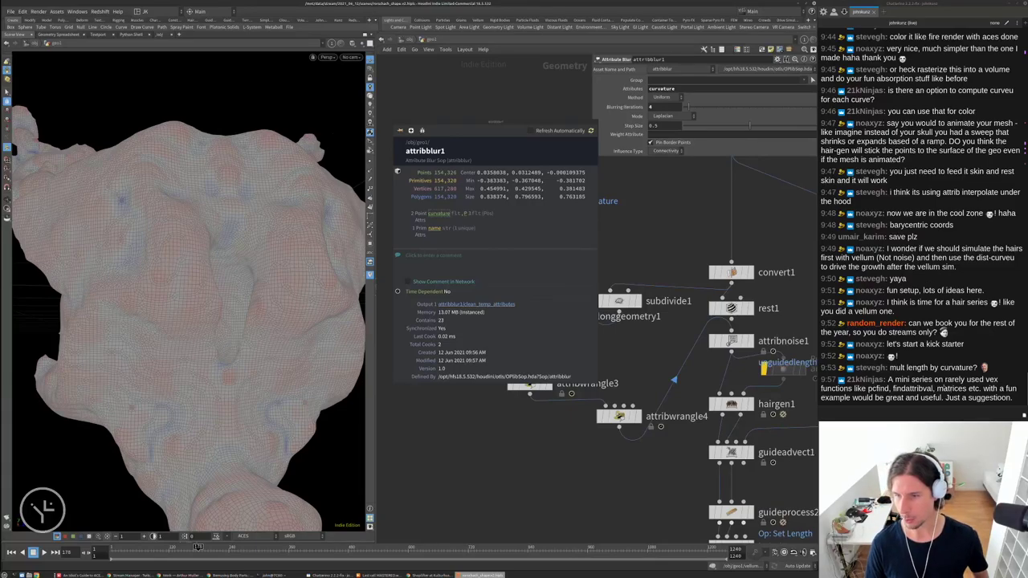
Send '!youtube' as a chat message
click(930, 411)
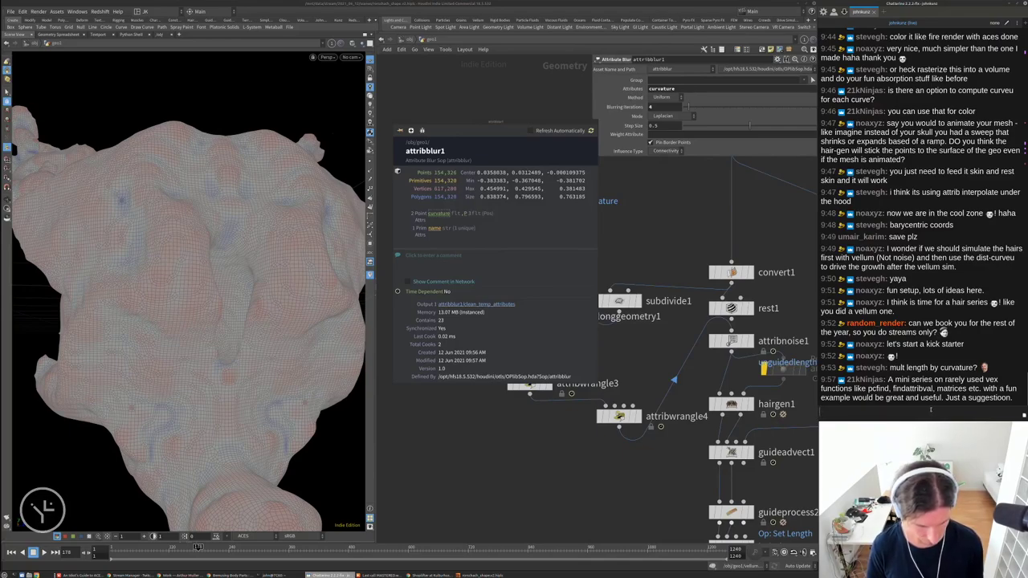
text(!youtube)
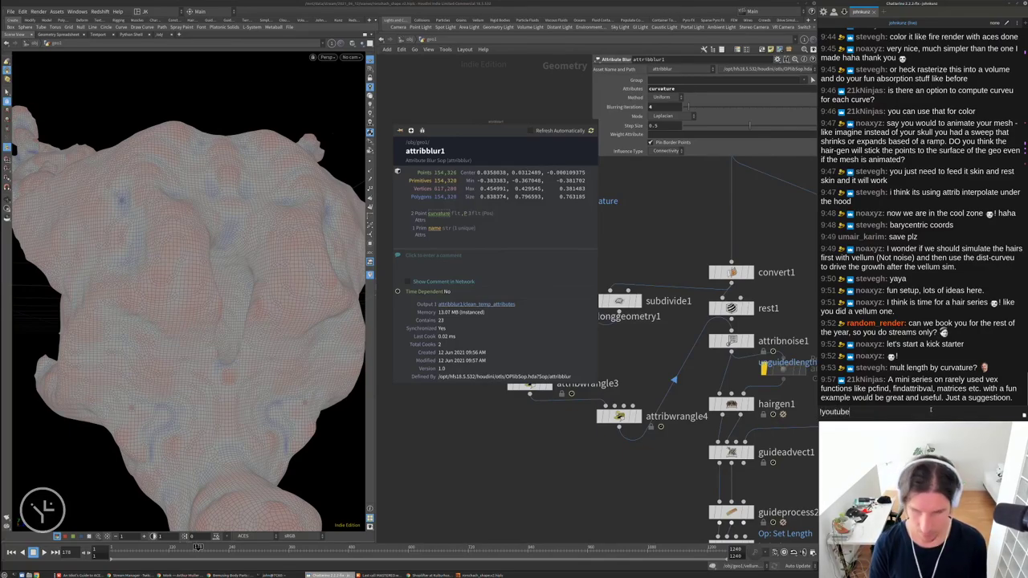
key(Return)
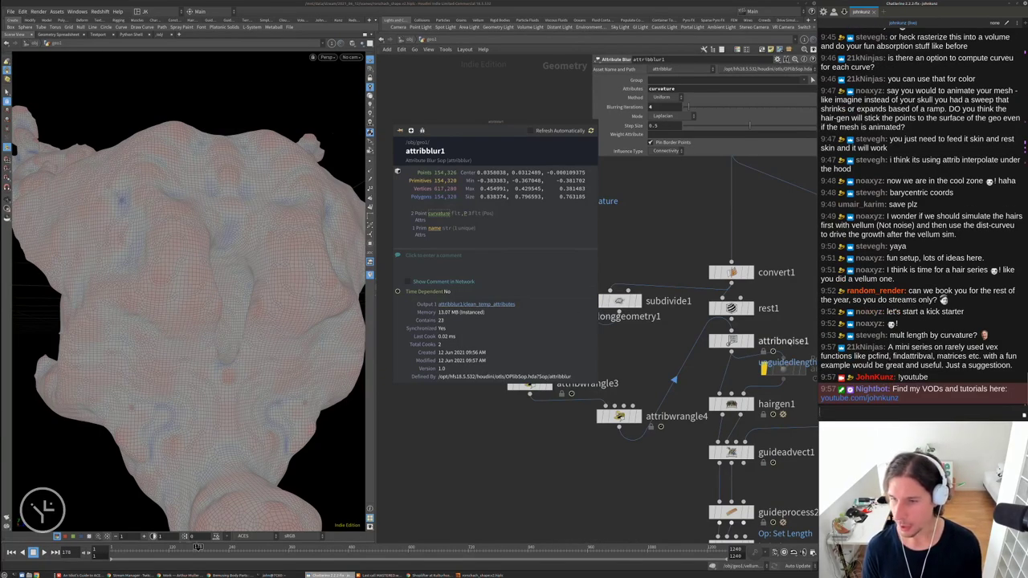
Toggle Always on Top for the attribblur1 info window, then close it
right_click(518, 122)
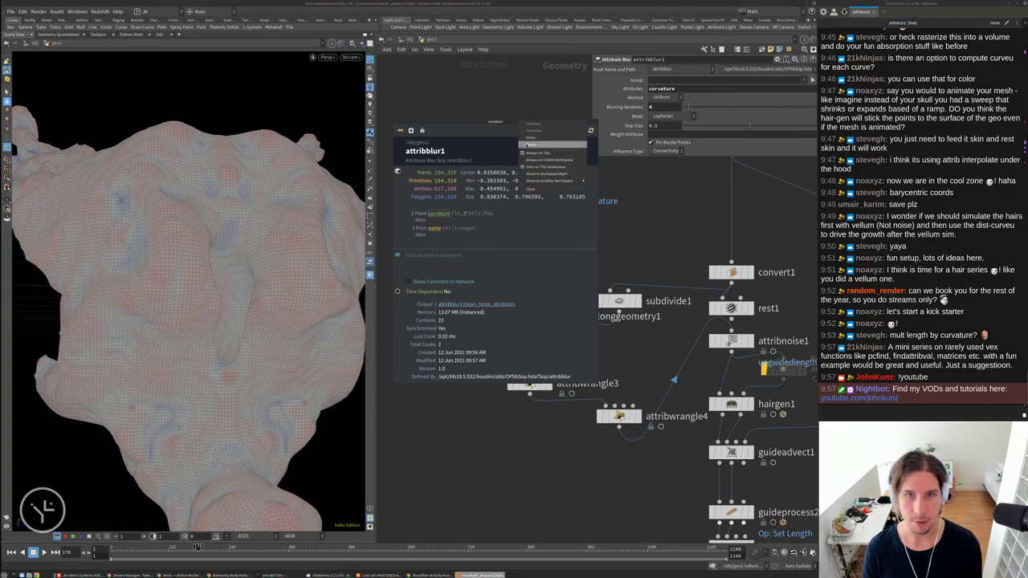
click(526, 152)
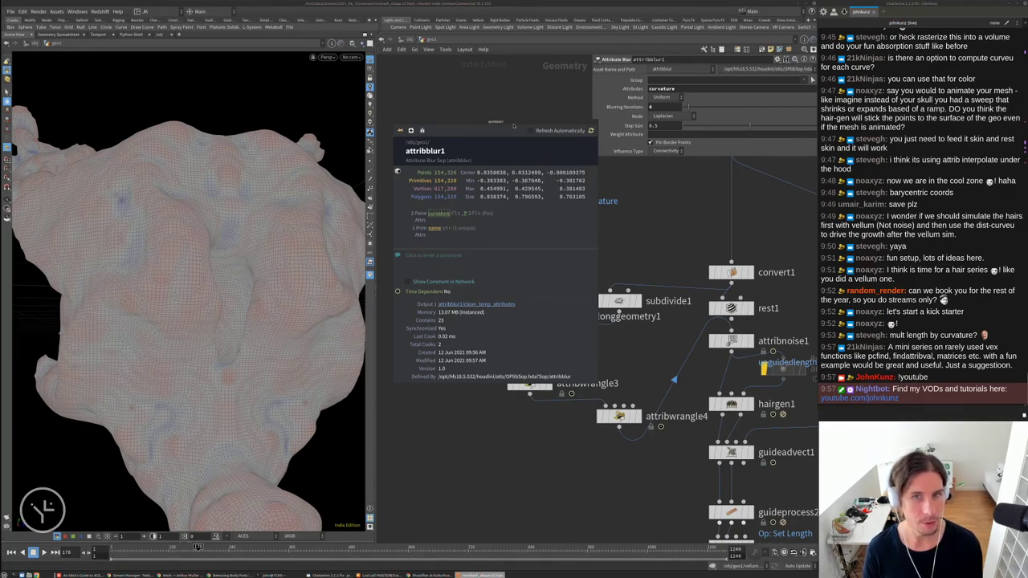
right_click(514, 125)
click(536, 192)
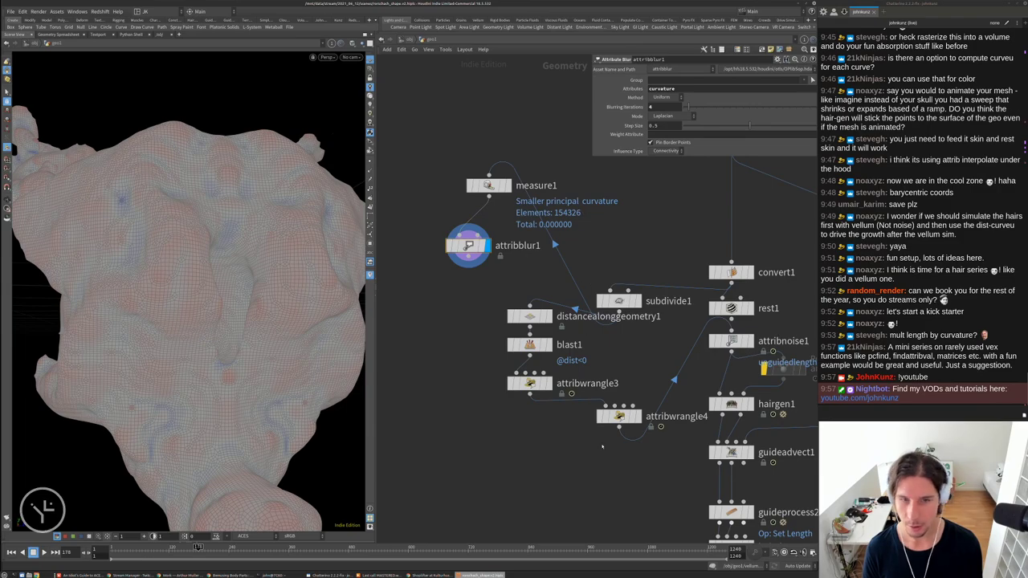
Move attribblur1 just under measure1 and bring up attribwrangle4's node info
drag(473, 249, 494, 224)
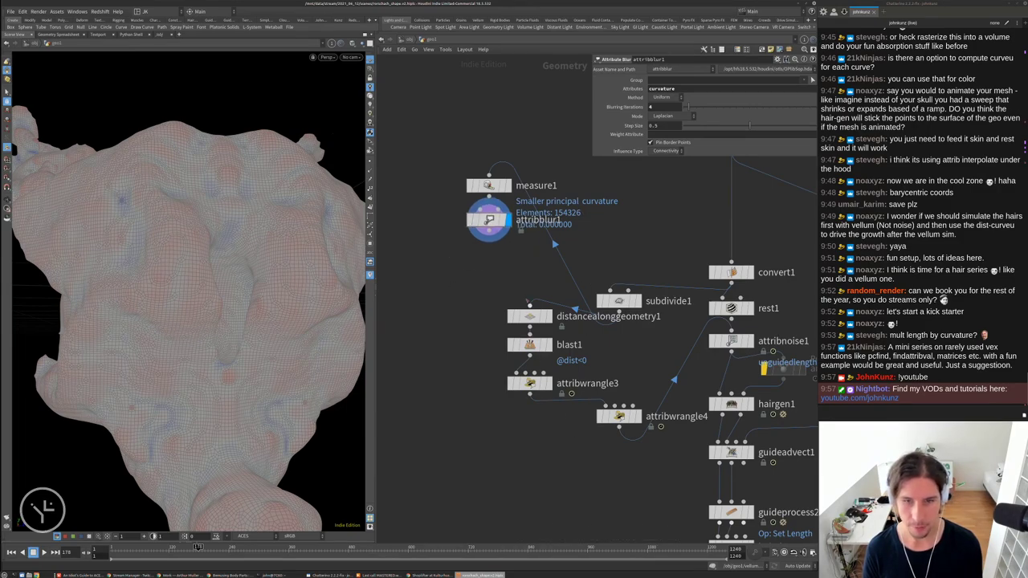
click(618, 415)
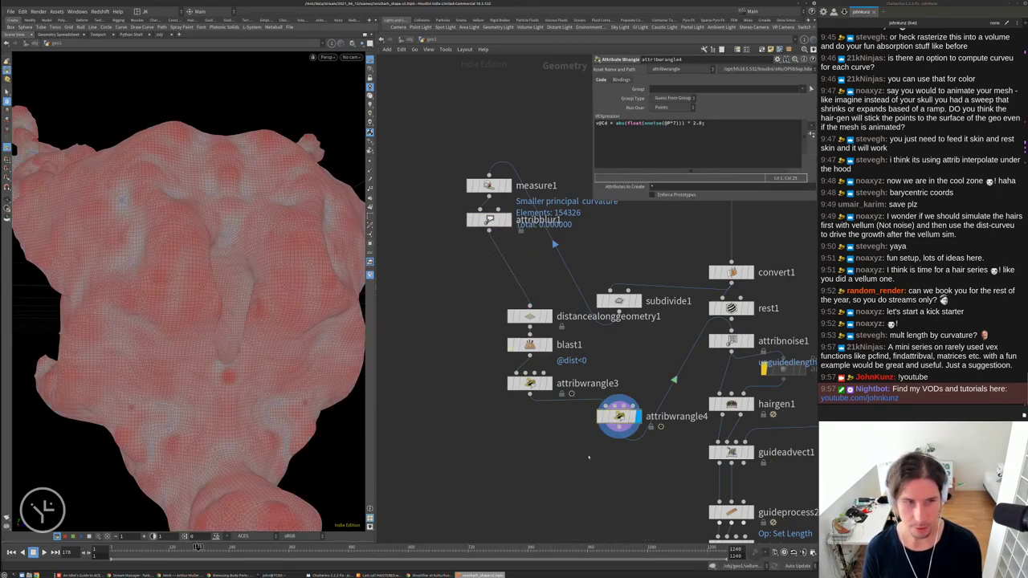
middle_click(619, 415)
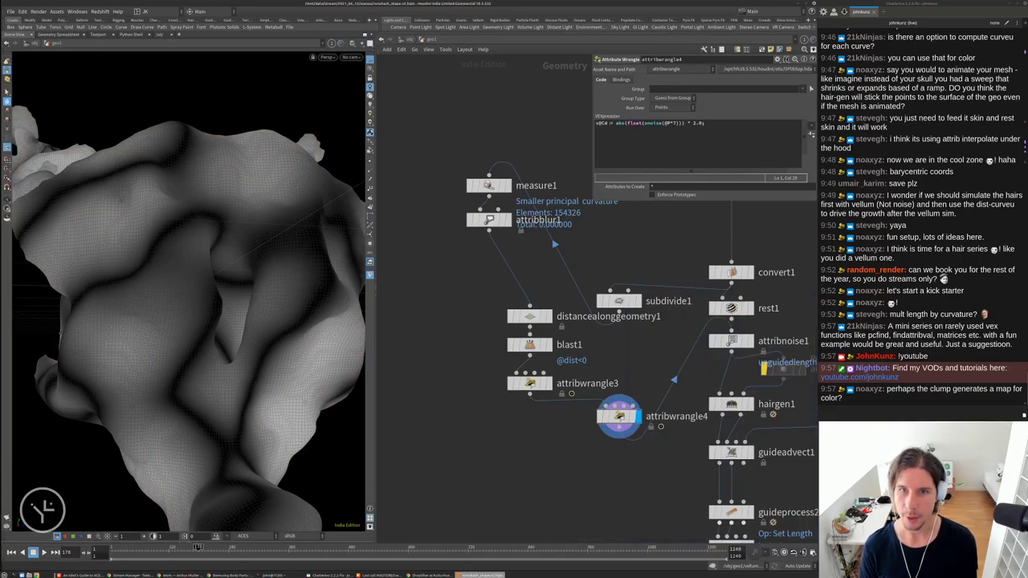
Add the line v@Cd += clamp(f@curvature*8, 0, 1); to attribwrangle4's VEXpression
click(720, 125)
key(Return)
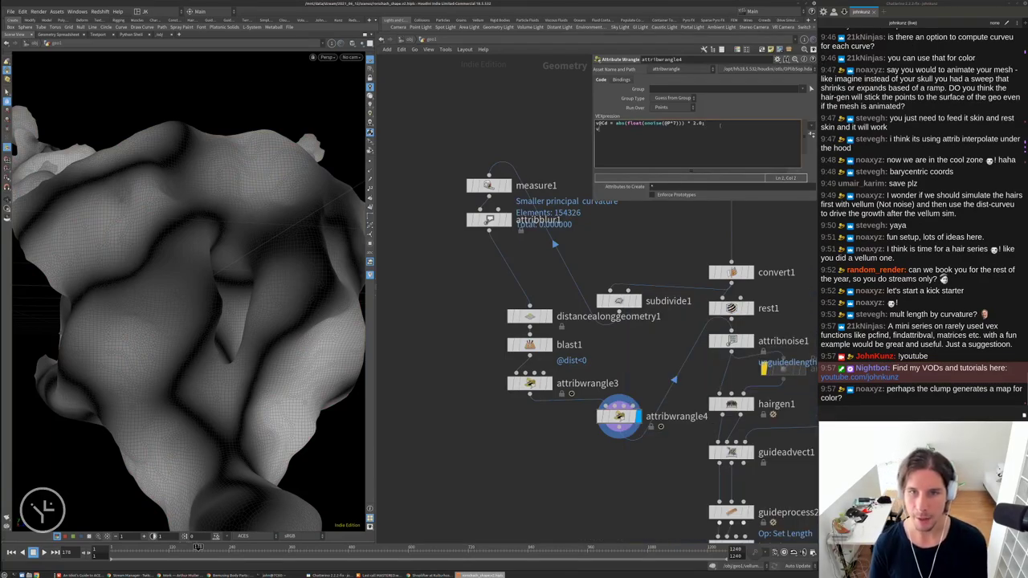
text(v@)
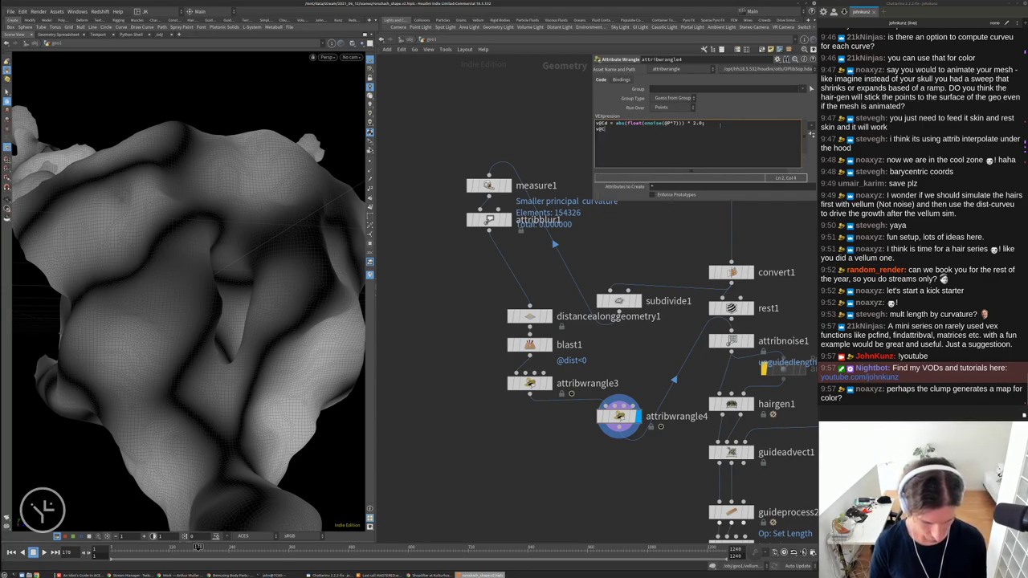
text(Cd += f)
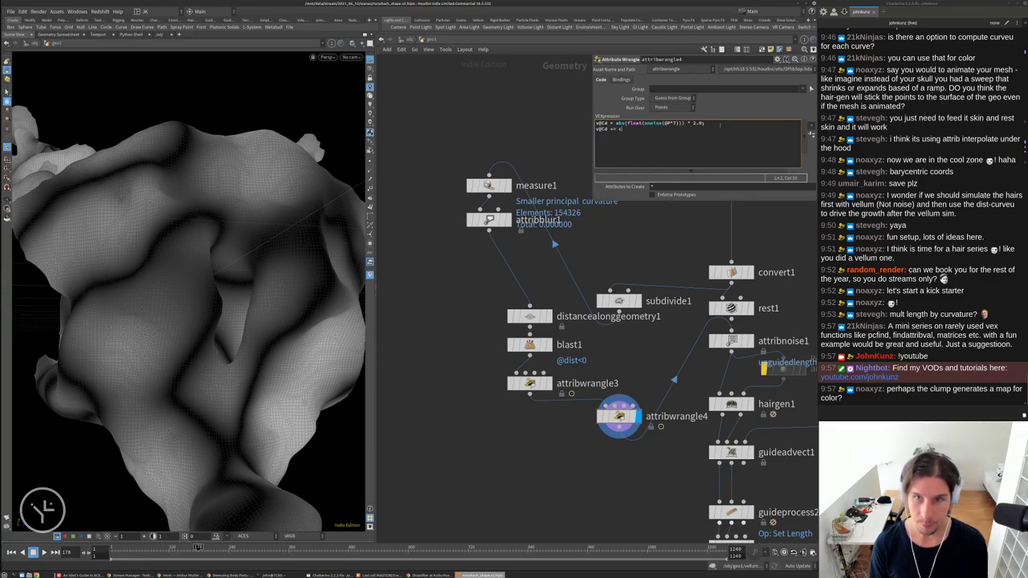
text(@curvatu)
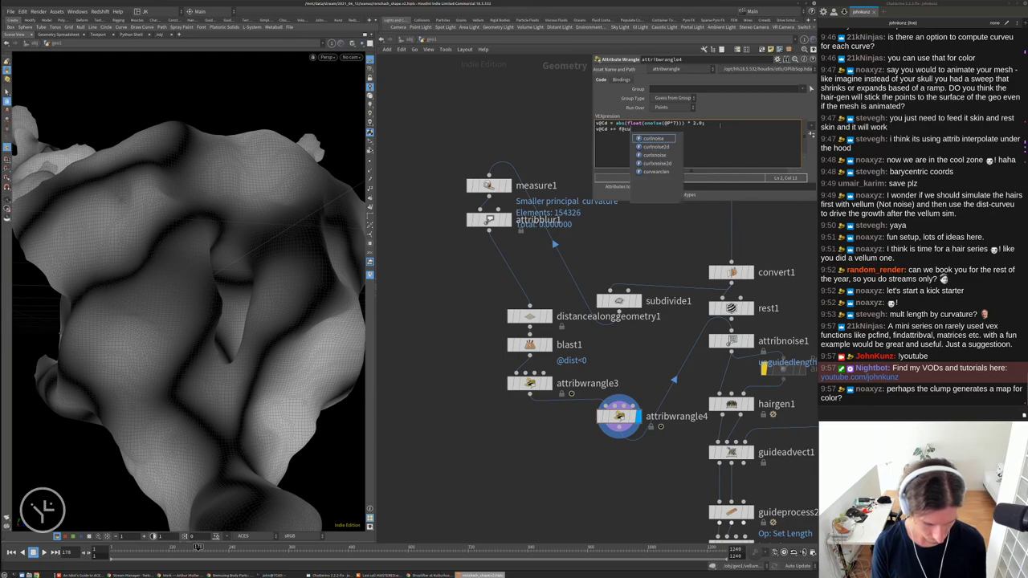
text(re;)
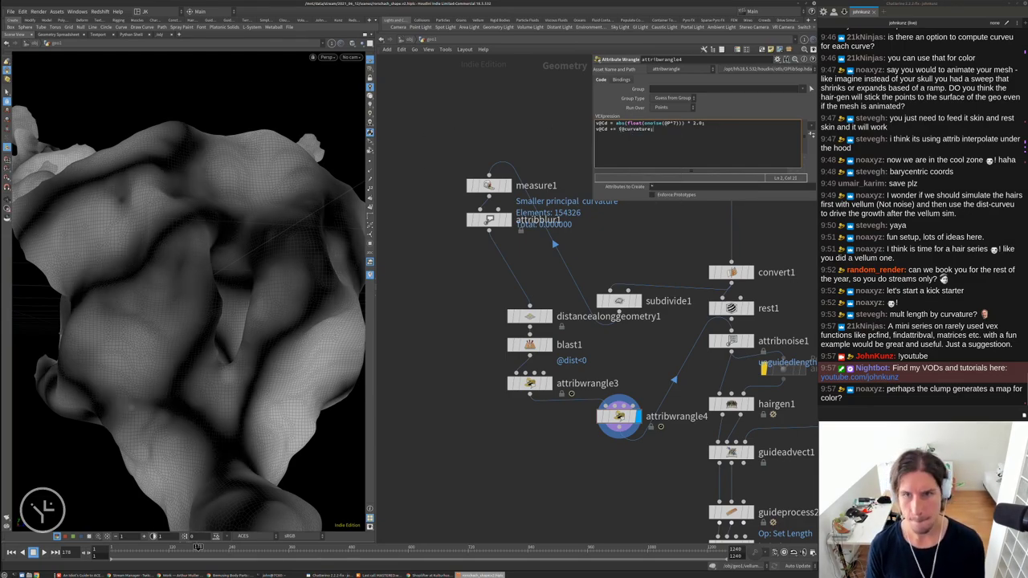
key(BackSpace)
text(*)
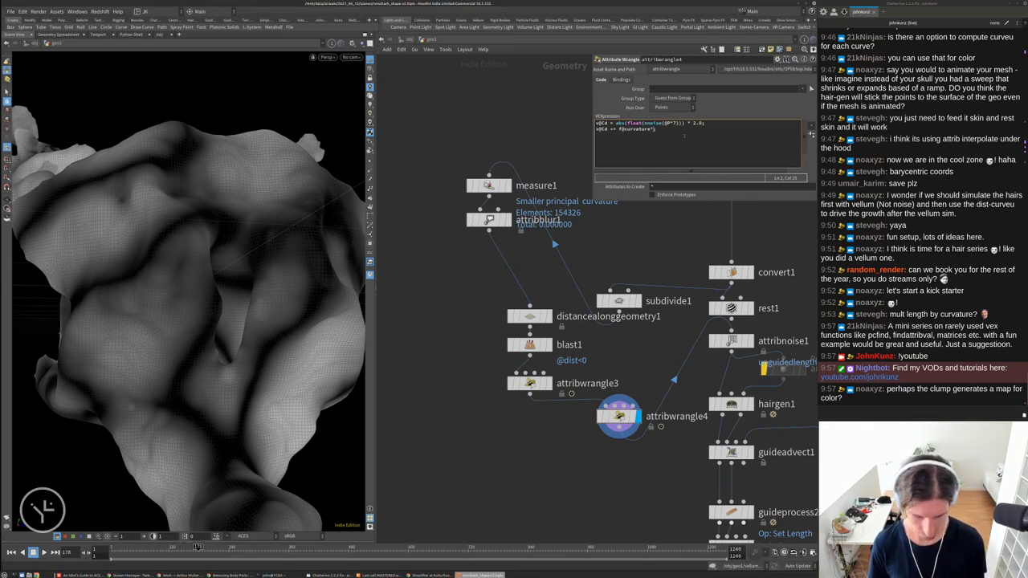
text(8)
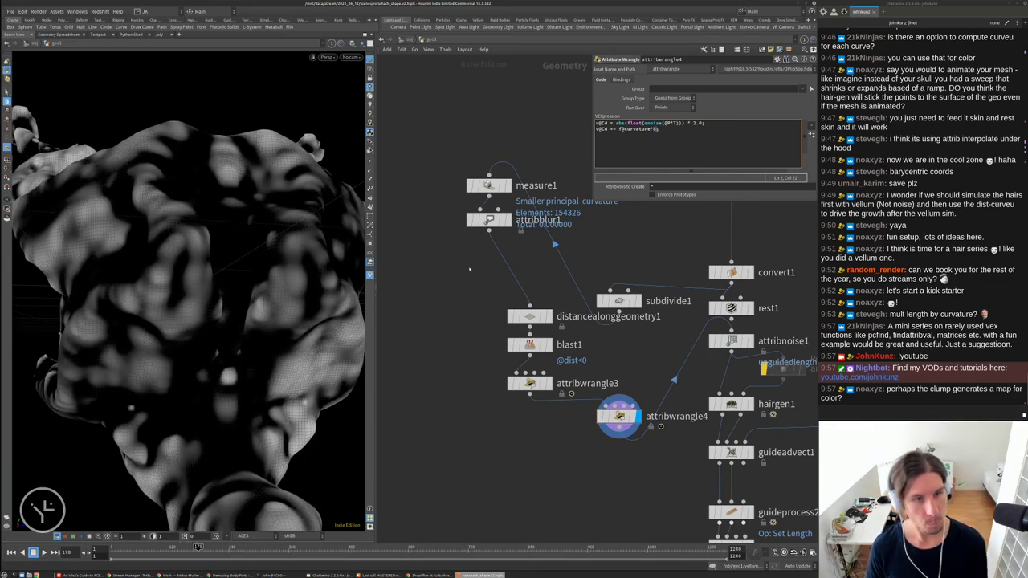
text(;)
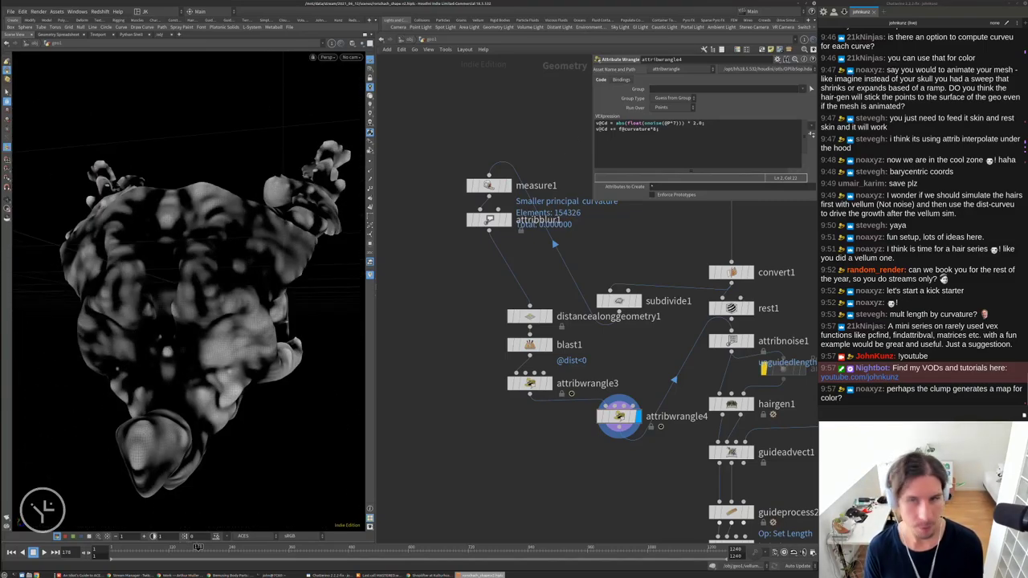
click(620, 128)
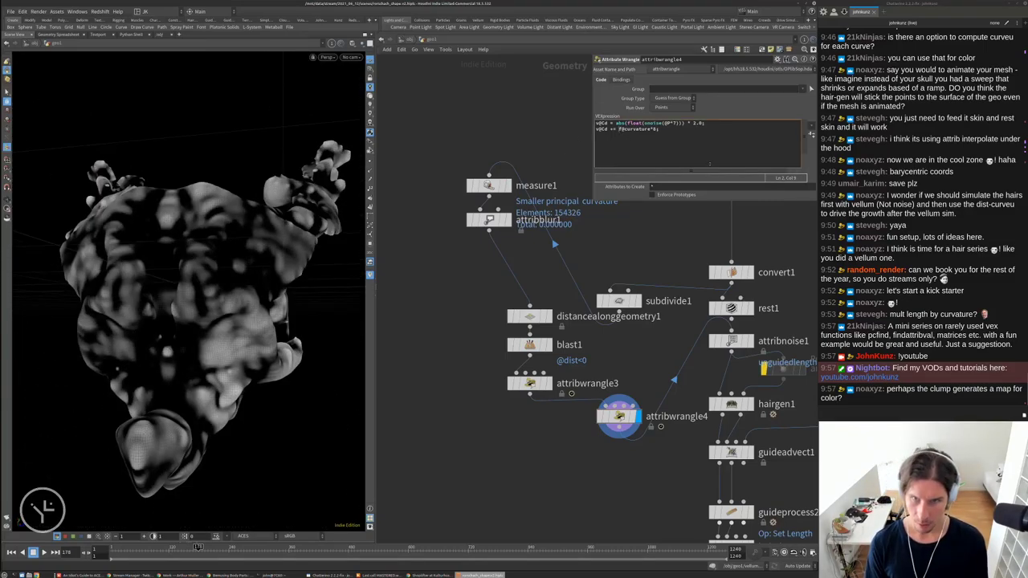
text(clamp()
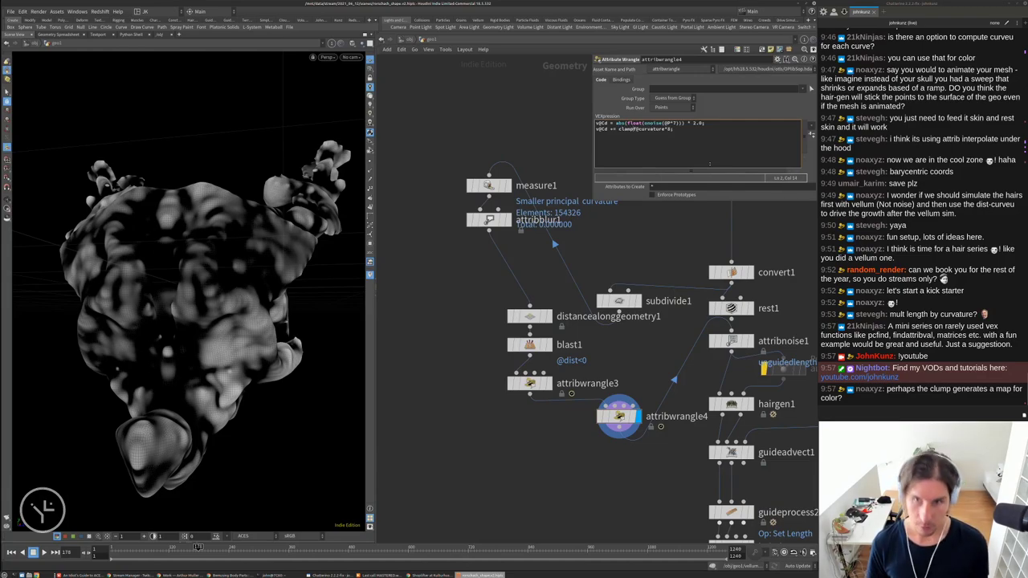
text(()
key(End)
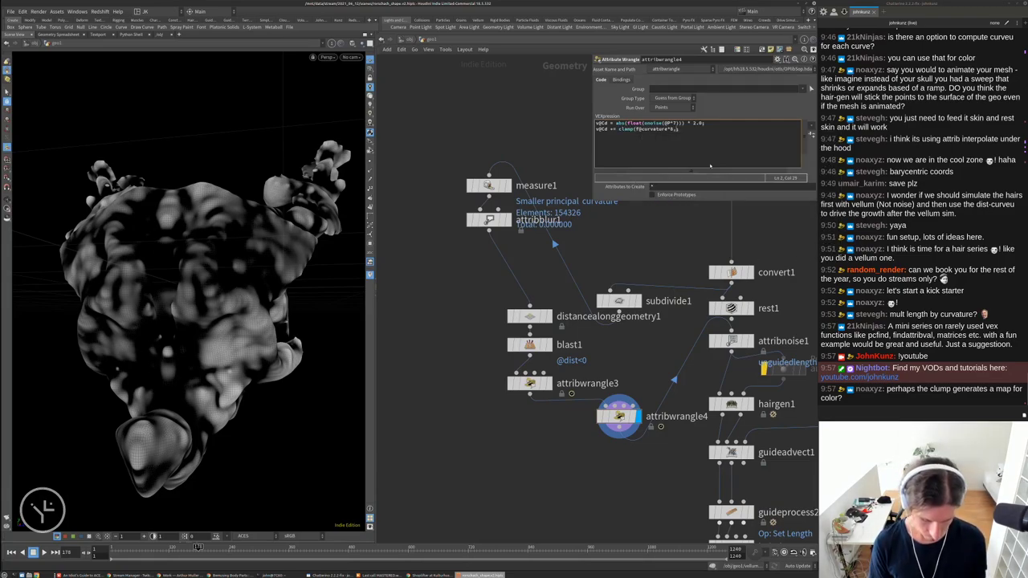
text(0, 1))
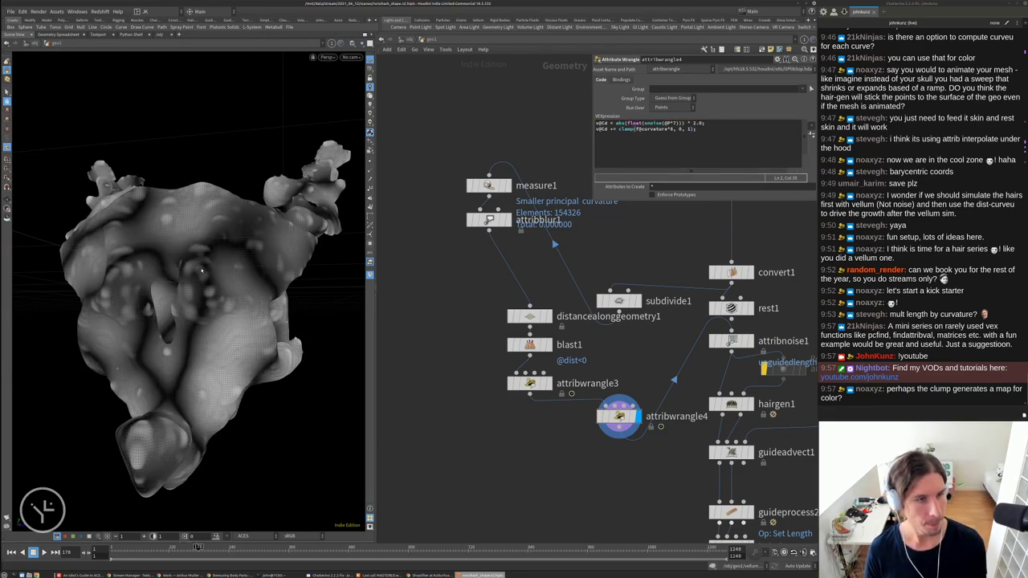
Inspect the curvature shading on the mesh and review attribblur1's blur settings
drag(193, 289, 258, 279)
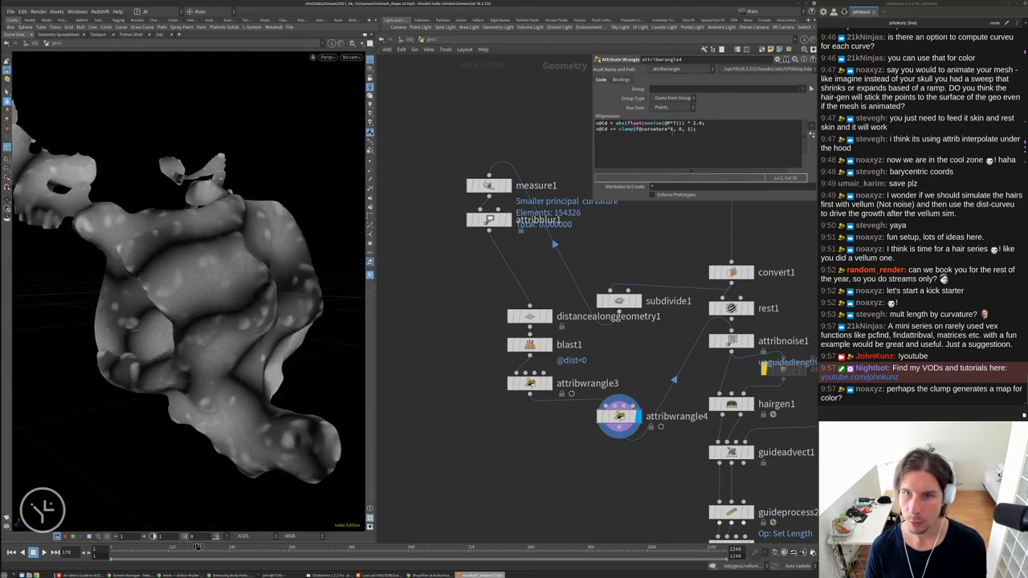
double_click(671, 129)
click(496, 218)
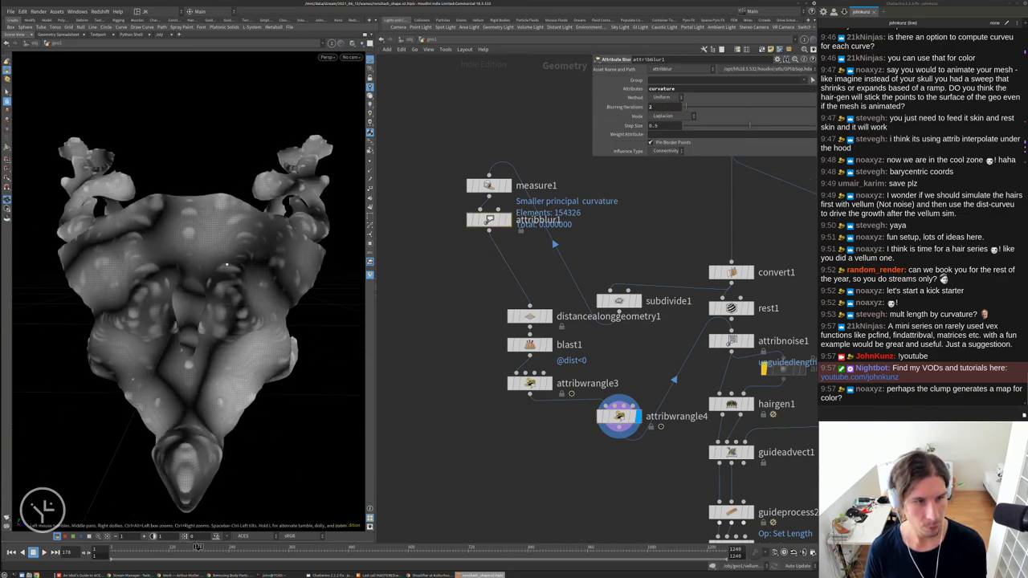
click(618, 415)
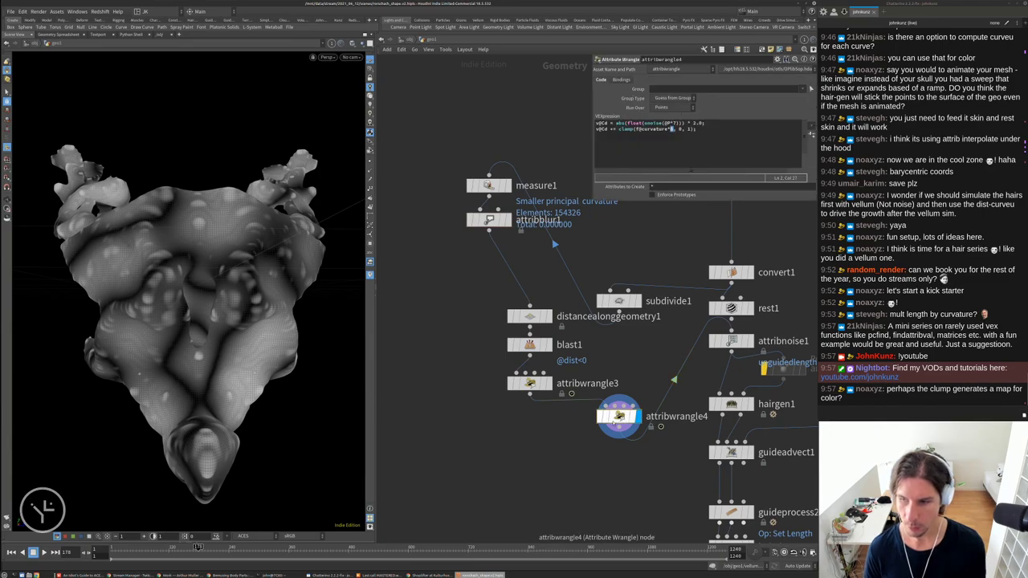
middle_drag(546, 468, 423, 304)
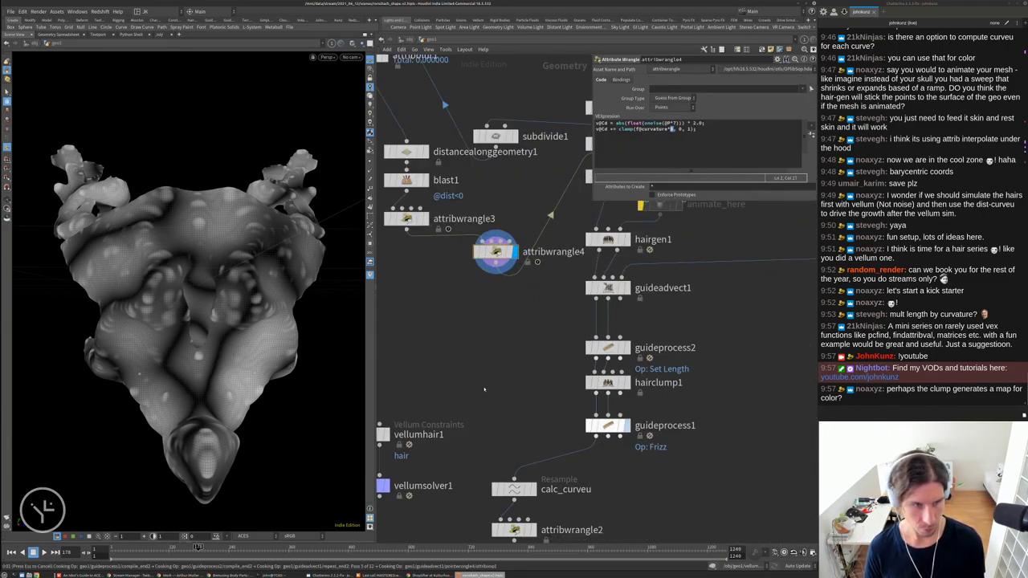
click(608, 426)
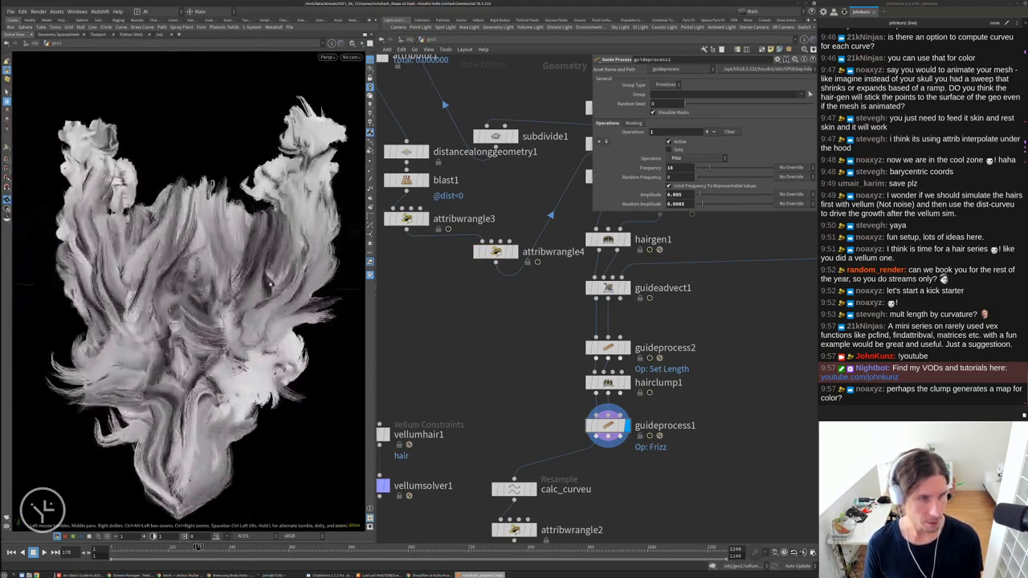
middle_drag(441, 305, 466, 351)
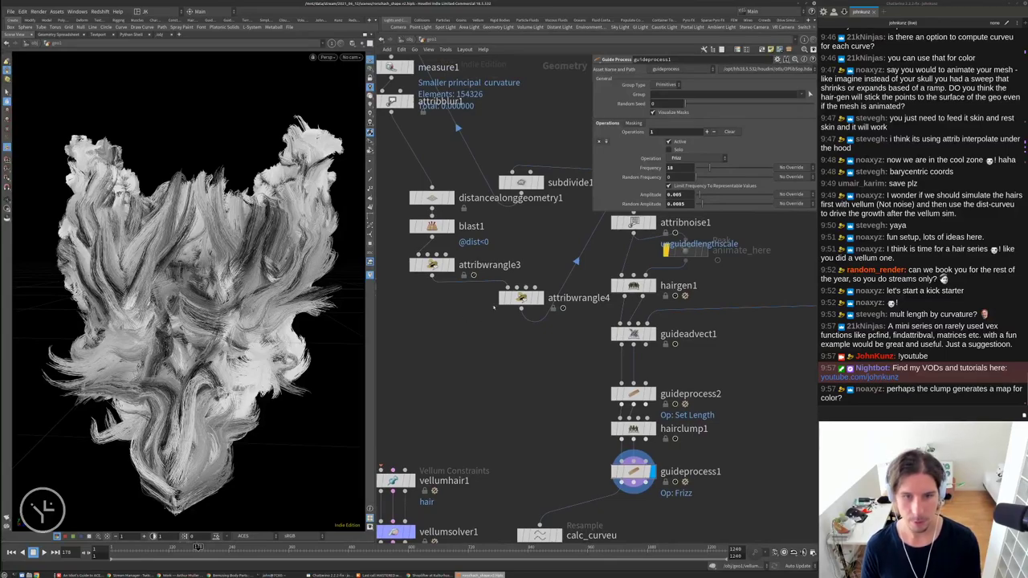
click(540, 298)
click(522, 298)
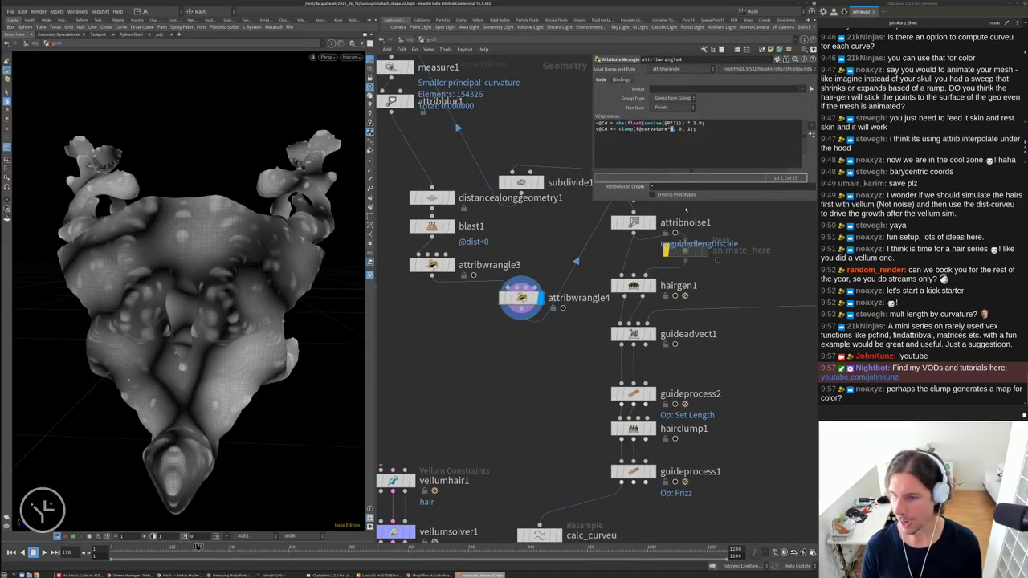
click(691, 147)
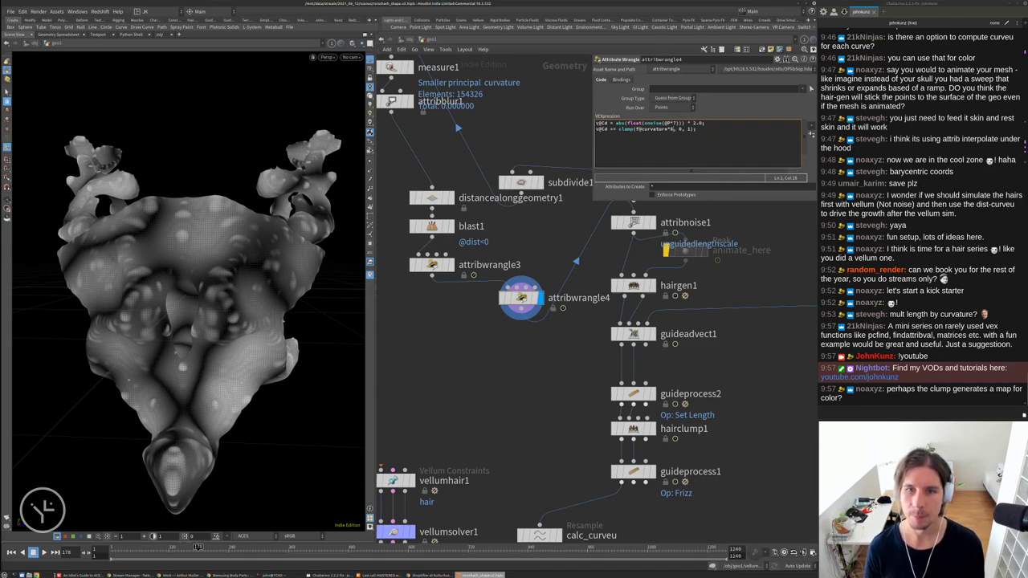
Comment out the noise line and remove the *8 multiplier from the curvature line
click(599, 123)
text(//)
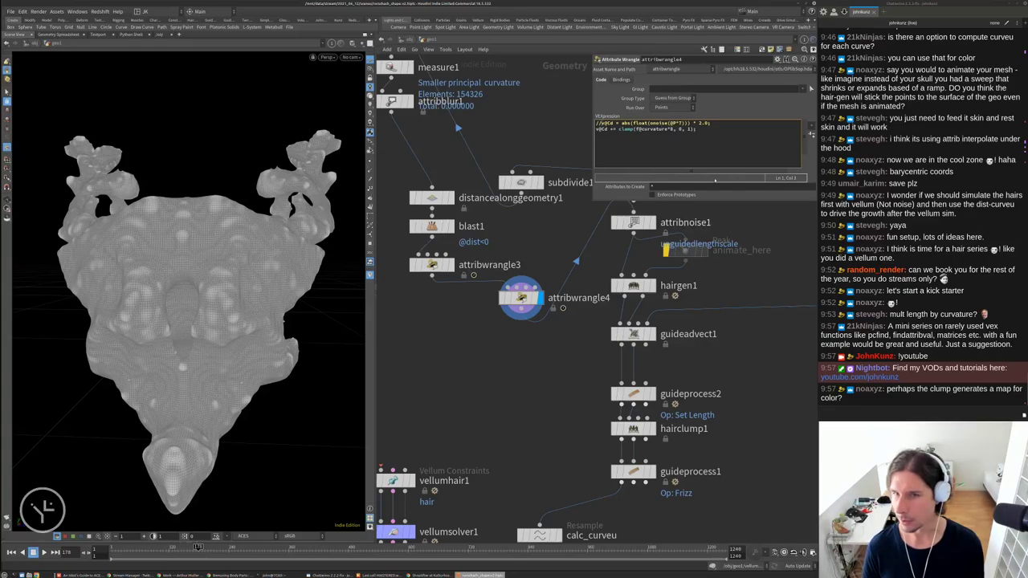
click(683, 129)
key(BackSpace)
key(BackSpace)
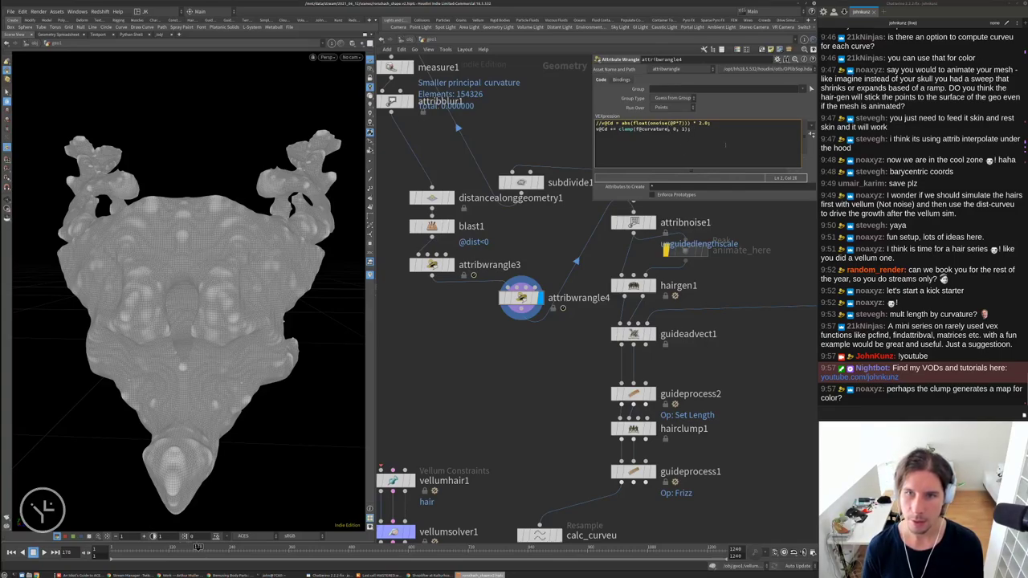
text(-0.5, )
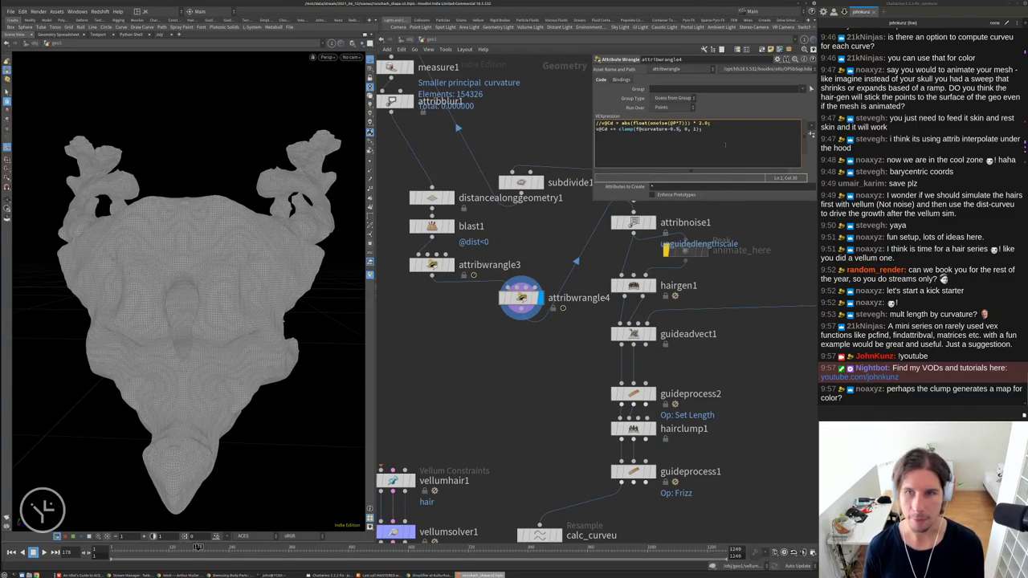
text(0)
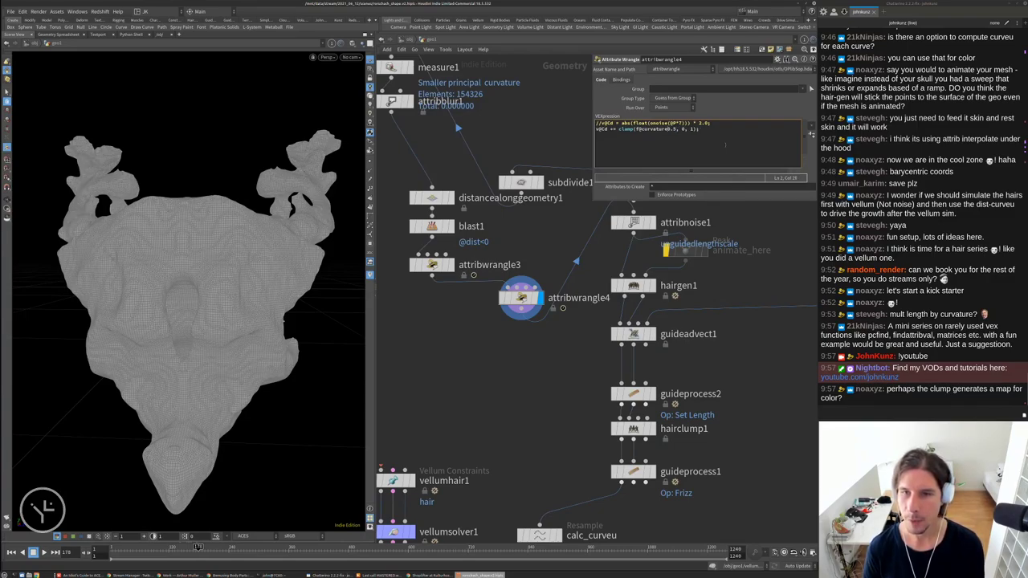
key(BackSpace)
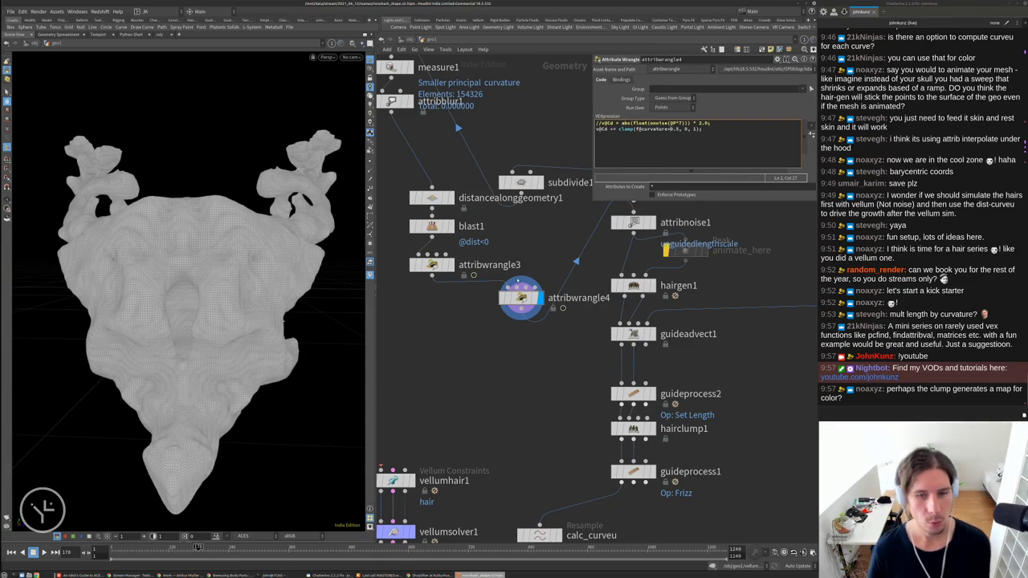
scroll(524, 276, down, 2)
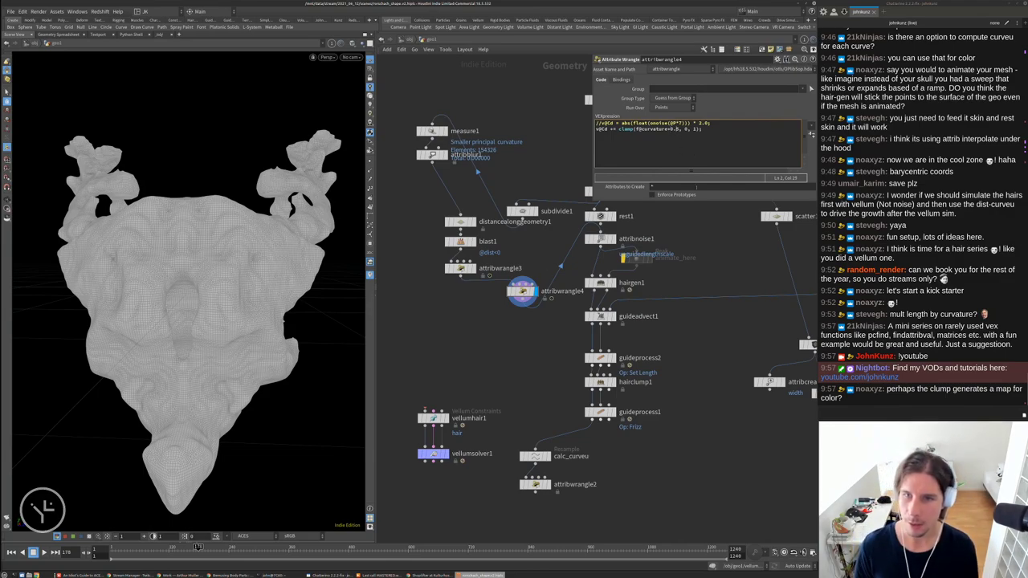
text(2)
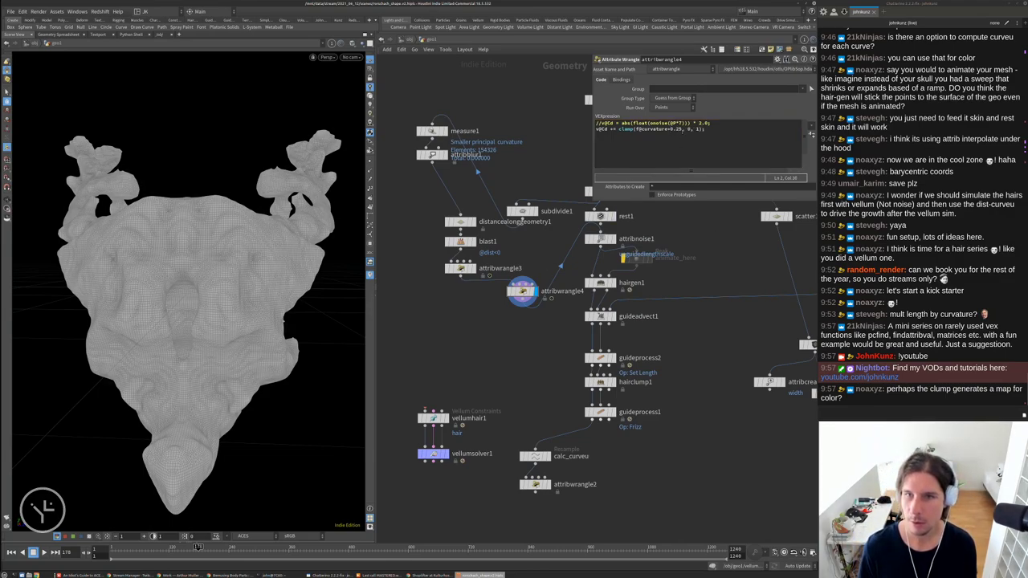
key(BackSpace)
key(BackSpace)
key(BackSpace)
key(BackSpace)
key(BackSpace)
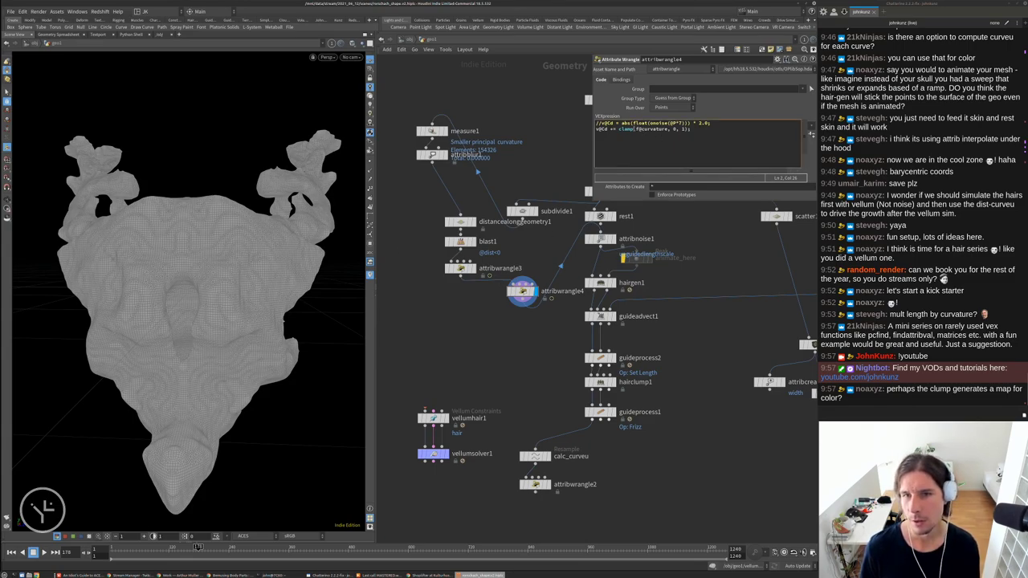
Try wrapping the curvature in pow(), then revert to the plain clamp expression
click(635, 128)
key(Right)
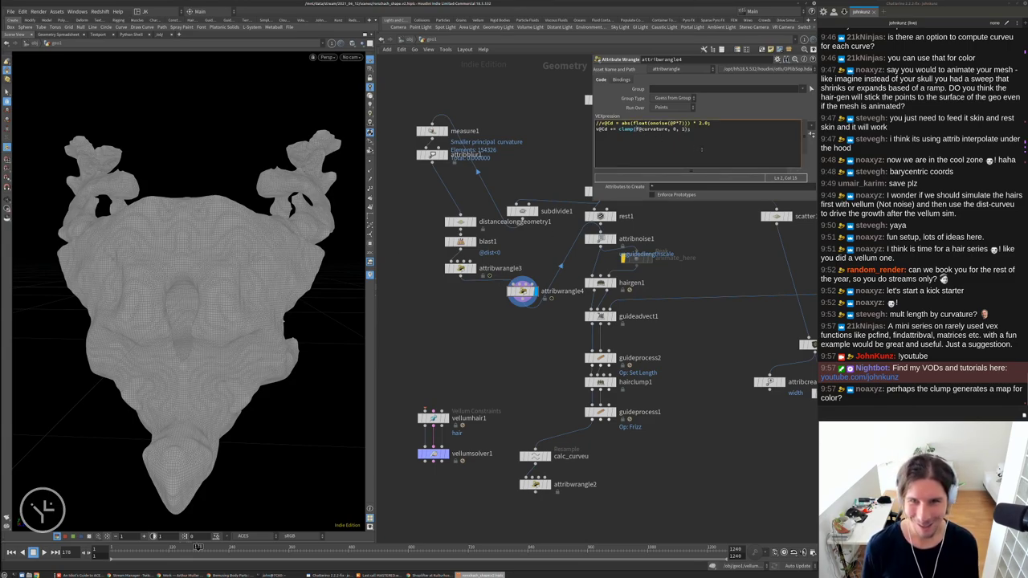
text(pow()
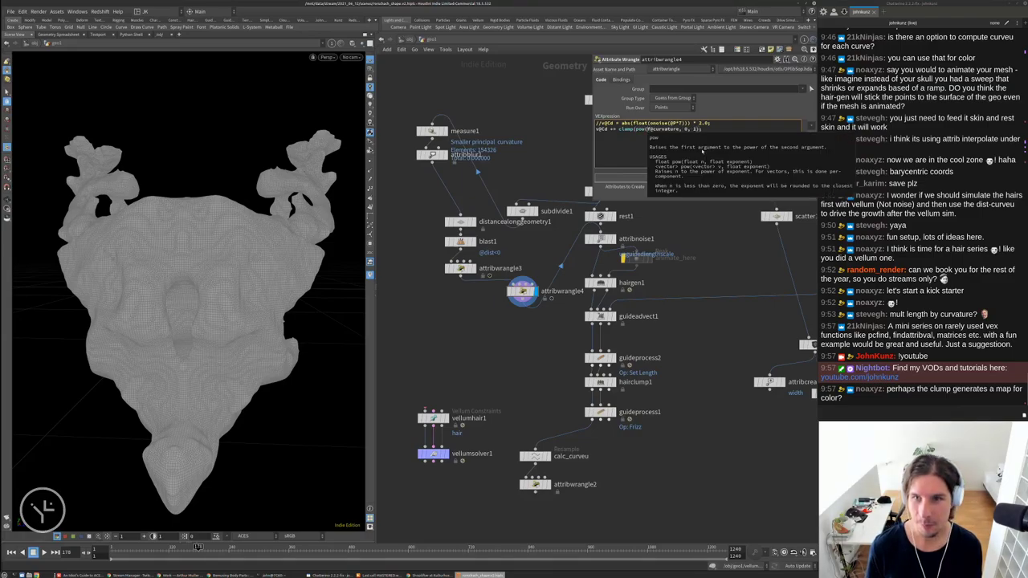
key(End)
key(Left)
text())
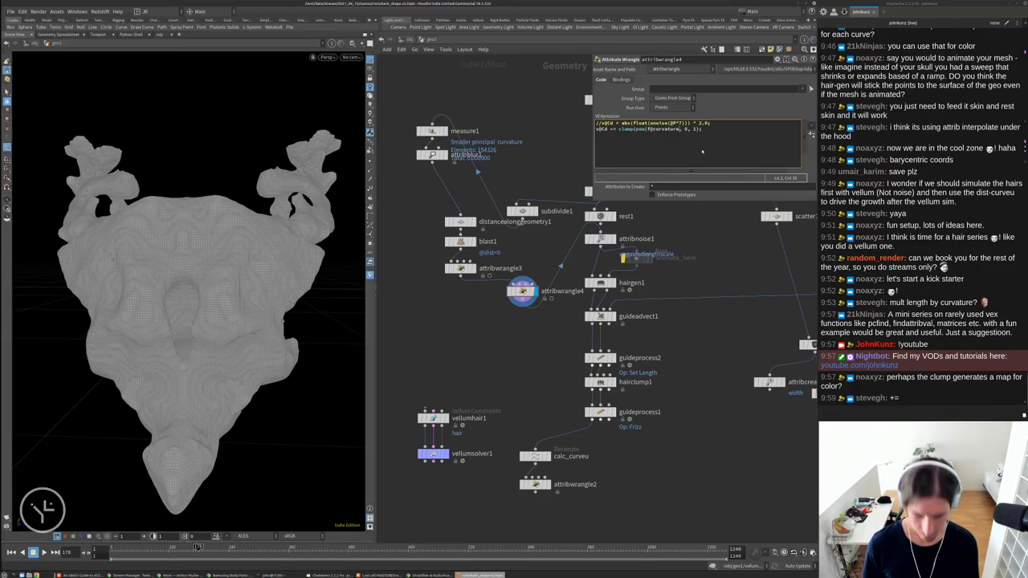
text(,3))
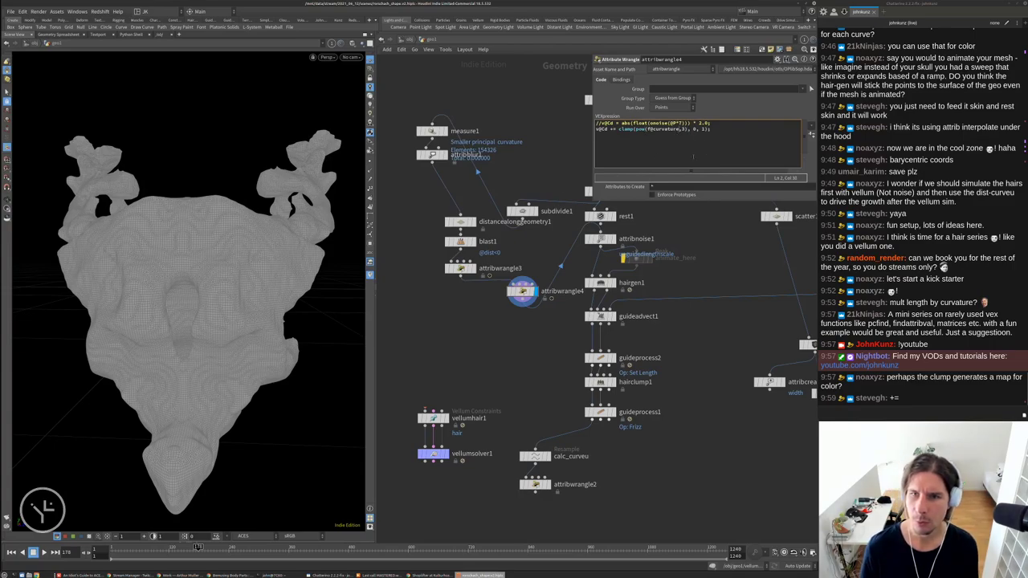
text(.)
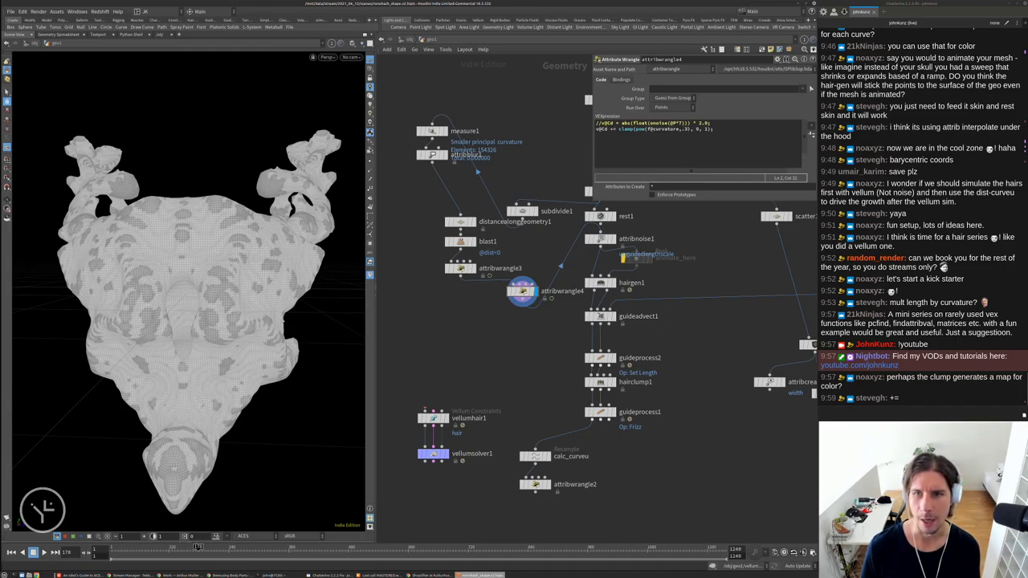
key(Right)
key(Right)
key(BackSpace)
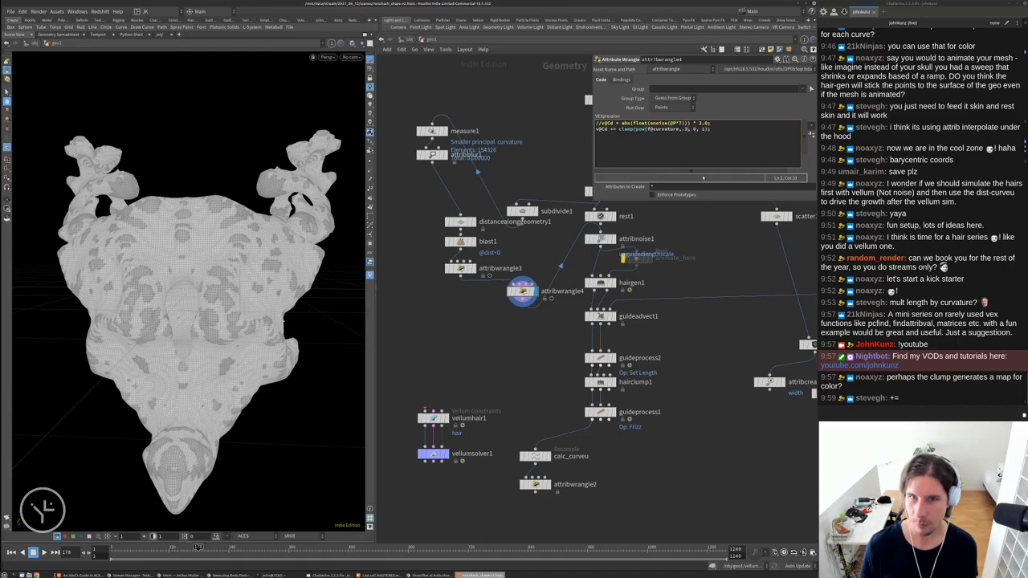
key(BackSpace)
key(BackSpace)
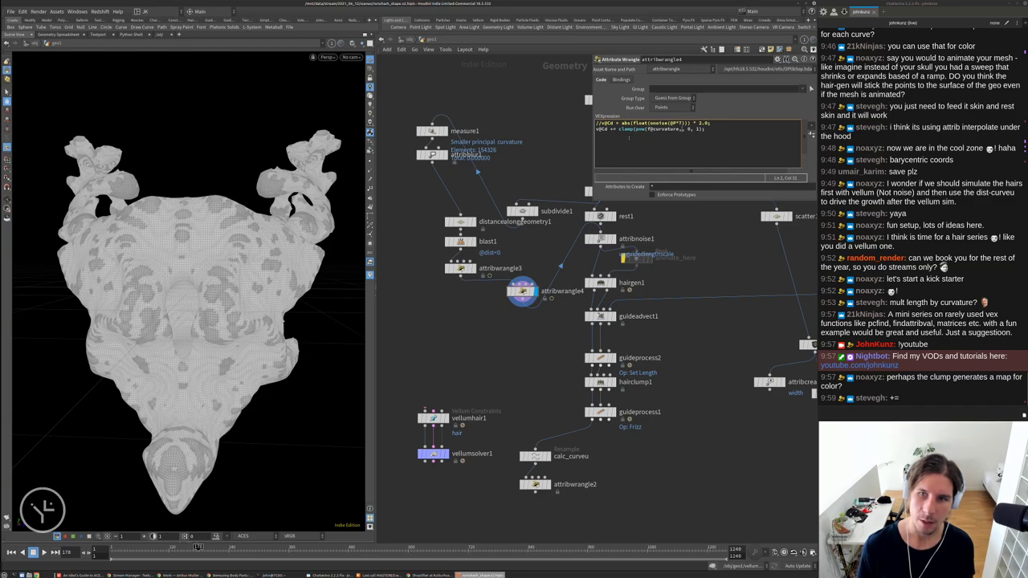
key(Delete)
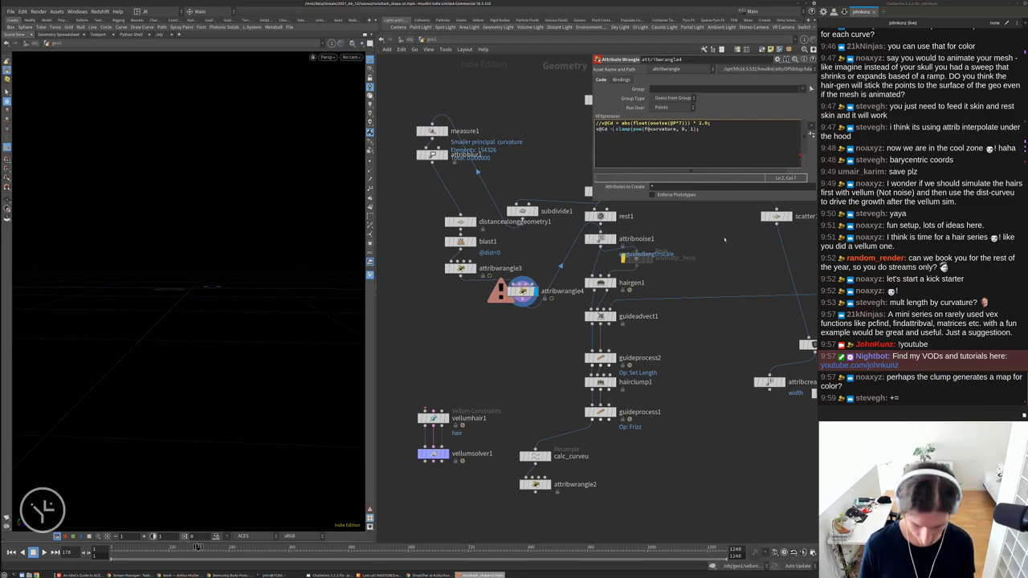
key(BackSpace)
text(+)
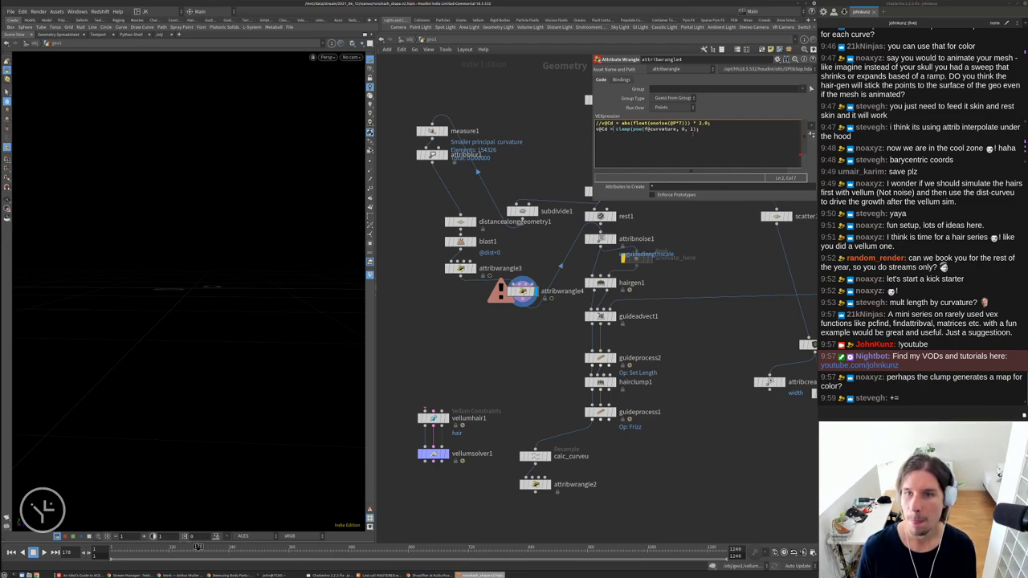
key(ctrl+z)
key(ctrl+z)
key(ctrl+z)
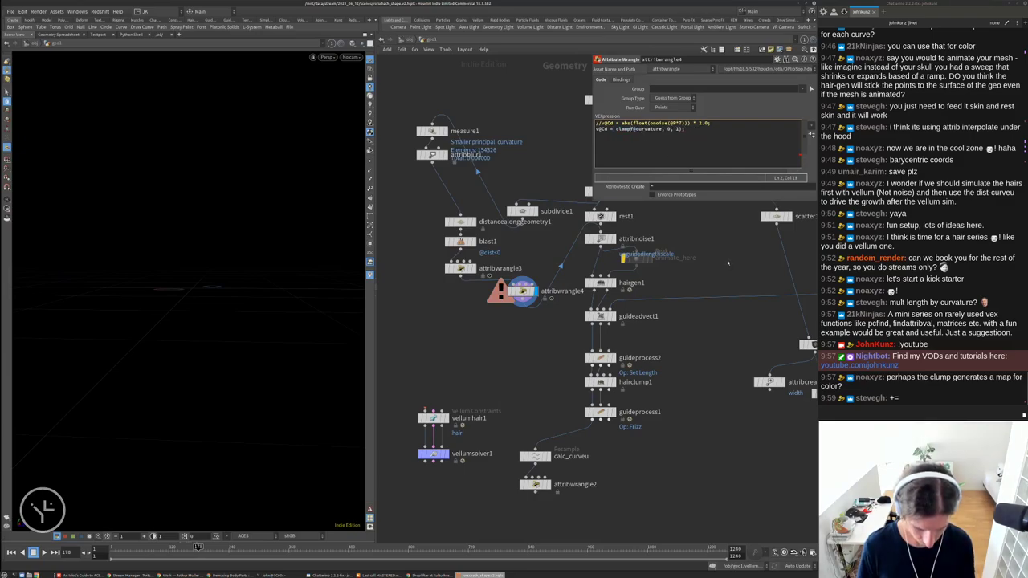
text((f)
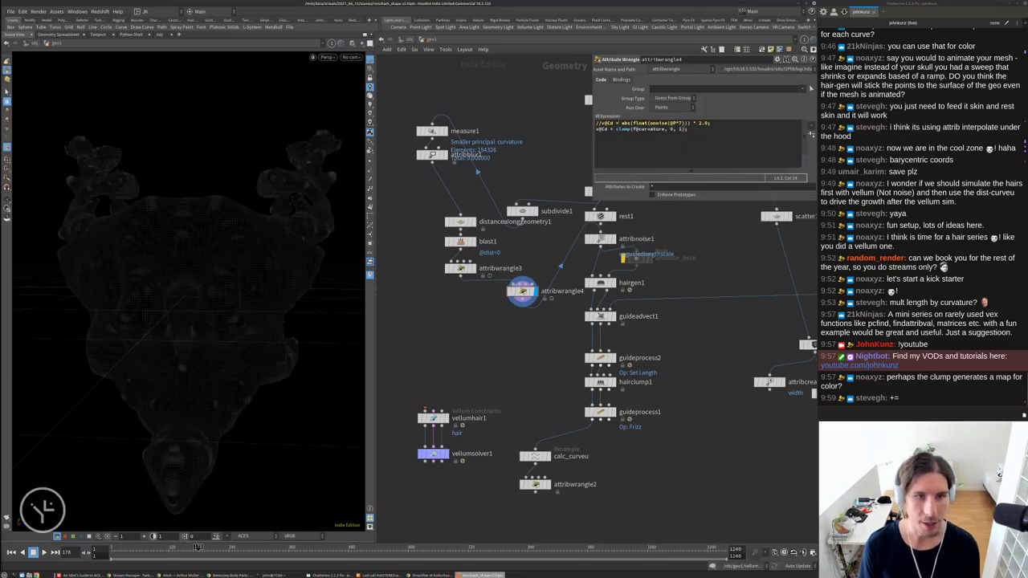
Tune the curvature colour line toward clamp(f@curvature+0.25, 0, 1) * 2.0, checking the mesh
click(670, 128)
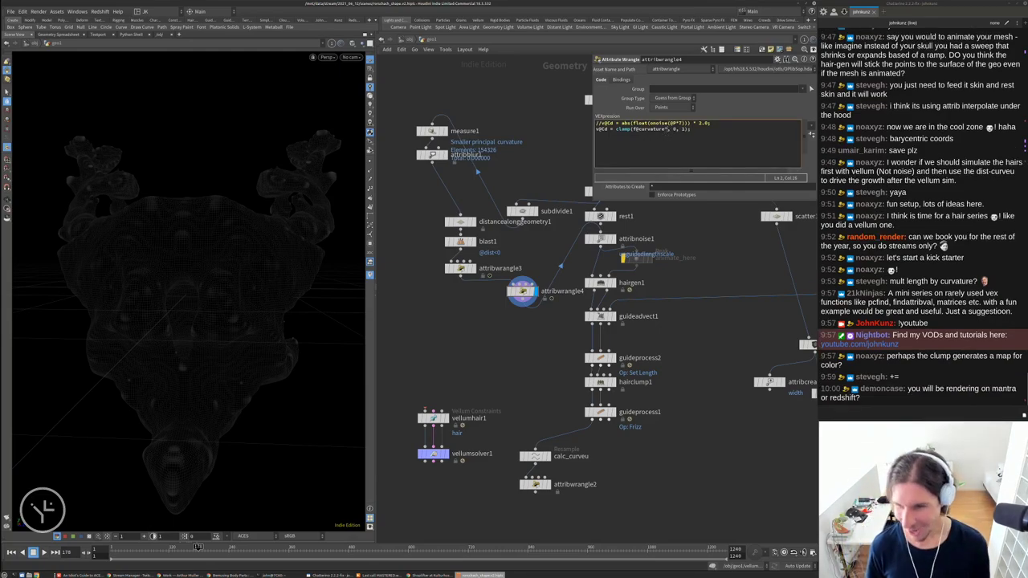
text(.5)
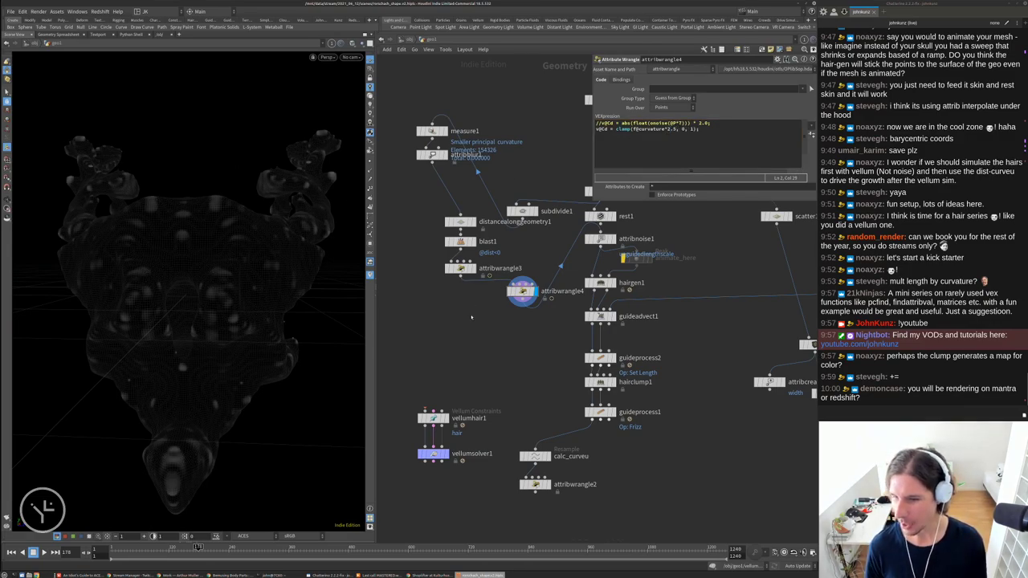
drag(253, 306, 238, 270)
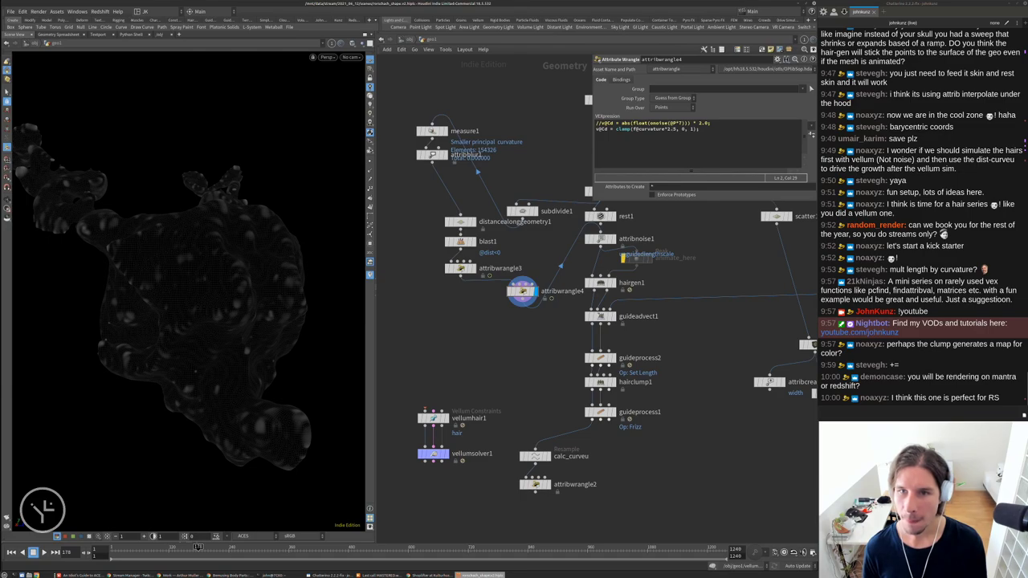
click(667, 129)
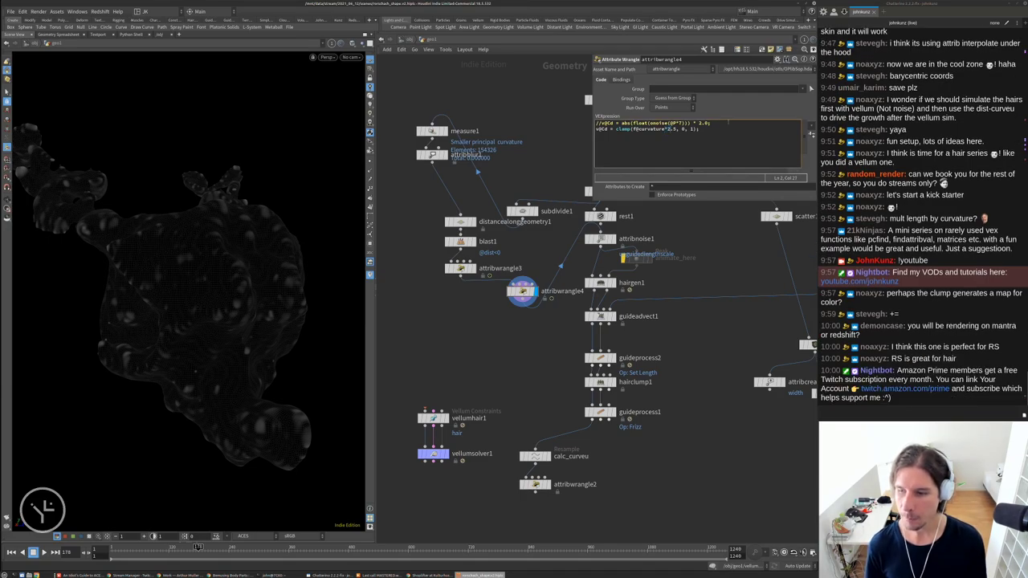
key(BackSpace)
text(7)
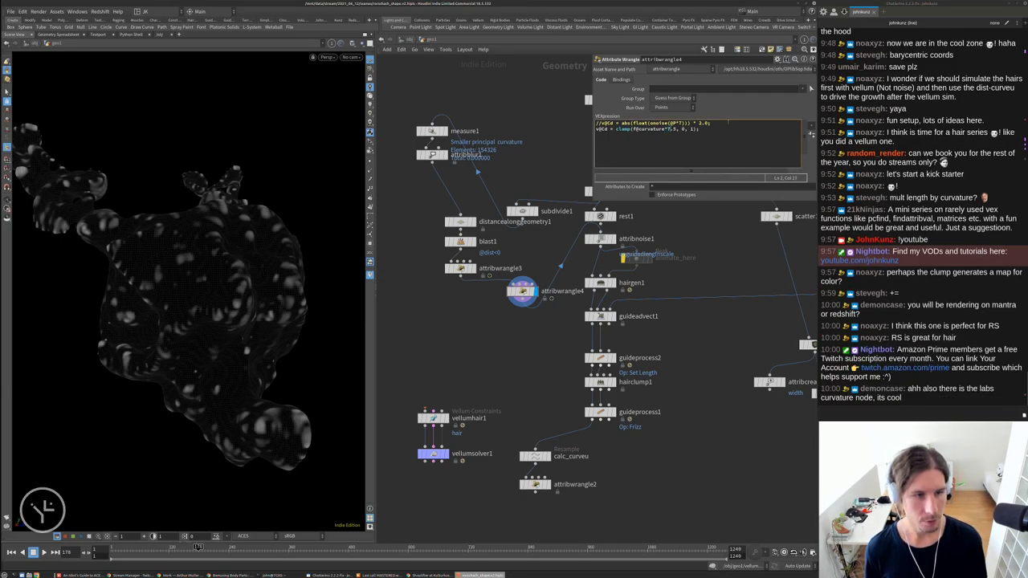
key(shift+Left)
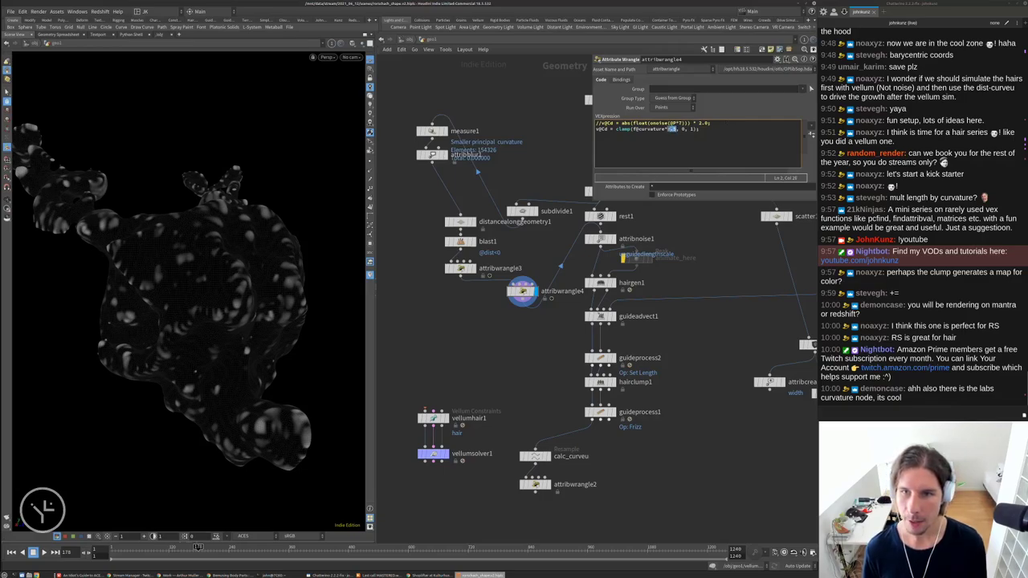
key(shift+Left)
key(BackSpace)
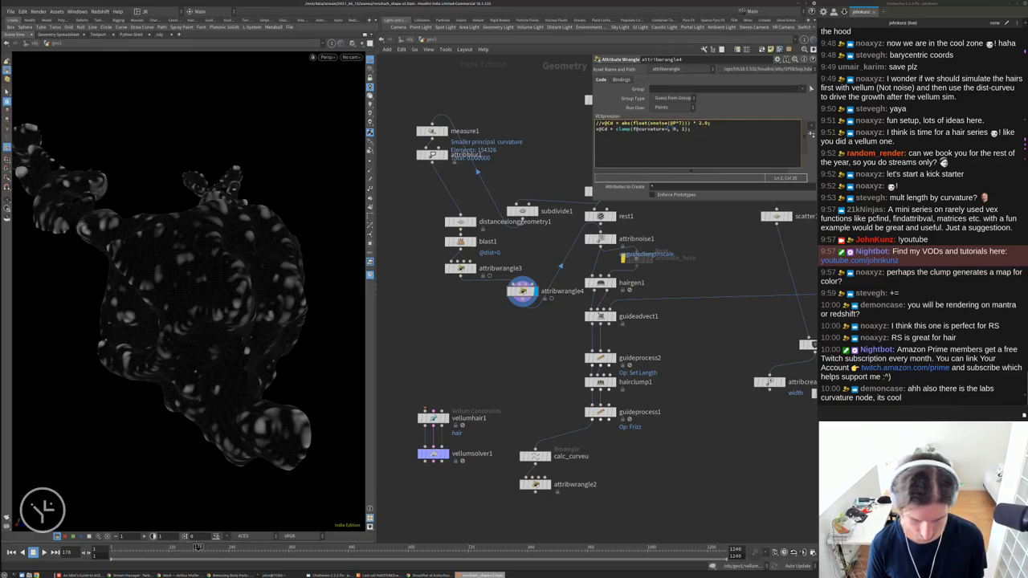
text(*0.)
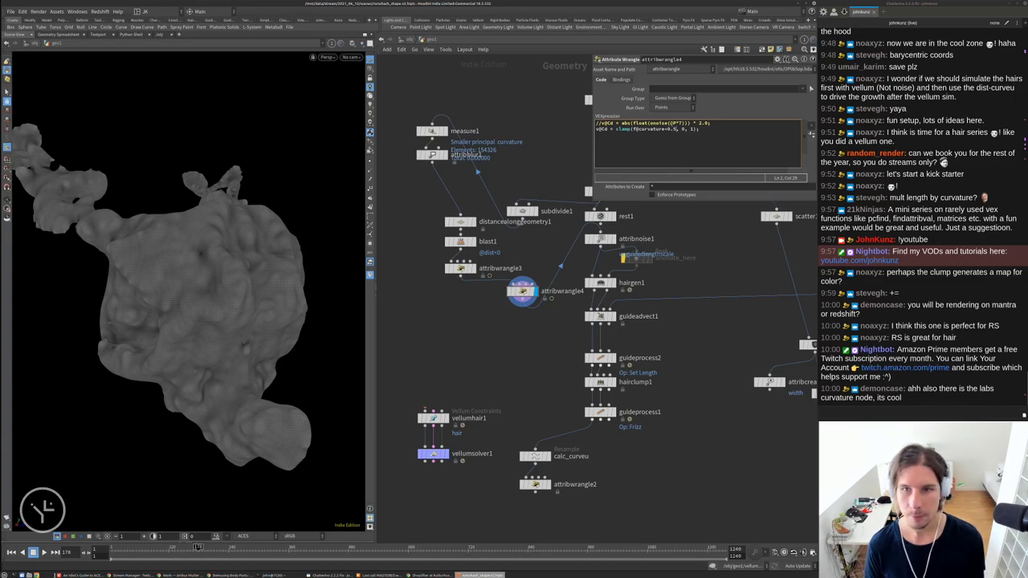
text(2)
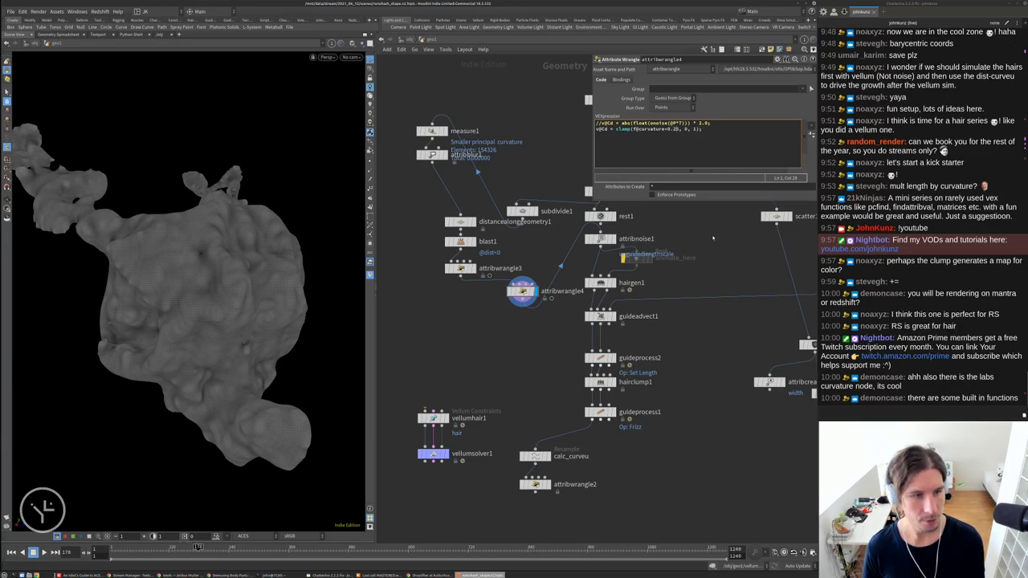
alt+drag(262, 269, 220, 270)
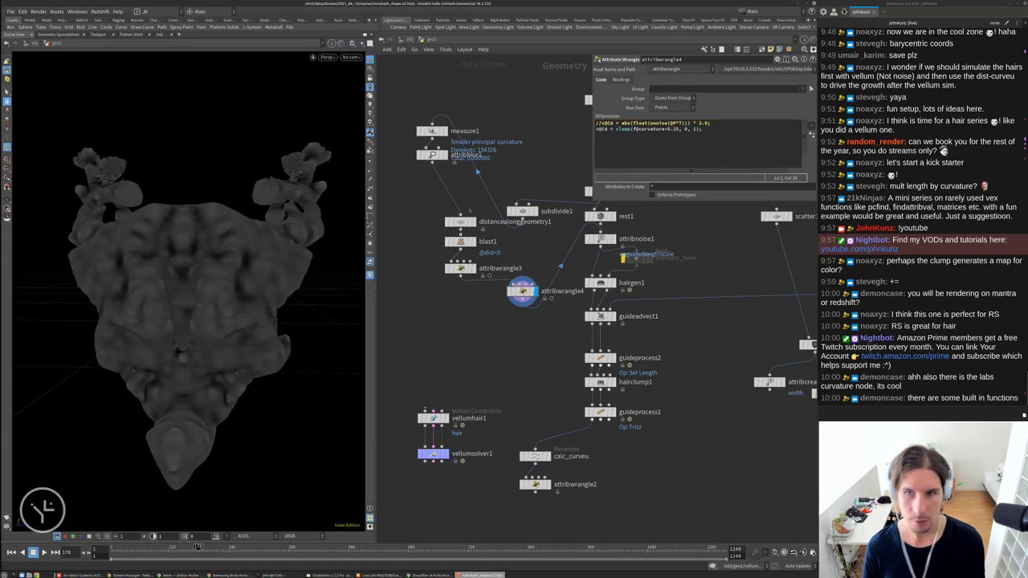
click(730, 129)
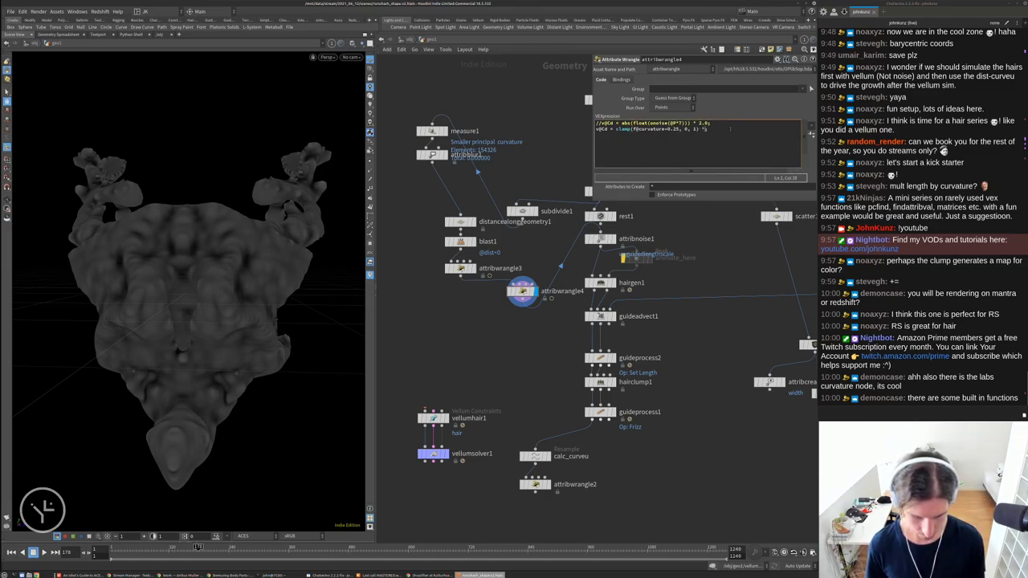
text(2.0)
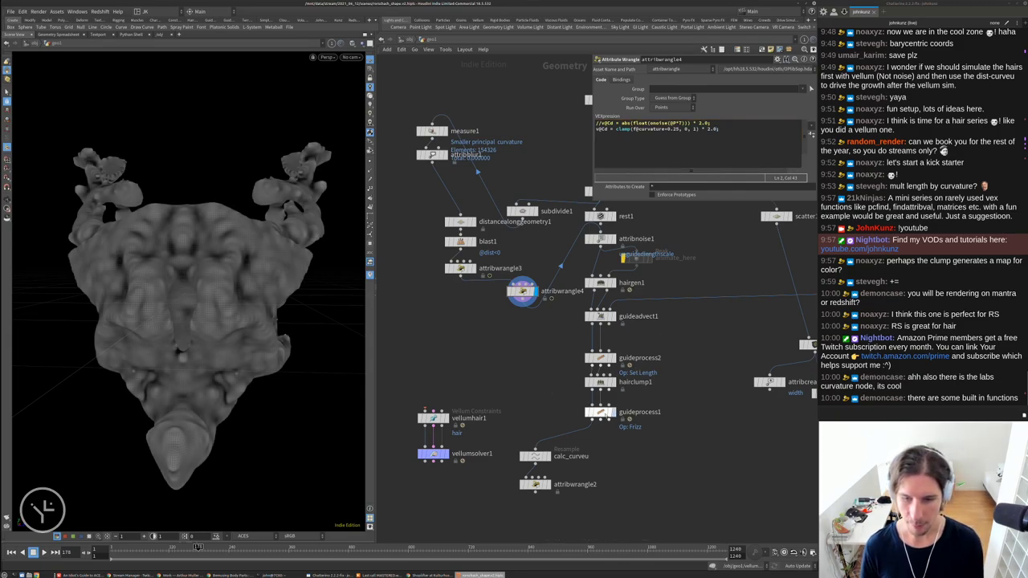
Display the groomed hair output and bring the hair nodes into view
click(601, 412)
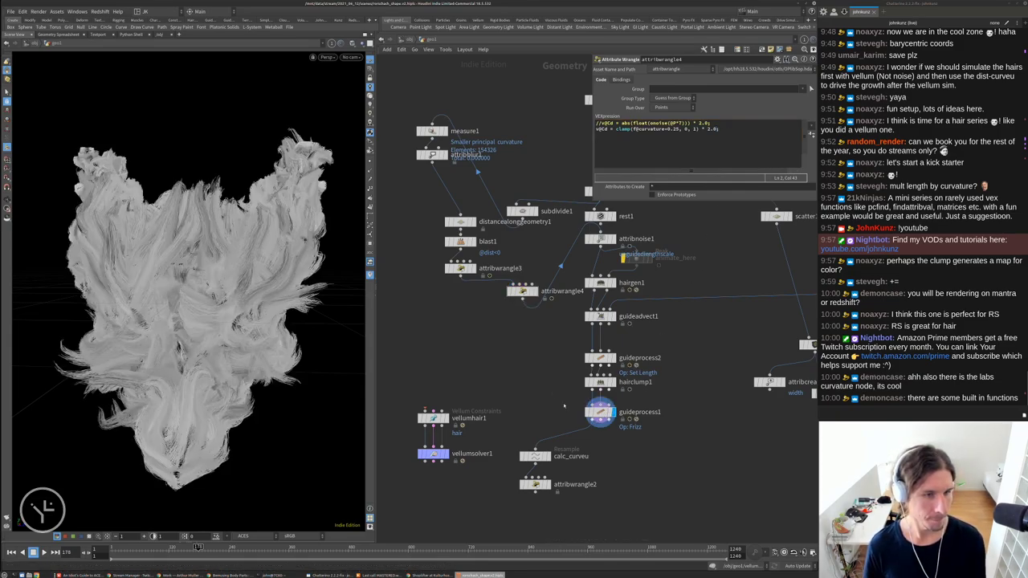
drag(287, 315, 196, 293)
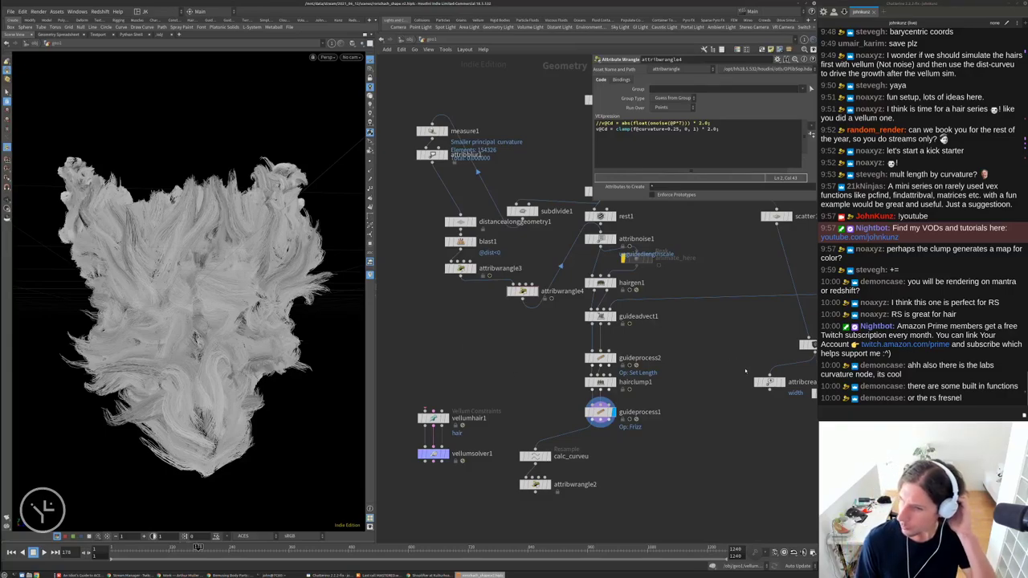
middle_drag(717, 369, 711, 344)
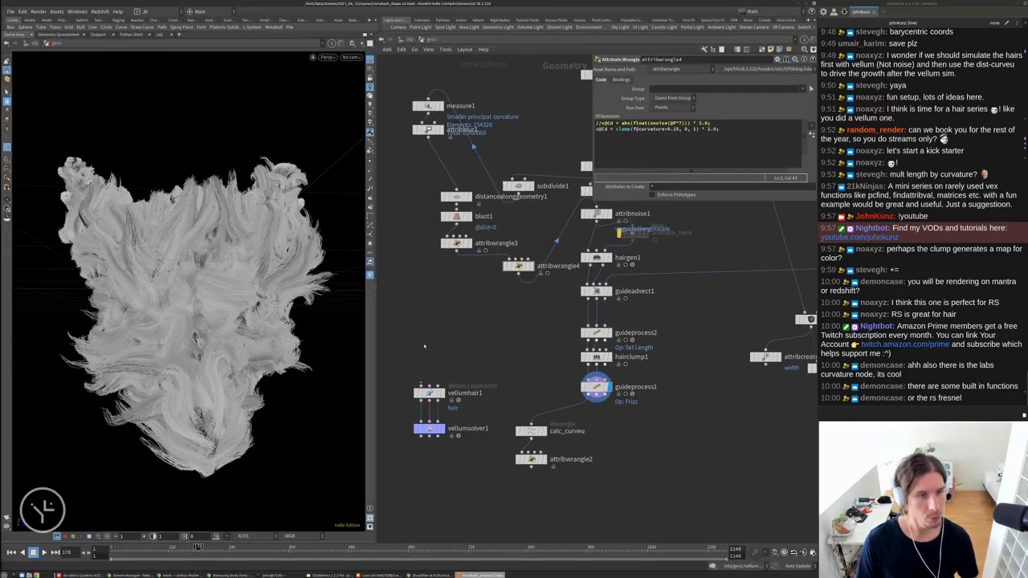
scroll(598, 335, up, 5)
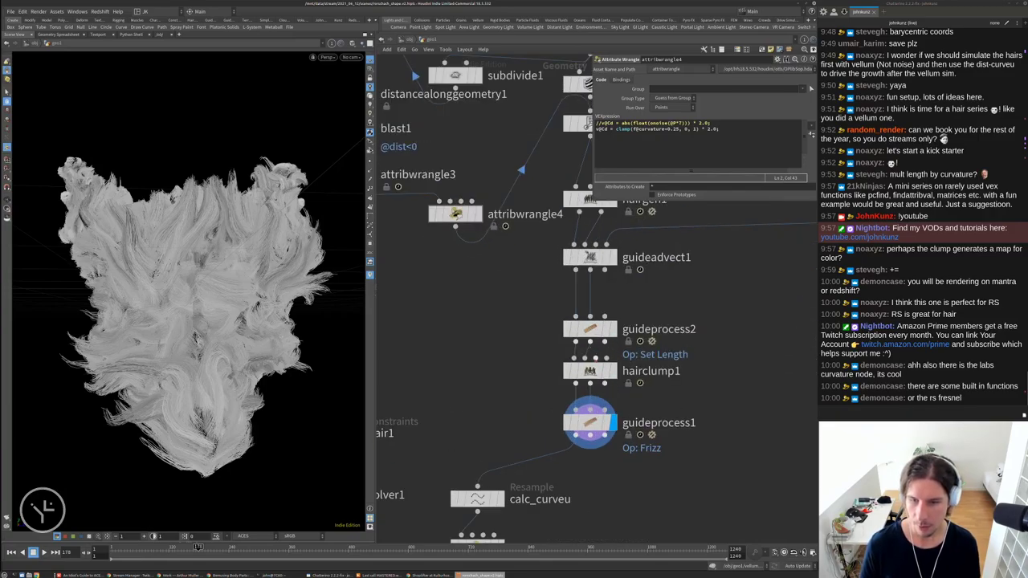
Set hairclump1's Blend to 0.348 and Clump Size to 0.065, then inspect the clumps
click(590, 370)
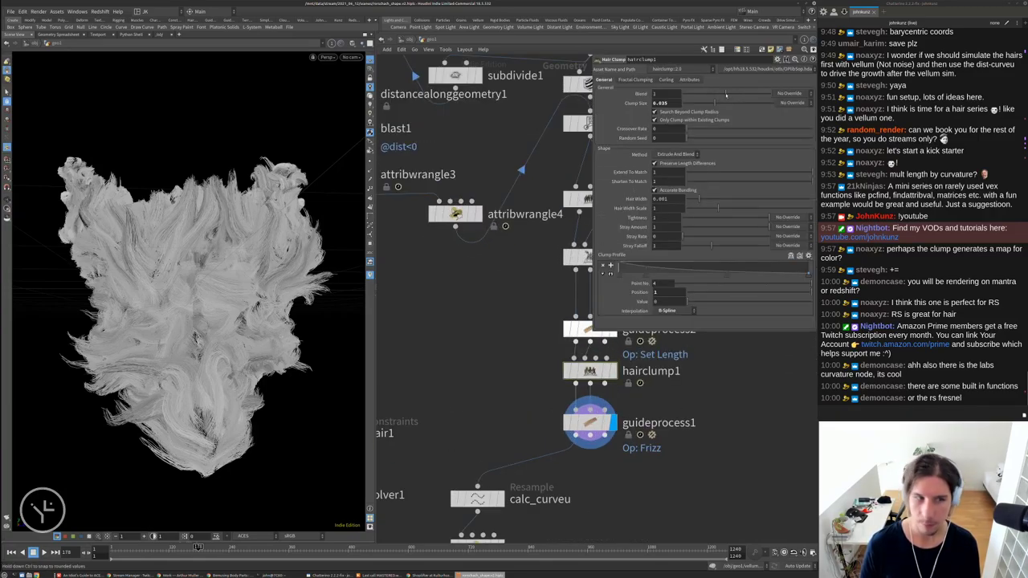
click(726, 94)
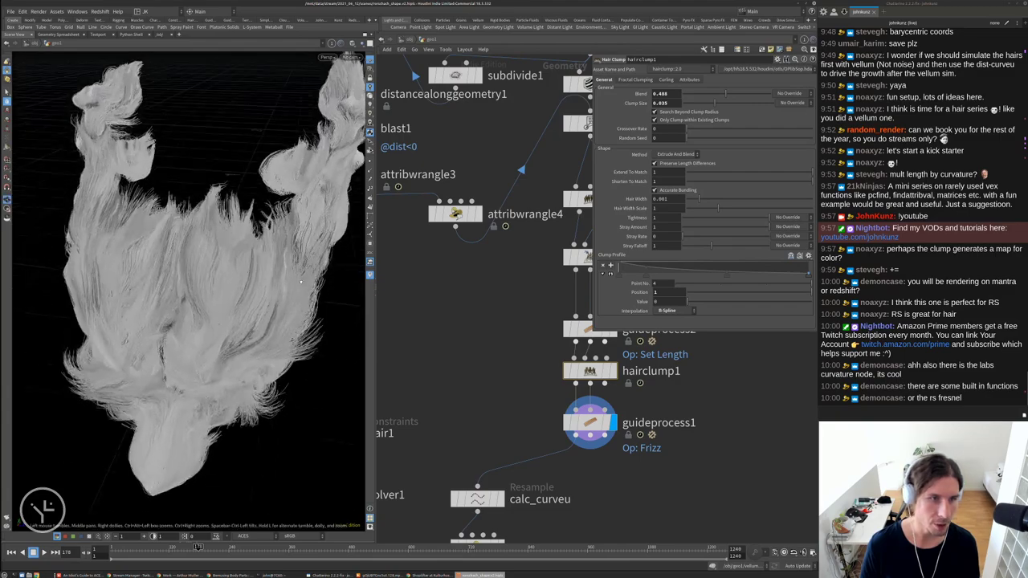
drag(719, 97, 765, 97)
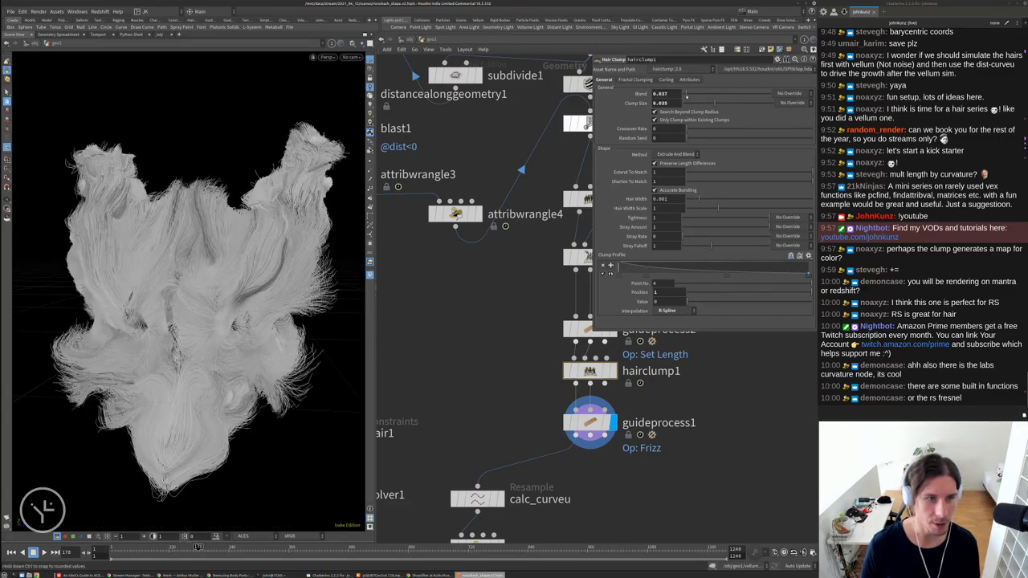
click(698, 94)
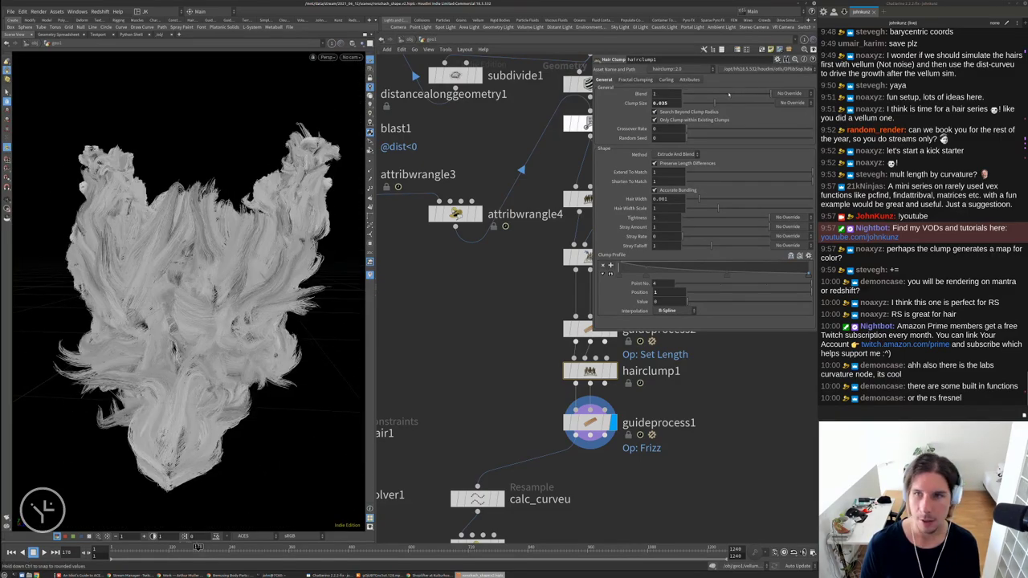
click(713, 94)
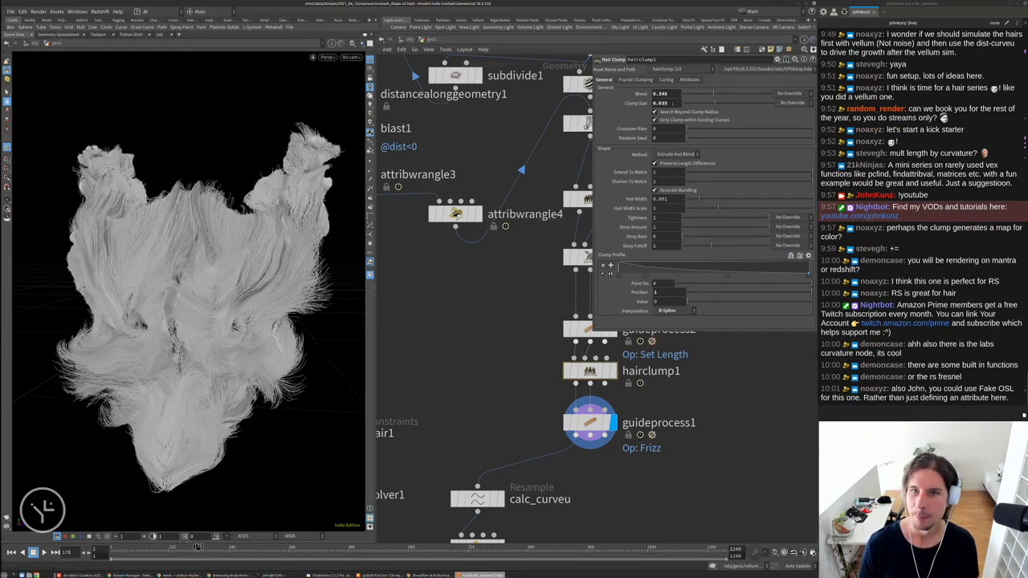
double_click(660, 102)
text(0.065)
key(Return)
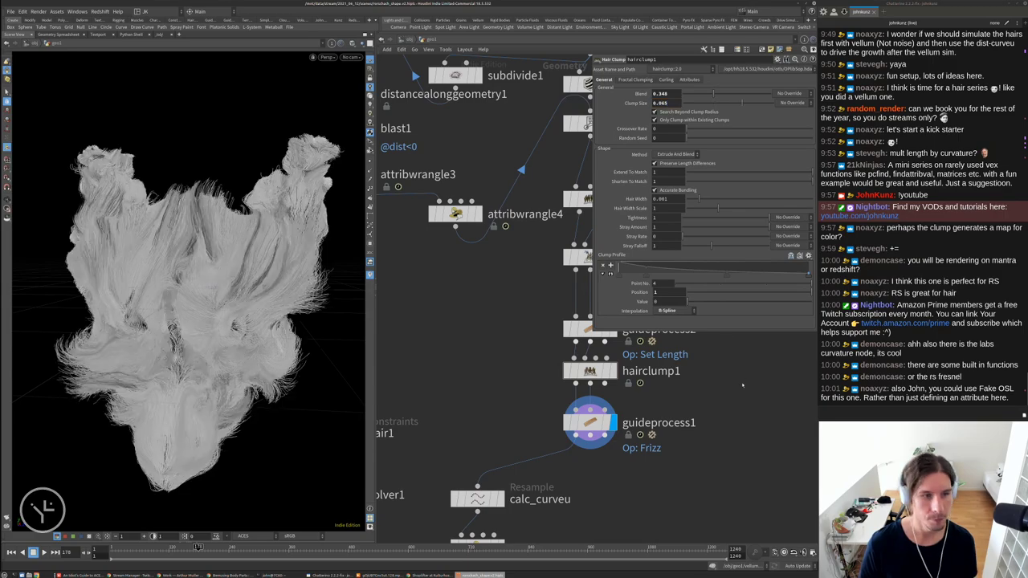
drag(208, 321, 161, 346)
scroll(498, 340, down, 5)
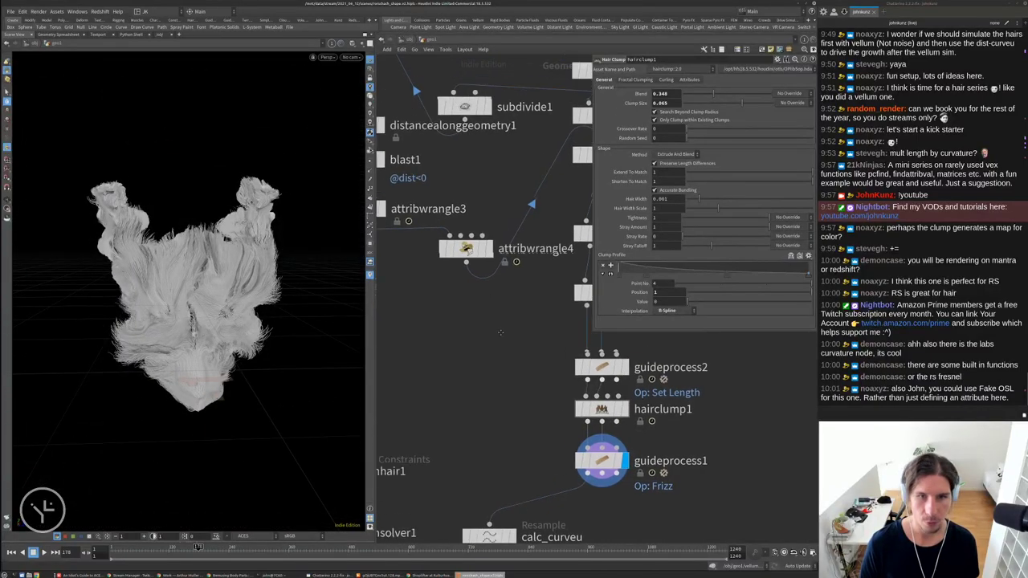
click(485, 306)
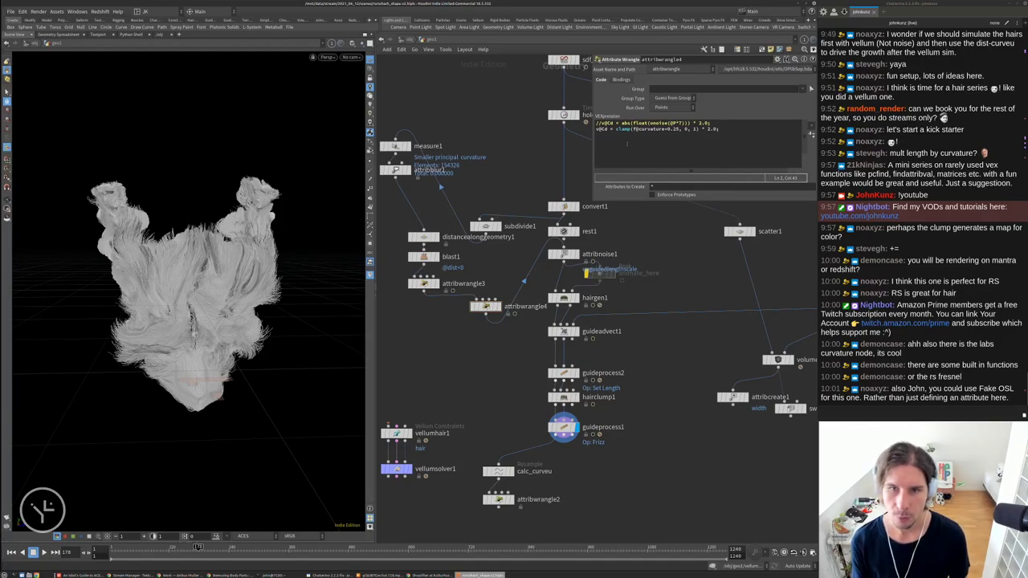
In attribwrangle3, add a commented-out line 'f@unguidedlengthscale *= ;'
click(423, 283)
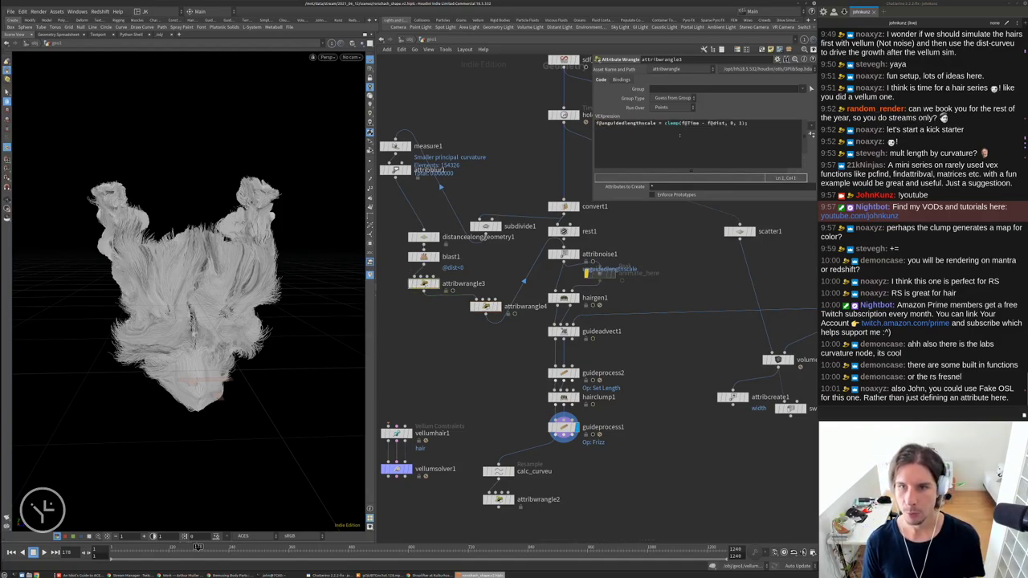
drag(657, 123, 587, 122)
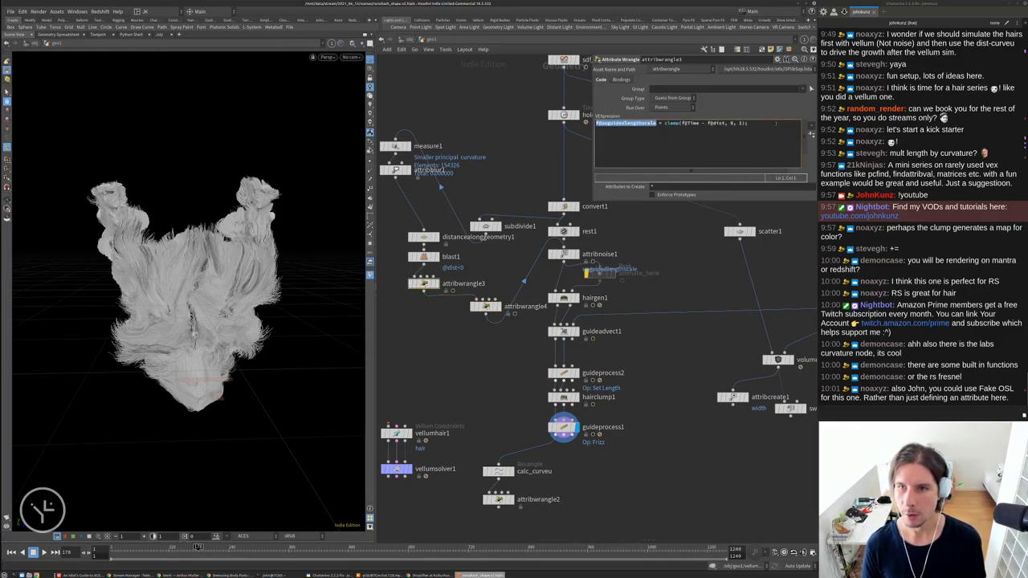
key(ctrl+c)
click(776, 123)
key(Return)
key(ctrl+v)
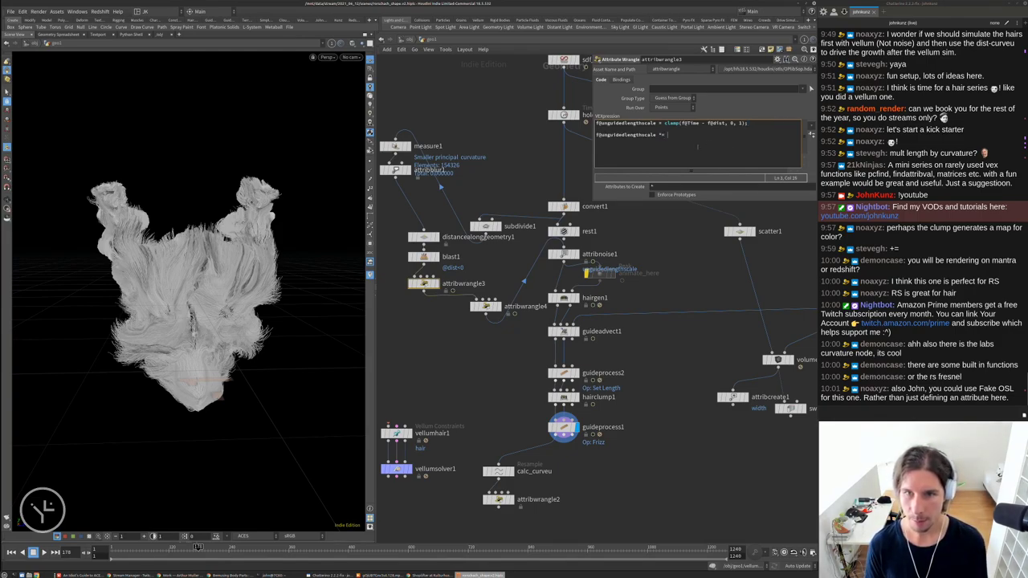
text(*= ;)
key(Return)
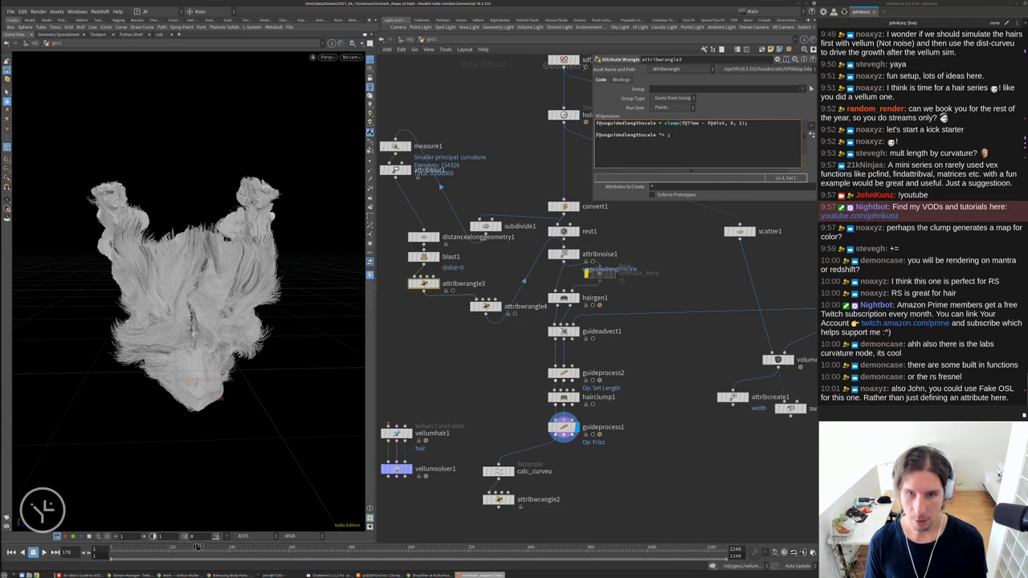
key(ctrl+slash)
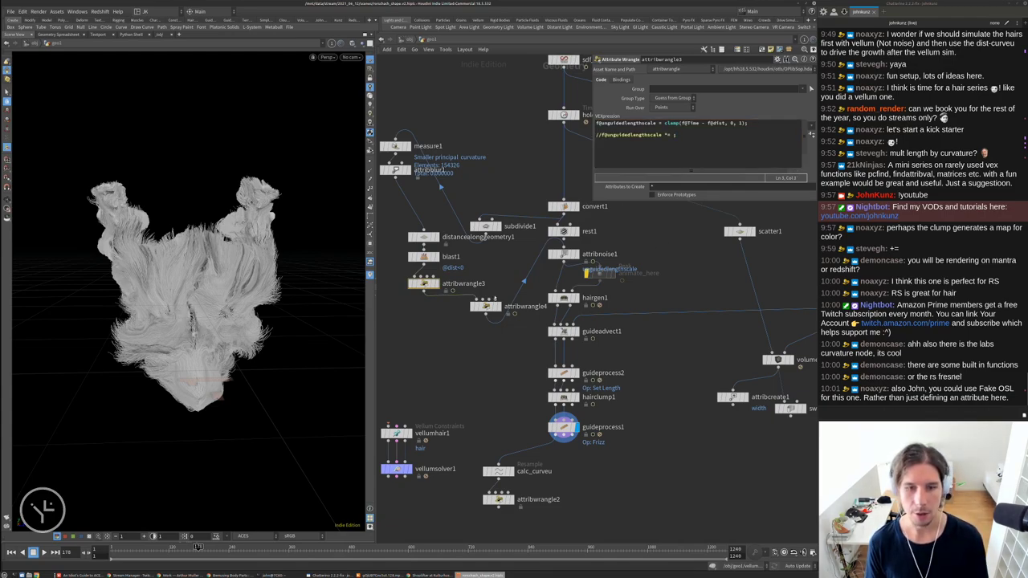
Complete the line with clamp(f@curvature*0.25, 0, 1) and uncomment it
click(485, 306)
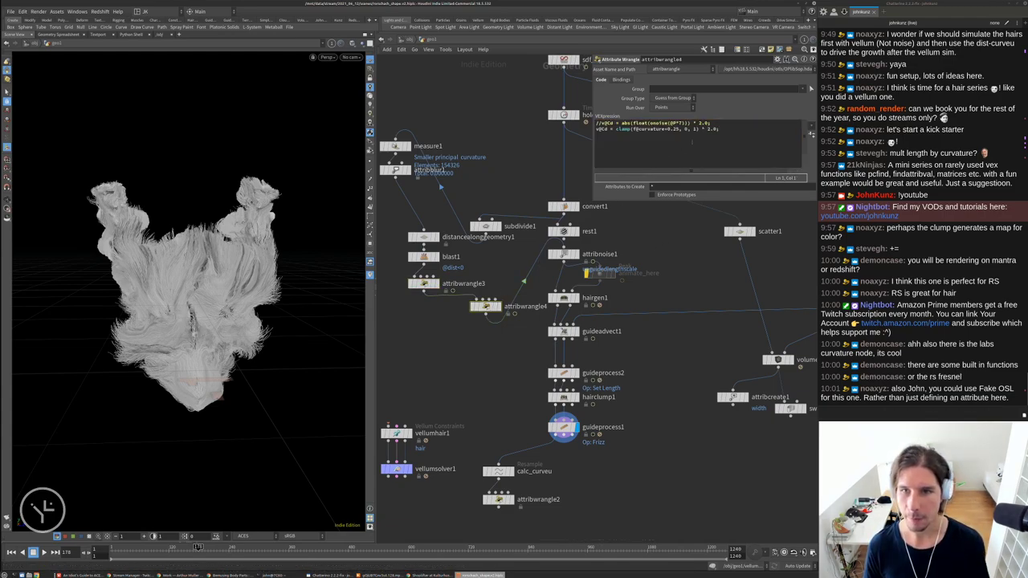
drag(616, 129, 699, 129)
click(423, 282)
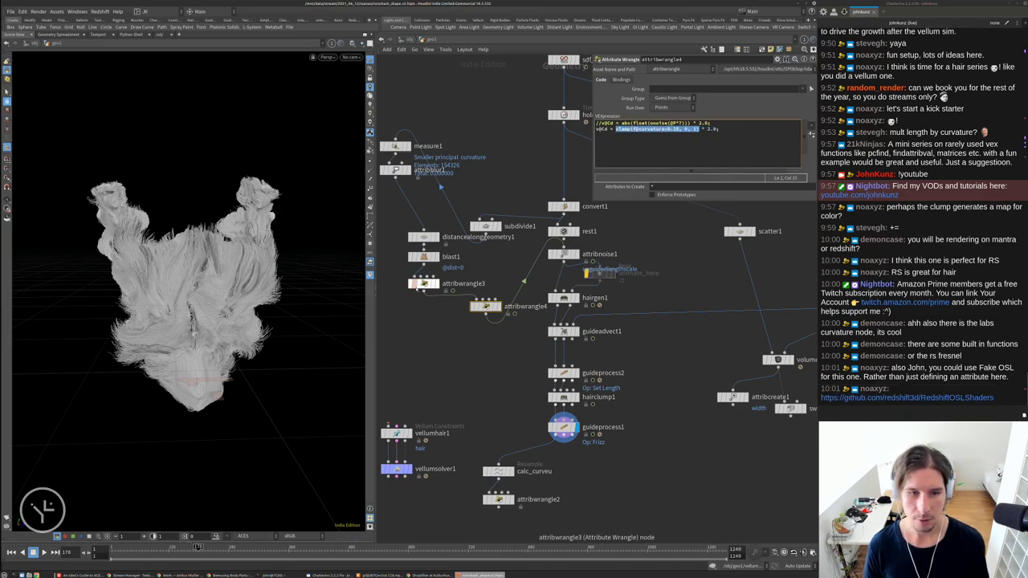
text(clamp(f@curvature*0.25, 0, 1);)
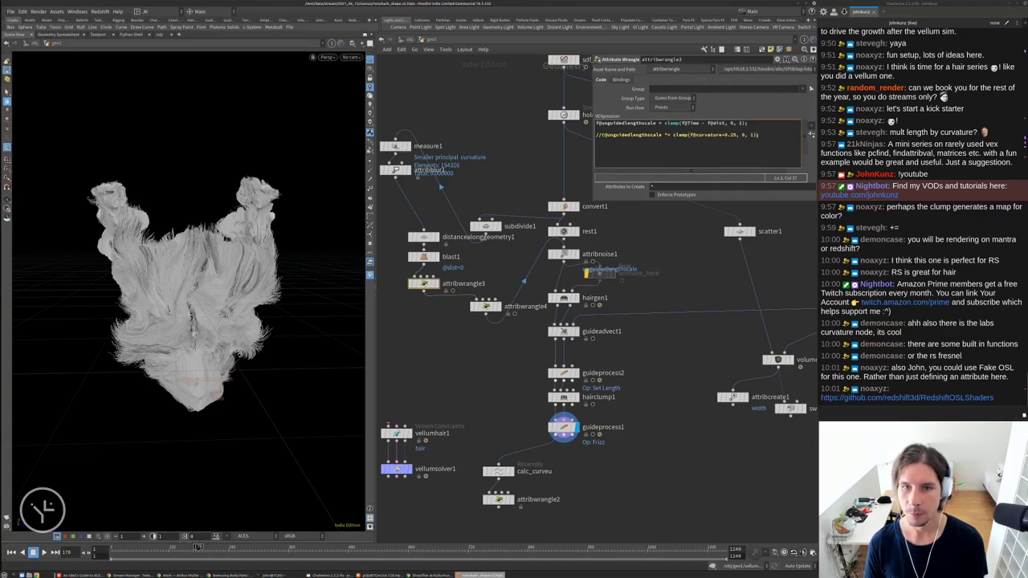
key(Home)
key(Delete)
key(Delete)
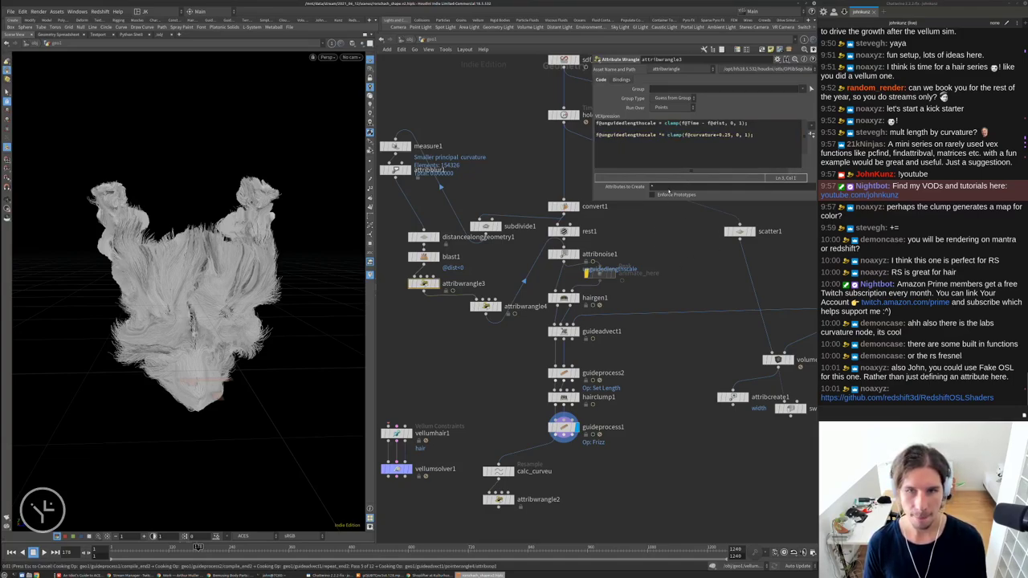
key(Escape)
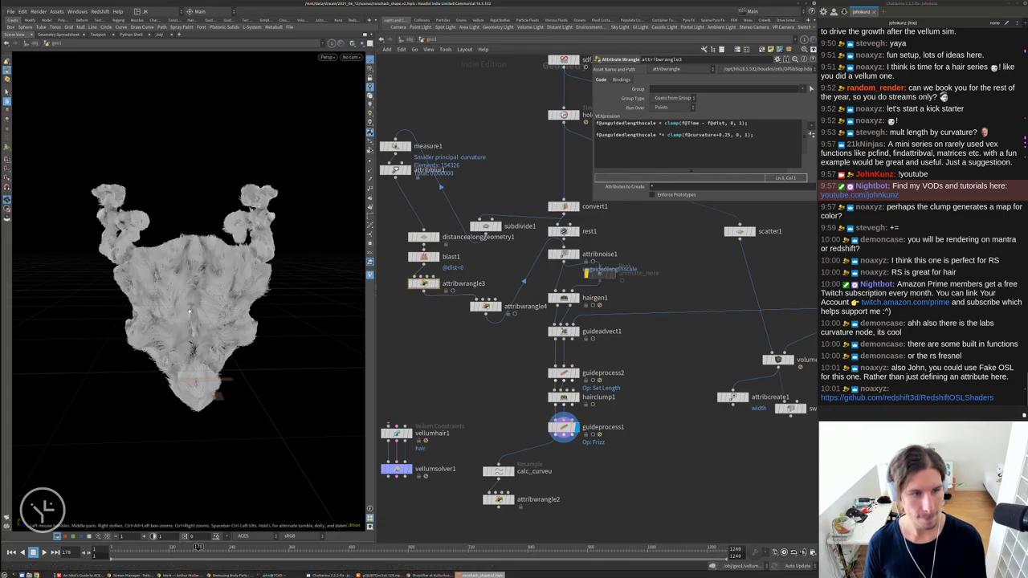
drag(263, 239, 265, 322)
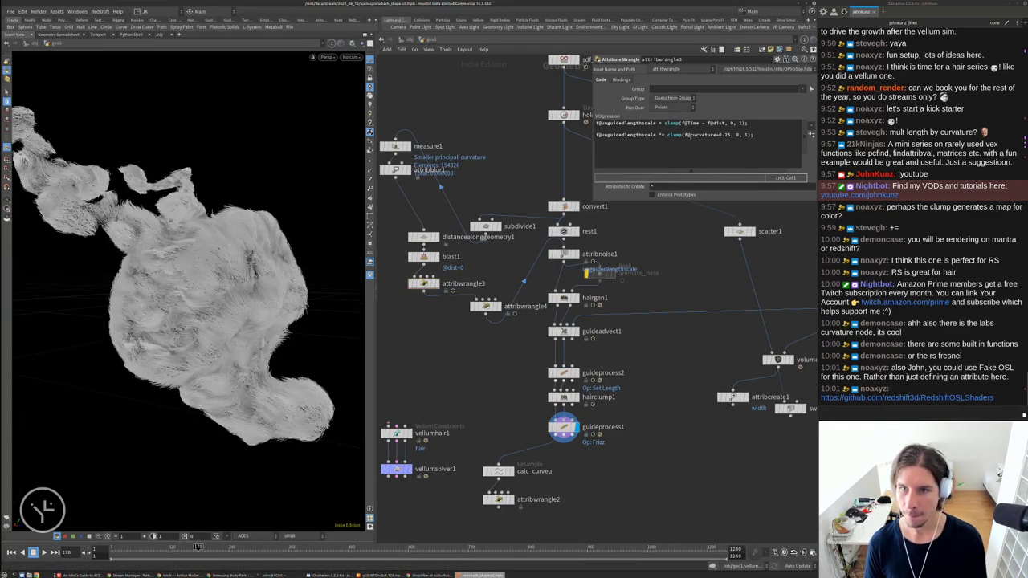
Refine the curvature expression and toggle the line's comment to compare hair lengths
click(715, 135)
text(()
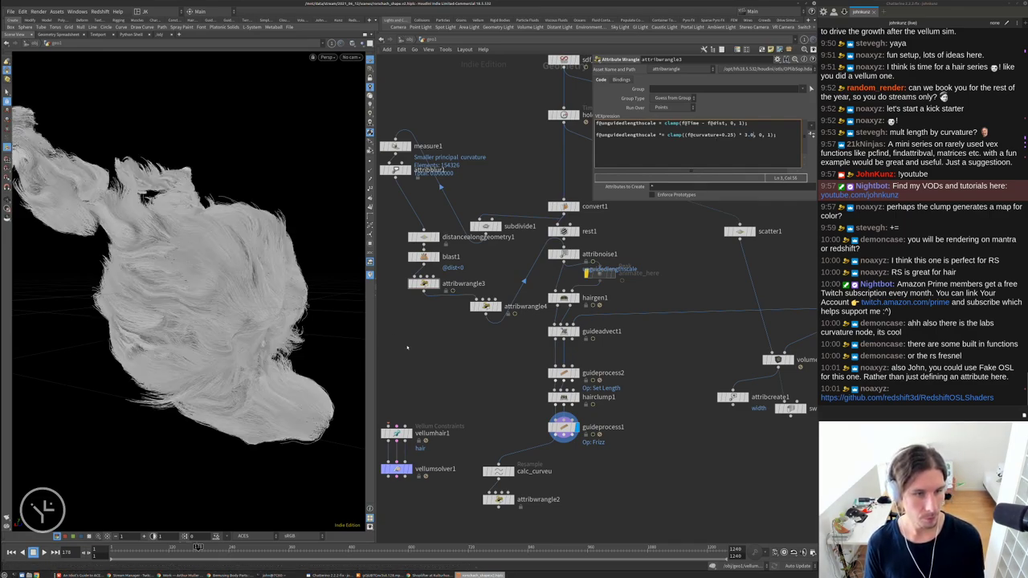
alt+drag(305, 337, 257, 321)
scroll(428, 287, up, 3)
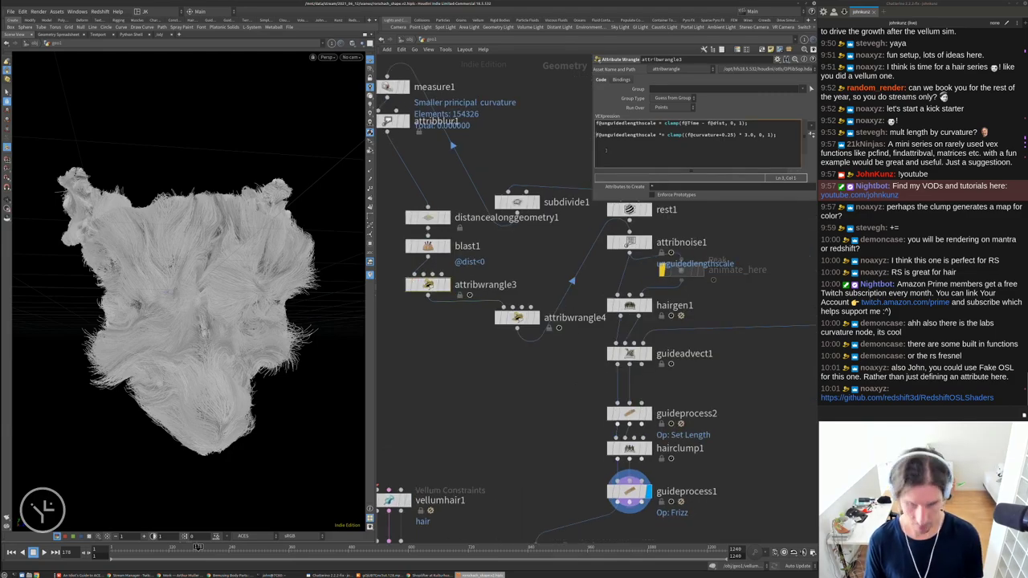
key(Up)
text(//)
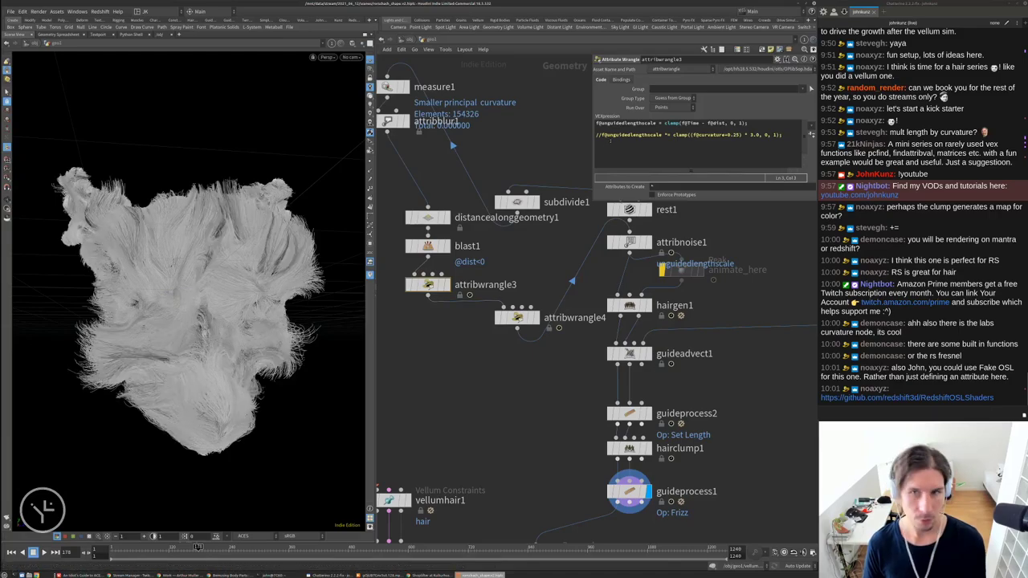
key(BackSpace)
key(BackSpace)
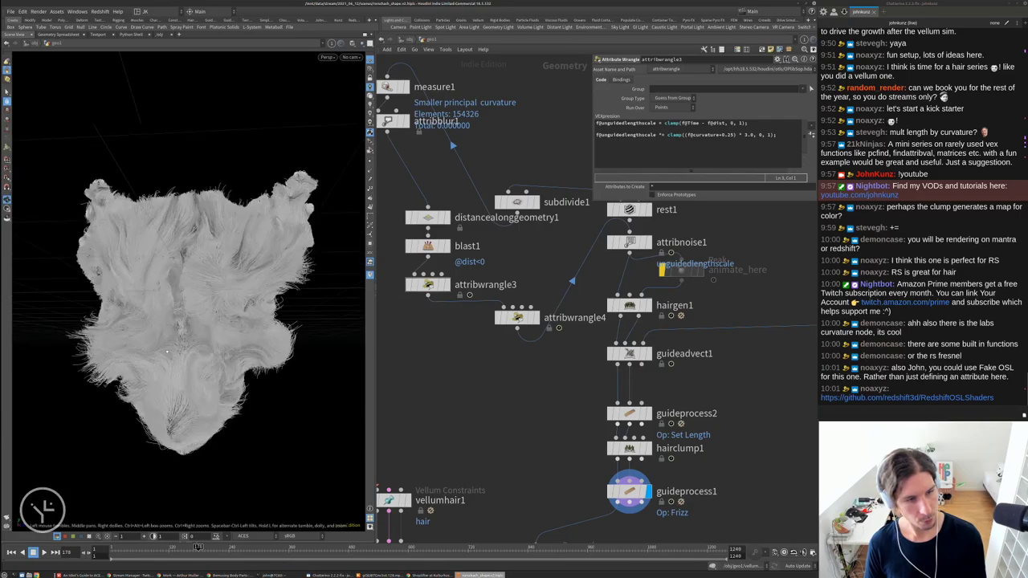
drag(167, 351, 290, 379)
scroll(180, 347, up, 4)
Browse the RedshiftOSLShaders repository file list on GitHub, then return to Houdini
click(952, 398)
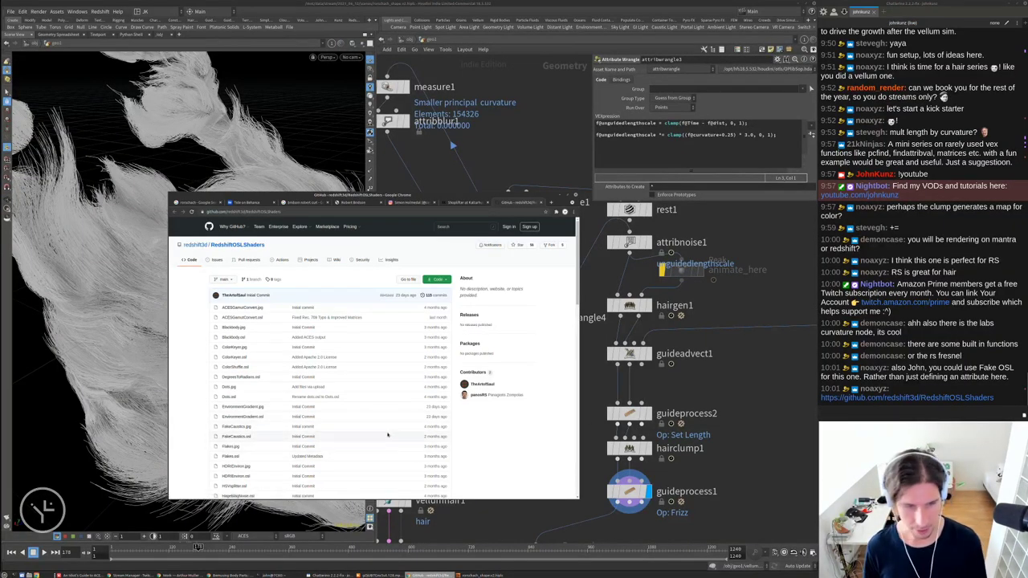
scroll(330, 441, down, 10)
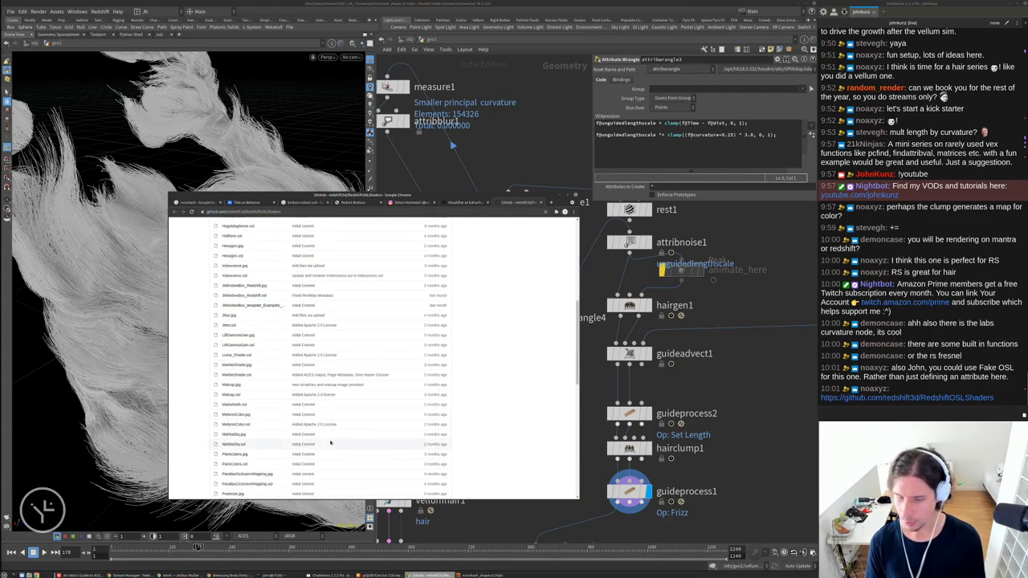
scroll(330, 441, down, 5)
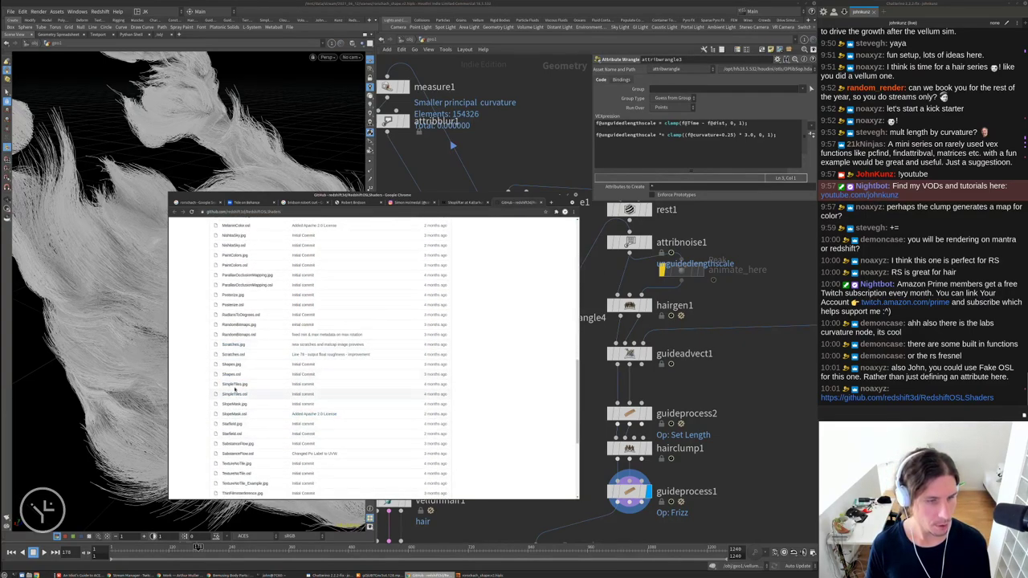
scroll(247, 426, down, 2)
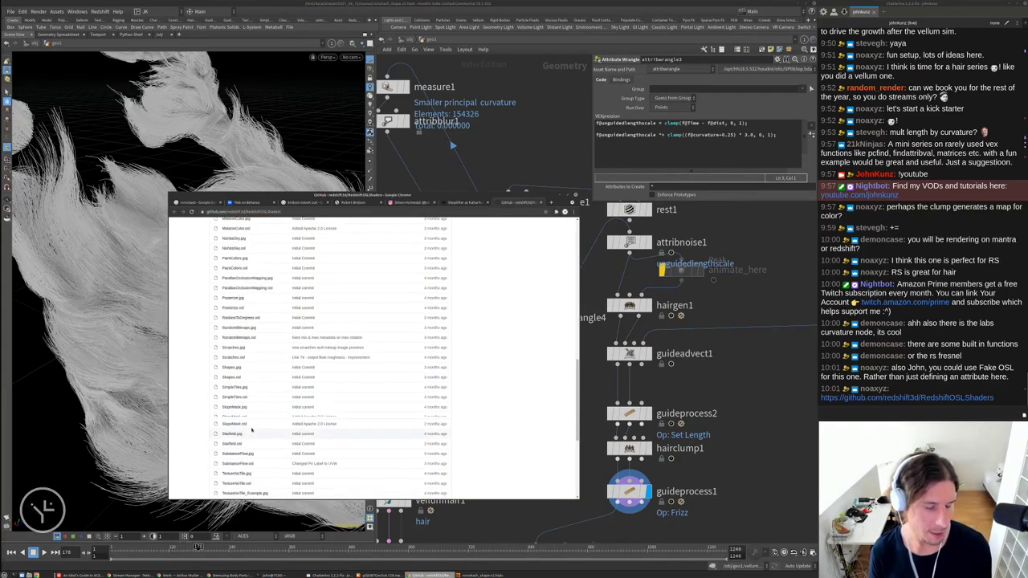
scroll(250, 431, up, 3)
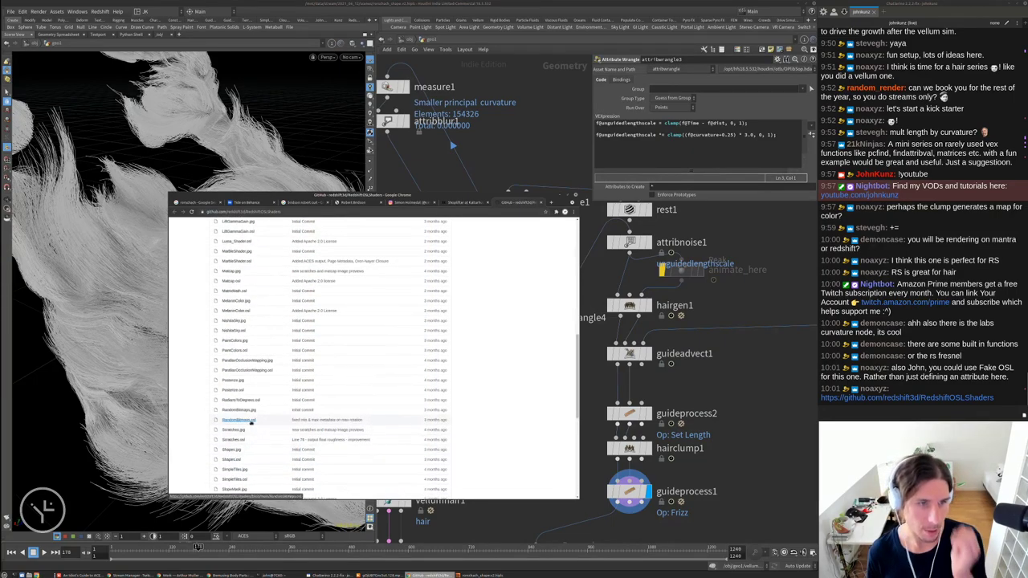
scroll(227, 286, up, 3)
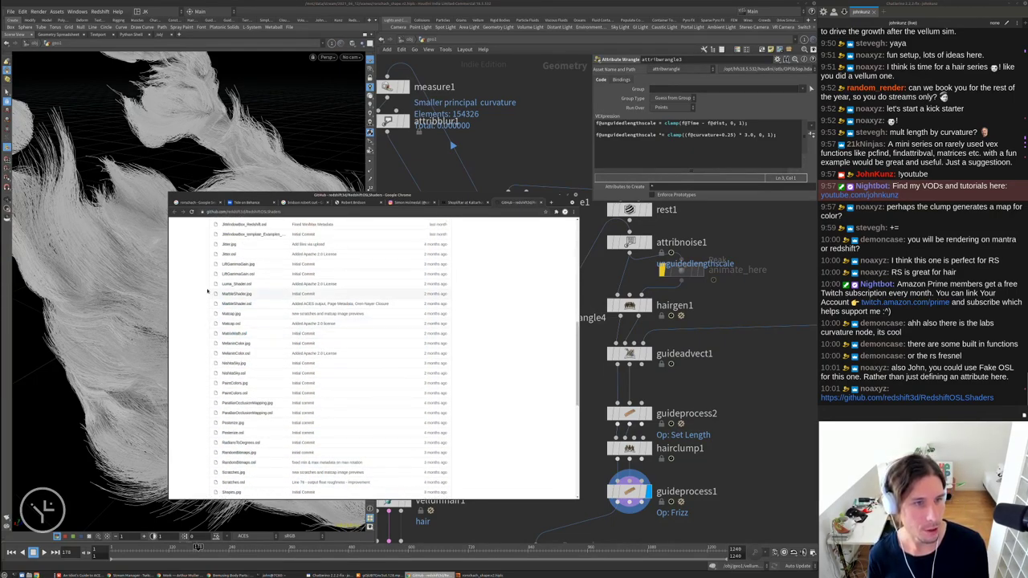
scroll(227, 286, up, 2)
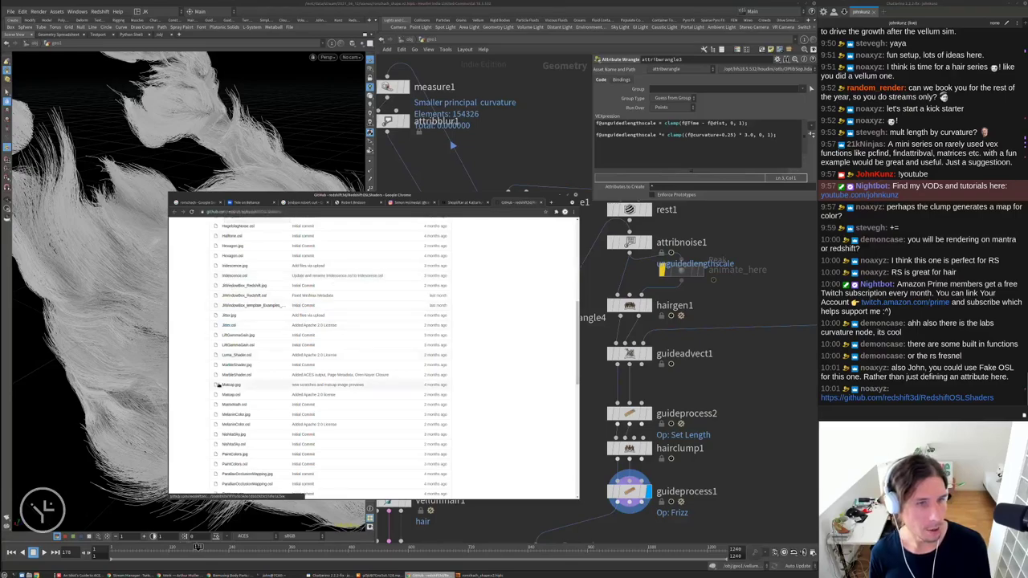
scroll(306, 347, down, 15)
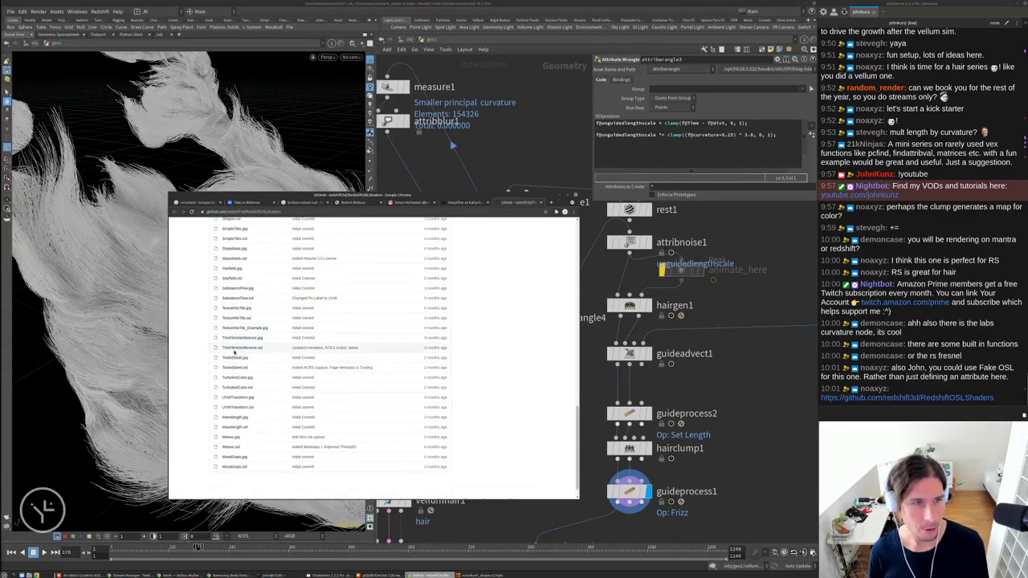
click(737, 406)
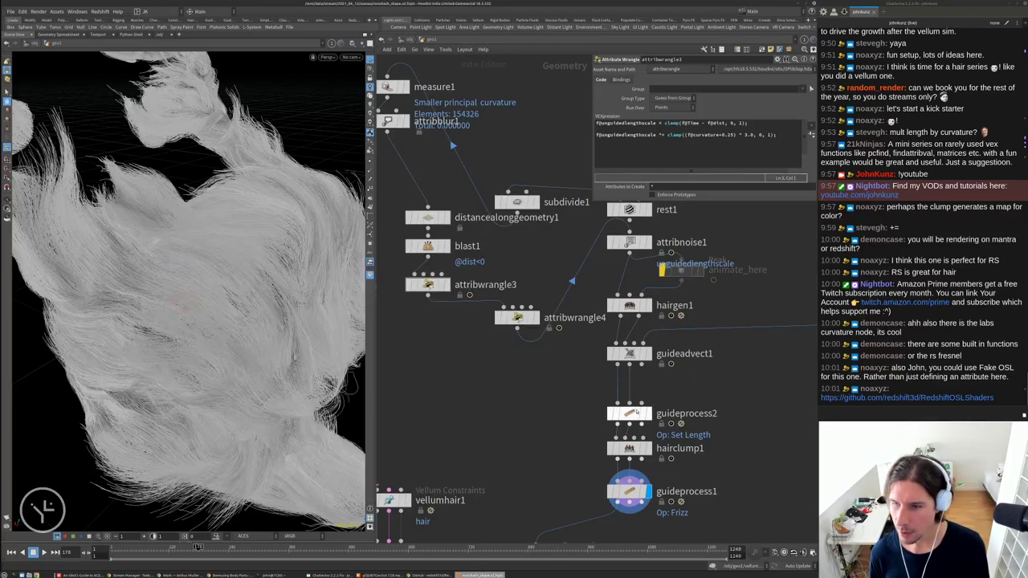
Place attribwrangle4 under attribwrangle3 and rename the wrangles 'color' and 'length'
drag(736, 405, 562, 527)
drag(466, 297, 454, 297)
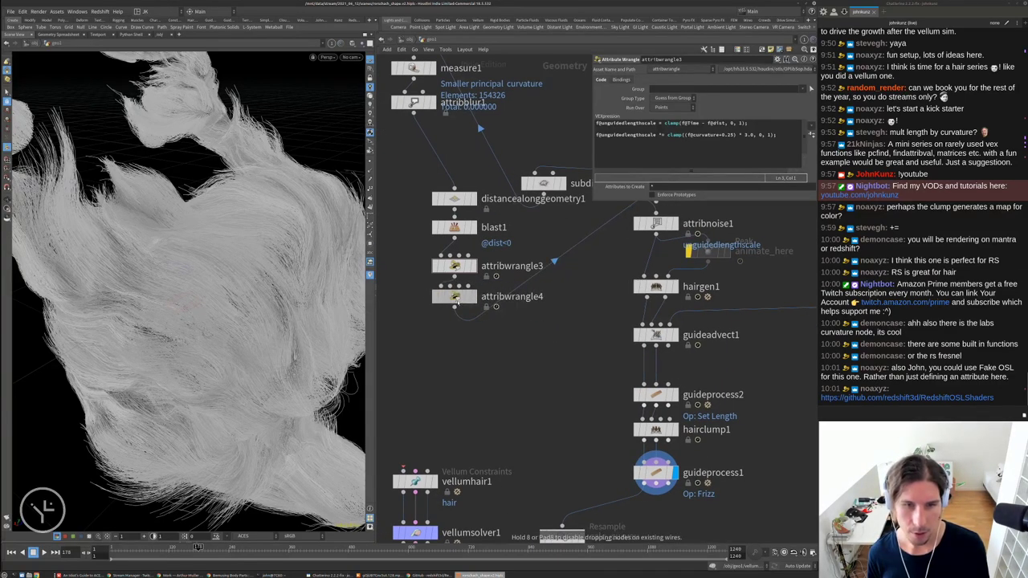
double_click(498, 297)
text(c)
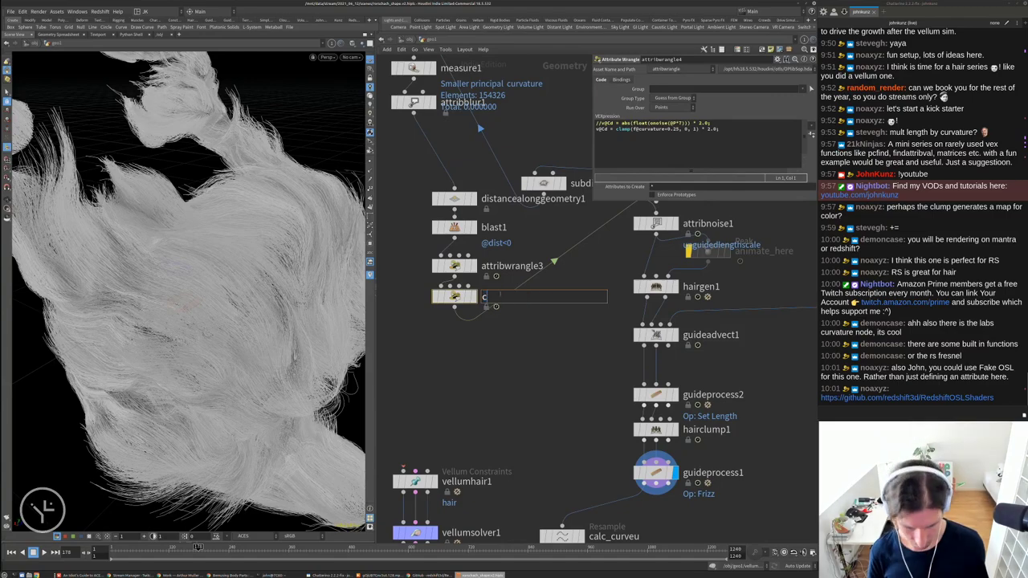
text(olor)
key(Return)
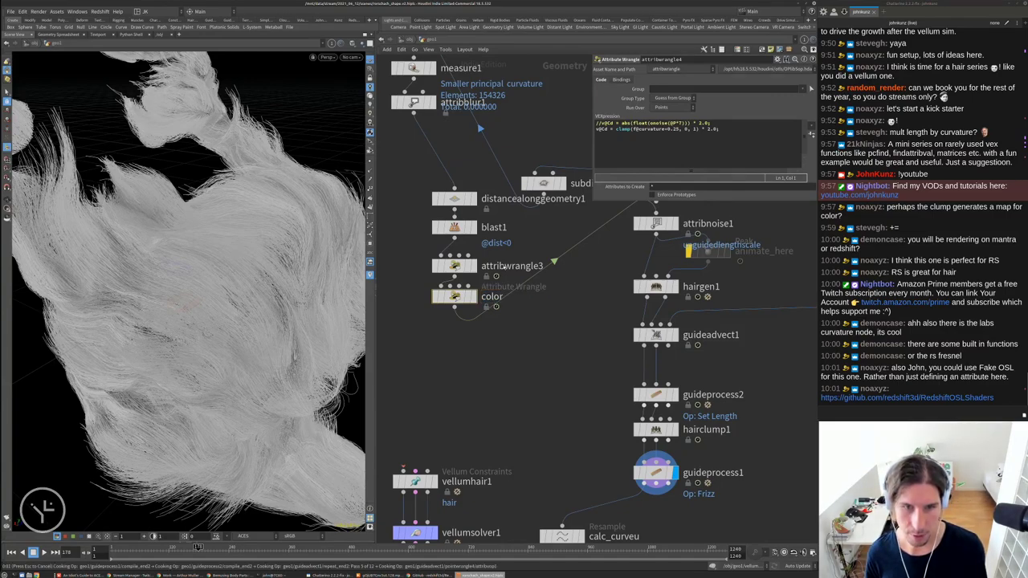
double_click(512, 266)
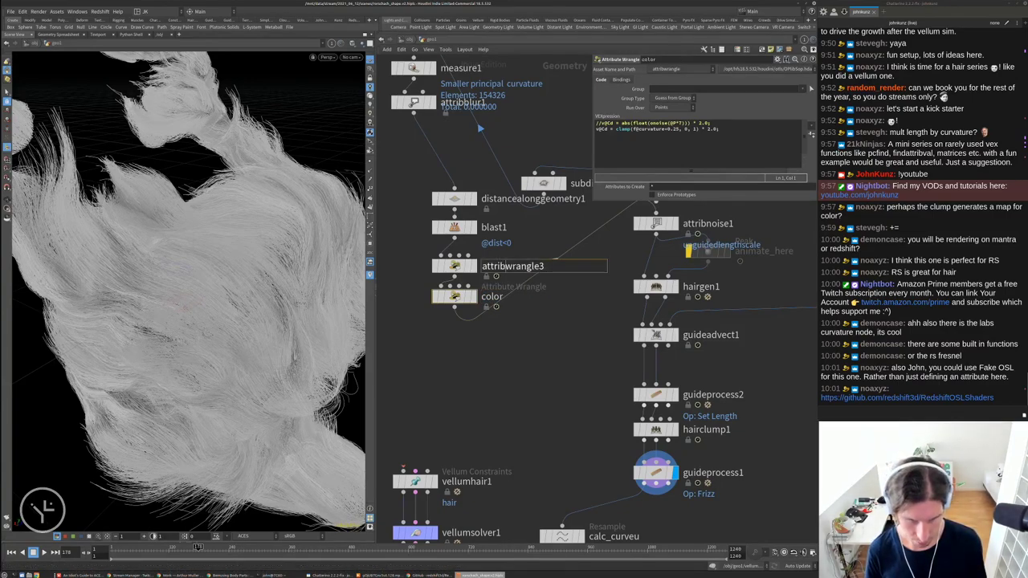
text(length)
key(Return)
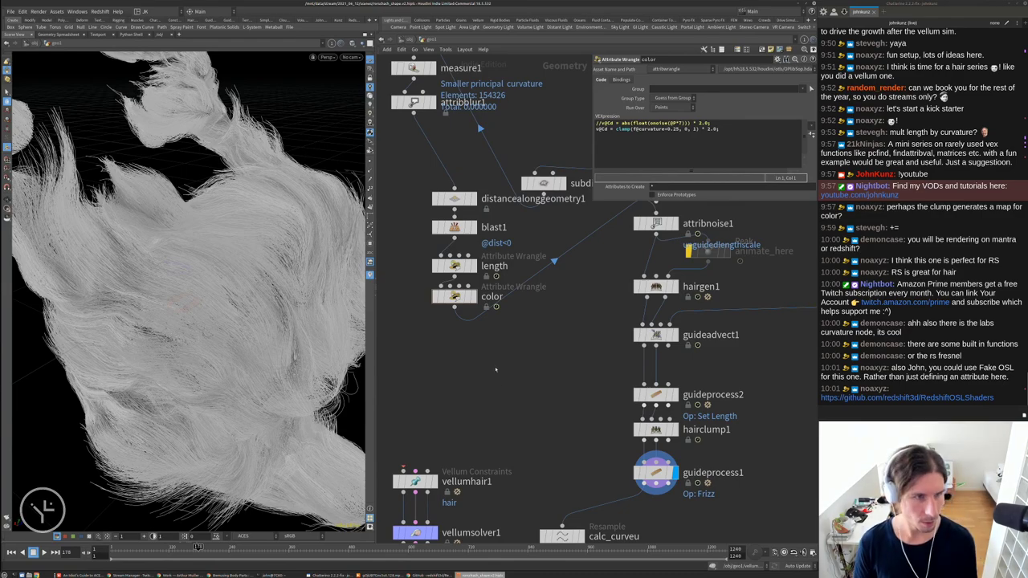
Check guideprocess1's info: 132,994 hair primitives and 728,922 points
middle_drag(555, 345, 478, 321)
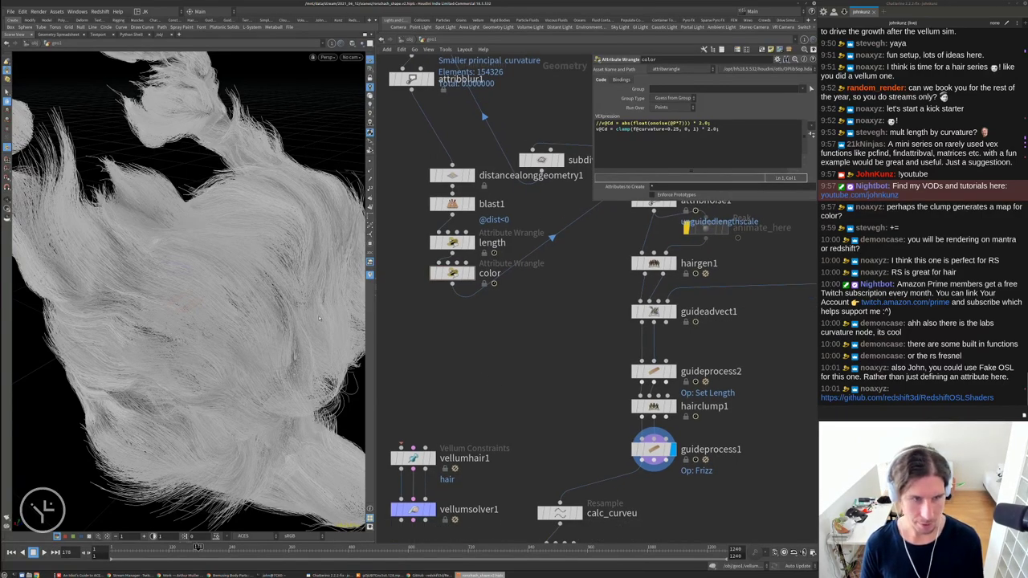
drag(241, 322, 209, 305)
middle_drag(472, 399, 464, 319)
middle_click(572, 367)
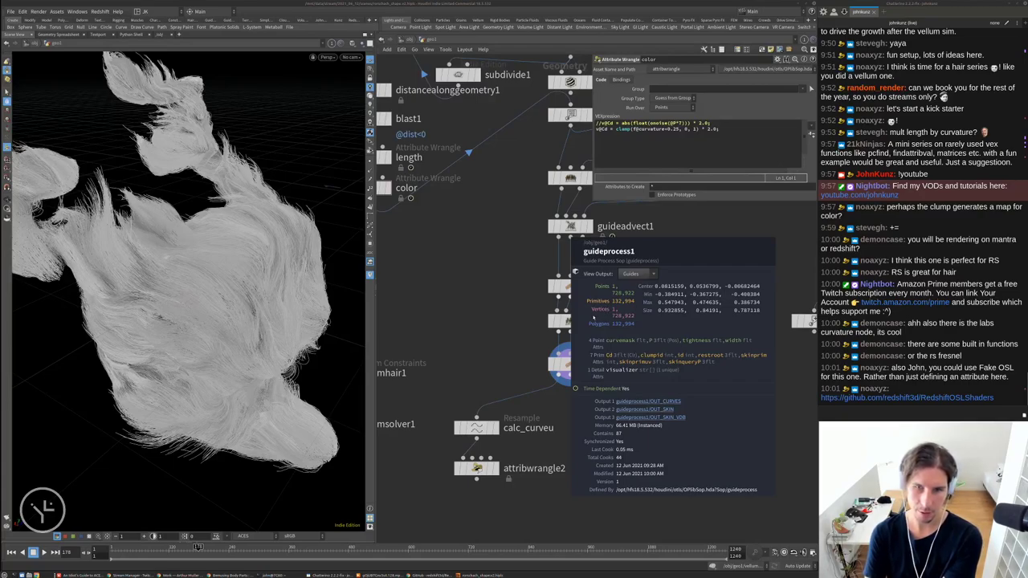
Set hairgen1 to 6 segments per hair and a density of 400000
middle_drag(498, 313, 474, 342)
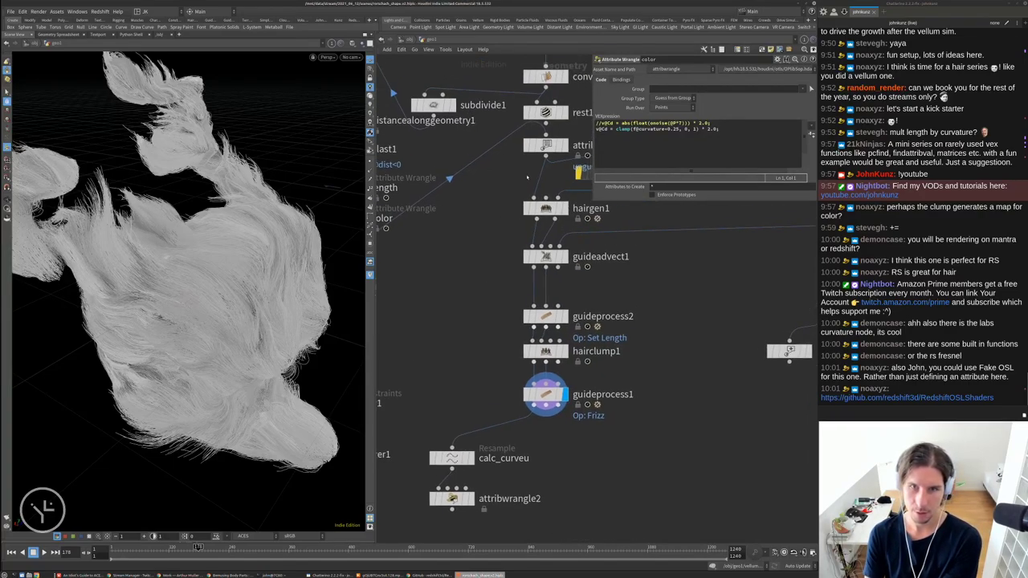
click(546, 208)
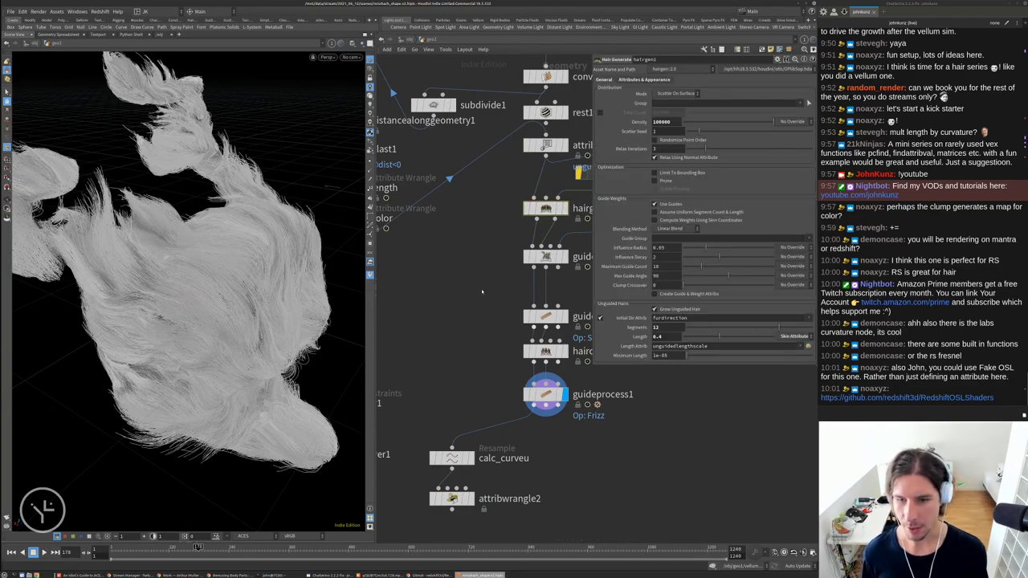
text(6)
key(Return)
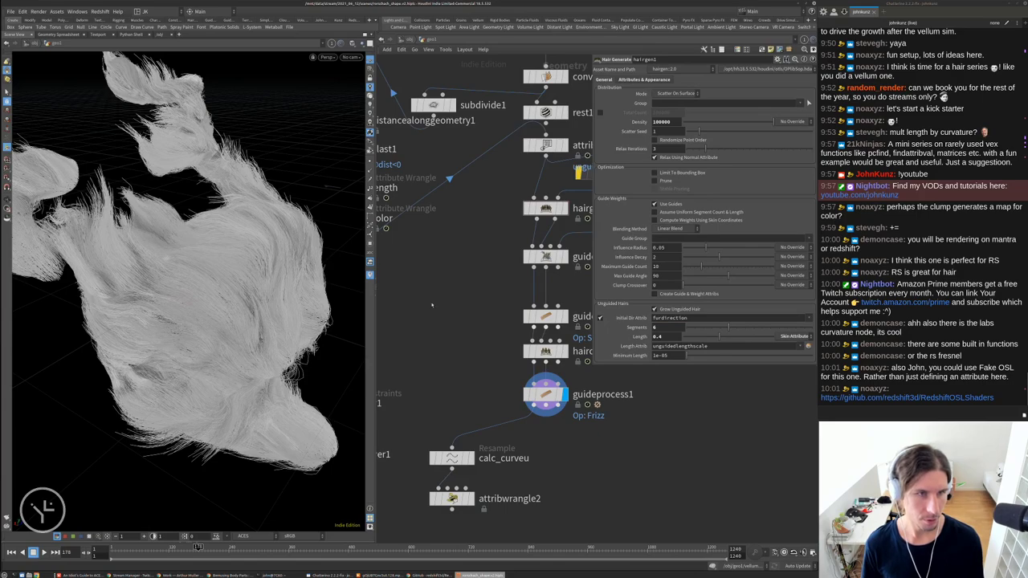
drag(193, 305, 289, 309)
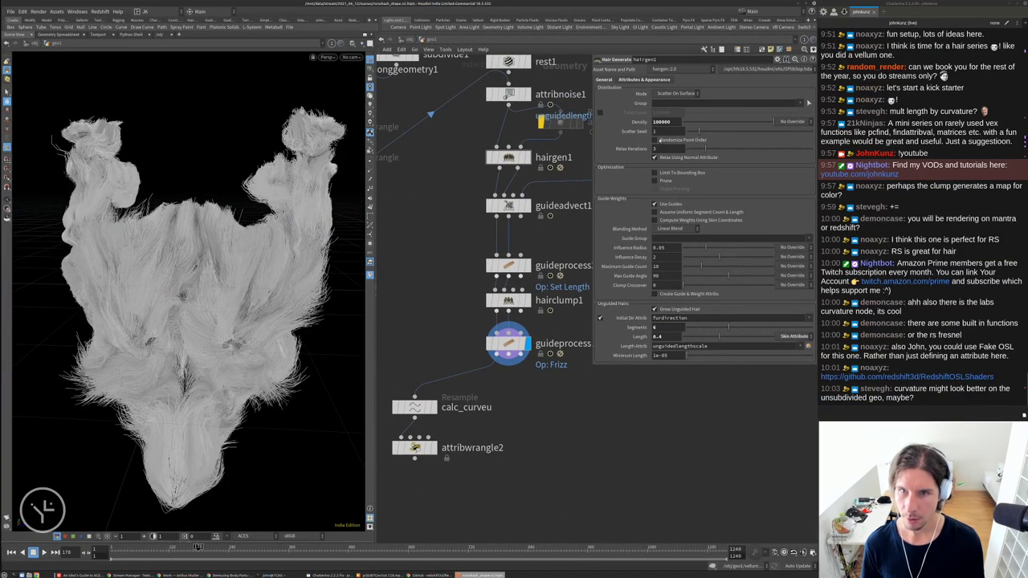
text(400000)
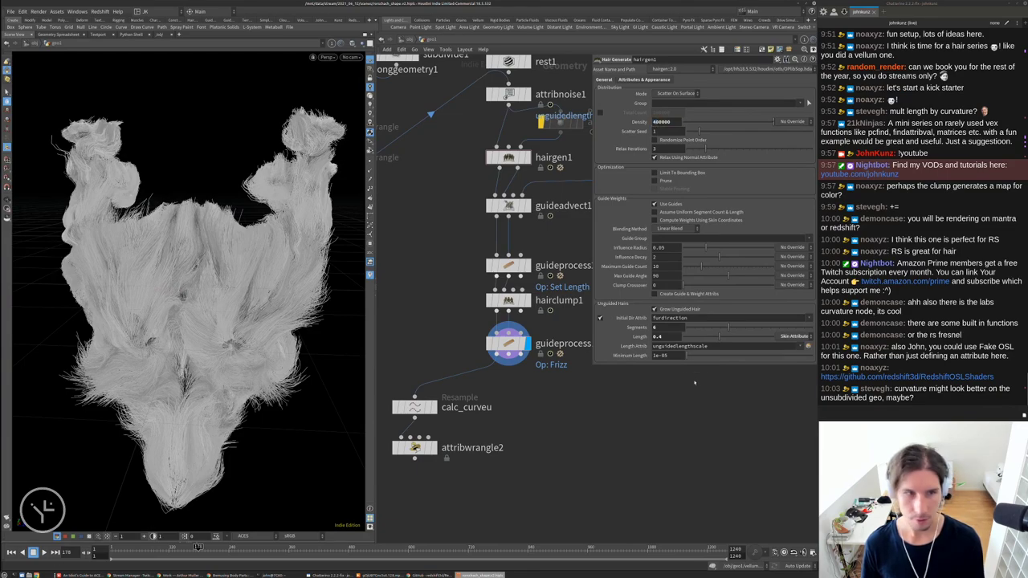
key(Return)
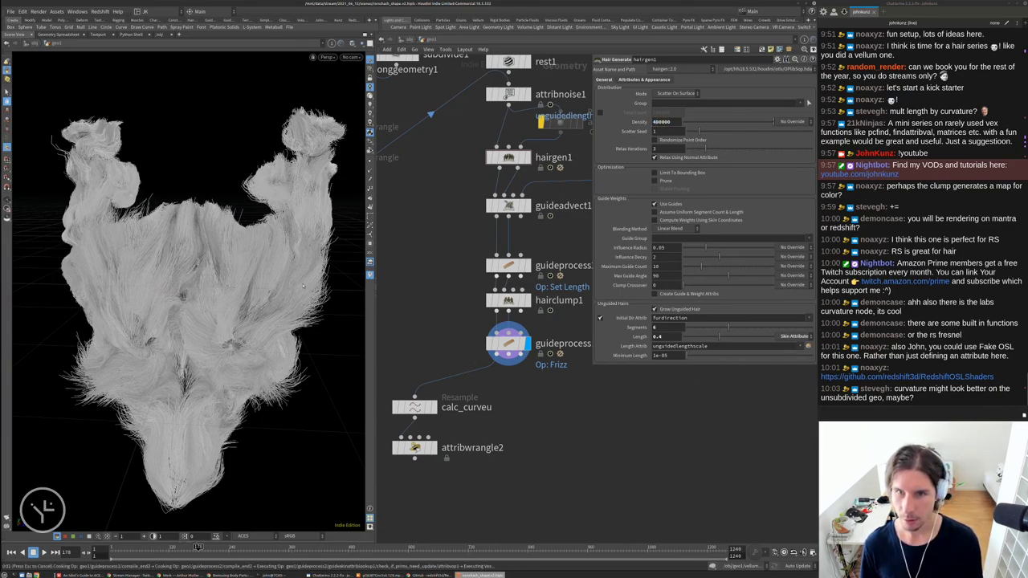
Reduce hairgen1's strand Thickness from 0.001 to 0.00035
click(634, 81)
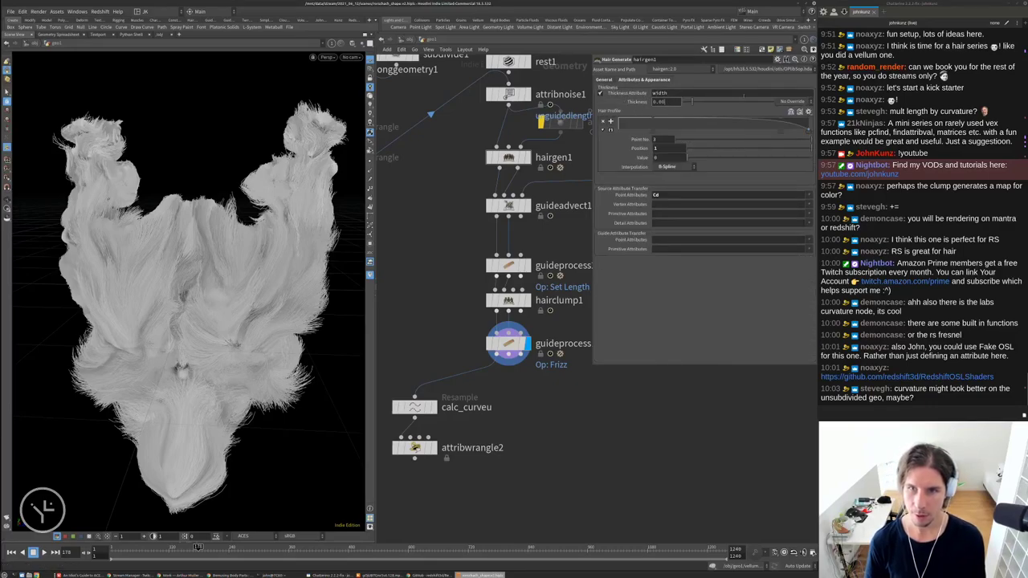
key(Return)
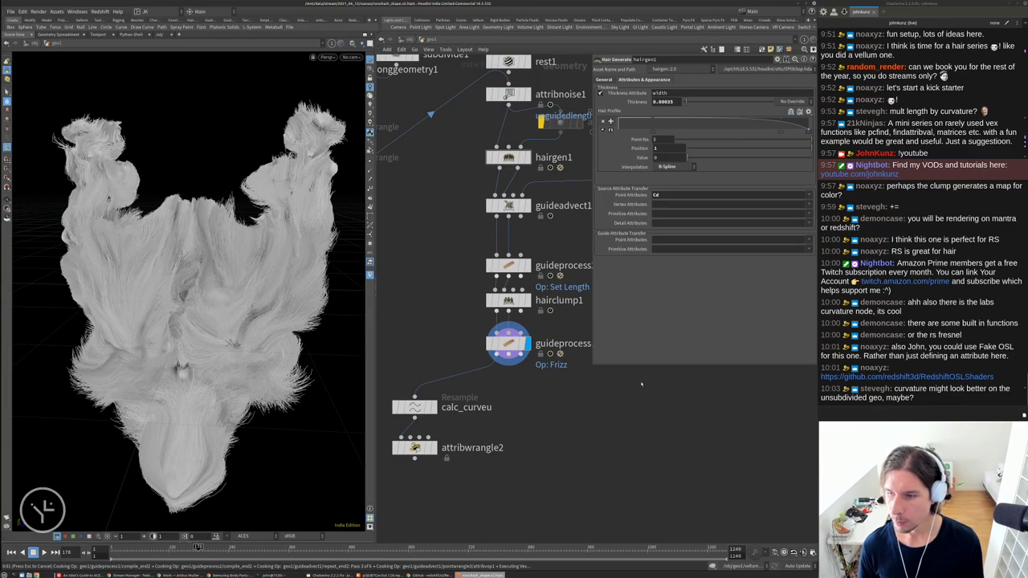
scroll(640, 384, down, 3)
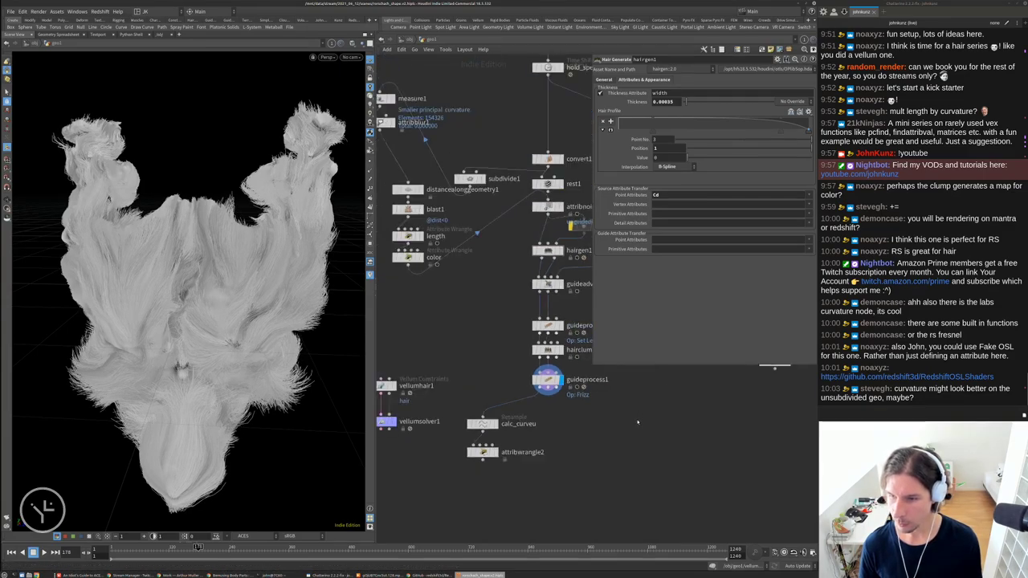
Bypass subdivide1 and orbit the viewport to inspect the fur on the unsubdivided mesh
scroll(502, 277, down, 3)
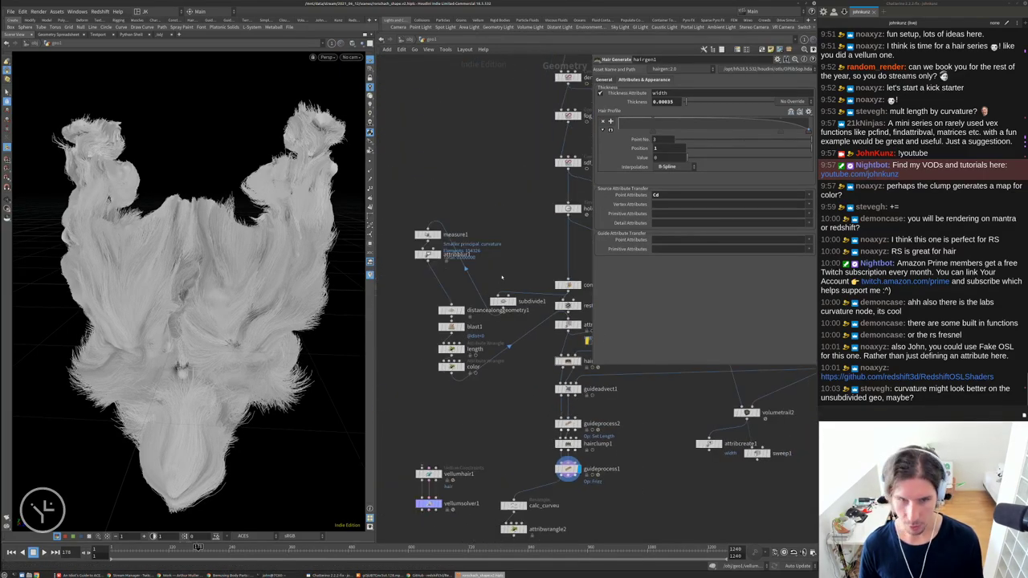
scroll(502, 277, up, 3)
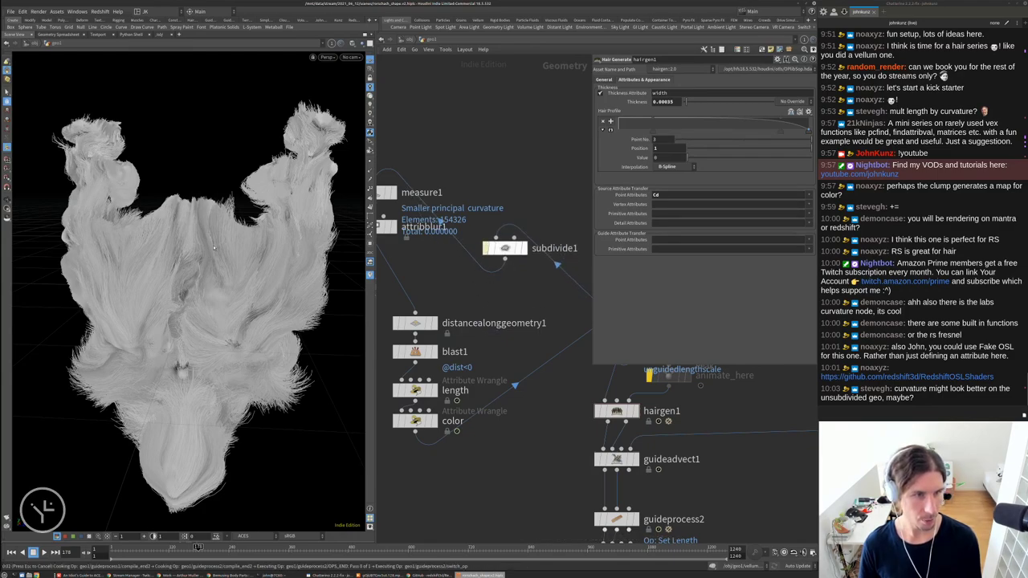
key(b)
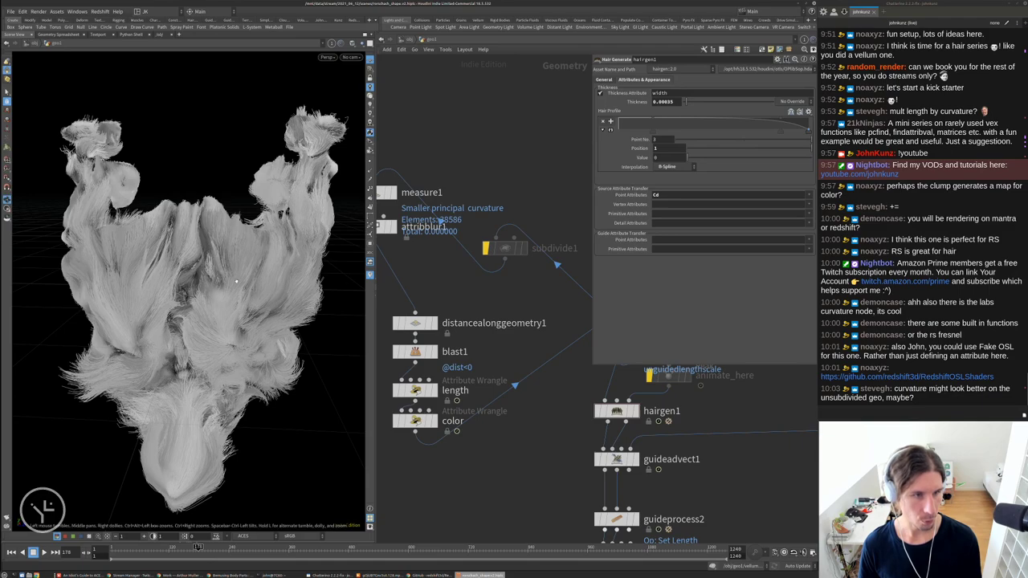
drag(172, 193, 67, 252)
drag(186, 267, 169, 271)
scroll(562, 305, down, 3)
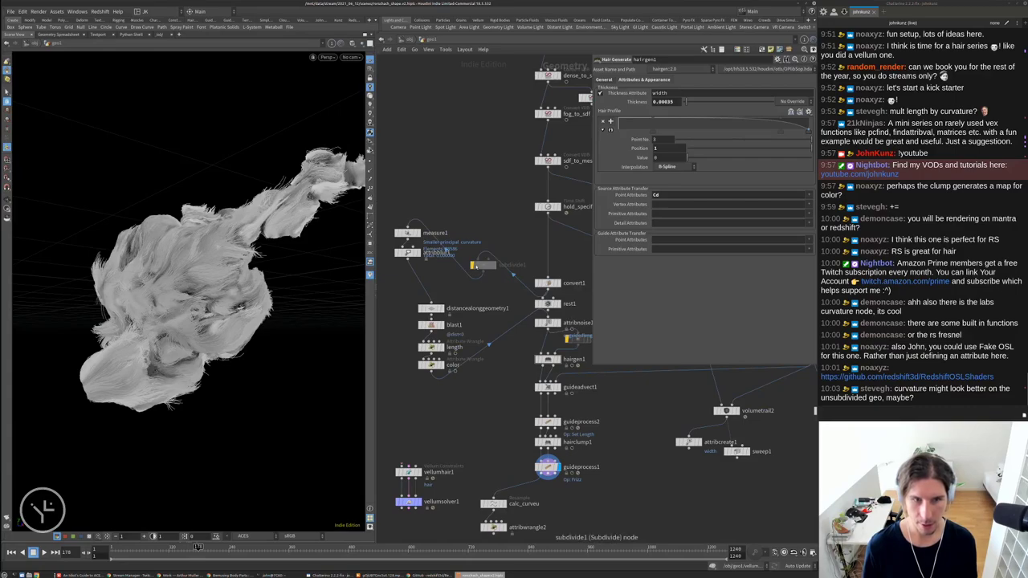
Show the attribblur1 curvature blur parameters and view the fur from a new angle
click(408, 252)
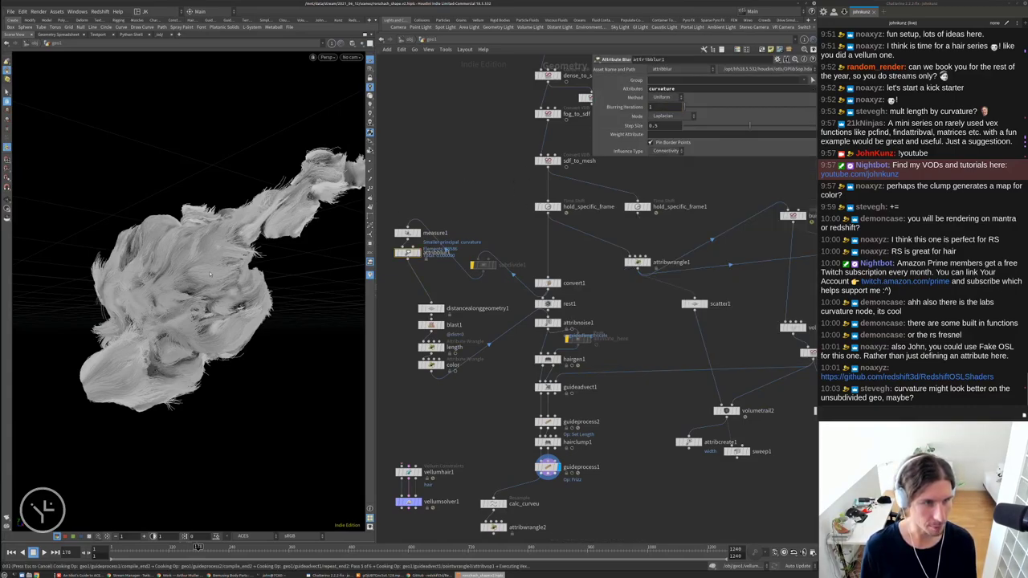
drag(210, 275, 235, 393)
scroll(578, 354, down, 3)
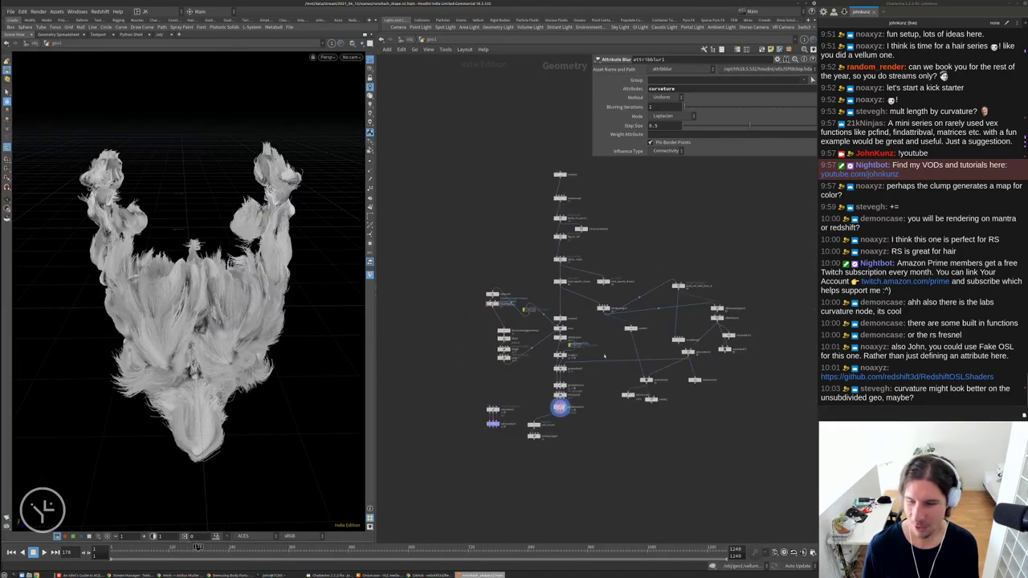
scroll(695, 346, up, 4)
Inside volumevop2, raise curlnoise1 turbulence to 4 and amplitude to 0.5, then orbit the groom
double_click(648, 316)
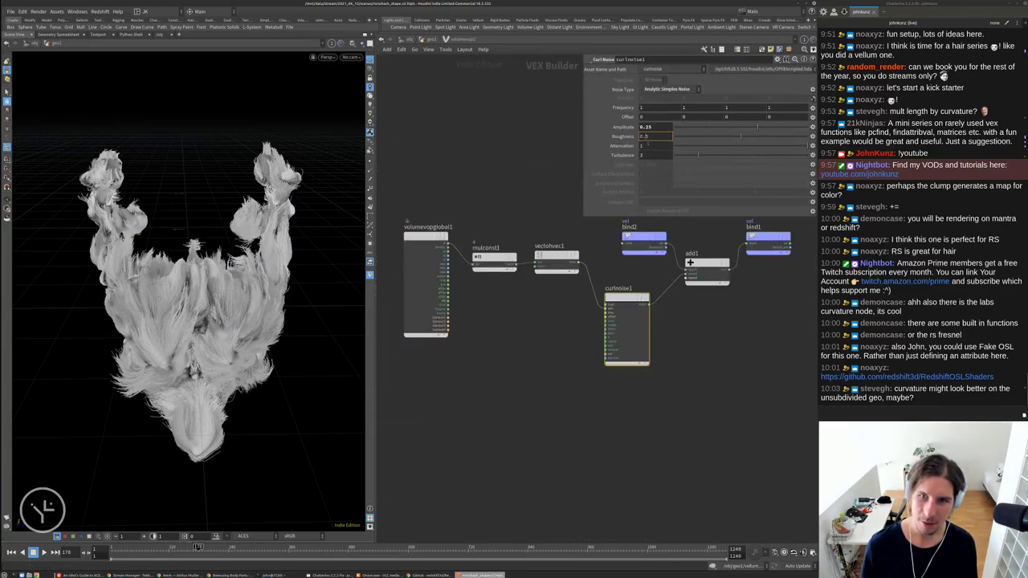
drag(698, 155, 710, 155)
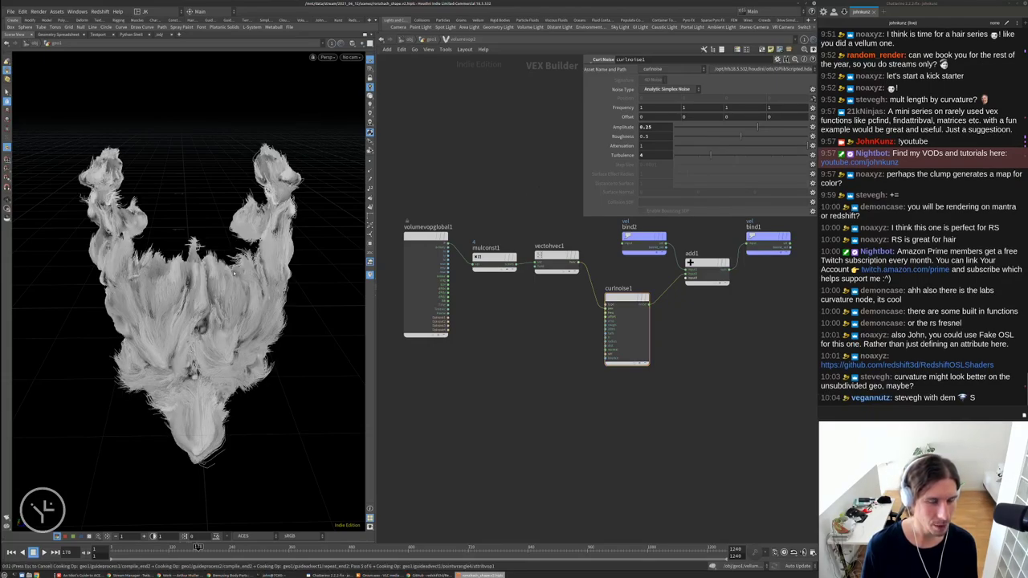
drag(234, 272, 150, 218)
text(s)
text(0.5)
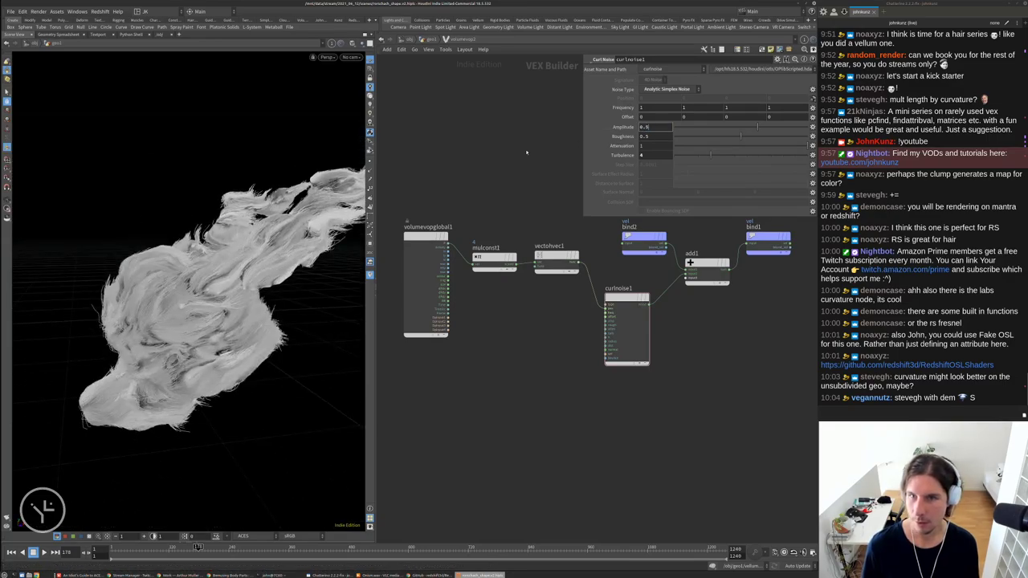
key(Return)
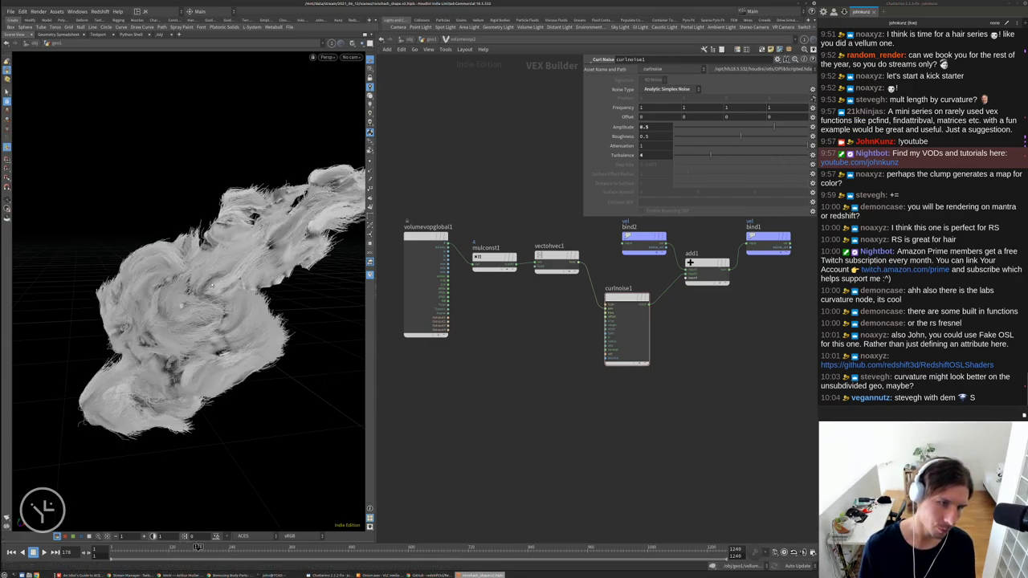
key(Escape)
drag(297, 351, 206, 297)
scroll(286, 342, up, 6)
Back in the geometry network, set hairclump1's Blend to 0.308
key(u)
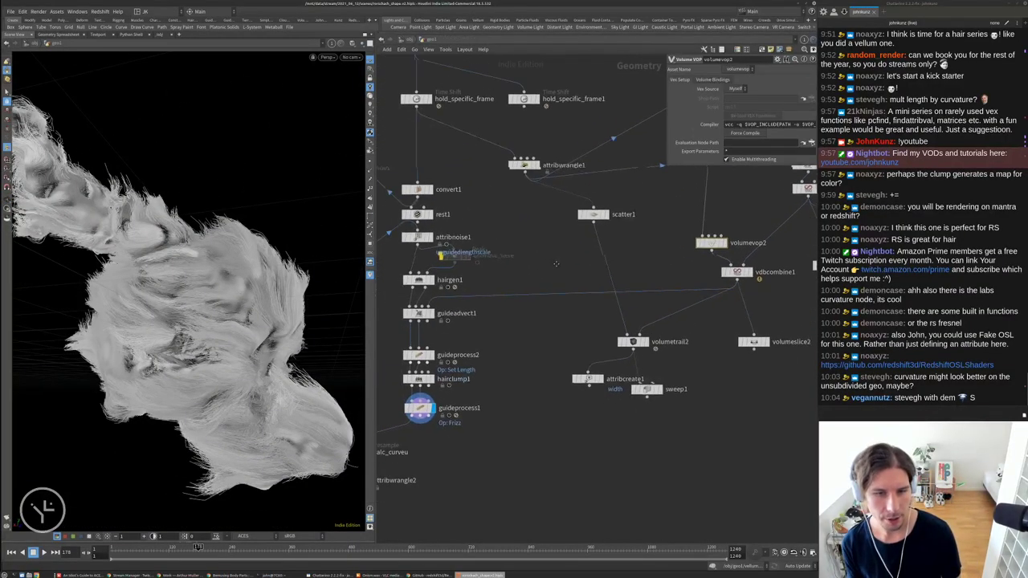
click(474, 265)
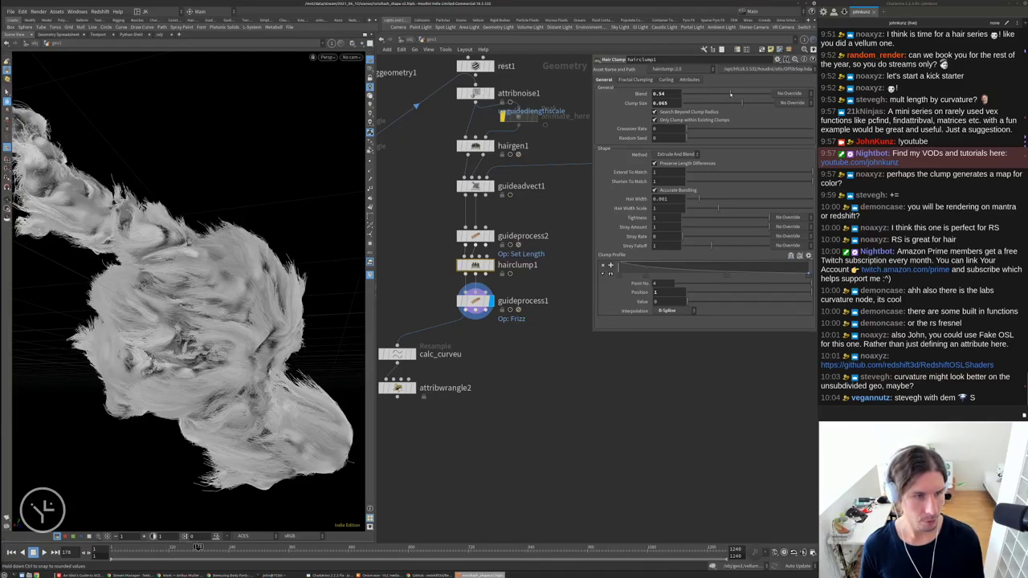
drag(217, 263, 175, 281)
scroll(175, 281, up, 2)
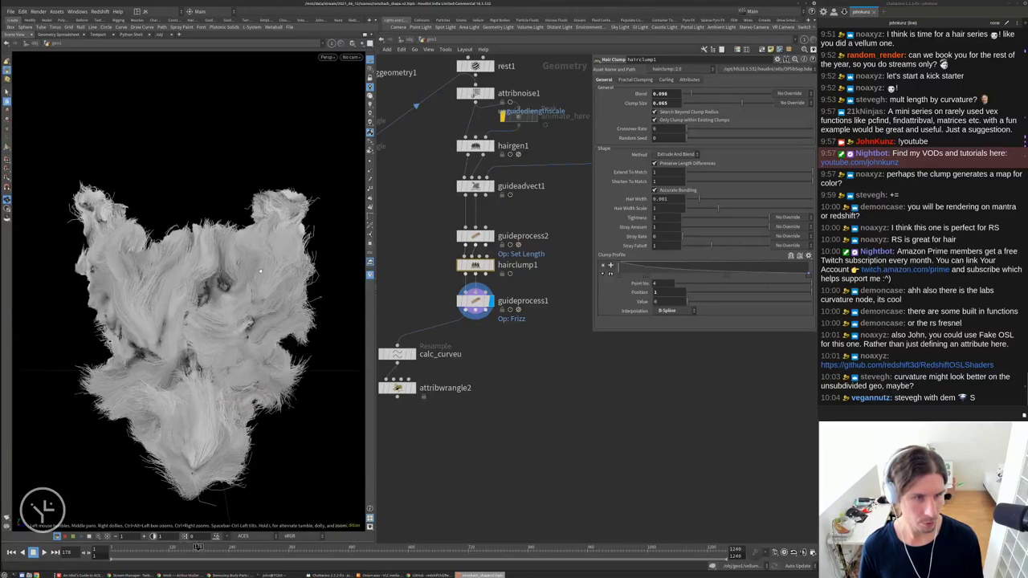
click(748, 95)
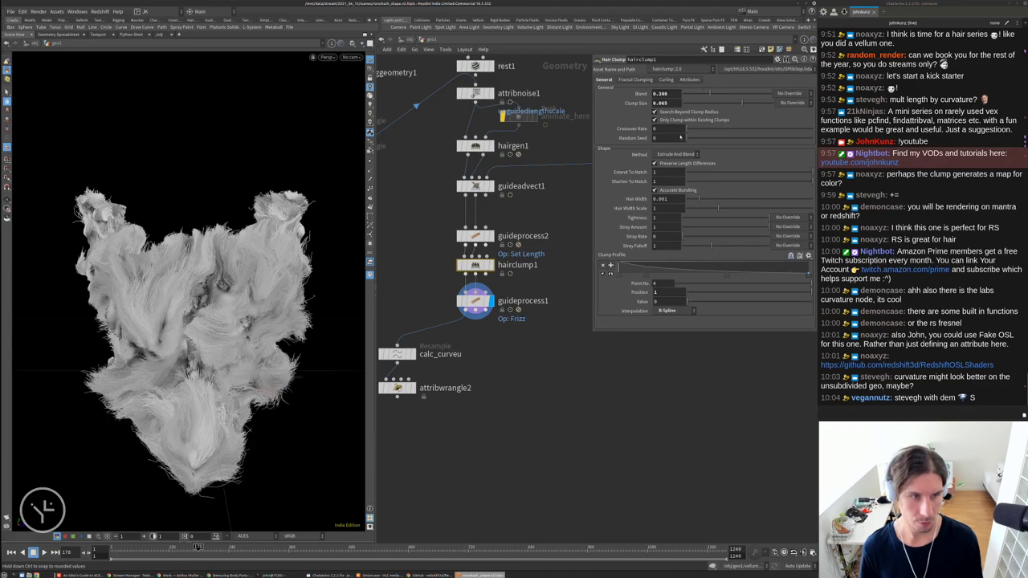
Orbit the hair and show the guideadvect1 parameters
scroll(533, 210, down, 3)
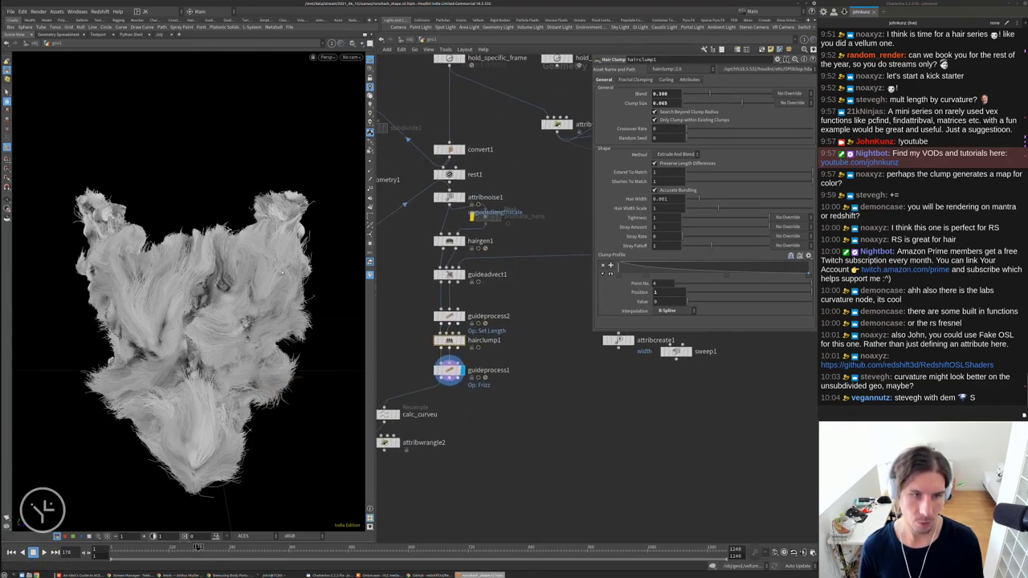
drag(145, 289, 228, 277)
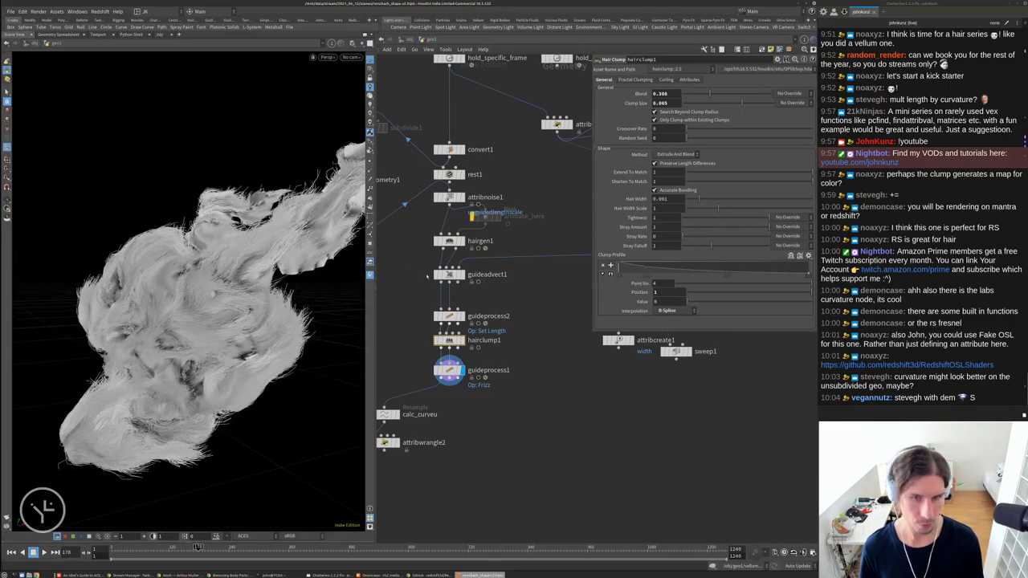
scroll(450, 277, up, 3)
click(450, 277)
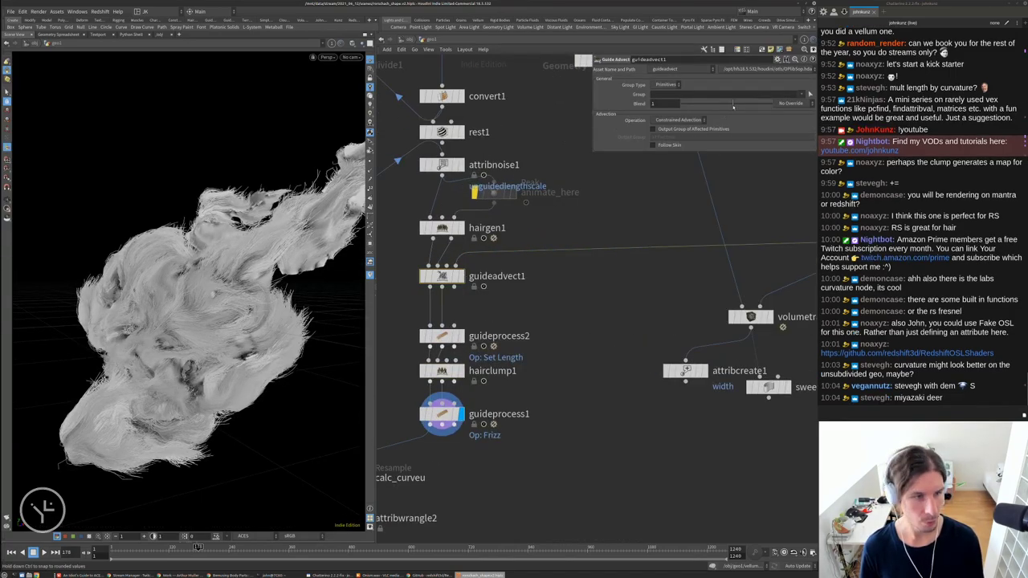
Set guideadvect1 Blend to 0.935 for fluffier fur and inspect it from several angles
click(733, 106)
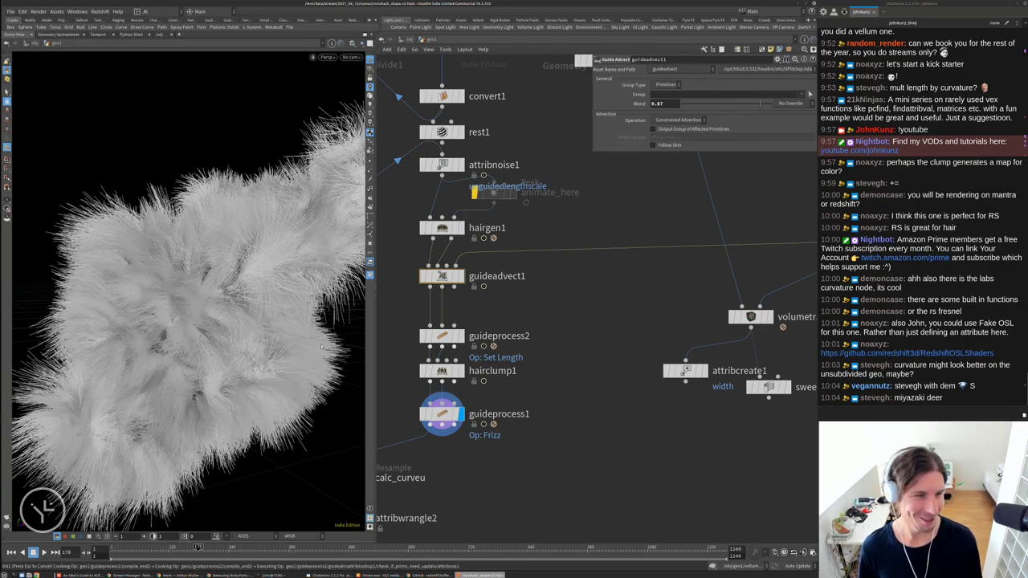
drag(220, 317, 277, 369)
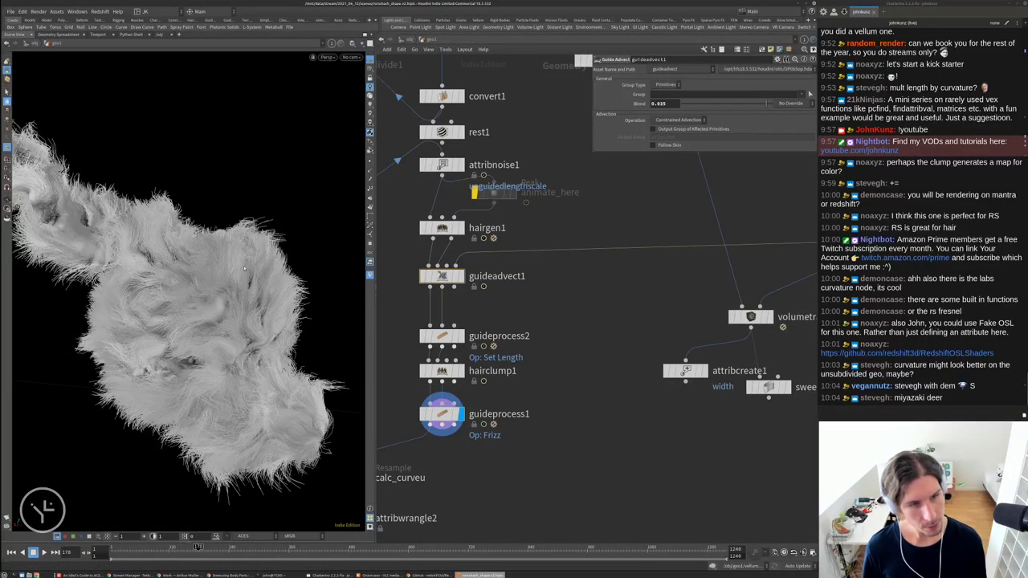
drag(239, 251, 187, 282)
scroll(187, 283, up, 6)
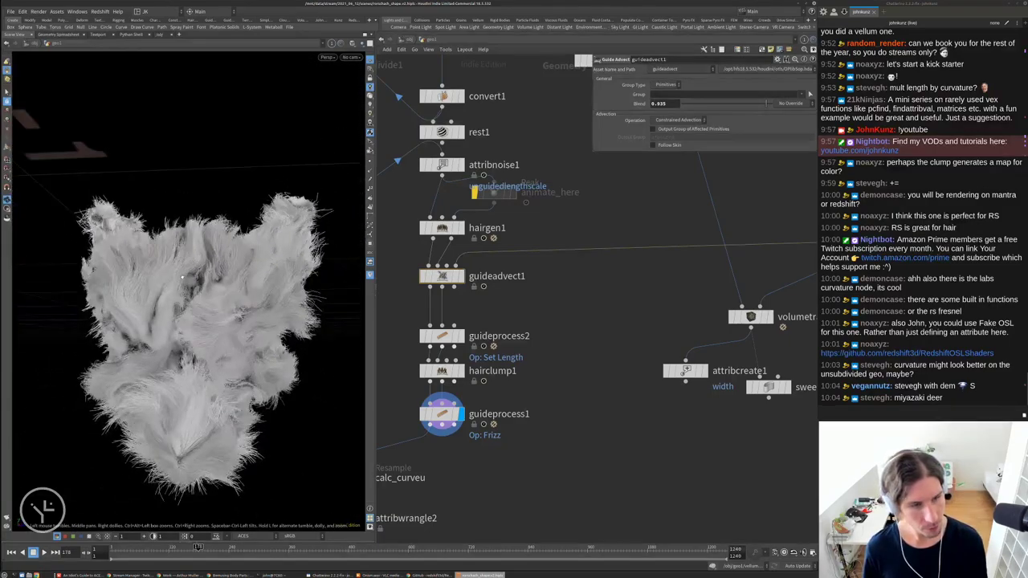
drag(308, 252, 291, 291)
Move guideprocess1 below hairclump1, check its info, and orbit to an upright front view
middle_drag(441, 414, 525, 278)
drag(525, 277, 526, 300)
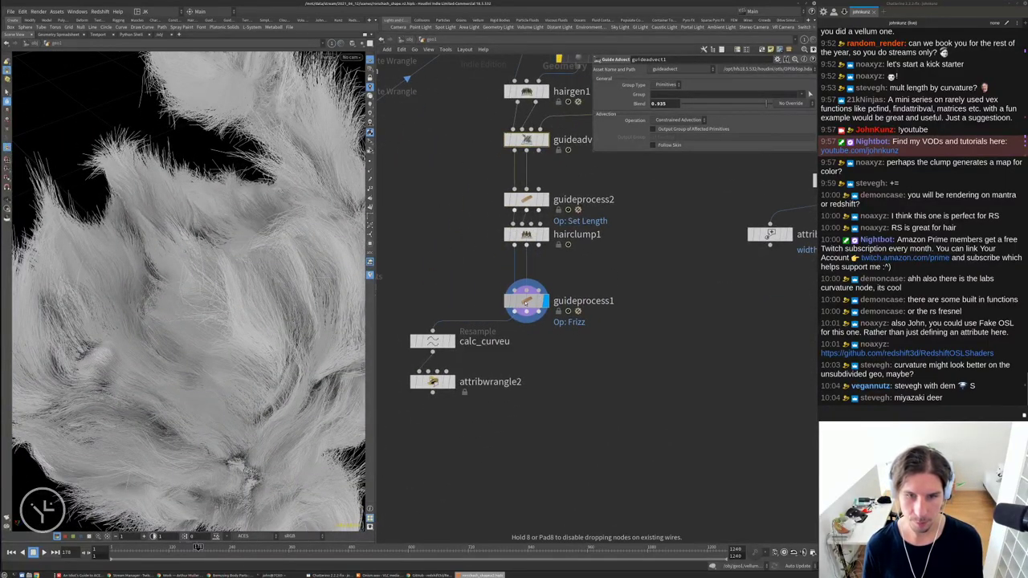
drag(251, 289, 277, 261)
middle_click(523, 301)
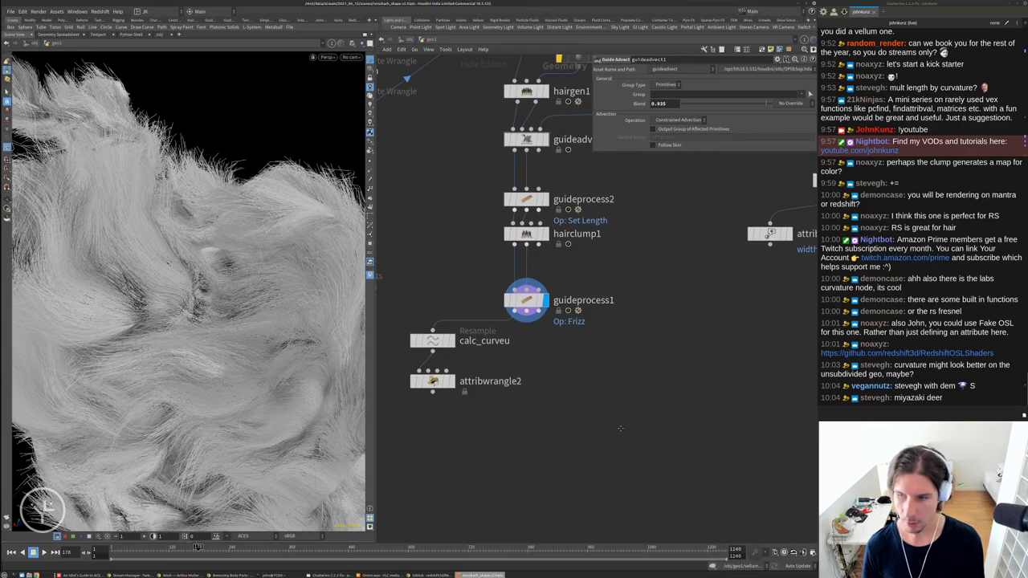
middle_drag(520, 354, 520, 300)
key(Escape)
right_drag(286, 281, 172, 321)
drag(172, 322, 160, 418)
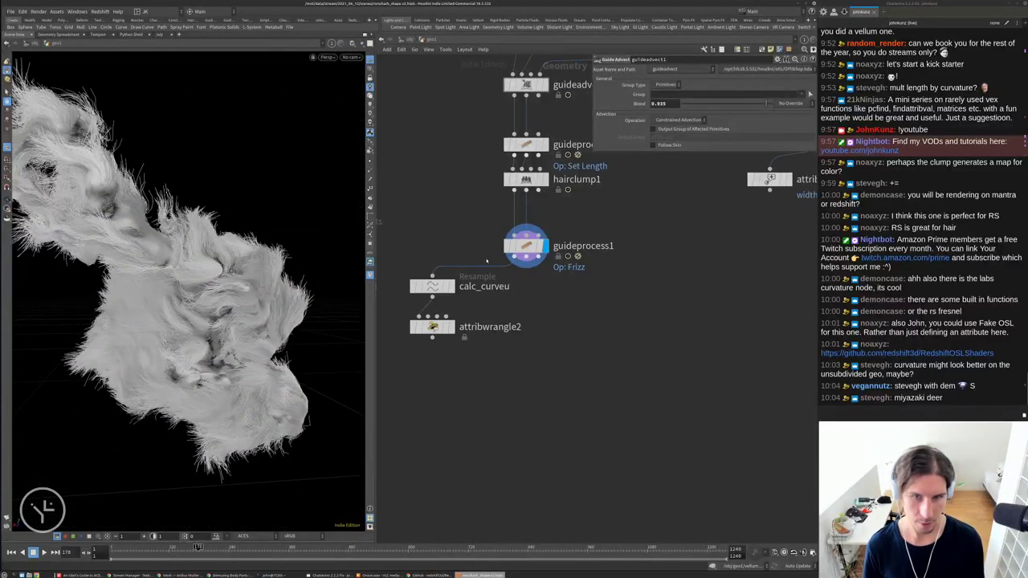
Add an Attribute Rename node ('ren') and wire guideprocess1 into it
middle_click(523, 249)
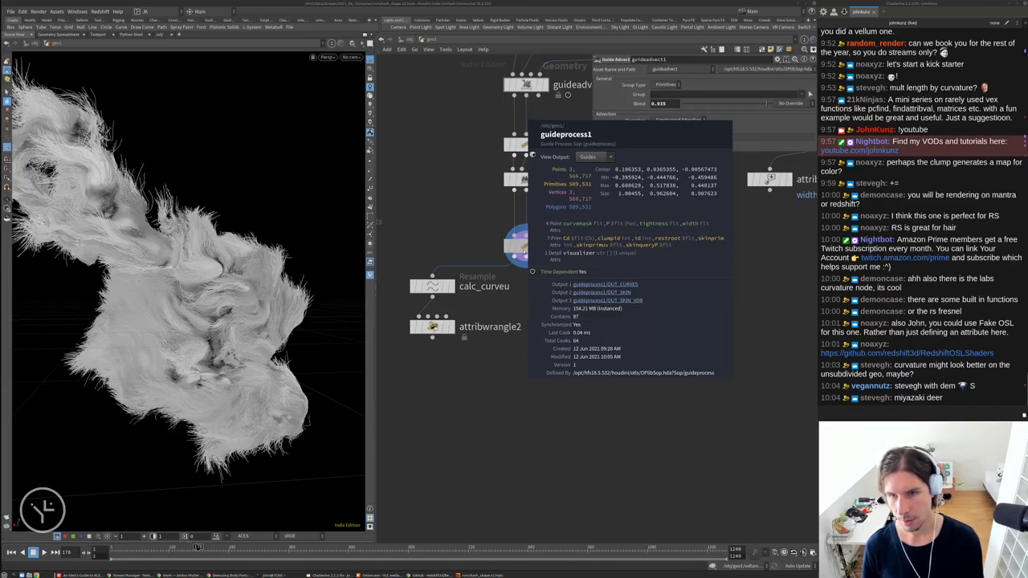
key(Tab)
text(ren)
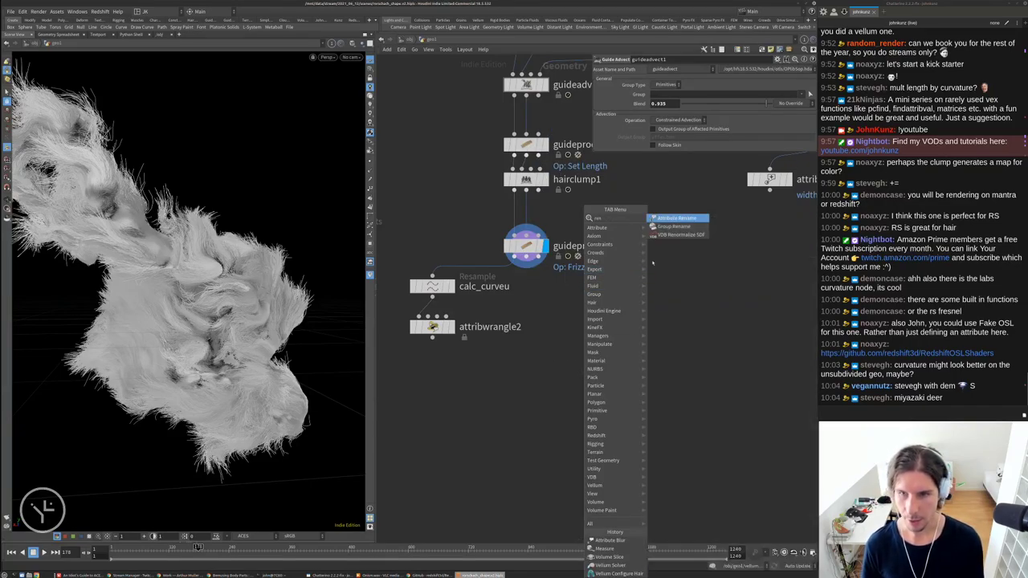
key(Return)
click(544, 393)
drag(526, 260, 526, 383)
click(544, 382)
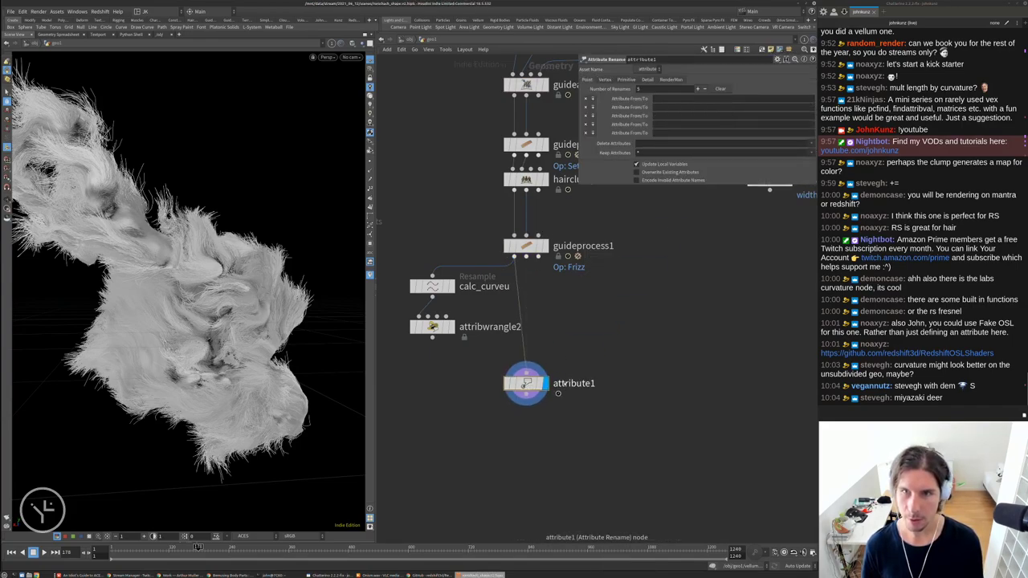
Set attribute1's Delete Attributes to curvemask and tightness and verify the result
click(809, 143)
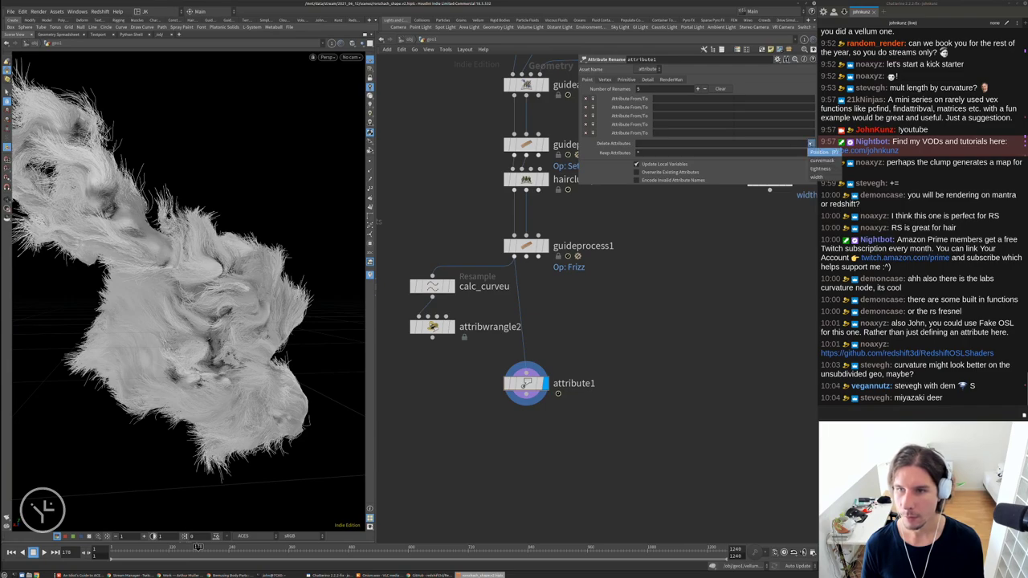
click(821, 167)
click(809, 143)
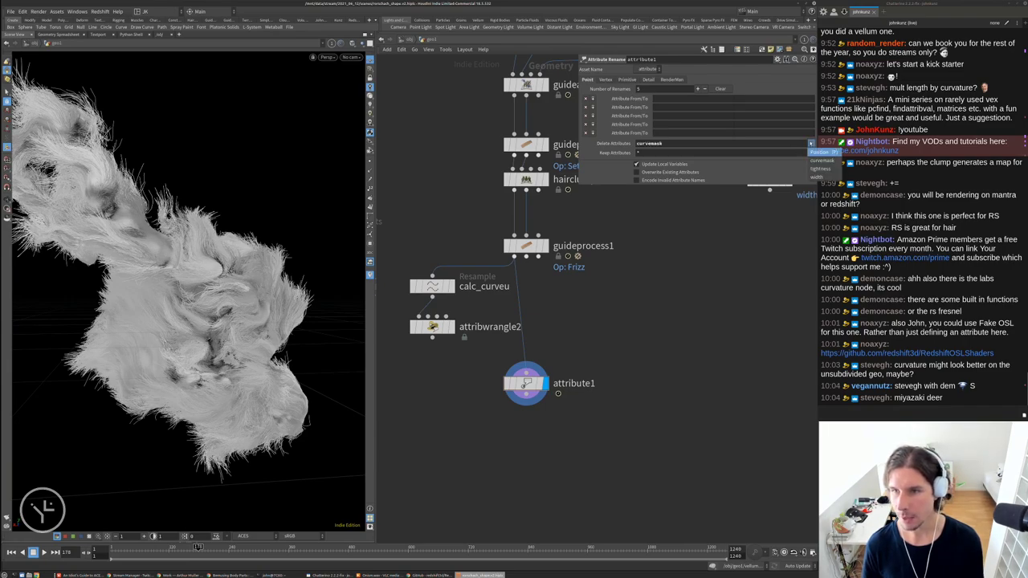
click(821, 176)
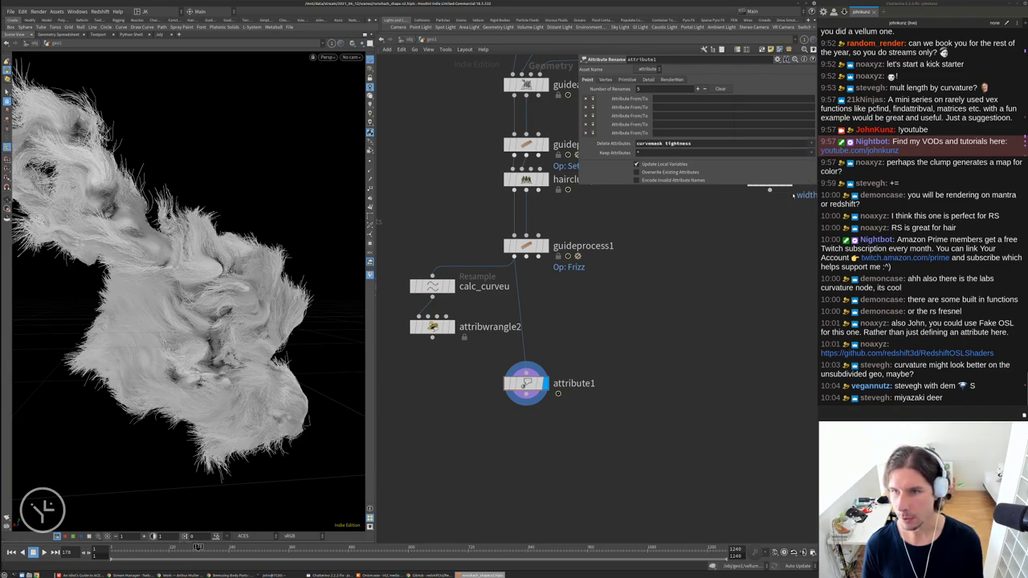
middle_click(526, 383)
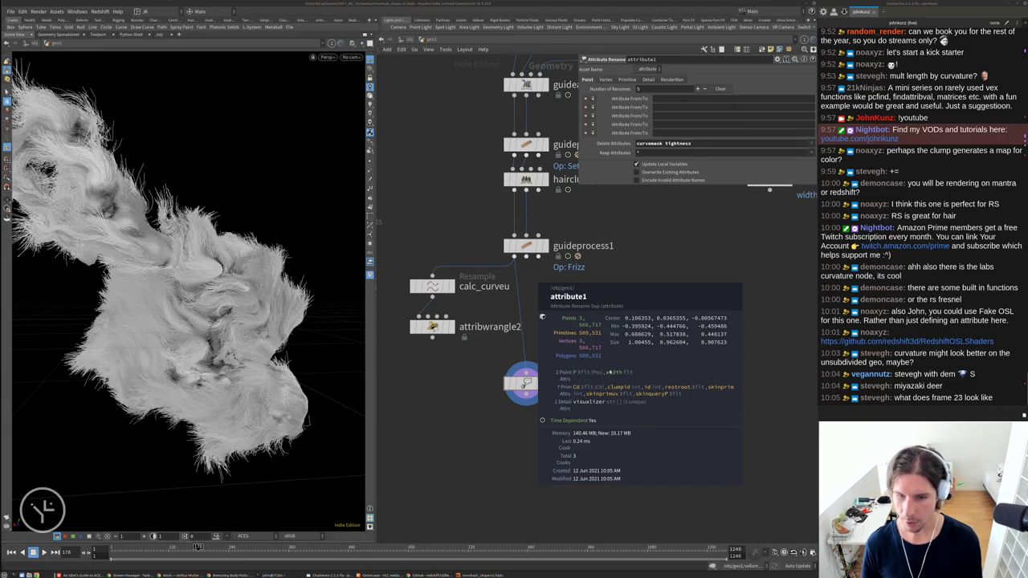
Set hold_specific_frame2's Time Shift frame to 23
scroll(644, 366, down, 5)
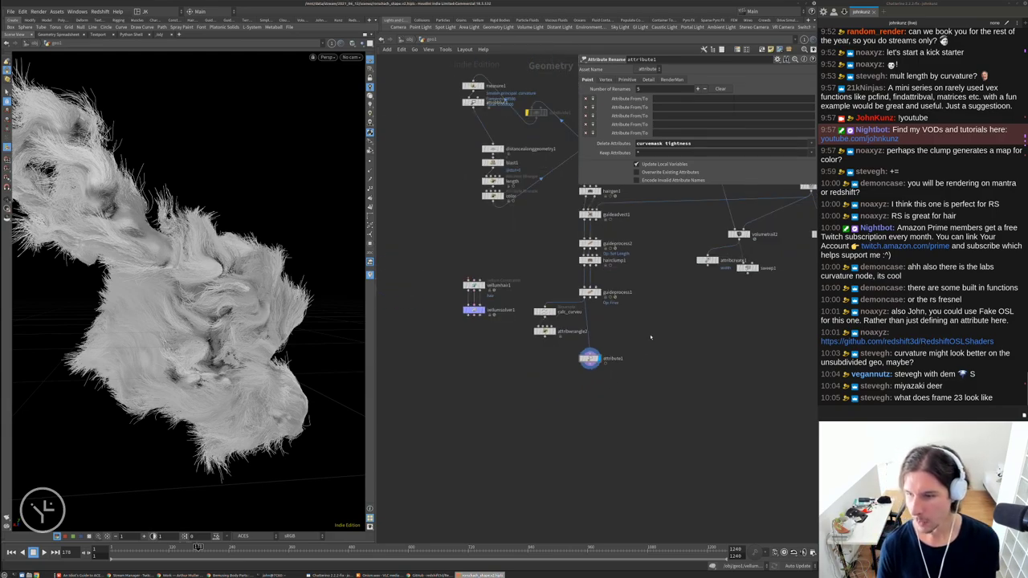
scroll(629, 409, down, 2)
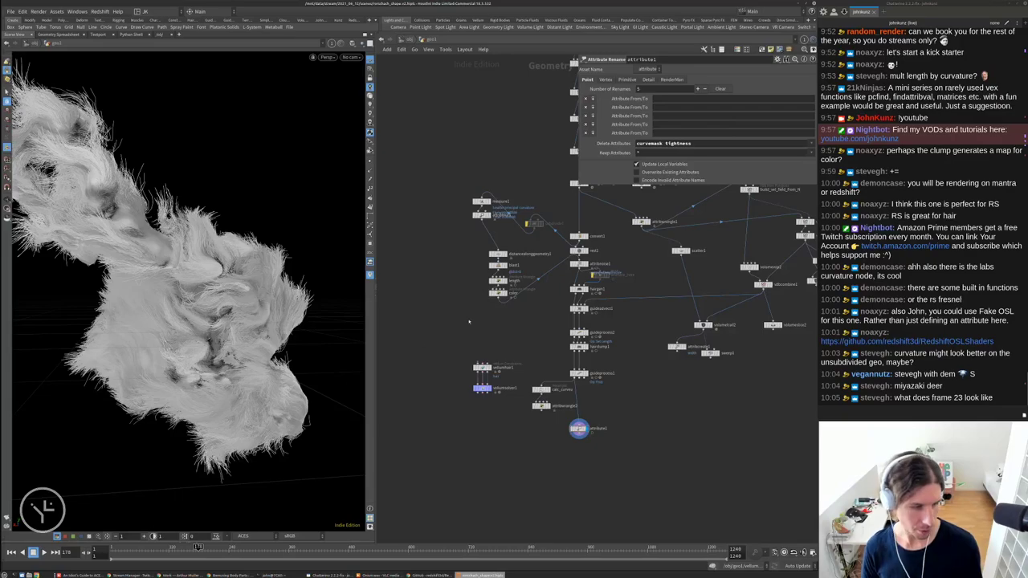
scroll(562, 321, up, 5)
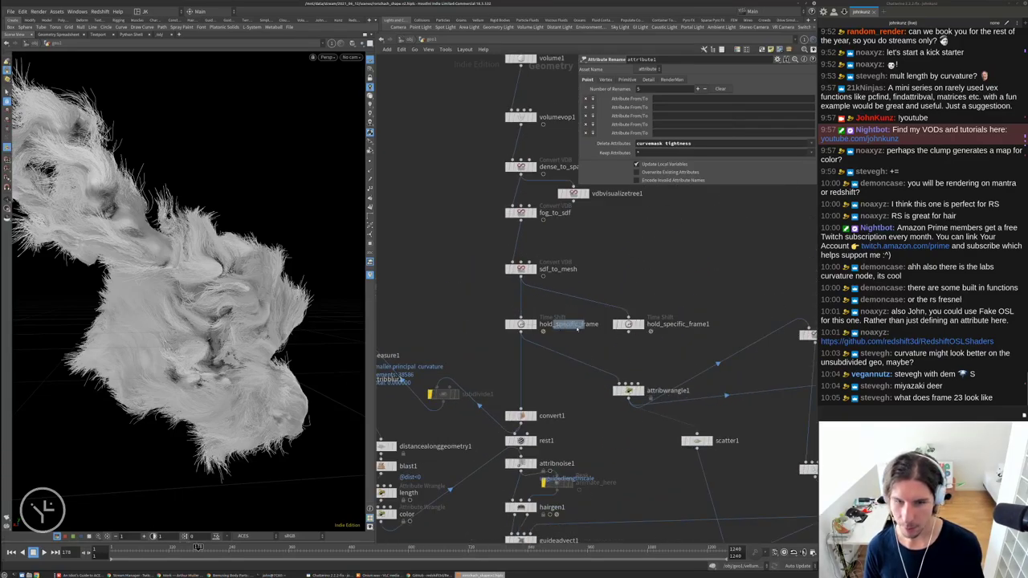
click(474, 310)
text(23)
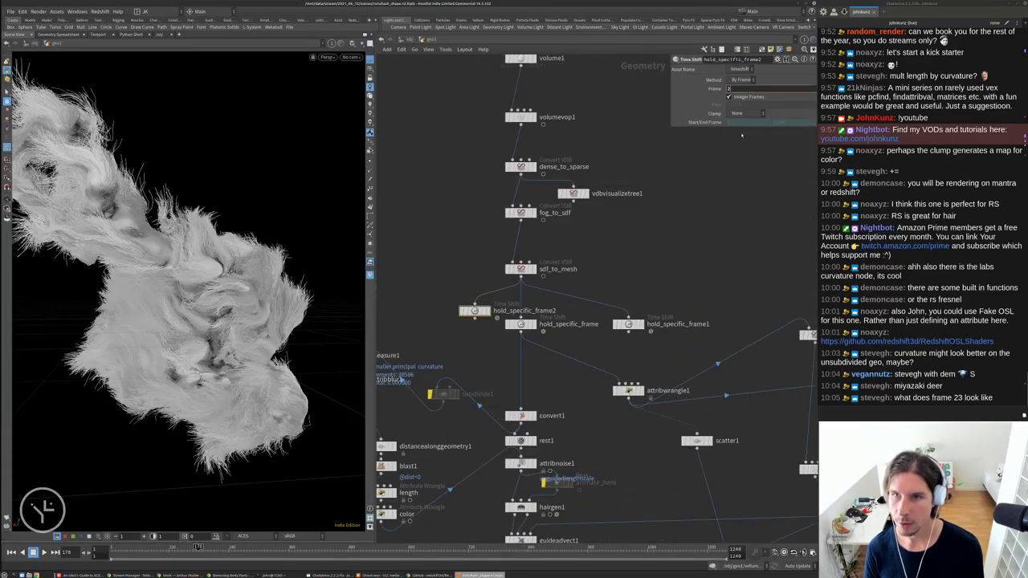
key(Return)
scroll(531, 390, down, 2)
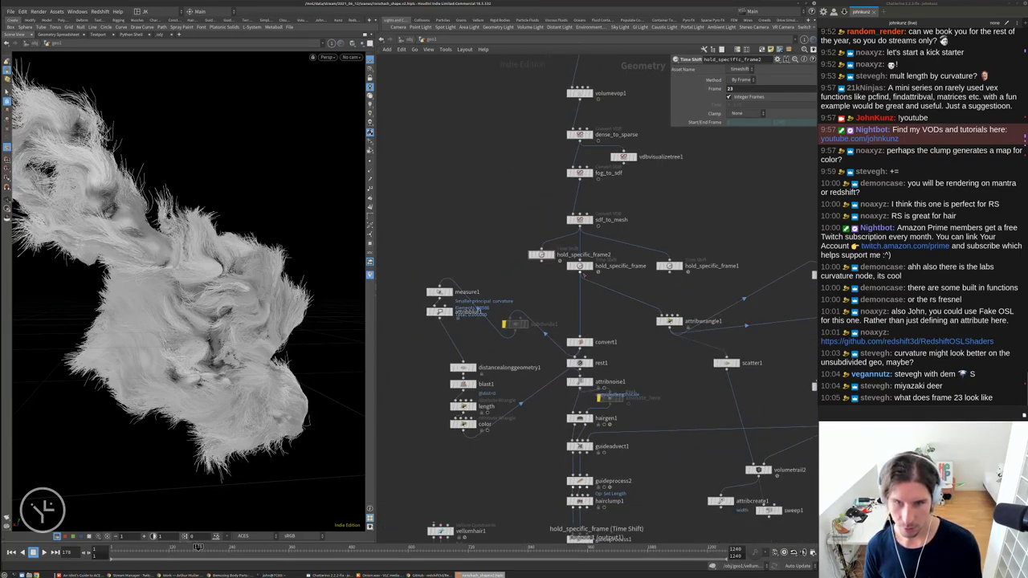
Bring the vellum and curve nodes into view and move the timeline to frame 23
key(Tab)
text(nu)
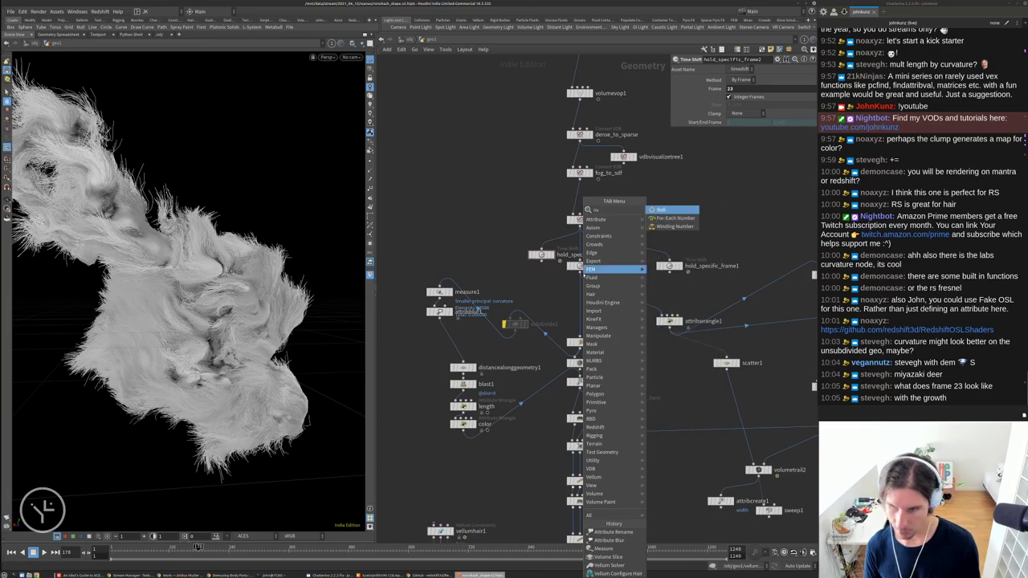
key(Escape)
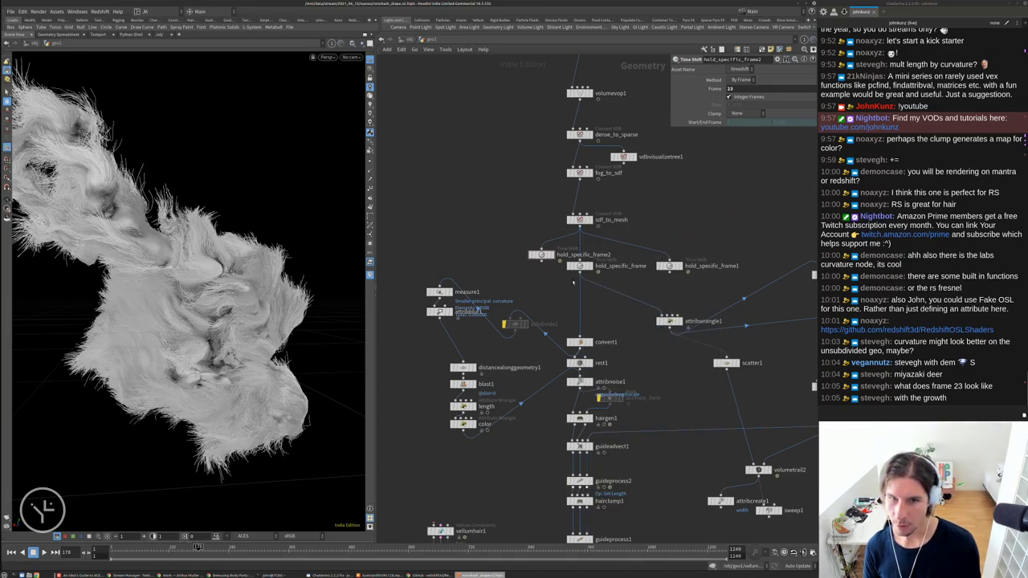
middle_drag(527, 284, 569, 224)
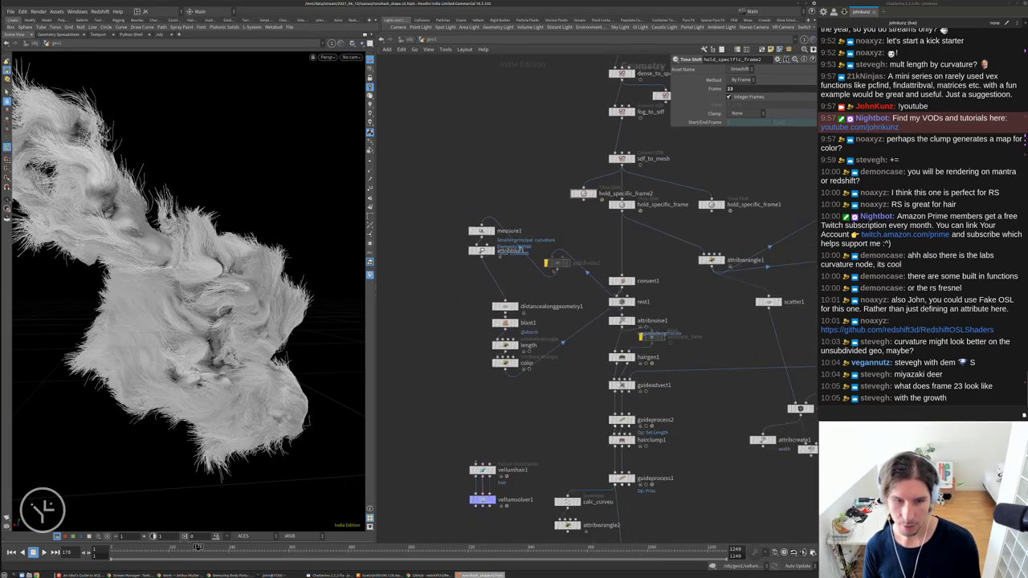
scroll(512, 350, up, 1)
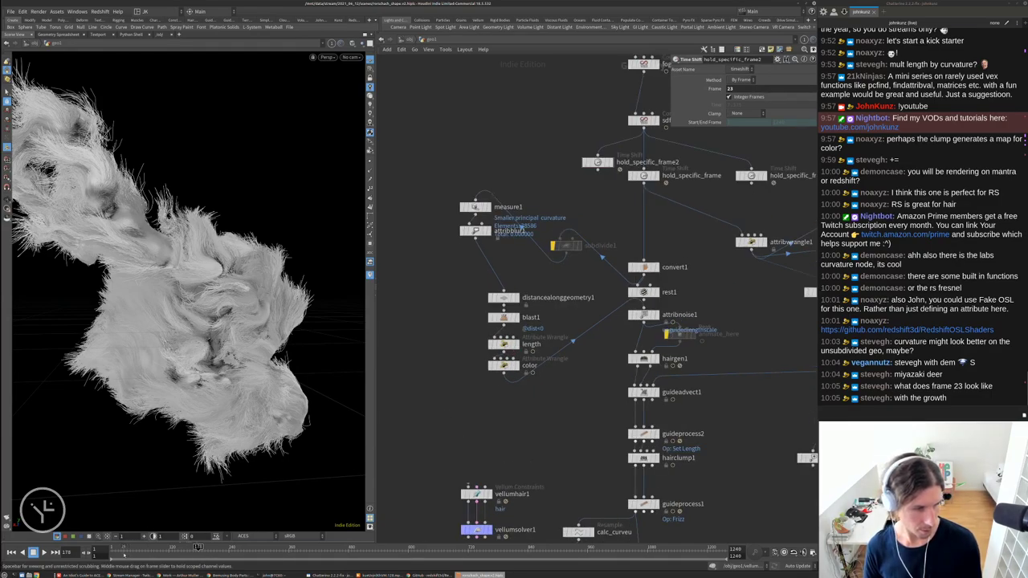
click(120, 549)
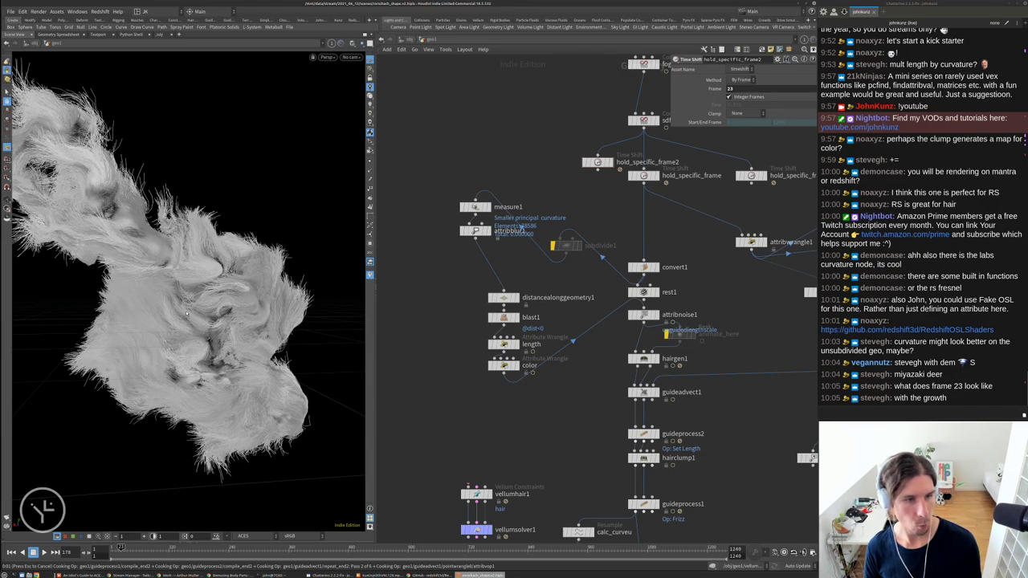
Orbit around the groom, then step to a later frame and view it at an angle
key(Escape)
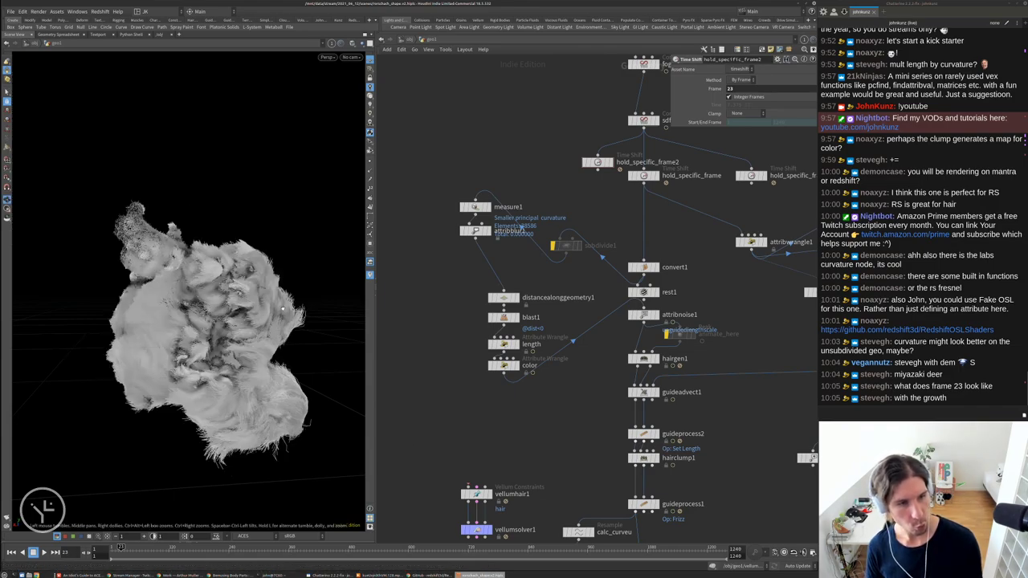
mouse_move(217, 297)
mouse_down()
mouse_move(180, 295)
mouse_move(235, 366)
mouse_move(265, 362)
mouse_move(265, 329)
mouse_move(182, 275)
mouse_move(220, 292)
mouse_up()
scroll(305, 358, up, 5)
scroll(312, 361, down, 3)
scroll(184, 275, up, 4)
scroll(220, 292, down, 4)
drag(153, 303, 170, 330)
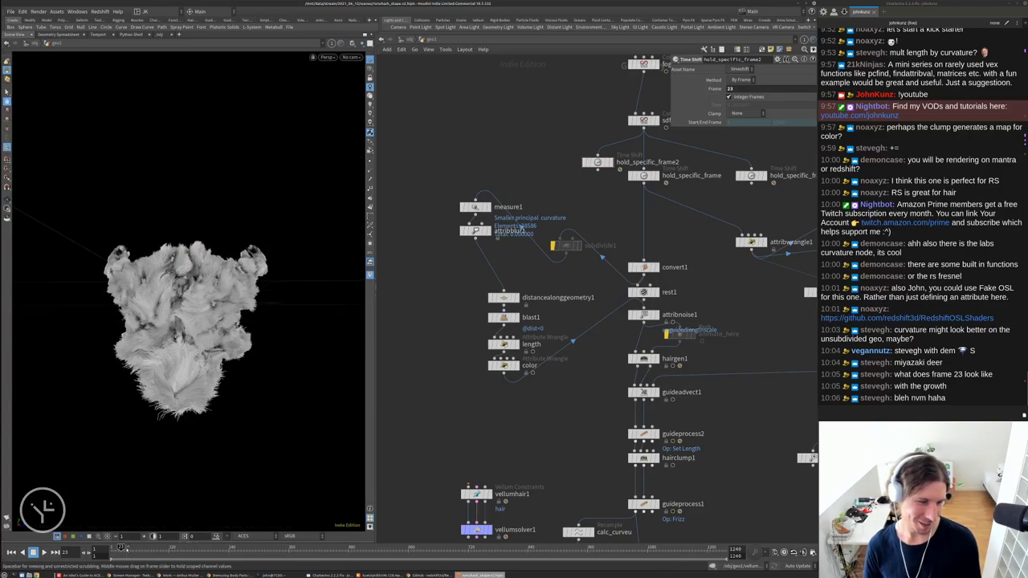
click(135, 547)
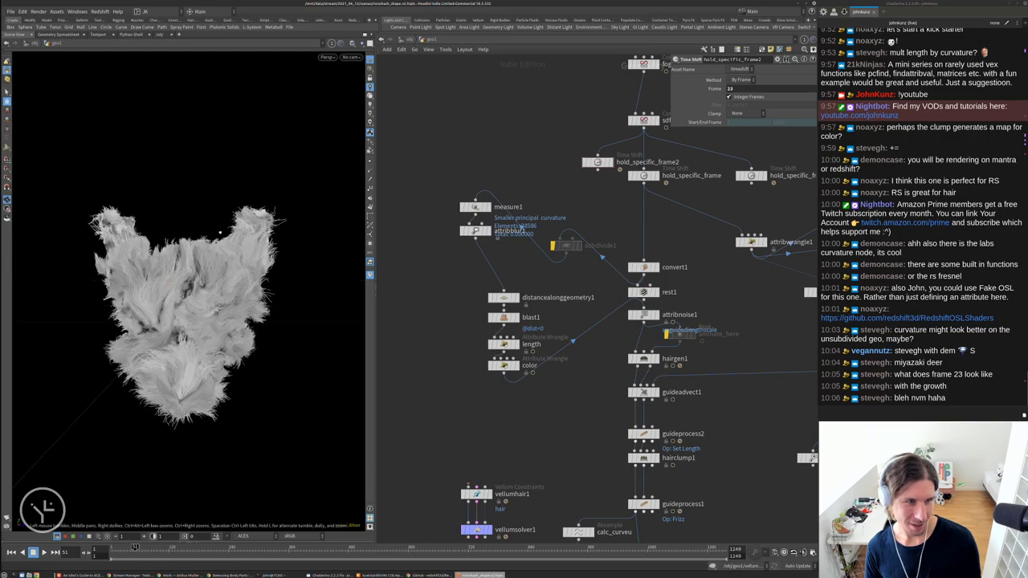
drag(211, 235, 233, 189)
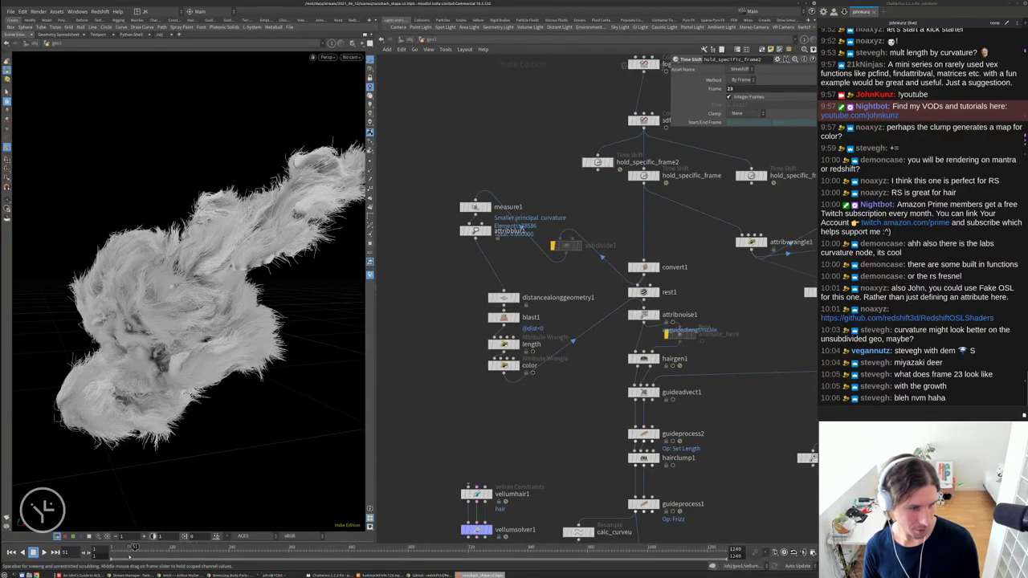
Scrub between frames, inspecting the groom from front, oblique and below, ending on frame 35
click(129, 547)
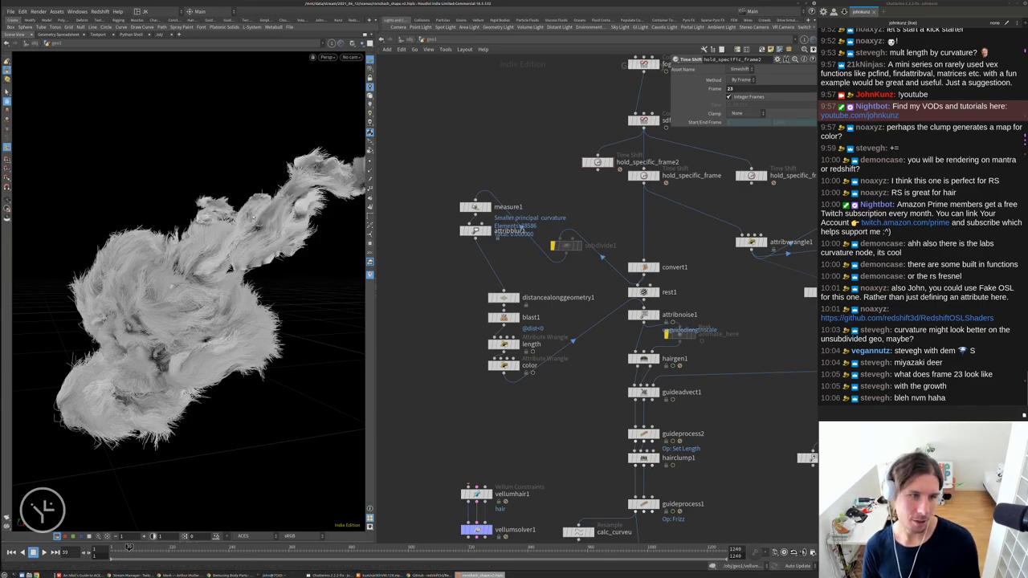
drag(263, 236, 243, 354)
drag(252, 265, 204, 289)
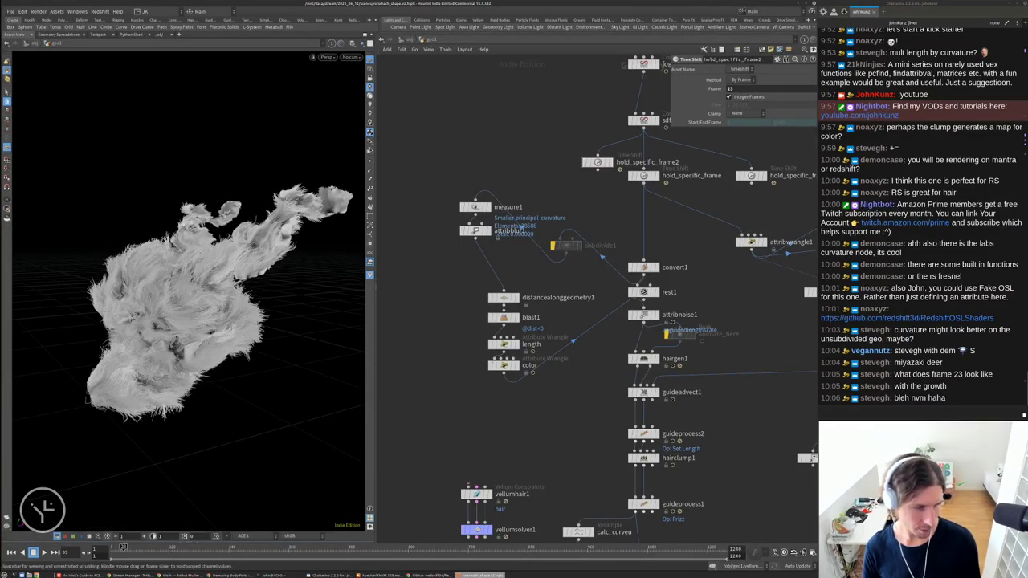
click(122, 548)
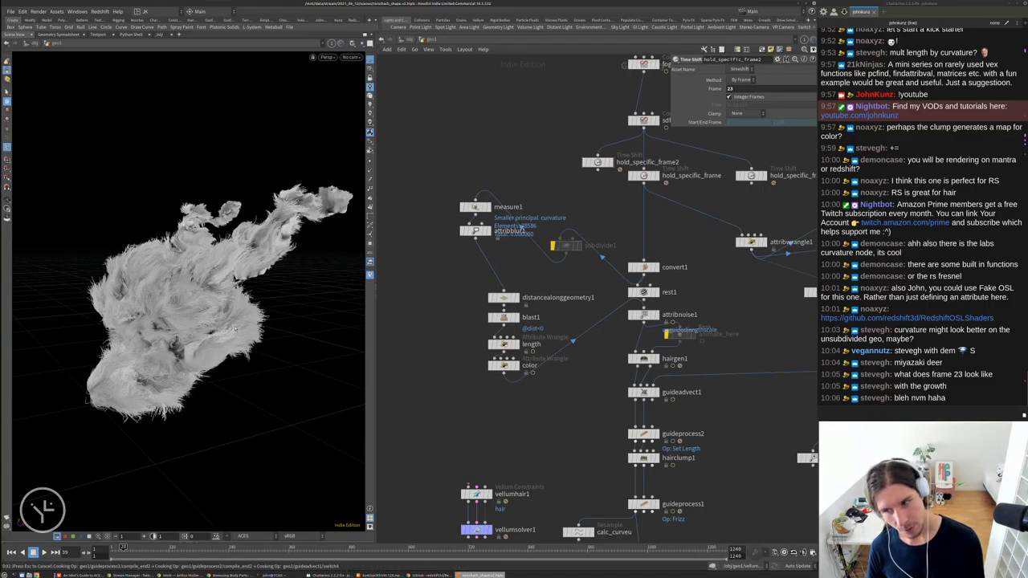
drag(234, 328, 302, 300)
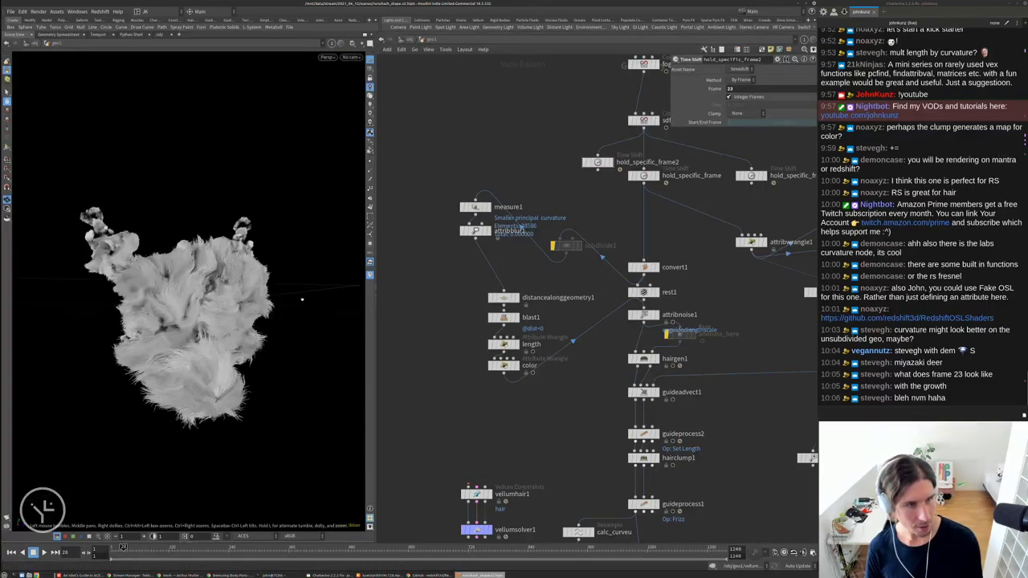
scroll(302, 300, up, 3)
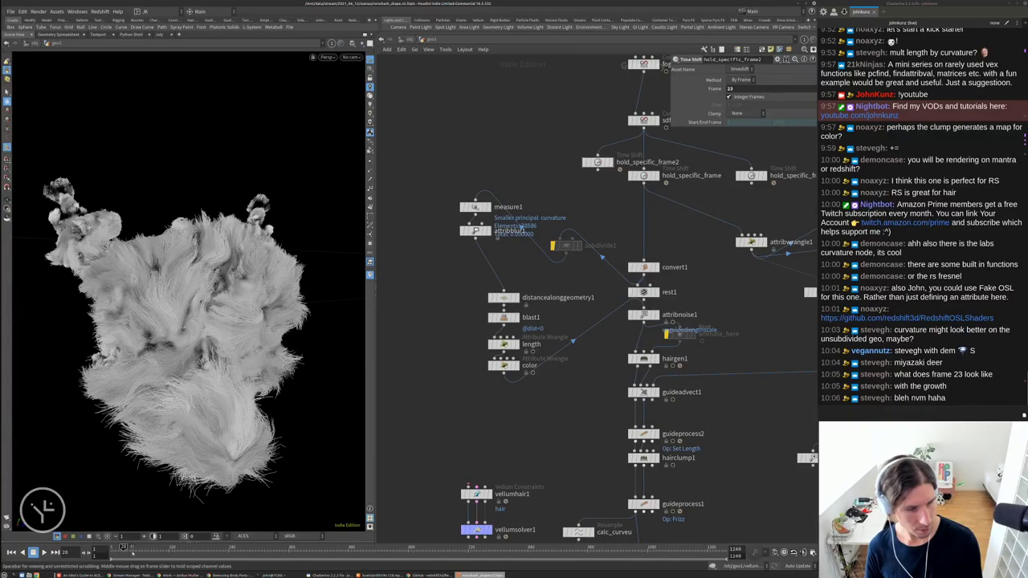
click(129, 549)
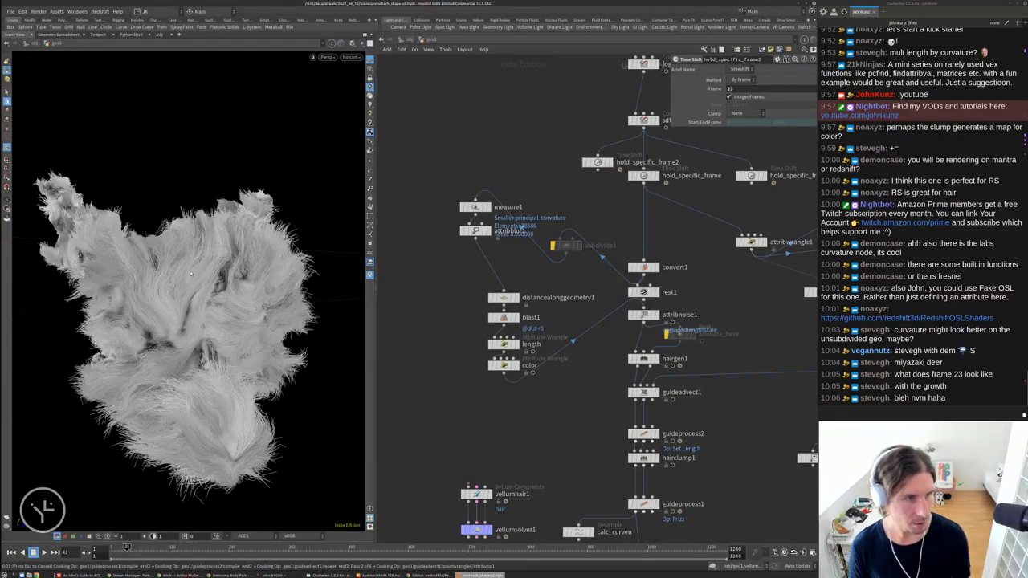
drag(188, 273, 171, 308)
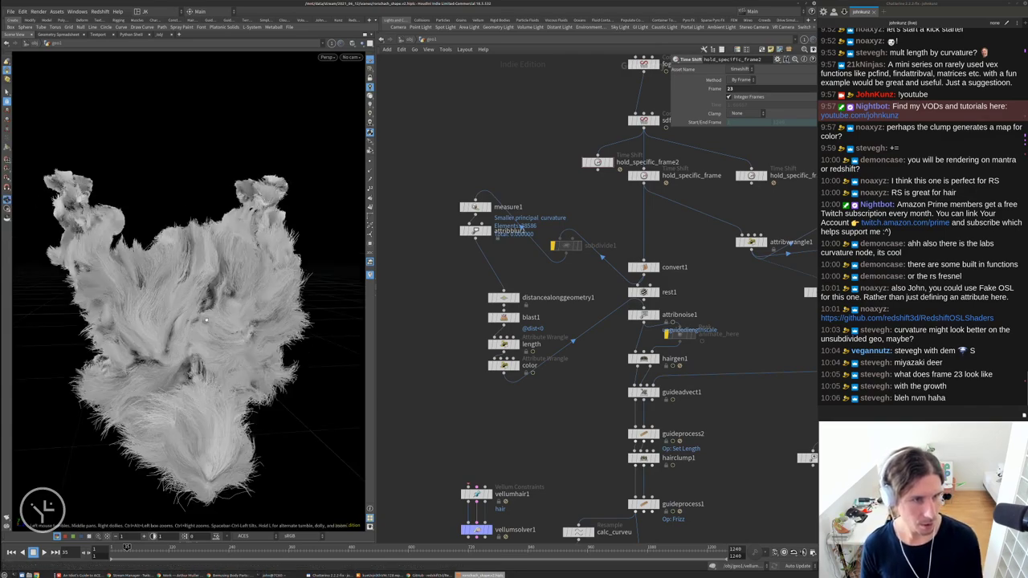
right_drag(171, 308, 119, 311)
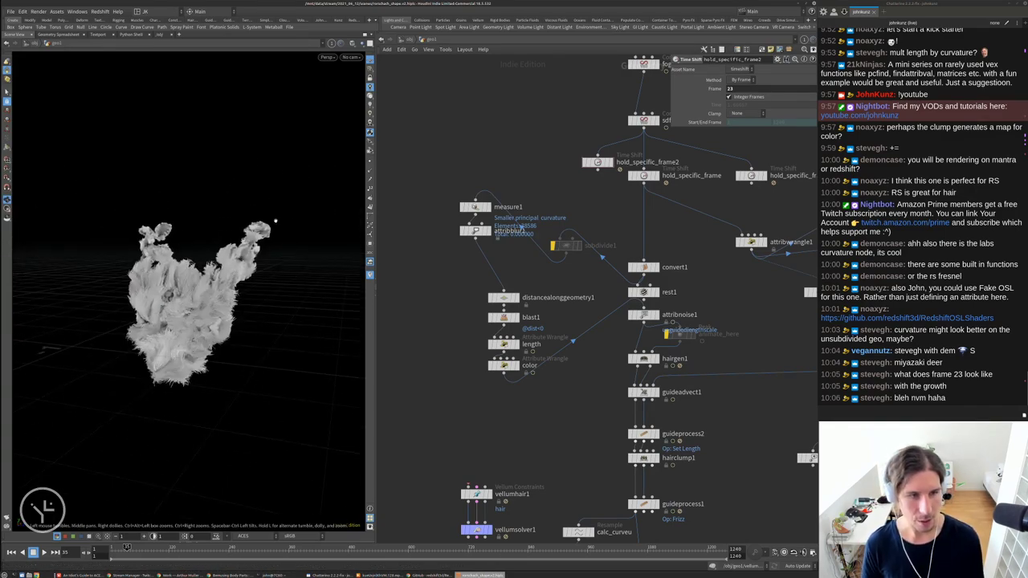
drag(275, 220, 271, 273)
scroll(294, 246, up, 4)
Set attribute1's primitive Keep Attributes to Cd and check its output attributes
scroll(589, 437, down, 3)
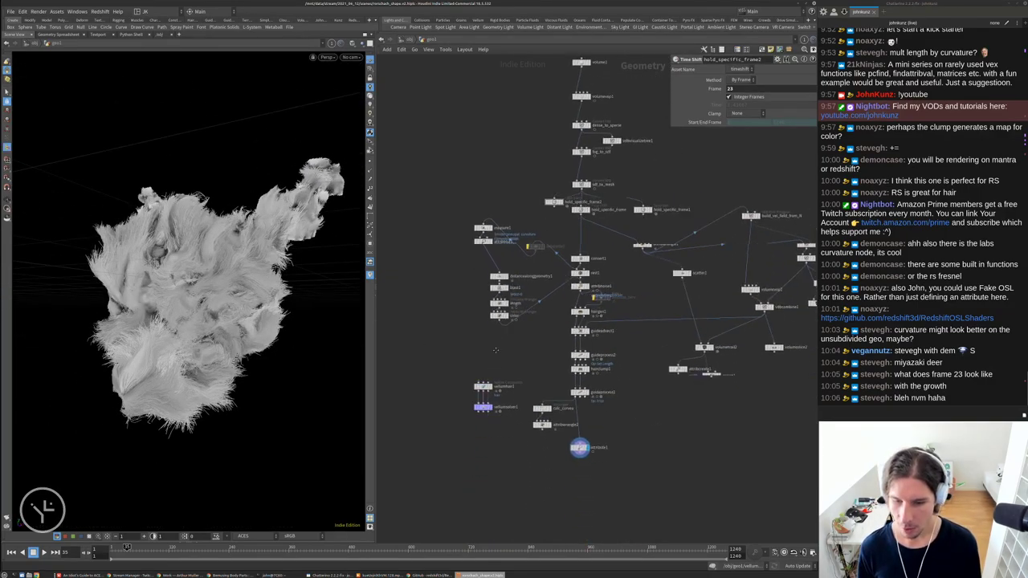
scroll(588, 427, up, 3)
click(588, 425)
click(627, 80)
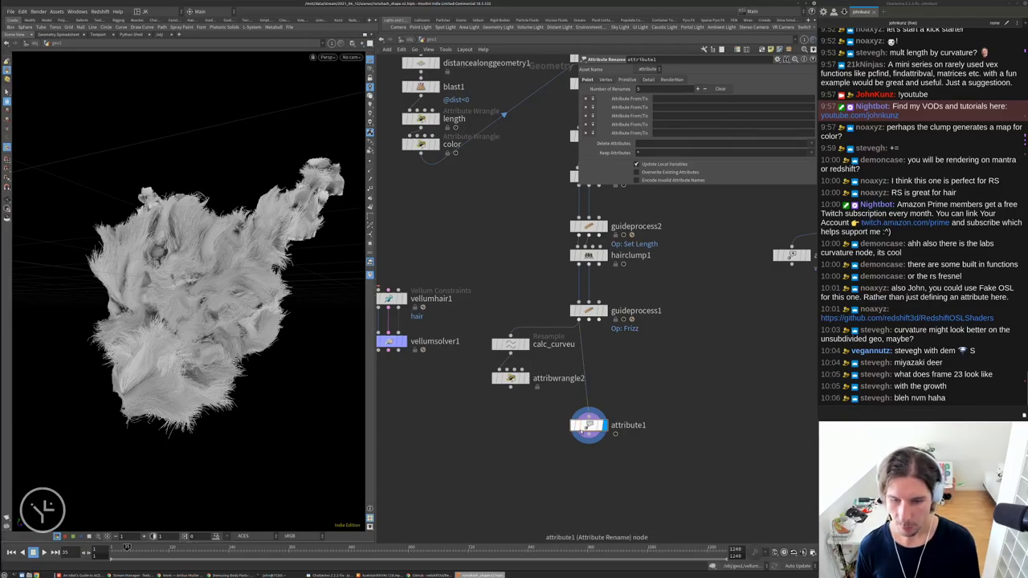
middle_click(589, 425)
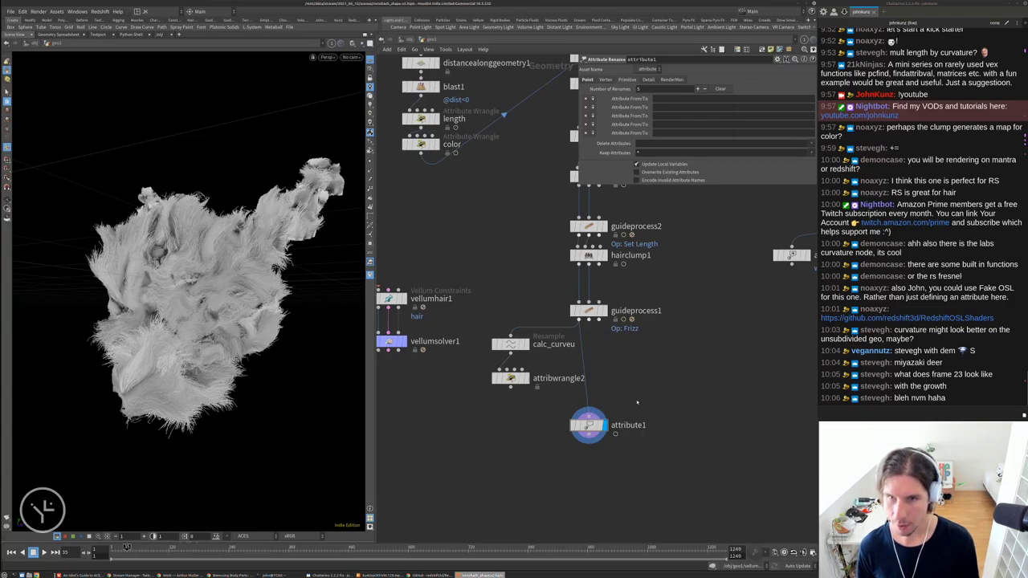
double_click(651, 153)
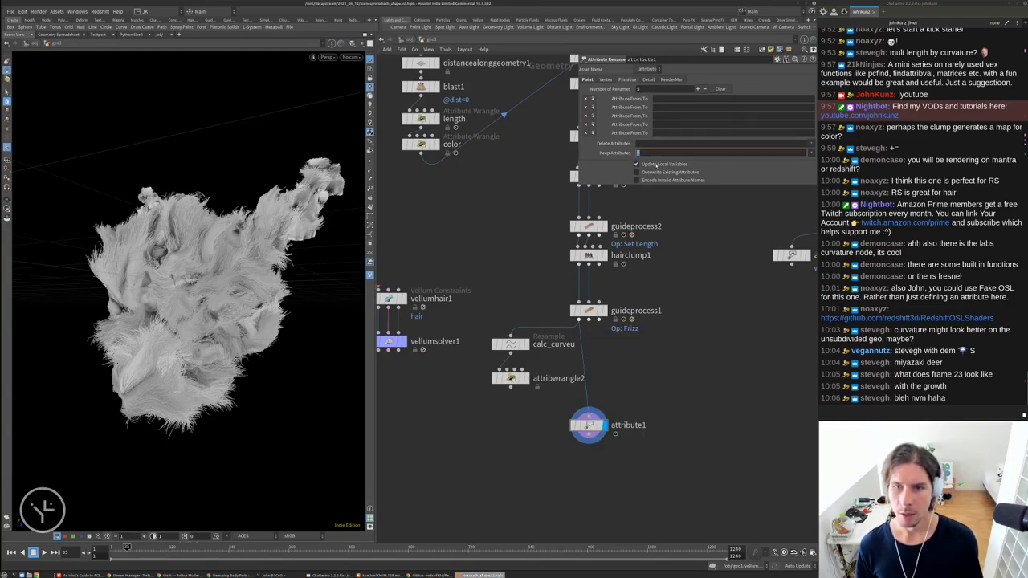
text(Cd)
click(627, 79)
middle_drag(610, 377, 602, 286)
middle_click(579, 334)
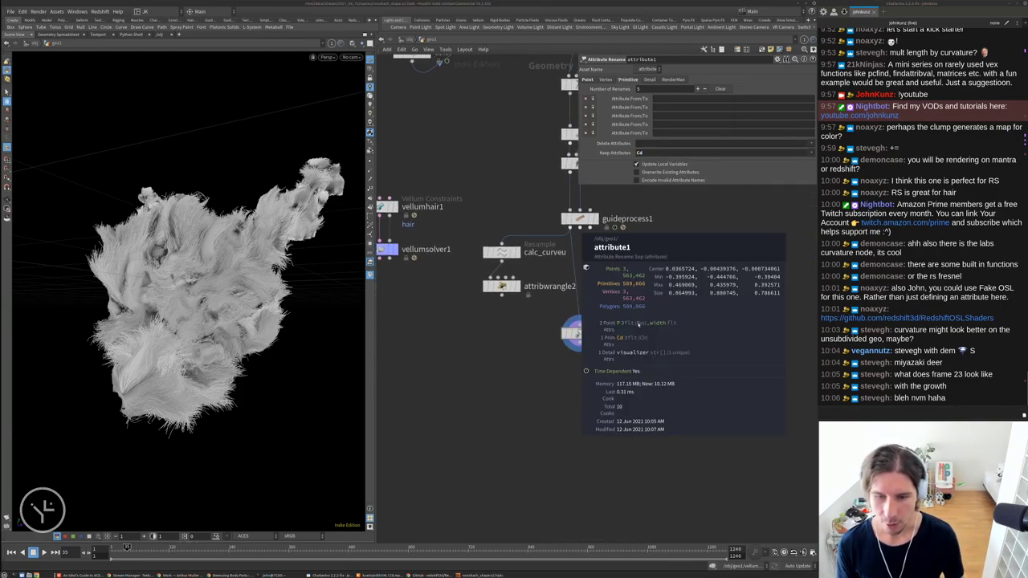
middle_drag(628, 312, 614, 331)
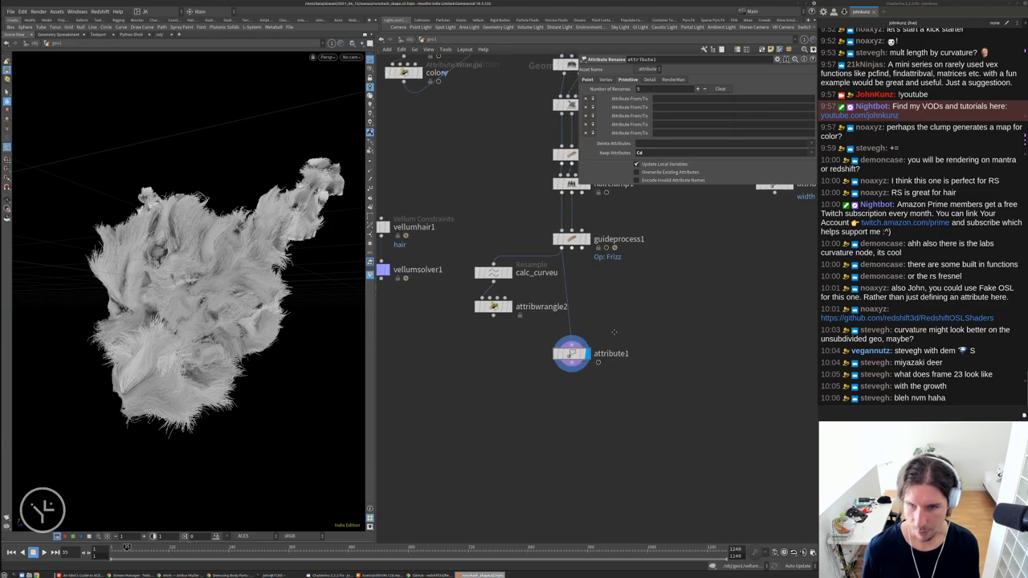
In geo1's Redshift Strands settings, enable Render Object as Strands with max tessellation subdivisions 3
click(407, 40)
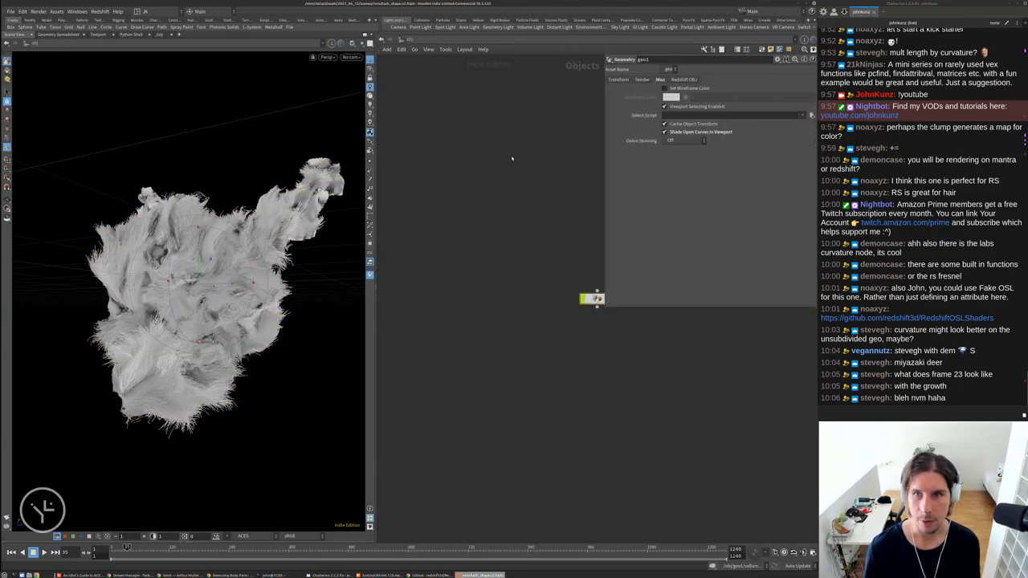
click(692, 80)
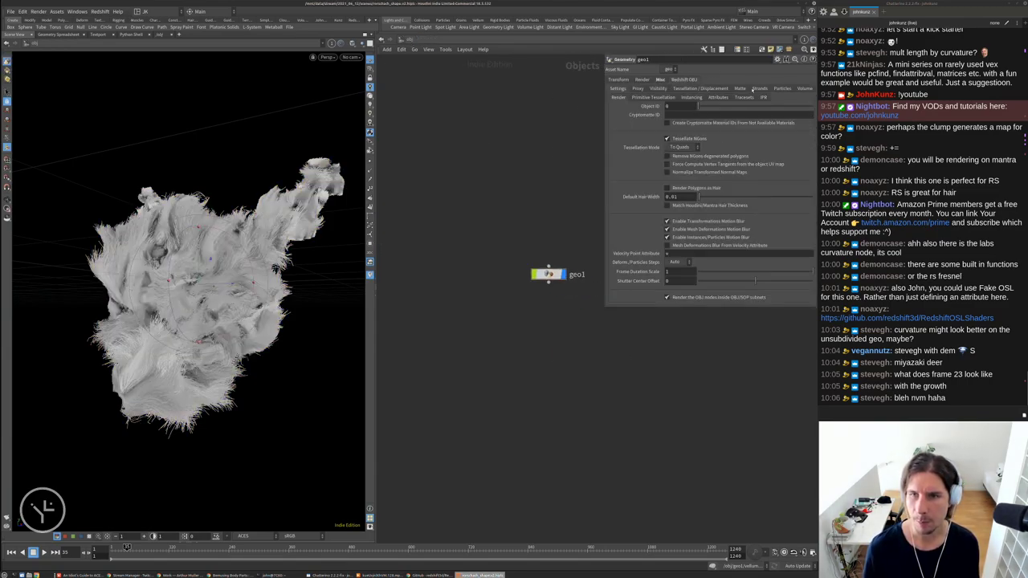
click(759, 88)
click(707, 105)
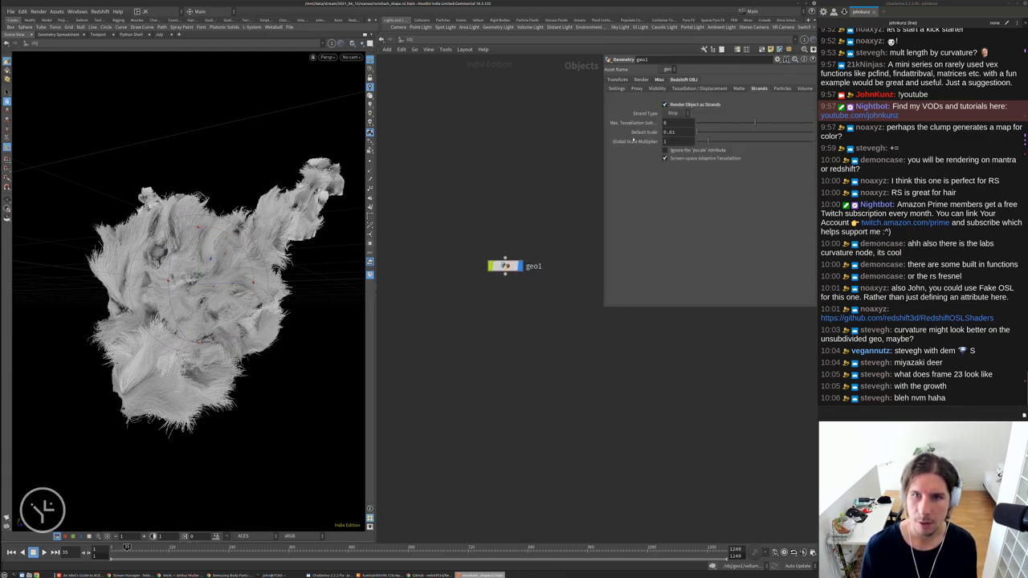
double_click(674, 122)
text(3)
key(Return)
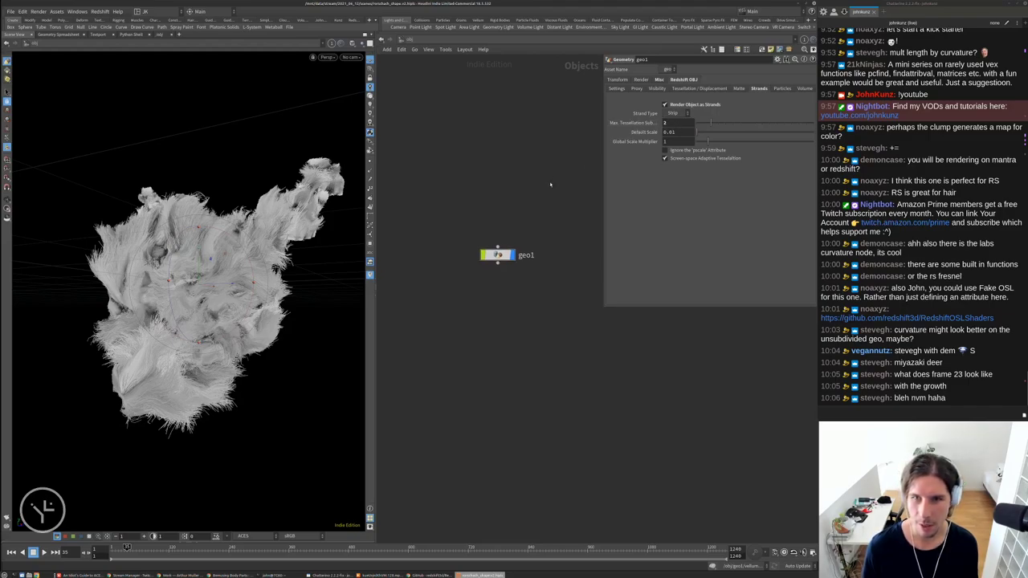
Inside geo1, make attribute1 rename width to pscale
double_click(498, 254)
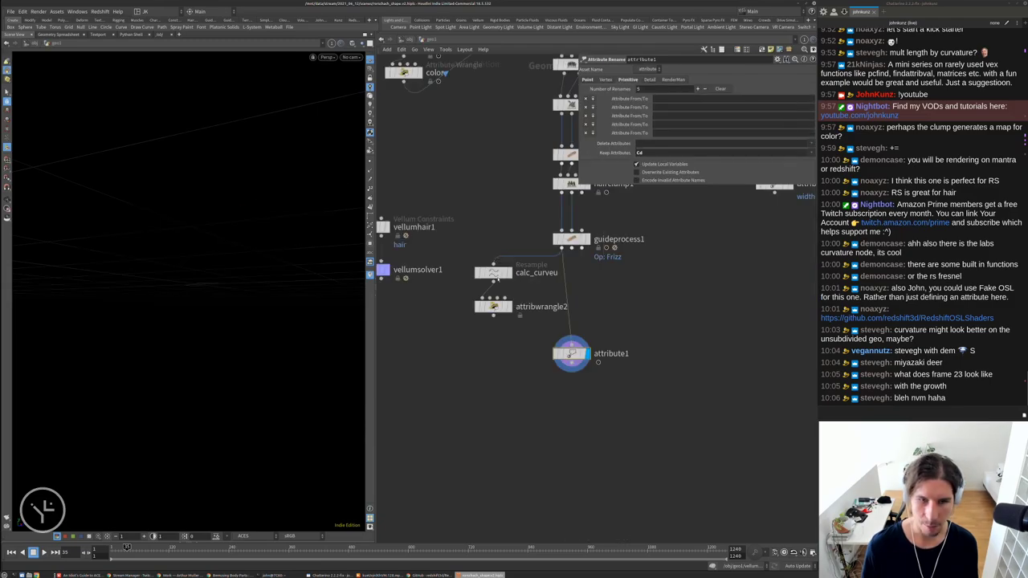
middle_click(570, 353)
key(Tab)
text(re)
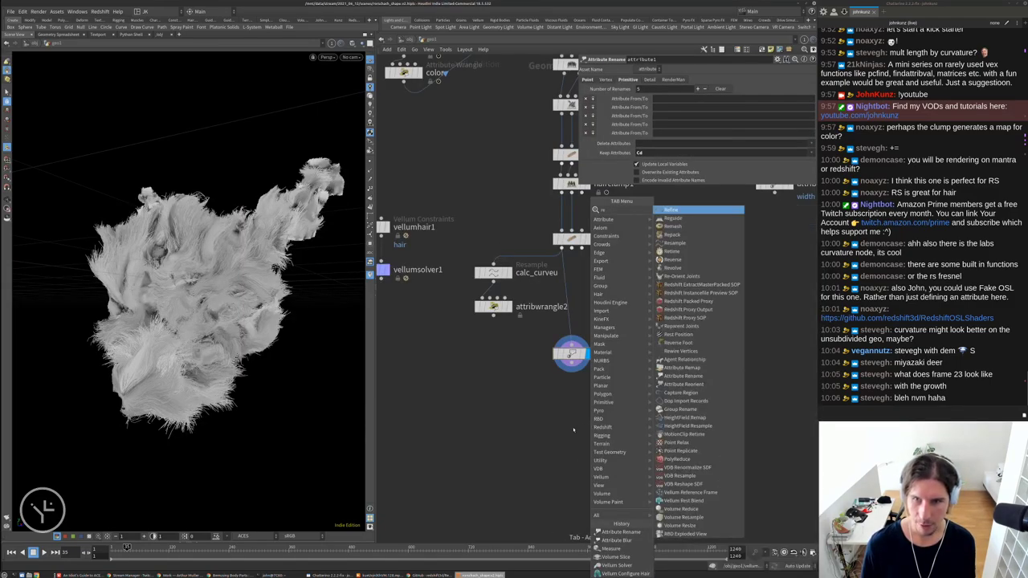
key(Escape)
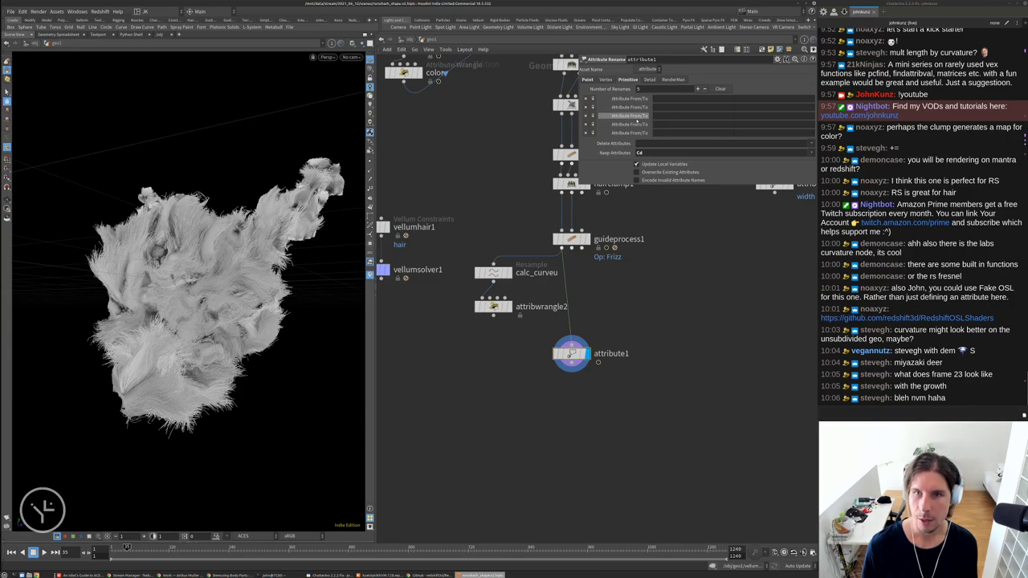
click(663, 99)
text(wid)
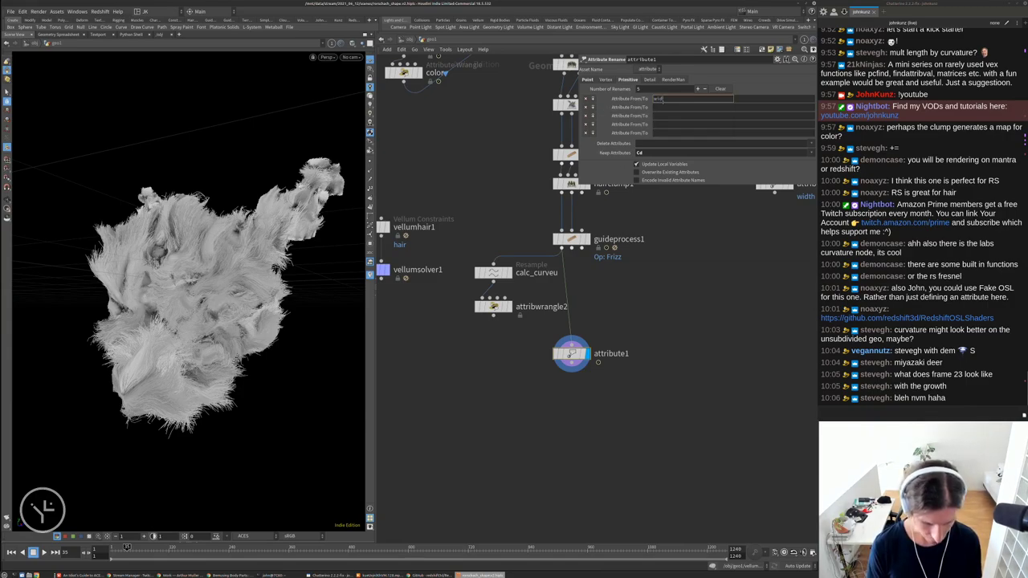
text(th)
key(Tab)
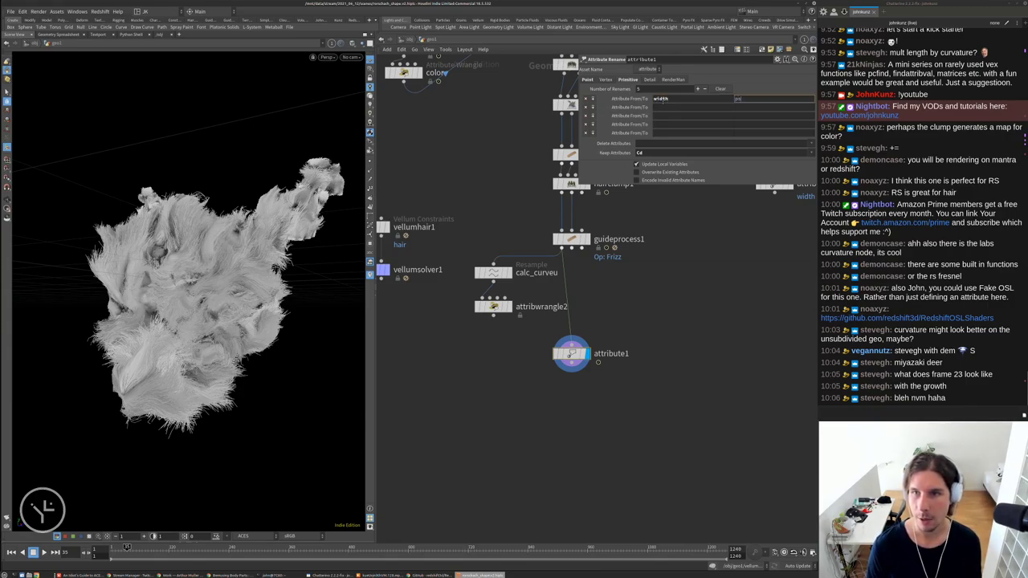
text(pscale)
key(Return)
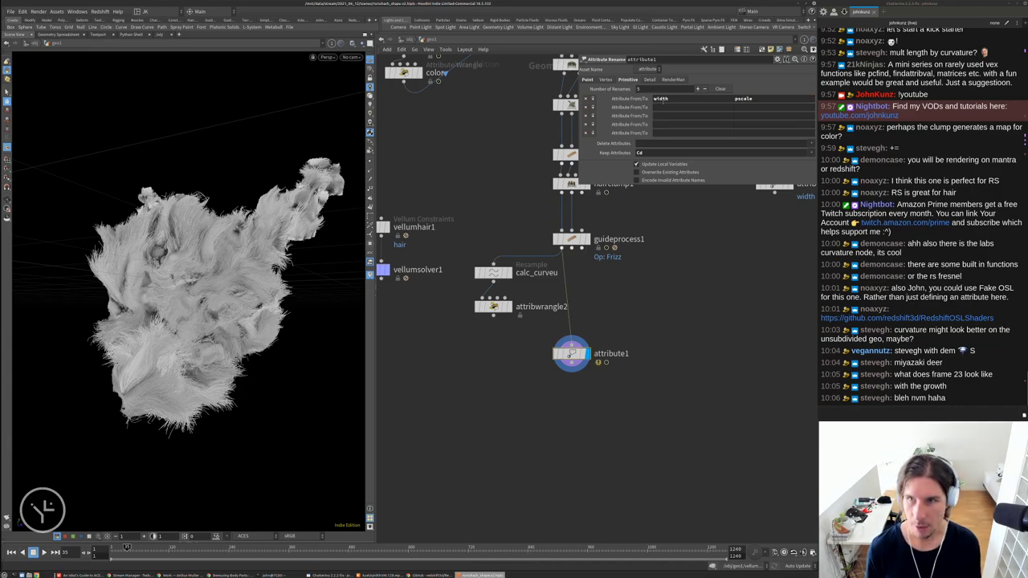
Review the width-to-pscale rename, go up to /obj, frame geo1 and dive back inside
middle_drag(699, 342, 692, 303)
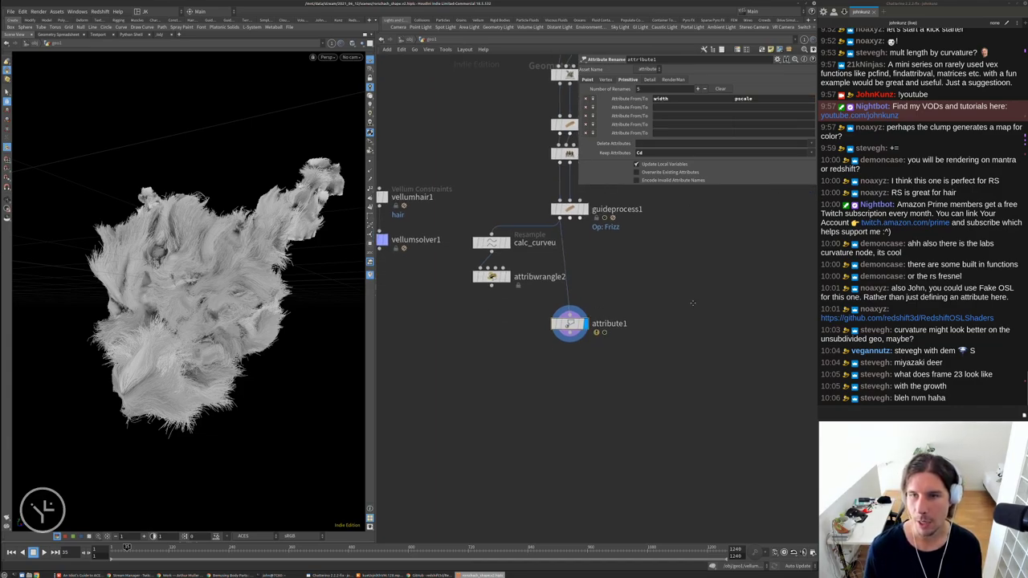
double_click(733, 98)
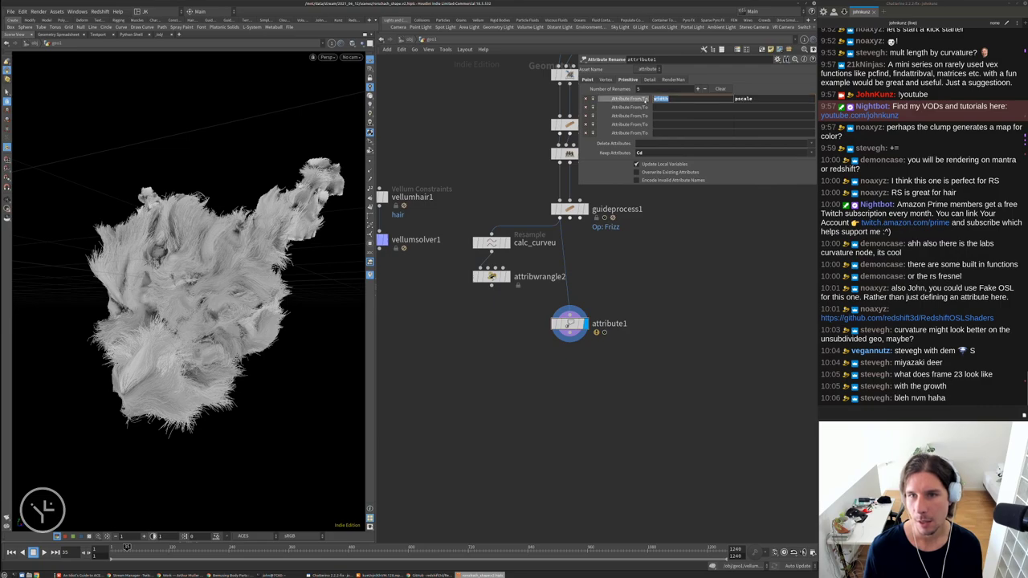
key(Tab)
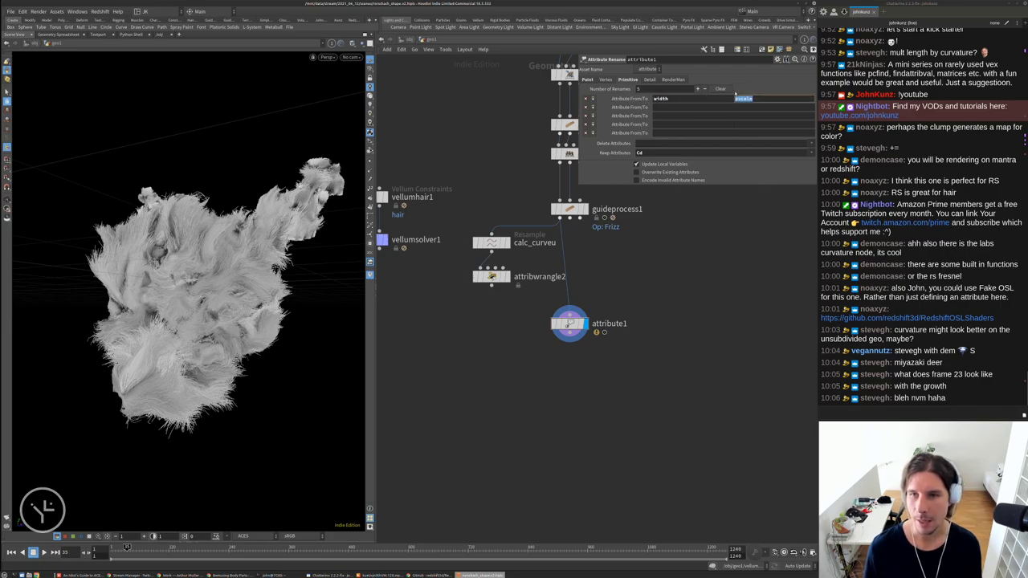
key(Return)
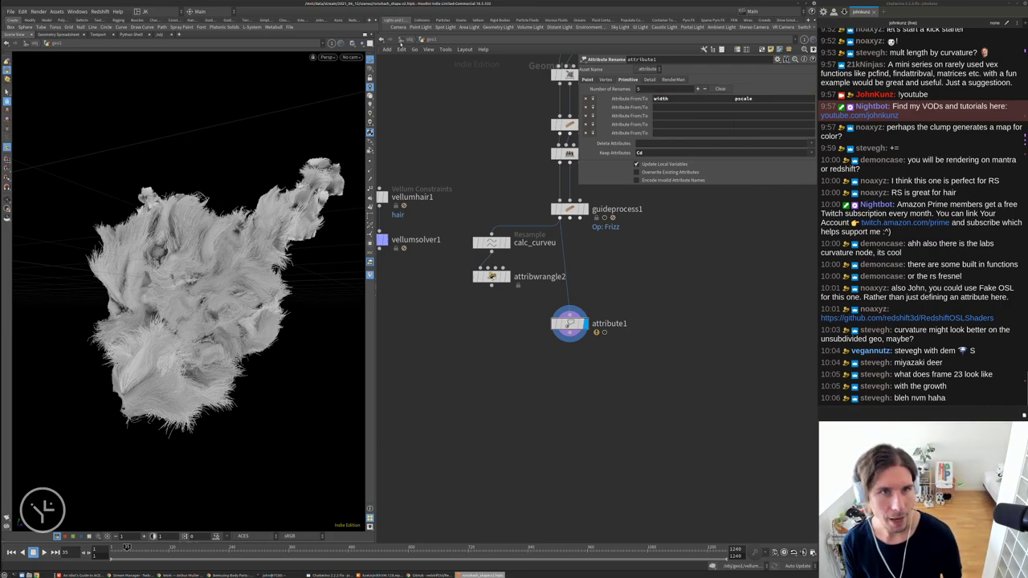
click(400, 41)
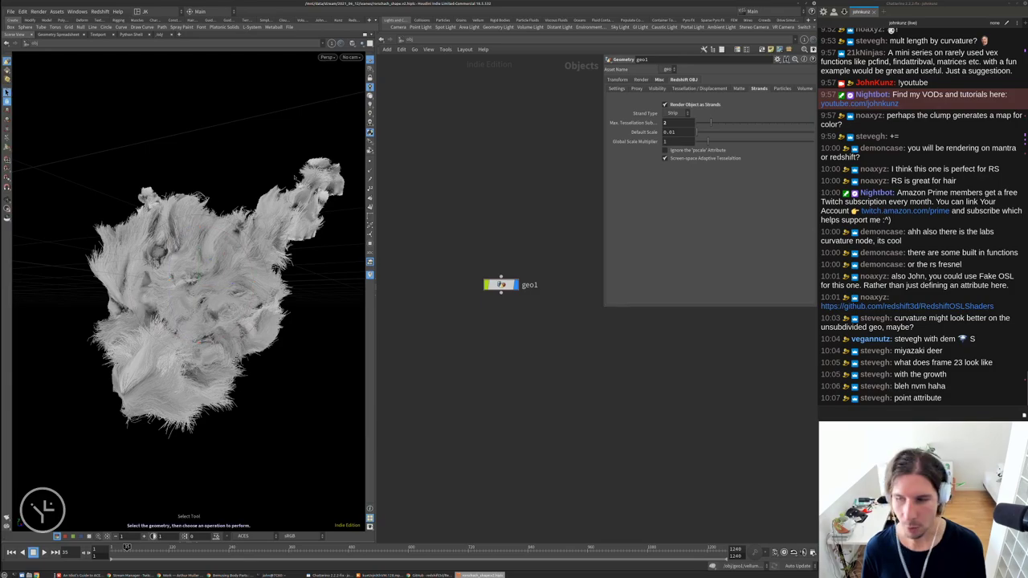
key(h)
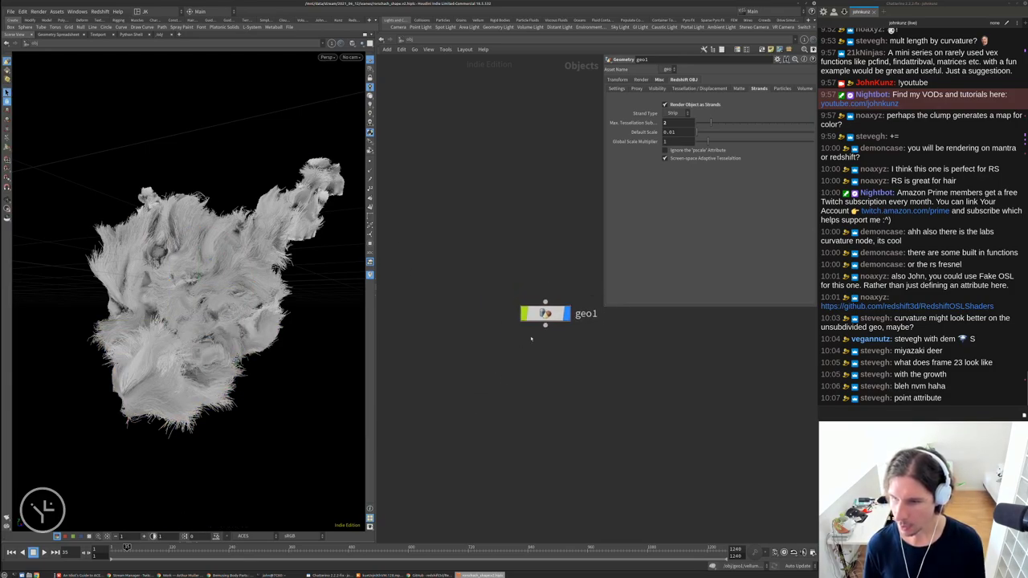
double_click(545, 313)
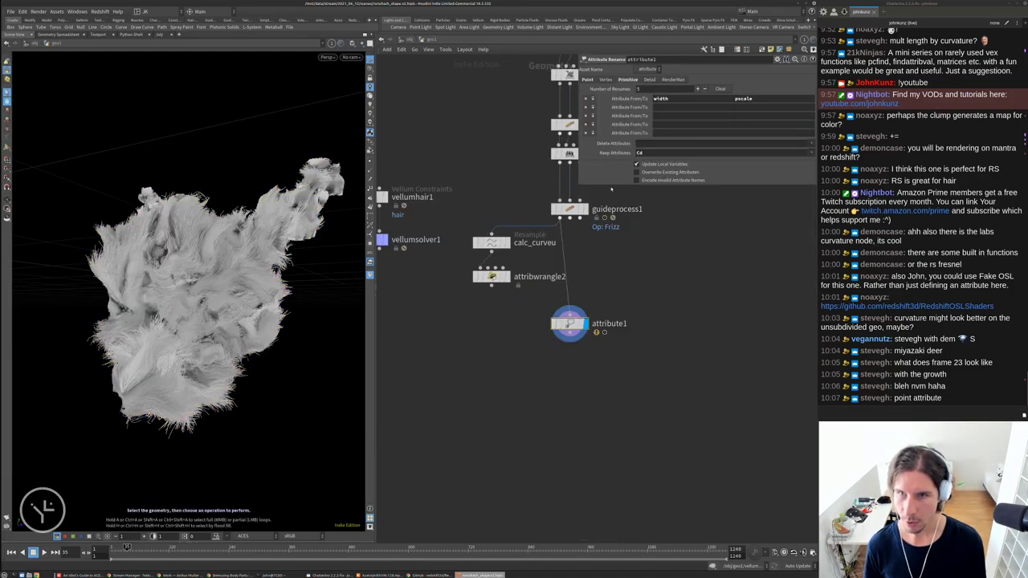
middle_click(571, 328)
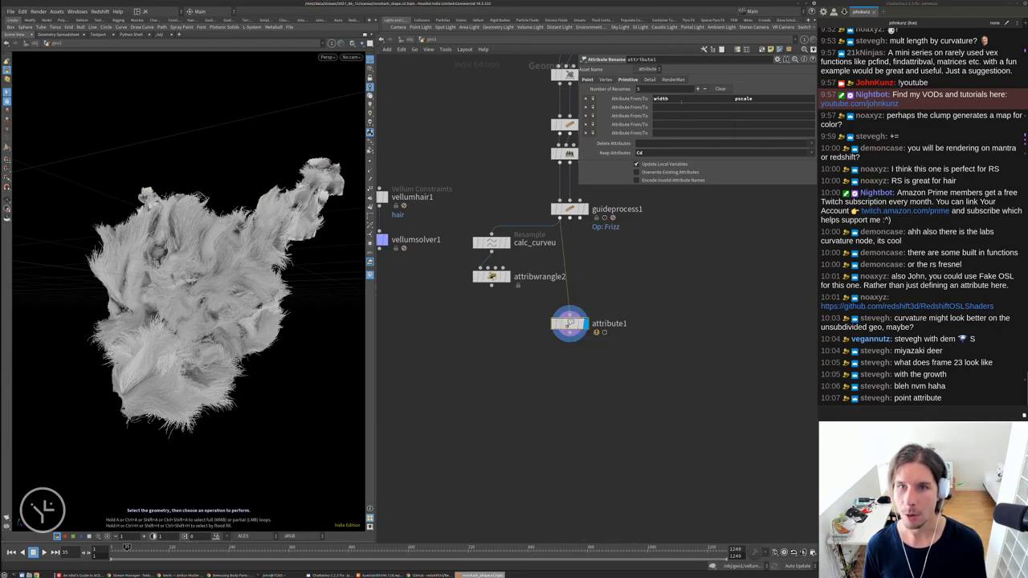
Clear the first rename row and re-enter it as width to pscale
double_click(681, 102)
key(BackSpace)
key(Tab)
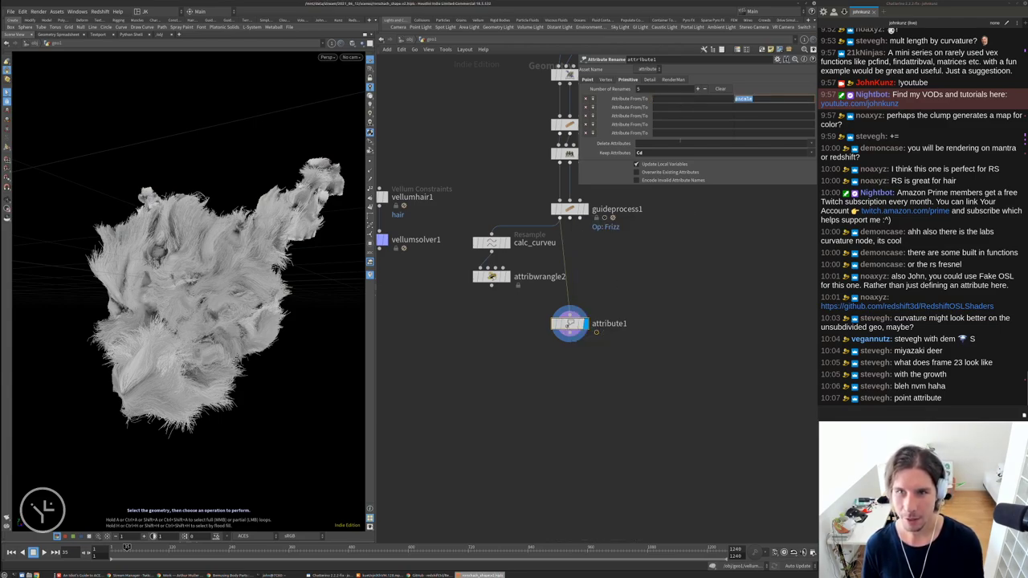
key(BackSpace)
key(Return)
double_click(681, 98)
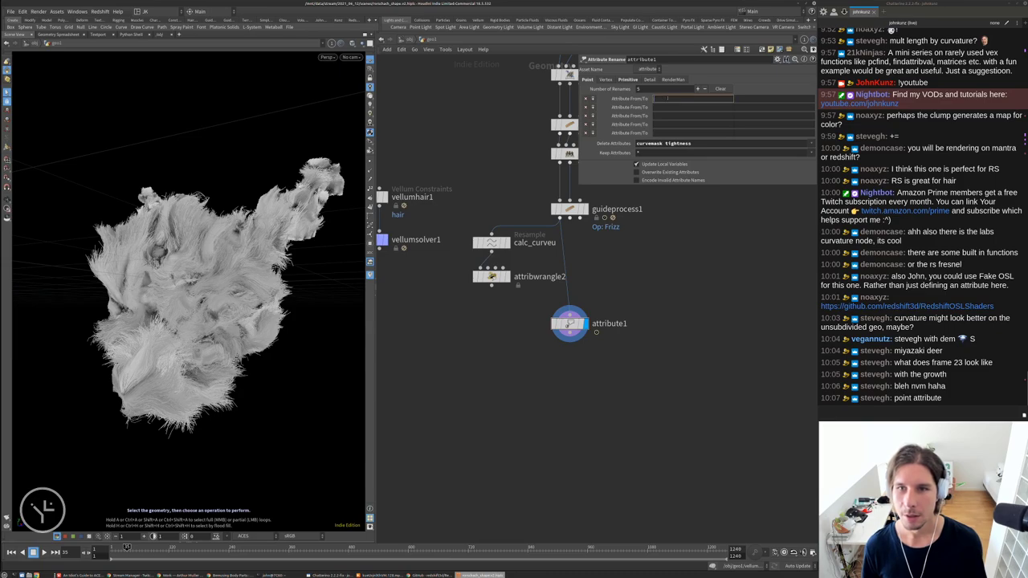
text(width)
key(Tab)
text(pscale)
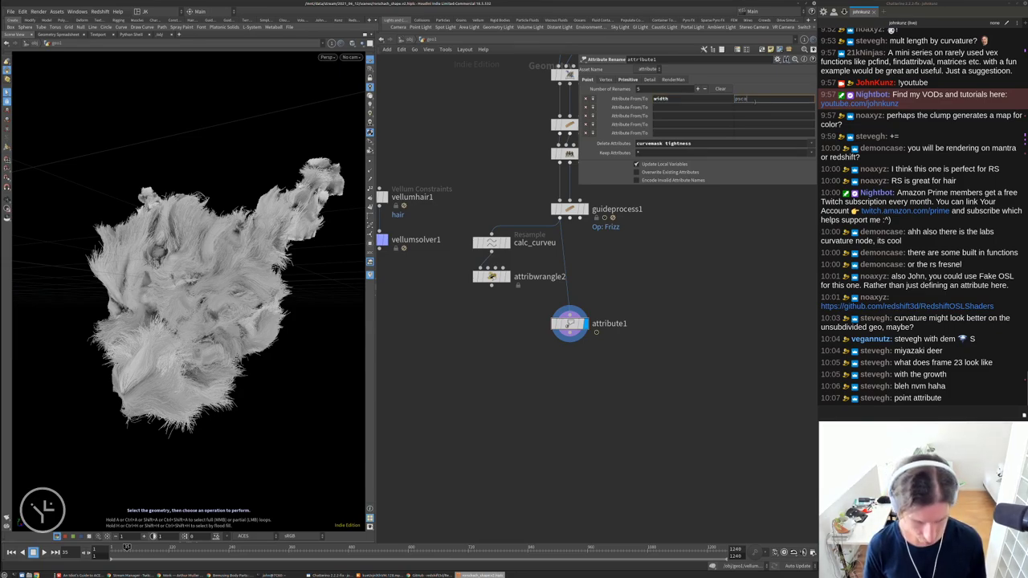
key(Return)
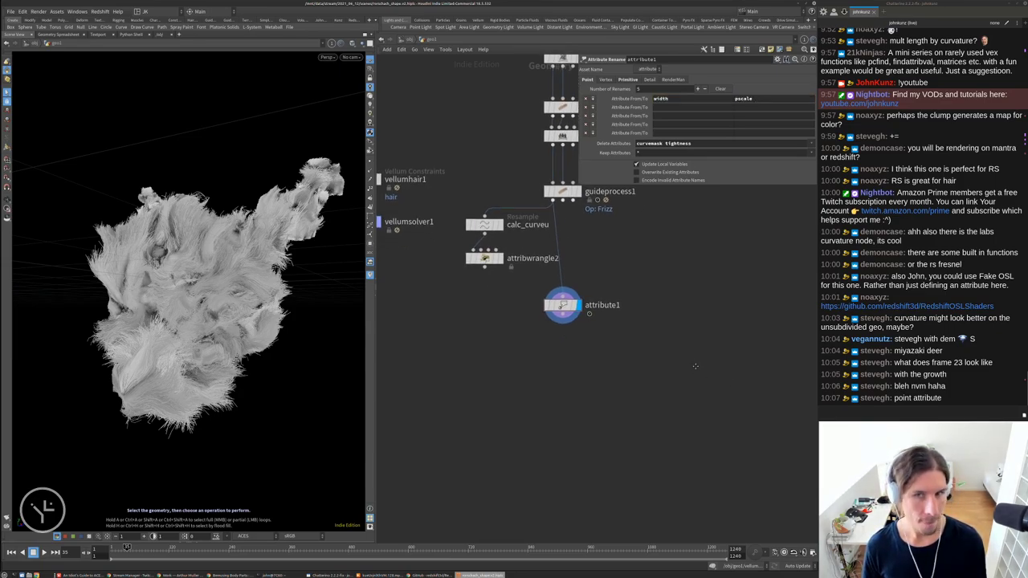
Verify attribute1's points and attributes, then return to the object level
middle_click(562, 303)
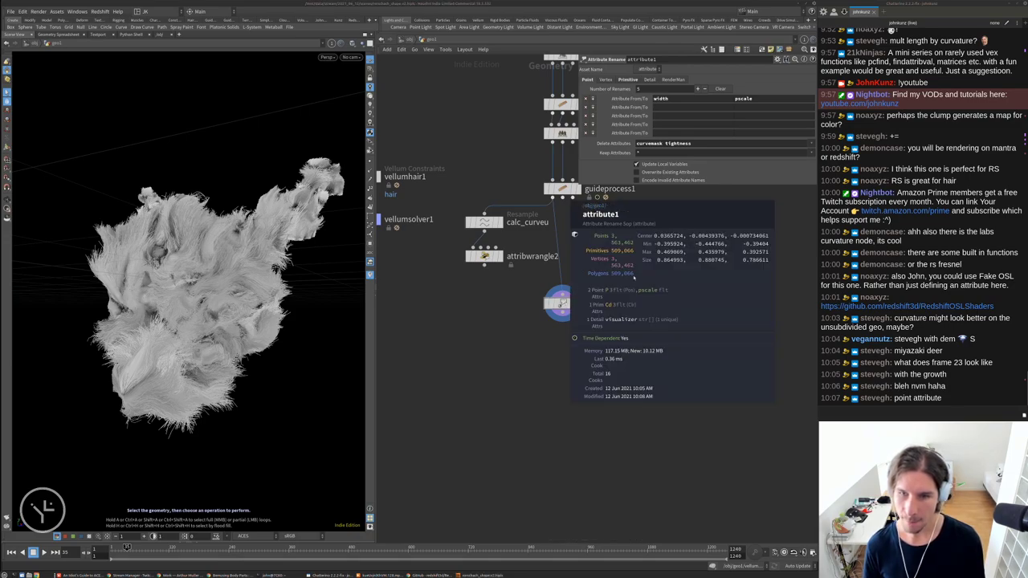
click(681, 323)
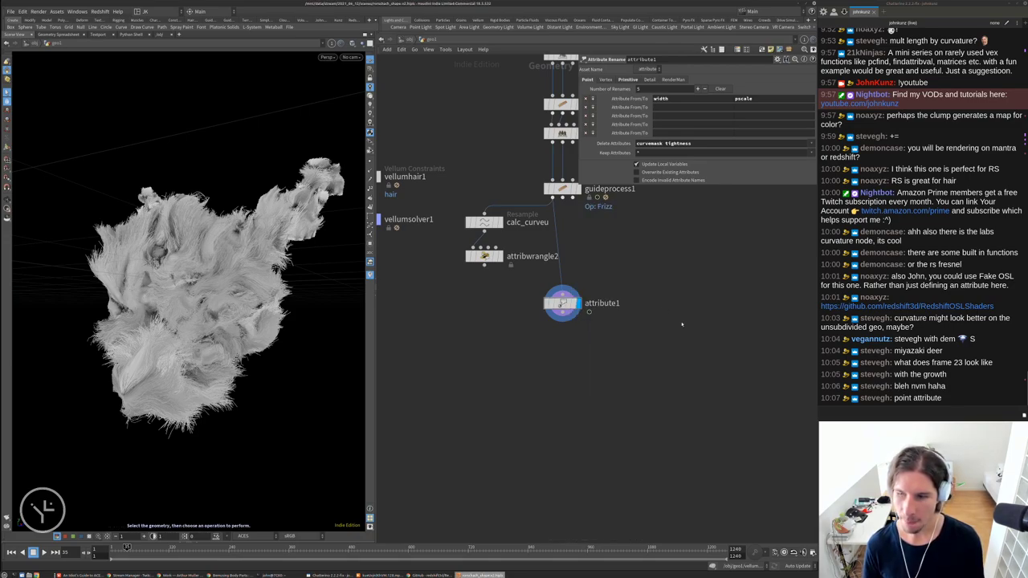
click(431, 39)
key(u)
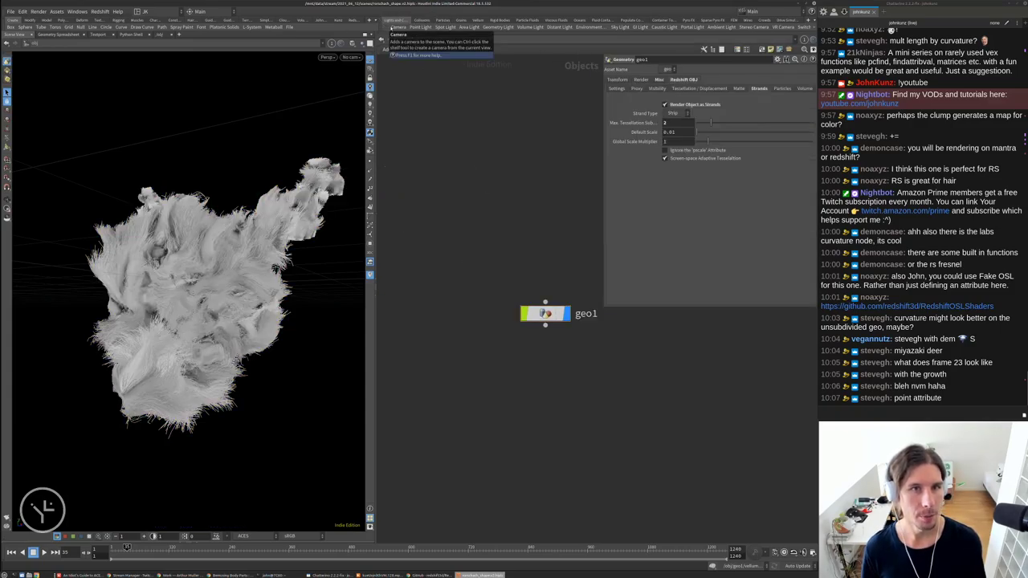
Create a camera from the current view with aperture 36 and focal length 65
ctrl+click(399, 27)
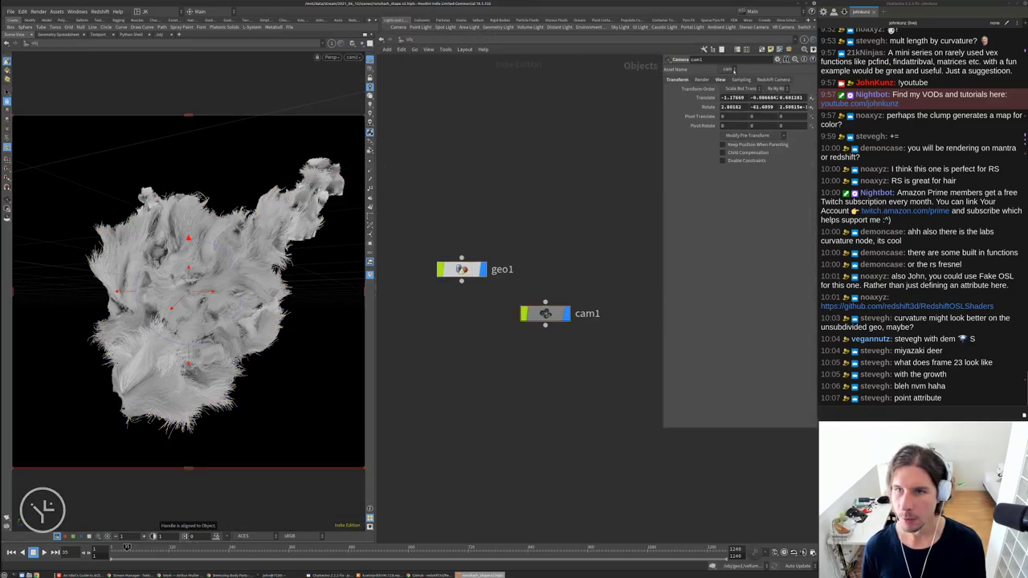
click(720, 79)
text(3)
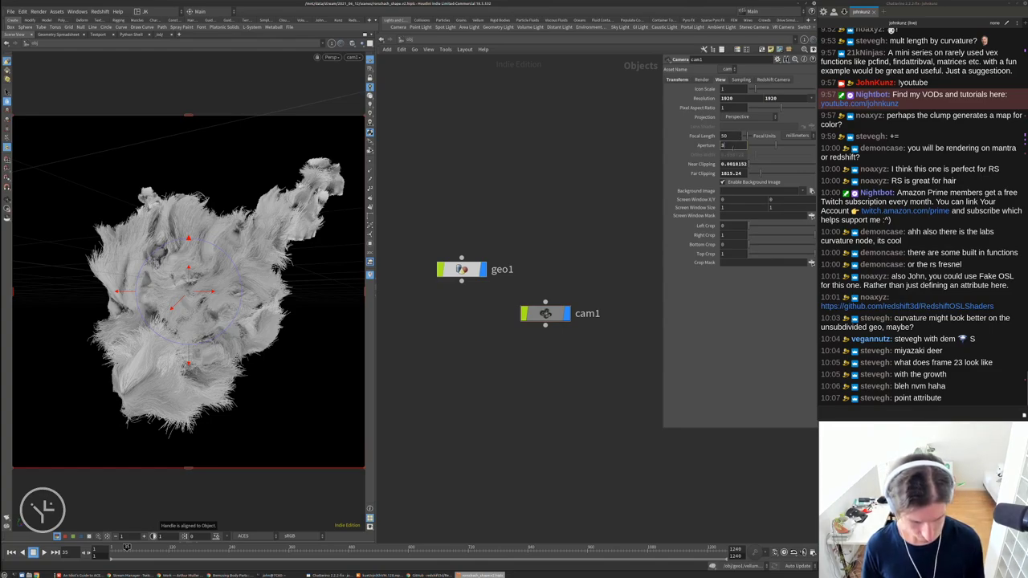
text(6)
key(Return)
double_click(729, 136)
text(65)
key(Return)
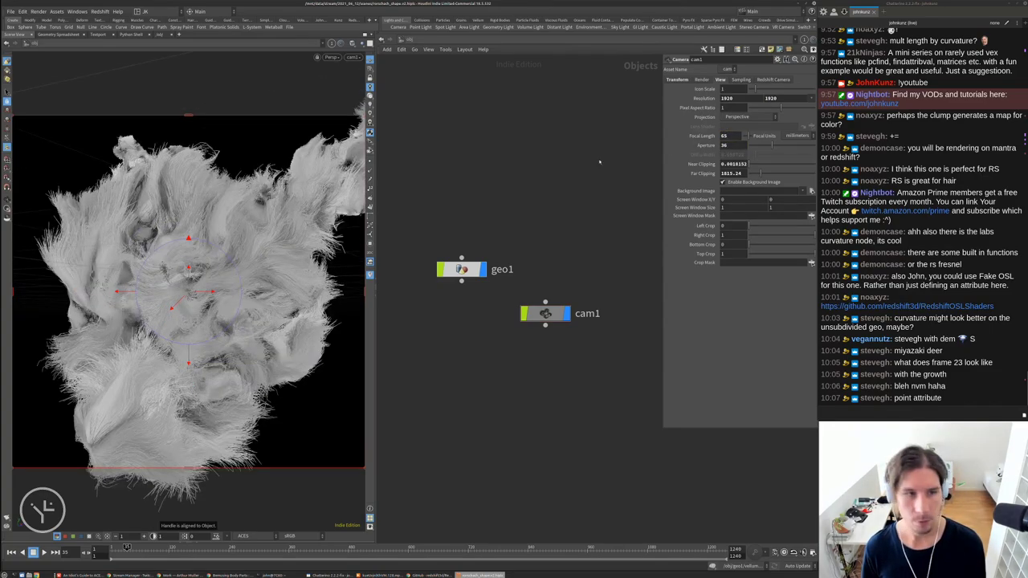
Bring up the Redshift shelf tools and add a Redshift light to the scene
drag(209, 265, 285, 250)
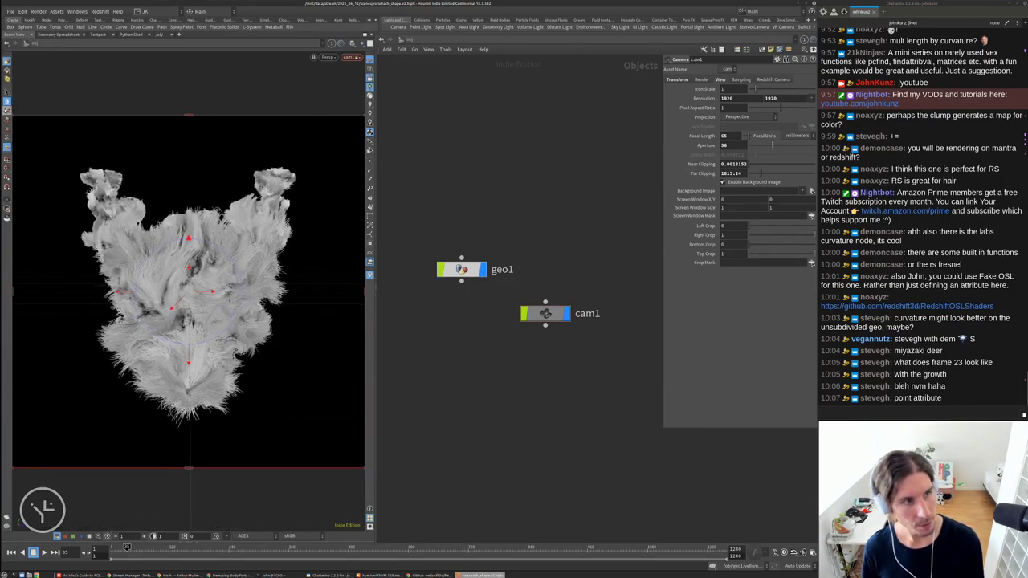
click(6, 91)
middle_drag(433, 143, 456, 196)
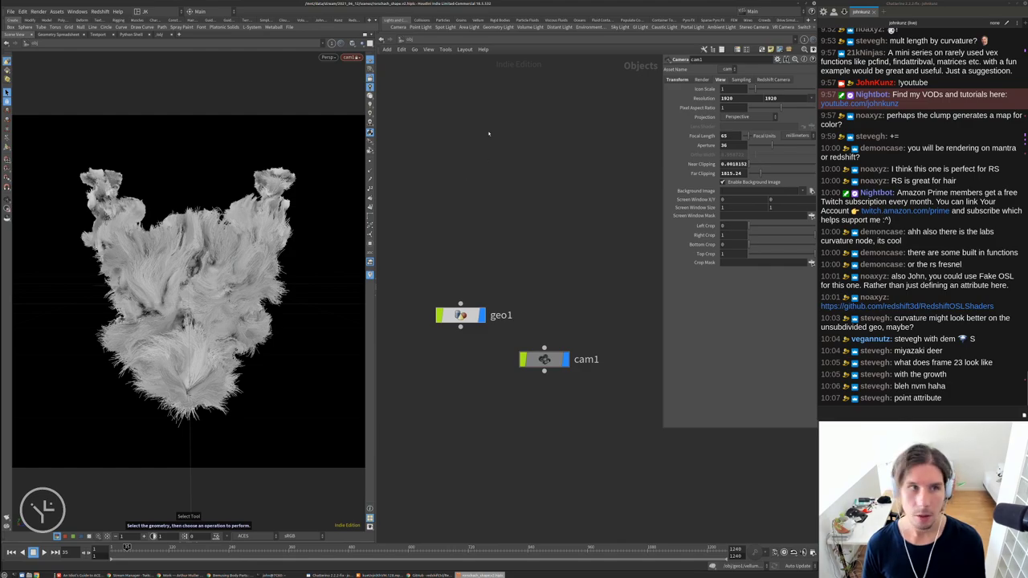
click(351, 20)
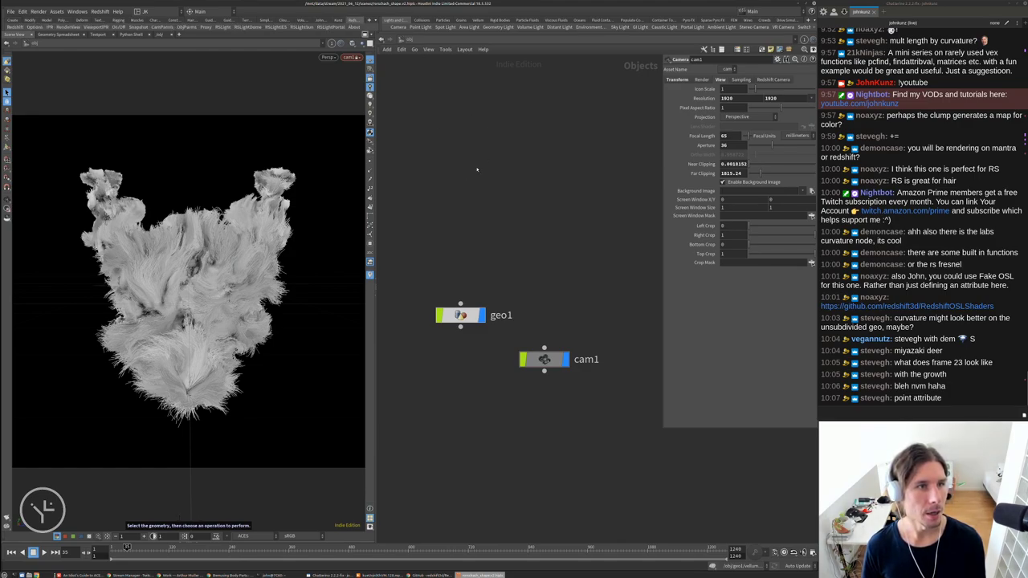
key(Escape)
key(s)
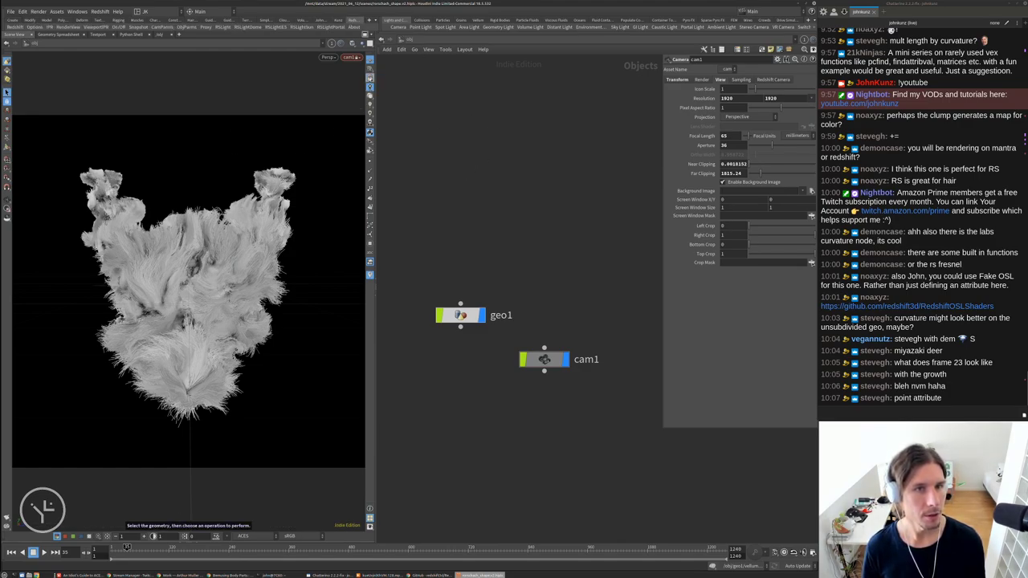
drag(241, 201, 347, 359)
key(s)
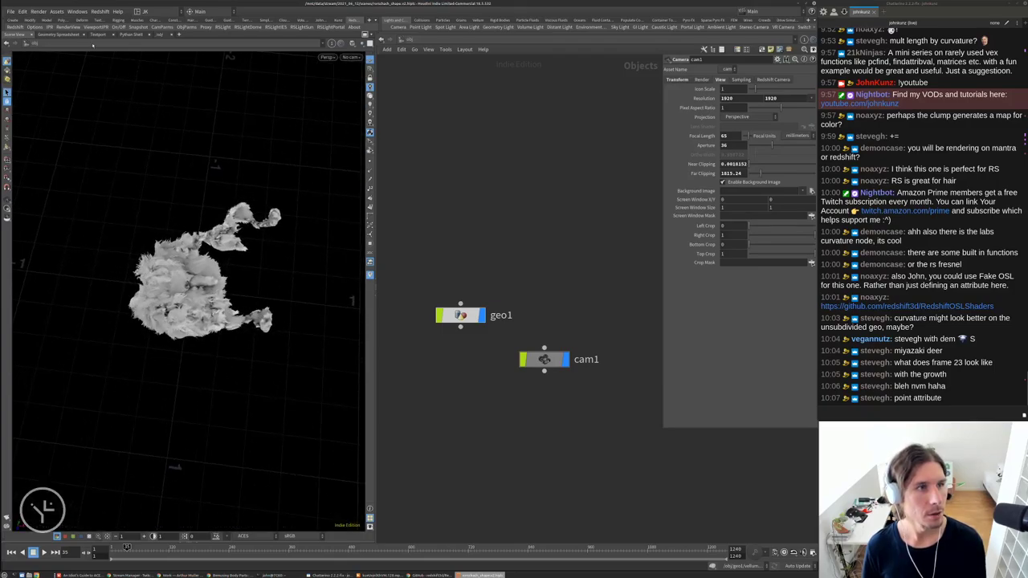
click(216, 33)
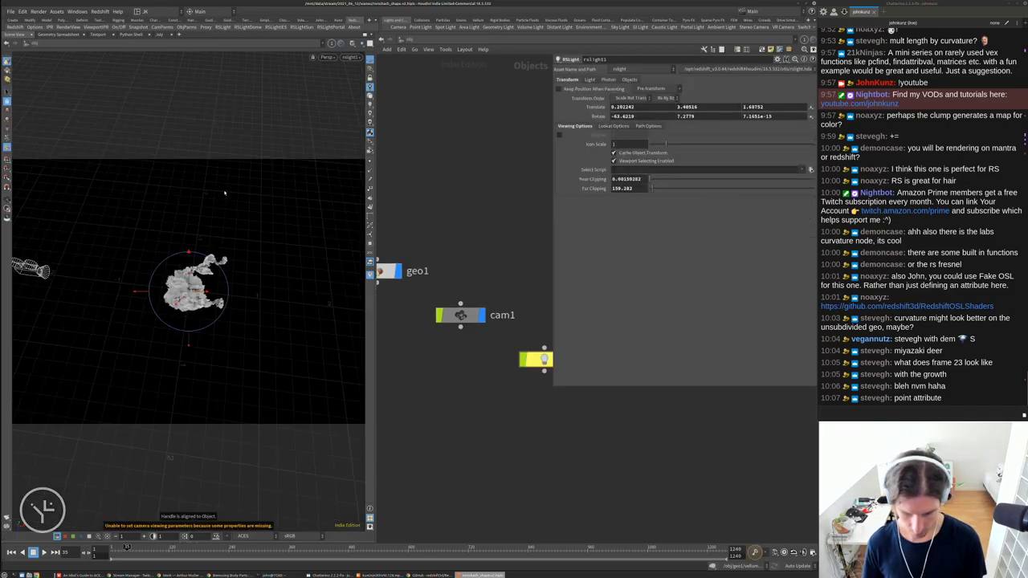
key(Escape)
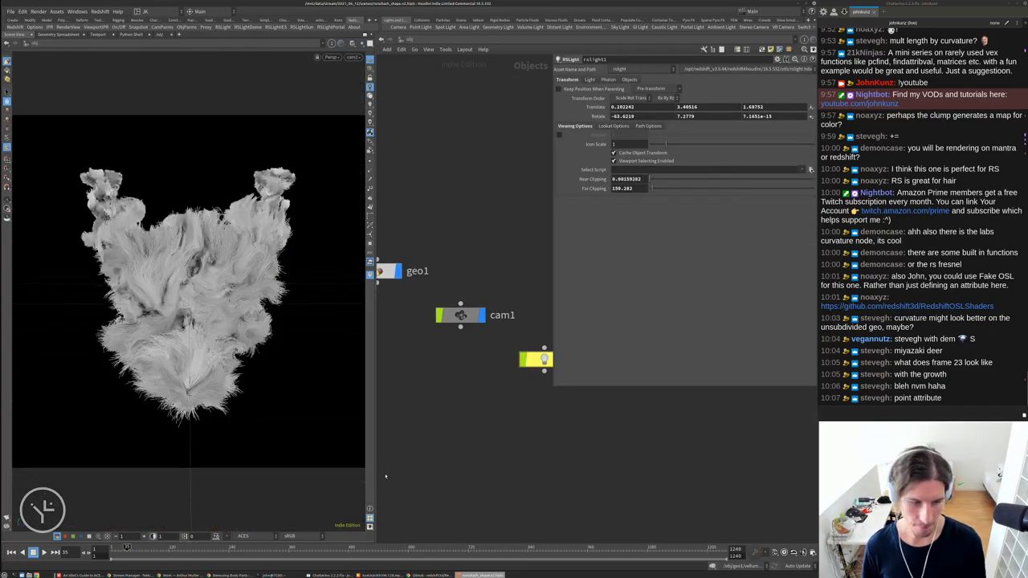
Split the viewport and show a Redshift RenderView in the new lower panel
key(ctrl+b)
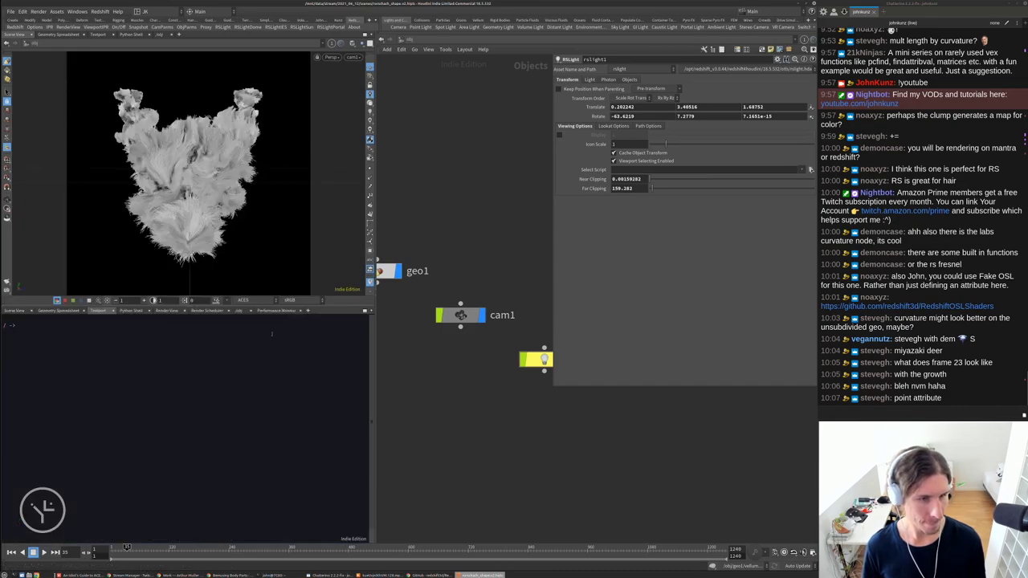
click(307, 310)
mouse_move(333, 326)
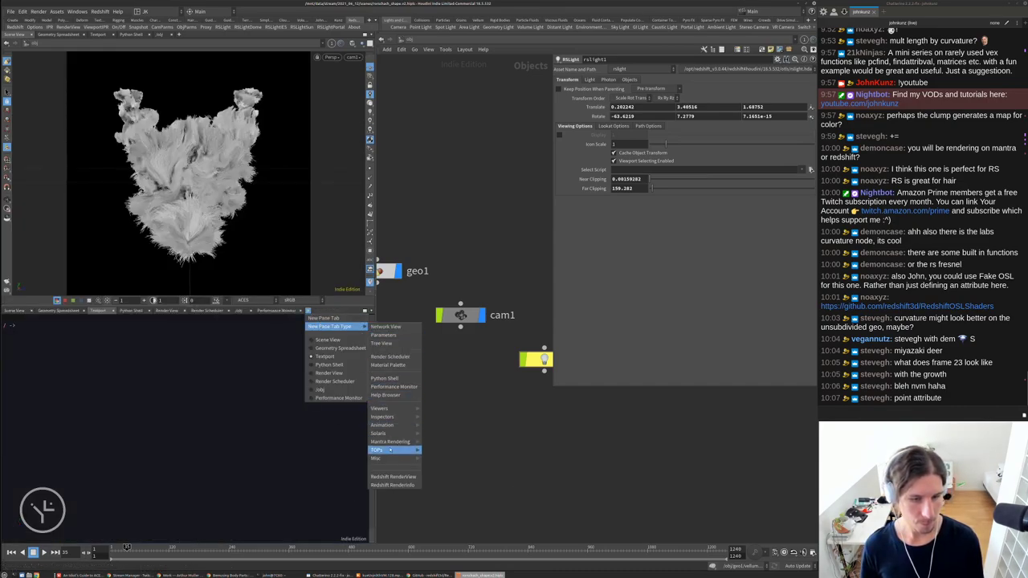
click(392, 476)
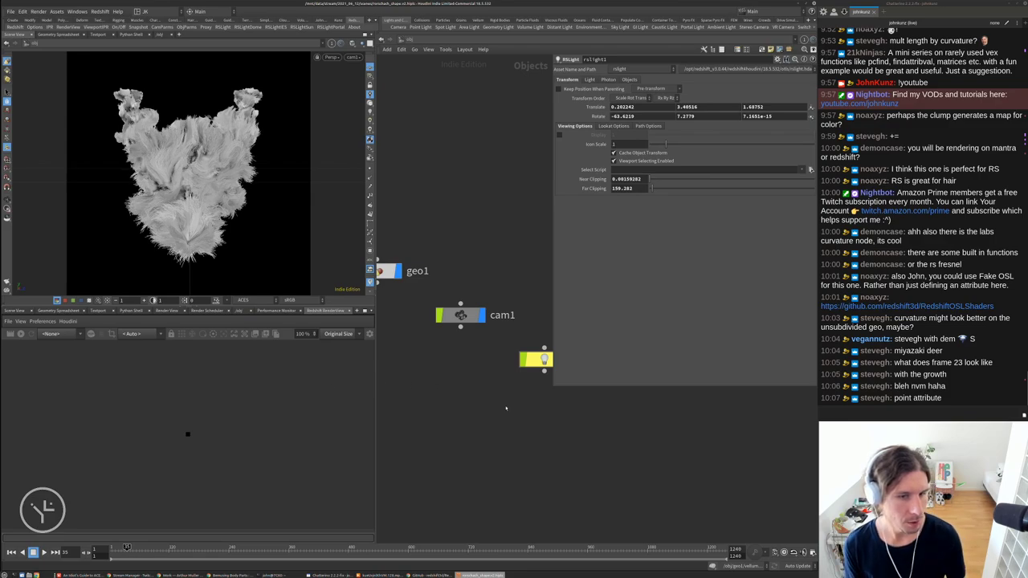
key(h)
key(Tab)
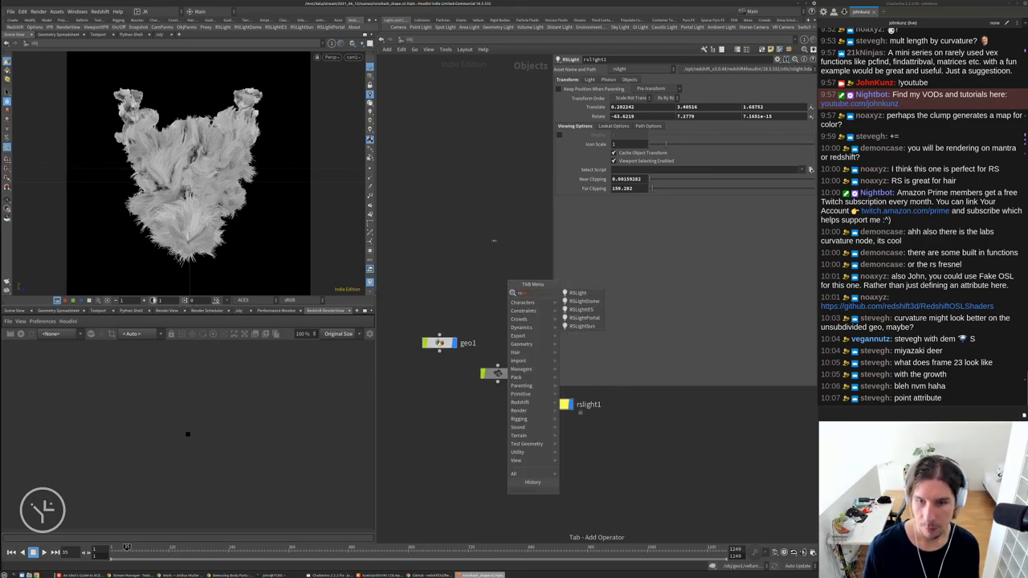
Create a Material Network and place an RS Material Builder inside it
key(Escape)
key(Tab)
text(ma)
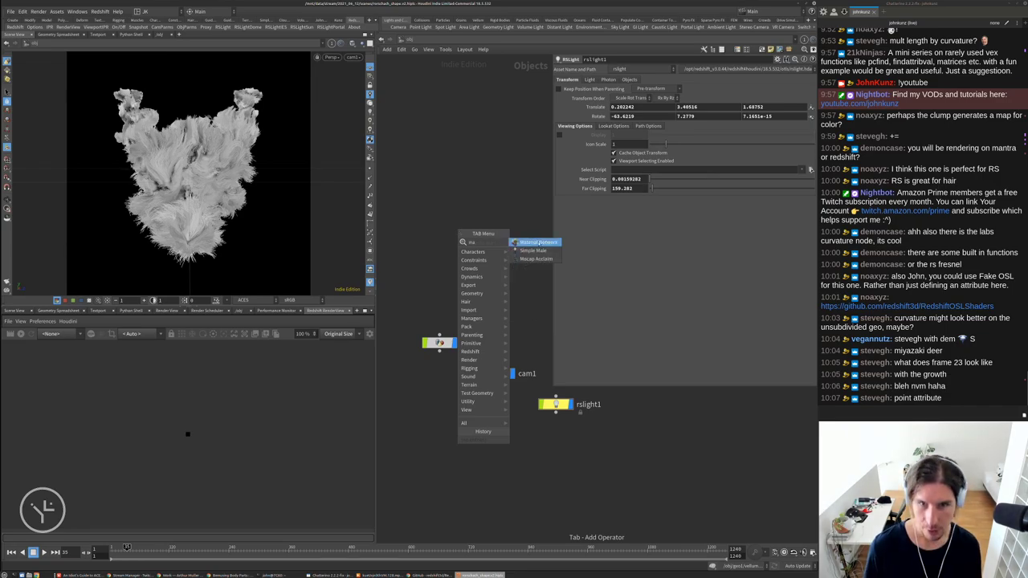
key(Return)
double_click(482, 261)
key(Tab)
mouse_move(540, 235)
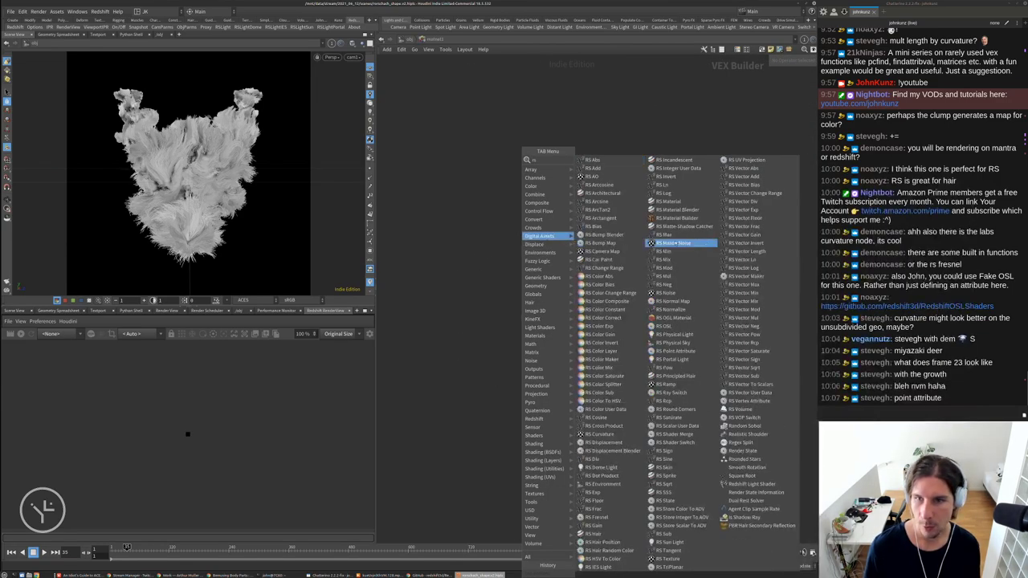
click(674, 218)
click(616, 277)
Add an RS Hair shader node, Hair1, positioned above Material1
key(Tab)
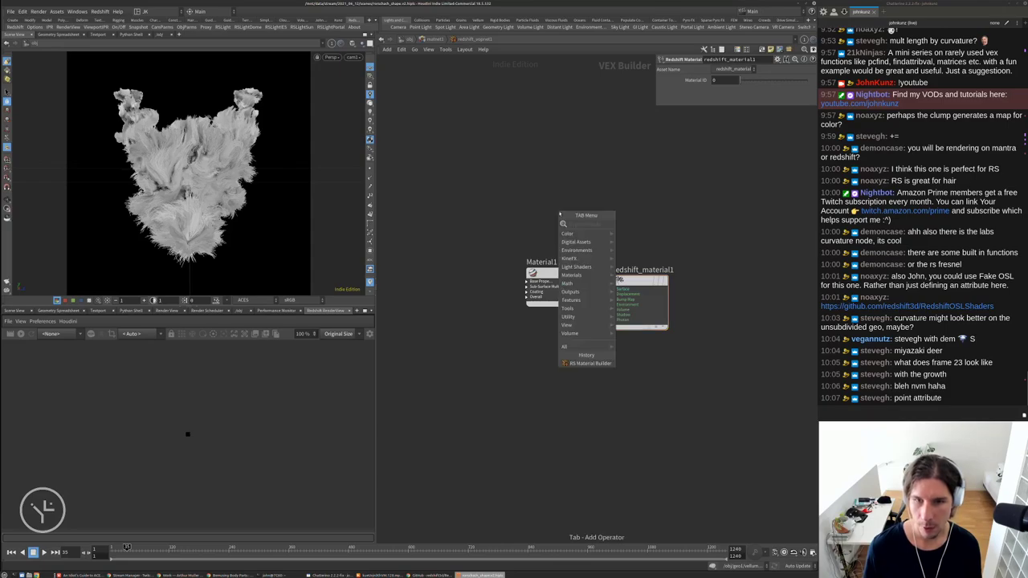
text(ha)
click(634, 224)
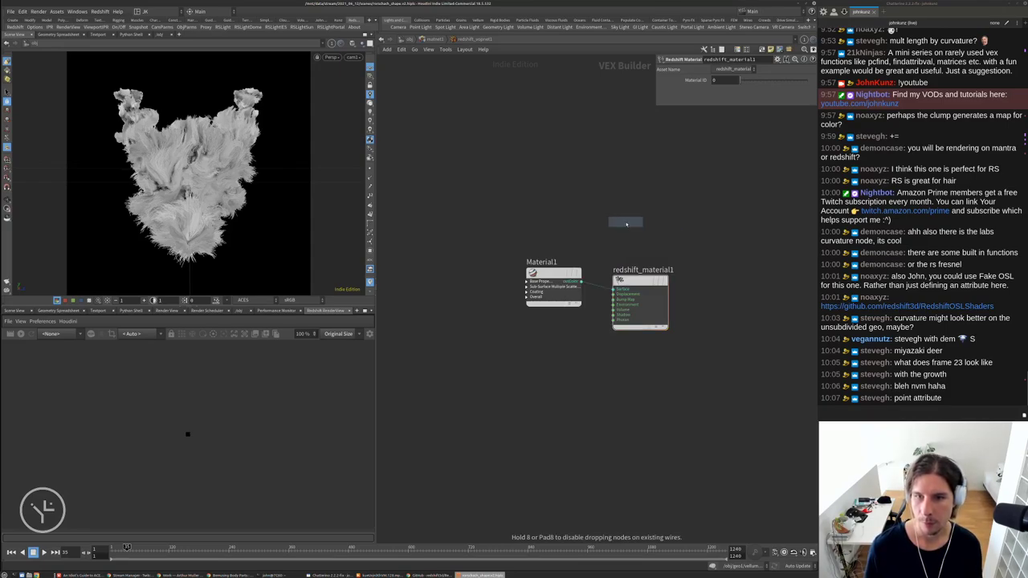
click(530, 207)
drag(533, 229, 506, 175)
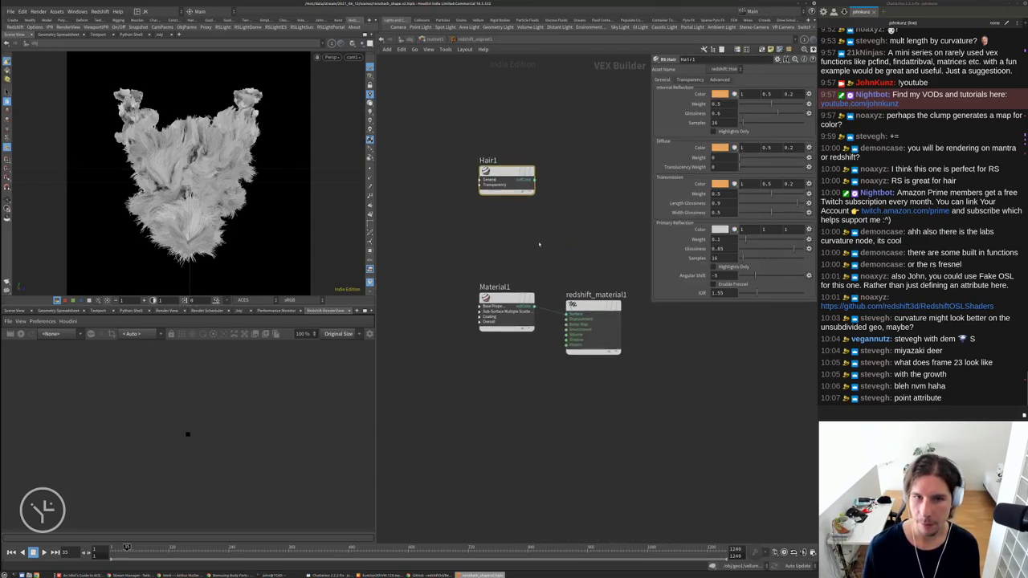
Add an RS Principled Hair node, Hair2, just below Hair1
key(Tab)
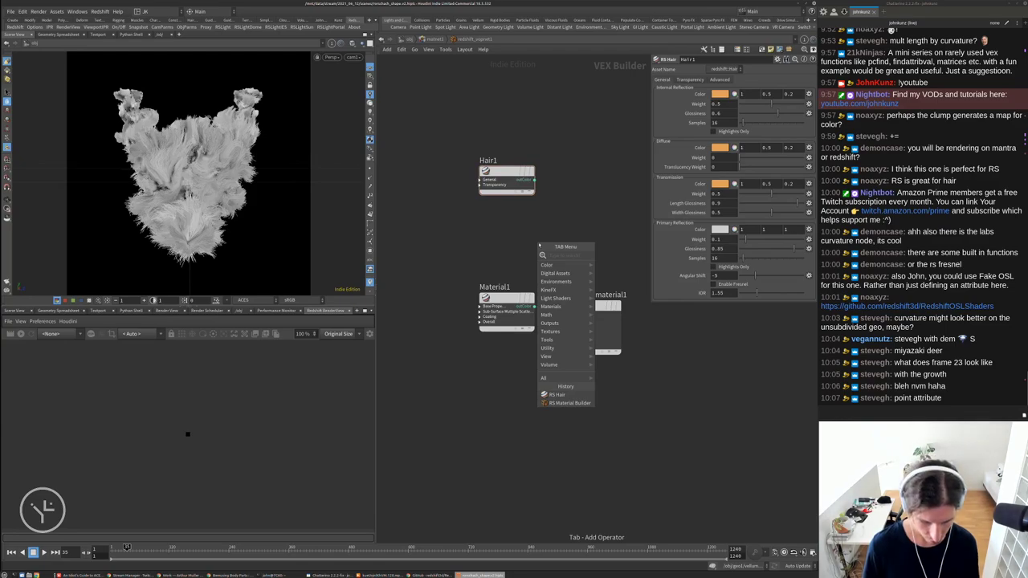
text(rs)
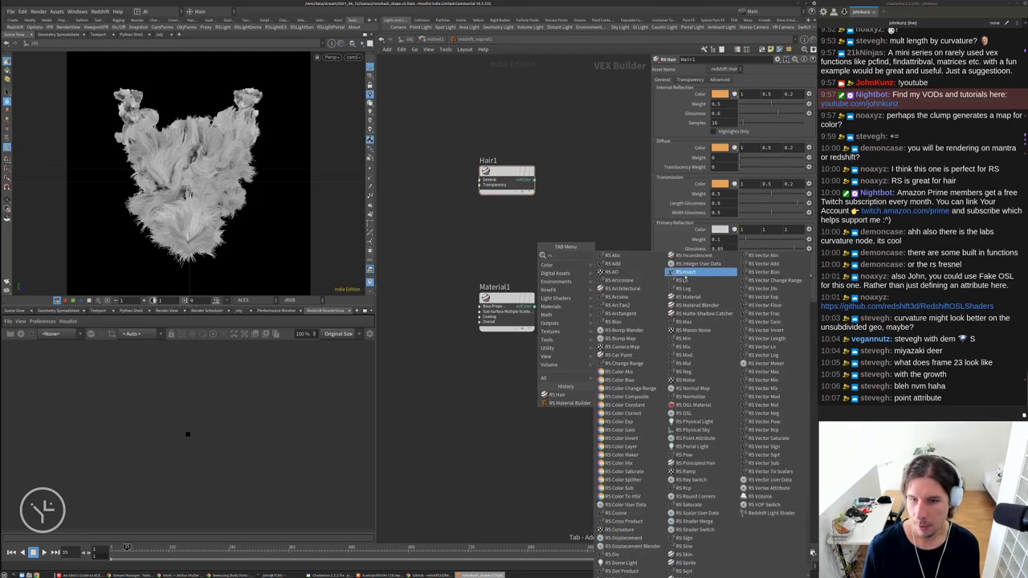
text( h)
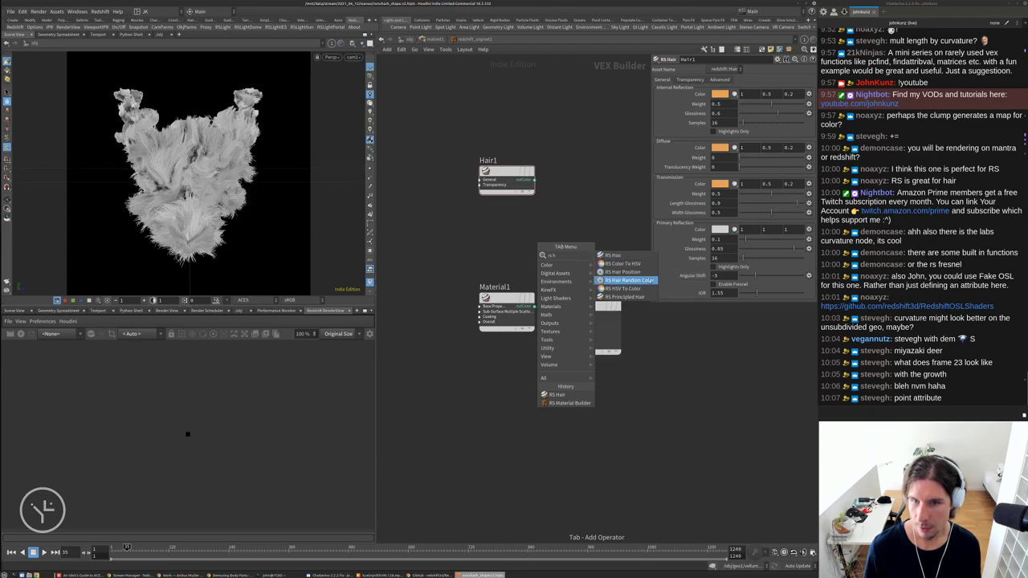
click(623, 297)
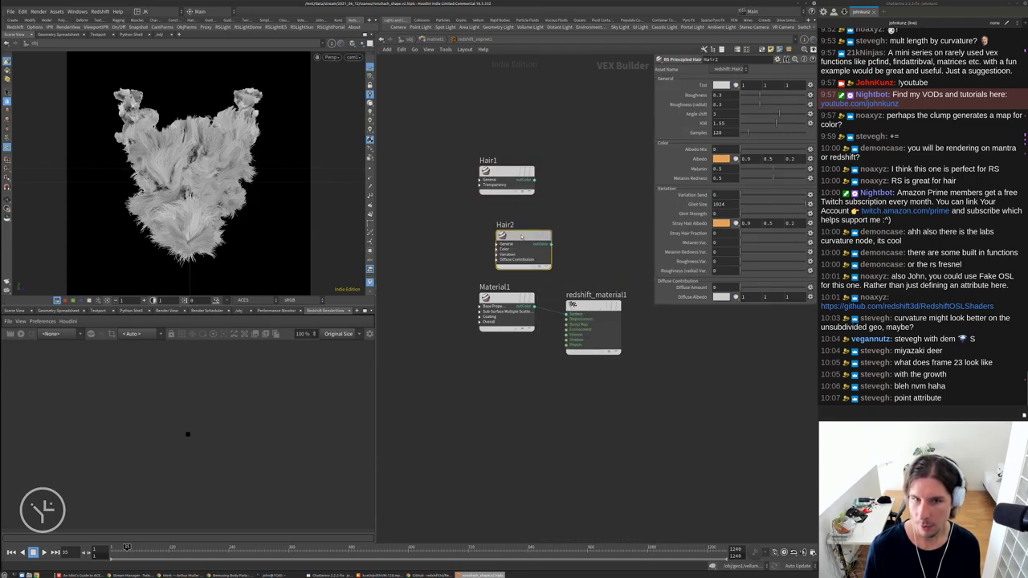
click(507, 224)
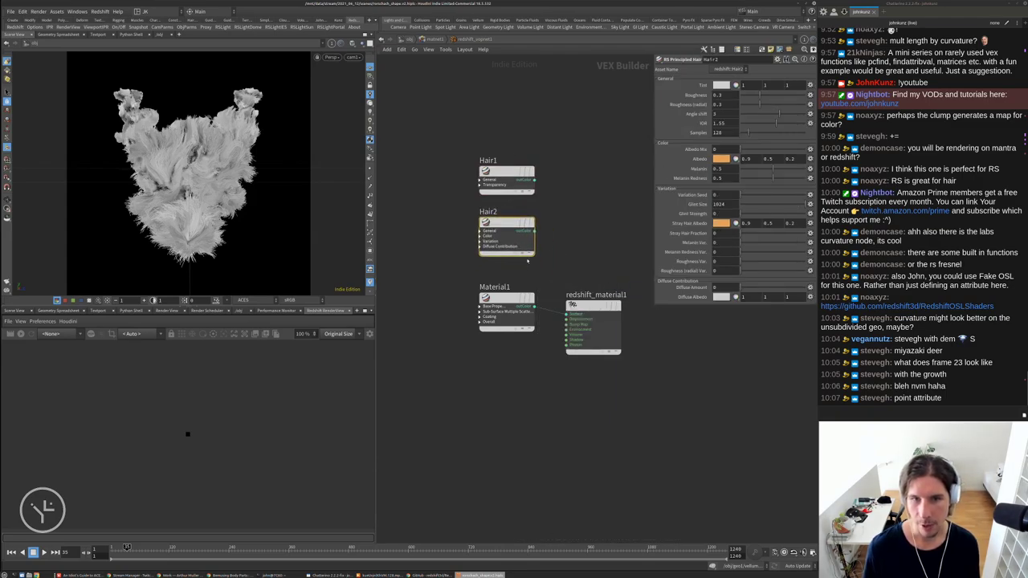
scroll(599, 282, up, 2)
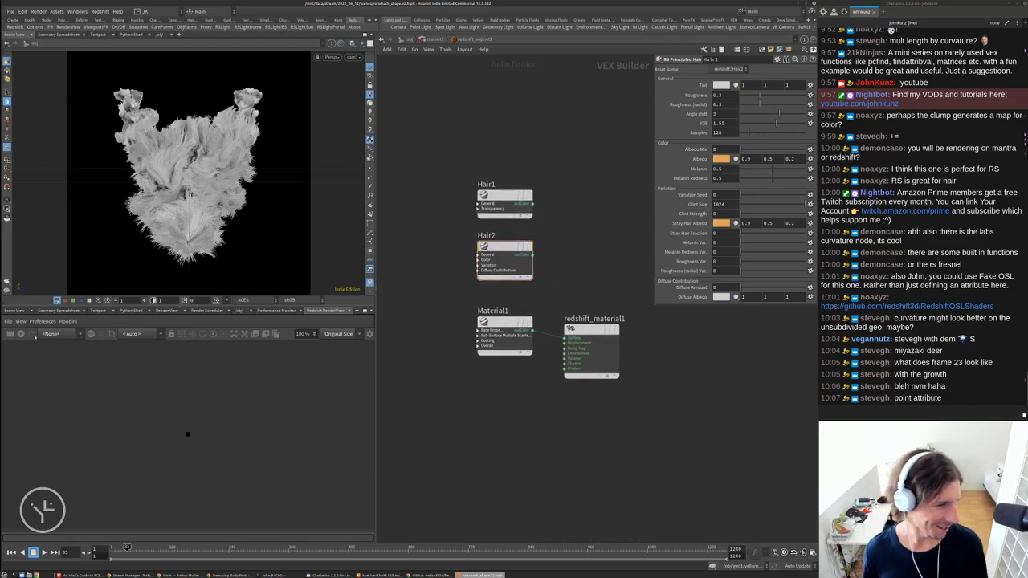
Select redshift_vopnet1 at the material network level and zoom the RenderView's progressive fur image
click(417, 40)
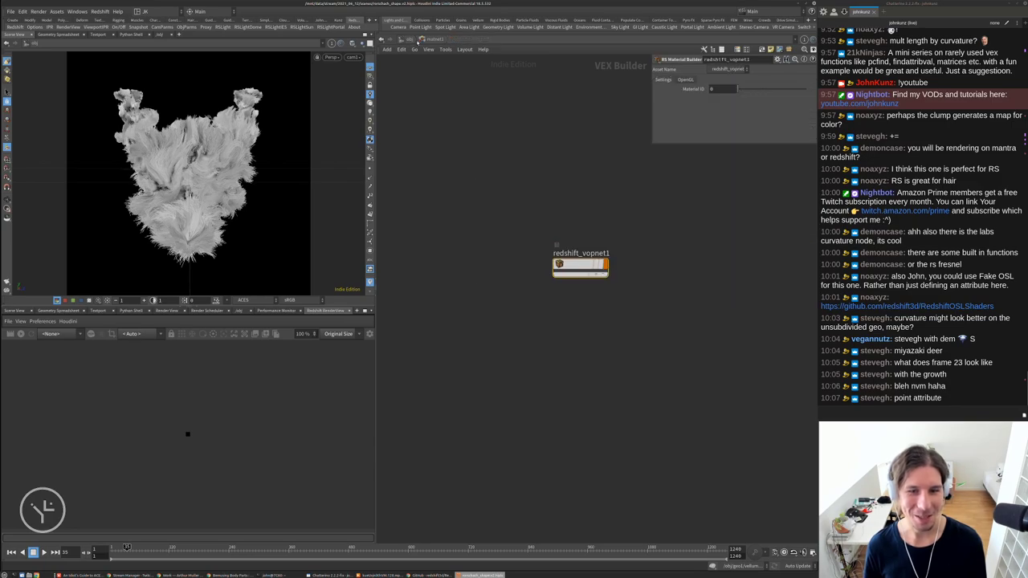
click(562, 265)
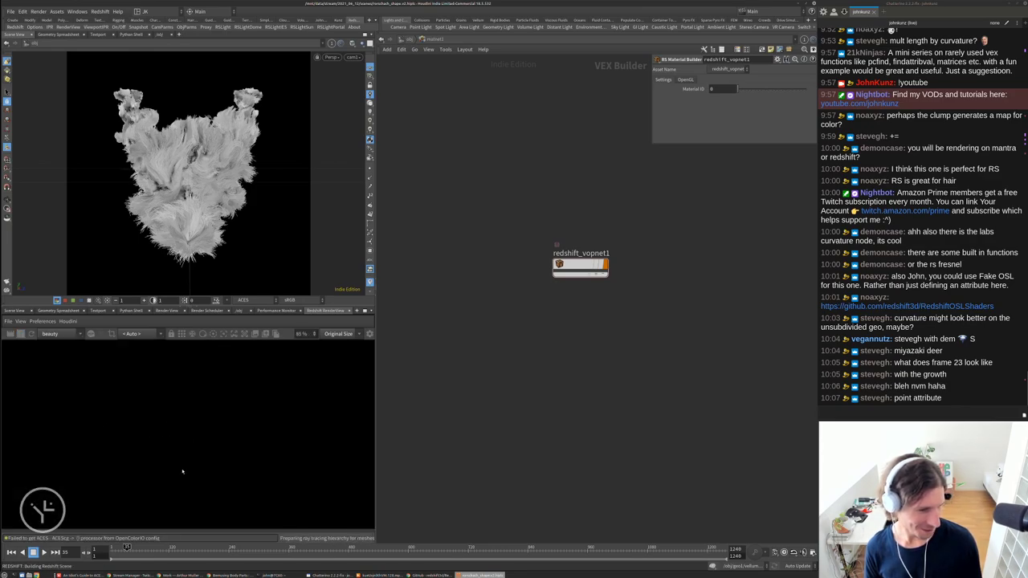
scroll(183, 465, down, 2)
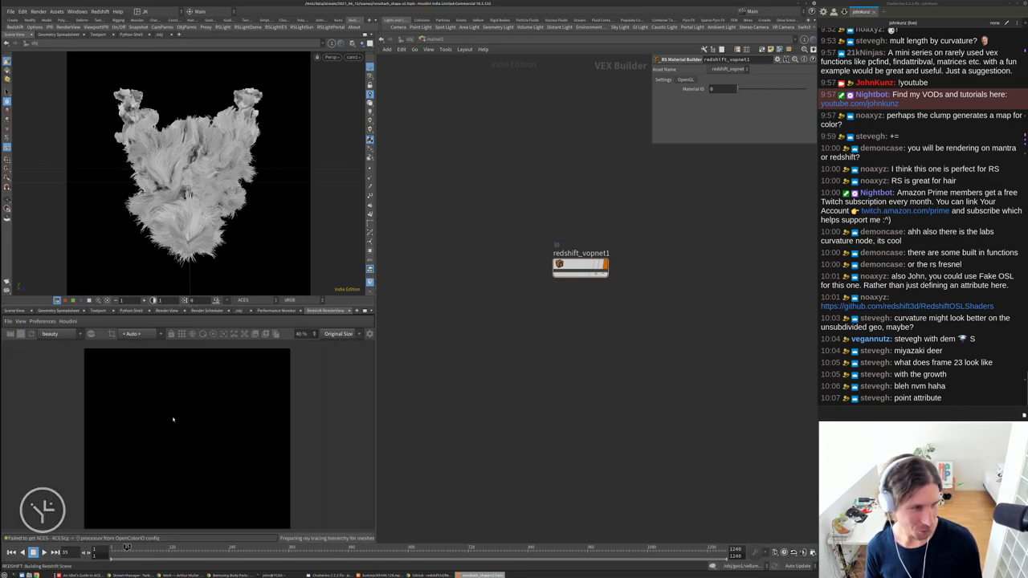
scroll(195, 438, down, 1)
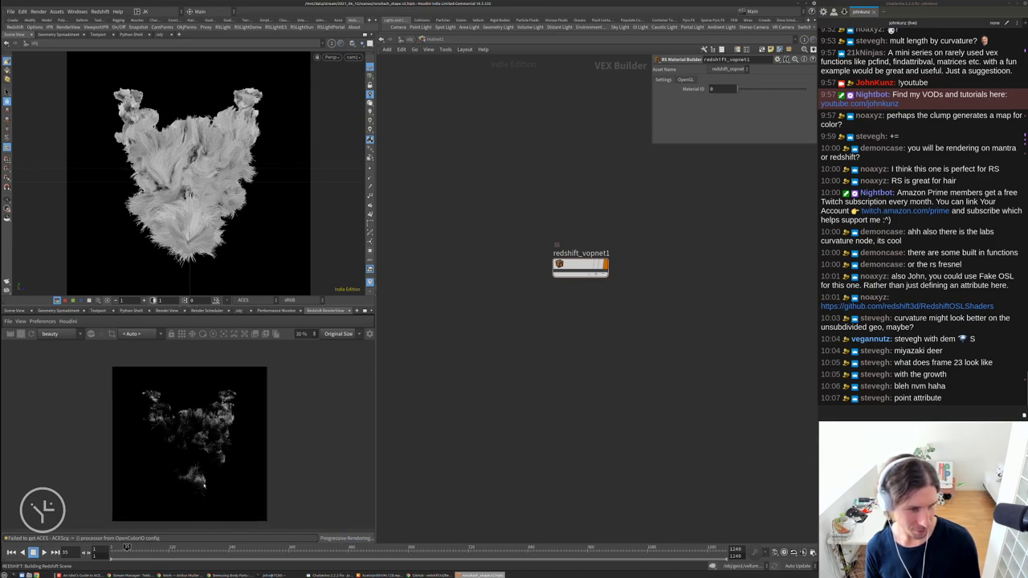
scroll(198, 430, up, 1)
scroll(229, 383, up, 5)
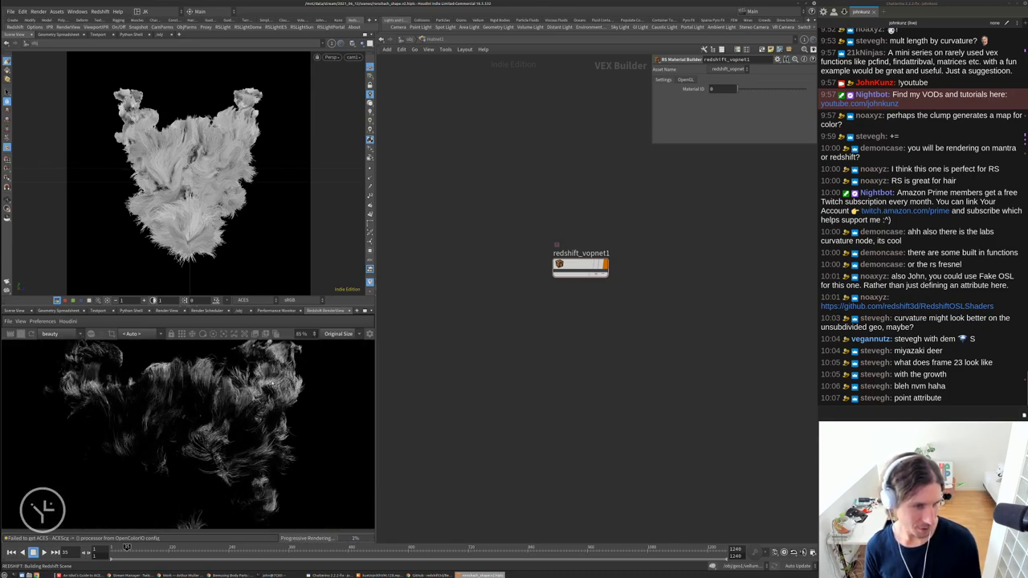
Jump to the /out network and open Redshift_ROP1's render settings
scroll(254, 420, down, 1)
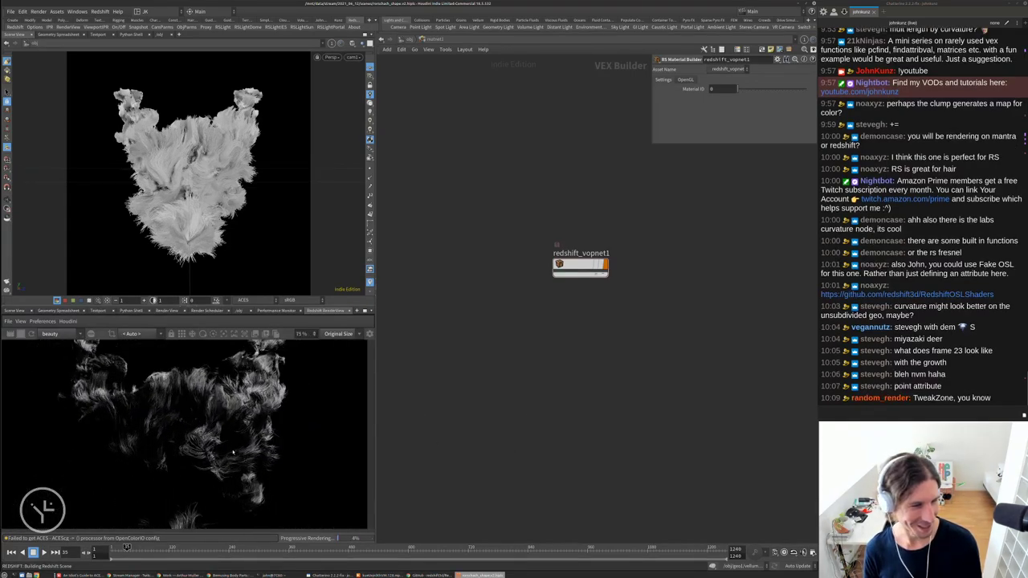
scroll(207, 419, down, 3)
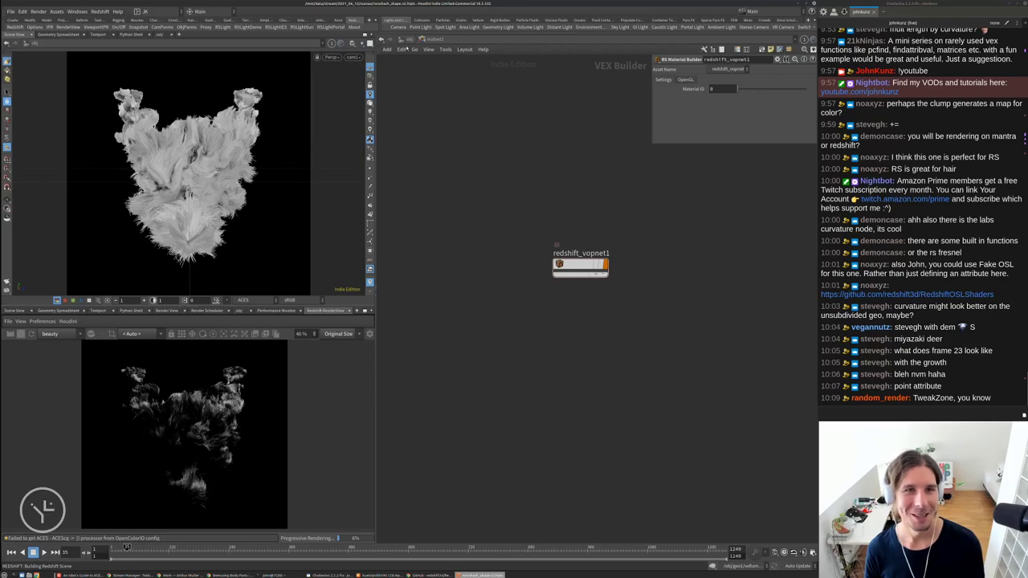
click(408, 40)
click(413, 40)
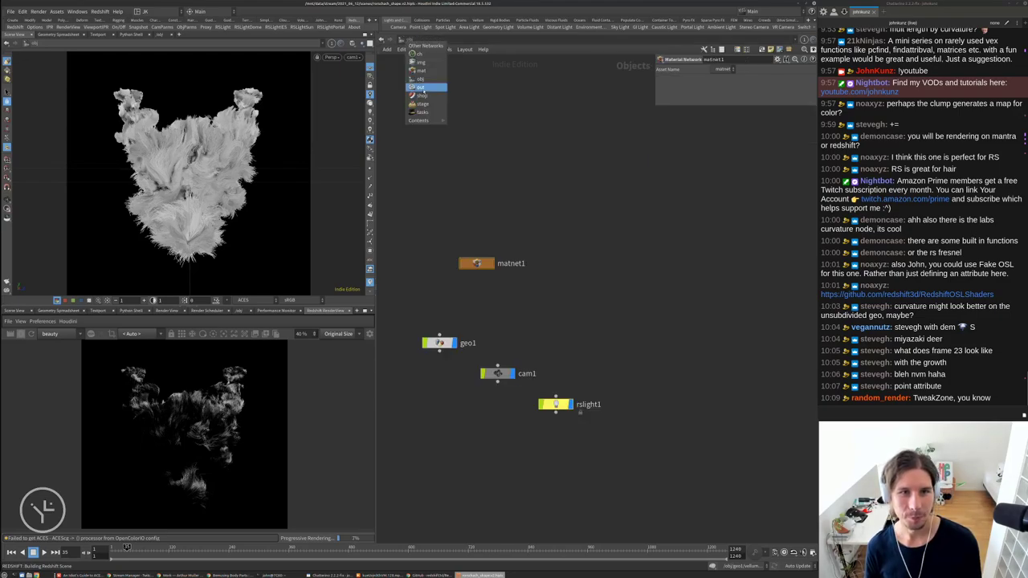
click(496, 242)
click(562, 280)
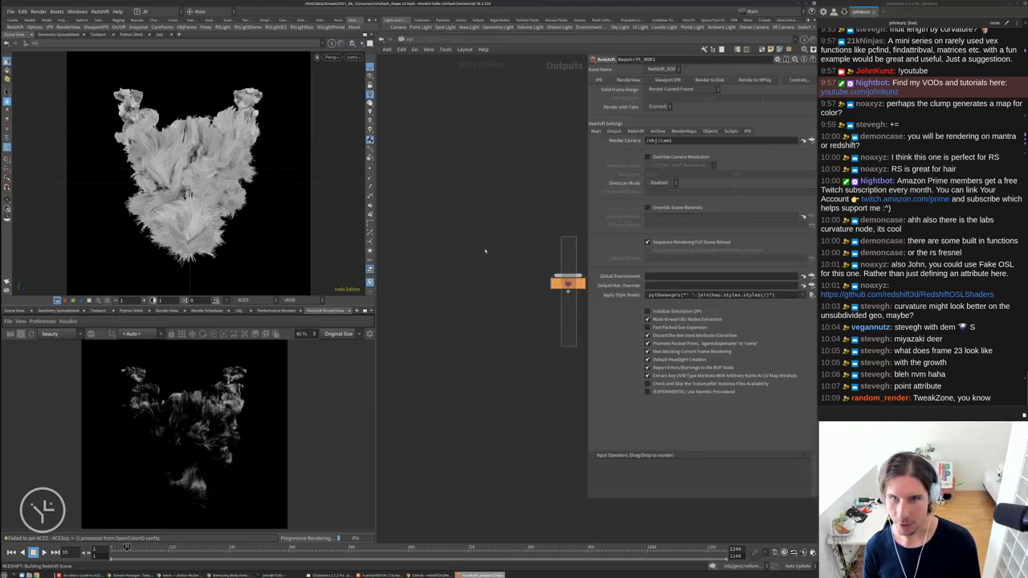
Set both the Primary and Secondary GI Engine to Brute Force
click(584, 131)
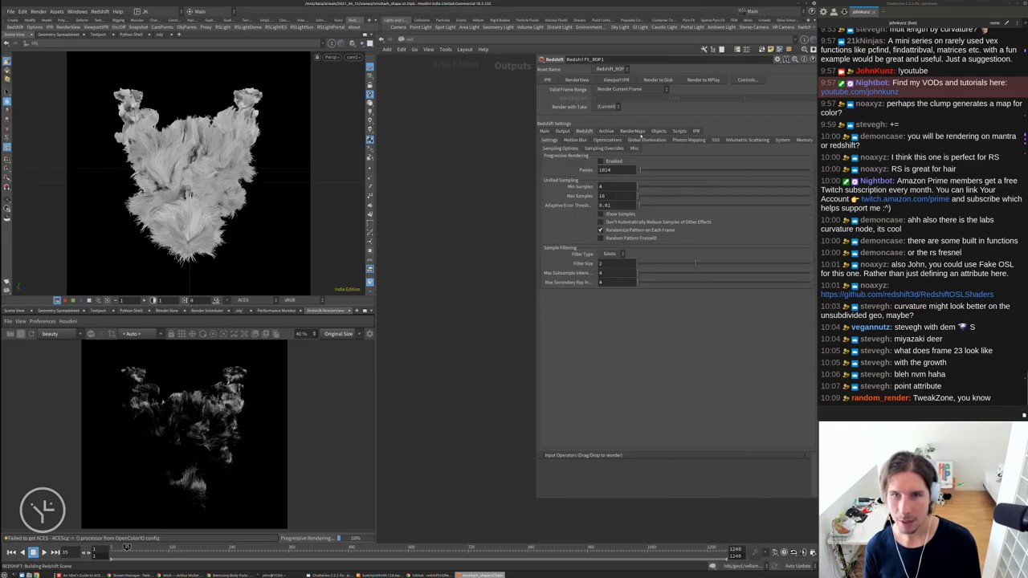
click(646, 140)
click(615, 156)
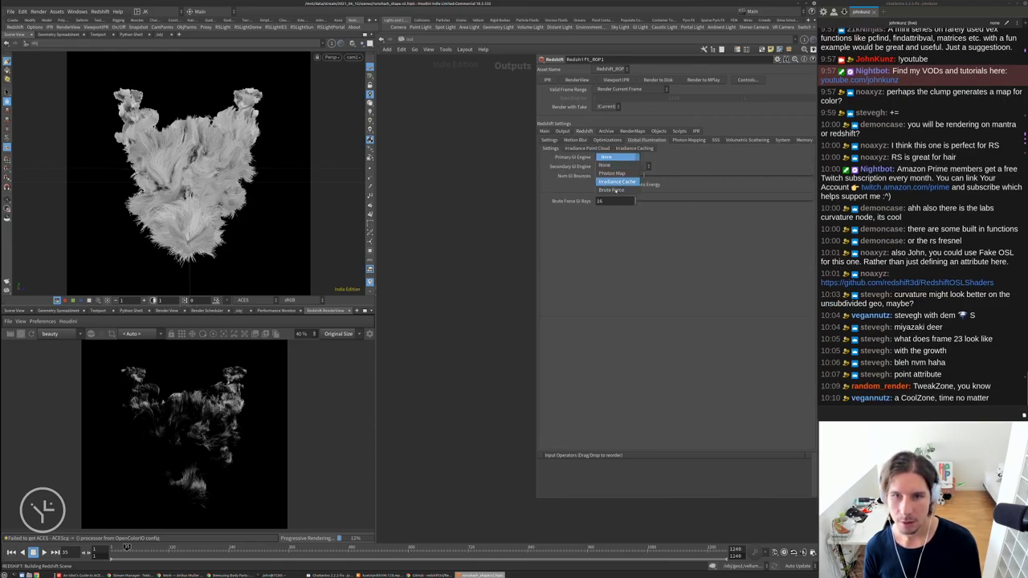
click(615, 180)
click(618, 165)
click(619, 199)
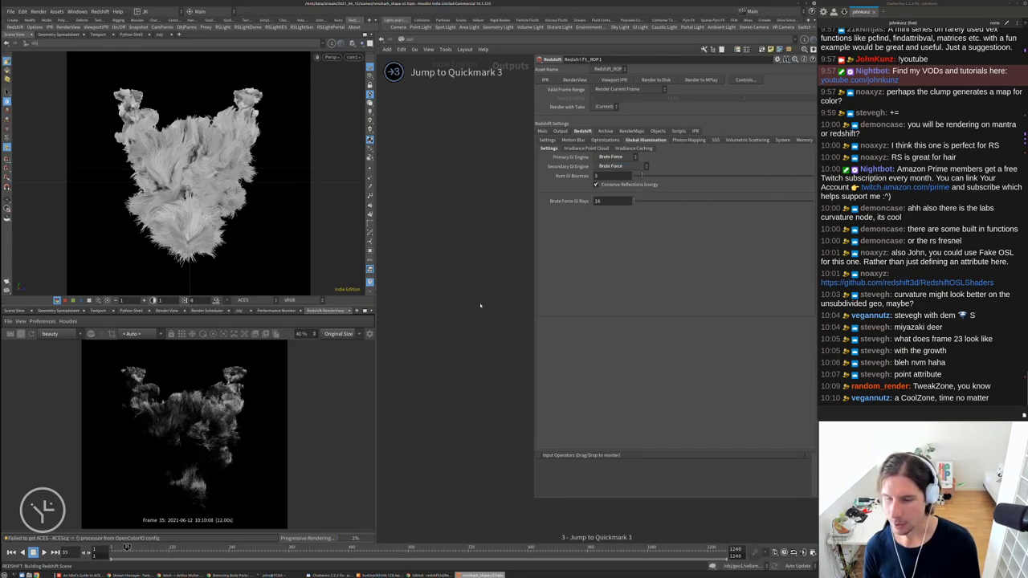
click(352, 57)
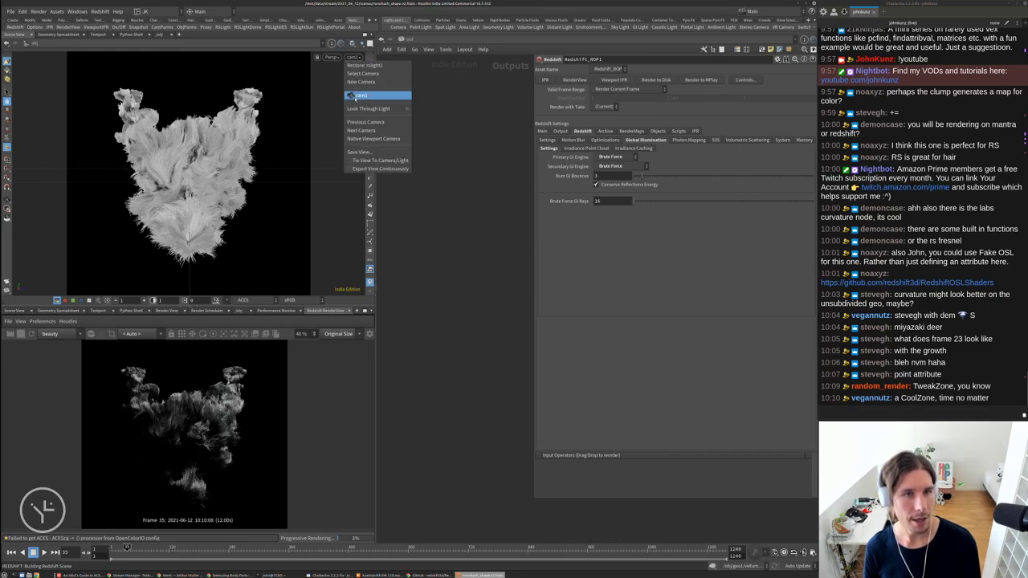
Look through rslight1 in the viewport and have the RenderView render from /obj/cam1
mouse_move(378, 109)
click(428, 119)
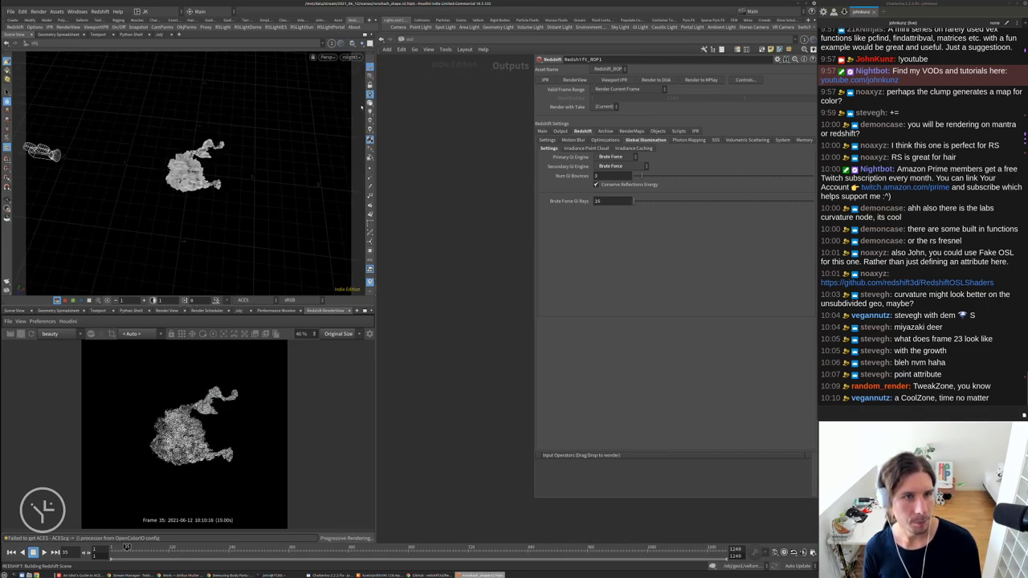
click(151, 334)
click(130, 350)
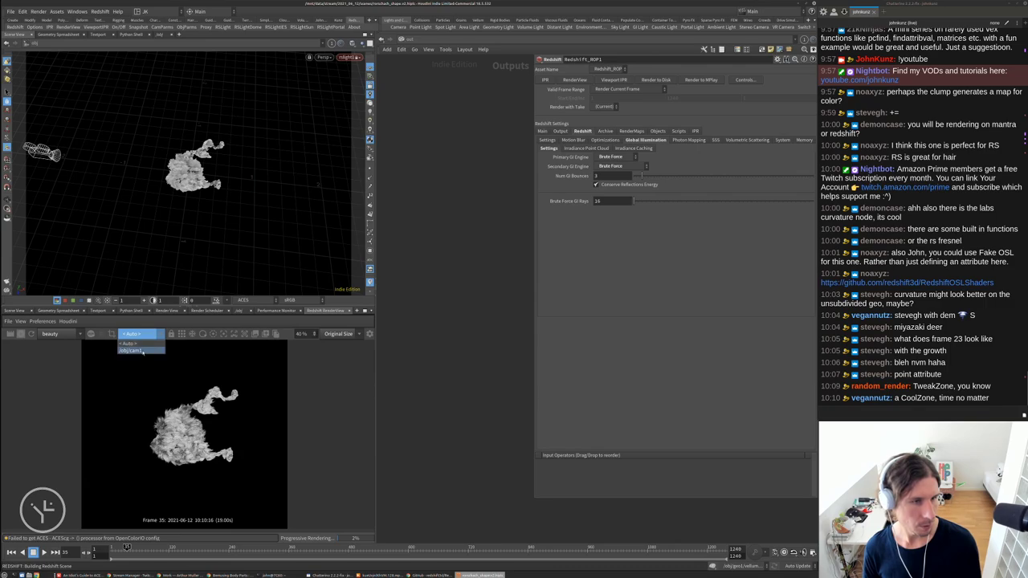
Orbit and zoom around the fur to inspect the render, then return to the objects level
drag(229, 192, 273, 186)
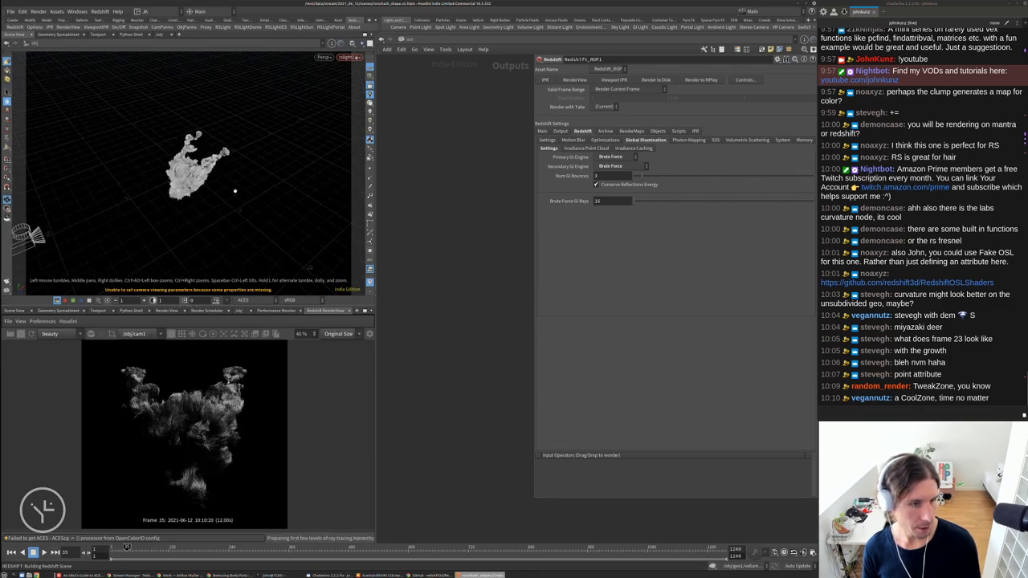
scroll(194, 456, up, 2)
scroll(194, 456, up, 3)
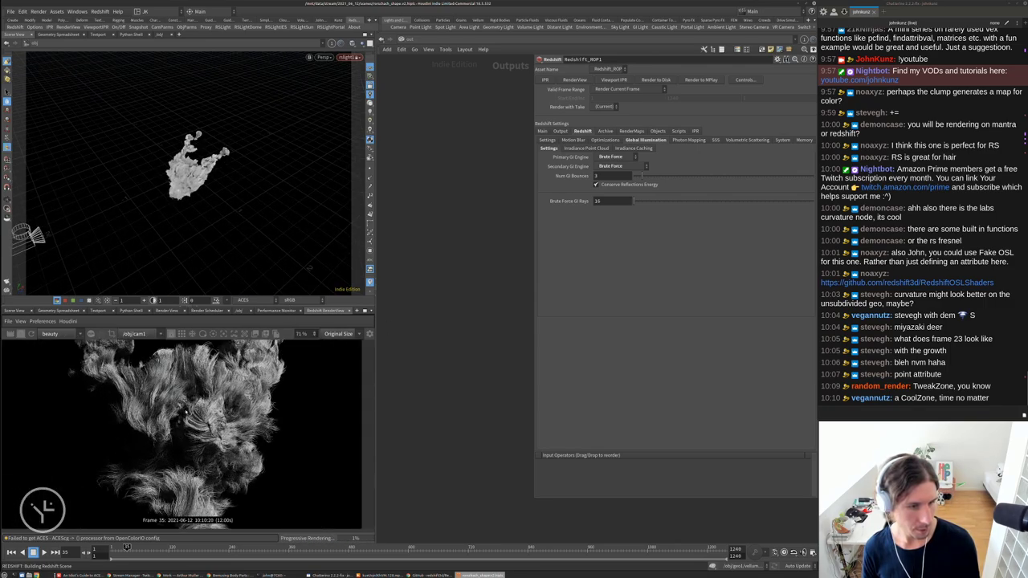
drag(230, 211, 280, 252)
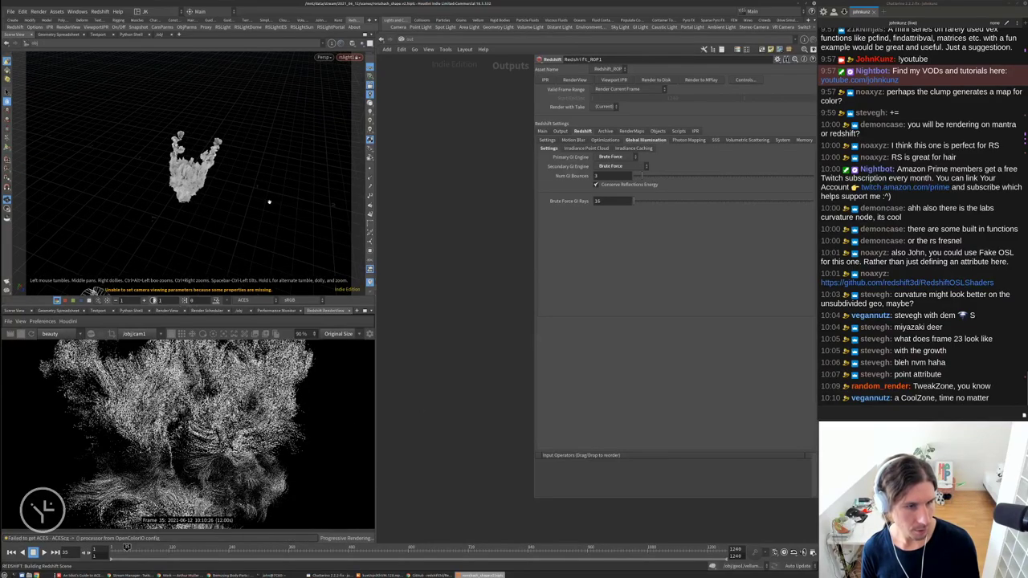
scroll(172, 384, down, 3)
scroll(172, 387, down, 1)
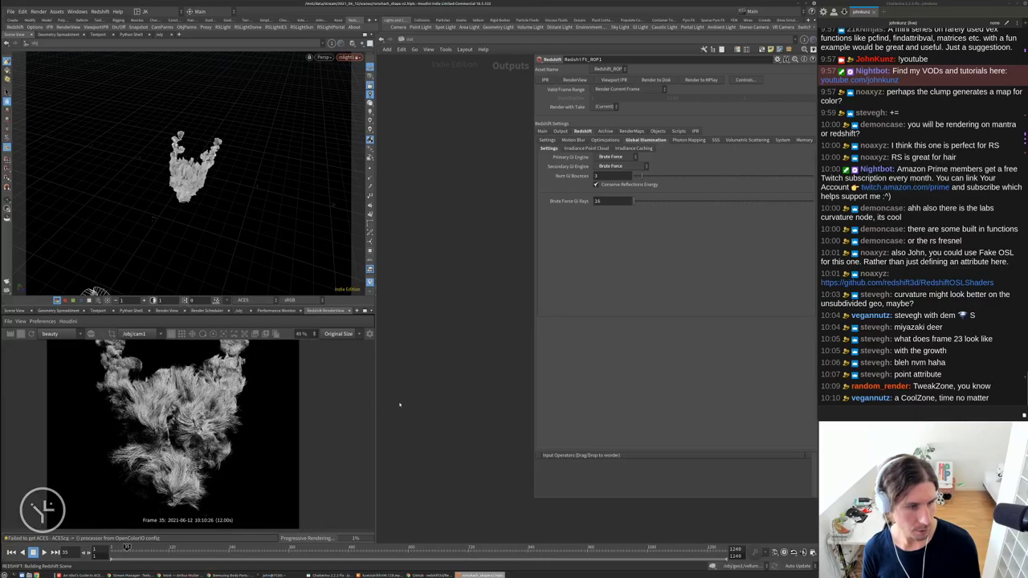
drag(229, 204, 91, 96)
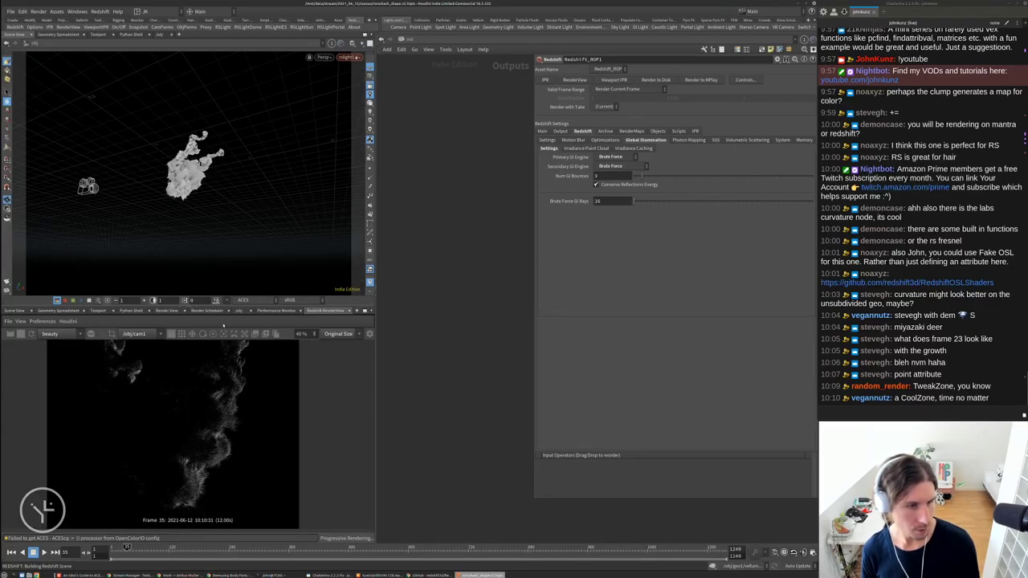
scroll(208, 463, down, 1)
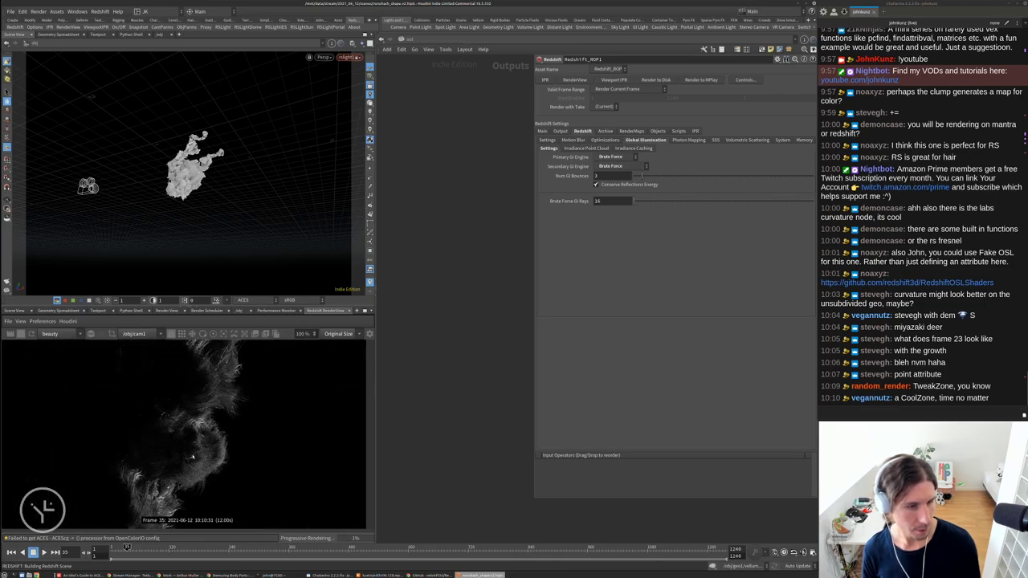
scroll(193, 459, down, 2)
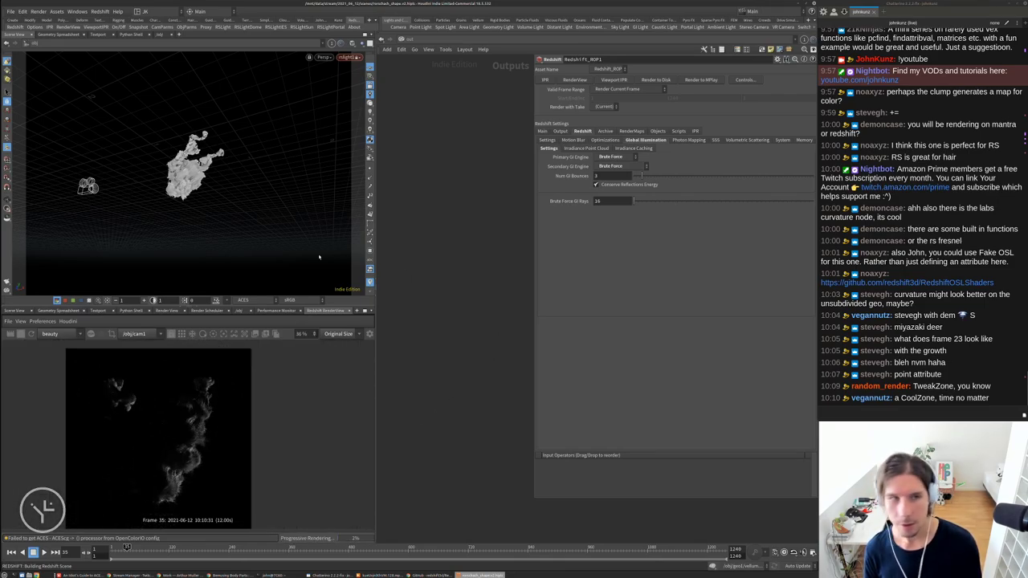
drag(319, 257, 285, 223)
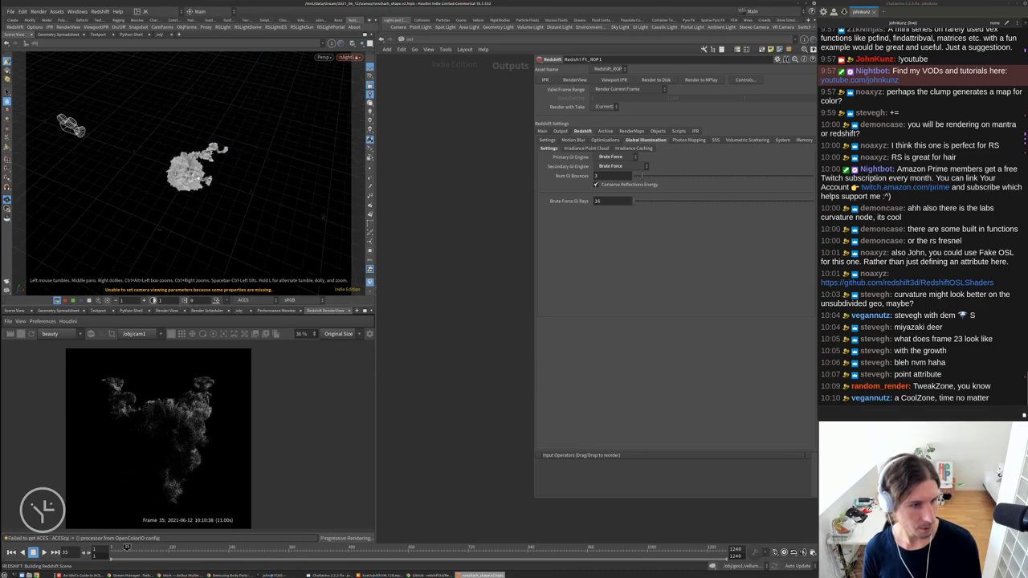
drag(177, 196, 237, 207)
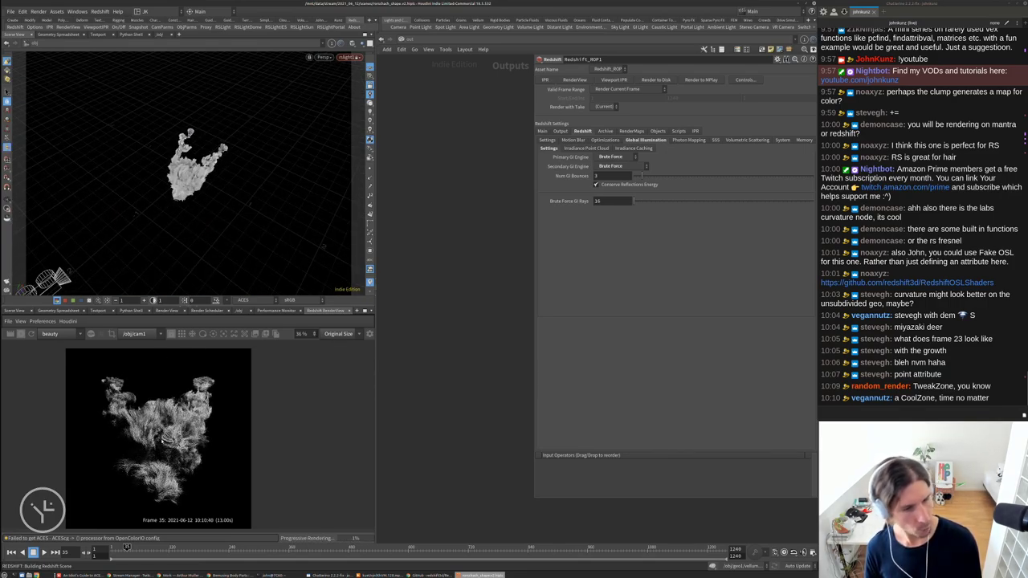
scroll(158, 438, down, 1)
drag(195, 248, 159, 190)
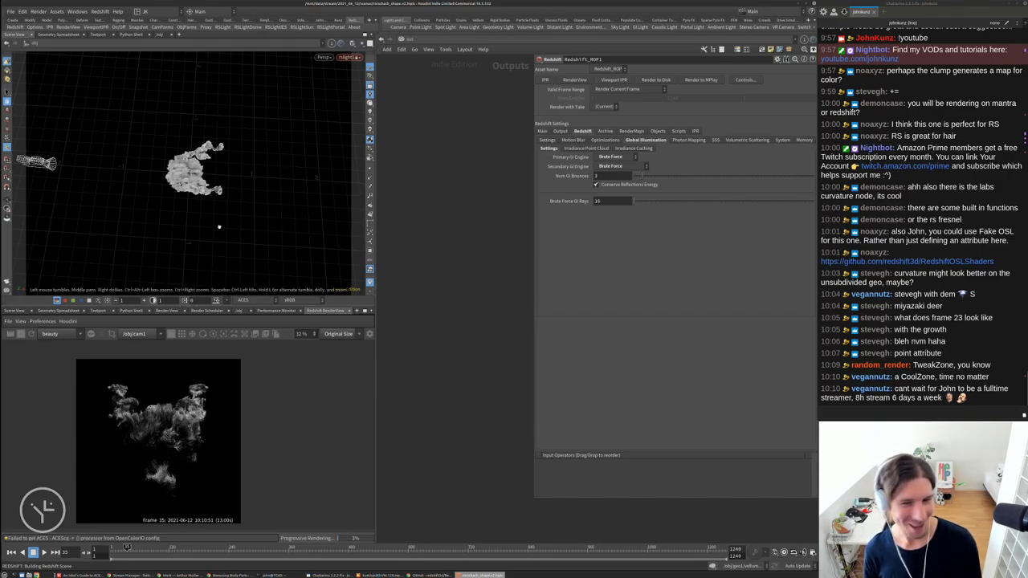
drag(218, 222, 241, 193)
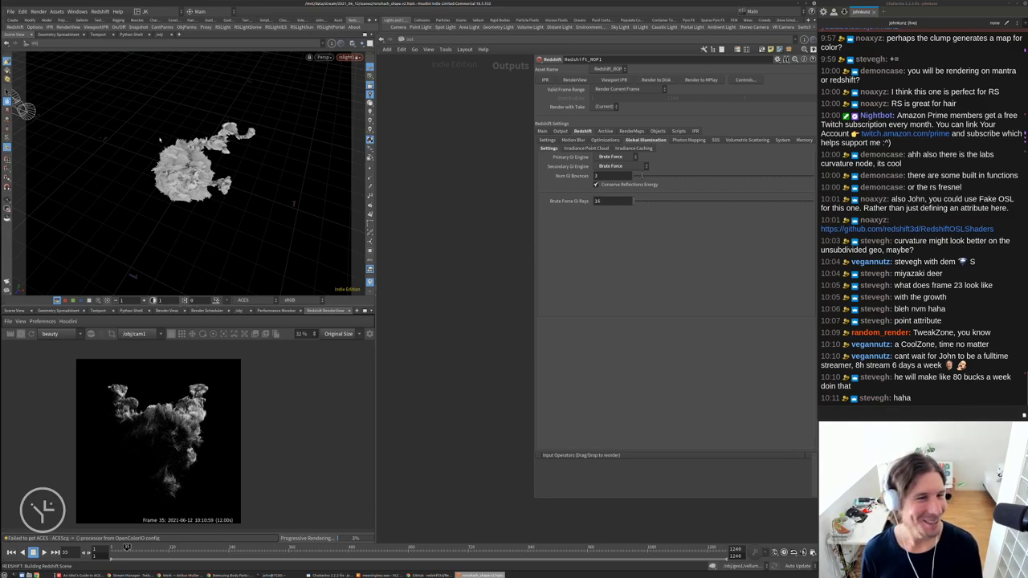
scroll(160, 140, up, 2)
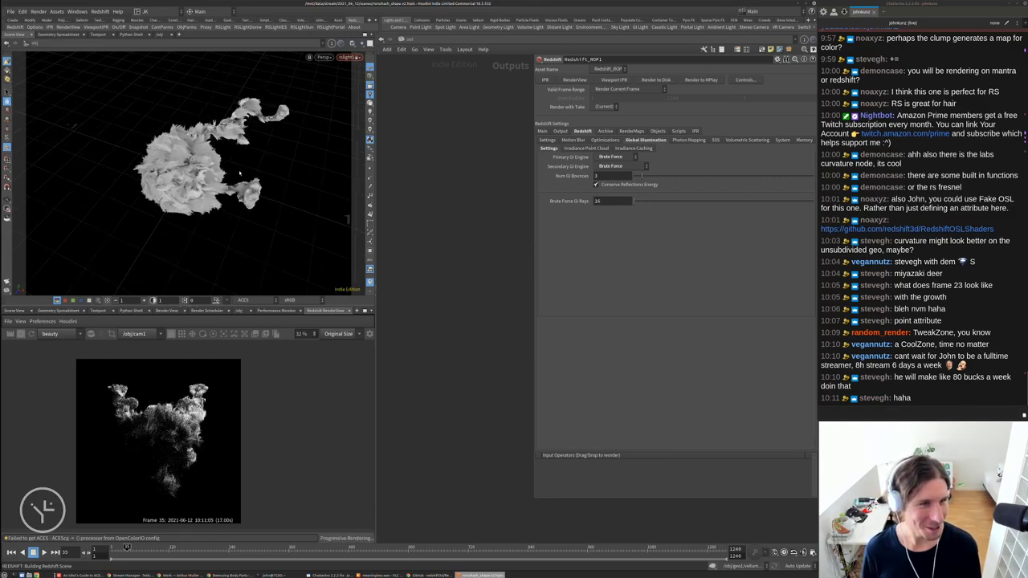
scroll(240, 172, down, 3)
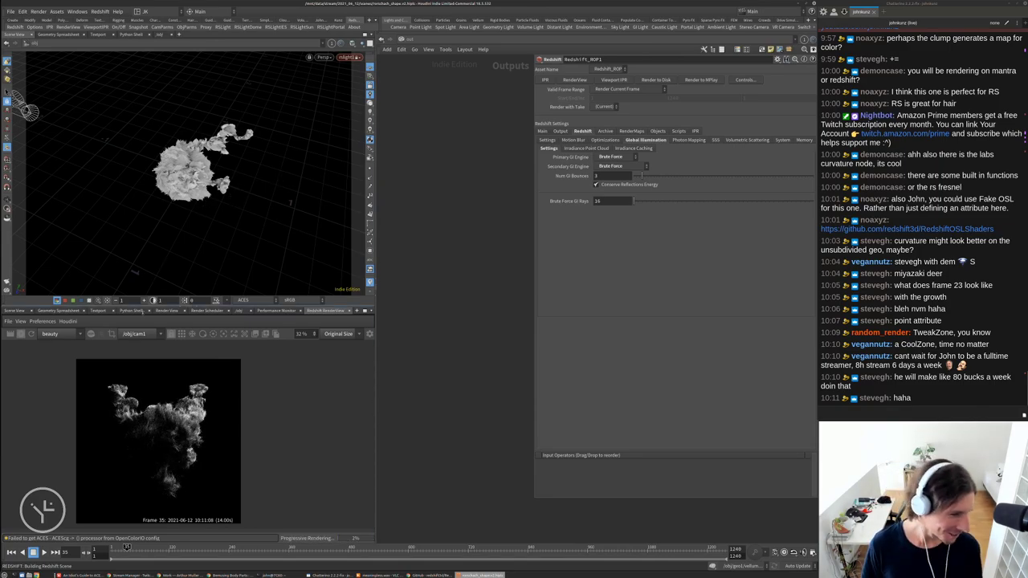
scroll(158, 439, up, 2)
drag(279, 247, 270, 166)
scroll(247, 435, down, 2)
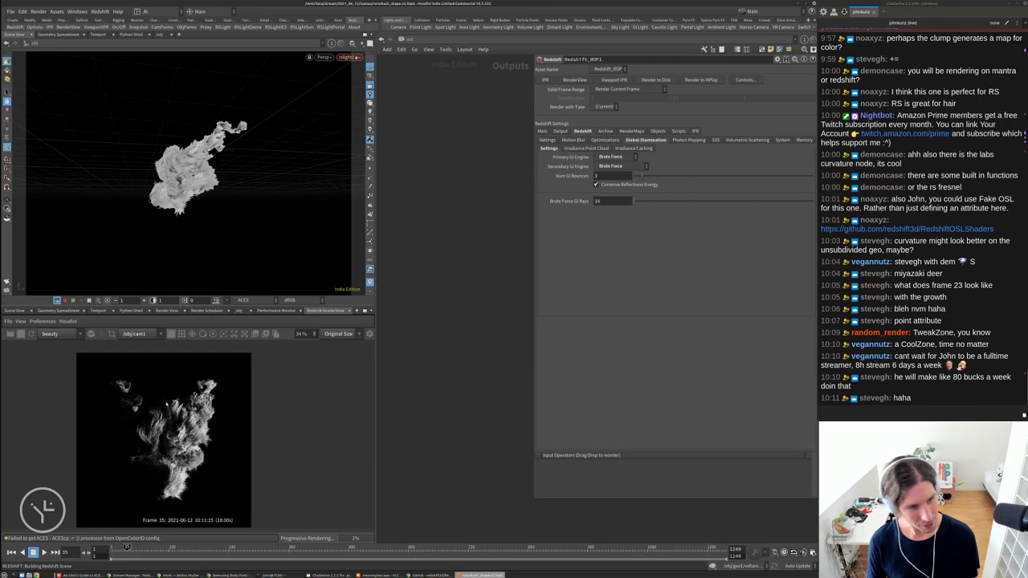
scroll(160, 434, up, 1)
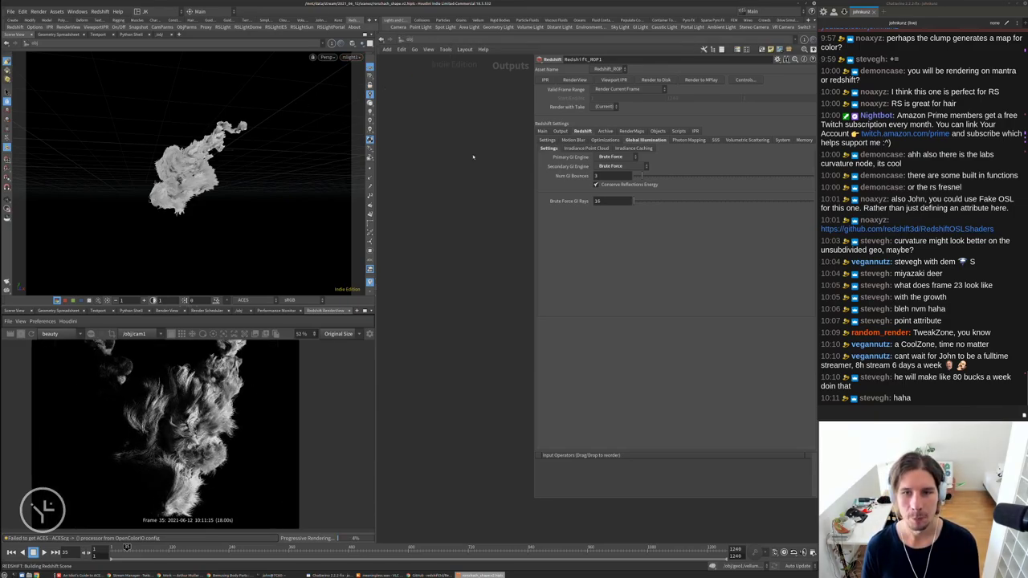
key(apostrophe)
Inside the material builder, try wiring Hair2, then Hair1, into redshift_material1's Surface
double_click(476, 263)
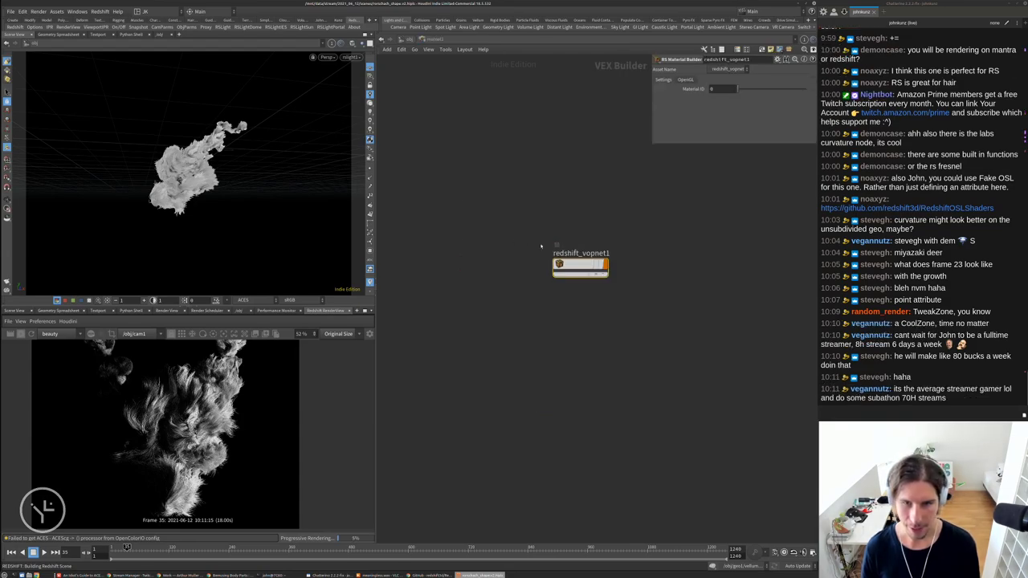
double_click(569, 257)
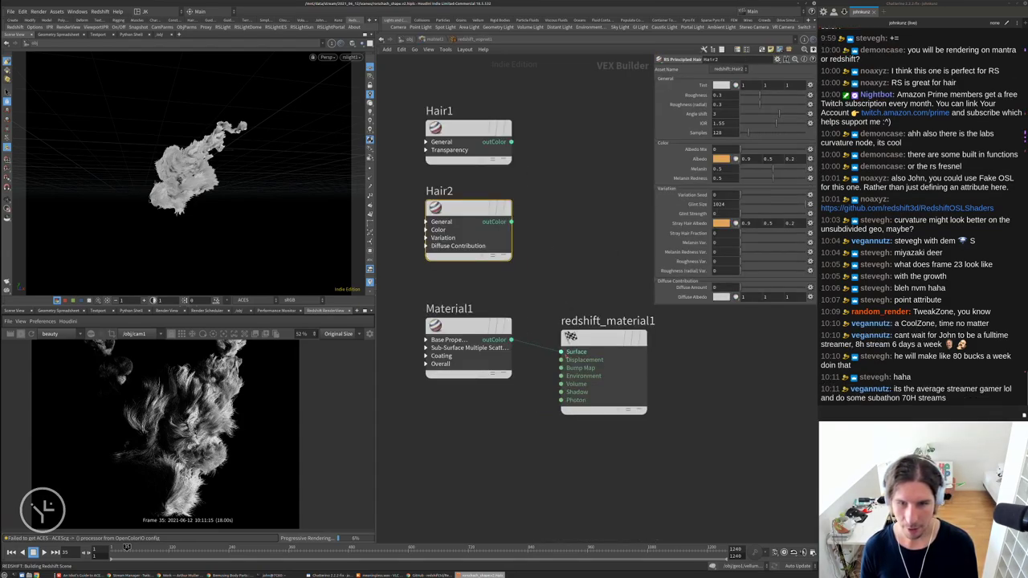
drag(511, 221, 560, 352)
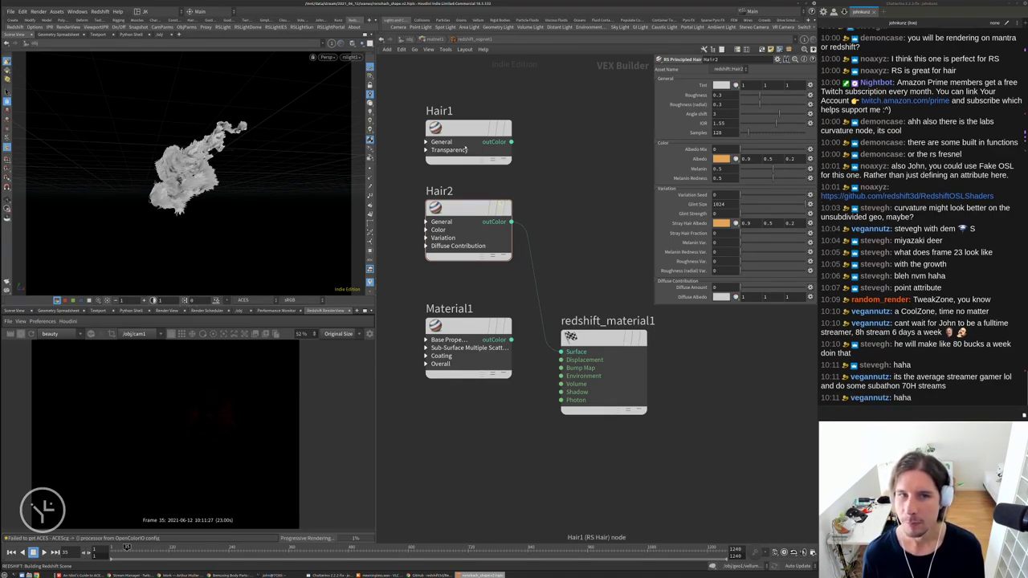
drag(511, 141, 560, 351)
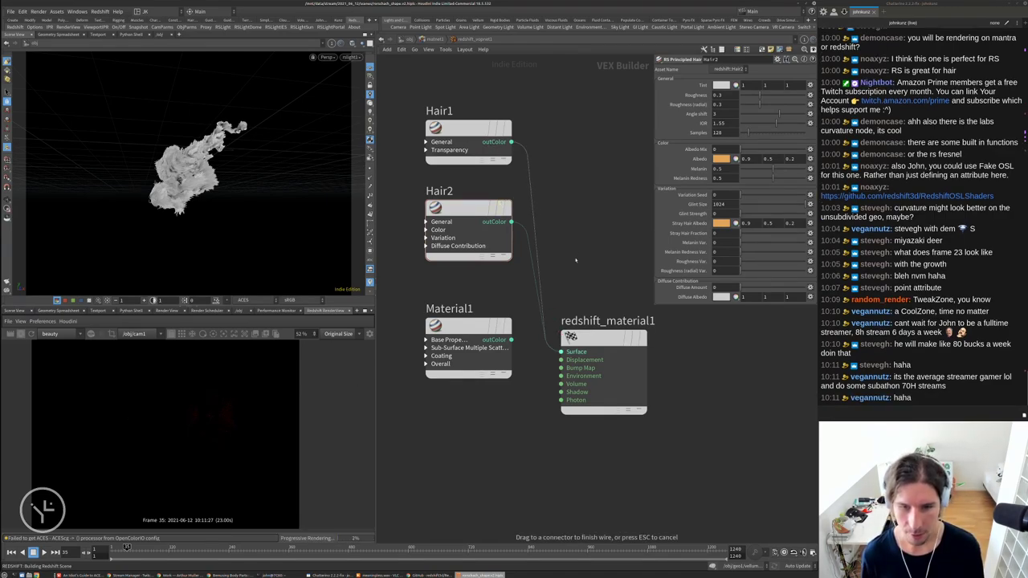
Set Diffuse Amount to 1, return Albedo Mix to 0, and reconnect Hair2 to Surface
scroll(275, 413, down, 1)
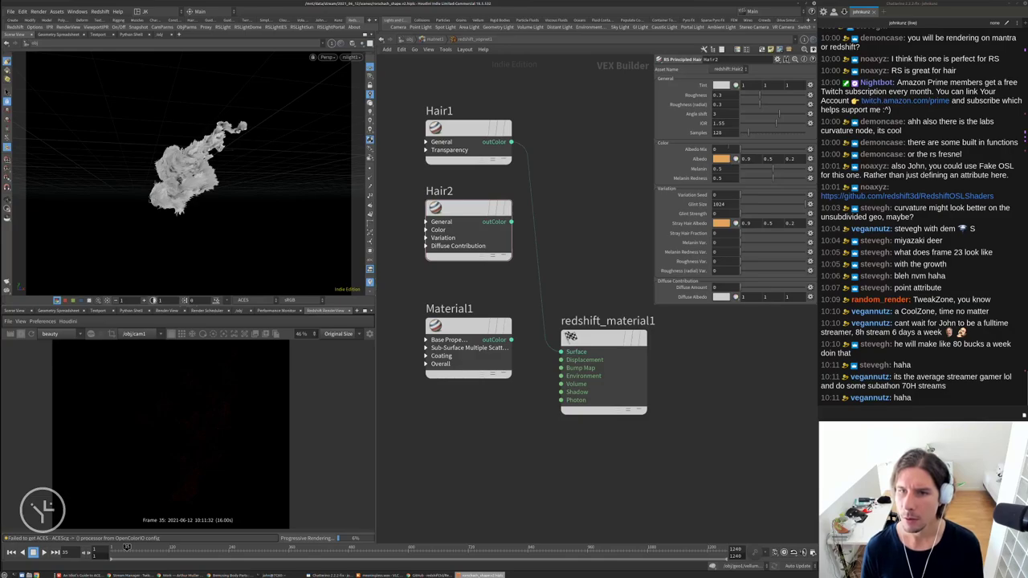
text(1)
key(Return)
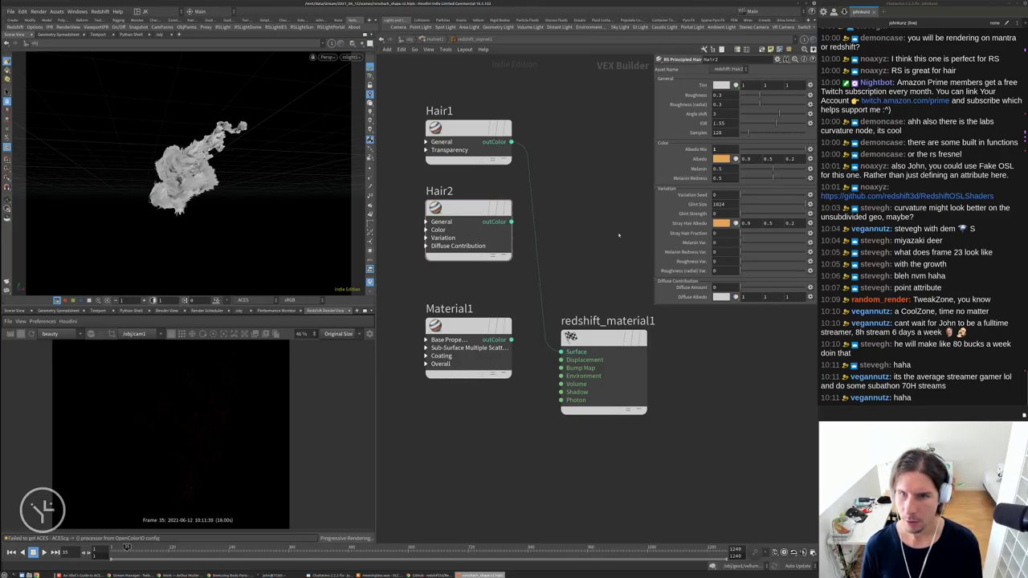
click(715, 287)
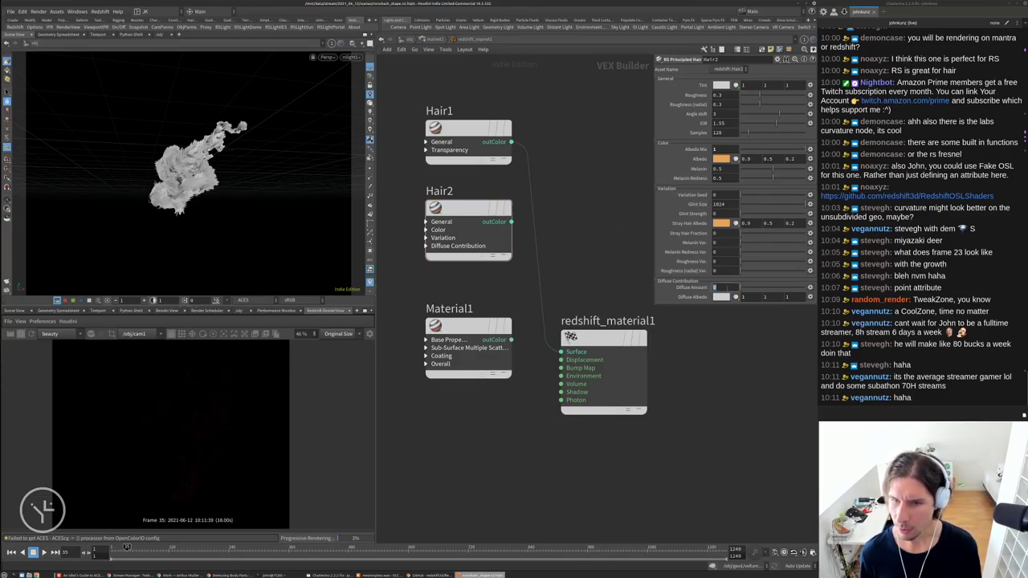
text(1)
key(Return)
drag(751, 151, 735, 151)
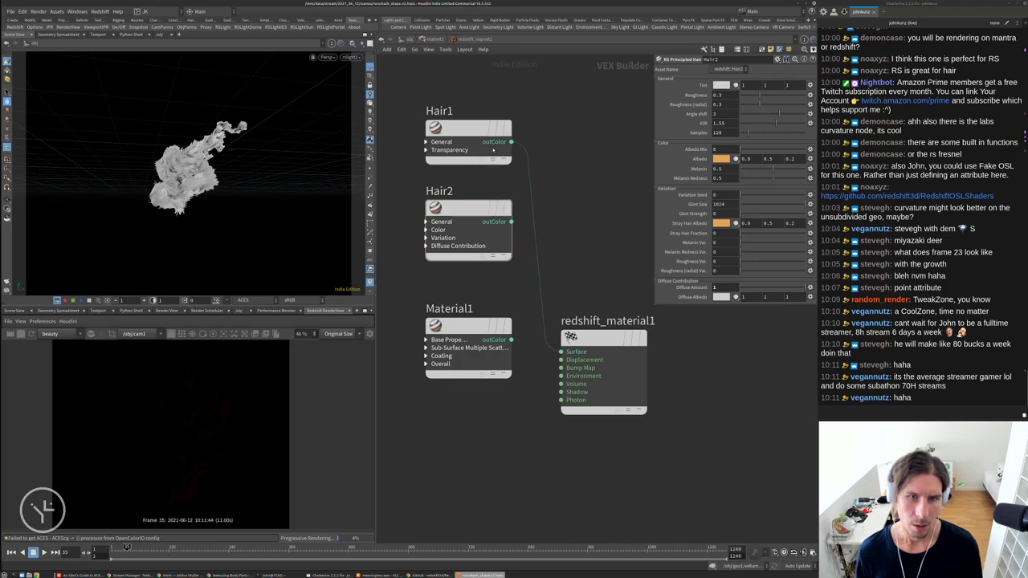
drag(560, 352, 511, 221)
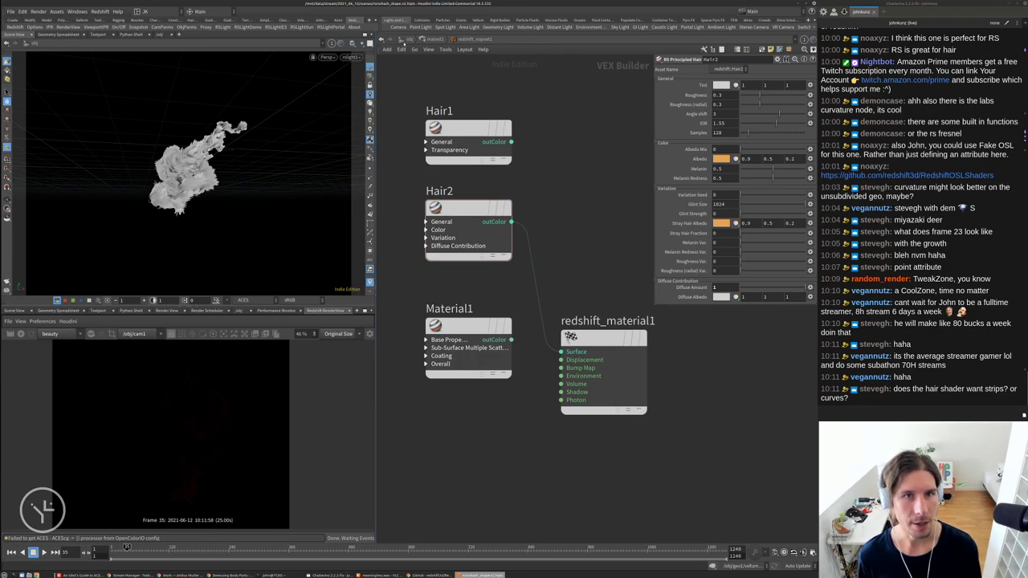
Confirm geo1's Redshift strand type stays Strip and restart the fur render
key(u)
double_click(438, 343)
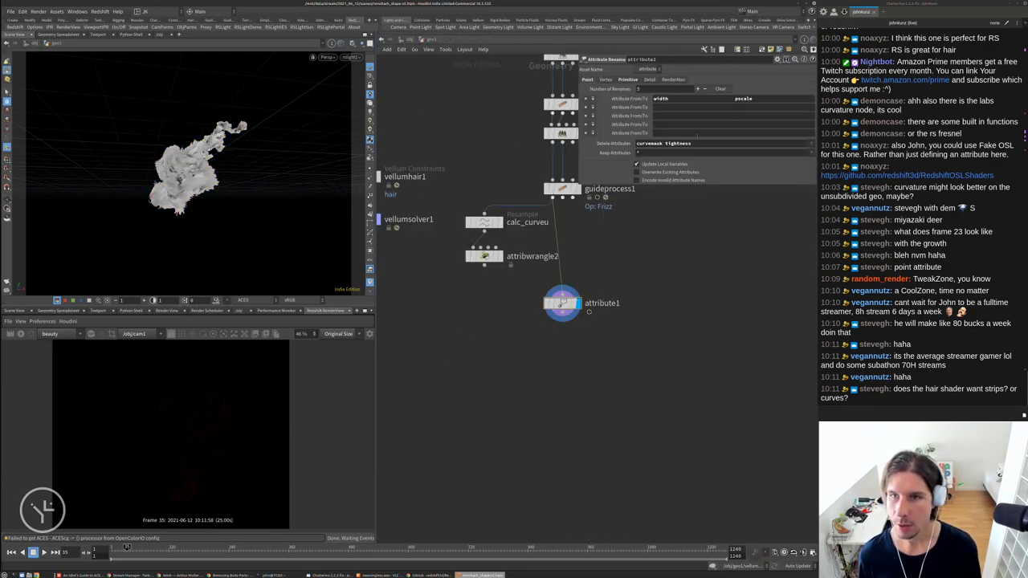
key(u)
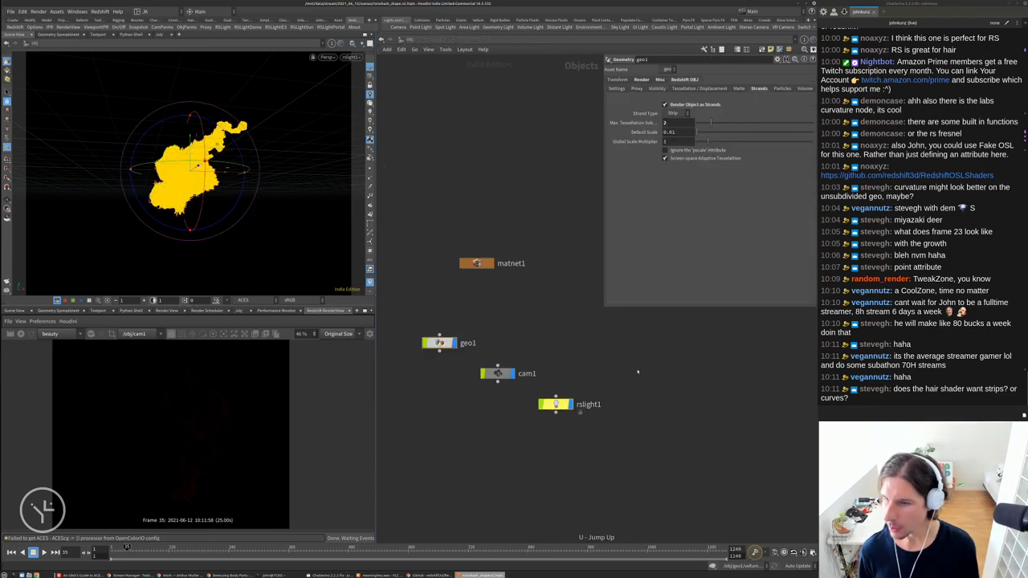
click(677, 114)
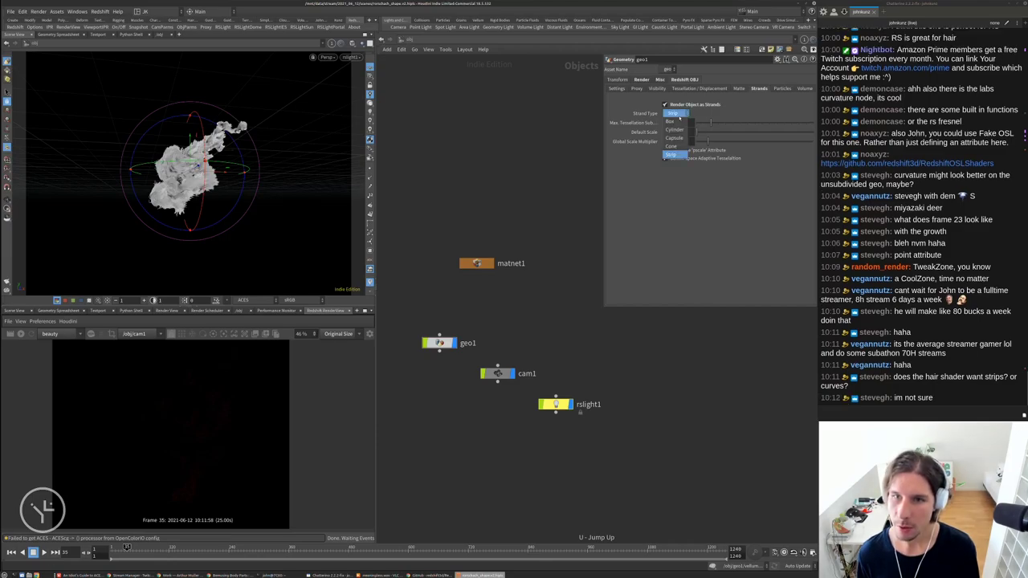
click(679, 117)
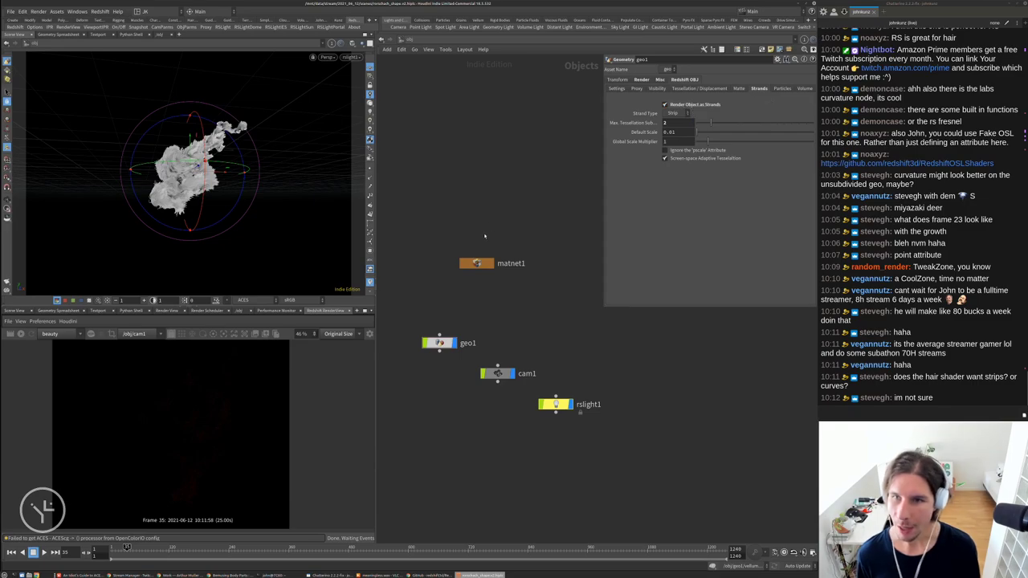
click(21, 333)
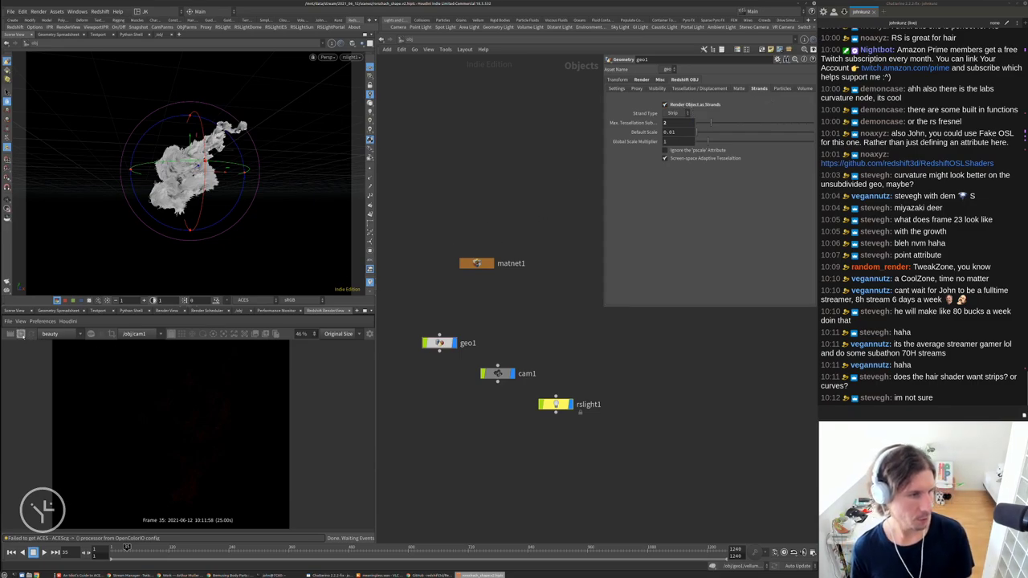
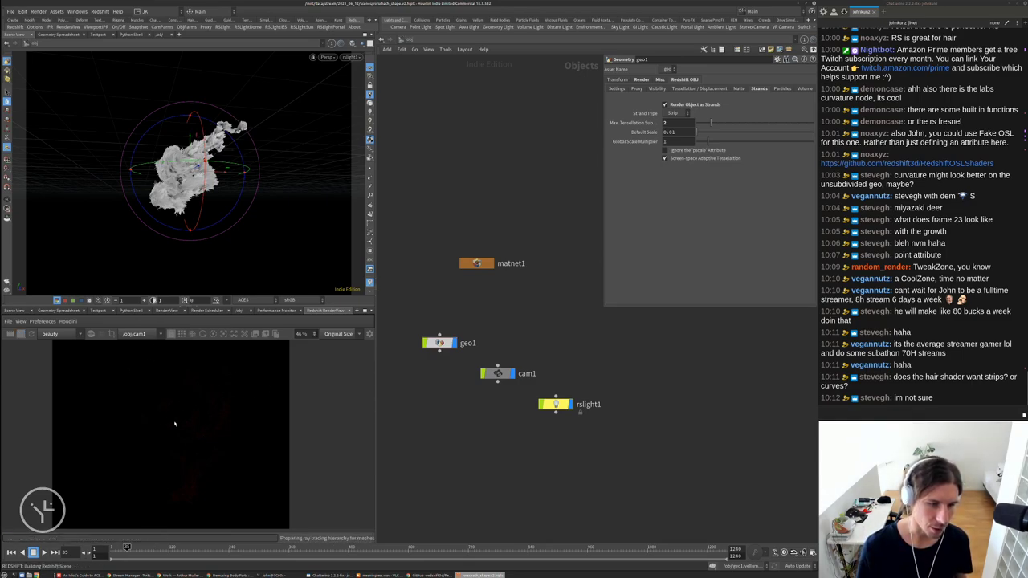
Inside matnet1's redshift_vopnet1, lower Hair2's Diffuse Amount from 1 to about 0.066
double_click(477, 262)
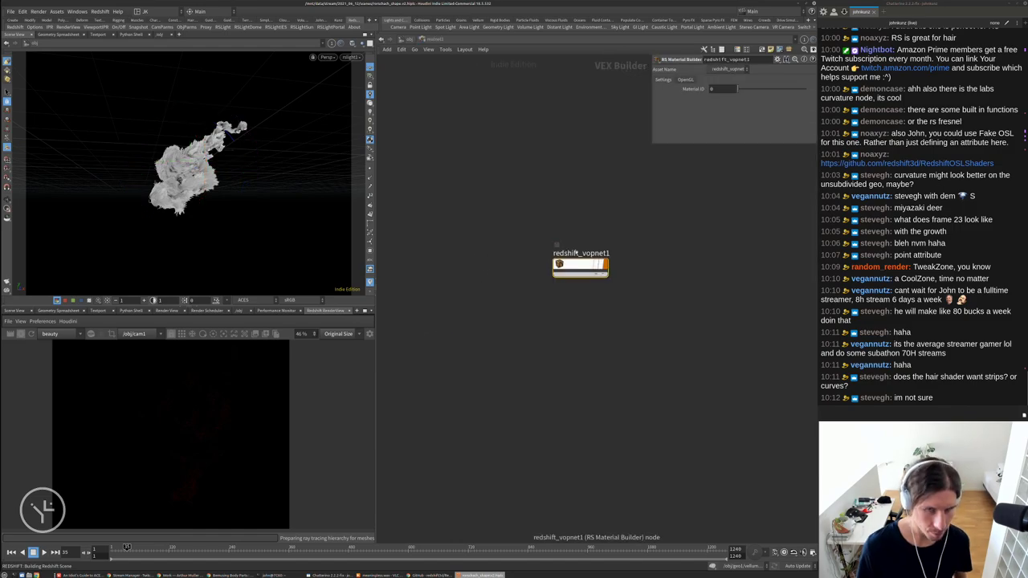
double_click(585, 265)
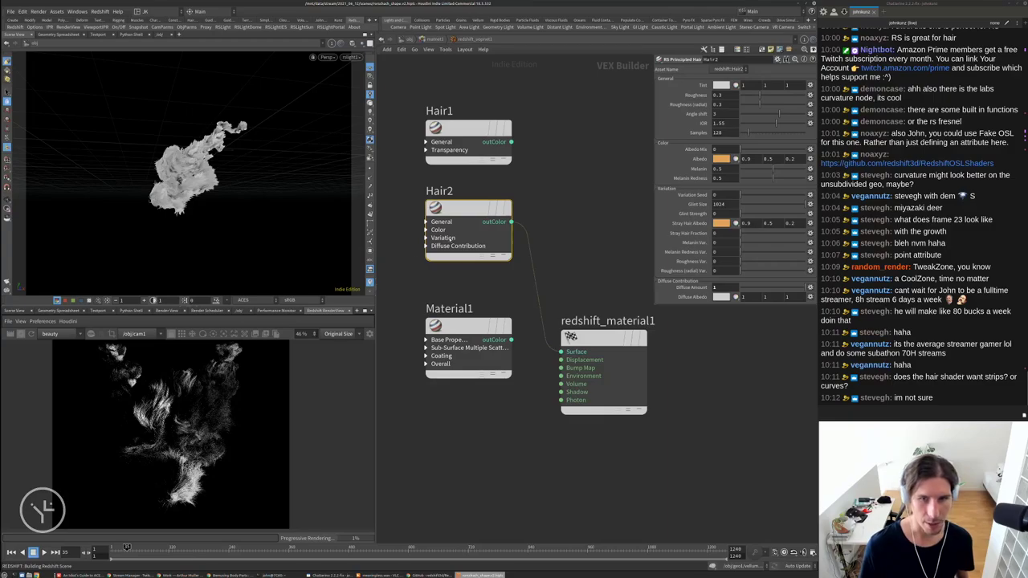
scroll(193, 416, down, 1)
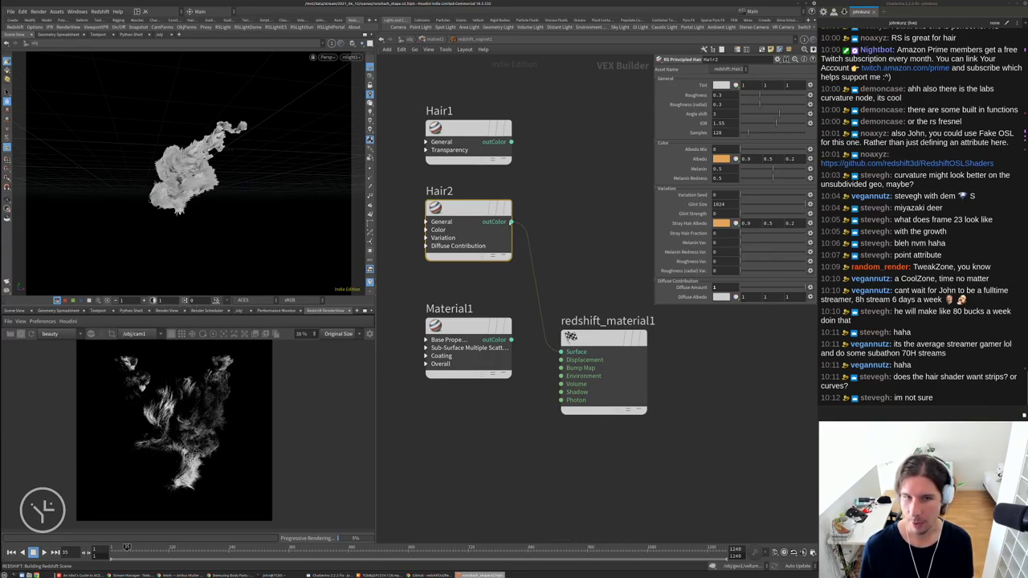
scroll(170, 384, up, 1)
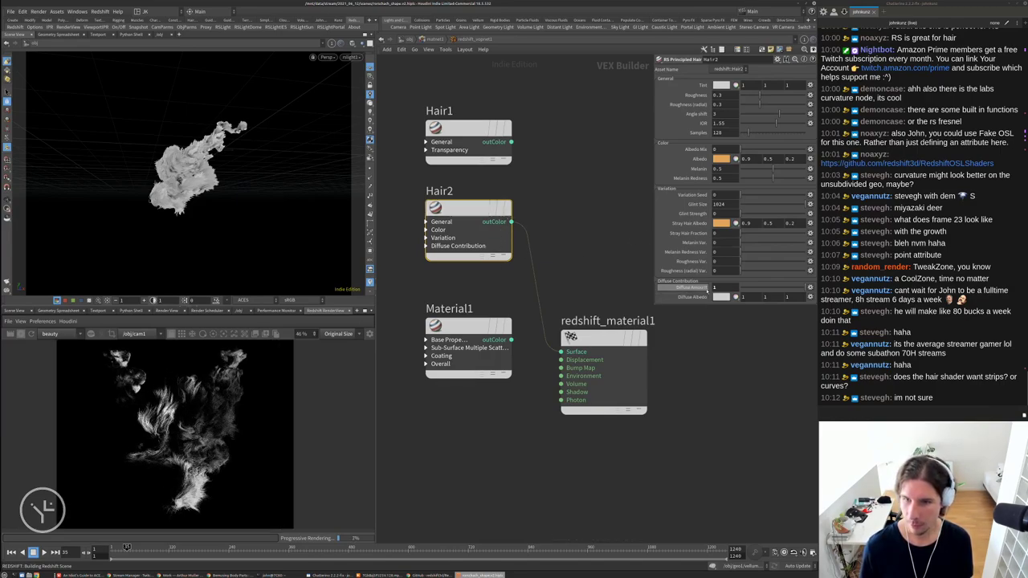
middle_drag(714, 288, 607, 289)
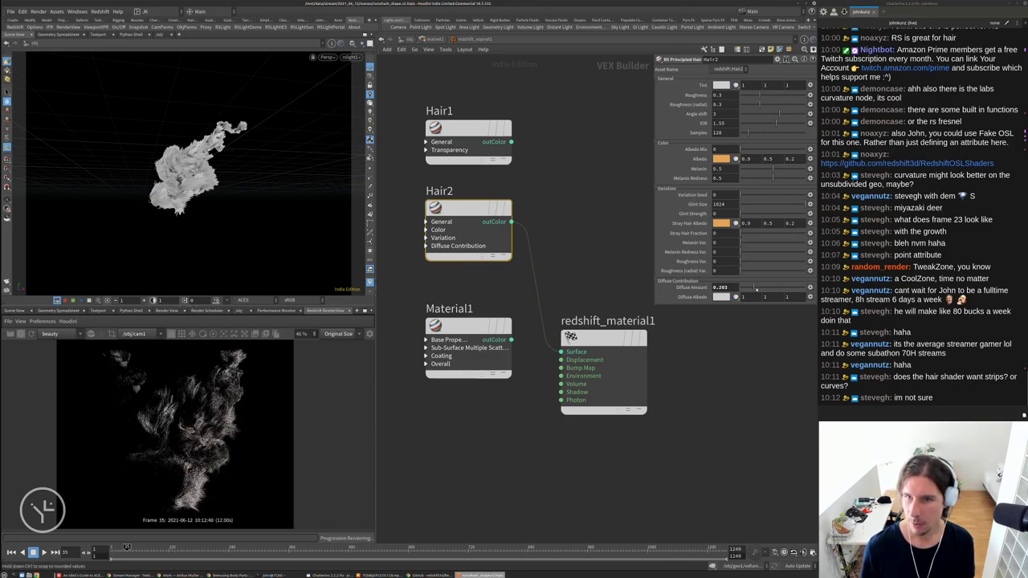
drag(776, 120, 803, 152)
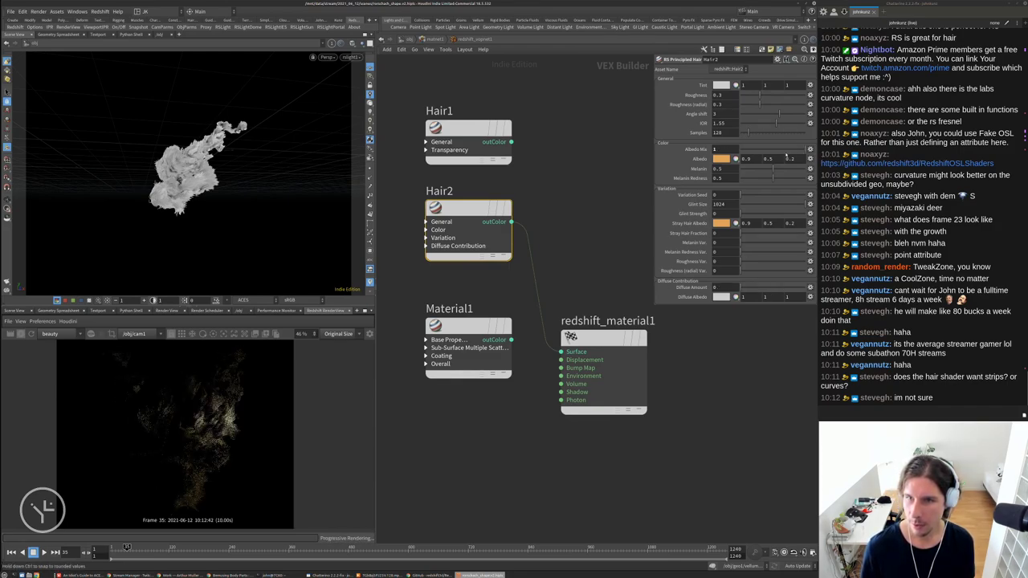
scroll(254, 400, up, 3)
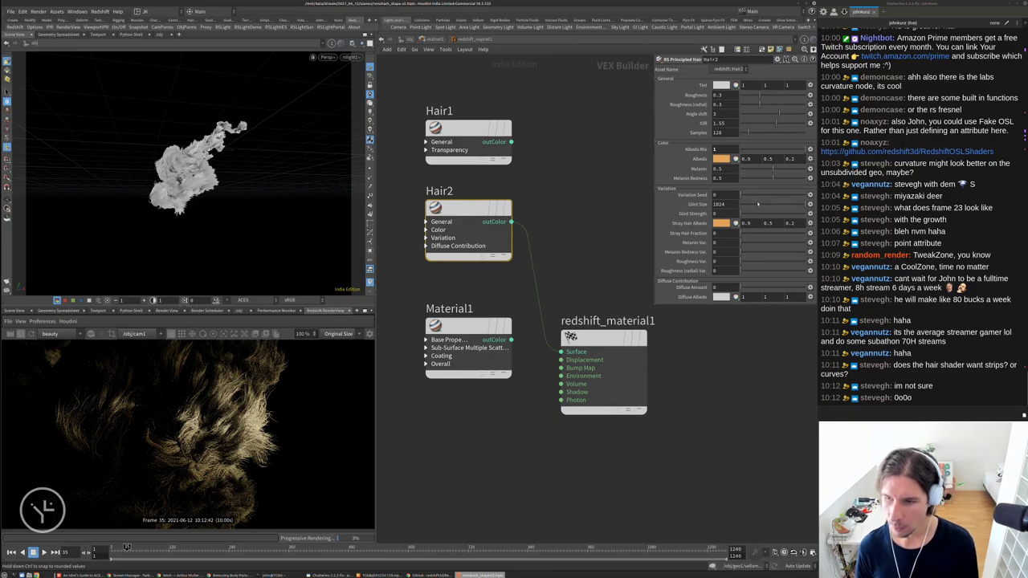
scroll(304, 415, down, 1)
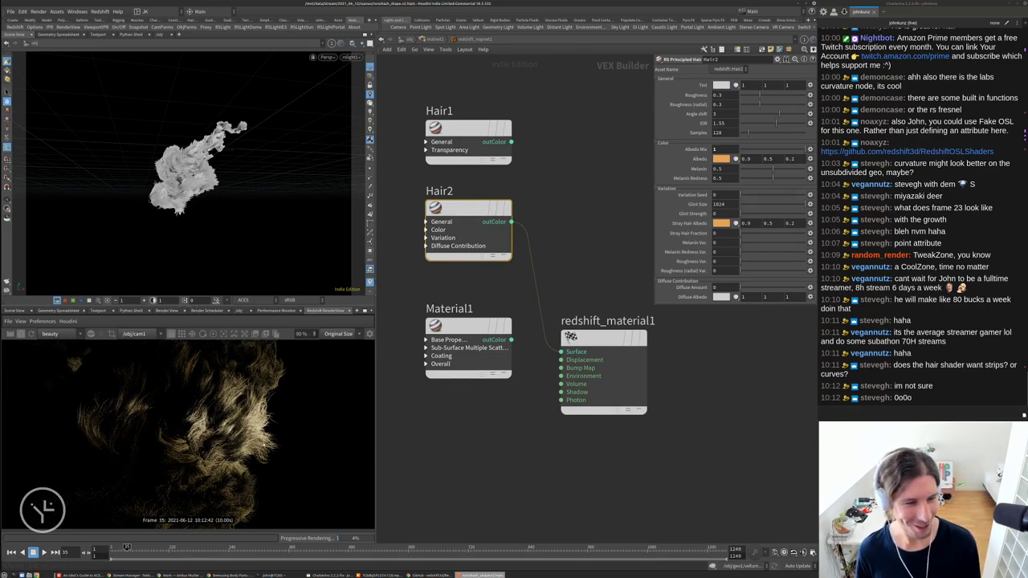
scroll(303, 414, down, 1)
mouse_move(740, 288)
mouse_down()
mouse_move(752, 290)
mouse_move(743, 288)
mouse_up()
scroll(175, 429, down, 1)
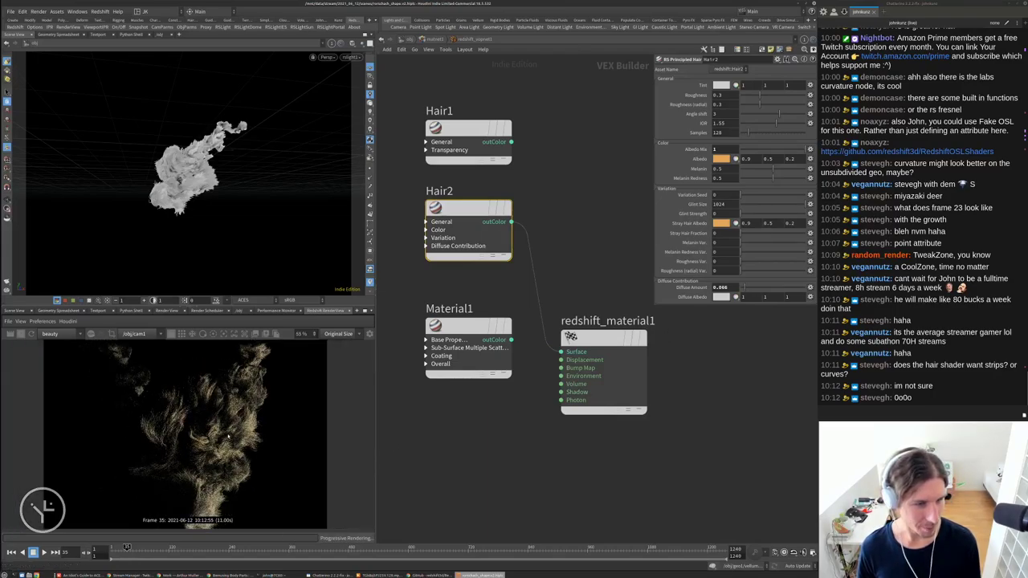
scroll(175, 429, down, 1)
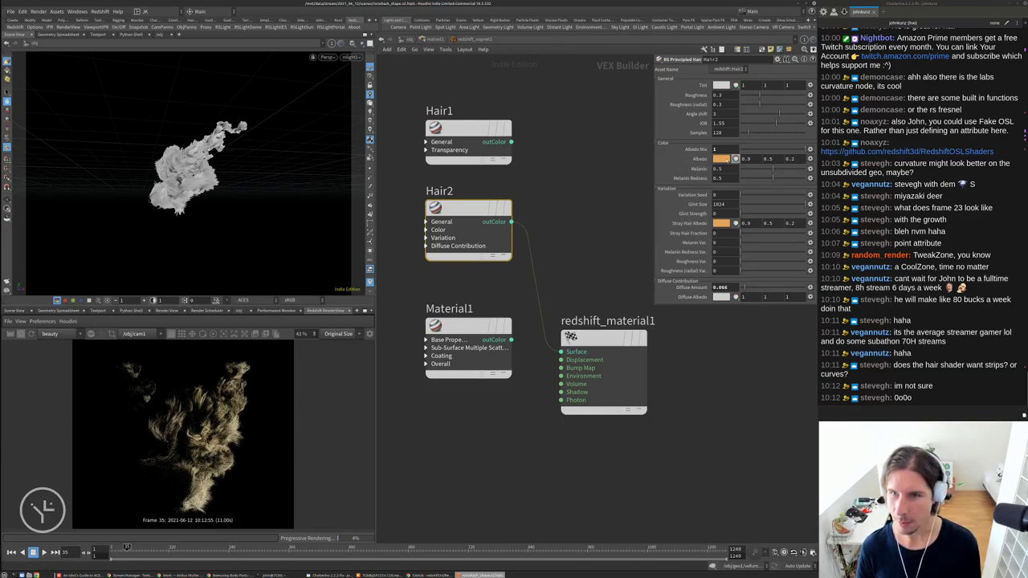
Shift Hair2's albedo colour from orange to purple (0.368, 0.2, 0.9) in the Color Editor
click(721, 159)
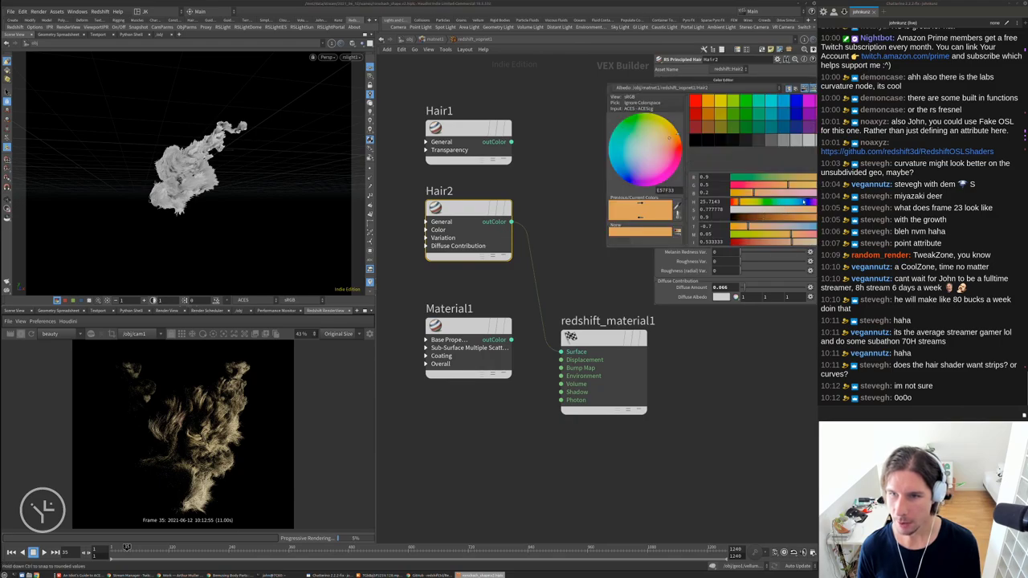
drag(803, 202, 810, 203)
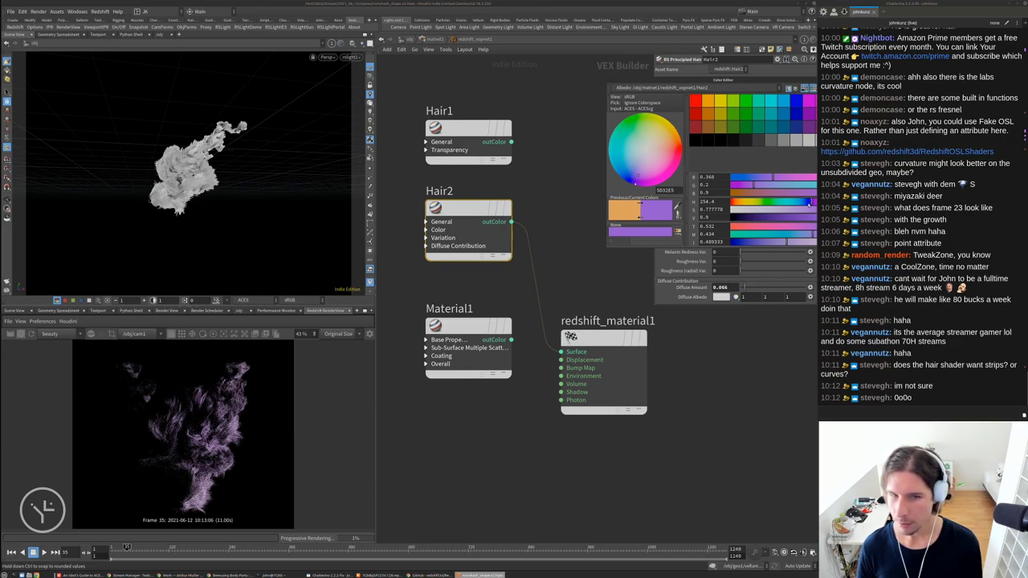
scroll(193, 425, up, 5)
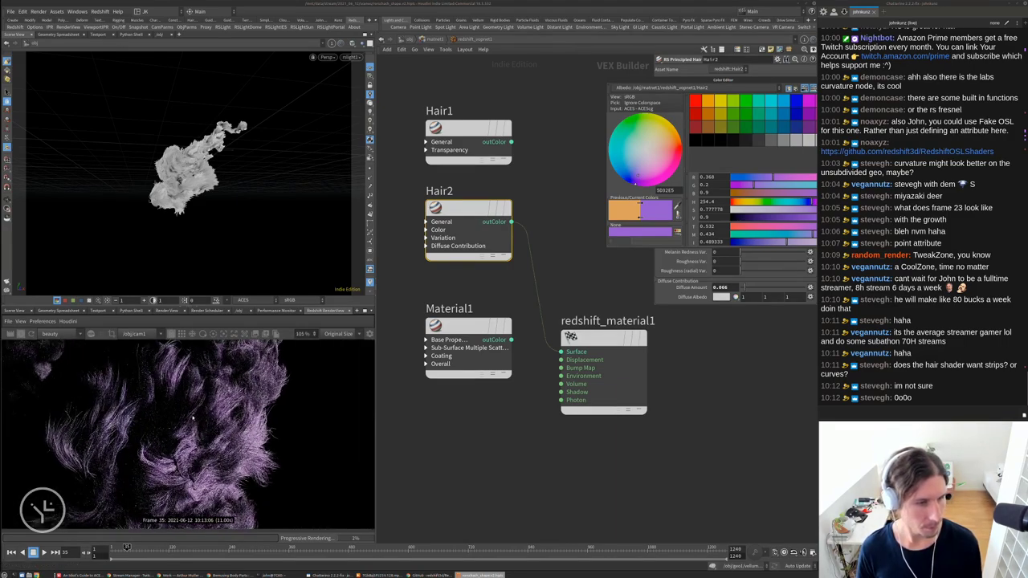
scroll(194, 418, down, 3)
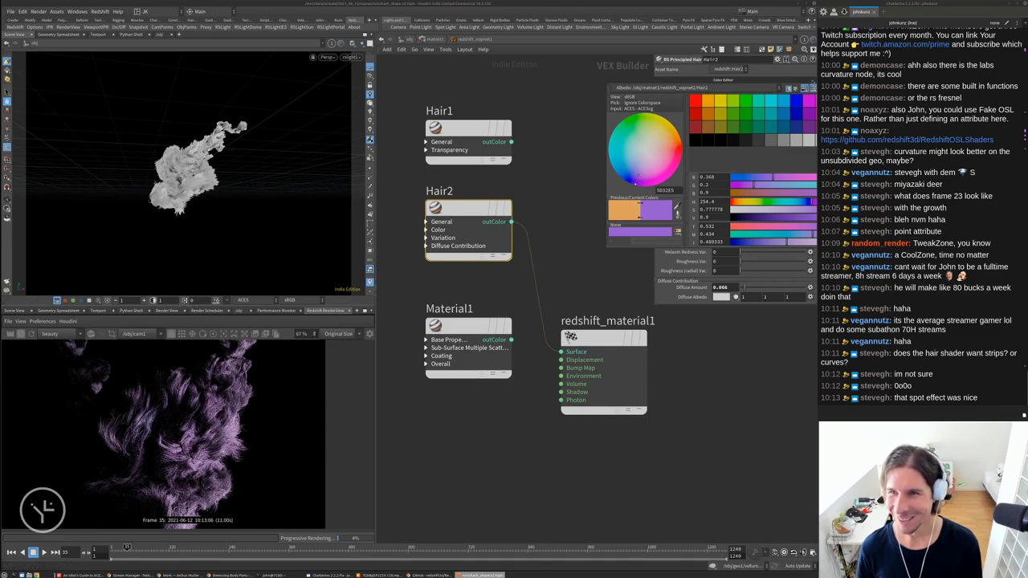
drag(809, 82, 681, 108)
click(712, 112)
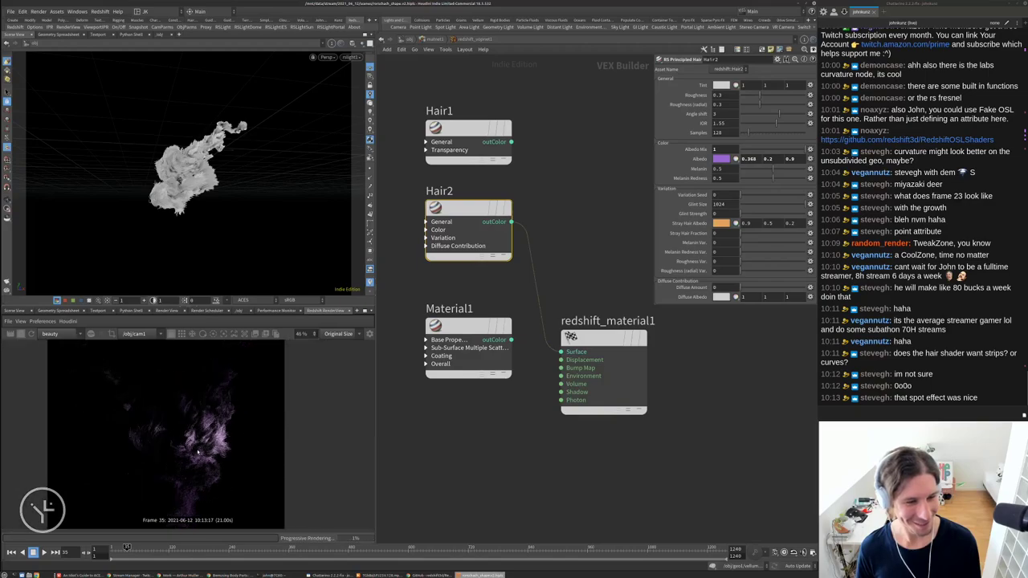
scroll(197, 448, down, 2)
scroll(200, 432, up, 1)
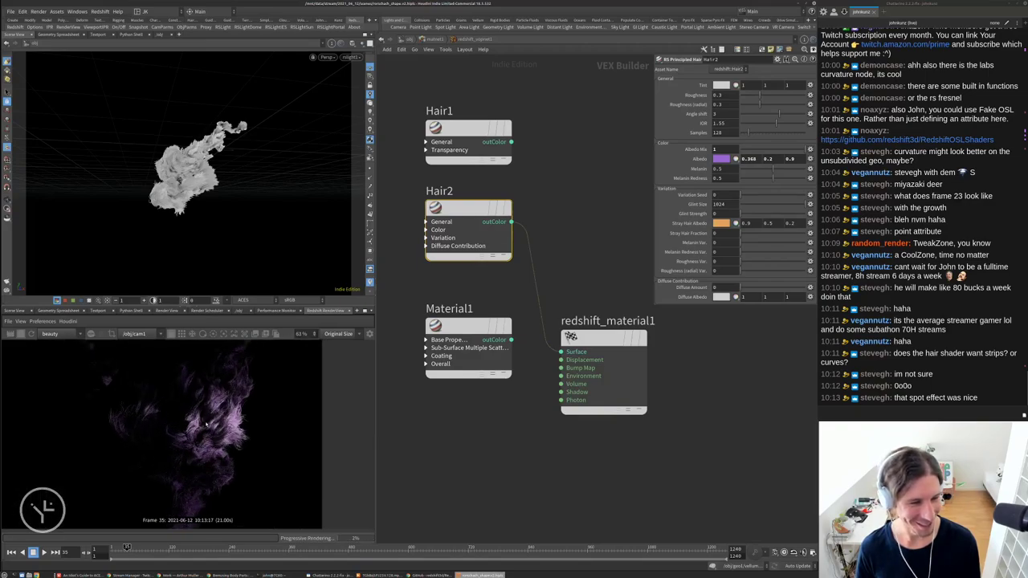
Enable Photographic Exposure in the RenderView post-FX and set Allowed Overexposure to about 0.716
click(368, 334)
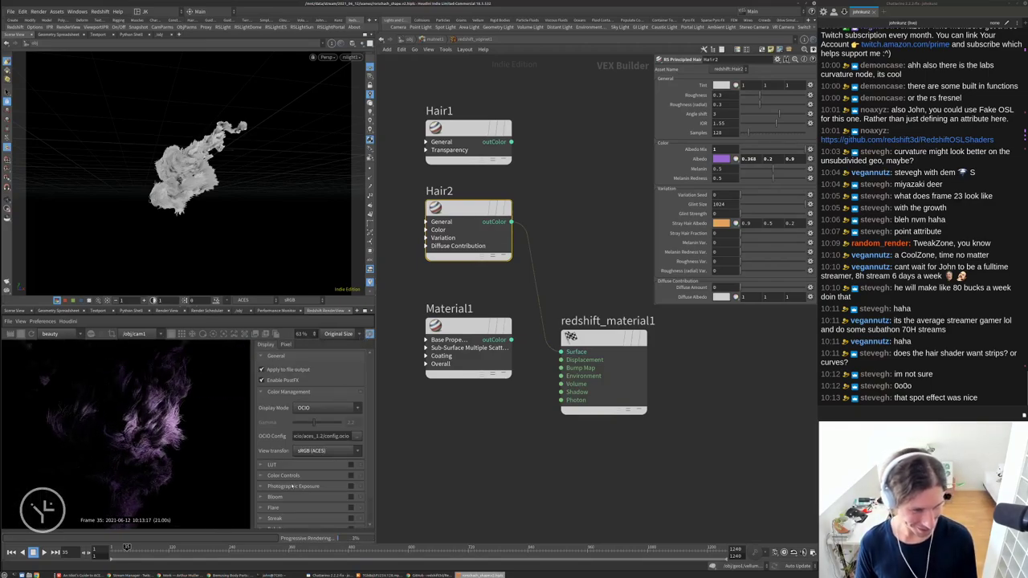
scroll(306, 474, down, 2)
click(330, 458)
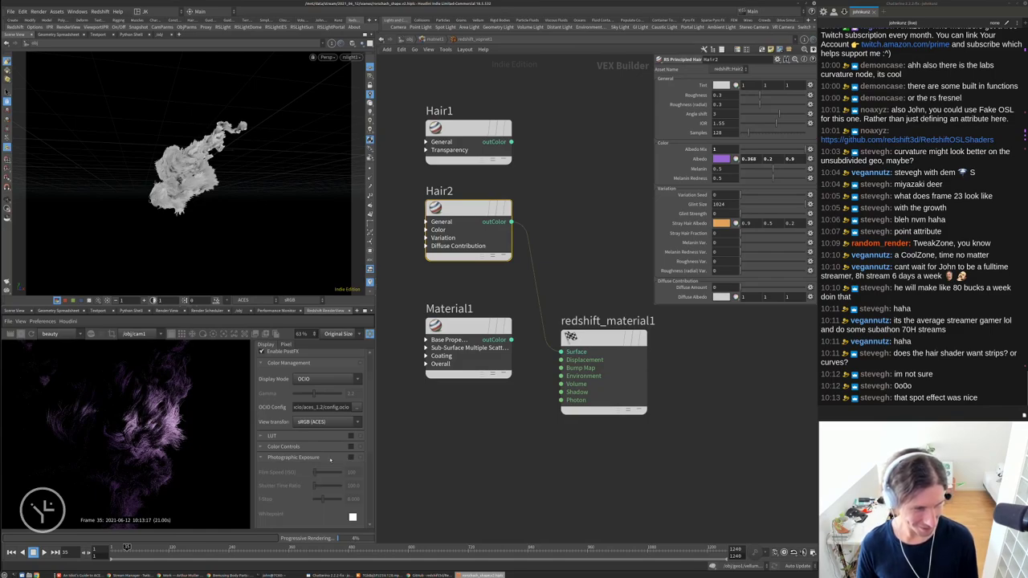
click(351, 457)
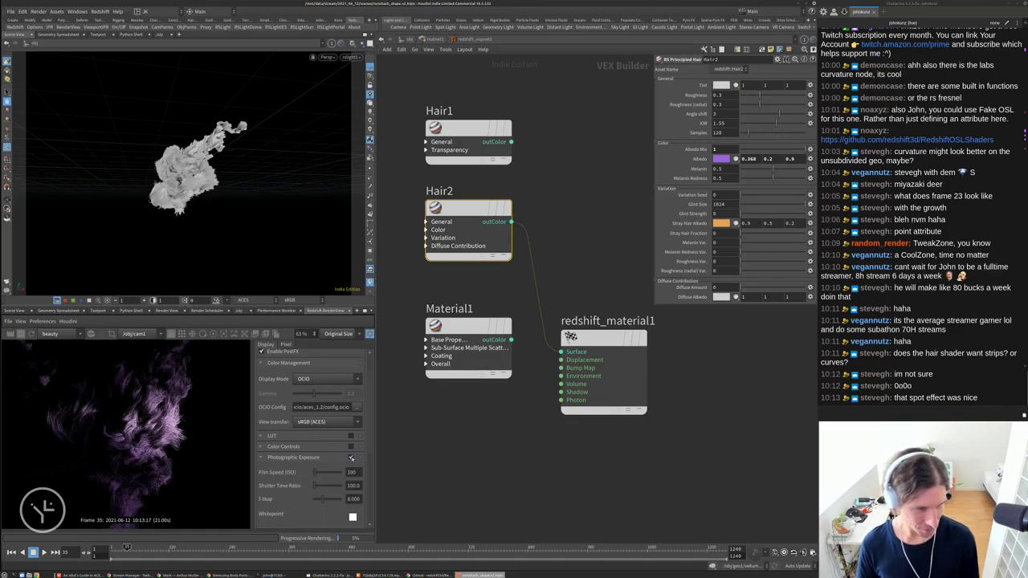
scroll(303, 472, down, 6)
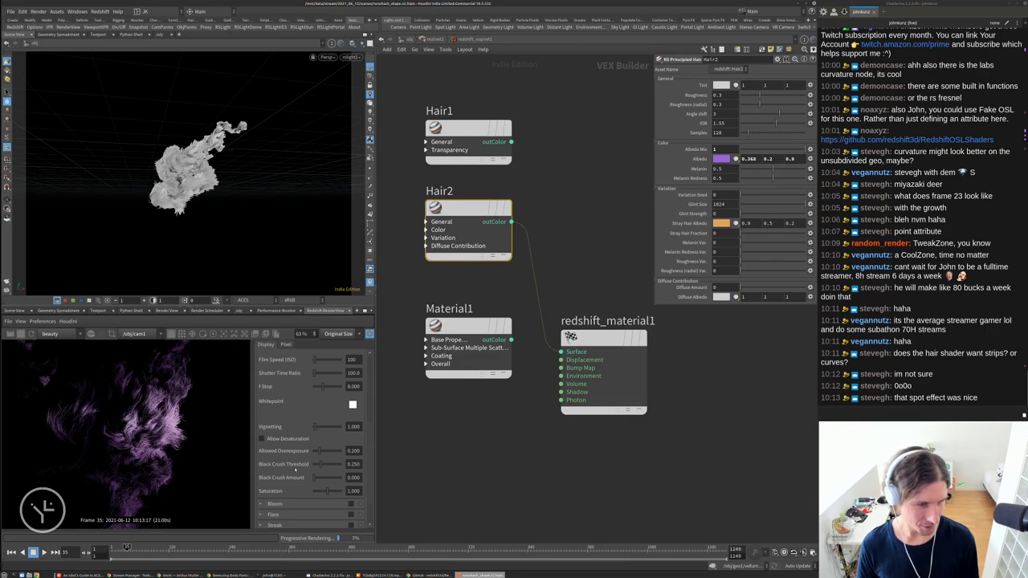
scroll(296, 471, up, 2)
scroll(281, 465, down, 2)
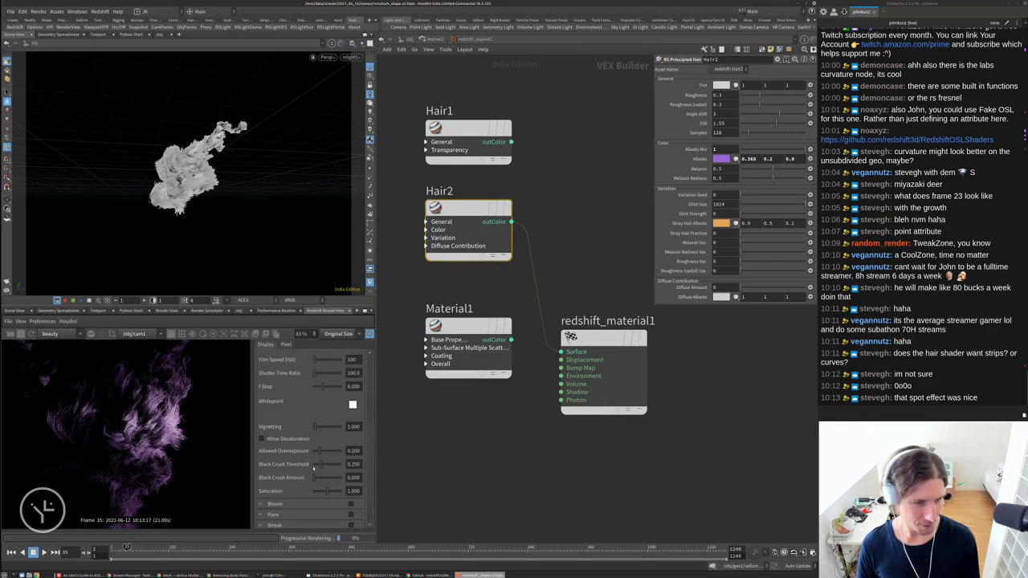
click(338, 452)
drag(336, 453, 334, 454)
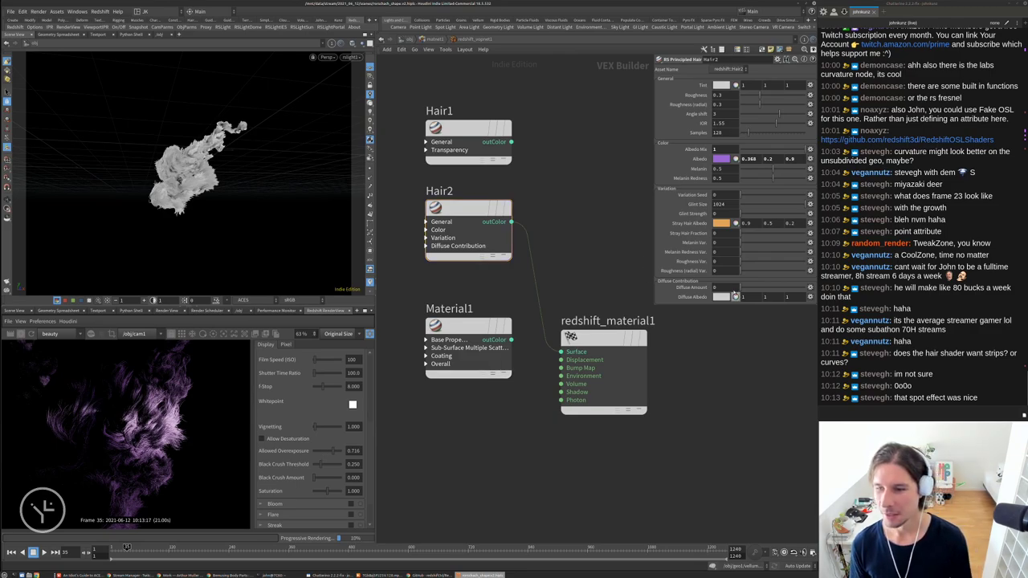
scroll(145, 425, down, 3)
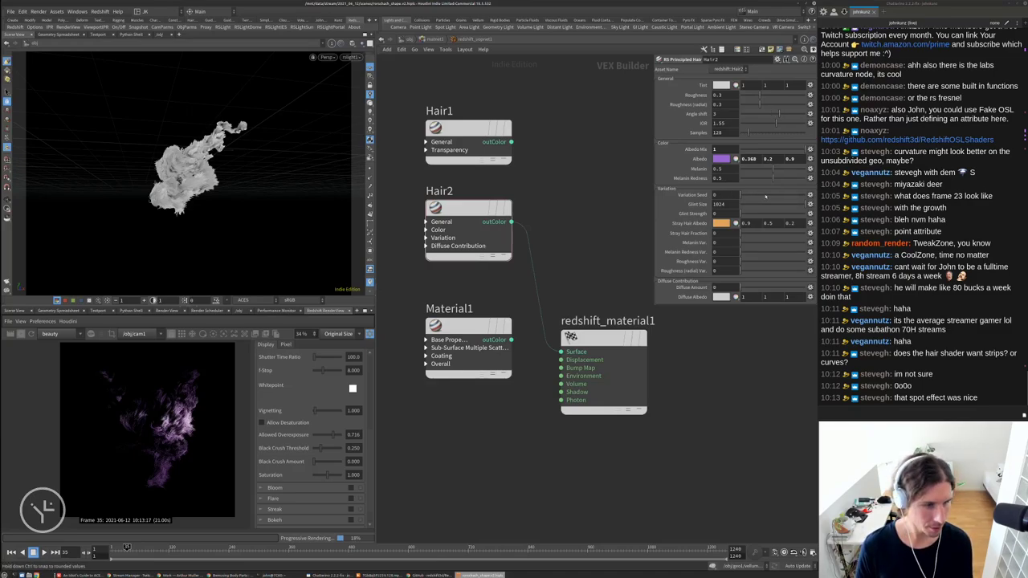
Keep Hair2's variation seed at 0, set IOR to 1.618 and radial roughness to 0.531
drag(766, 196, 799, 194)
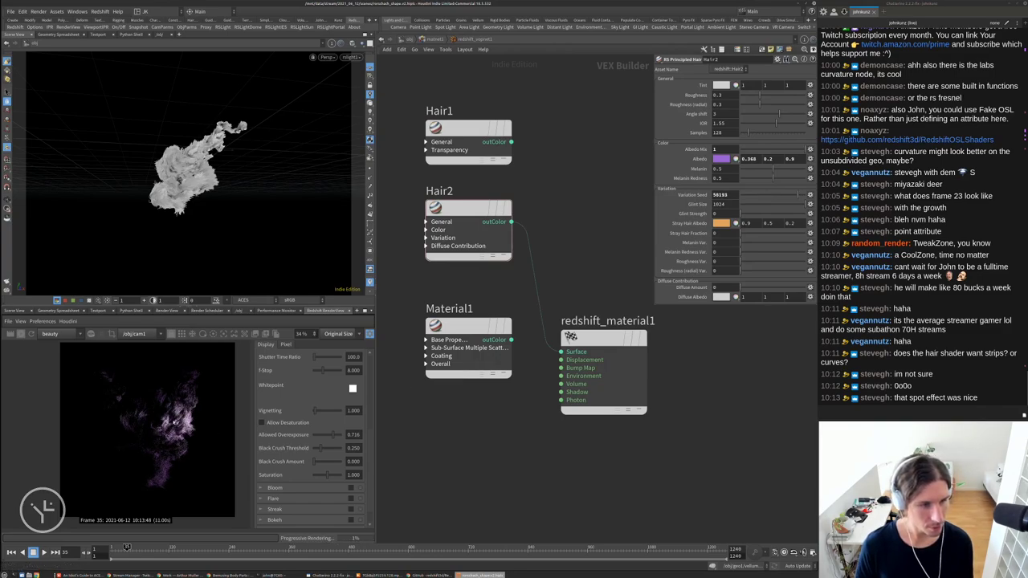
click(763, 200)
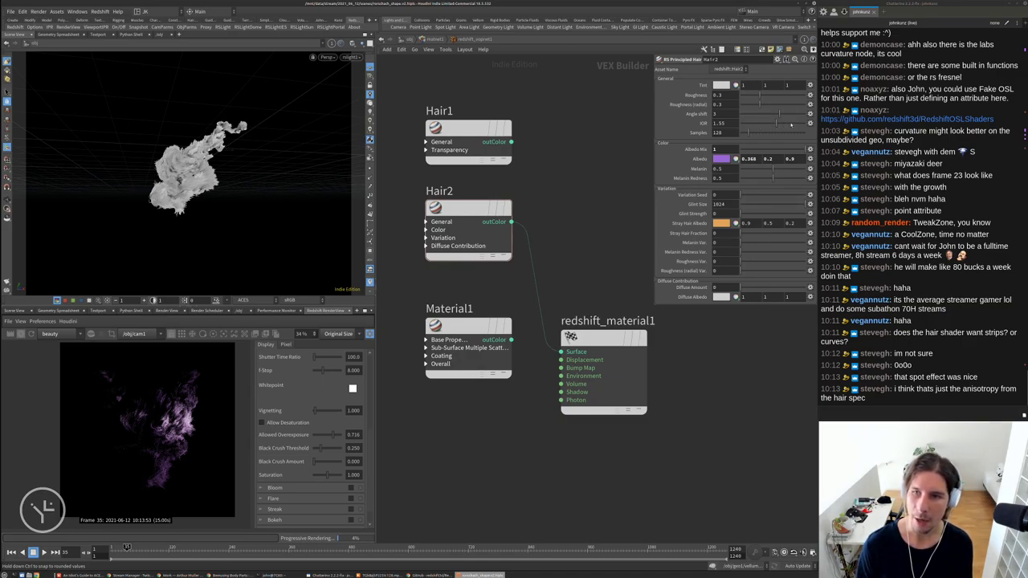
drag(798, 126, 779, 124)
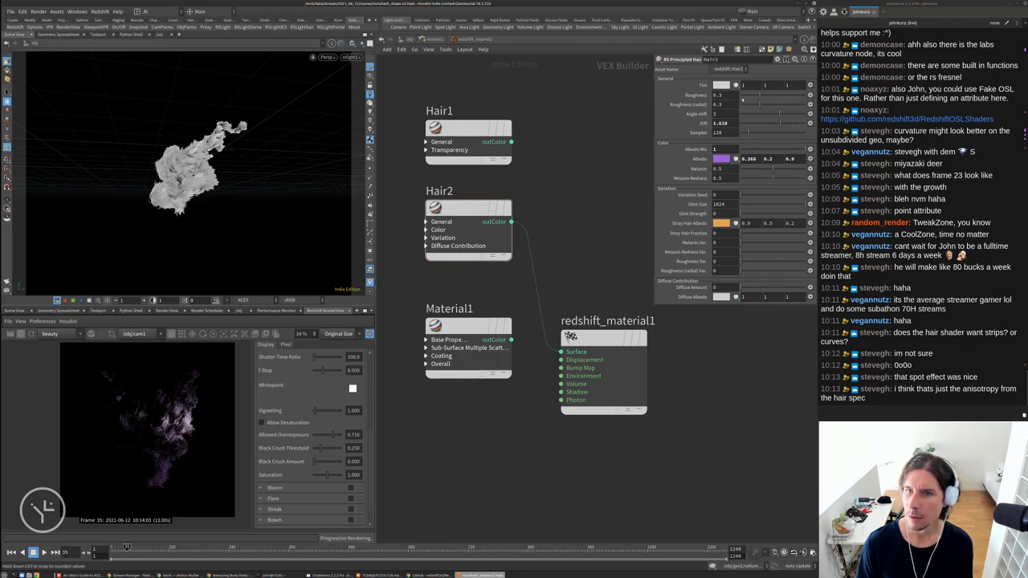
click(769, 105)
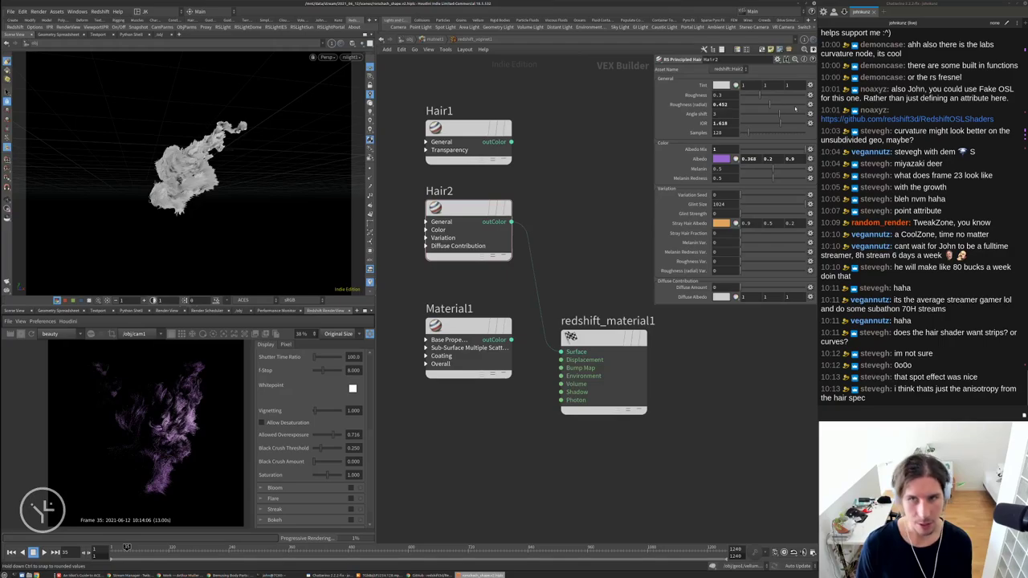
click(794, 106)
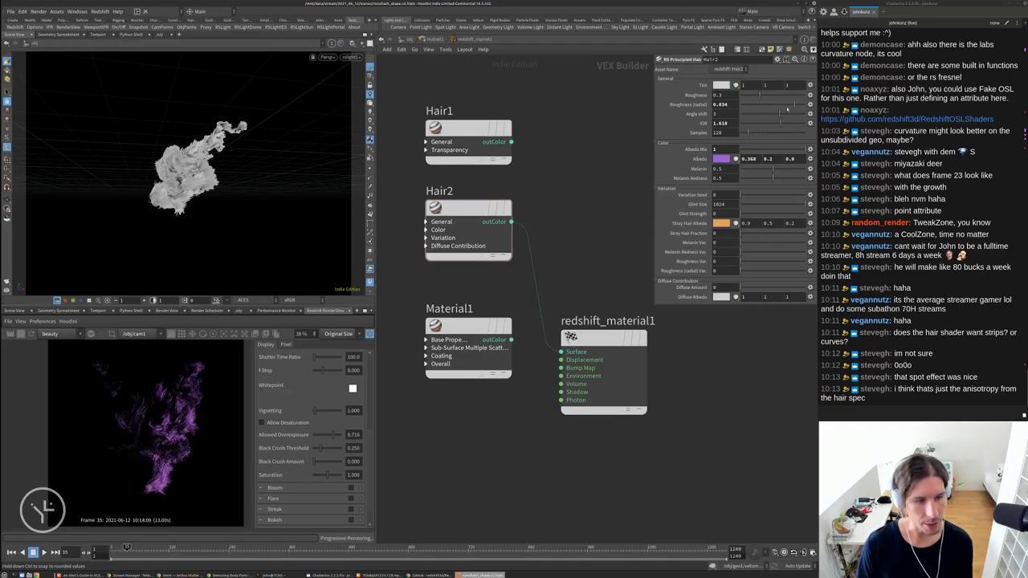
click(775, 105)
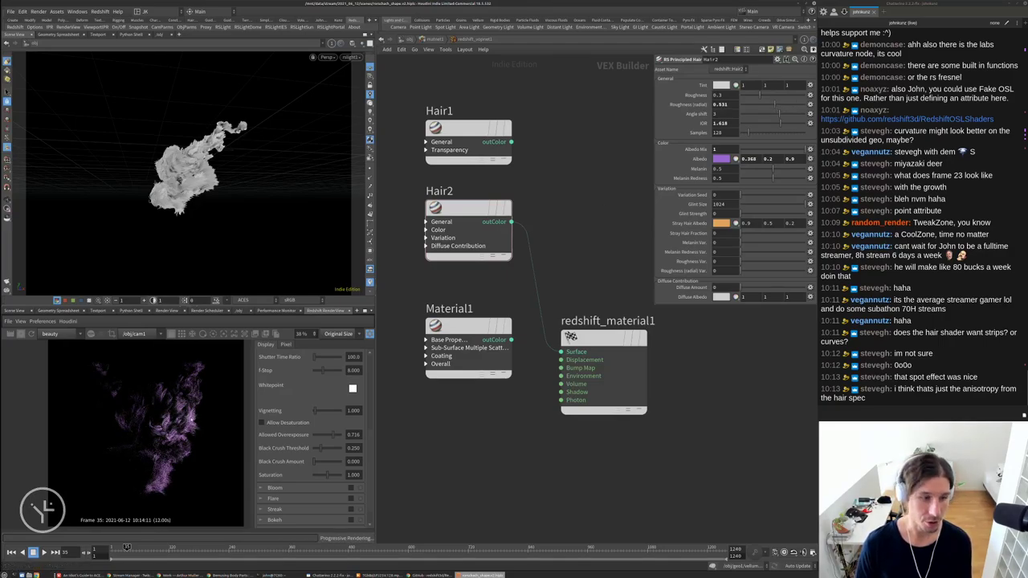
scroll(173, 429, up, 1)
scroll(172, 428, up, 3)
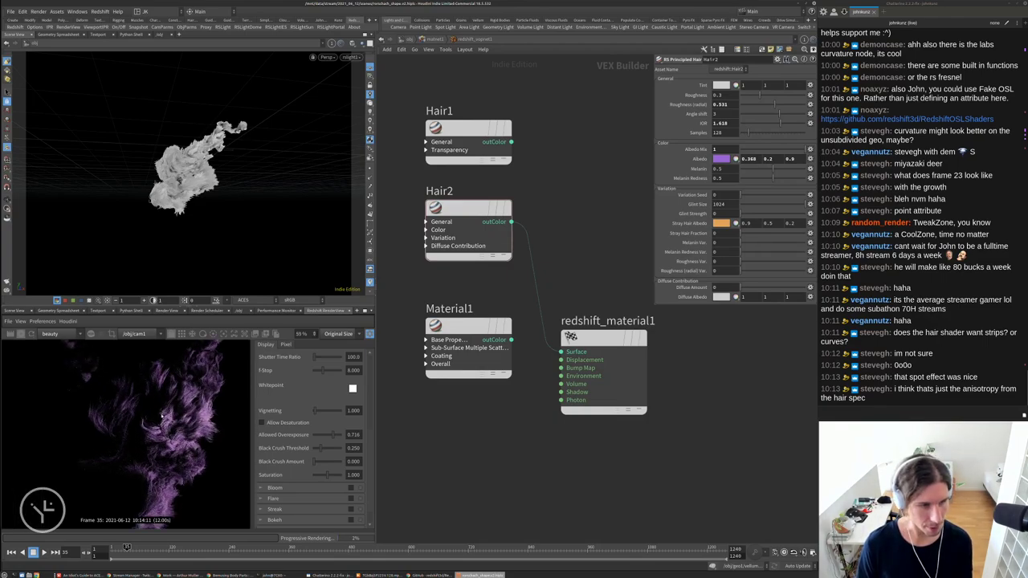
scroll(166, 428, down, 2)
At /obj, add a Redshift RSLightDome node (rslightdome1) found by searching 'dom'
key(u)
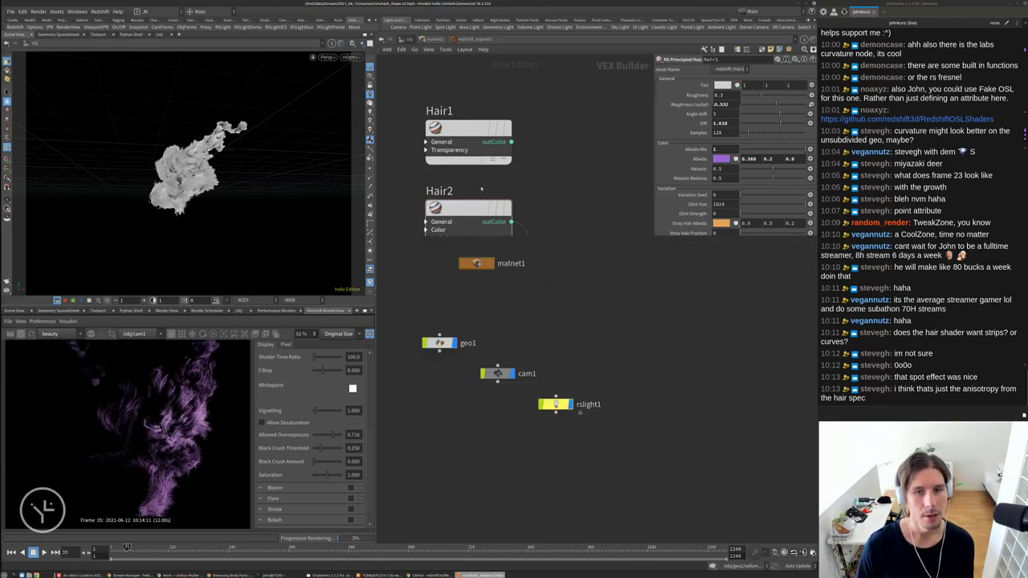
key(Tab)
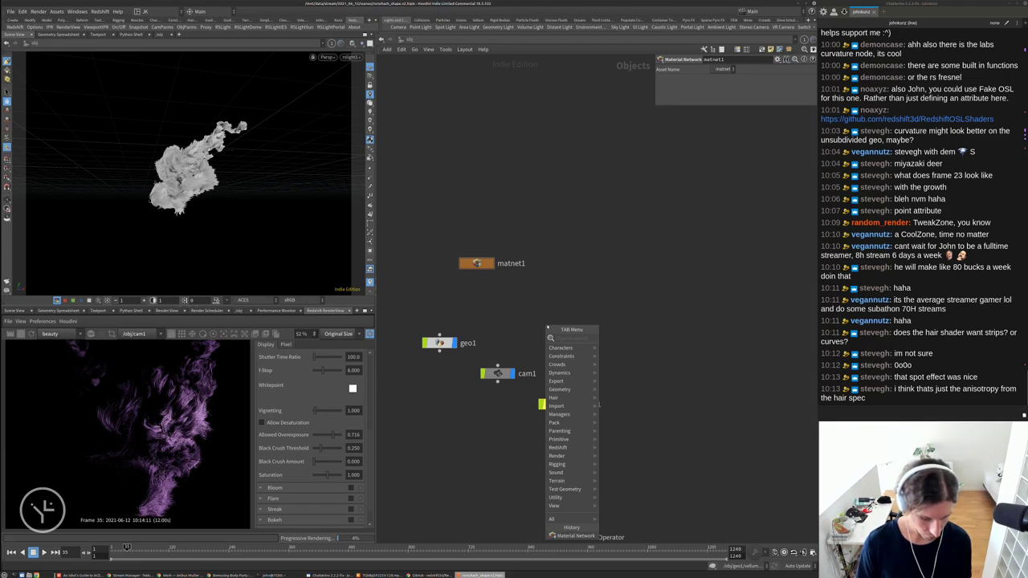
text(dom)
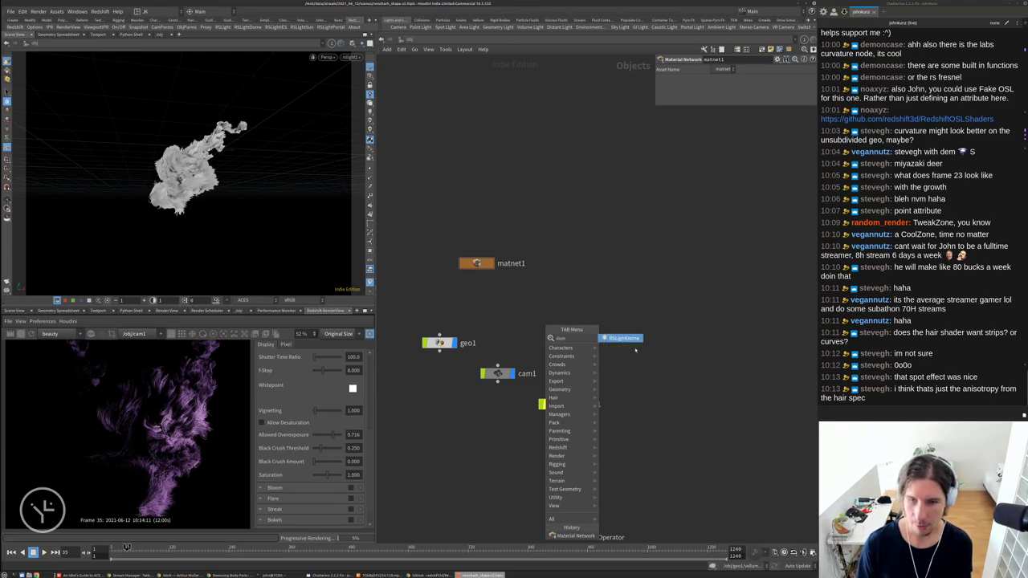
click(634, 346)
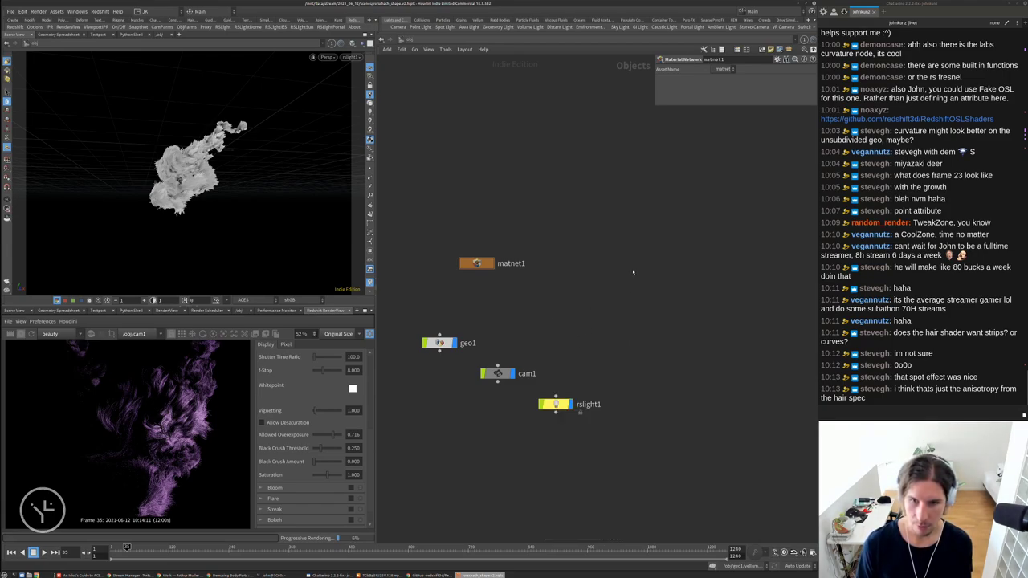
key(Tab)
text(d)
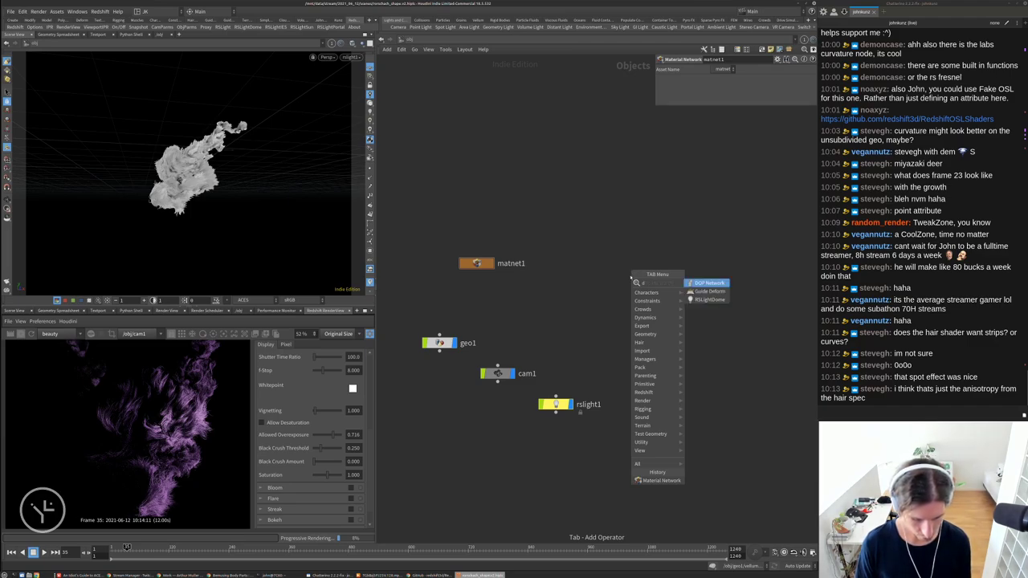
text(om)
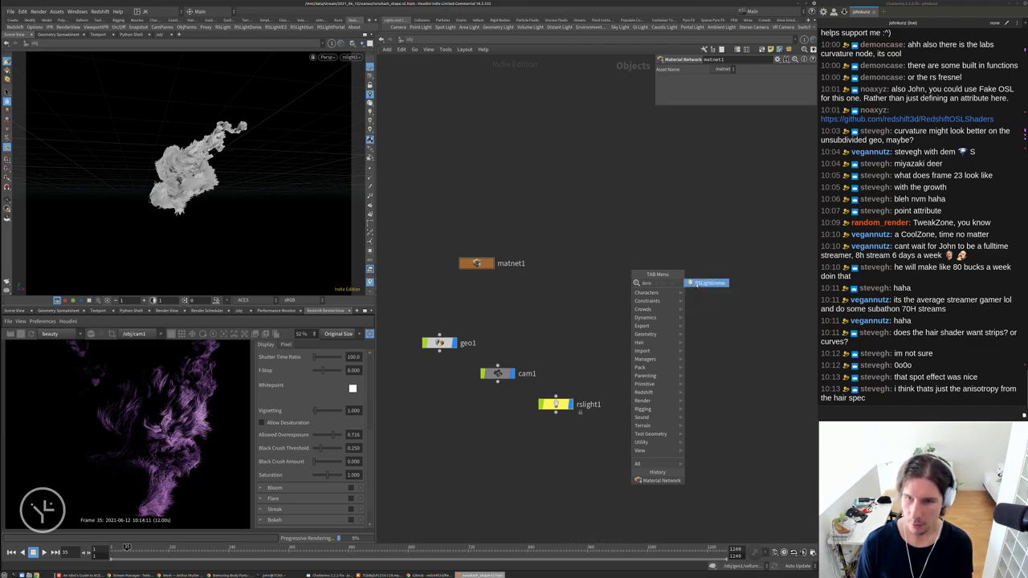
click(697, 284)
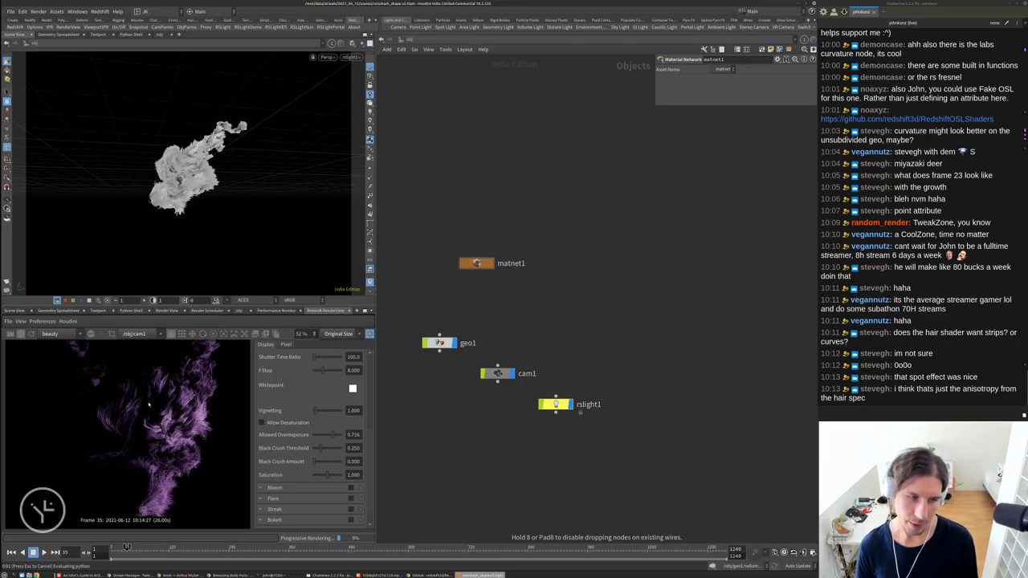
click(131, 453)
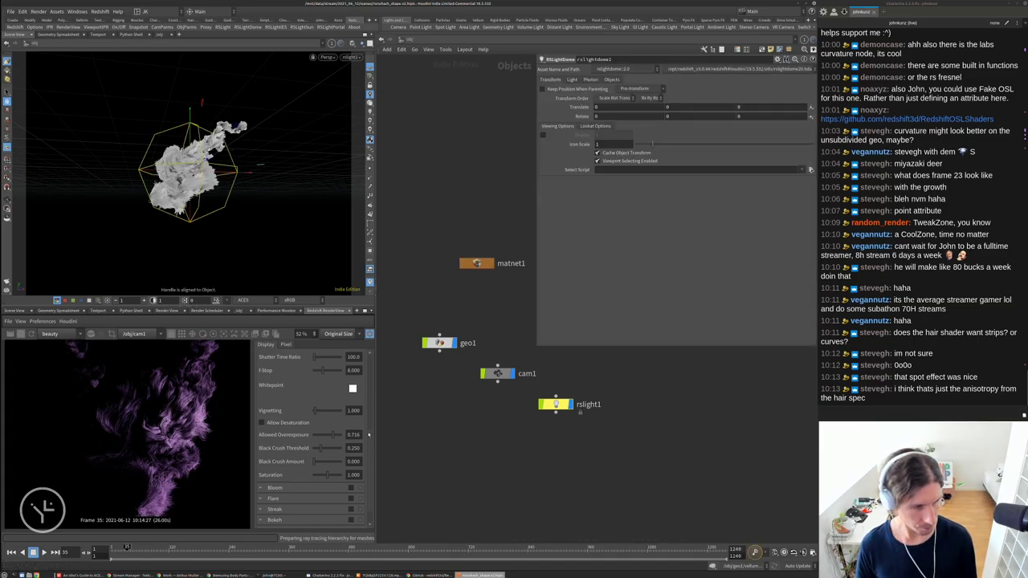
Frame the network and select rslightdome1 to show its parameters
click(556, 404)
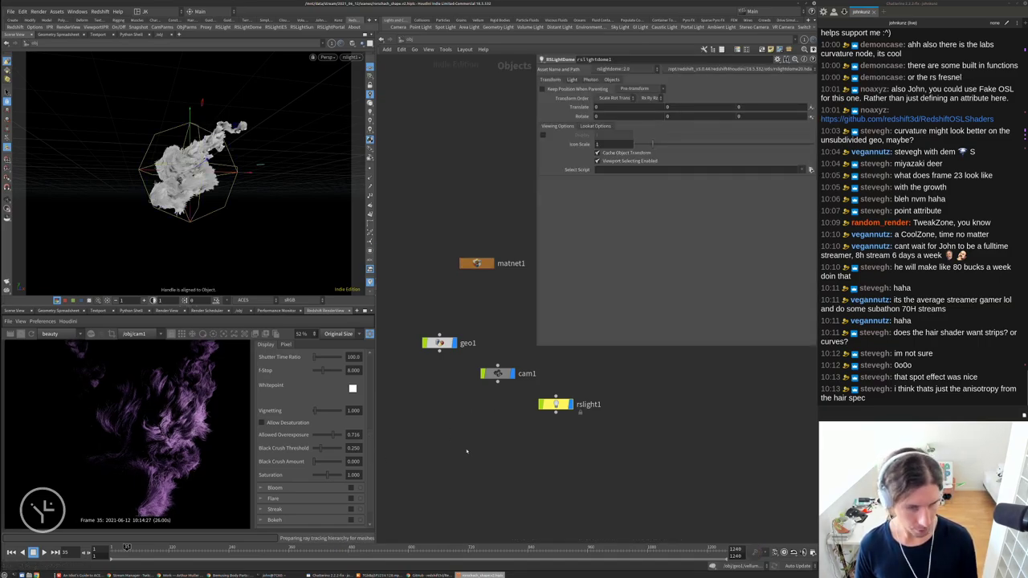
key(h)
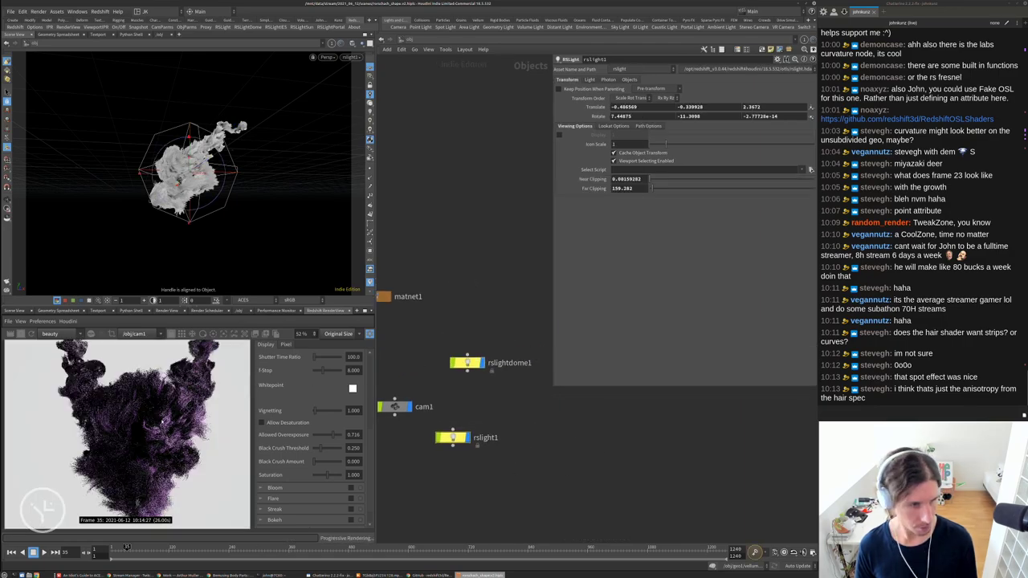
click(467, 362)
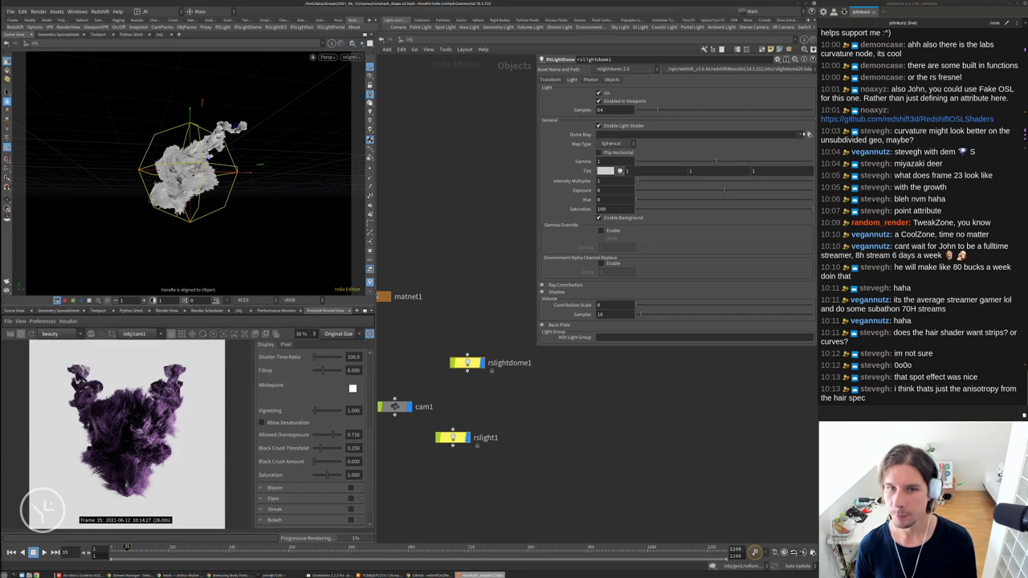
Set rslightdome1's Dome Map to /mnt/data/useful/tex/hdri/Barce_Rooftop_C_3k.hdr
click(808, 134)
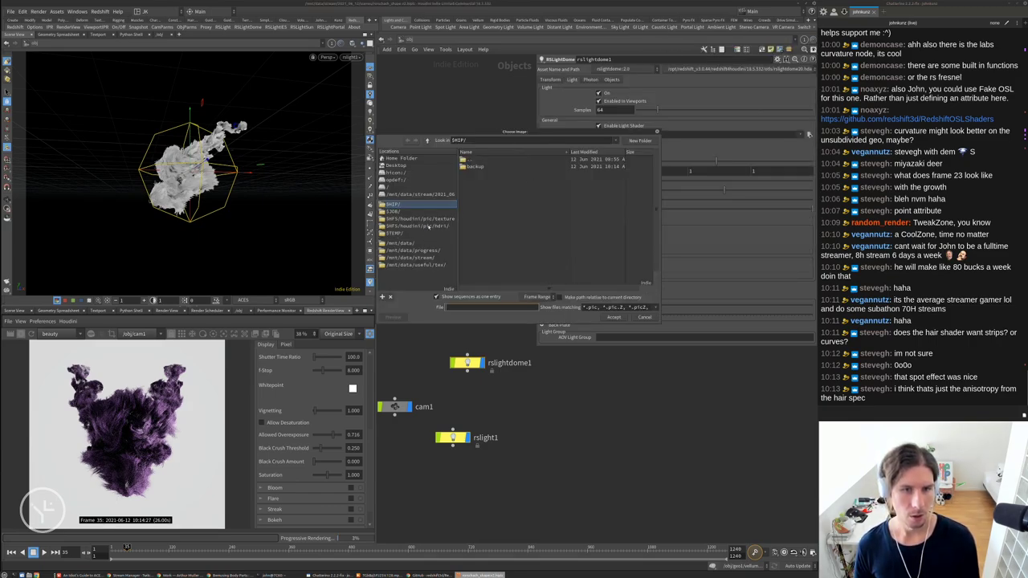
click(429, 227)
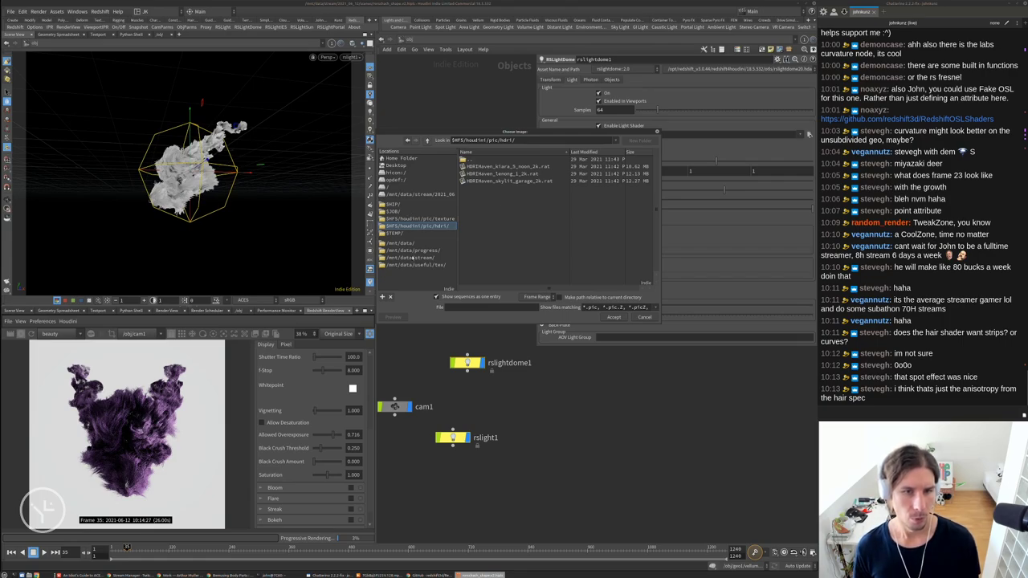
click(417, 265)
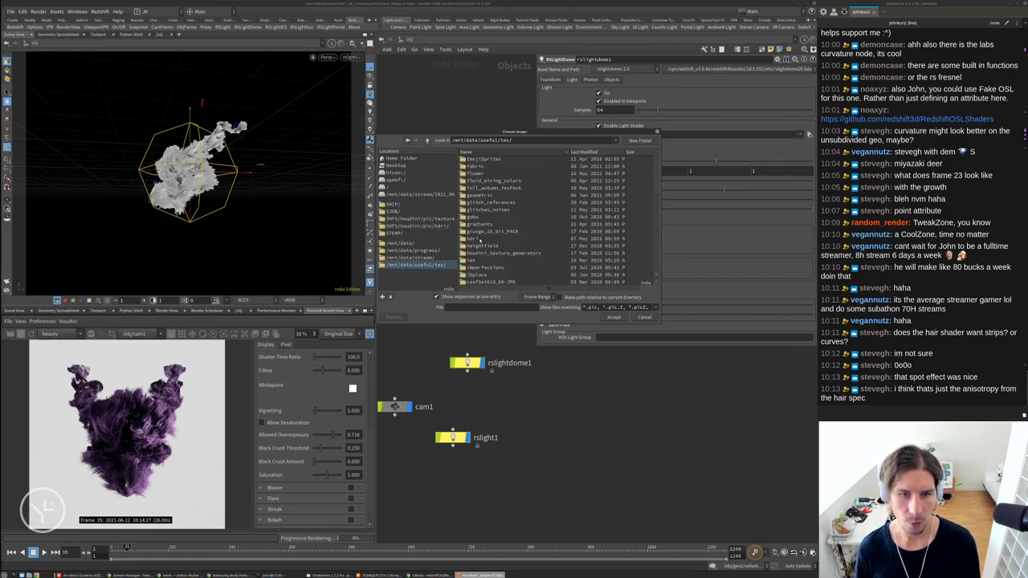
double_click(477, 239)
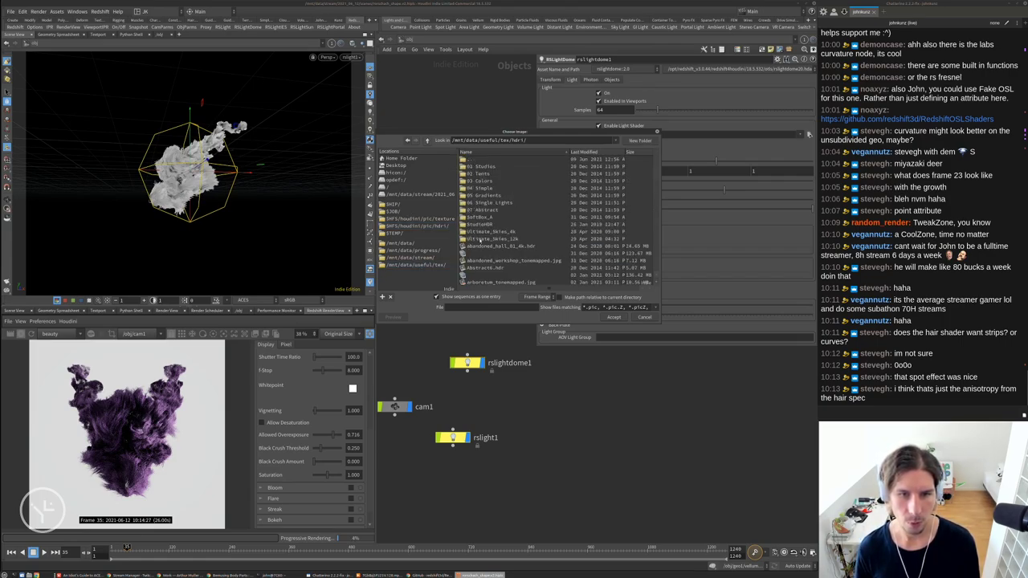
click(483, 297)
scroll(540, 225, up, 2)
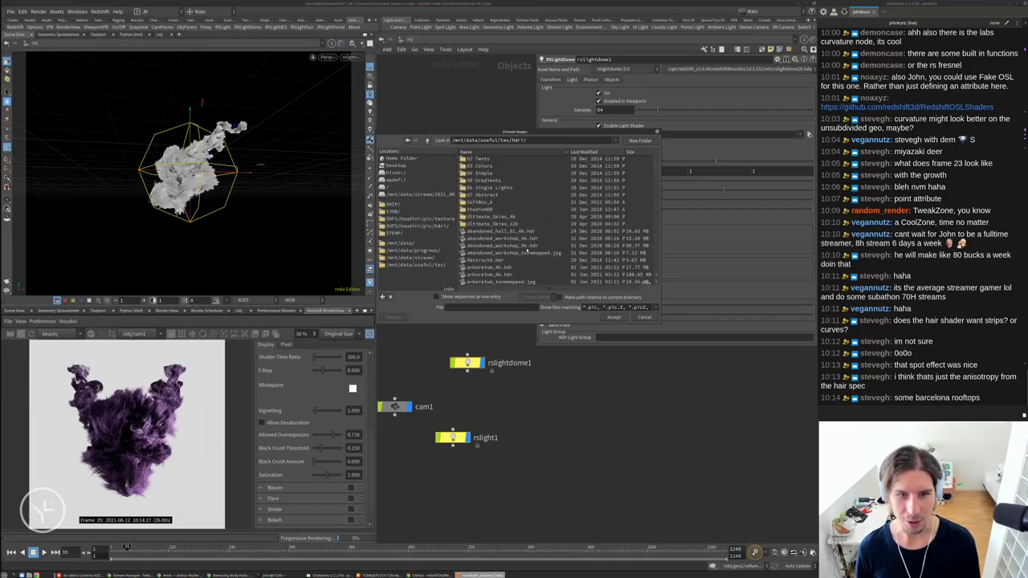
scroll(526, 252, down, 3)
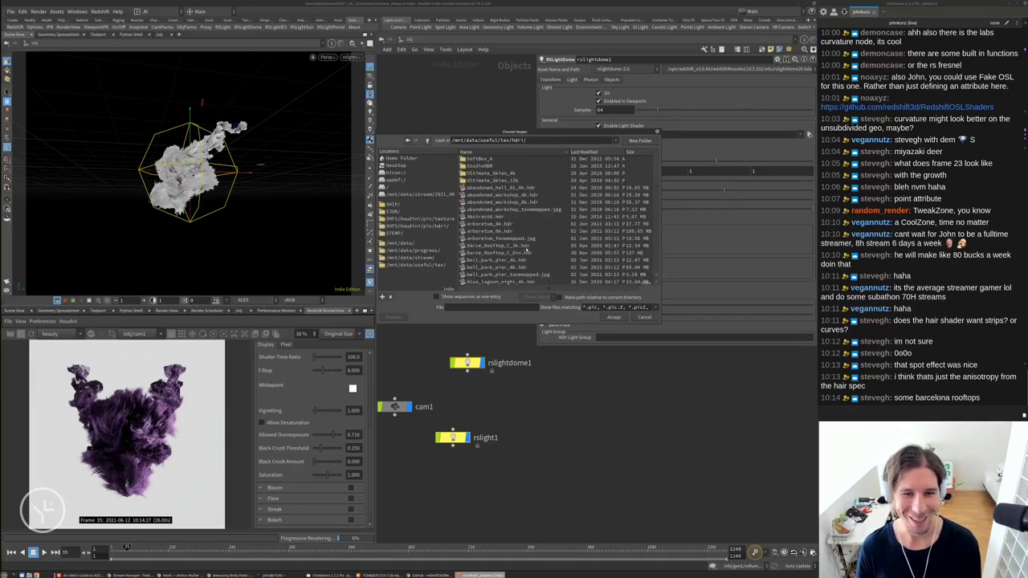
double_click(496, 246)
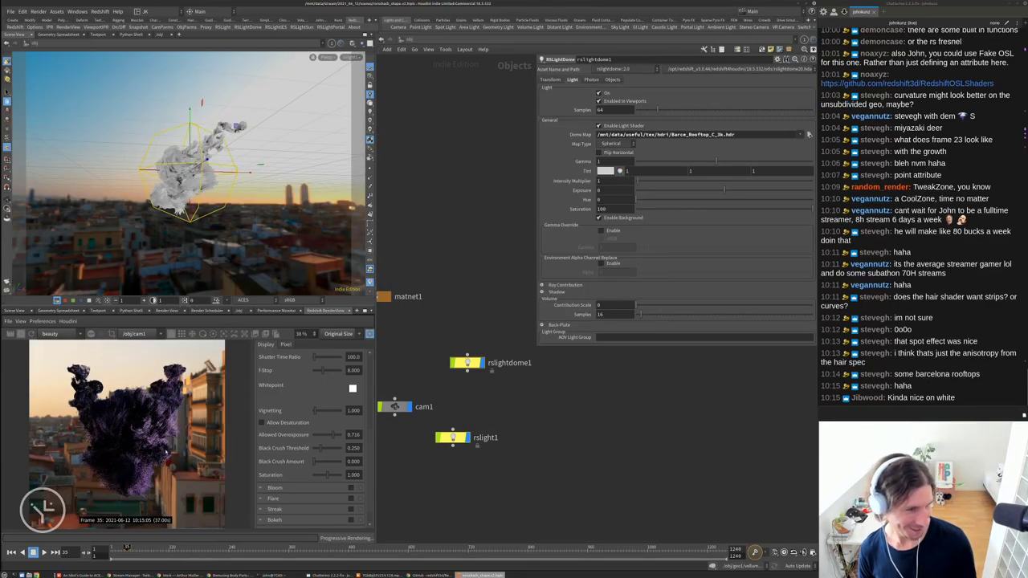
scroll(125, 431, up, 2)
scroll(126, 431, up, 3)
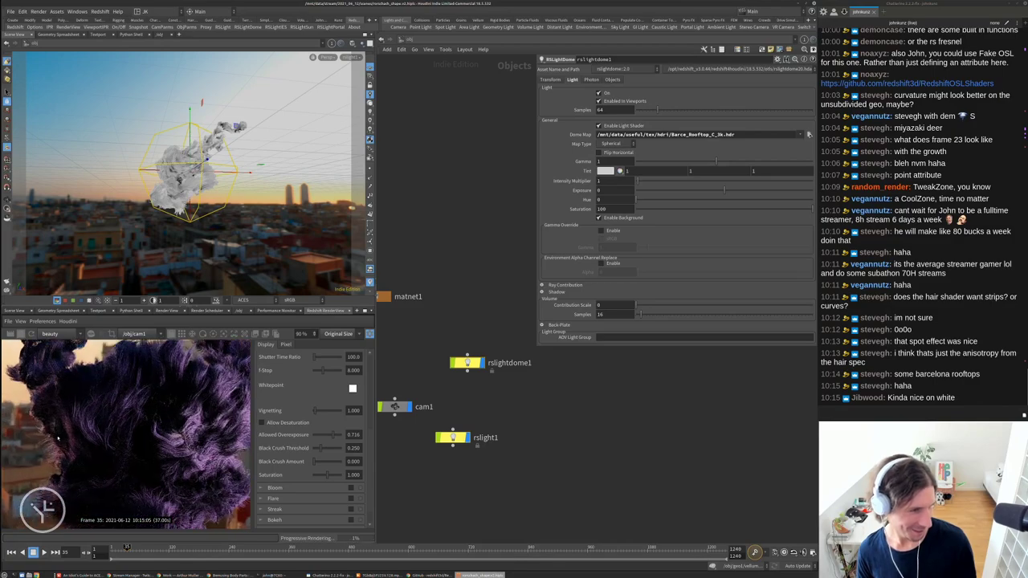
scroll(68, 437, down, 6)
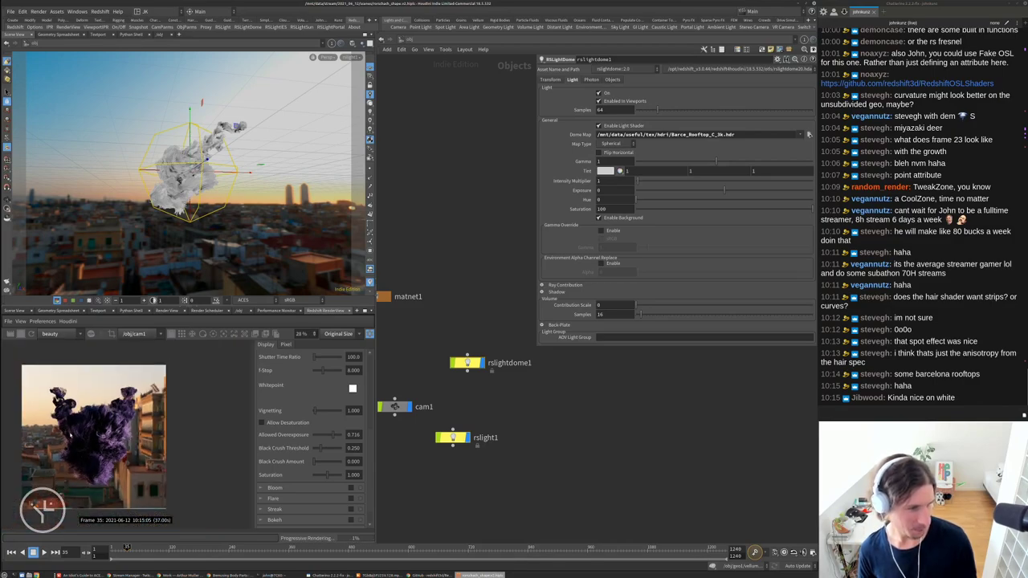
click(549, 80)
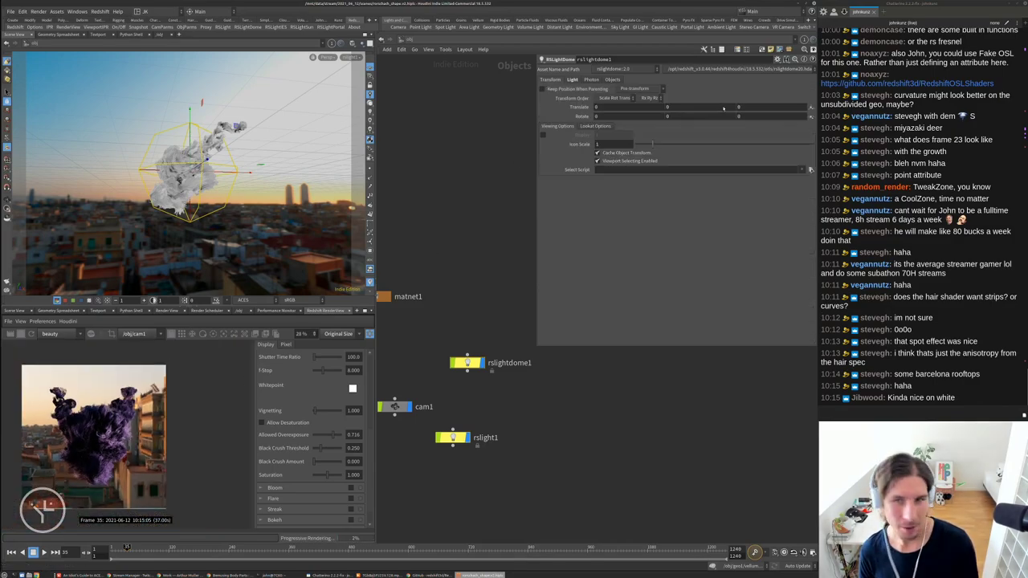
Rotate the dome environment around its vertical axis and switch off rslight1
middle_drag(699, 118, 795, 89)
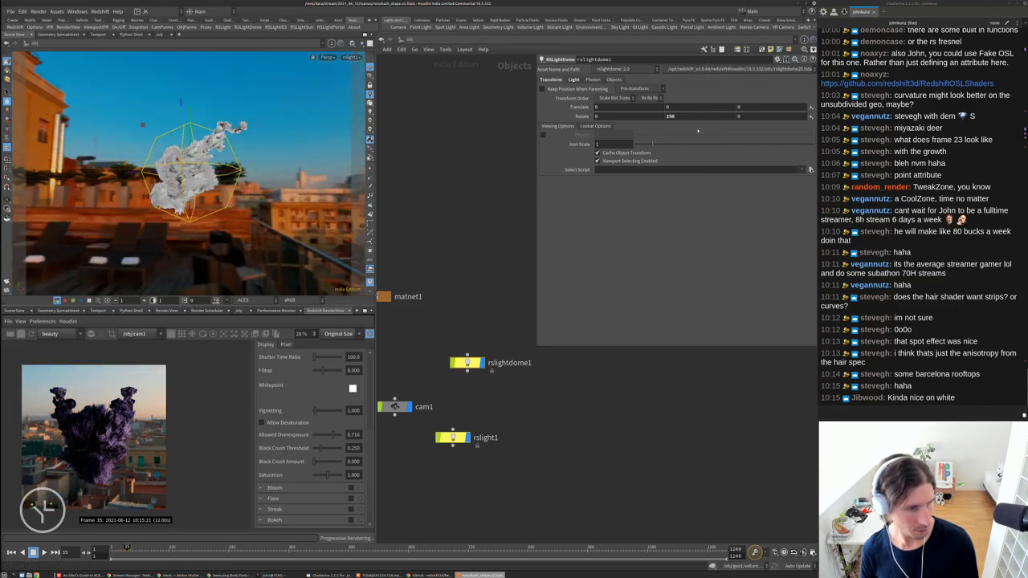
click(452, 437)
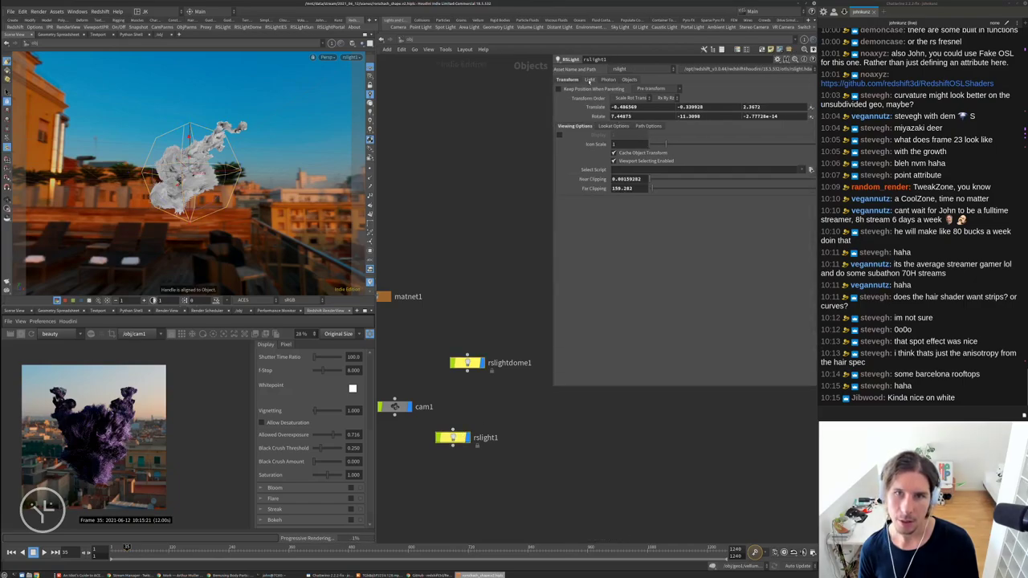
click(616, 94)
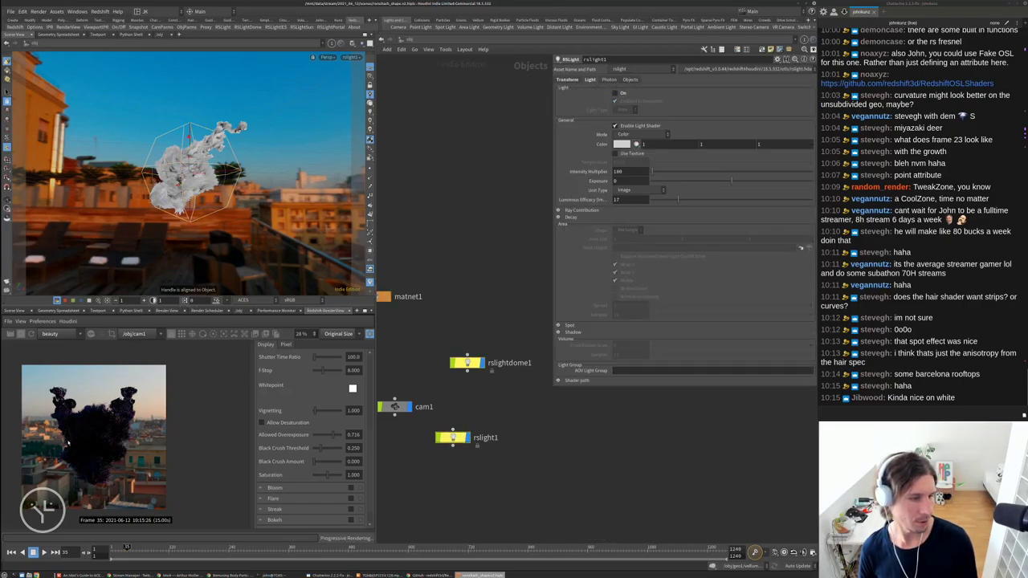
Set rslightdome1's intensity multiplier to 15, then lower it to 6
click(468, 363)
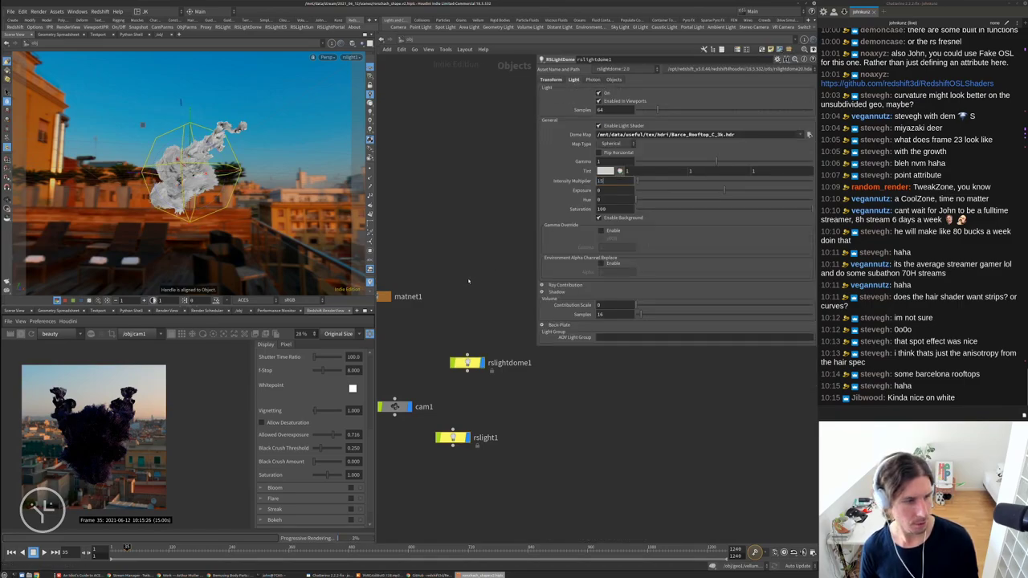
text(15)
key(Return)
scroll(90, 456, up, 2)
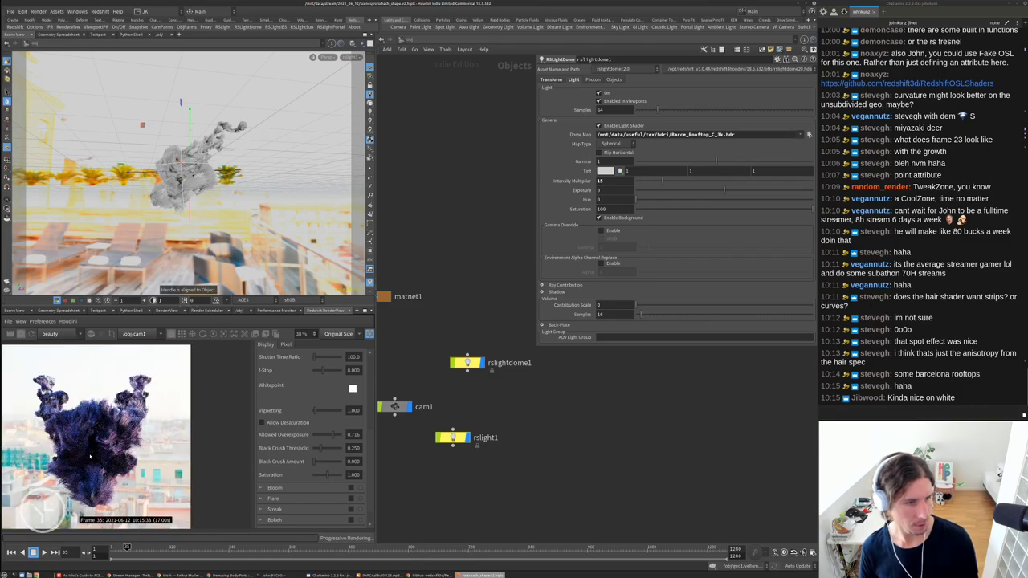
scroll(90, 456, up, 3)
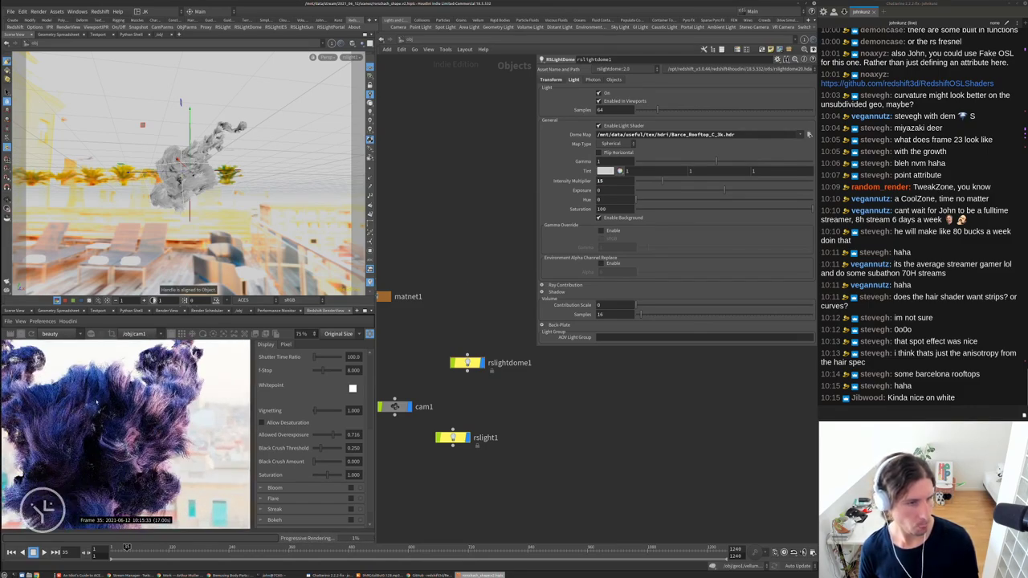
scroll(117, 422, down, 2)
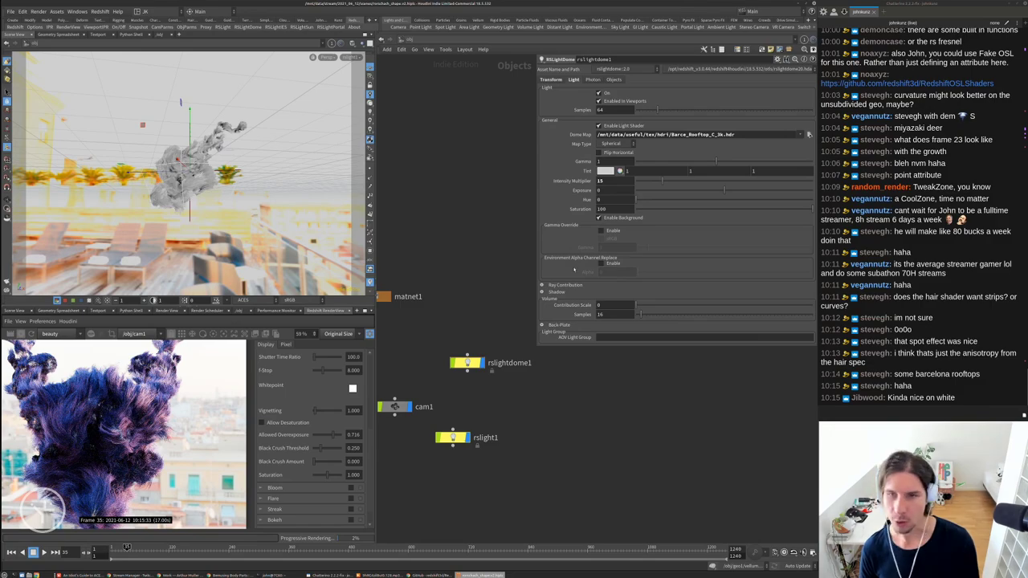
text(6)
key(Return)
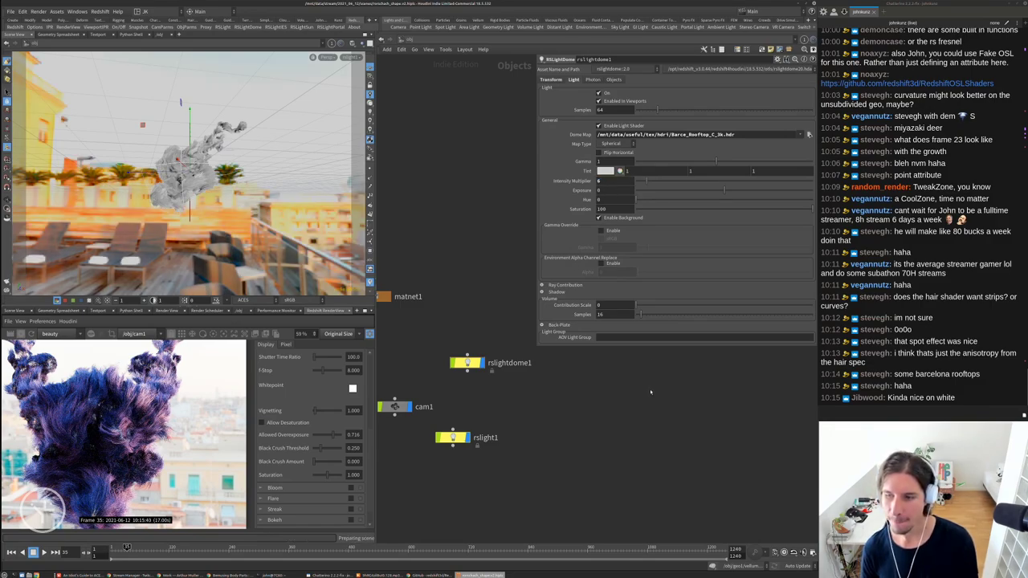
scroll(219, 437, down, 1)
scroll(219, 438, down, 1)
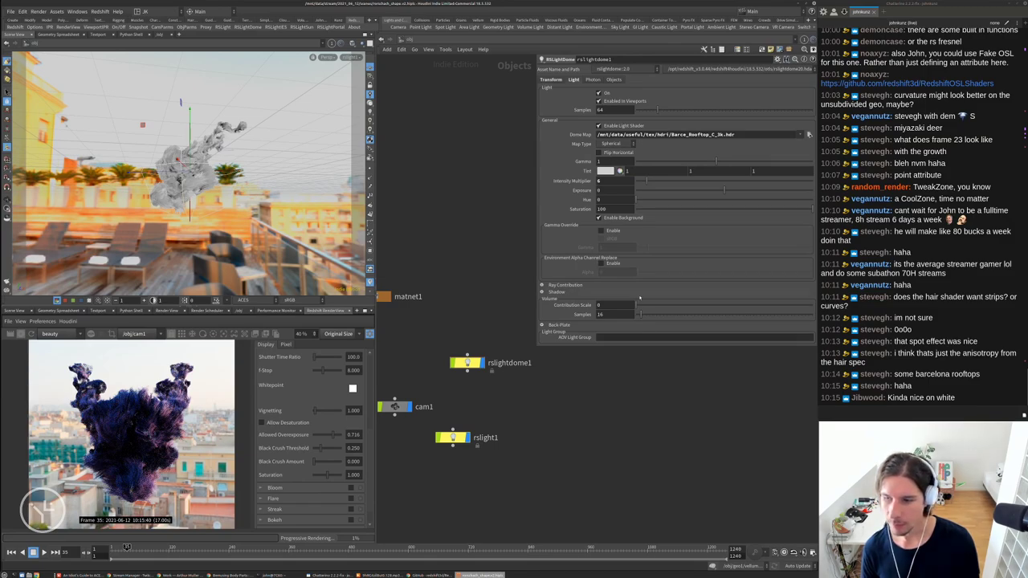
scroll(206, 396, down, 1)
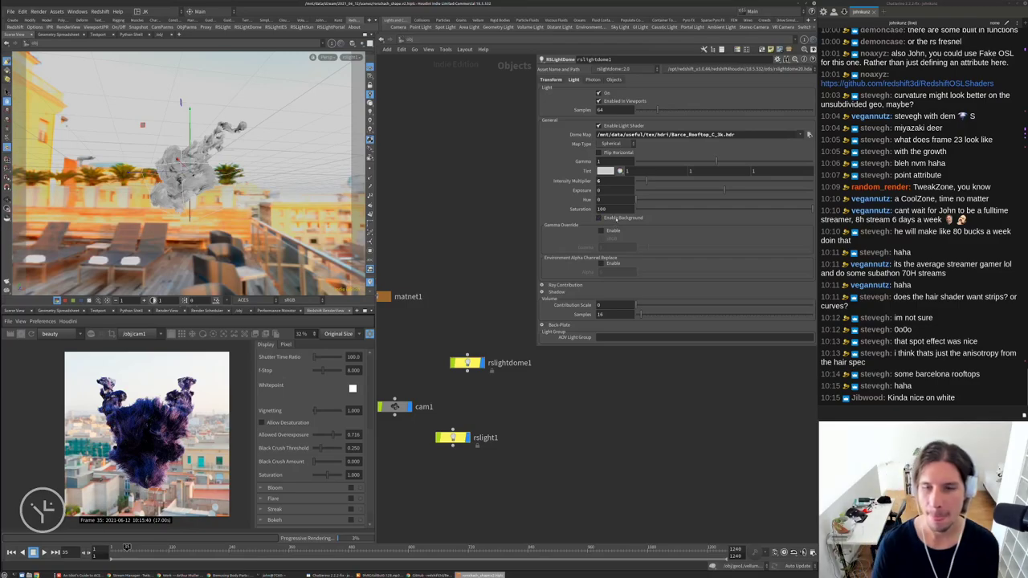
Turn off rslightdome1's Enable Background and add a second dome light, rslightdome2, via 'rs' search
click(614, 220)
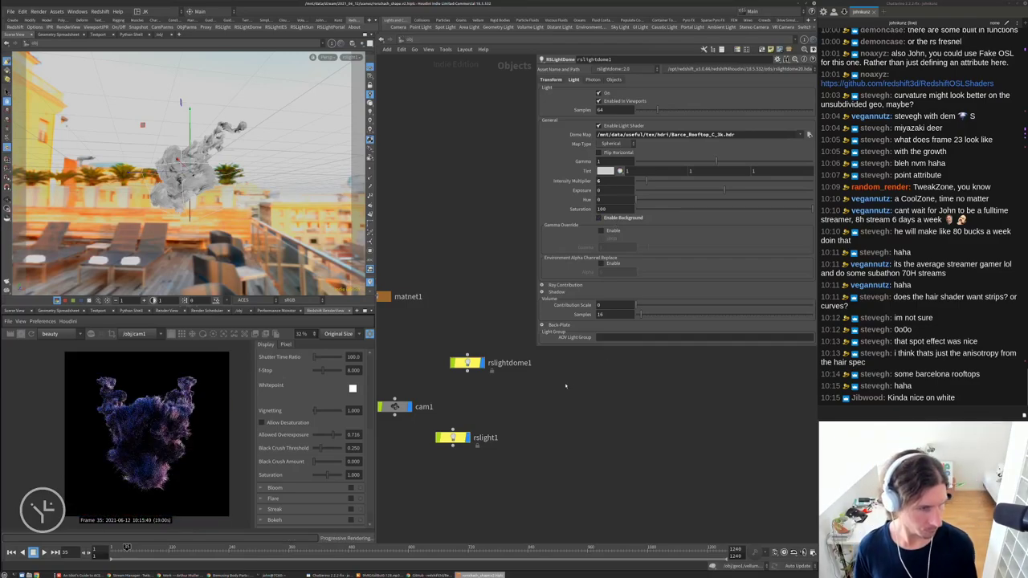
scroll(143, 434, up, 4)
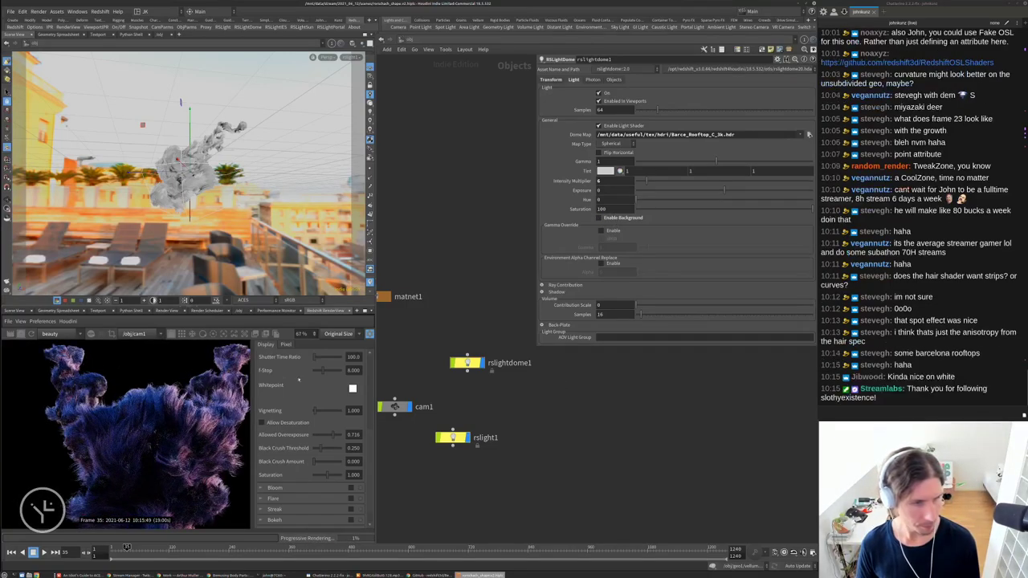
key(Tab)
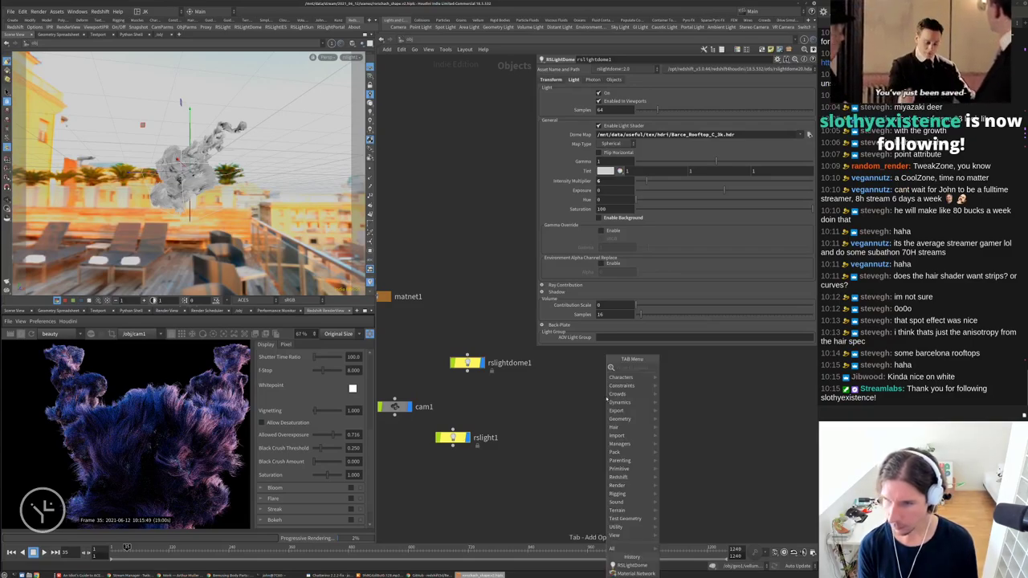
text(rs)
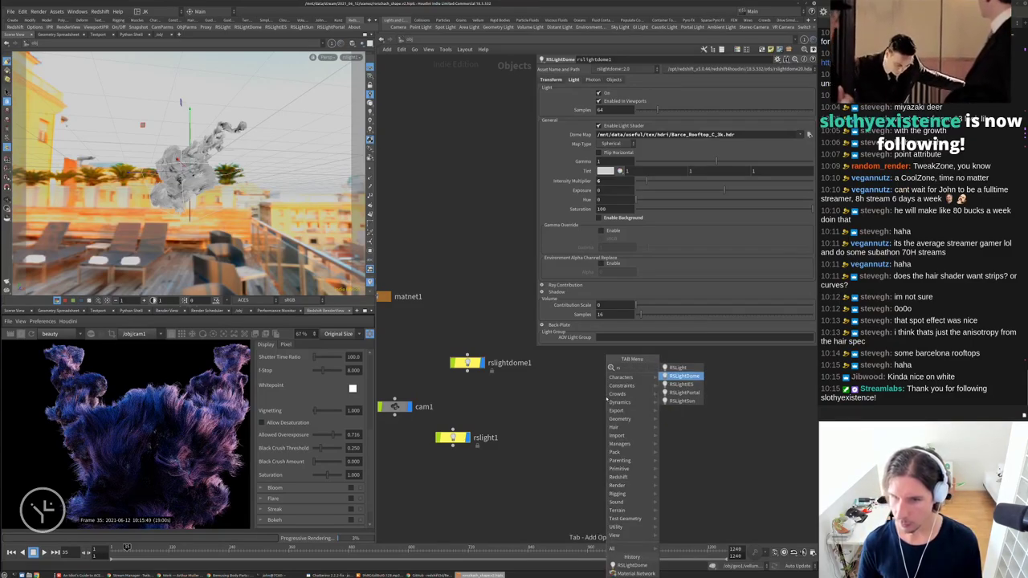
key(Return)
click(546, 404)
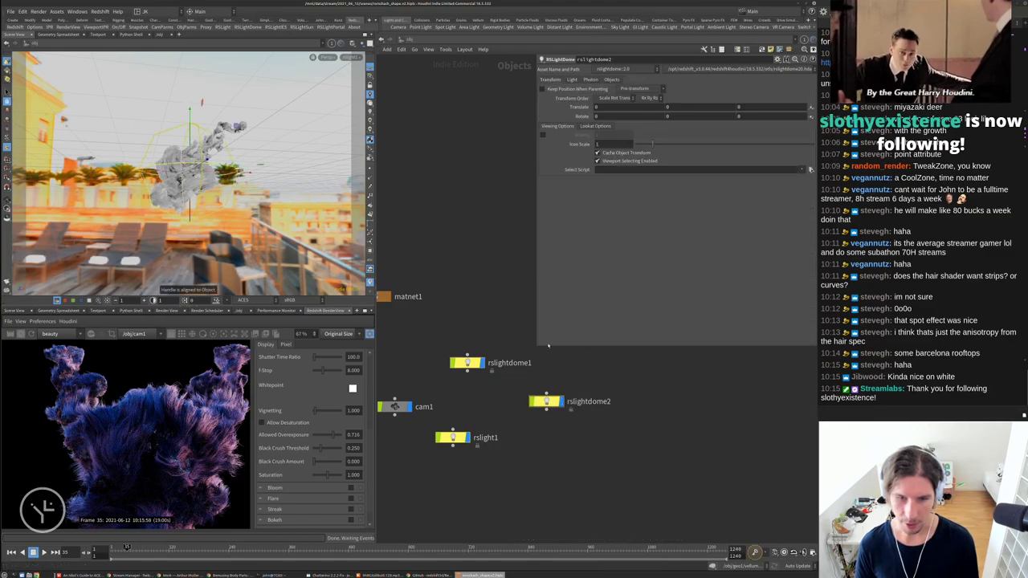
scroll(109, 416, down, 3)
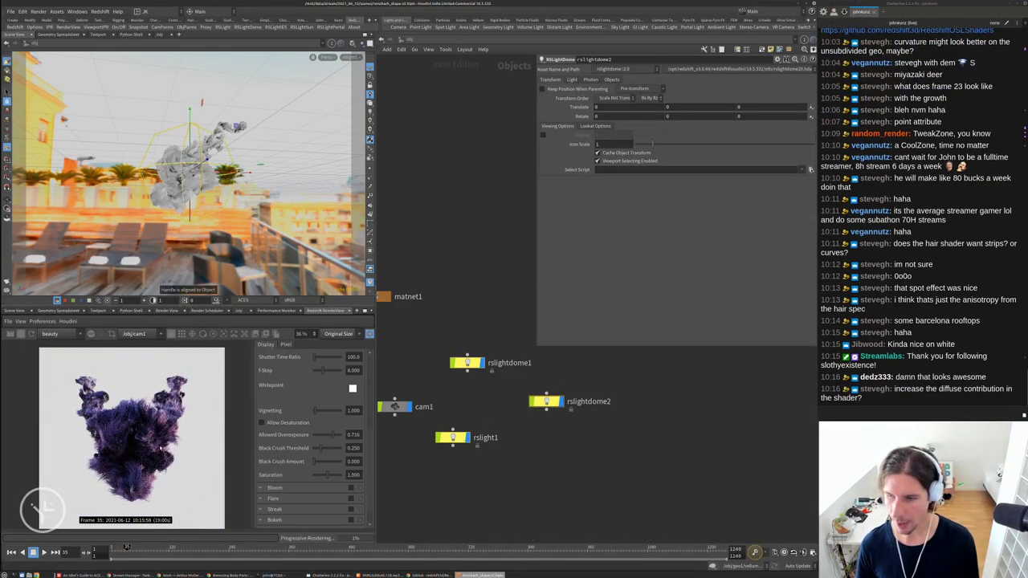
scroll(191, 442, up, 1)
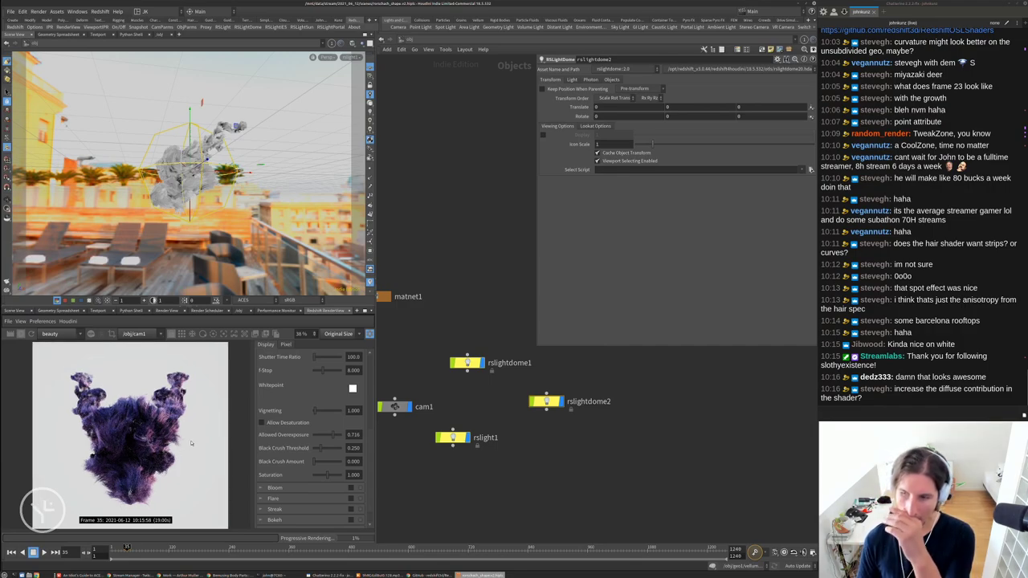
middle_drag(448, 346, 471, 367)
Inside matnet1, set Hair2's Diffuse Amount to 0.075, then return to /obj
click(399, 318)
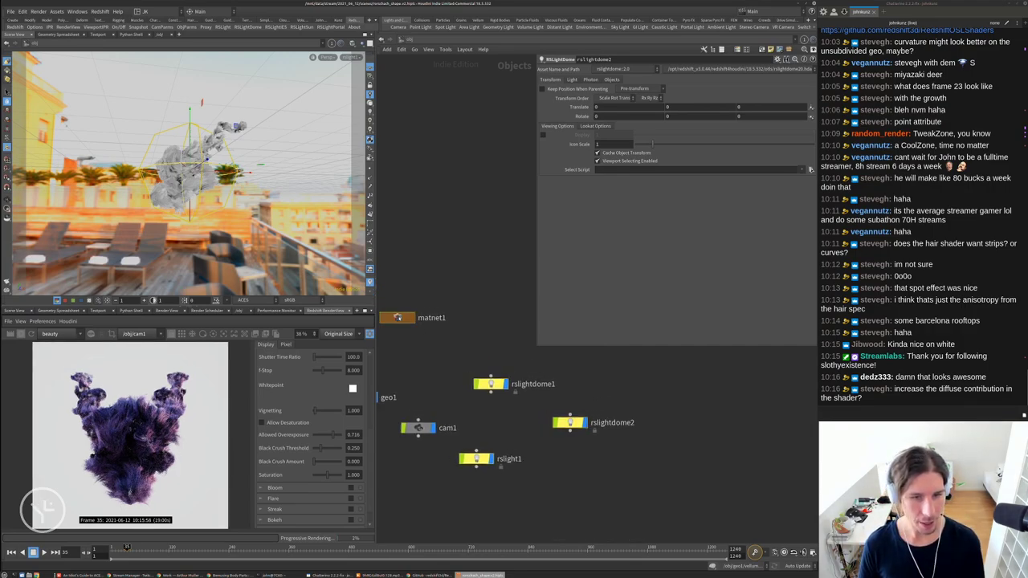
double_click(399, 317)
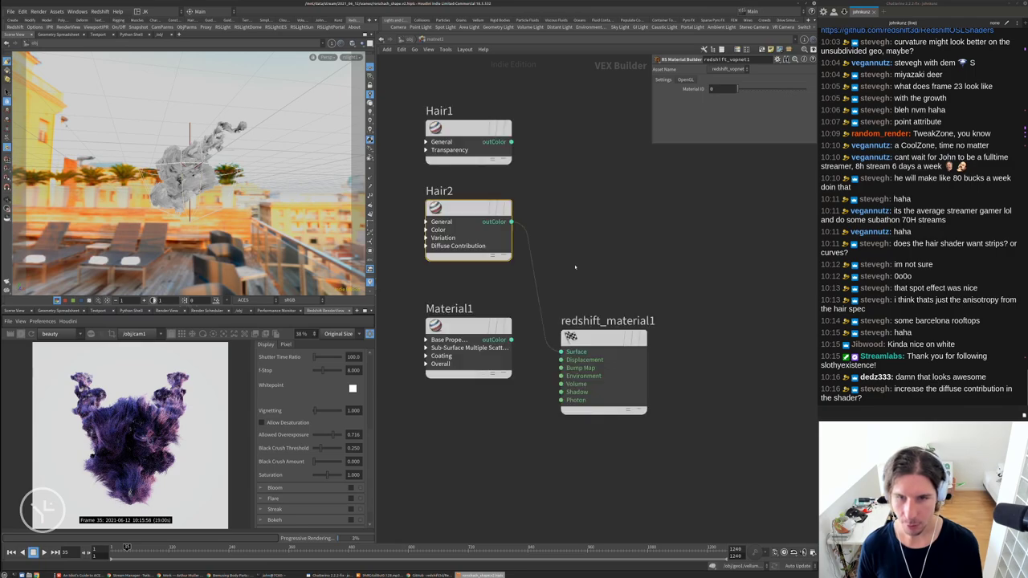
click(469, 213)
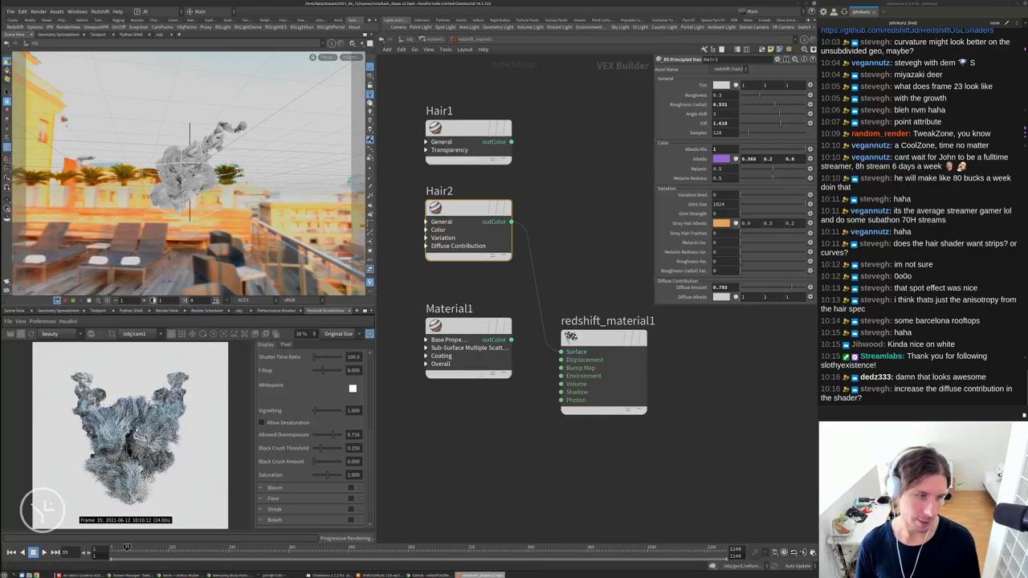
scroll(128, 434, up, 5)
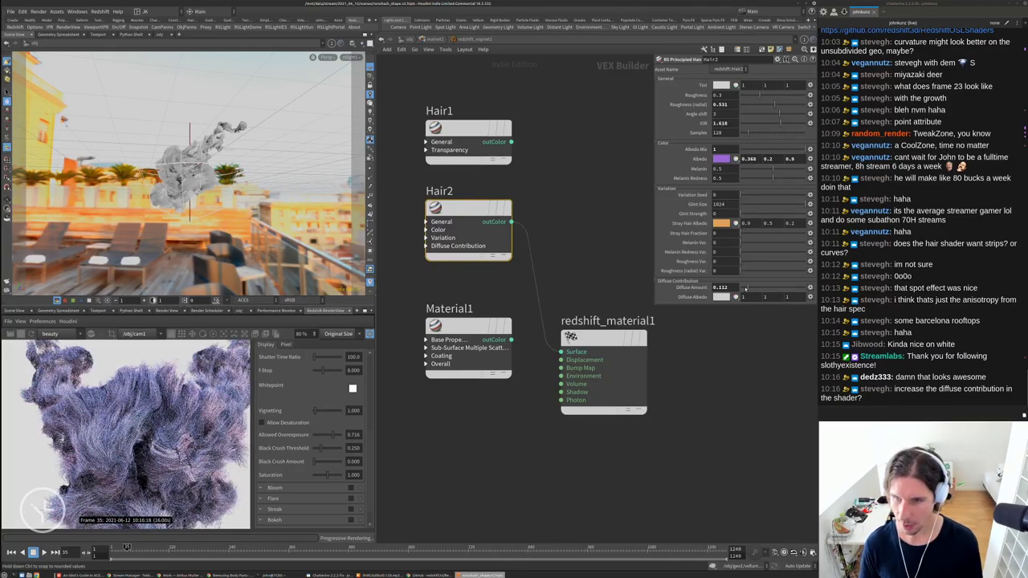
scroll(107, 423, down, 3)
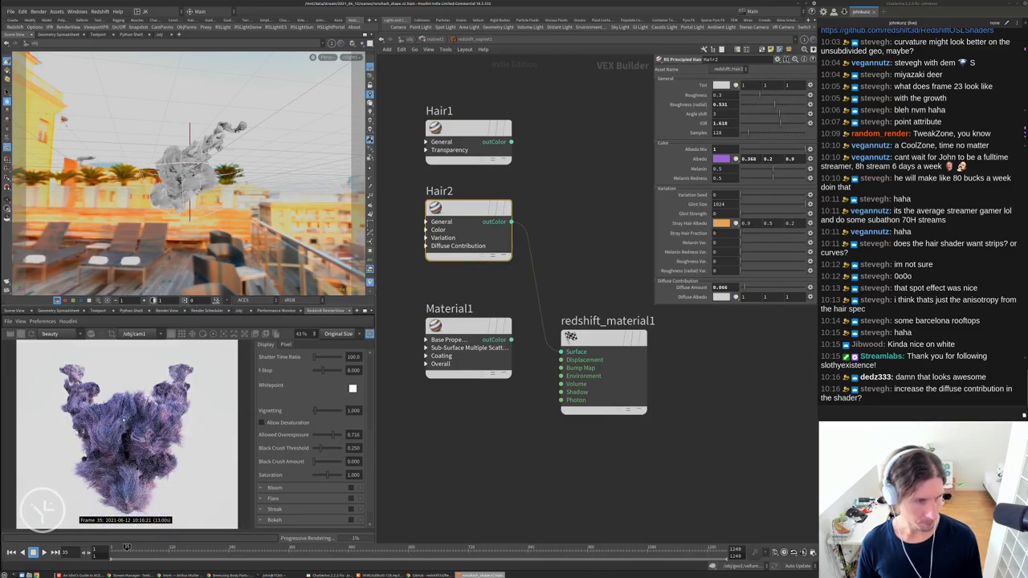
scroll(105, 413, up, 5)
scroll(94, 411, down, 3)
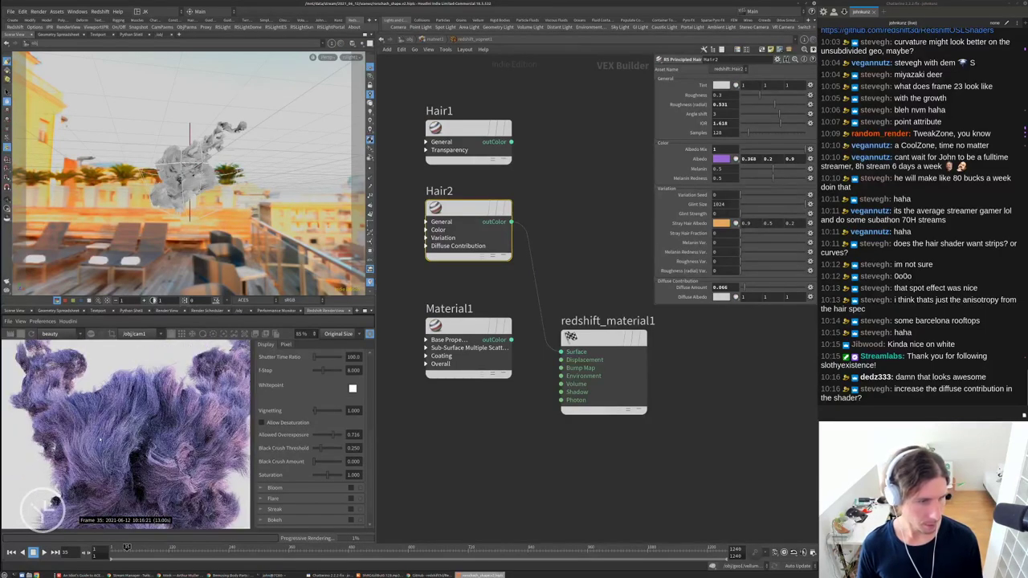
scroll(131, 404, up, 8)
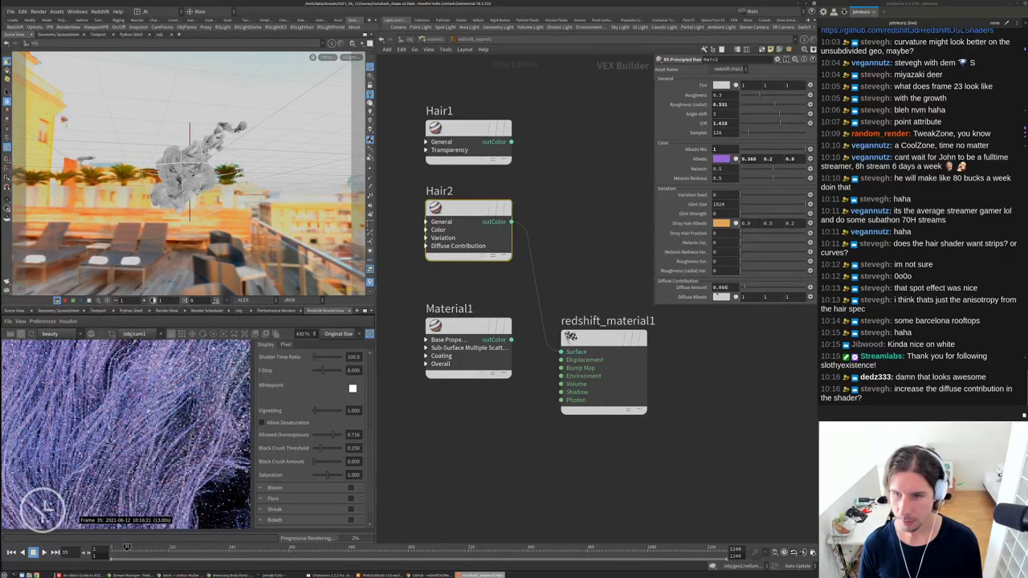
text(0.075)
key(Return)
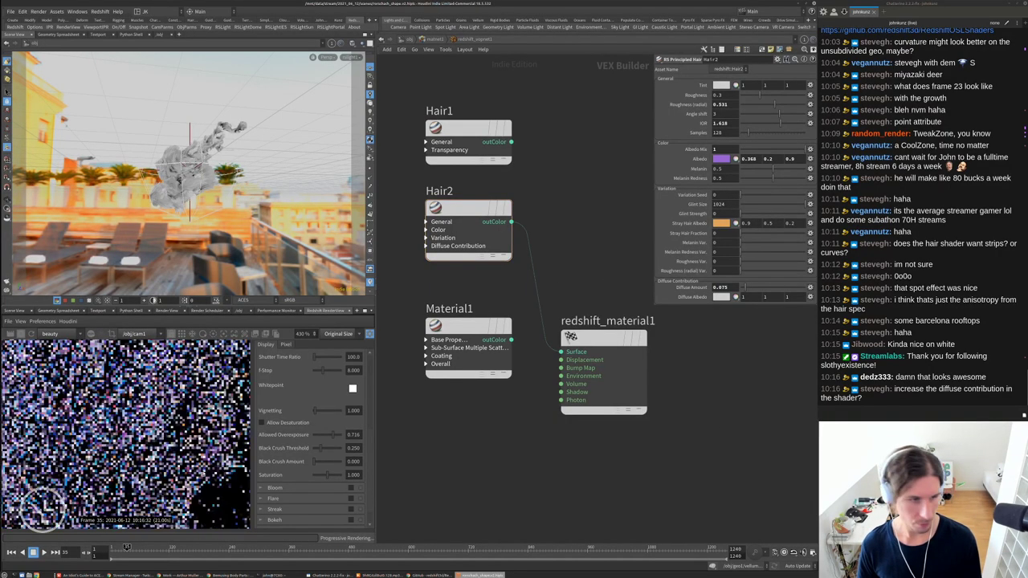
scroll(125, 433, down, 10)
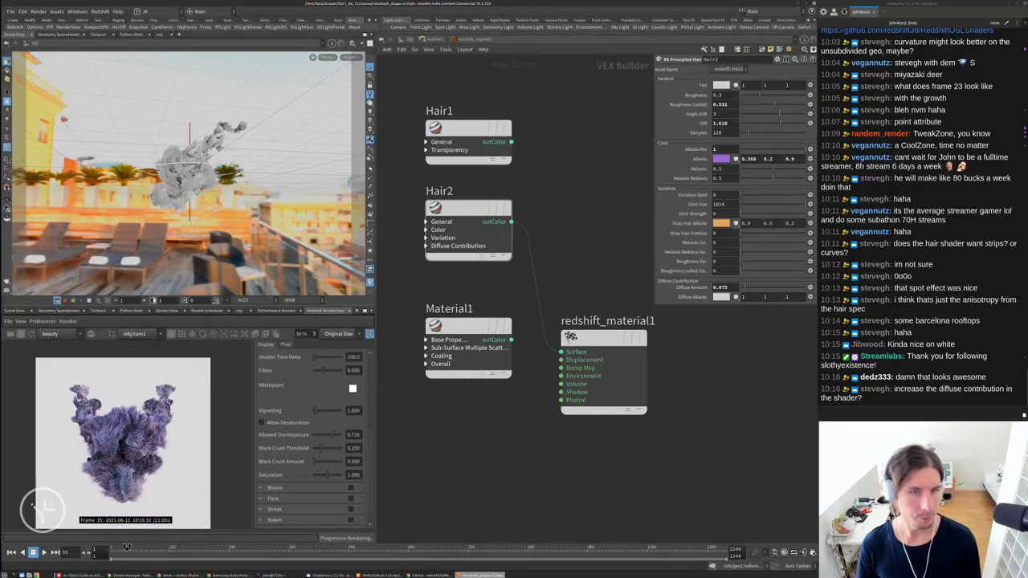
click(403, 38)
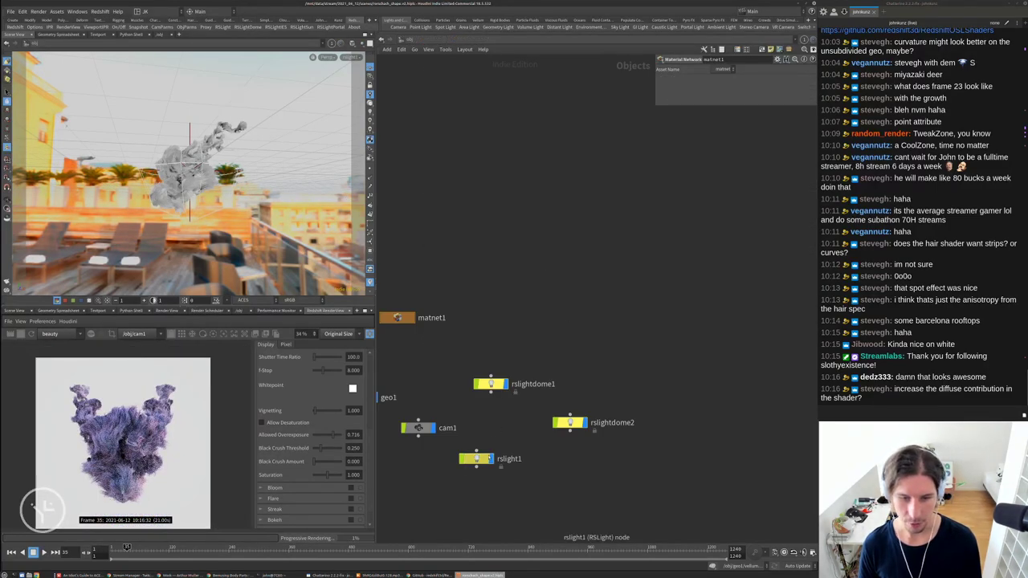
Move rslightdome2 above rslightdome1 and switch the dome light off
drag(476, 459, 491, 474)
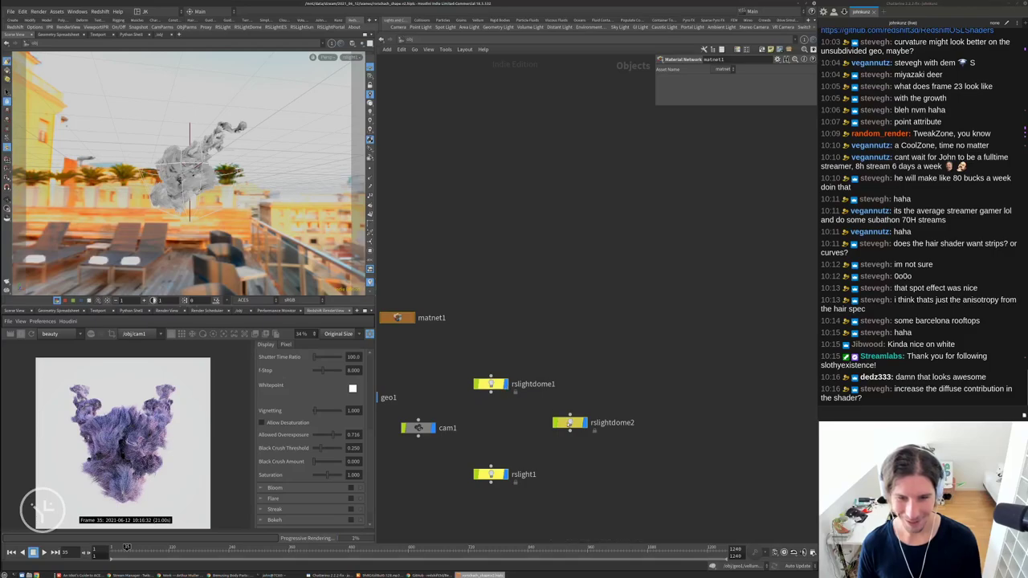
drag(567, 424, 489, 358)
click(491, 357)
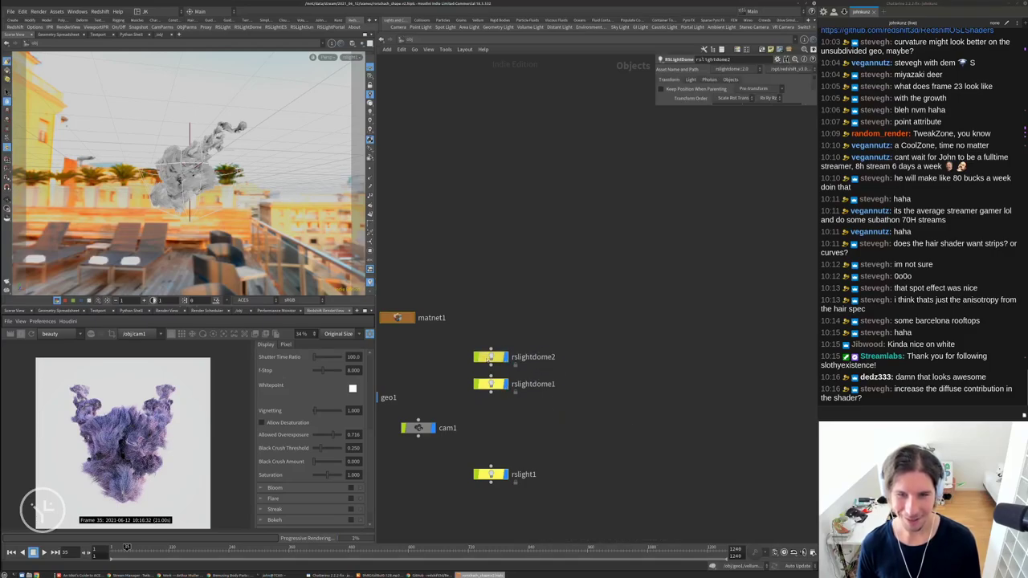
click(571, 80)
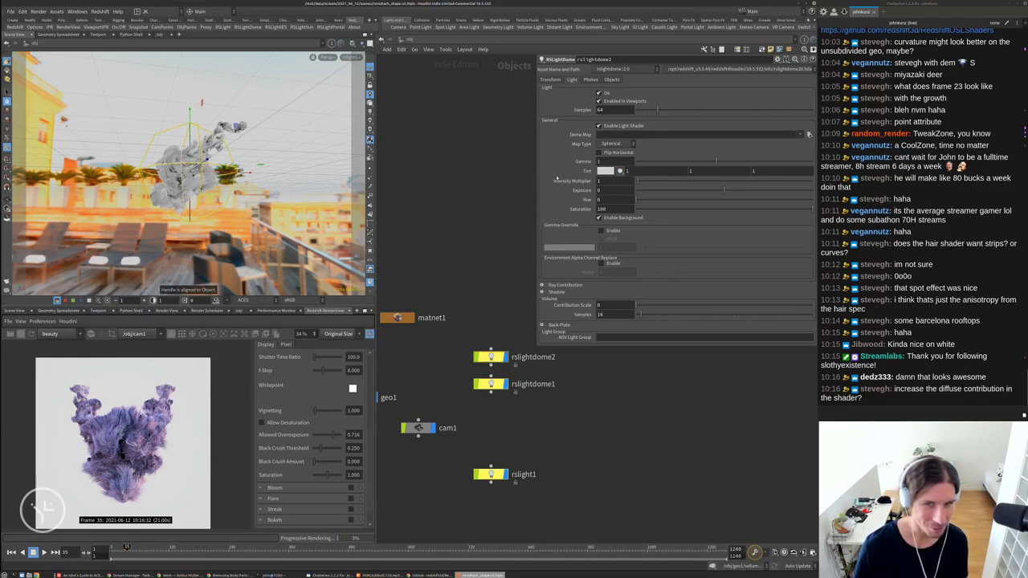
click(598, 93)
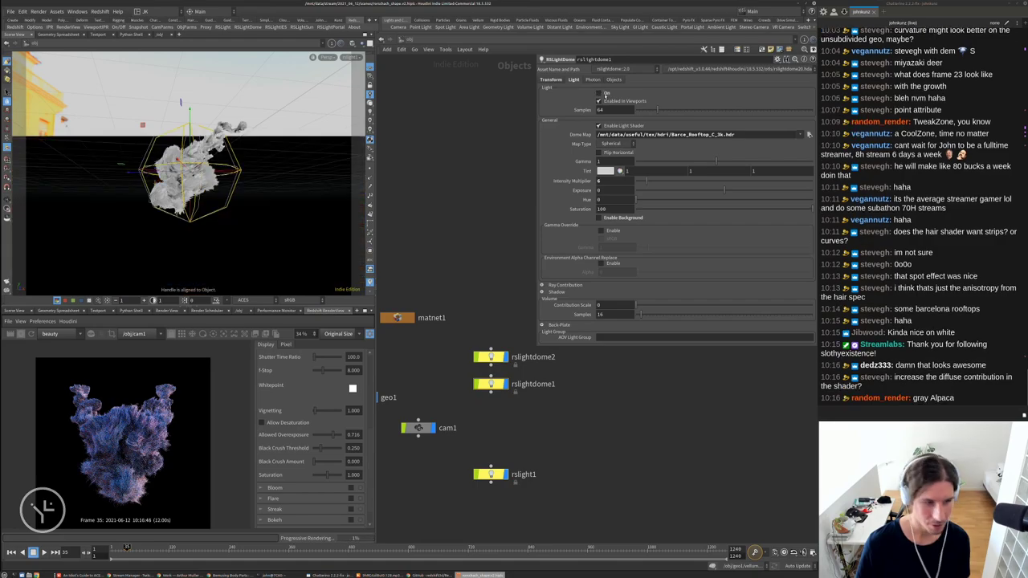
Turn on the rslight1 area light so the hair renders against black, then enter matnet1
click(491, 474)
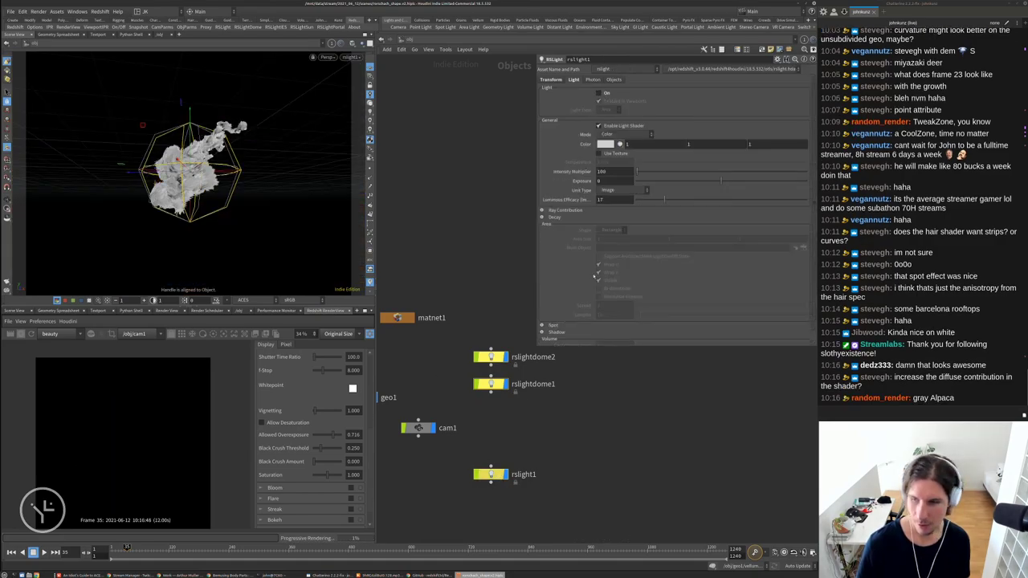
click(624, 93)
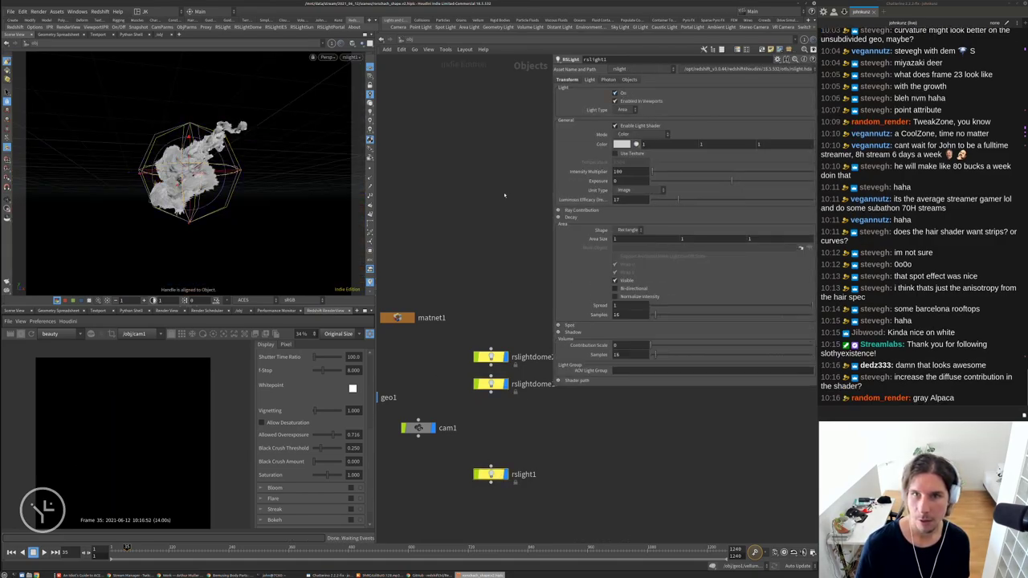
scroll(125, 439, up, 2)
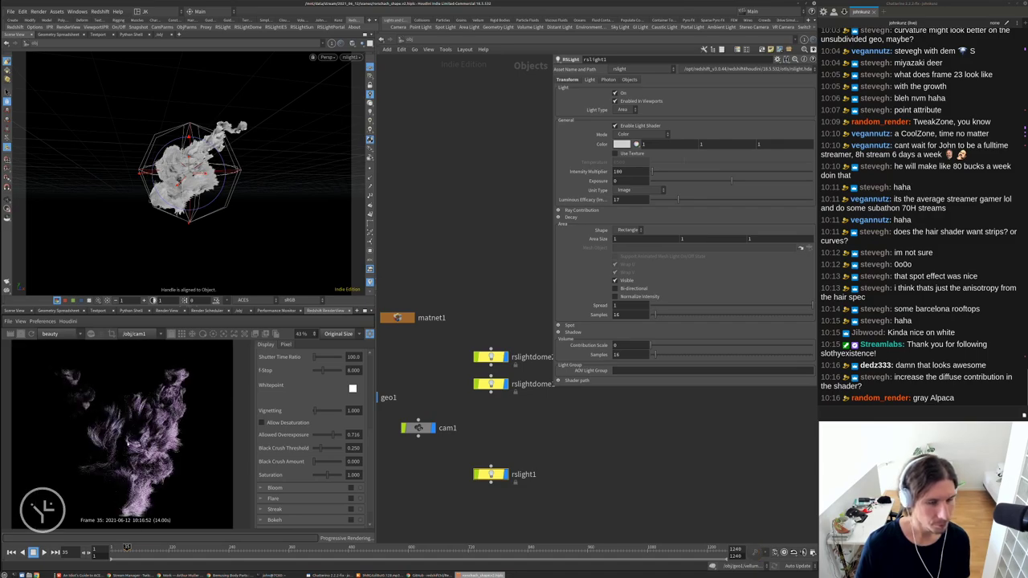
scroll(113, 446, down, 2)
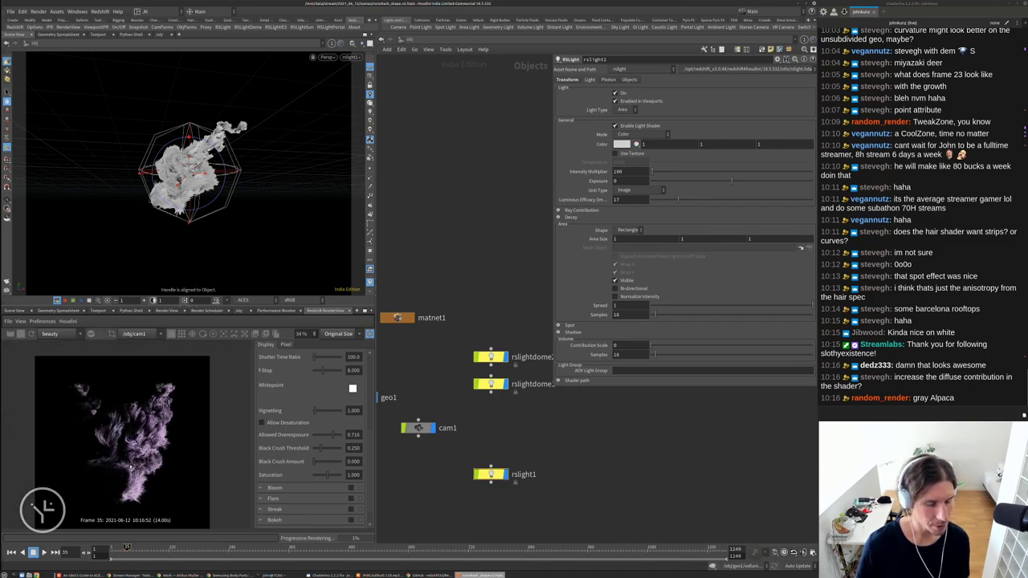
scroll(131, 466, up, 4)
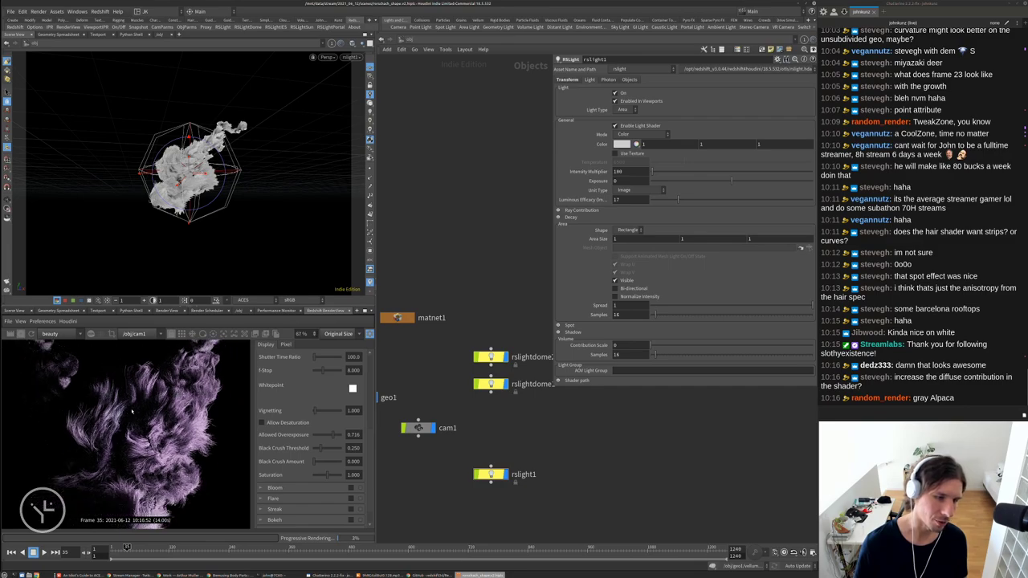
scroll(132, 411, down, 4)
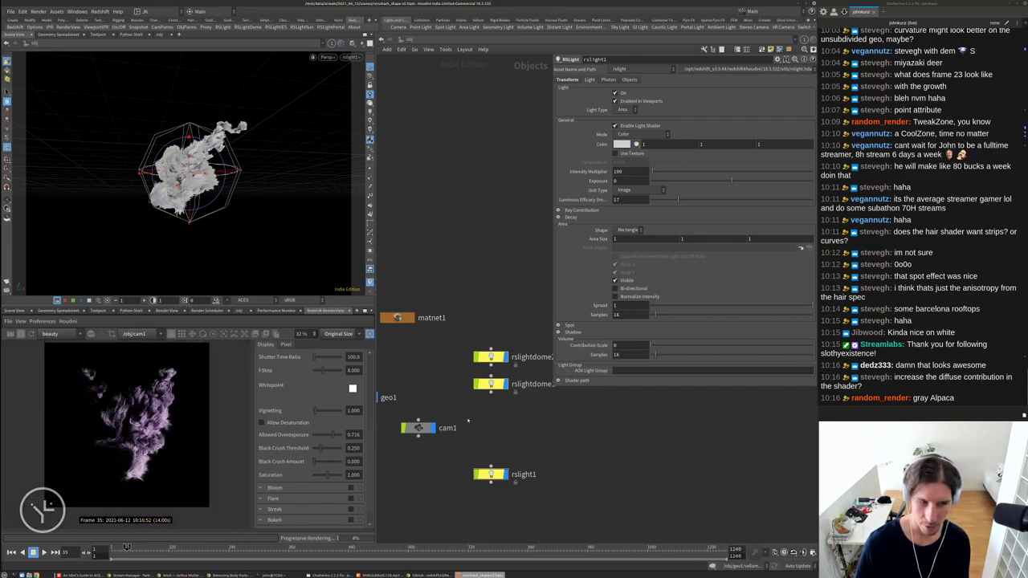
double_click(405, 318)
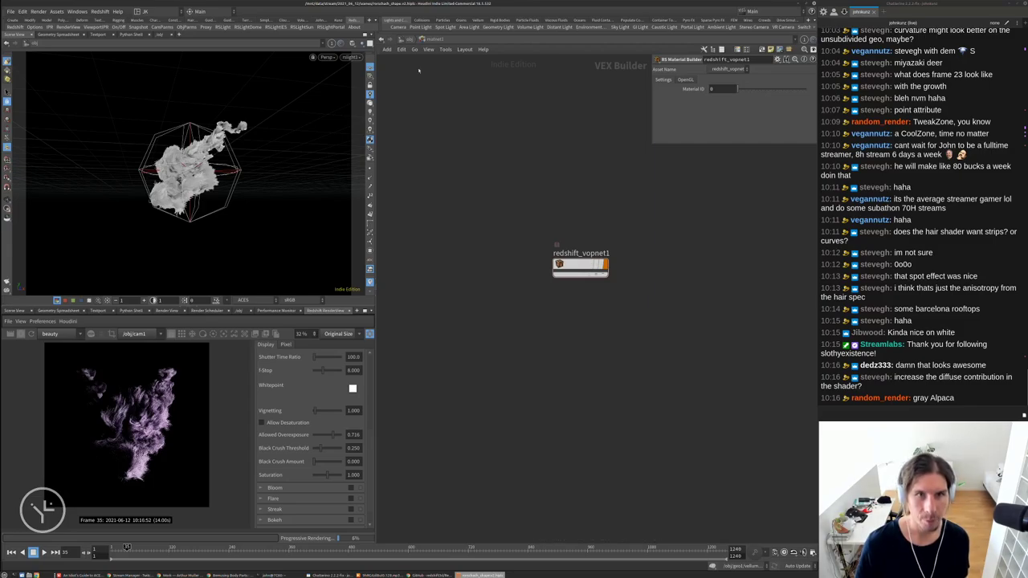
Add a second Redshift area light, rslight2, with Visible unchecked so it stays hidden from camera
click(404, 38)
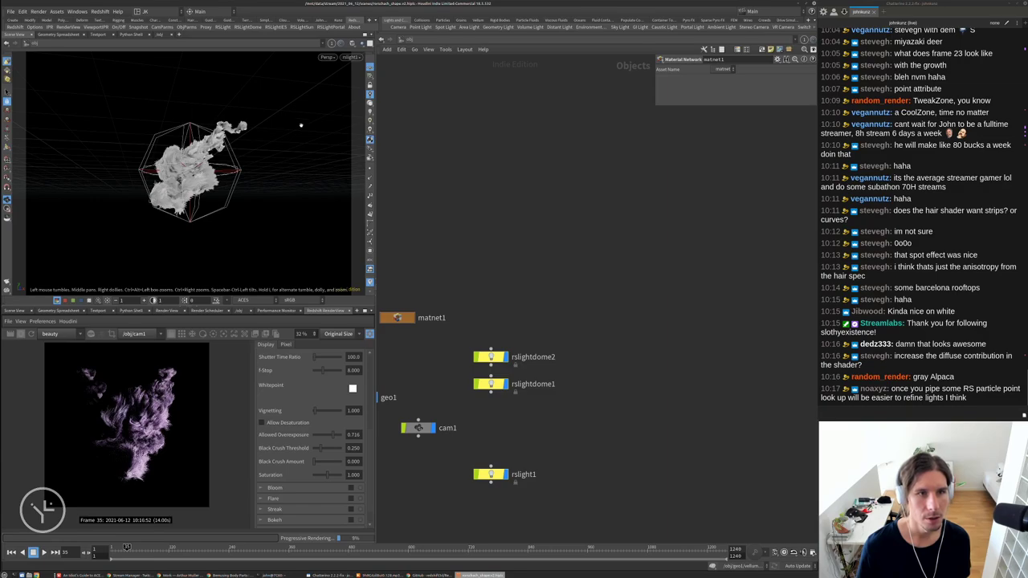
drag(301, 125, 293, 163)
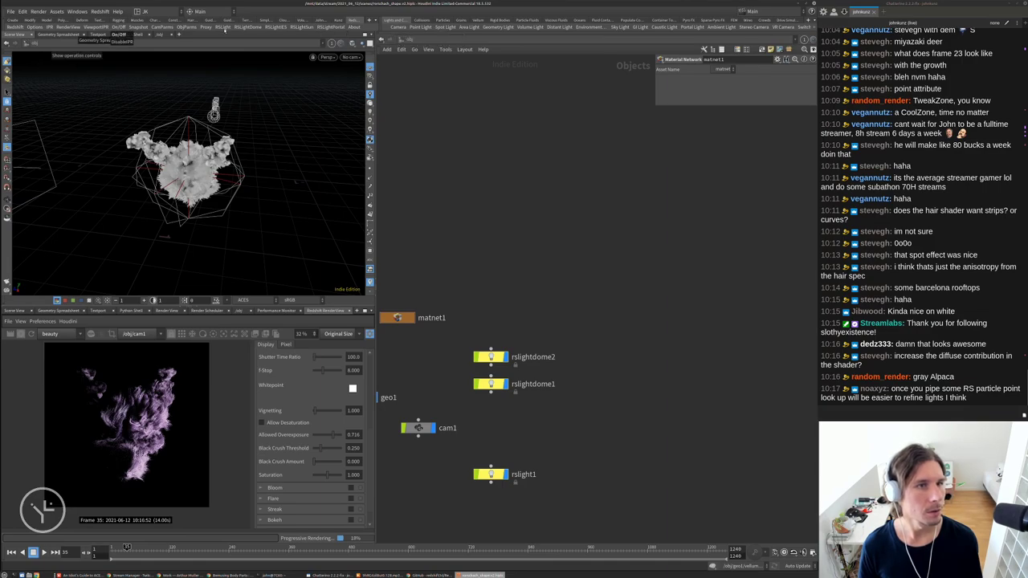
click(224, 28)
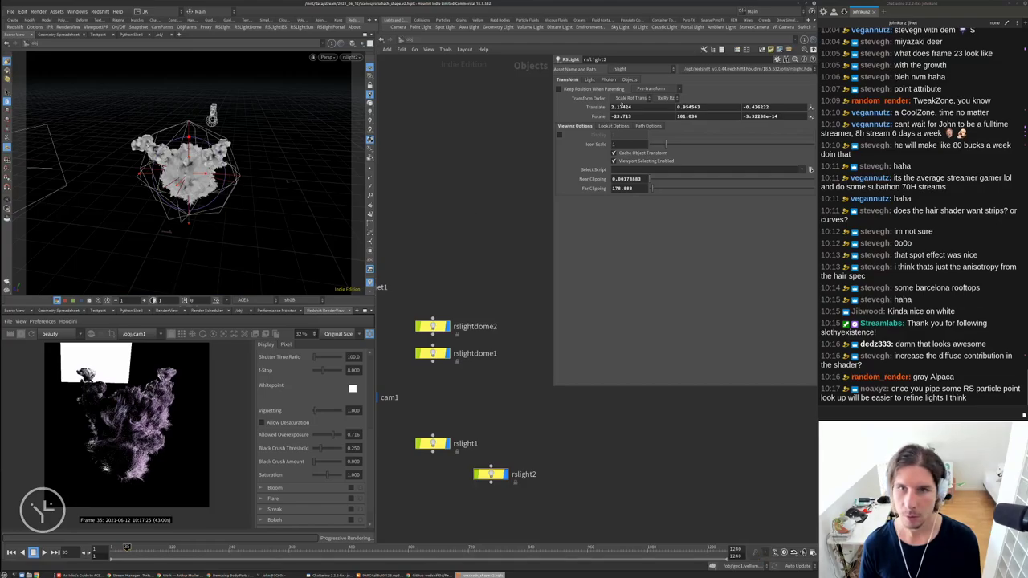
click(590, 79)
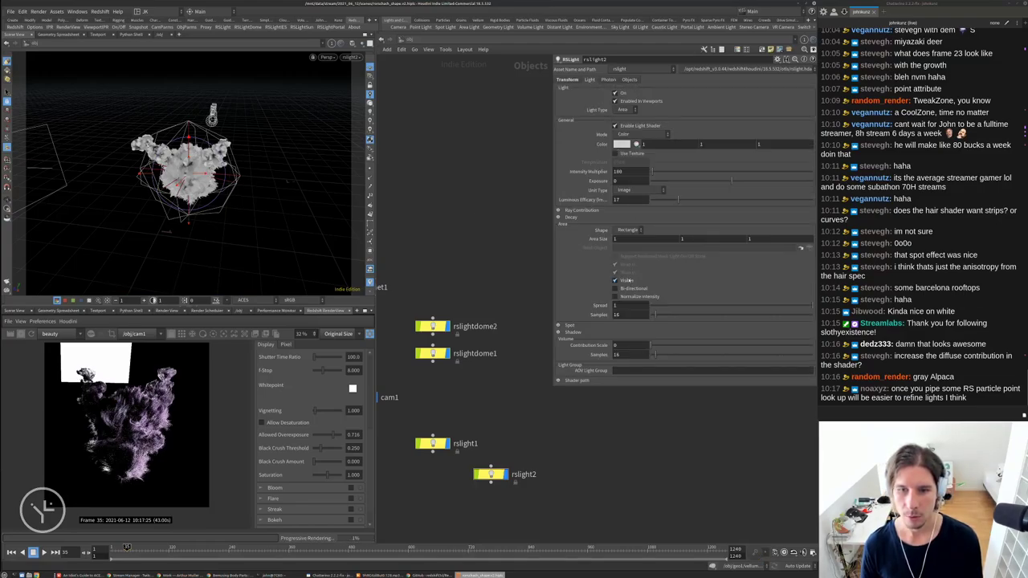
click(615, 280)
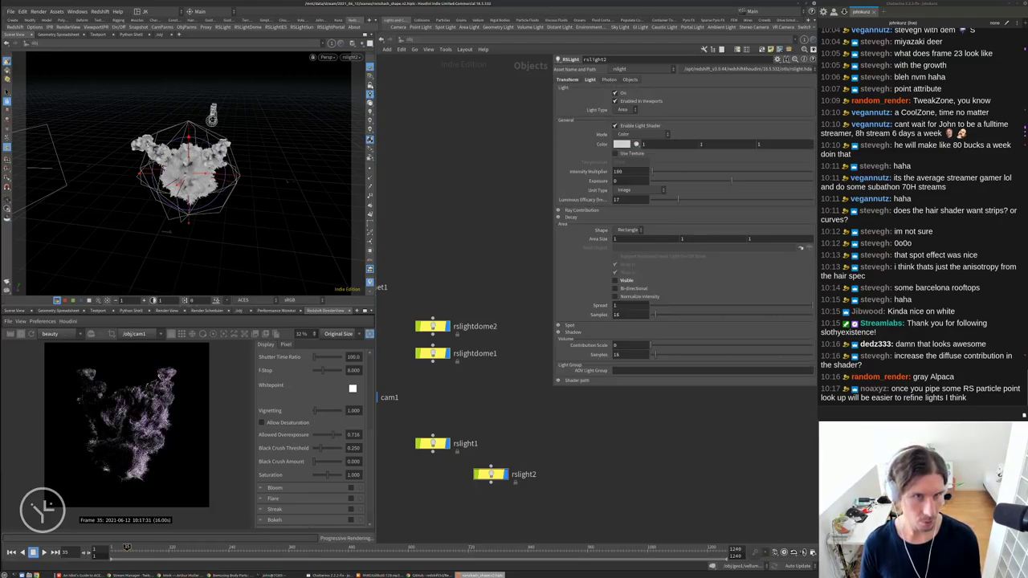
Orbit to a lower, more level view, then delete both dome light nodes
key(Escape)
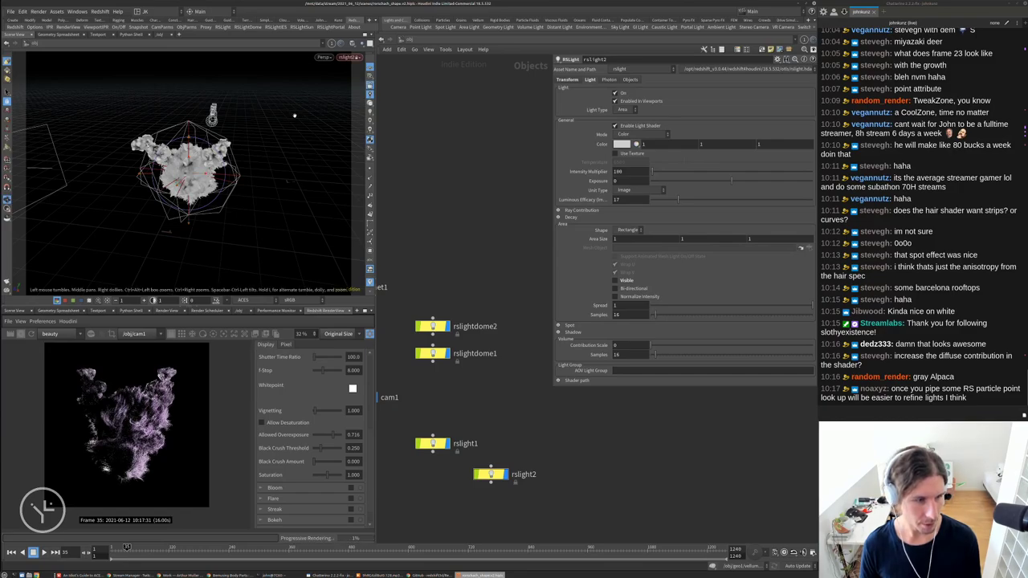
drag(294, 116, 296, 161)
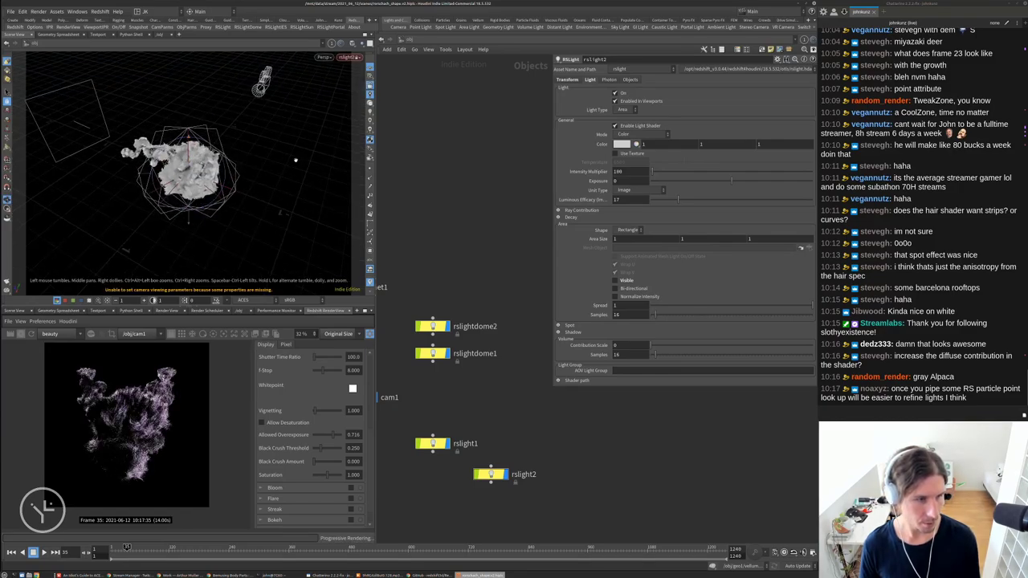
key(Return)
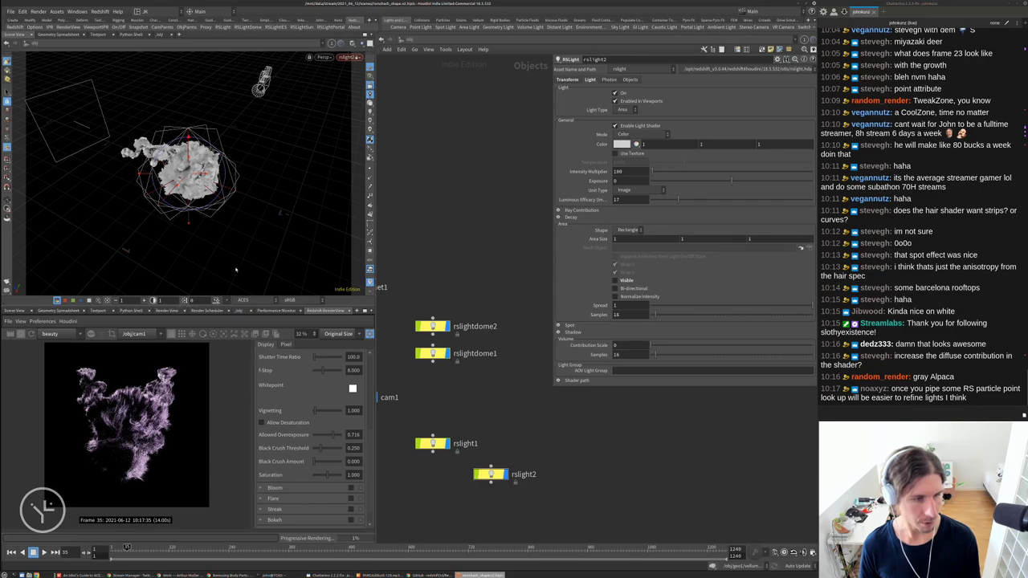
alt+drag(235, 270, 232, 225)
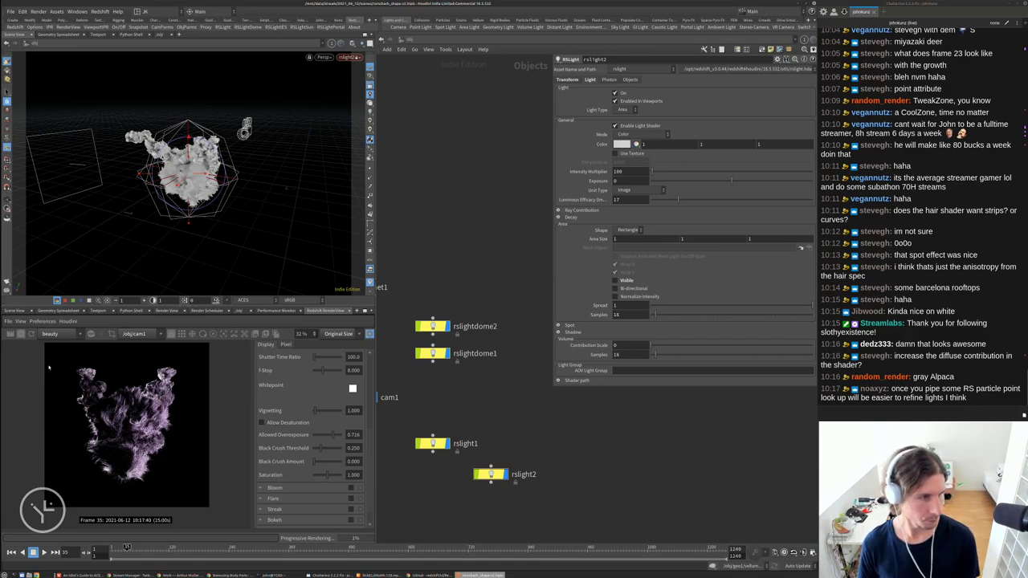
drag(408, 312, 506, 356)
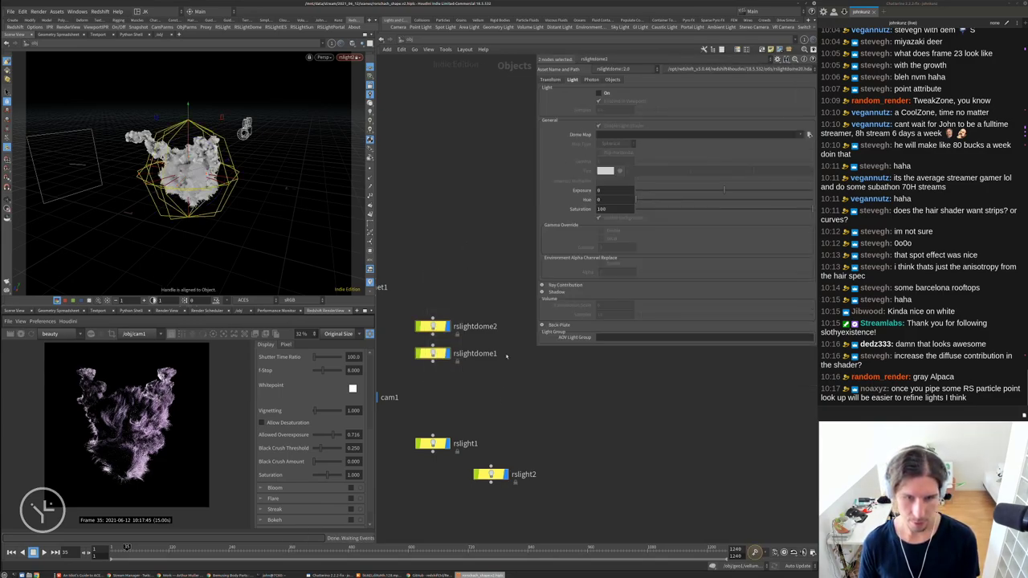
key(Delete)
Enter matnet1's redshift_vopnet1, try adding an RS Principled Hair node, delete it, and review Hair1
key(h)
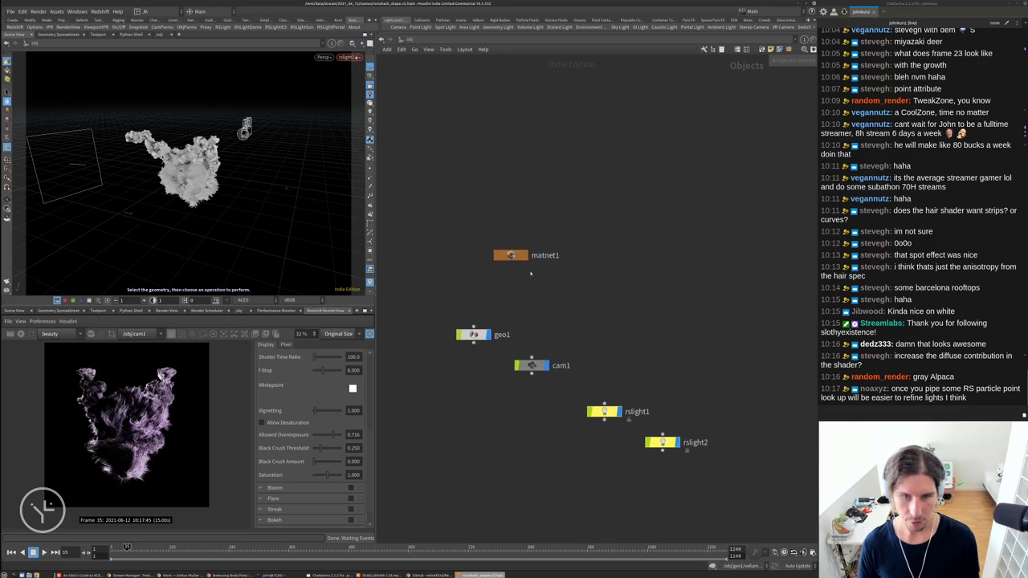
double_click(518, 255)
double_click(578, 265)
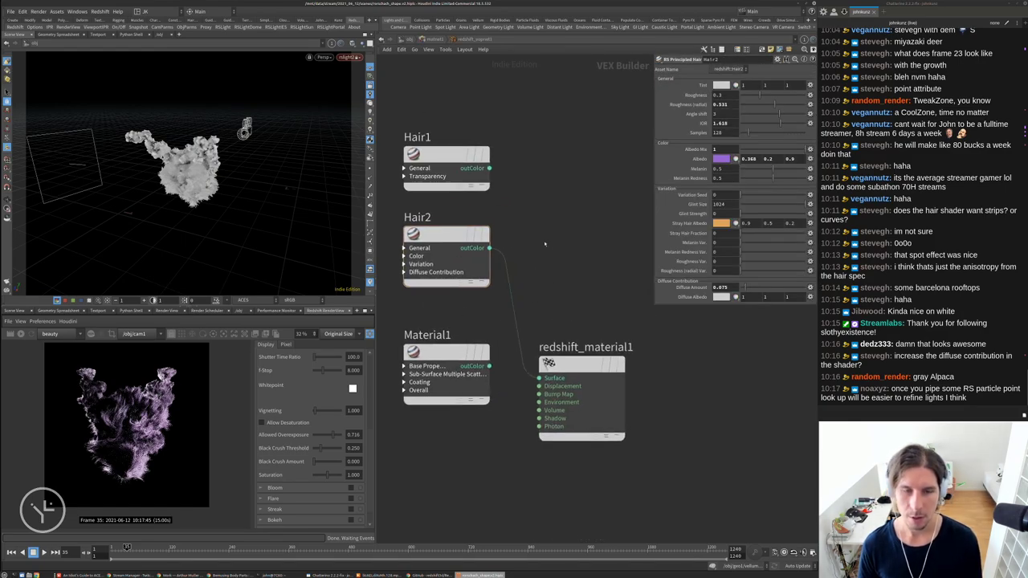
click(458, 163)
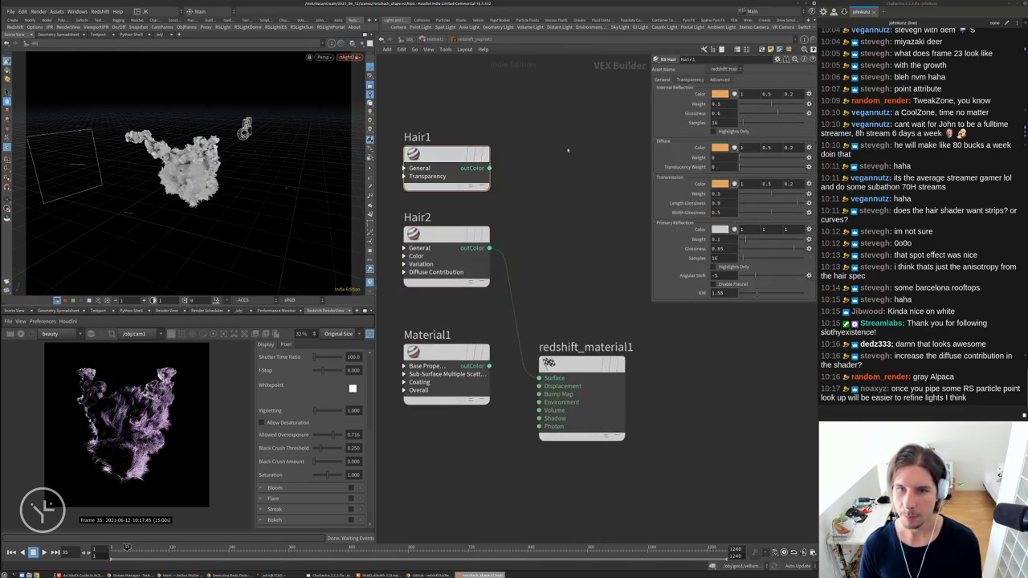
key(Tab)
text(pr)
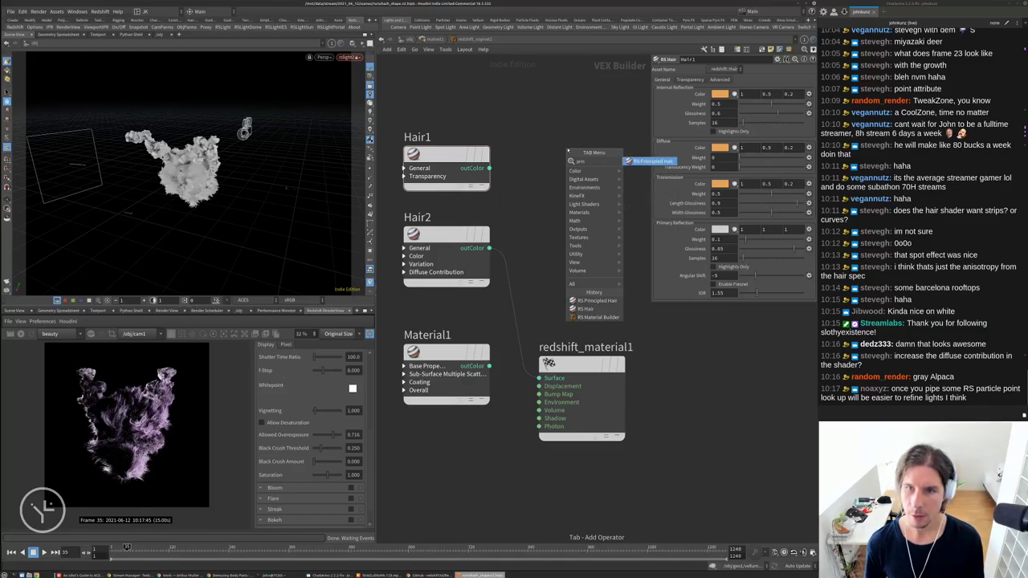
key(Return)
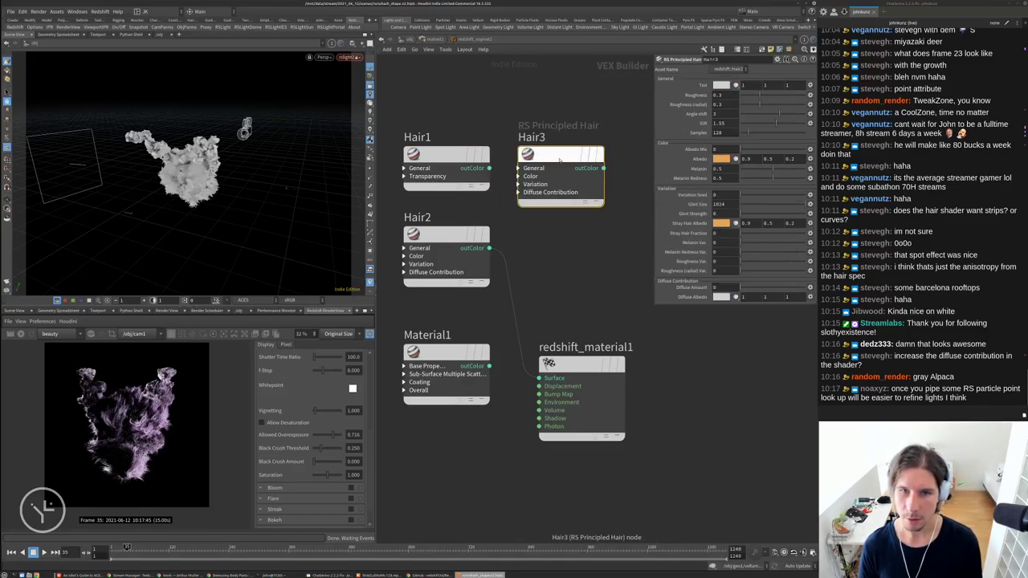
key(Delete)
click(416, 185)
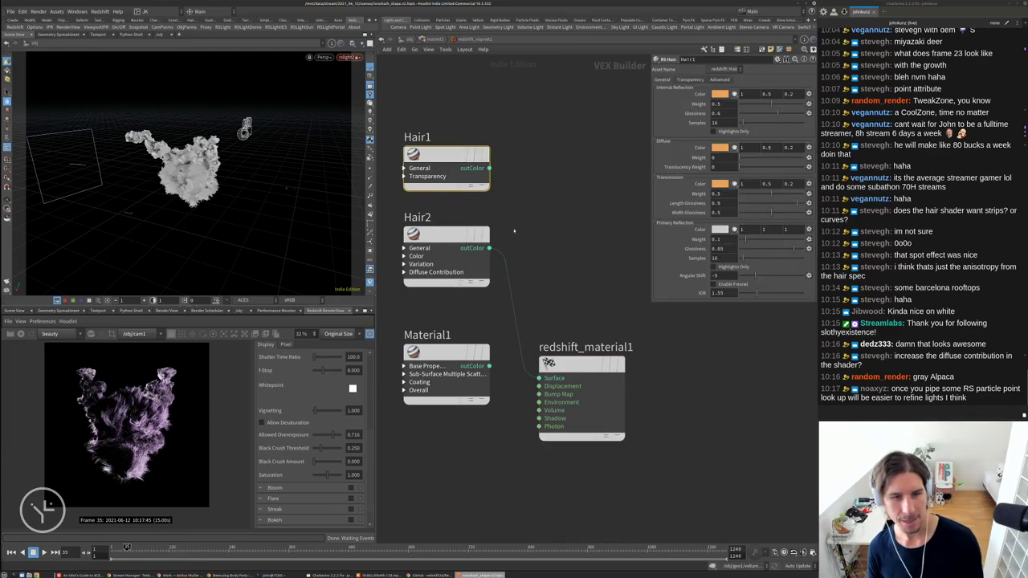
scroll(503, 241, down, 4)
scroll(502, 241, up, 3)
Add an RS Point Attribute node with Attribute Name Cd and place it beside Hair2
key(Tab)
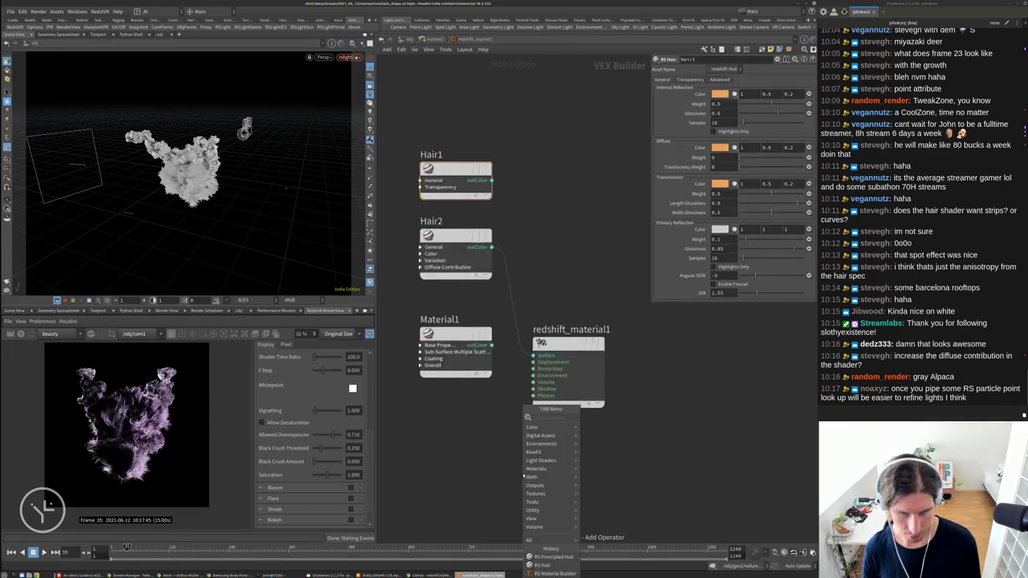
text(poin)
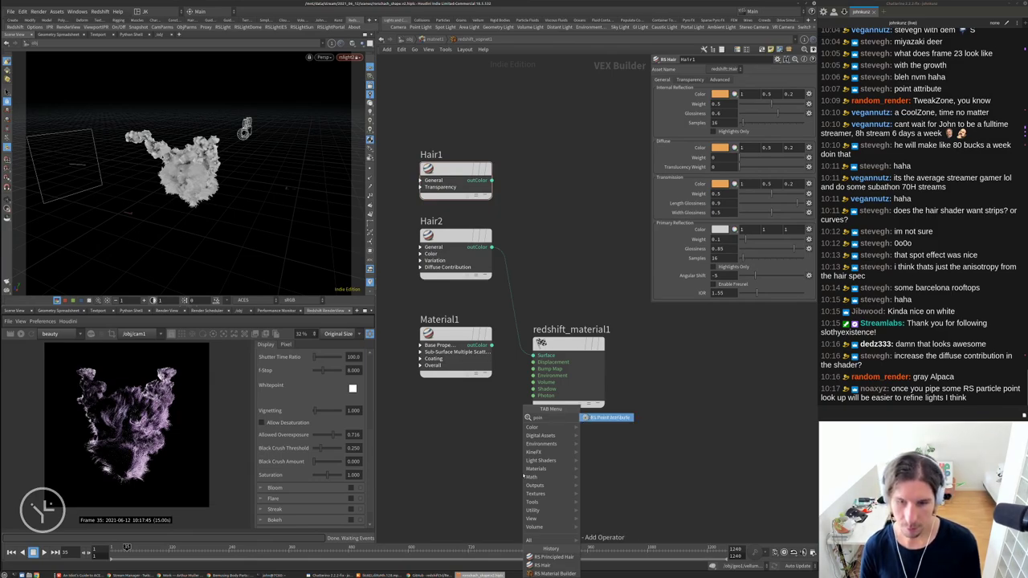
key(Return)
click(609, 273)
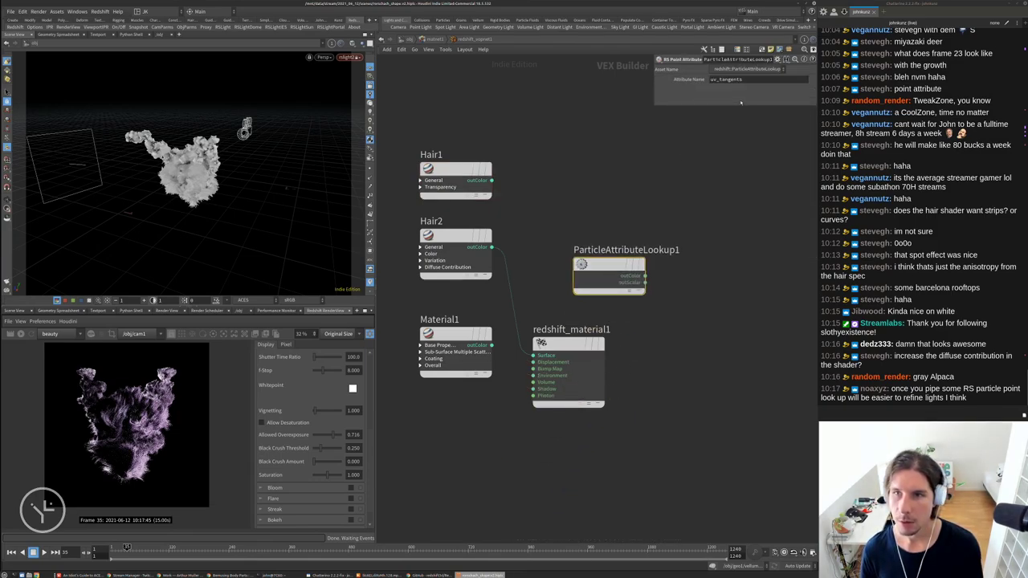
click(739, 79)
text(Cd)
key(Return)
middle_drag(614, 265, 692, 234)
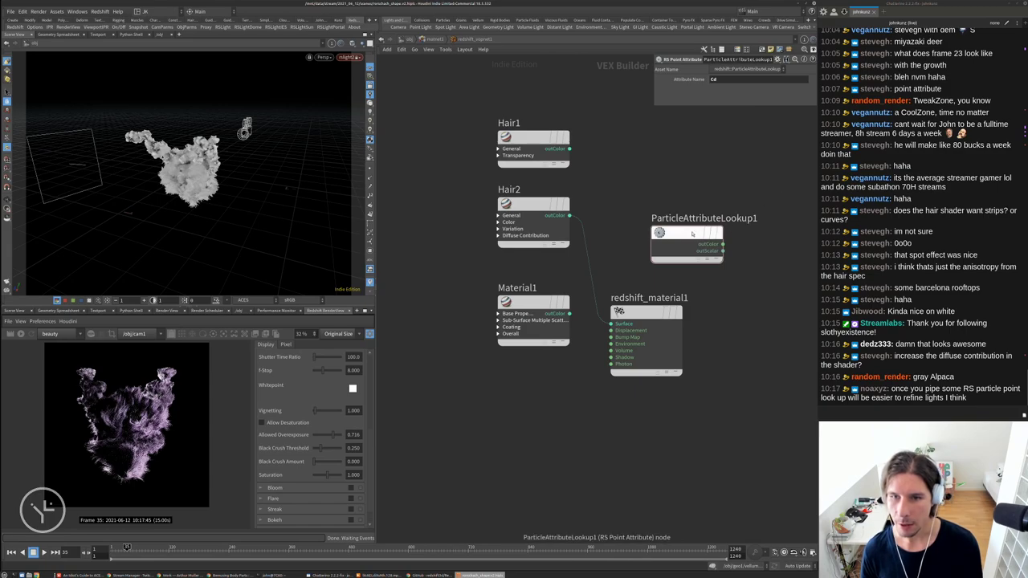
drag(692, 233, 610, 324)
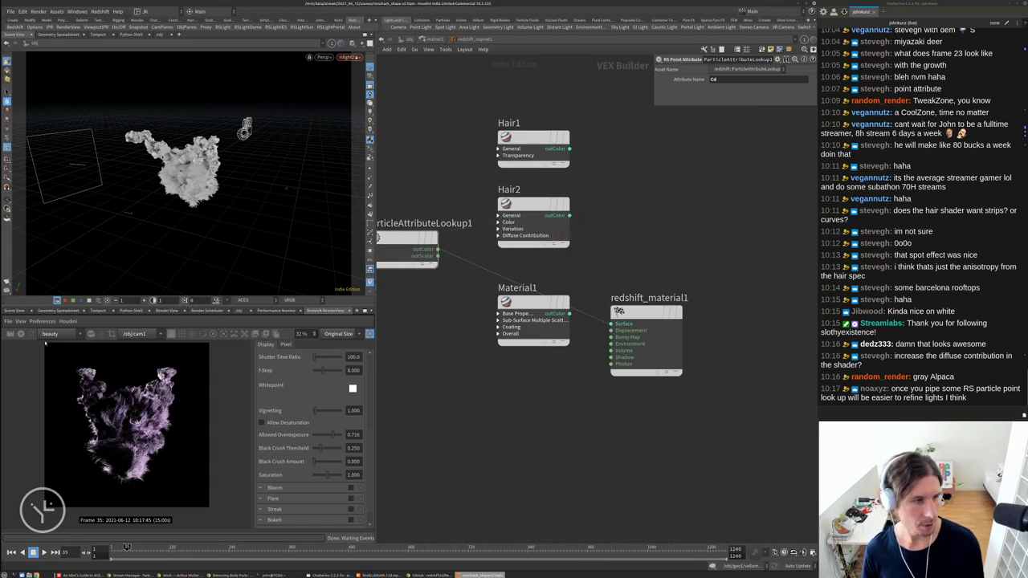
Restart the Redshift render preview, move Material1 lower, and step out of the material builder
click(20, 335)
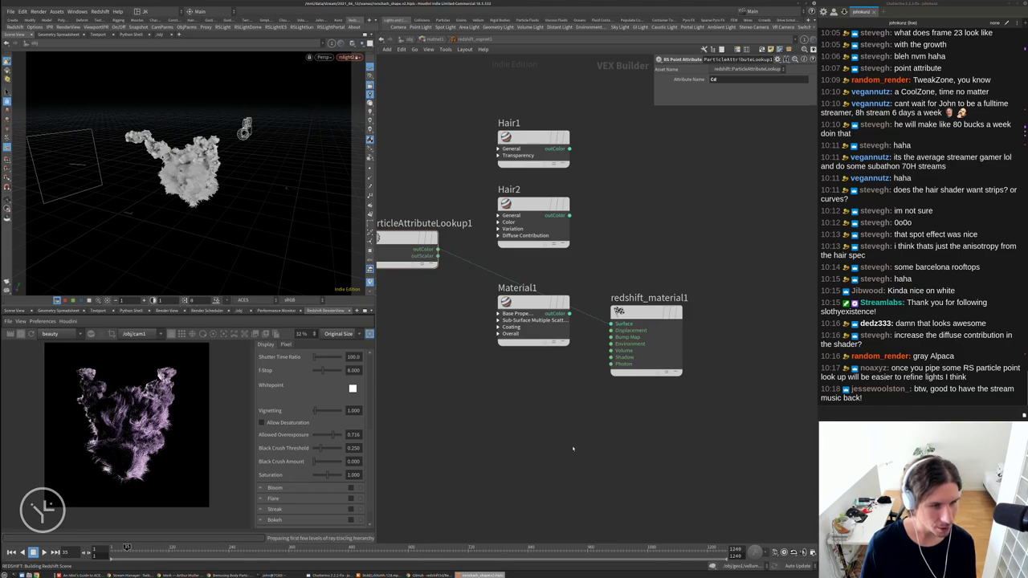
drag(533, 305, 541, 405)
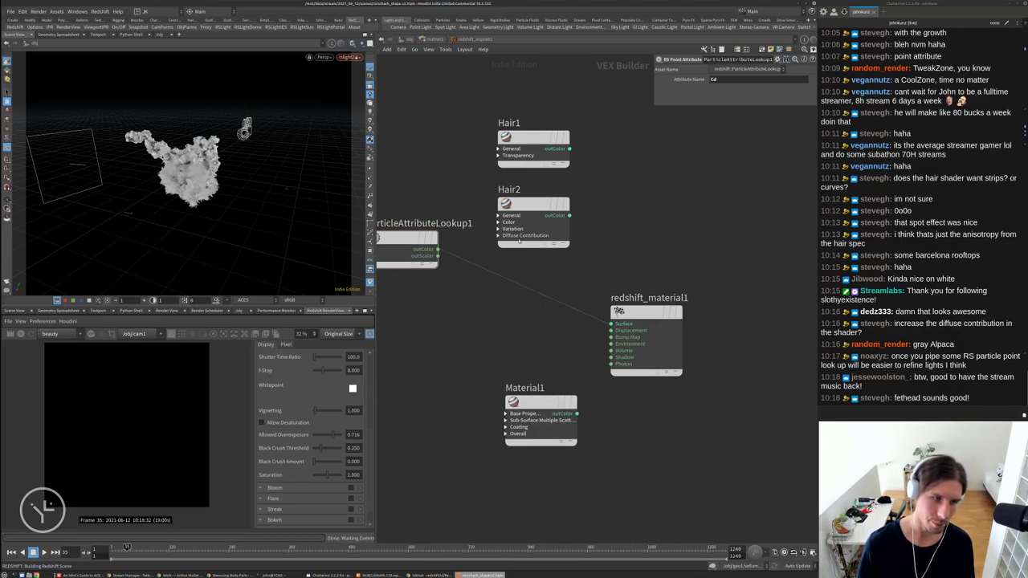
click(426, 41)
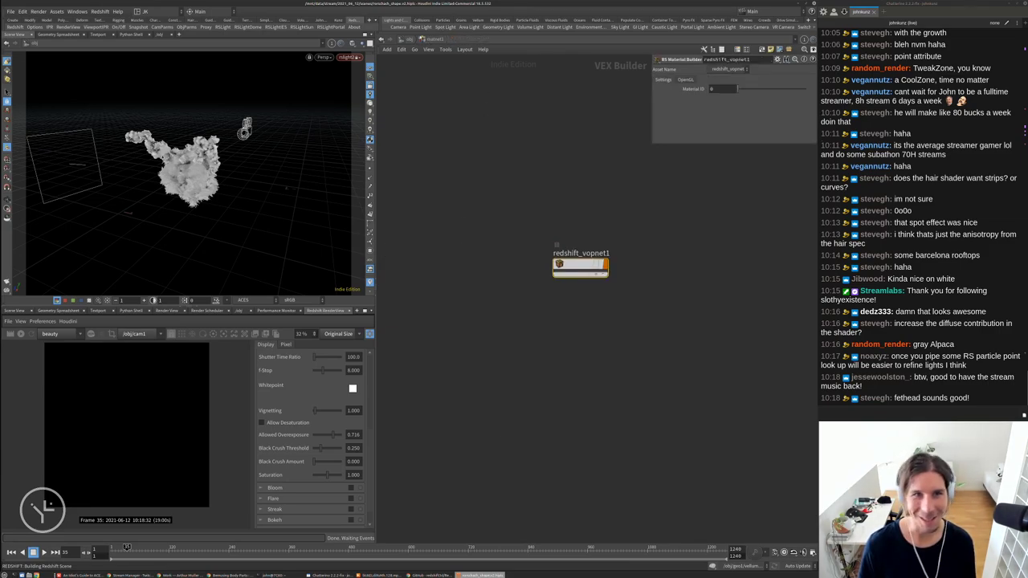
Insert an Attribute Promote node between attribwrangle2 and attribute1 inside geo1
click(410, 40)
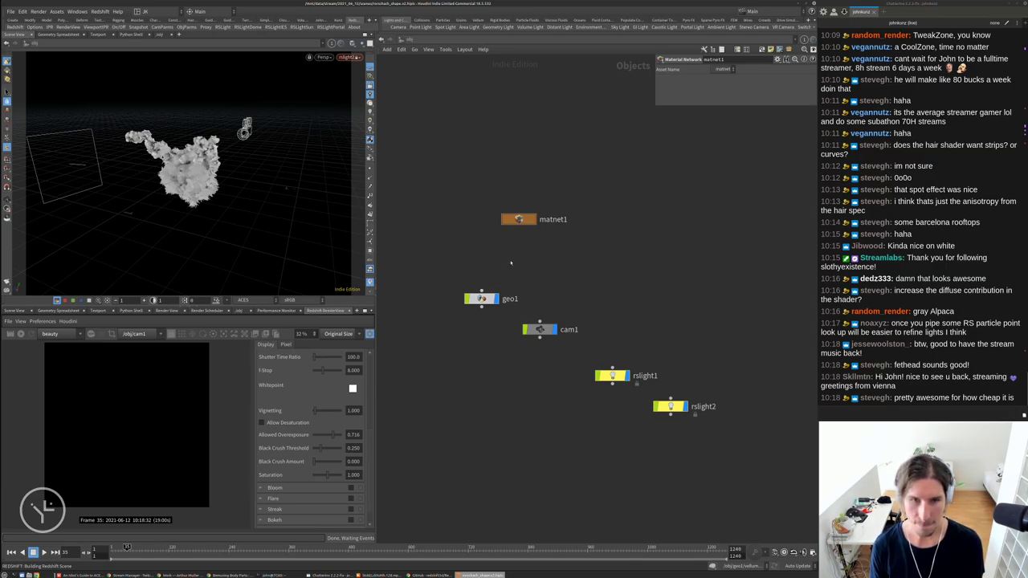
double_click(482, 299)
key(Tab)
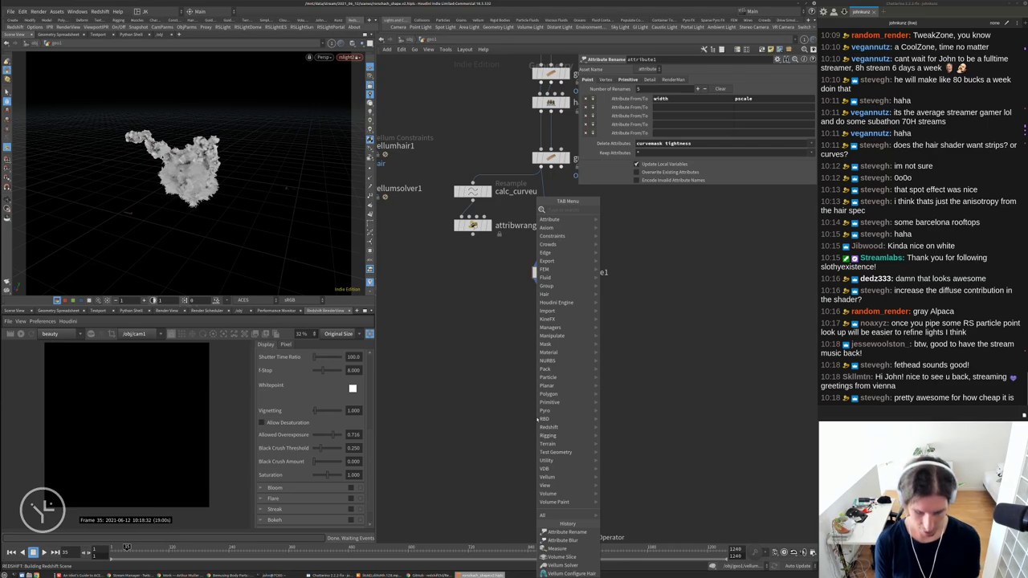
text(attribprom)
key(Return)
click(537, 416)
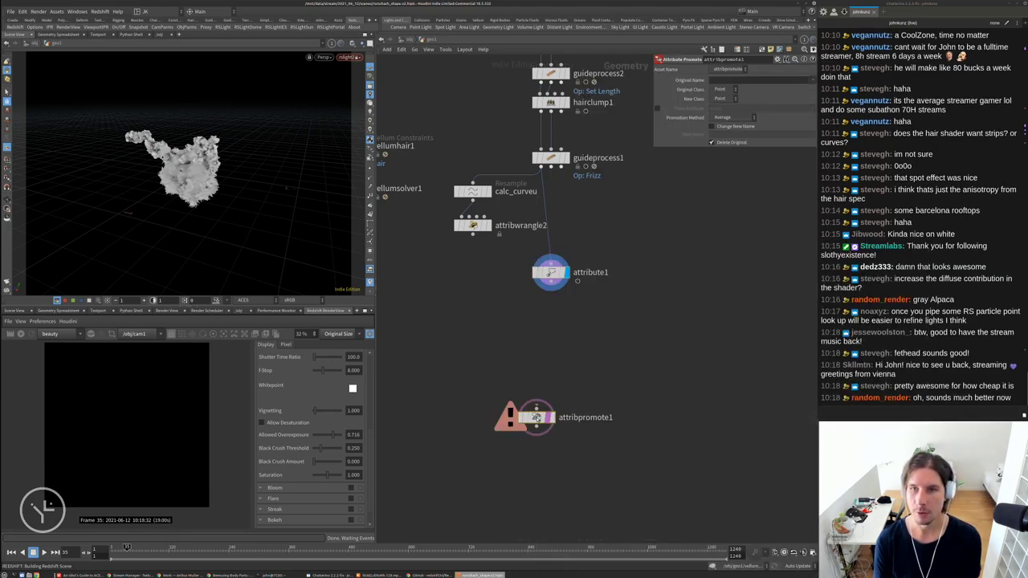
drag(536, 417, 551, 239)
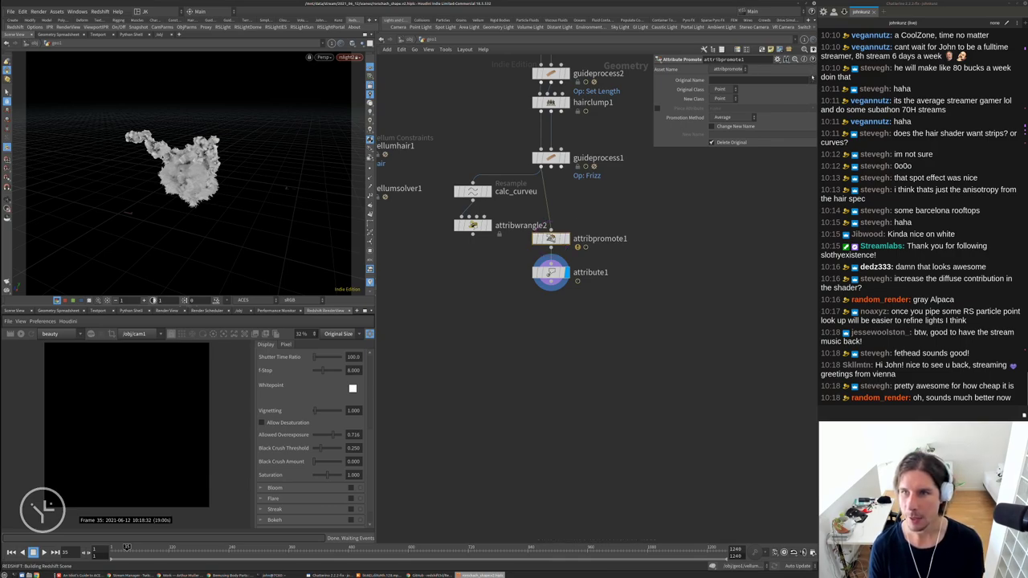
Set attribpromote1 to promote Cd from the primitive class, check attribute1's info, and return to /obj
click(812, 78)
click(723, 89)
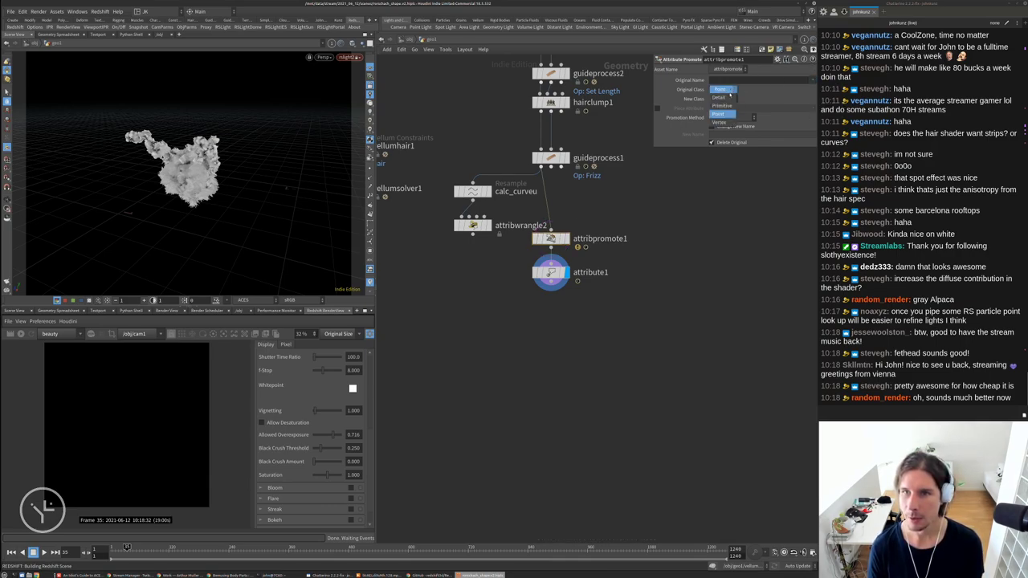
click(723, 100)
click(812, 79)
click(823, 84)
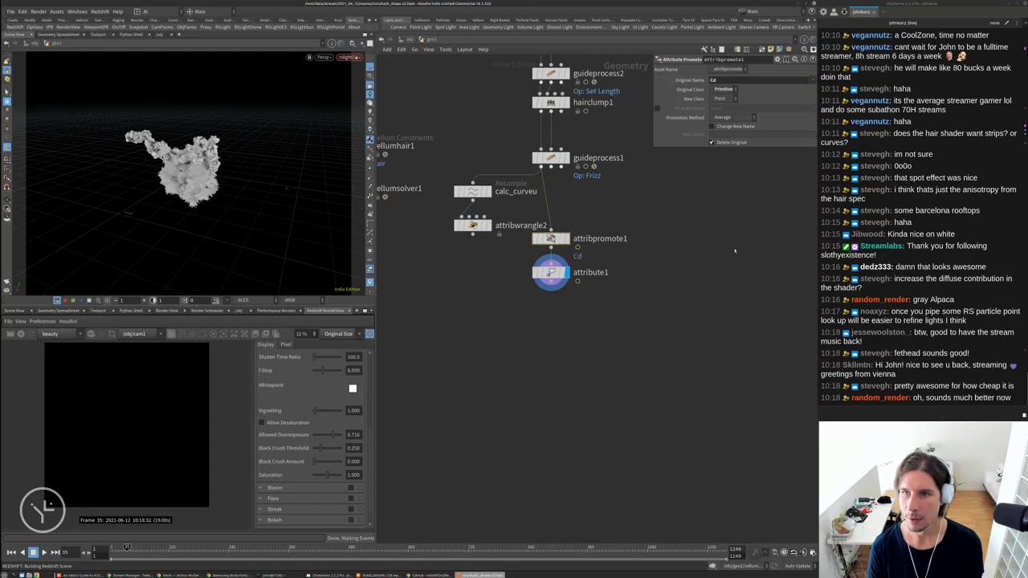
middle_click(549, 275)
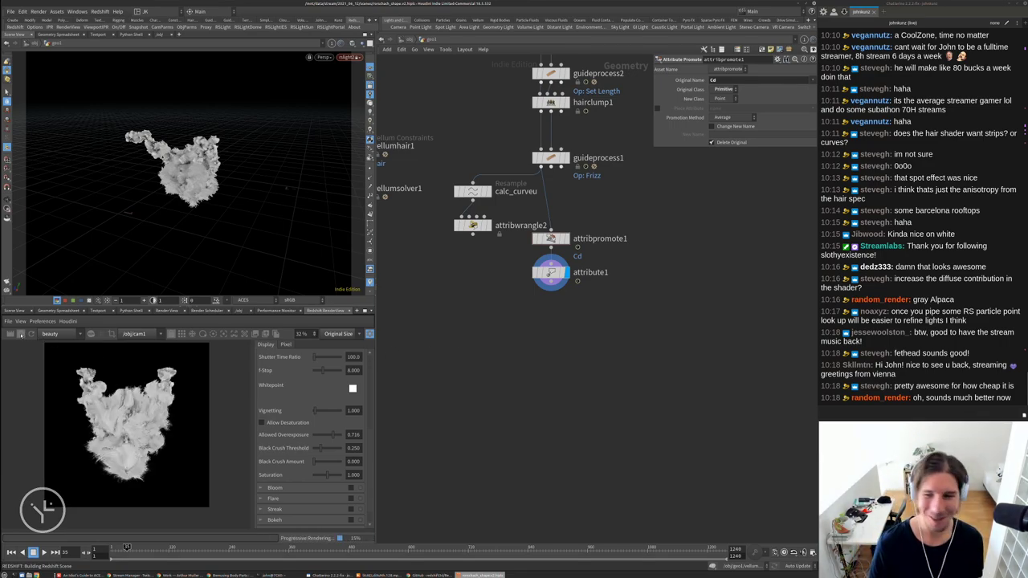
click(405, 38)
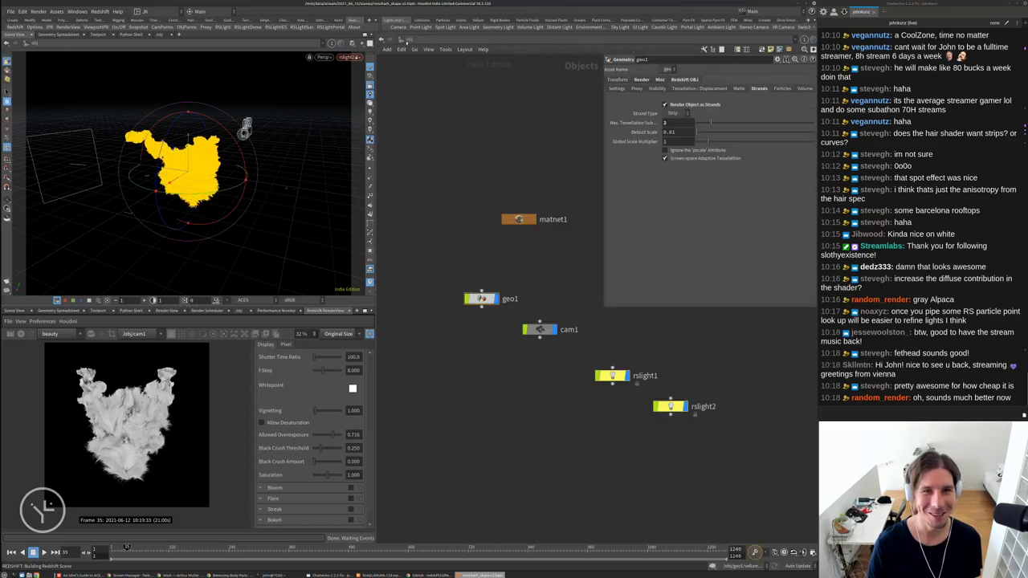
In redshift_vopnet1, wire ParticleAttributeLookup1's outColor into Hair2's albedo input
click(510, 380)
double_click(518, 220)
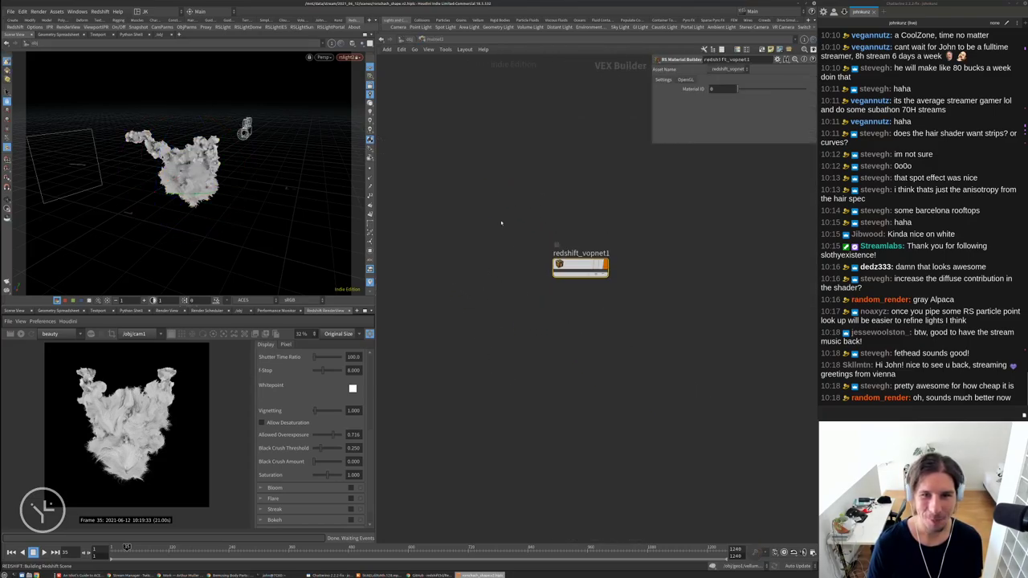
double_click(576, 265)
drag(418, 216, 437, 283)
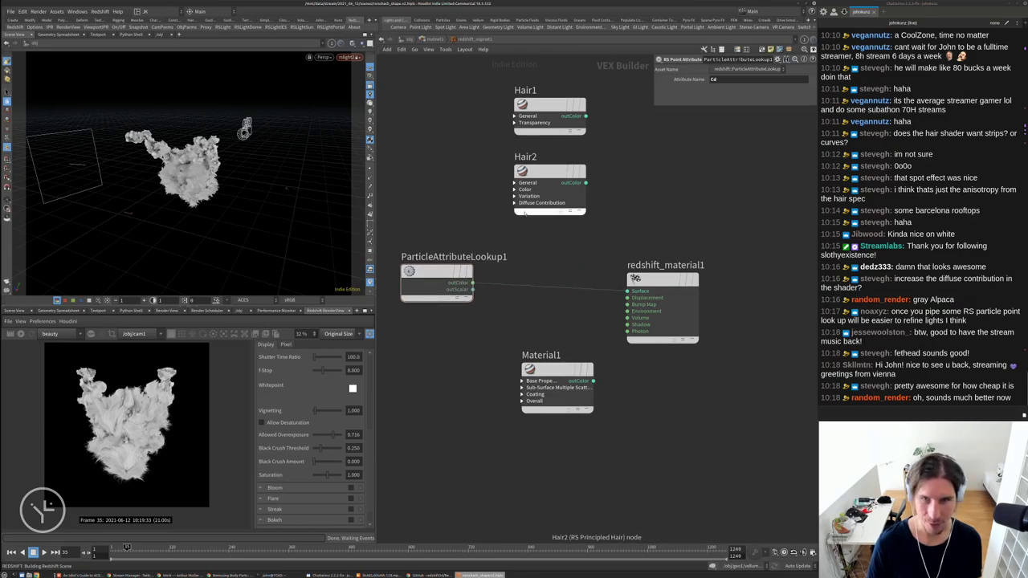
click(524, 172)
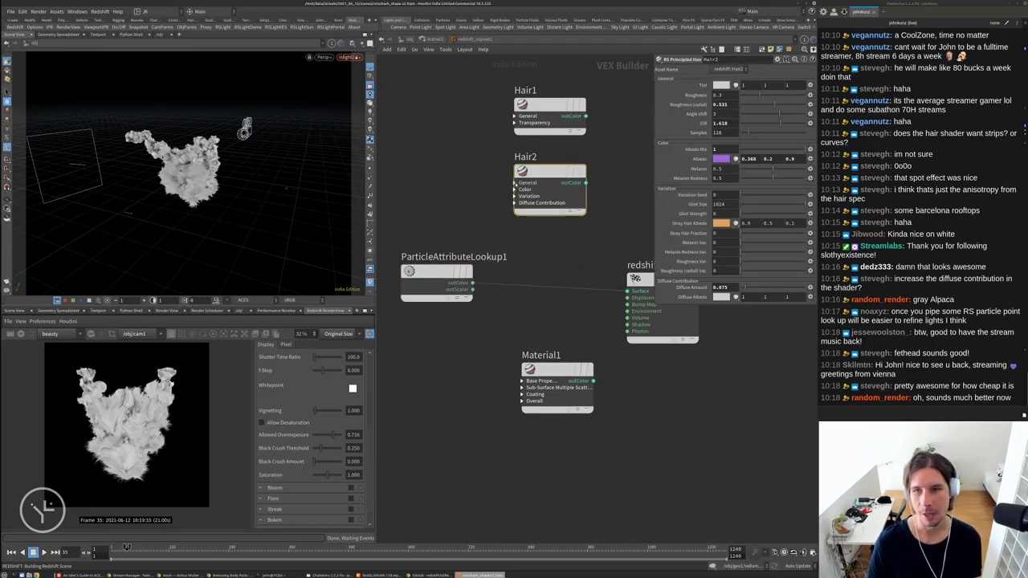
click(515, 183)
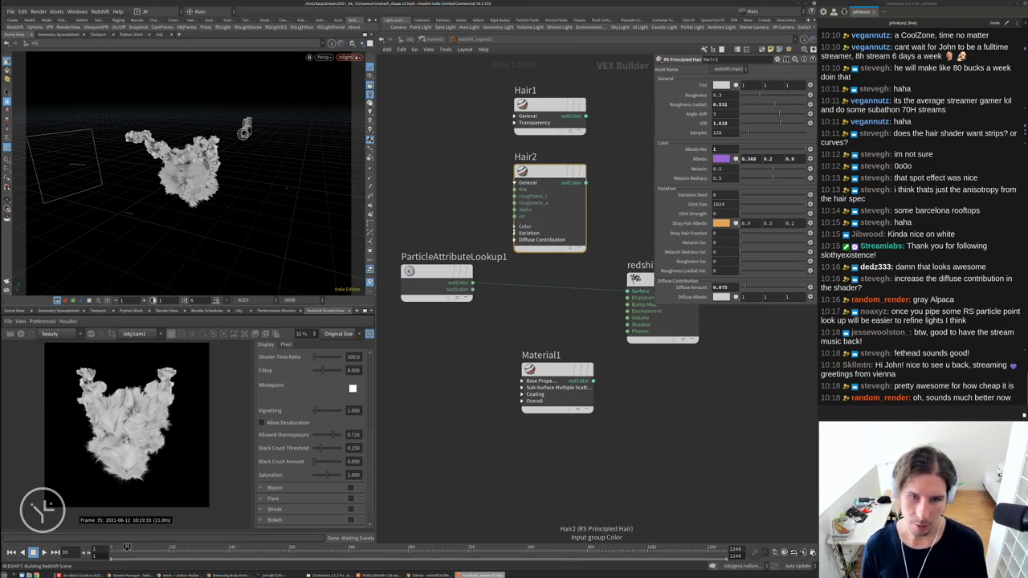
click(514, 225)
drag(515, 240, 472, 283)
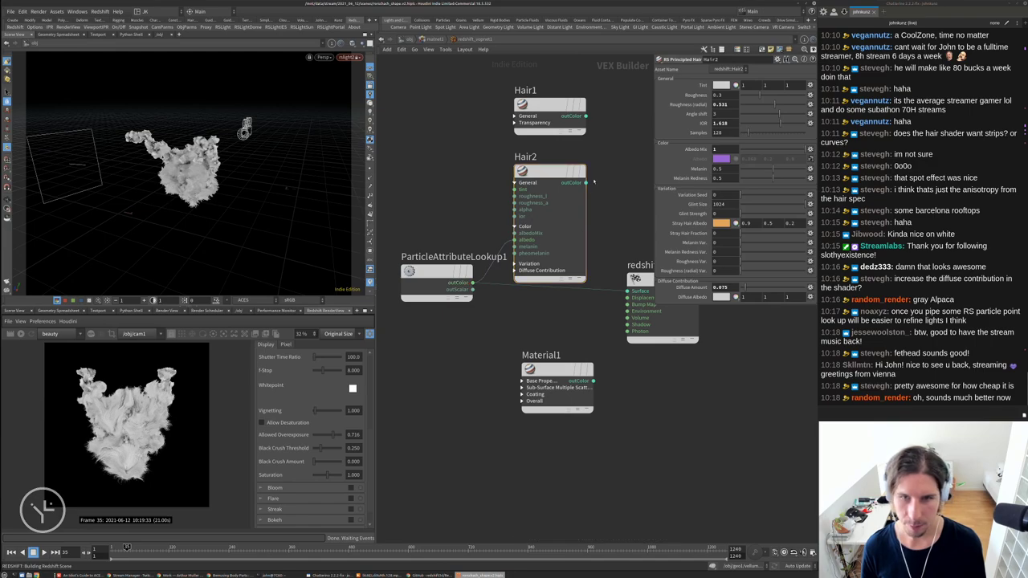
middle_drag(375, 257, 455, 275)
key(l)
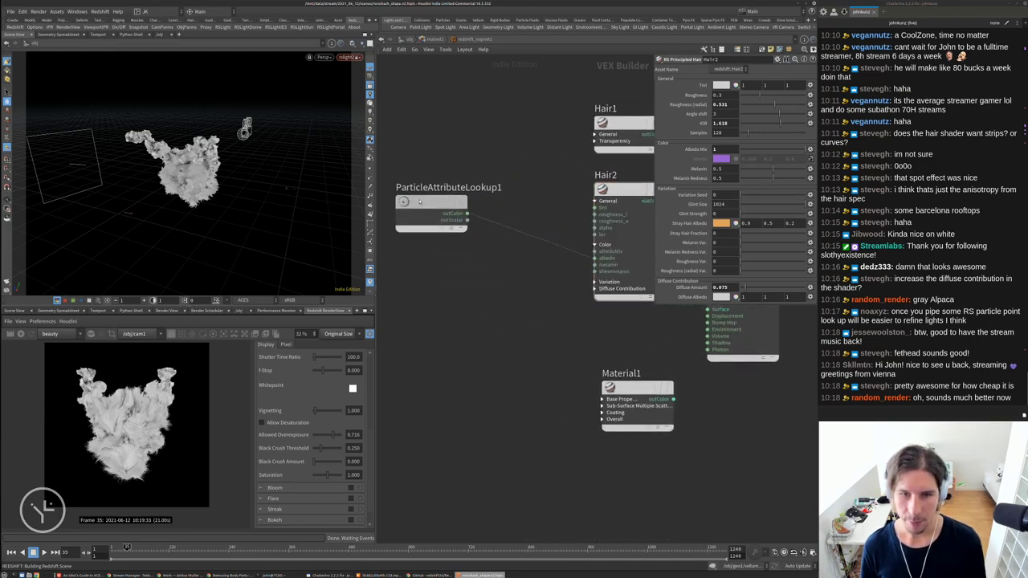
Add an RS Ramp node, RSRamp1, to the left of Hair2
key(Tab)
text(ram)
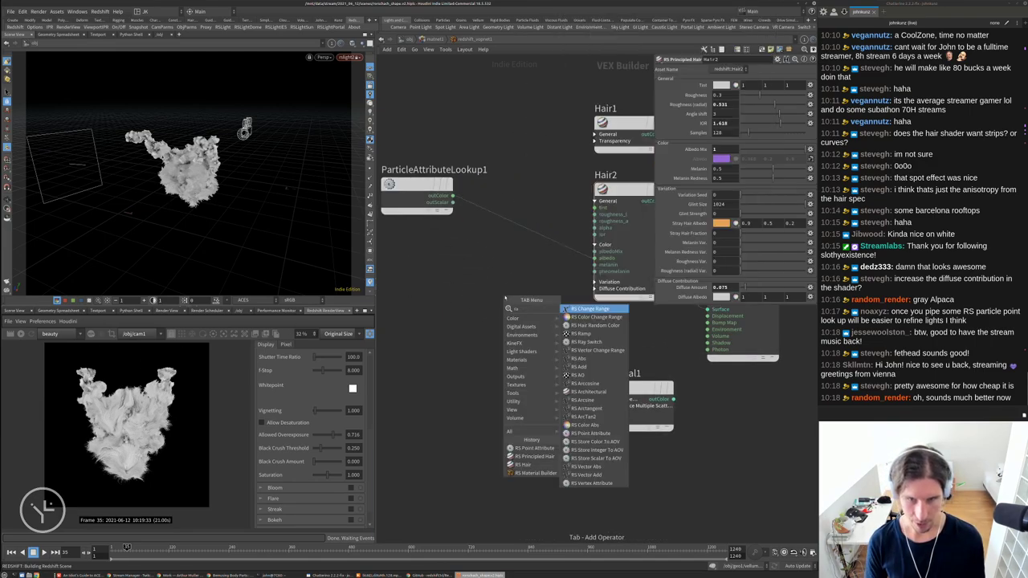
click(566, 308)
click(497, 302)
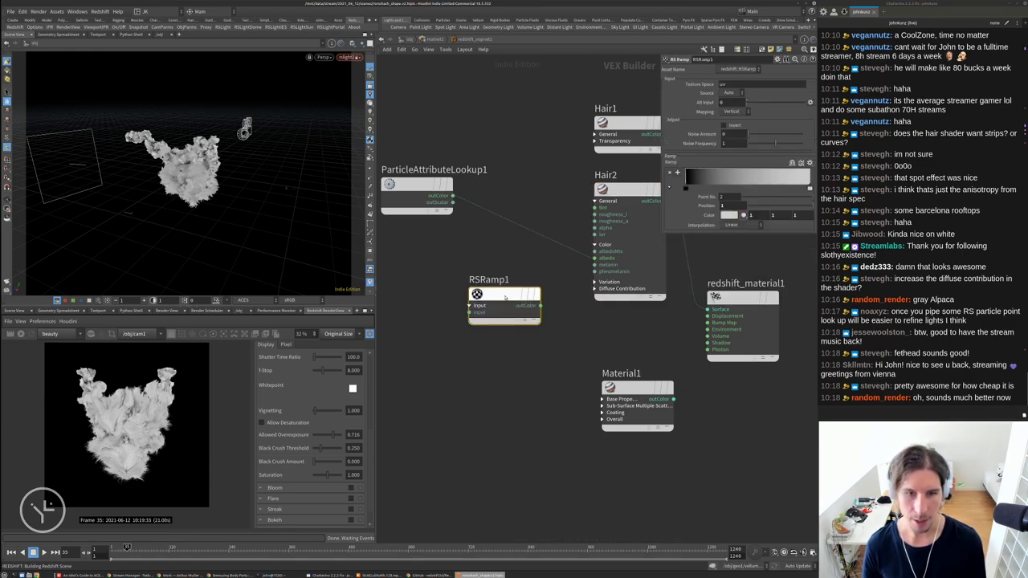
Route ParticleAttributeLookup1 into RSRamp1 and RSRamp1's output into Hair2
drag(472, 306, 452, 195)
drag(540, 305, 584, 265)
click(595, 265)
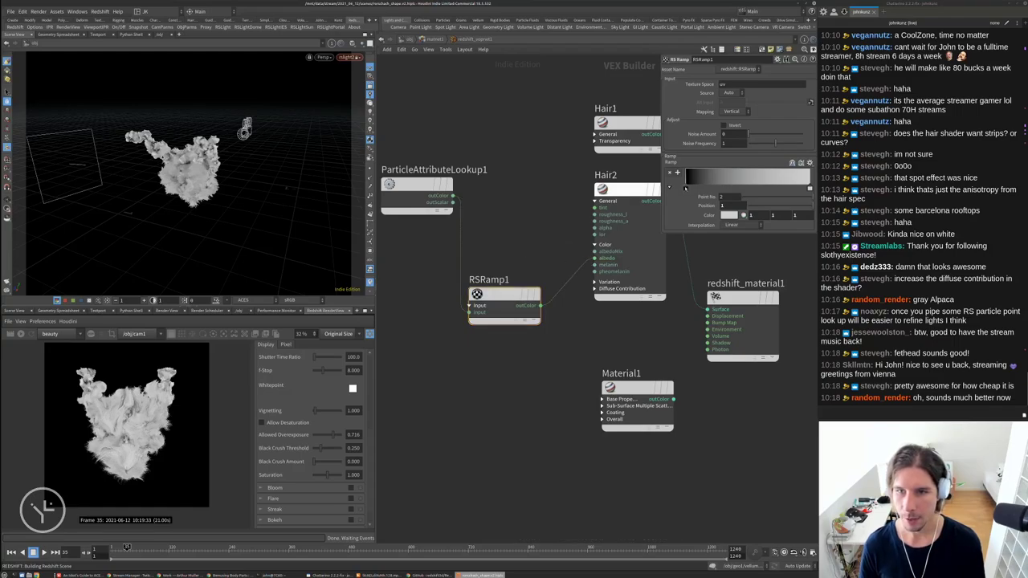
Set RSRamp1's start point to saturated blue and its end point to orange
click(685, 187)
click(727, 215)
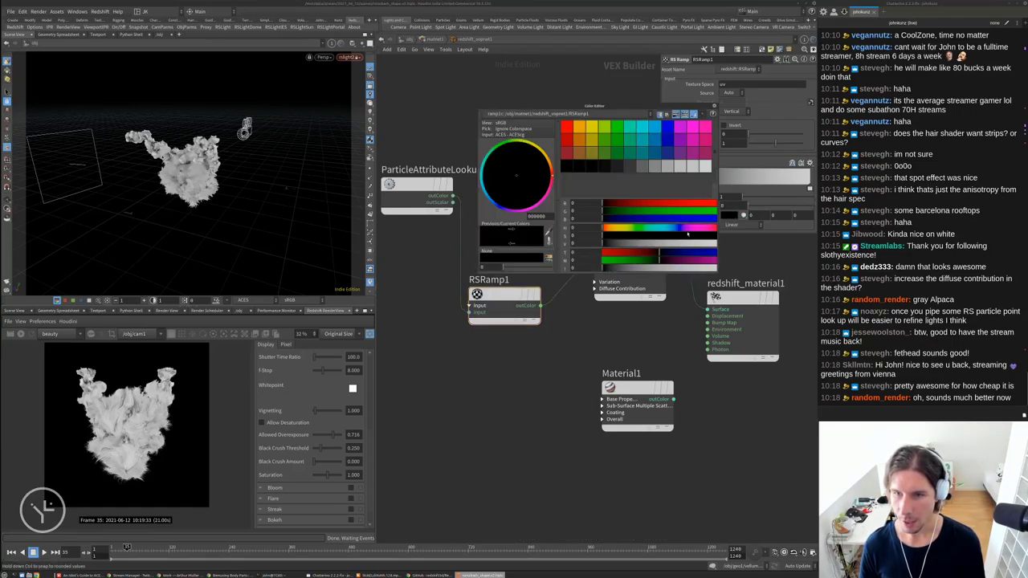
click(695, 242)
click(699, 235)
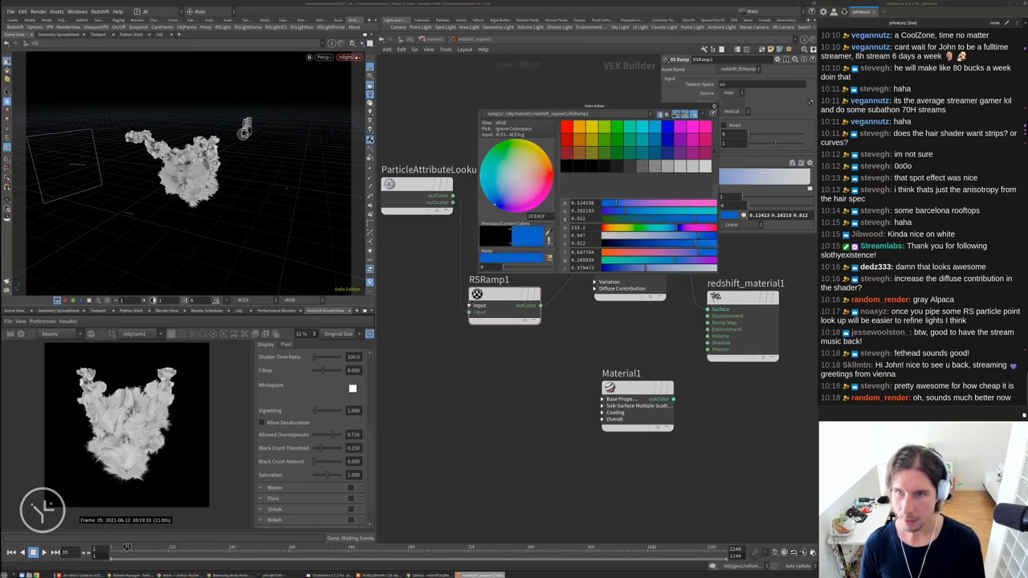
click(712, 113)
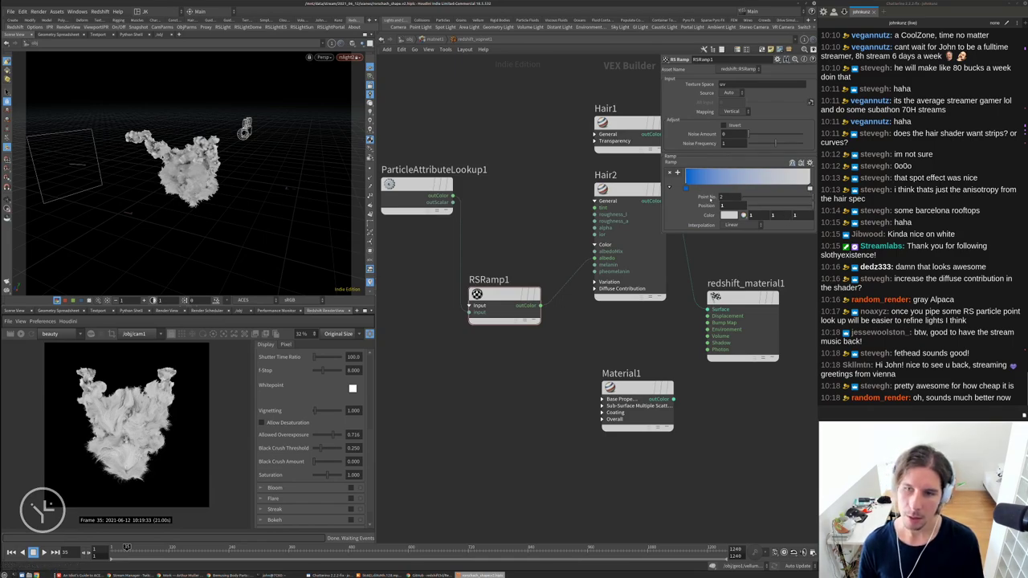
click(728, 214)
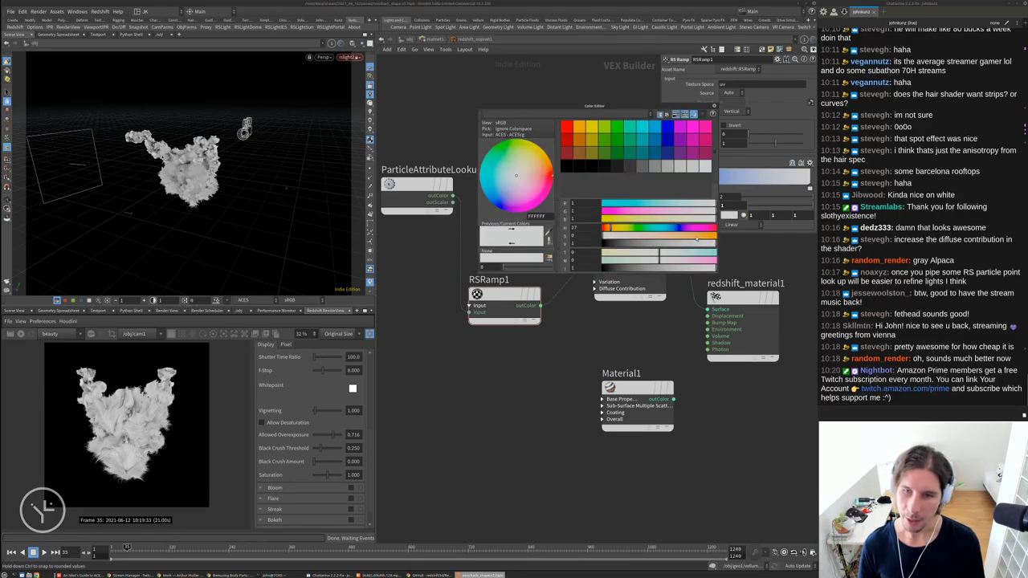
click(697, 238)
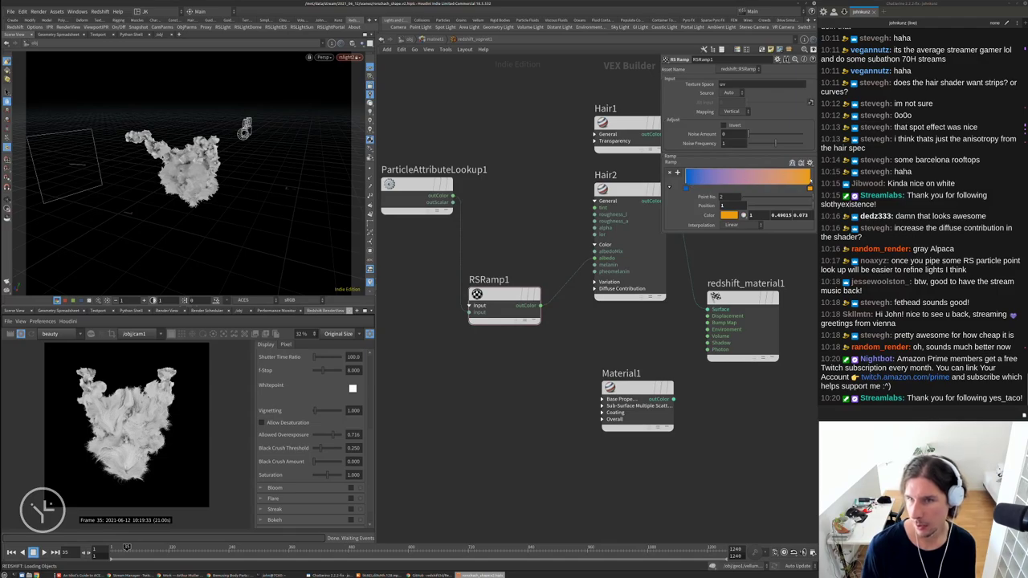
Review Material1's settings, then reselect RSRamp1 and scroll through its parameters
click(637, 406)
scroll(474, 309, down, 3)
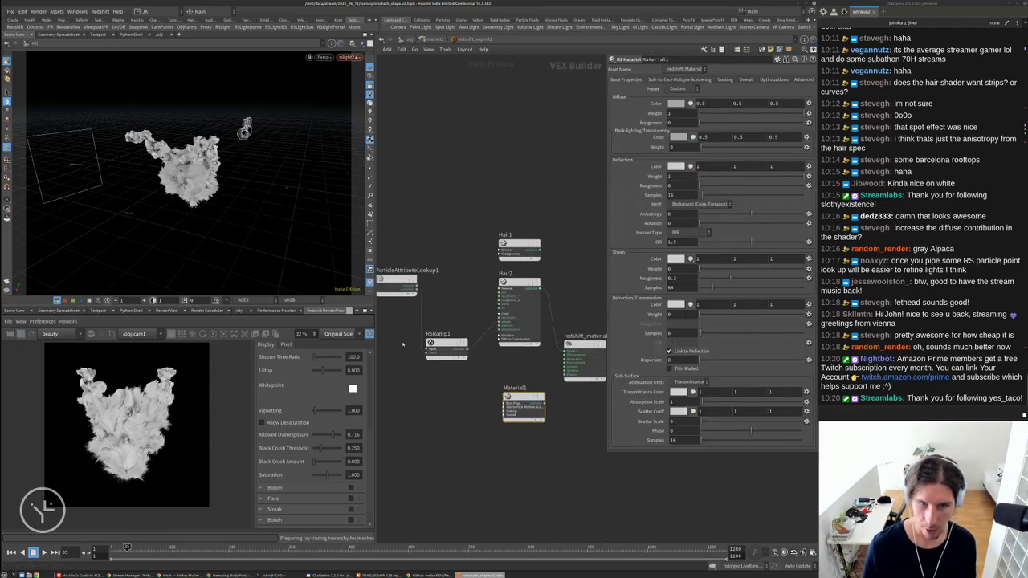
click(447, 344)
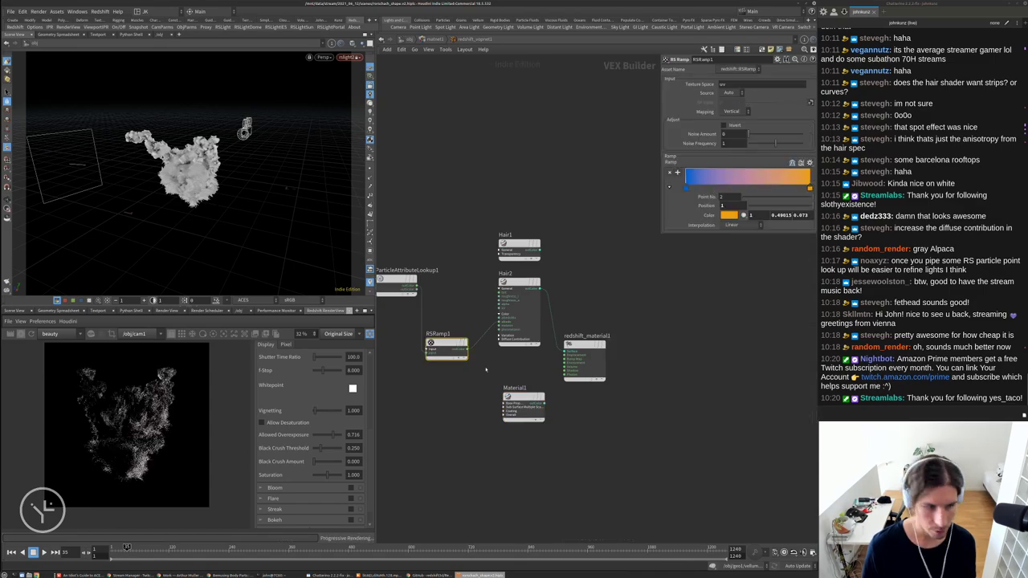
scroll(138, 438, up, 2)
scroll(138, 440, up, 1)
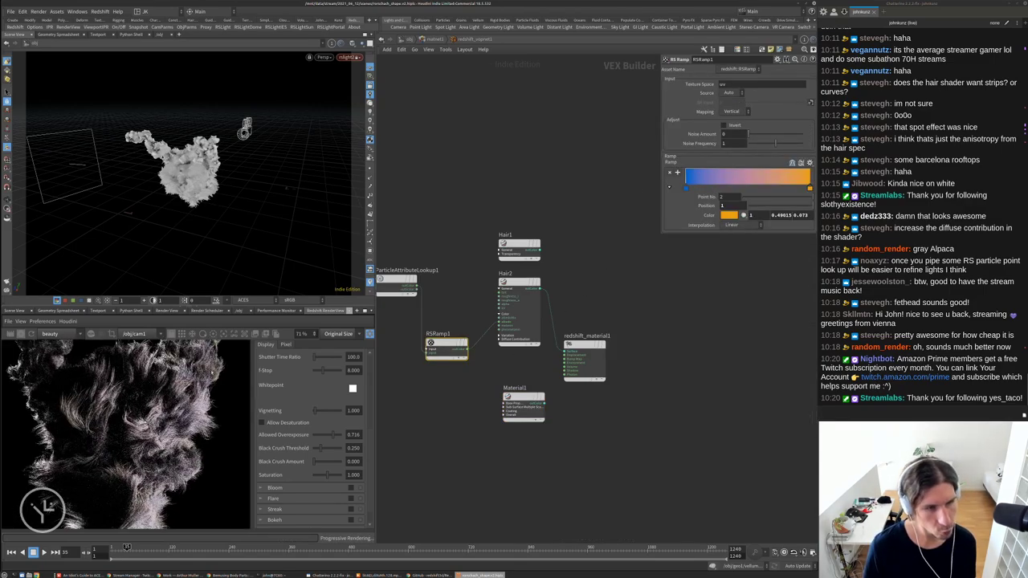
scroll(138, 440, up, 5)
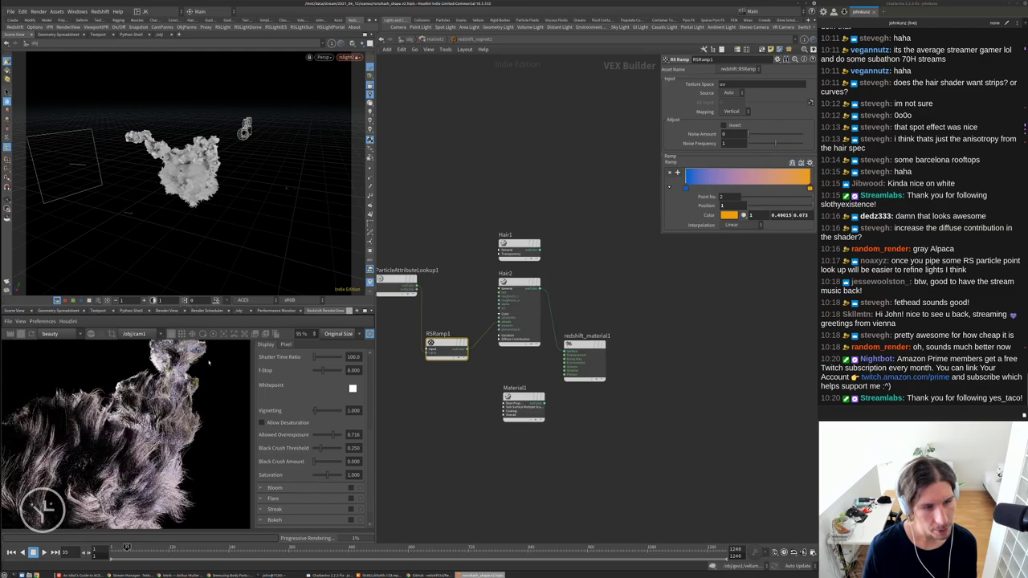
scroll(191, 387, down, 6)
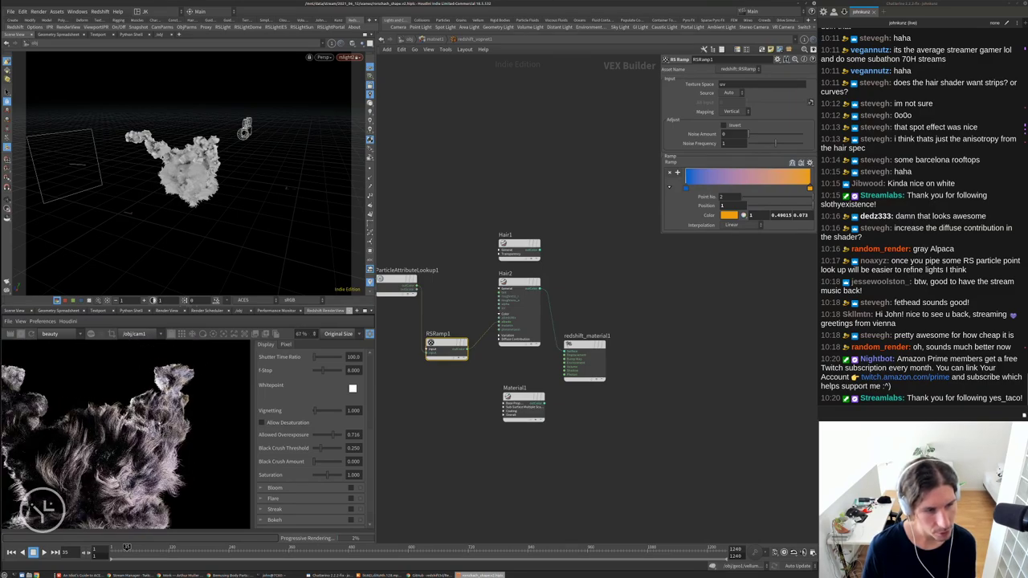
scroll(129, 434, up, 2)
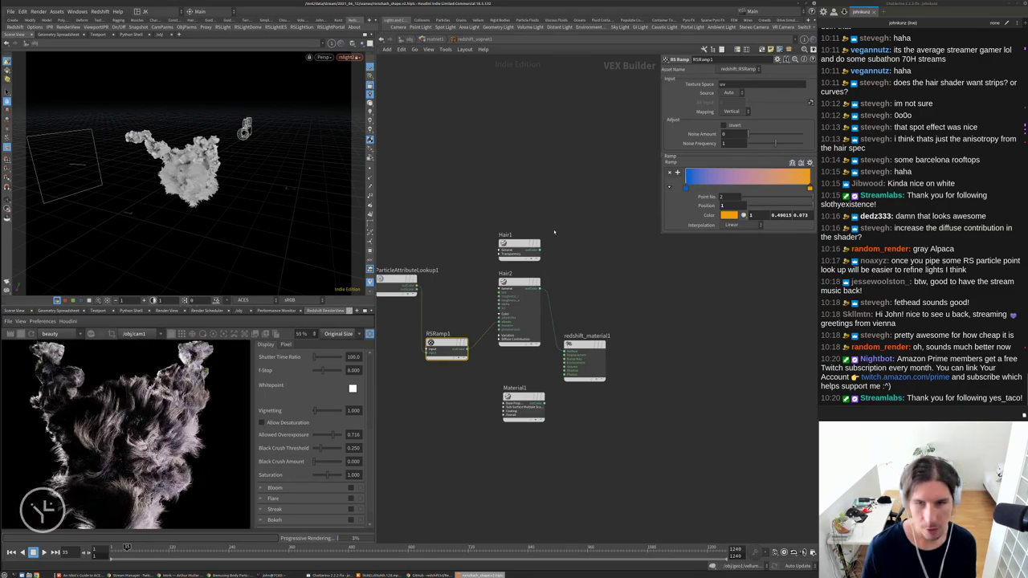
Set Hair2's Diffuse Amount to 0.0
click(518, 283)
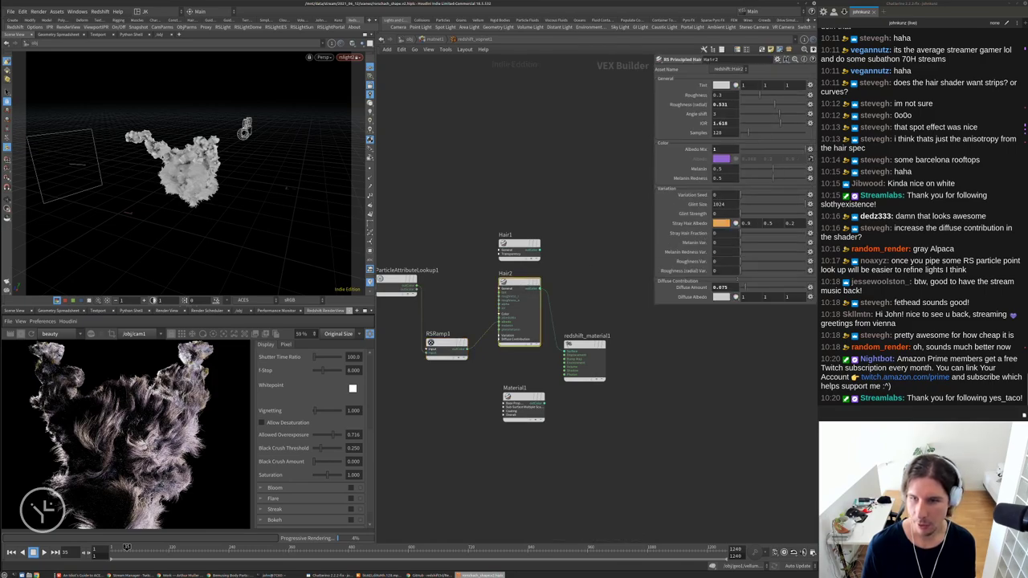
click(727, 286)
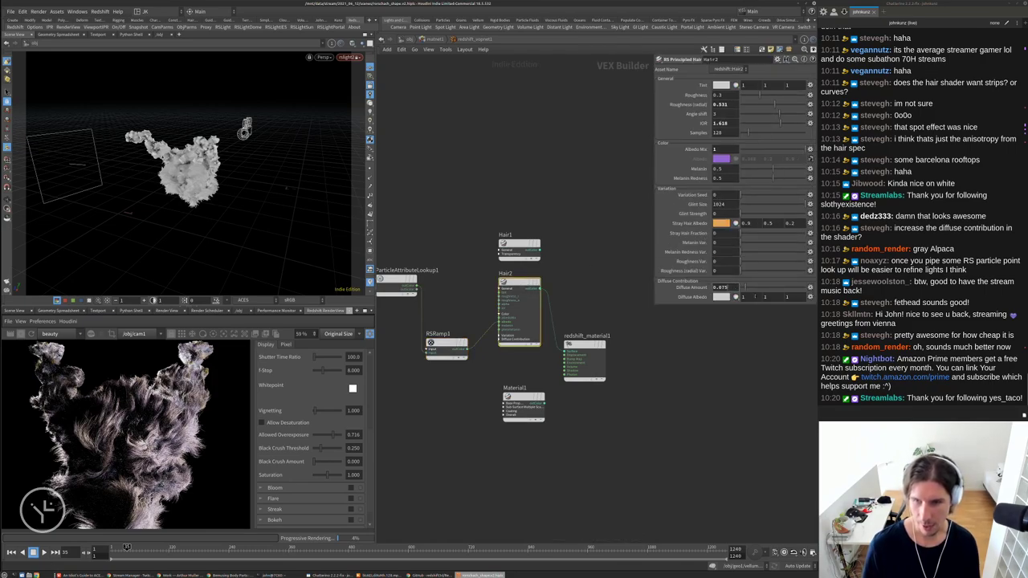
key(BackSpace)
key(Return)
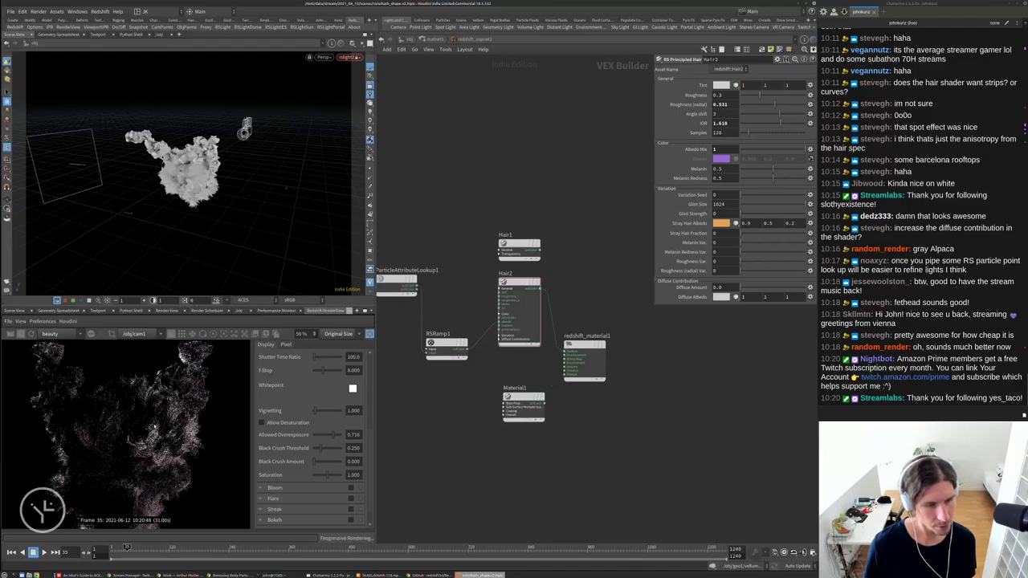
Lower Hair2's Melanin to 0.05 and Melanin Redness to 0.141
scroll(157, 438, down, 1)
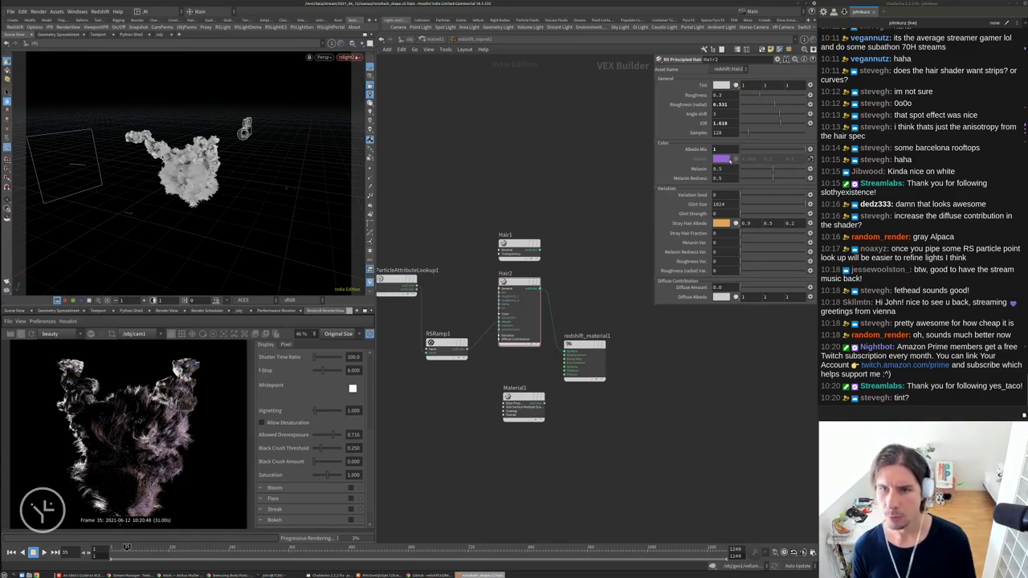
click(795, 169)
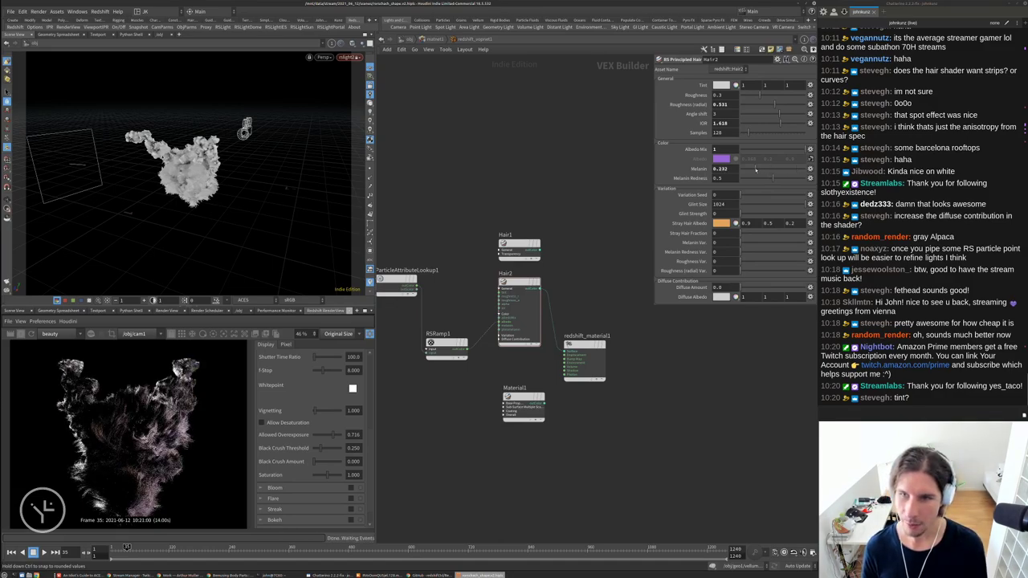
drag(767, 168, 738, 169)
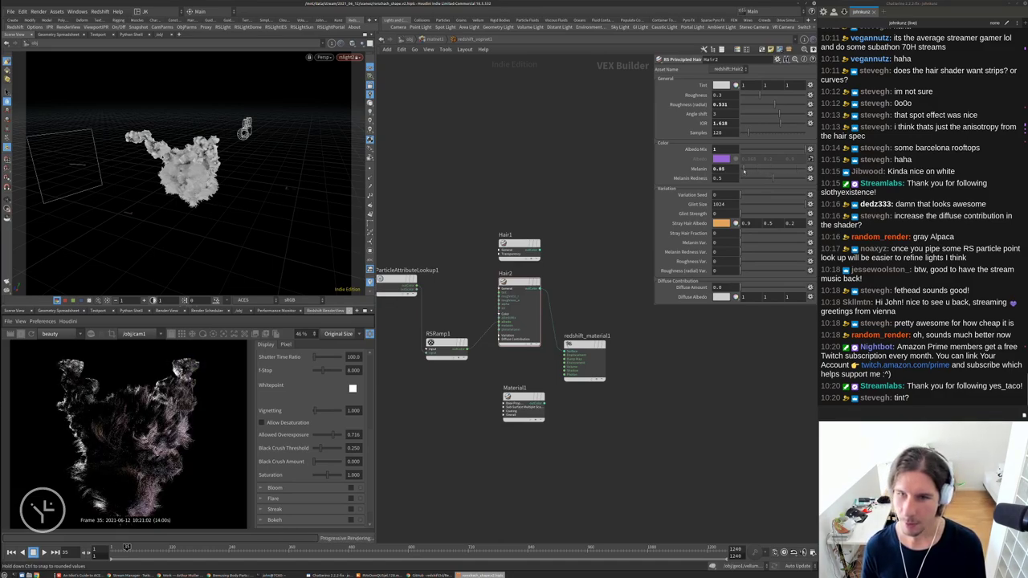
click(797, 178)
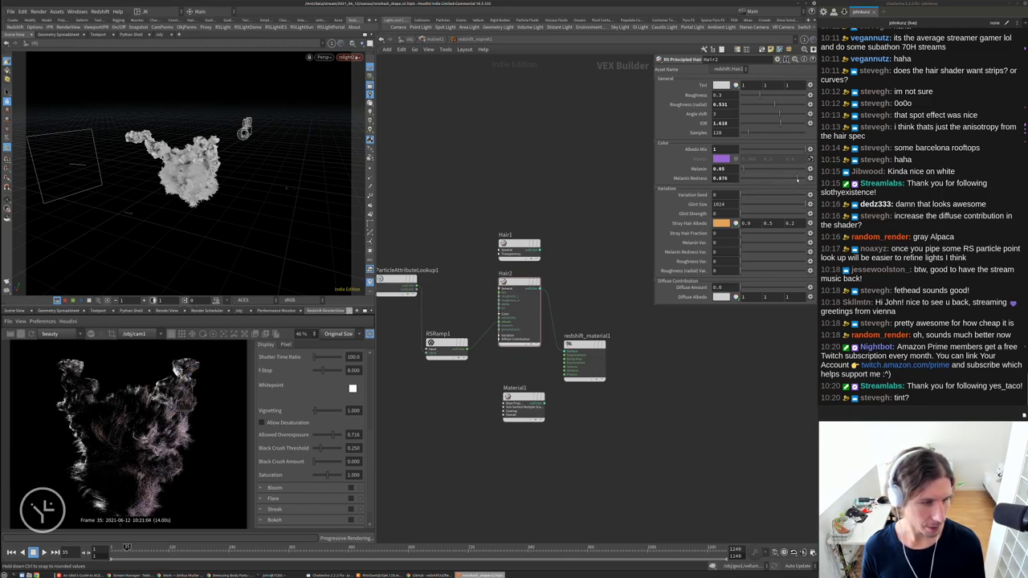
click(750, 182)
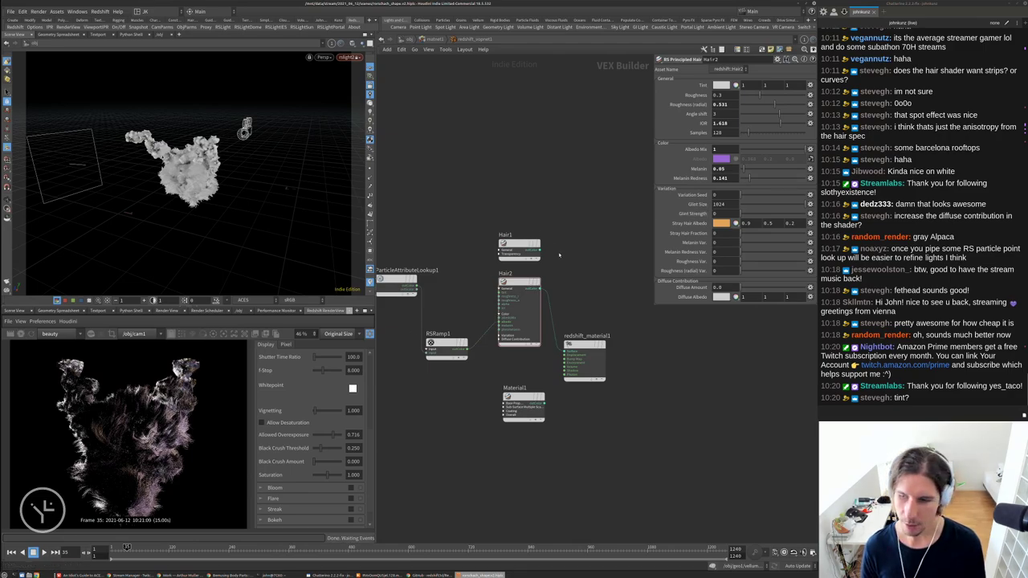
scroll(560, 255, up, 3)
scroll(583, 228, down, 3)
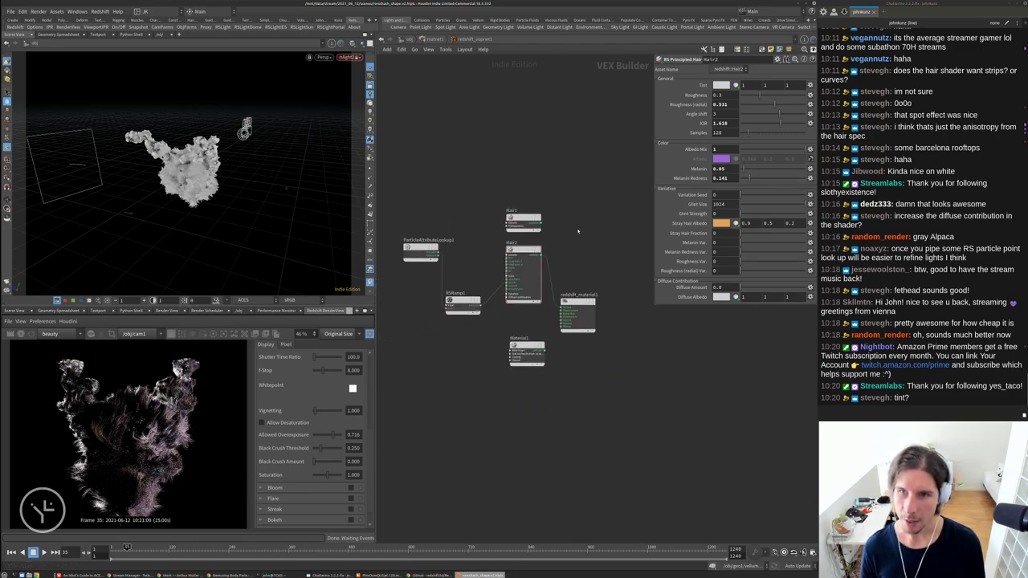
scroll(513, 216, up, 2)
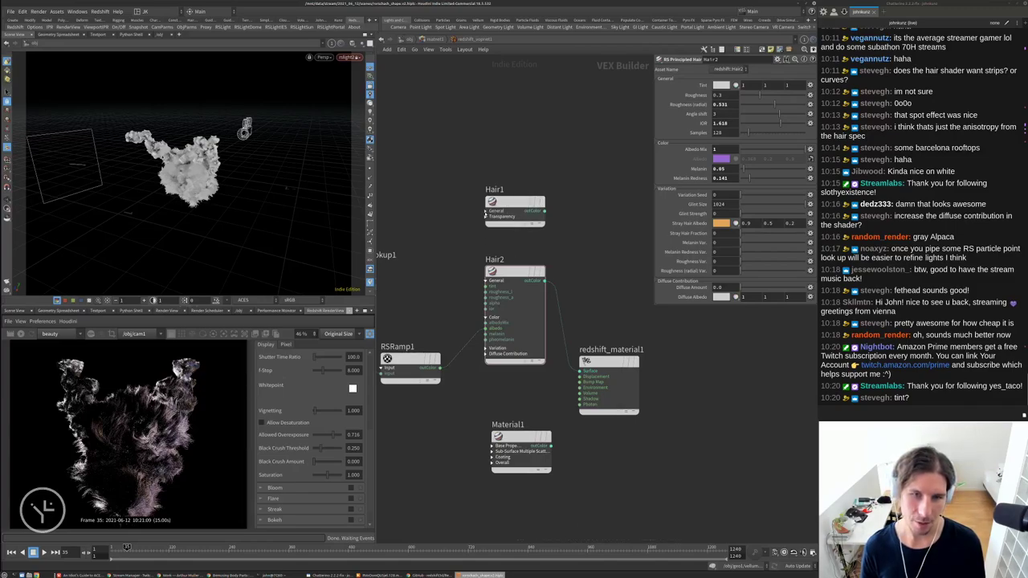
Move Hair1 higher and connect RSRamp1's colour into Hair1's diffuse_color input
click(486, 211)
drag(504, 203, 503, 133)
middle_drag(432, 339, 475, 304)
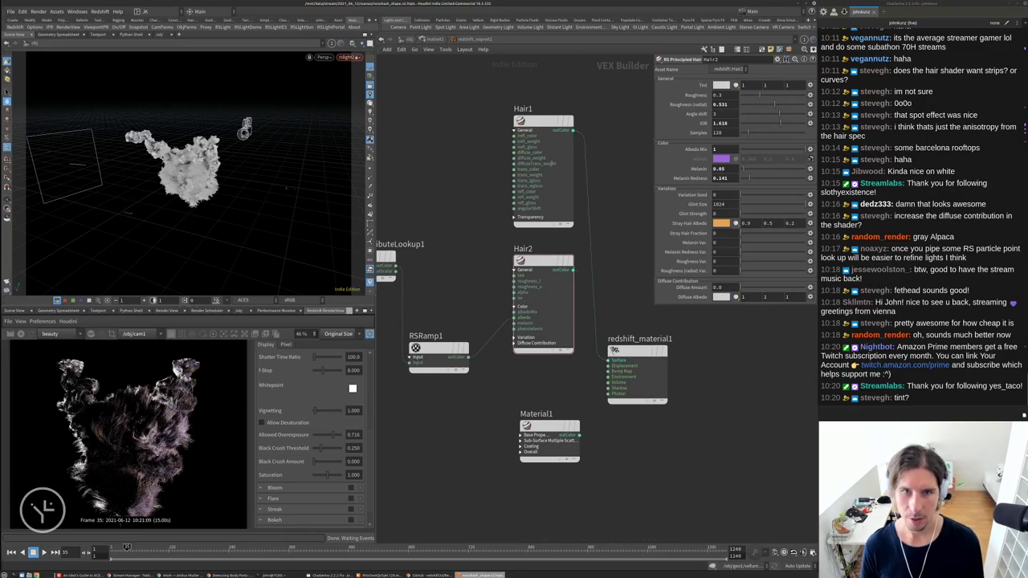
click(543, 121)
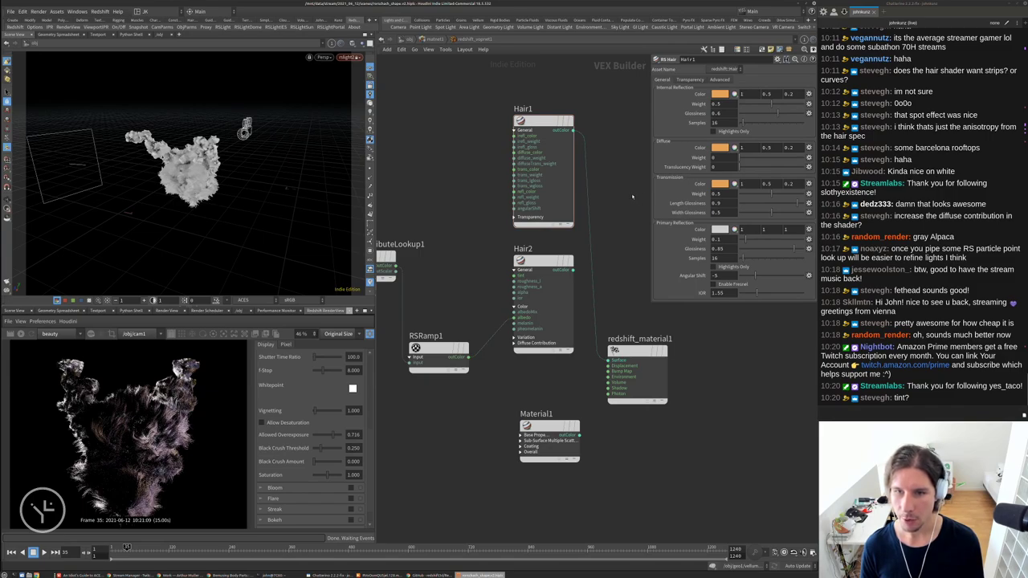
drag(514, 151, 468, 353)
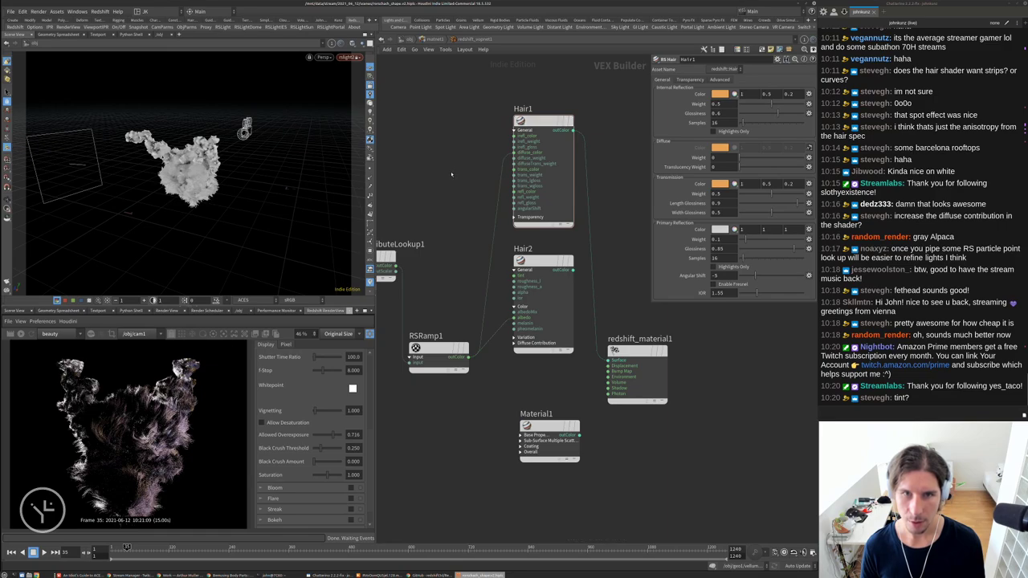
Start a new Redshift render and compare Hair2's and Hair1's parameters
click(22, 333)
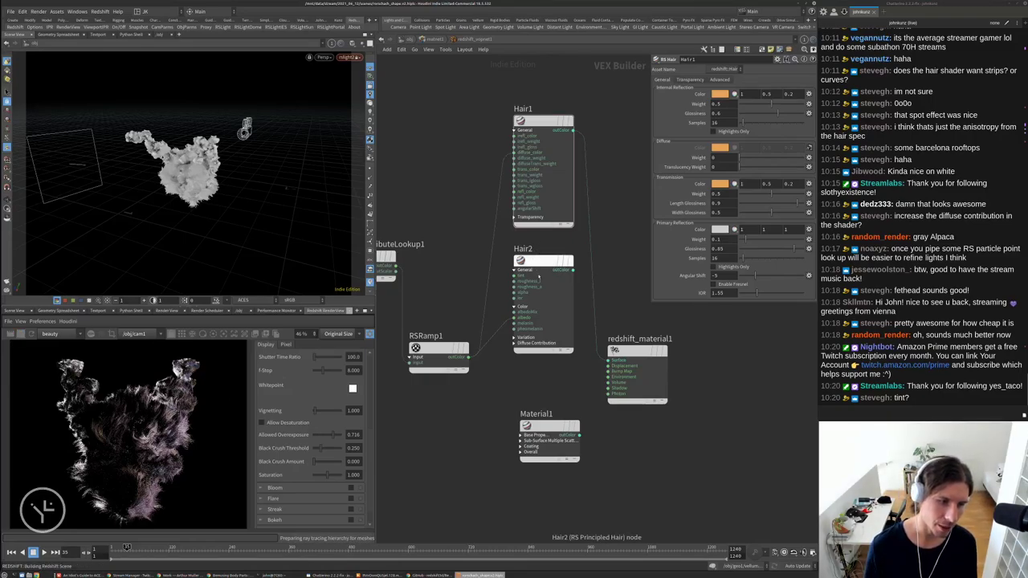
scroll(203, 431, down, 2)
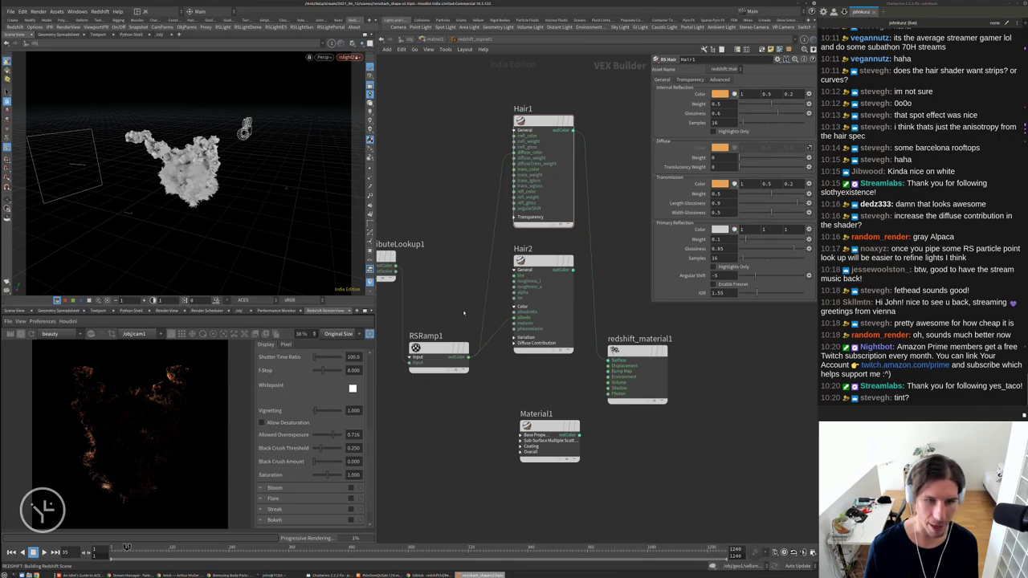
click(546, 262)
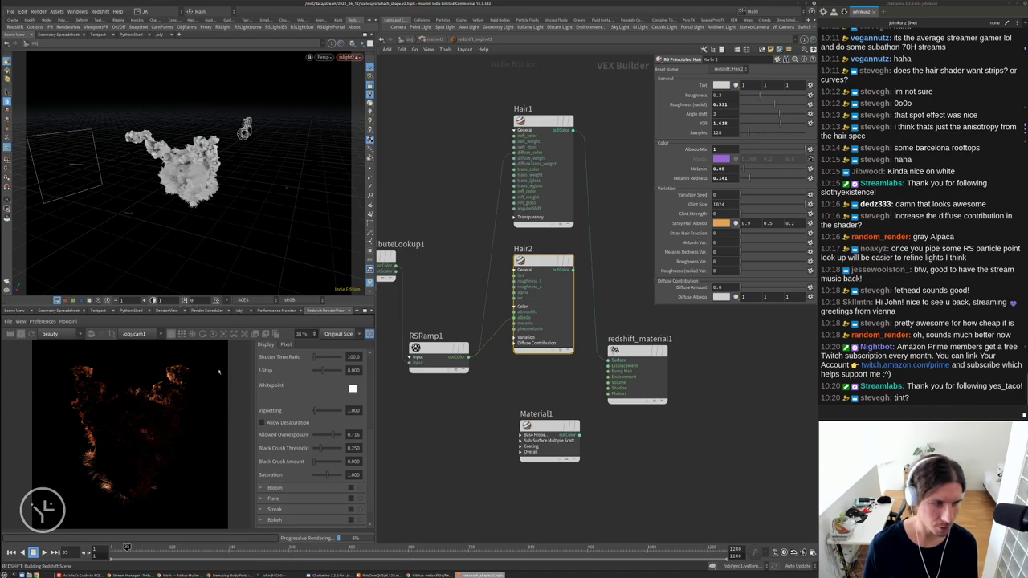
click(566, 169)
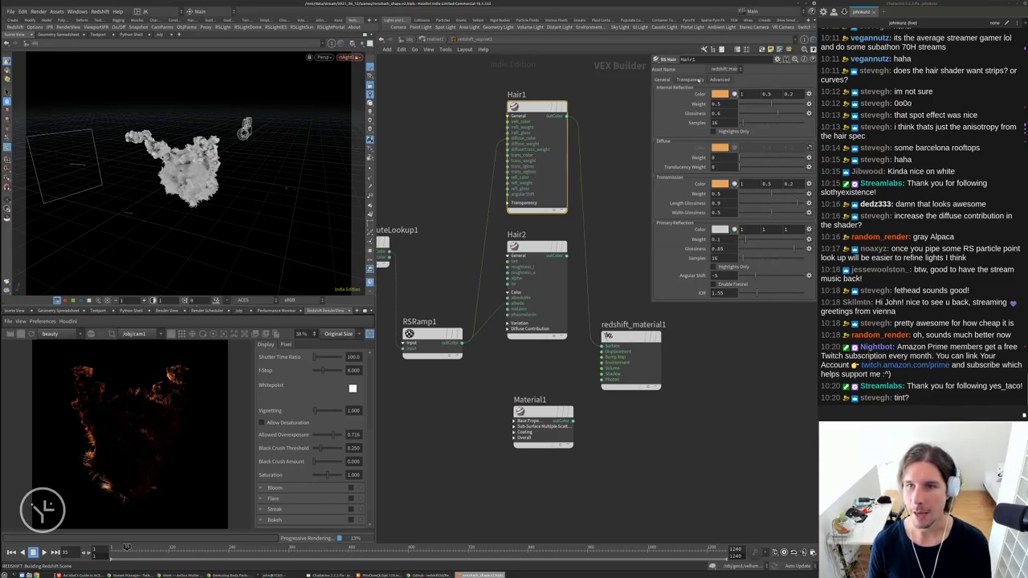
Set Hair1's Diffuse Weight to 1
click(720, 80)
click(661, 80)
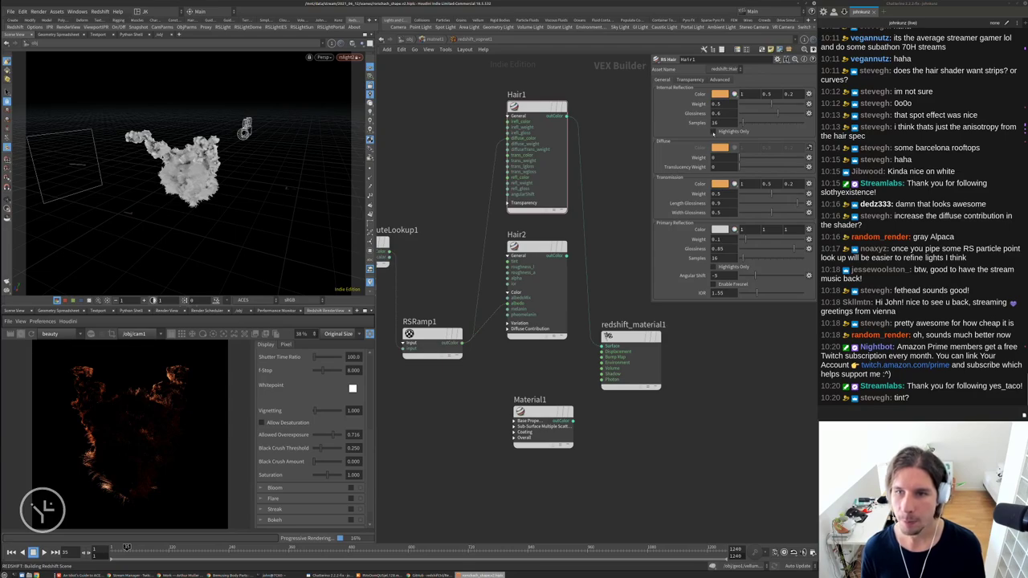
click(722, 160)
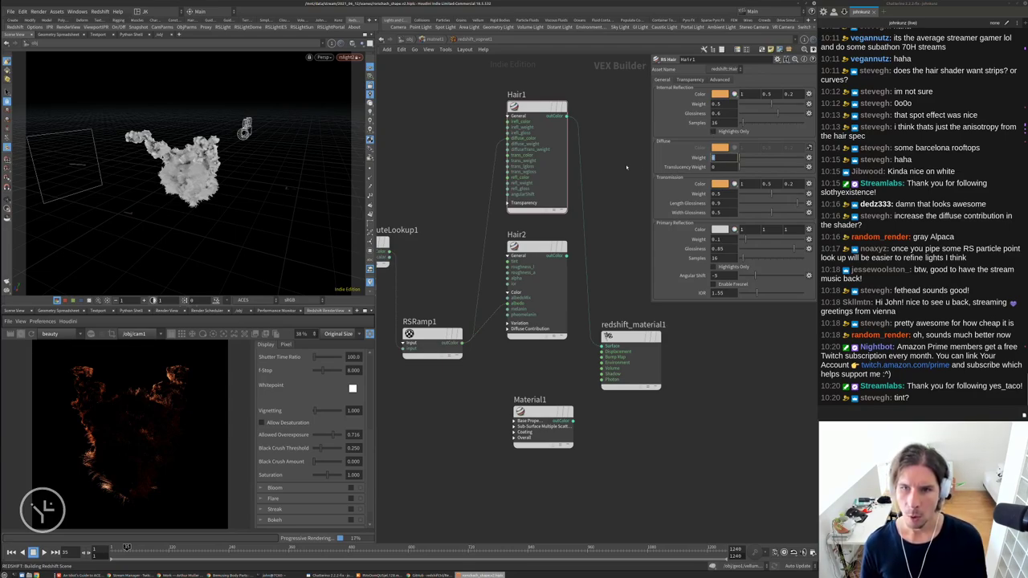
text(1)
key(Return)
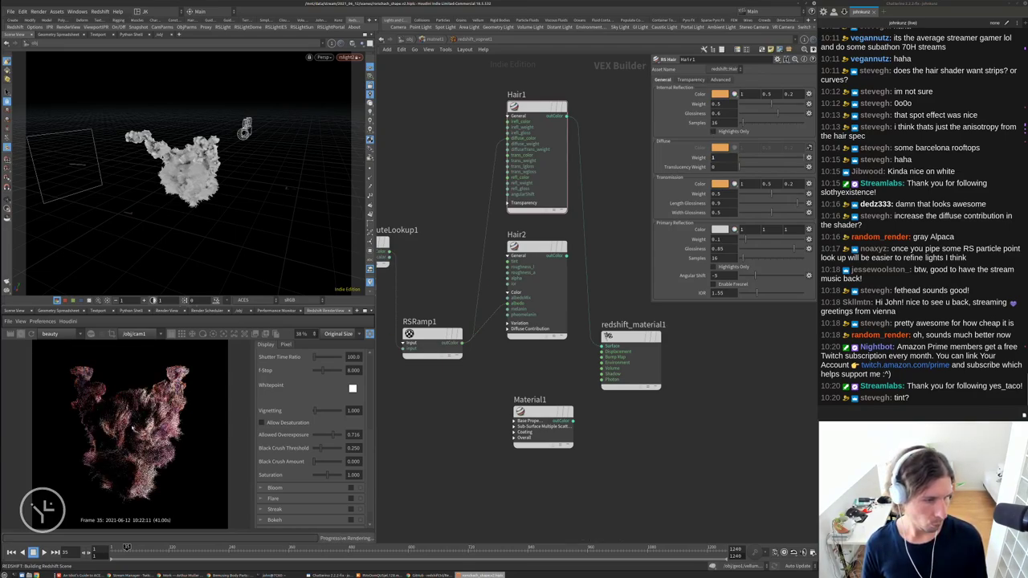
scroll(138, 426, up, 2)
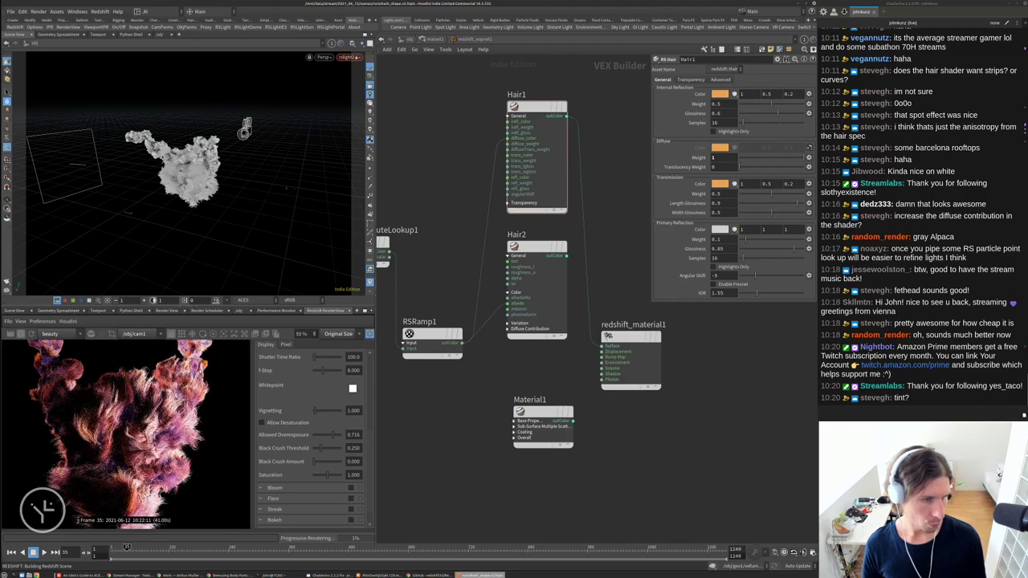
scroll(125, 430, down, 2)
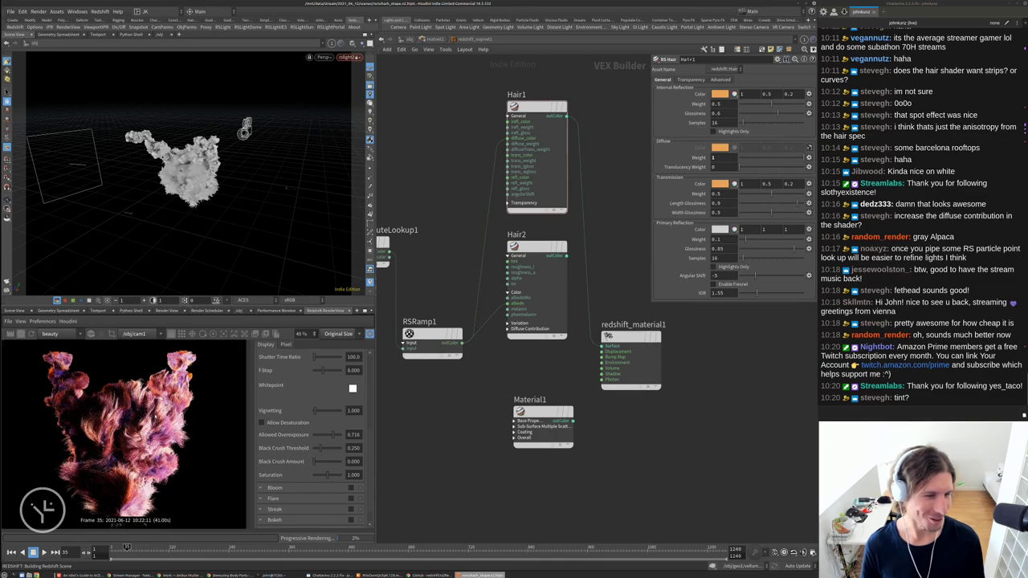
scroll(149, 393, up, 1)
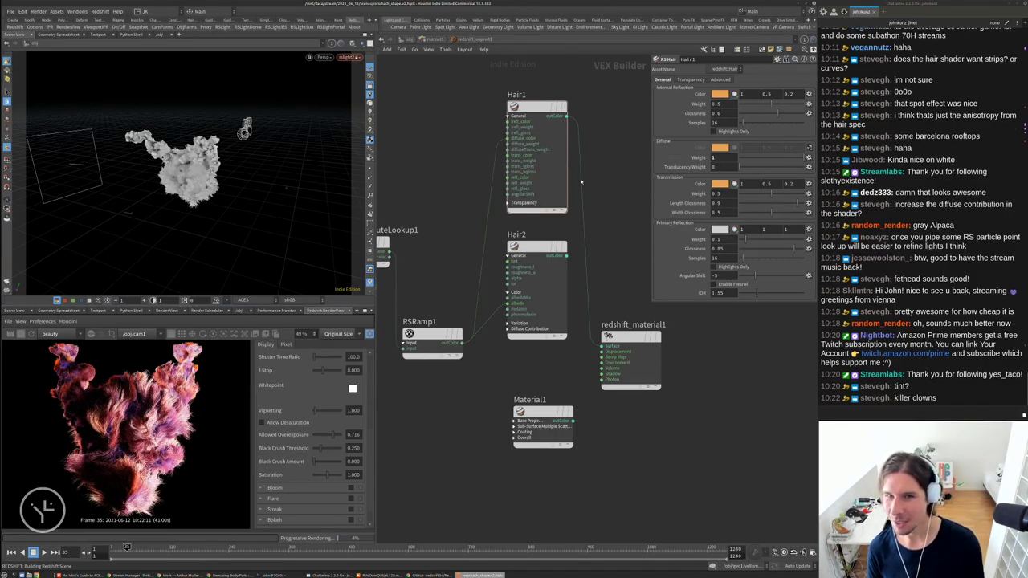
Reselect Hair1, then bring up RSRamp1's ramp parameters
click(561, 106)
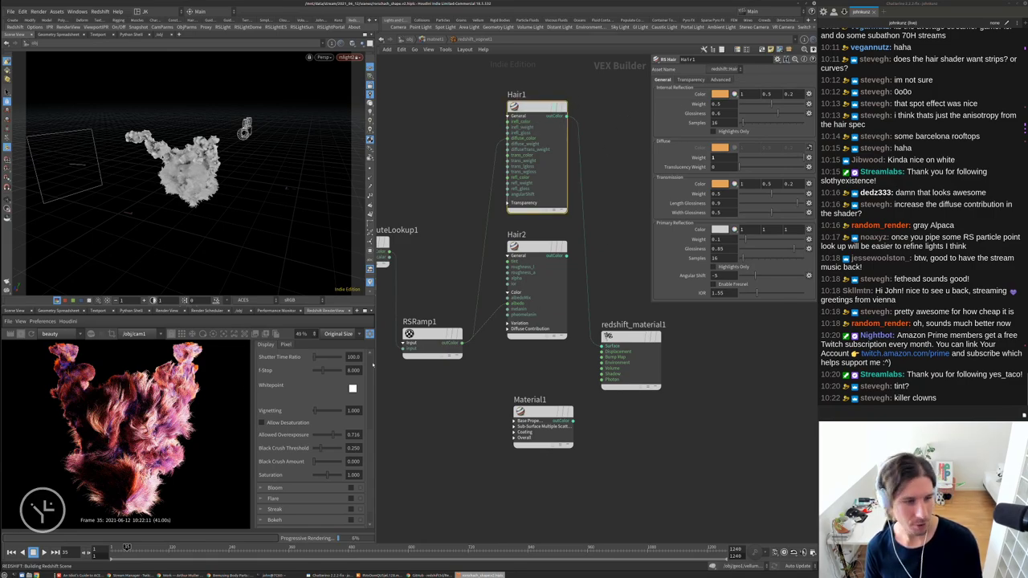
scroll(125, 434, down, 2)
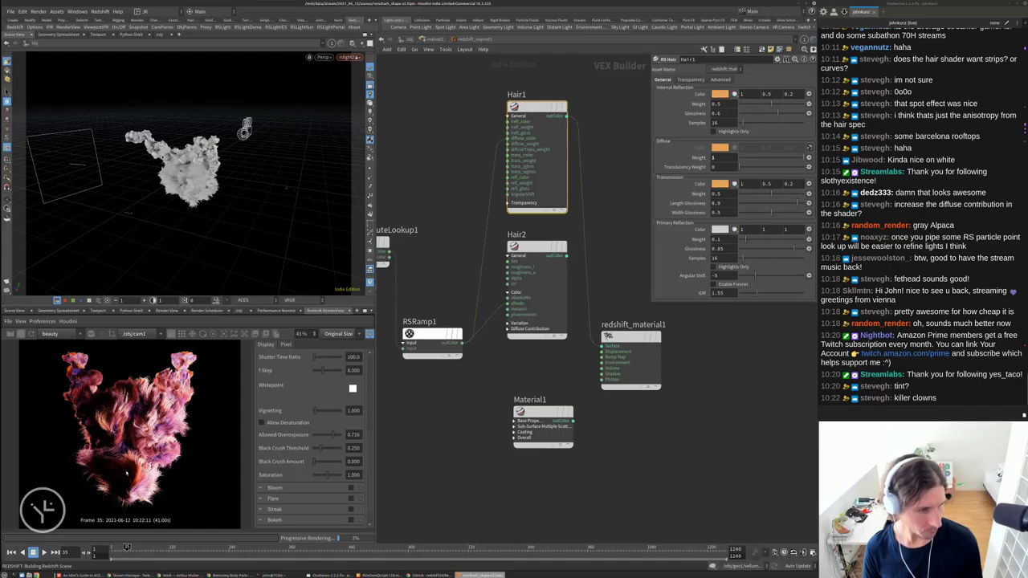
scroll(126, 475, down, 2)
click(432, 337)
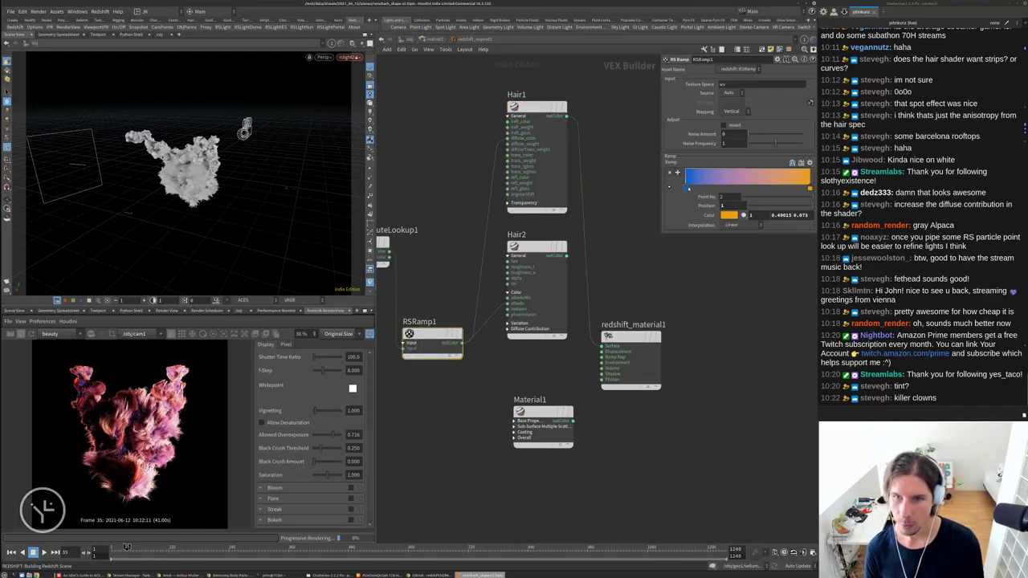
Recolour RSRamp1's blue start key to yellow-gold in the Color Editor
click(687, 187)
click(730, 215)
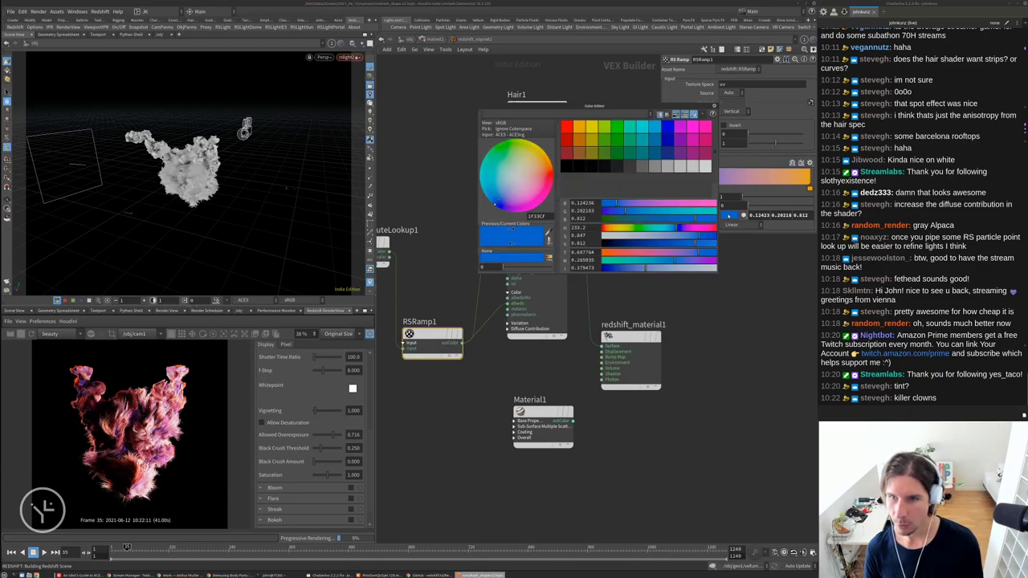
click(612, 229)
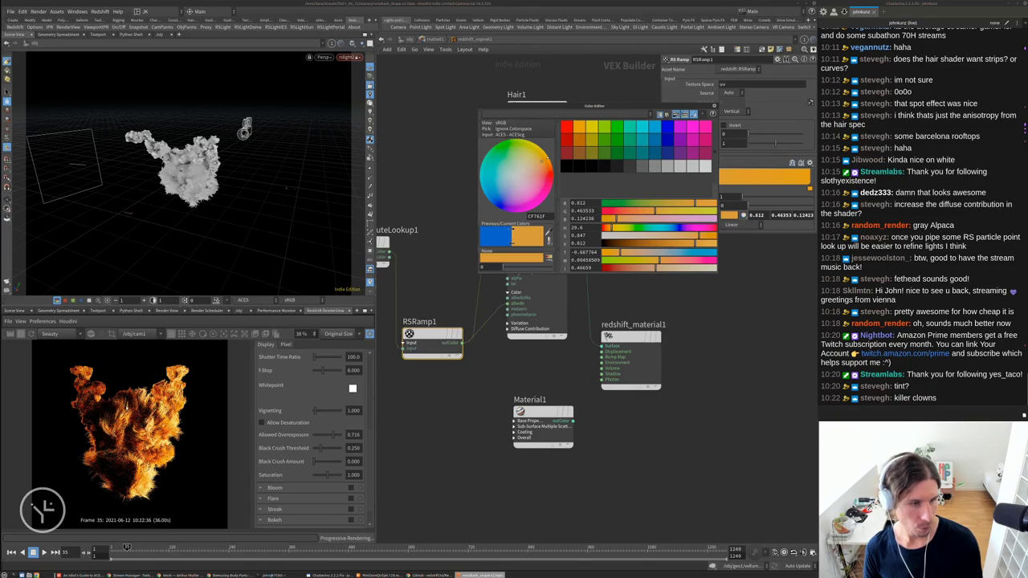
scroll(126, 399, up, 1)
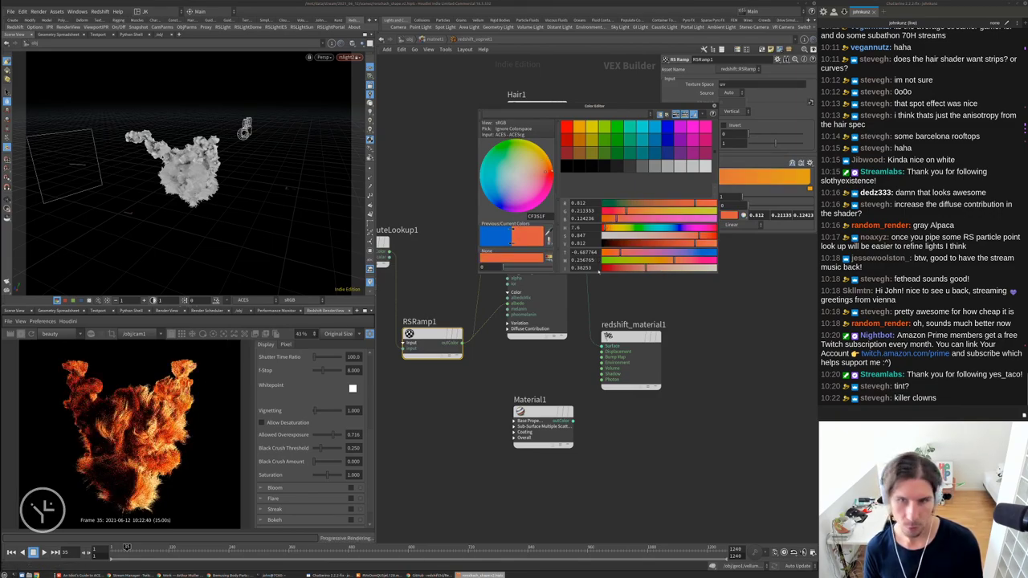
click(633, 228)
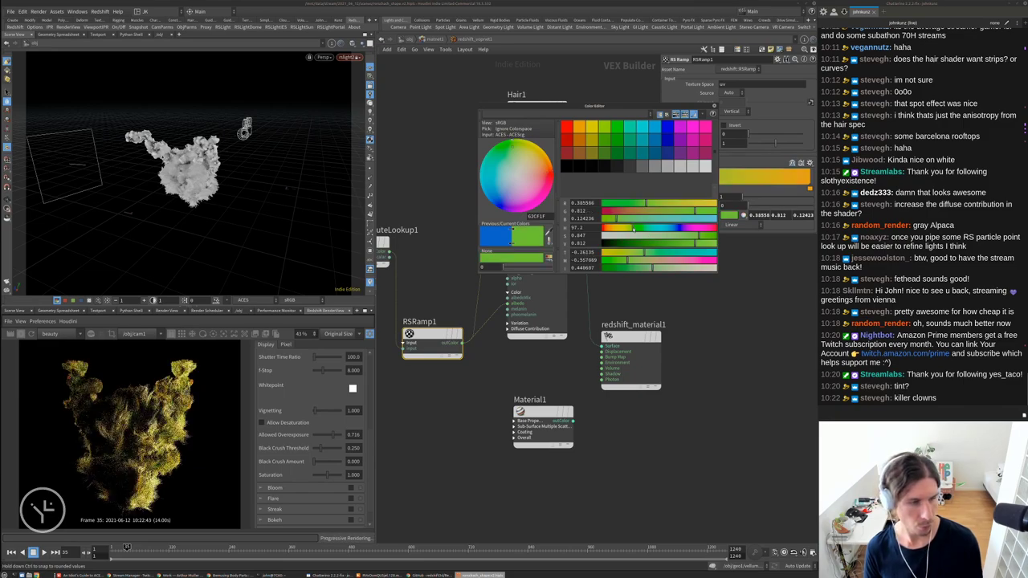
scroll(129, 434, down, 1)
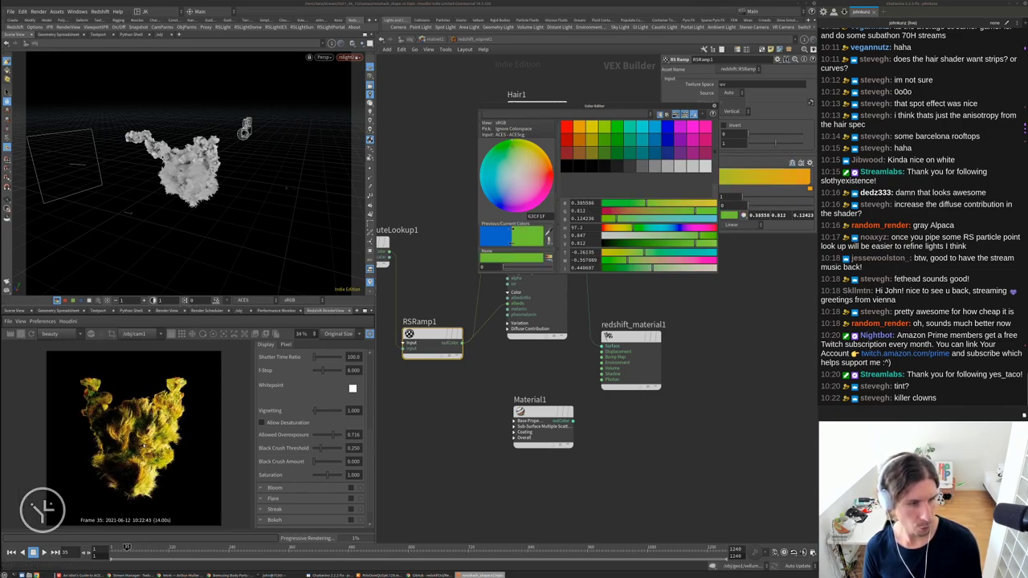
scroll(118, 440, up, 2)
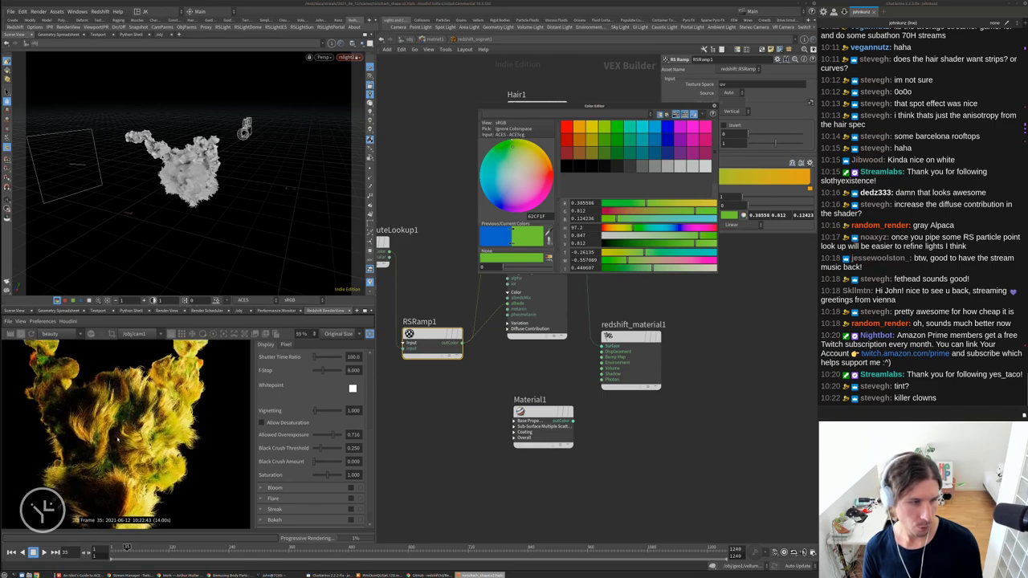
scroll(117, 440, up, 1)
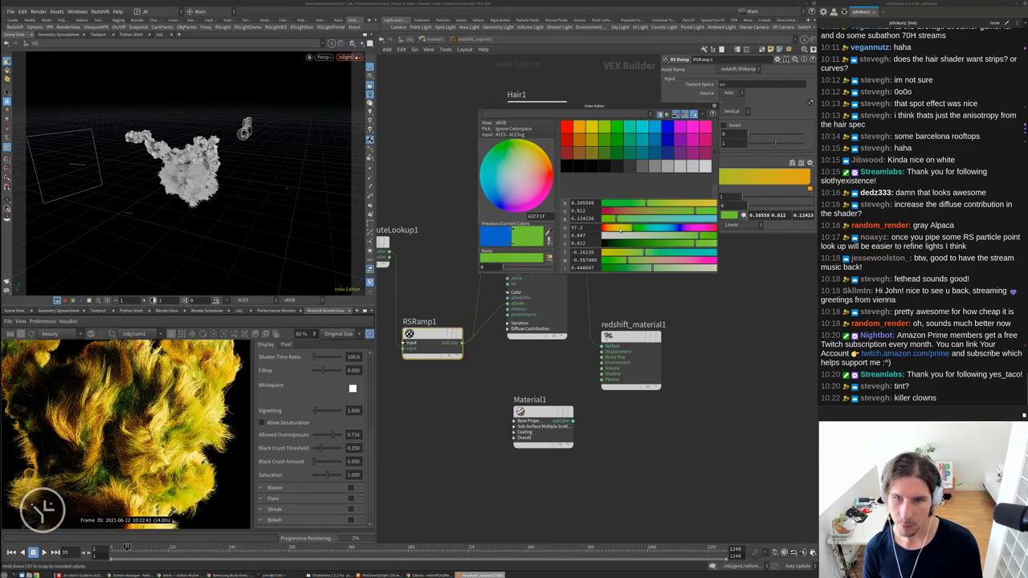
drag(620, 230, 607, 229)
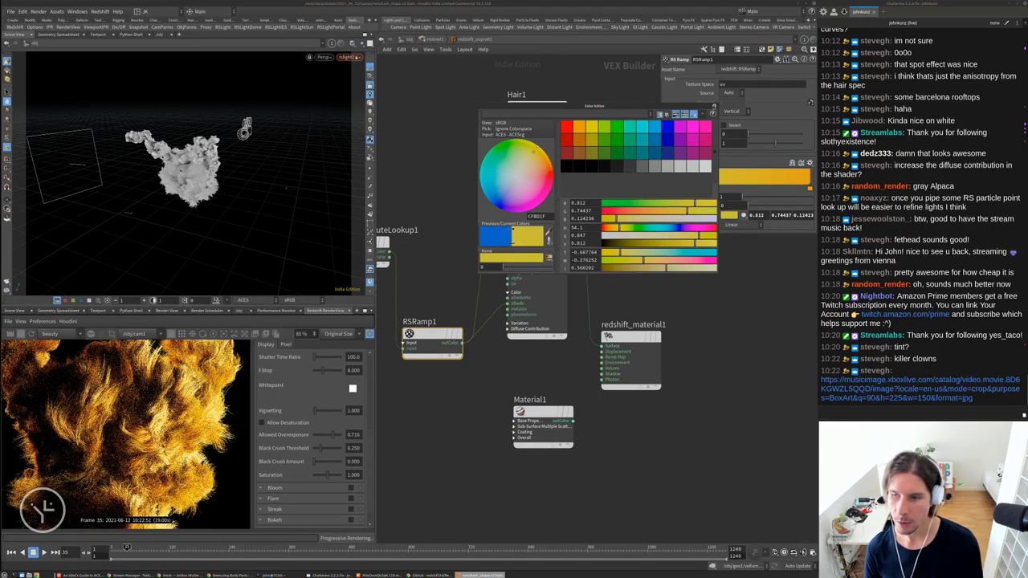
click(906, 382)
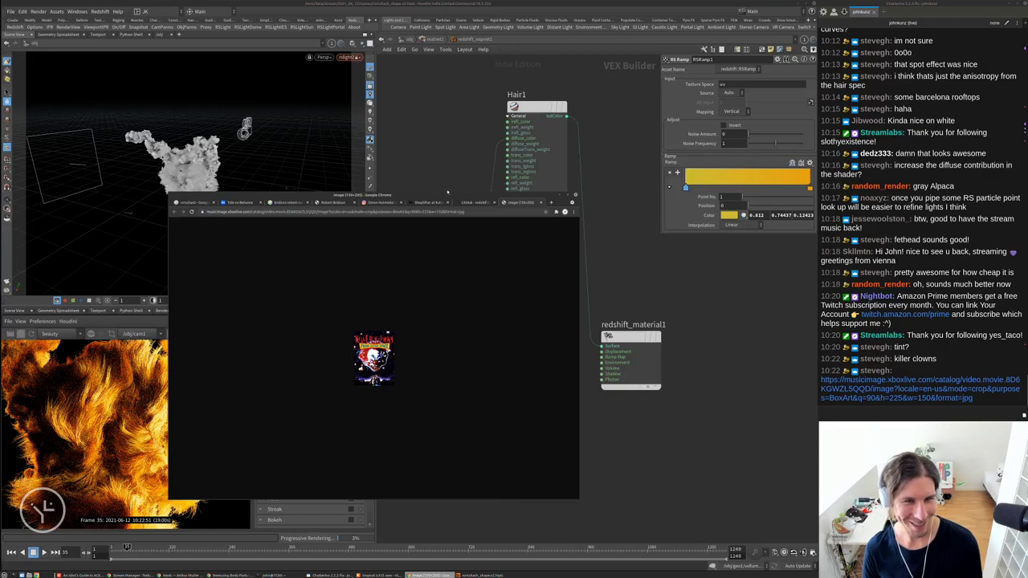
drag(448, 194, 515, 124)
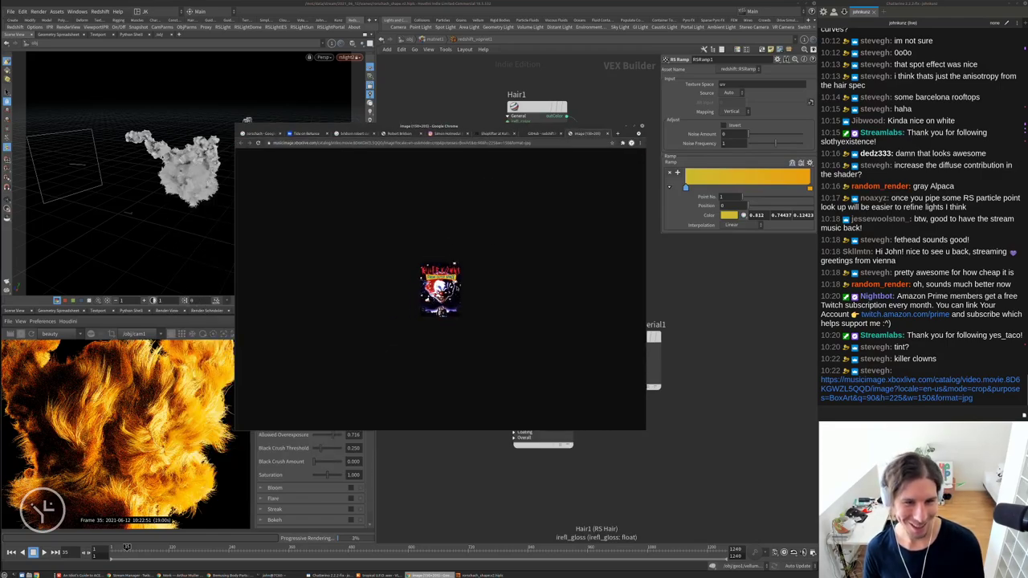
key(alt+Tab)
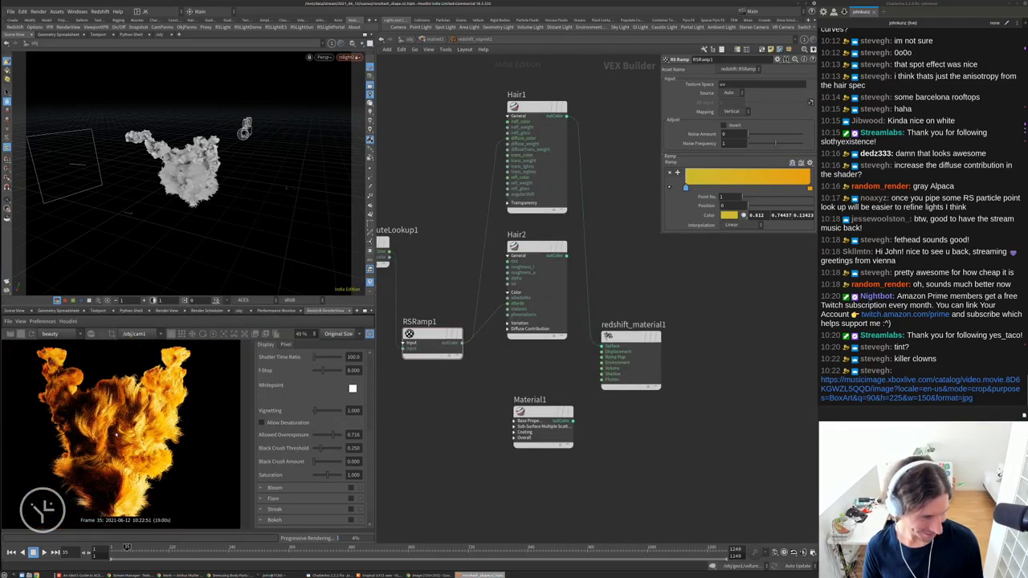
Change RSRamp1's second colour key to hot pink FF1048
scroll(121, 479, up, 3)
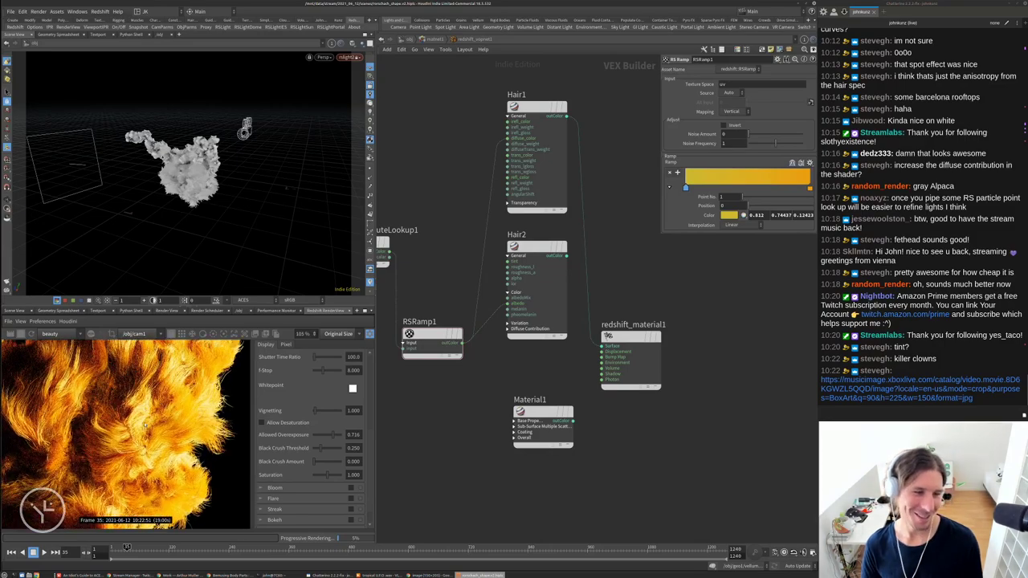
scroll(155, 426, down, 1)
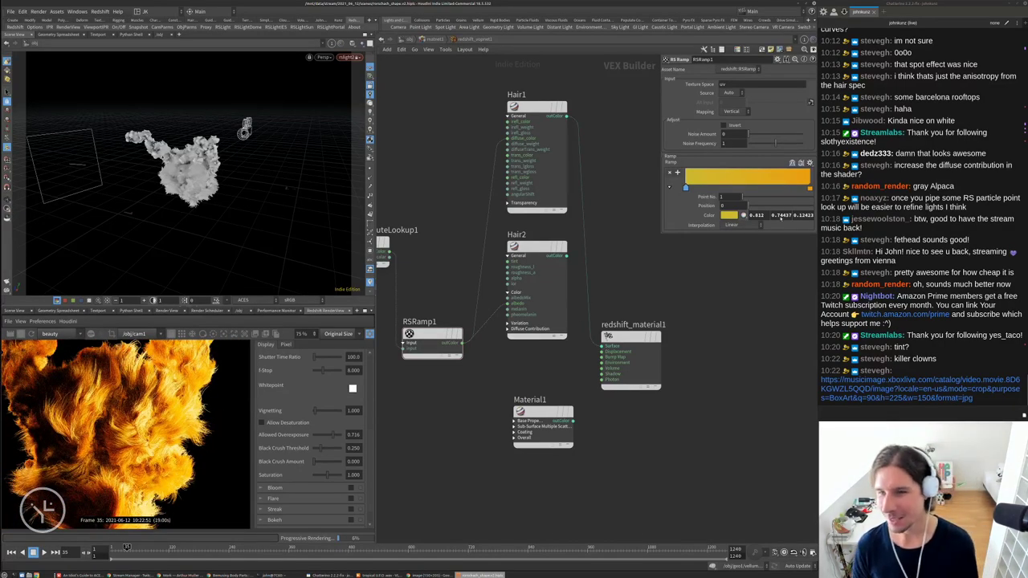
click(809, 188)
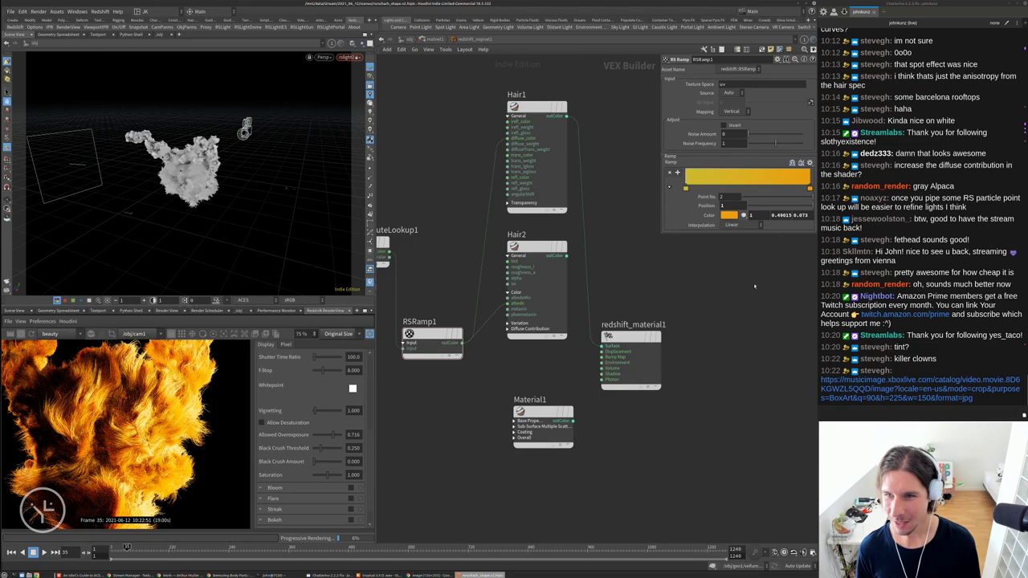
click(733, 216)
click(551, 183)
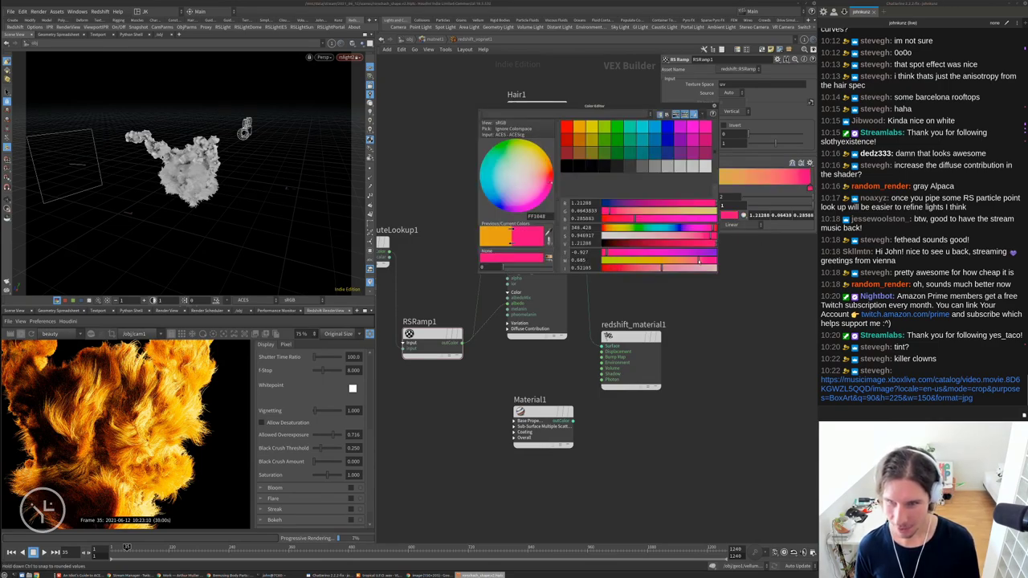
scroll(96, 460, down, 1)
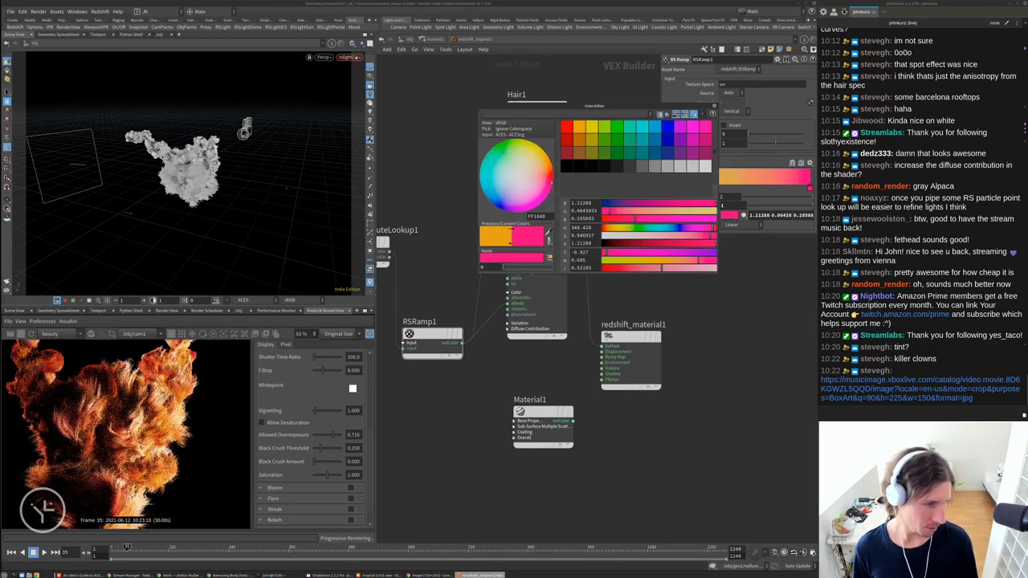
scroll(104, 434, down, 3)
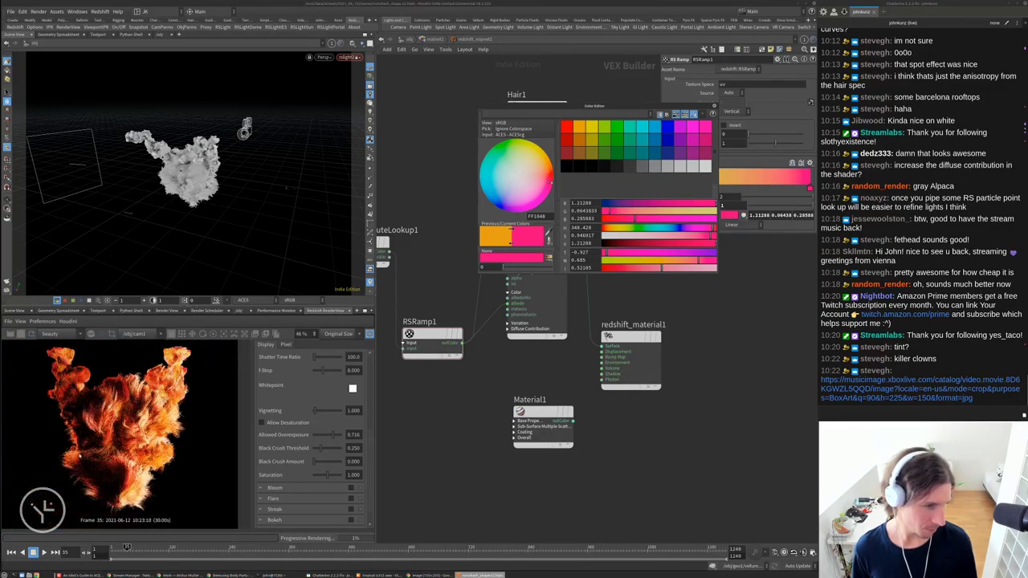
scroll(104, 434, down, 1)
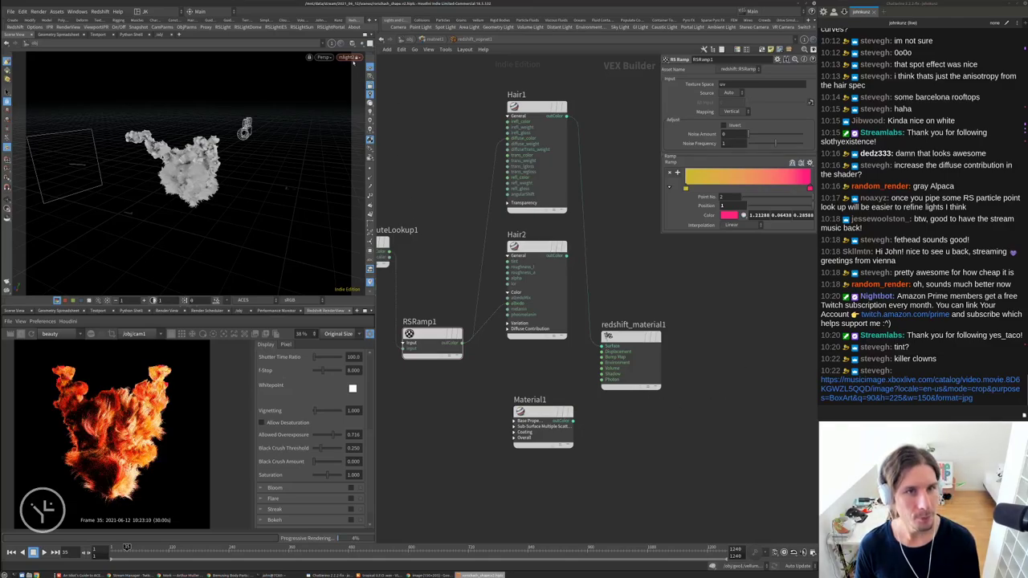
Look through cam1 and orbit the hair to new viewing angles
click(350, 57)
click(353, 92)
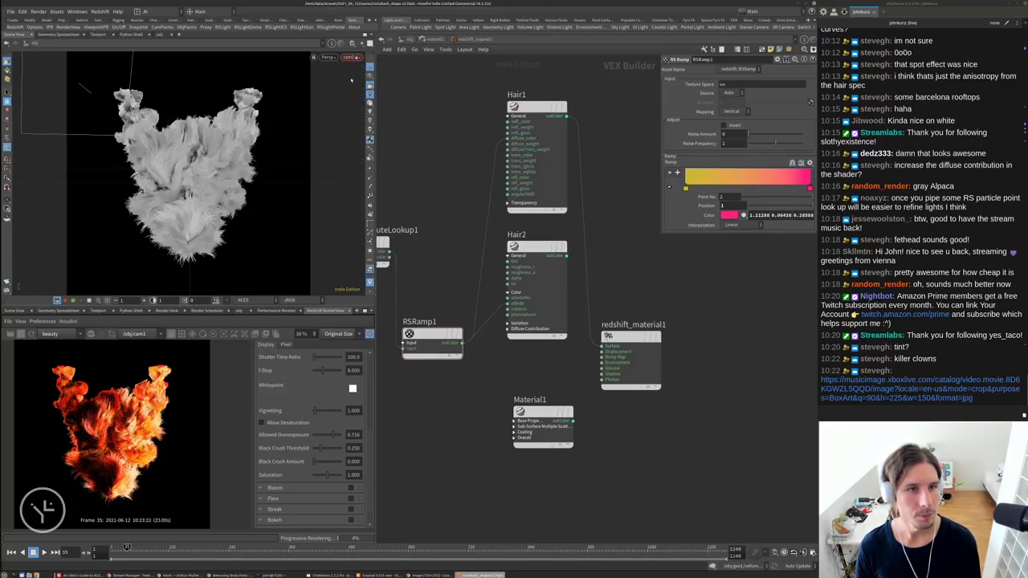
scroll(210, 168, up, 5)
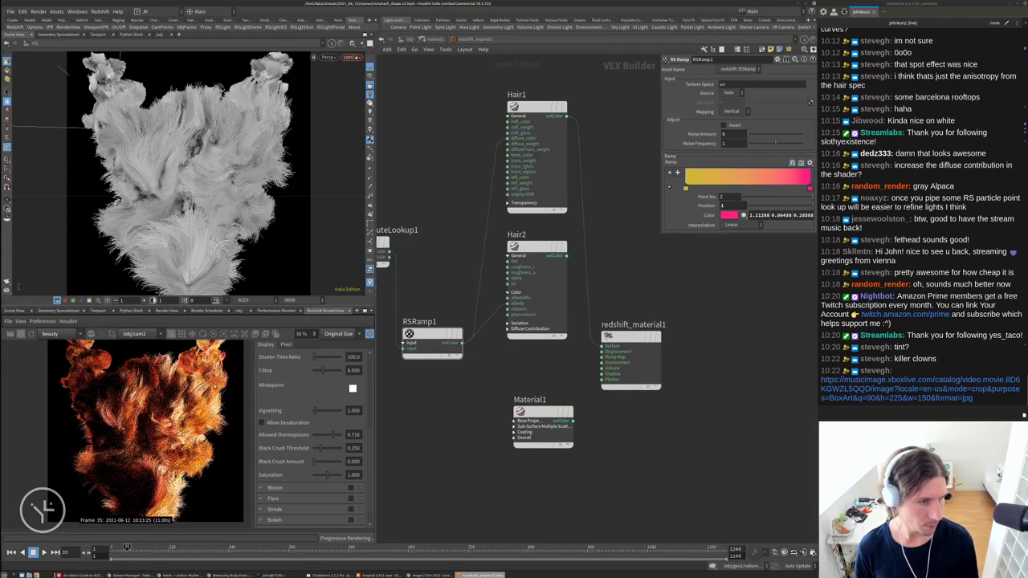
drag(205, 164, 259, 181)
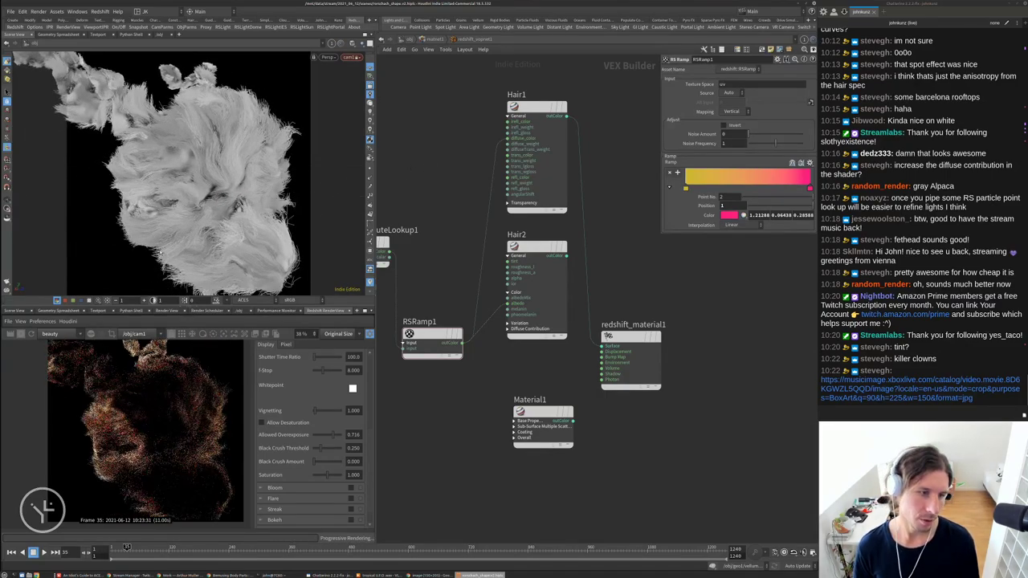
scroll(188, 222, down, 4)
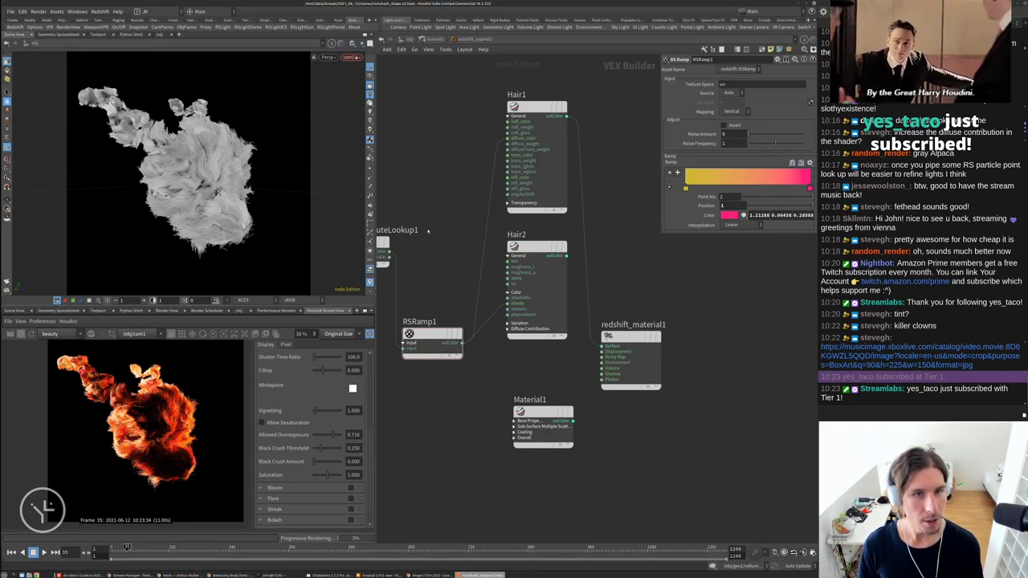
drag(184, 138, 193, 160)
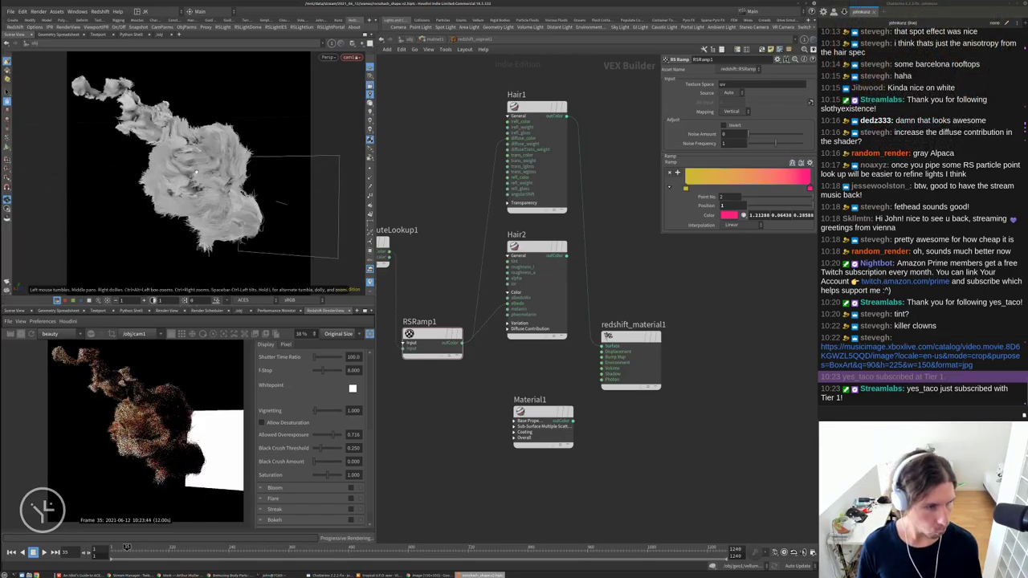
scroll(169, 462, down, 1)
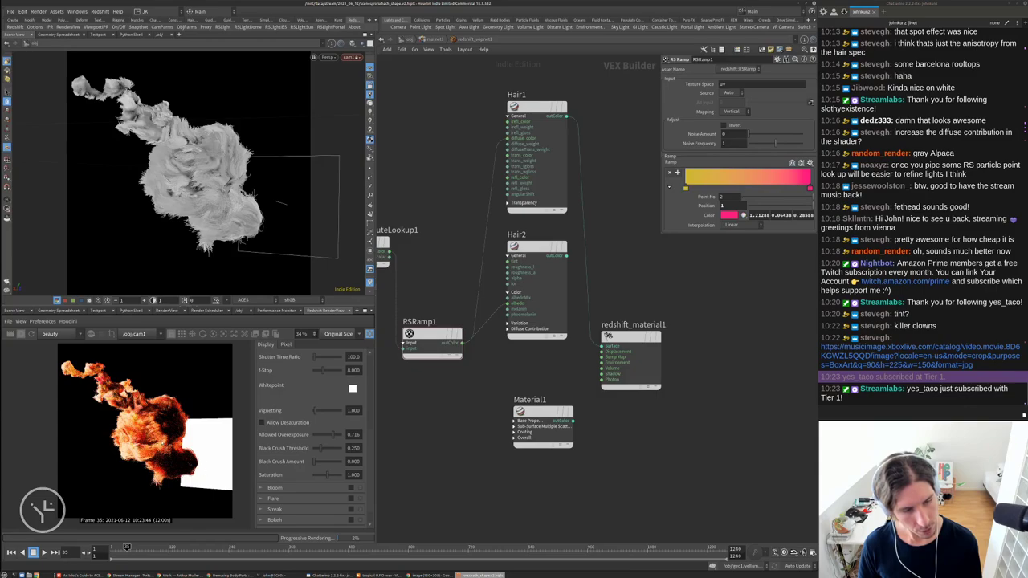
scroll(167, 440, up, 4)
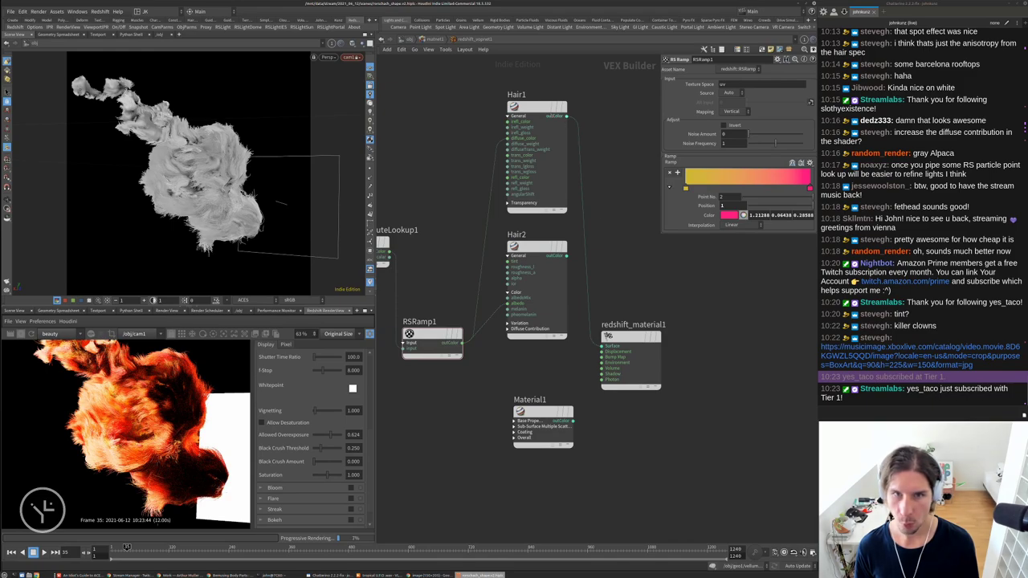
click(536, 107)
Turn off Enable Fresnel on the Hair1 shader, comparing briefly with it on
click(713, 285)
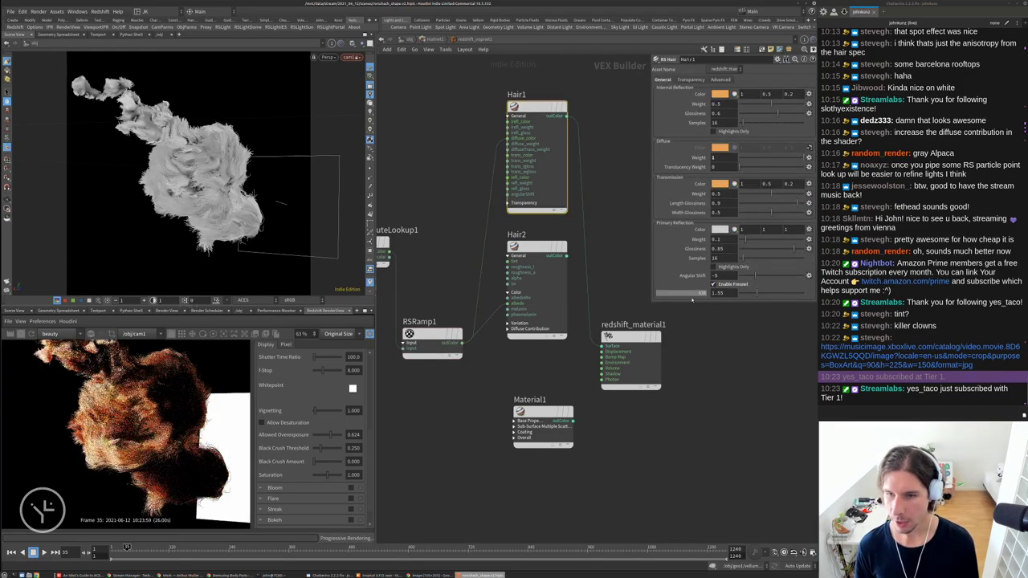
click(727, 283)
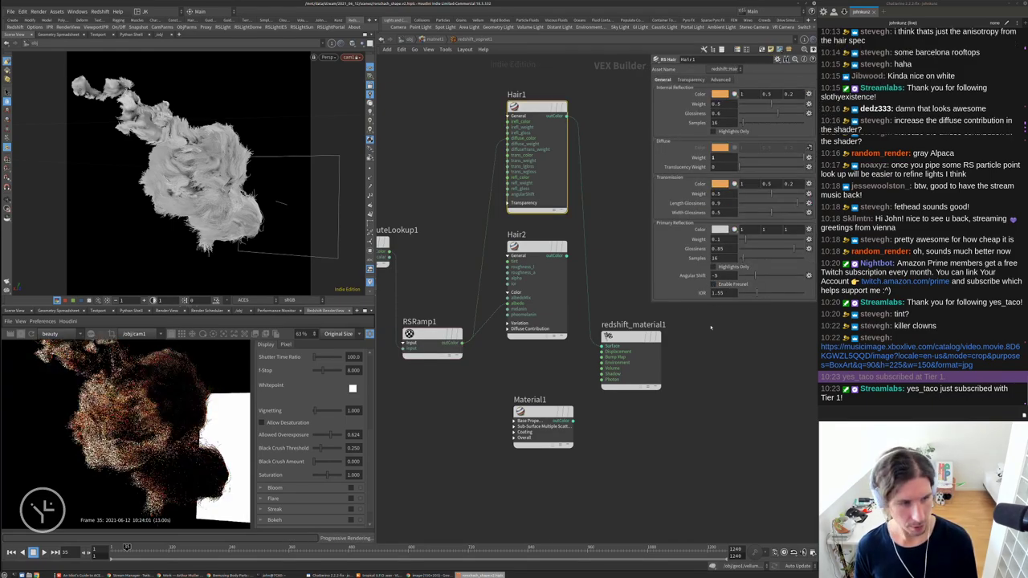
click(727, 282)
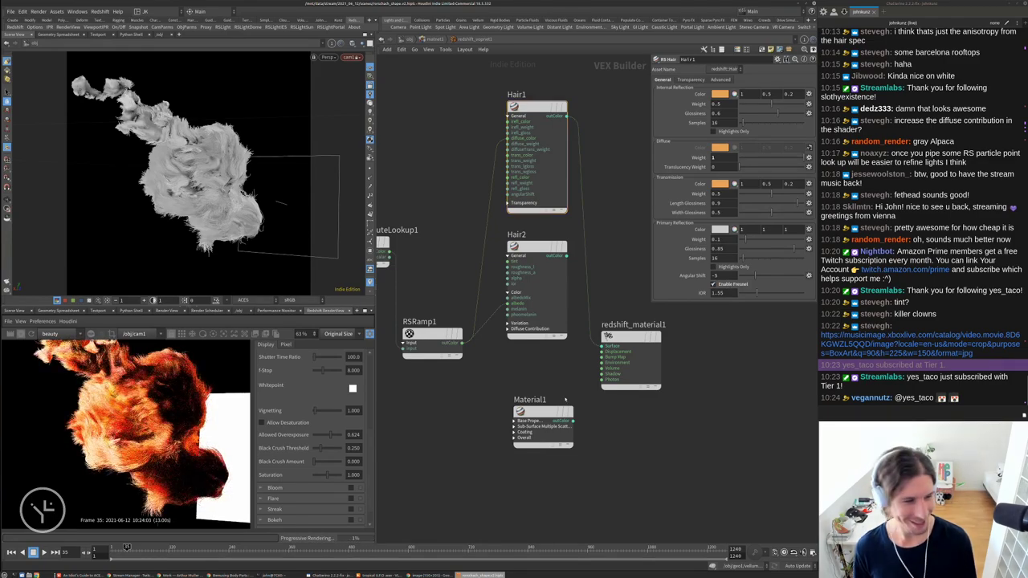
click(727, 282)
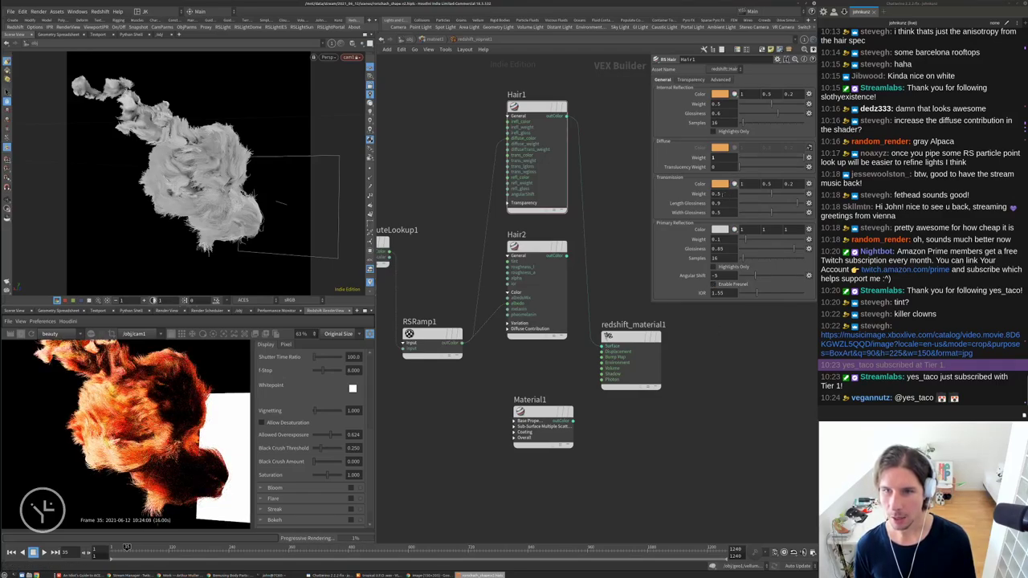
Tune Hair1 weights: transmission 0.552, diffuse 0.772, internal reflection 0.544
click(718, 194)
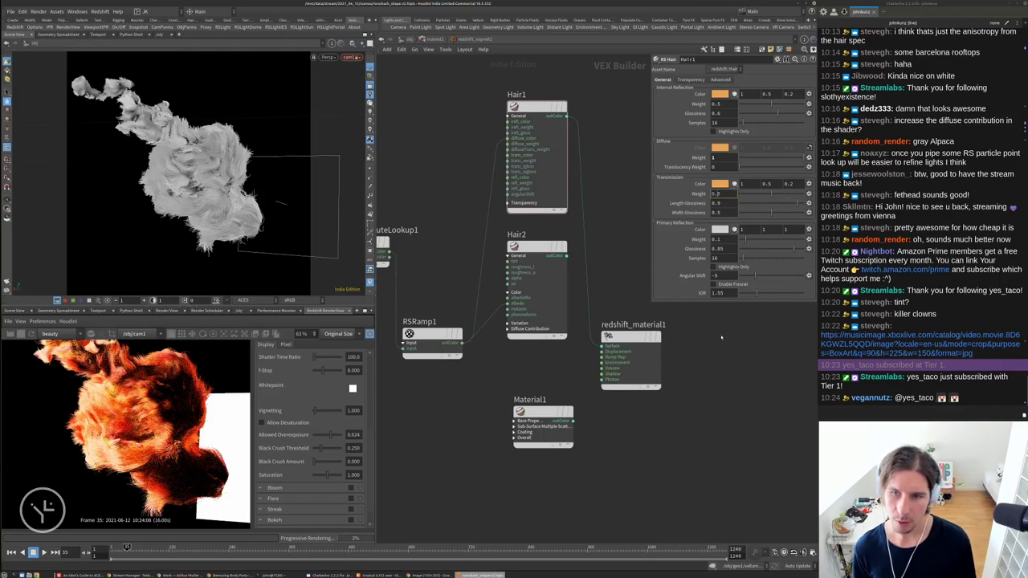
text(0.75)
key(Return)
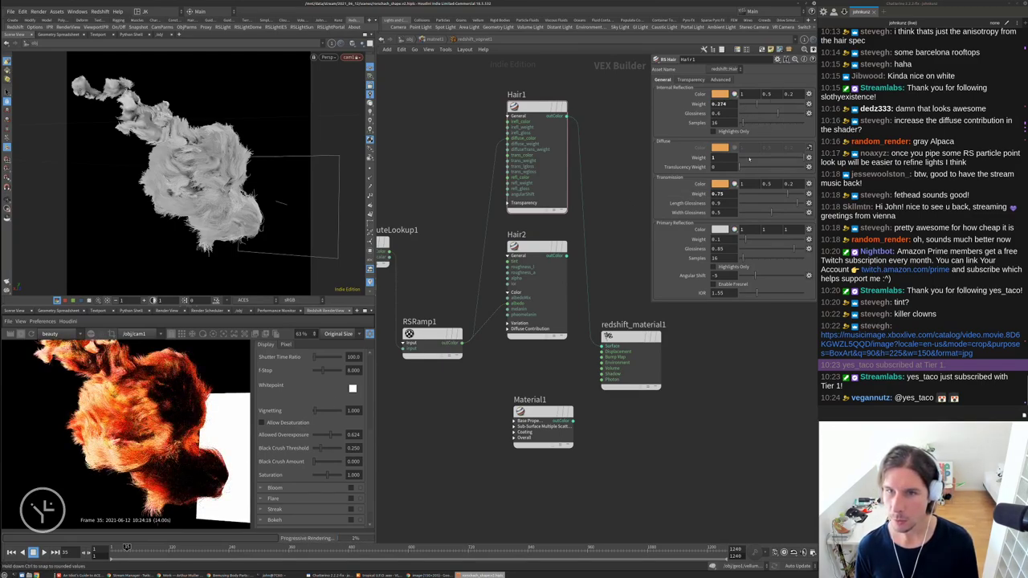
click(749, 158)
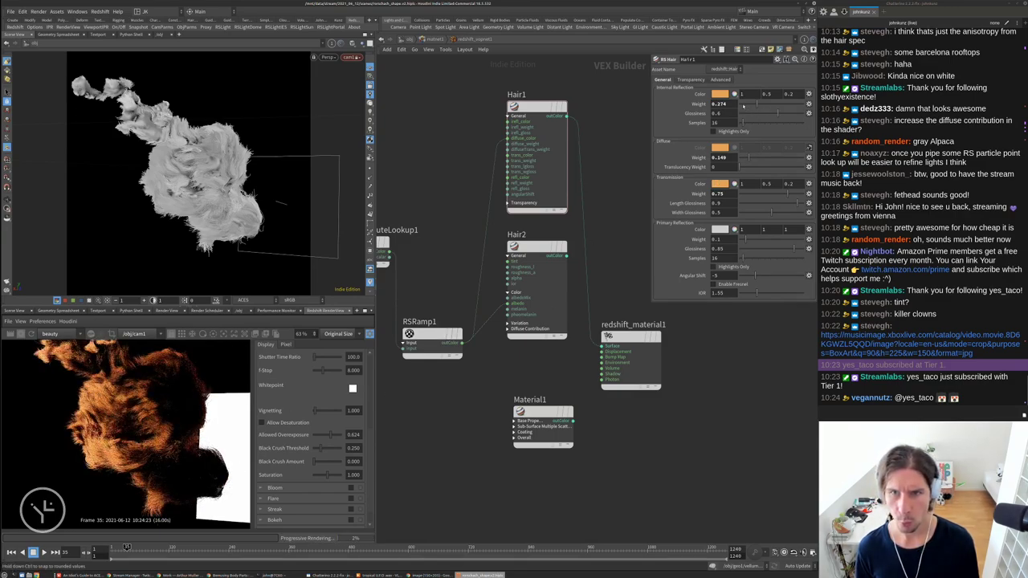
click(742, 105)
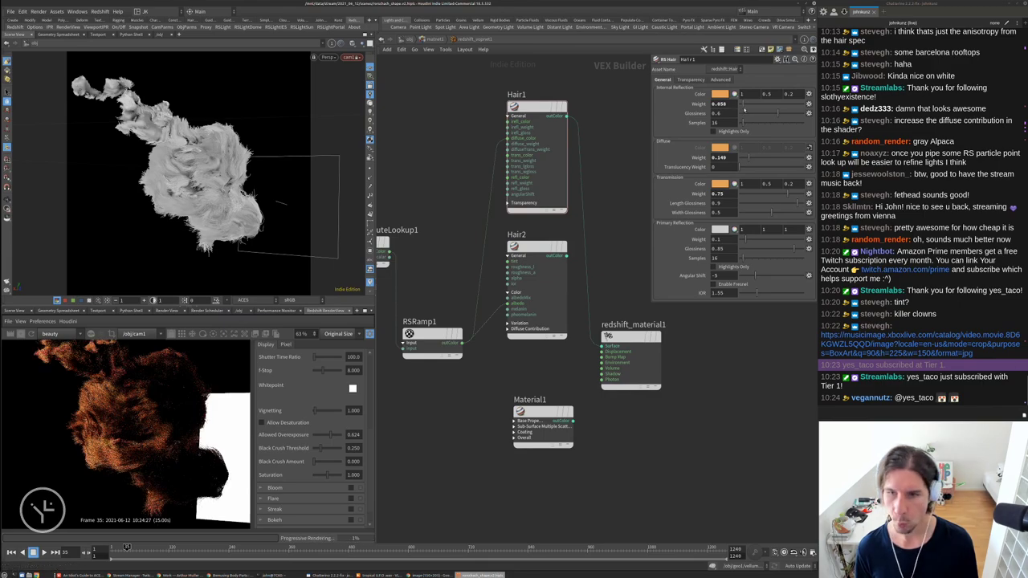
click(743, 193)
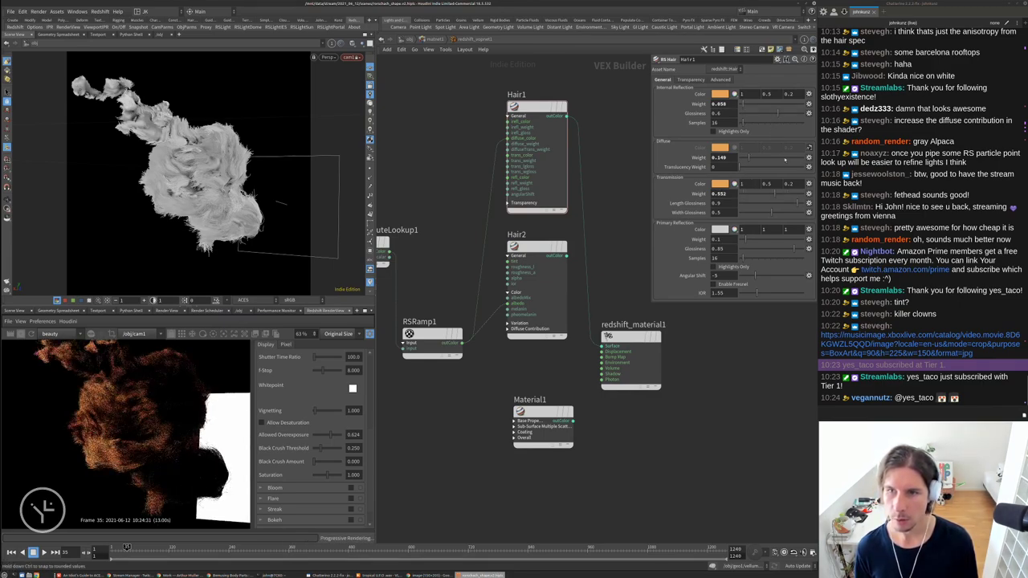
click(771, 157)
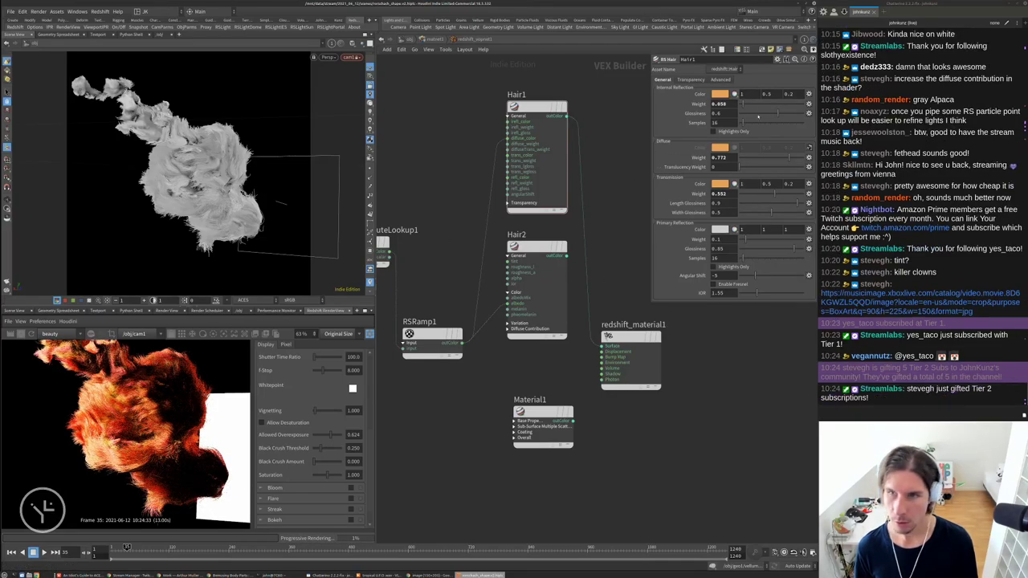
click(753, 103)
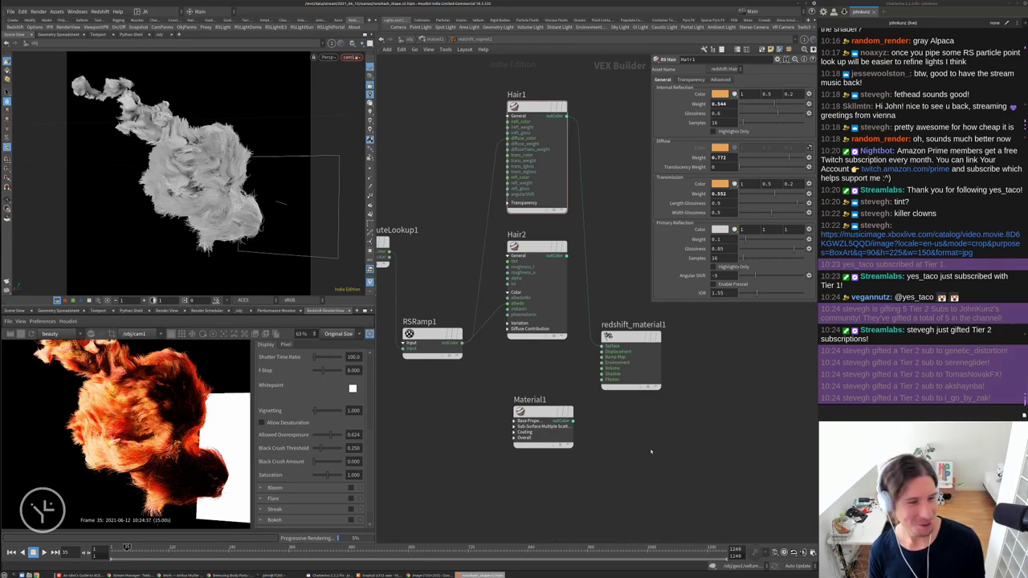
Orbit the cam1 view around the hair smoke to a new angle
middle_drag(651, 452, 652, 435)
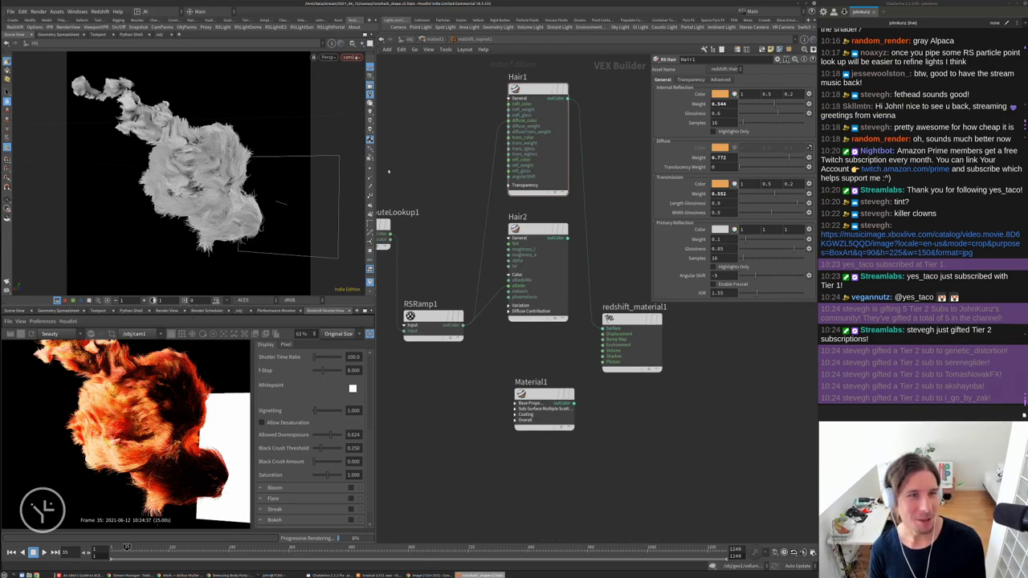
drag(257, 153, 40, 73)
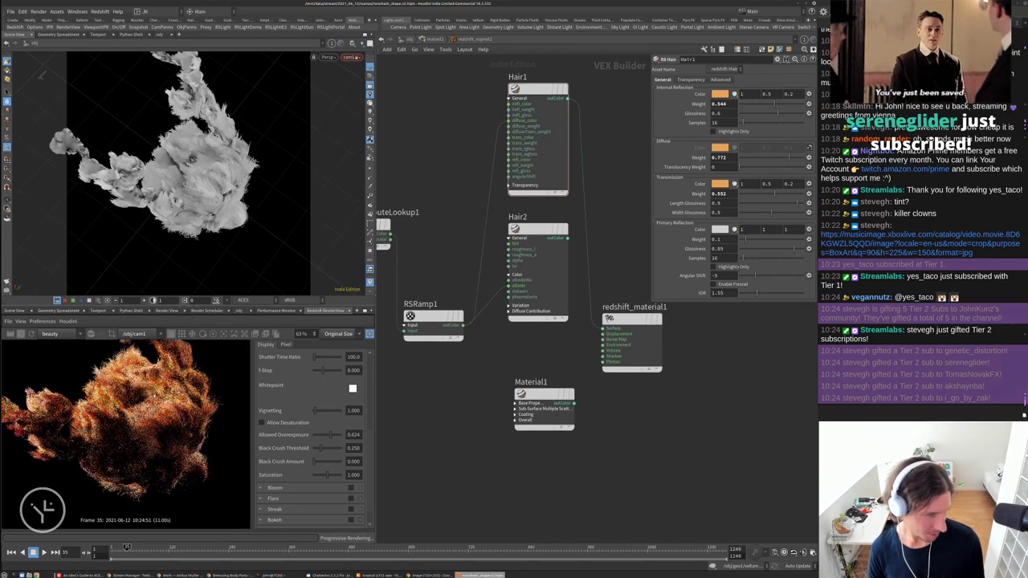
drag(208, 161, 192, 185)
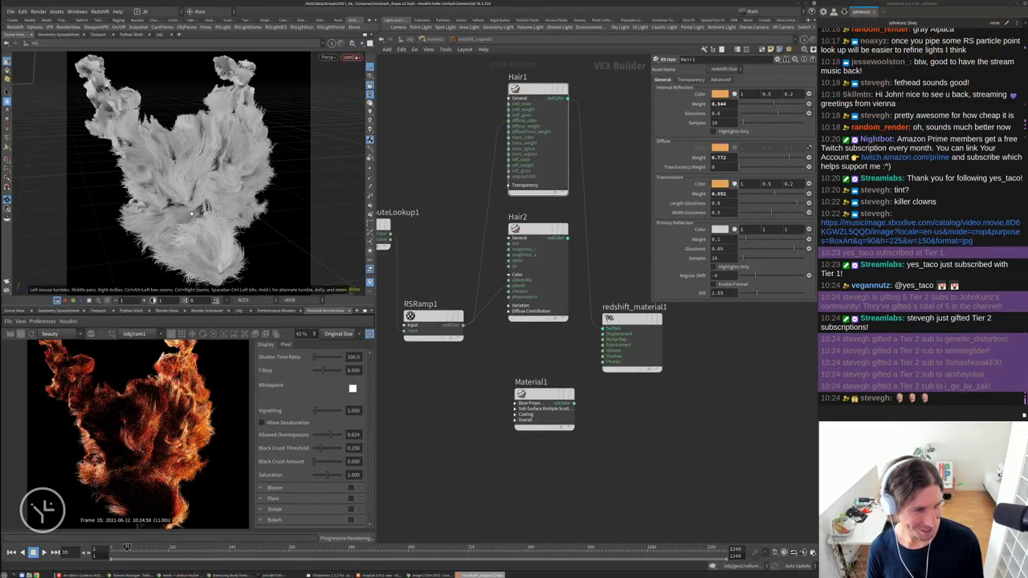
Dolly and re-orbit the camera to pull back and frame the whole orange plume
scroll(197, 204, up, 5)
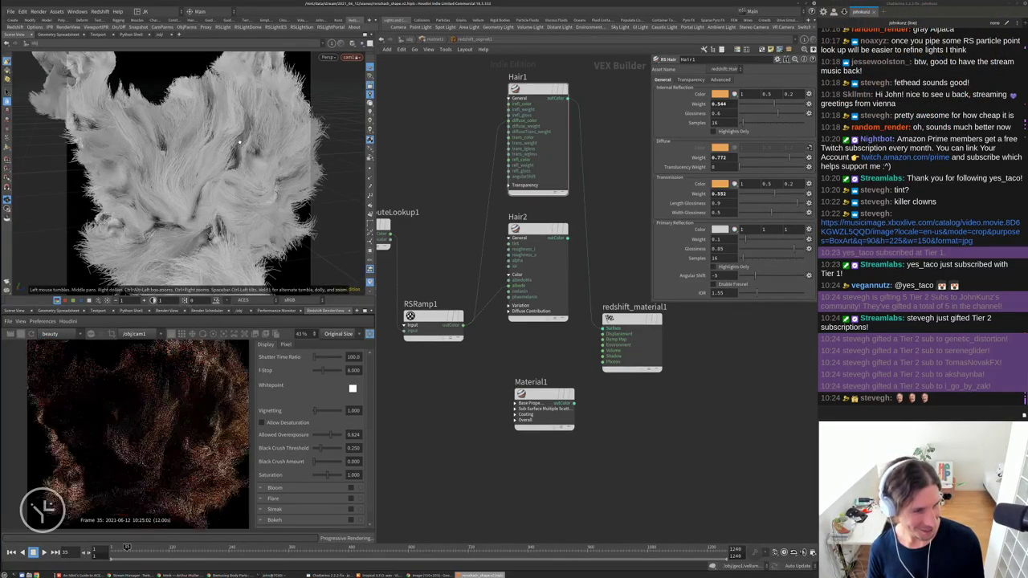
scroll(170, 406, down, 2)
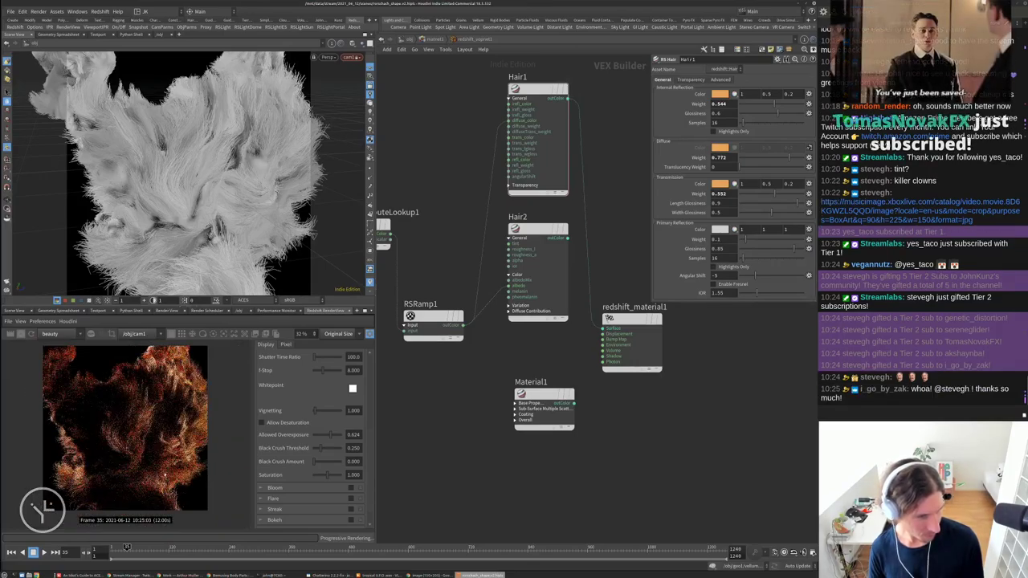
scroll(137, 433, up, 1)
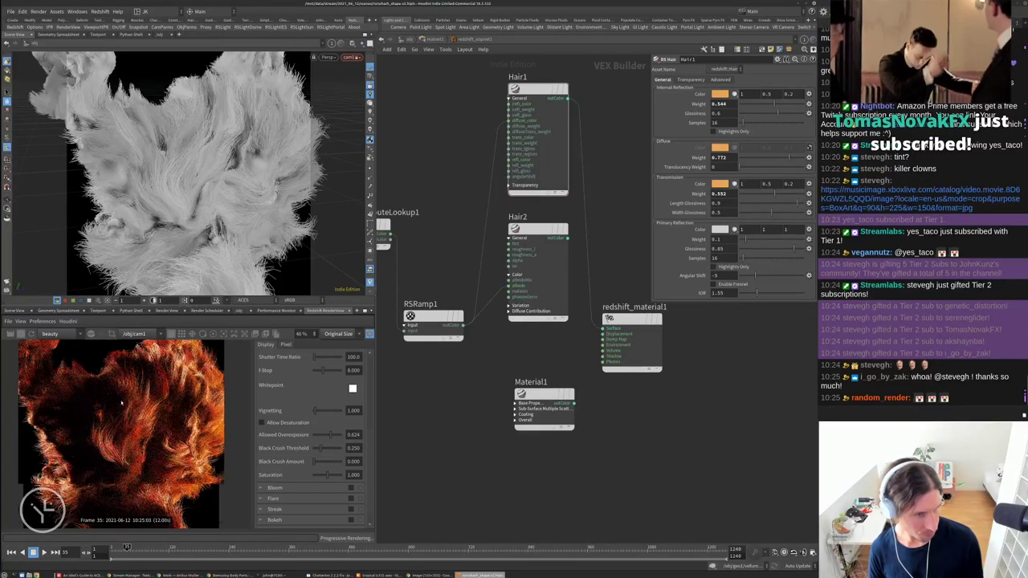
scroll(137, 433, up, 3)
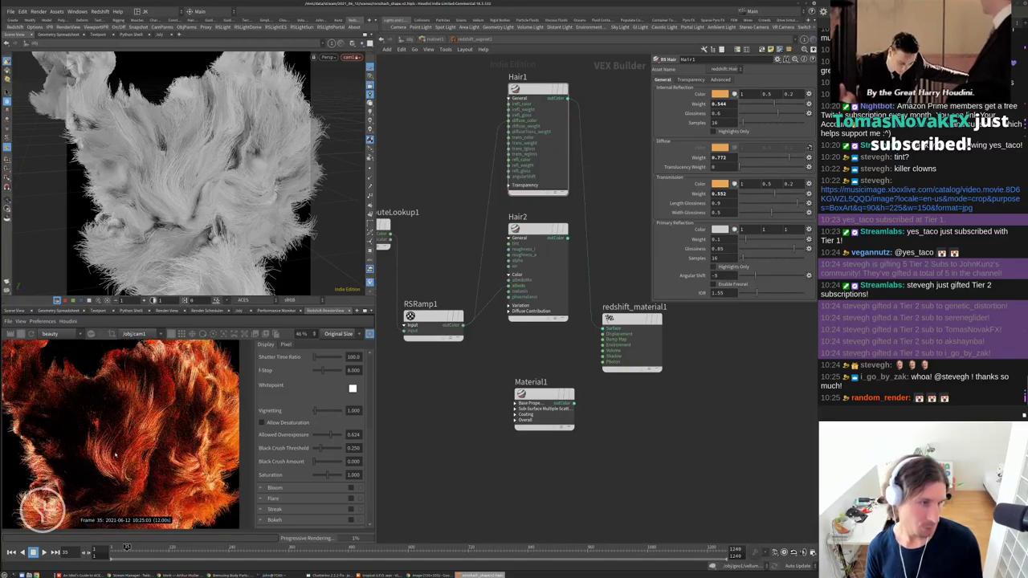
scroll(117, 450, up, 7)
scroll(116, 424, down, 4)
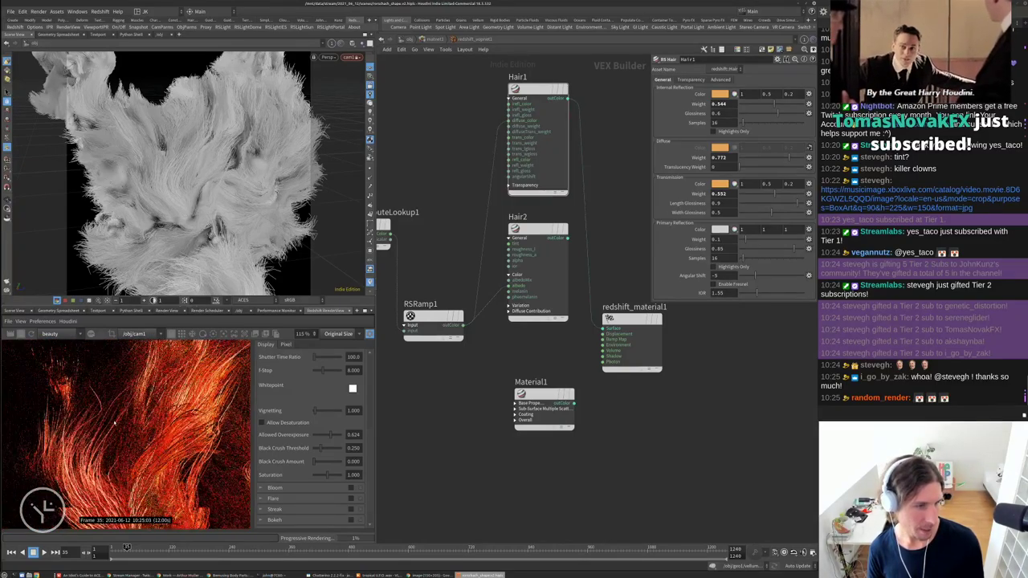
scroll(125, 418, down, 1)
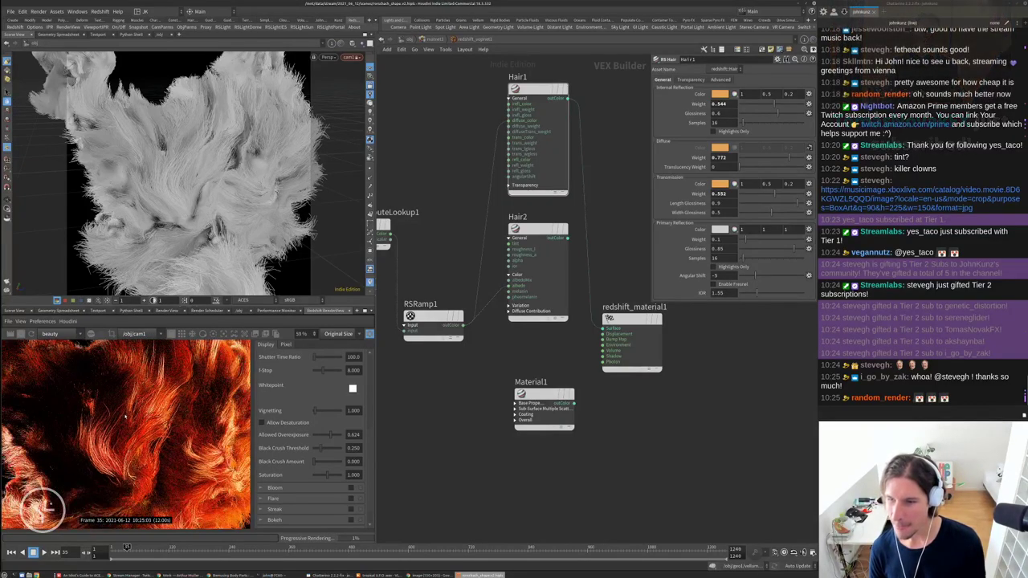
scroll(125, 414, down, 1)
scroll(122, 412, down, 1)
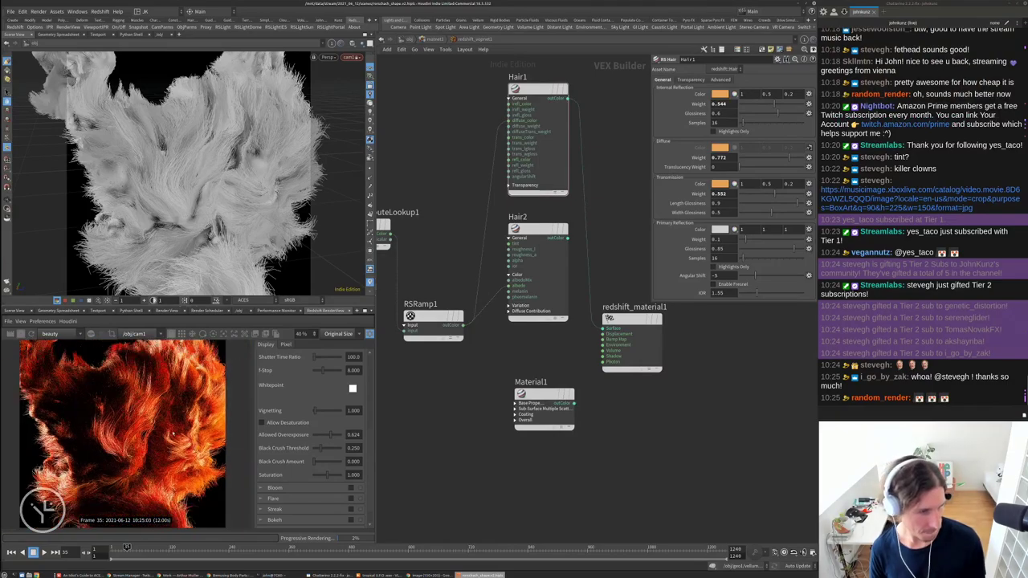
drag(297, 127, 277, 184)
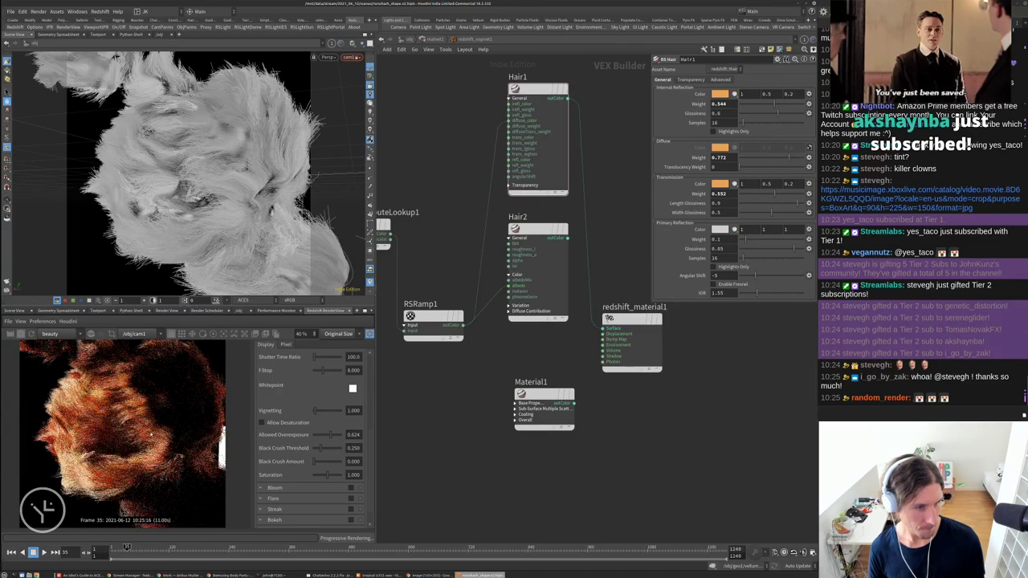
scroll(126, 436, down, 1)
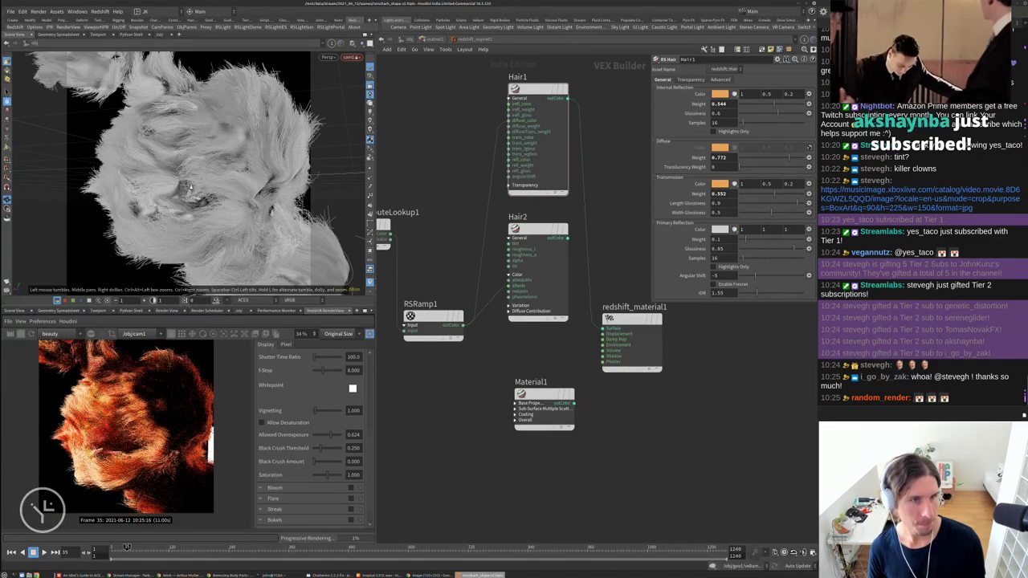
scroll(209, 200, down, 4)
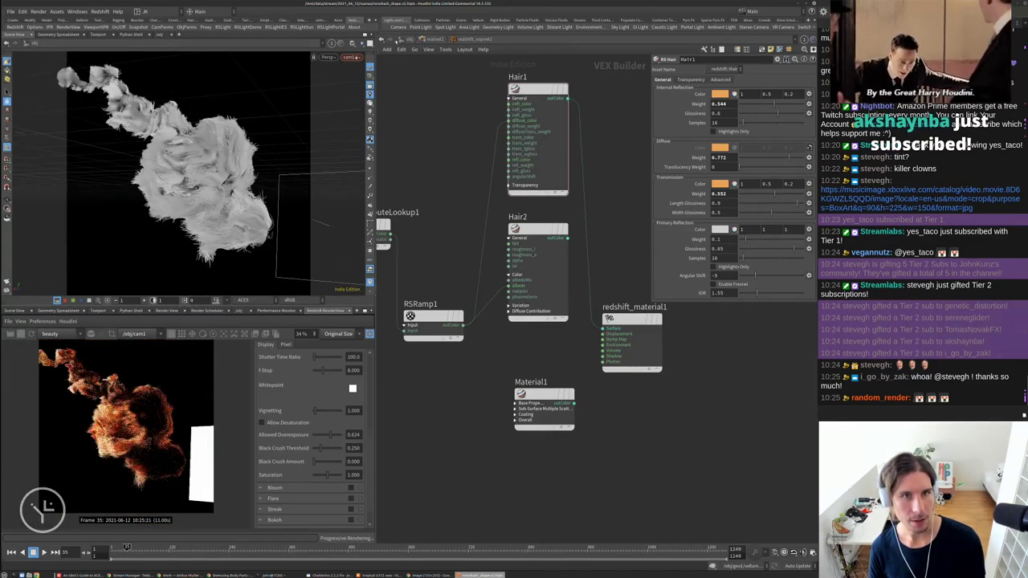
Back at /obj, uncheck Visible on rslight1 to hide its light card
key(u)
key(u)
click(581, 346)
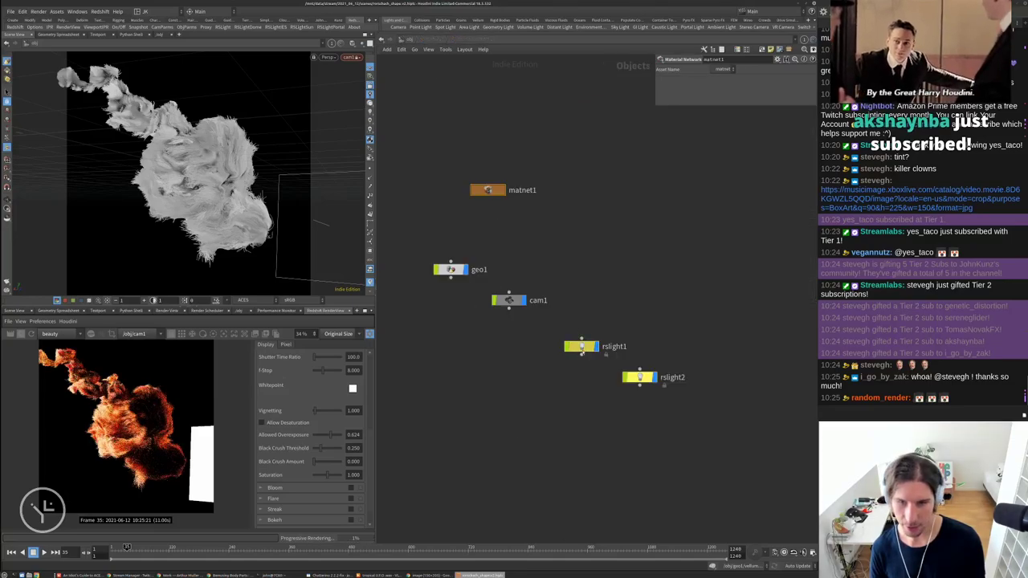
key(p)
click(626, 281)
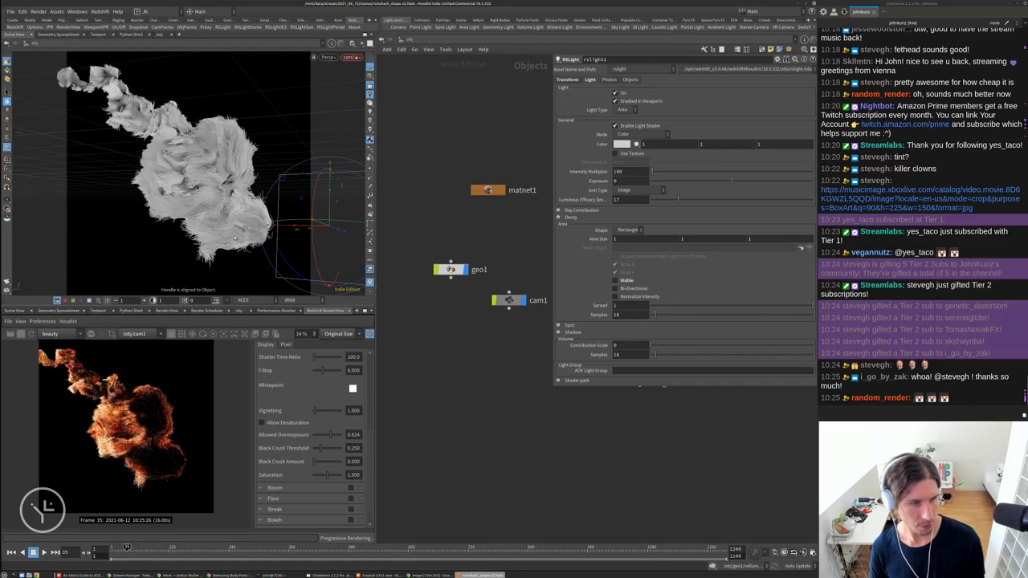
Orbit and dolly cam1 to view the hair plume front-on
drag(225, 253, 184, 167)
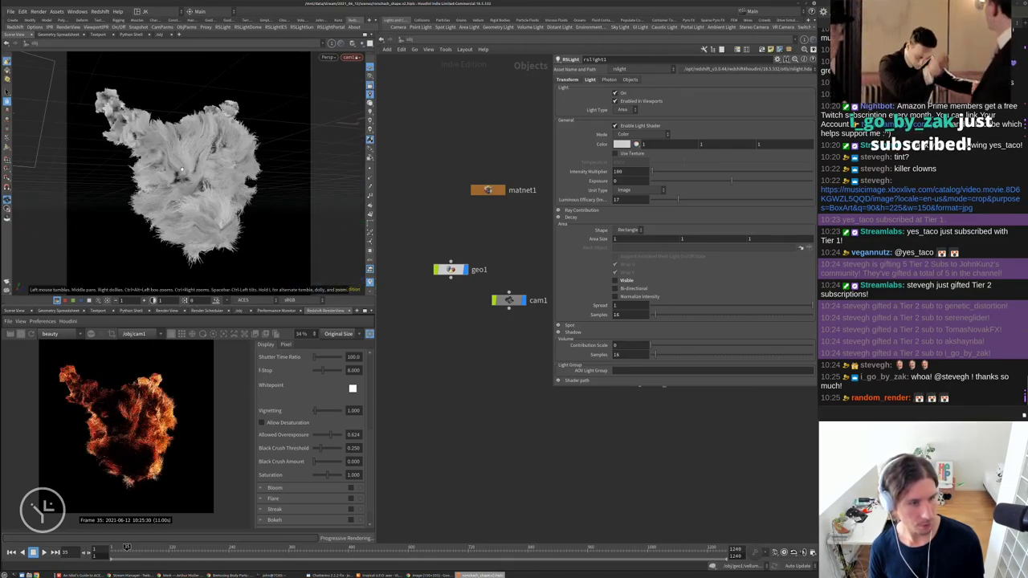
drag(184, 170, 163, 198)
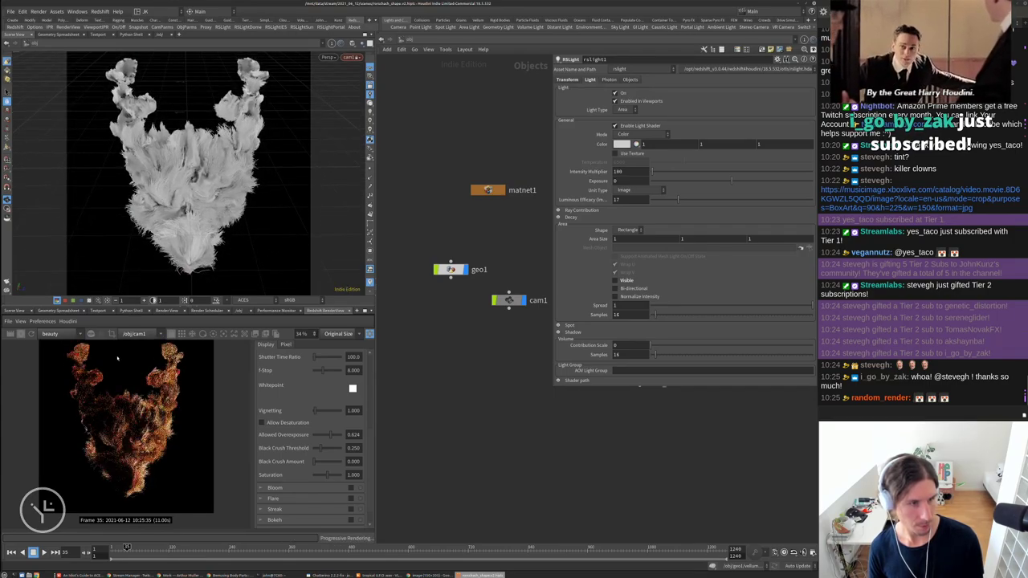
scroll(136, 434, down, 1)
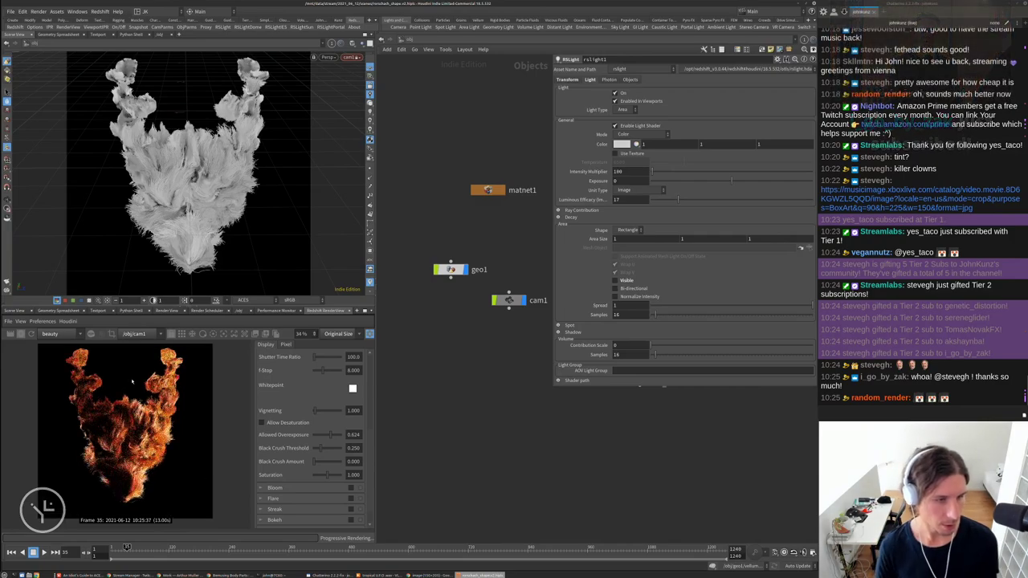
scroll(128, 426, up, 3)
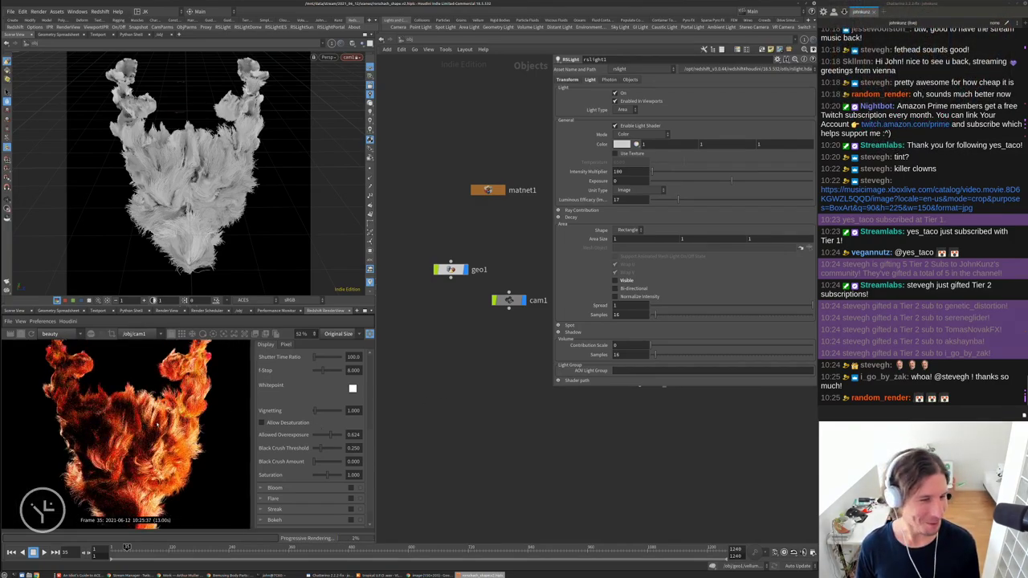
scroll(128, 426, down, 2)
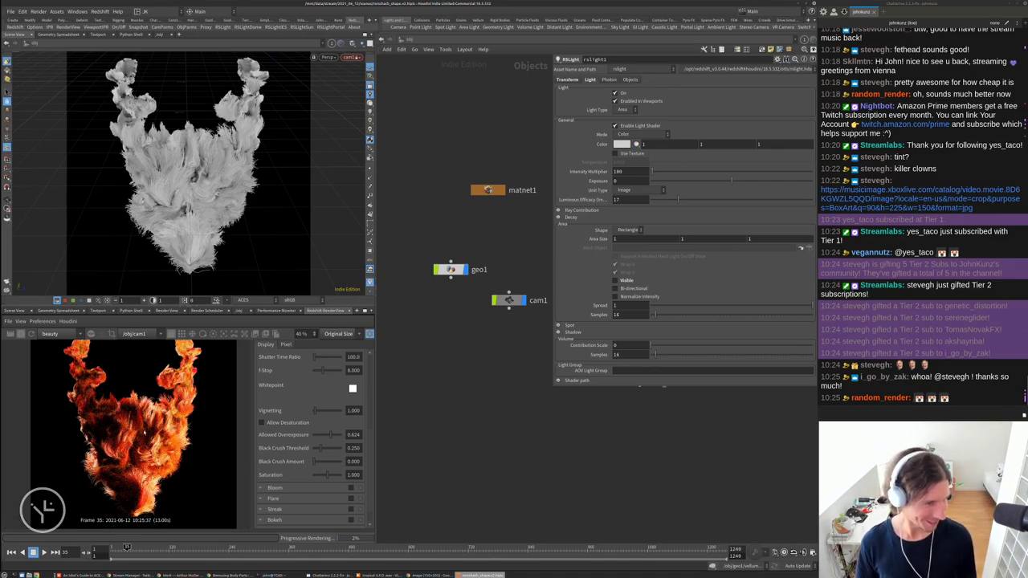
scroll(144, 432, down, 1)
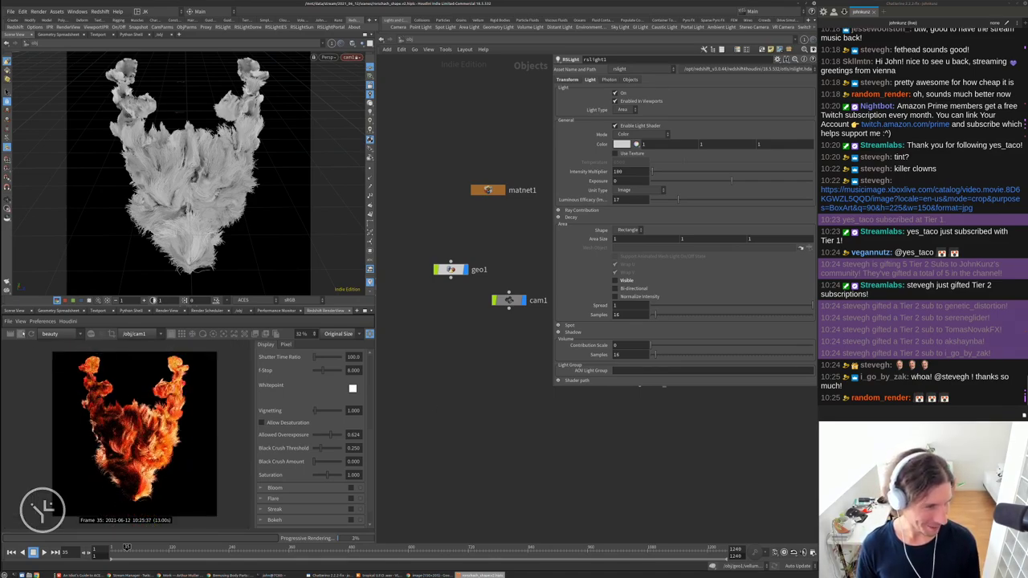
scroll(144, 391, up, 1)
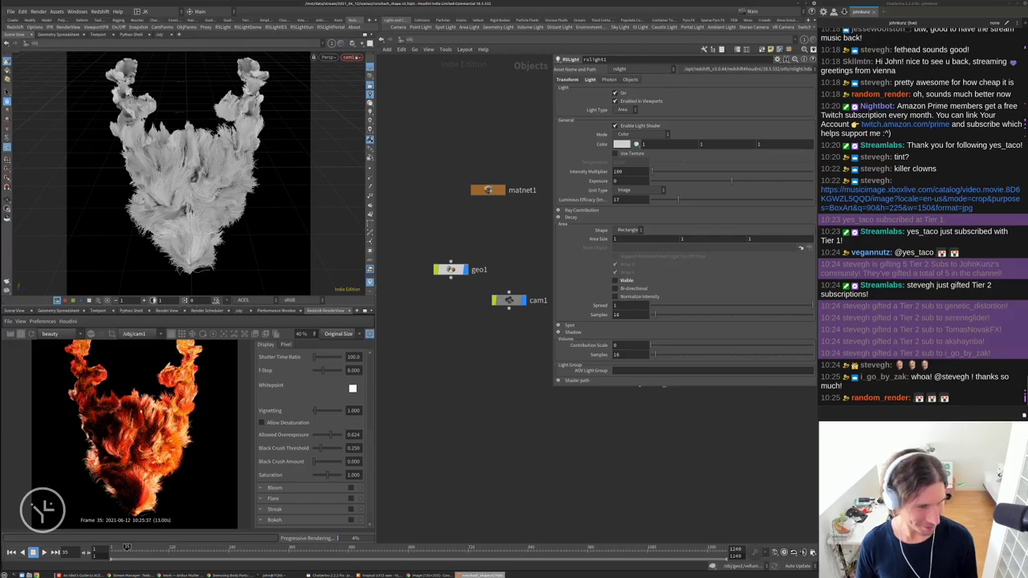
scroll(139, 408, up, 3)
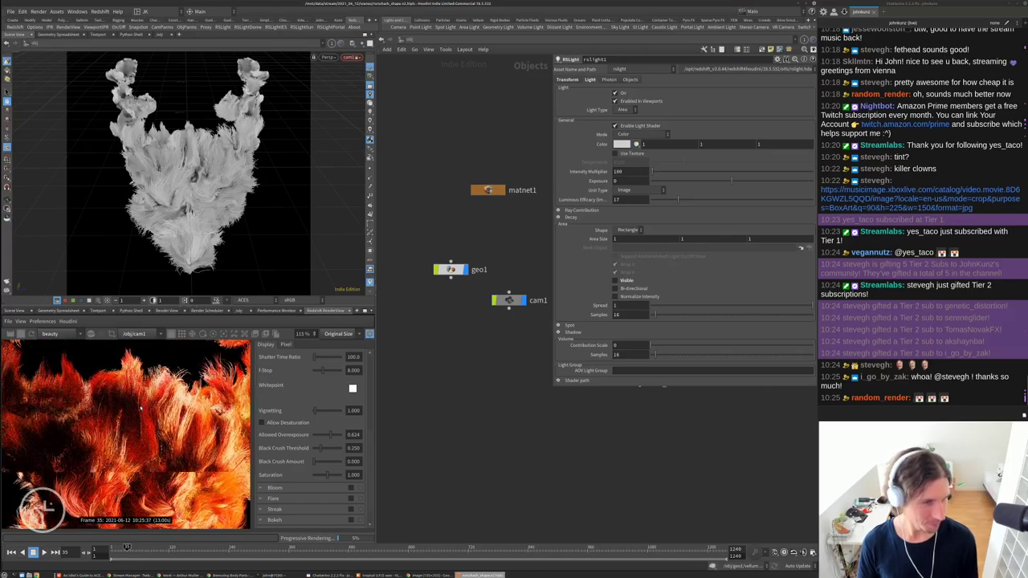
scroll(114, 434, up, 1)
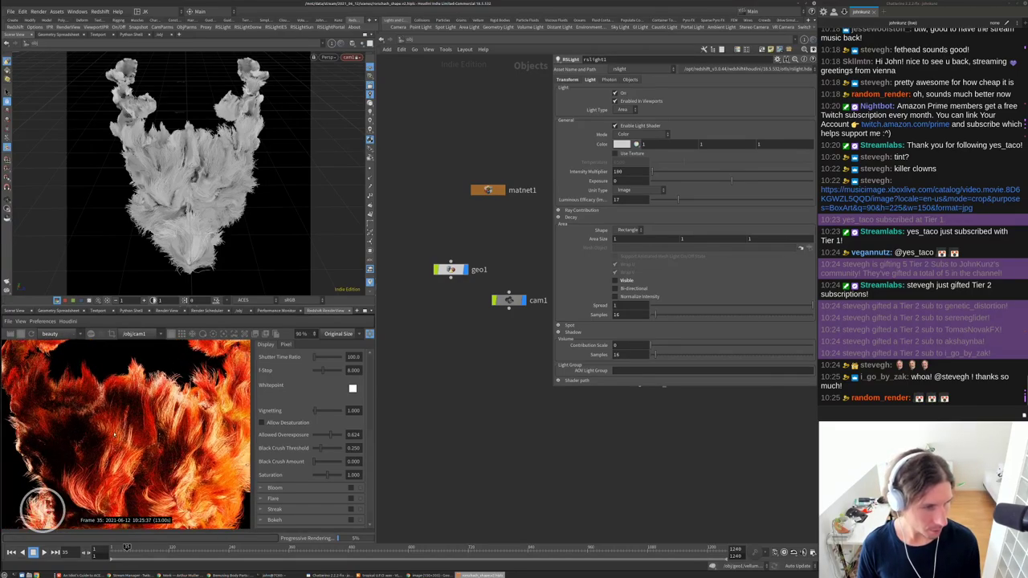
scroll(119, 425, down, 4)
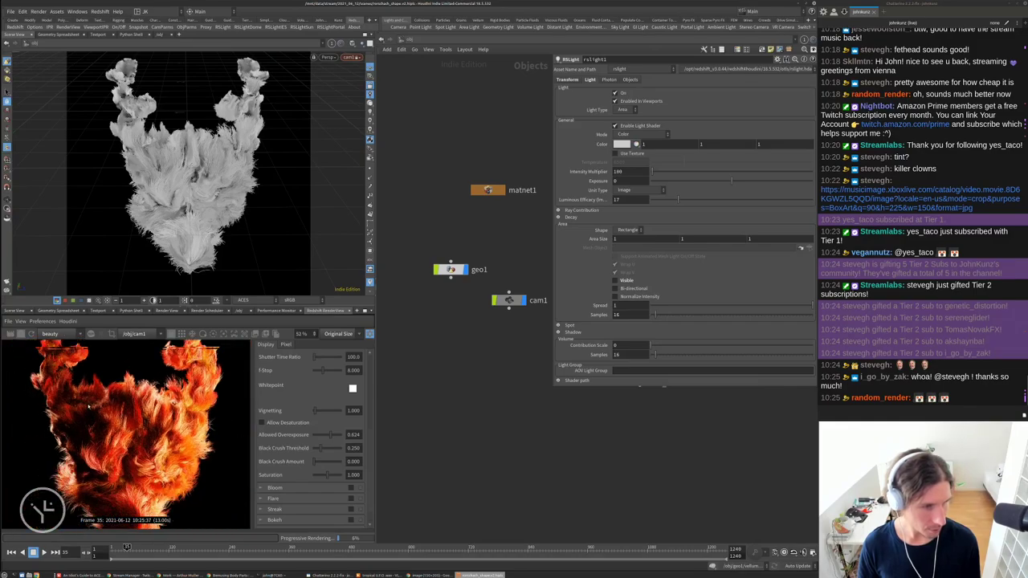
scroll(103, 449, down, 1)
scroll(115, 418, up, 1)
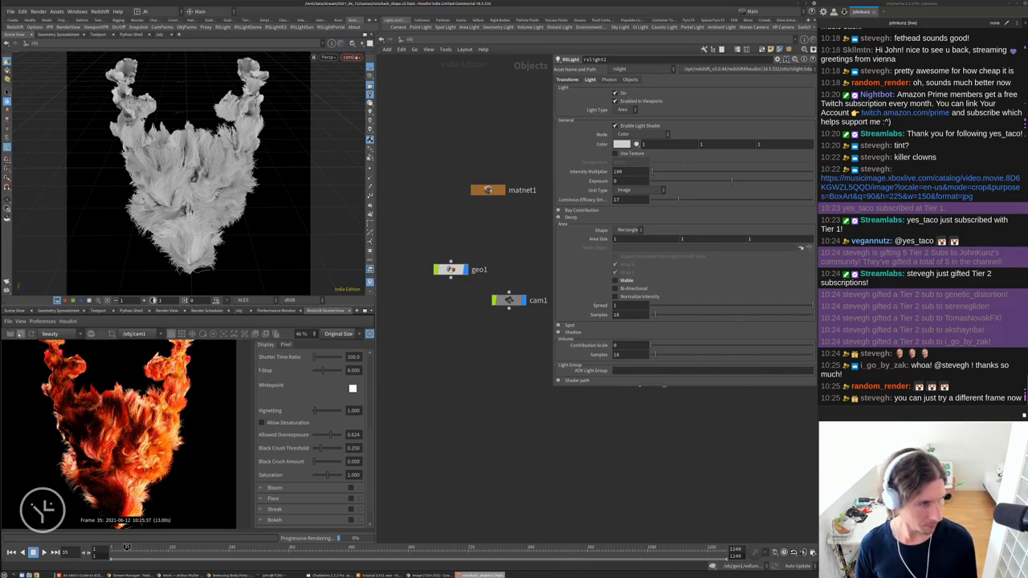
Enter geo1, frame all its hair nodes with H, and jump to a later frame
click(405, 39)
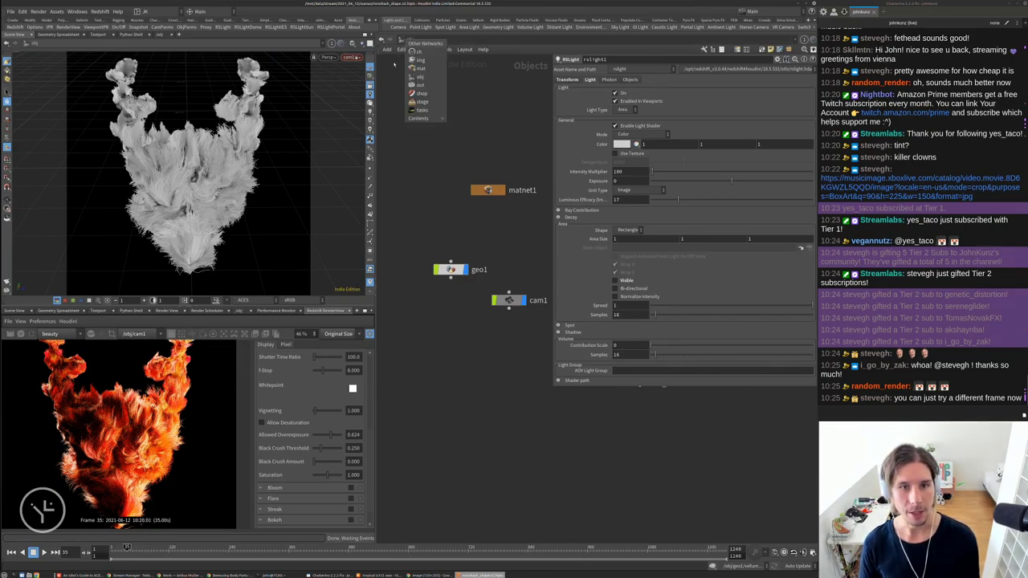
double_click(450, 269)
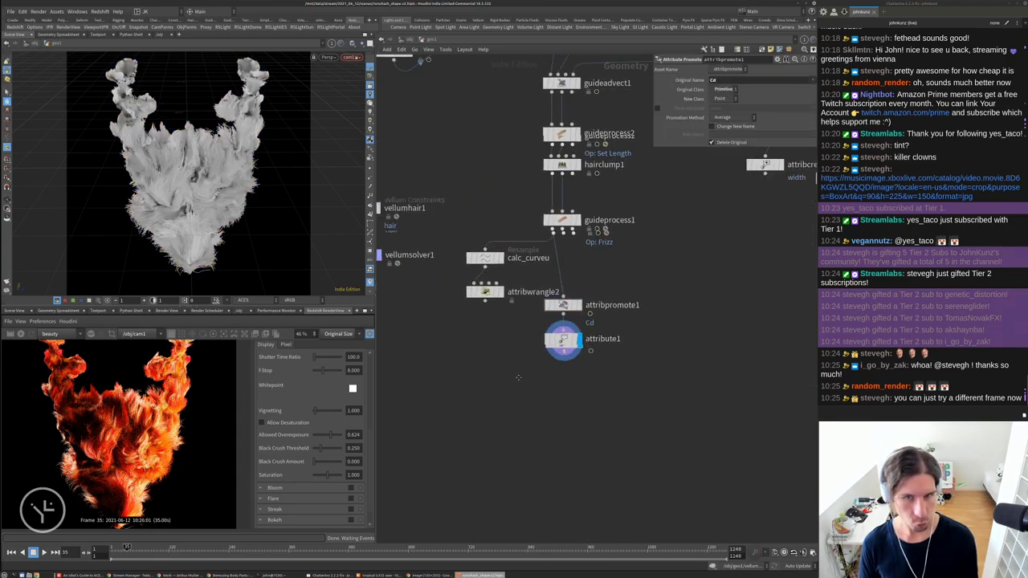
key(h)
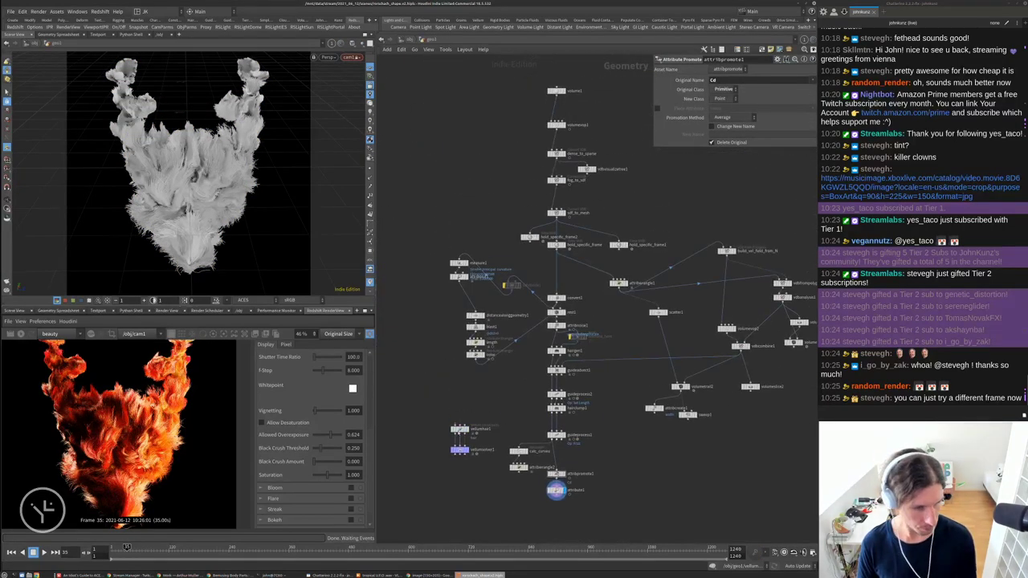
click(171, 548)
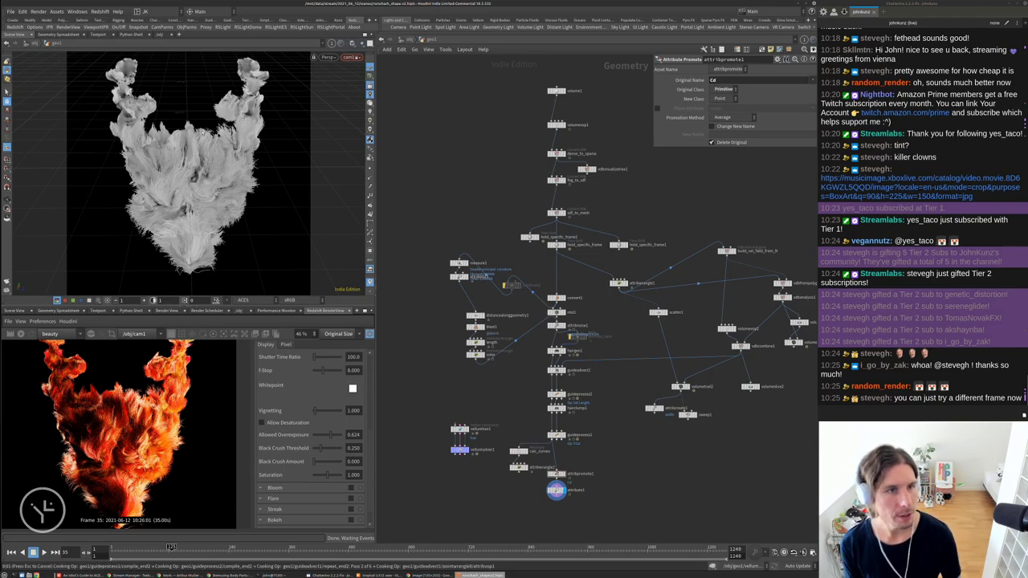
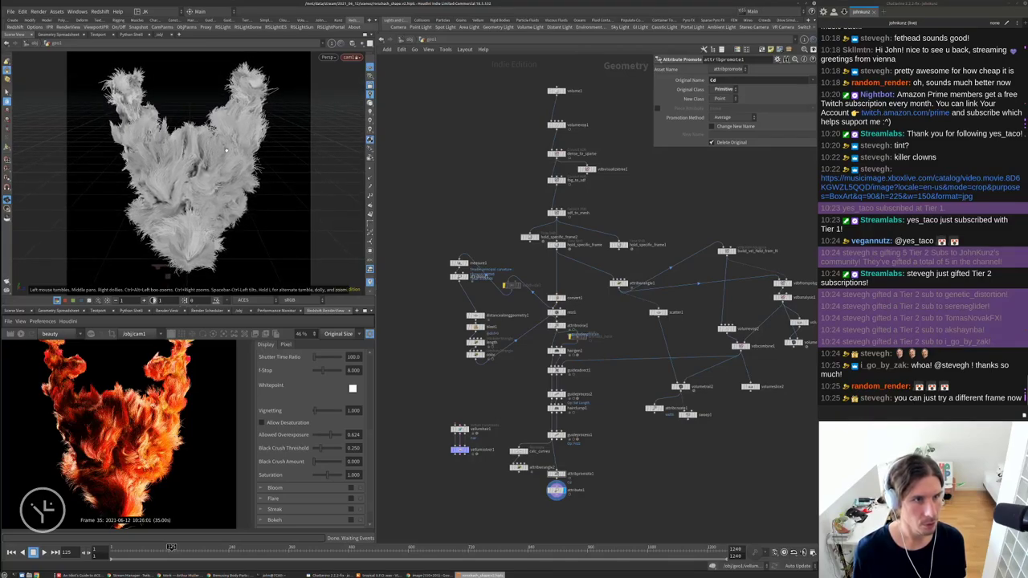
Dive into volumevop2's network and select the mulconst1 node
middle_drag(418, 148, 429, 157)
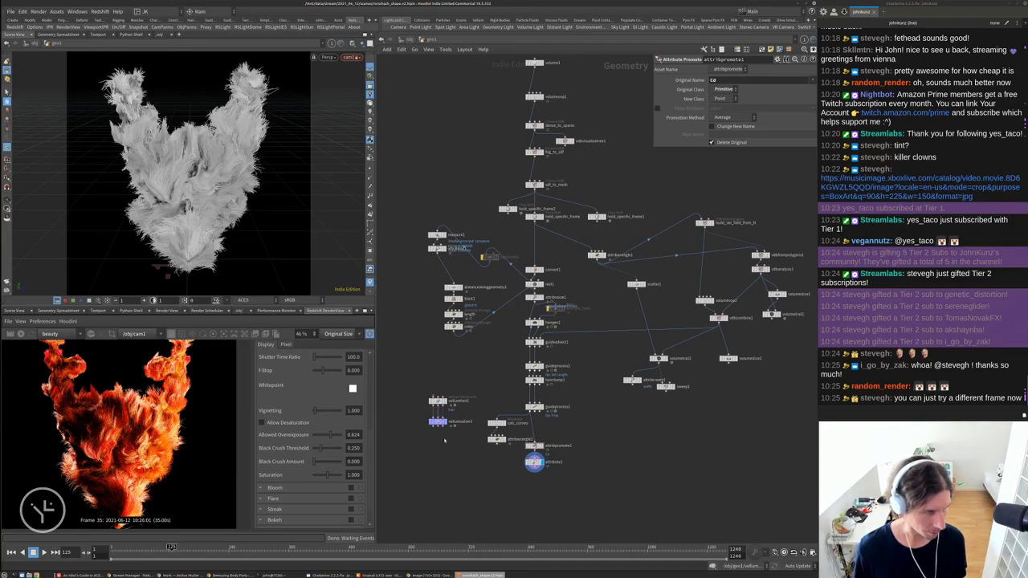
scroll(711, 335, up, 2)
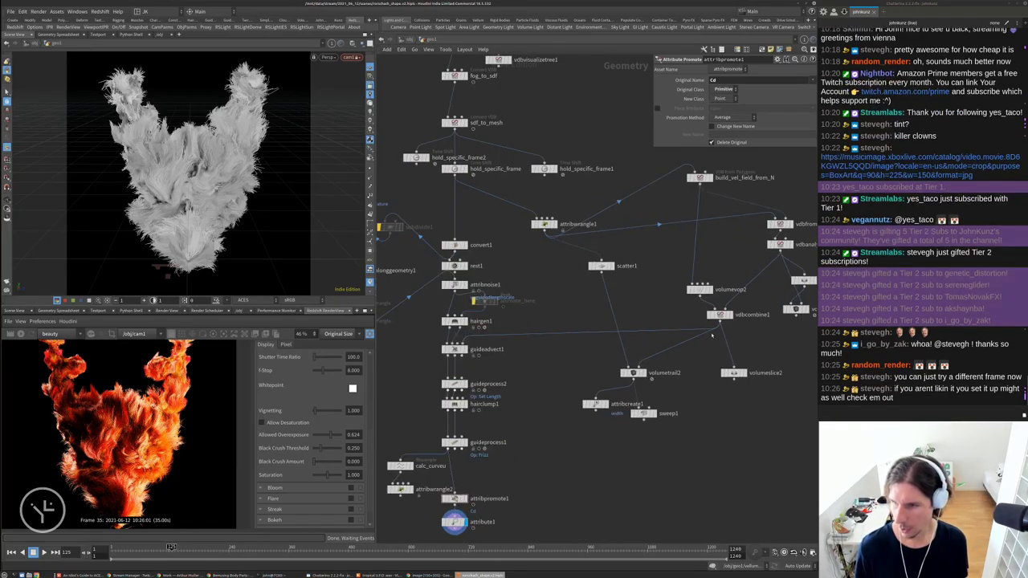
middle_drag(784, 438, 761, 454)
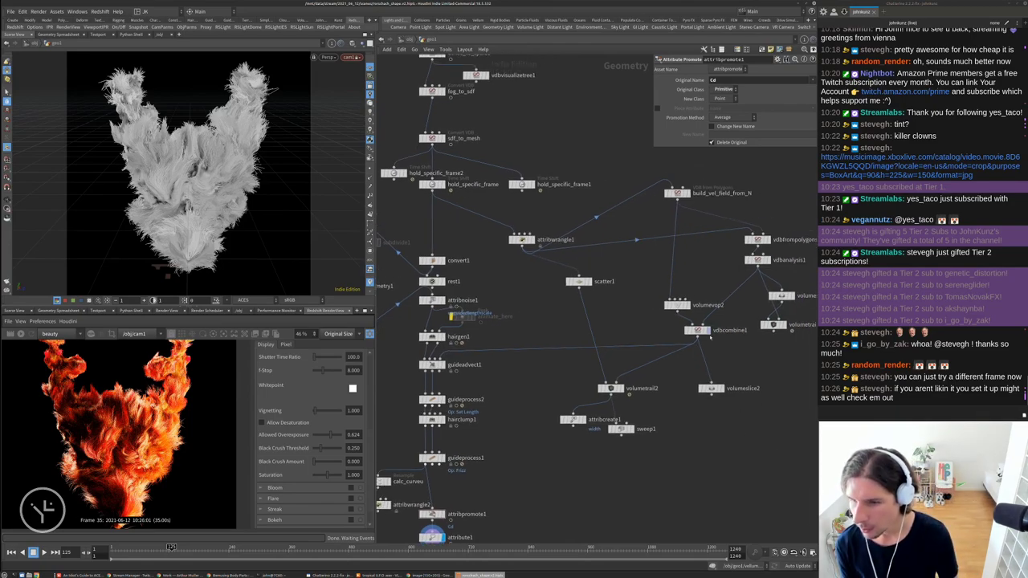
double_click(677, 305)
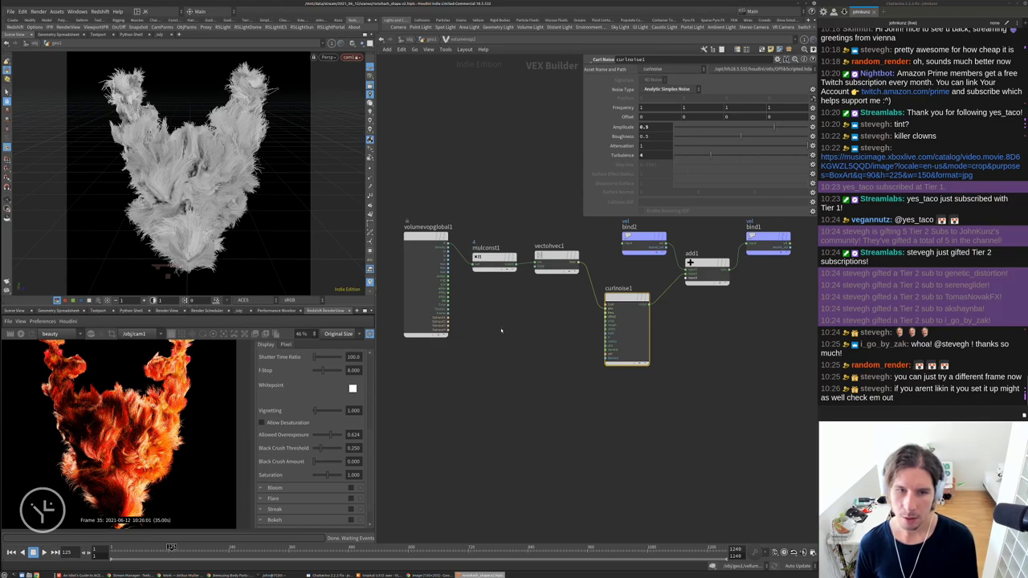
drag(501, 330, 473, 253)
Set mulconst1's Multiplier to 1.175, passing through .75 and 1.75
click(642, 89)
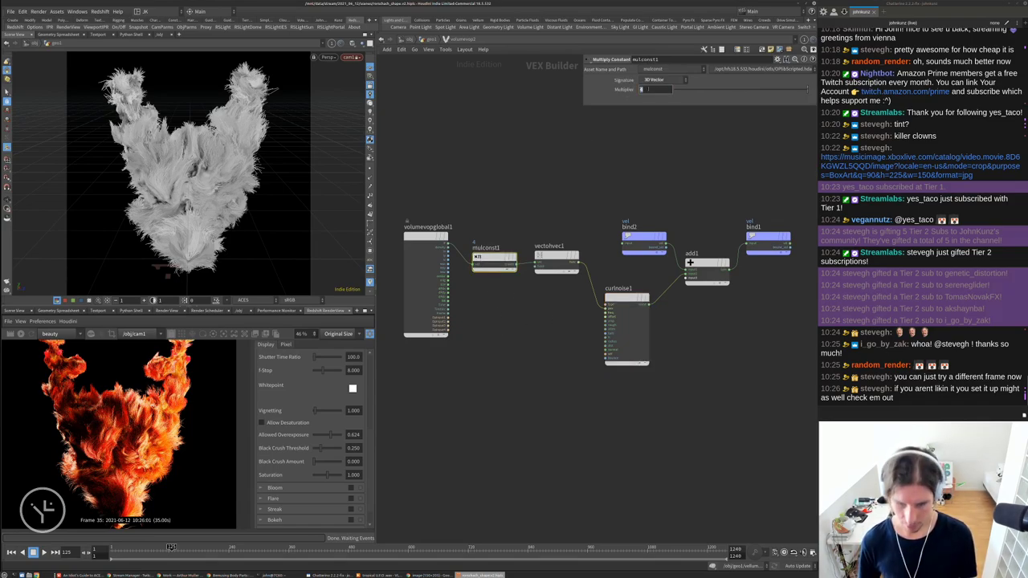
text(.75)
key(Return)
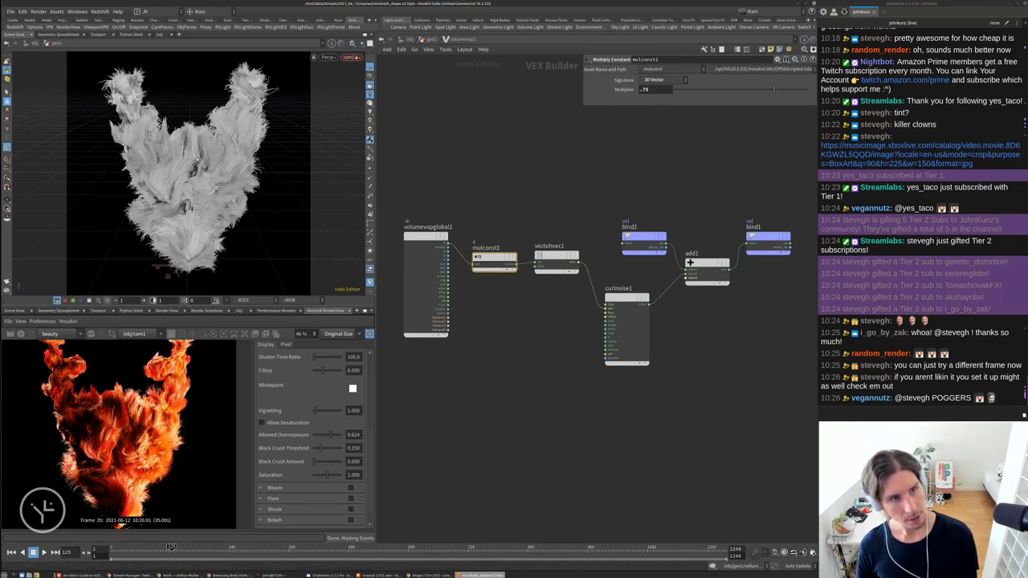
click(642, 90)
text(1)
key(Return)
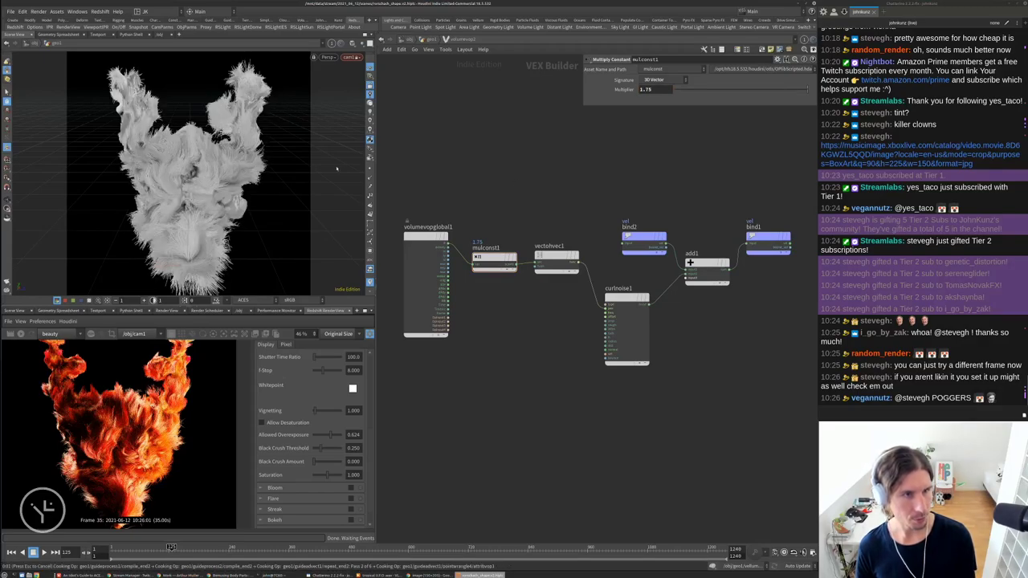
click(646, 89)
text(1)
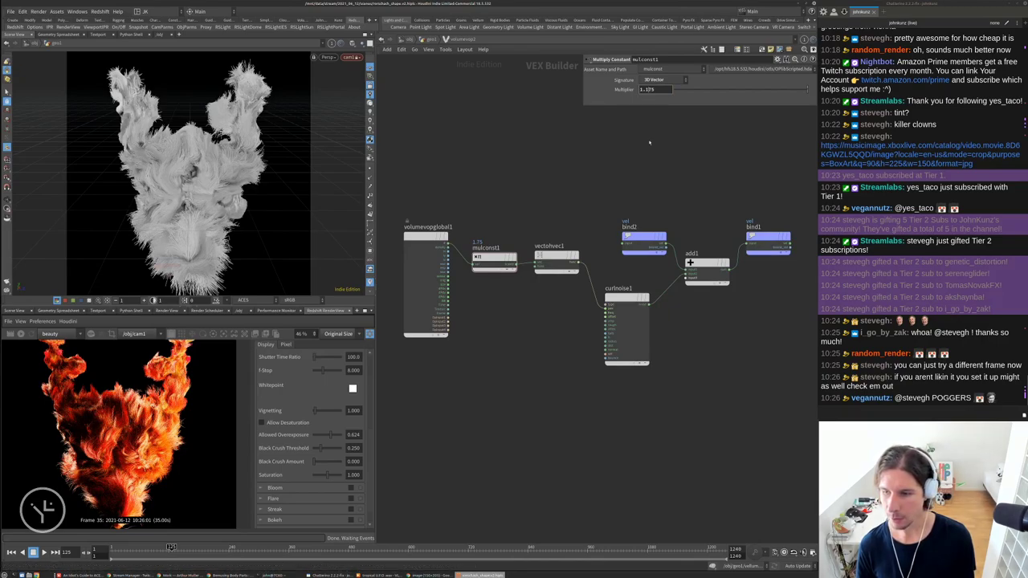
key(Return)
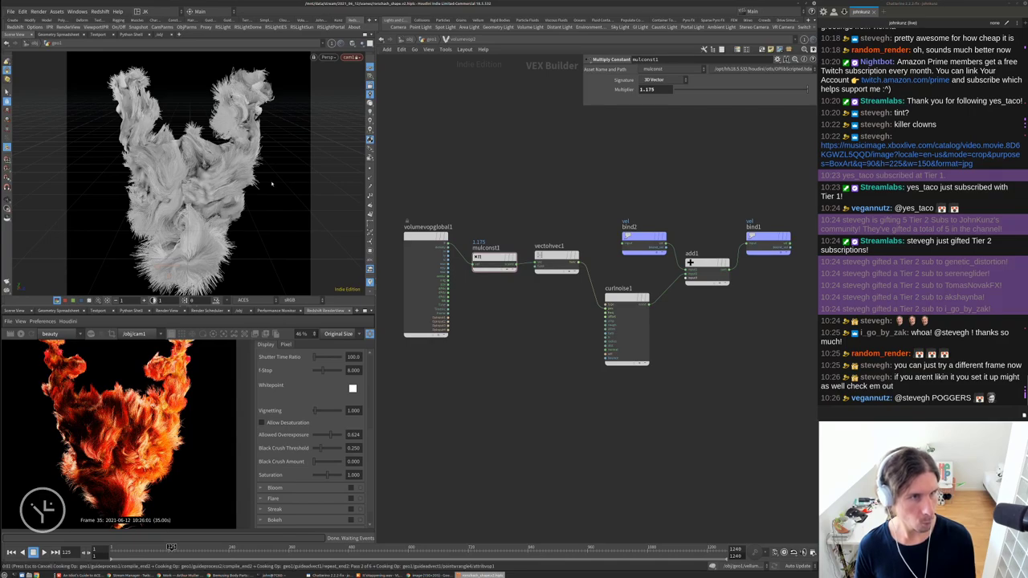
middle_drag(443, 120, 416, 89)
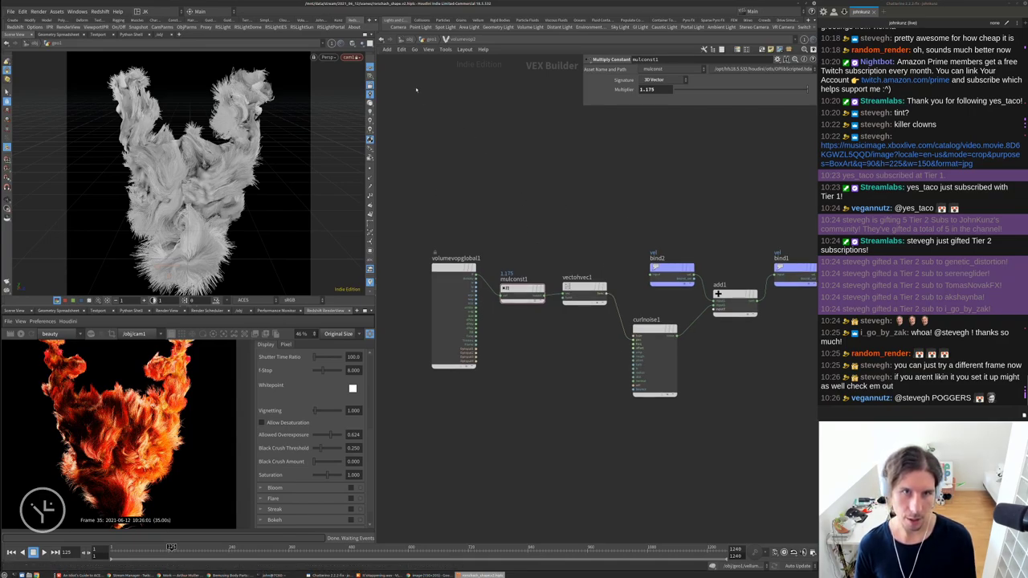
Copy the vectofloat1, abs1 and floattovec1 nodes from inside volumevop1
key(ctrl+b)
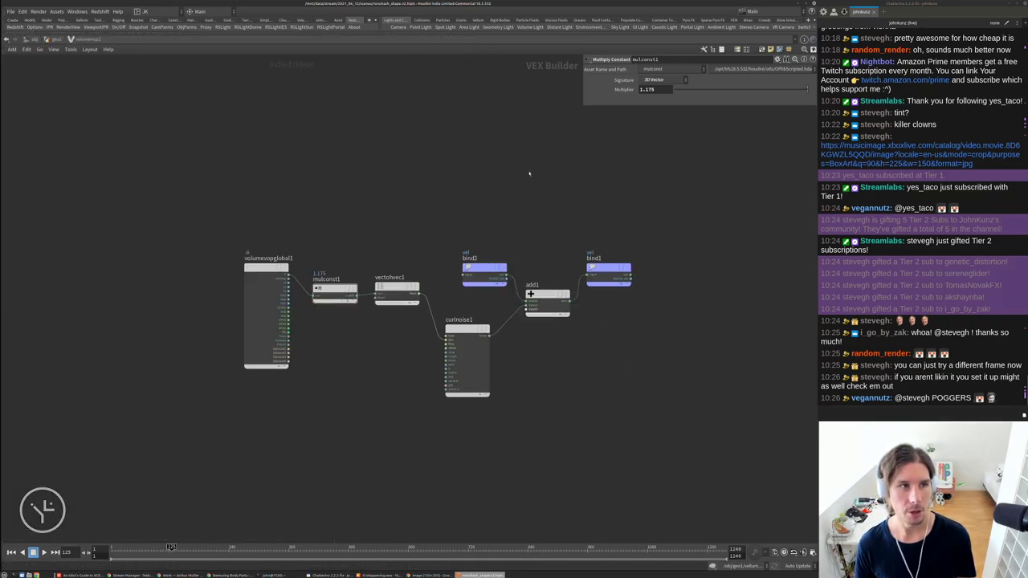
click(63, 40)
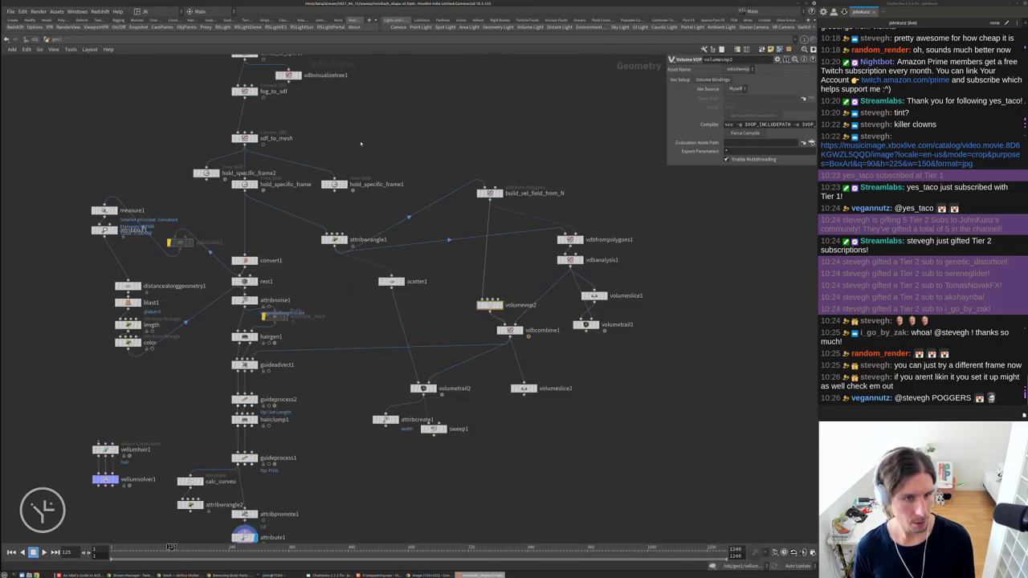
middle_drag(361, 144, 370, 273)
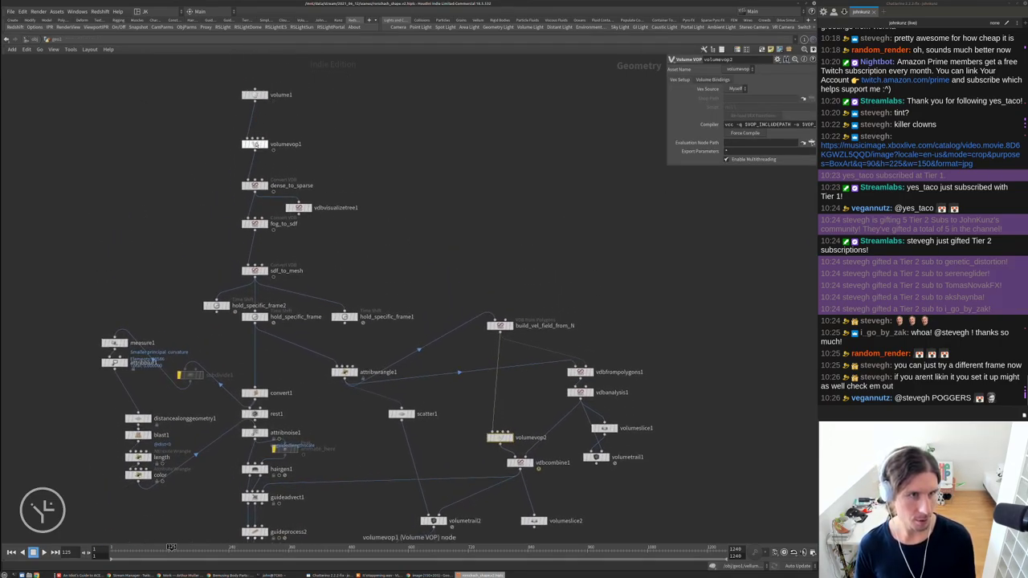
double_click(255, 143)
drag(62, 112, 241, 205)
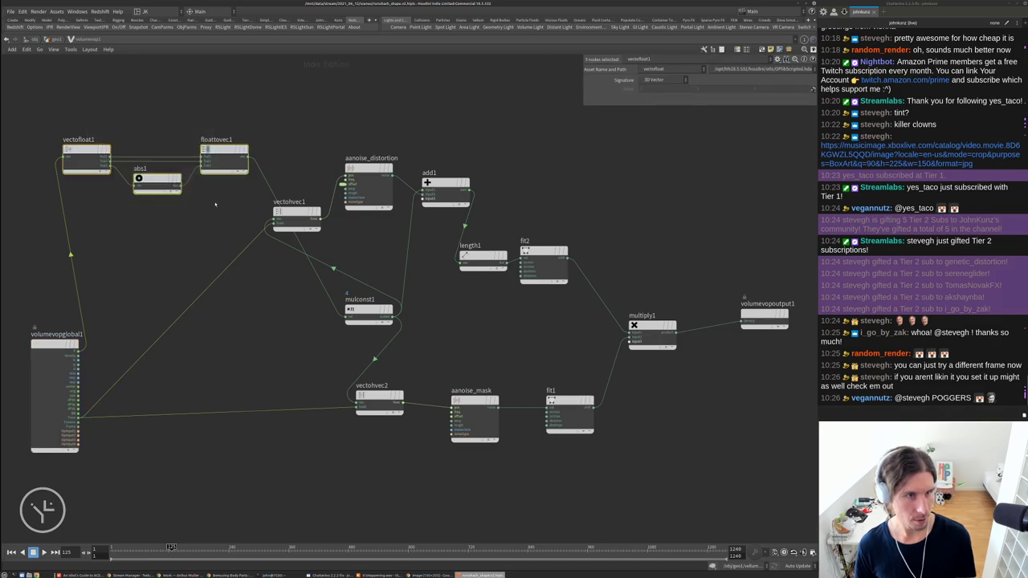
key(ctrl+c)
Paste the three copied nodes into volumevop2's network, making room beside the existing nodes
key(u)
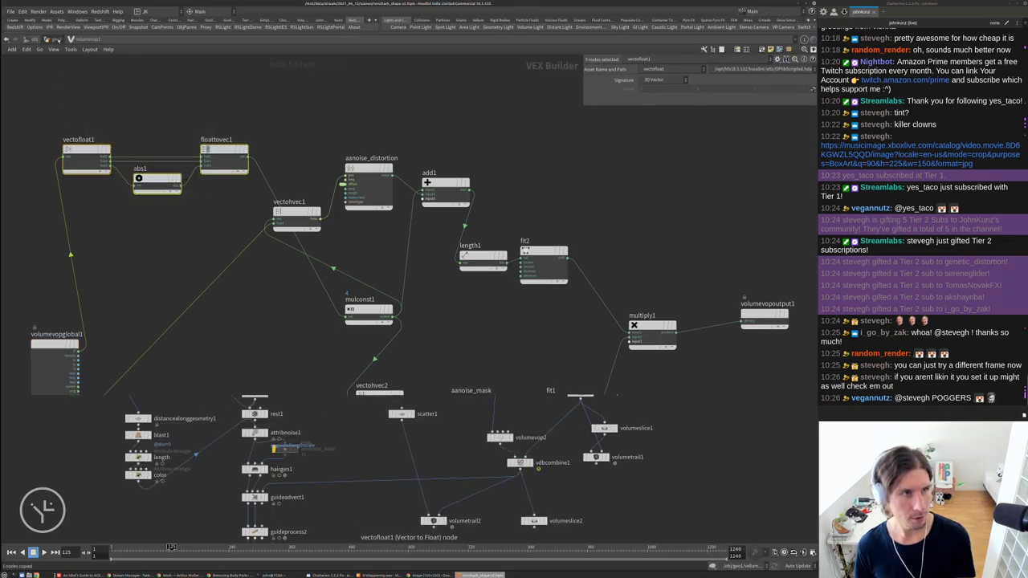
double_click(499, 437)
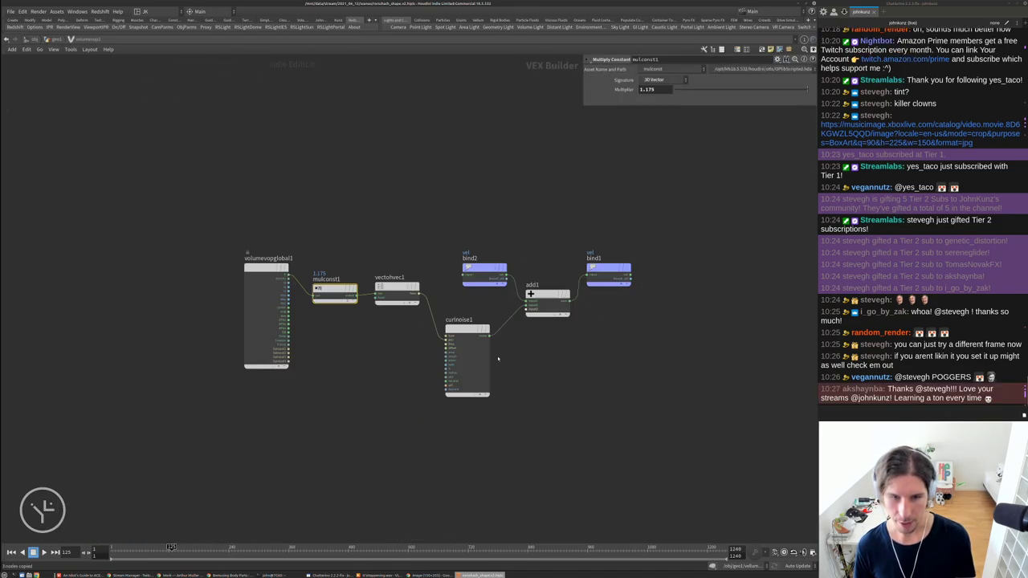
middle_drag(381, 386, 438, 351)
drag(321, 321, 171, 321)
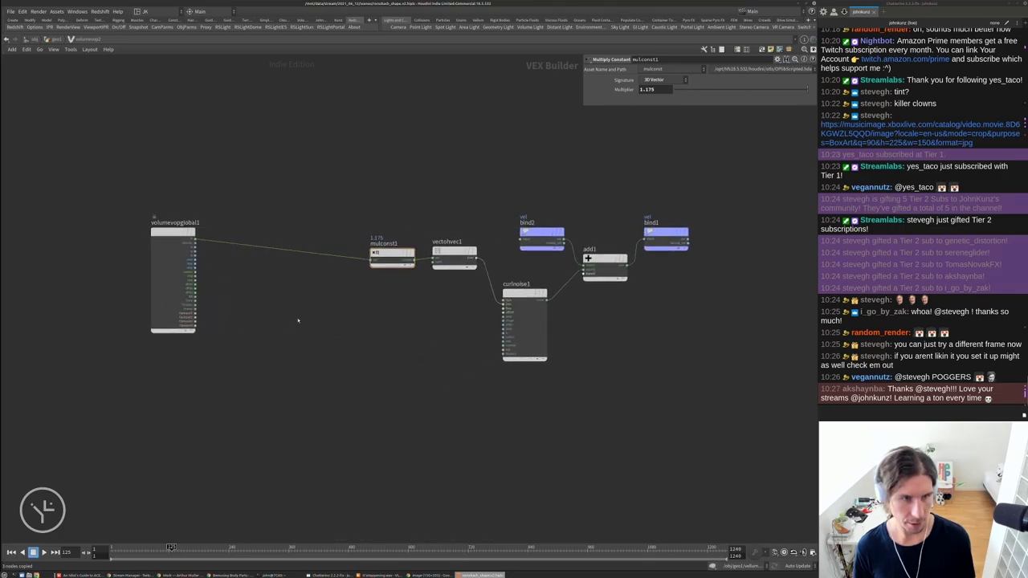
key(ctrl+v)
click(381, 306)
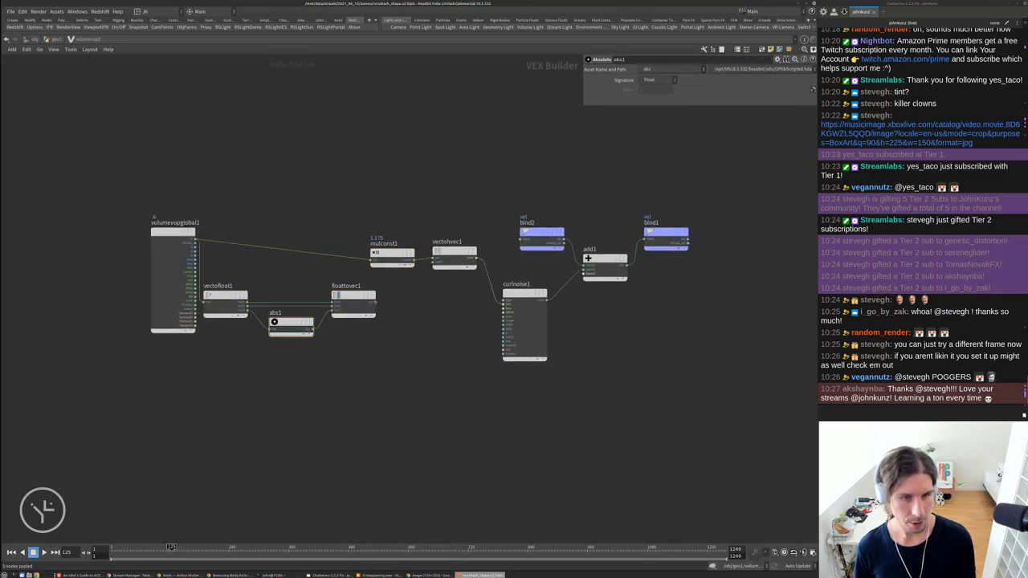
click(55, 39)
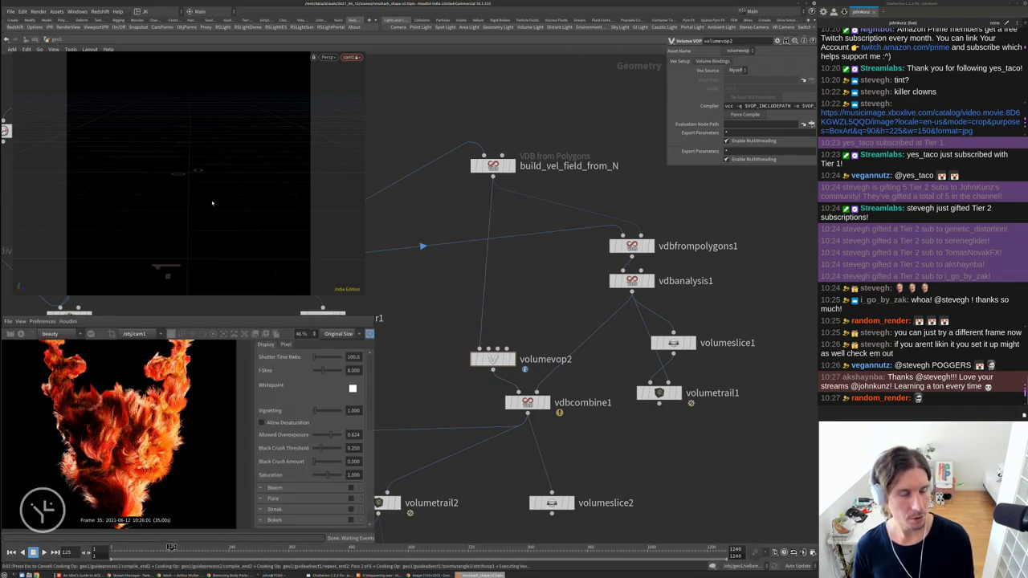
Inside volumevop2, set curlnoise1's Offset values to 241.241 and 1
middle_drag(388, 481, 576, 481)
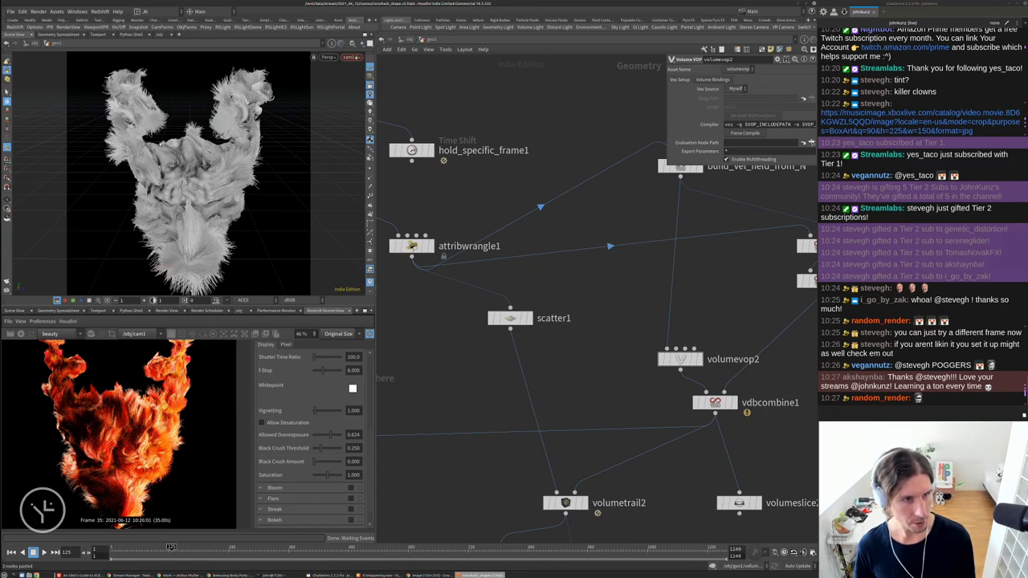
middle_drag(575, 481, 401, 432)
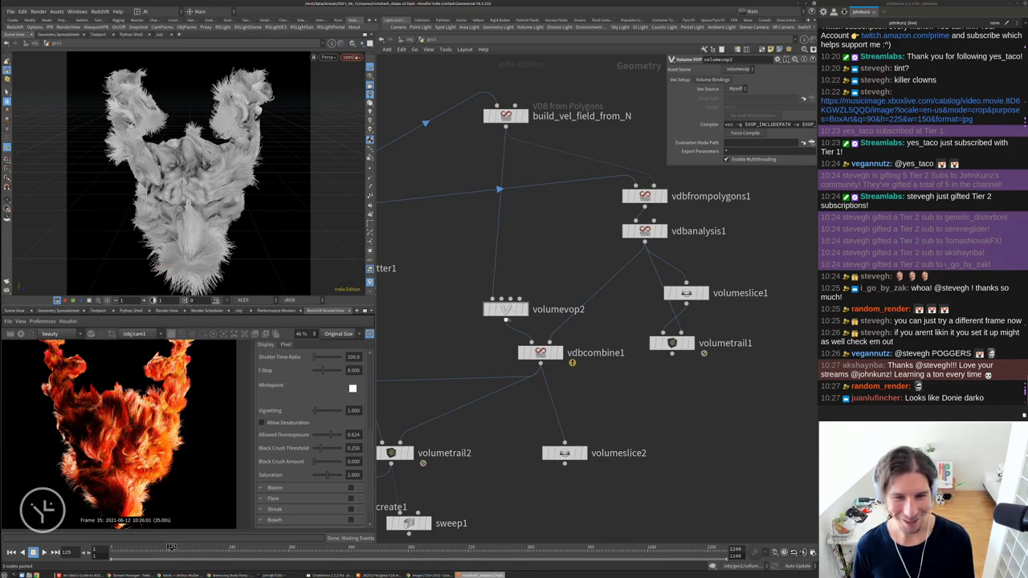
double_click(505, 308)
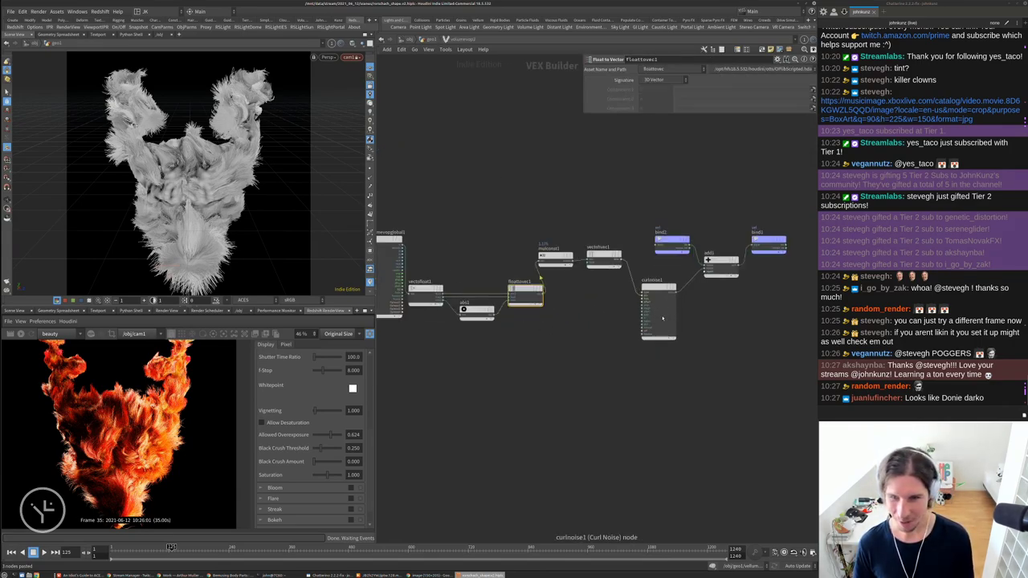
click(659, 309)
click(695, 117)
text(241.241)
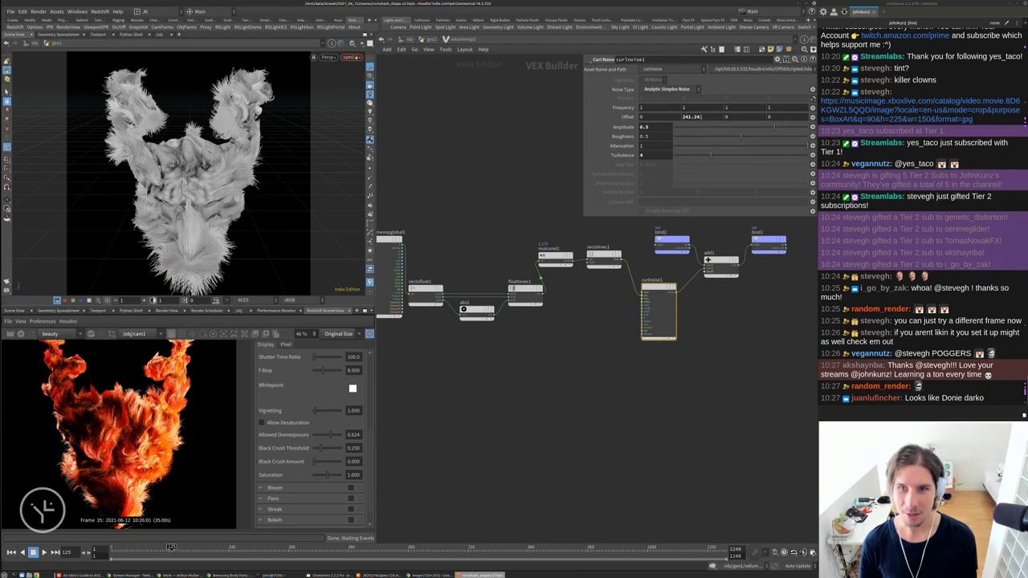
key(Return)
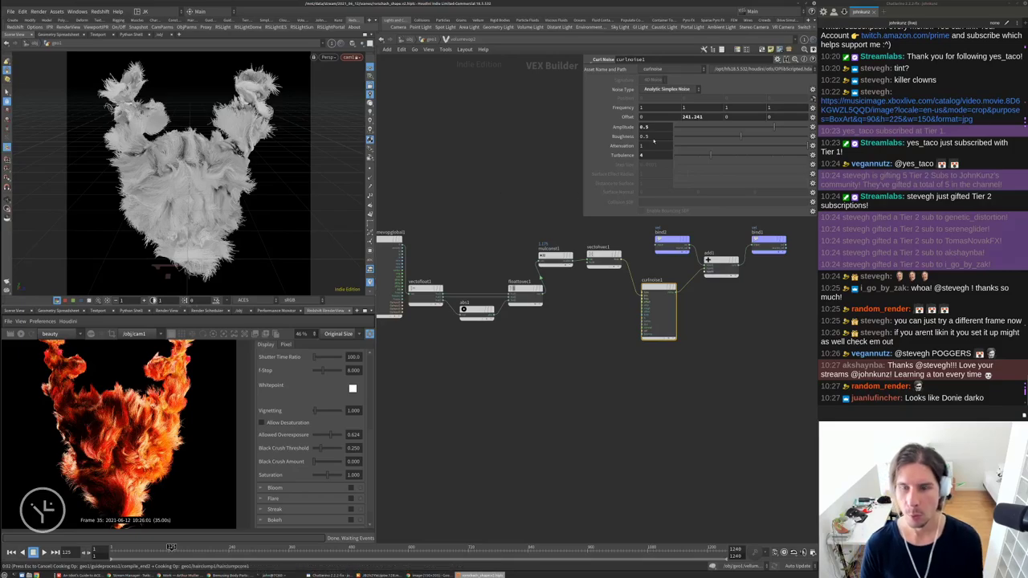
middle_drag(501, 193, 522, 205)
text(1)
key(Return)
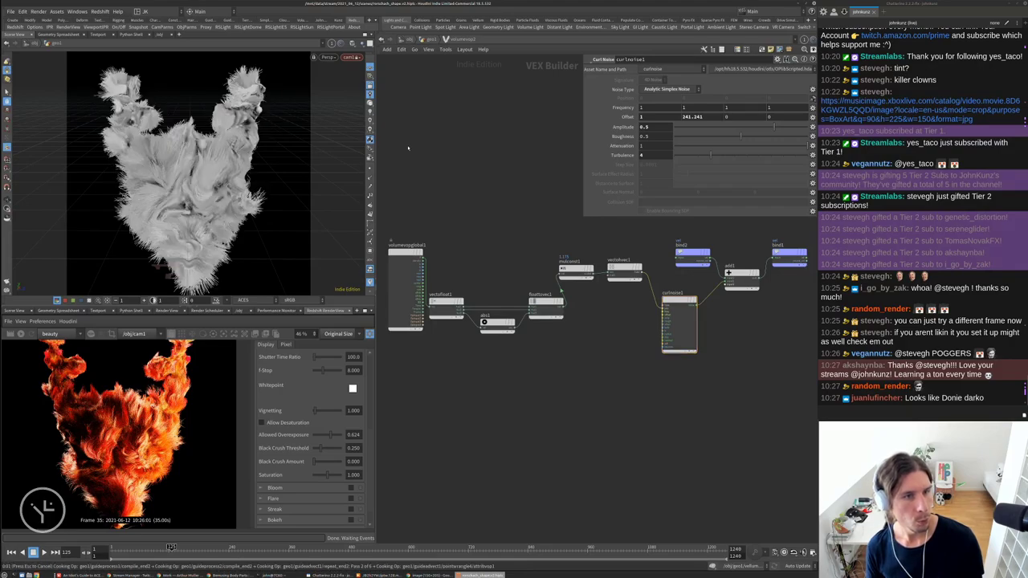
Back in geo1, create a Null node (null1) placed below hold_specific_frame
key(u)
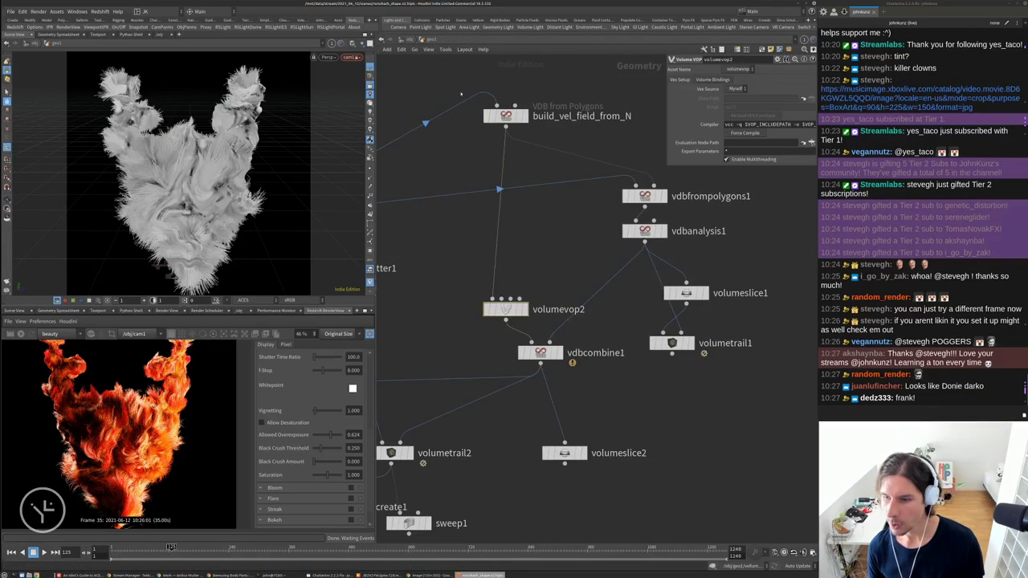
scroll(636, 215, down, 5)
scroll(588, 206, up, 3)
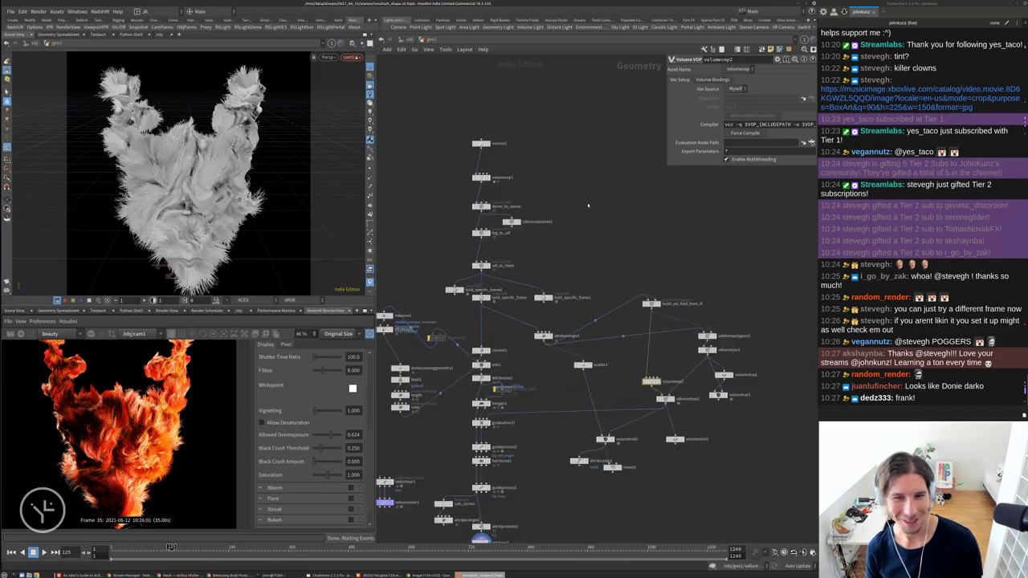
scroll(457, 381, up, 3)
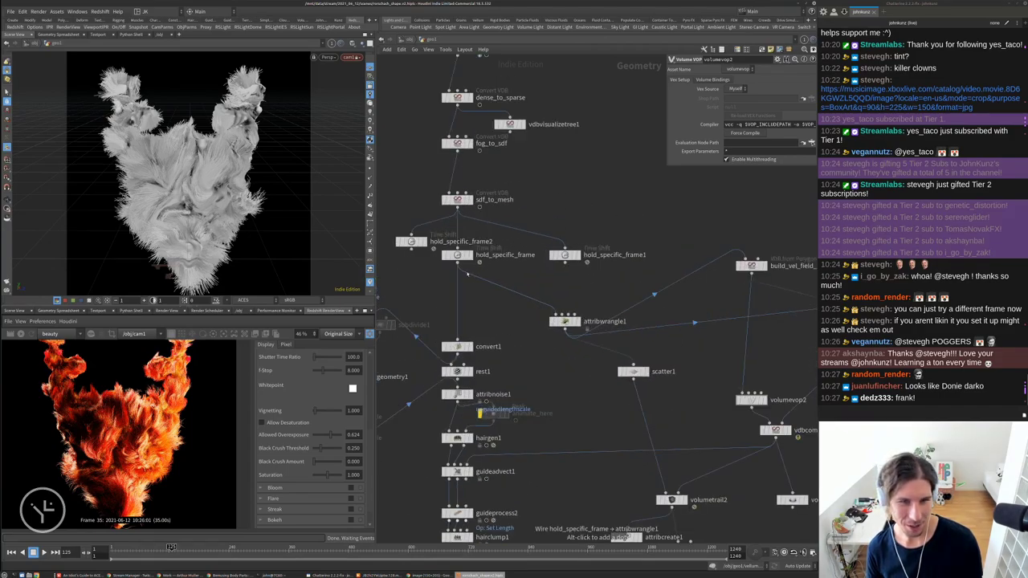
scroll(482, 265, up, 2)
key(Tab)
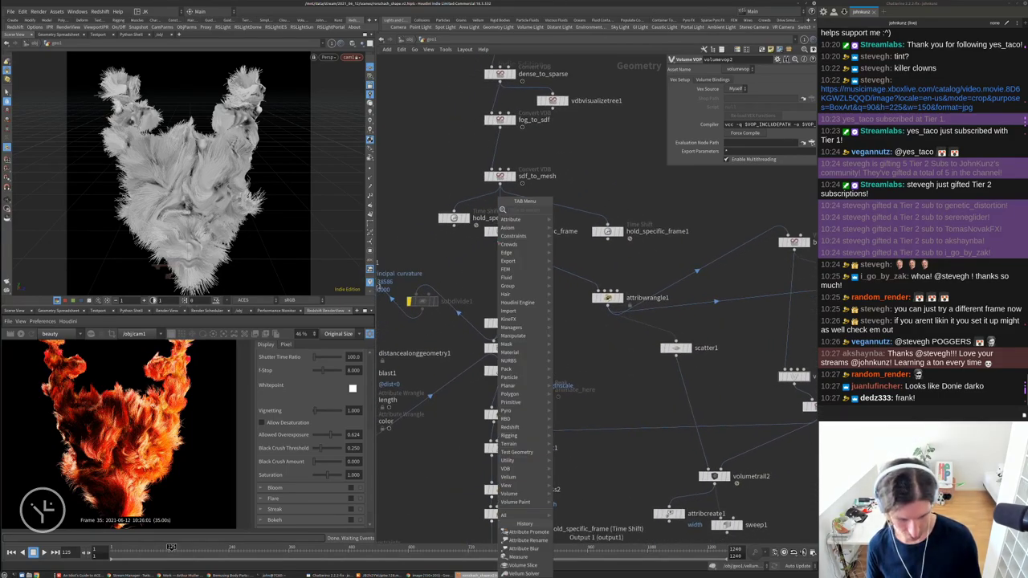
text(nu)
key(Return)
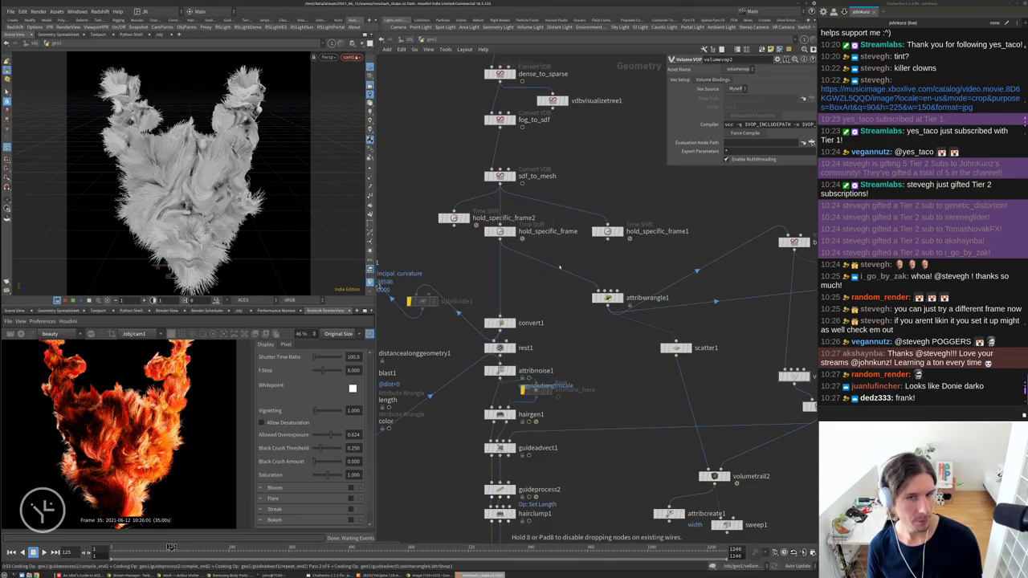
click(517, 279)
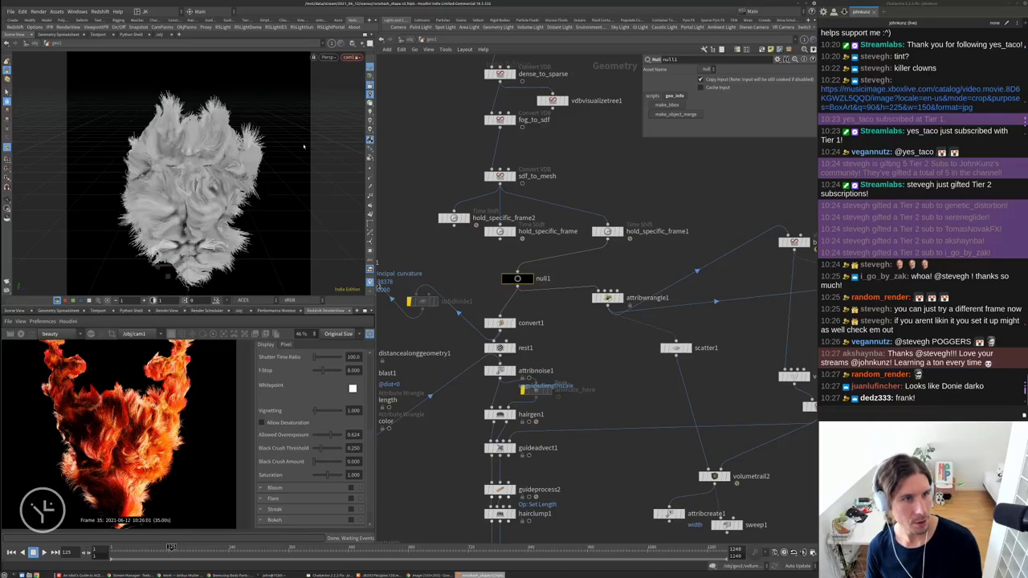
Compare blast1's result, then bypass distancealonggeometry1 and blast1
scroll(590, 319, down, 3)
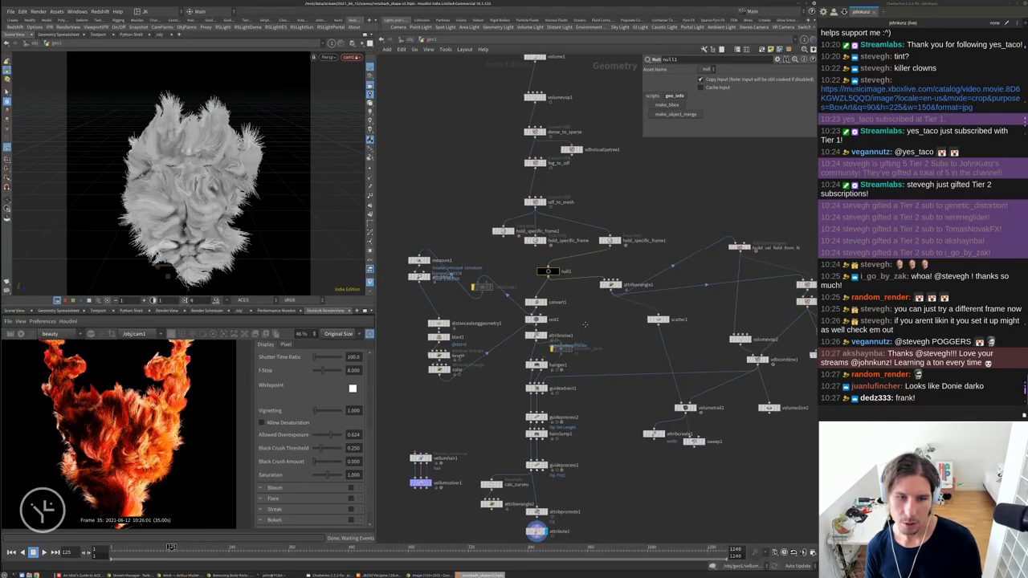
scroll(410, 310, up, 3)
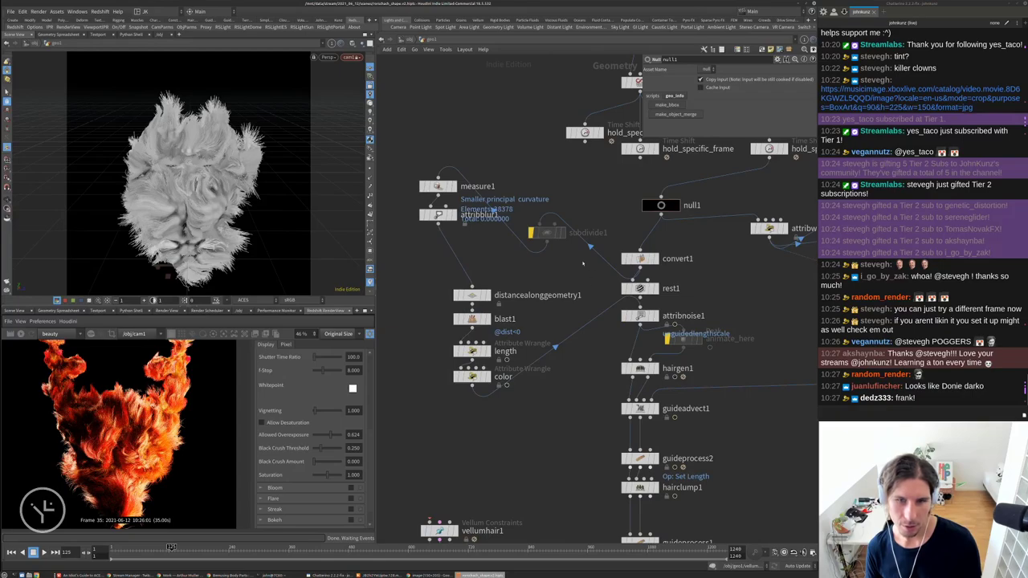
click(487, 318)
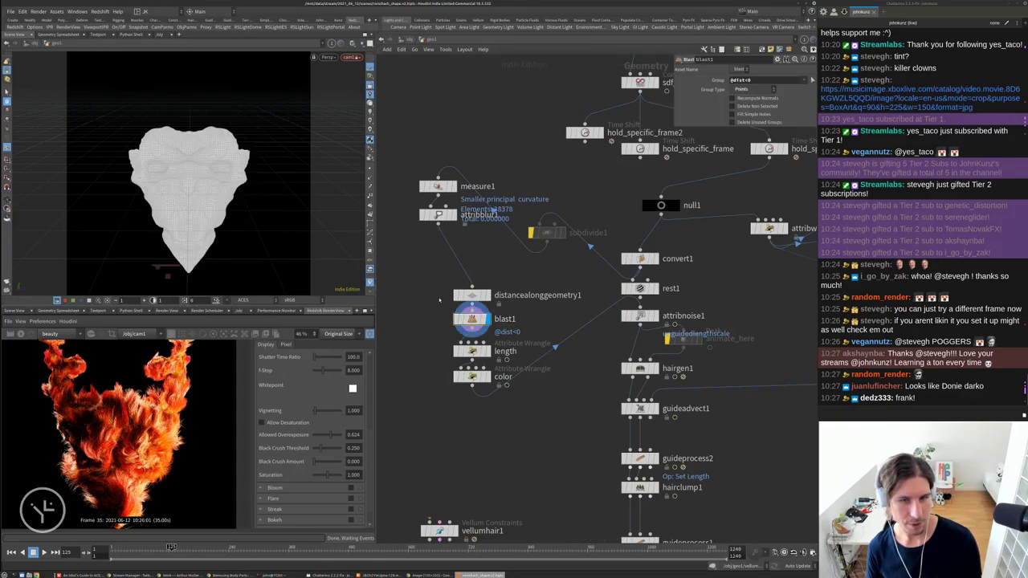
click(458, 319)
click(458, 319)
click(457, 319)
click(458, 319)
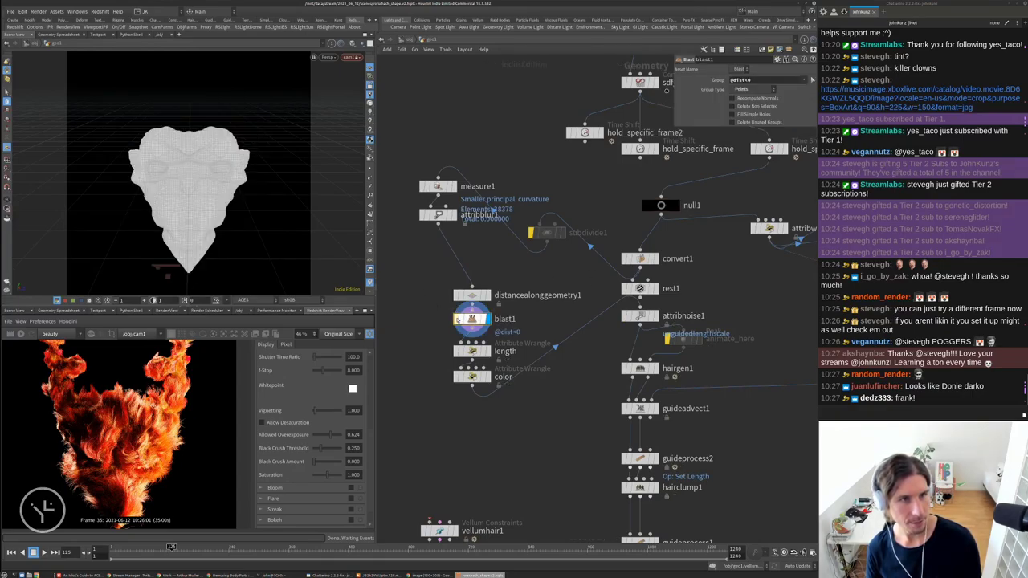
click(457, 319)
click(458, 319)
drag(413, 287, 473, 324)
click(457, 319)
middle_drag(427, 333, 421, 301)
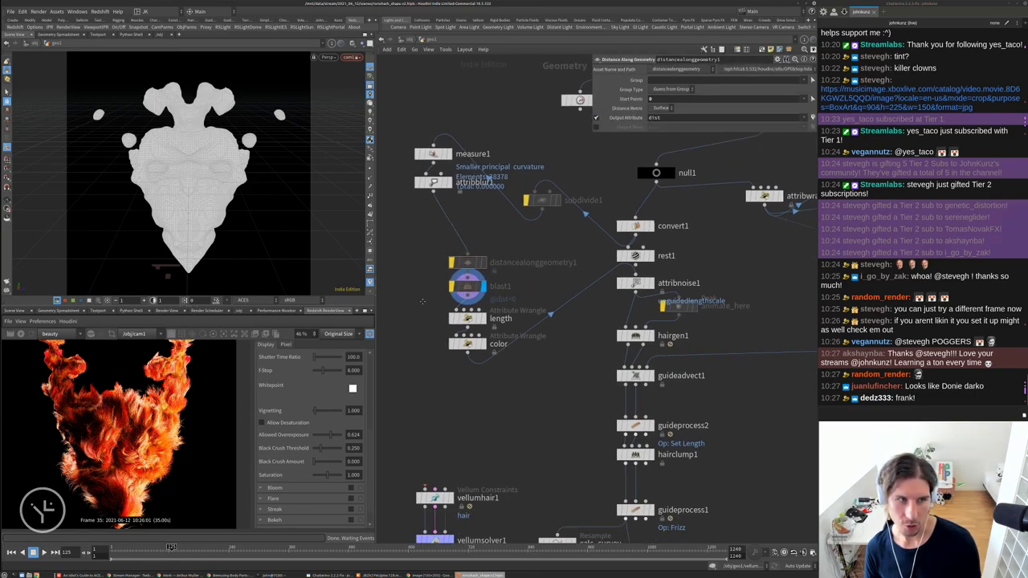
scroll(422, 301, down, 3)
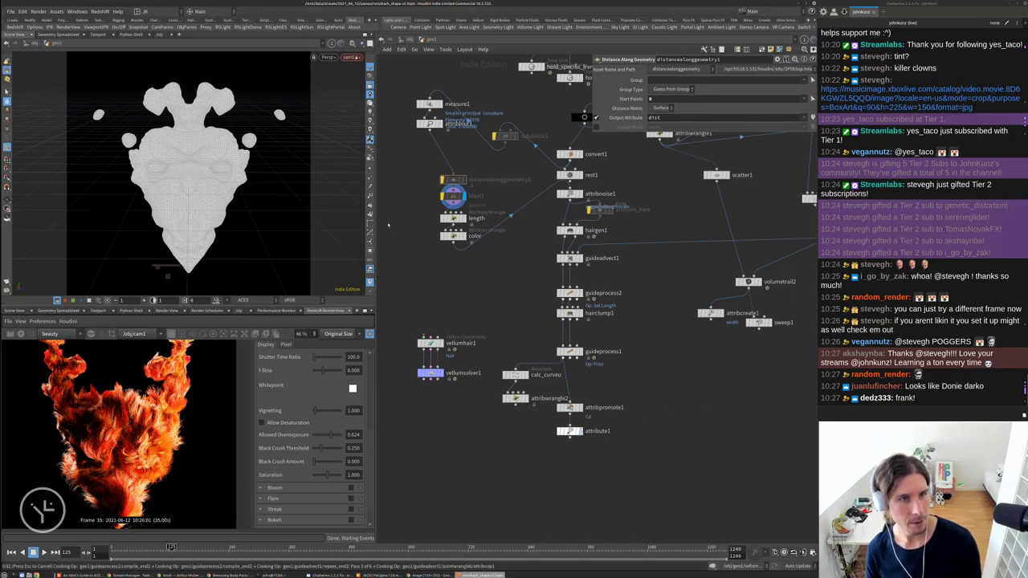
Make hold_specific_frame2 hold frame 483
click(569, 432)
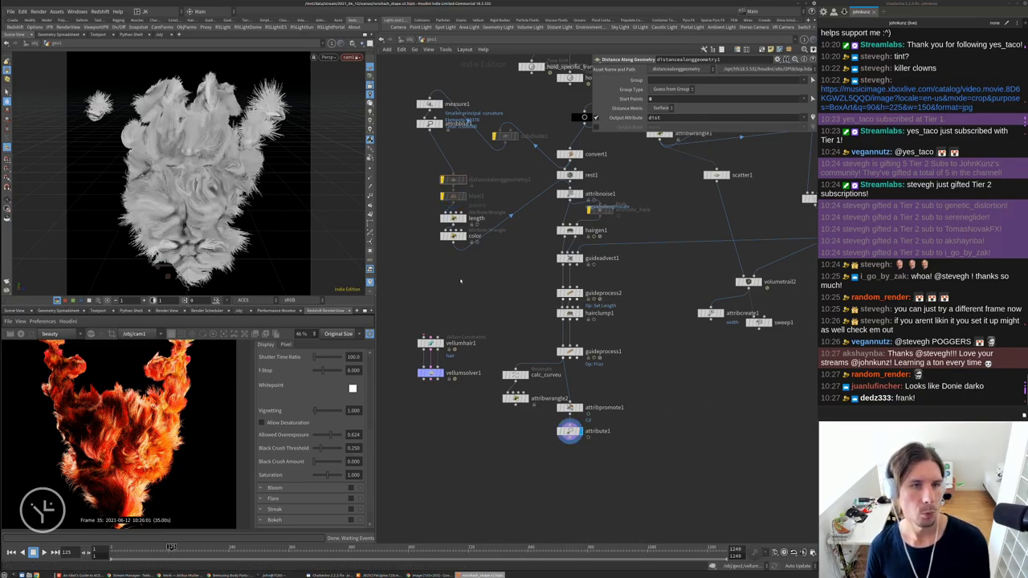
scroll(460, 281, down, 4)
scroll(460, 215, up, 3)
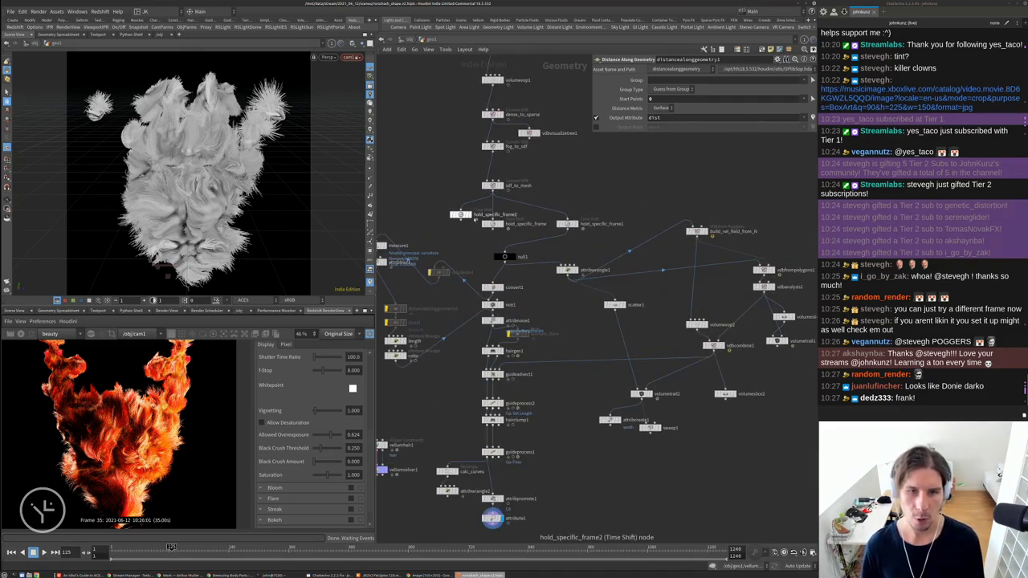
click(460, 215)
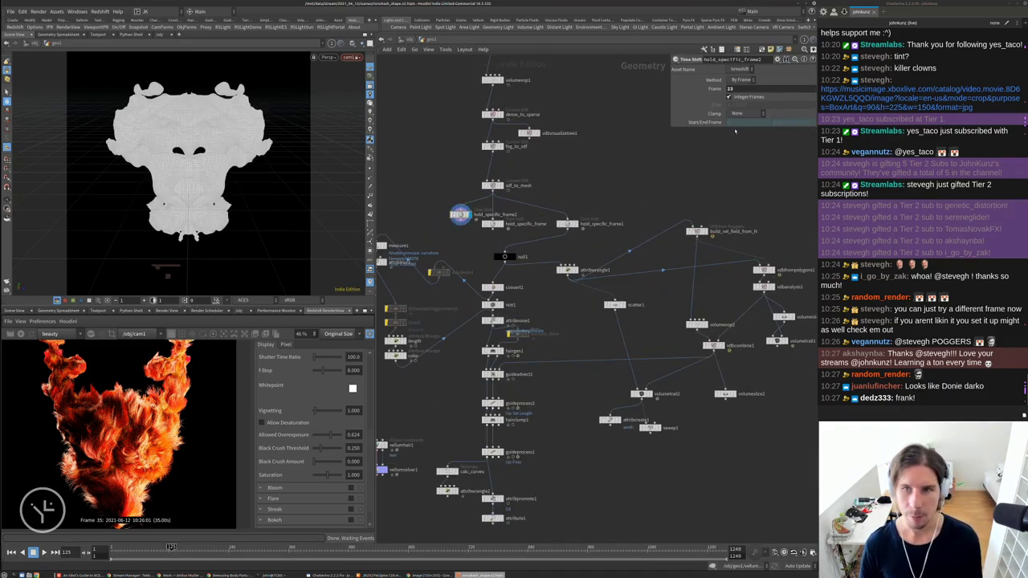
middle_click(739, 88)
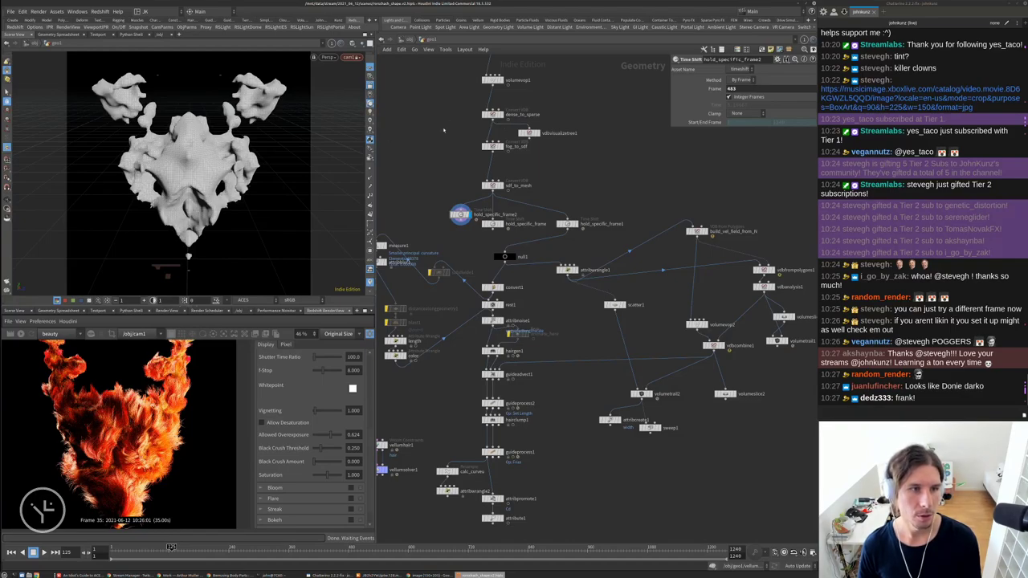
scroll(443, 130, down, 3)
scroll(458, 355, up, 3)
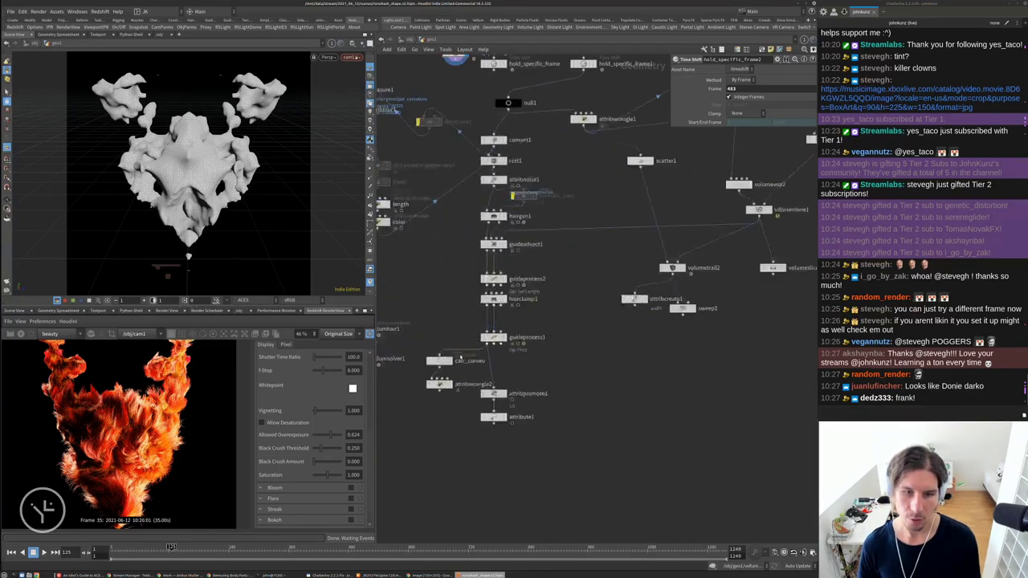
Wire null1 below hold_specific_frame and set the display flag on null1
click(493, 417)
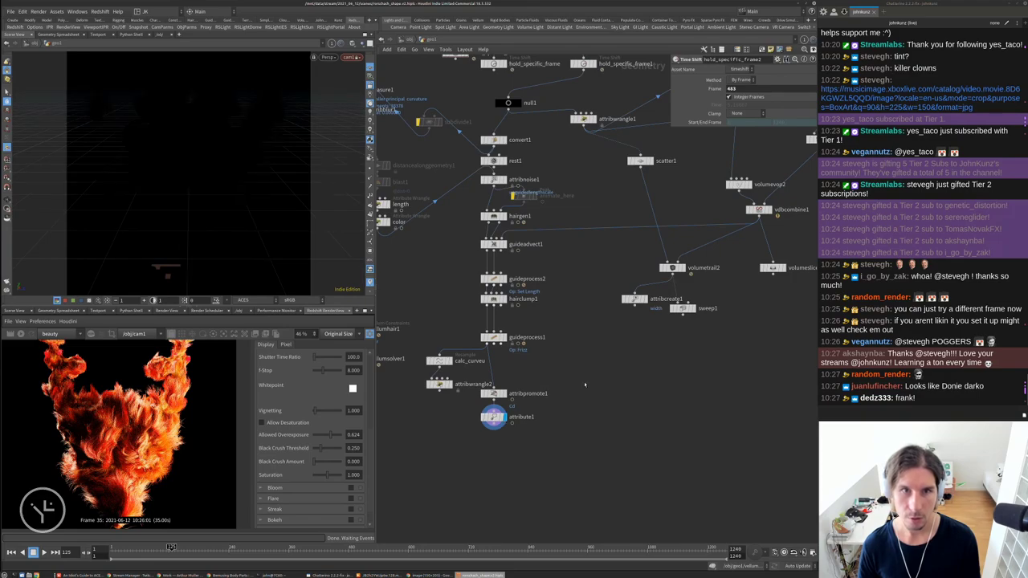
middle_drag(583, 371, 583, 451)
click(509, 189)
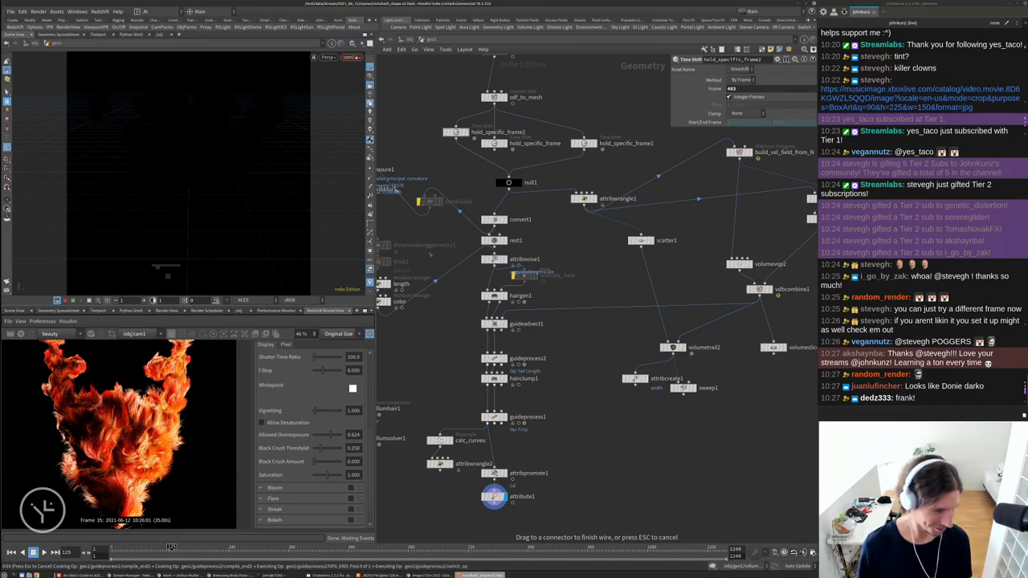
drag(455, 132, 414, 139)
middle_drag(492, 195, 532, 172)
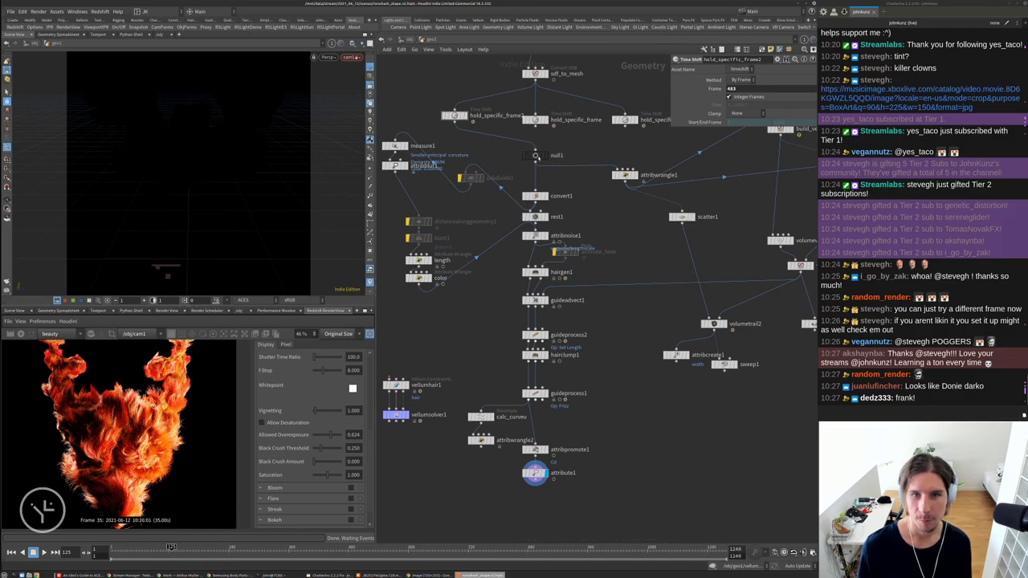
click(543, 155)
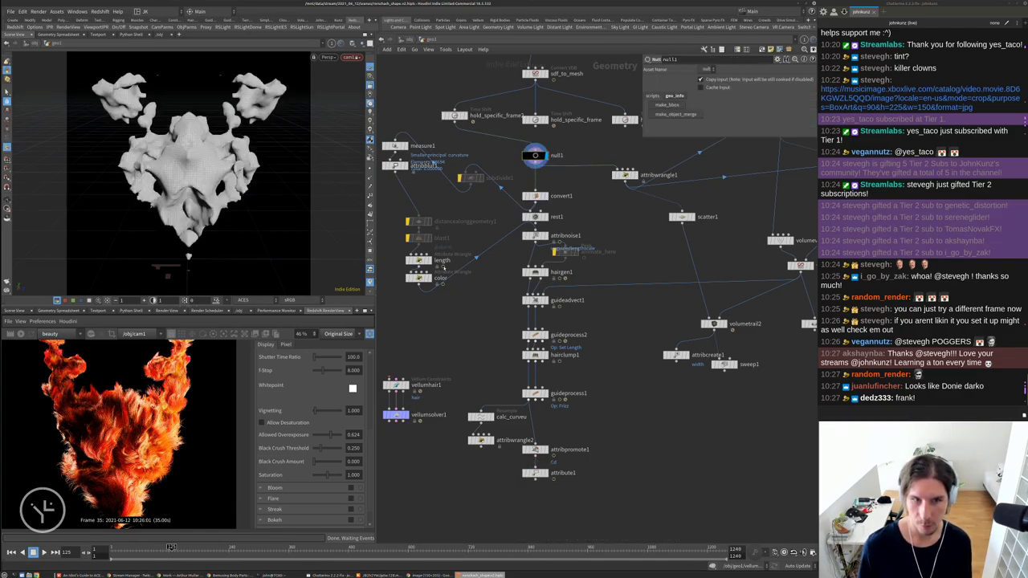
Inspect the color wrangle's VEX code and display the vdbcombine1 cloud volume
click(417, 277)
middle_drag(417, 277, 417, 252)
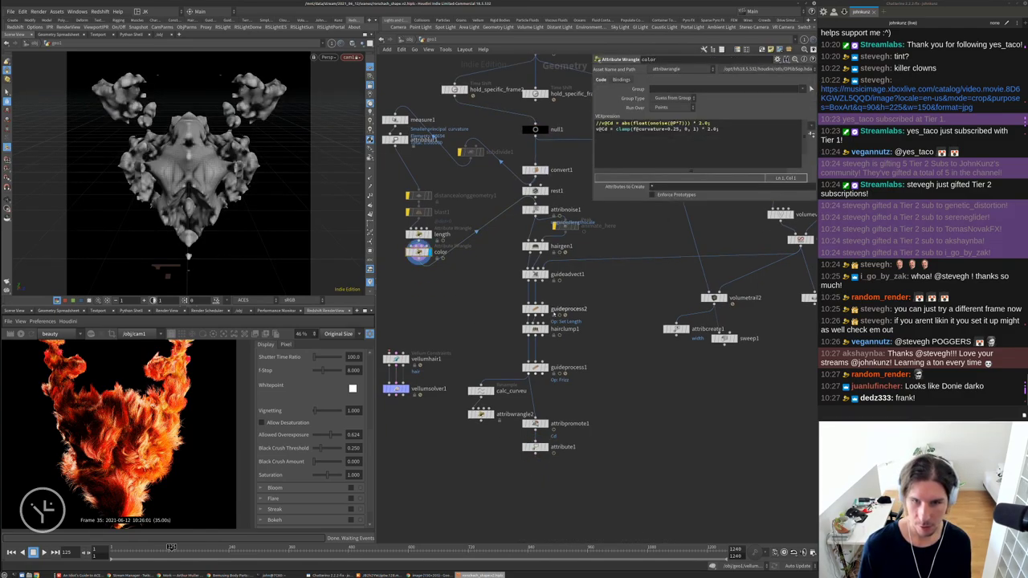
scroll(532, 211, down, 2)
middle_drag(532, 211, 482, 273)
scroll(666, 293, up, 1)
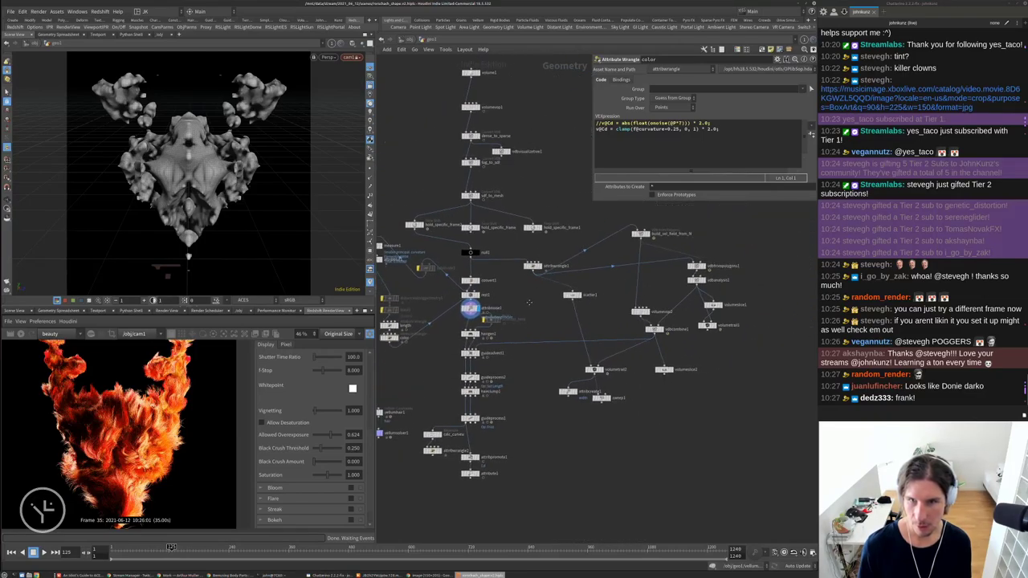
scroll(666, 293, up, 2)
click(647, 333)
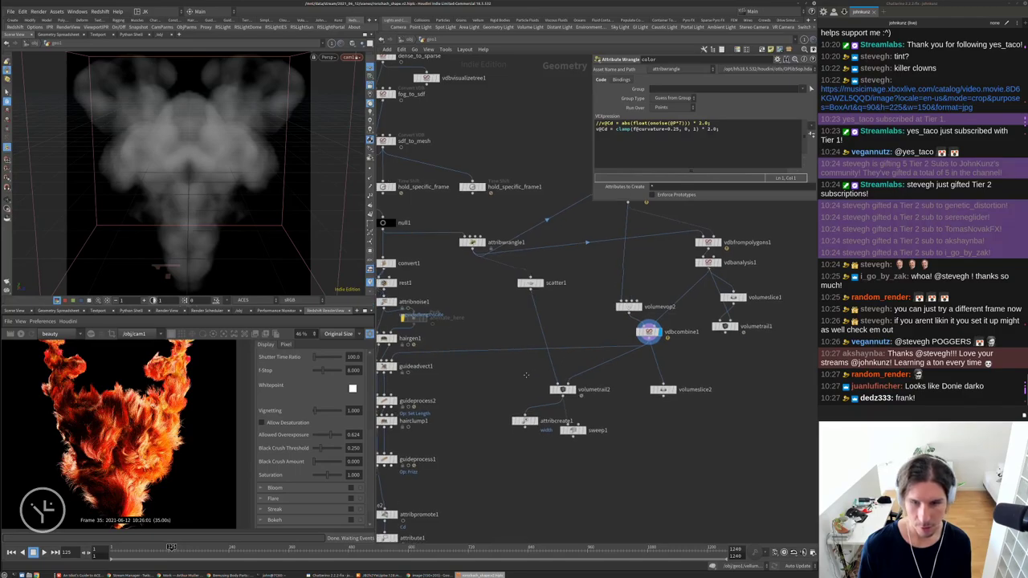
middle_drag(648, 333, 717, 275)
Step through the guideadvect1, guideprocess1 and attribute1 hair outputs, returning to the color wrangle
click(462, 310)
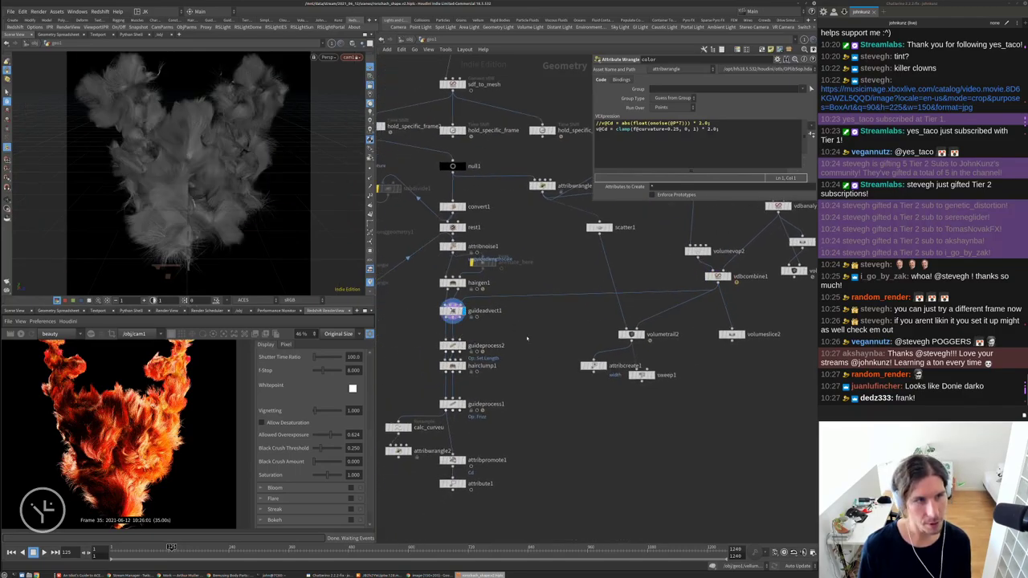
middle_drag(467, 446, 485, 408)
click(479, 366)
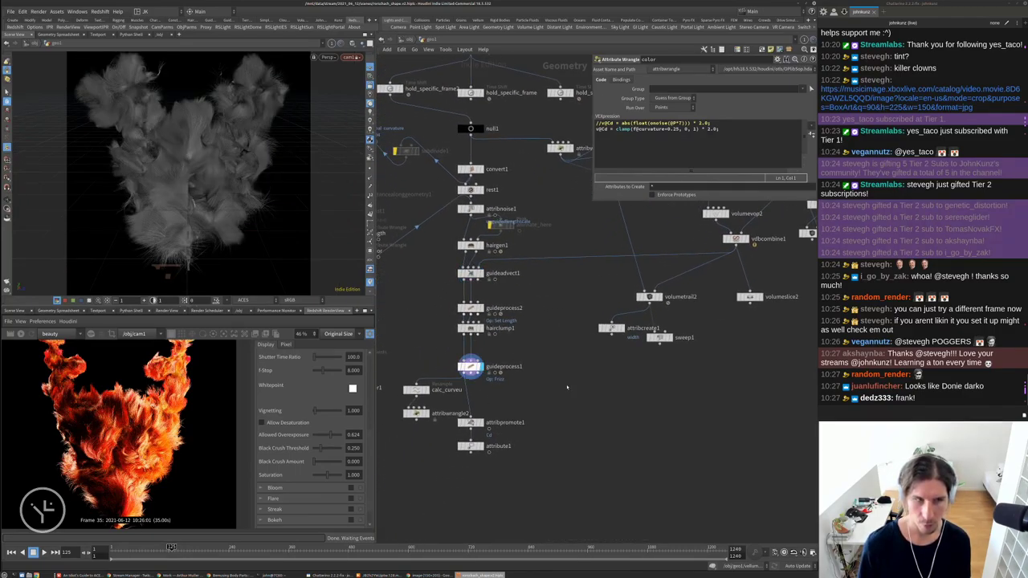
click(479, 447)
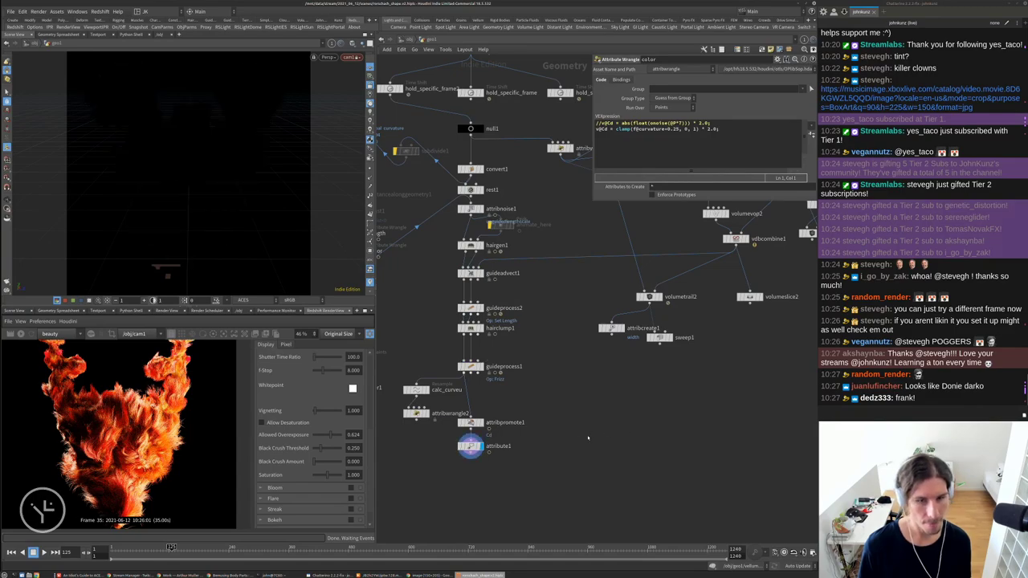
click(470, 446)
middle_drag(470, 446, 455, 270)
click(454, 268)
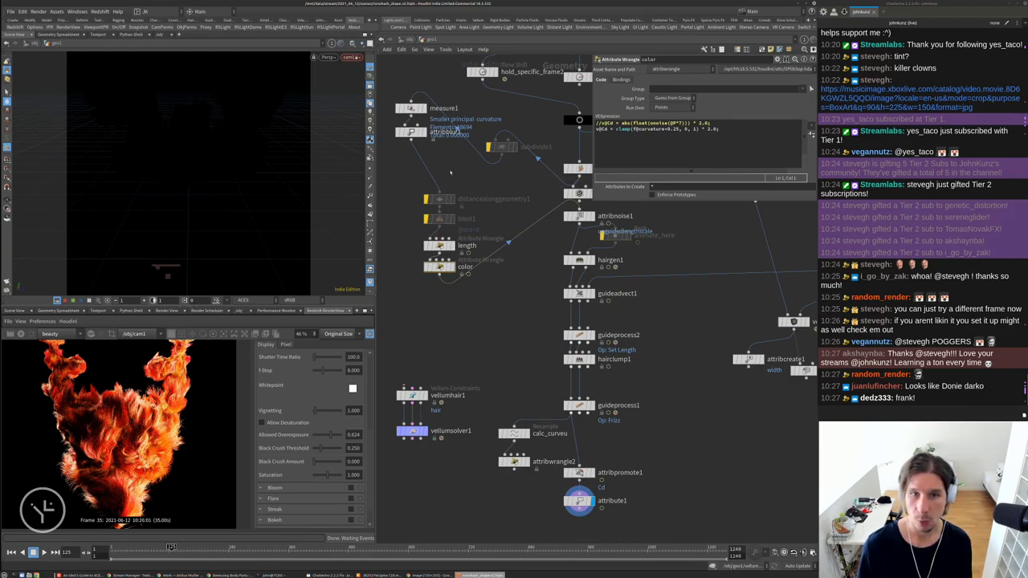
middle_drag(473, 200, 515, 208)
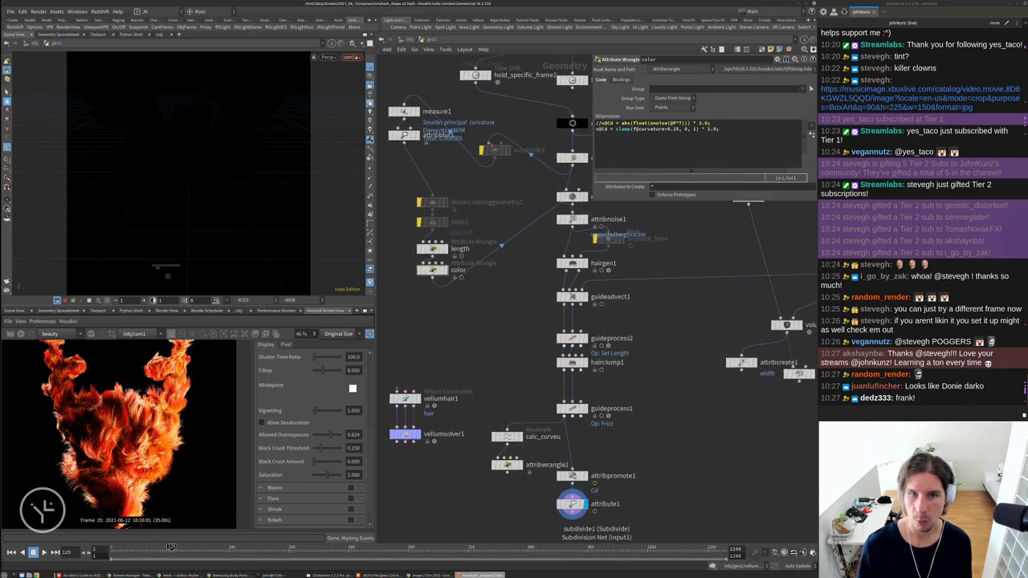
Rewire subdivide1's input to the color wrangle and display the guideprocess1 hair
drag(571, 191, 551, 192)
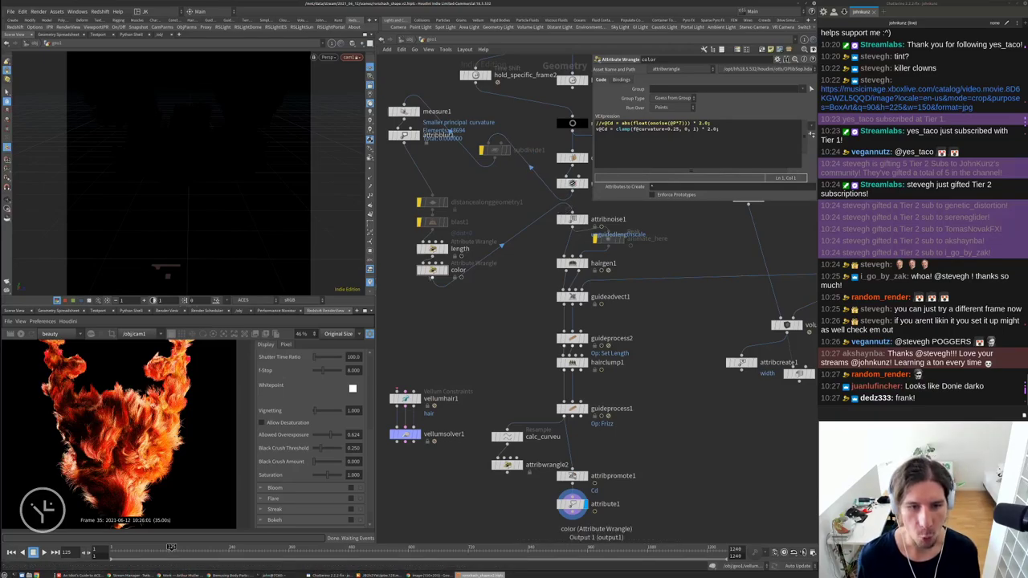
click(434, 270)
middle_drag(526, 381, 519, 349)
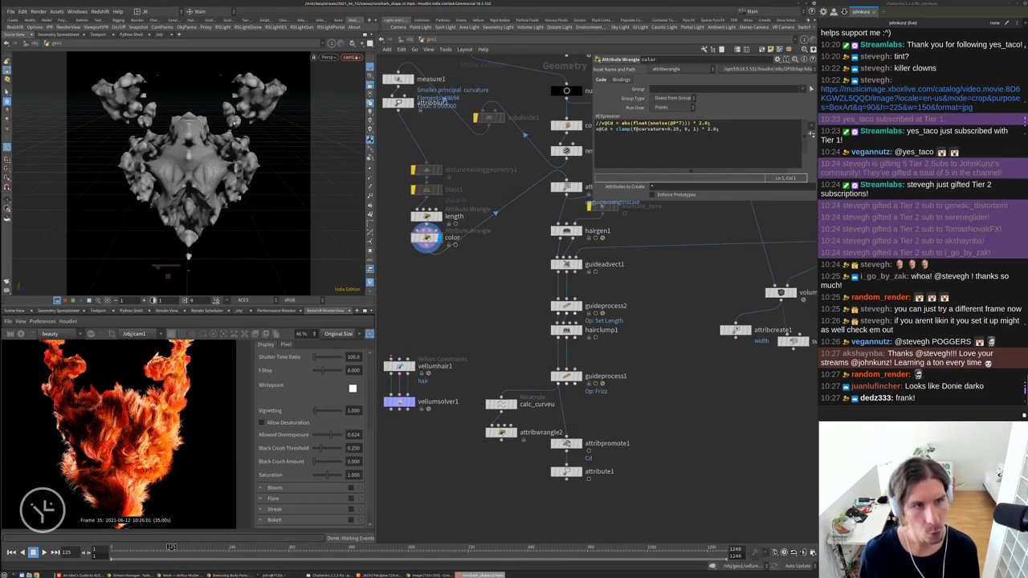
click(579, 376)
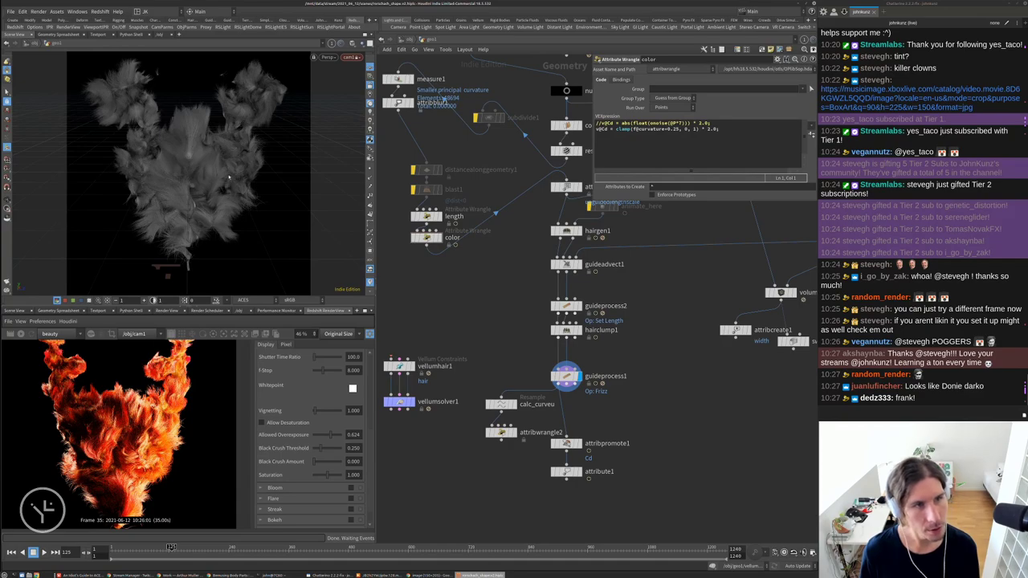
Display the hair at attribpromote1 and check attribute1's node info
click(579, 443)
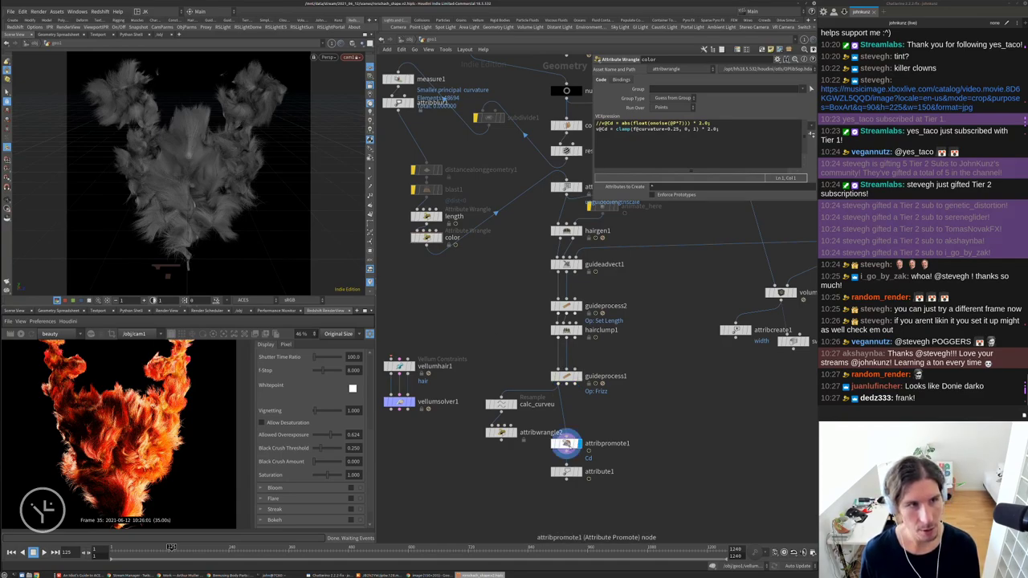
click(566, 443)
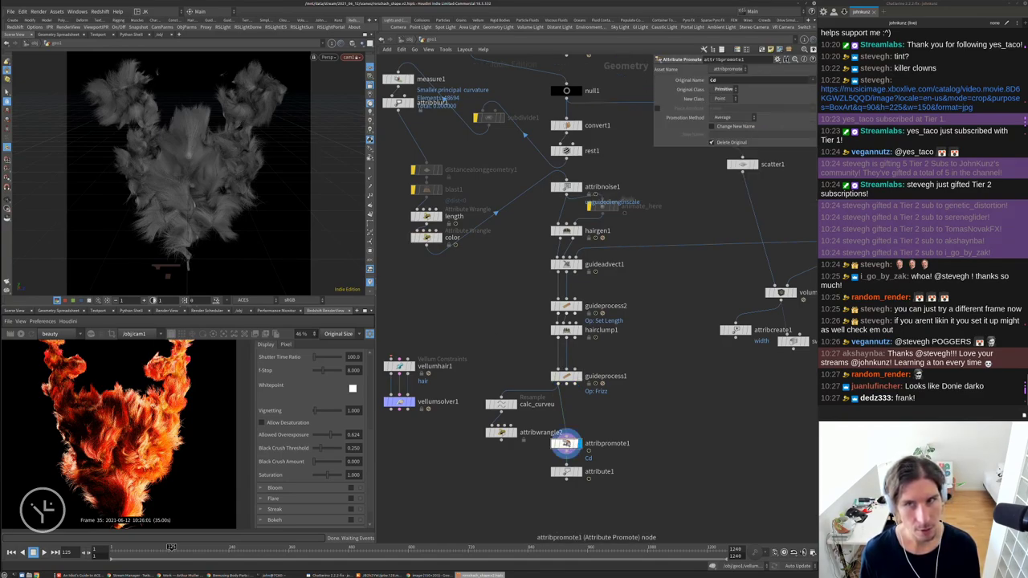
middle_drag(566, 443, 574, 409)
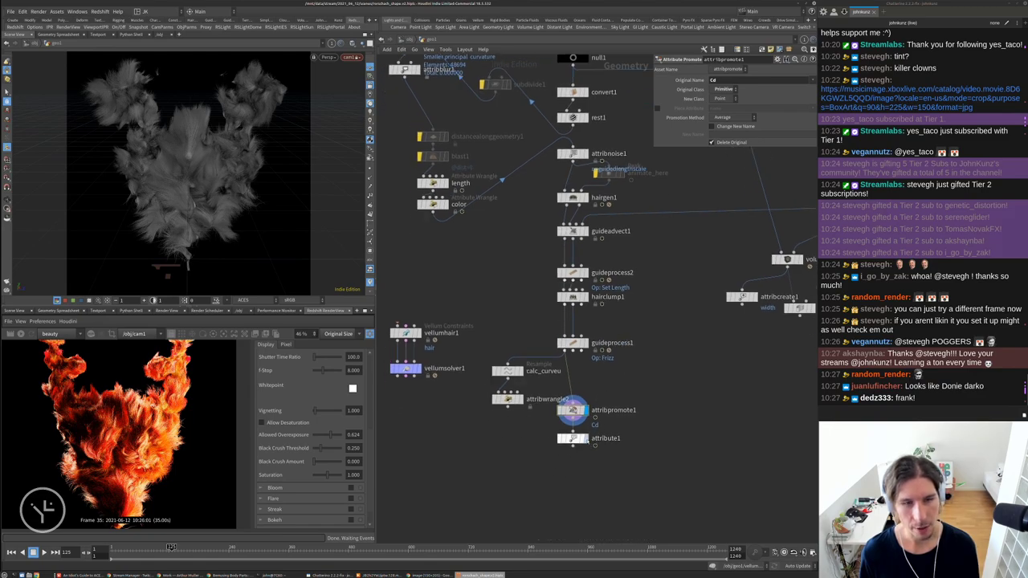
click(575, 438)
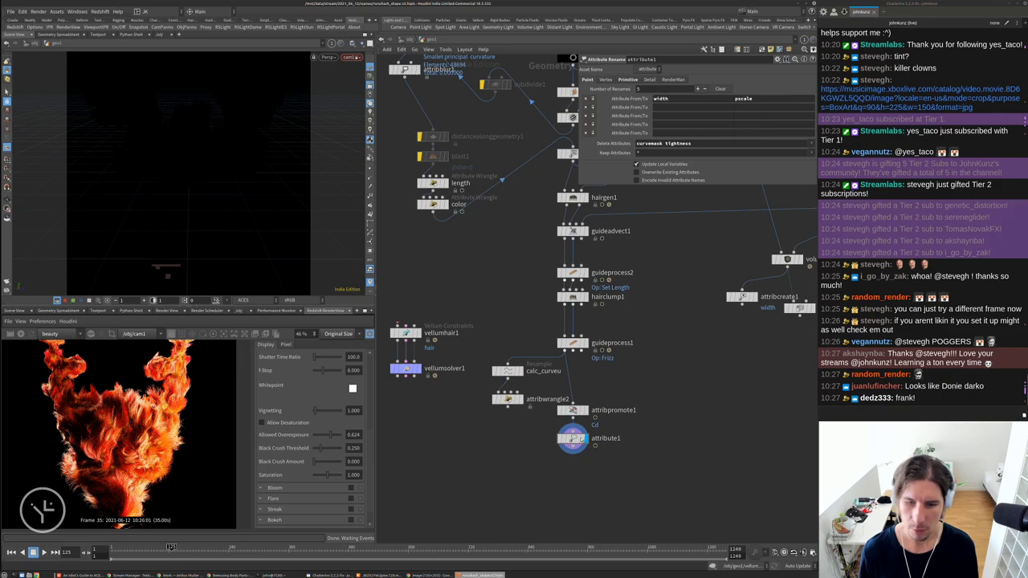
middle_click(571, 438)
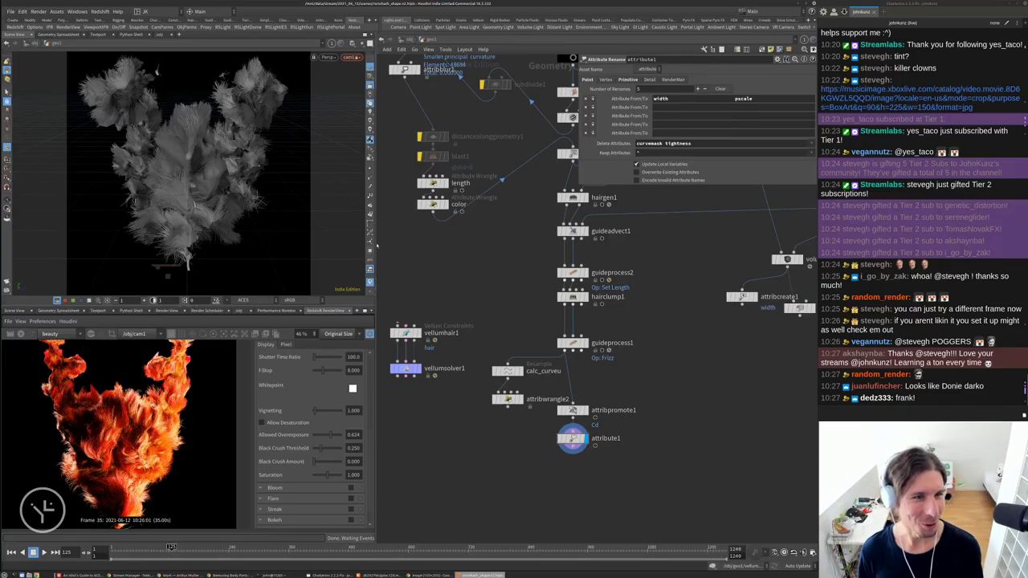
scroll(457, 313, down, 3)
middle_drag(757, 249, 630, 295)
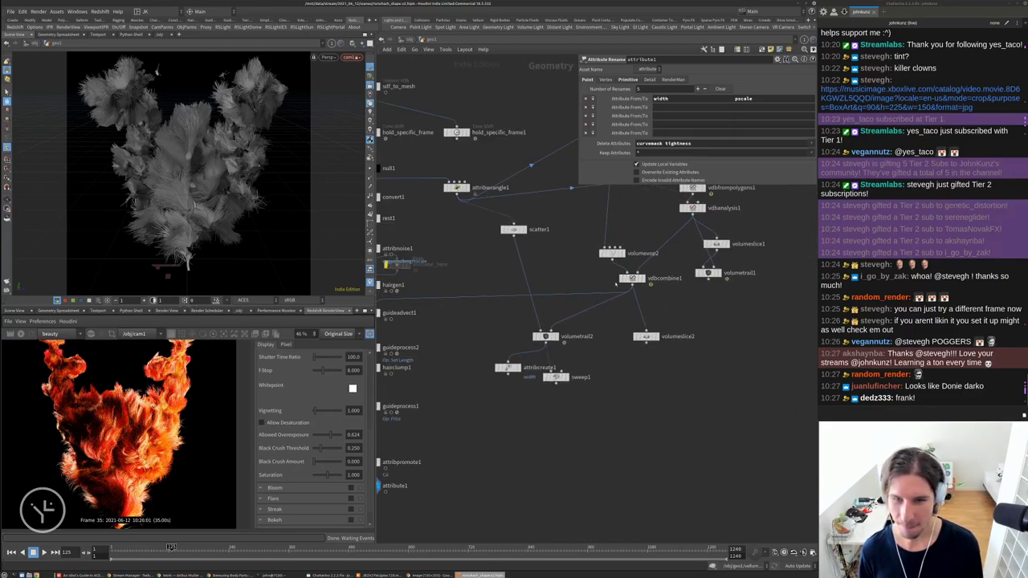
scroll(418, 309, up, 2)
On guideadvect1, try Follow Skin and then switch it back off
click(420, 305)
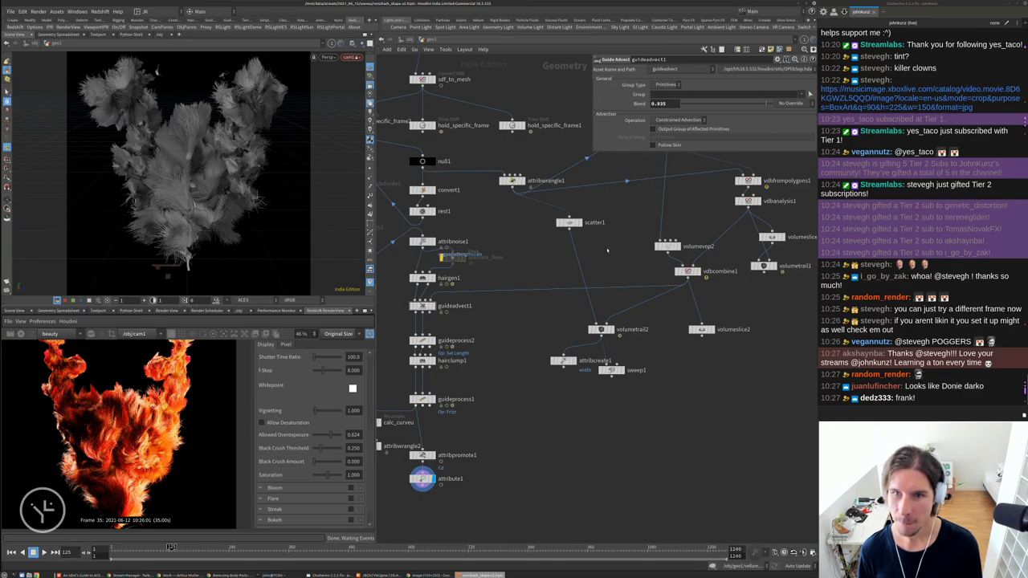
middle_drag(607, 251, 629, 251)
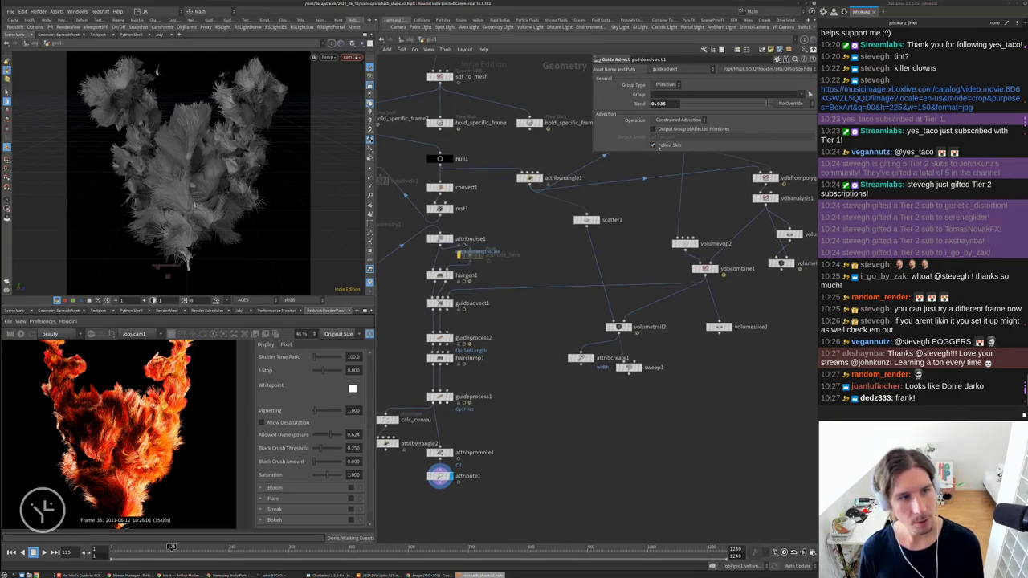
click(653, 145)
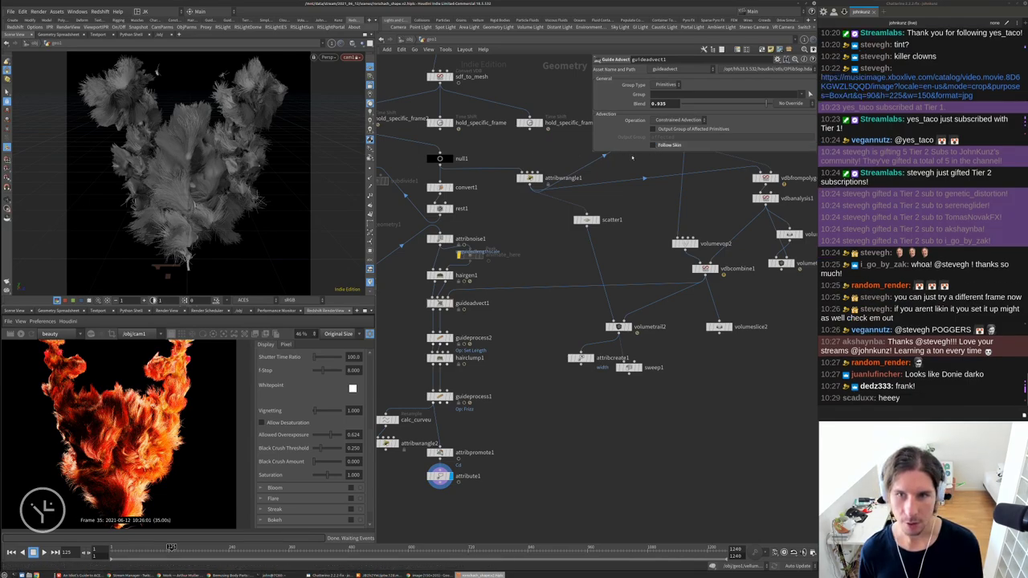
click(650, 146)
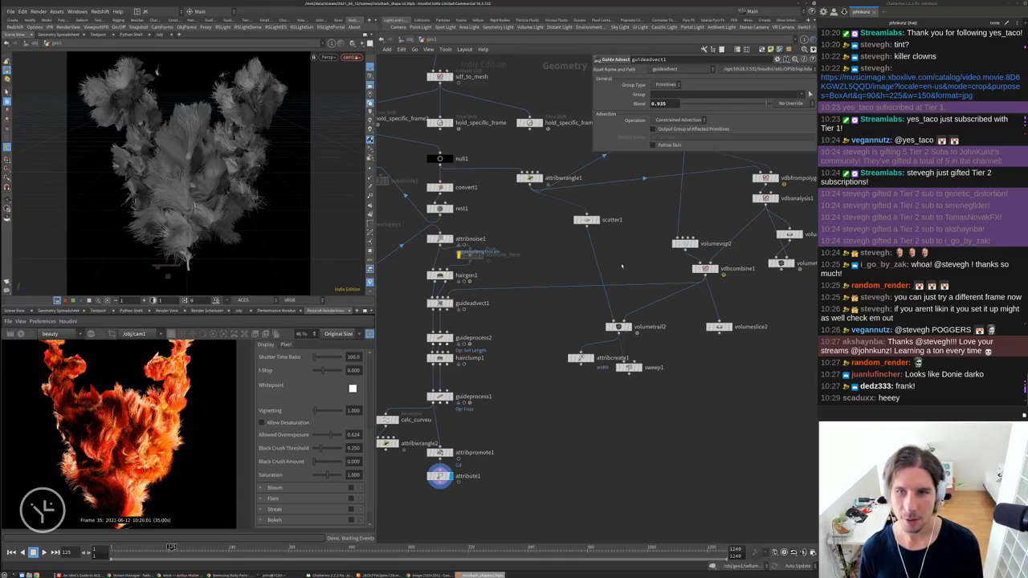
middle_drag(620, 265, 593, 248)
Inside volumevop2, edit mulconst1's Multiplier and move vectofloat1, abs1 and floattovec1 lower
double_click(658, 226)
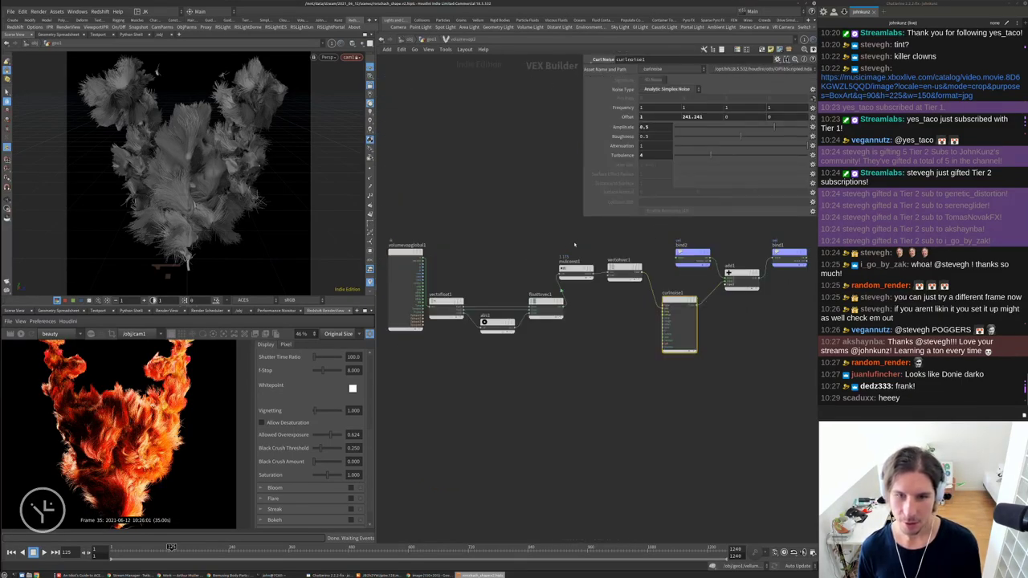
click(576, 269)
double_click(663, 89)
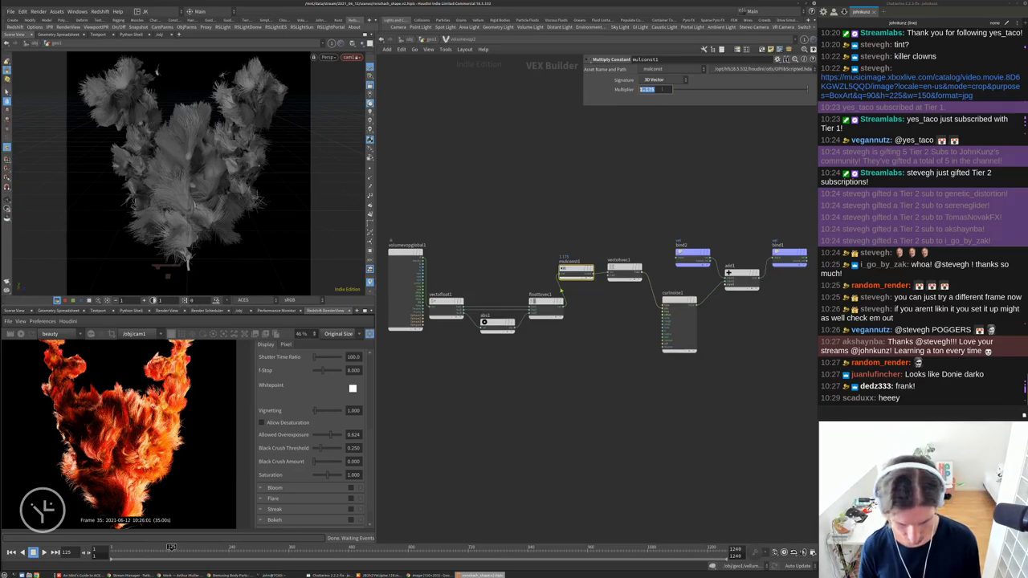
text(.6)
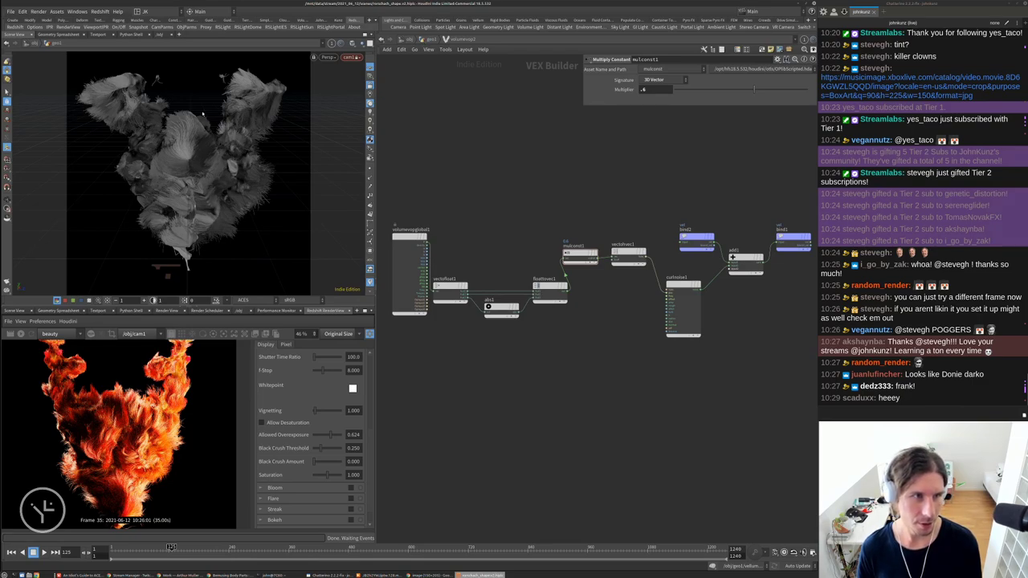
drag(575, 277, 433, 332)
drag(450, 285, 502, 371)
click(522, 326)
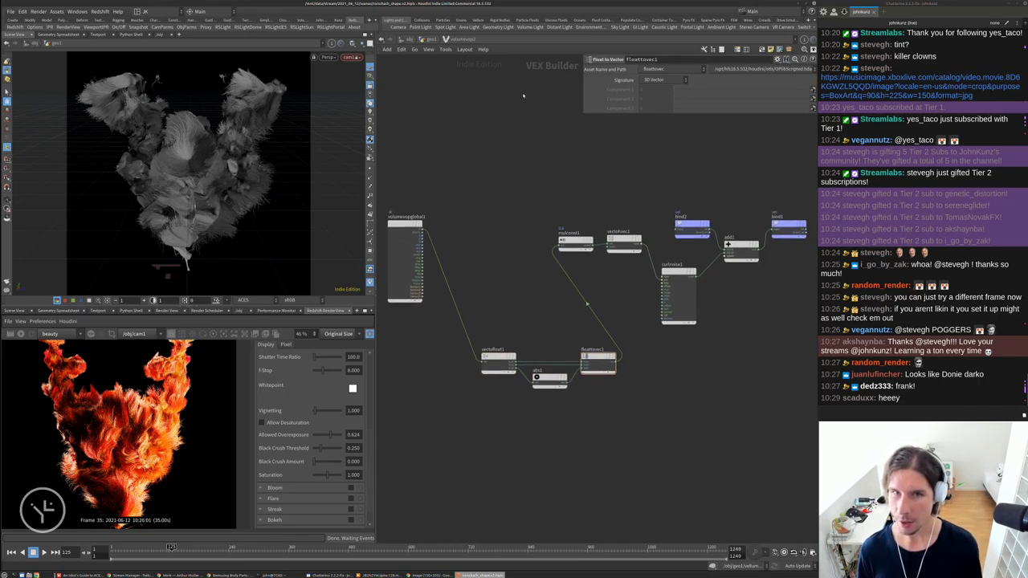
Set curlnoise1's Turbulence to 2 and mulconst1's Multiplier to 2.6
click(678, 272)
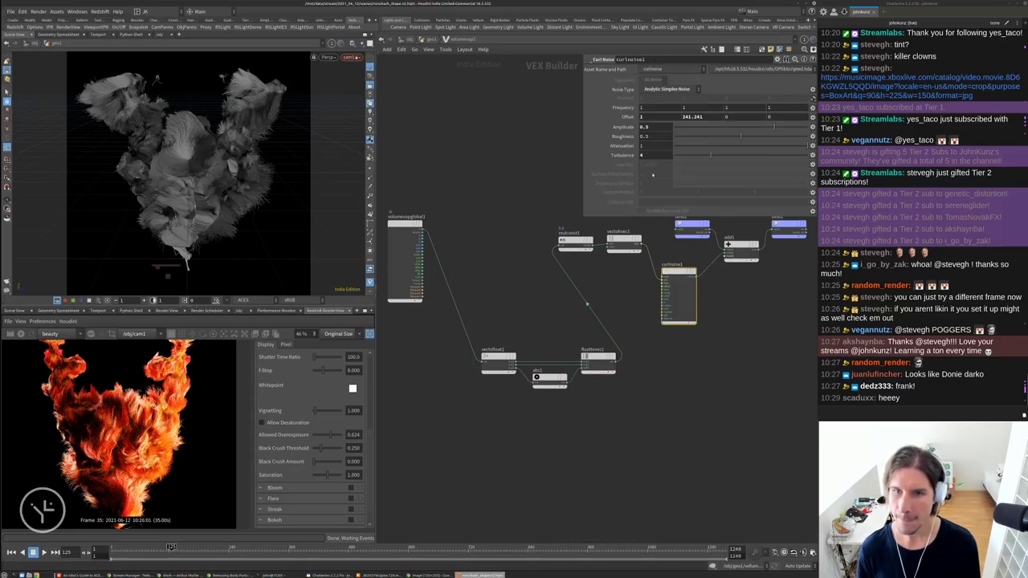
click(647, 155)
text(2)
key(Return)
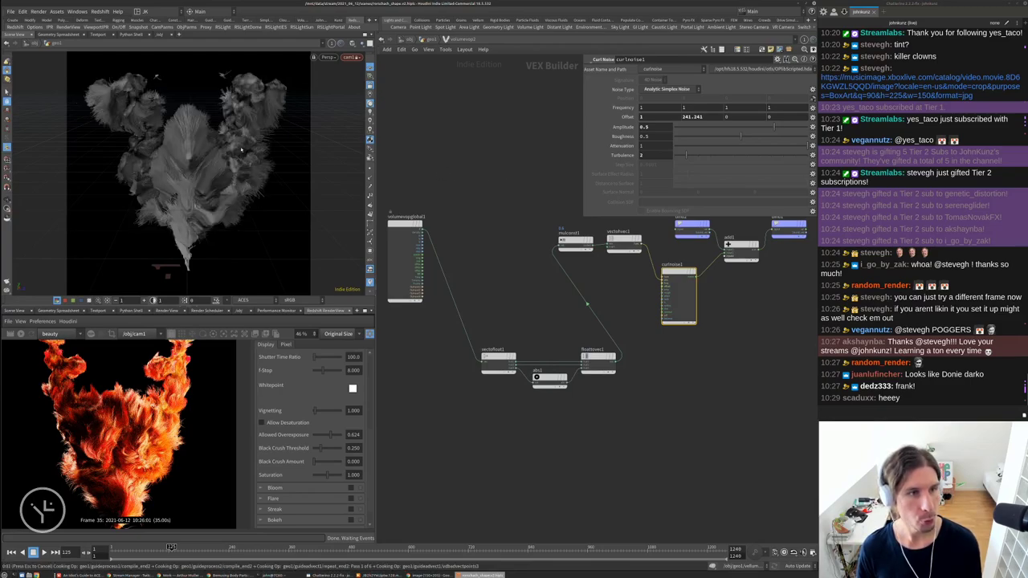
middle_drag(616, 231, 539, 201)
click(496, 210)
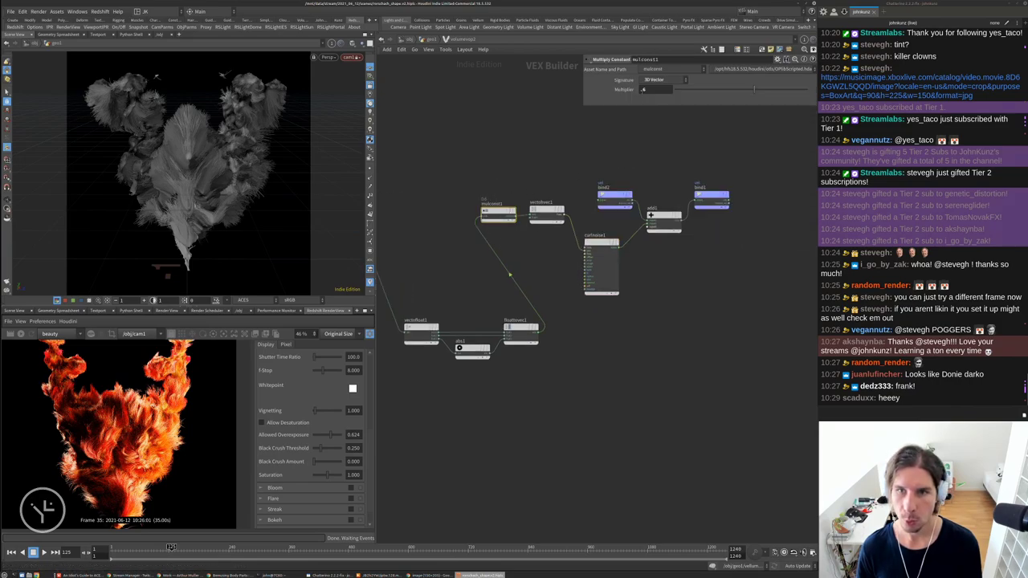
click(647, 89)
text(2.6)
key(Return)
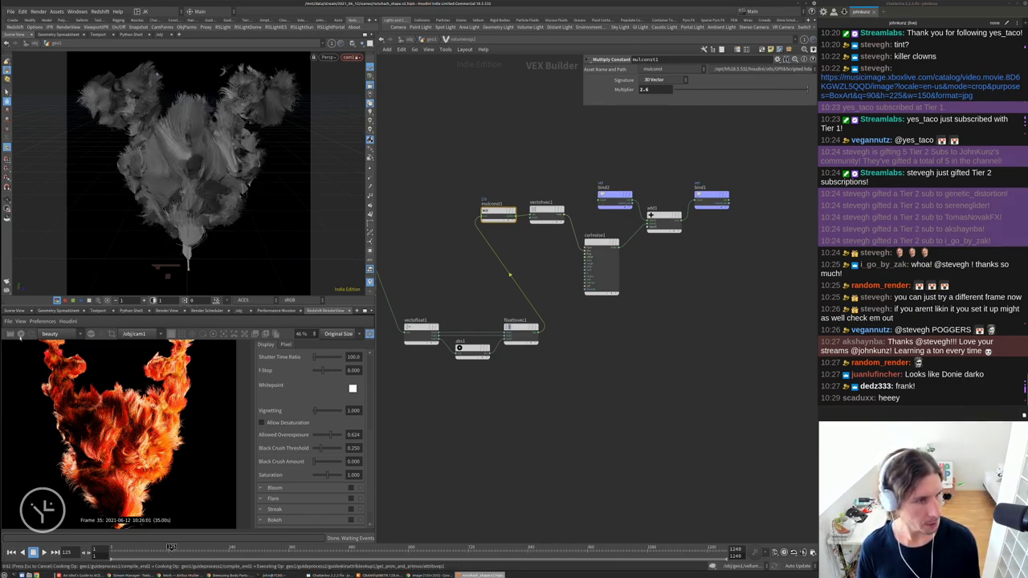
Start a Redshift render preview and zoom in and out to inspect the fiery hair
click(20, 334)
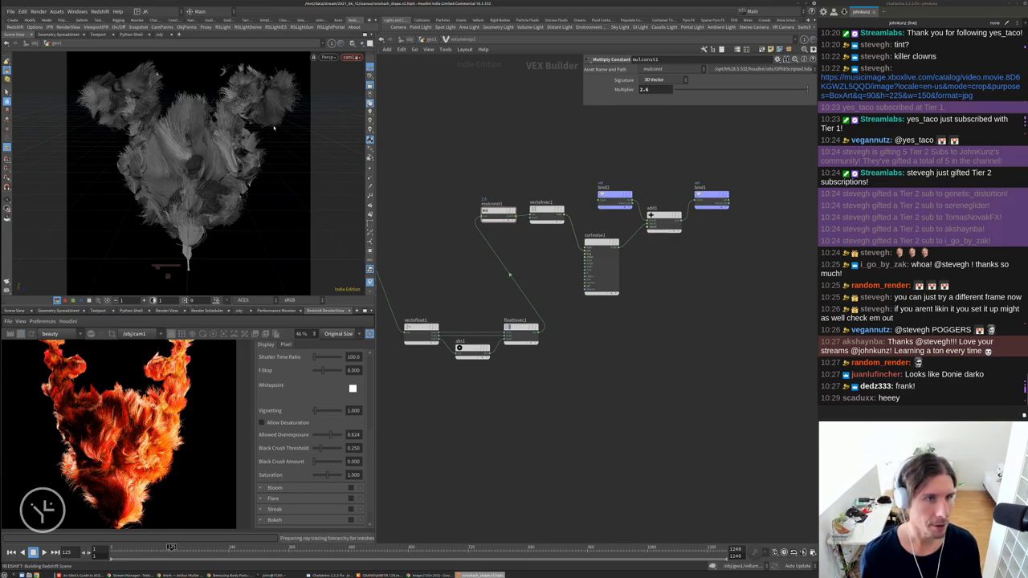
scroll(130, 421, down, 3)
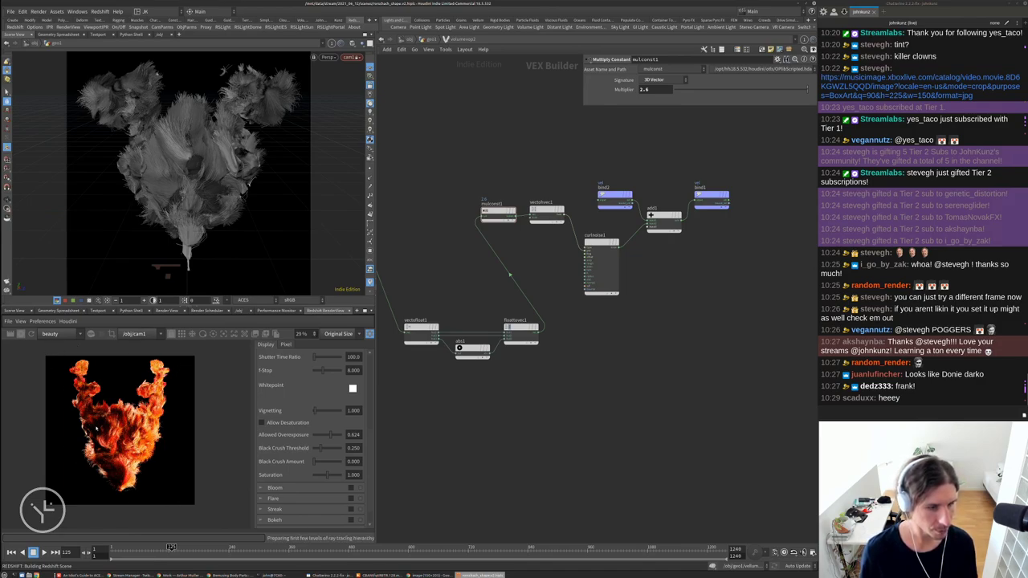
scroll(56, 393, up, 1)
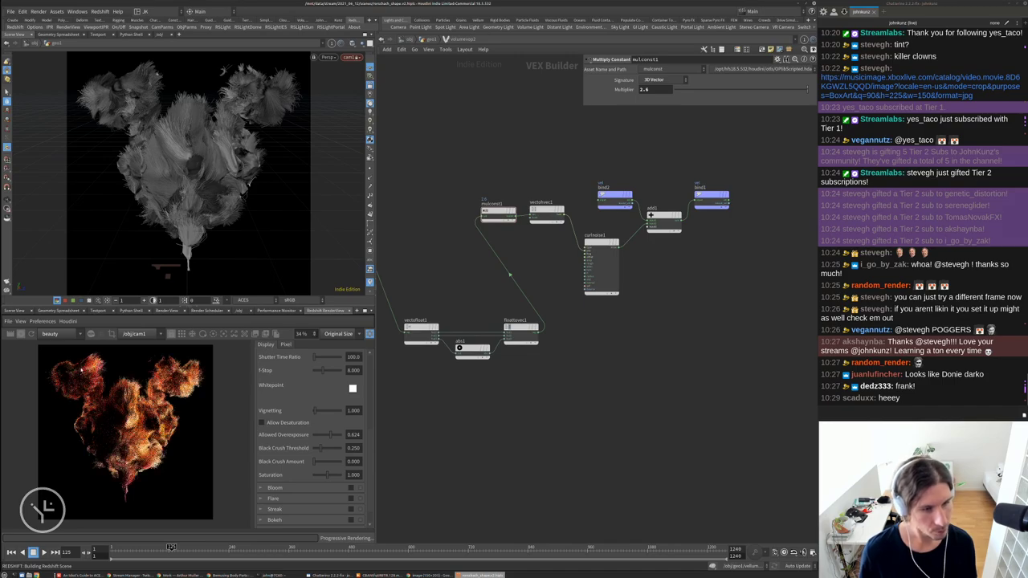
scroll(126, 418, up, 1)
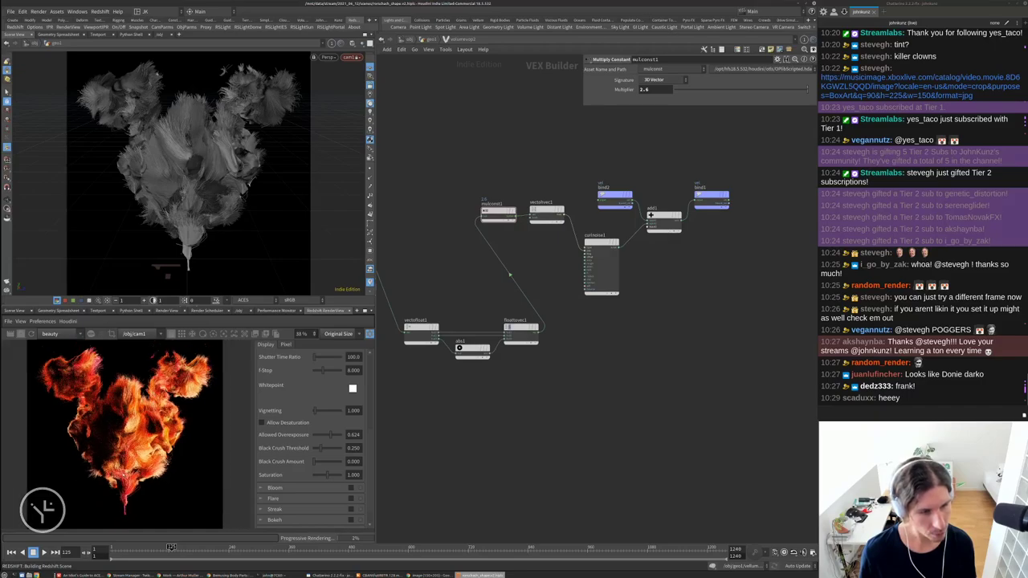
scroll(164, 401, down, 1)
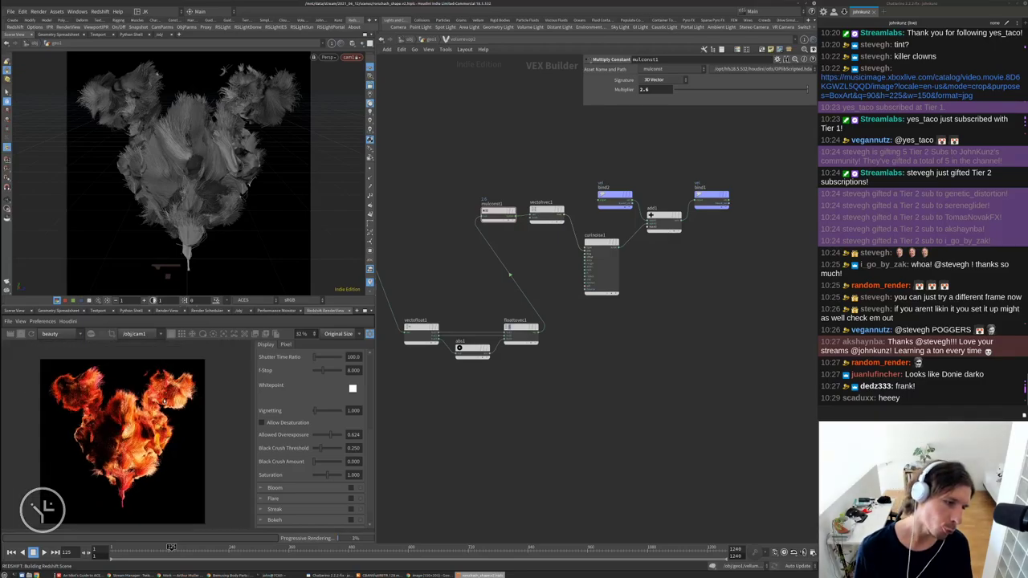
scroll(120, 437, up, 1)
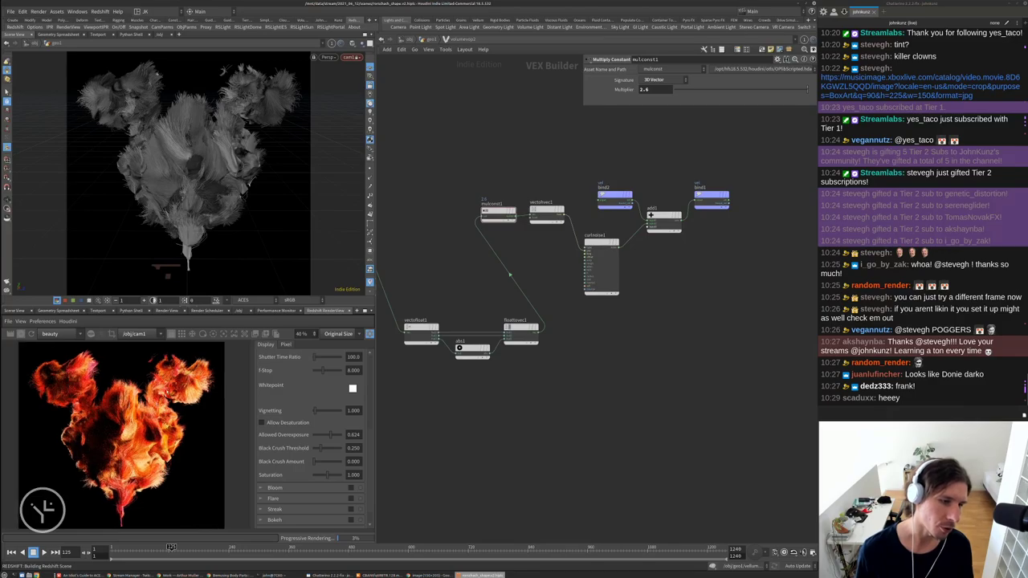
scroll(152, 353, up, 5)
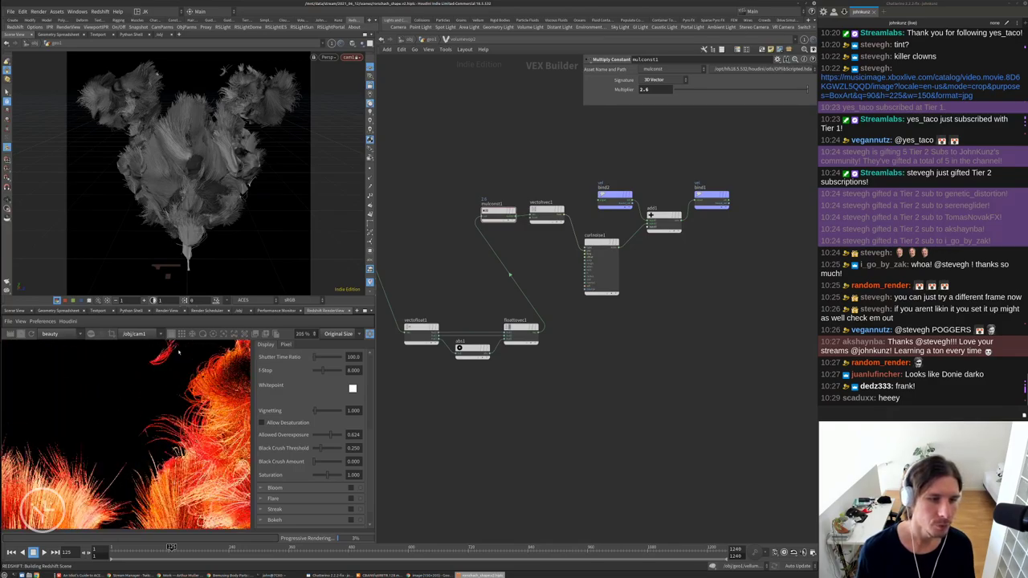
scroll(135, 426, up, 3)
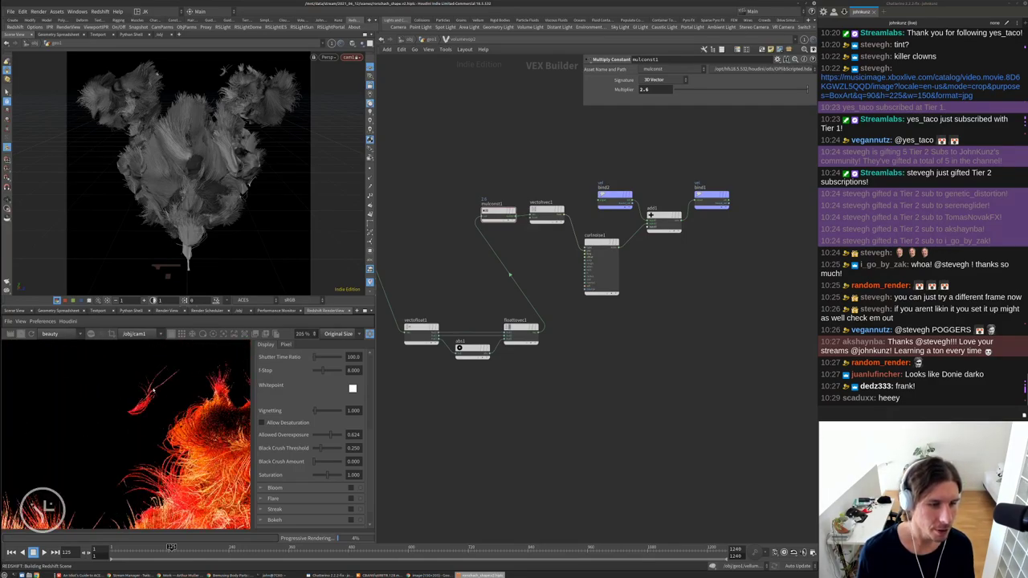
scroll(117, 451, down, 3)
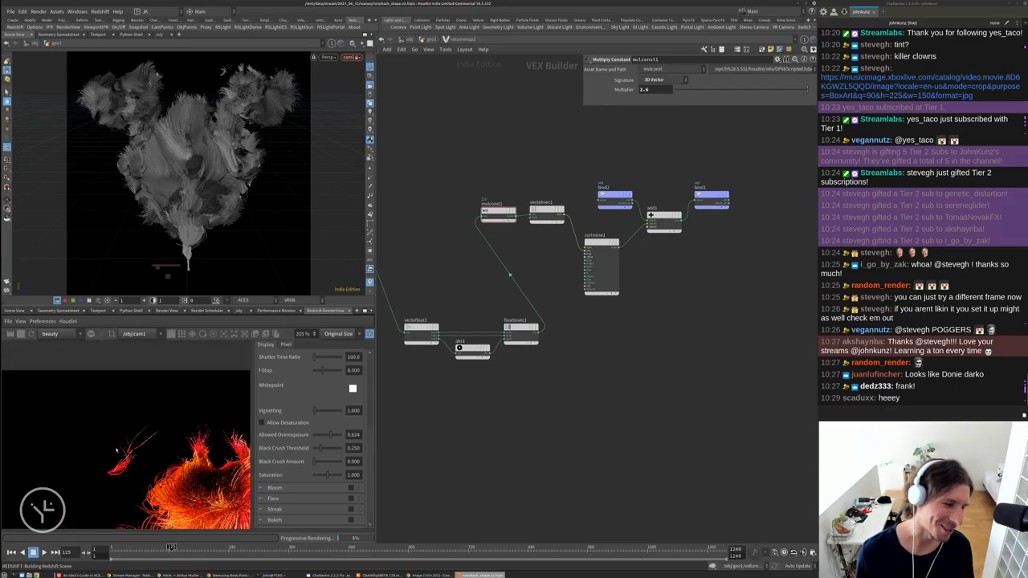
scroll(130, 433, down, 4)
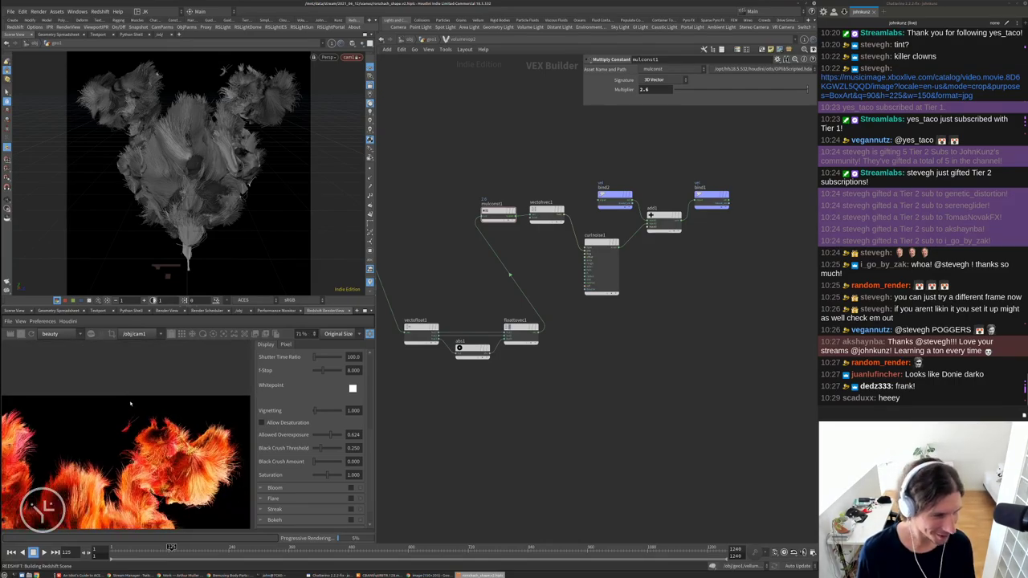
scroll(130, 405, down, 3)
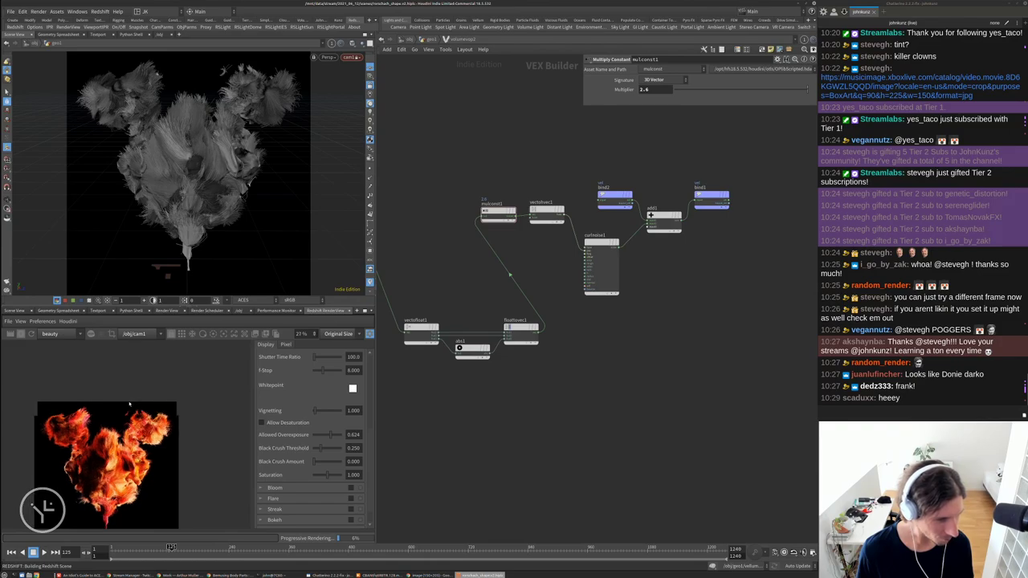
scroll(95, 464, up, 3)
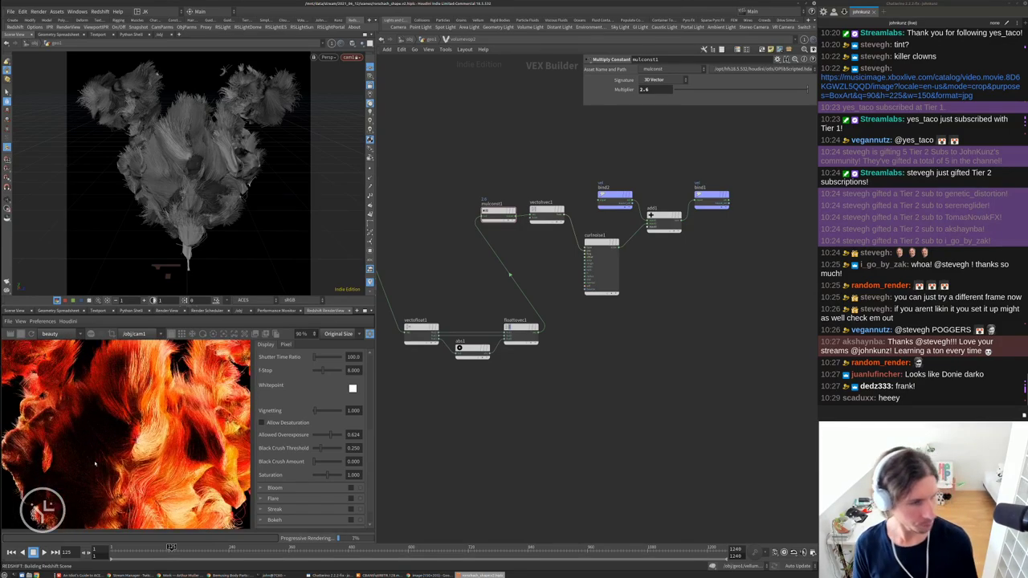
scroll(94, 455, down, 1)
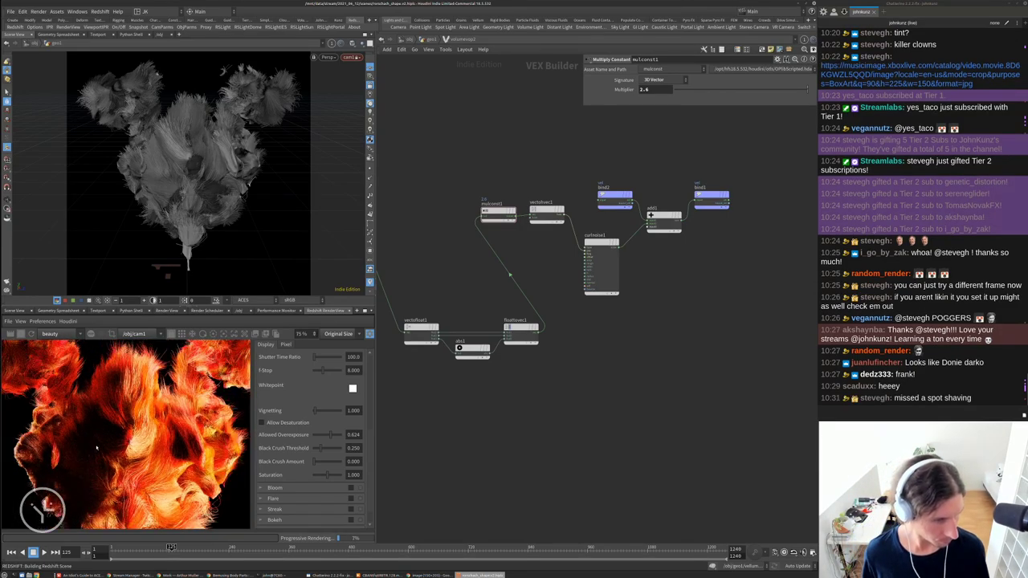
scroll(96, 448, down, 1)
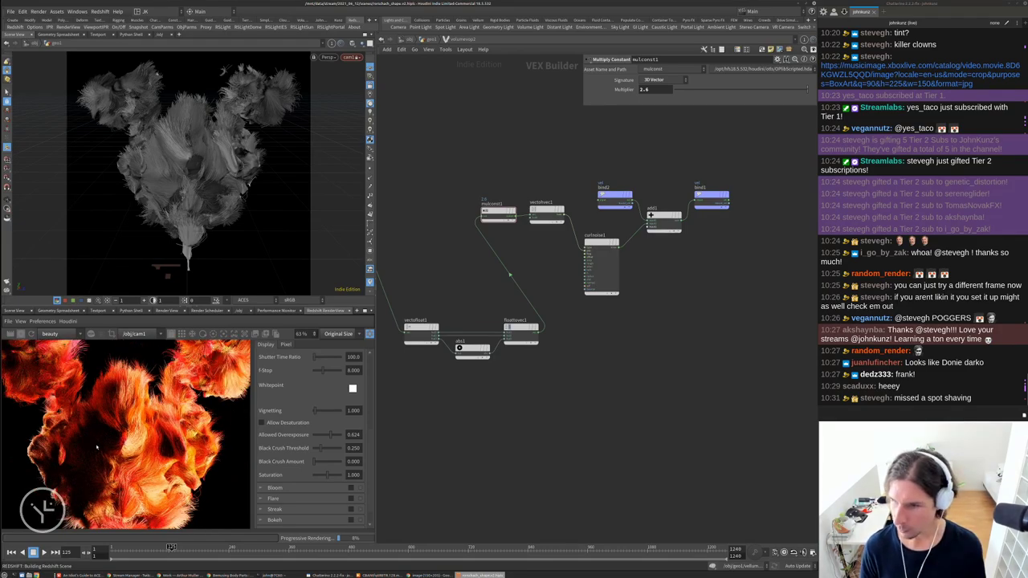
scroll(97, 447, down, 2)
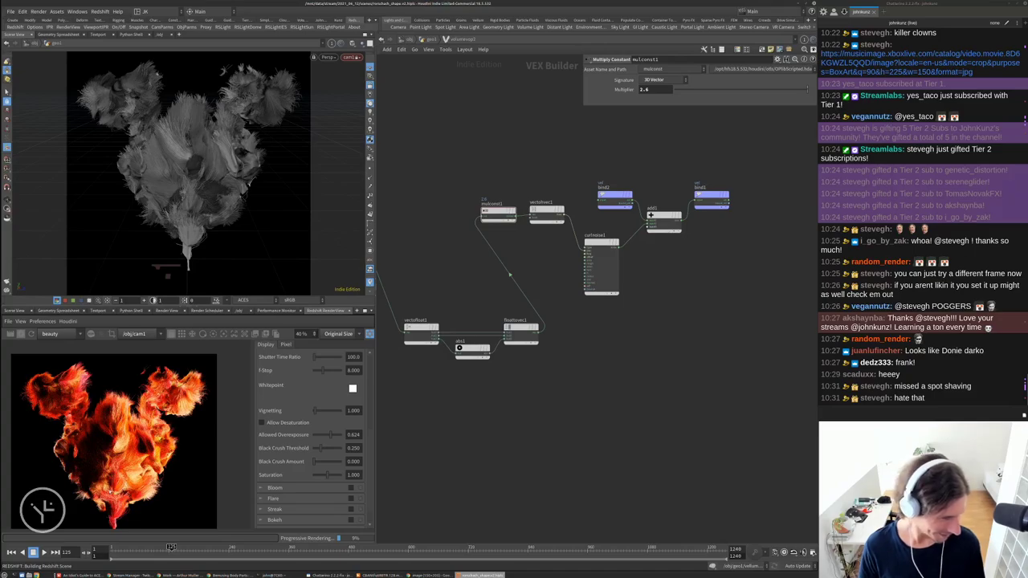
scroll(50, 417, up, 1)
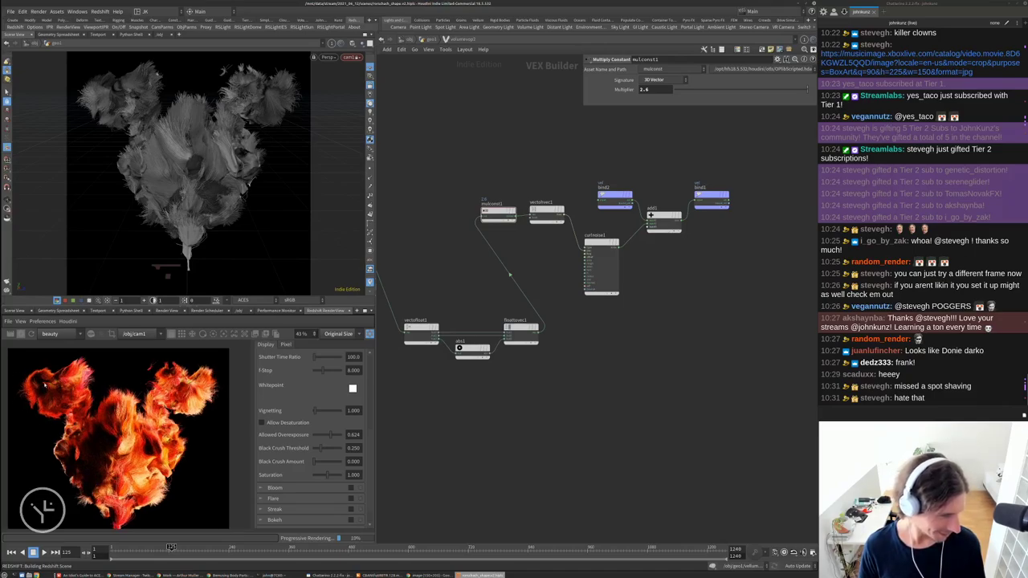
scroll(108, 415, down, 1)
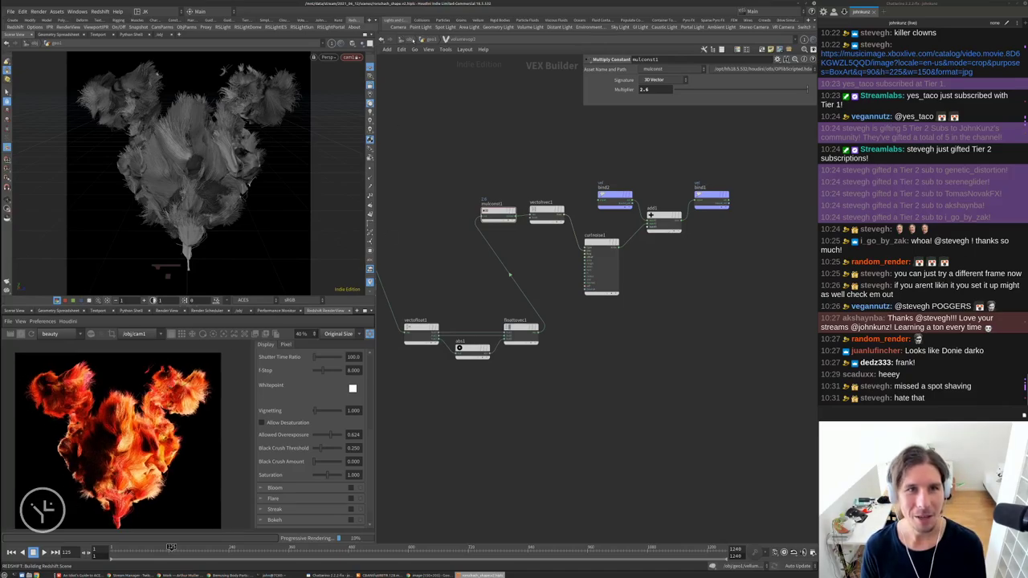
click(406, 39)
Enter the hair material's shader network inside matnet1 and select RSRamp1
click(488, 191)
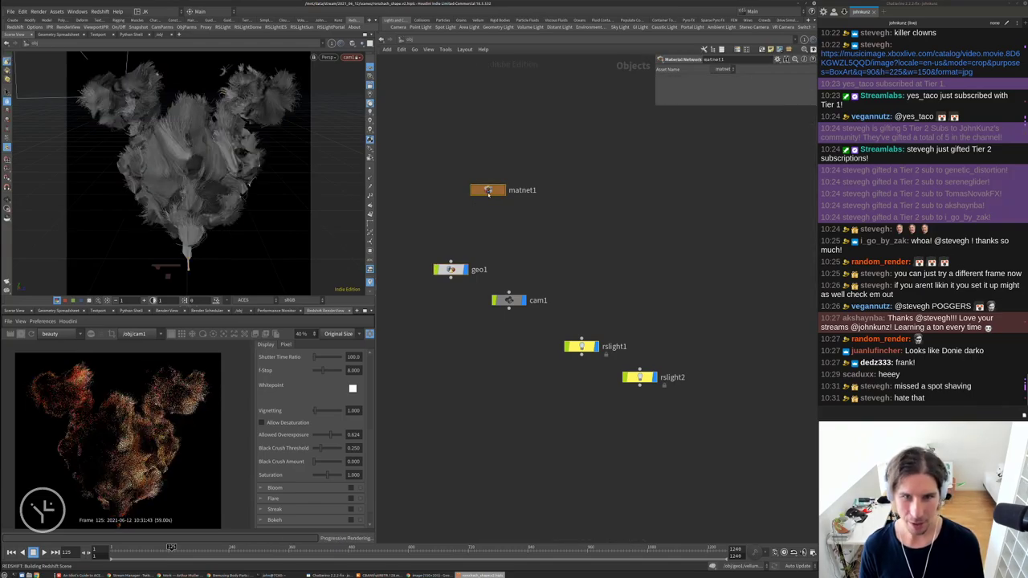
double_click(488, 191)
double_click(585, 265)
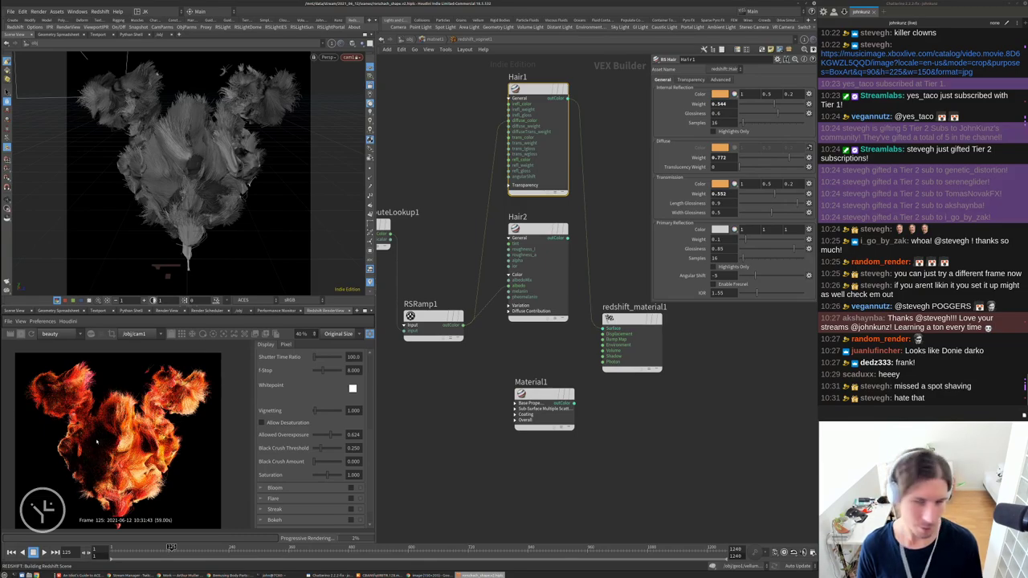
middle_drag(604, 158, 607, 192)
scroll(604, 215, down, 2)
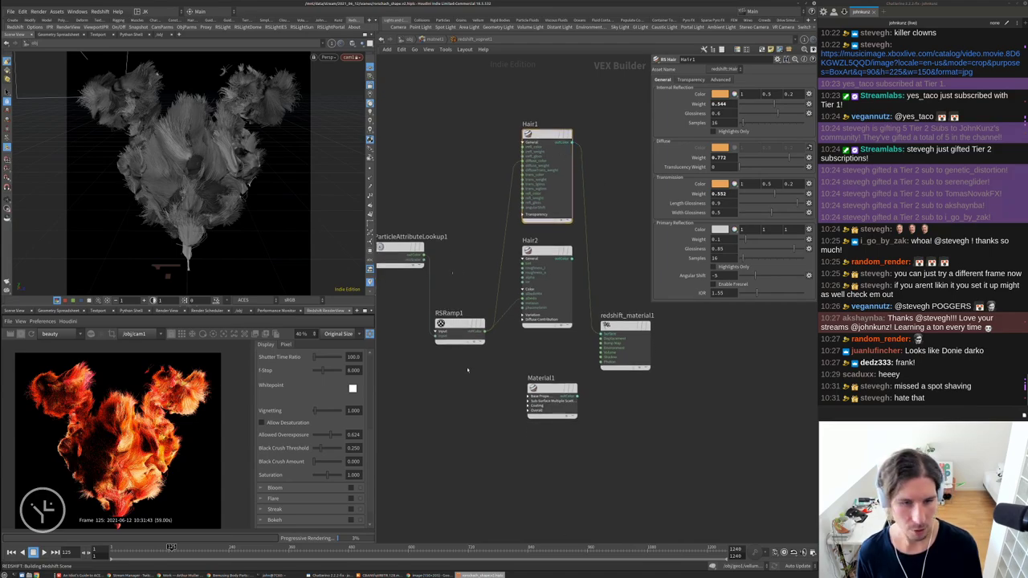
click(459, 327)
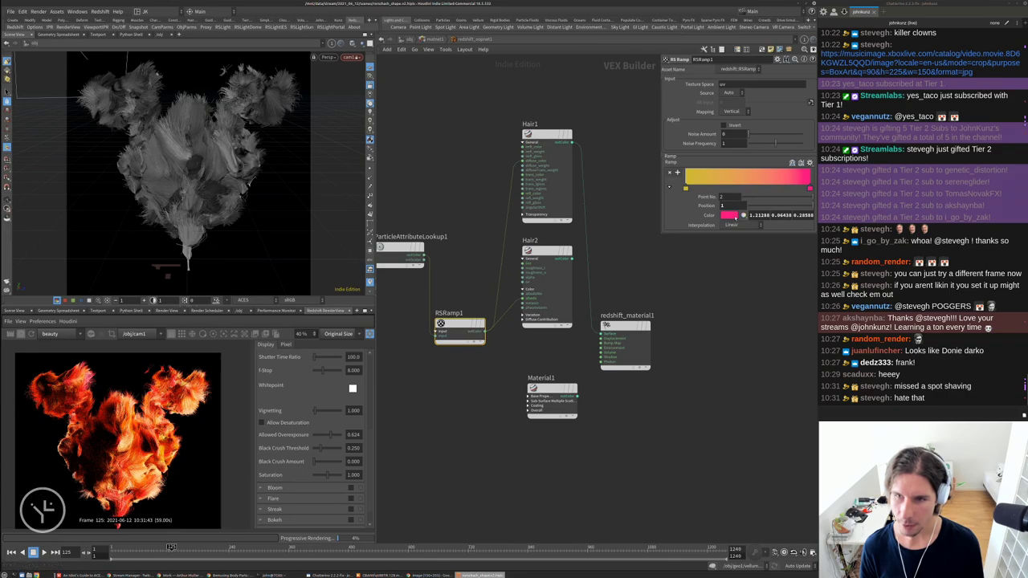
Change RSRamp1's pink colour through yellow and orange to a pale peach (1.21288, 0.44319, 0.30200)
click(729, 216)
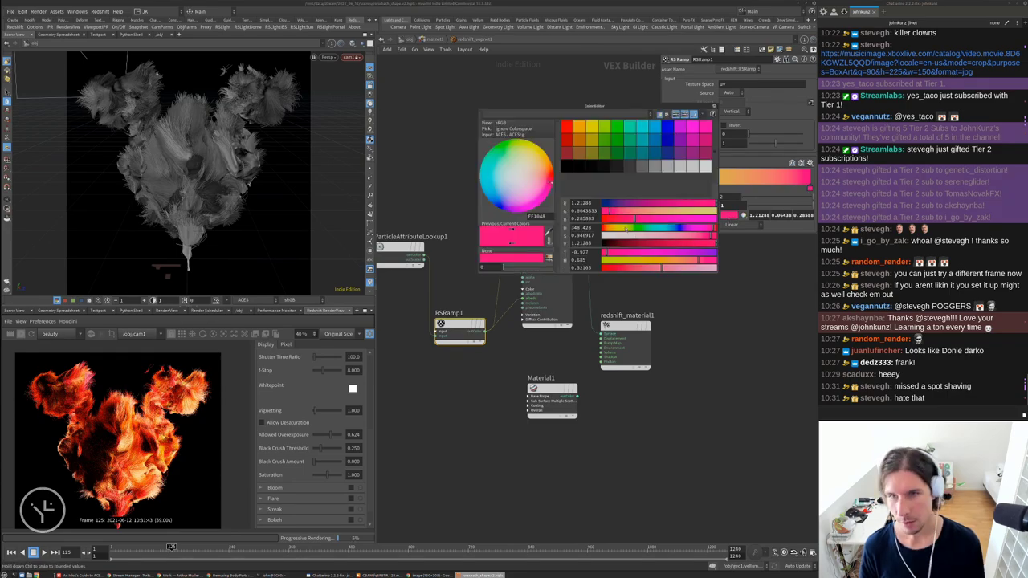
click(522, 143)
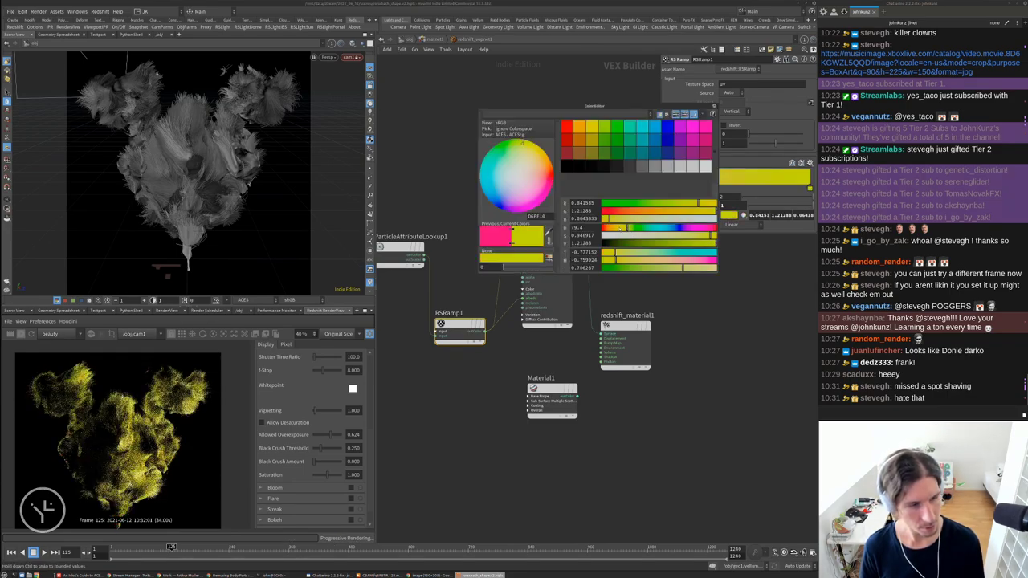
click(550, 171)
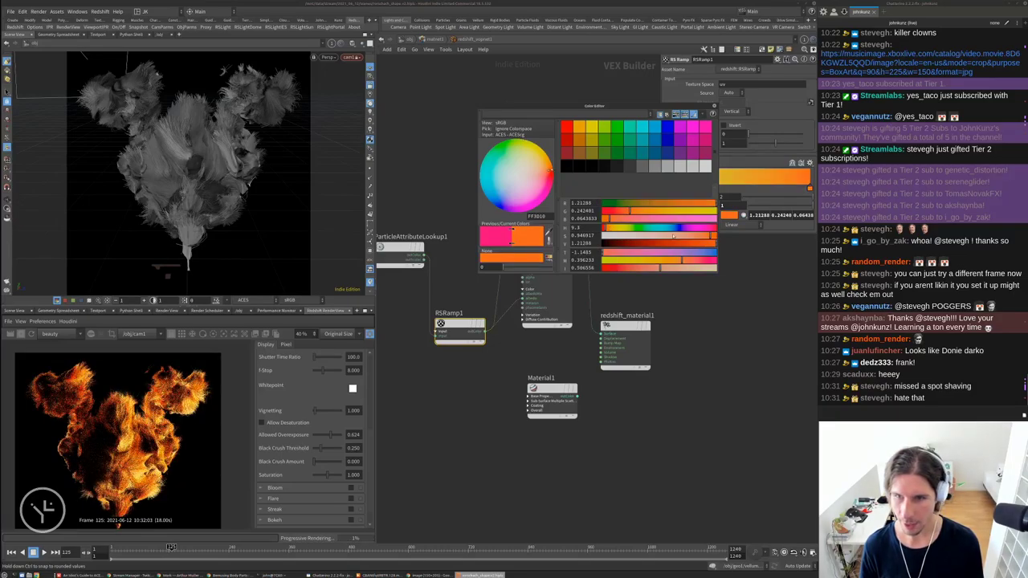
drag(710, 235, 688, 234)
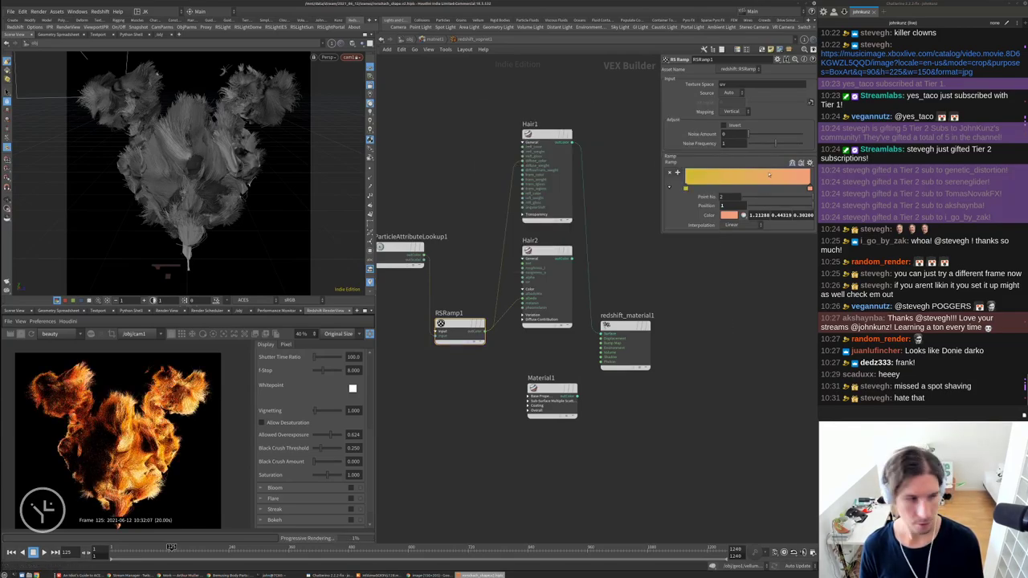
Zoom the RenderView and look through the rslight2 light in the viewport
scroll(127, 431, down, 2)
scroll(128, 431, up, 2)
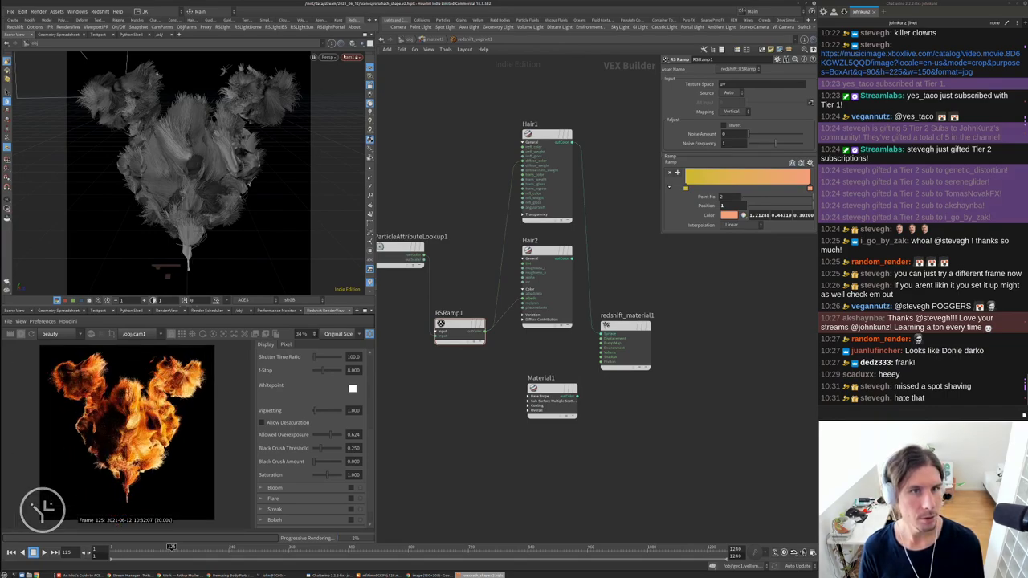
click(350, 57)
mouse_move(385, 108)
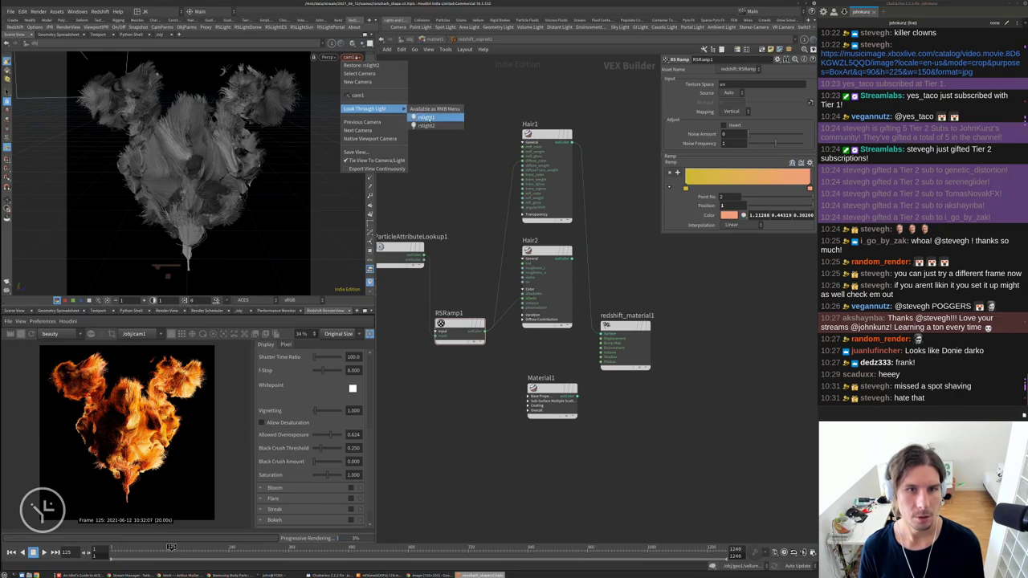
click(426, 126)
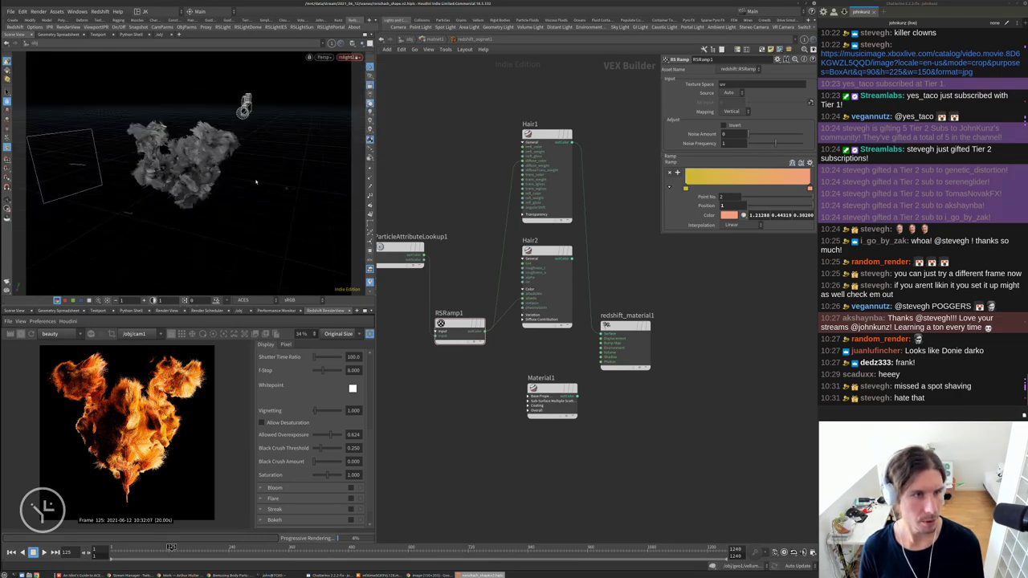
Swing rslight2 around the hair to a new angle, relighting the render
drag(256, 182, 217, 184)
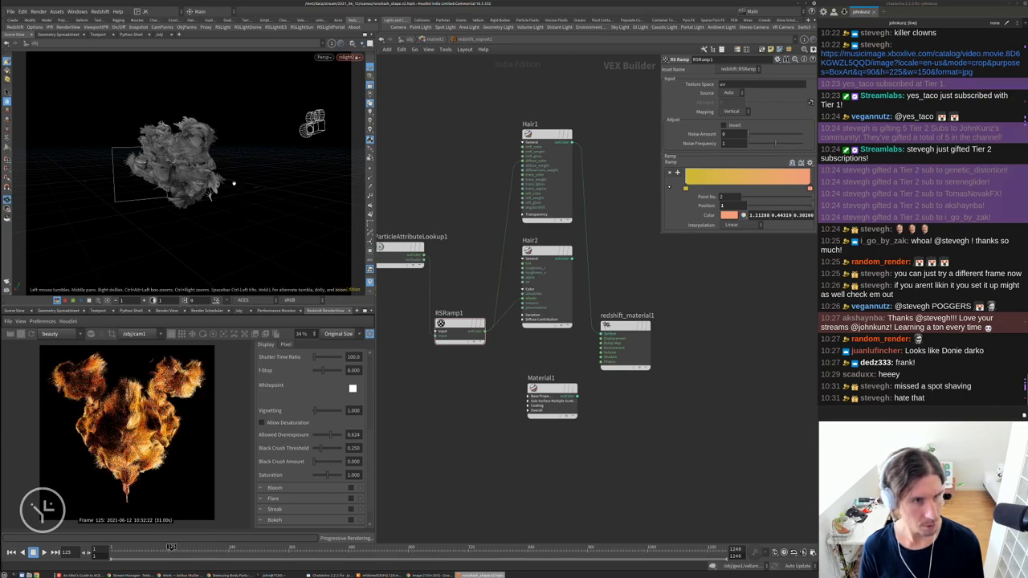
drag(234, 184, 161, 216)
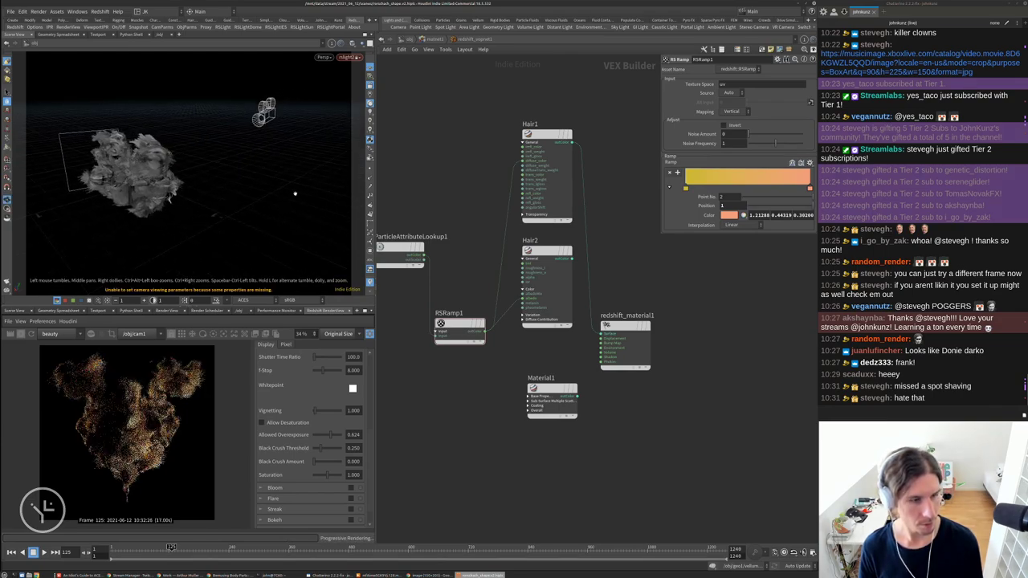
drag(294, 193, 283, 235)
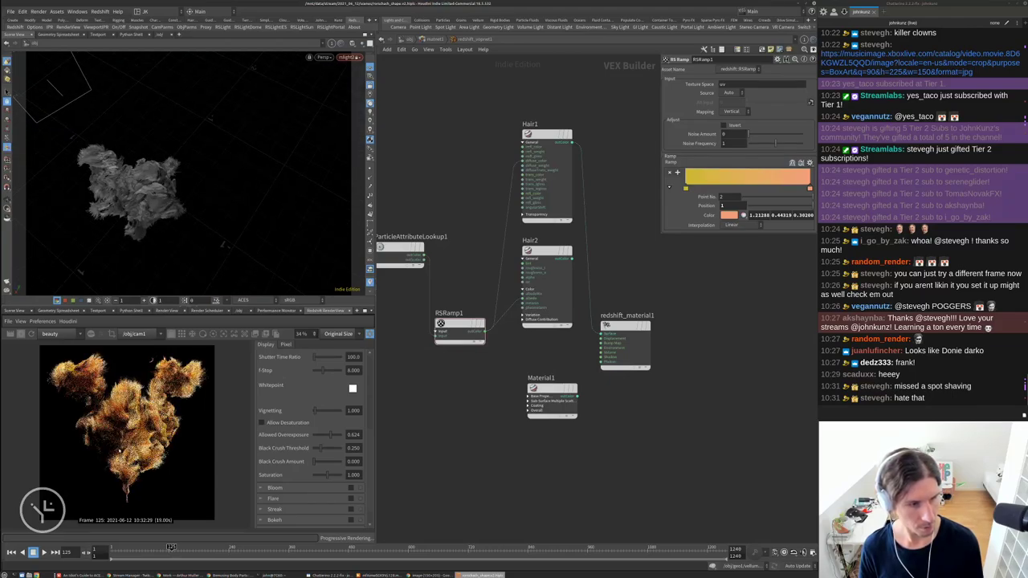
drag(229, 257, 131, 178)
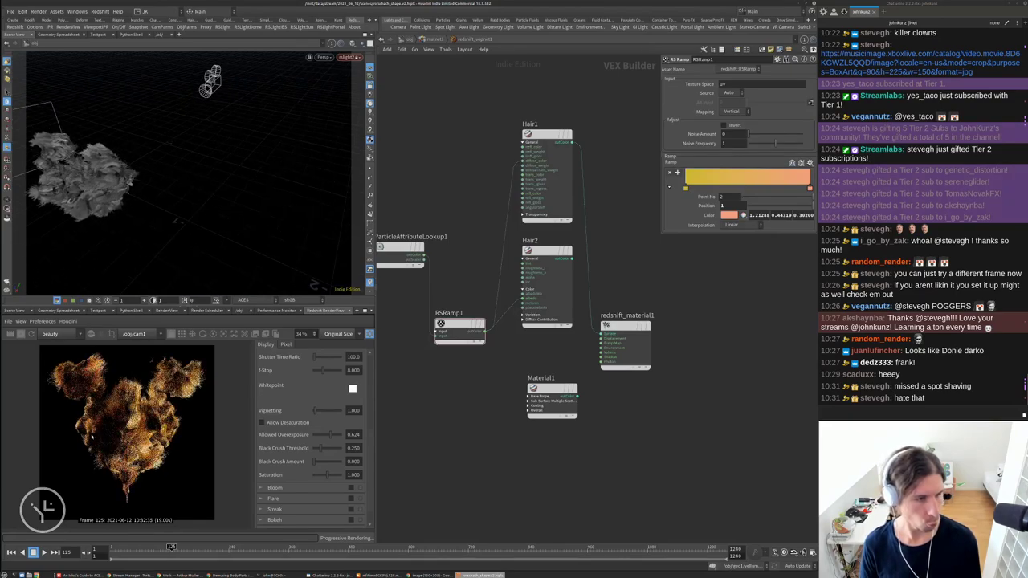
scroll(71, 467, up, 4)
scroll(108, 452, up, 1)
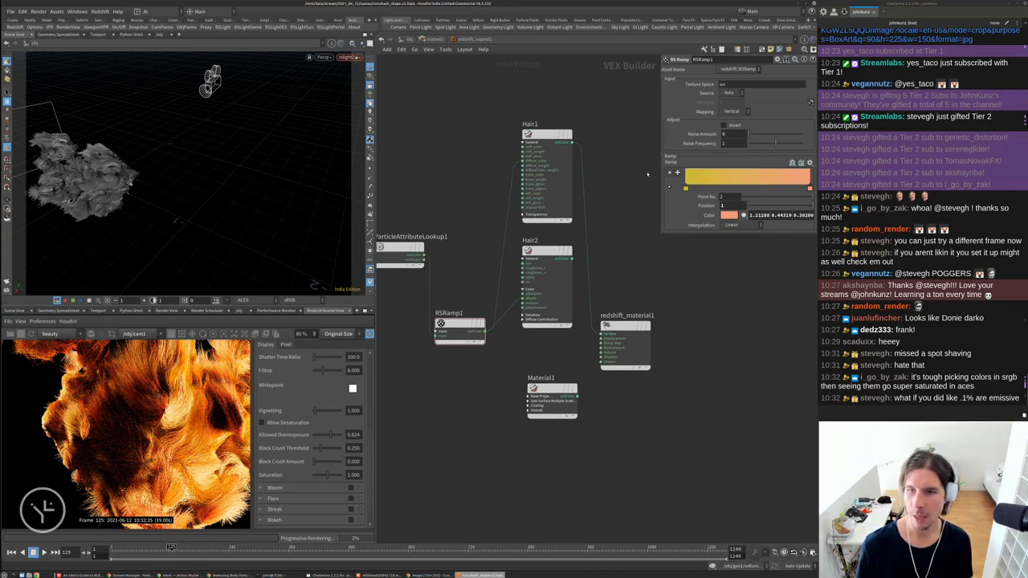
click(729, 216)
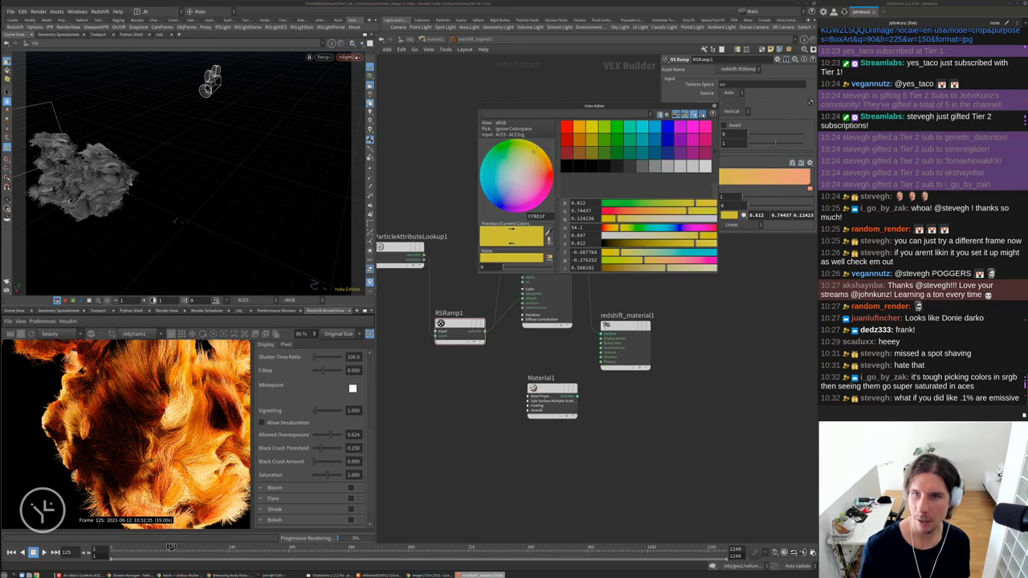
click(702, 114)
mouse_move(707, 131)
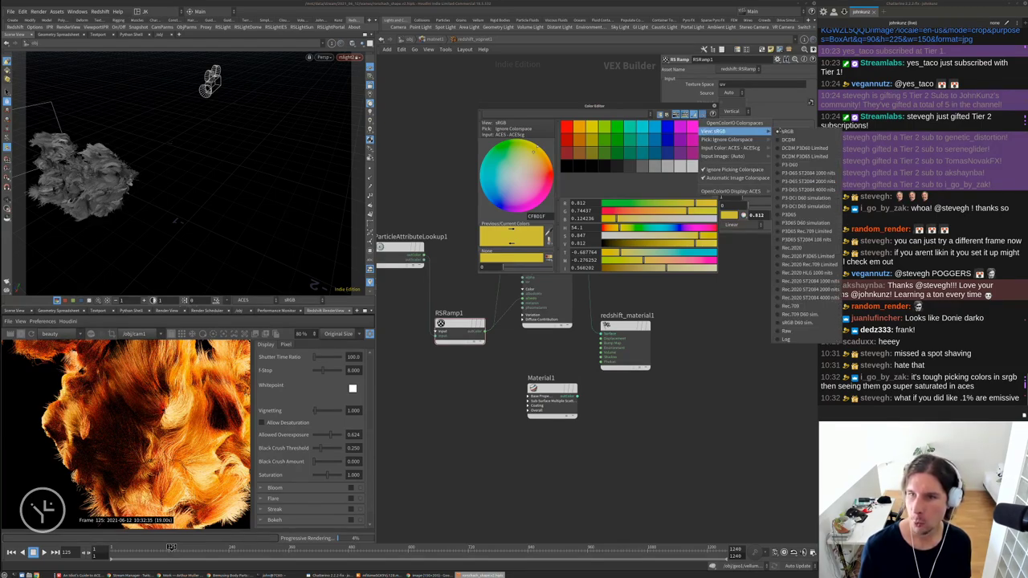
mouse_move(770, 140)
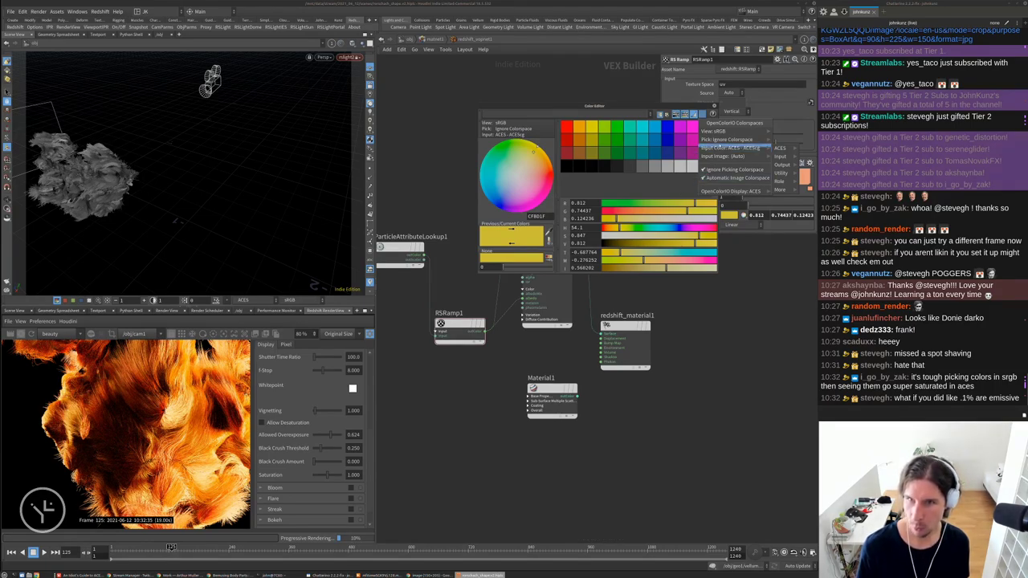
click(682, 281)
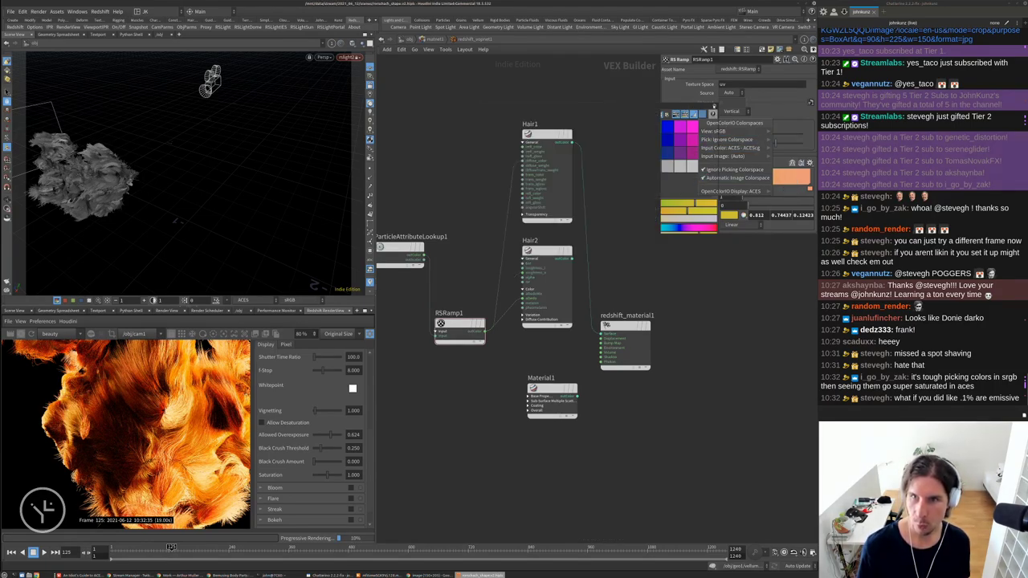
middle_drag(675, 292, 683, 324)
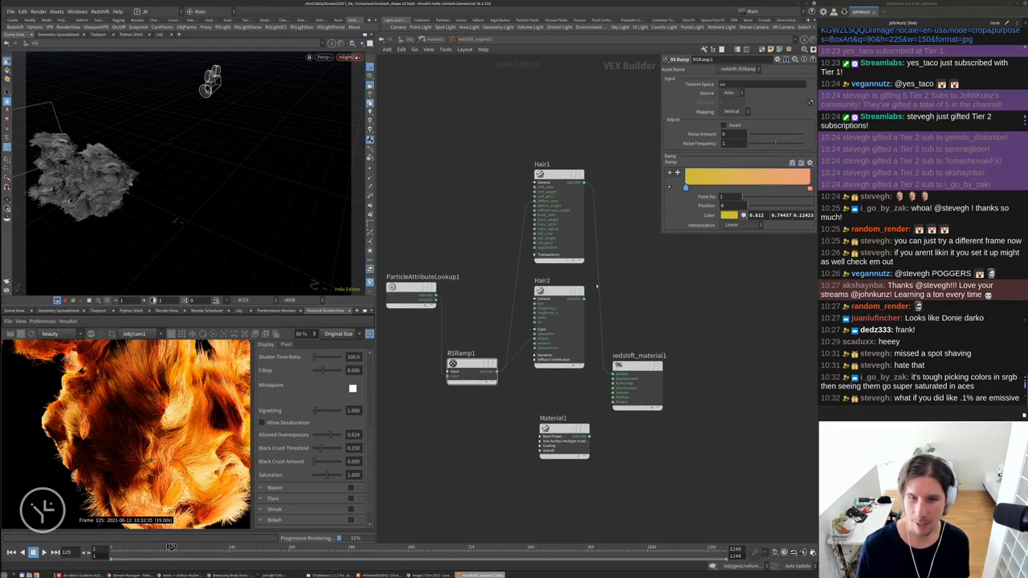
Inspect Hair1's colour, weight and trace depth settings without adding any node
click(537, 254)
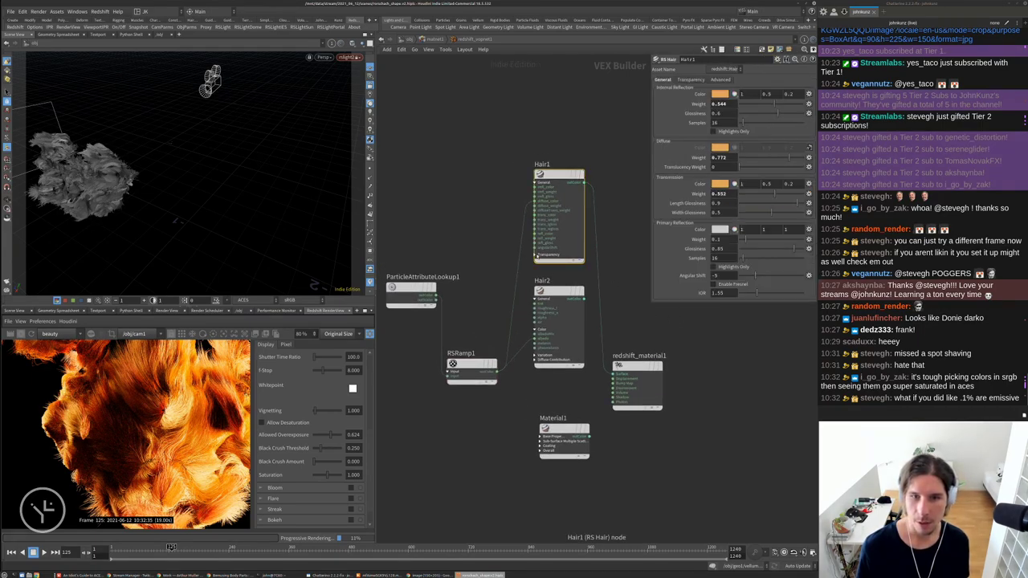
click(717, 80)
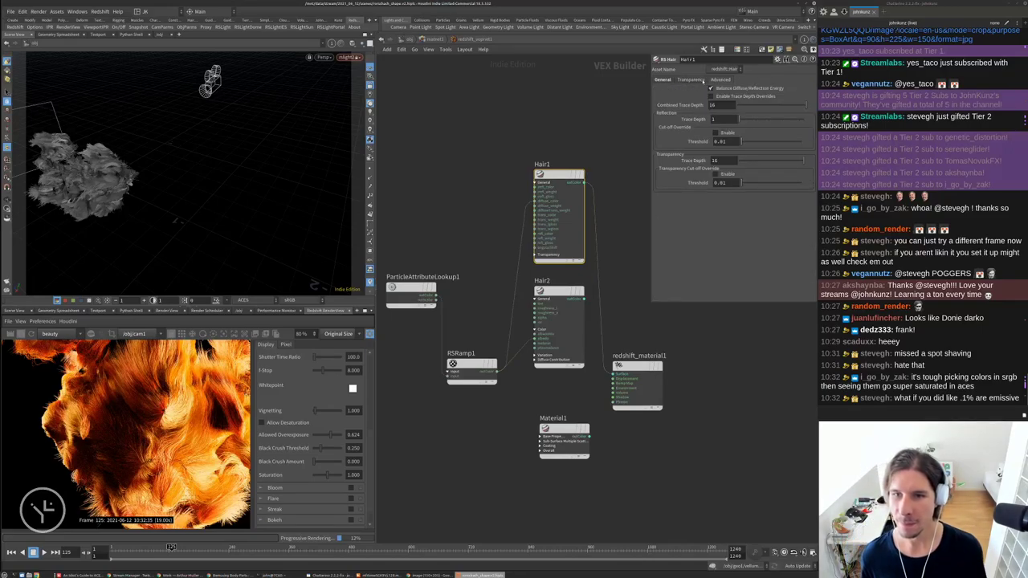
click(662, 79)
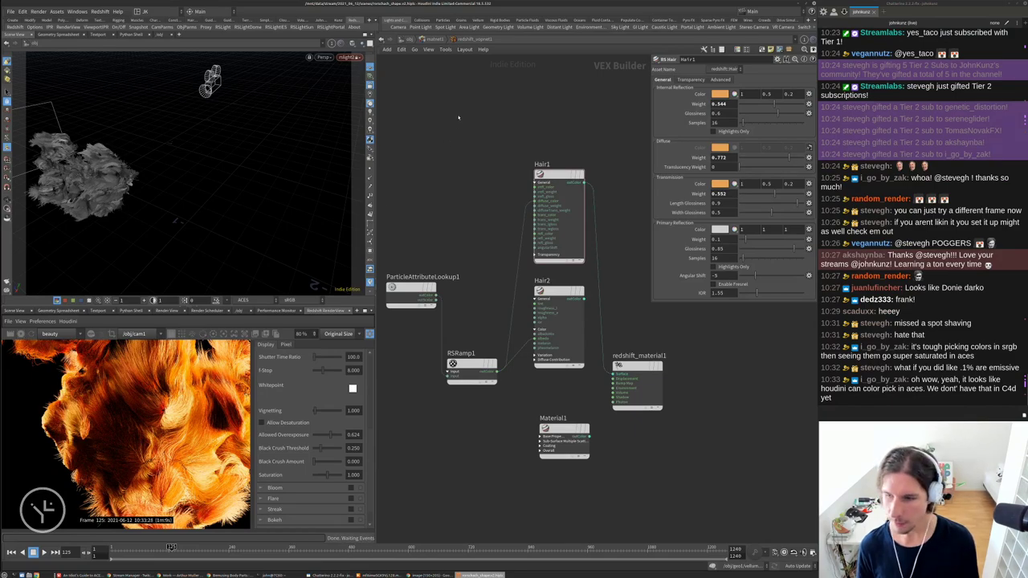
key(Tab)
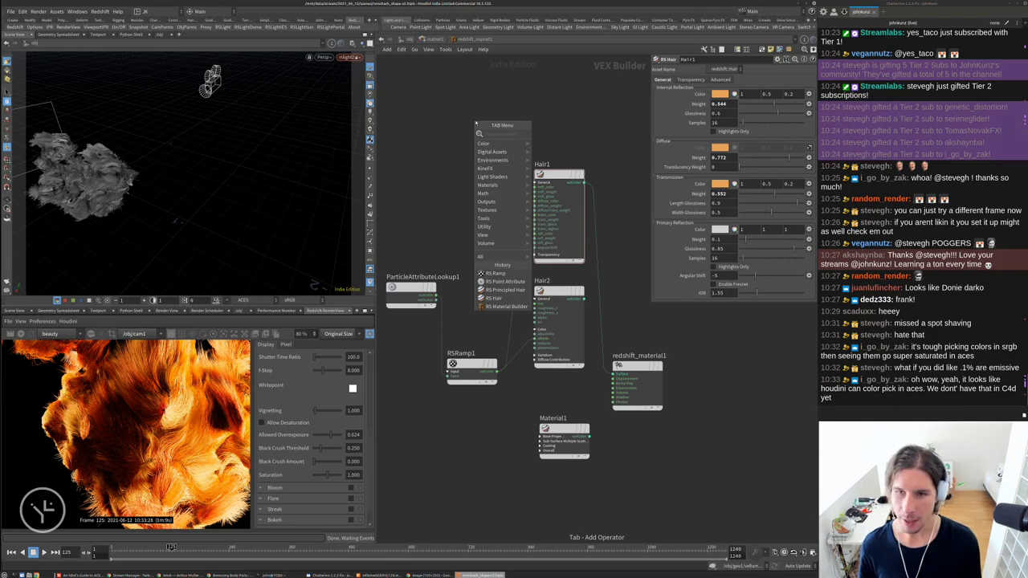
key(Escape)
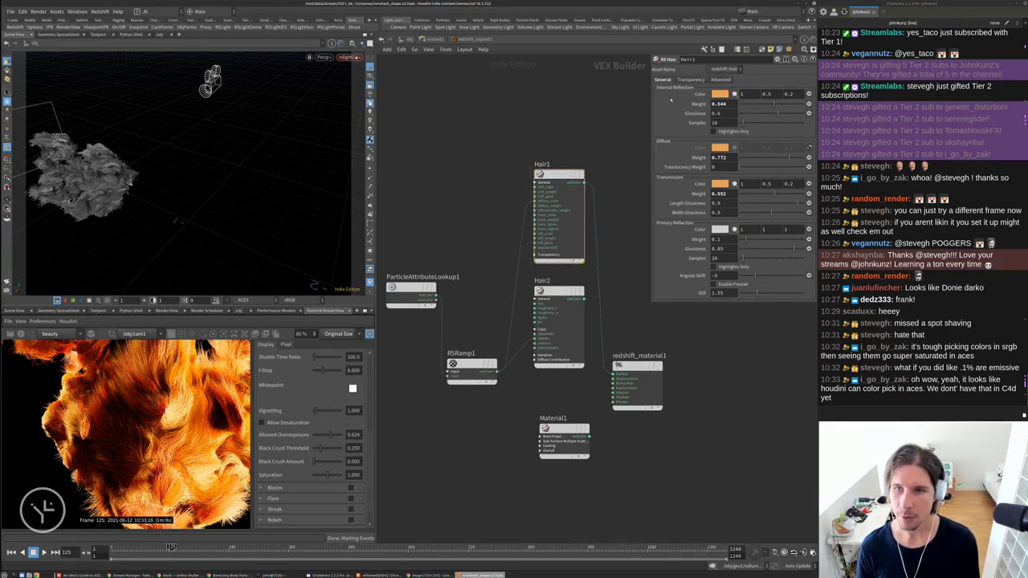
In RSRamp1's Color Editor, enable Automatic Image Colorspace for colour picking
click(473, 368)
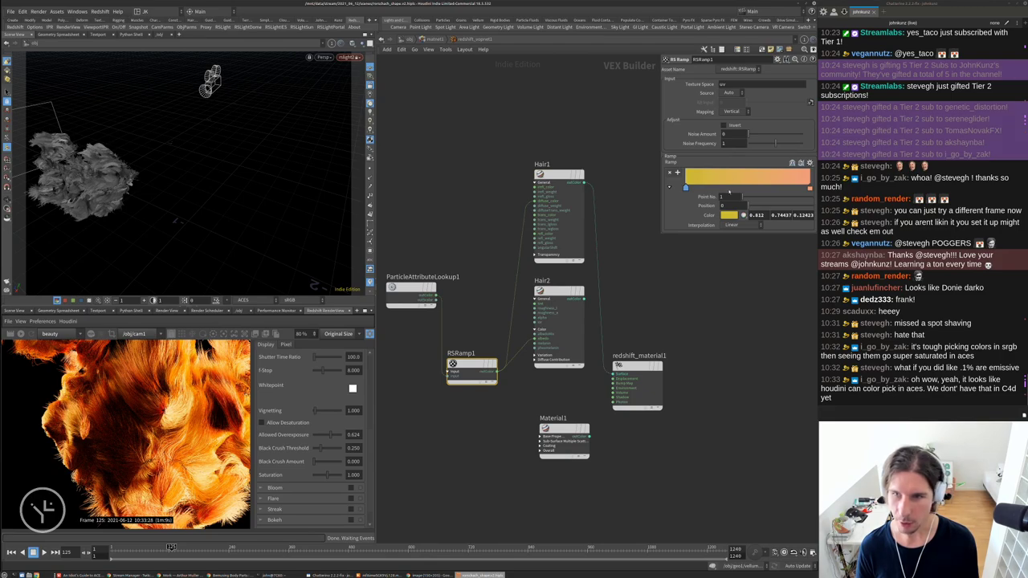
click(728, 215)
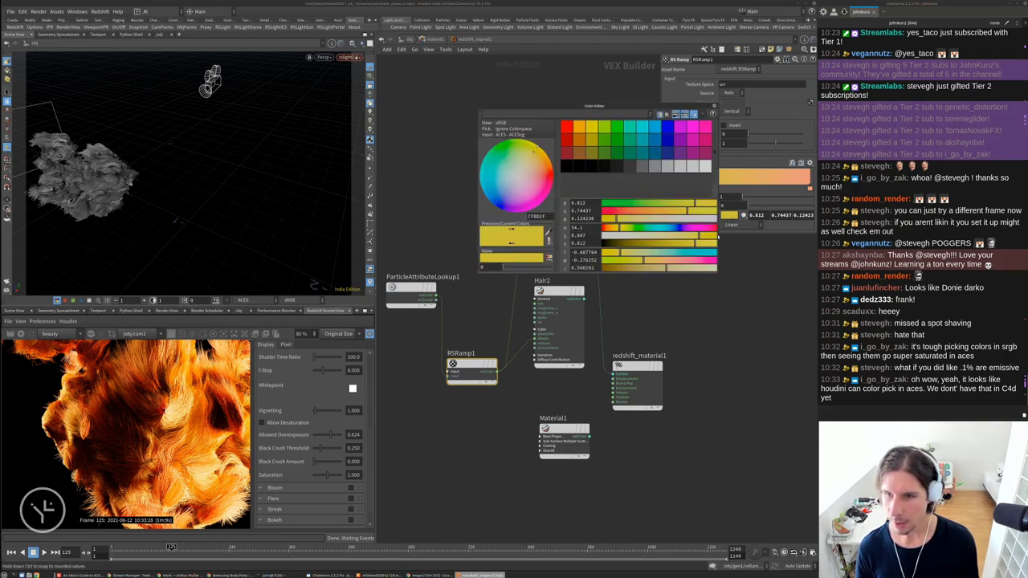
click(712, 113)
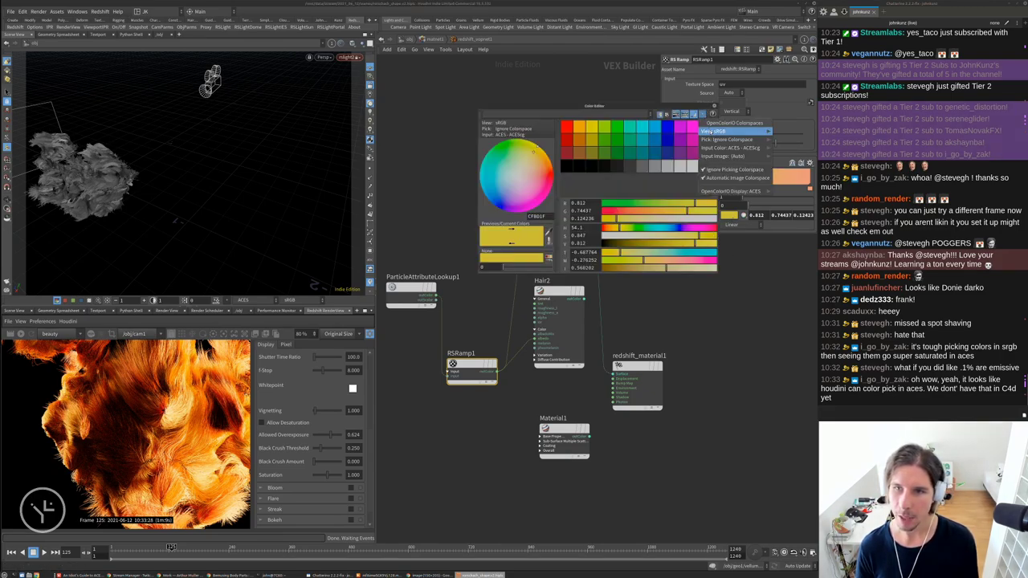
mouse_move(739, 131)
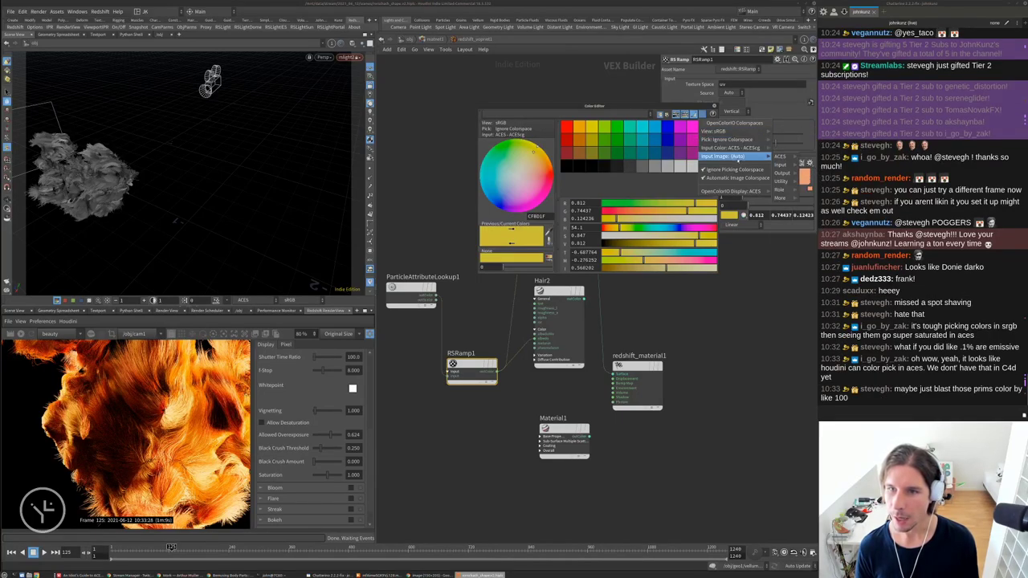
mouse_move(733, 192)
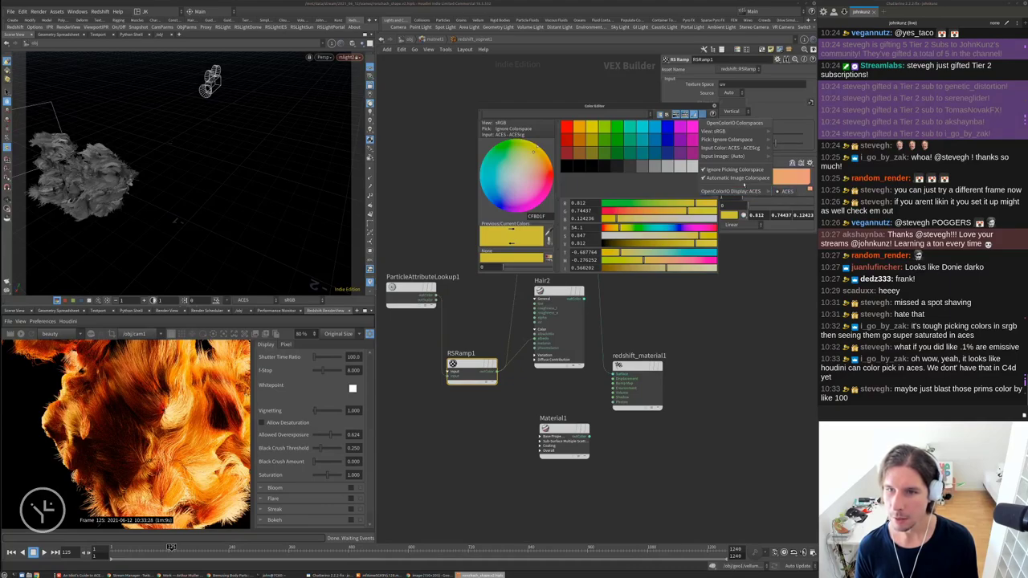
click(744, 180)
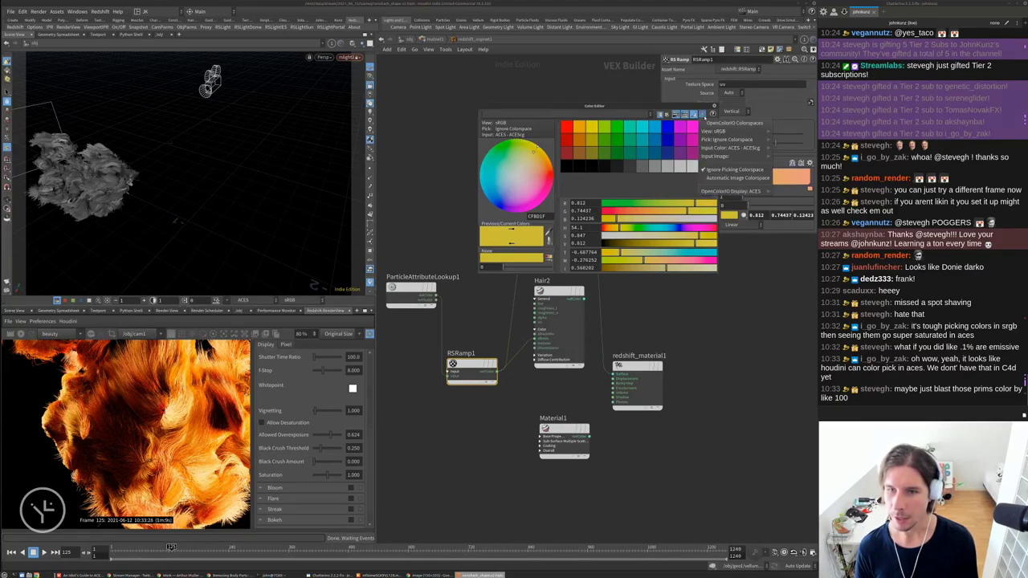
Check the colorspace menu's OpenColorIO Display: ACES submenu, leaving the yellow ramp colour unchanged
click(701, 115)
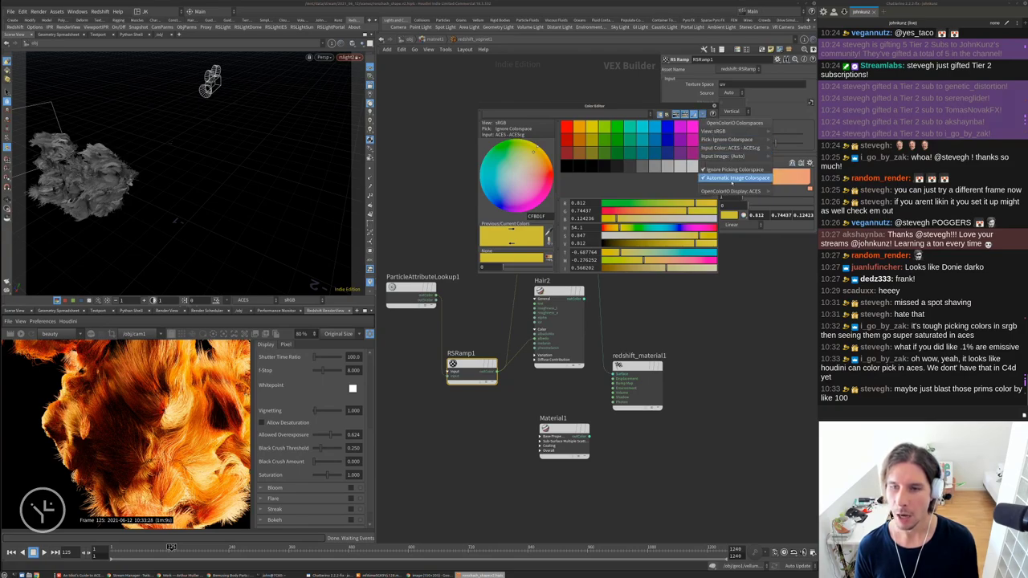
click(712, 114)
click(712, 114)
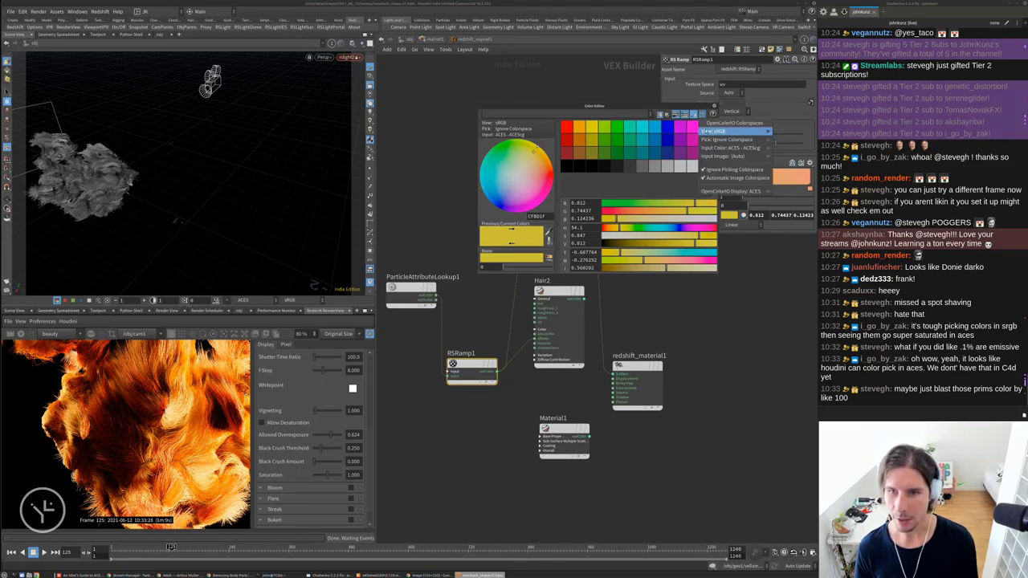
mouse_move(721, 192)
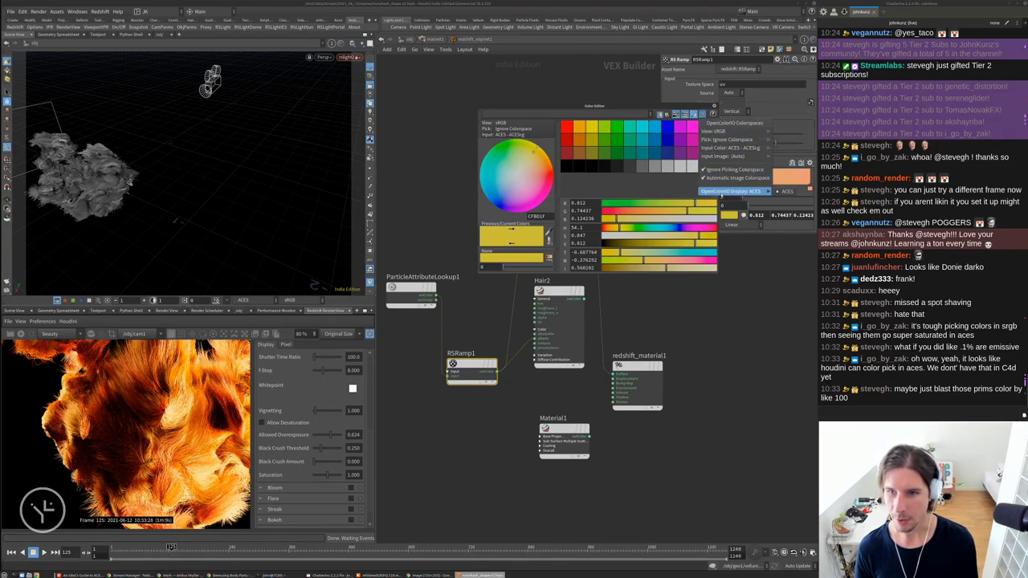
click(605, 282)
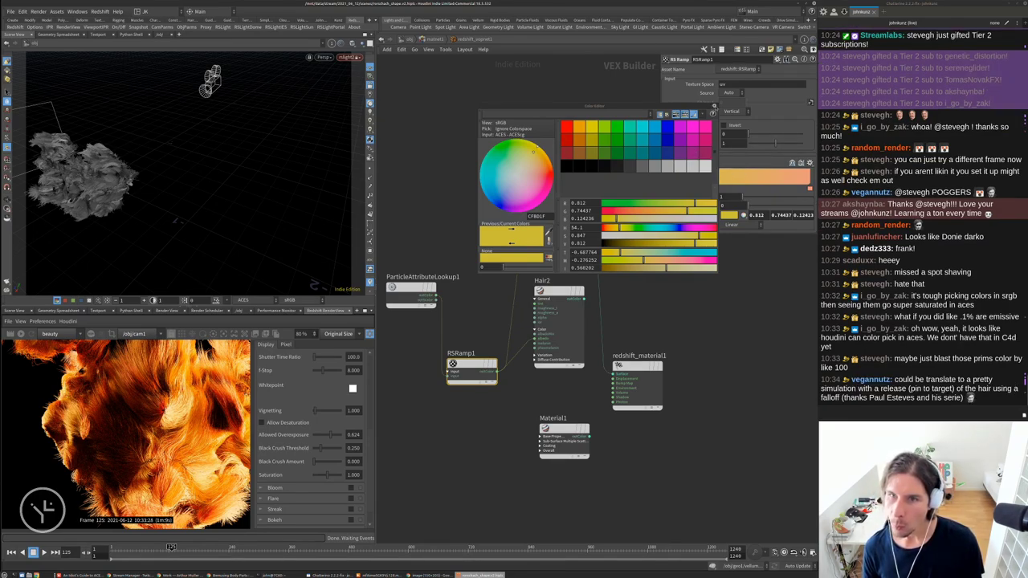
Add an RS Incandescent node and place Incandescent1 above Hair1
scroll(703, 383, up, 2)
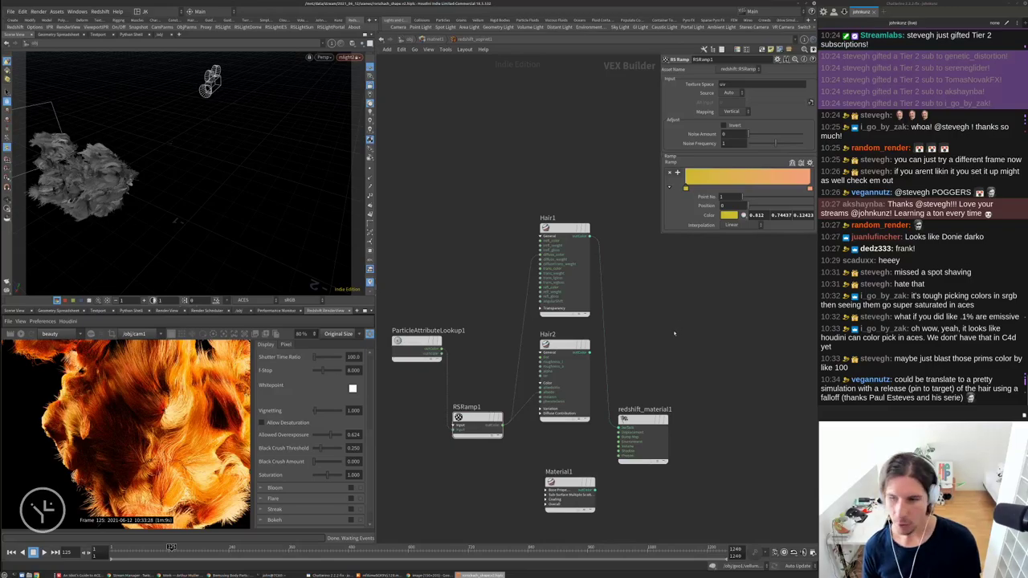
scroll(642, 369, down, 2)
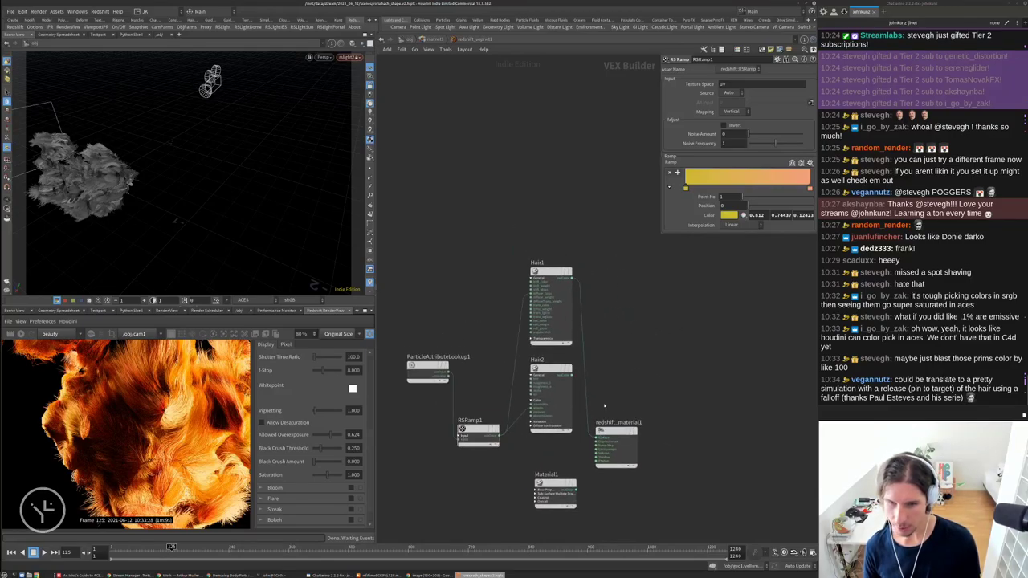
click(614, 438)
key(Delete)
key(Tab)
text(w)
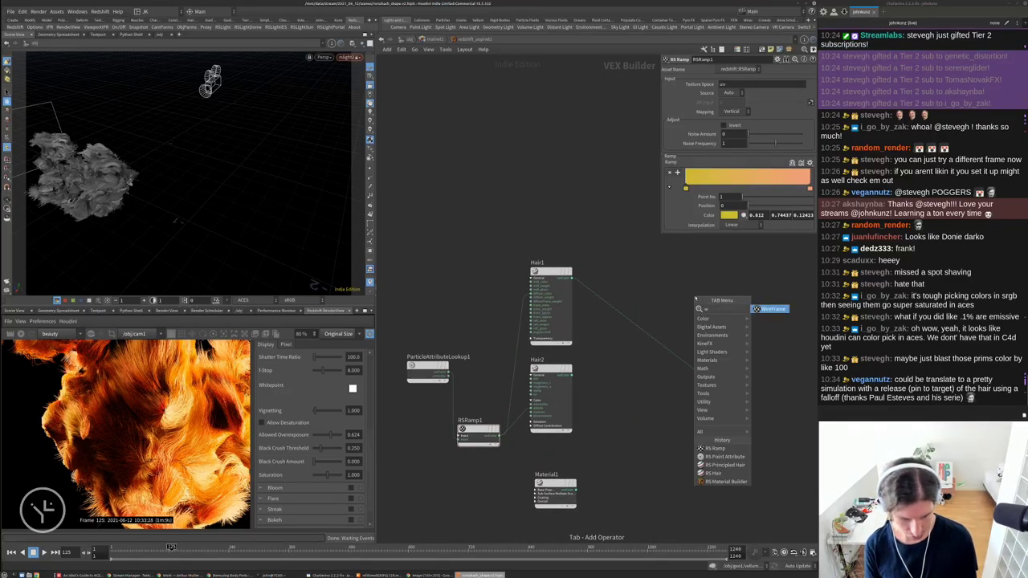
key(BackSpace)
text(inc)
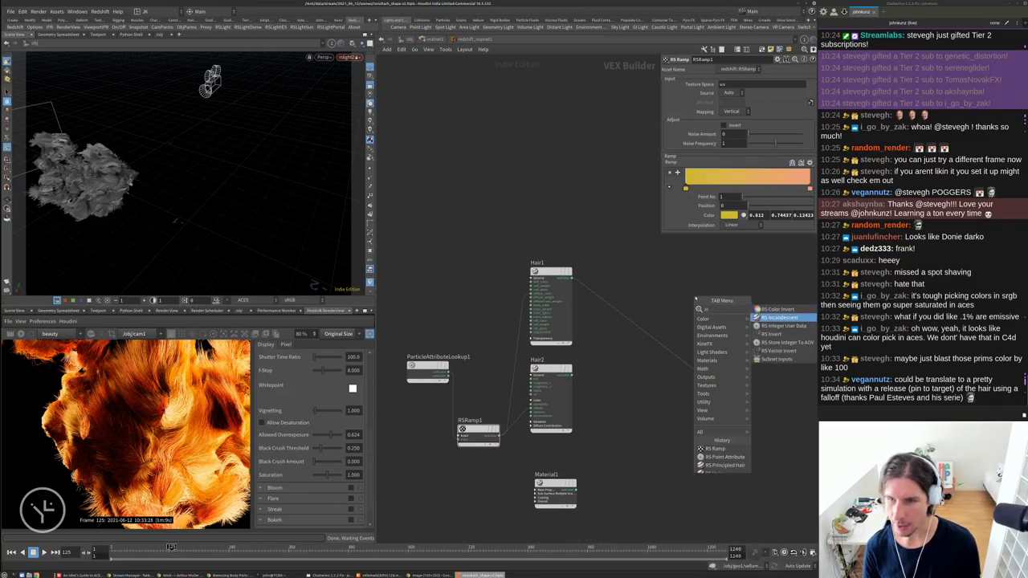
key(Return)
drag(678, 278, 558, 211)
scroll(614, 219, up, 3)
Add an RS Material Blender beside Hair1 and wire Hair1 into its Base Material
key(Tab)
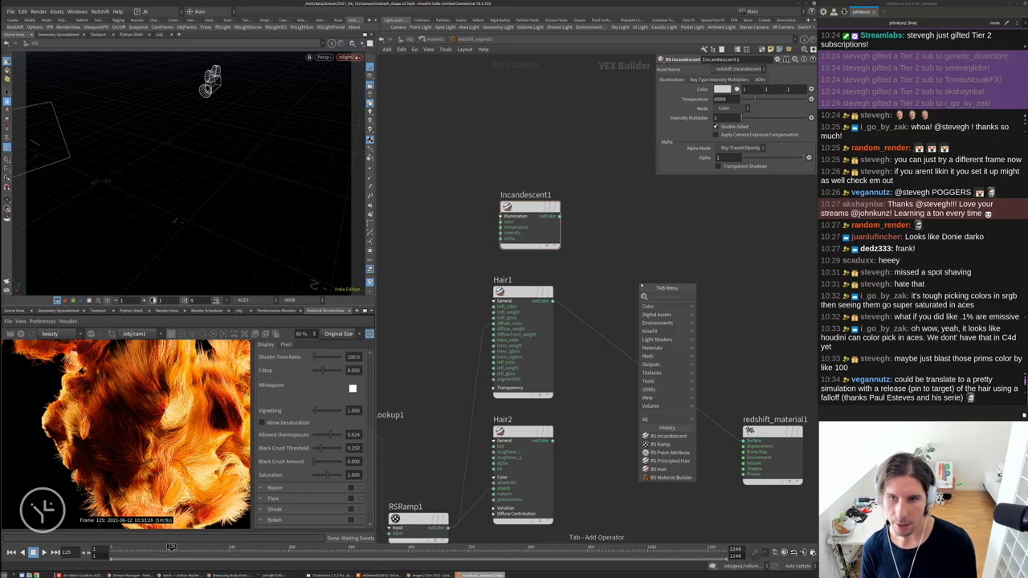
text(blen)
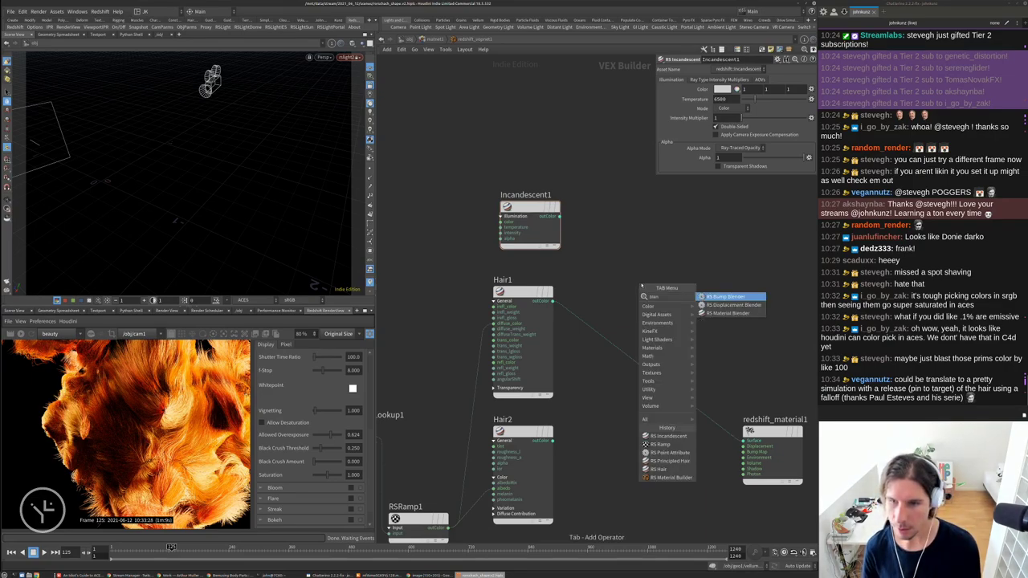
key(Down)
key(Down)
key(Return)
click(633, 276)
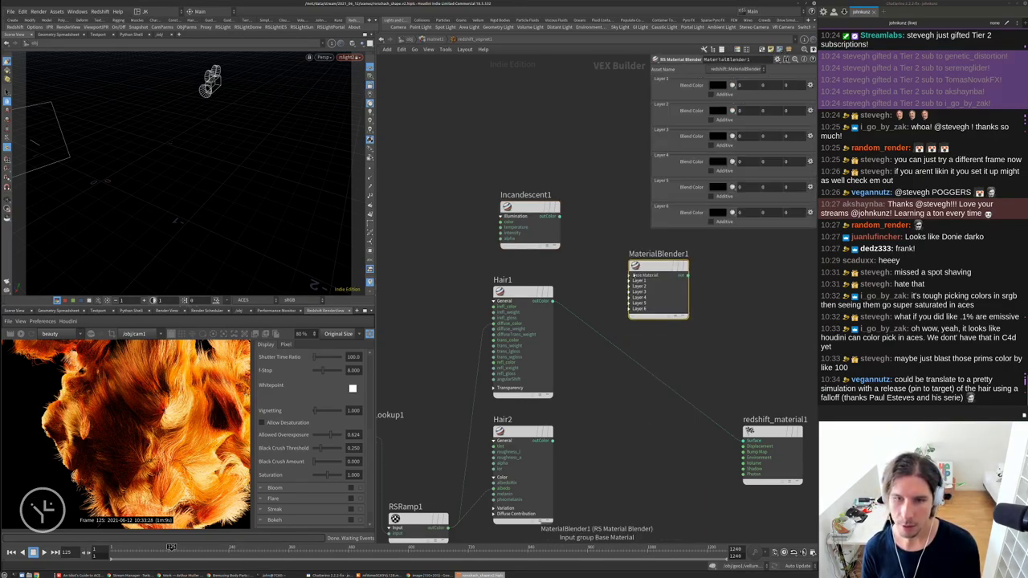
drag(552, 300, 629, 276)
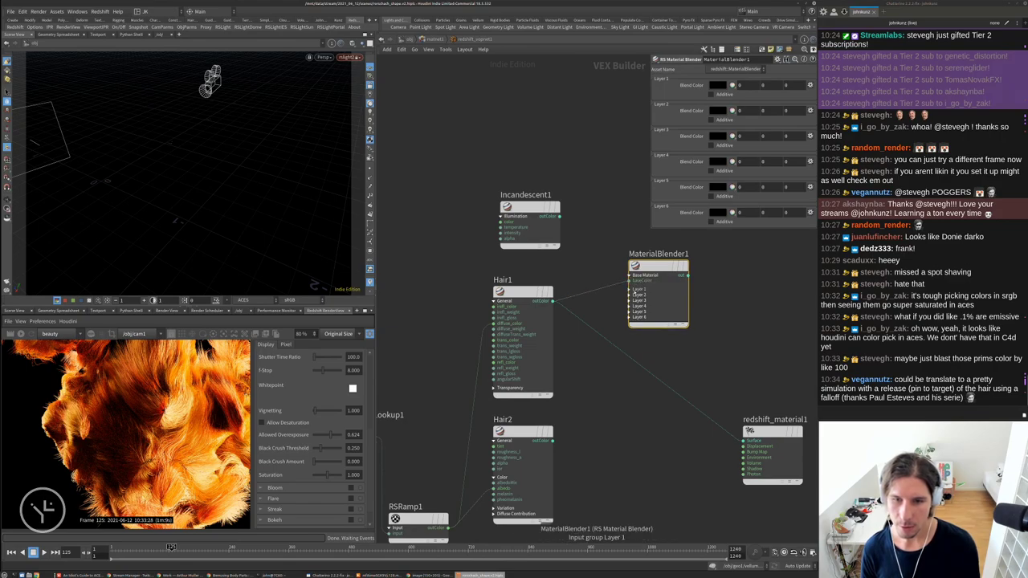
Make Layer 1 Additive, feed the blender into redshift_material1's Surface, and duplicate RSRamp1 as RSRamp2
click(630, 290)
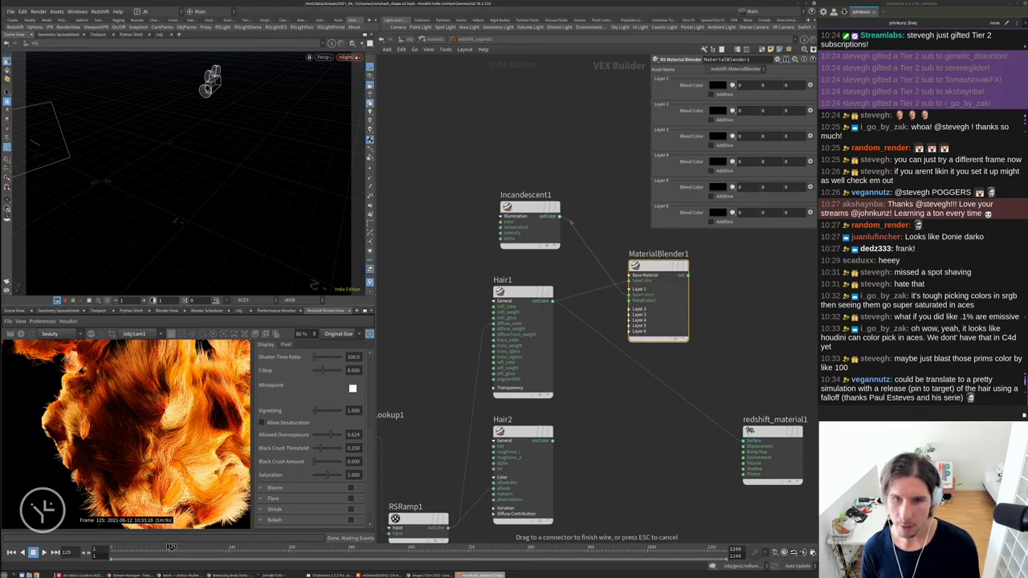
click(722, 94)
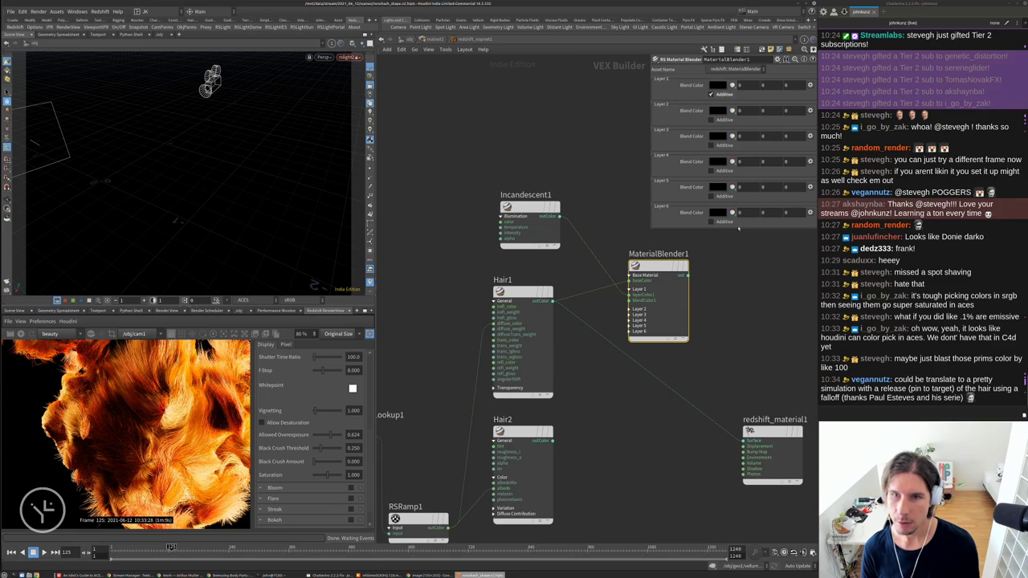
drag(688, 275, 736, 438)
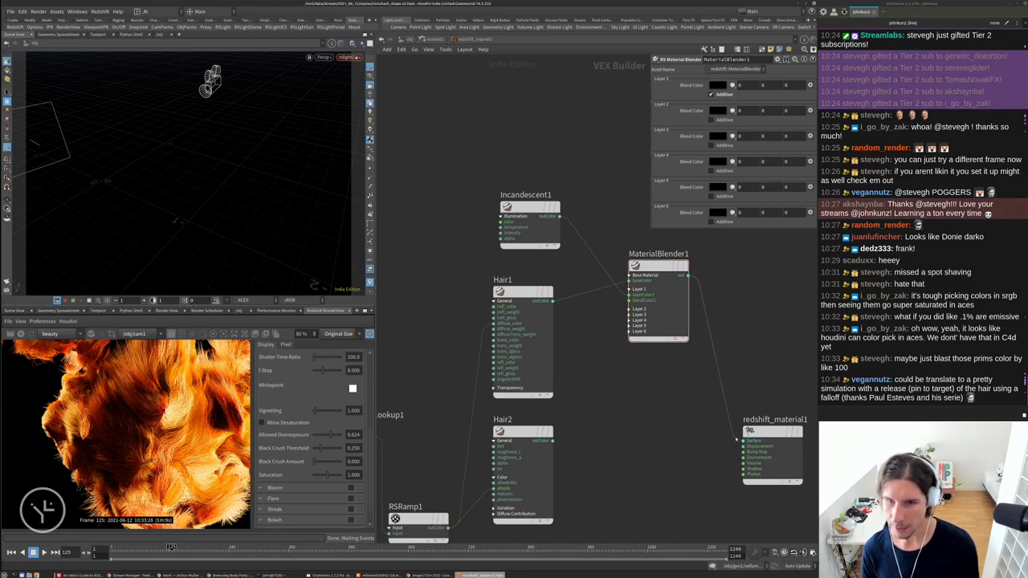
middle_drag(595, 384, 675, 345)
alt+drag(529, 447, 534, 216)
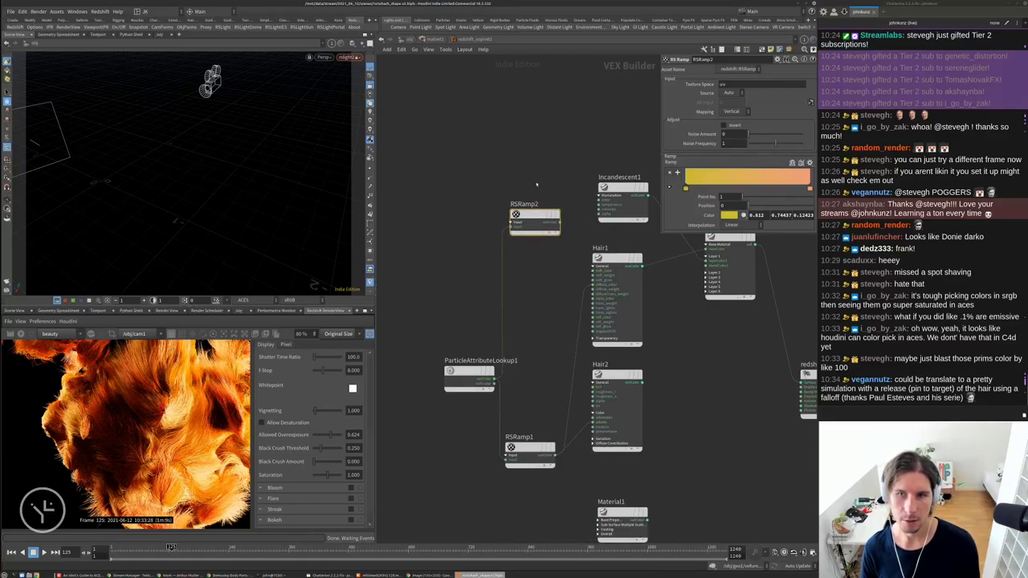
Move RSRamp2's first key to about 0.15 and set its colour to black (0, 0, 0)
drag(685, 188, 705, 189)
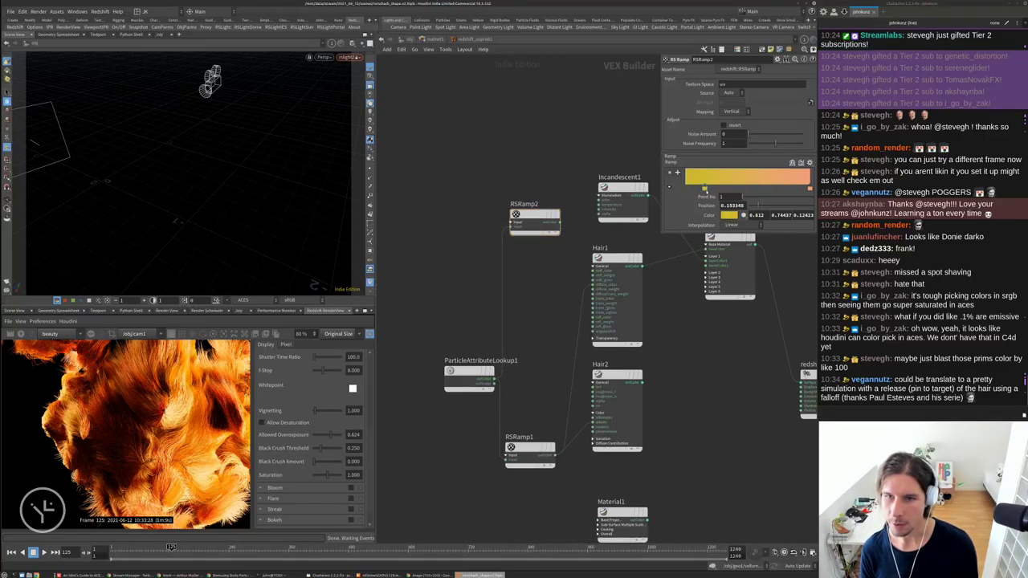
double_click(755, 216)
text(0)
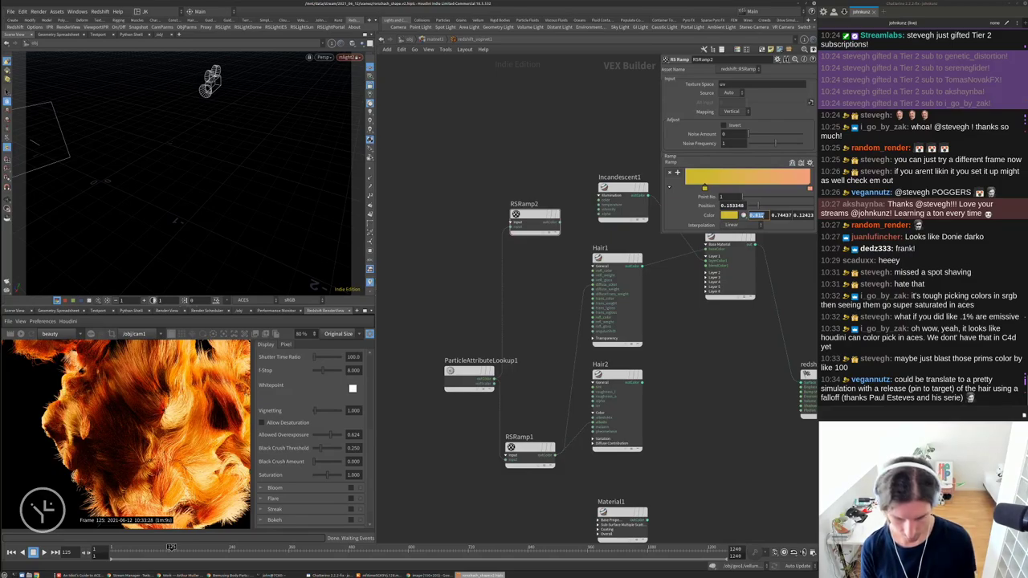
key(Tab)
text(0)
key(Tab)
text(0)
key(Tab)
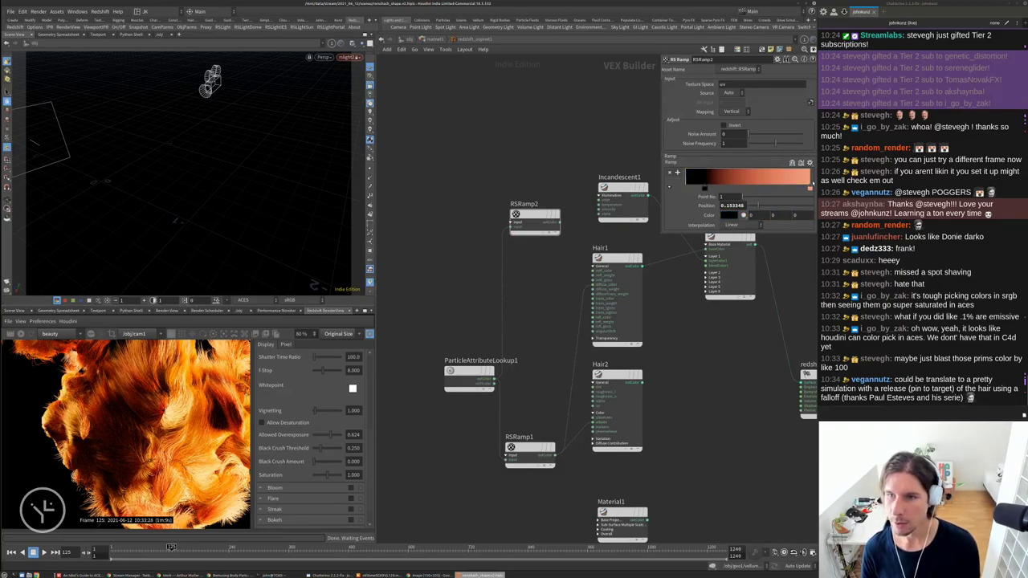
Add another ramp key with zeroed colour and slide it to 0.153348
click(726, 180)
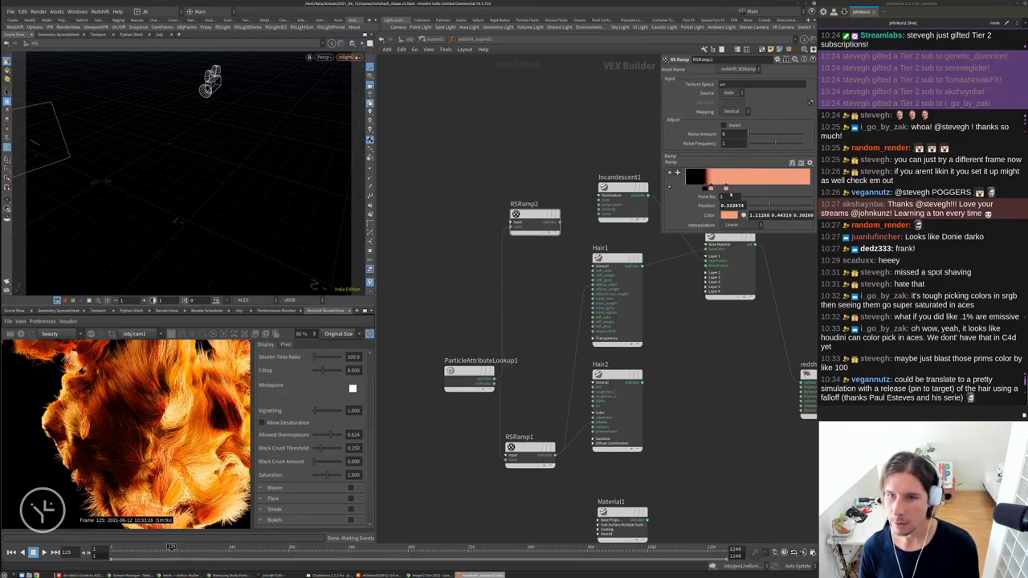
text(0)
key(Tab)
text(0)
key(Tab)
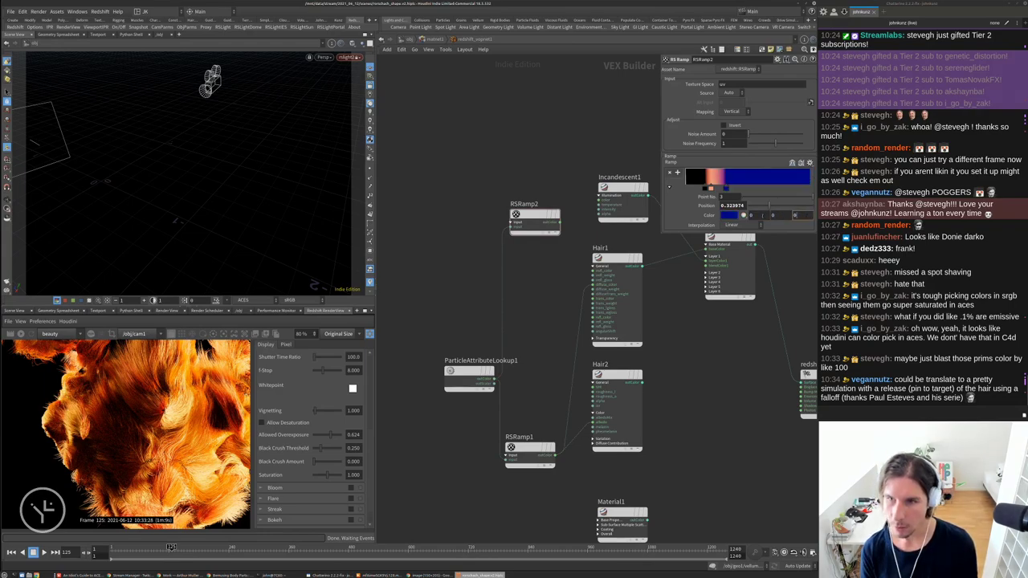
key(Tab)
drag(725, 188, 706, 188)
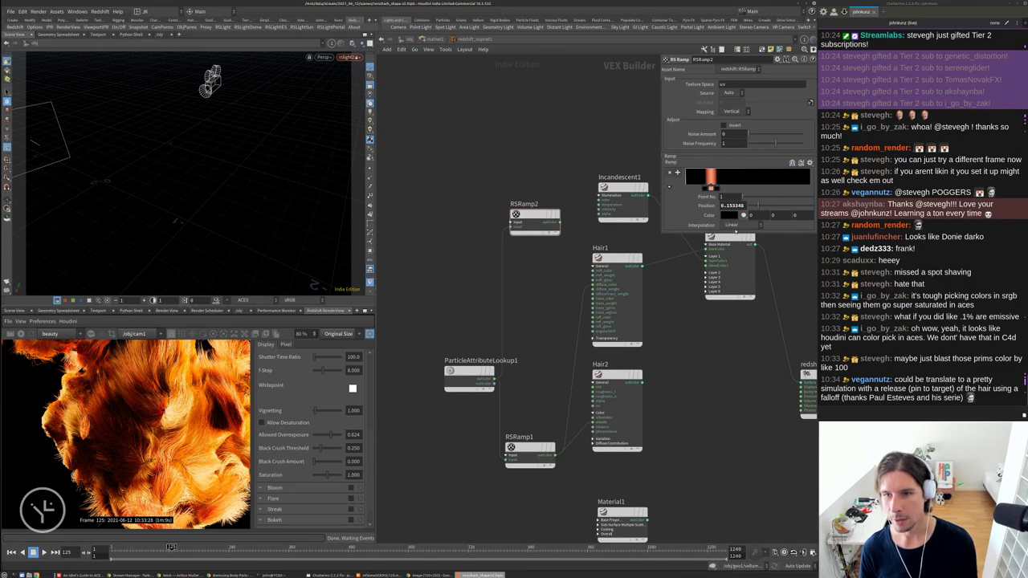
Set ramp interpolation to Constant and saturate the orange key to (1.21288, 0.25563, 0.08065)
click(733, 225)
click(734, 226)
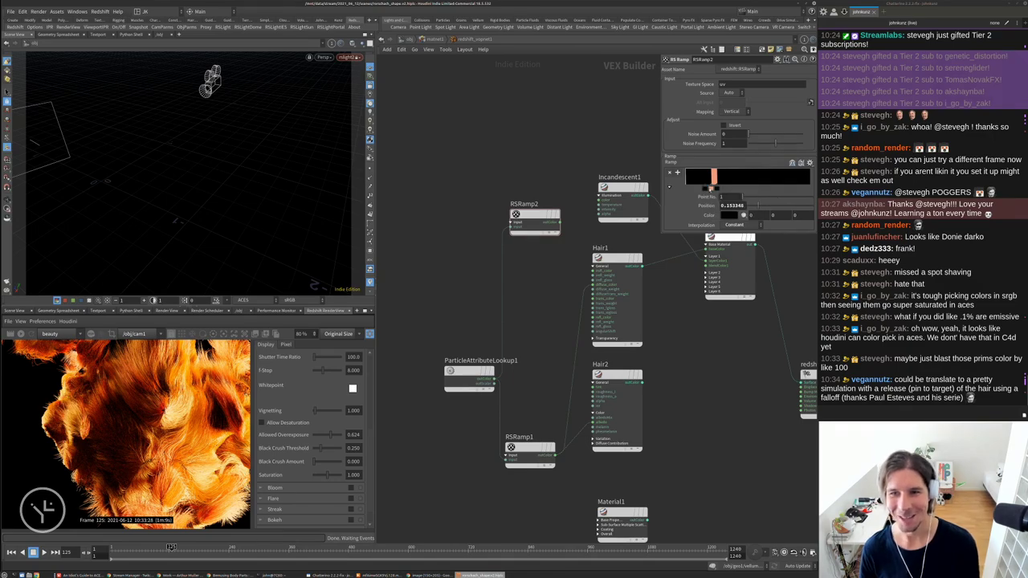
click(712, 186)
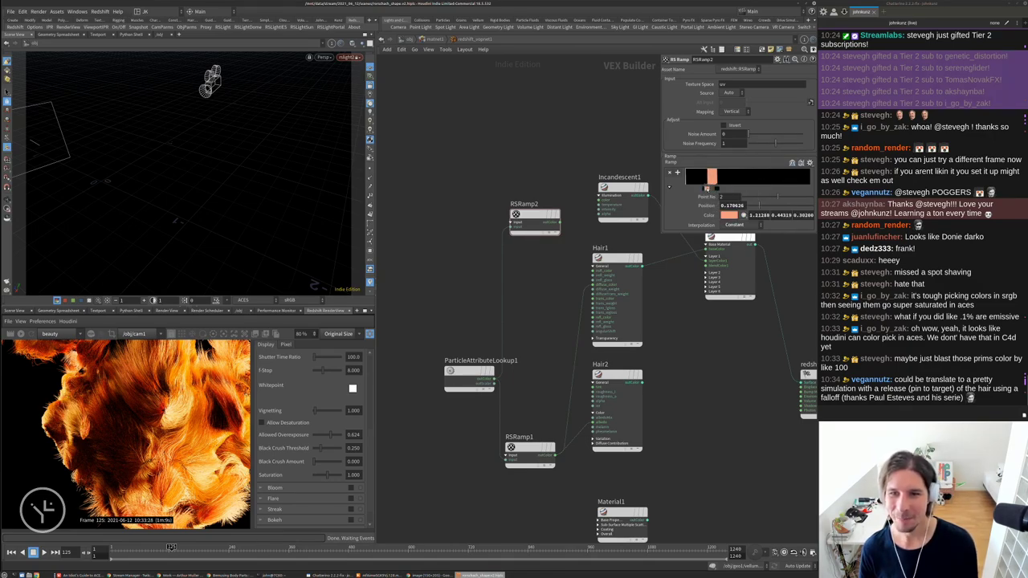
click(731, 215)
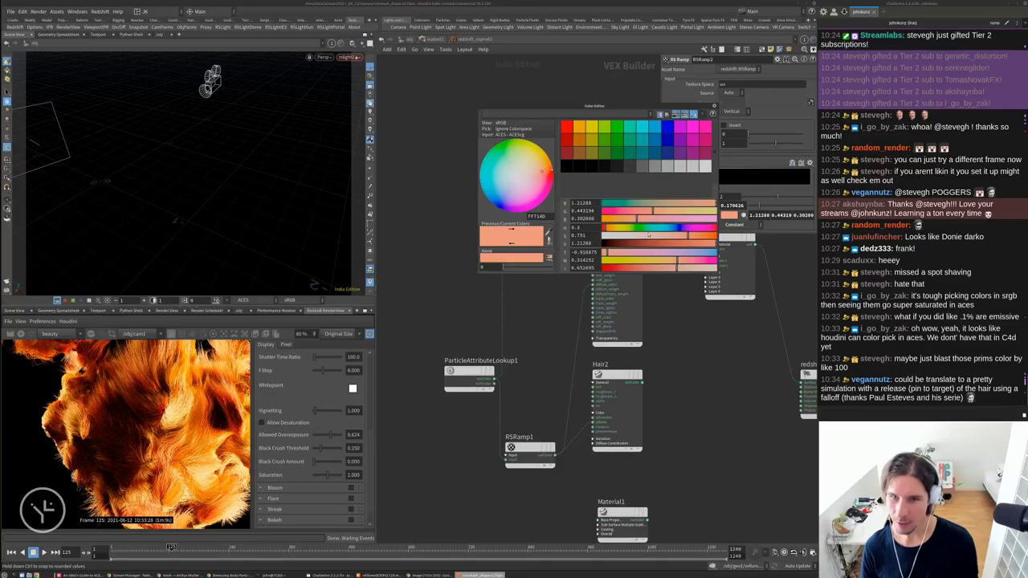
drag(694, 235, 712, 235)
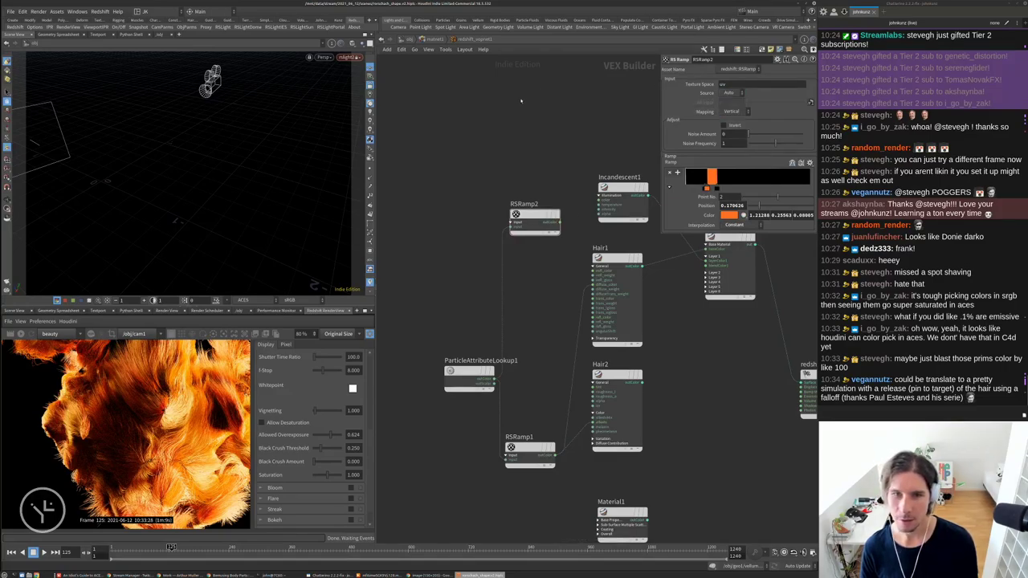
Review Incandescent1's parameters and restart the Redshift render preview with the new shading
click(615, 196)
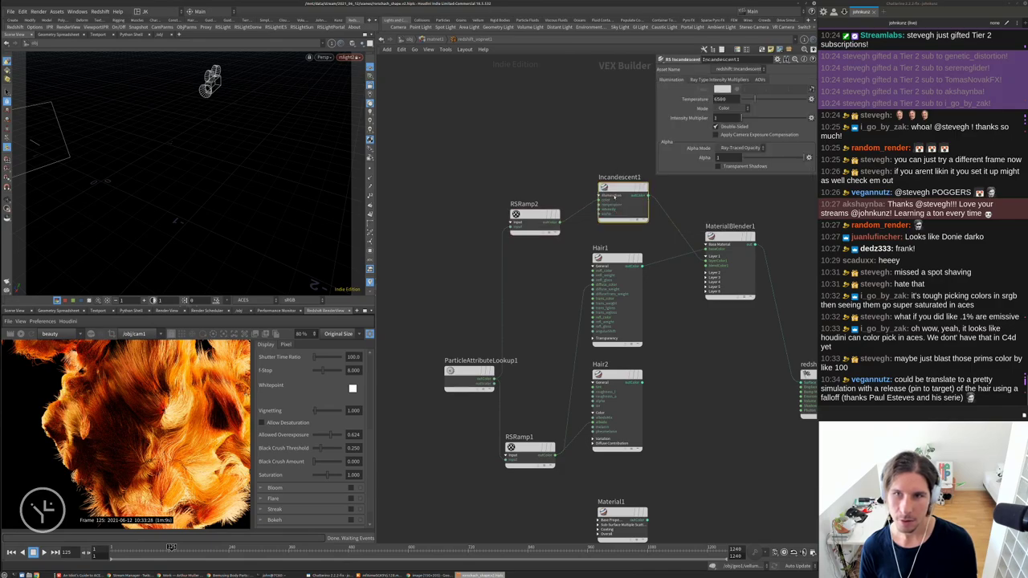
scroll(697, 320, down, 3)
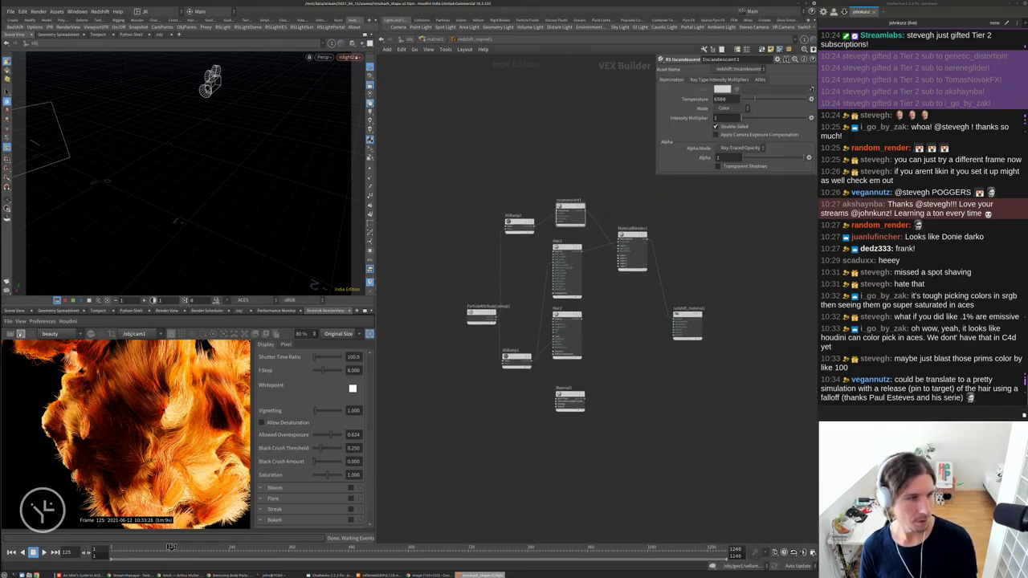
click(20, 334)
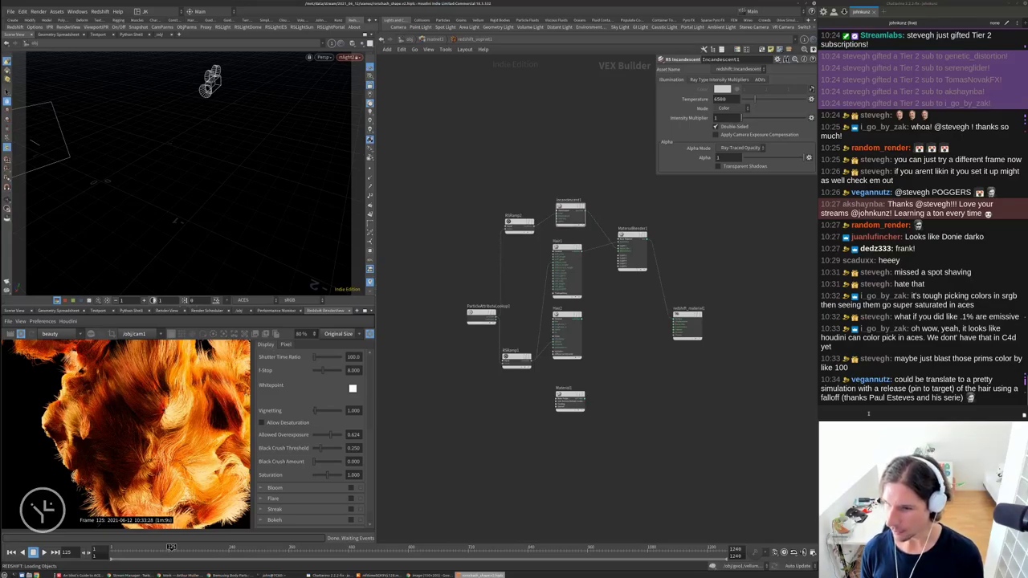
drag(869, 399, 903, 399)
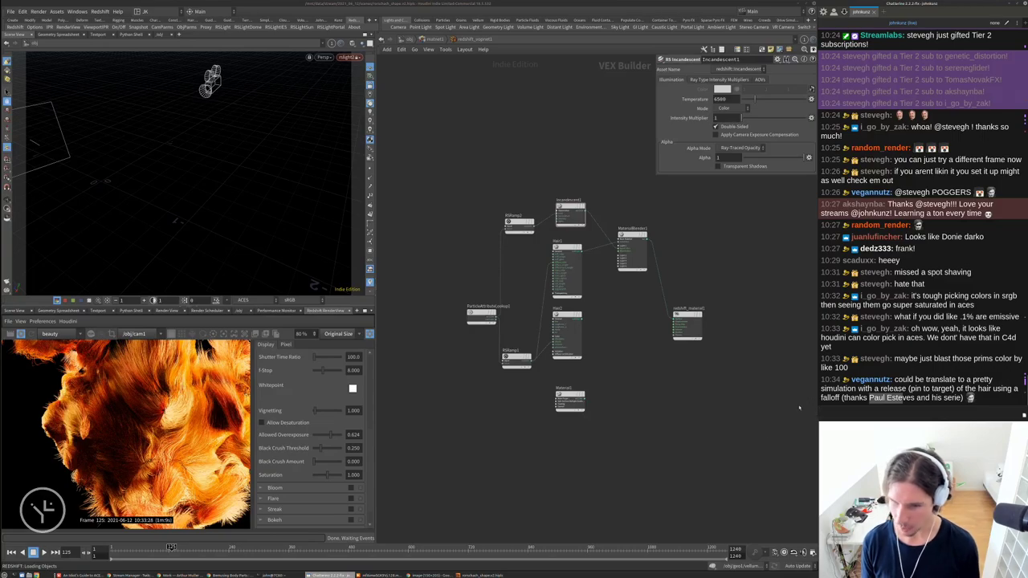
In Chrome, browse sidefx.com to HEX Episode 5's Vellum Nodes tutorial page
click(430, 575)
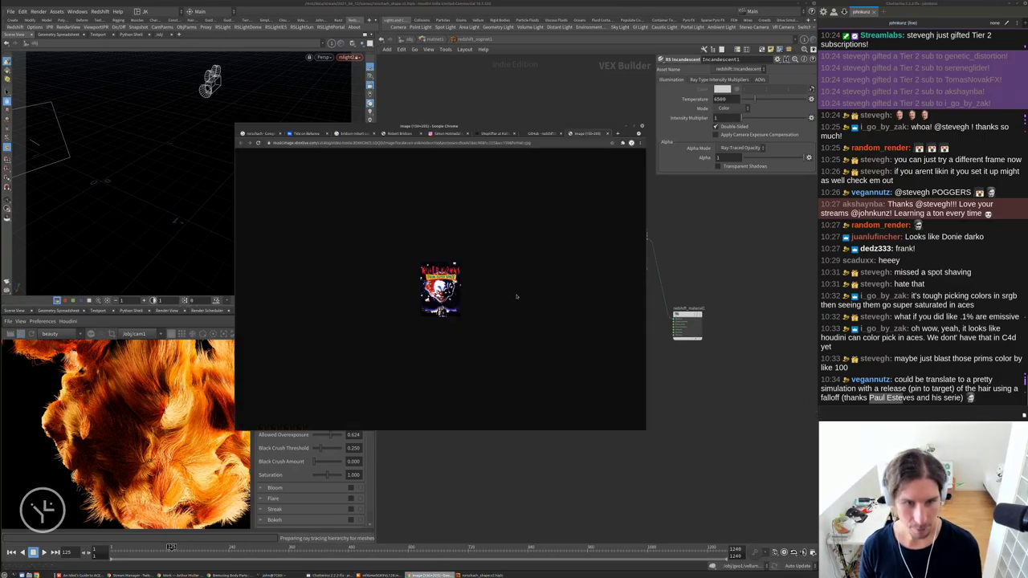
key(ctrl+t)
text(sidefx.com)
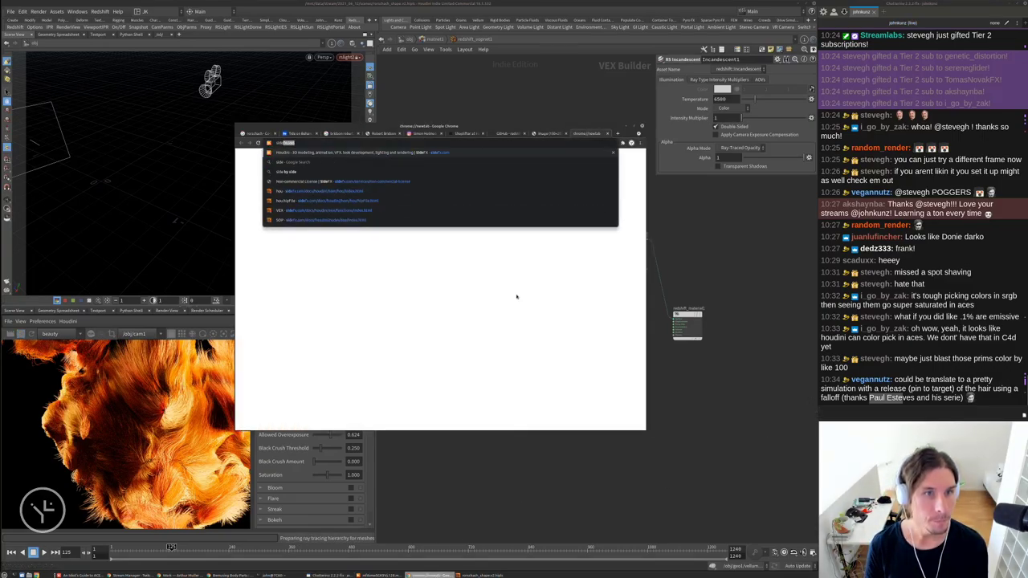
key(Return)
mouse_move(414, 156)
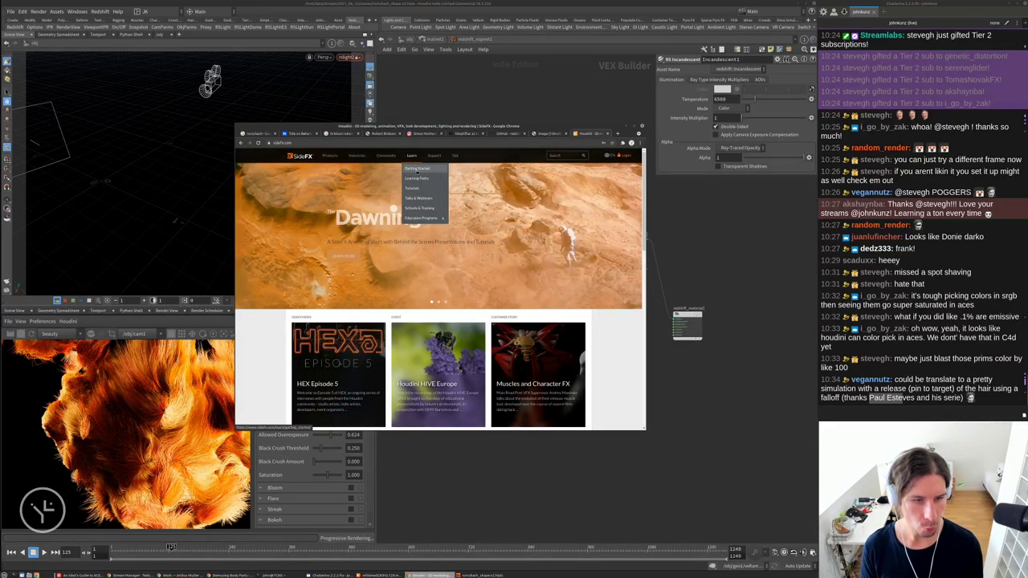
click(338, 369)
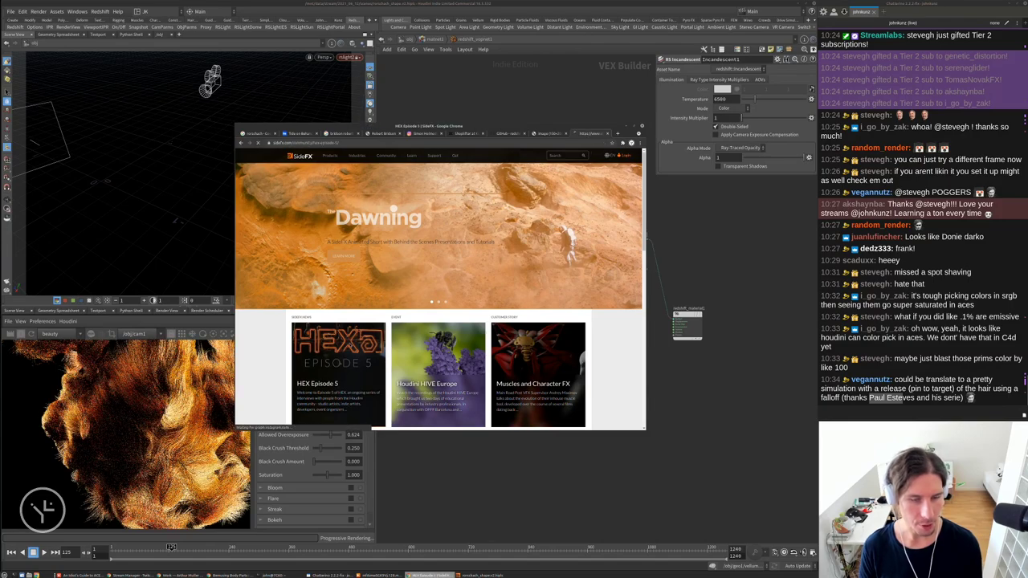
scroll(374, 345, down, 2)
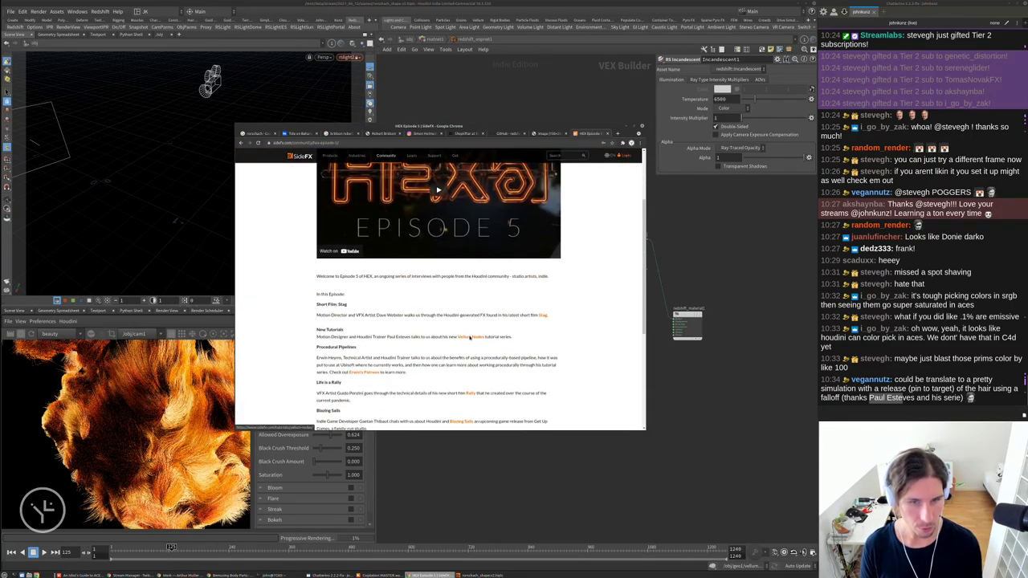
click(463, 336)
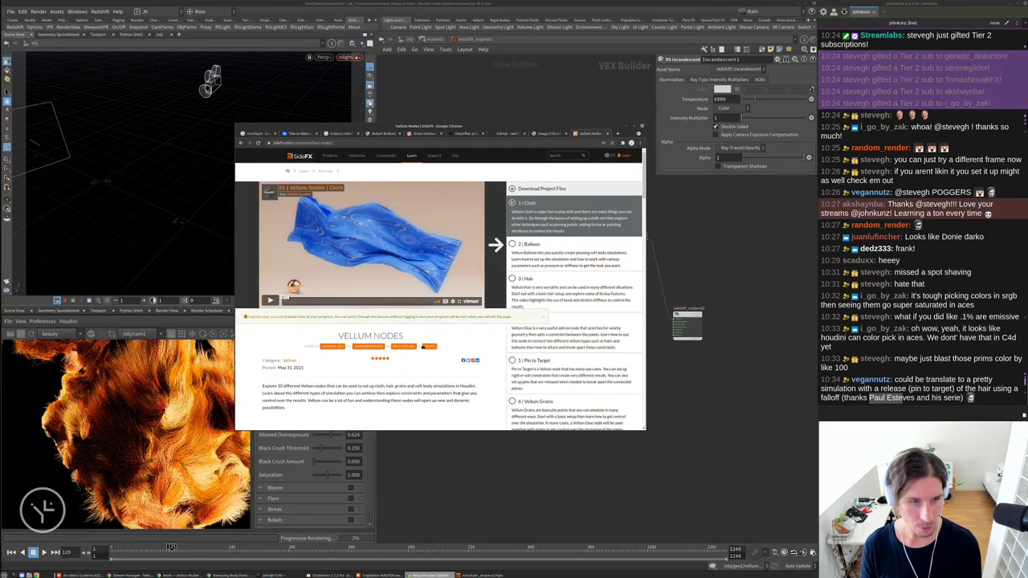
scroll(421, 337, down, 2)
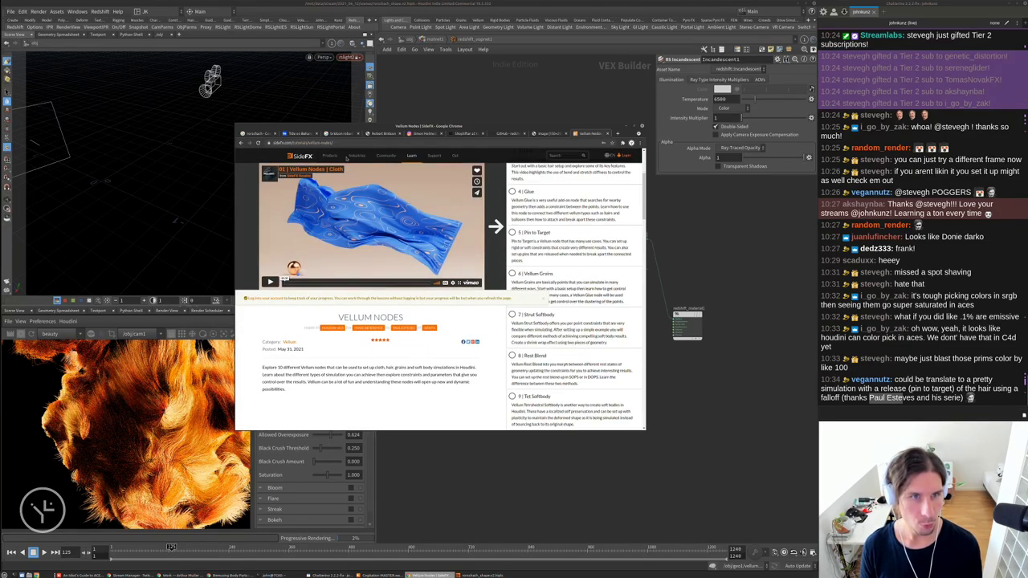
Copy the Vellum Nodes tutorial URL, send it in chat, then return to Houdini
click(338, 143)
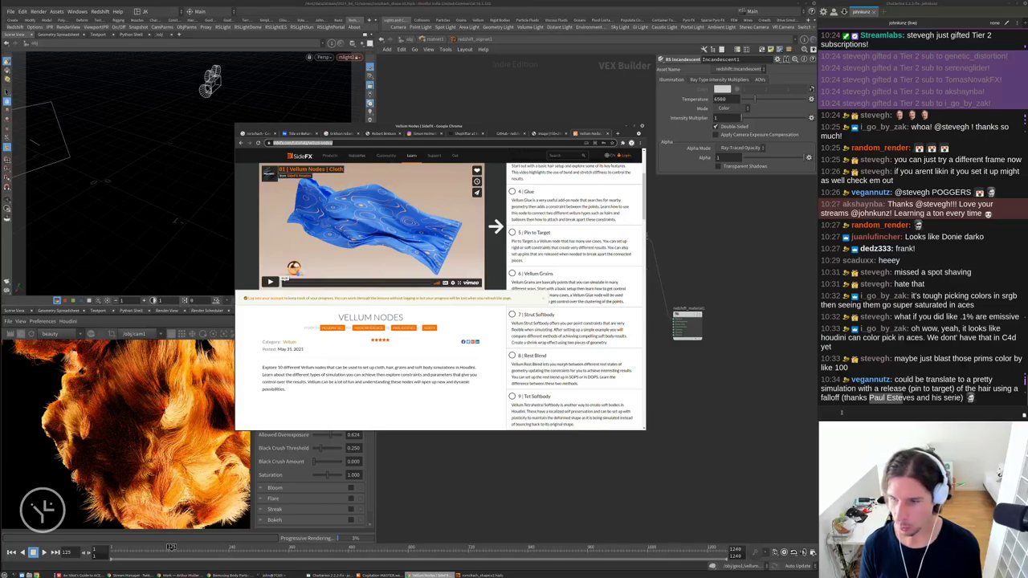
key(ctrl+c)
key(alt+Tab)
key(ctrl+v)
key(Return)
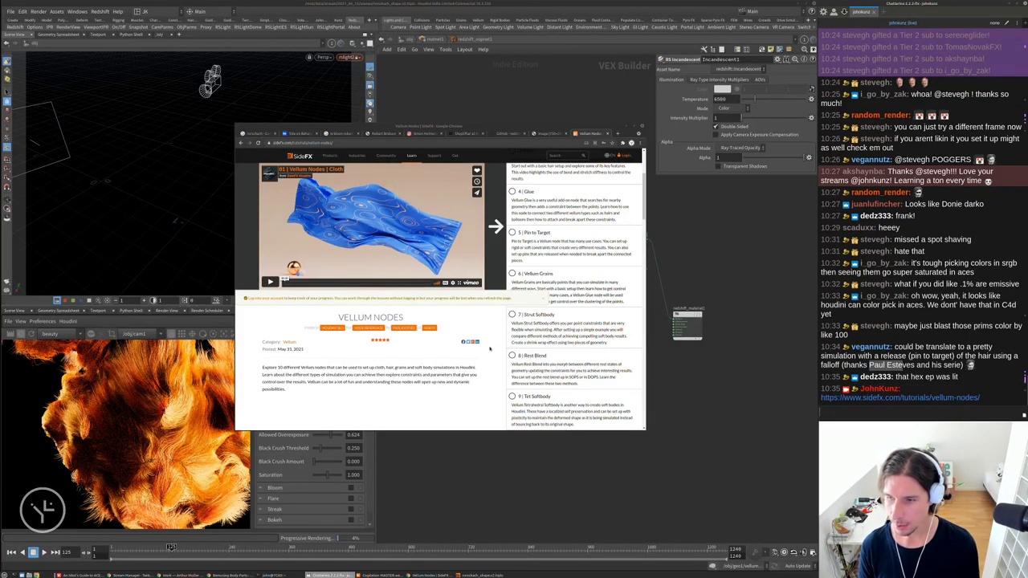
scroll(344, 311, down, 2)
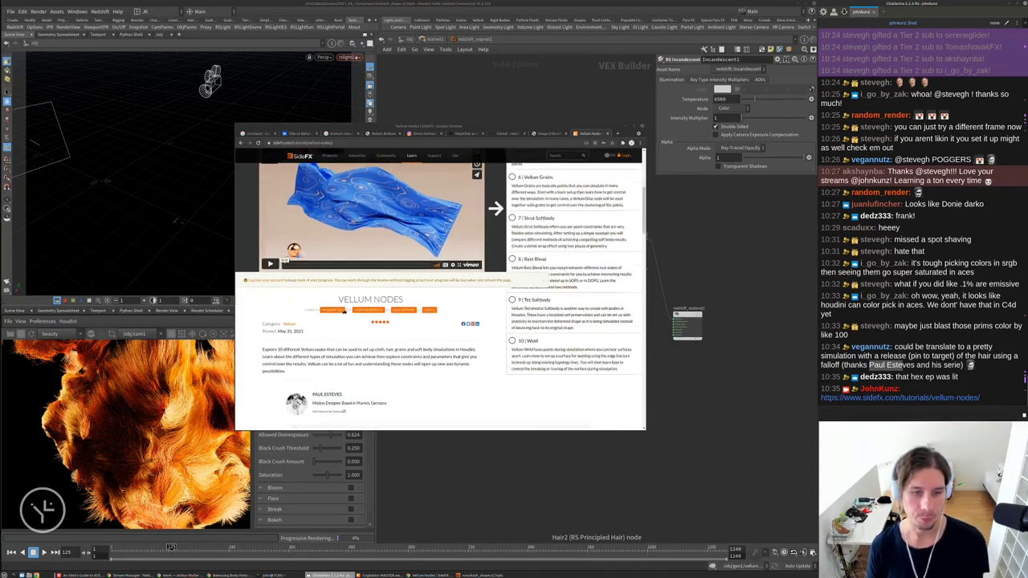
scroll(345, 313, down, 3)
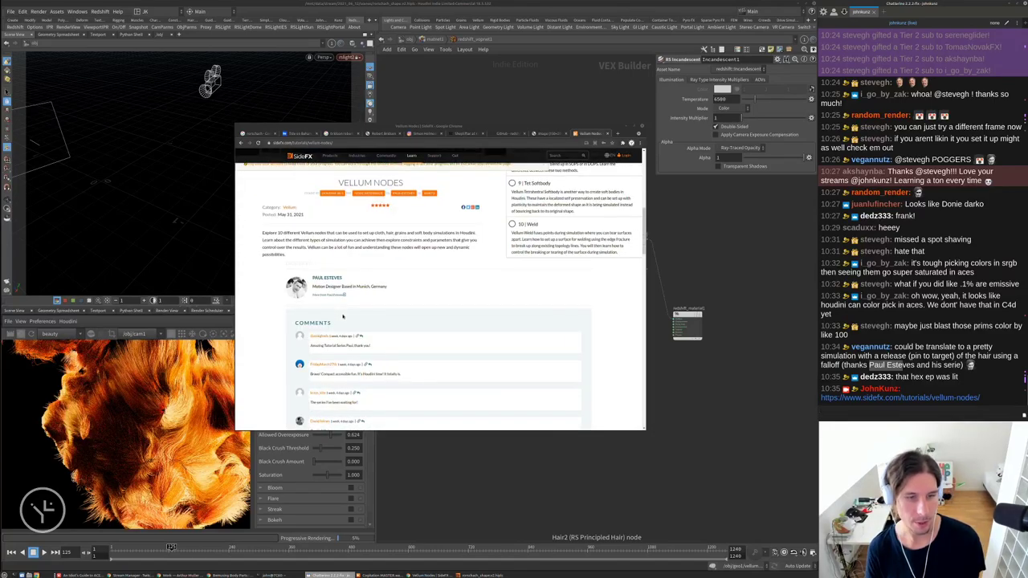
scroll(347, 339, up, 4)
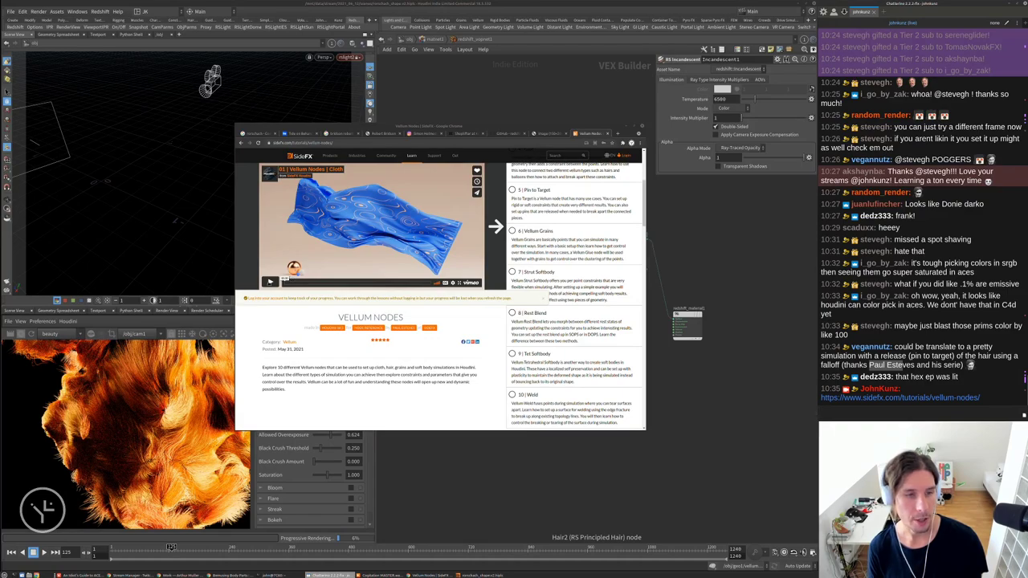
click(476, 458)
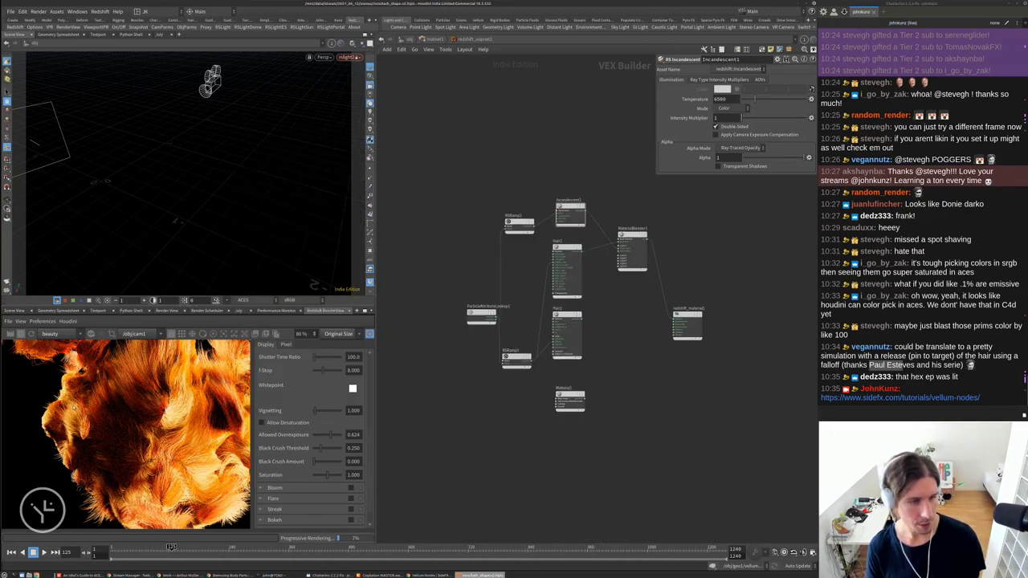
Tidy the shader nodes, add a black key at 0.343 to RSRamp2, then go up to matnet1
scroll(106, 444, down, 3)
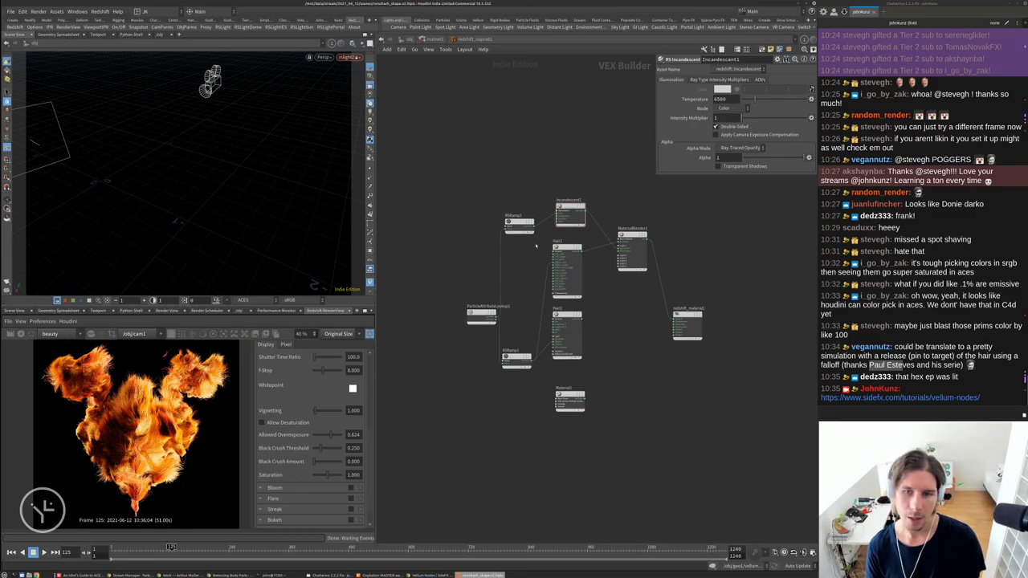
scroll(594, 252, up, 5)
middle_drag(727, 283, 611, 277)
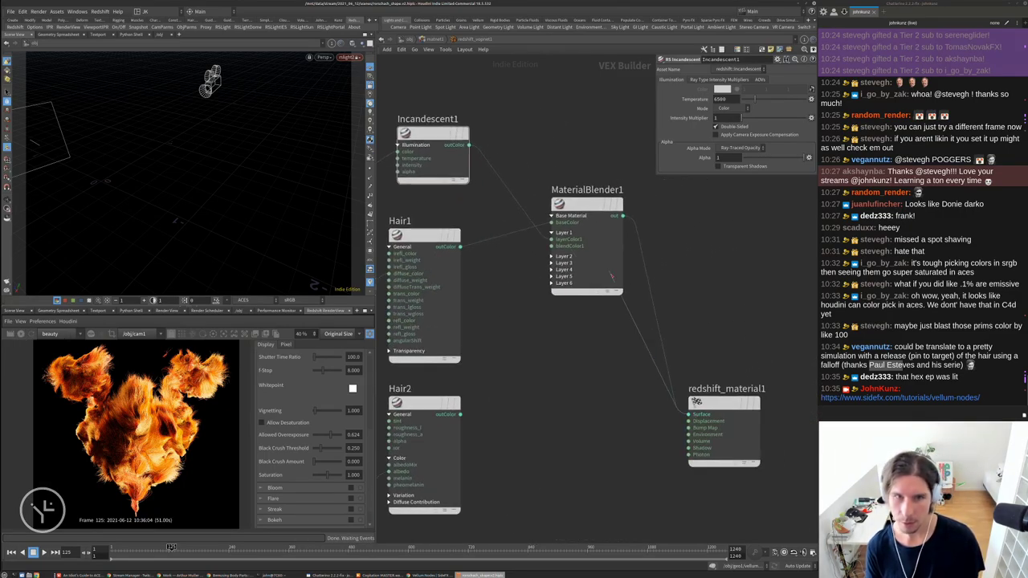
scroll(688, 315, down, 3)
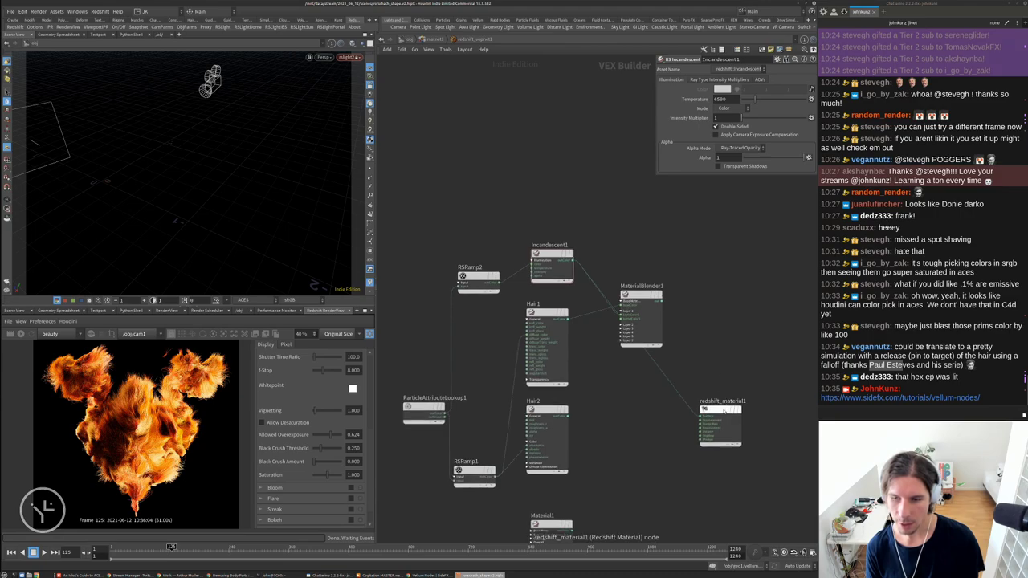
drag(728, 411, 731, 256)
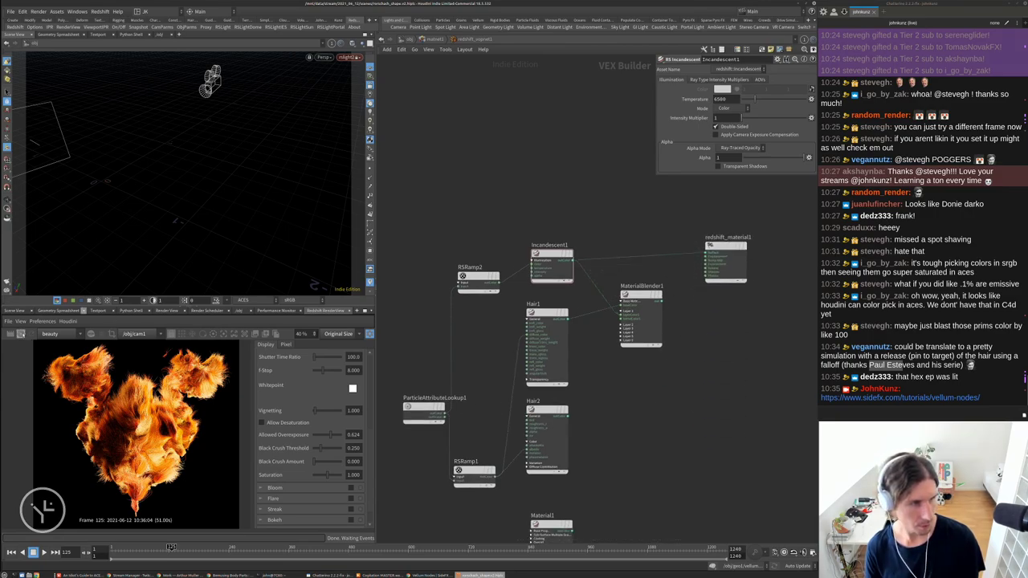
click(487, 286)
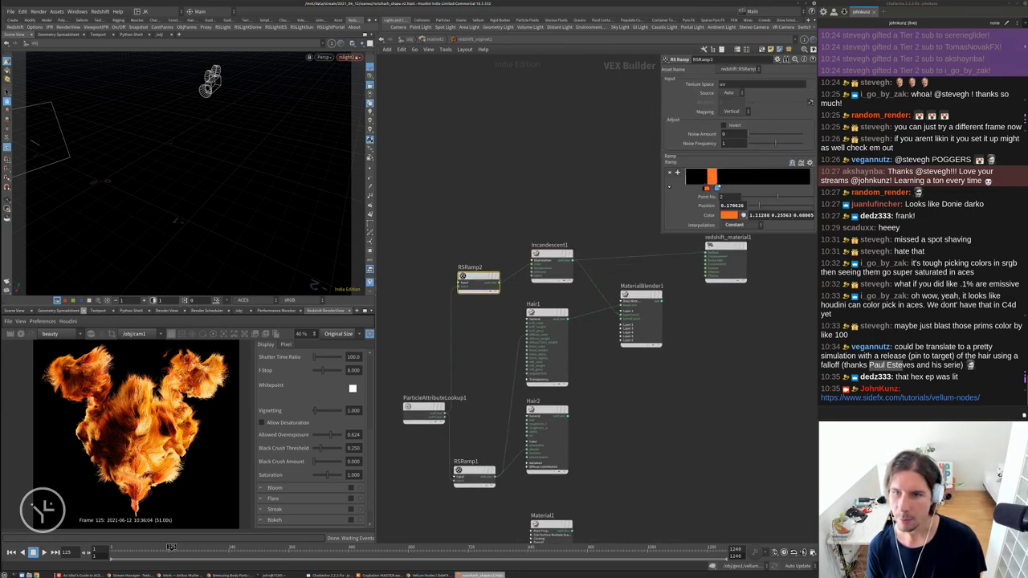
click(728, 178)
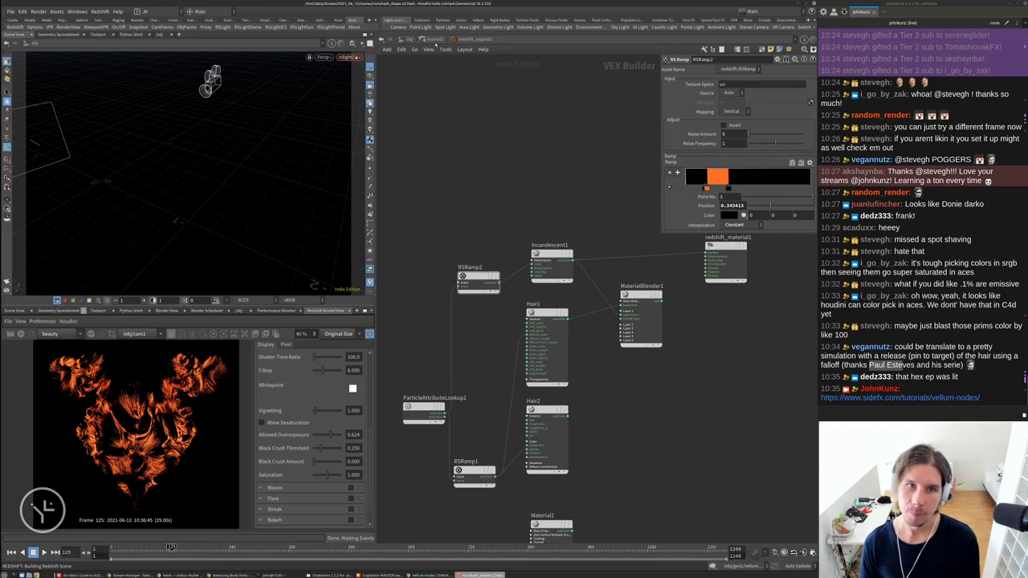
key(u)
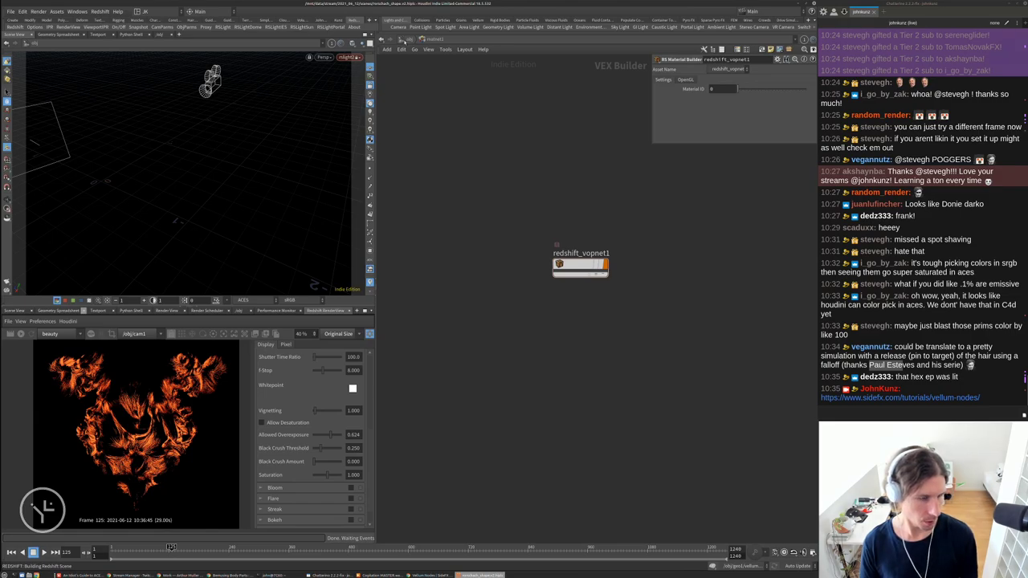
Go to /obj, enter geo1, and frame the hair chain from guideprocess2 down to attribute1
scroll(150, 429, up, 4)
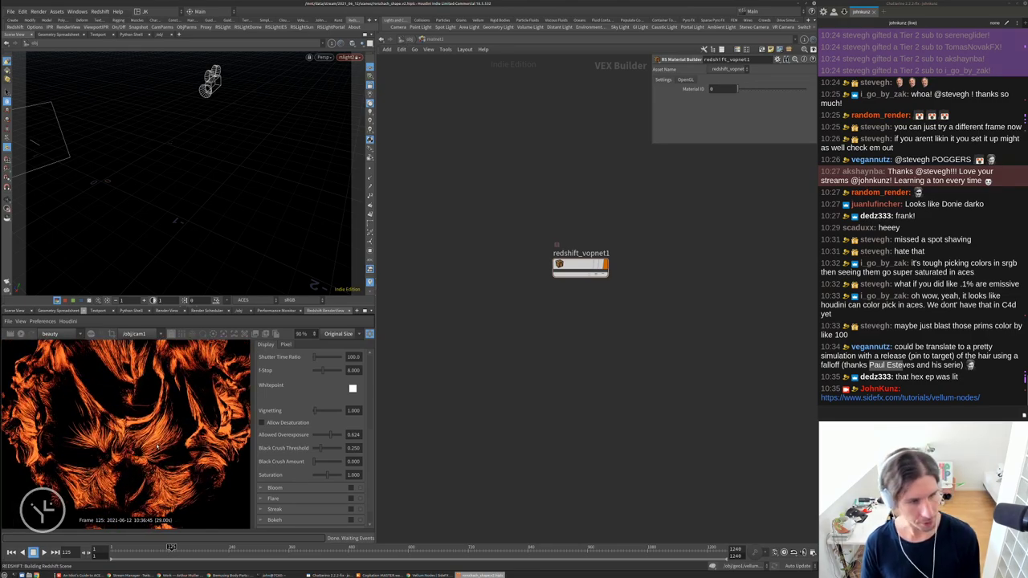
scroll(136, 412, down, 2)
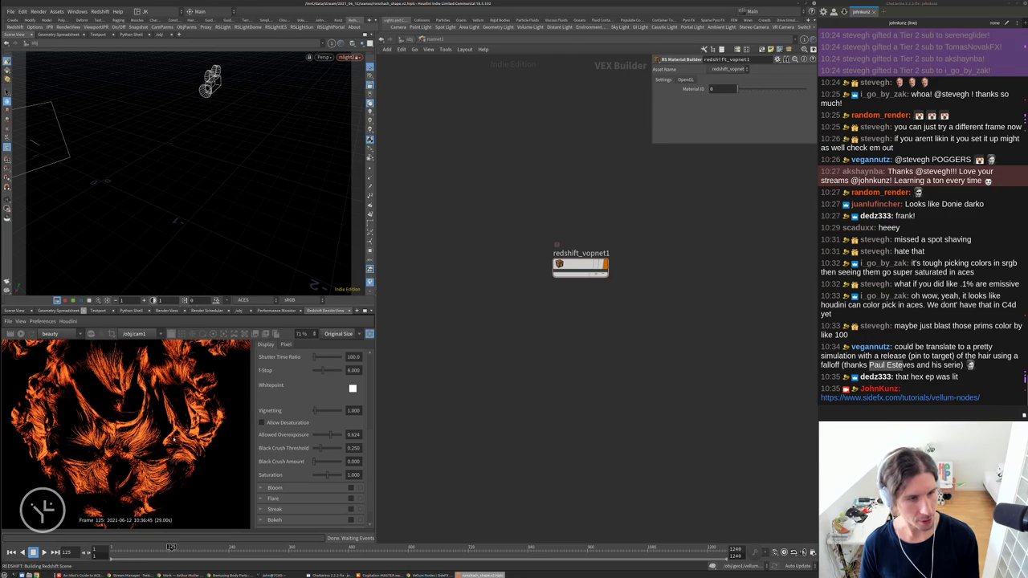
scroll(170, 432, down, 1)
click(407, 40)
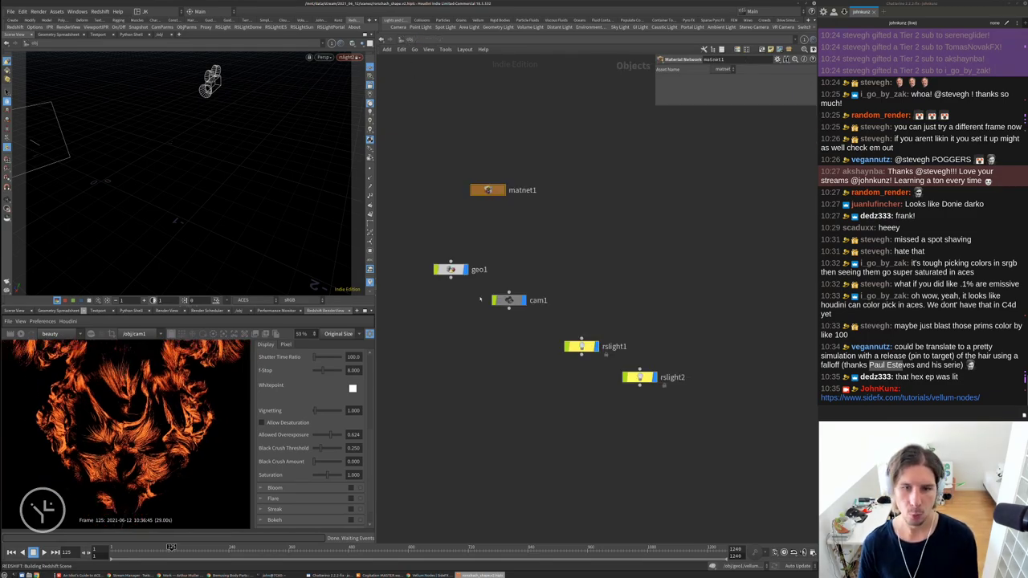
double_click(453, 270)
scroll(498, 338, up, 5)
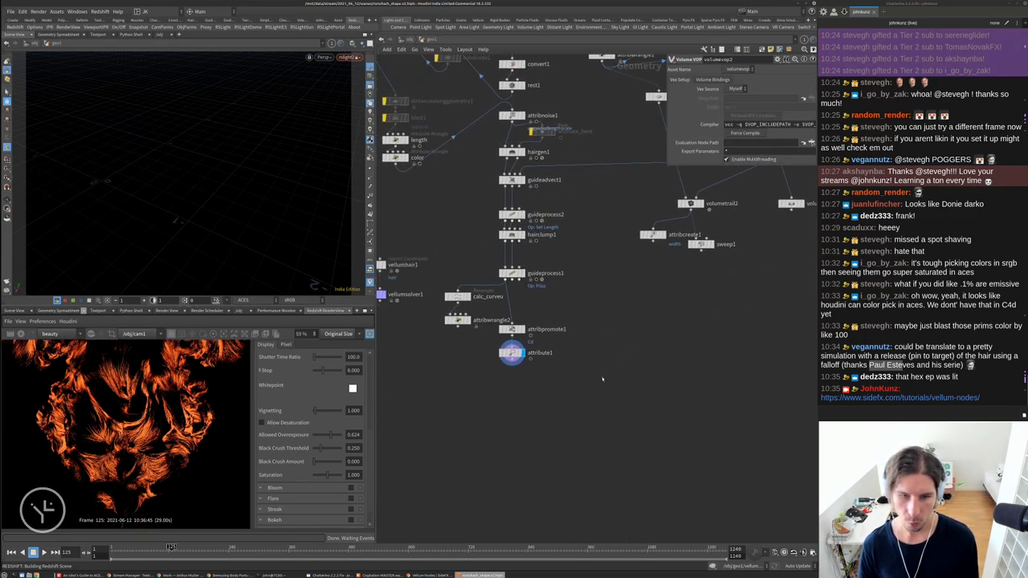
middle_drag(587, 376, 637, 343)
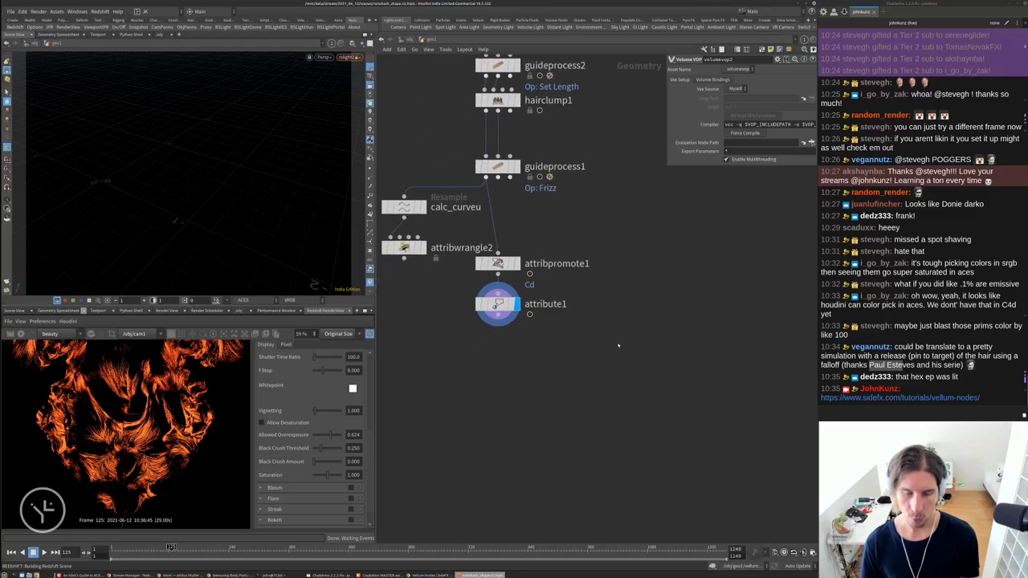
key(Tab)
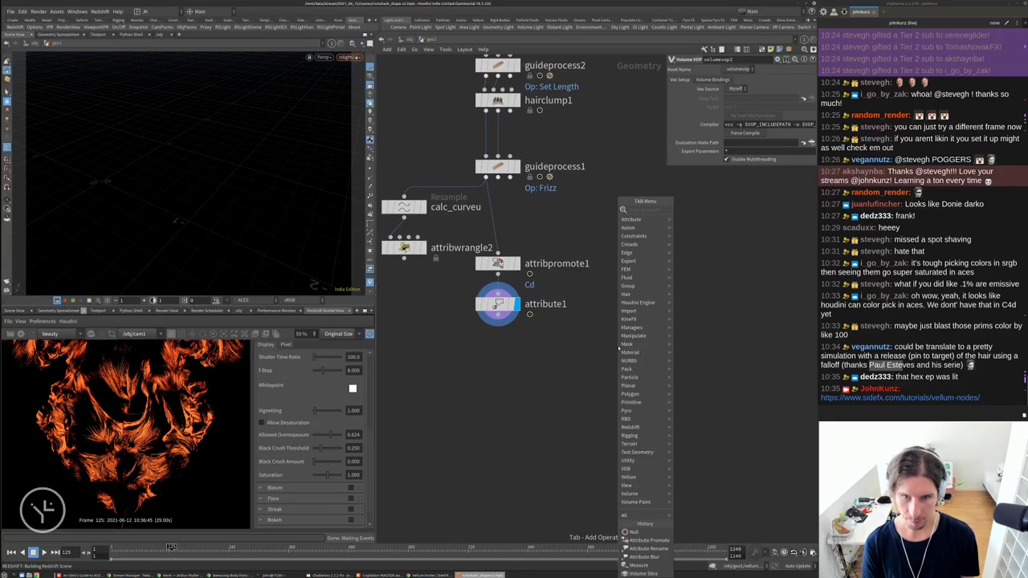
Add a grouprange1 node fed by guideprocess1, display it, and stop looking through the light
text(color)
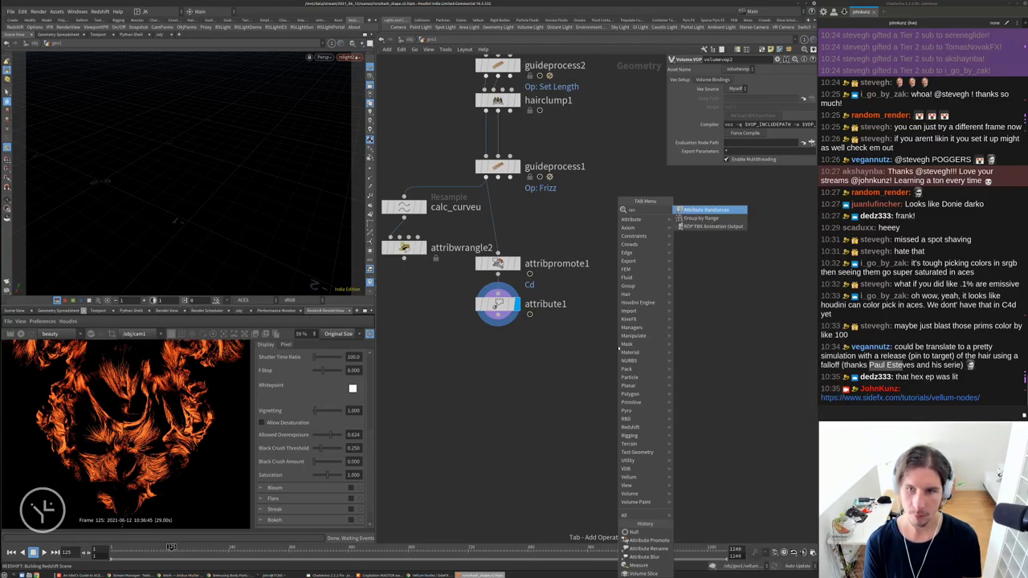
key(Return)
click(618, 348)
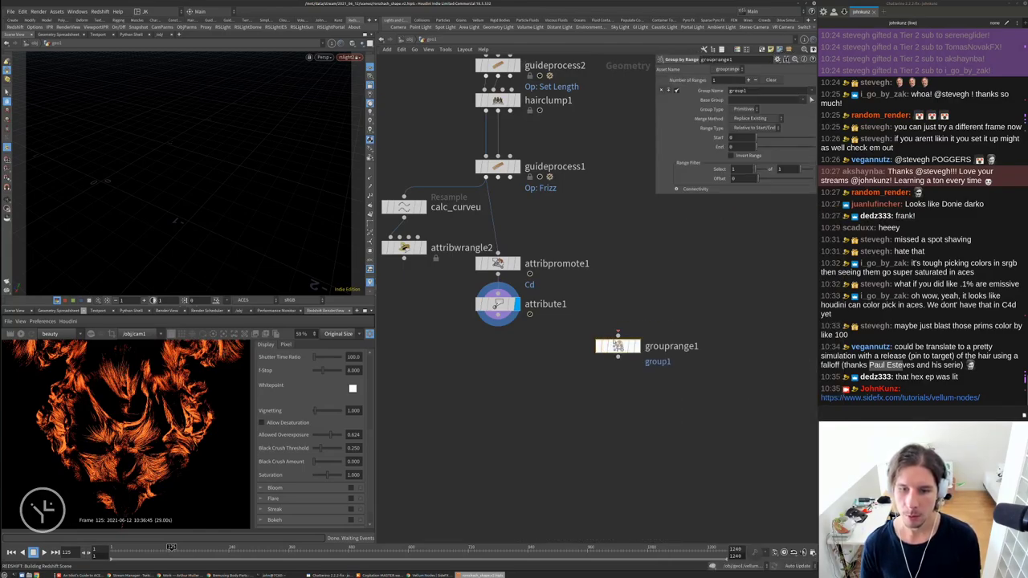
drag(617, 333, 493, 182)
click(495, 180)
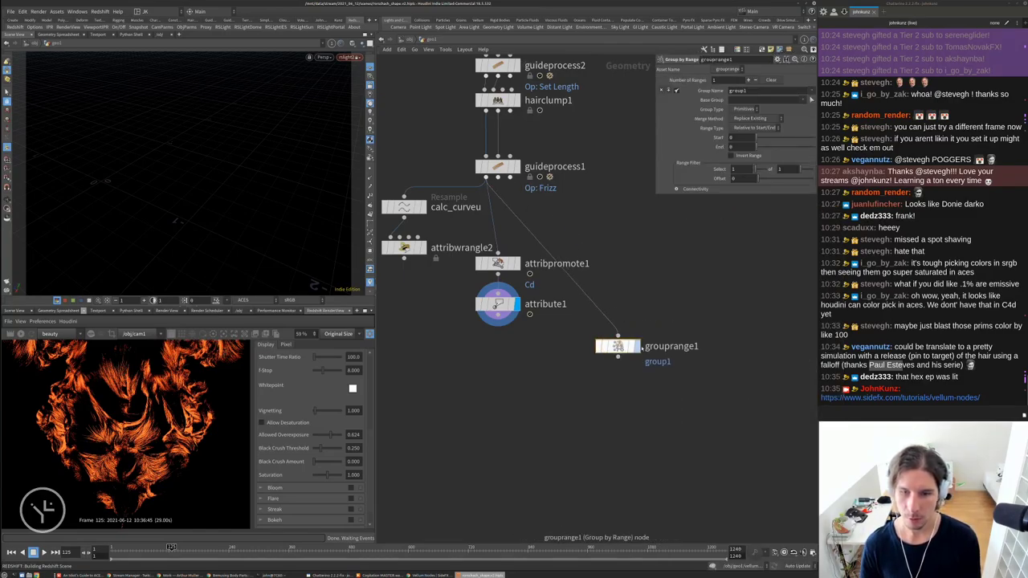
click(635, 346)
drag(629, 346, 639, 237)
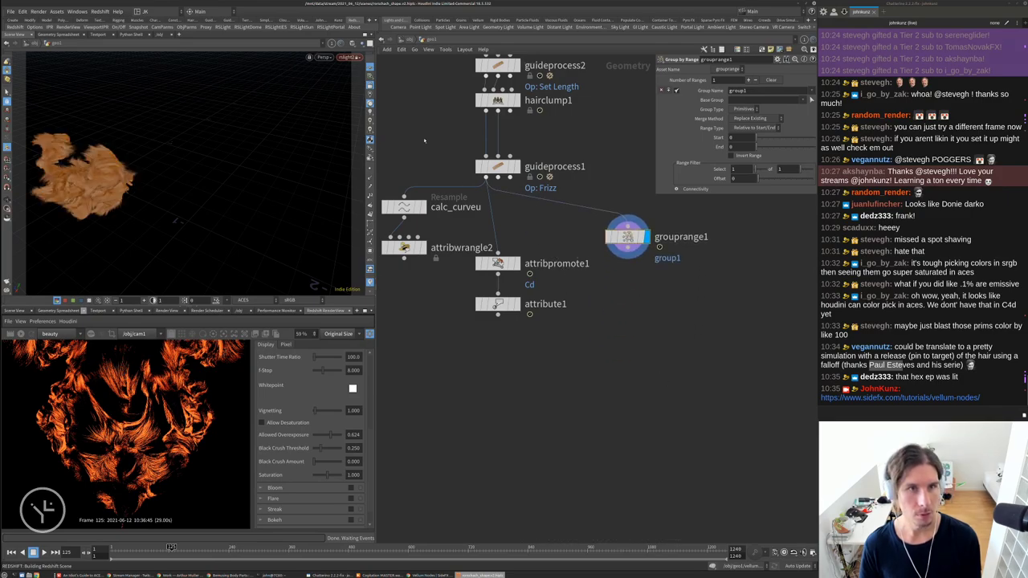
click(370, 86)
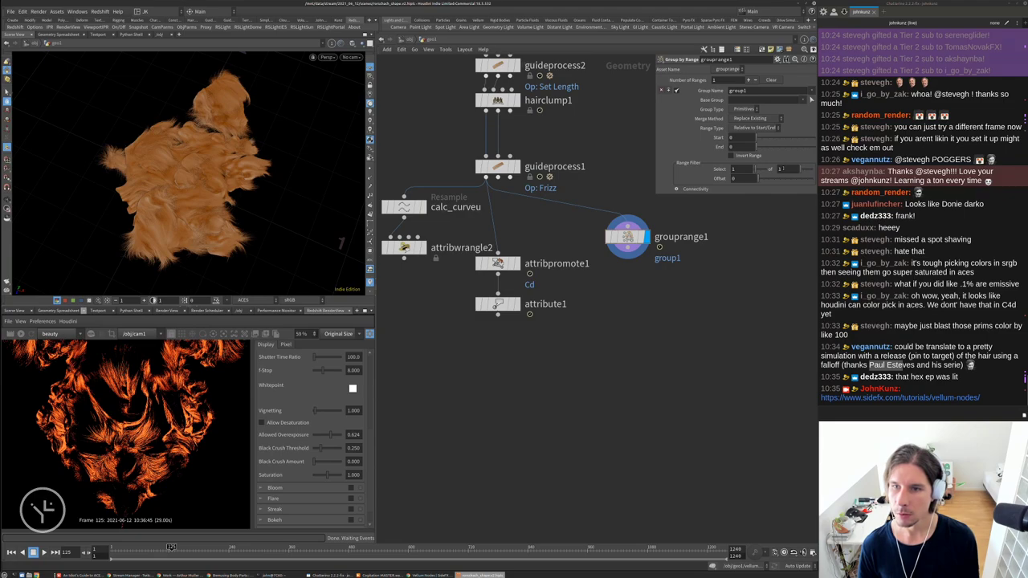
Set grouprange1's Start to 15 with Invert Range enabled, and frame the hair
click(732, 138)
text(15)
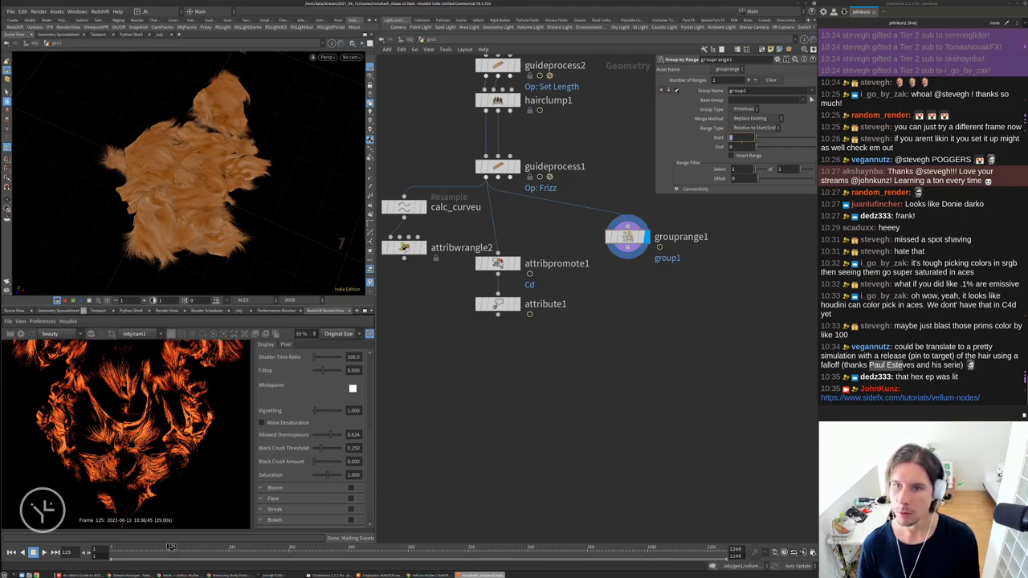
click(753, 157)
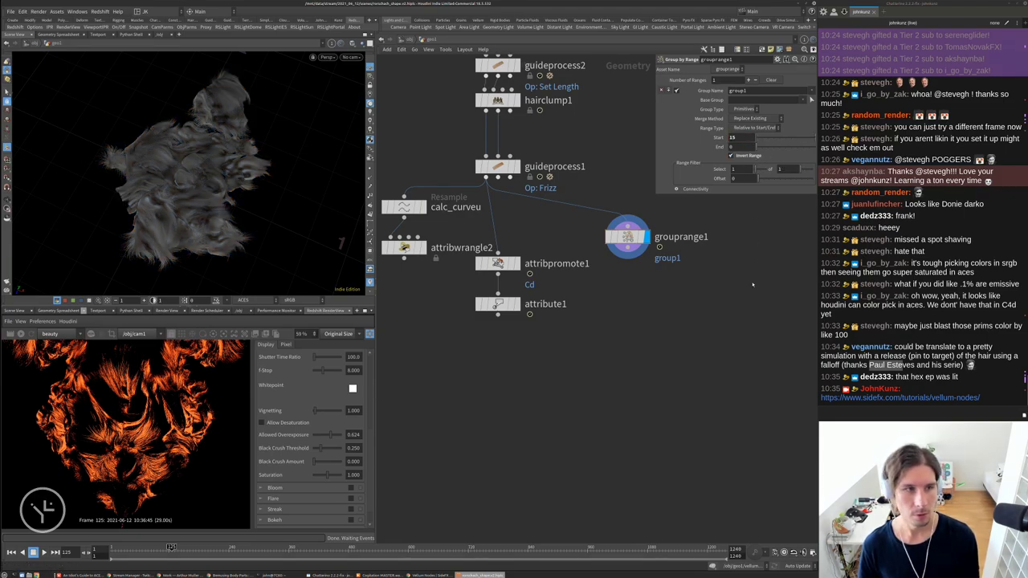
key(g)
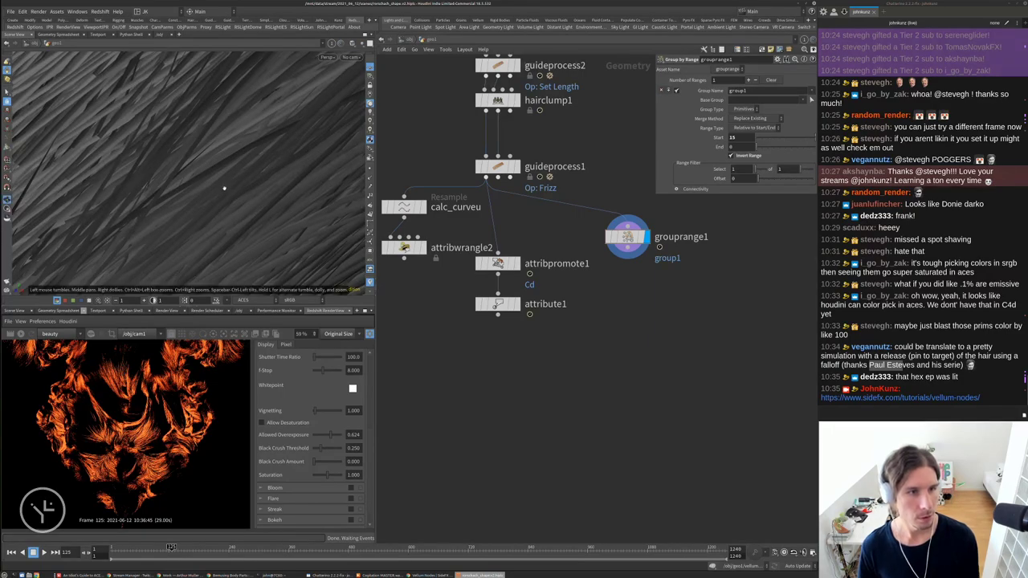
scroll(233, 172, down, 5)
scroll(211, 173, up, 3)
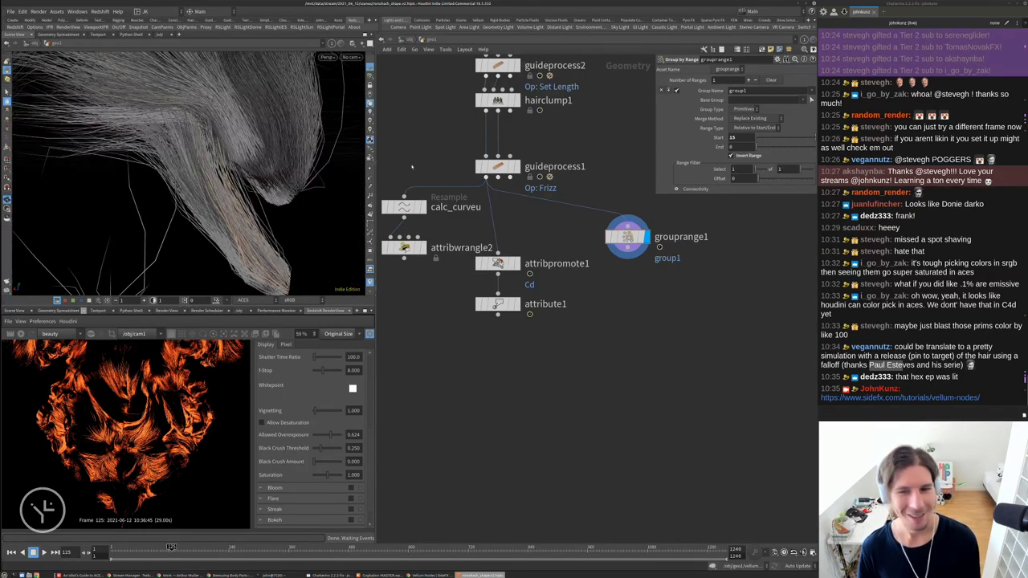
key(Tab)
Add a Sort node with Primitive Sort set to Random and insert it between guideprocess1 and grouprange1
text(sort)
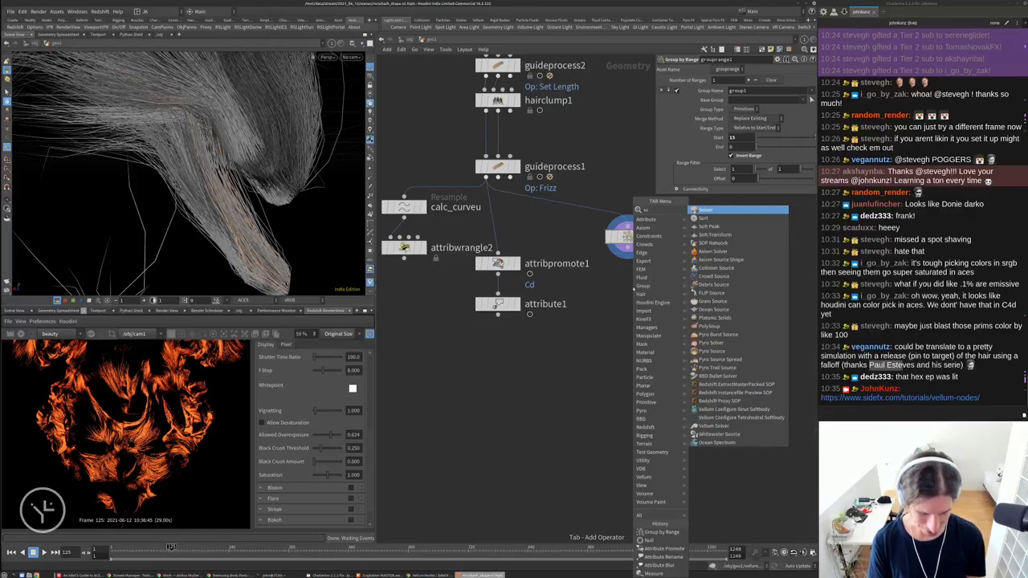
key(Return)
click(632, 287)
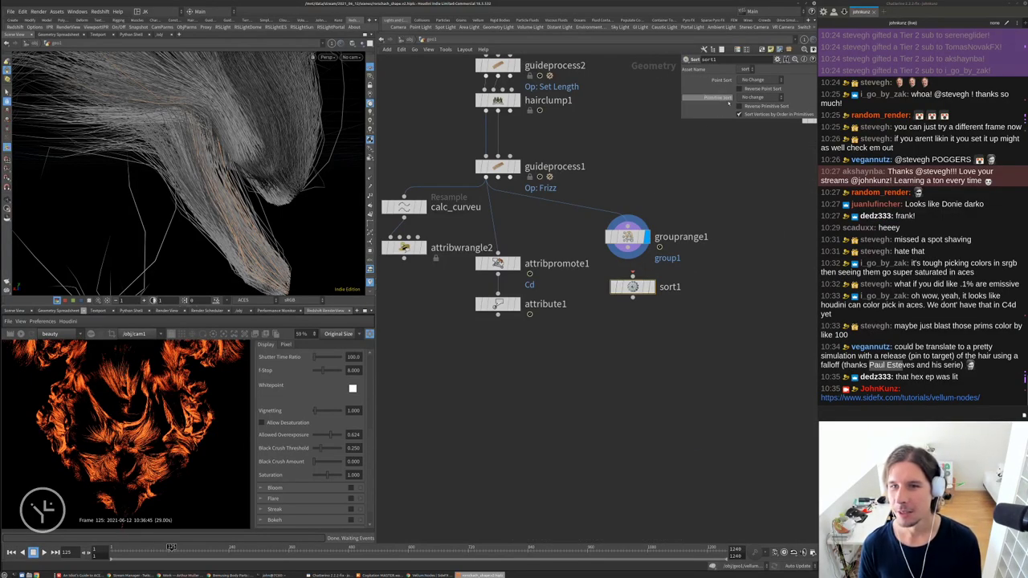
click(752, 97)
click(760, 146)
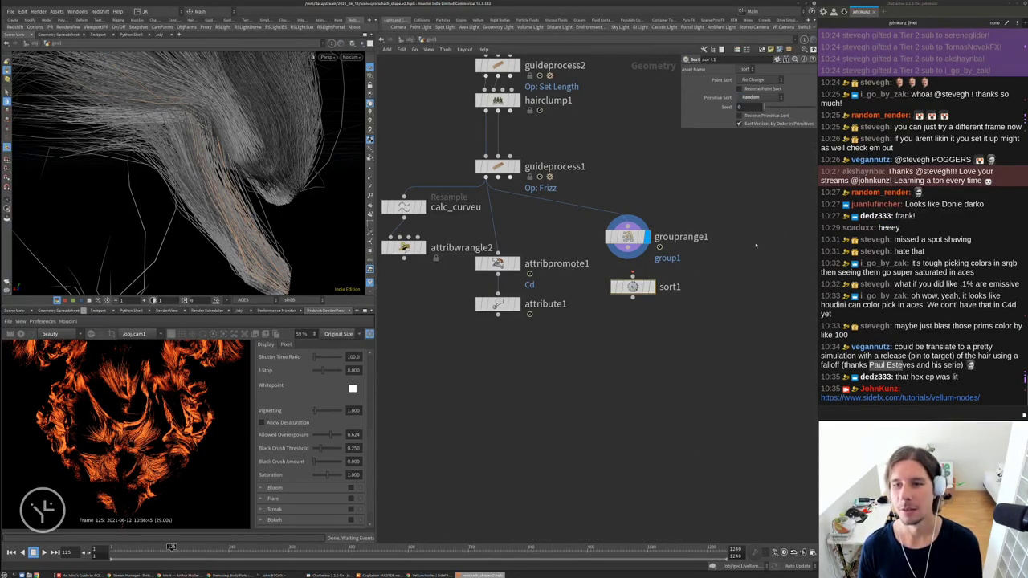
drag(637, 292, 628, 198)
Select grouprange1 and frame the whole hair clump in the viewport
click(627, 237)
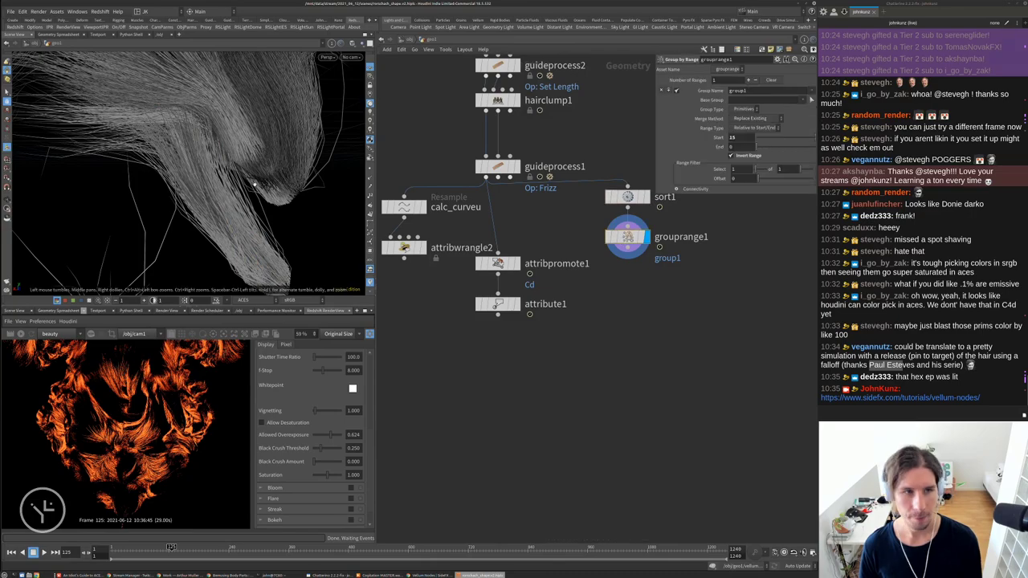
key(h)
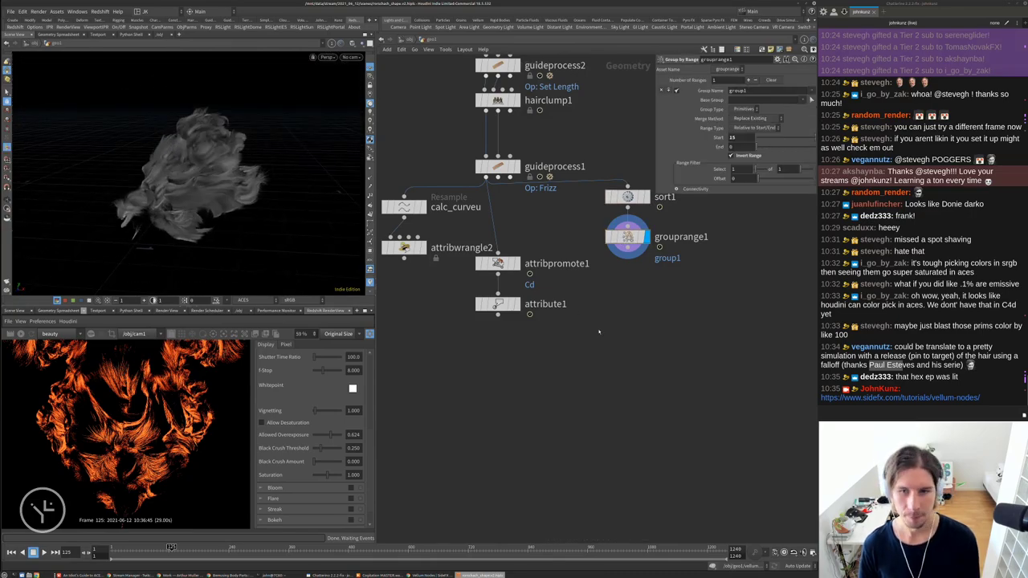
key(Tab)
Add a Split node below grouprange1 that splits the hair by group1
text(spl)
key(Return)
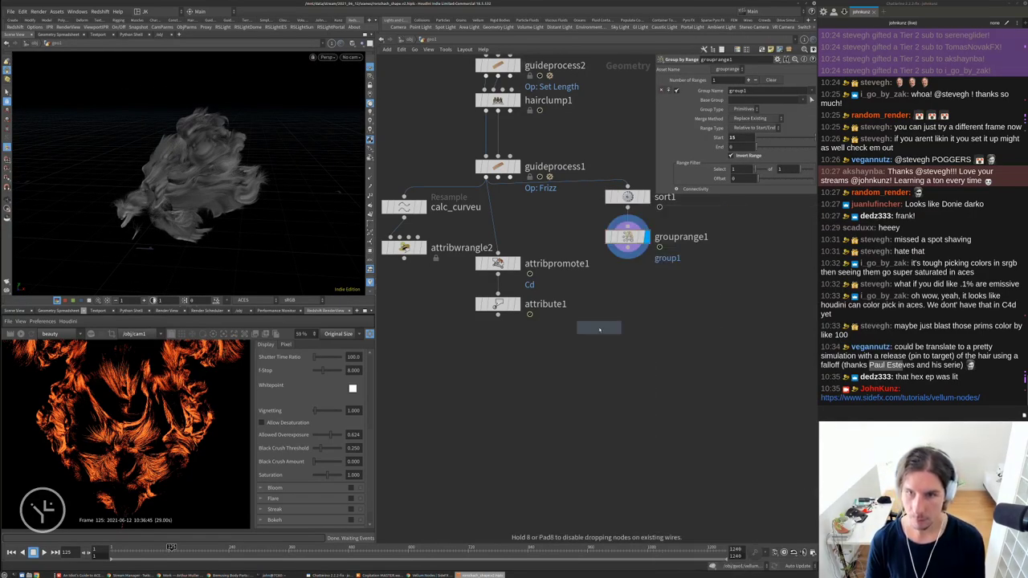
click(628, 303)
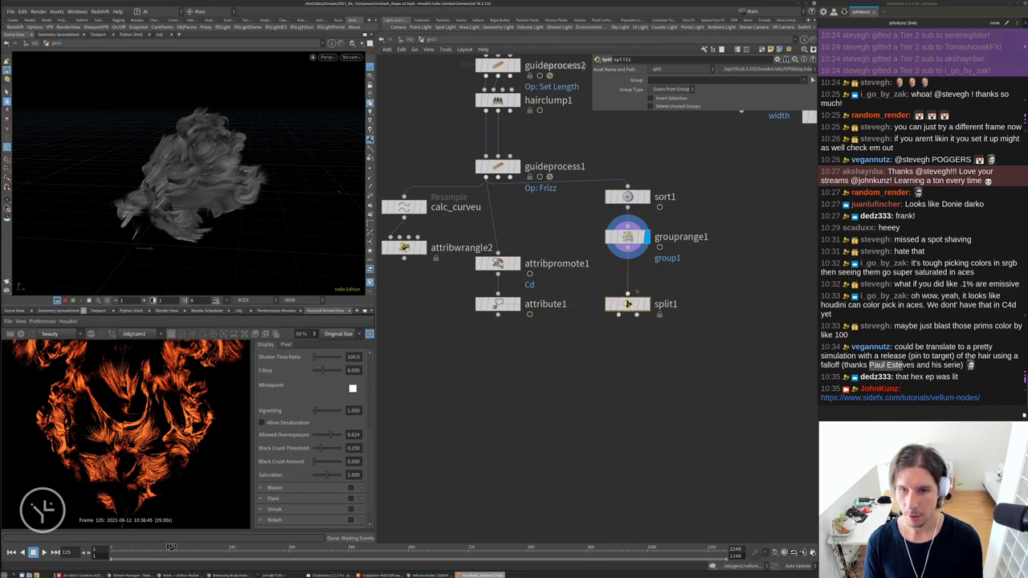
click(628, 303)
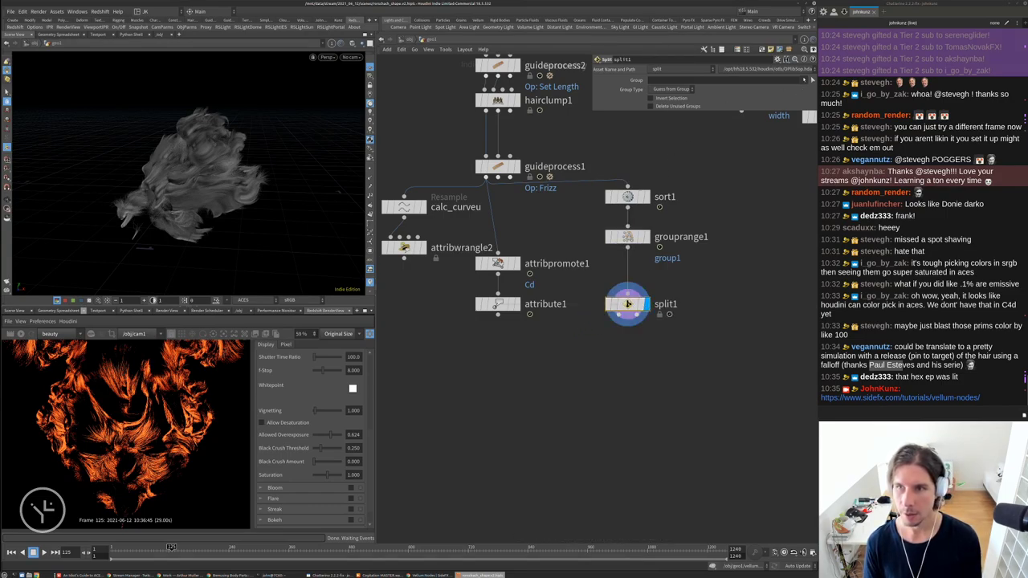
click(804, 80)
click(835, 90)
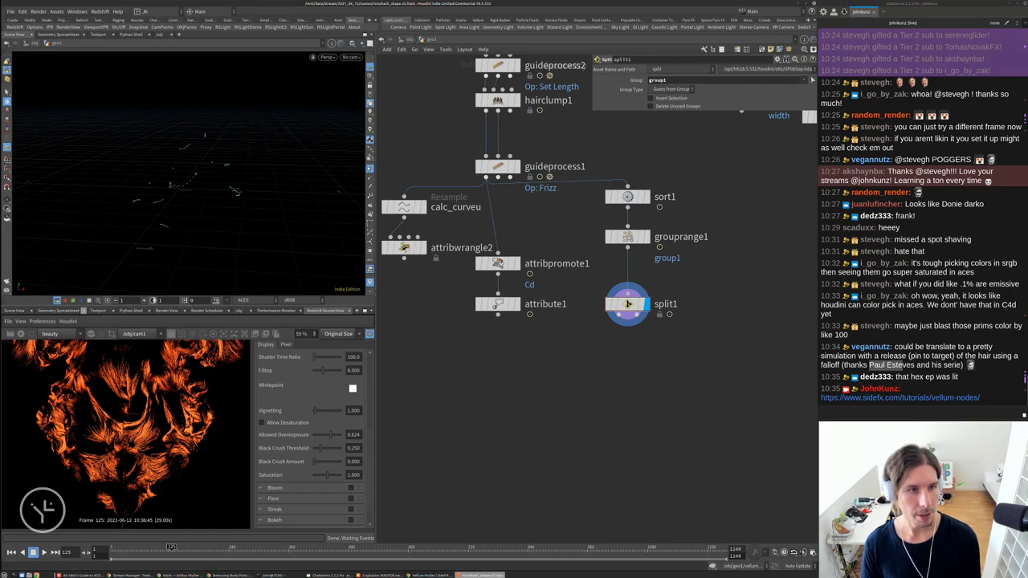
Move the attribute1 and attribpromote1 nodes down slightly
click(631, 237)
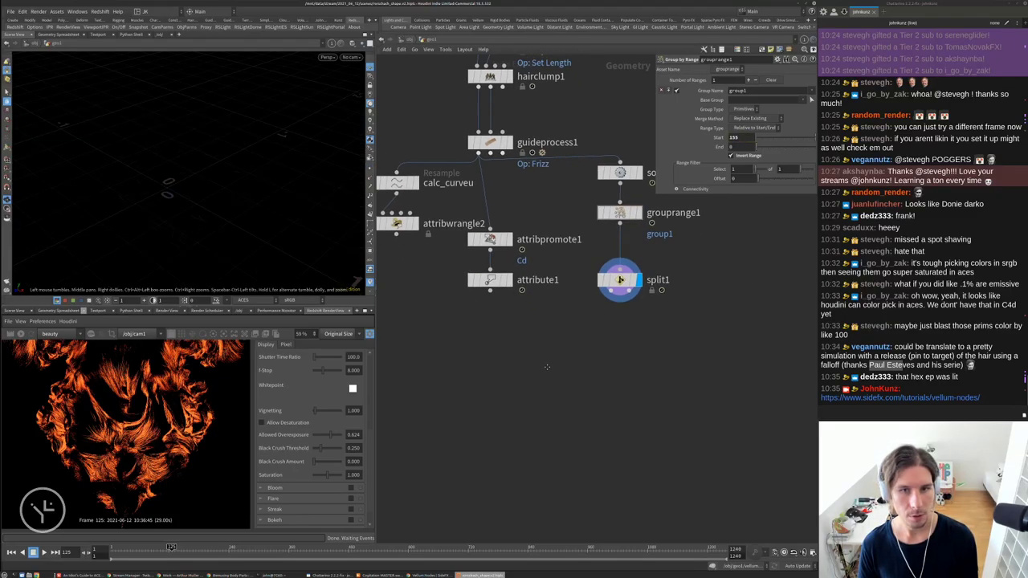
click(489, 278)
shift+click(489, 239)
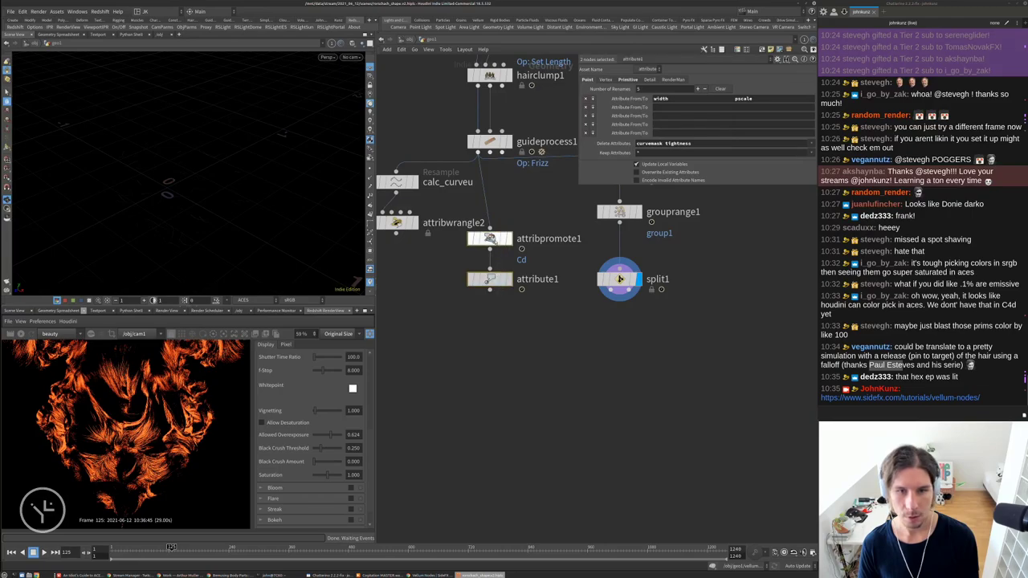
drag(489, 239, 490, 261)
scroll(656, 383, down, 5)
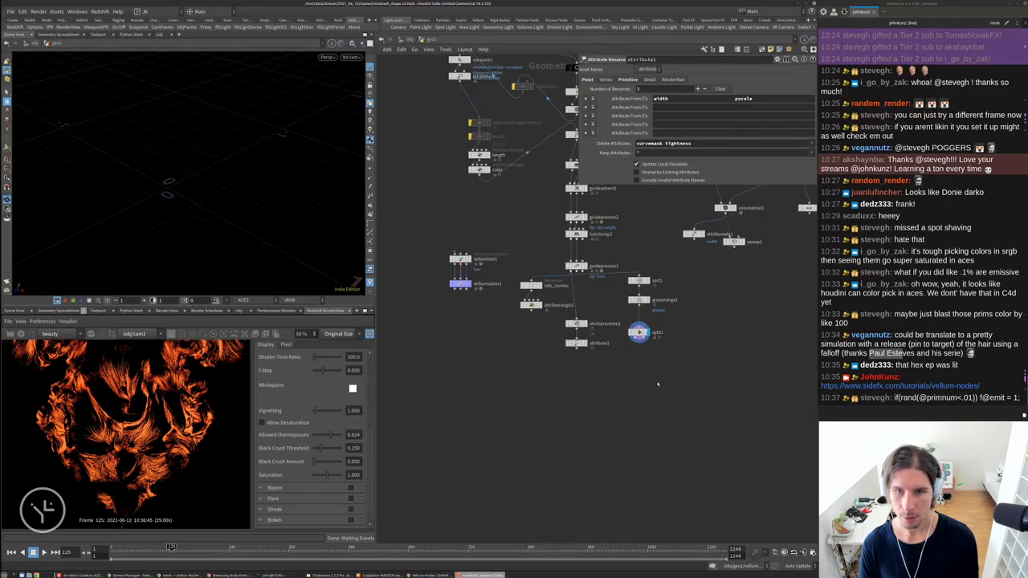
Shift the sort, group and split nodes down-left and rewire sort1's input
drag(657, 387, 630, 279)
drag(639, 334, 607, 417)
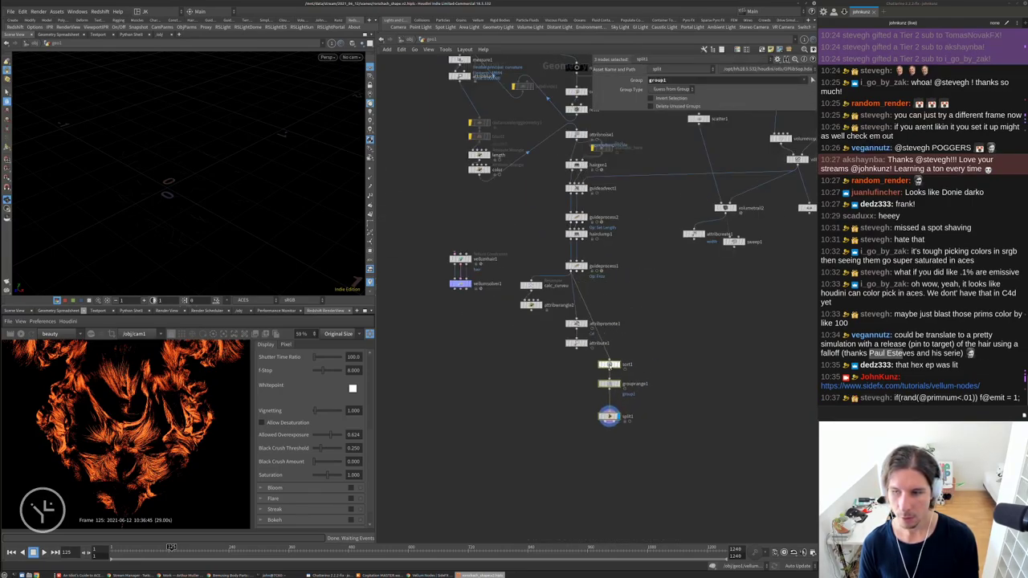
scroll(608, 418, up, 3)
click(607, 416)
middle_drag(607, 417, 587, 384)
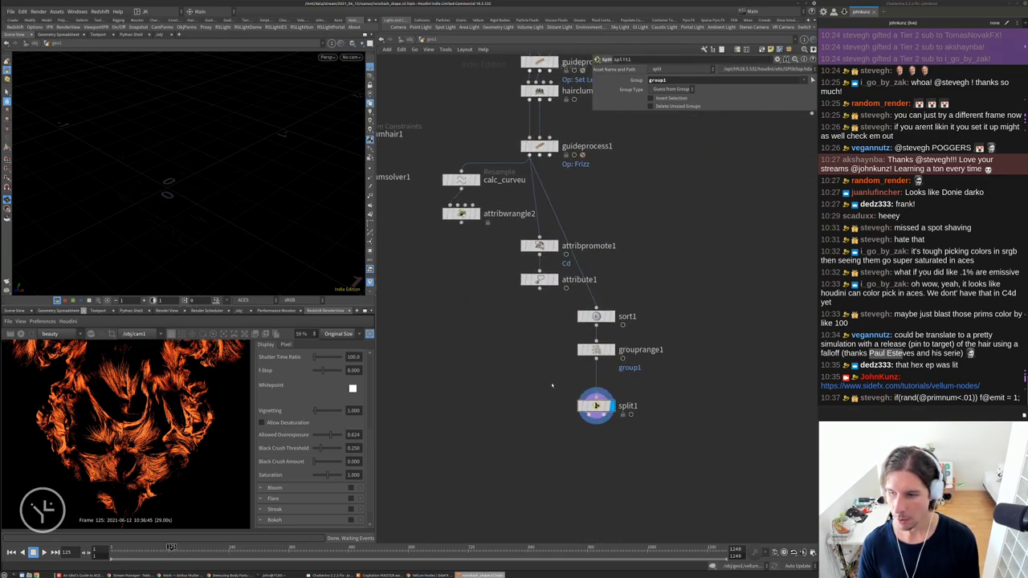
drag(594, 305, 509, 292)
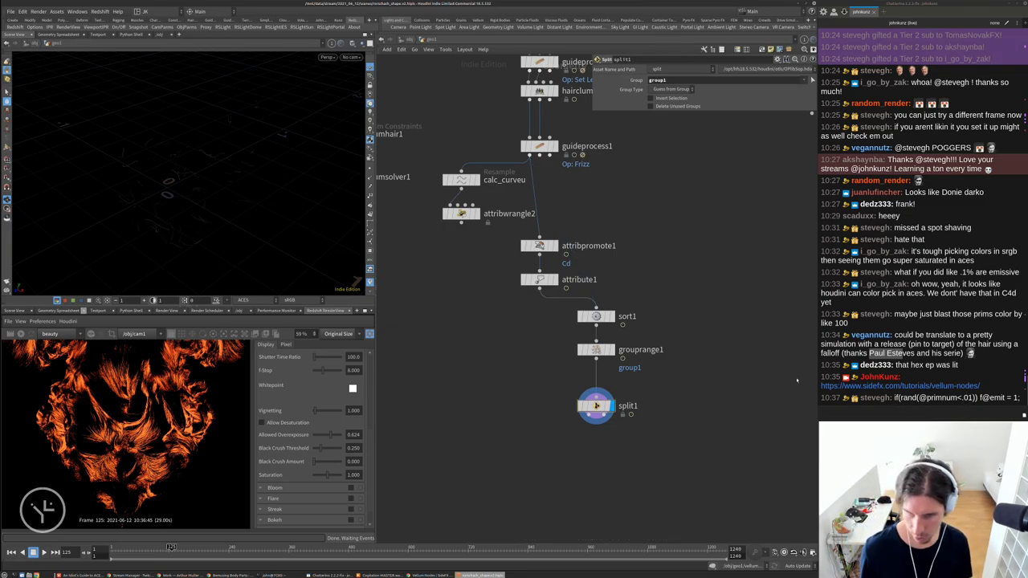
scroll(682, 514, up, 2)
drag(577, 374, 576, 354)
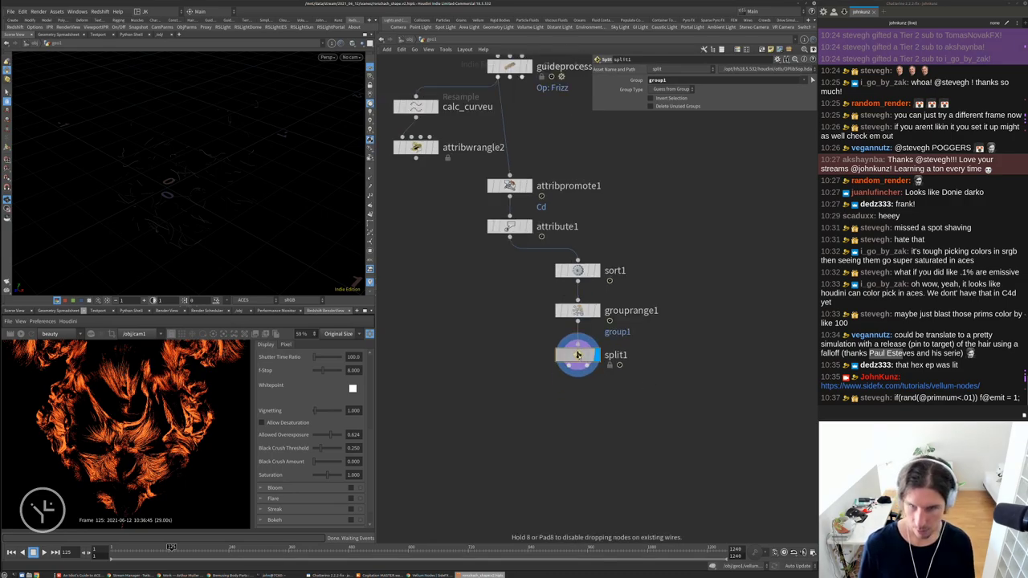
Set grouprange1's range start to 155 and check its primitive counts
key(Up)
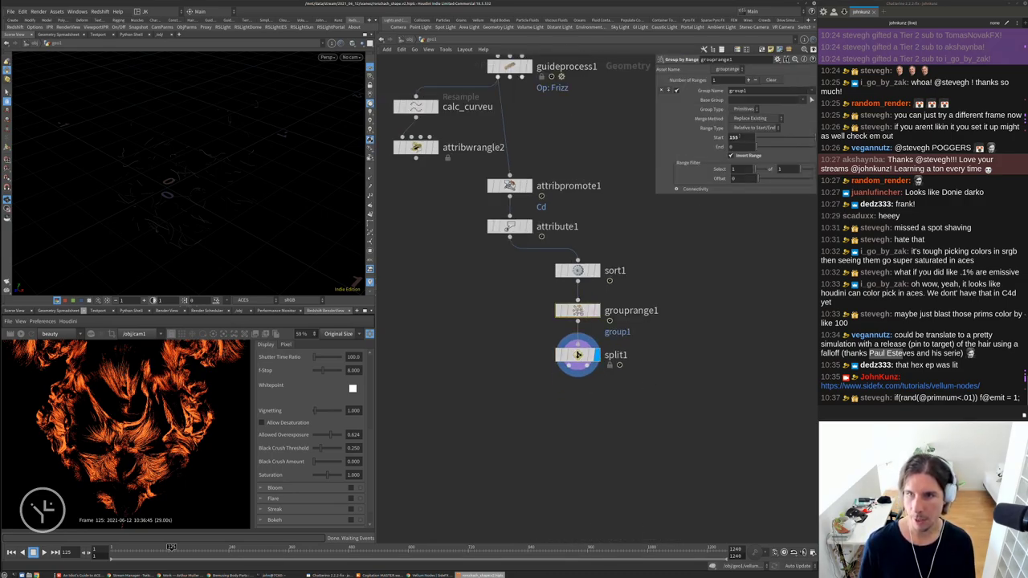
click(733, 138)
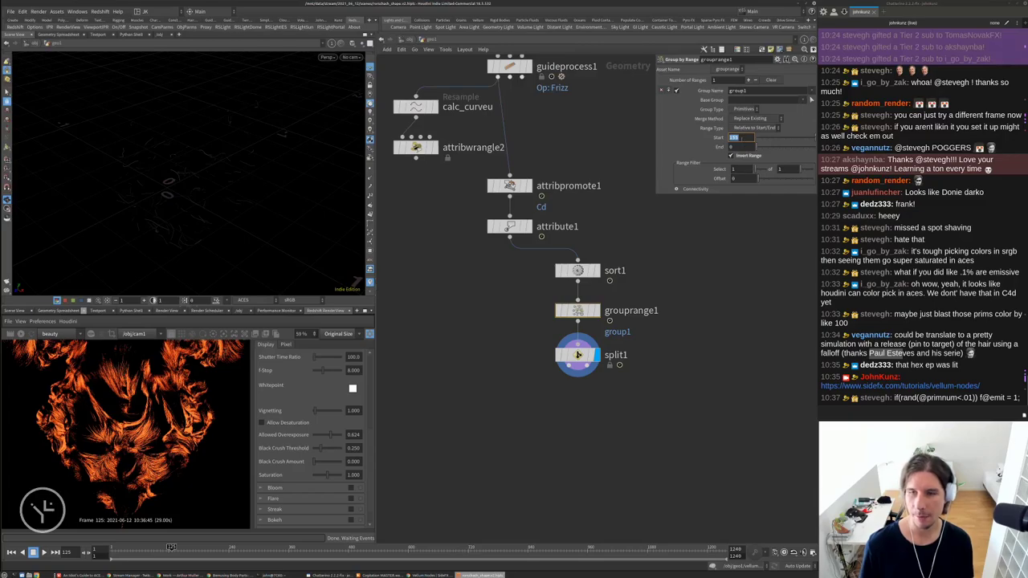
text(155)
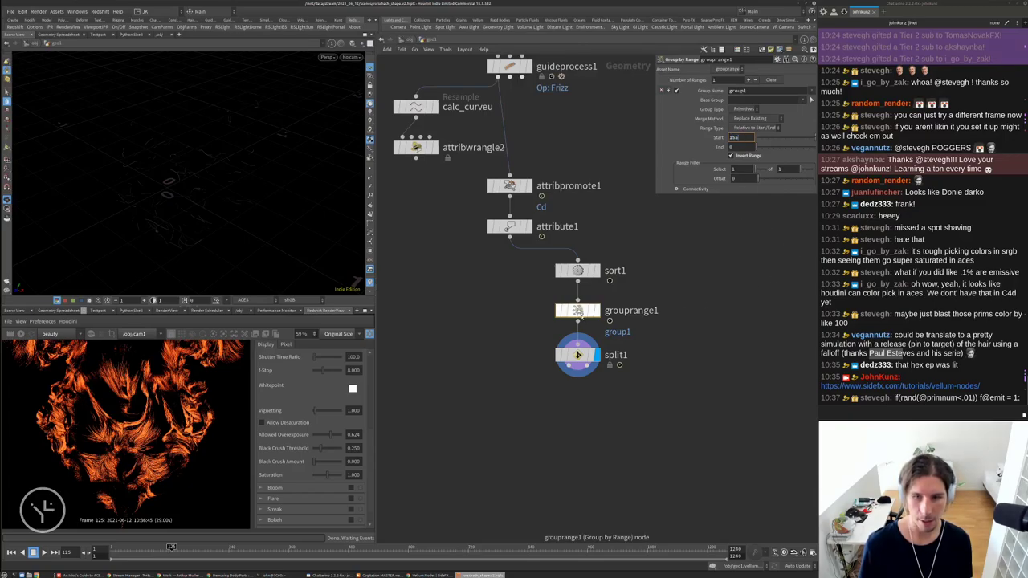
middle_click(579, 311)
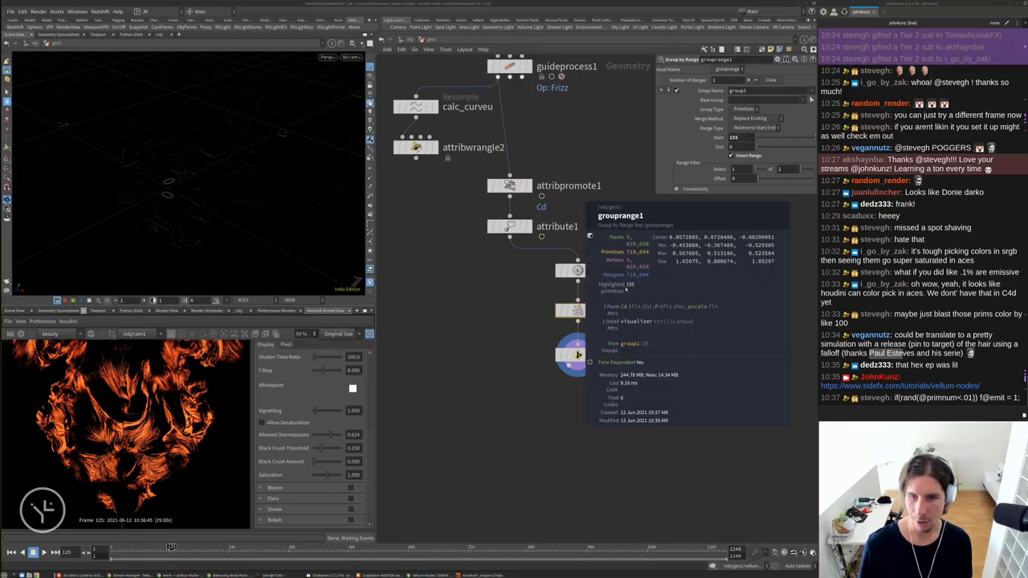
middle_drag(683, 336, 671, 329)
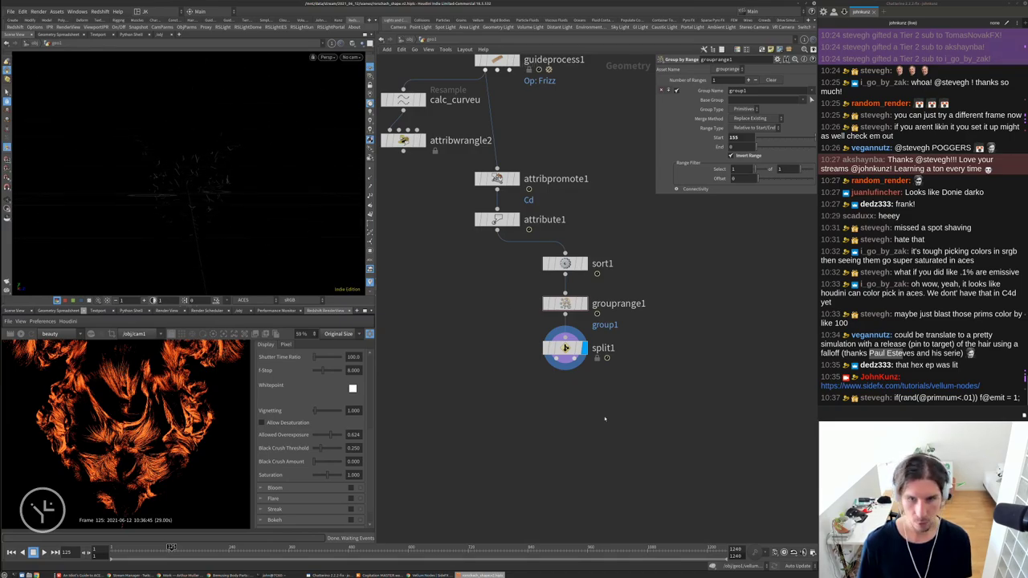
Add a Null node below split1 and name it emit
middle_drag(565, 349, 568, 309)
click(569, 309)
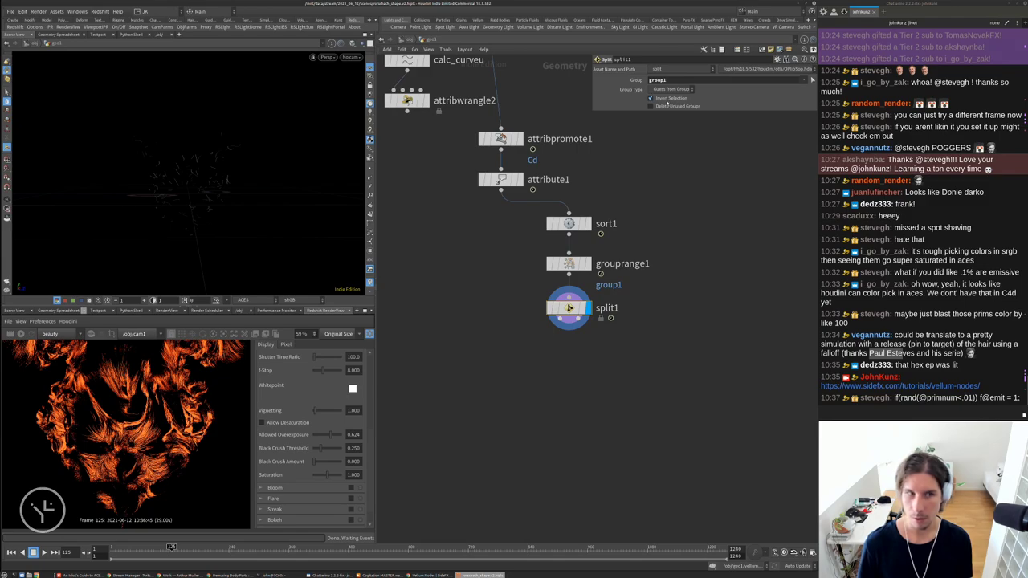
middle_drag(559, 411, 559, 393)
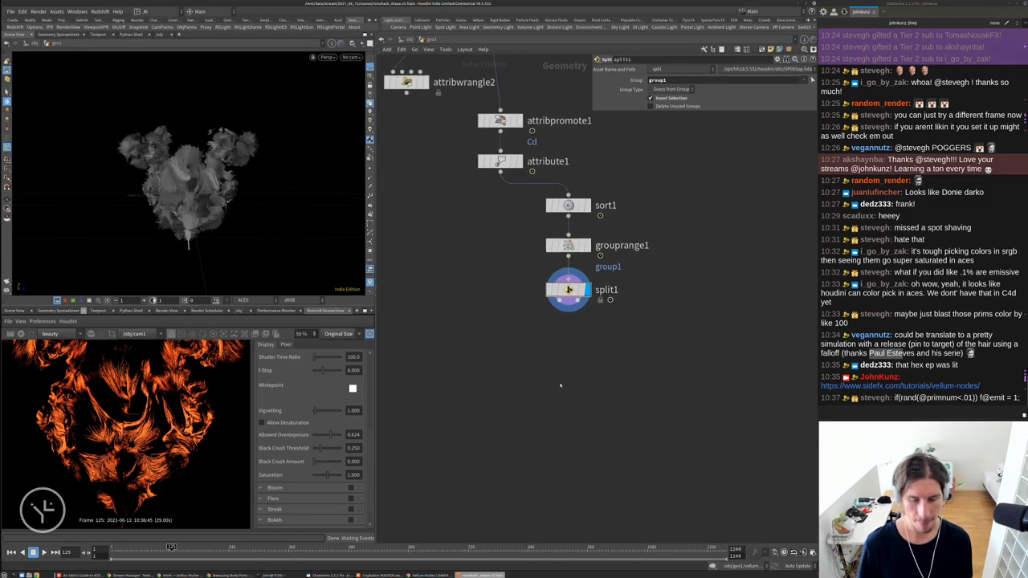
key(Tab)
text(n)
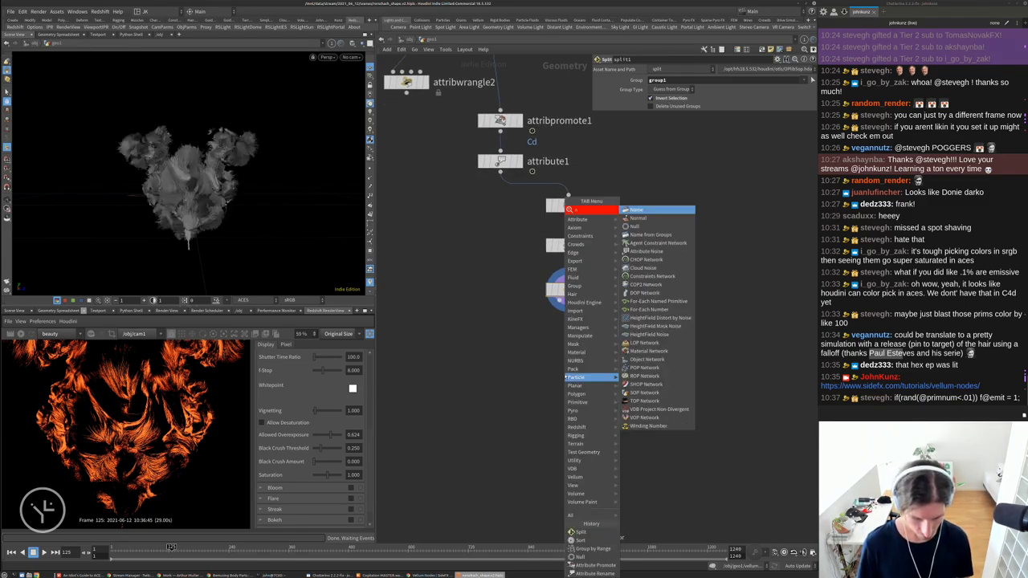
click(639, 226)
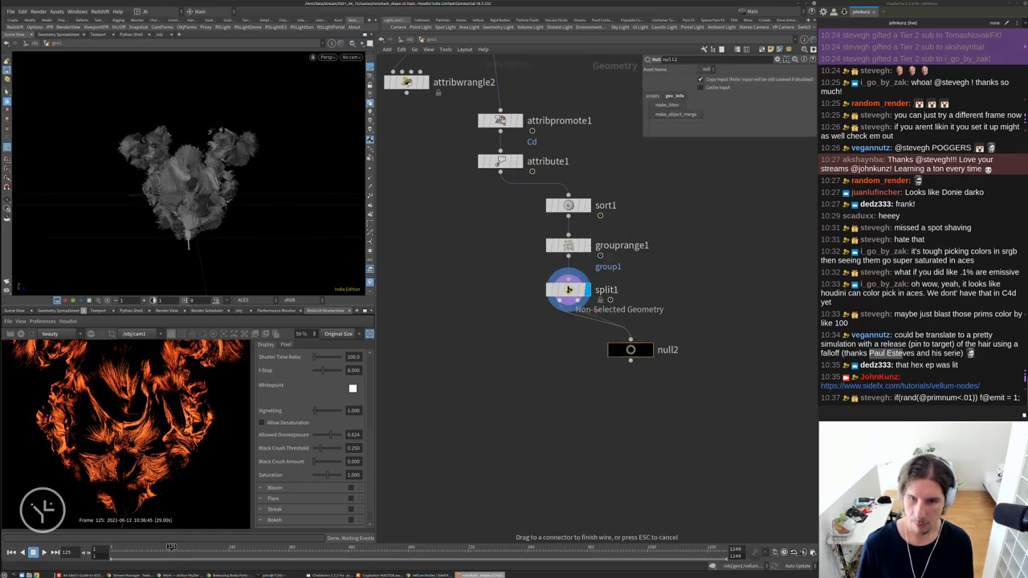
key(F2)
text(emit)
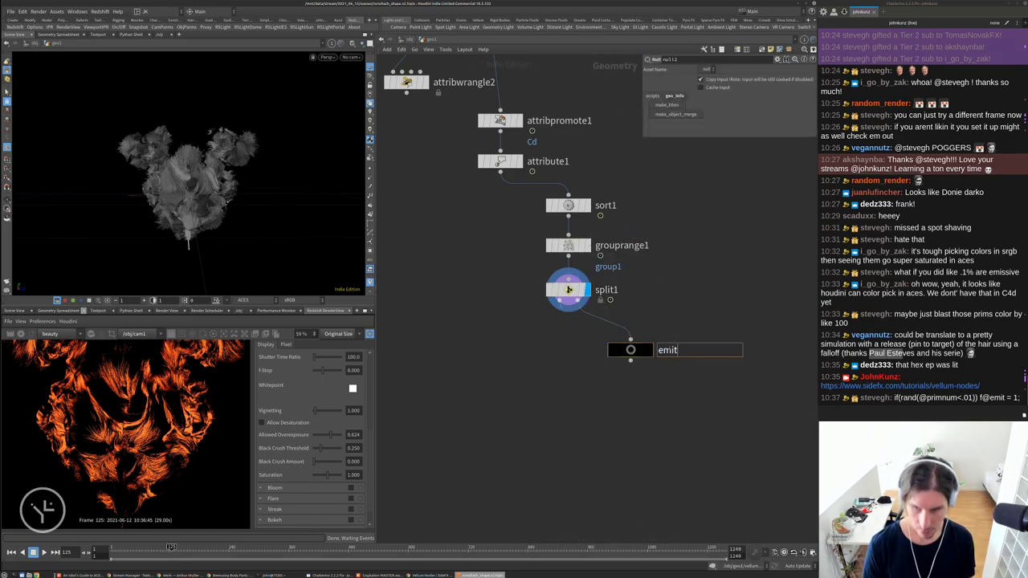
key(Return)
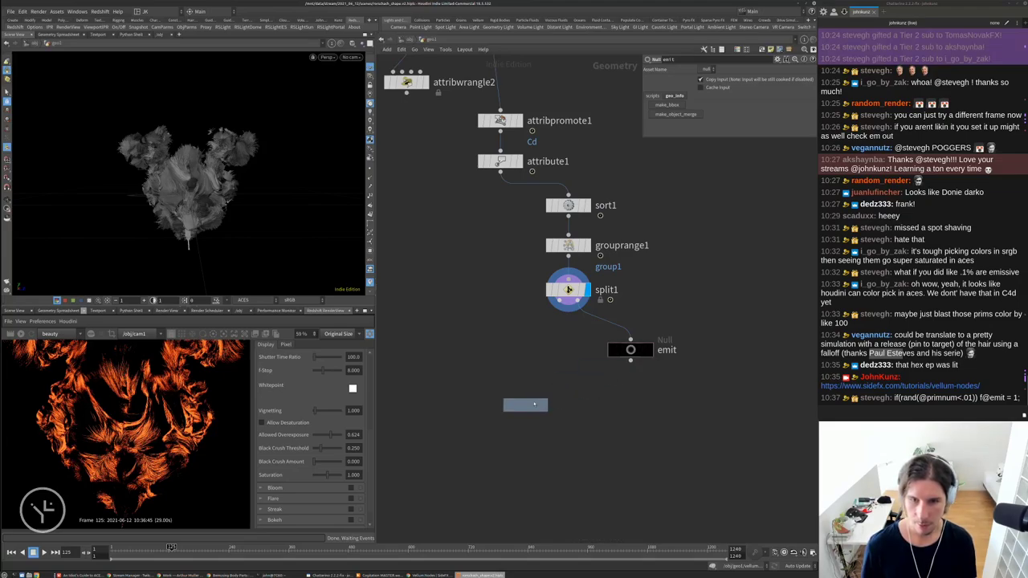
Duplicate the emit null under split1's other output and rename it main
key(ctrl+c)
key(ctrl+v)
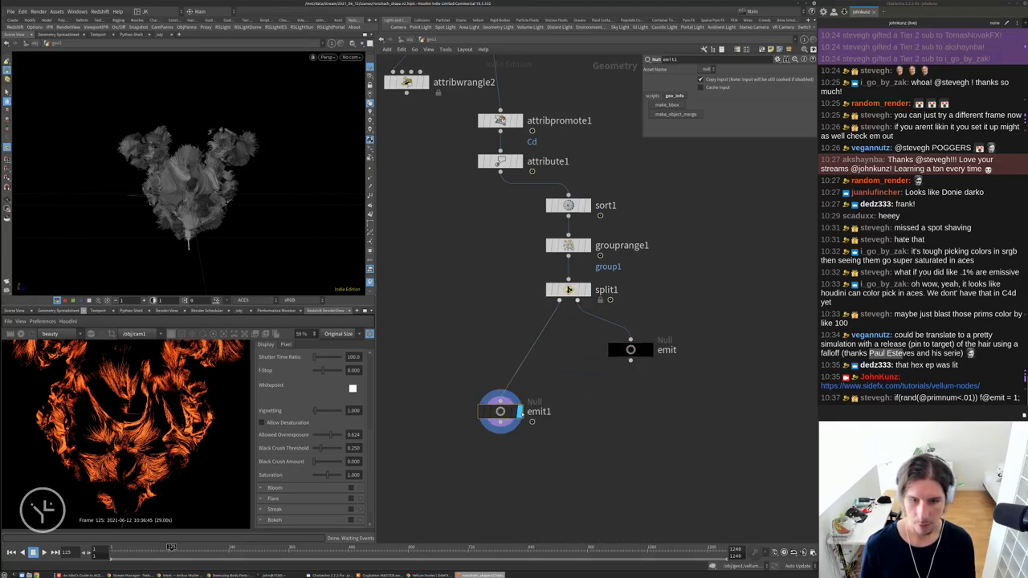
drag(500, 411, 568, 406)
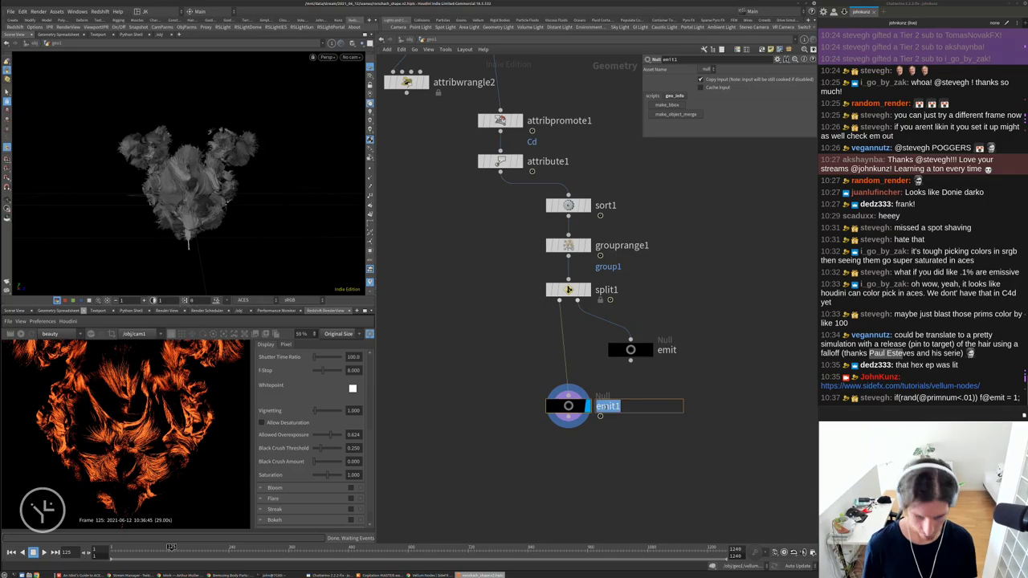
text(main)
key(Return)
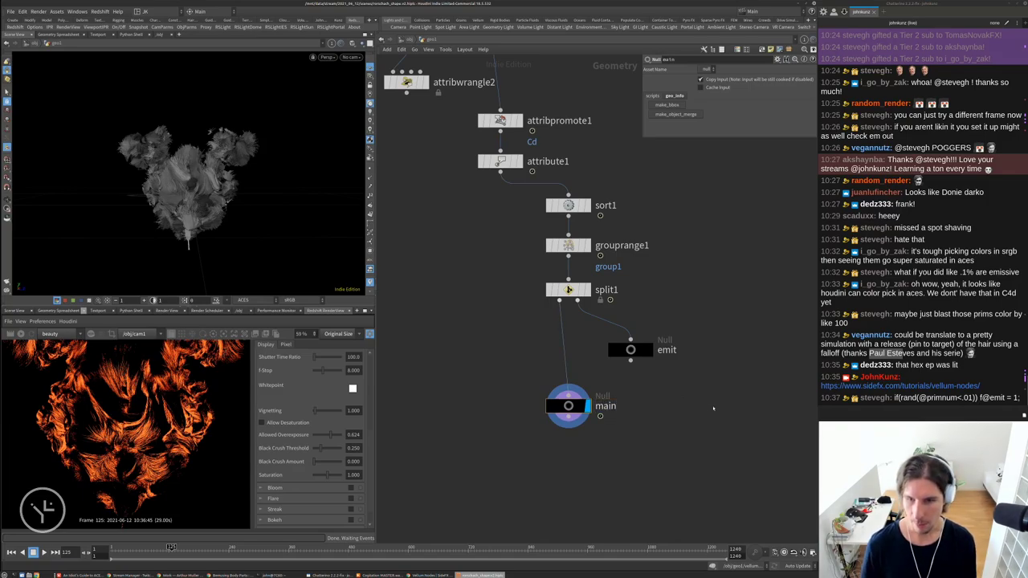
middle_drag(676, 418, 670, 389)
Paste a copy of geo1 as geo2 and delete all the nodes inside it
key(u)
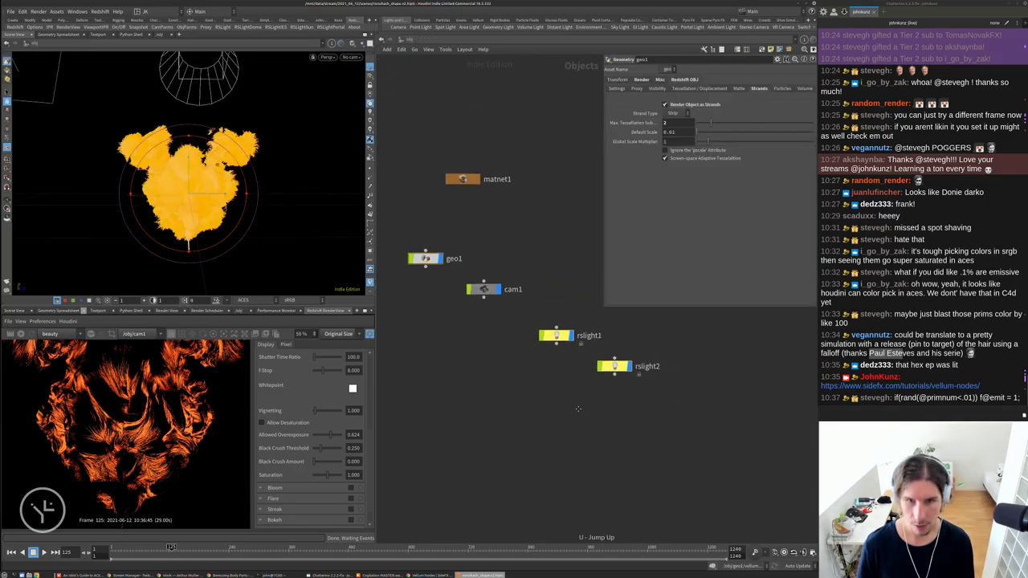
key(ctrl+v)
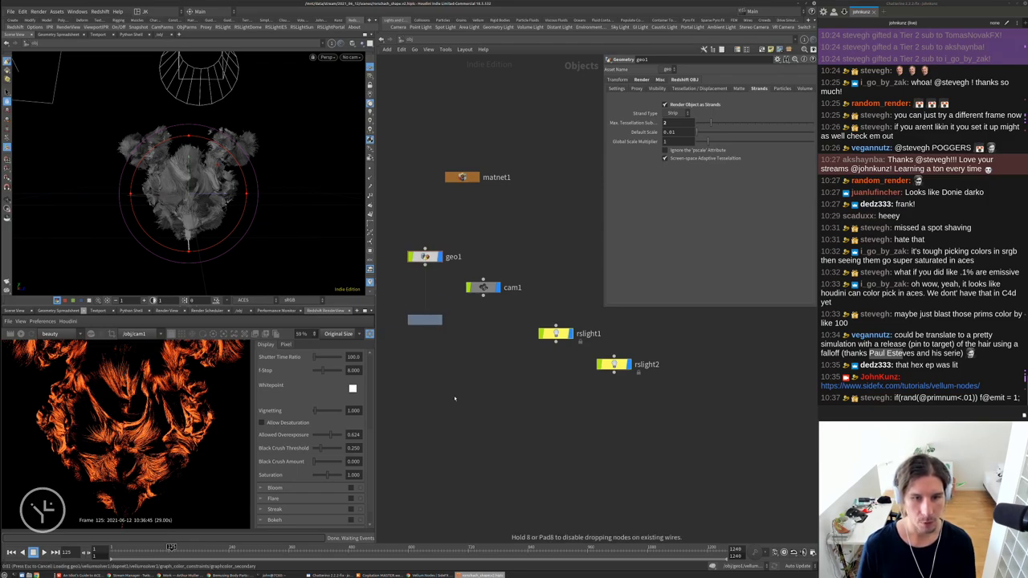
click(454, 399)
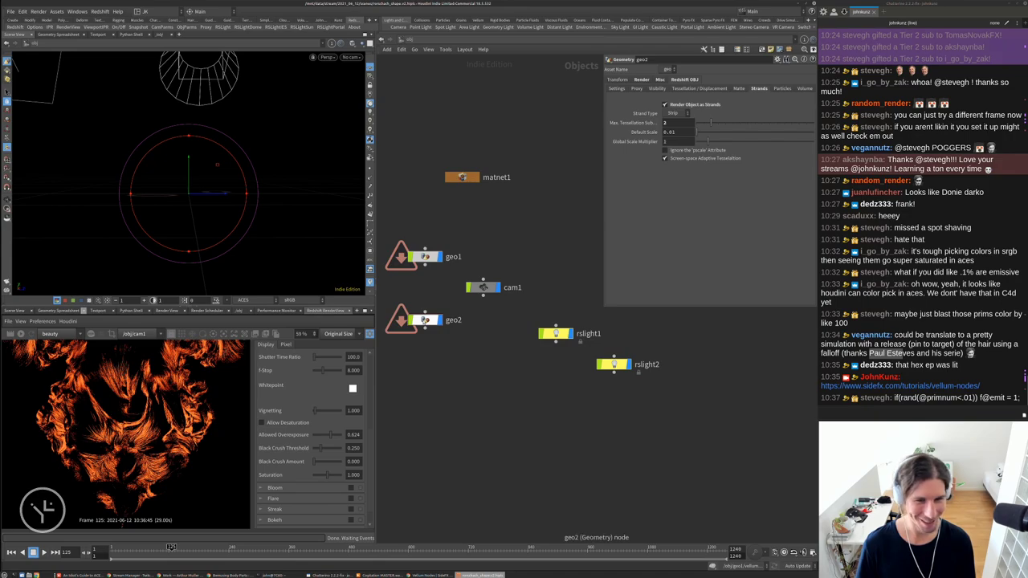
key(ctrl+b)
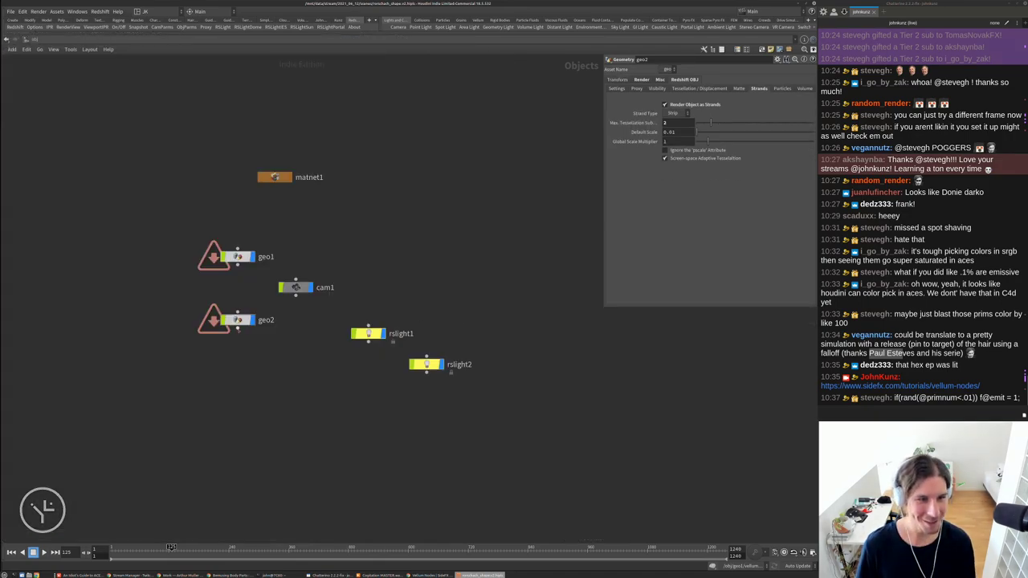
double_click(232, 321)
drag(159, 143, 481, 456)
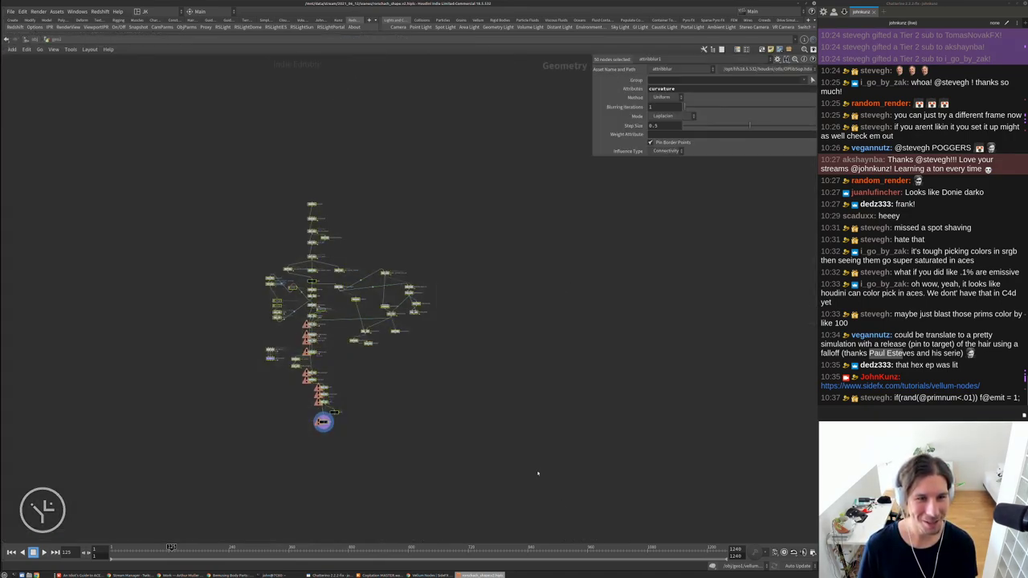
key(Delete)
Add an Object Merge in geo2 fetching ../../geo1/emit, then return to object level
key(Tab)
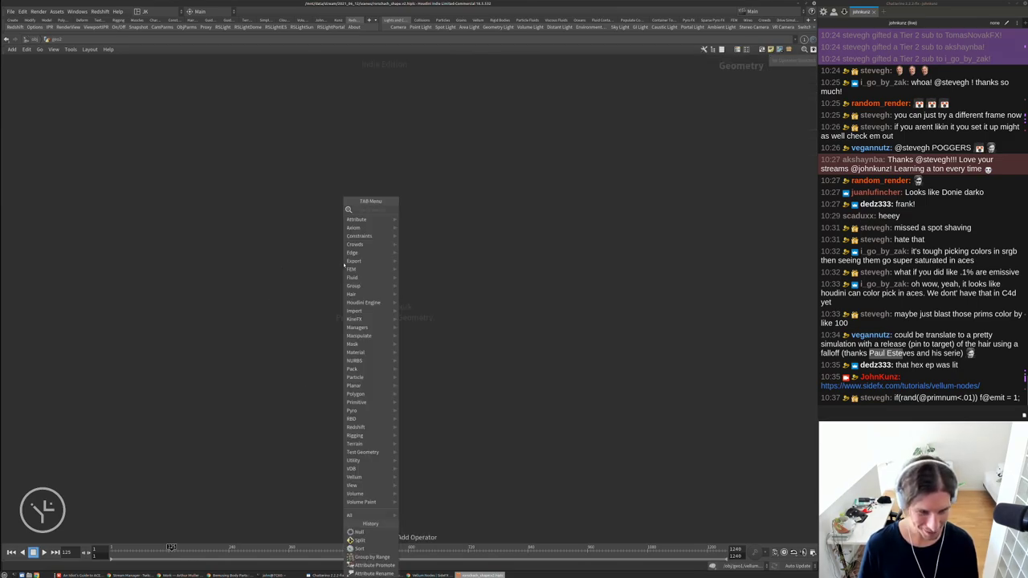
text(obj)
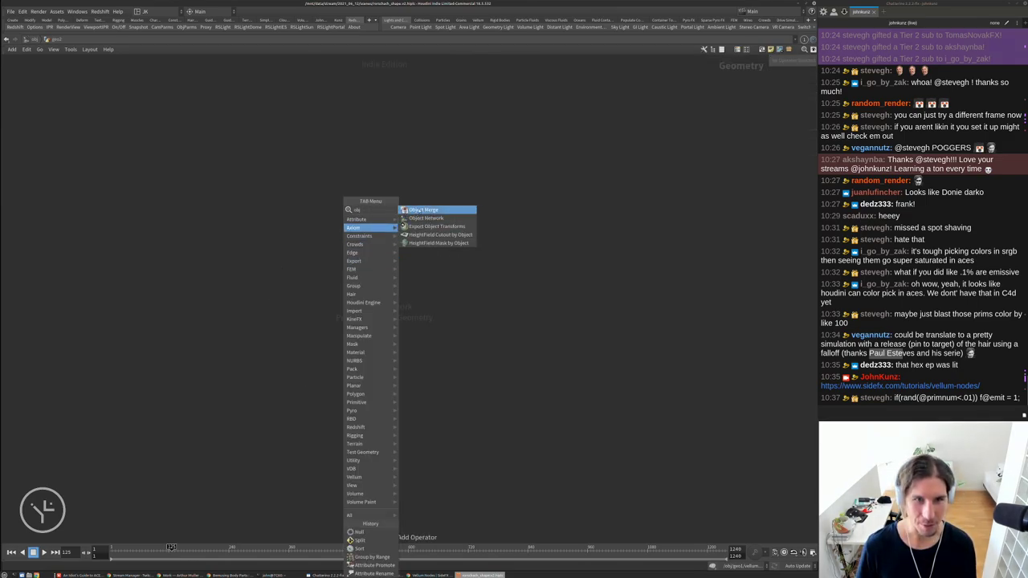
click(419, 210)
click(413, 227)
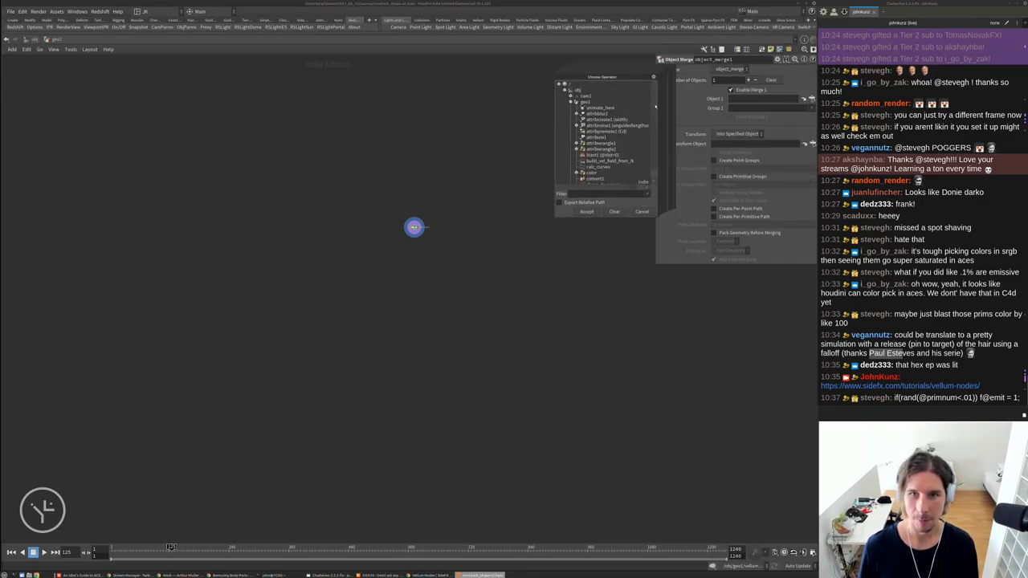
drag(655, 102, 655, 109)
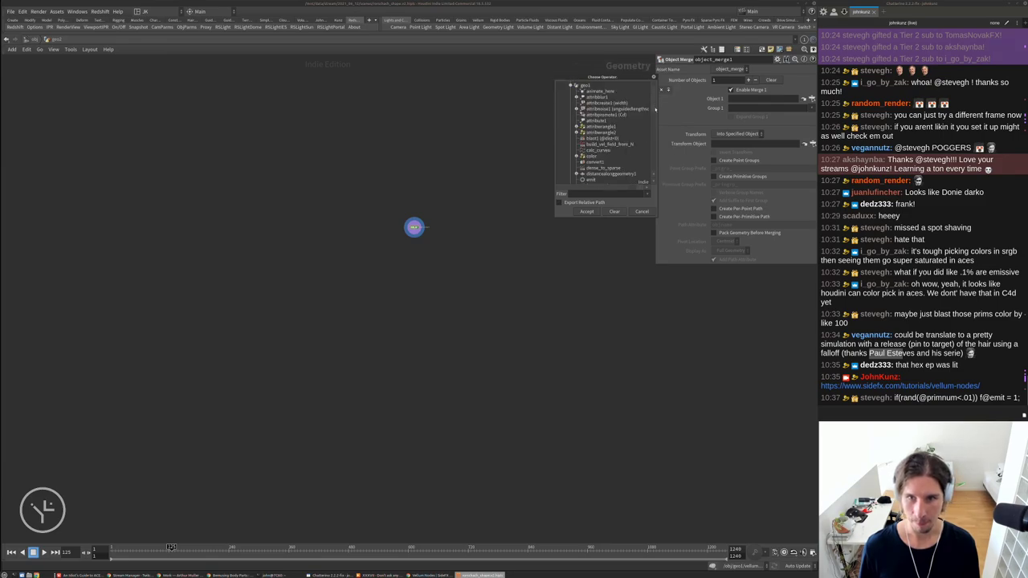
click(591, 179)
click(587, 211)
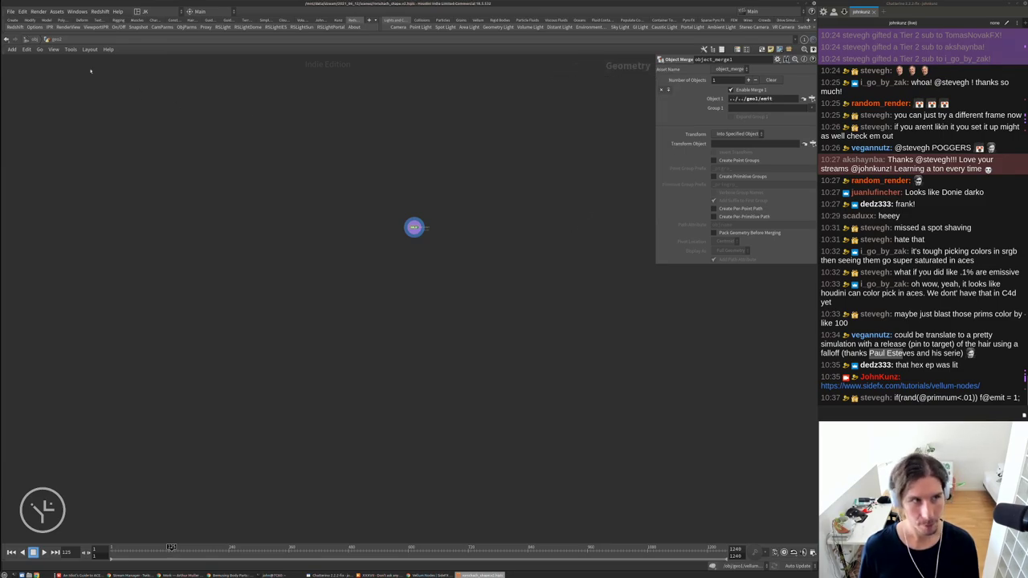
click(30, 40)
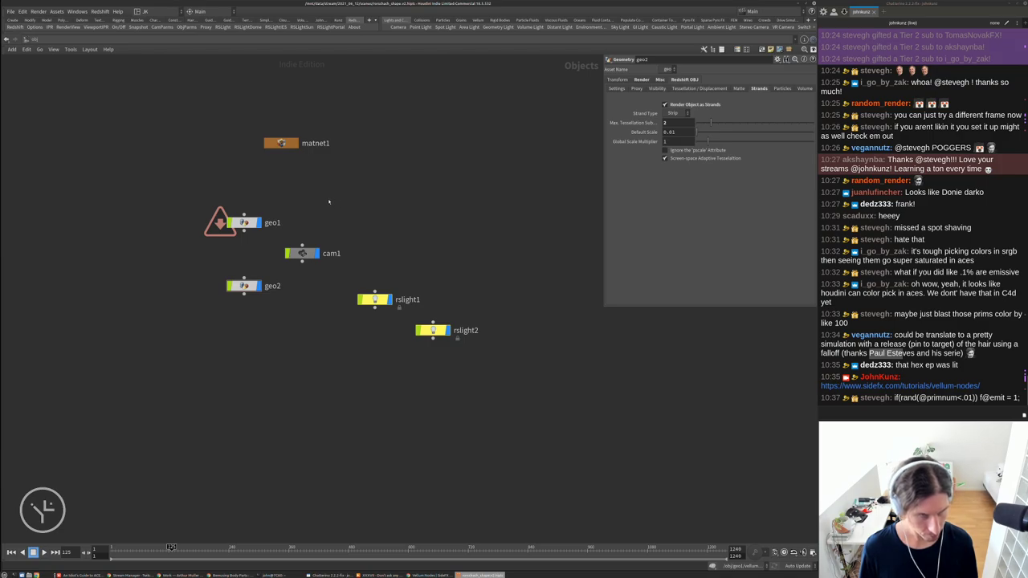
In matnet1, duplicate the hair material and rename the copy emit
double_click(281, 143)
key(ctrl+c)
key(ctrl+v)
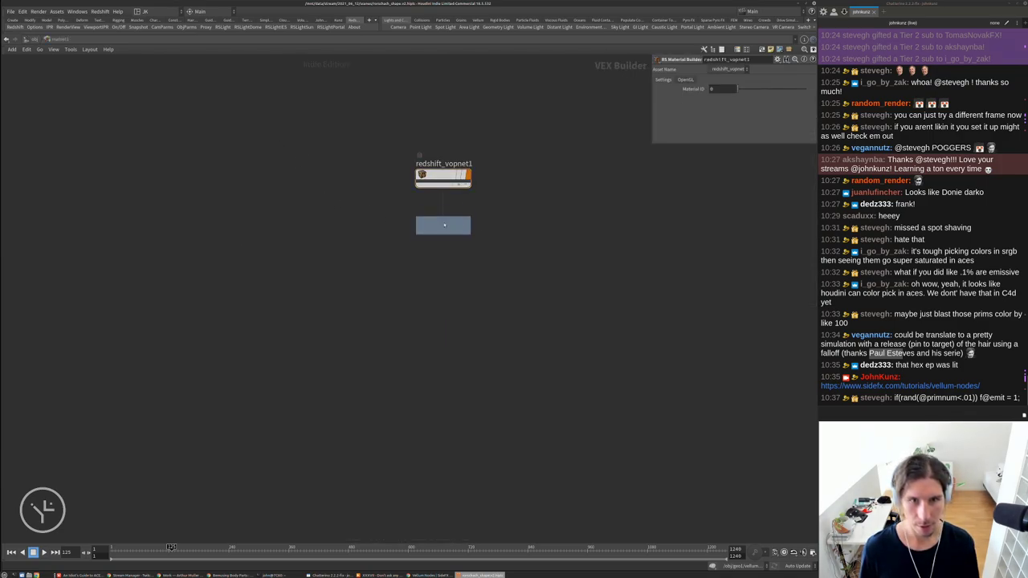
double_click(443, 214)
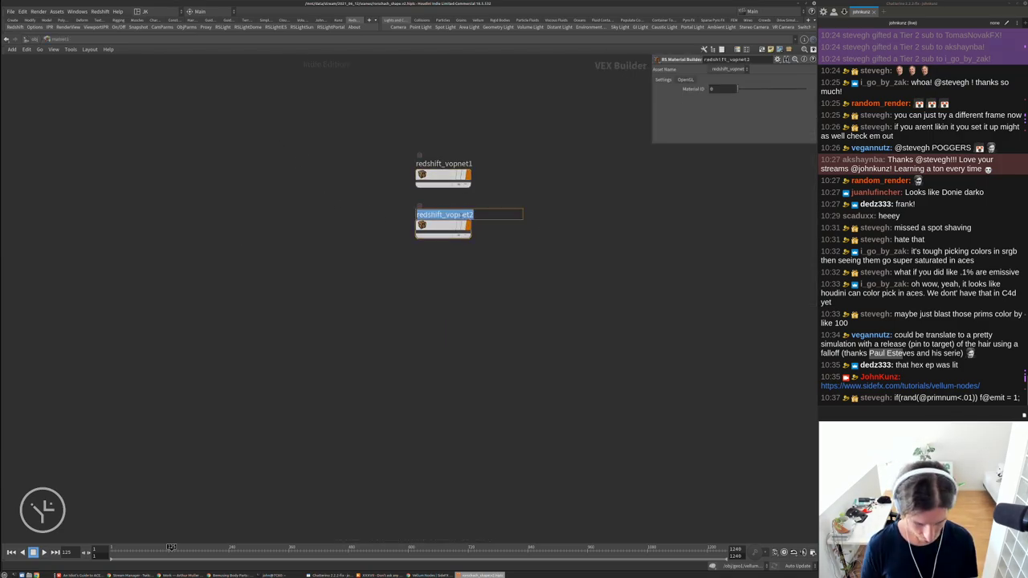
text(emit)
key(Return)
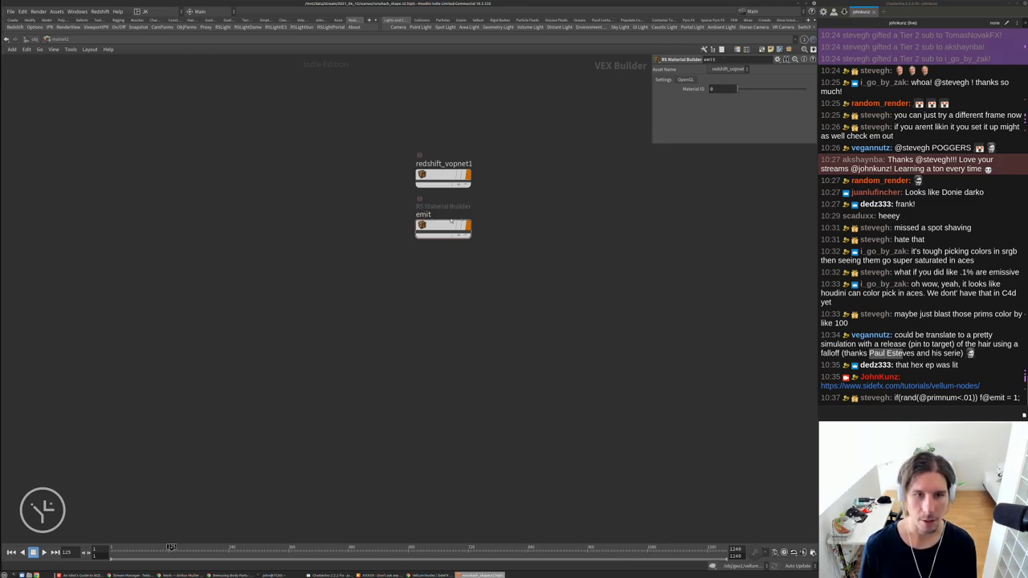
Inside emit, delete MaterialBlender1 and the hair shader nodes, keeping Incandescent1 and output
double_click(443, 227)
drag(523, 313, 469, 157)
key(Delete)
drag(497, 508, 207, 157)
key(Delete)
click(357, 121)
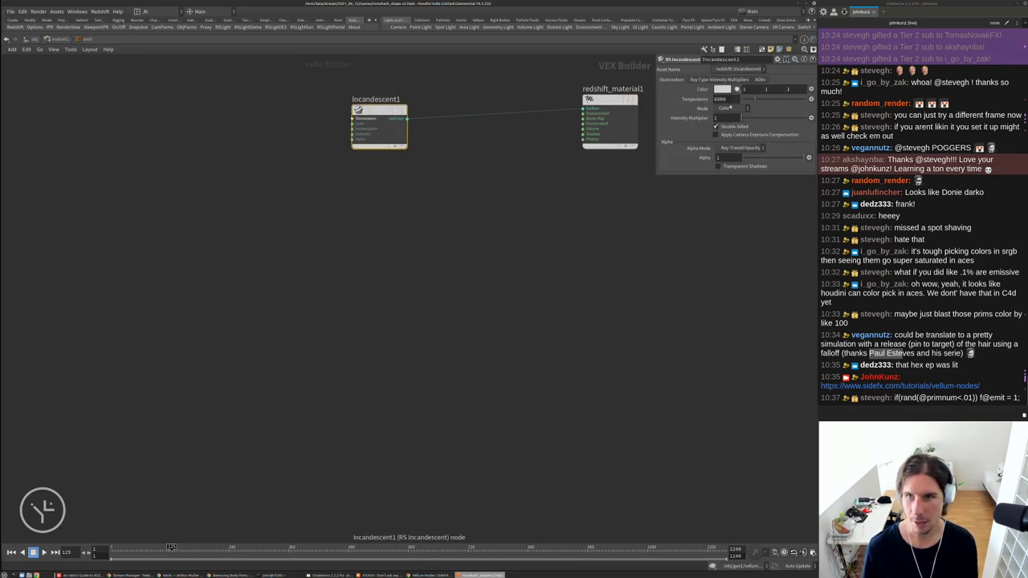
Set Incandescent1's colour to a saturated pink-red and leave the emit material
middle_drag(724, 165, 728, 188)
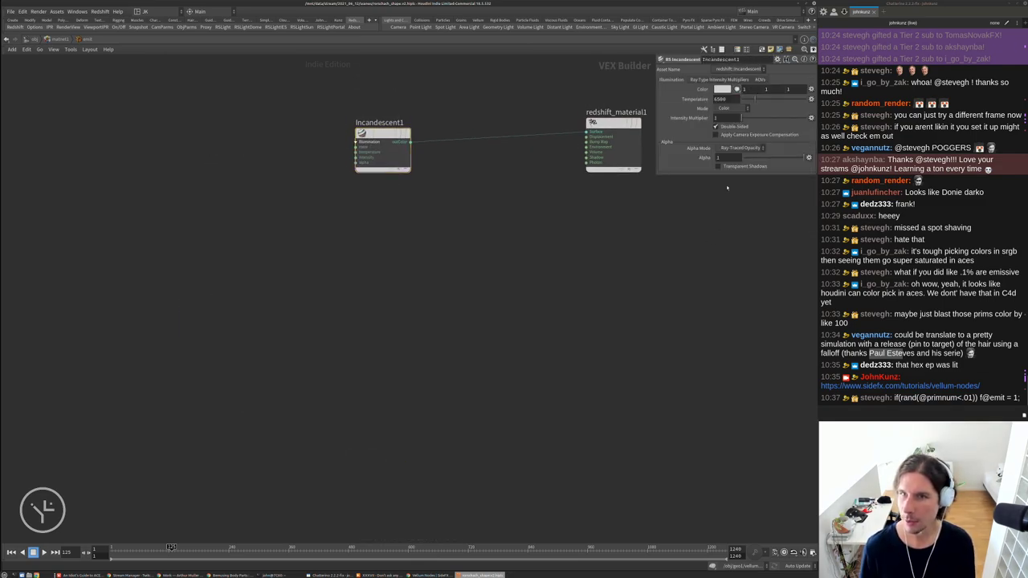
click(726, 89)
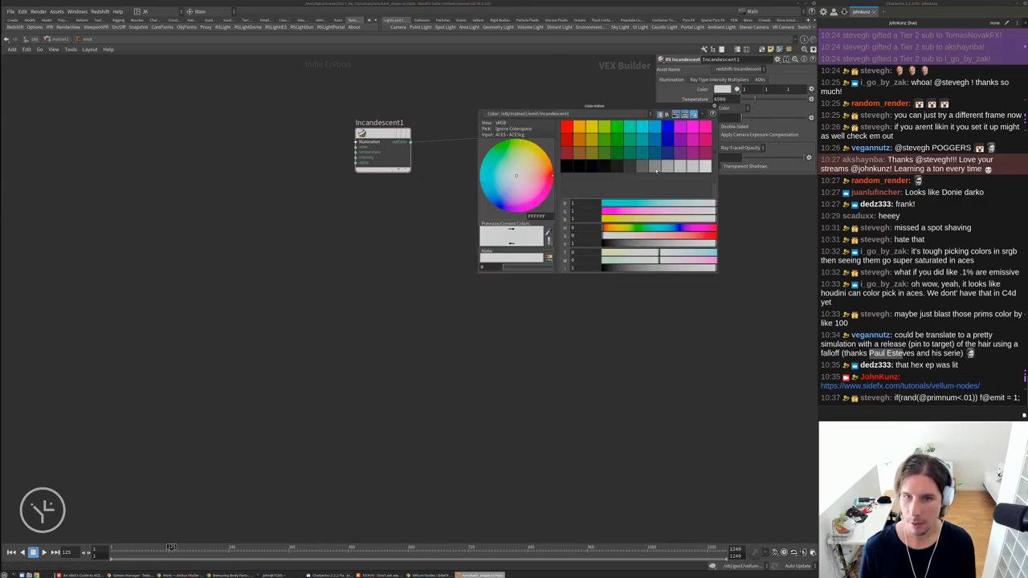
drag(614, 228, 610, 228)
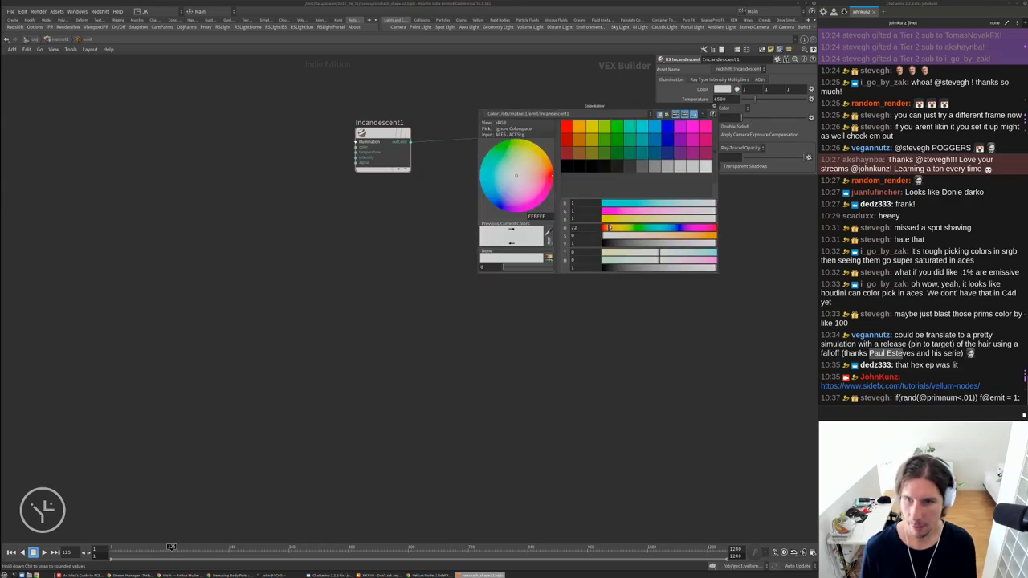
click(713, 237)
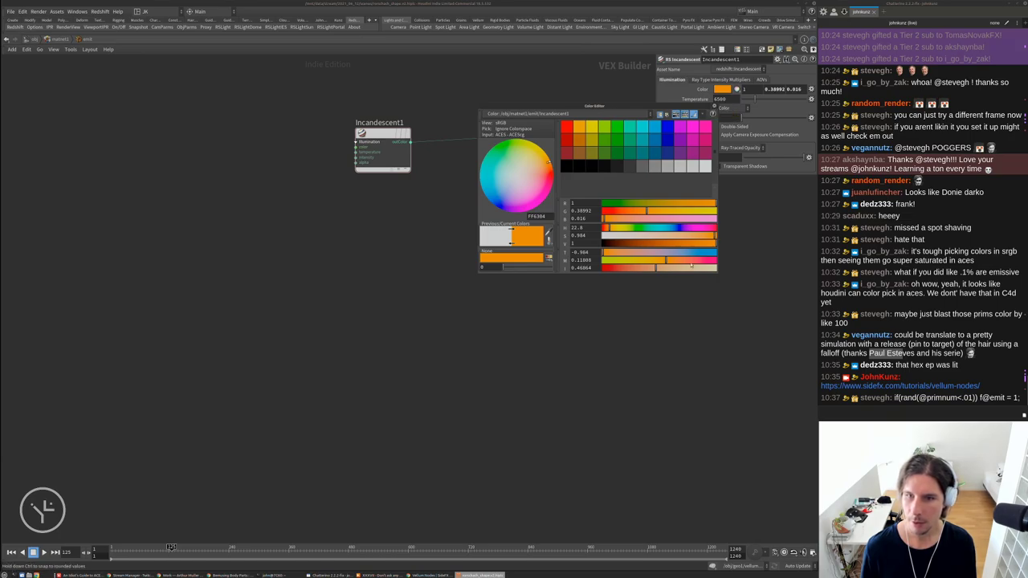
click(705, 127)
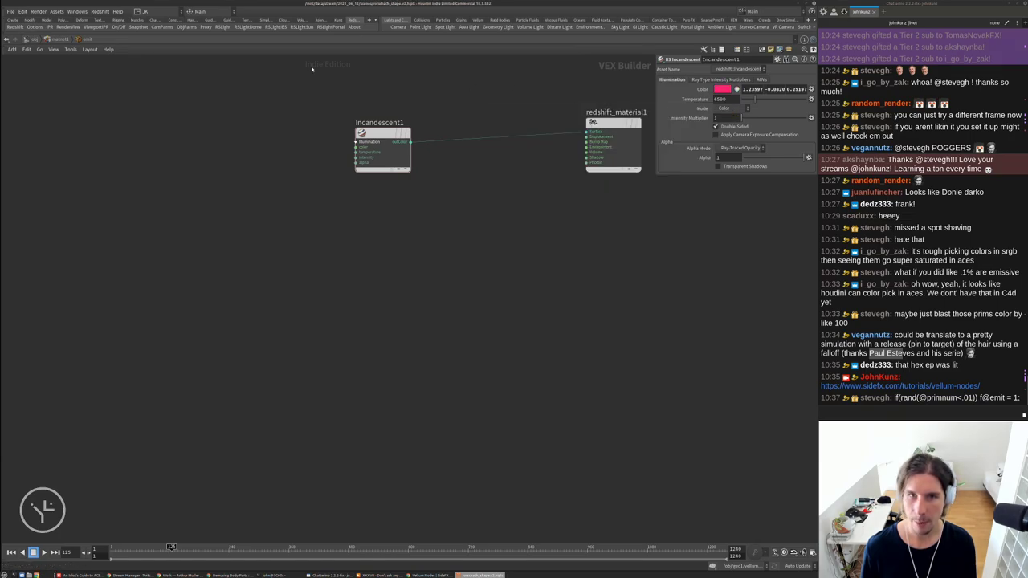
click(26, 39)
Set geo2's Render tab Material to /obj/matnet1/emit
click(26, 39)
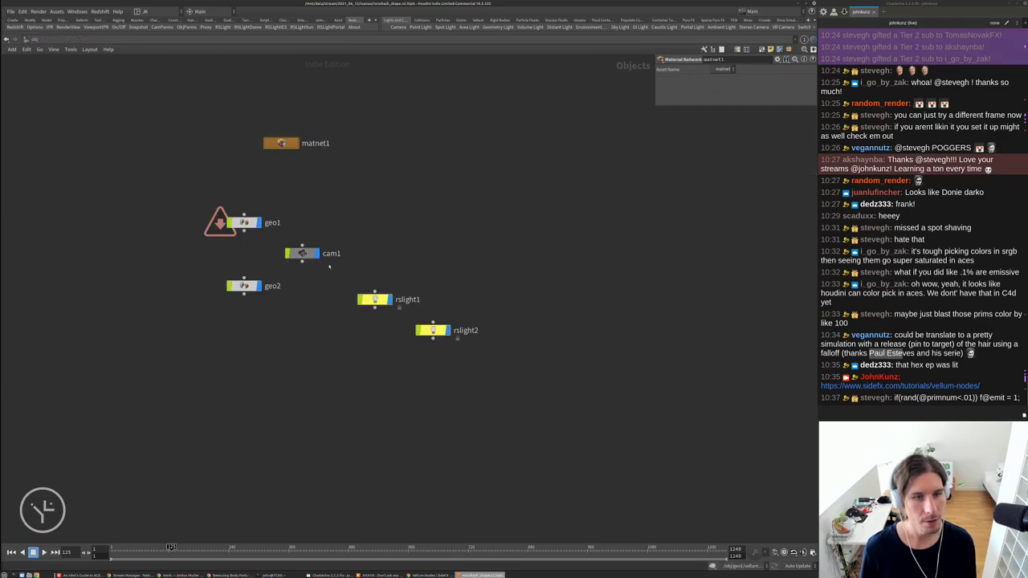
click(641, 80)
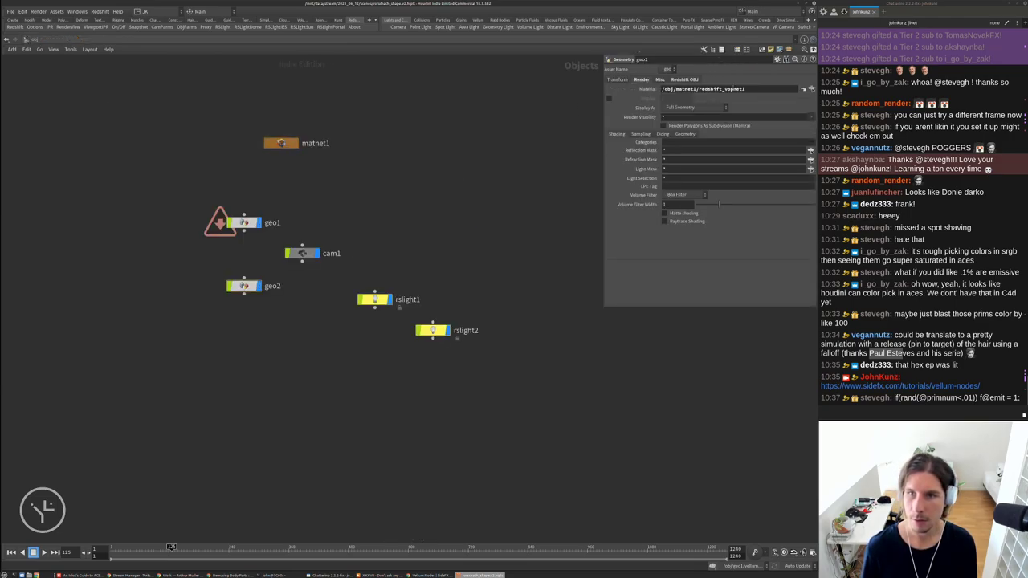
drag(745, 89, 700, 88)
text(emit)
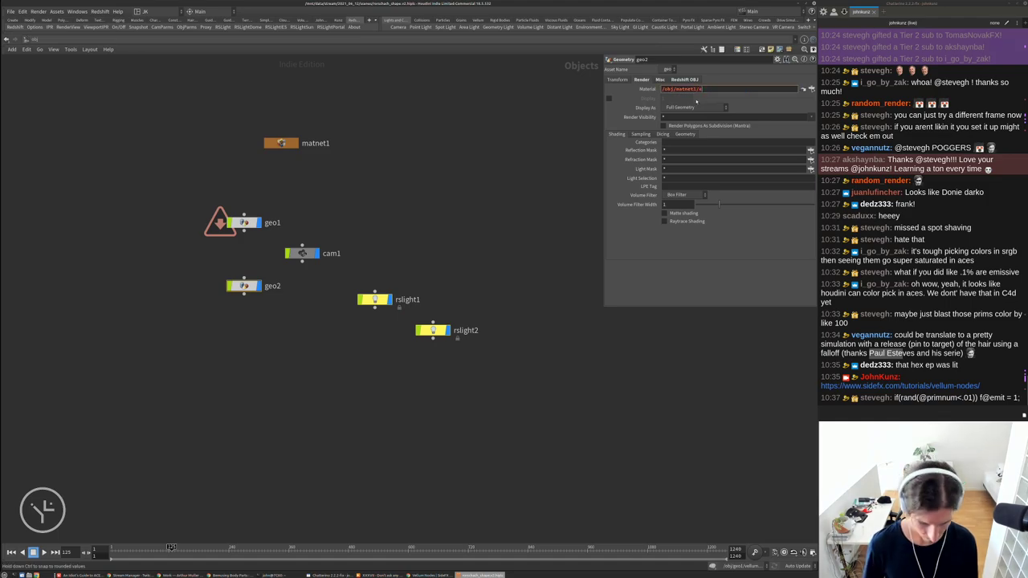
key(Return)
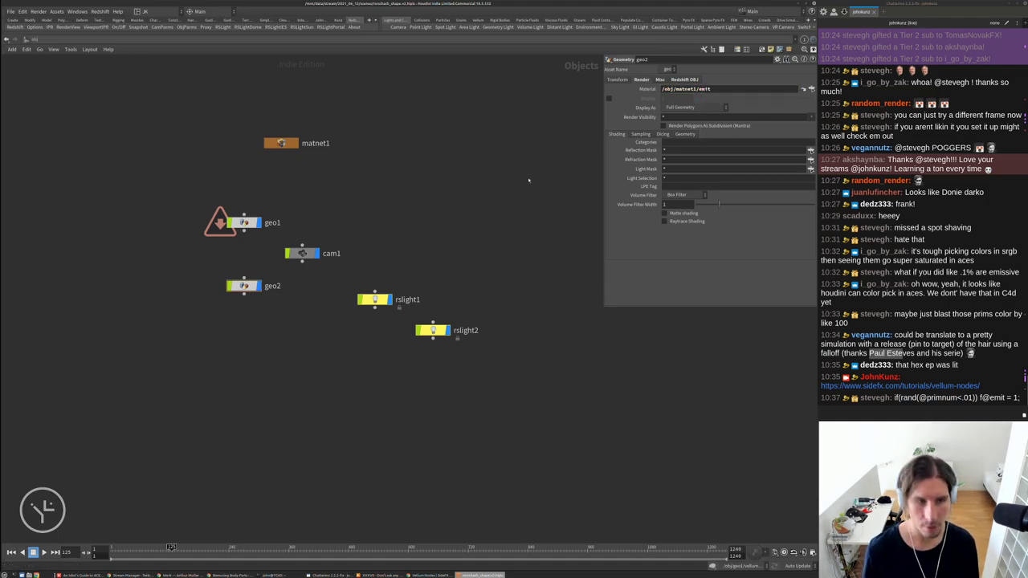
Restore the full working layout with the viewport and render view
key(alt+Tab)
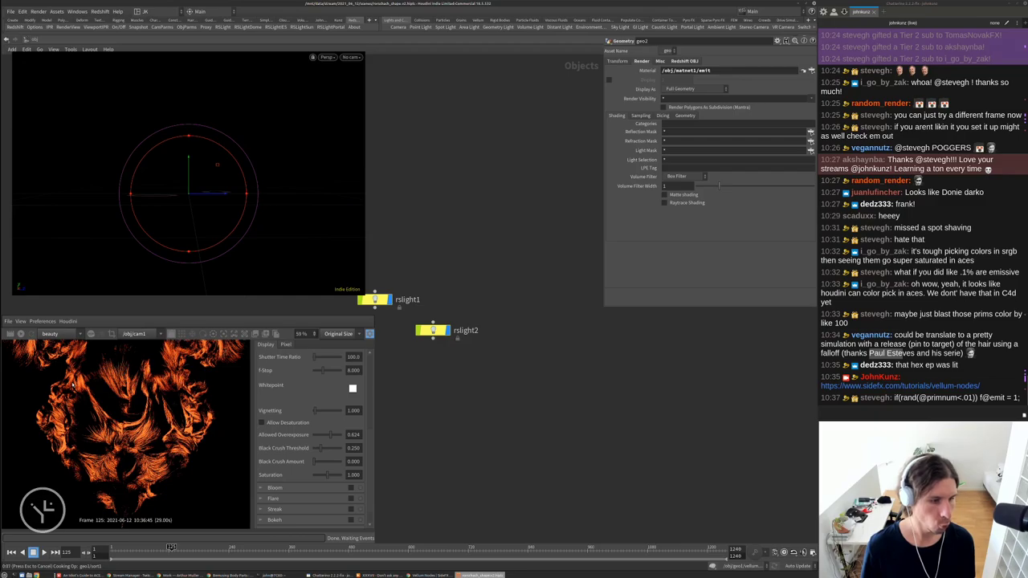
key(ctrl+b)
scroll(548, 387, up, 3)
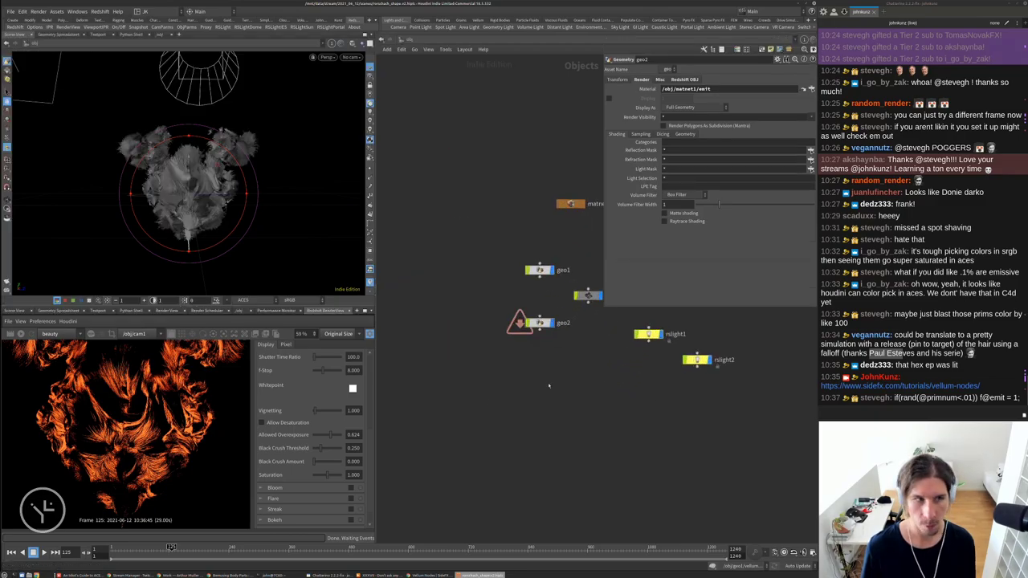
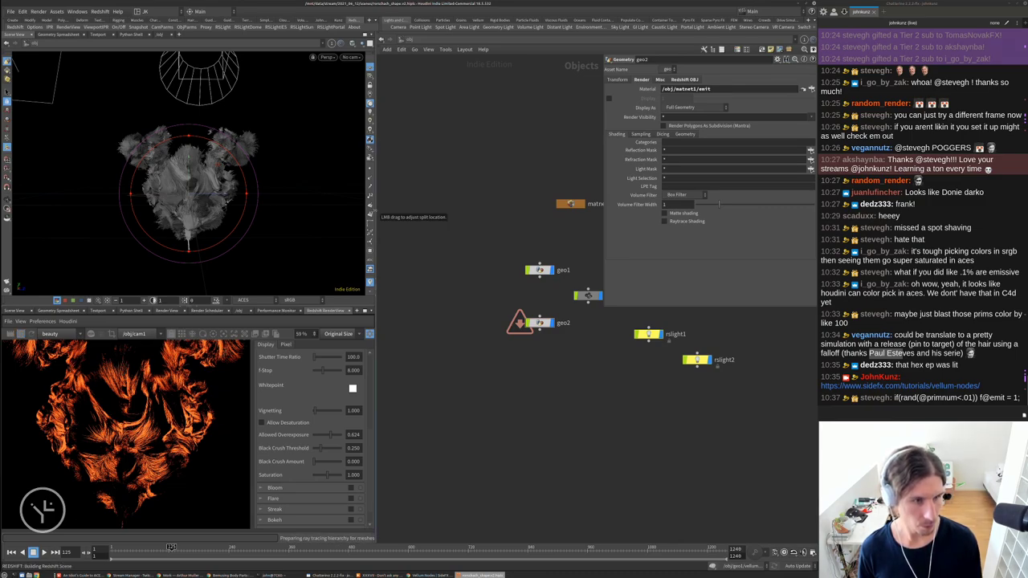
Frame the network and dive into matnet1 to show its RSRamp, Hair and blender shader nodes
scroll(229, 410, down, 2)
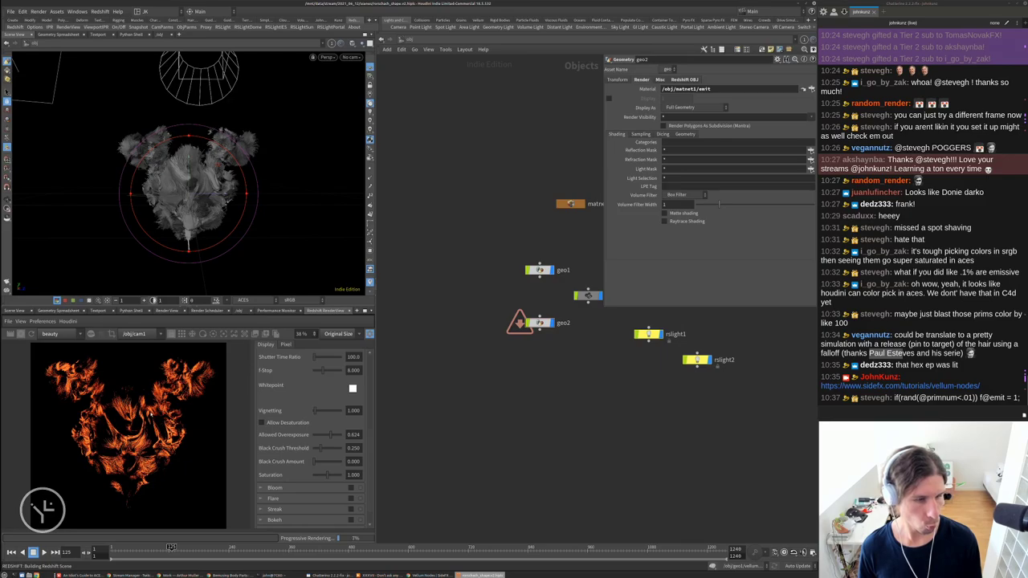
scroll(121, 407, up, 1)
key(h)
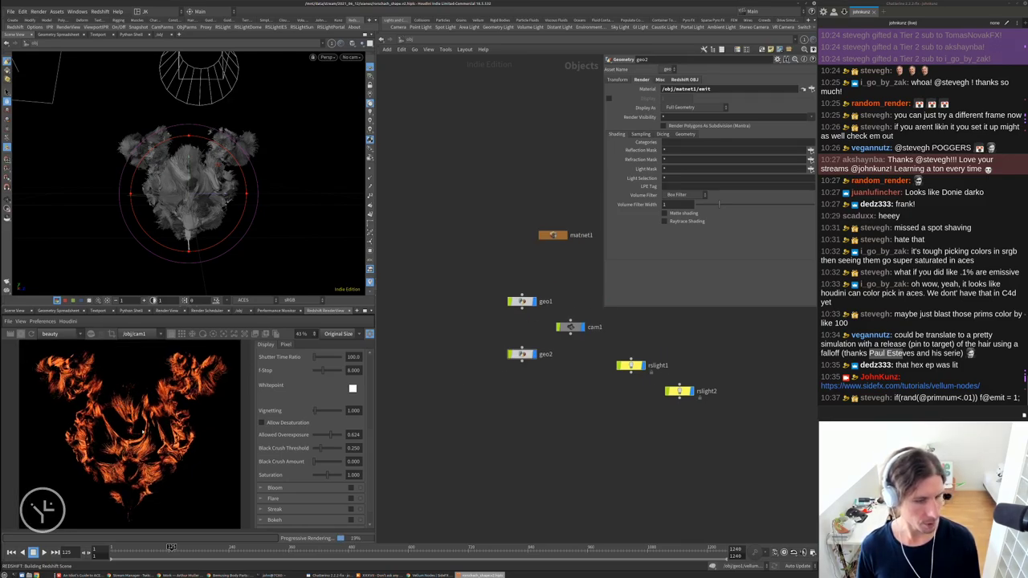
double_click(553, 235)
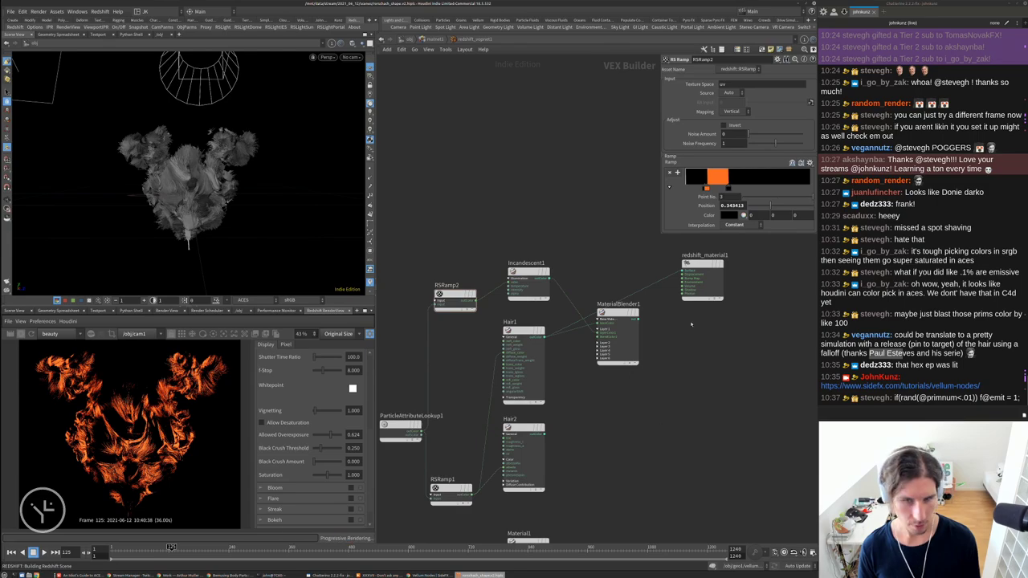
Move redshift_material1 below MaterialBlender1, then return to /obj and select geo2
drag(699, 265, 607, 401)
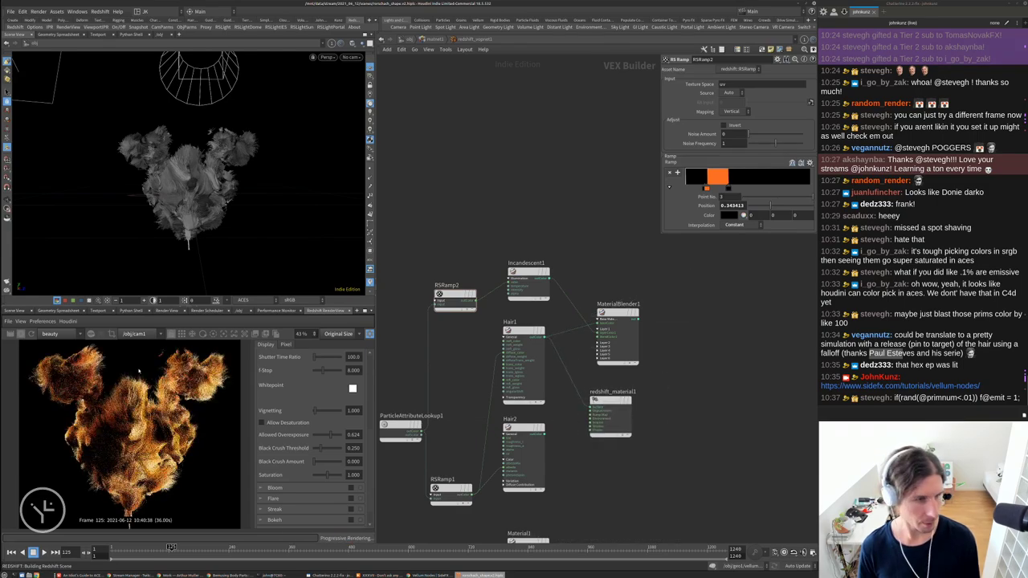
scroll(163, 367, up, 2)
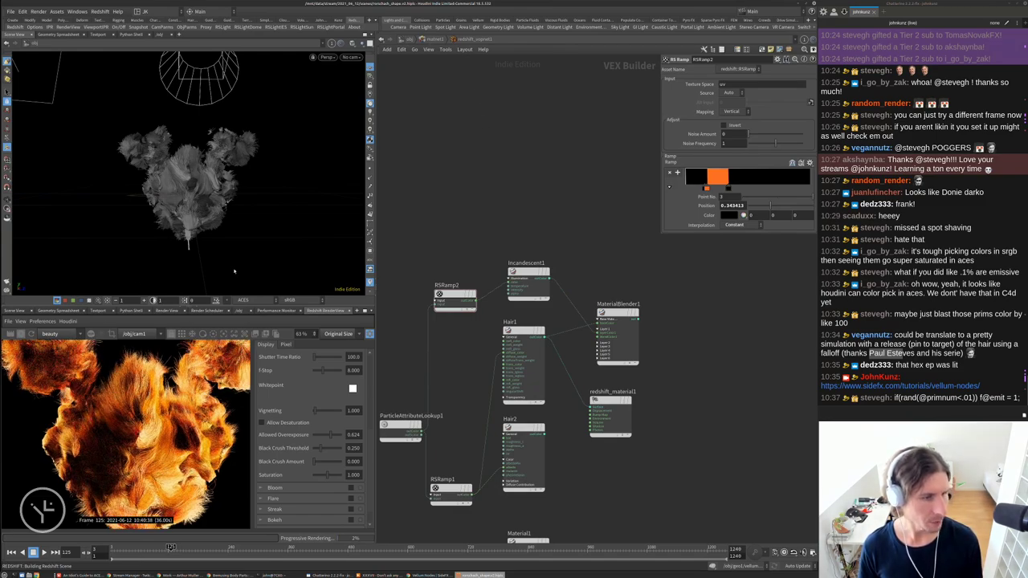
key(u)
key(u)
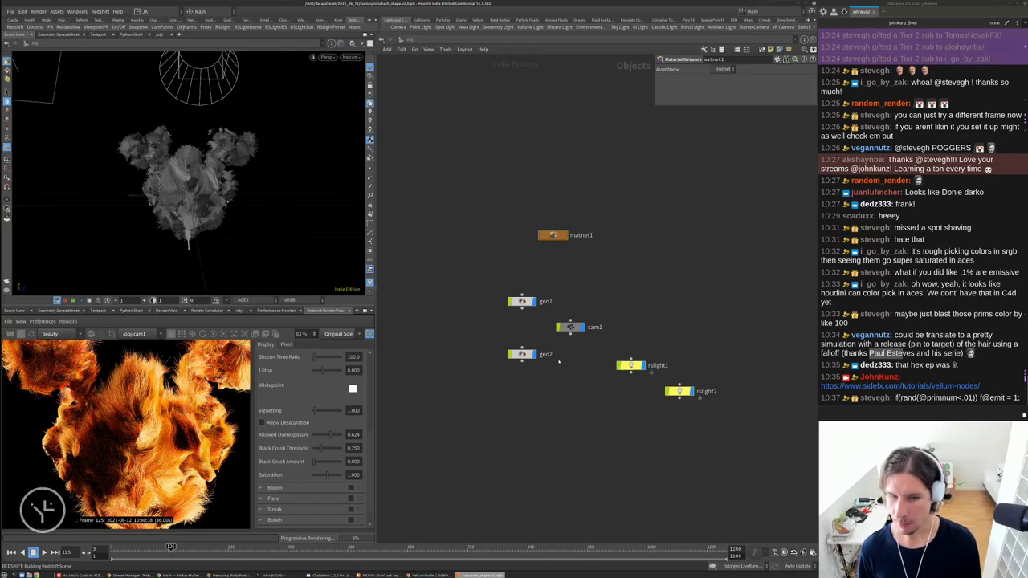
scroll(558, 362, up, 3)
click(517, 352)
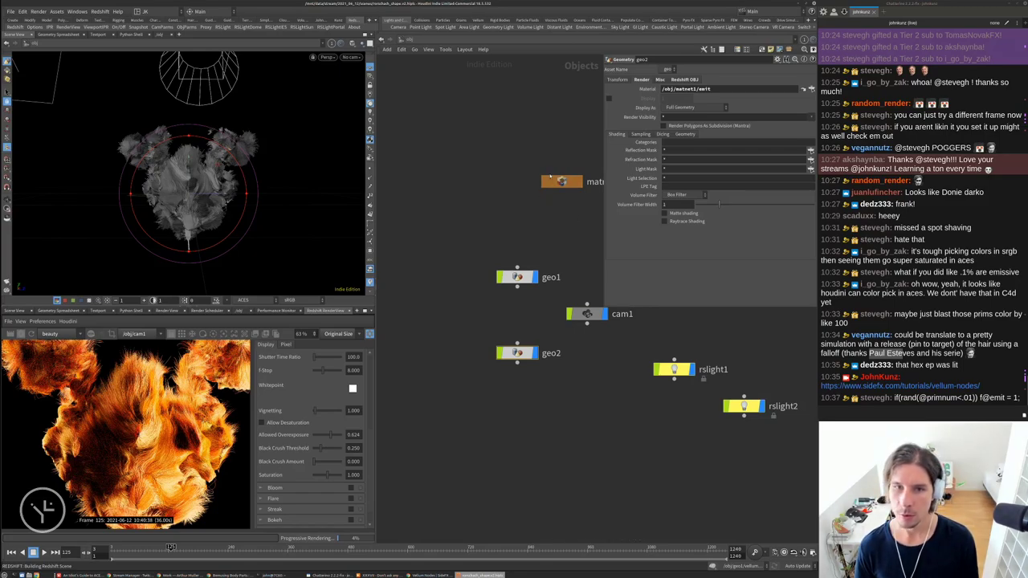
Enter the emit material builder and set the Incandescent Intensity Multiplier to 155
double_click(548, 183)
scroll(622, 249, up, 3)
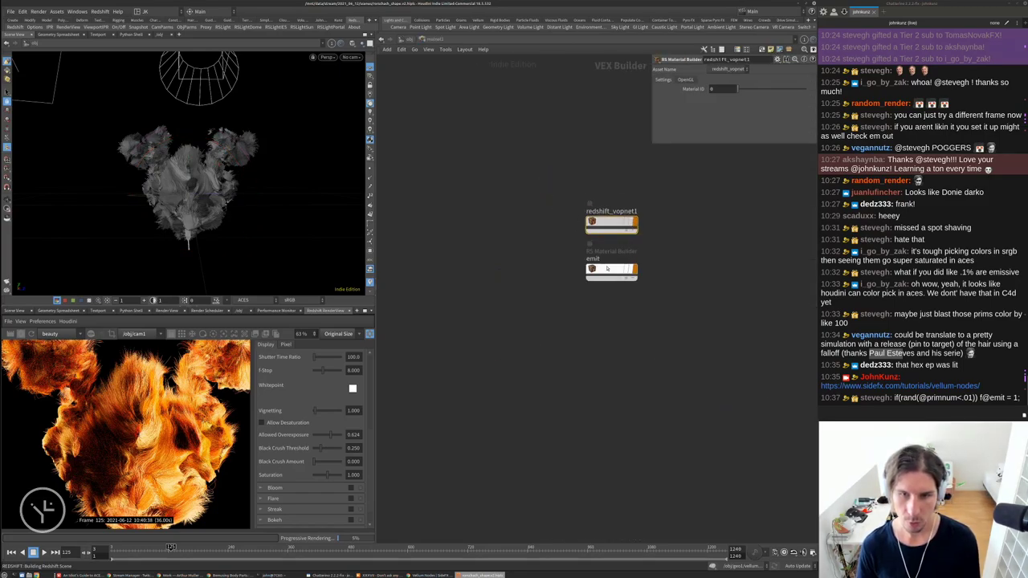
double_click(612, 268)
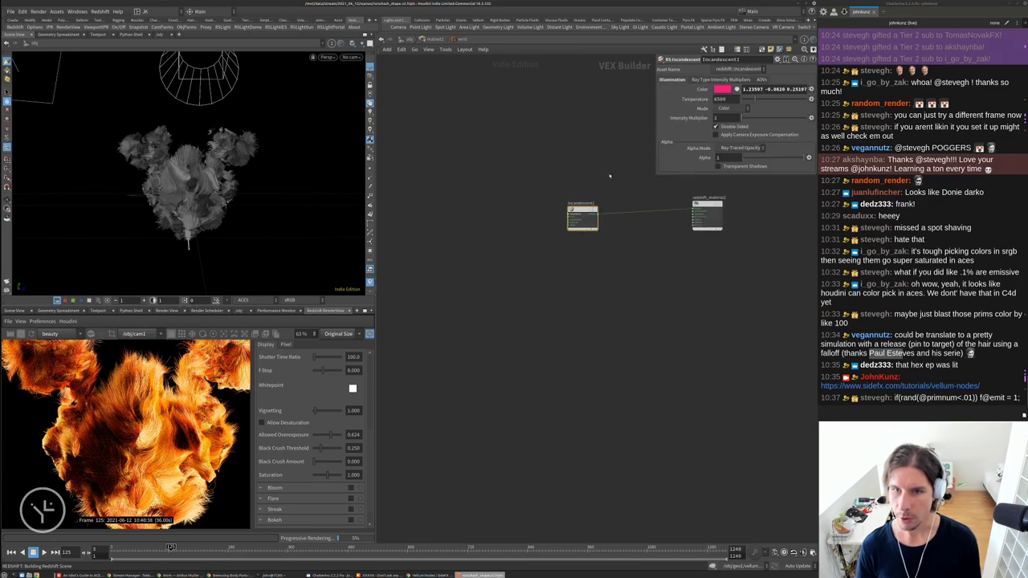
text(55)
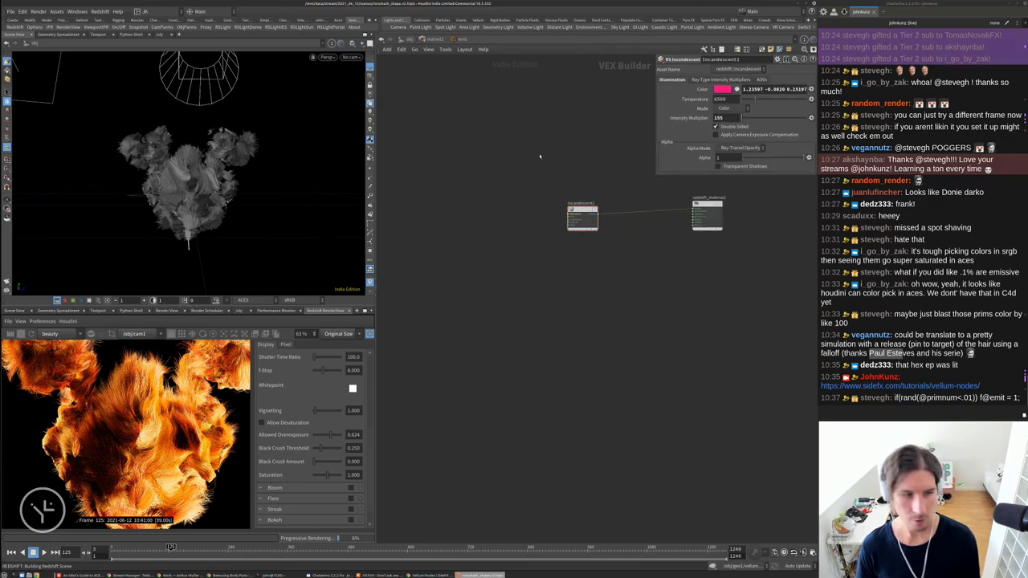
key(Return)
Lower the Intensity Multiplier to 25 and switch to the geo2 hair network
scroll(117, 438, down, 3)
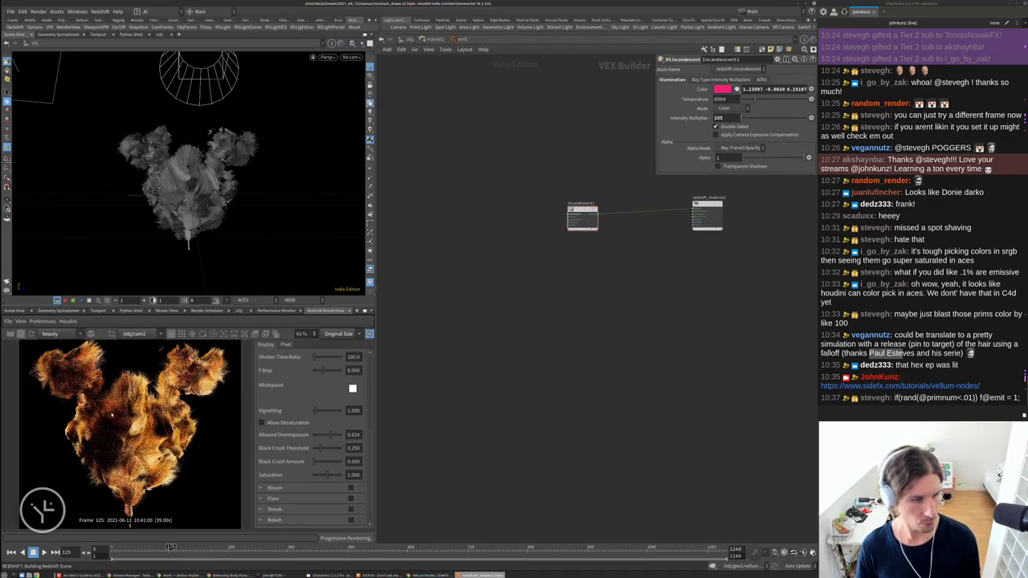
scroll(112, 415, up, 5)
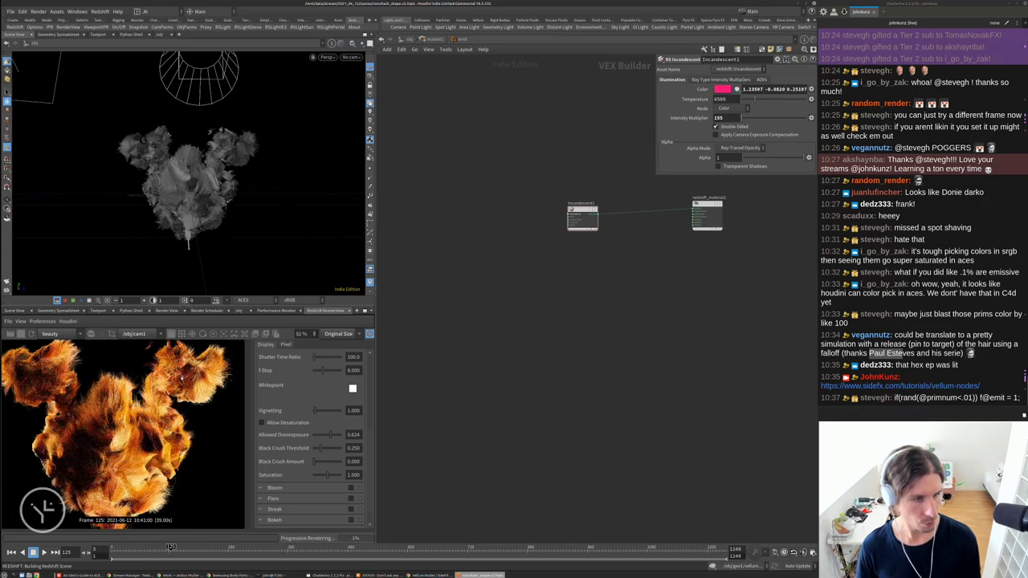
scroll(171, 393, down, 4)
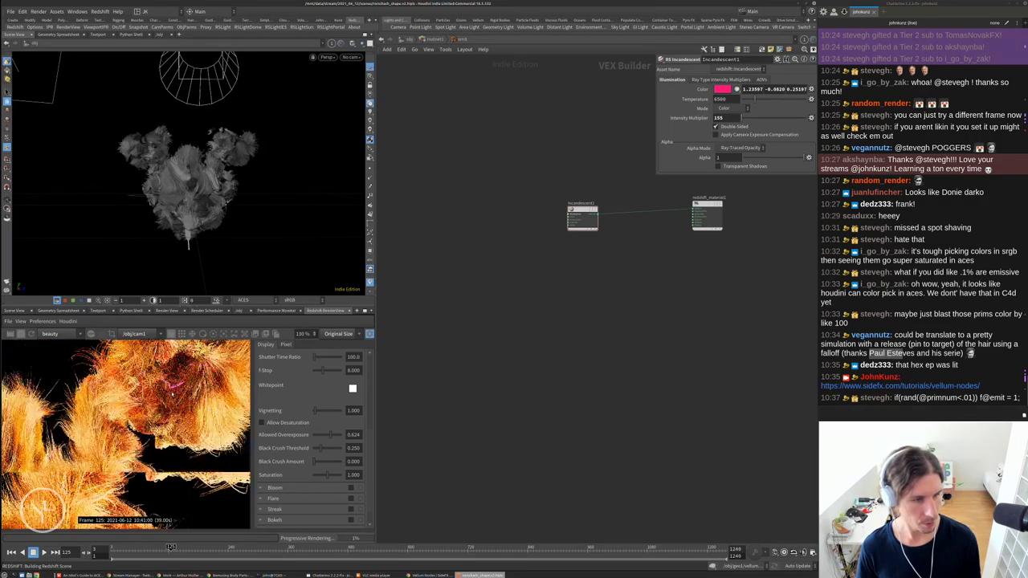
scroll(171, 393, down, 2)
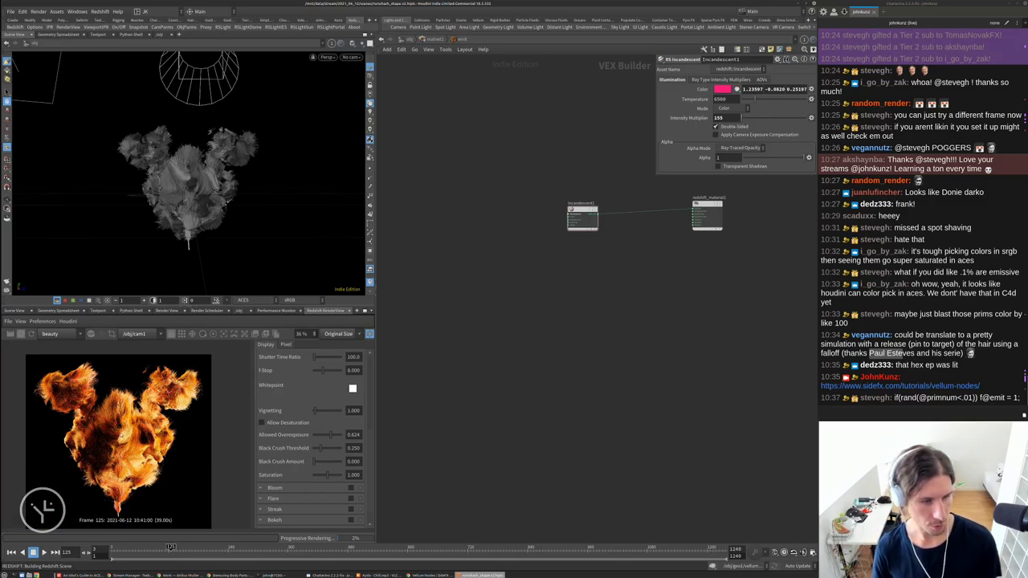
scroll(124, 464, up, 4)
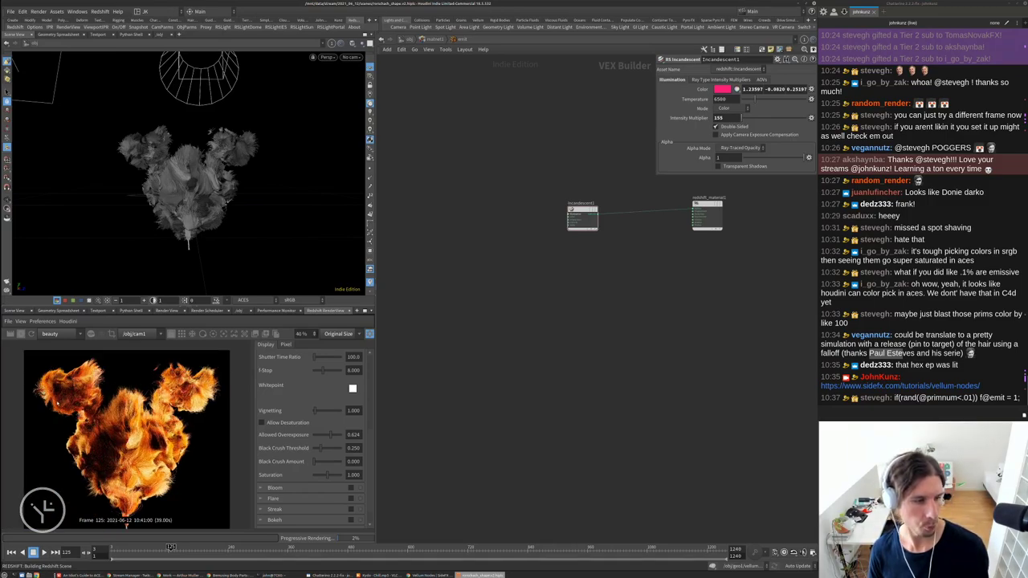
scroll(124, 434, up, 4)
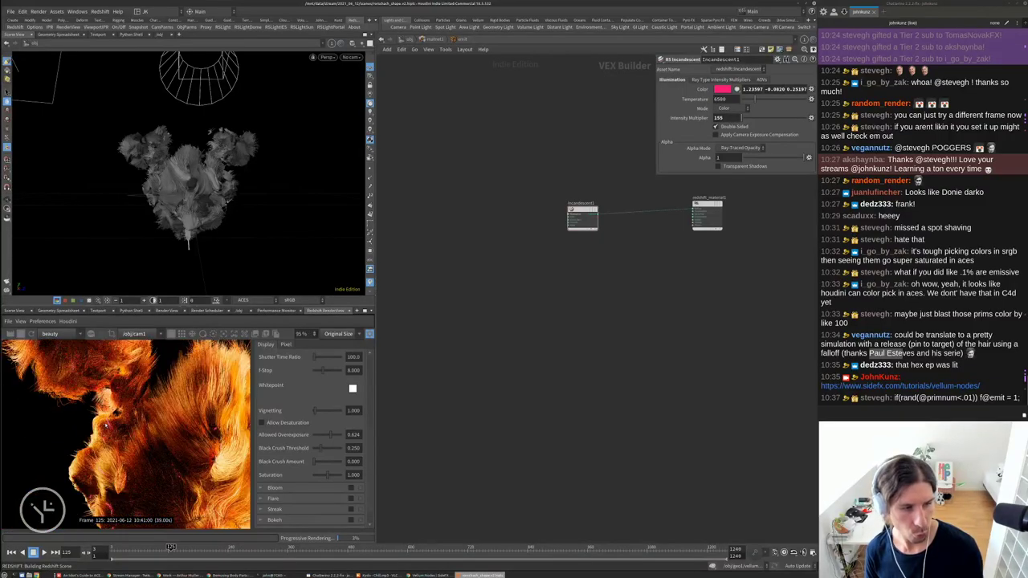
scroll(169, 385, down, 6)
text(25)
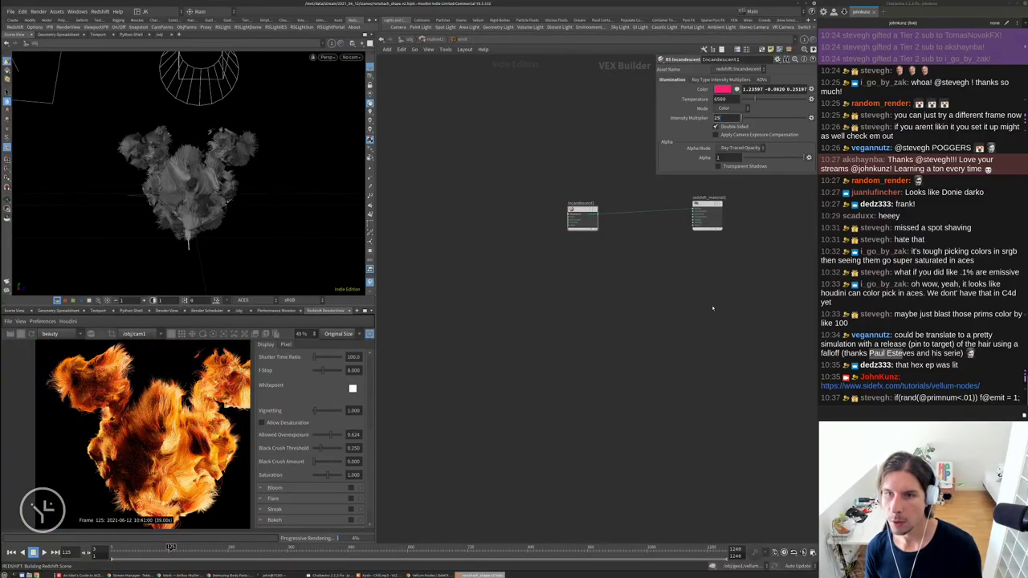
key(Return)
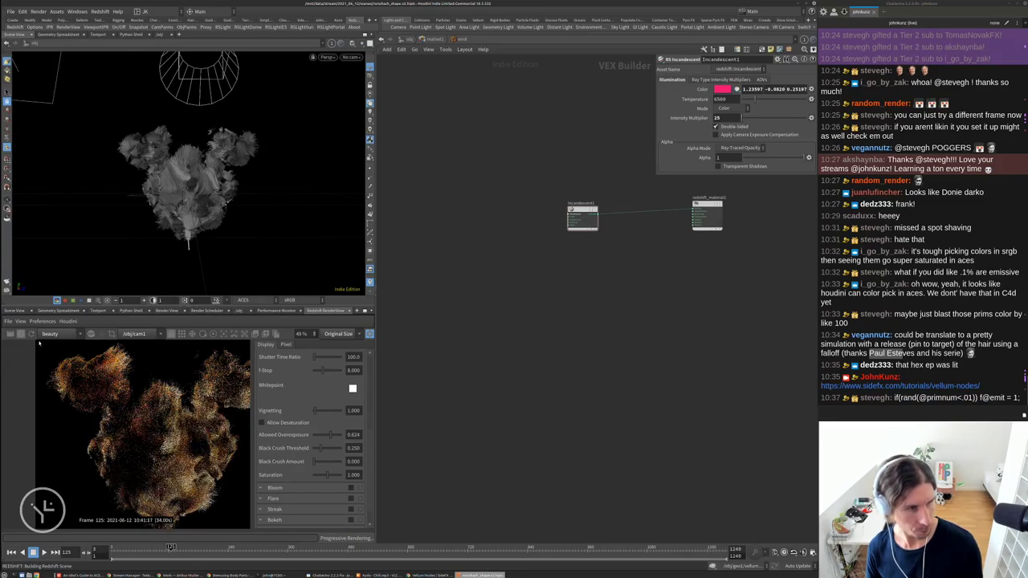
click(422, 37)
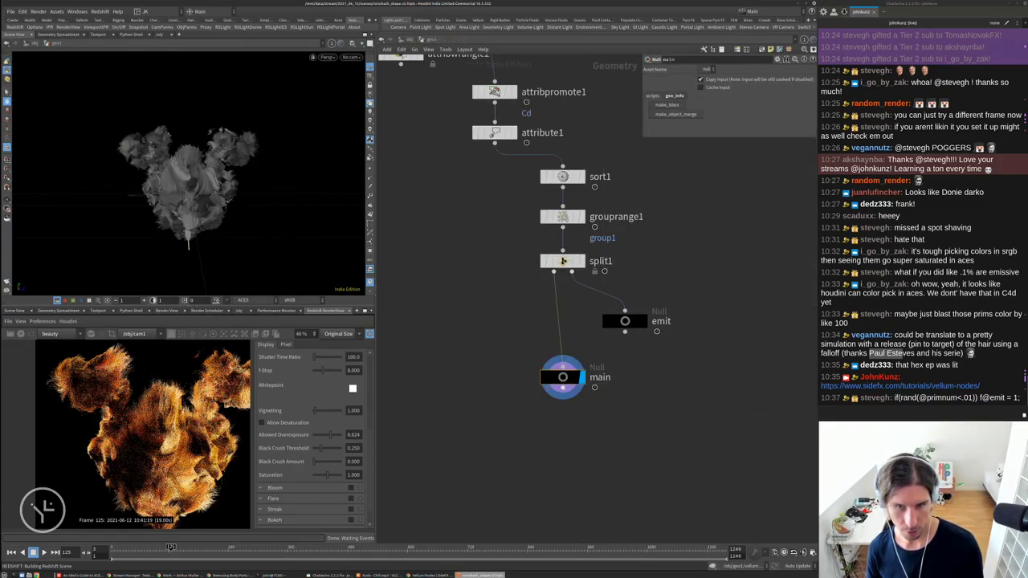
Set grouprange1's range Start to 4555 and turn on the emit Null's template flag
click(562, 217)
click(733, 137)
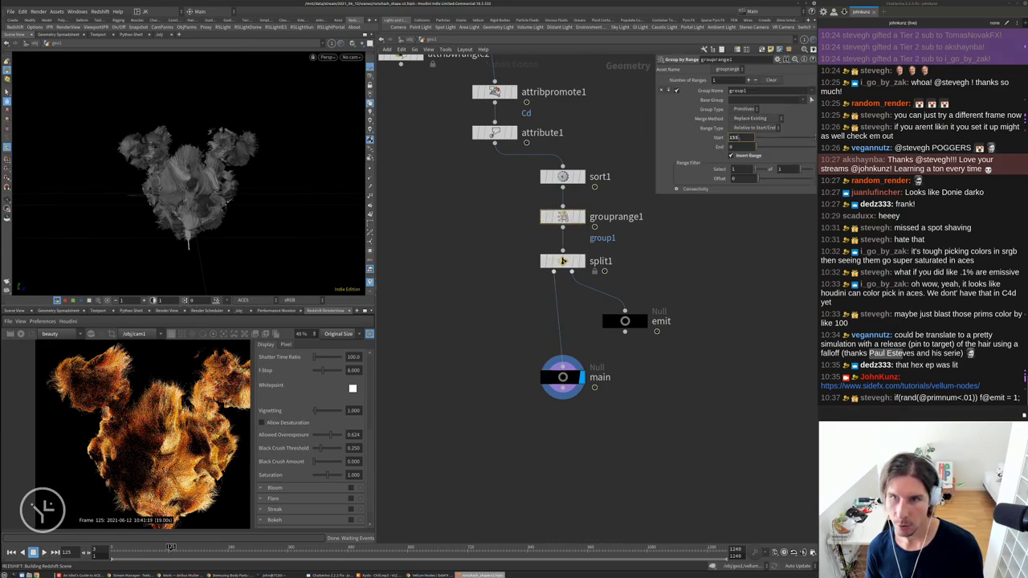
text(5)
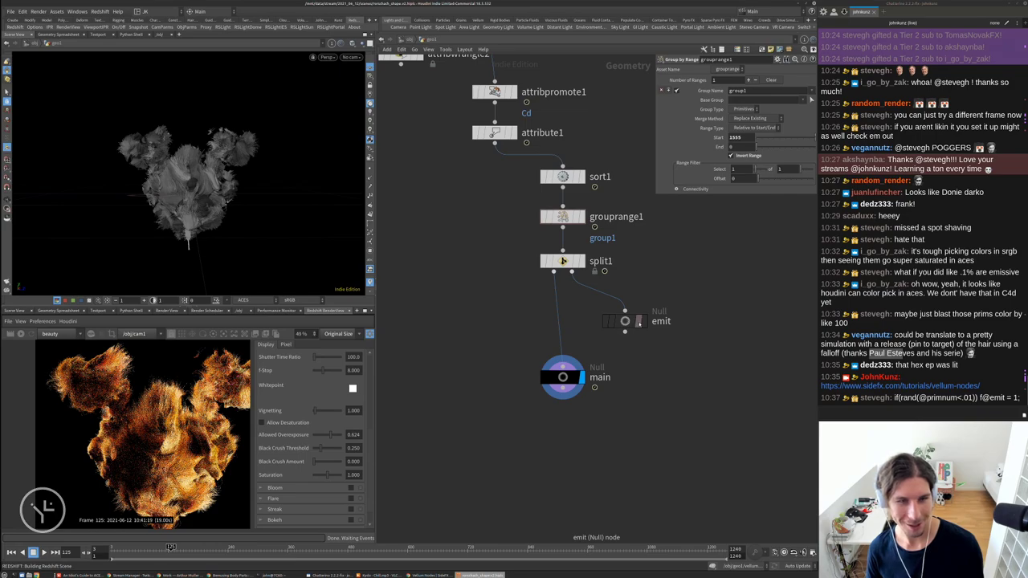
click(638, 321)
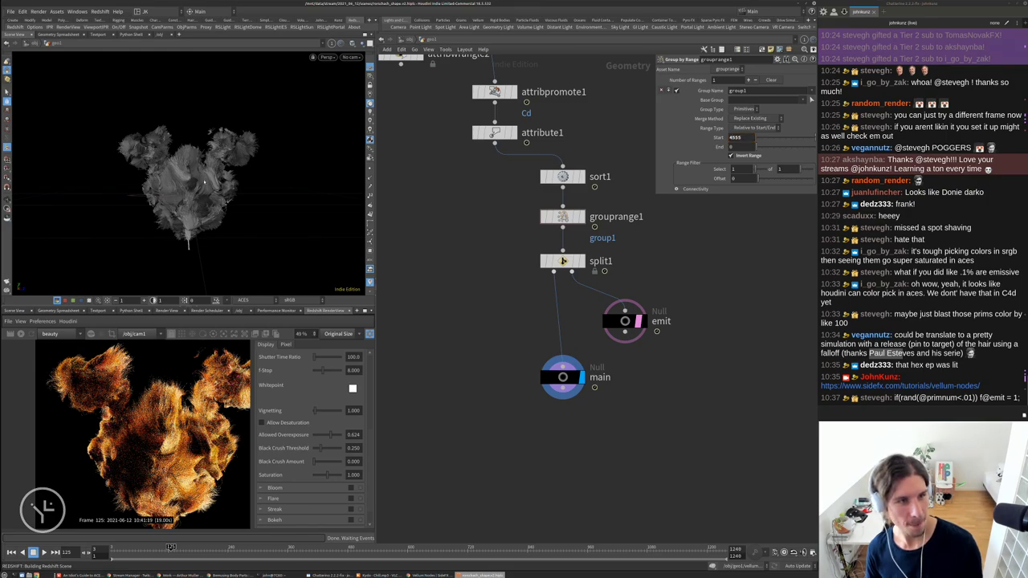
scroll(54, 342, down, 2)
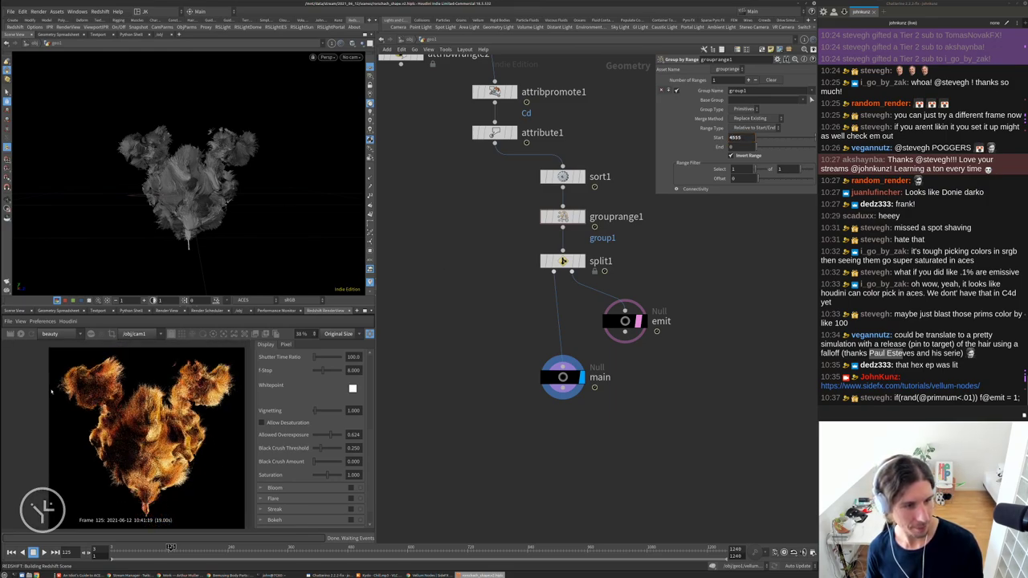
Zoom in and out of the Redshift render to inspect the orange hair
scroll(50, 391, down, 1)
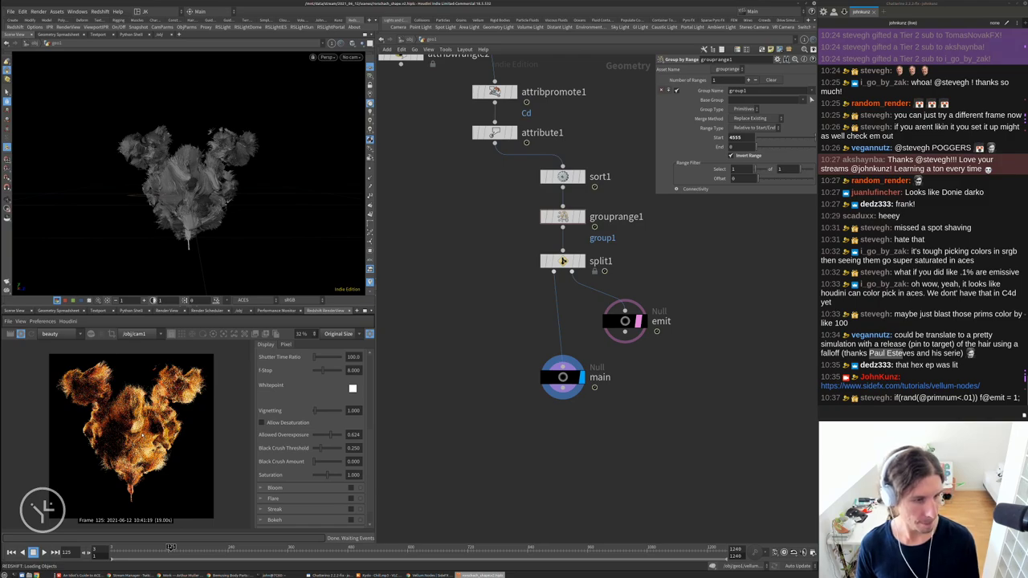
scroll(133, 425, up, 5)
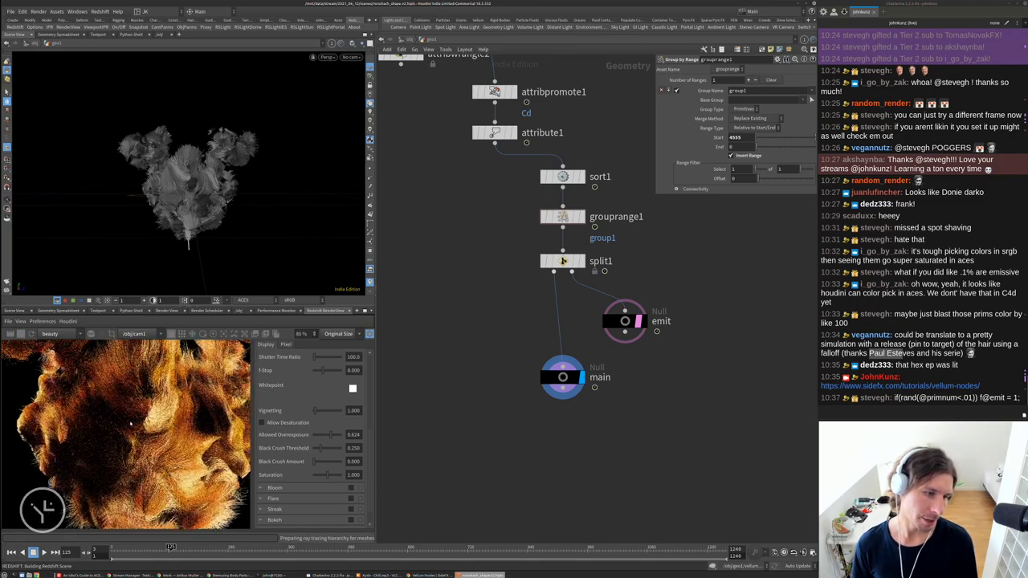
scroll(120, 432, up, 2)
scroll(77, 417, up, 3)
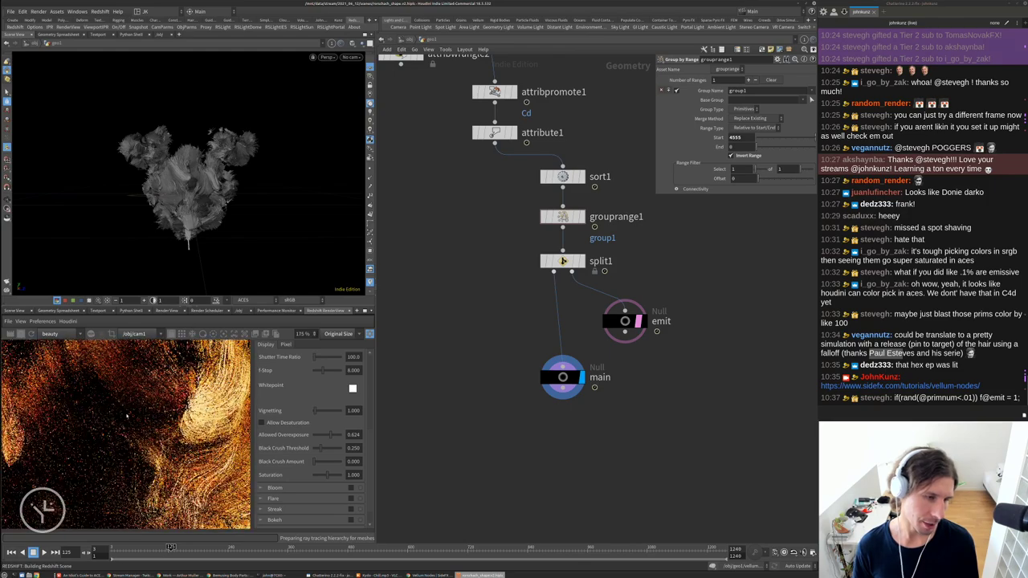
scroll(93, 392, down, 3)
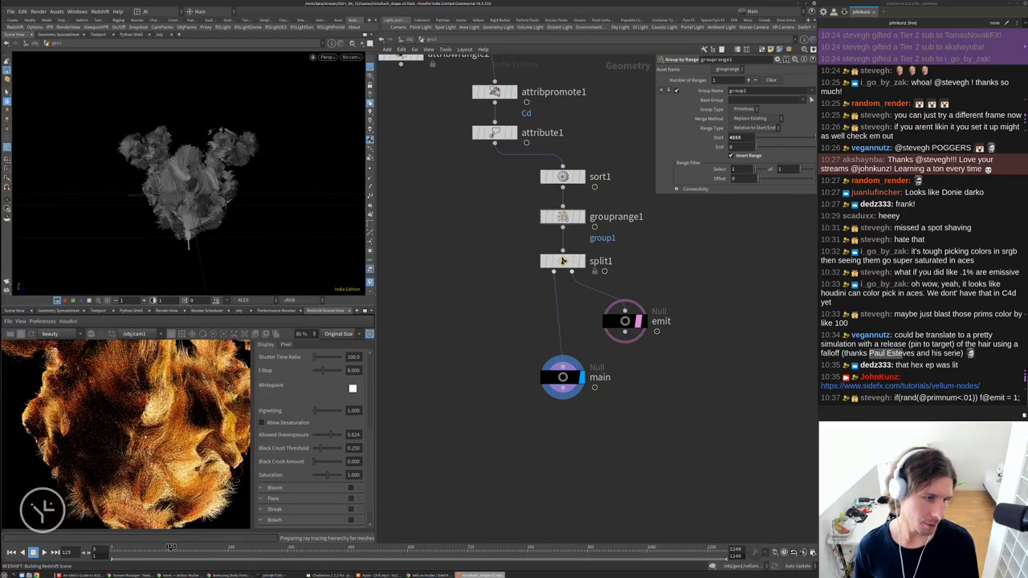
scroll(71, 459, down, 4)
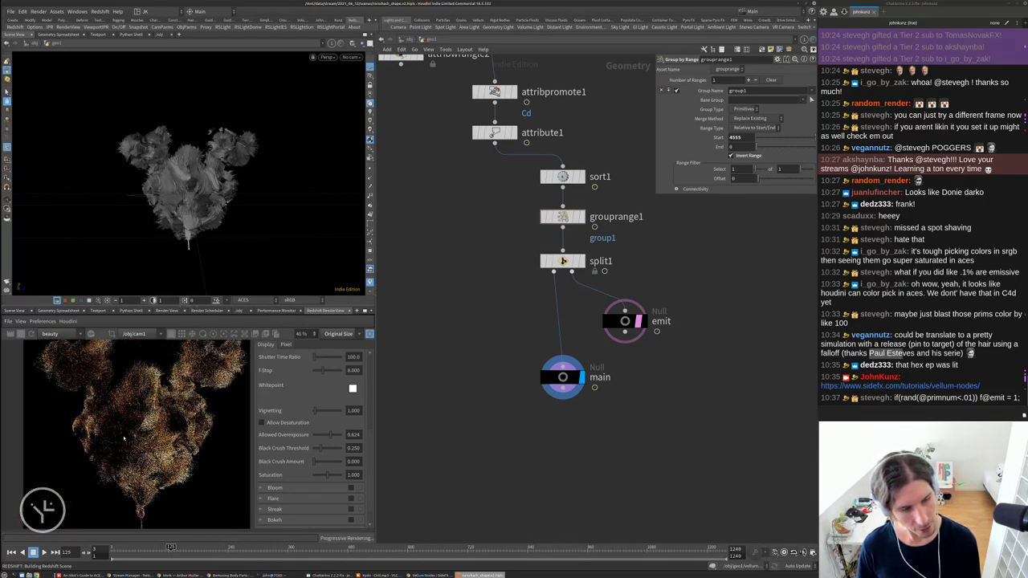
scroll(128, 451, up, 1)
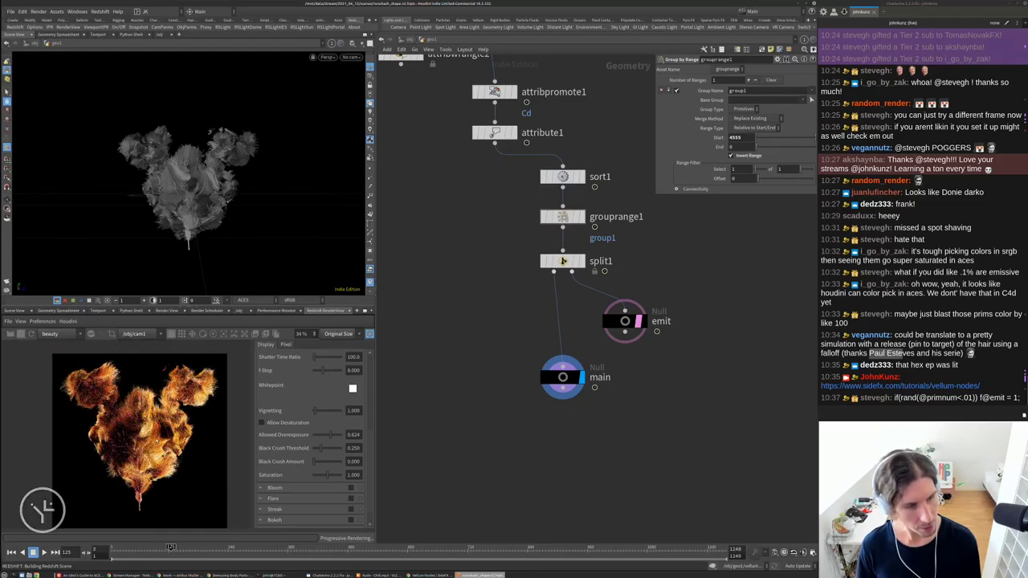
scroll(130, 457, down, 1)
scroll(130, 446, up, 8)
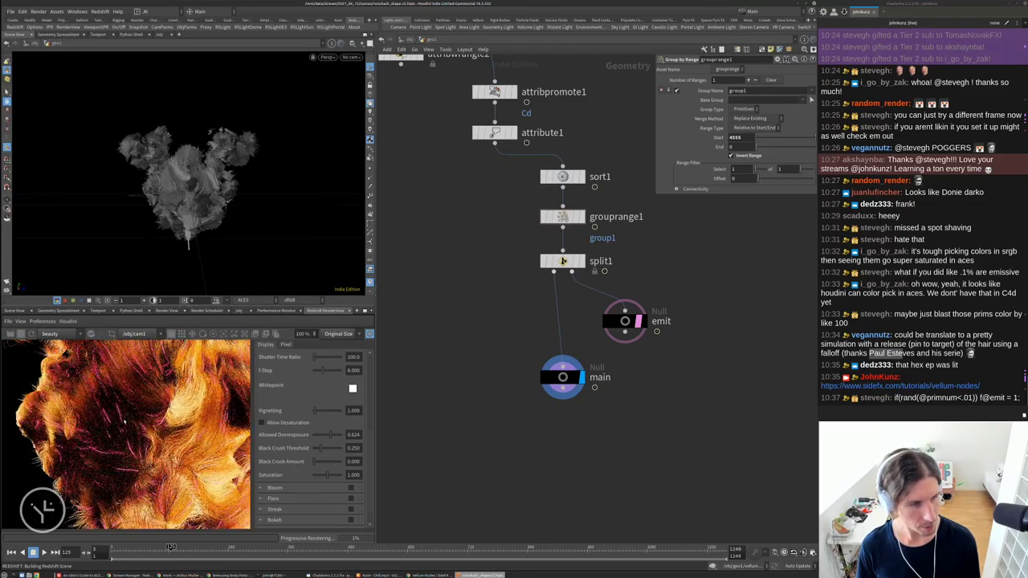
scroll(130, 446, down, 2)
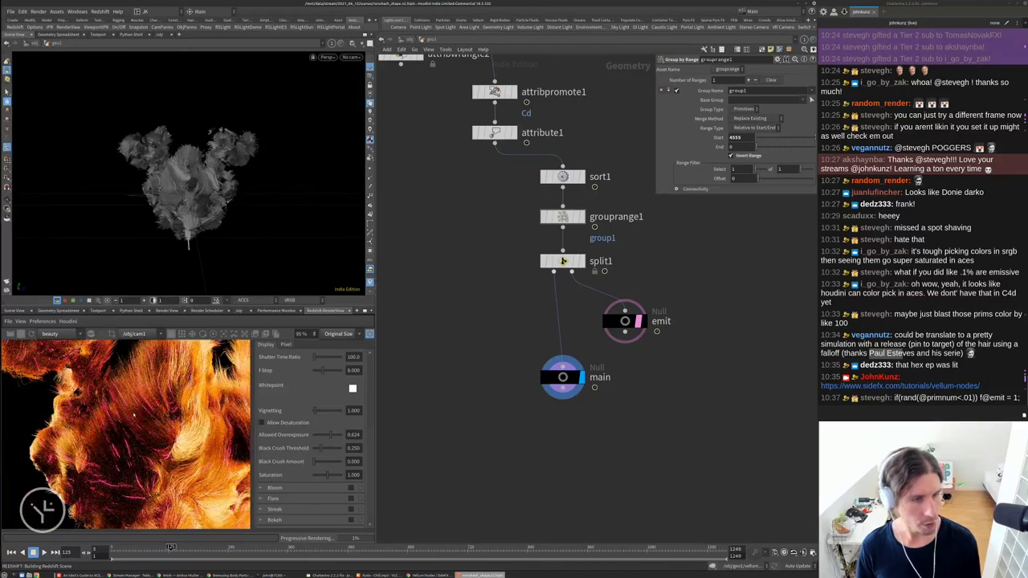
scroll(132, 421, down, 3)
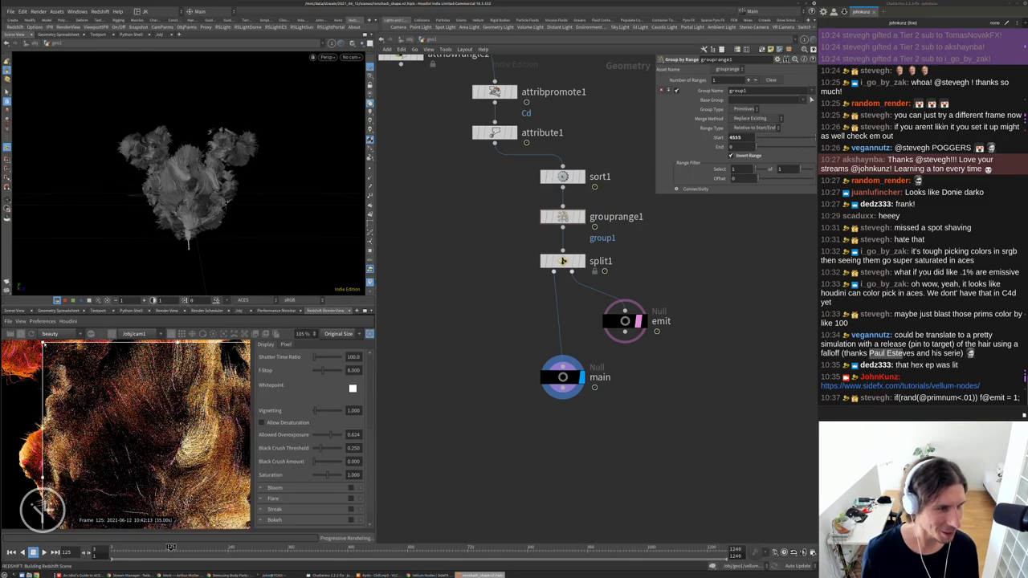
Draw and refine a small render region over the hair strands
drag(129, 431, 249, 528)
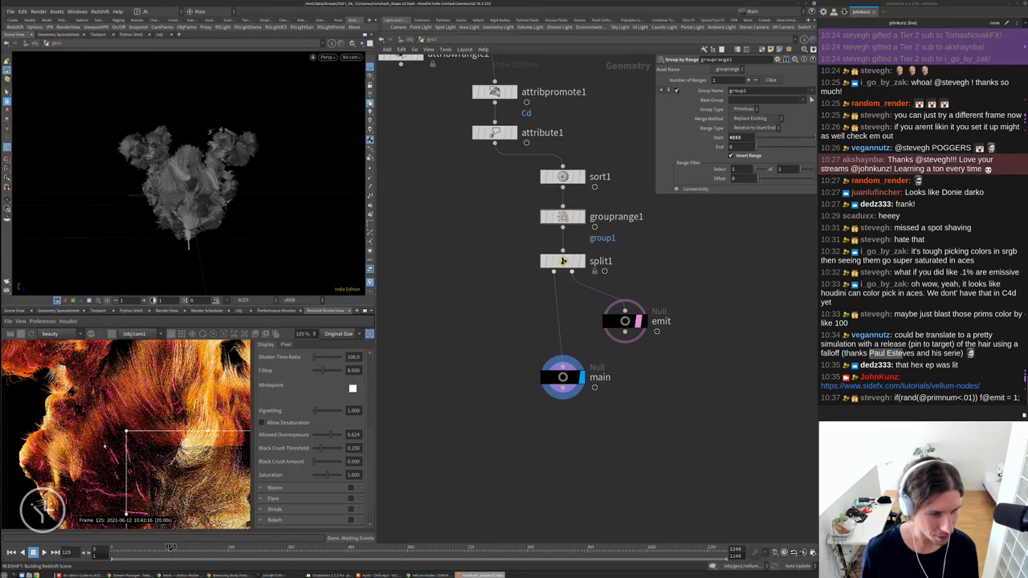
scroll(105, 446, down, 1)
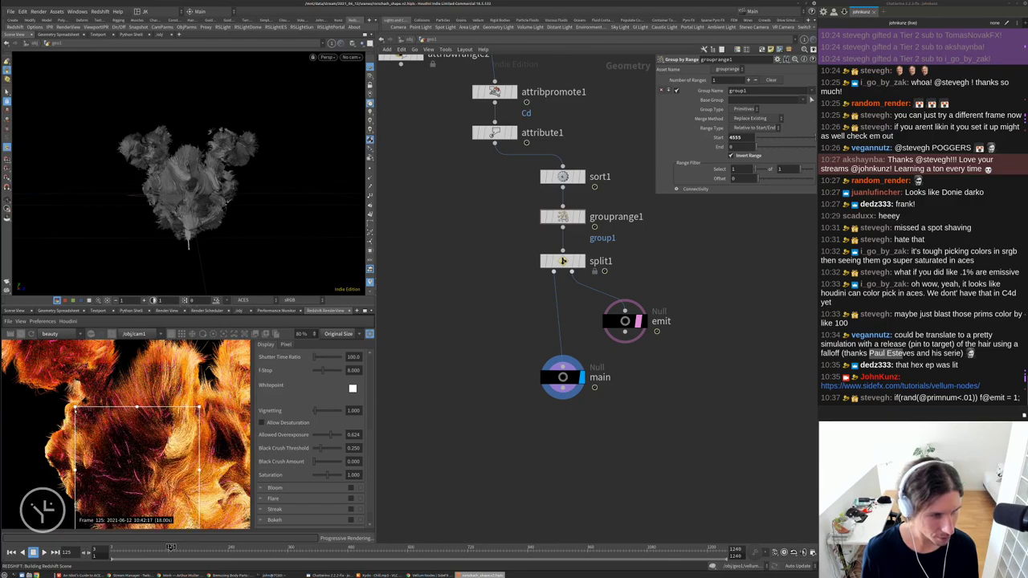
drag(138, 464, 196, 510)
drag(96, 430, 156, 498)
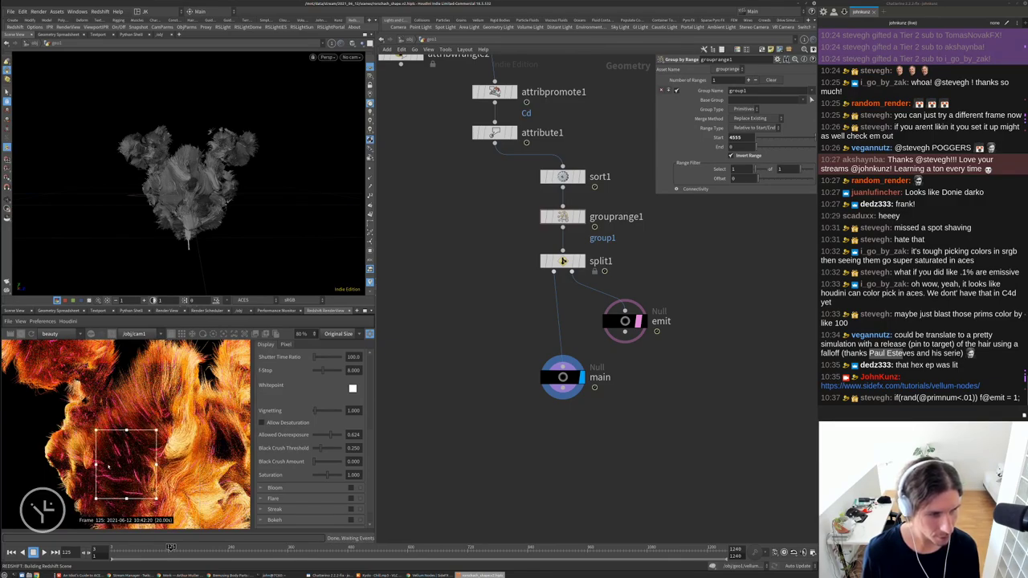
scroll(111, 464, up, 4)
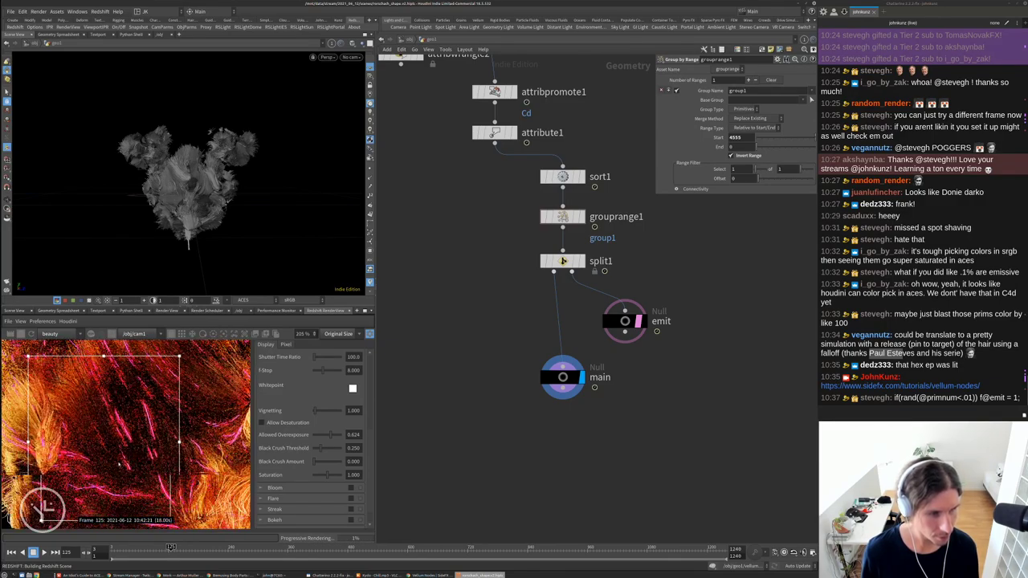
Go into matnet1's emit material and lower the Incandescent Color saturation to 0.279
key(u)
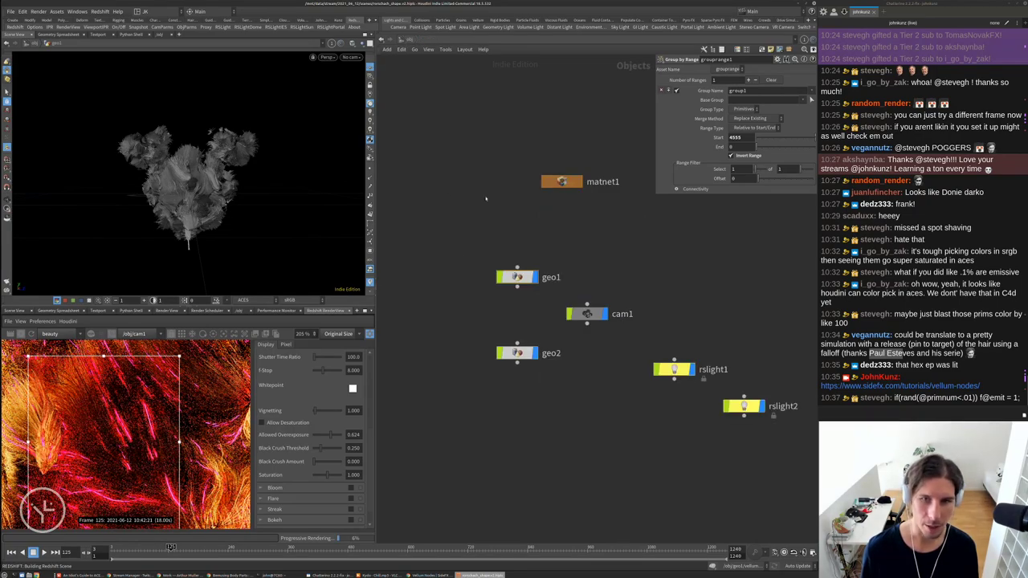
click(560, 181)
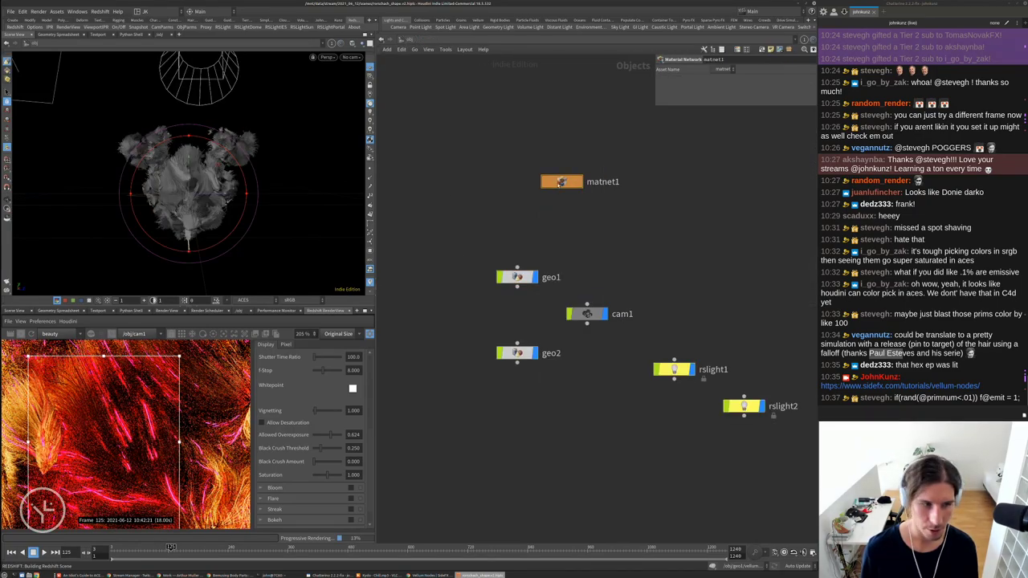
double_click(560, 182)
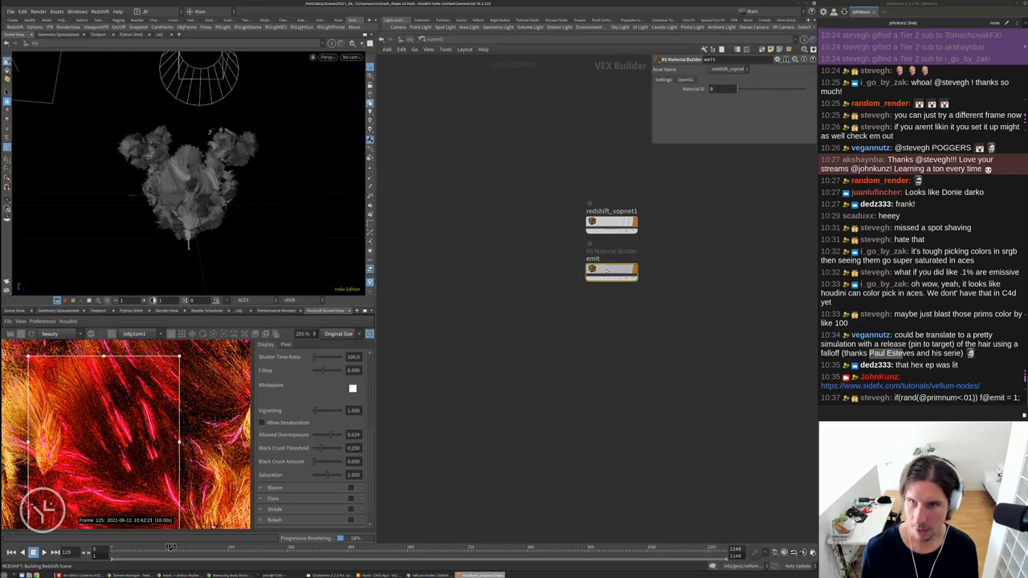
key(i)
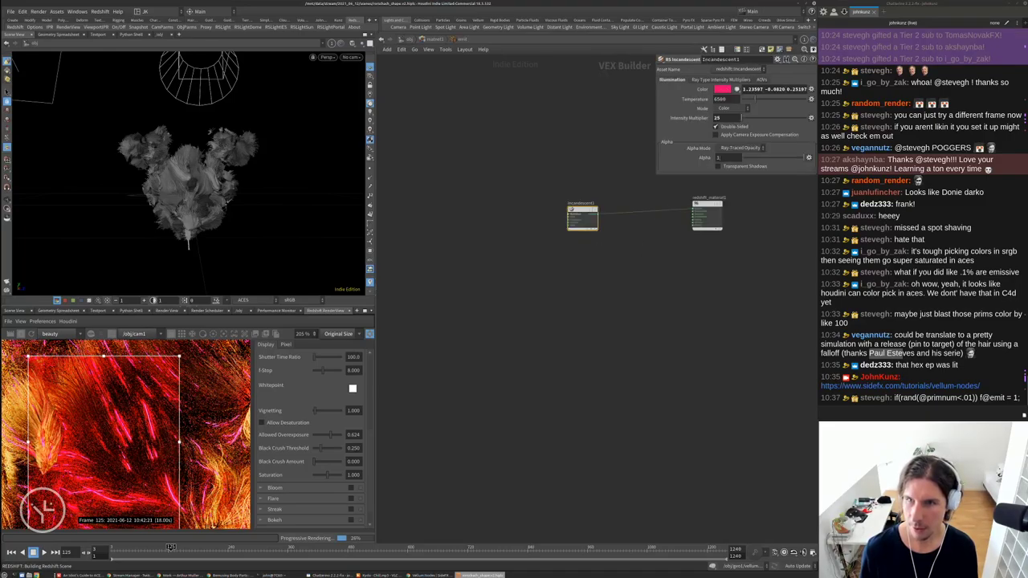
click(722, 90)
click(637, 235)
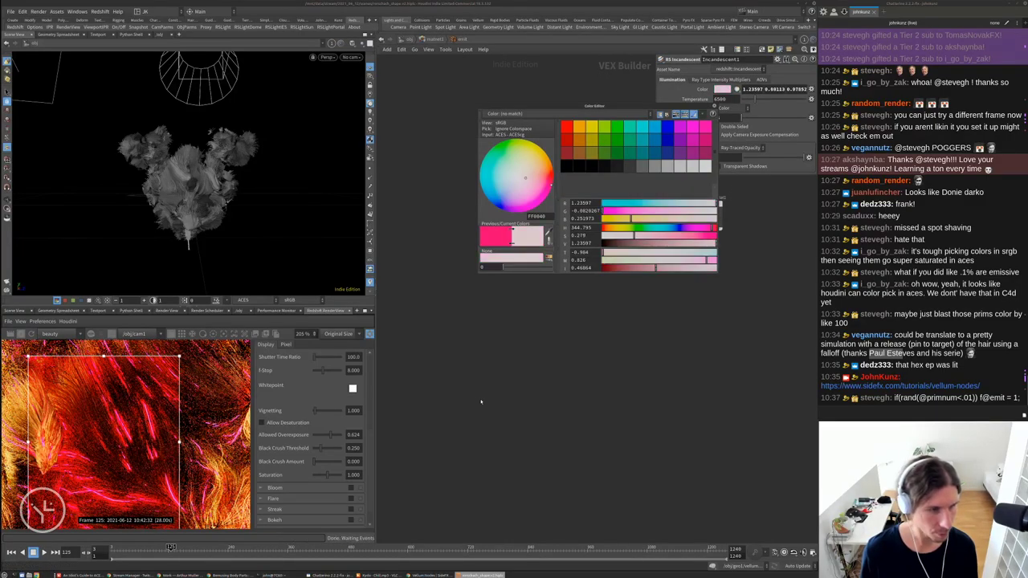
scroll(114, 439, down, 5)
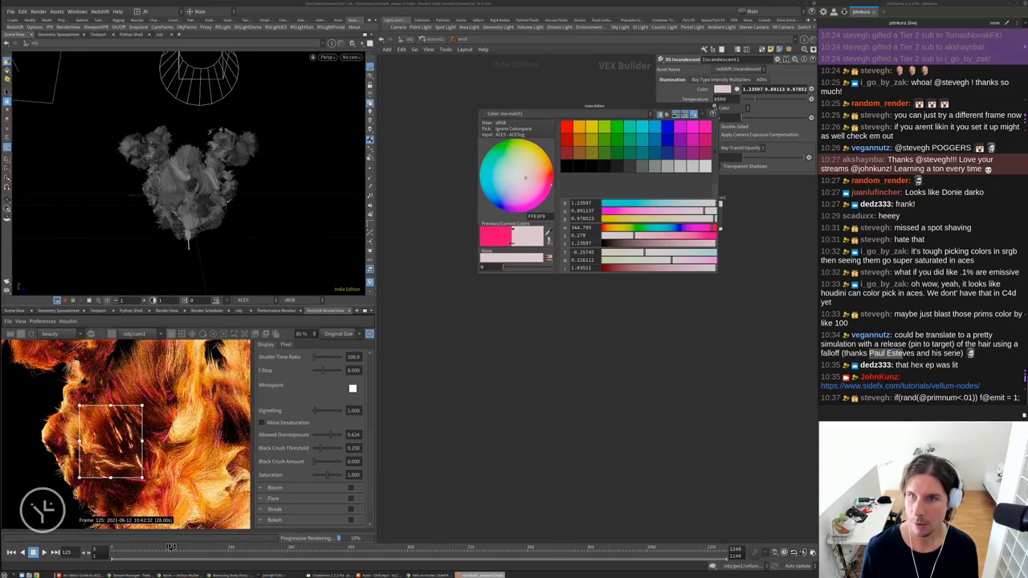
Close the Color Editor and zoom the RenderView to inspect the pale glowing strands
key(Escape)
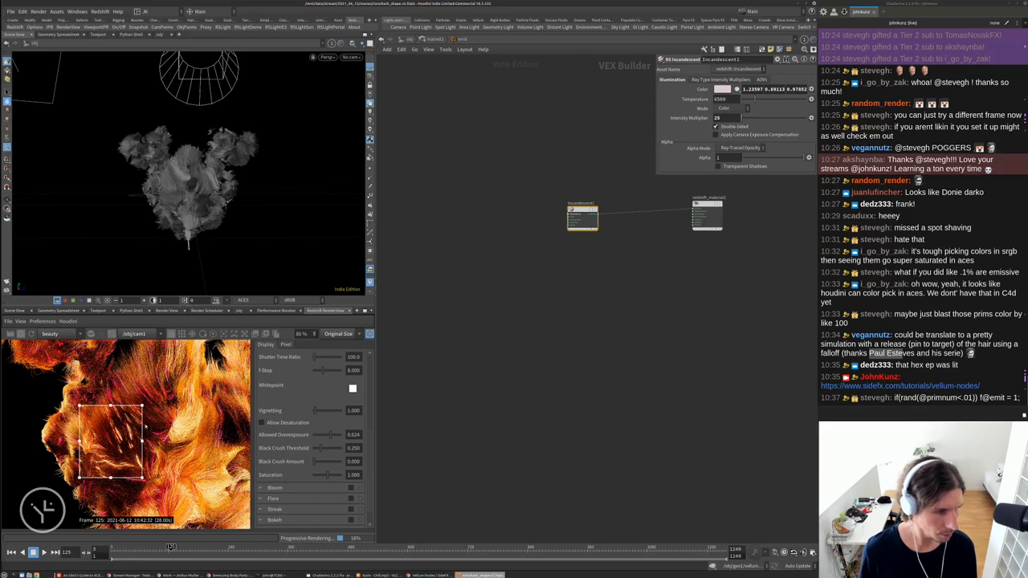
scroll(106, 445, down, 2)
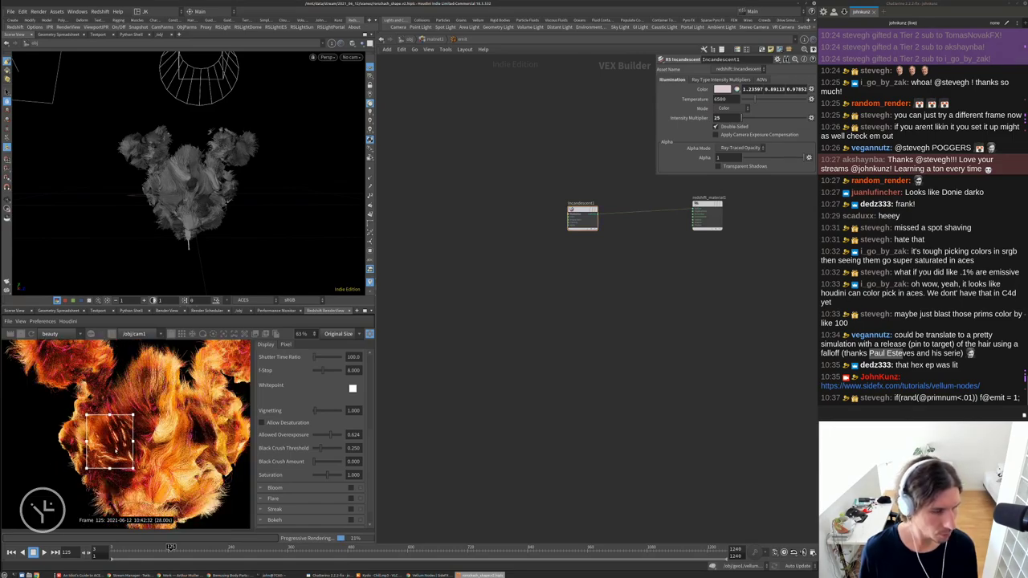
scroll(116, 446, up, 9)
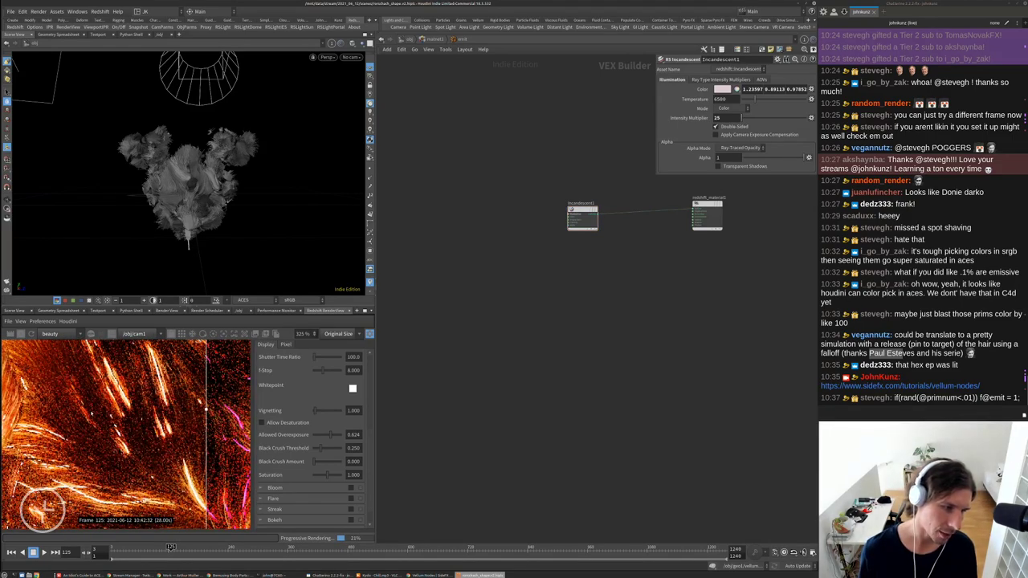
scroll(117, 446, down, 4)
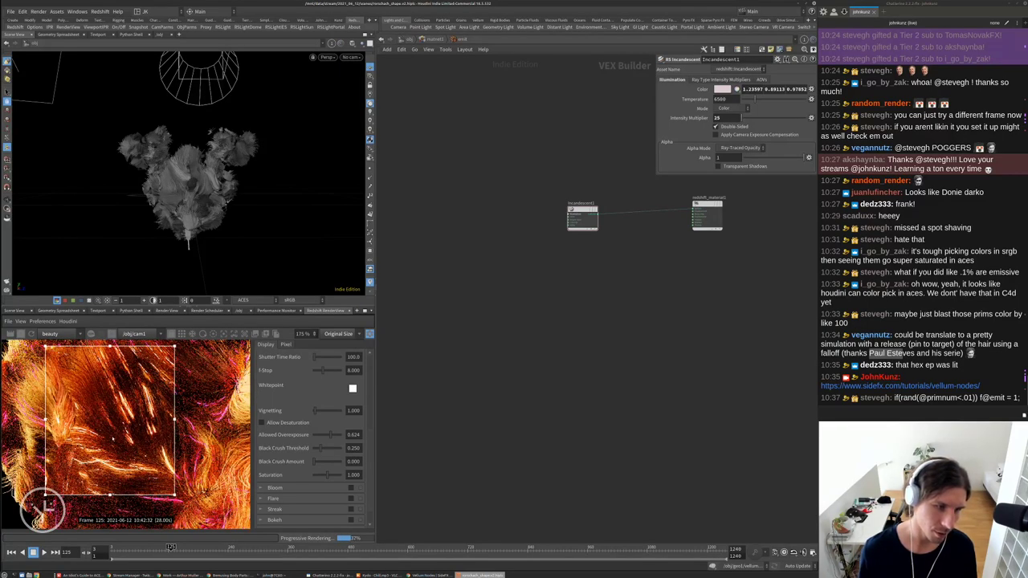
scroll(113, 440, up, 5)
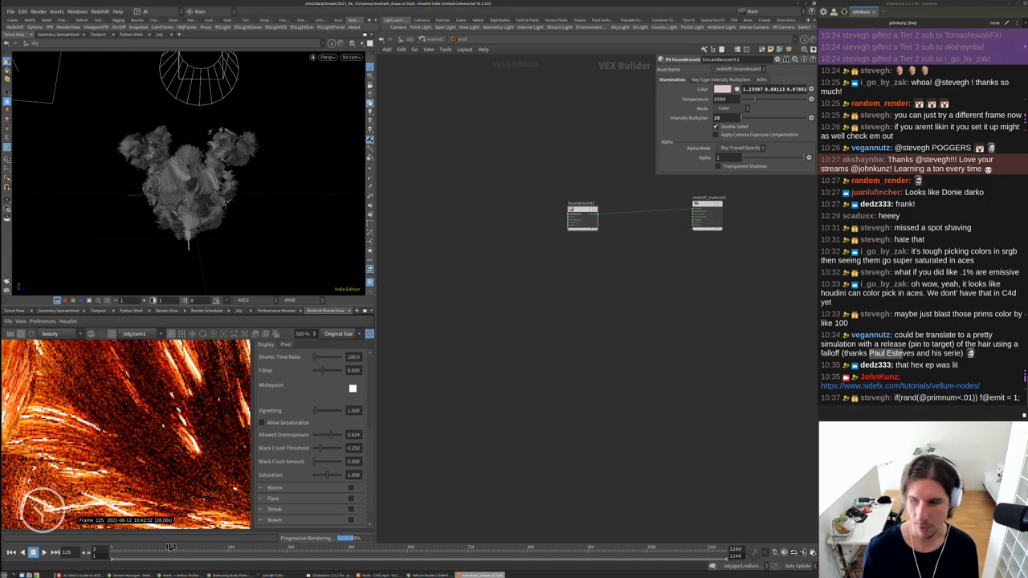
scroll(114, 414, down, 1)
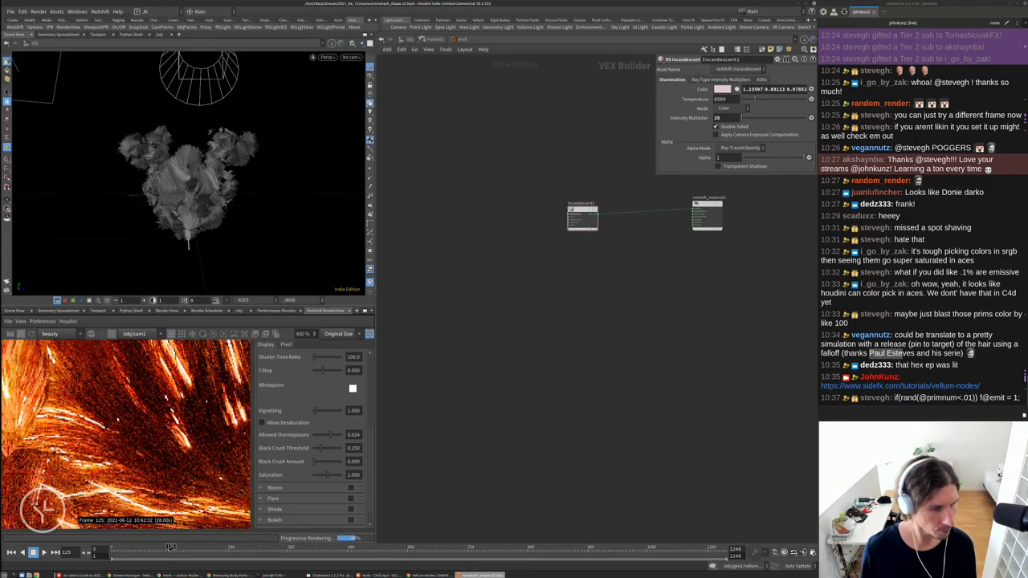
scroll(125, 433, down, 8)
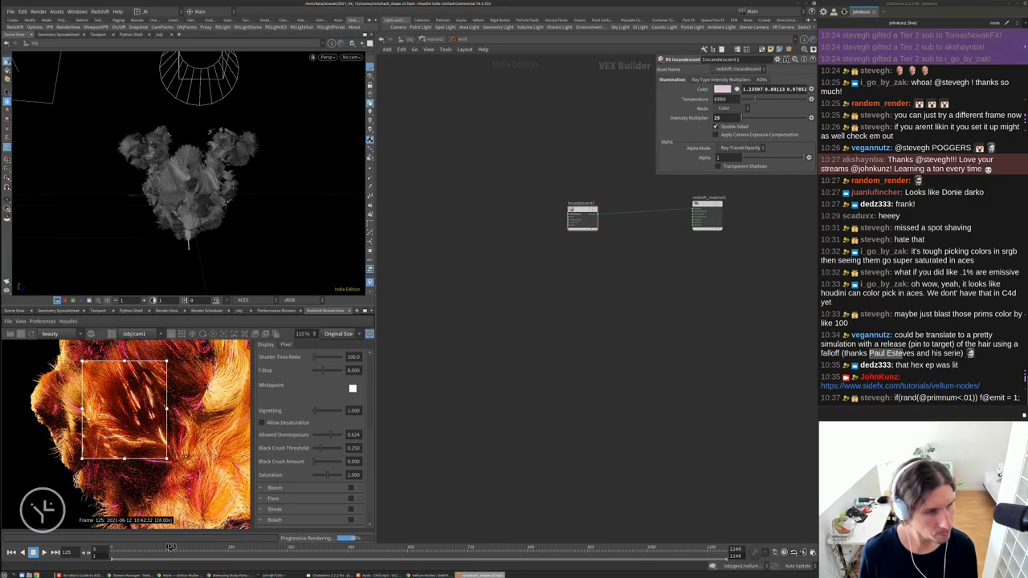
scroll(96, 434, down, 1)
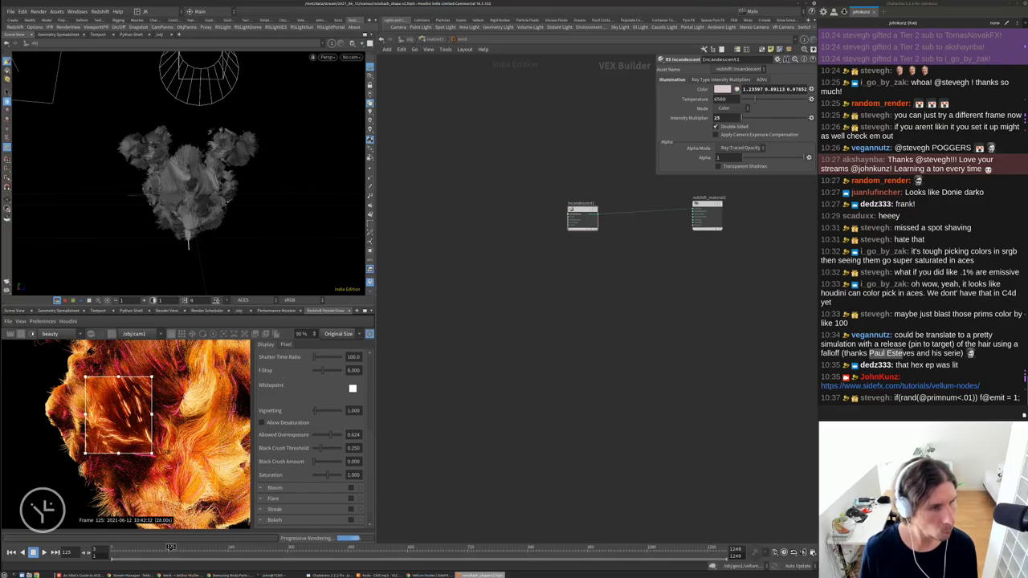
Clear the render region for a full-frame render, then stop the progressive render
click(110, 334)
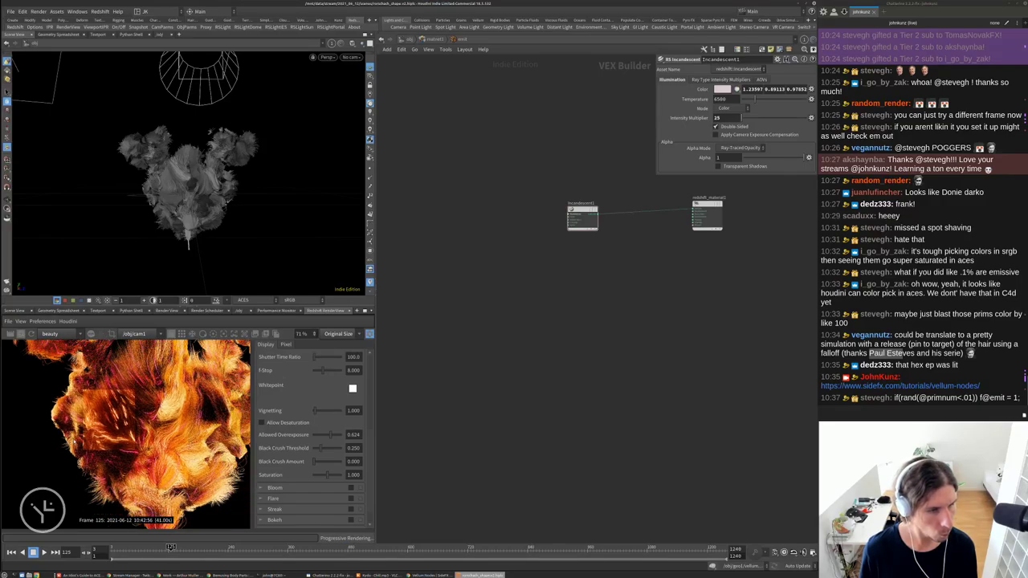
scroll(138, 454, down, 3)
scroll(224, 458, down, 1)
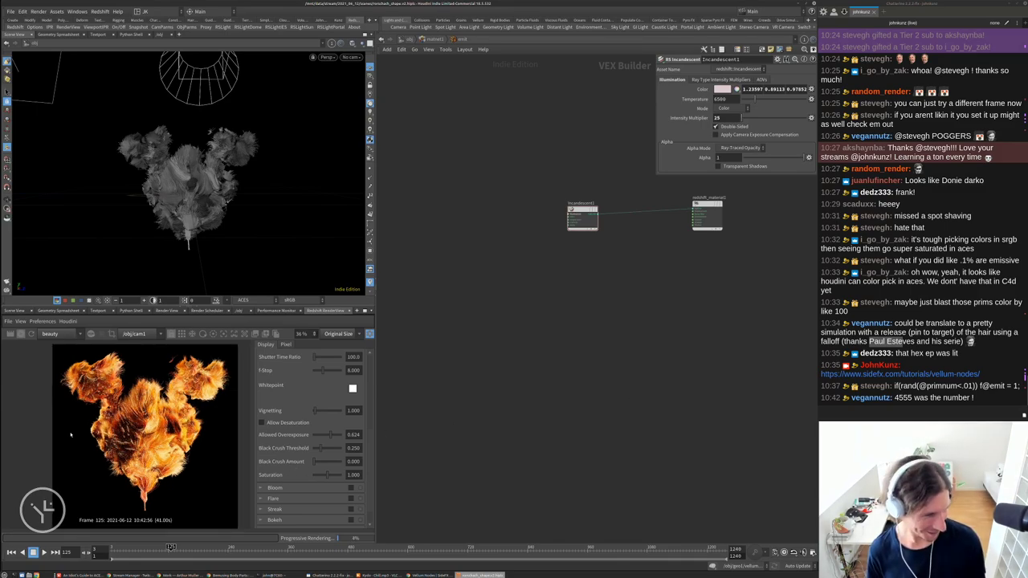
scroll(165, 489, up, 5)
scroll(145, 521, down, 2)
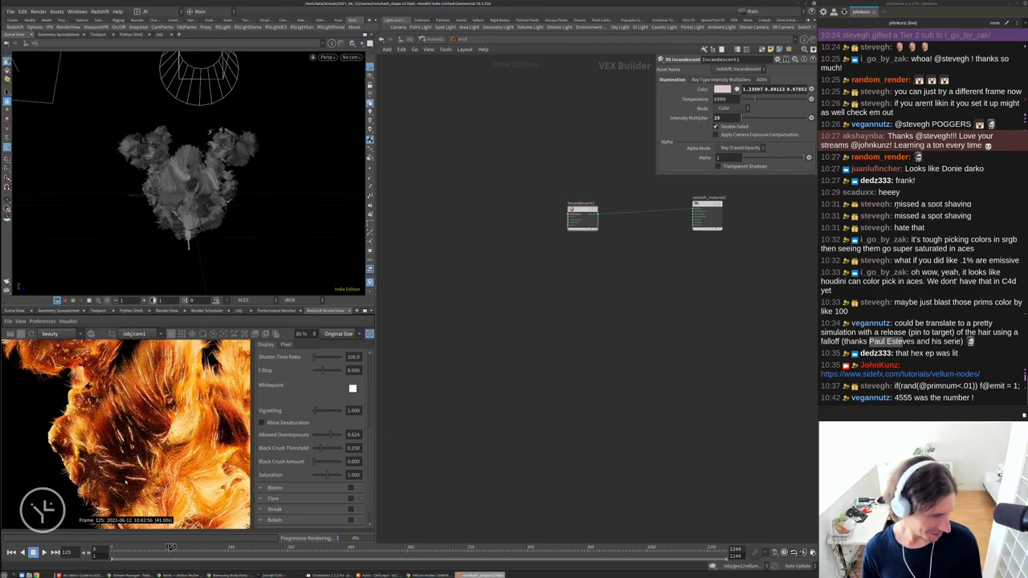
scroll(148, 523, down, 2)
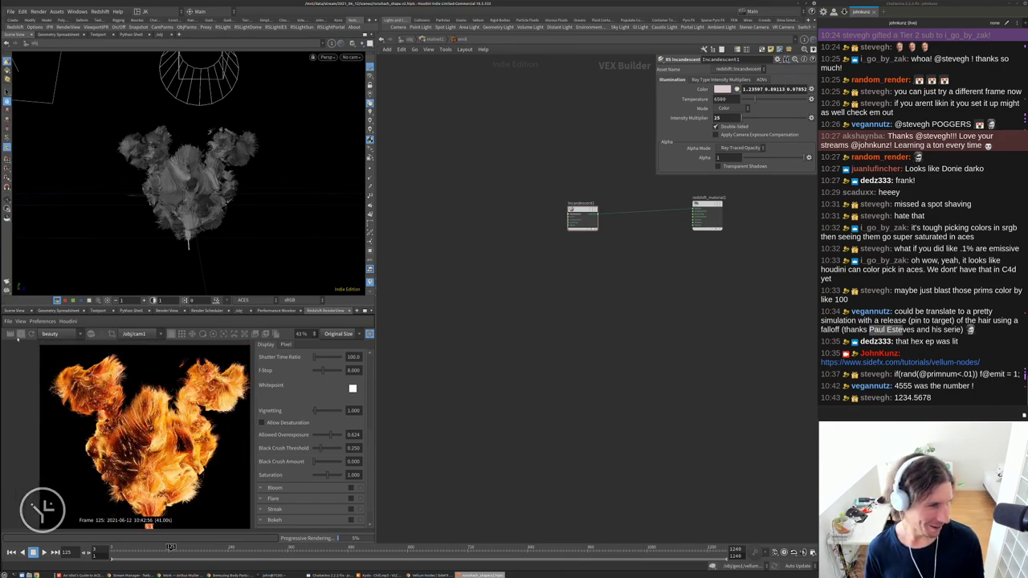
click(21, 336)
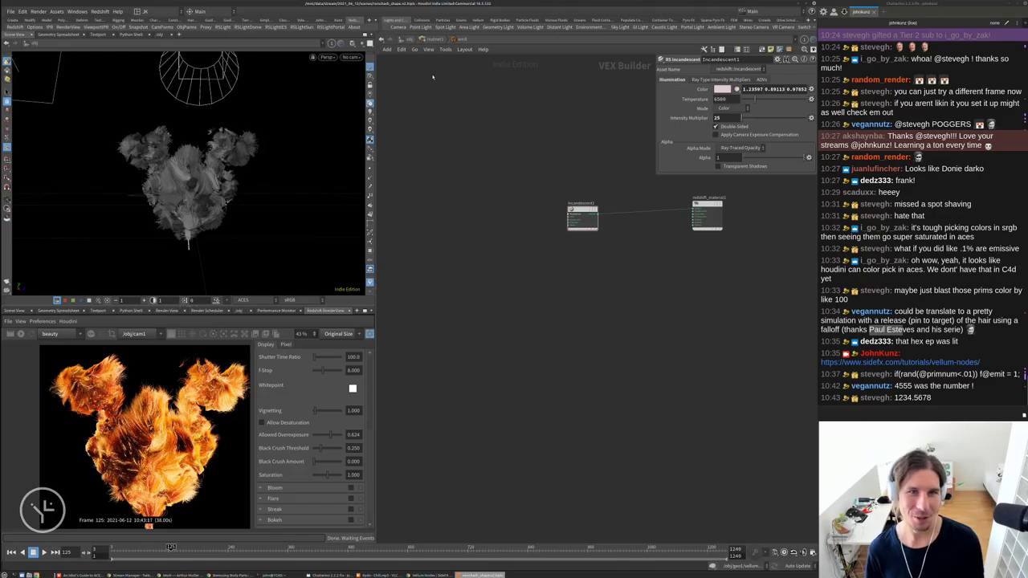
Enter geo1 and lower grouprange1's range Start from 4555 to 2000
key(u)
key(u)
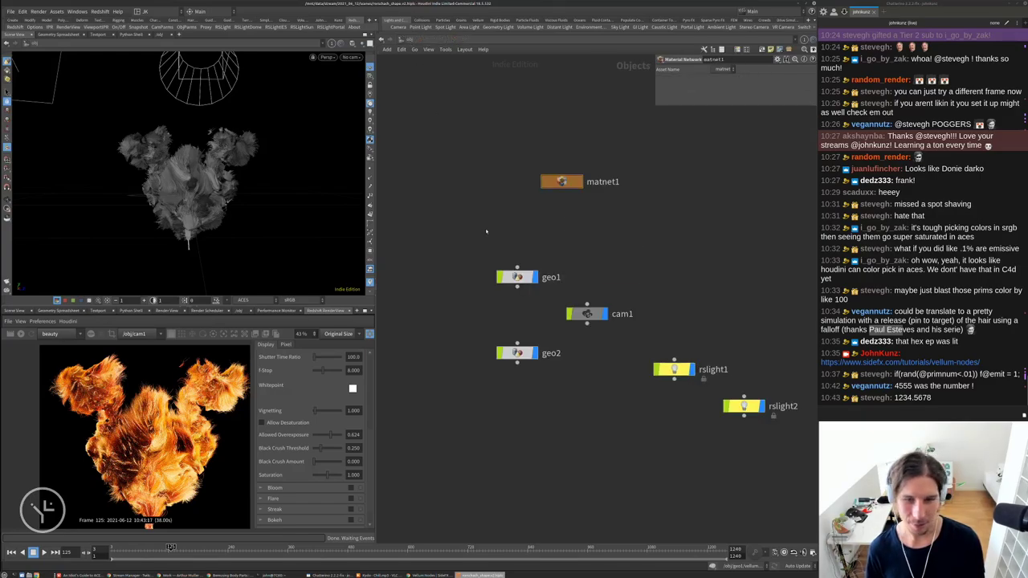
double_click(522, 281)
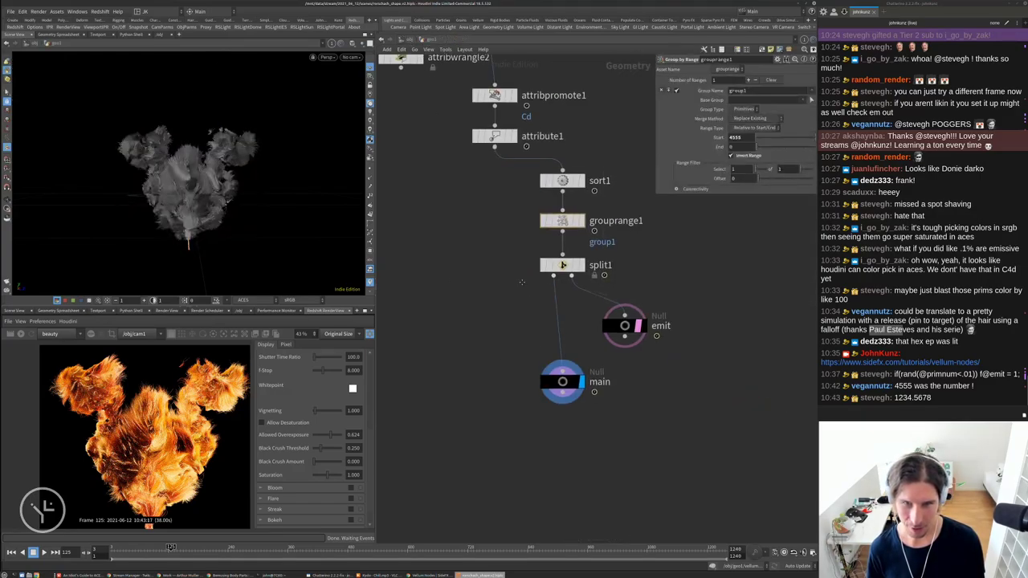
click(734, 138)
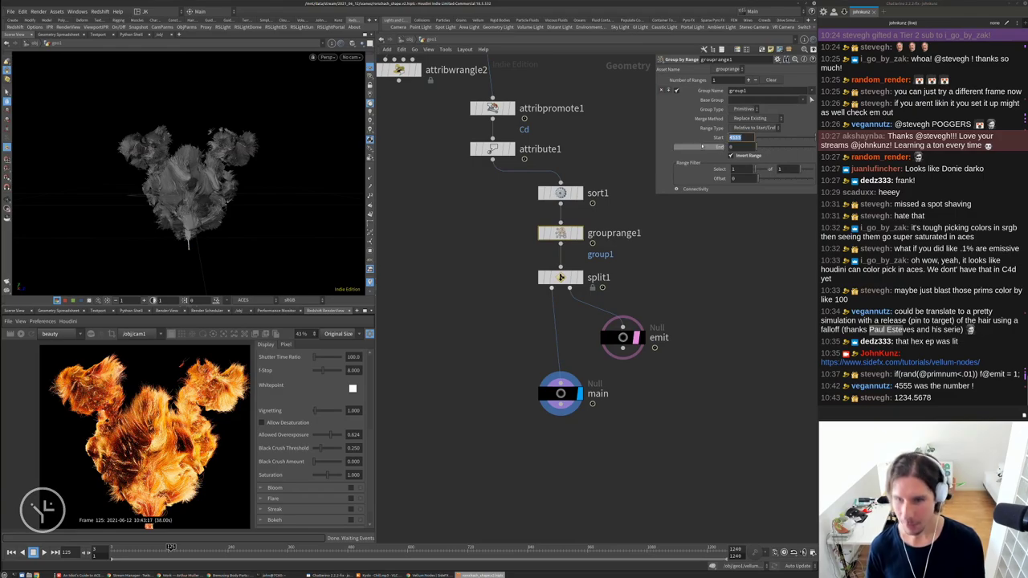
text(2000)
key(Return)
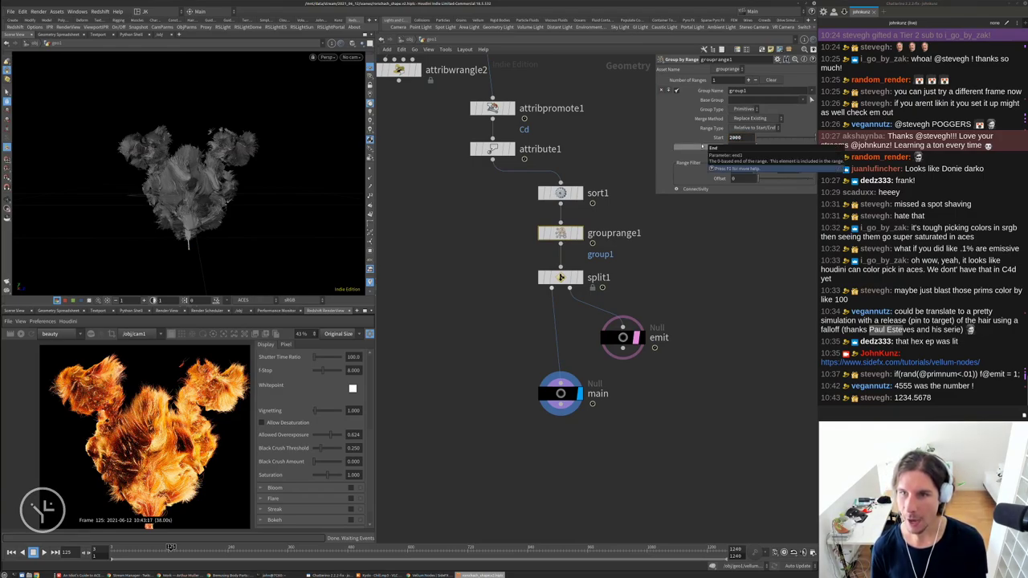
Select the hairgen1 node to show its Hair Generate parameters
scroll(499, 447, down, 4)
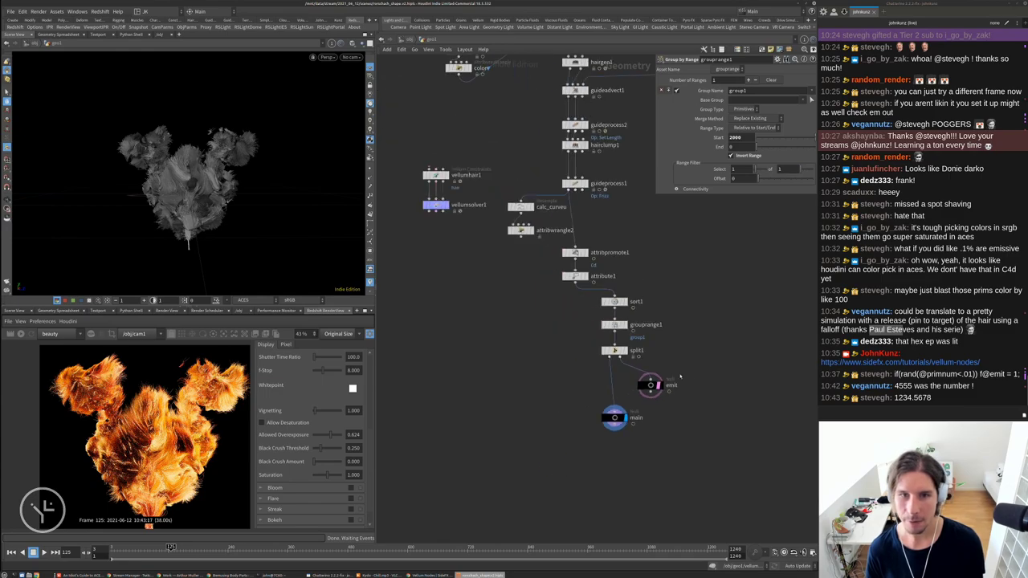
click(559, 153)
scroll(560, 153, up, 2)
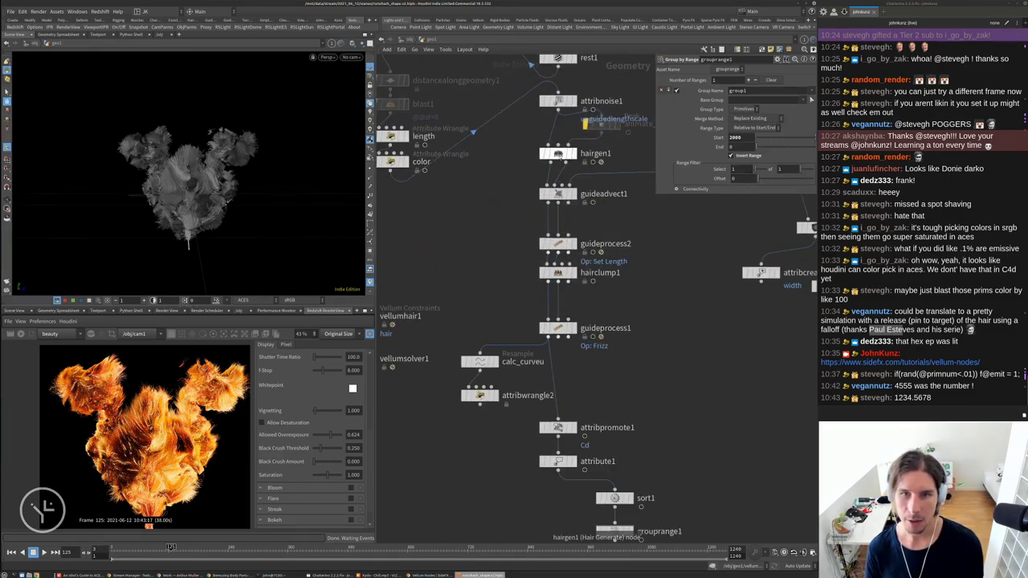
Set hairgen1's Thickness to 0.0002 and save the scene as rorschach_shape.v2.hiplc
text(0.0002)
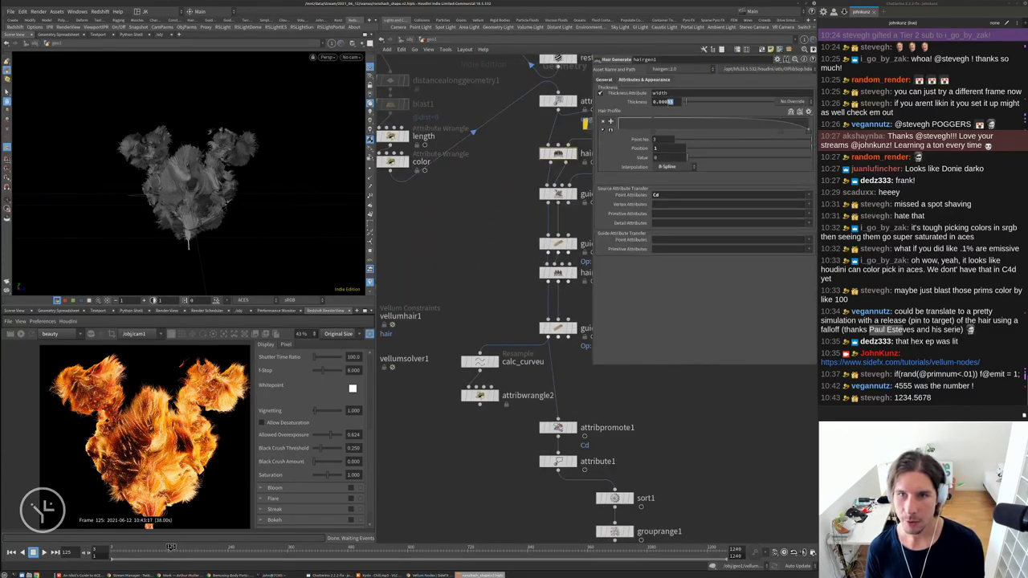
key(Return)
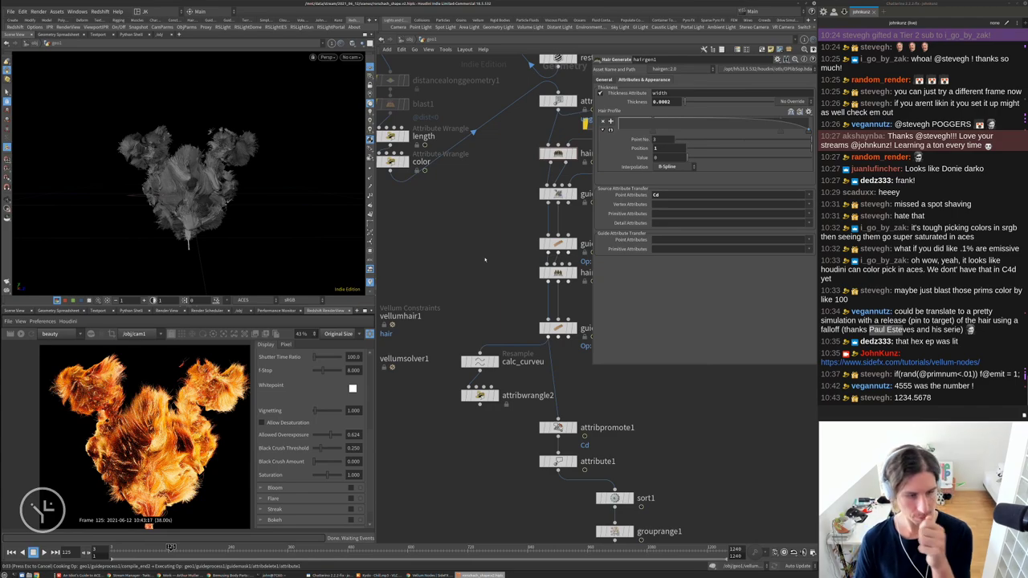
key(h)
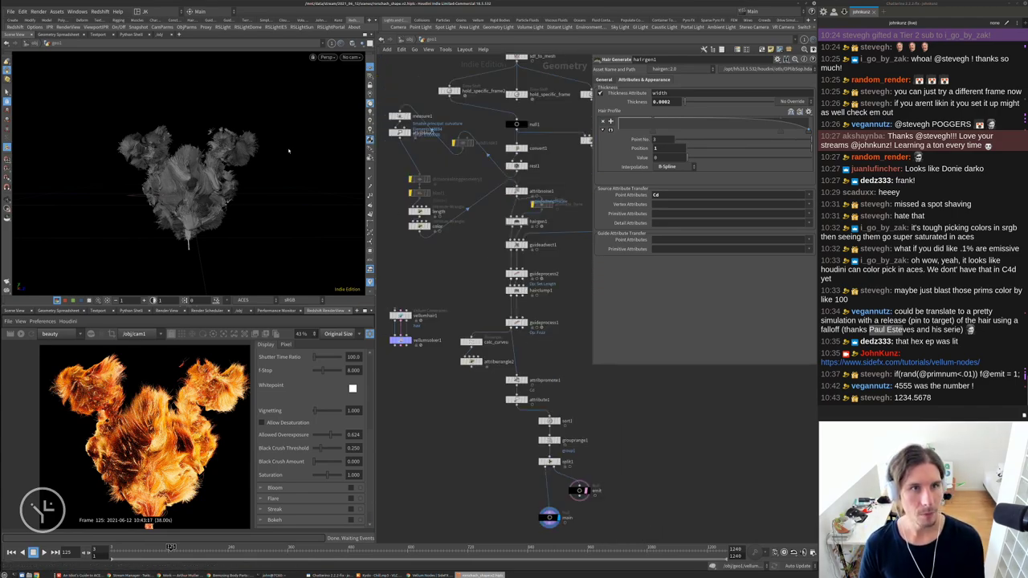
click(12, 12)
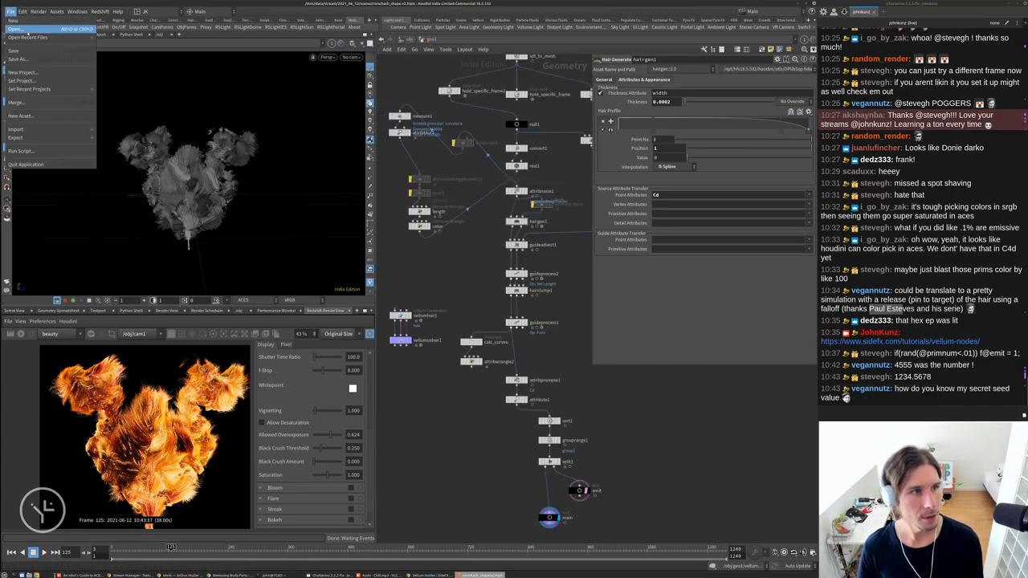
click(48, 51)
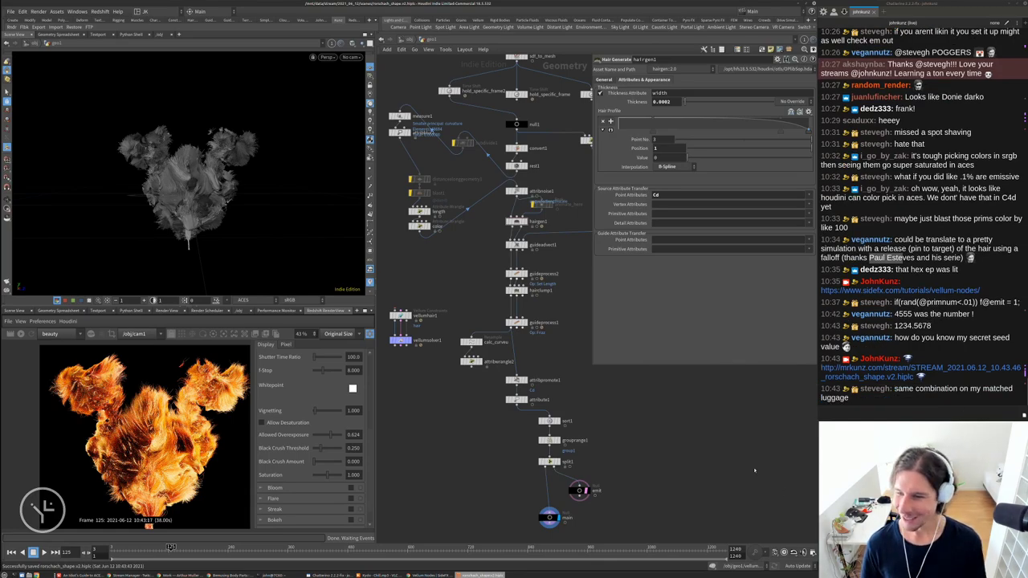
Start an interactive Redshift render and zoom in on the thinner hair strands
scroll(667, 406, down, 3)
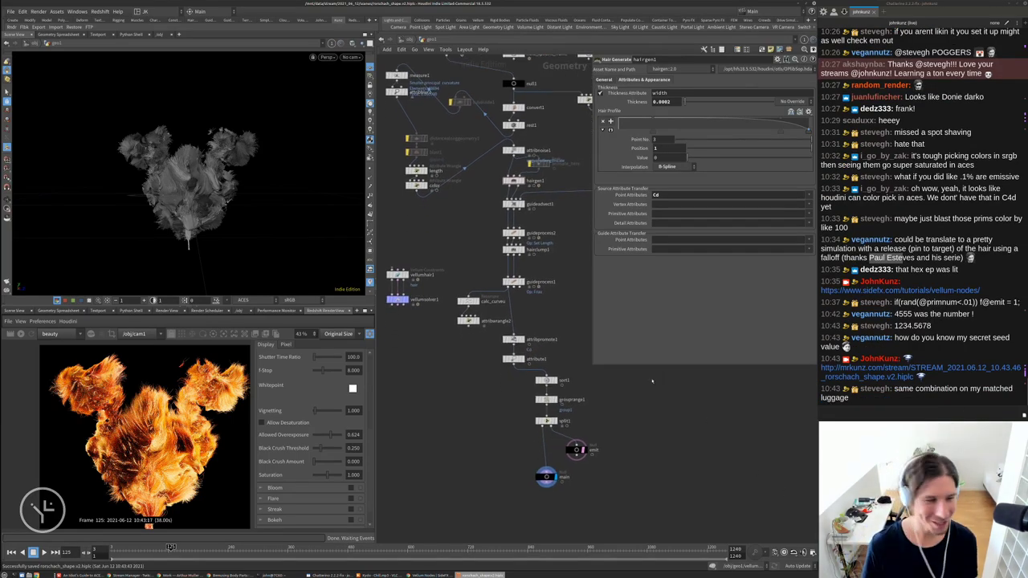
click(24, 334)
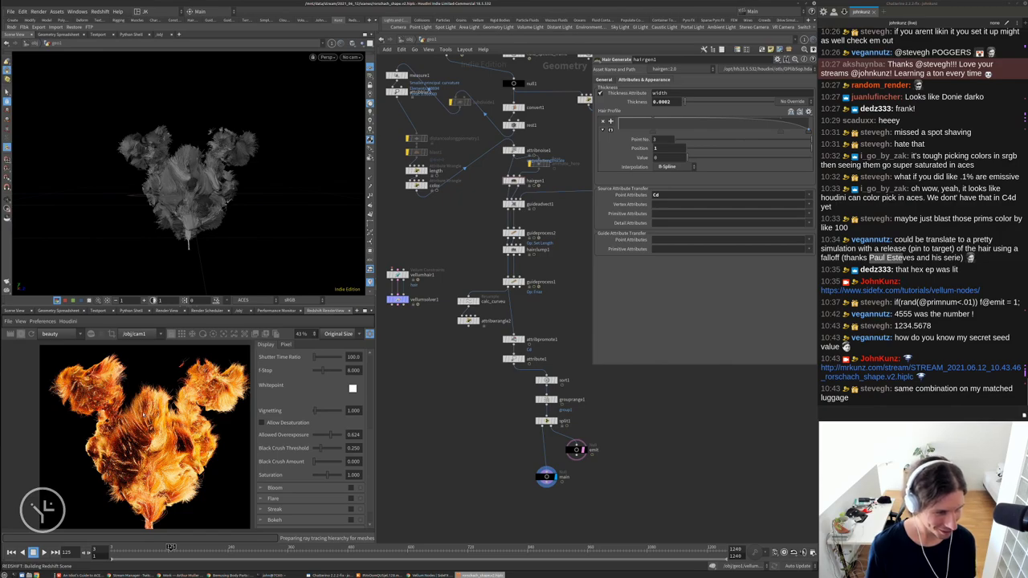
scroll(135, 434, up, 1)
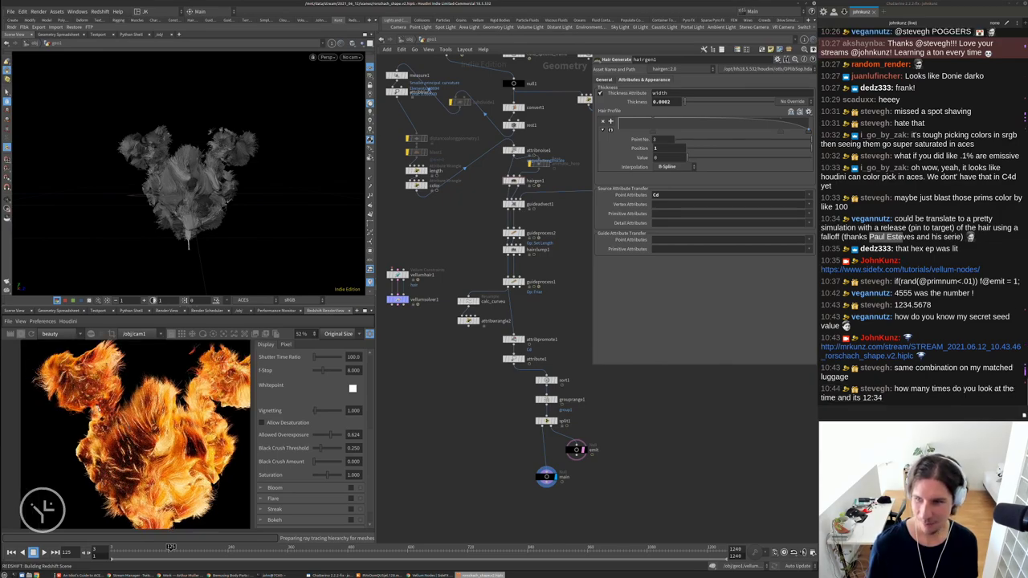
scroll(125, 416, down, 2)
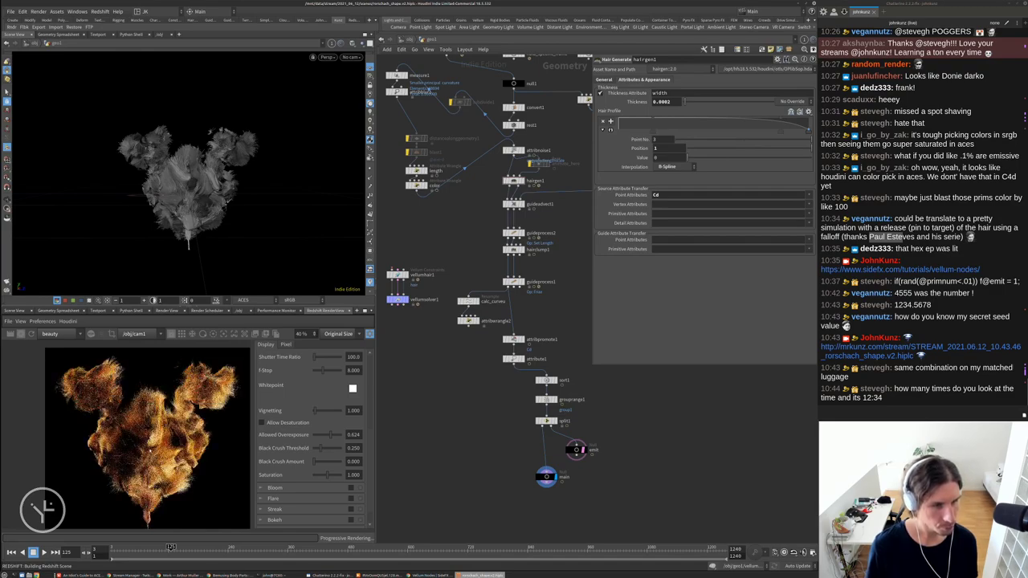
scroll(146, 439, down, 2)
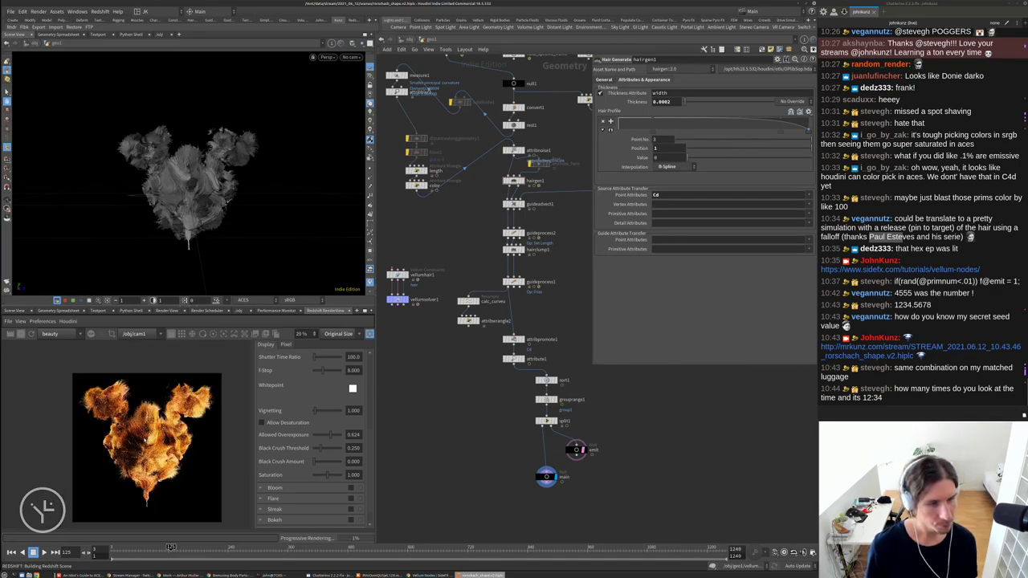
scroll(134, 452, up, 1)
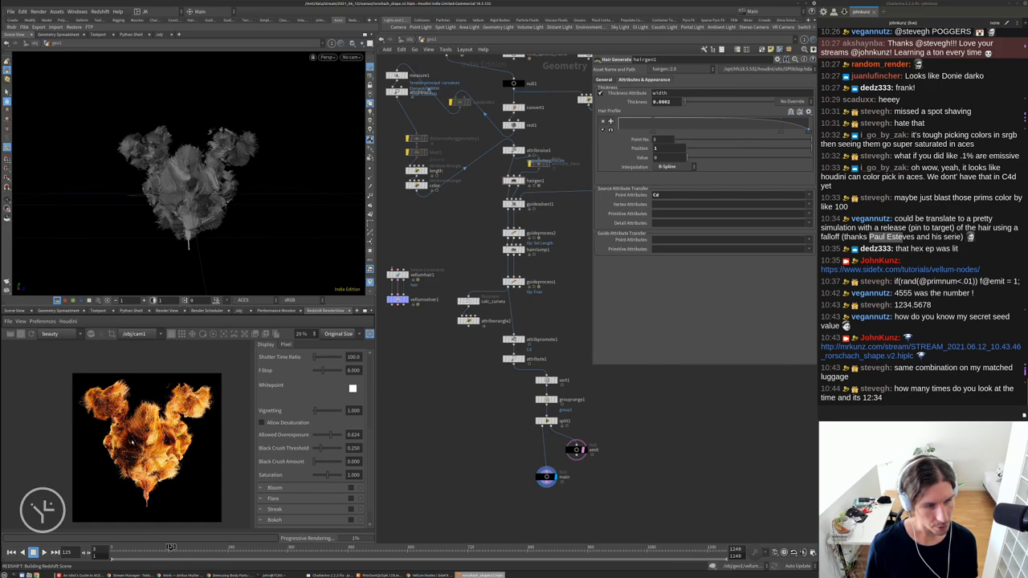
scroll(141, 450, up, 1)
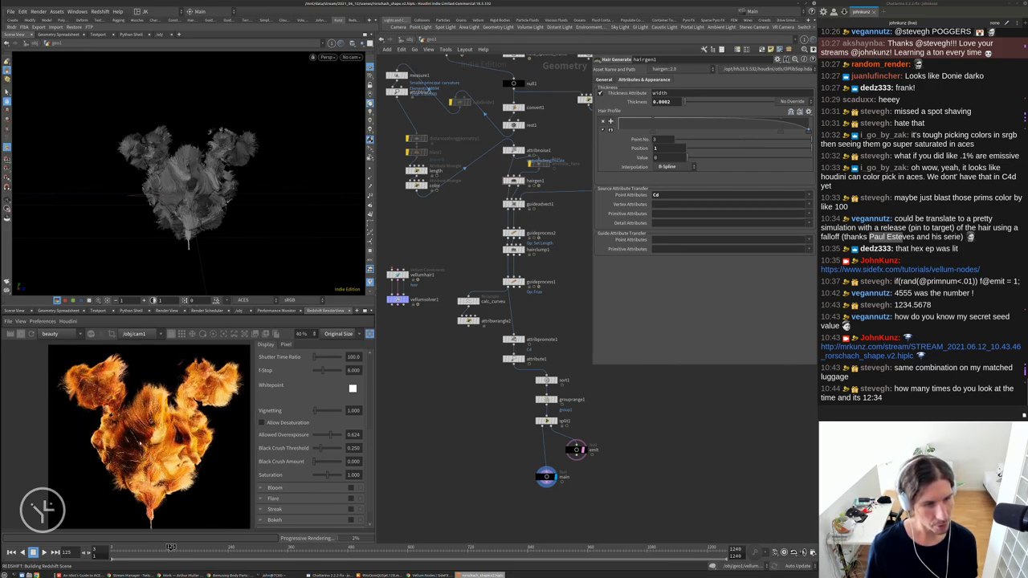
scroll(141, 449, up, 1)
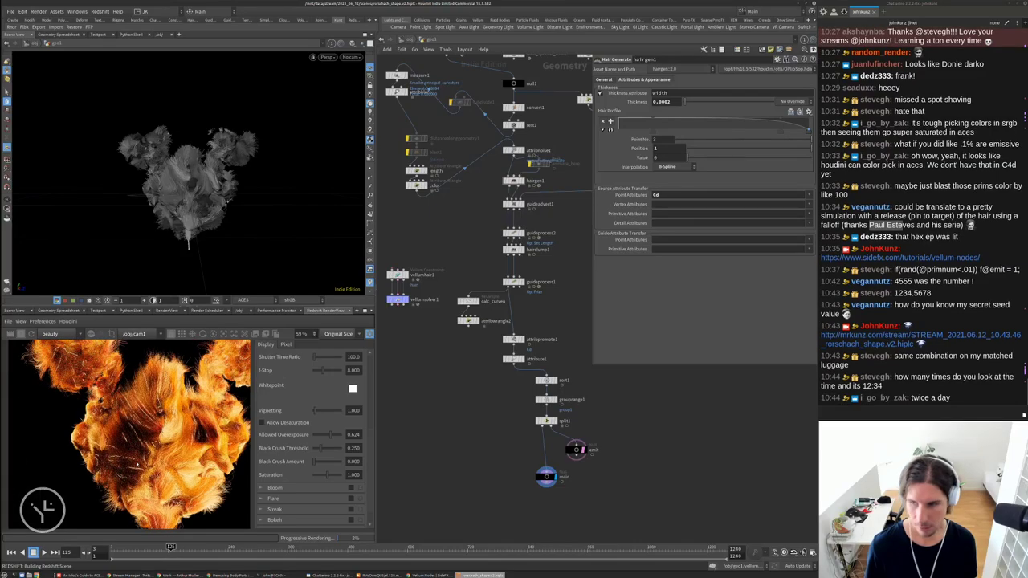
scroll(120, 432, up, 1)
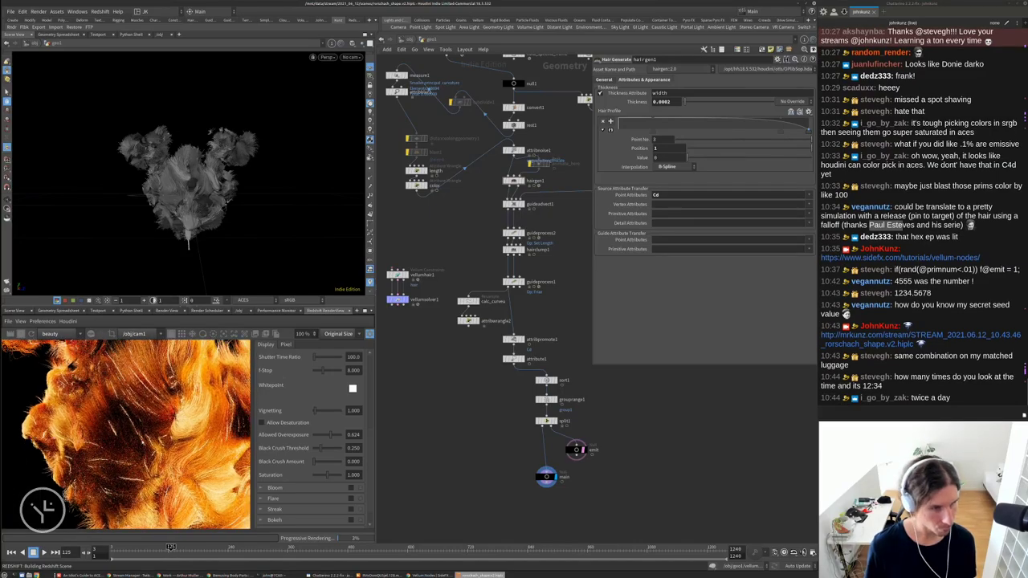
scroll(114, 430, up, 1)
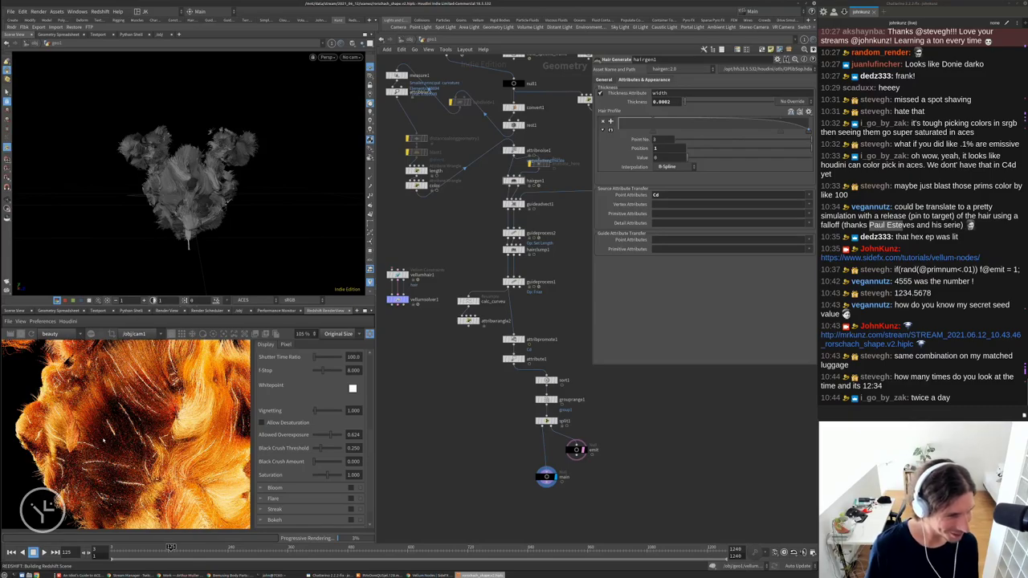
Keep inspecting the render, then go up to the object-level network
scroll(104, 434, up, 1)
scroll(117, 430, down, 3)
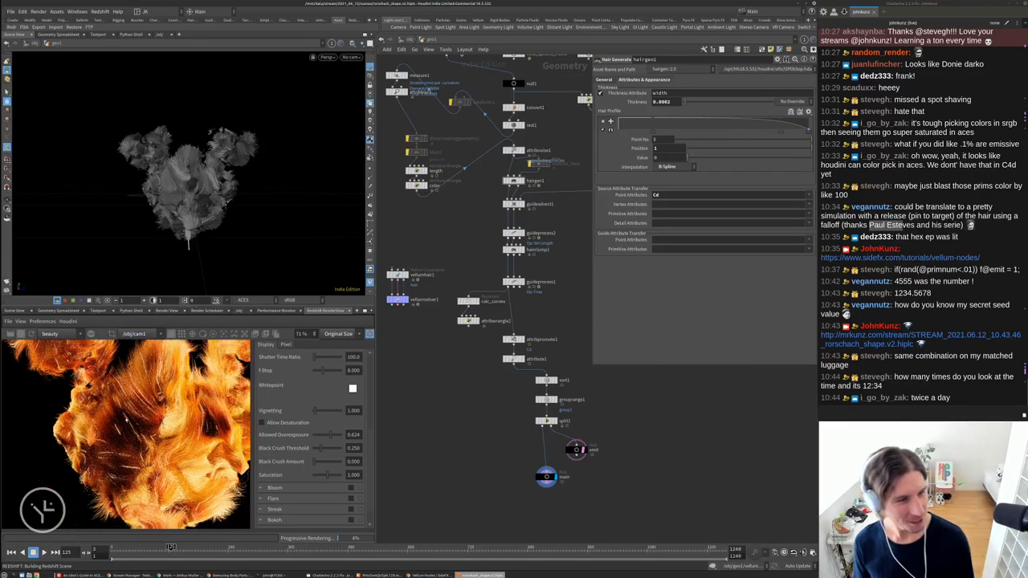
scroll(123, 448, up, 1)
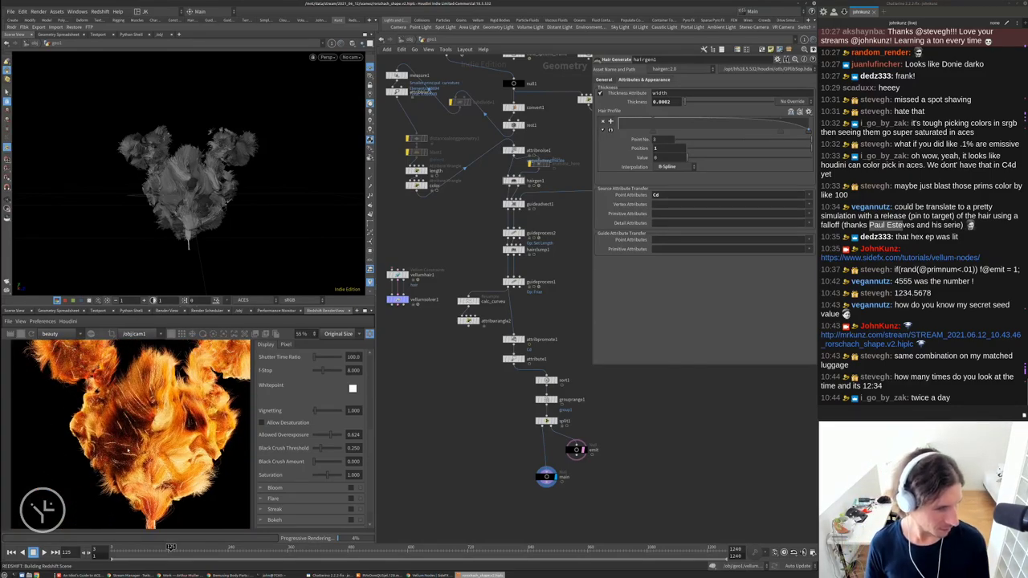
scroll(128, 451, down, 3)
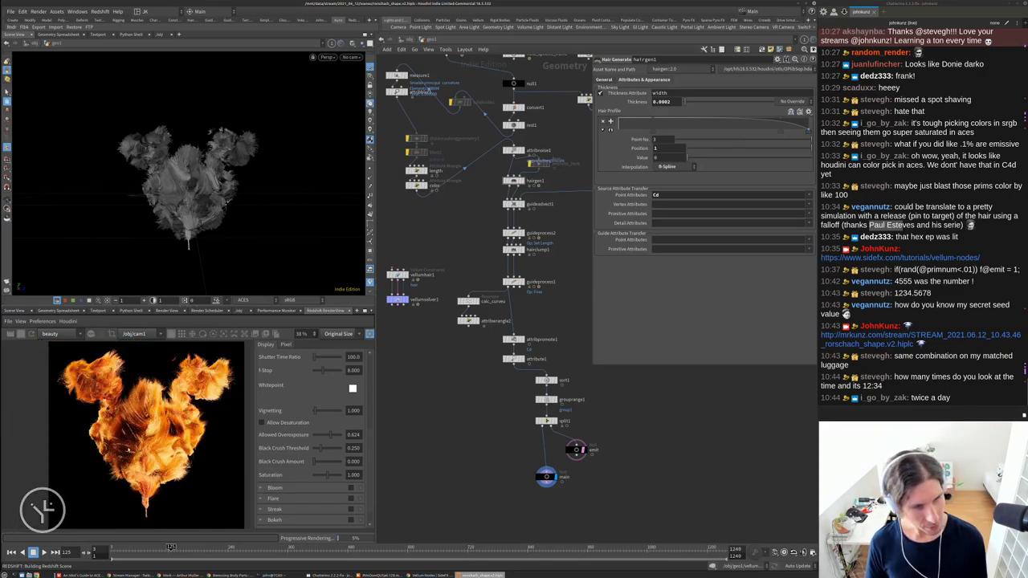
scroll(129, 450, down, 1)
scroll(130, 451, up, 1)
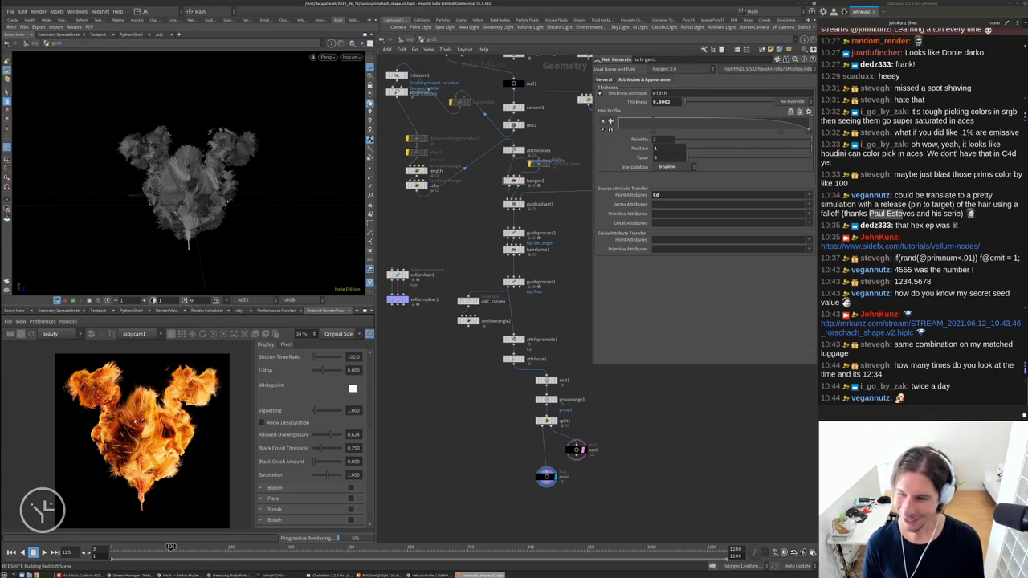
scroll(135, 434, up, 4)
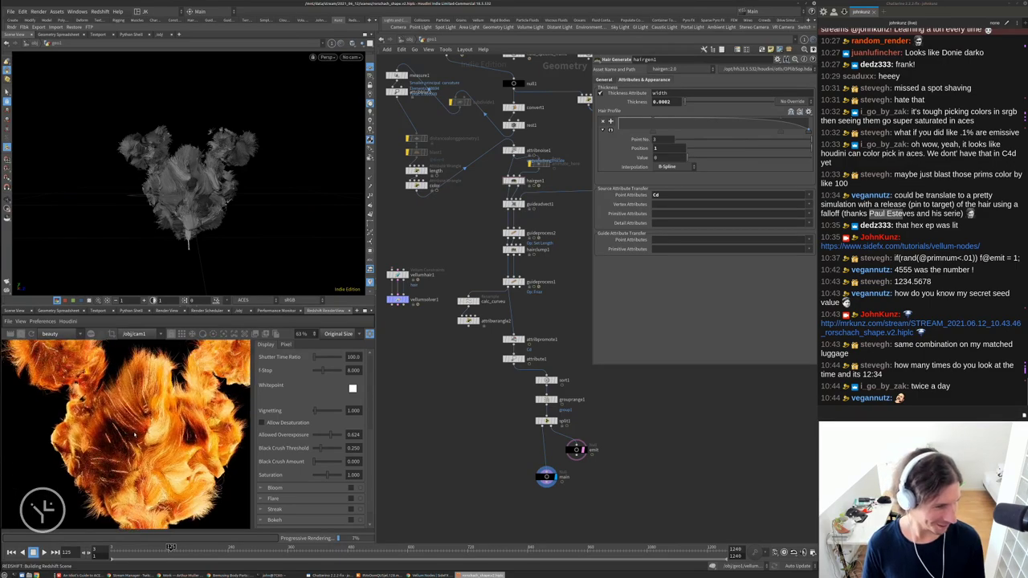
scroll(135, 433, up, 4)
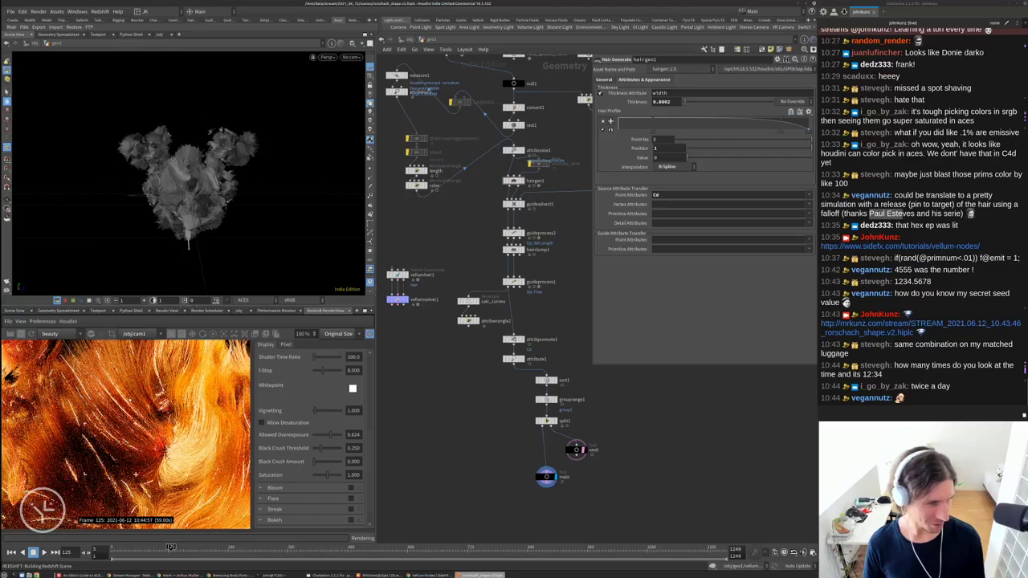
scroll(138, 428, down, 3)
scroll(139, 427, up, 1)
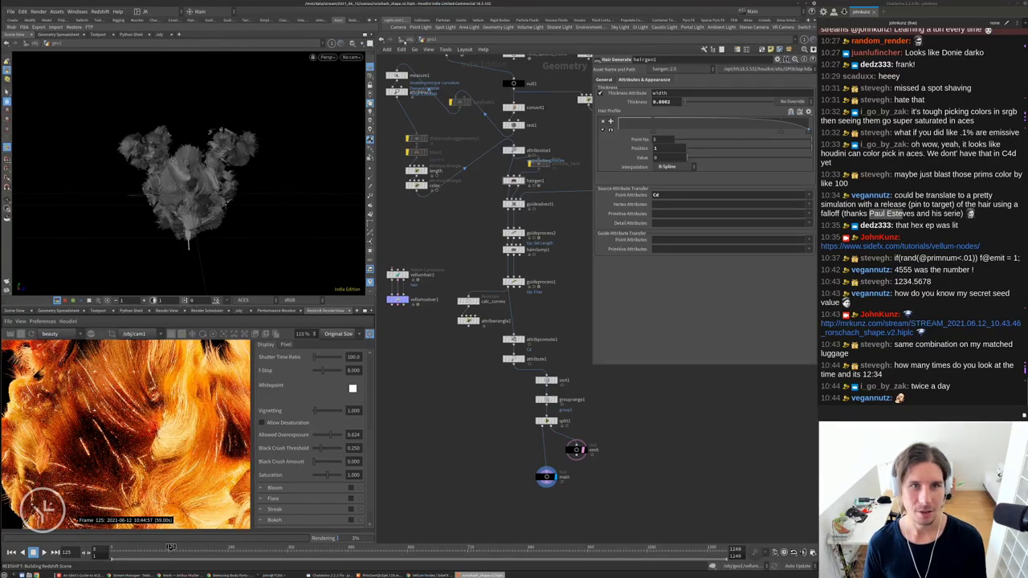
click(406, 38)
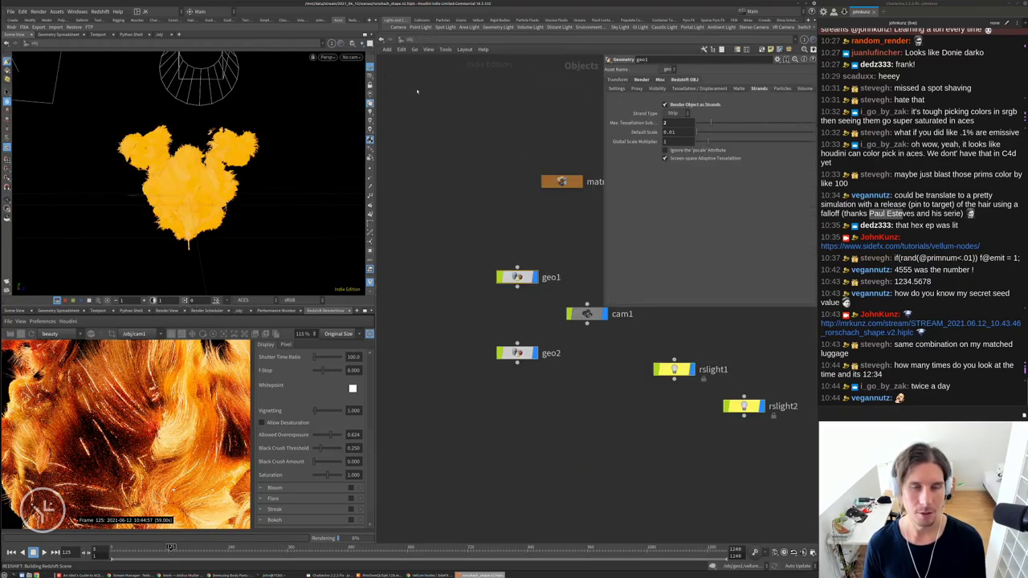
Switch to the output network and set Redshift_ROP1's Brute Force GI Rays to 512
click(406, 47)
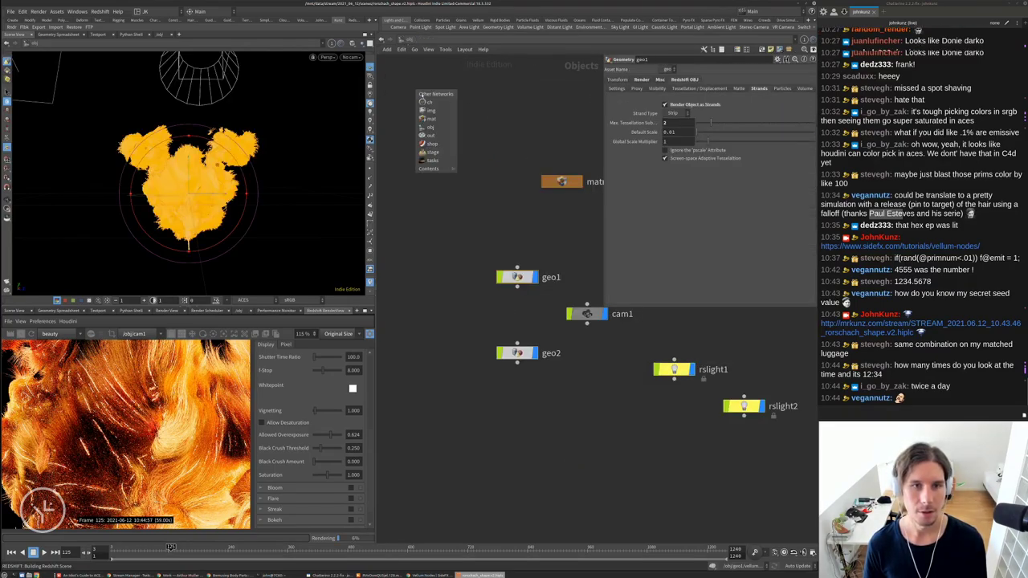
click(430, 136)
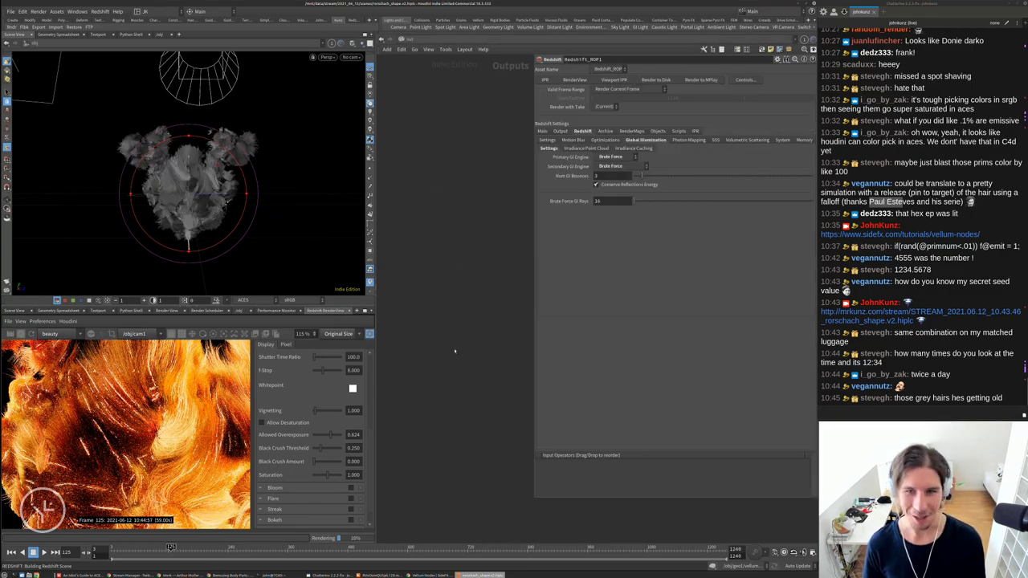
double_click(612, 201)
text(512)
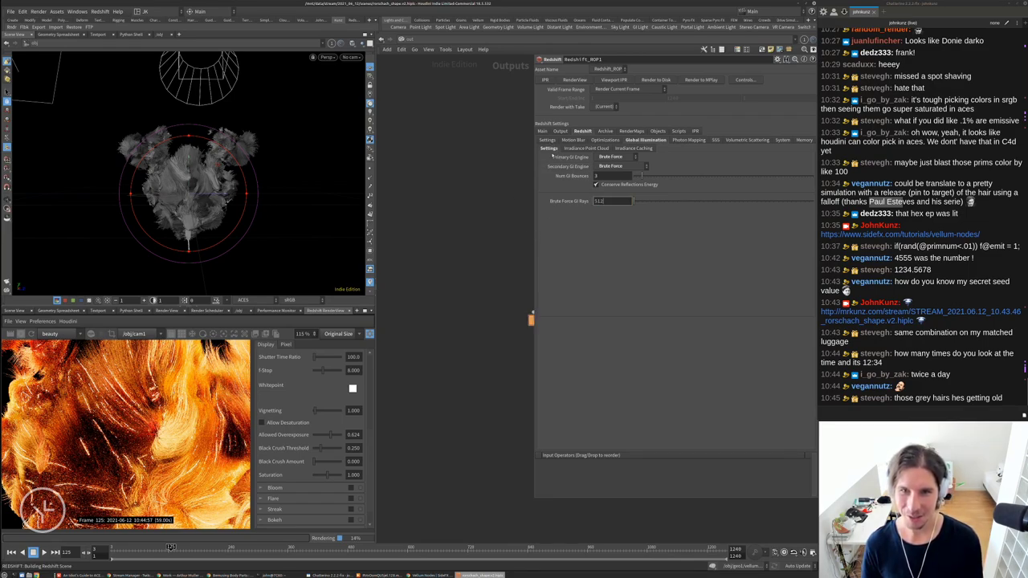
Set Max Samples to 64 in Sampling and zoom the render view to inspect the fur
click(547, 140)
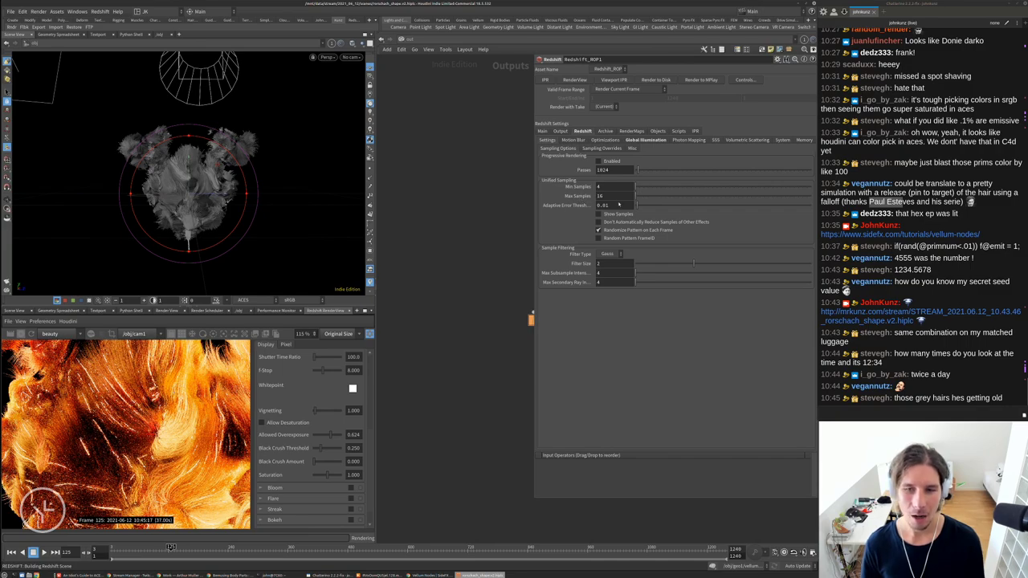
double_click(613, 195)
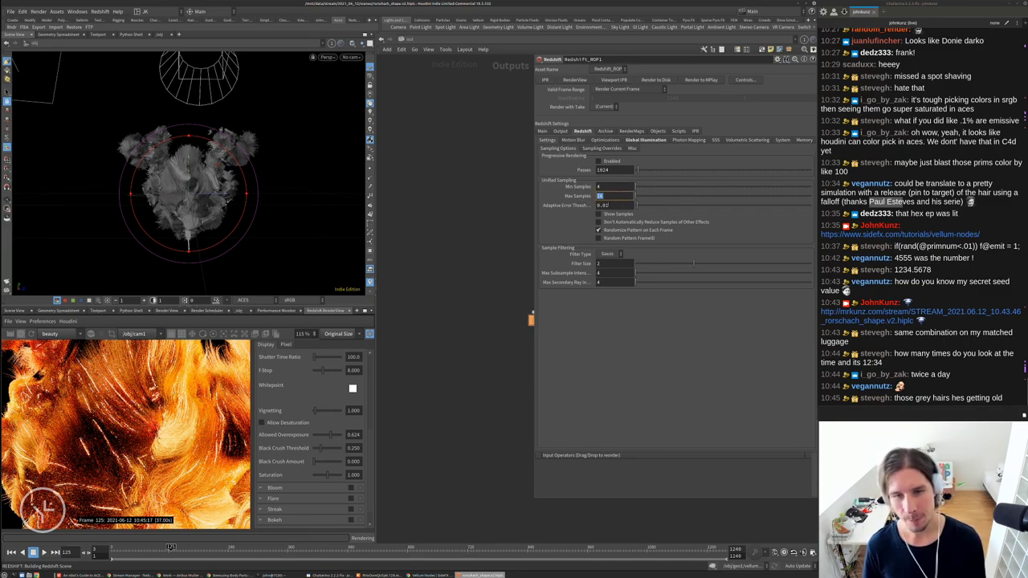
text(64)
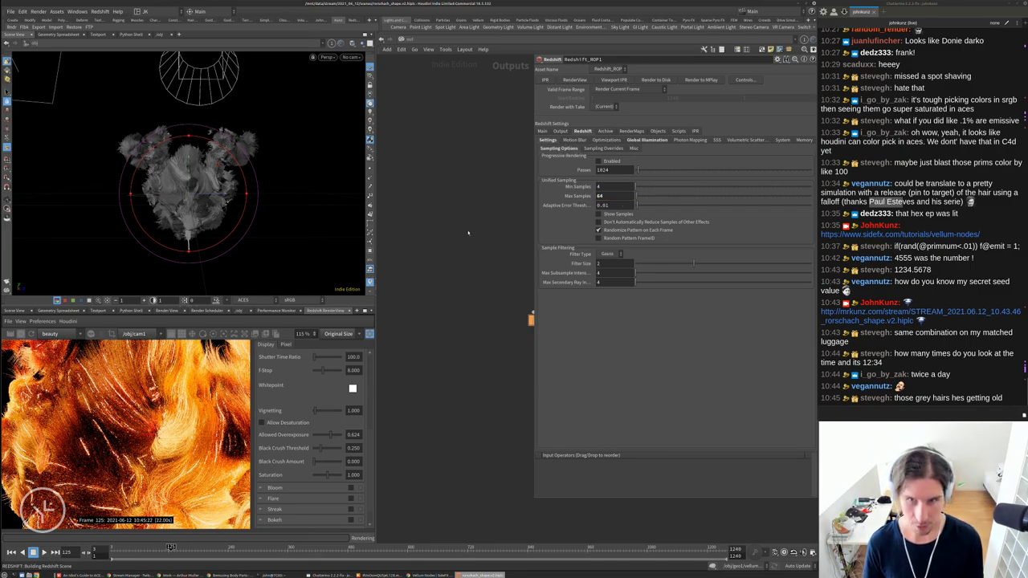
key(Return)
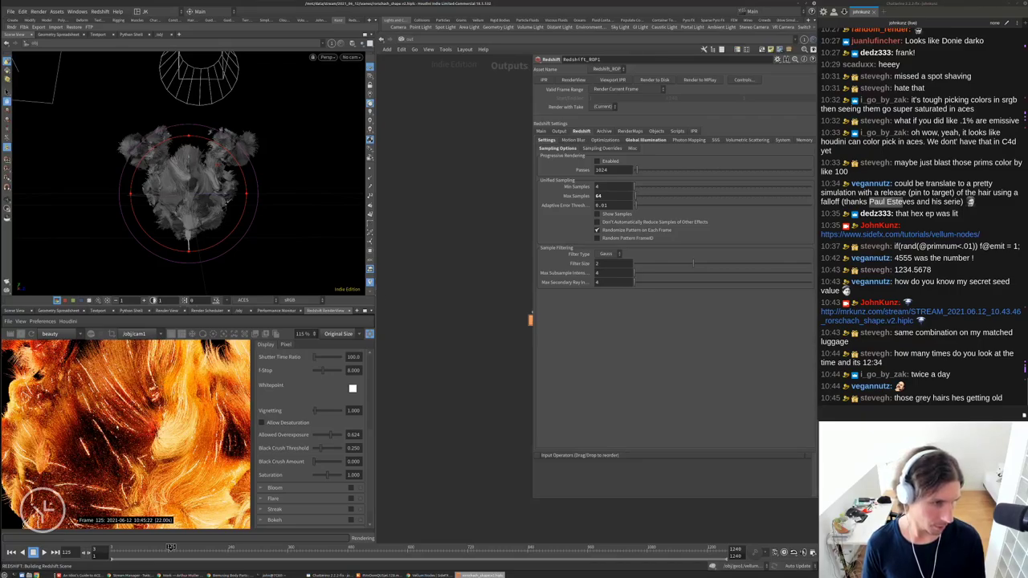
scroll(125, 434, down, 2)
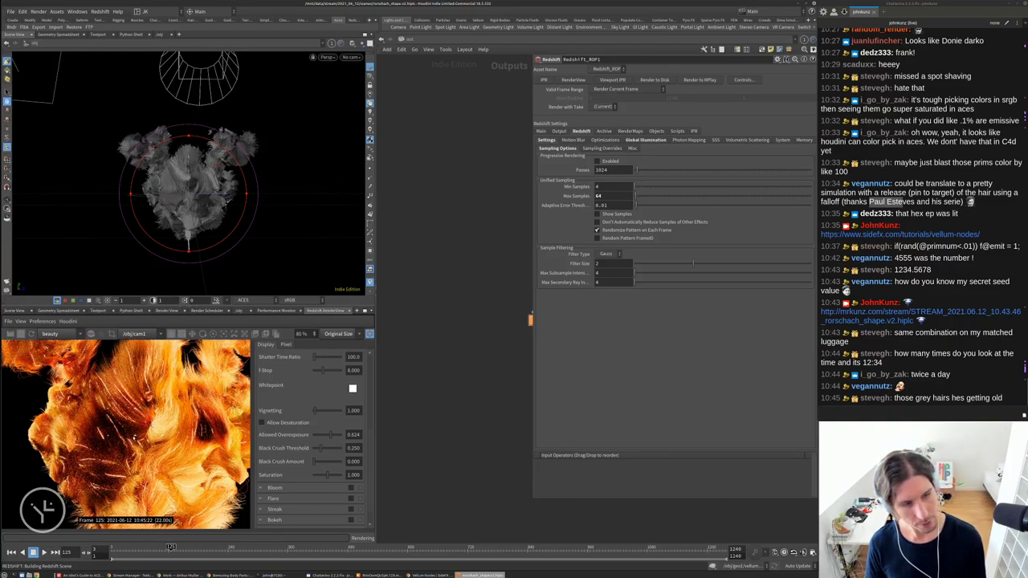
scroll(102, 433, up, 1)
scroll(130, 421, up, 1)
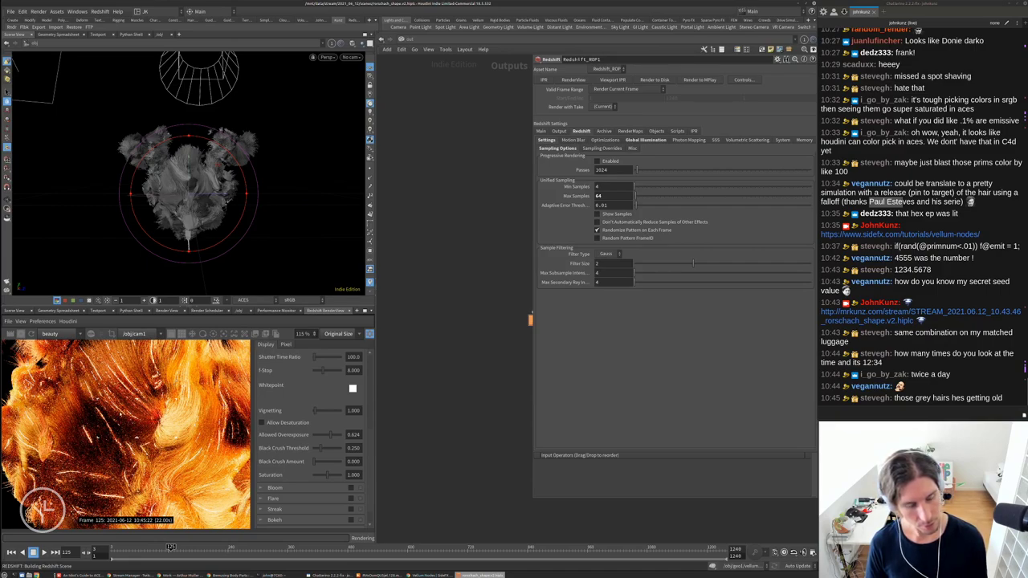
scroll(130, 415, down, 1)
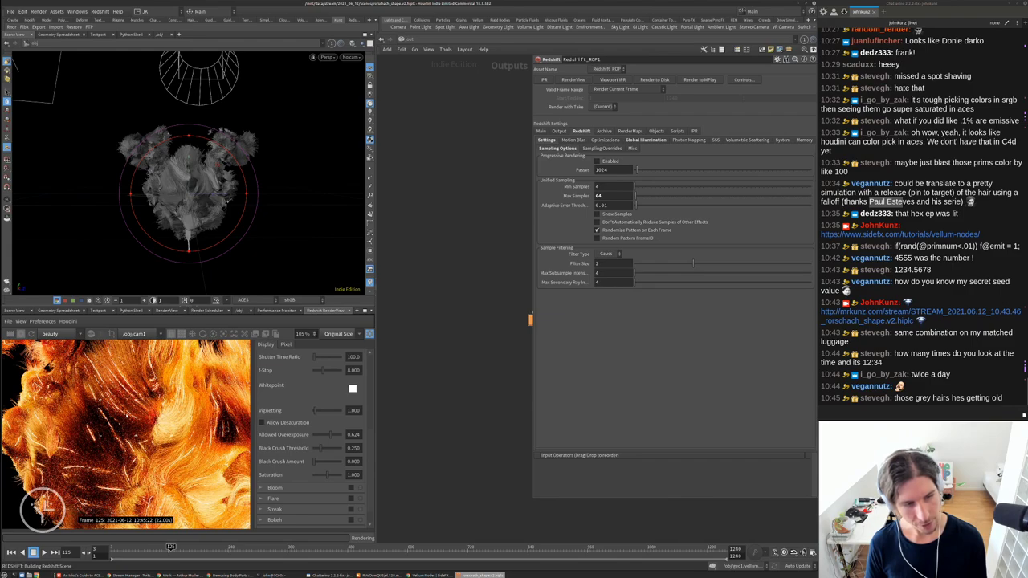
scroll(114, 483, up, 8)
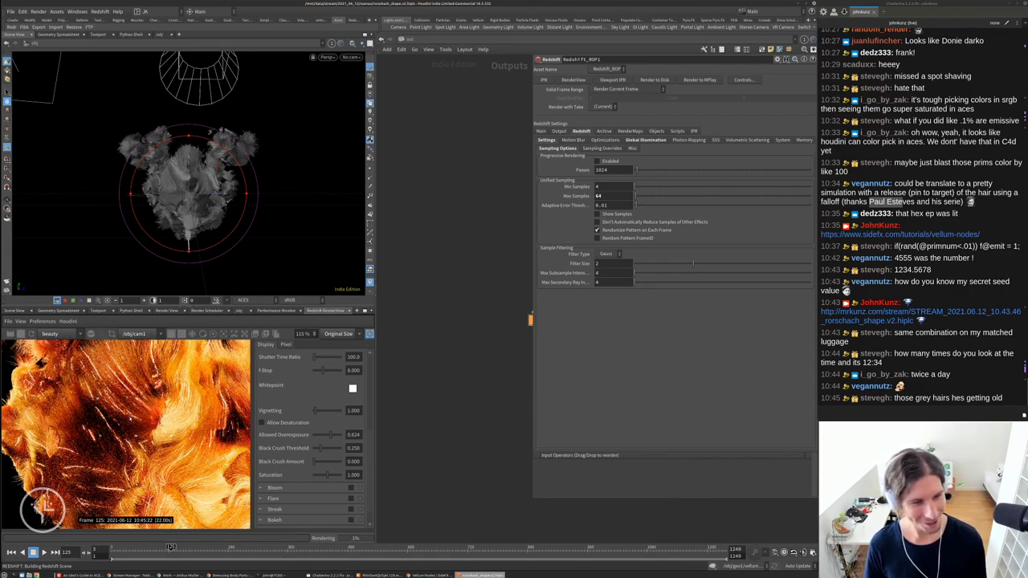
scroll(114, 482, up, 1)
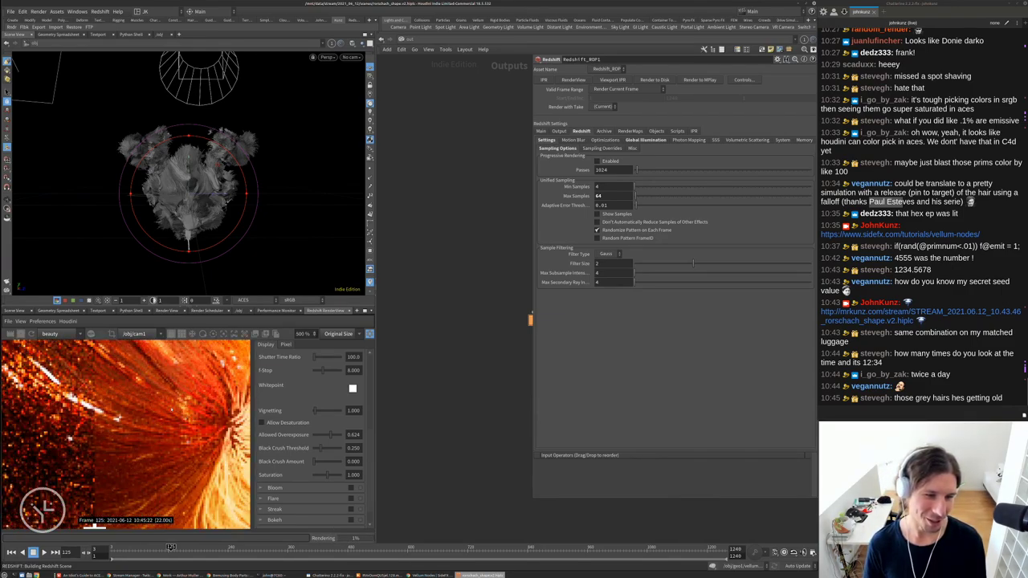
scroll(137, 423, down, 2)
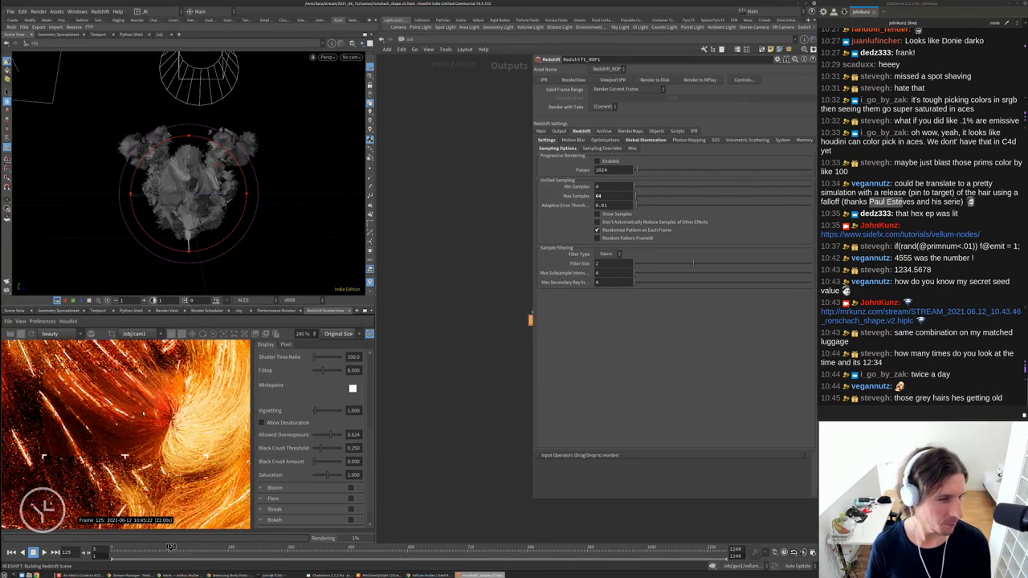
scroll(143, 413, down, 4)
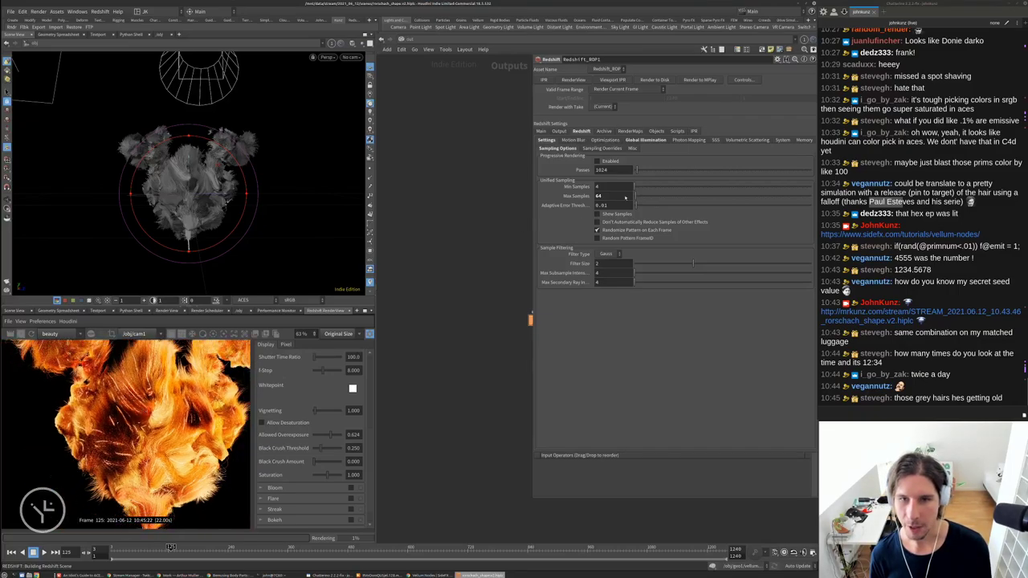
Lower Redshift_ROP1's Max Samples to 32
double_click(624, 196)
text(32)
key(Return)
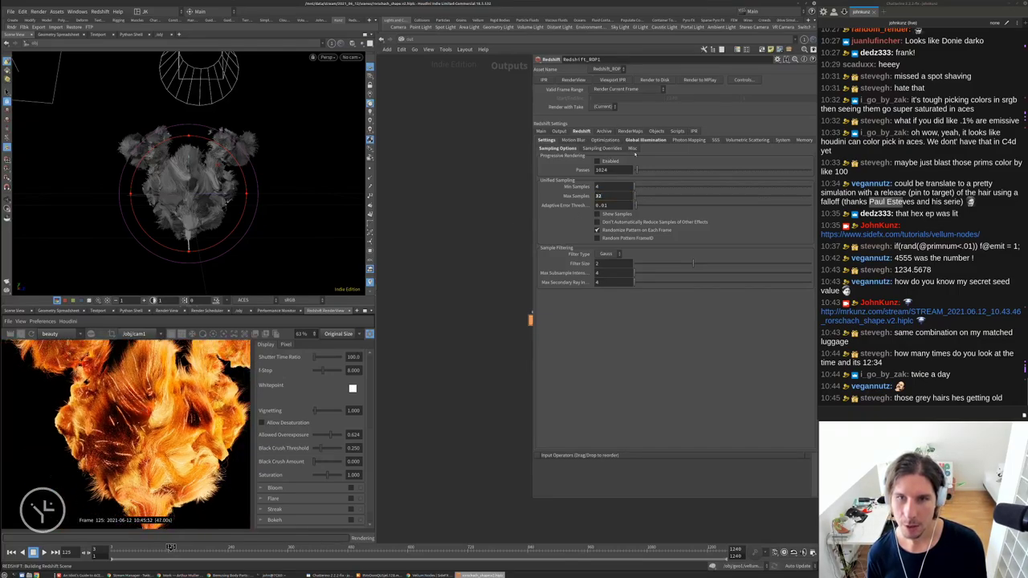
Set Brute Force GI Rays to 256 and go back to the sampling settings
click(643, 140)
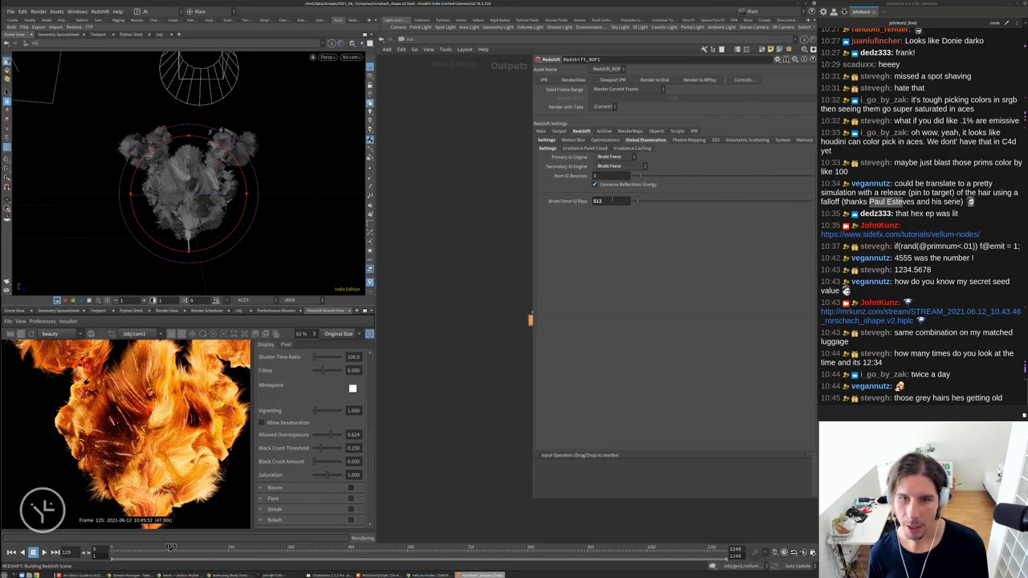
double_click(610, 201)
text(256)
key(Return)
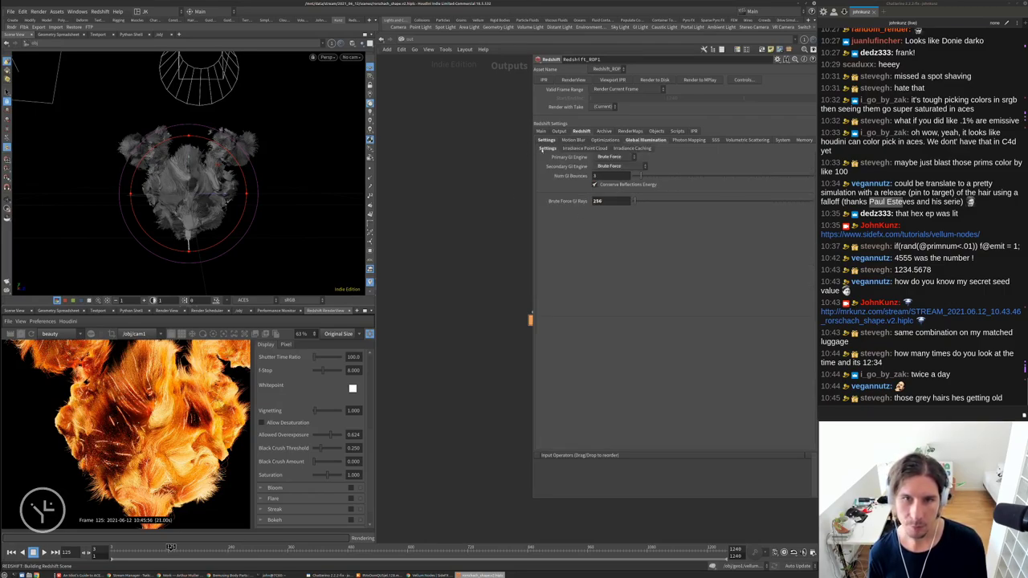
click(546, 140)
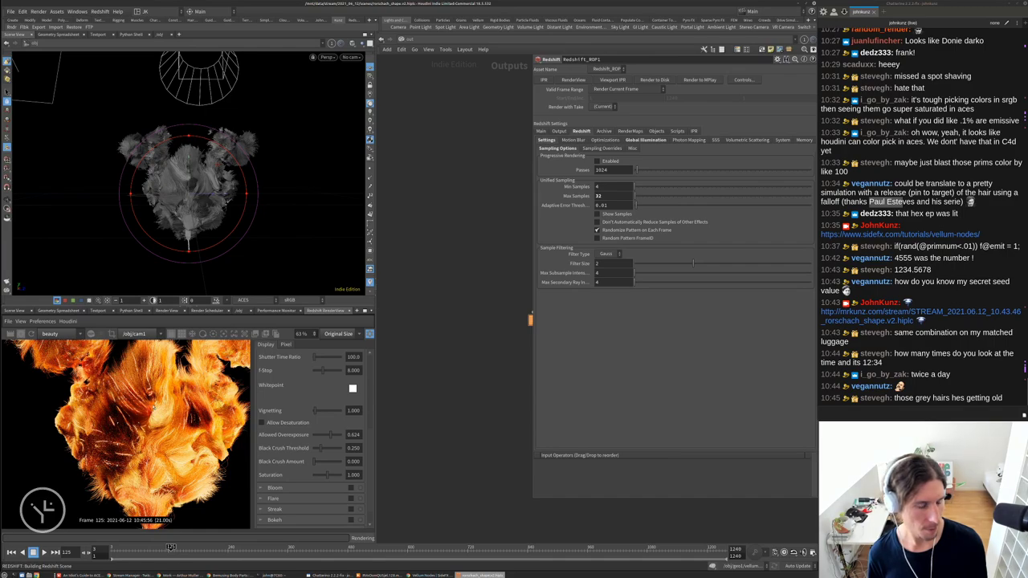
scroll(126, 433, up, 3)
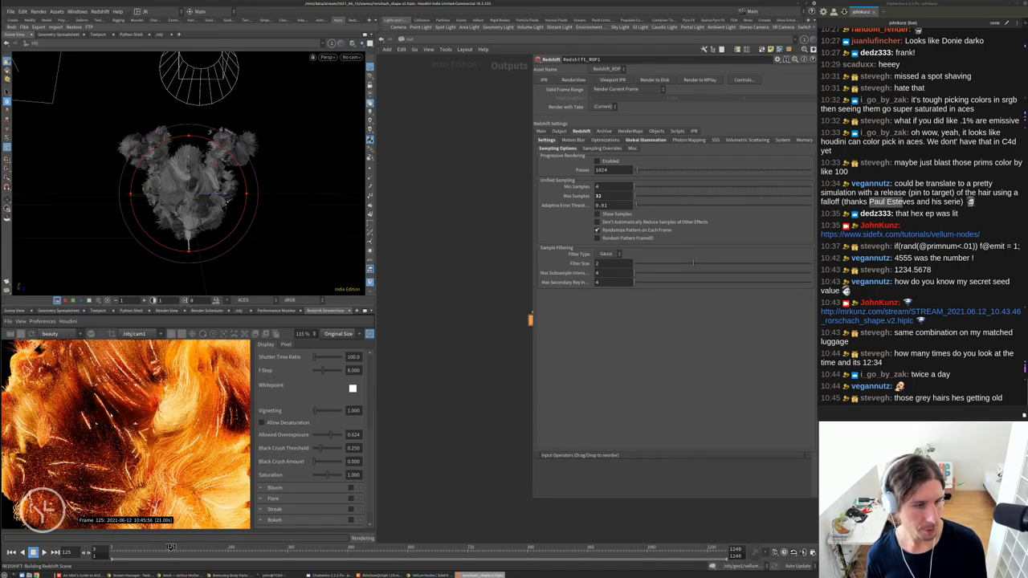
scroll(103, 433, down, 4)
scroll(127, 357, down, 2)
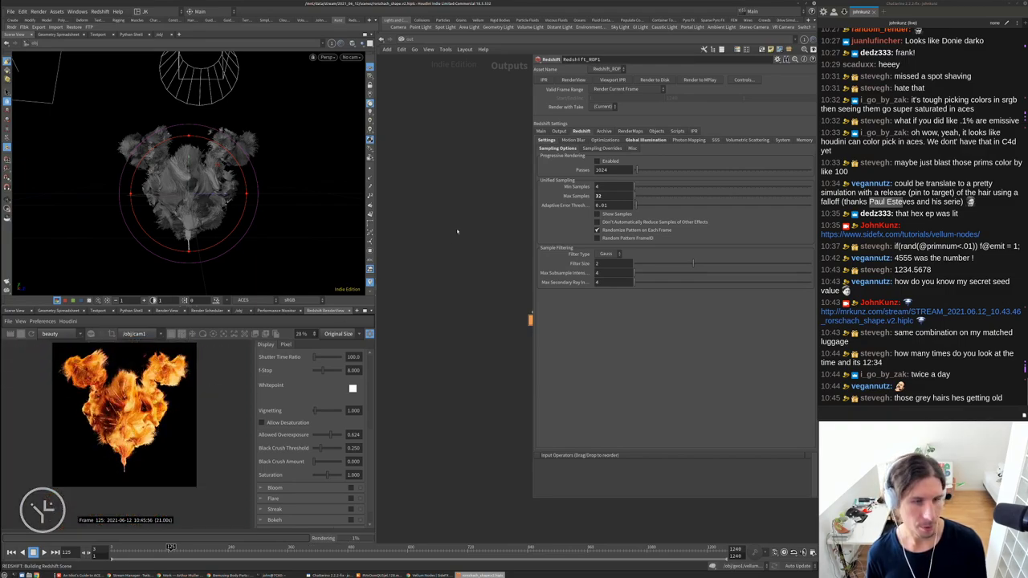
click(406, 38)
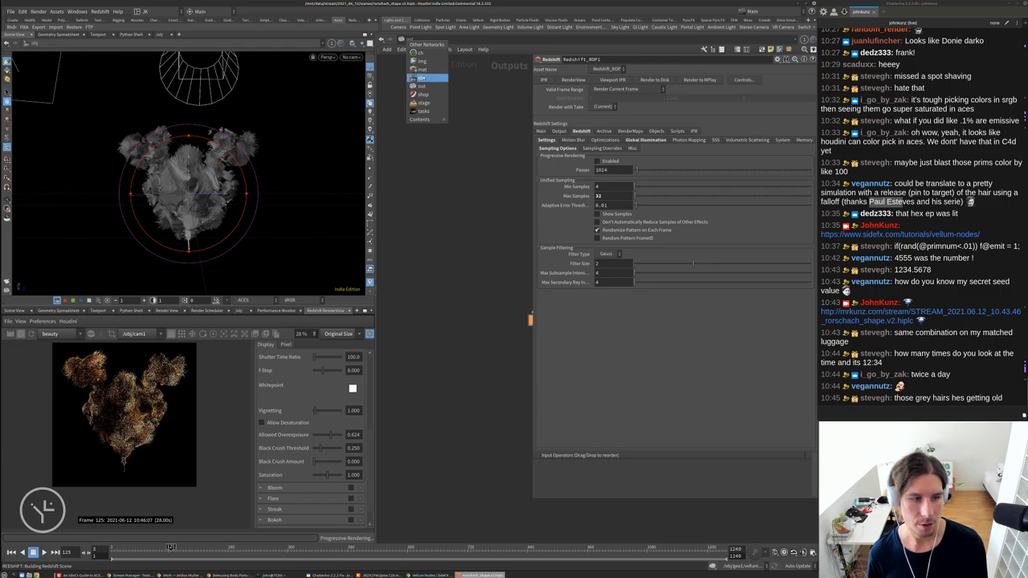
Select rslight1 at /obj, set its Spread to 0.873, and look through it
click(420, 78)
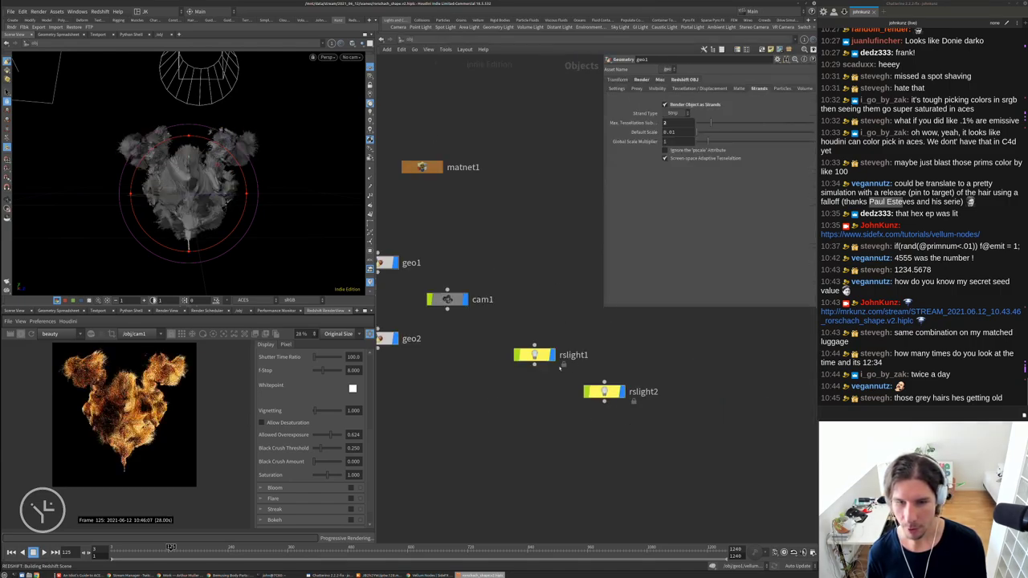
click(543, 356)
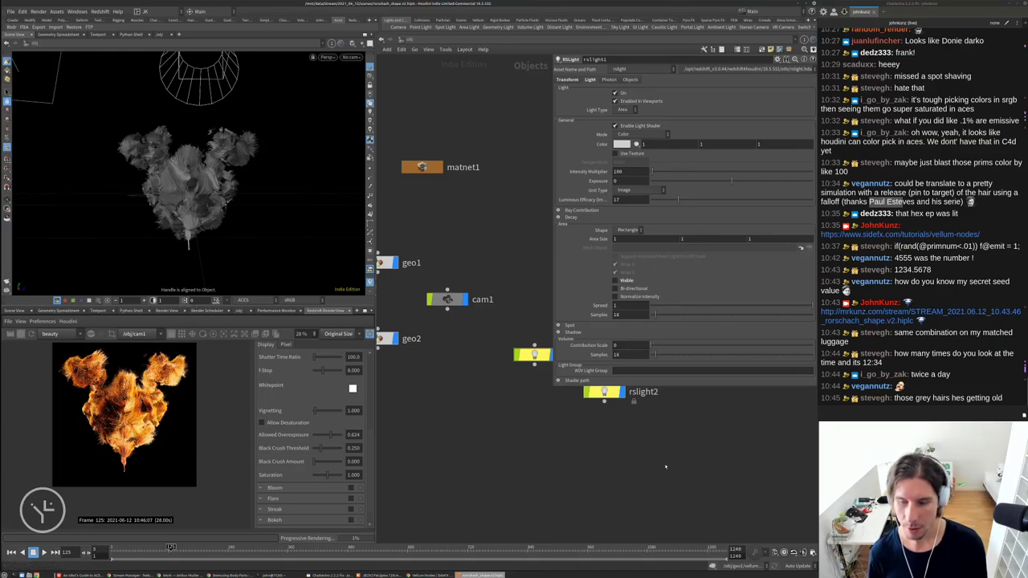
click(710, 308)
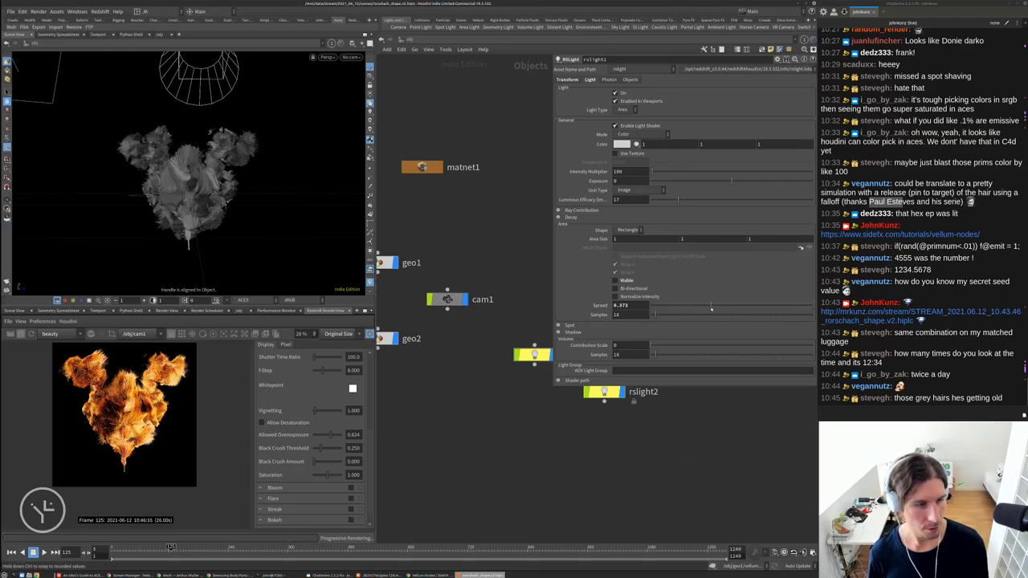
click(352, 57)
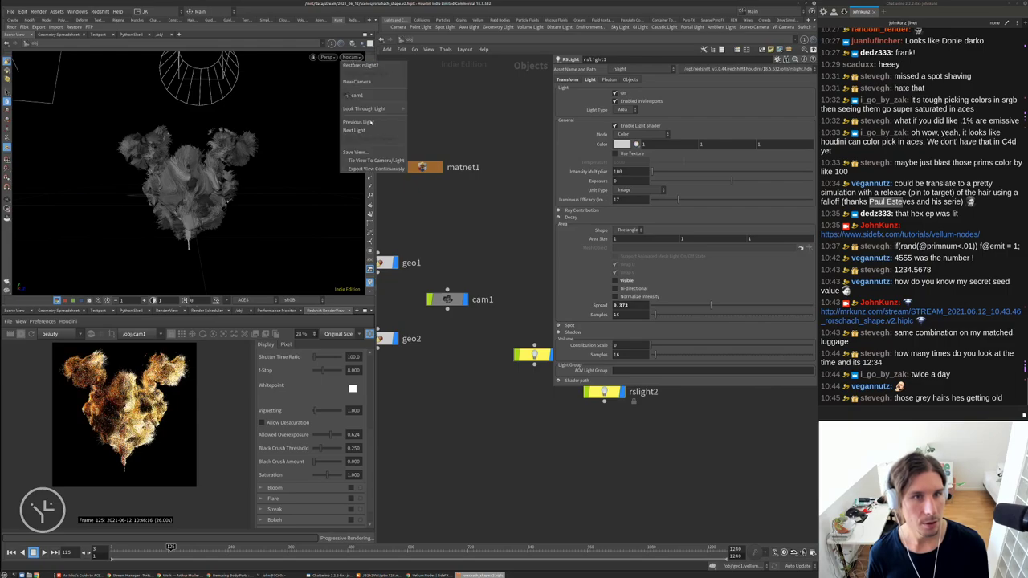
click(425, 112)
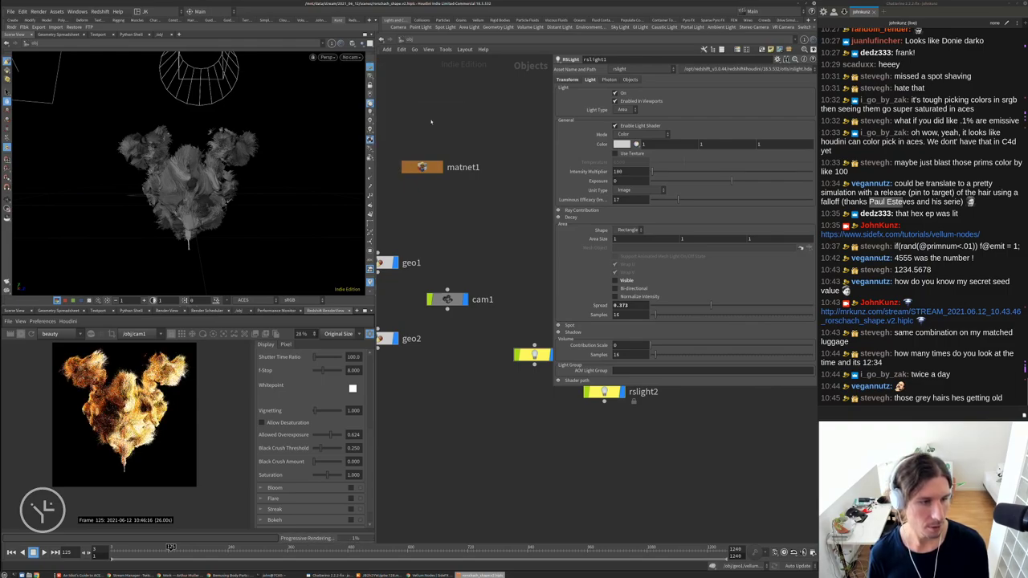
Lower rslight1's Intensity Multiplier from 100 to 25, then to 5
double_click(633, 171)
text(25)
key(Return)
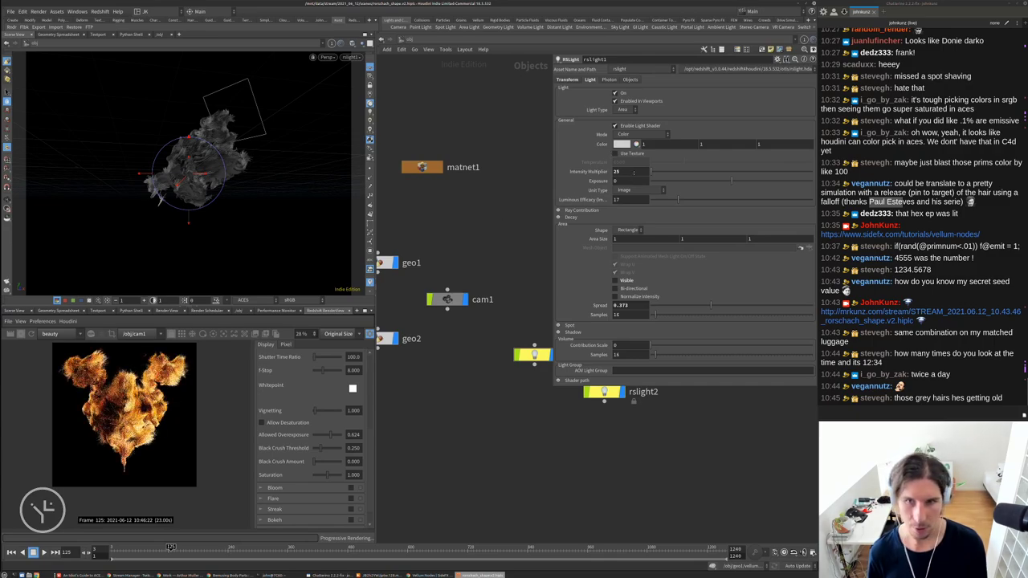
double_click(632, 171)
text(5)
key(Return)
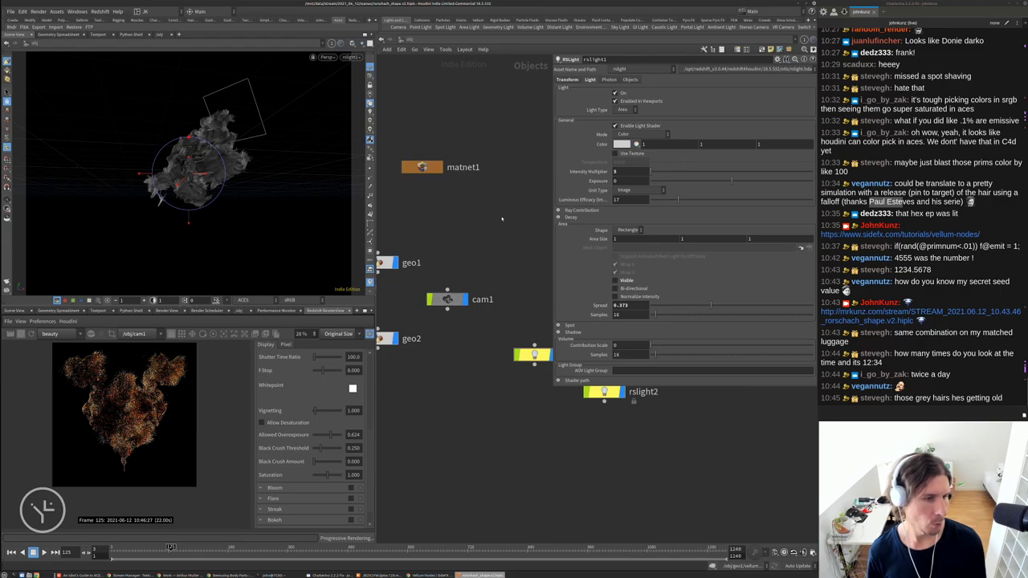
scroll(146, 383, up, 2)
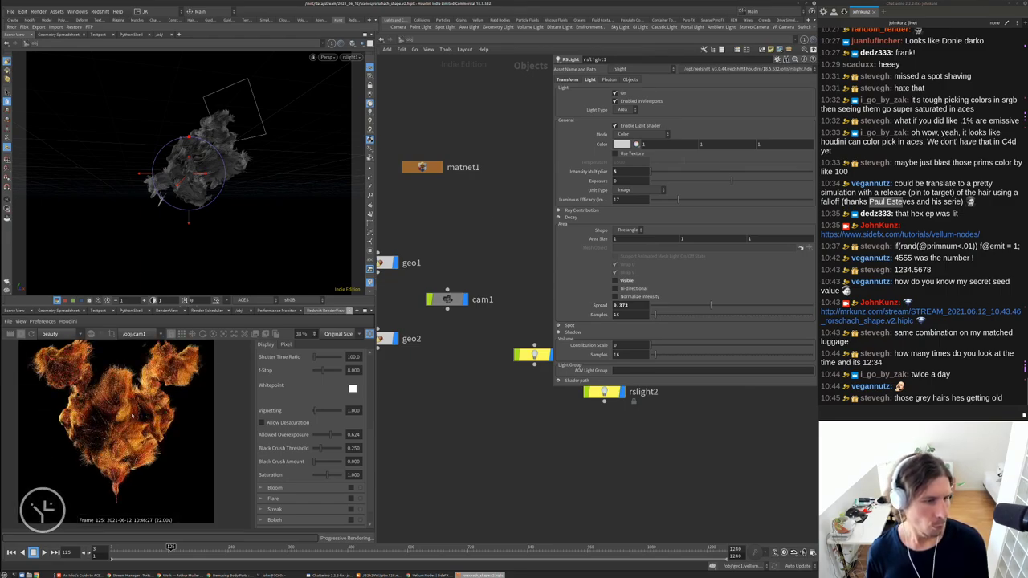
scroll(106, 416, up, 1)
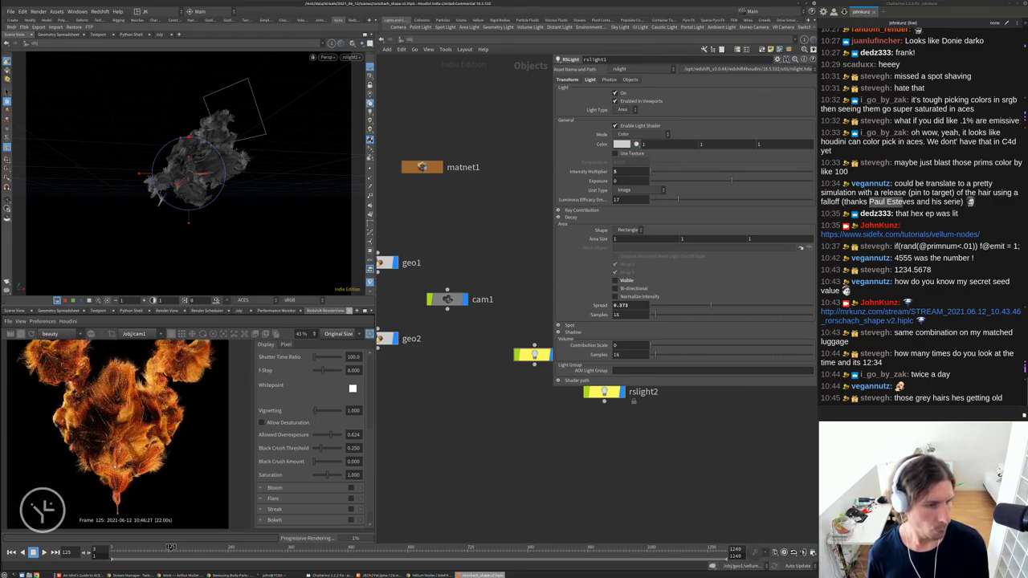
scroll(141, 450, down, 1)
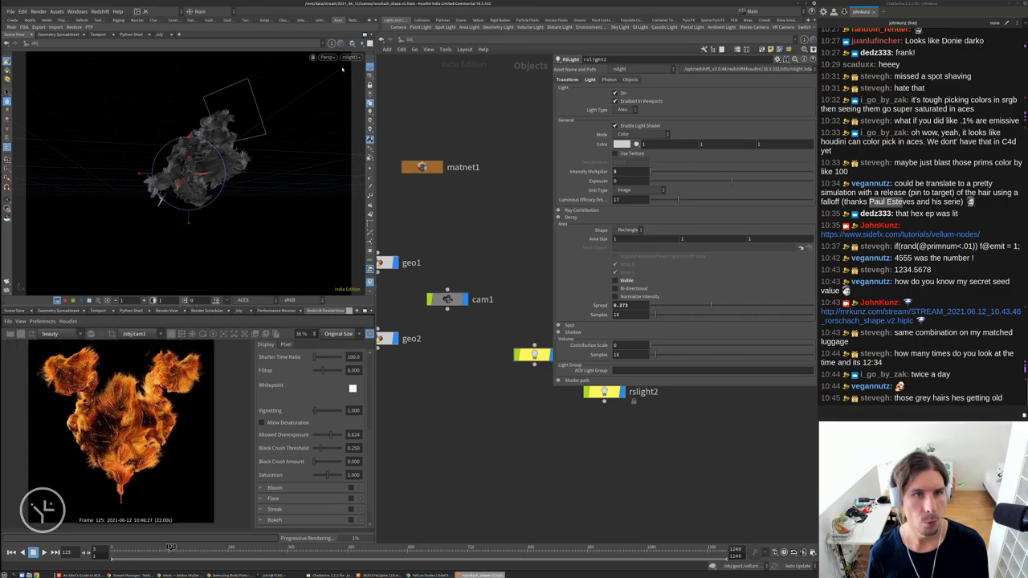
Lock rslight1 to the viewport and orbit to swing it around the hair sculpture
click(370, 84)
key(Escape)
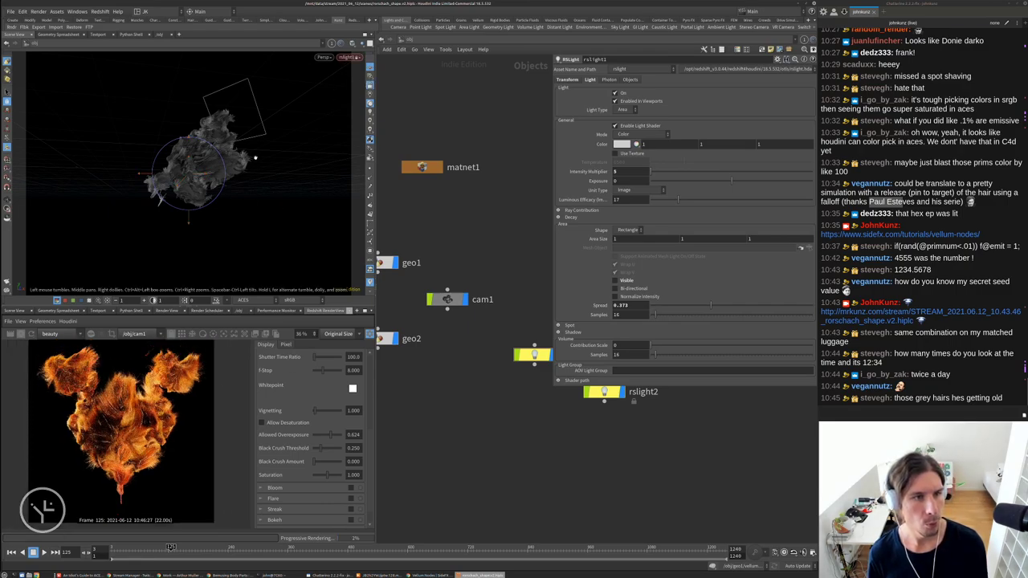
drag(215, 172, 219, 198)
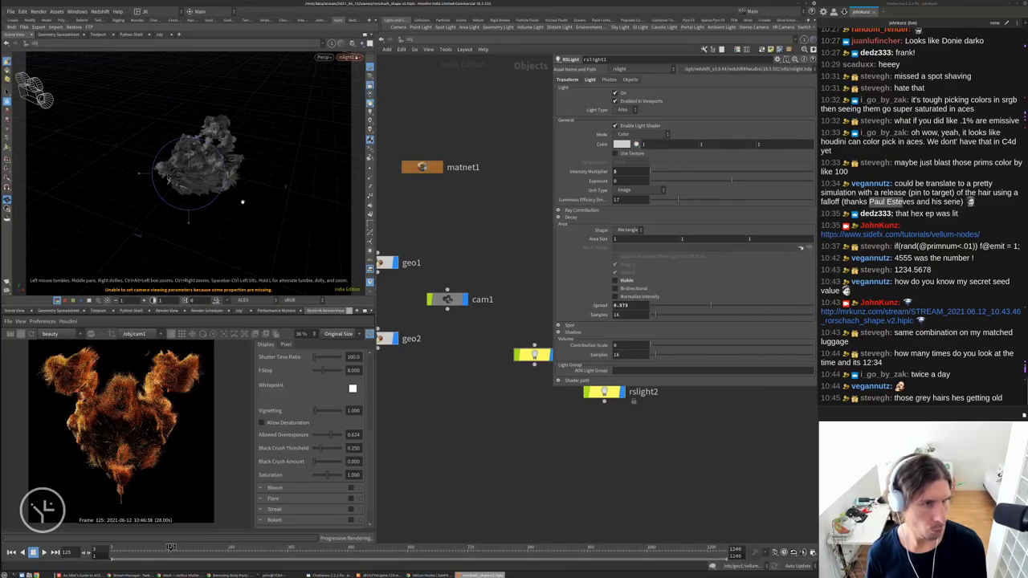
drag(219, 198, 283, 205)
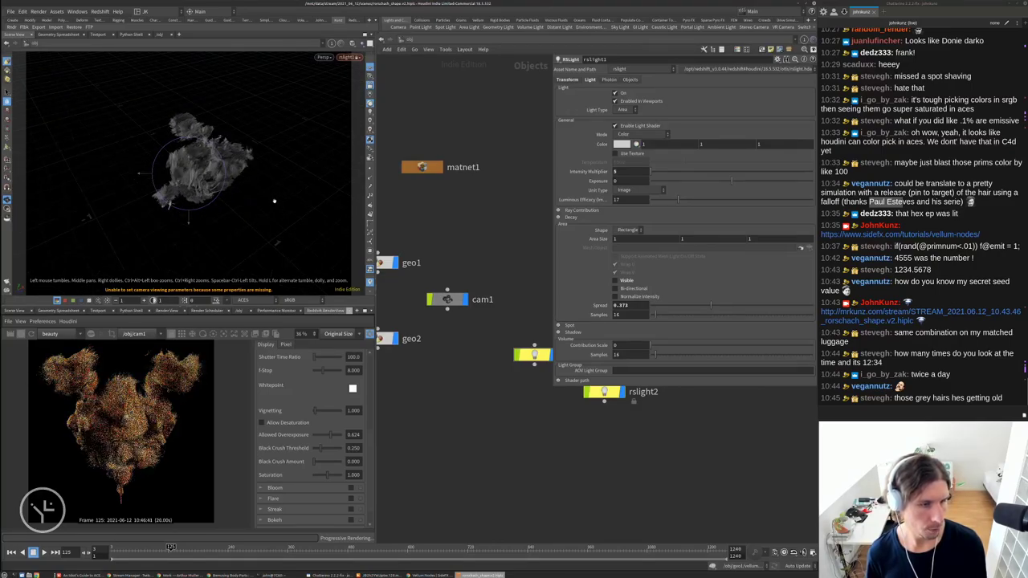
scroll(121, 425, up, 2)
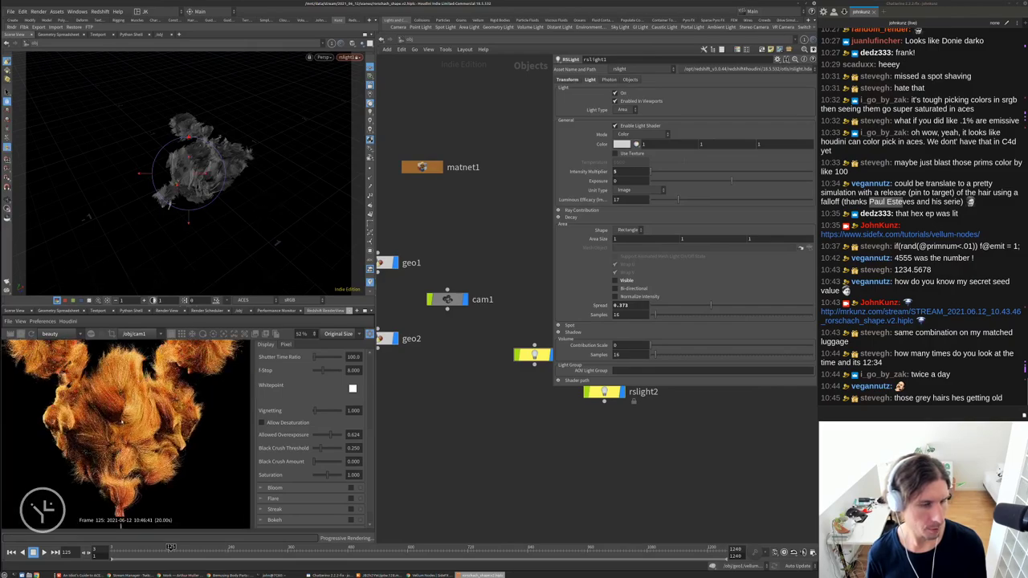
drag(262, 163, 166, 190)
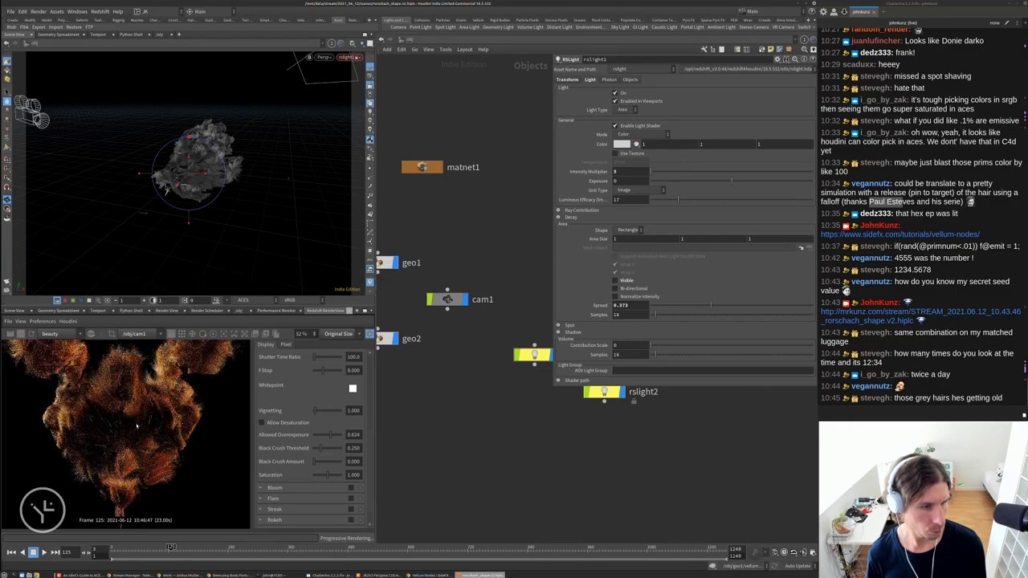
scroll(122, 406, down, 2)
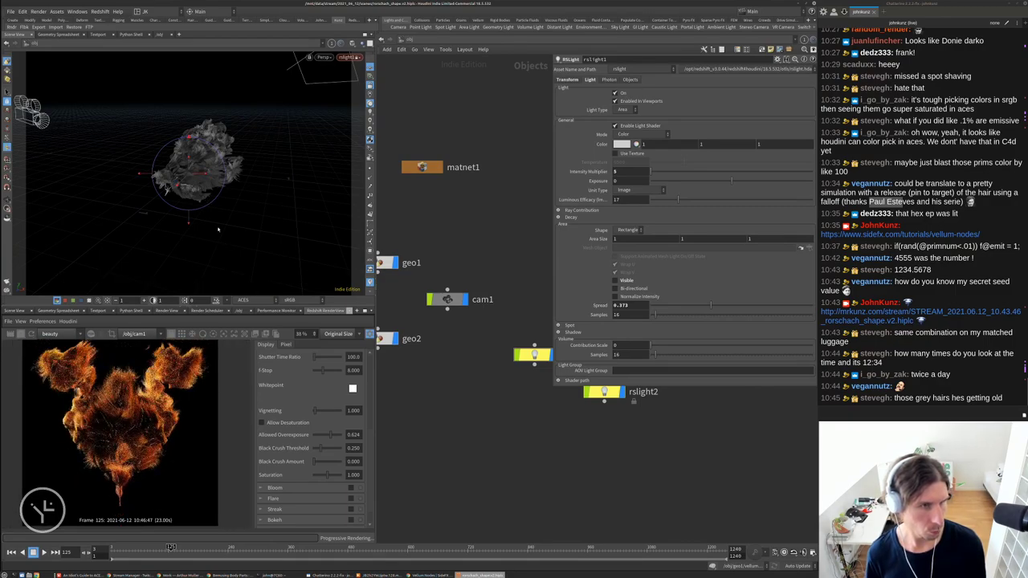
Aim the light at the hair cloud and narrow its Spread from 0.373 to 0.132
drag(34, 110, 238, 264)
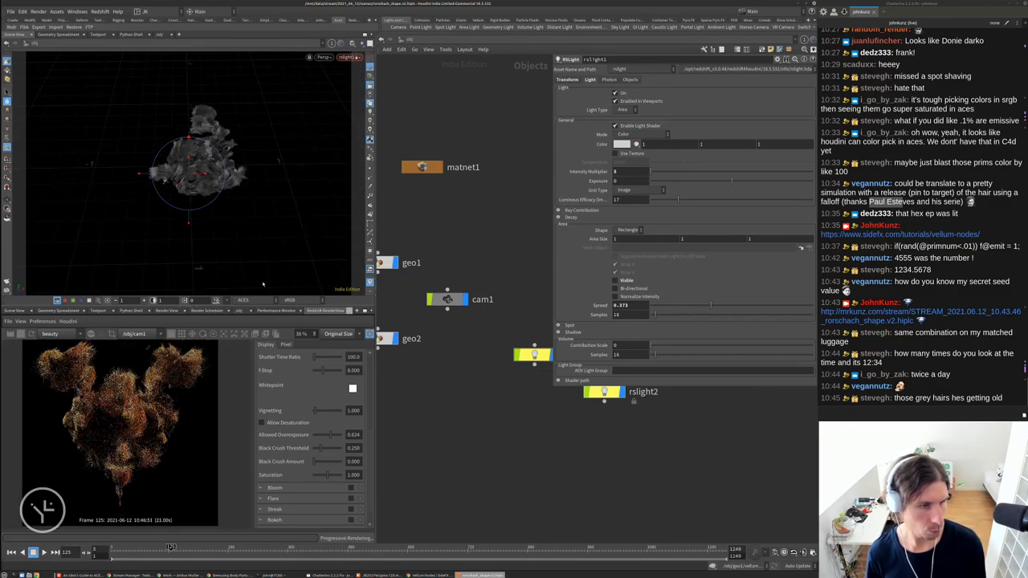
drag(262, 268, 358, 229)
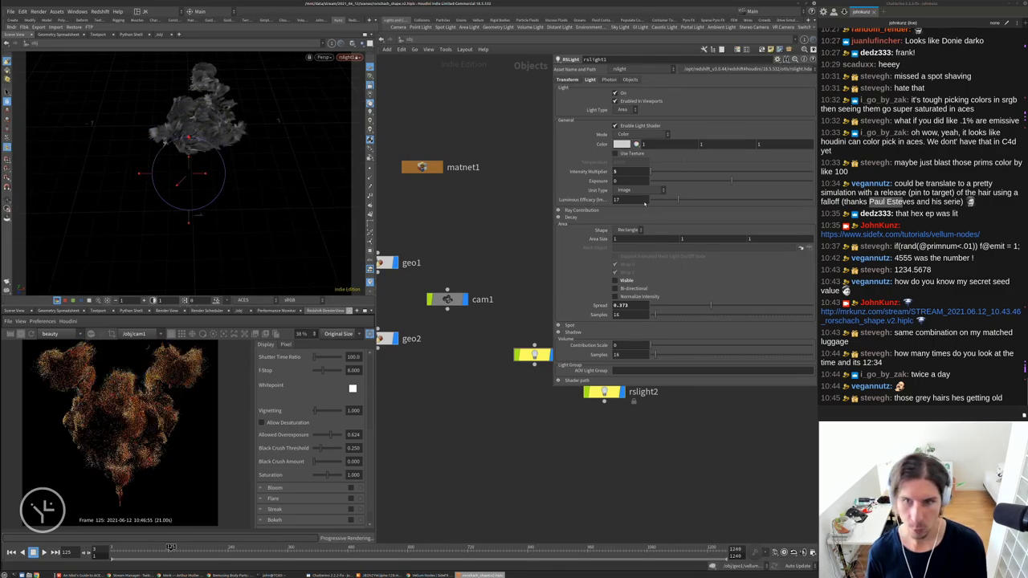
drag(711, 306, 672, 307)
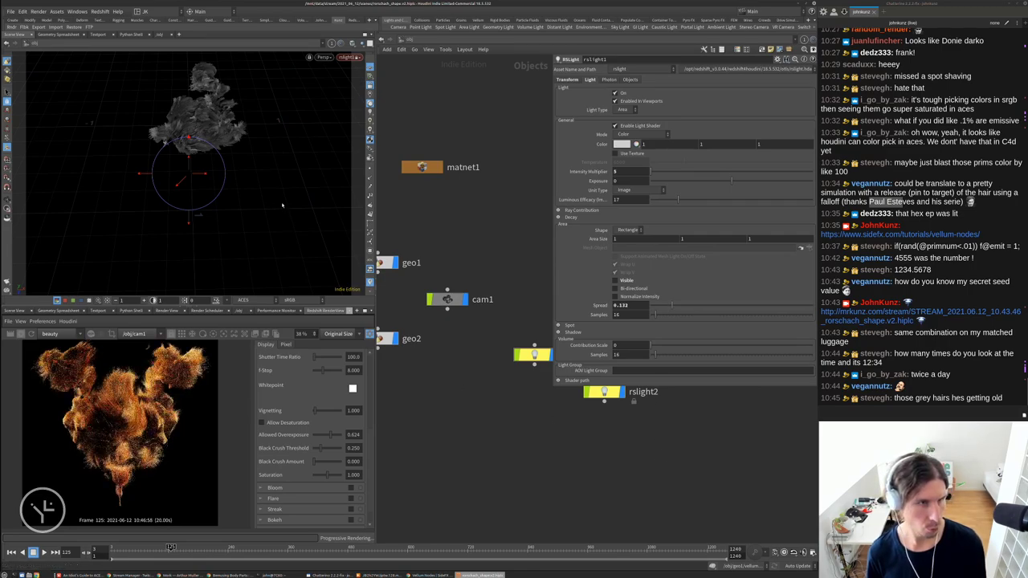
drag(282, 205, 274, 149)
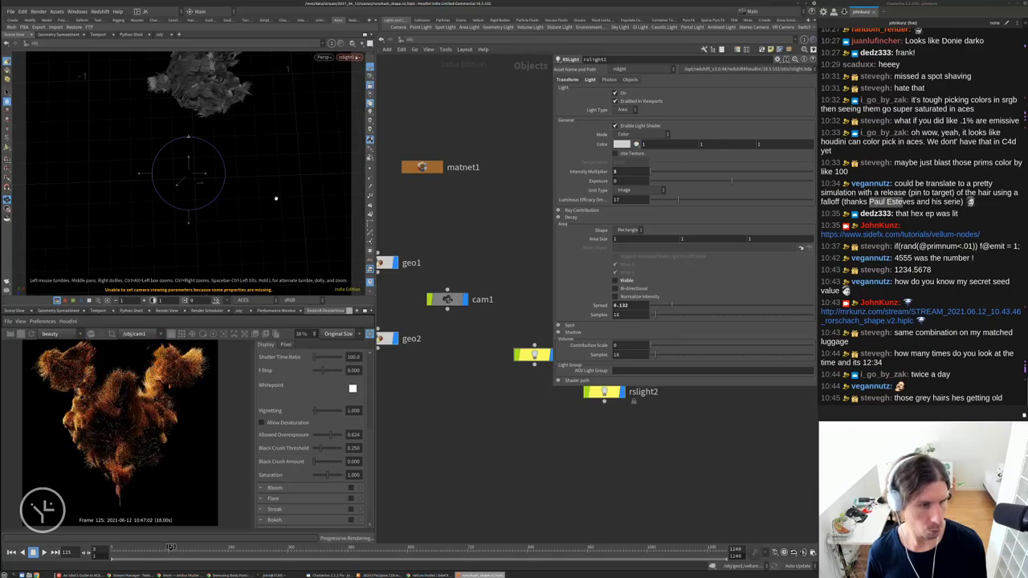
Move the light closer to the hair cloud and set Intensity Multiplier to 15
drag(232, 221, 269, 226)
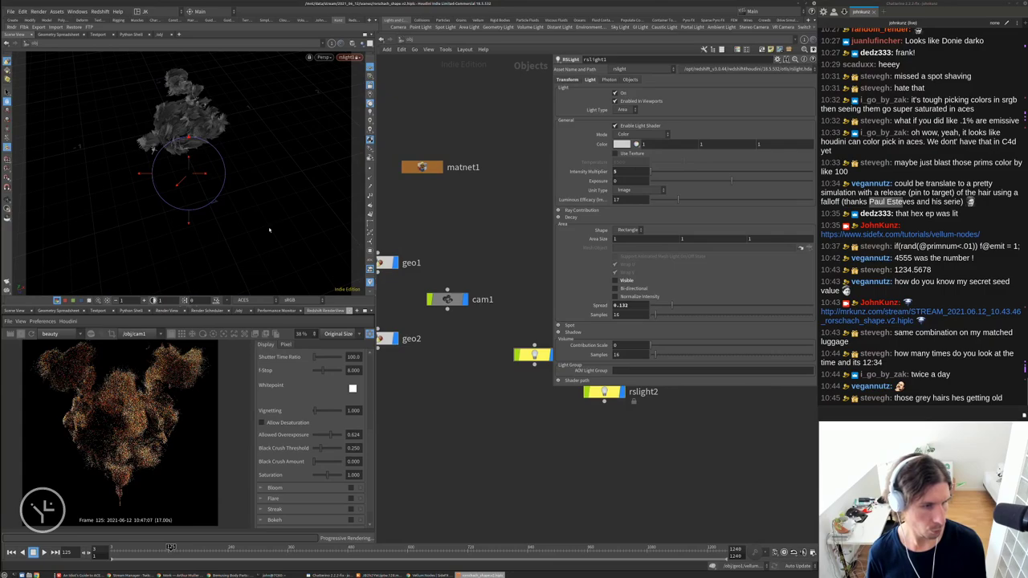
scroll(47, 429, down, 1)
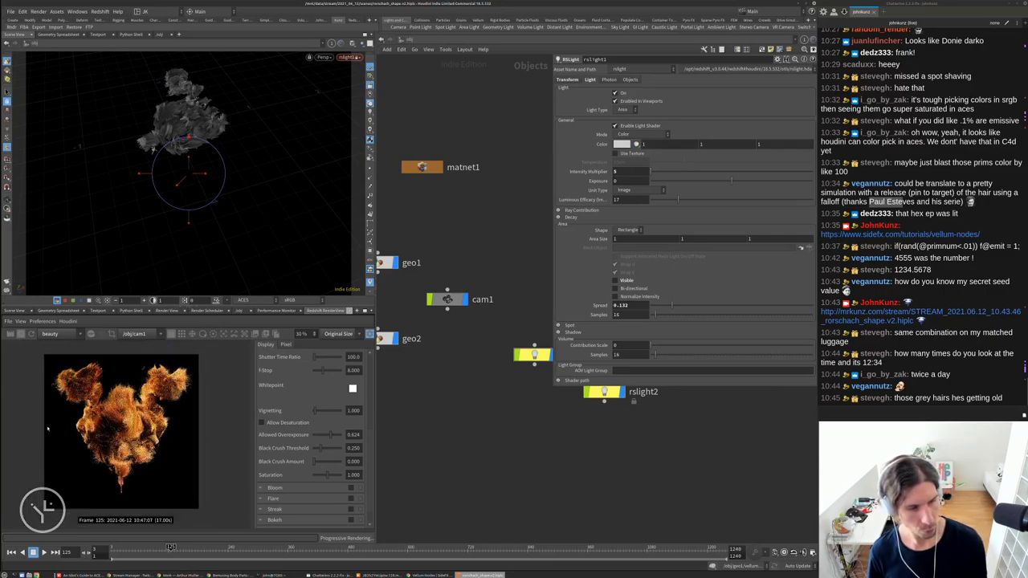
scroll(98, 433, up, 3)
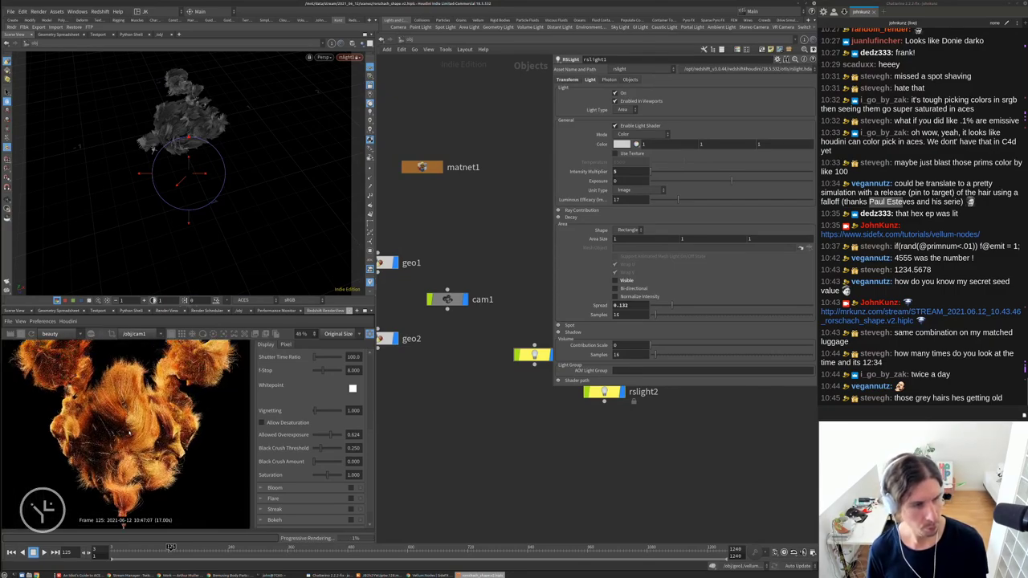
scroll(98, 433, up, 1)
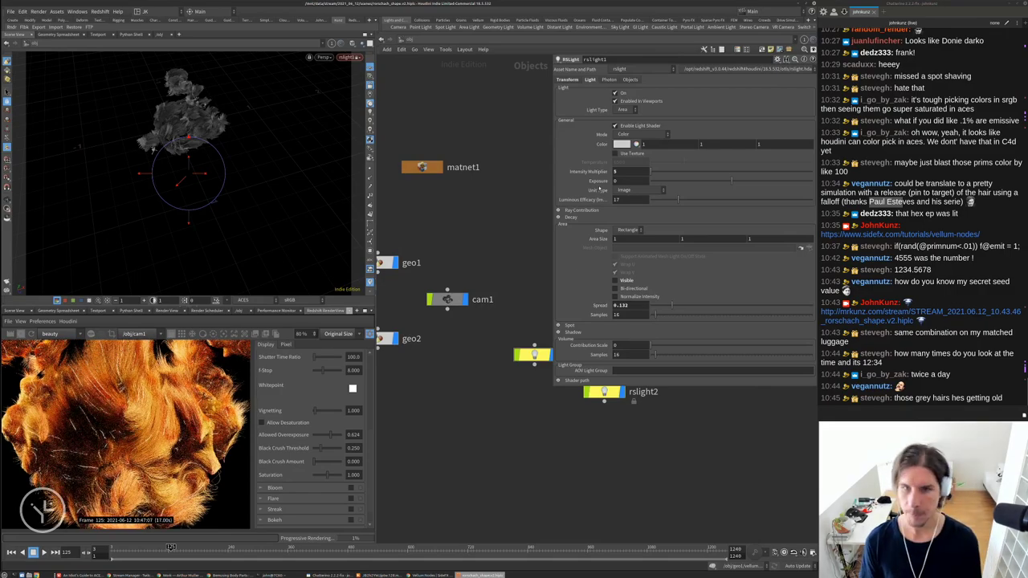
text(15)
key(Return)
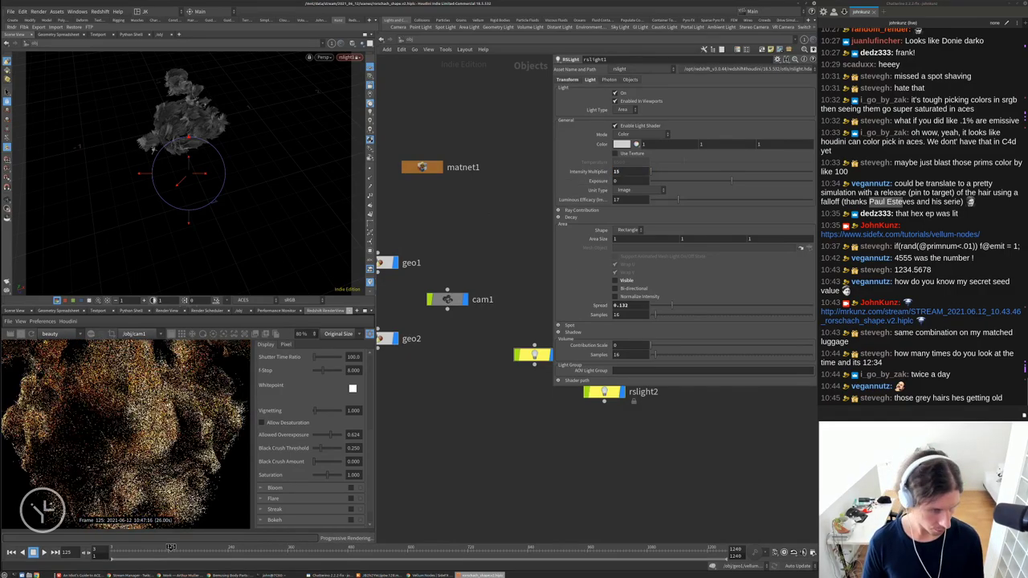
scroll(112, 436, down, 3)
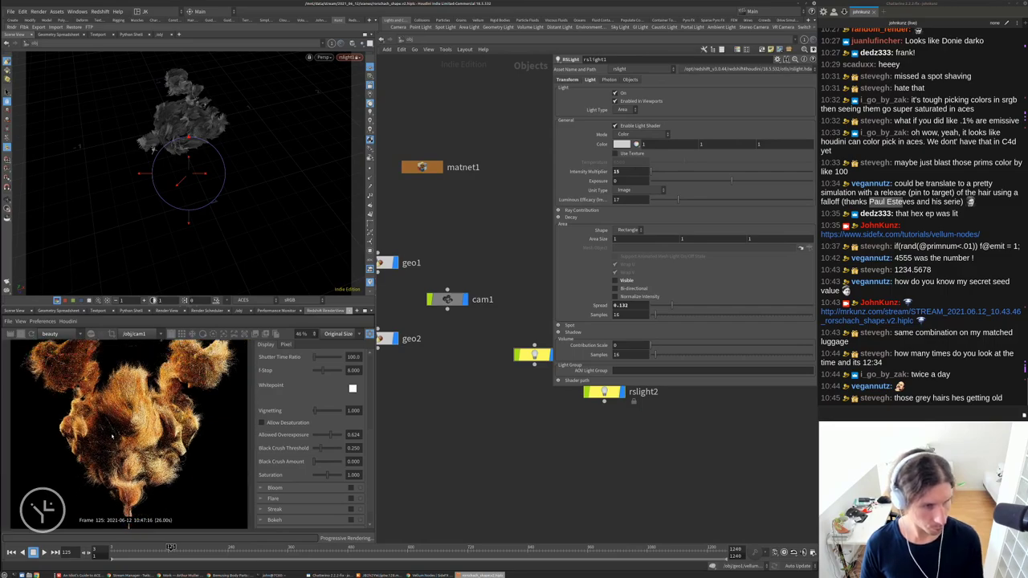
scroll(113, 436, down, 1)
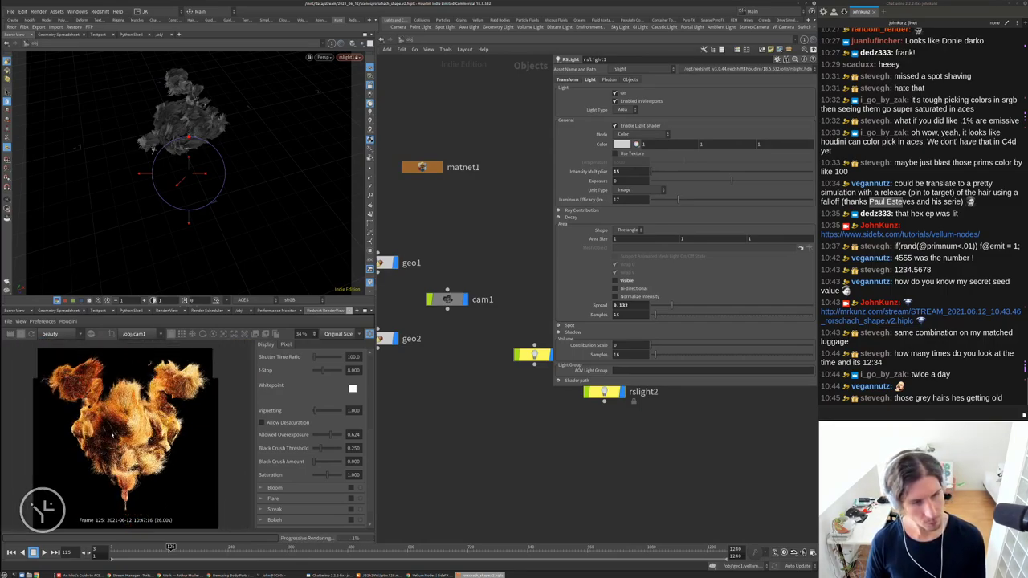
scroll(125, 439, down, 1)
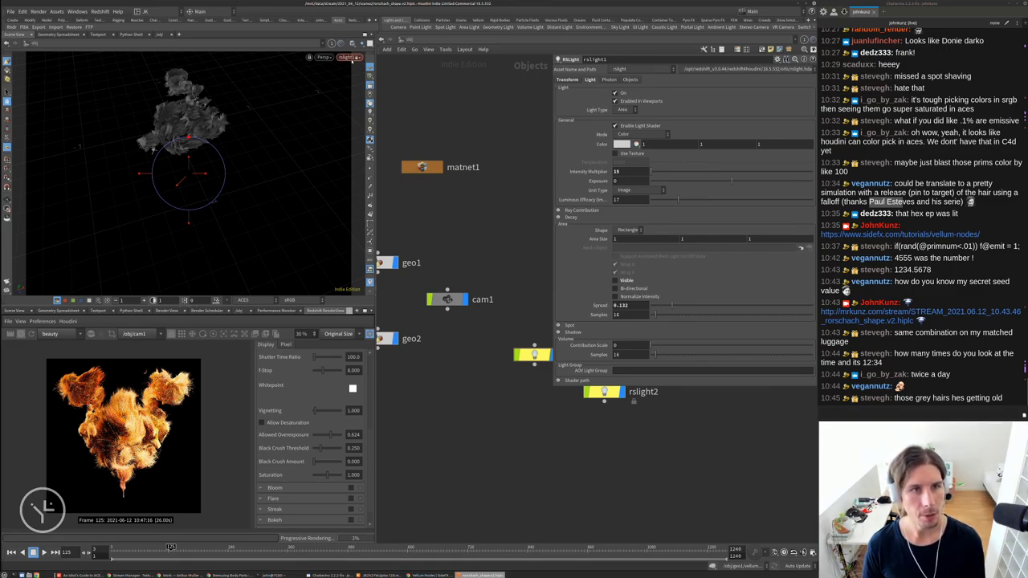
click(350, 58)
Look through rslight1 and swing it to light the orange hair from a new angle
mouse_move(365, 108)
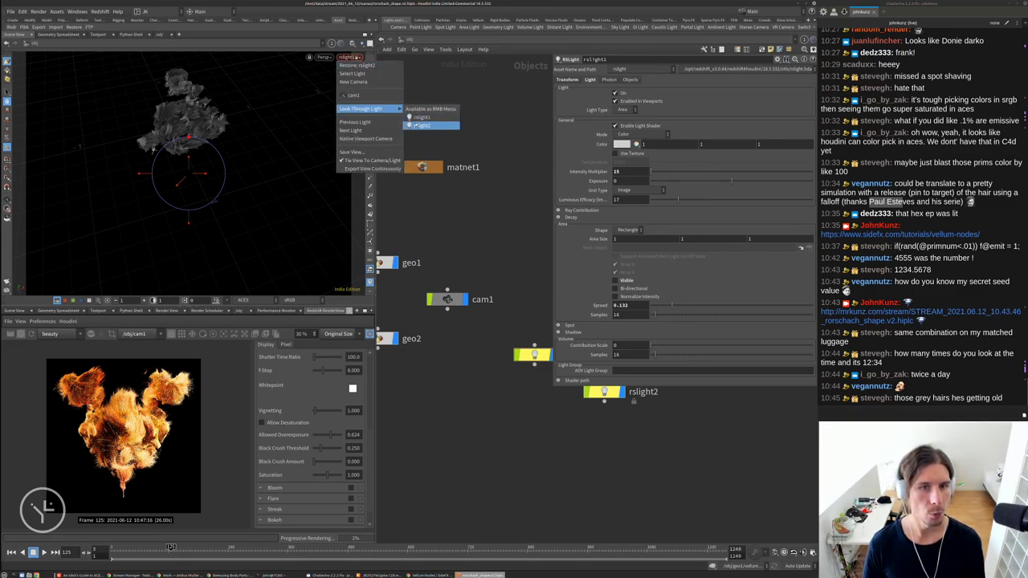
click(418, 117)
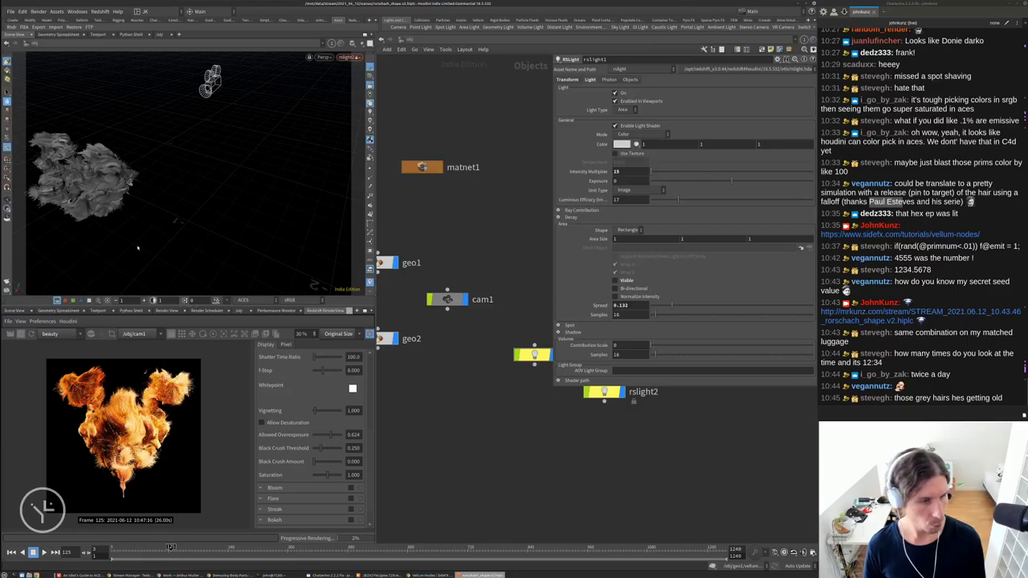
drag(200, 220, 225, 204)
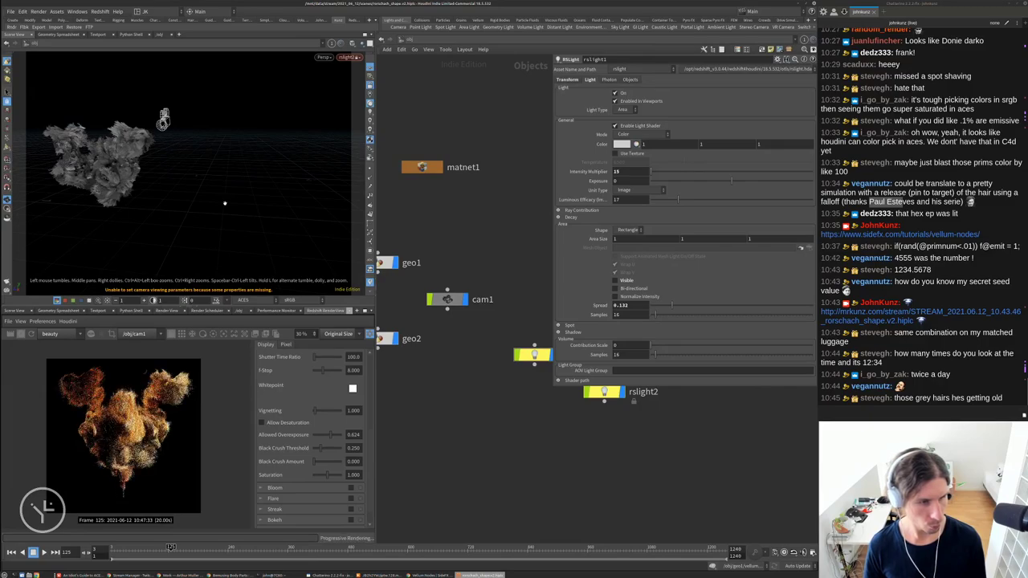
drag(193, 189, 264, 224)
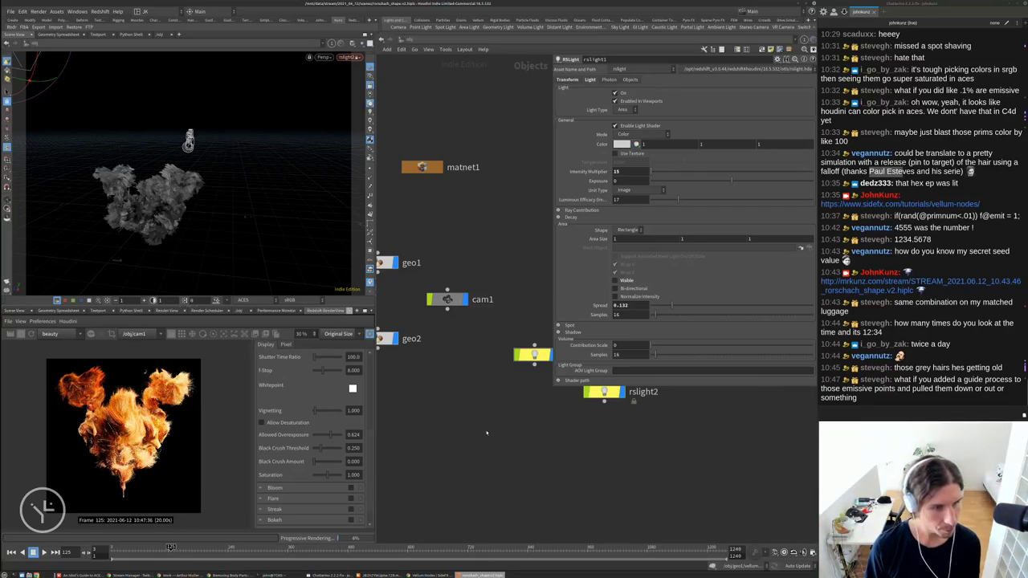
scroll(137, 442, up, 5)
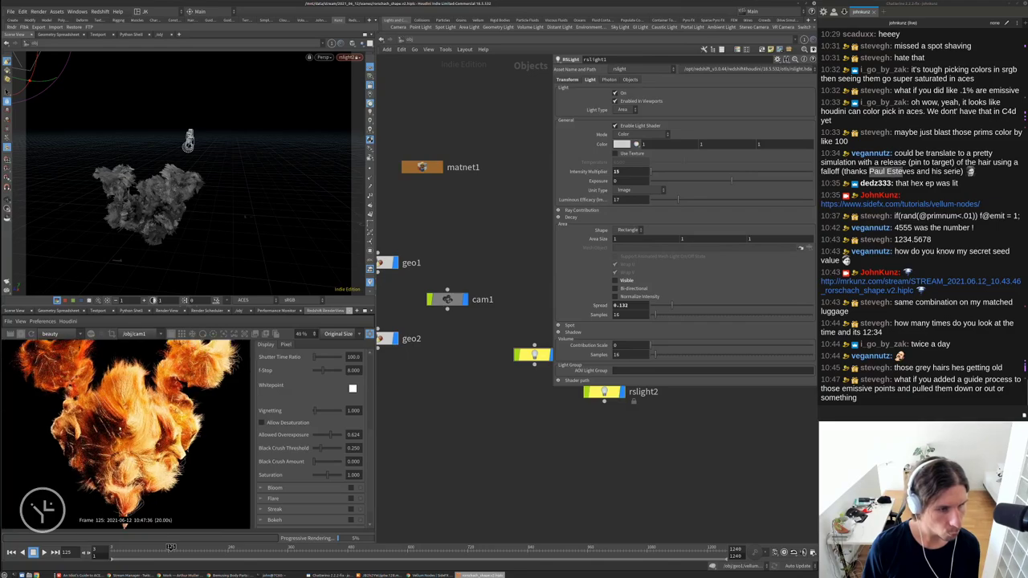
scroll(136, 442, down, 4)
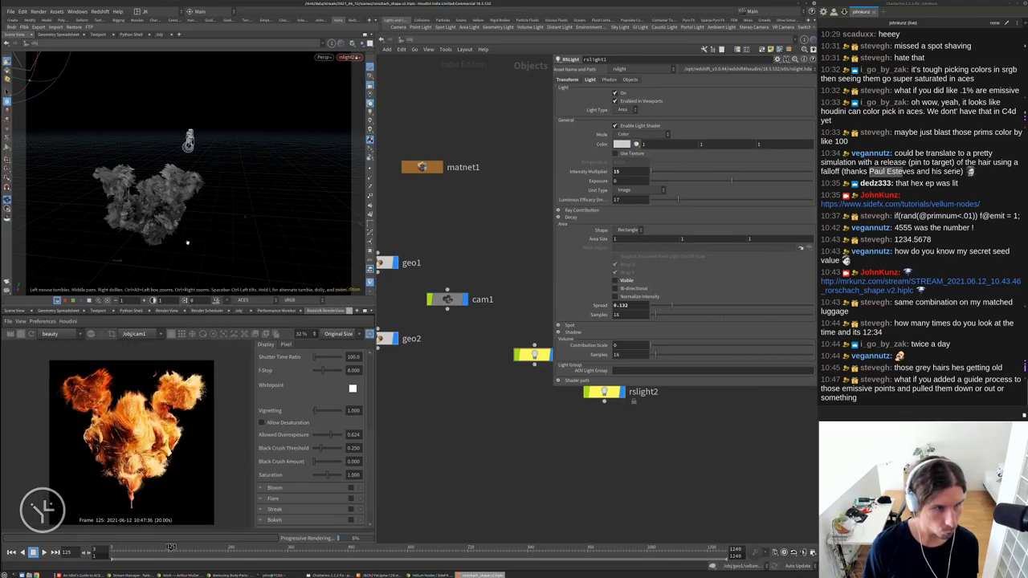
middle_drag(187, 242, 226, 230)
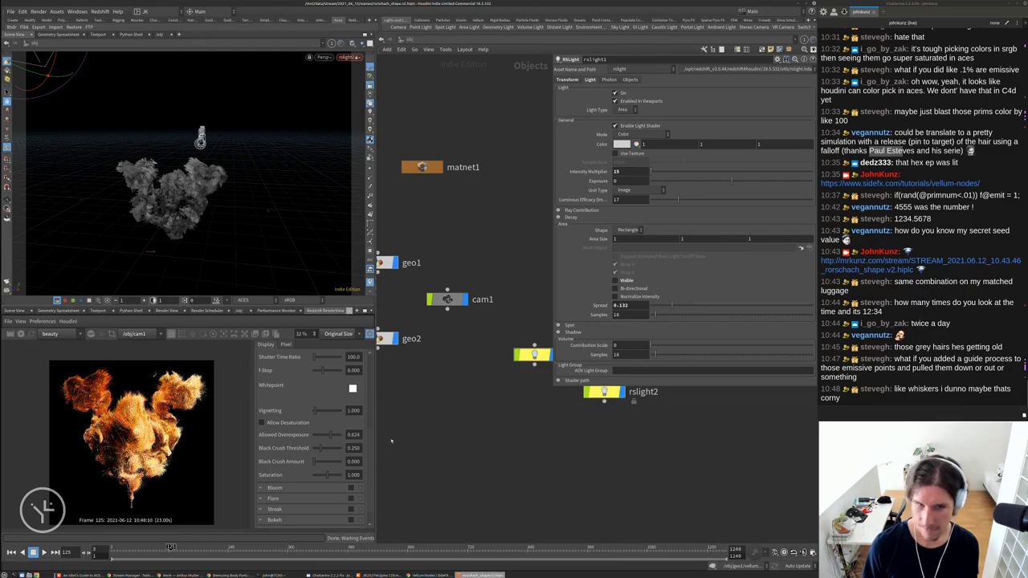
middle_drag(400, 361, 439, 364)
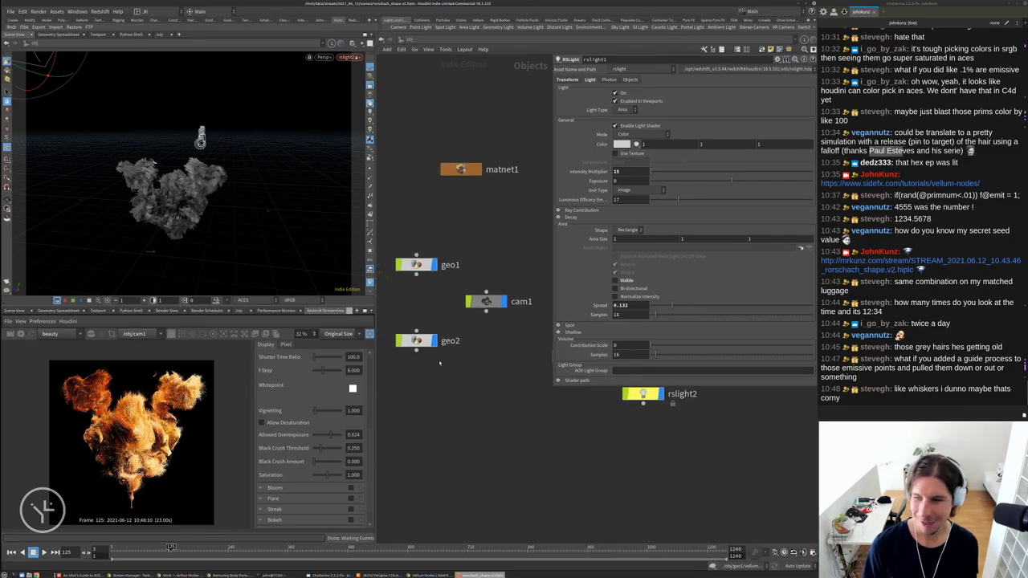
Inside geo1, move attribpromote1 and attribute1 down toward split1
double_click(416, 264)
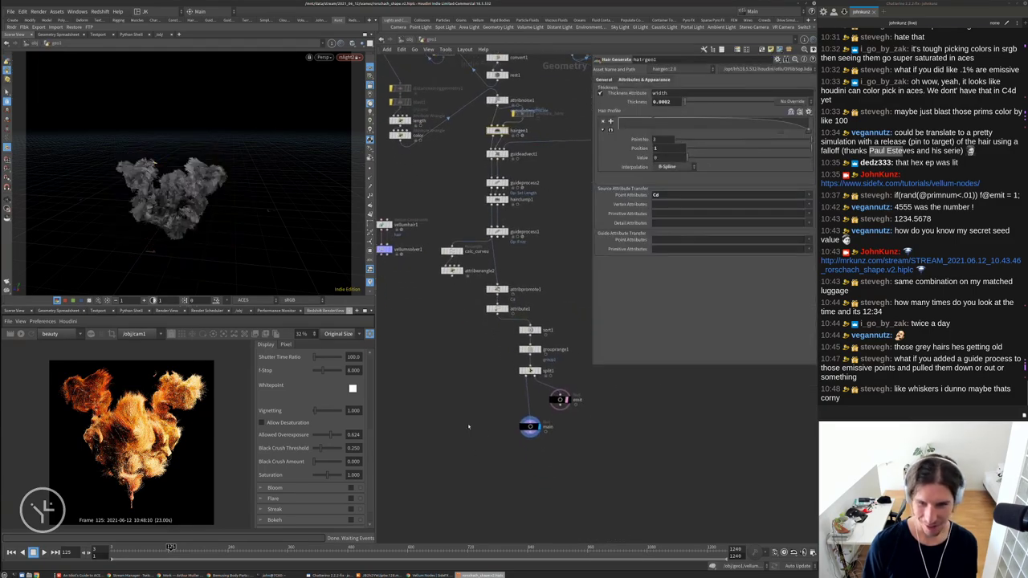
scroll(564, 430, up, 3)
scroll(492, 400, up, 3)
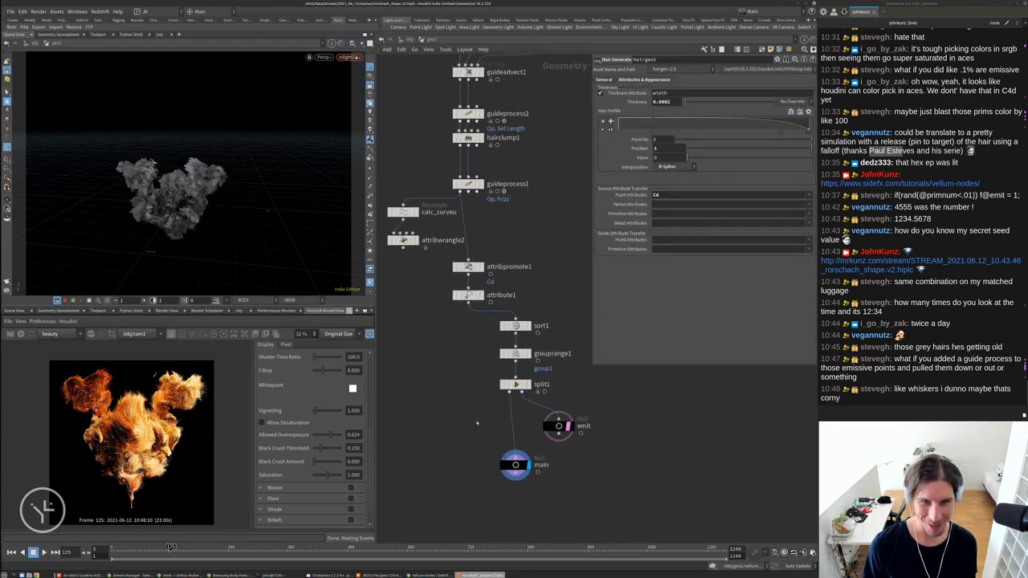
middle_drag(510, 303, 498, 289)
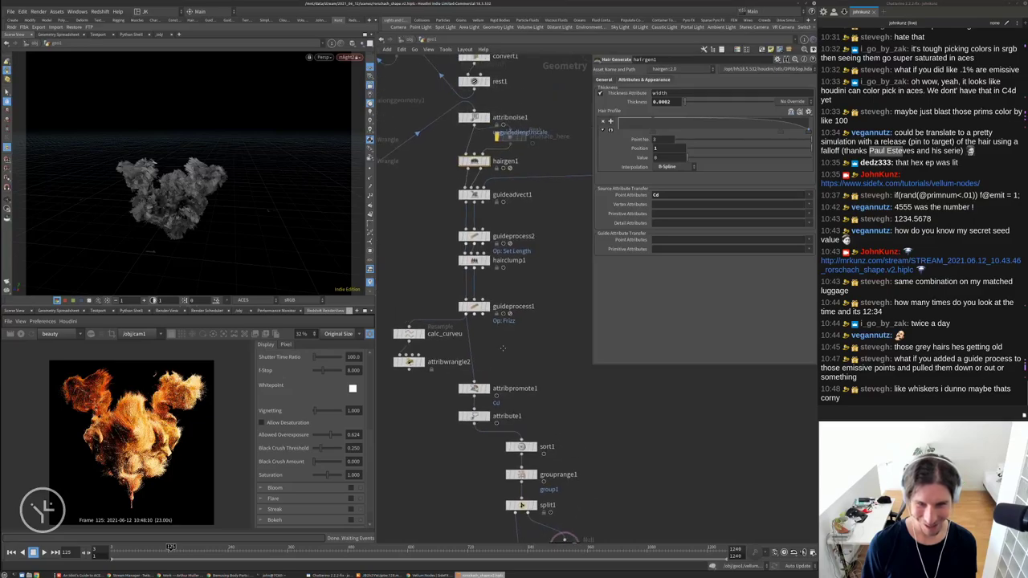
drag(492, 381, 467, 414)
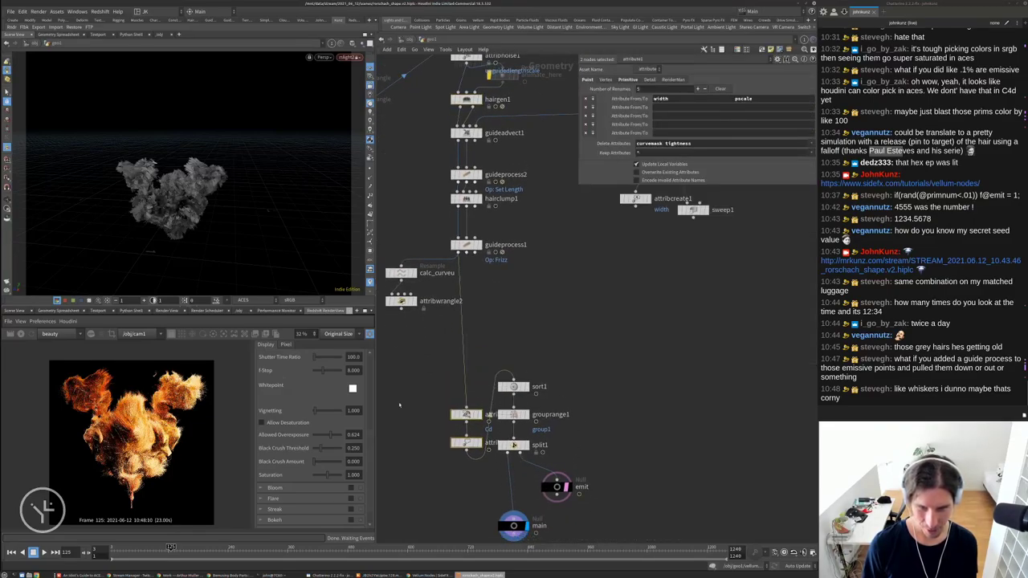
Wire guideprocess1 into sort1 and grouprange1 into attribpromote1
drag(583, 363, 498, 423)
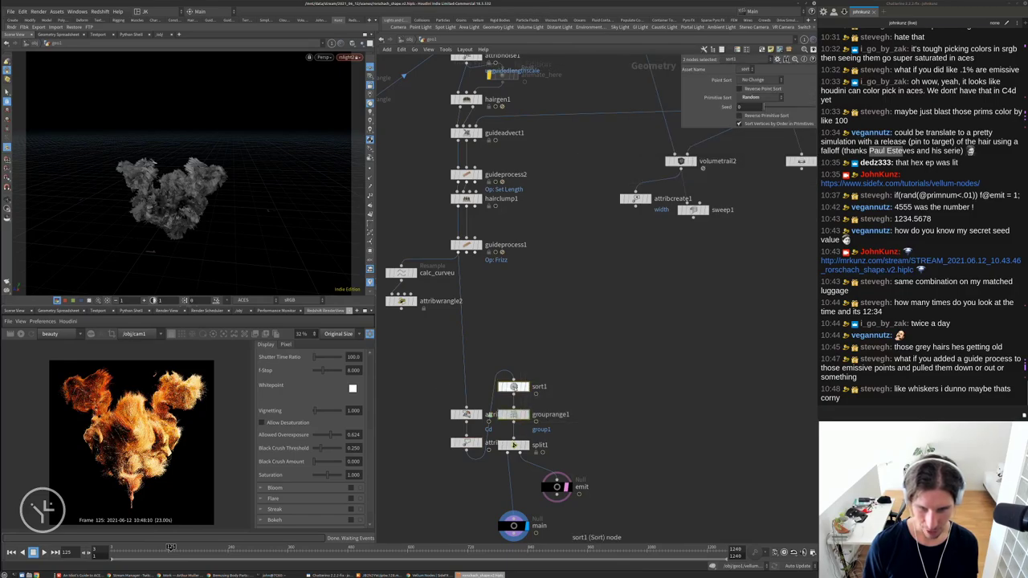
drag(514, 386, 576, 340)
drag(481, 246, 480, 312)
click(575, 341)
drag(575, 333, 466, 320)
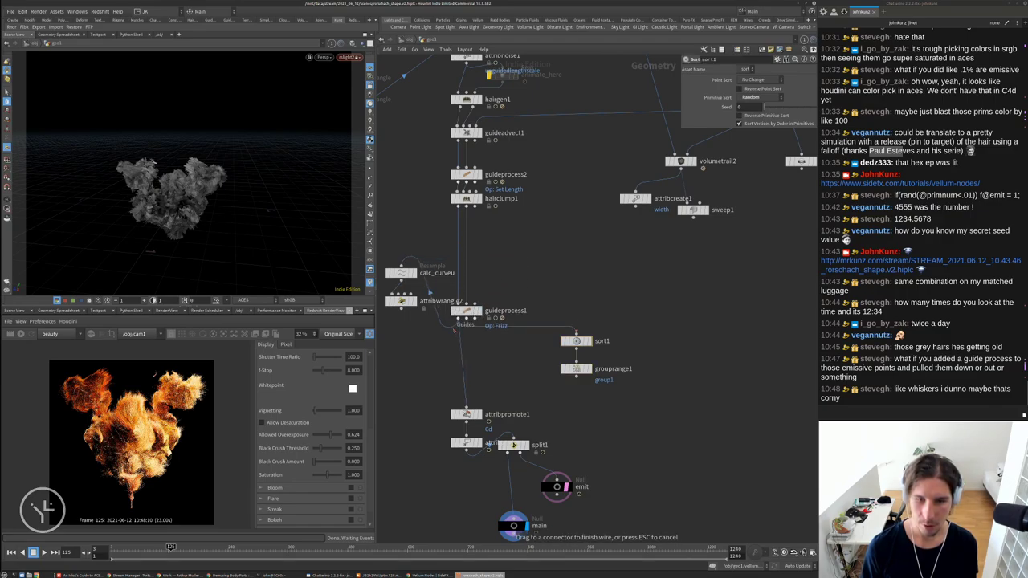
click(466, 407)
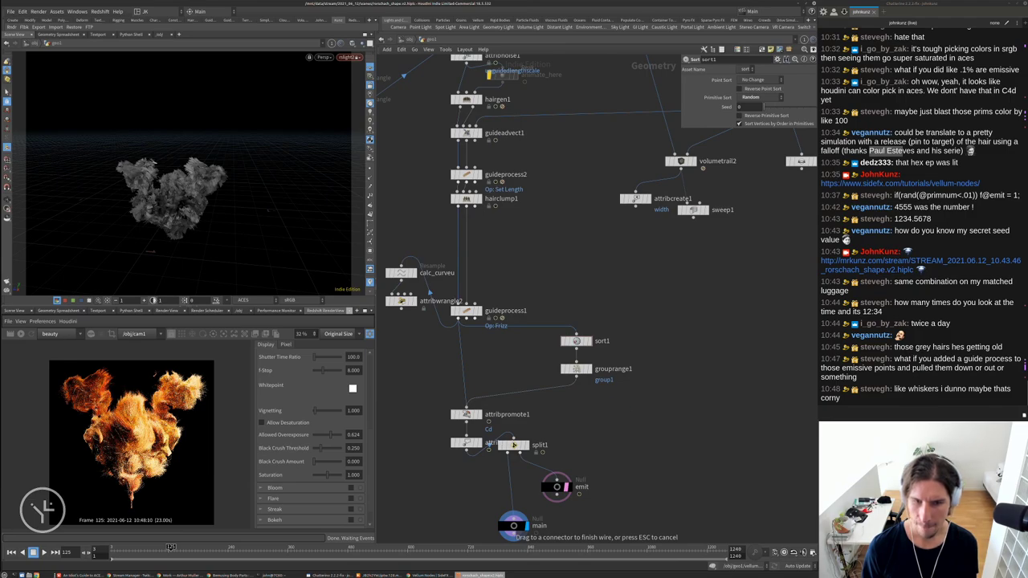
click(578, 376)
Auto-lay out sort1 and grouprange1 and move them to the left
scroll(583, 375, up, 3)
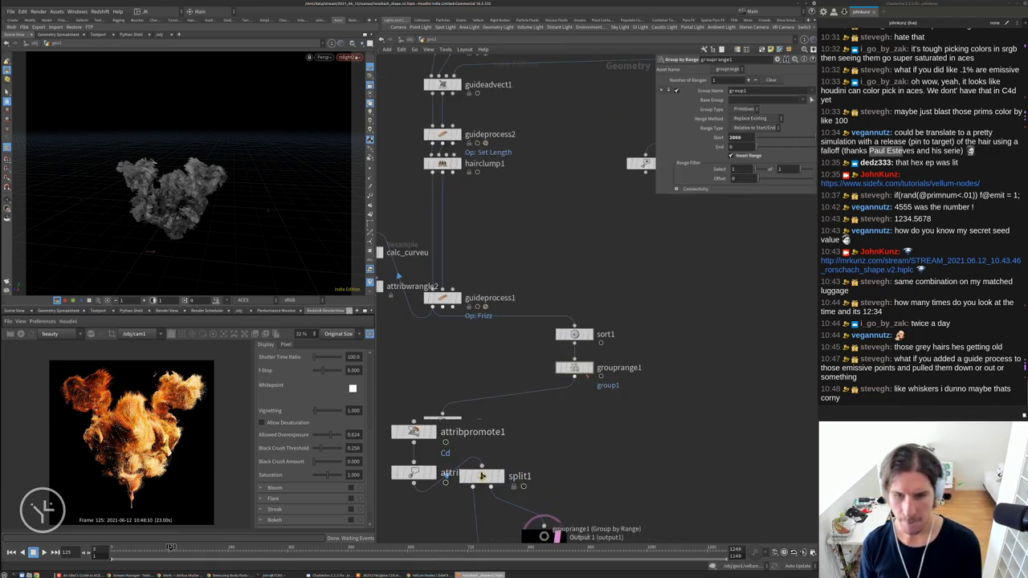
drag(622, 388, 546, 314)
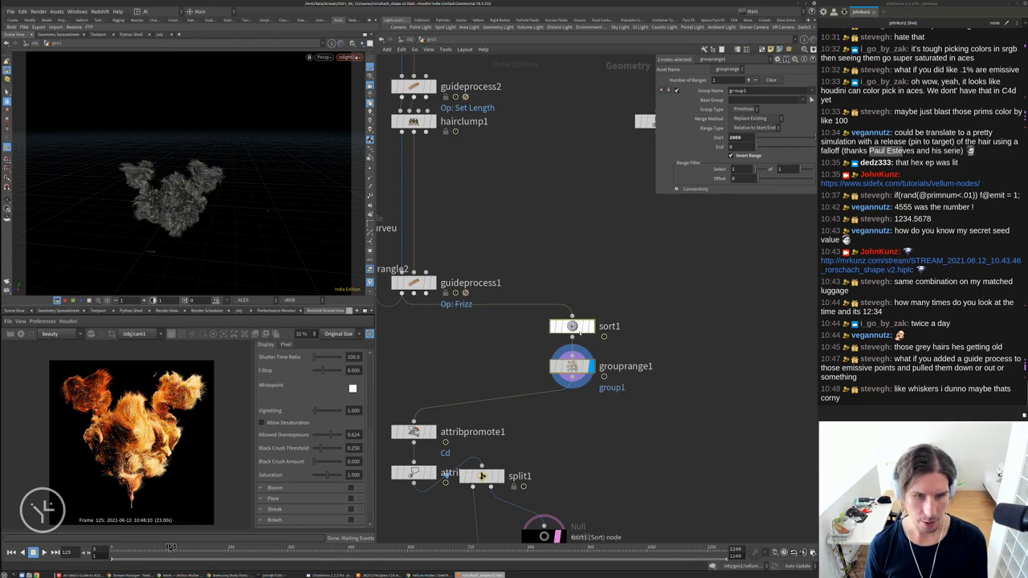
key(l)
drag(550, 354, 441, 359)
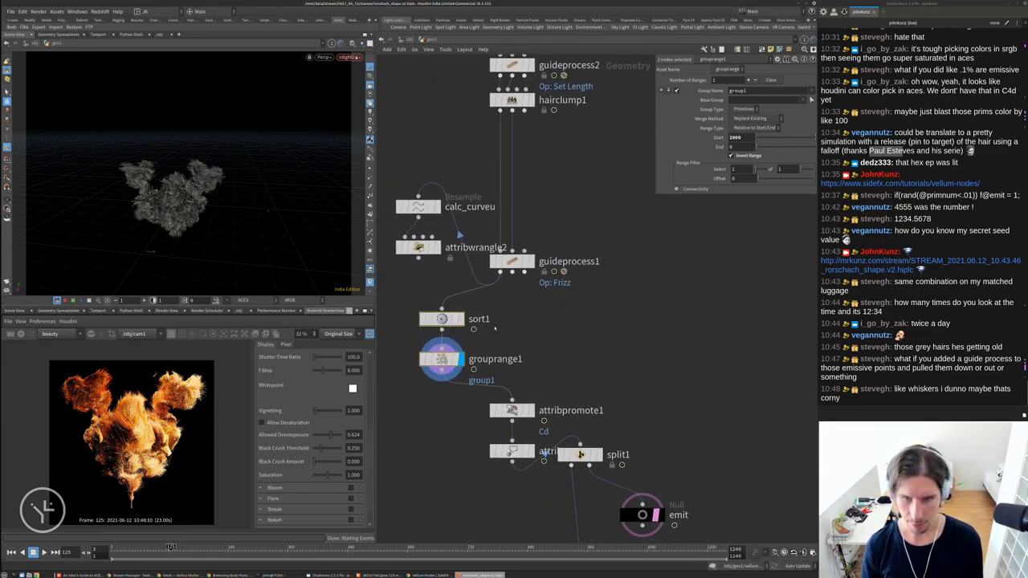
key(Tab)
Add a Guide Process (Lift) node, guideprocess3, found by searching 'proc'
mouse_move(603, 320)
text(proc)
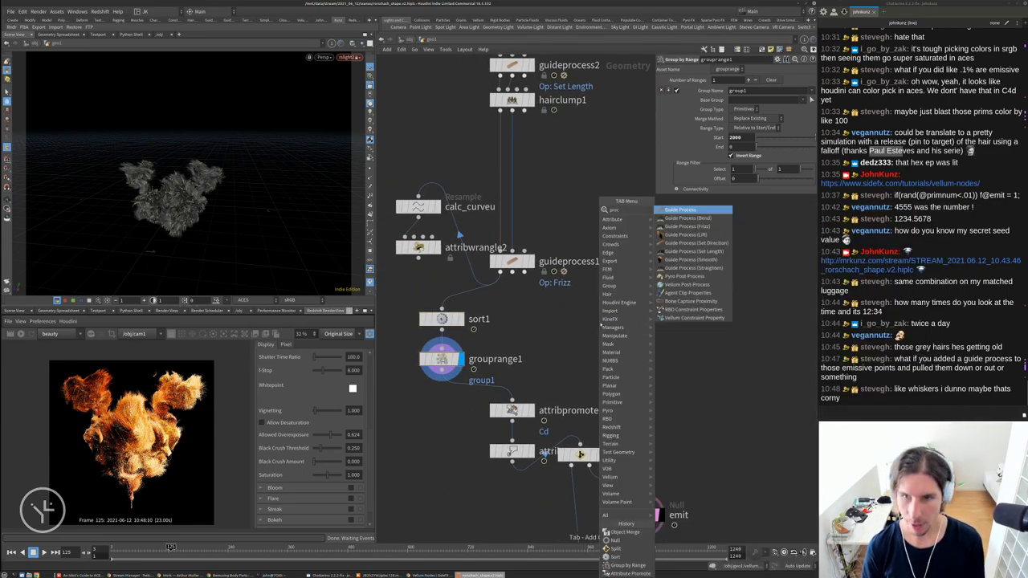
key(Down)
key(Down)
key(Down)
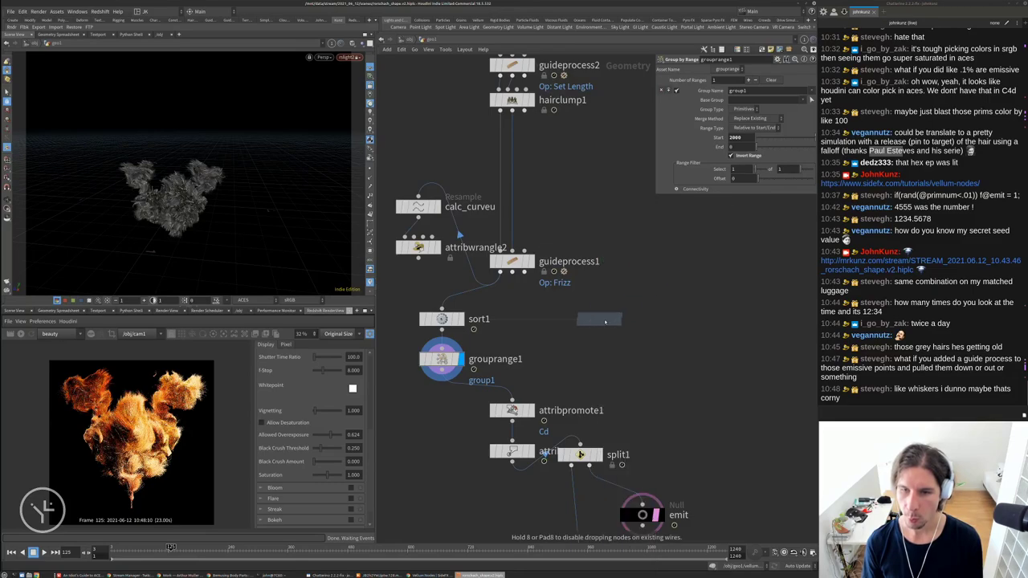
click(689, 234)
click(560, 339)
Insert guideprocess3 after guideprocess1, display it, and view the hair through cam1
click(562, 326)
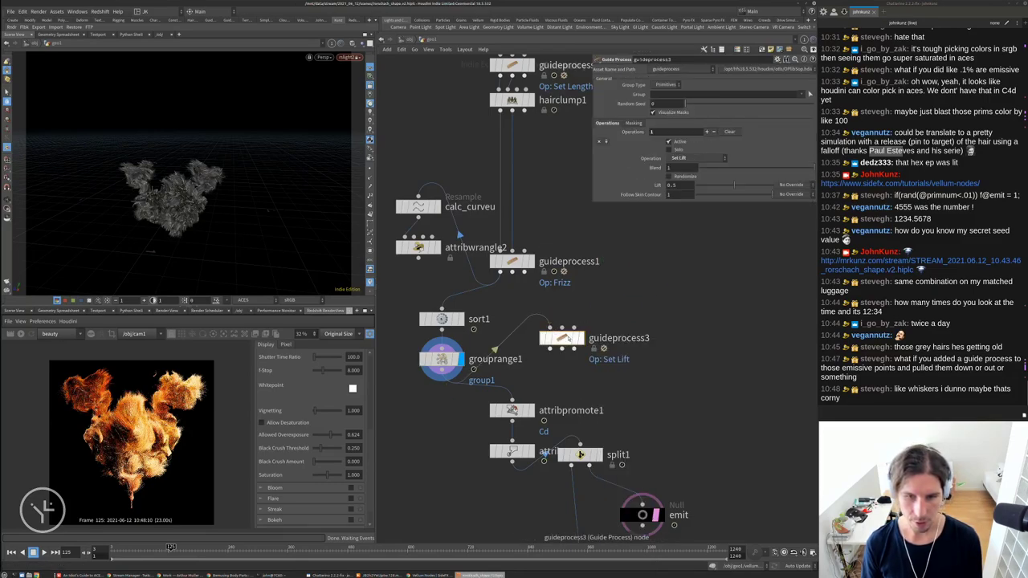
click(512, 274)
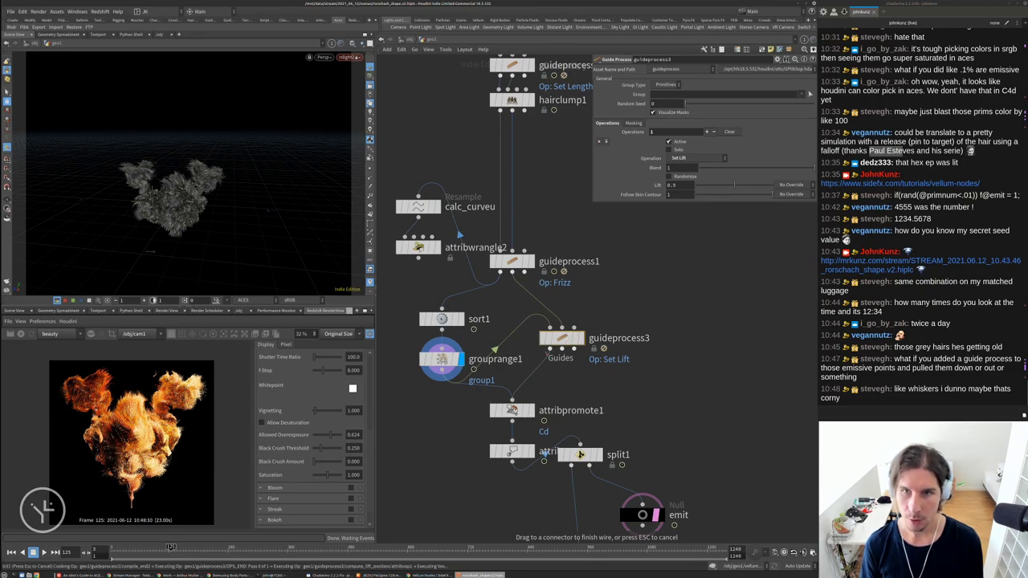
drag(562, 338, 512, 375)
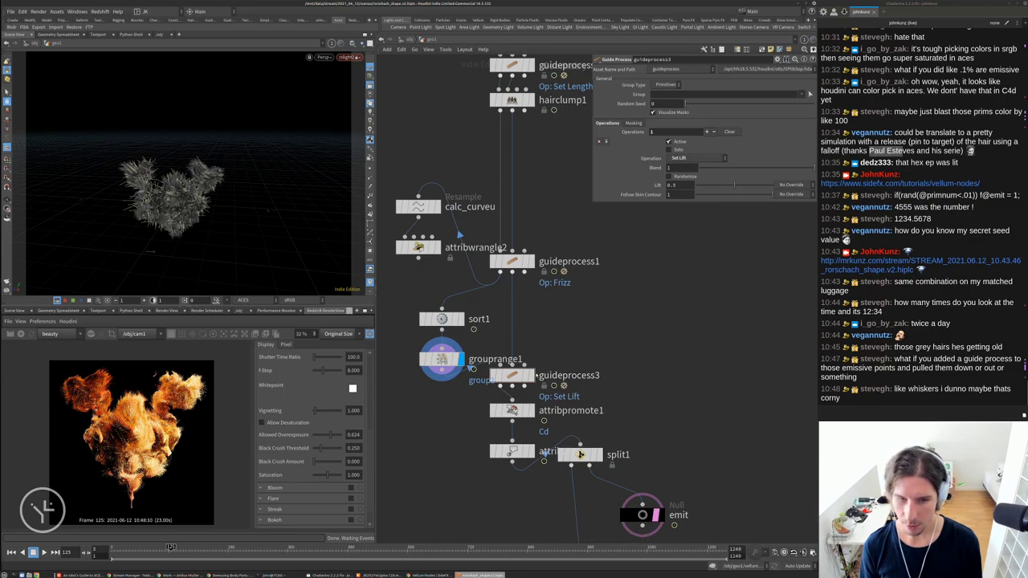
key(r)
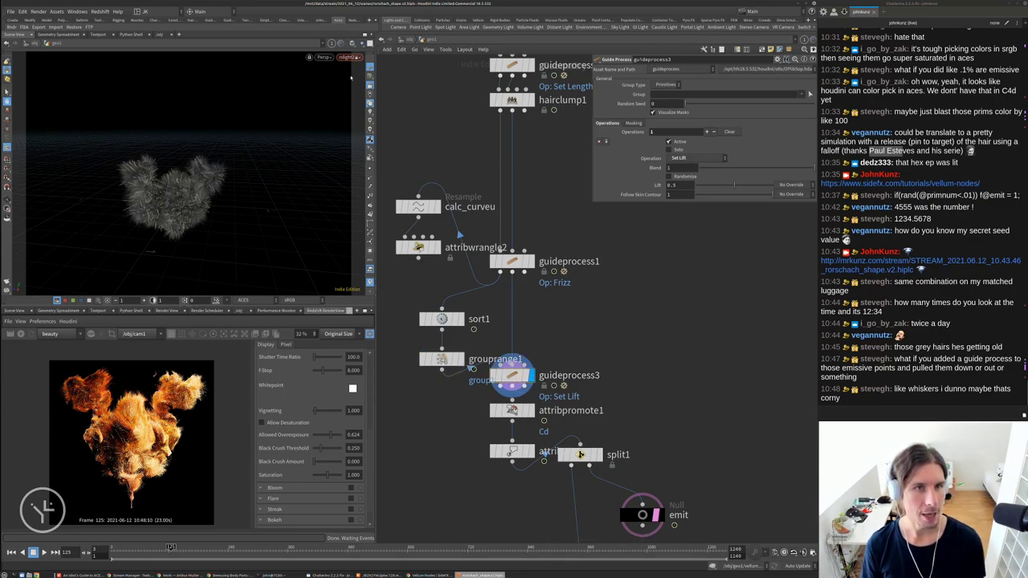
click(348, 58)
click(353, 95)
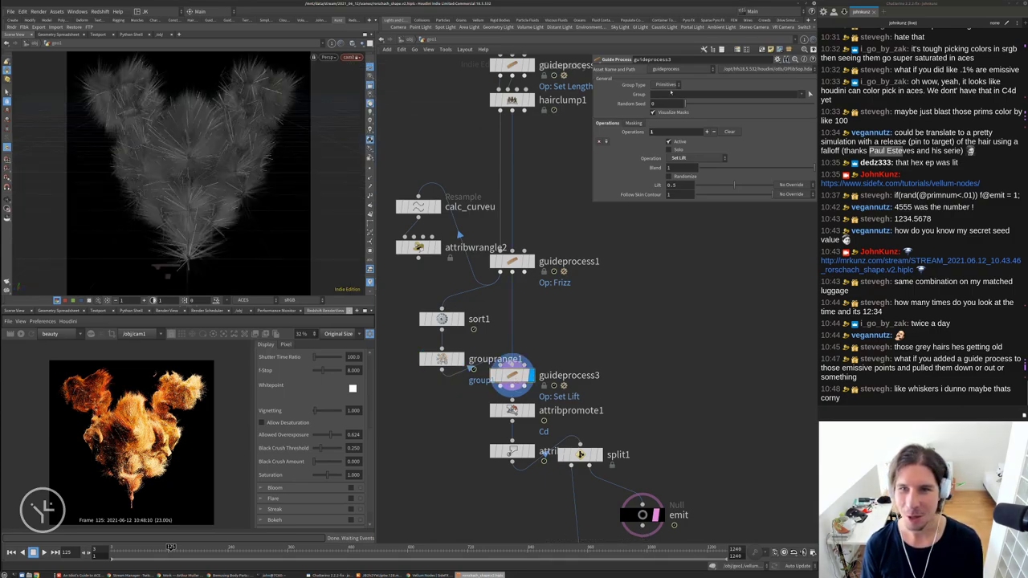
Restrict guideprocess3 to group1, keeping the Set Lift operation
click(808, 94)
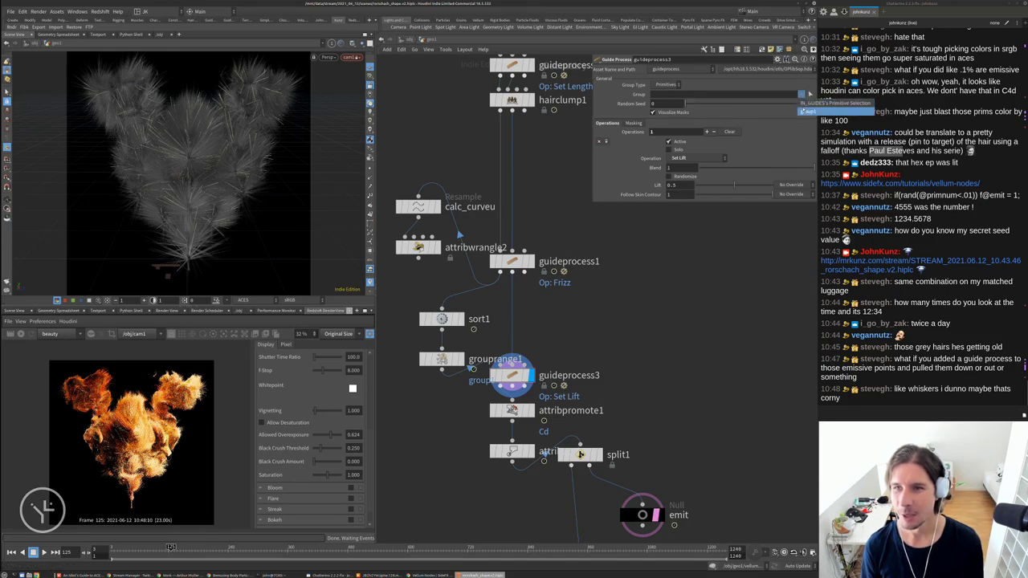
click(811, 111)
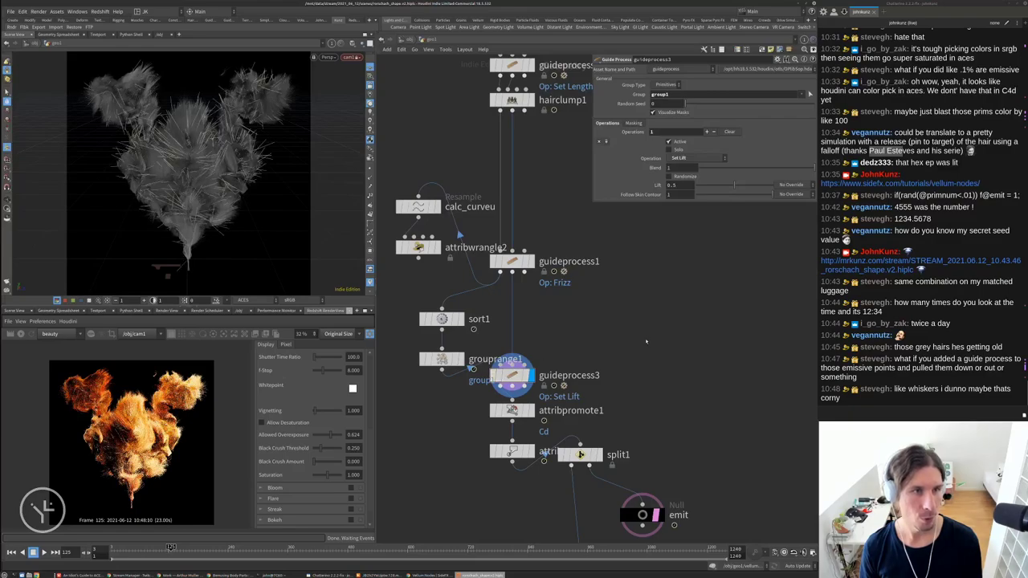
click(689, 161)
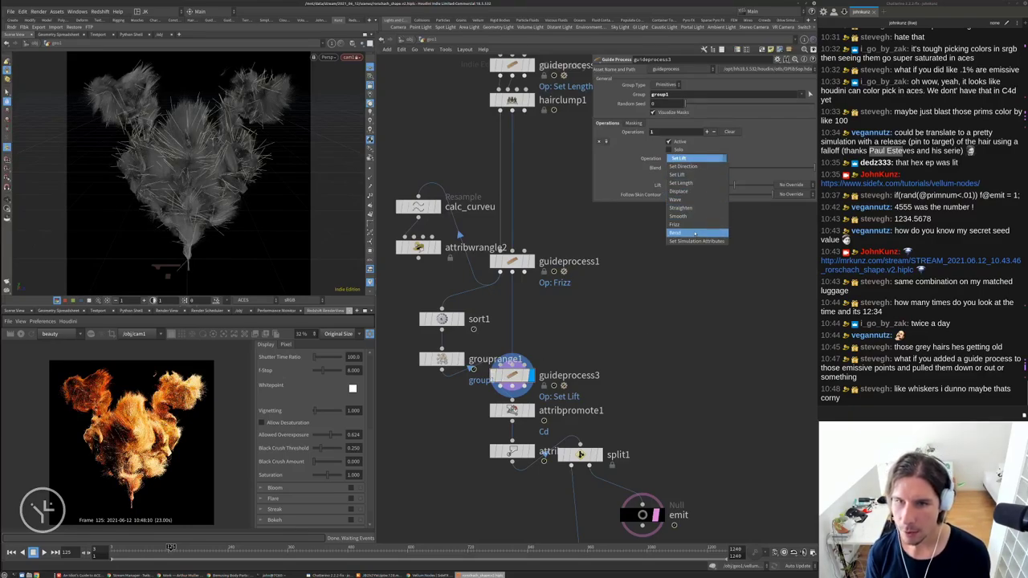
click(746, 319)
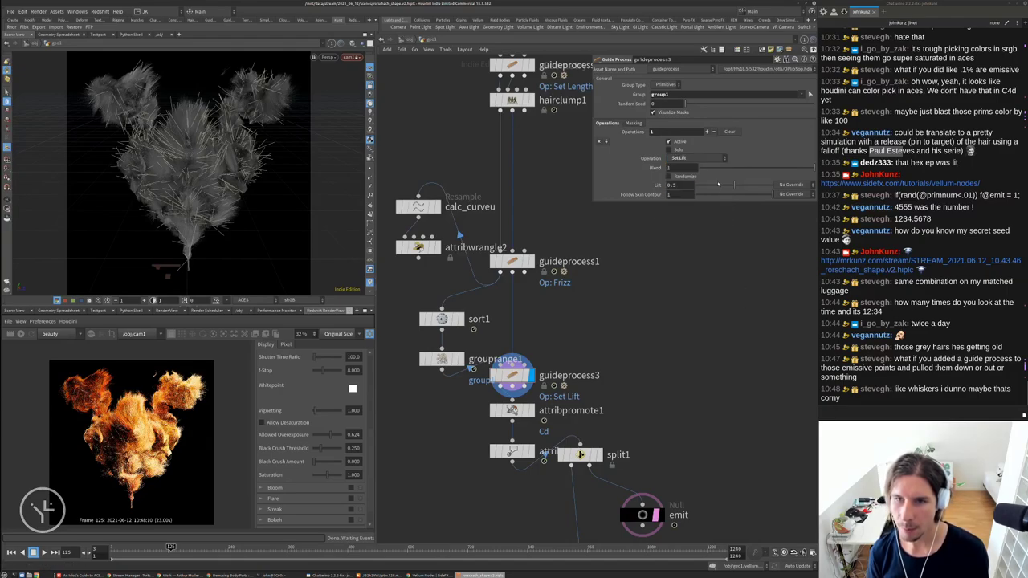
click(690, 159)
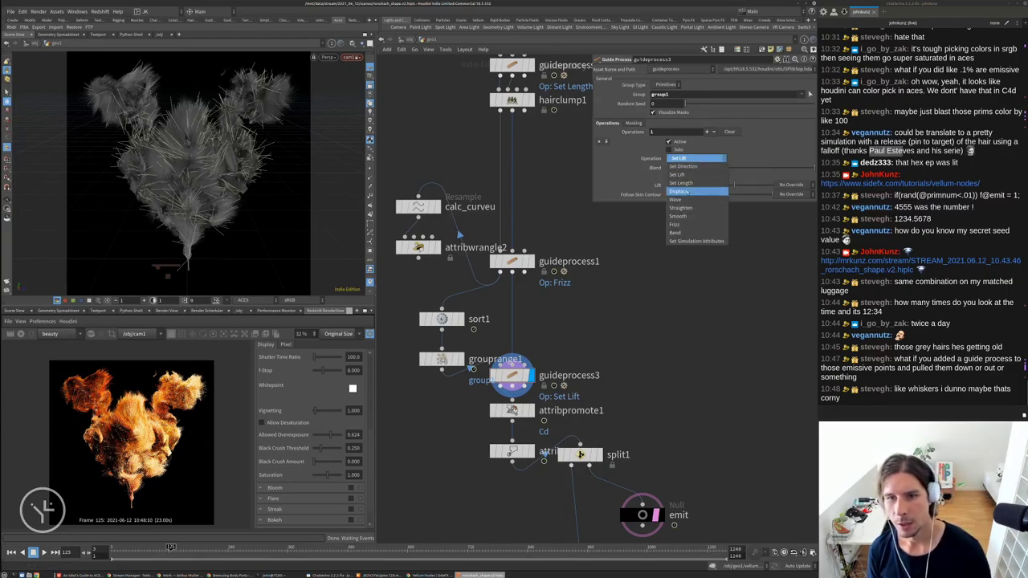
click(696, 159)
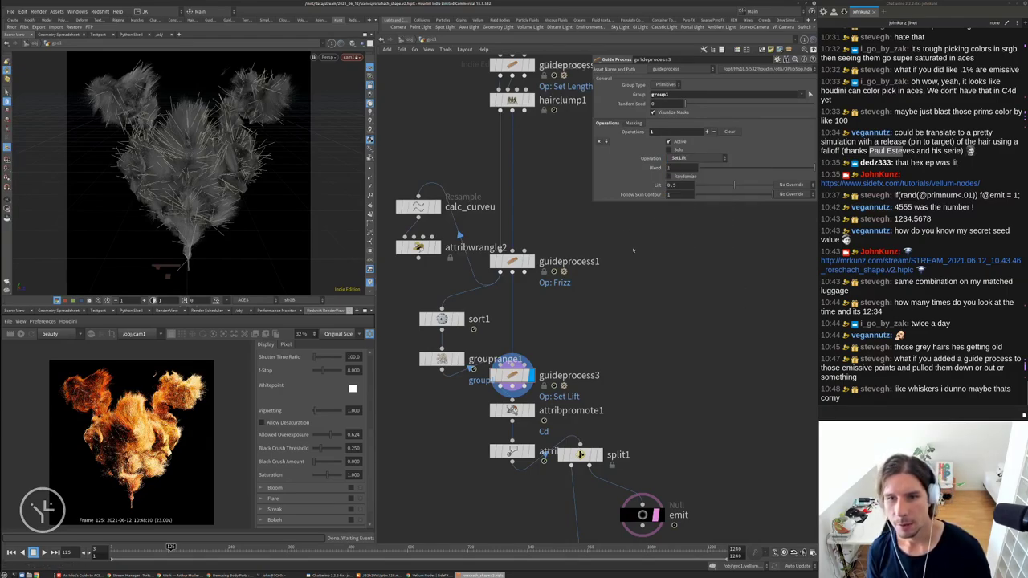
click(691, 160)
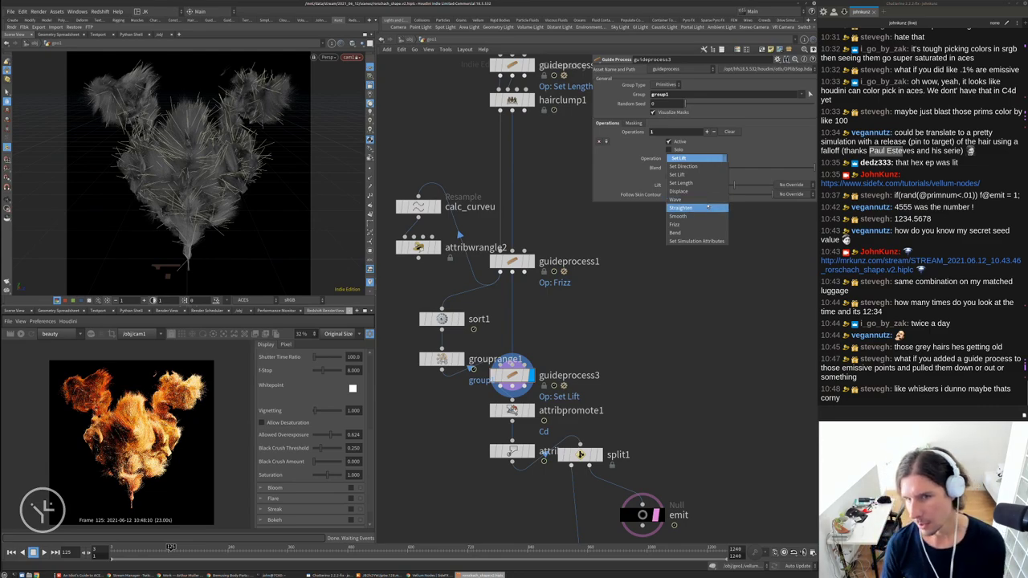
click(707, 175)
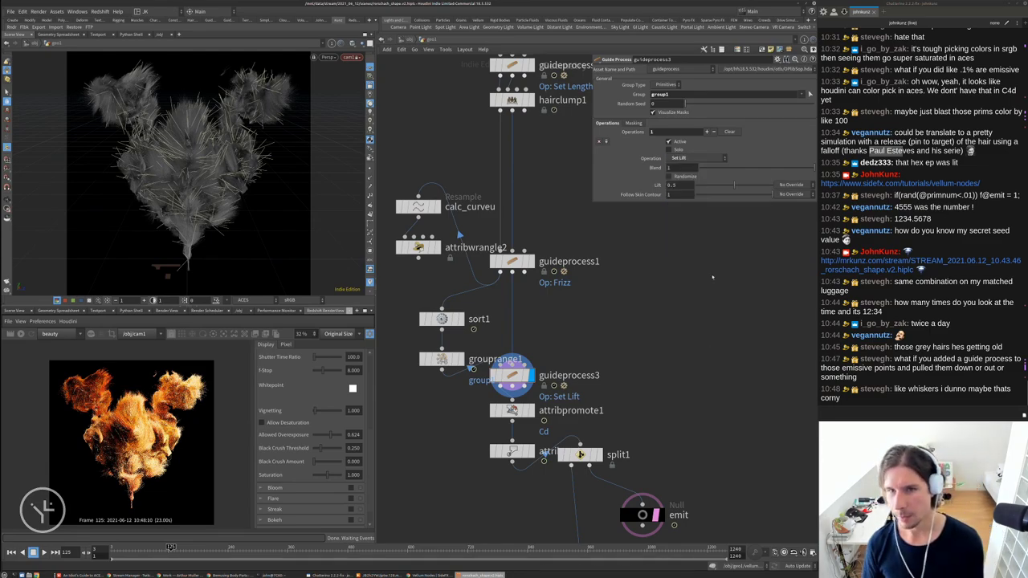
Try different Blend and Lift values, ending at Blend 1 and Lift 1
click(700, 168)
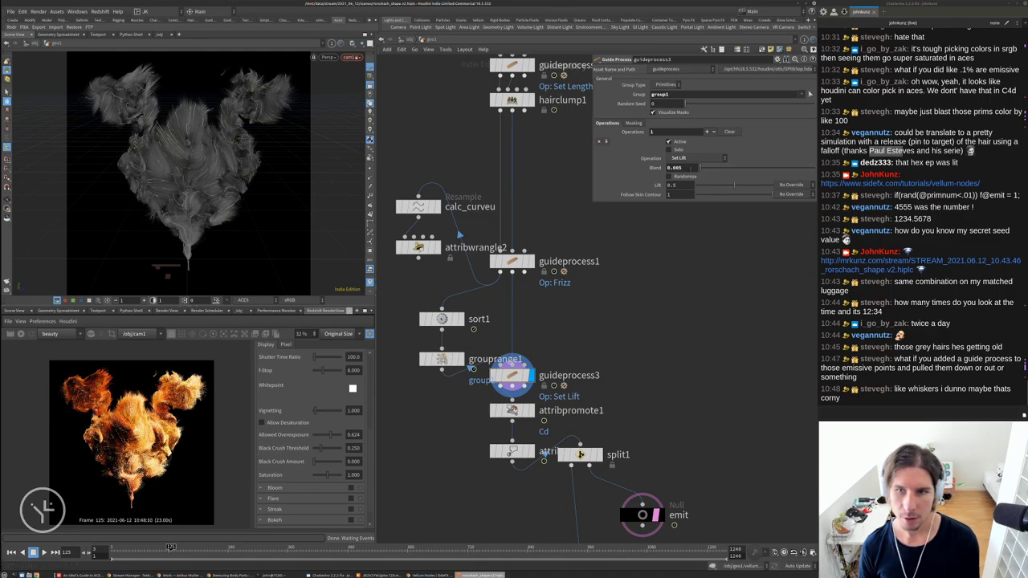
click(700, 168)
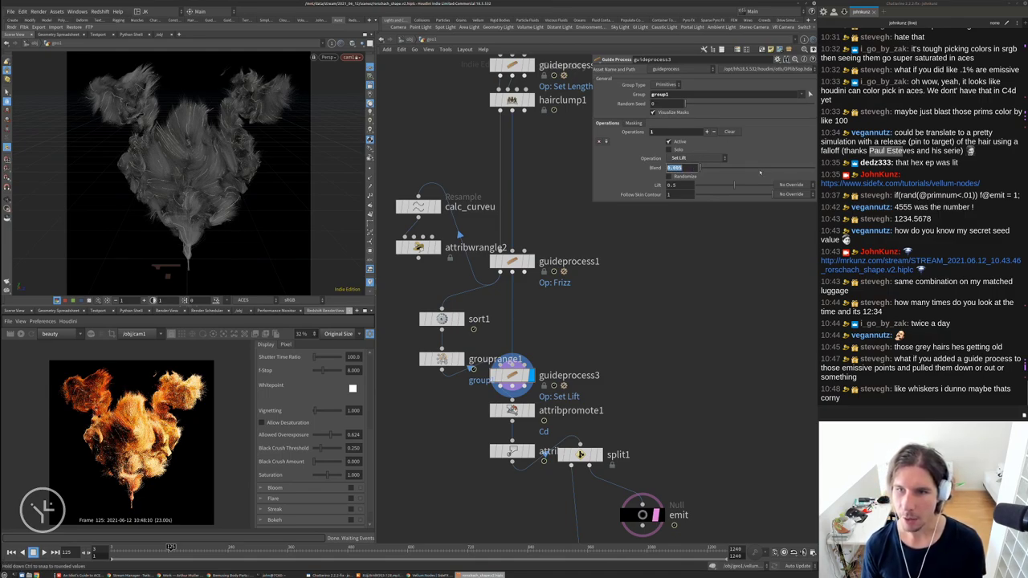
drag(733, 184, 760, 187)
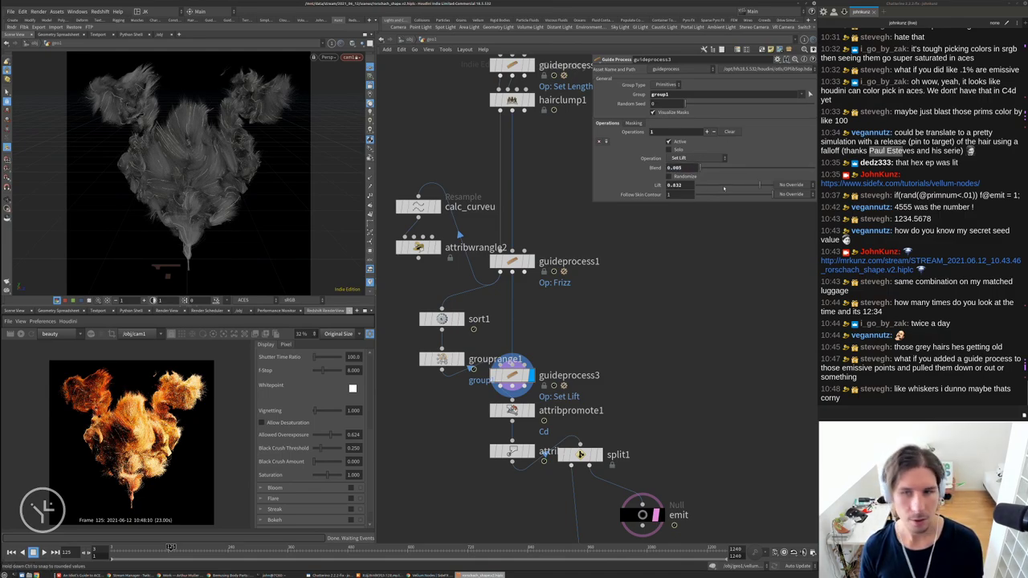
drag(816, 168, 971, 171)
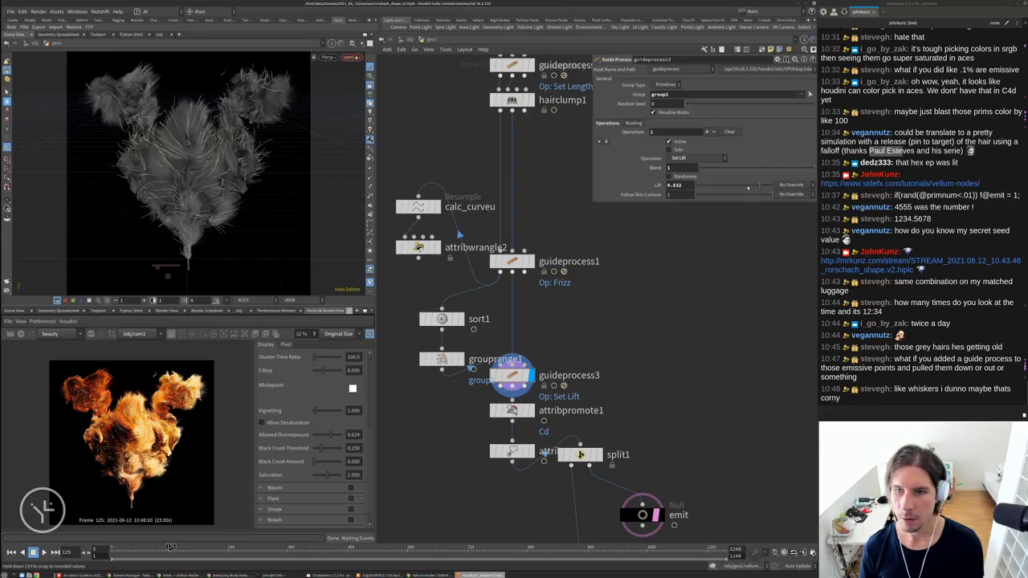
drag(748, 187, 615, 188)
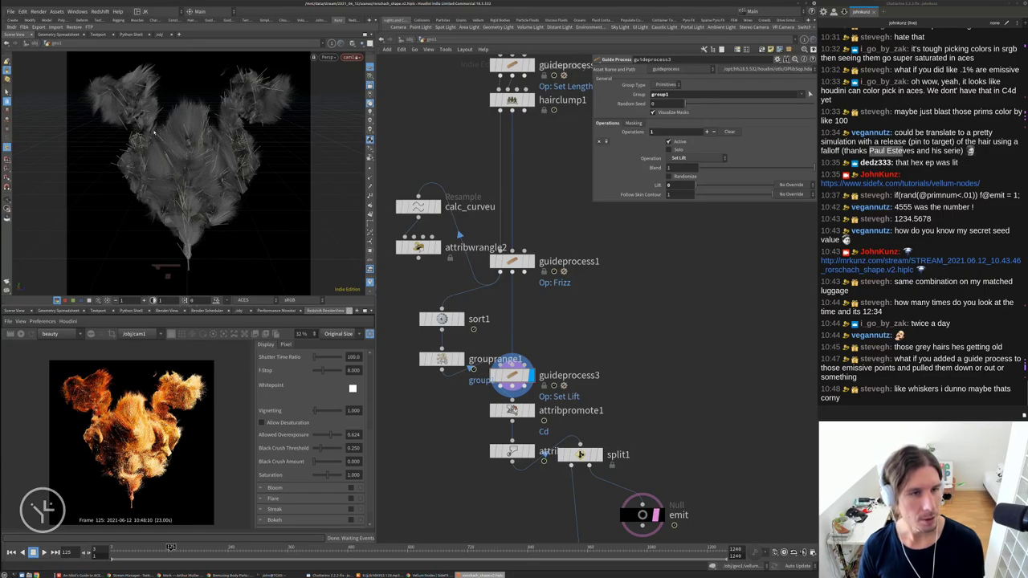
click(750, 185)
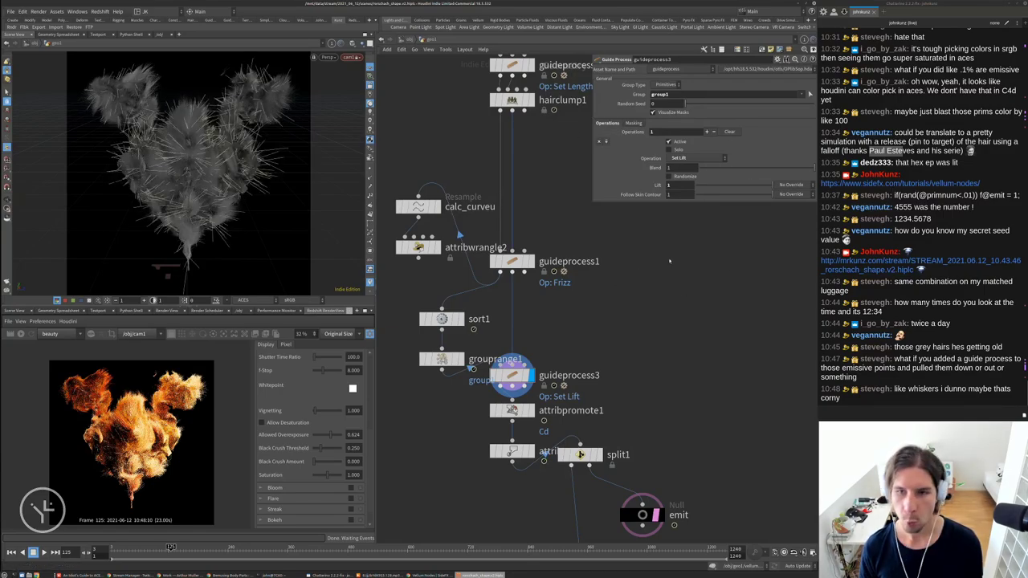
middle_drag(669, 260, 678, 253)
Switch the operation to Set Length with a Length of 0.25
click(690, 159)
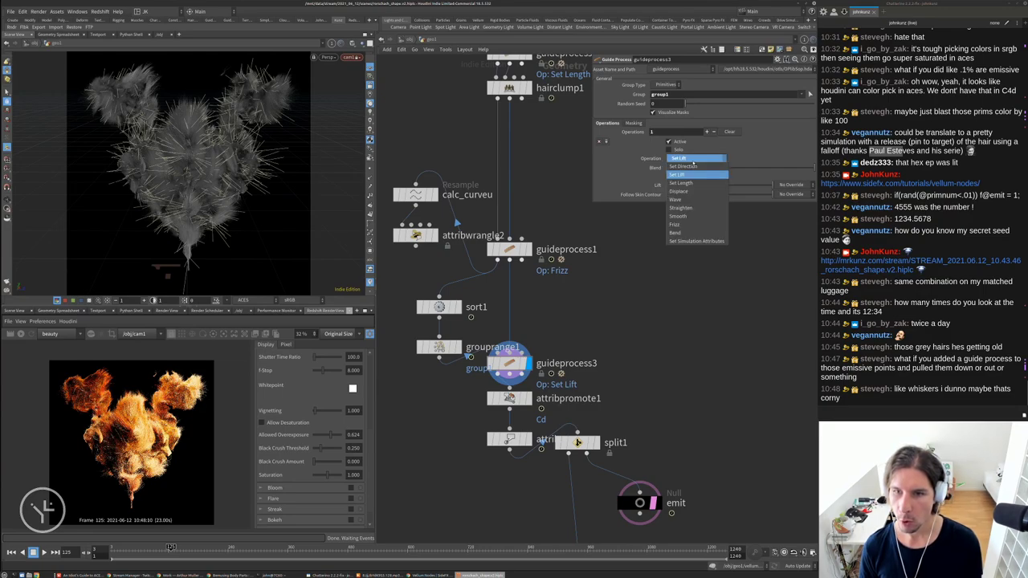
click(688, 184)
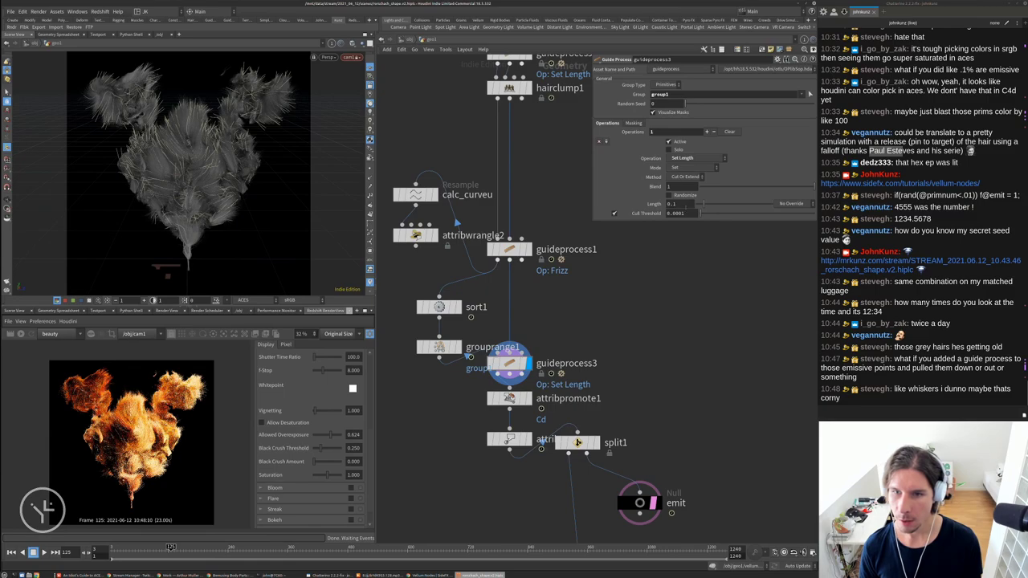
text(0.5)
key(Return)
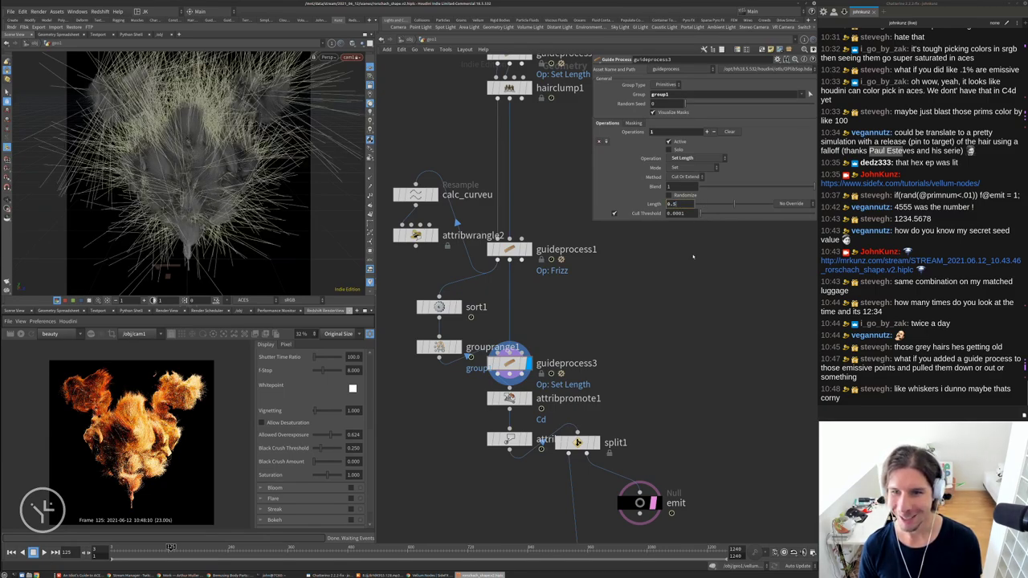
text(0.15)
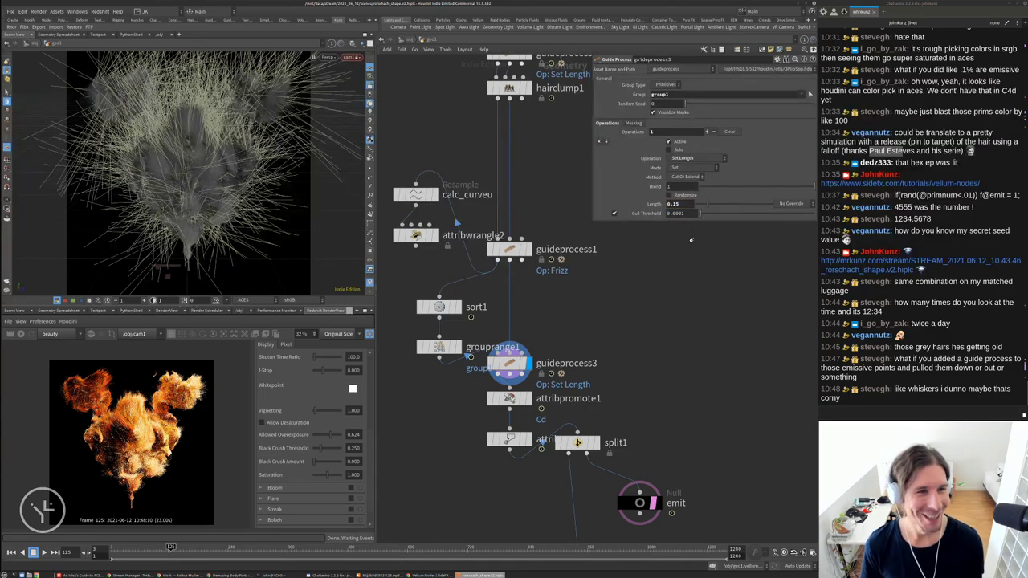
key(Return)
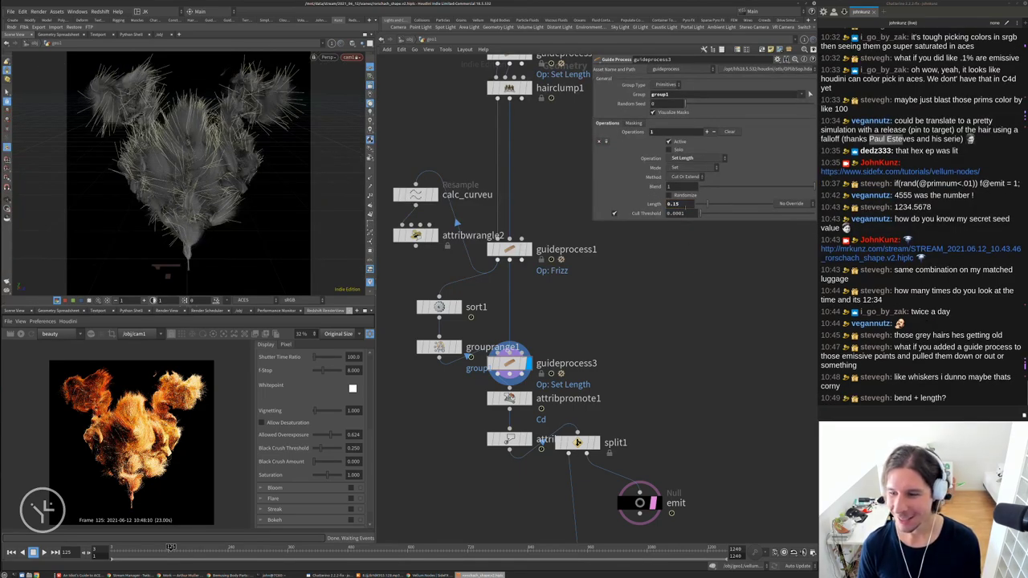
middle_drag(673, 204, 698, 322)
drag(513, 385, 618, 382)
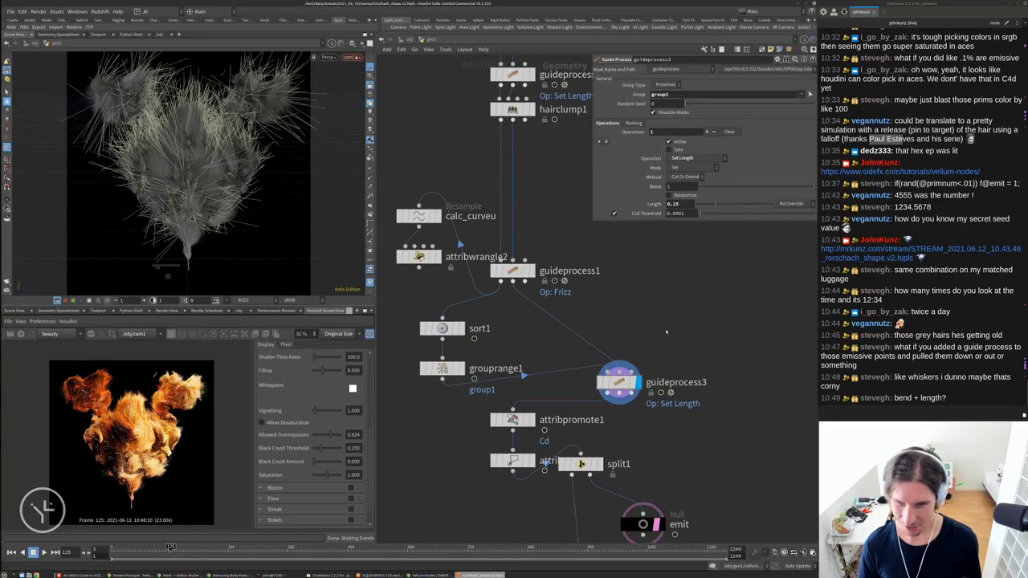
Paste guideprocess4 into the hair chain and set it to Set Lift with Lift 0.07
key(ctrl+v)
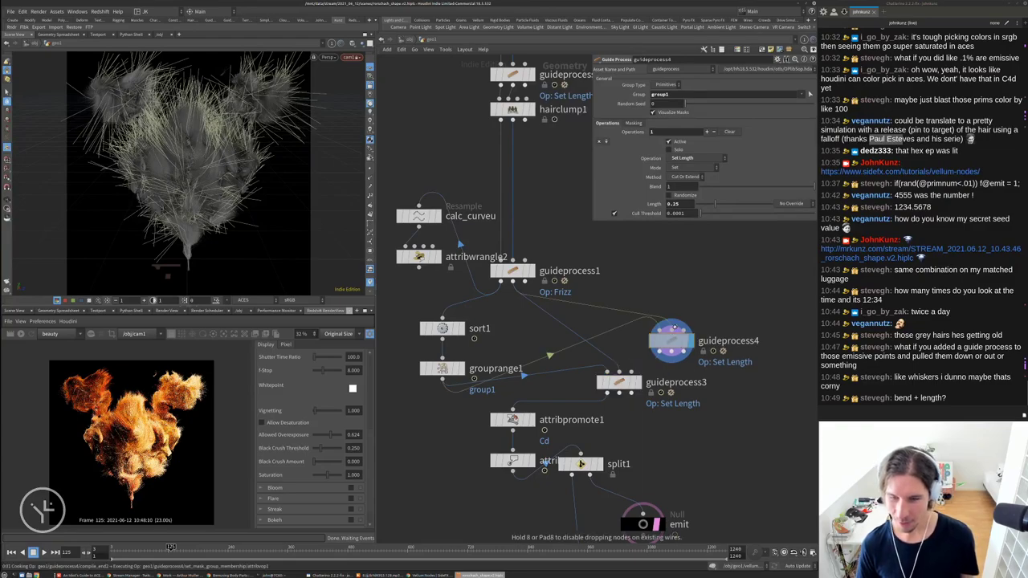
click(604, 354)
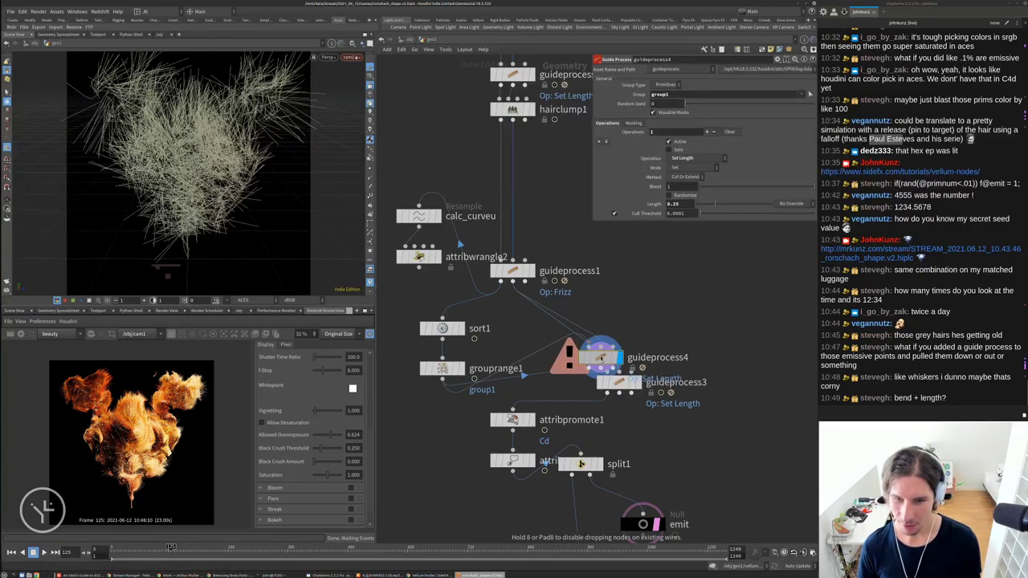
drag(604, 354, 619, 347)
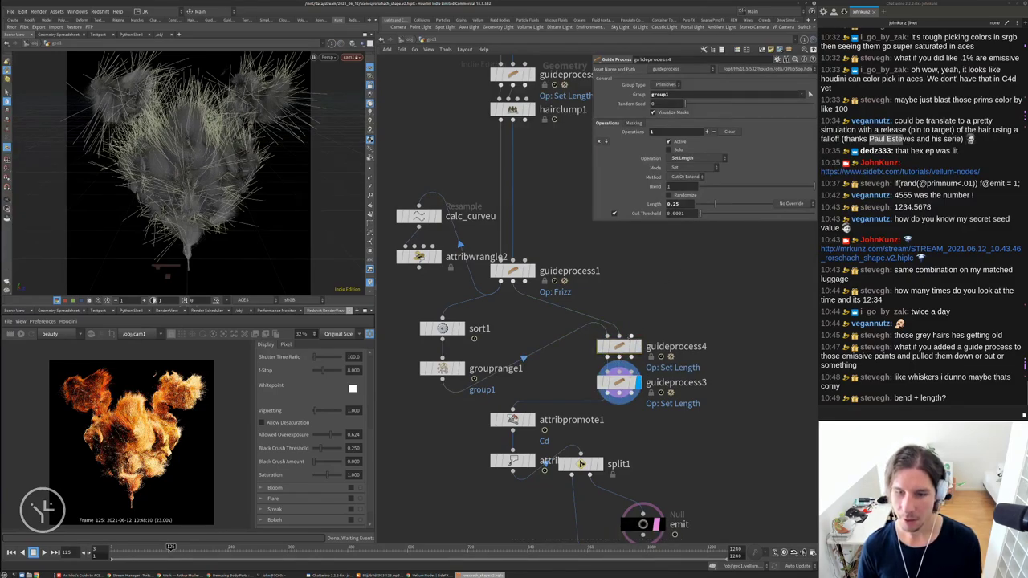
click(695, 159)
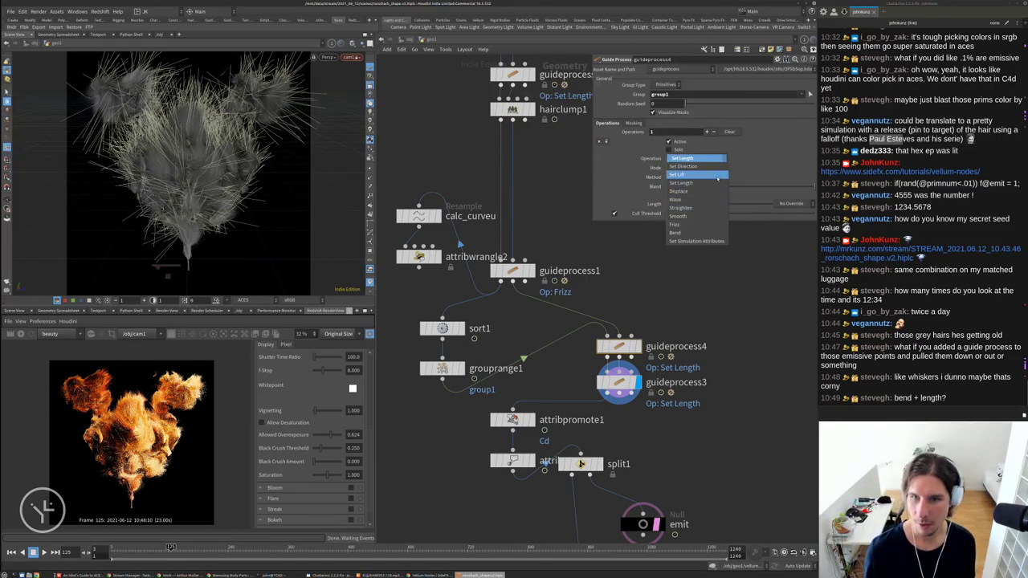
click(717, 176)
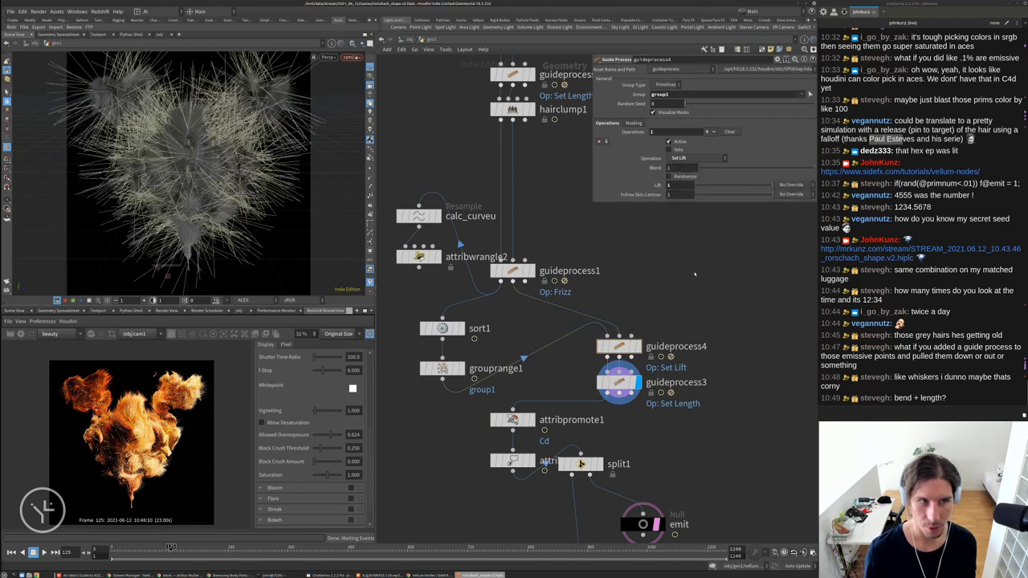
click(718, 187)
drag(720, 188, 701, 186)
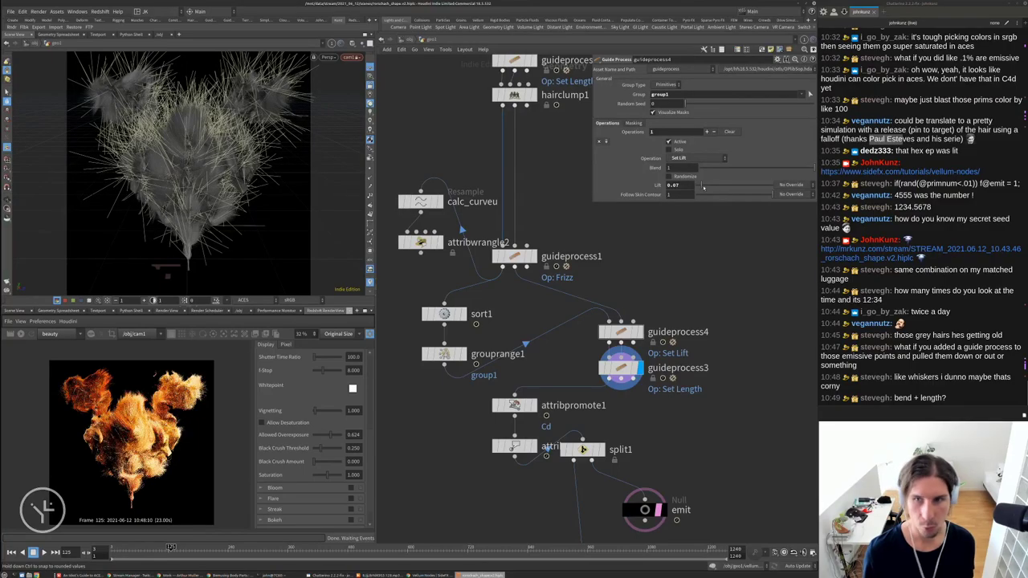
Set guideprocess3's guide Length to 0.165
click(618, 369)
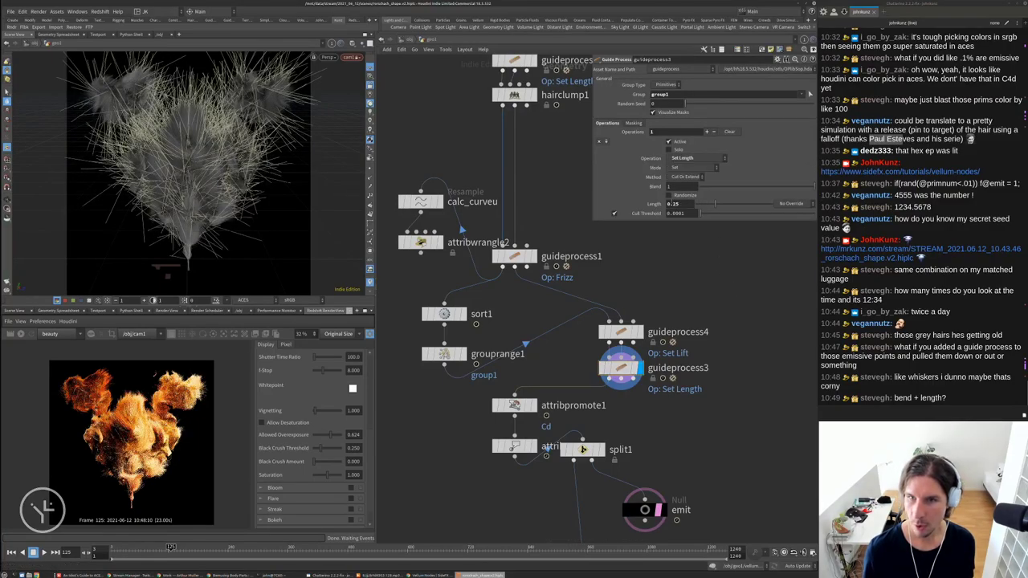
text(0.1)
key(Return)
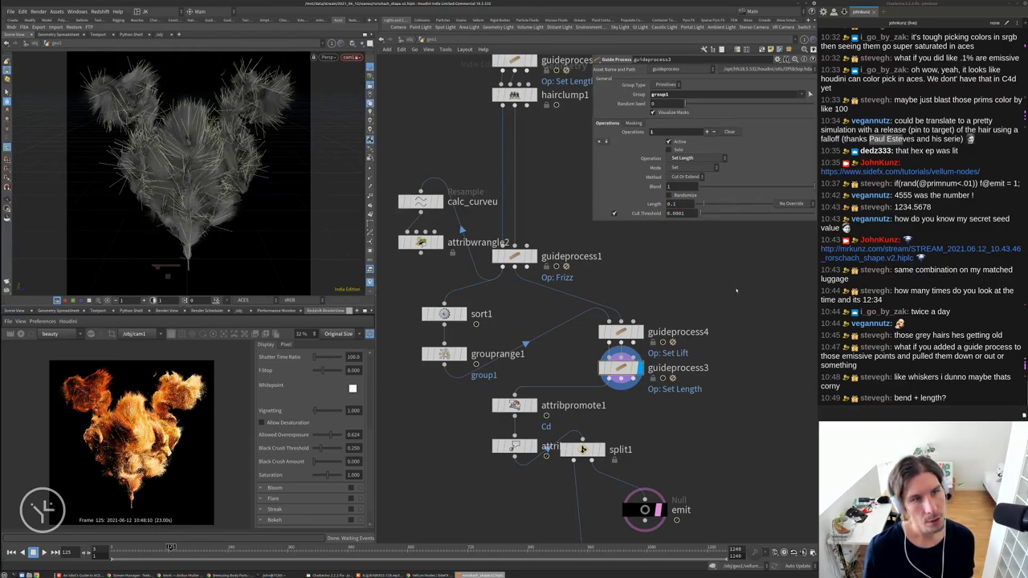
click(679, 203)
text(65)
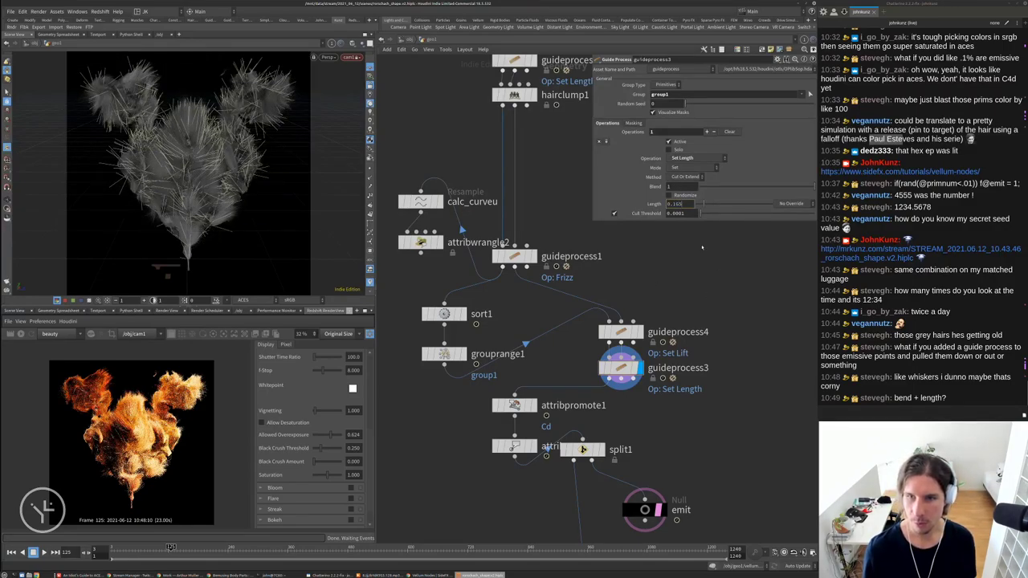
key(Return)
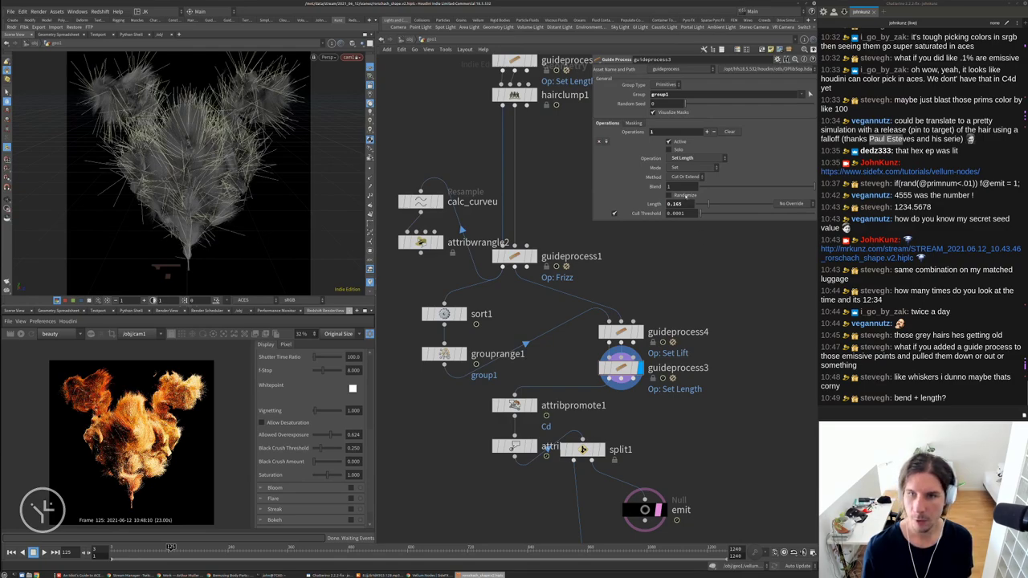
Randomize the guide lengths between 0.01 and 0.12 and re-render in Redshift
click(684, 196)
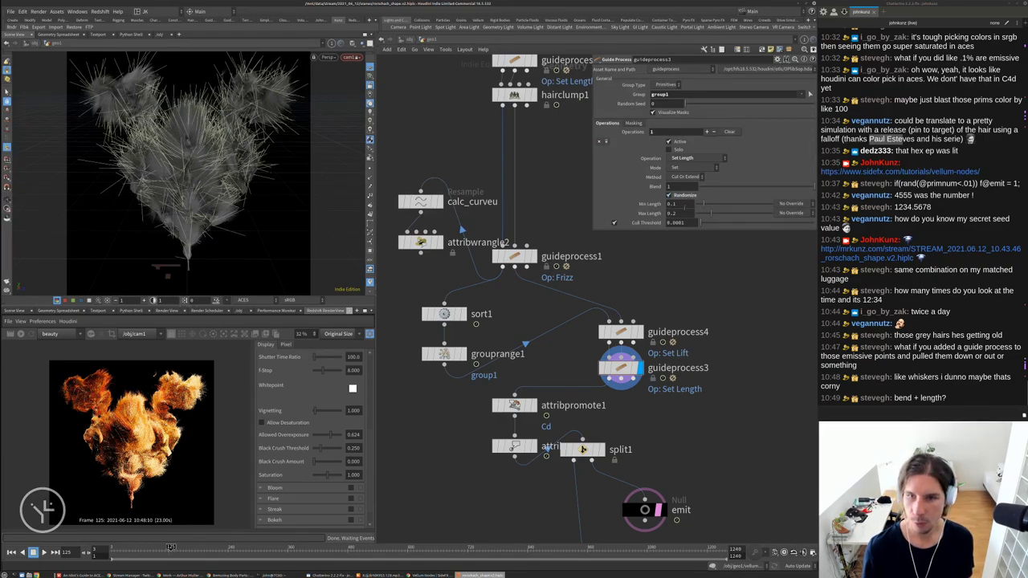
click(675, 204)
text(0)
key(Return)
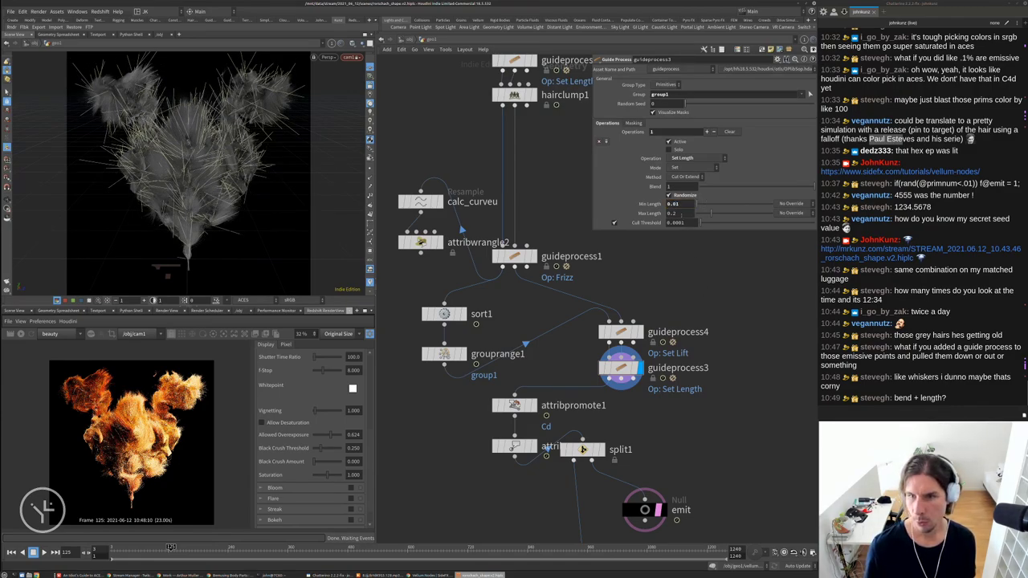
click(674, 213)
text(1)
key(Return)
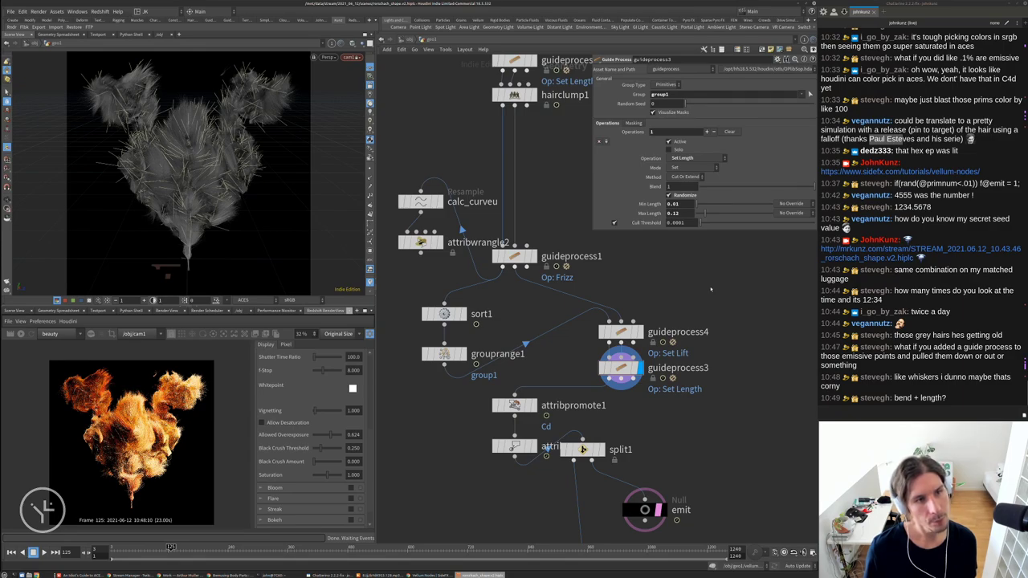
click(22, 334)
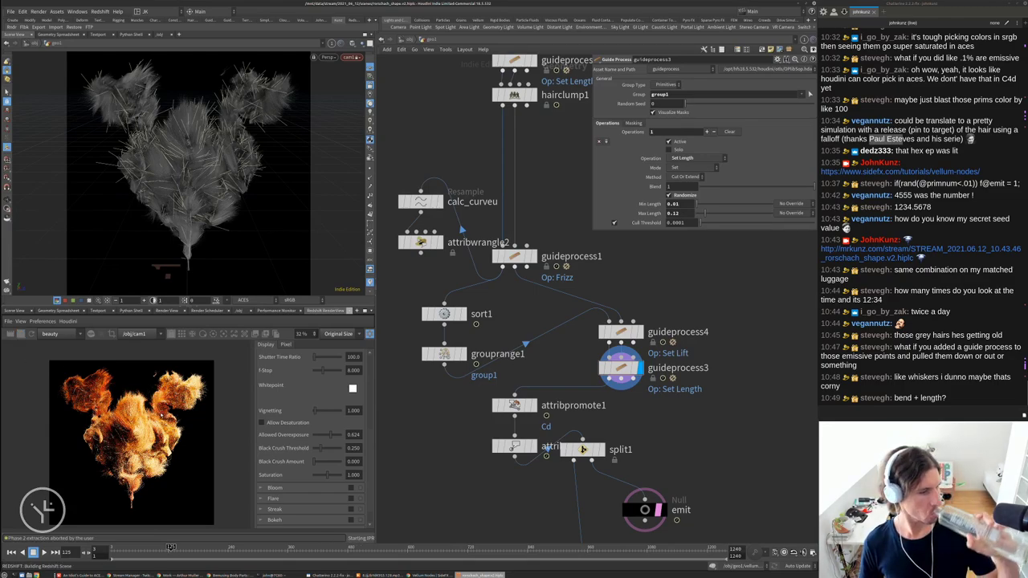
Pan down the hair network and select the main Null node to show its parameters
middle_drag(583, 449, 595, 368)
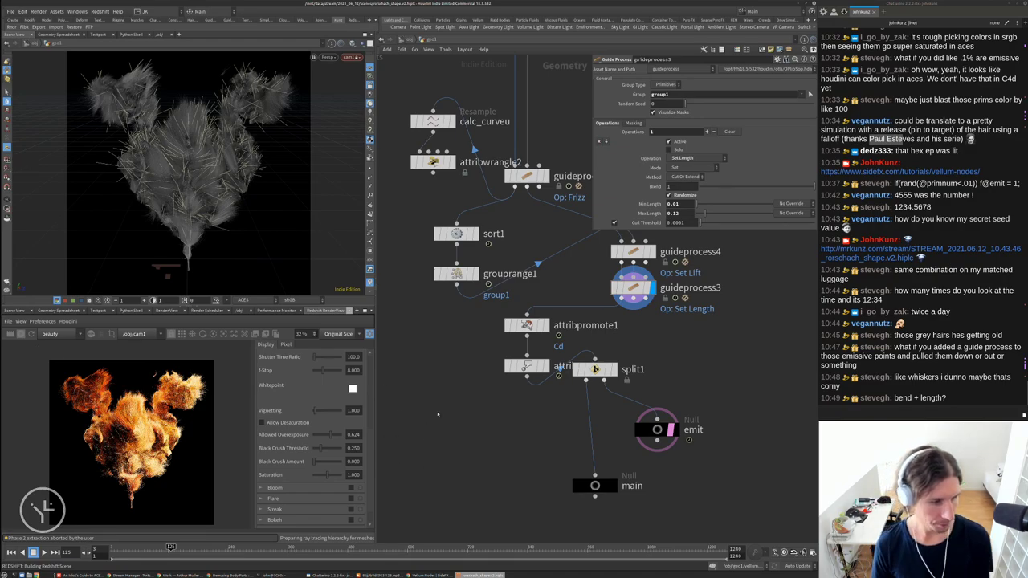
middle_drag(642, 434, 628, 356)
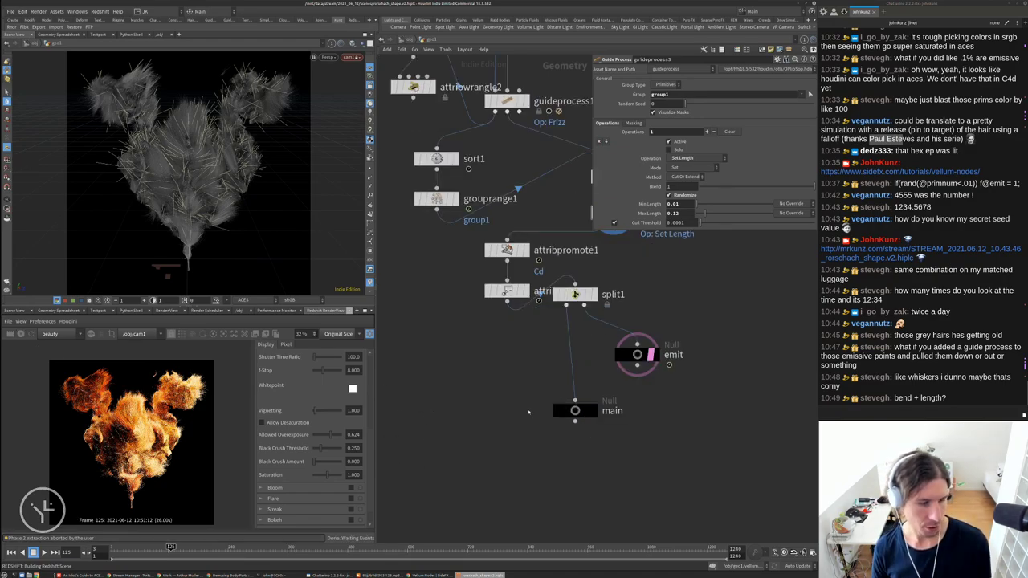
scroll(667, 353, up, 1)
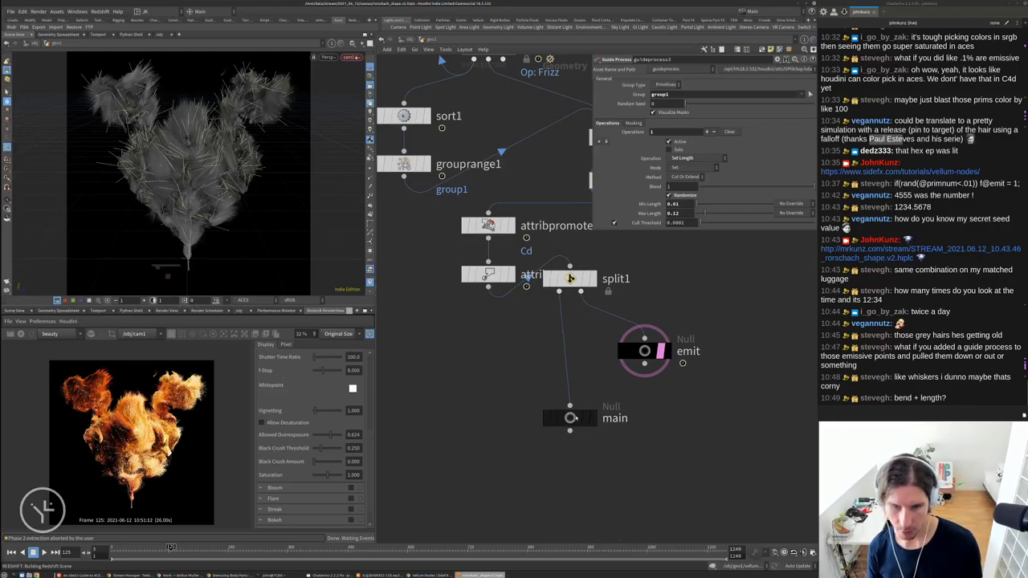
click(570, 417)
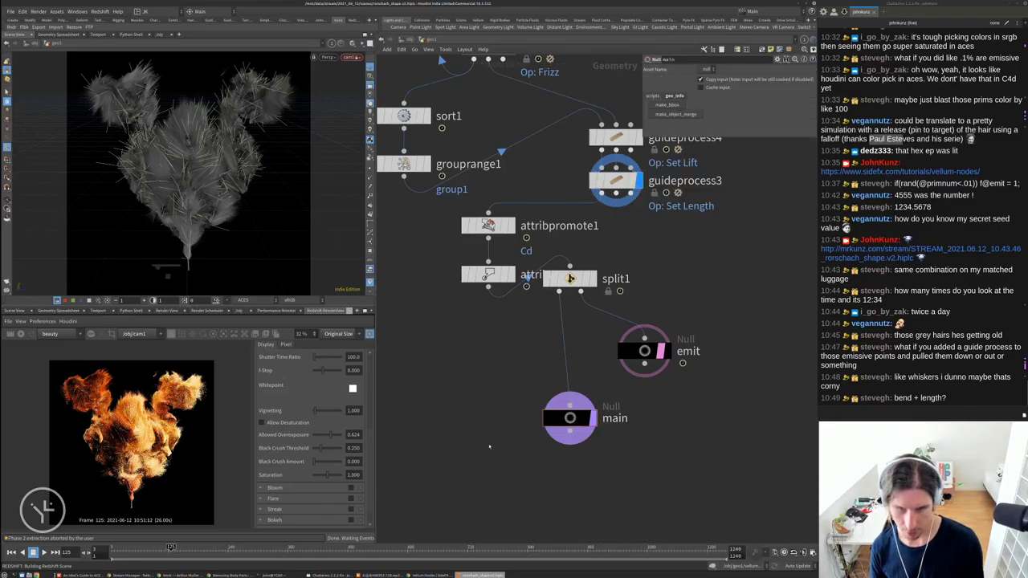
scroll(489, 446, down, 3)
middle_drag(481, 416, 481, 386)
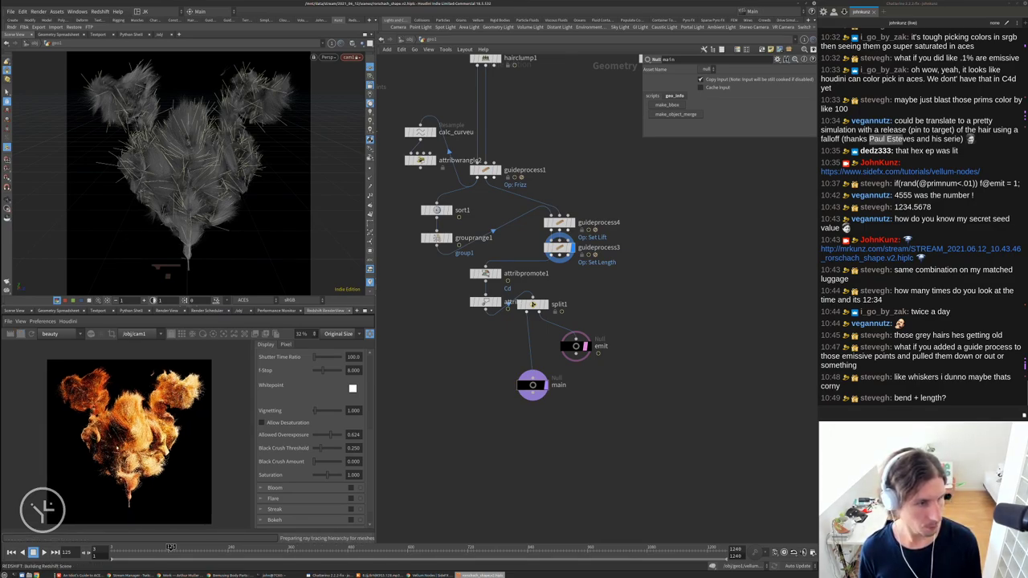
scroll(113, 440, up, 1)
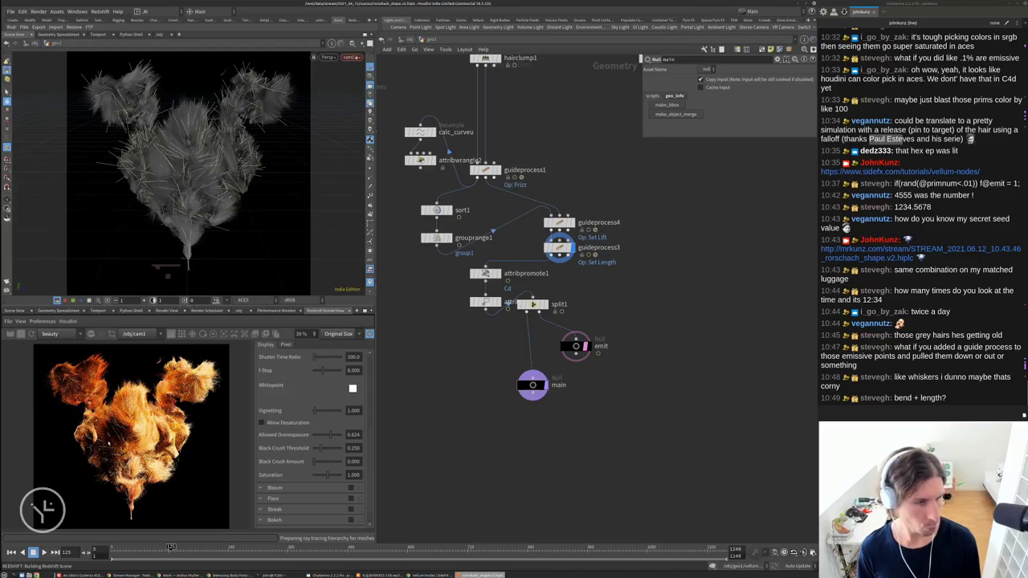
scroll(108, 439, up, 2)
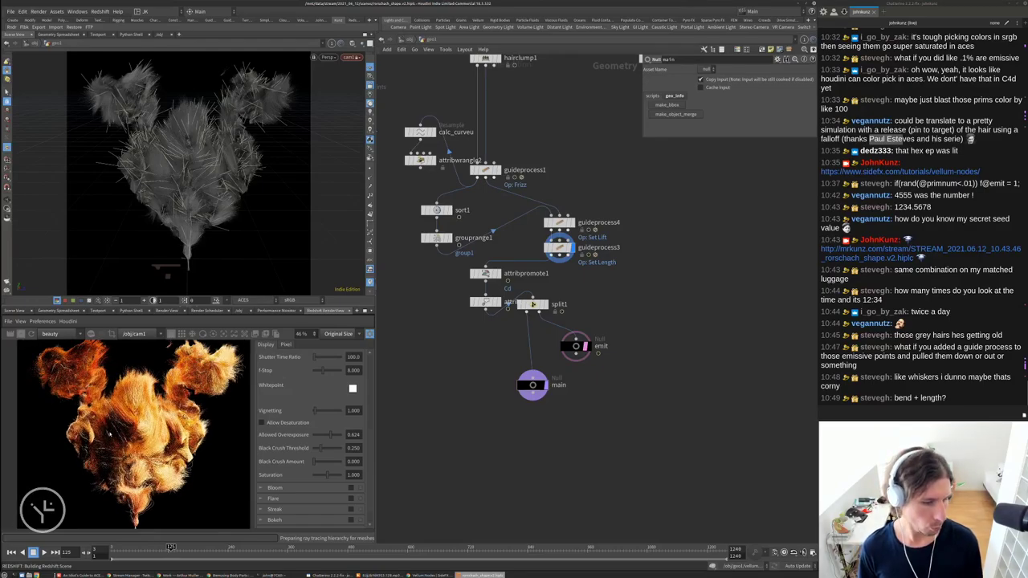
scroll(113, 434, up, 3)
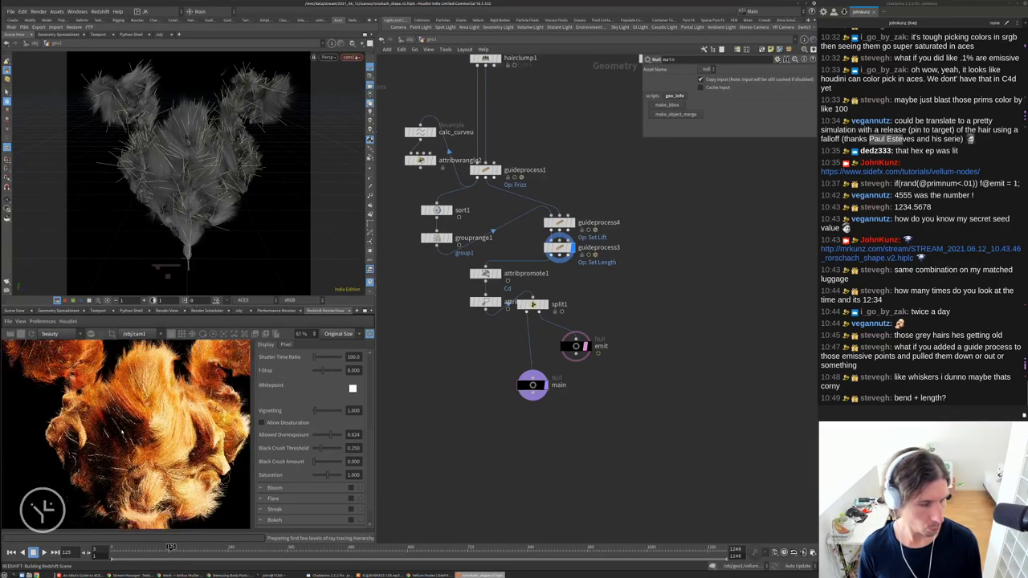
scroll(122, 432, down, 1)
scroll(122, 432, down, 3)
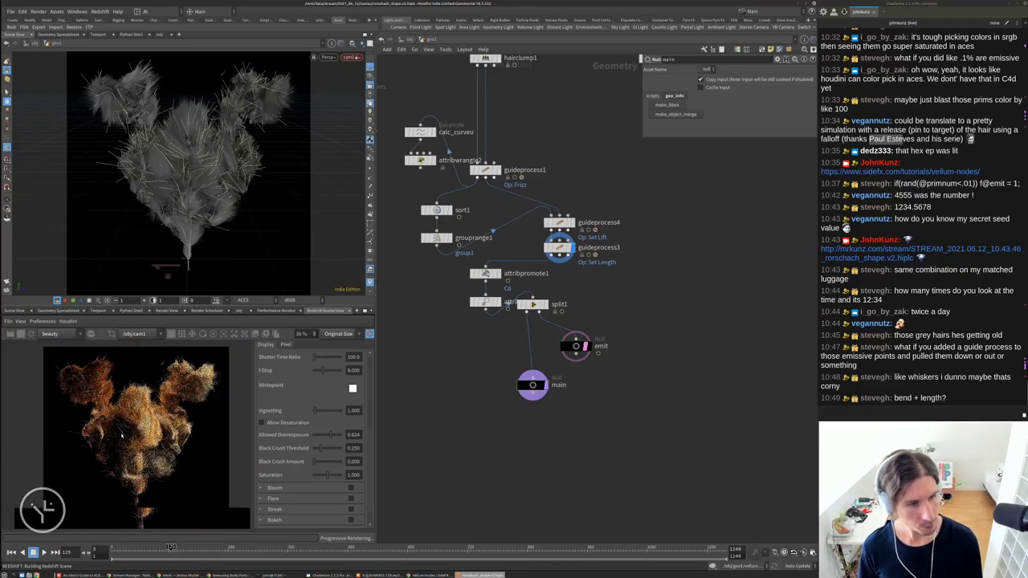
scroll(123, 432, up, 1)
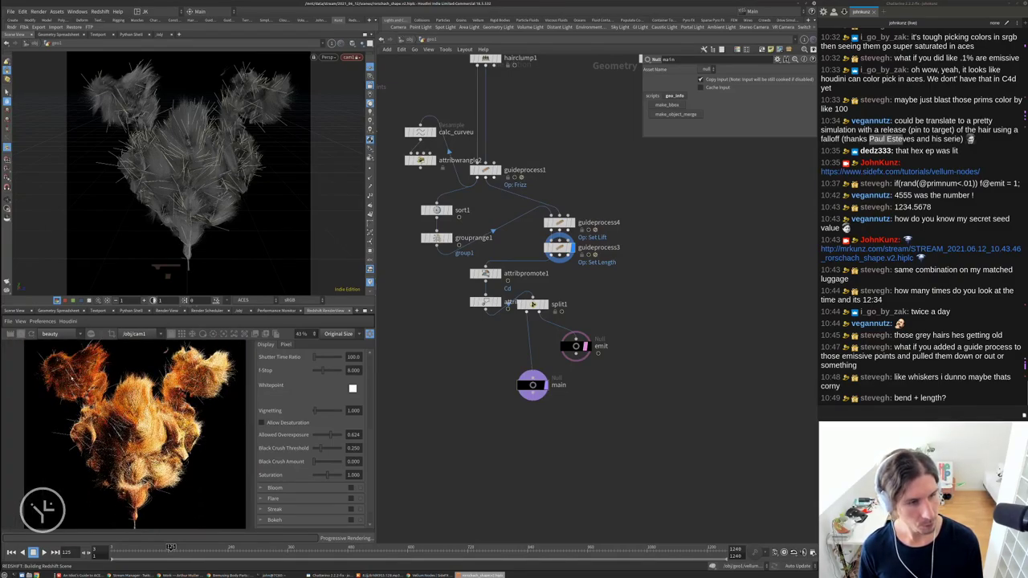
scroll(122, 432, down, 1)
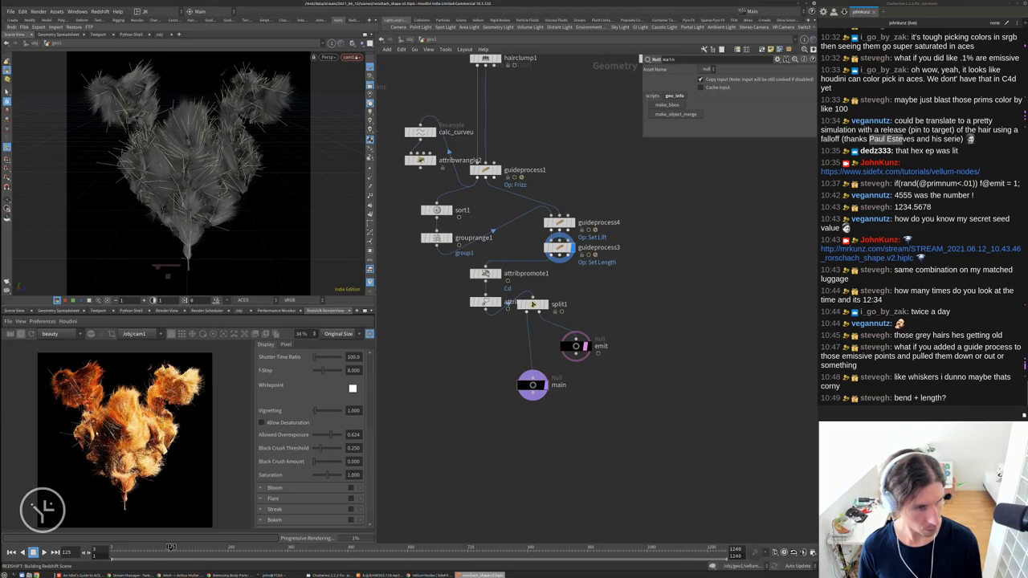
scroll(81, 384, up, 3)
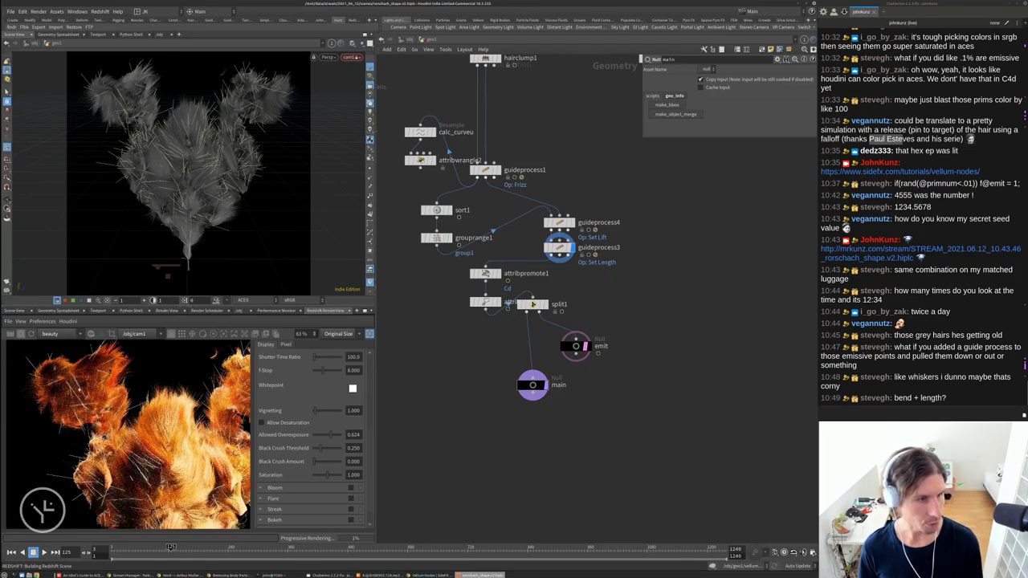
scroll(125, 434, up, 1)
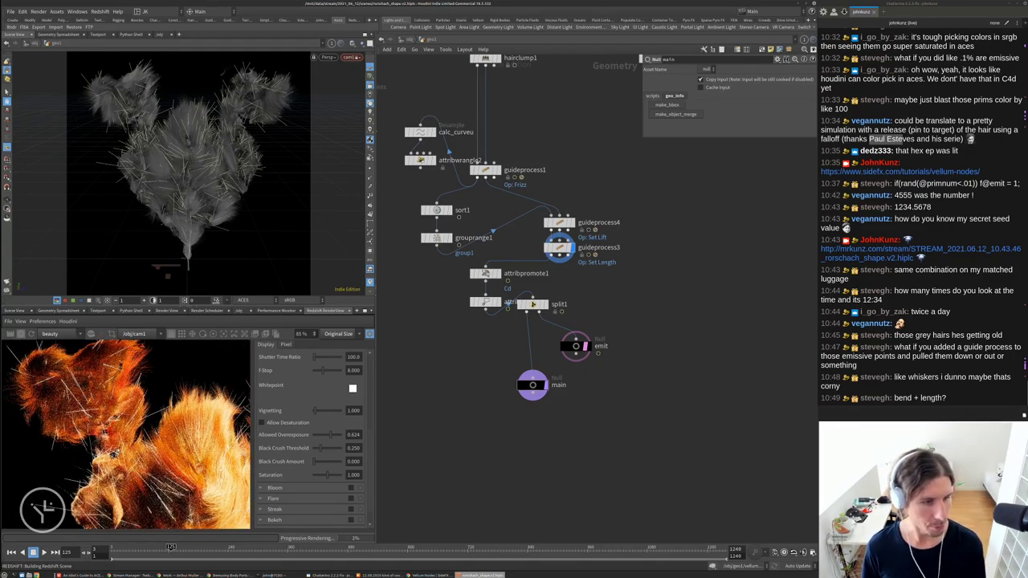
scroll(125, 434, up, 1)
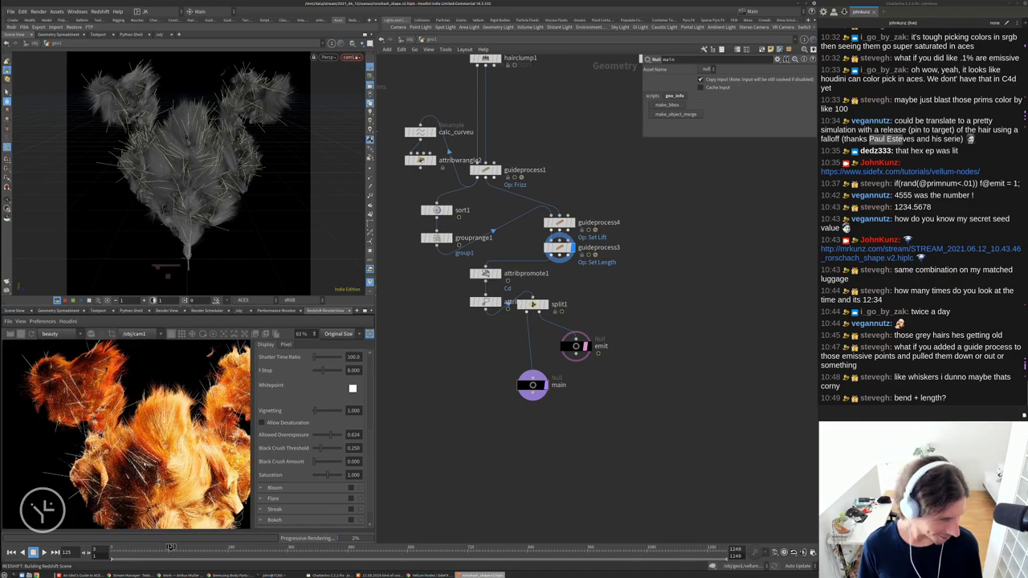
scroll(125, 433, down, 1)
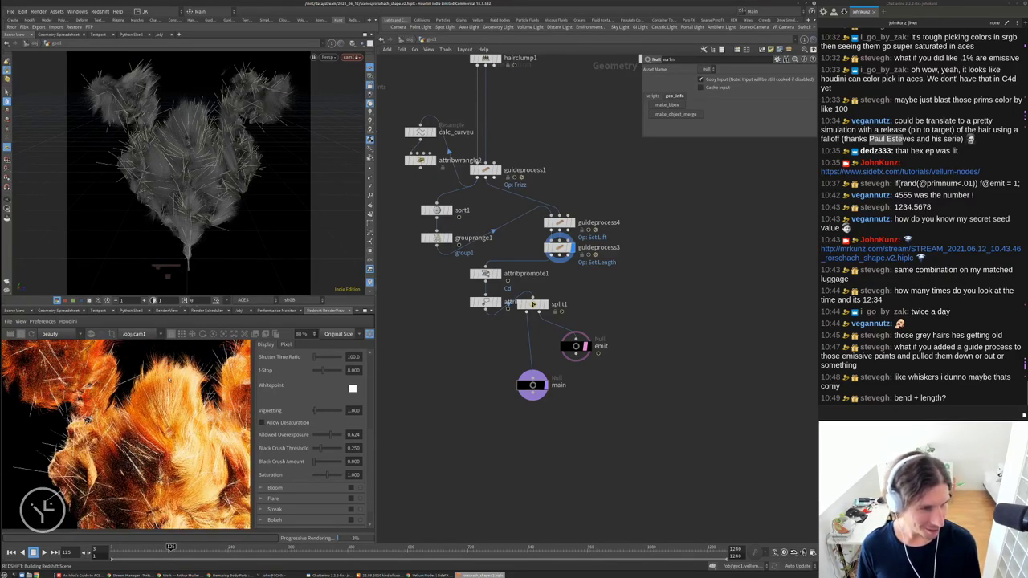
scroll(125, 433, down, 5)
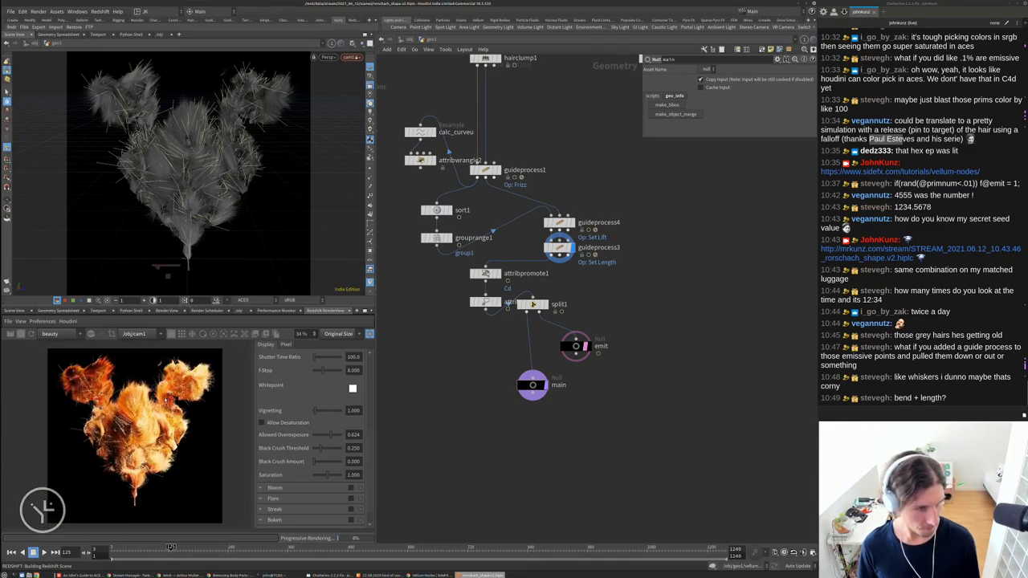
scroll(163, 415, up, 1)
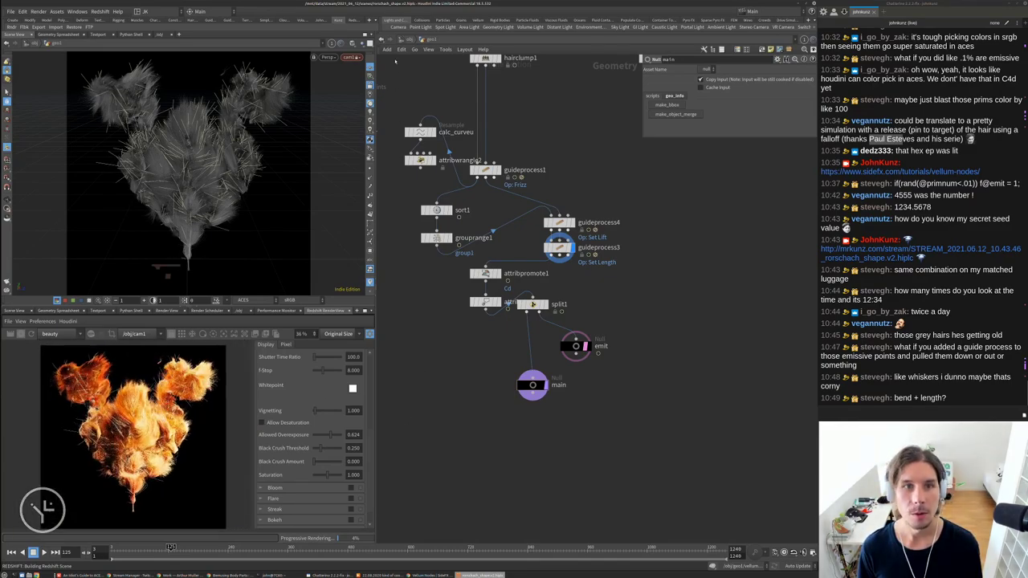
key(u)
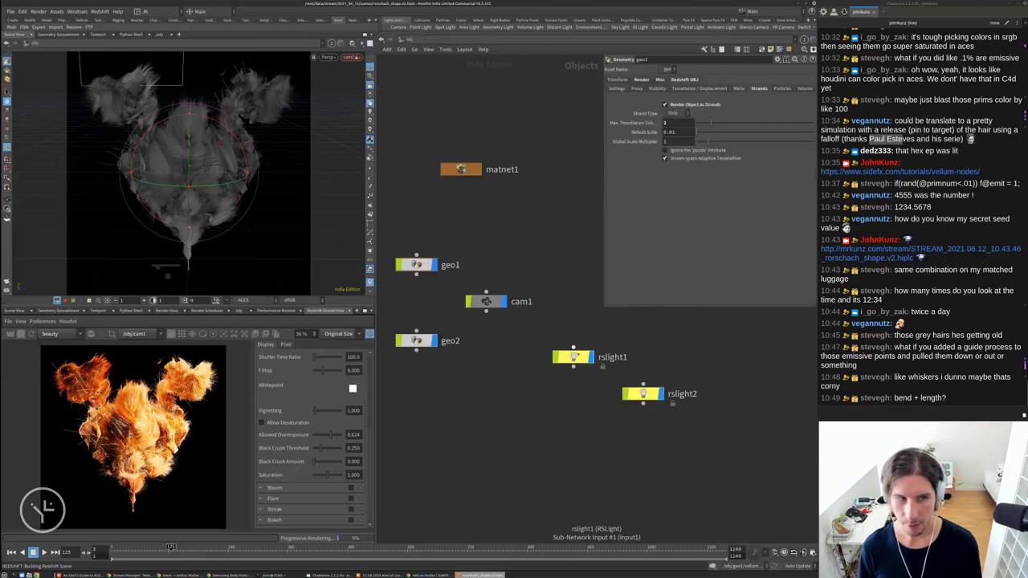
Select rslight1 and change its first Area Size from 1 to 0.2
click(573, 357)
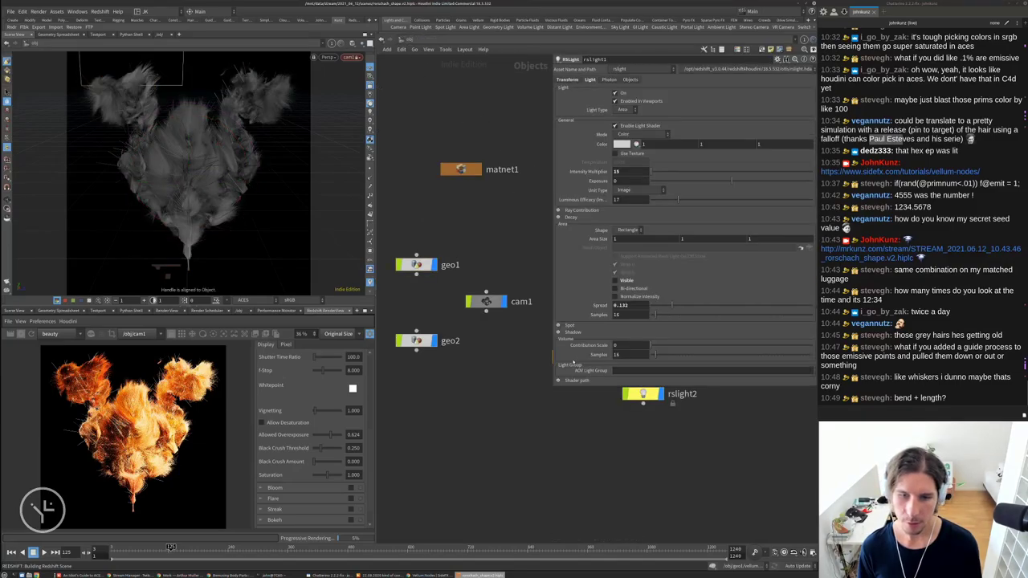
middle_drag(505, 372, 457, 409)
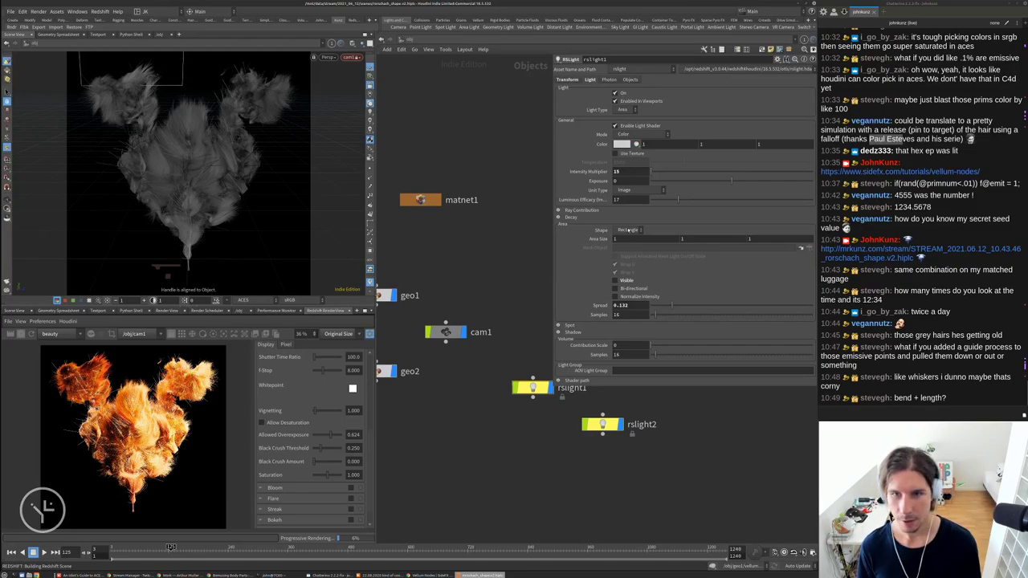
click(618, 239)
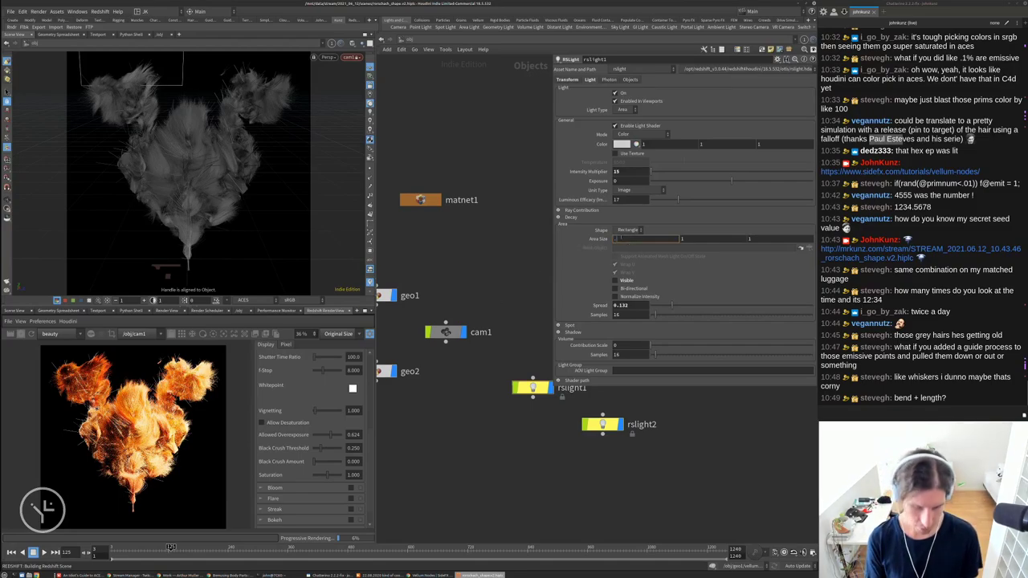
text(.2)
key(Return)
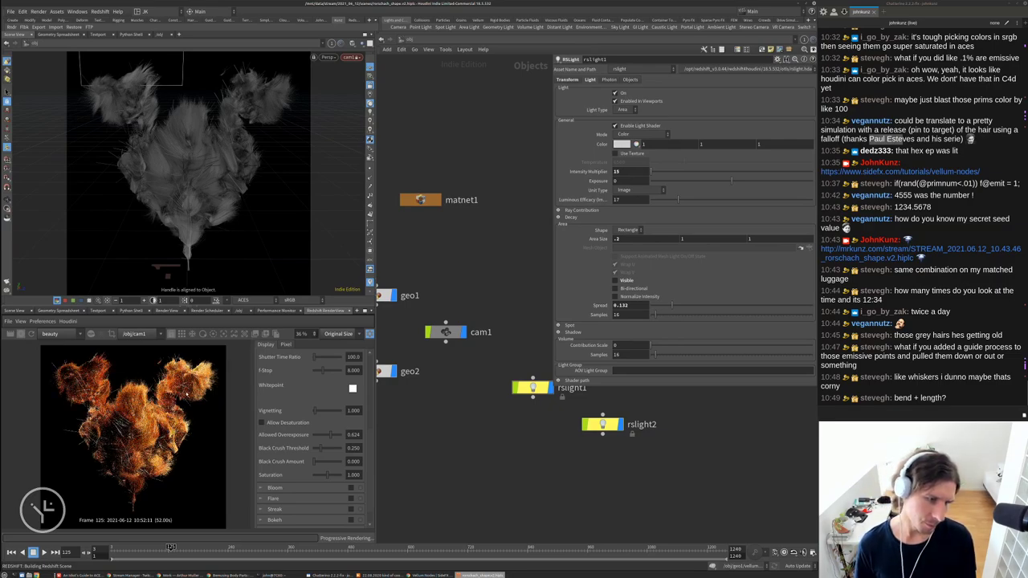
Look through rslight1 in the viewport and narrow its Spread to 0.038
click(351, 57)
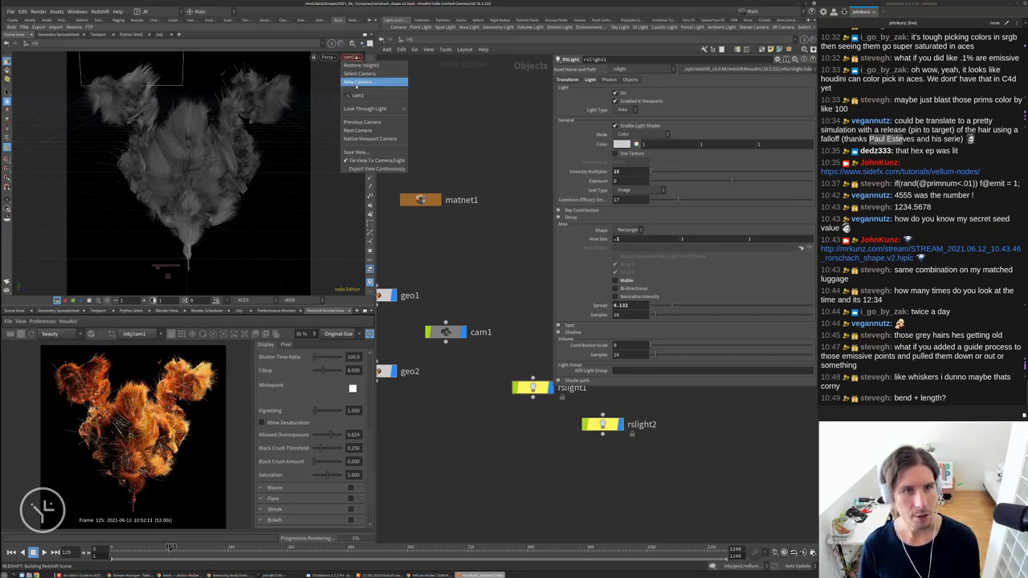
mouse_move(368, 108)
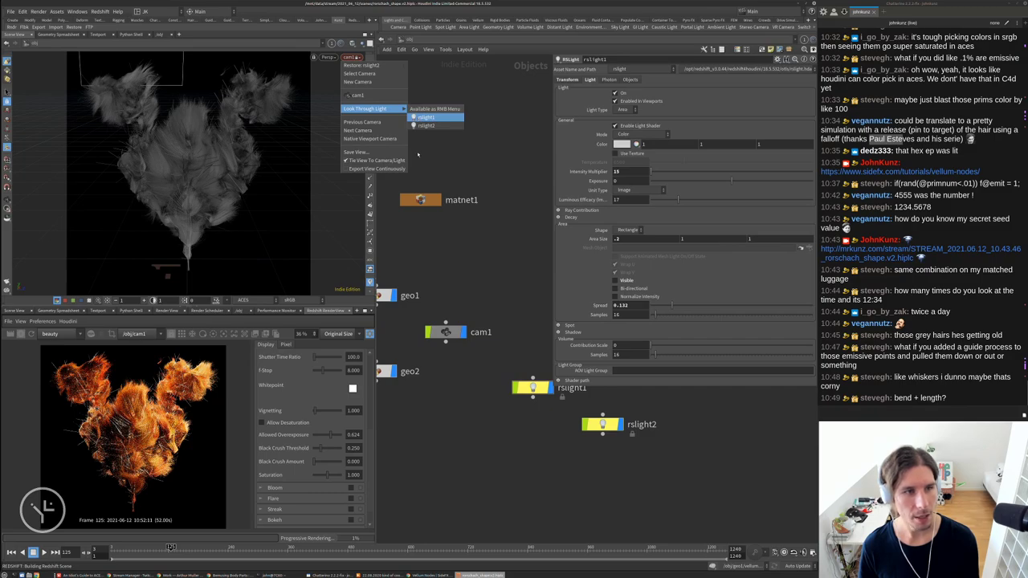
click(425, 117)
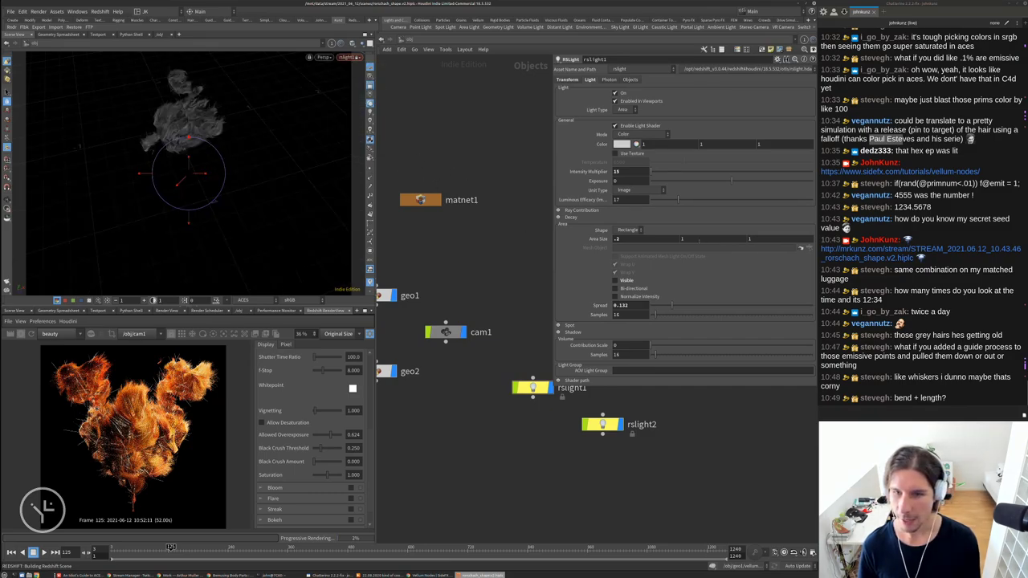
drag(671, 306, 657, 306)
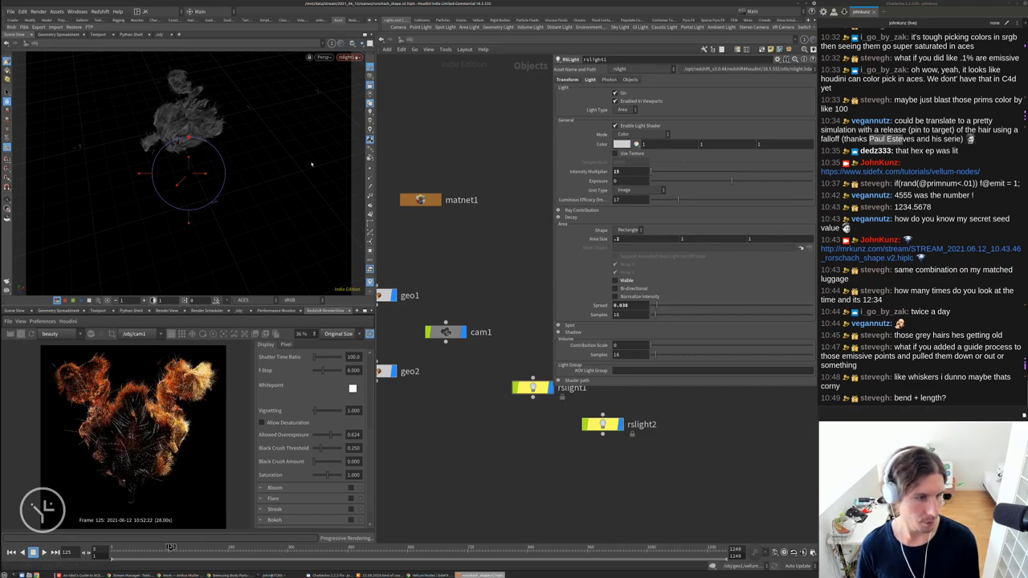
drag(301, 166, 340, 202)
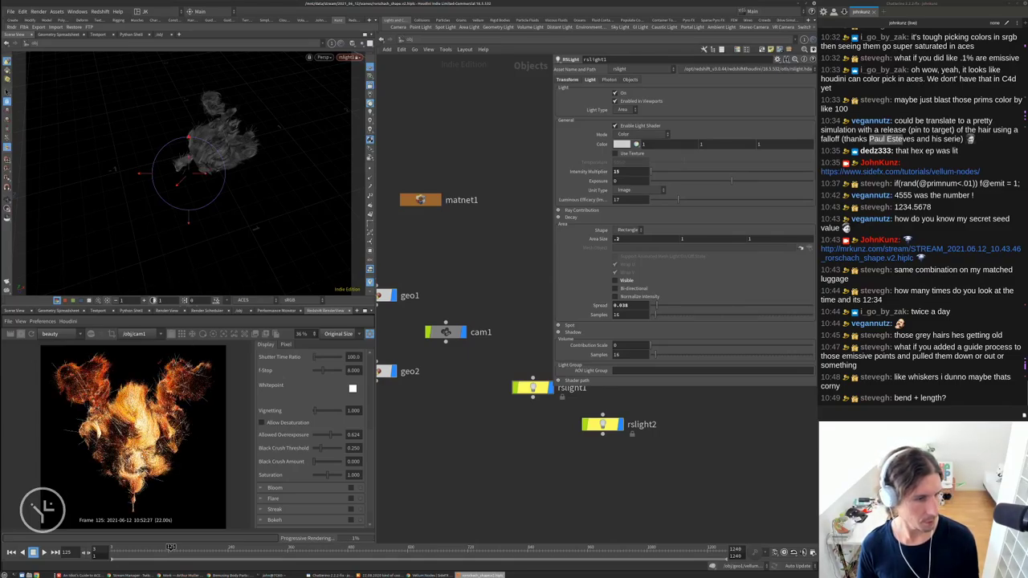
Tumble the view through rslight1 to re-aim it, zooming the Redshift RenderView to inspect
scroll(147, 413, up, 2)
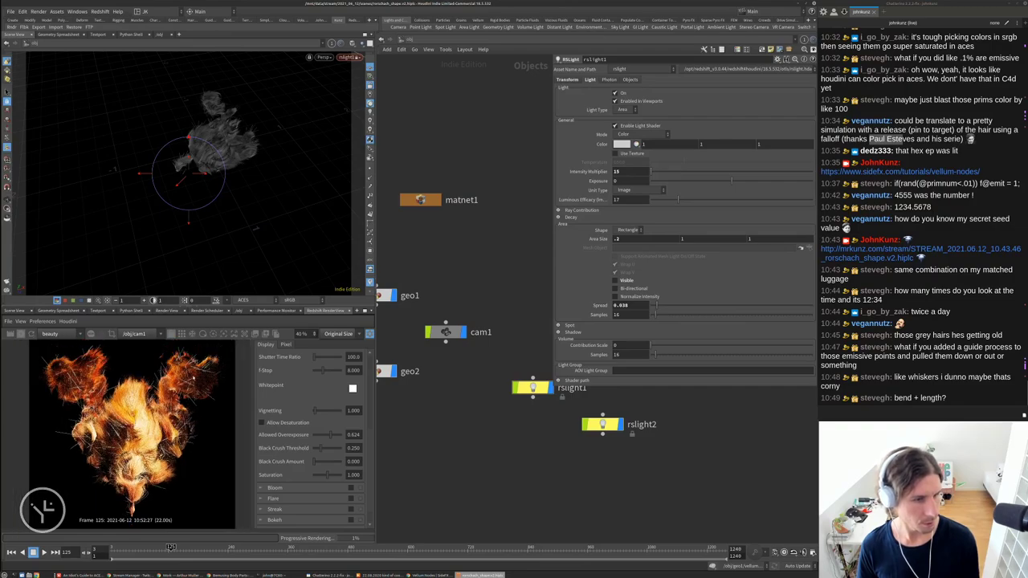
scroll(185, 407, up, 1)
scroll(184, 407, down, 1)
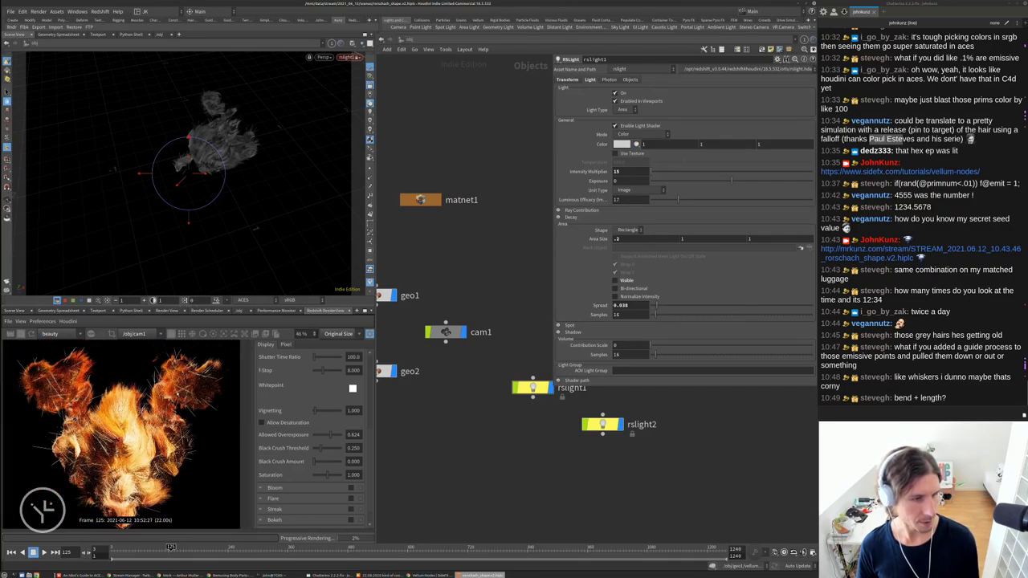
scroll(116, 367, down, 1)
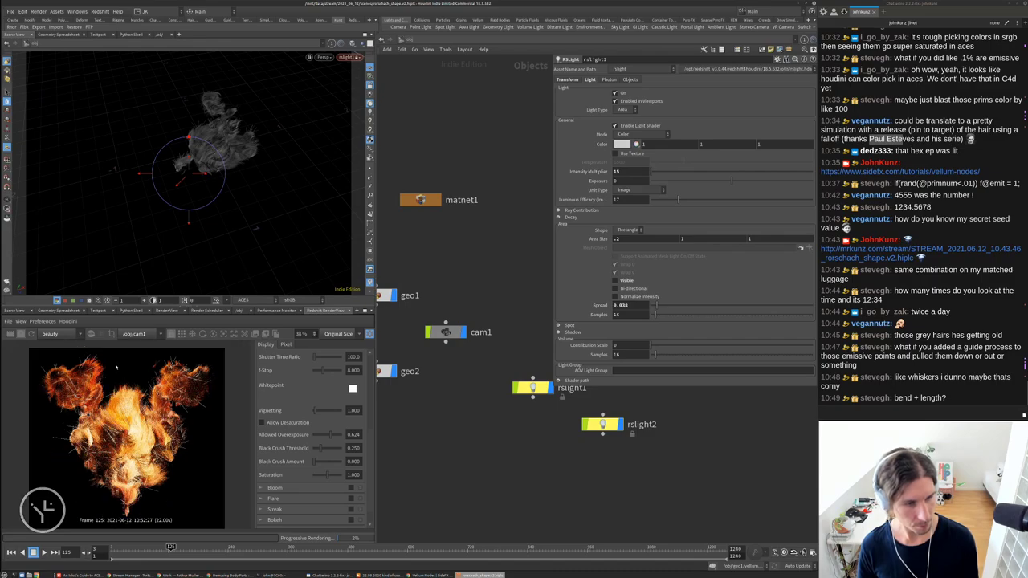
drag(265, 202, 234, 258)
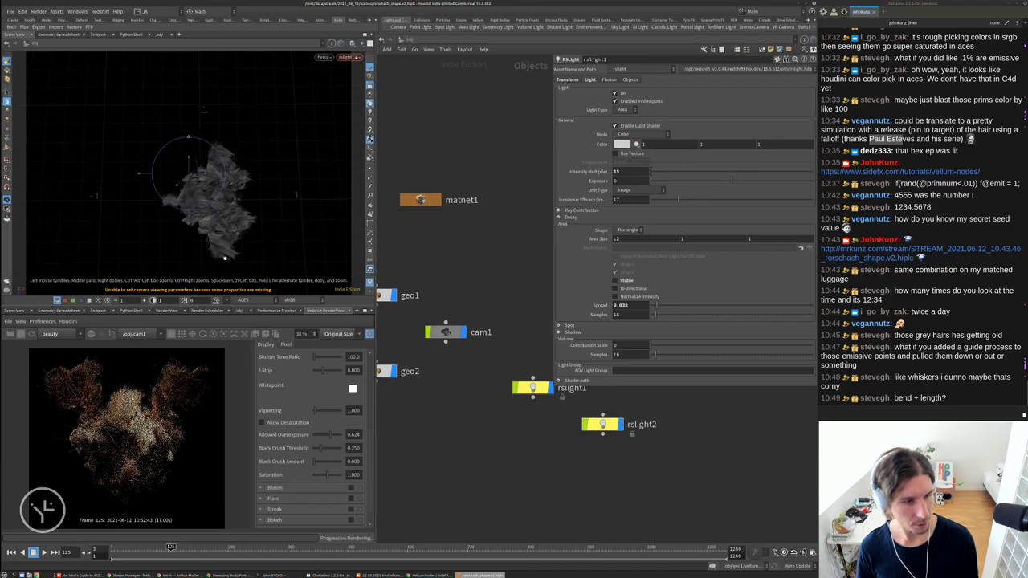
scroll(115, 432, down, 1)
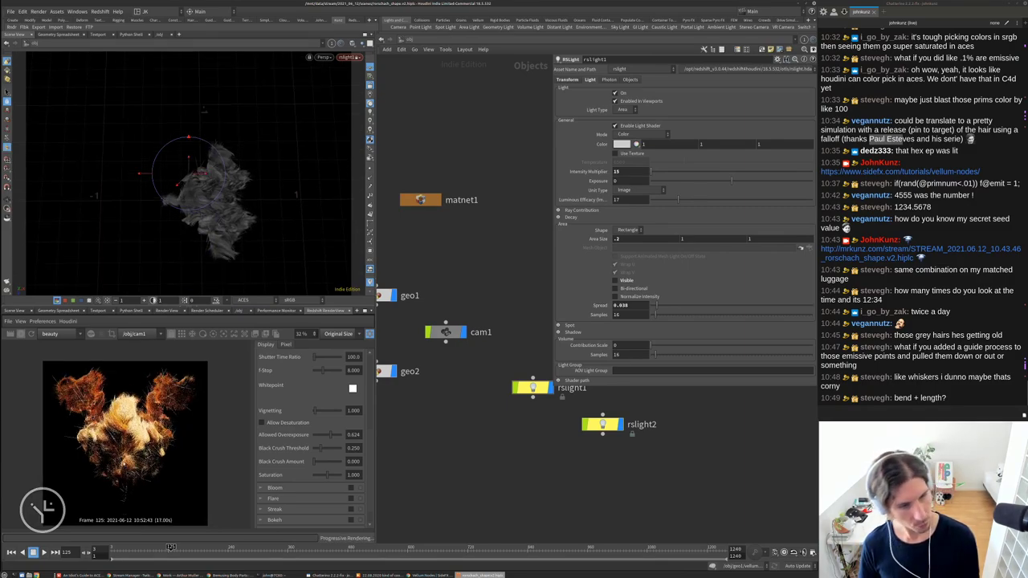
scroll(124, 406, up, 1)
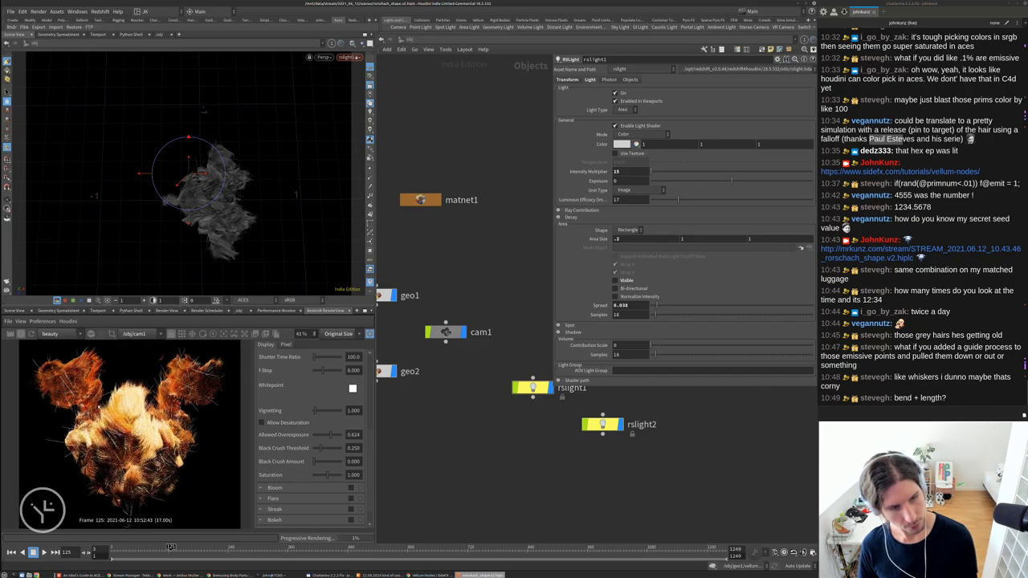
scroll(125, 406, up, 4)
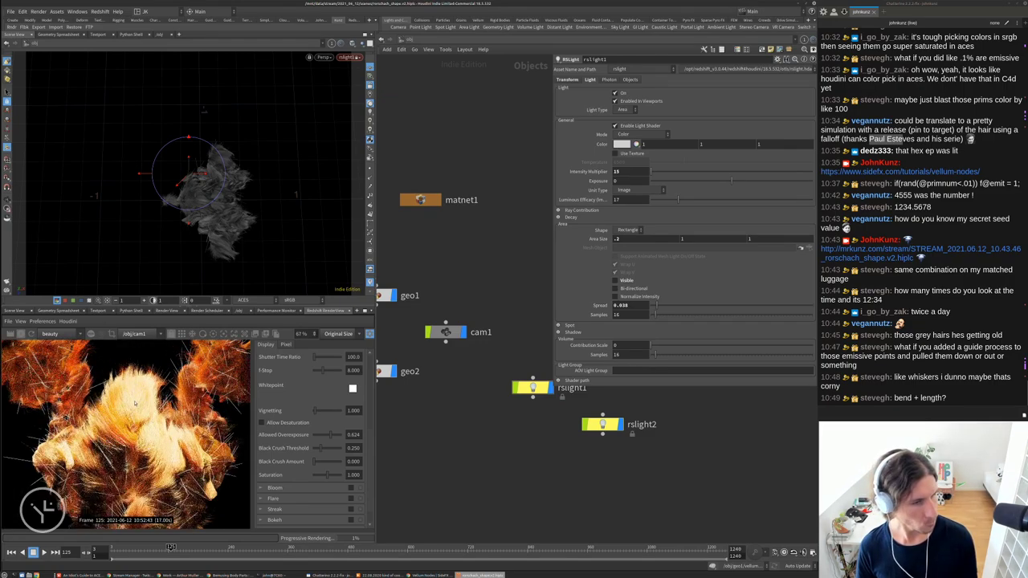
scroll(135, 405, down, 4)
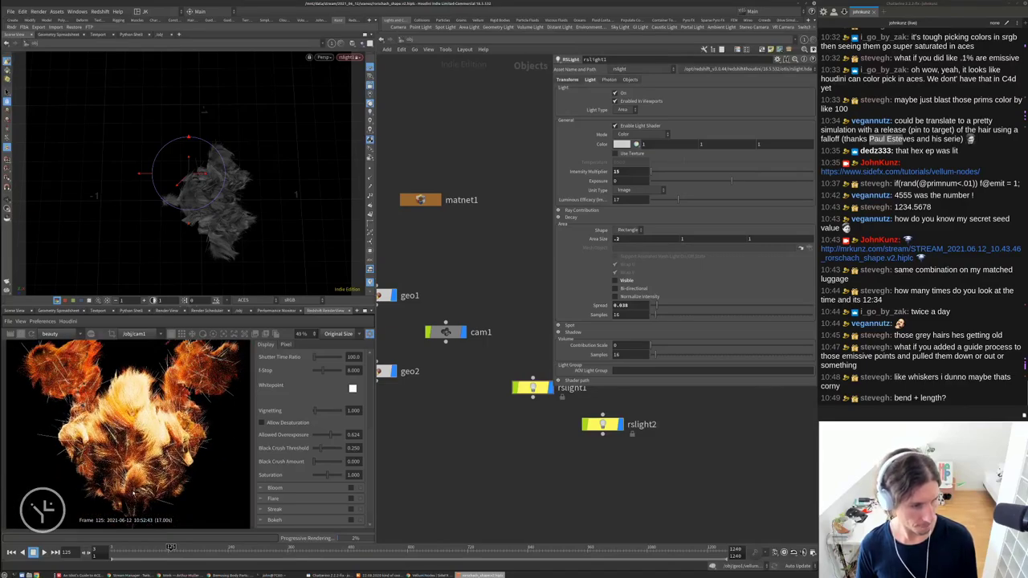
scroll(133, 492, up, 2)
scroll(133, 492, up, 4)
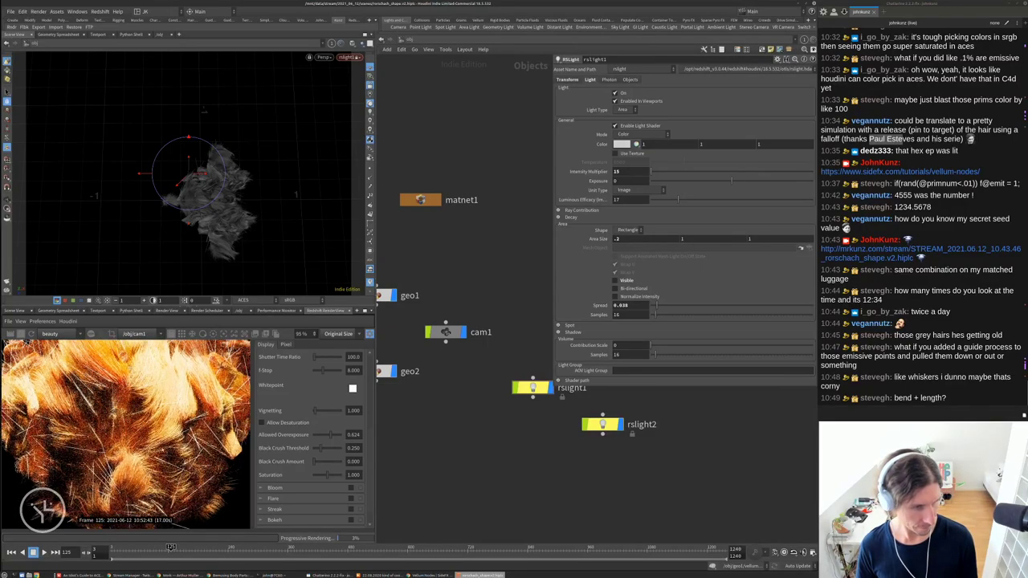
scroll(128, 434, down, 5)
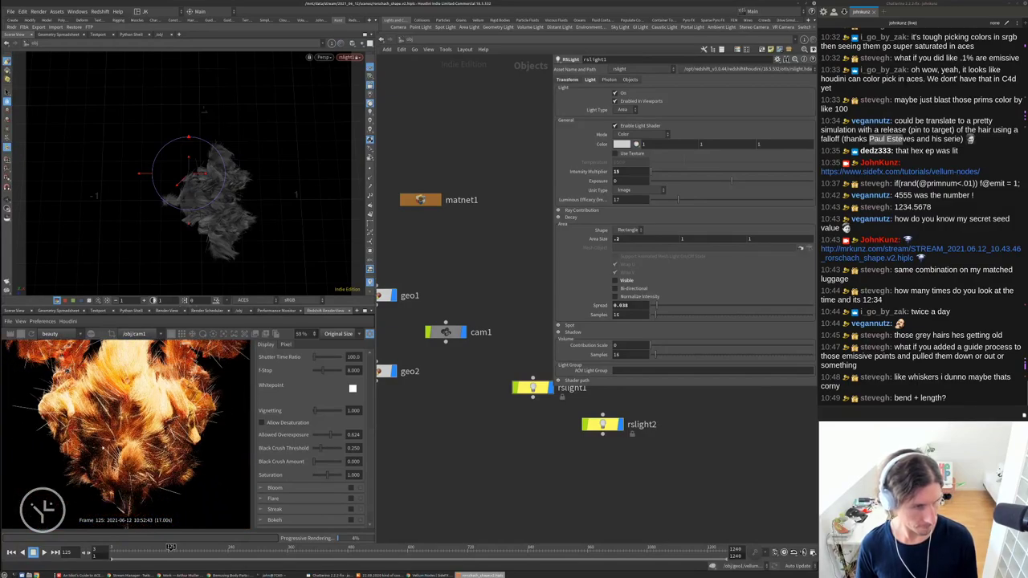
scroll(124, 429, down, 2)
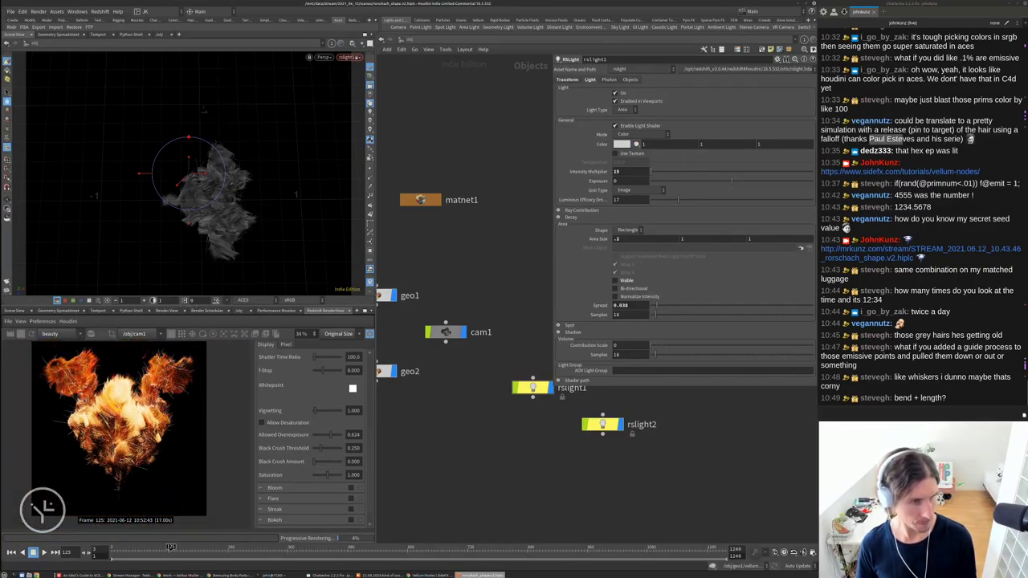
scroll(117, 487, down, 1)
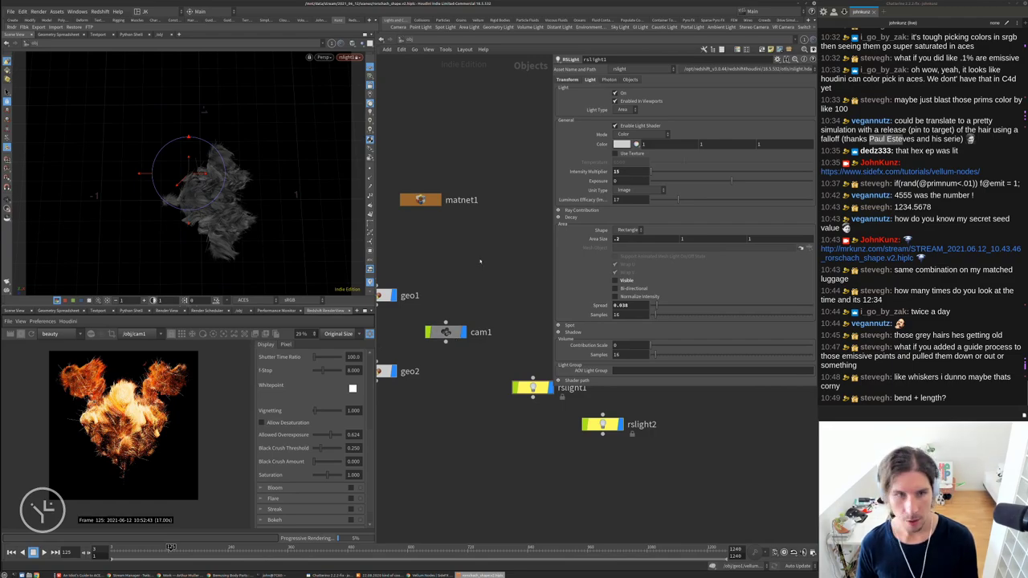
Enter matnet1's Redshift material shader network and select RSRamp1
double_click(425, 200)
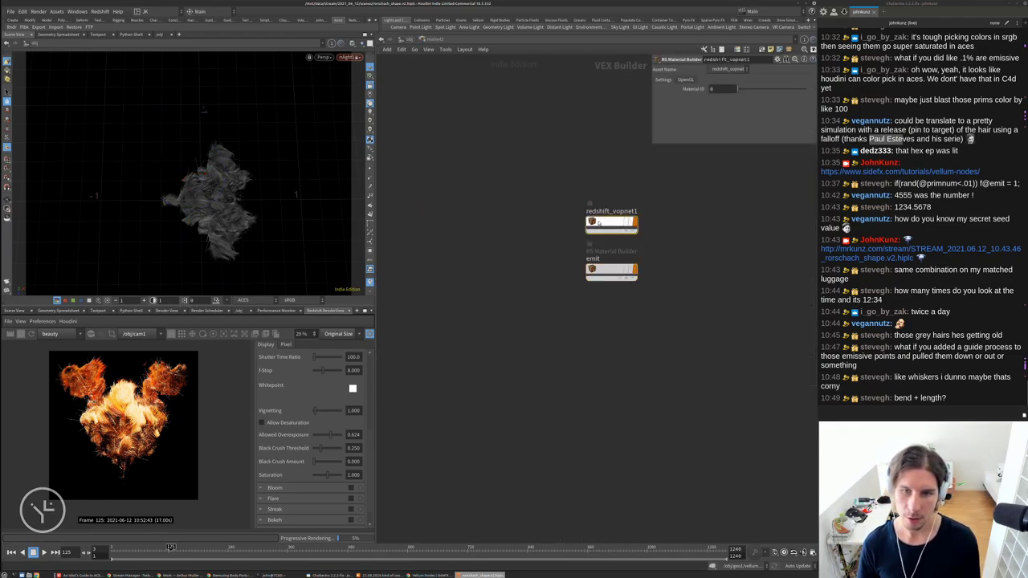
double_click(591, 227)
middle_drag(454, 392, 458, 330)
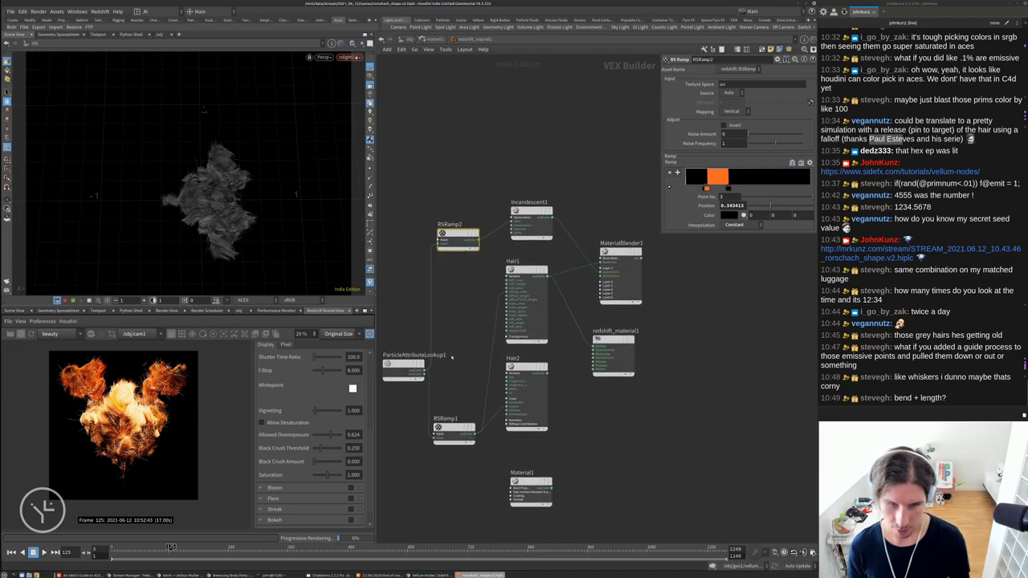
click(455, 432)
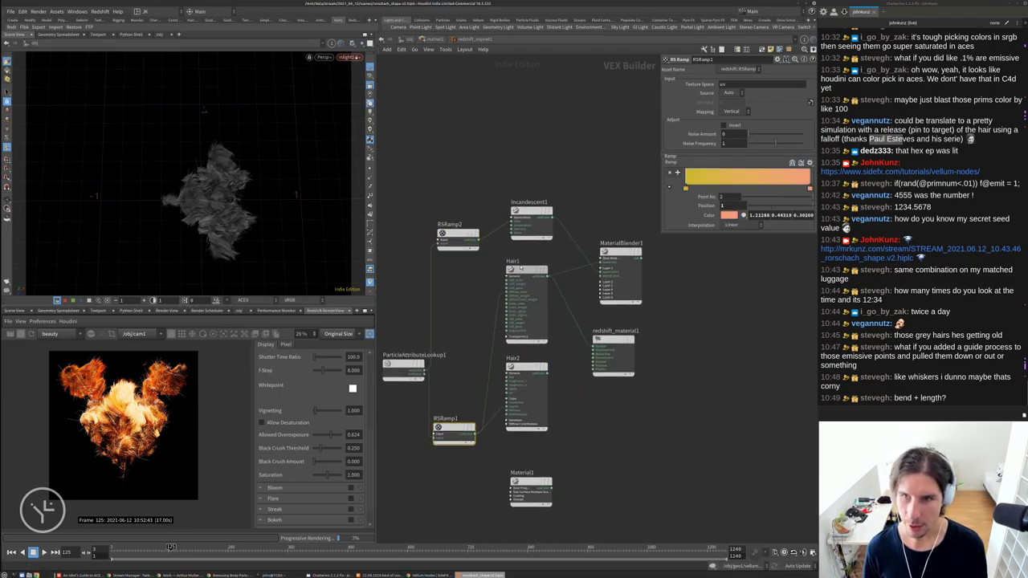
Desaturate Hair1's Internal Reflection and Transmission colours to pale tones, then reselect RSRamp1
click(519, 281)
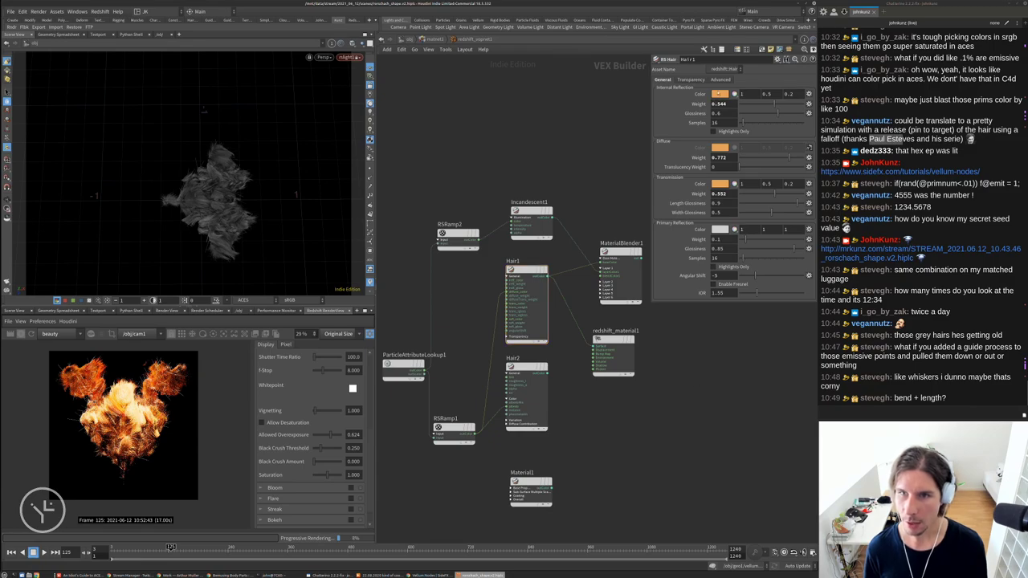
click(719, 94)
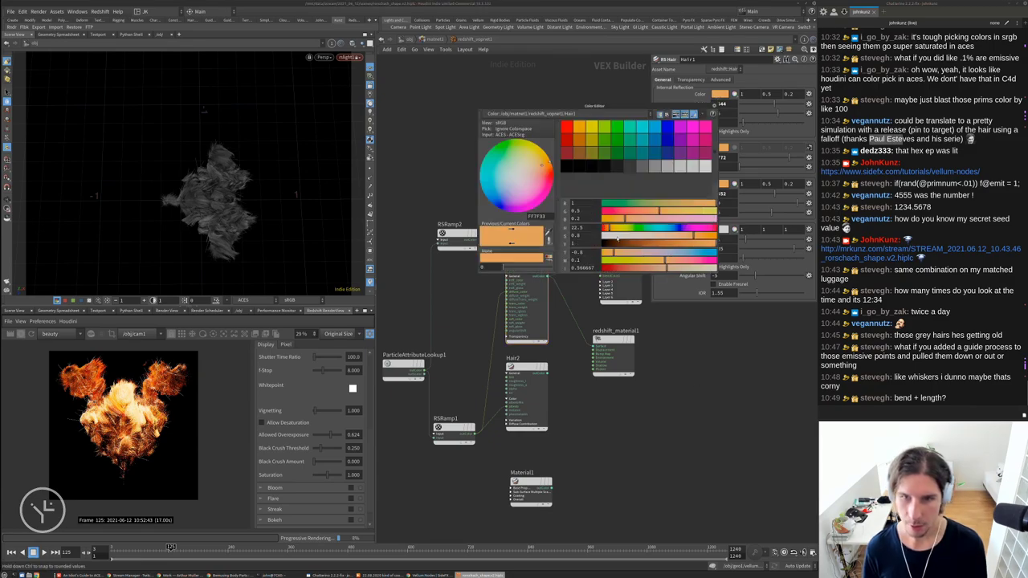
click(617, 235)
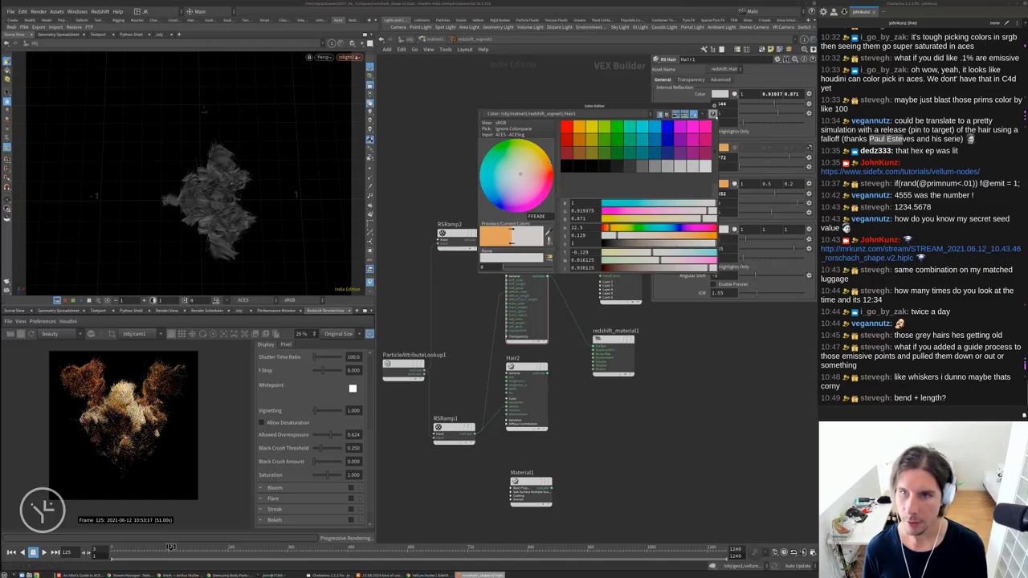
click(713, 105)
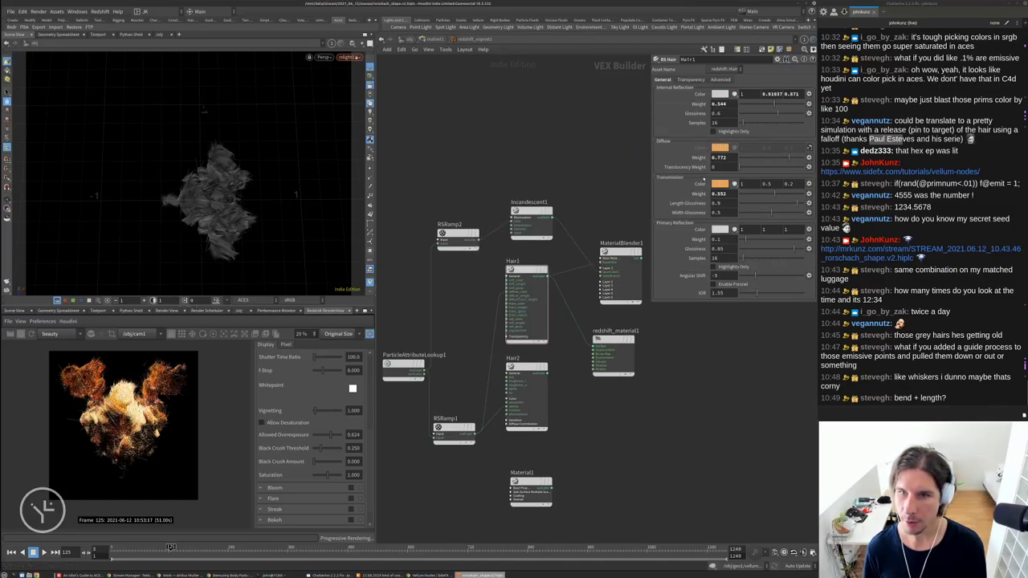
click(723, 184)
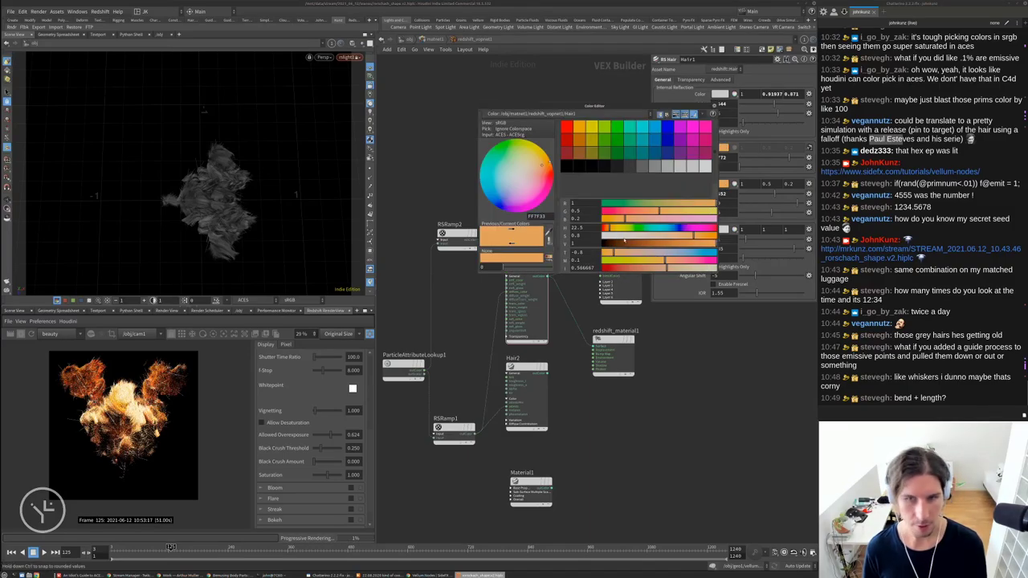
click(626, 236)
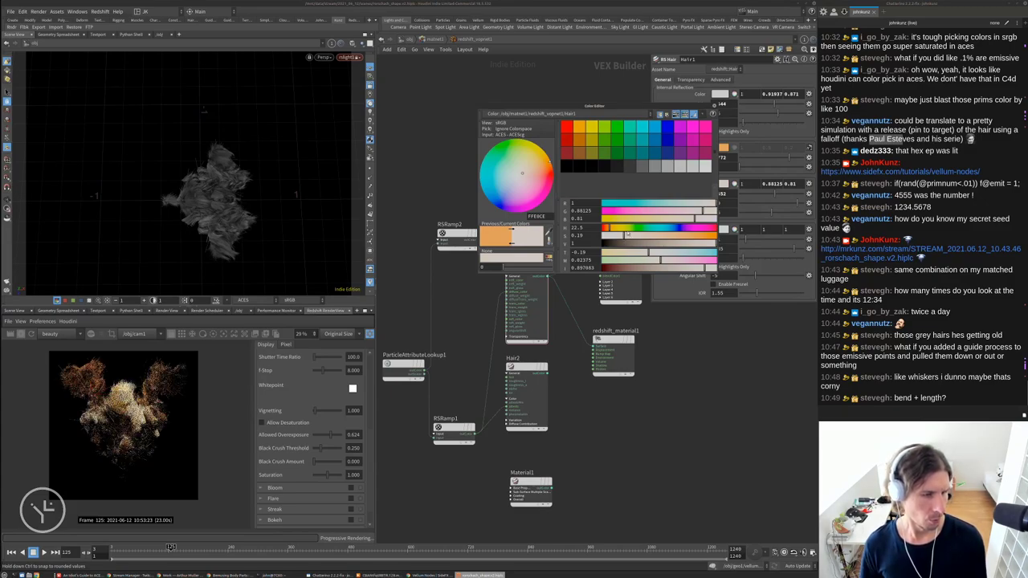
click(712, 113)
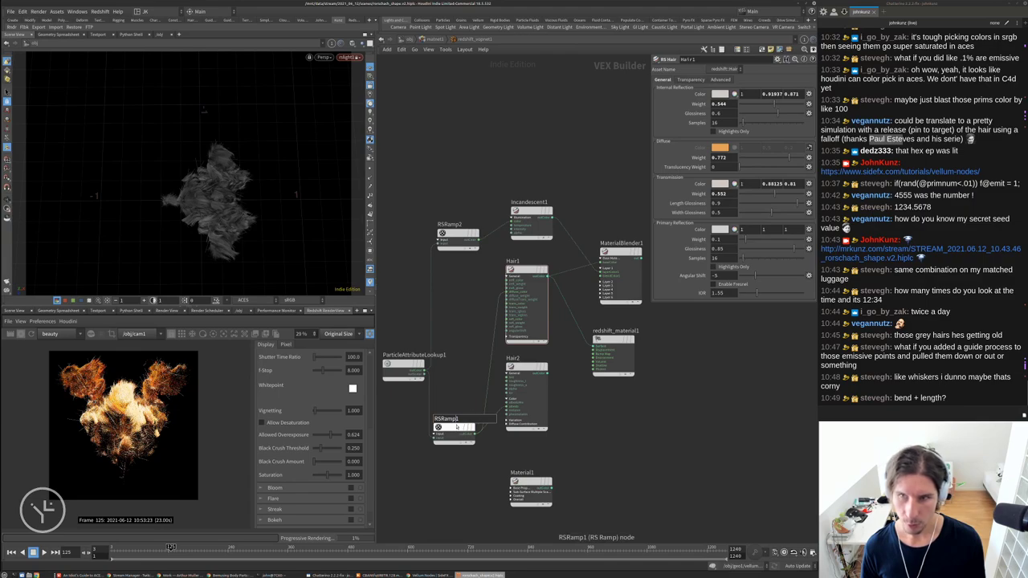
click(456, 426)
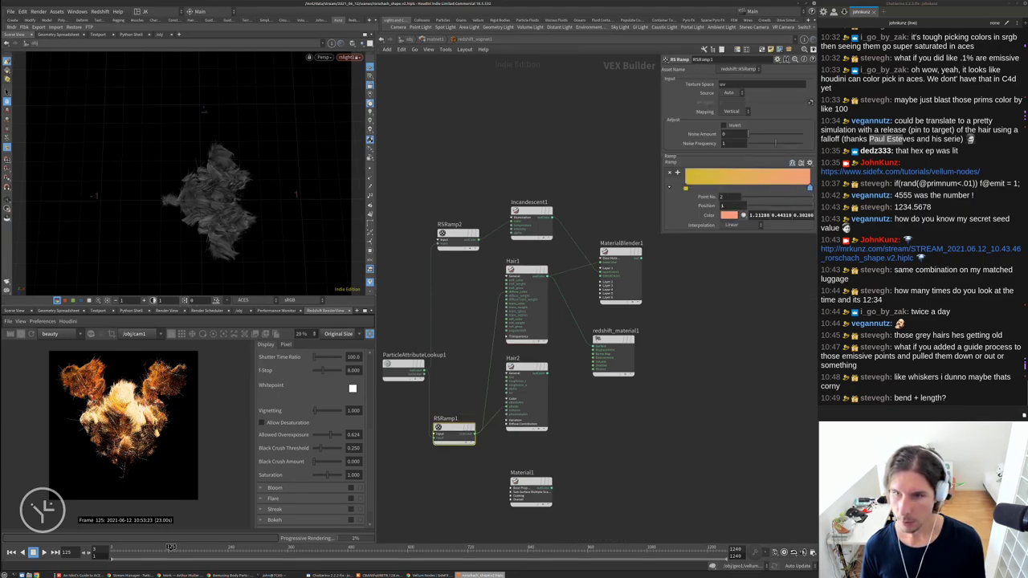
Set RSRamp1's end ramp point to a saturated orange with saturation 0.967
click(728, 215)
drag(688, 236, 651, 235)
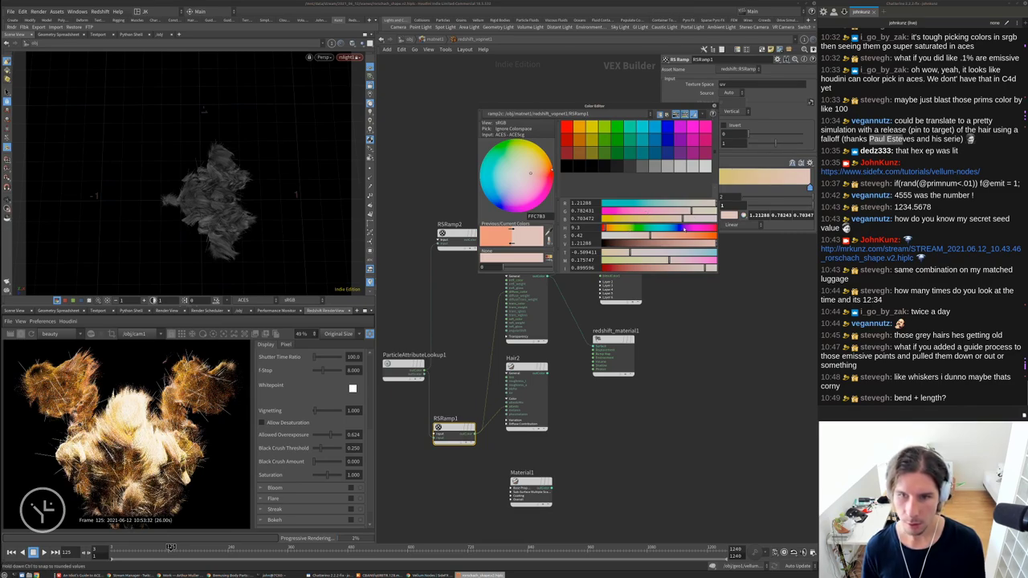
drag(683, 228, 673, 230)
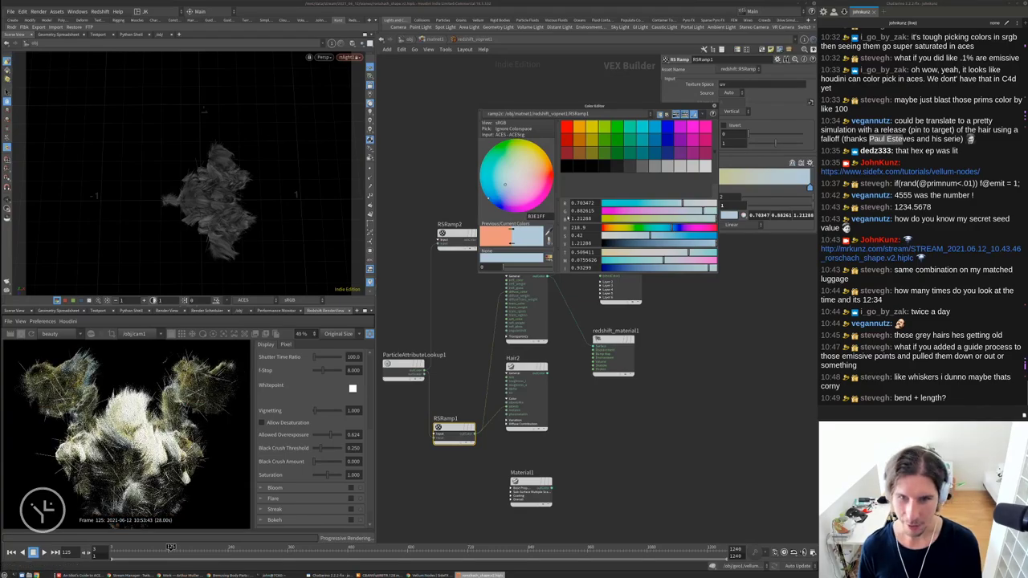
click(606, 228)
click(713, 235)
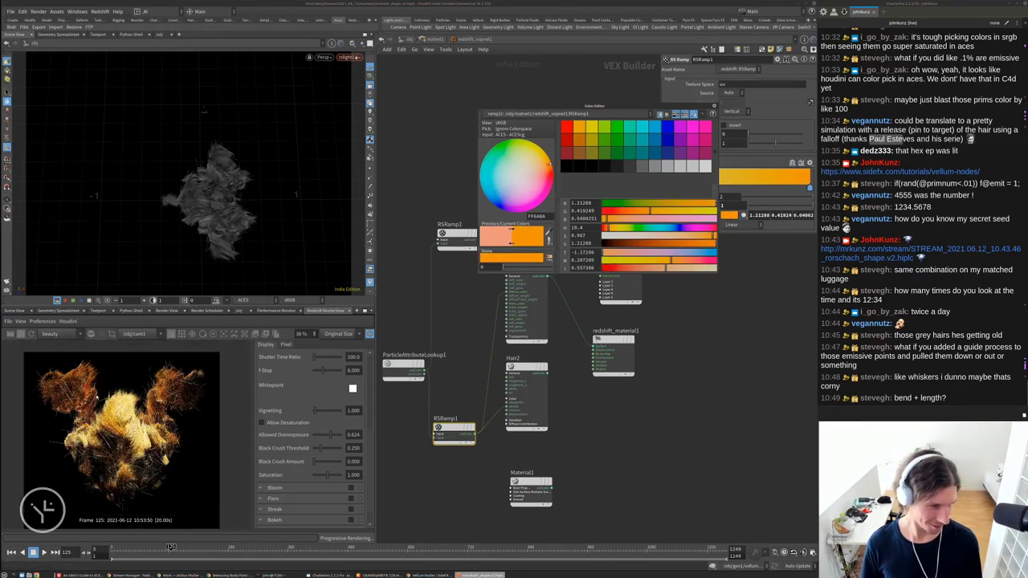
scroll(94, 400, down, 2)
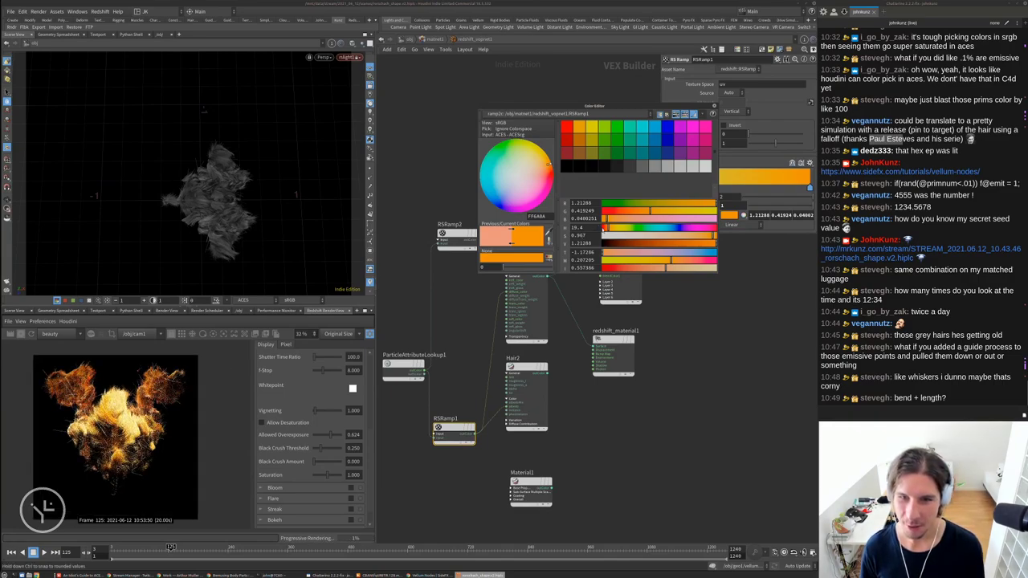
text(0)
key(Return)
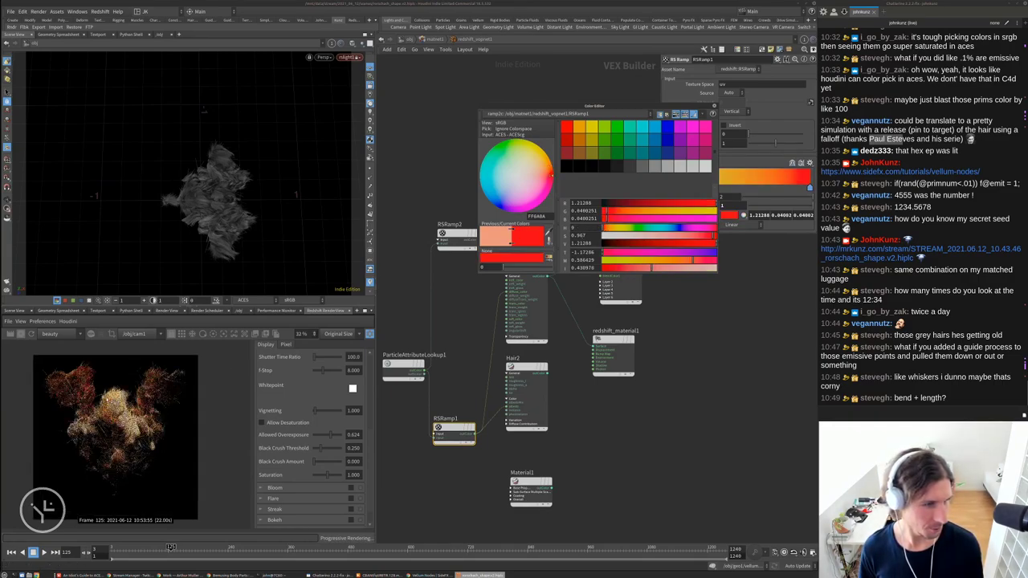
scroll(161, 375, up, 3)
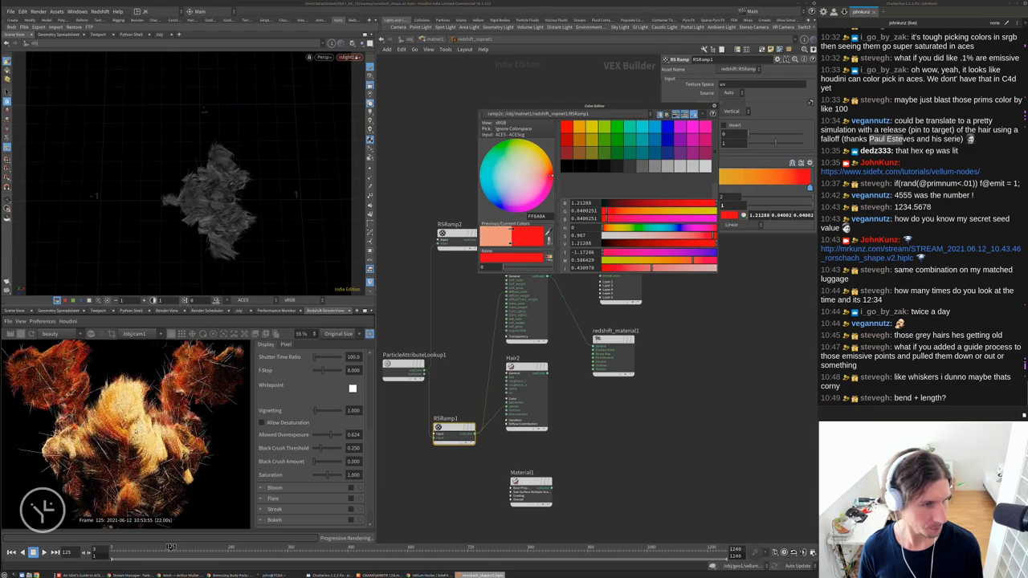
scroll(169, 379, down, 2)
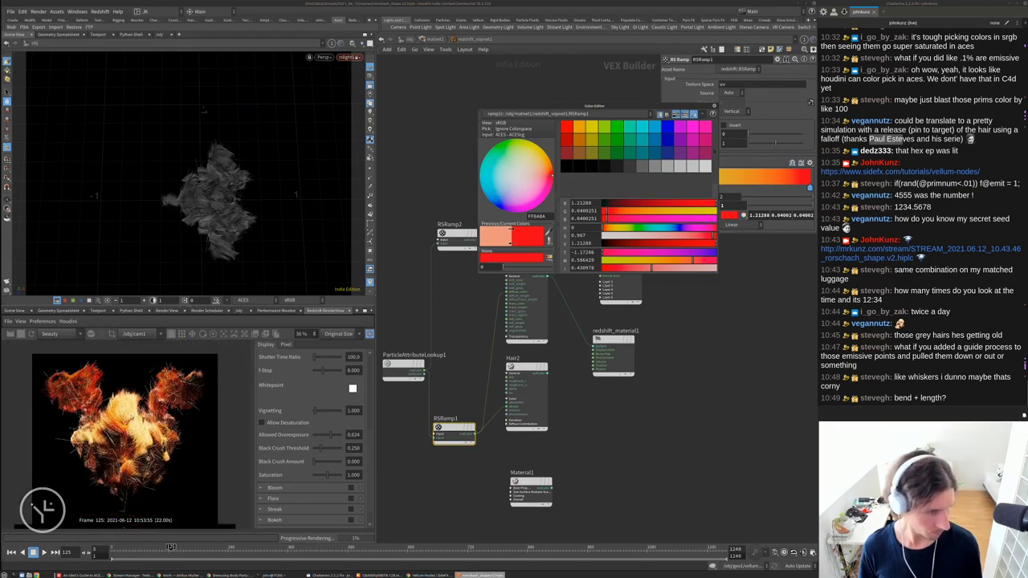
click(606, 229)
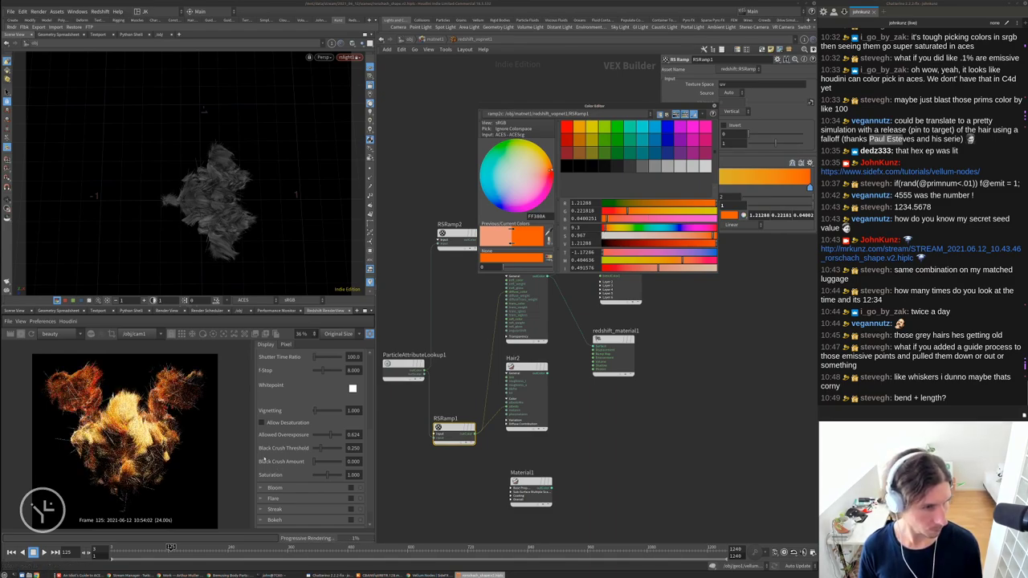
scroll(96, 442, up, 5)
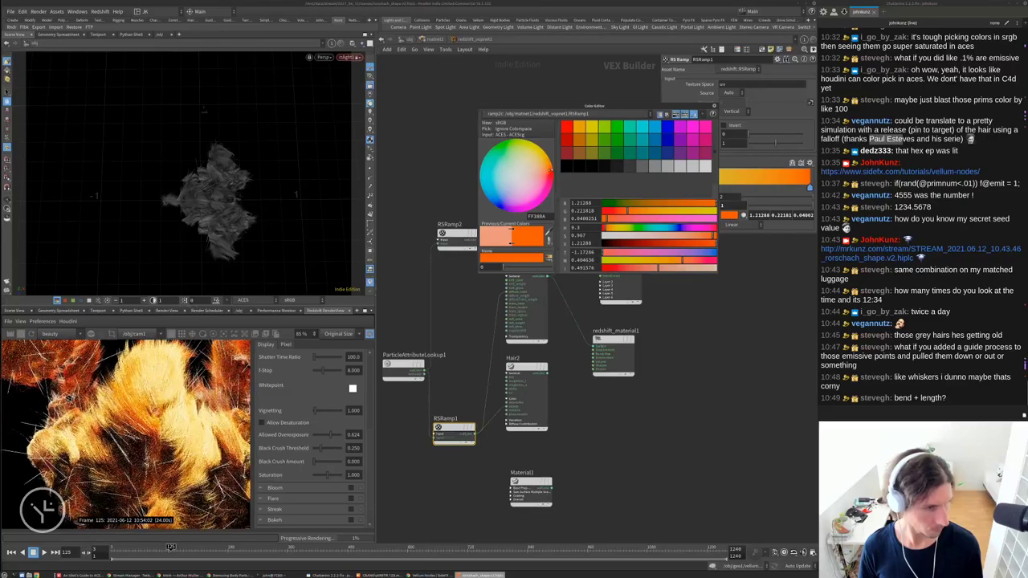
scroll(120, 434, down, 5)
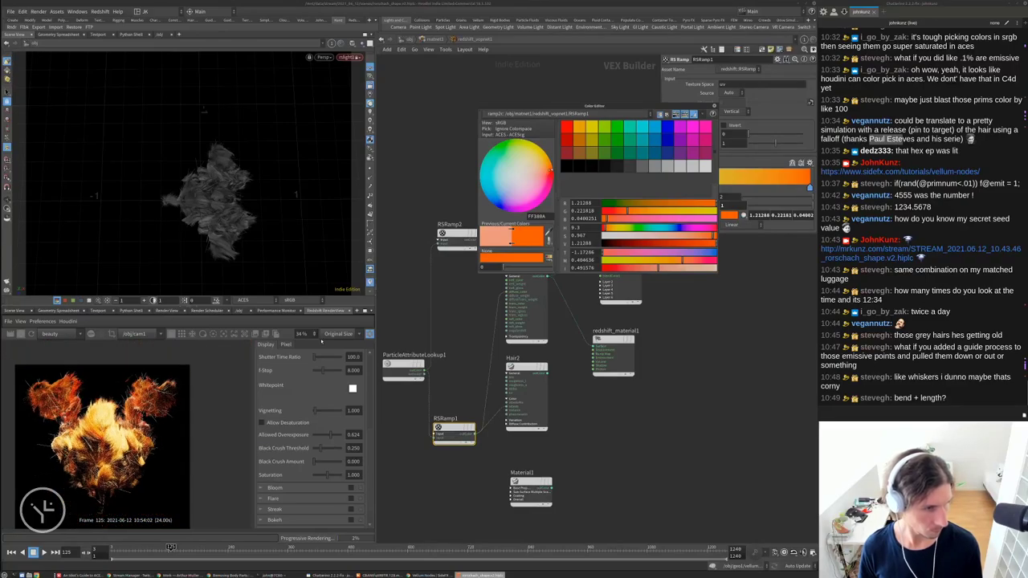
click(619, 229)
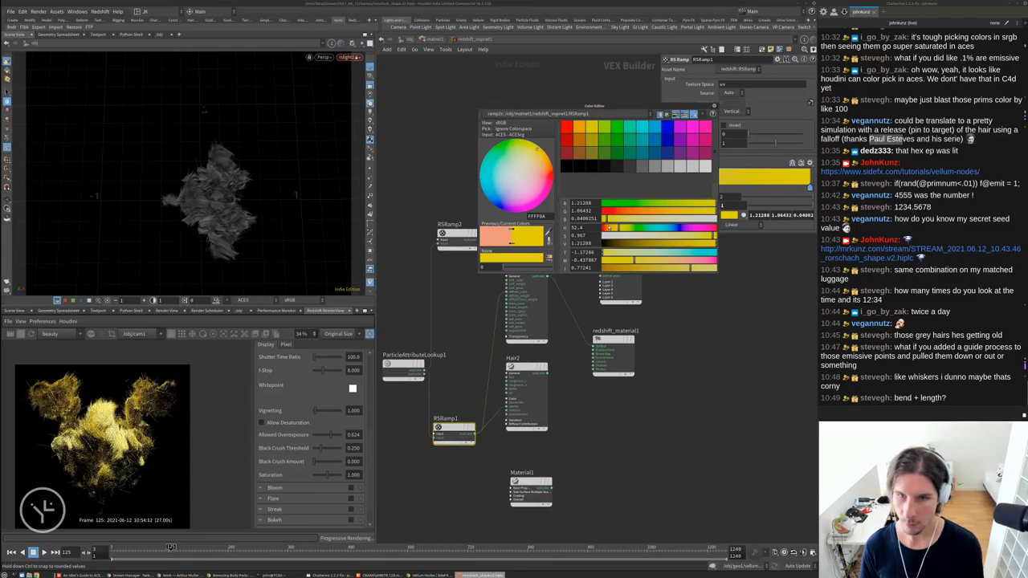
click(608, 228)
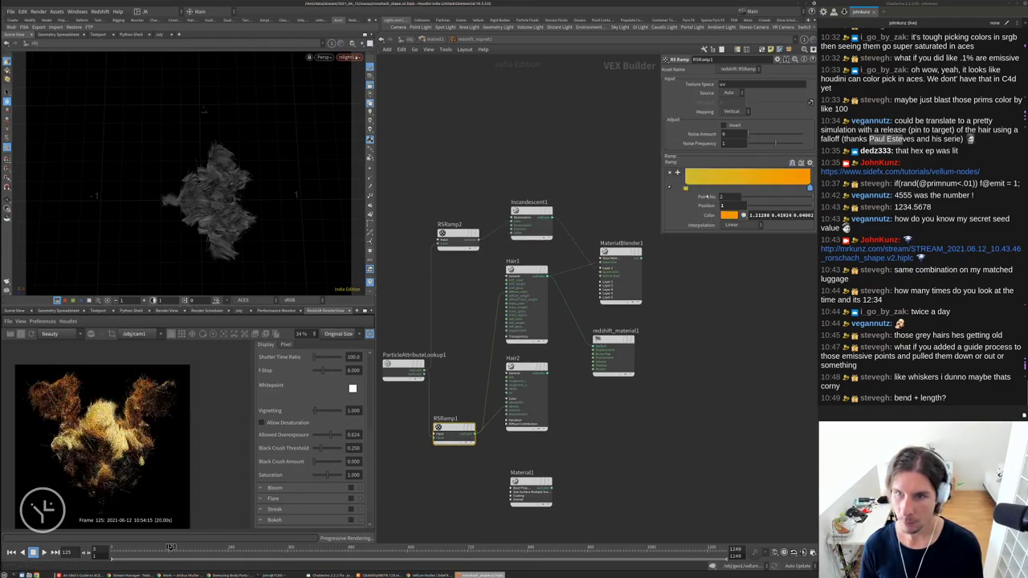
Brighten the first ramp point's colour to pale yellow
click(728, 215)
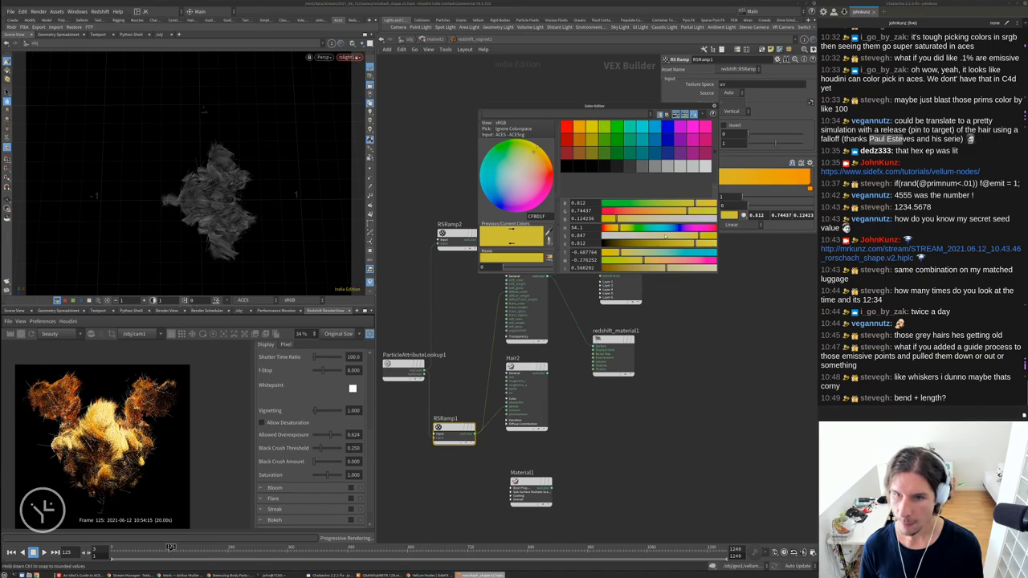
click(708, 243)
drag(708, 244, 714, 243)
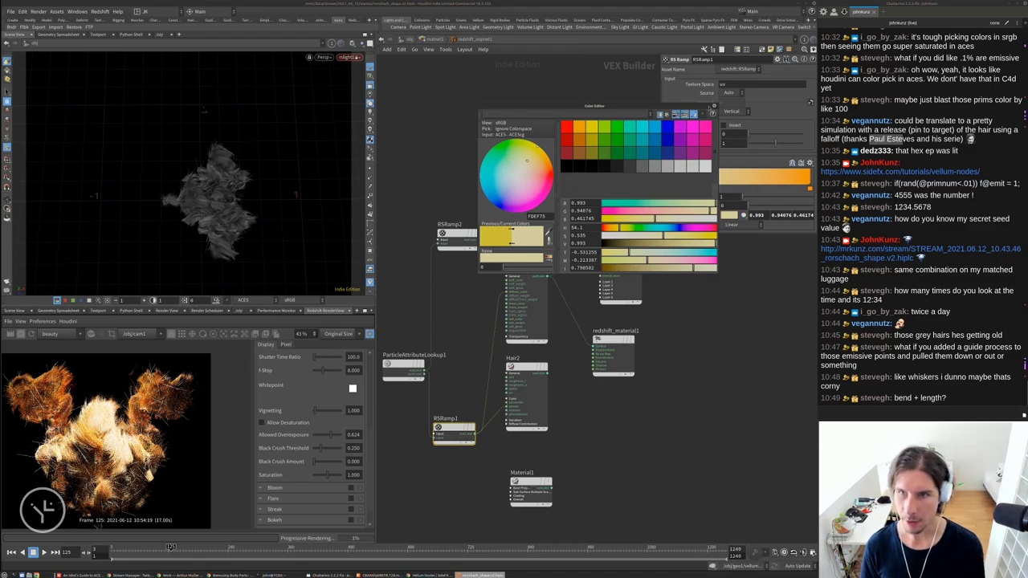
Raise the Redshift RenderView F-Stop from 8 to 15.257 to darken the render
scroll(105, 442, down, 3)
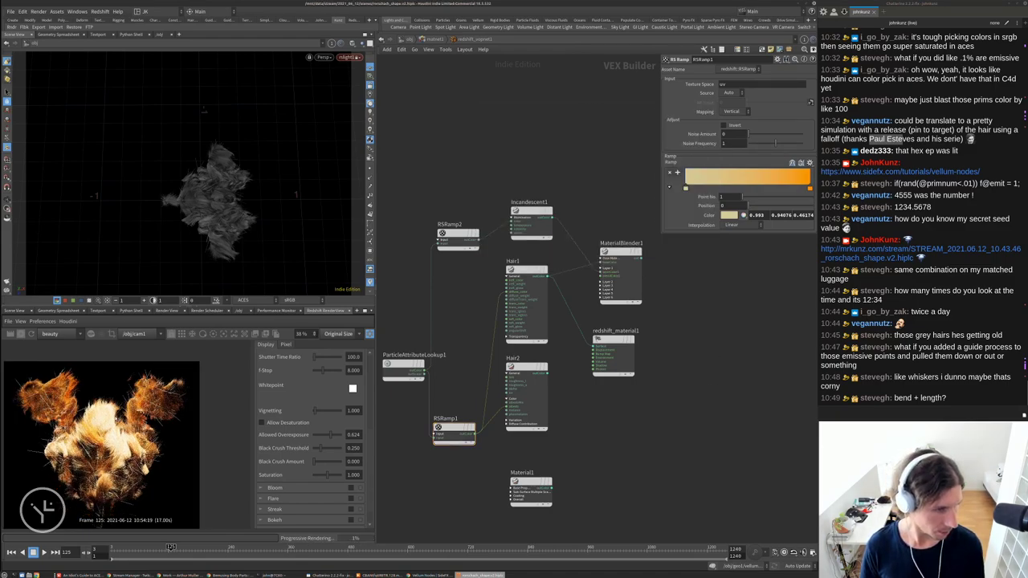
scroll(171, 427, up, 2)
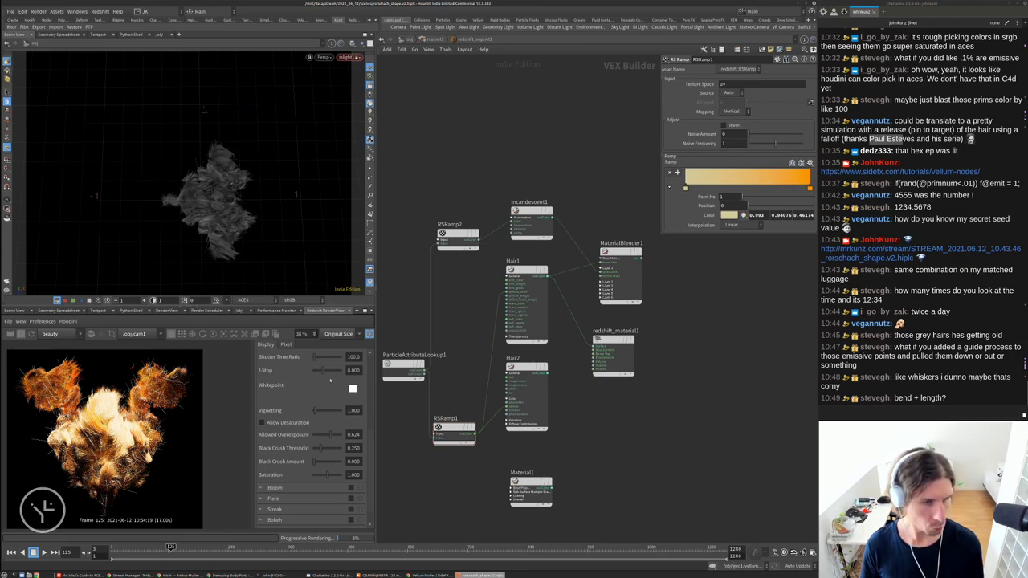
drag(326, 370, 327, 370)
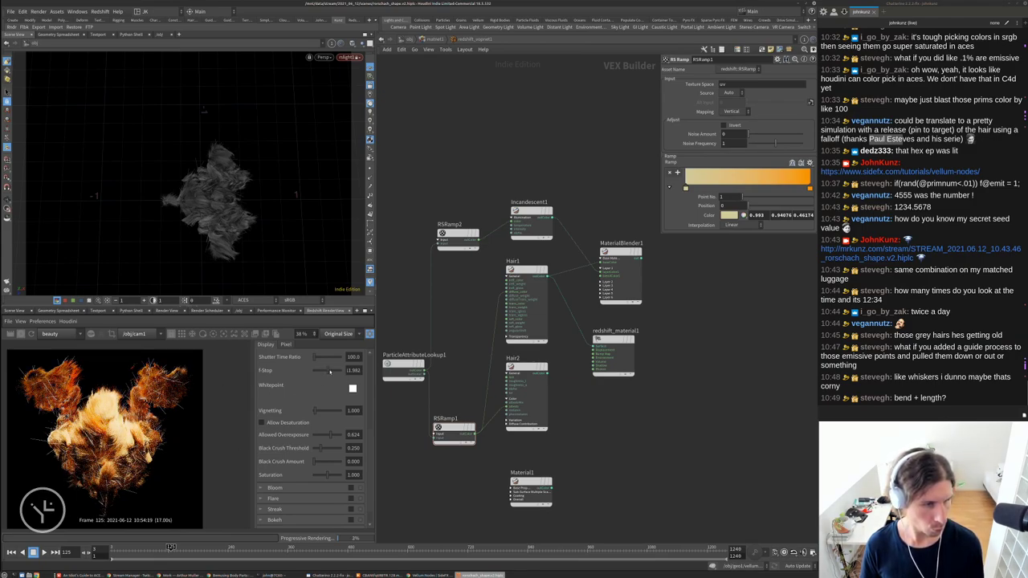
drag(332, 370, 318, 371)
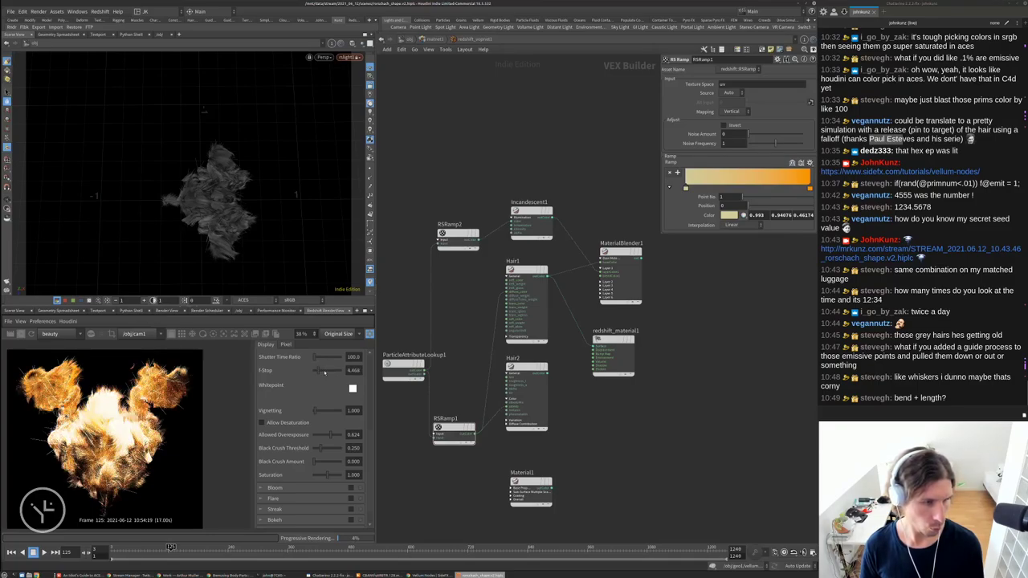
scroll(113, 434, up, 2)
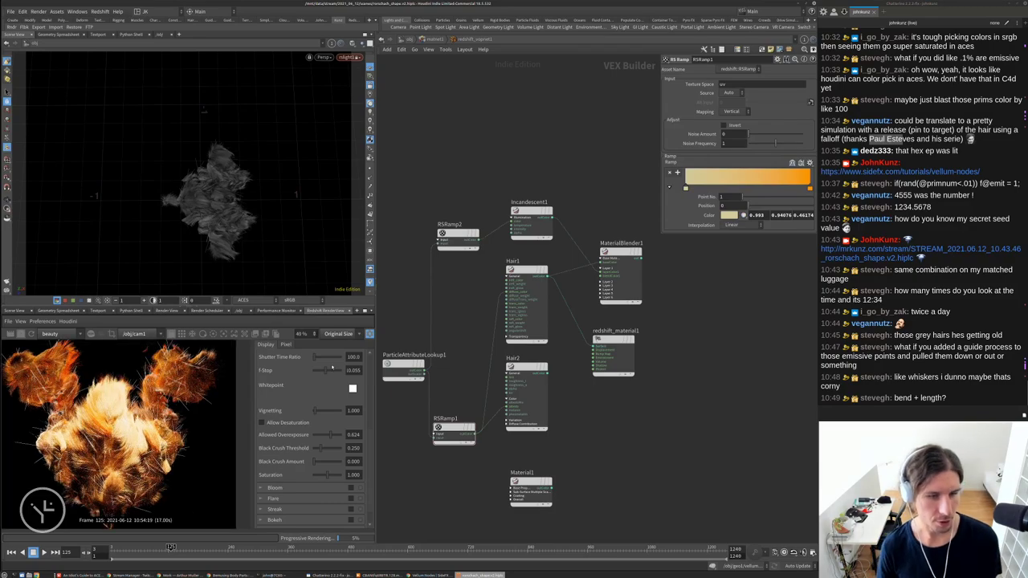
click(333, 371)
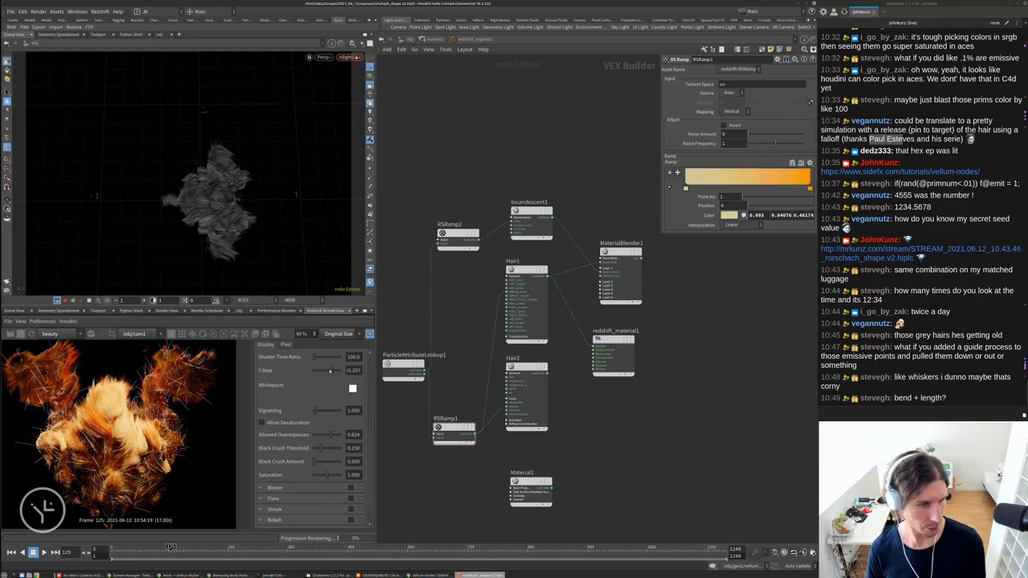
scroll(96, 399, up, 4)
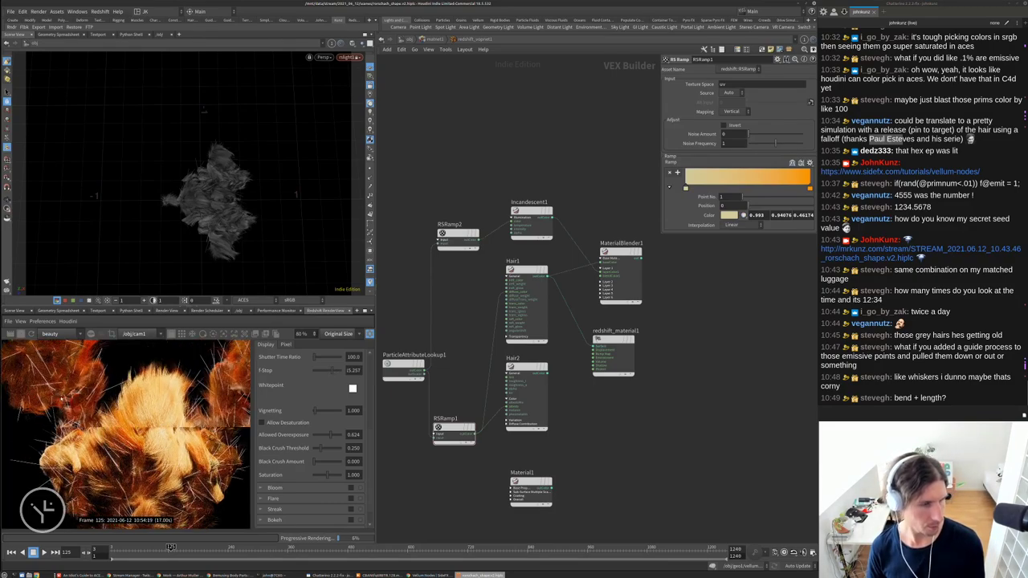
scroll(161, 388, up, 2)
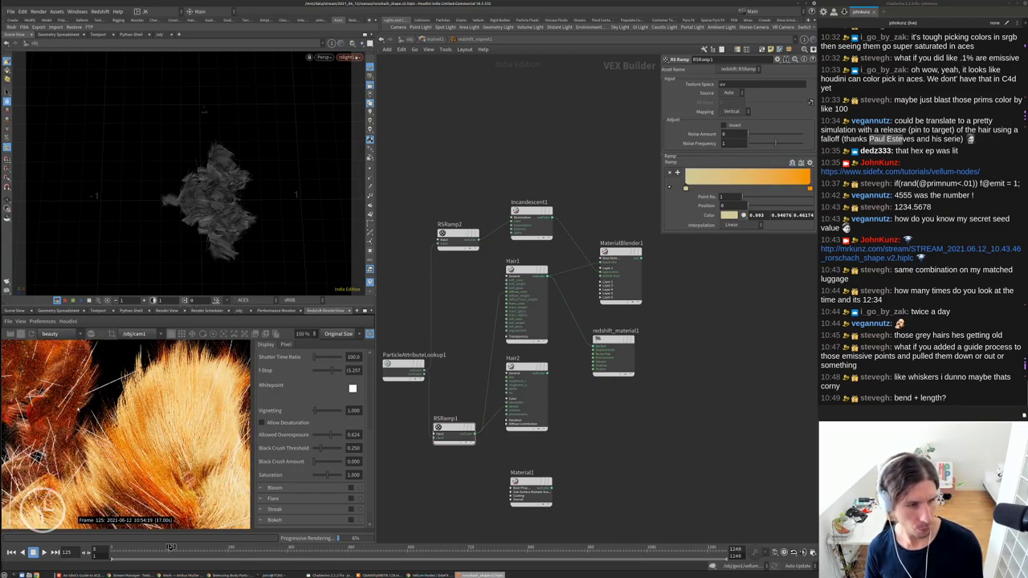
scroll(145, 405, down, 7)
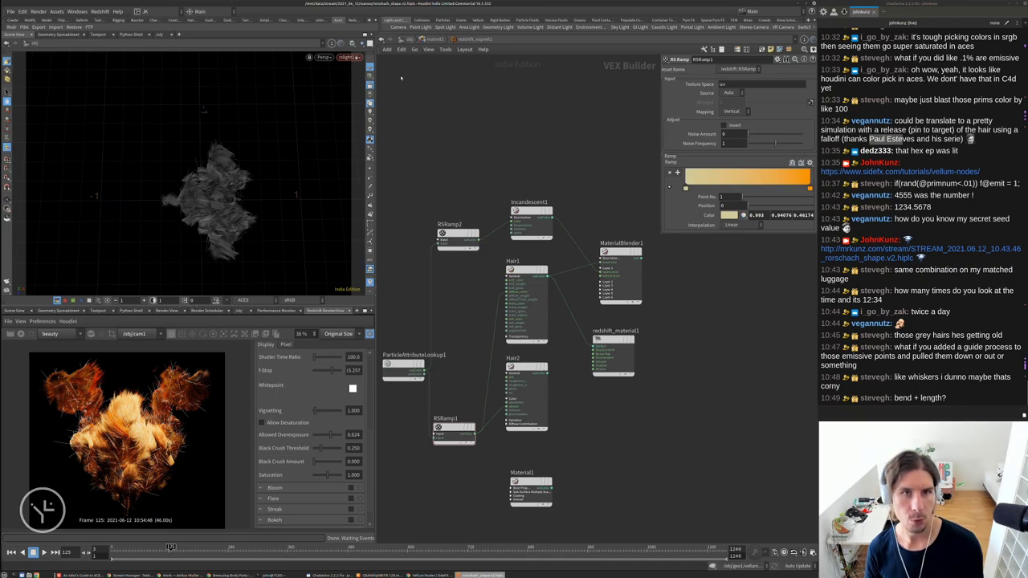
Return to geo1's network and move split1, emit and main below attribute1
key(u)
key(u)
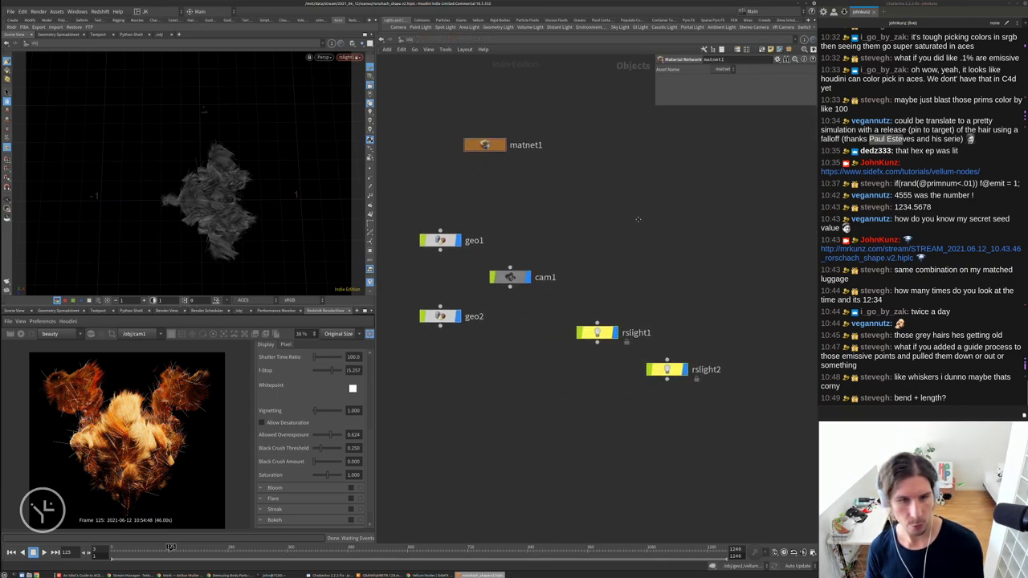
click(439, 240)
key(i)
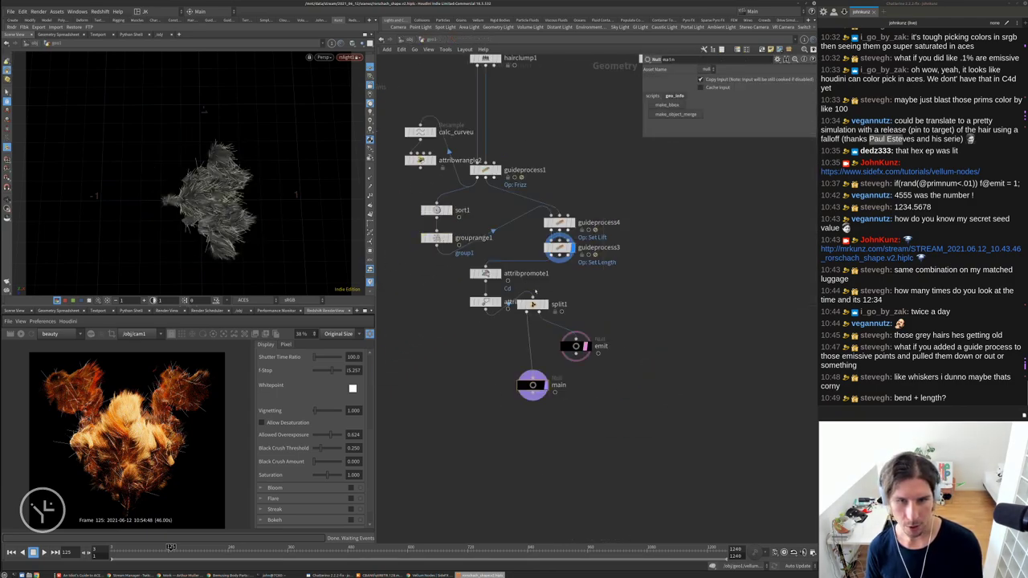
mouse_move(653, 449)
mouse_down()
mouse_move(524, 298)
mouse_move(546, 357)
mouse_up()
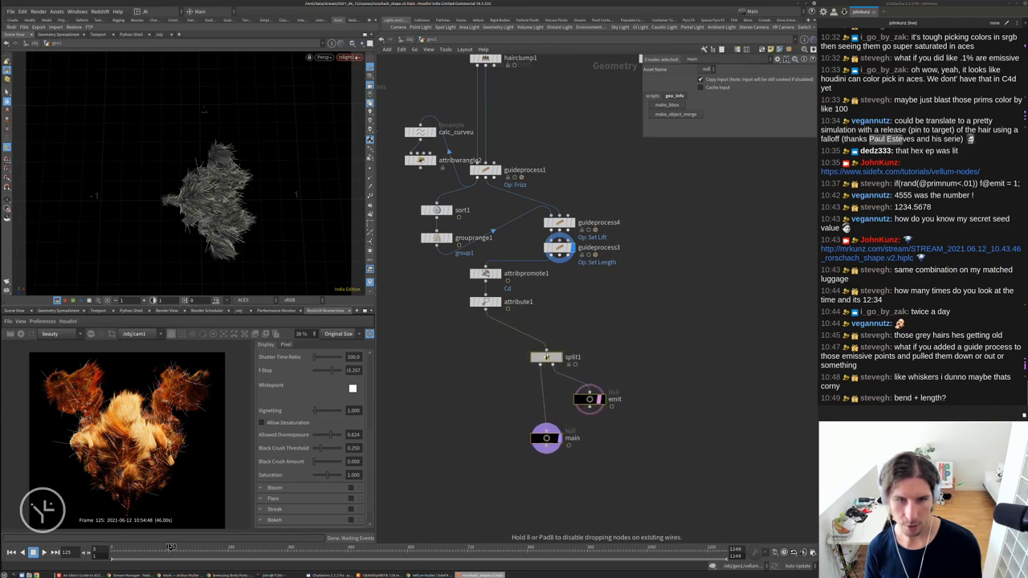
Lower guideprocess3's Max Length from 0.12 and check the viewport's camera list
click(560, 248)
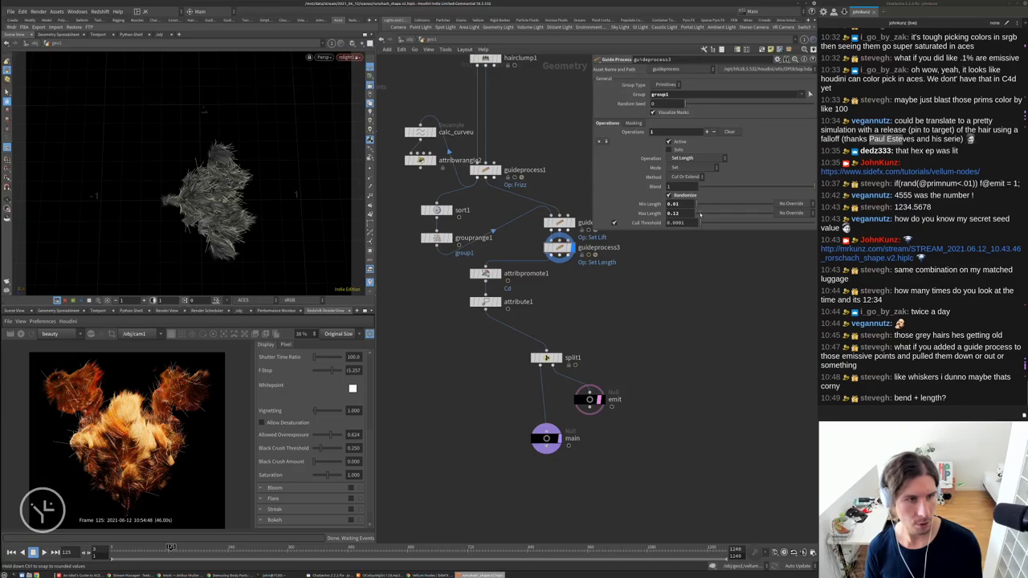
click(700, 214)
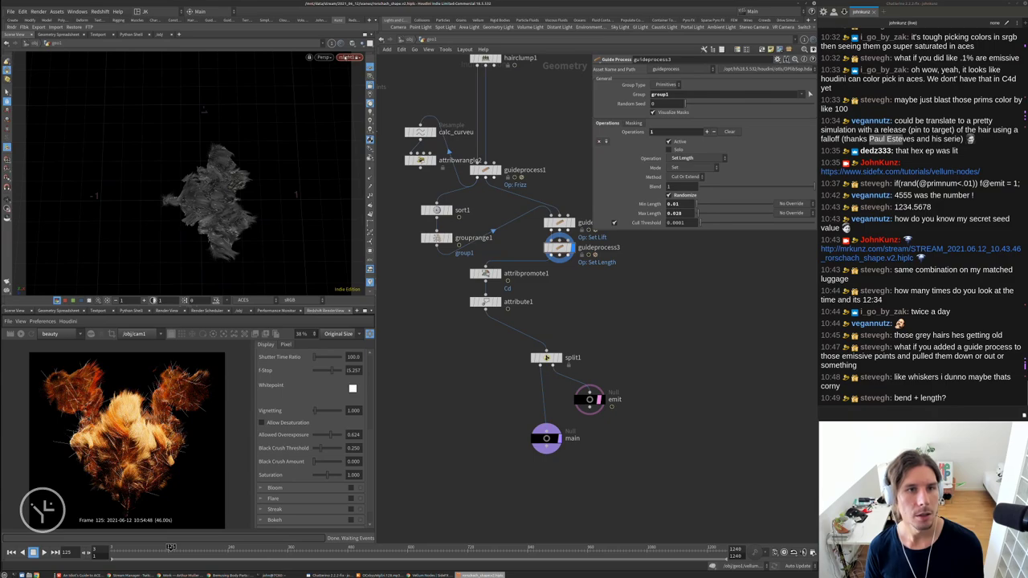
click(348, 57)
key(Escape)
Look through cam1, then show the Set Lift guide process and hairclump1 settings
click(347, 57)
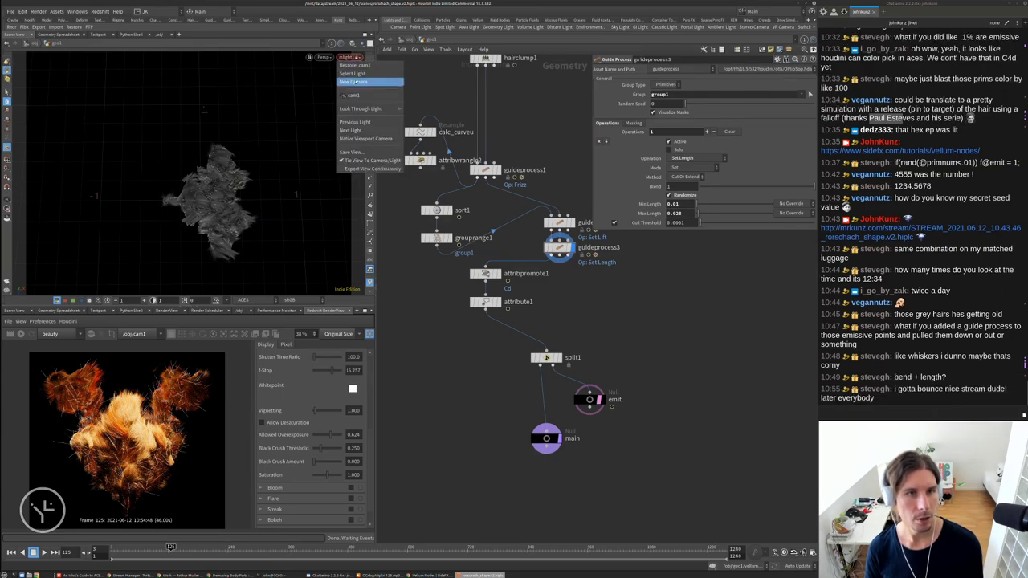
click(358, 95)
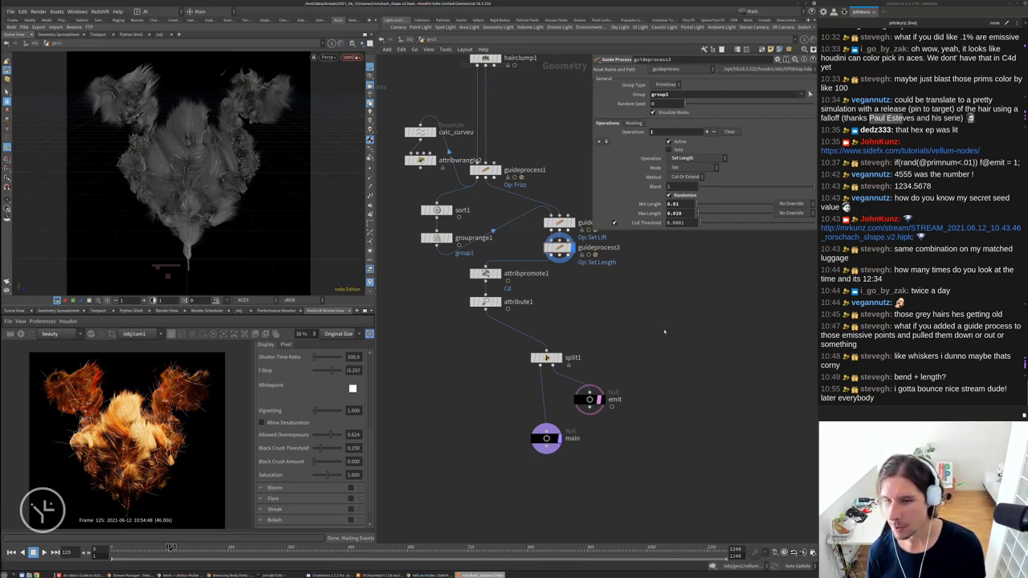
middle_drag(648, 340, 621, 365)
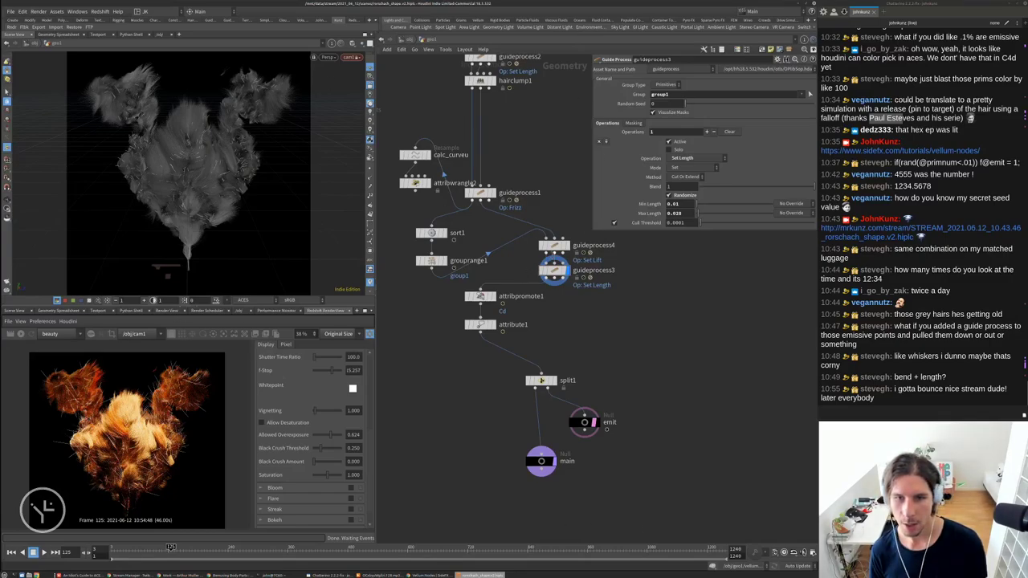
click(554, 245)
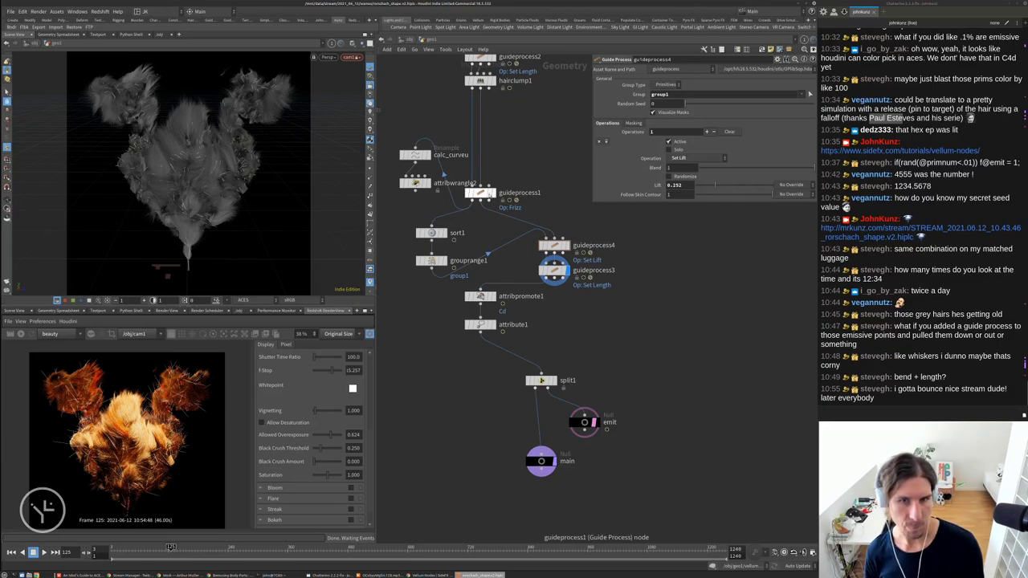
middle_drag(479, 82, 480, 152)
drag(479, 153, 480, 169)
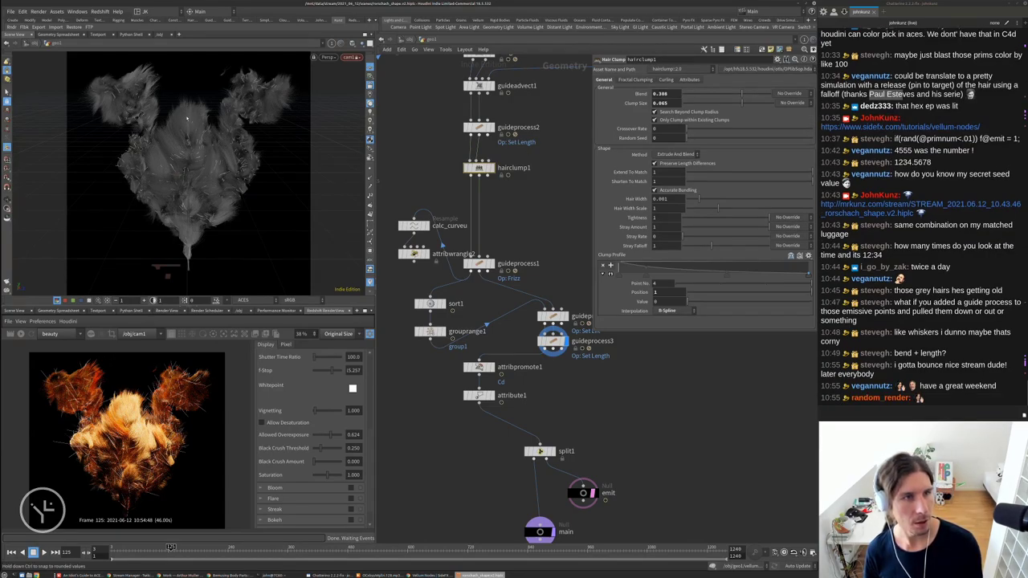
Set hairclump1's Blend to 0.592 and Clump Size to 0.605, then select the Frizz guide node
drag(693, 94, 719, 94)
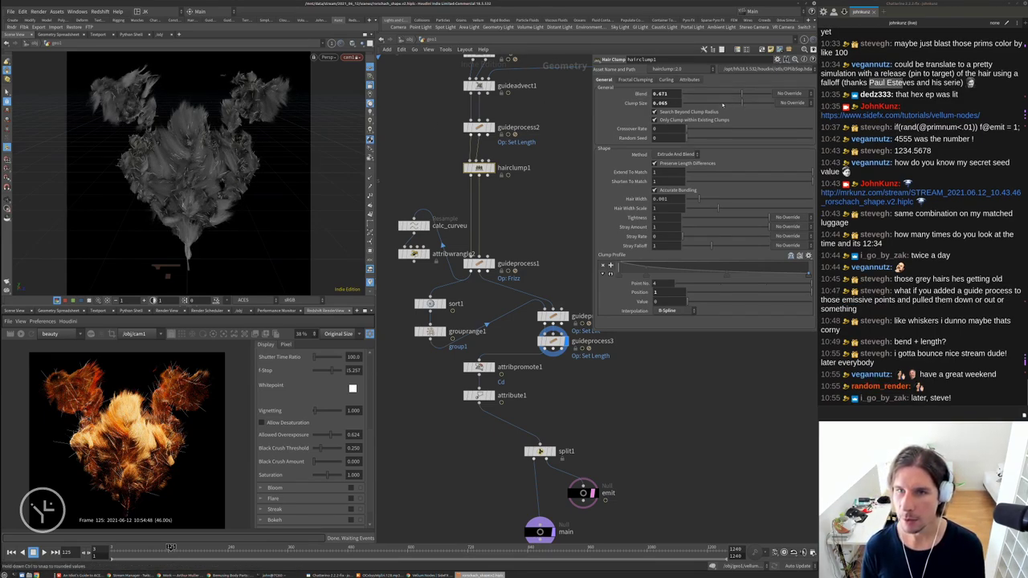
double_click(660, 103)
text(0.605)
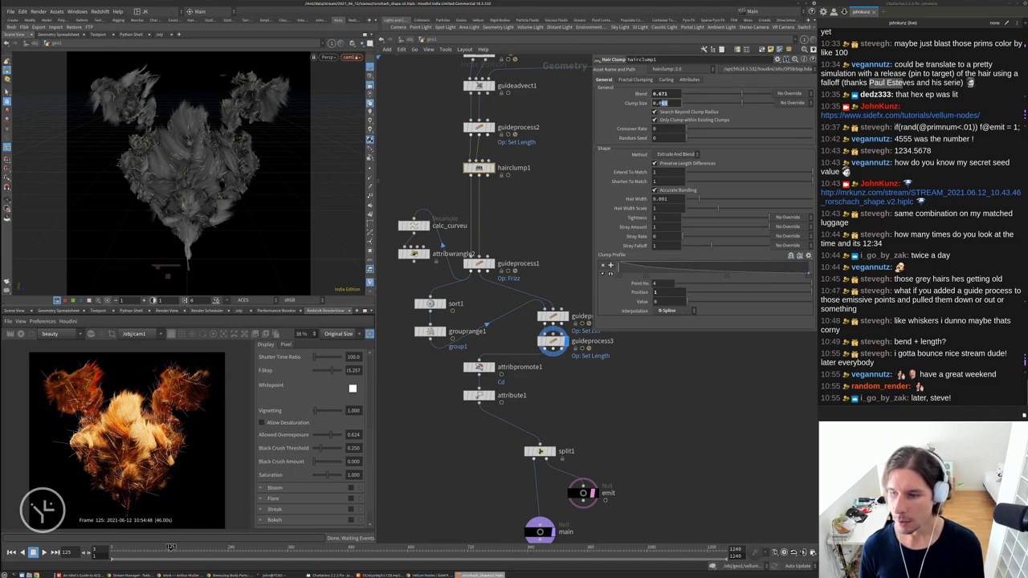
key(Return)
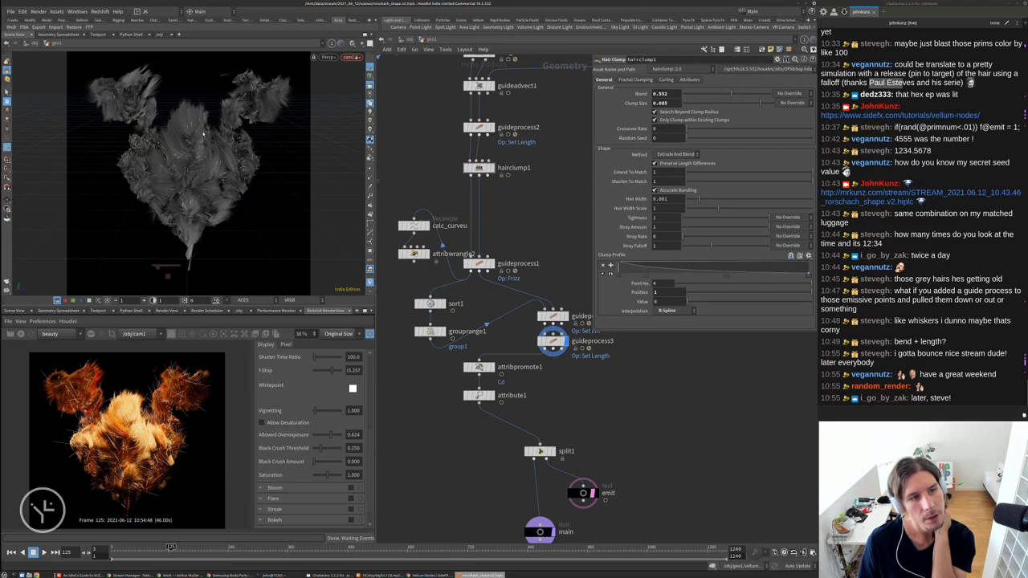
click(479, 264)
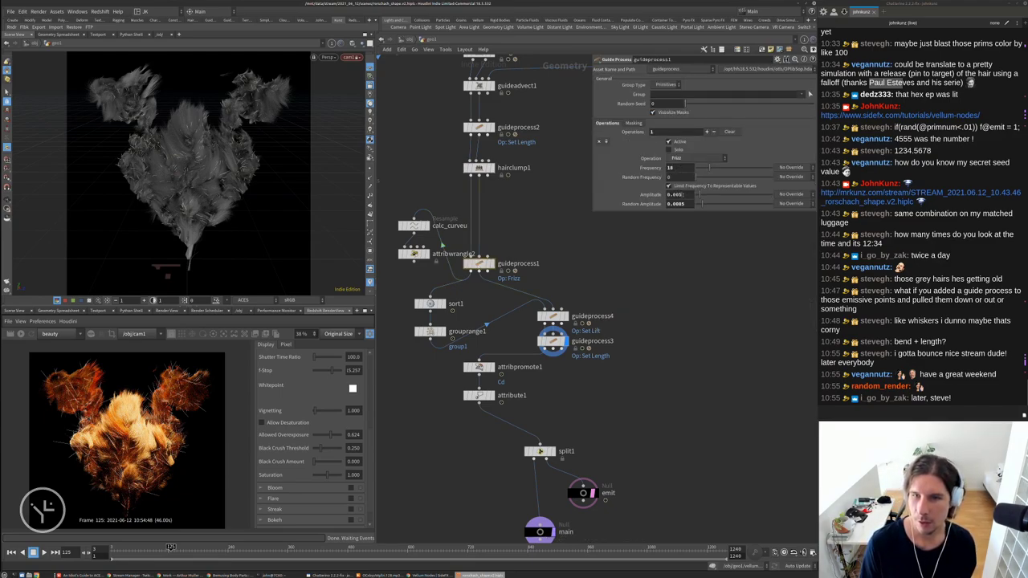
Set the frizz Amplitude to 0.02 and select the hairgen1 node in the network
text(2)
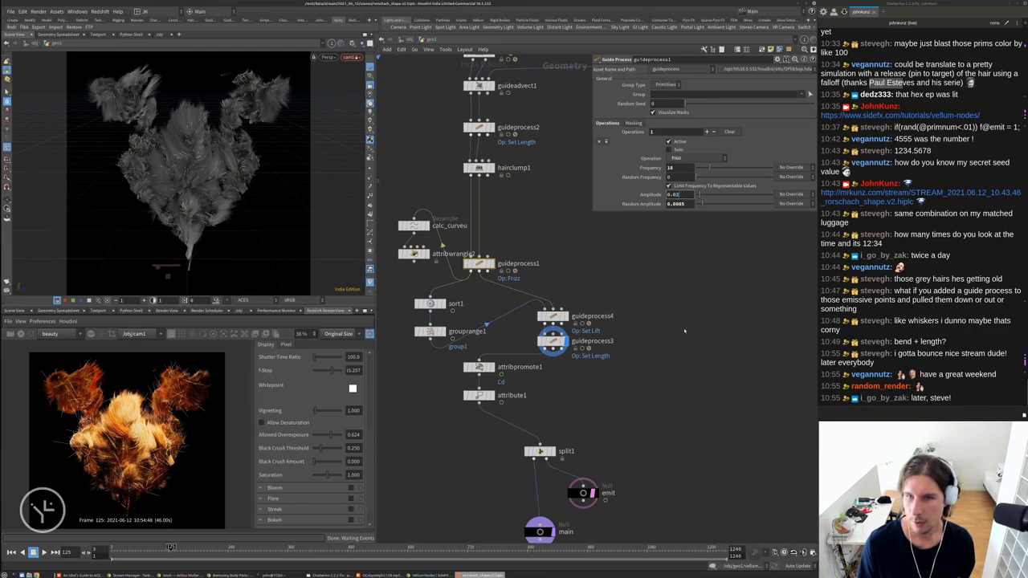
key(Return)
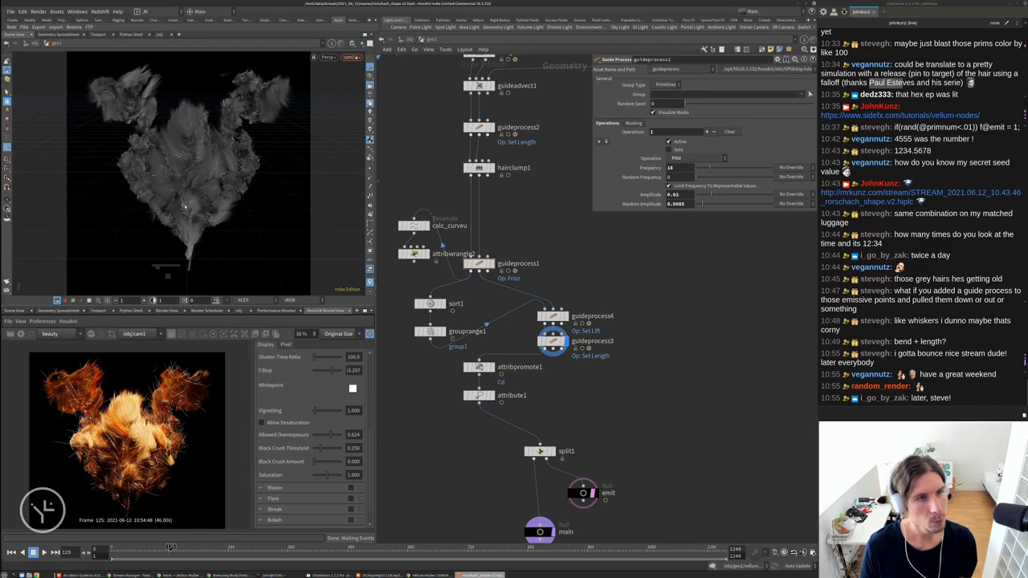
middle_drag(567, 274, 553, 208)
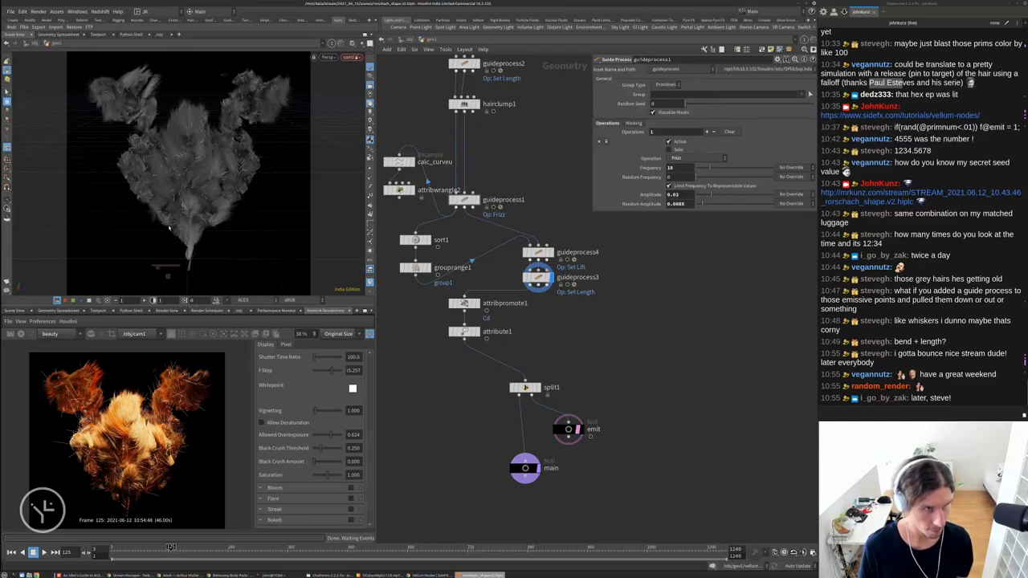
middle_drag(542, 325, 550, 521)
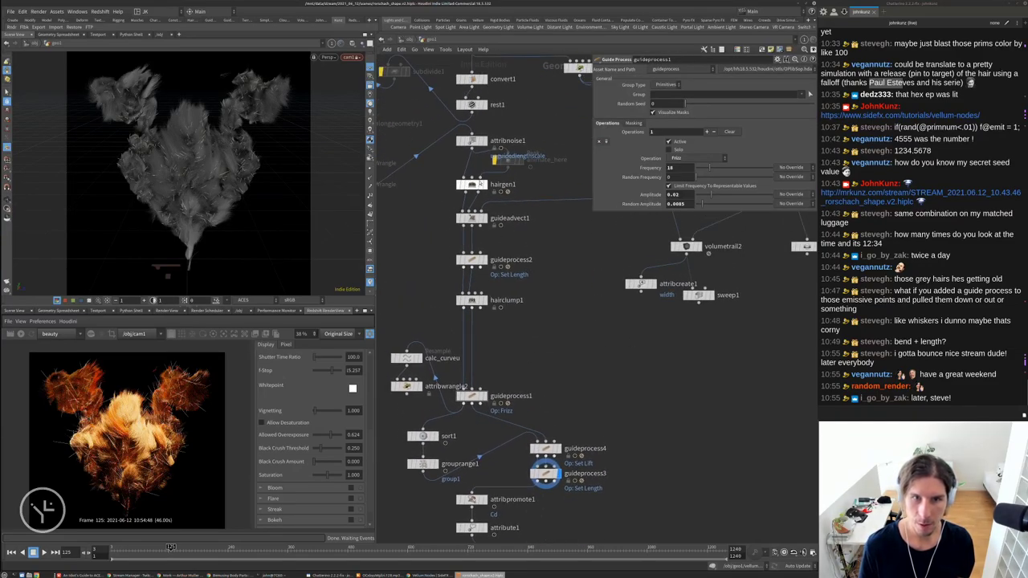
click(474, 185)
Set hairgen1's Unguided Hairs Length to 0.75 on its General tab
click(604, 80)
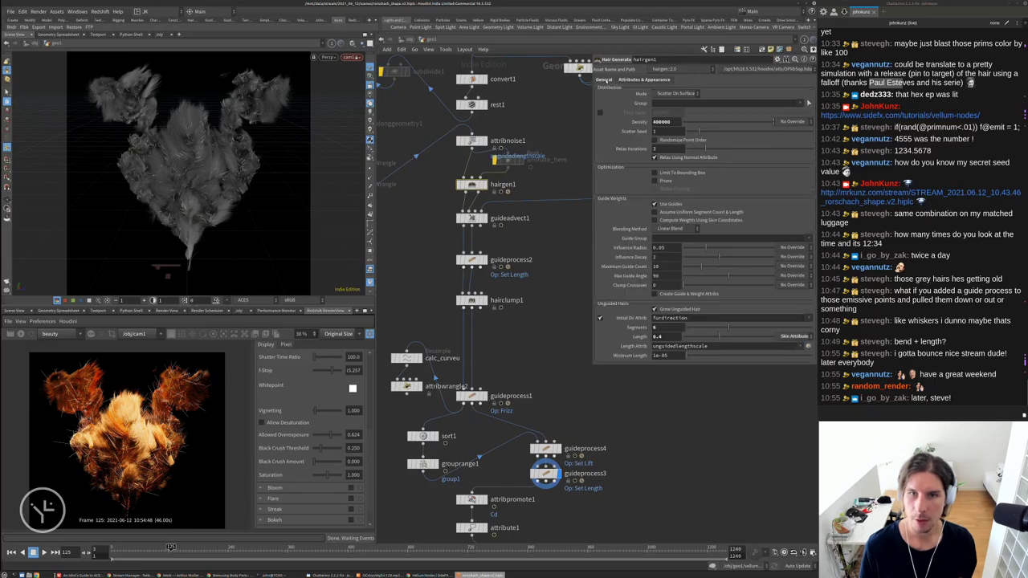
text(5)
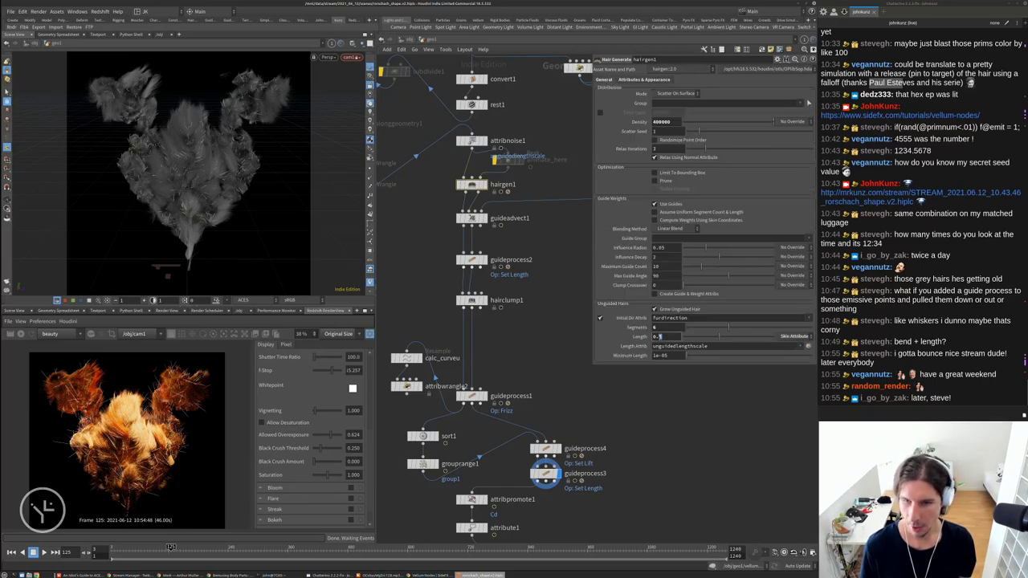
text(75)
key(Return)
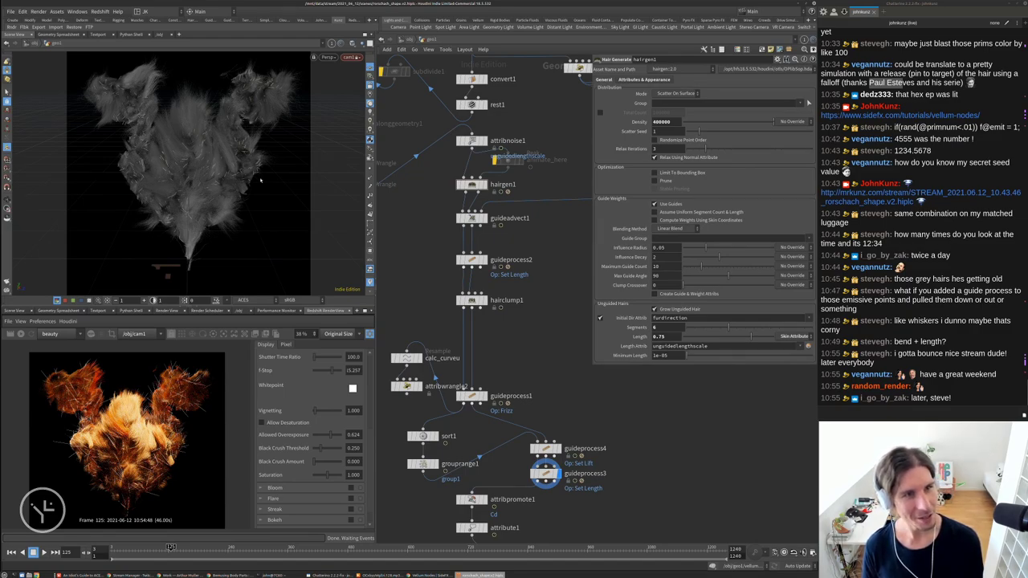
scroll(408, 211, down, 4)
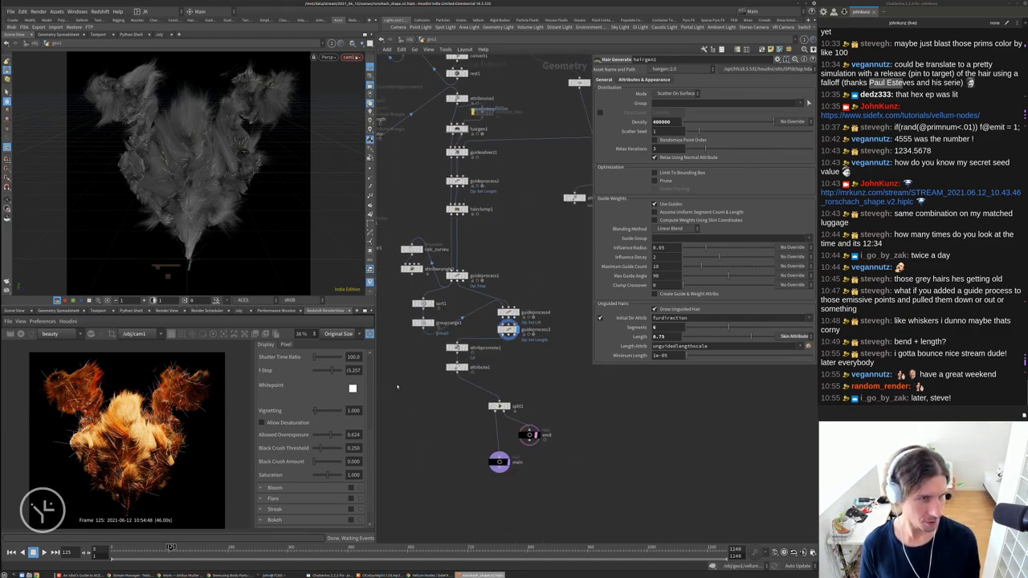
middle_drag(397, 387, 418, 373)
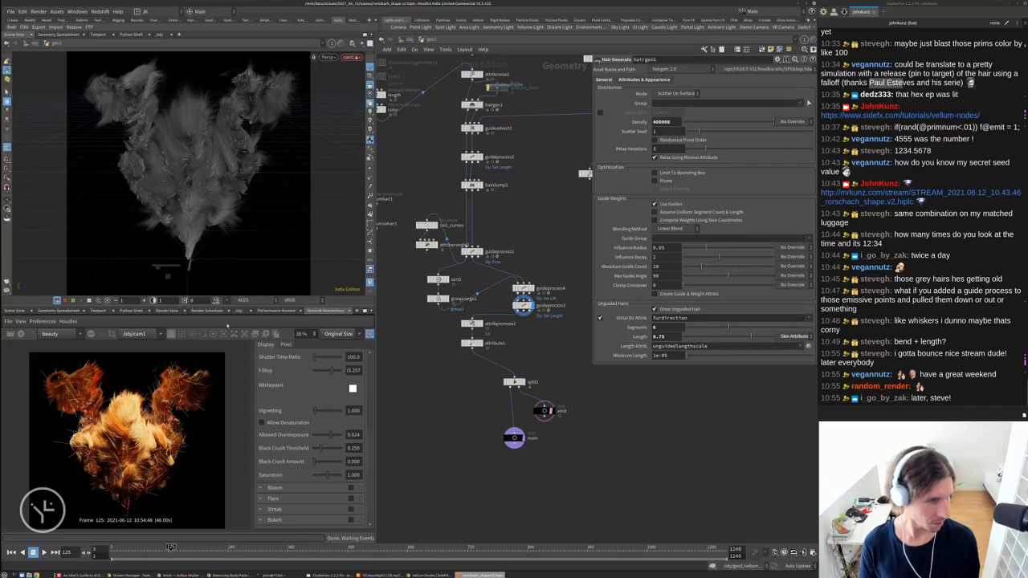
Enlarge and zoom the Redshift RenderView, then restart the hair sculpture render
drag(374, 362, 546, 361)
drag(492, 286, 492, 194)
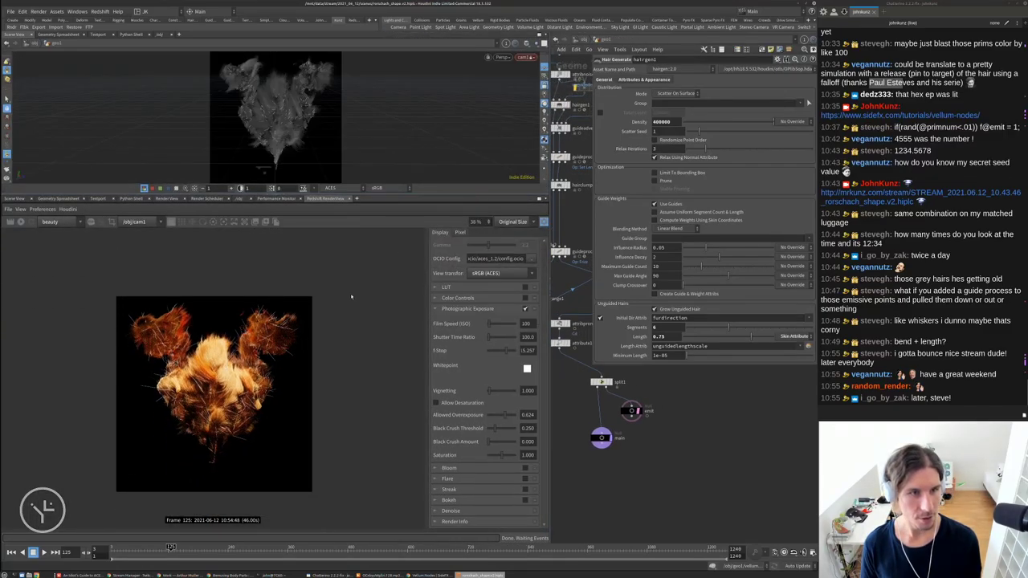
scroll(168, 411, up, 2)
scroll(169, 412, up, 1)
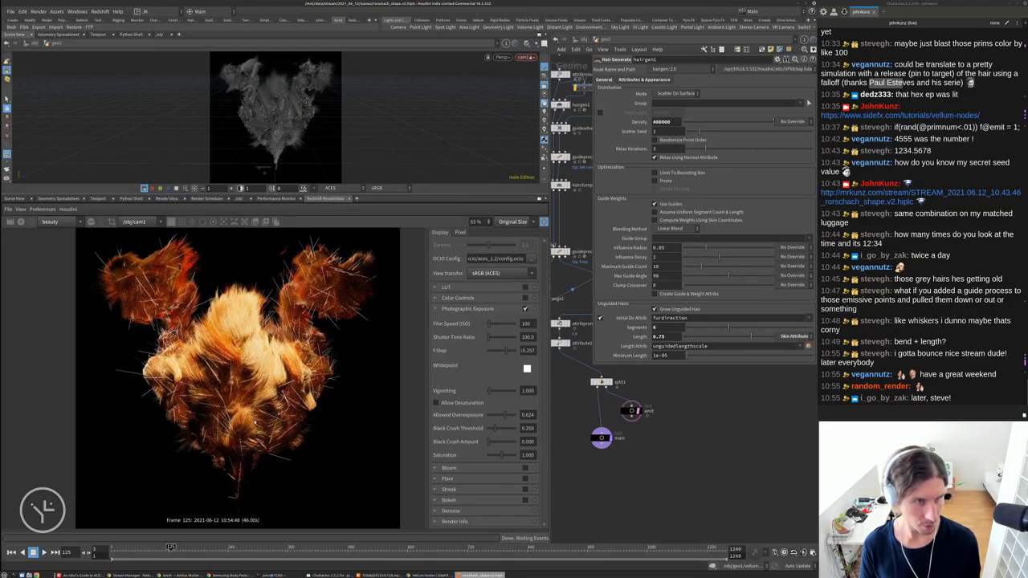
click(21, 221)
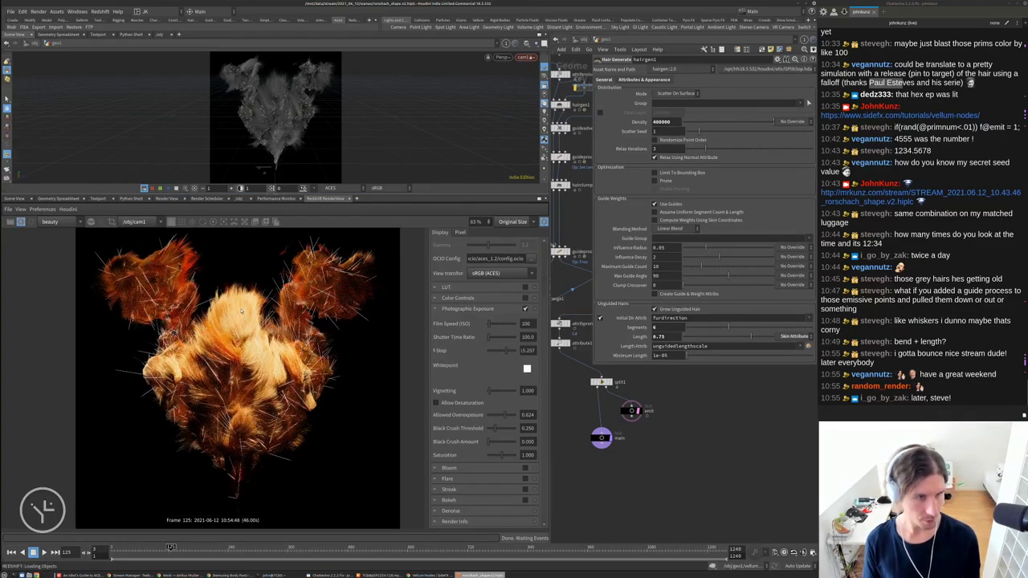
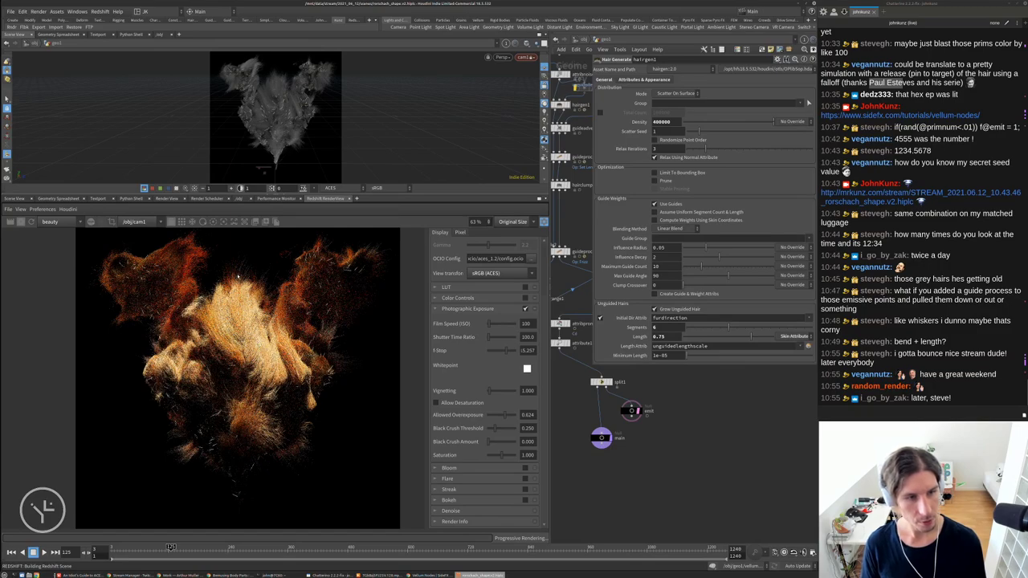
Zoom the render view in and out to inspect the finished frame 125 fur render
scroll(243, 271, up, 3)
scroll(244, 270, up, 2)
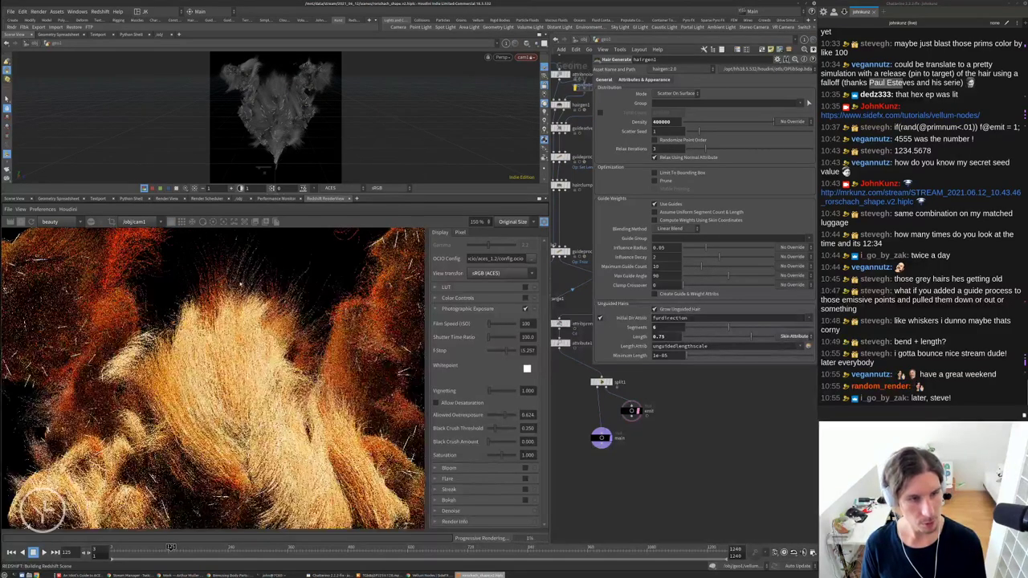
scroll(258, 284, down, 1)
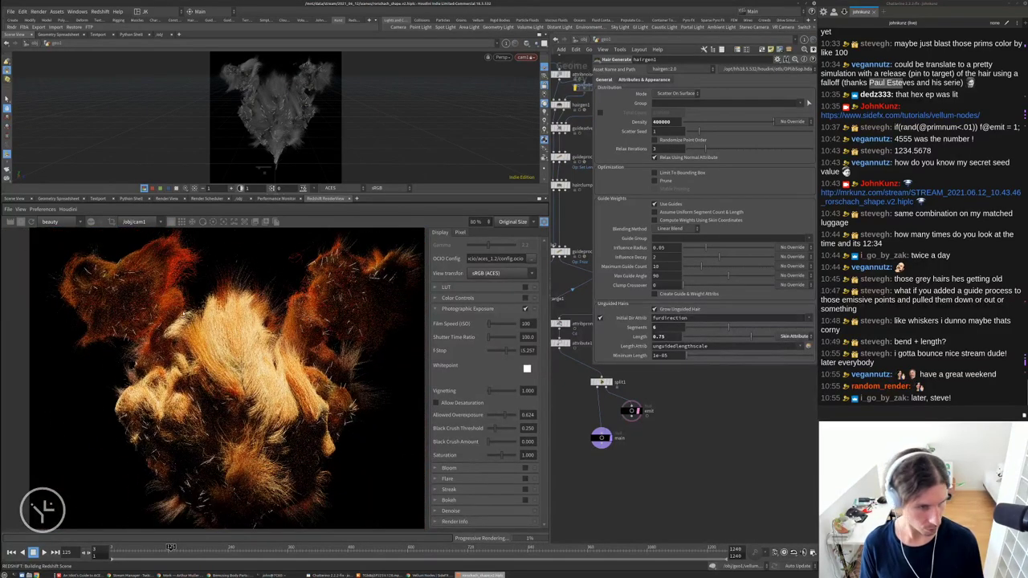
scroll(257, 284, down, 2)
scroll(157, 323, down, 1)
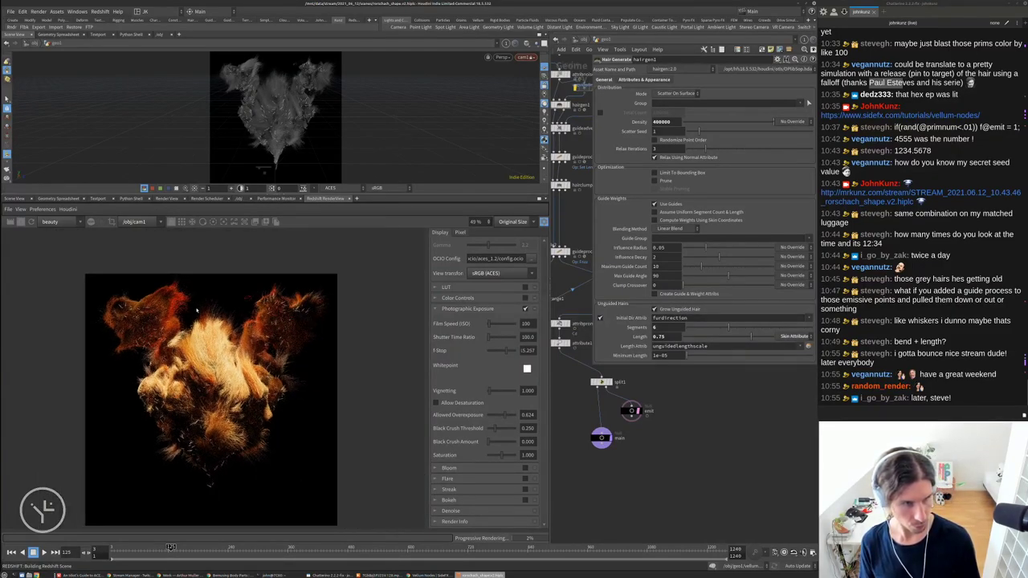
scroll(167, 338, up, 2)
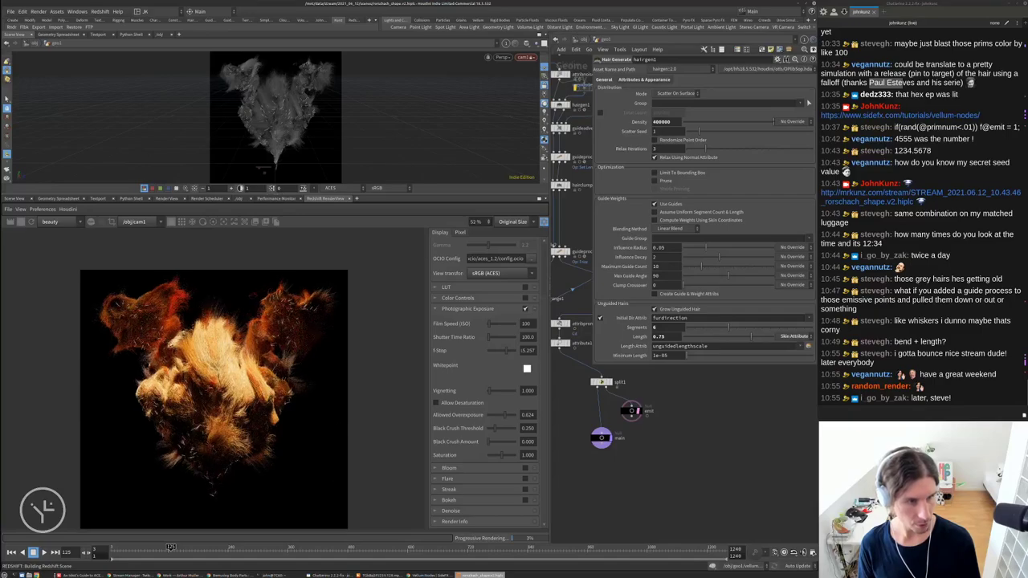
scroll(226, 327, up, 1)
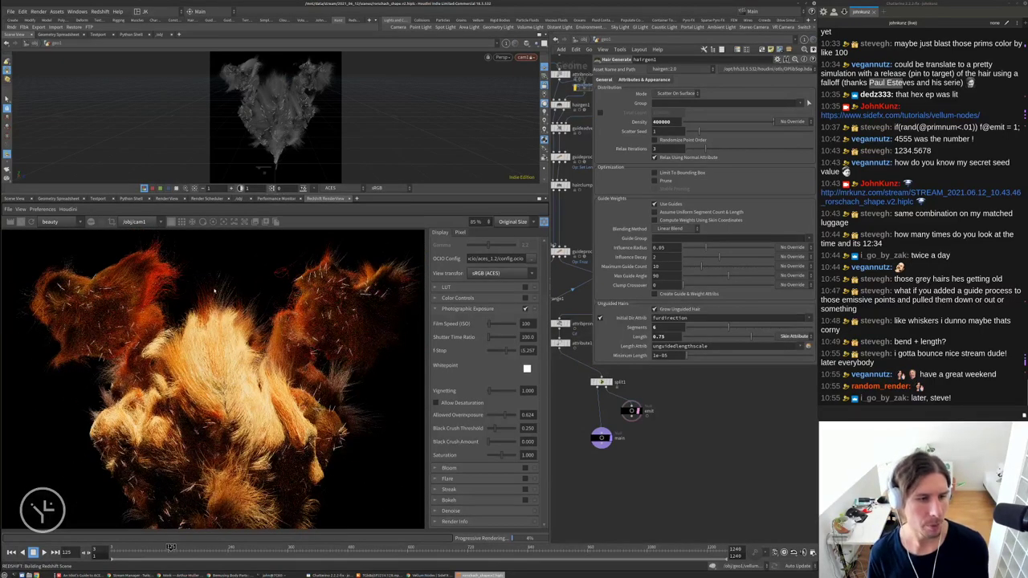
scroll(241, 309, up, 1)
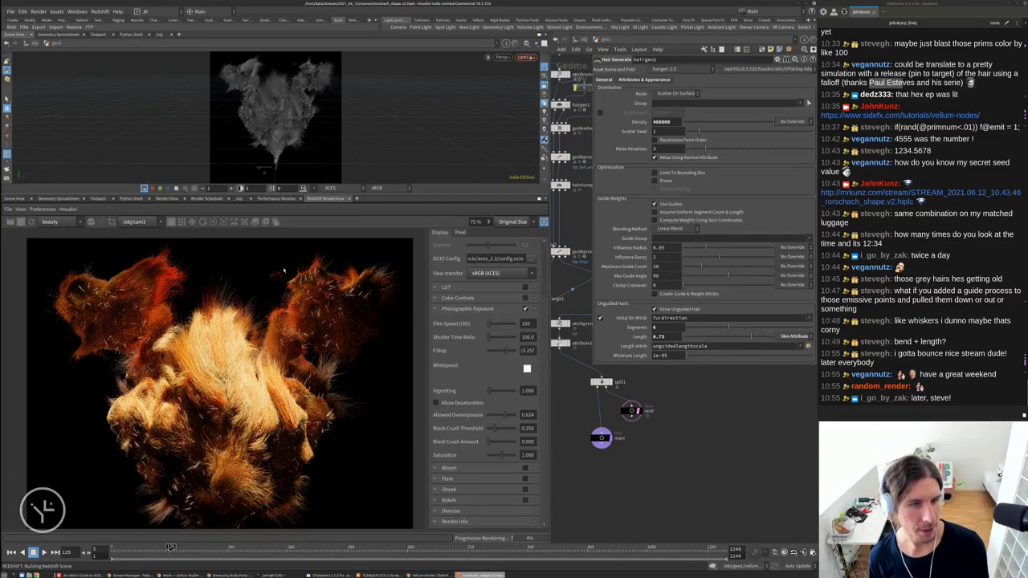
scroll(288, 270, up, 1)
scroll(287, 272, up, 5)
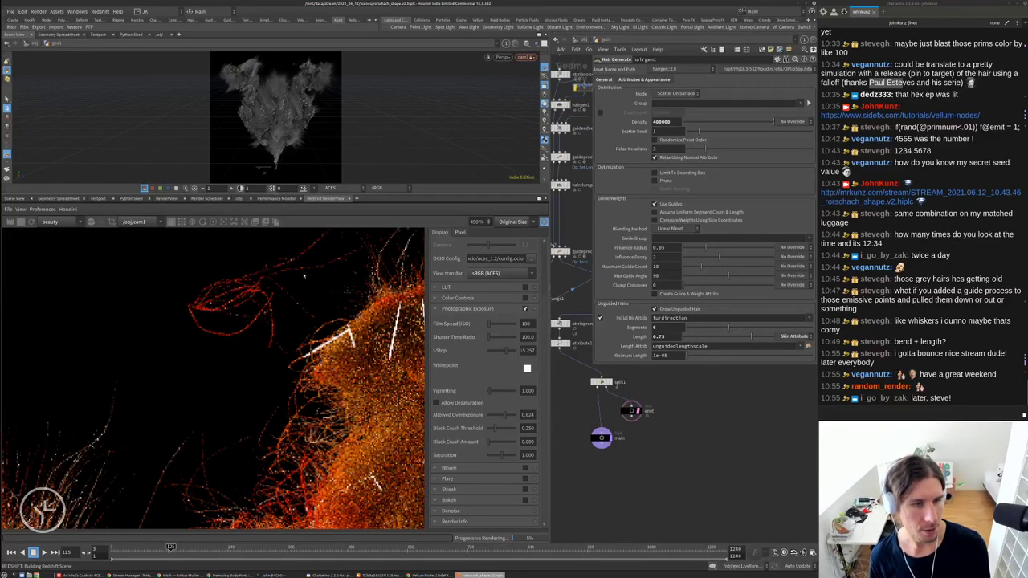
scroll(258, 304, down, 7)
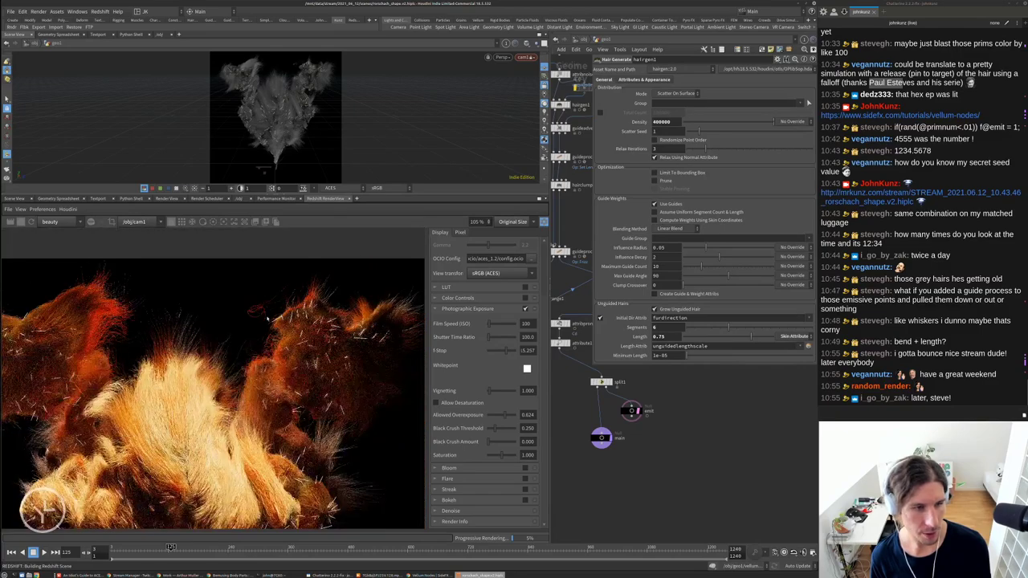
scroll(256, 315, down, 1)
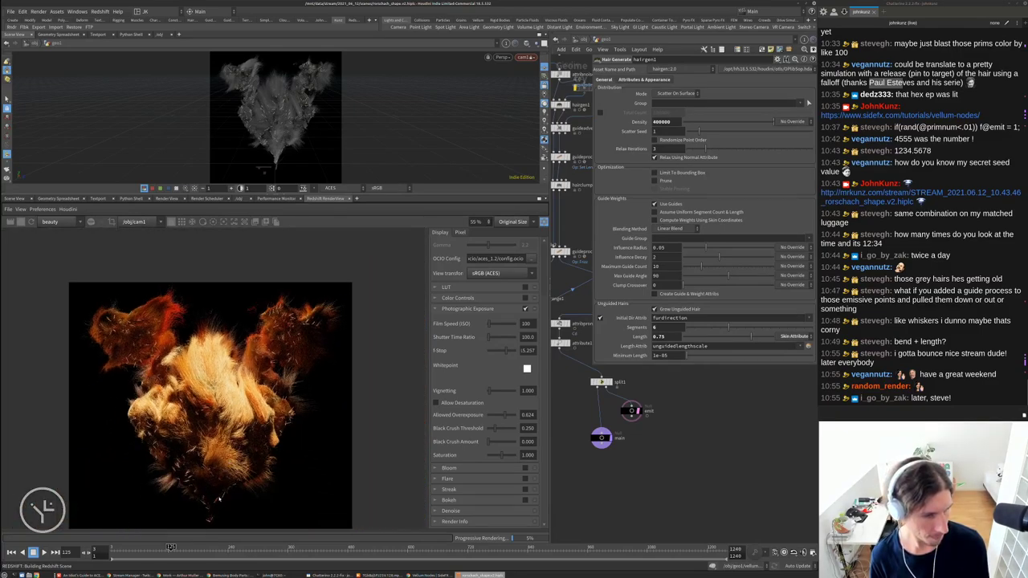
scroll(203, 394, down, 2)
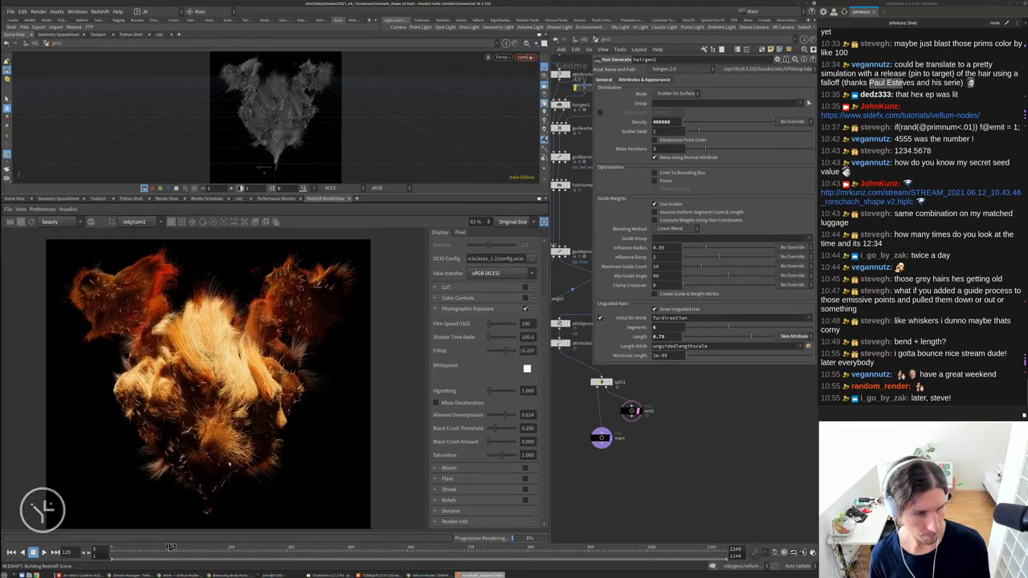
scroll(133, 416, down, 2)
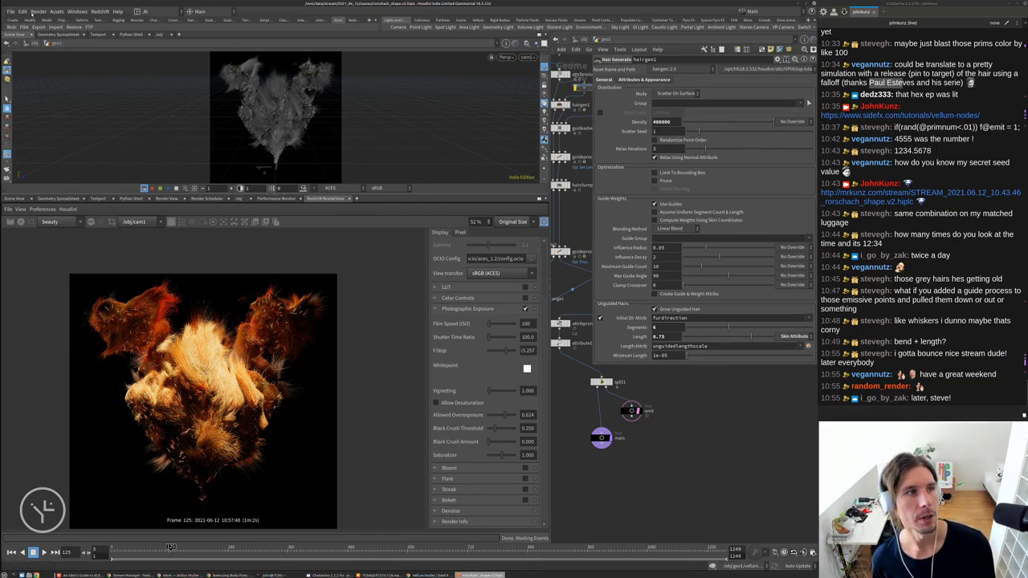
Save the scene as rorschach_shape.v3.hiplc by bumping the version from v2 to v3
click(11, 12)
click(39, 54)
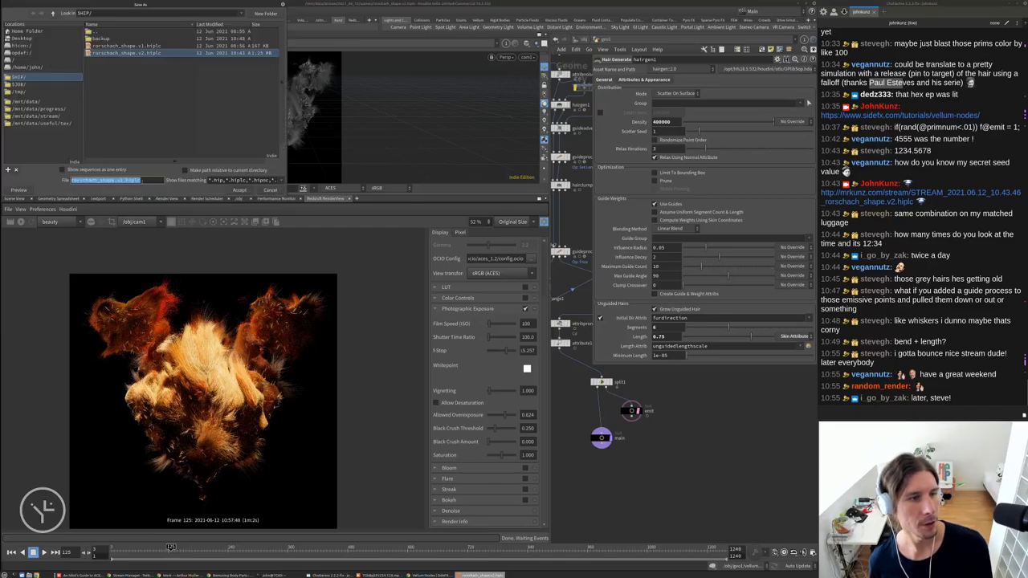
key(End)
text(3)
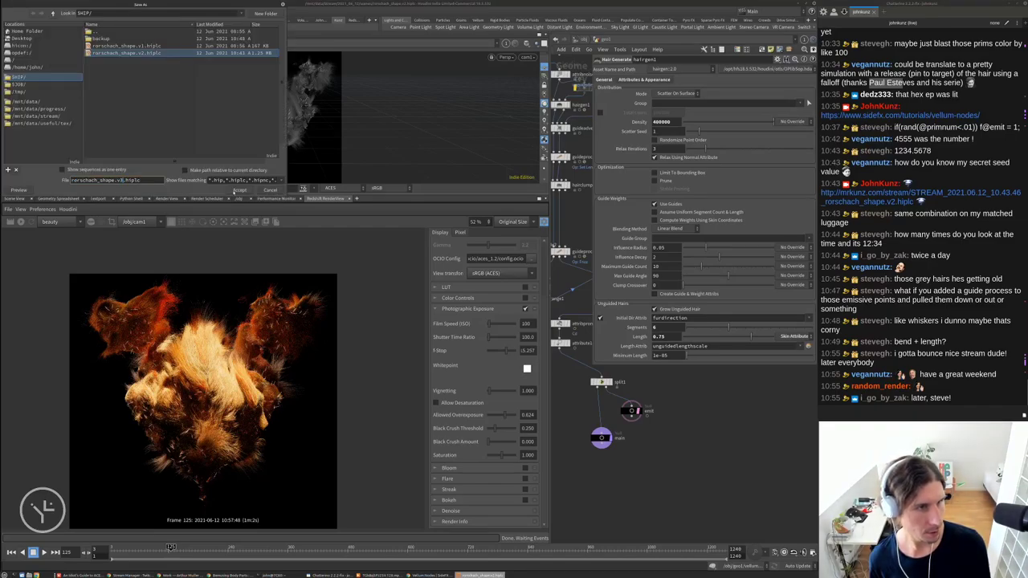
key(Return)
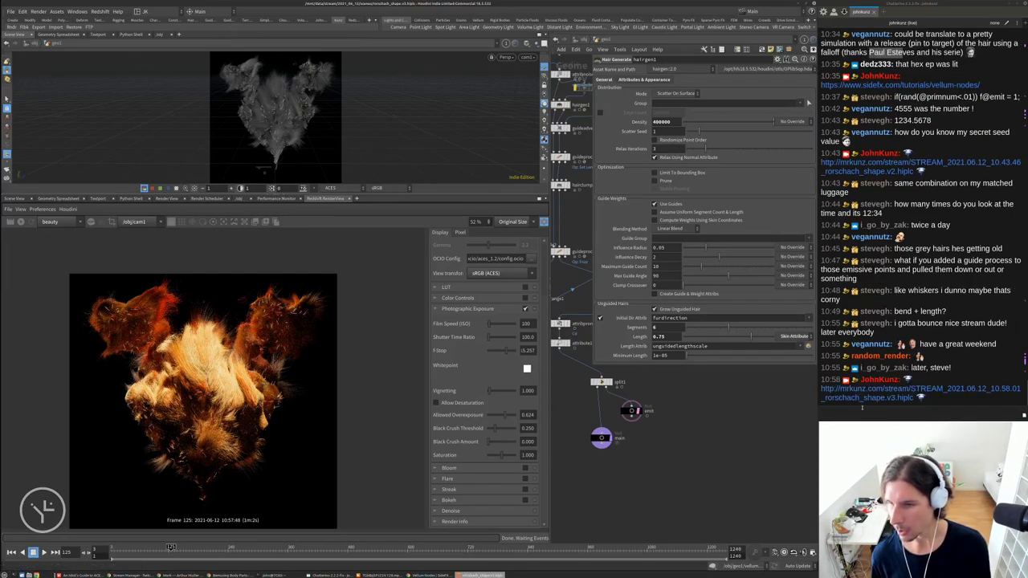
scroll(181, 470, up, 1)
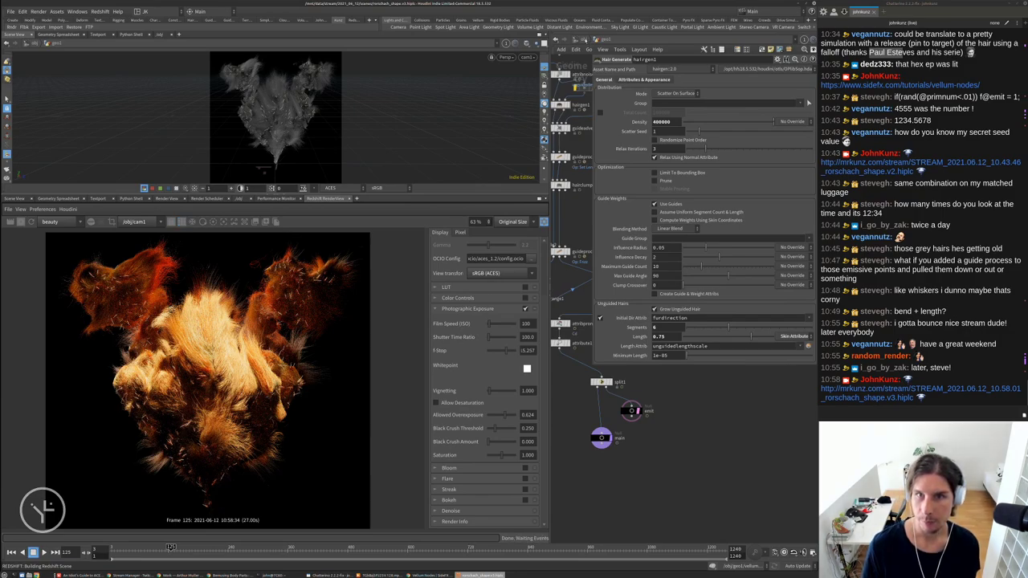
click(573, 40)
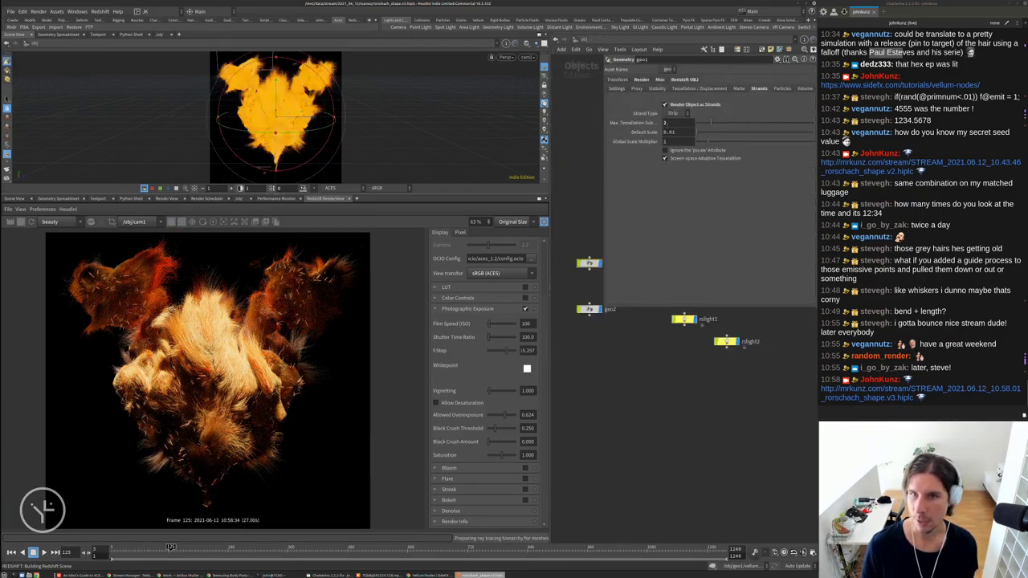
middle_drag(597, 321, 589, 393)
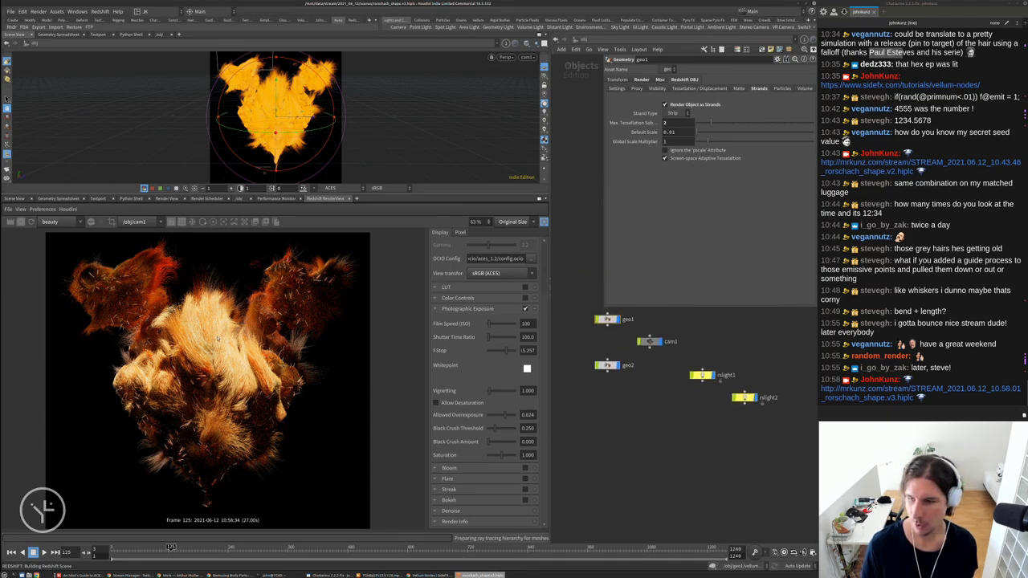
scroll(230, 317, up, 2)
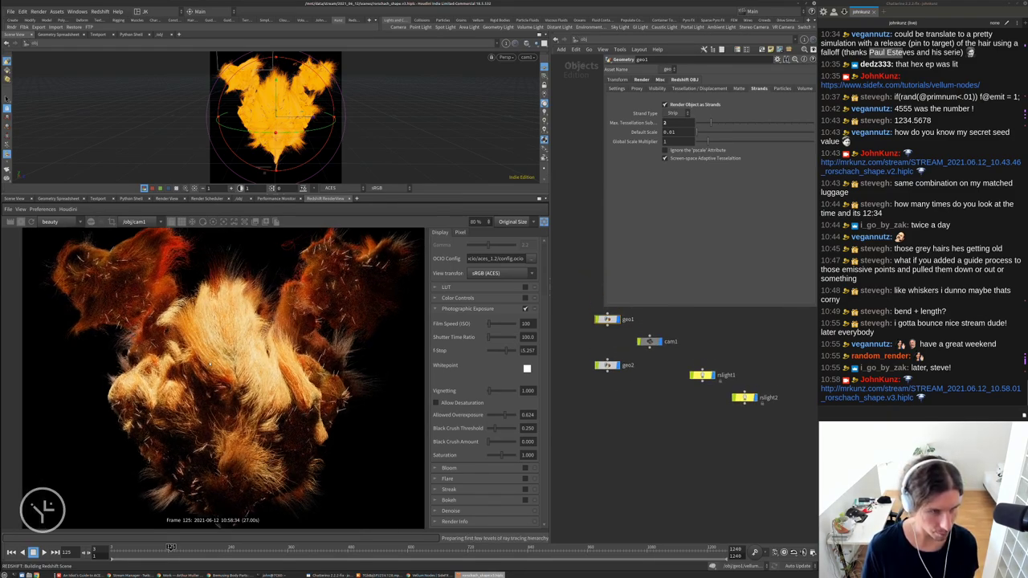
scroll(229, 353, up, 8)
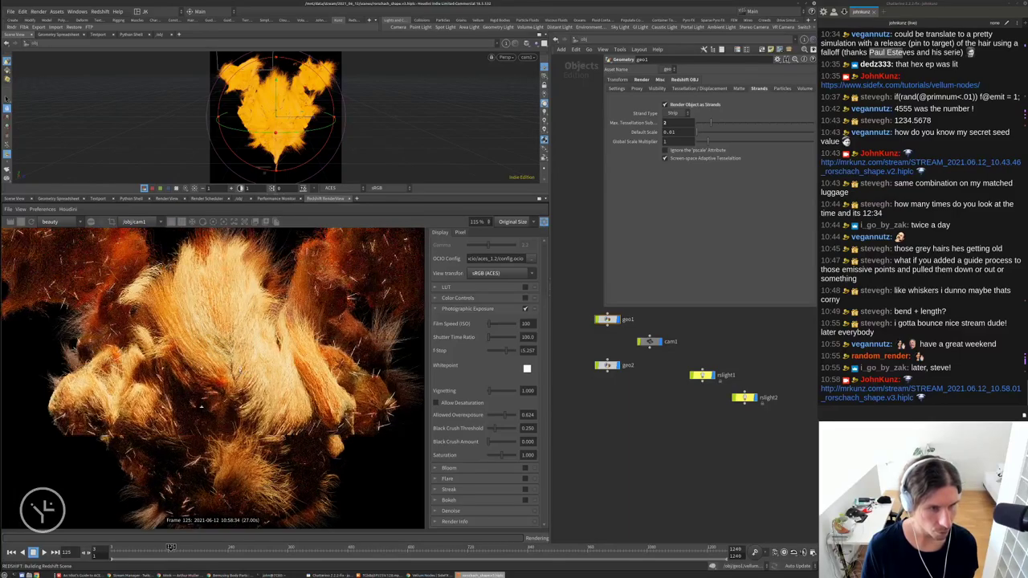
scroll(173, 437, down, 1)
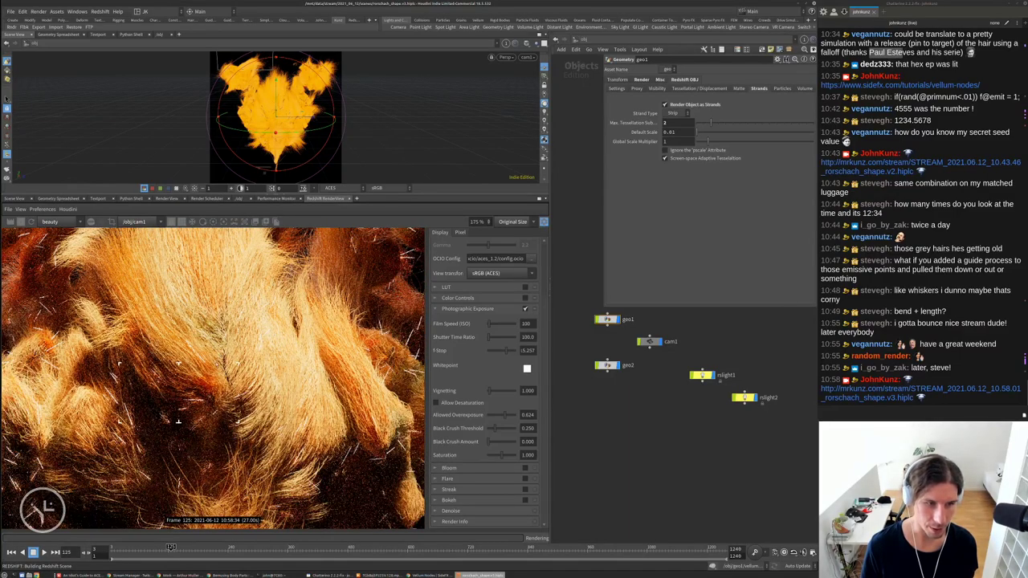
scroll(178, 421, up, 2)
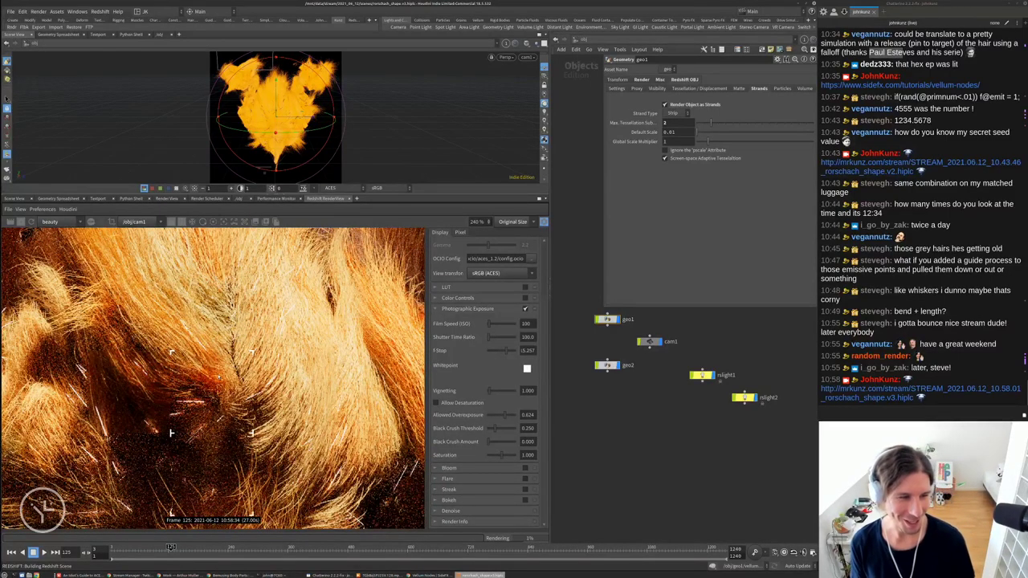
scroll(184, 414, down, 2)
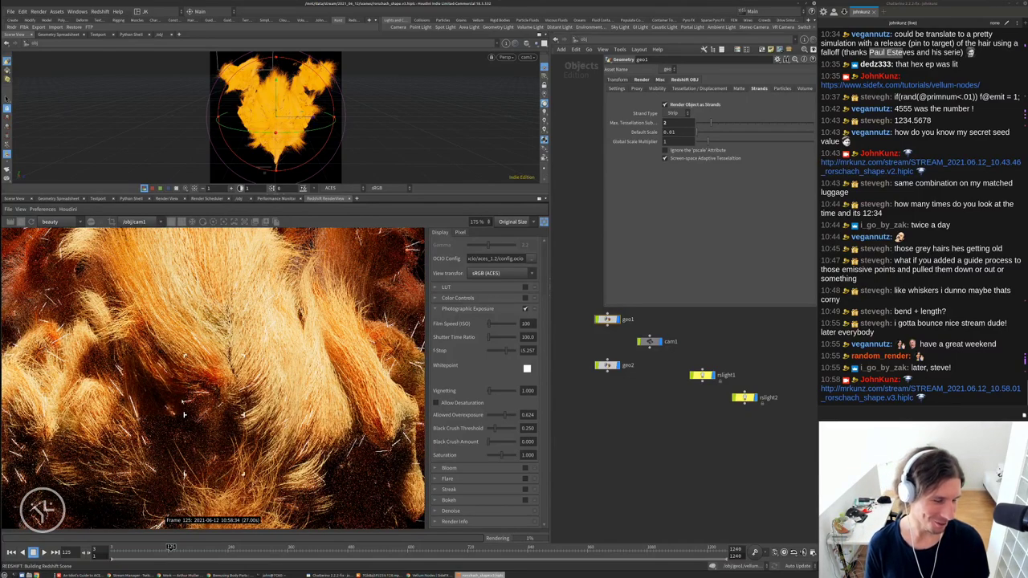
scroll(184, 414, up, 4)
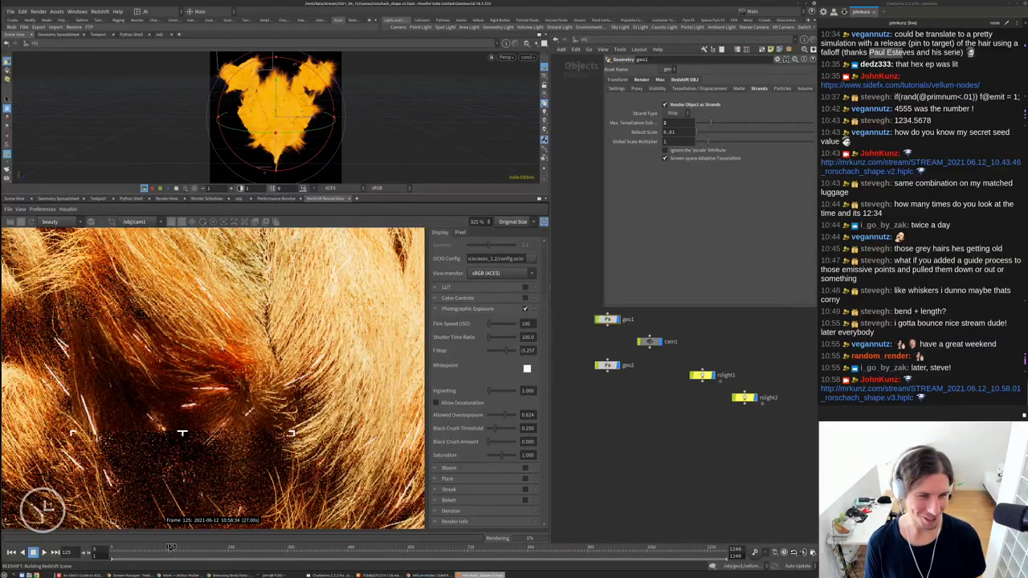
scroll(182, 432, down, 4)
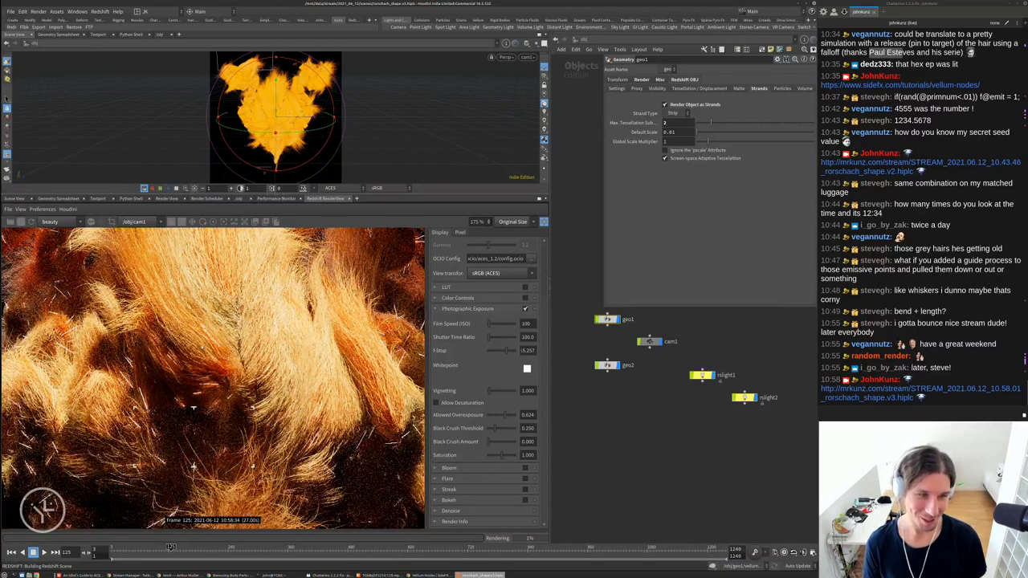
scroll(193, 408, down, 2)
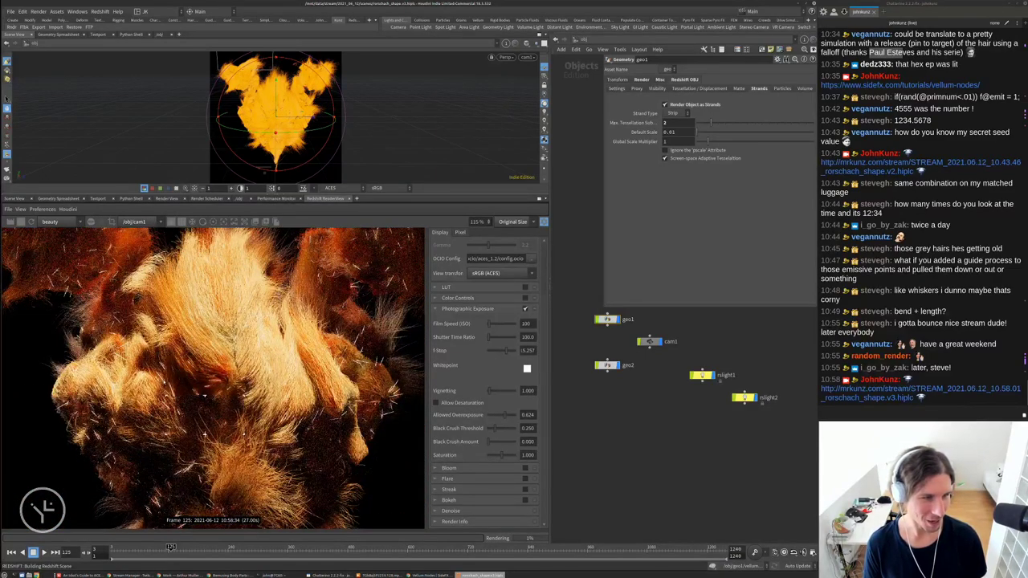
scroll(202, 393, up, 1)
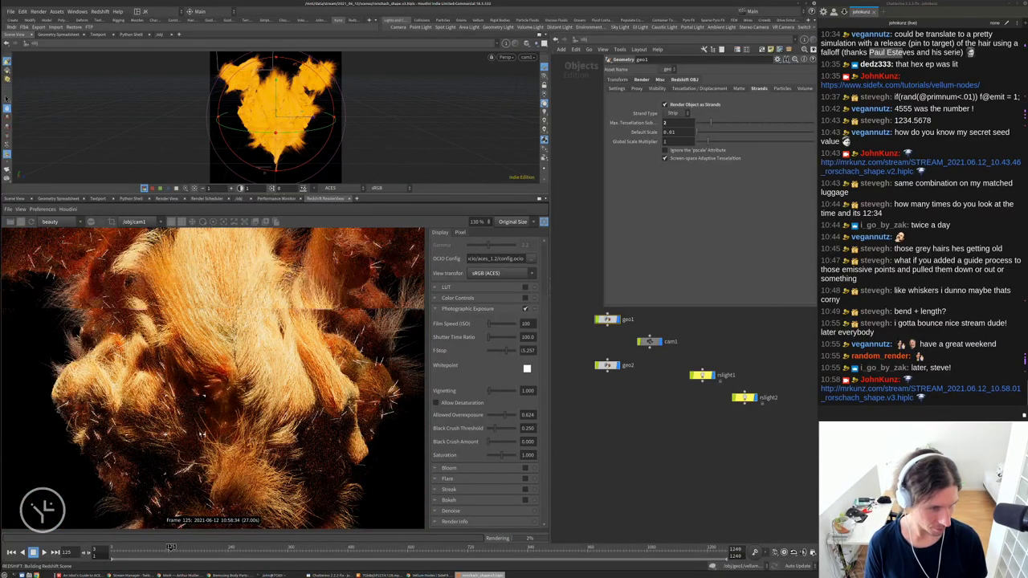
scroll(207, 394, up, 6)
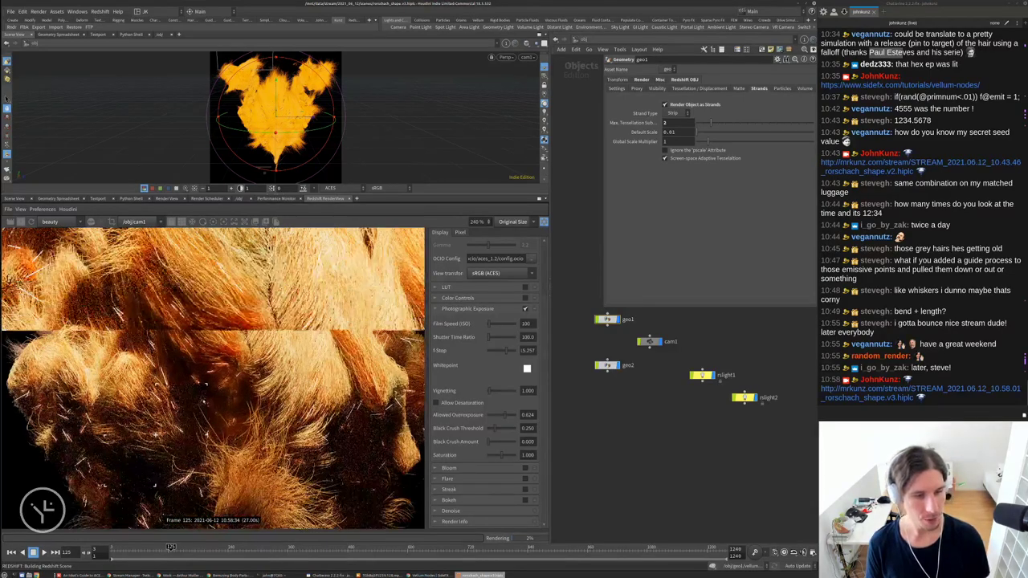
scroll(154, 363, down, 4)
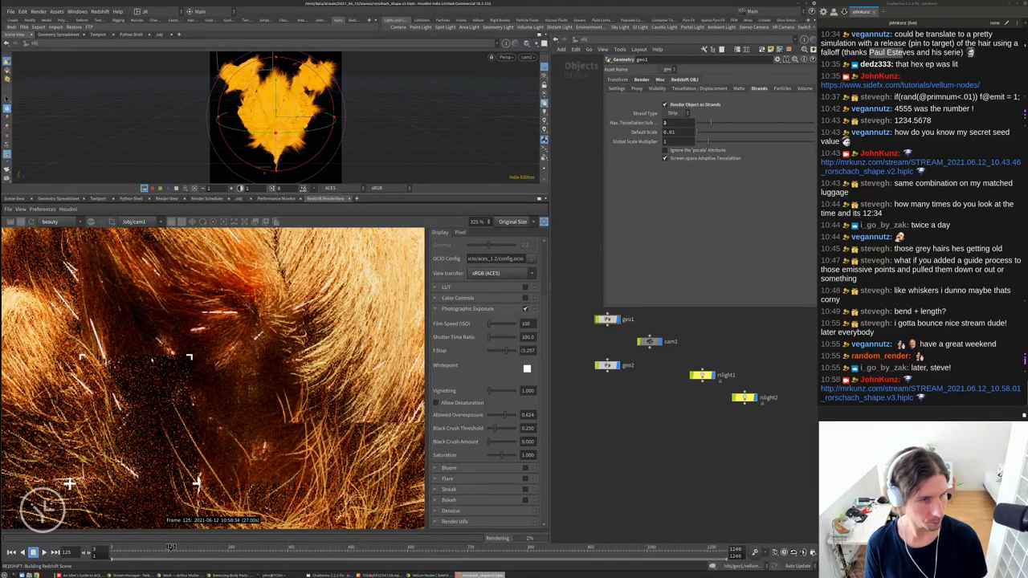
scroll(153, 363, down, 4)
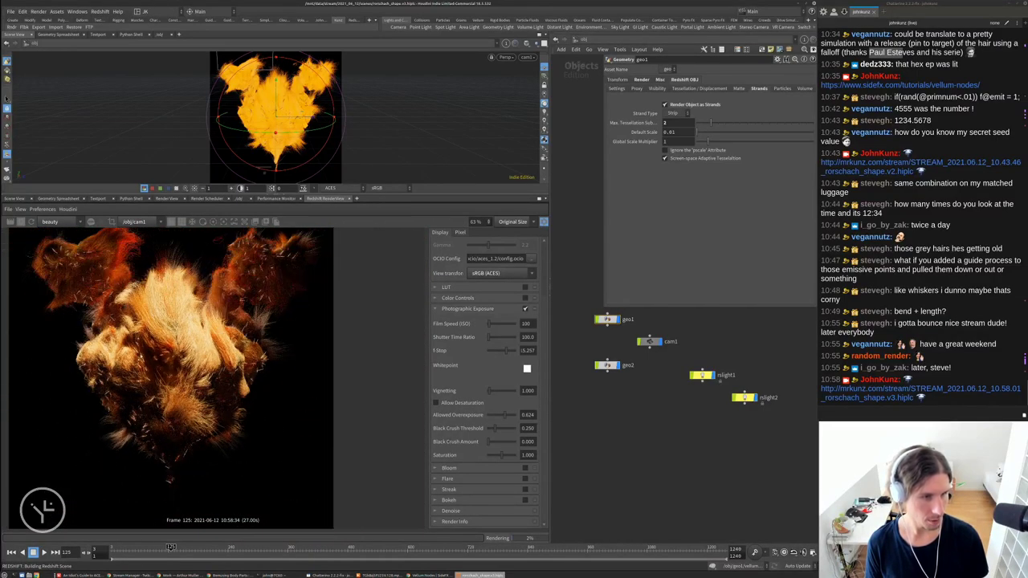
scroll(105, 337, down, 2)
scroll(104, 337, up, 1)
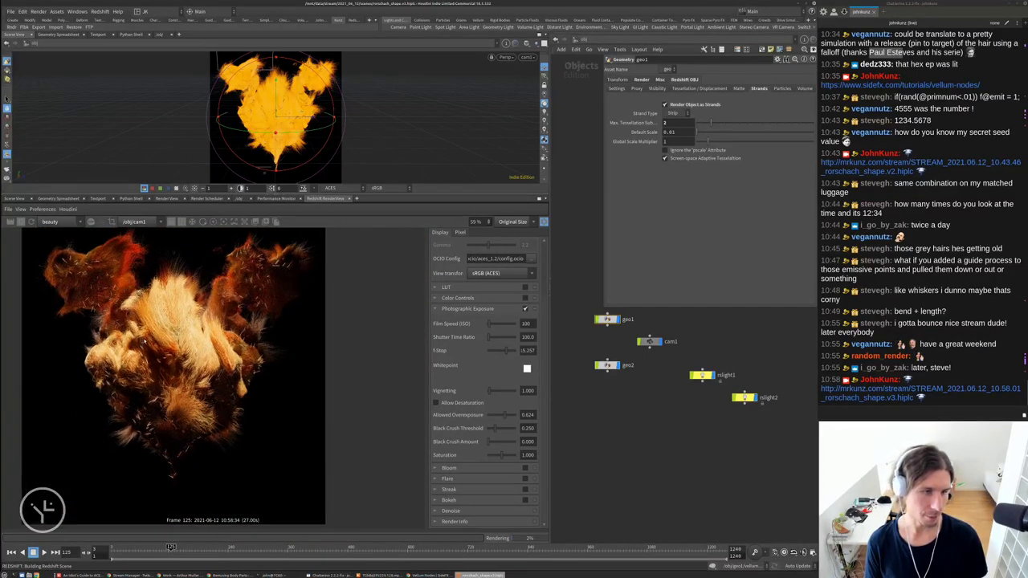
scroll(196, 374, up, 1)
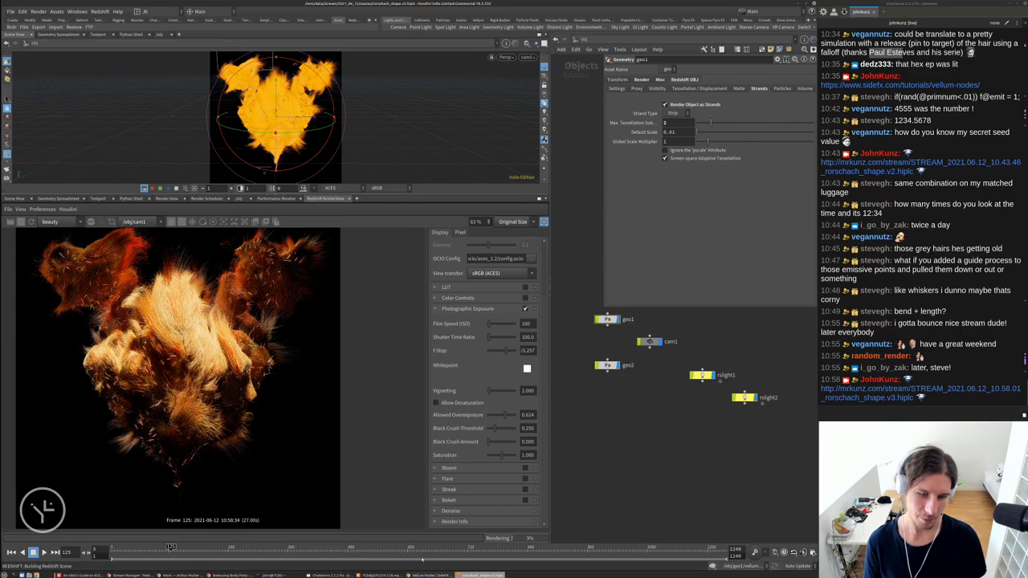
key(alt+Tab)
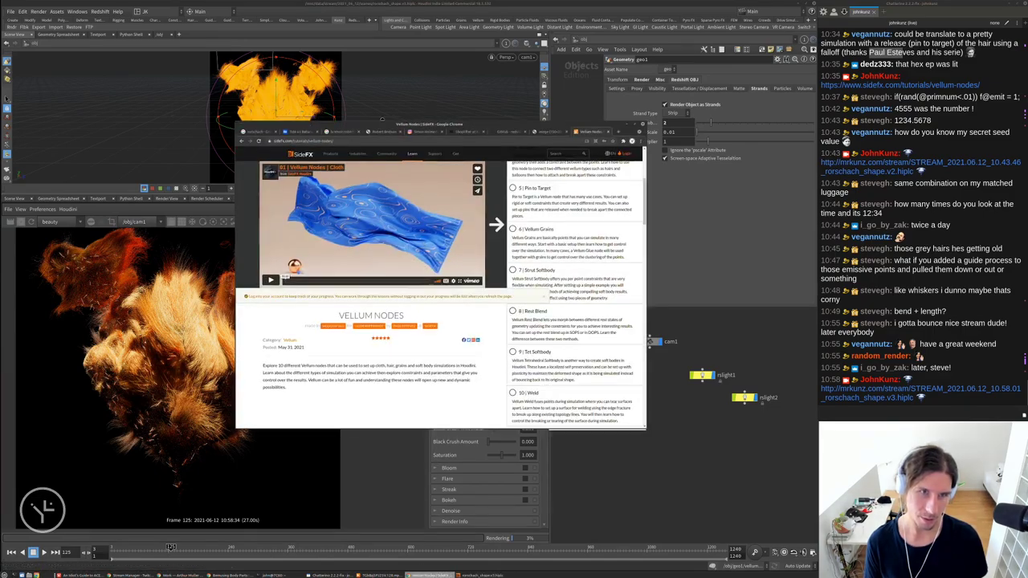
key(ctrl+l)
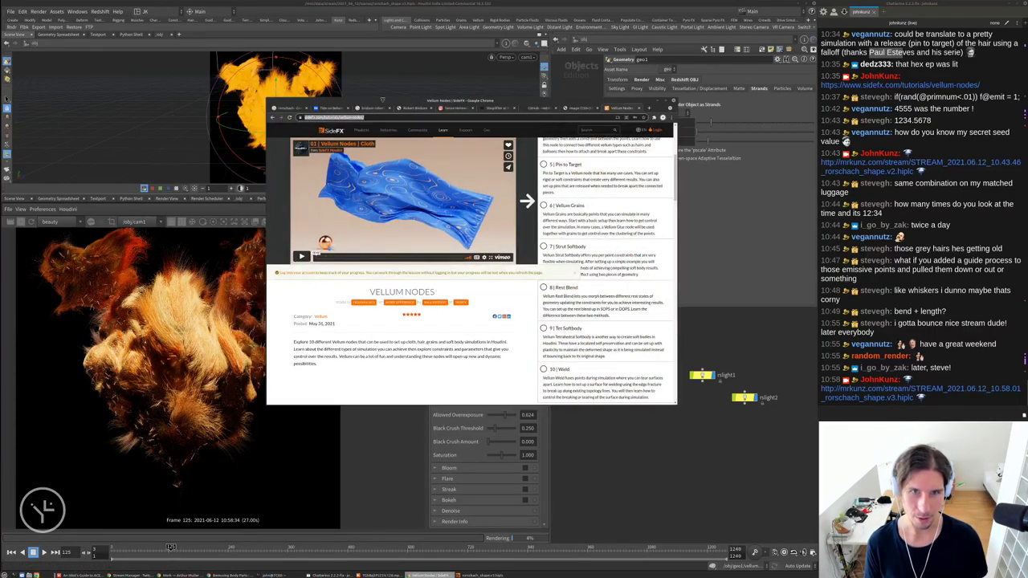
drag(384, 102, 421, 105)
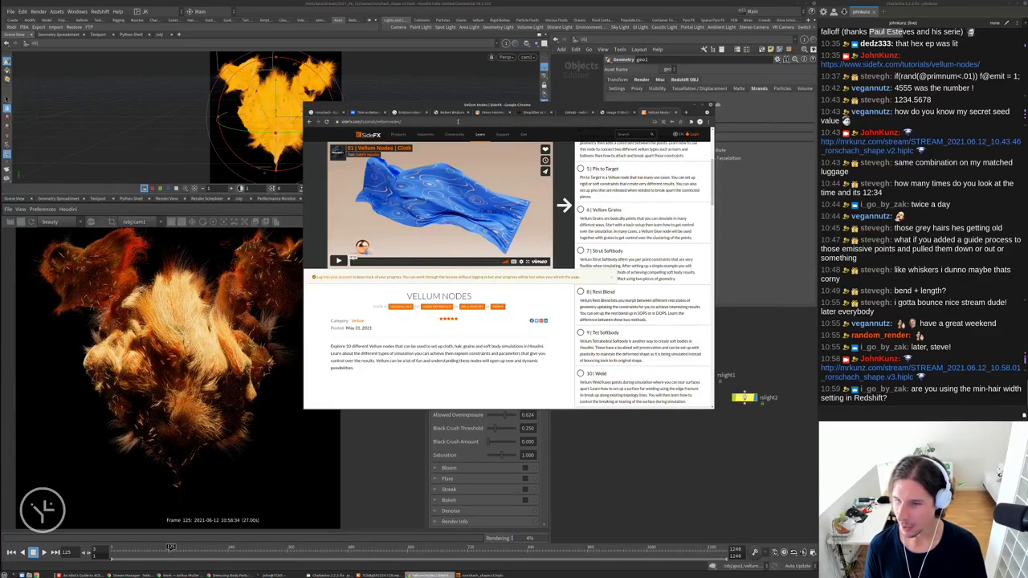
key(ctrl+l)
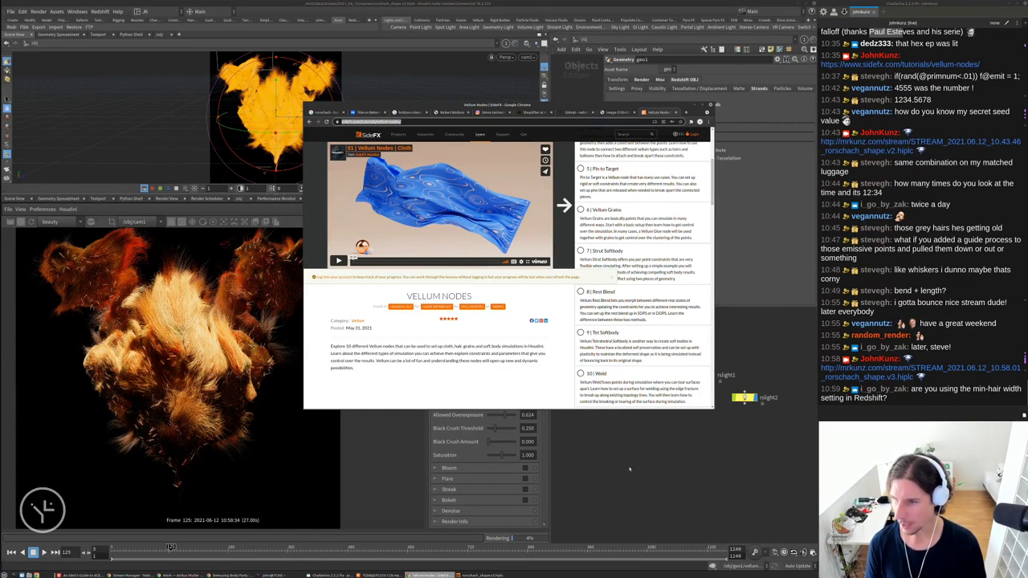
key(alt+Tab)
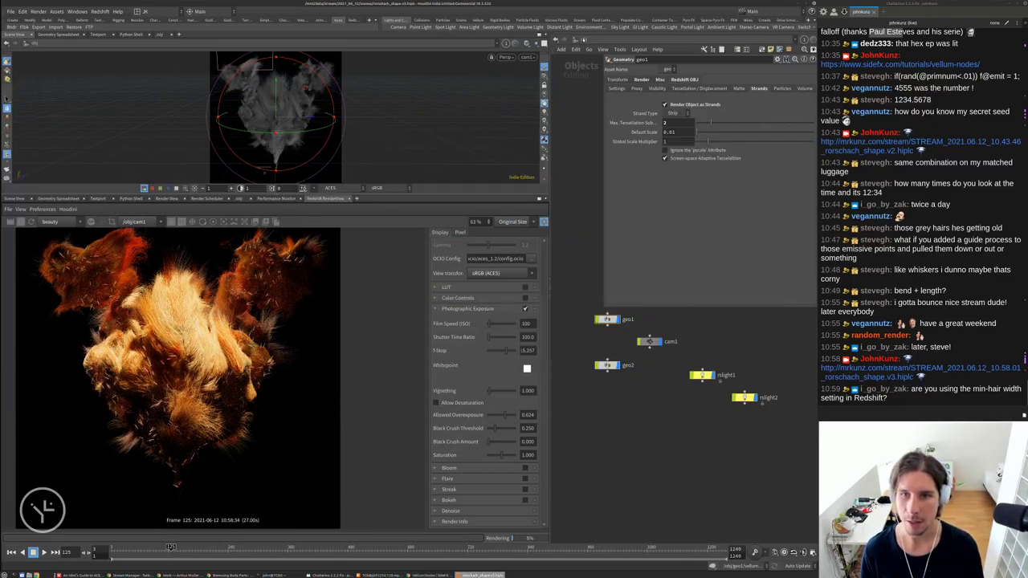
Switch the network editor to the out network to show Redshift_ROP1's parameters
click(593, 60)
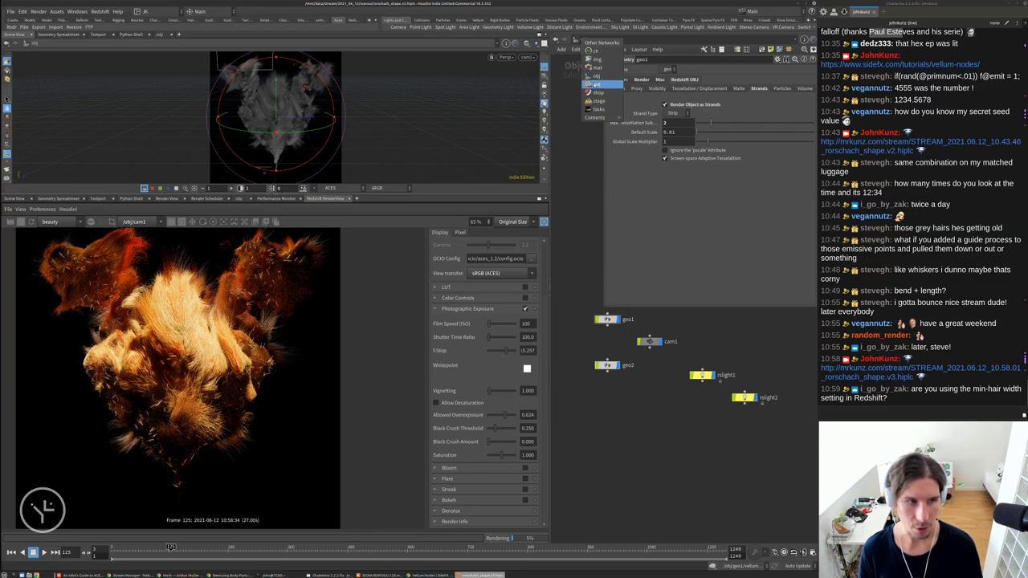
key(Escape)
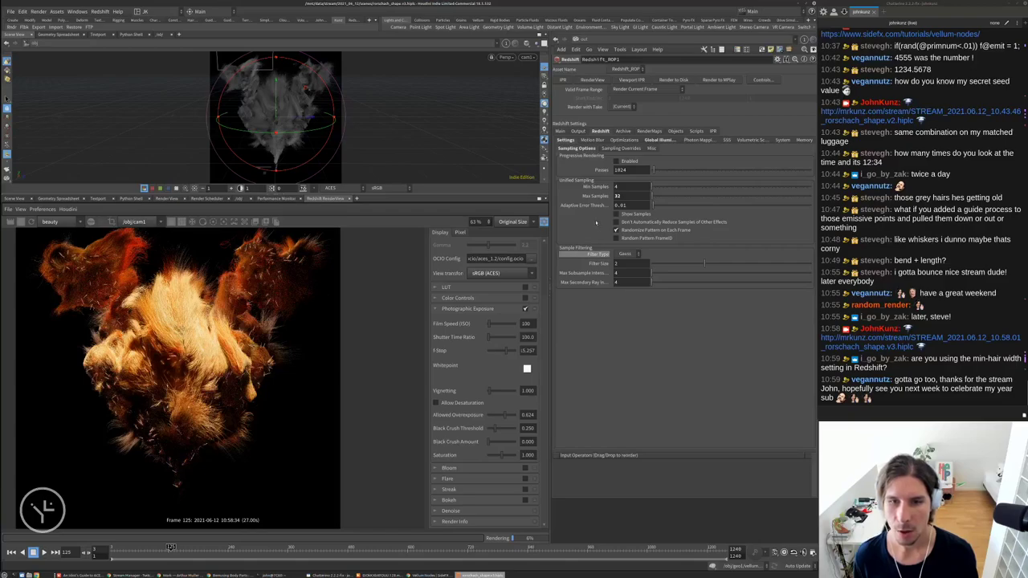
Browse Redshift_ROP1's tabs and enable Hair Min Pixel Width in Optimization Settings
click(616, 149)
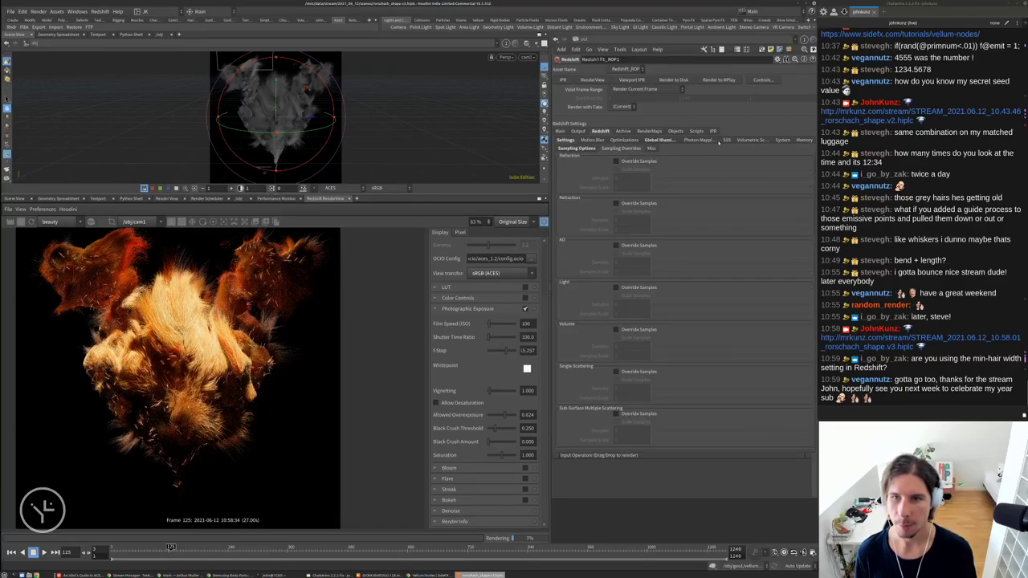
click(779, 140)
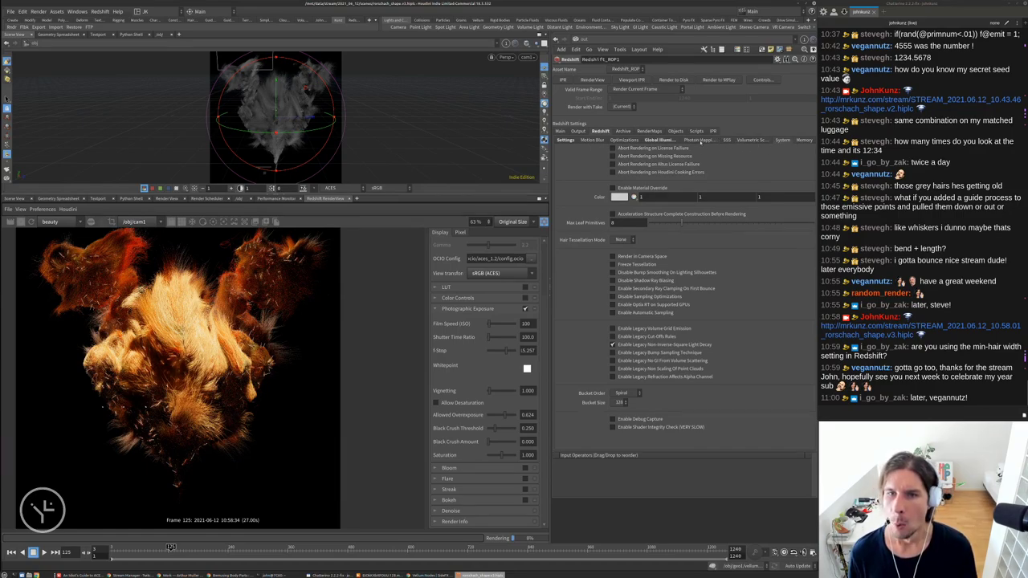
click(624, 140)
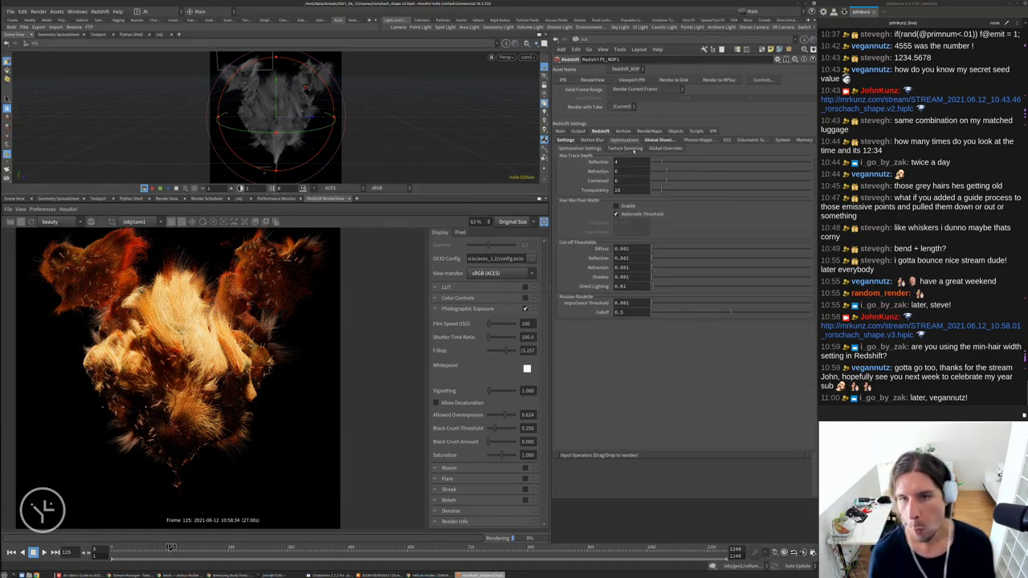
click(662, 148)
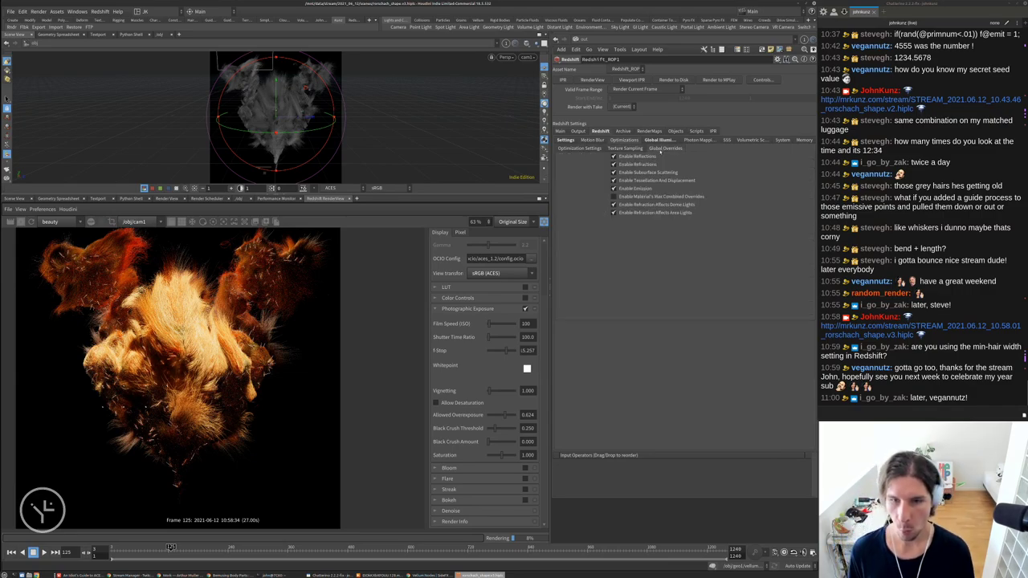
click(624, 149)
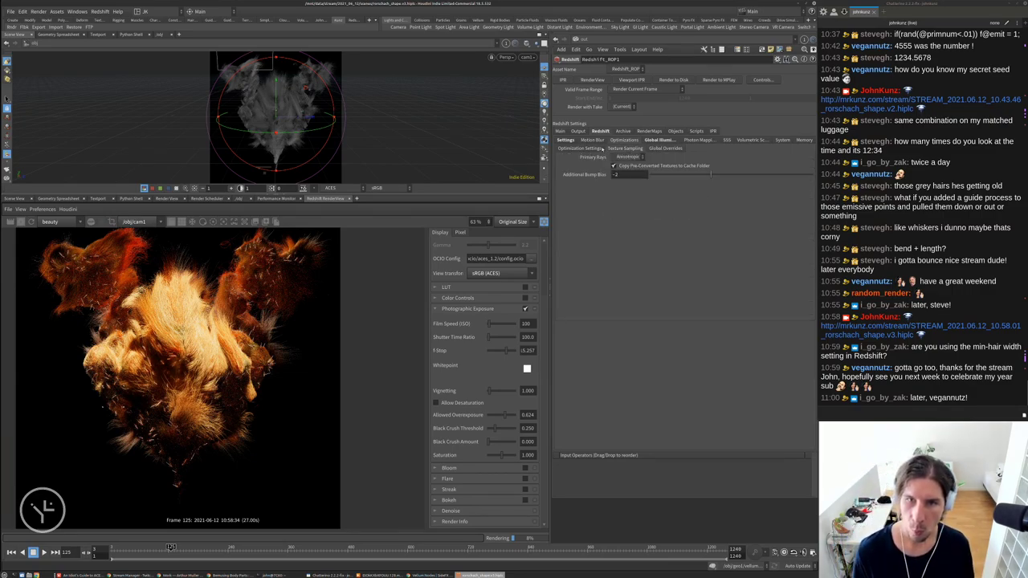
click(601, 148)
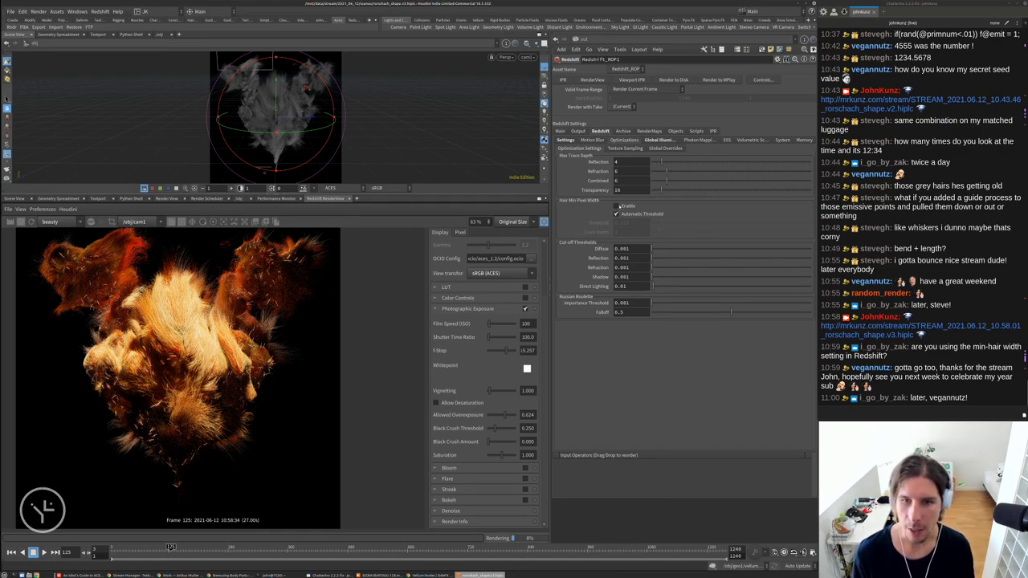
click(617, 207)
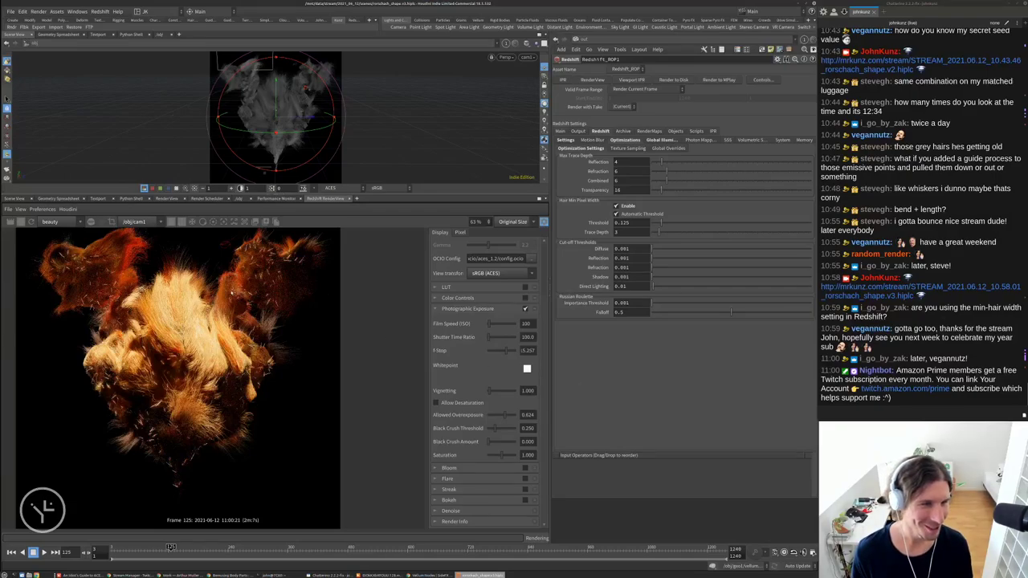
scroll(173, 245, up, 3)
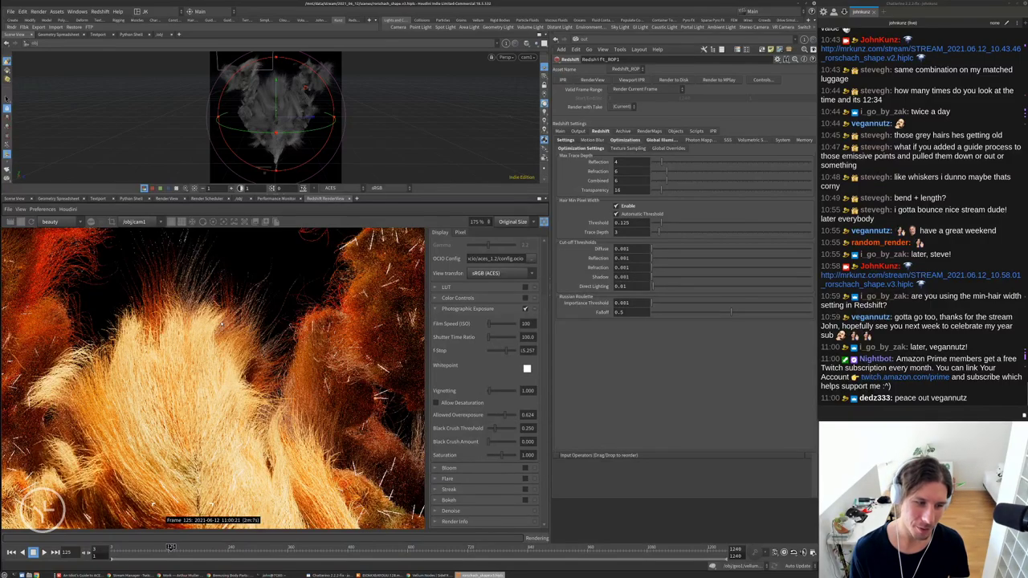
scroll(221, 323, down, 2)
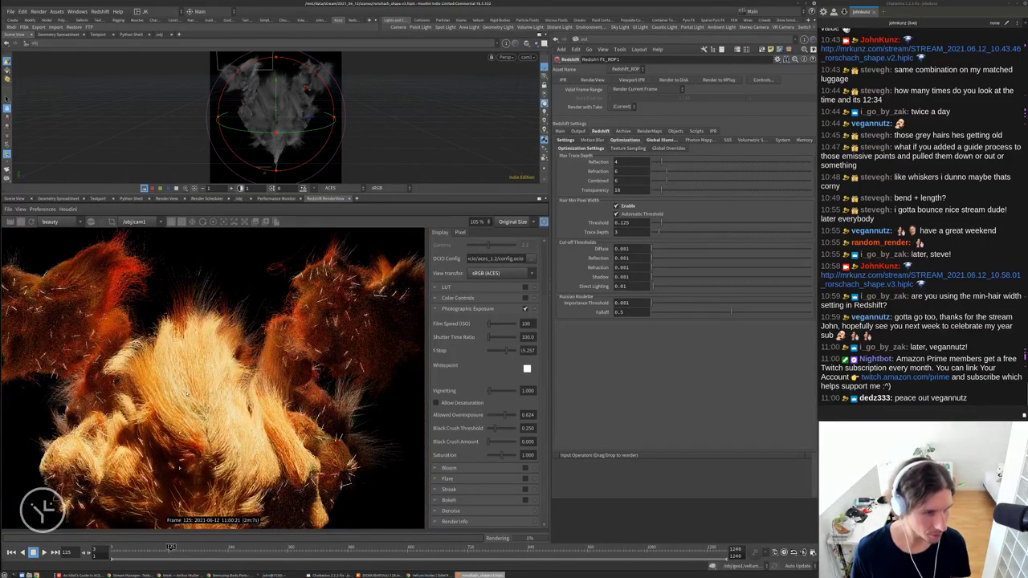
scroll(187, 393, down, 1)
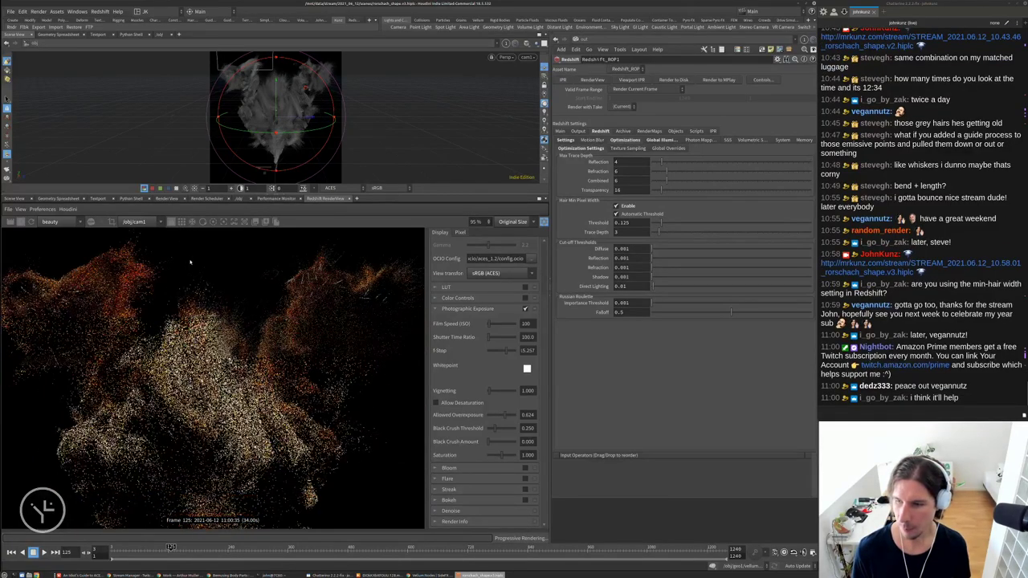
scroll(190, 261, up, 4)
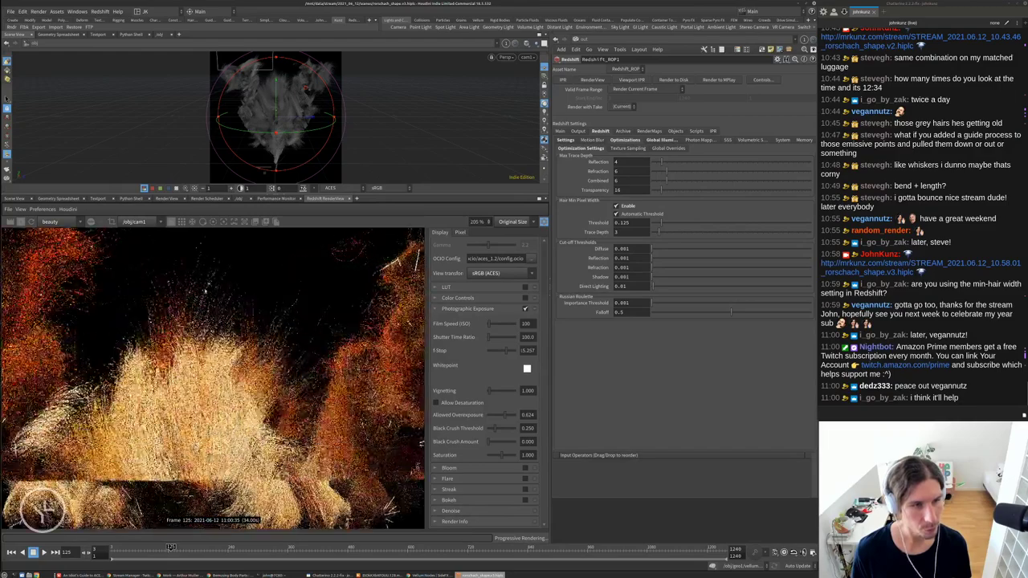
scroll(207, 288, down, 3)
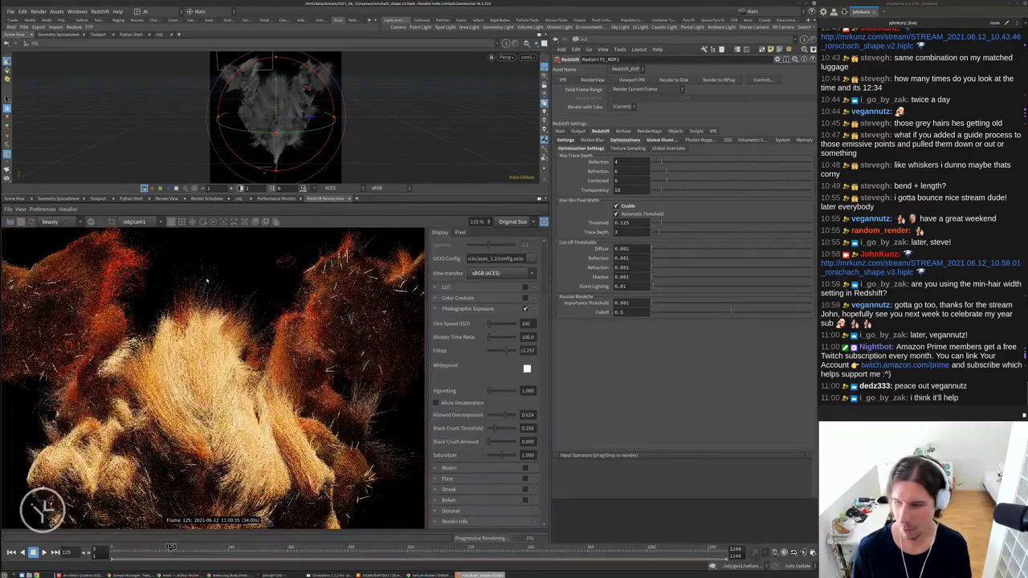
scroll(208, 280, down, 2)
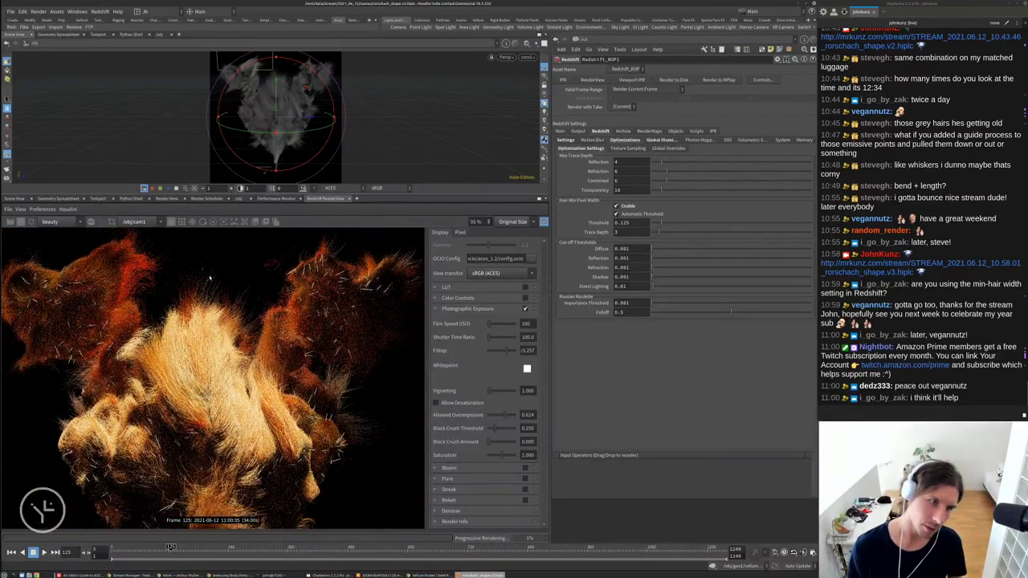
scroll(208, 277, down, 1)
scroll(208, 277, down, 1)
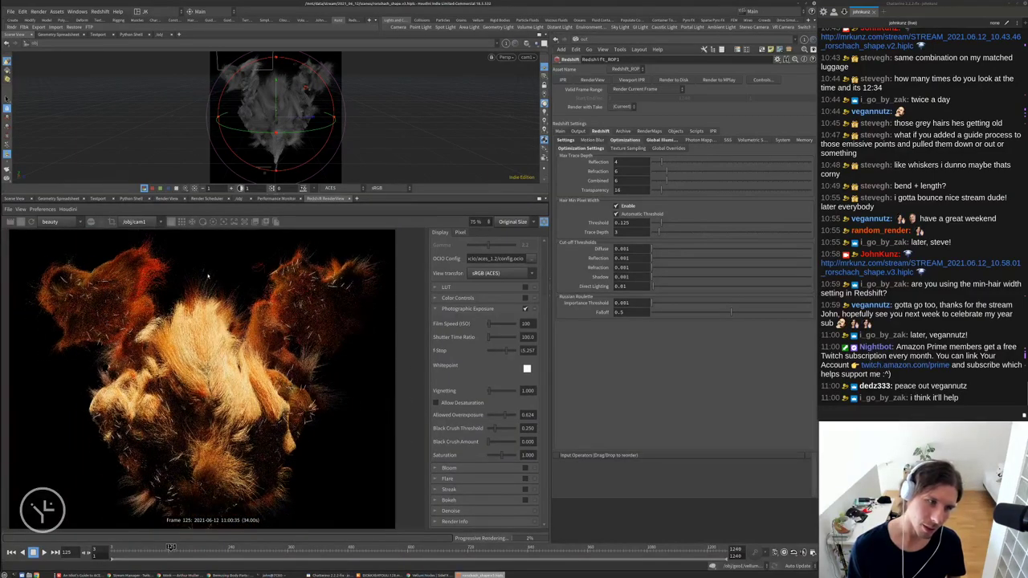
scroll(207, 281, down, 1)
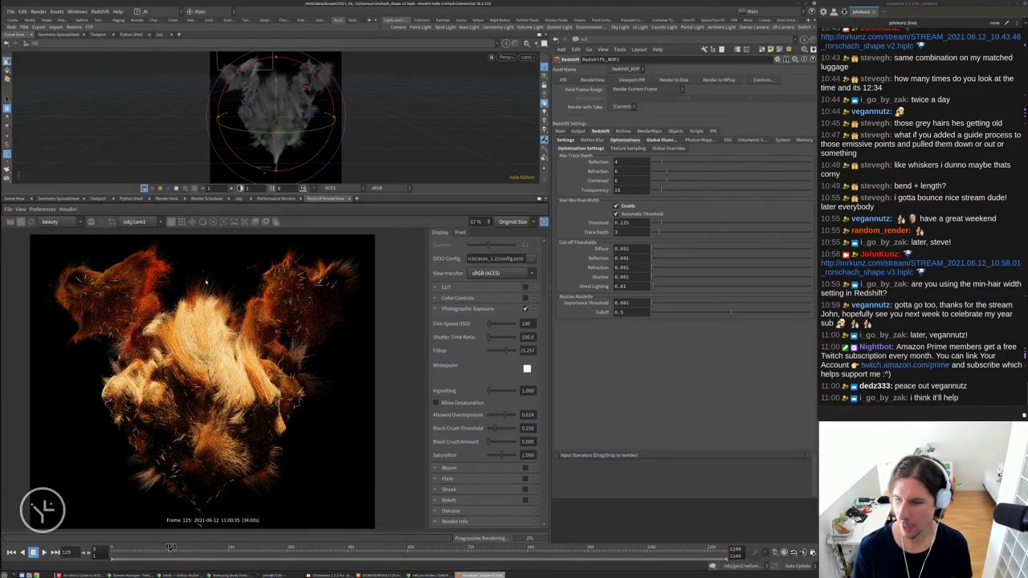
scroll(206, 283, up, 3)
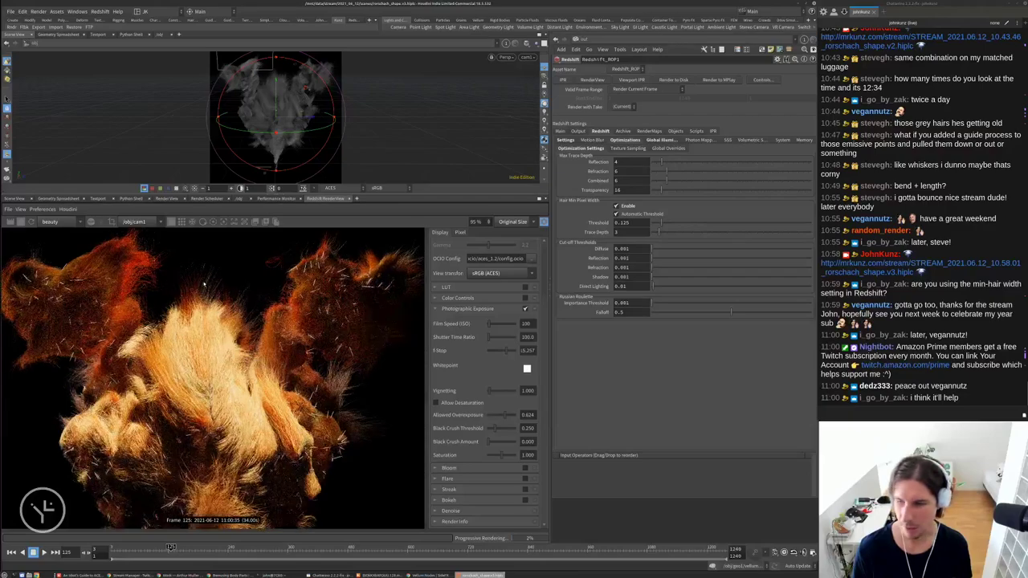
scroll(206, 282, up, 1)
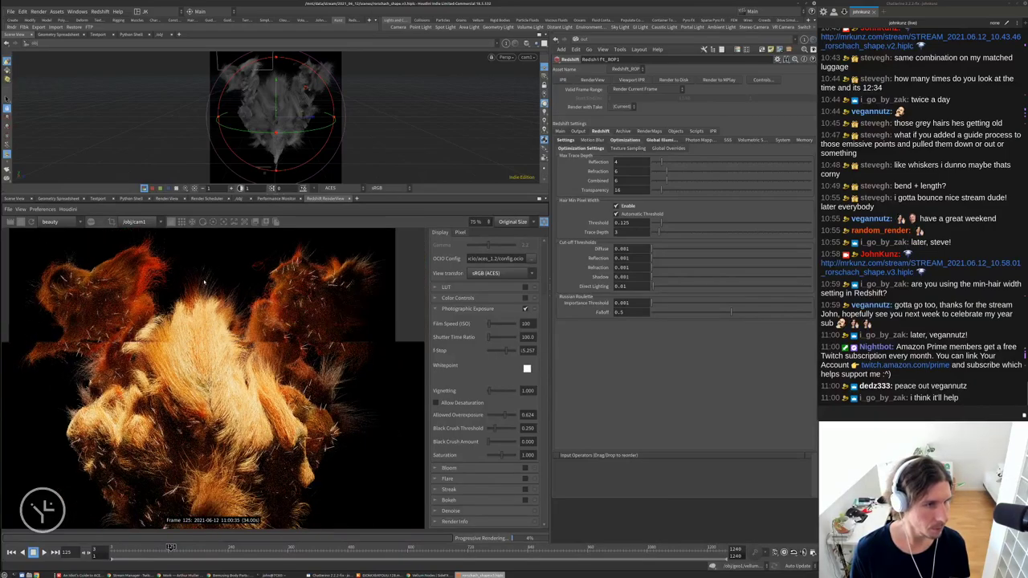
scroll(205, 283, down, 4)
scroll(205, 283, down, 1)
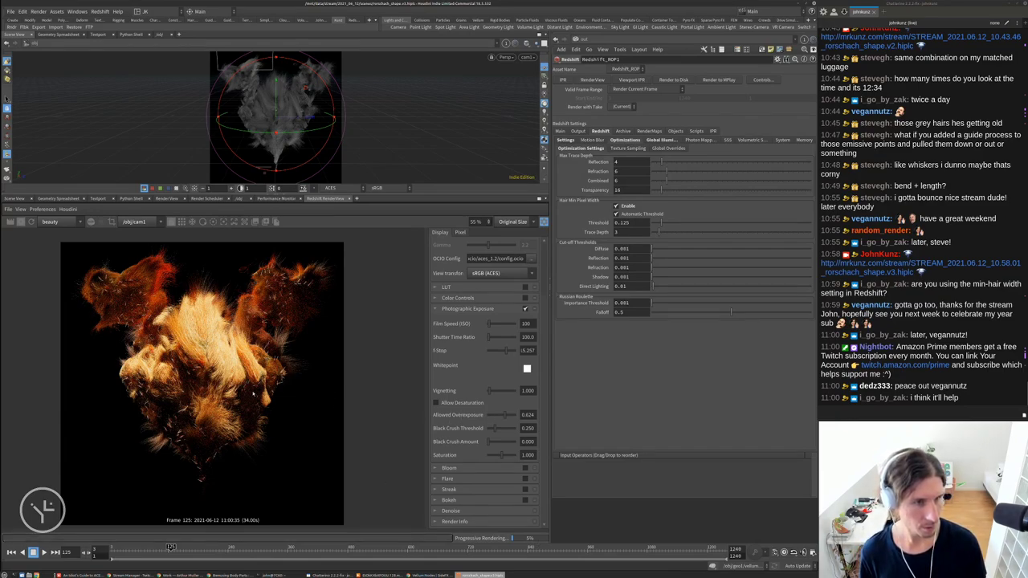
scroll(254, 393, up, 1)
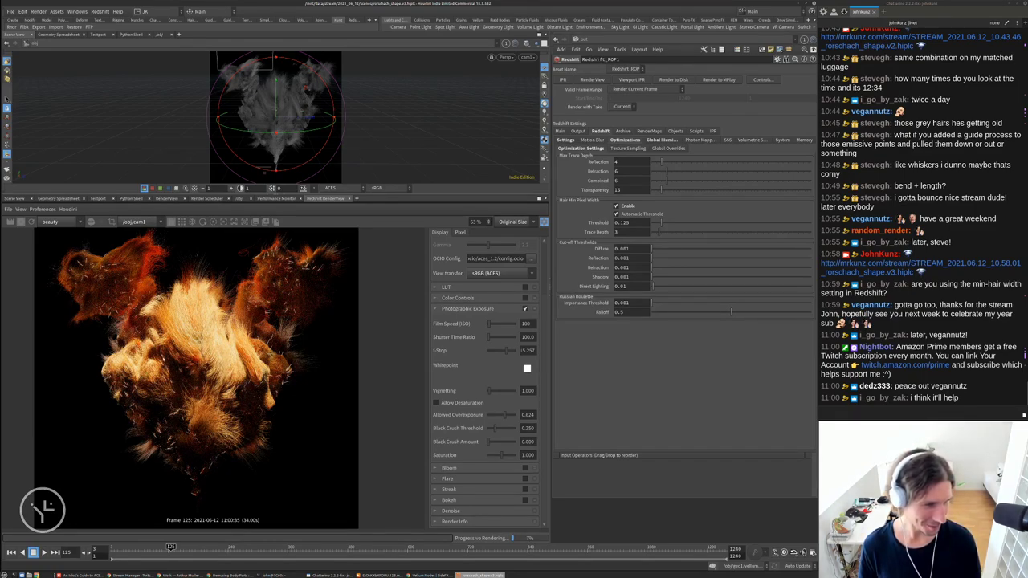
scroll(176, 320, down, 1)
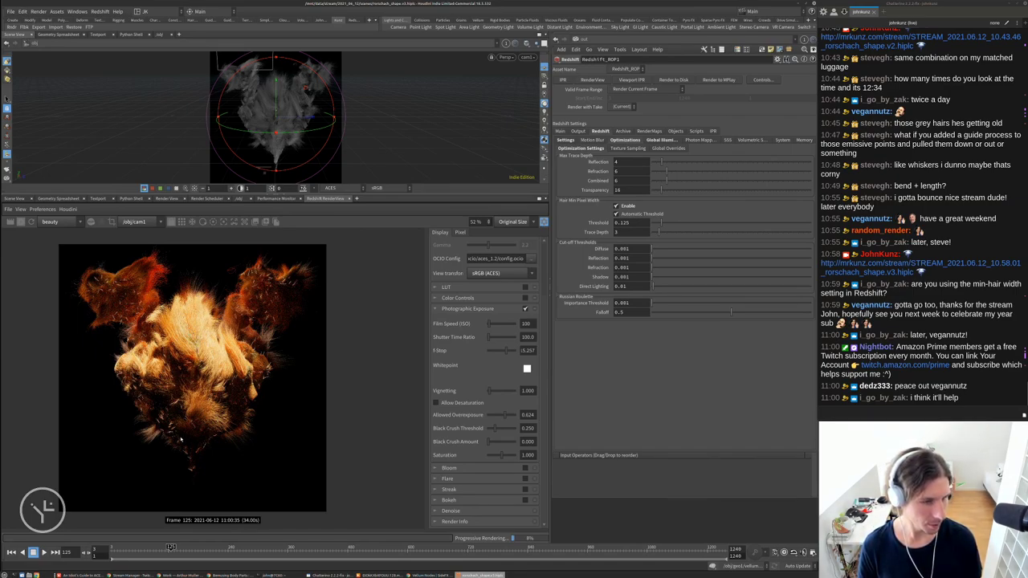
scroll(178, 434, up, 3)
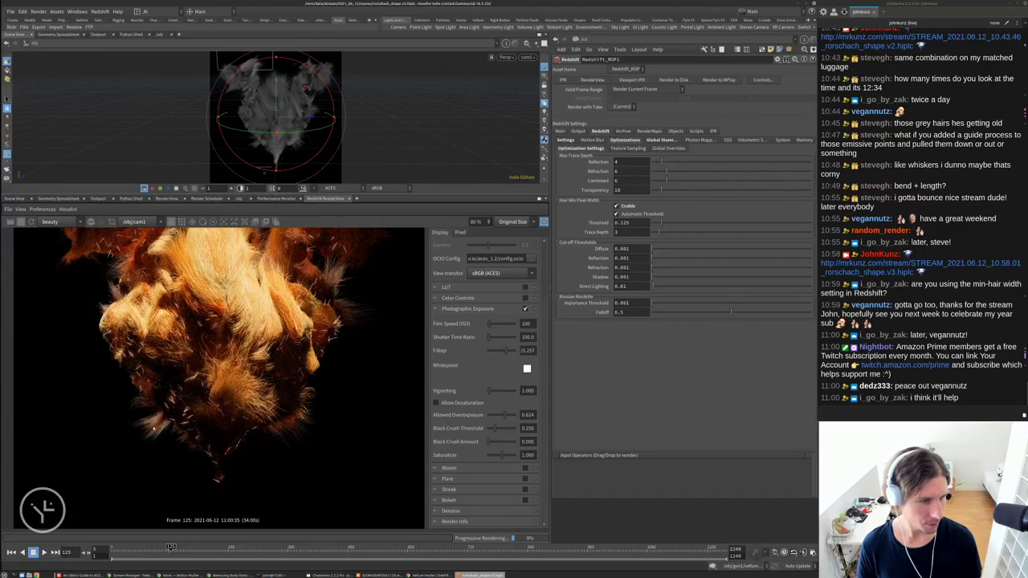
scroll(153, 428, up, 3)
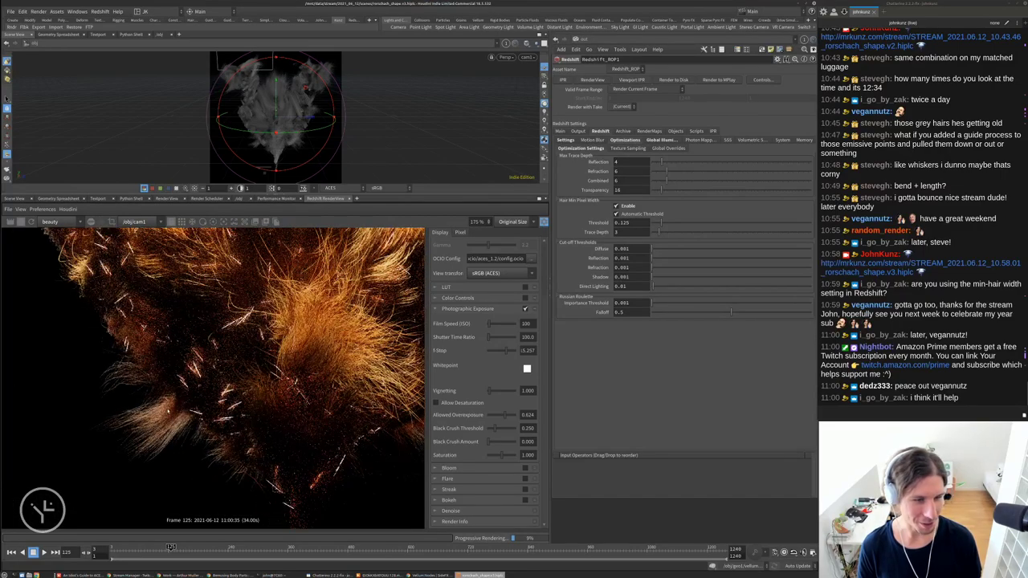
scroll(164, 397, down, 2)
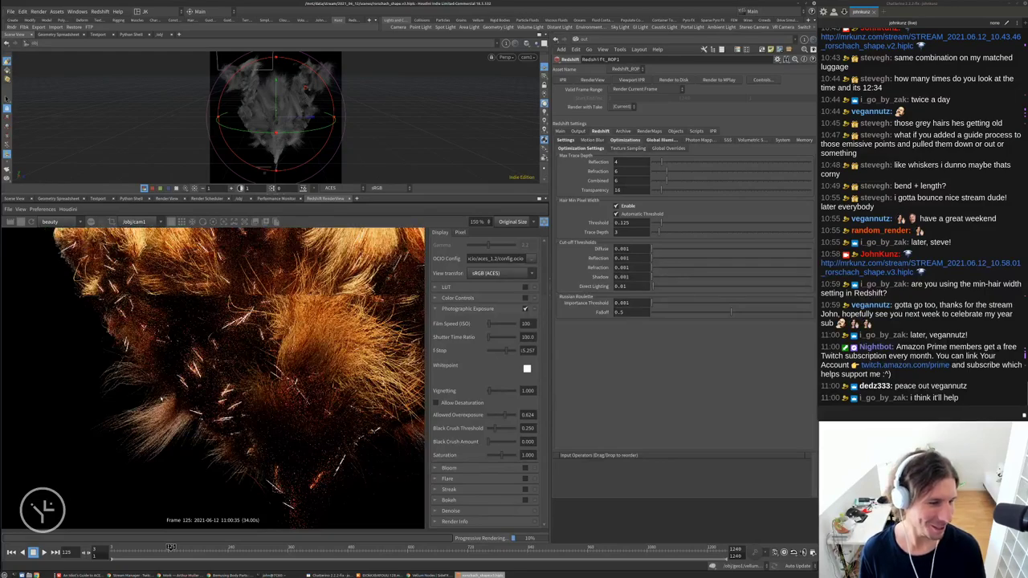
scroll(218, 344, down, 1)
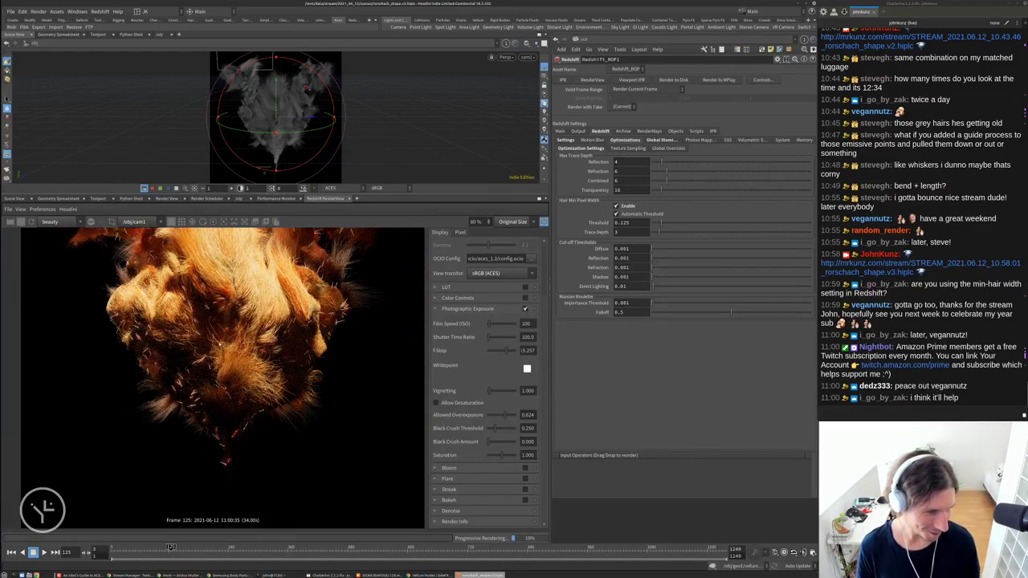
scroll(226, 417, down, 3)
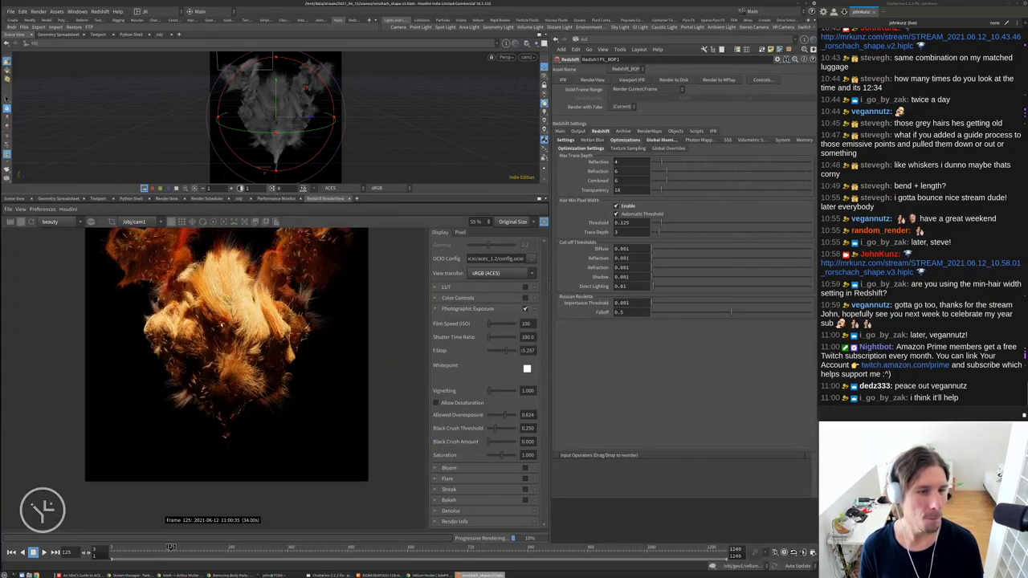
scroll(256, 258, up, 1)
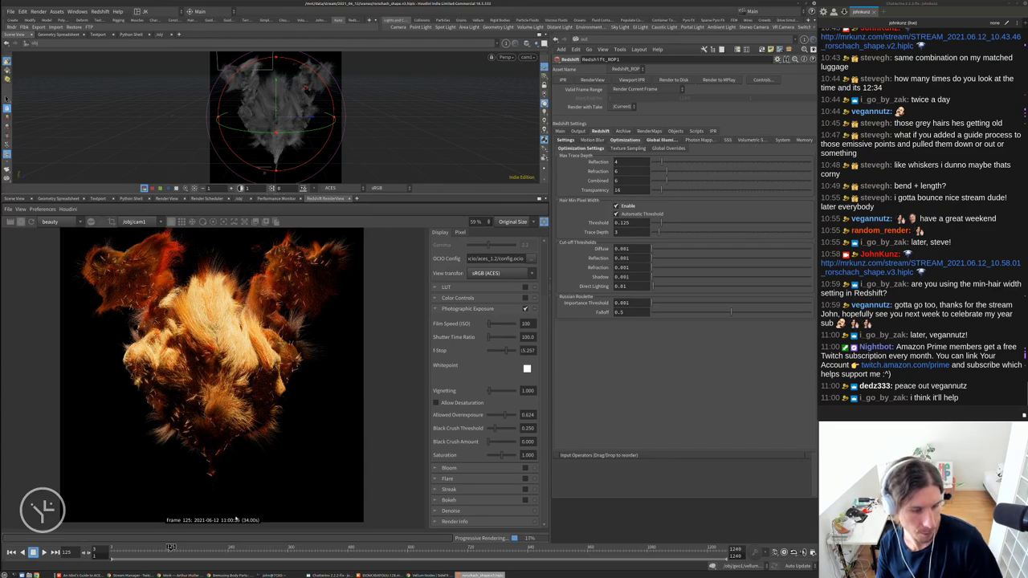
Search Google for 'anisilation', accept the annihilation correction and show its image results
click(432, 575)
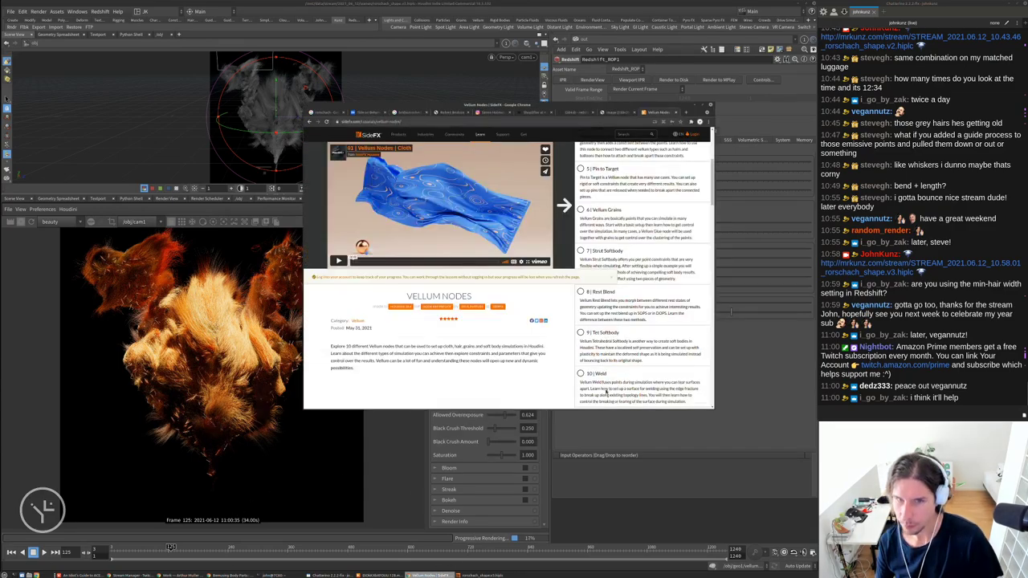
drag(531, 105, 632, 128)
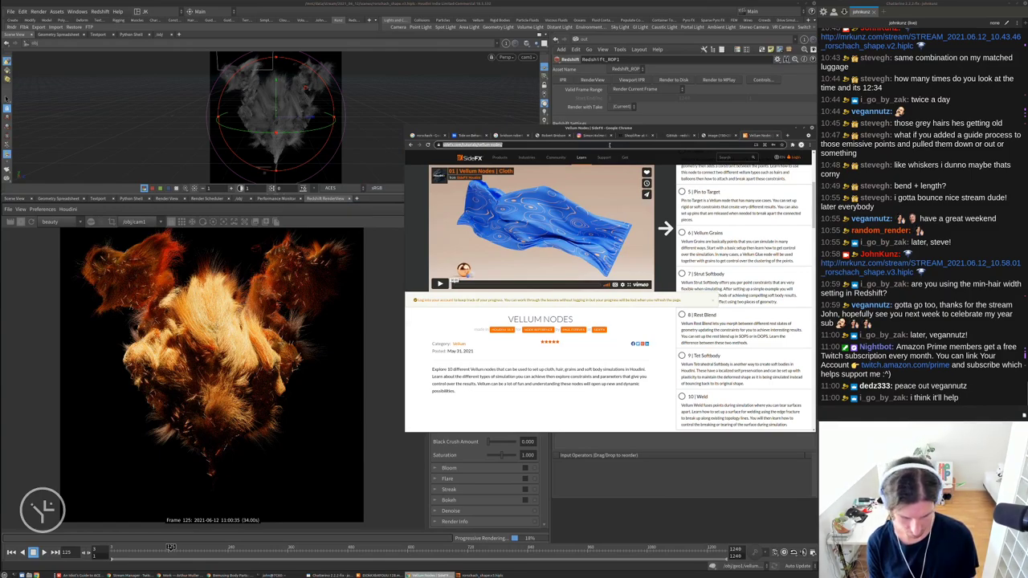
text(anis)
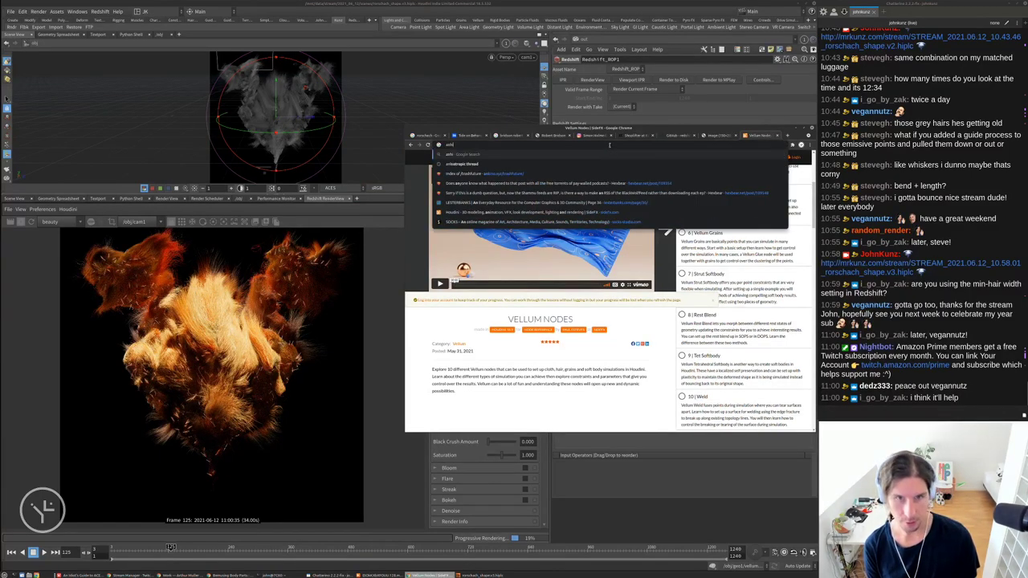
text(ilation)
key(Return)
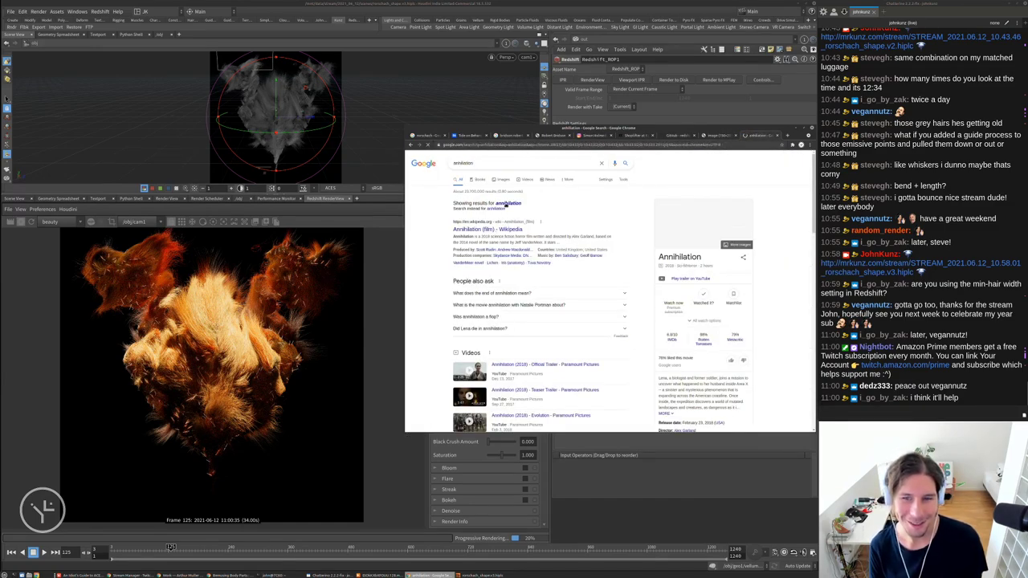
click(506, 204)
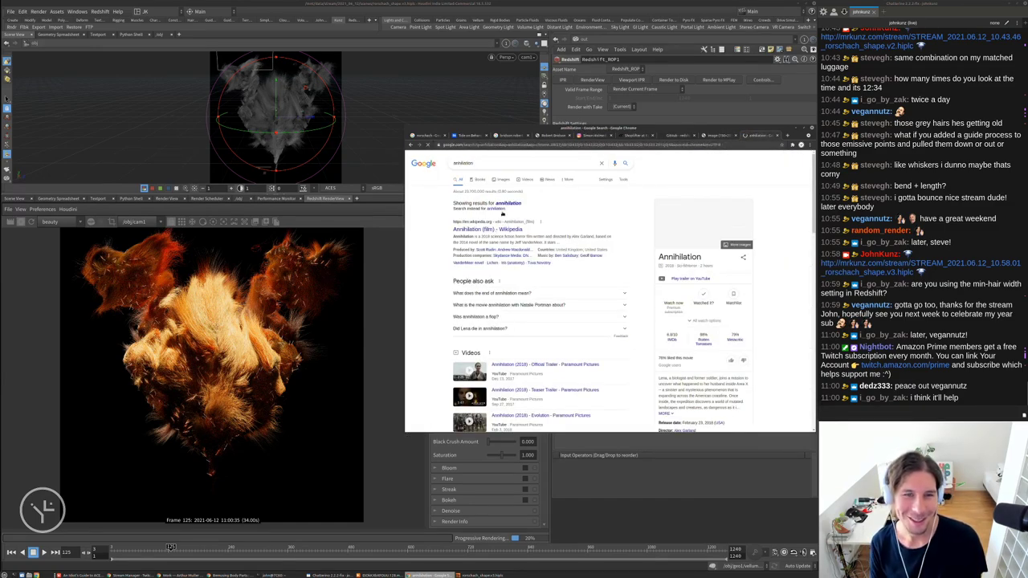
click(500, 179)
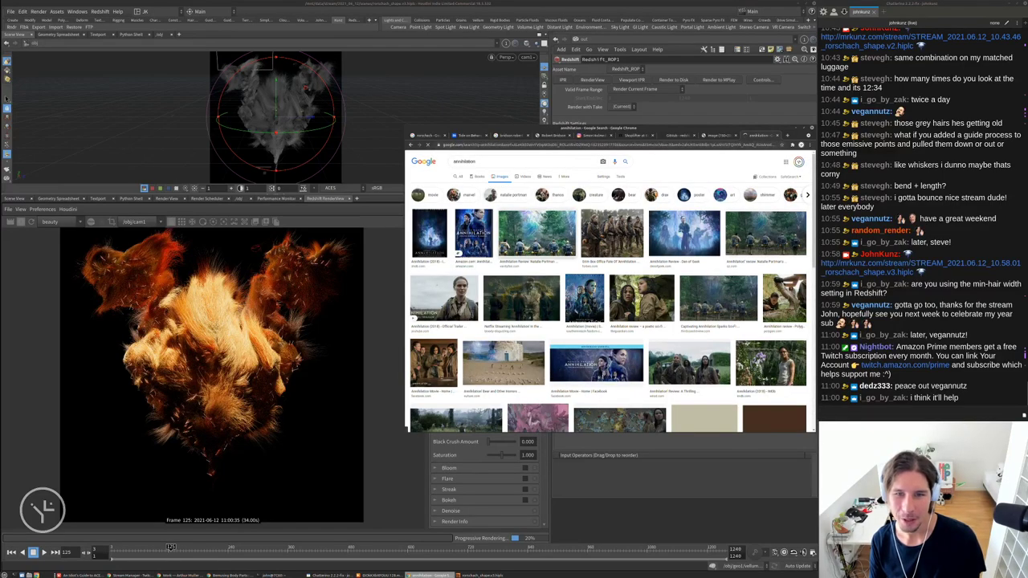
Scroll the annihilation images, previewing the Netflix poster, skull creature and Nightmarish Monster Bear
scroll(611, 289, down, 2)
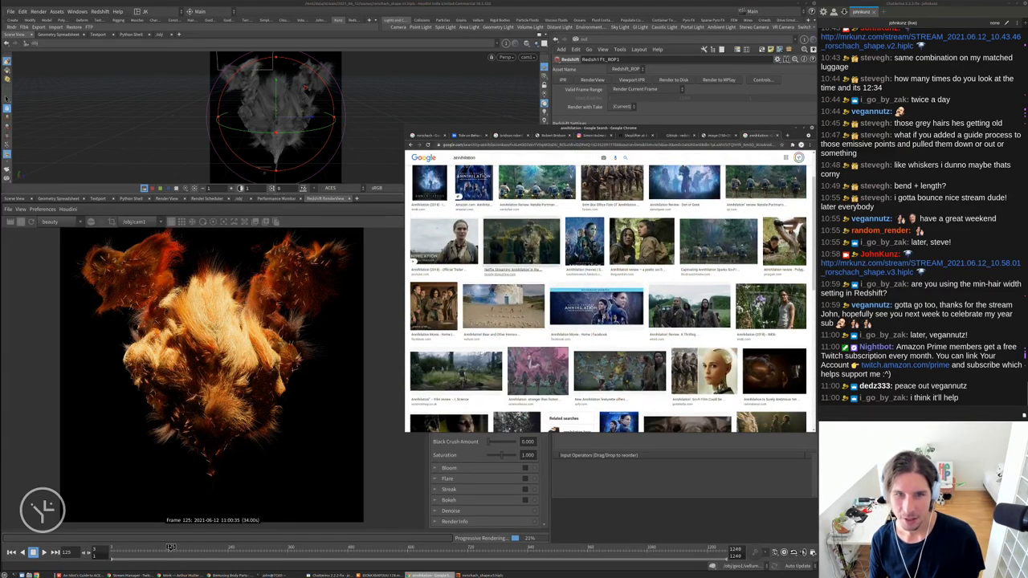
click(521, 241)
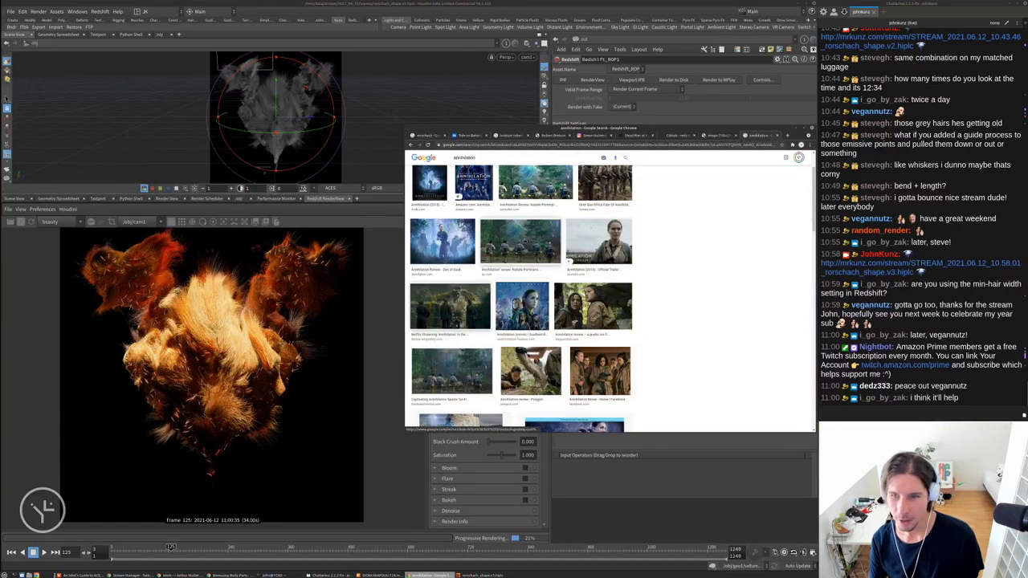
scroll(682, 247, down, 3)
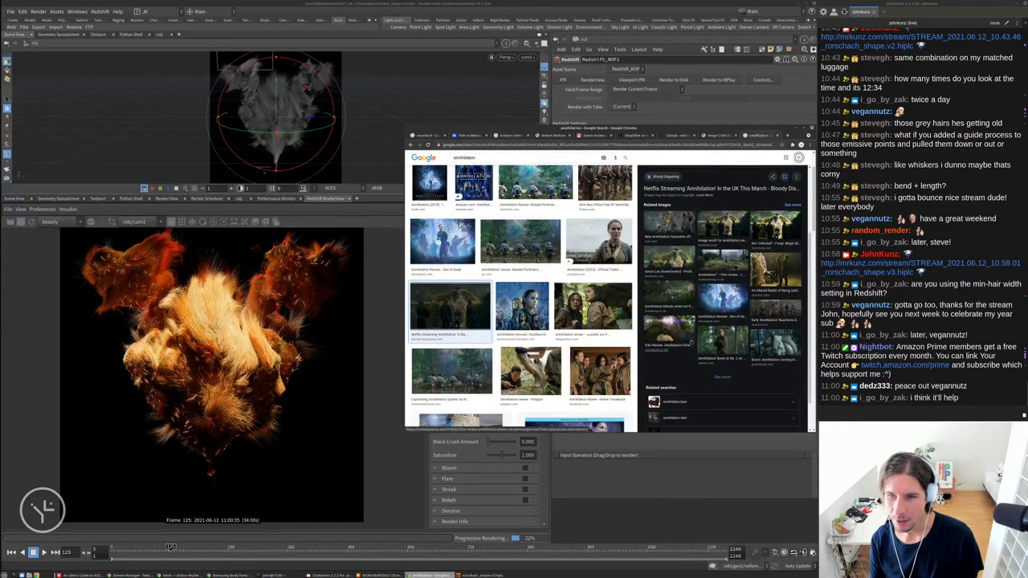
scroll(521, 297, down, 2)
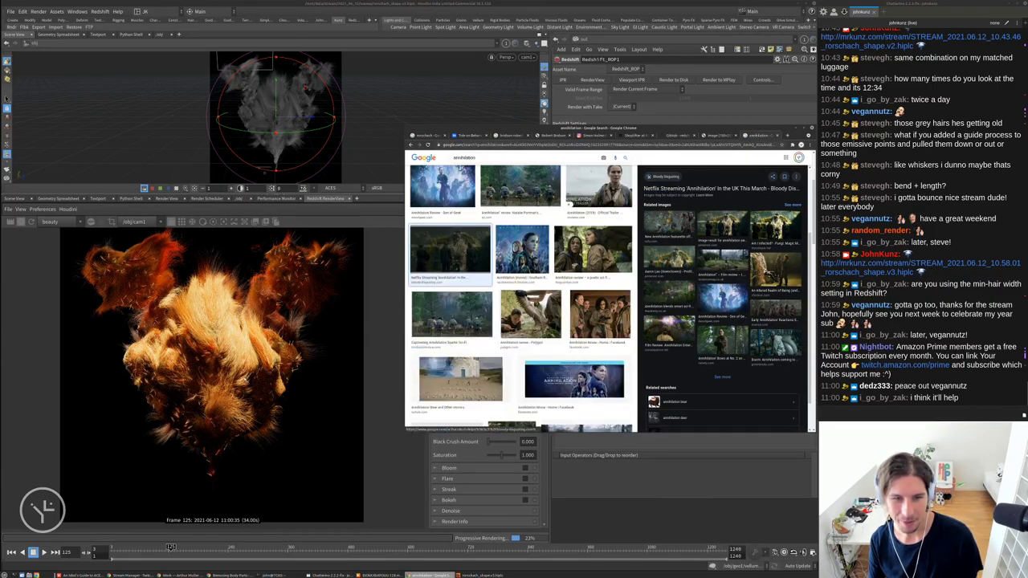
scroll(521, 297, down, 1)
scroll(528, 331, down, 1)
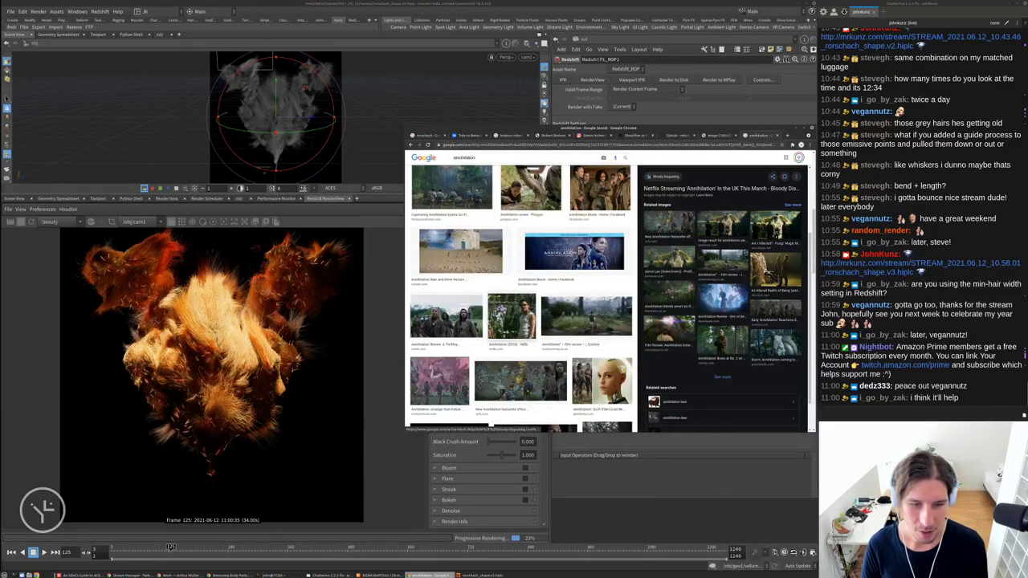
scroll(530, 325, down, 3)
scroll(531, 321, down, 1)
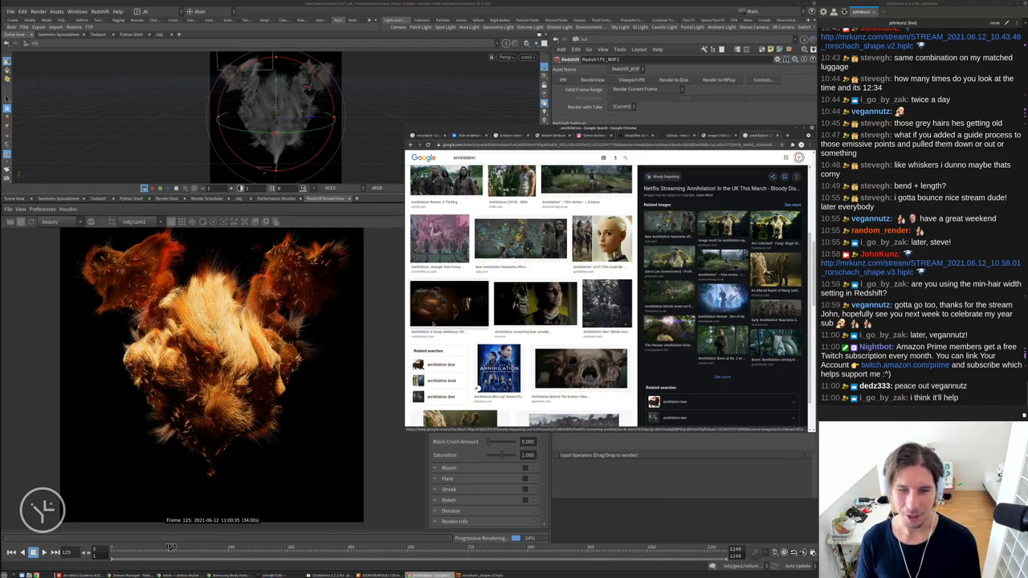
scroll(461, 307, down, 1)
scroll(514, 297, down, 1)
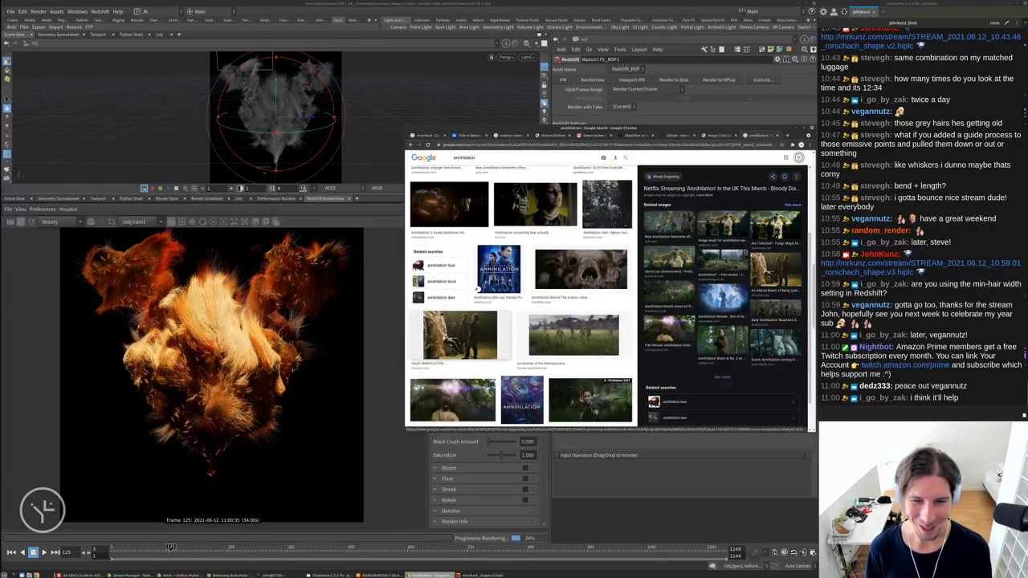
click(552, 276)
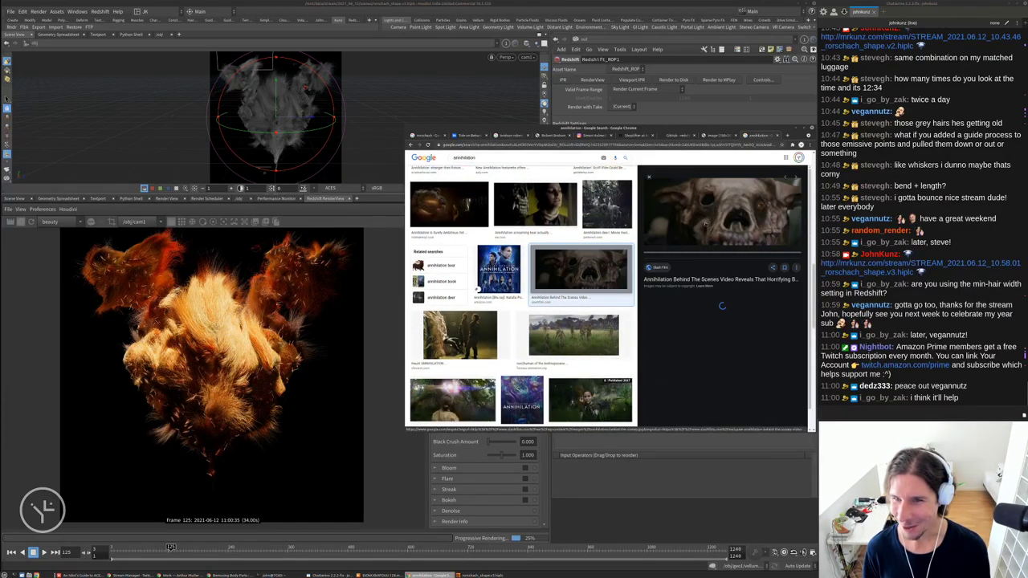
click(722, 357)
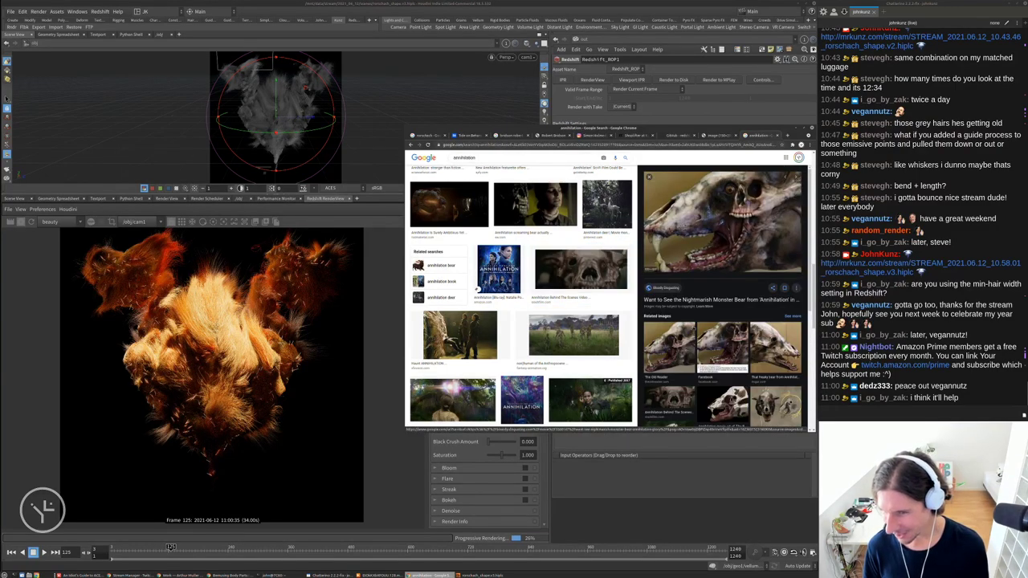
Scroll further, previewing the Ending of ANNIHILATION Explained and dark brown creature images
scroll(720, 319, down, 1)
scroll(659, 336, down, 4)
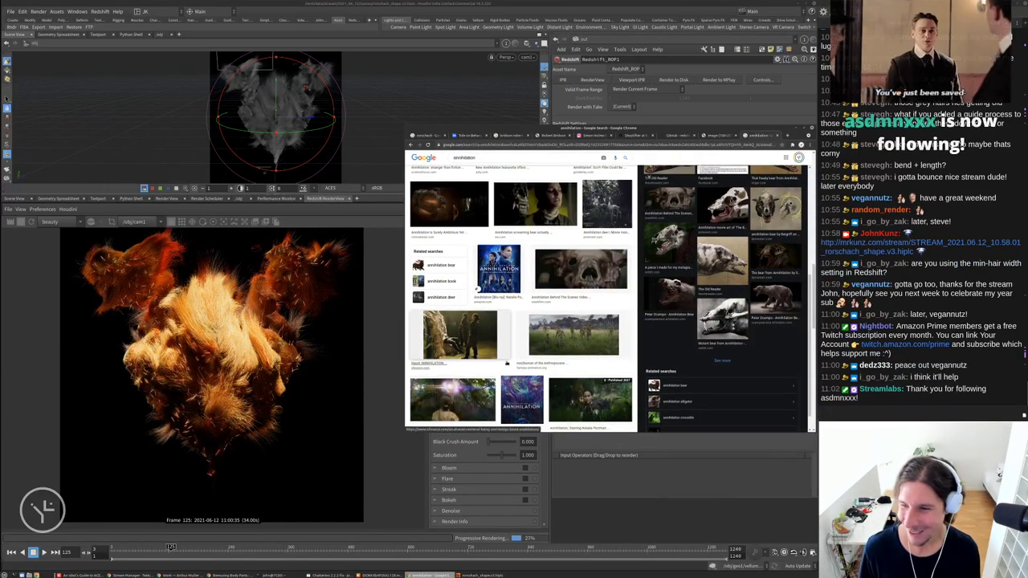
scroll(502, 360, down, 1)
scroll(514, 337, down, 3)
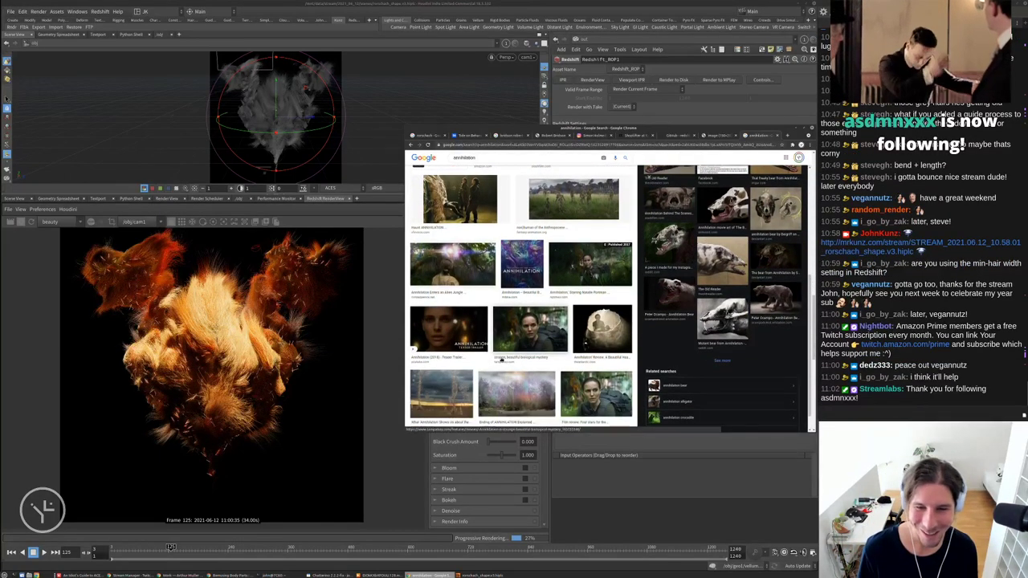
click(516, 327)
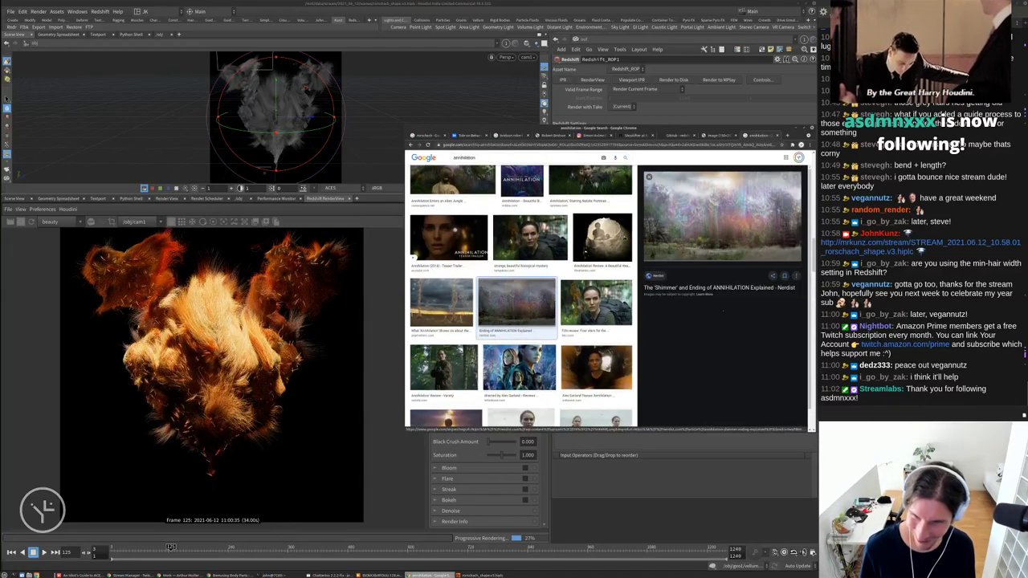
scroll(722, 290, down, 4)
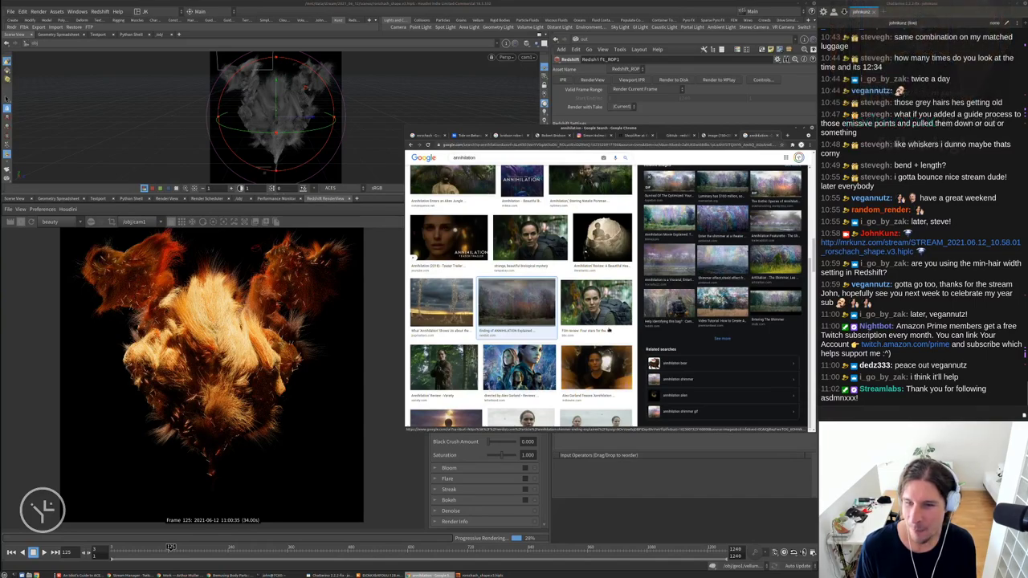
scroll(522, 297, down, 1)
scroll(459, 321, down, 5)
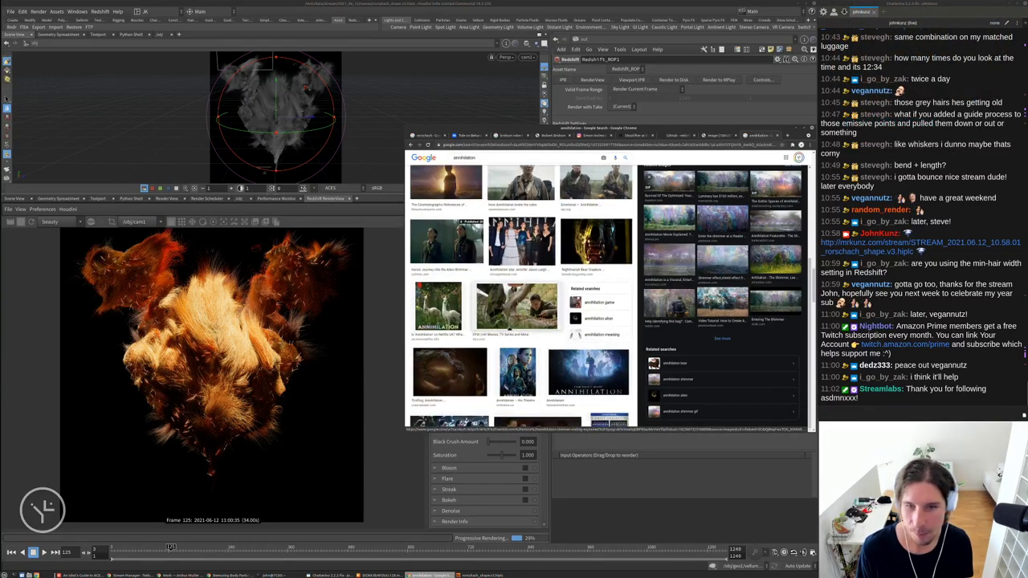
scroll(459, 321, down, 2)
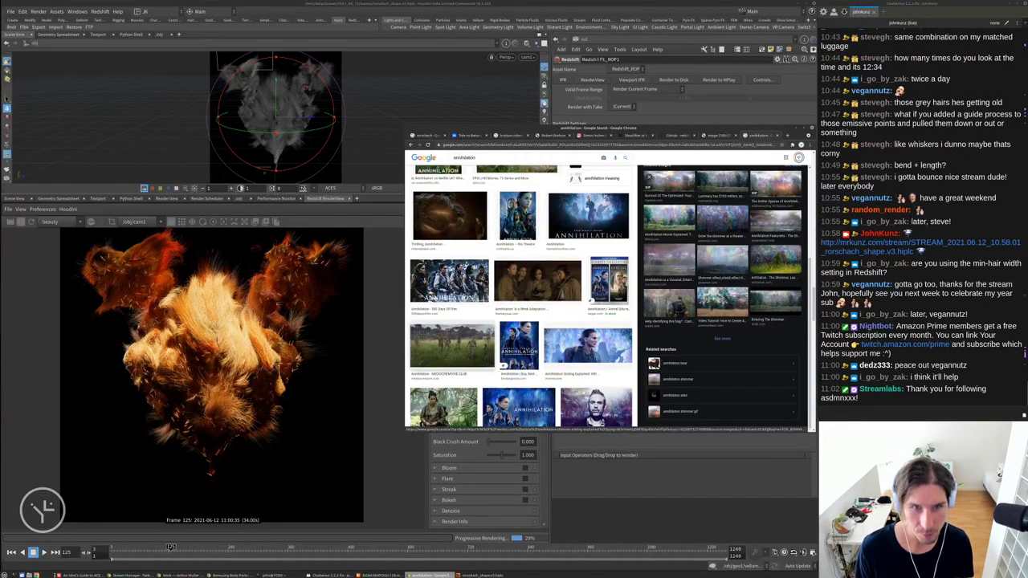
click(452, 234)
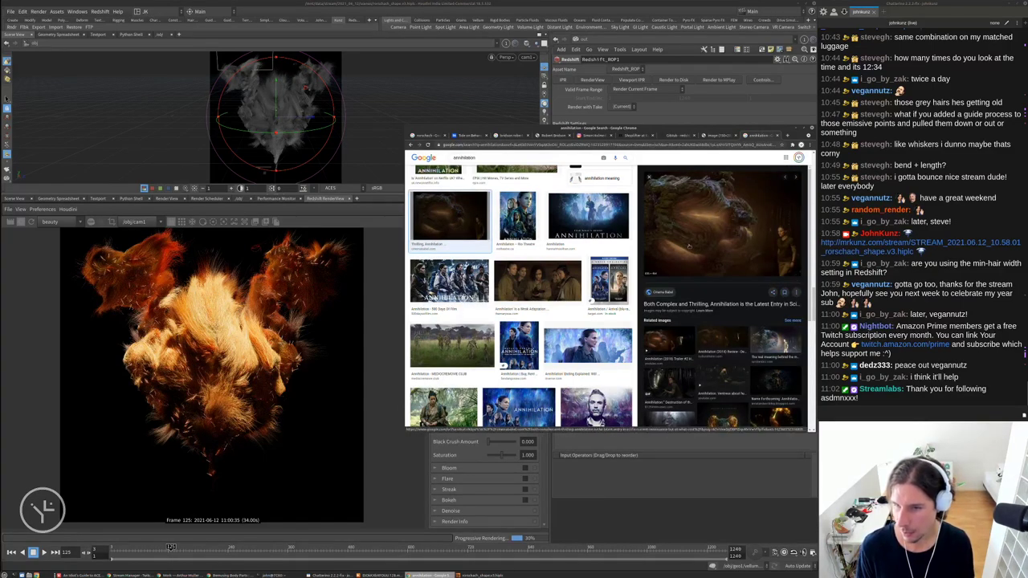
Preview 'The real meaning behind the movie Annihilation' result and scroll further down the grid
click(760, 342)
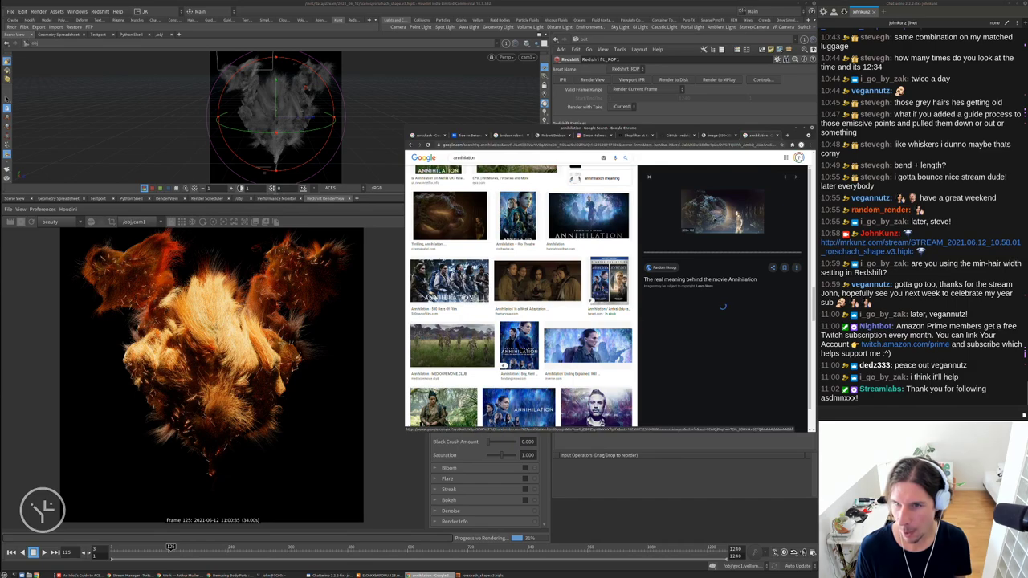
scroll(723, 321, down, 1)
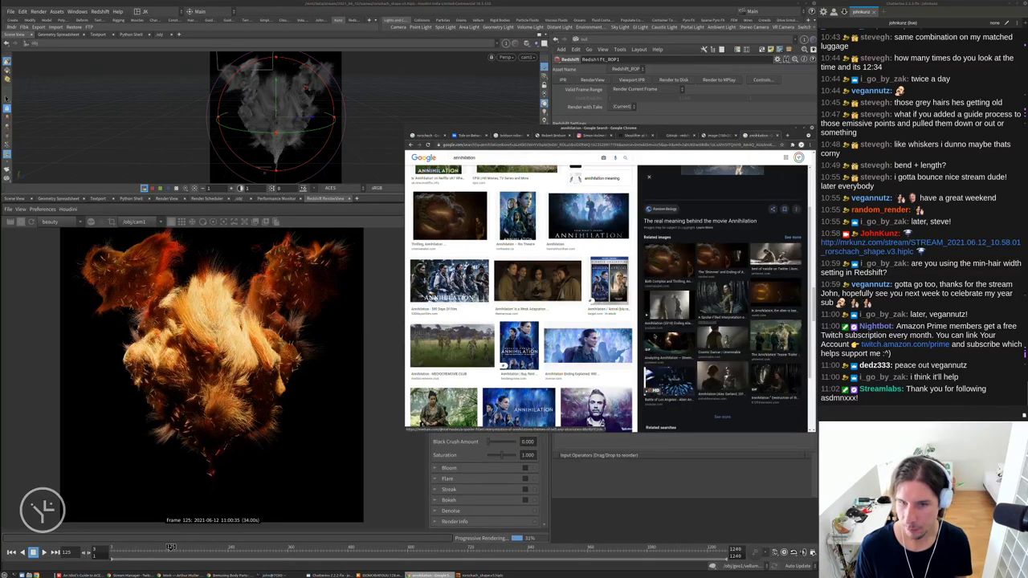
scroll(522, 297, down, 3)
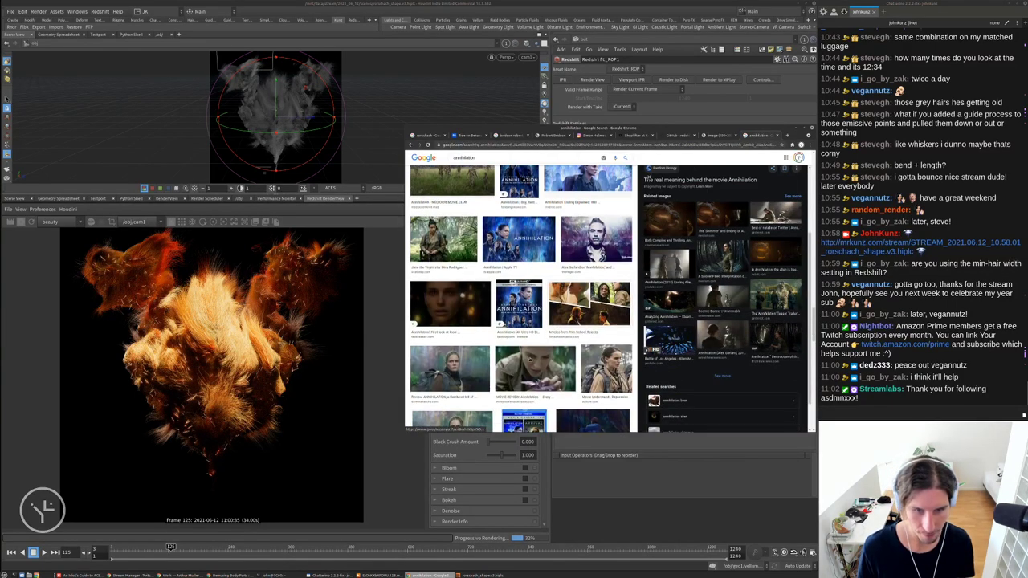
scroll(522, 296, down, 5)
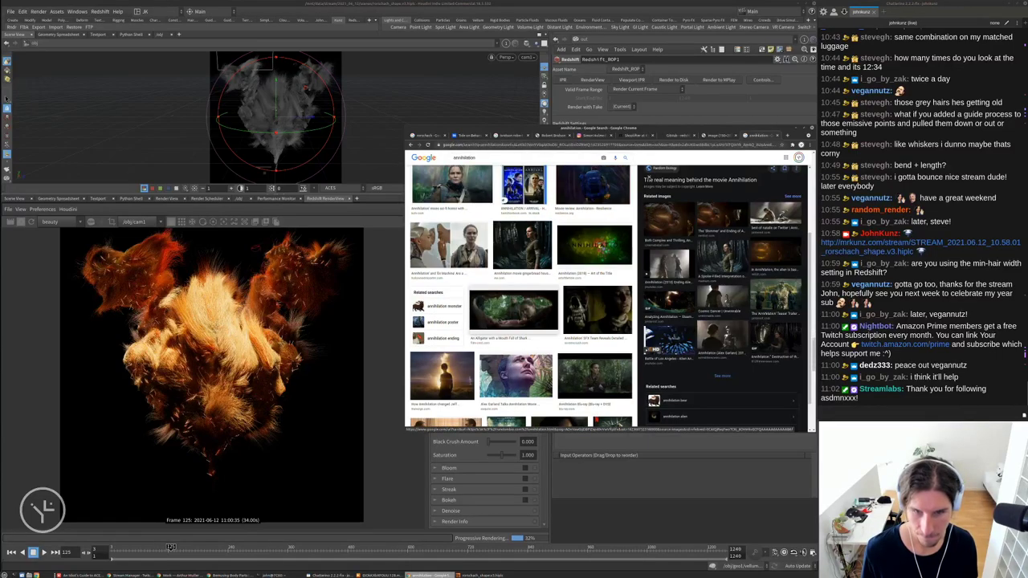
scroll(522, 297, down, 5)
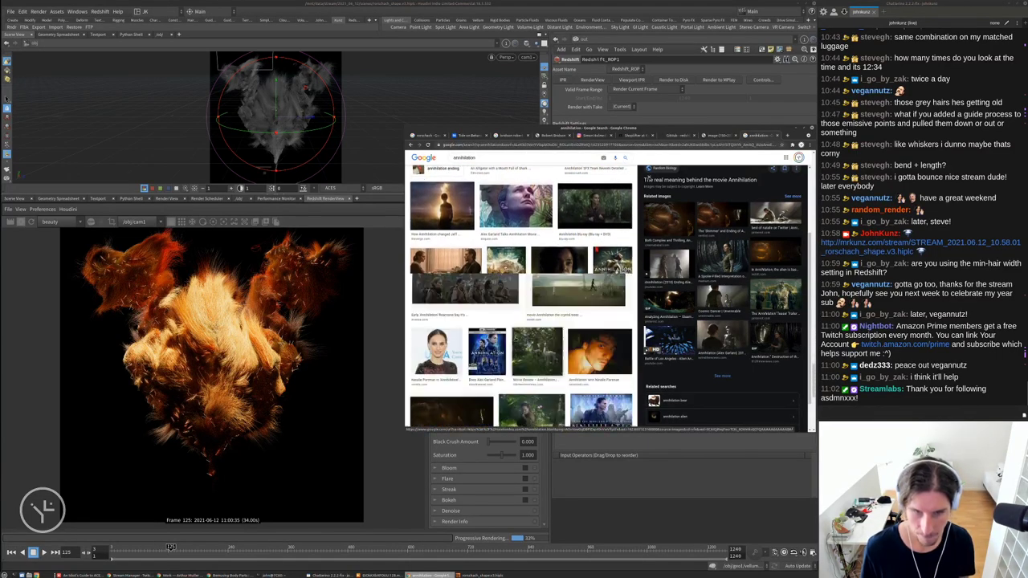
scroll(522, 297, down, 5)
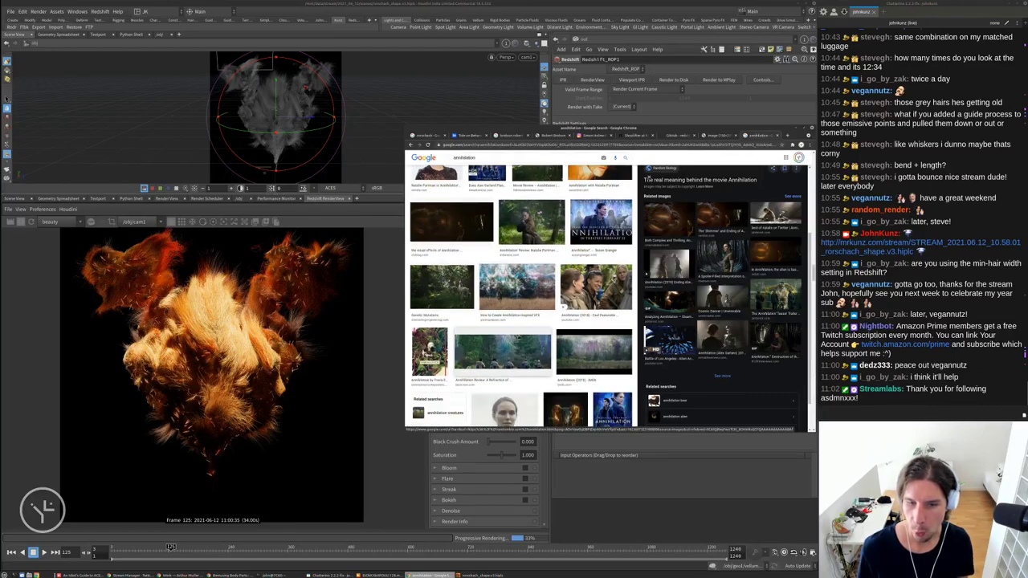
scroll(522, 342, down, 3)
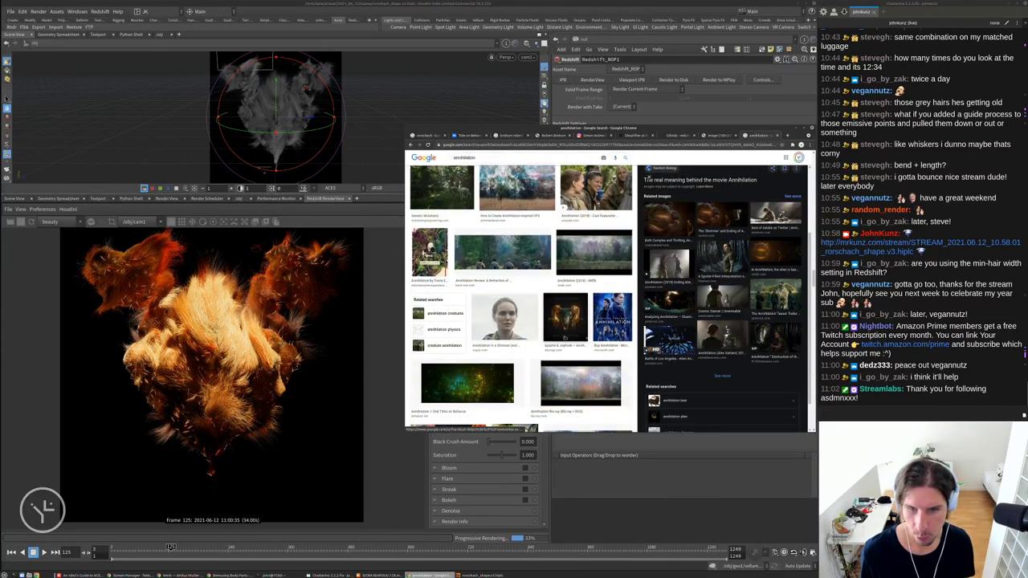
Preview the Apashe & JayKode Annihilation artwork and its related YouTube result
click(565, 317)
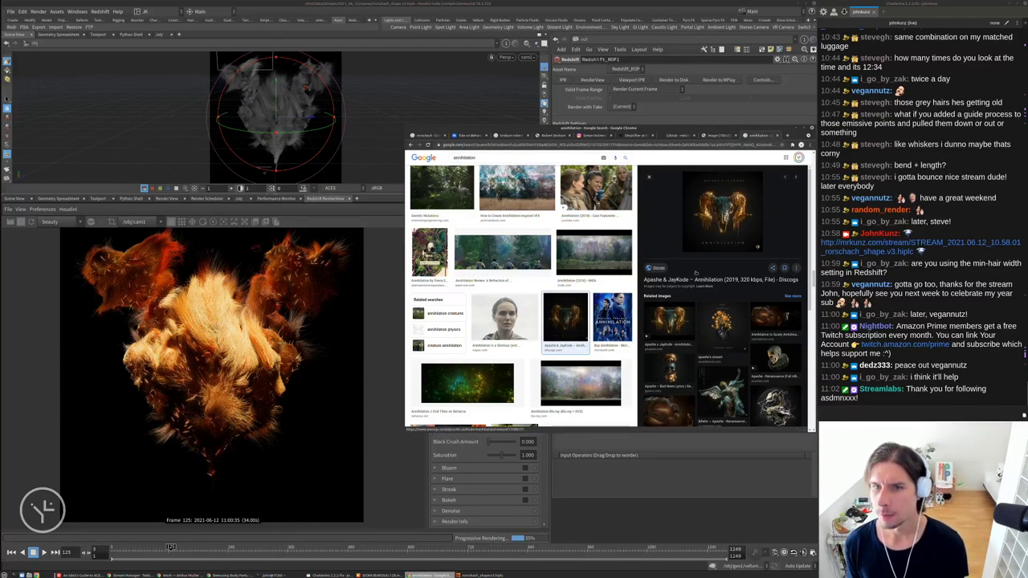
click(666, 347)
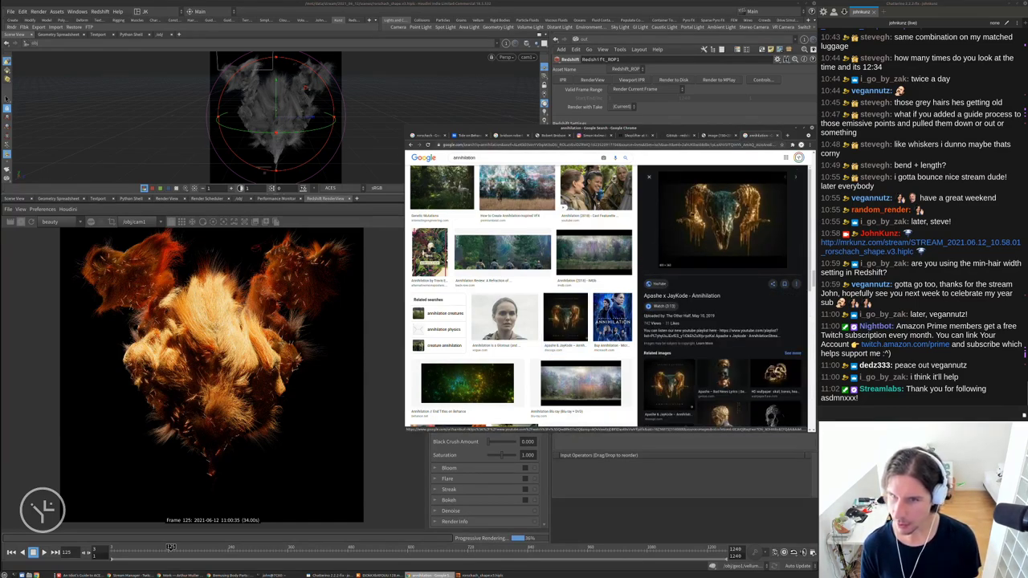
scroll(697, 402, down, 4)
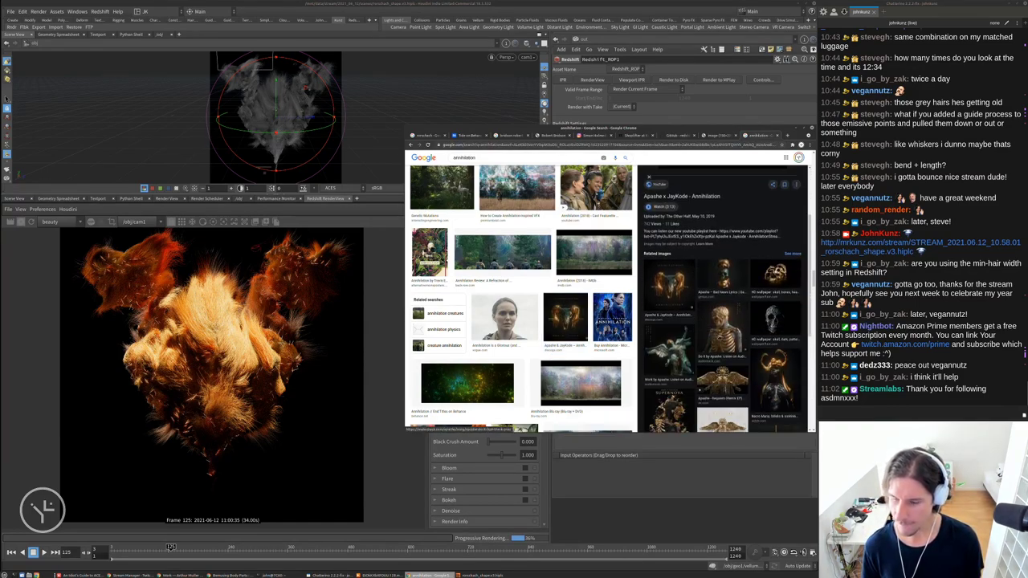
scroll(739, 253, down, 2)
scroll(738, 254, up, 3)
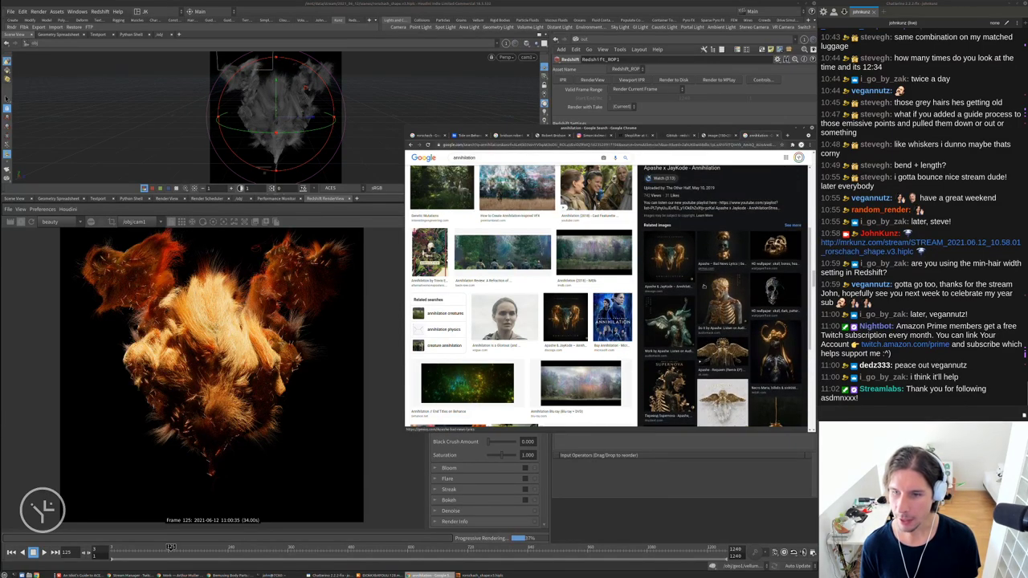
scroll(713, 347, down, 3)
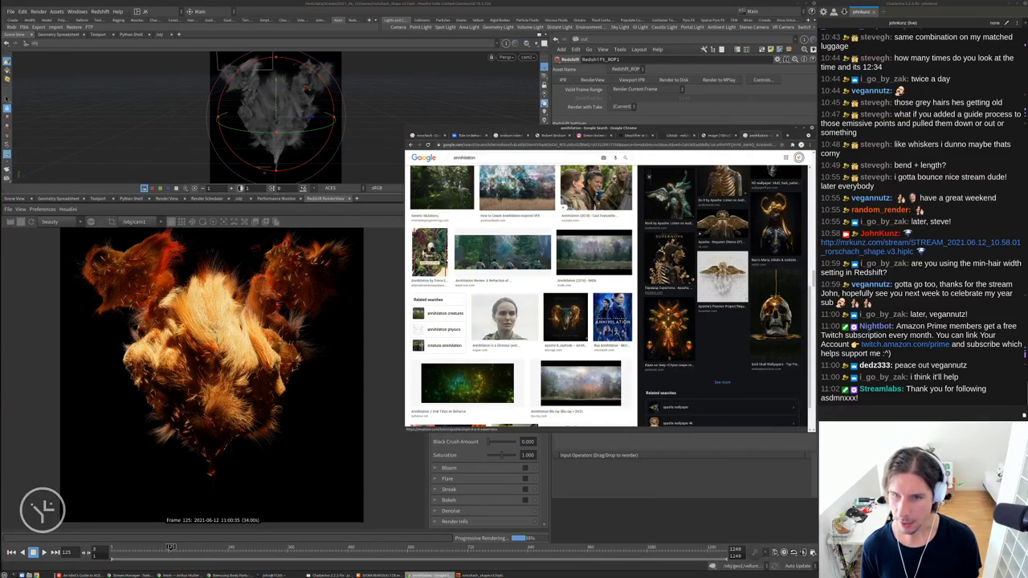
Follow related images through Apashe Supernova and Feeling Good to the golden skeleton print
click(683, 325)
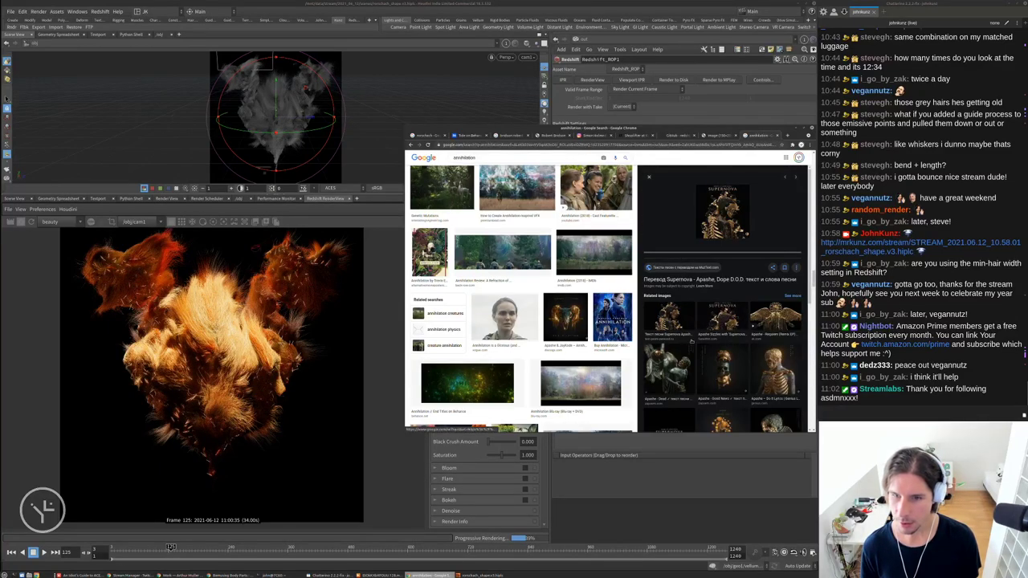
scroll(711, 311, down, 3)
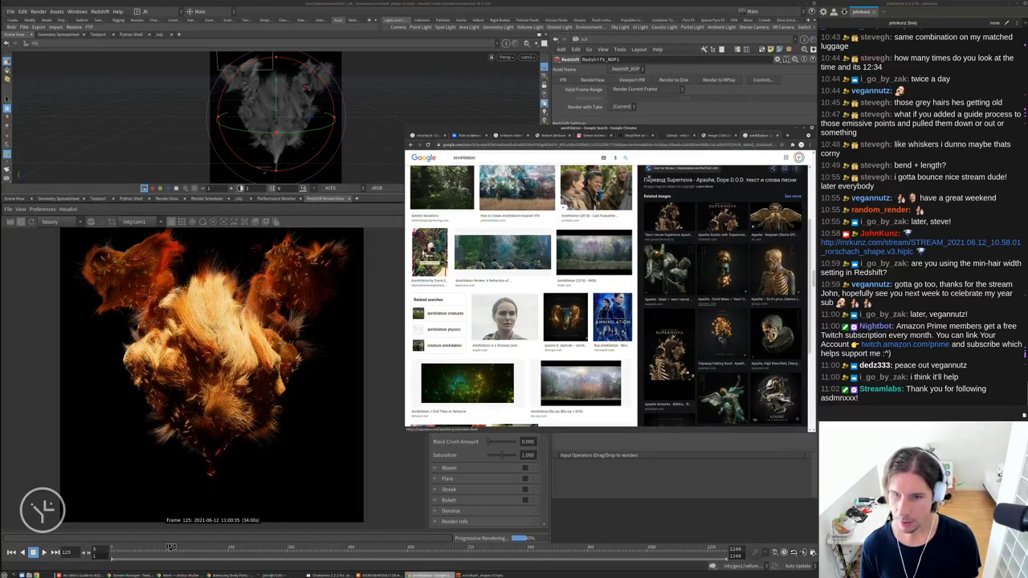
click(720, 337)
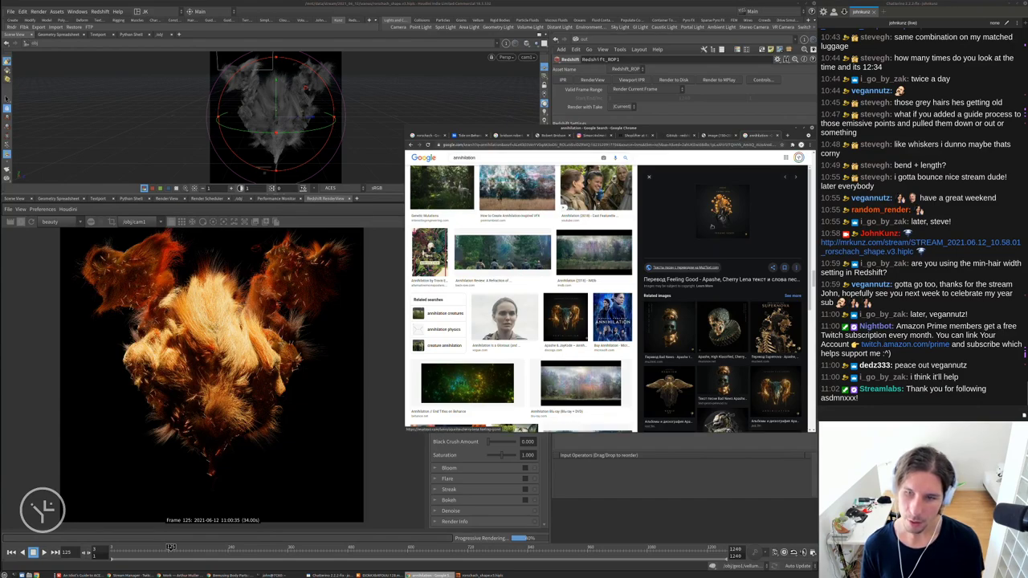
scroll(703, 315, down, 2)
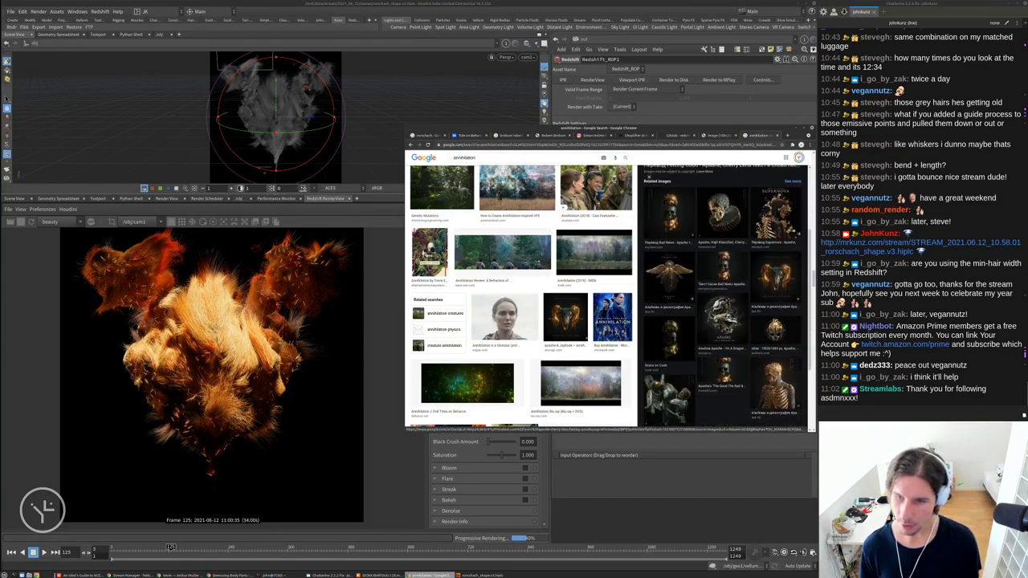
scroll(703, 316, down, 2)
click(775, 331)
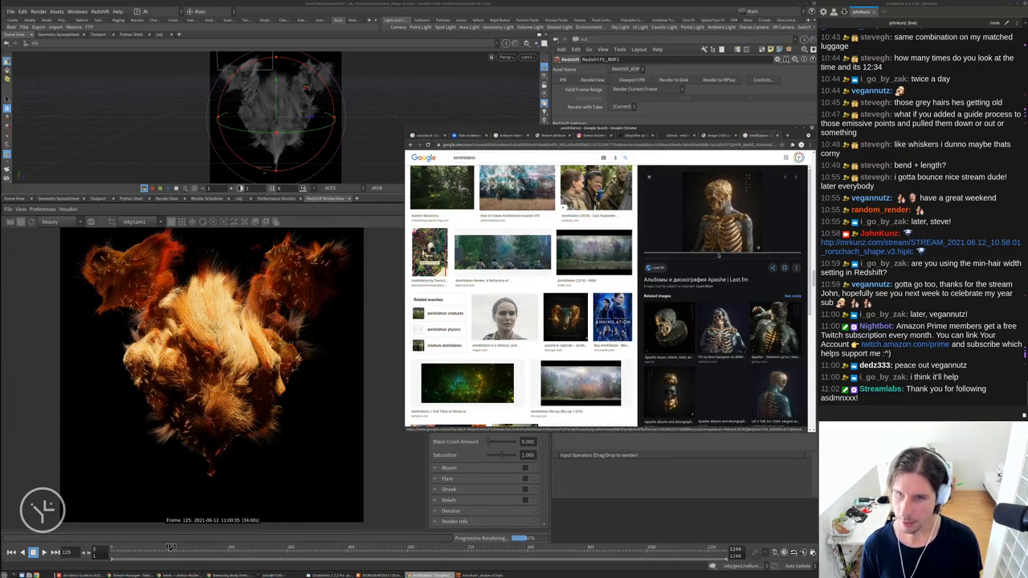
scroll(696, 336, down, 5)
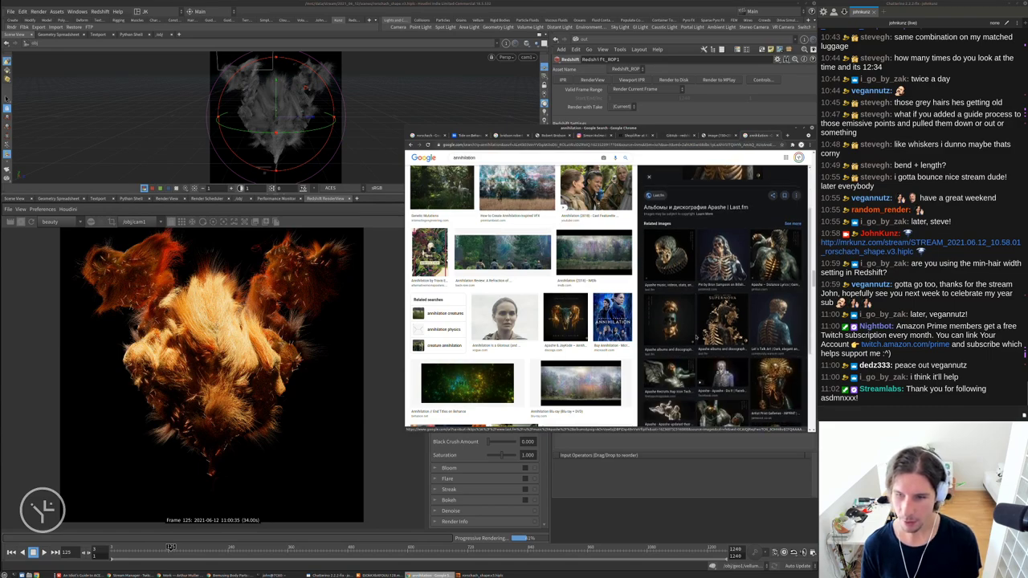
click(775, 261)
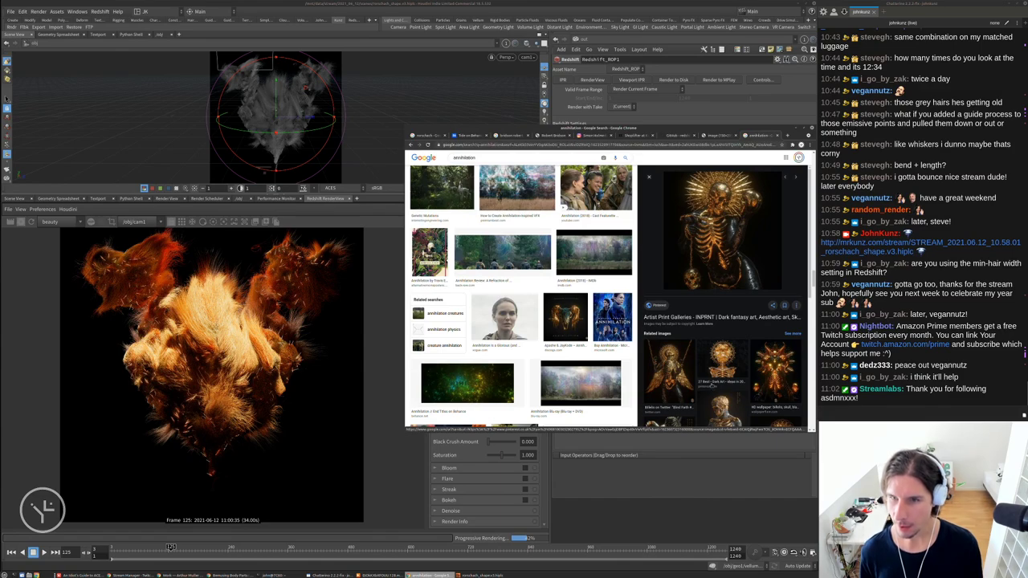
Return to Houdini's Redshift render, zoom the RenderView and maximise it with Ctrl+B
click(363, 342)
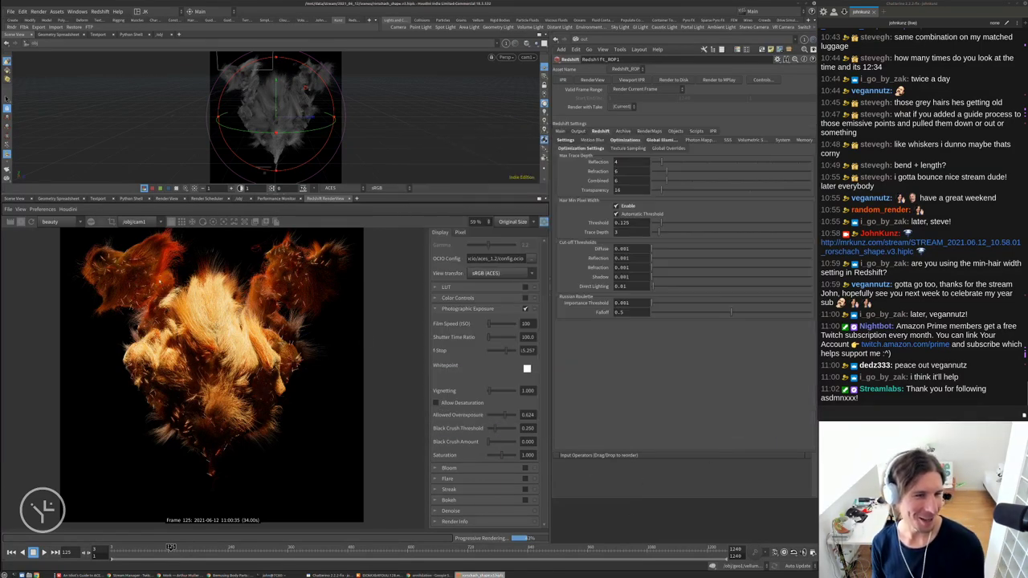
scroll(206, 259, up, 8)
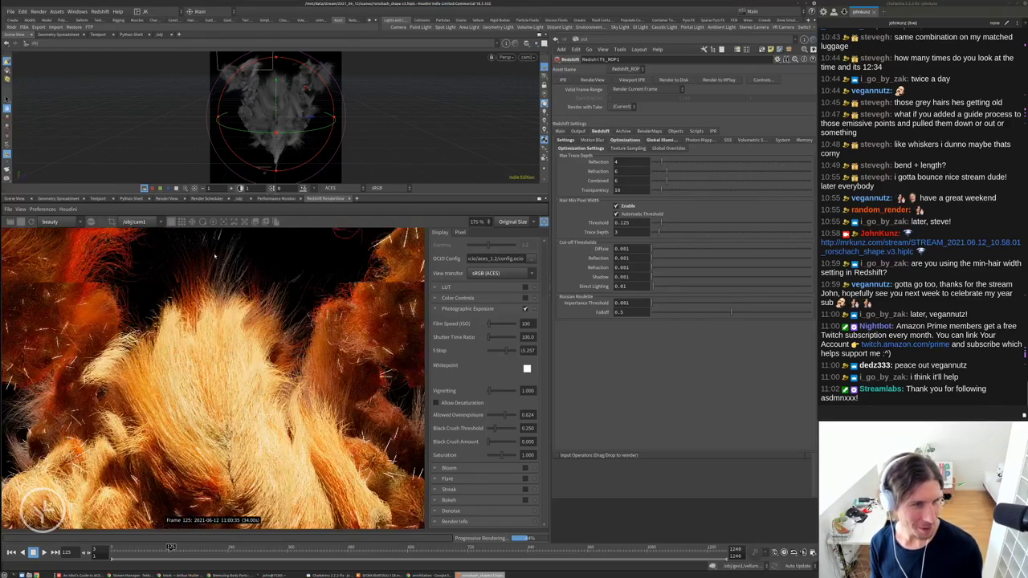
scroll(218, 359, down, 2)
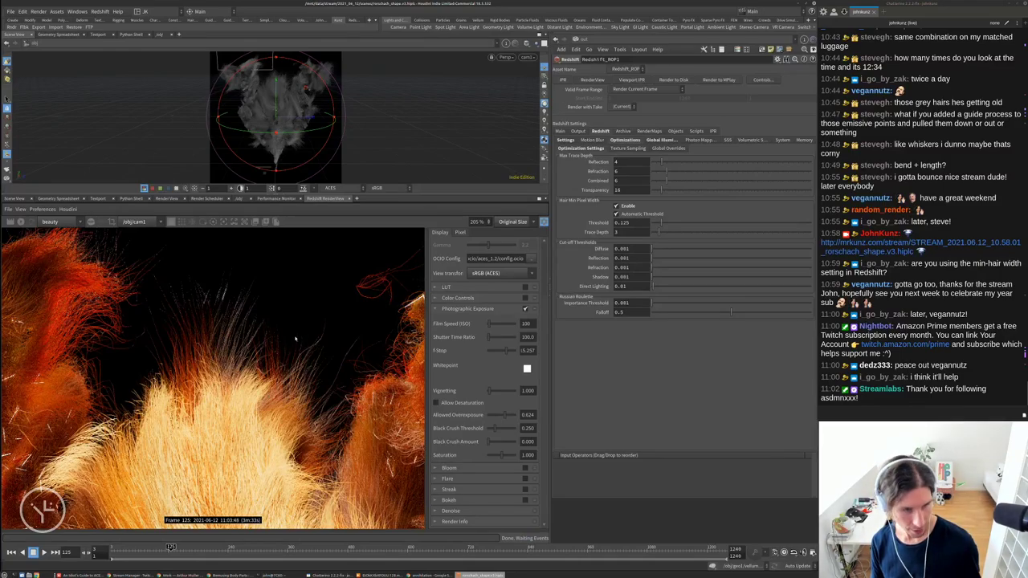
key(ctrl+b)
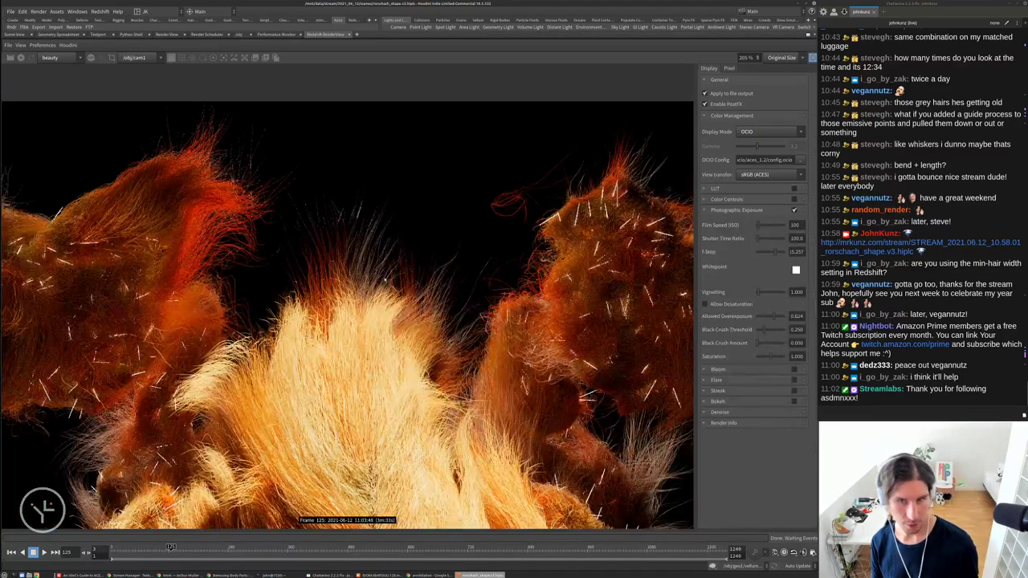
Zoom out to about 100% and pan so the whole fur creature sits centred
scroll(347, 297, down, 3)
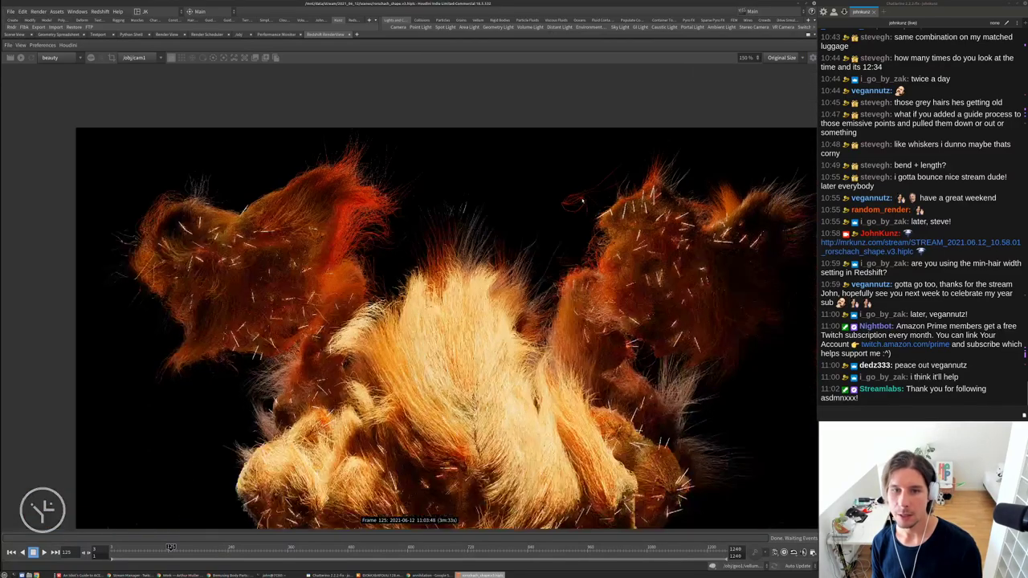
middle_drag(516, 197, 486, 155)
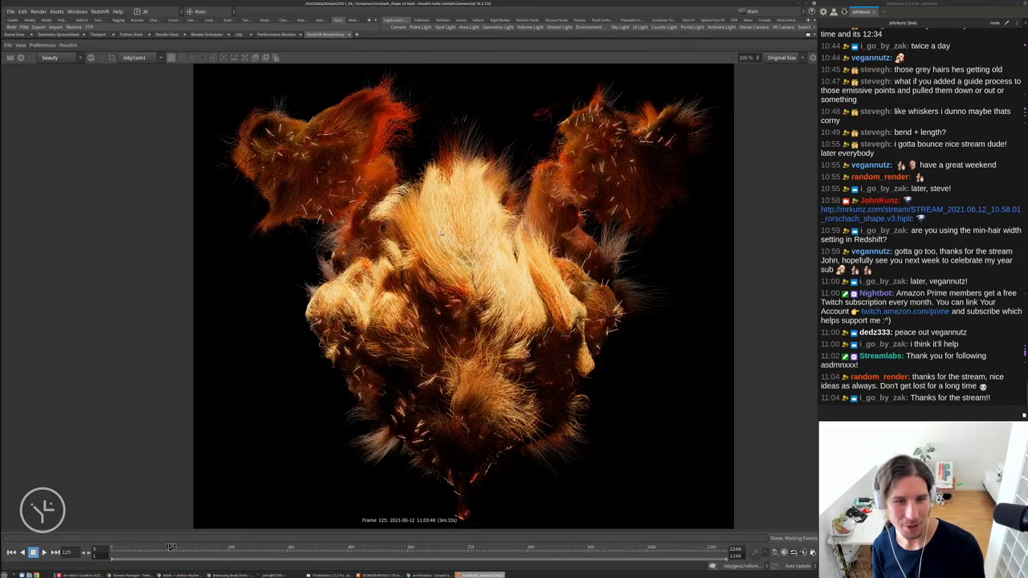
scroll(441, 234, up, 2)
scroll(438, 297, down, 2)
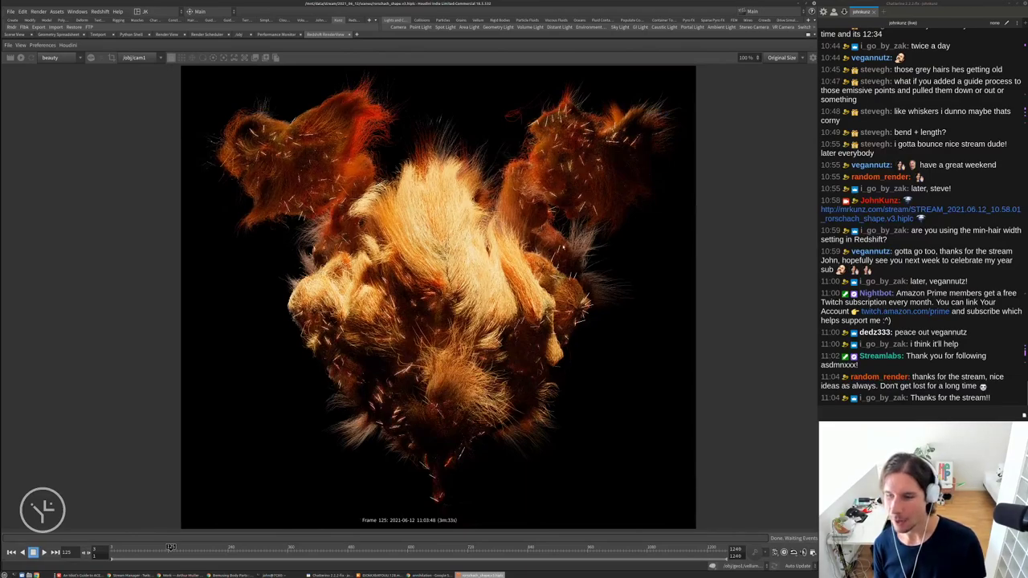